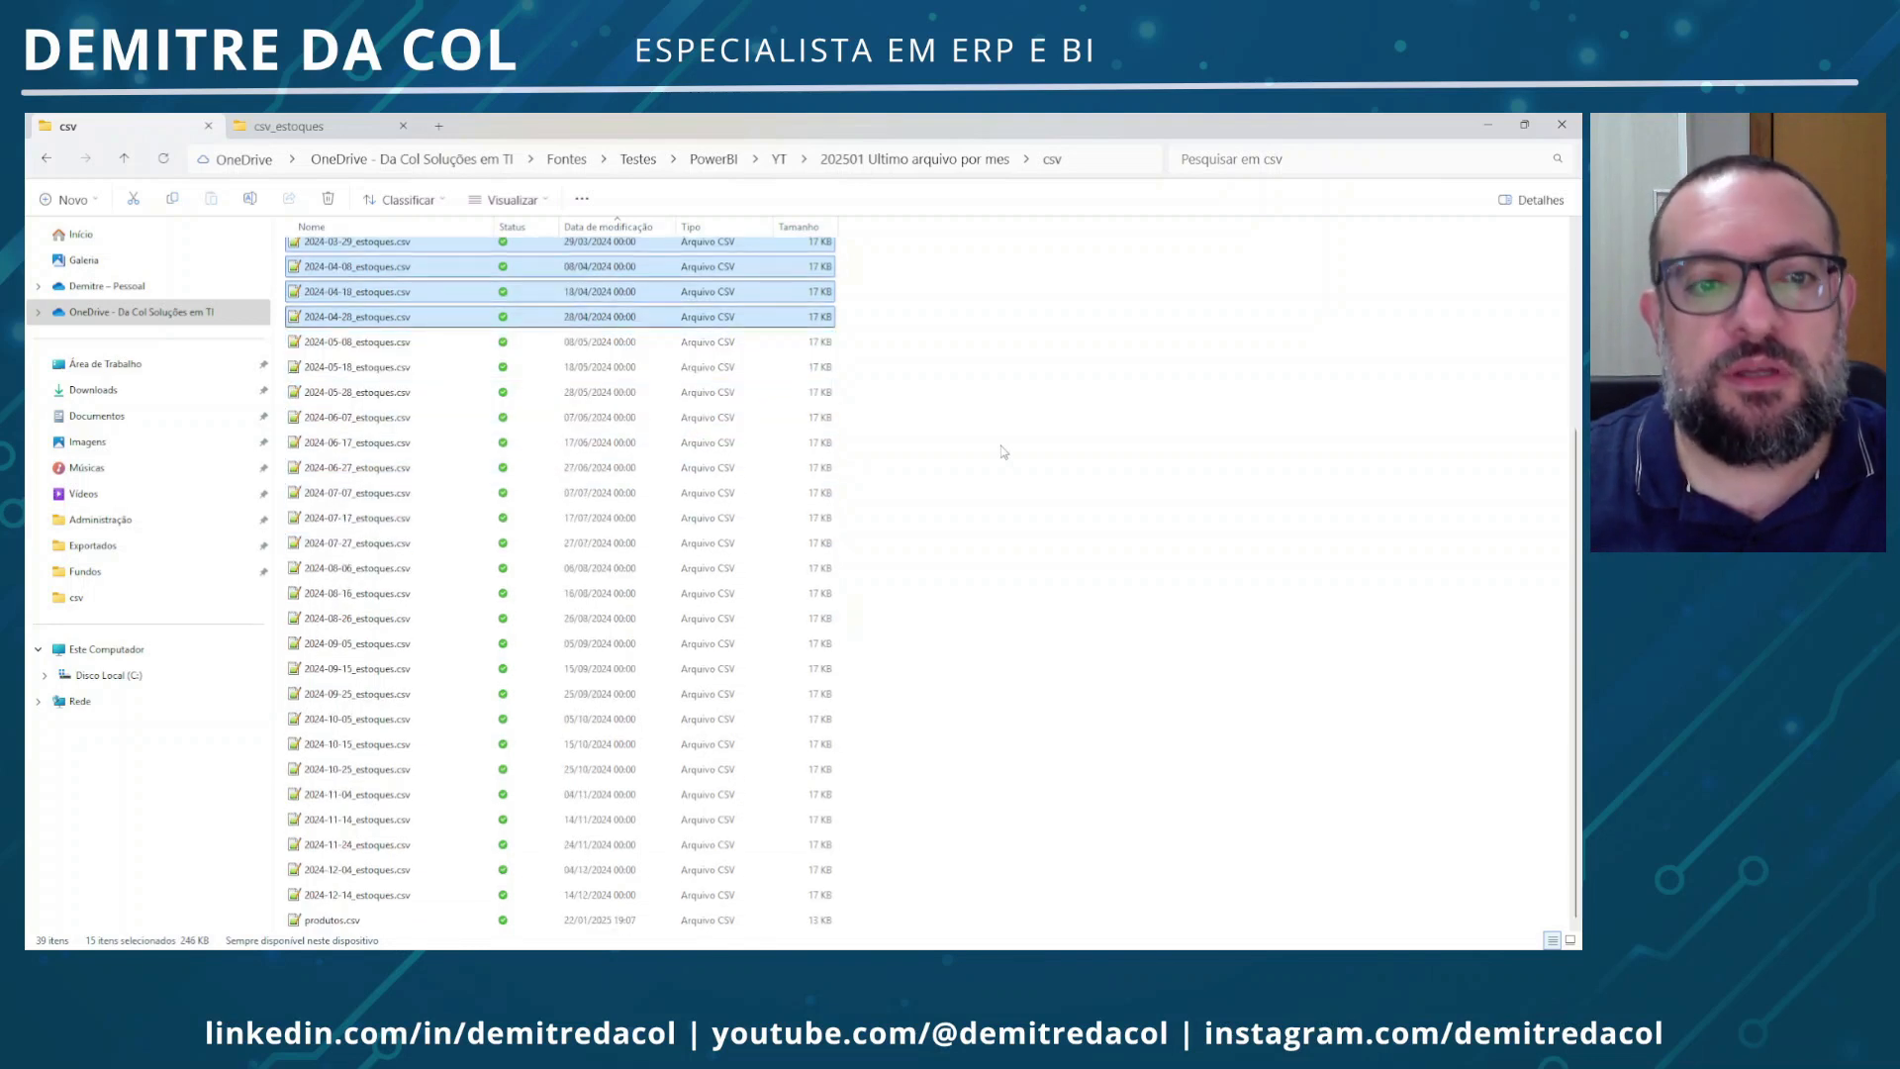
Examine the names and modification dates of the estoques CSV files in the csv folder, noting each month's last file
scroll(1004, 452, up, 4)
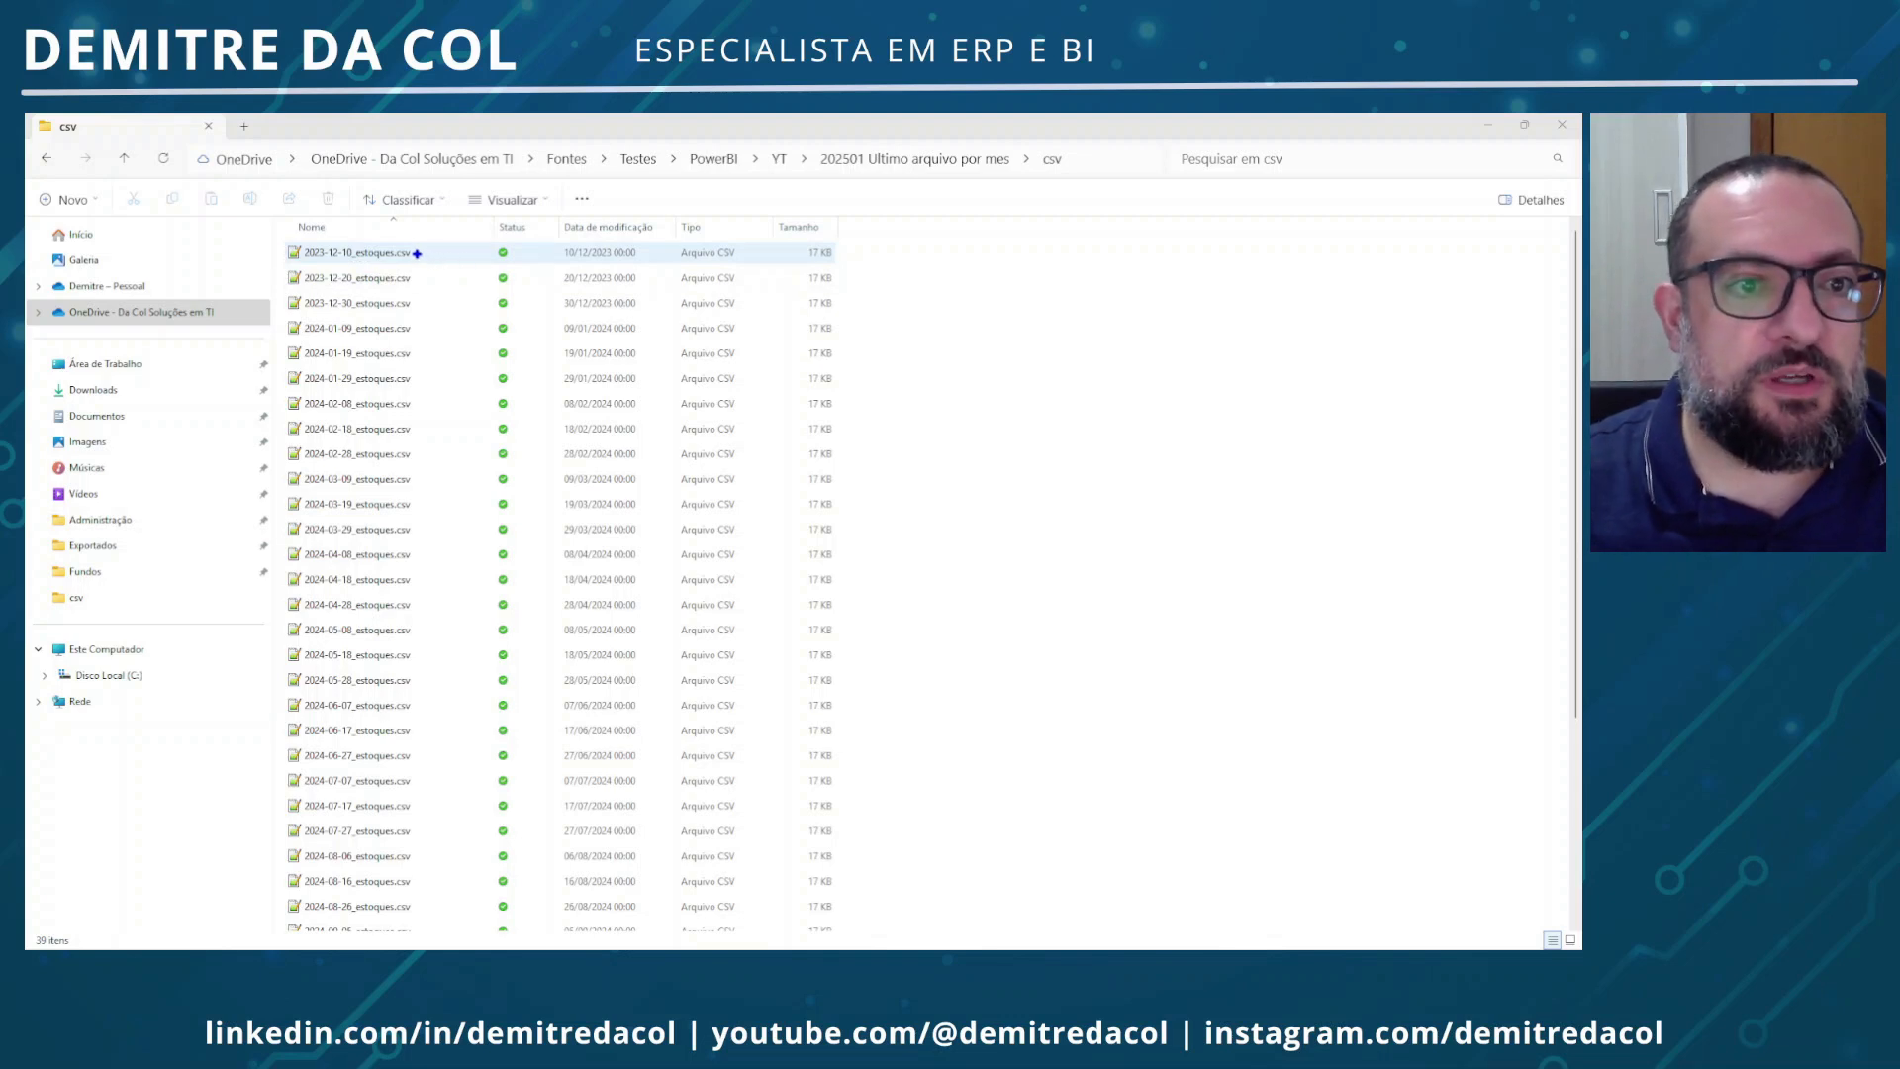
drag(644, 253, 792, 229)
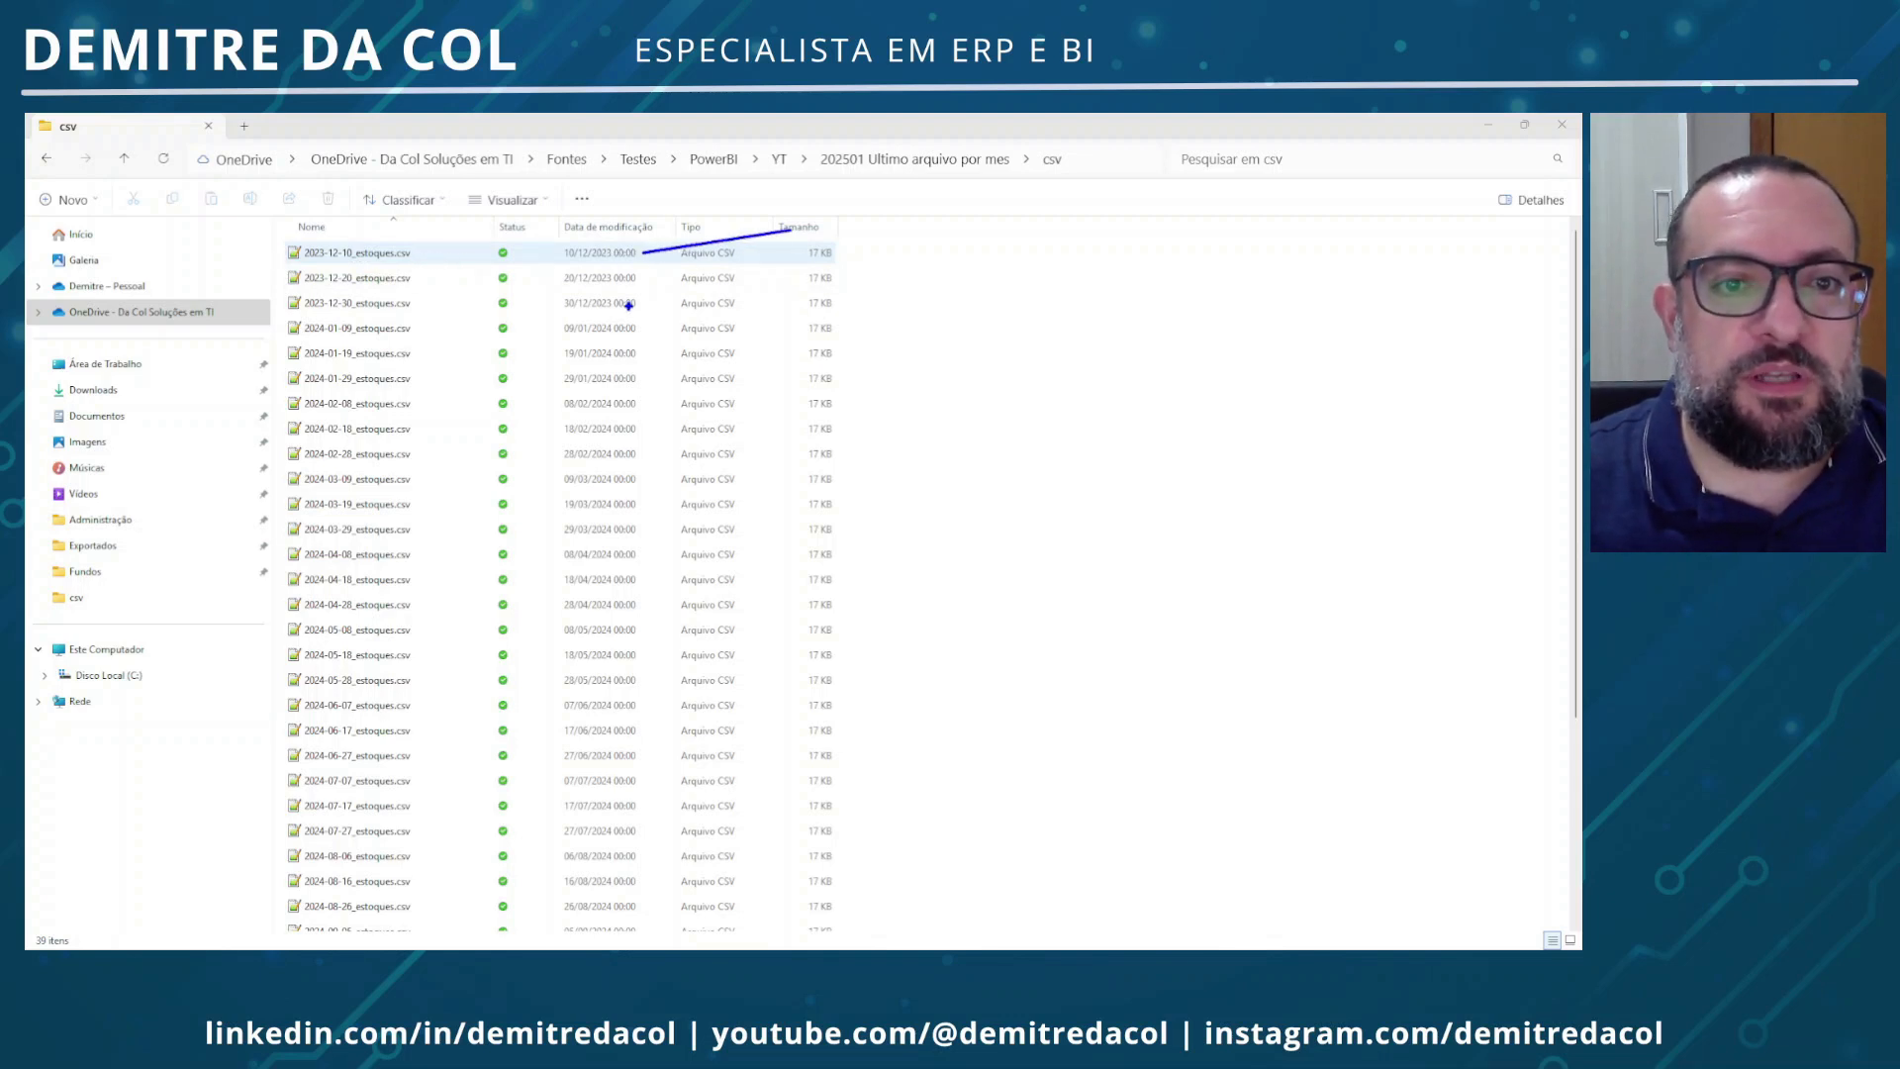
drag(638, 306, 718, 294)
mouse_move(639, 380)
mouse_down()
mouse_move(721, 367)
mouse_move(731, 340)
mouse_up()
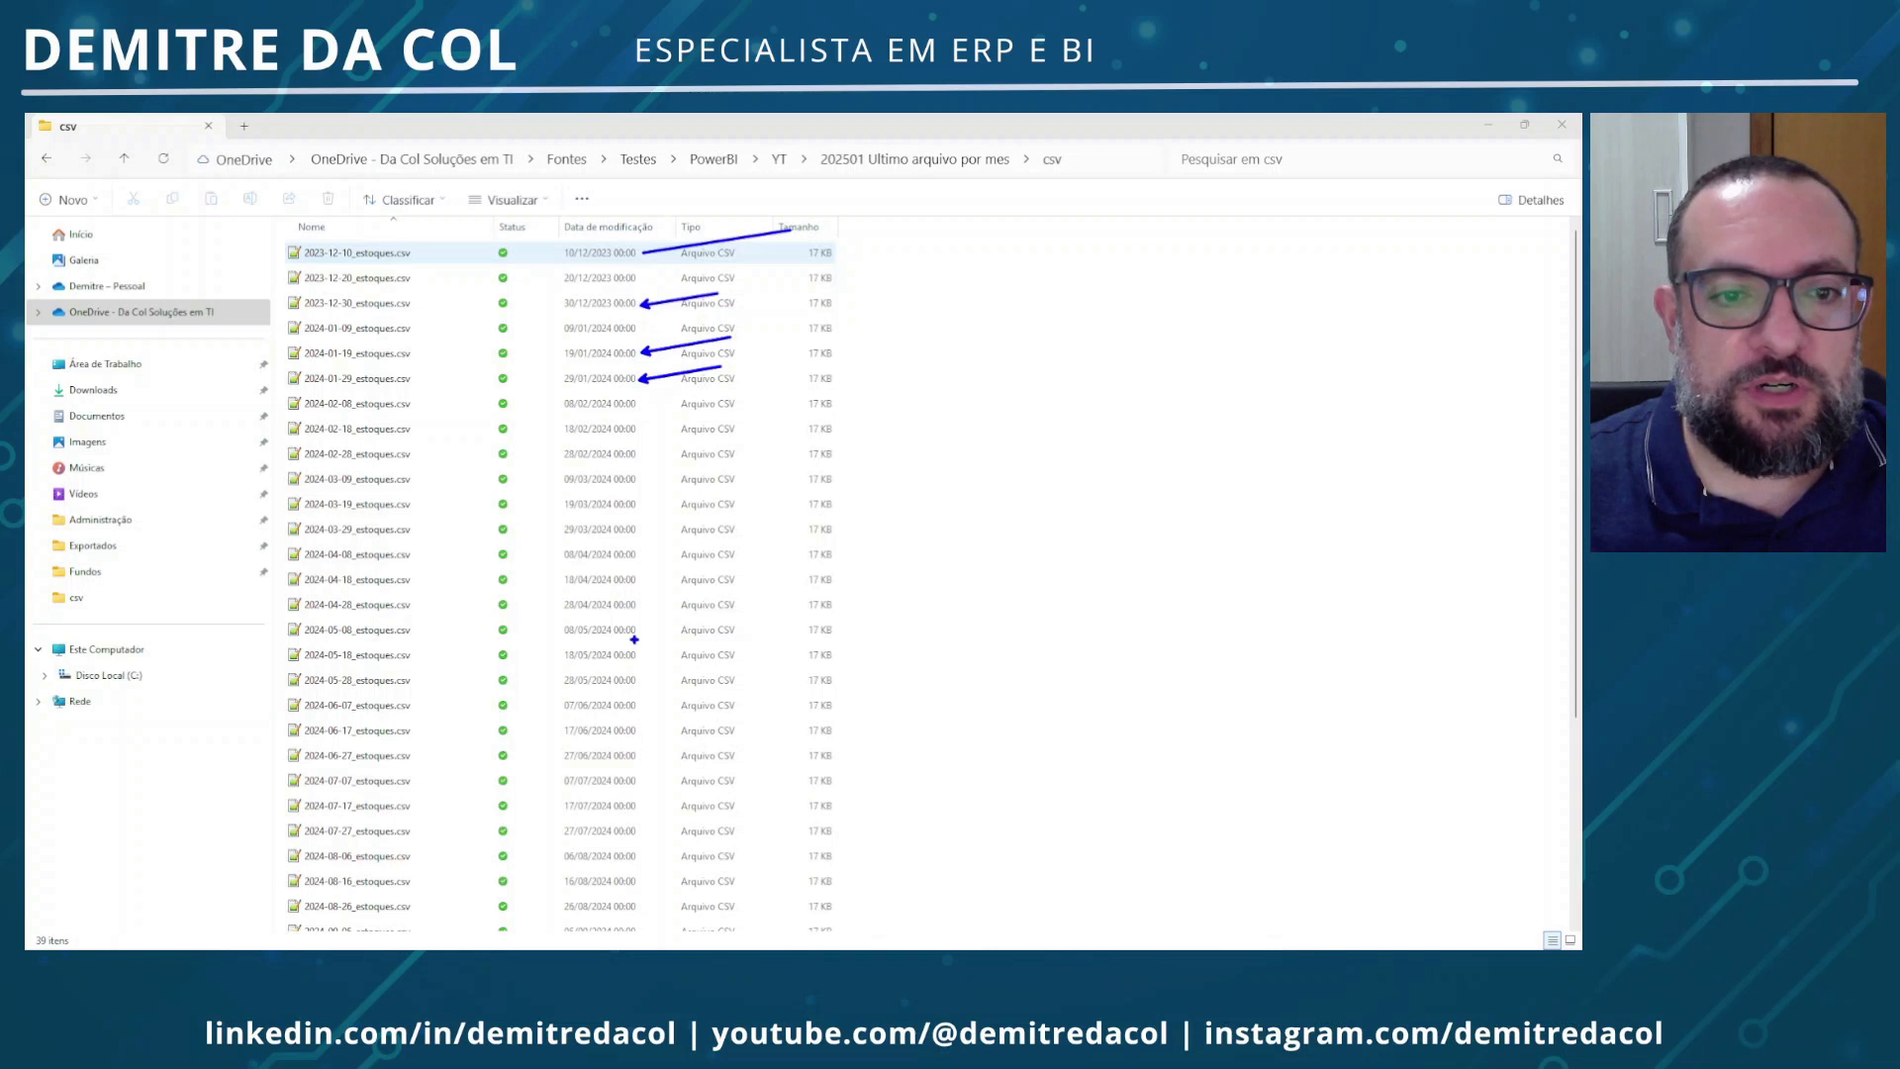
mouse_move(644, 461)
mouse_down()
mouse_move(699, 448)
mouse_move(739, 404)
mouse_up()
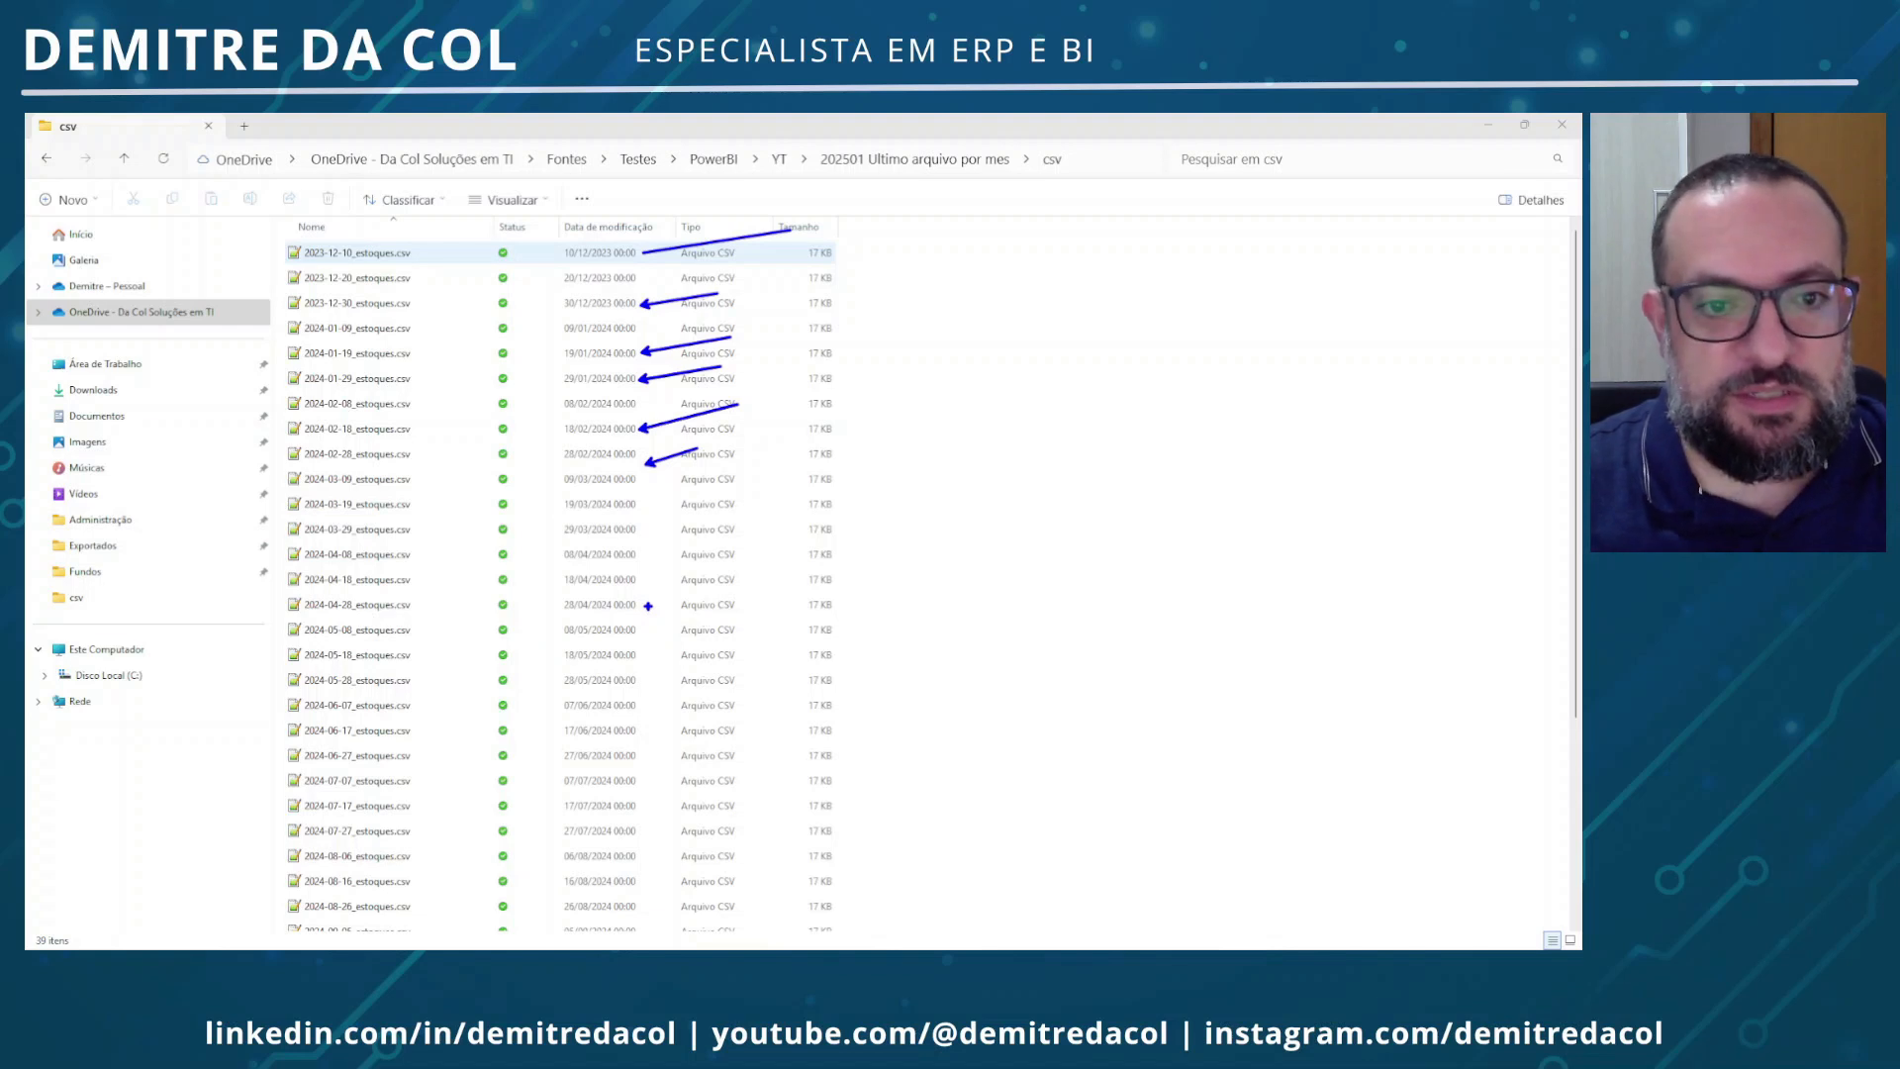
key(Escape)
scroll(652, 613, down, 5)
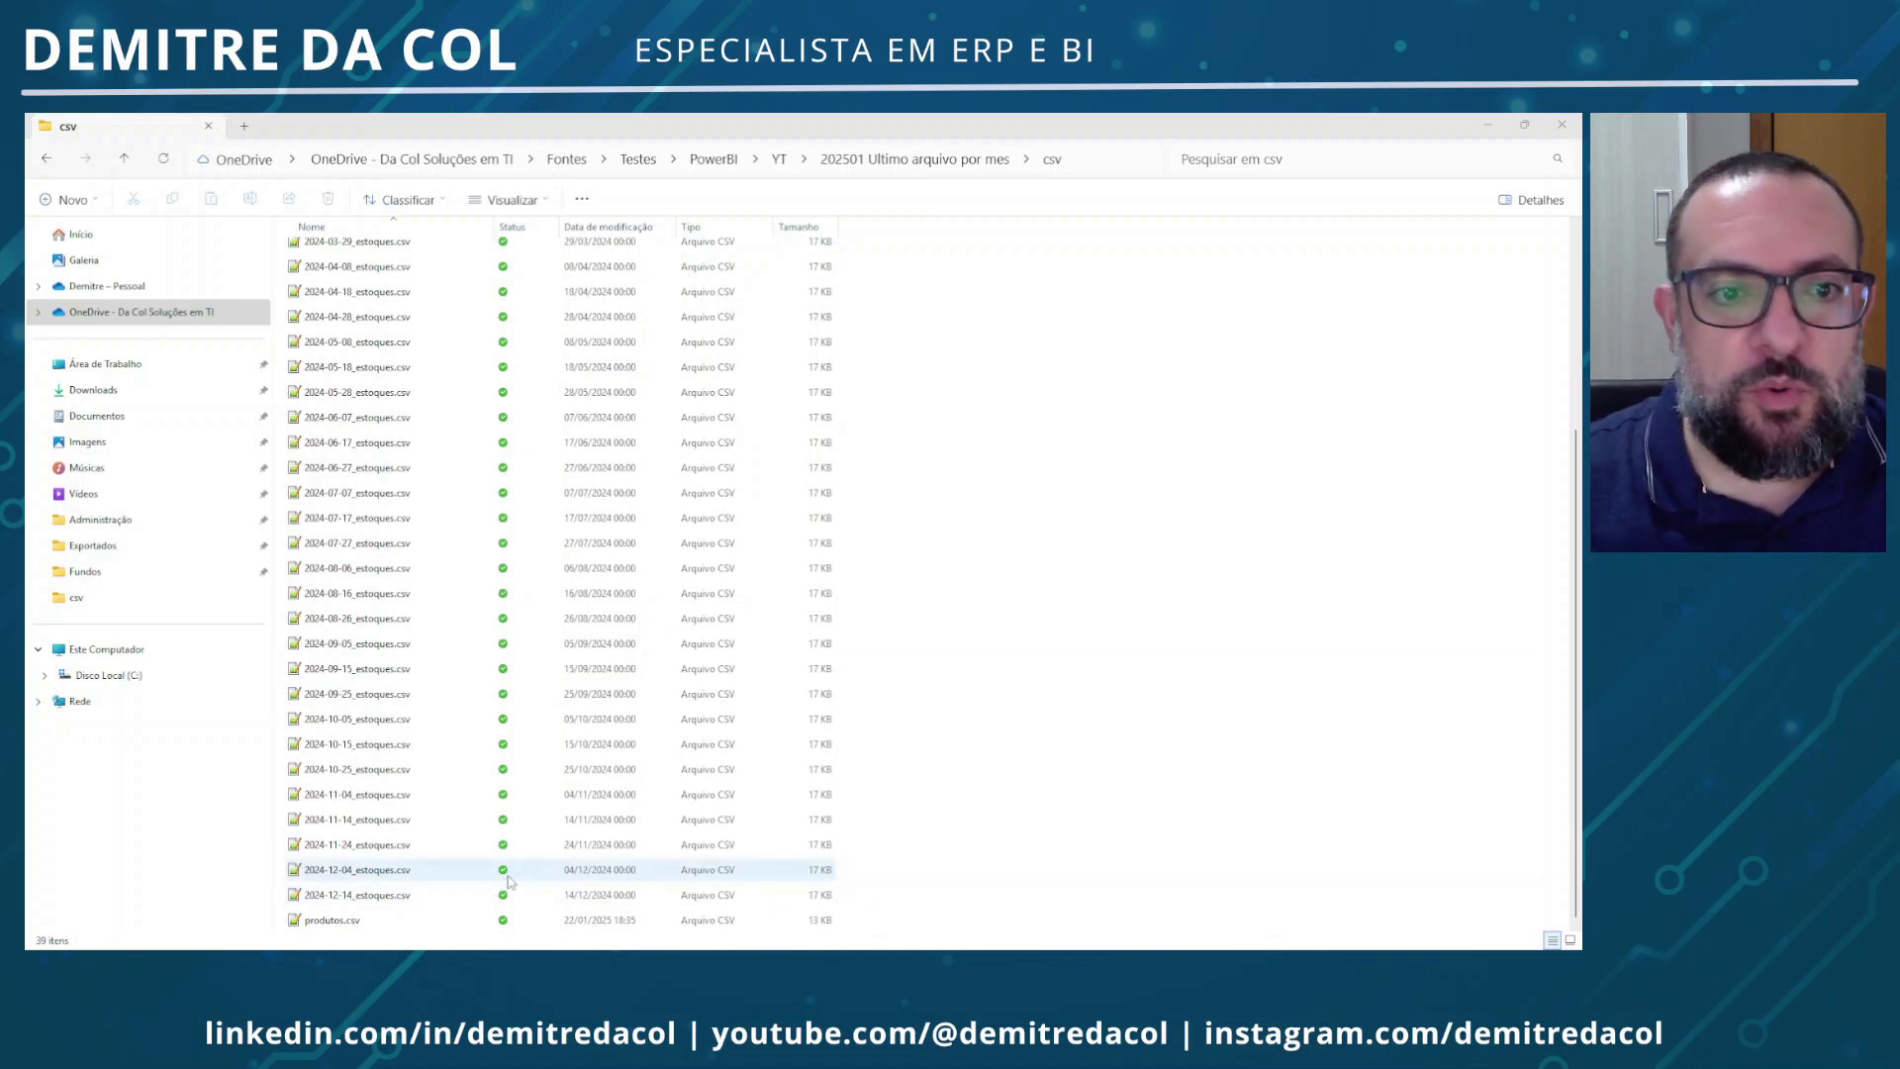
scroll(552, 787, up, 4)
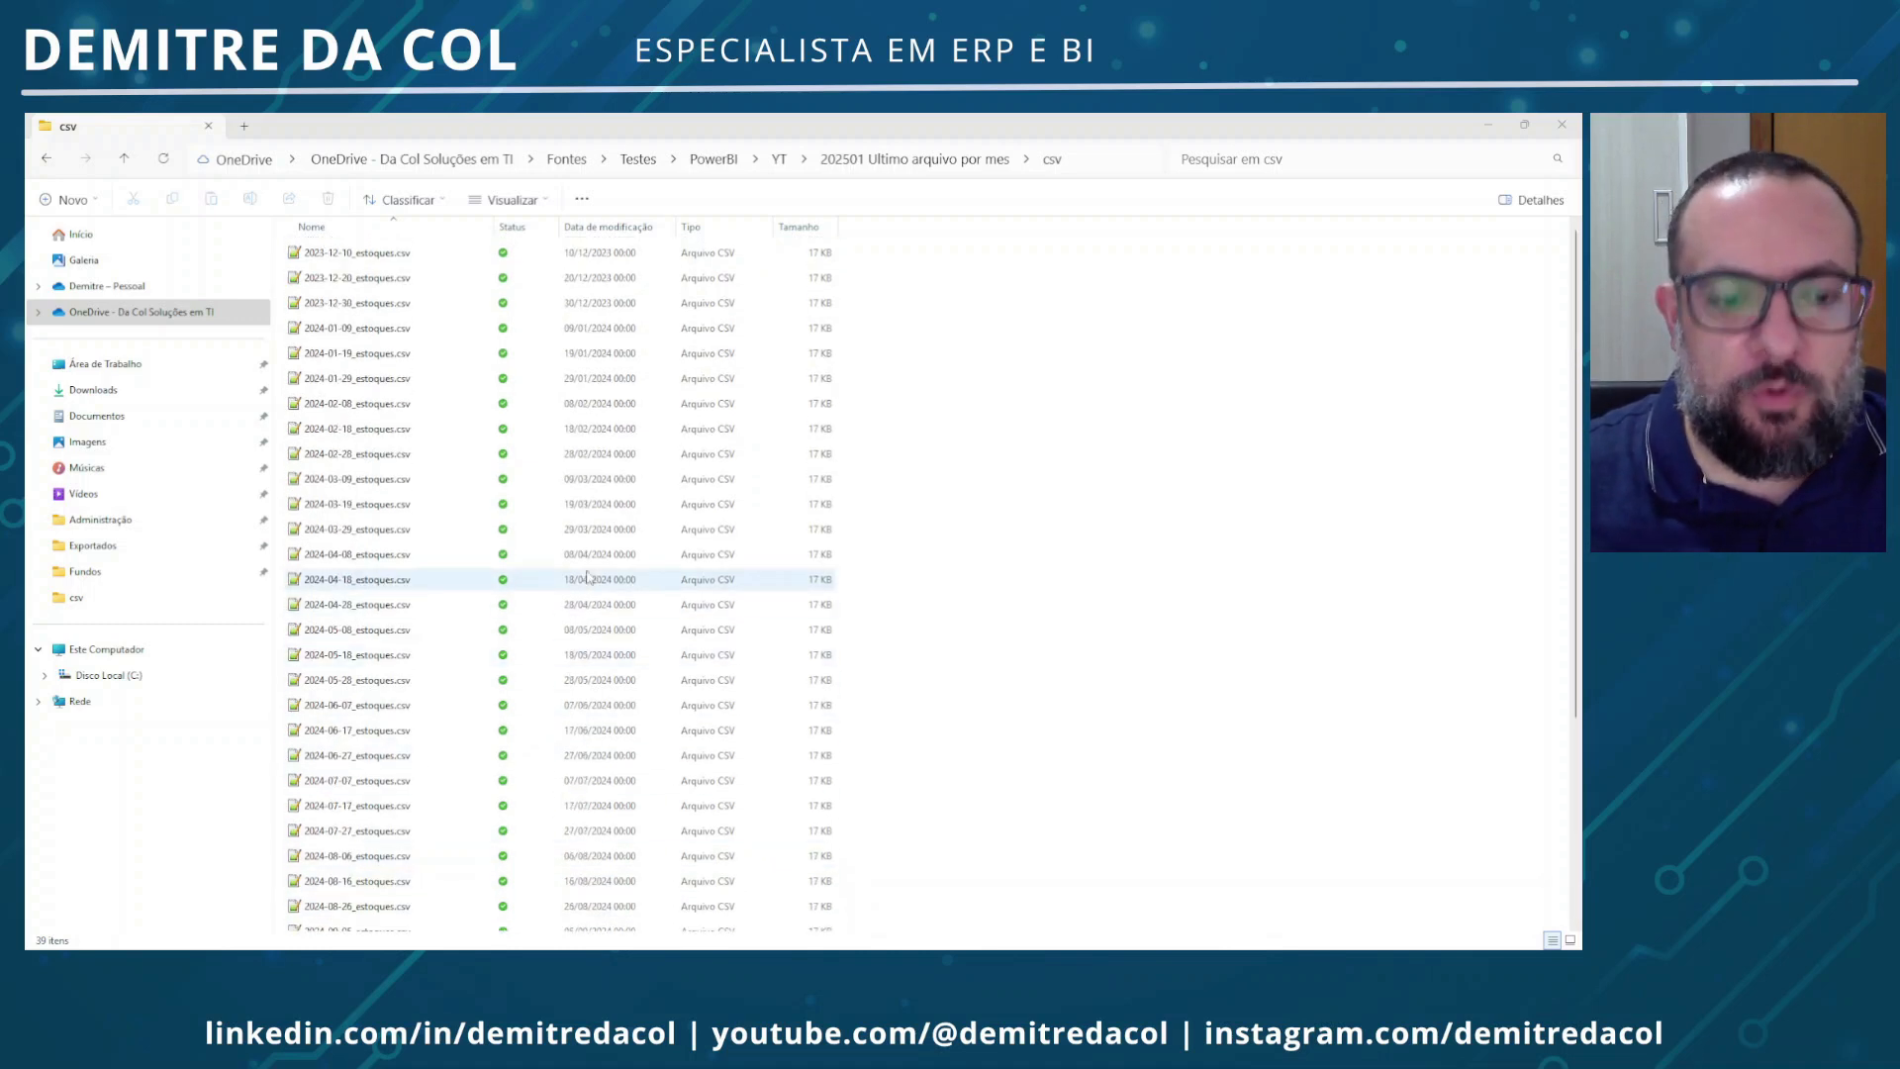
key(ctrl+2)
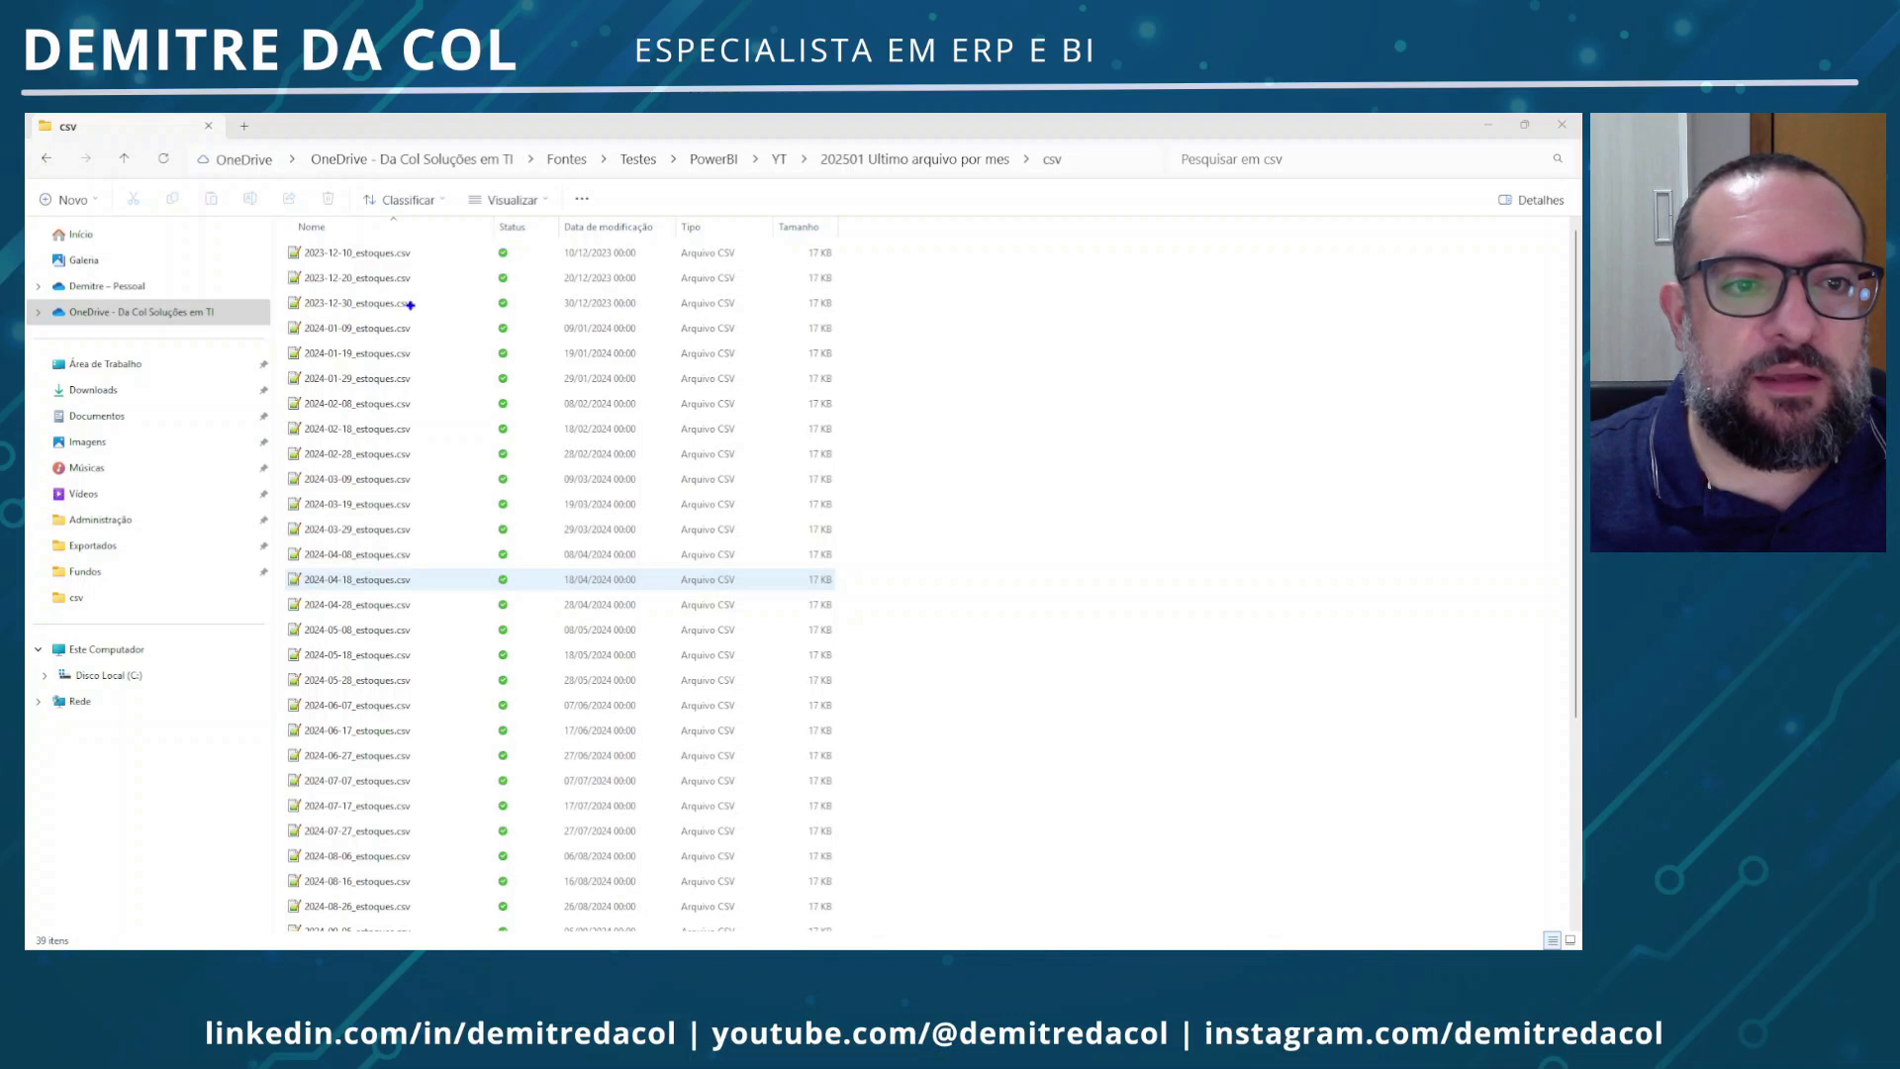
drag(408, 304, 489, 288)
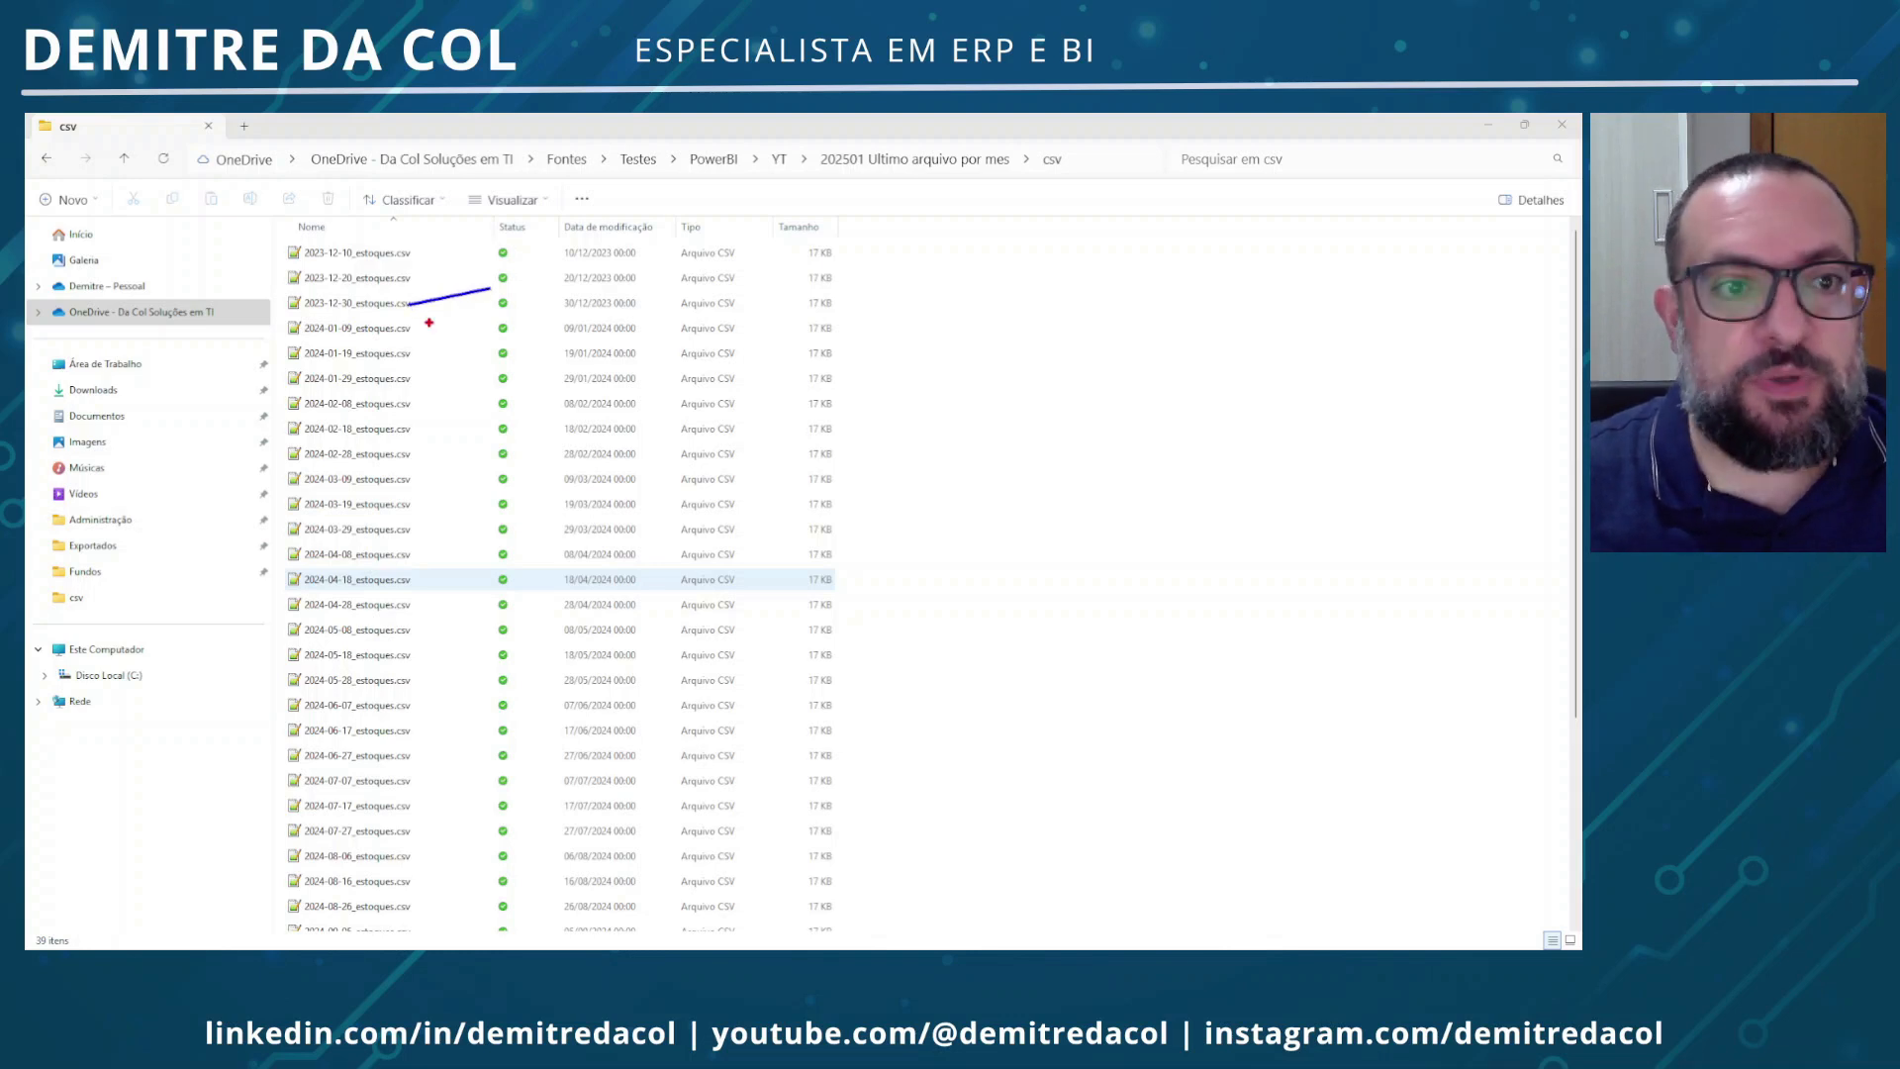
mouse_move(414, 253)
mouse_down()
mouse_move(524, 227)
mouse_move(424, 277)
mouse_move(509, 260)
mouse_up()
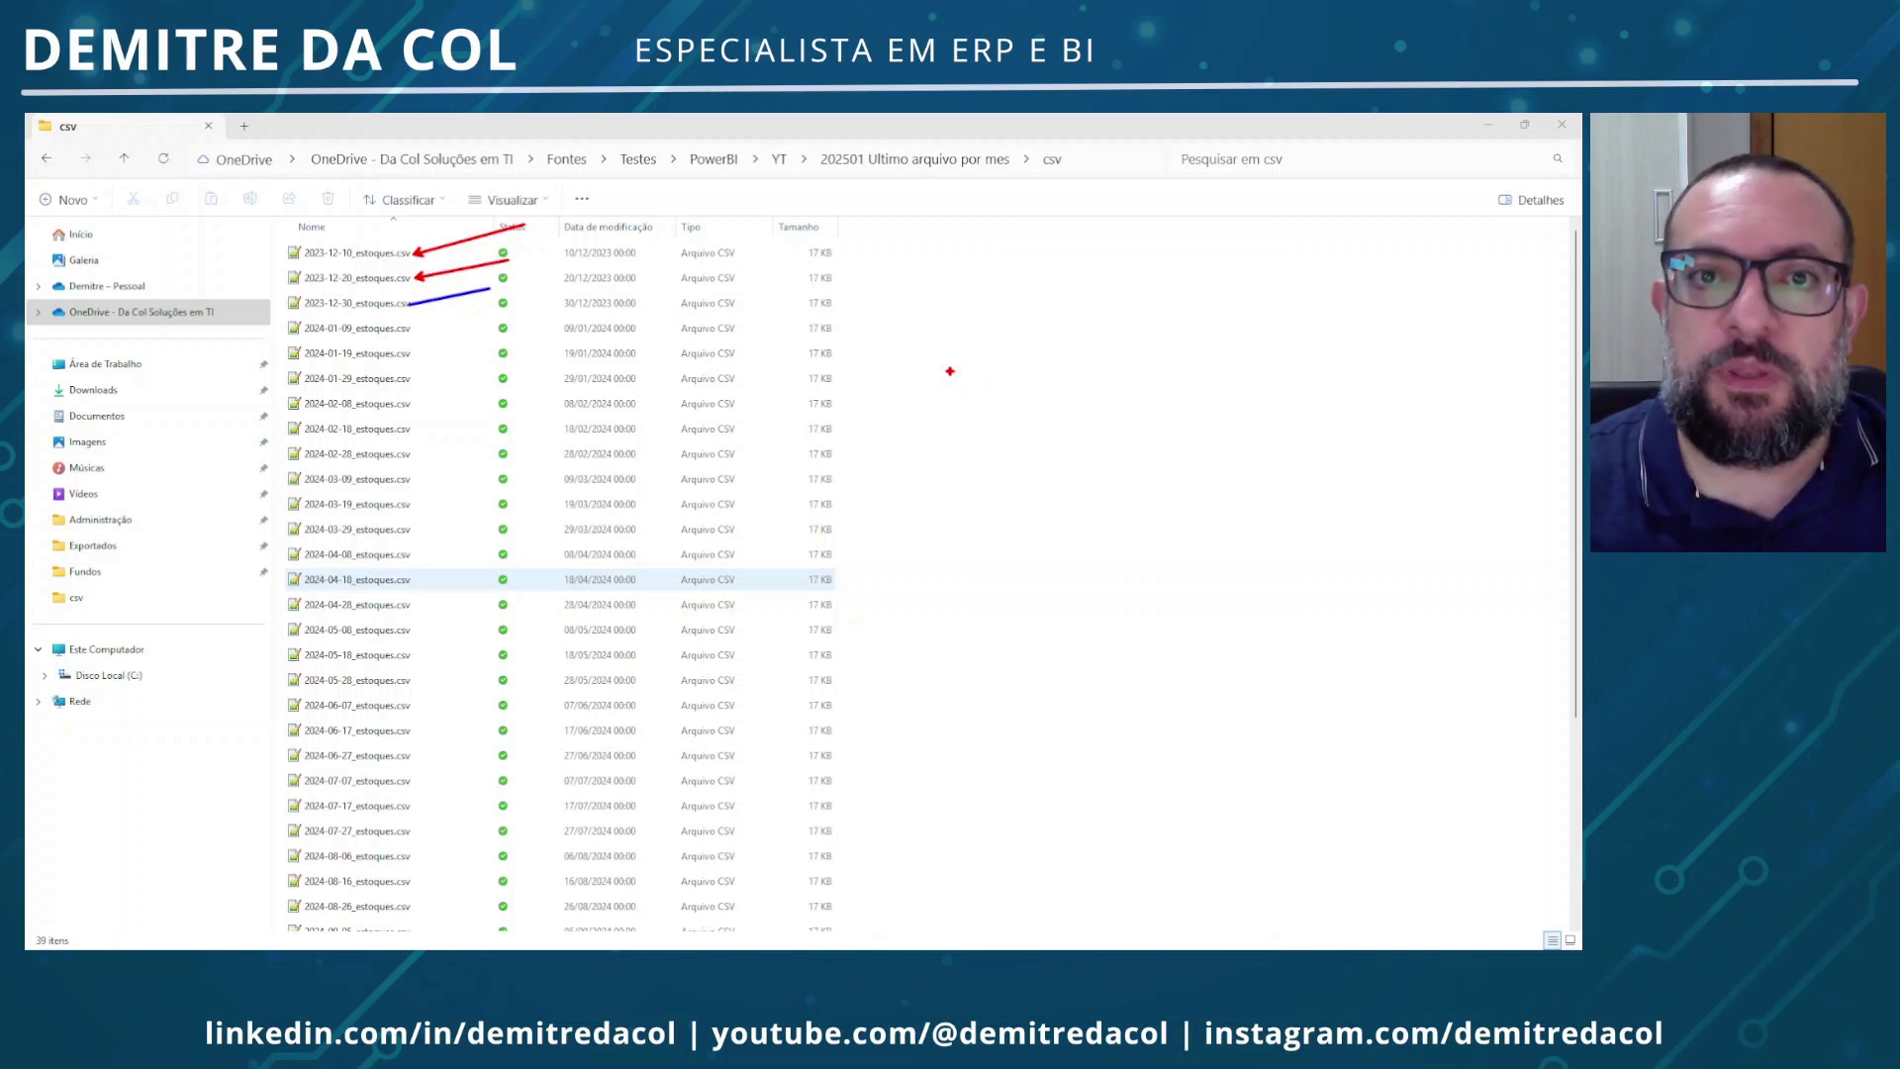
key(Escape)
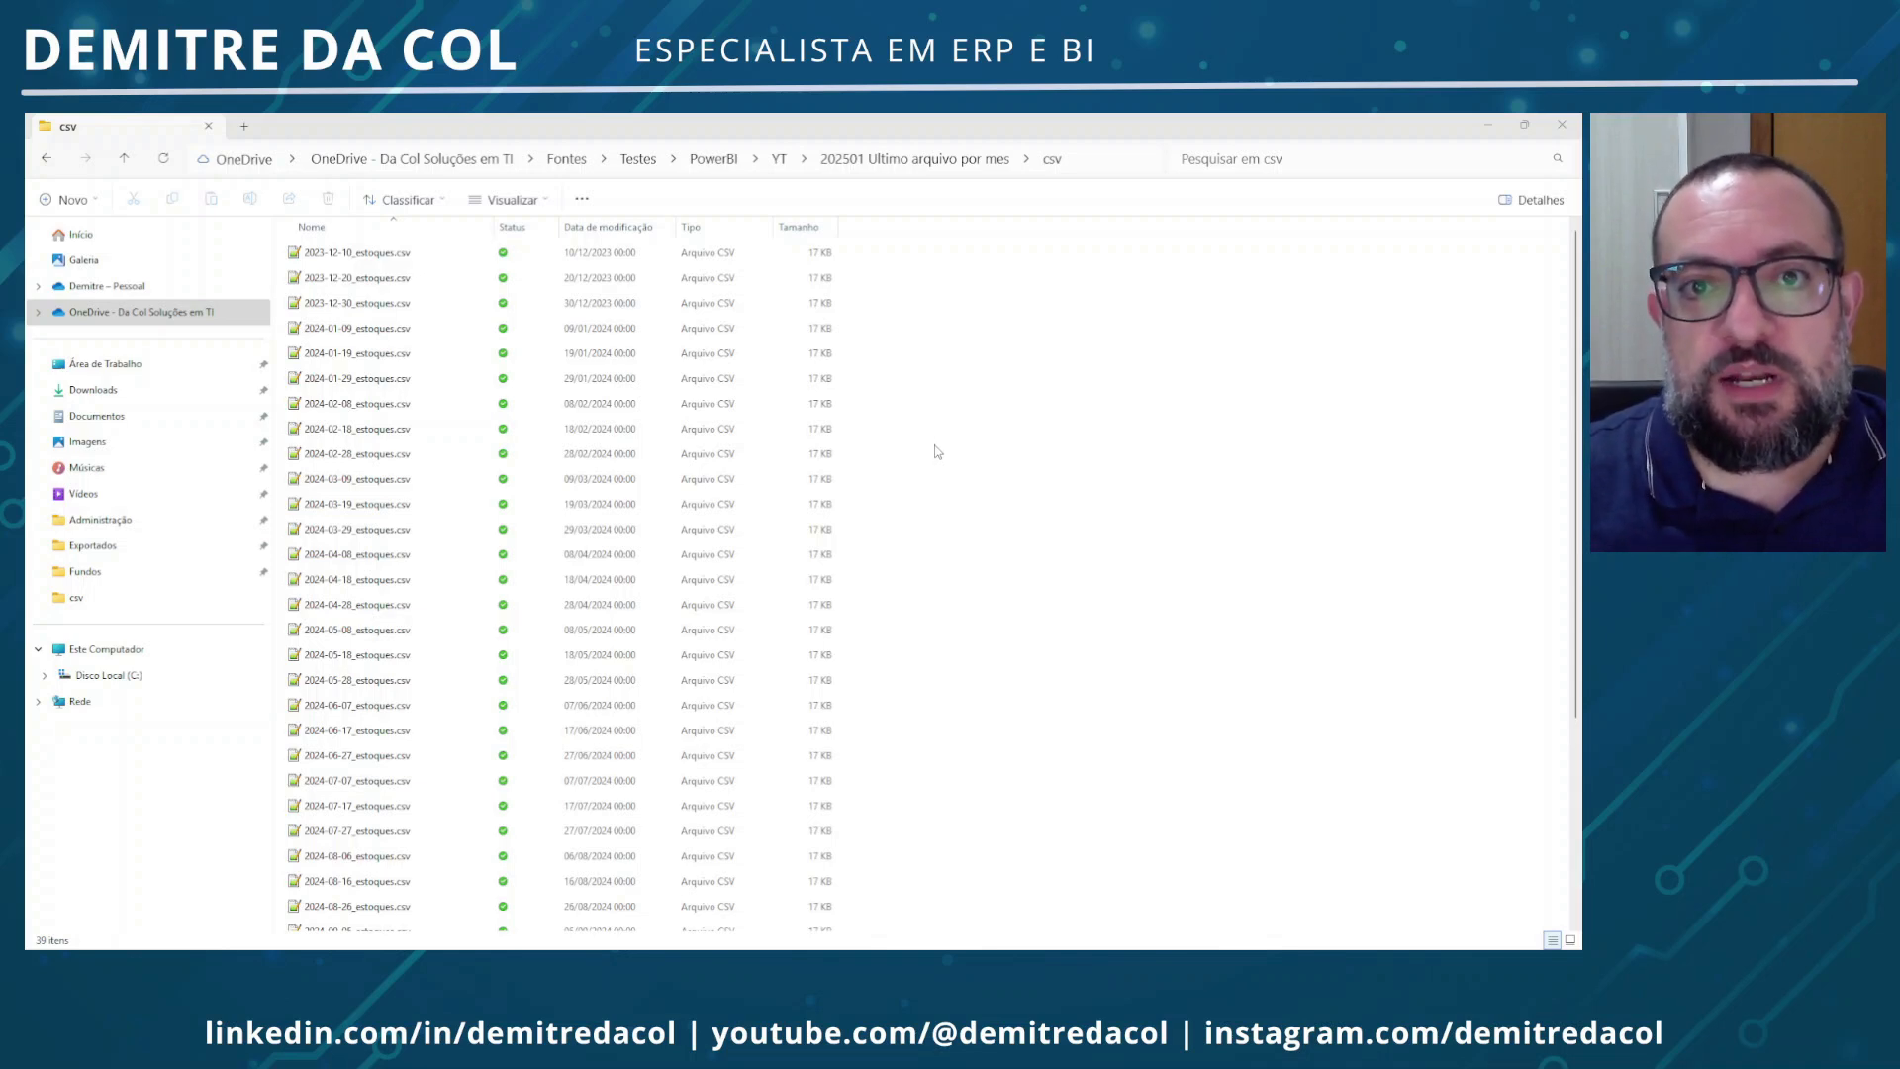
Switch to Power BI Desktop and open the Power Query Editor for transforming data
click(928, 966)
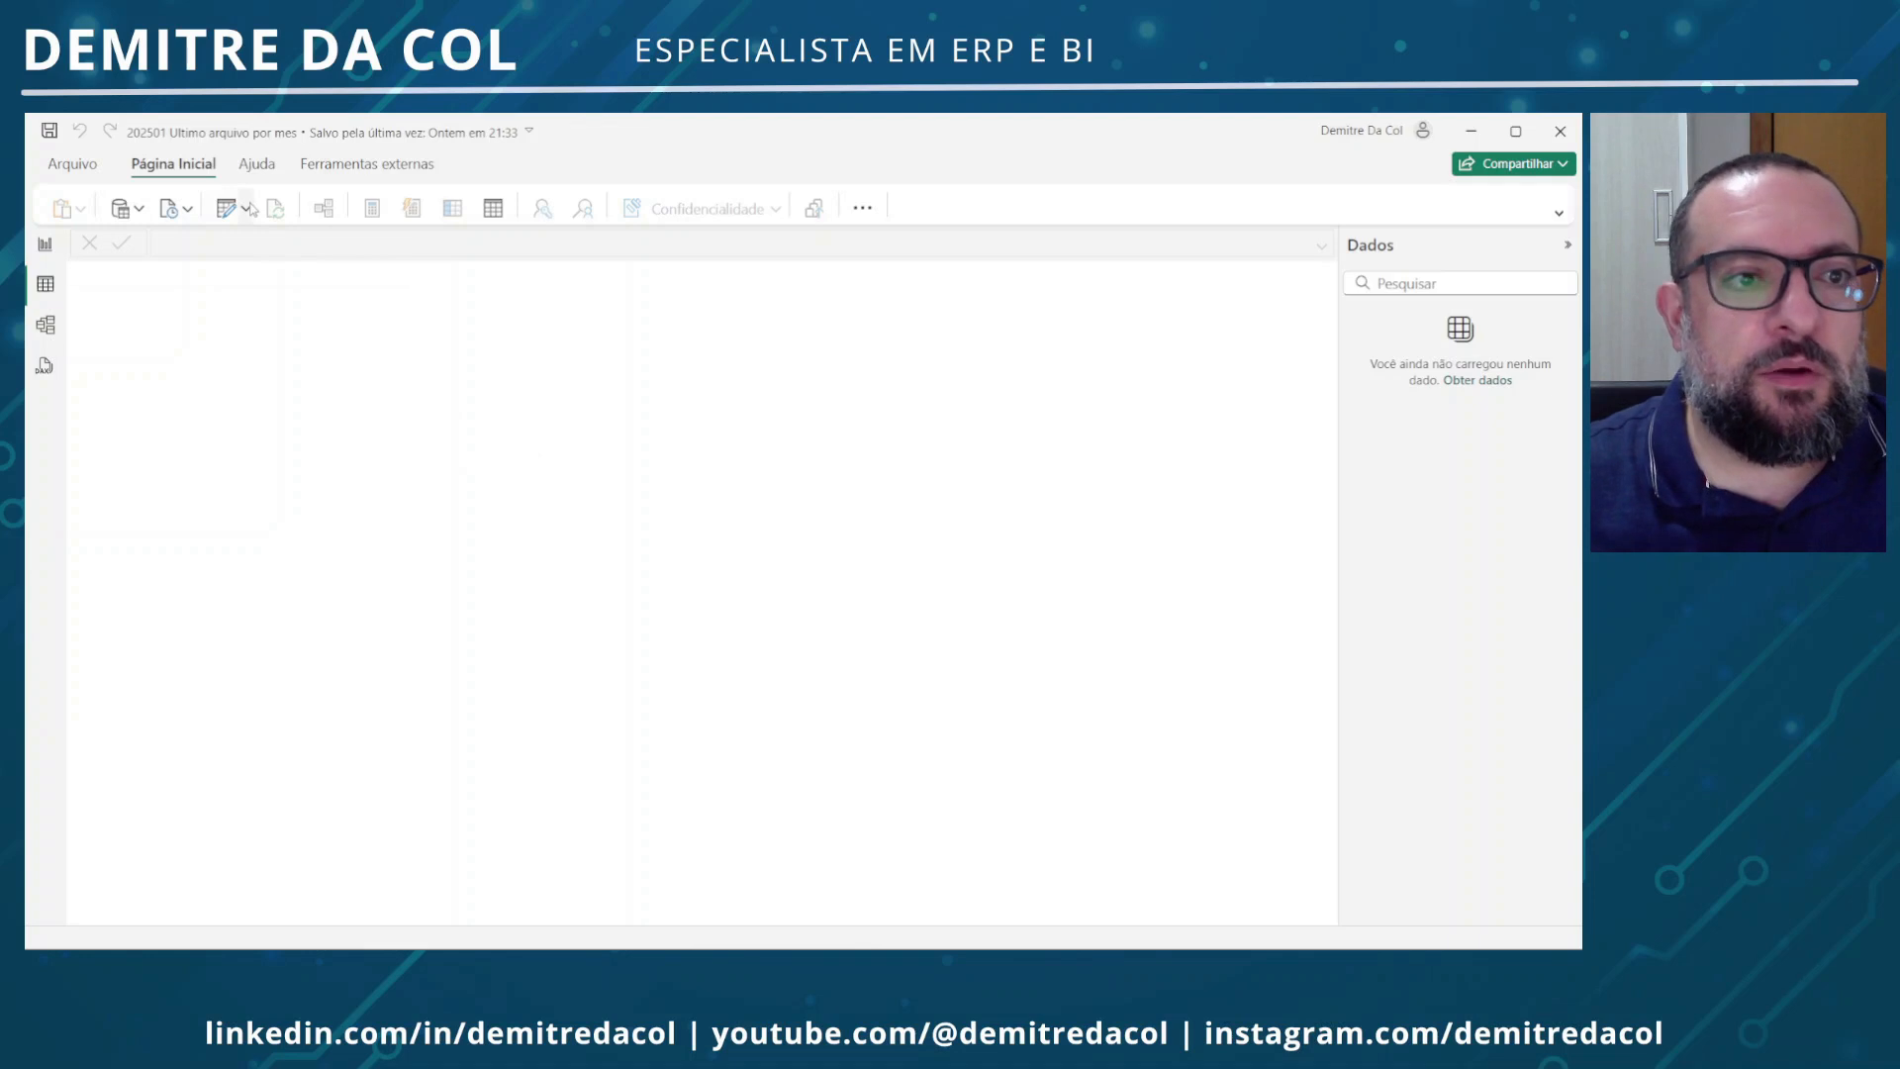
click(250, 208)
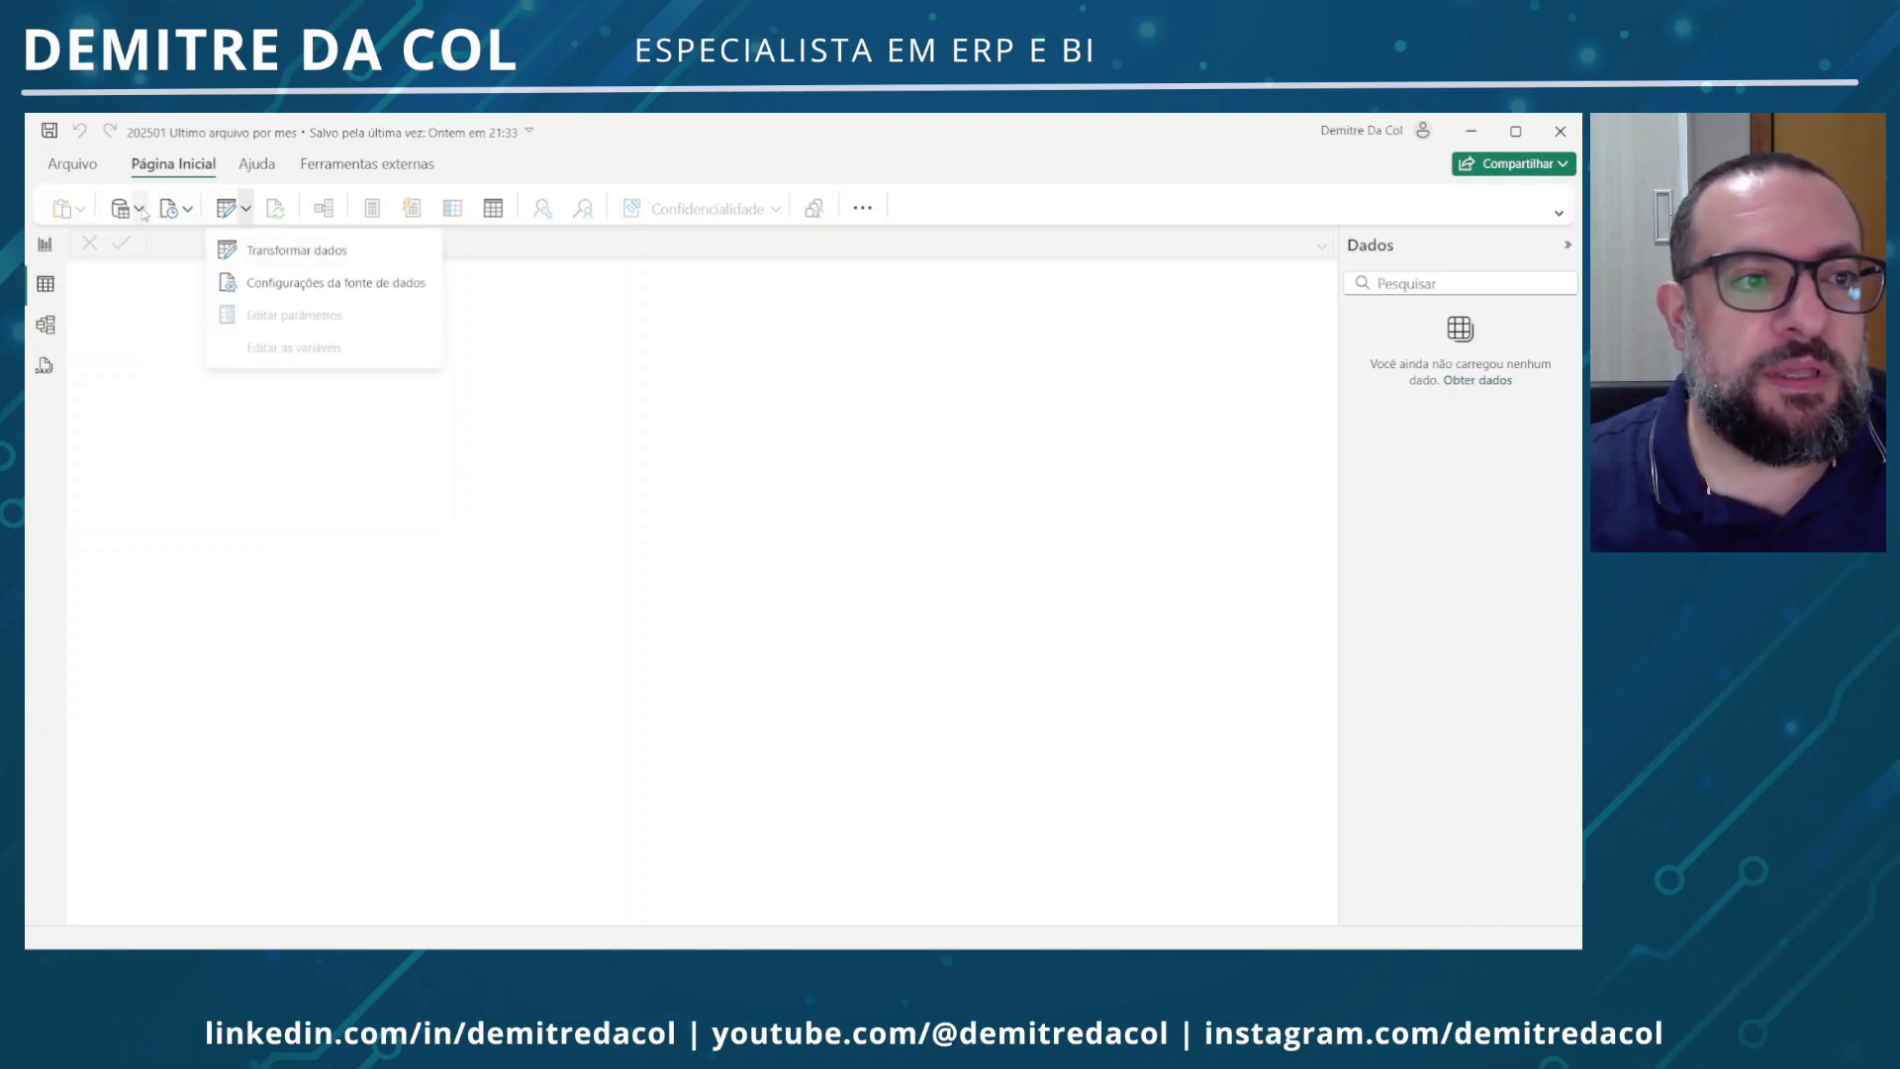
click(242, 249)
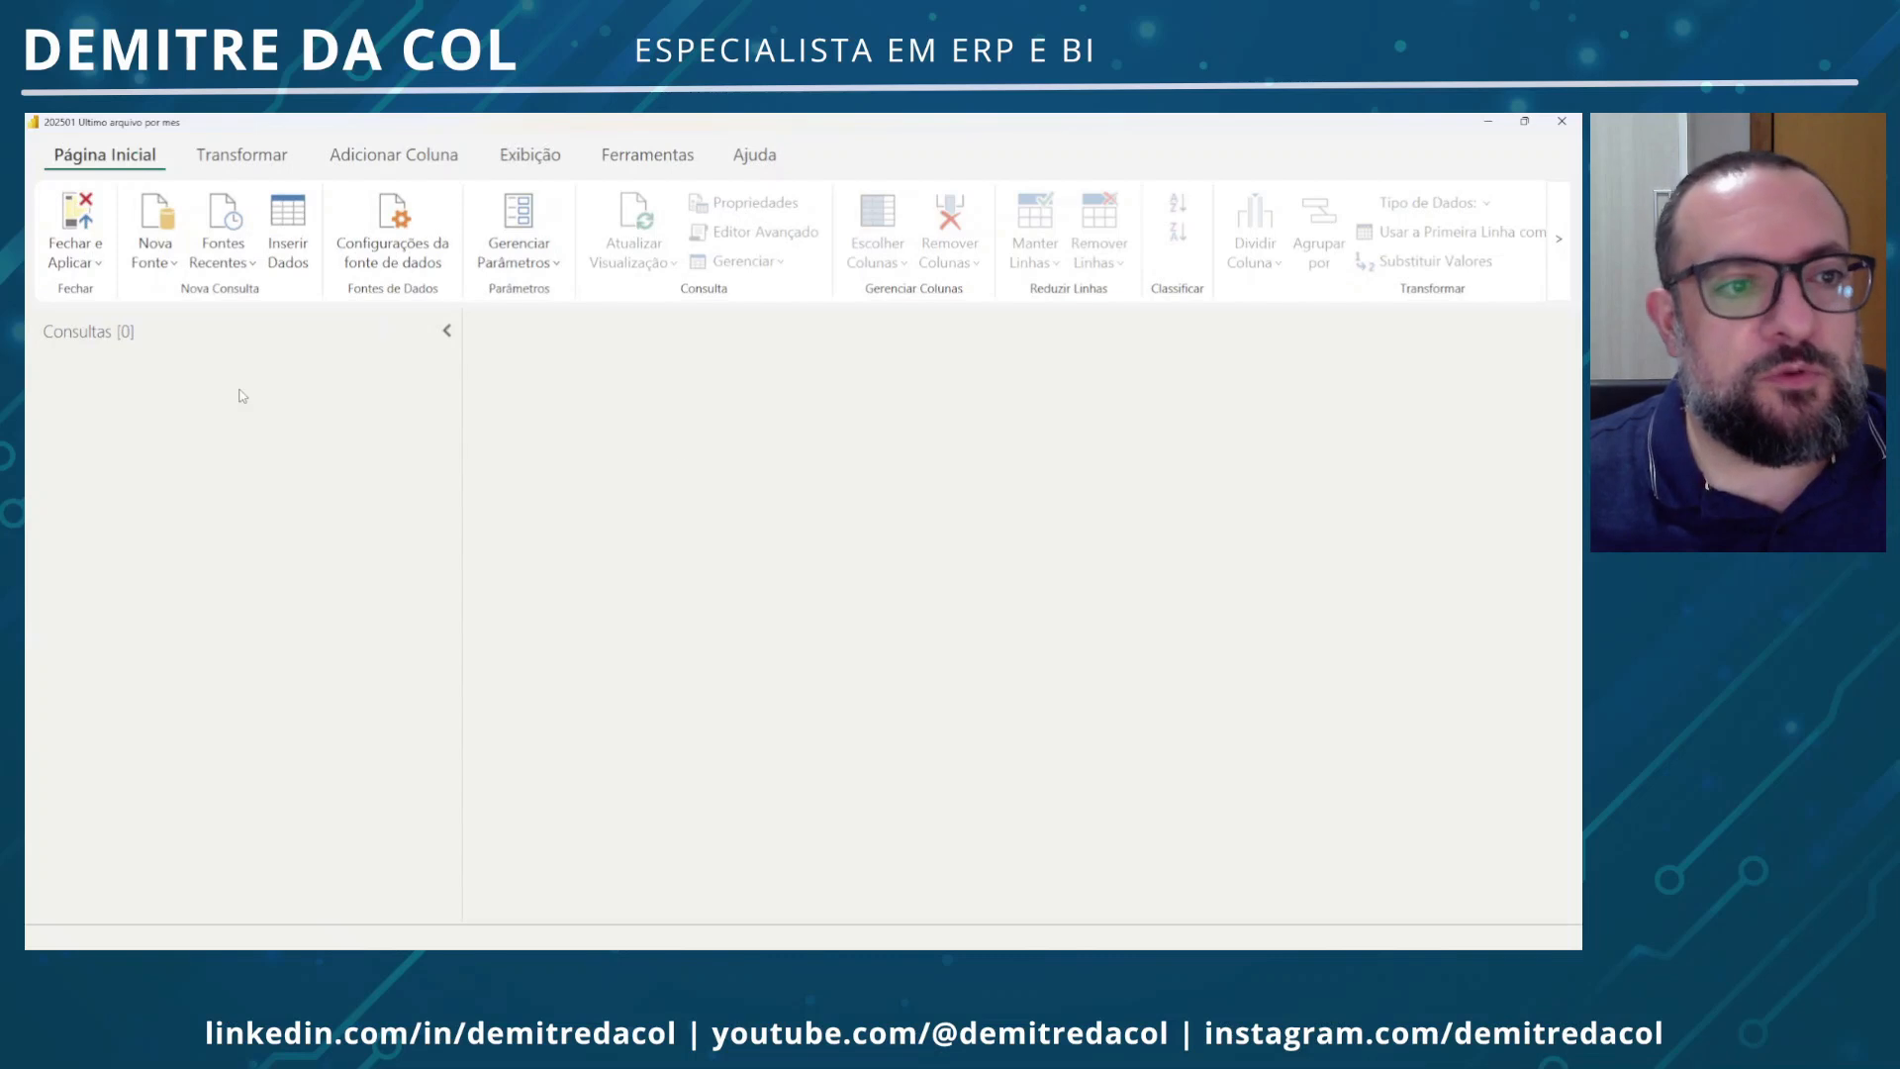
Import produtos.csv from the csv folder as a new Text/CSV source query
click(155, 256)
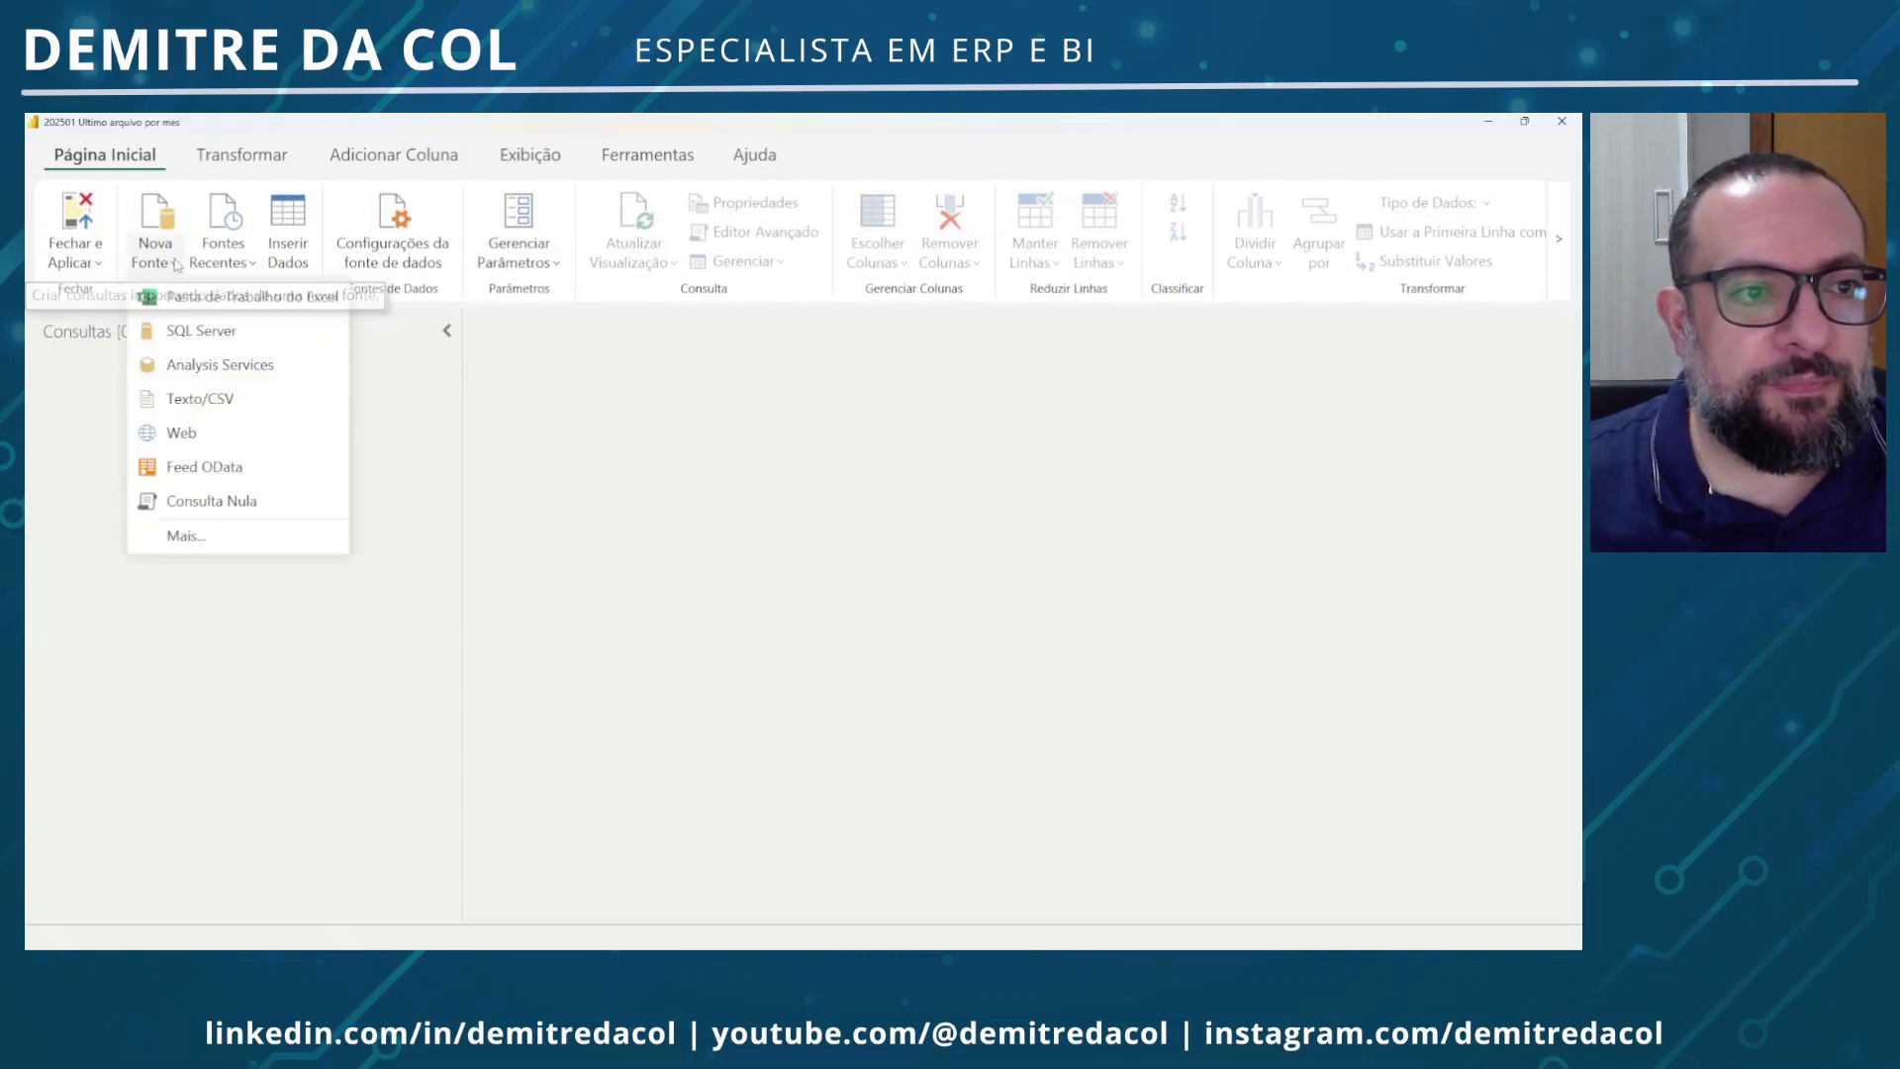
click(234, 400)
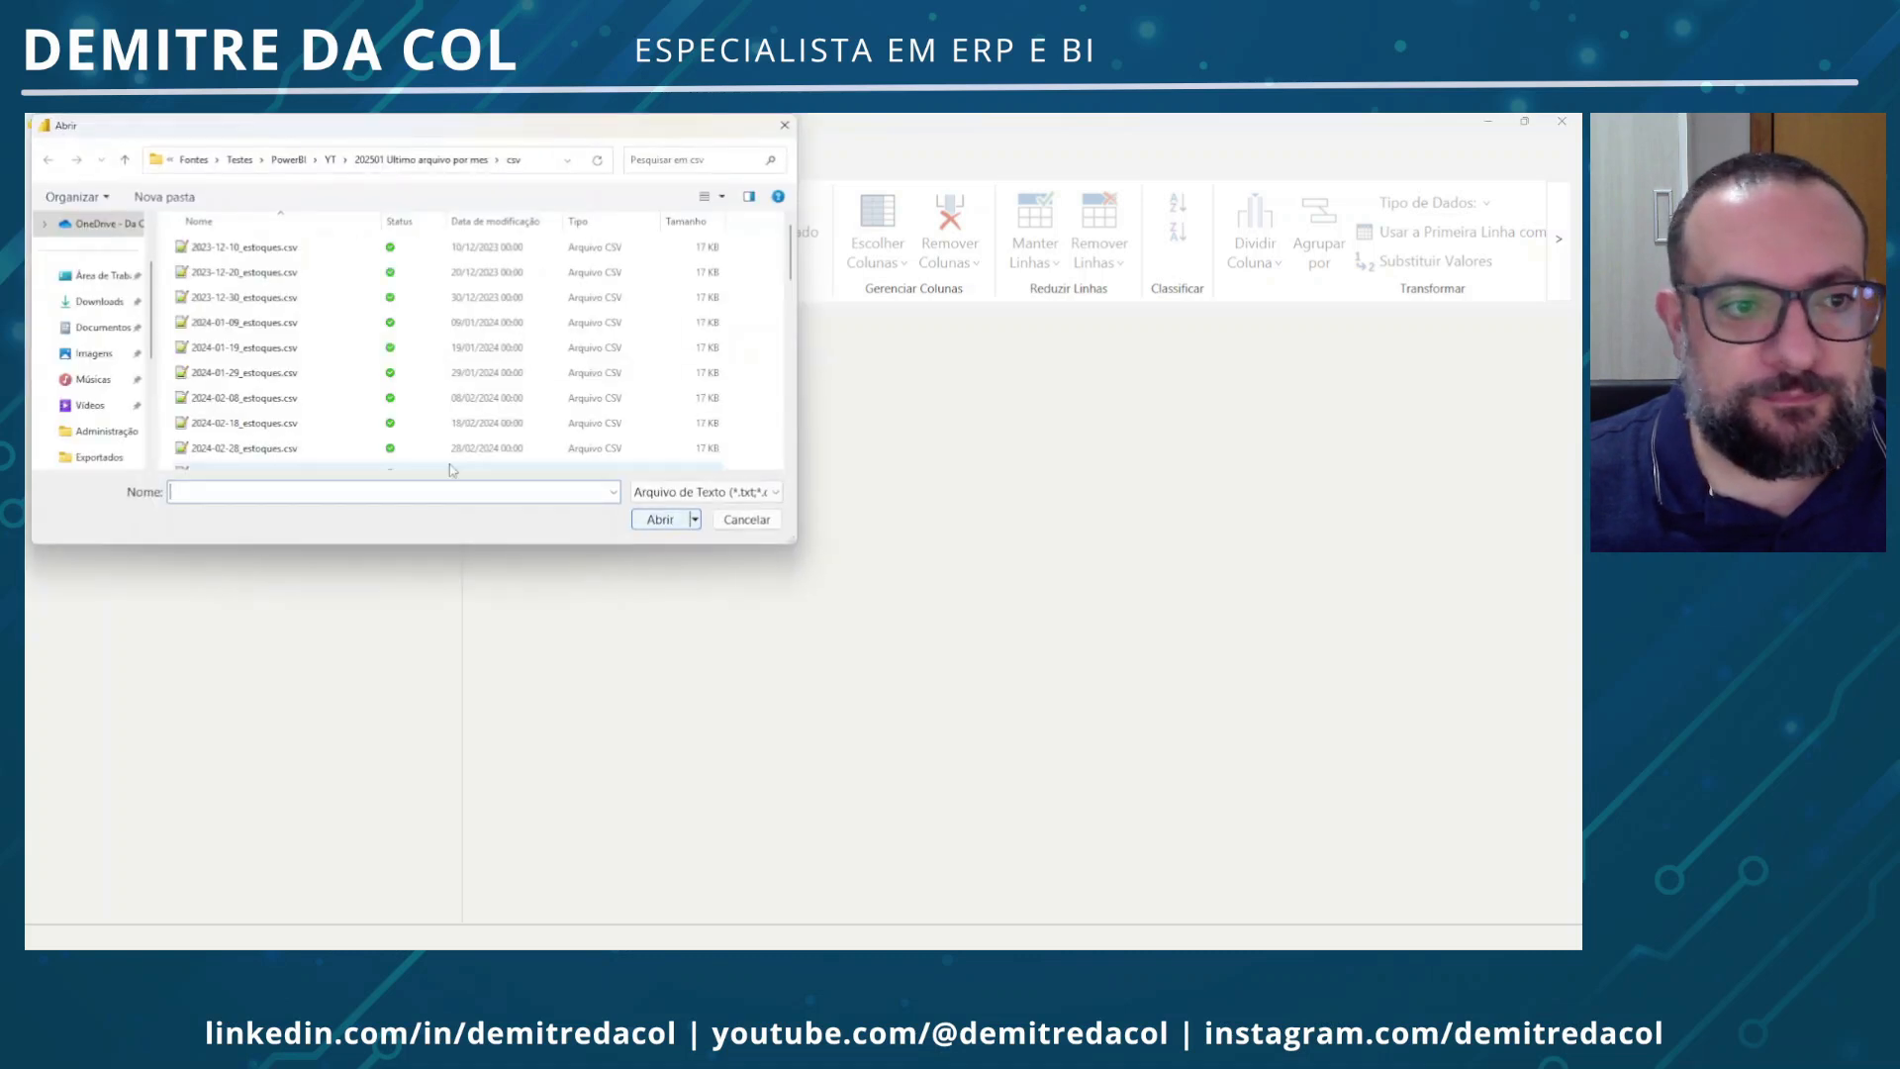
scroll(425, 407, down, 10)
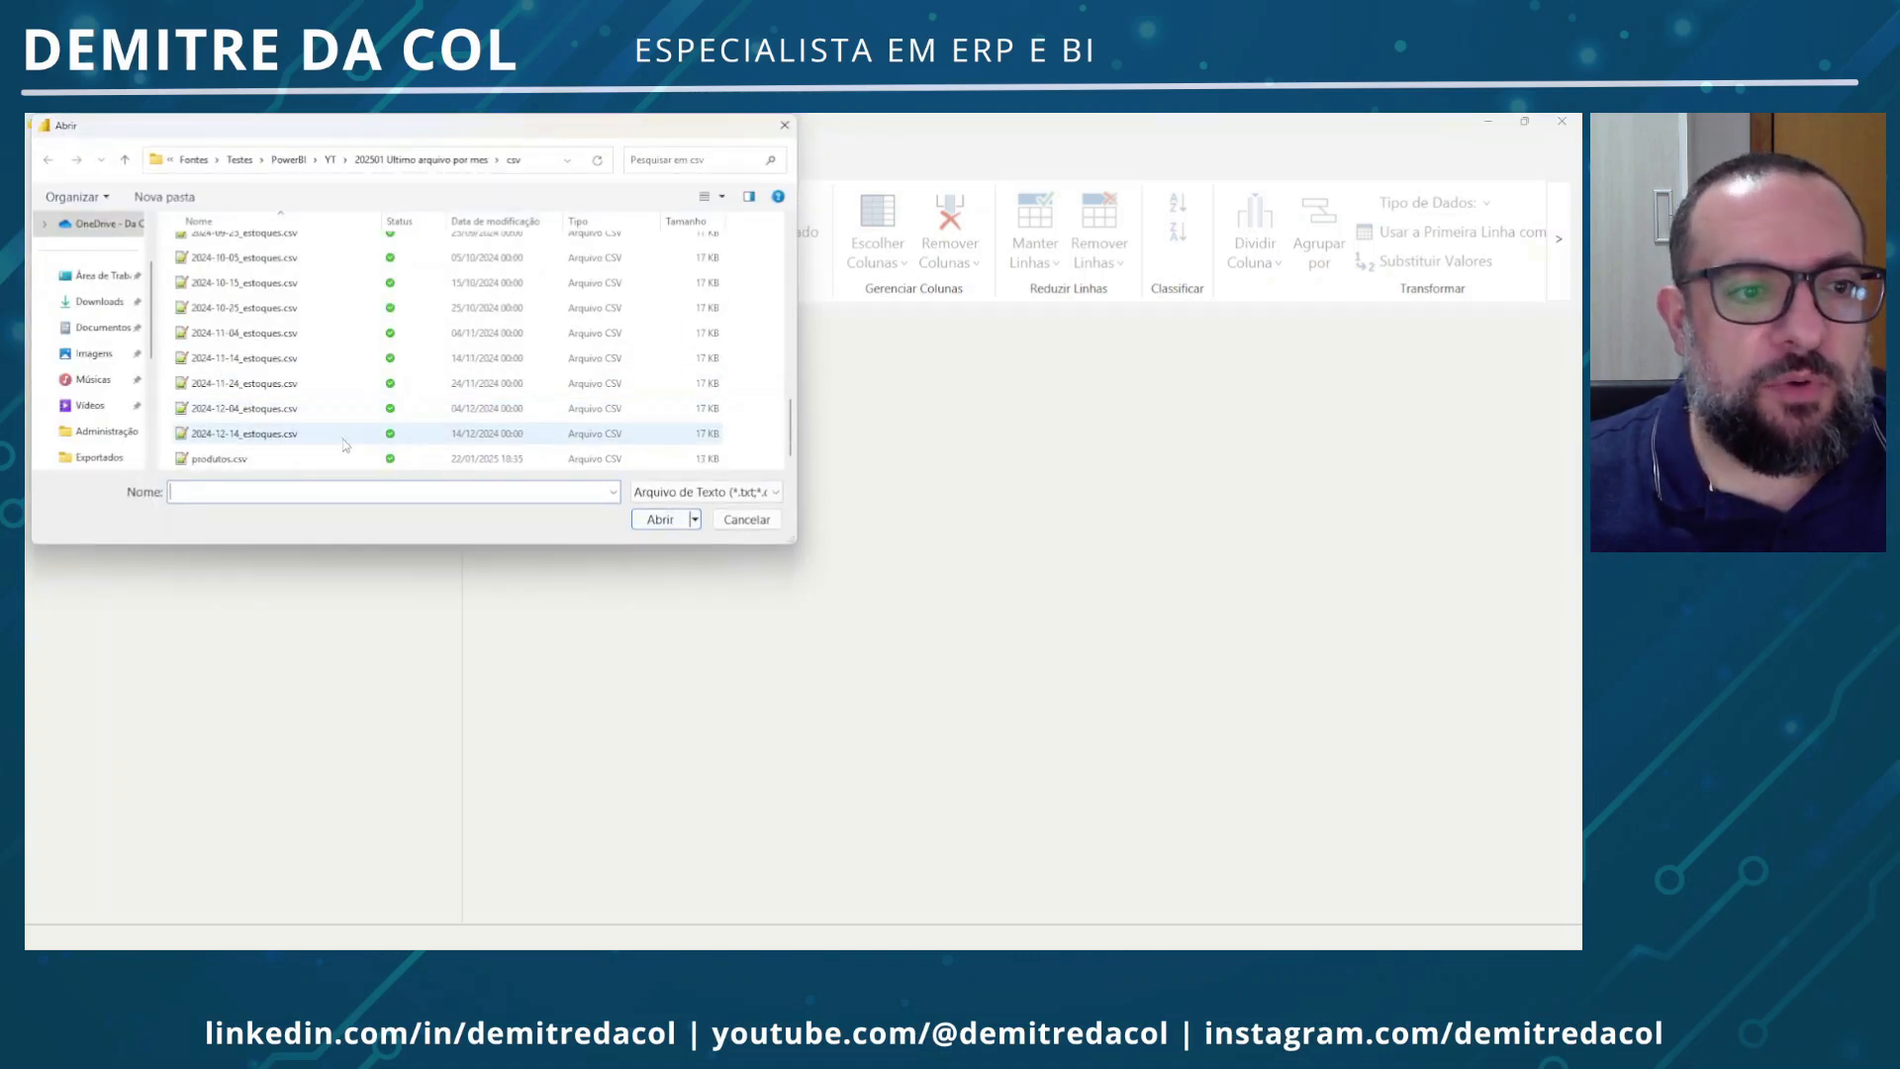
click(273, 461)
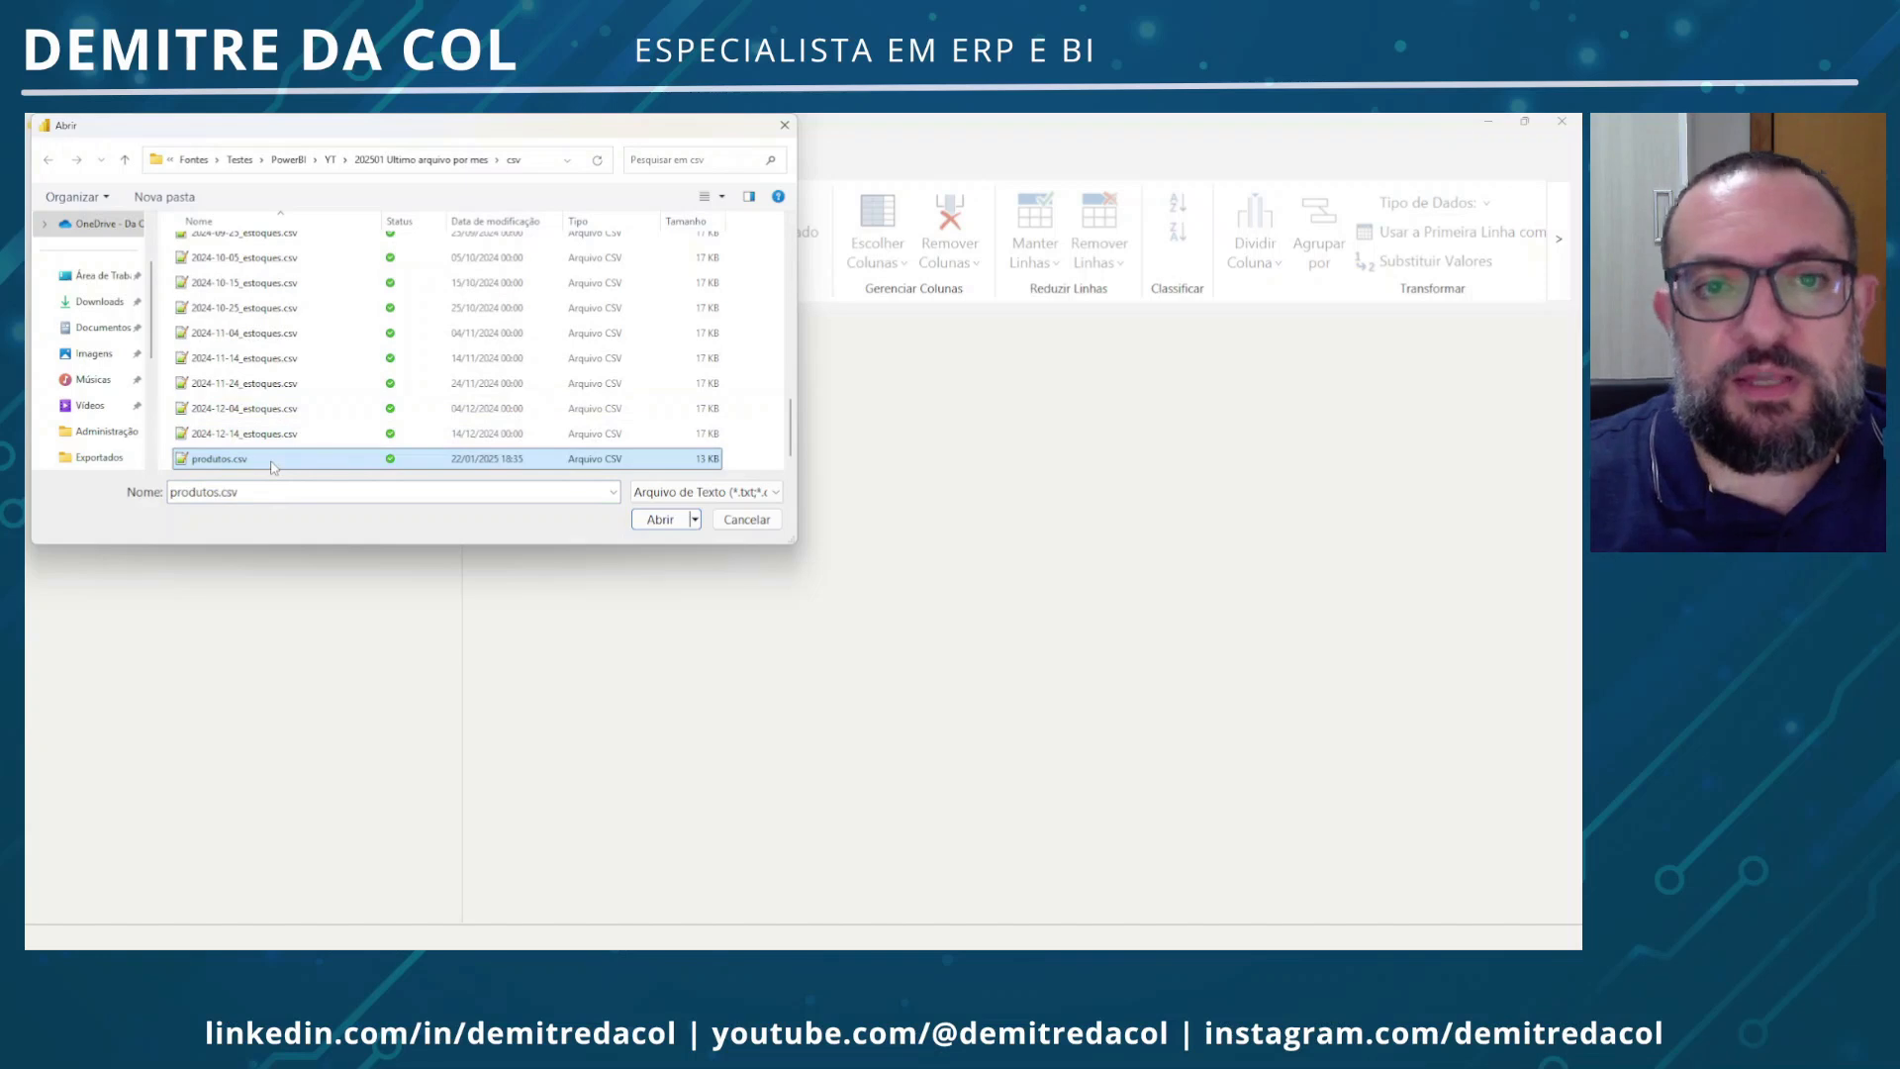
double_click(273, 461)
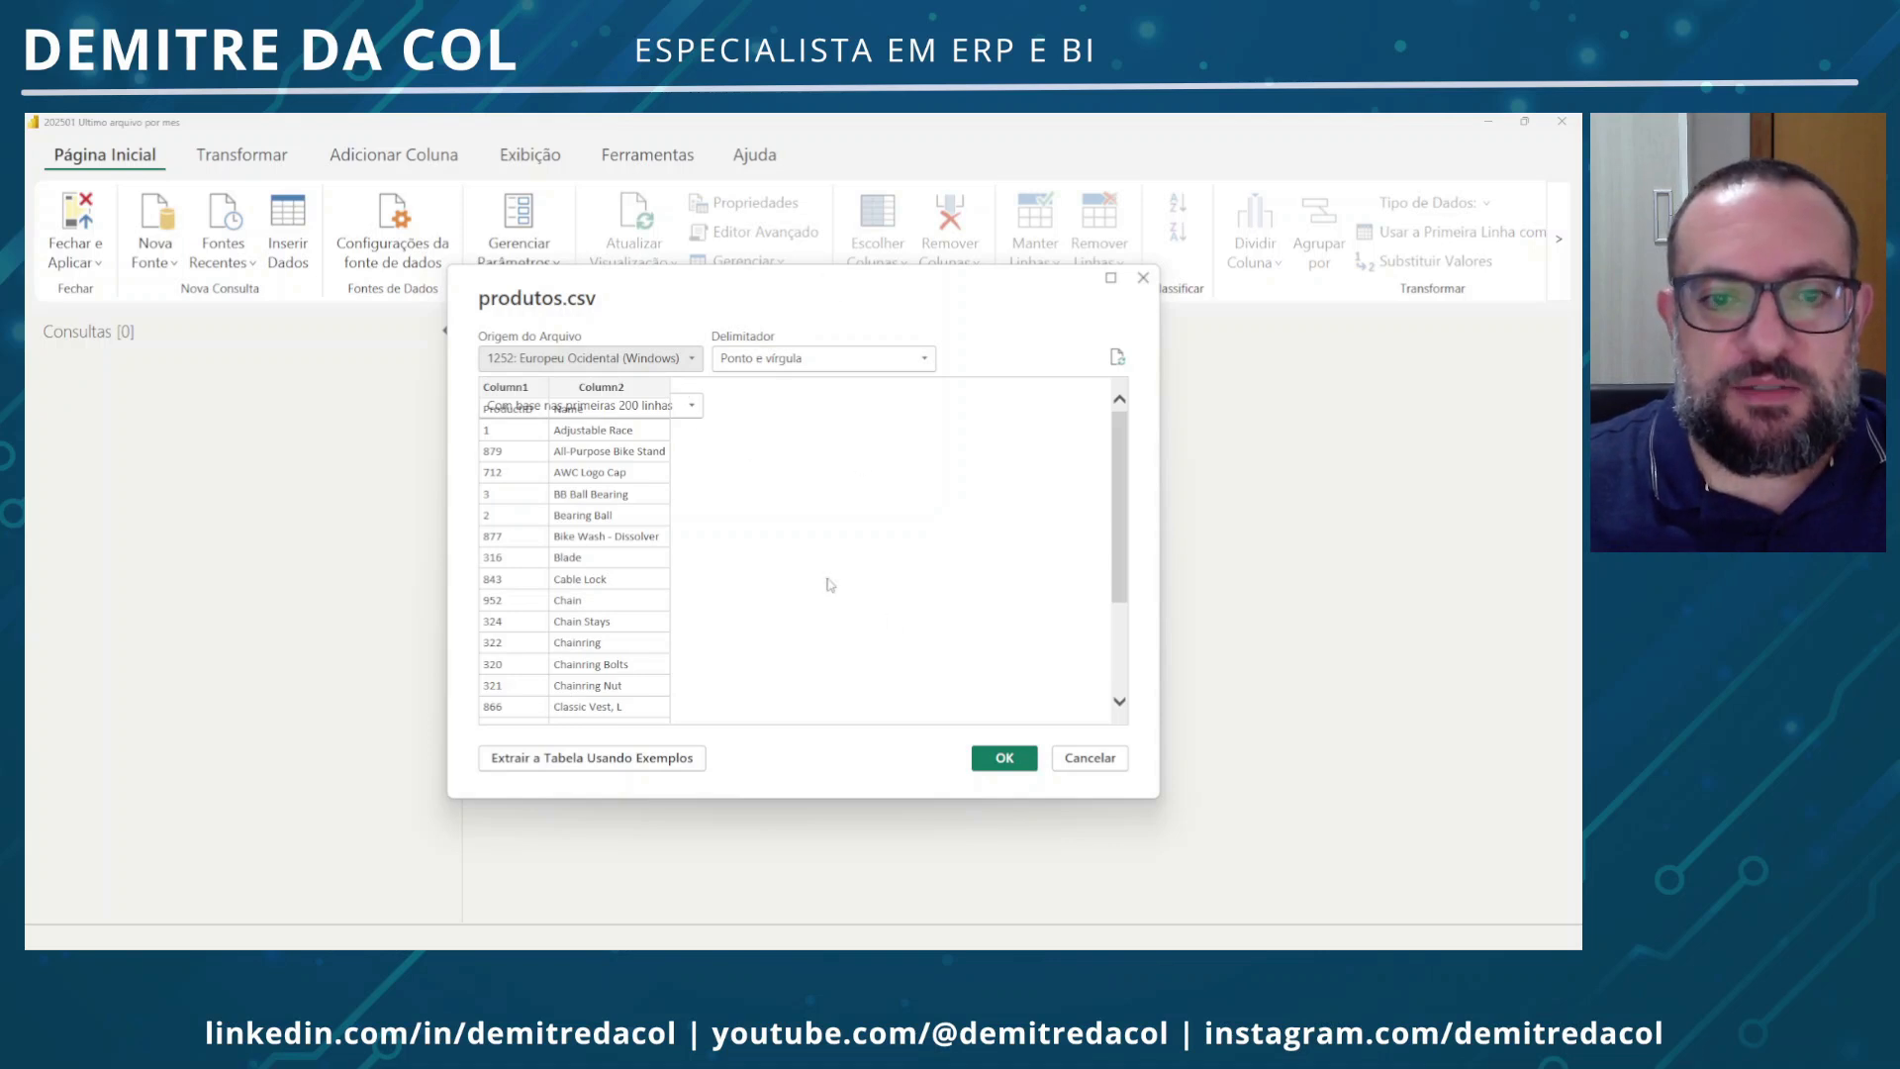
click(1006, 758)
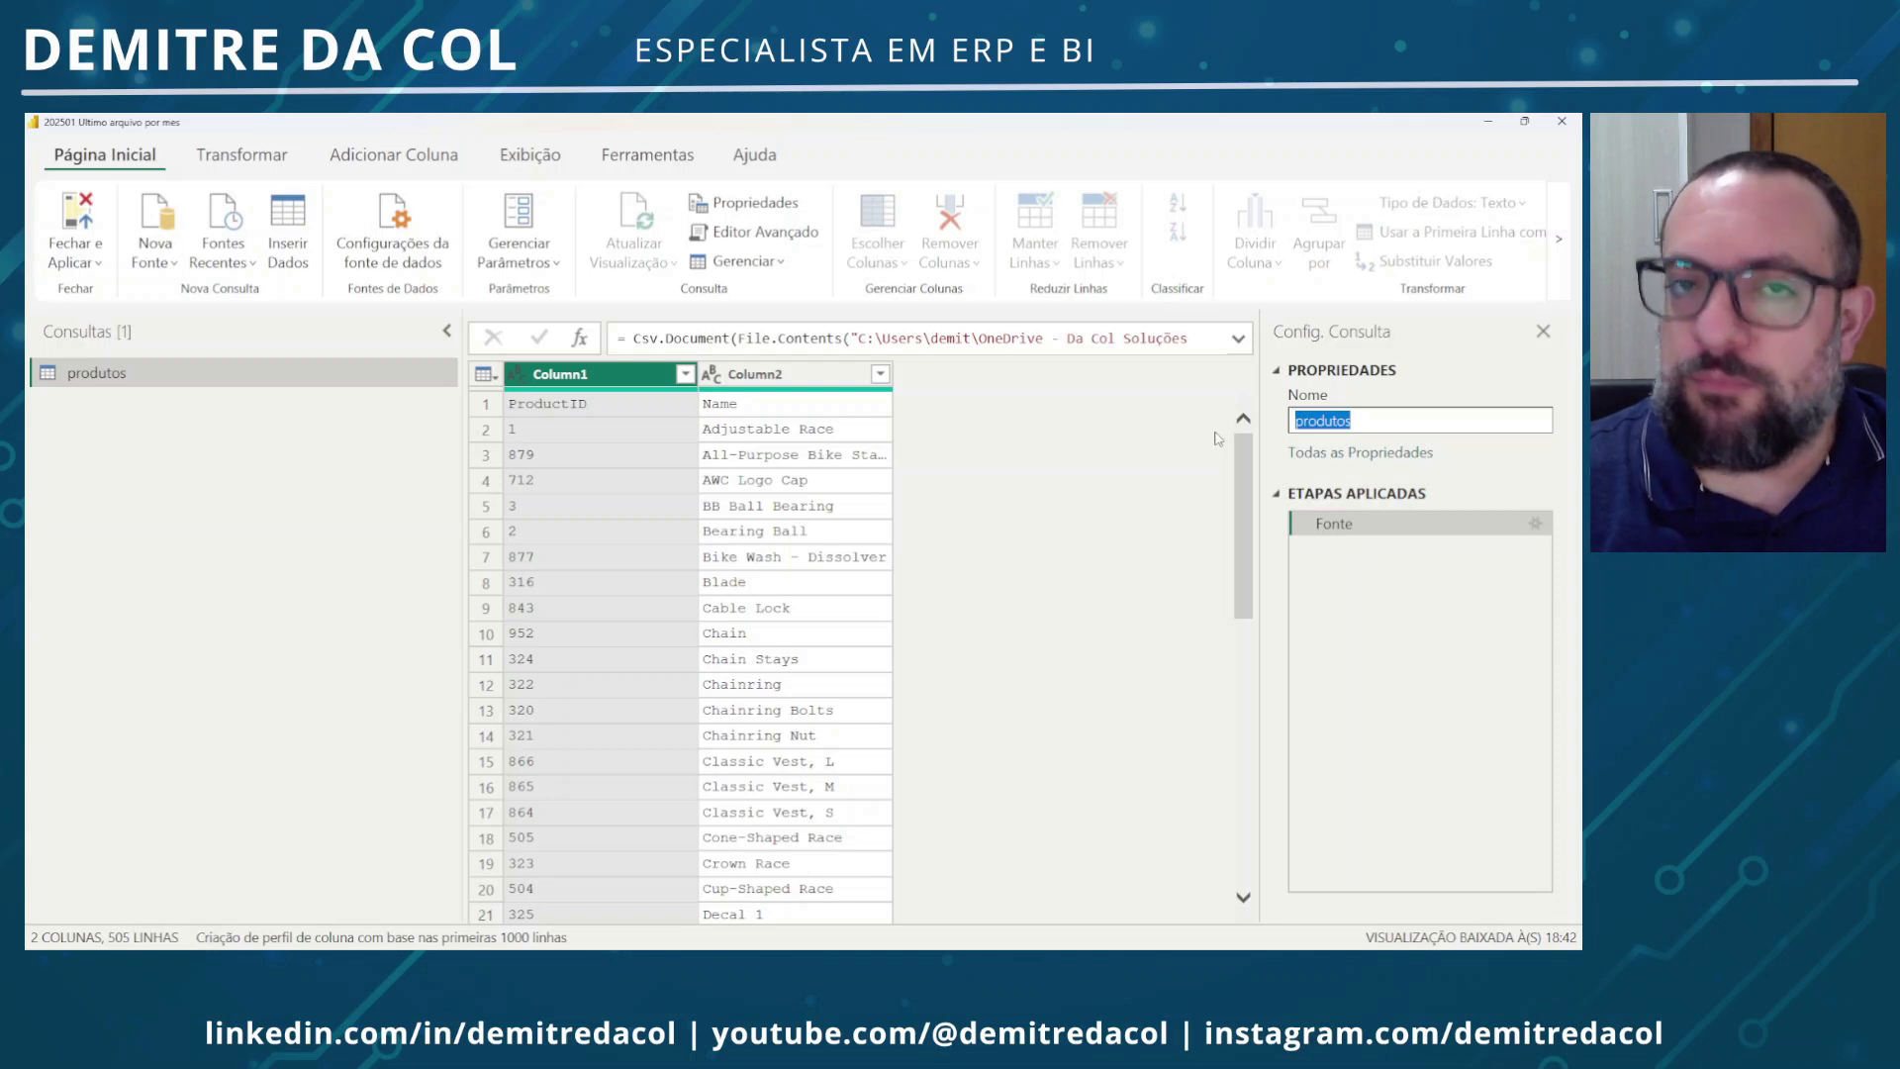
Rename the imported product query as Produtos
text(Produto)
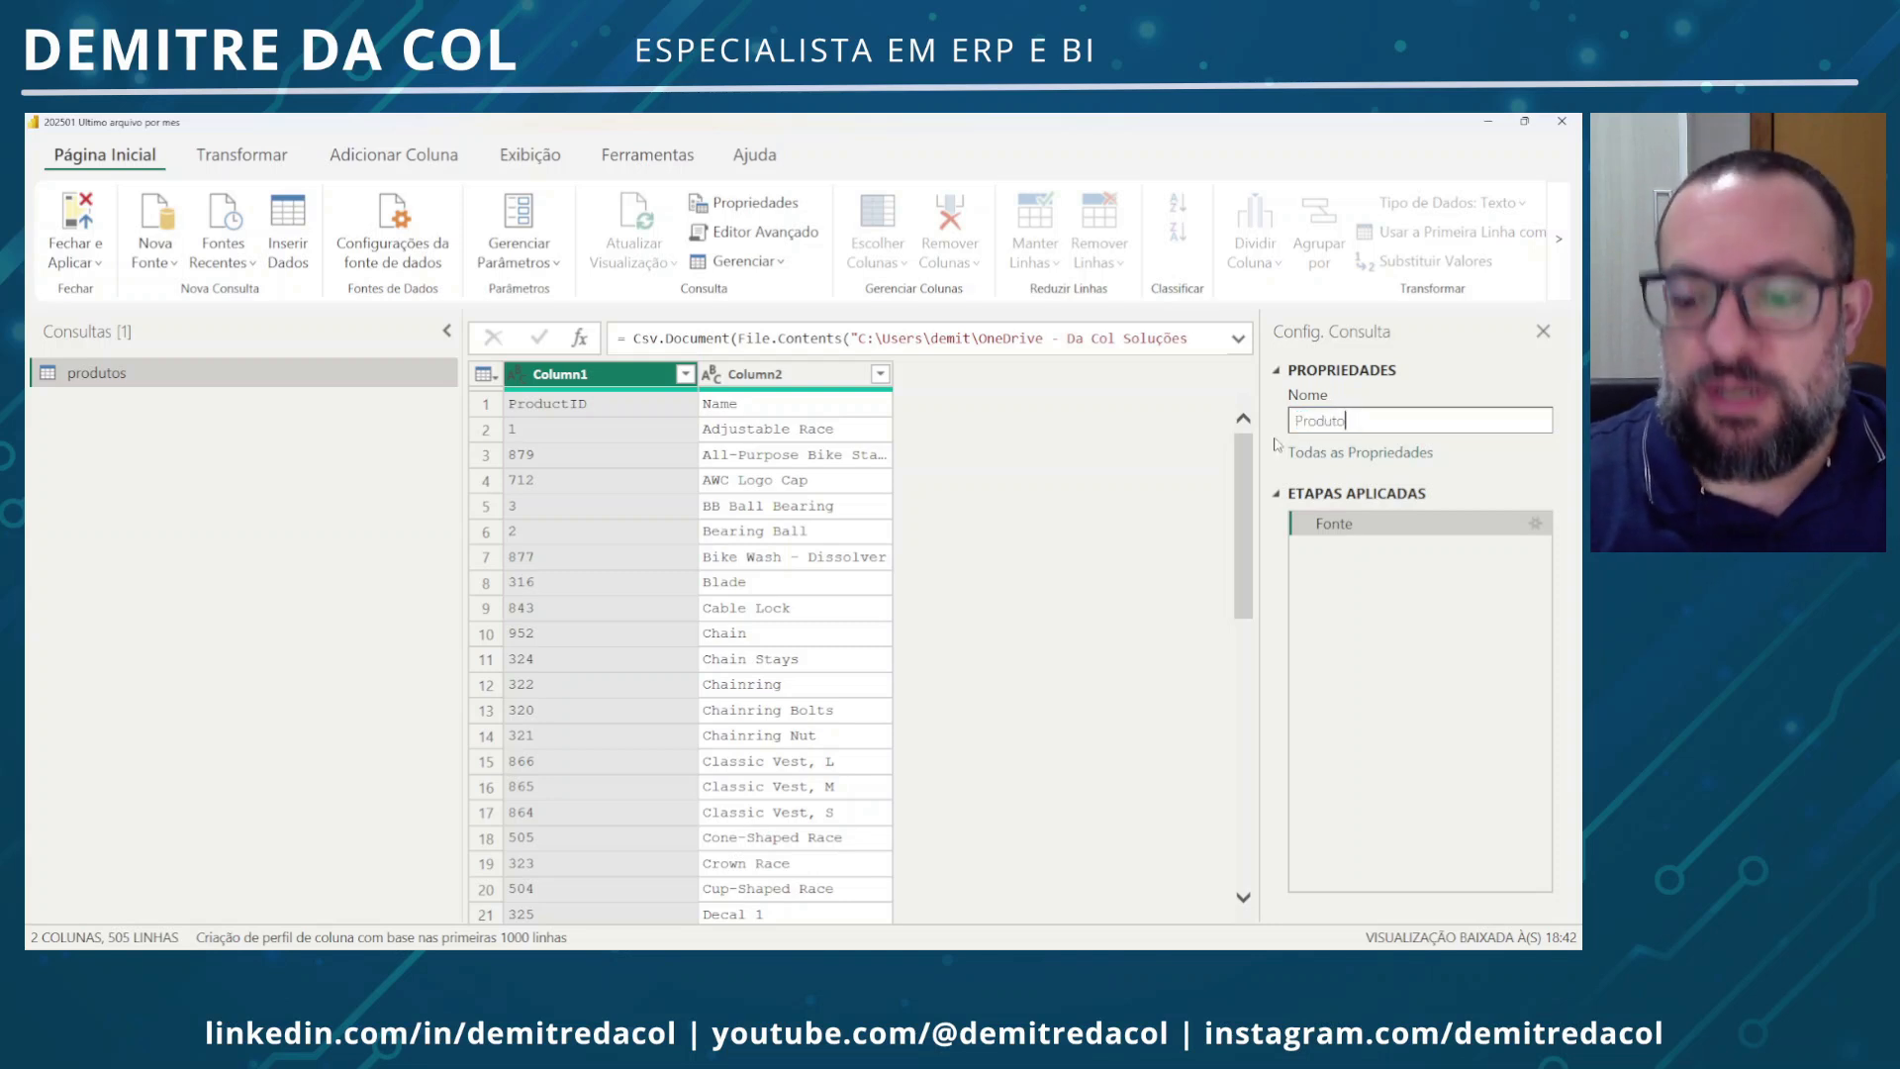
text(s)
key(Return)
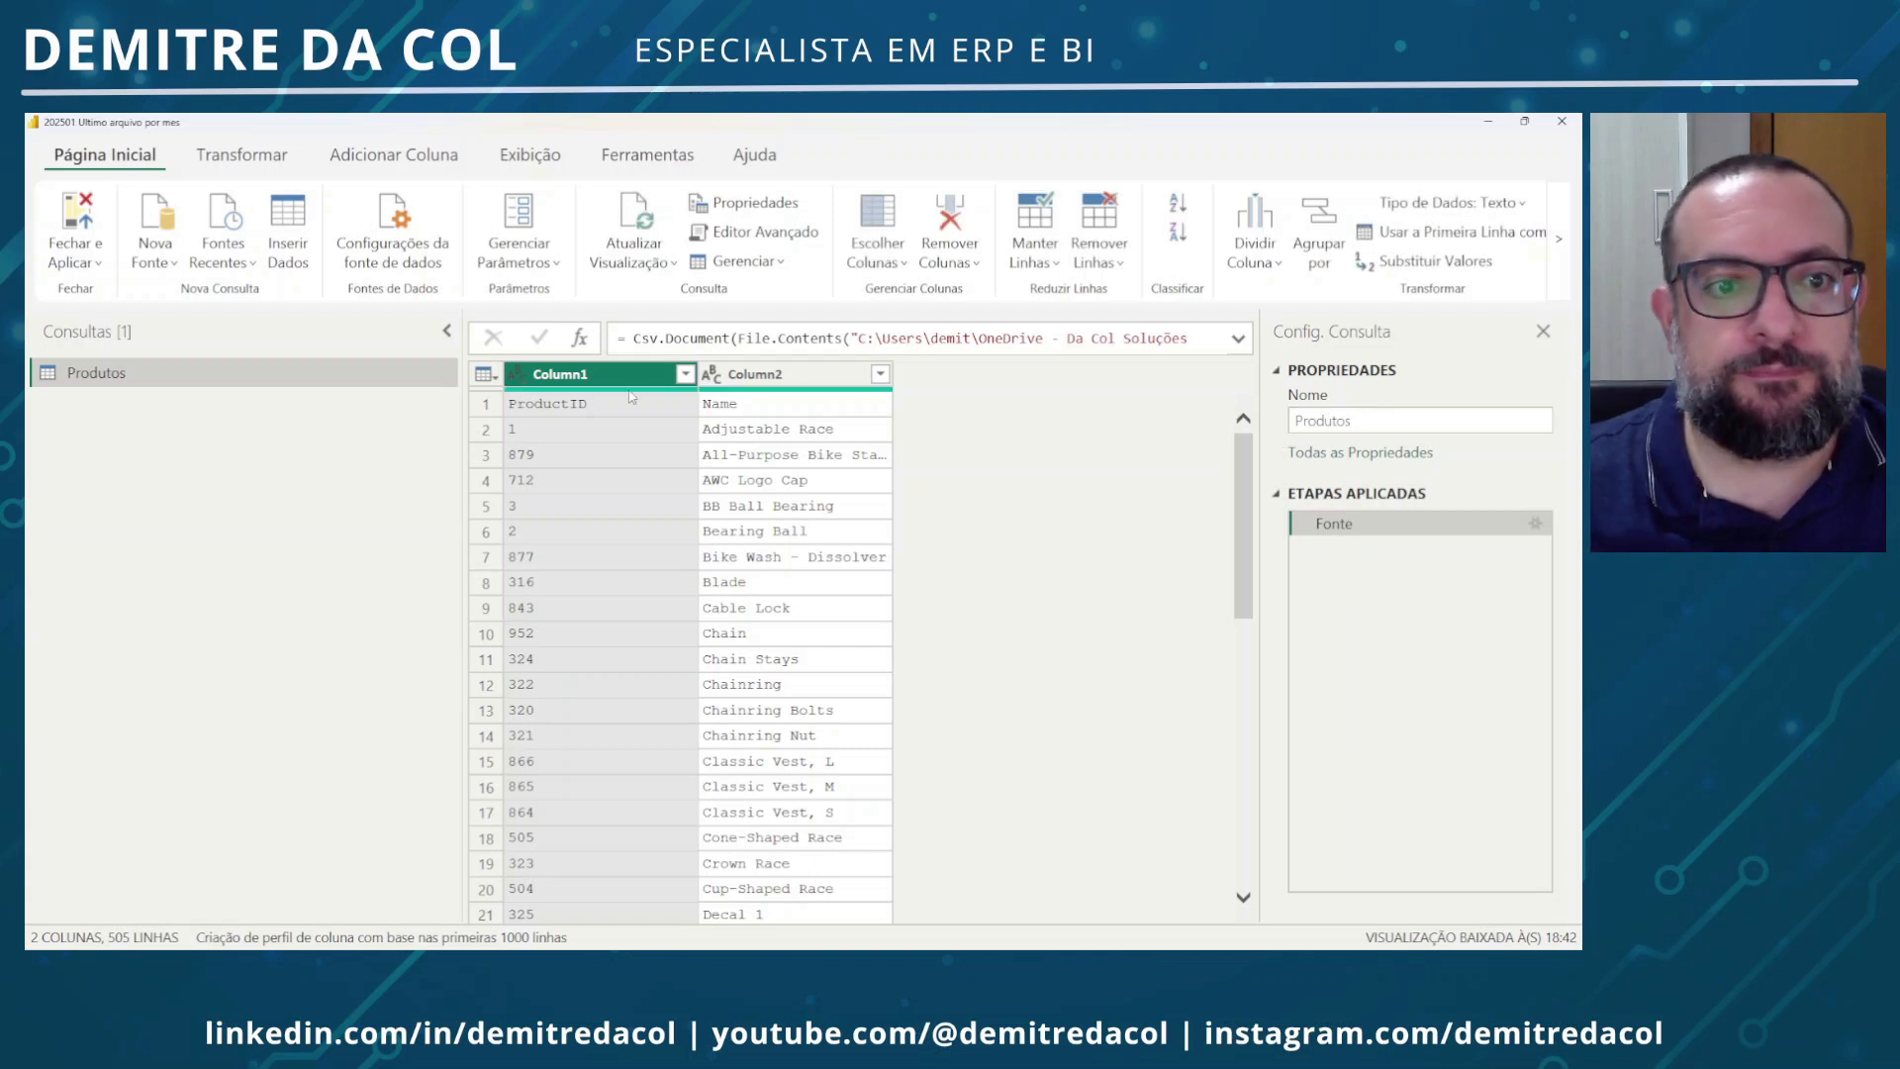
Promote the first row of Produtos to headers and set the ProductID column's data type to whole number (Número inteiro)
click(495, 376)
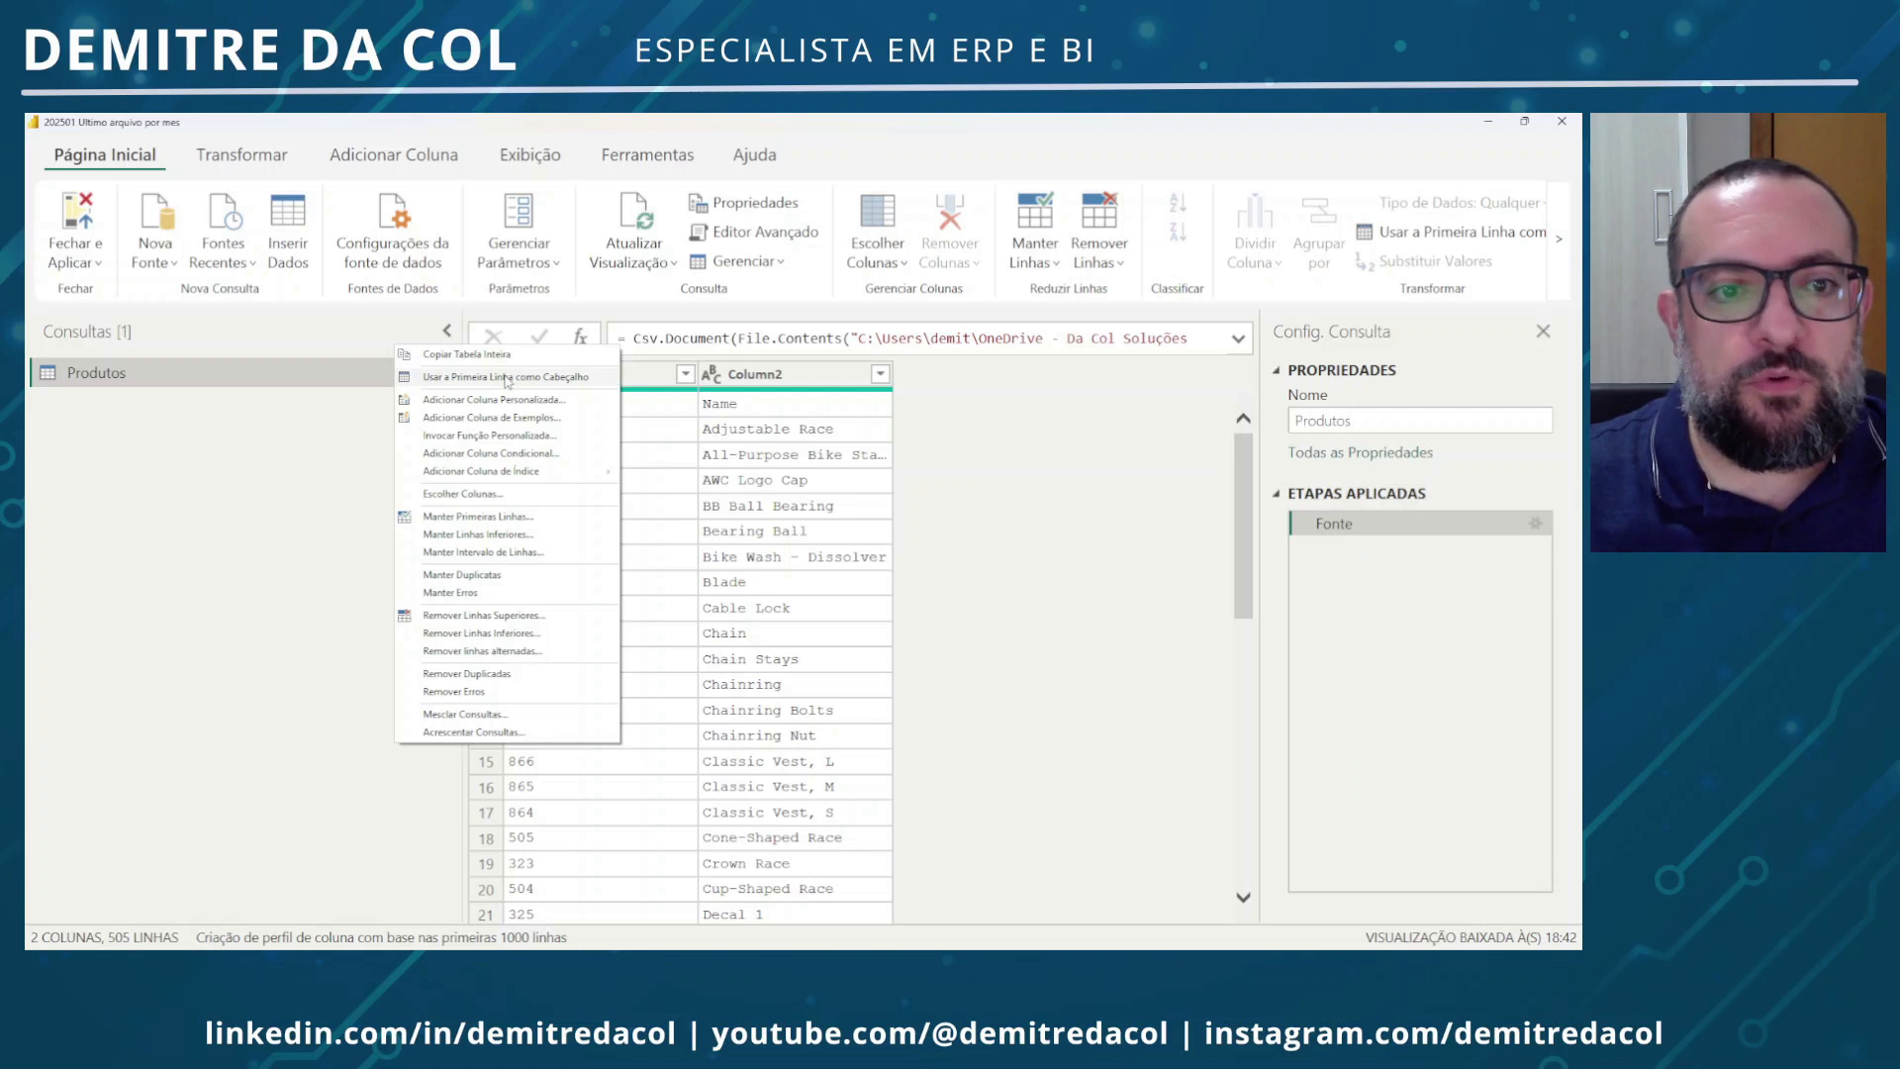
click(508, 379)
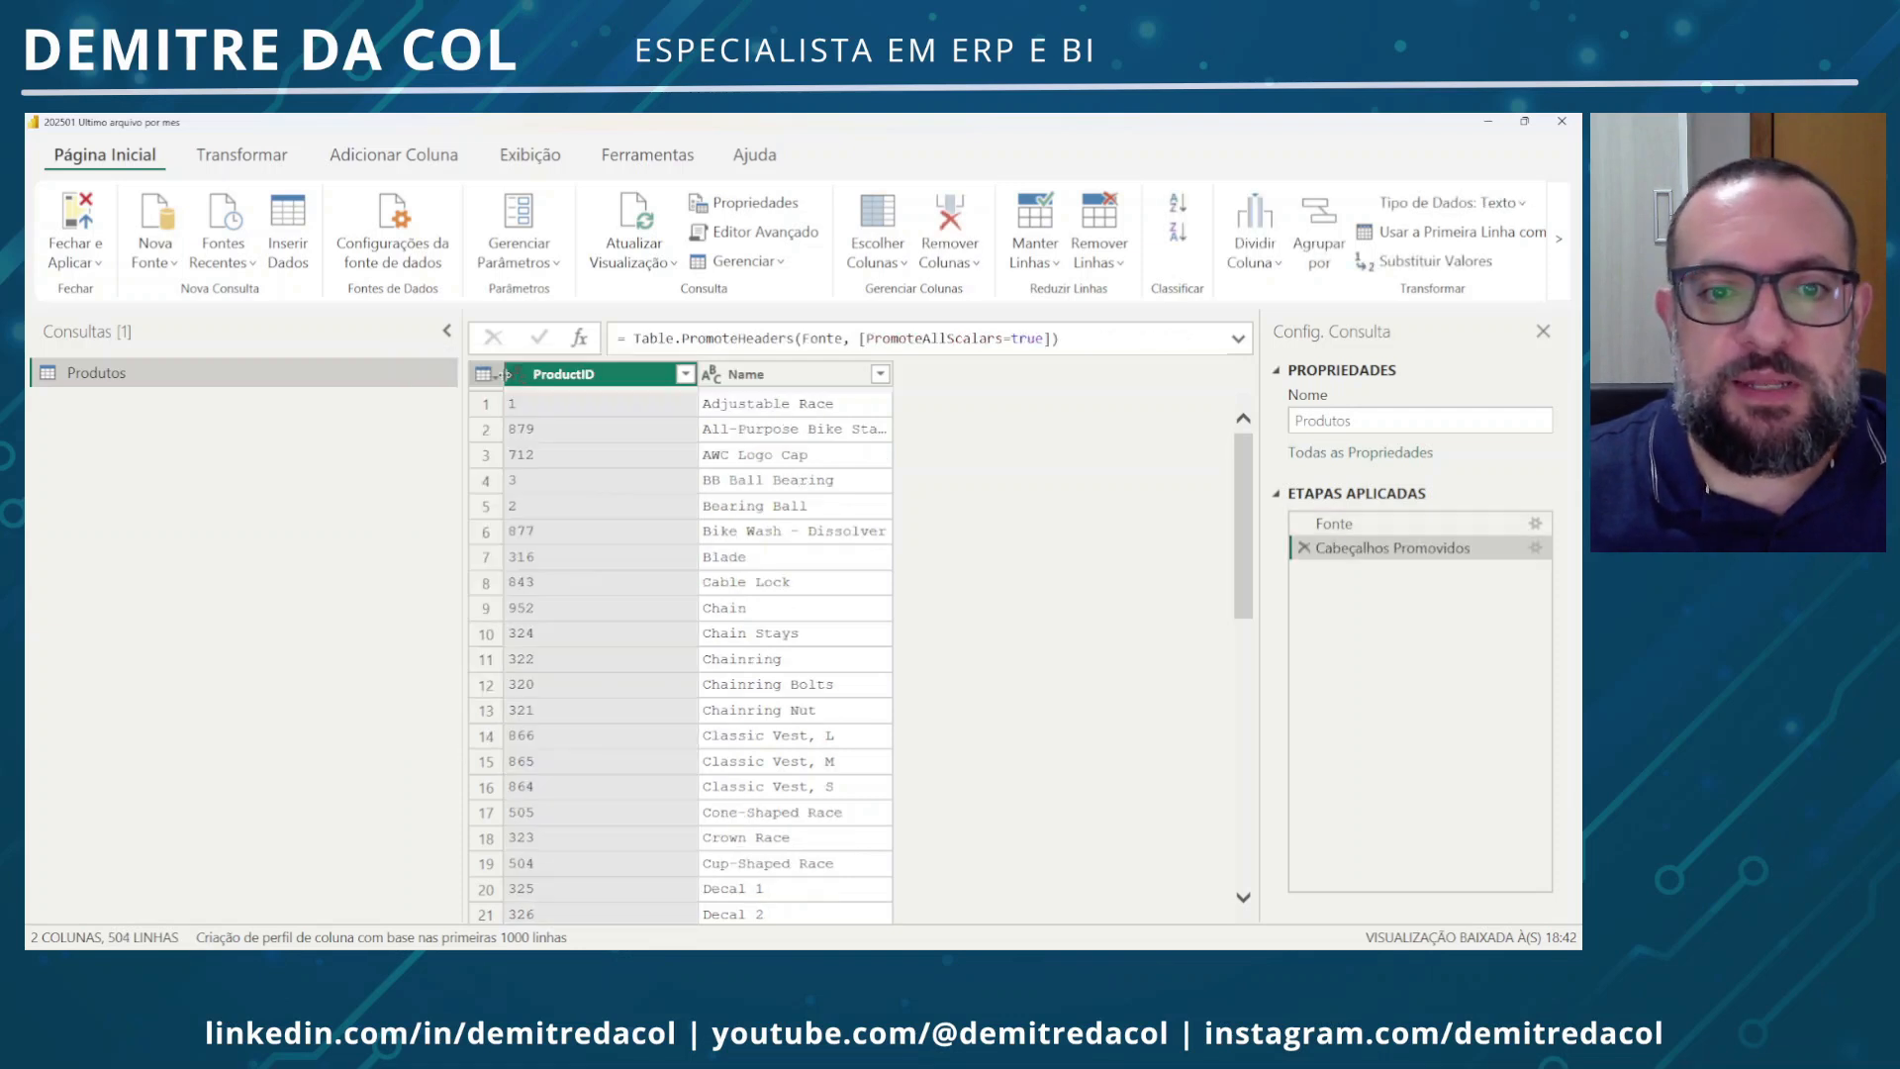
click(519, 376)
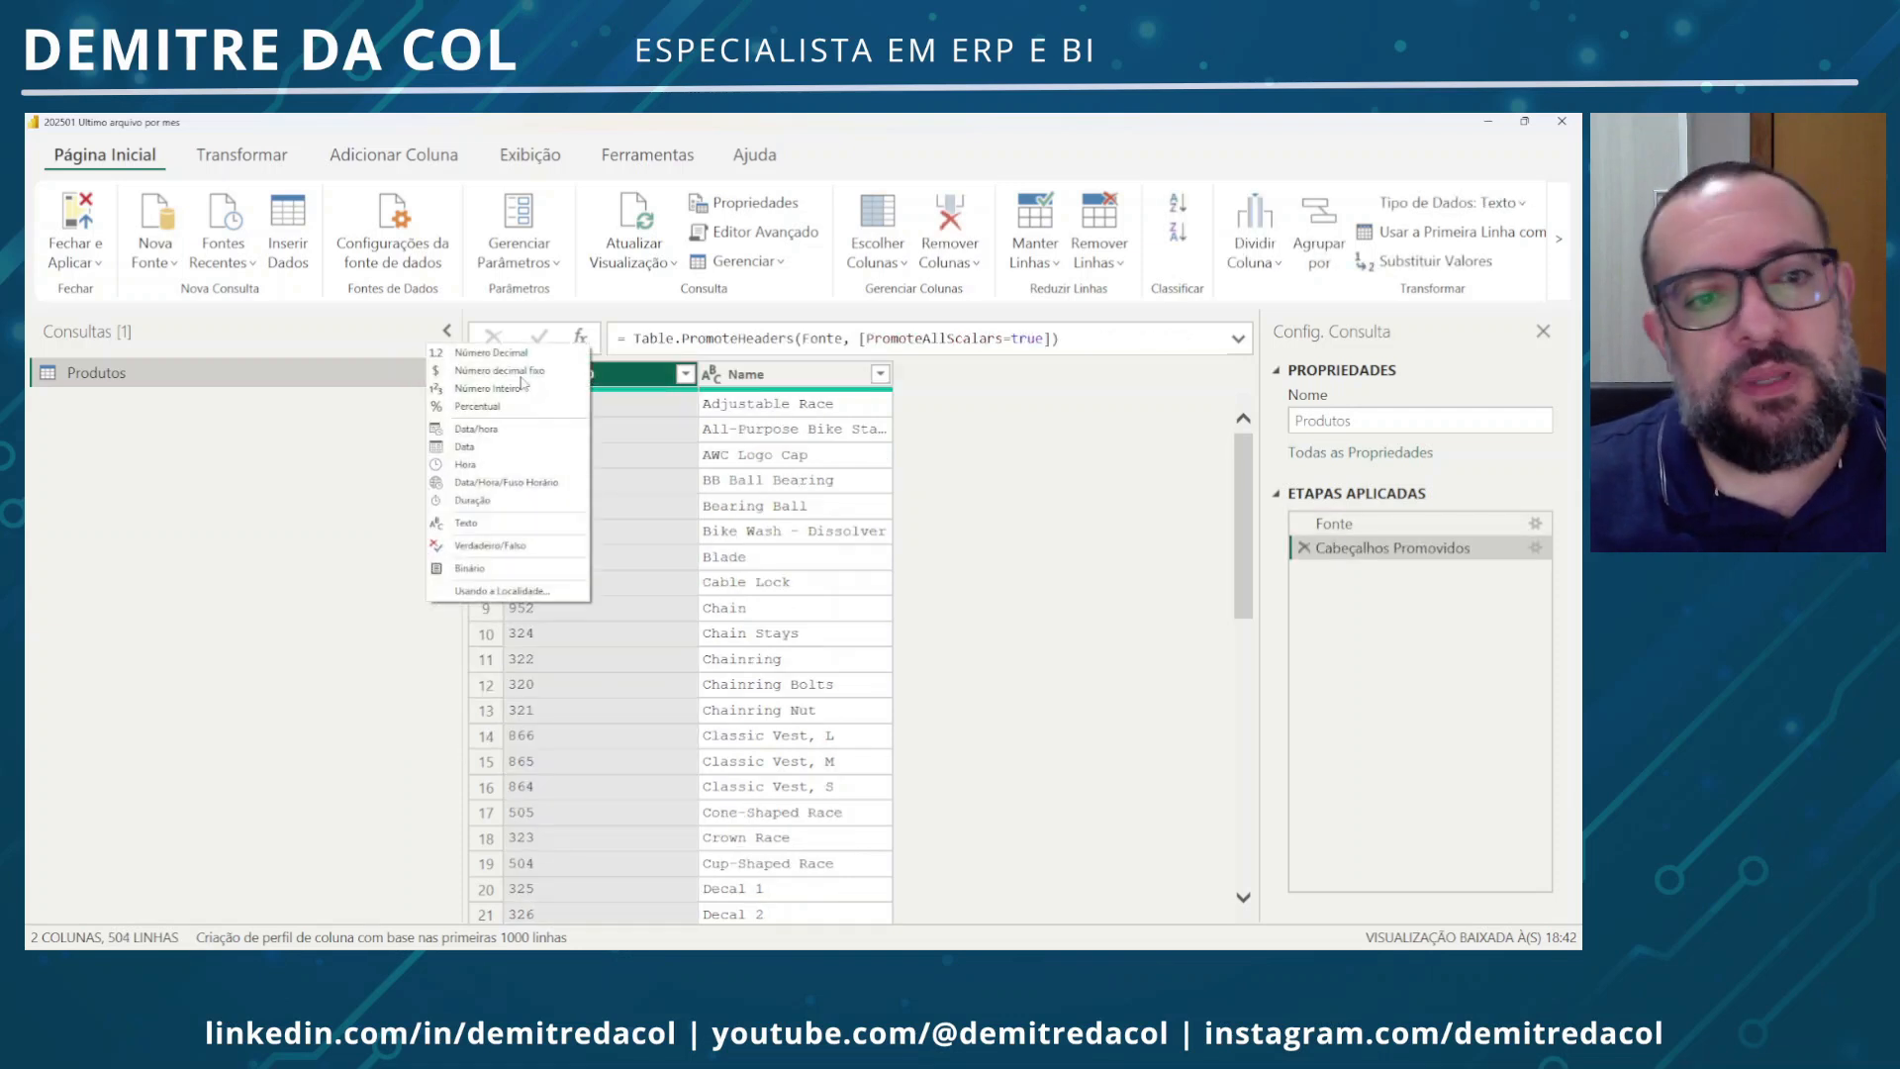
click(487, 387)
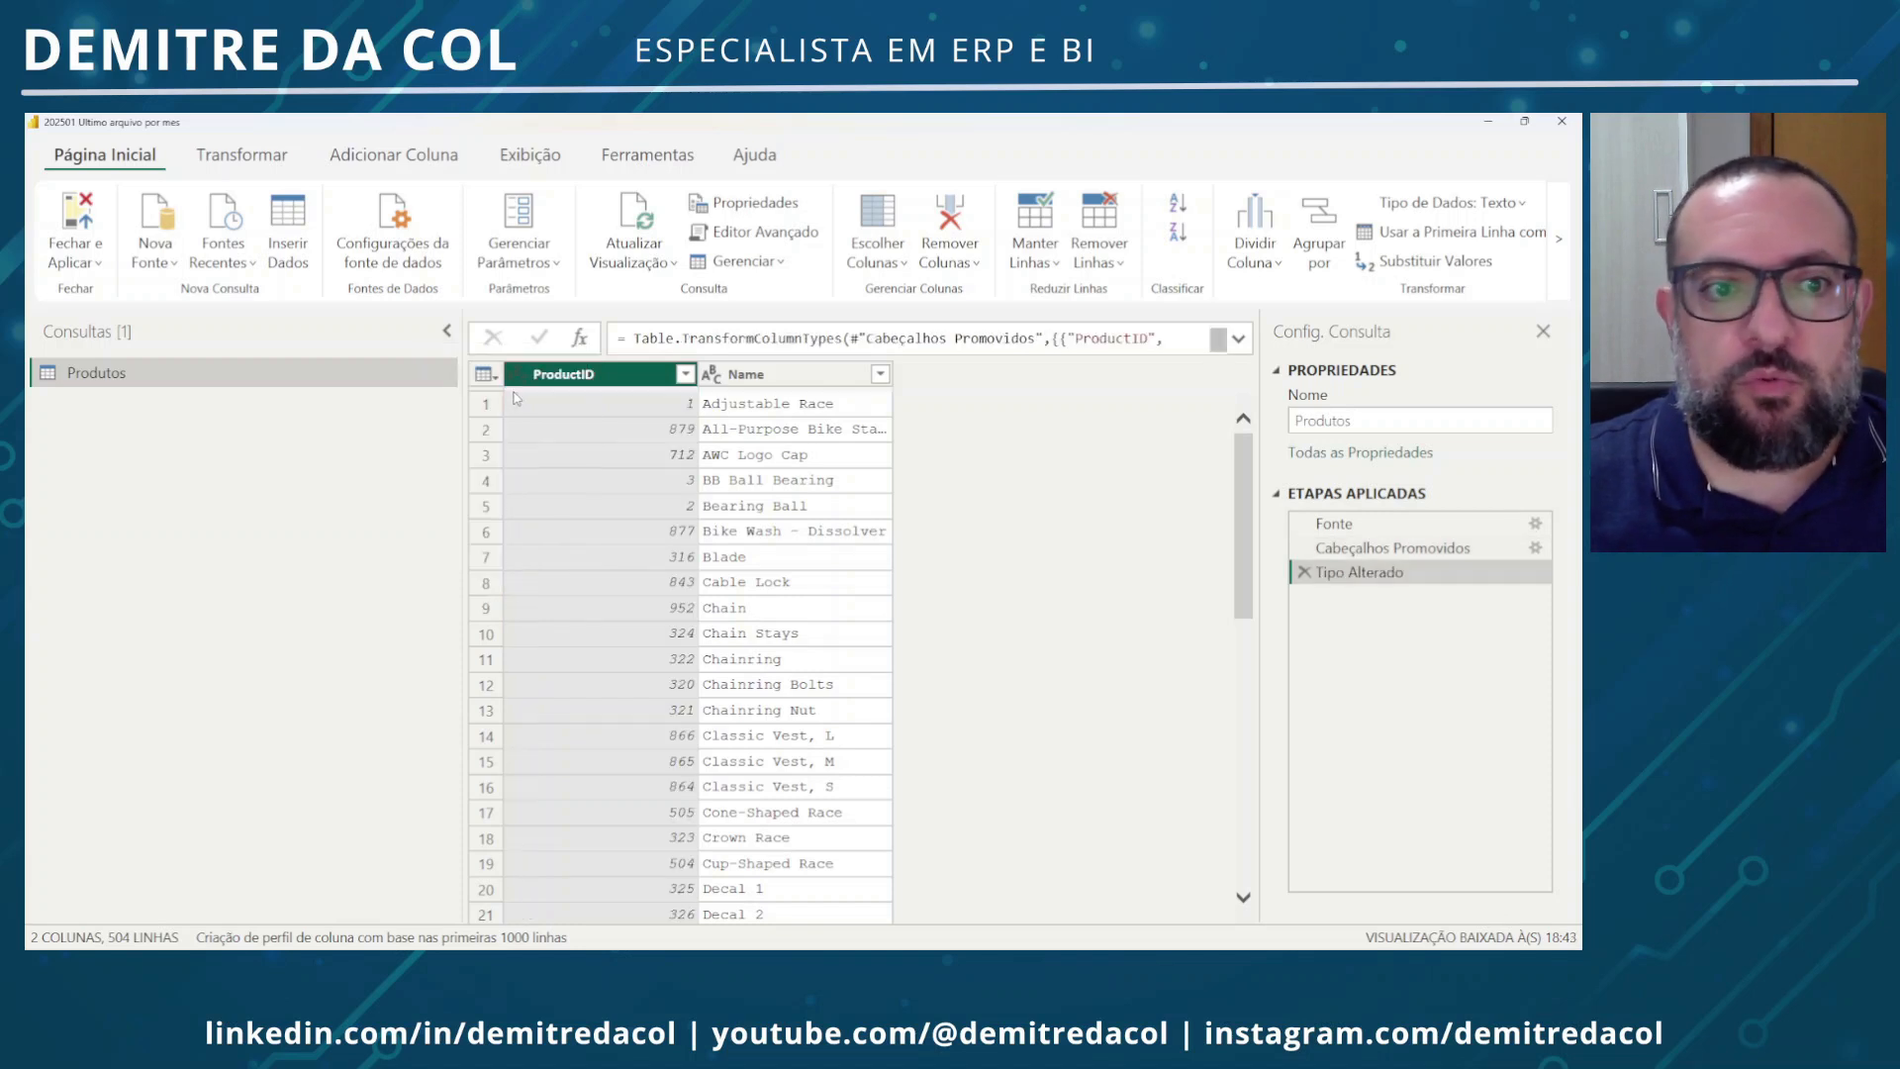
Create a query group named Dimensões and move the Produtos query into it
right_click(250, 508)
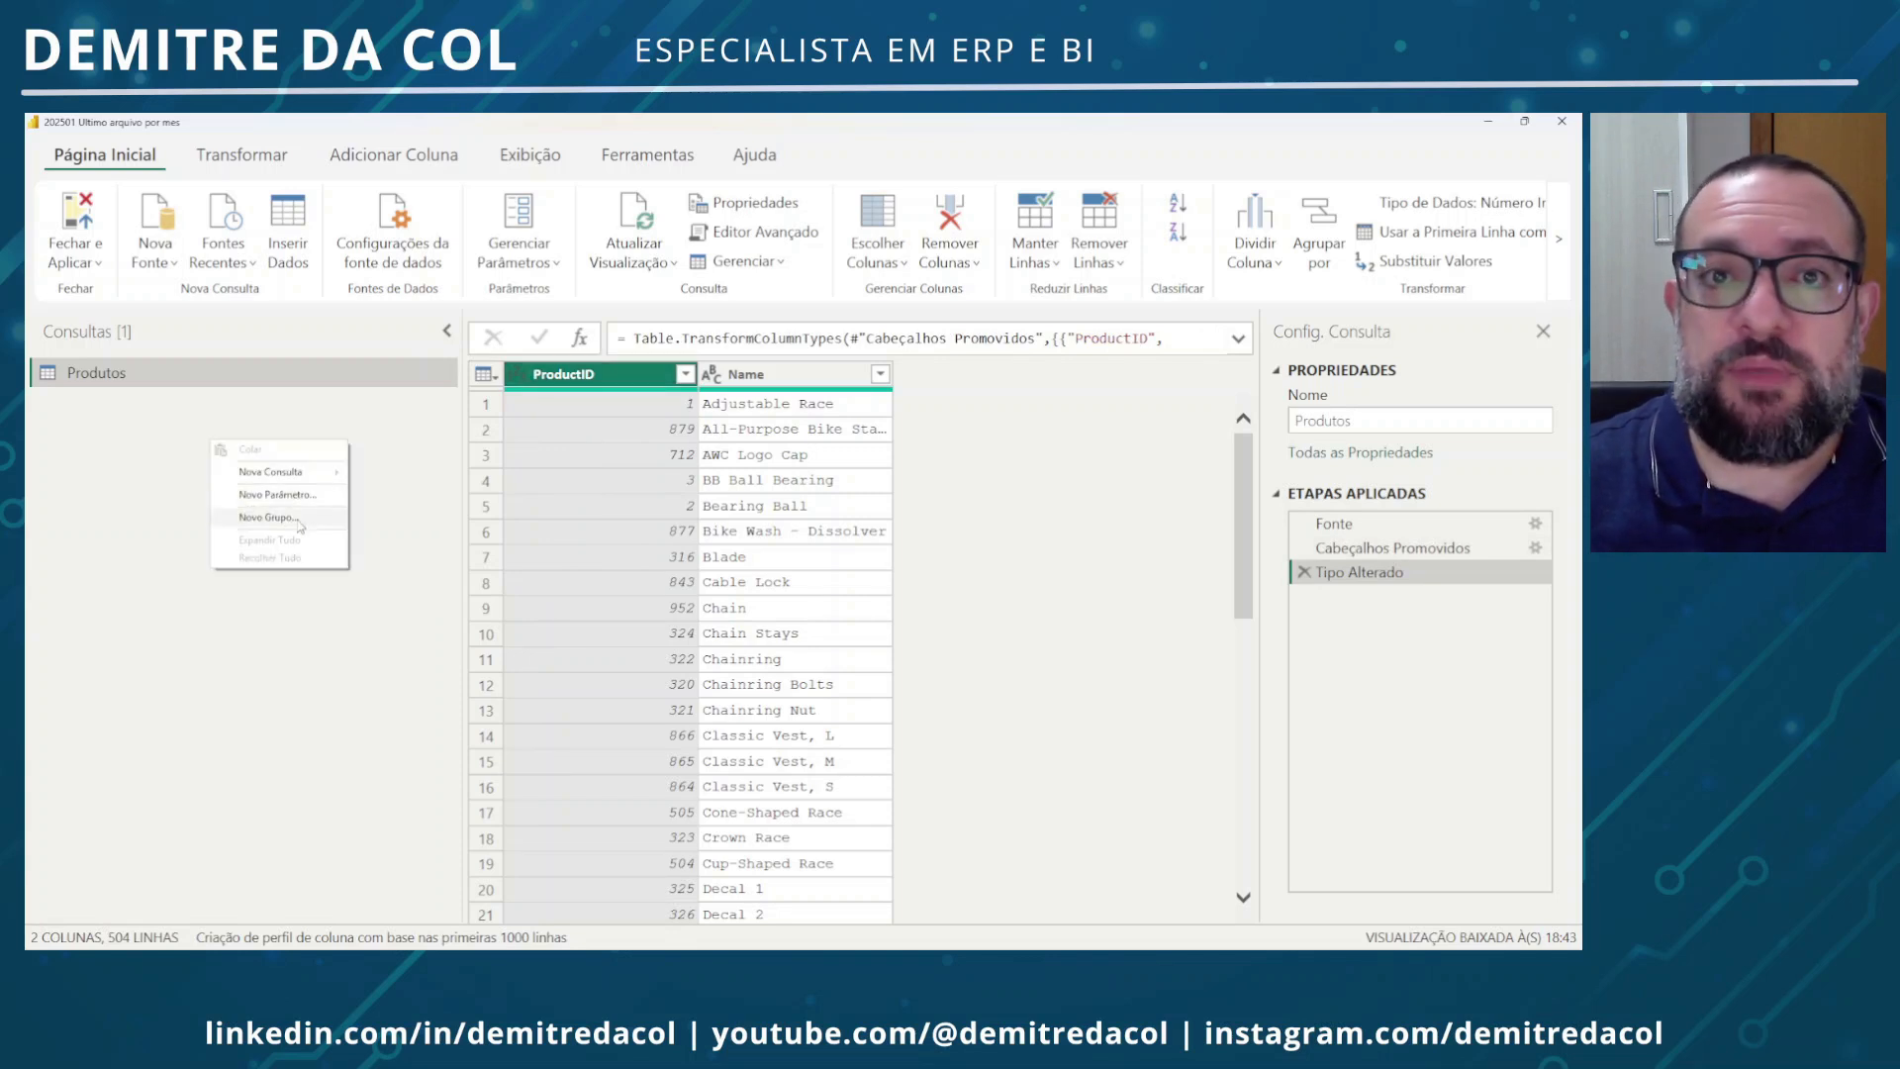
click(298, 519)
text(Dimens)
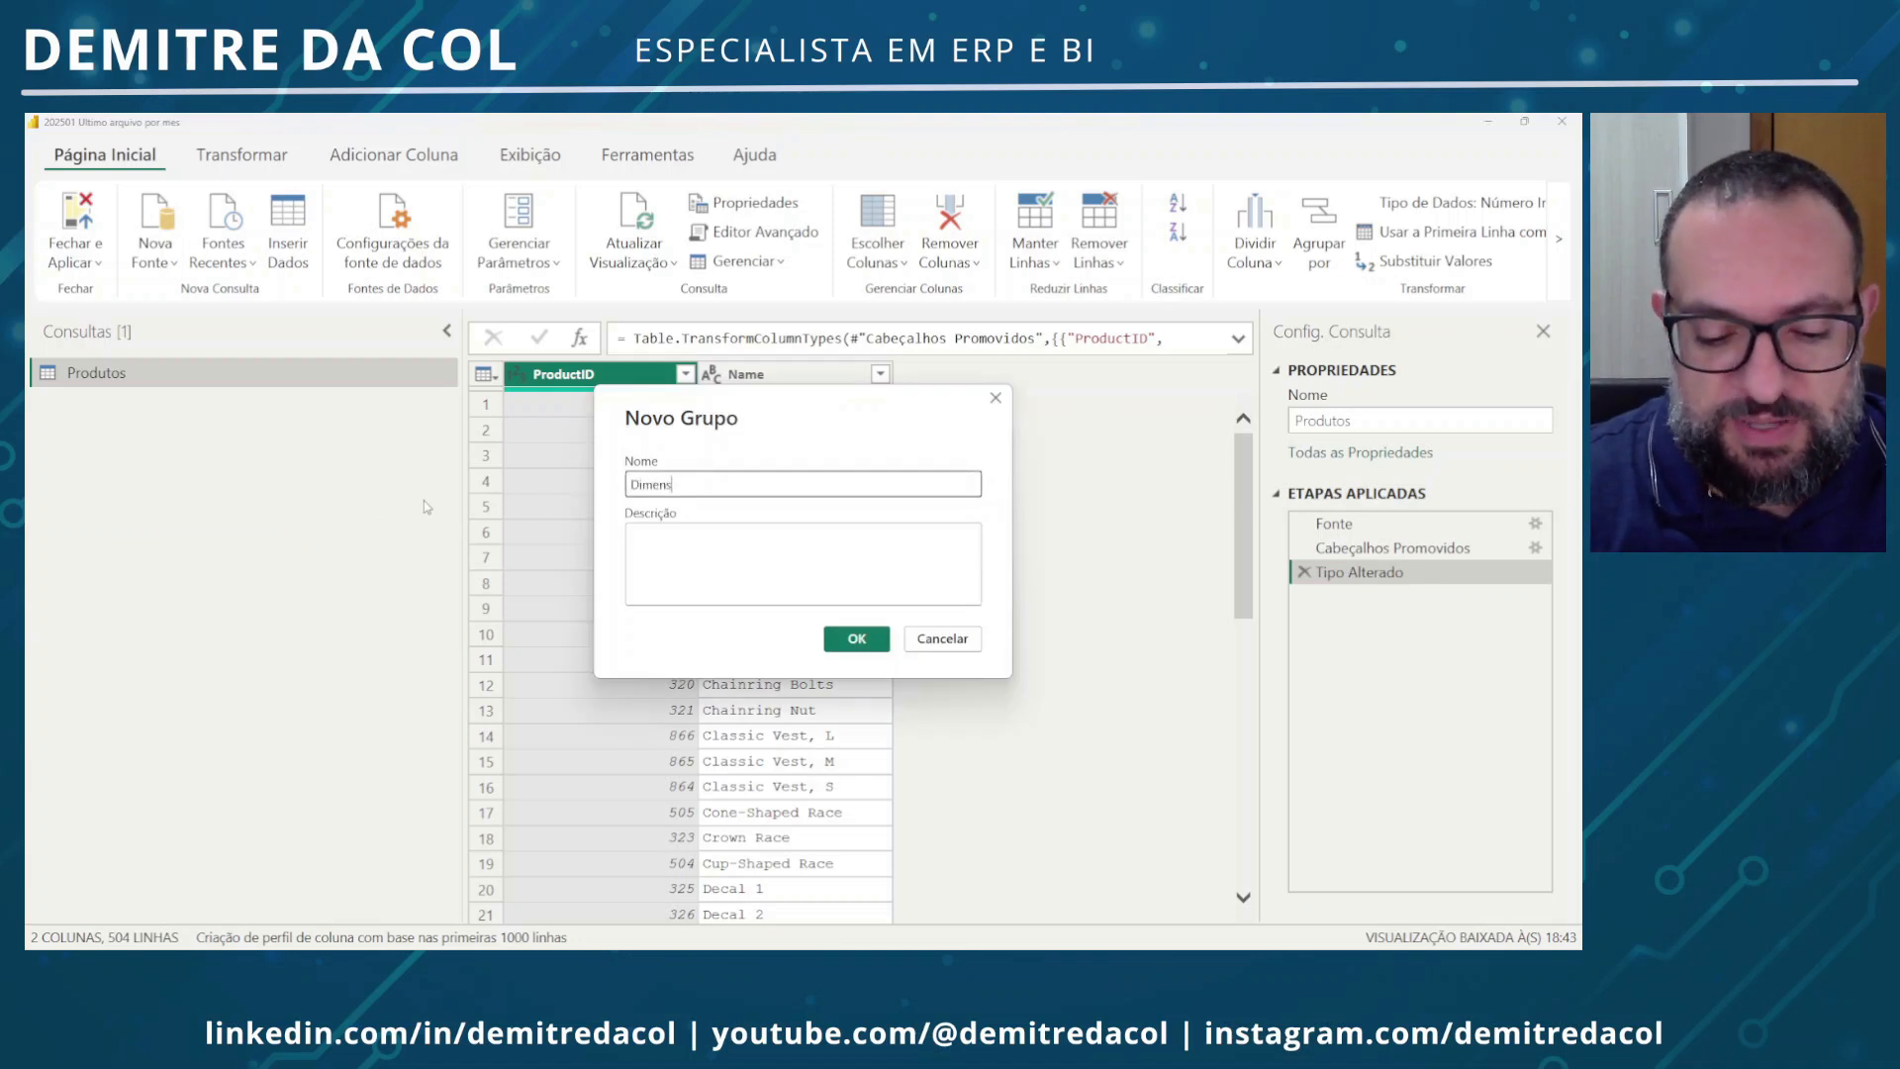
text(ões)
key(Return)
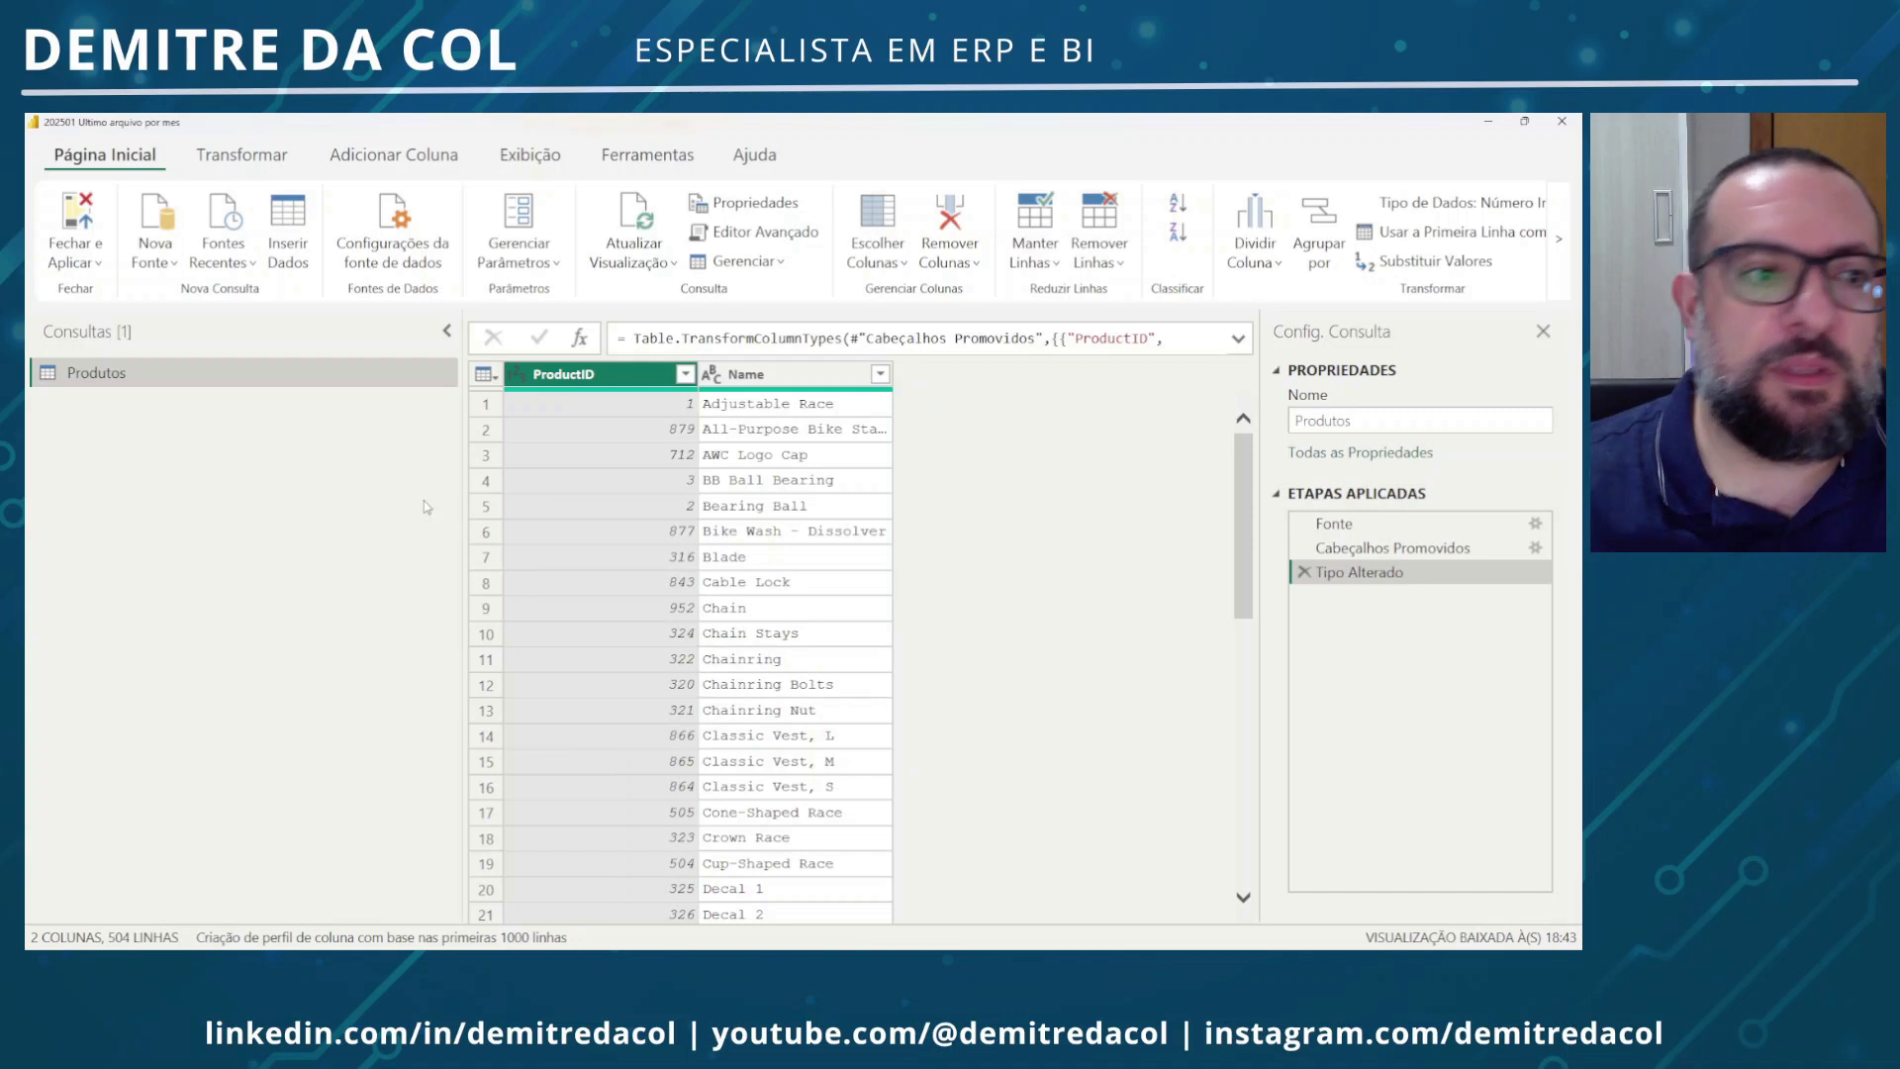
drag(147, 445, 148, 374)
Close the query editor with the changes applied to the model, and save the report file
click(79, 215)
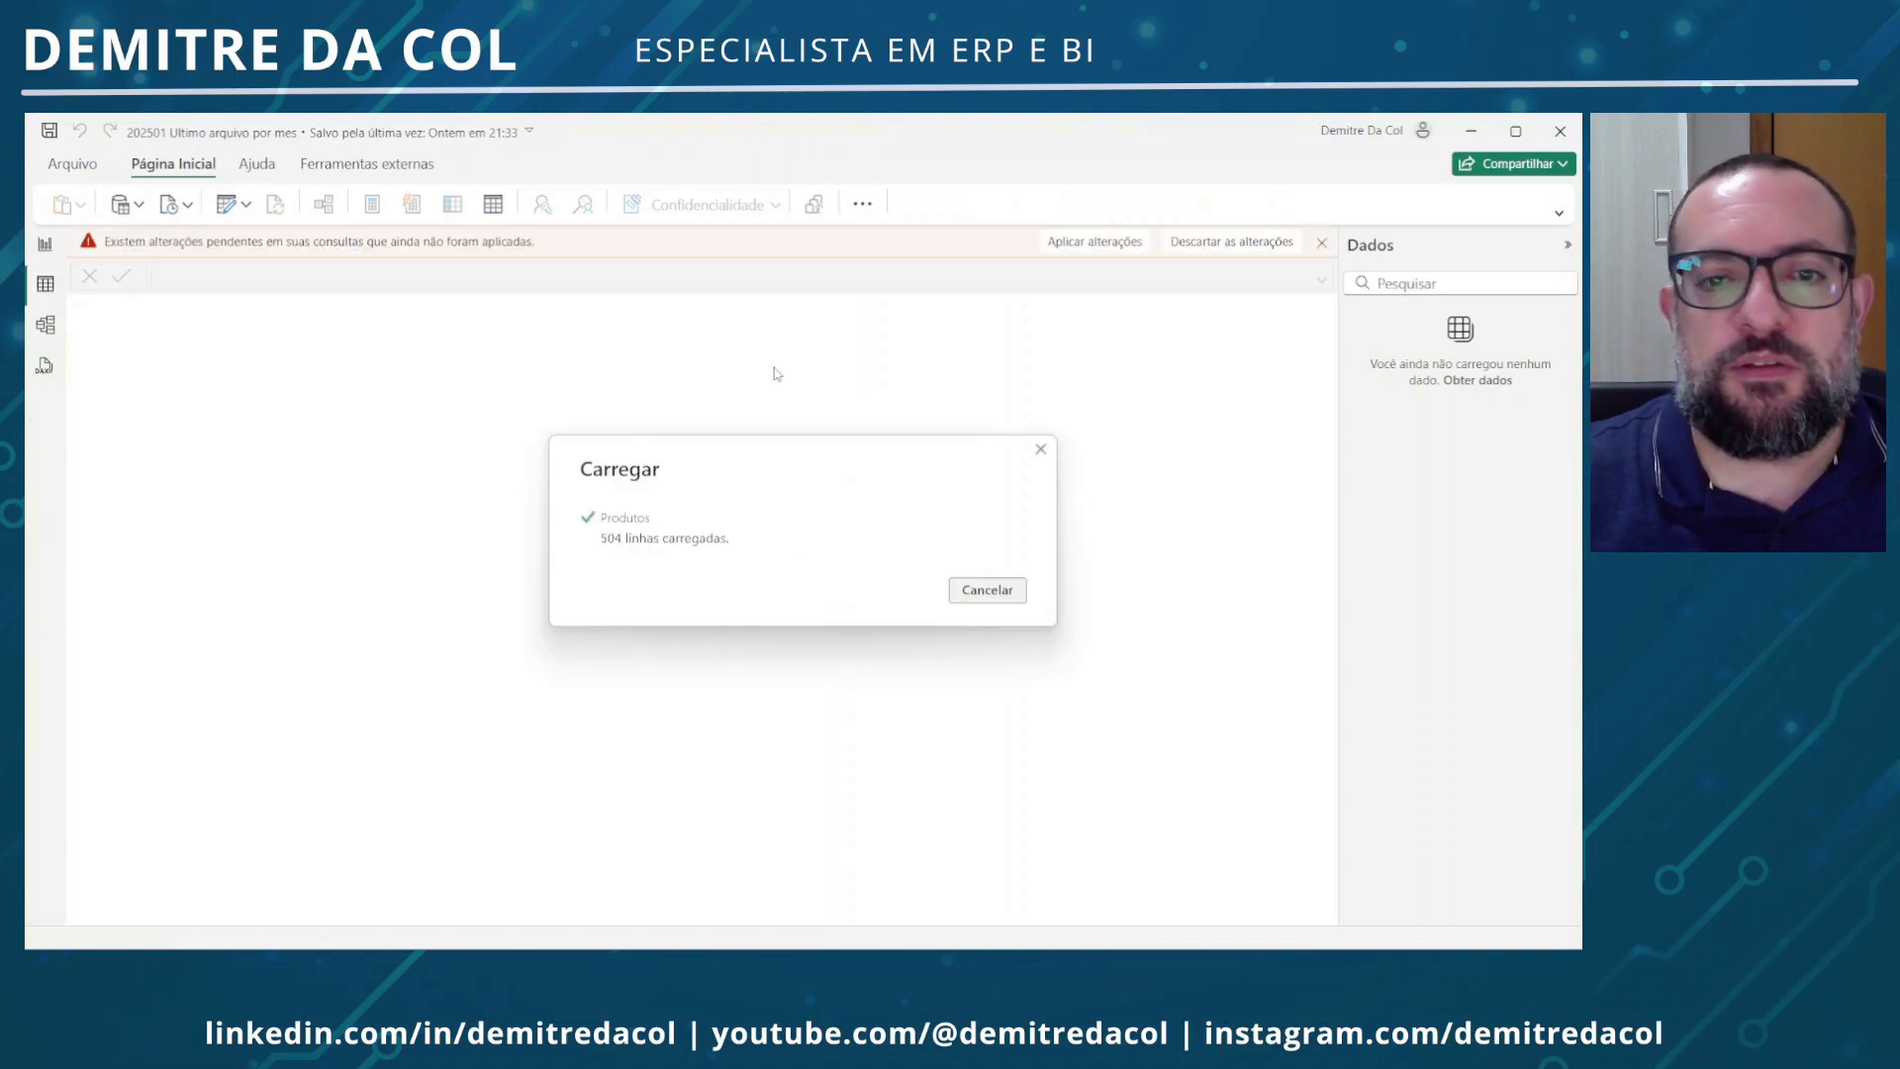
click(50, 131)
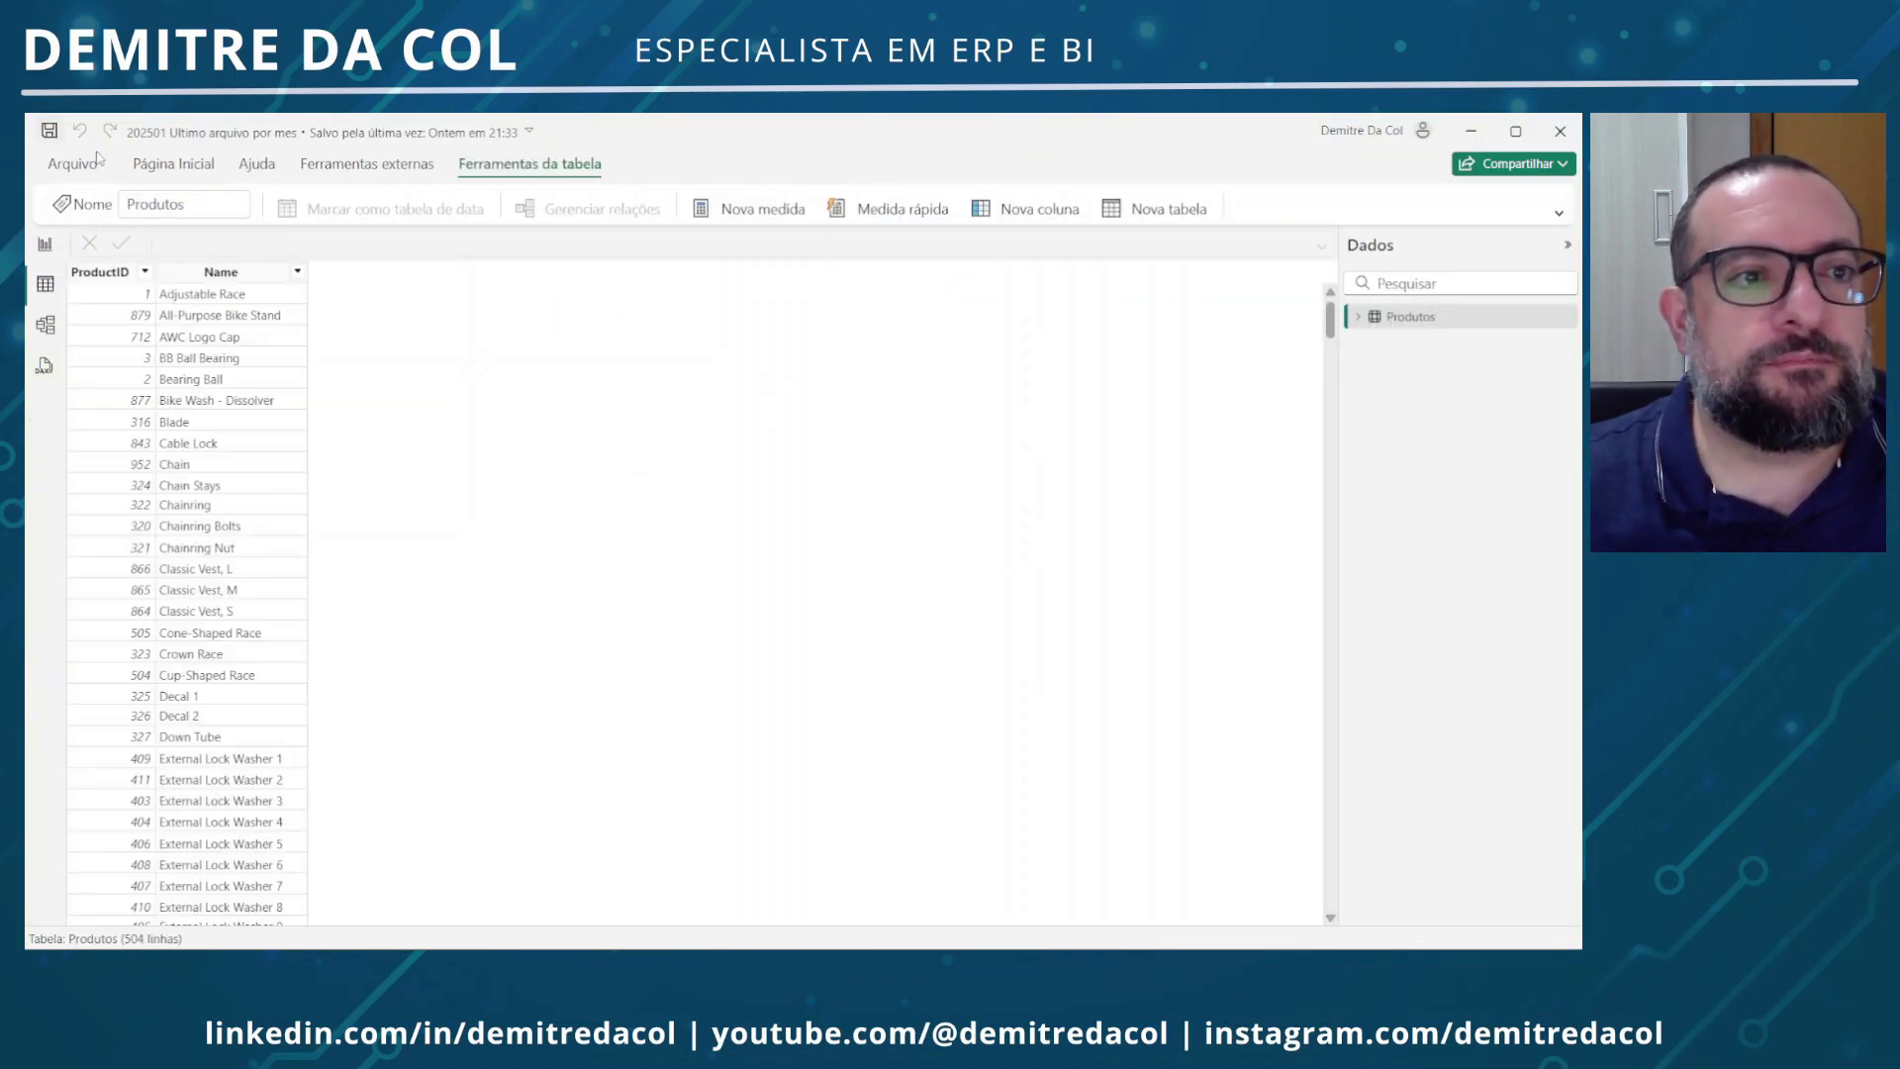
Reopen the Power Query Editor from the report's data view
click(167, 165)
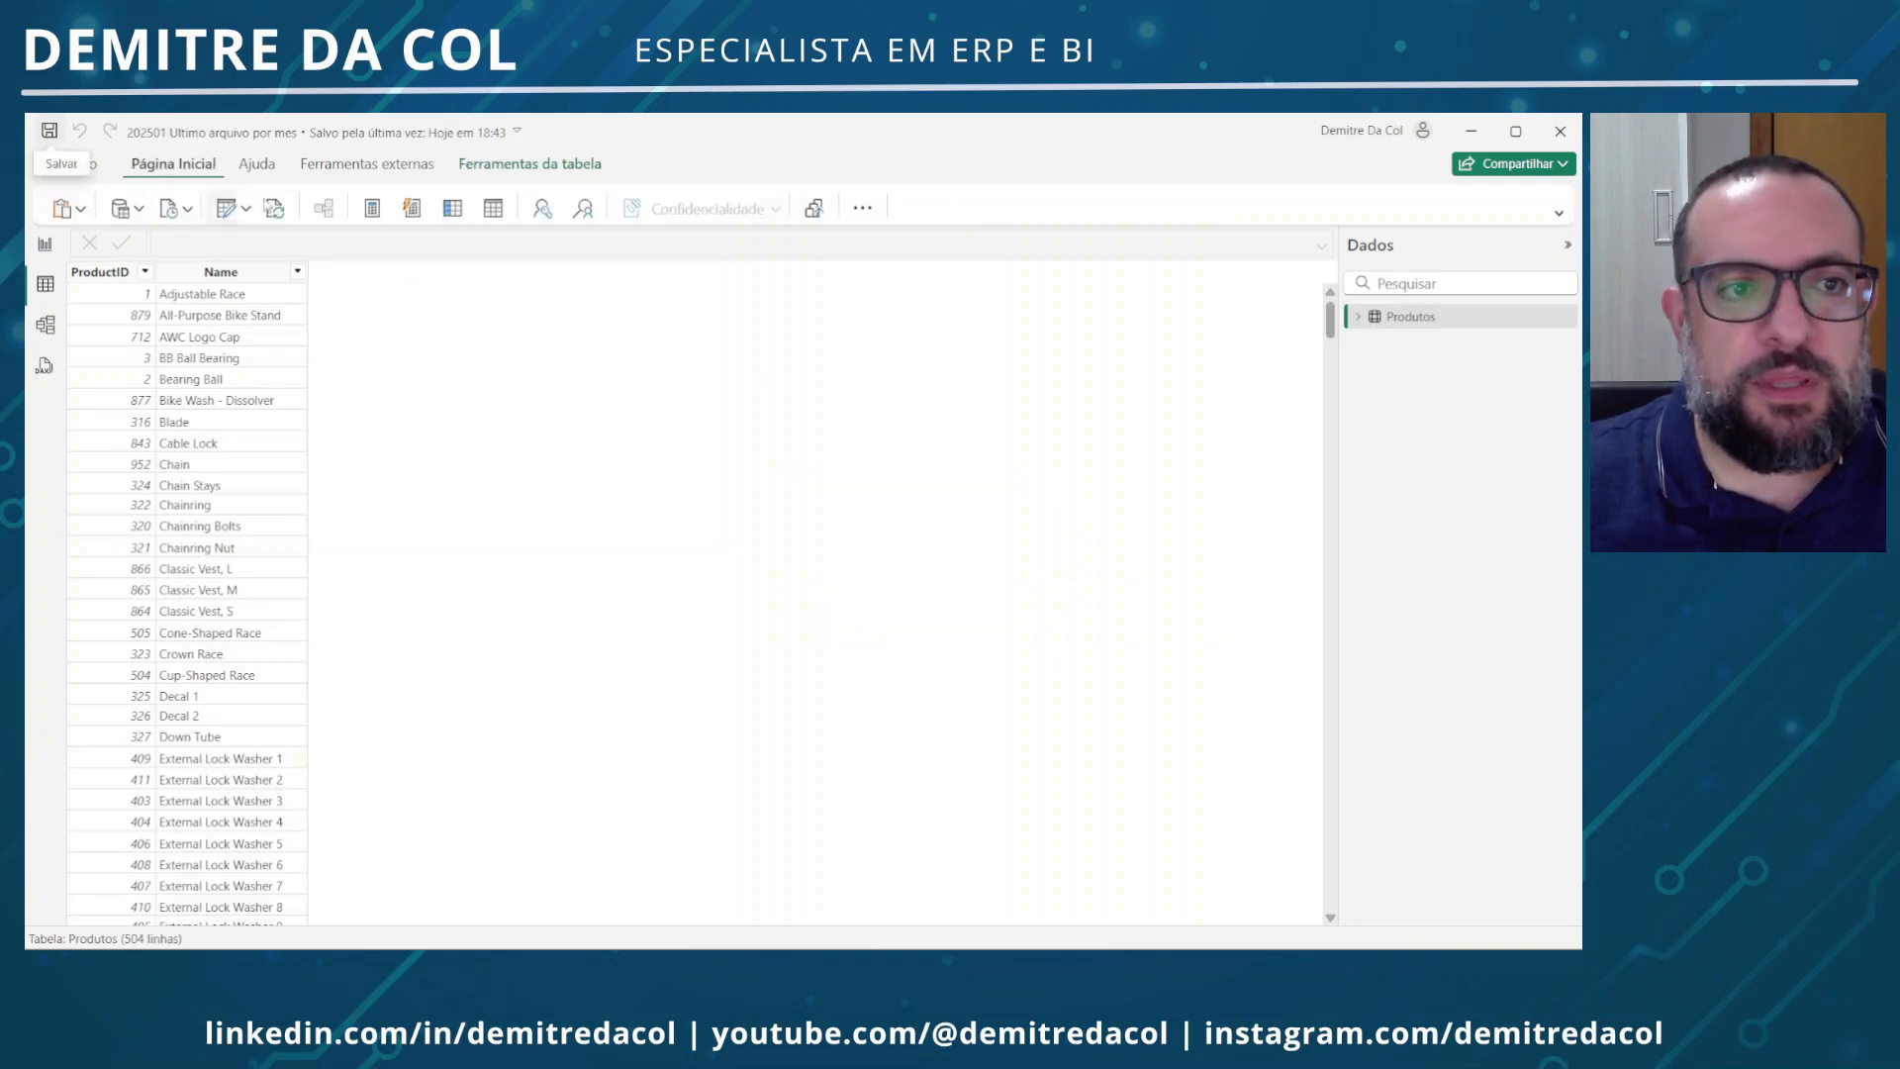
click(226, 212)
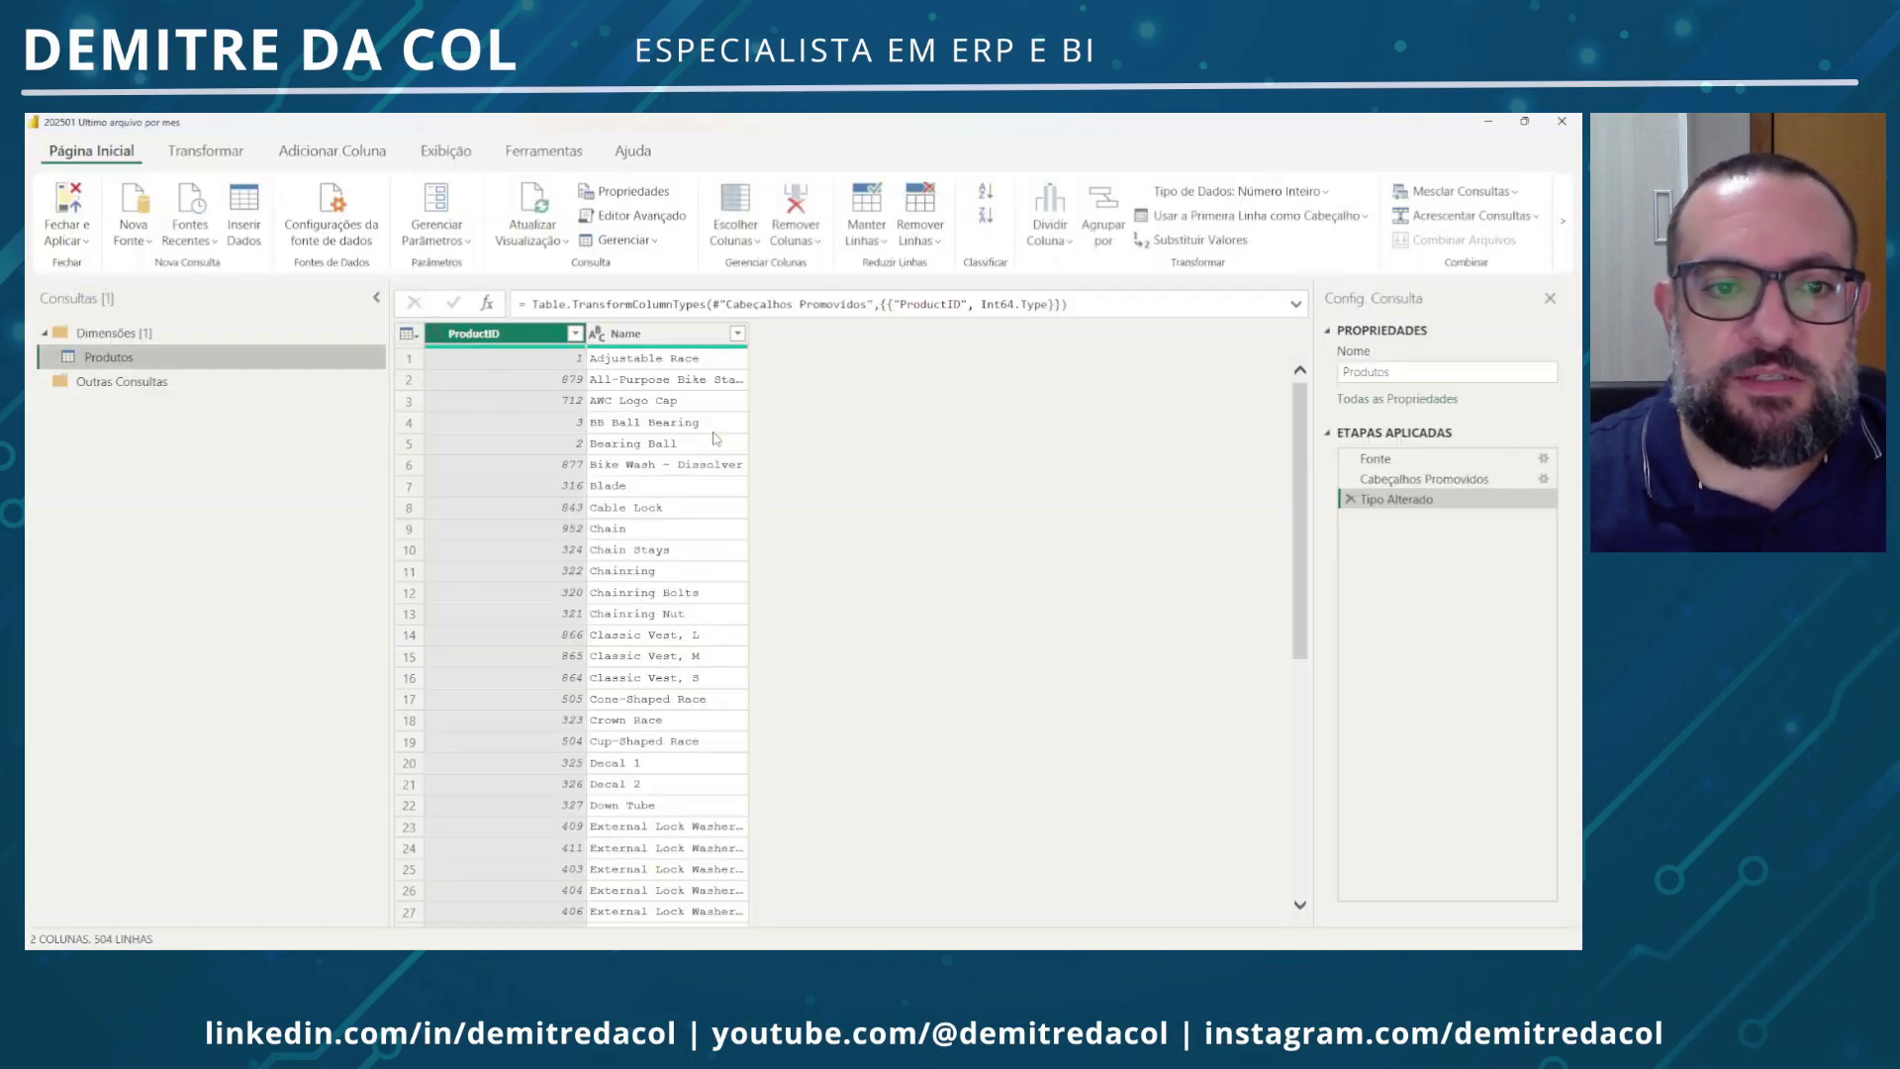
Switch to the csv folder in File Explorer and open 2023-12-10_estoques.csv to view its contents
mouse_move(750, 966)
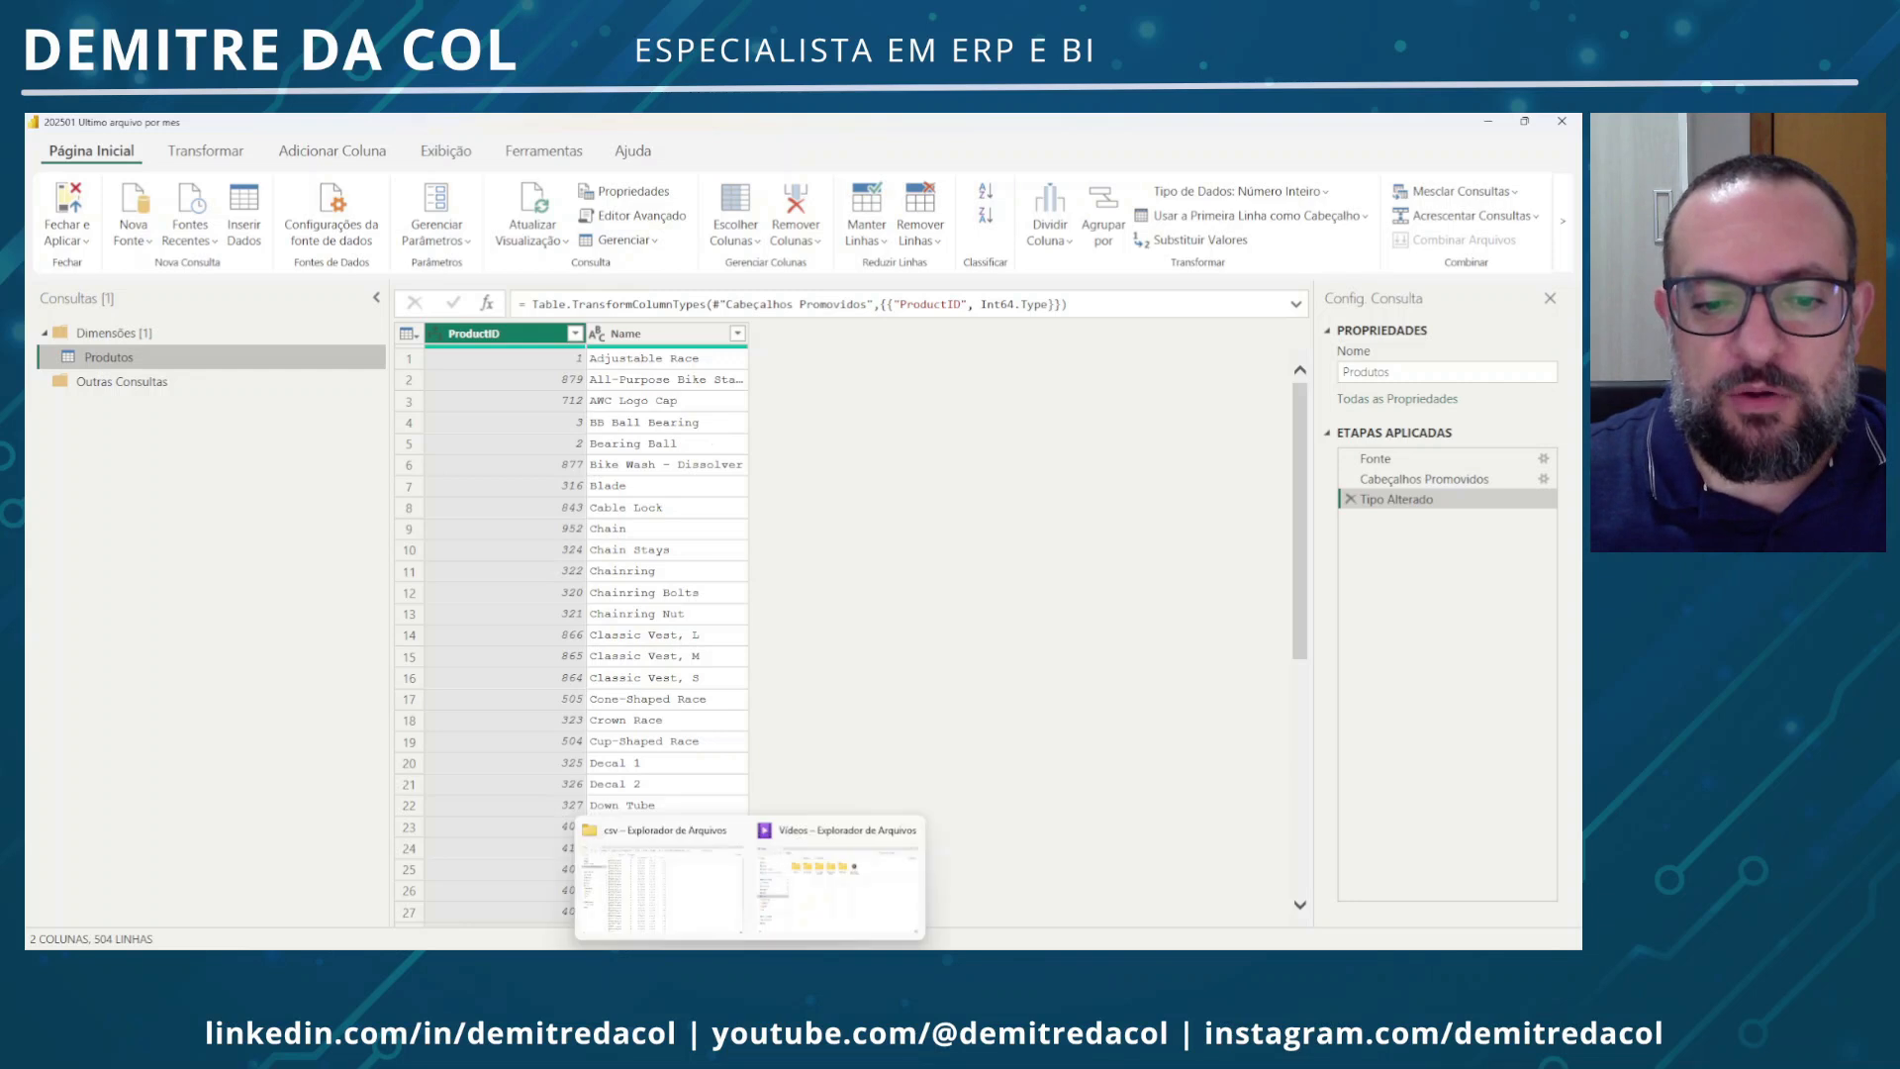
click(709, 912)
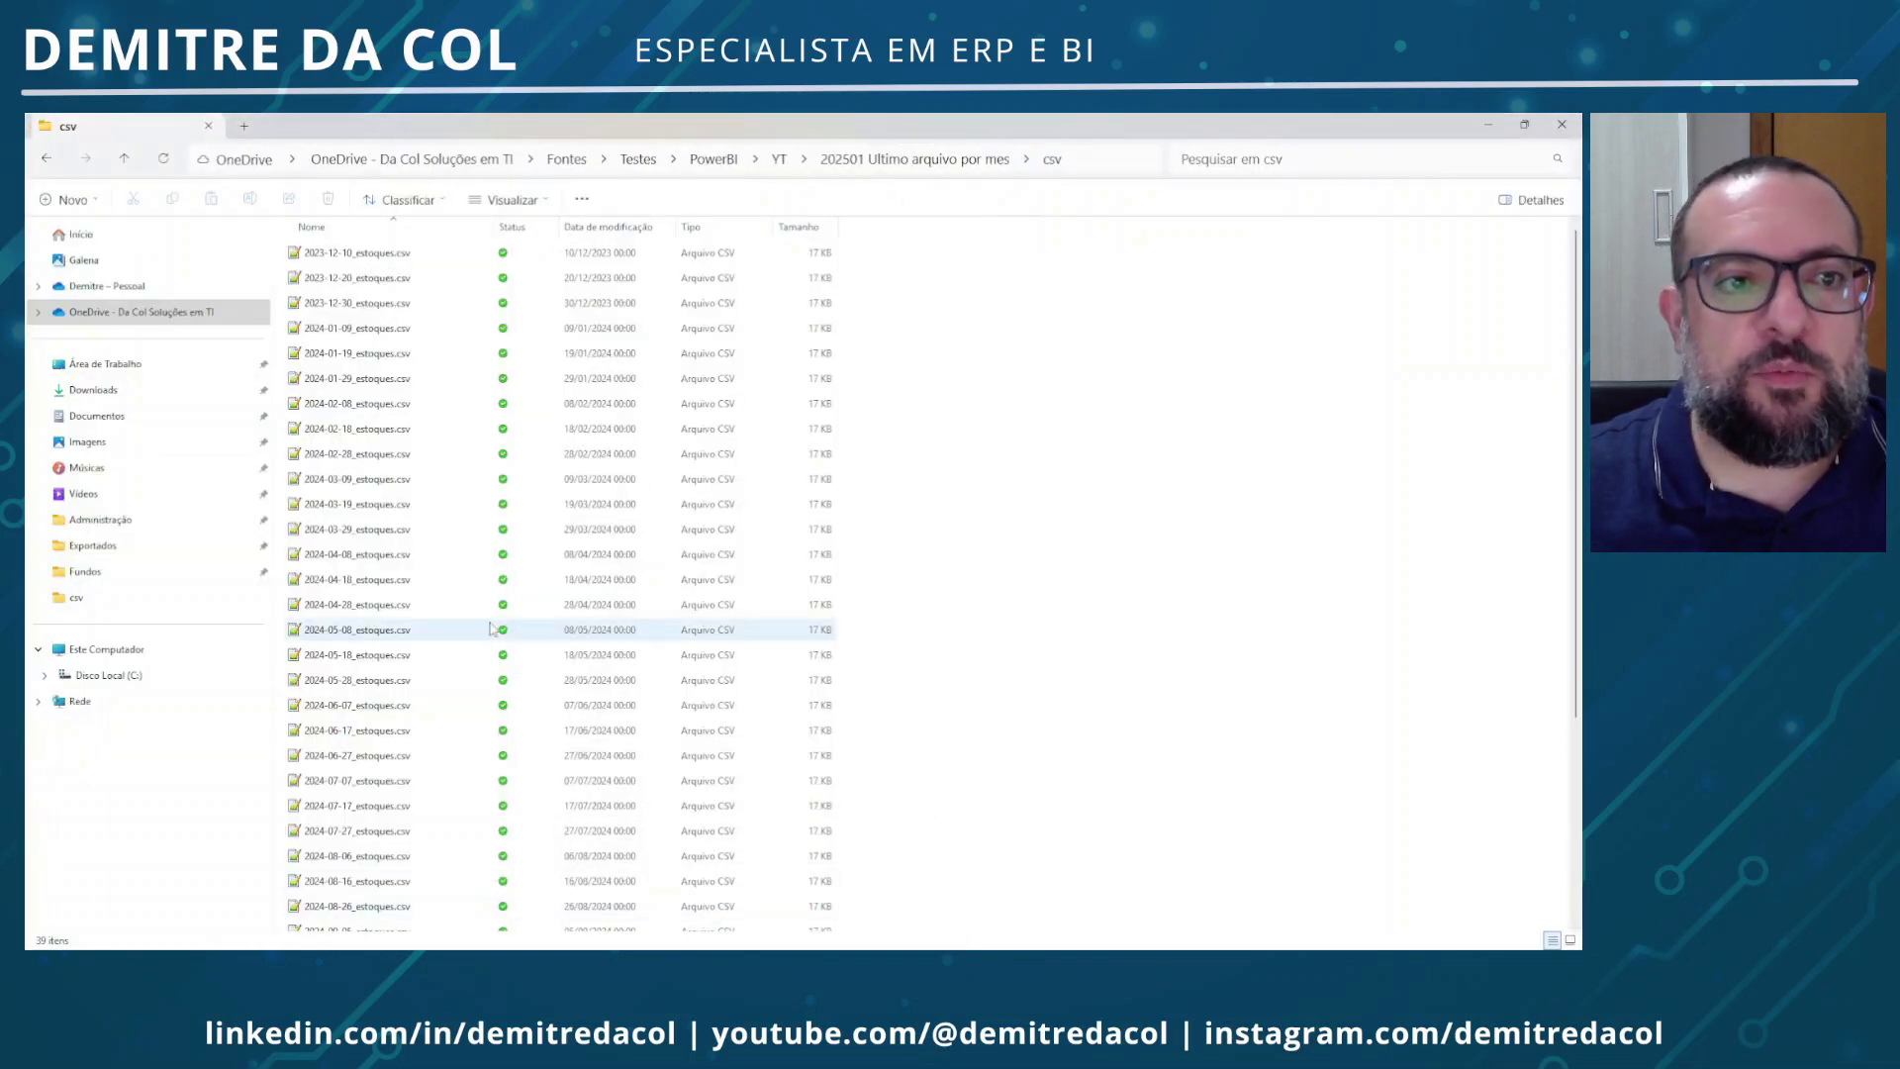
click(413, 255)
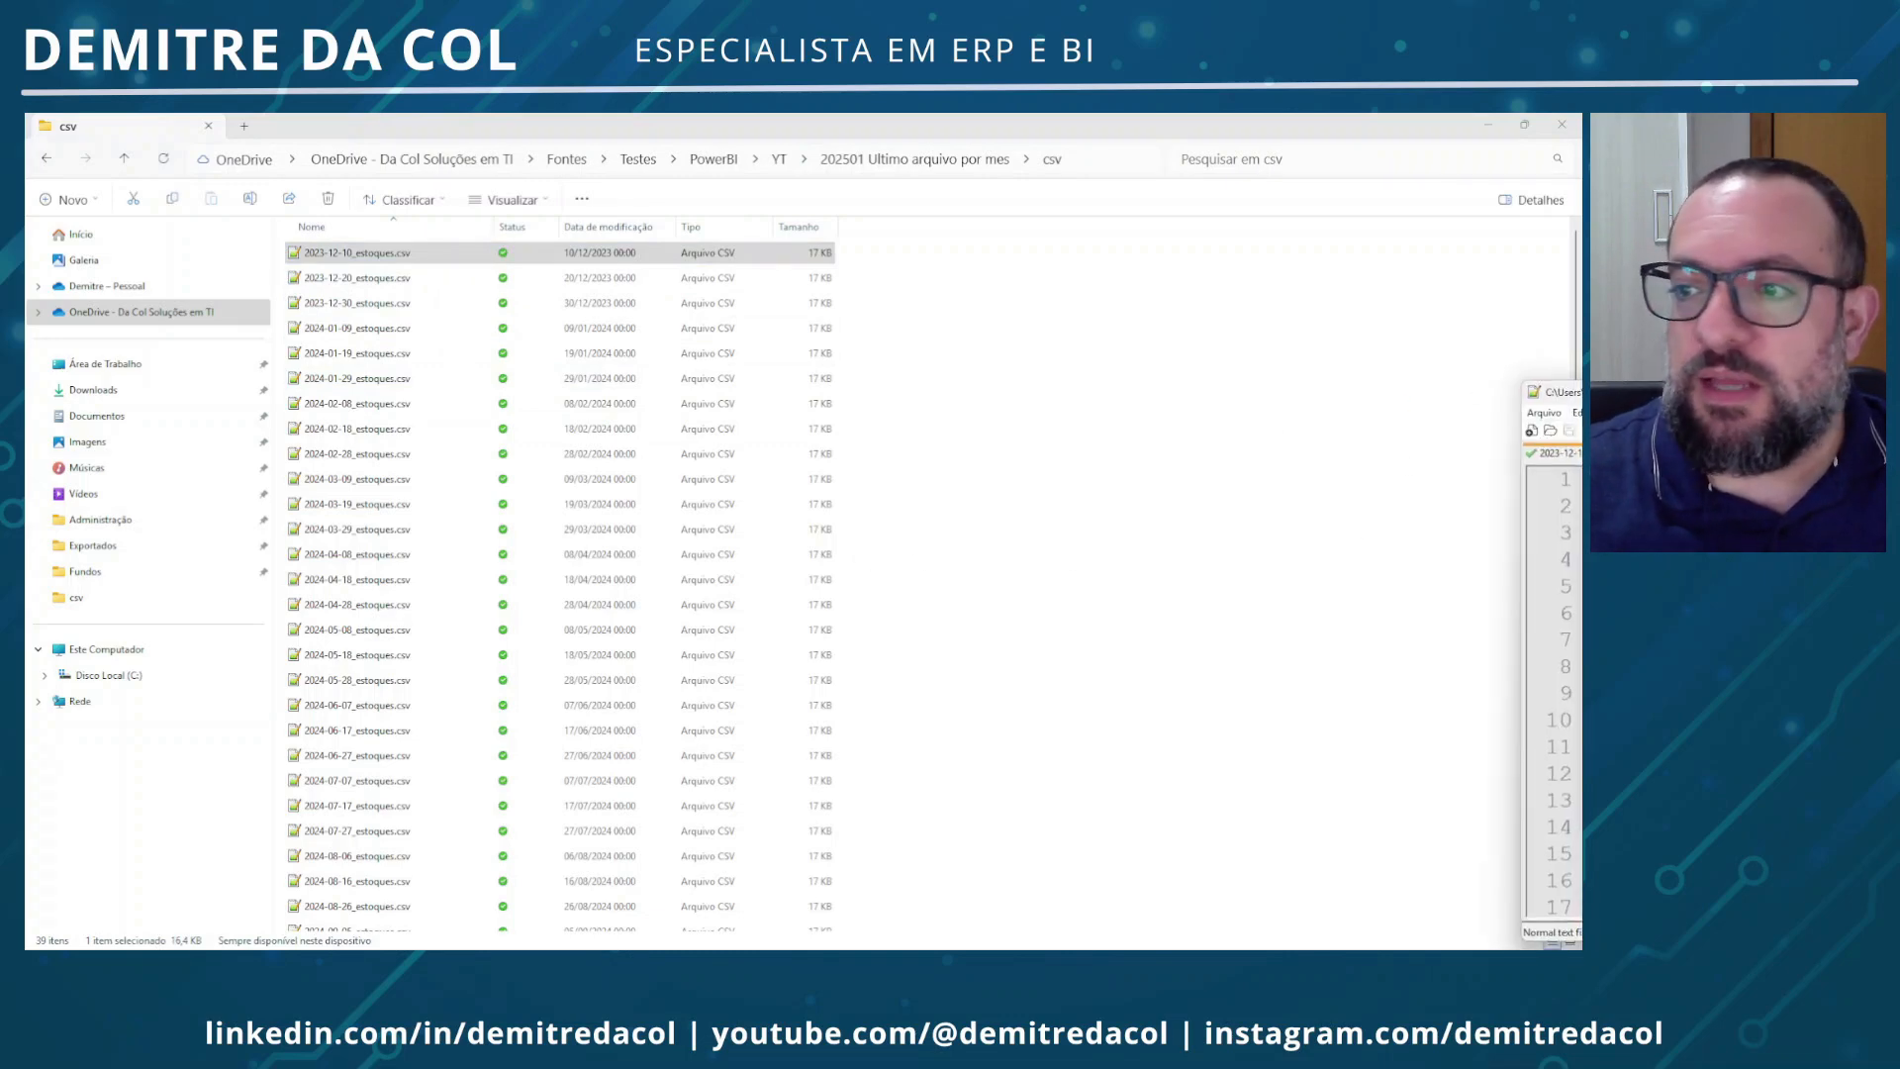
Examine the column names and row values of 2023-12-10_estoques.csv in Notepad++, close it, and switch back to the Power Query Editor
drag(1582, 392, 619, 396)
double_click(619, 396)
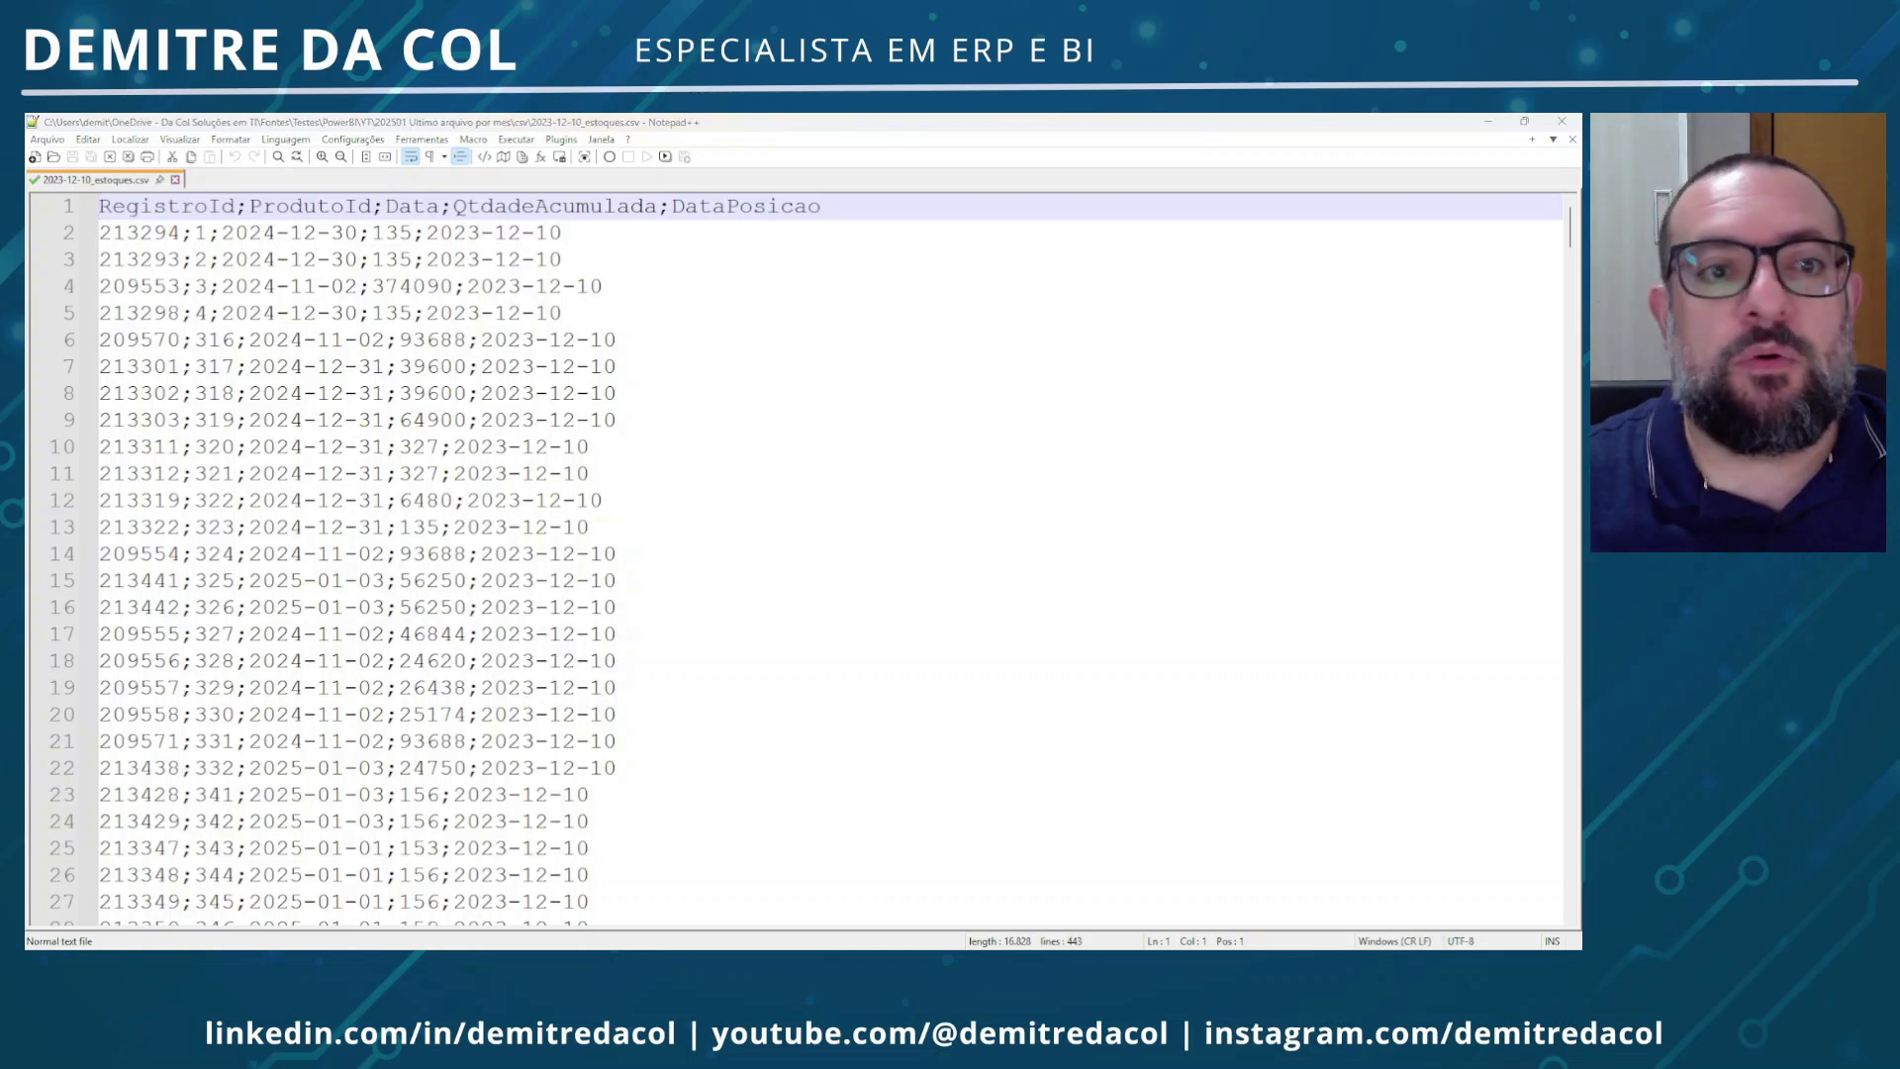
click(716, 511)
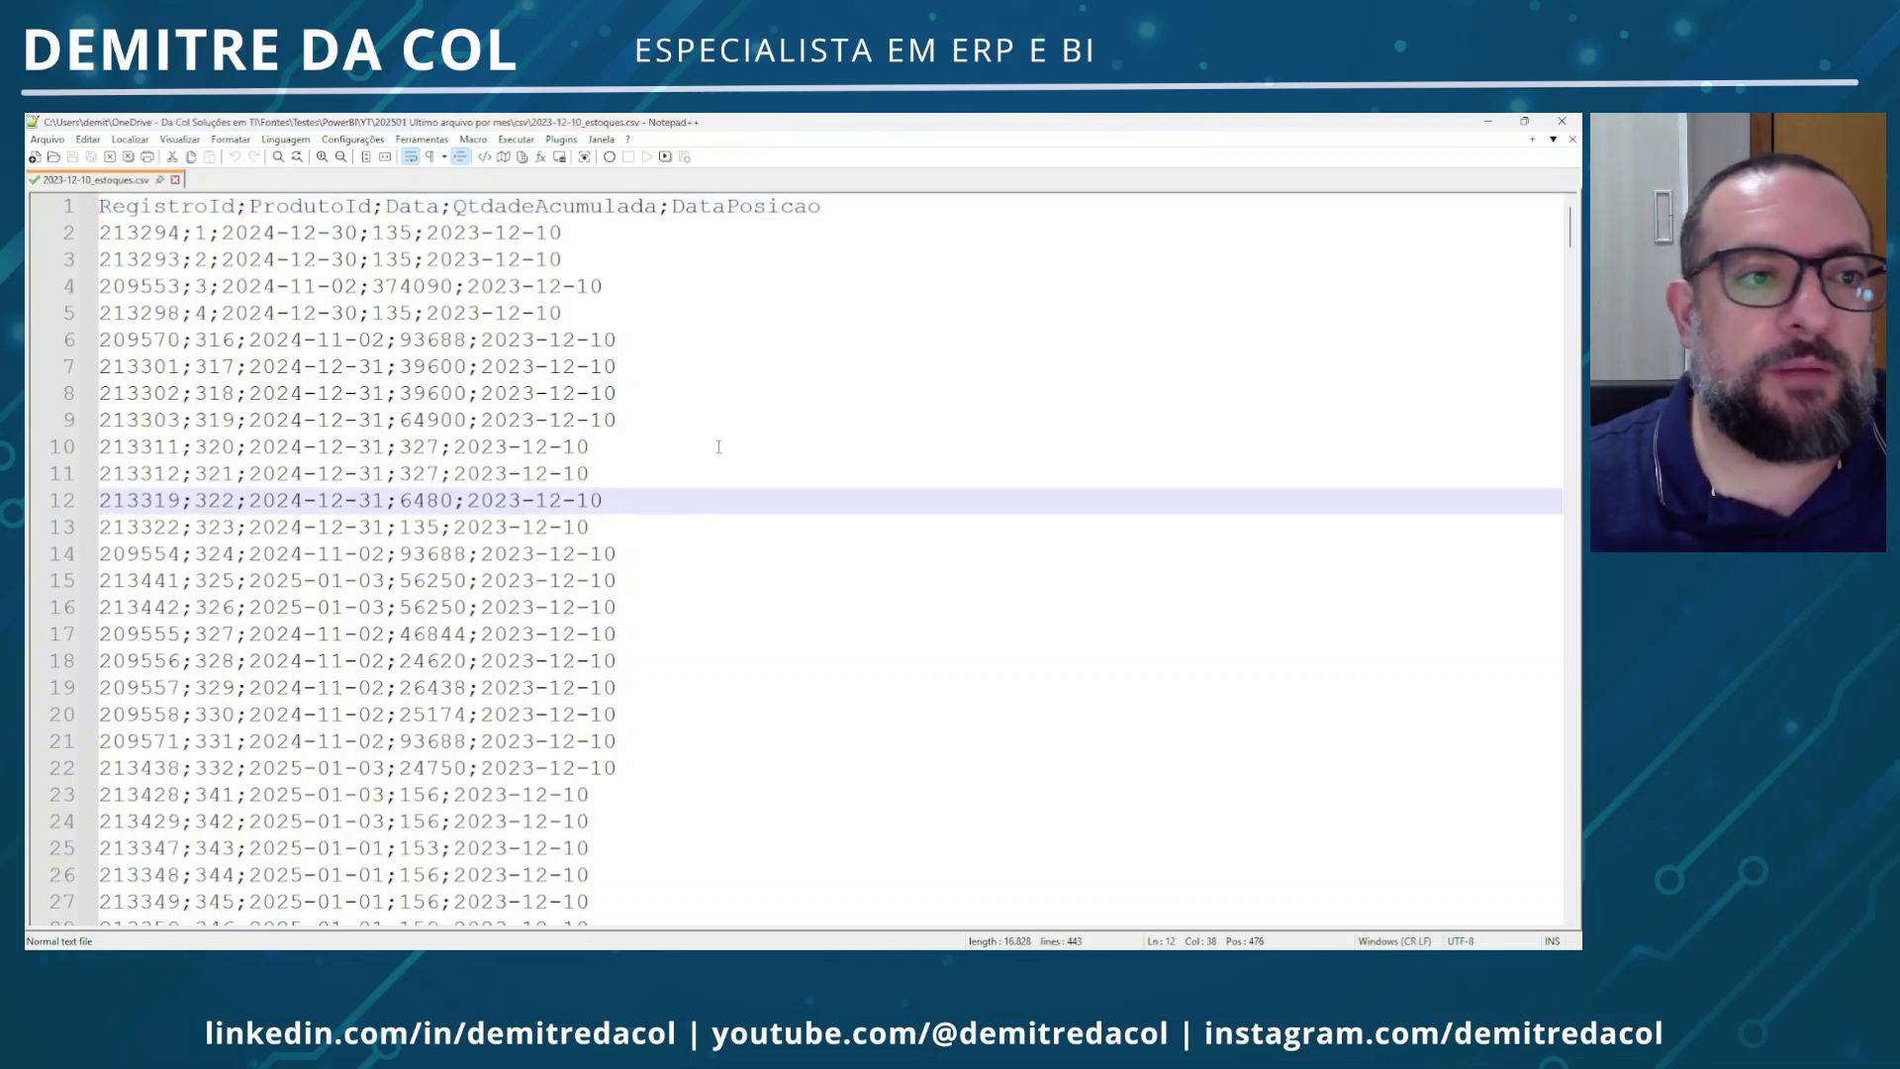
click(1562, 124)
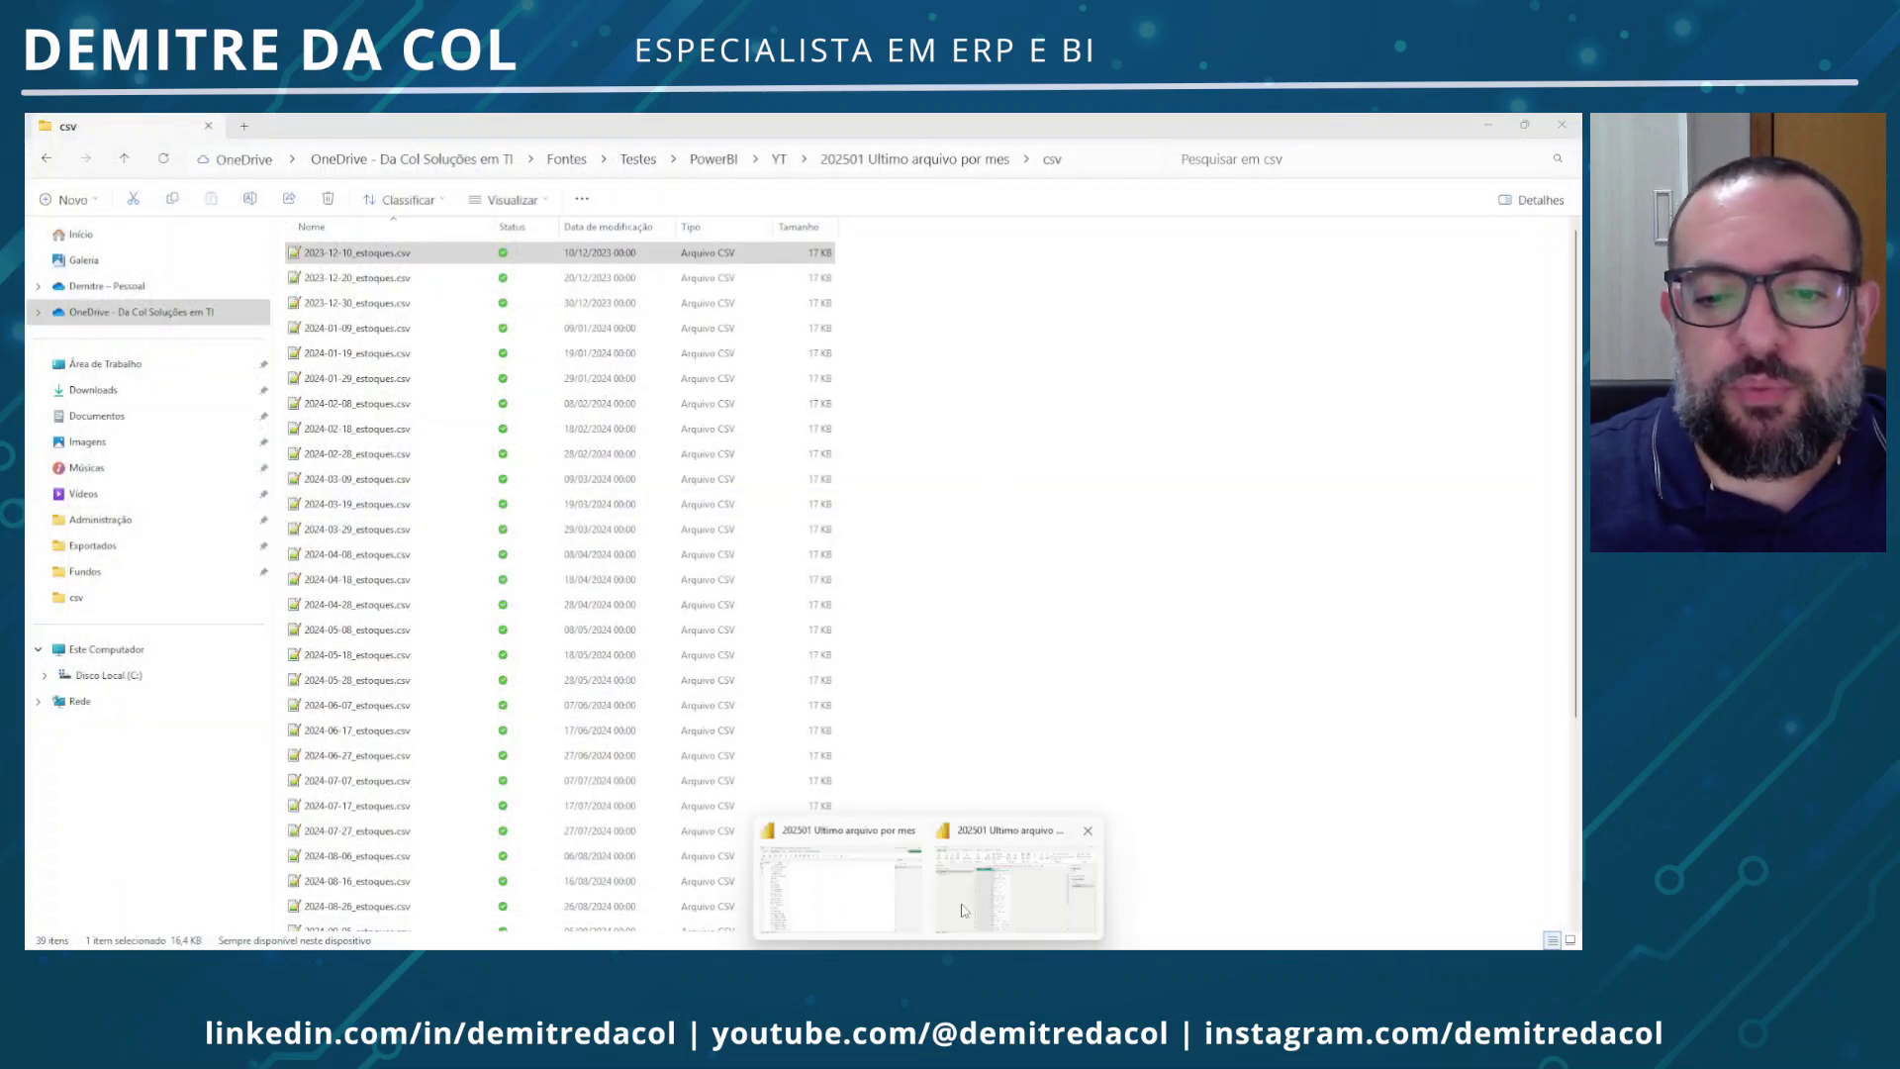
click(977, 897)
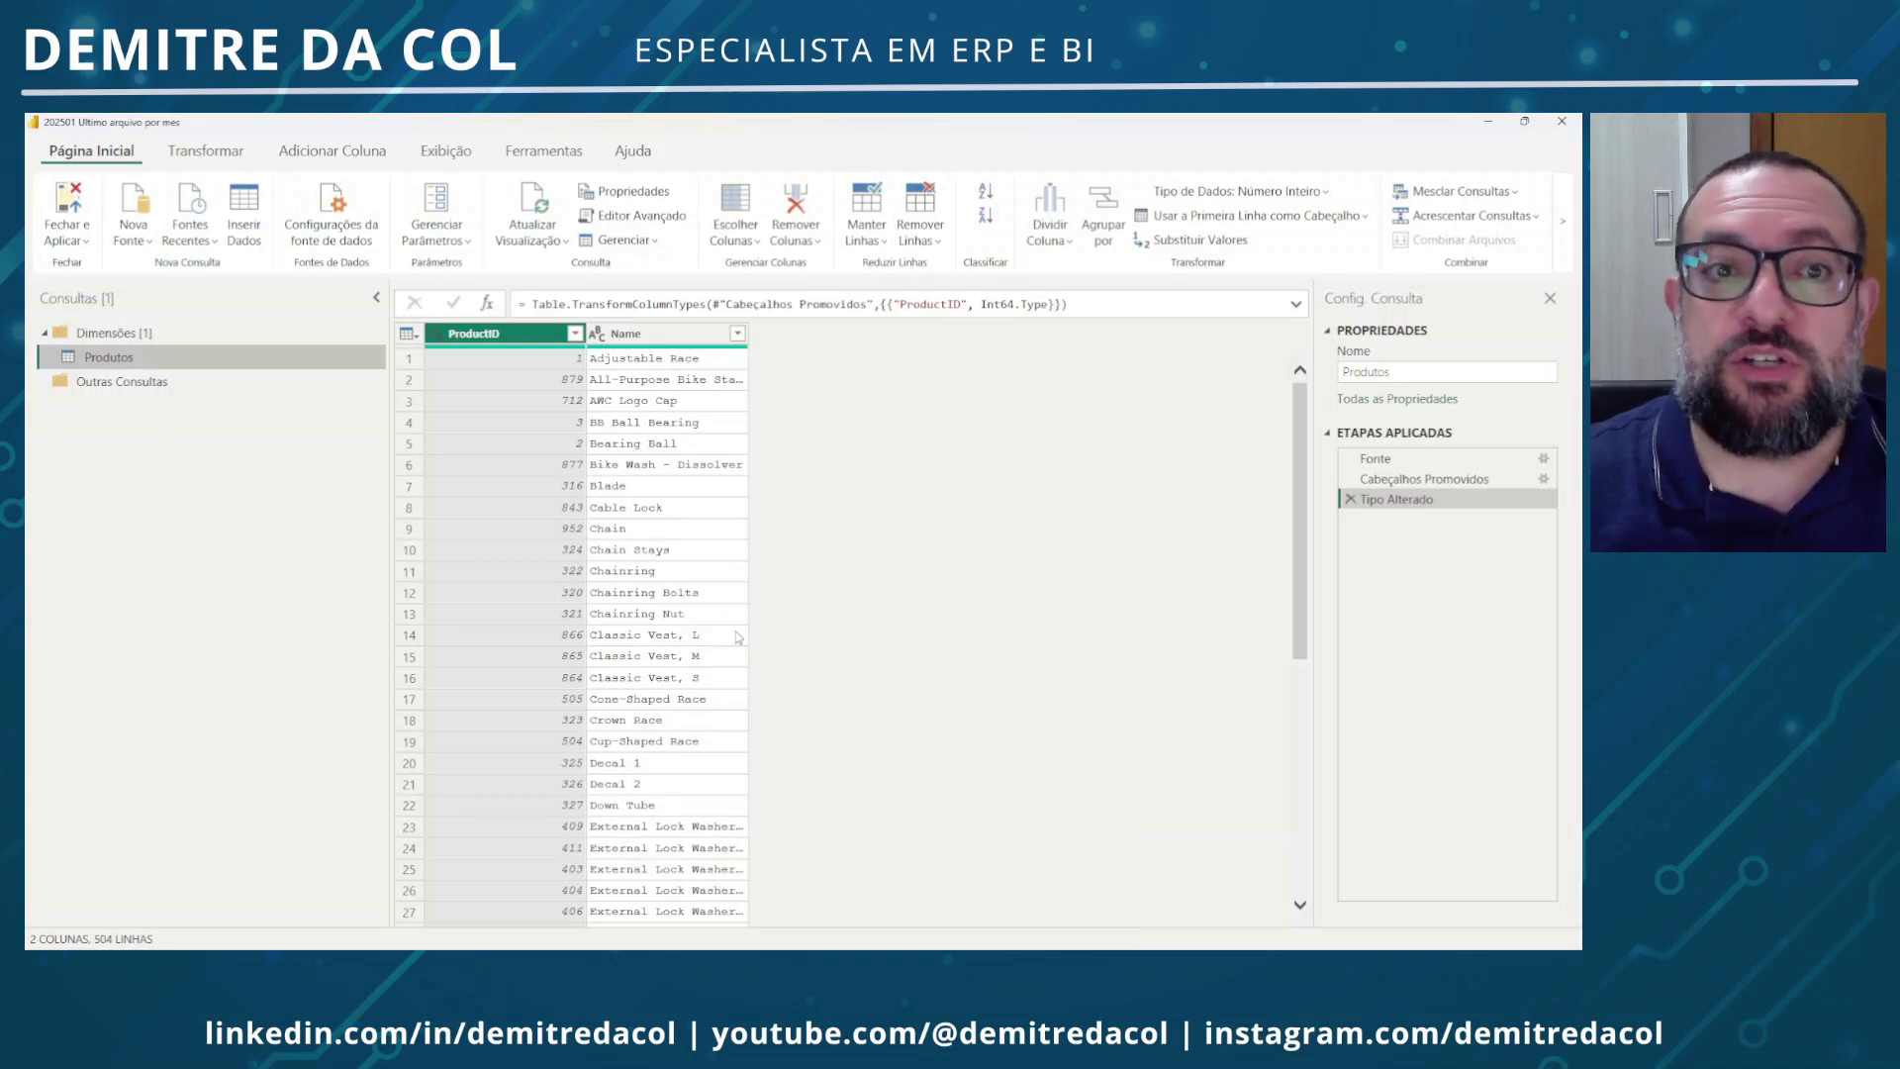
Import 2023-12-10_estoques.csv as a new text/CSV query and use its first row as column headers
click(146, 243)
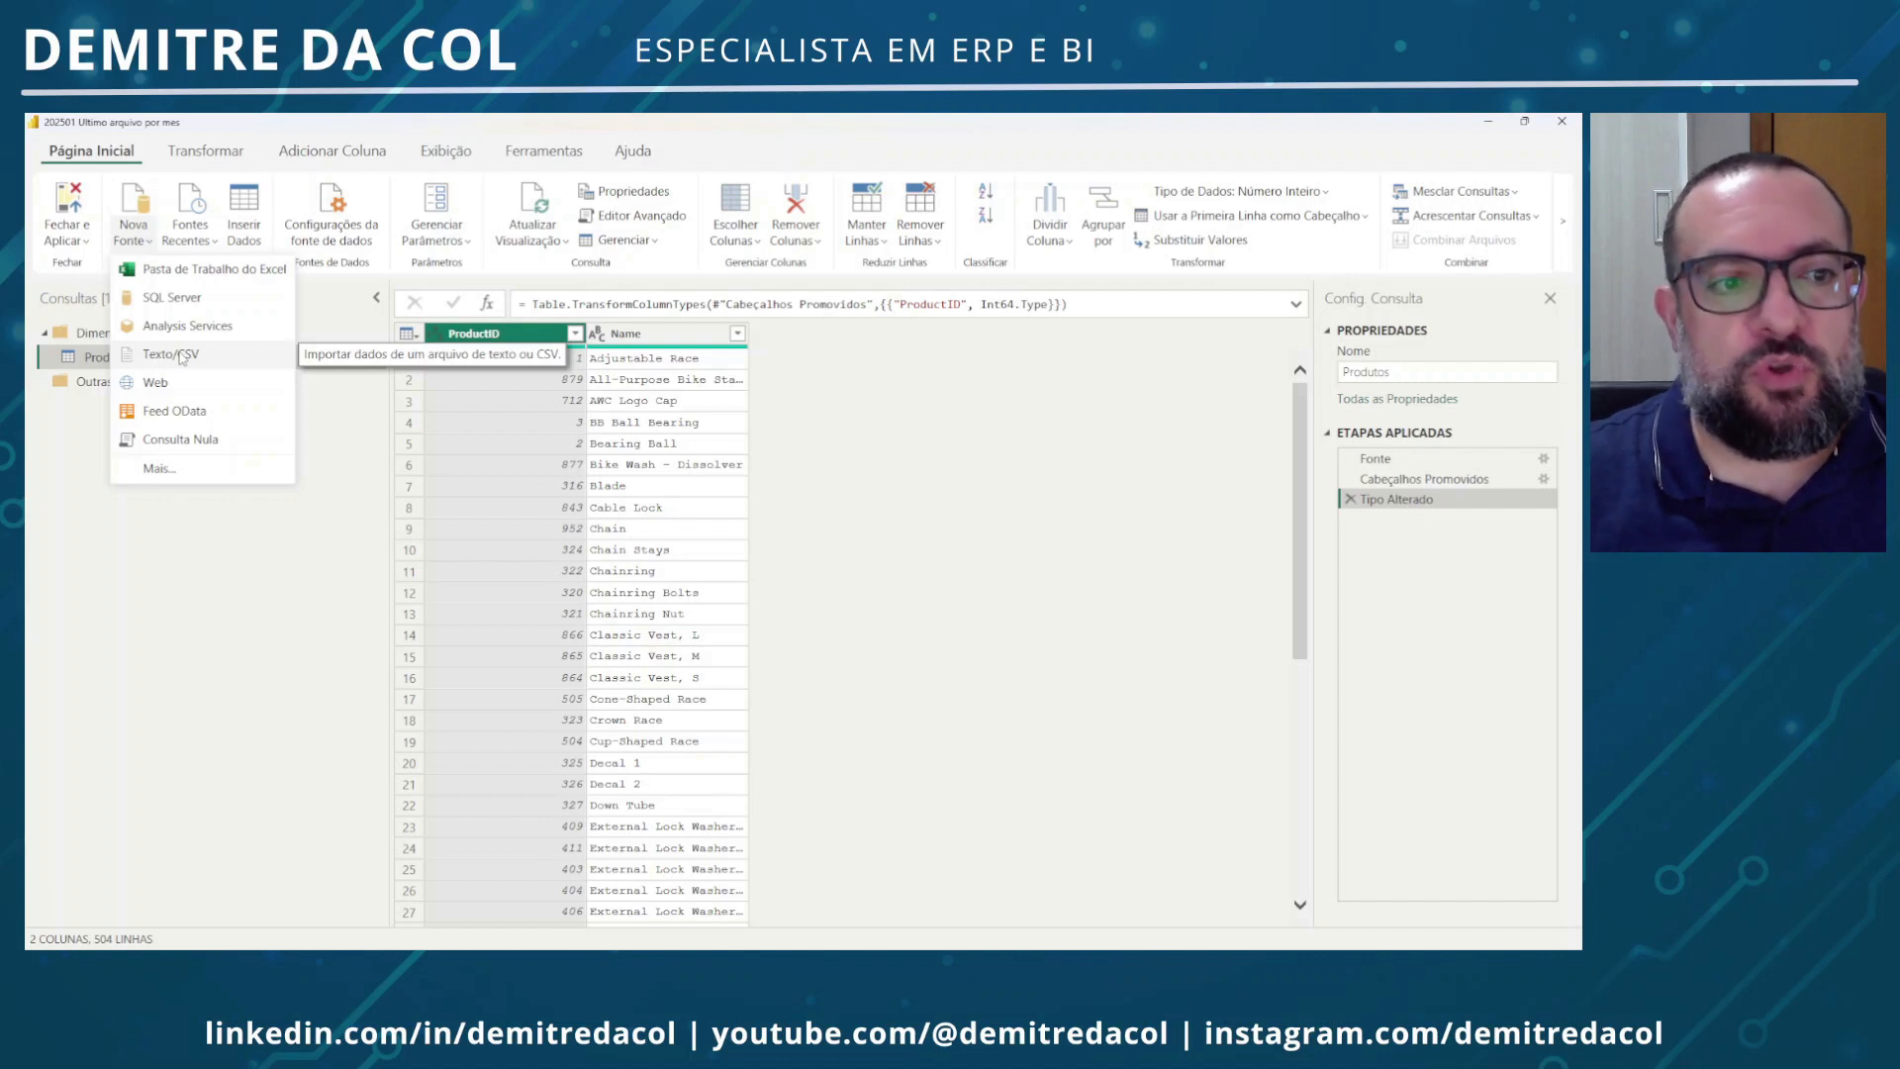
click(182, 357)
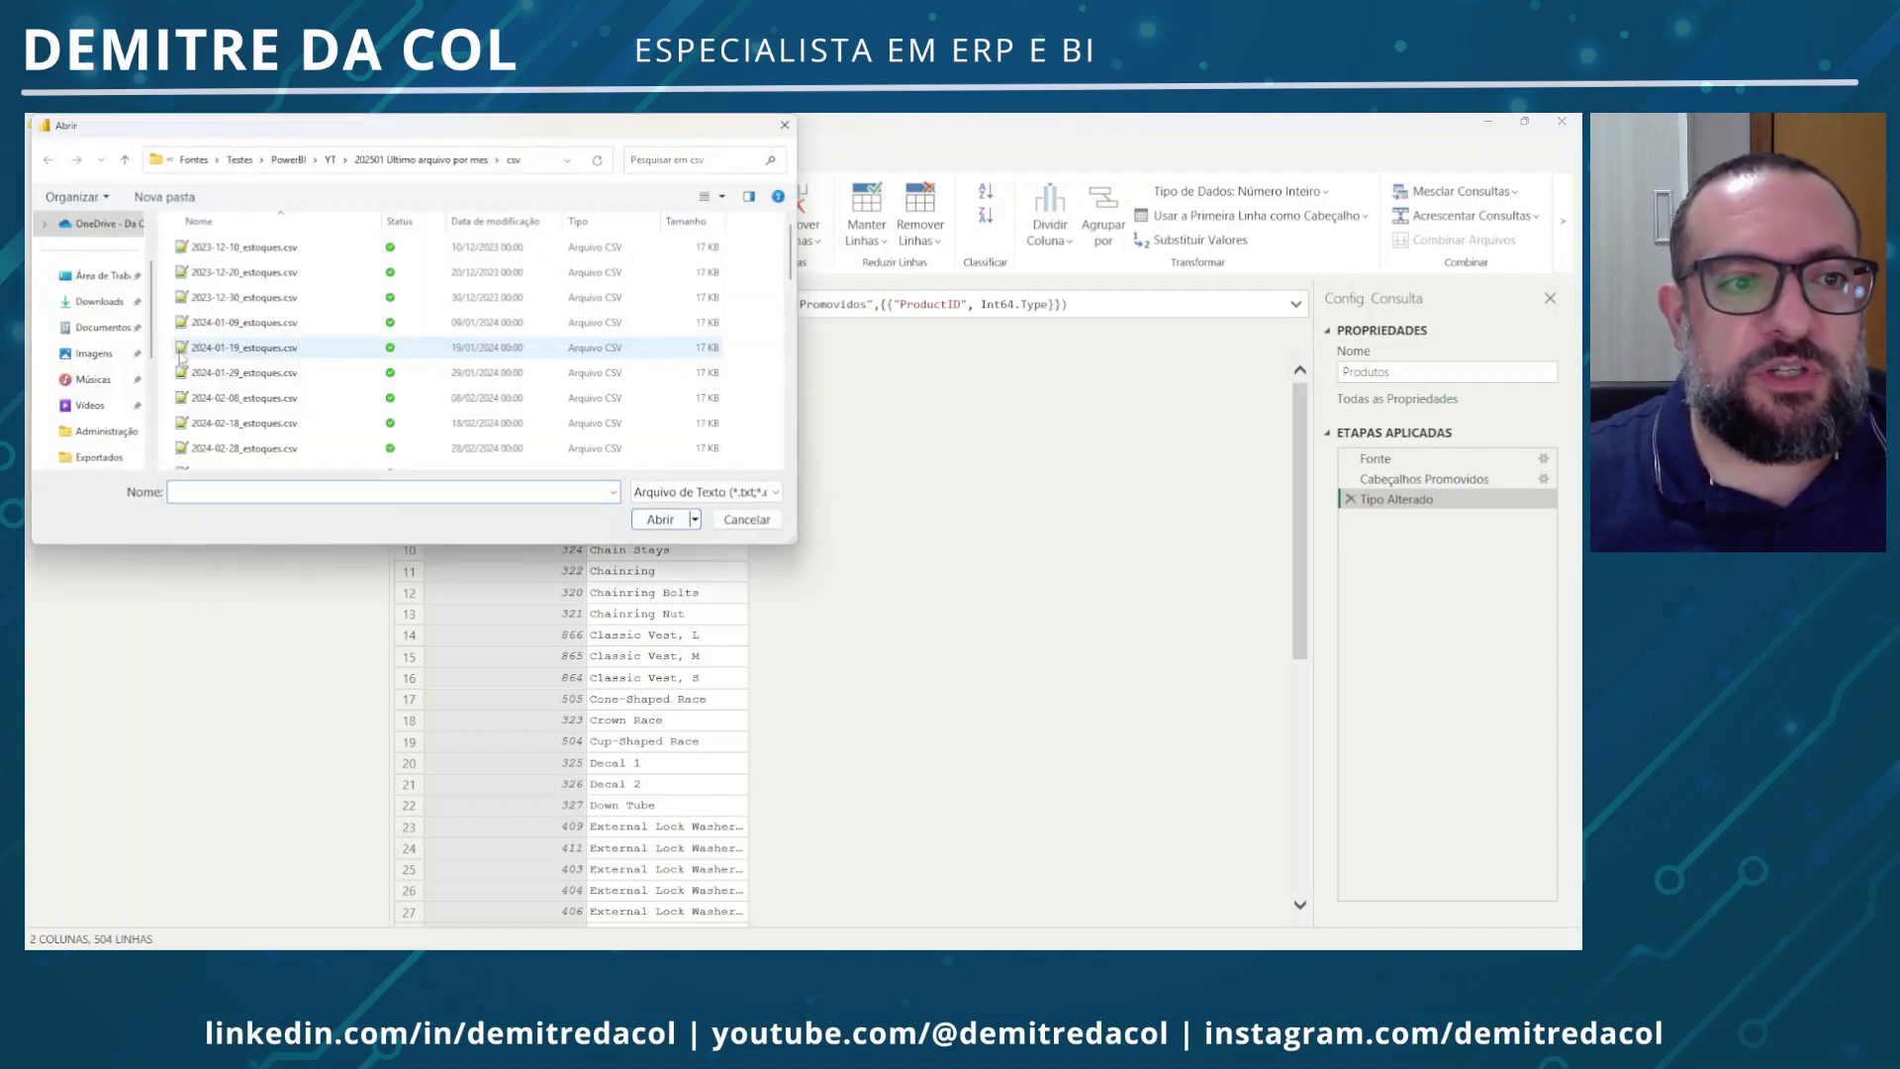
click(263, 252)
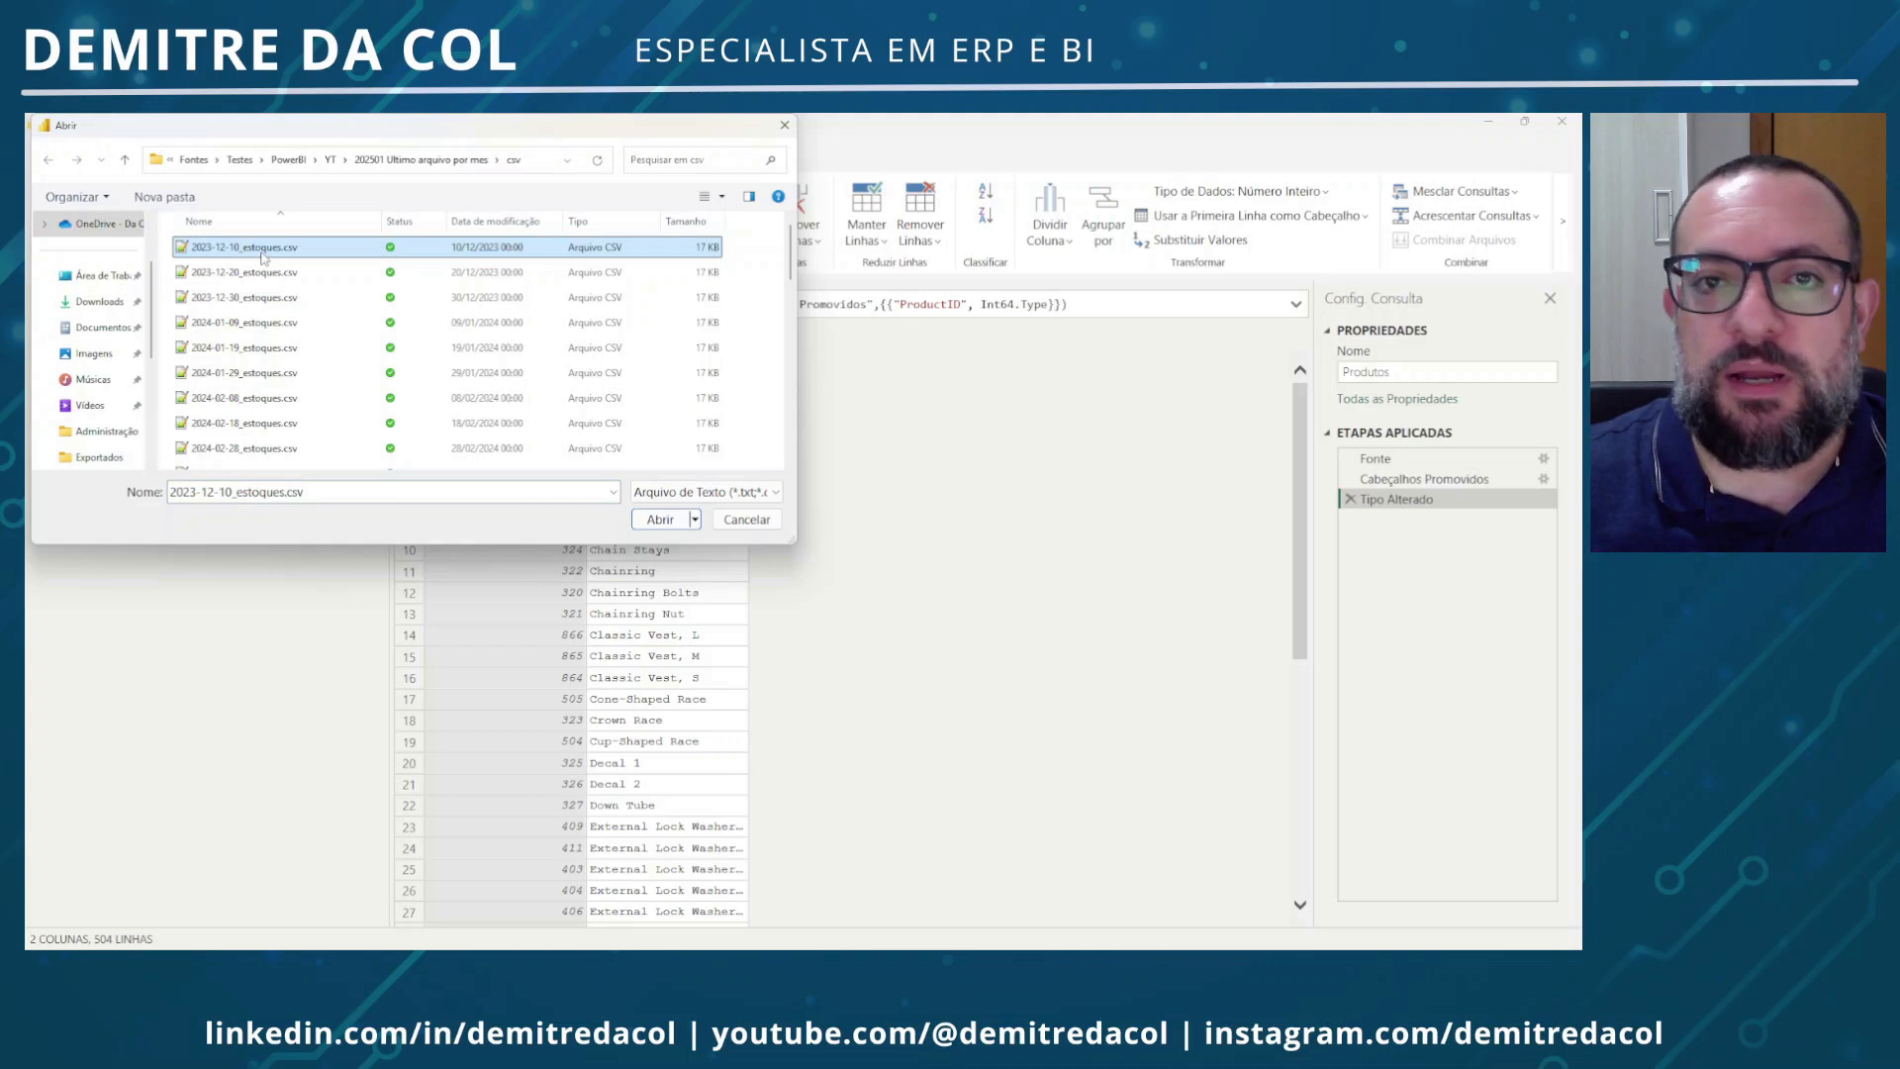
double_click(263, 256)
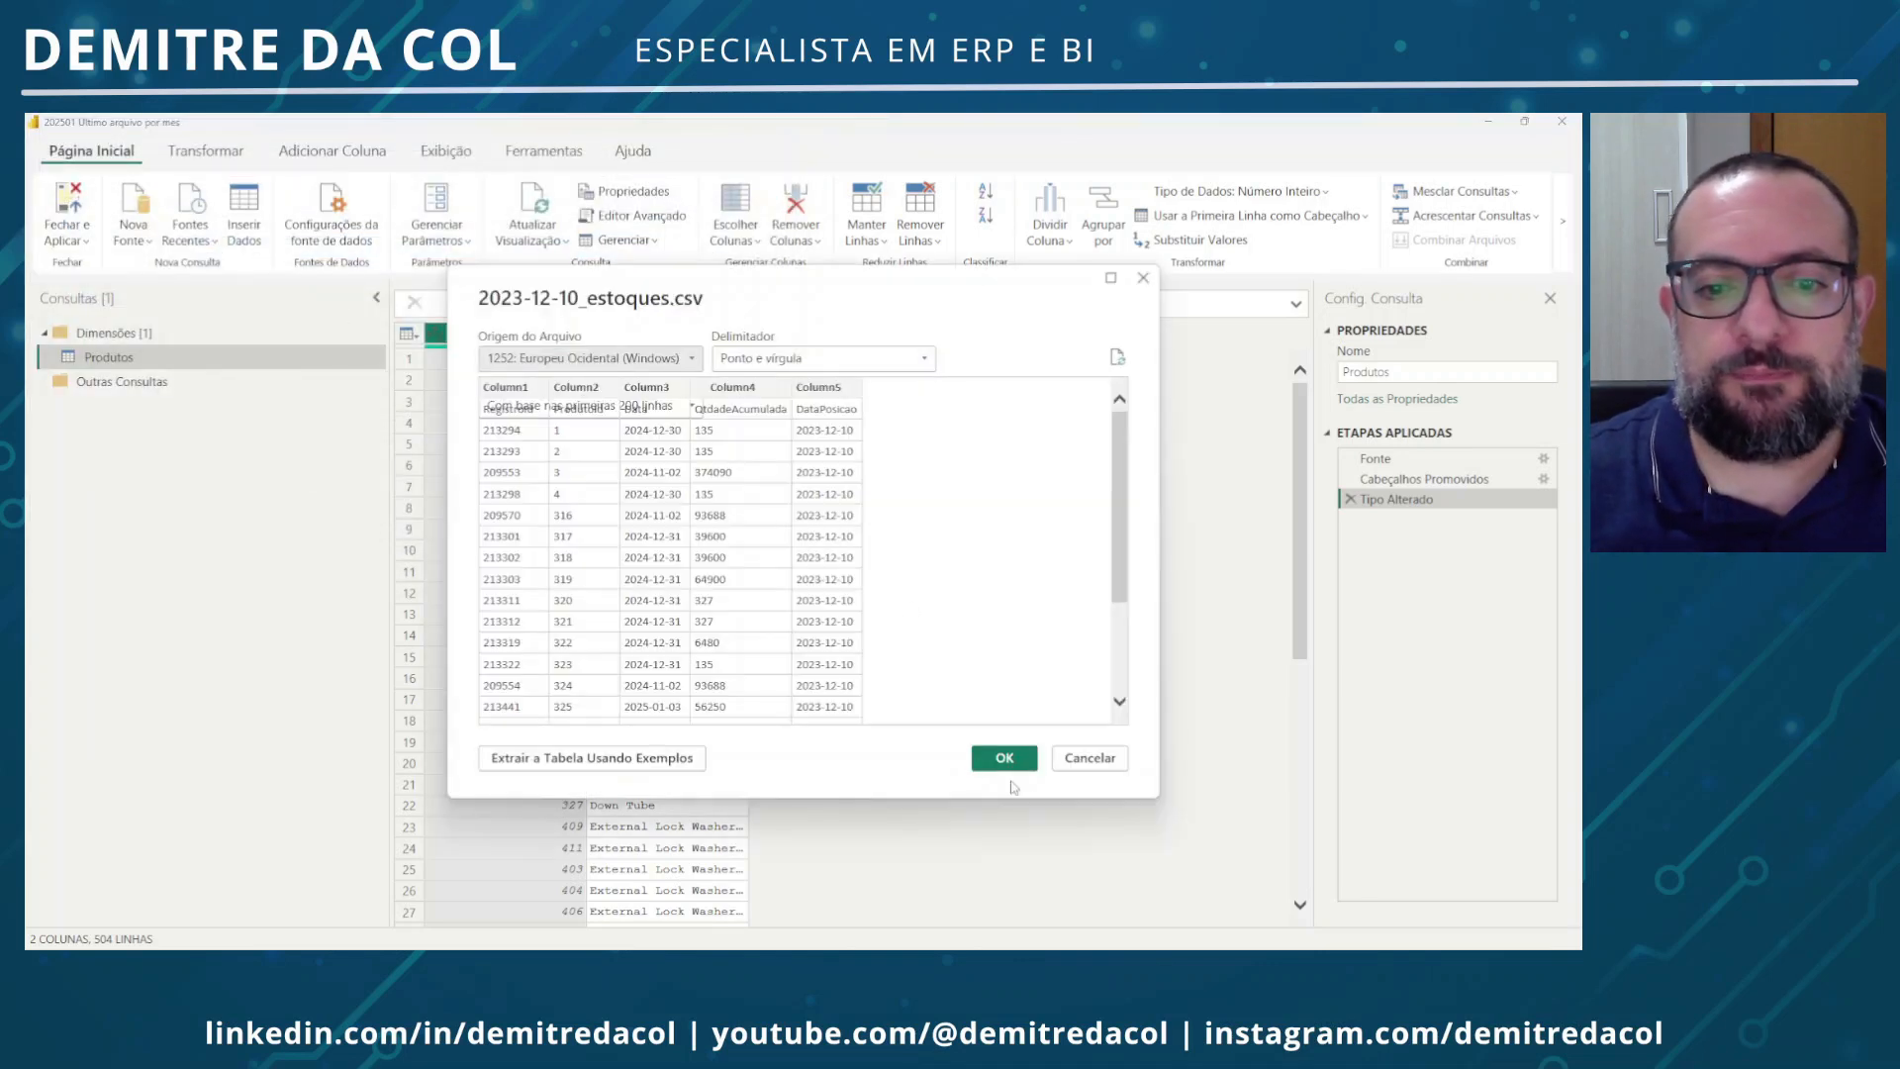
click(1004, 758)
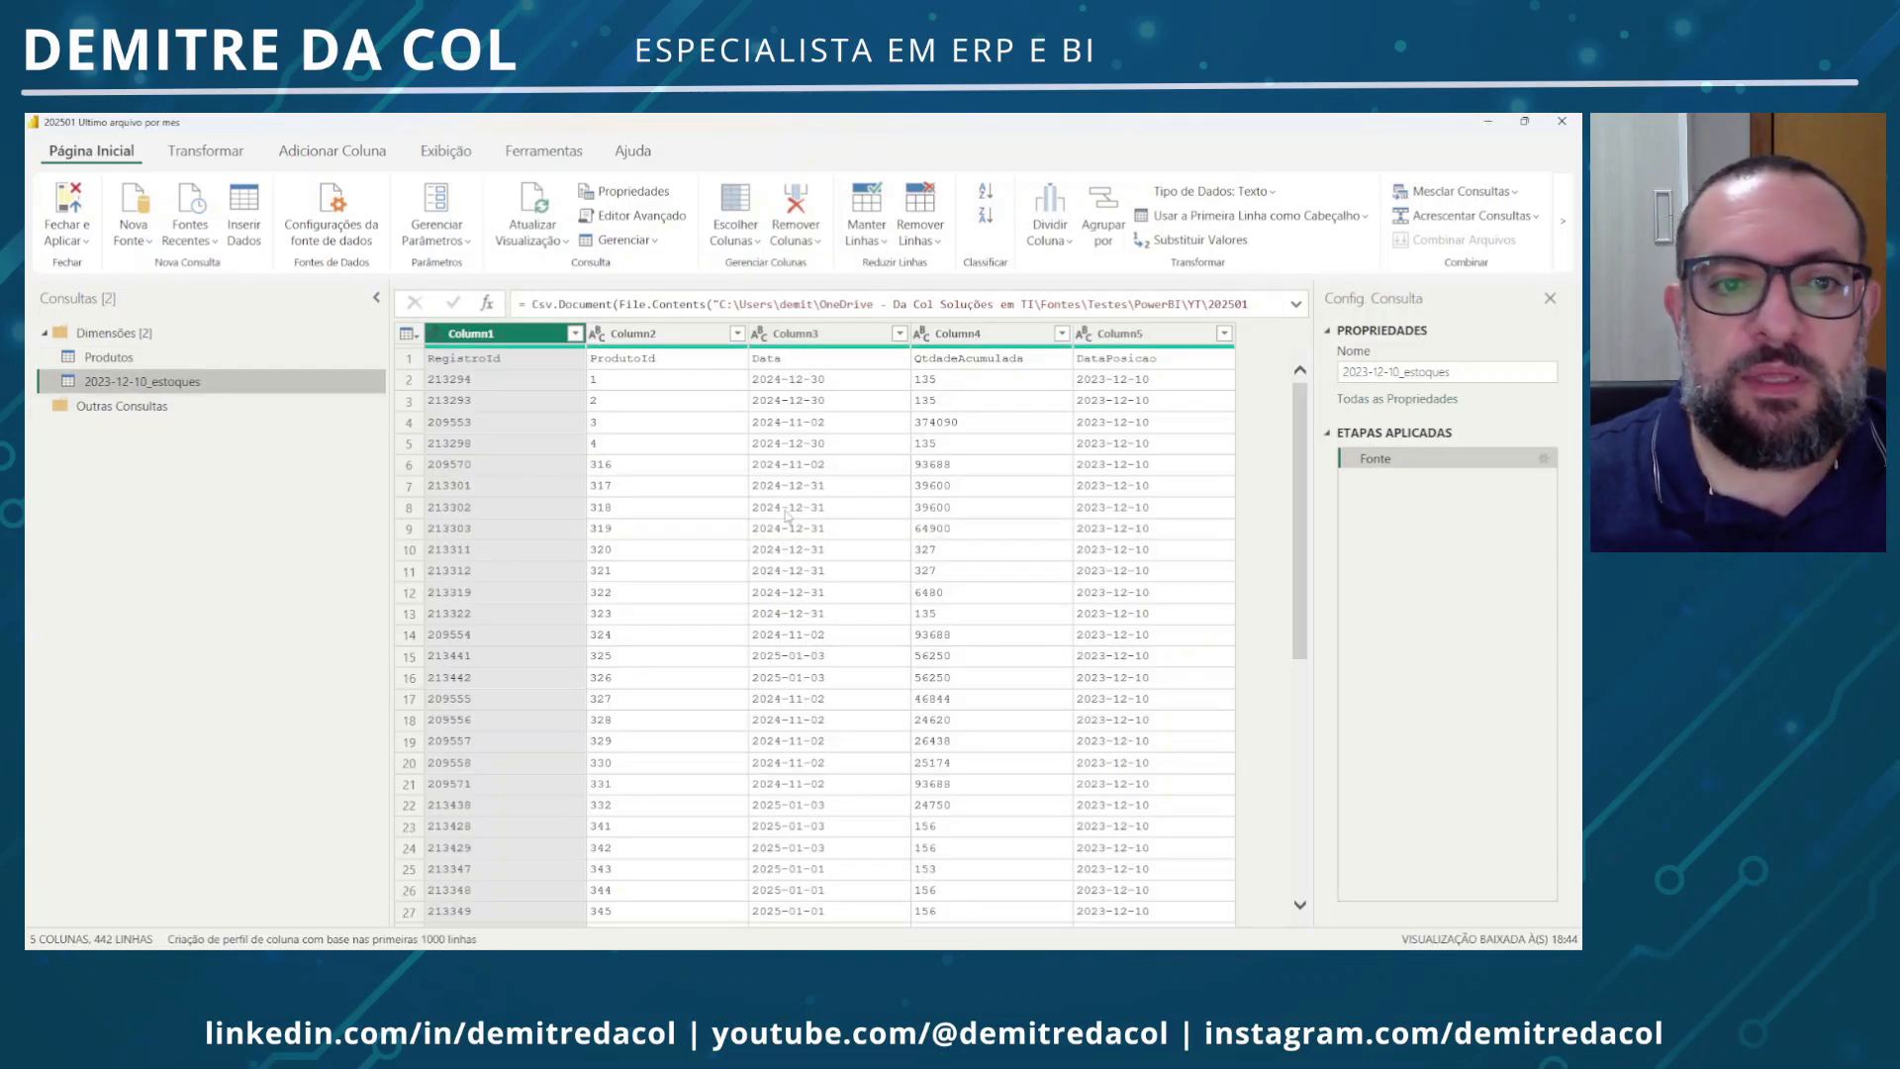
click(407, 334)
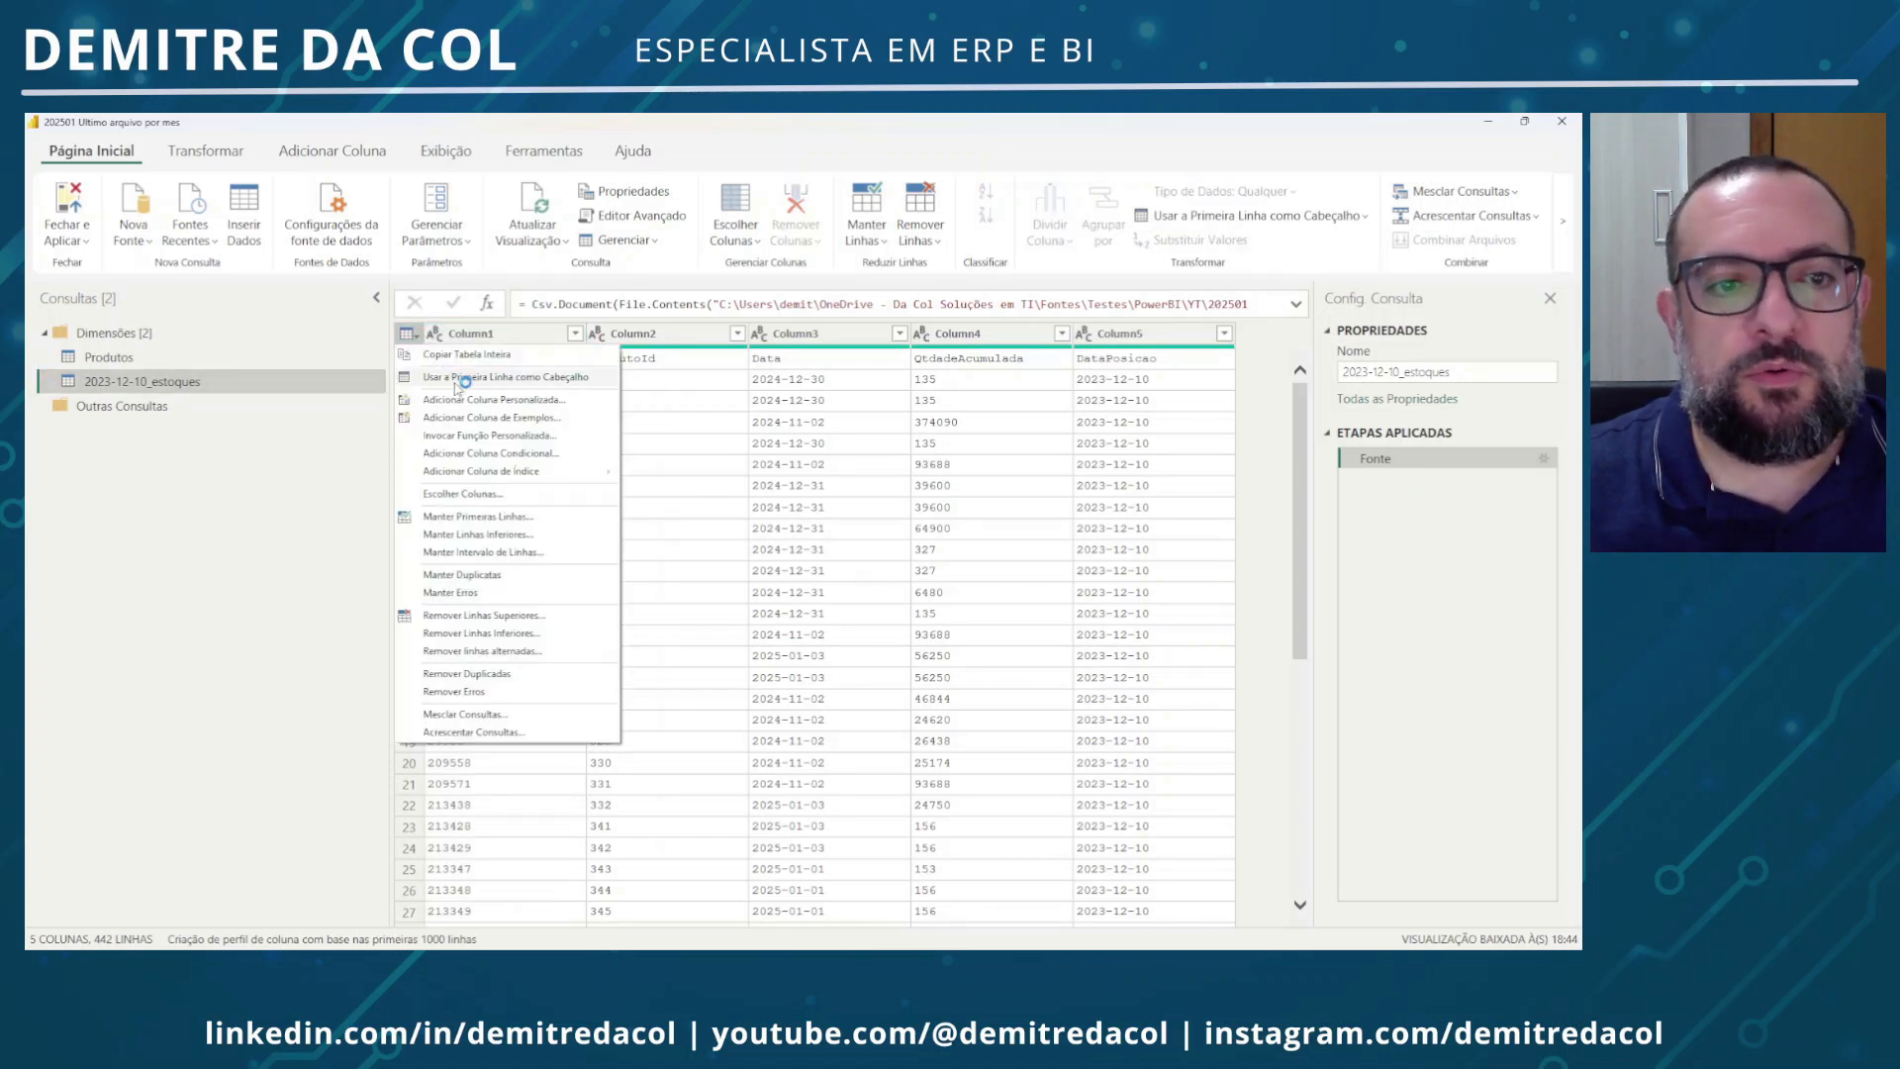
click(458, 377)
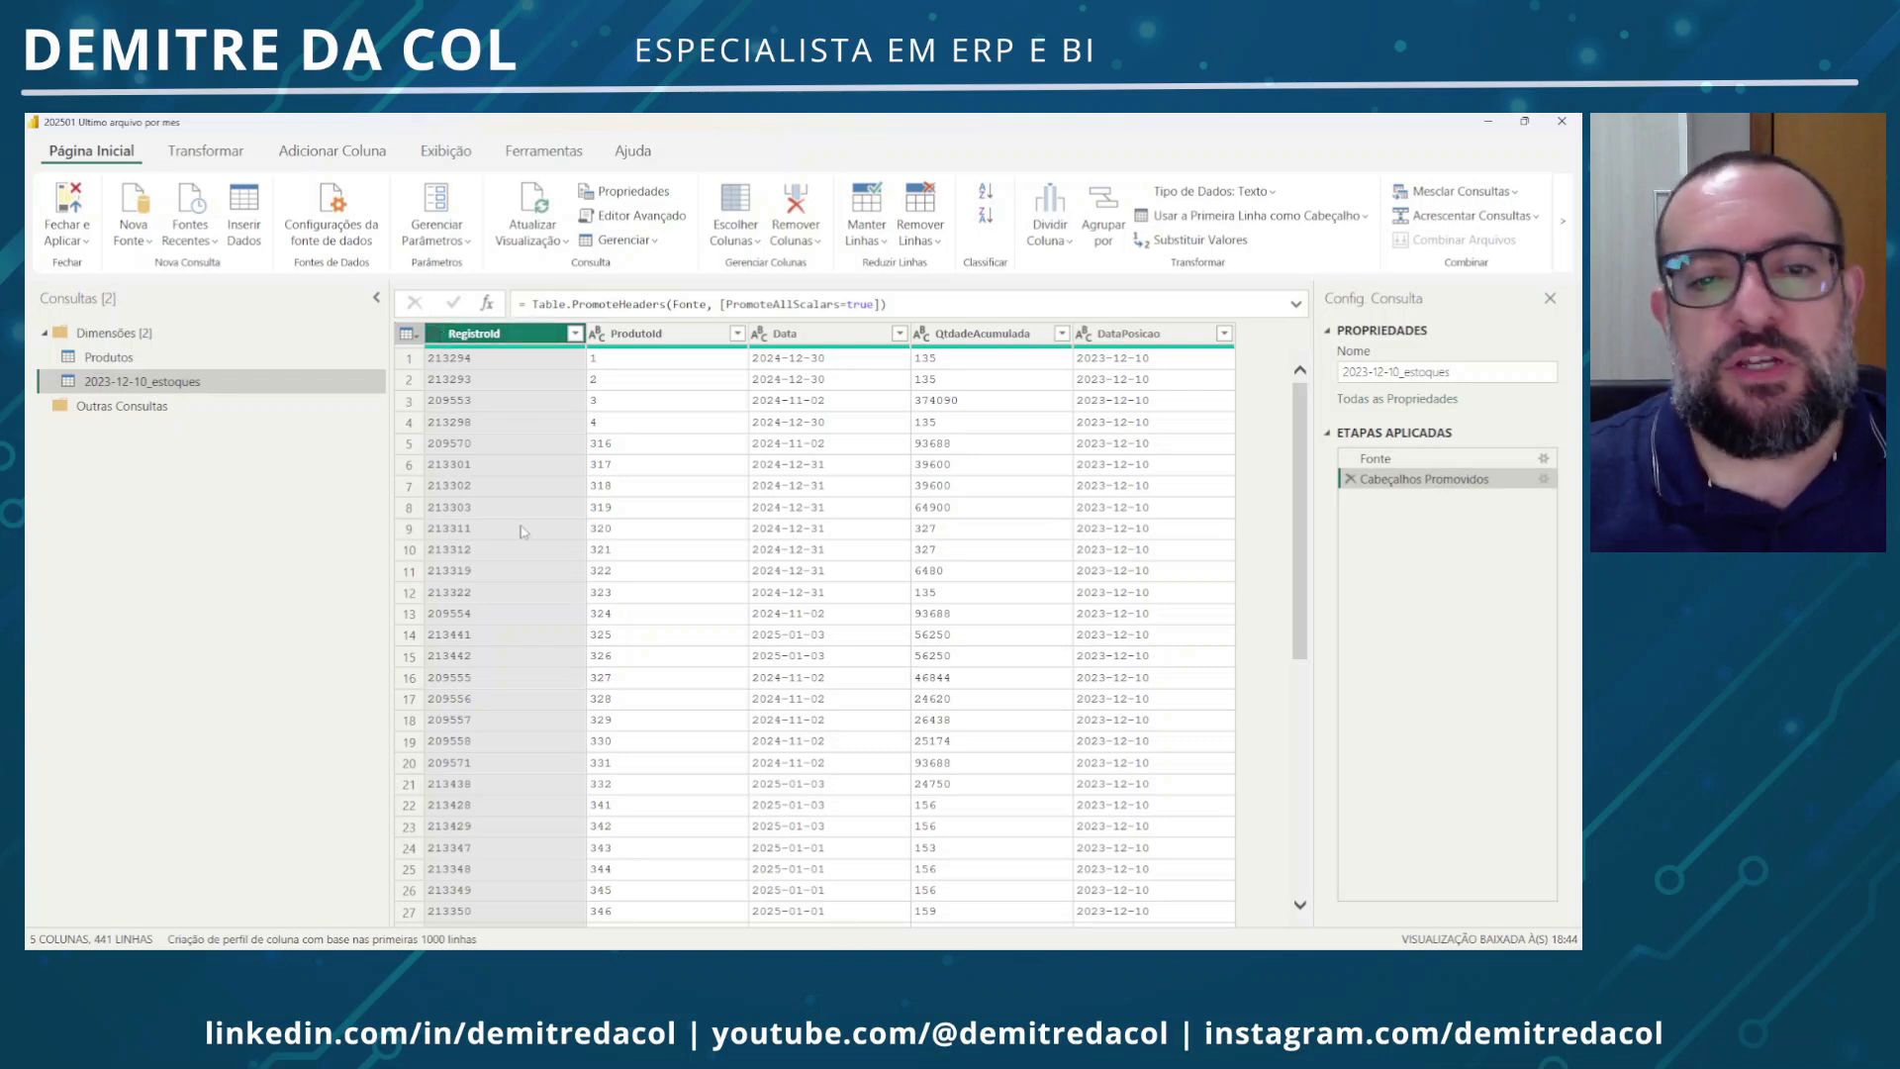
Set the data type of the RegistroId, ProdutoId and QtdadeAcumulada columns to whole number (Número Inteiro)
click(435, 334)
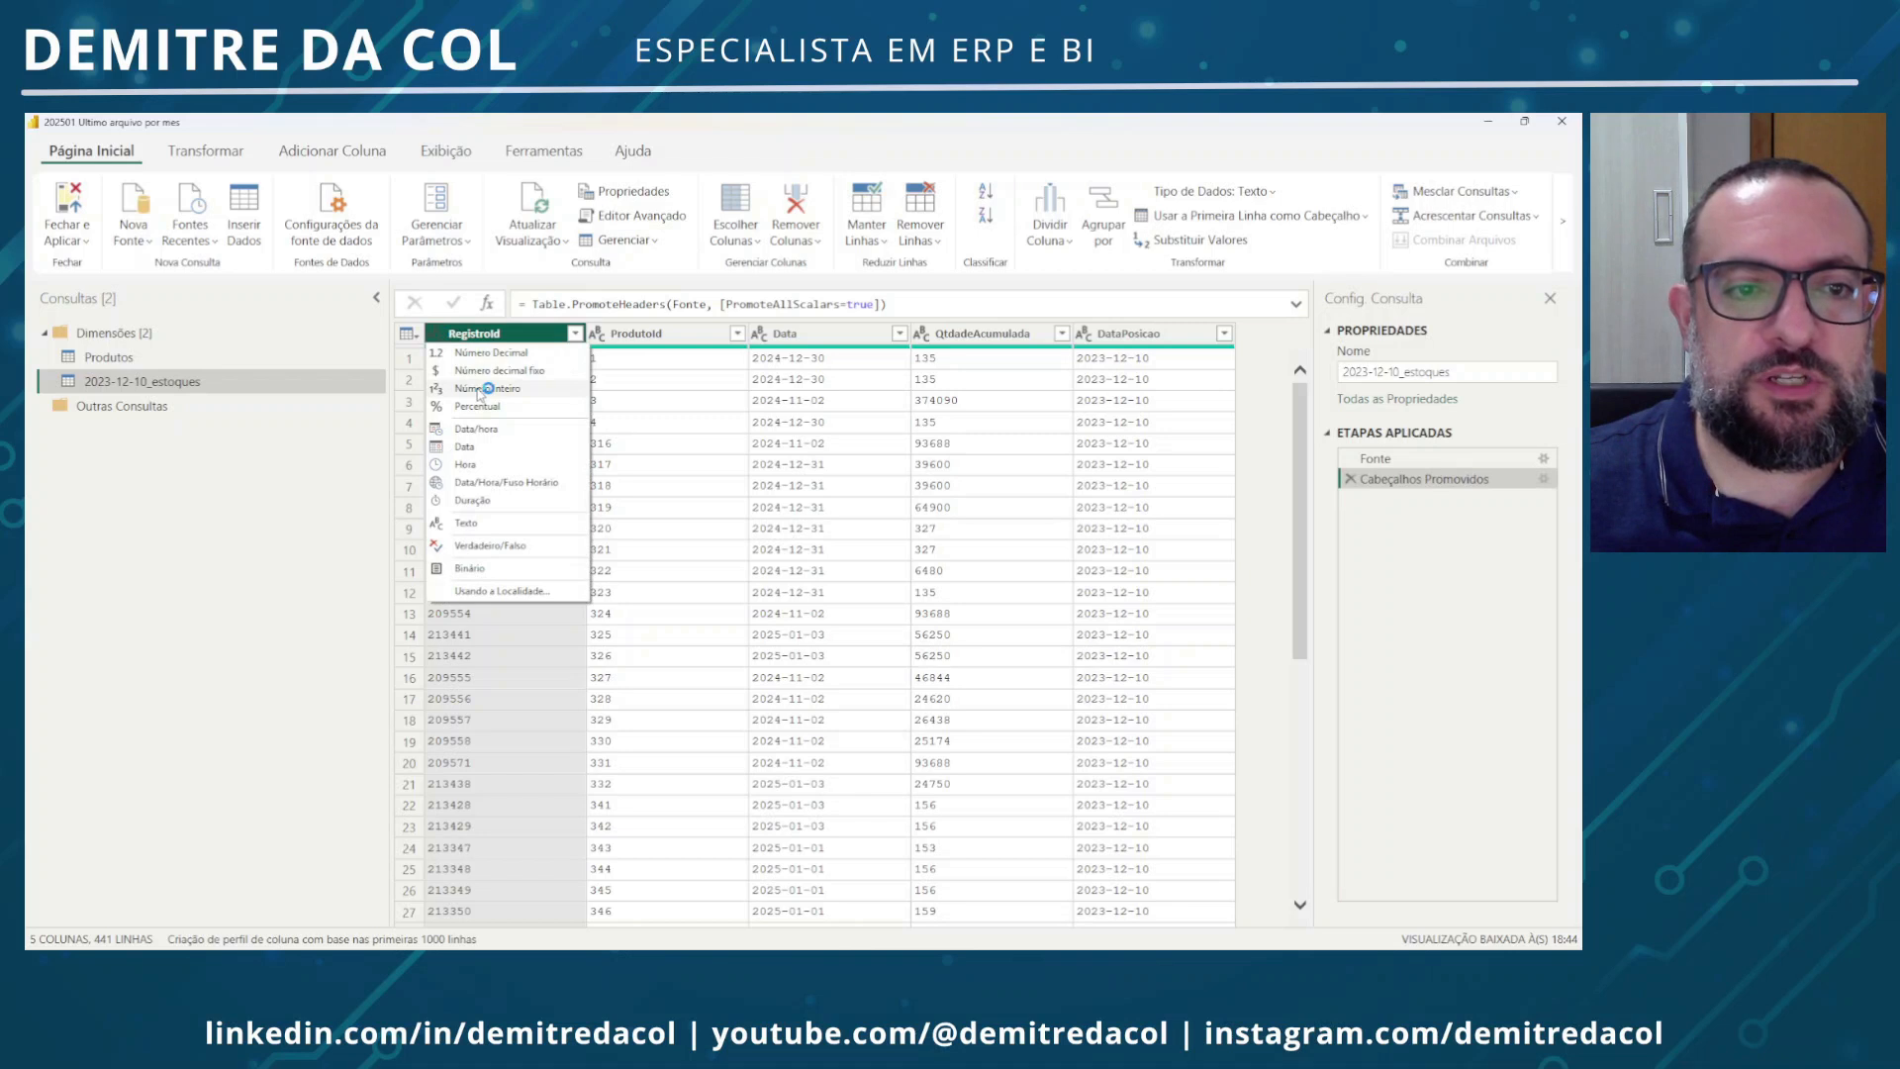
ctrl+click(638, 335)
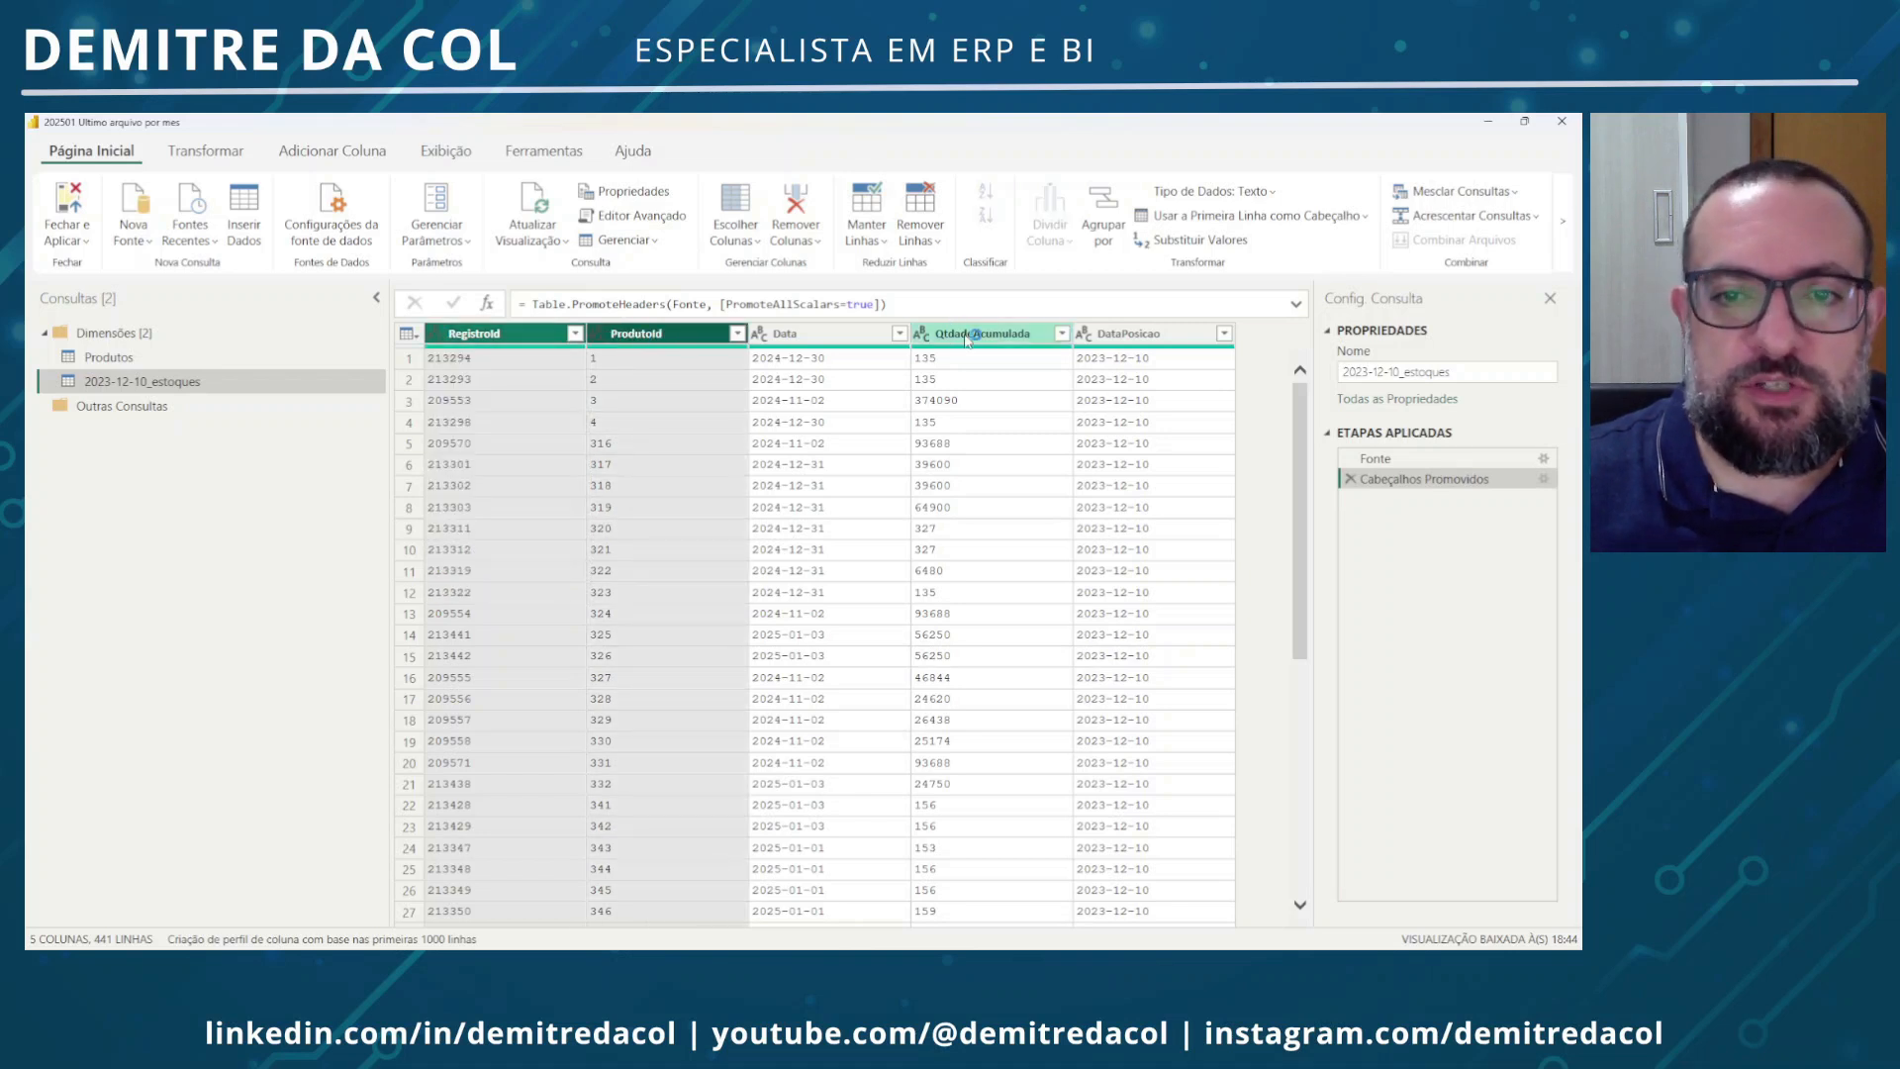
ctrl+click(980, 336)
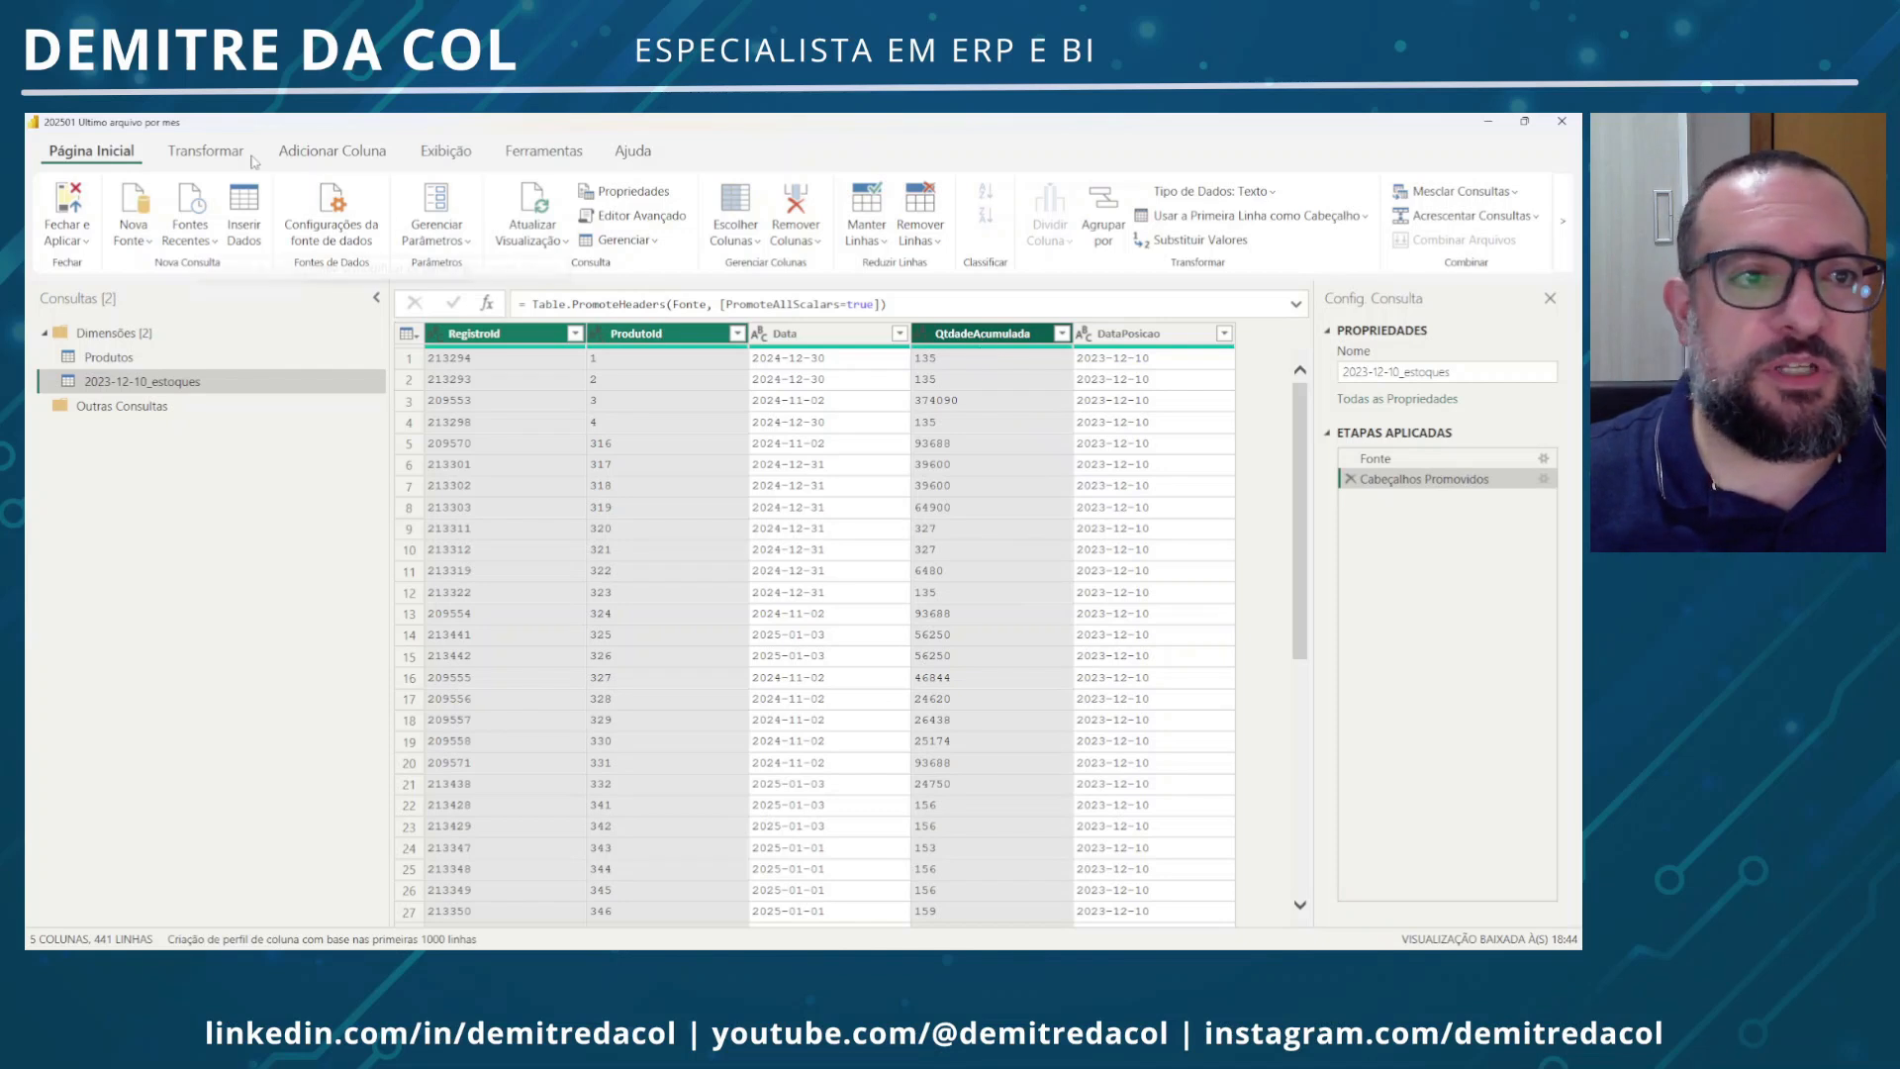
click(204, 150)
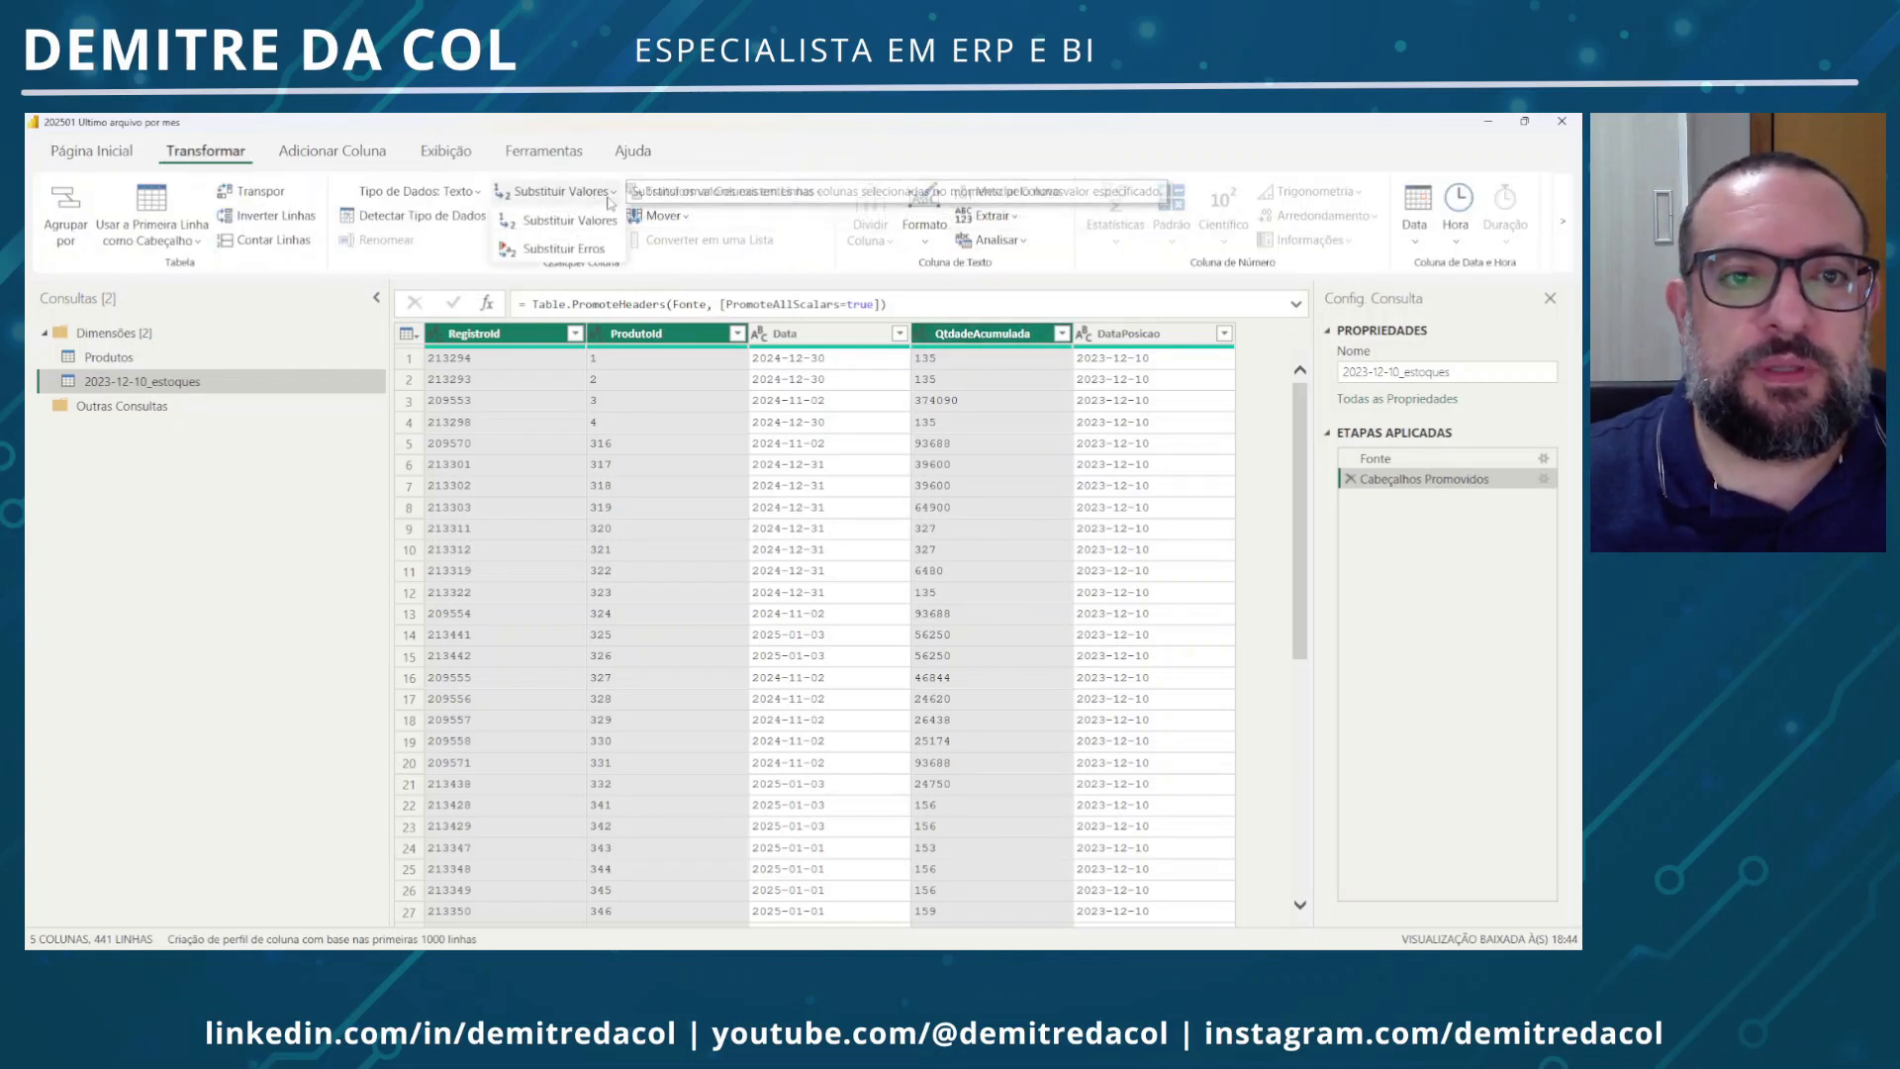
click(463, 192)
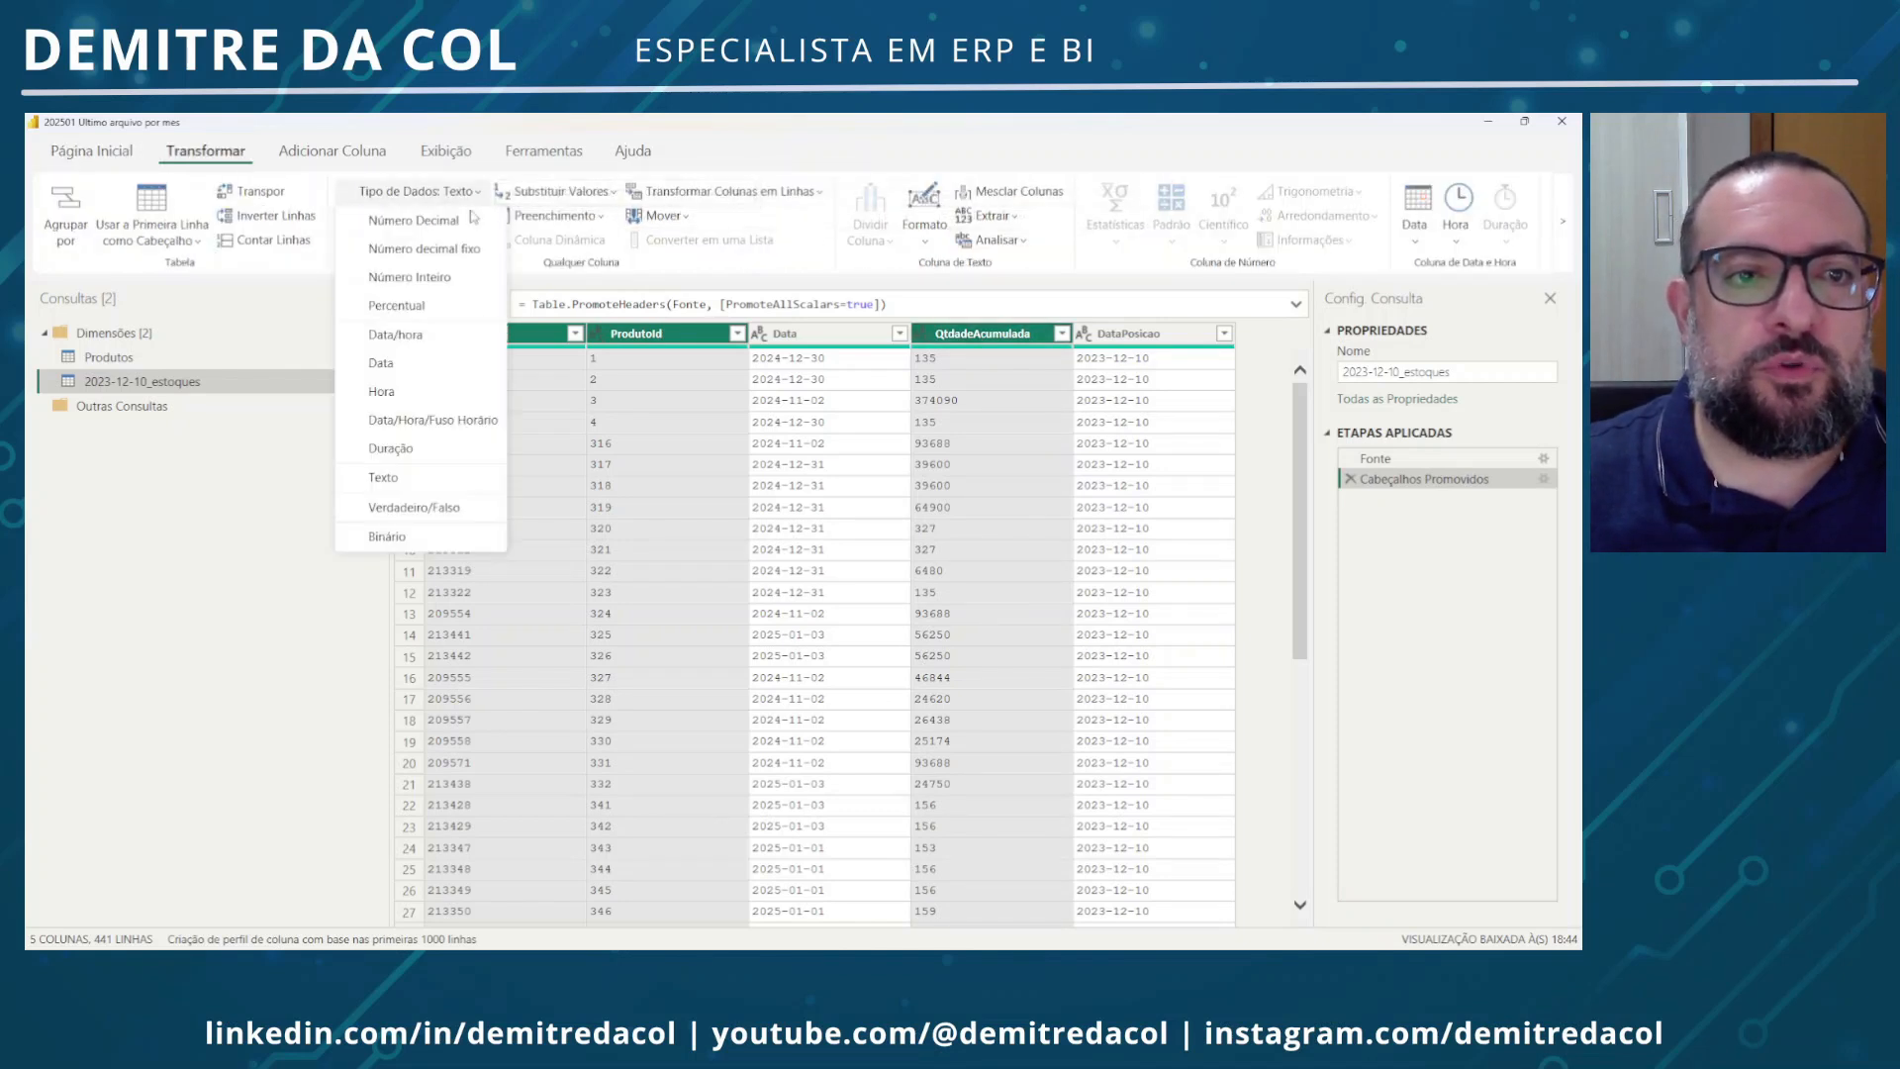
click(449, 279)
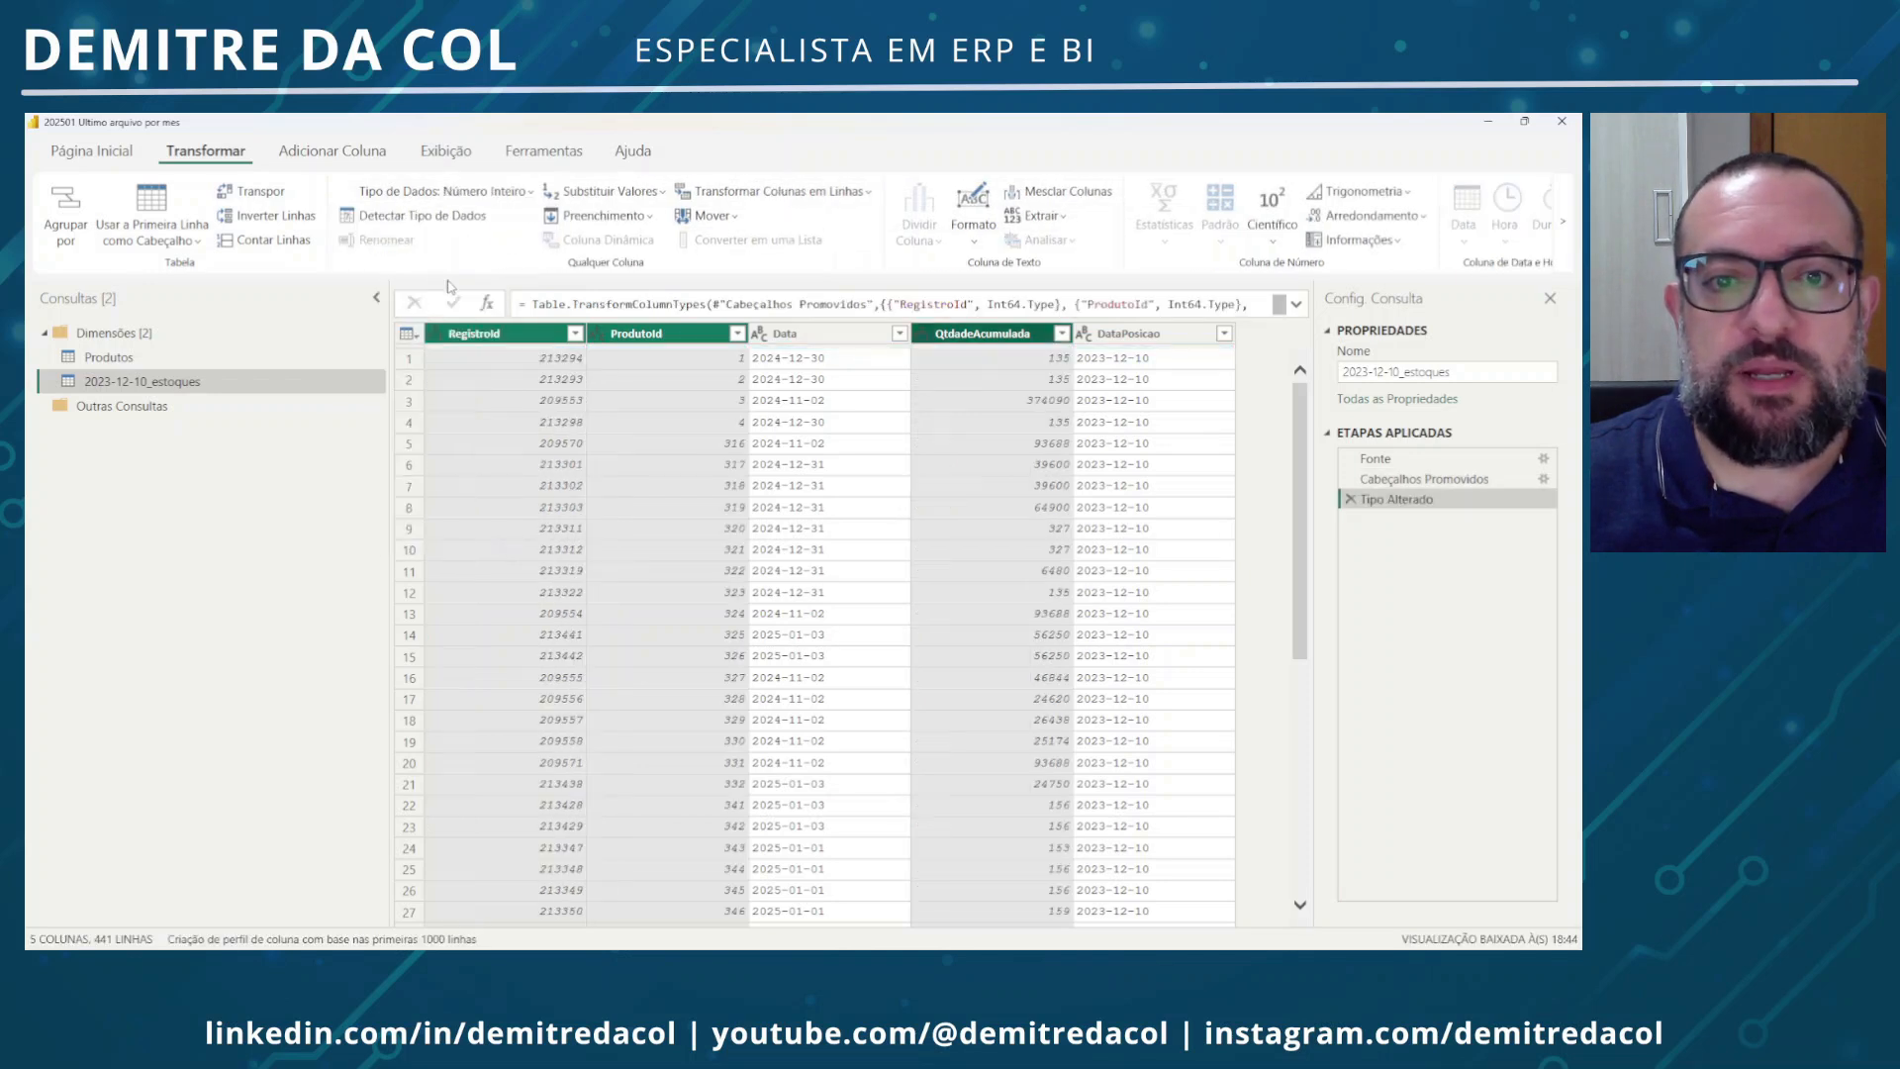
Set the data type of the Data and DataPosicao columns to date (Data) and look over the rows
click(788, 337)
ctrl+click(1128, 333)
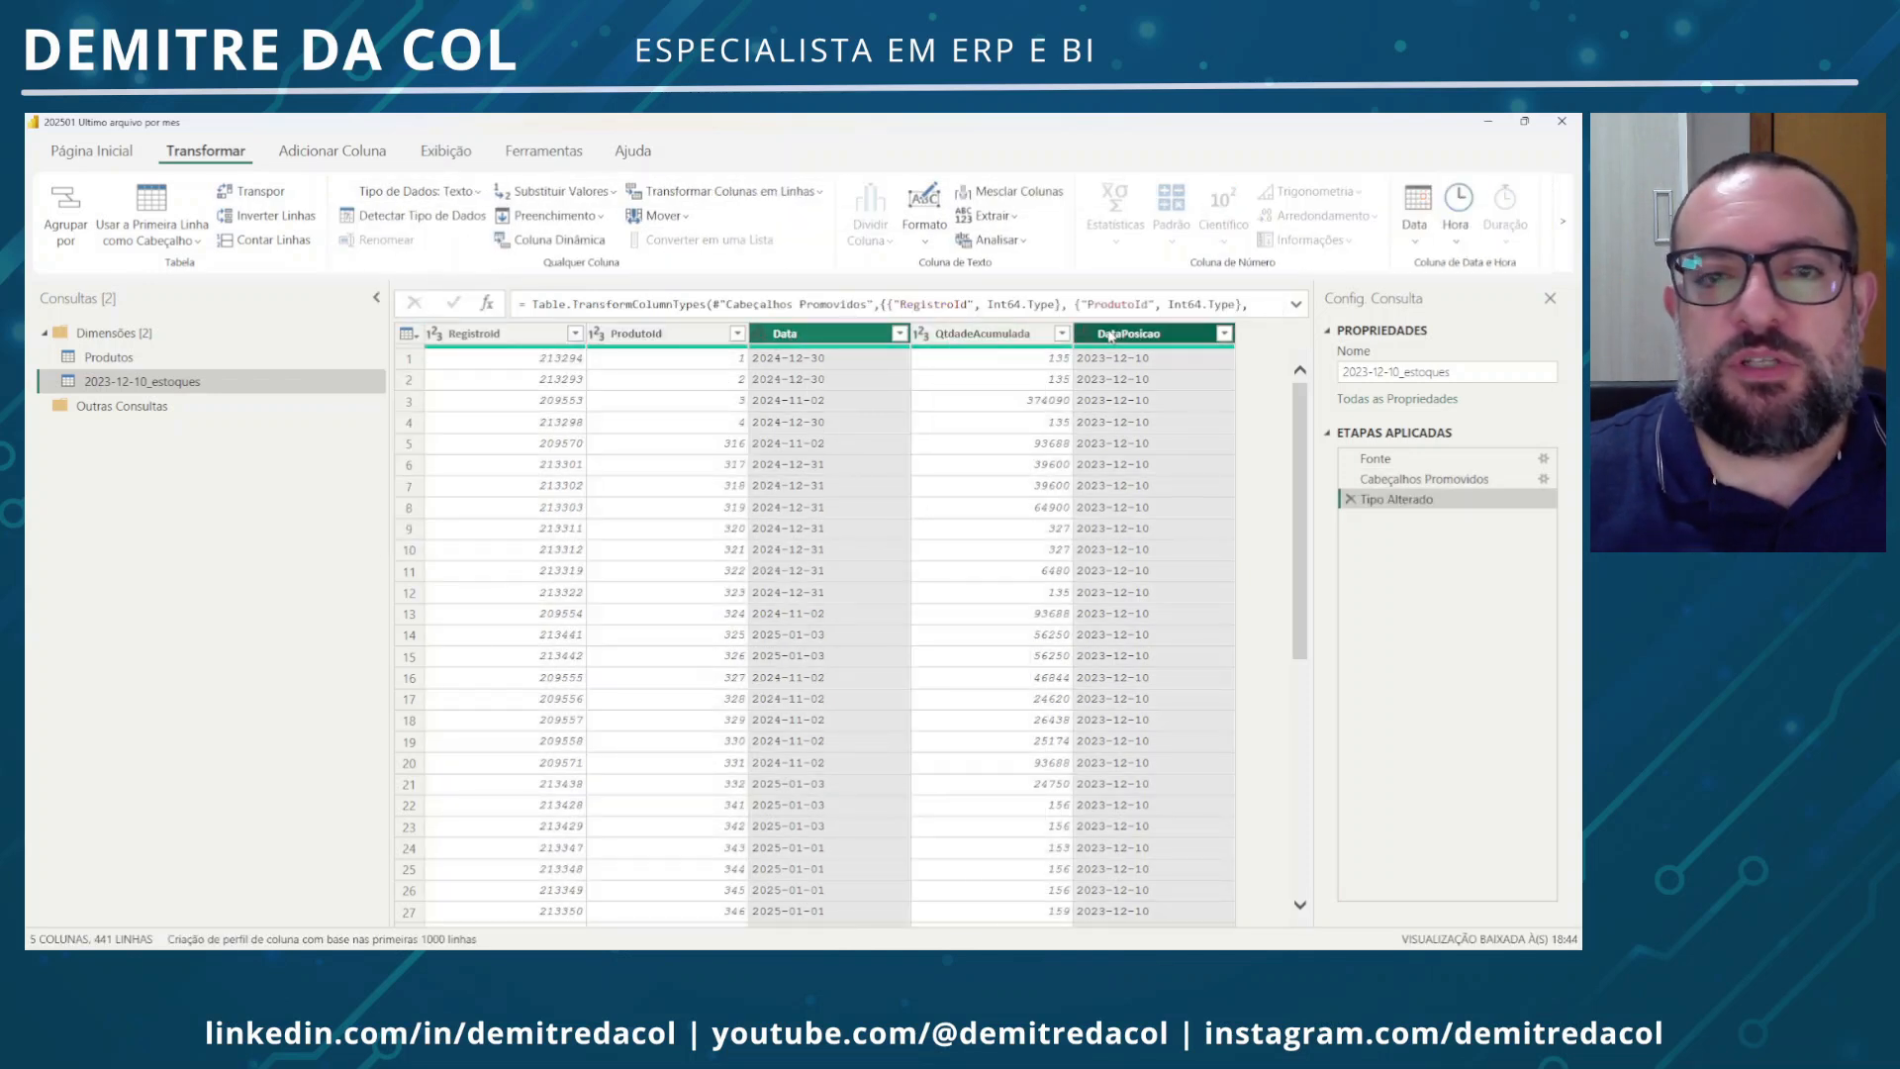
click(478, 193)
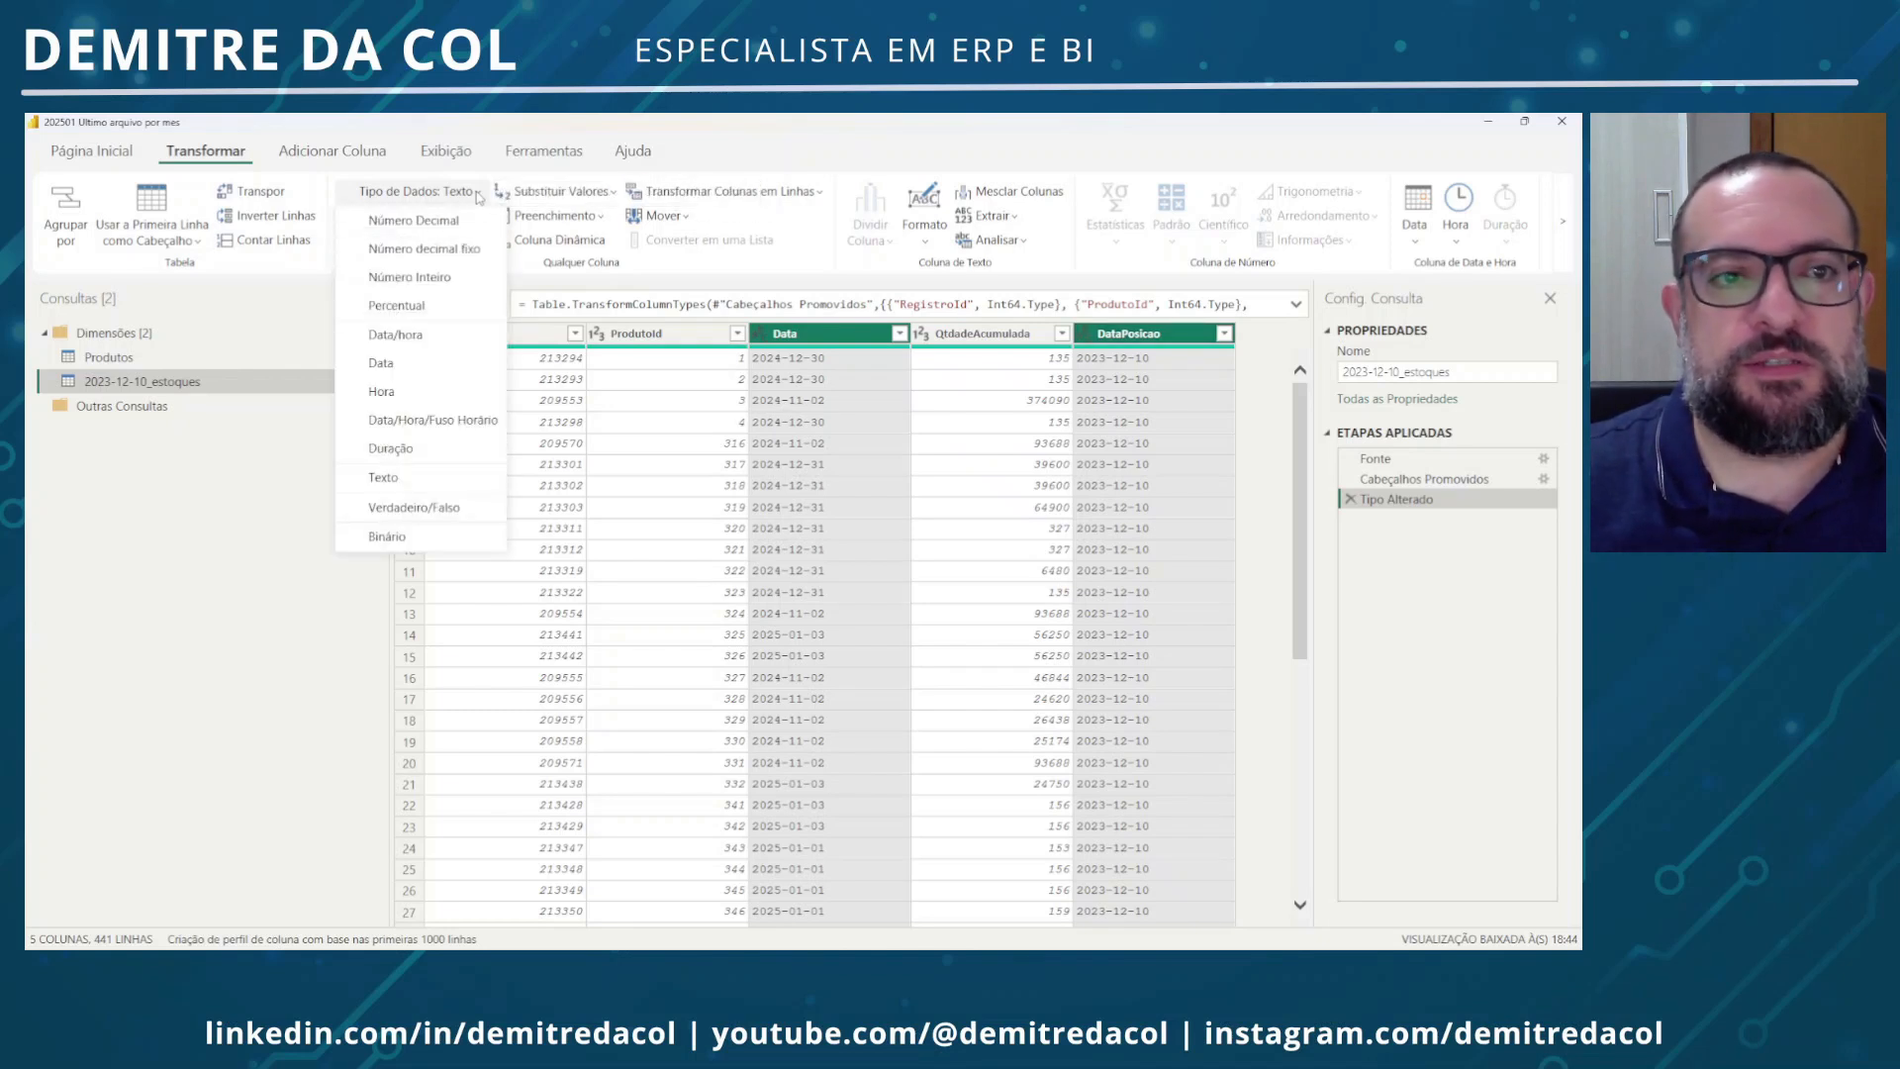
click(423, 363)
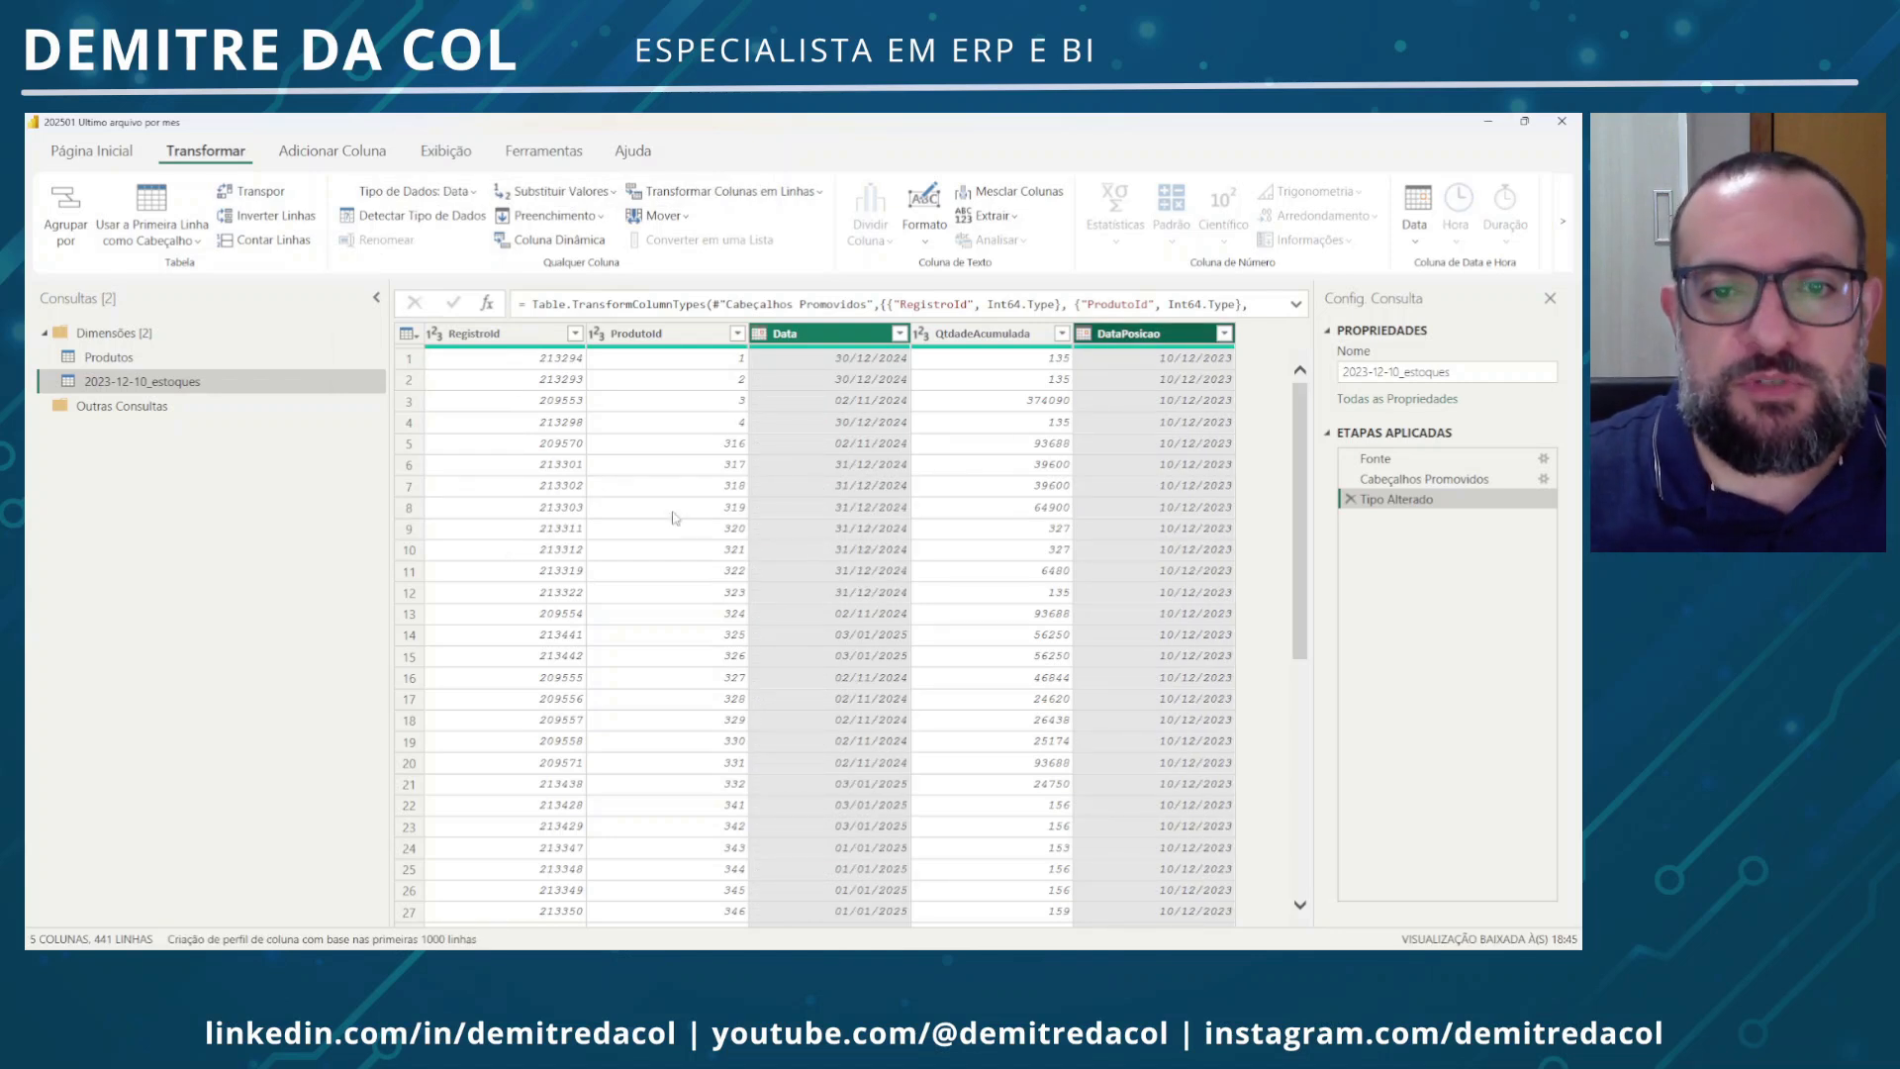
click(825, 510)
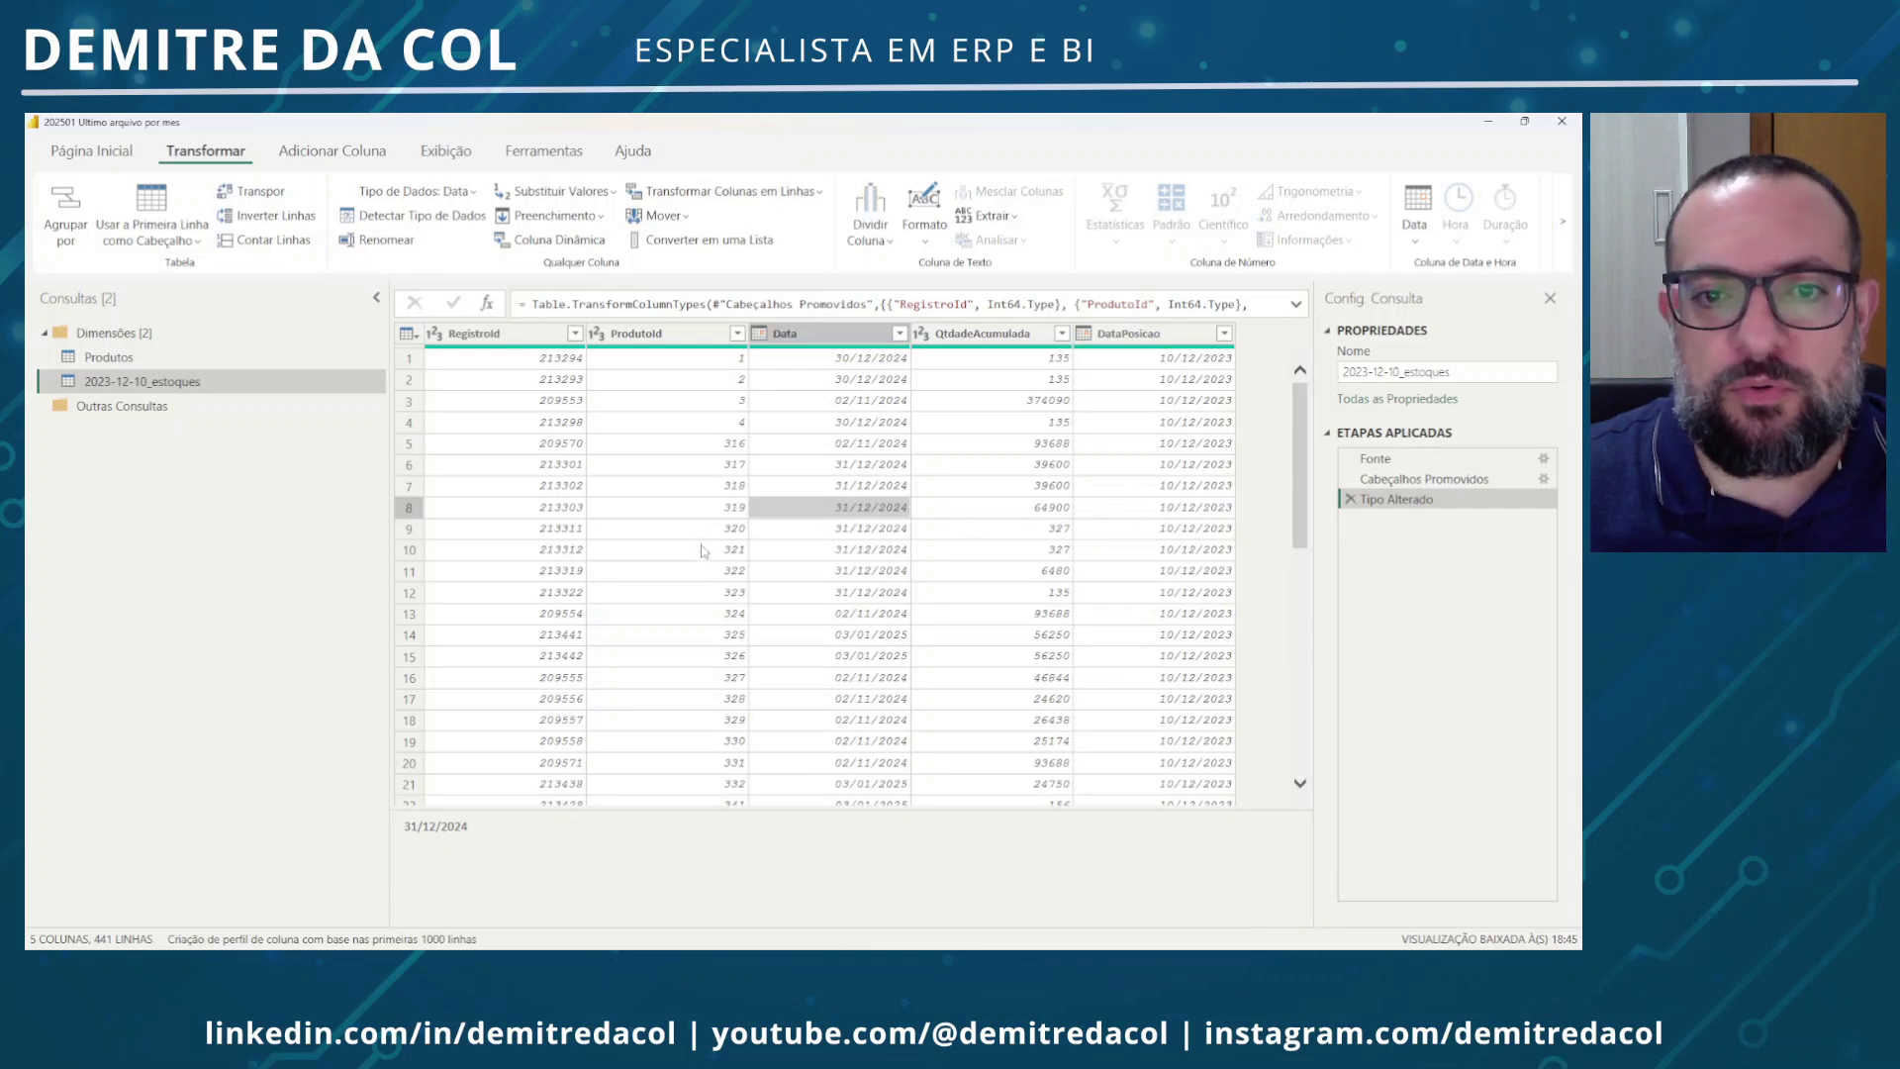
scroll(685, 479, down, 8)
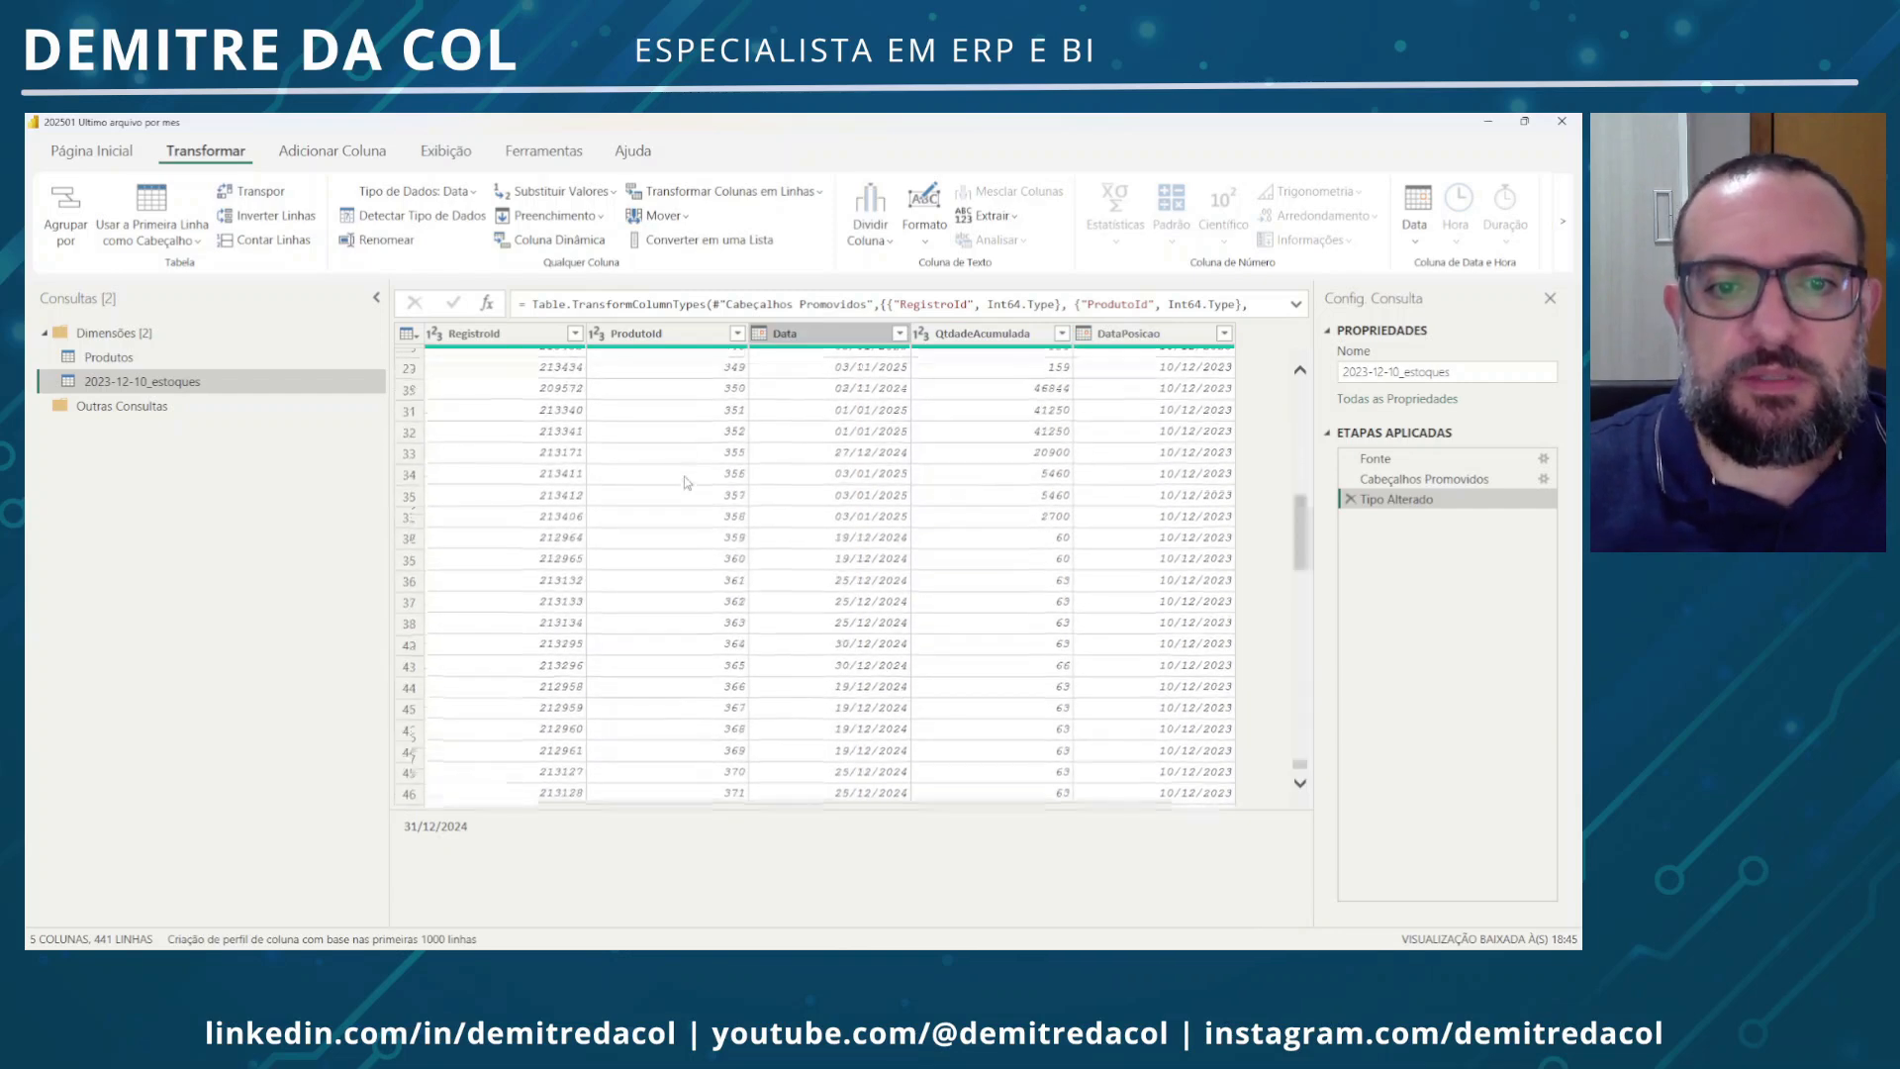
scroll(684, 482, up, 8)
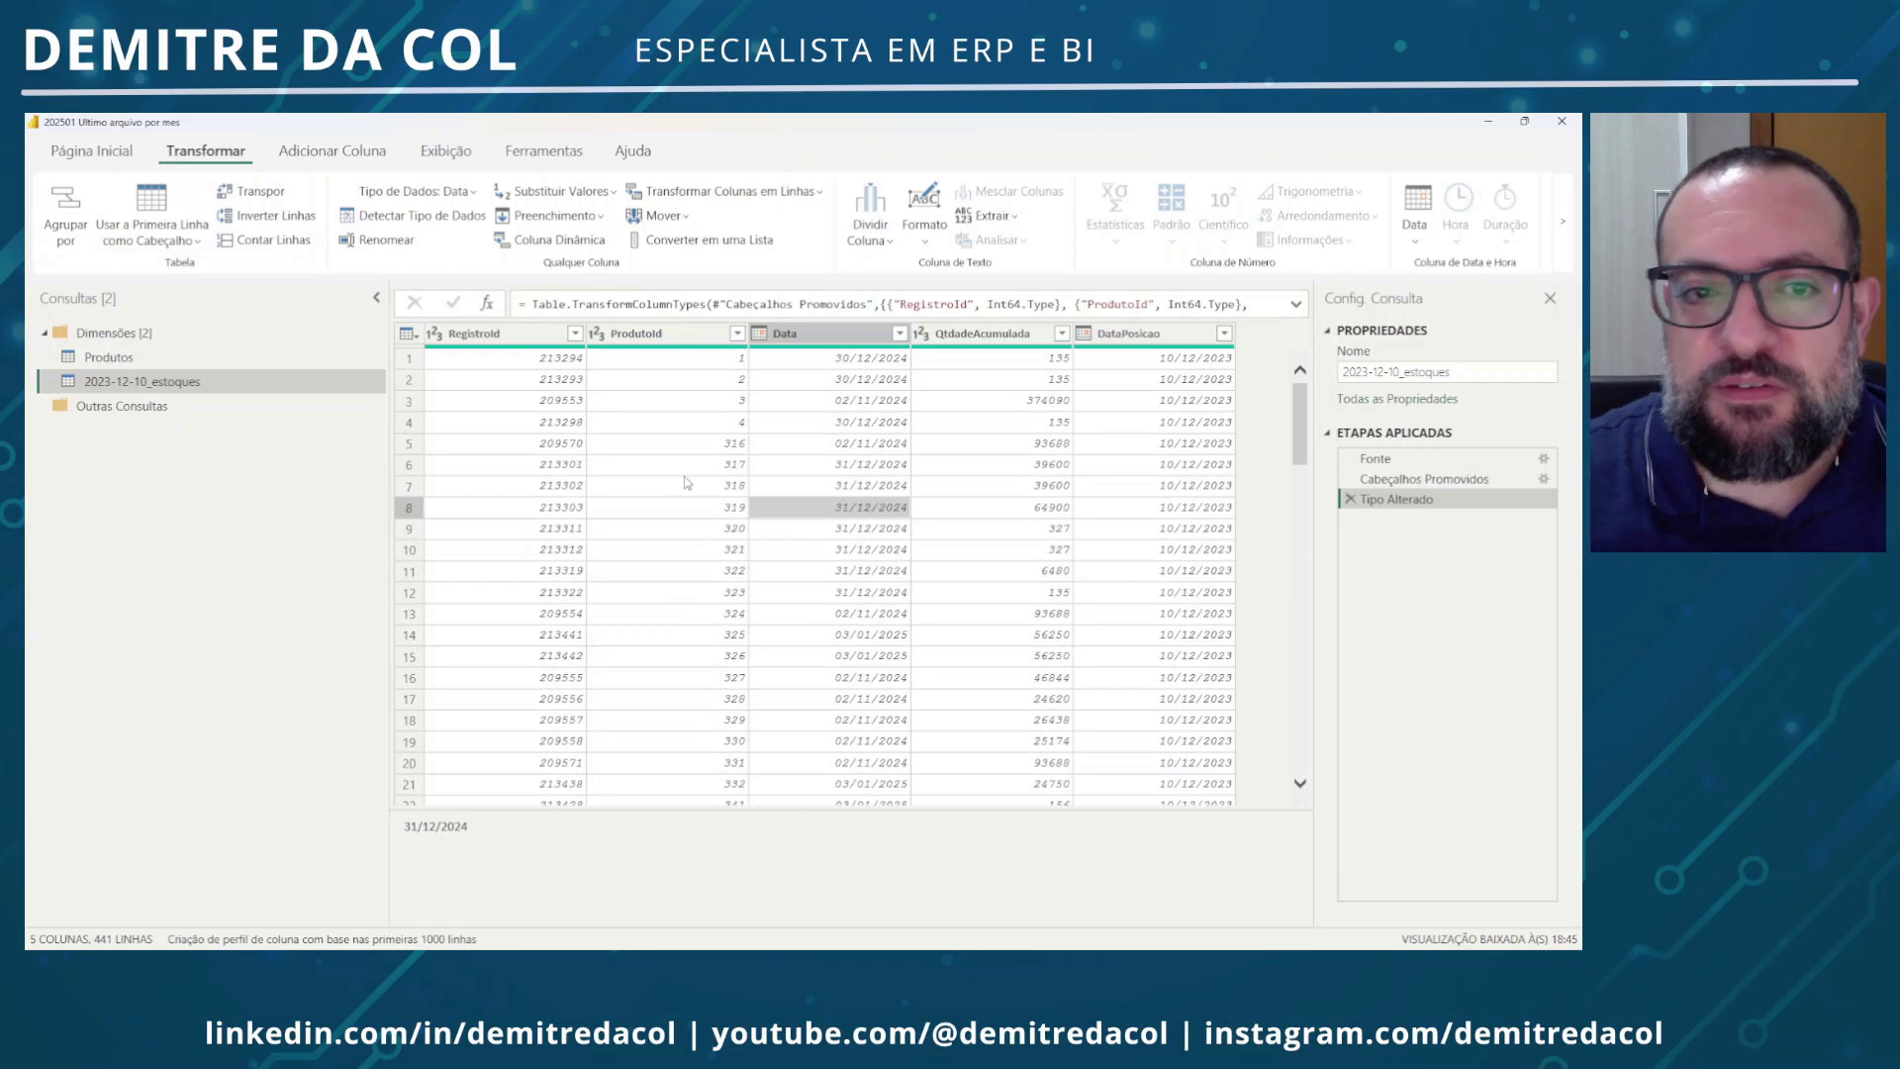
Close the query editor with the changes applied to the model, and reopen it from the report's data view
click(91, 150)
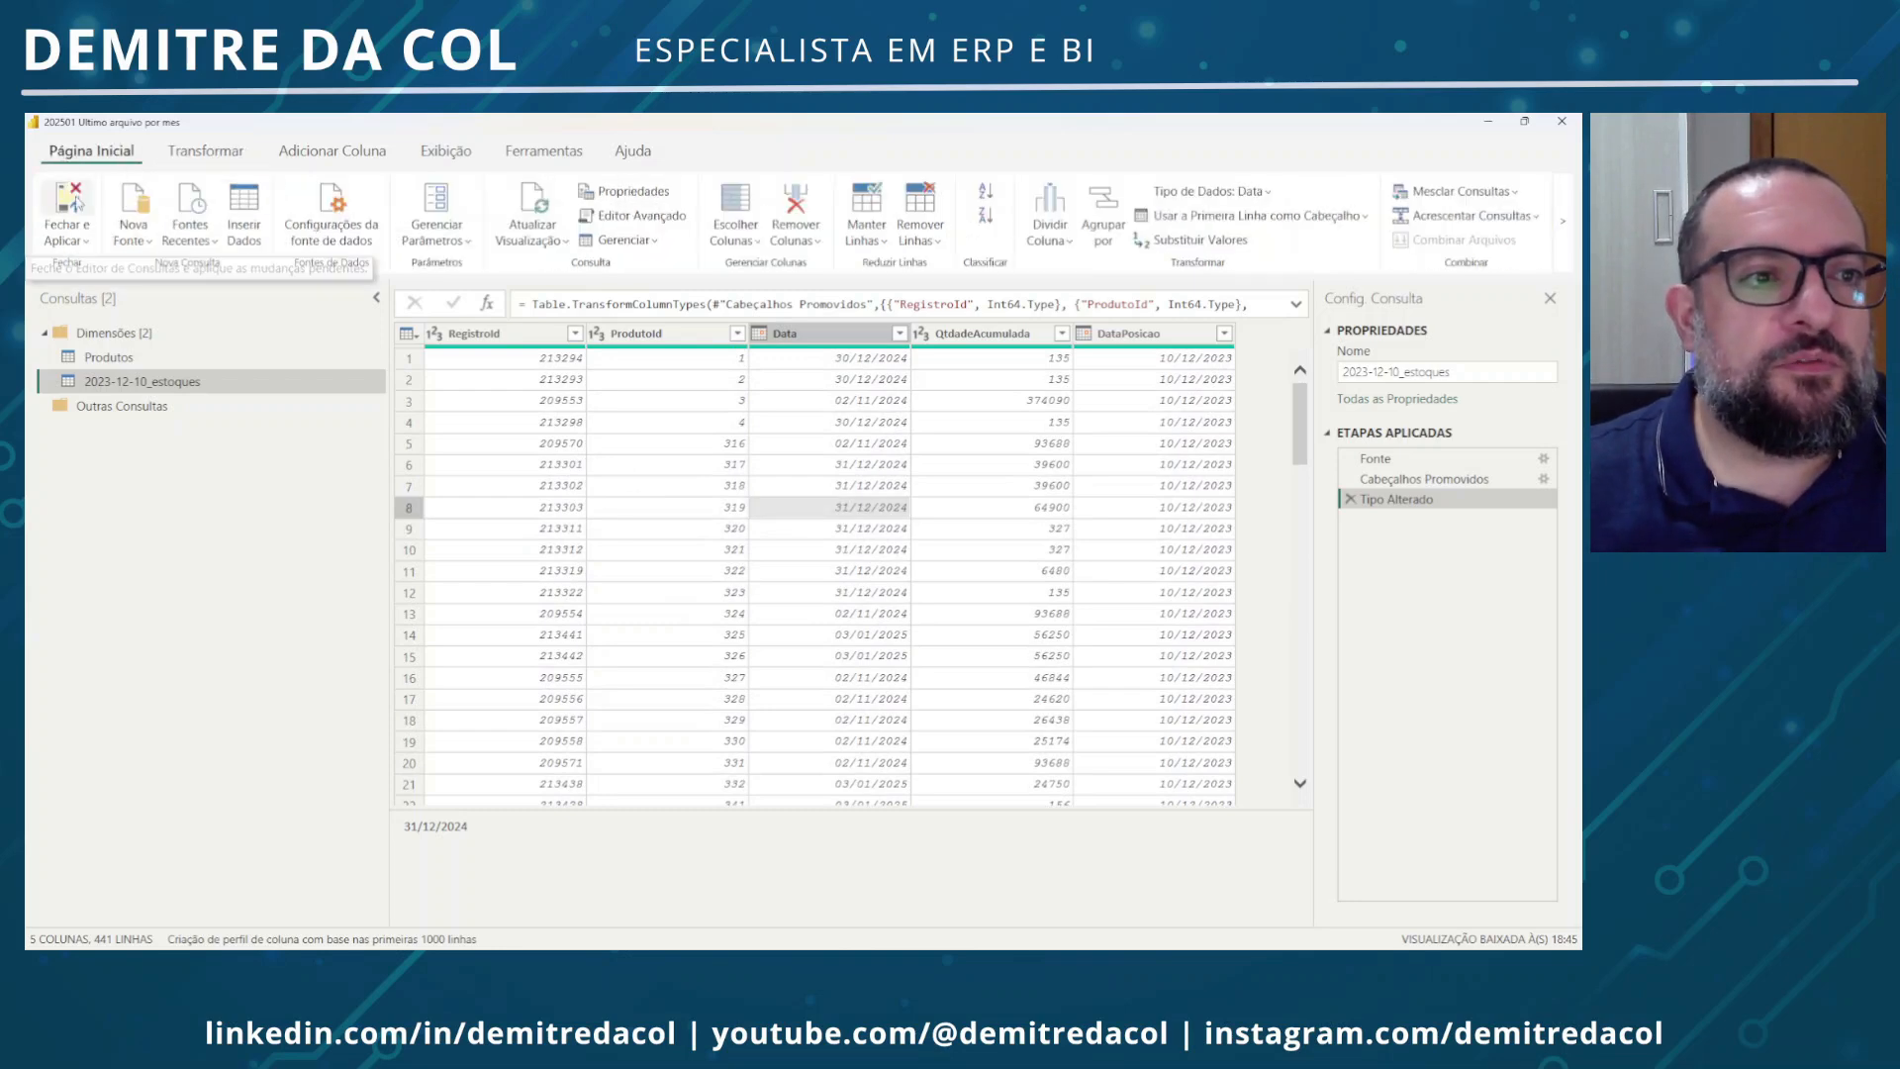
click(77, 202)
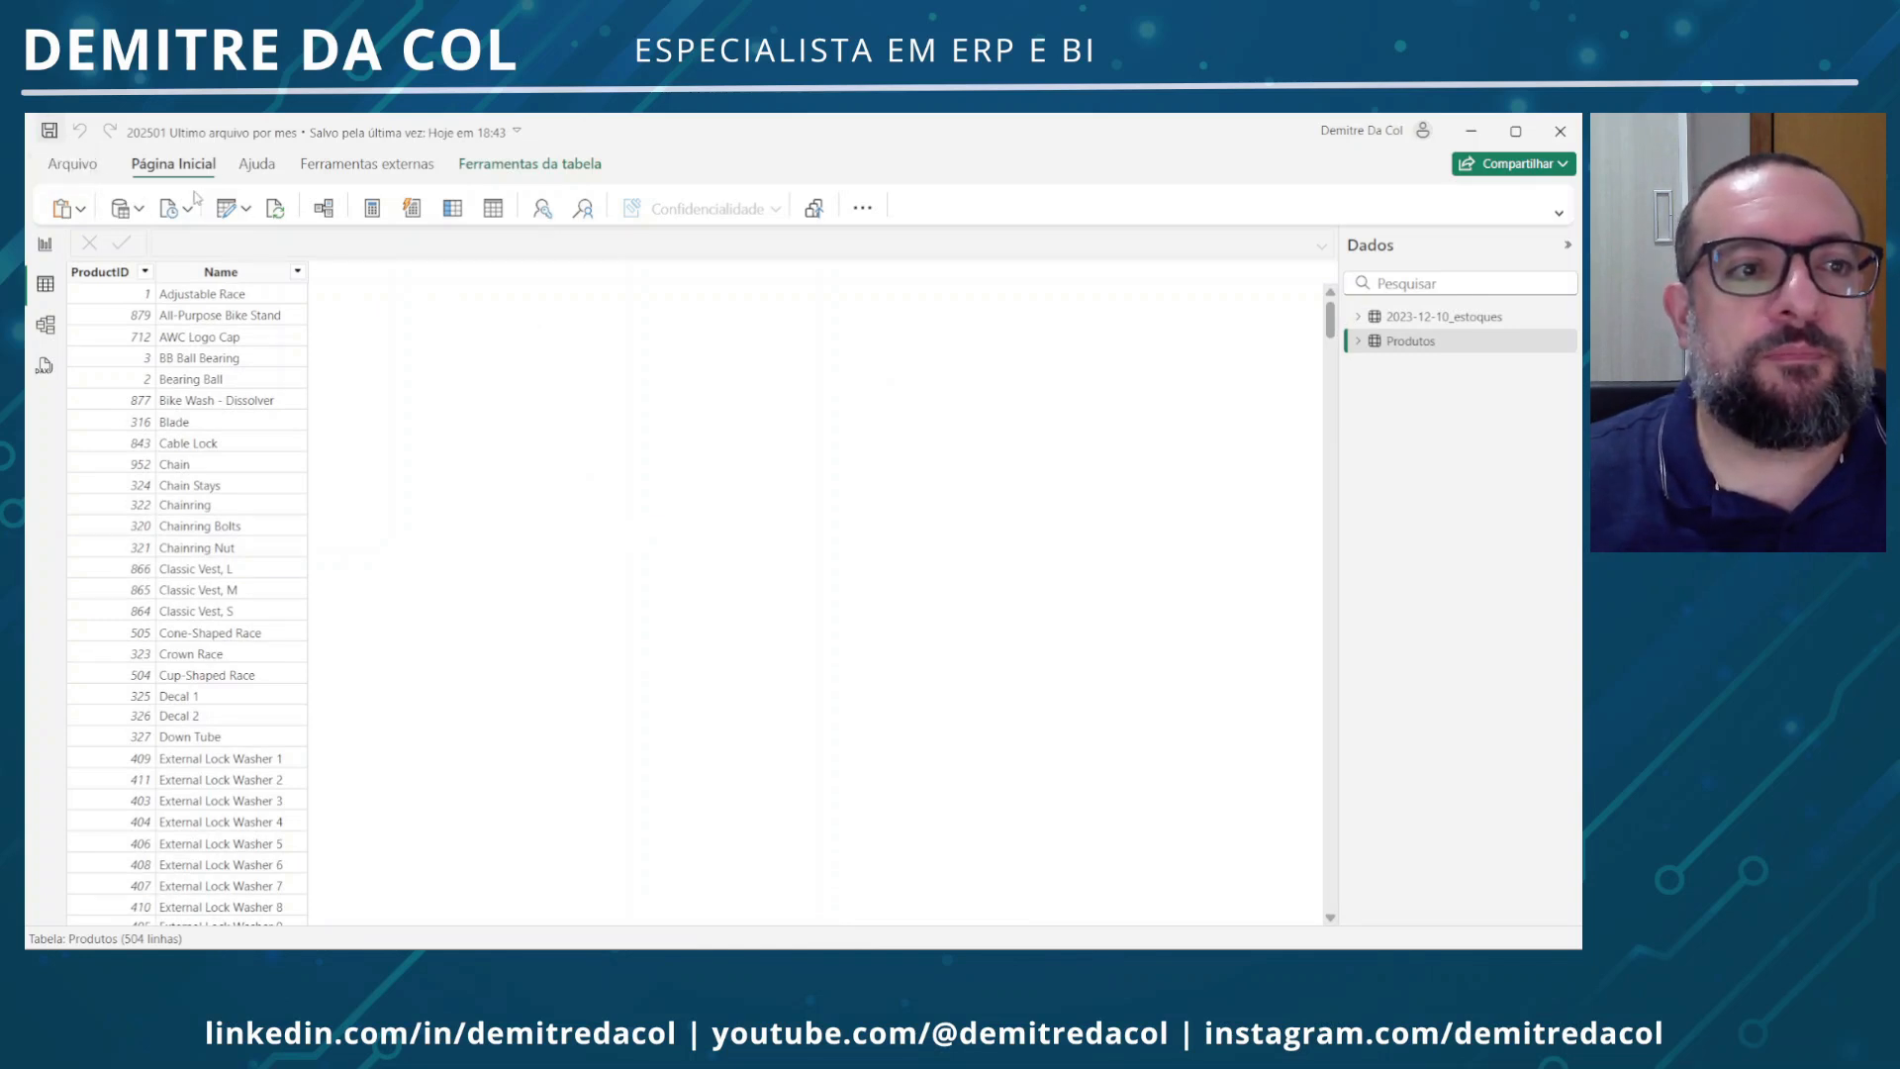
click(225, 216)
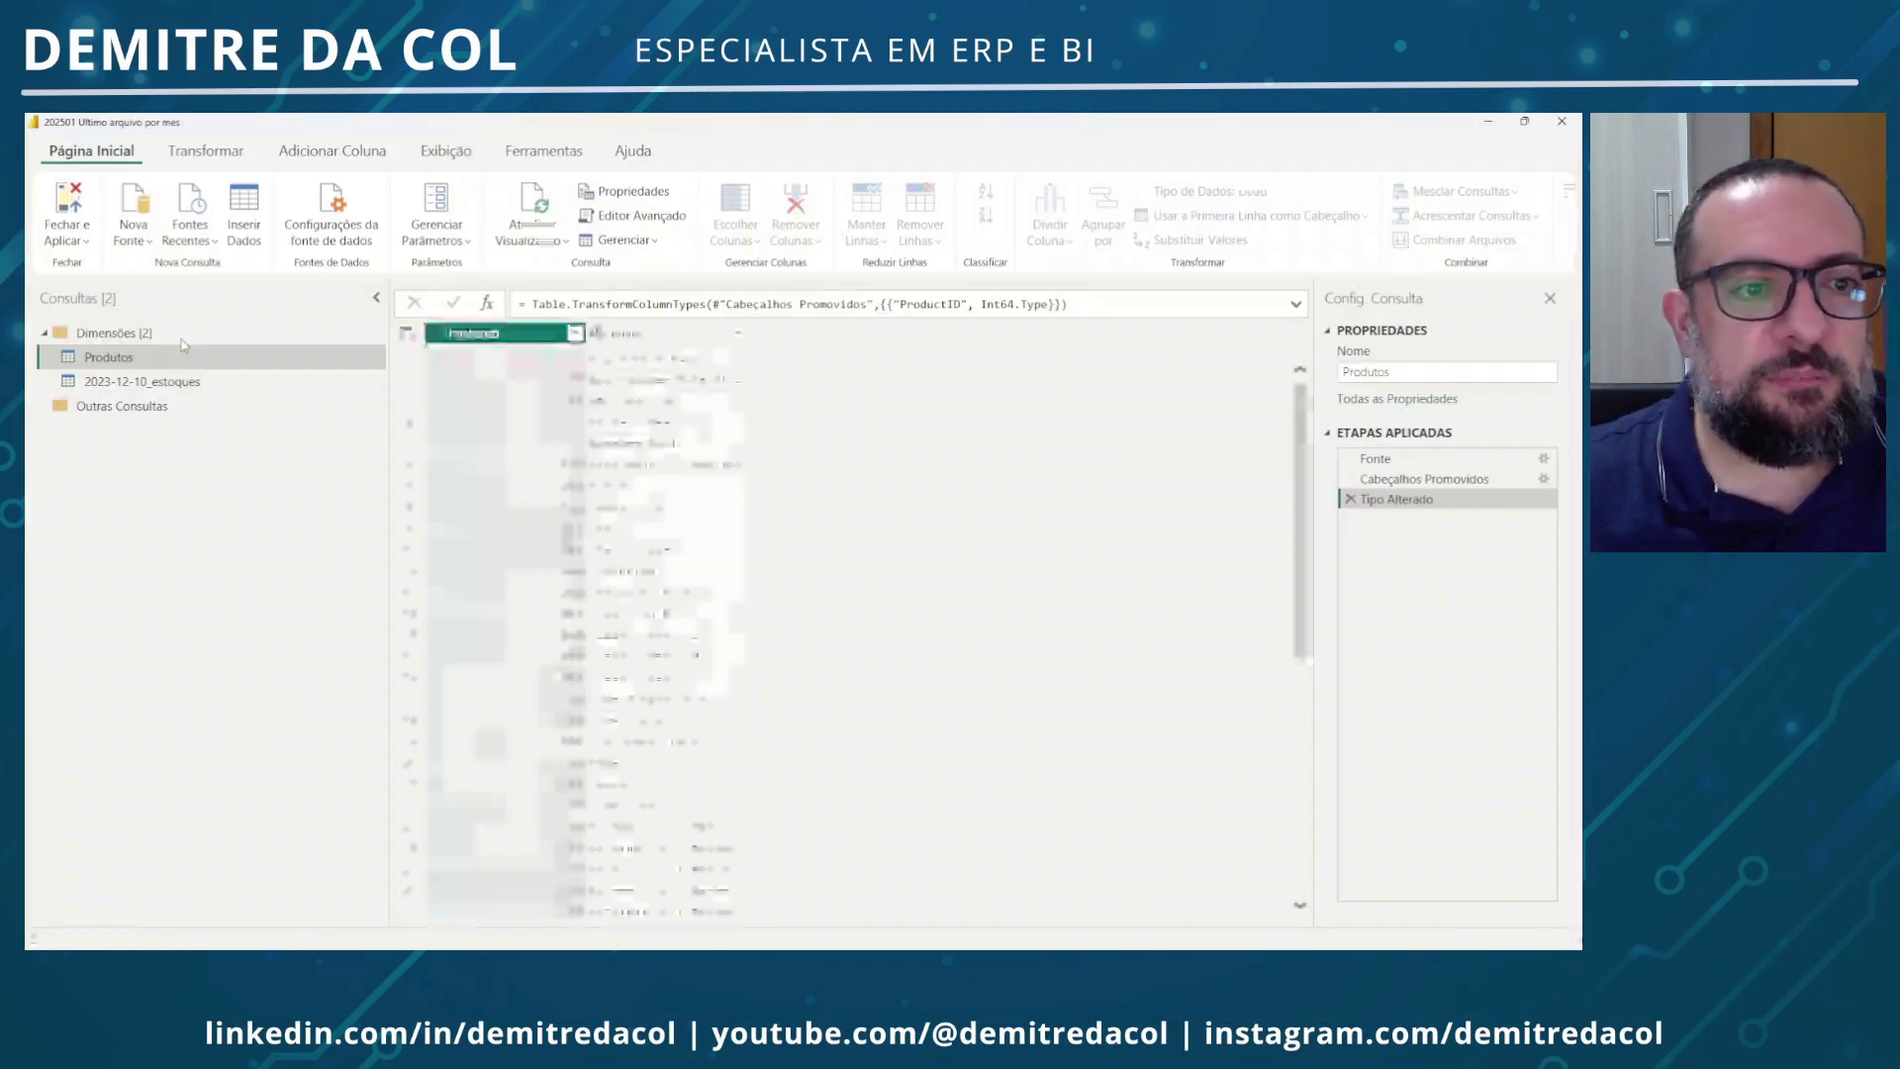
Rename the 2023-12-10_estoques query as Exemplo CSV and delete its Tipo Alterado step
click(174, 383)
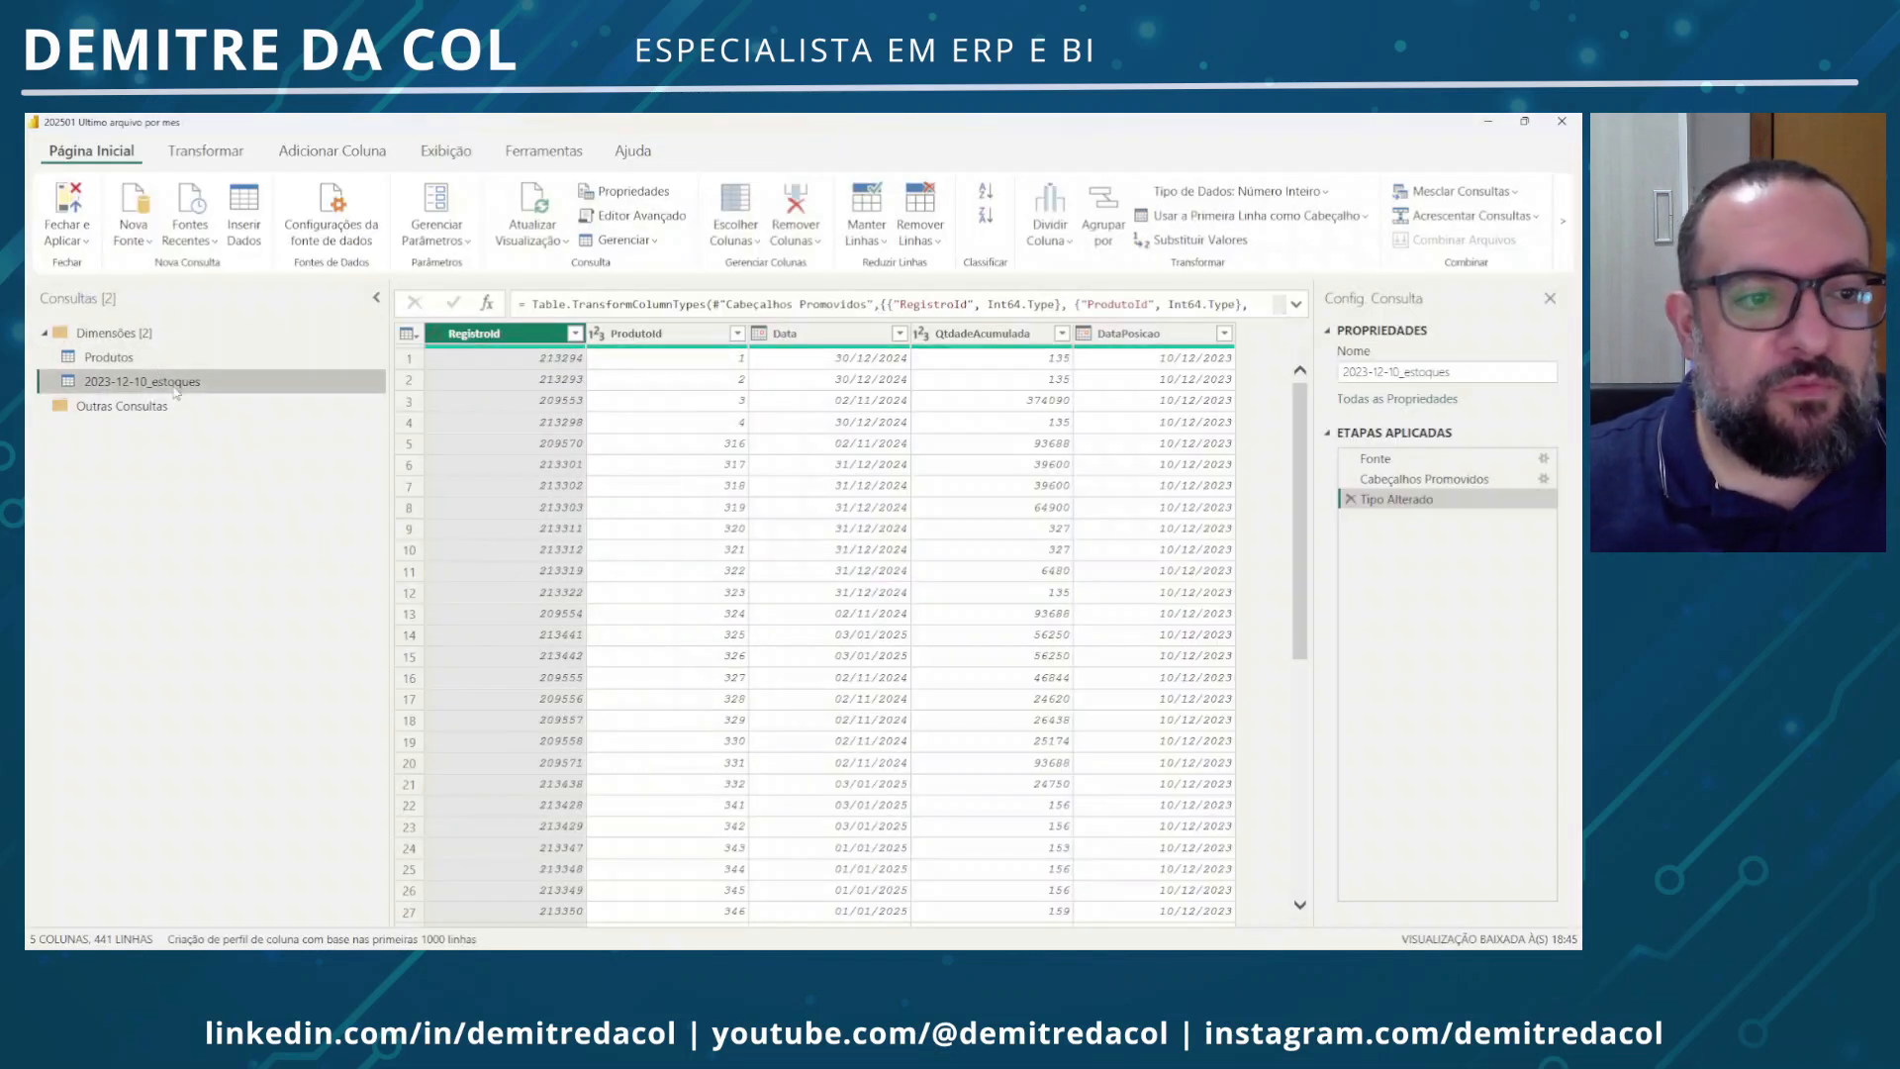
double_click(175, 389)
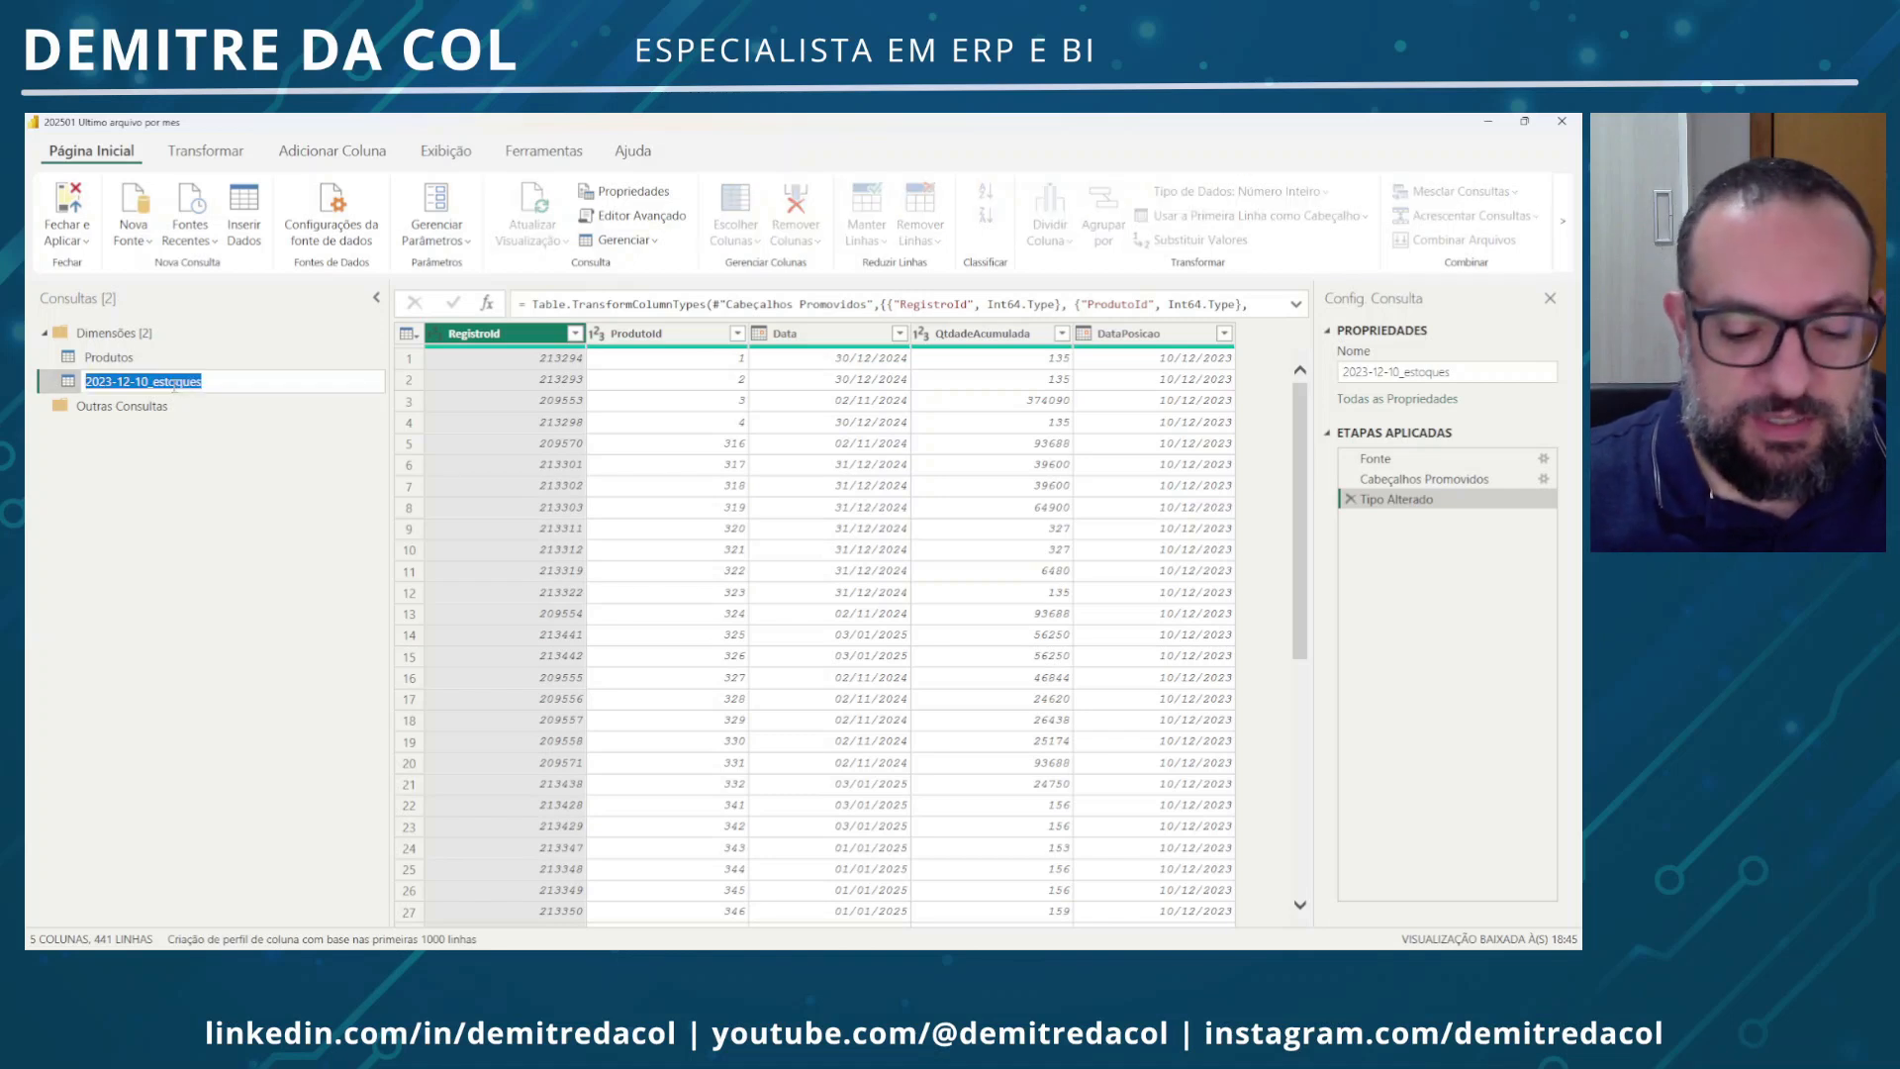
text(Exemplo CSV)
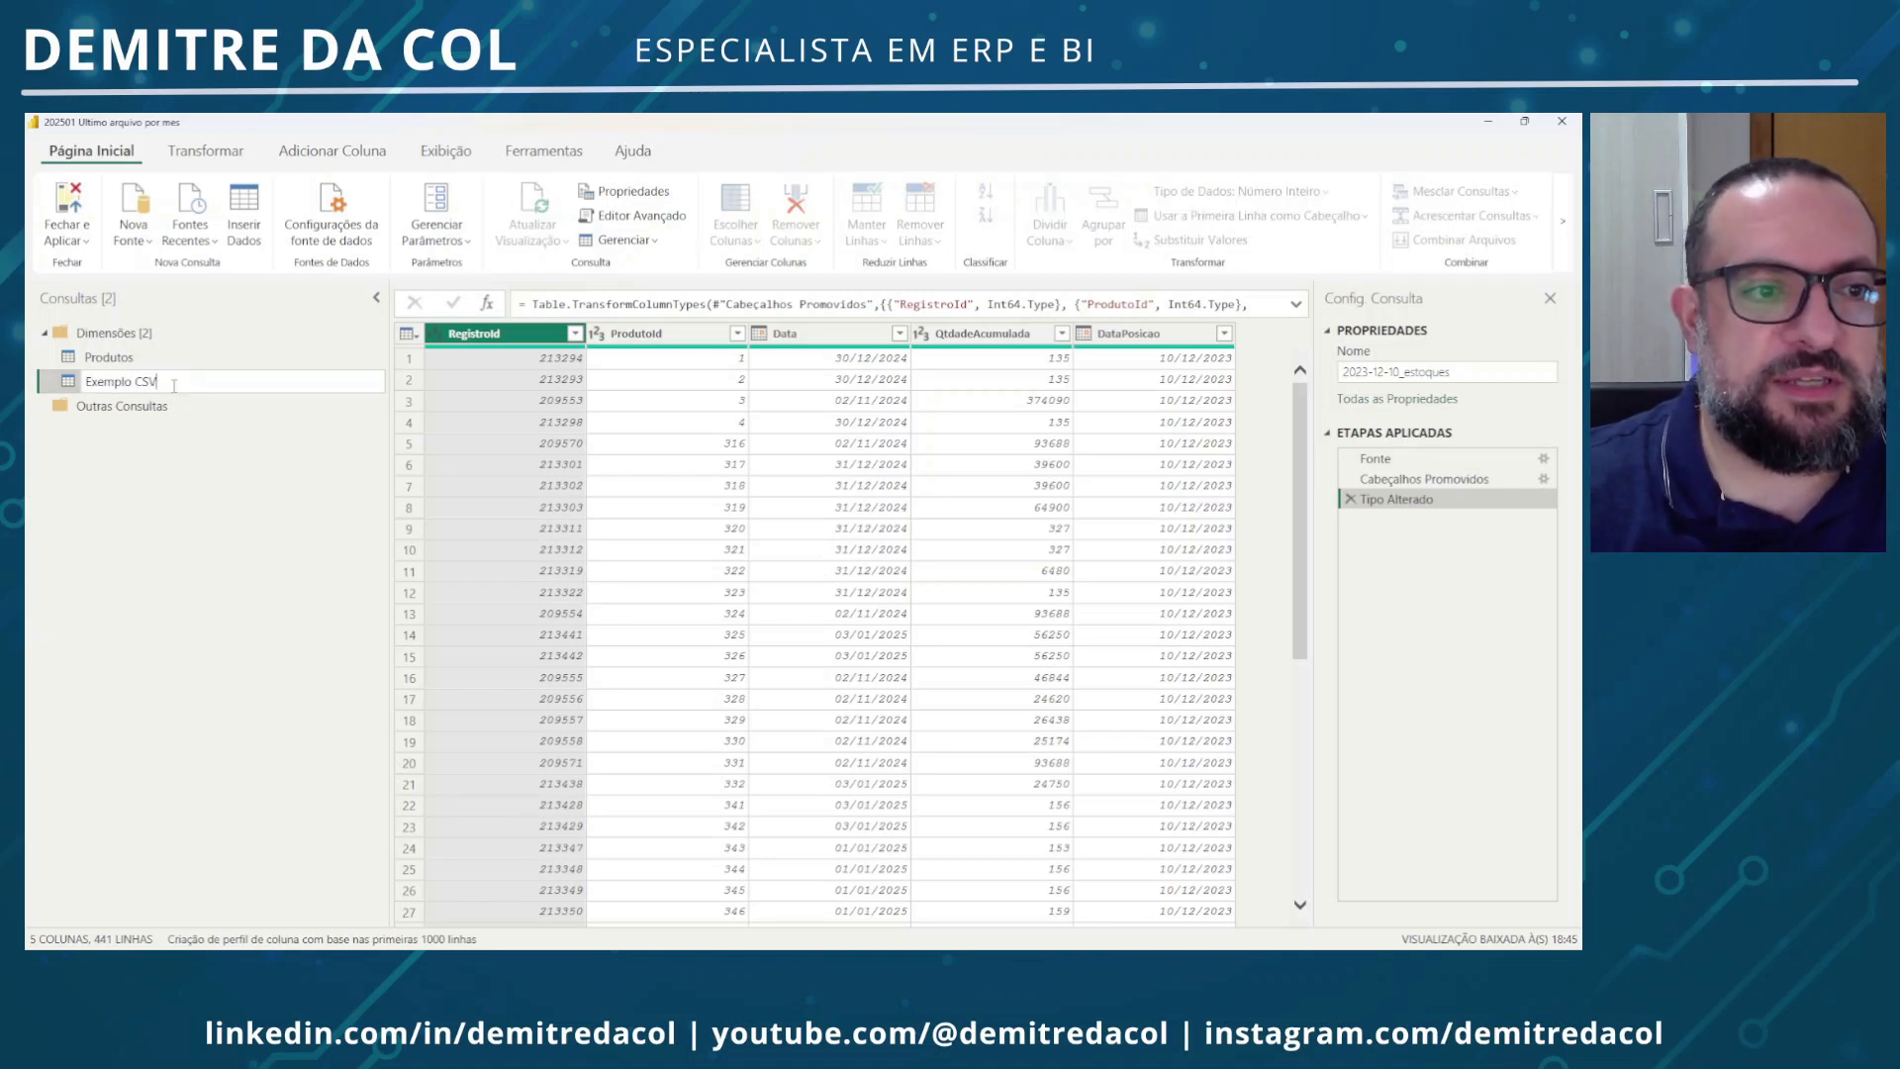
key(Return)
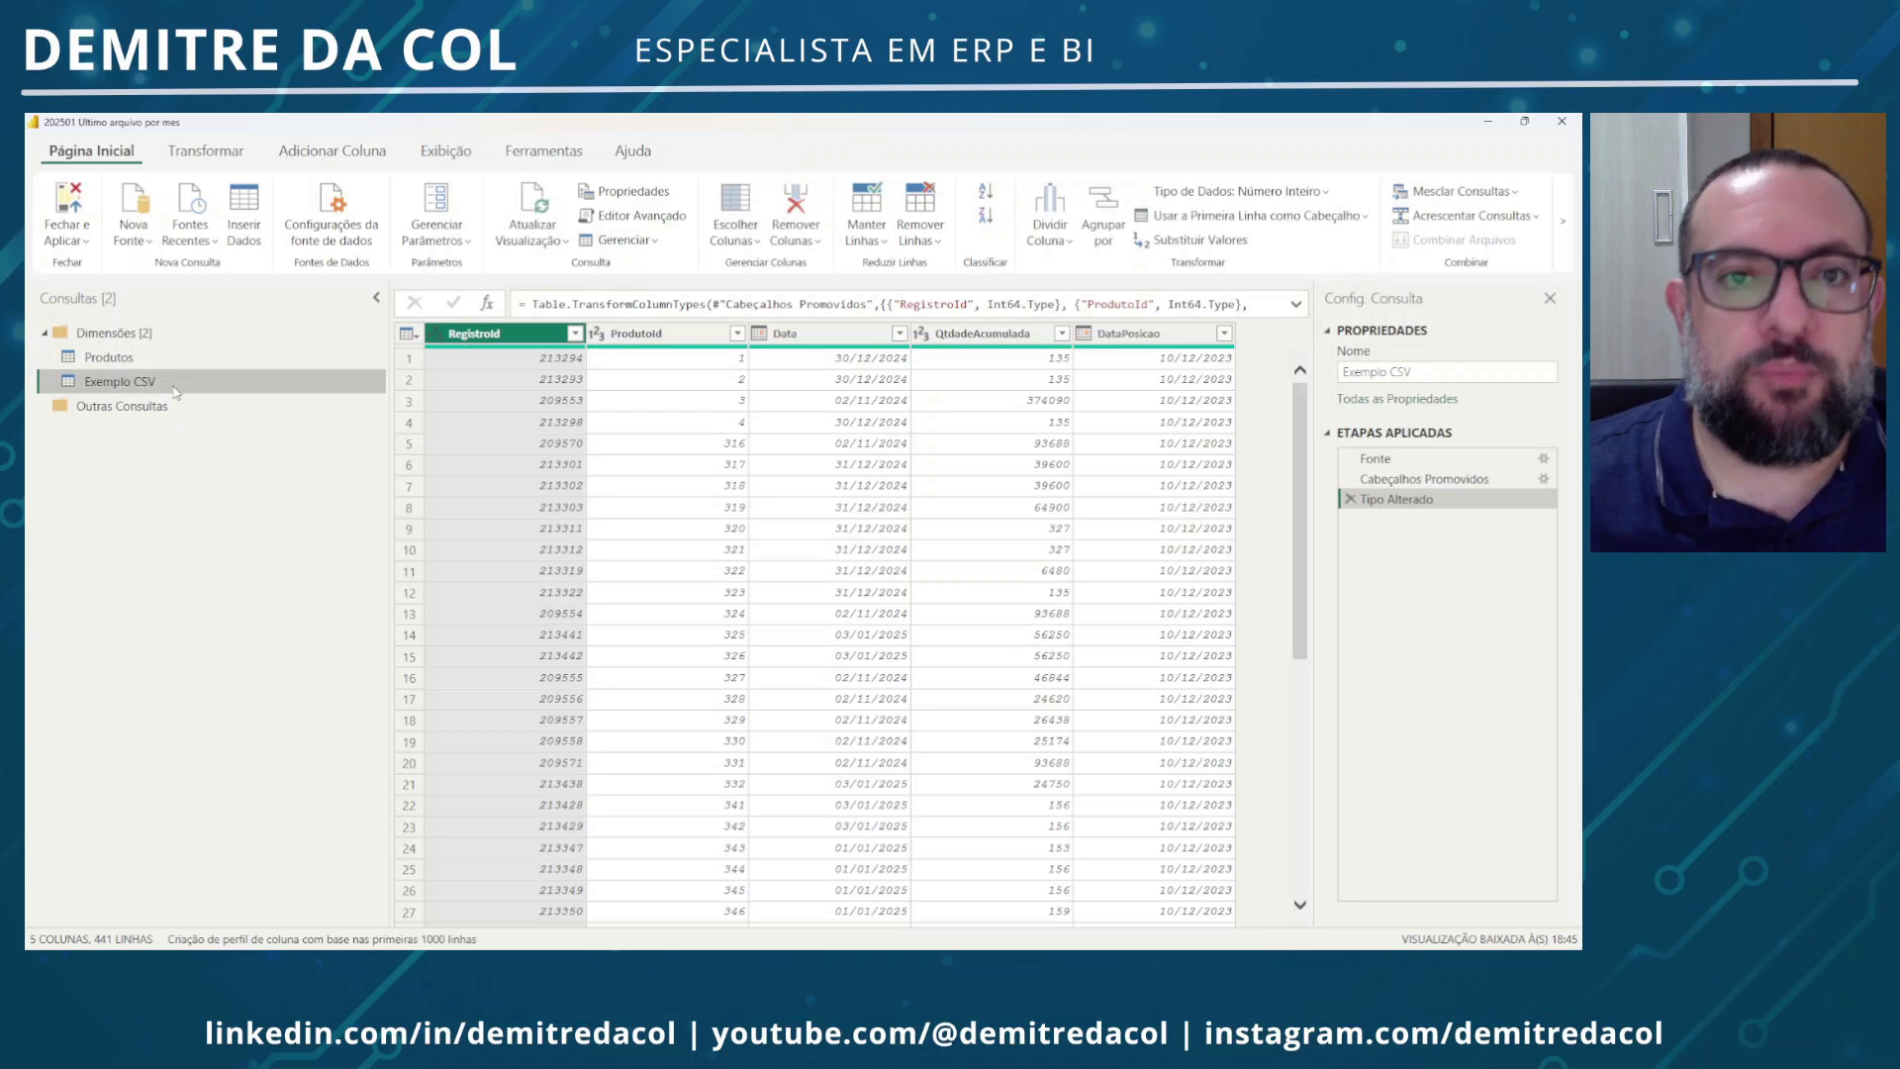
click(1349, 500)
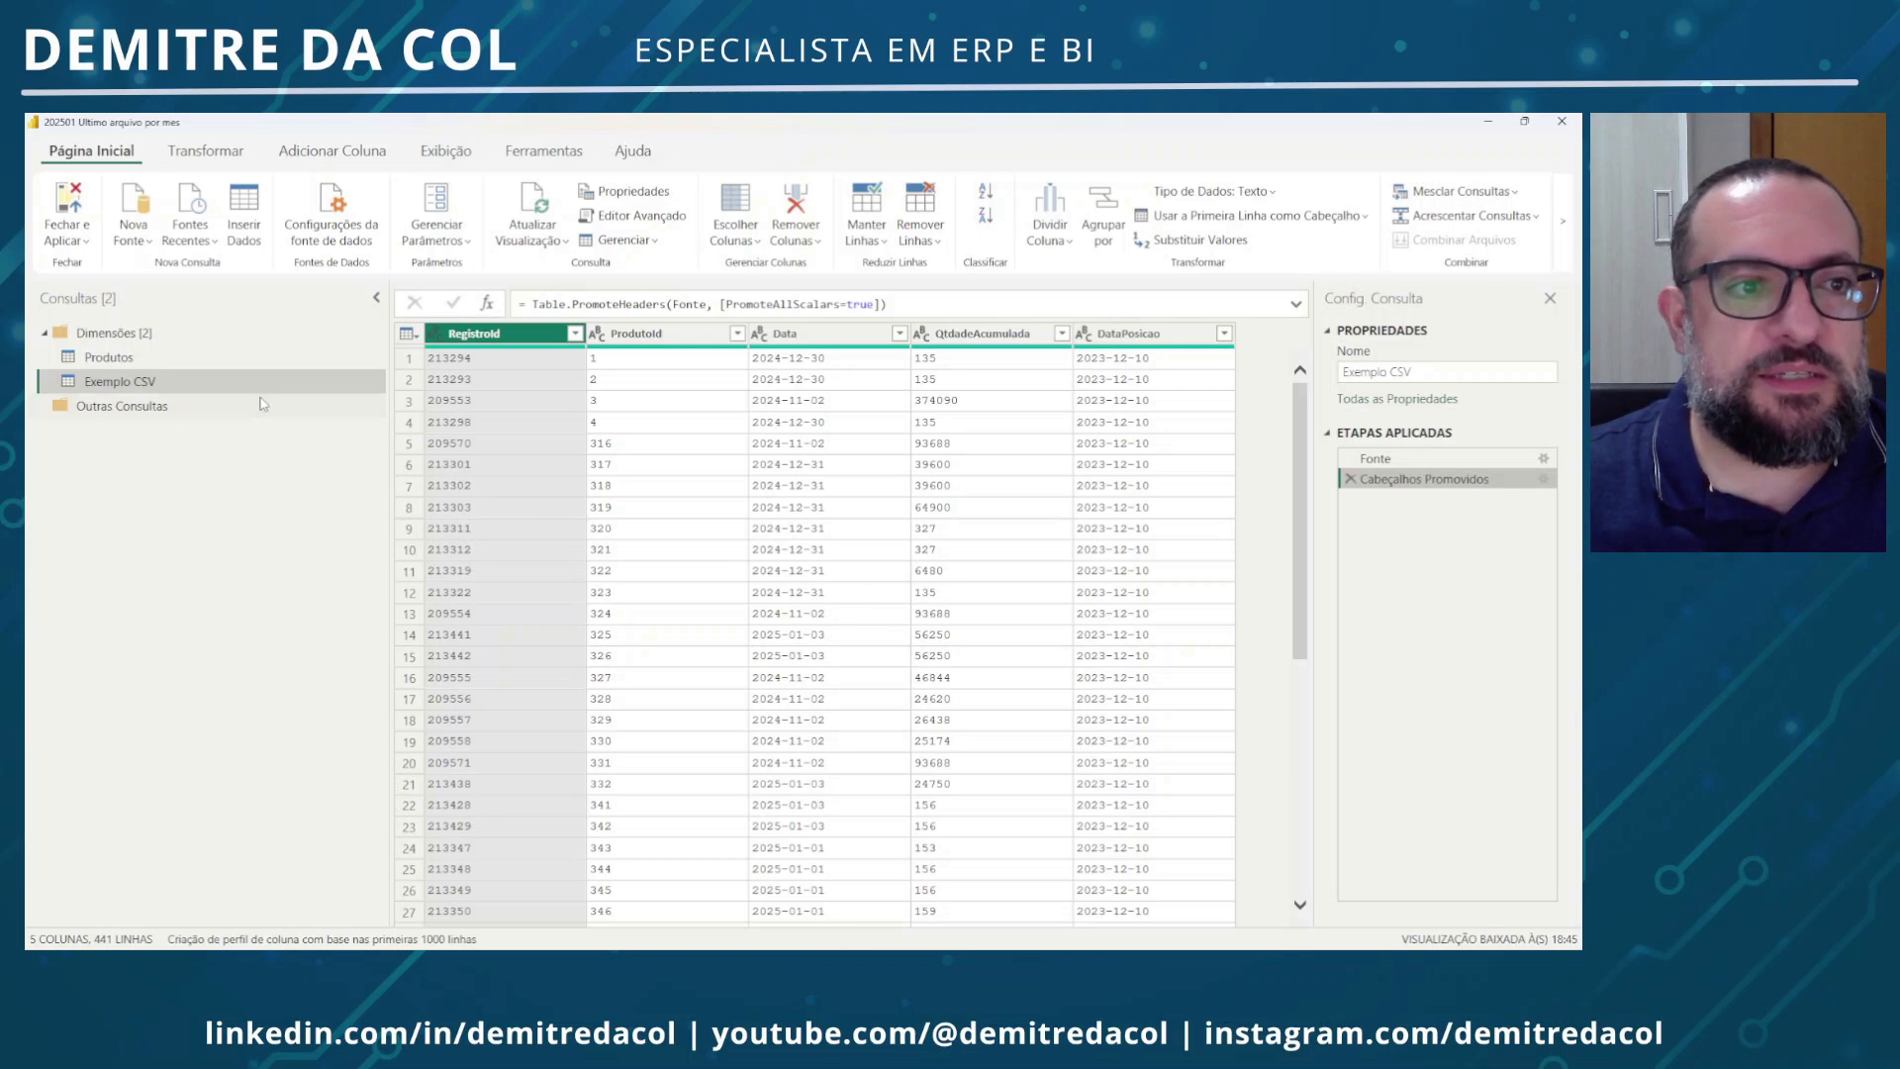
Start a new data source connection of the folder (Pasta) type
click(146, 240)
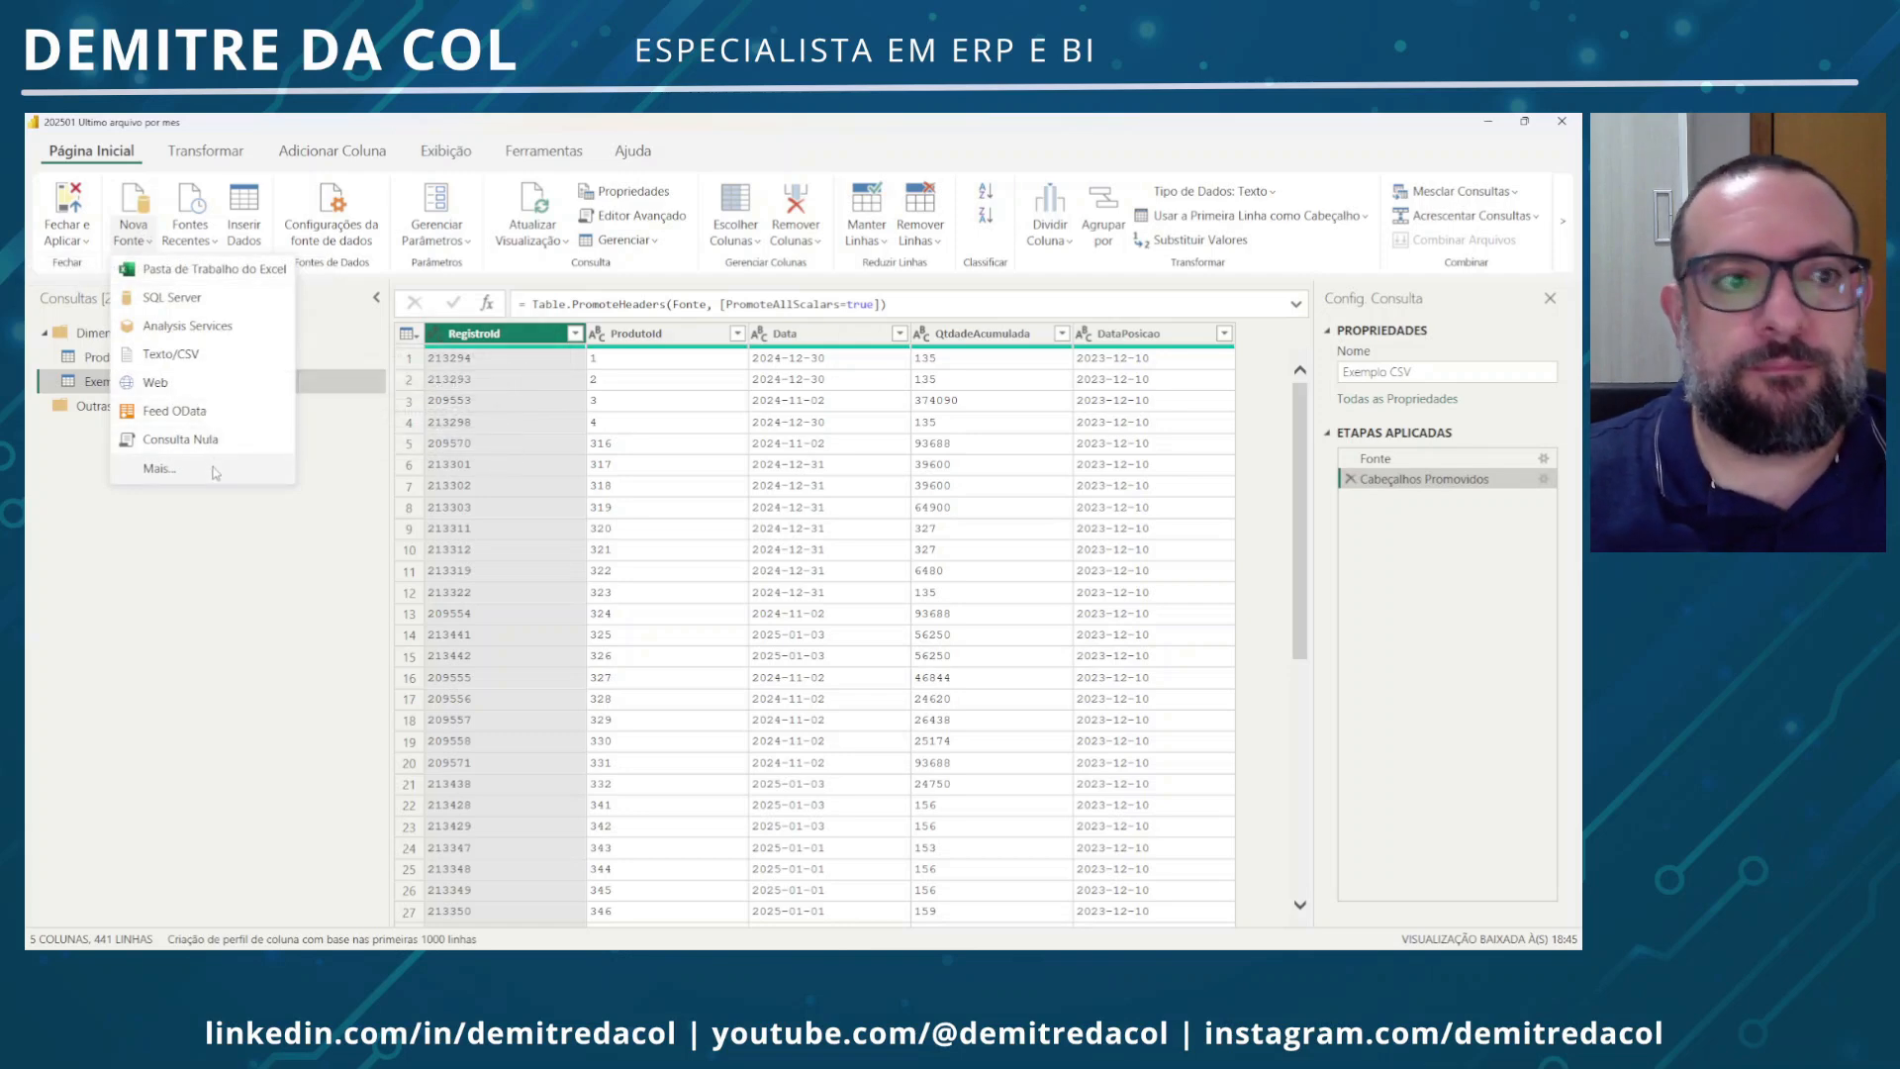
click(159, 468)
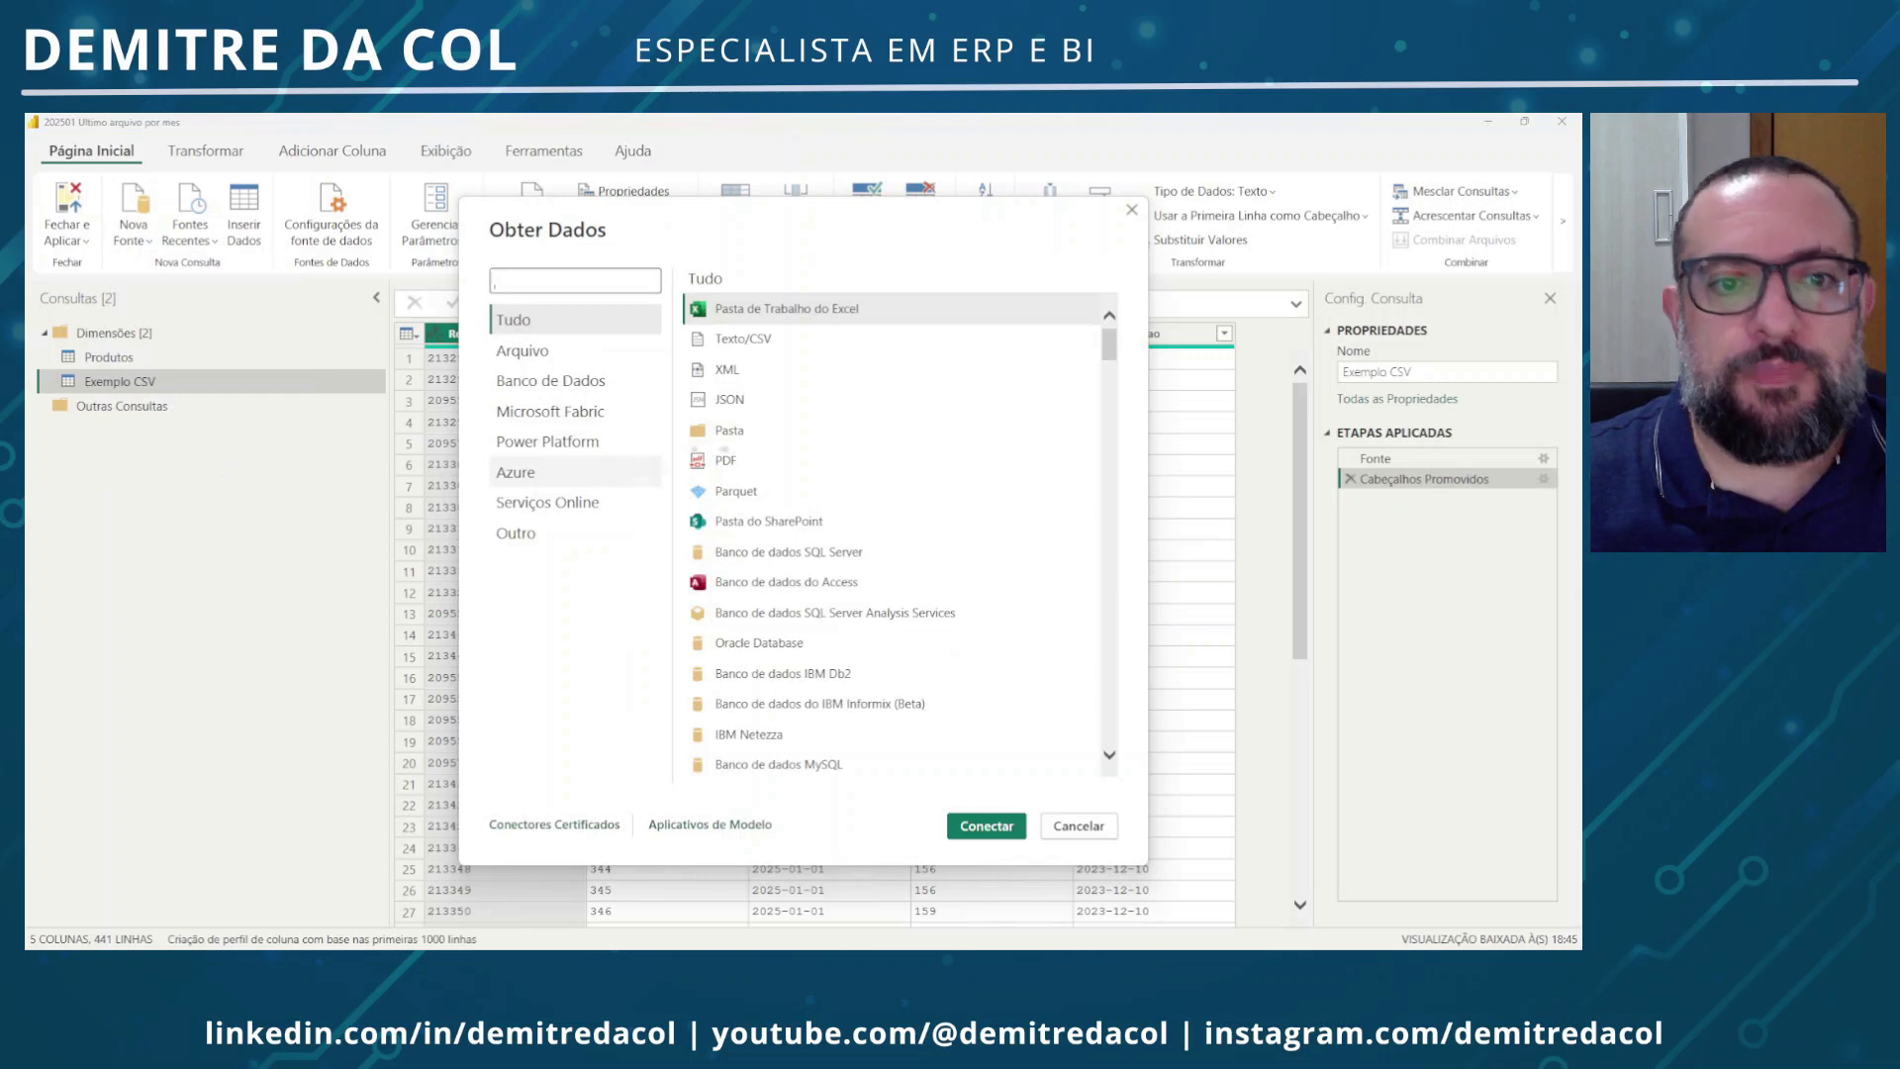
click(760, 429)
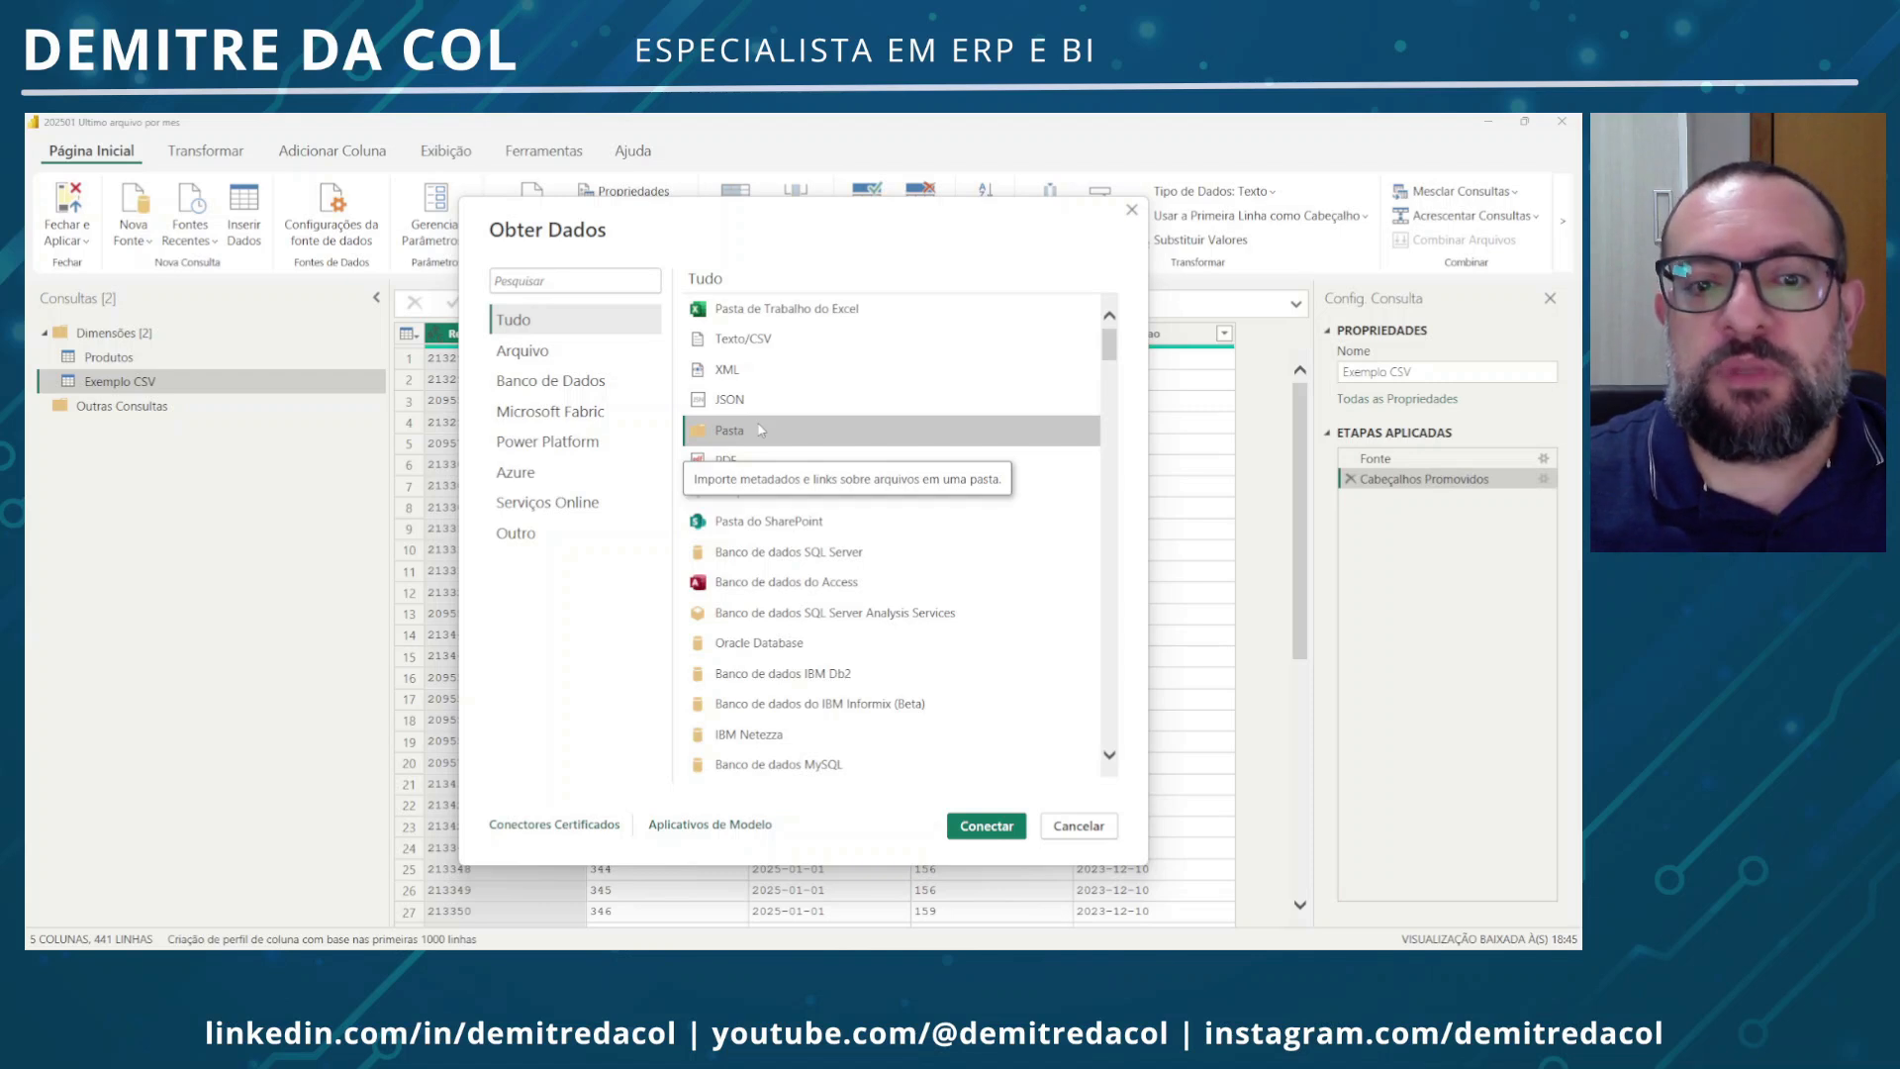
click(975, 827)
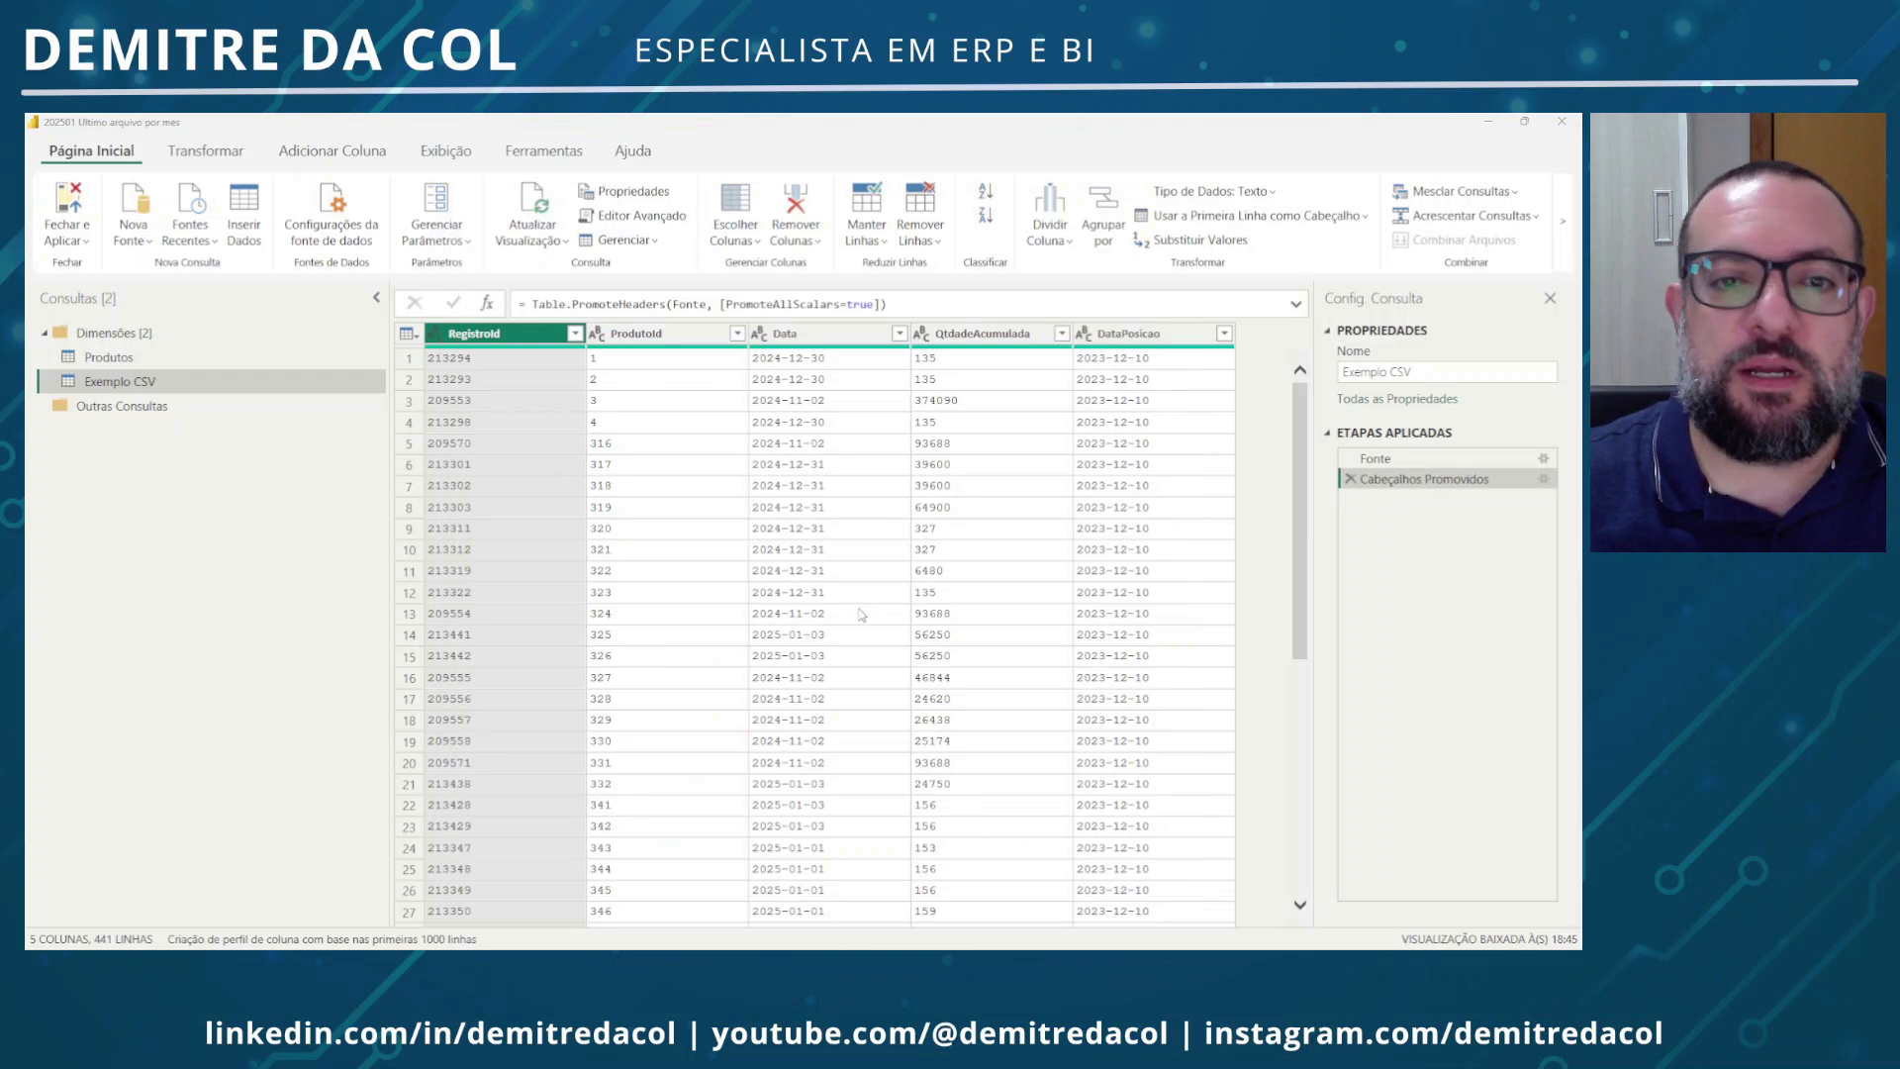
Switch to File Explorer and copy the full path of the csv folder
mouse_move(749, 945)
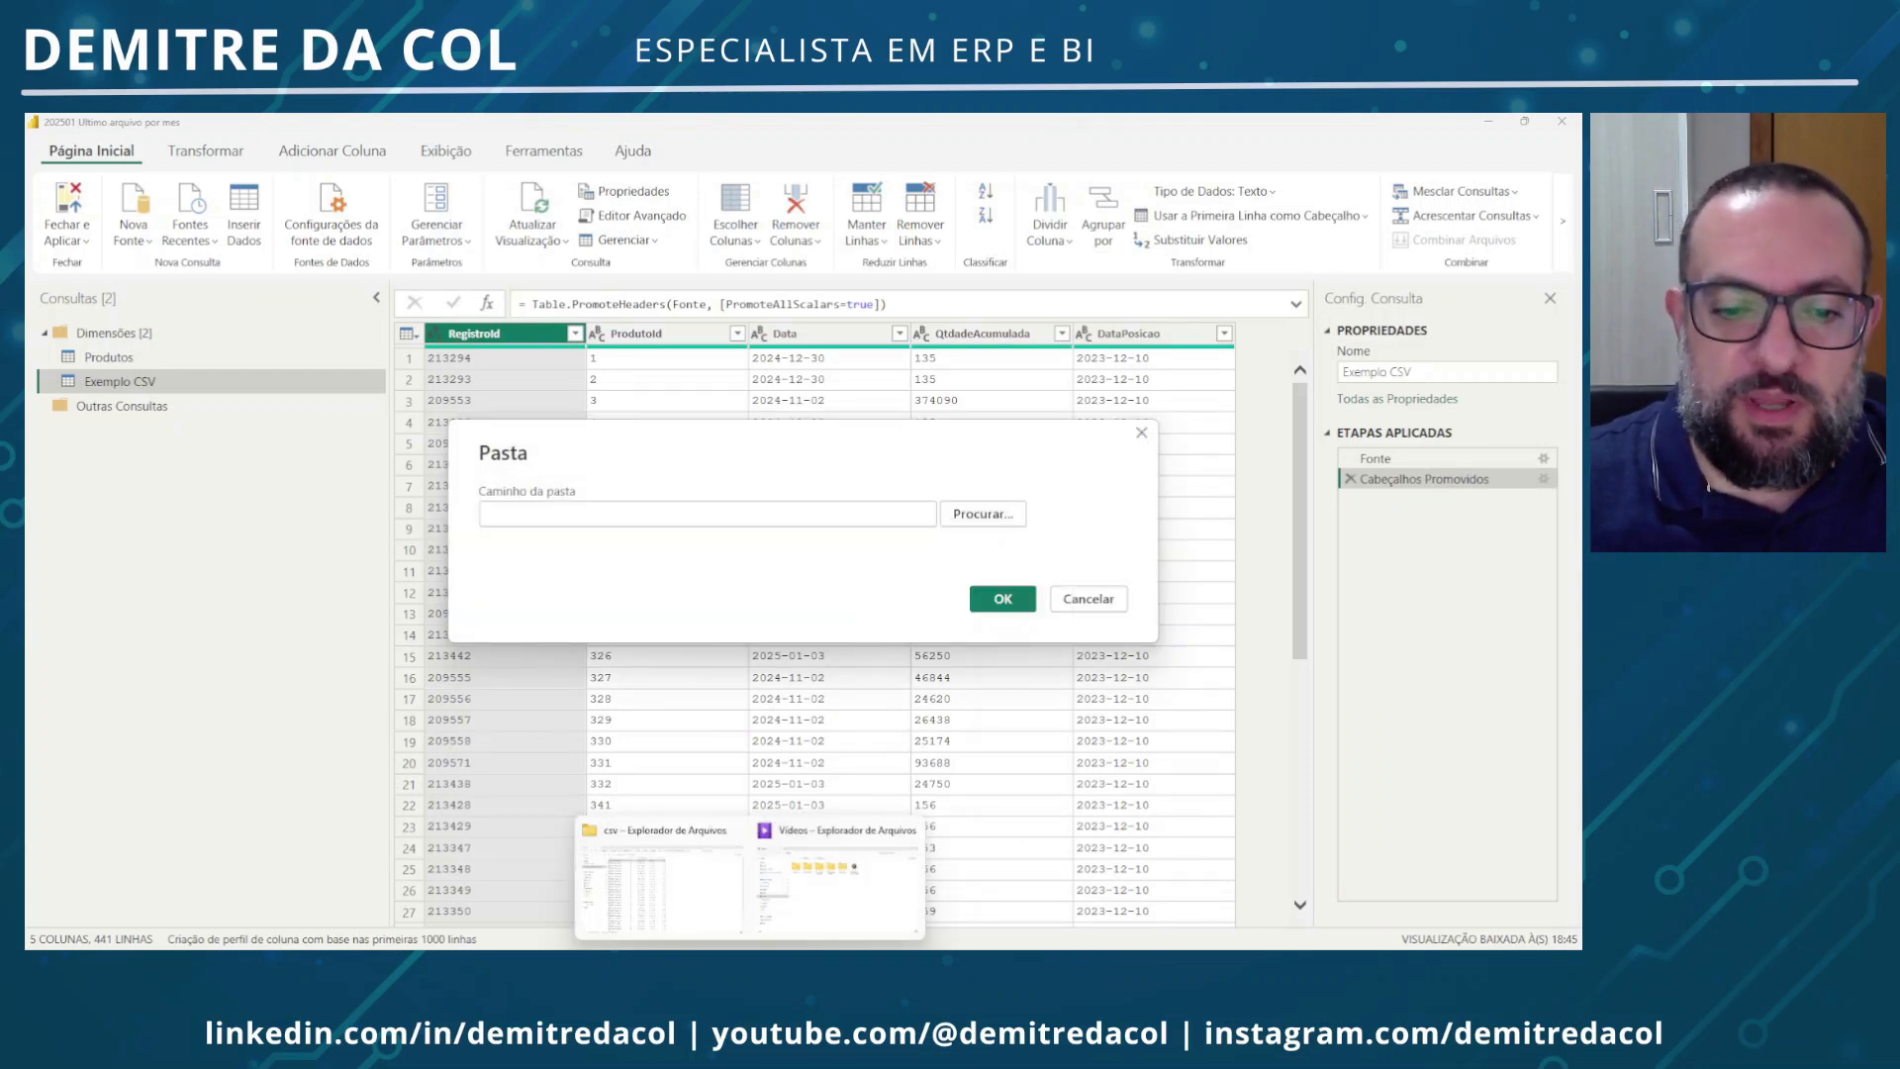
click(690, 904)
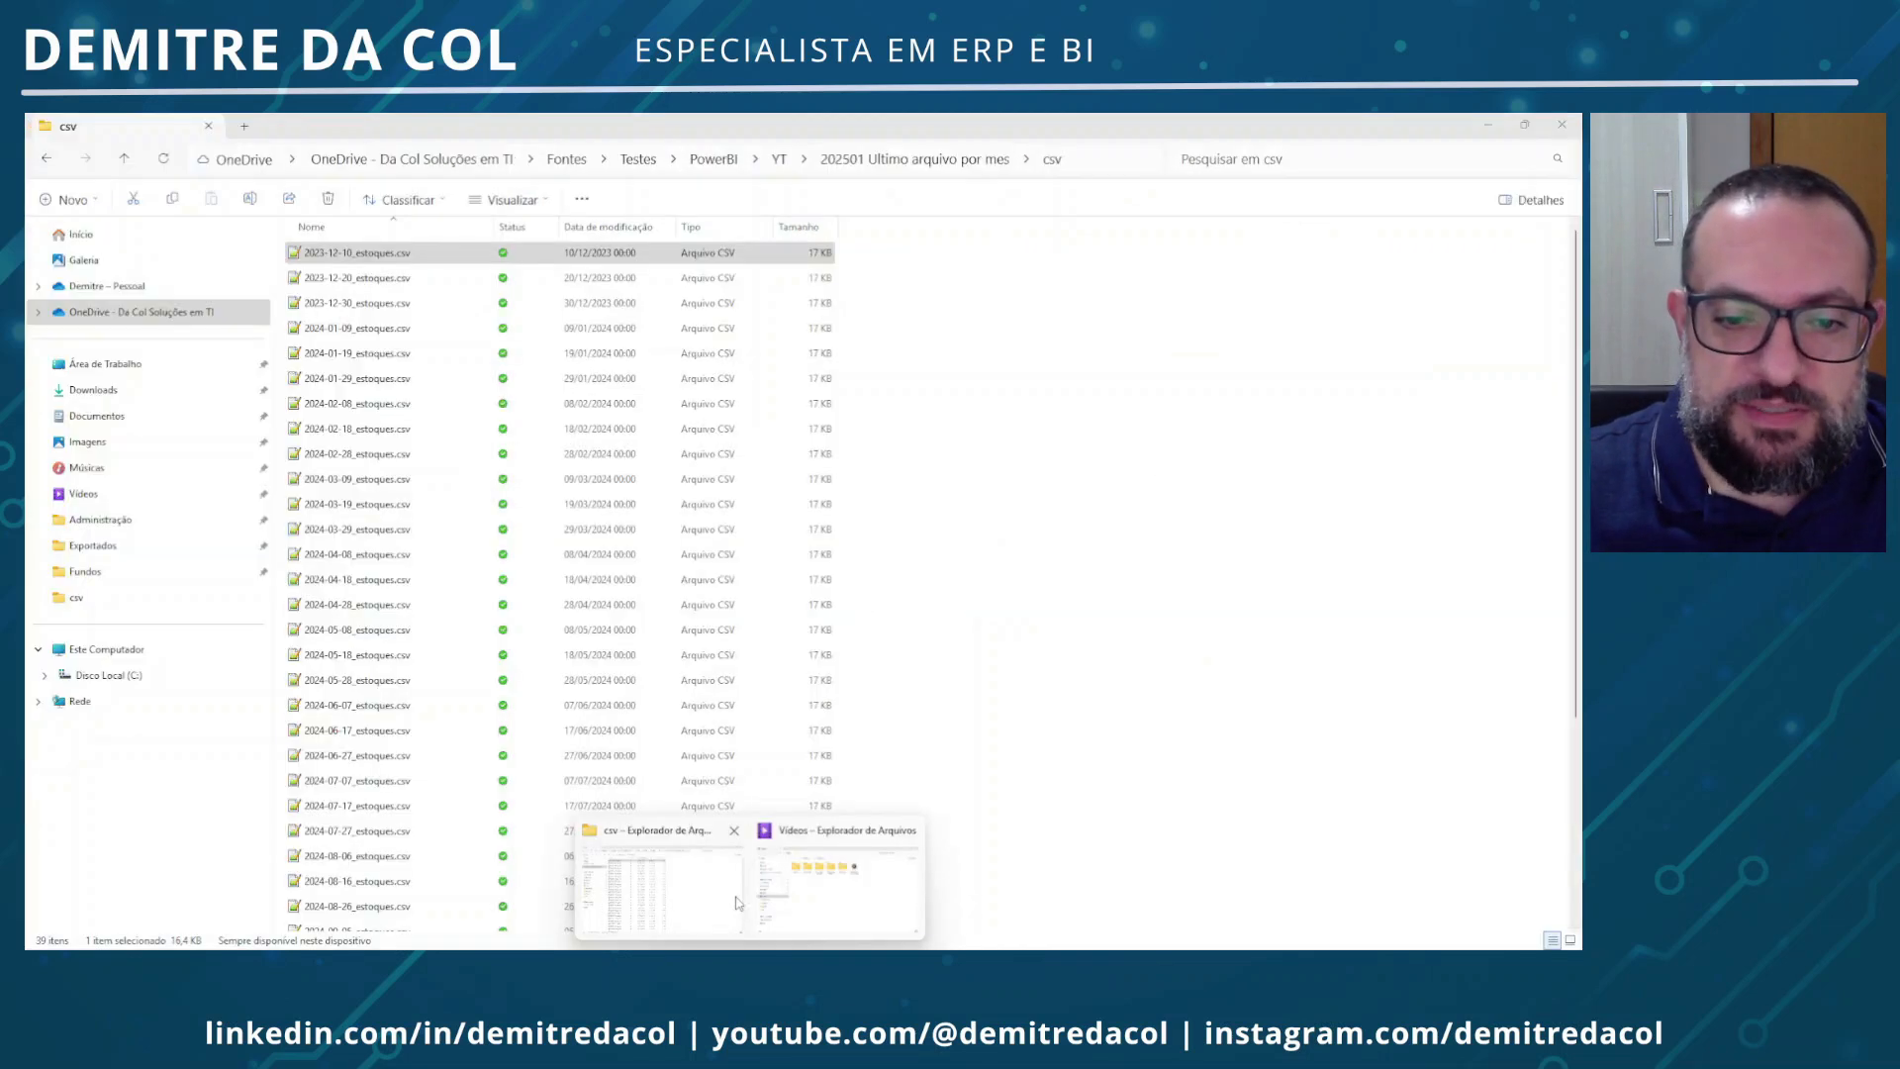
click(1069, 162)
key(ctrl+c)
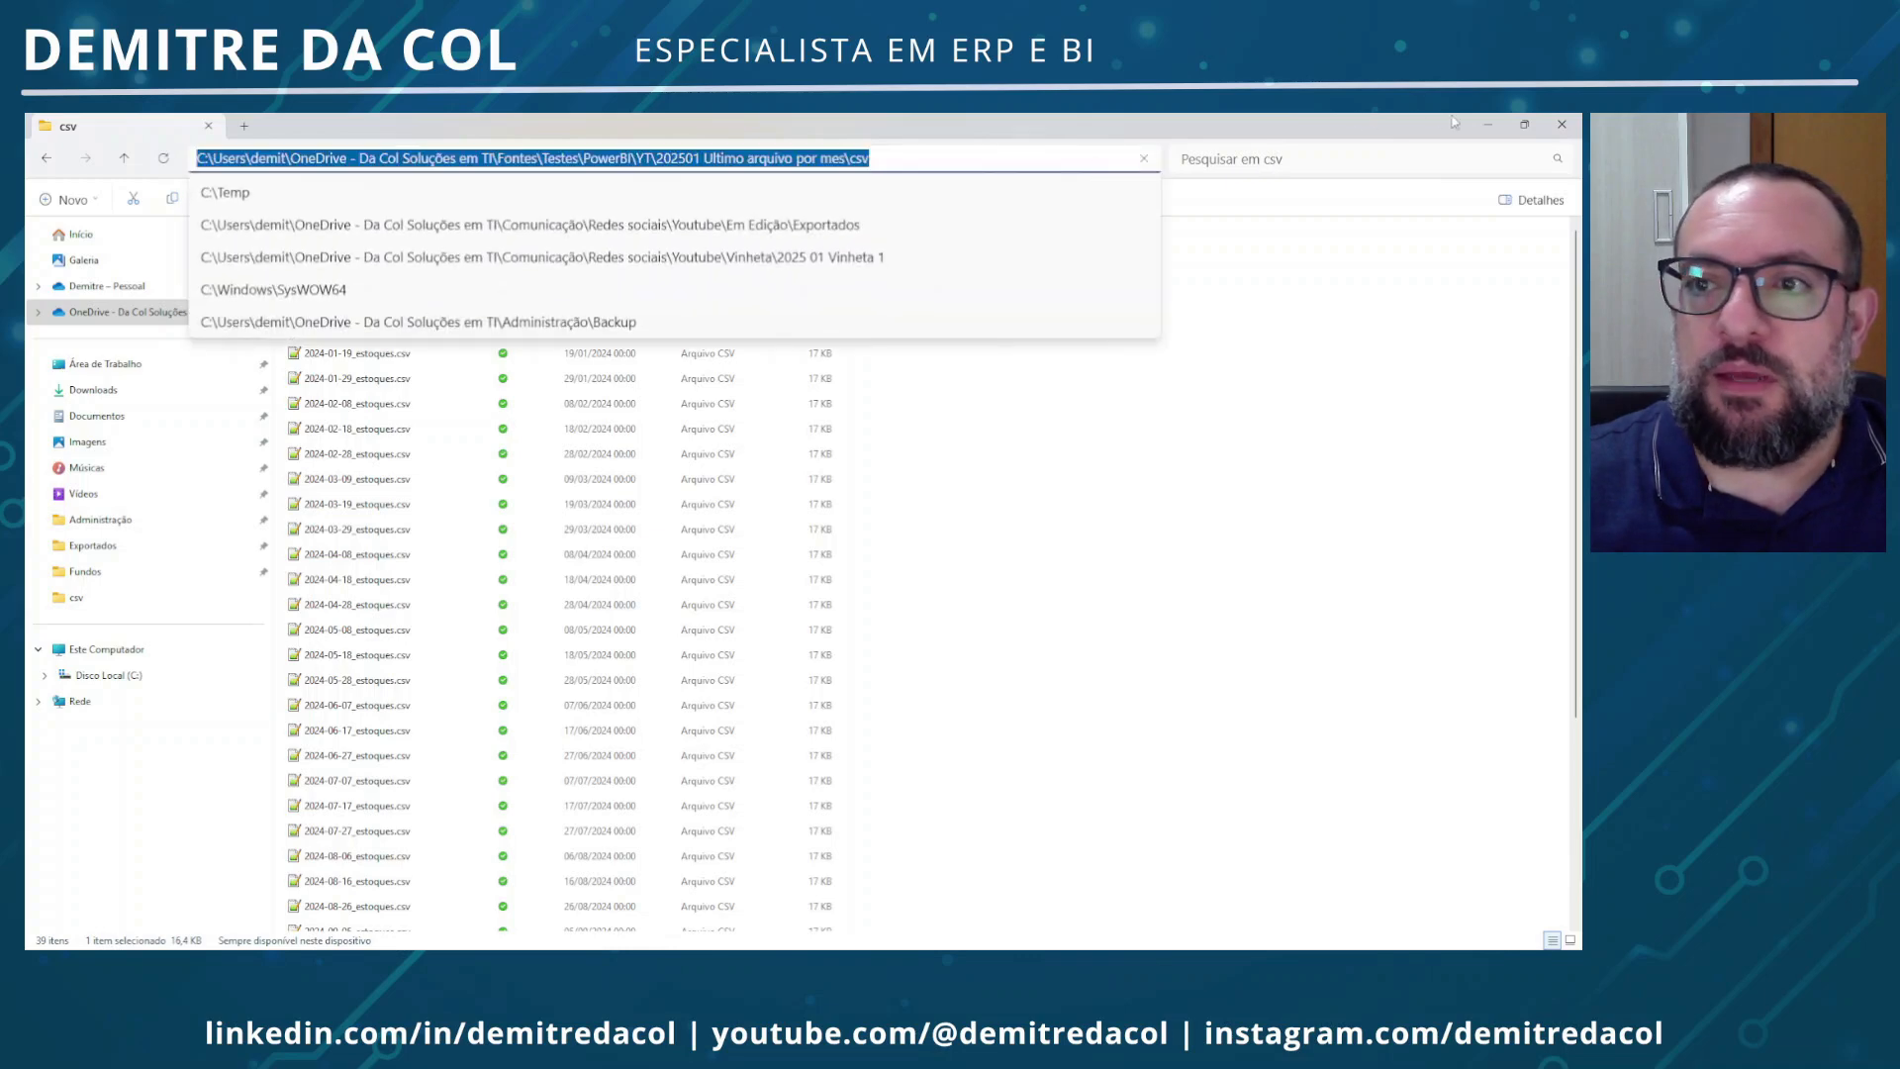
Return to the query editor, use the copied csv path as the source folder, and load the file list with Transformar Dados
click(1481, 126)
click(749, 513)
key(ctrl+v)
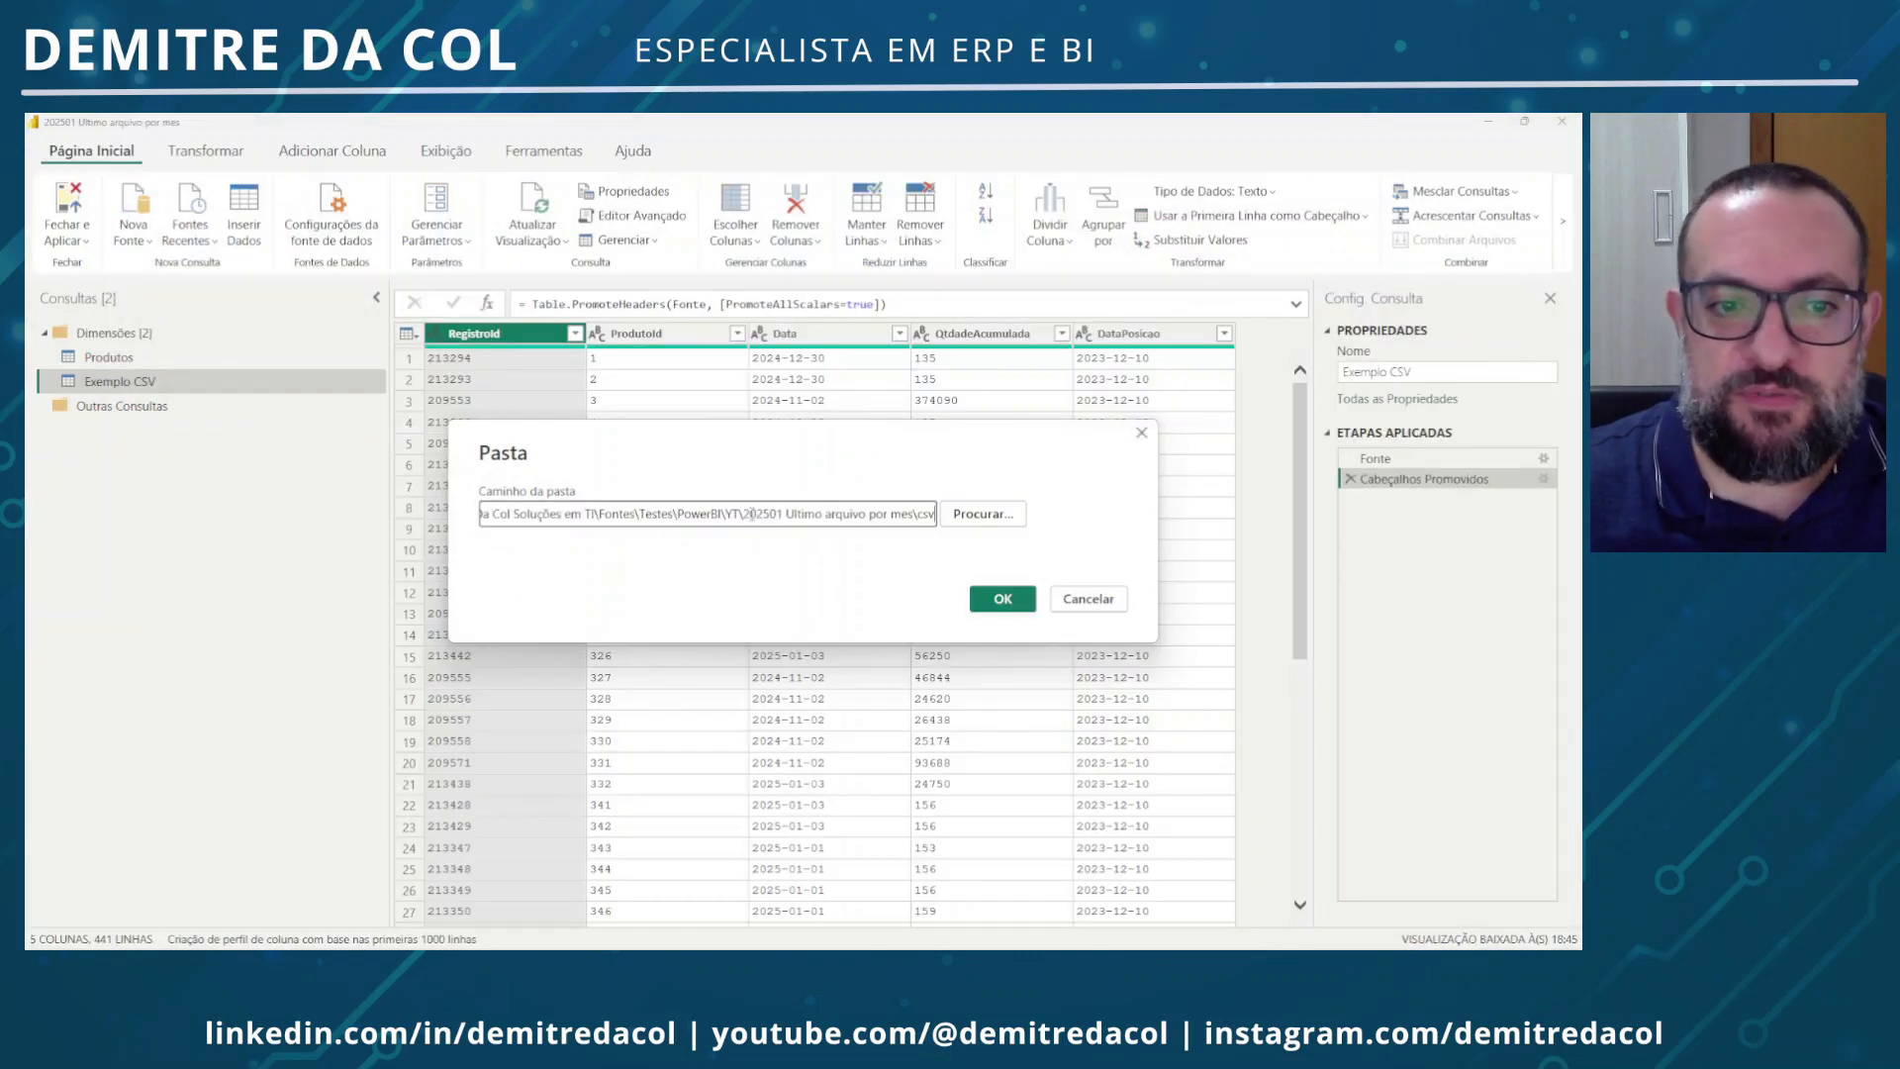
key(Return)
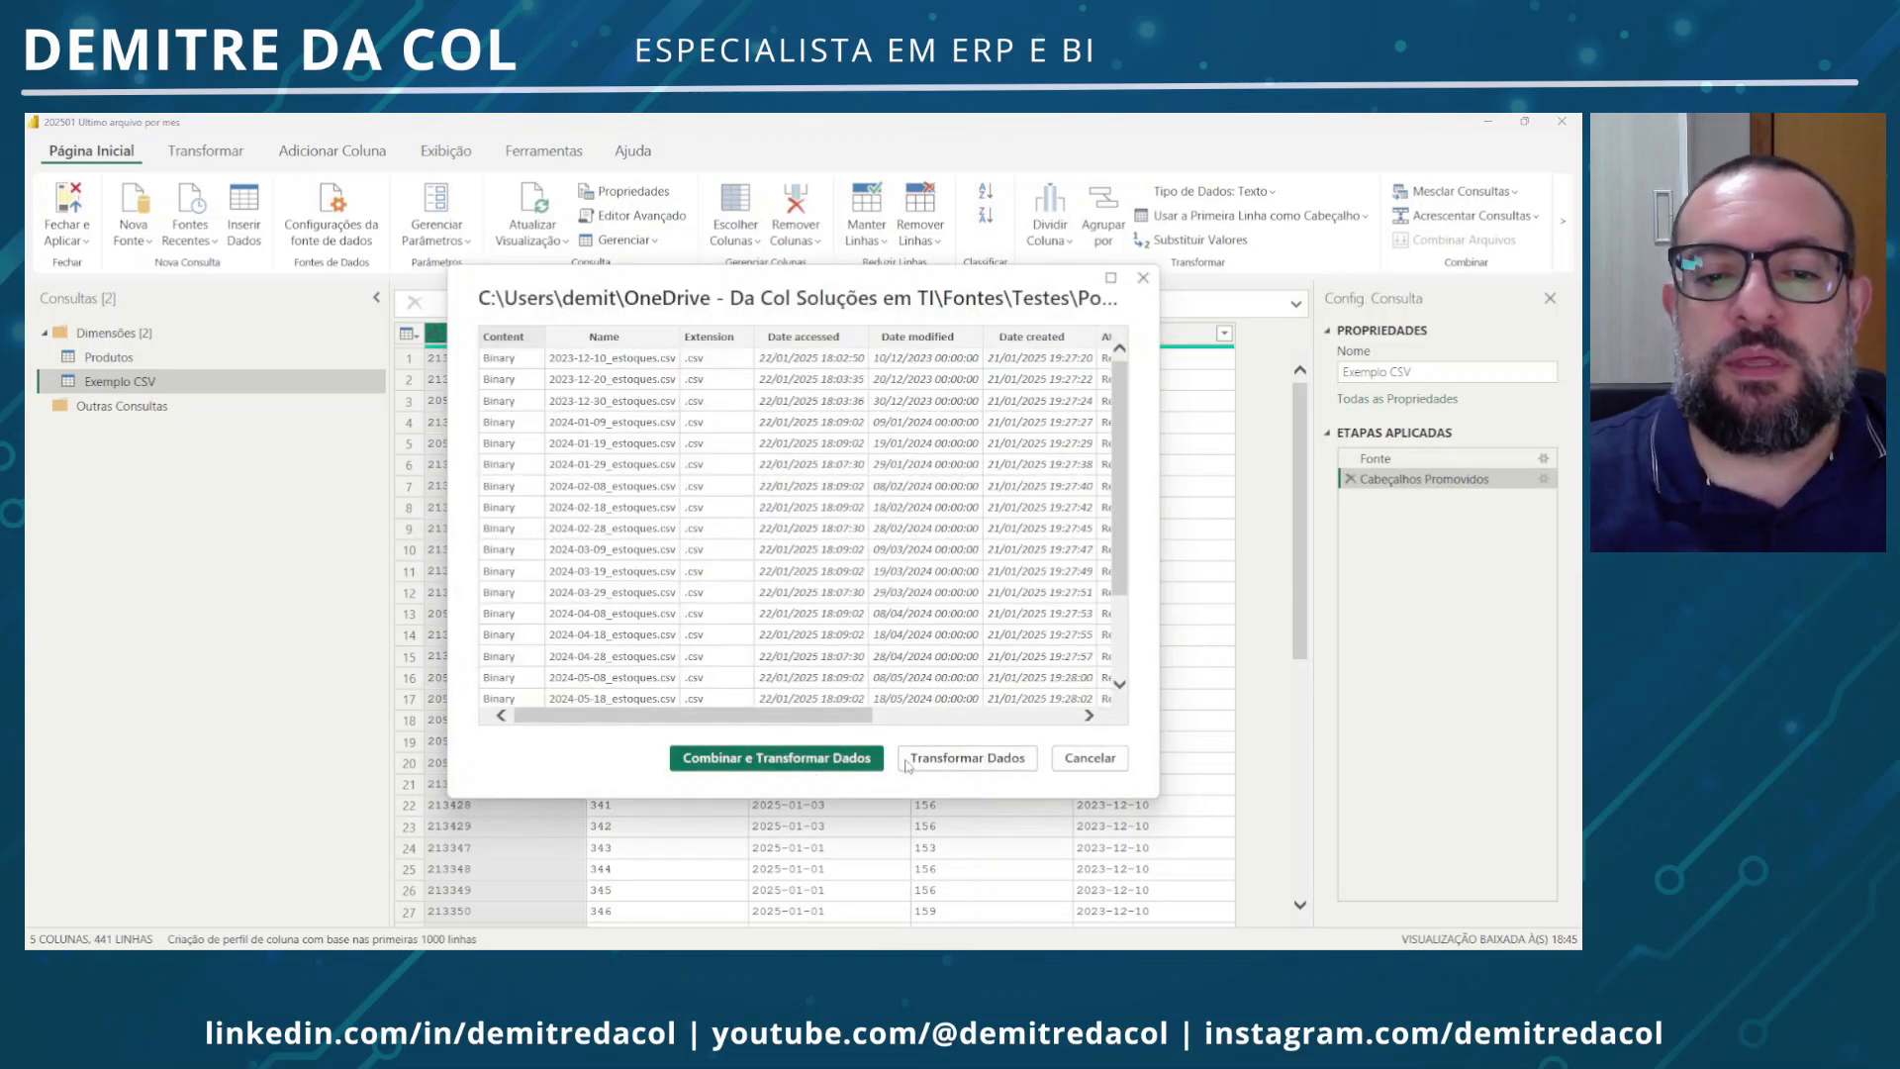
click(953, 760)
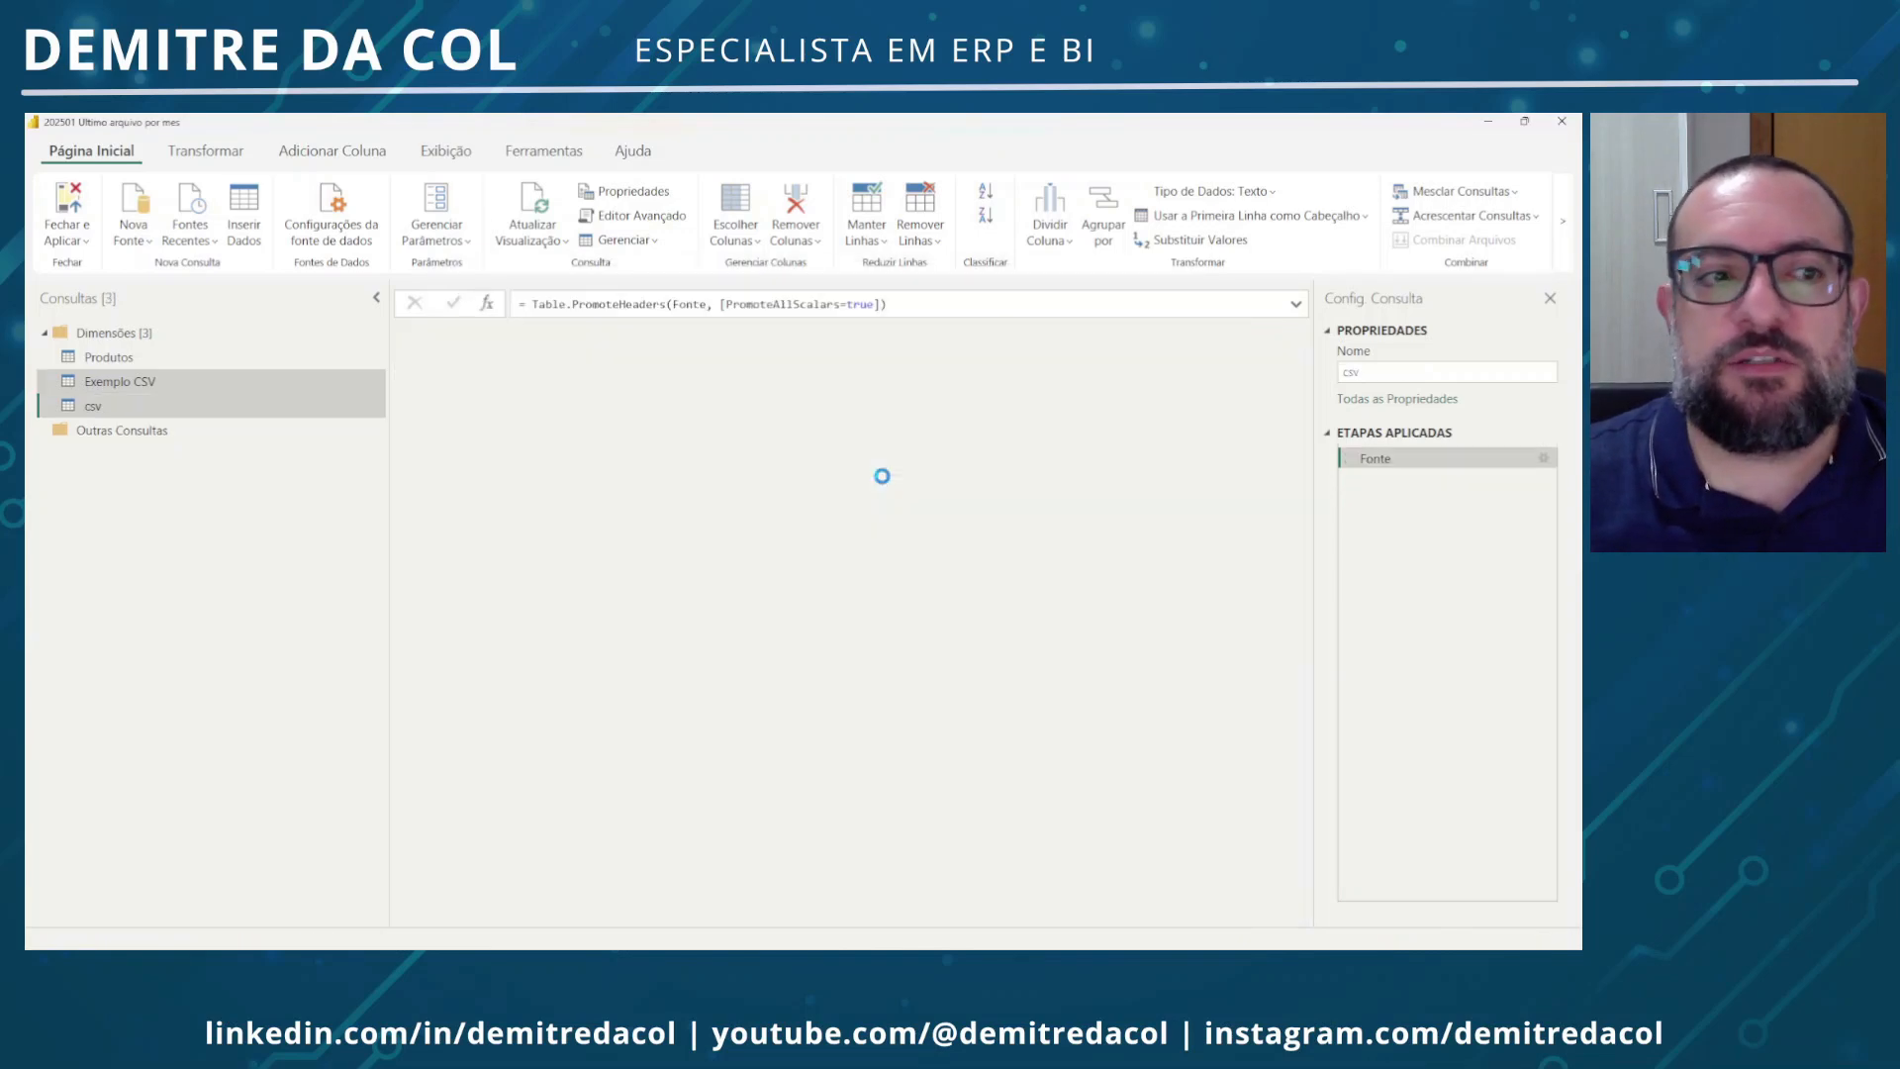
Rename the csv query as TodosArquivosJuntos and look over its file columns through to Folder Path
drag(1382, 373, 1261, 392)
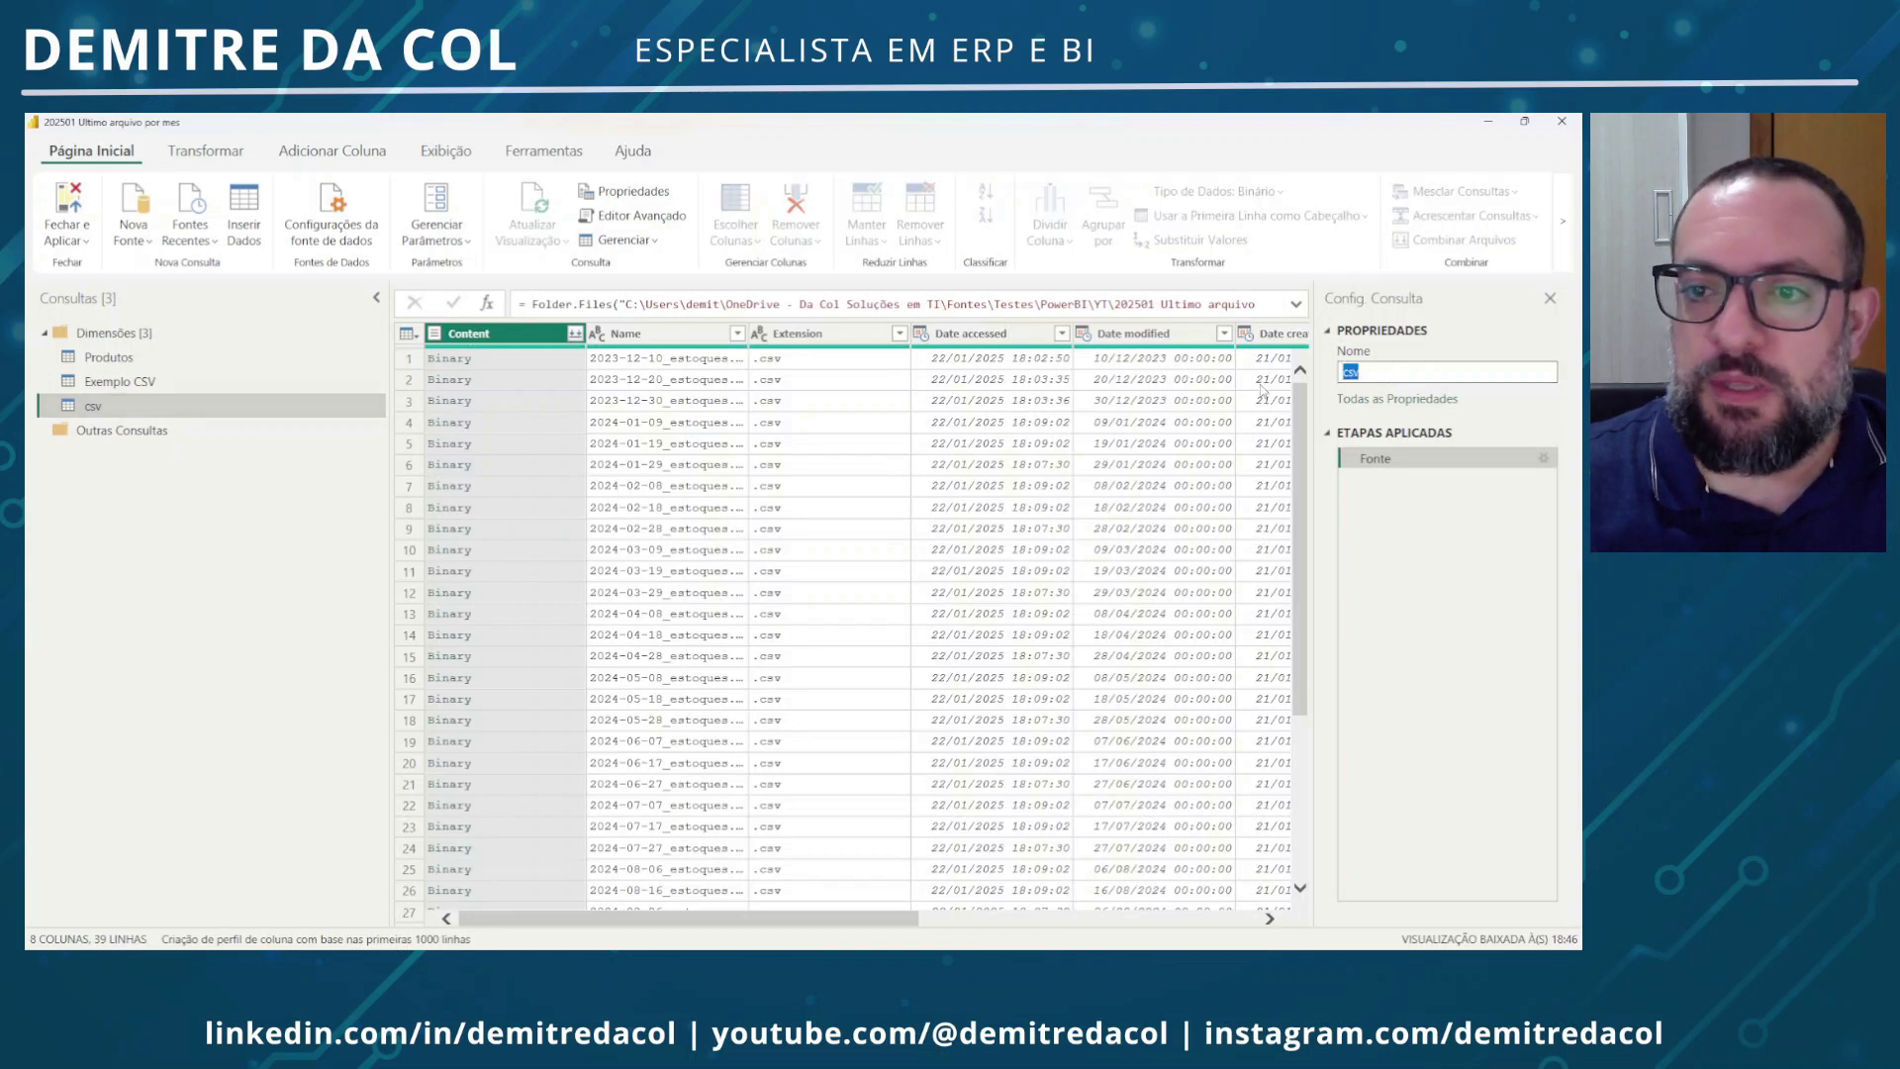
text(Todo)
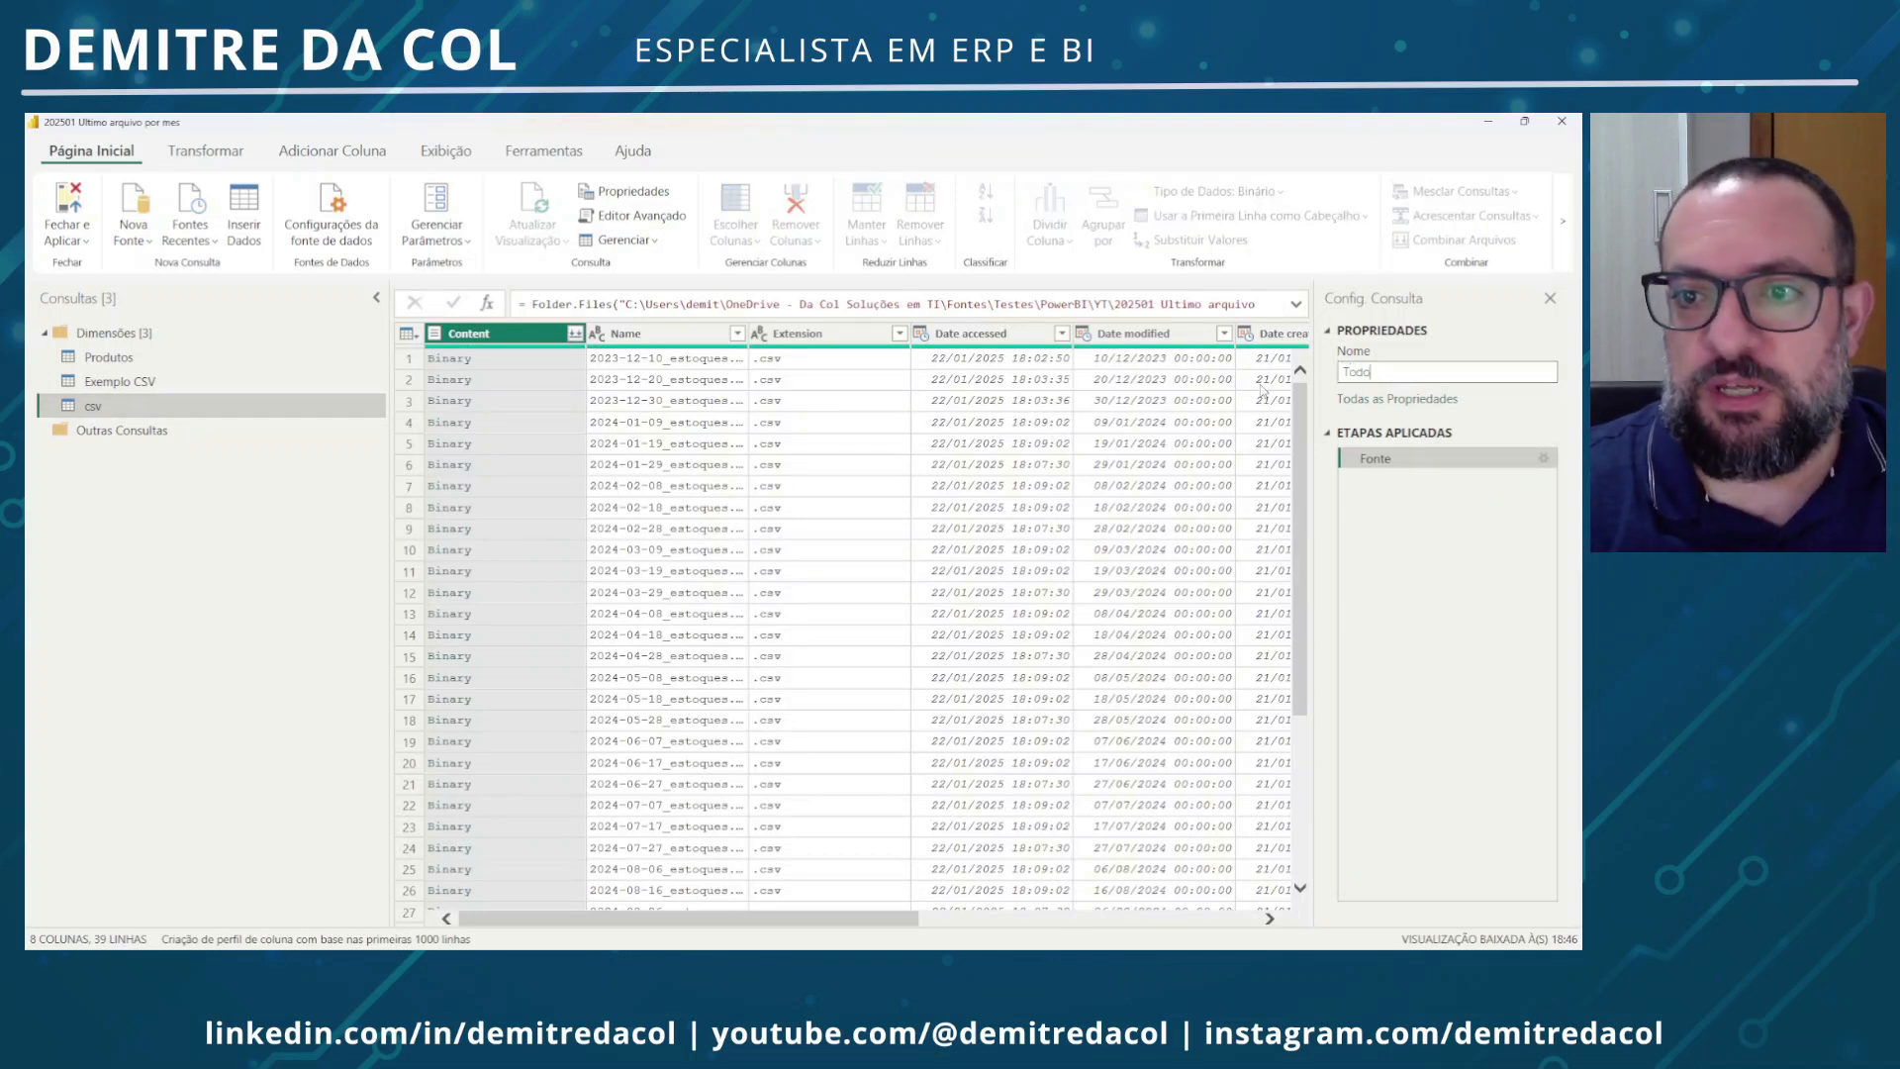
text(sArq)
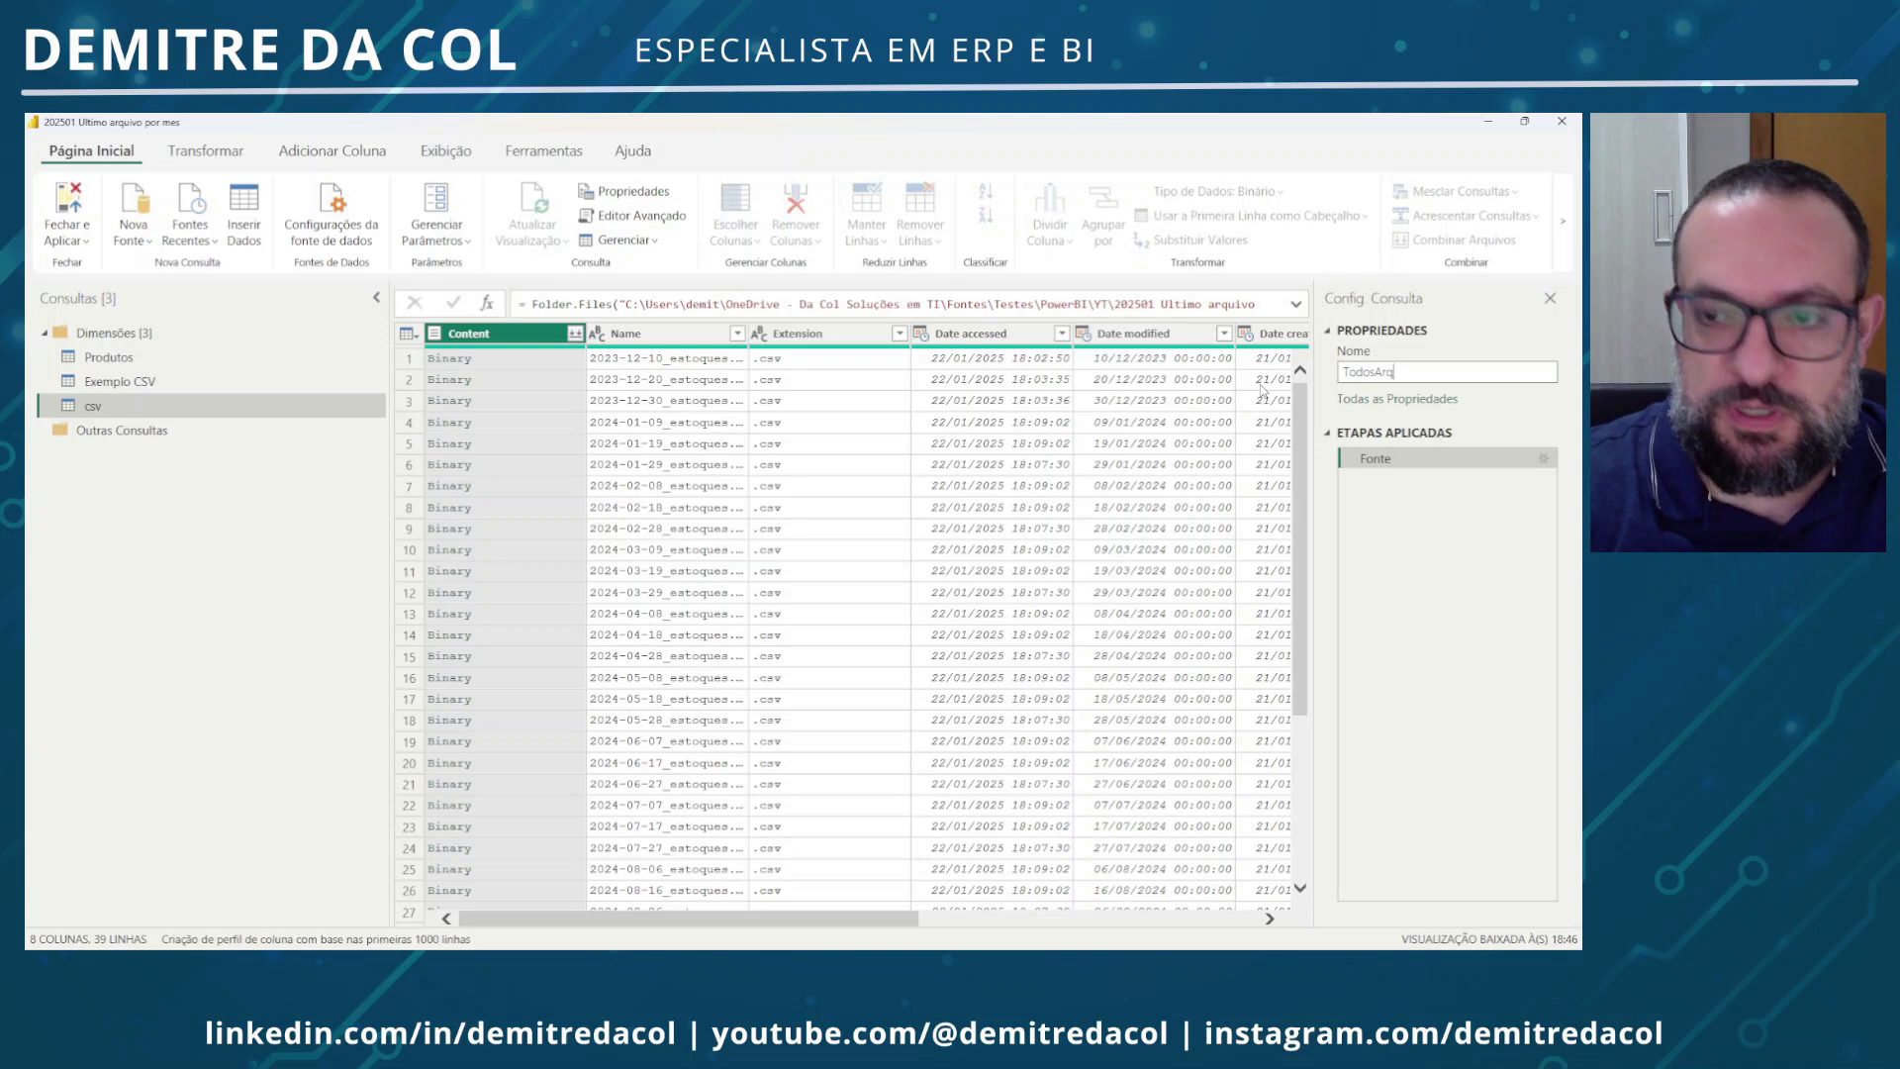
text(uivosJunt)
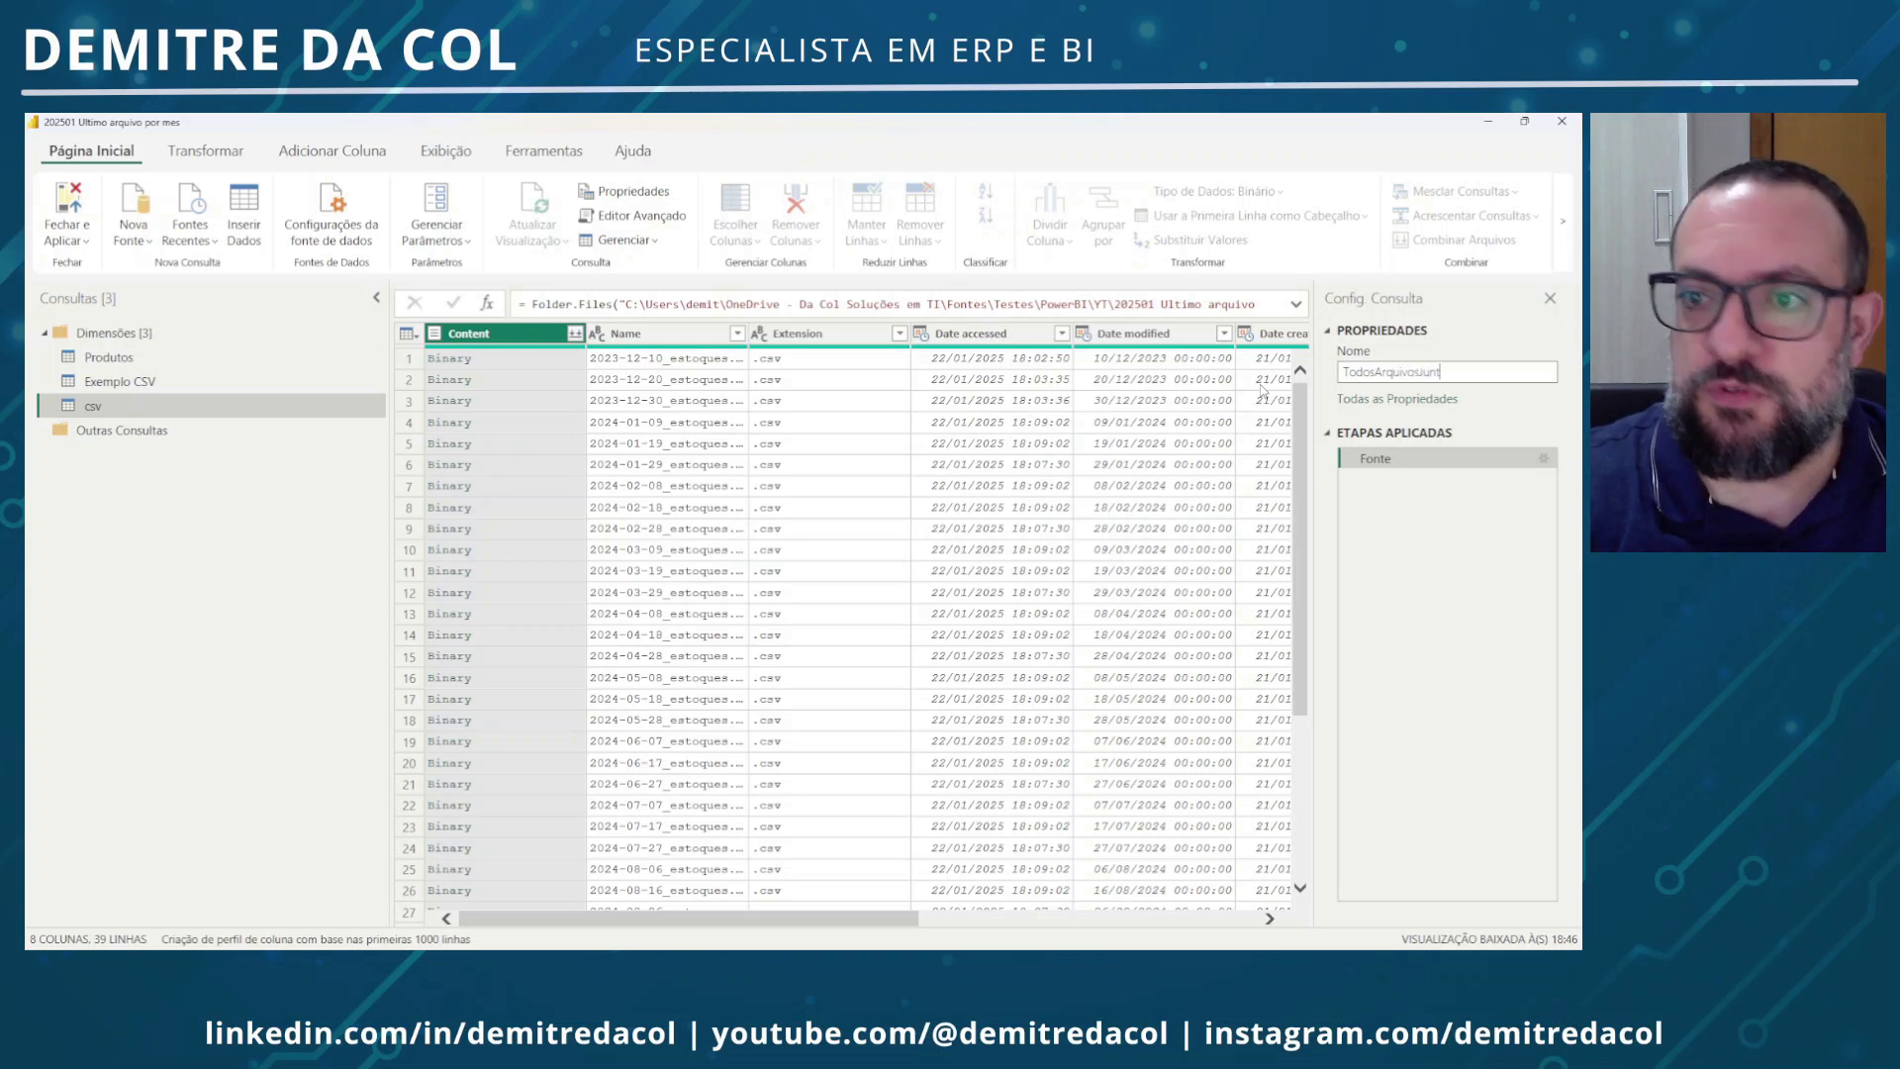
text(ps)
key(BackSpace)
key(BackSpace)
text(os)
key(Return)
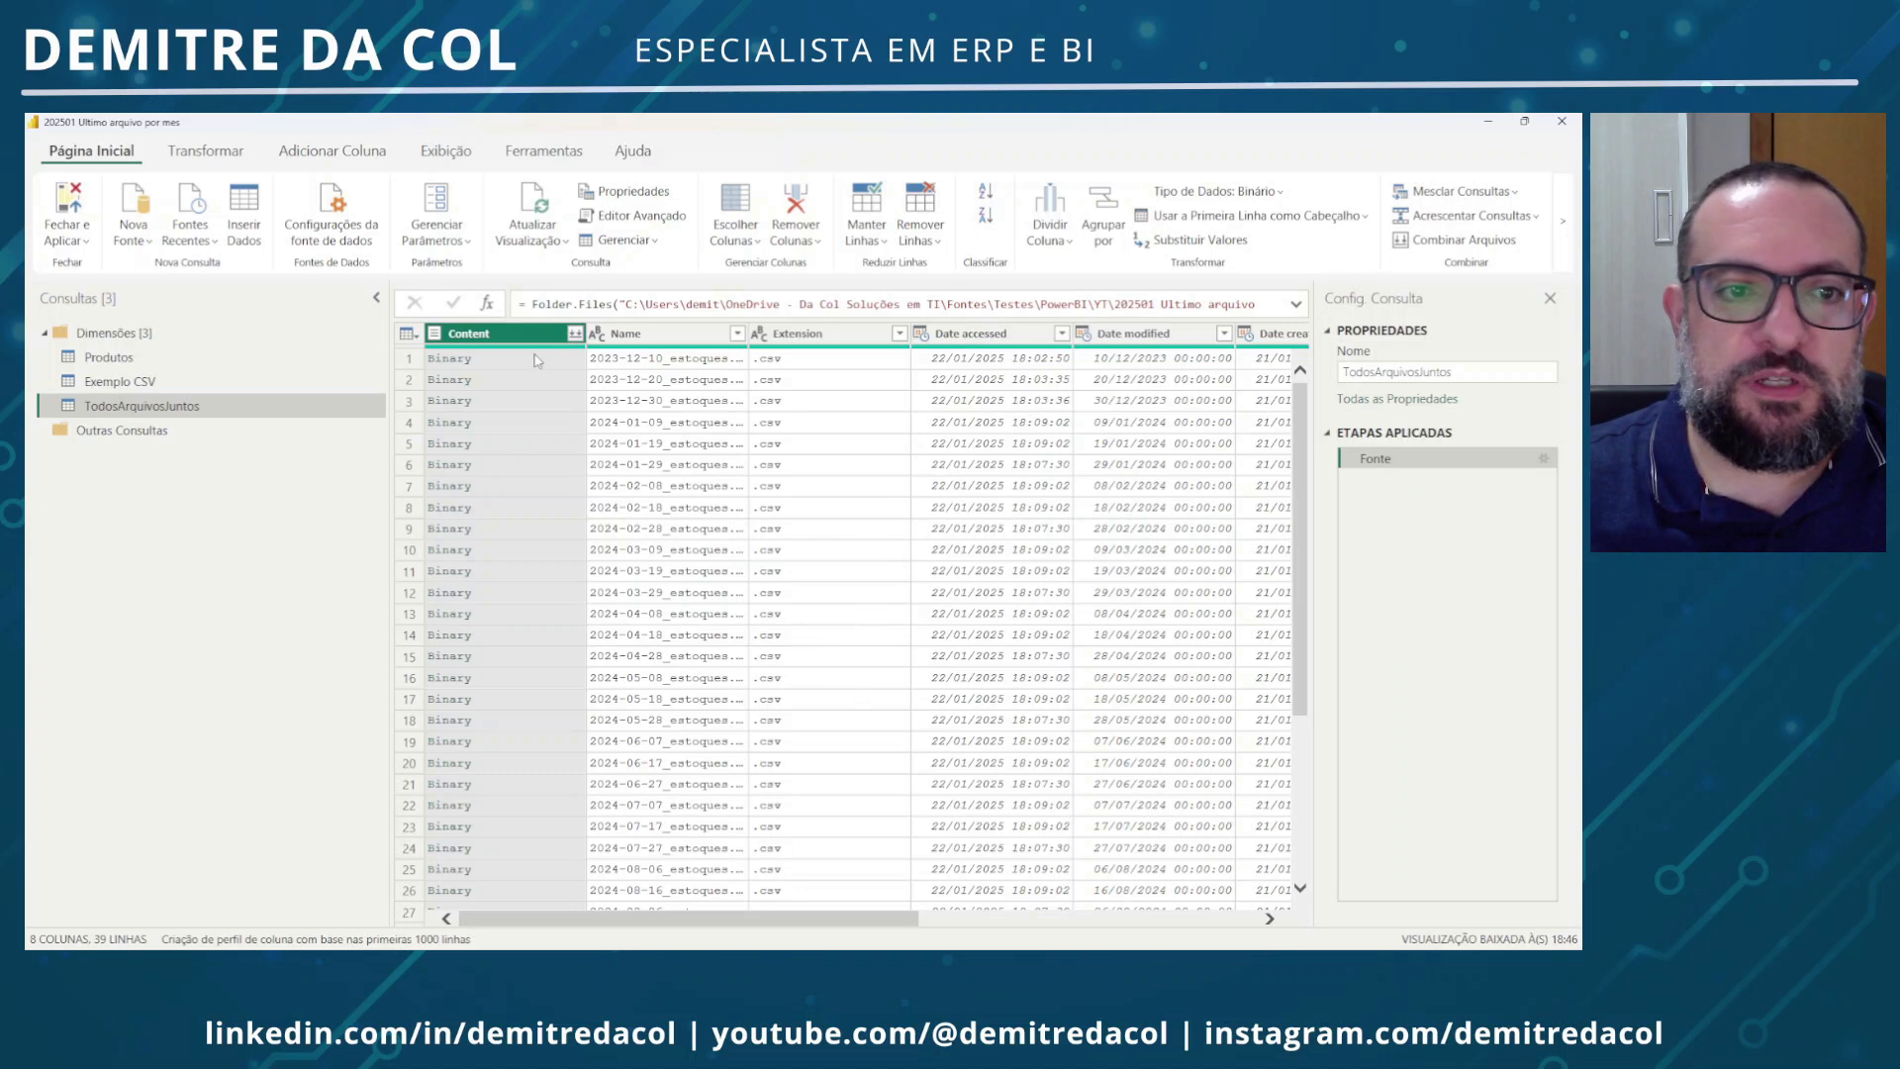
click(512, 384)
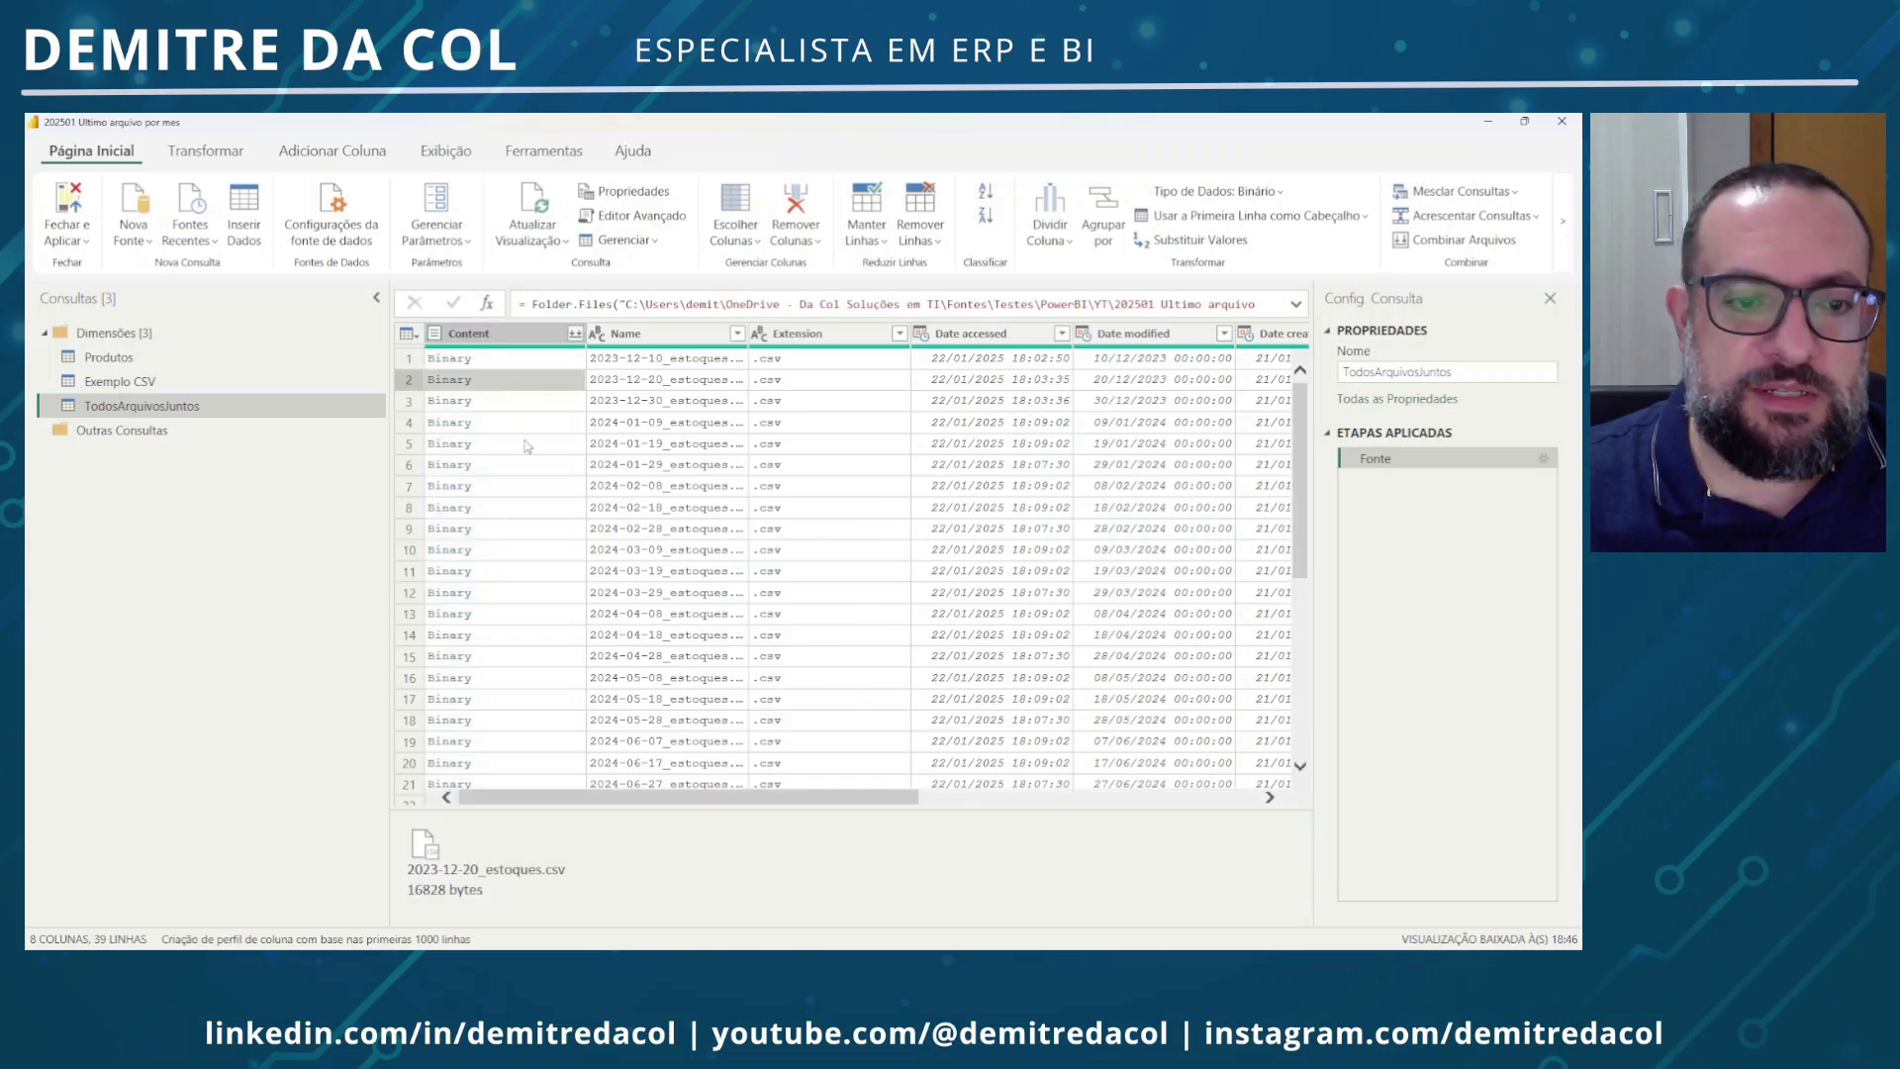
drag(668, 793, 740, 793)
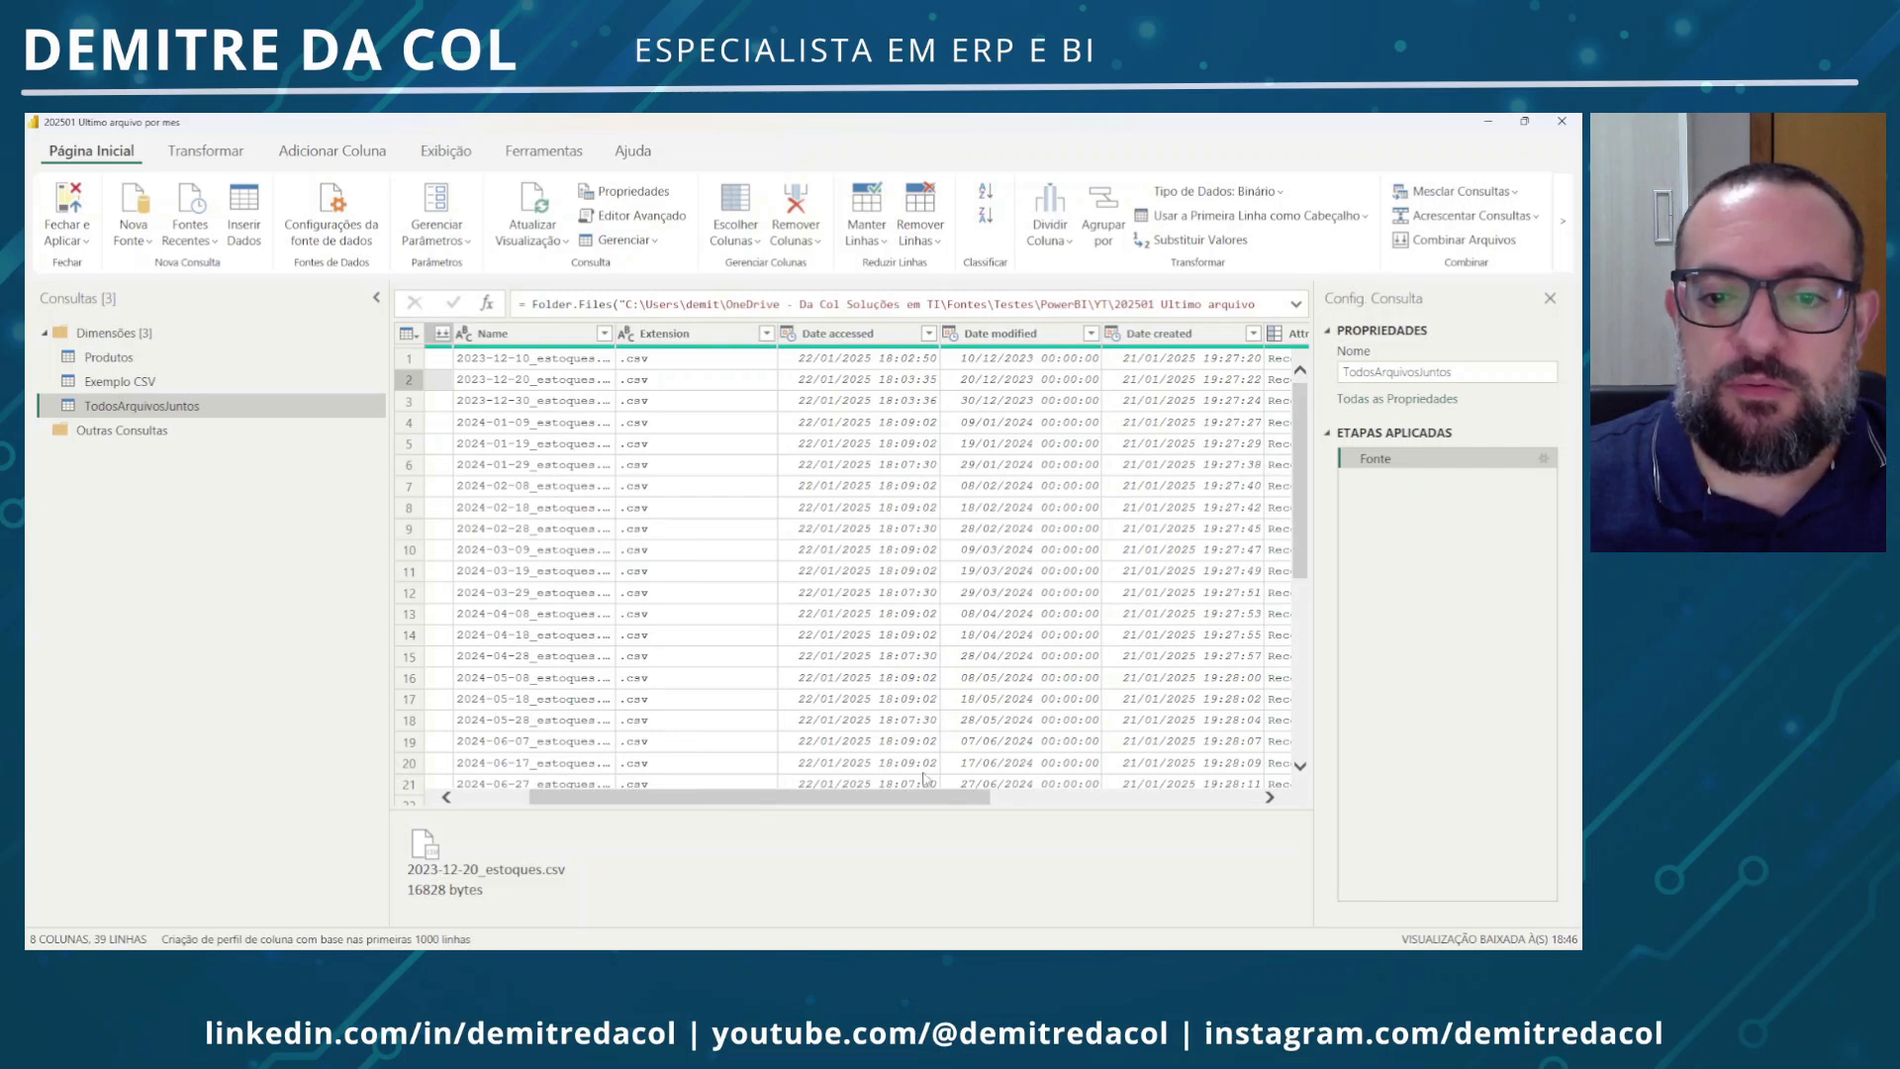
drag(936, 797, 1220, 792)
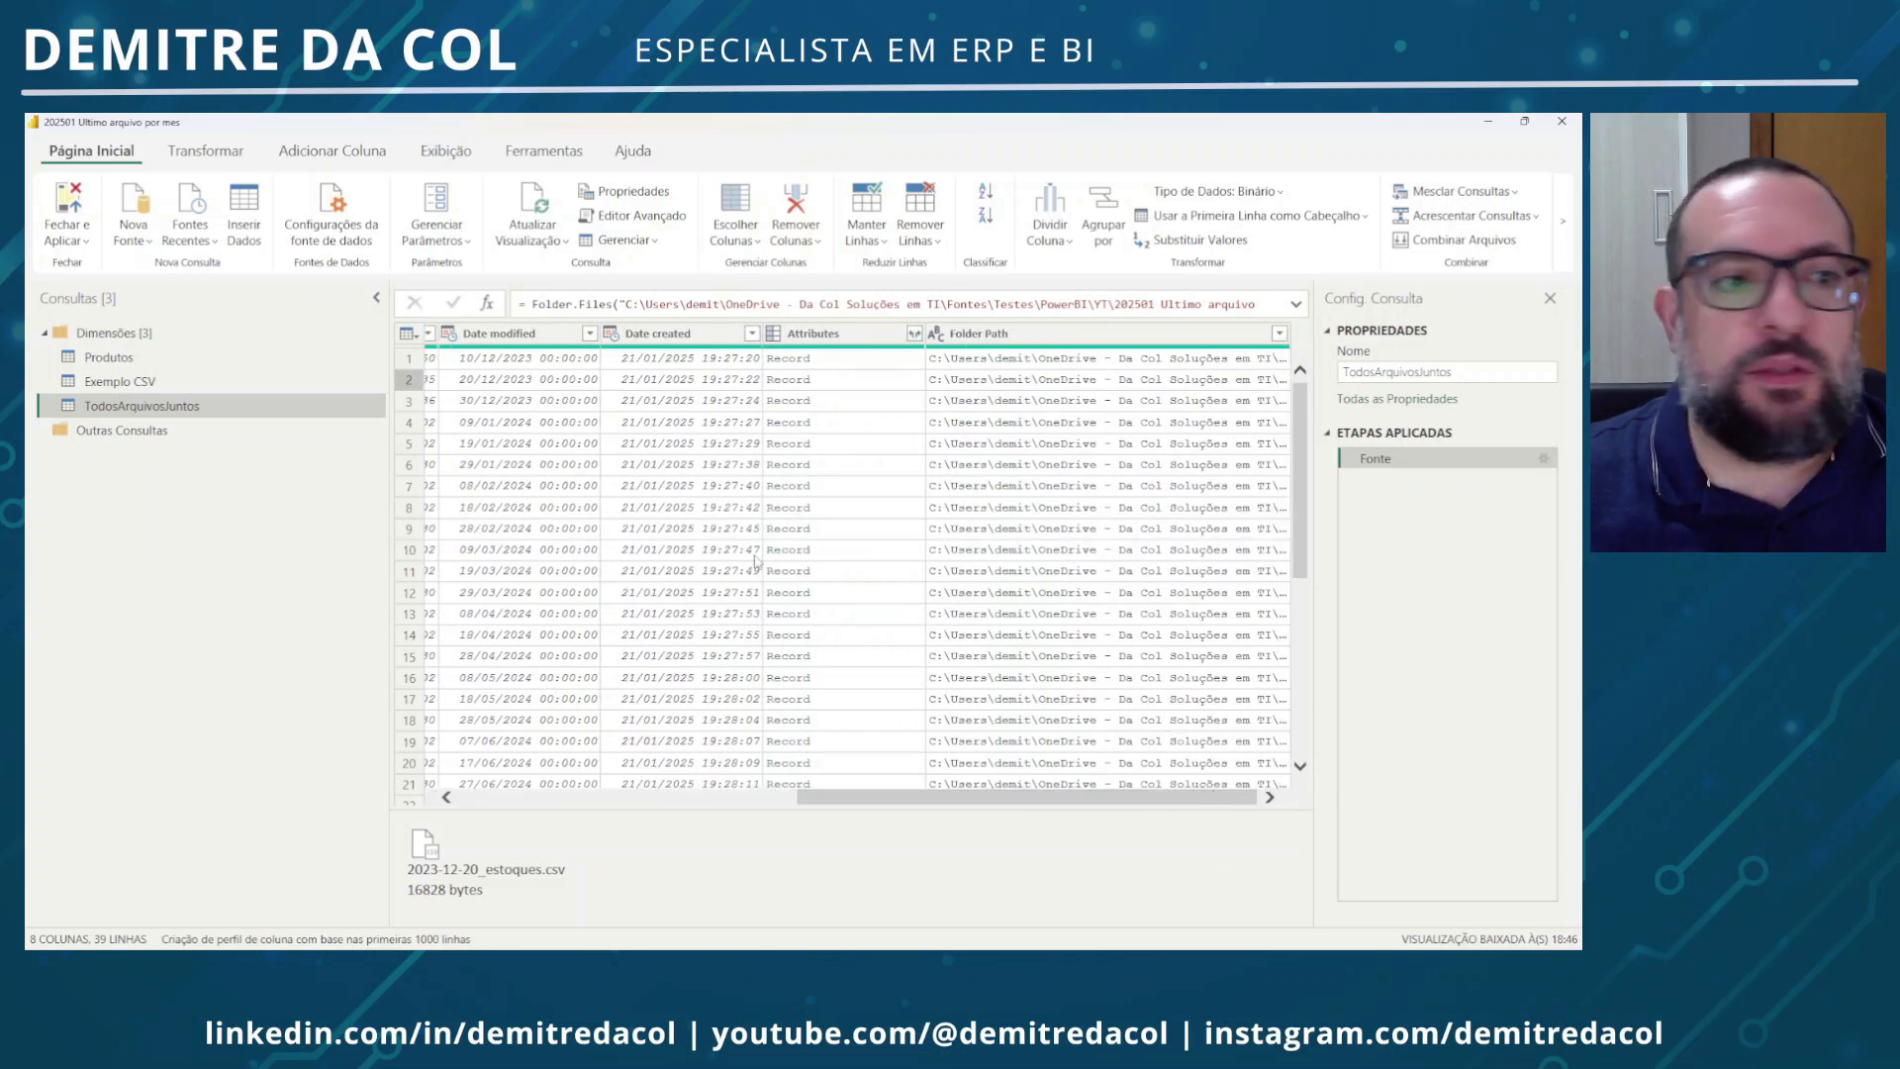
Move the Exemplo CSV and TodosArquivosJuntos queries together into a new group named Fatos
click(182, 385)
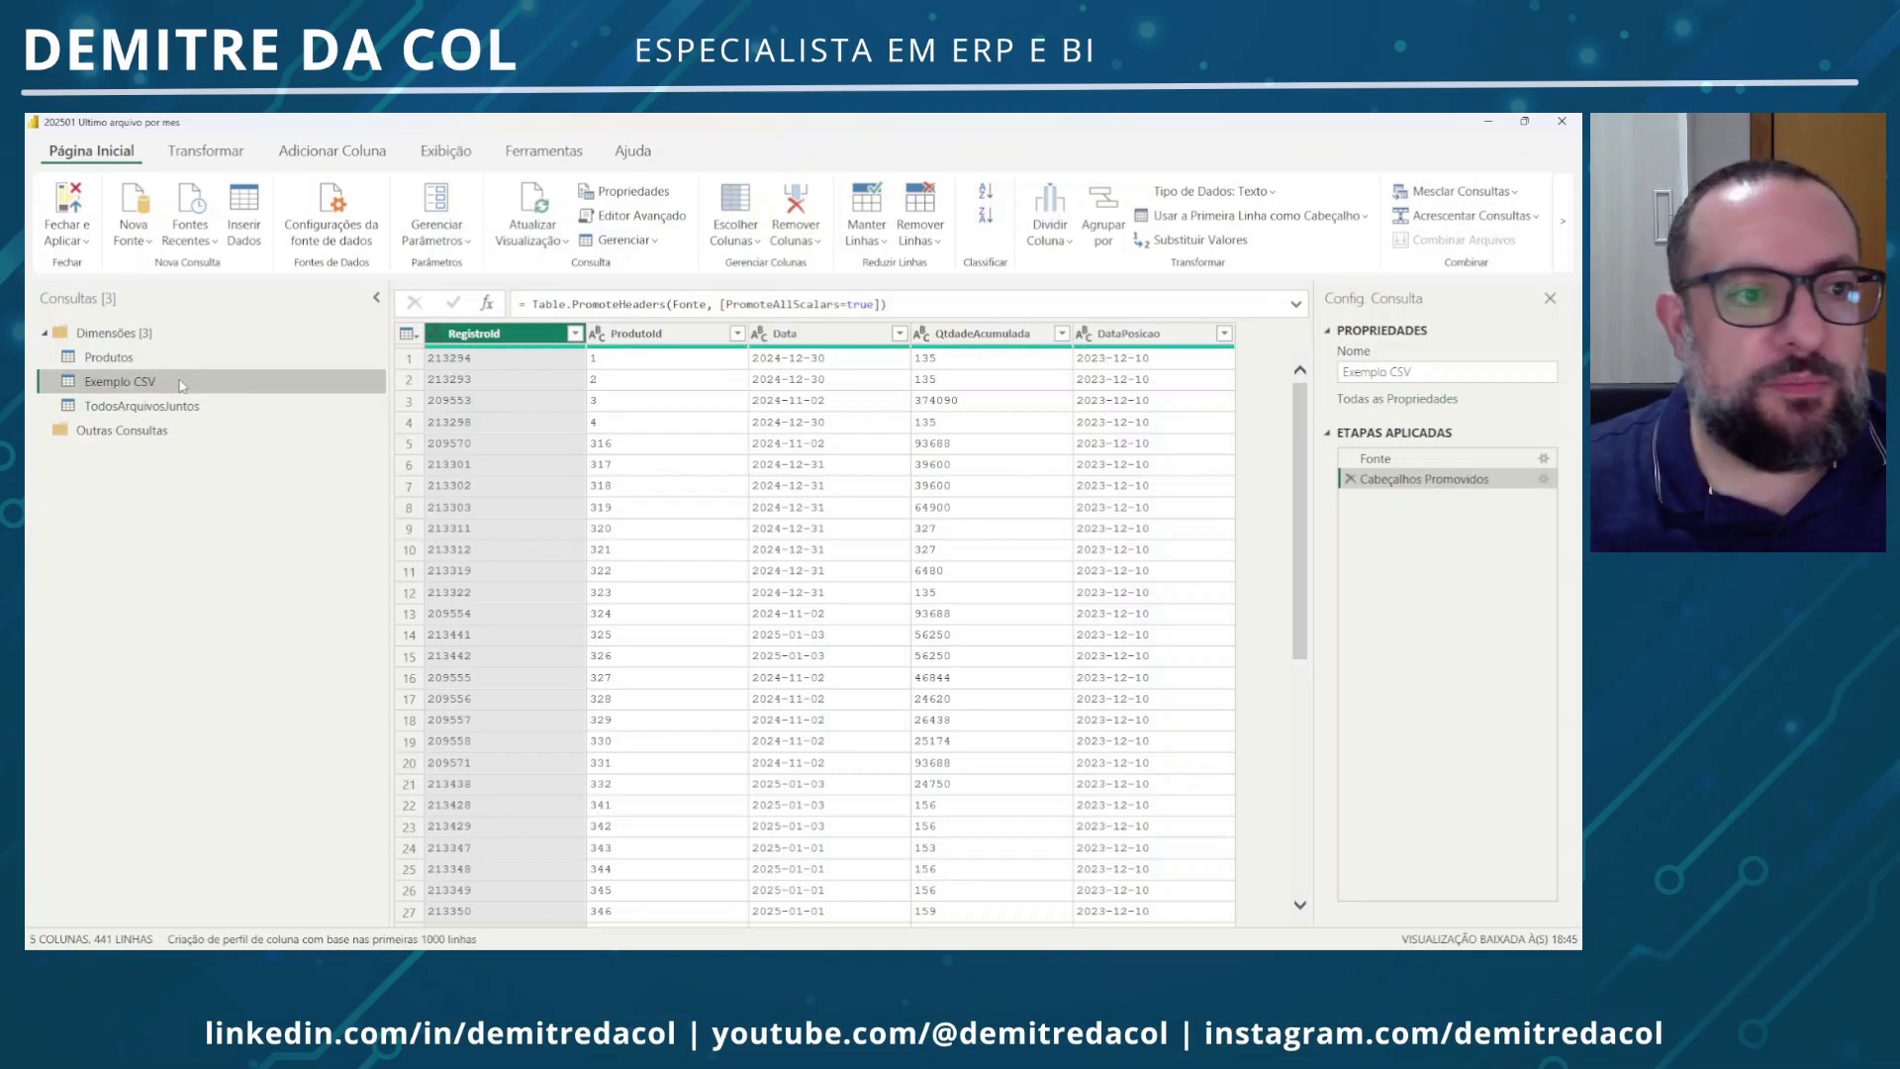
click(164, 412)
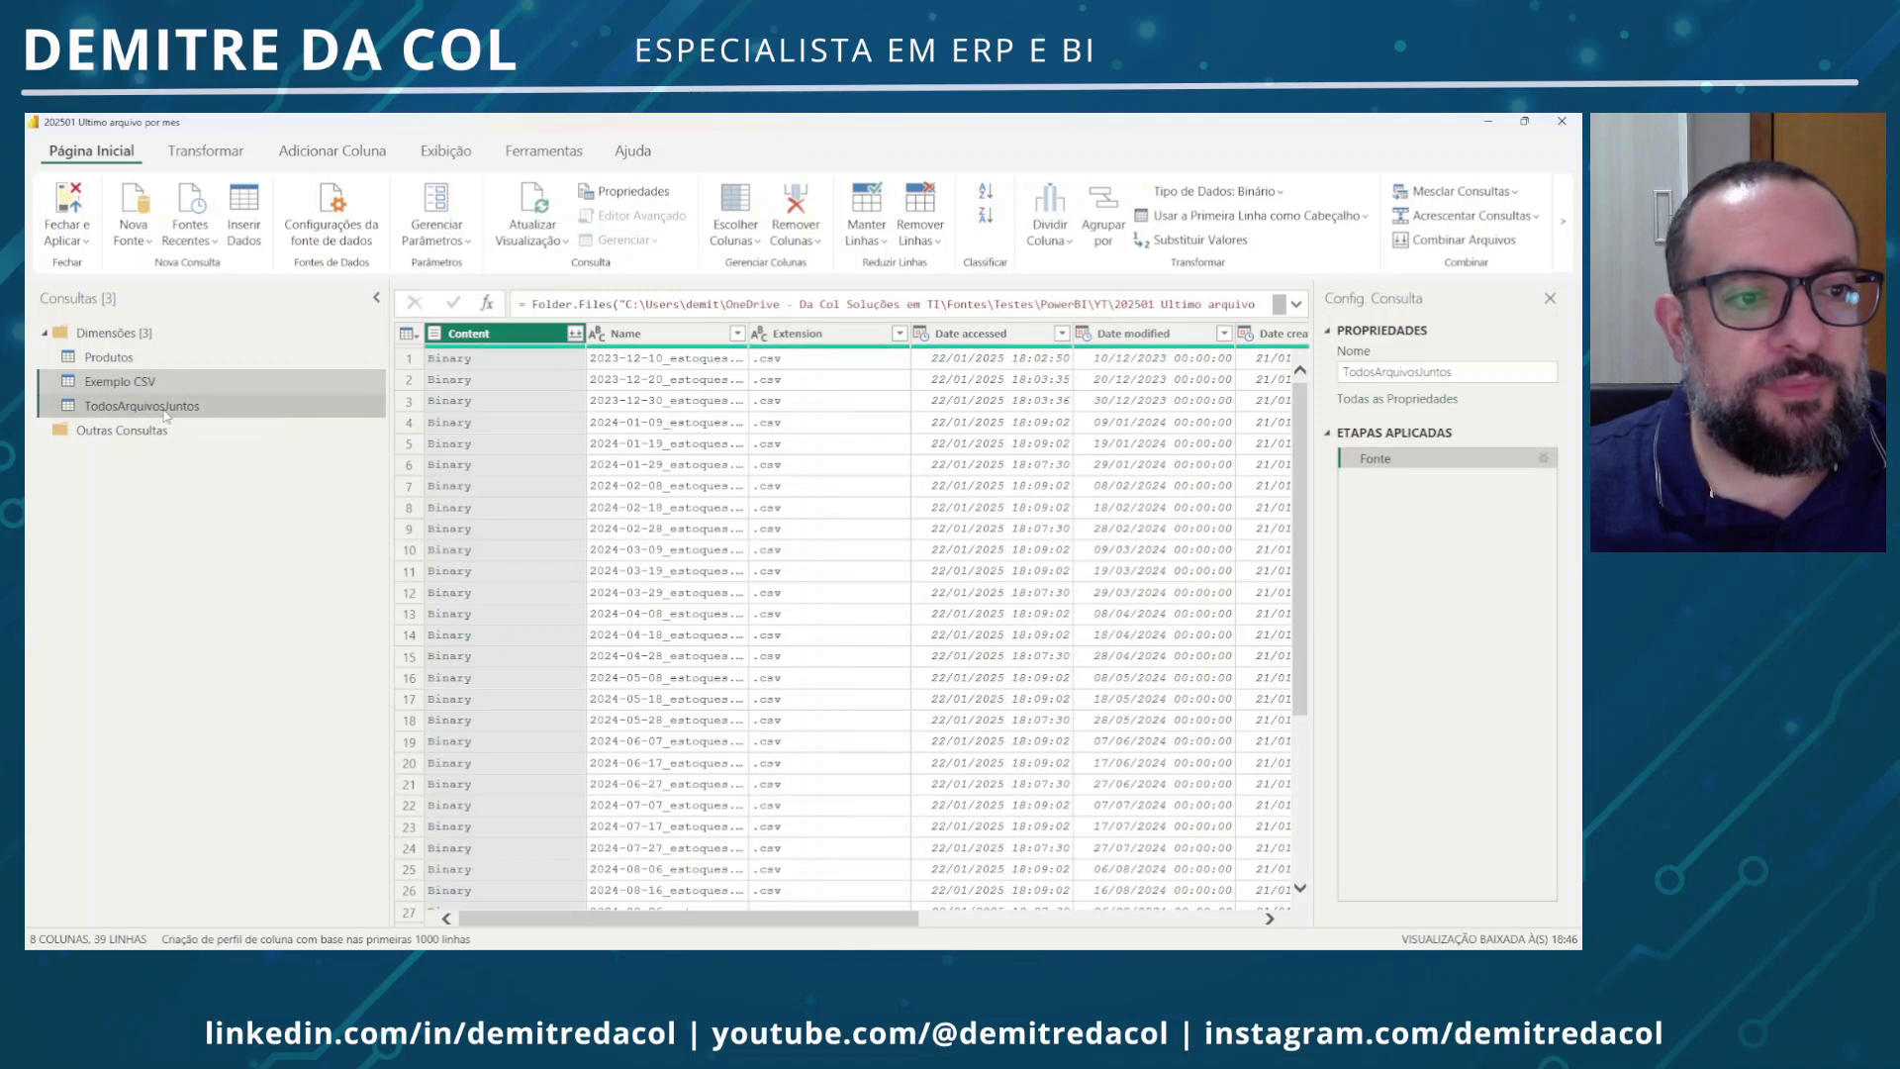
right_click(165, 412)
mouse_move(267, 479)
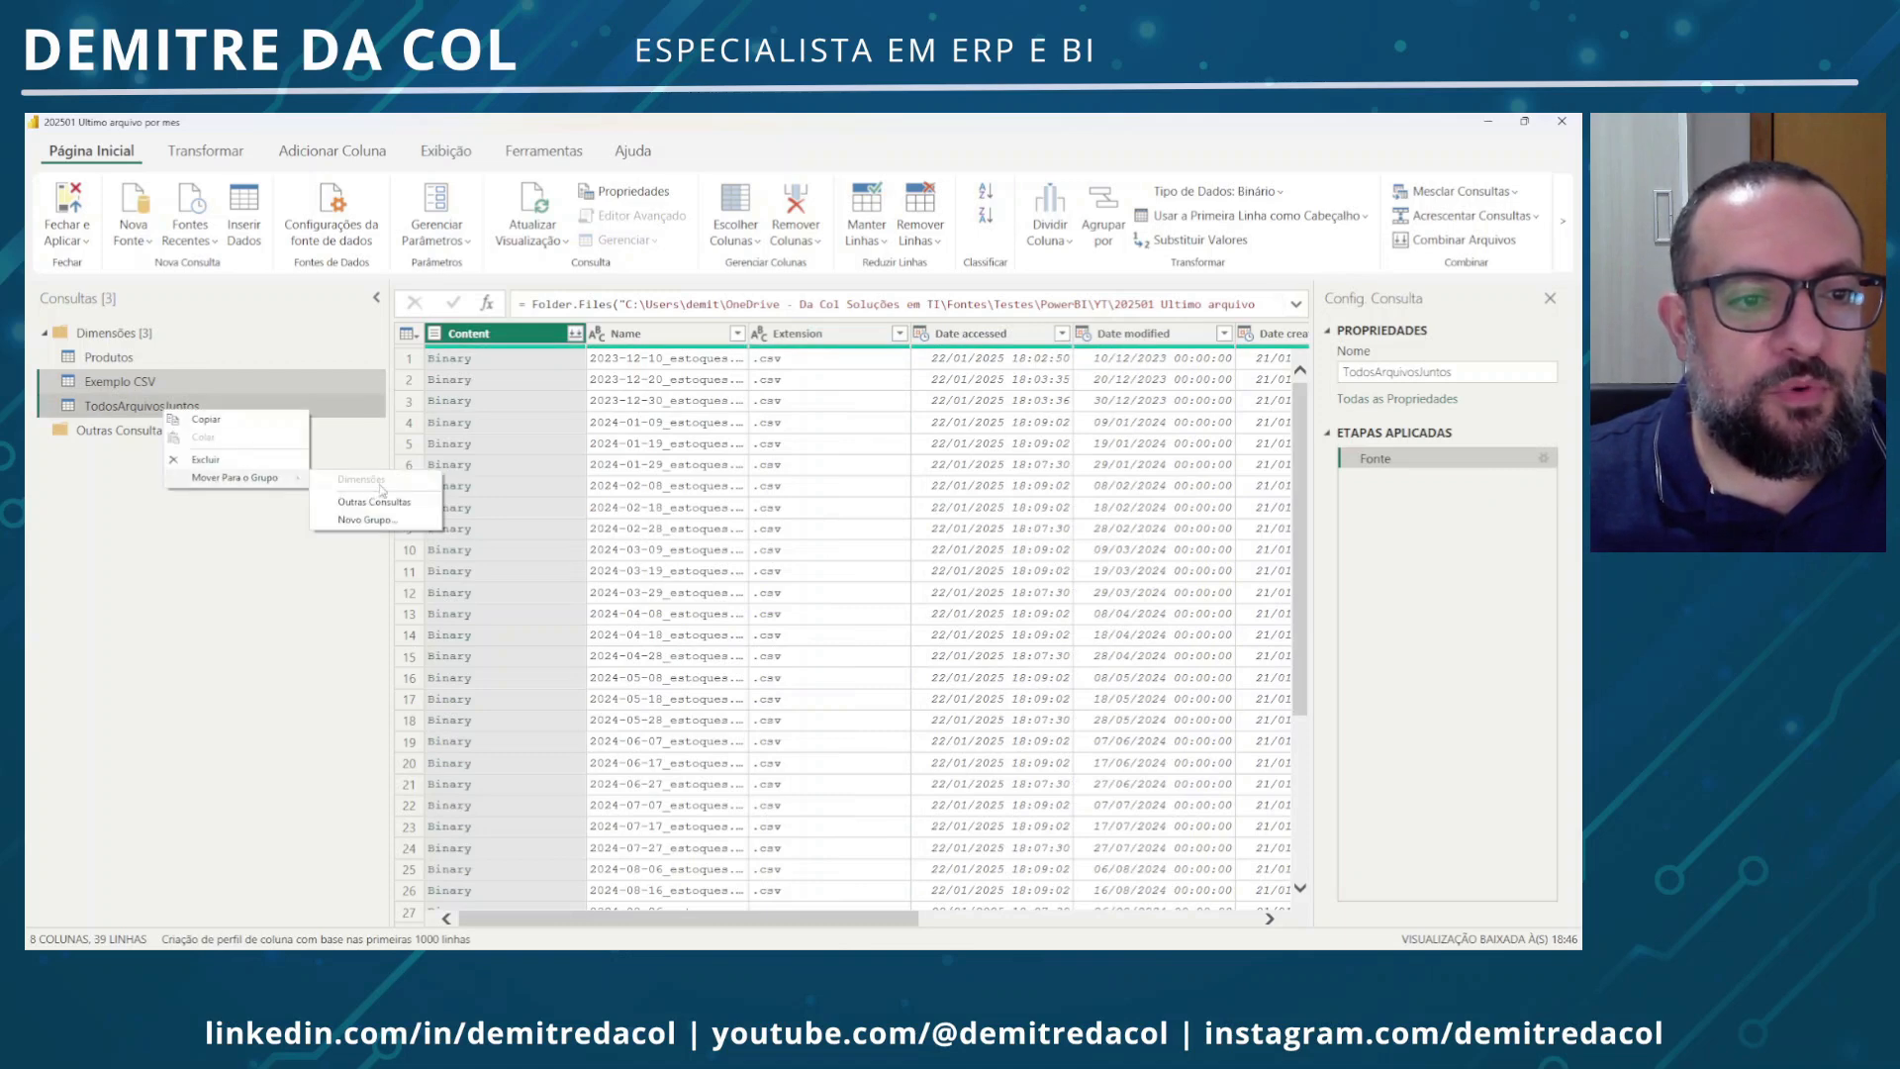
click(366, 520)
text(Fatos)
key(Return)
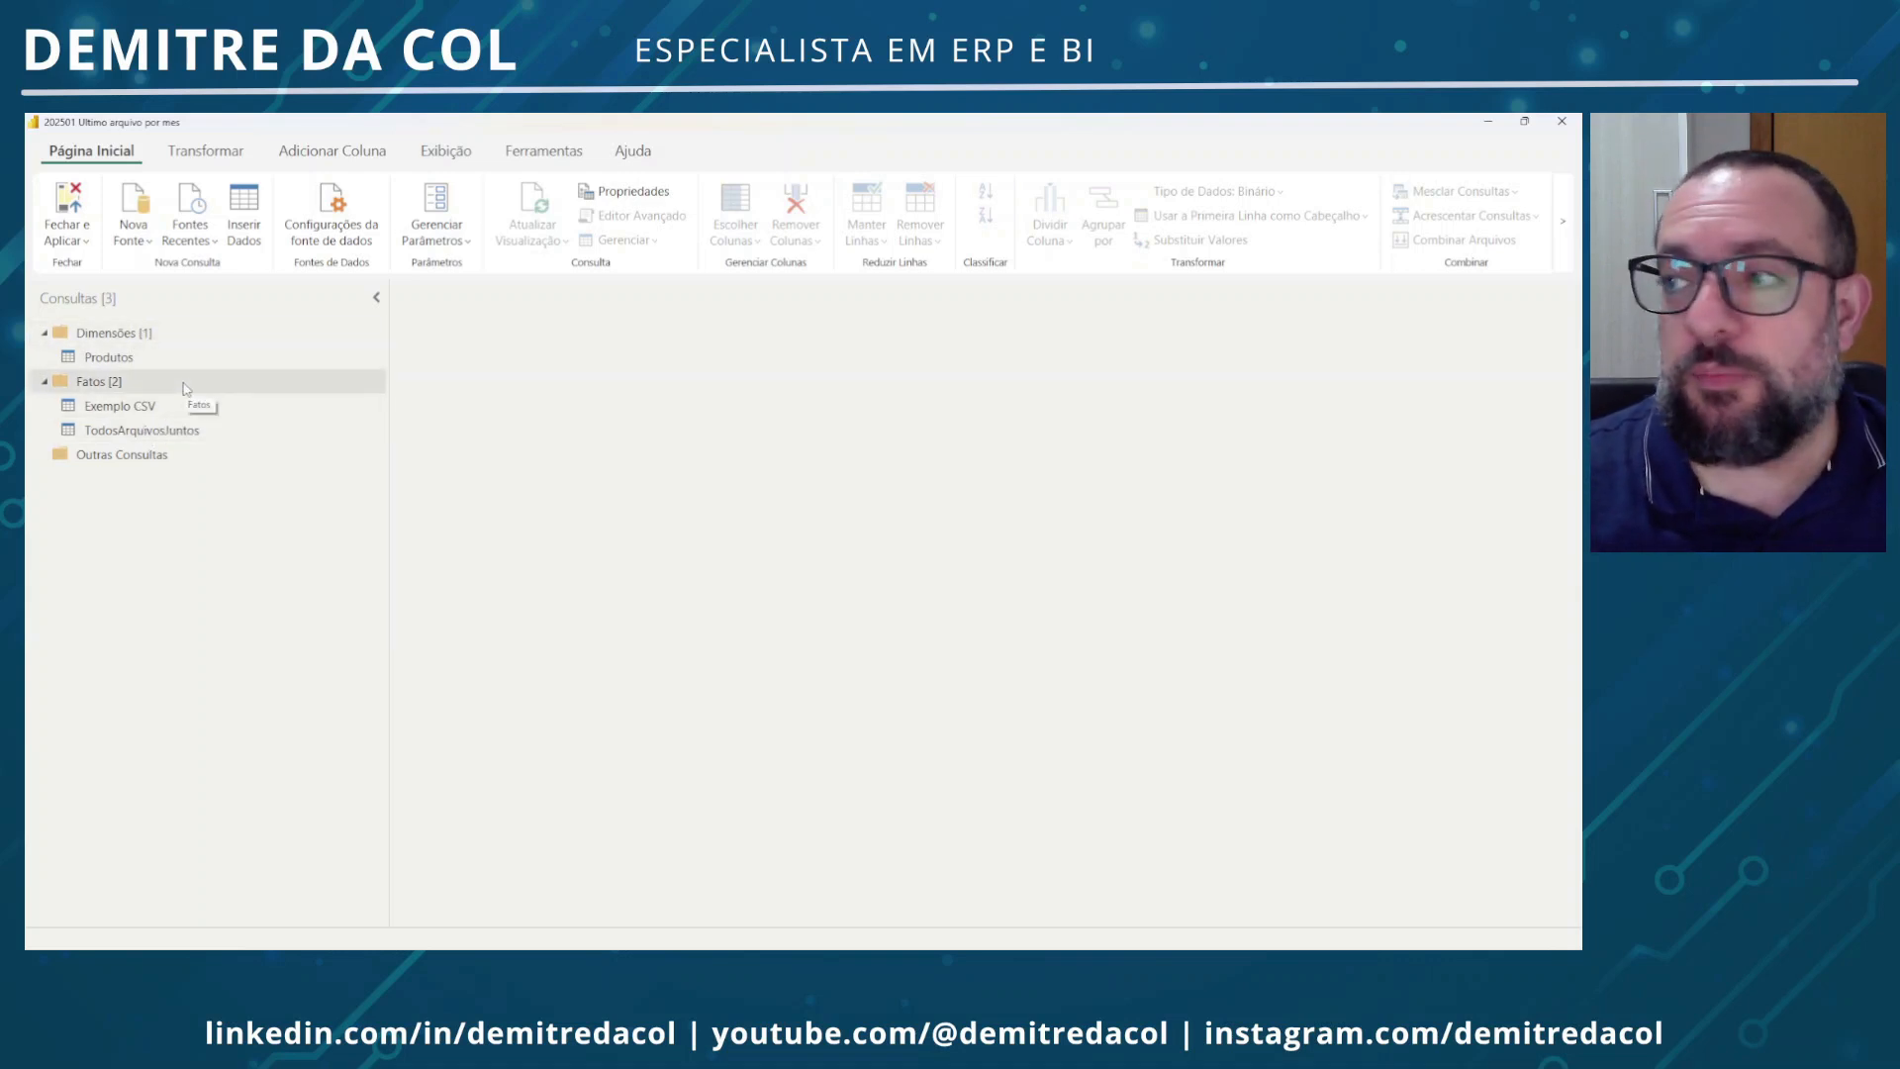
Open the Exemplo CSV query in the advanced editor to view its code, and close it without changes
click(135, 431)
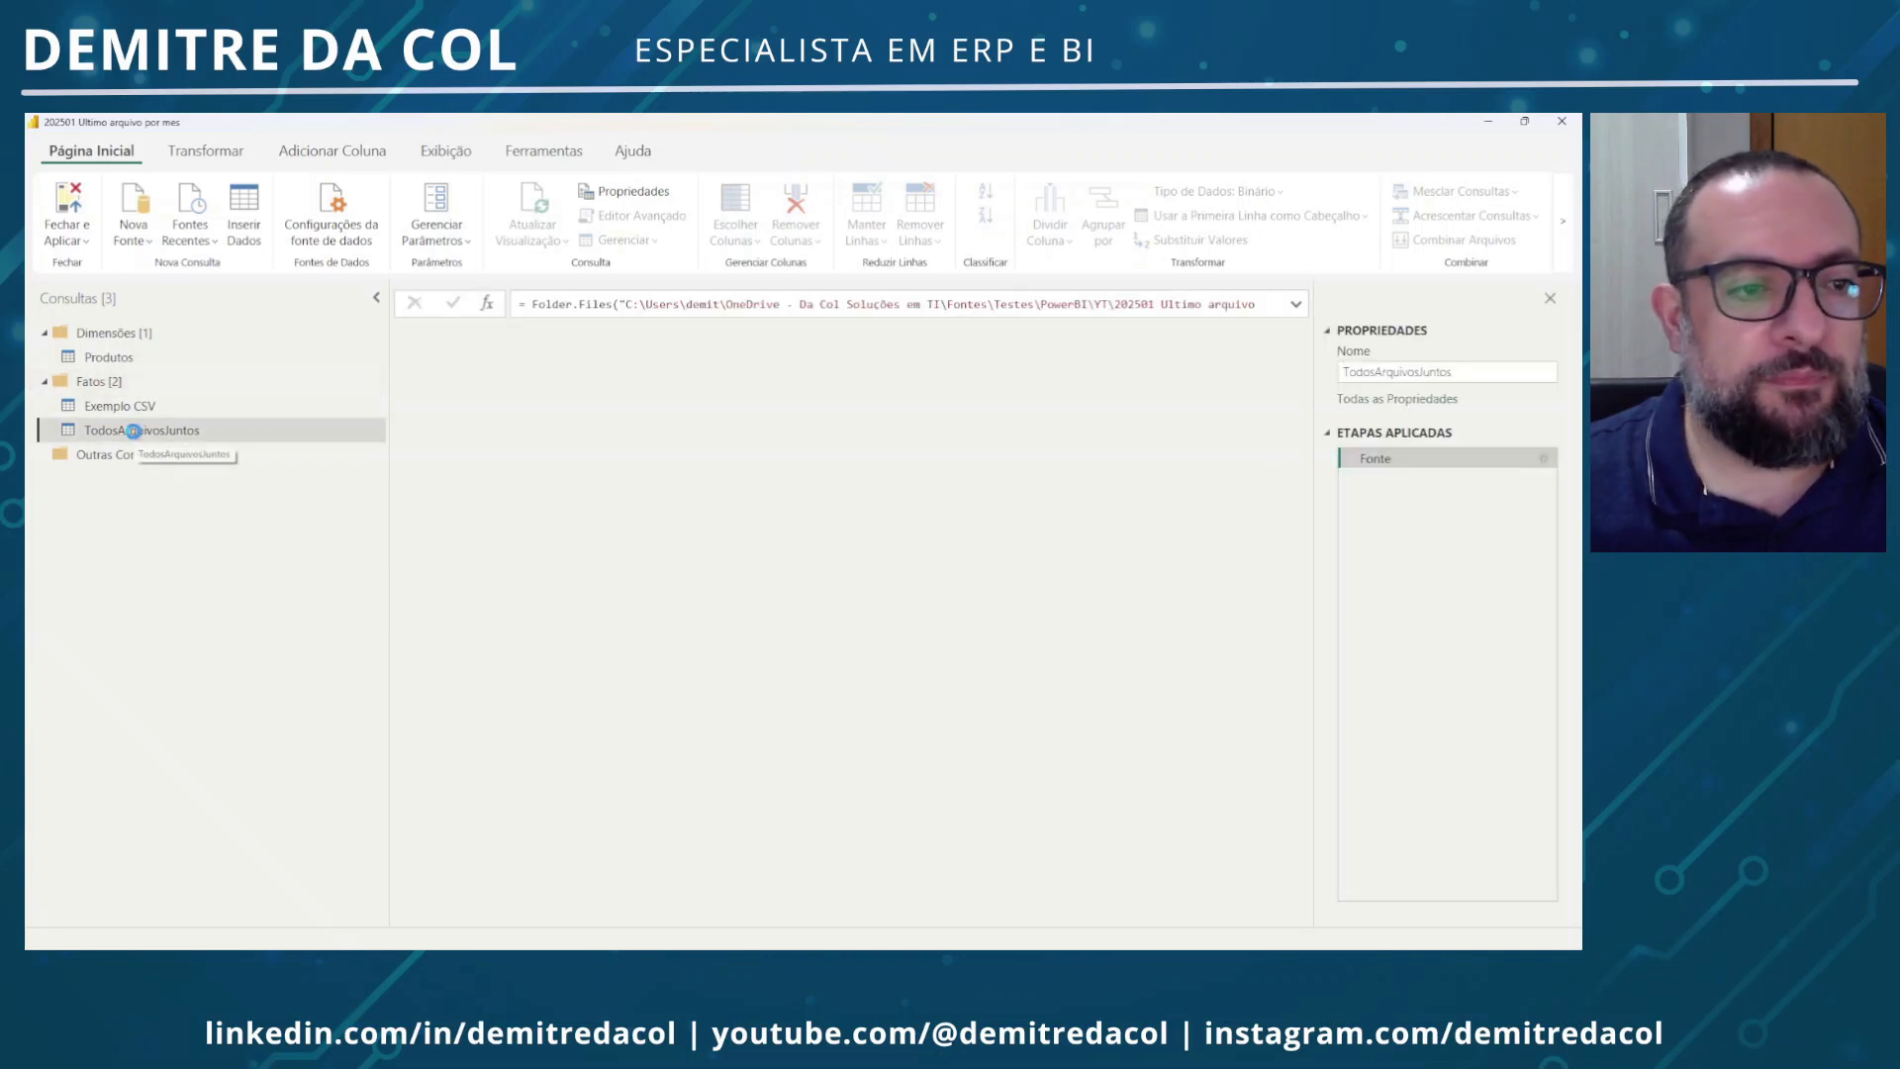
click(128, 407)
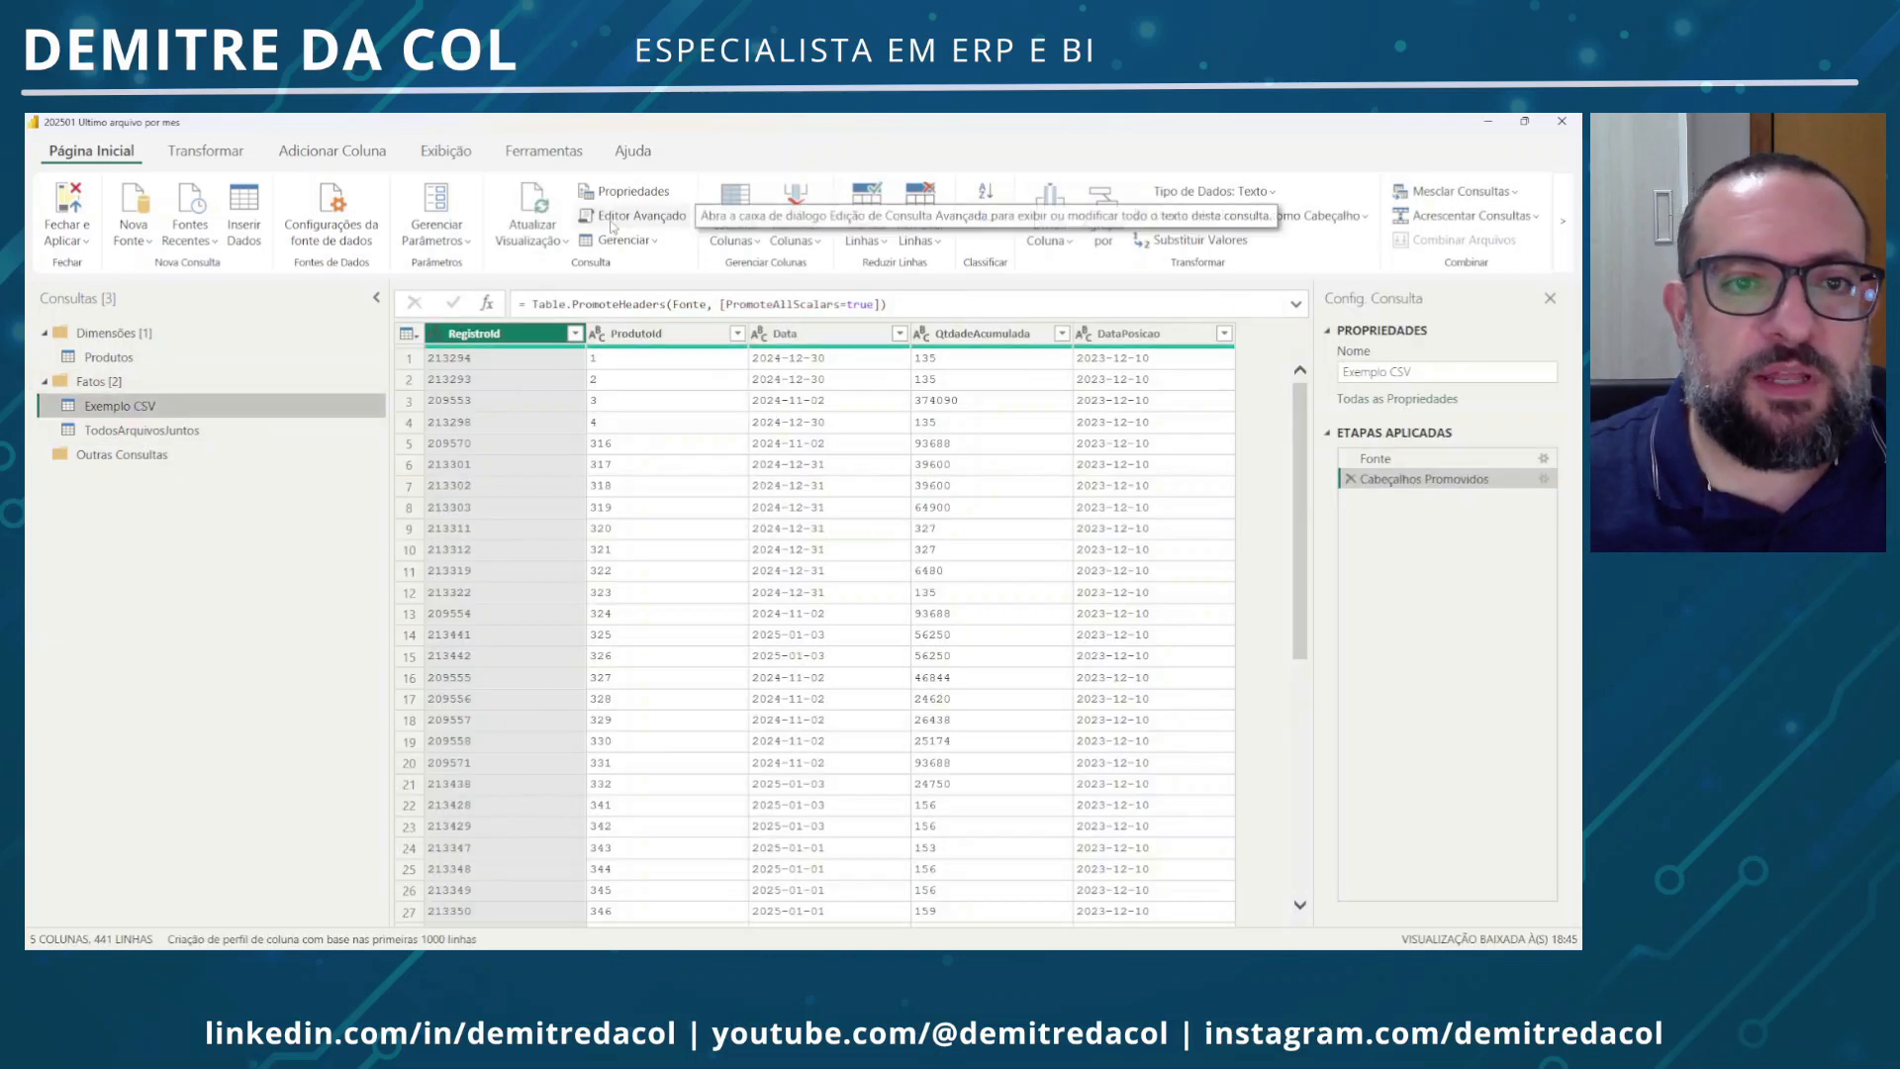
click(633, 216)
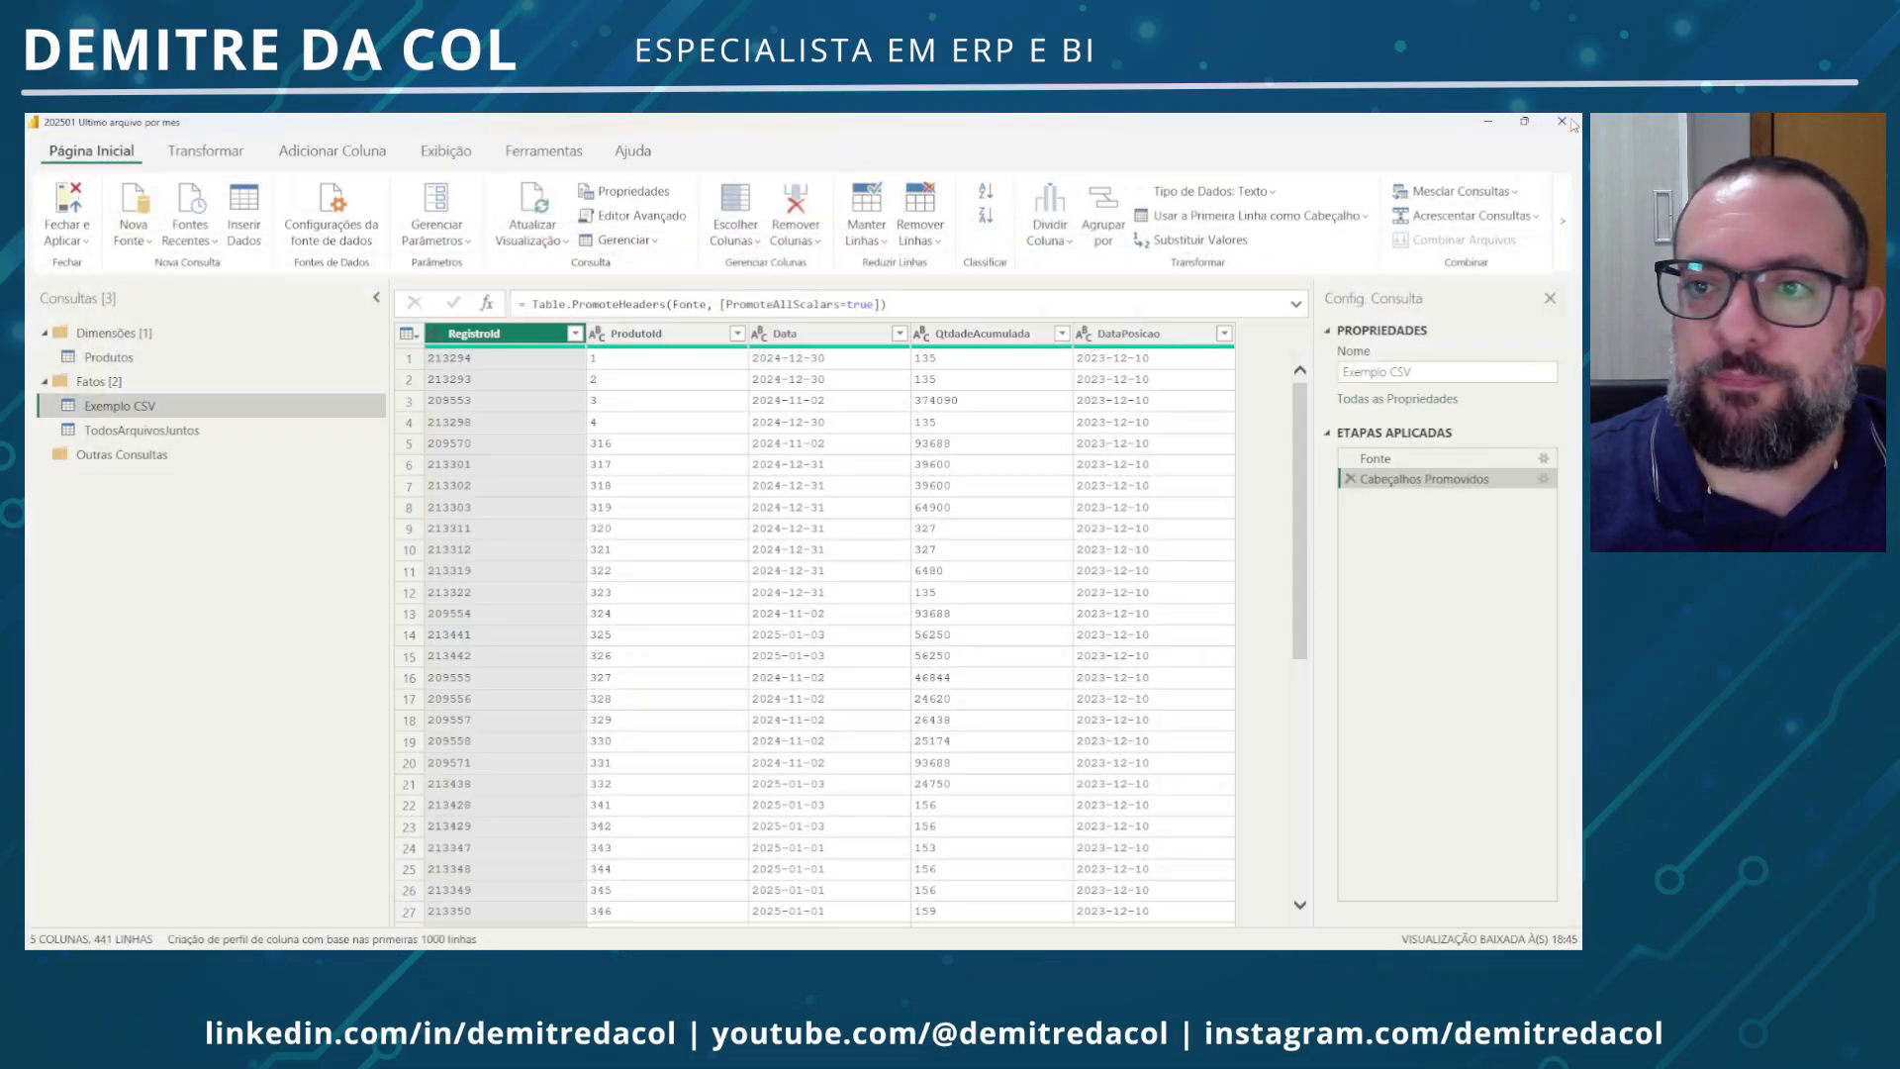
click(1562, 120)
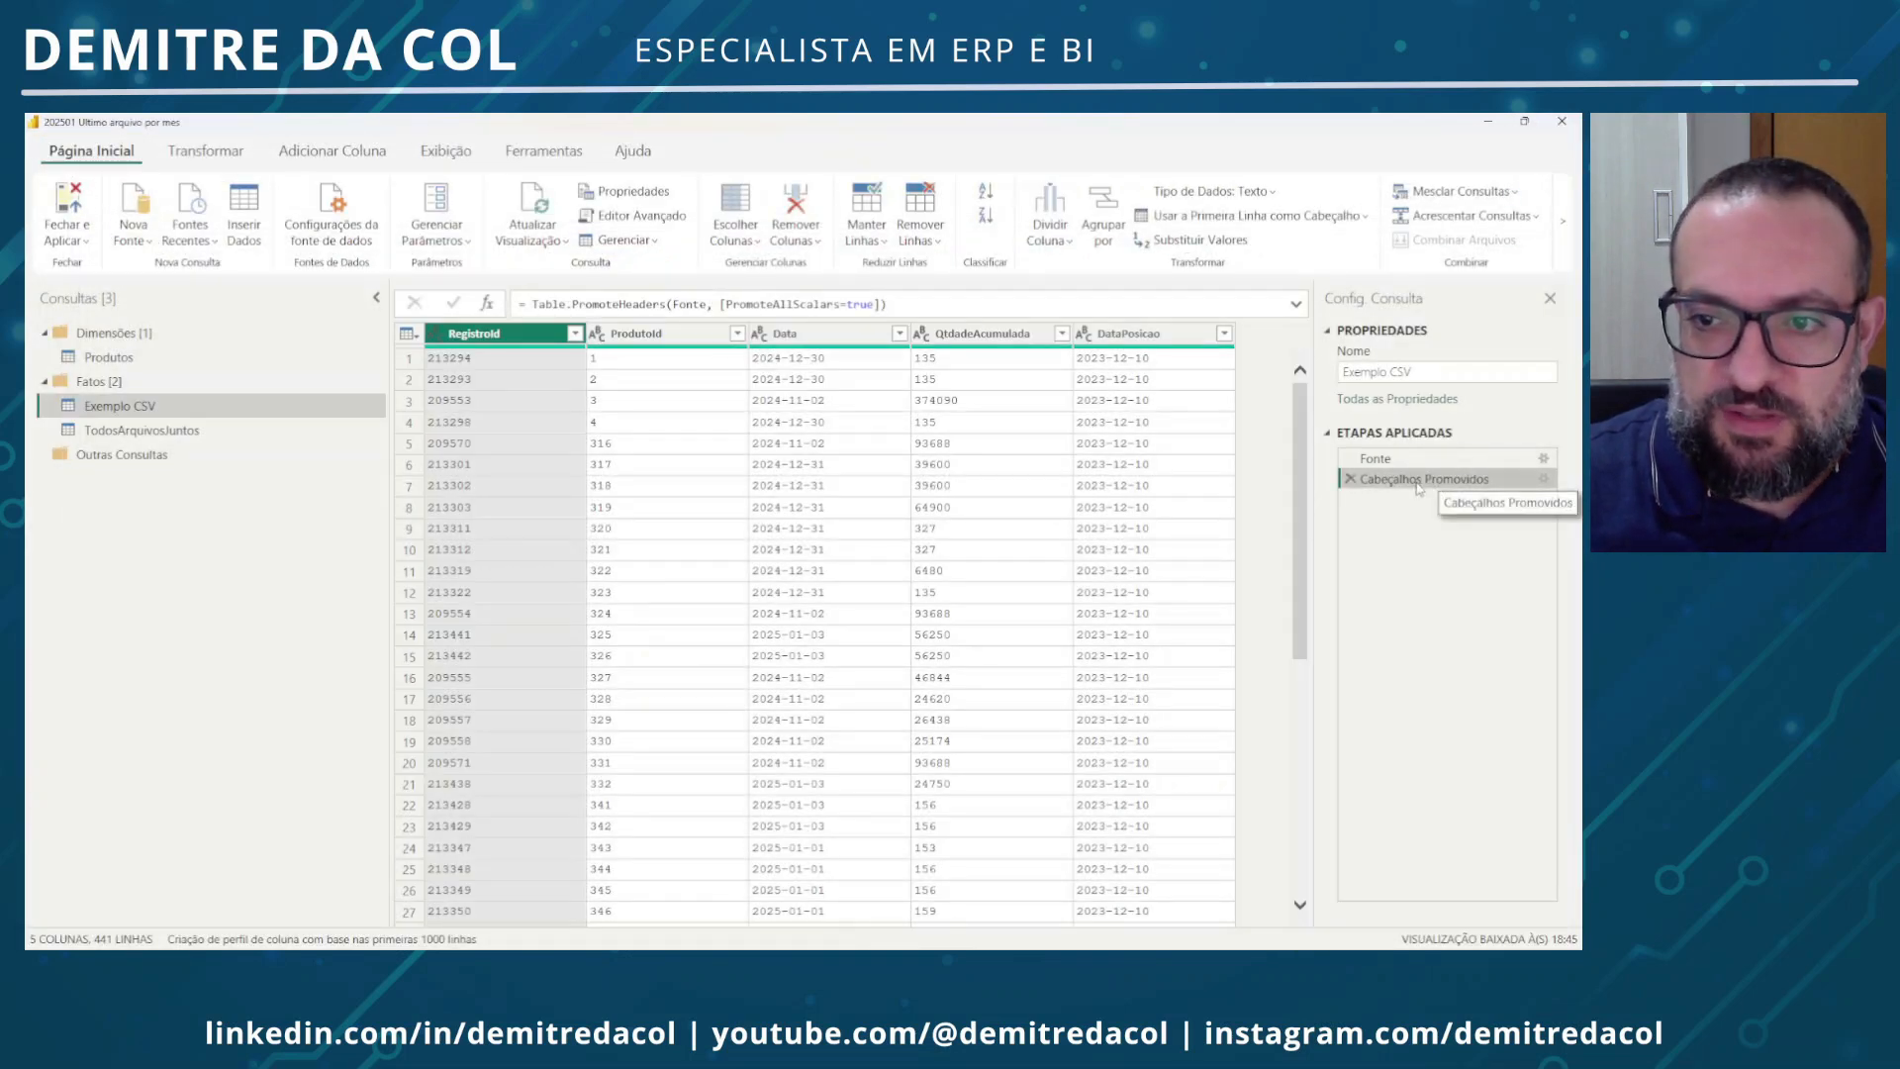
Rename the Cabeçalhos Promovidos step of the Exemplo CSV query as Cabecalhos
double_click(1376, 481)
text(Cabecalhos)
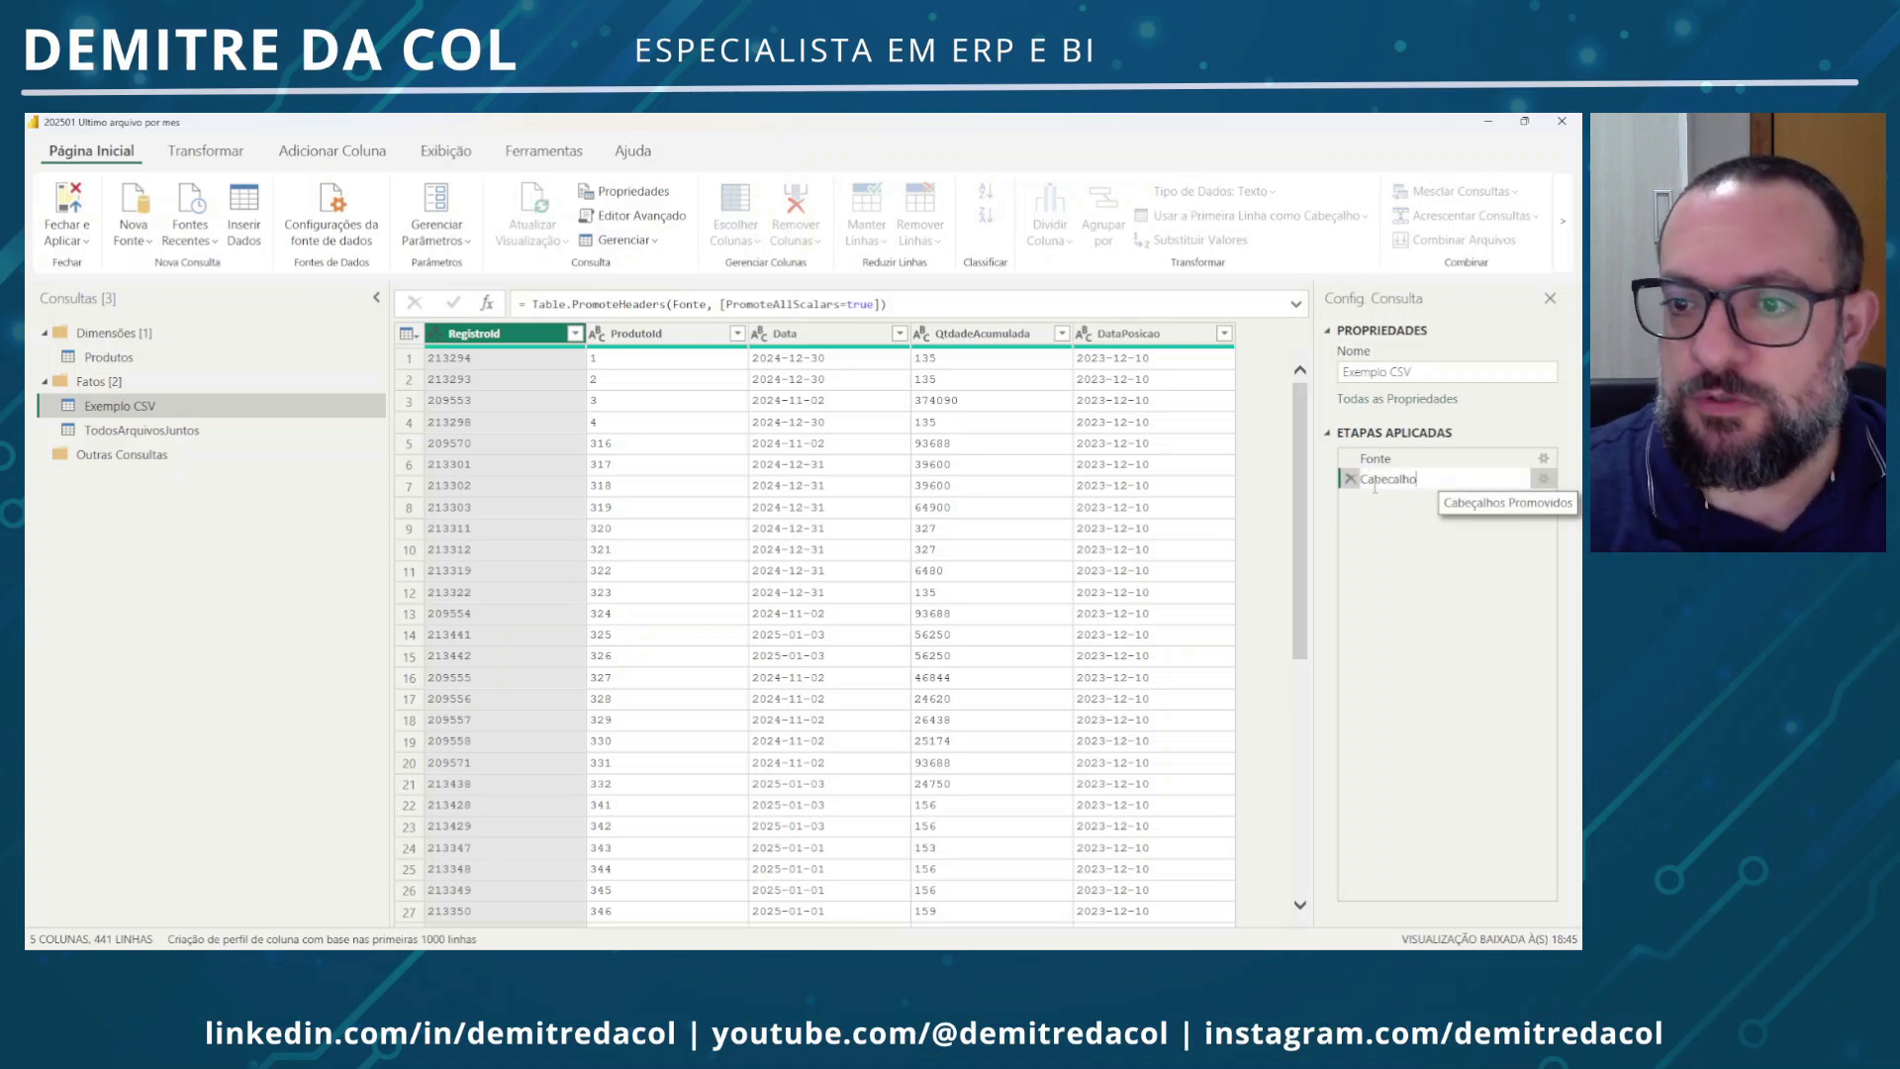
key(Return)
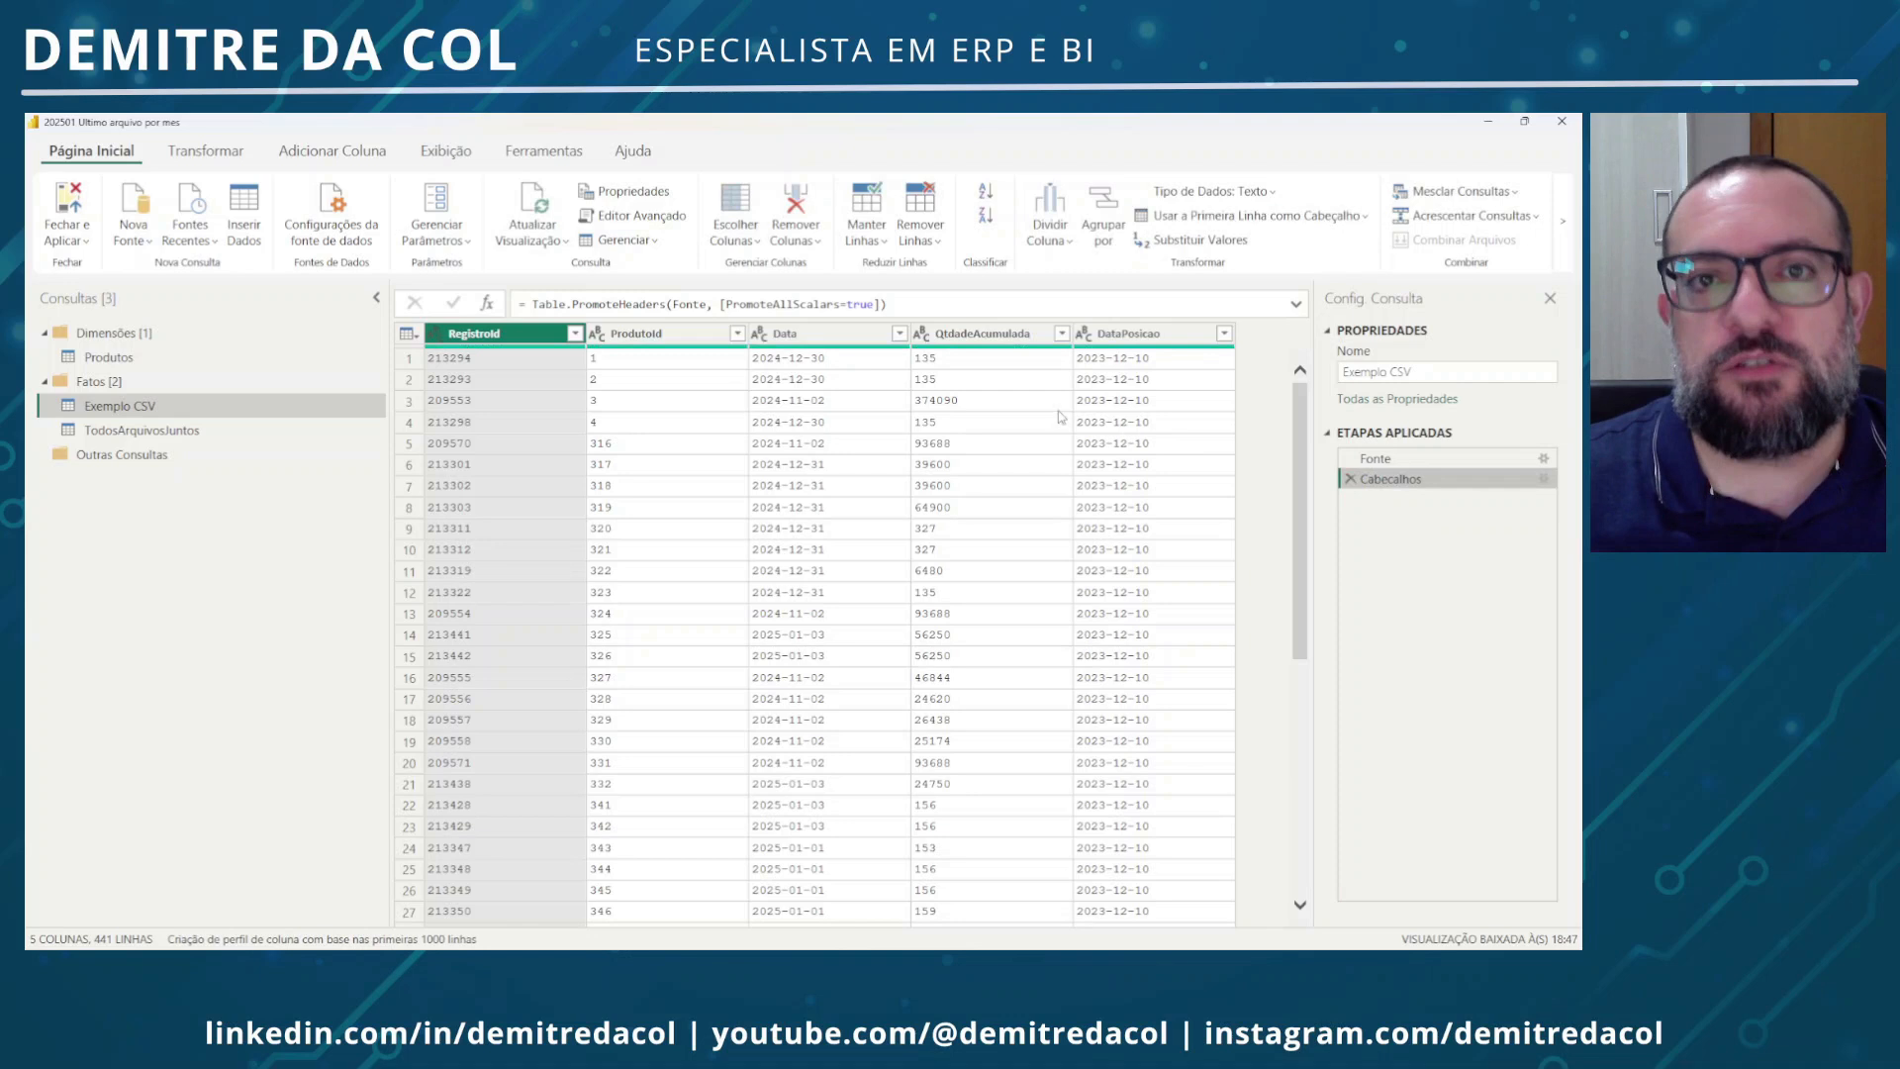
Examine the Fonte and Cabecalhos lines of the Exemplo CSV code in the advanced editor, select the whole code, and close the editor
click(654, 228)
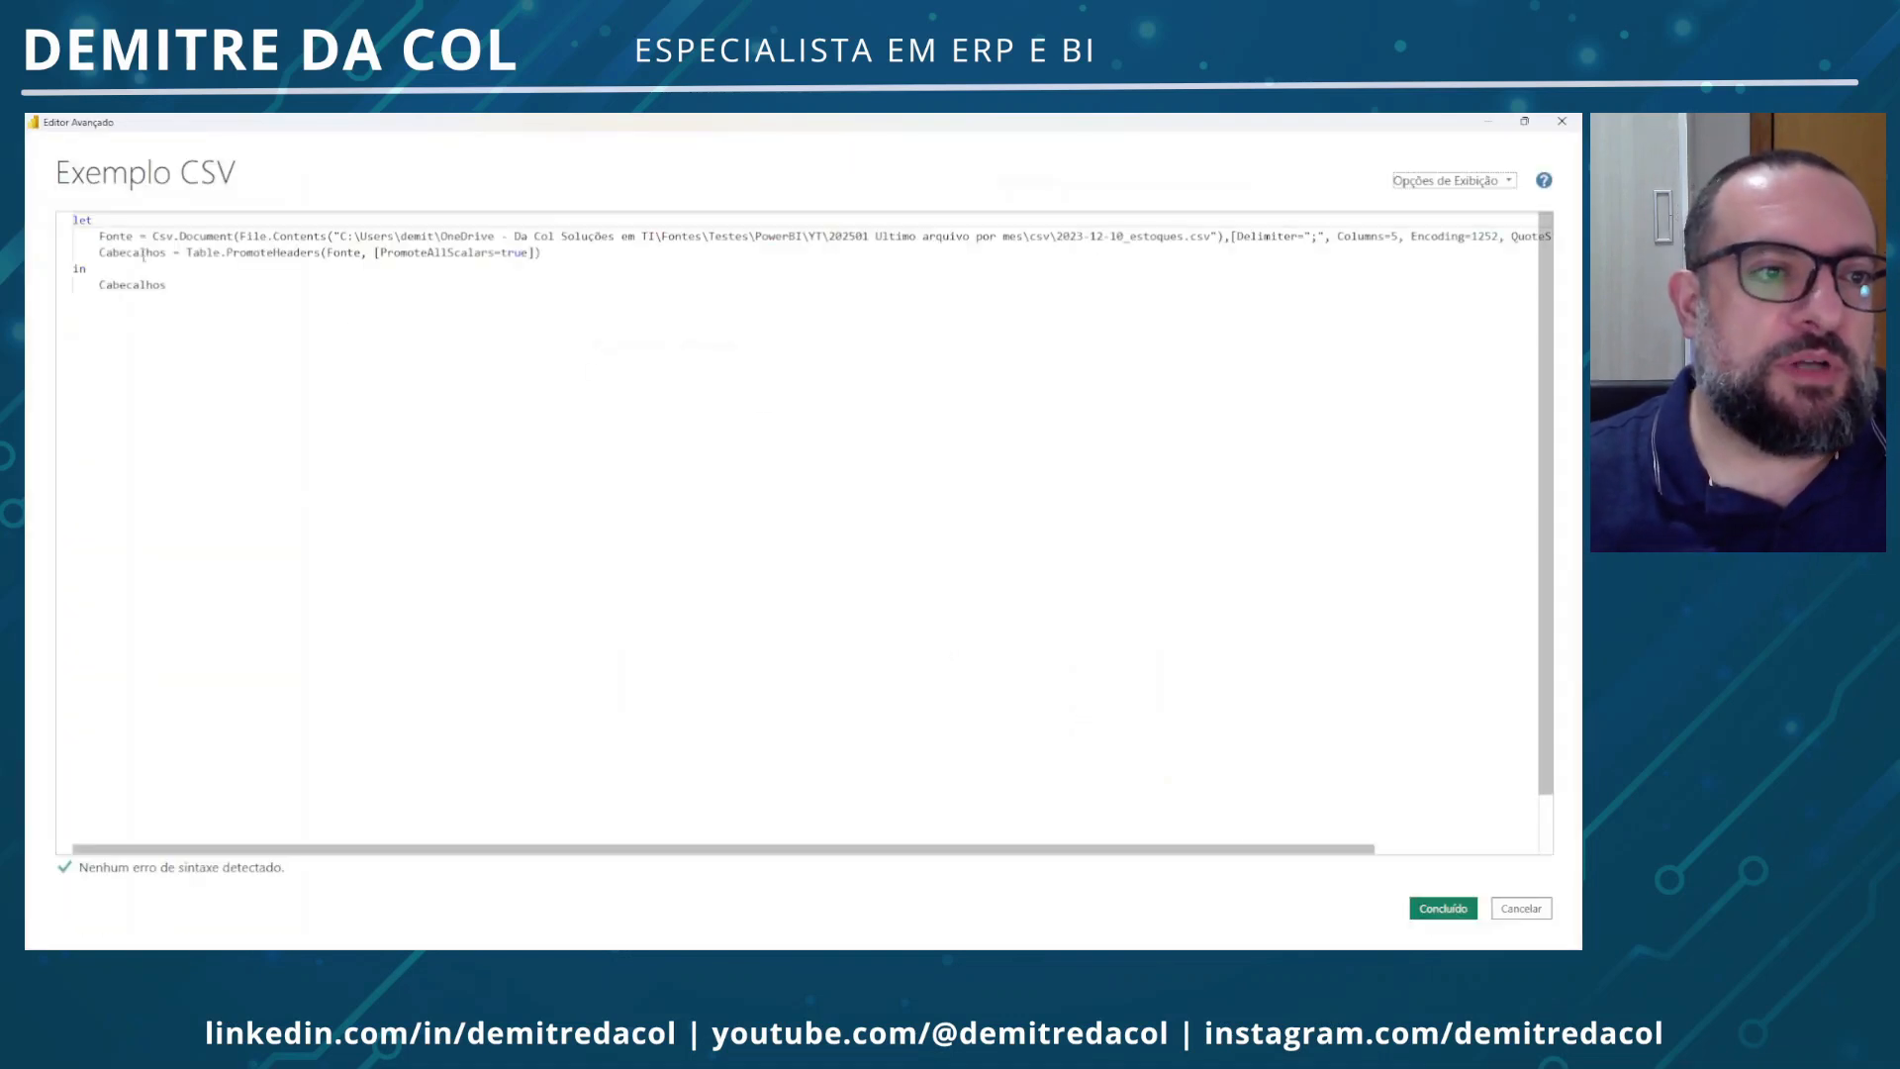
drag(100, 237, 582, 250)
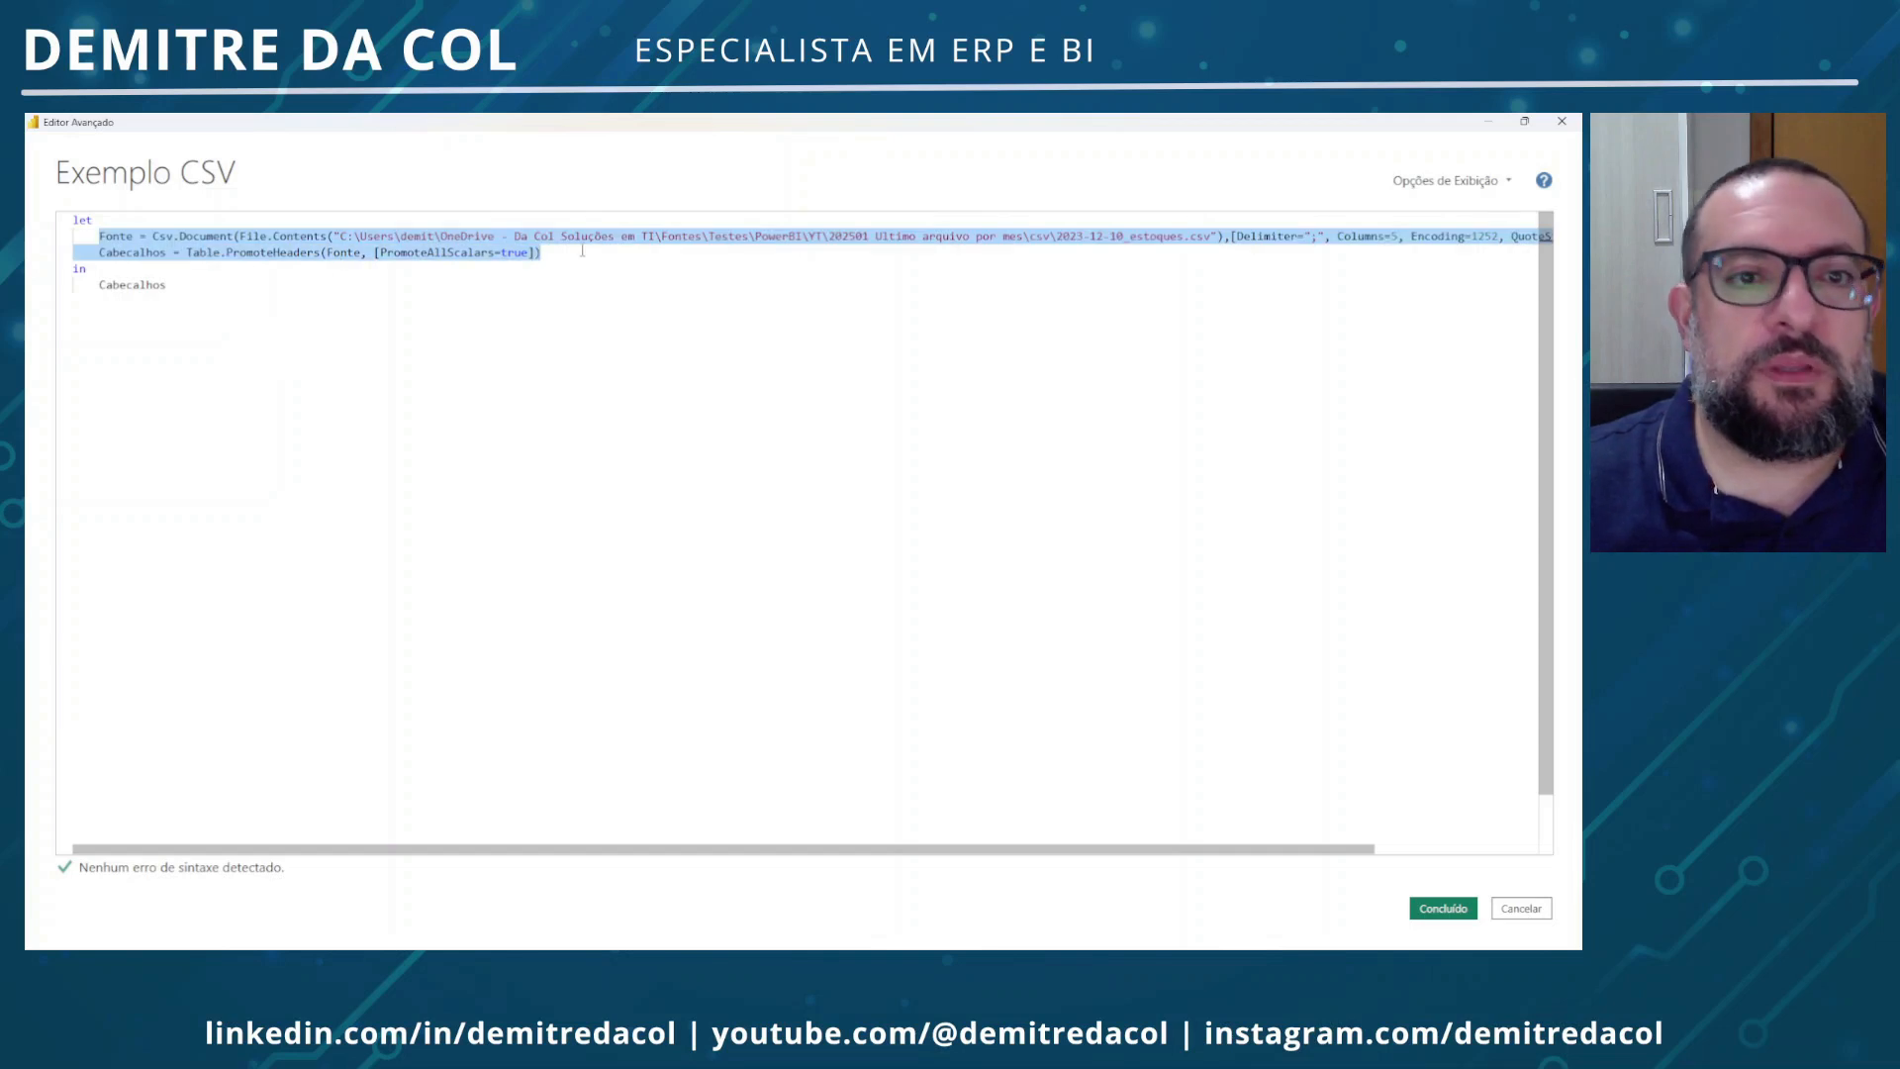
click(381, 321)
key(ctrl+a)
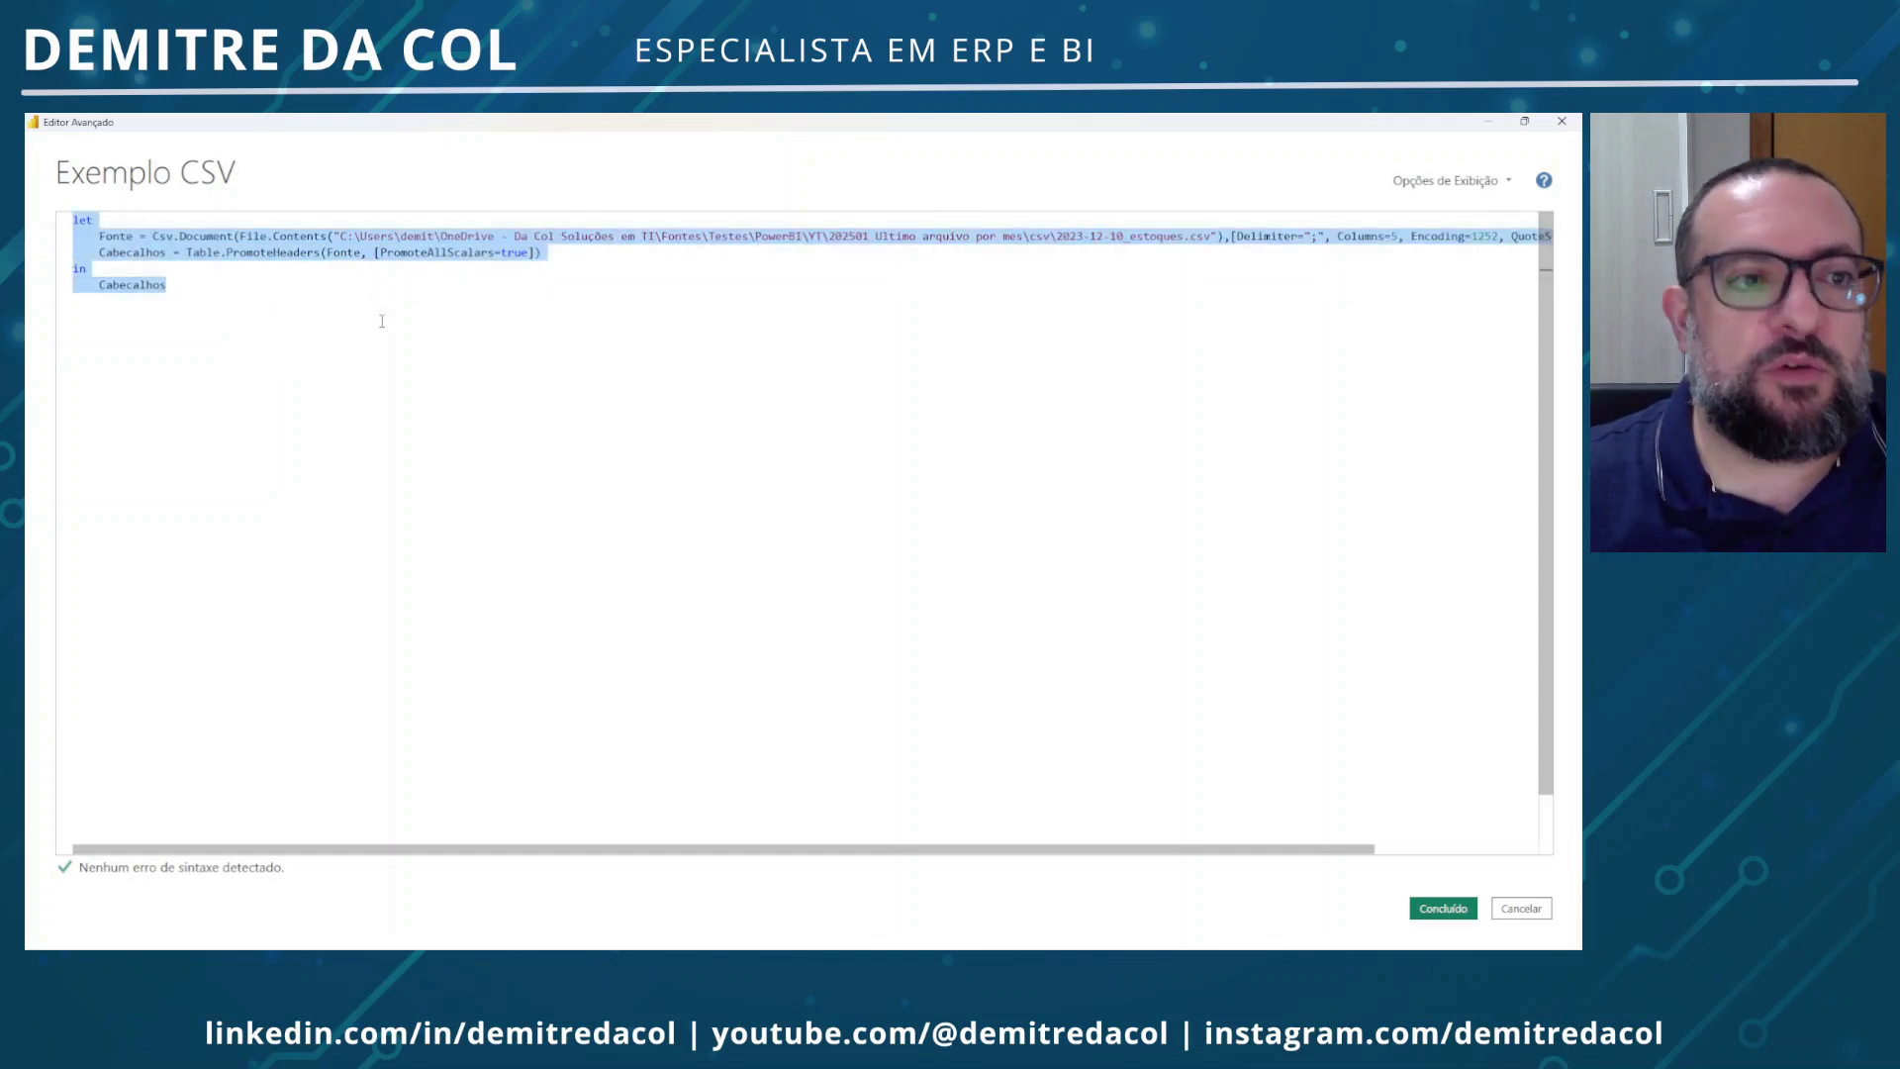
scroll(382, 321, up, 1)
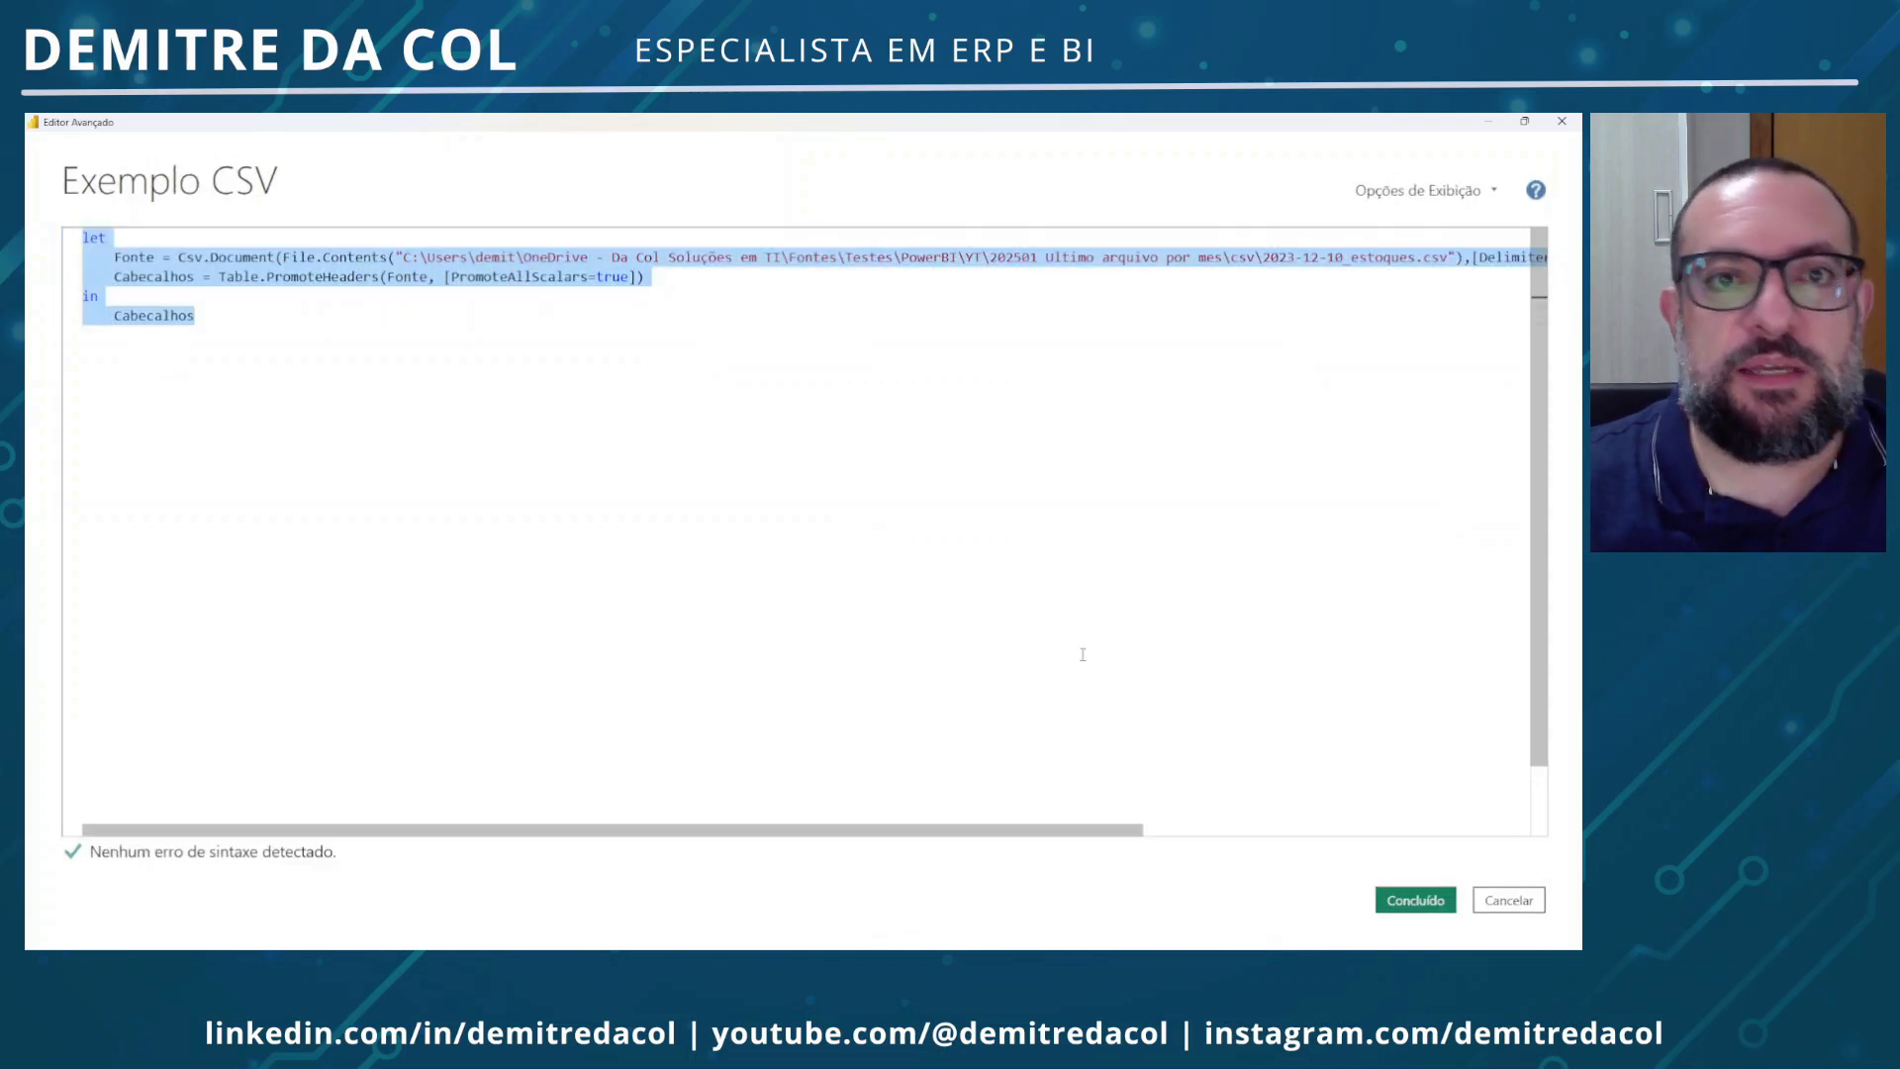
click(1415, 899)
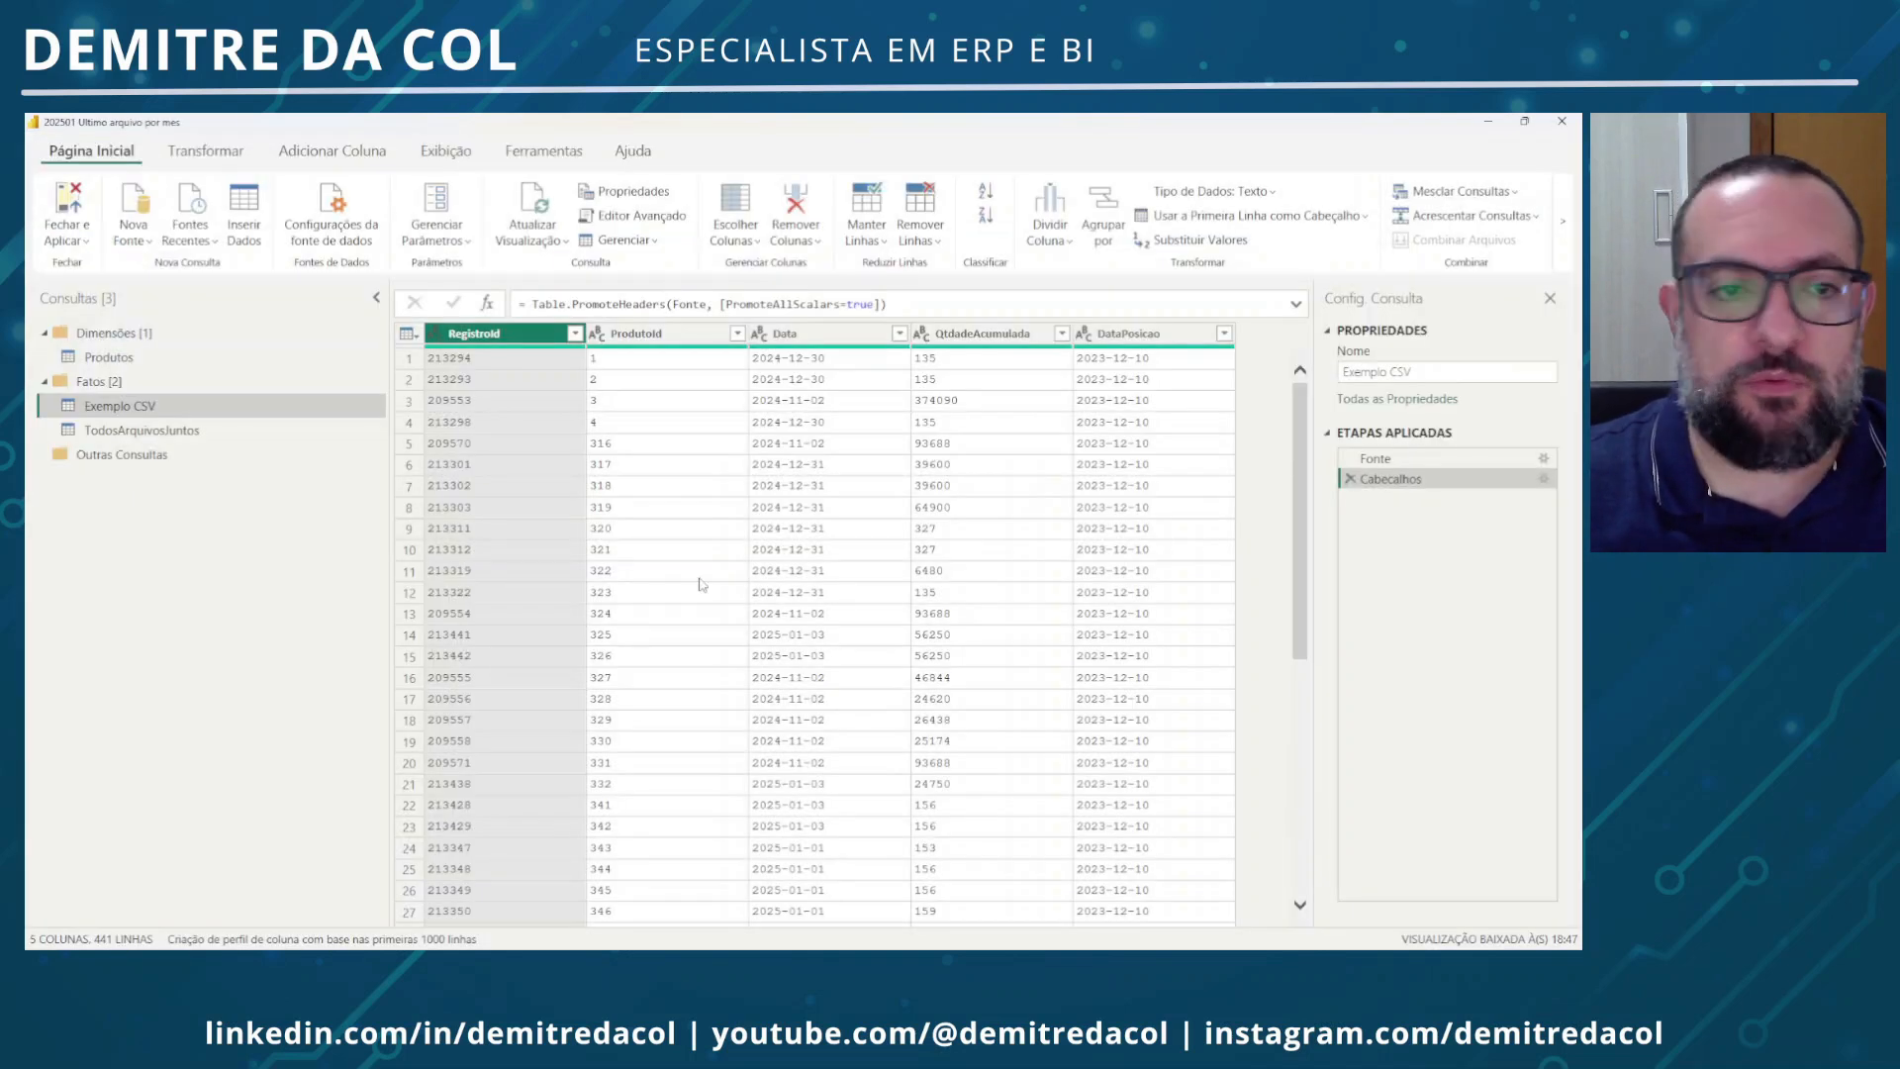
Add a custom column named ConteudoCSV with the placeholder formula 1 to the TodosArquivosJuntos query
click(237, 431)
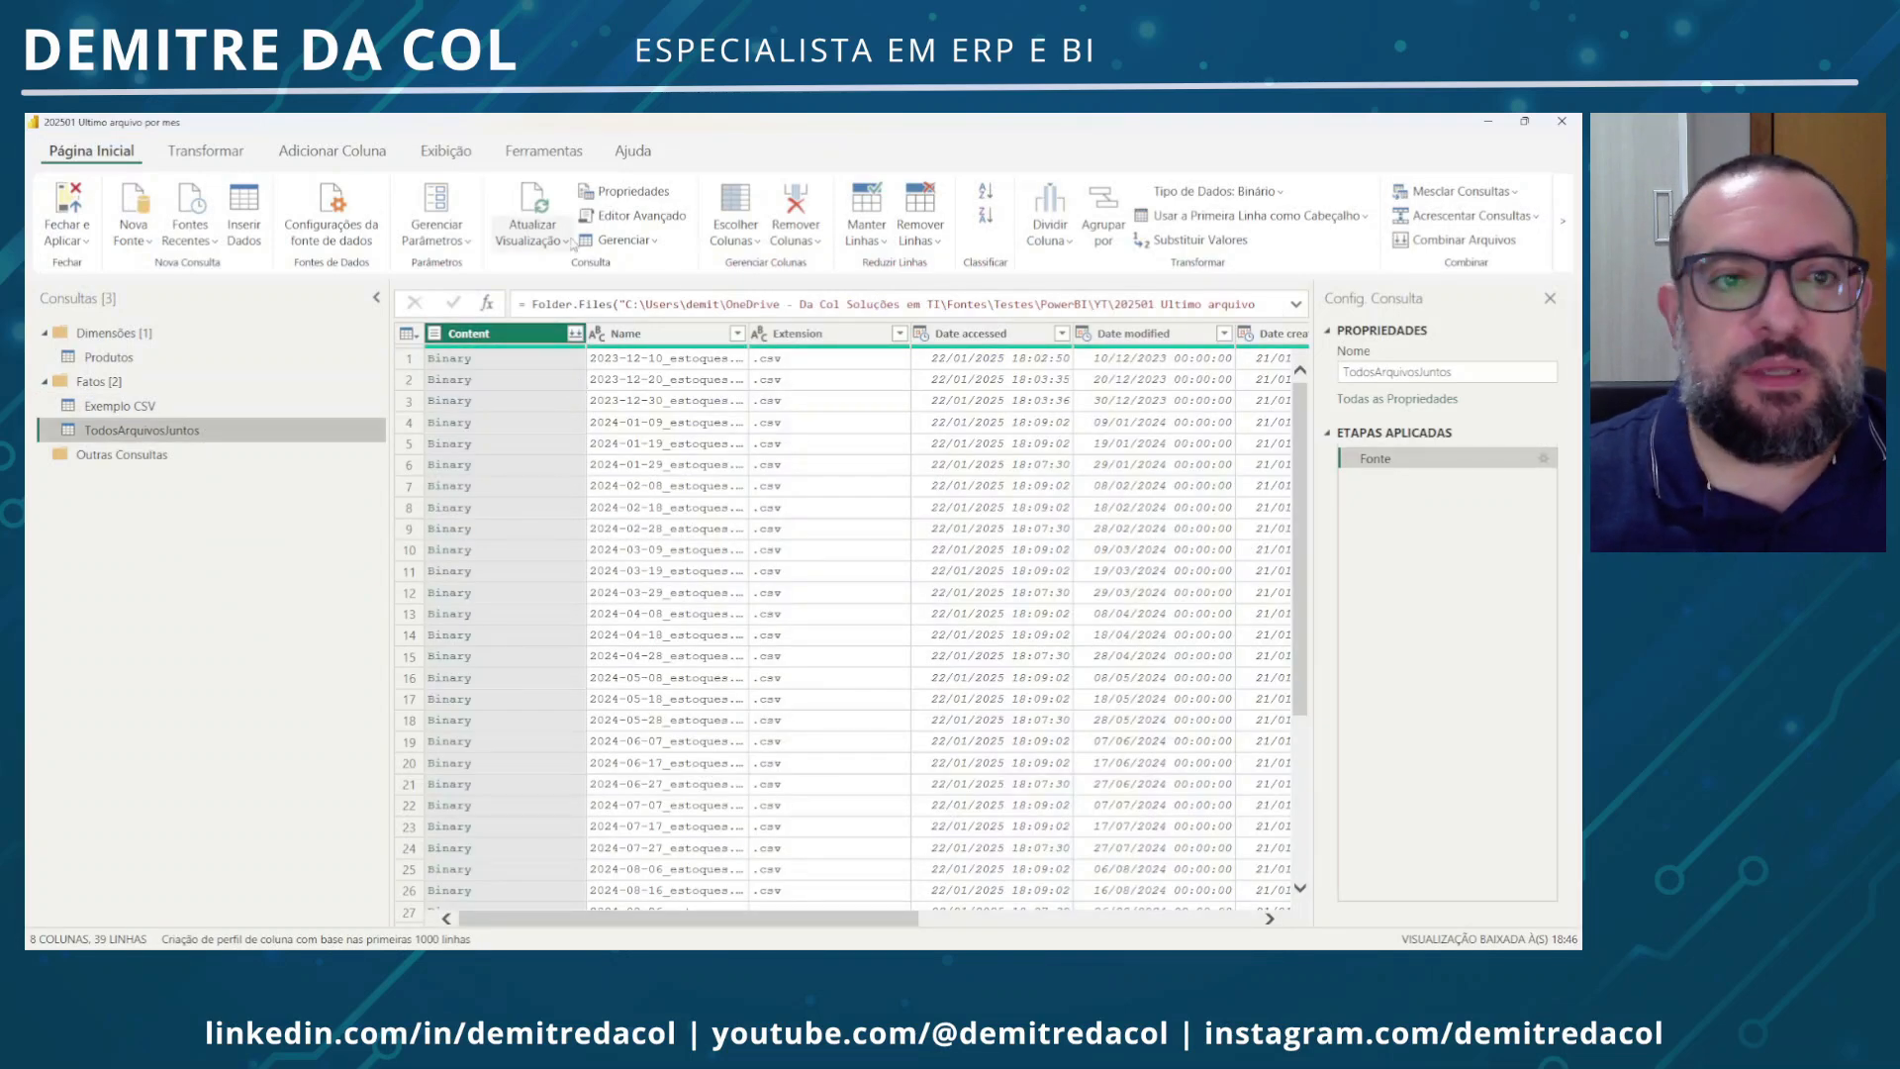
click(333, 150)
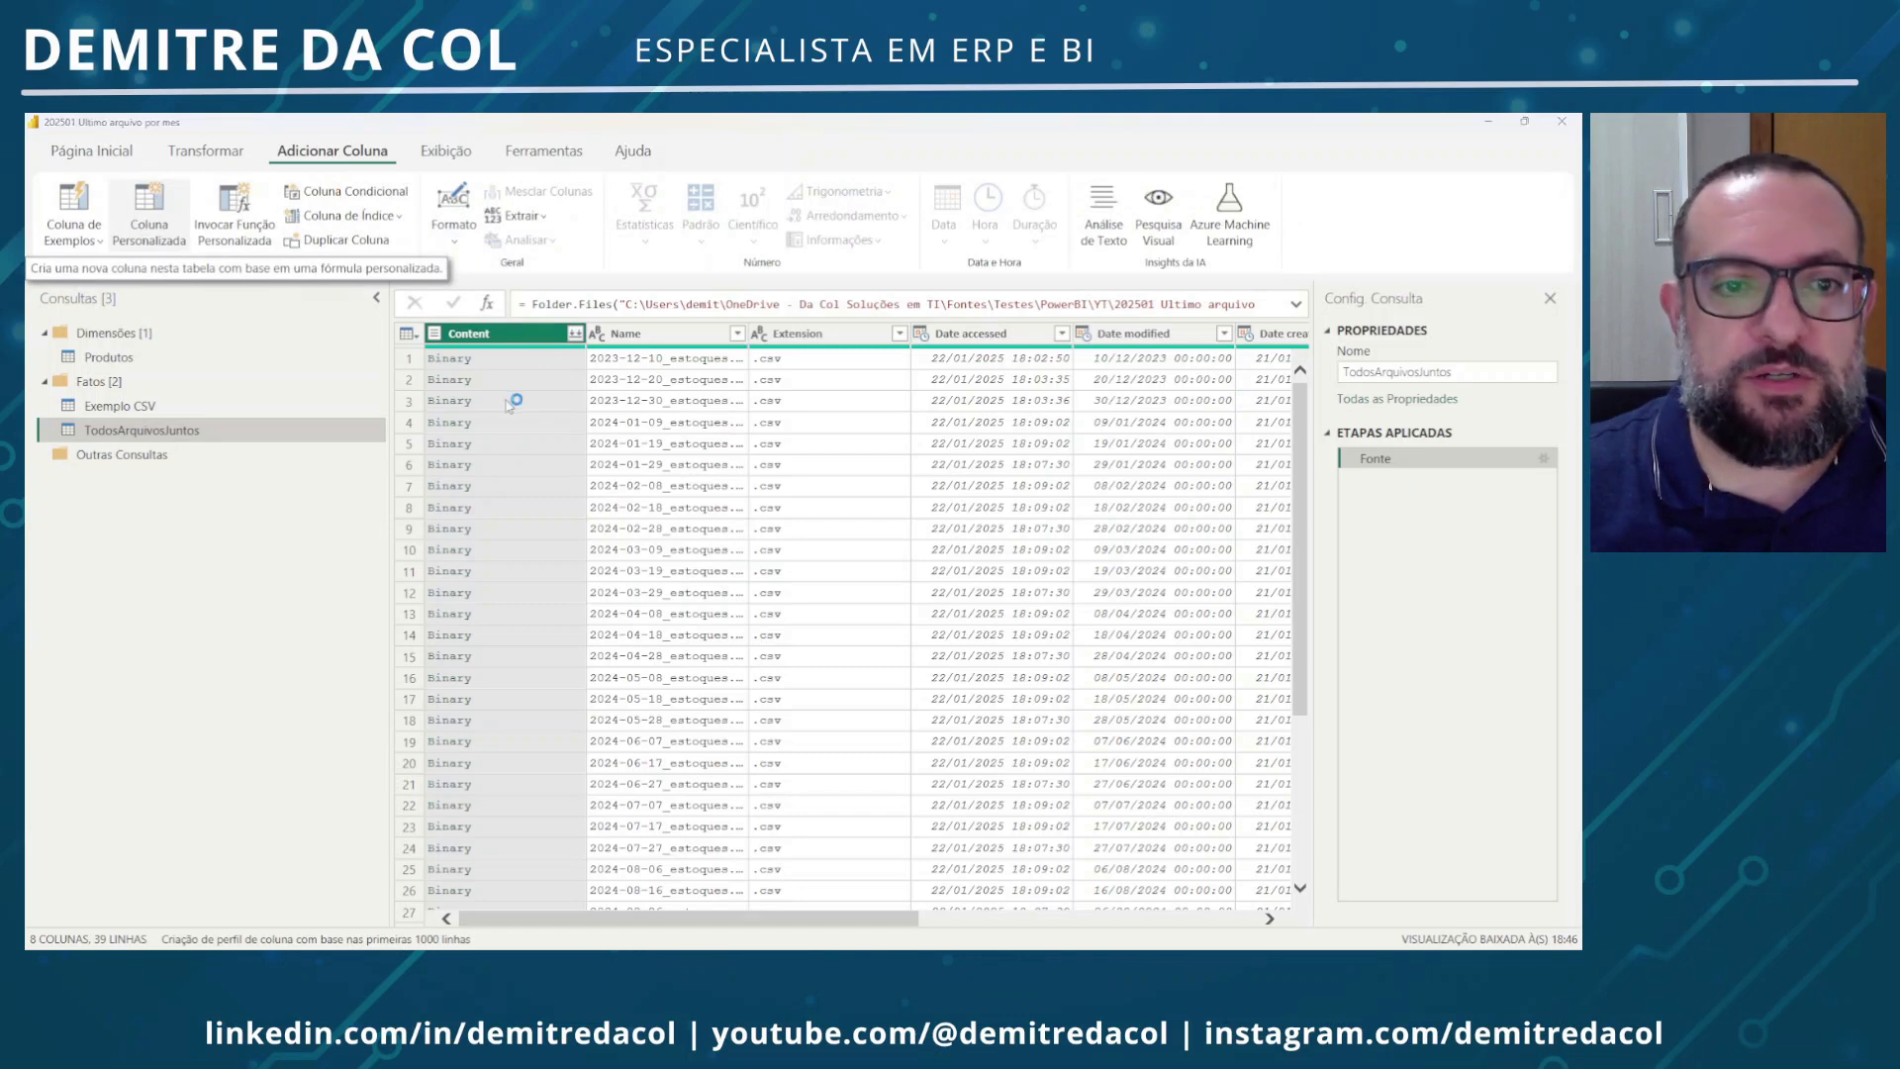
click(146, 217)
drag(591, 440, 428, 454)
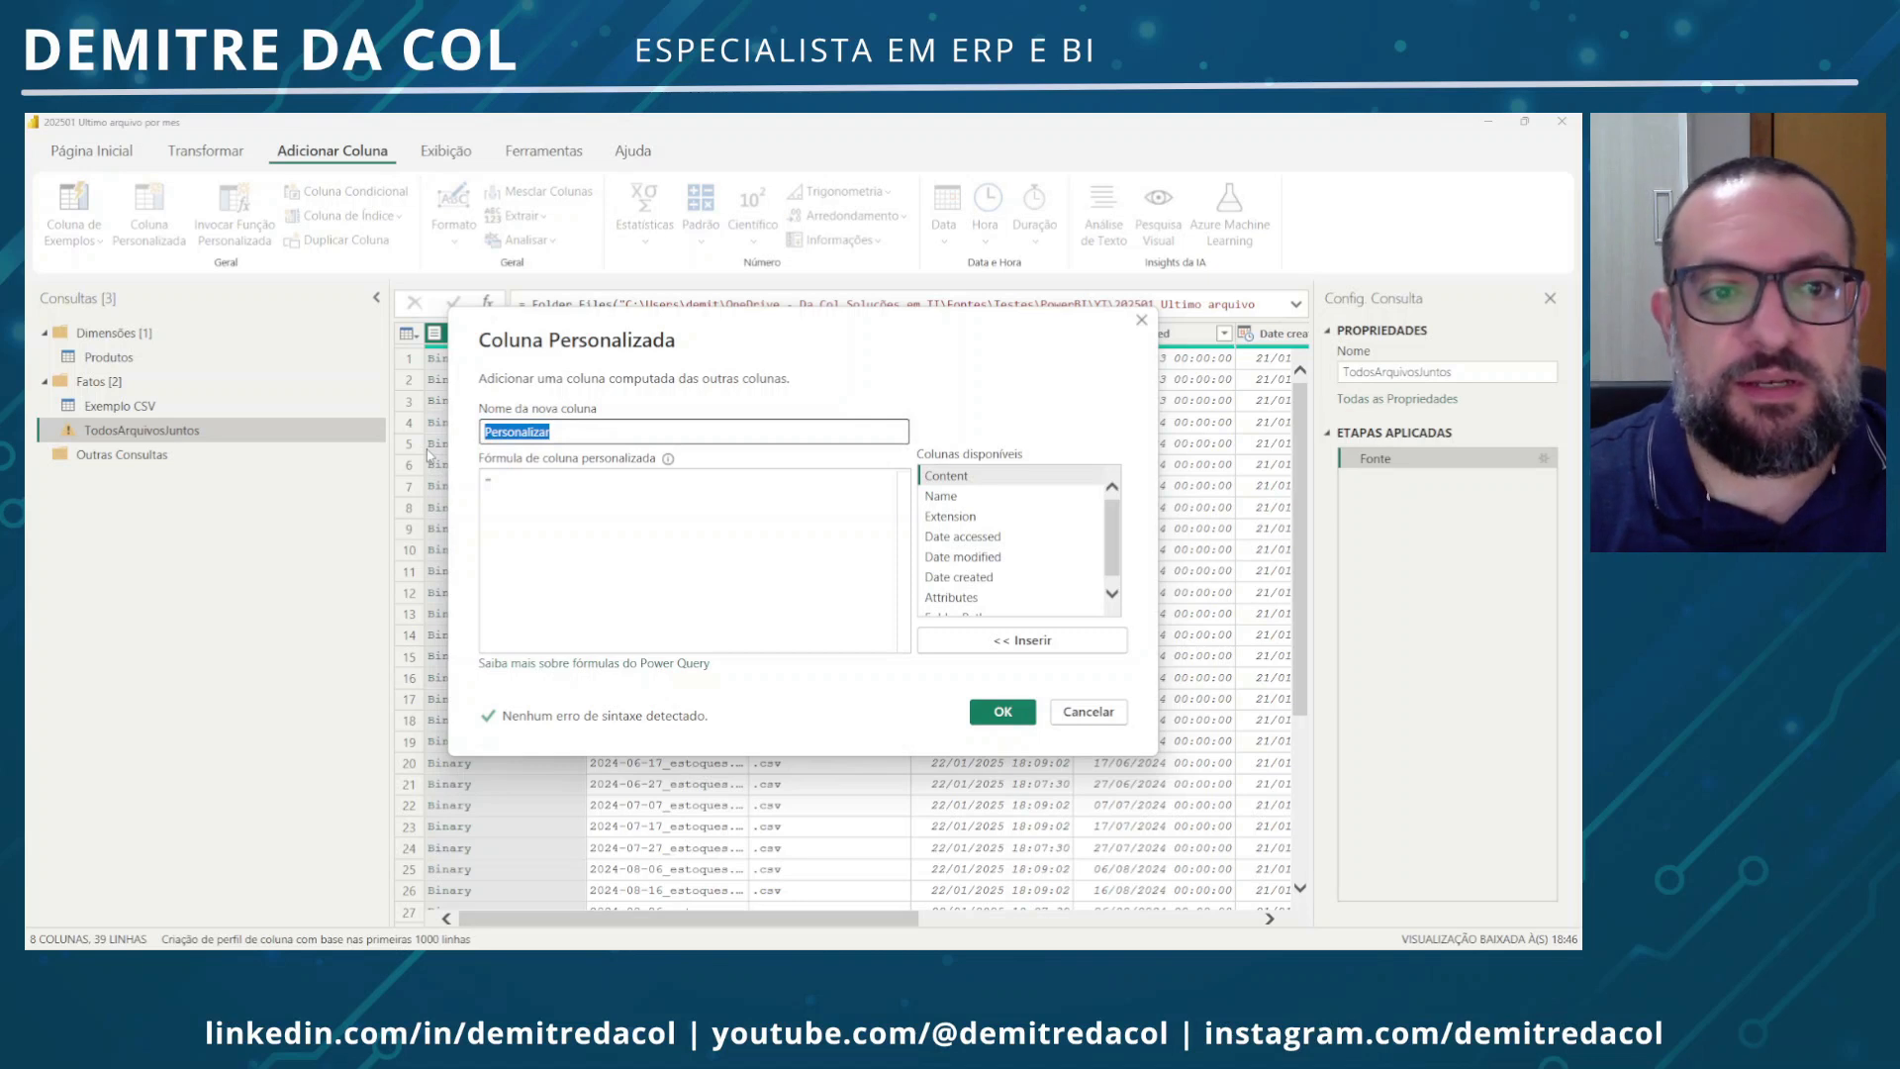
text(Conte)
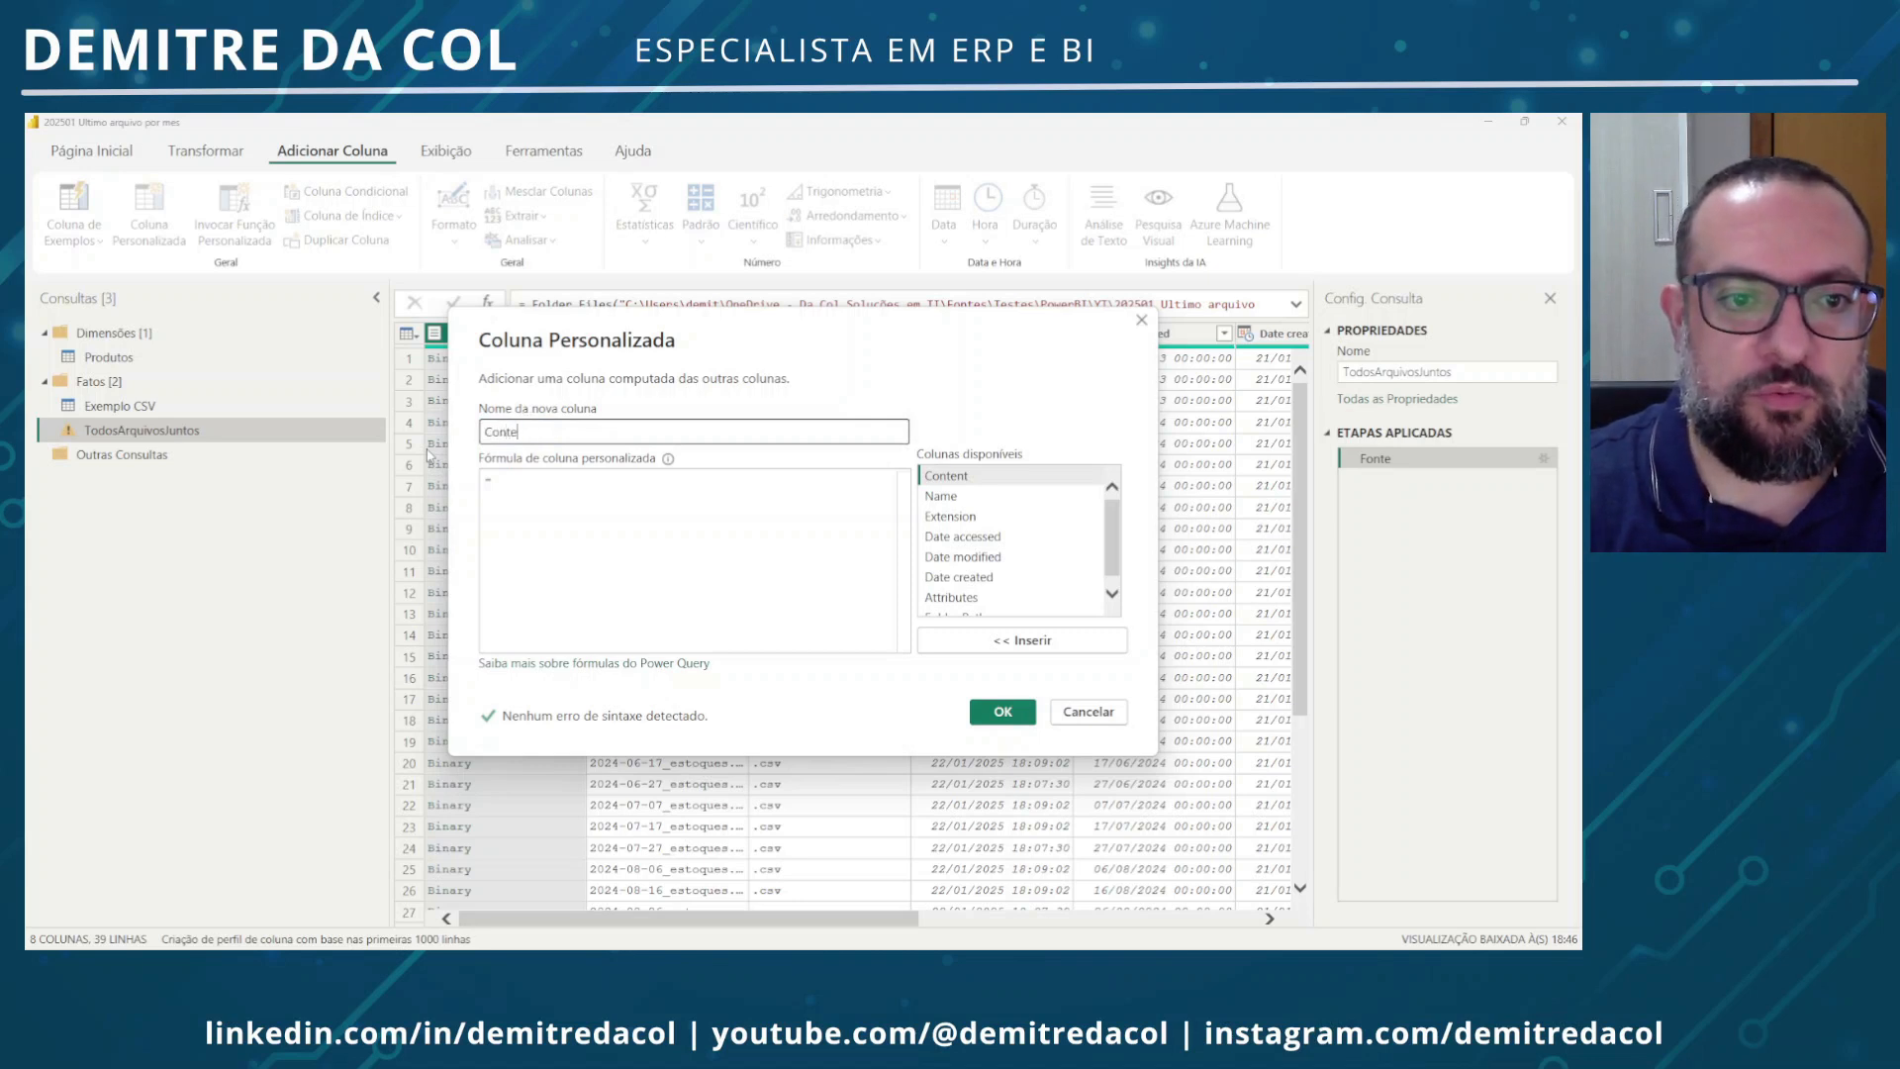
text(udoCSV)
click(622, 532)
text(1)
click(1002, 712)
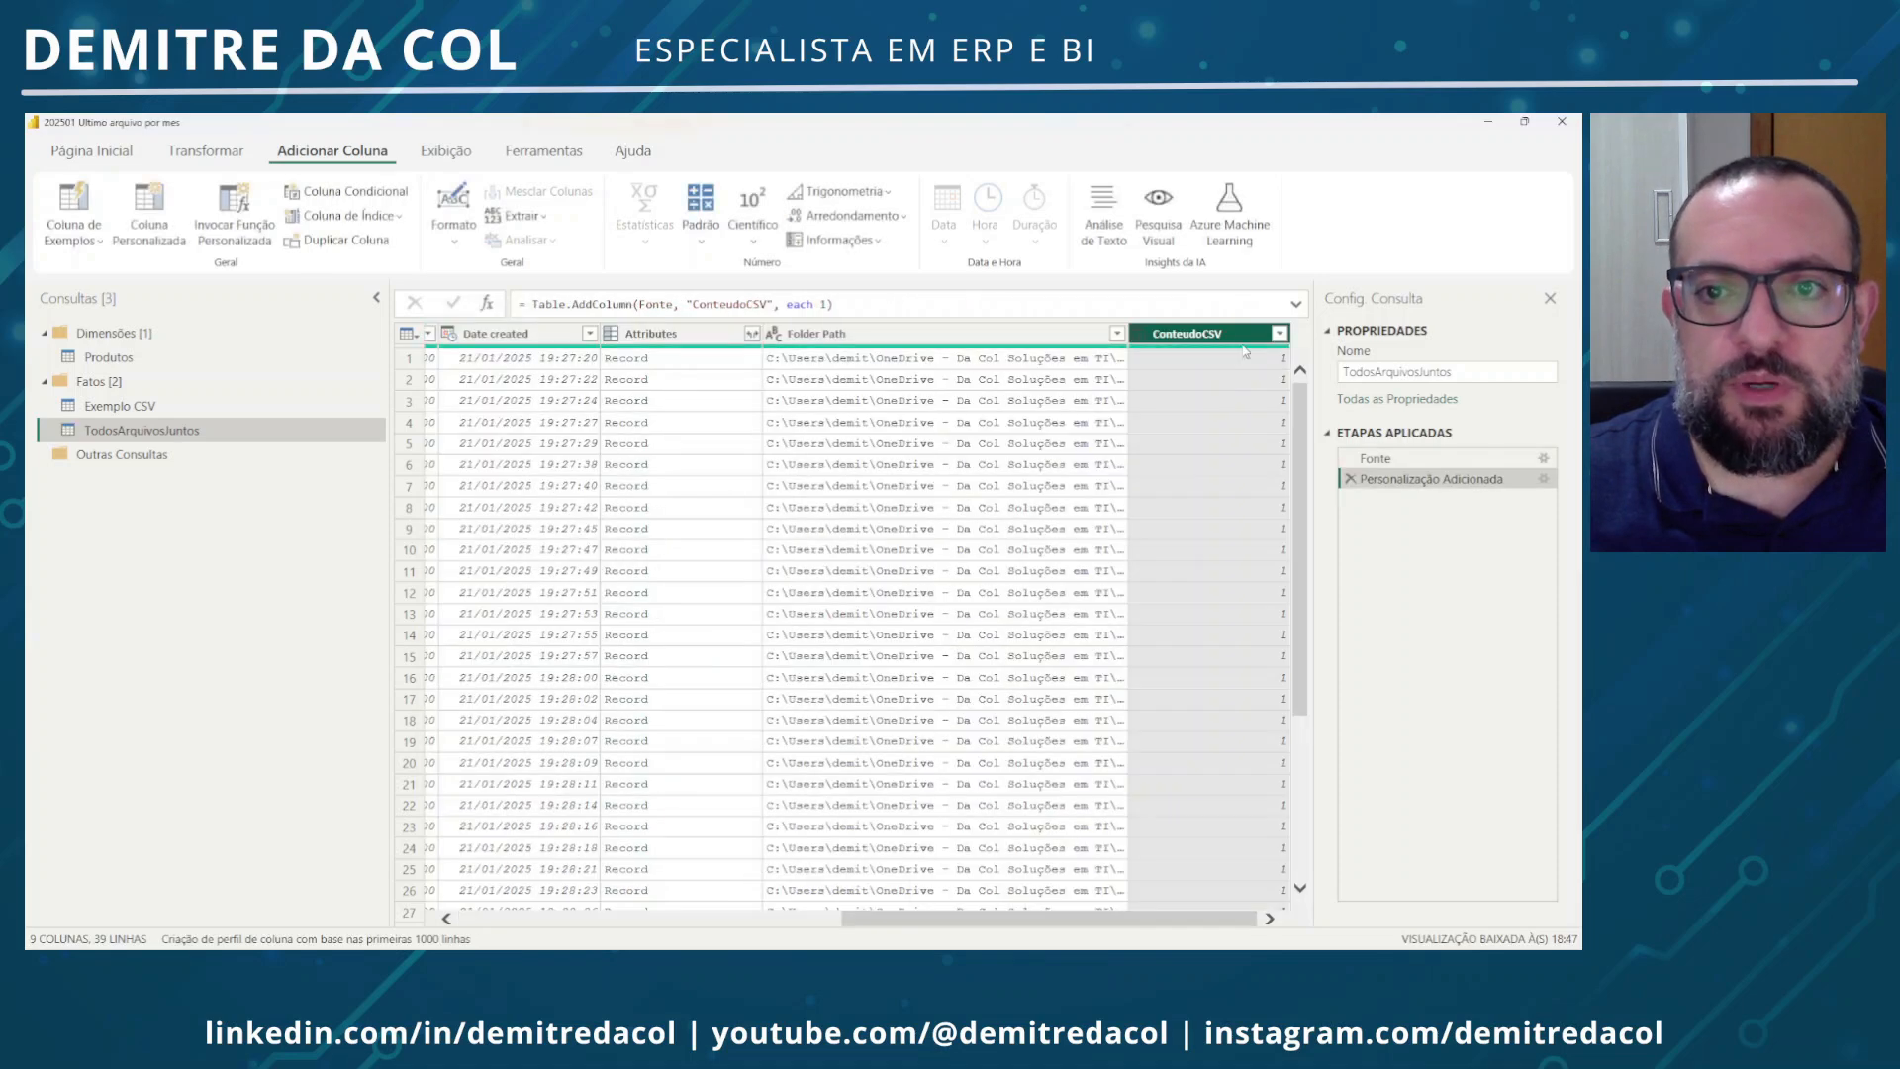
Put each on its own line in the ConteudoCSV column formula and replace the placeholder 1 with the copied Exemplo CSV code
click(799, 303)
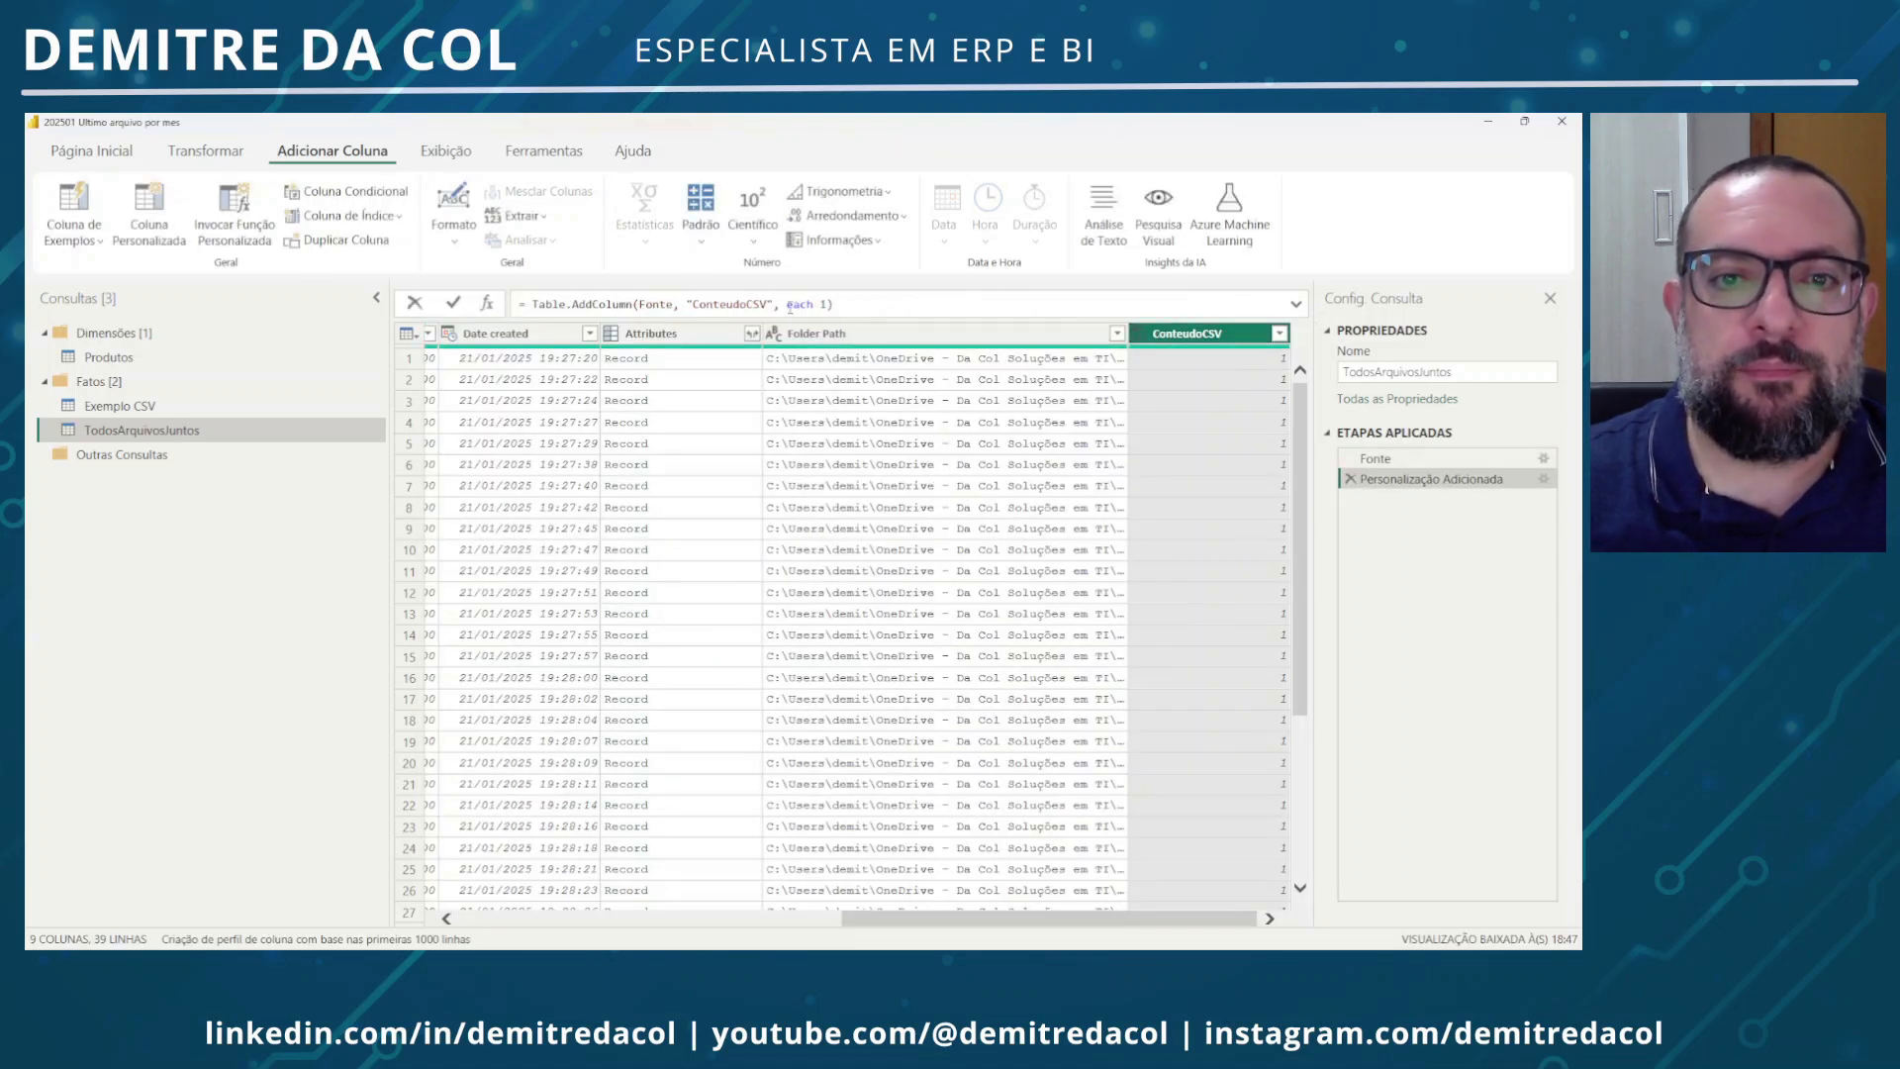
double_click(799, 303)
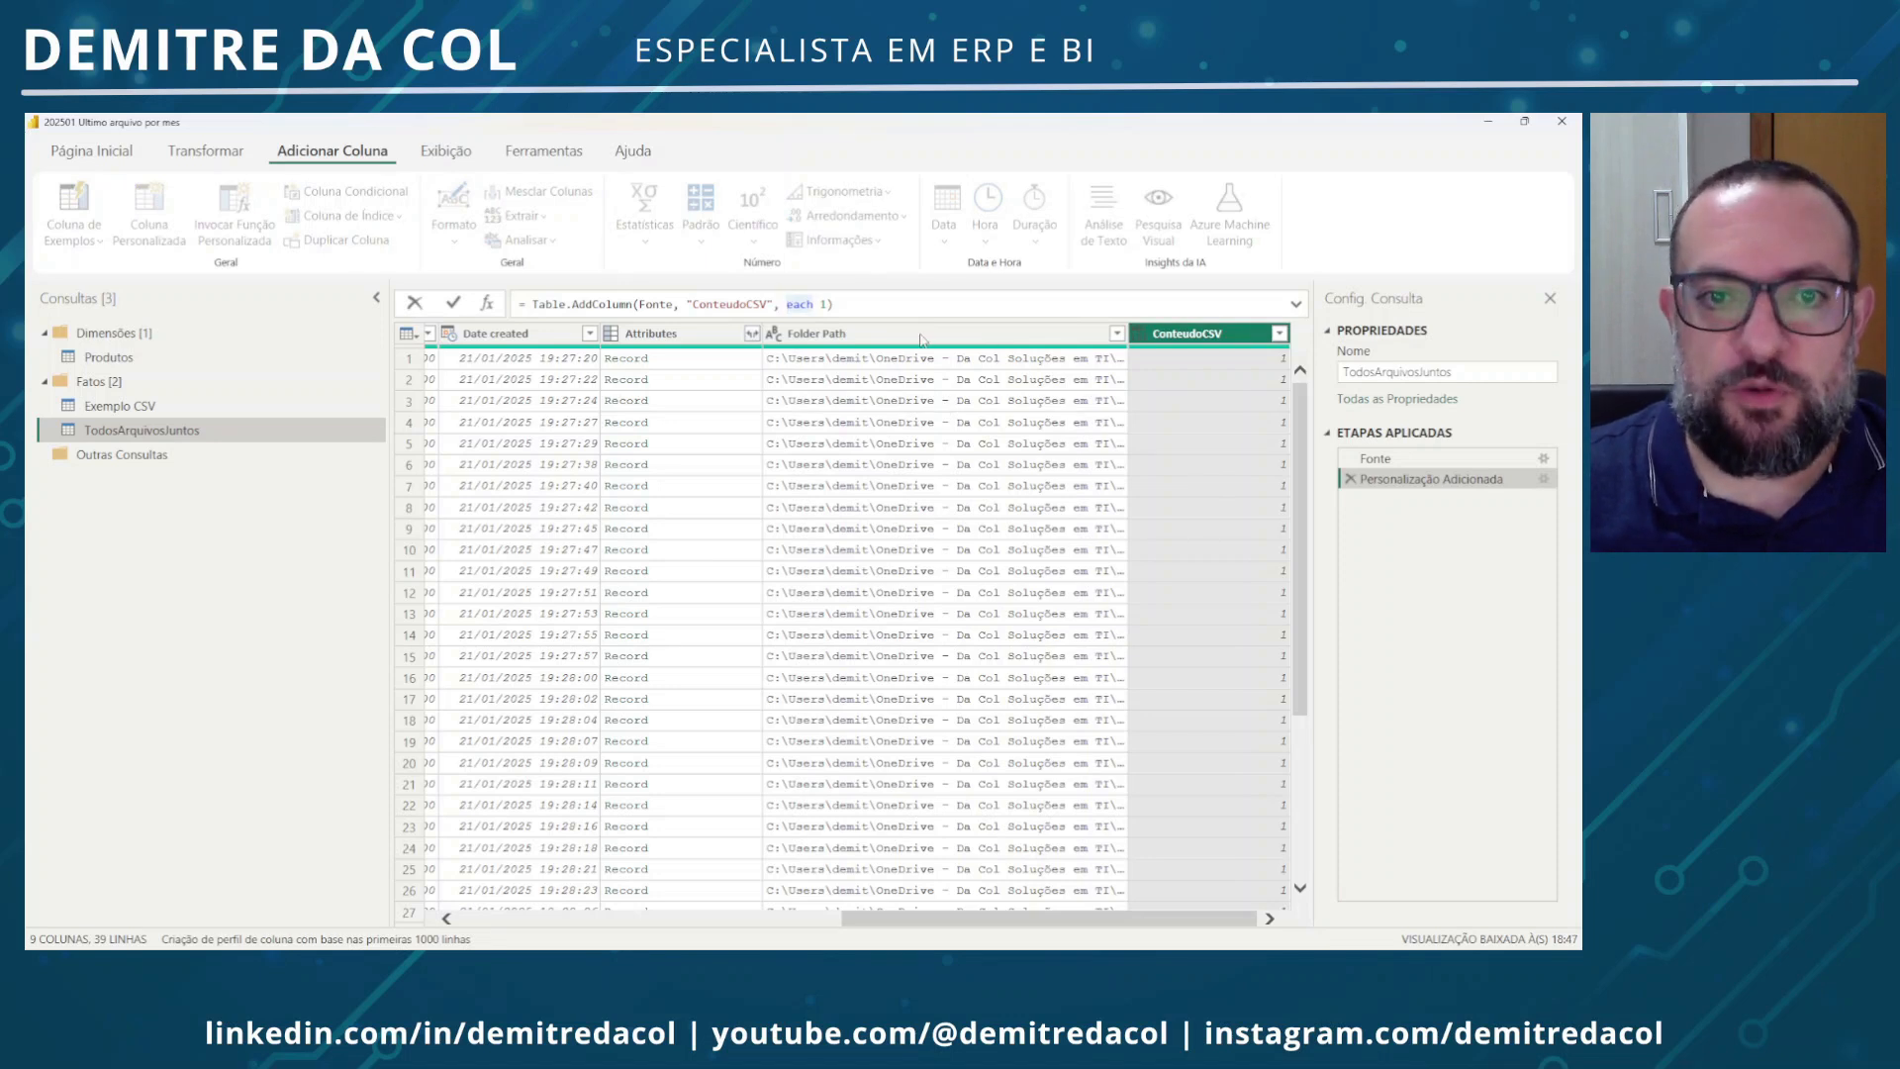
key(shift+Return)
key(ctrl+Right)
key(Right)
key(shift+Right)
key(Delete)
key(shift+Return)
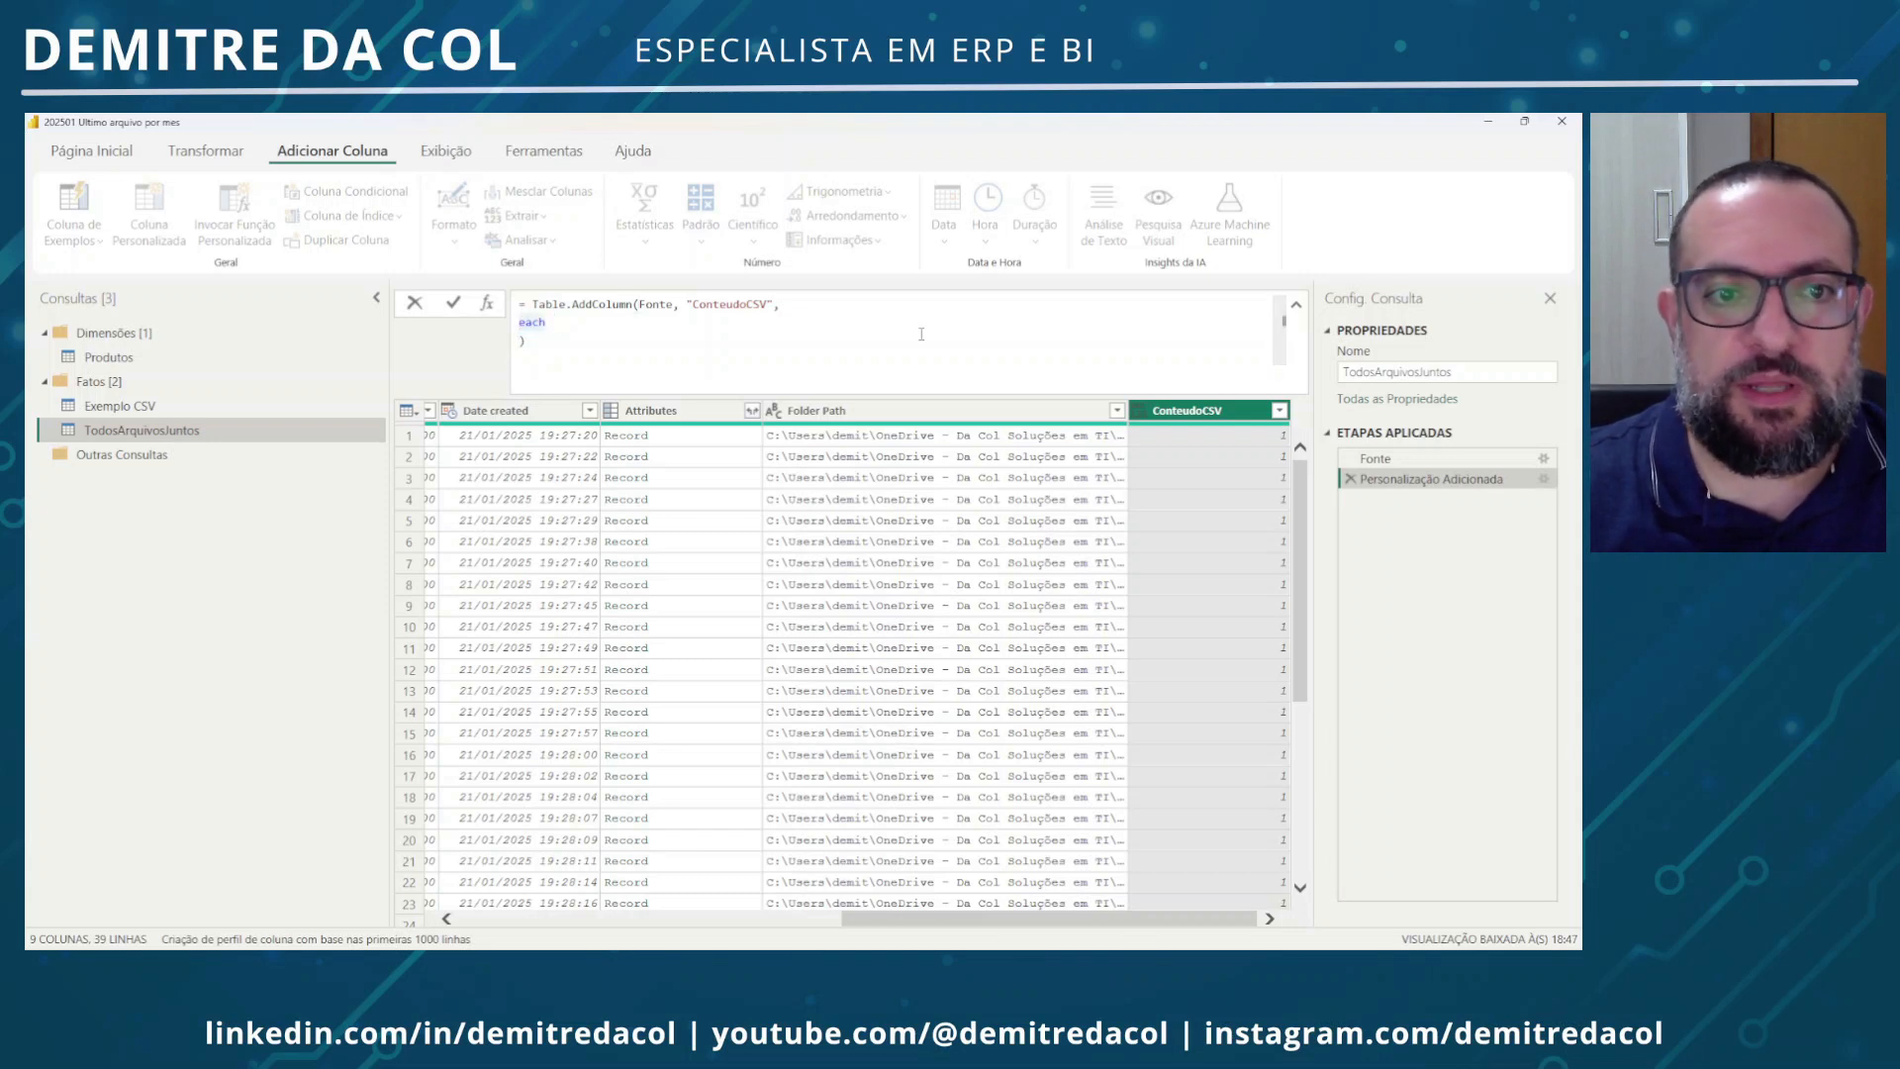
key(ctrl+v)
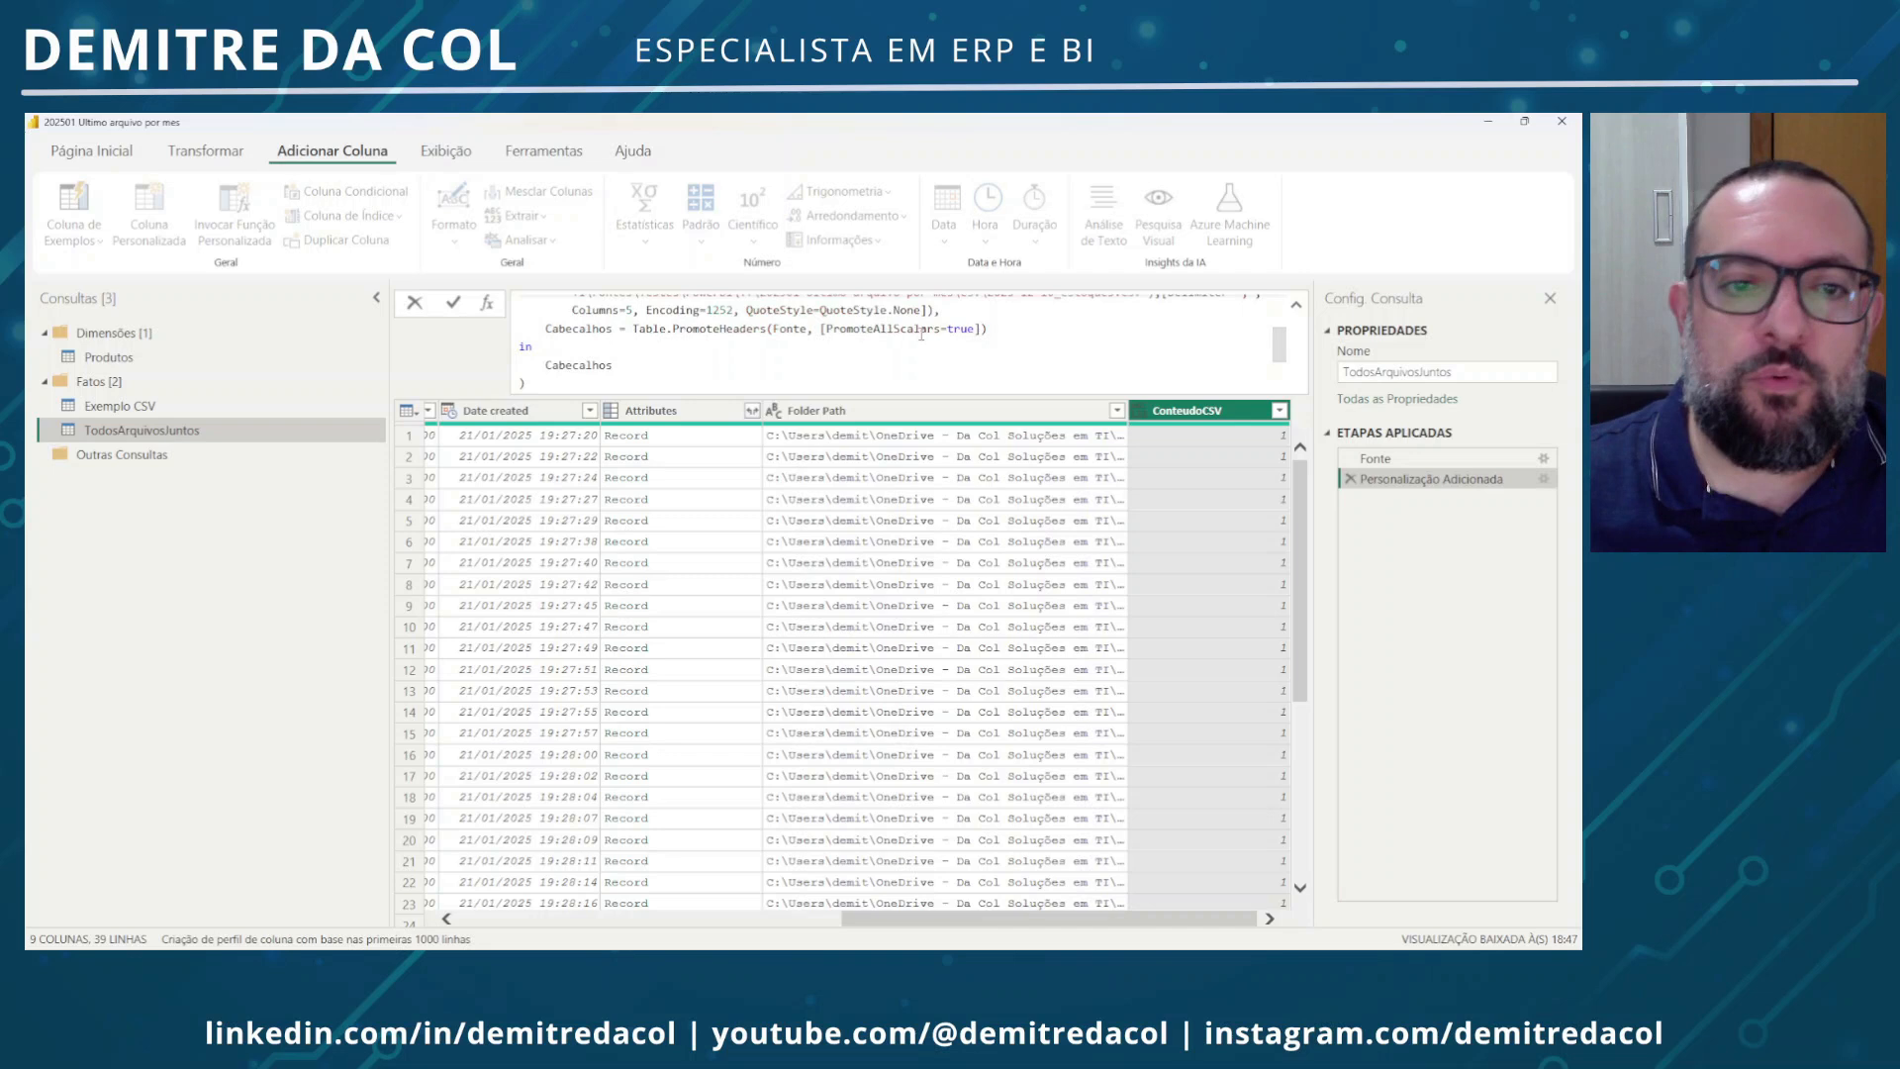
Rename the inner Fonte variable of the pasted code as FonteCSV, including its reference in Table.PromoteHeaders
scroll(791, 362, up, 2)
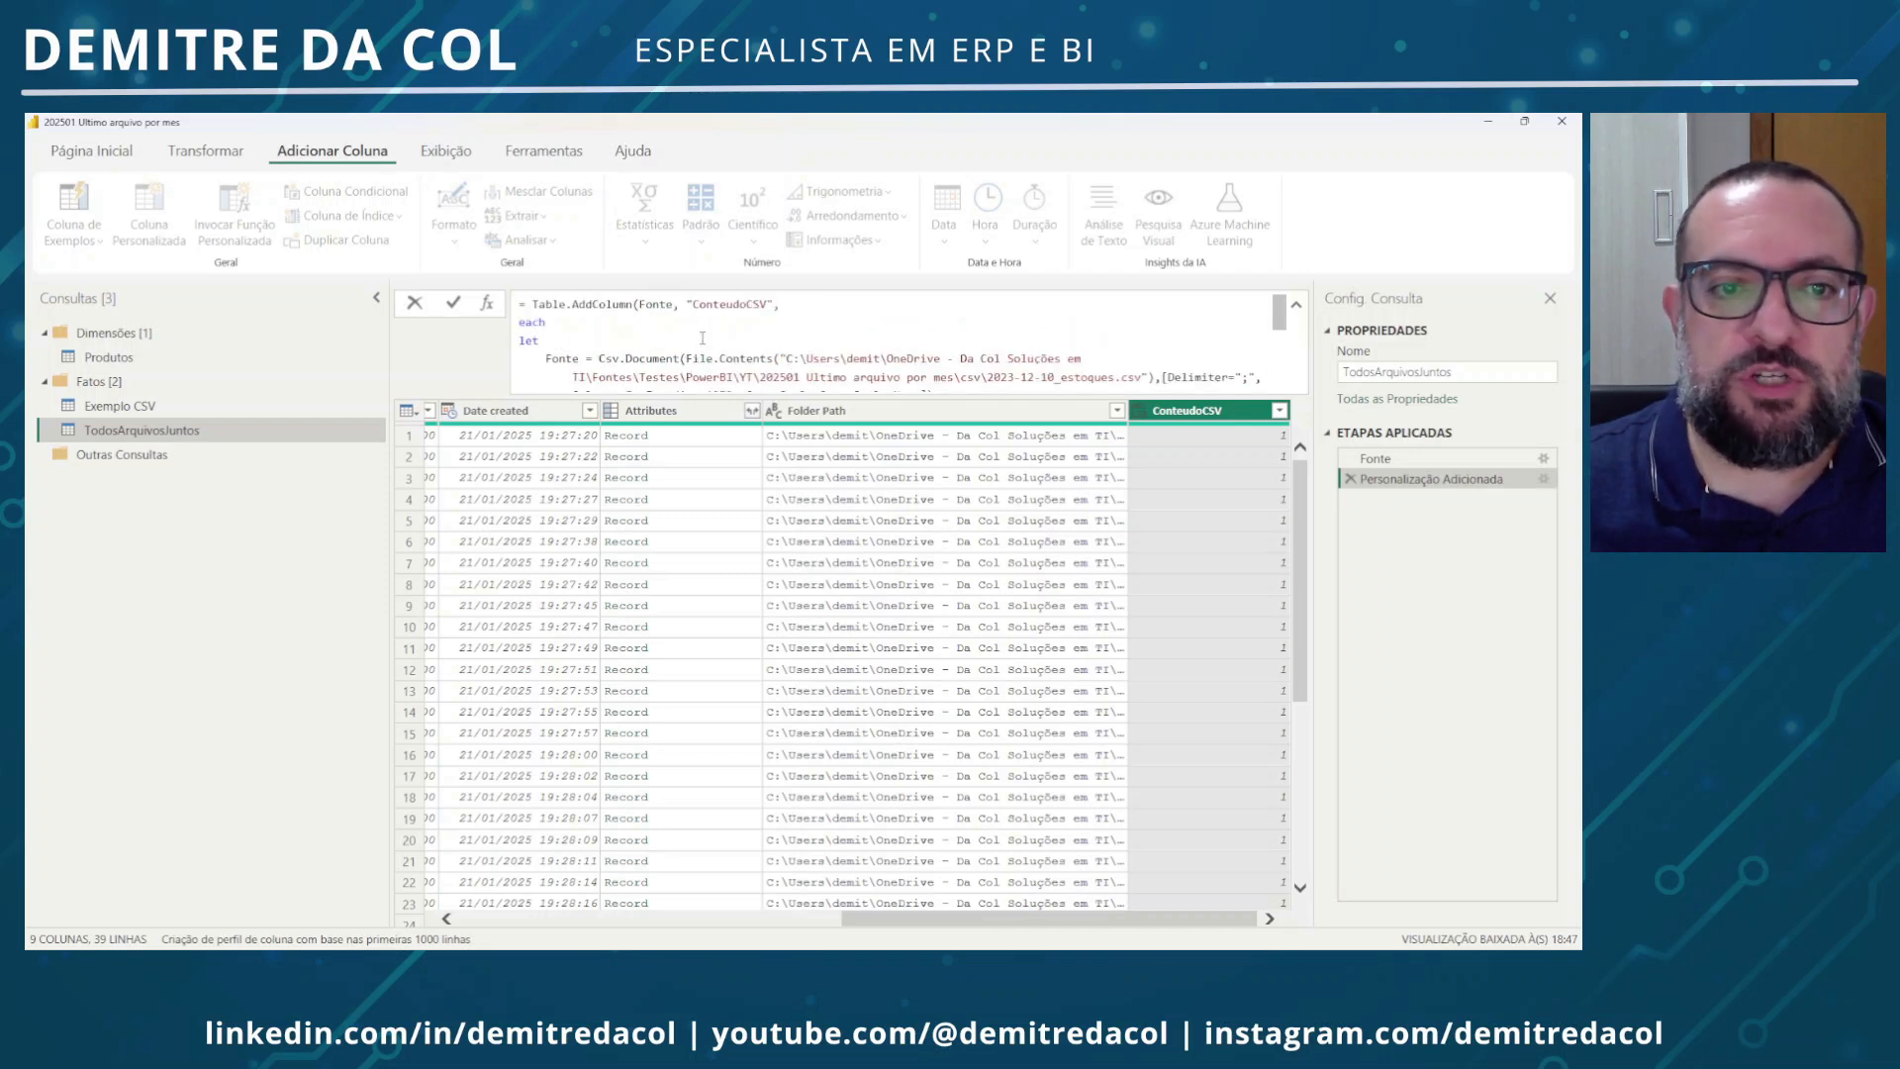
click(579, 359)
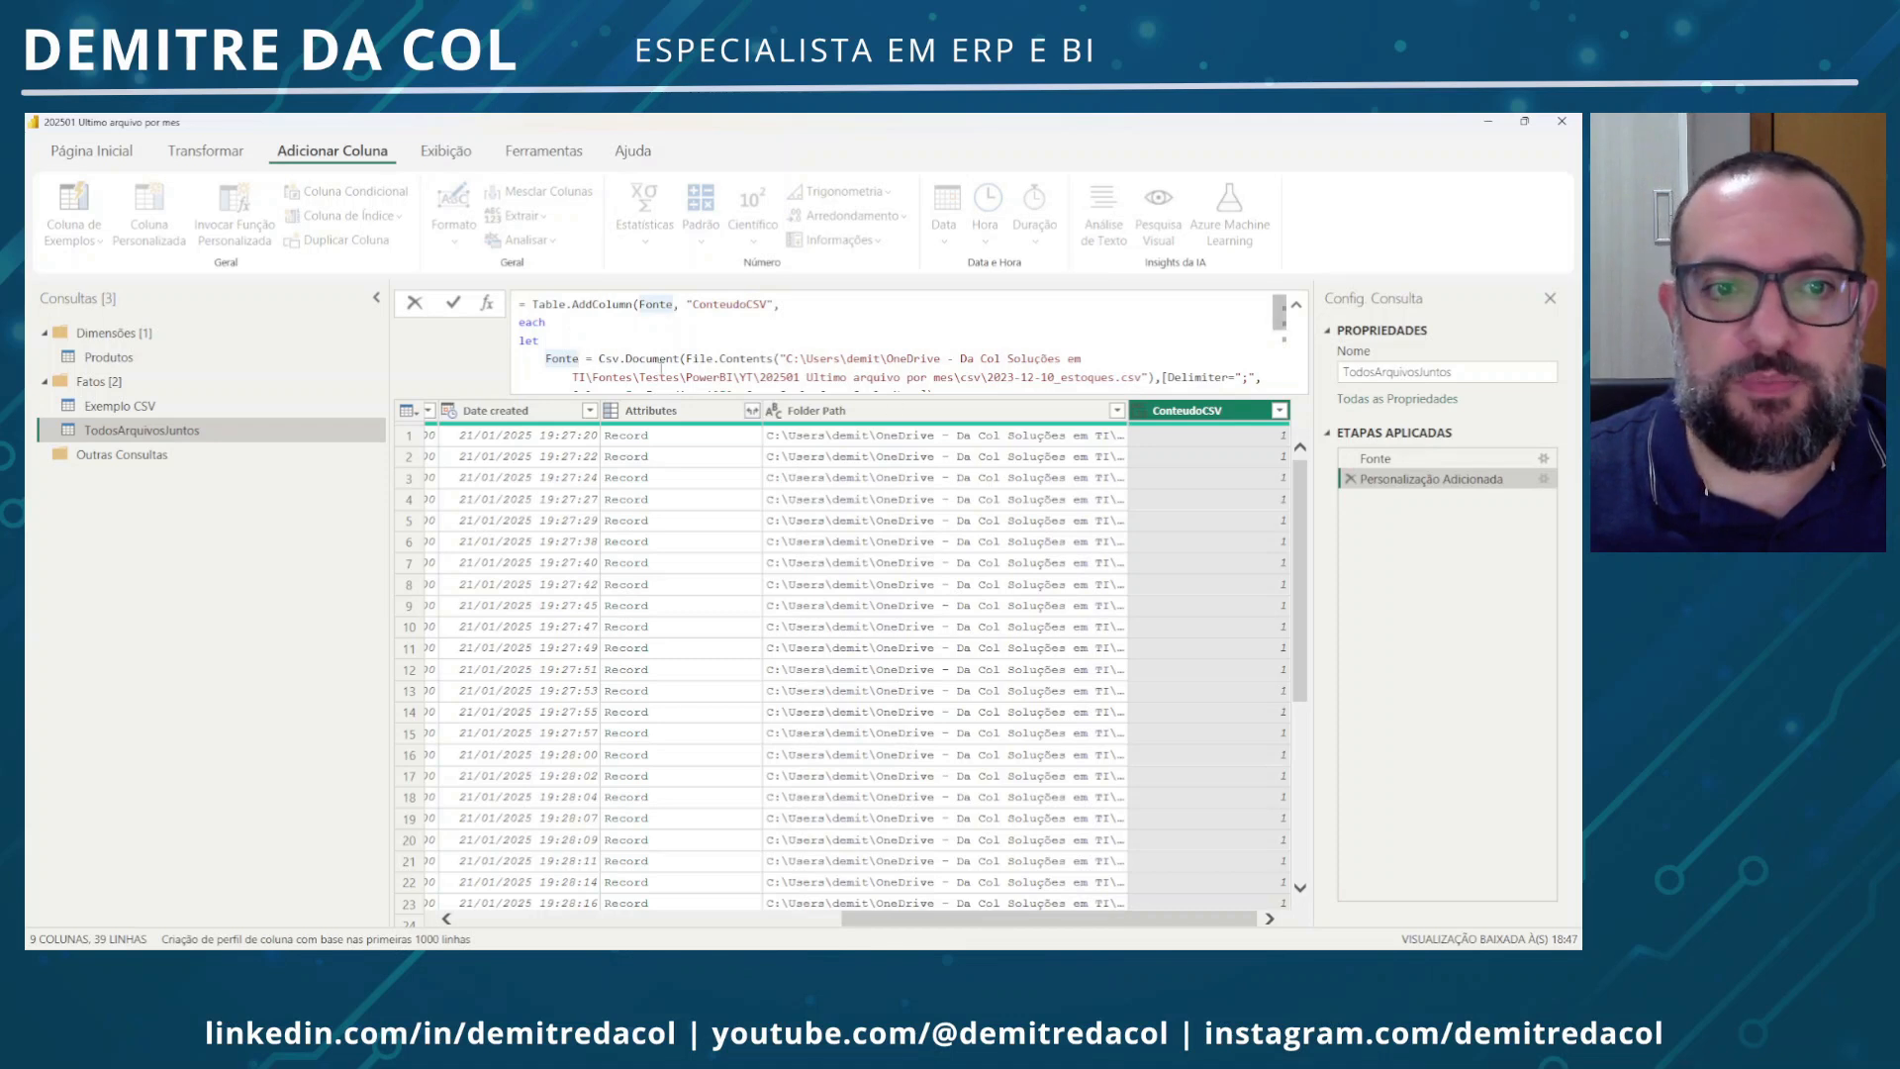
text(CSV)
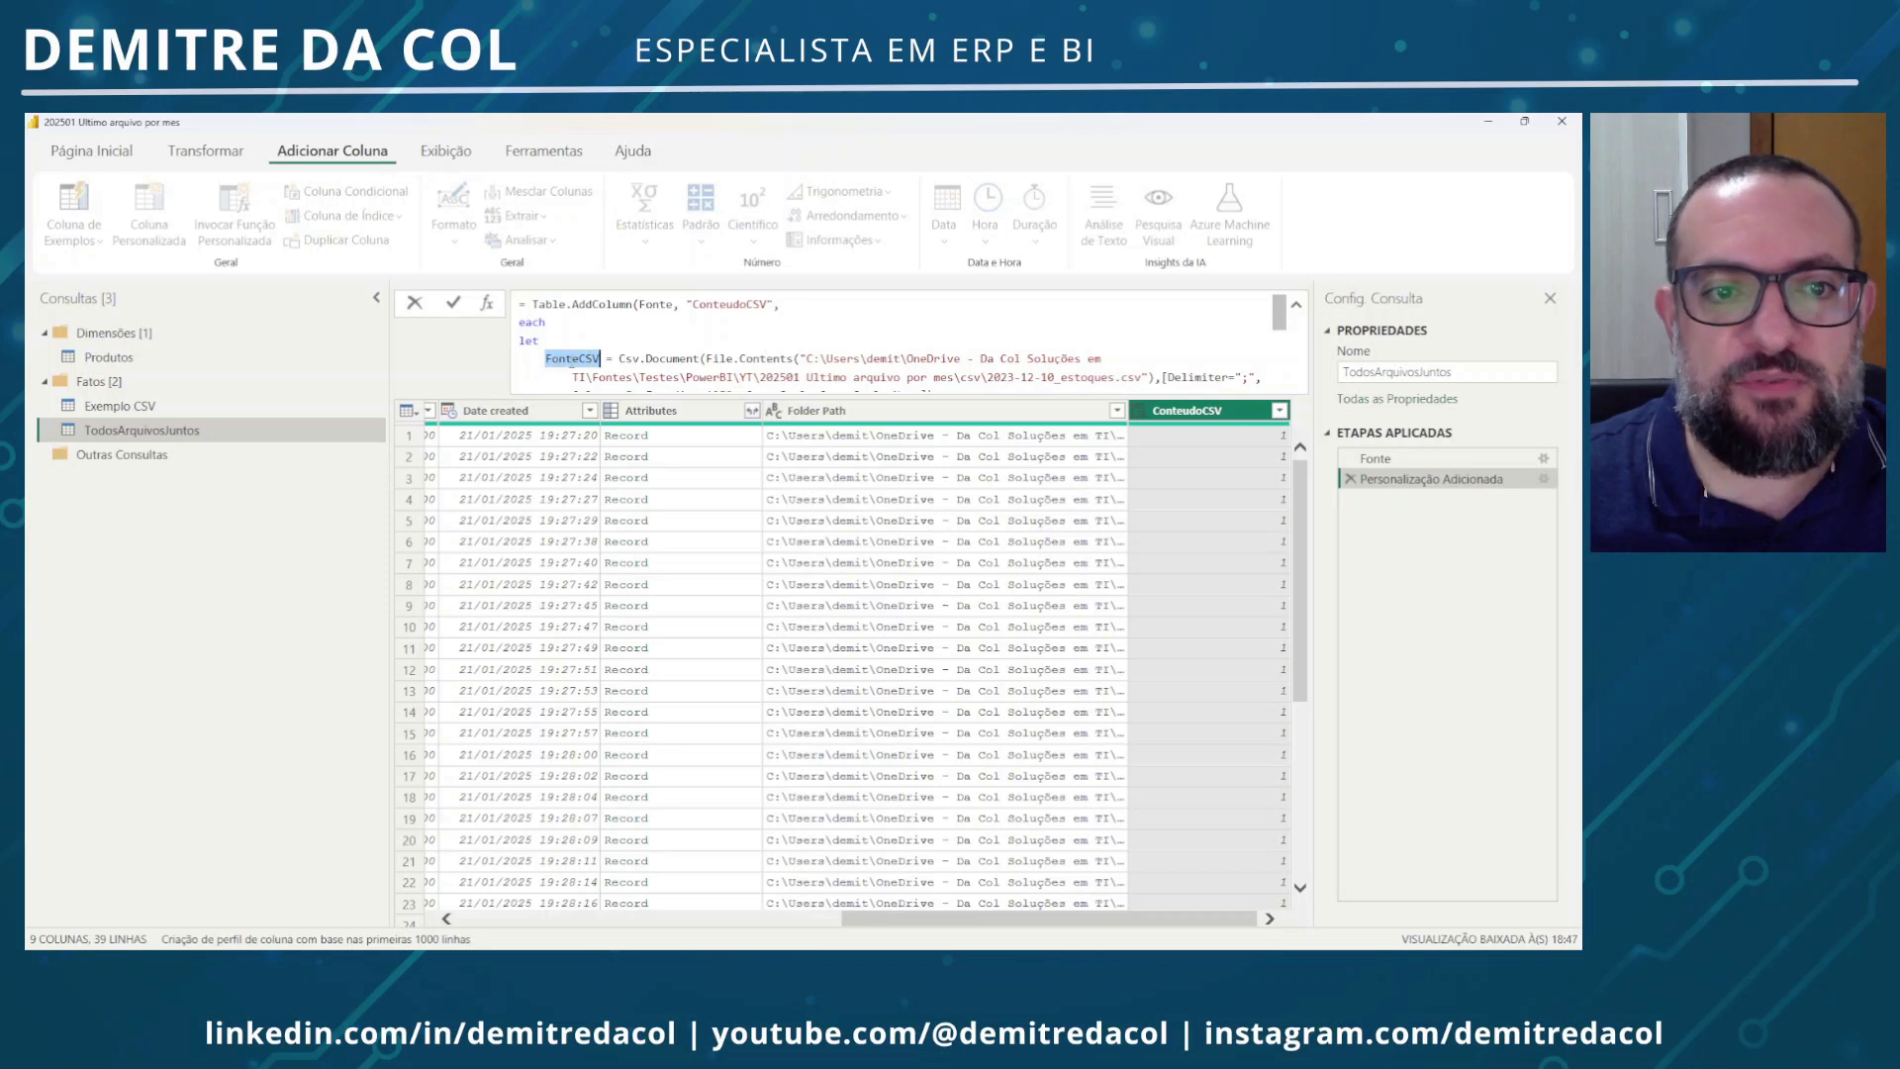
key(ctrl+shift+plus)
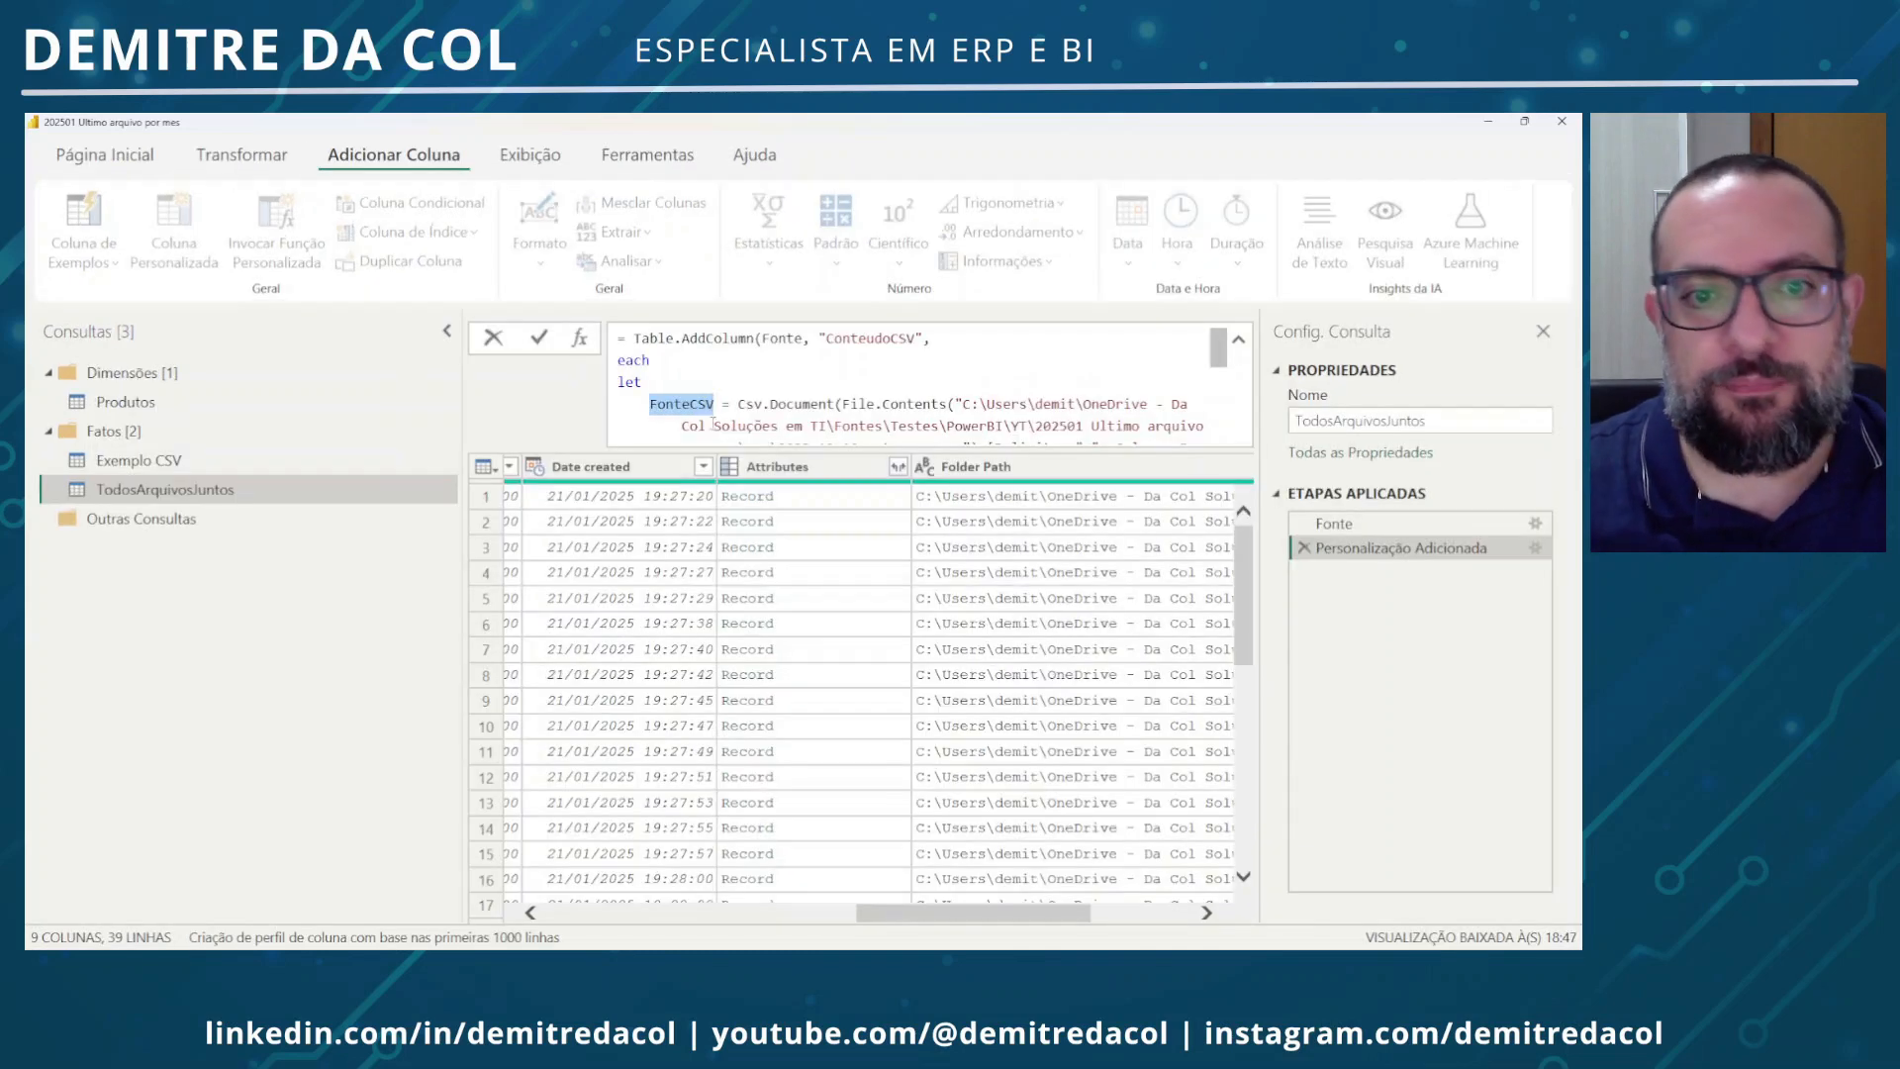
scroll(709, 403, down, 2)
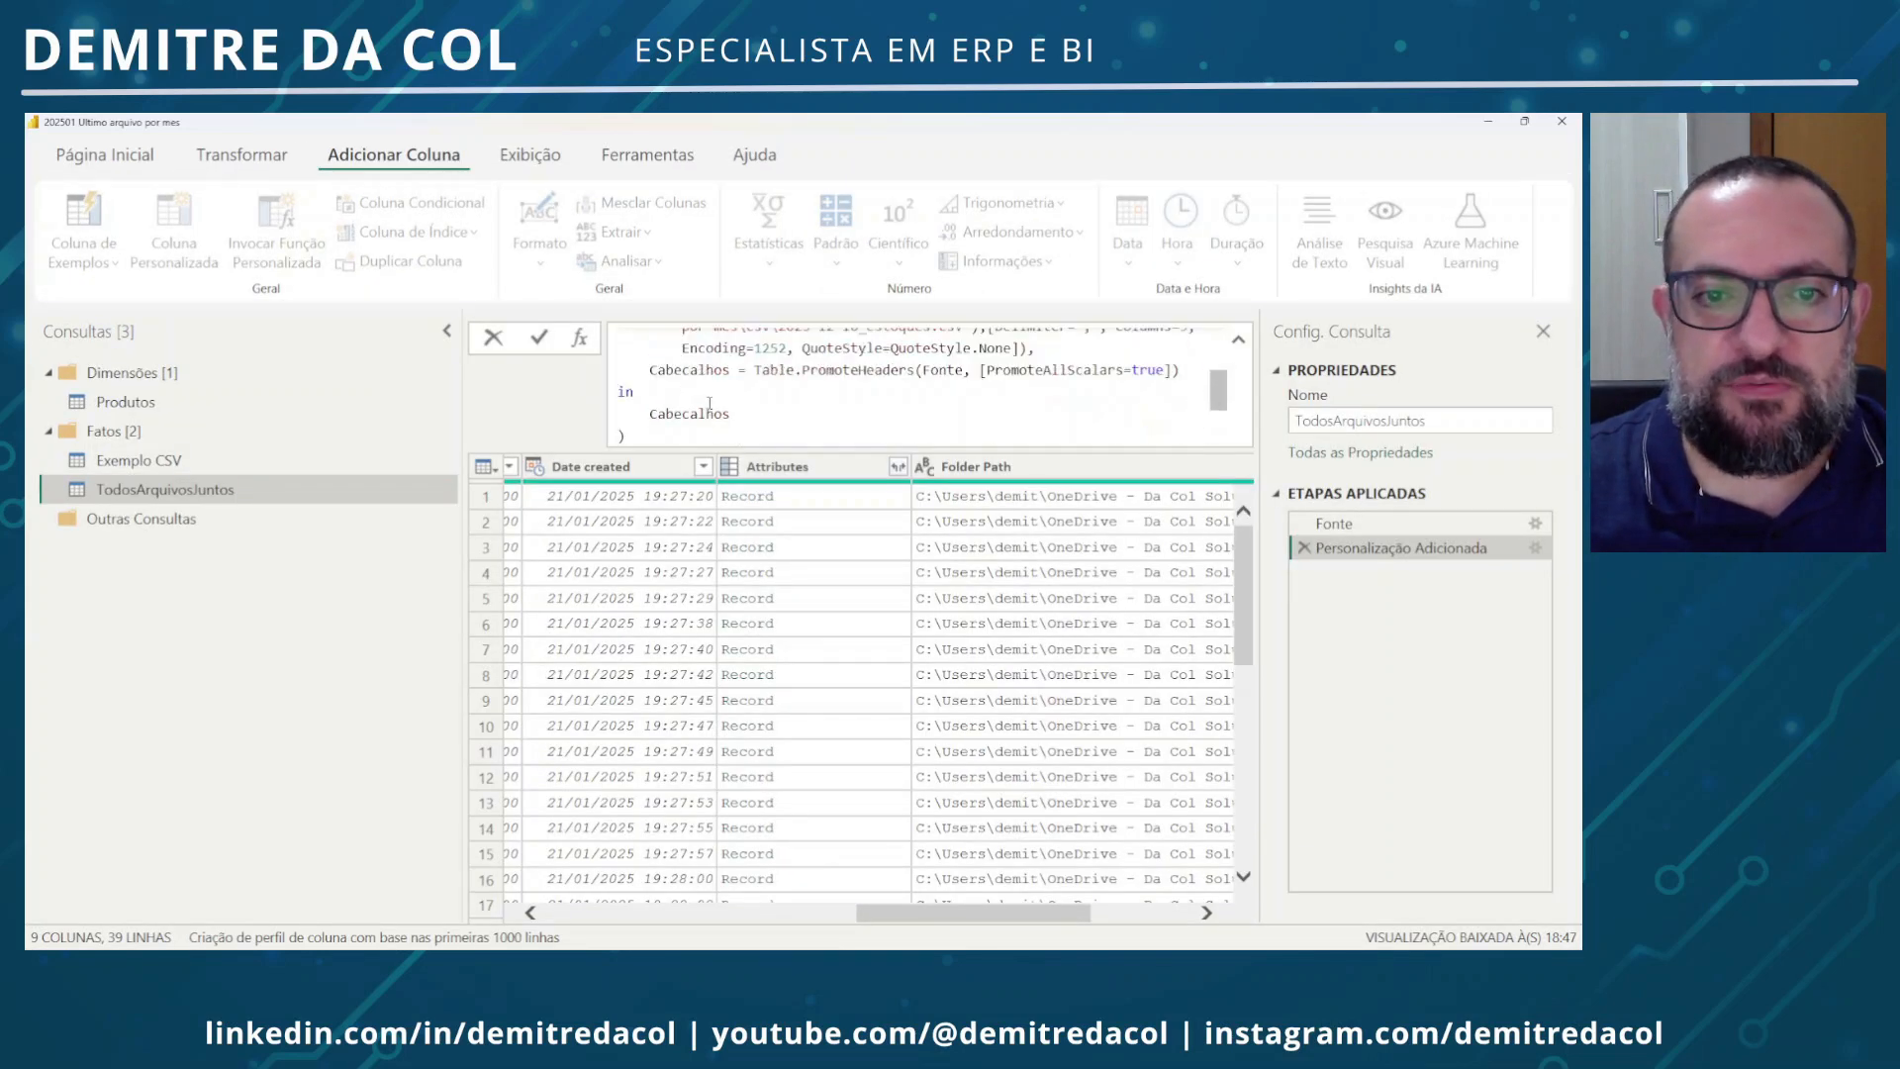
double_click(947, 370)
text(FonteCSV)
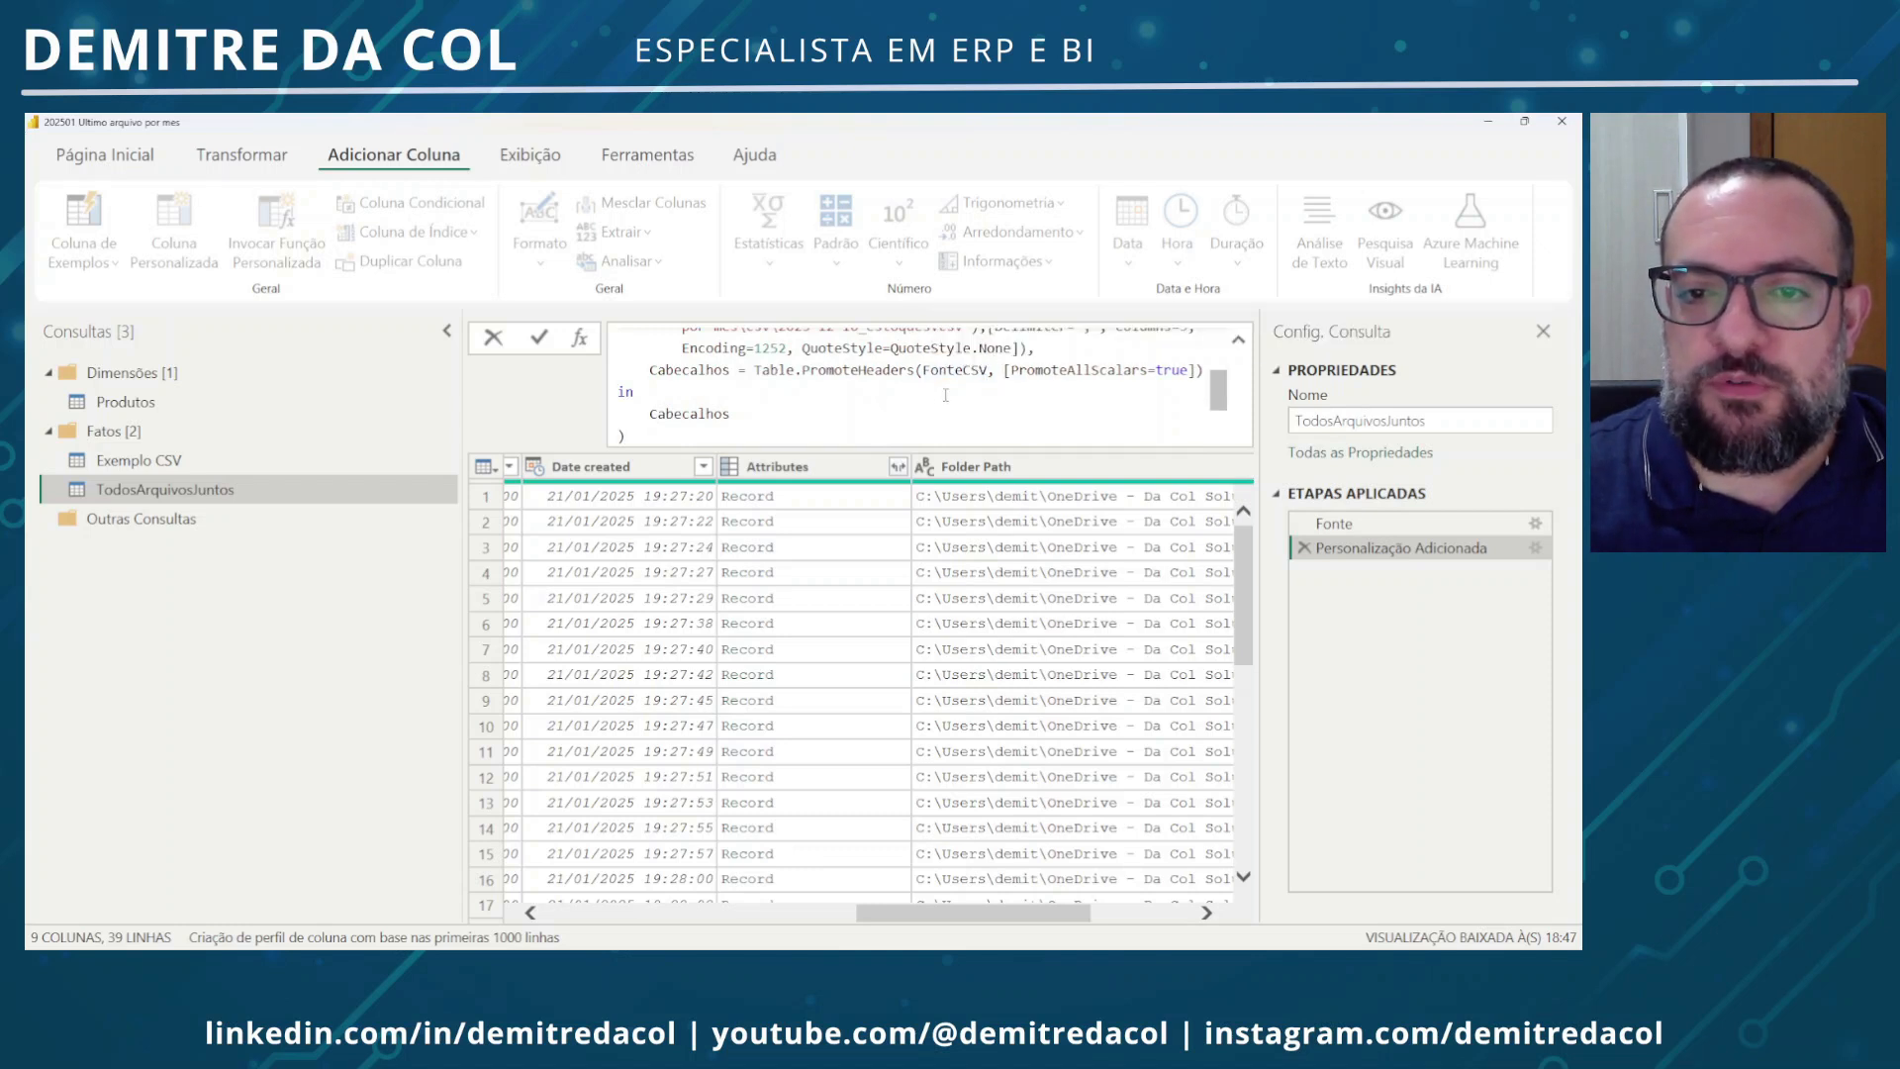
Replace the File.Contents call with its fixed file path inside Csv.Document by [Content], and apply the formula
scroll(945, 395, up, 3)
click(845, 404)
scroll(926, 393, down, 2)
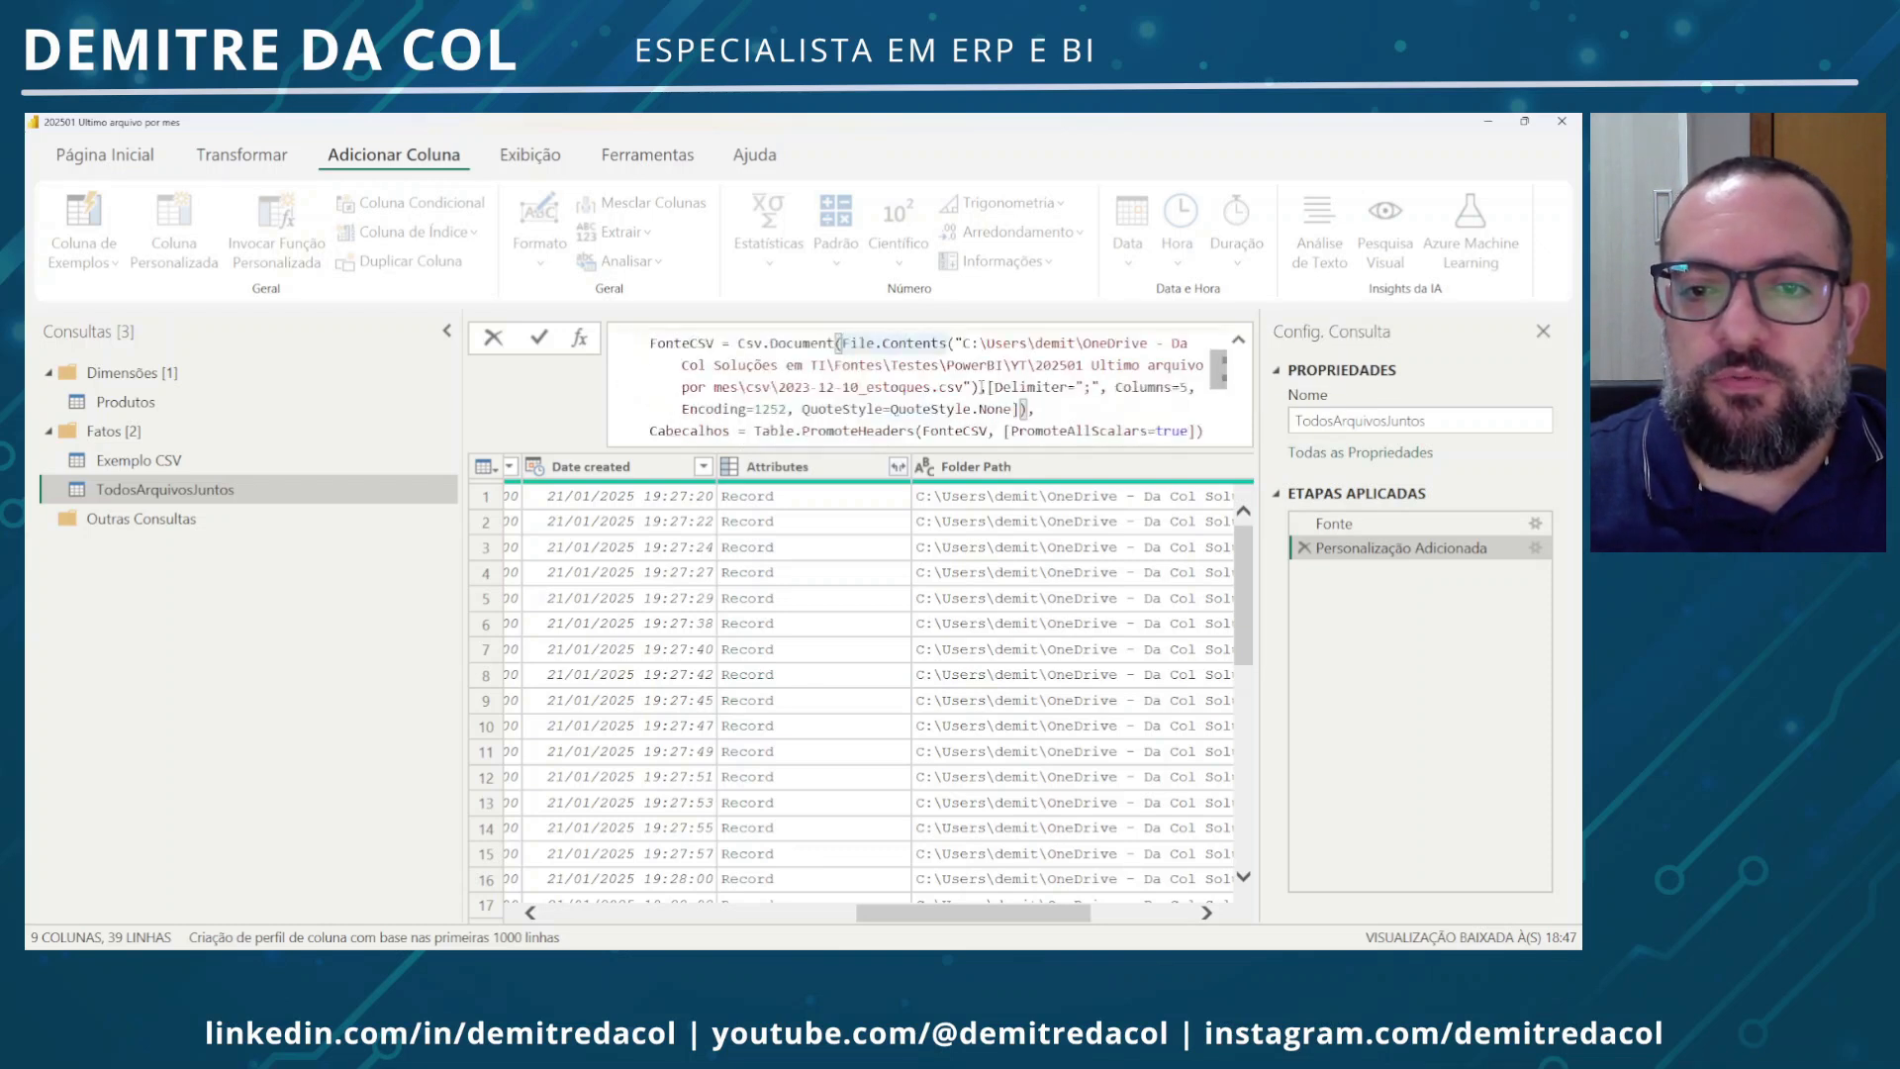
drag(840, 343, 978, 387)
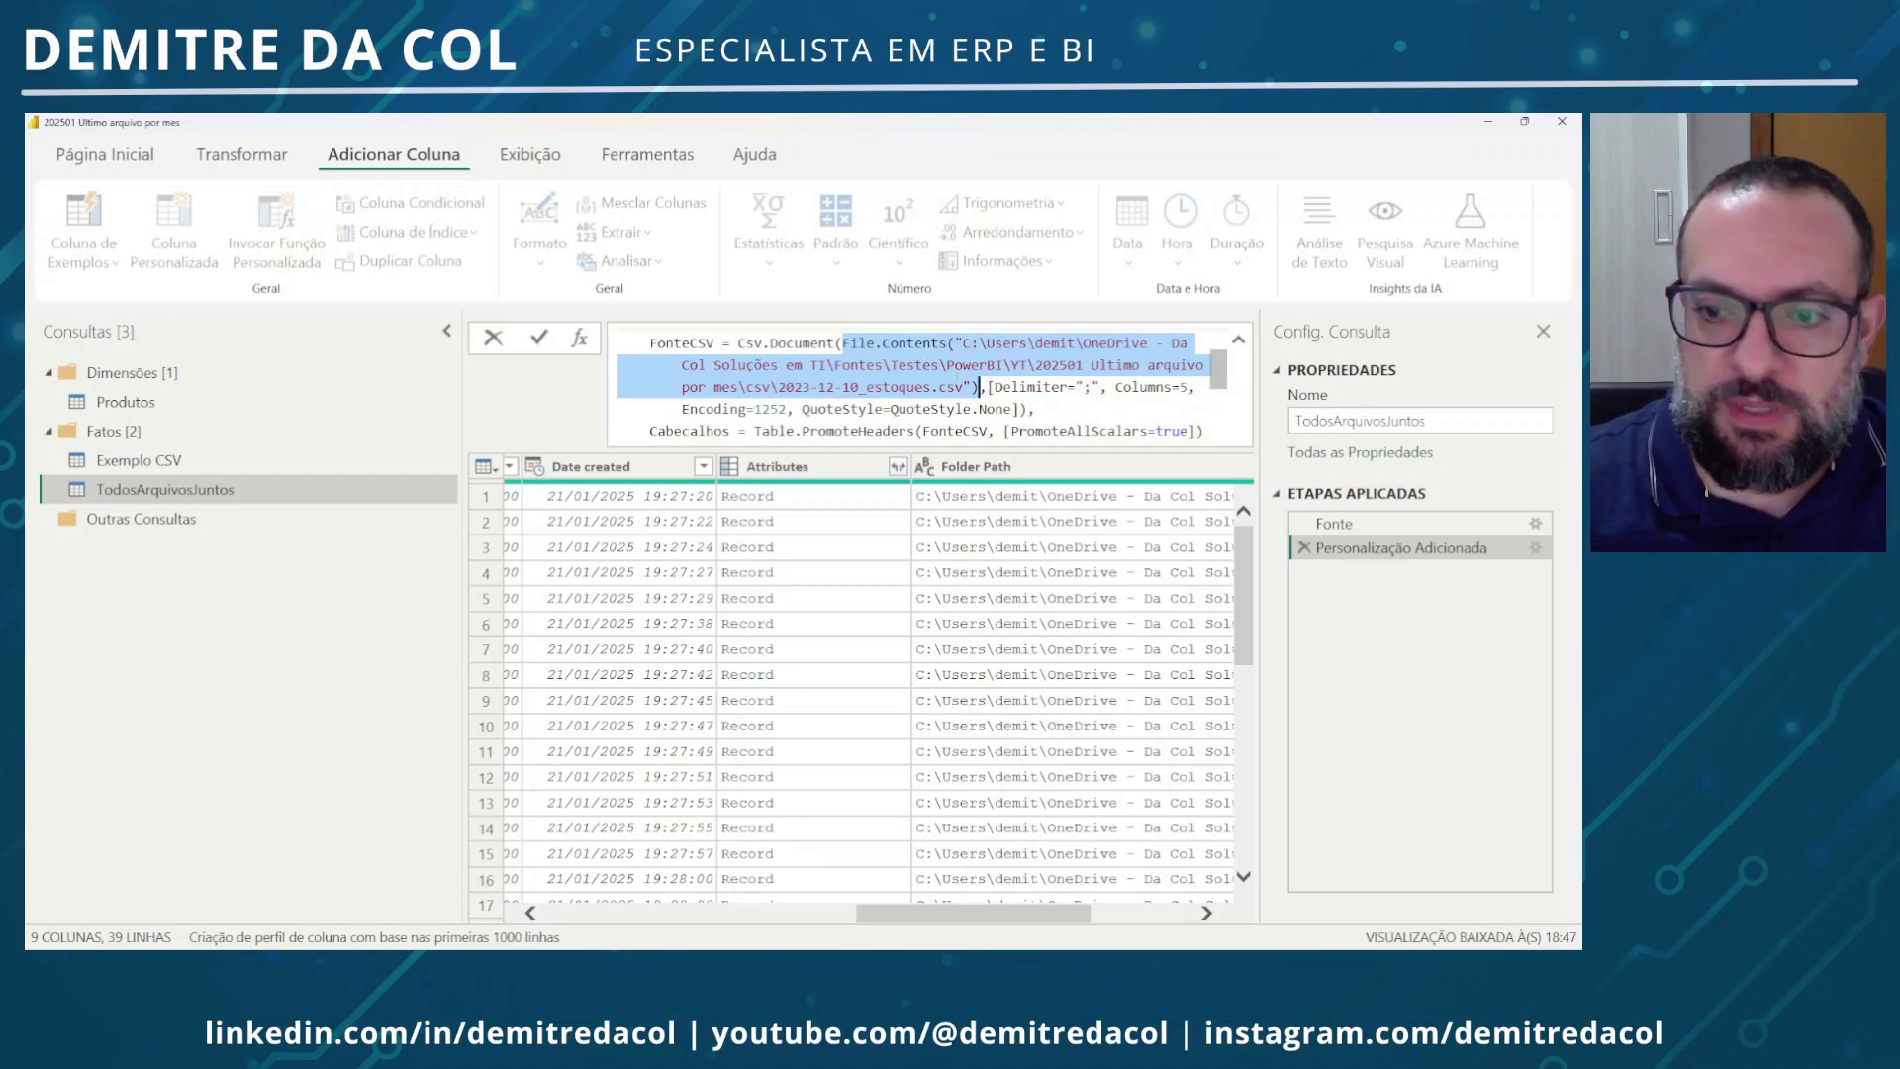
text([Content)
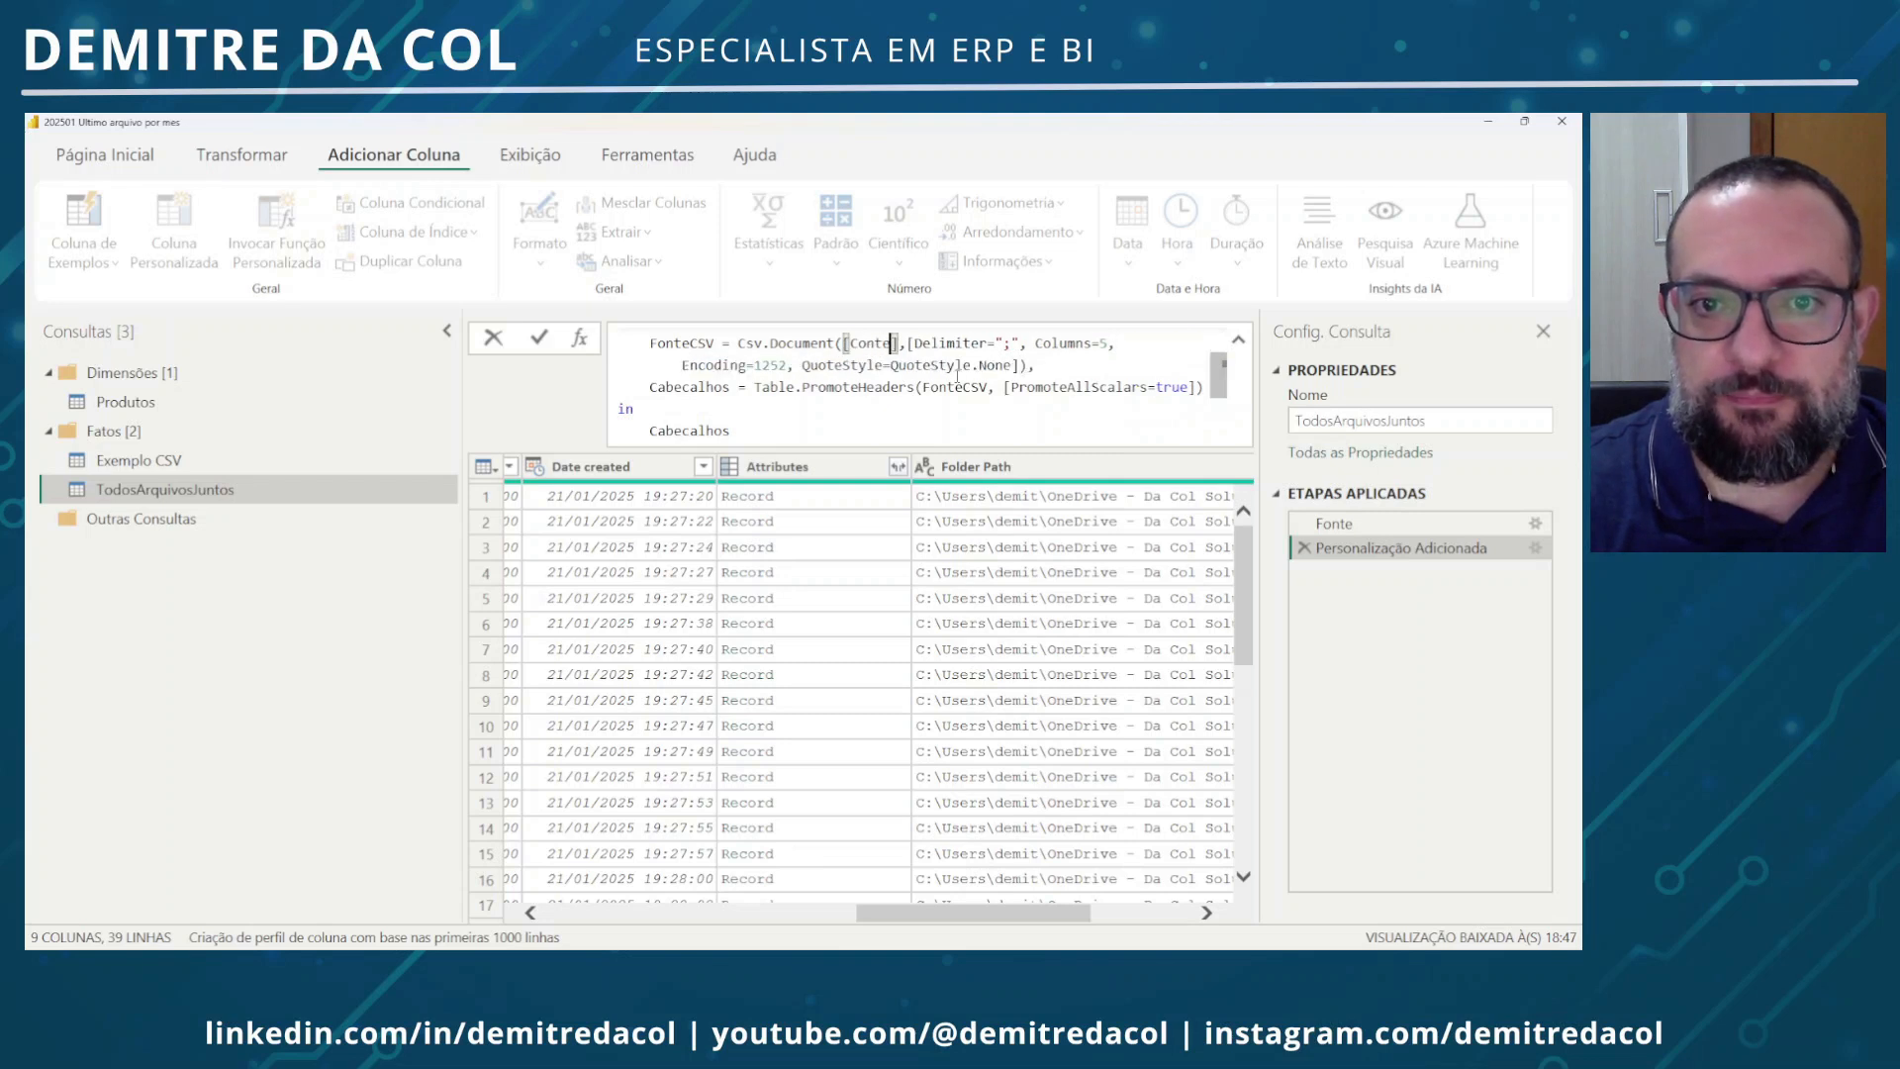
key(Return)
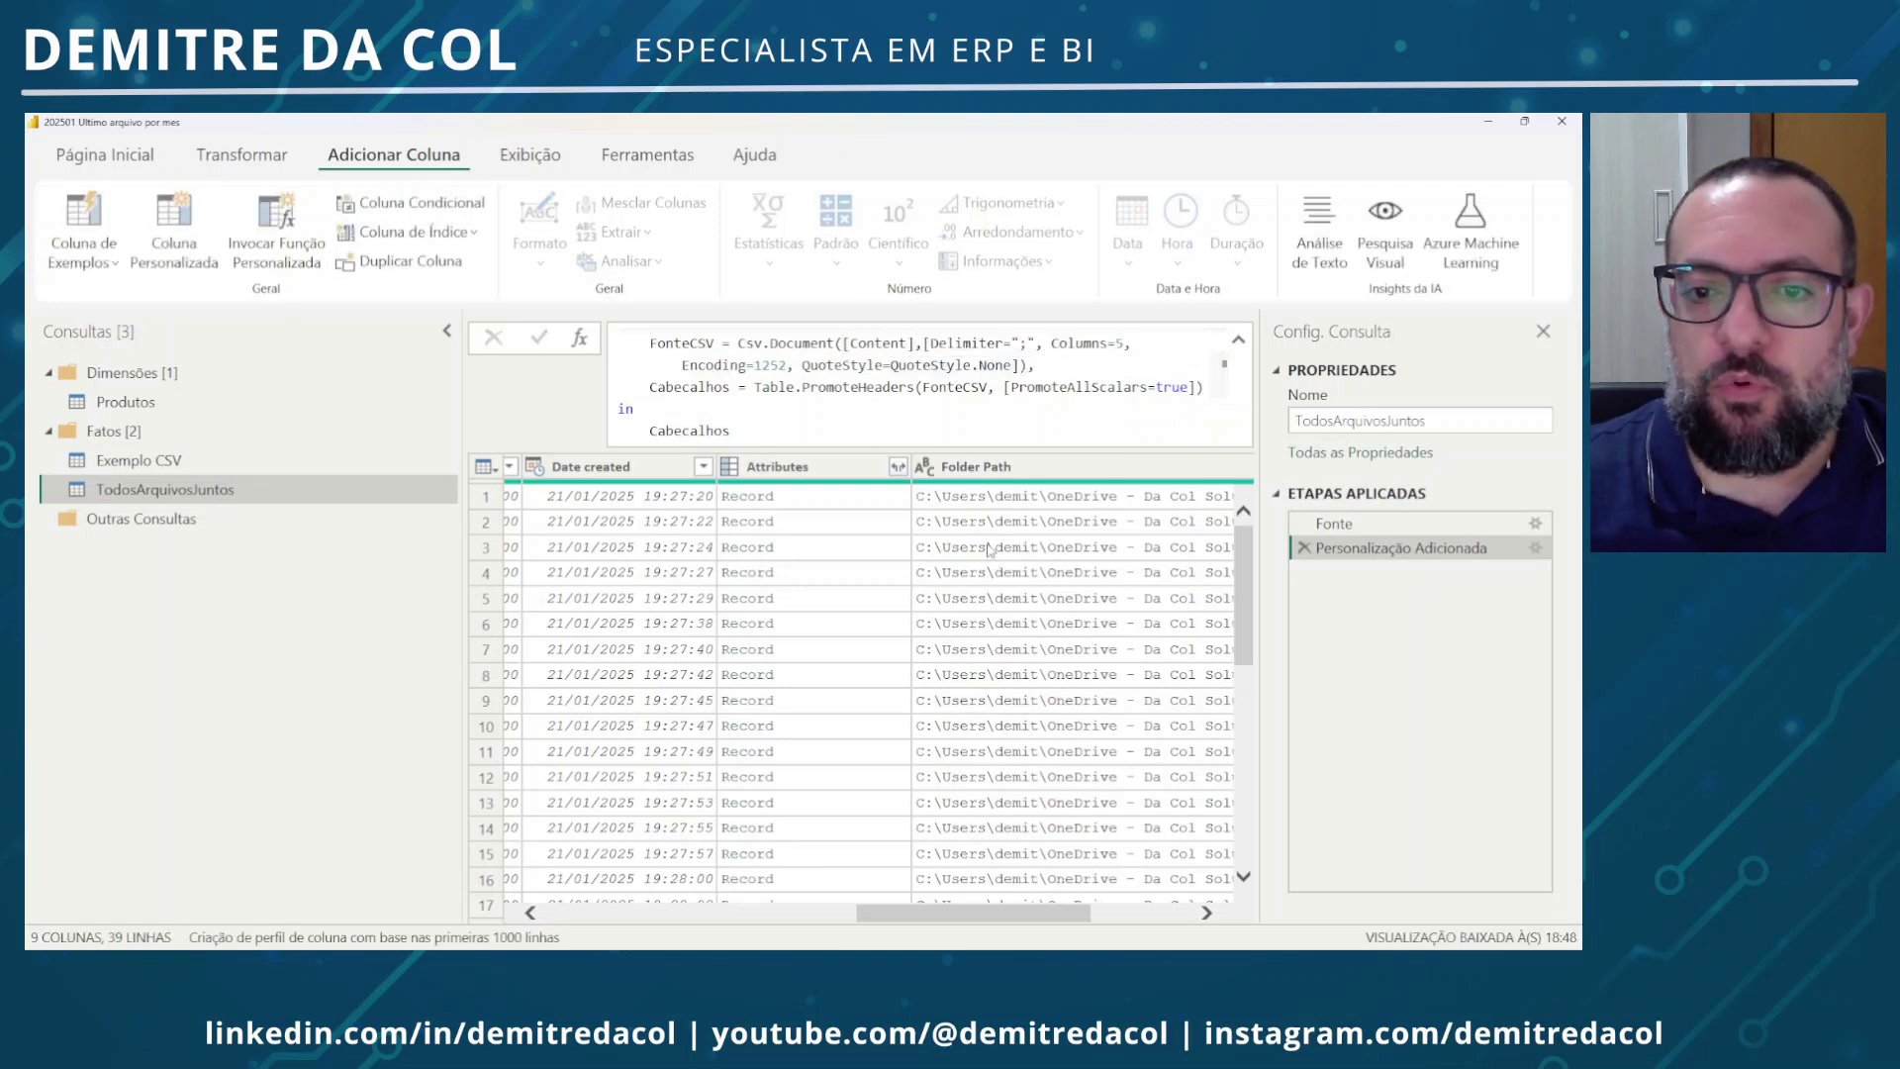
Preview the nested tables in the first rows of the ConteudoCSV column to check each file's data
drag(960, 911, 1064, 910)
click(1125, 497)
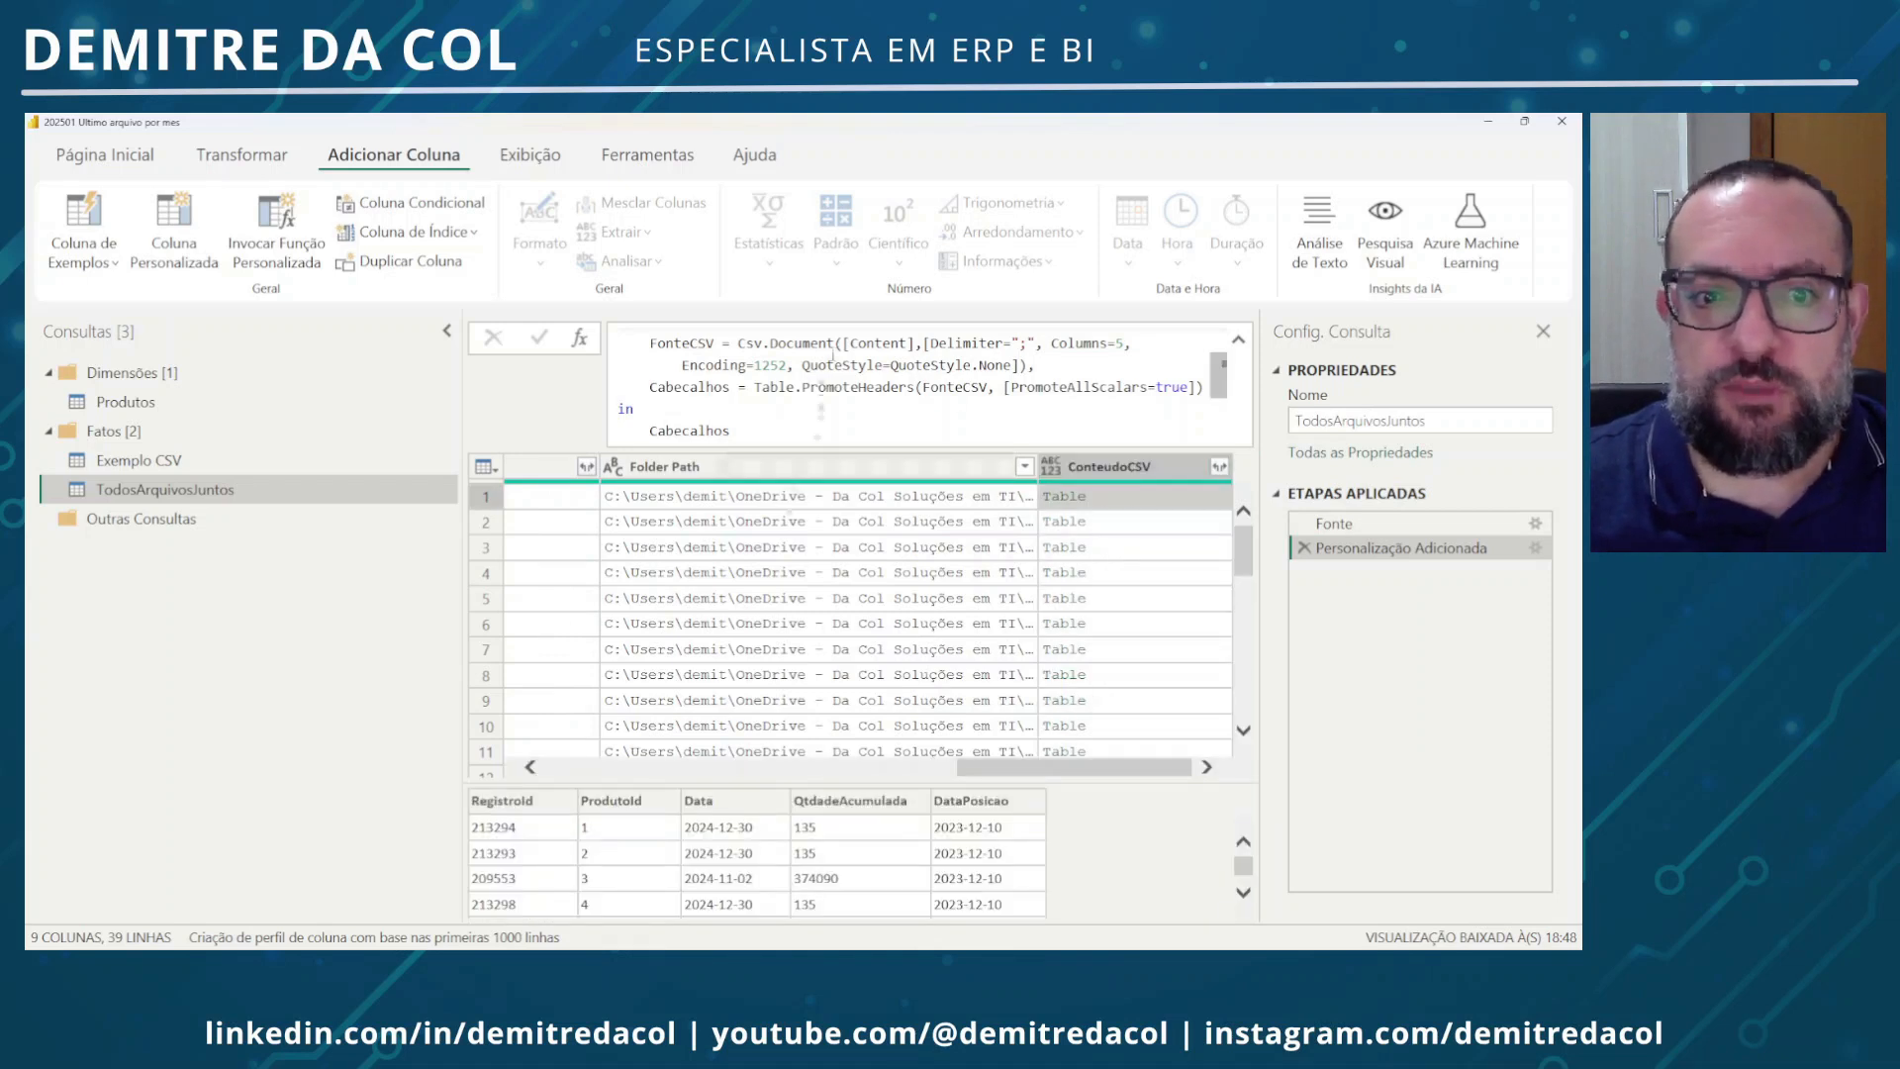
click(1109, 524)
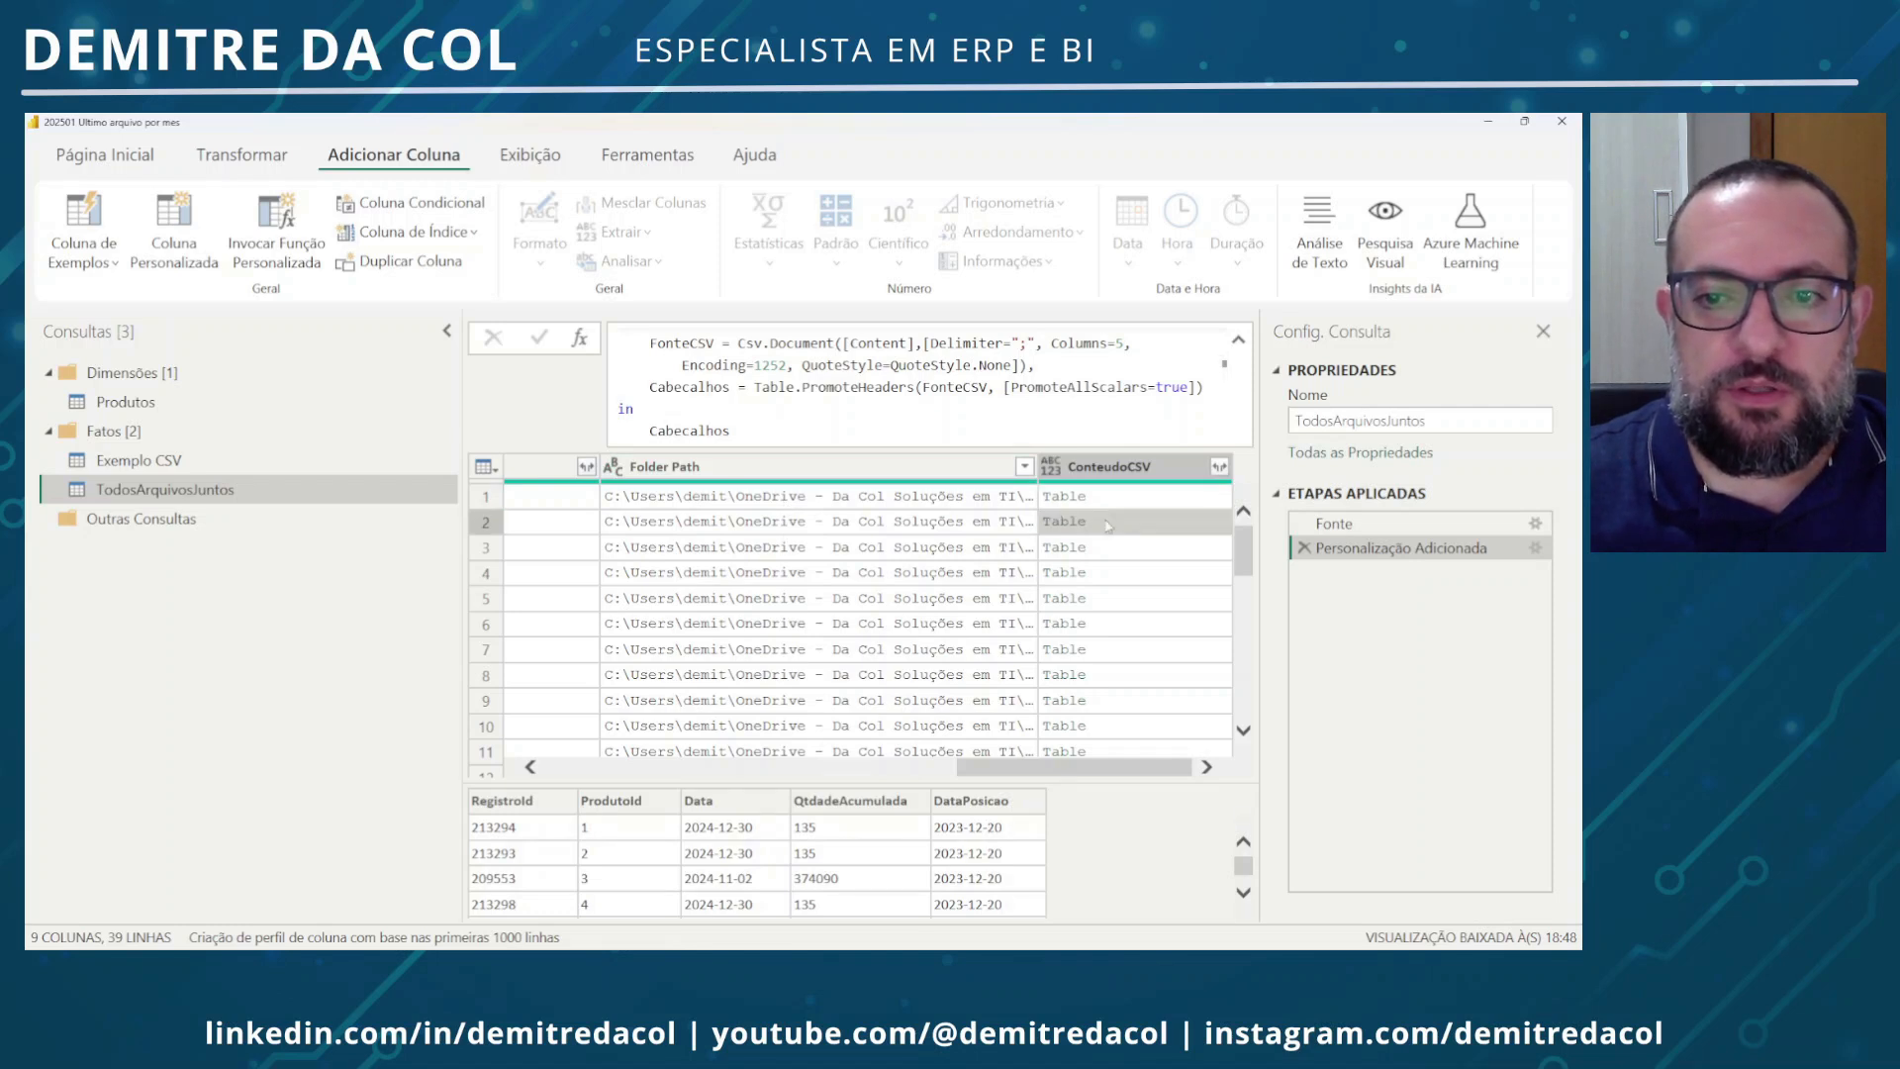
click(1105, 550)
click(1115, 582)
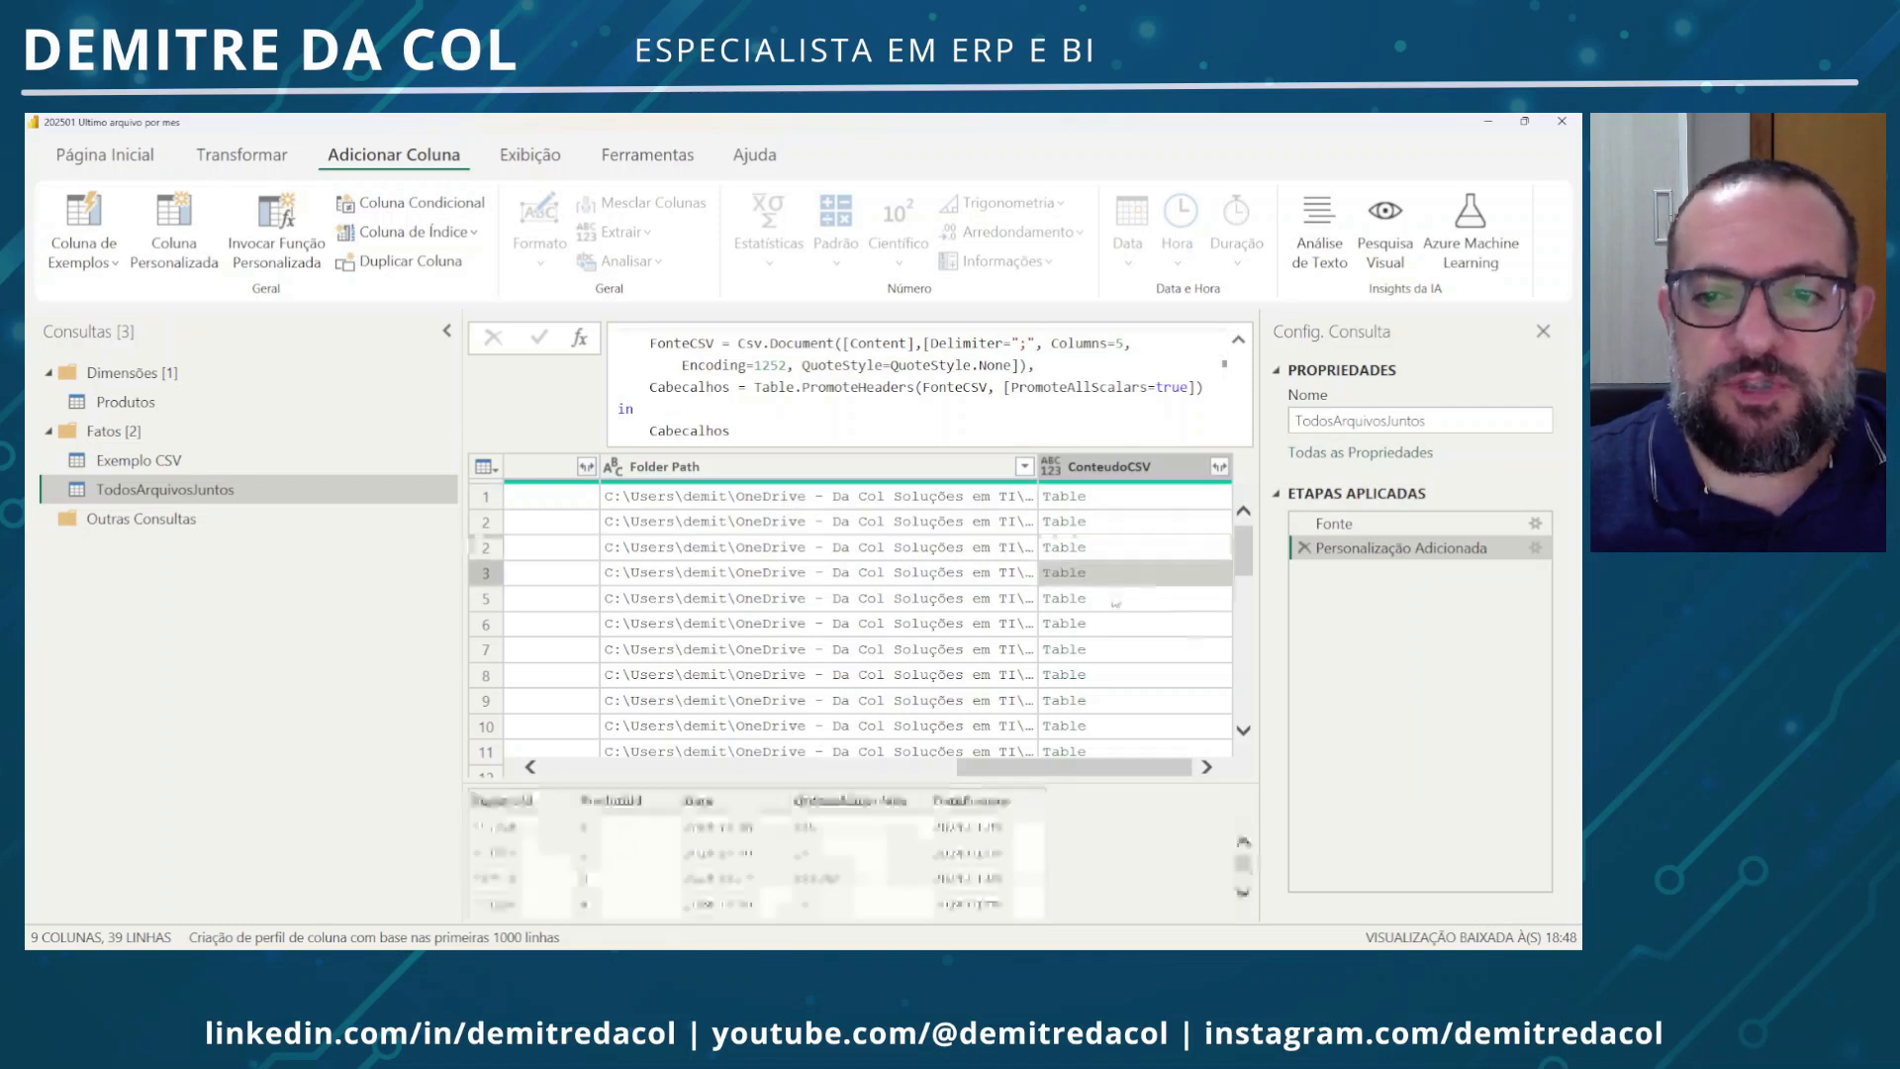
click(1115, 604)
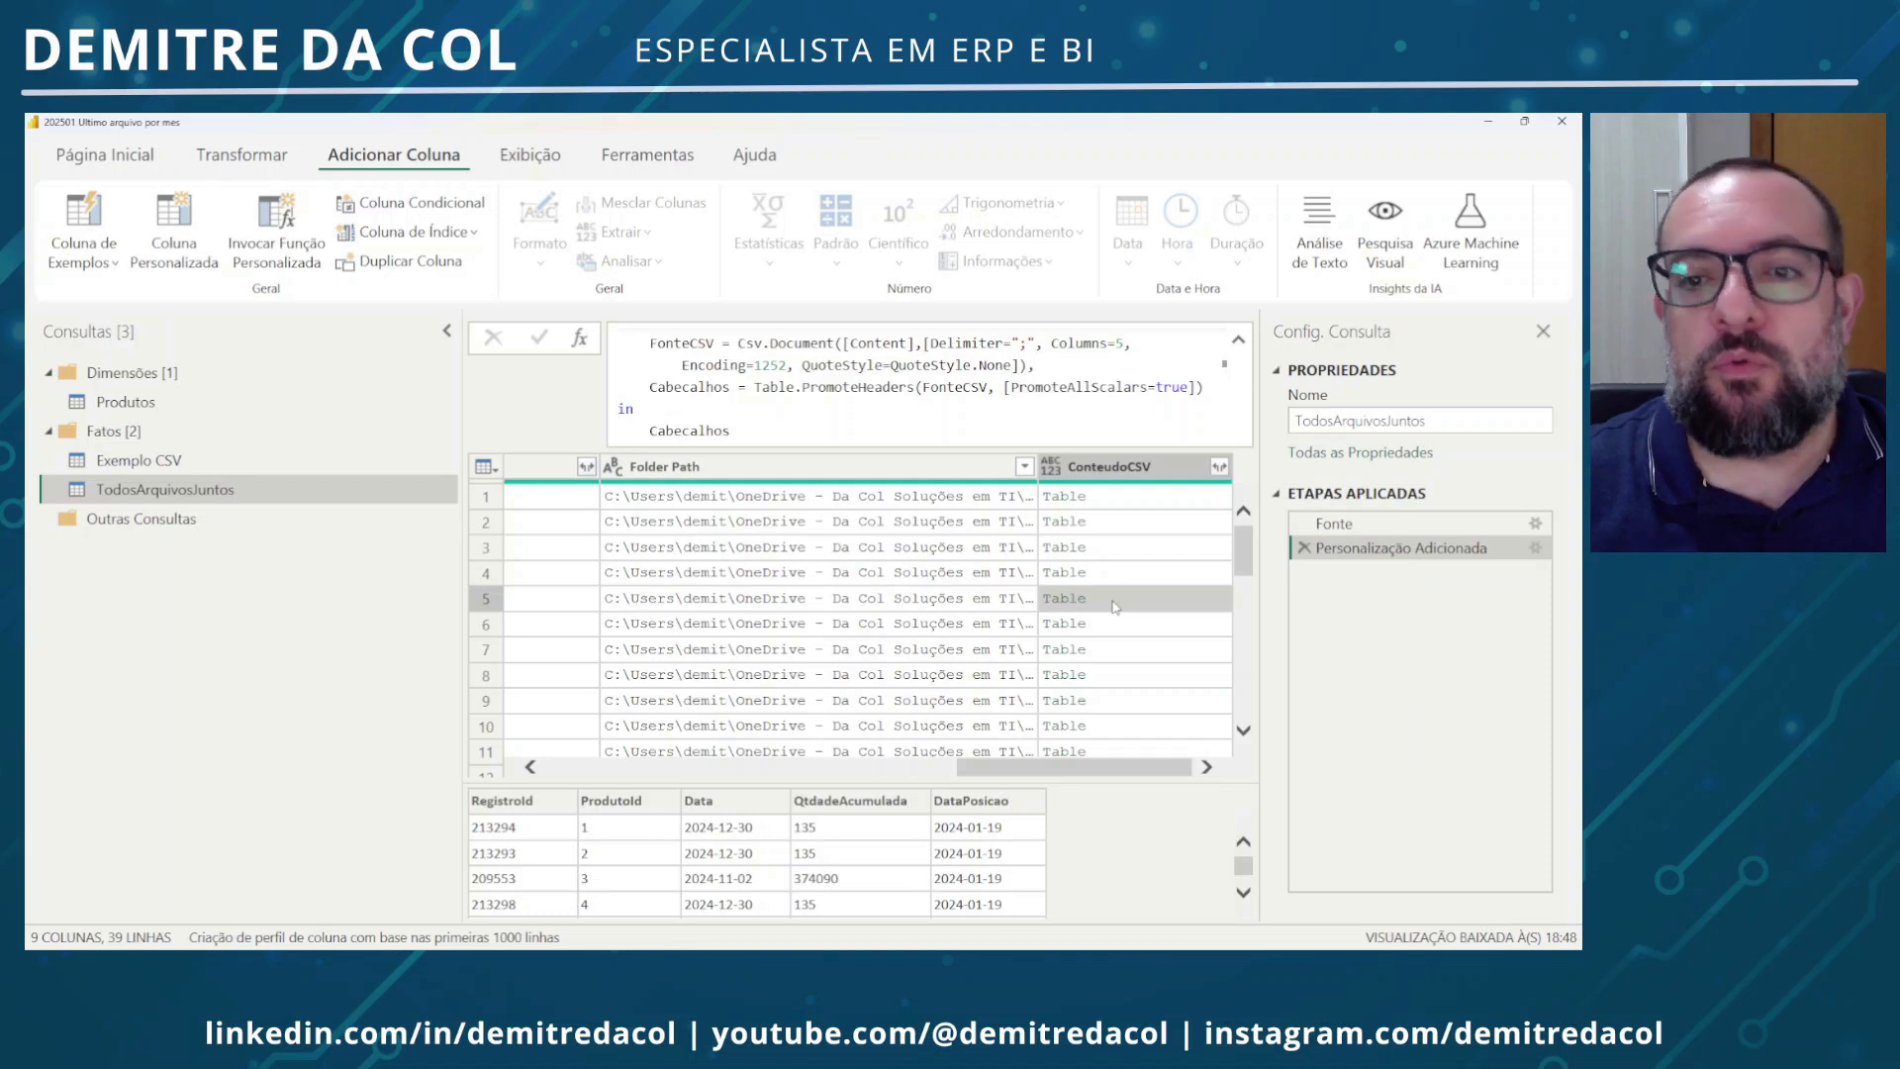
Rename the Personalização Adicionada step of the TodosArquivosJuntos query as ConteudoCSV
click(1108, 466)
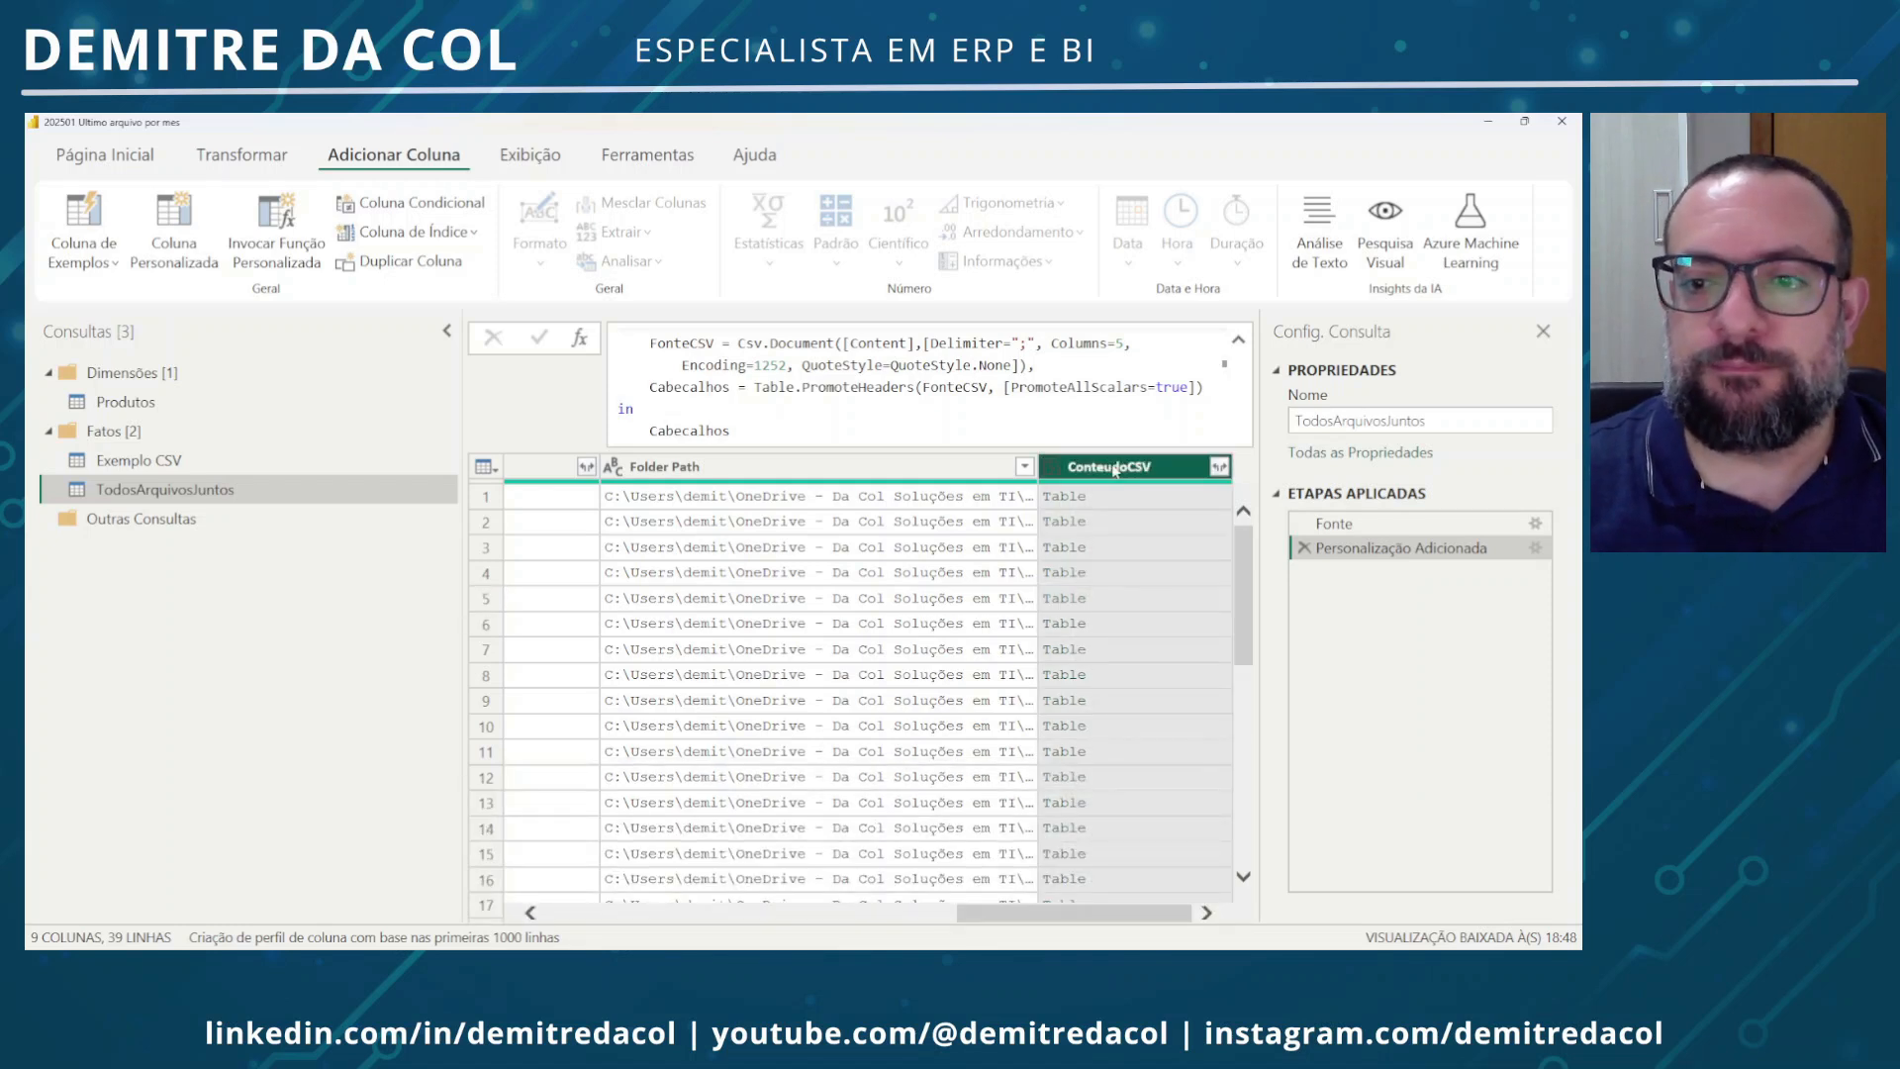
right_click(1114, 469)
click(1362, 606)
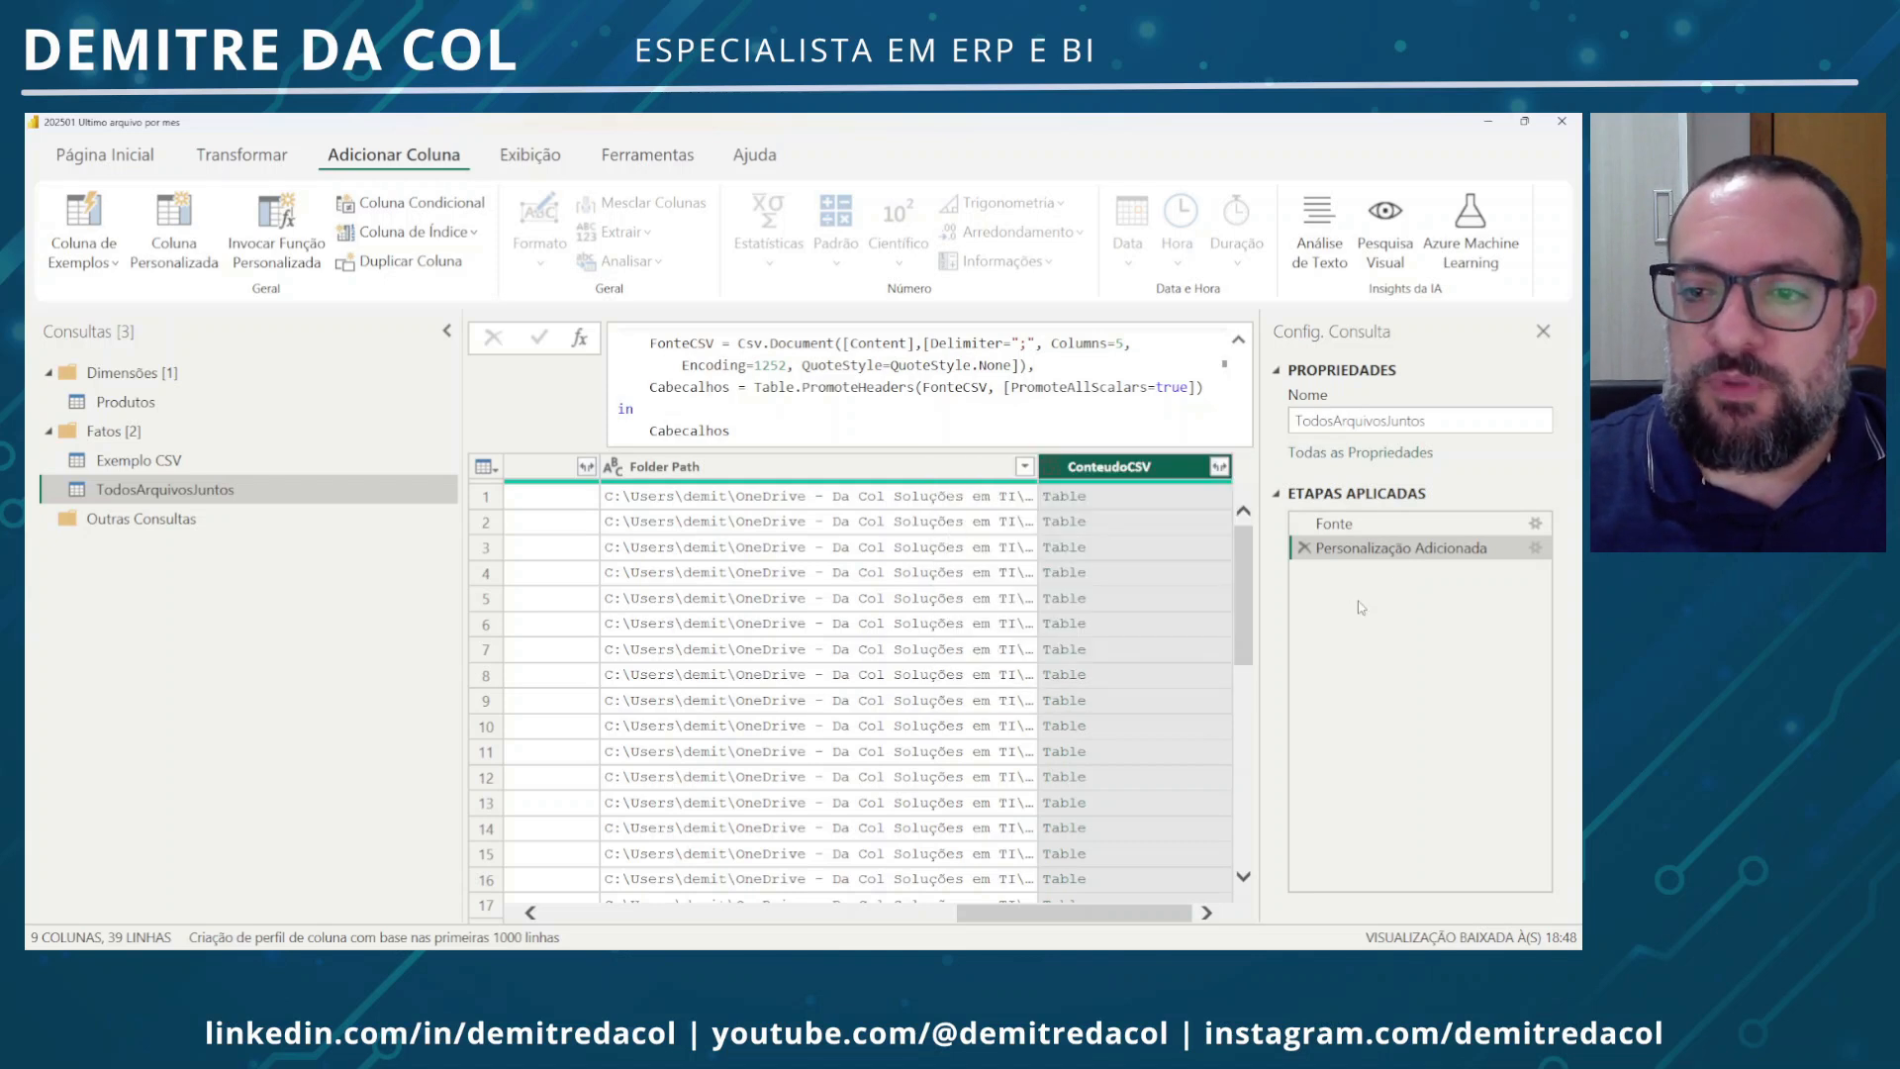
double_click(1386, 550)
text(Conteu)
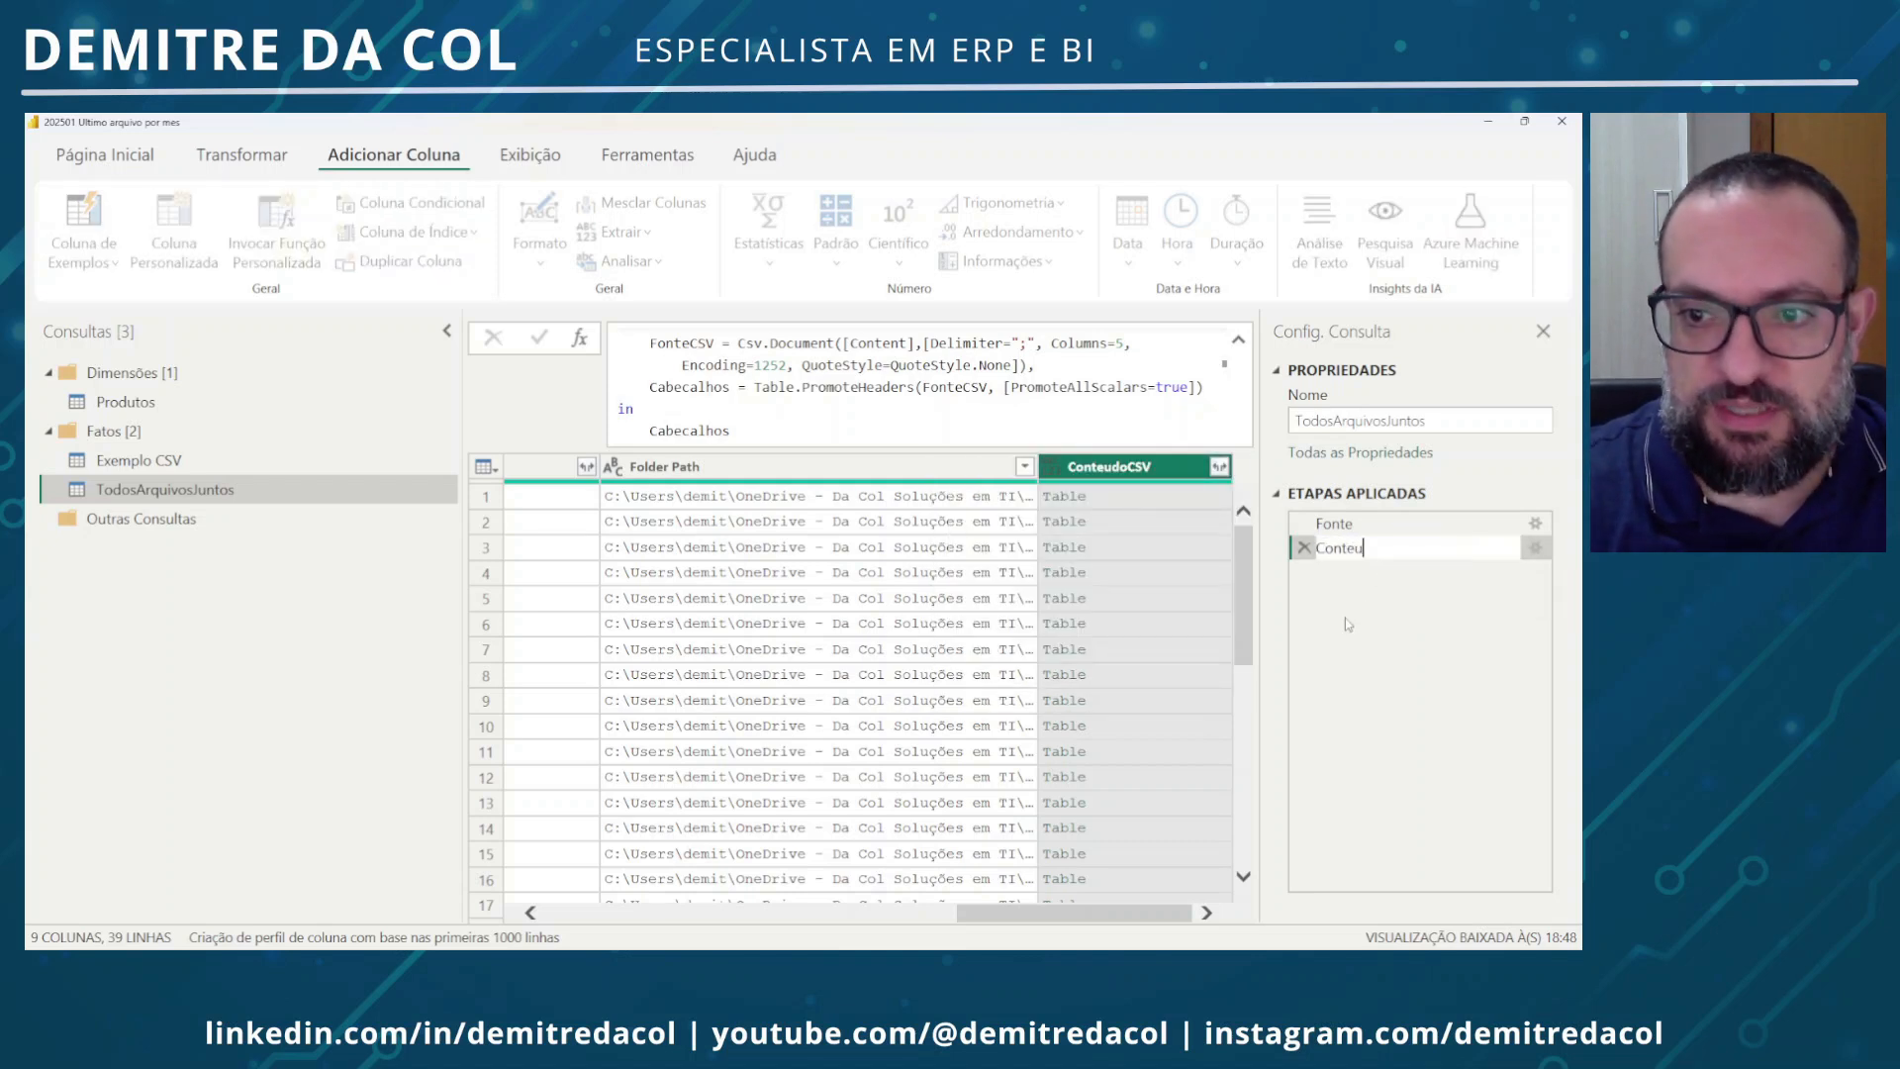
text(doCSV)
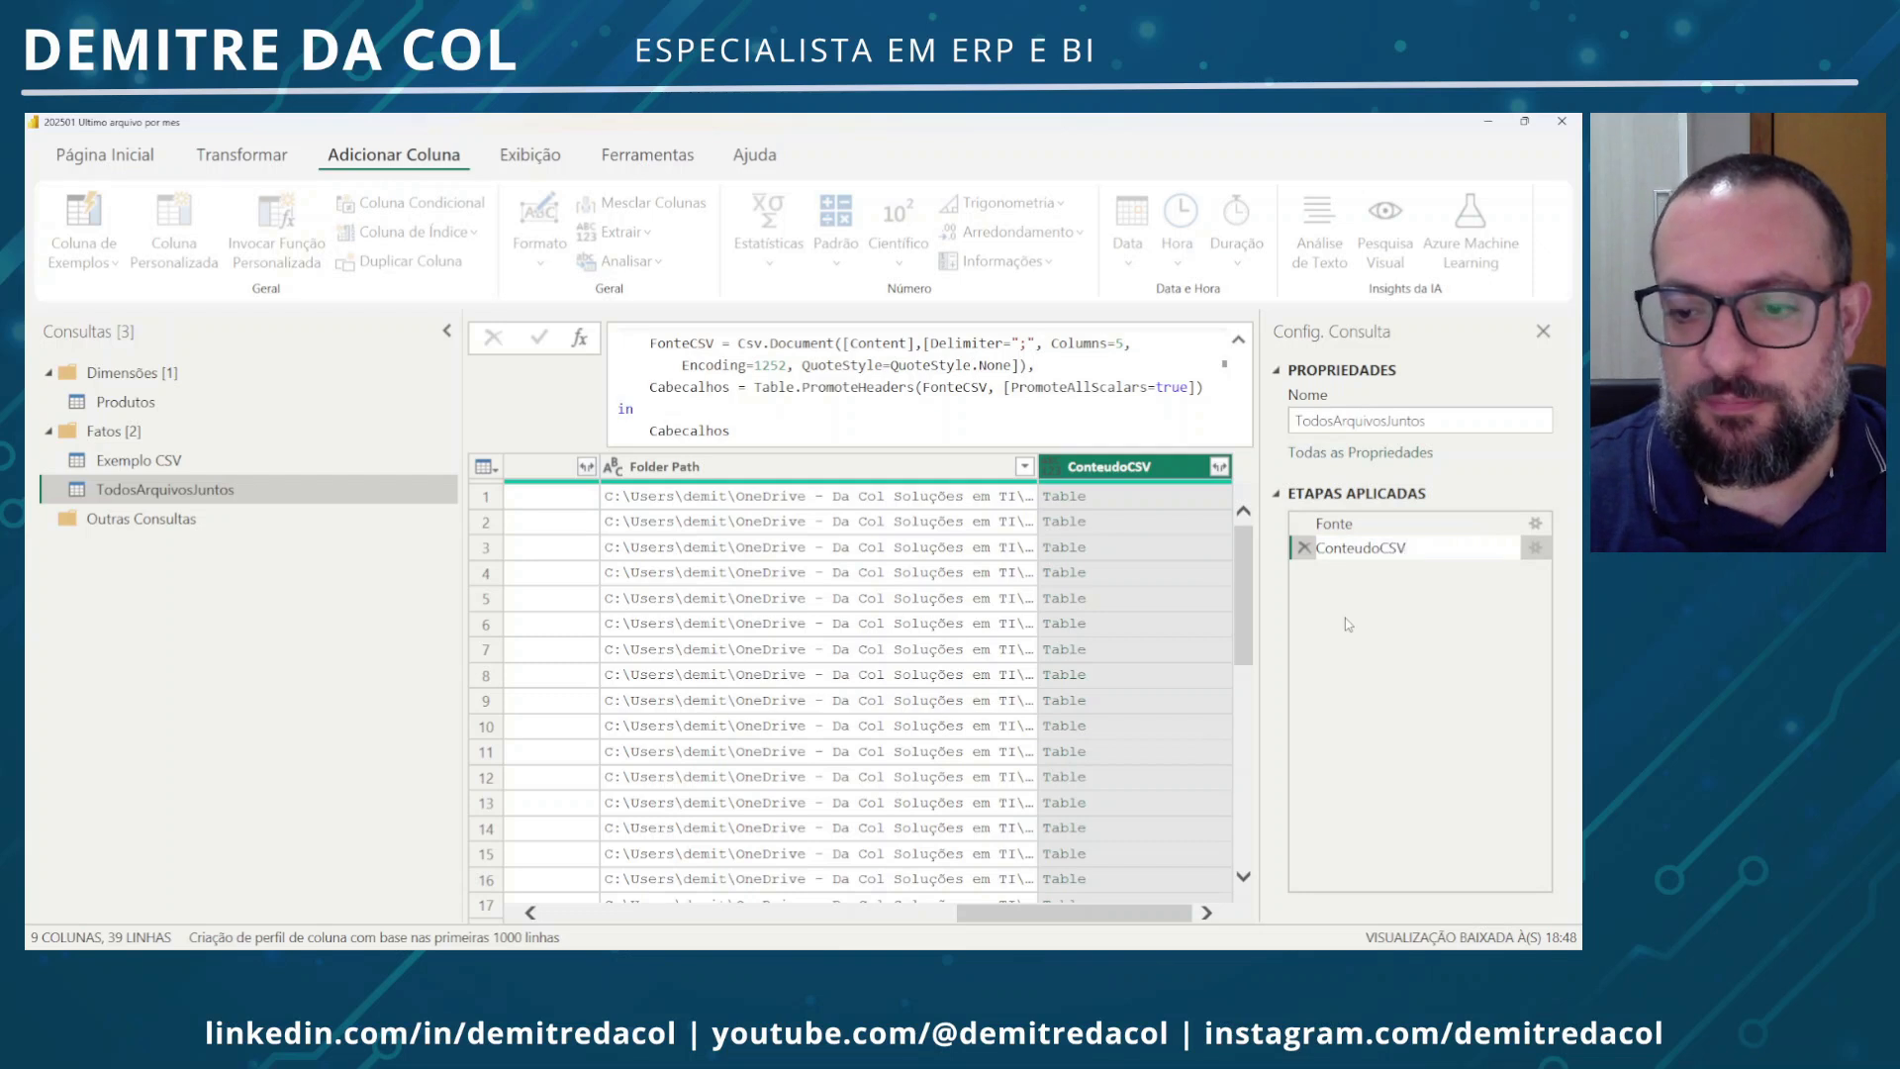
key(Return)
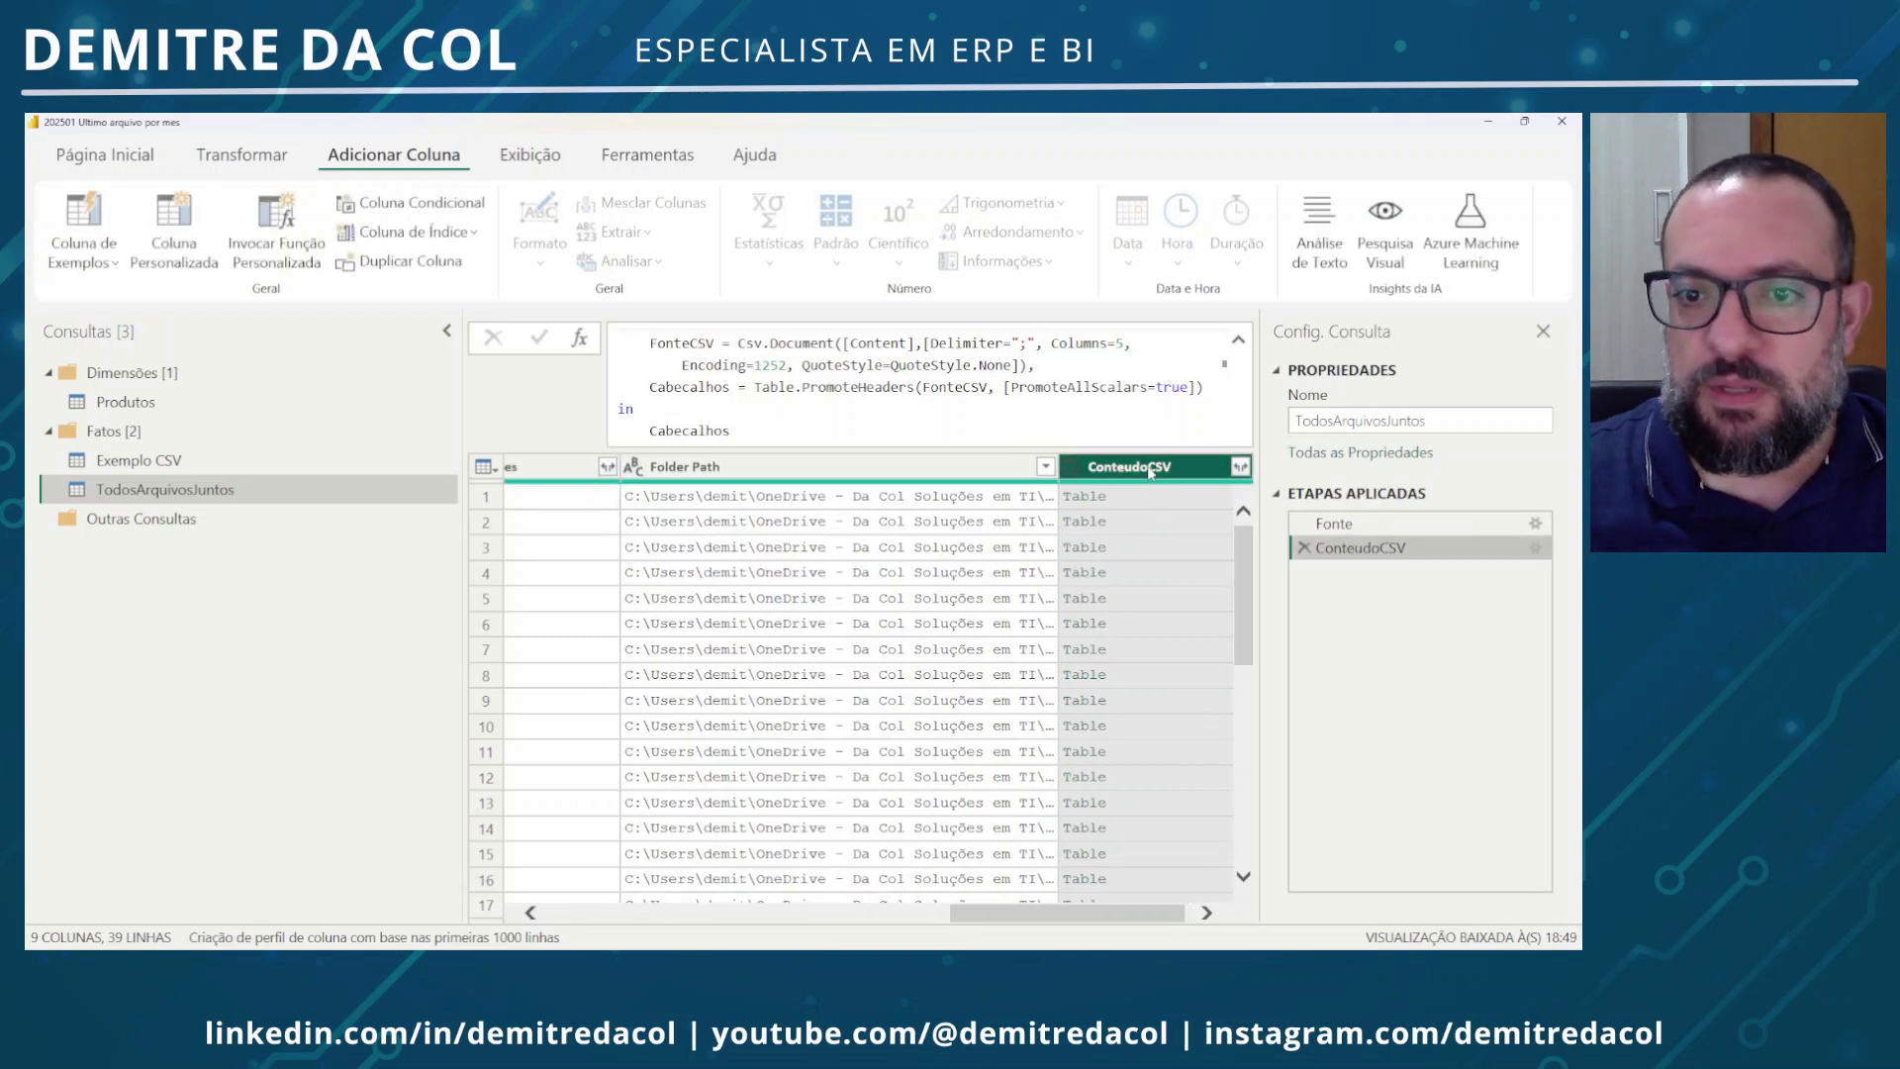
Remove every column except ConteudoCSV from the TodosArquivosJuntos query
right_click(1149, 472)
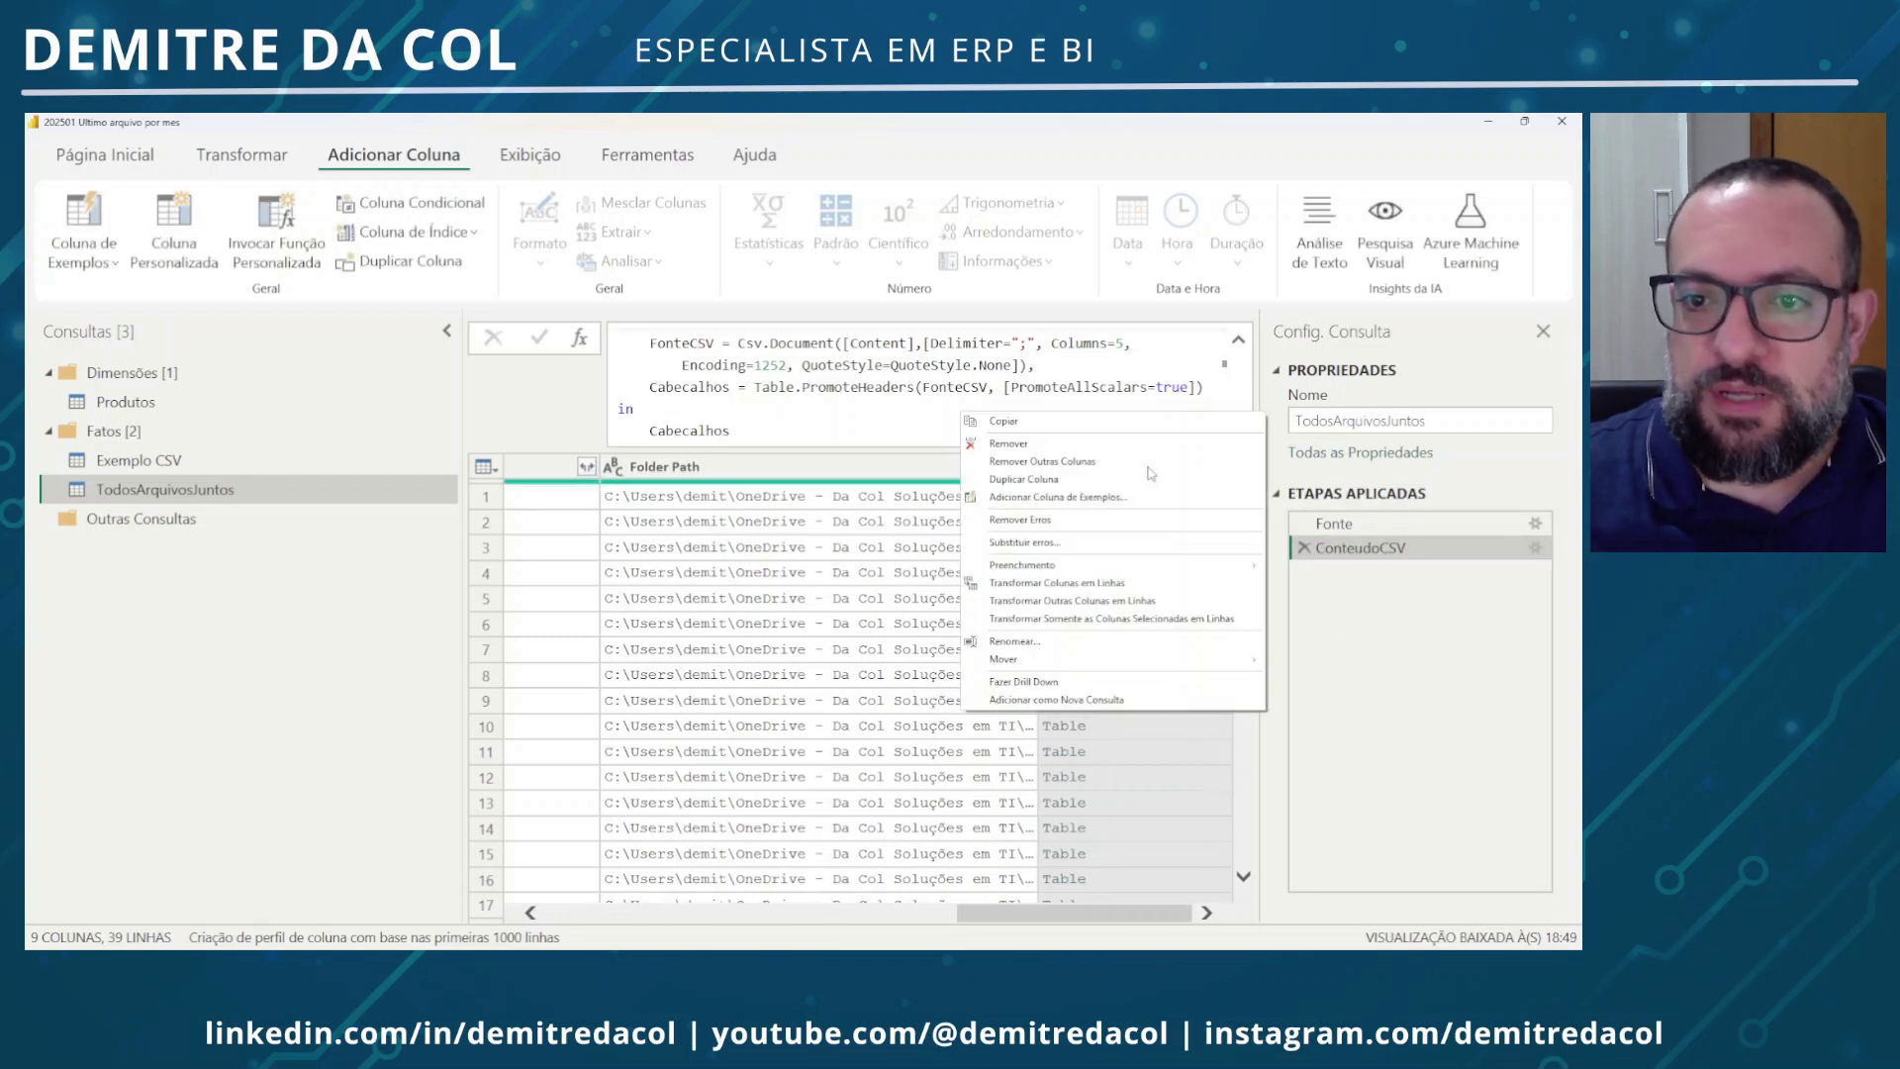
click(1094, 462)
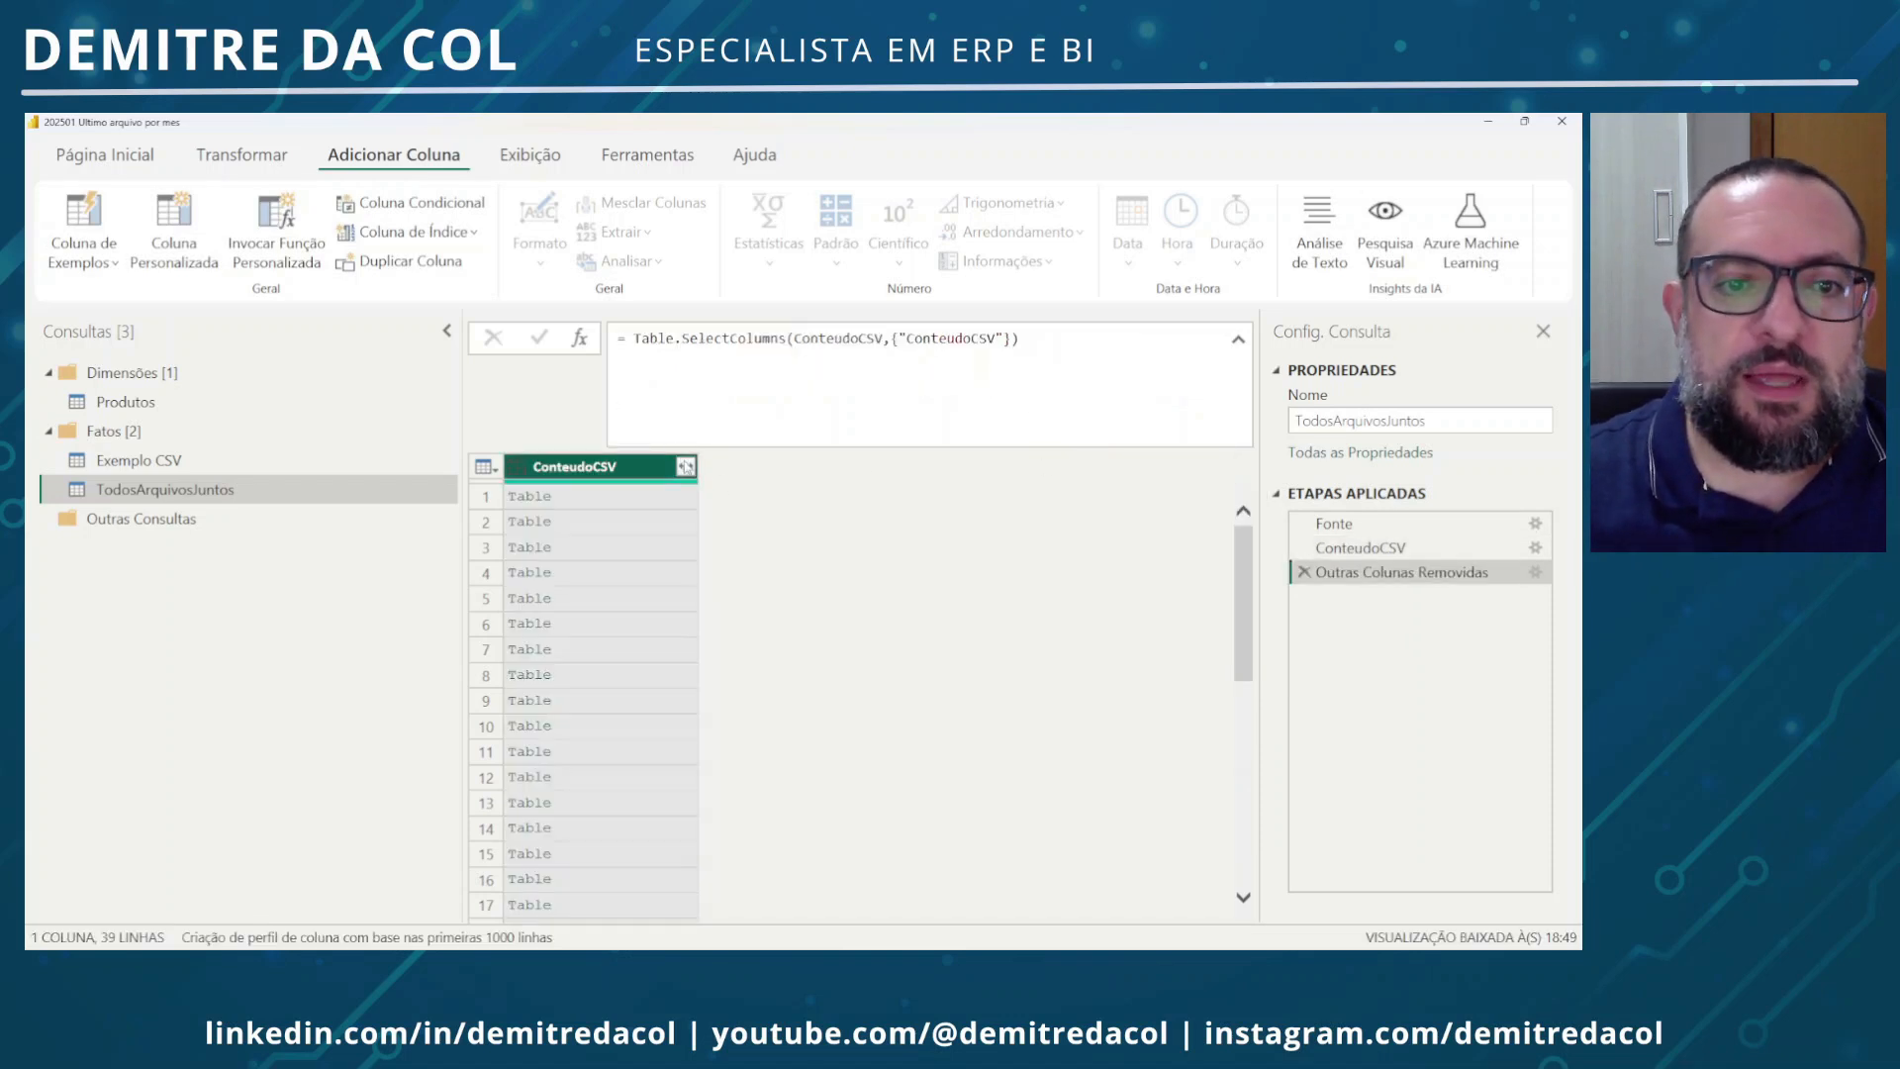
click(684, 468)
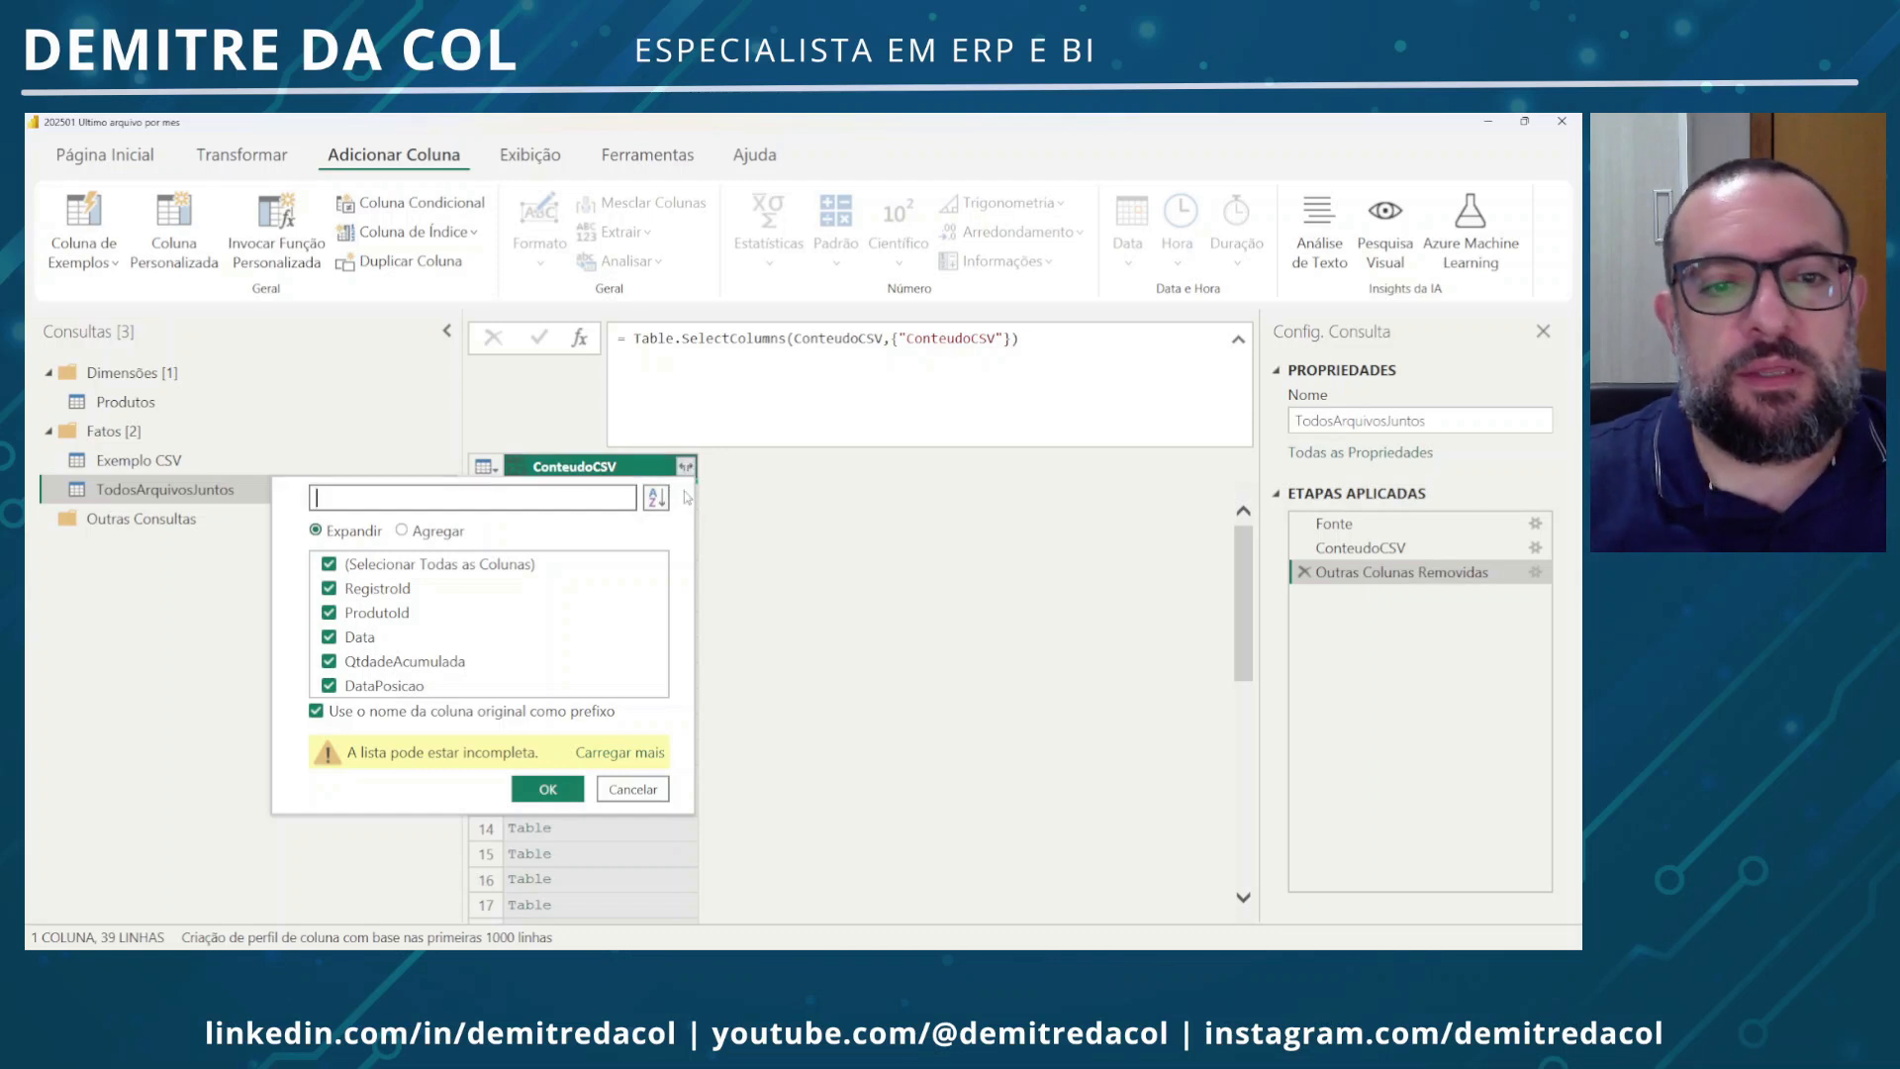
click(699, 466)
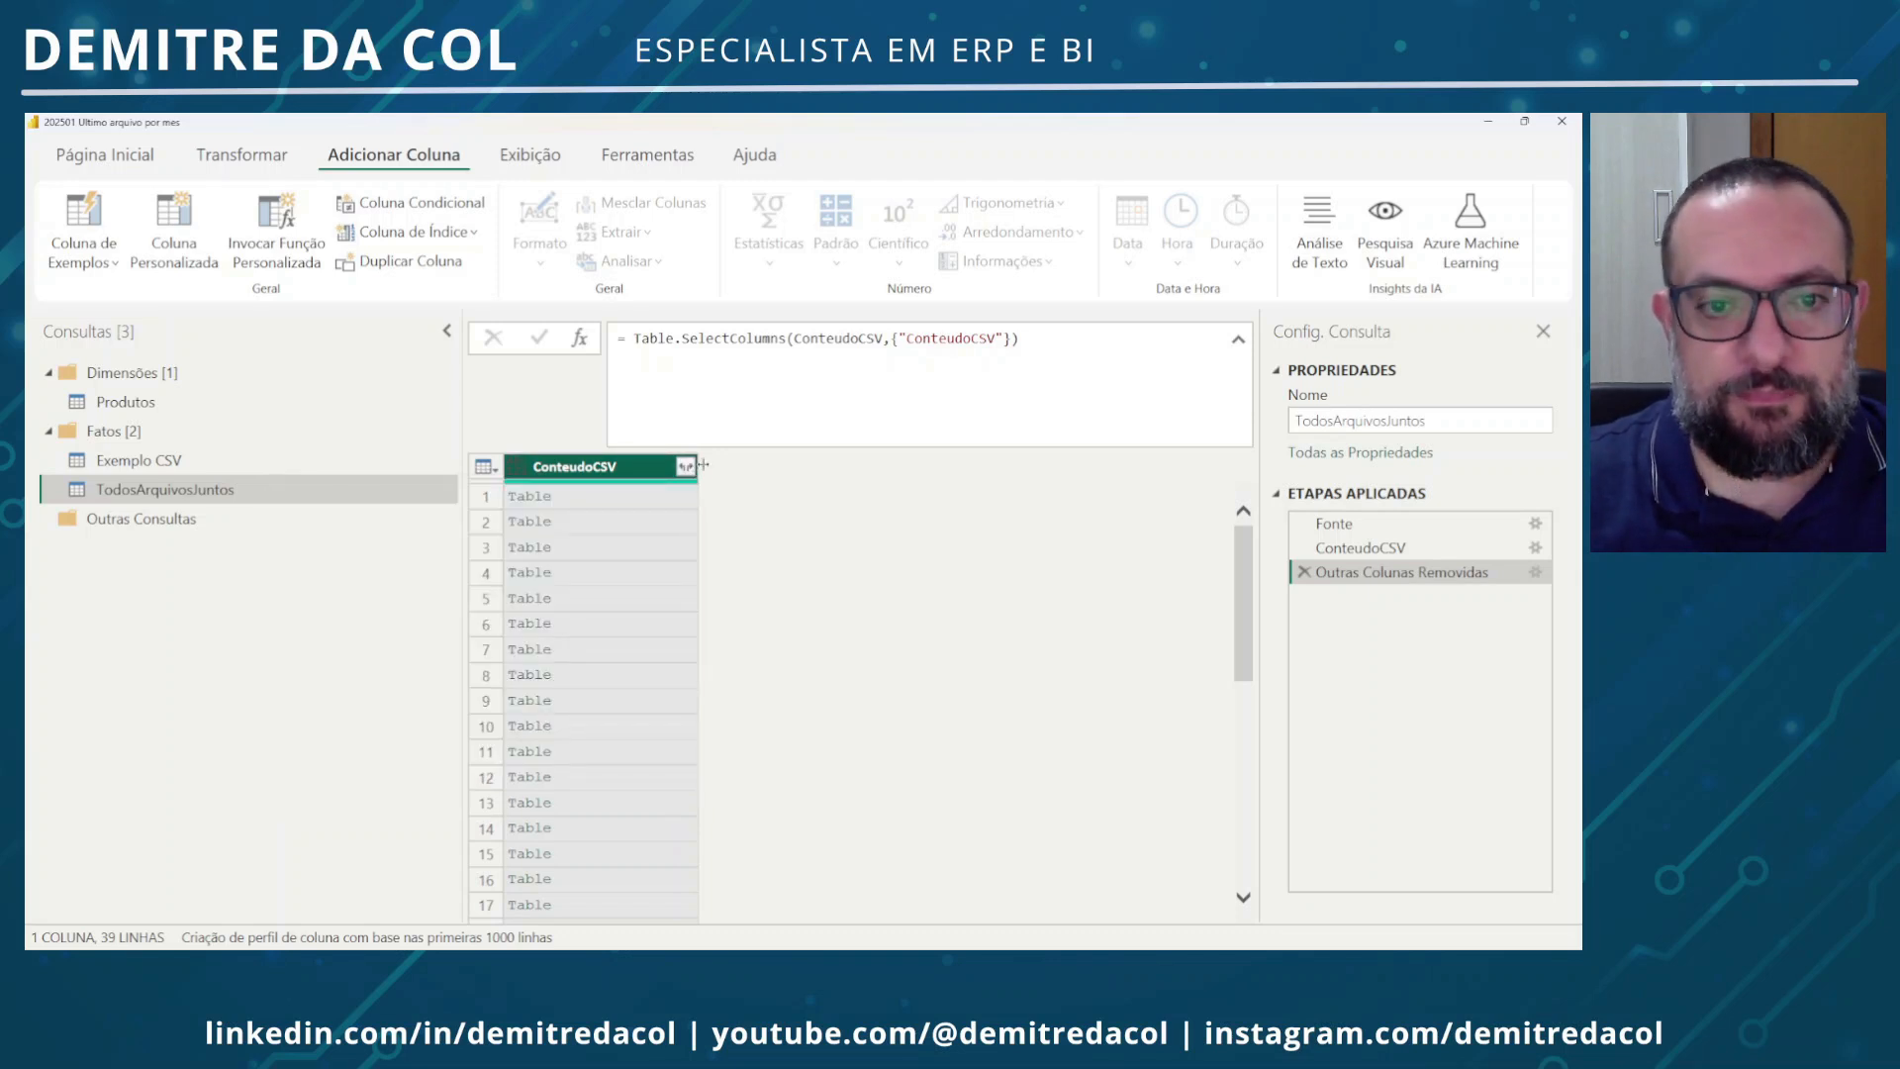
drag(695, 460, 784, 406)
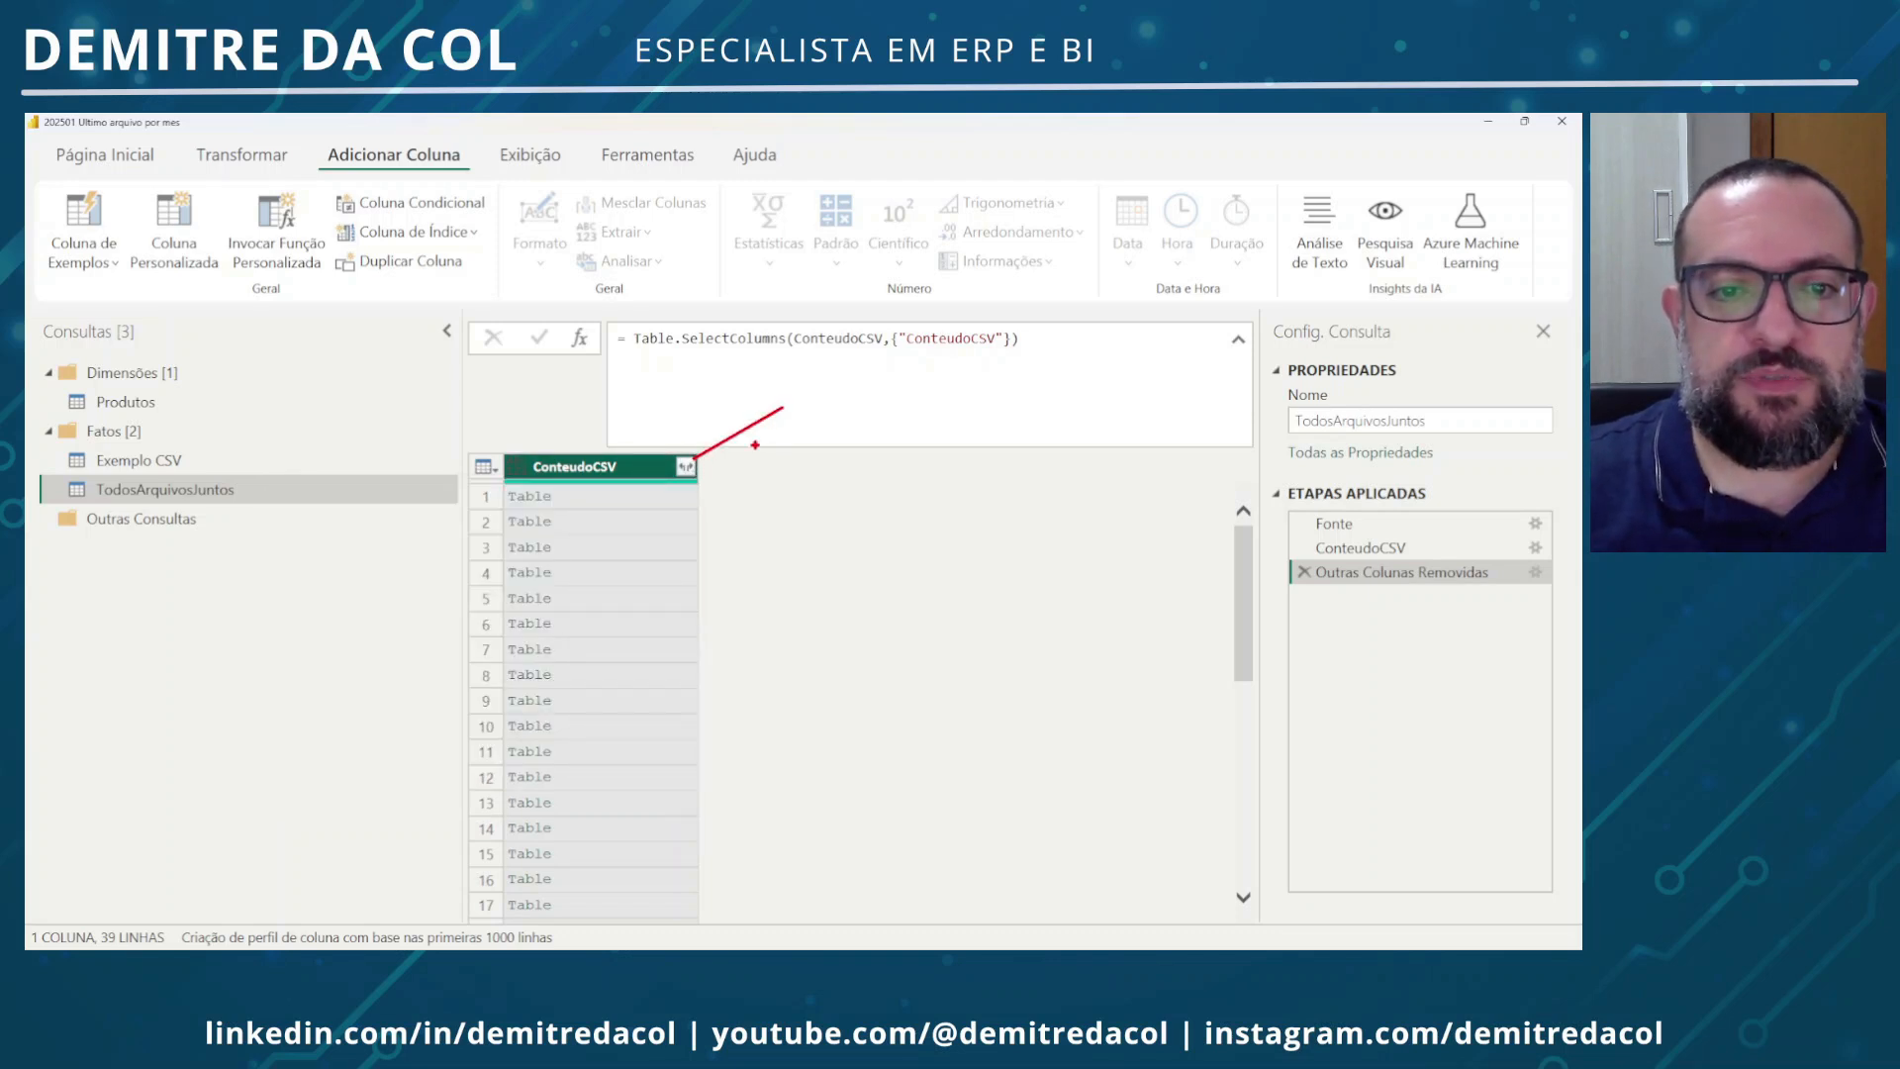
key(Escape)
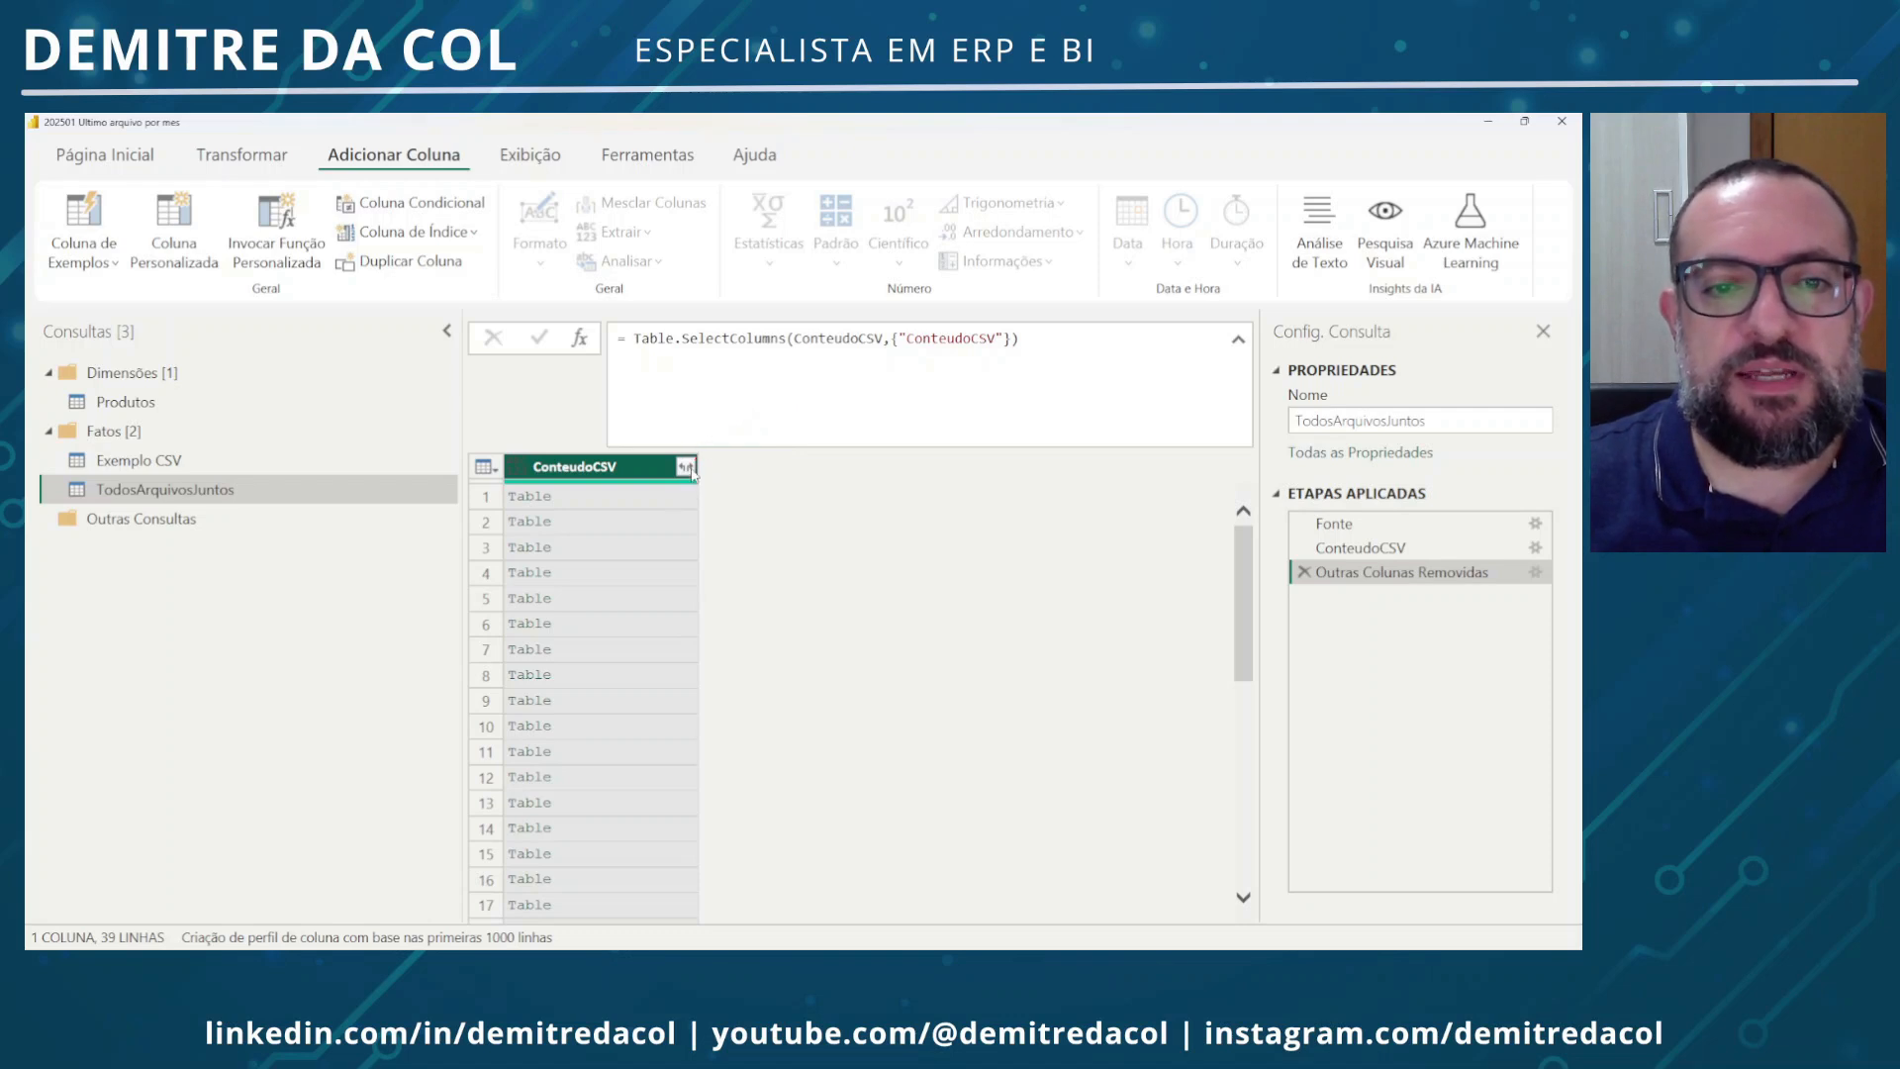
Expand all nested columns of ConteudoCSV without using the original column name as a prefix, and look over the combined rows
click(685, 466)
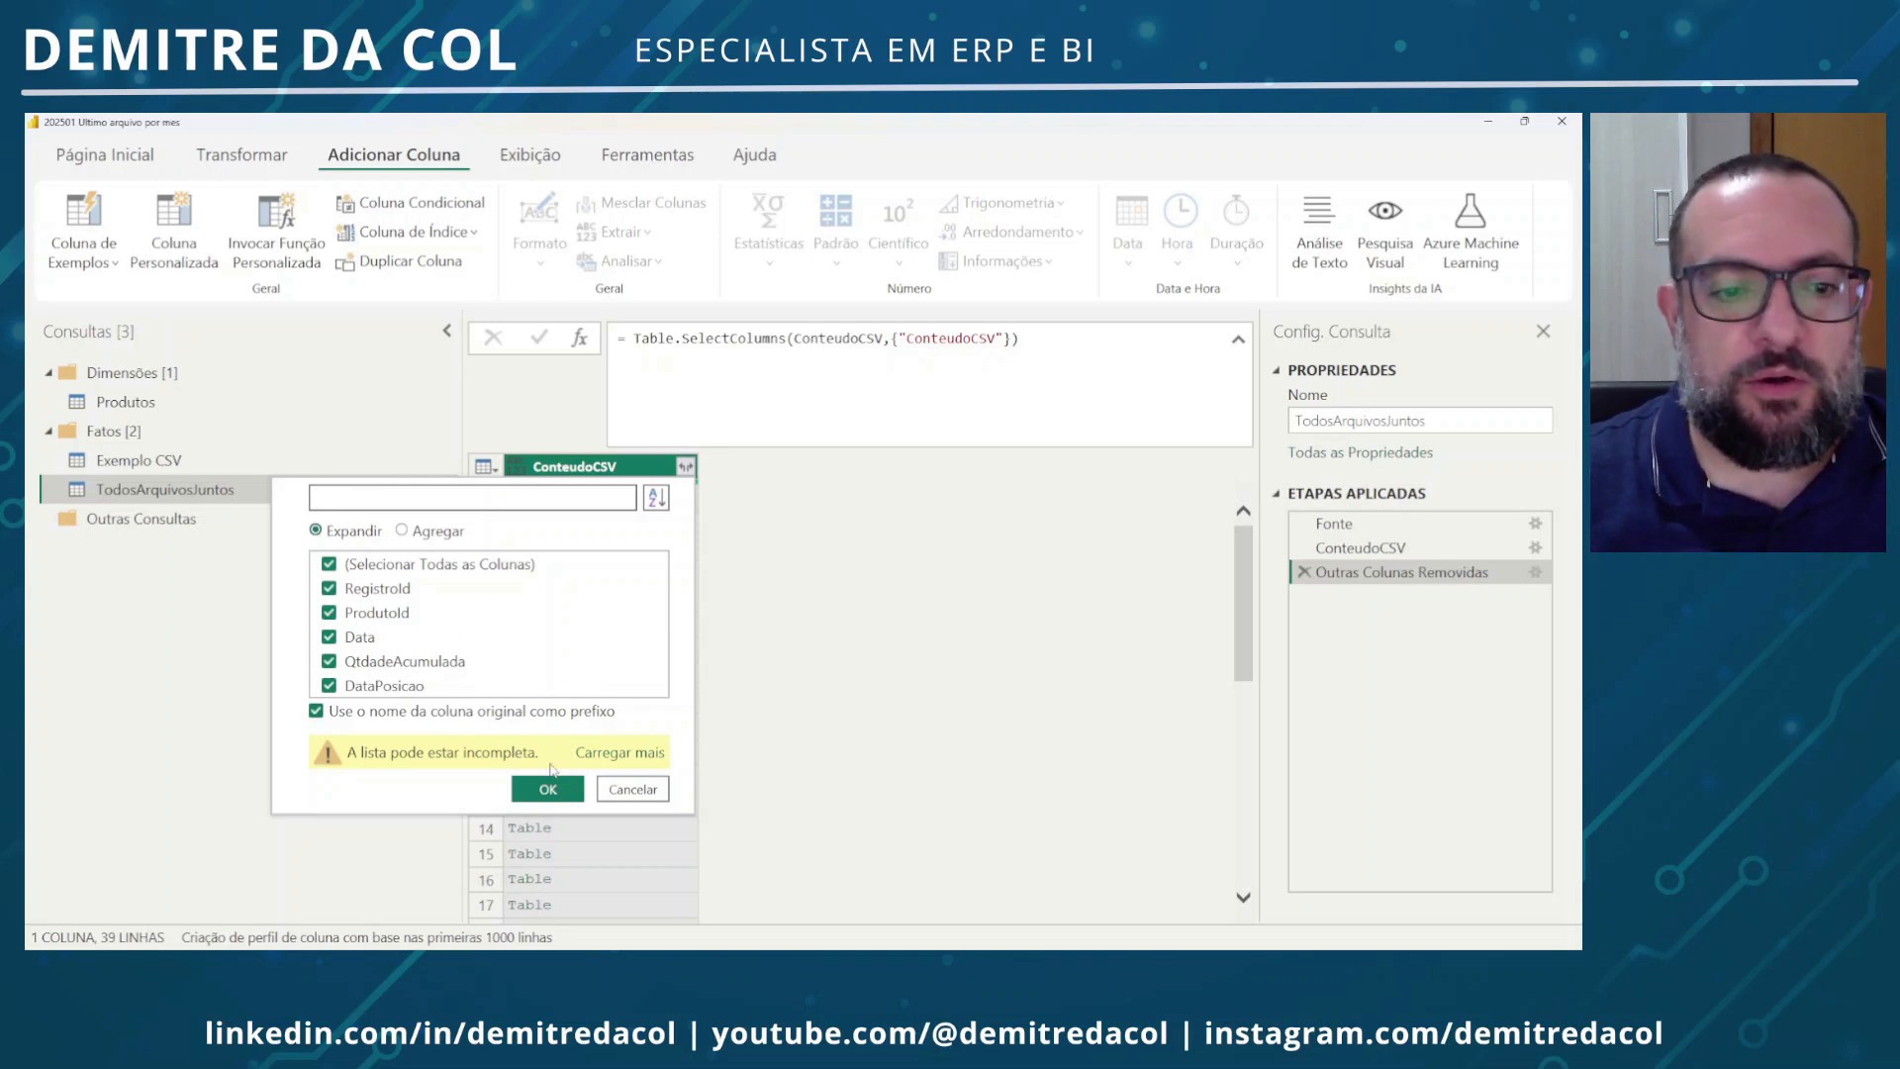
click(536, 717)
click(546, 789)
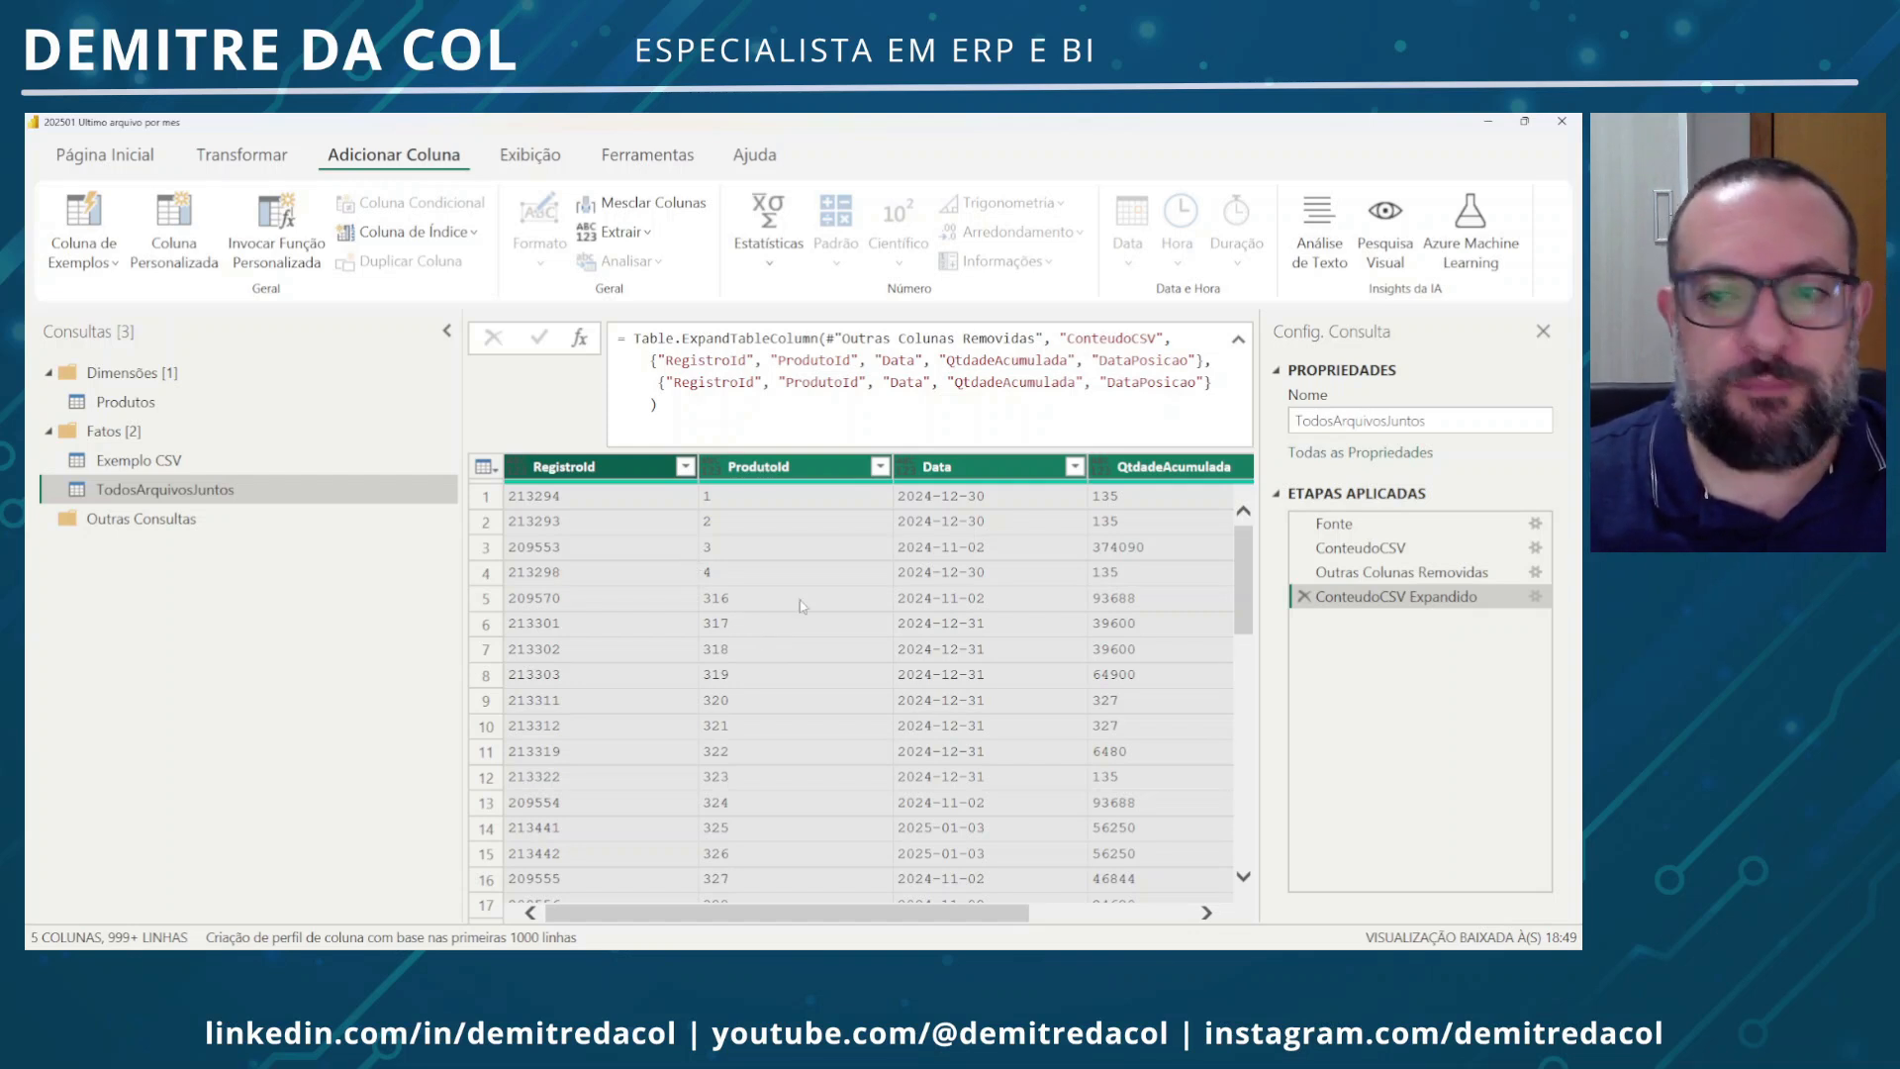
scroll(968, 641, down, 2)
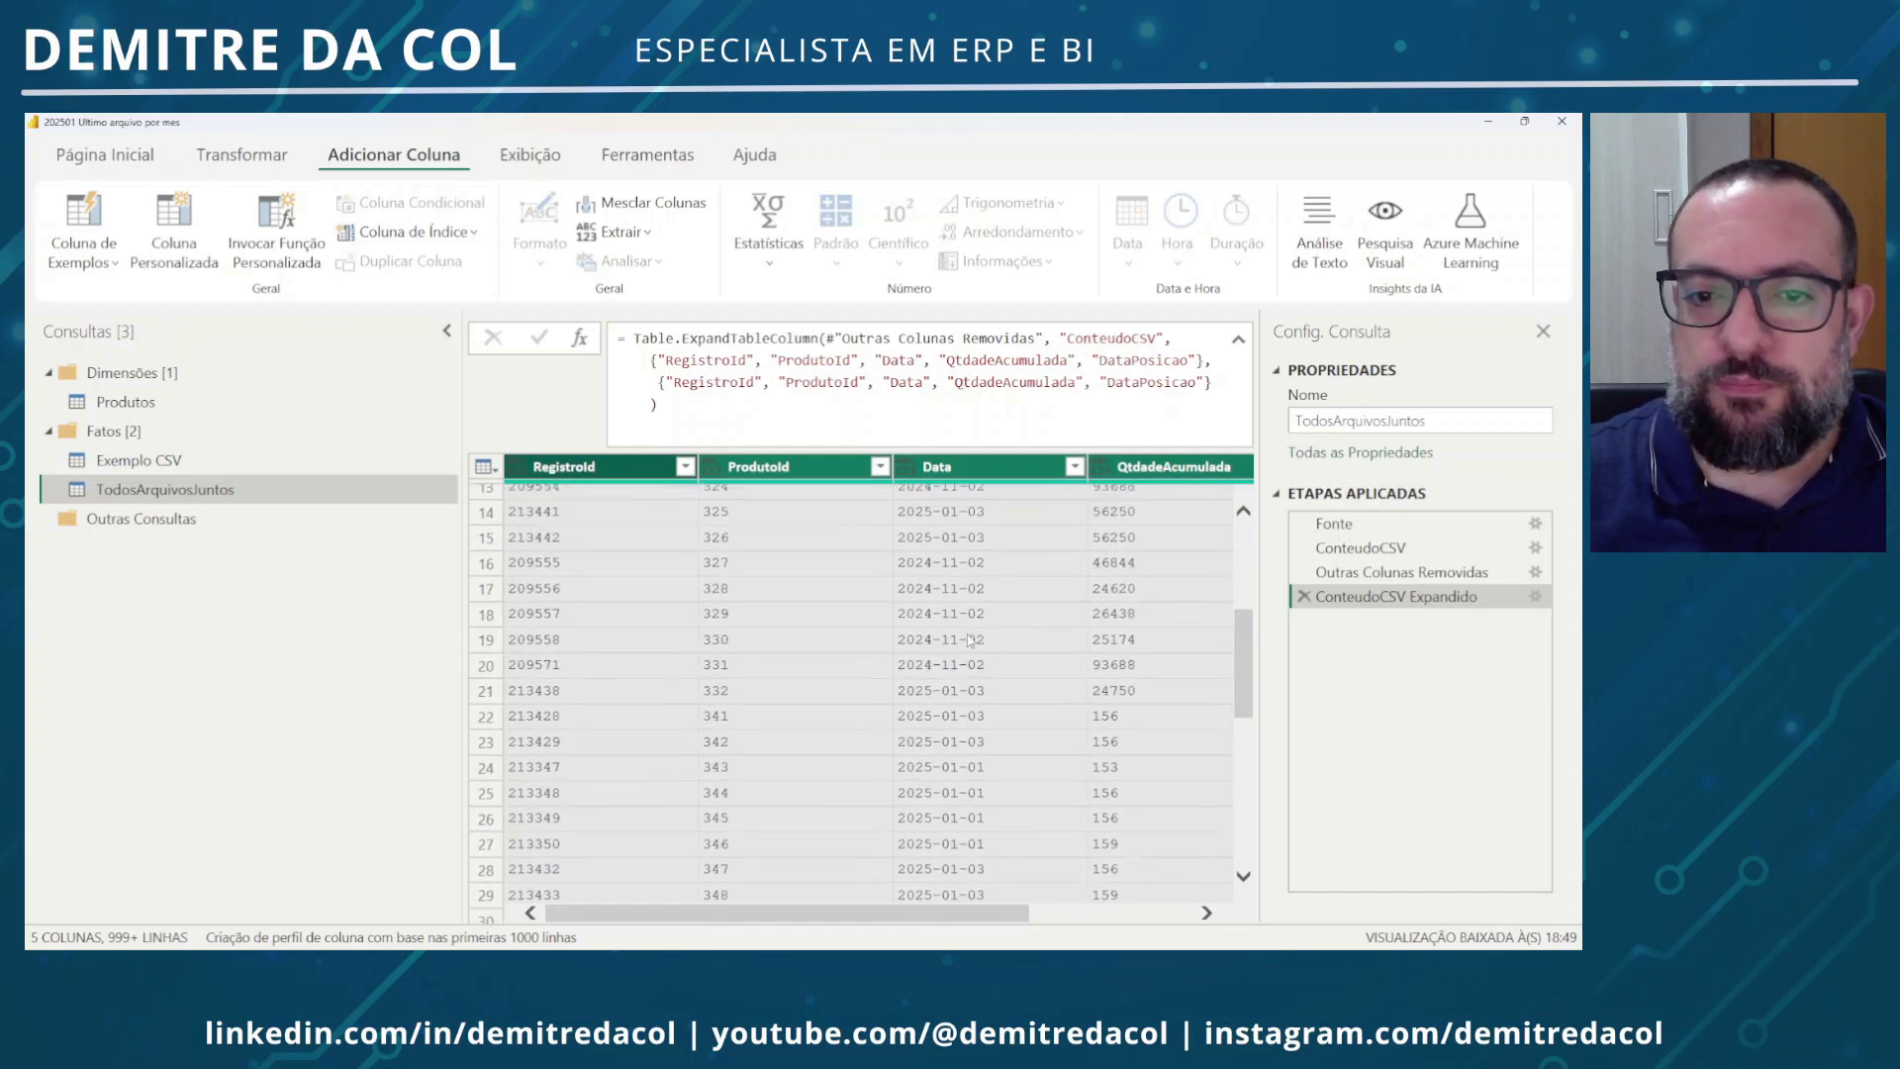
scroll(969, 642, up, 1)
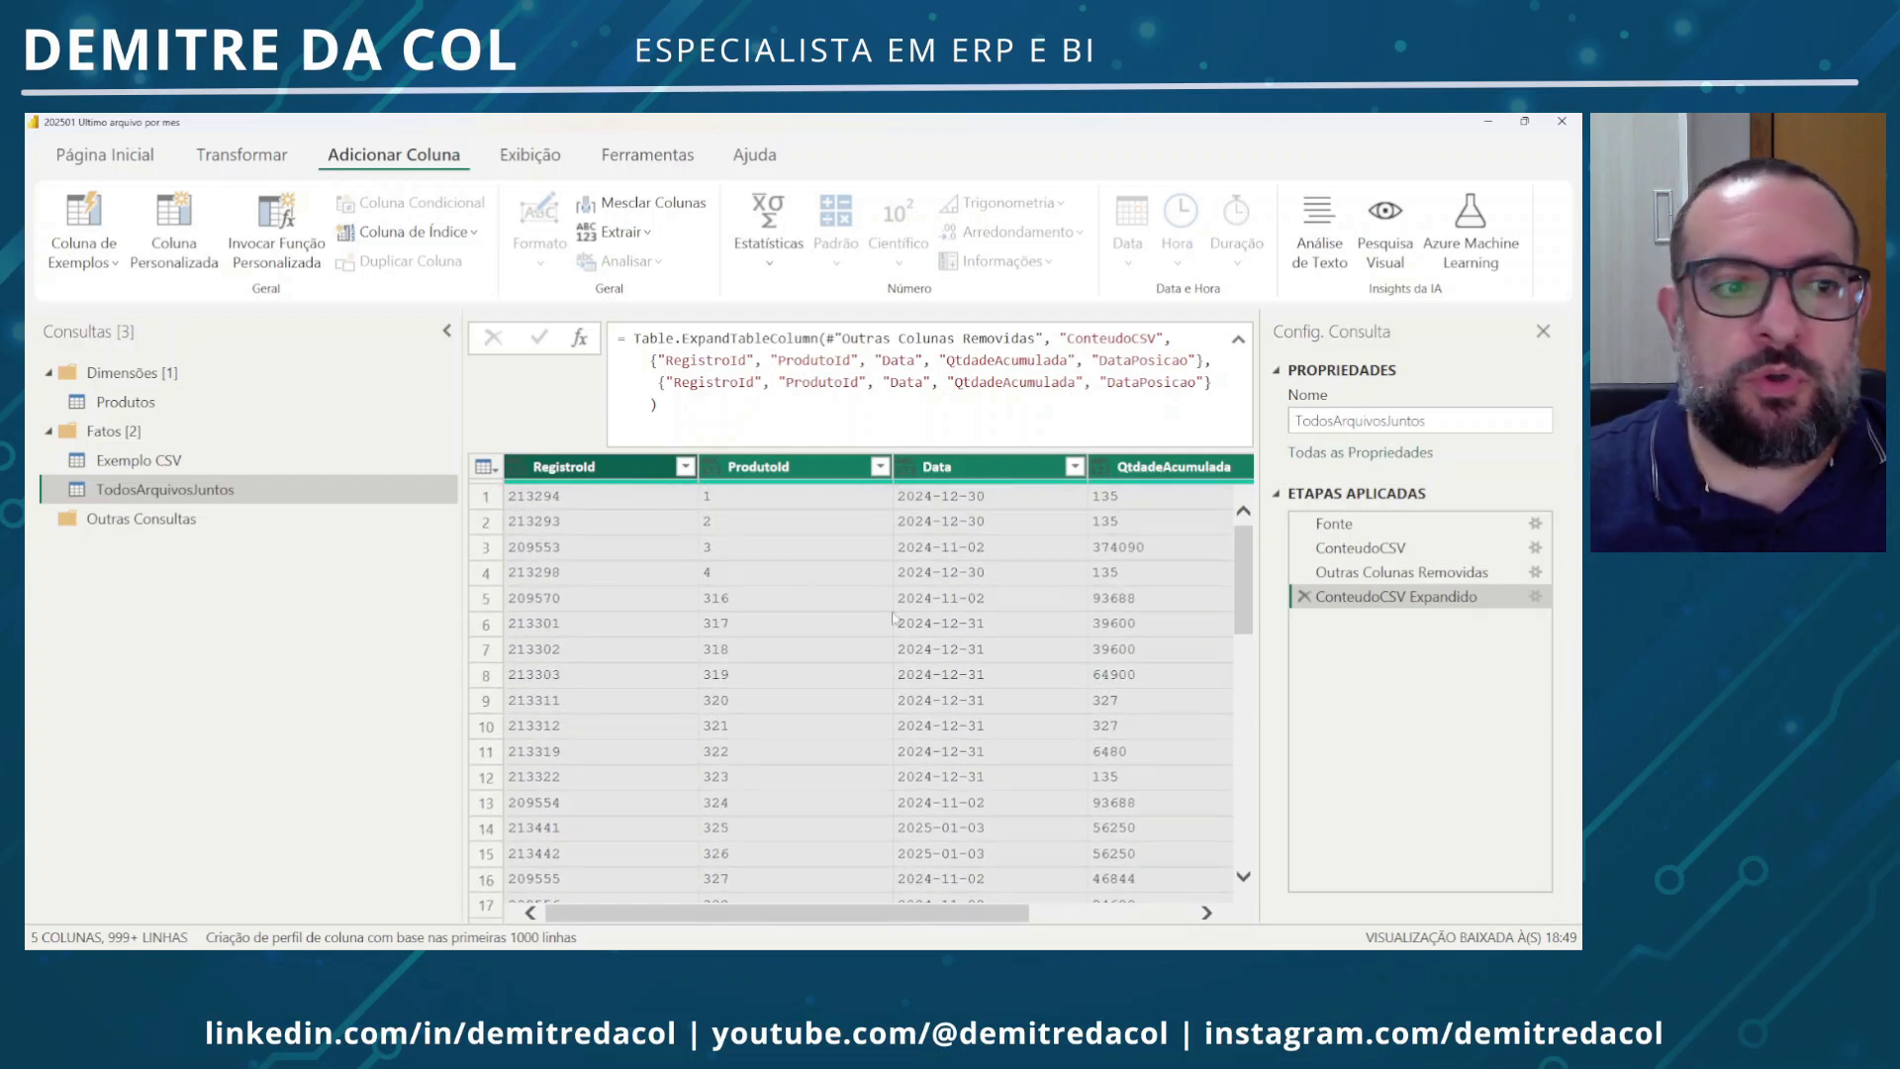
Set the data type of the RegistroId, ProdutoId and QtdadeAcumulada columns to Número Inteiro
click(643, 475)
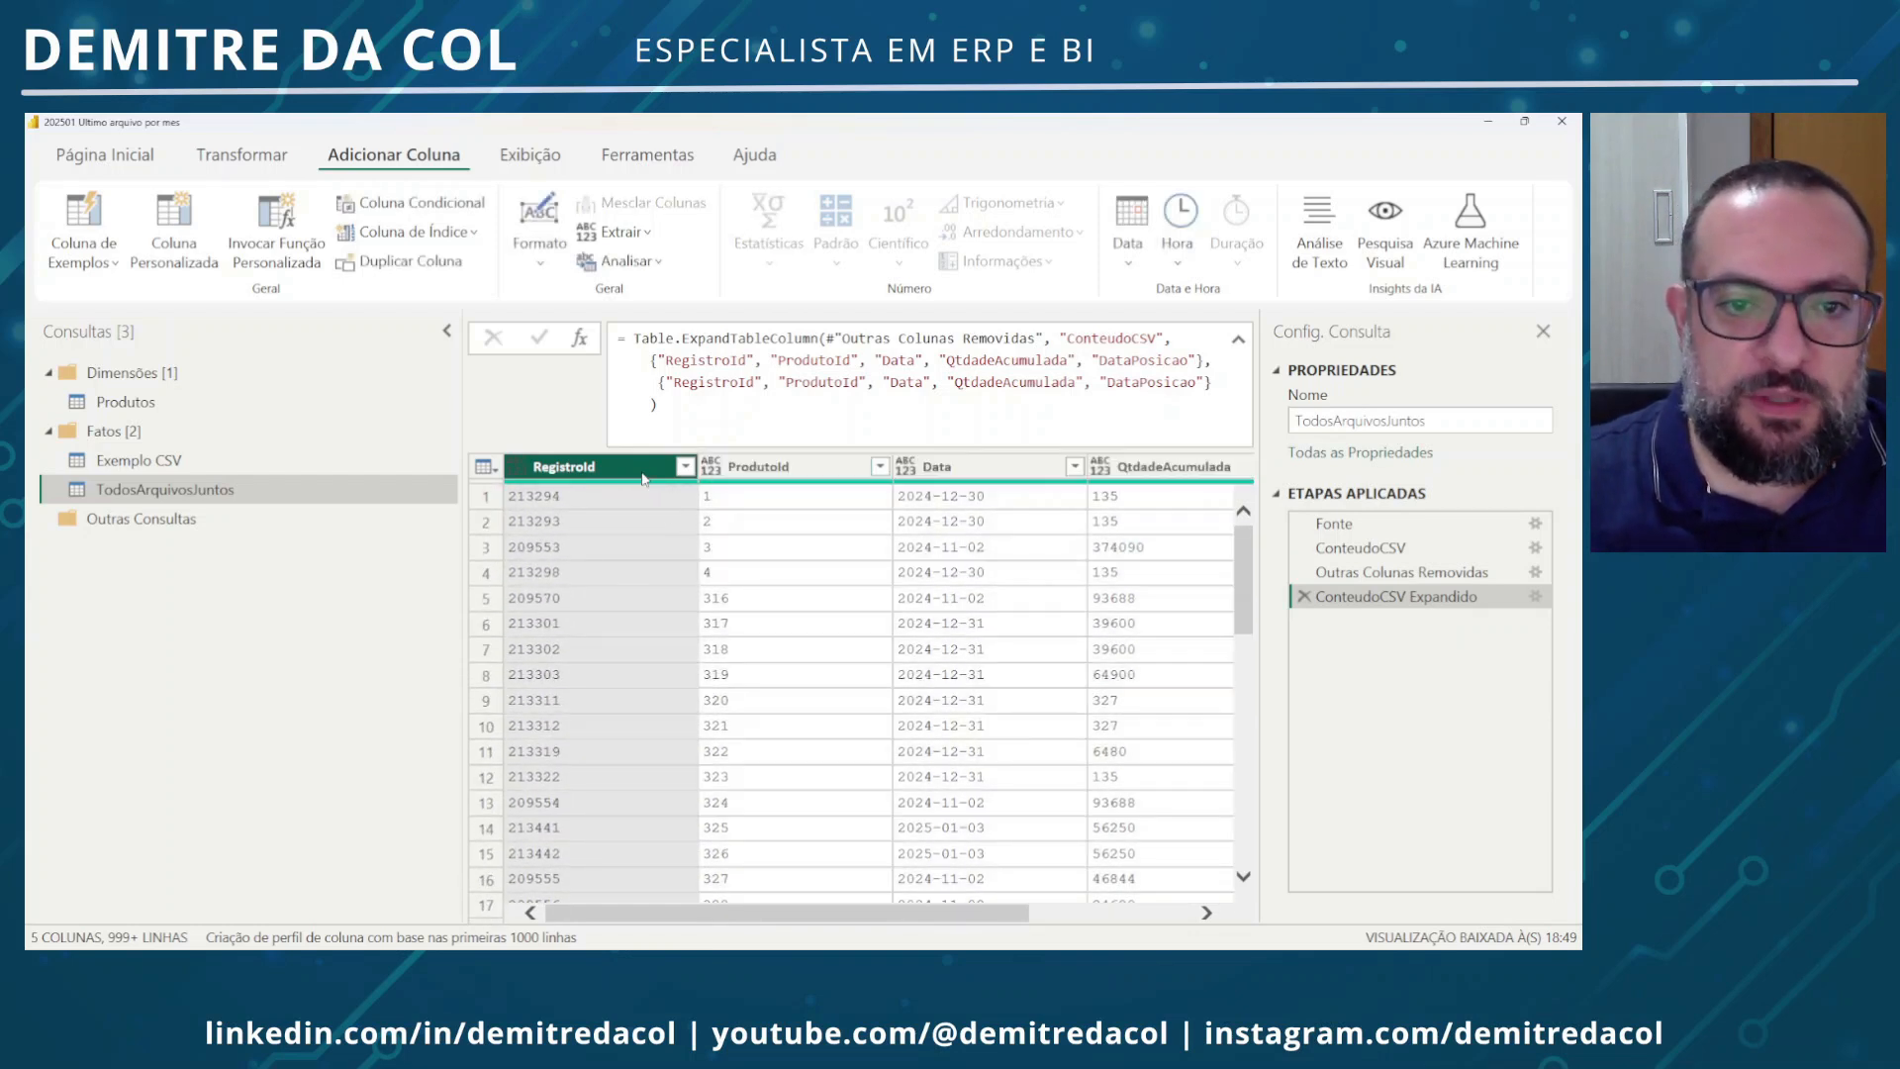
ctrl+click(792, 469)
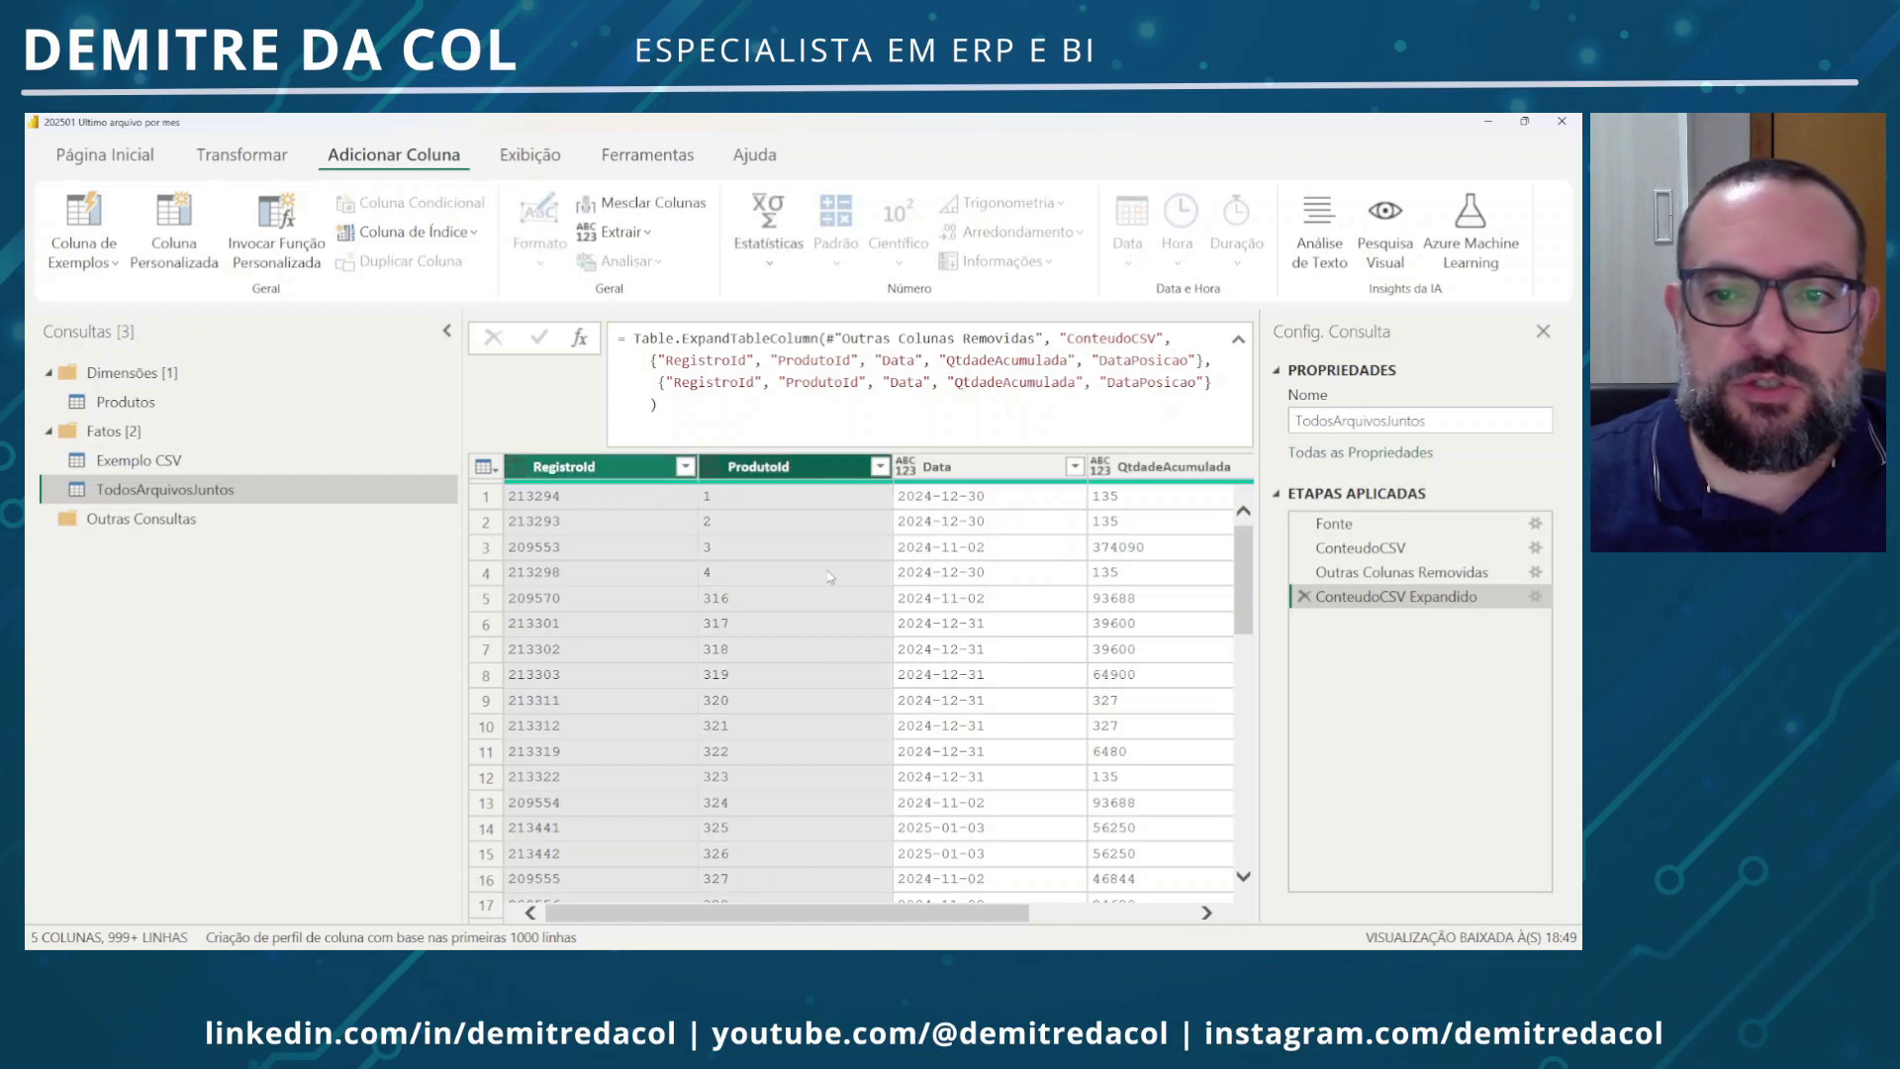
drag(905, 915, 1096, 926)
ctrl+click(950, 466)
click(267, 159)
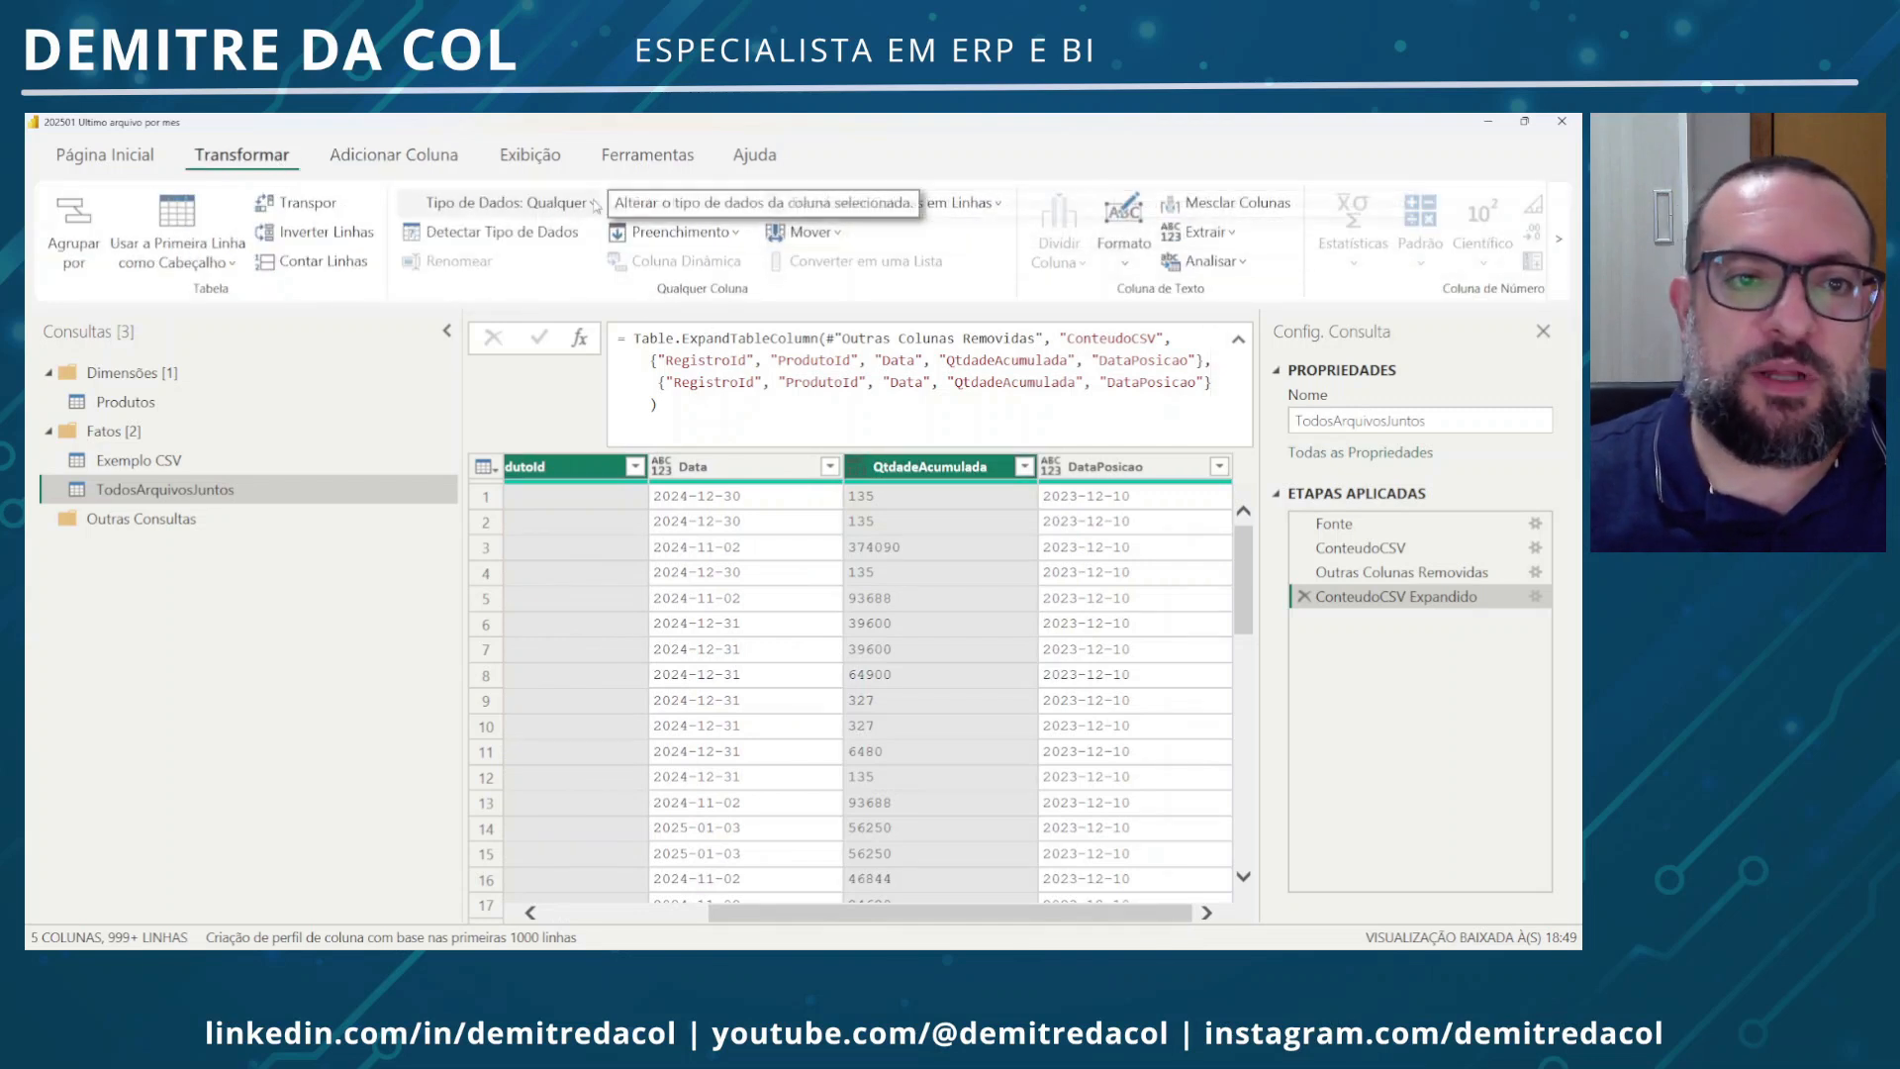
click(510, 203)
click(518, 308)
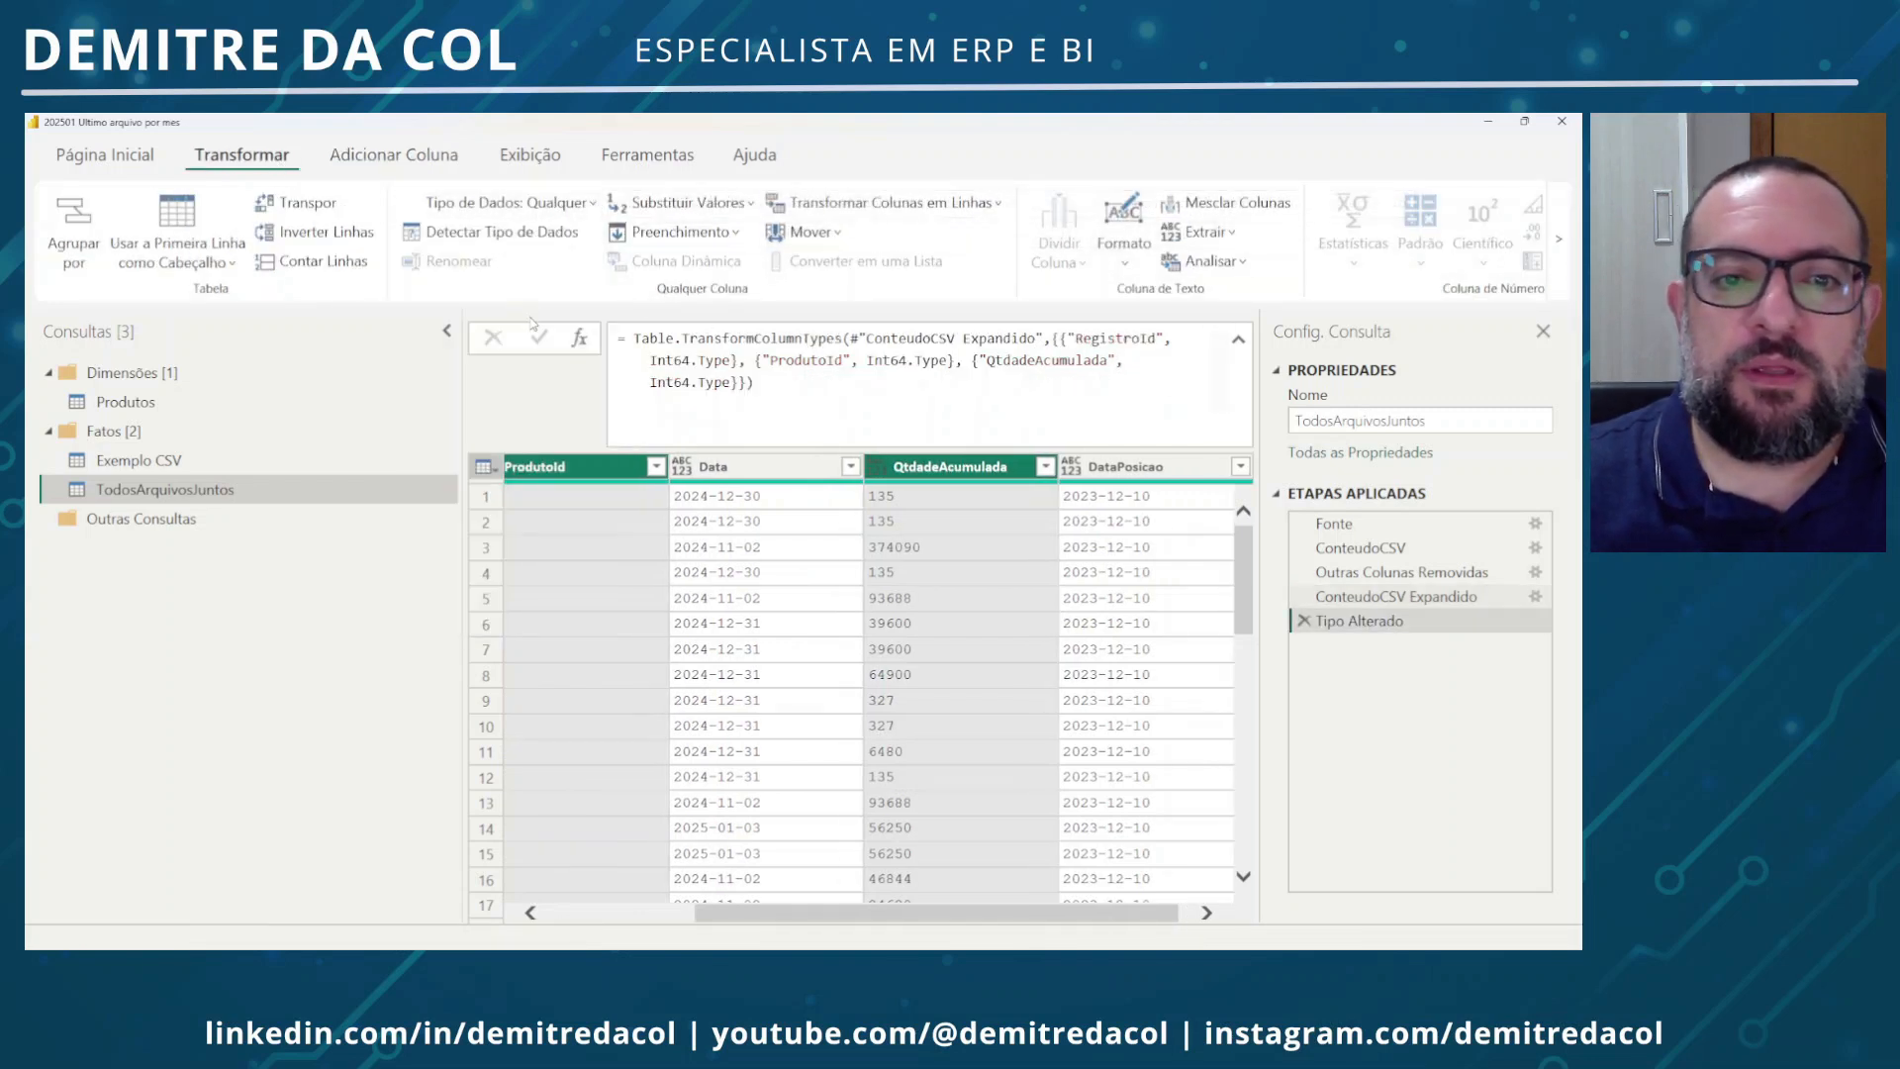
Set the data type of the Data and DataPosicao columns to Data
click(727, 468)
ctrl+click(1125, 466)
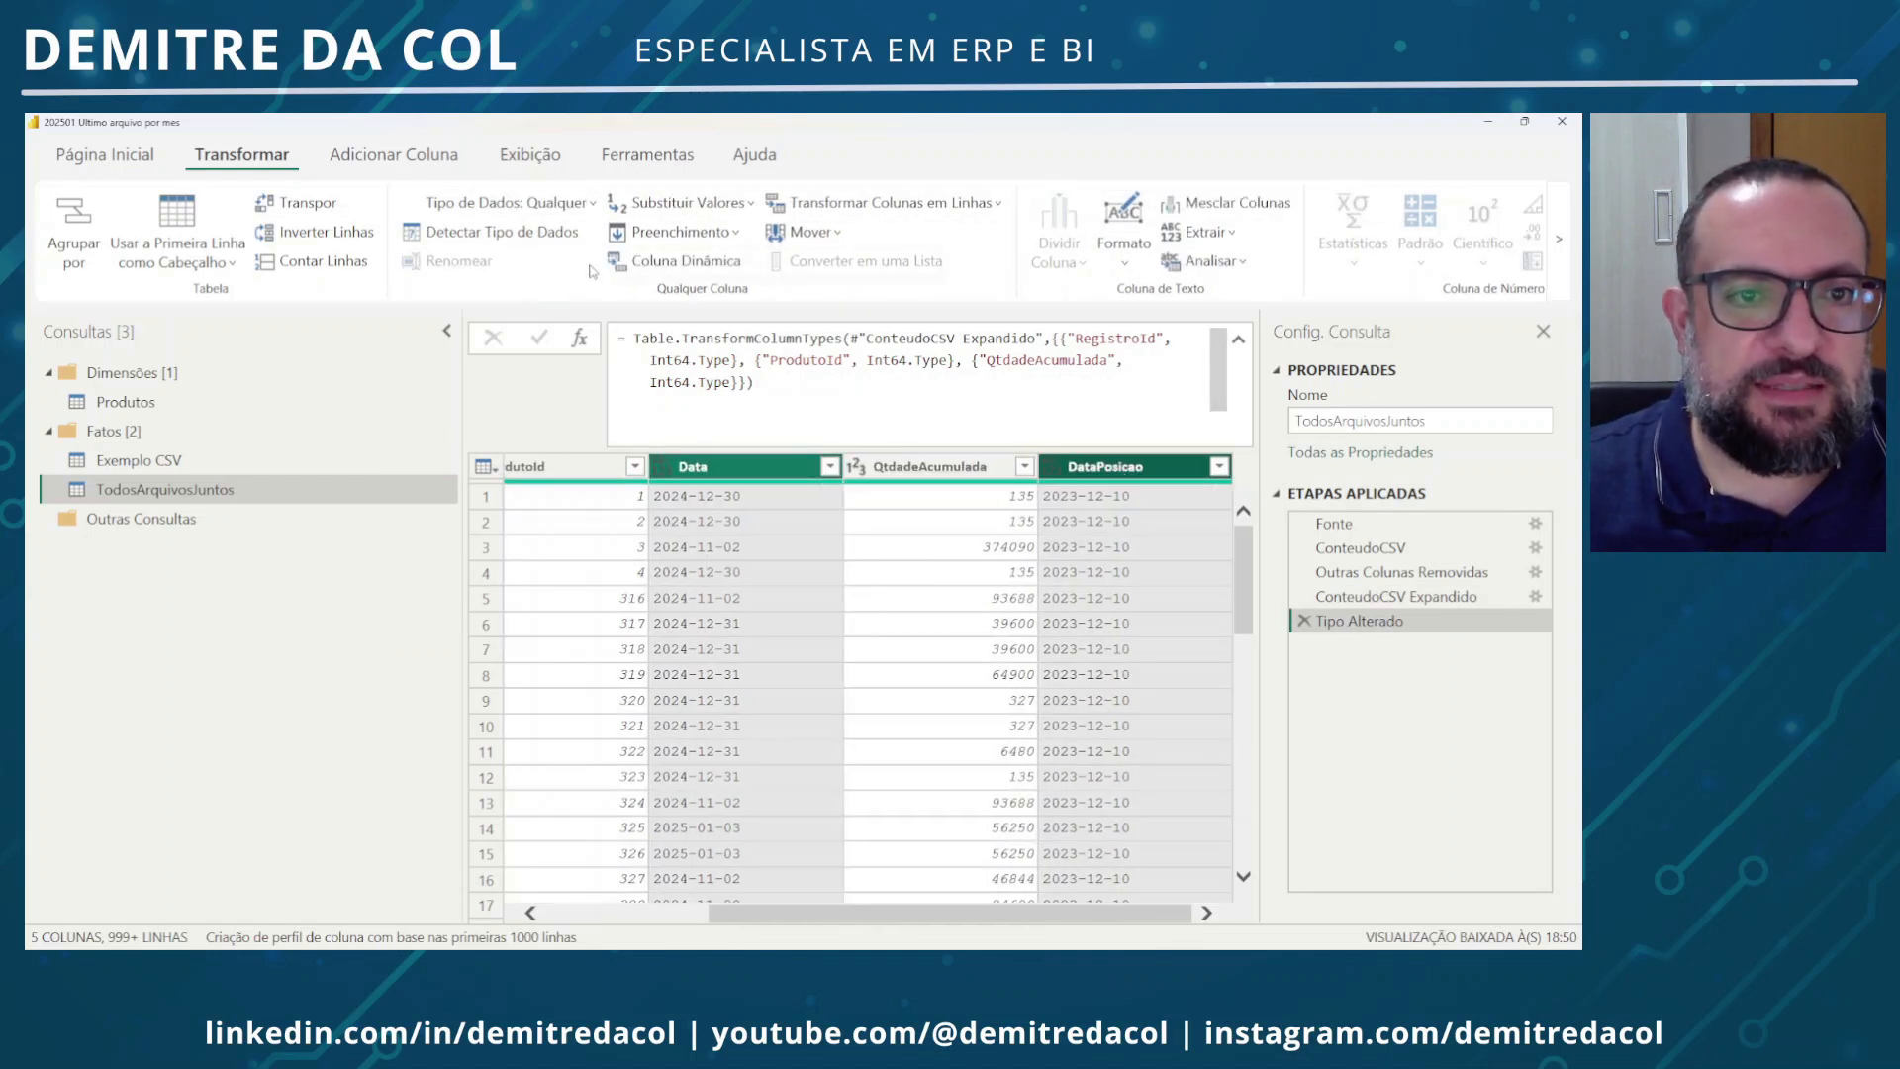
click(591, 204)
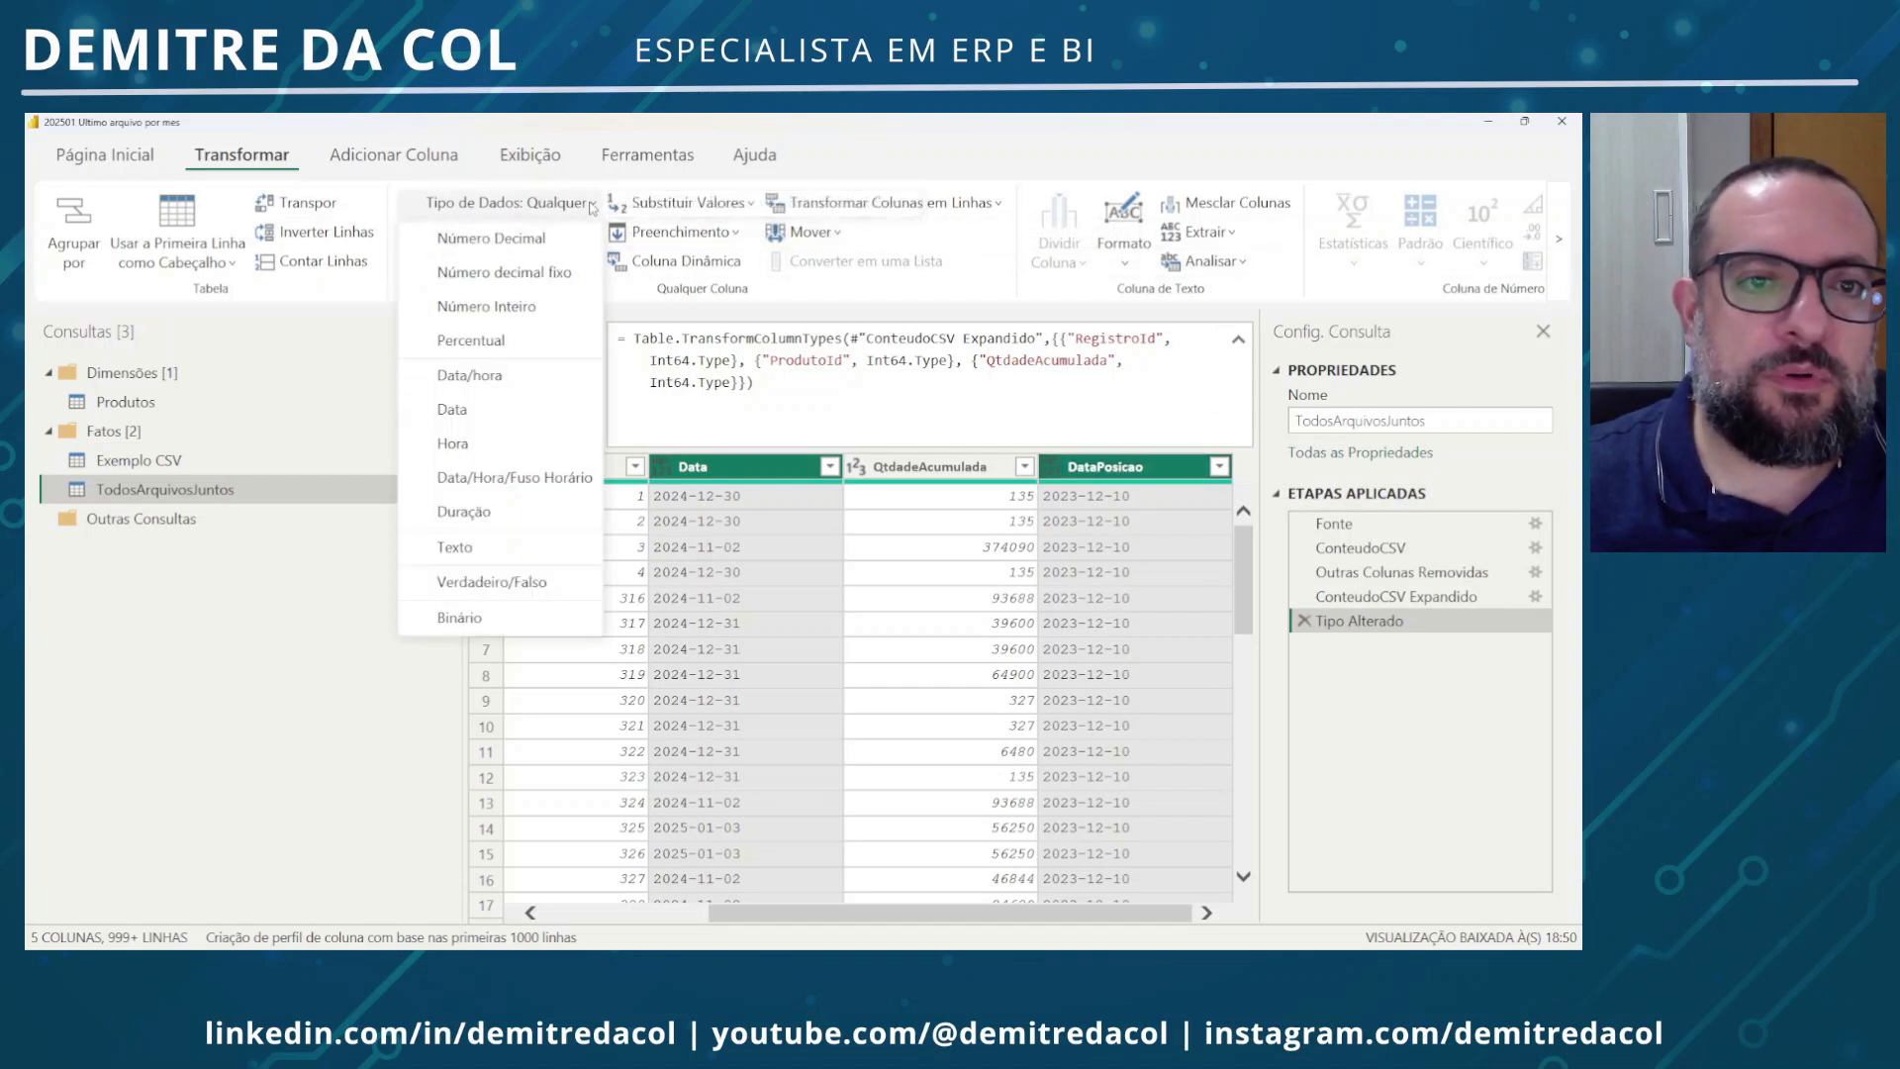
click(489, 412)
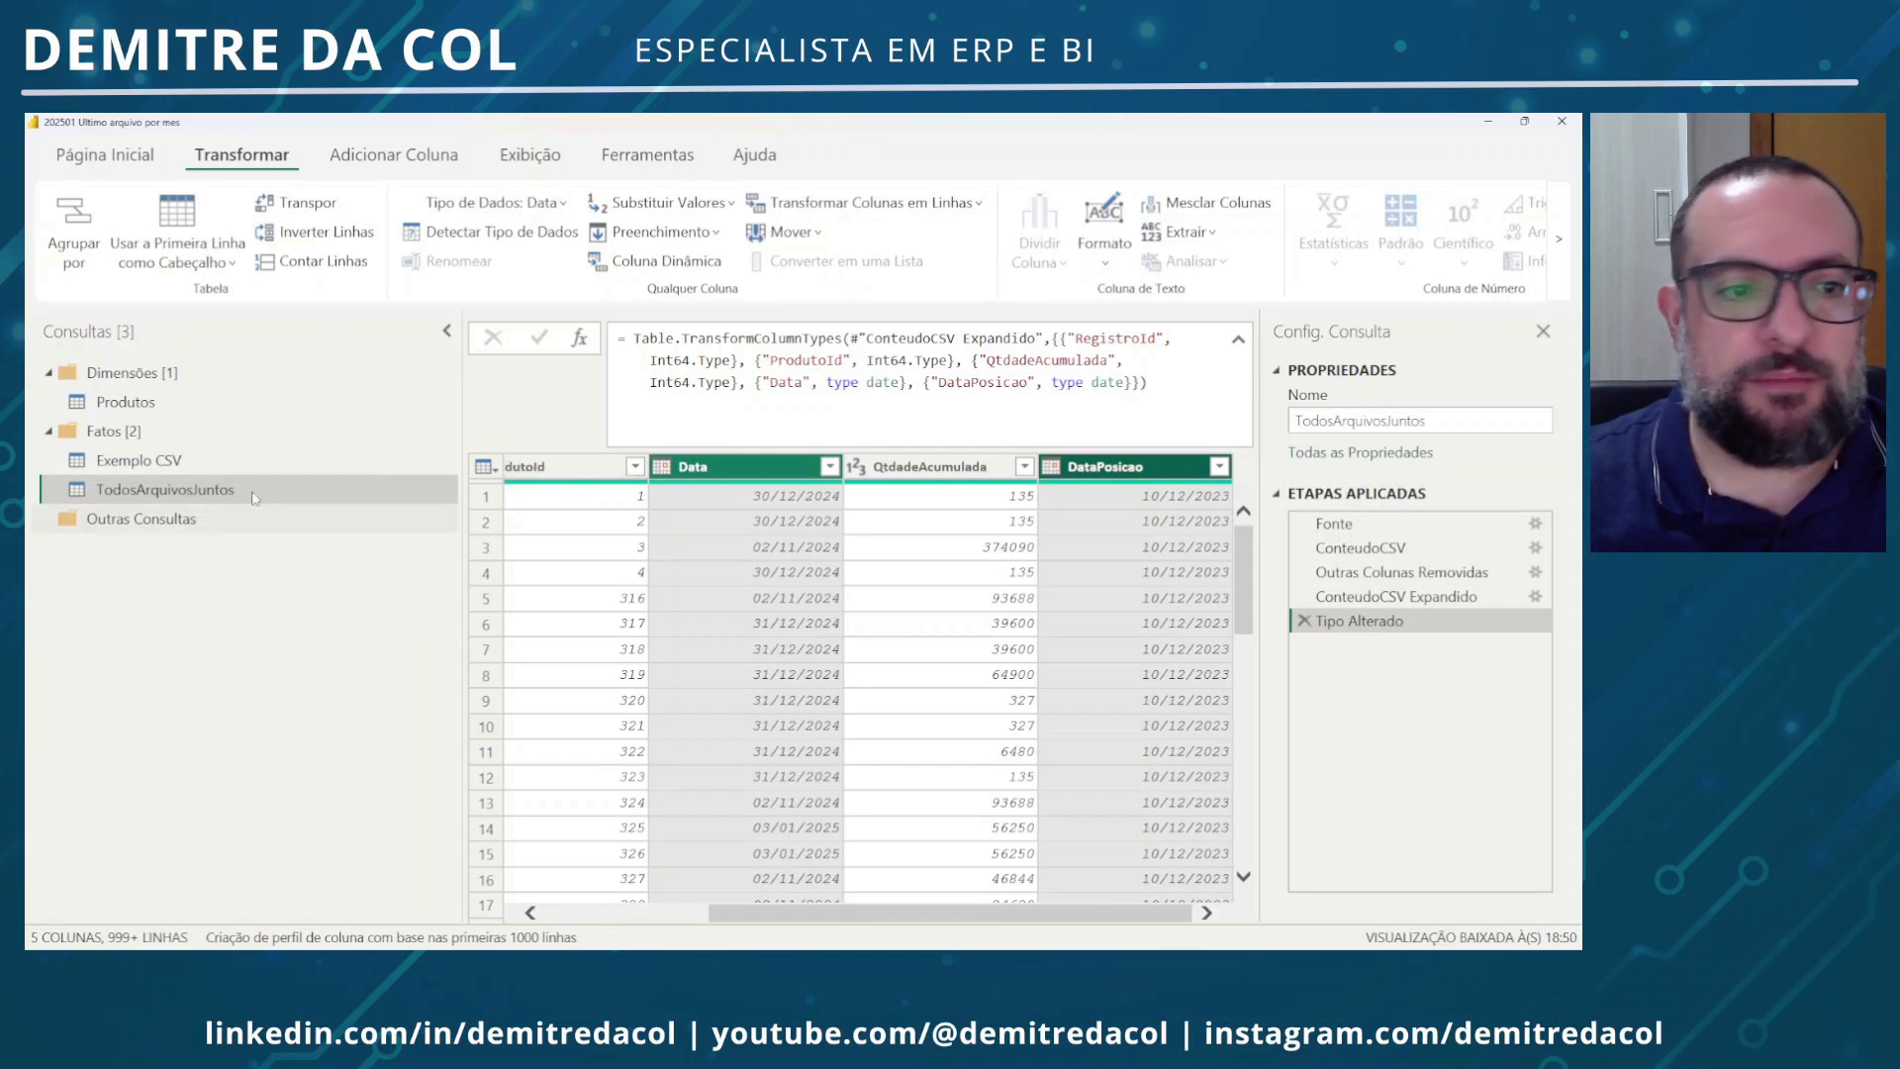
Disable loading of the Exemplo CSV query into the model
click(183, 463)
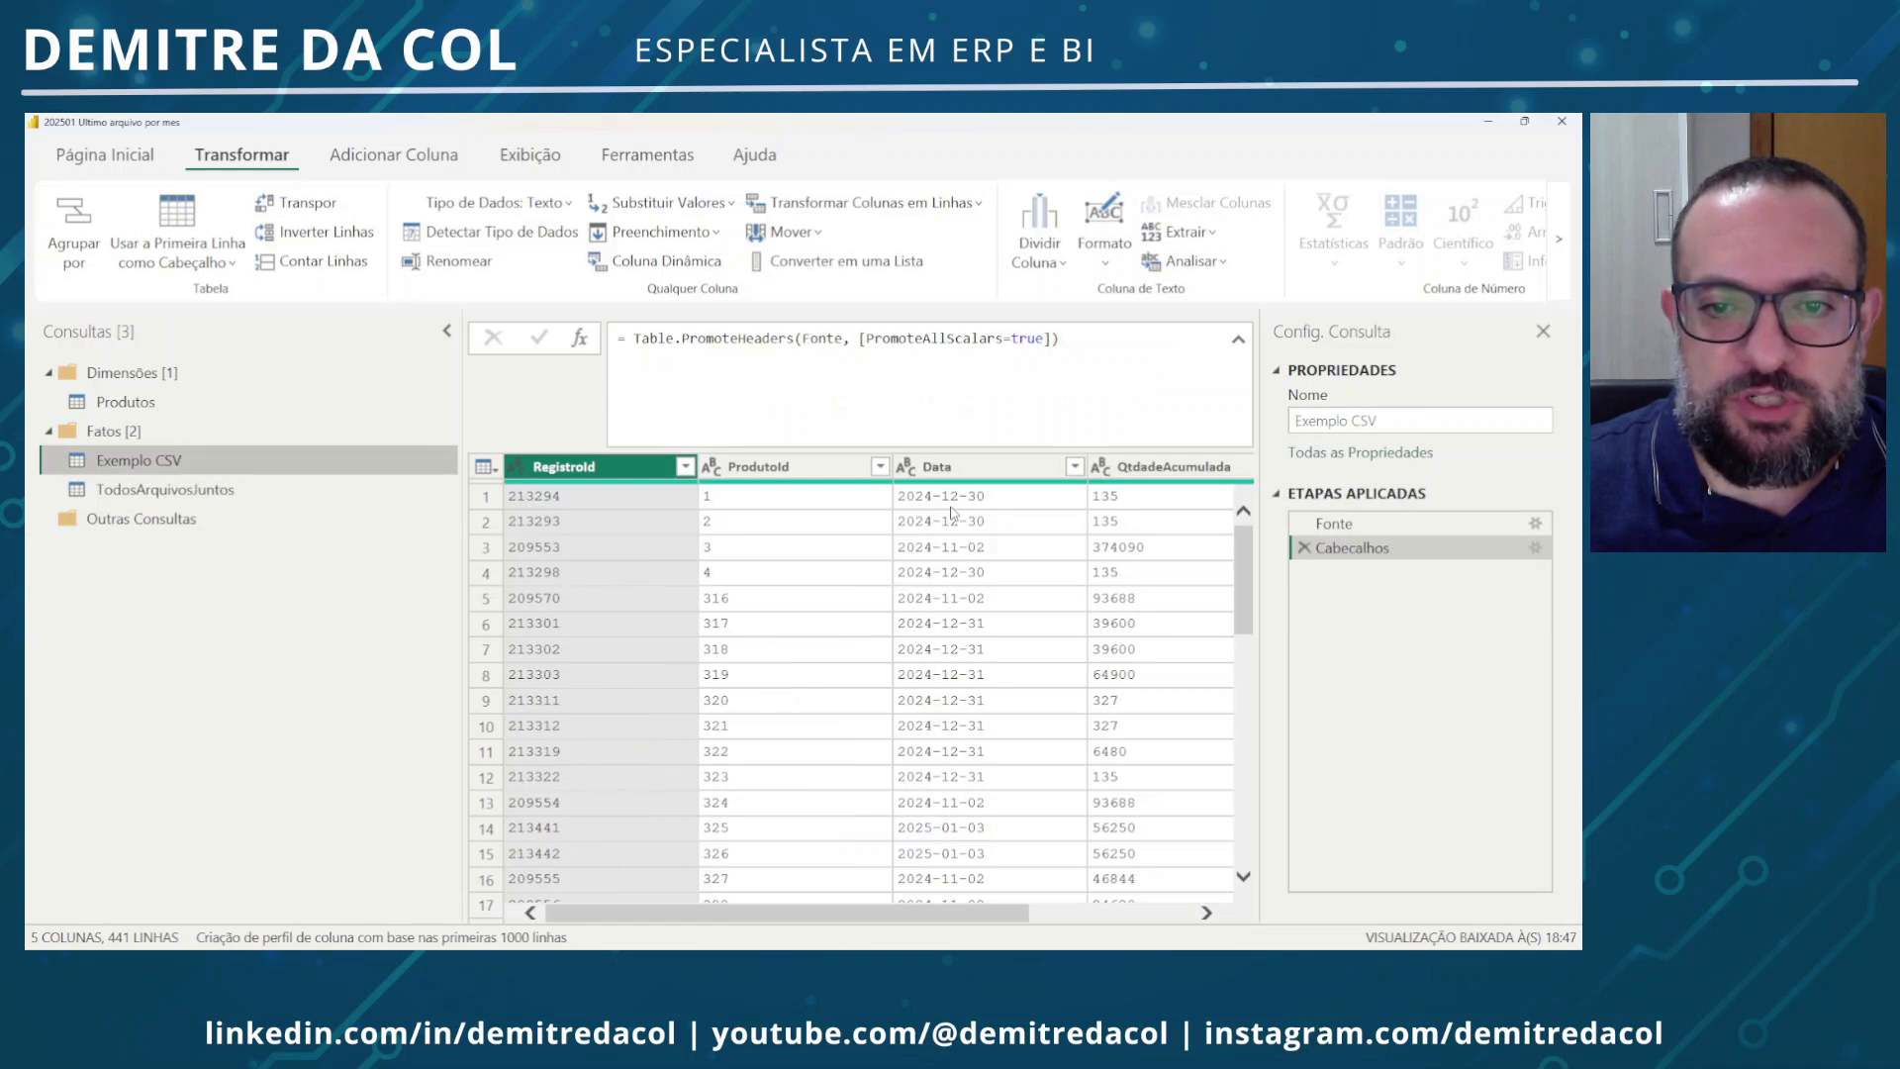
right_click(158, 473)
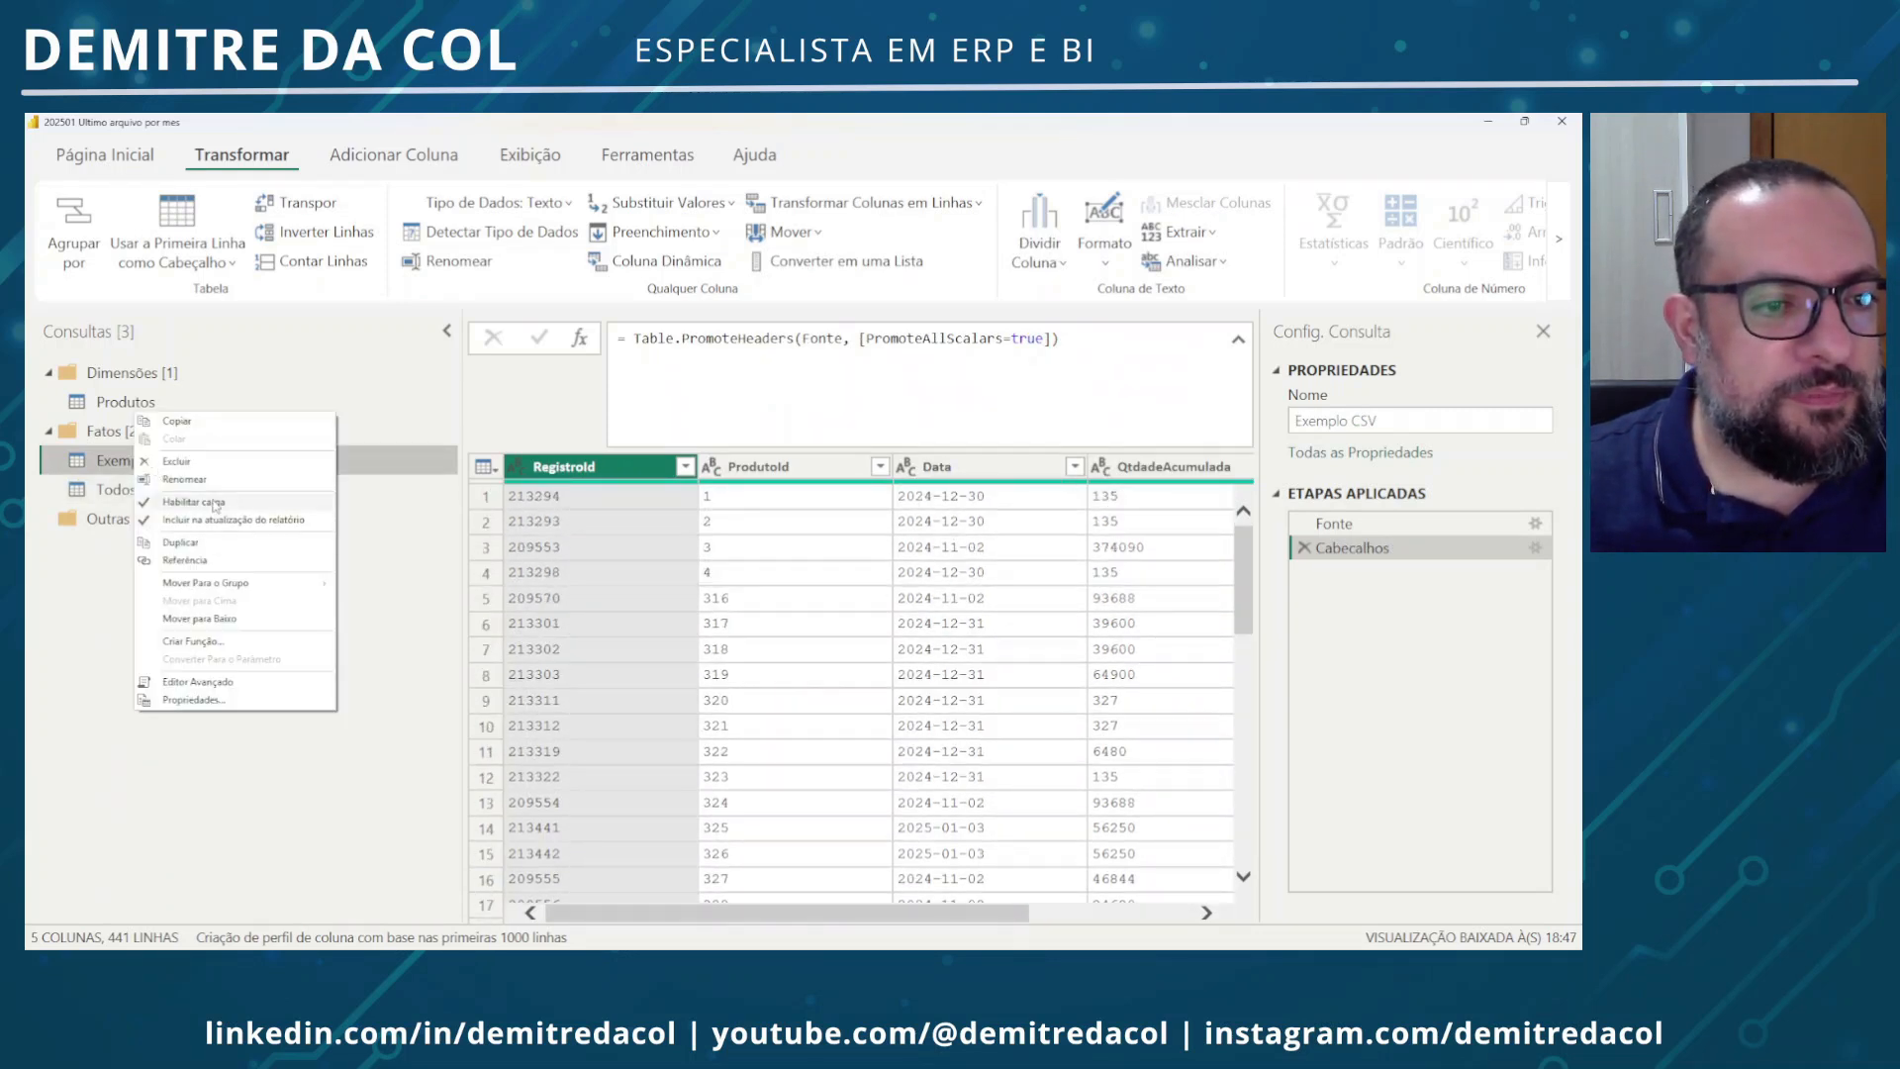
click(203, 507)
click(942, 582)
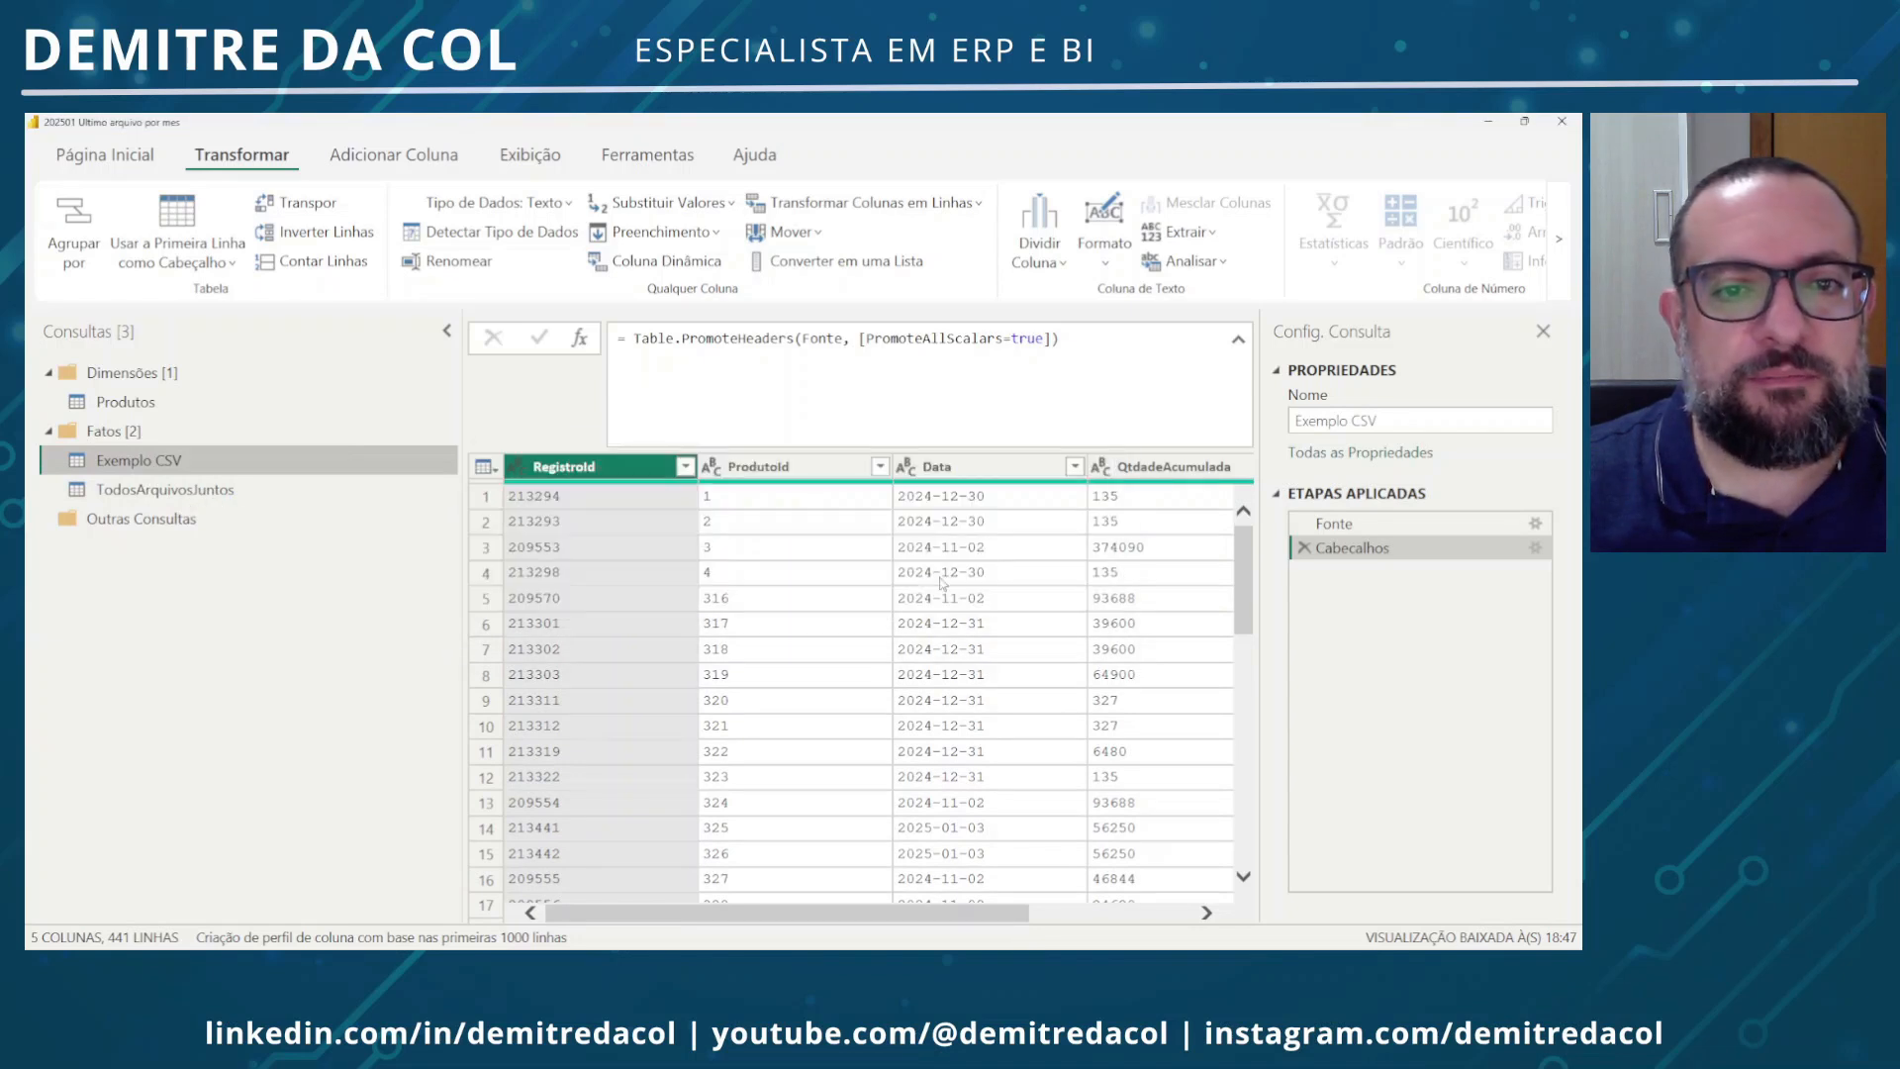
Return to the TodosArquivosJuntos query, close the query editor and apply the changes to the model
click(297, 492)
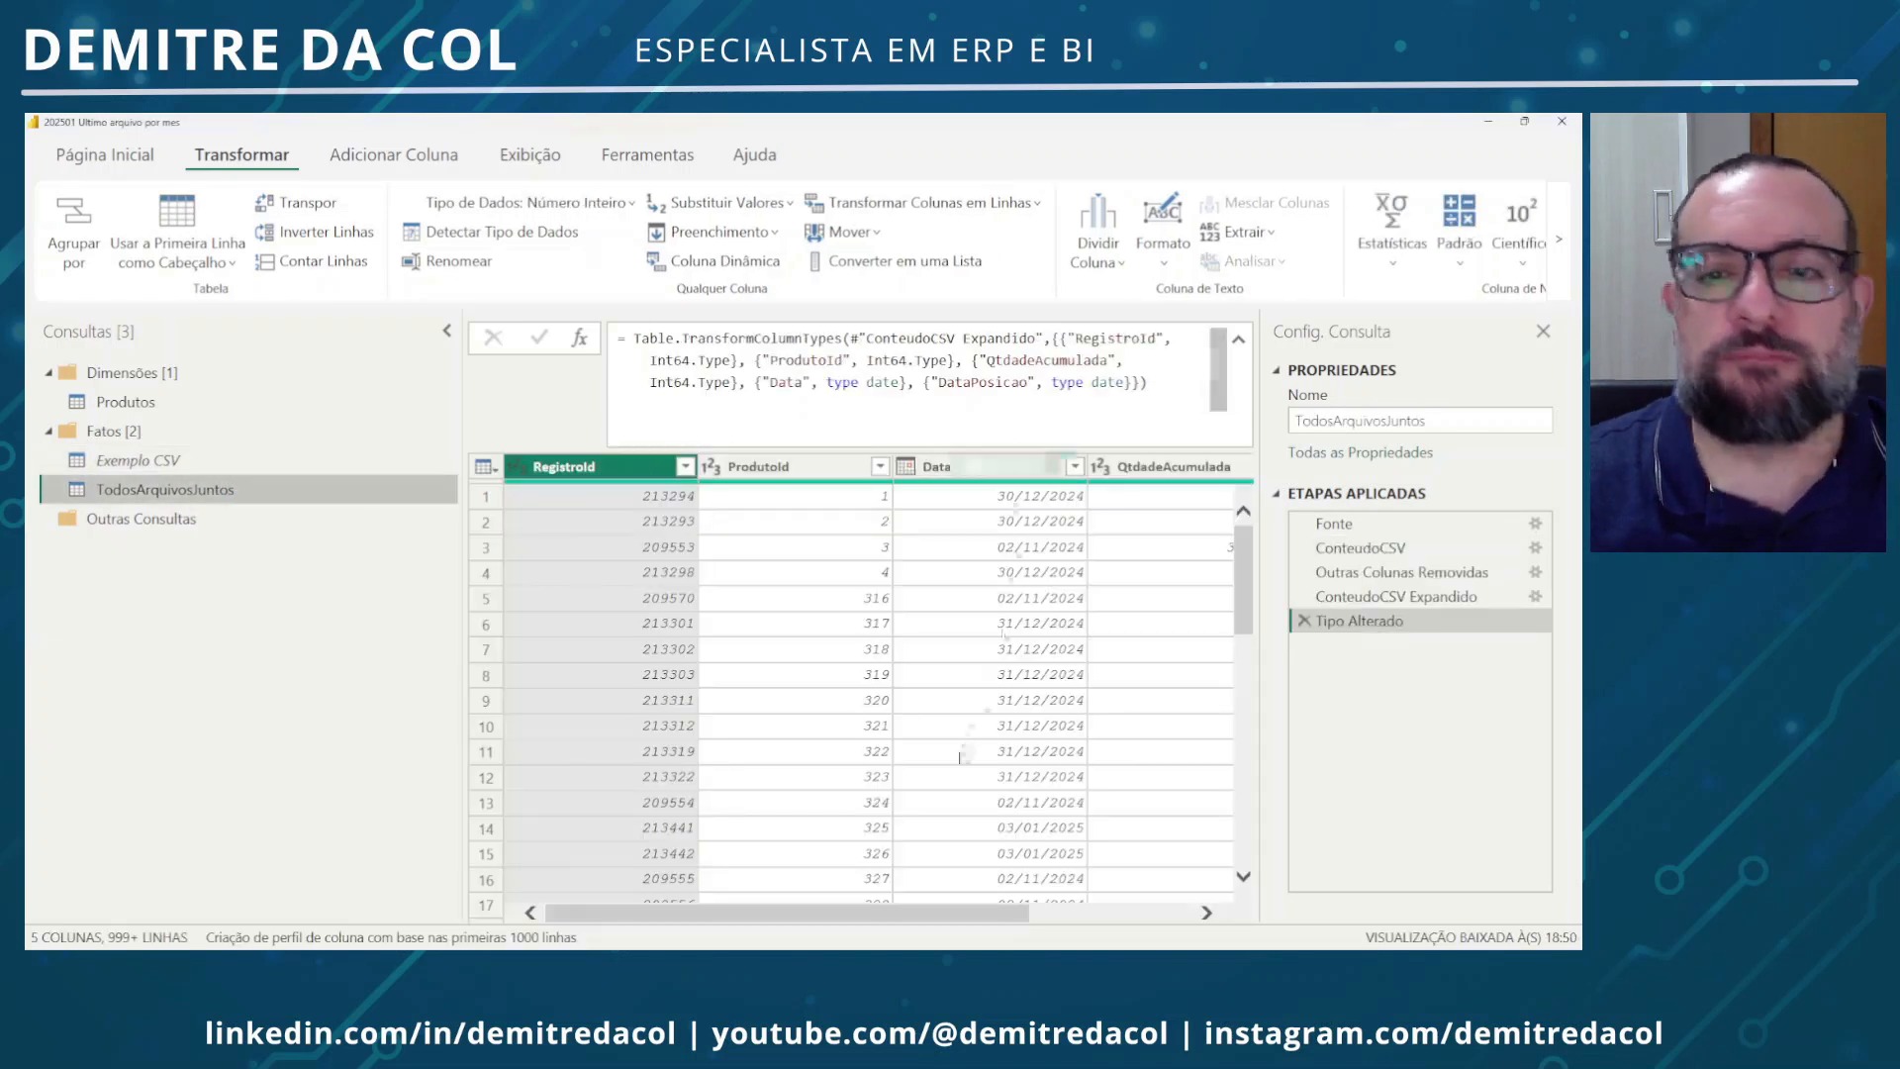
drag(957, 915, 807, 919)
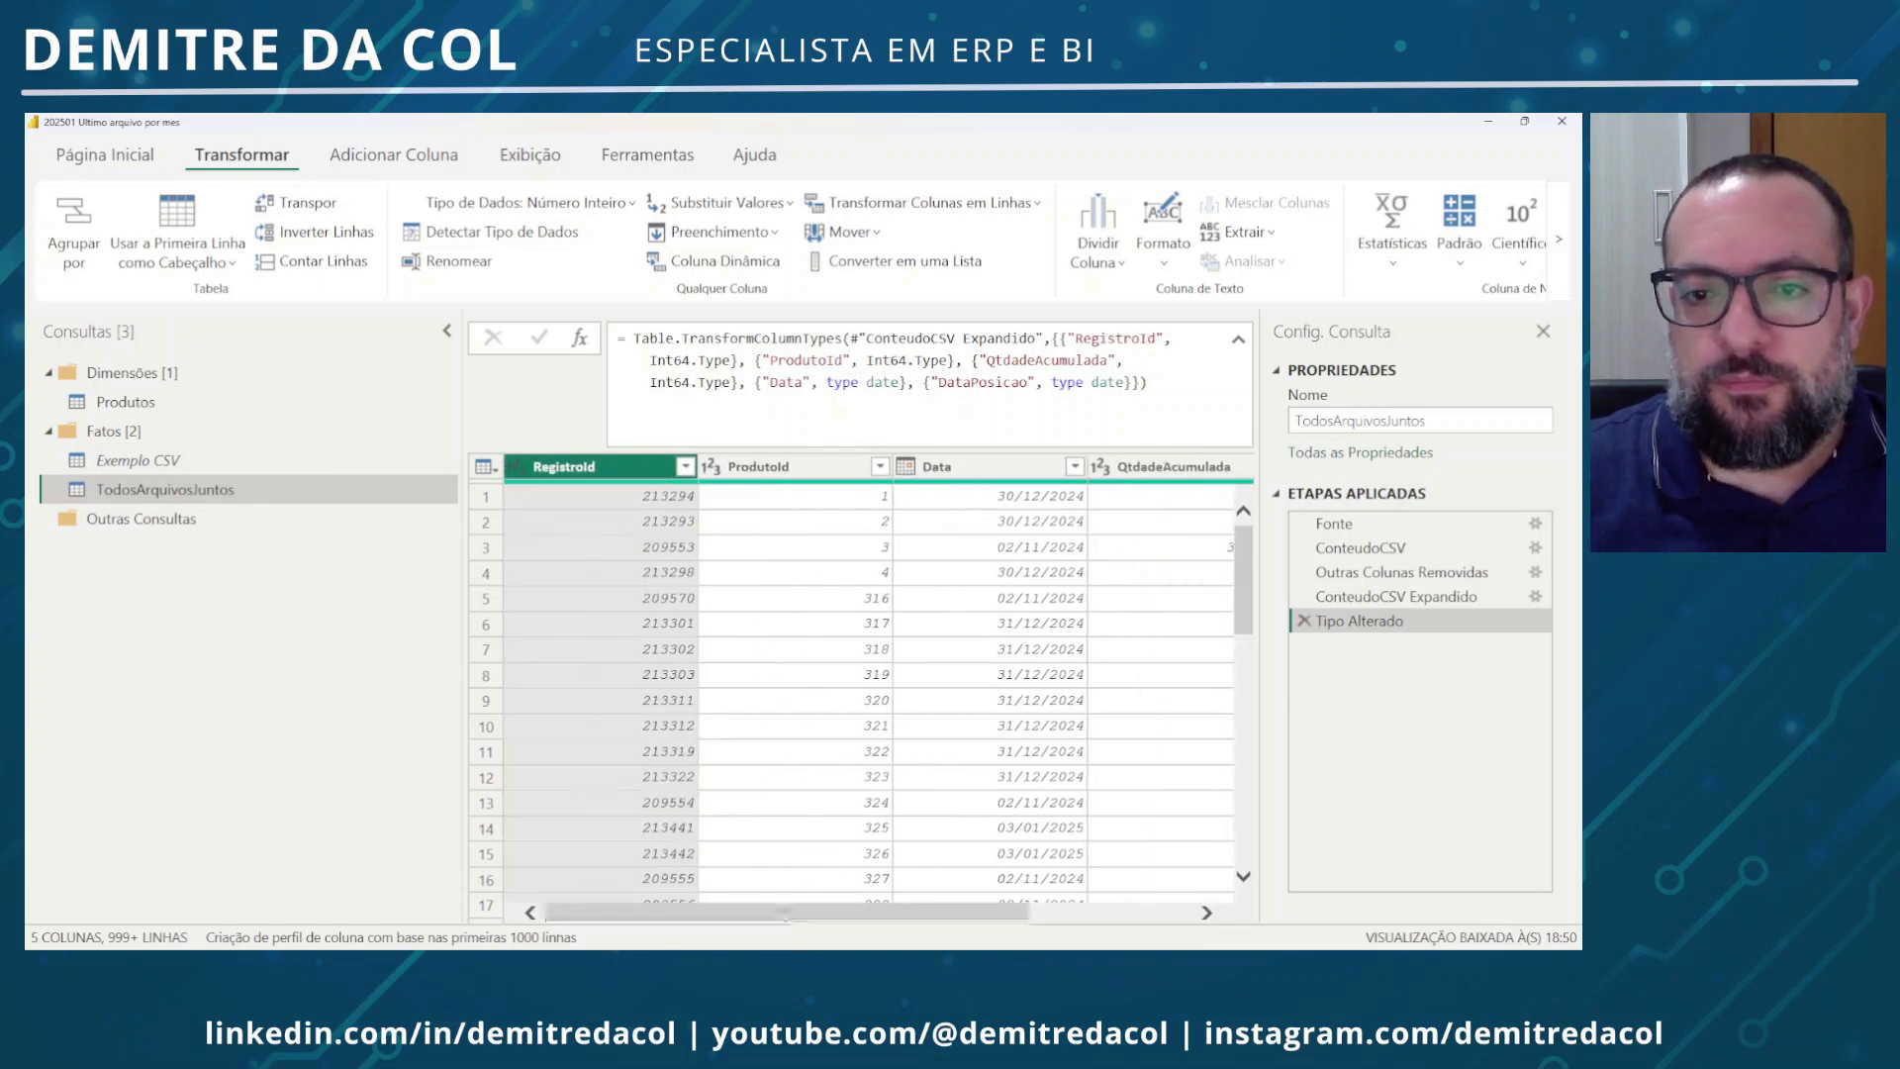
click(143, 163)
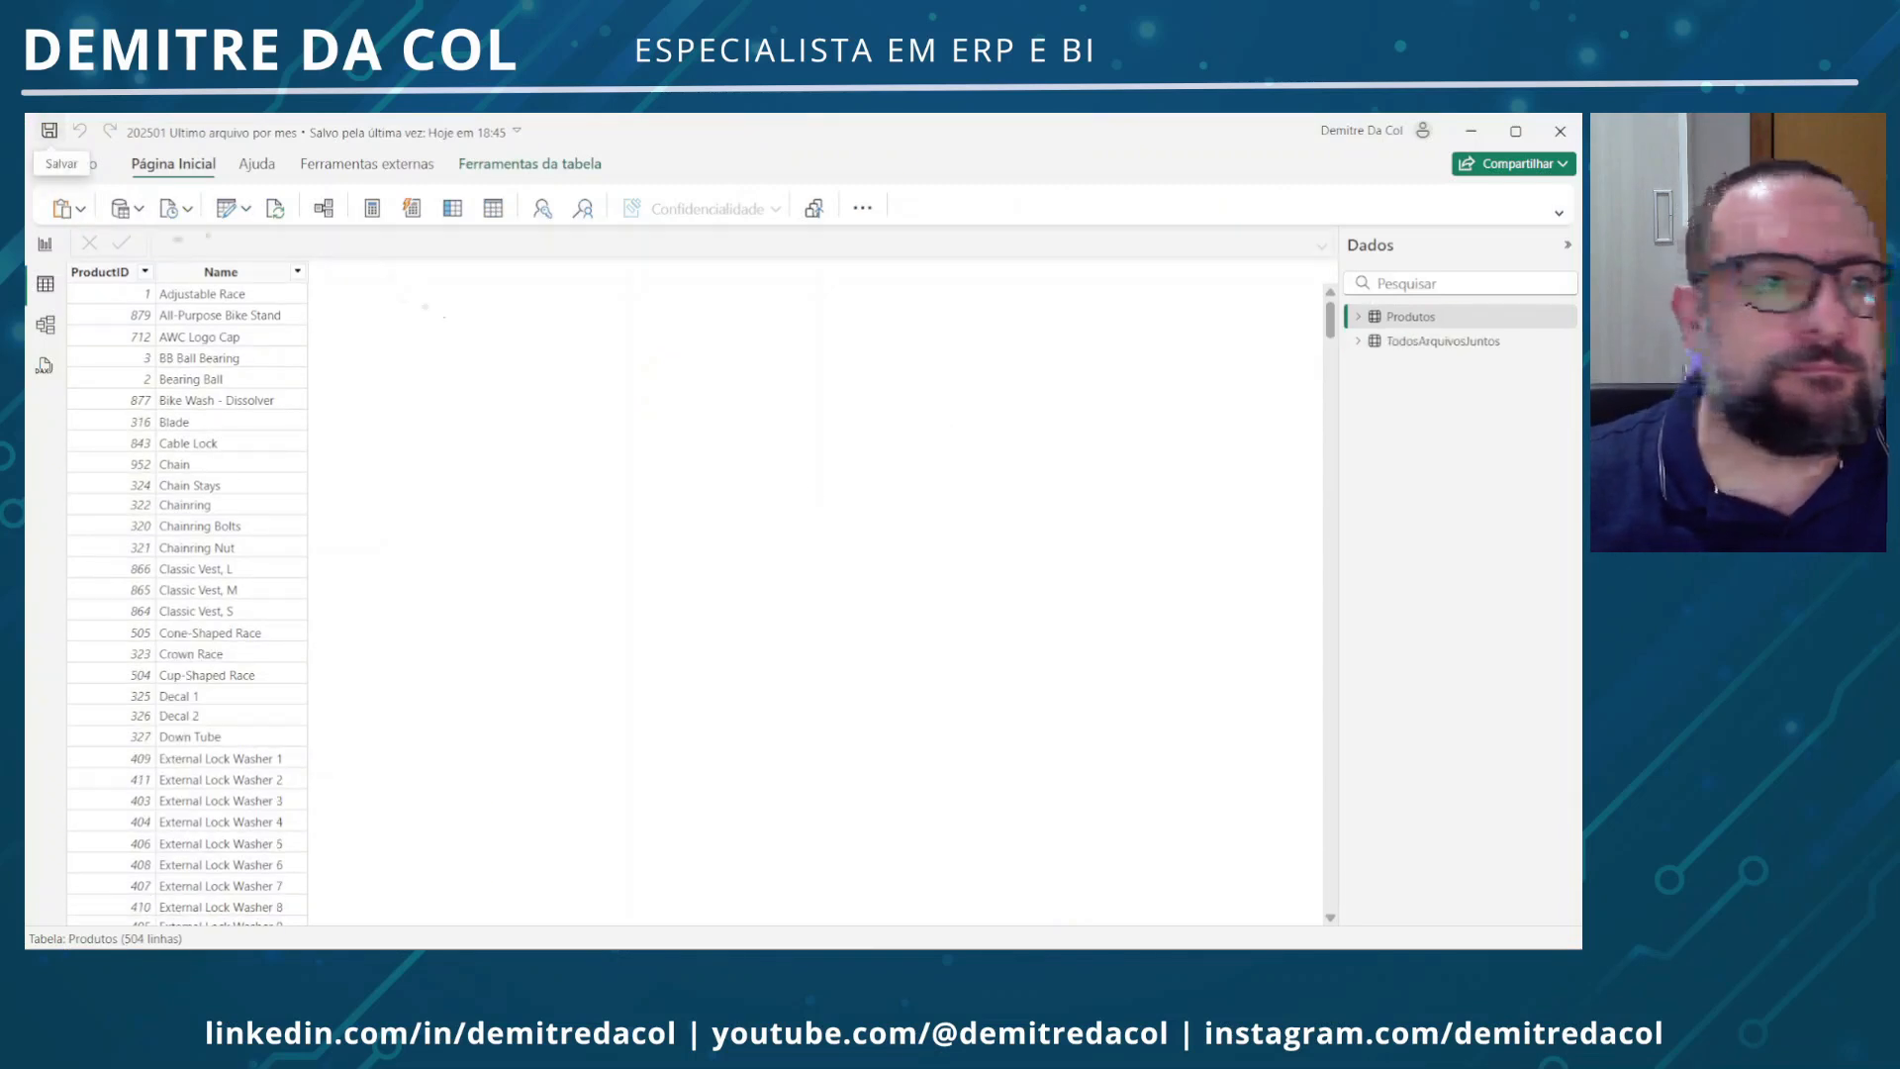
Relate Produtos ProductID to TodosArquivosJuntos ProdutoId as one-to-many with a single filter direction, enlarging and spacing out the TodosArquivosJuntos card
click(44, 332)
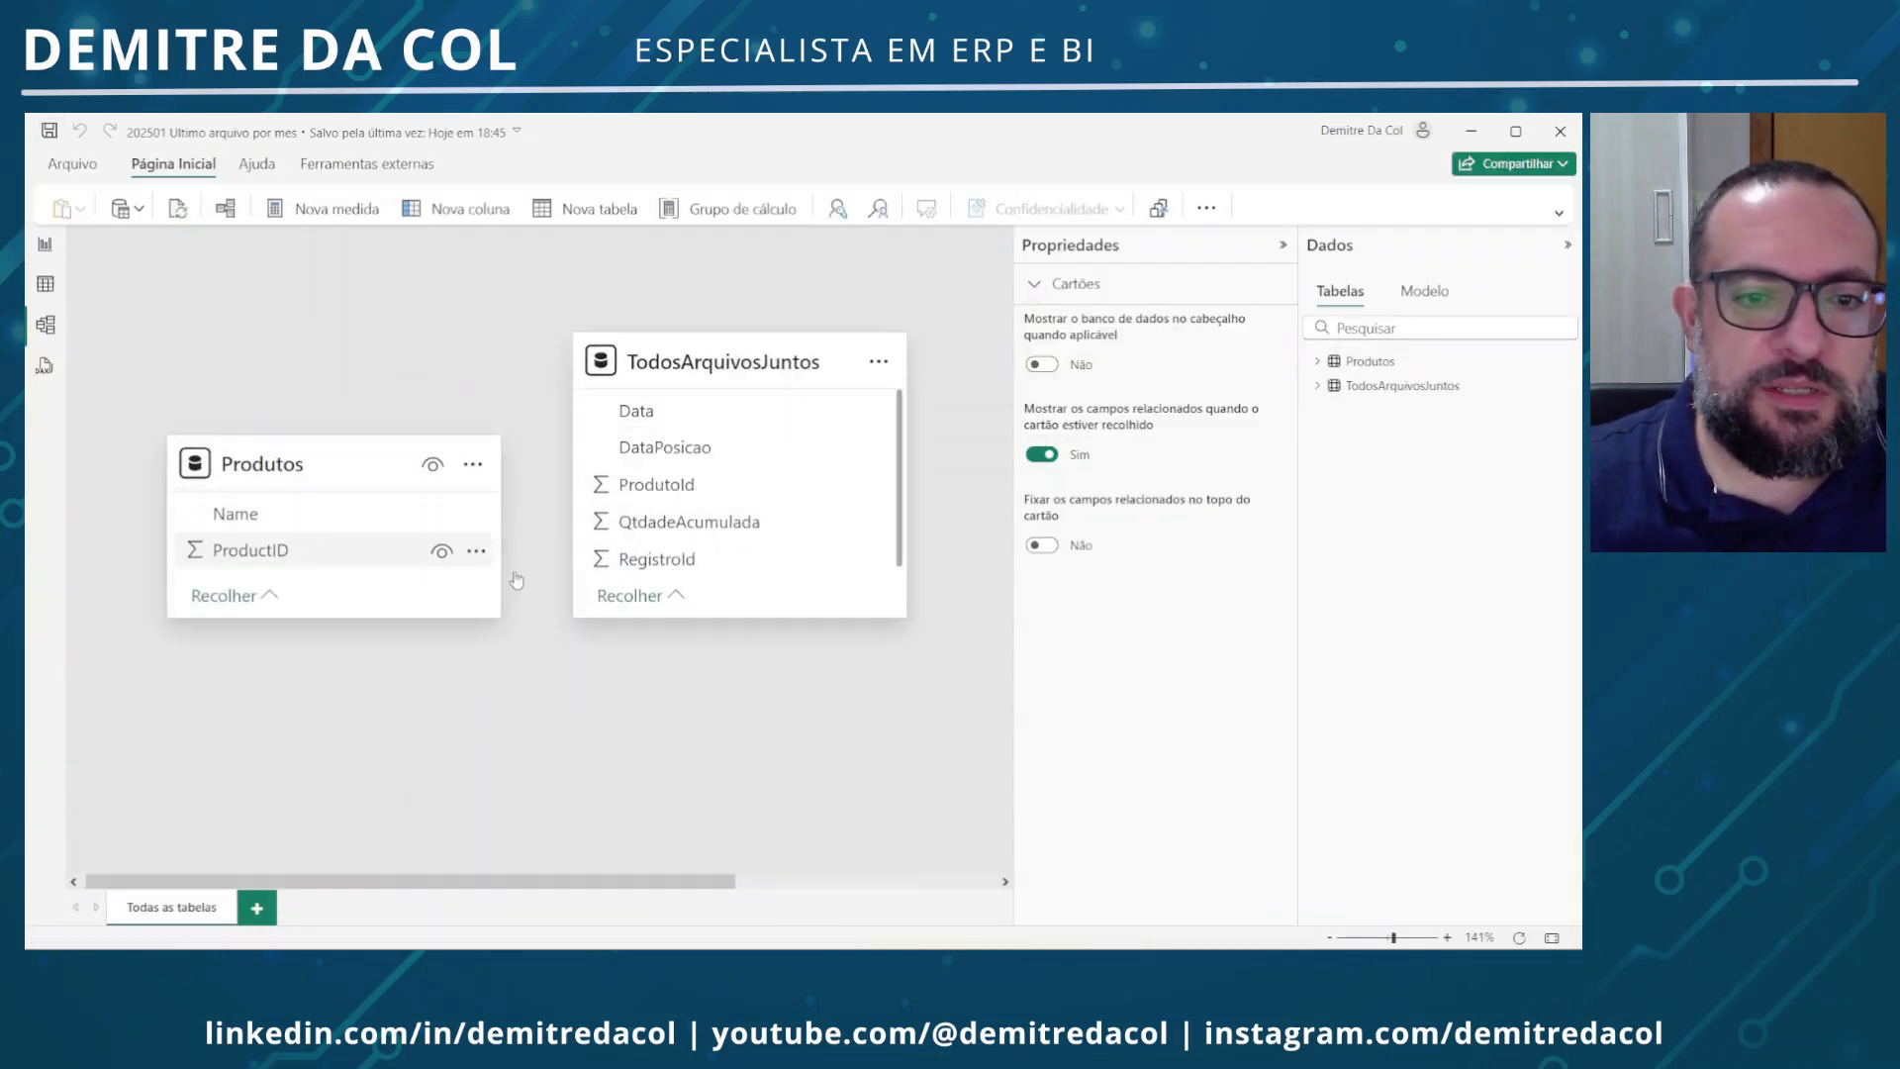
drag(711, 616, 713, 699)
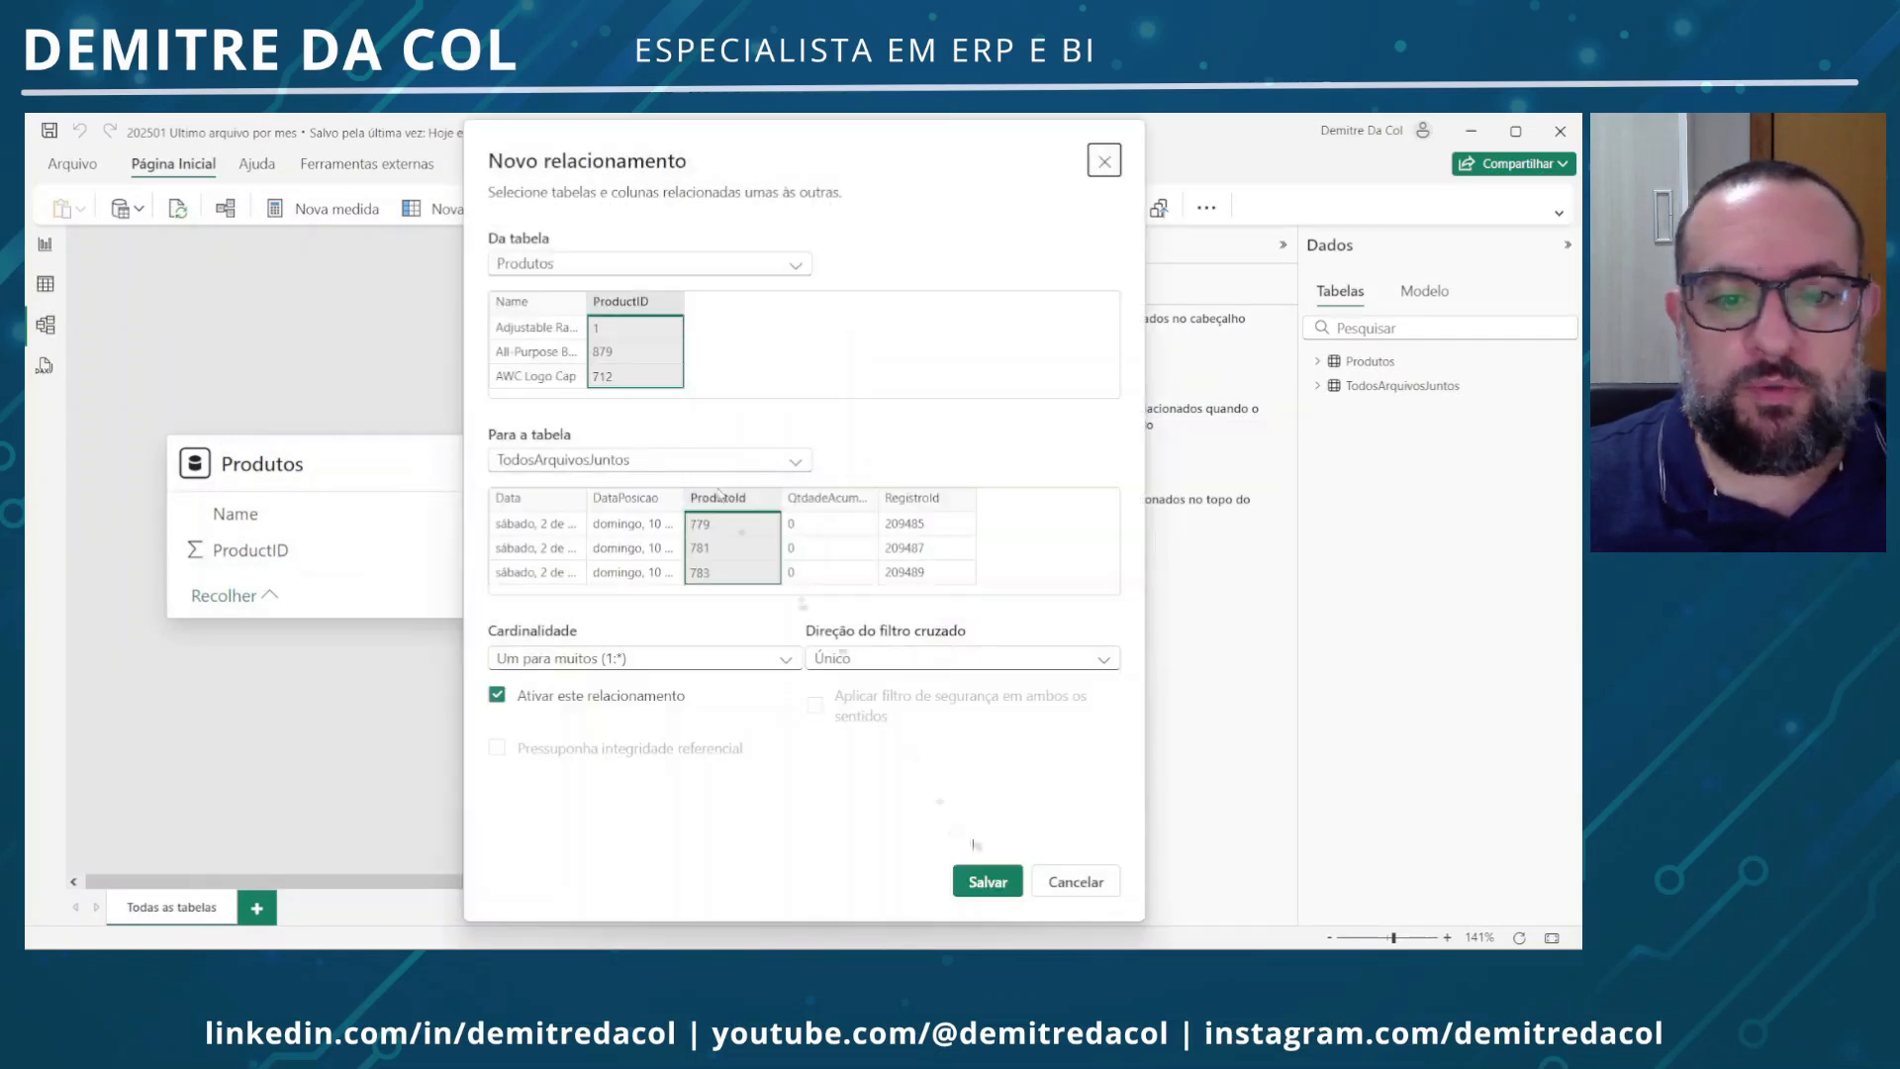
click(986, 880)
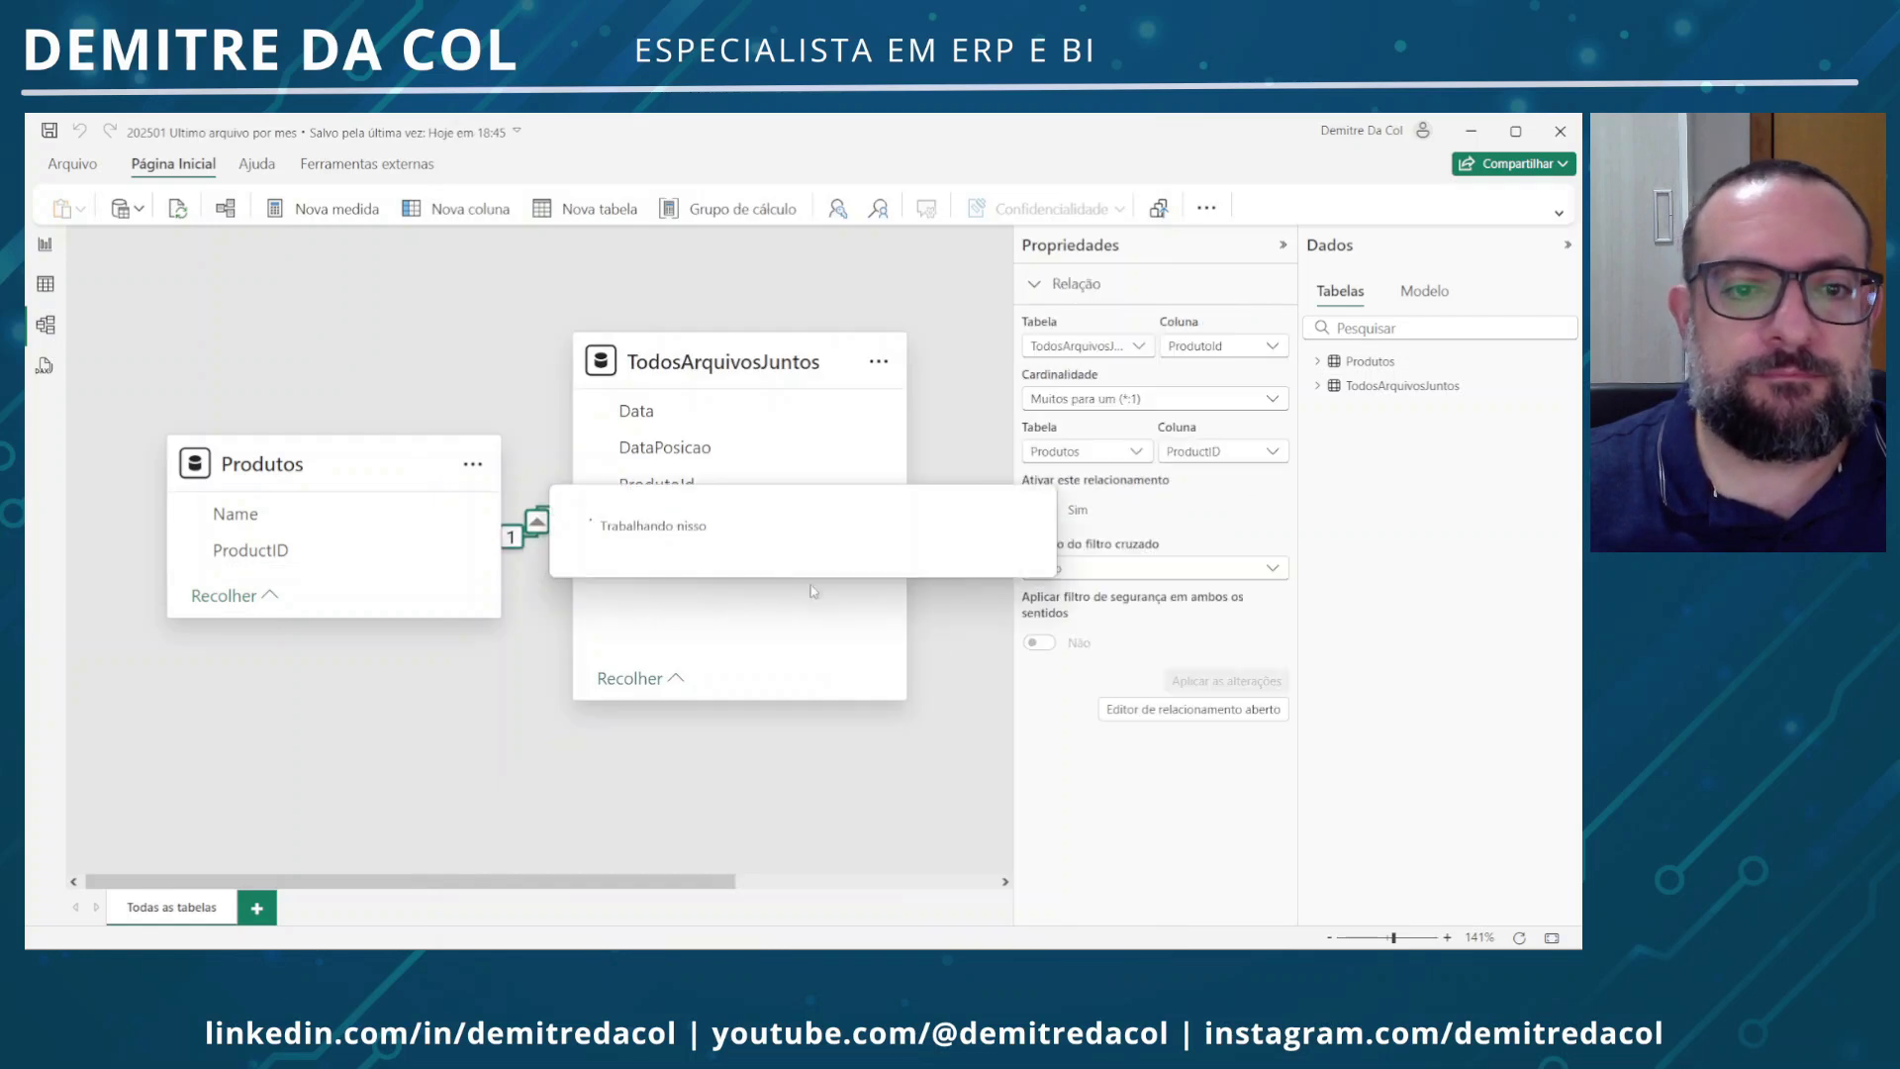
drag(781, 364, 901, 366)
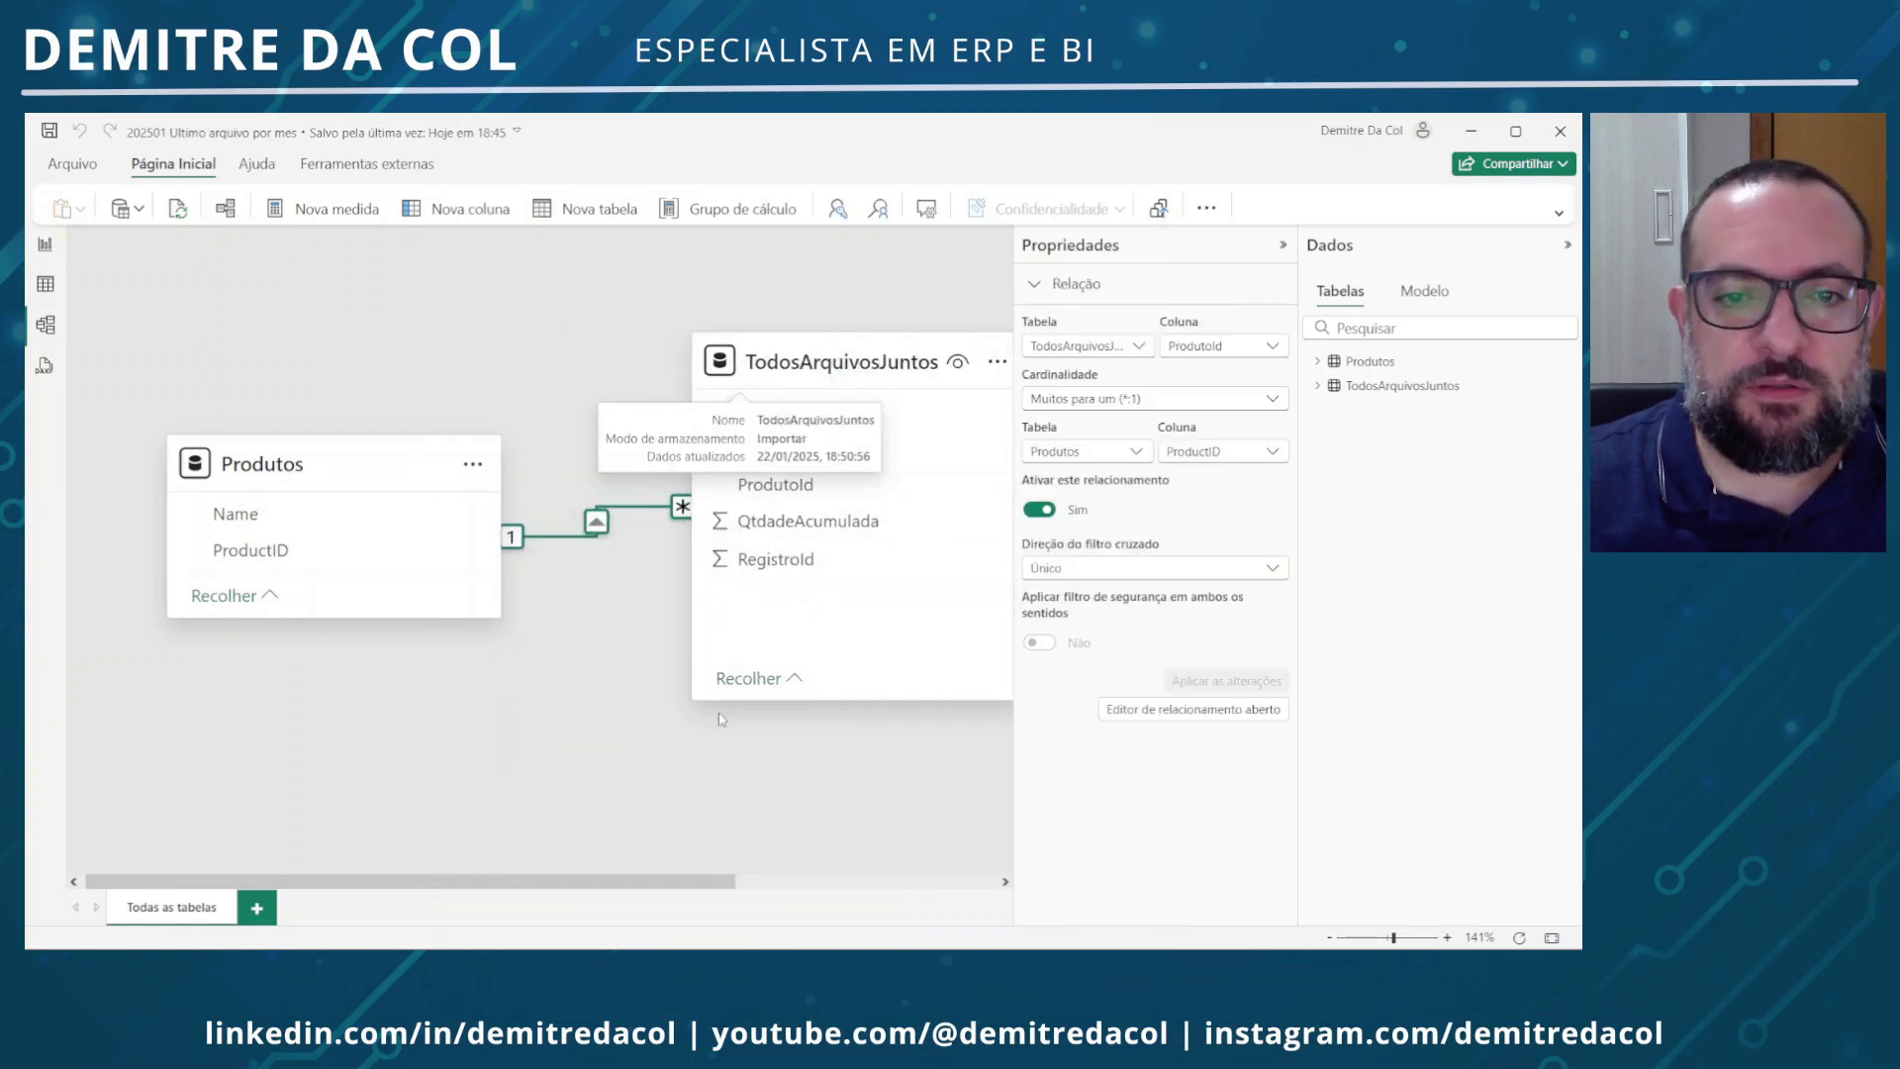
drag(716, 884, 838, 888)
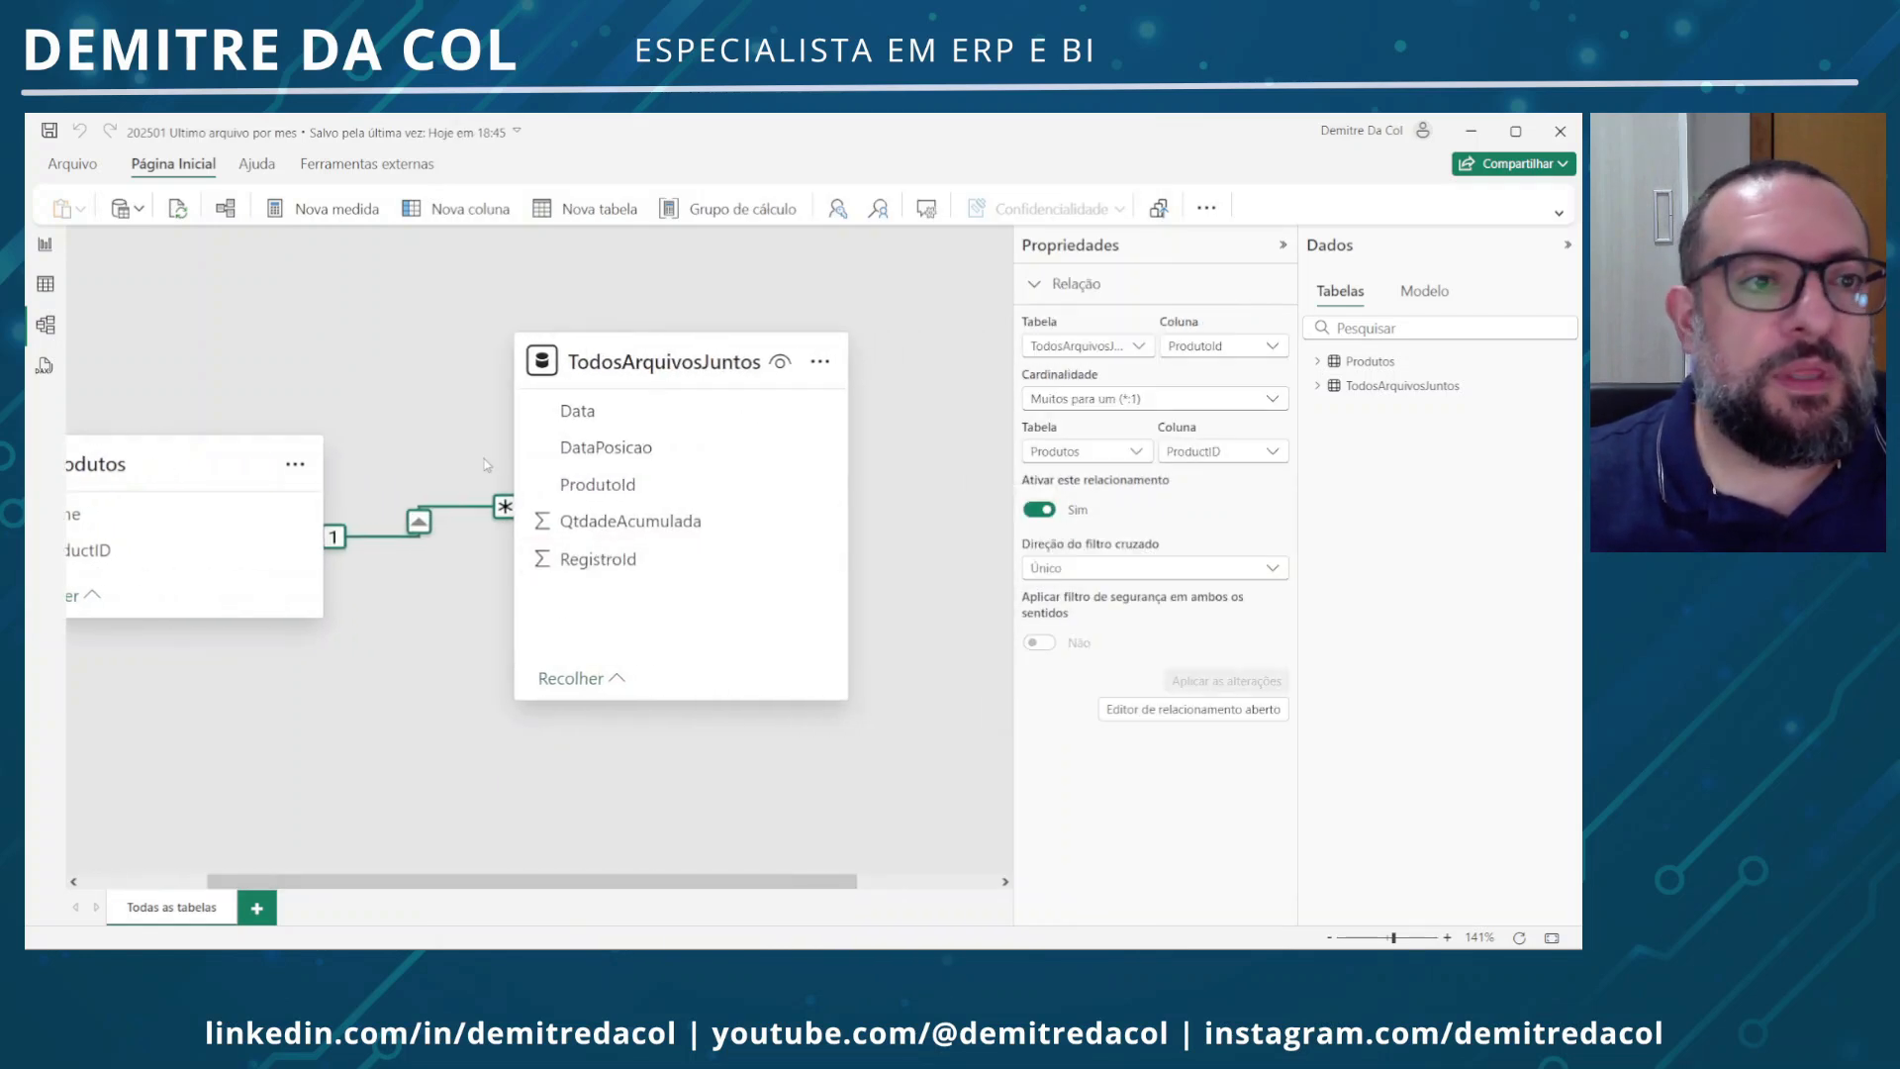
Start a new calculated table named Calendario with the CALENDARAUTO function
click(602, 210)
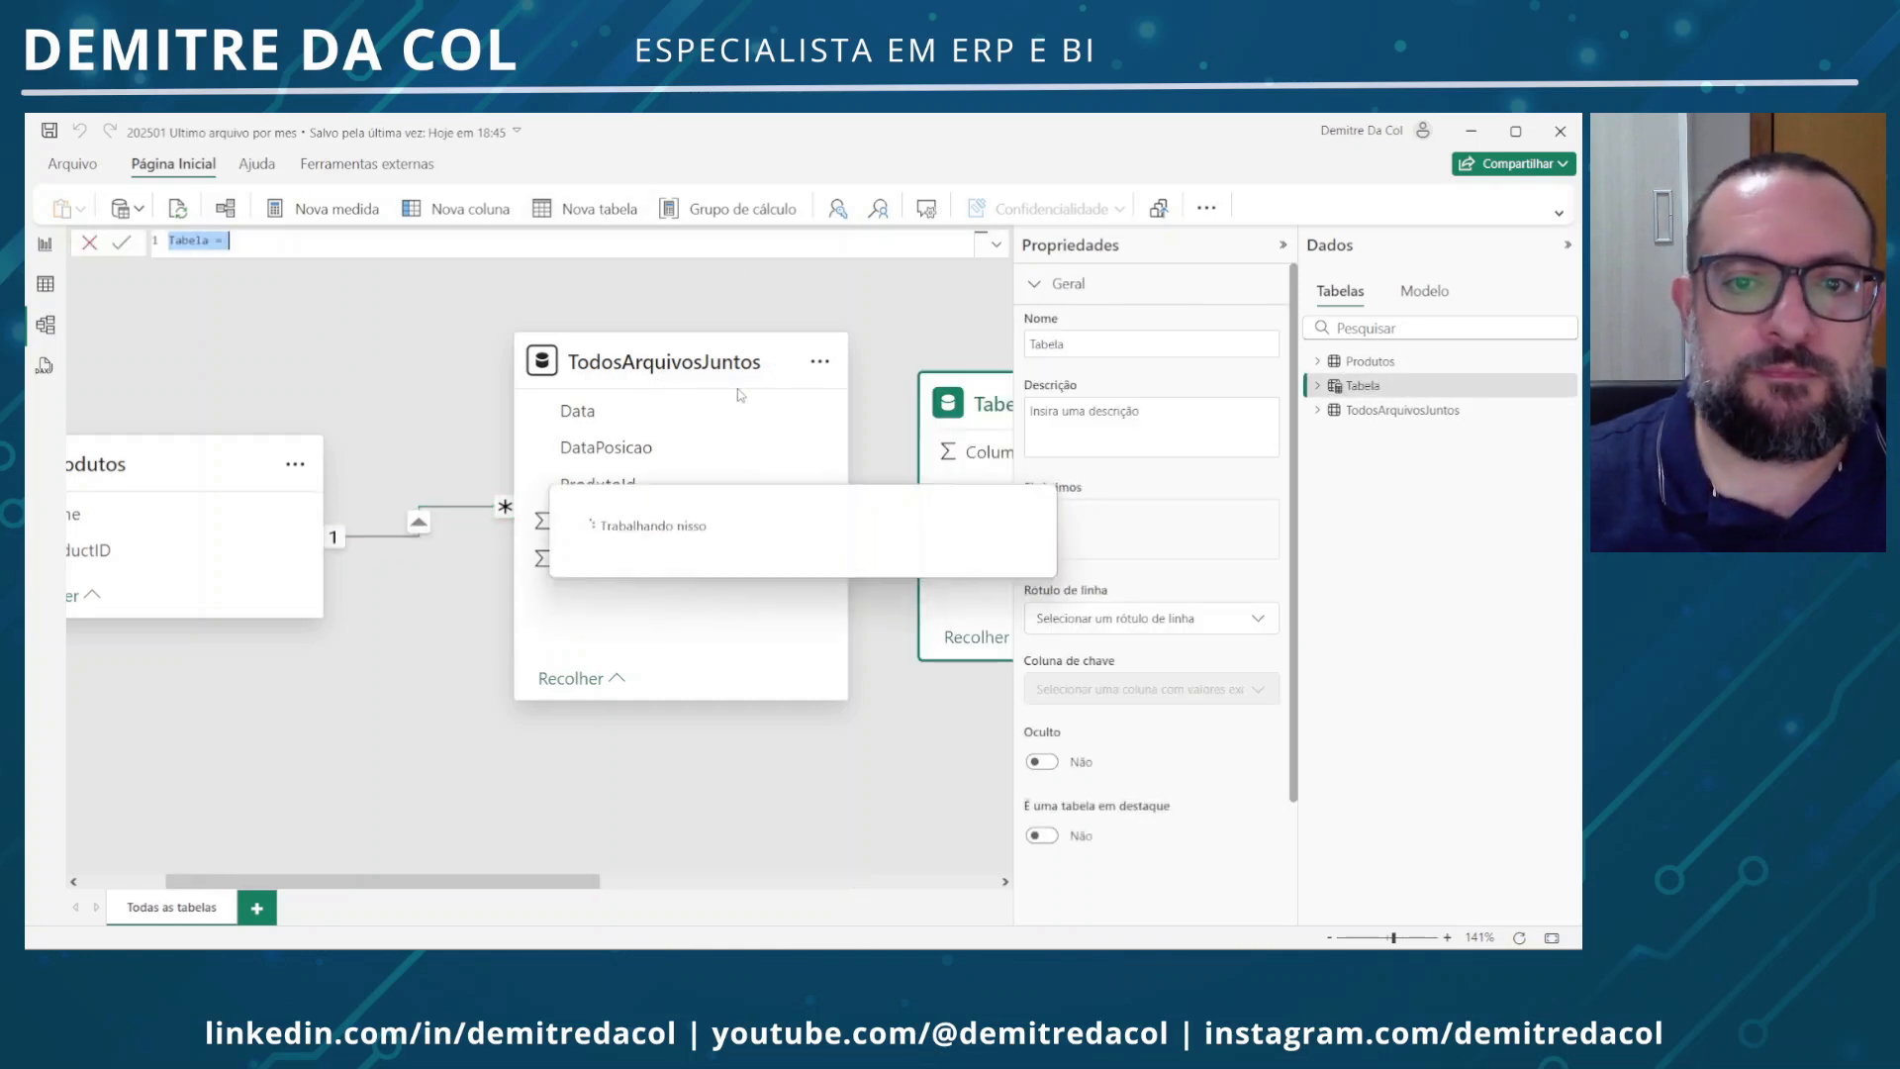
text(Cla)
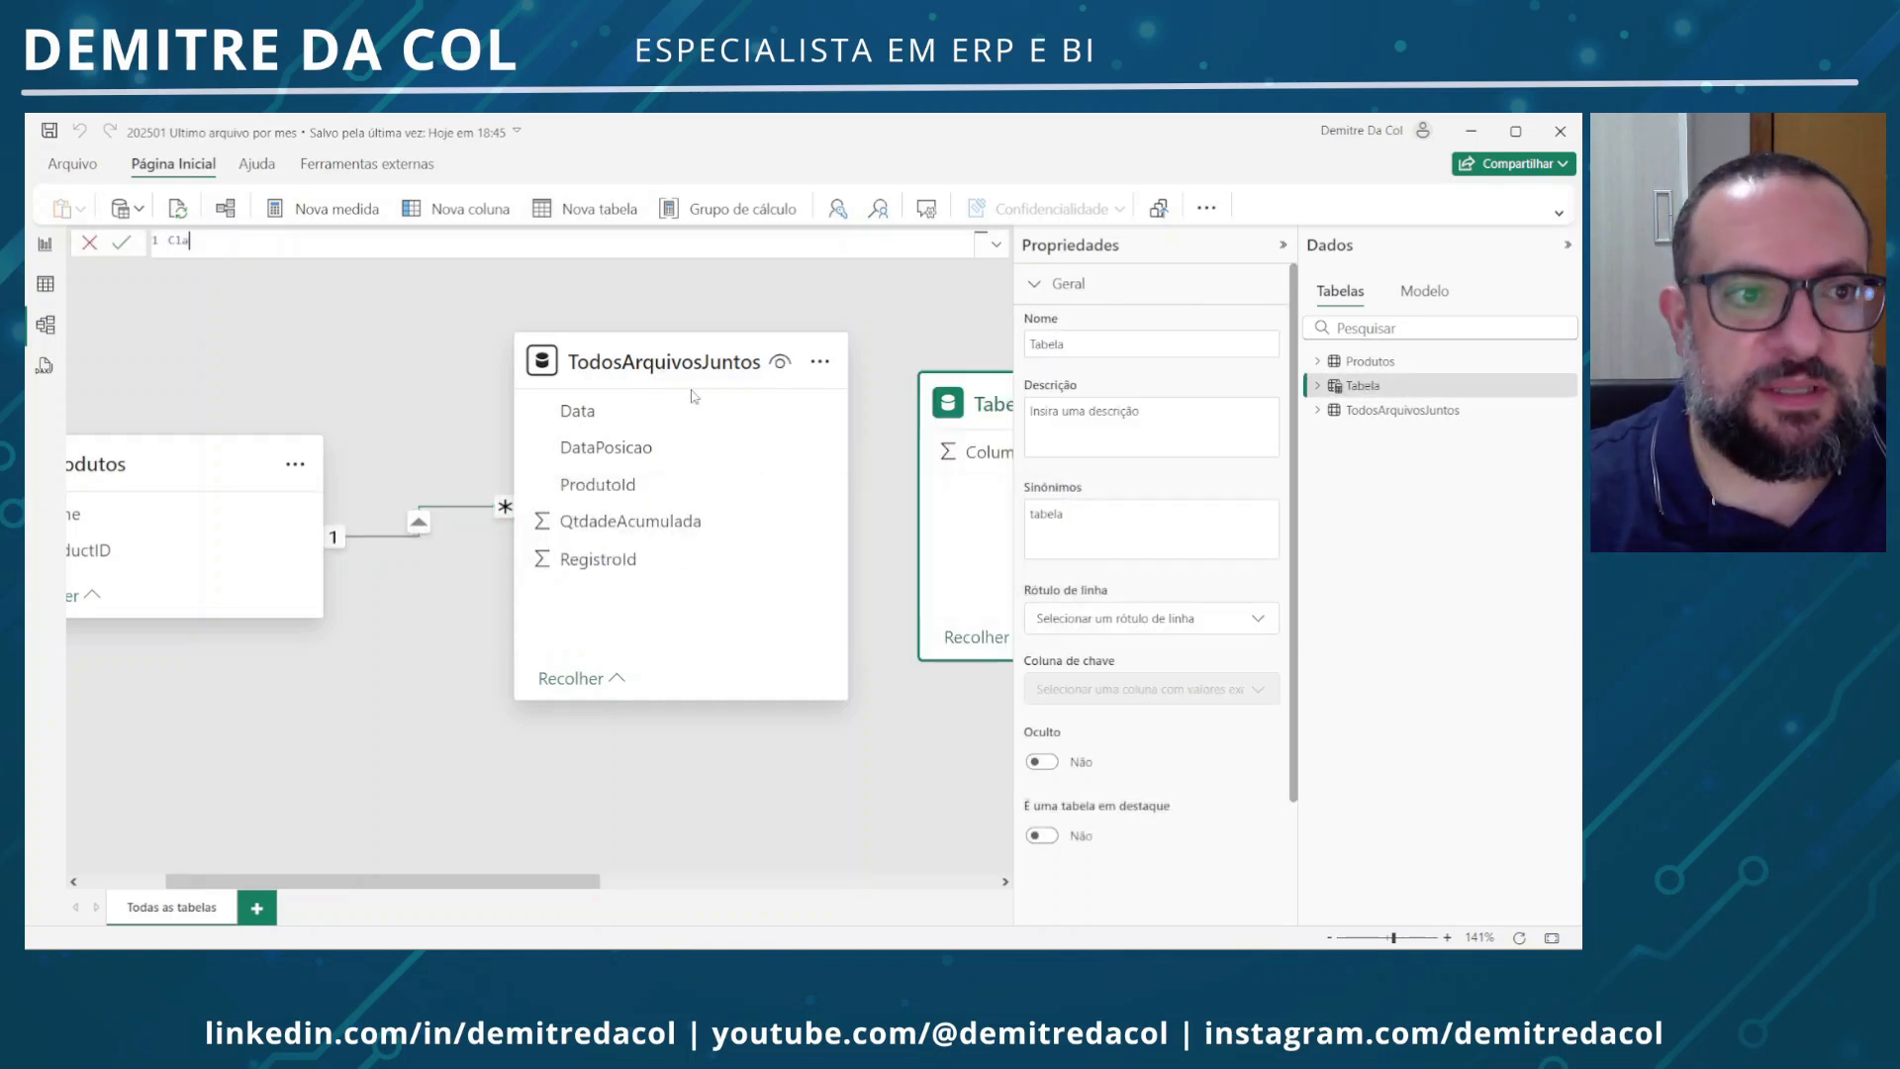
text(endario)
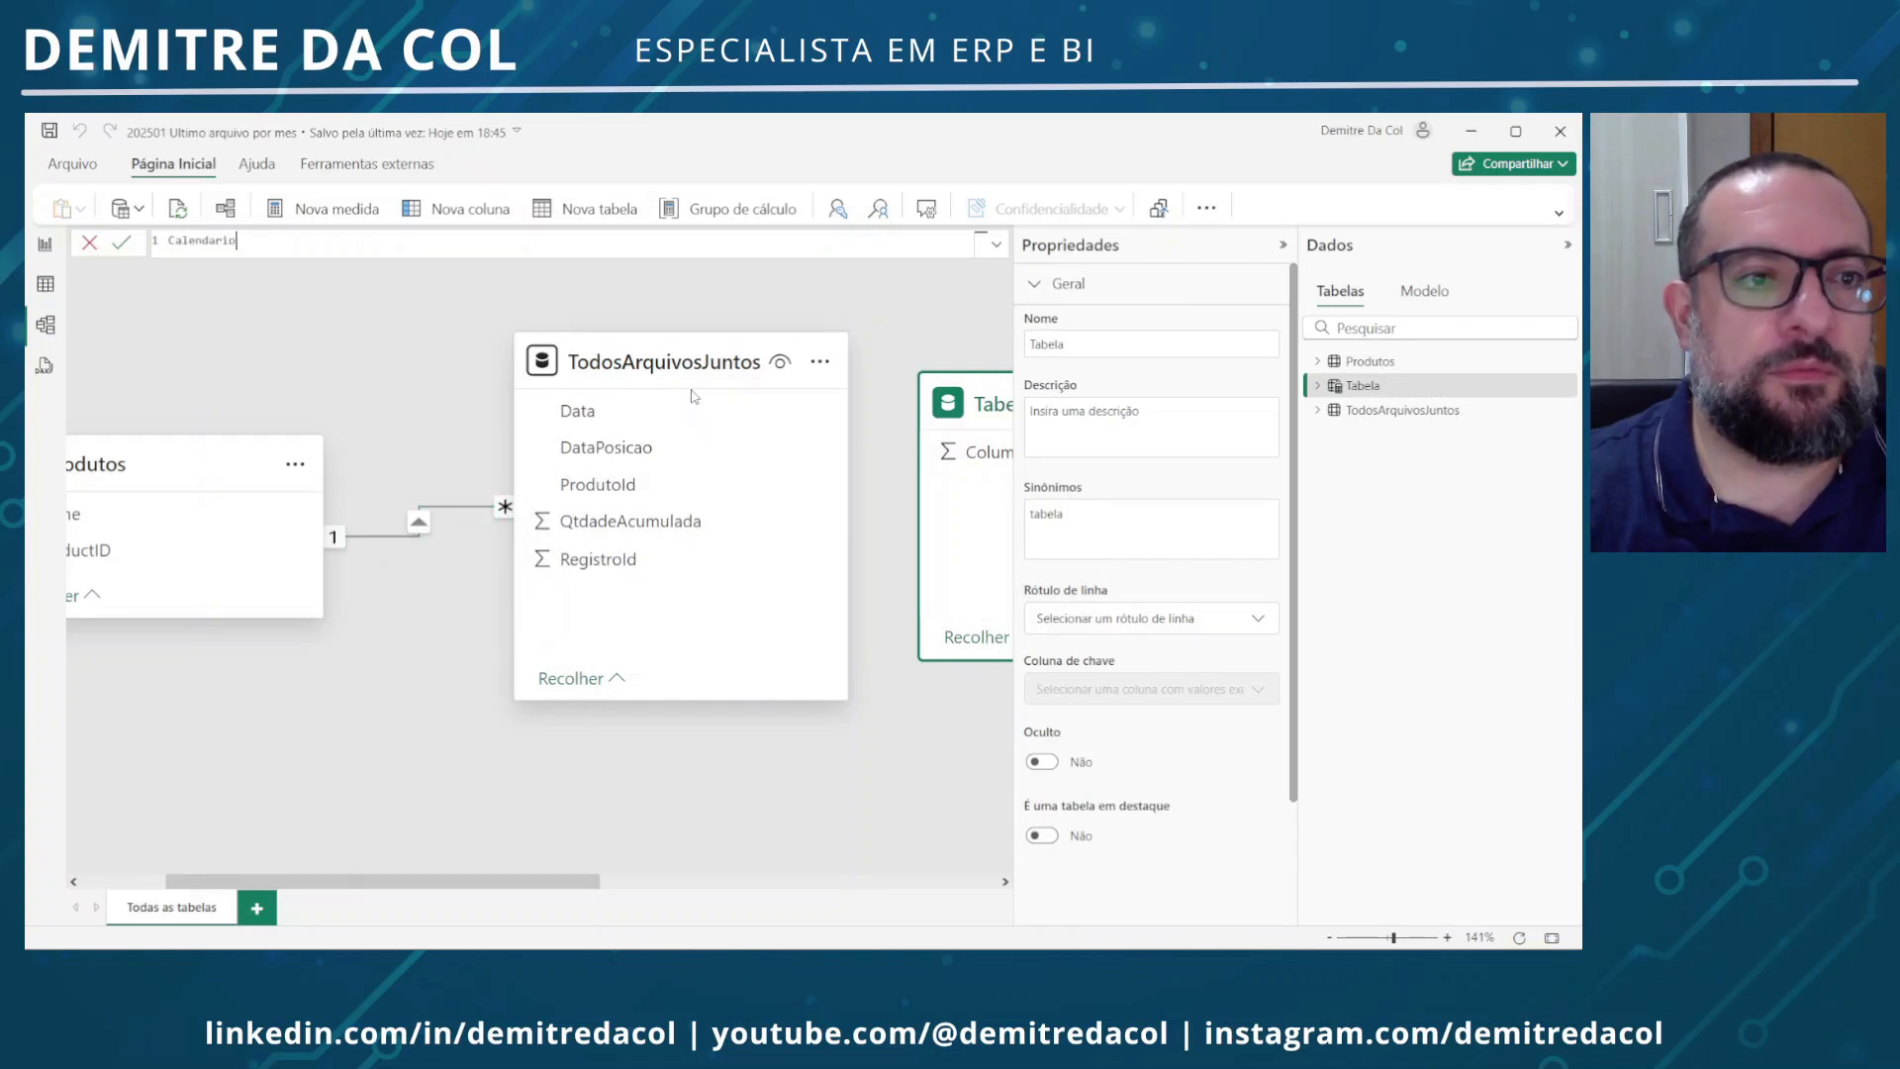
text( =)
key(shift+Return)
text(cal)
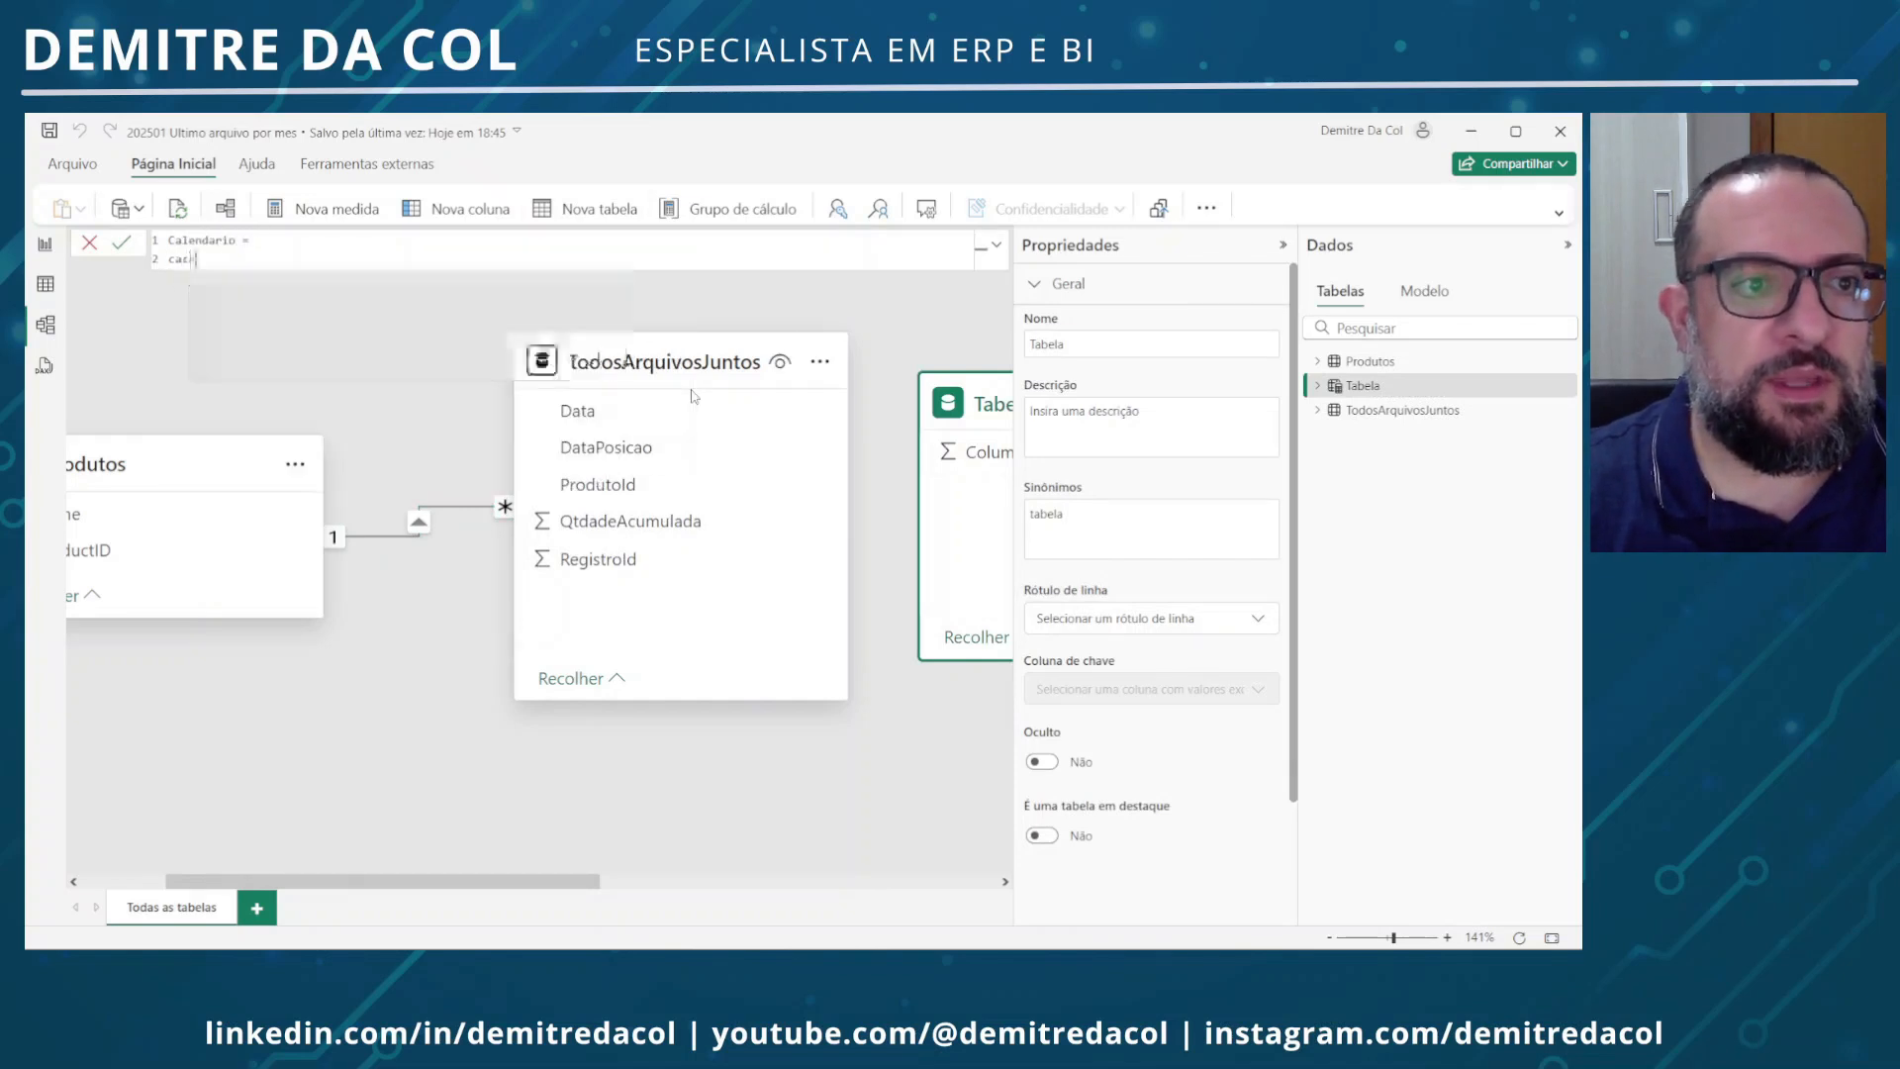
text(enDARAUTO()
key(shift+Return)
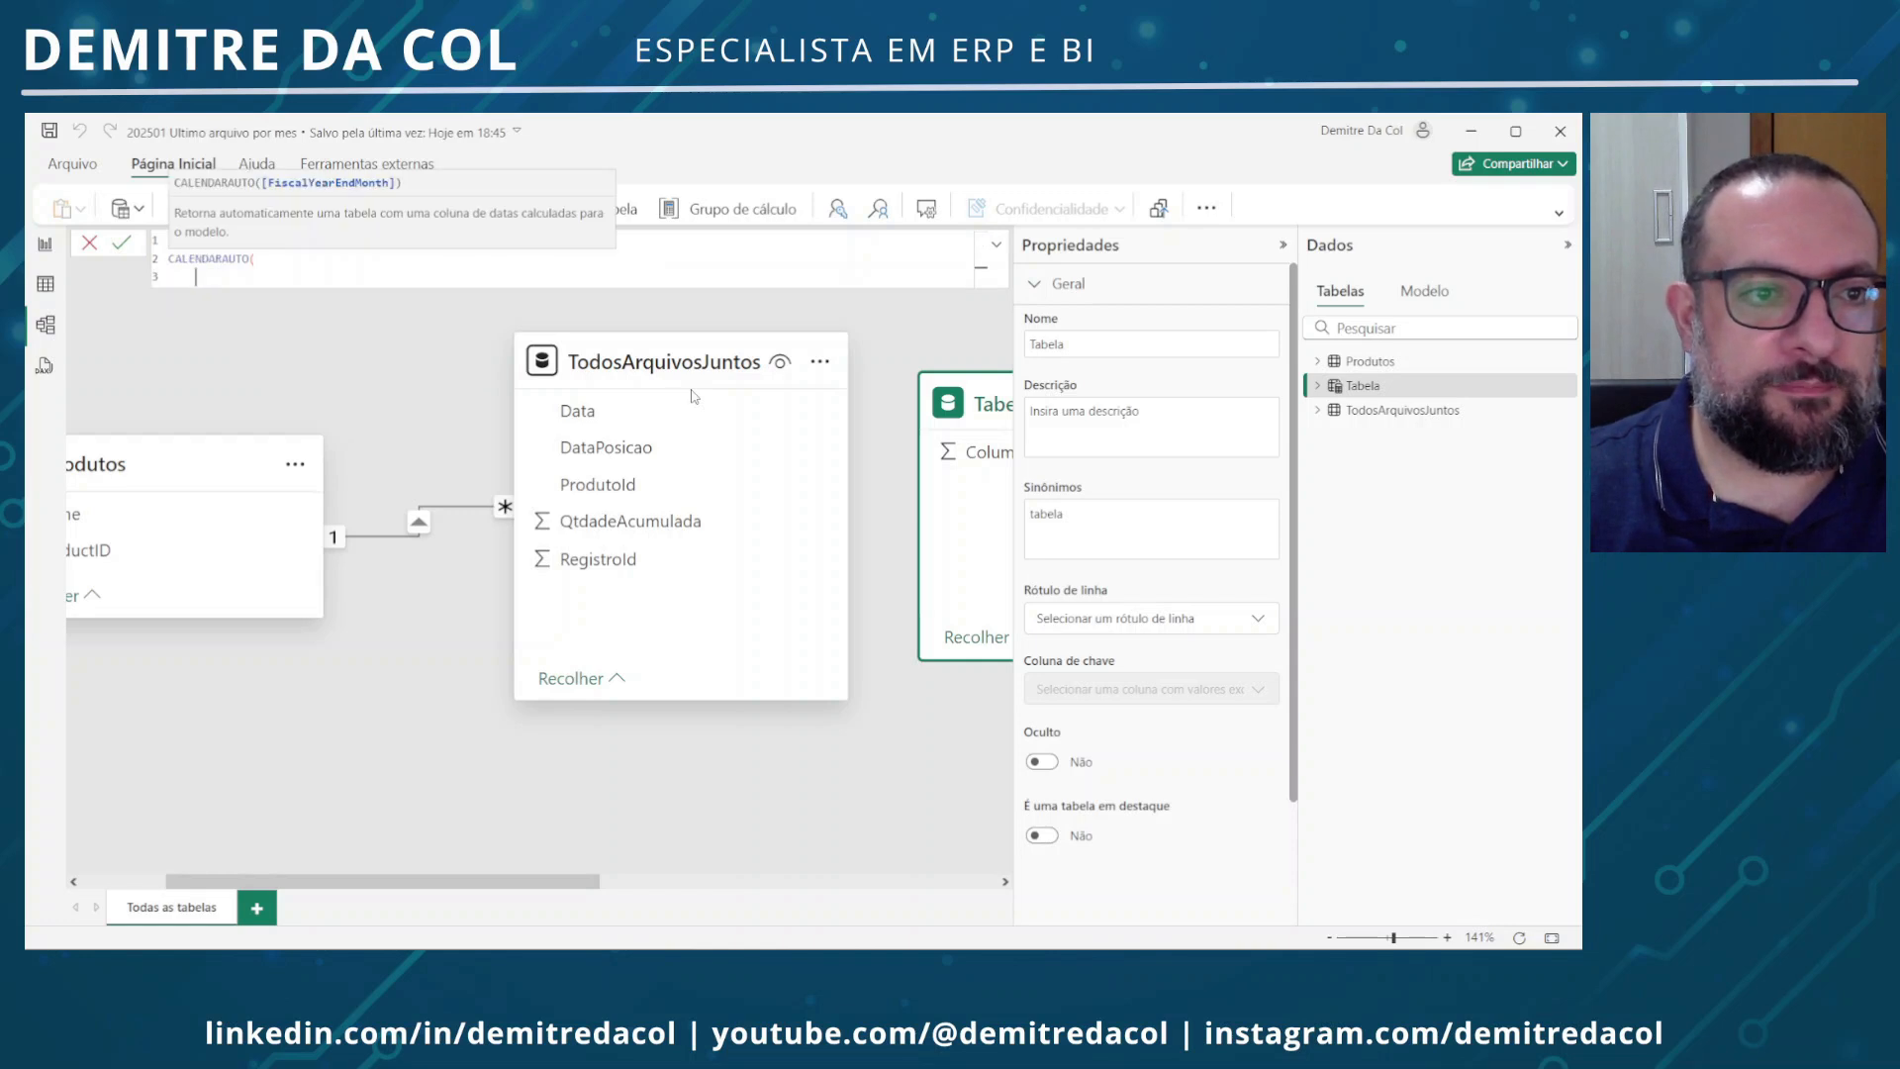
Replace CALENDARAUTO with the CALENDAR function in the Calendario formula, using MIN(TodosArquivosJuntos[DataPosicao]) as the start date
key(BackSpace)
key(BackSpace)
key(BackSpace)
key(BackSpace)
key(BackSpace)
key(BackSpace)
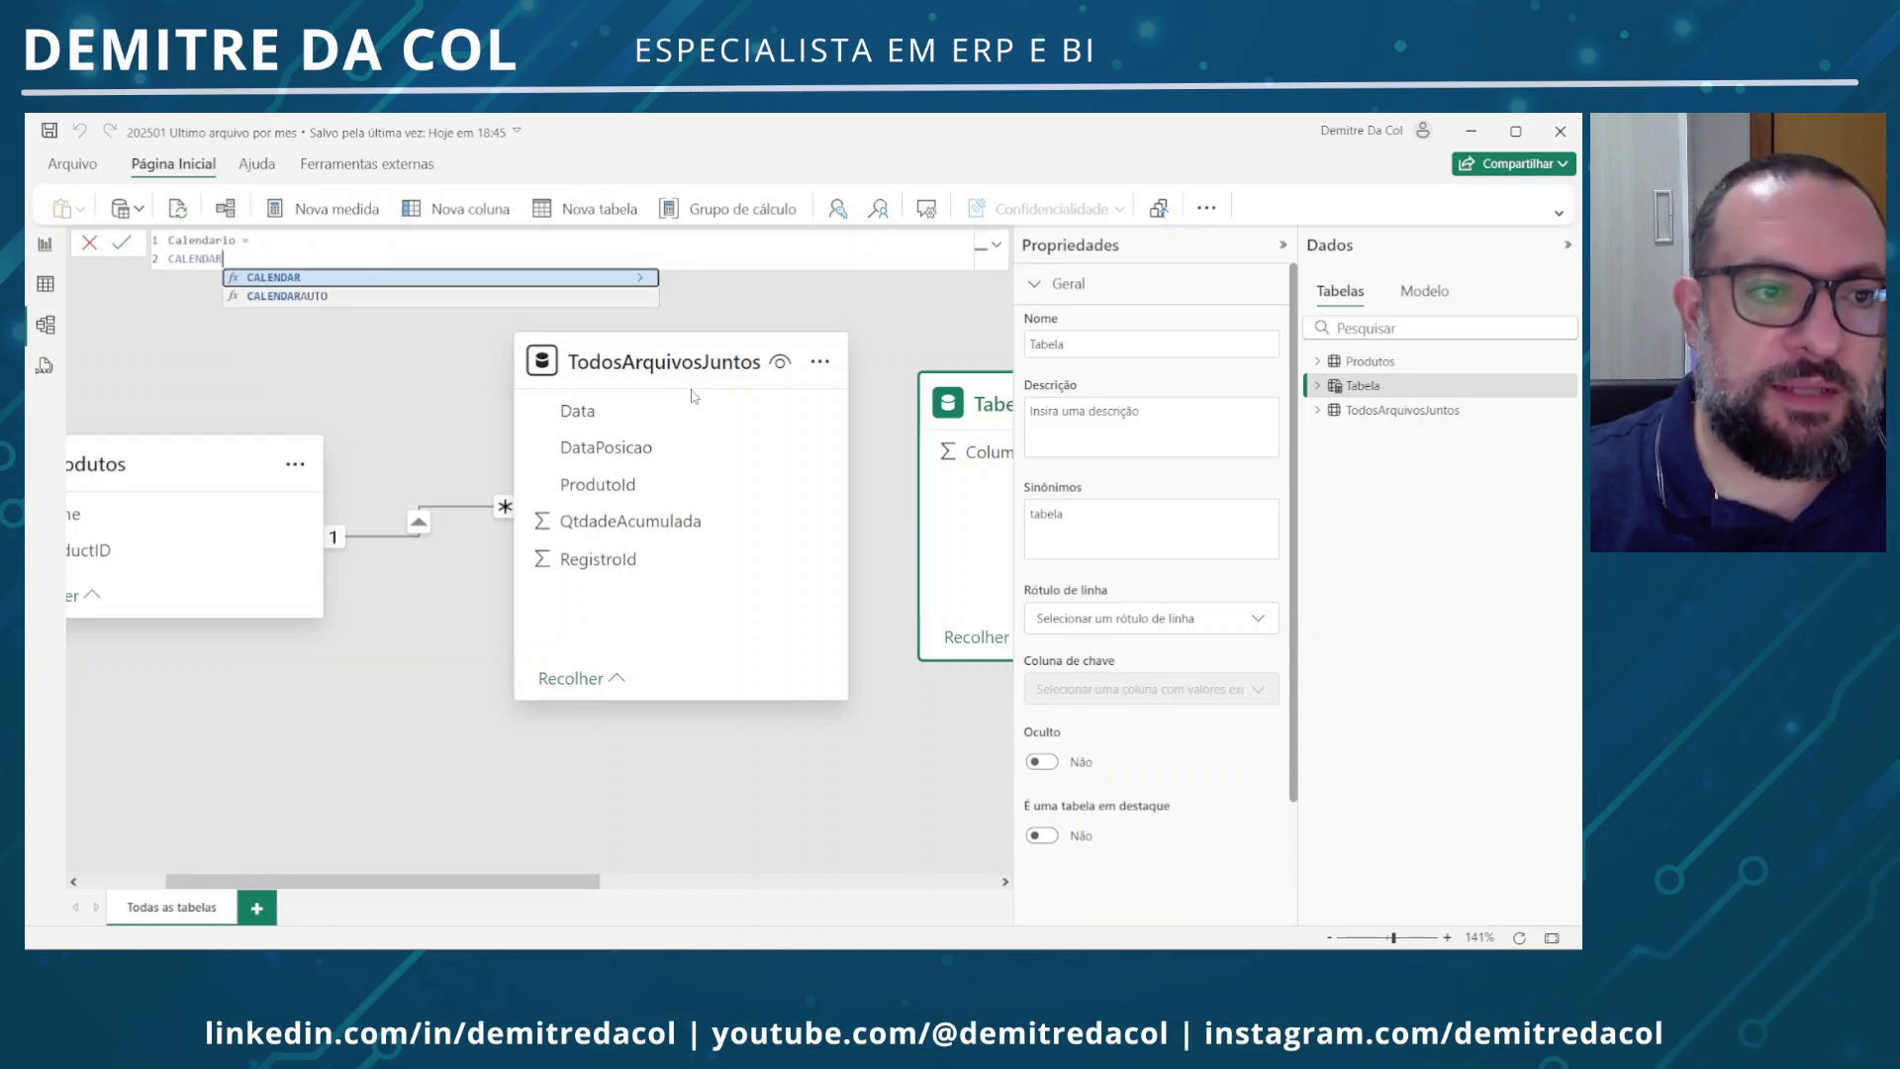
text(()
key(shift+Return)
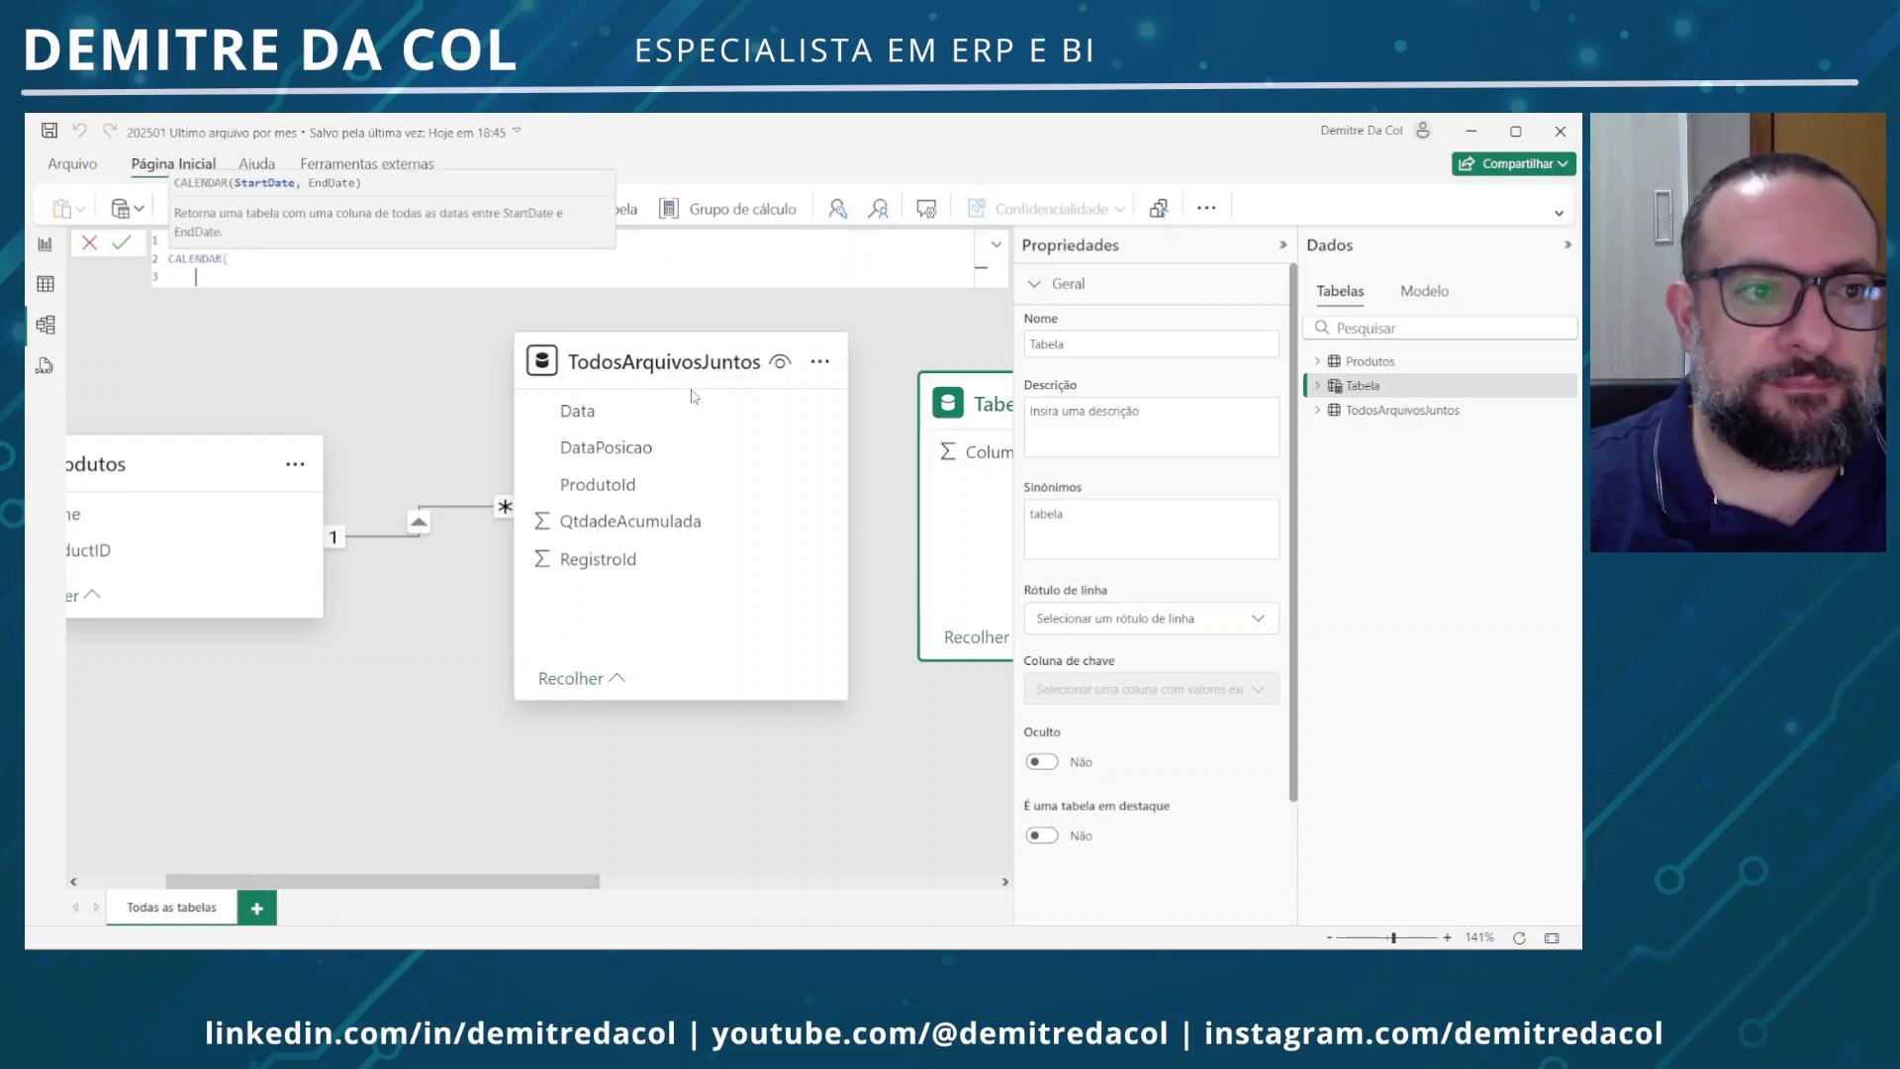
text(MIN)
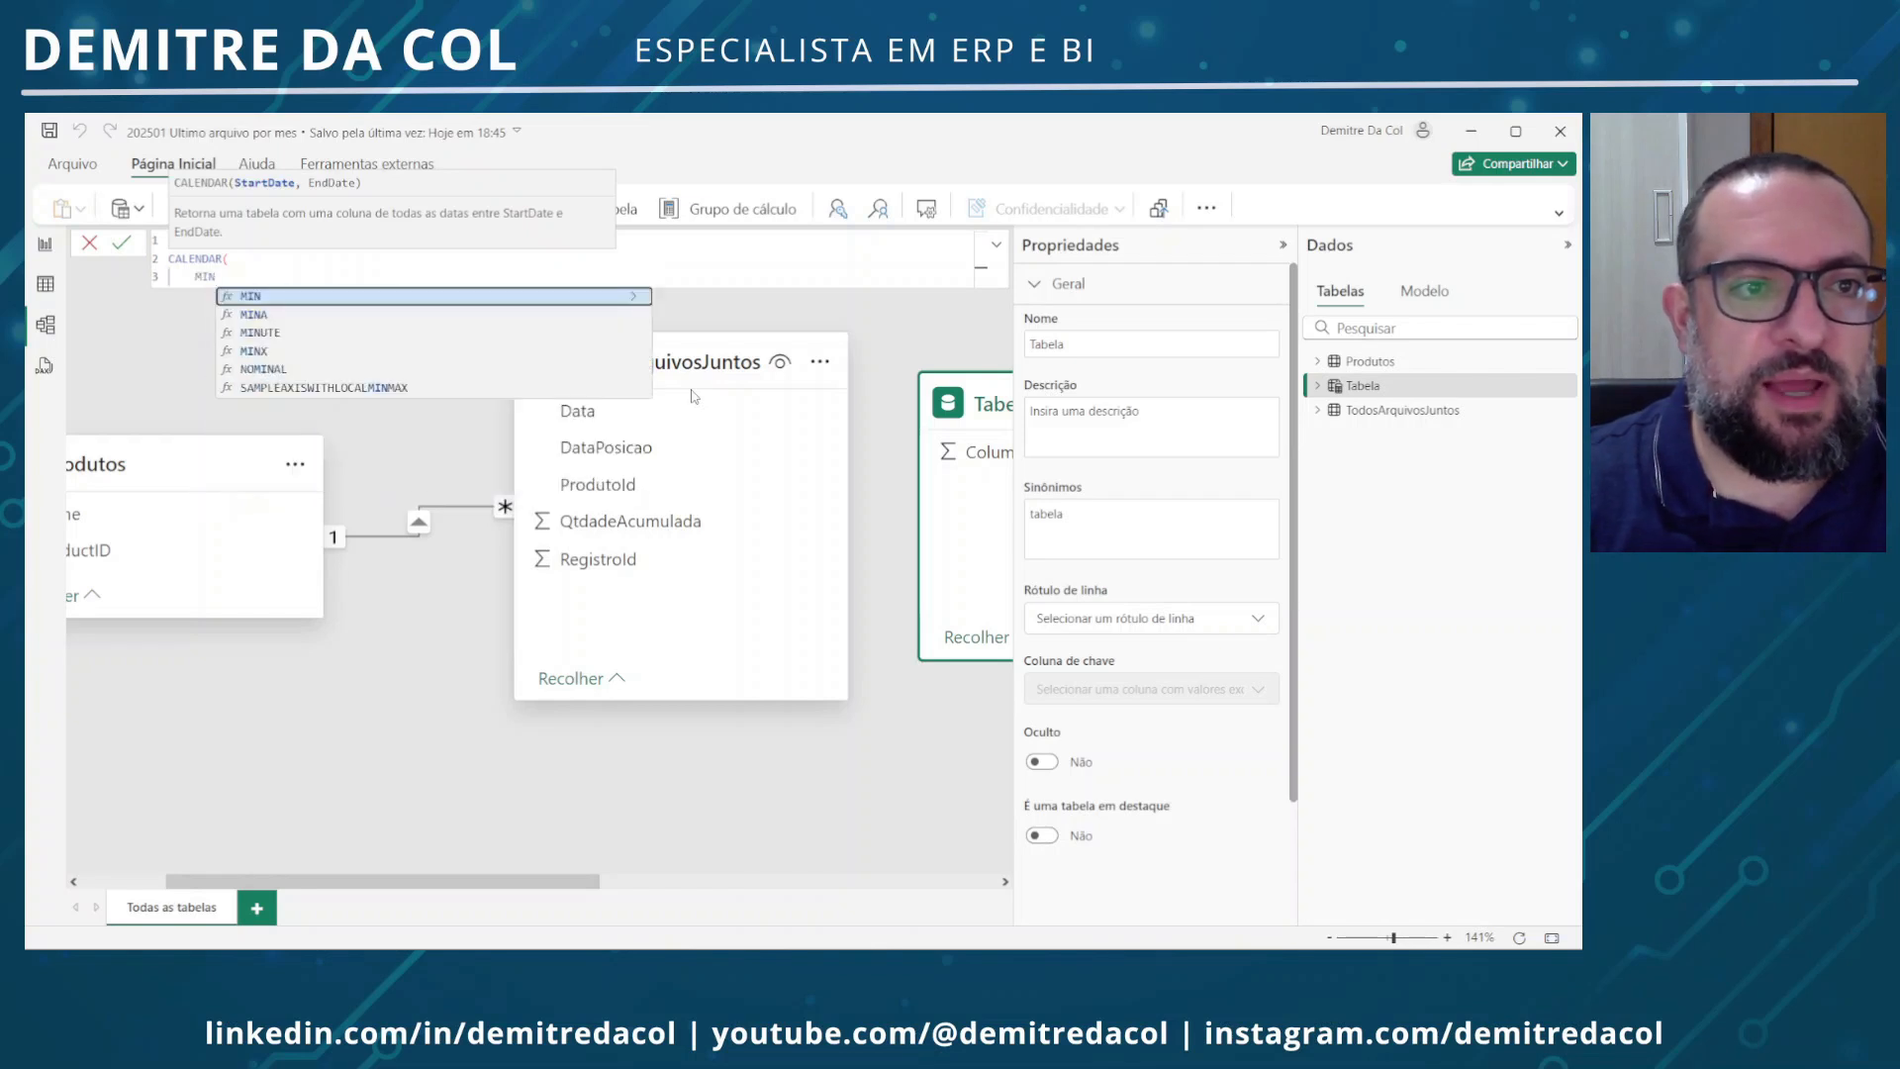
text((datapo)
key(Tab)
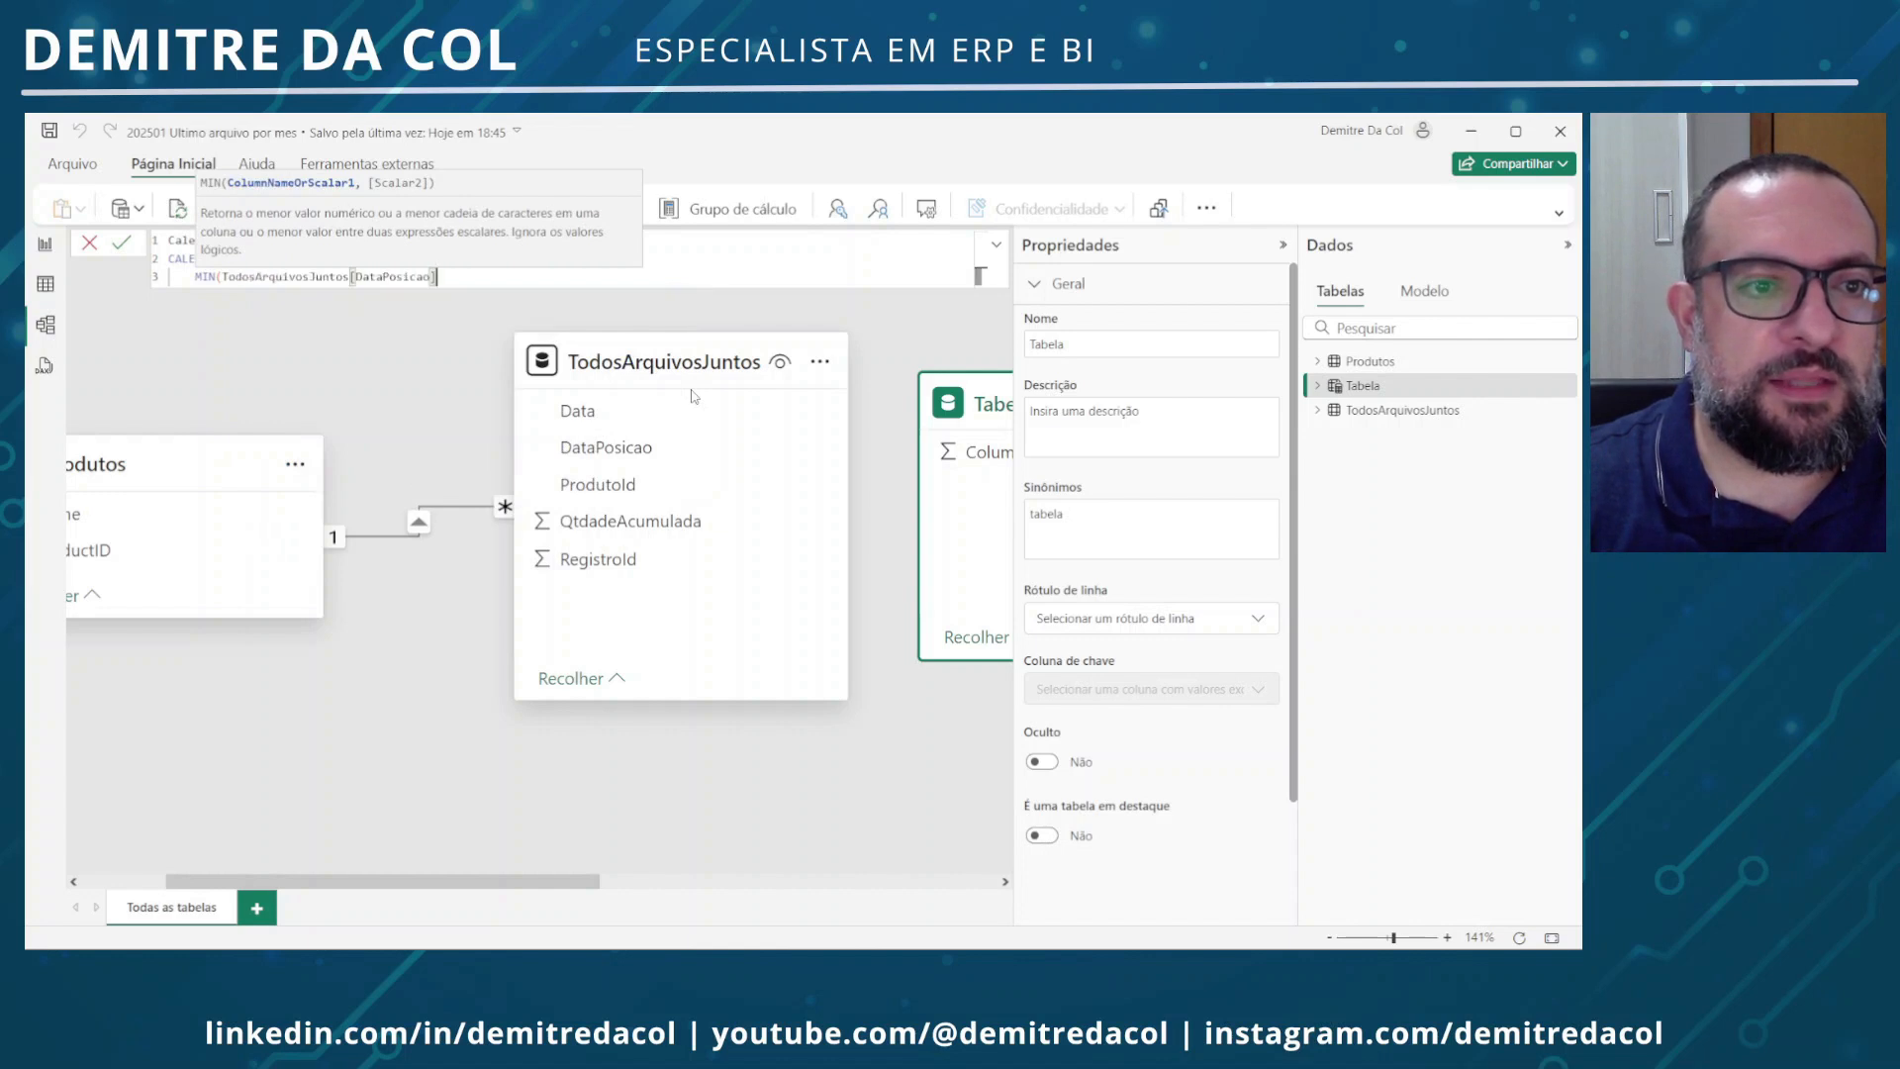
text())
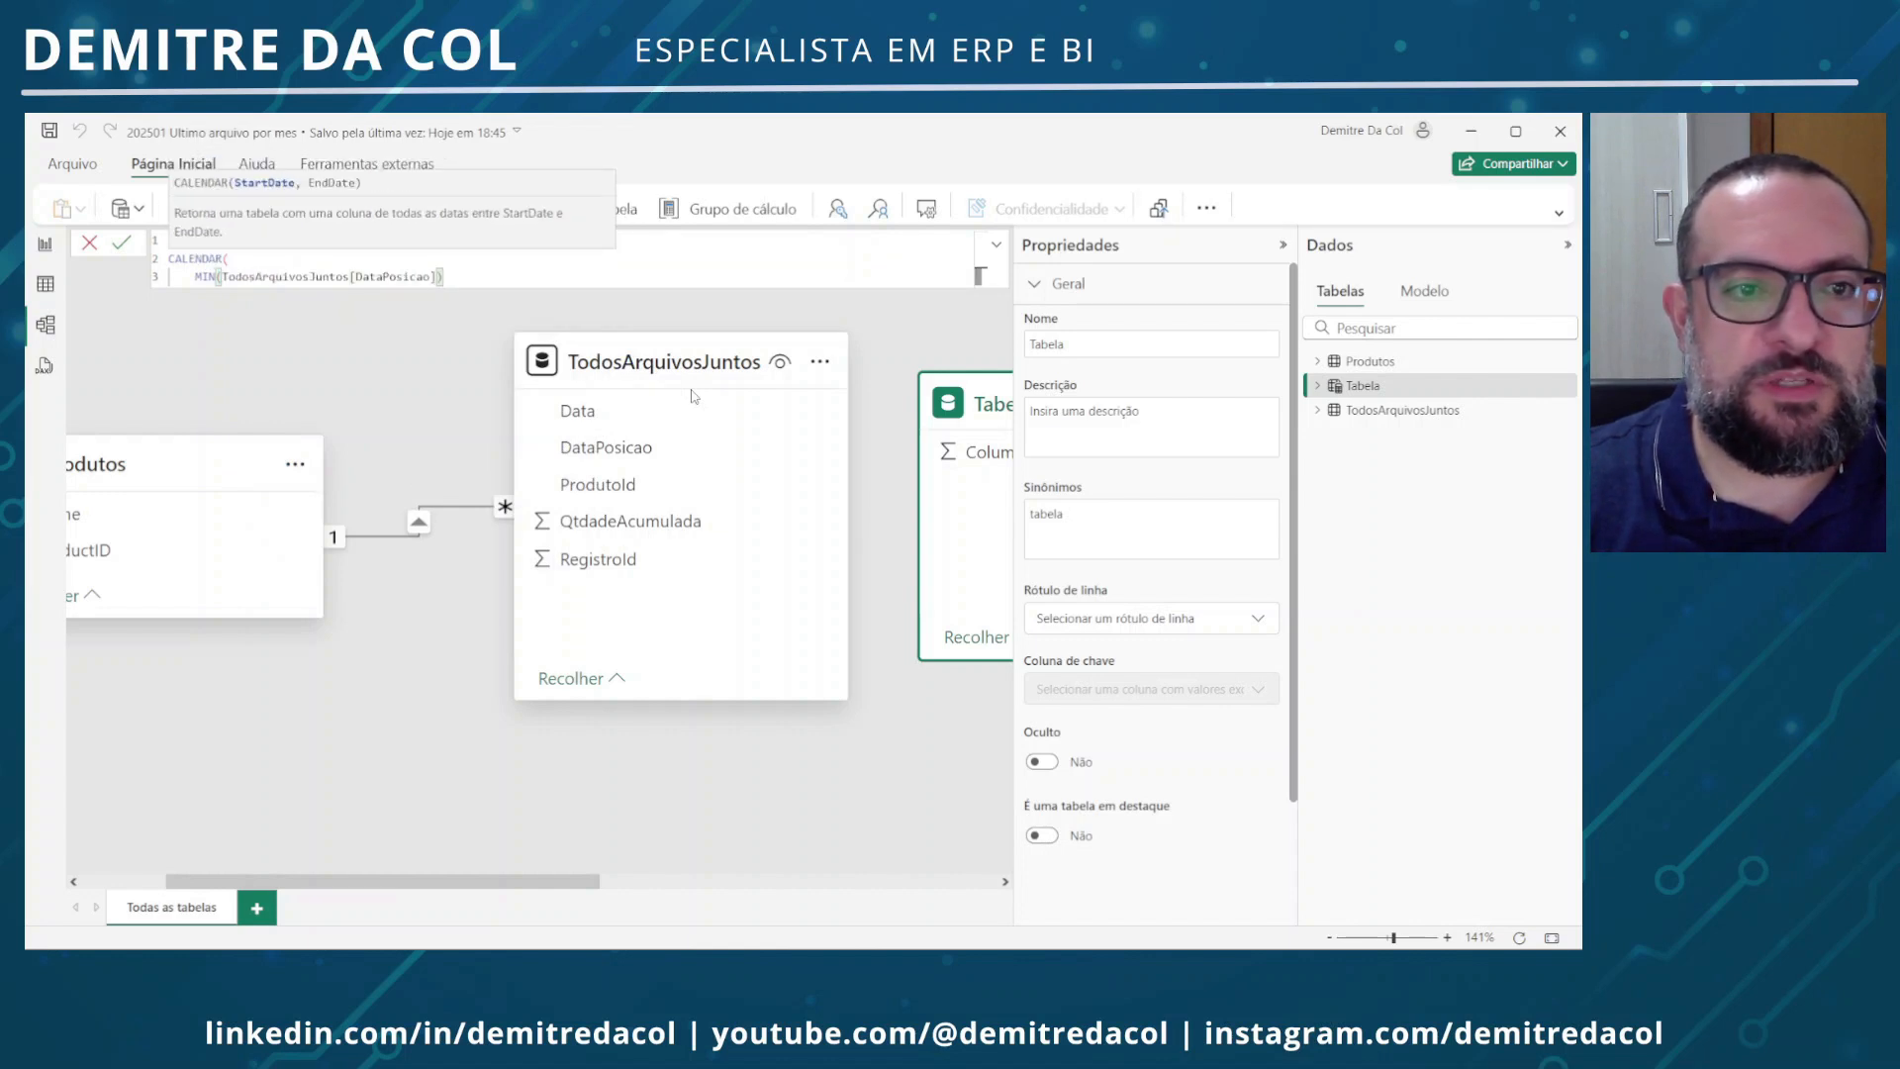
text(,)
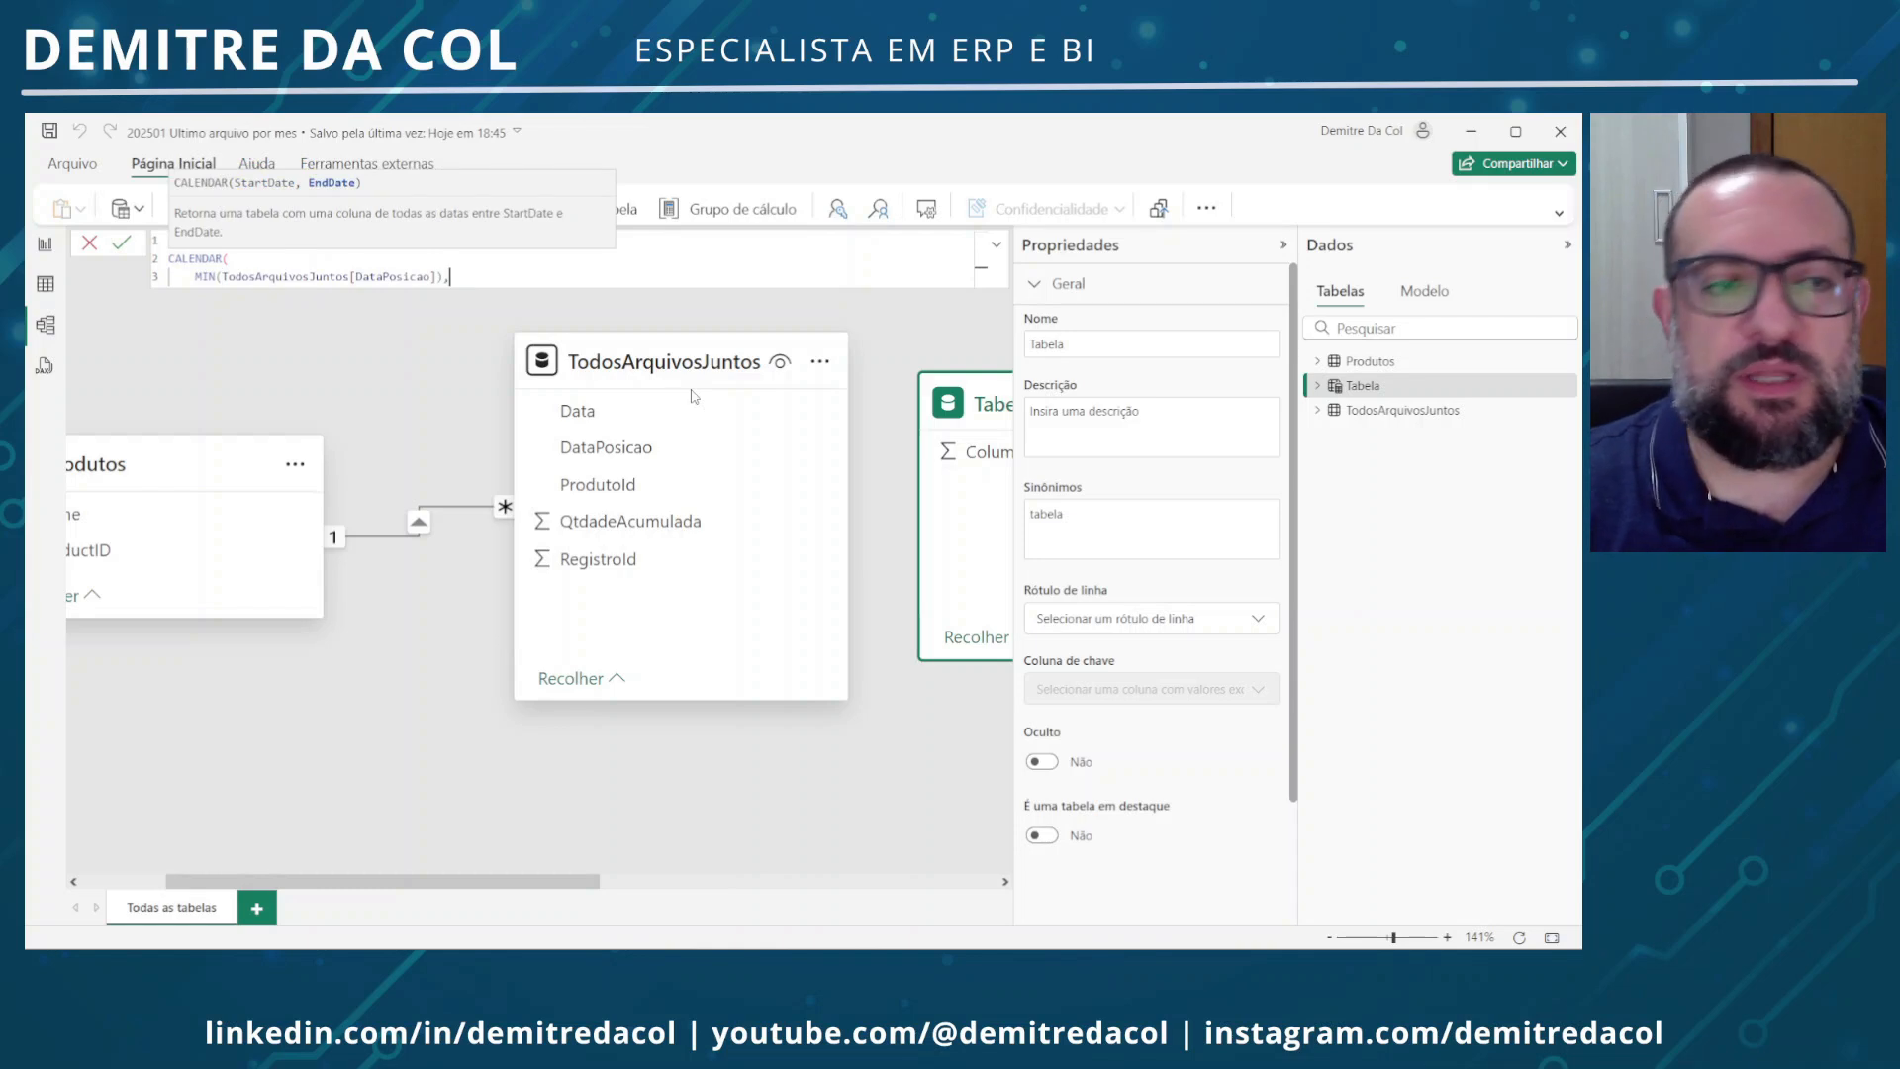
Complete the CALENDAR formula with MAX(TodosArquivosJuntos[DataPosicao]) as the end date and create the Calendario table
key(shift+Return)
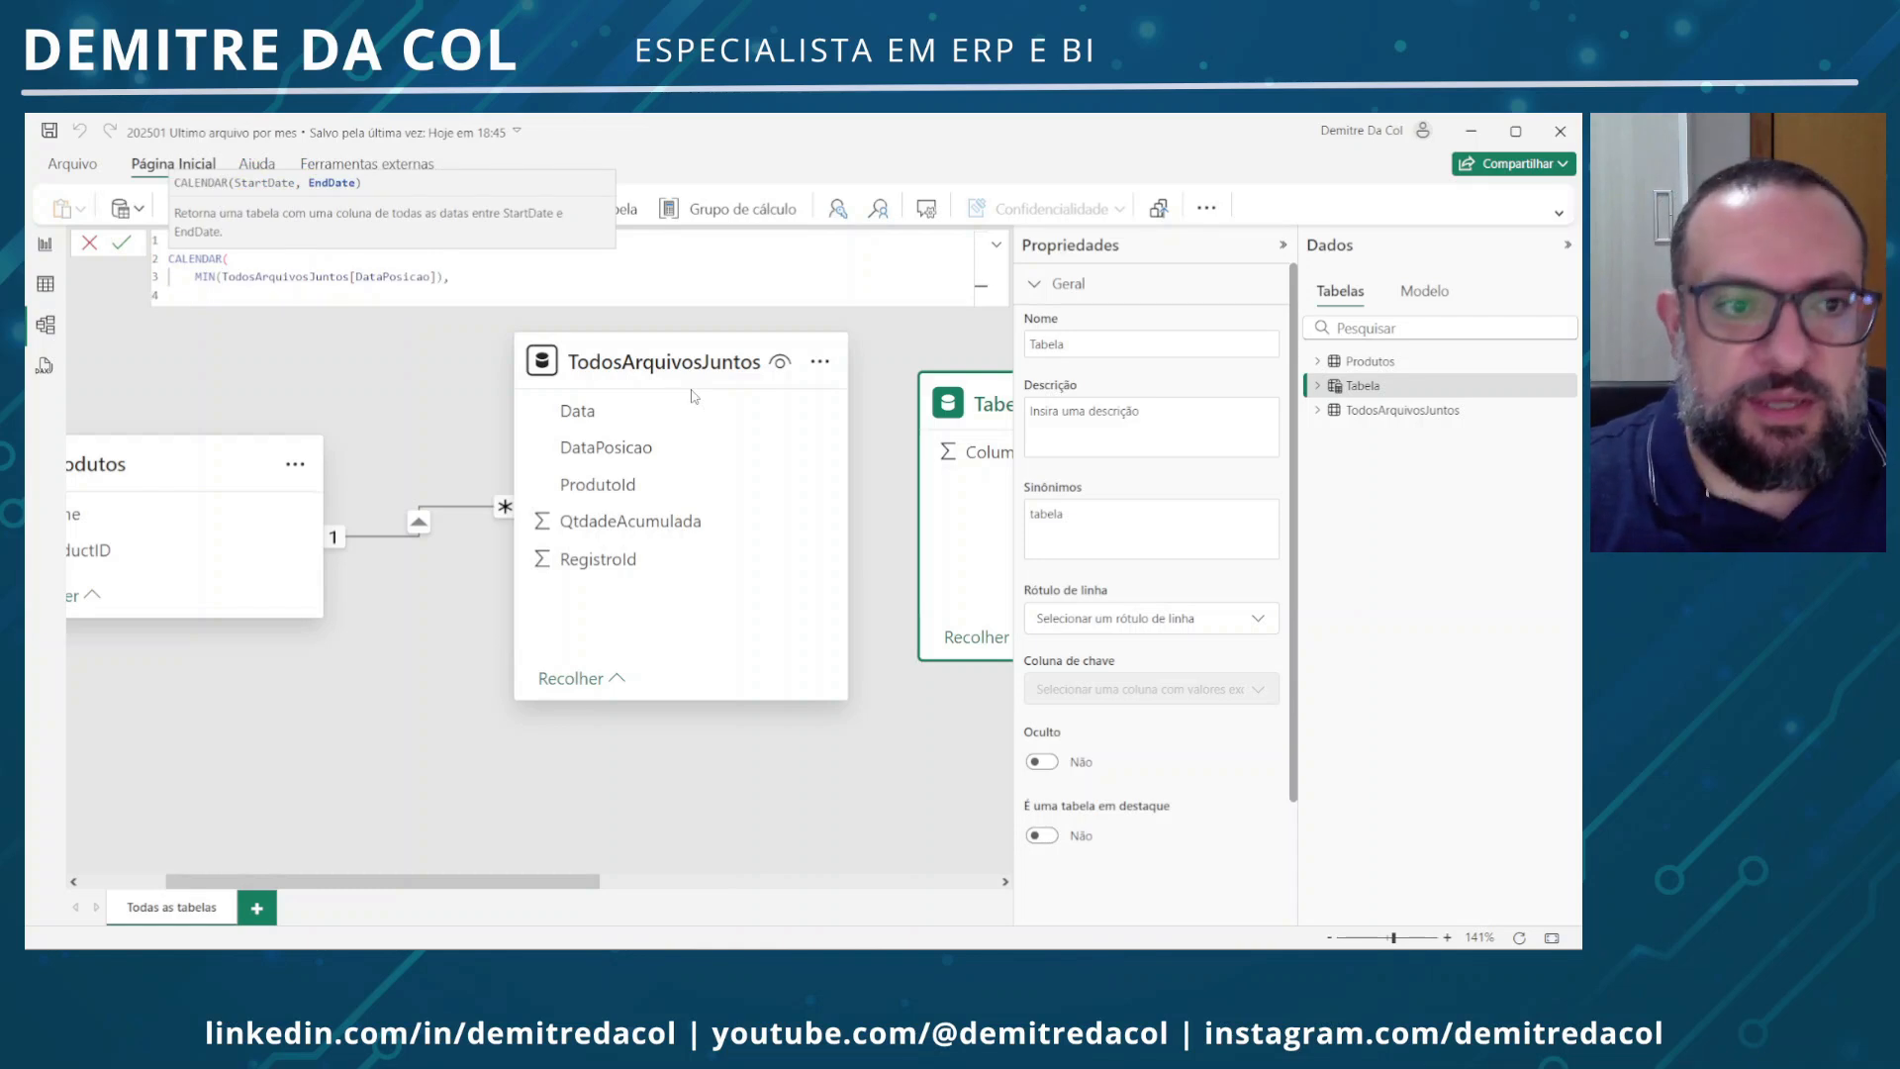
text(MIN(Todo)
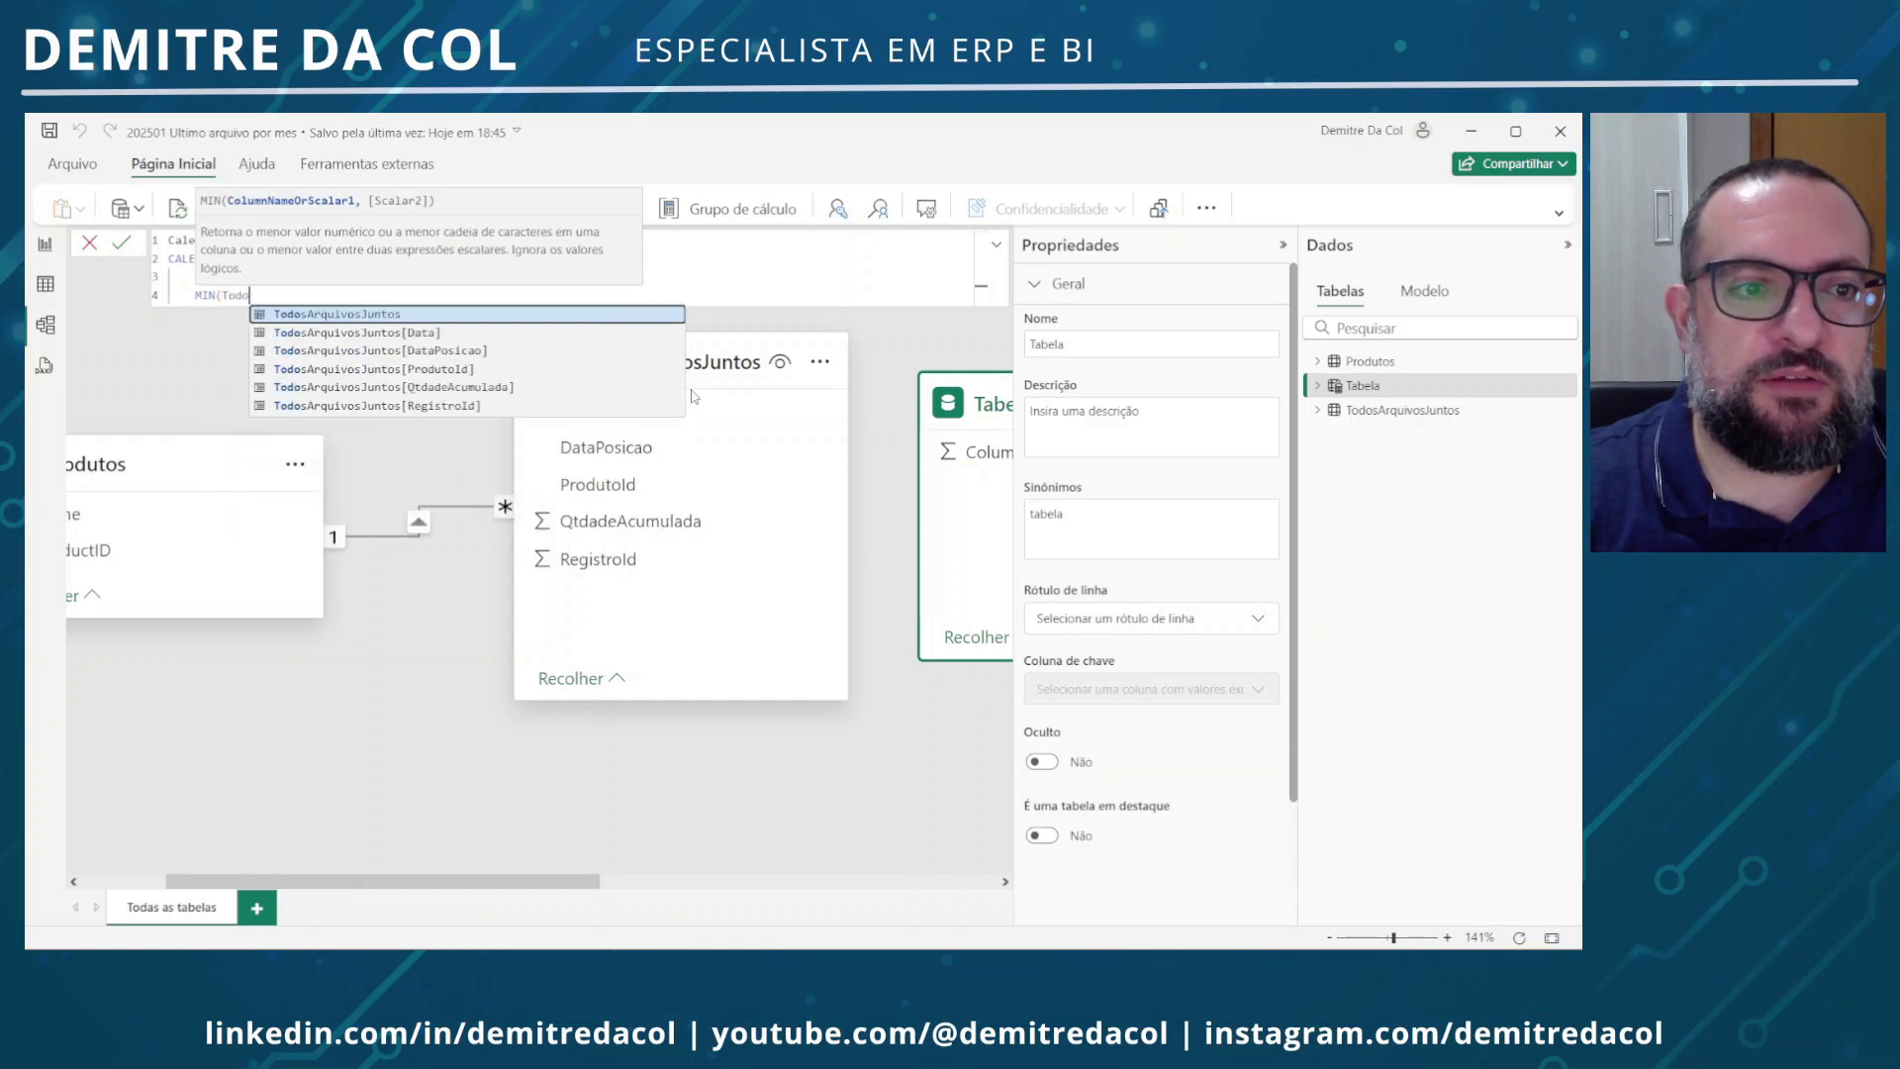
key(Down)
key(Down)
key(Tab)
text())
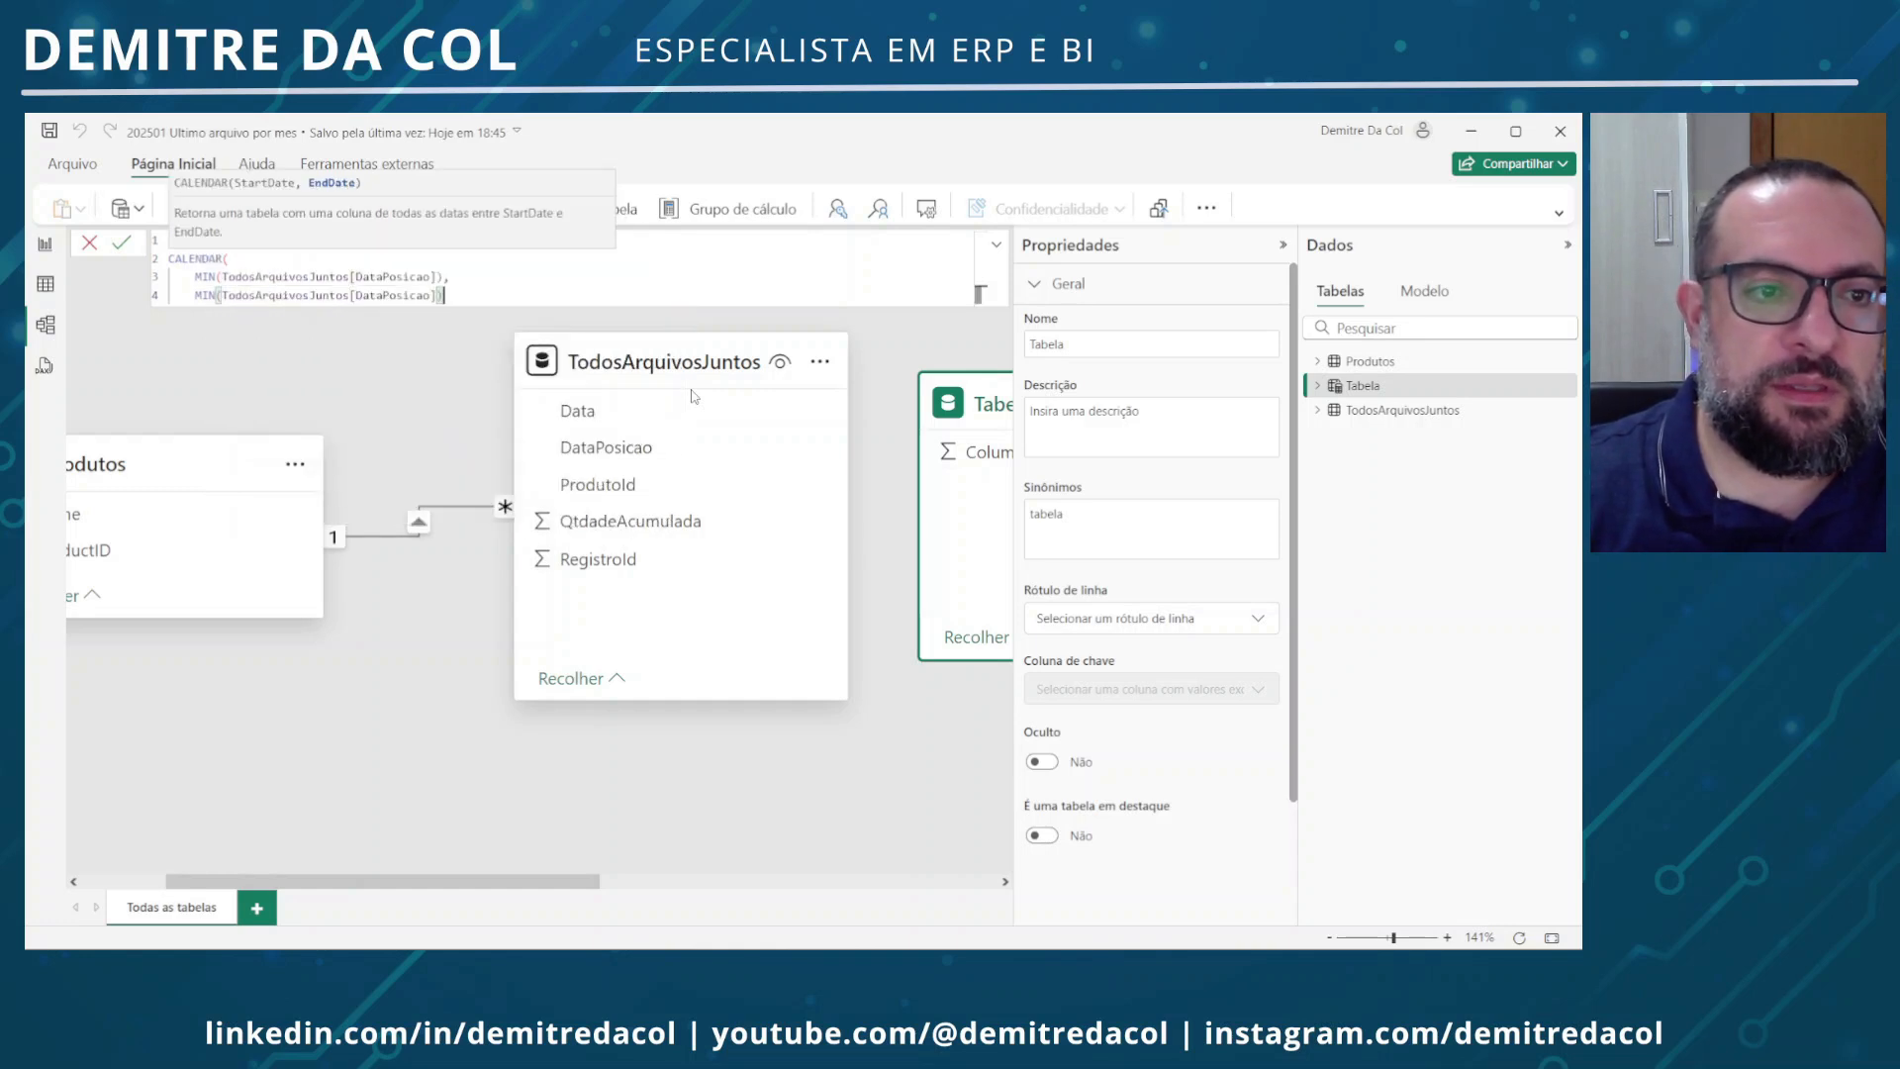
key(shift+Return)
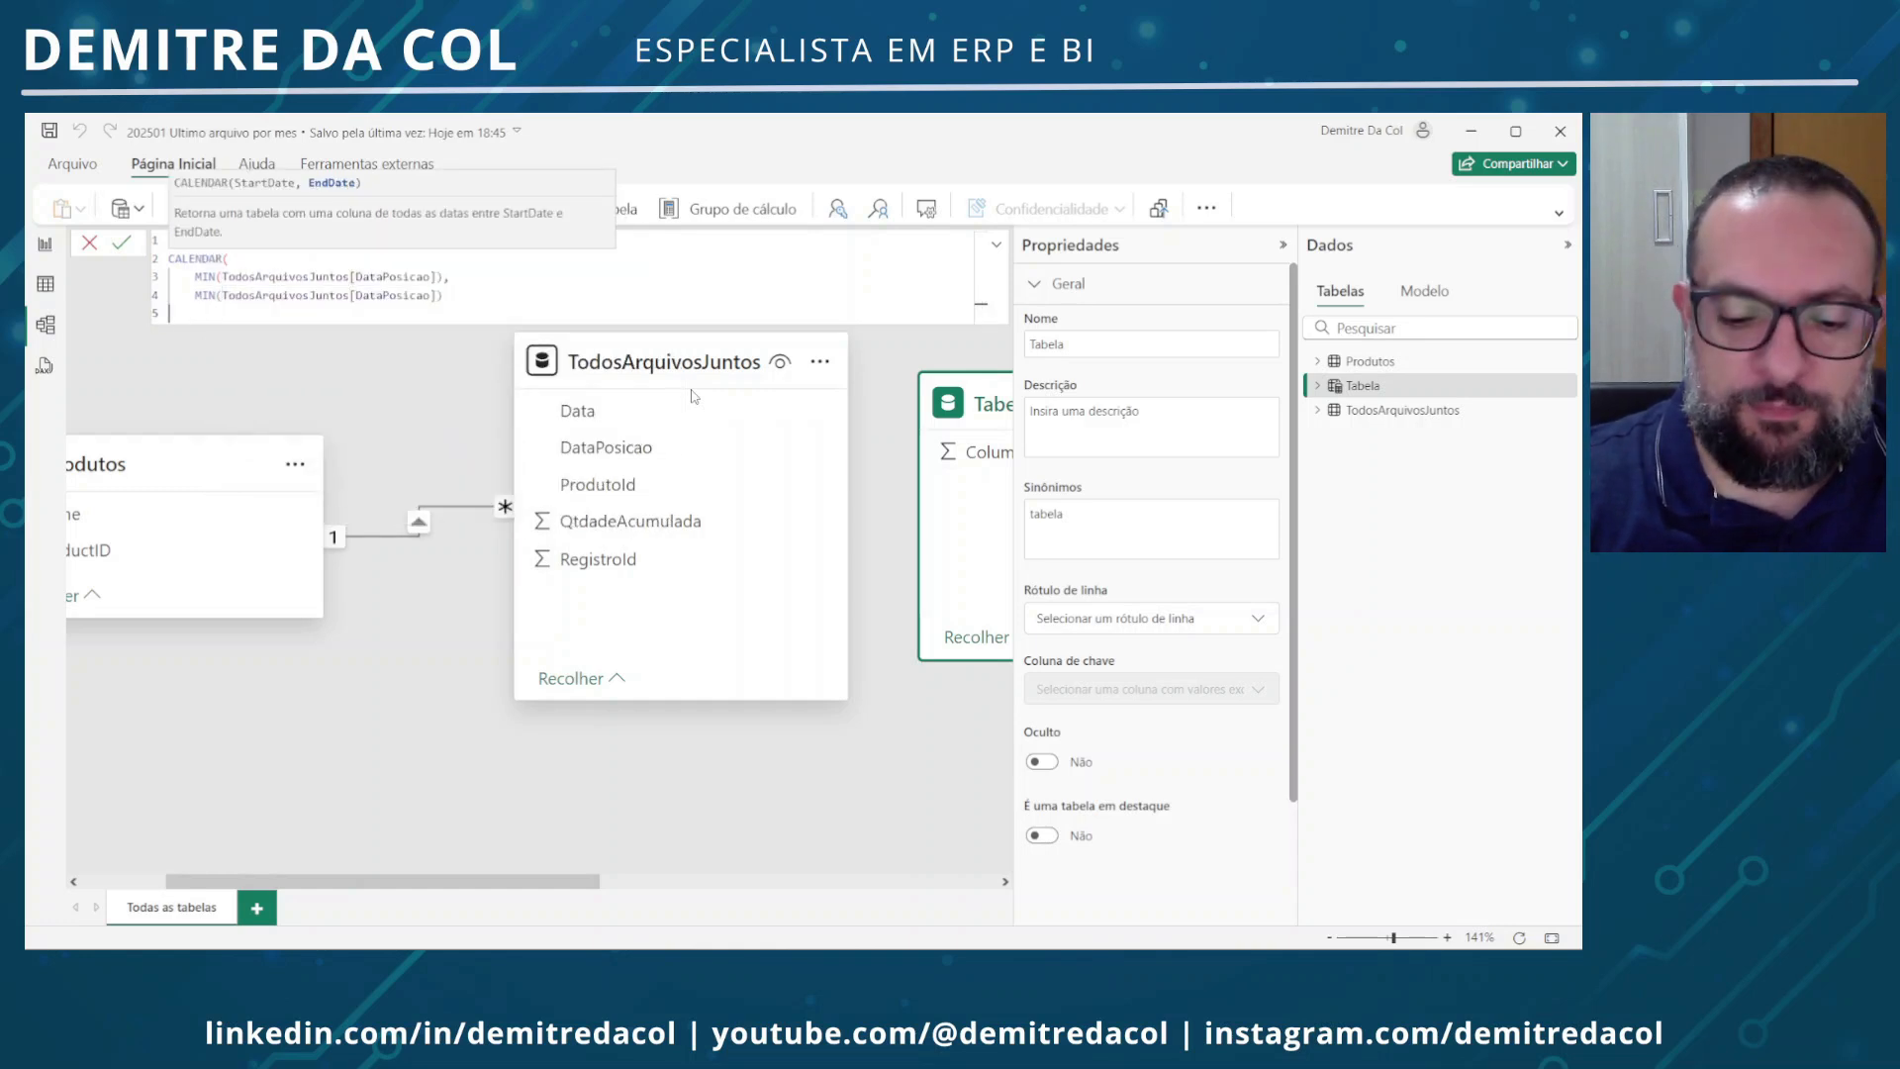
text())
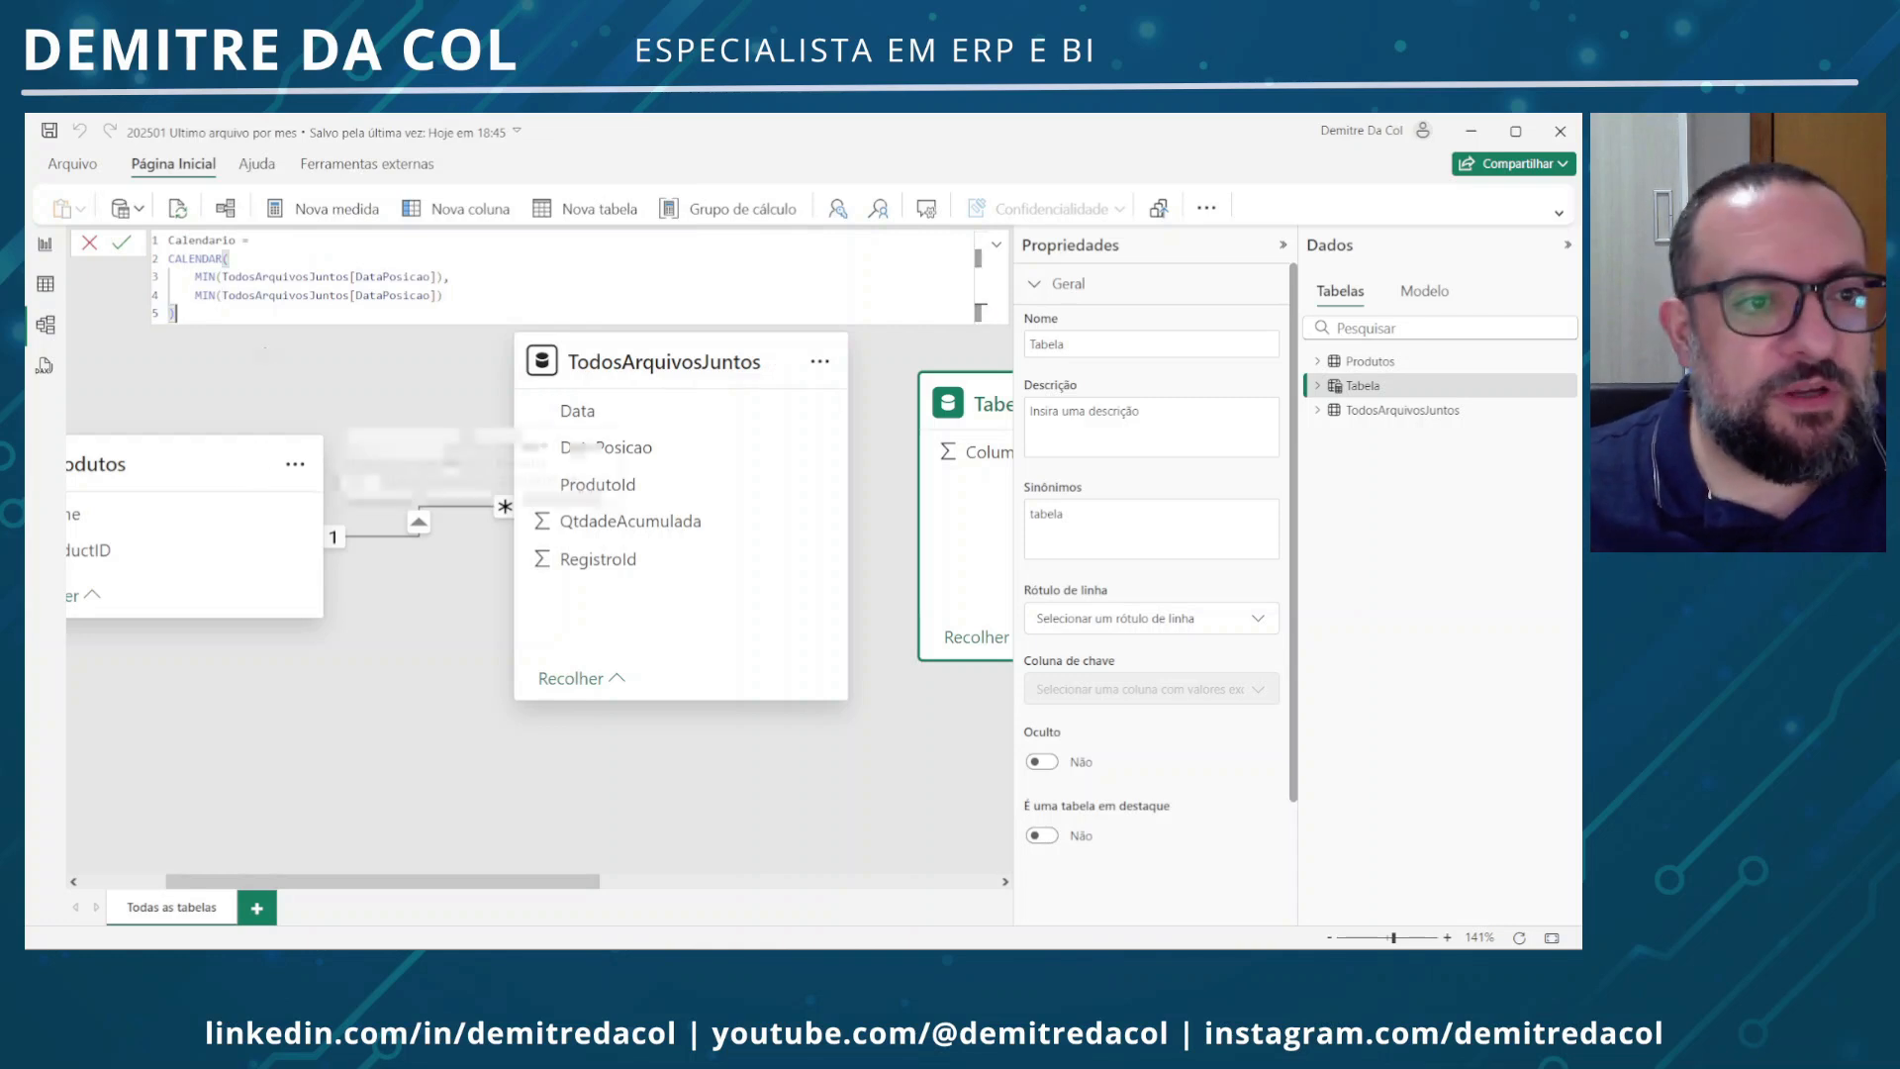
click(212, 295)
key(BackSpace)
key(BackSpace)
text(AX)
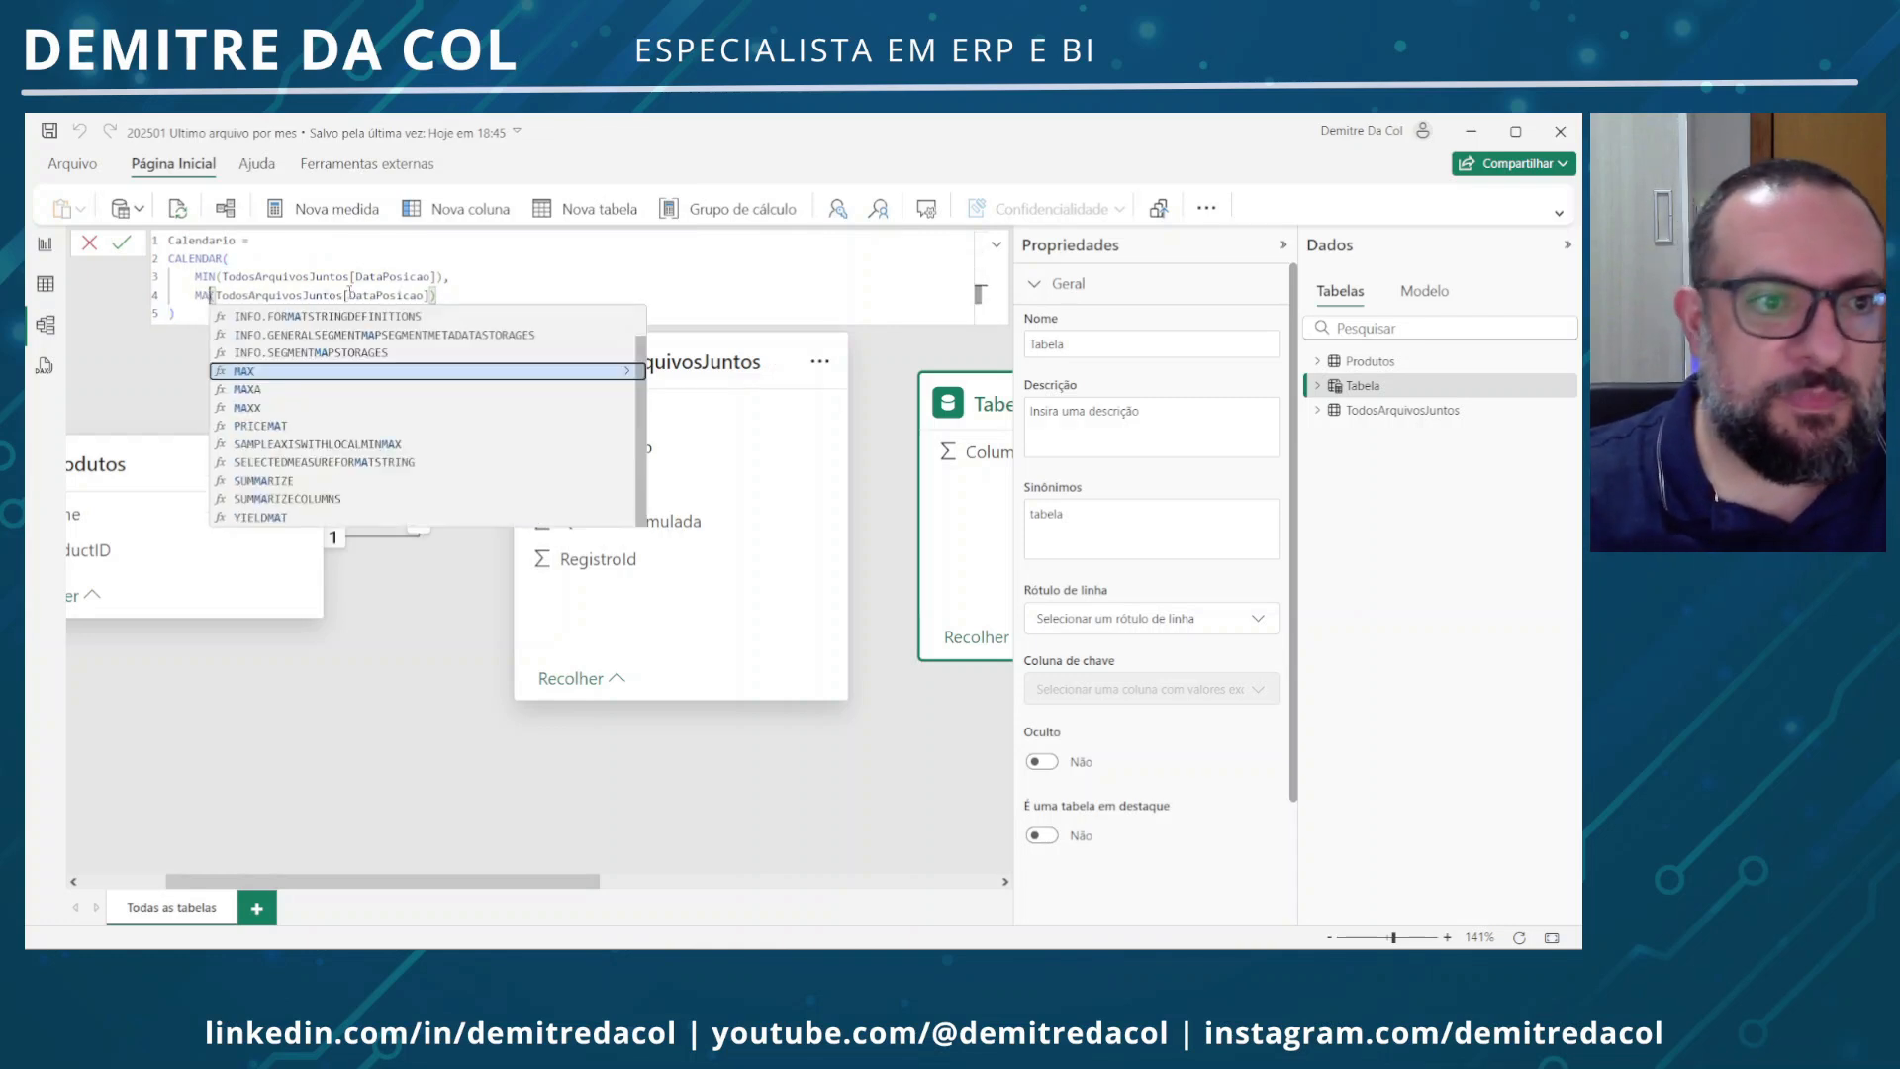
key(BackSpace)
text(X)
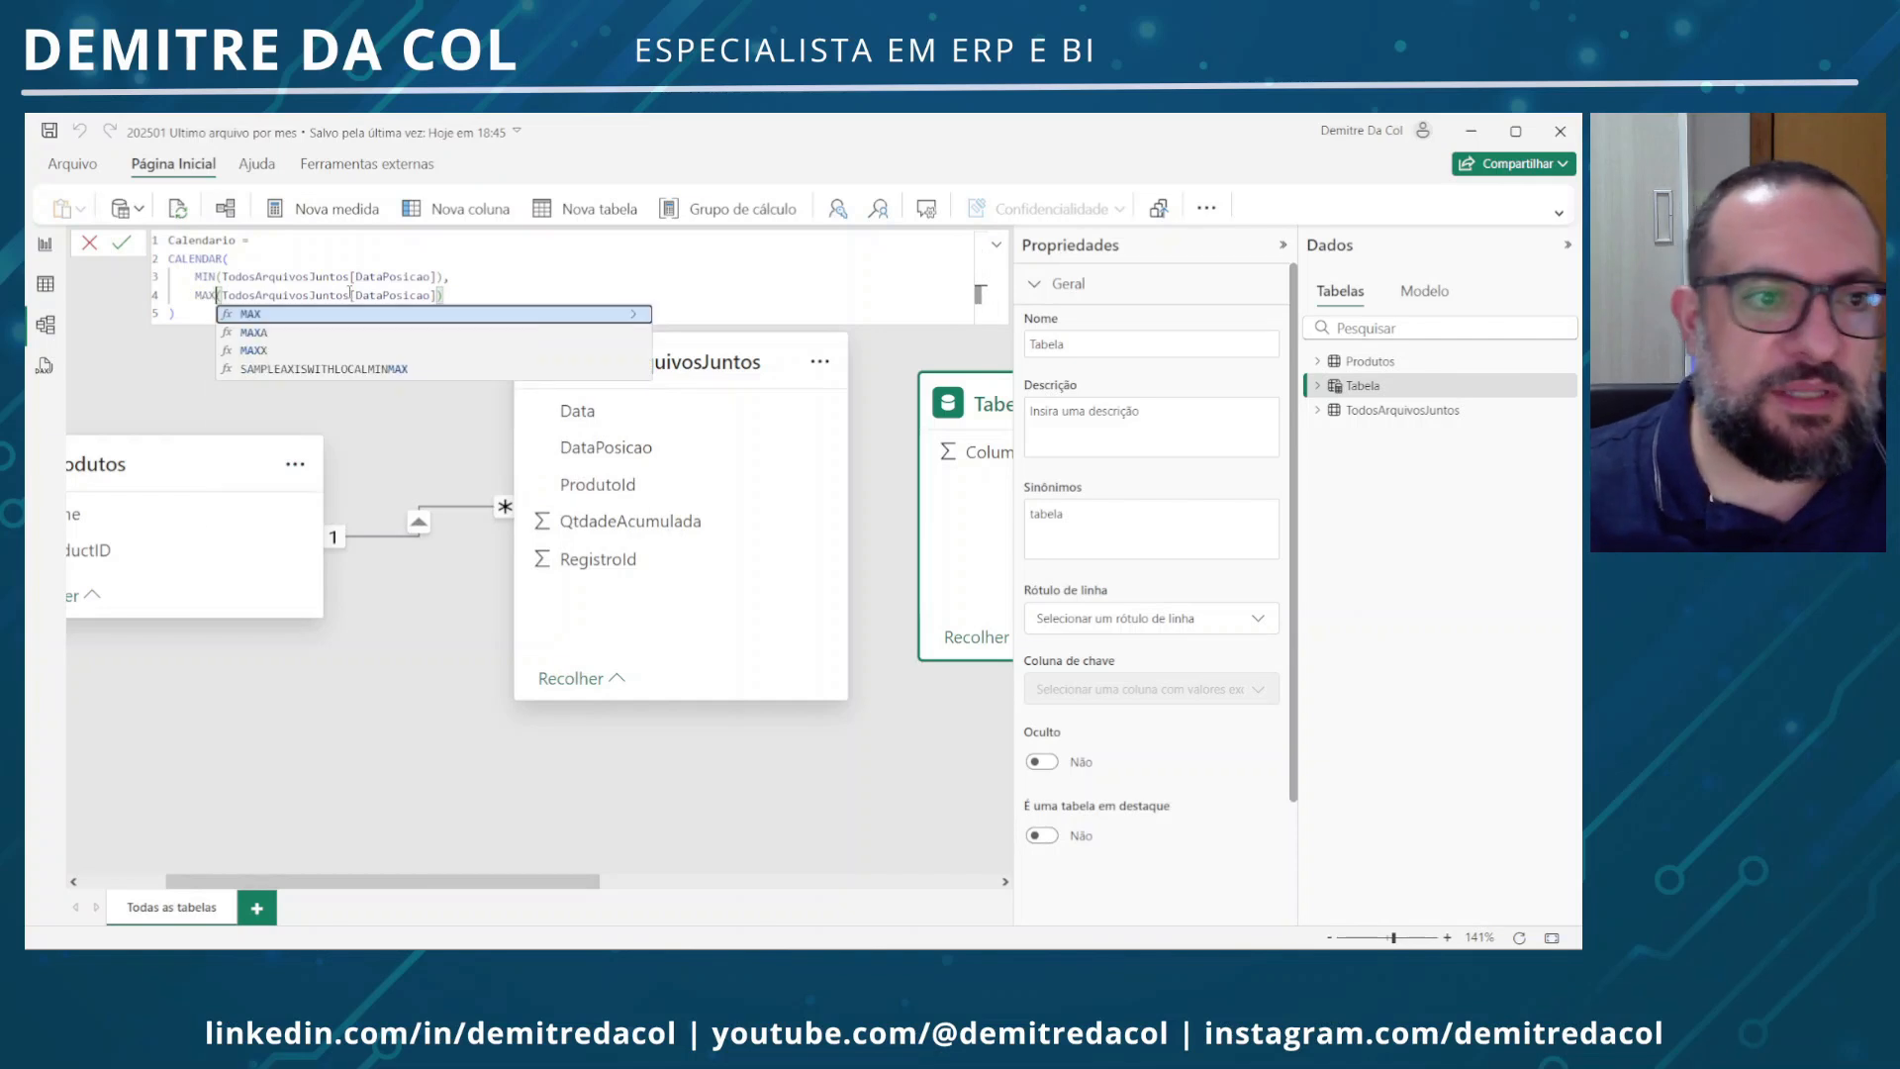
click(439, 726)
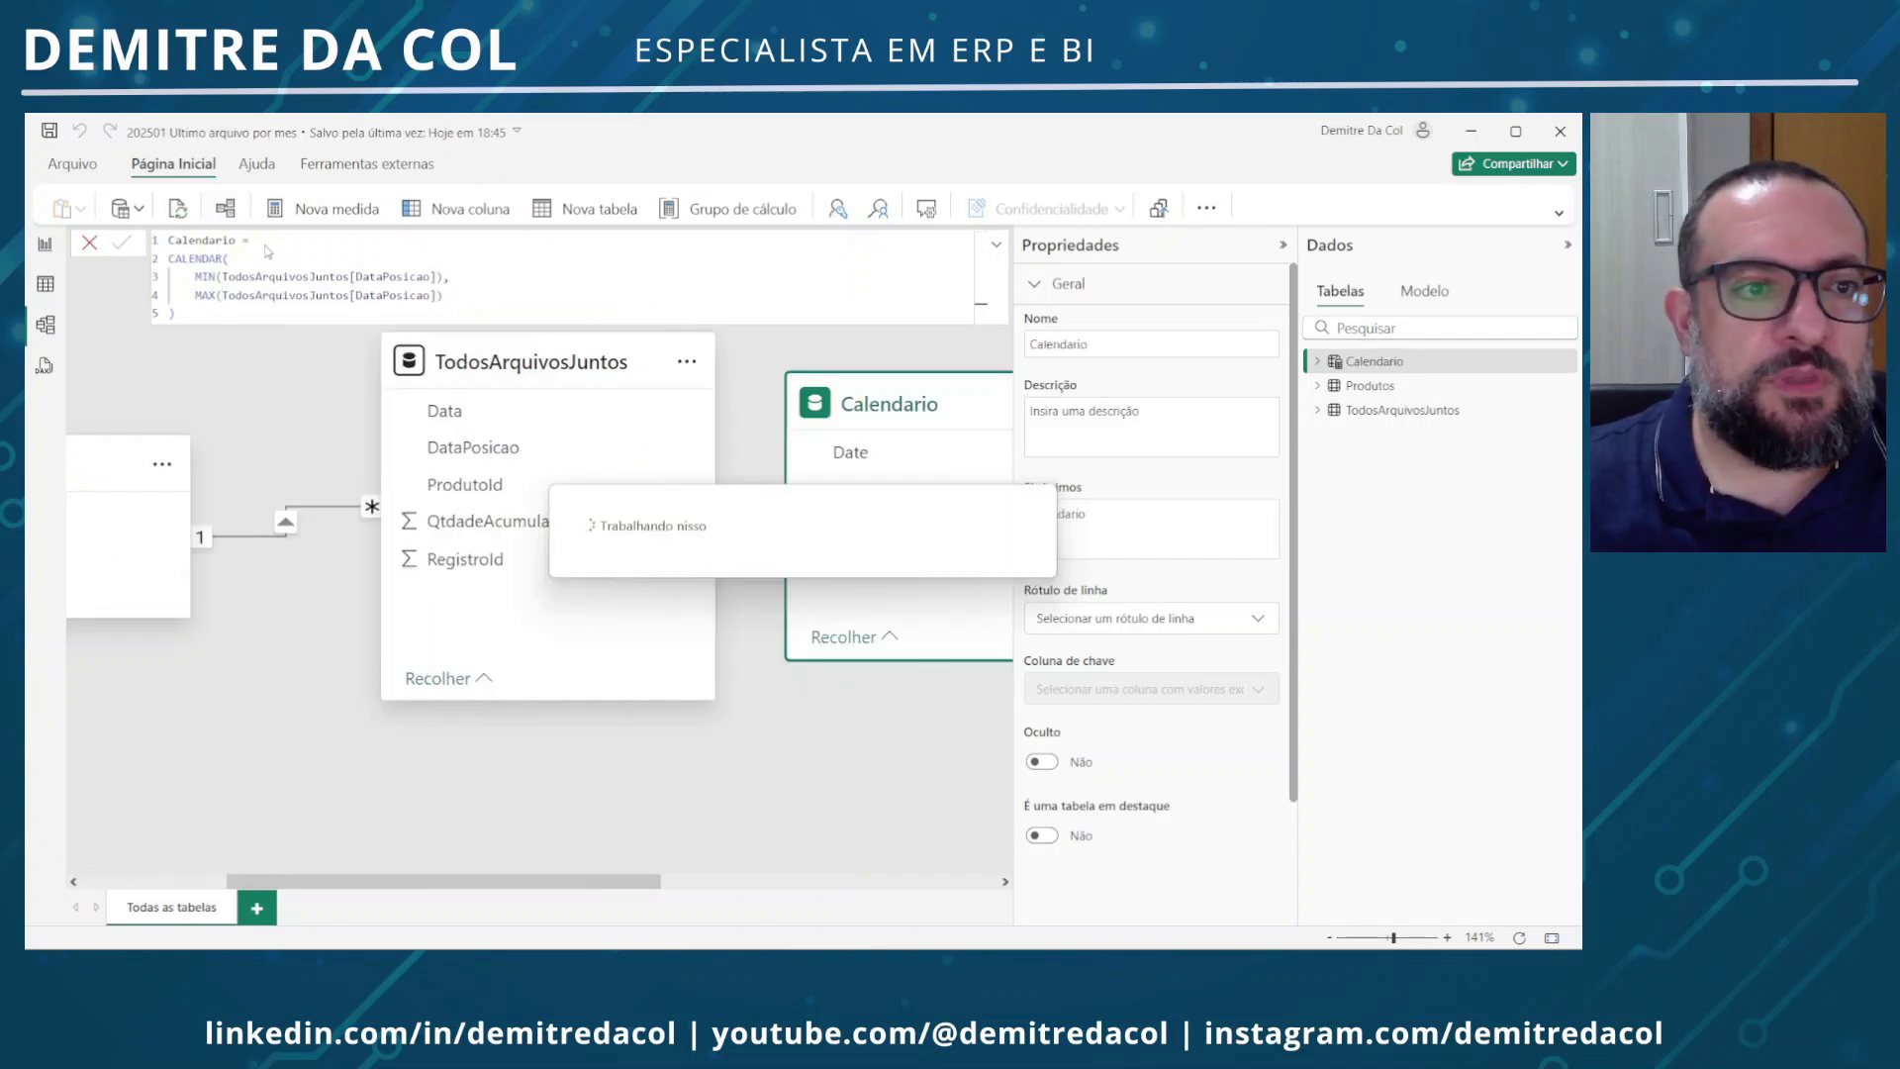
Wrap the CALENDAR expression in an ADDCOLUMNS function, indenting it as the first argument
key(shift+Return)
text(ADDC)
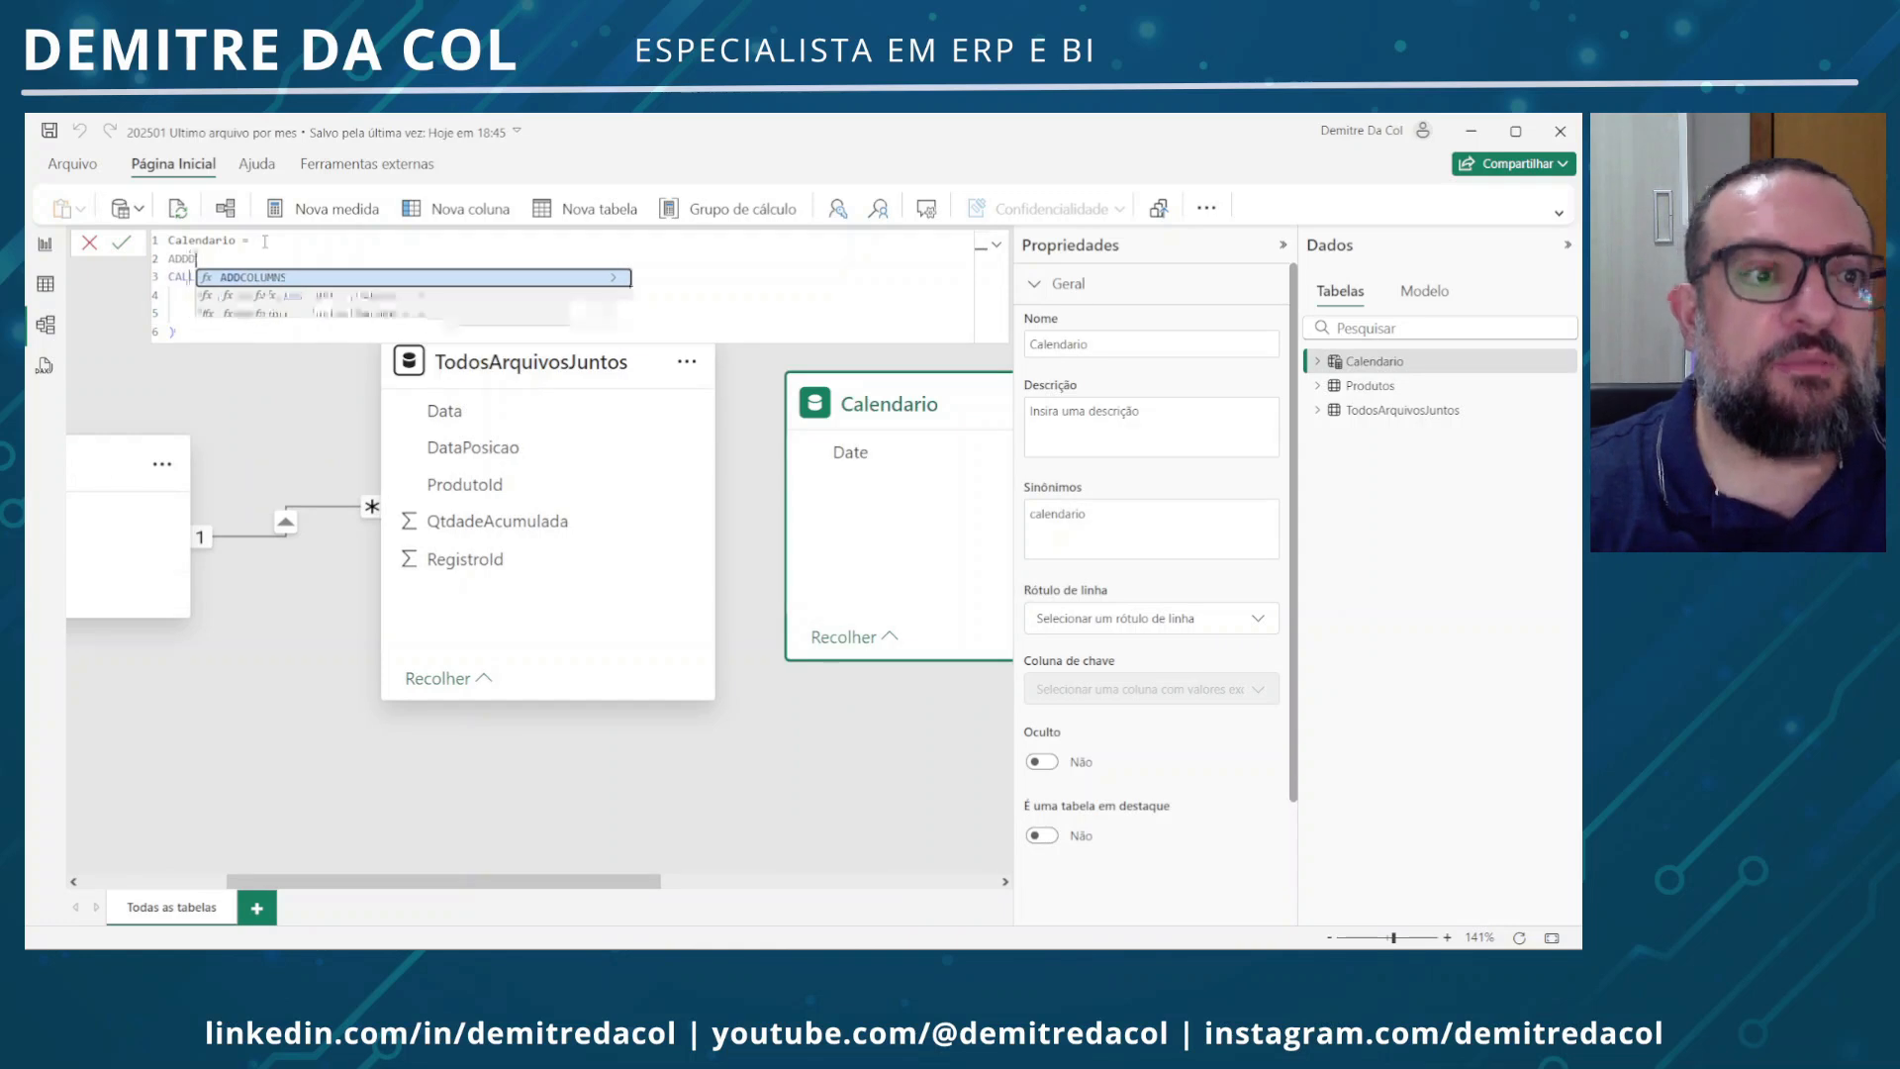
key(Tab)
key(Escape)
key(Down)
key(shift+Home)
key(Home)
key(ctrl+shift+Right)
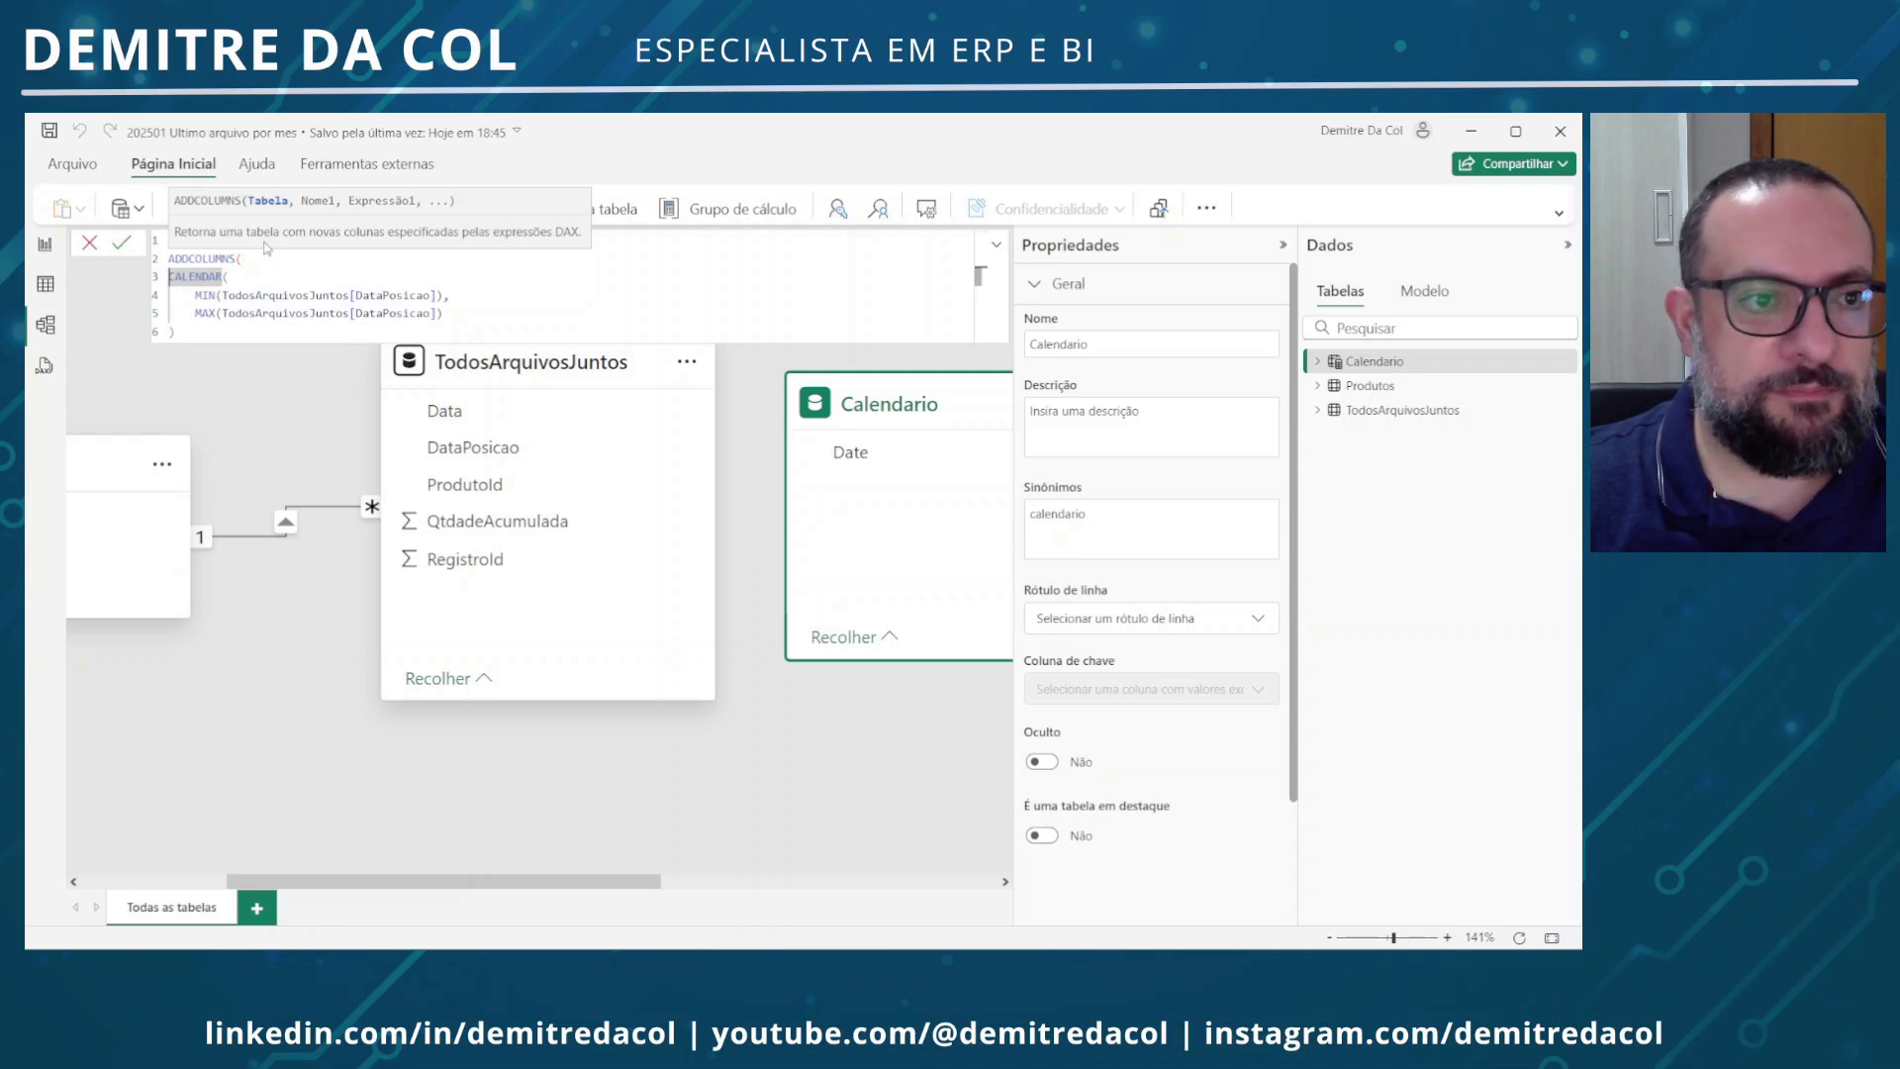
key(shift+Down)
key(shift+Down)
key(shift+Down)
key(Tab)
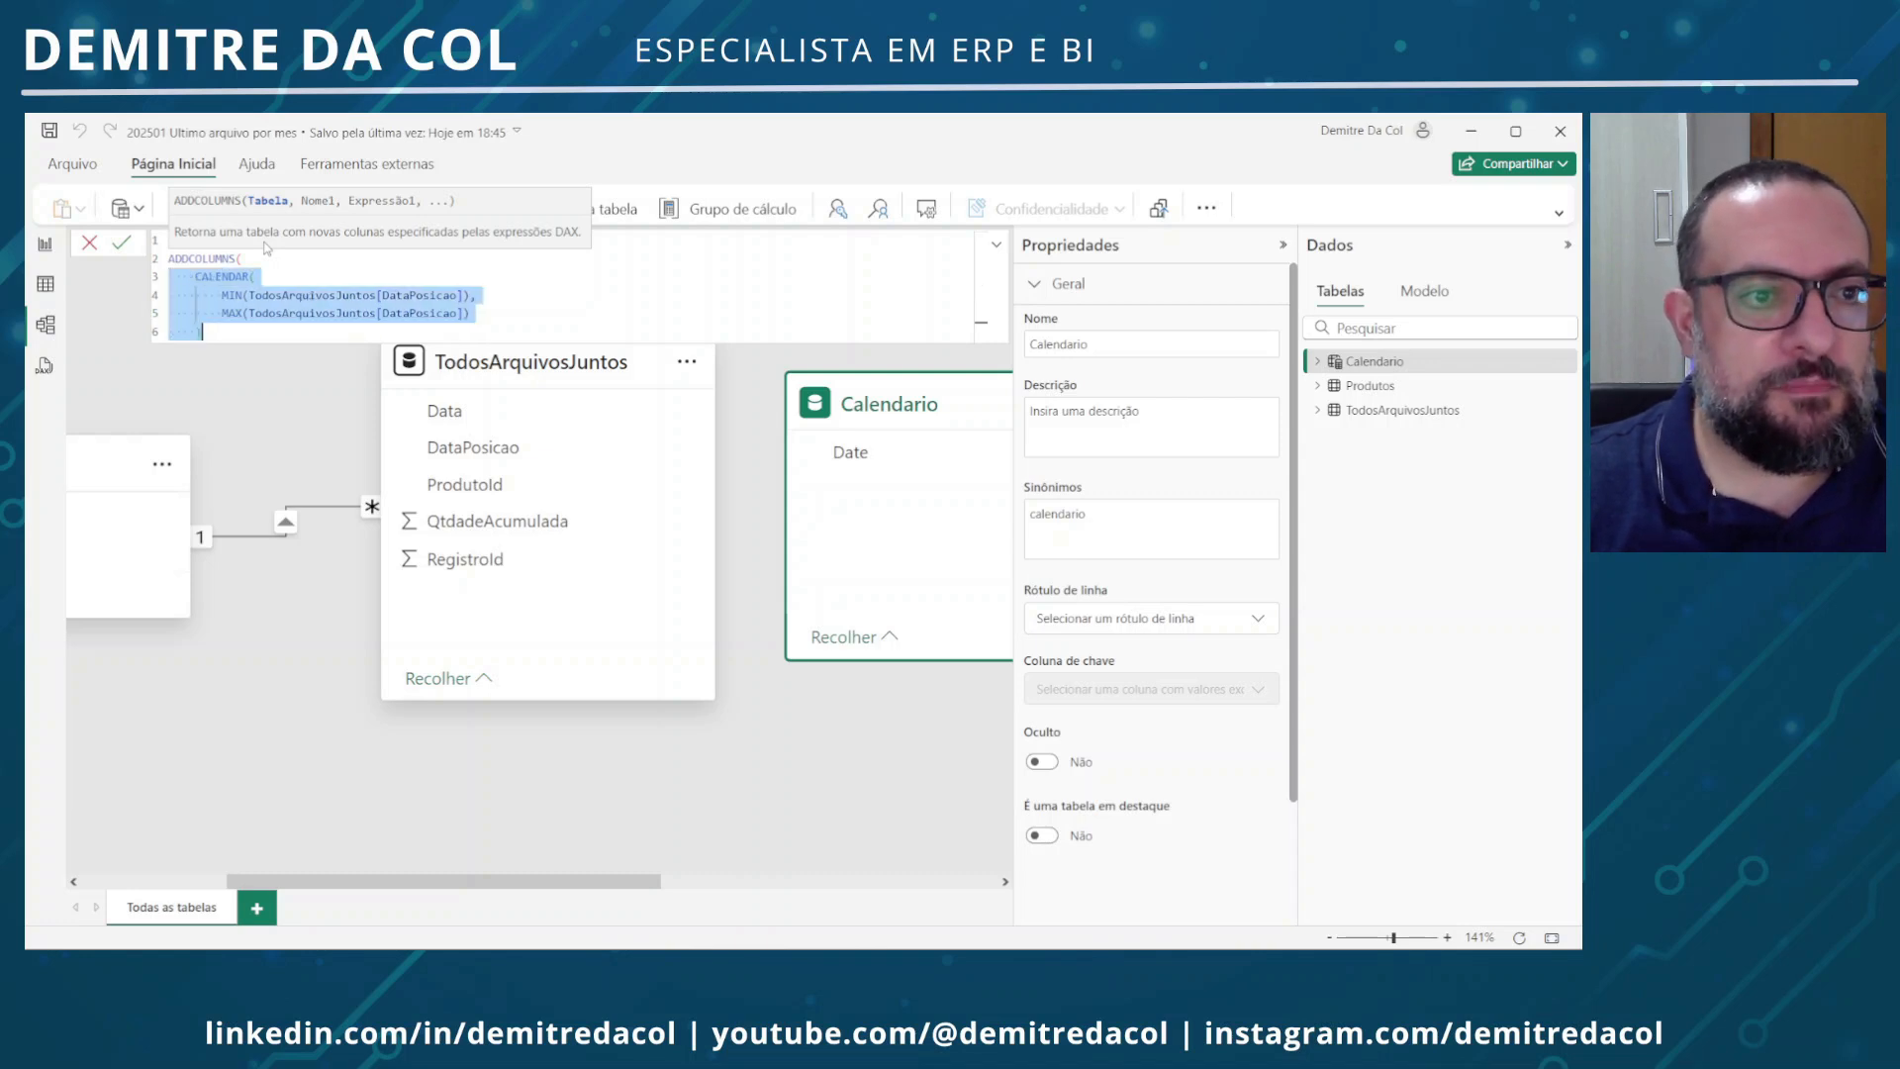
key(Right)
text(,)
key(Return)
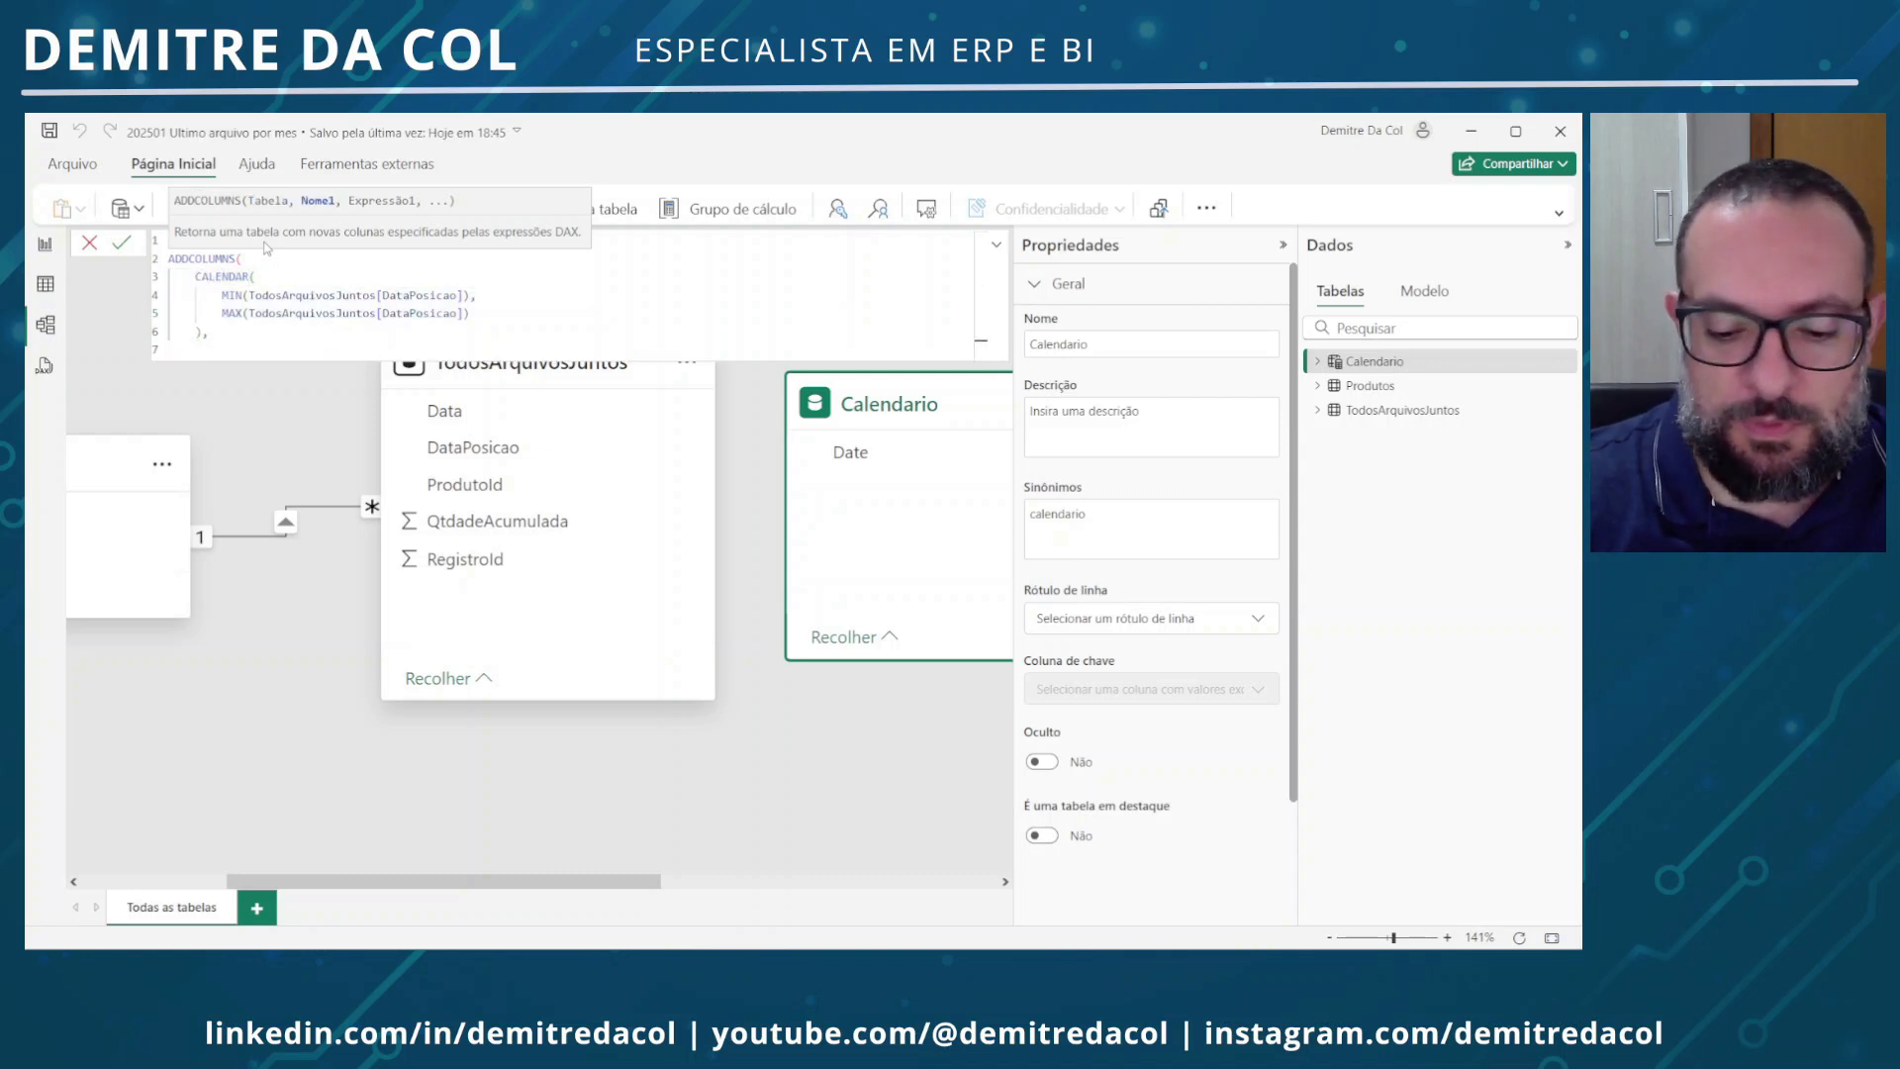
Define an "Ano" column as YEAR([Date]) and a "MesNum" column as MONTH([Date]) inside ADDCOLUMNS
text("A)
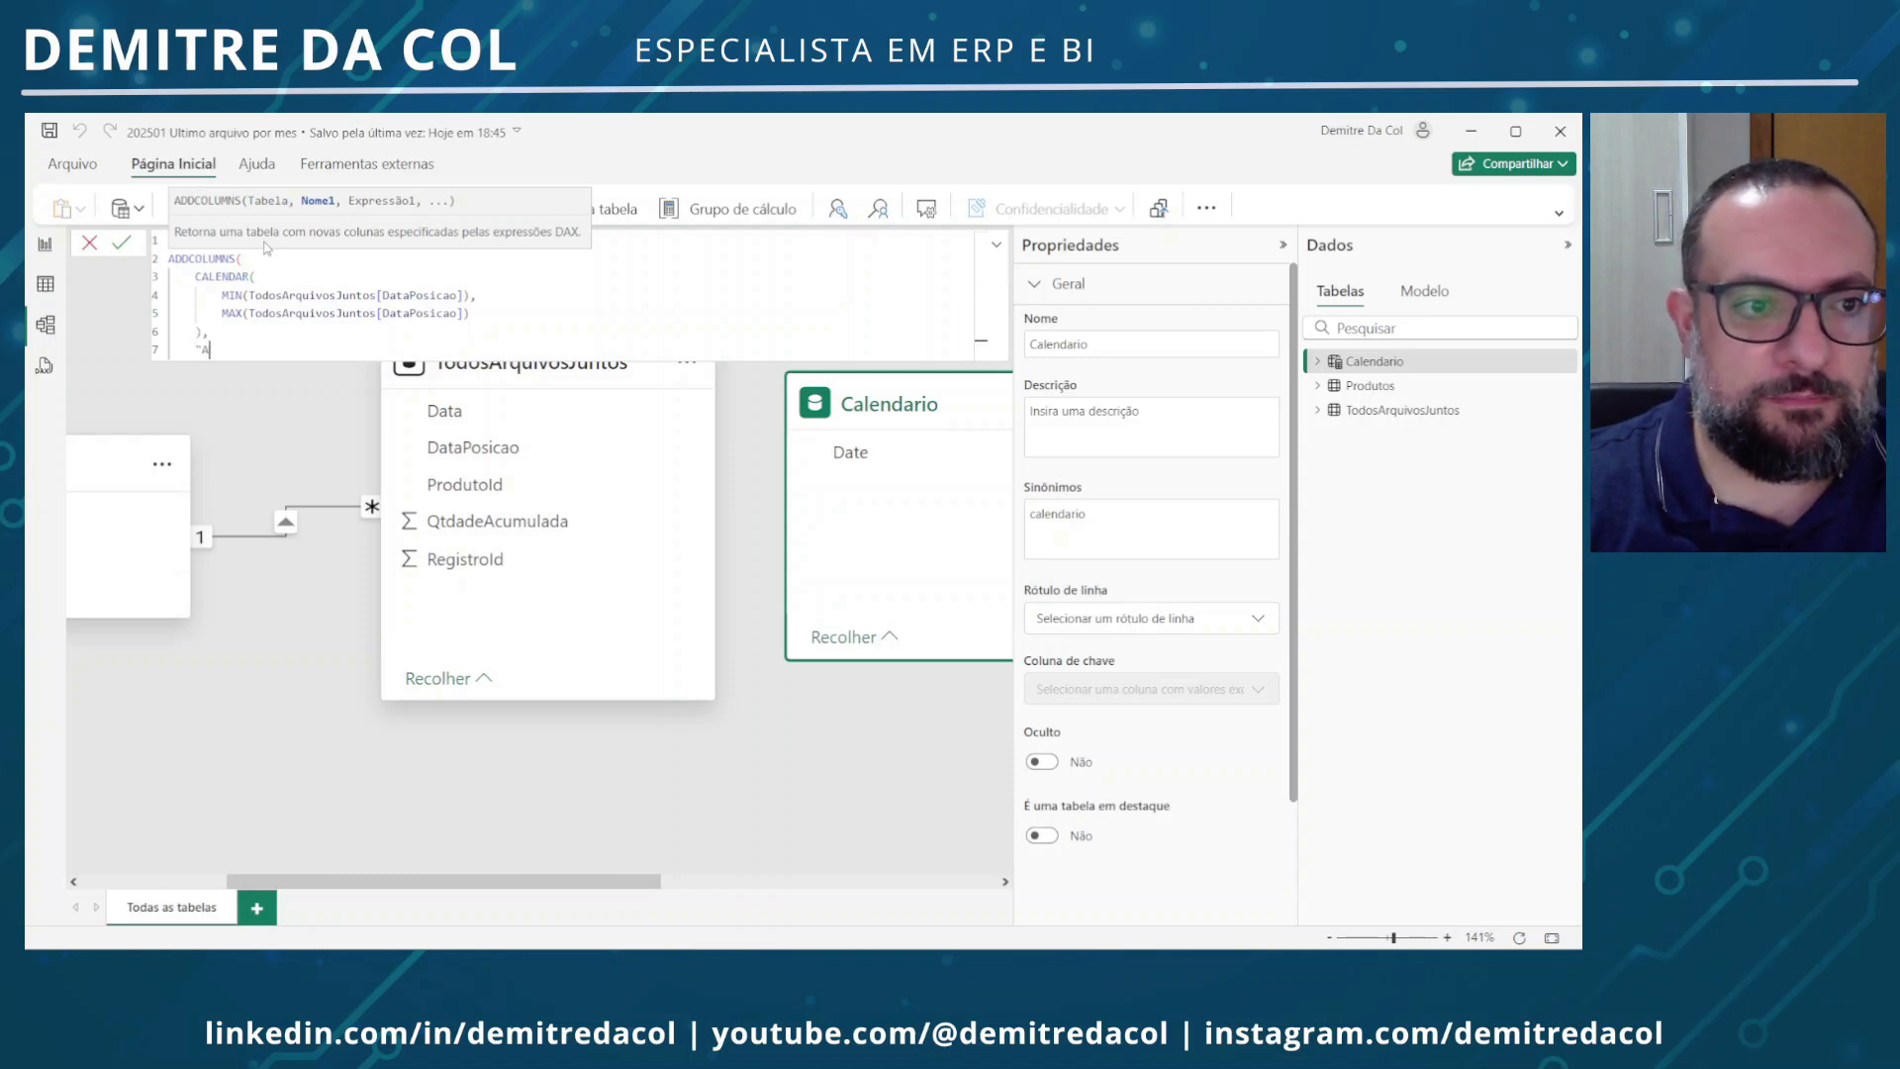
text(no", )
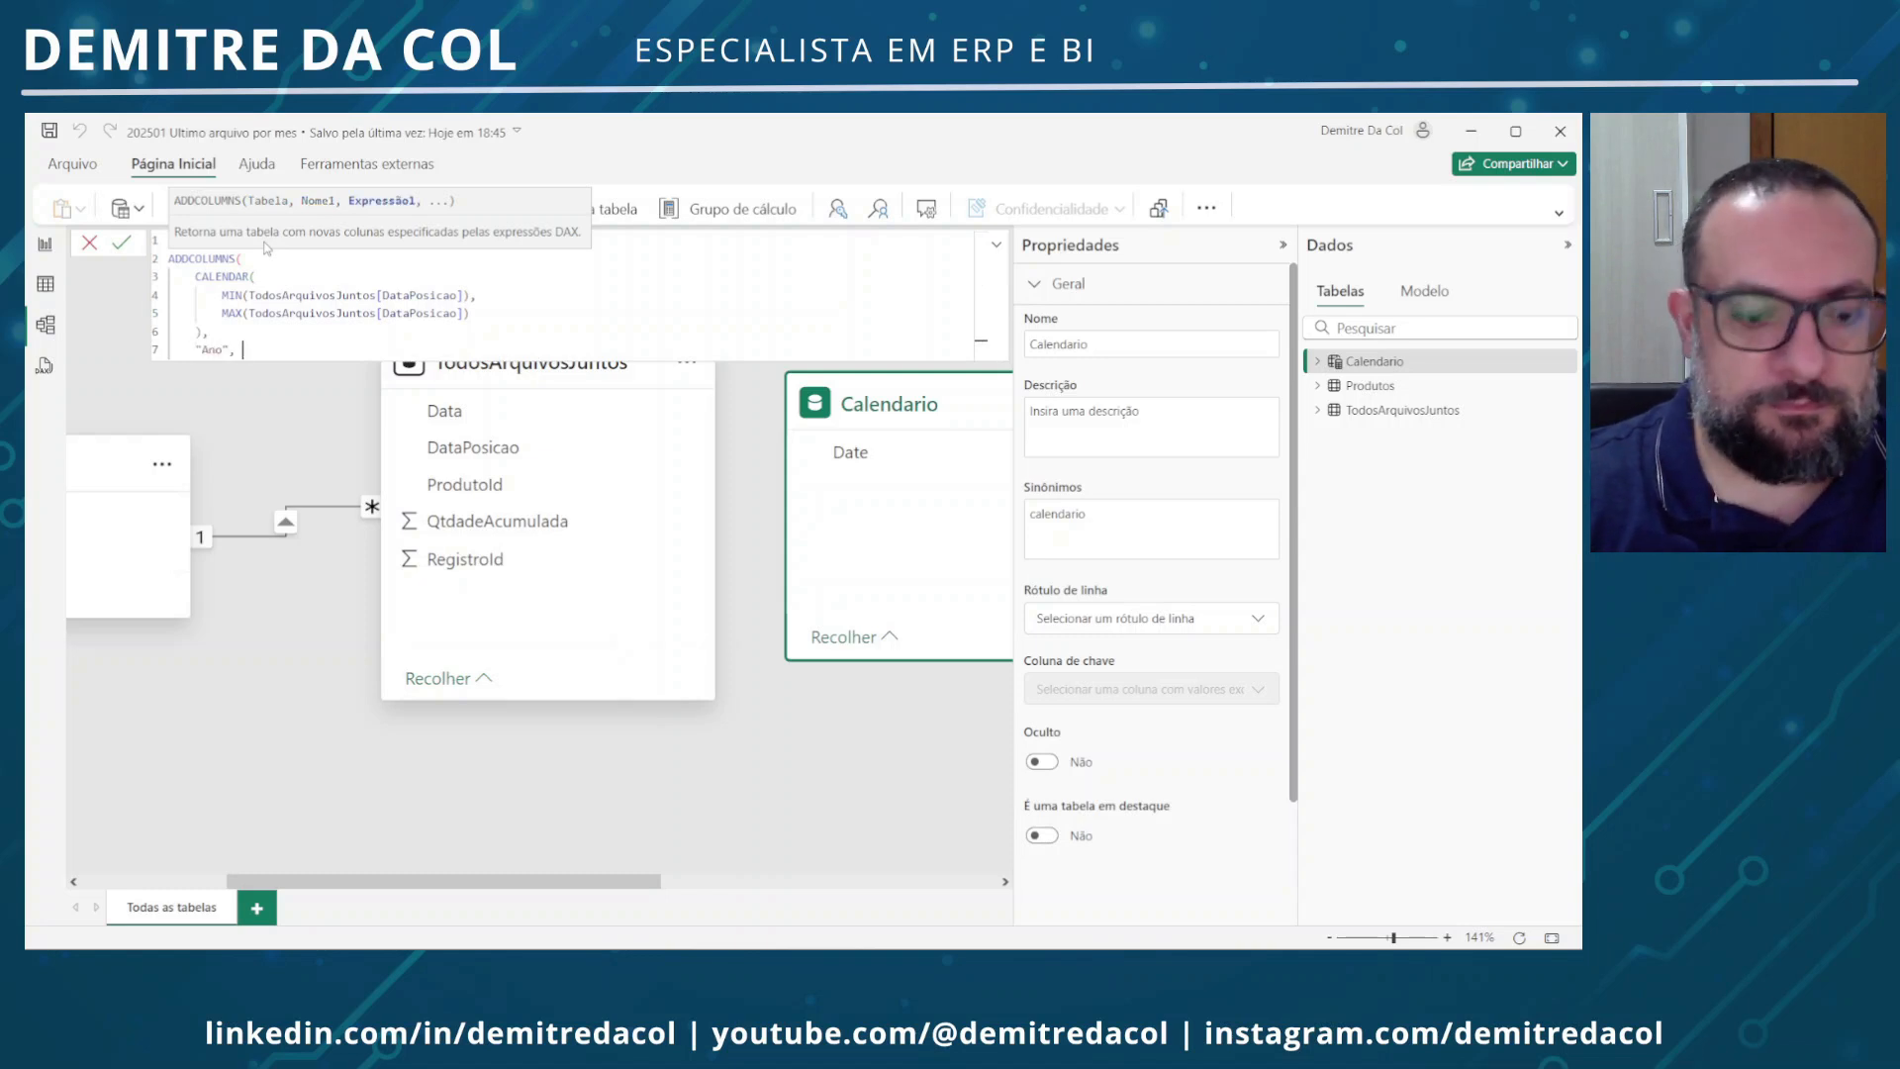
text(YEAR([Date]),)
key(Return)
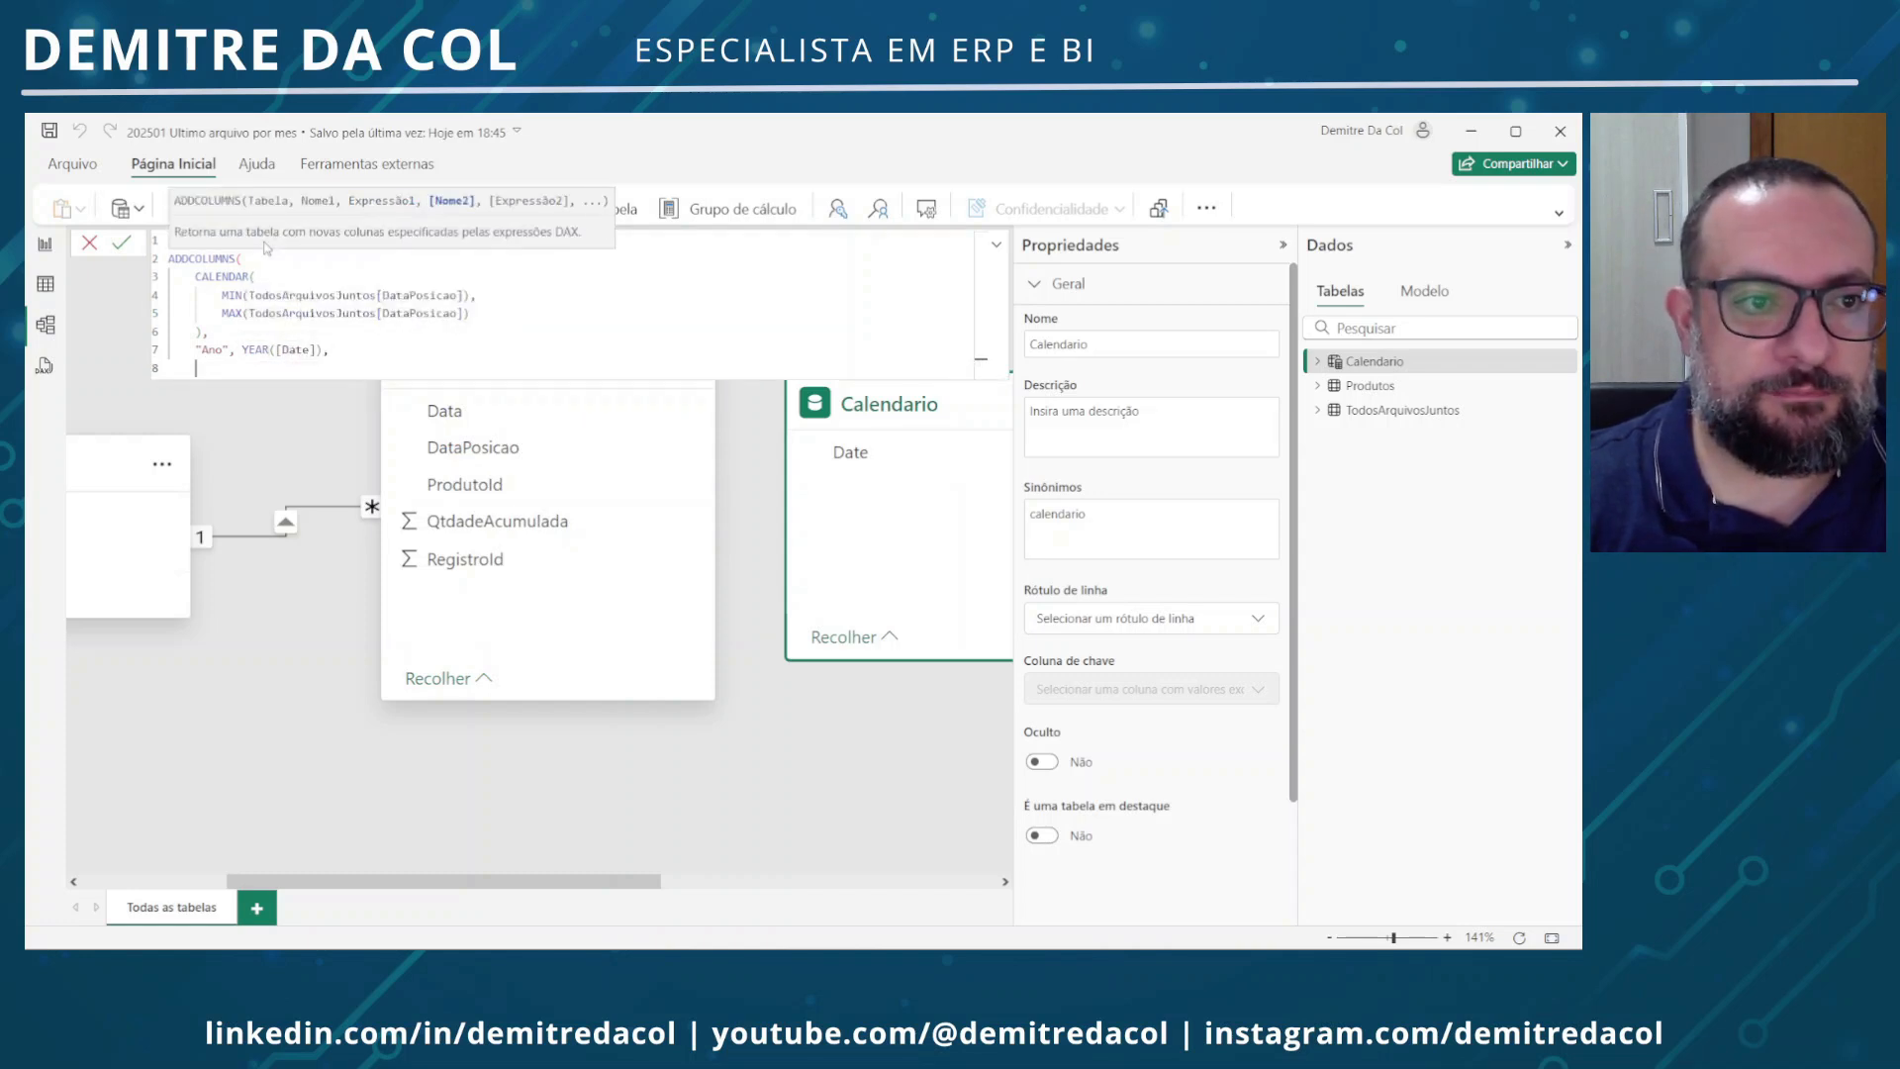
text("MesNum", MON)
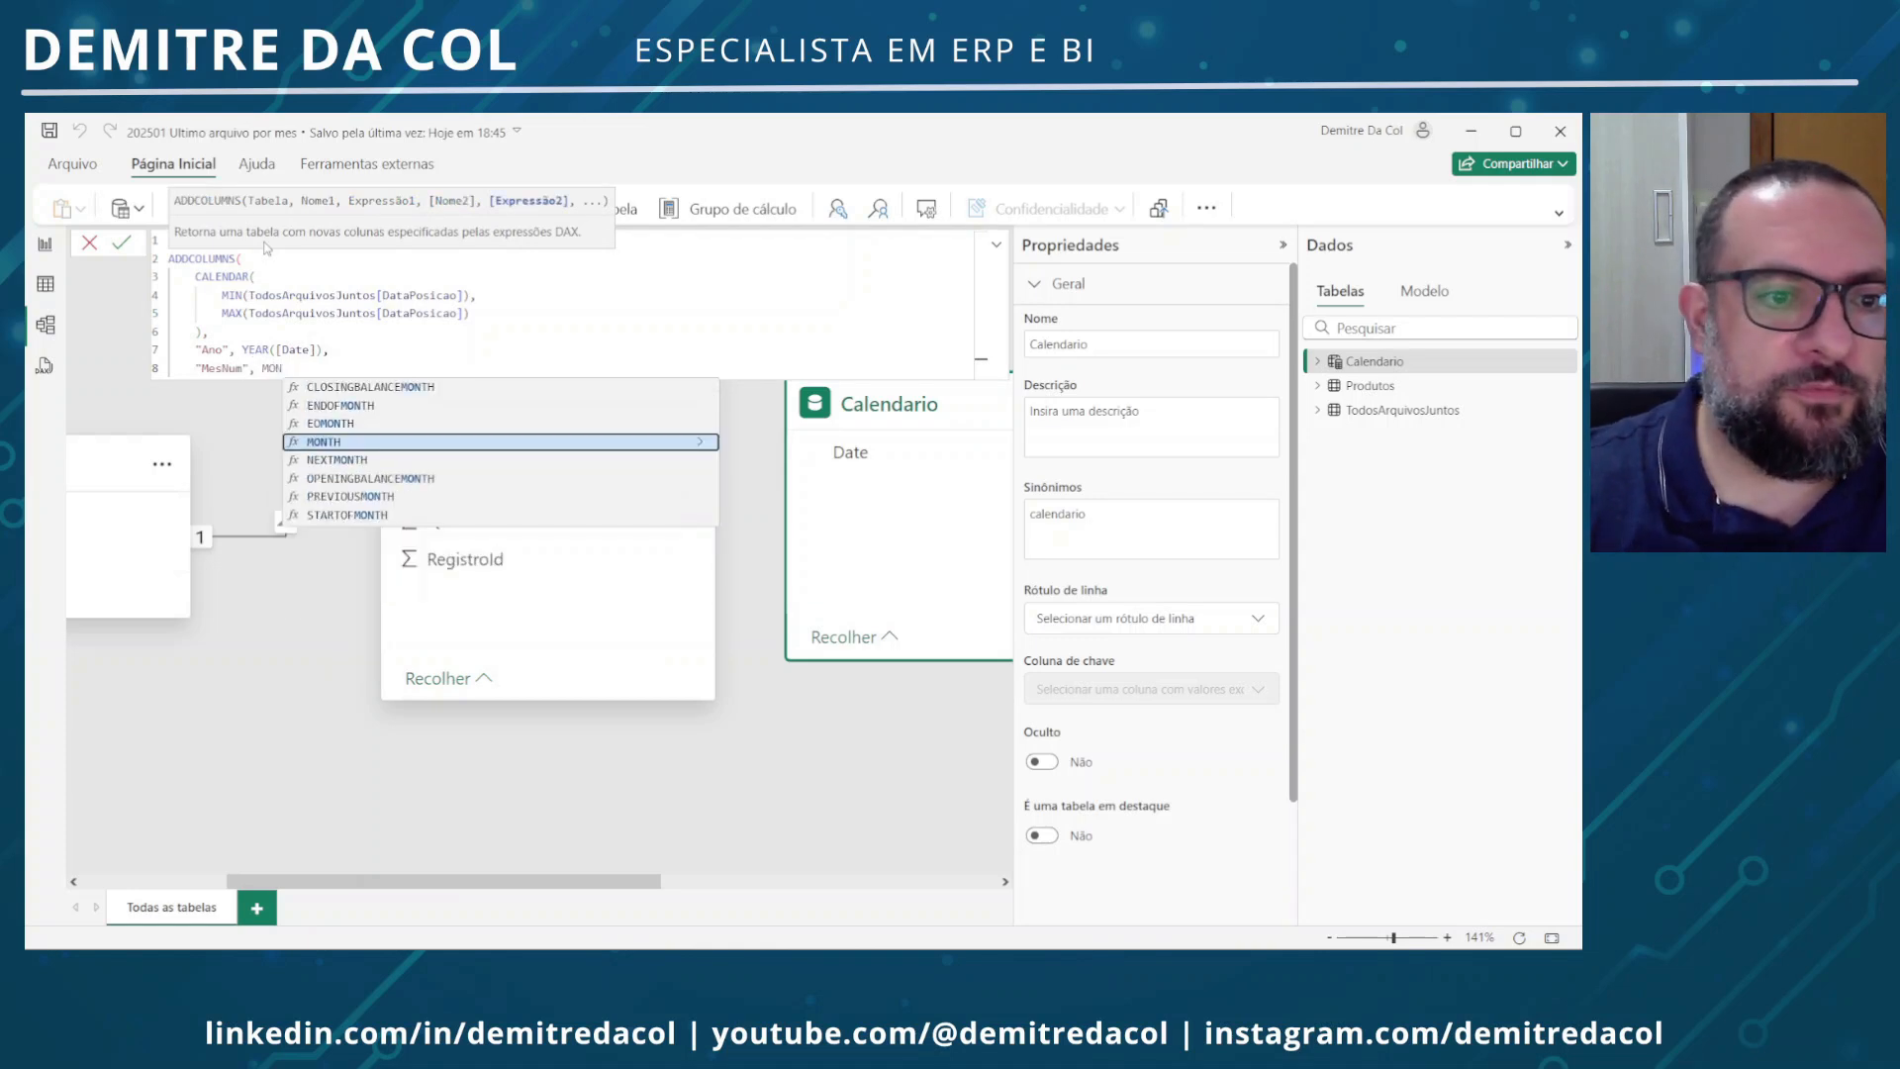
text(TH([Date]),)
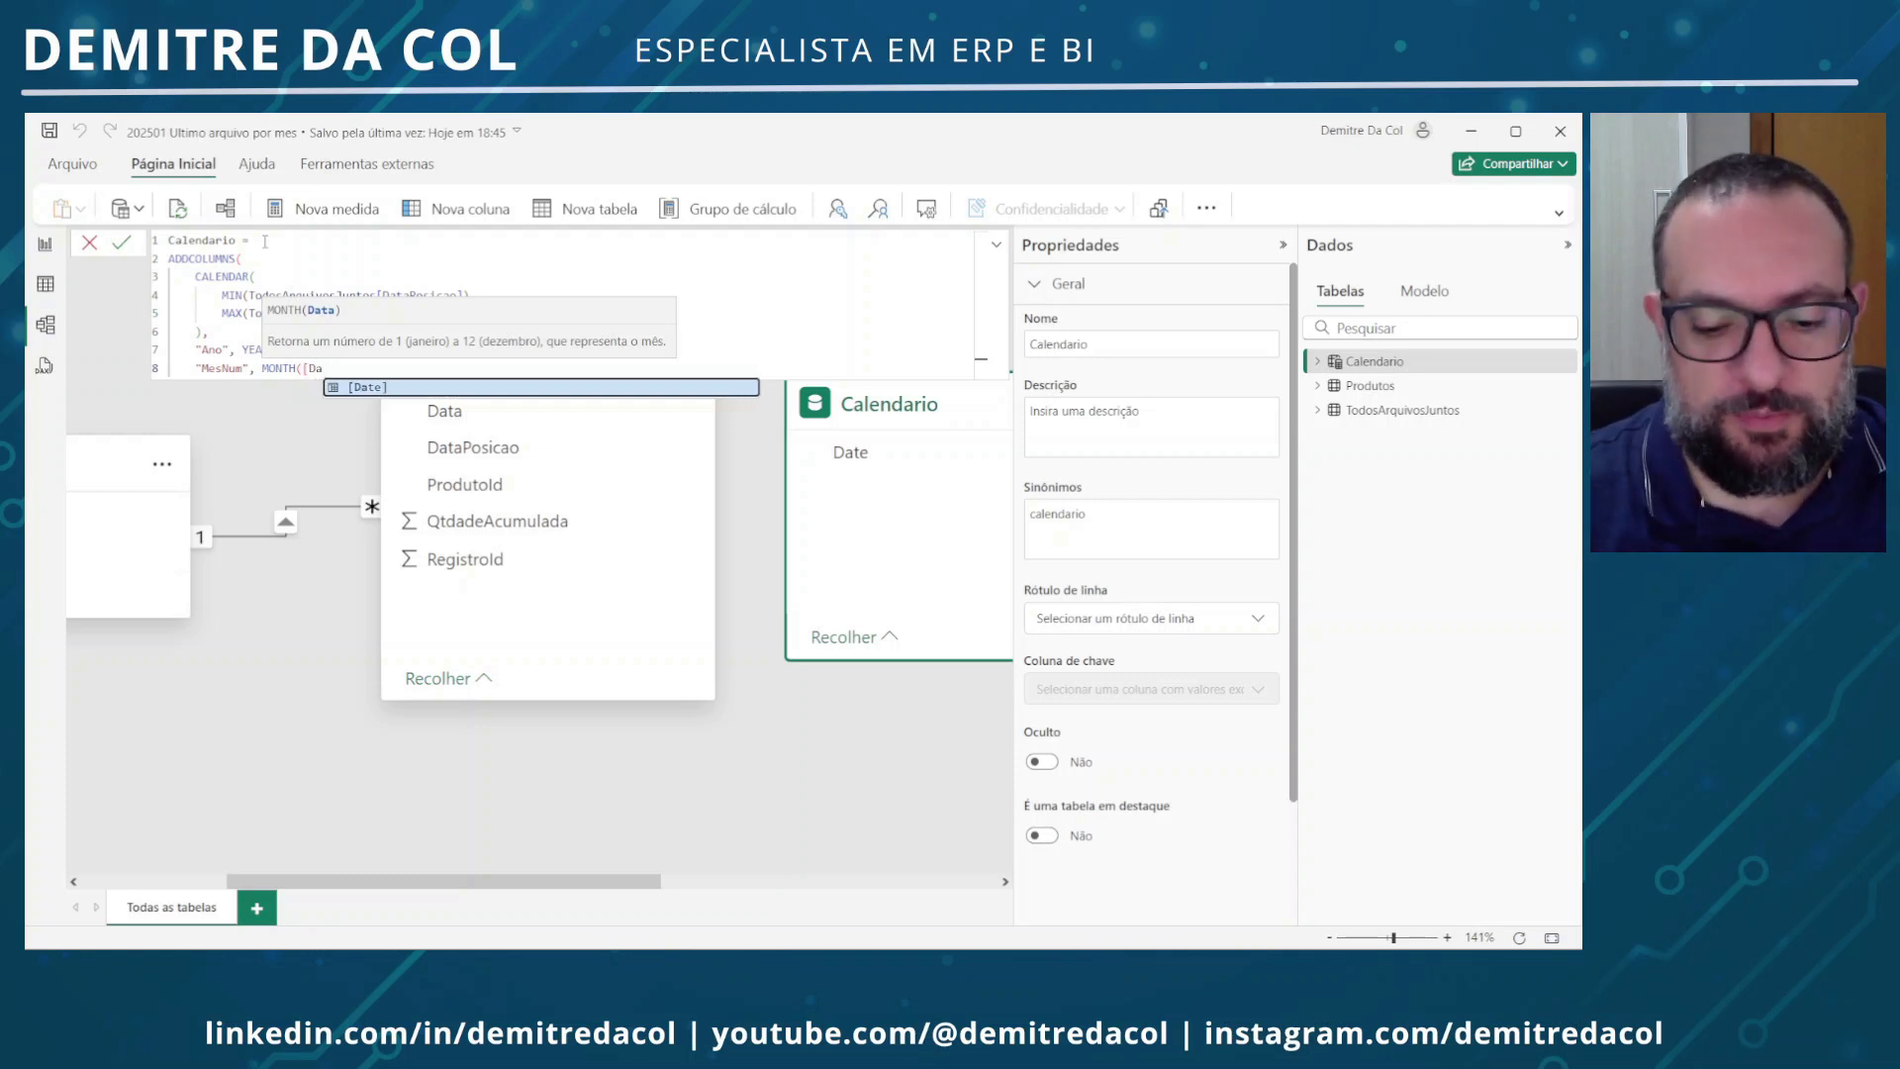
key(Tab)
text(),)
key(shift+Return)
Define a "Mes" column as FORMAT([Date], "MMM"), close the ADDCOLUMNS formula and commit it
text("Mes", MONTH)
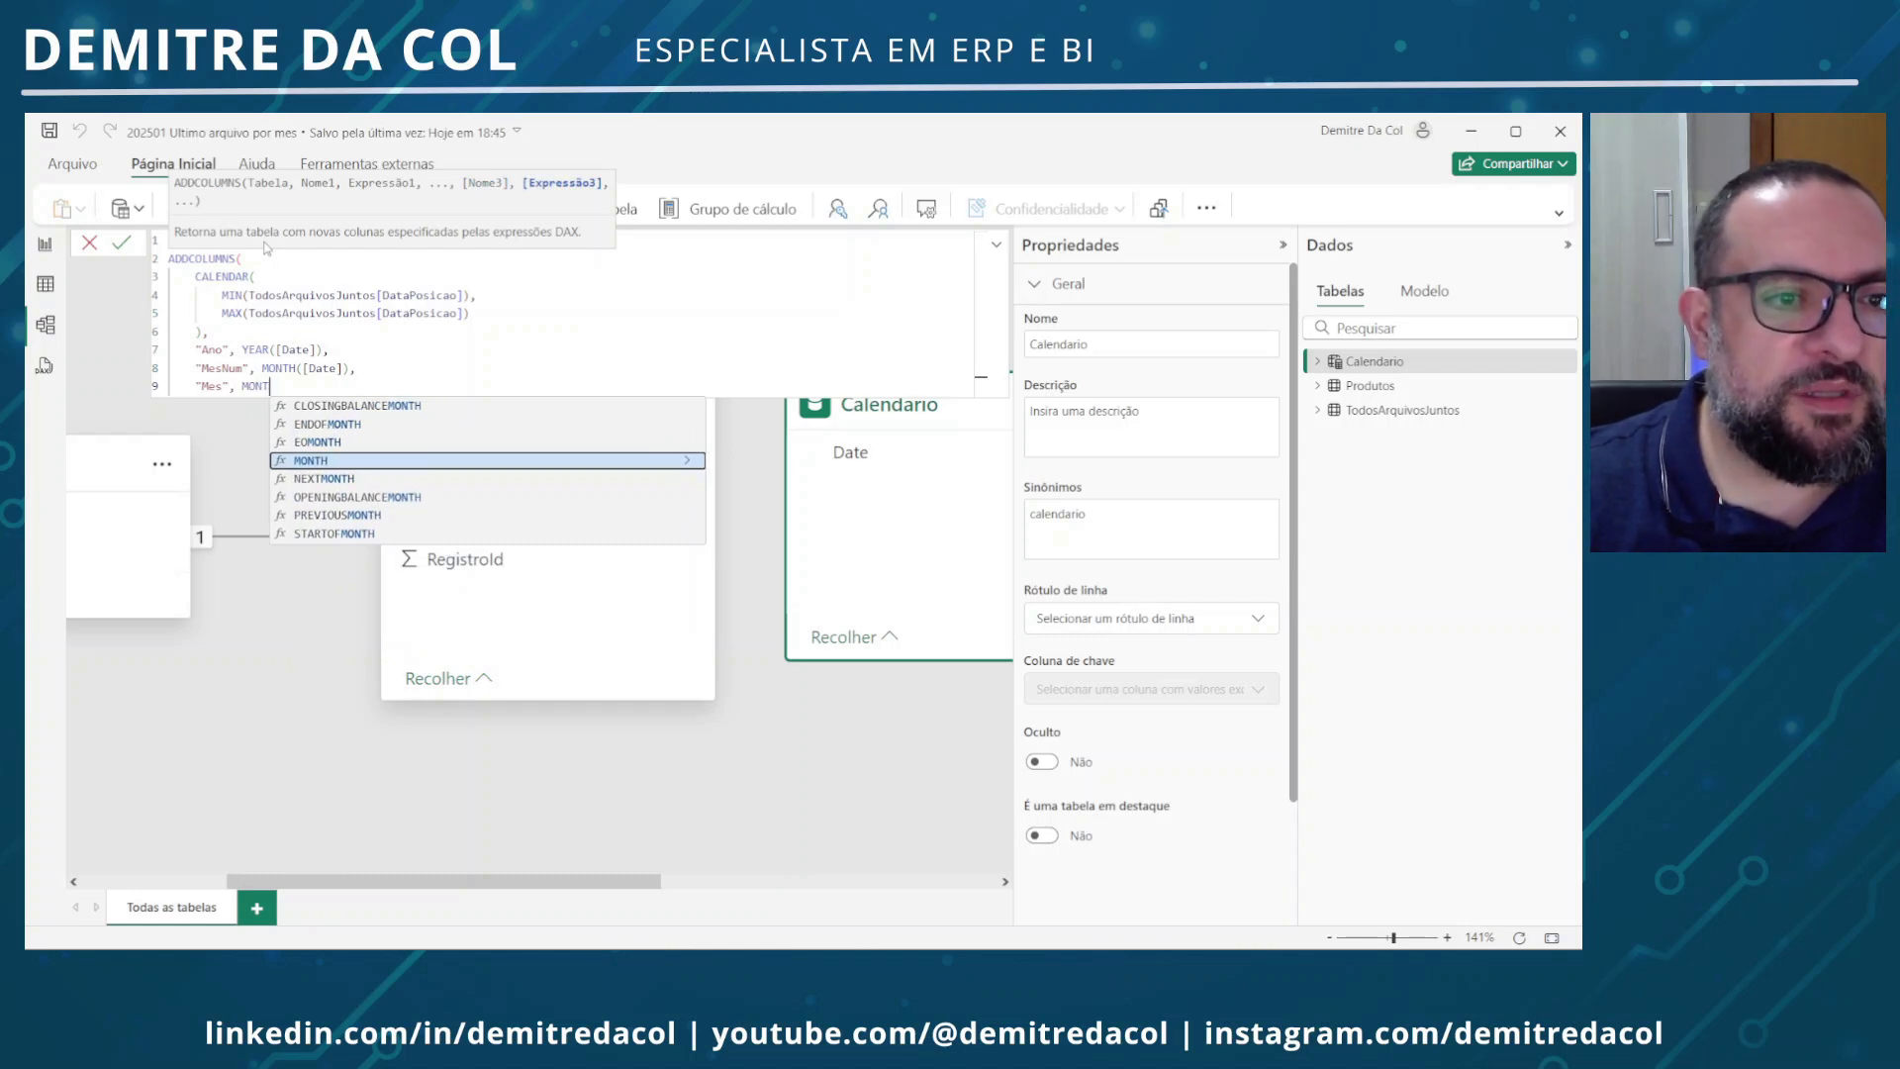
key(BackSpace)
key(BackSpace)
key(BackSpace)
key(BackSpace)
key(BackSpace)
text(FOM)
key(BackSpace)
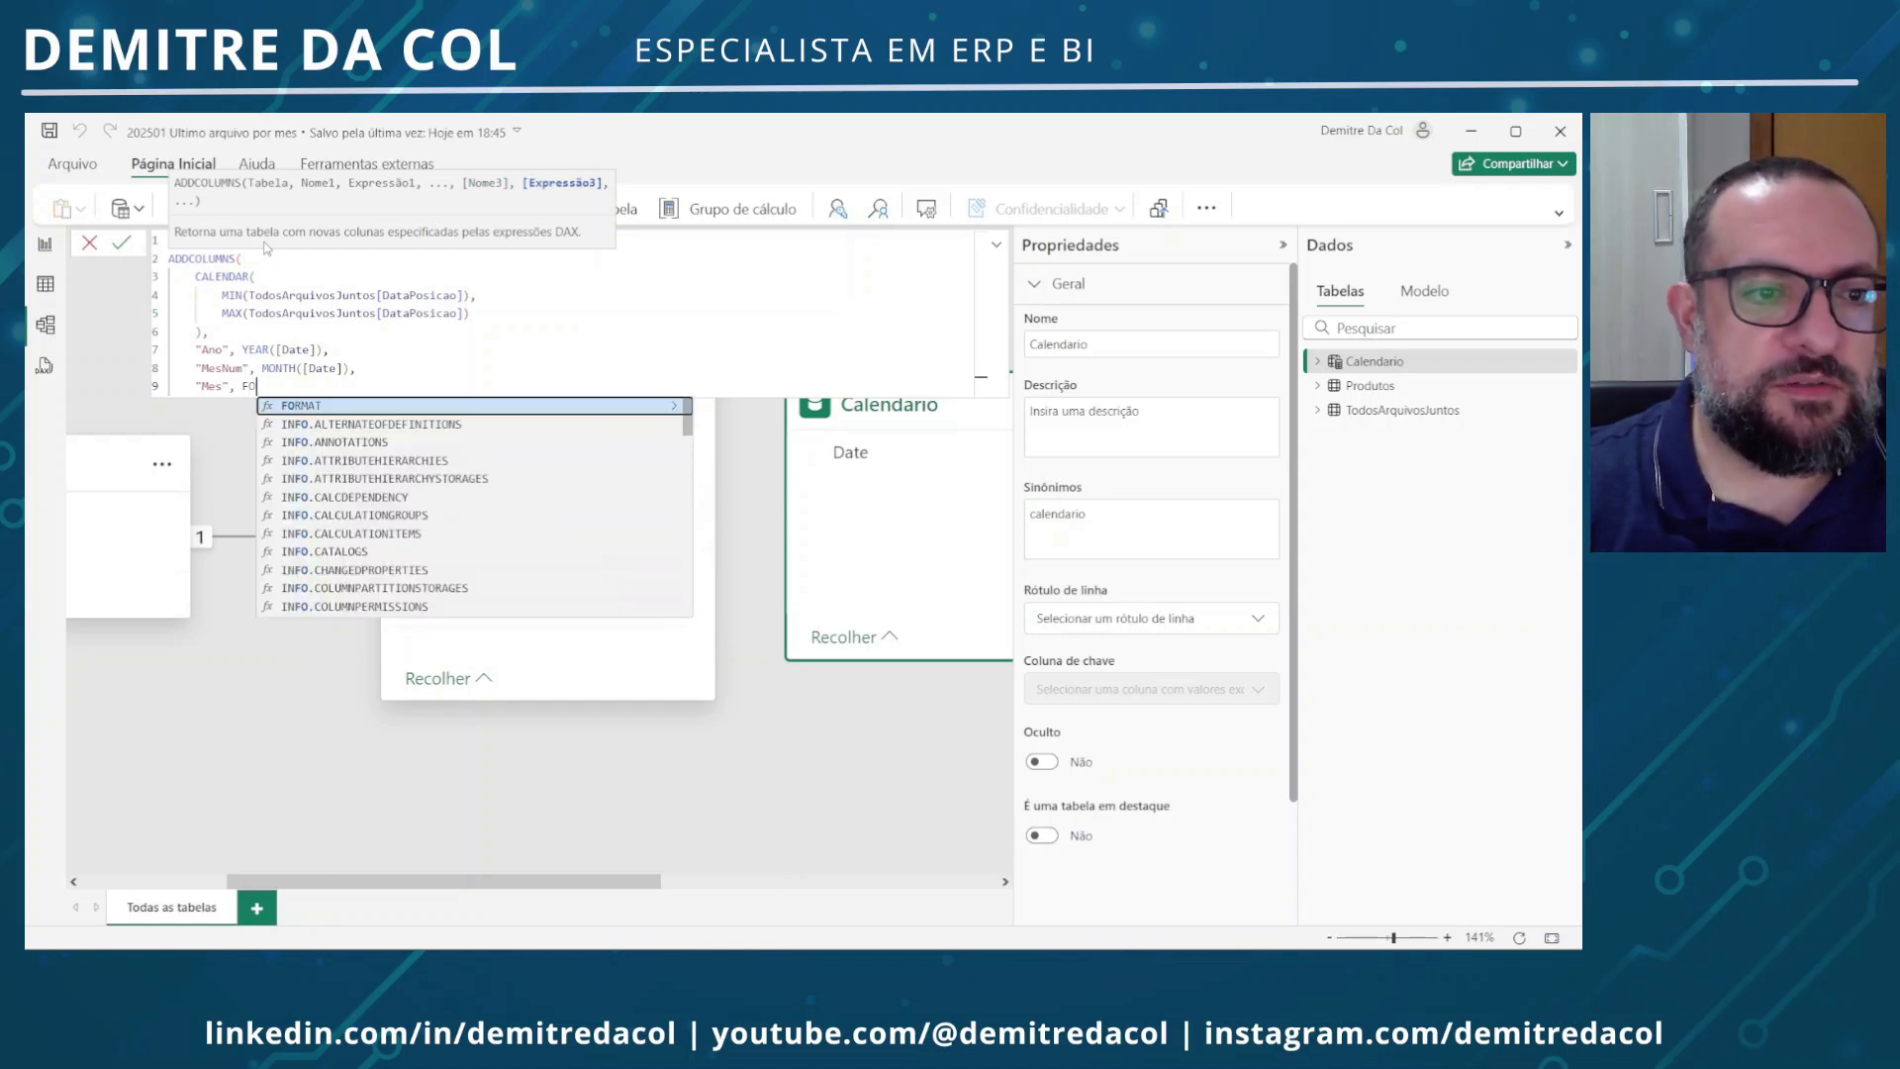
text(RMAT([d)
key(Tab)
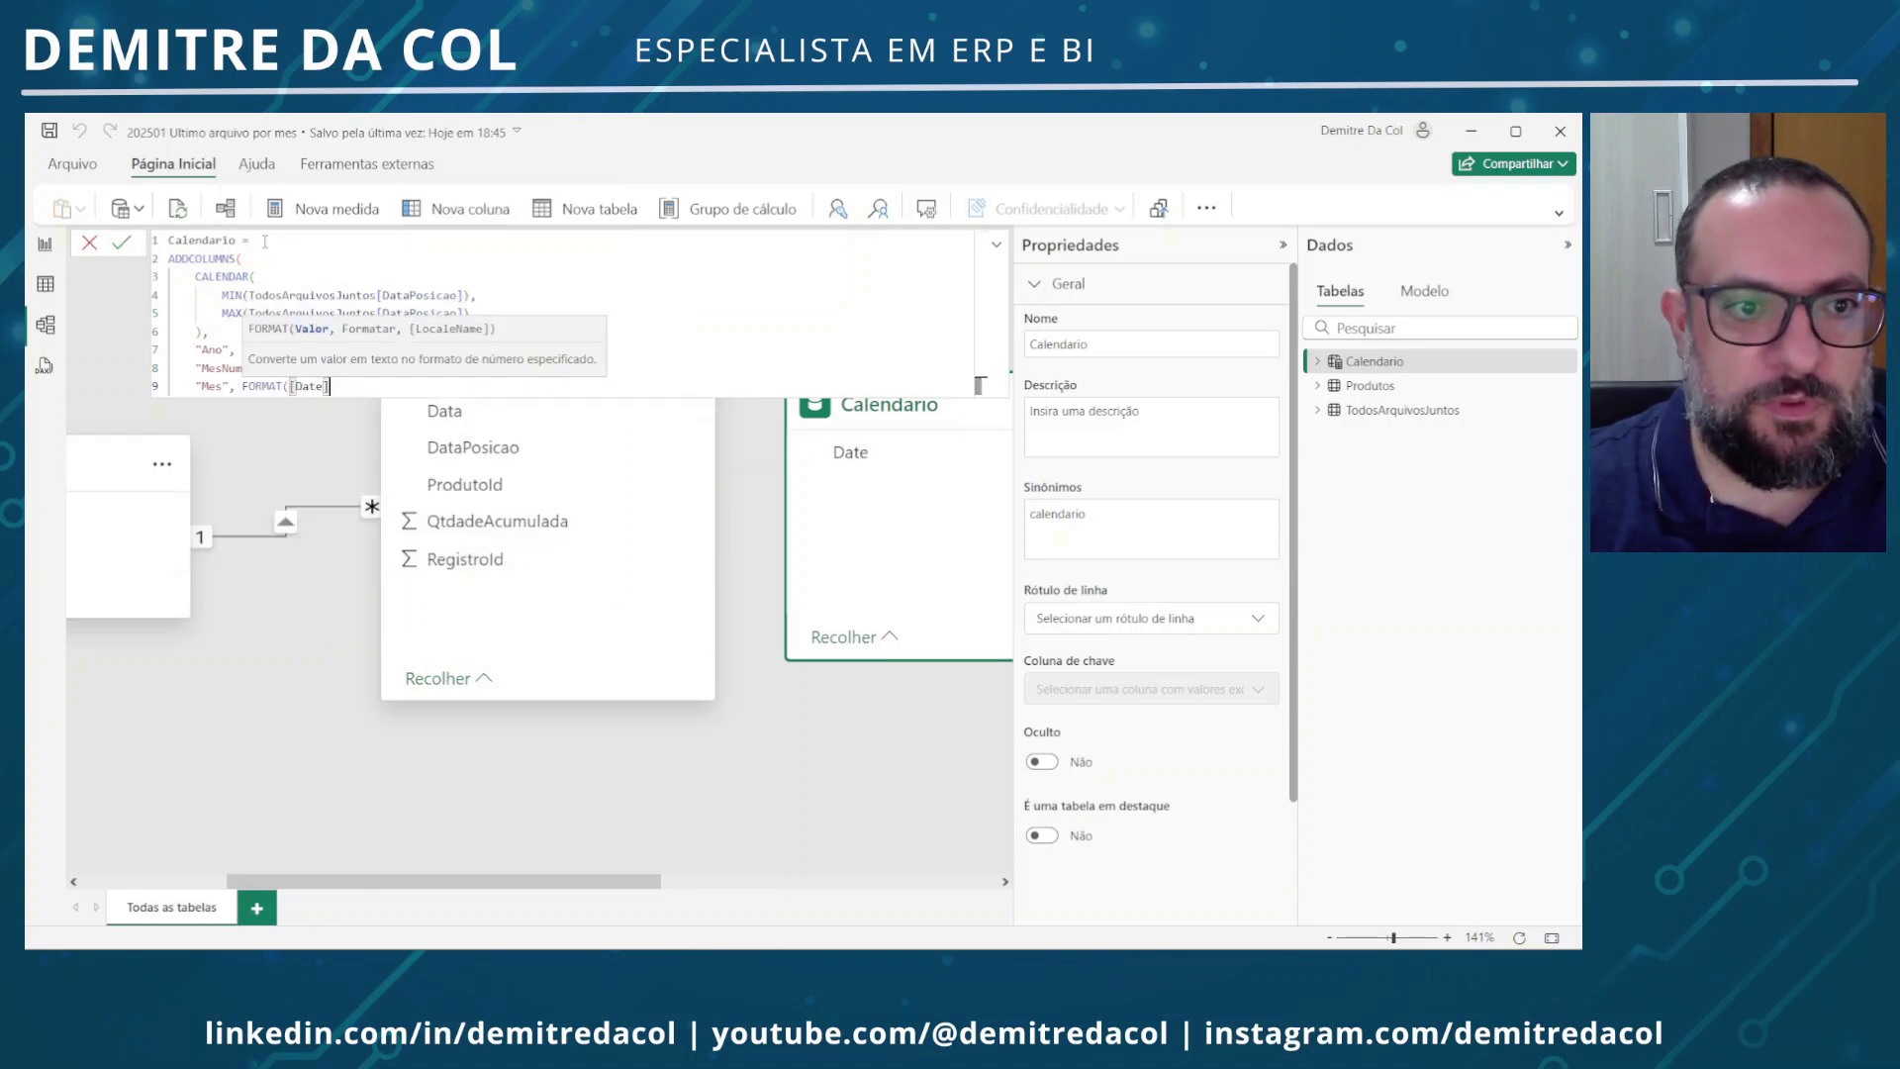
text(, )
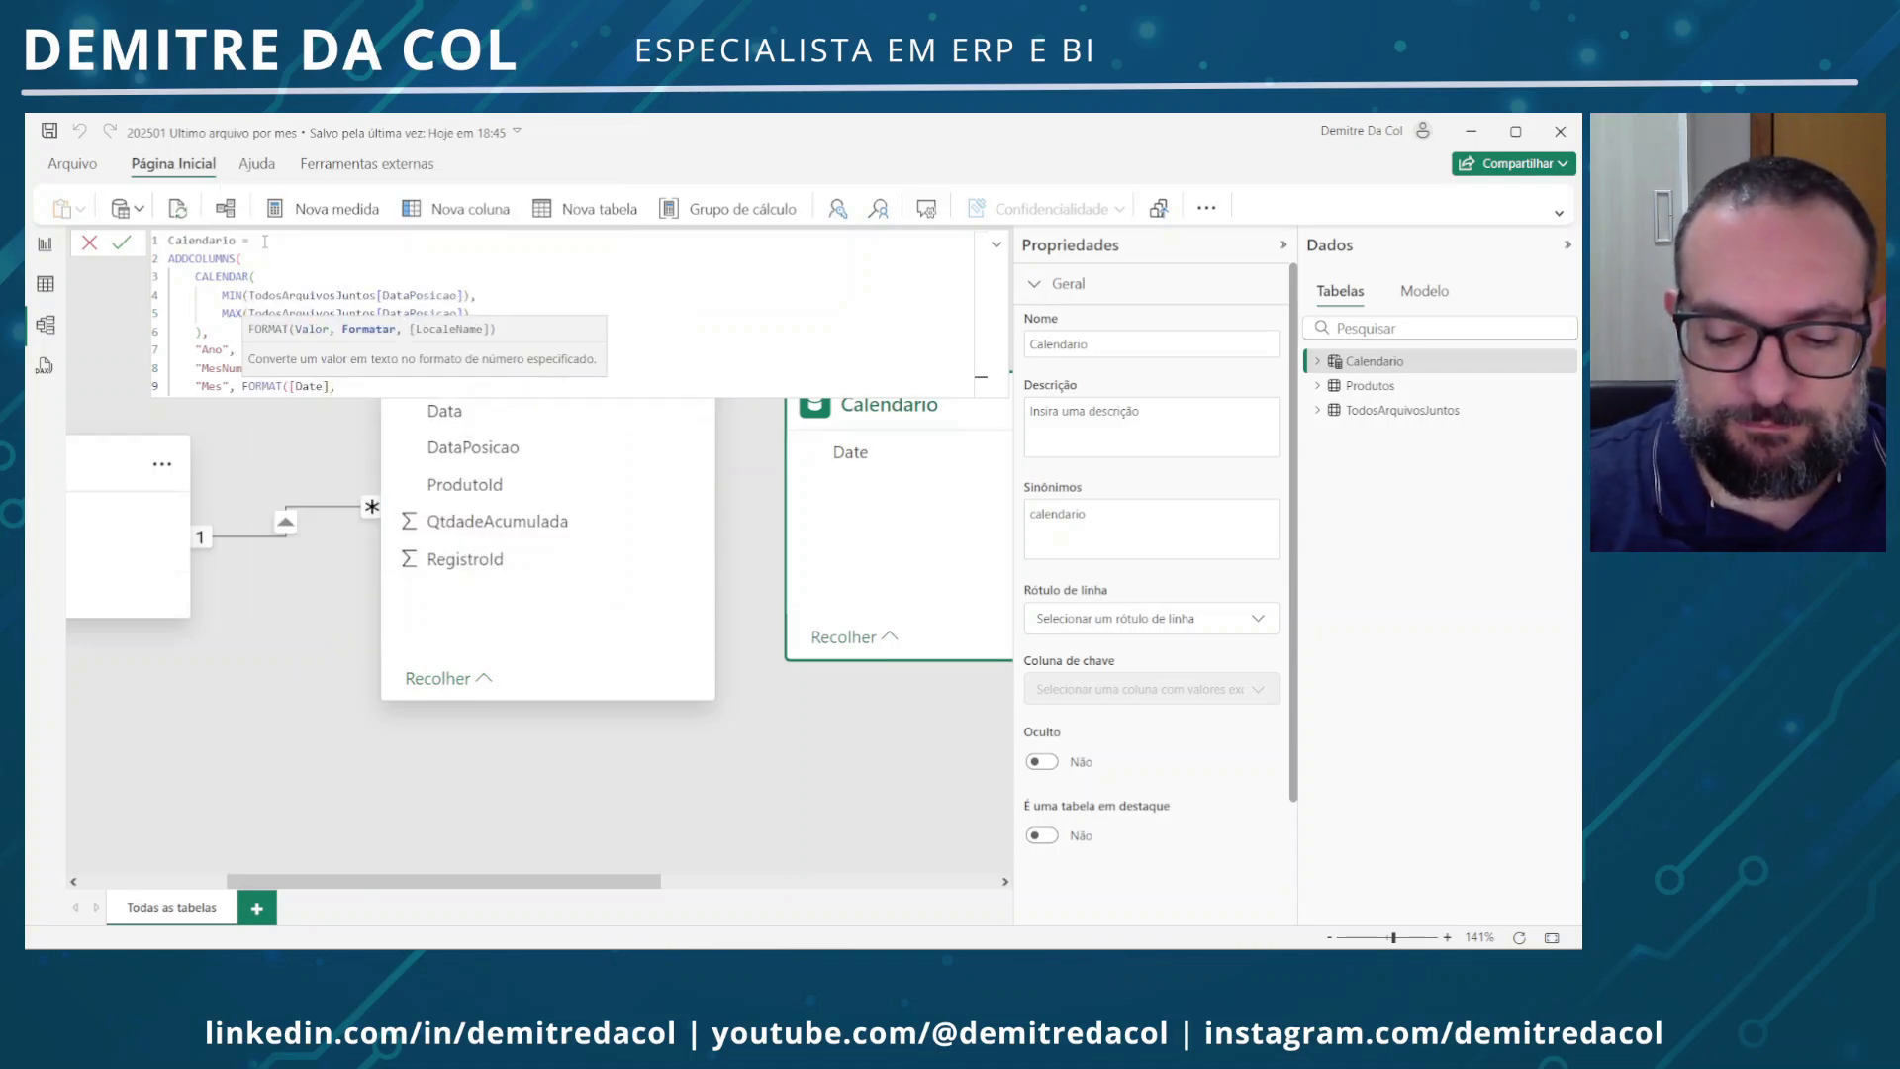
text("MMM)
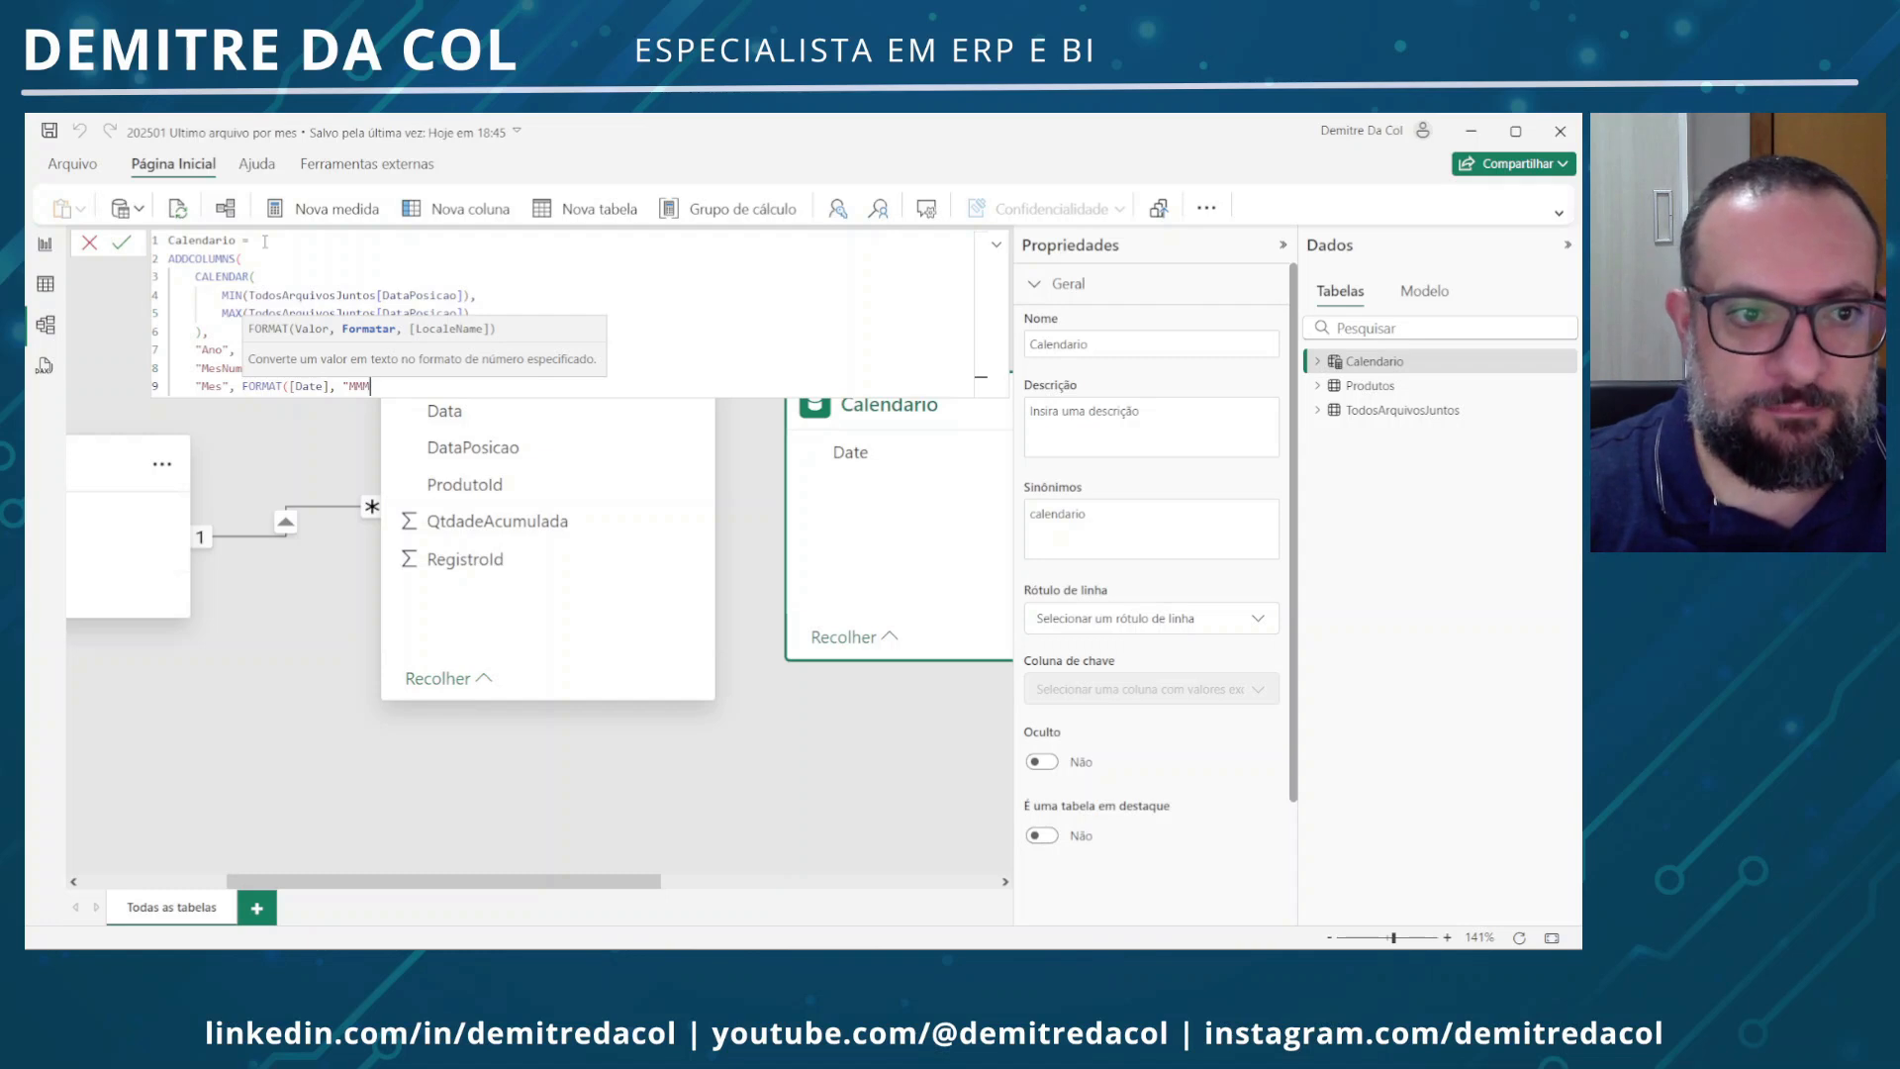
text("))
key(Return)
key(BackSpace)
text())
key(Return)
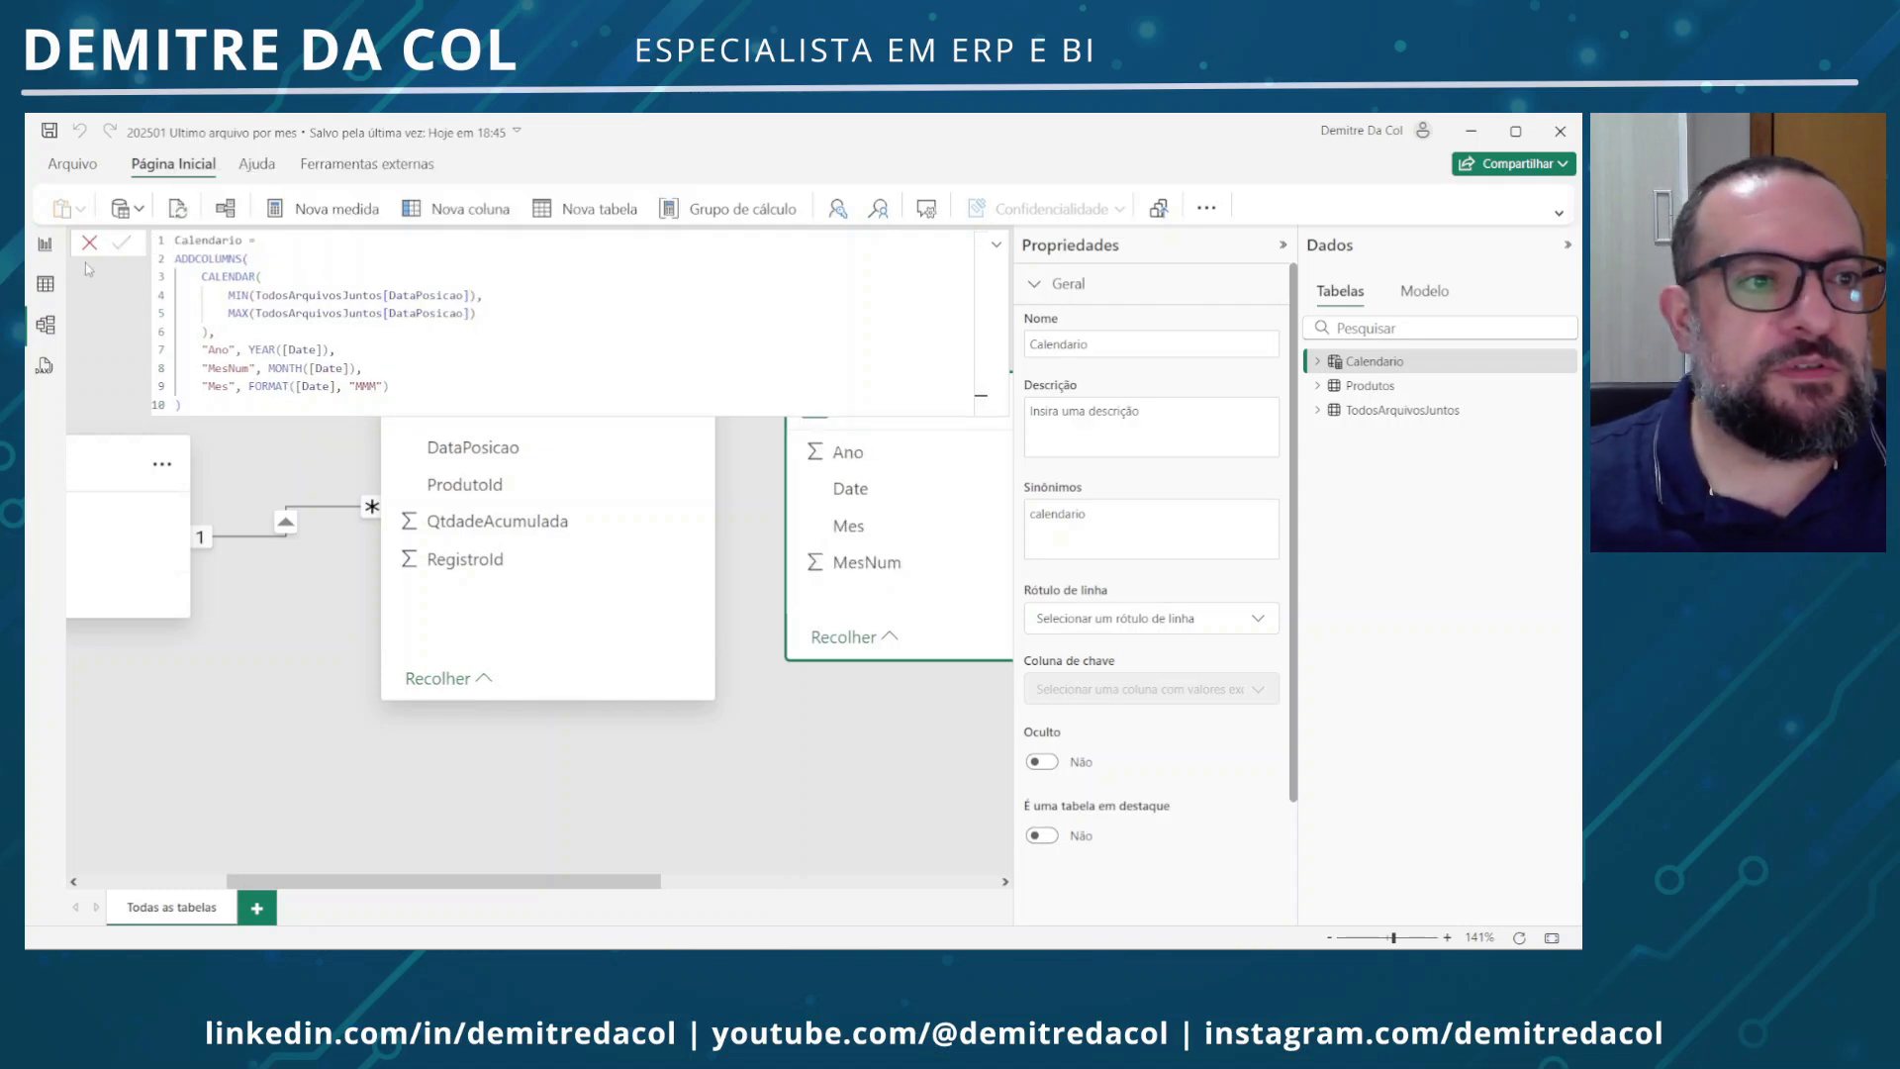
Show the Calendario table data and sort its Mes column by MesNum
click(44, 284)
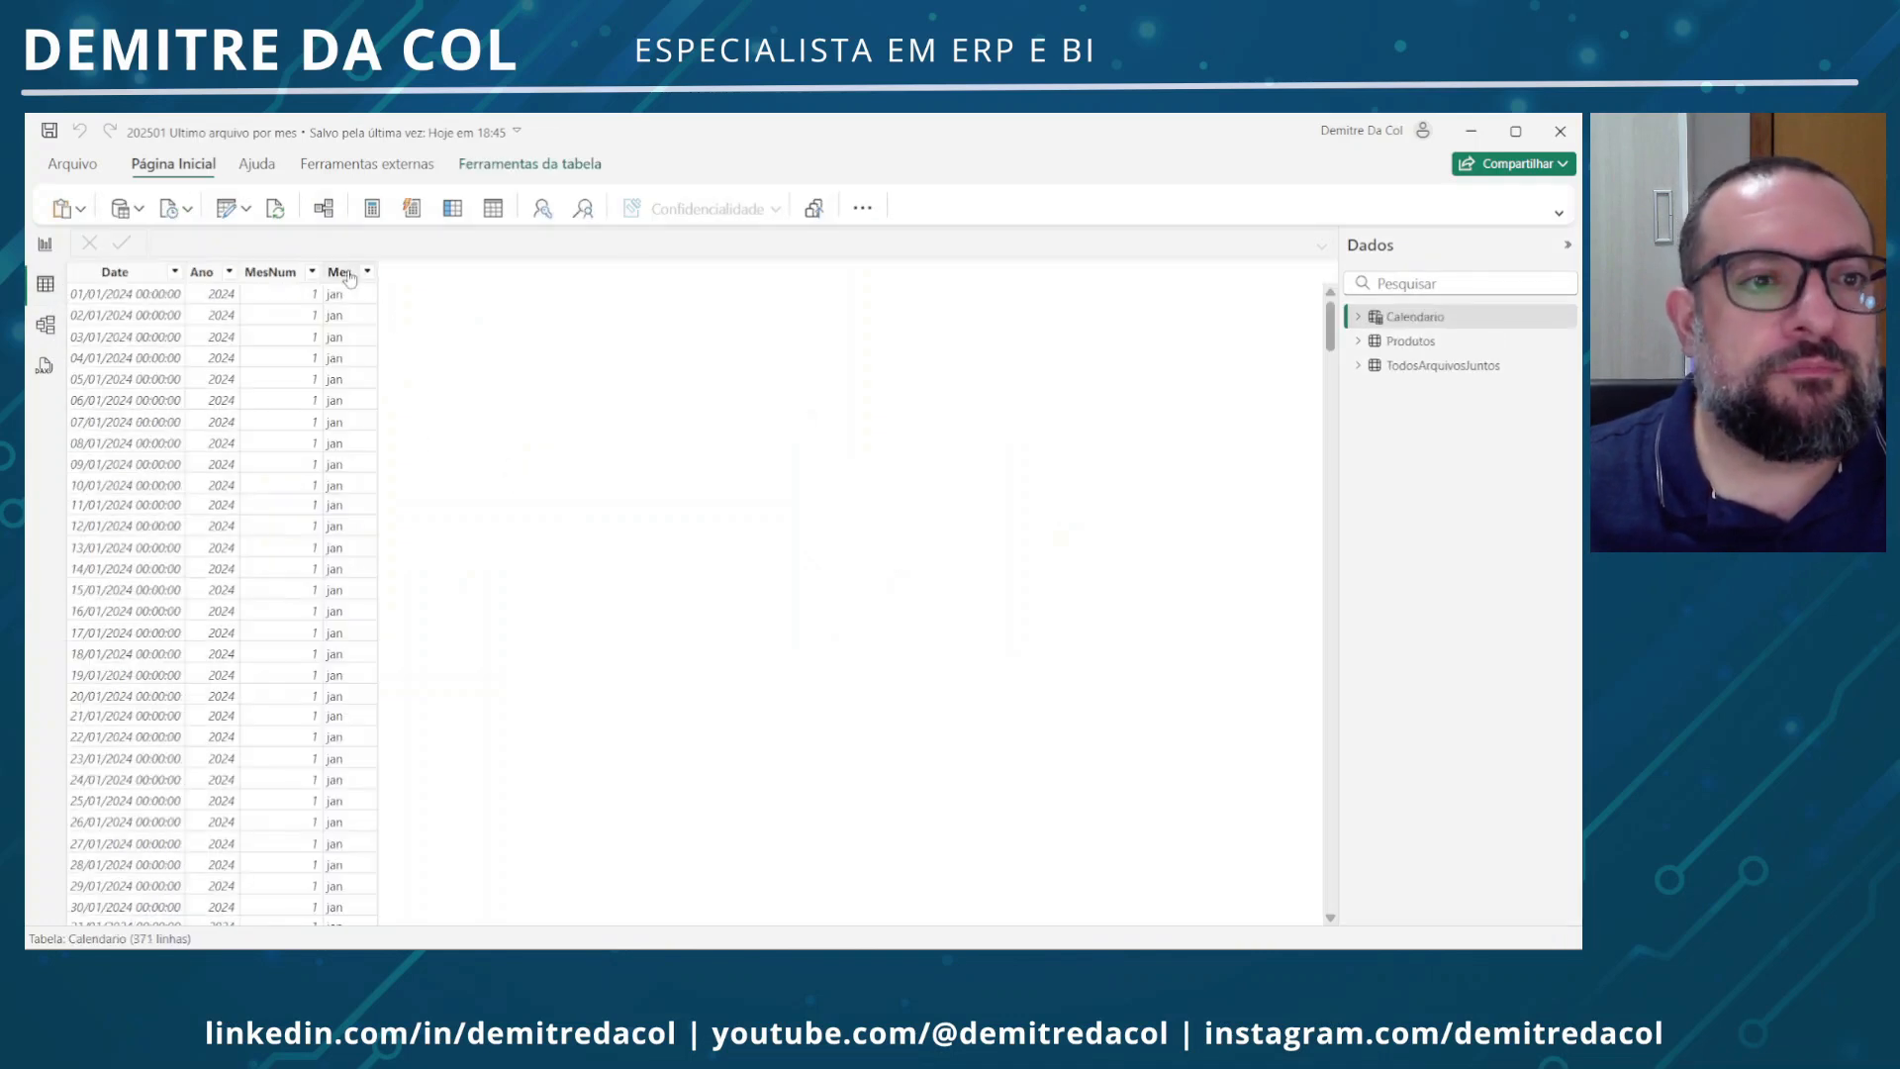
click(348, 275)
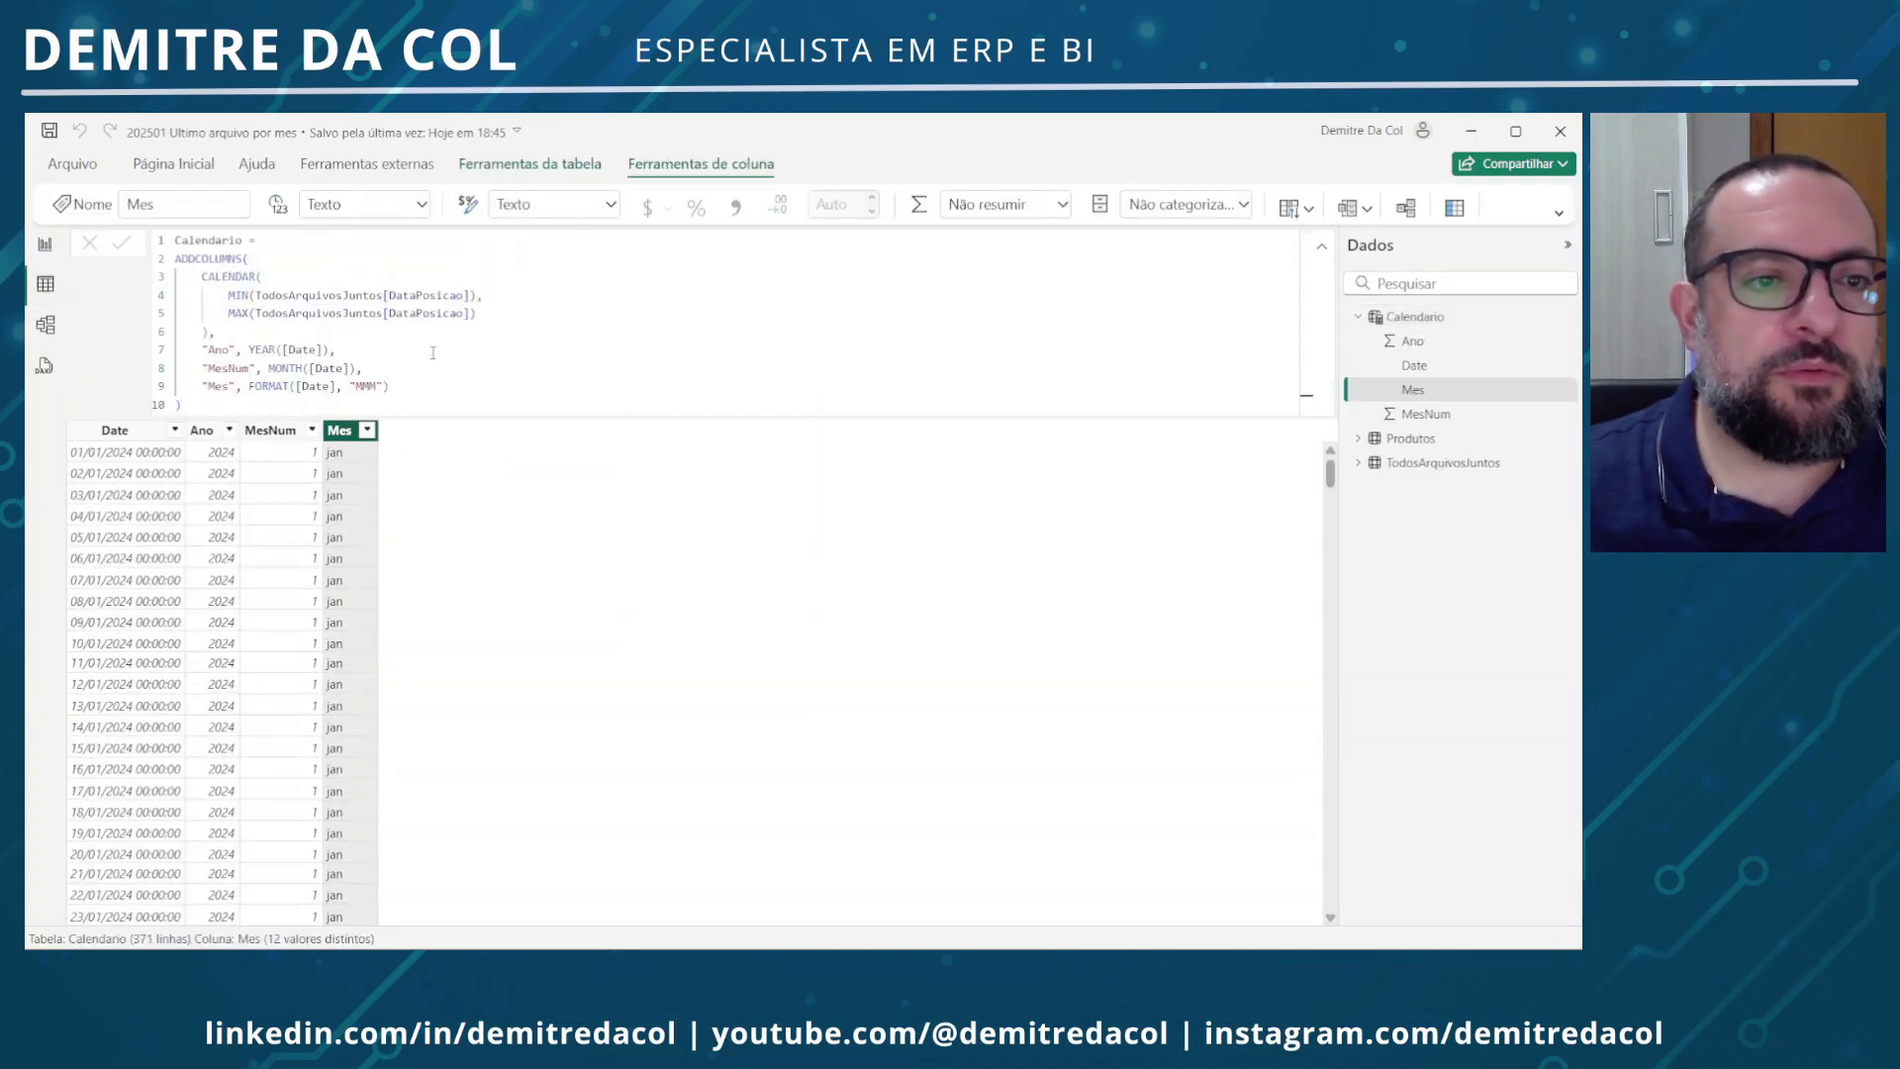
click(1294, 208)
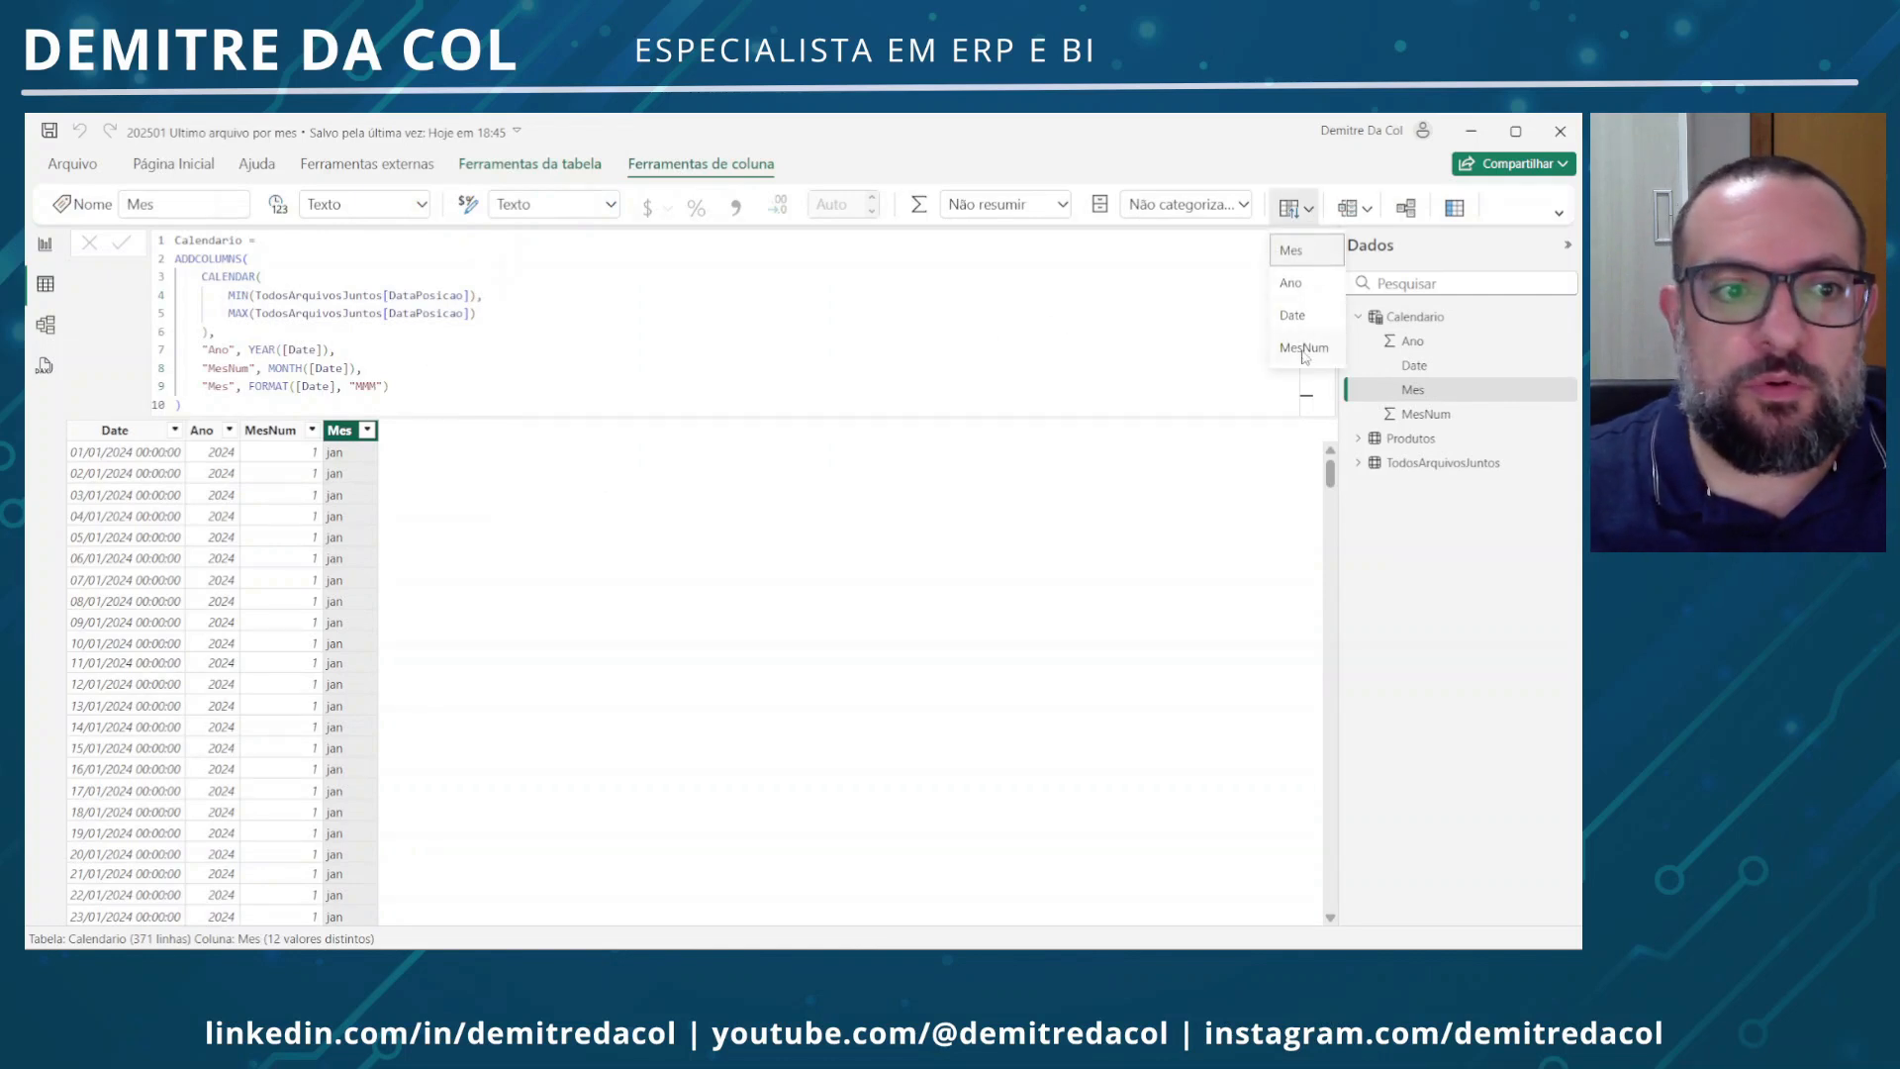
click(1304, 348)
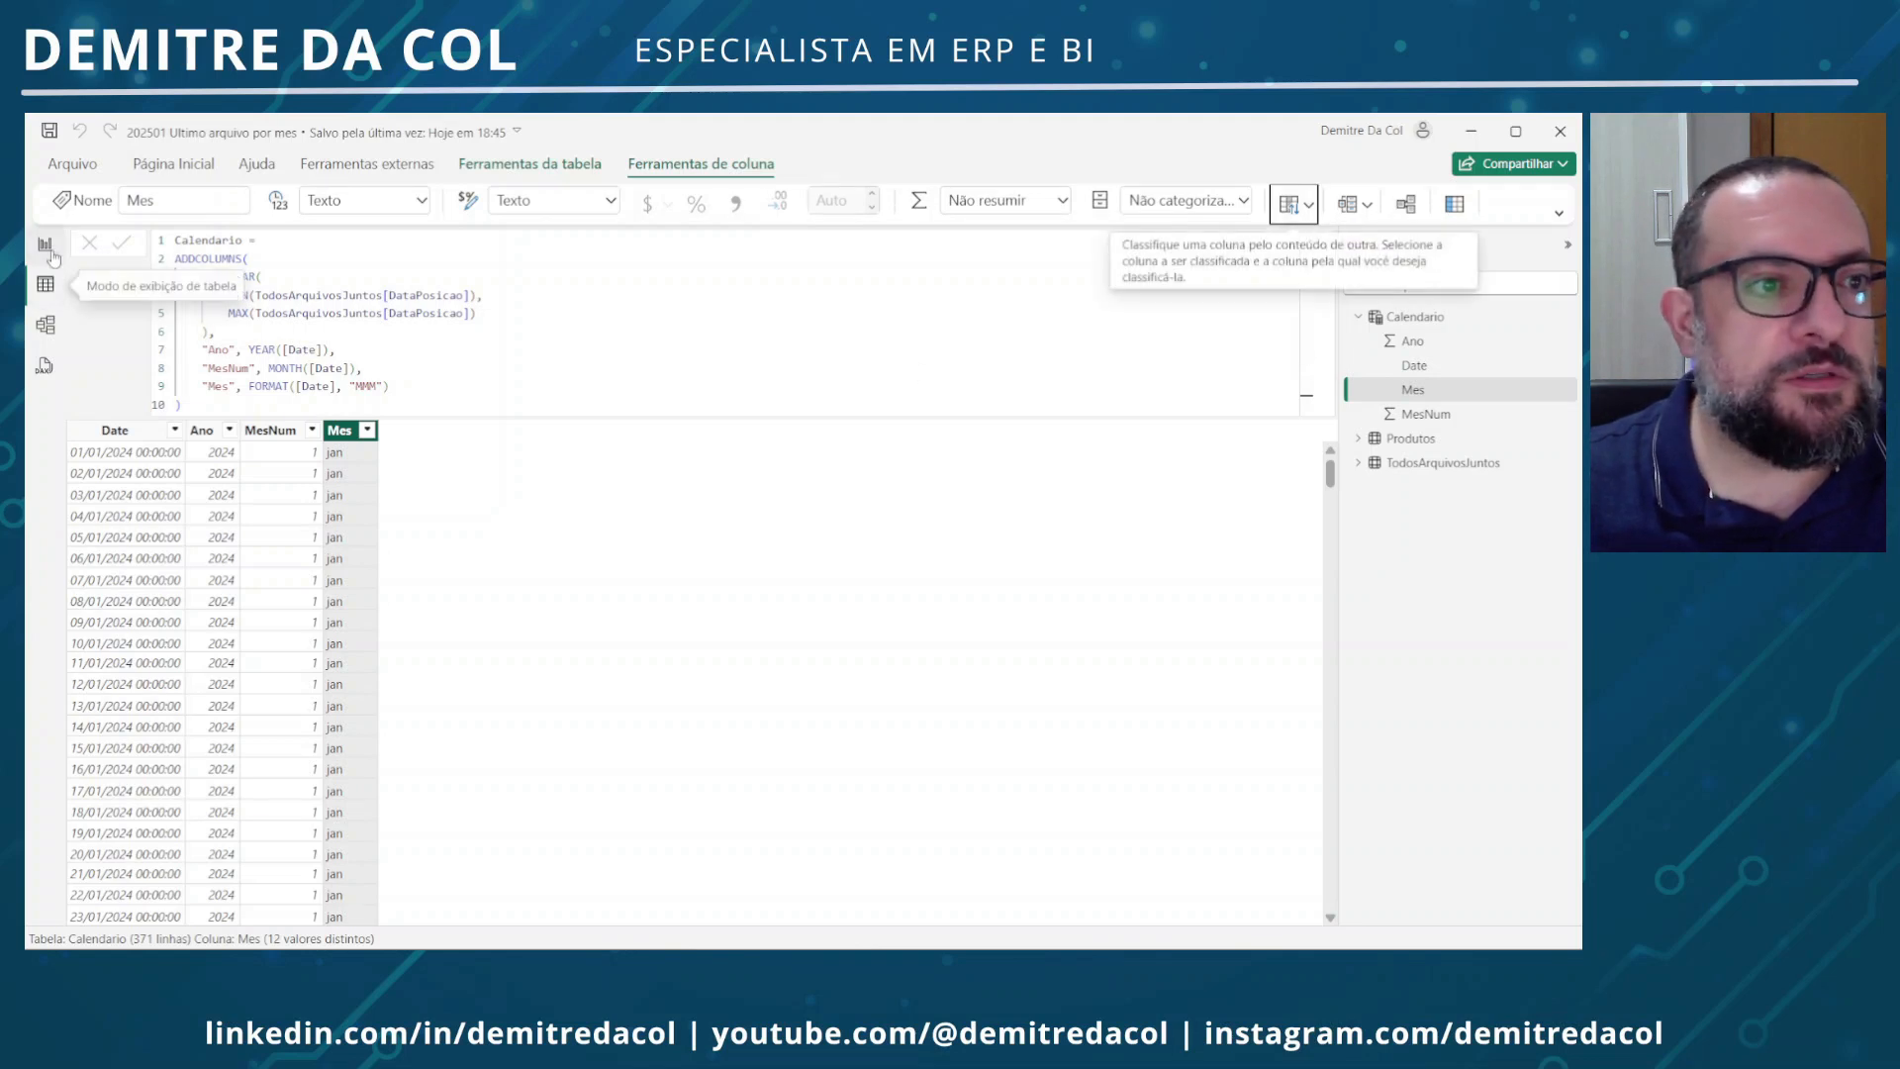
In the model diagram, relate Calendario Date to TodosArquivosJuntos DataPosicao as one-to-many with a single filter direction
click(46, 325)
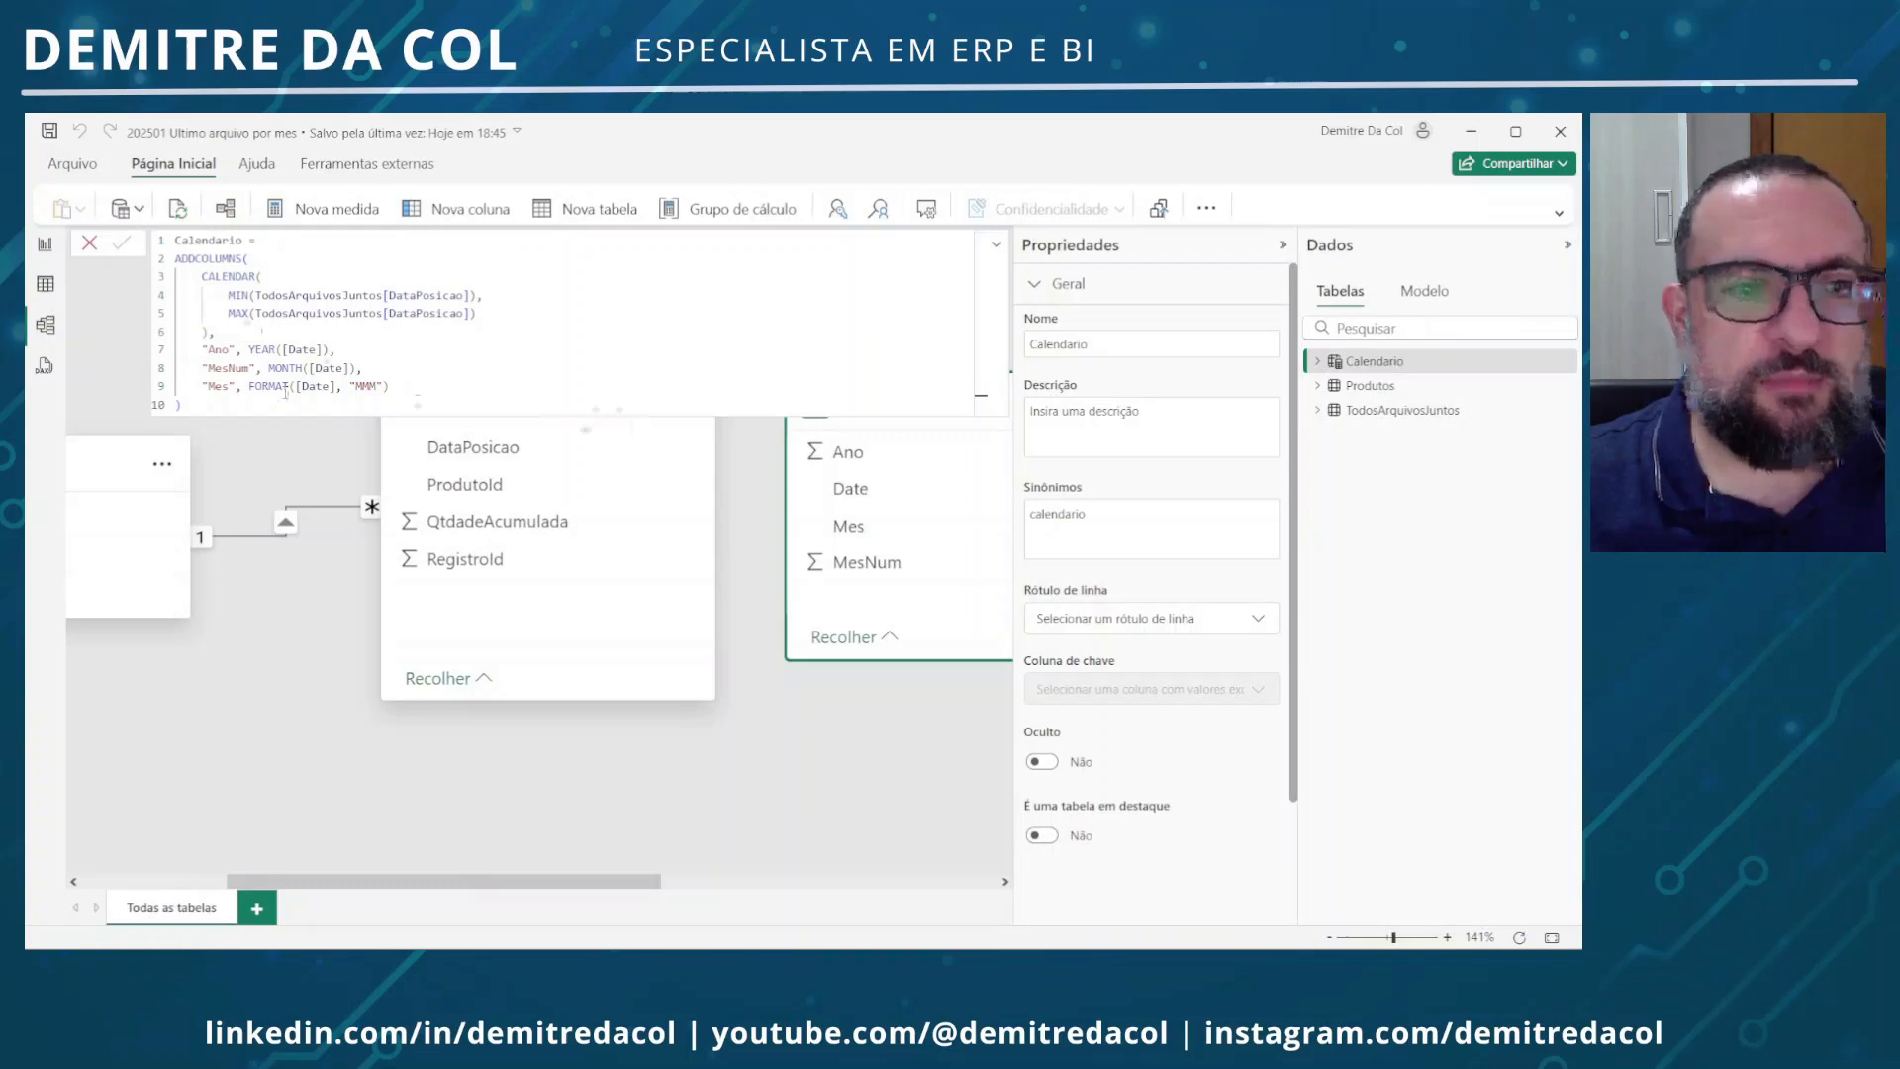
click(89, 246)
drag(850, 488, 530, 446)
click(975, 880)
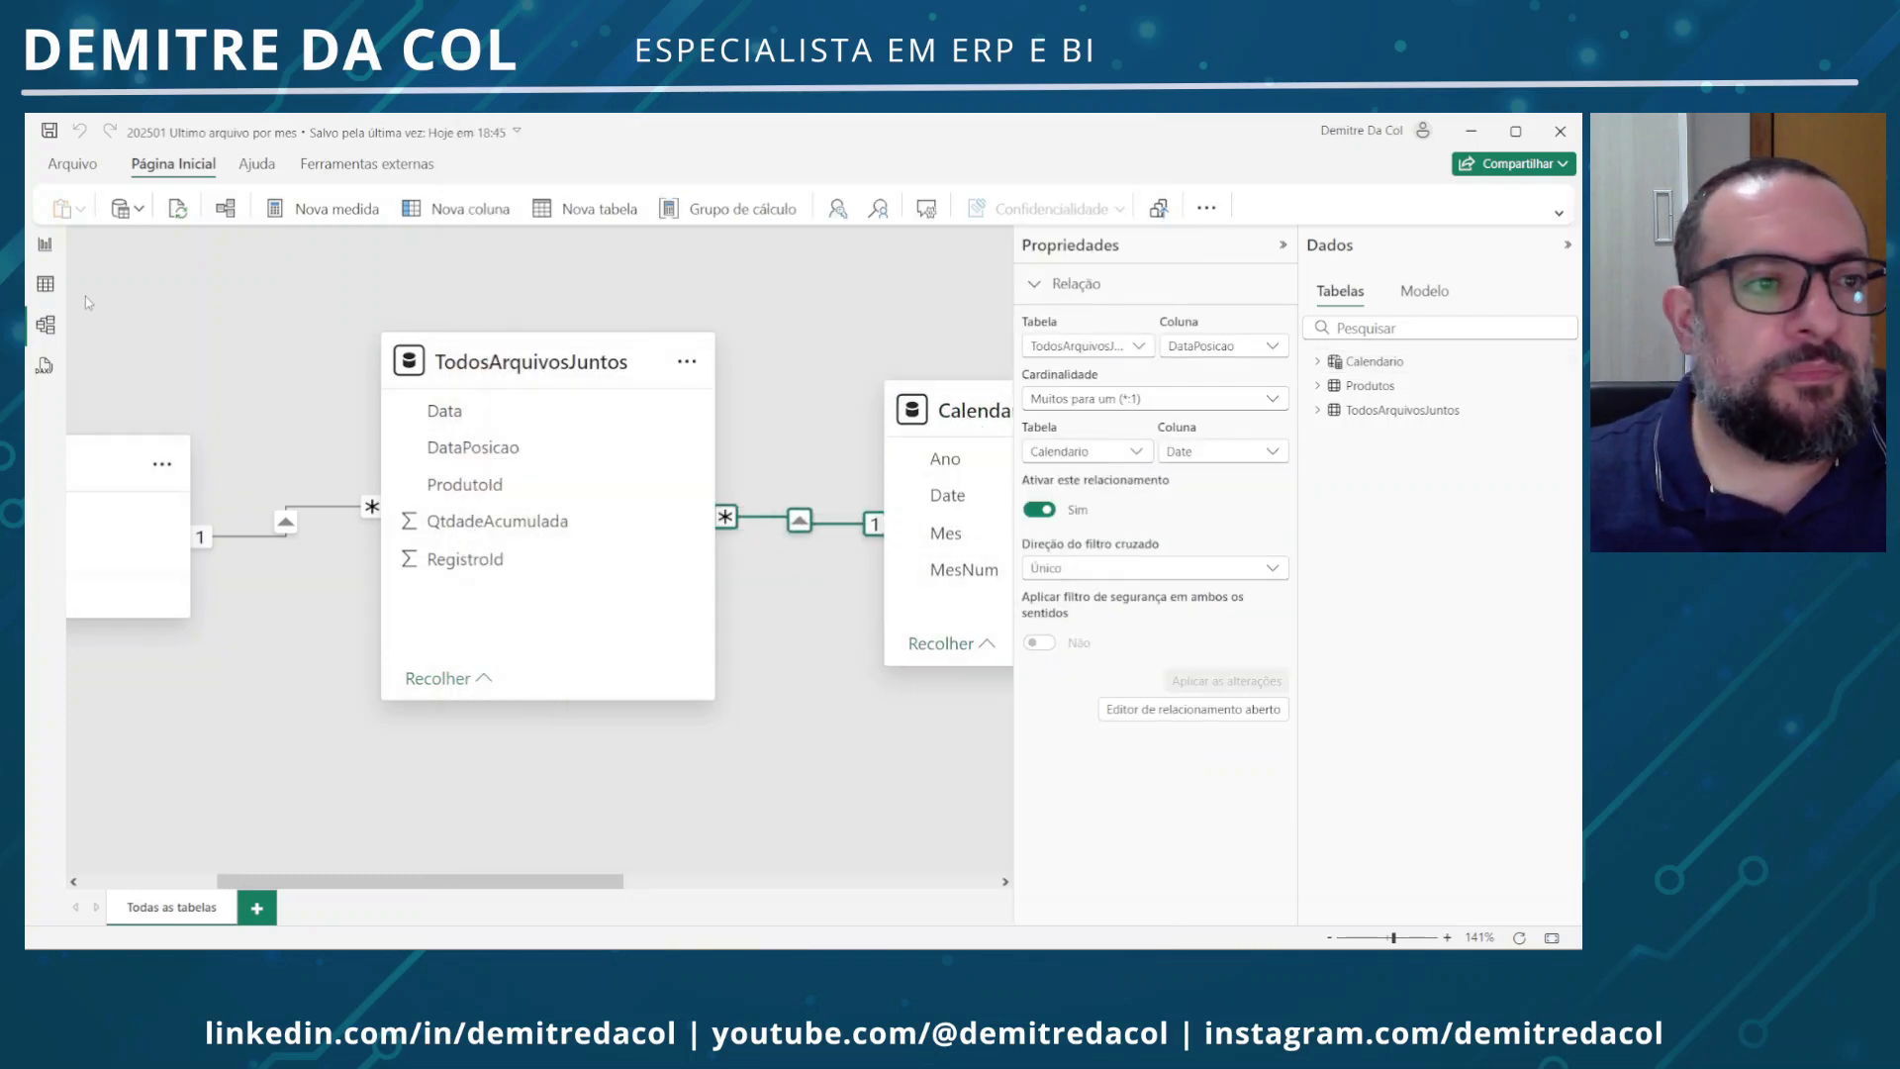
Create a new calculated table defined as Medidas = { 0 }
click(574, 210)
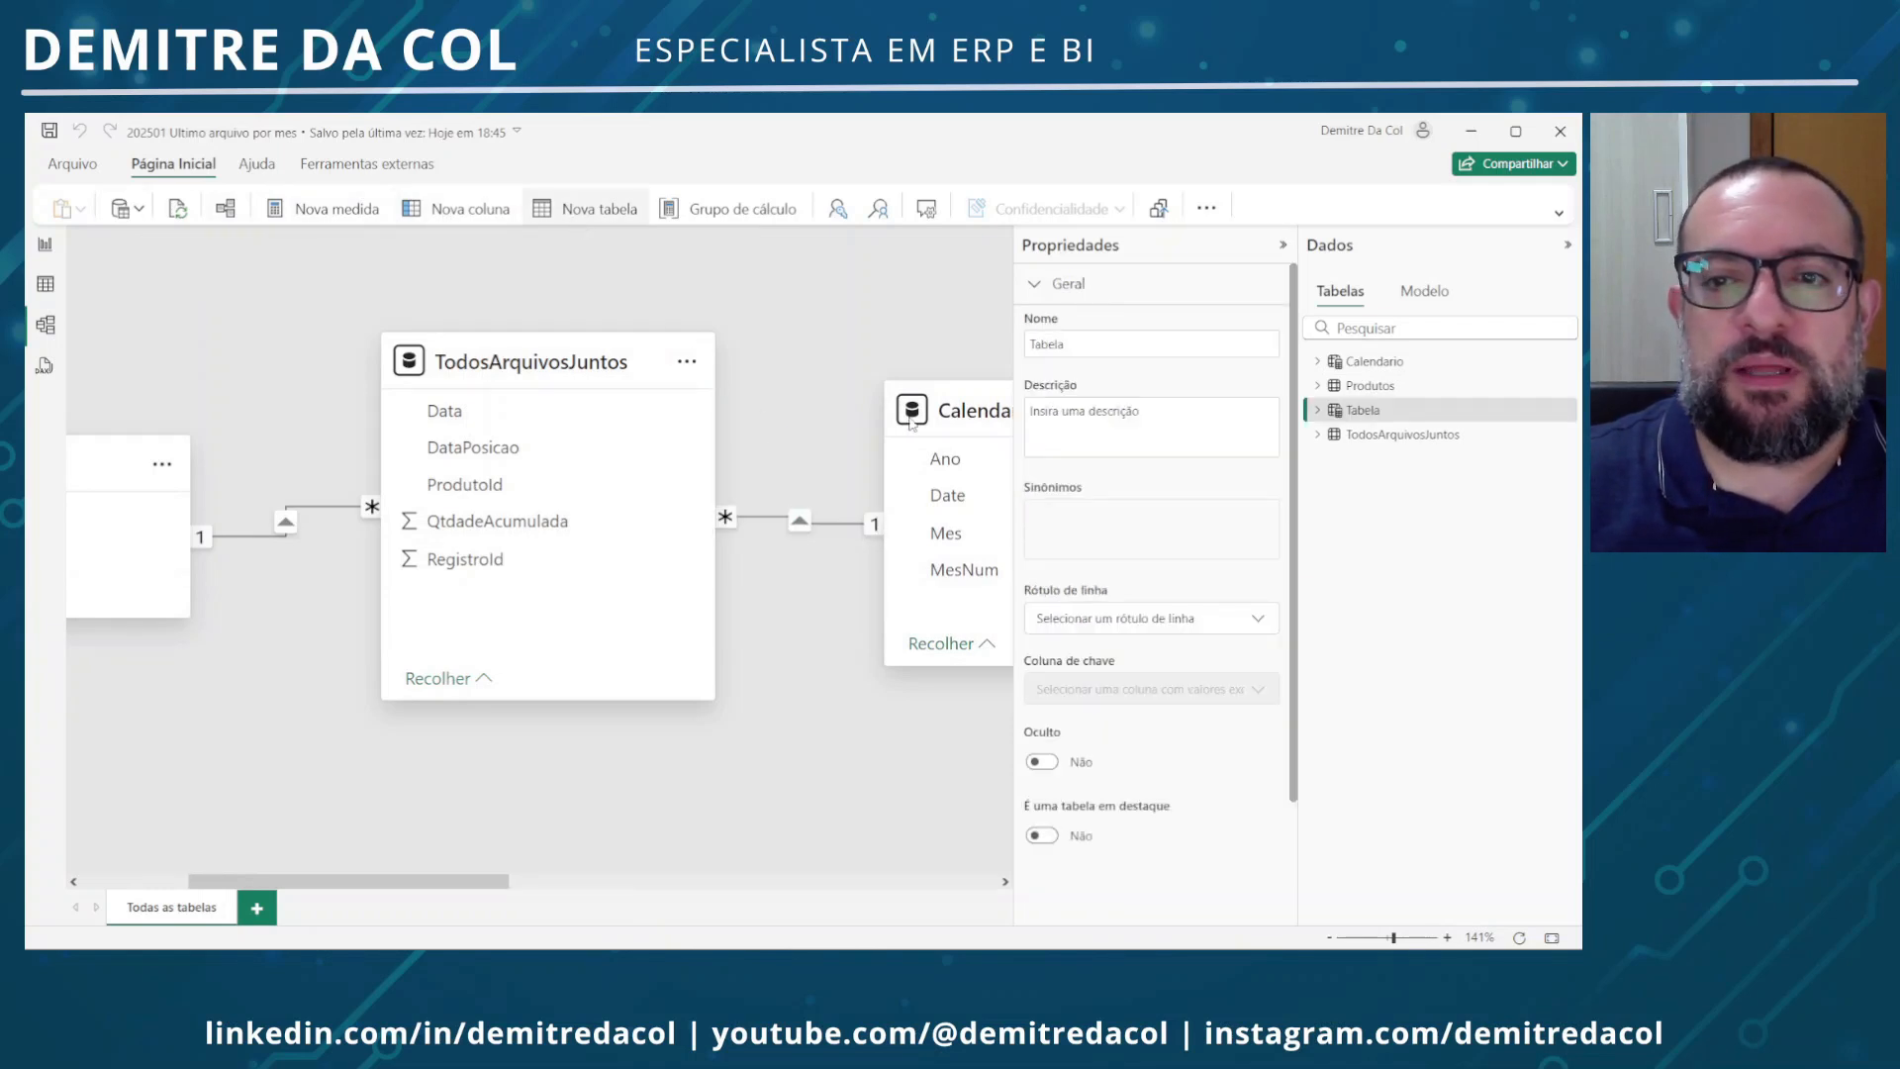
text(Medid)
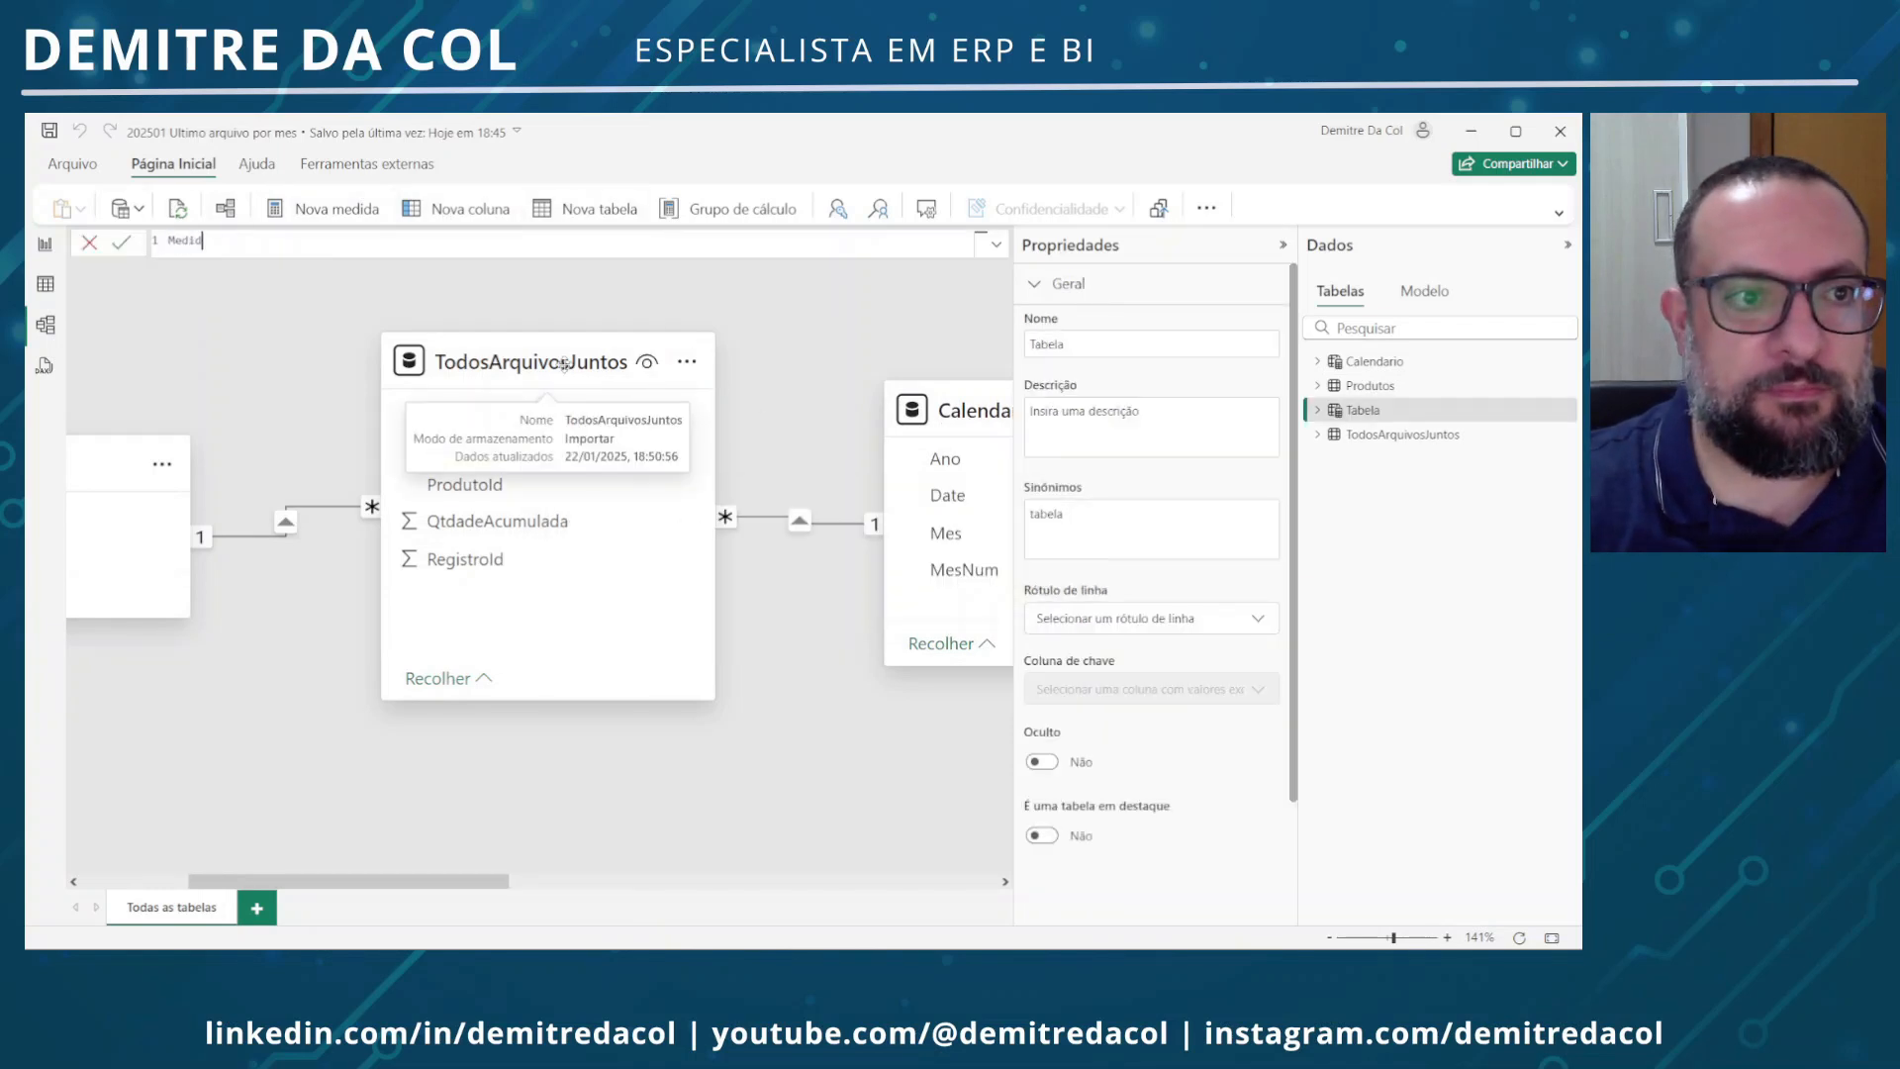
text(as = { )
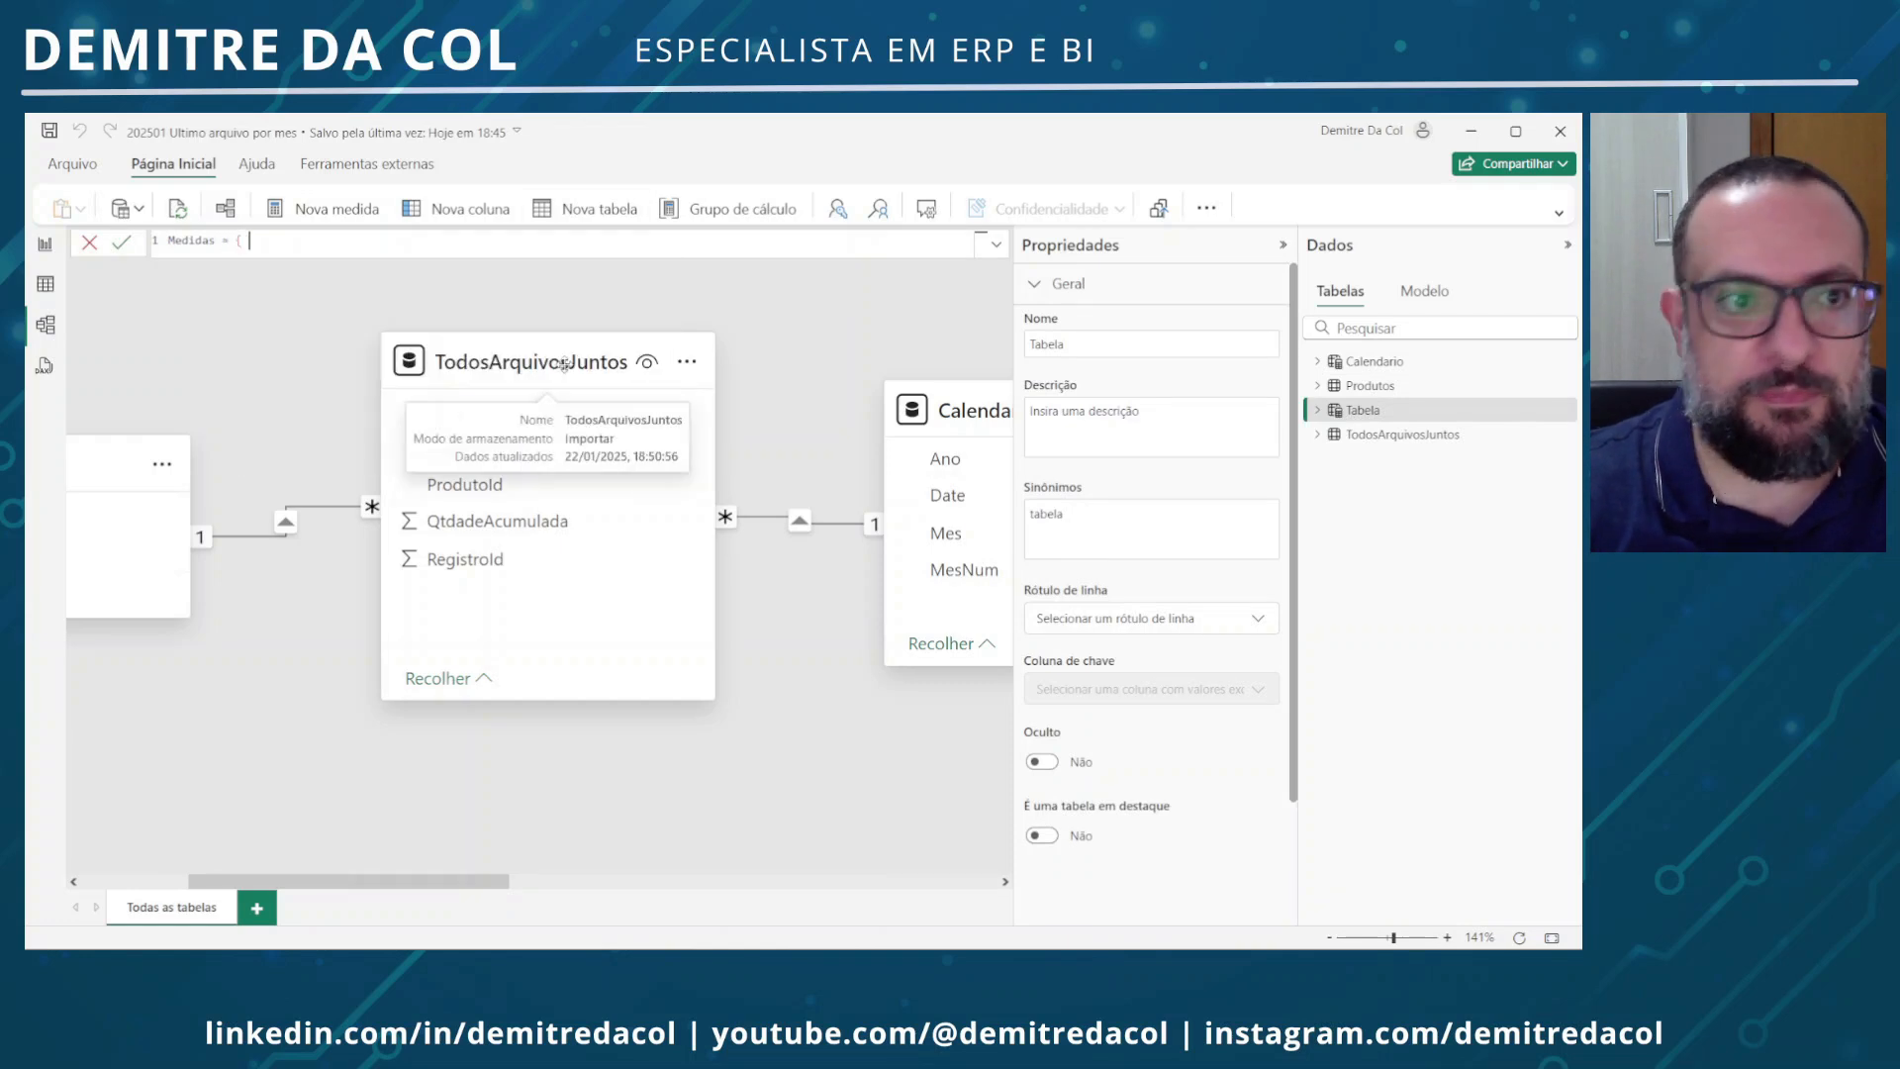
text(} })
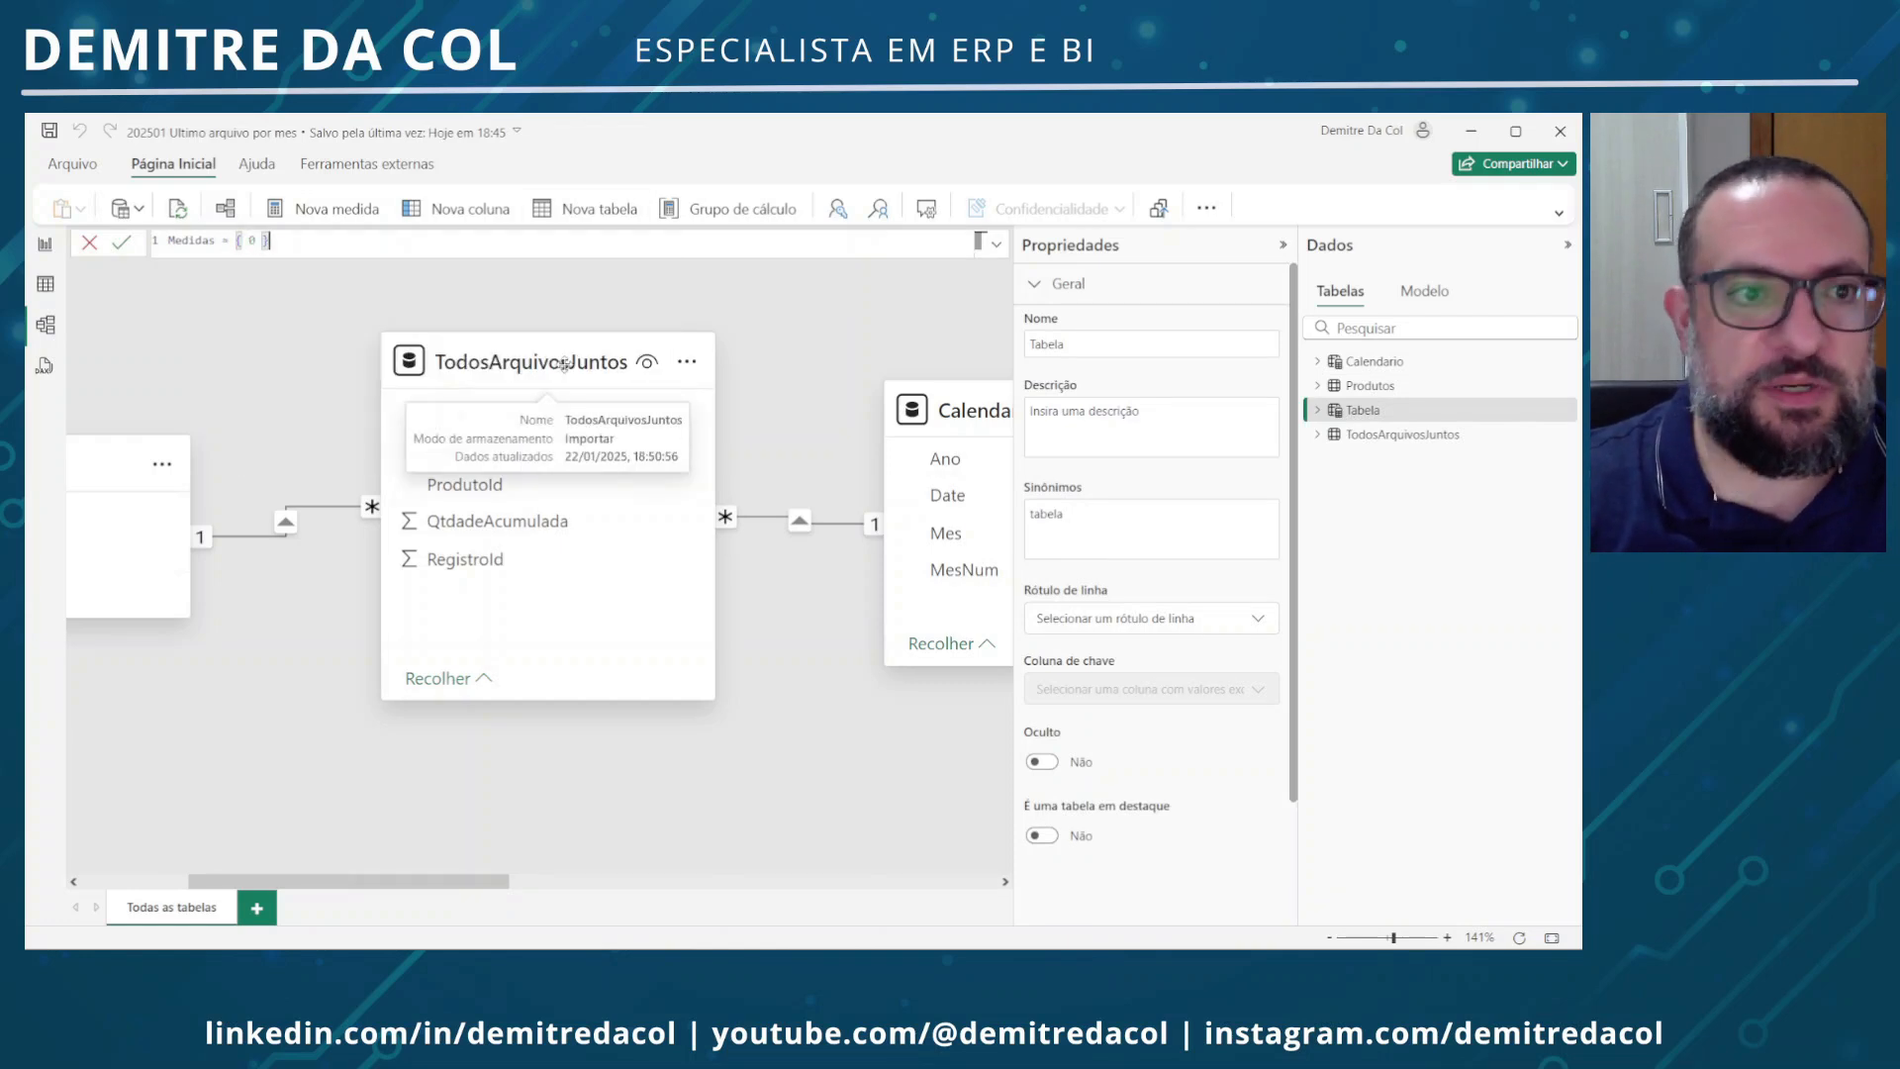
key(Return)
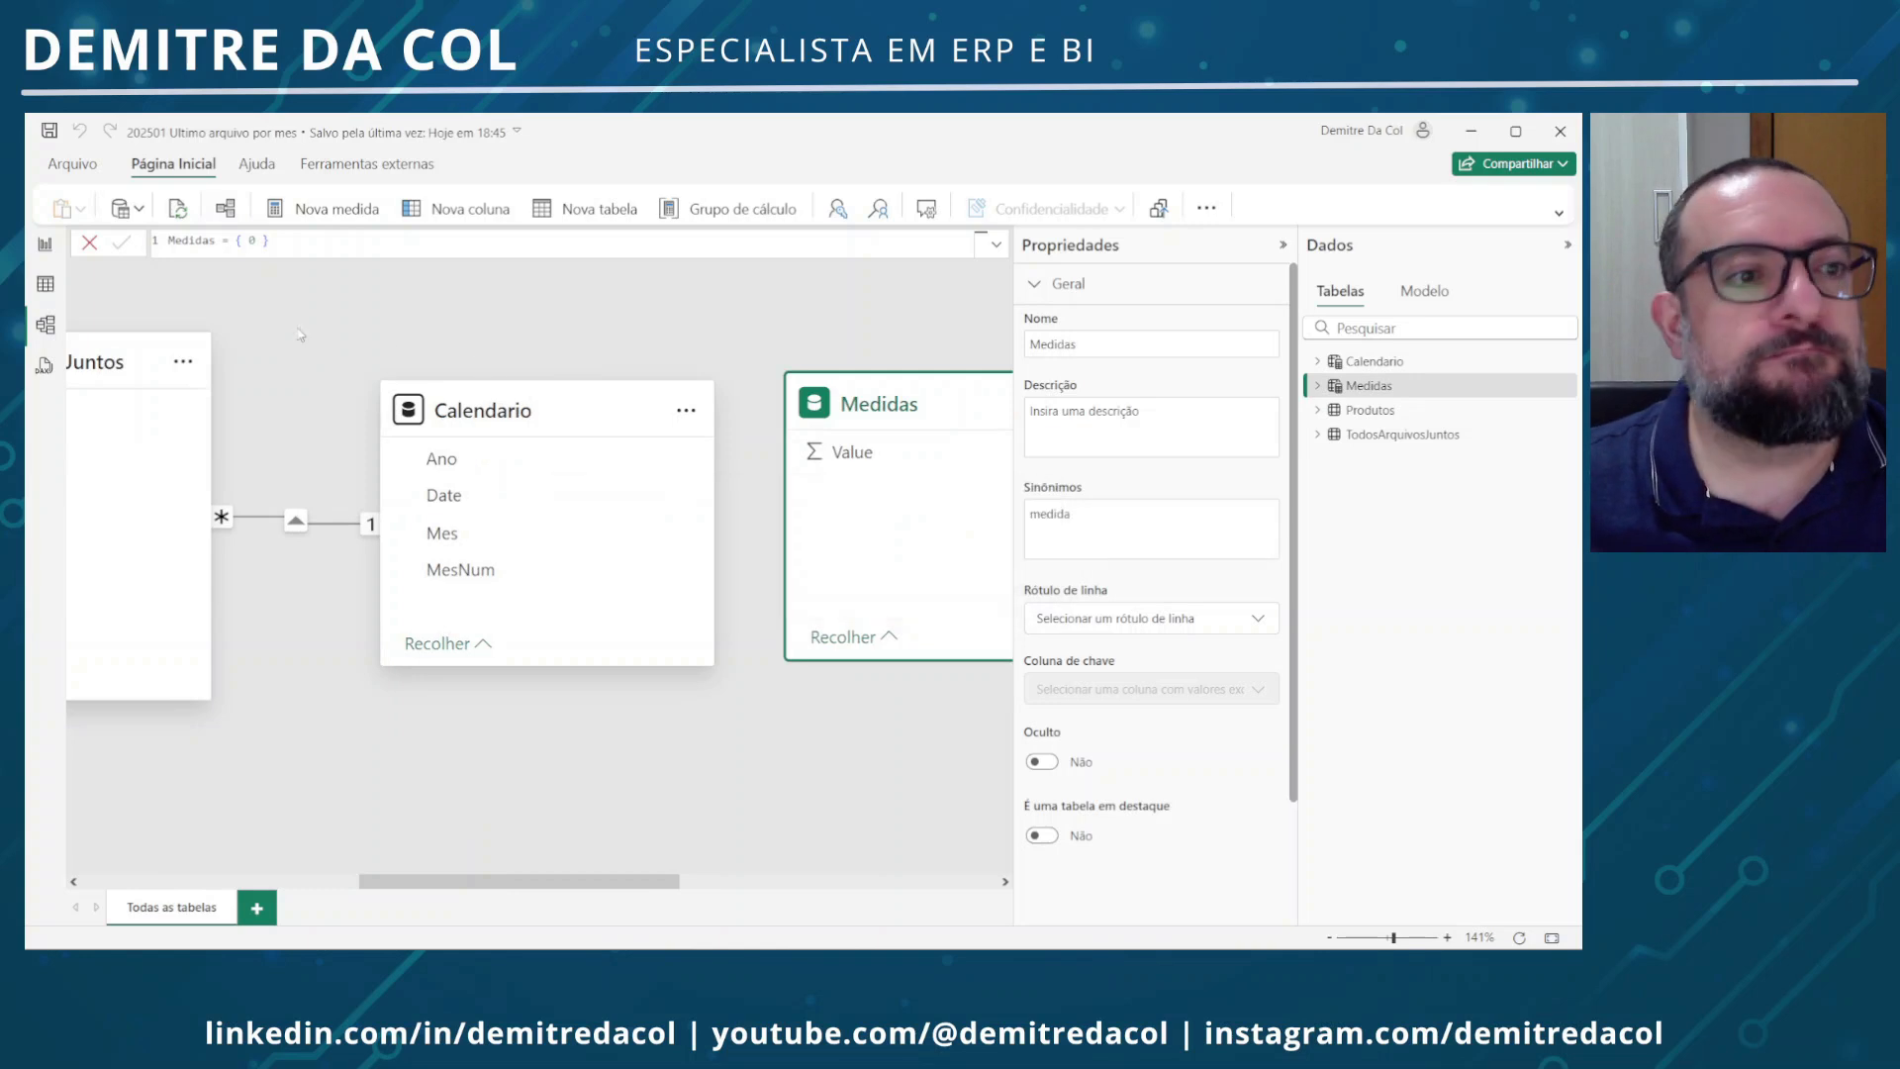
In the report view, add a measure to Medidas: Linha - Todos arquivos Juntos = COUNTROWS(TodosArquivosJuntos)
click(46, 245)
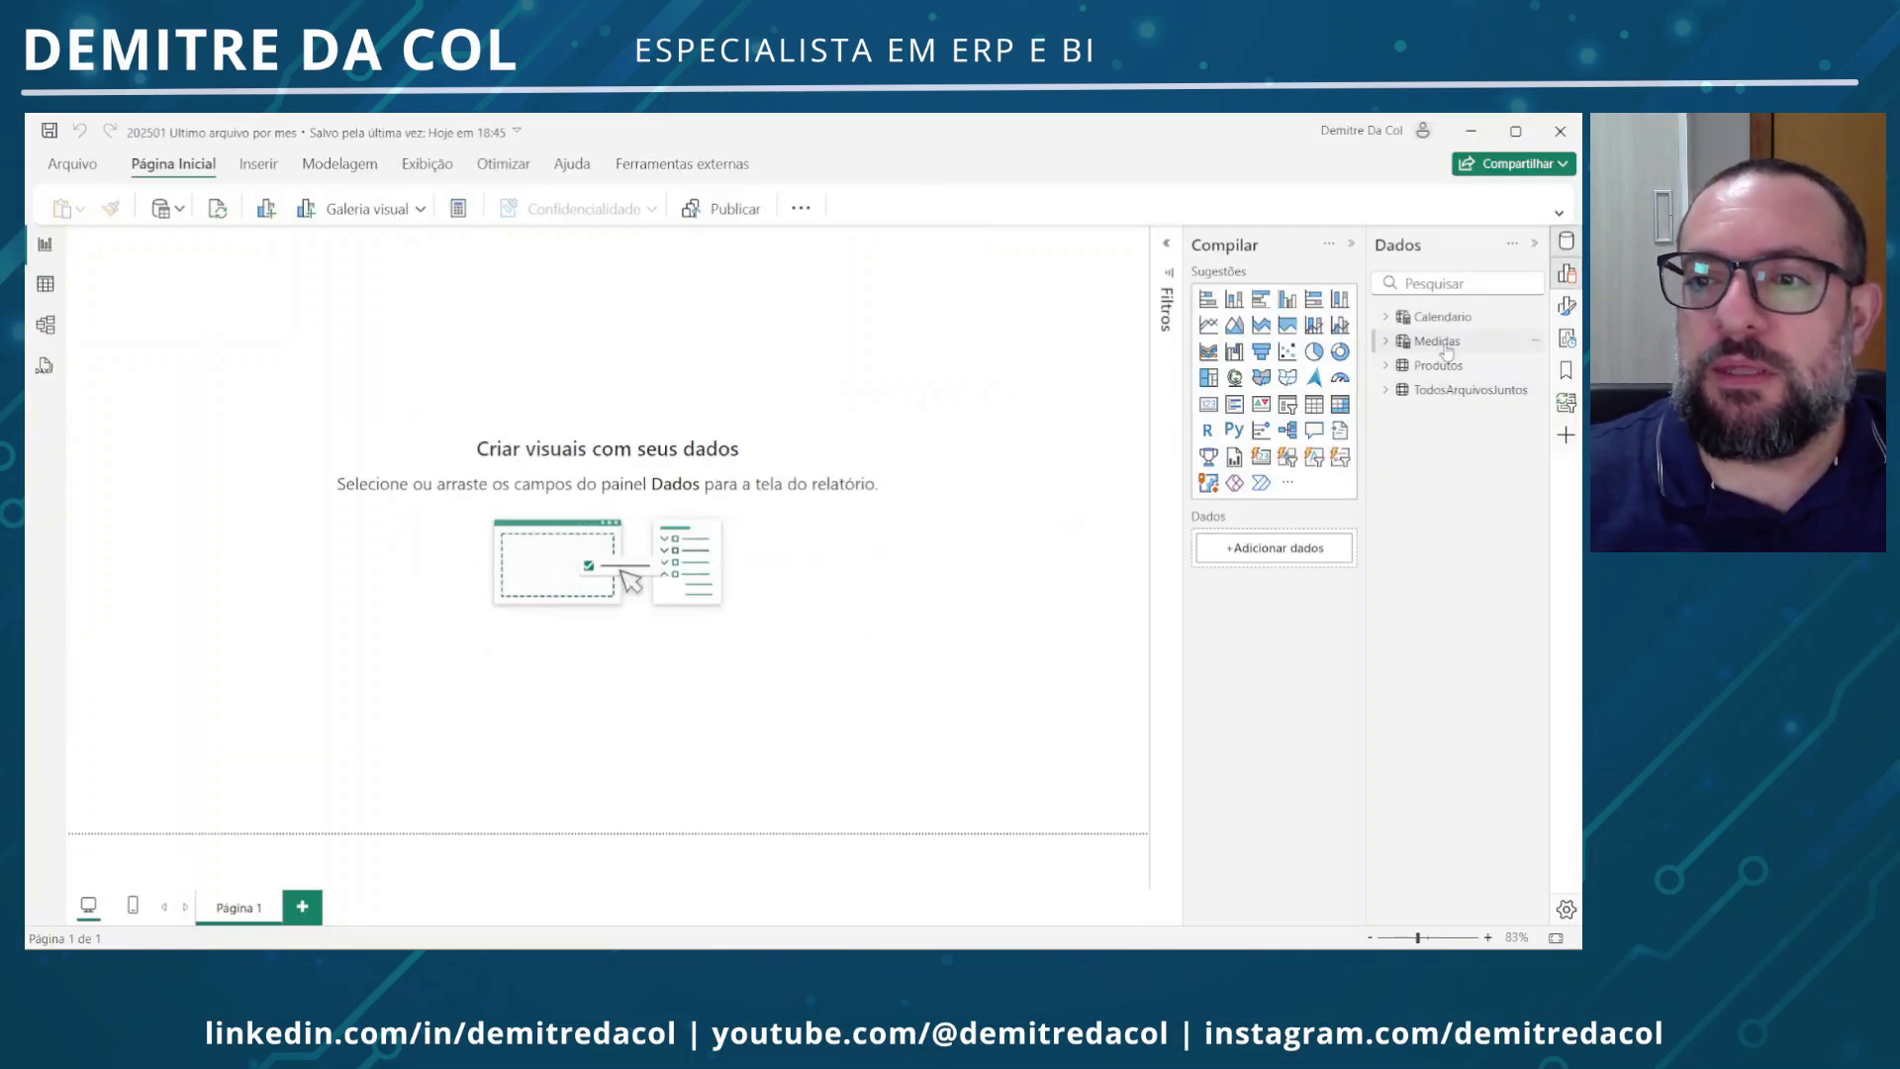
click(1535, 341)
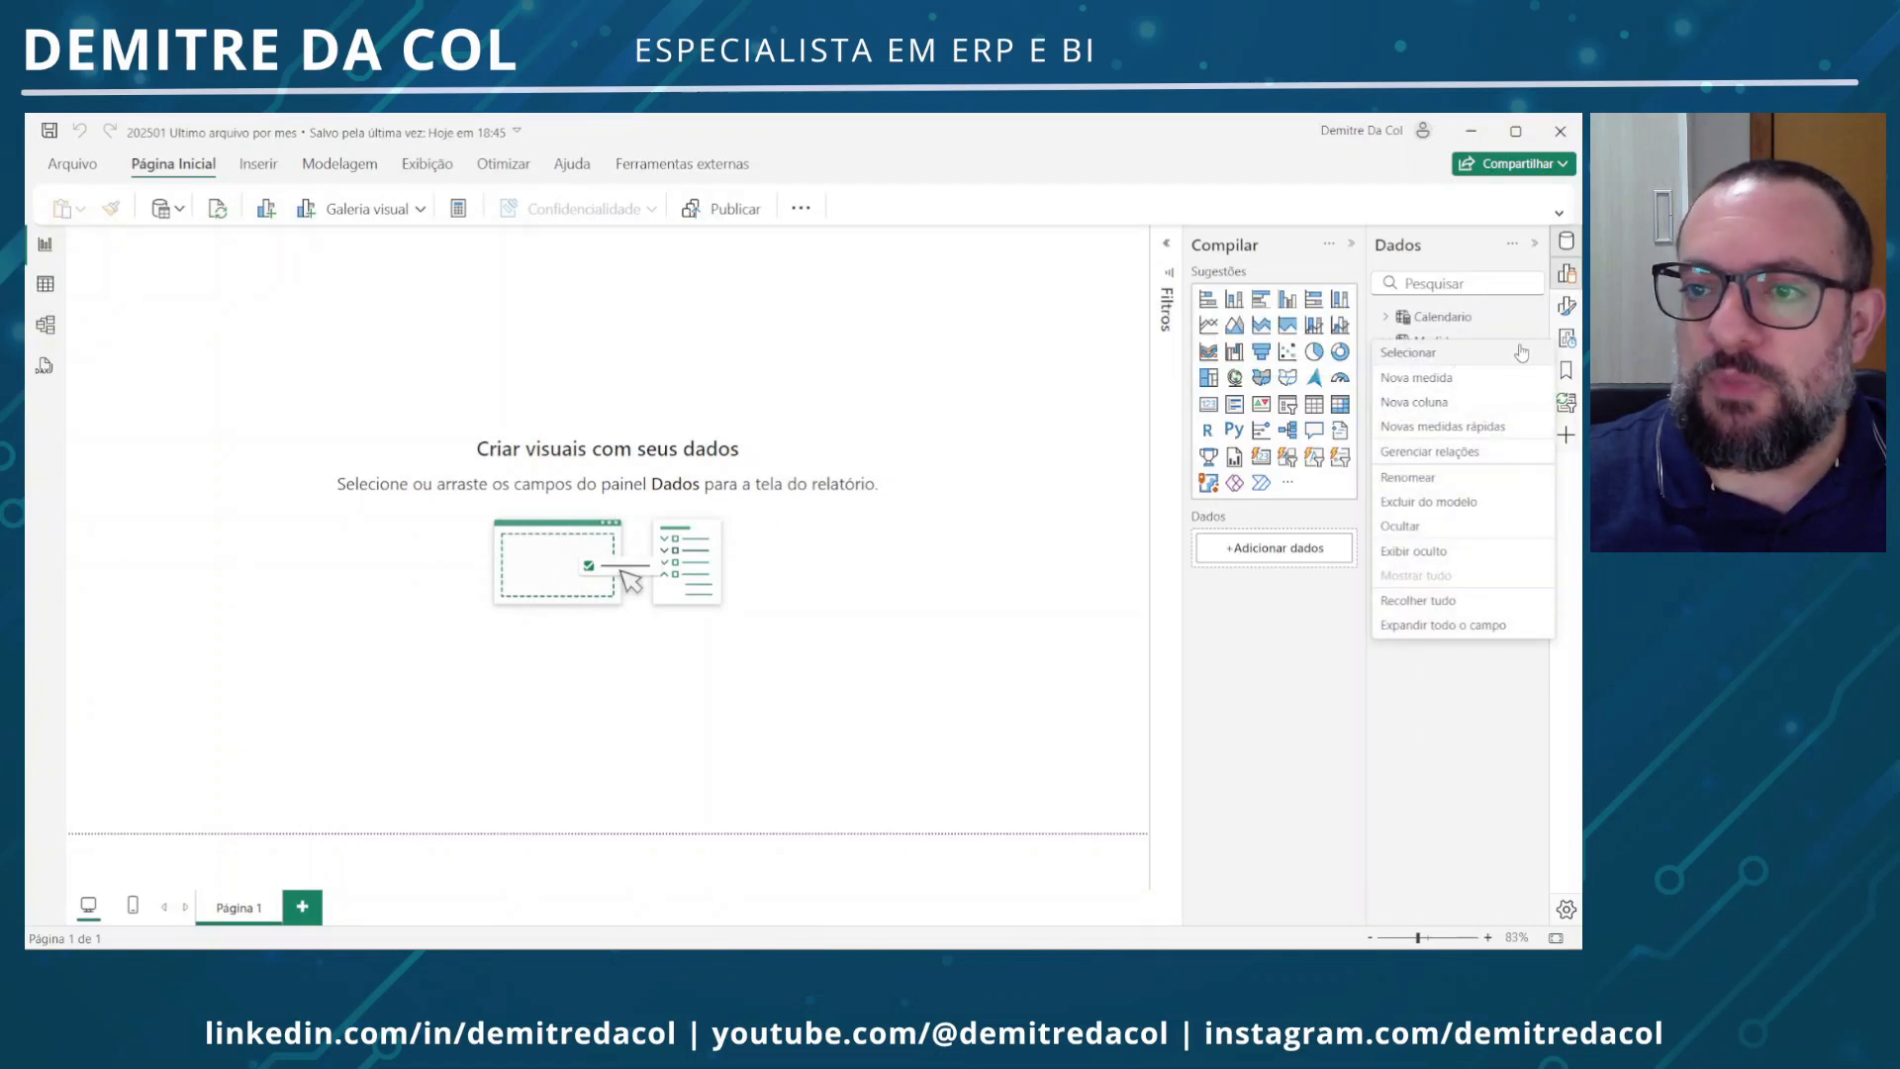
click(1484, 387)
text(Linha - Todos arquivos Juntos =)
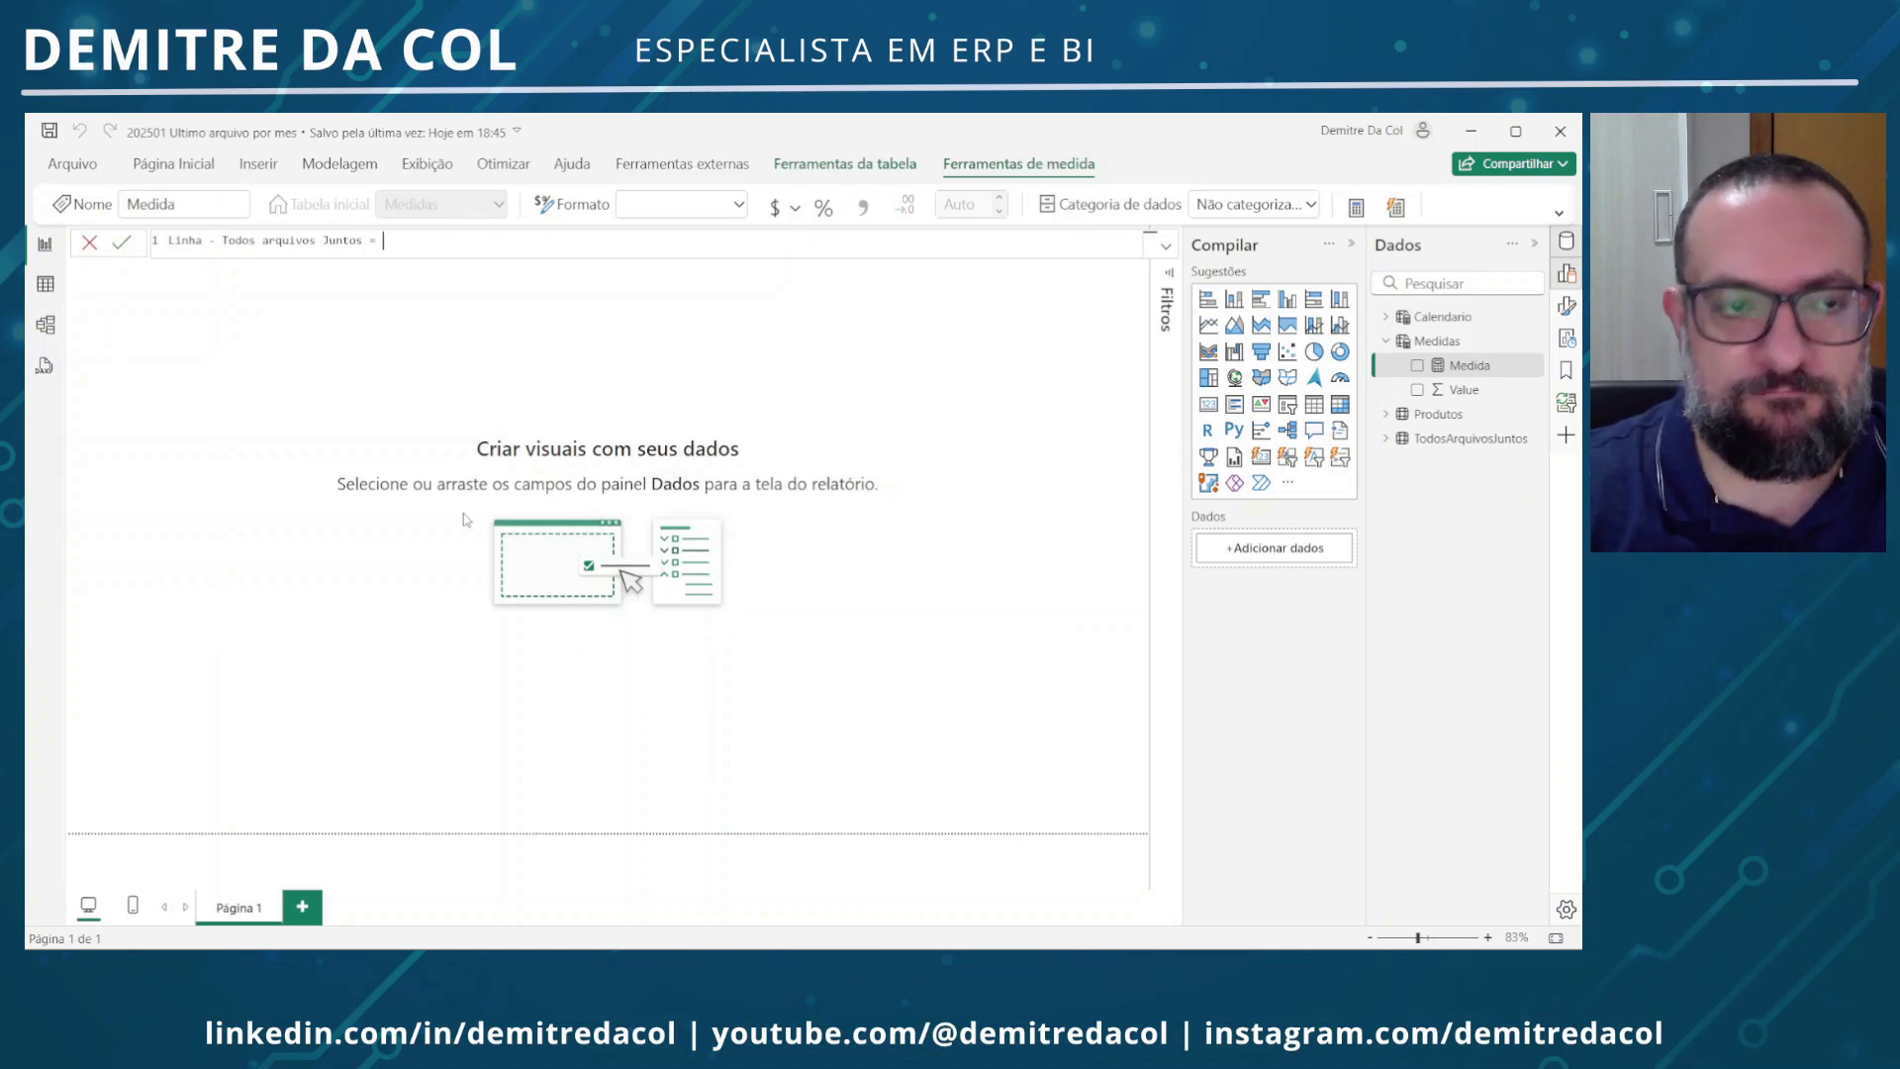
text(COUNTROWS()
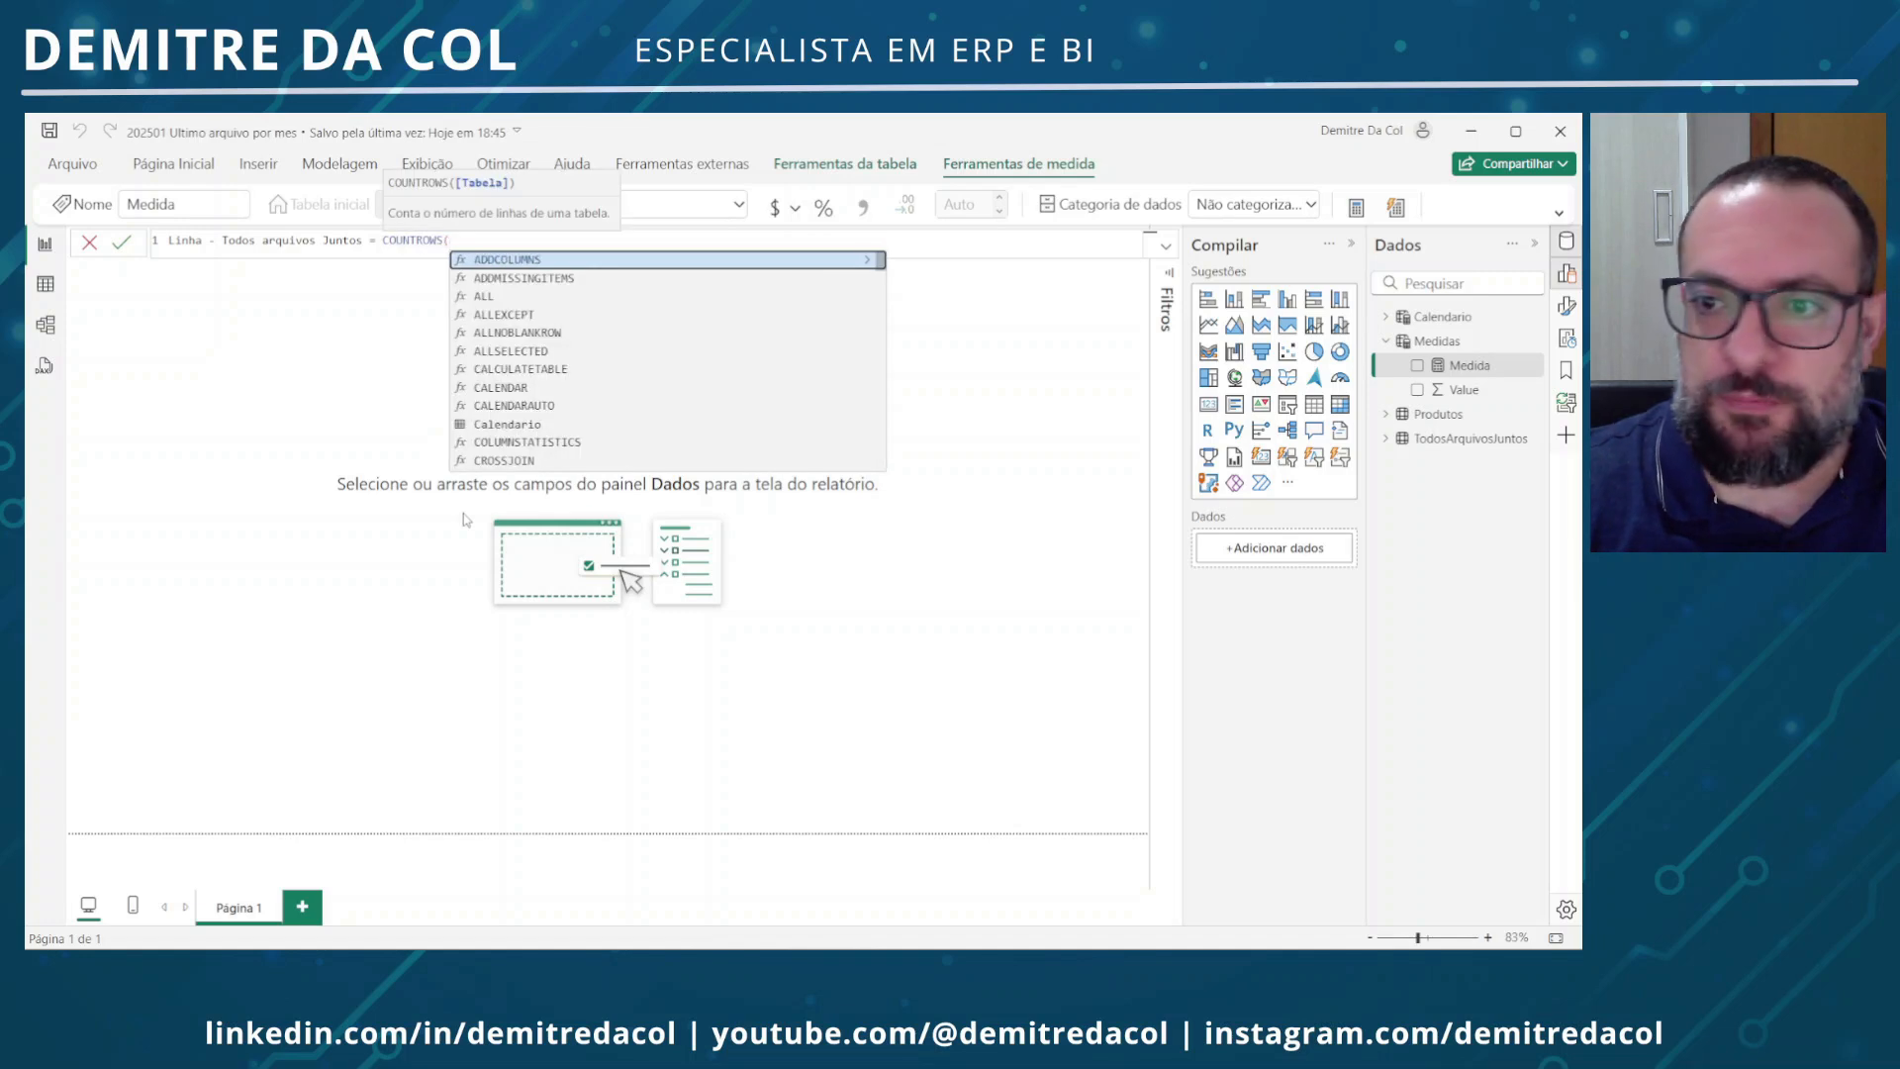
text(TodosArquivosJuntos))
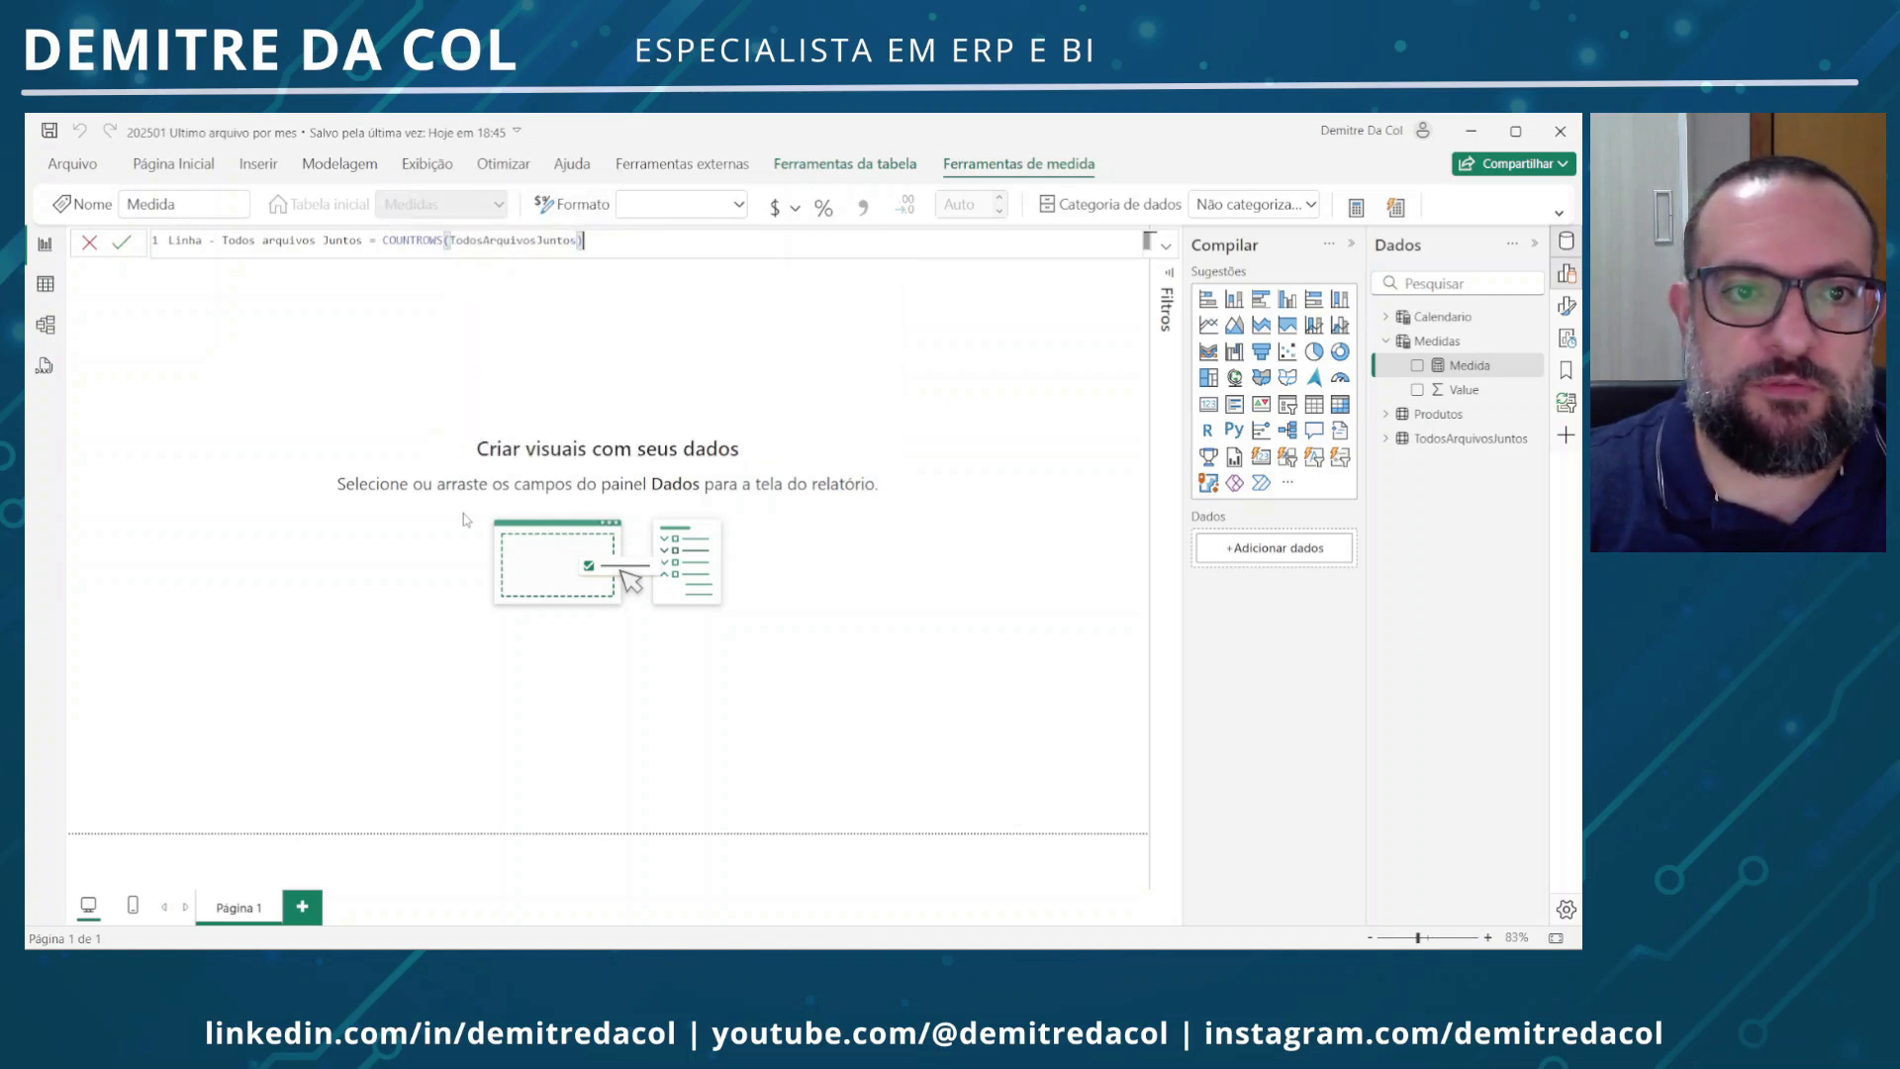
key(Return)
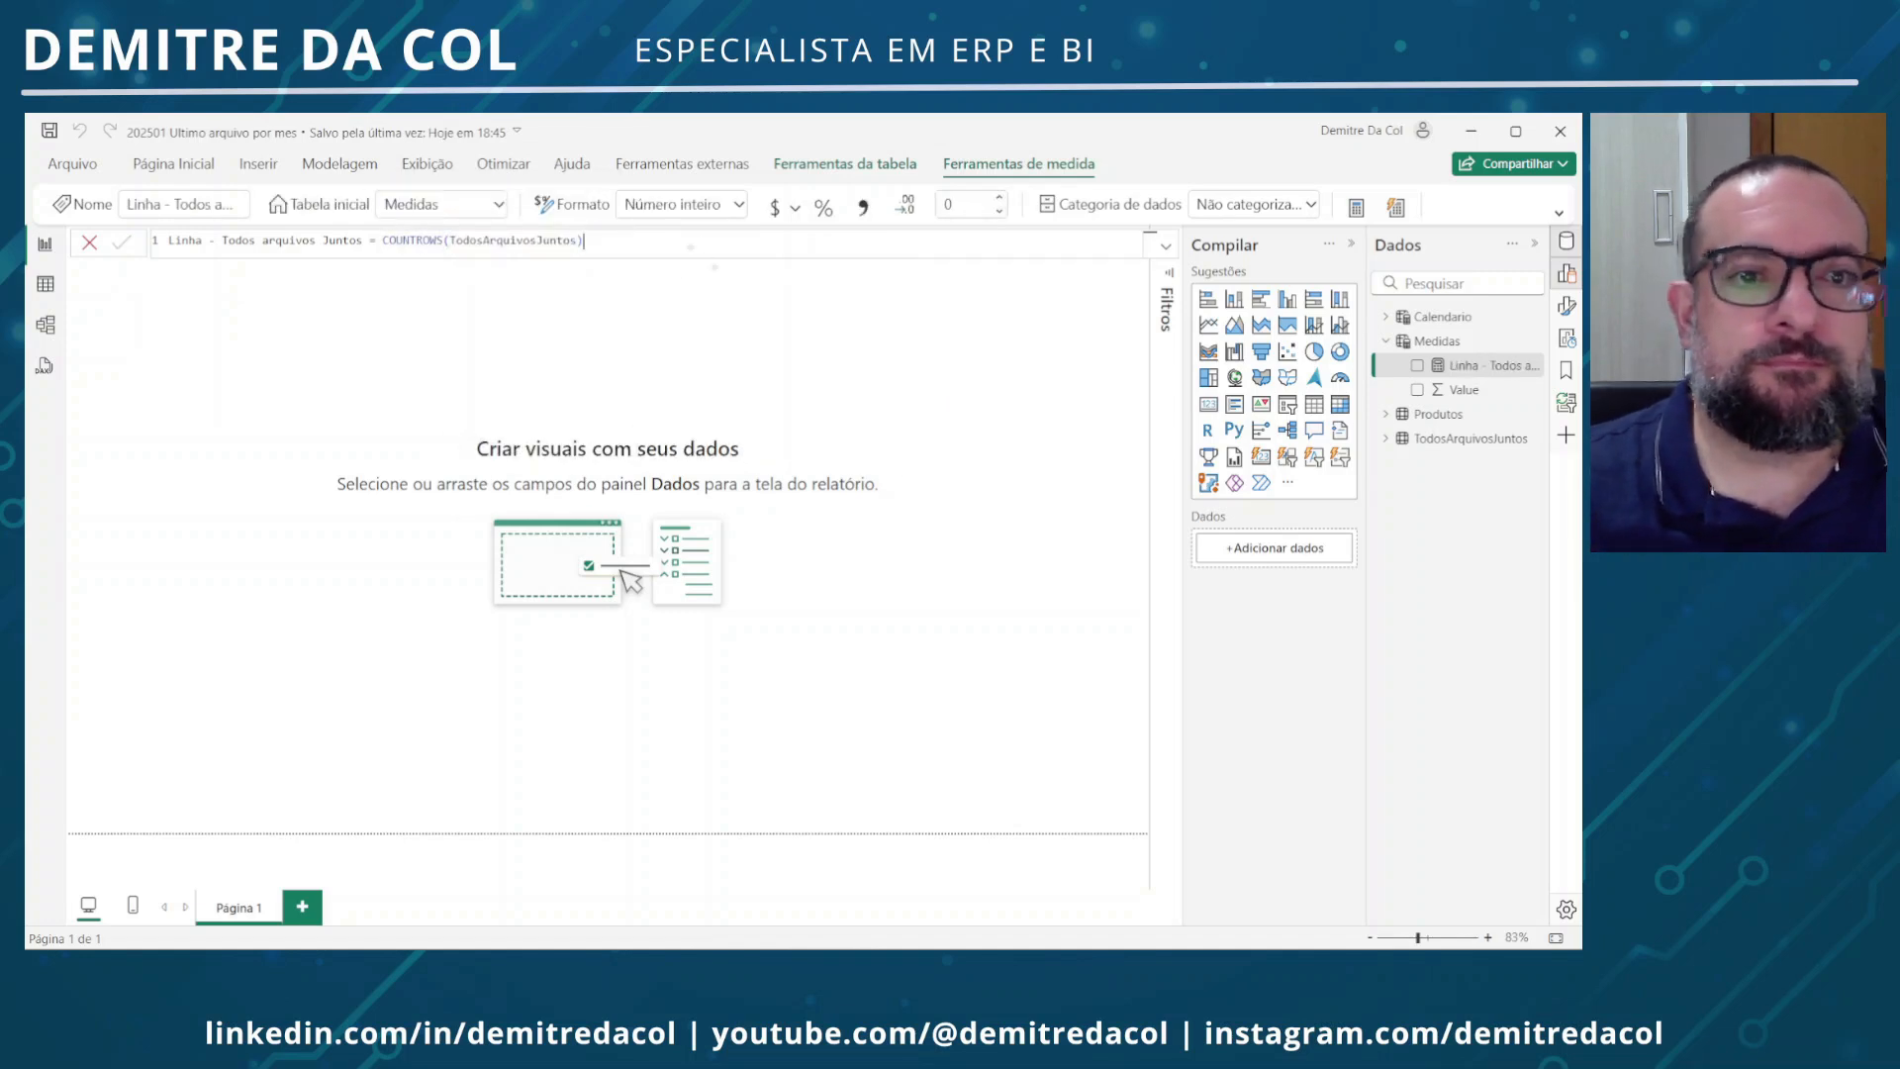
Start another Medidas measure from a copy of the row-count formula and name it "Estoque - Todos arquivos Juntos"
right_click(1515, 363)
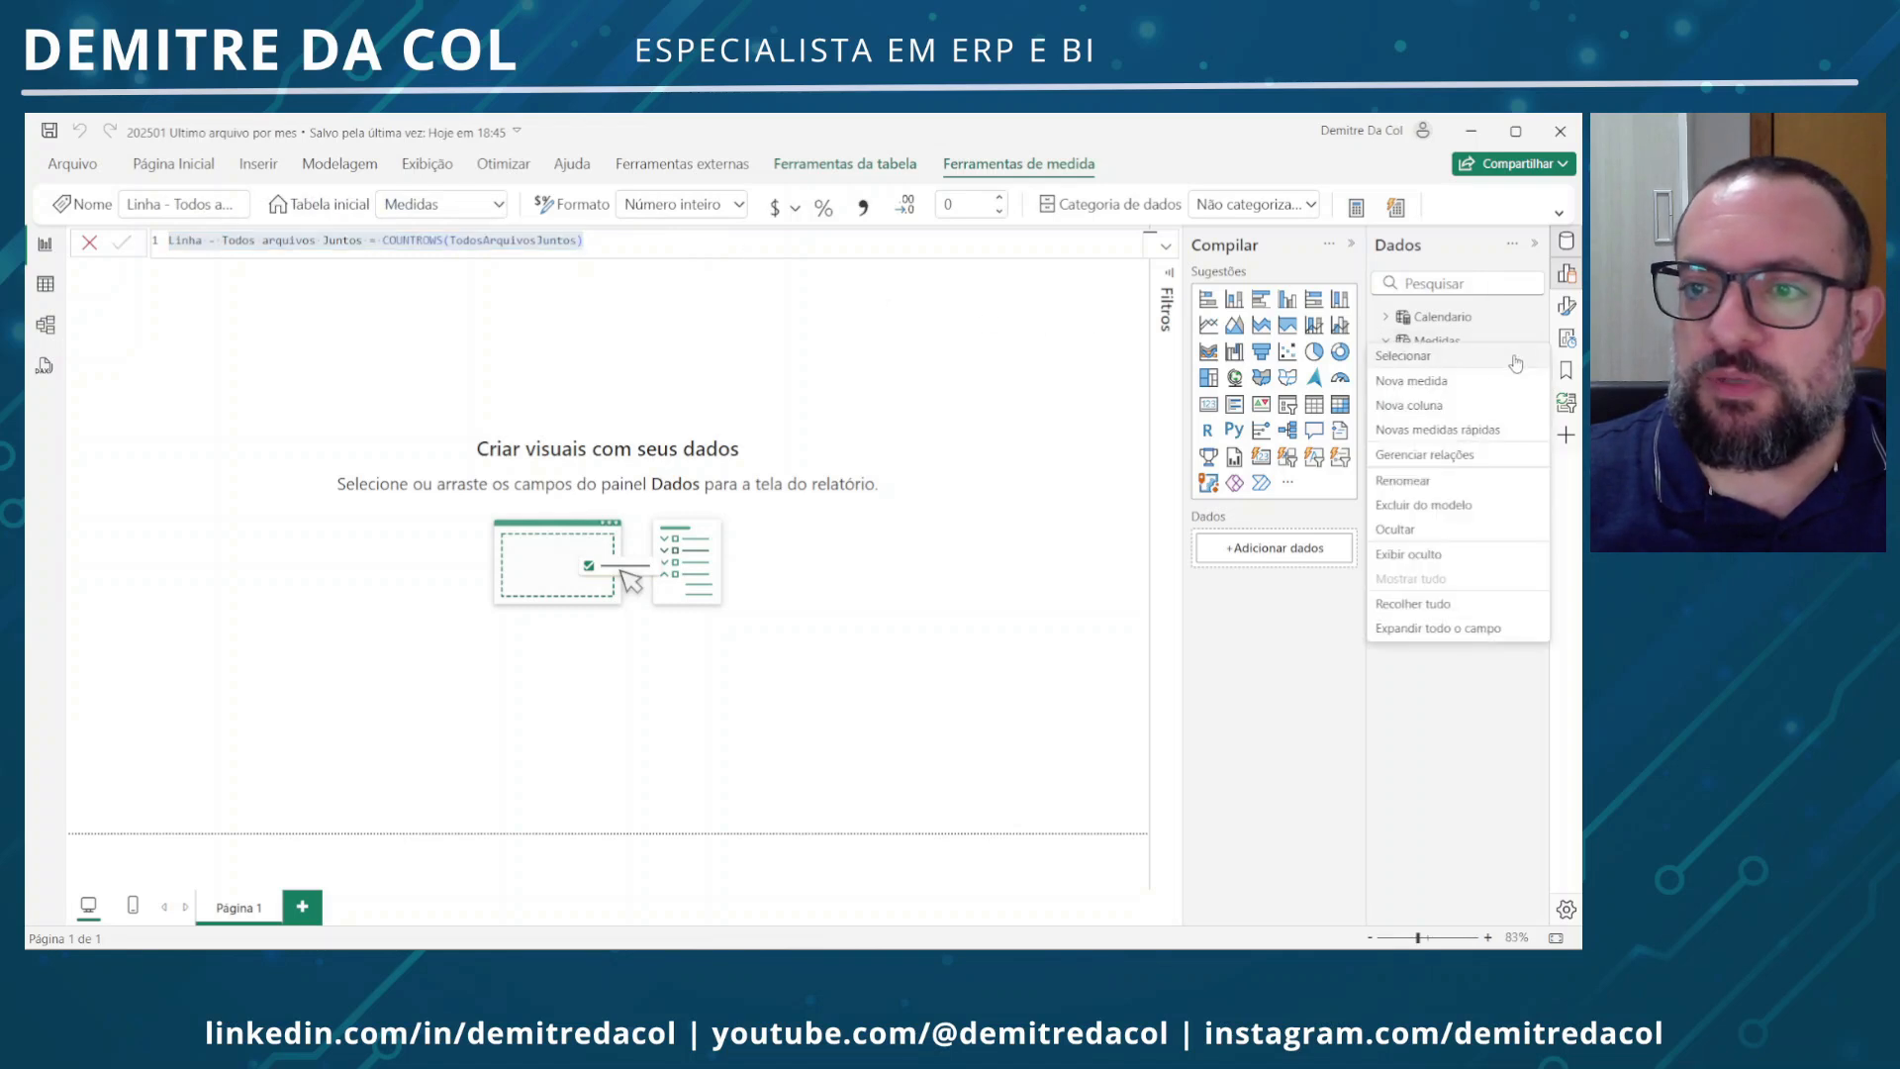
click(1445, 381)
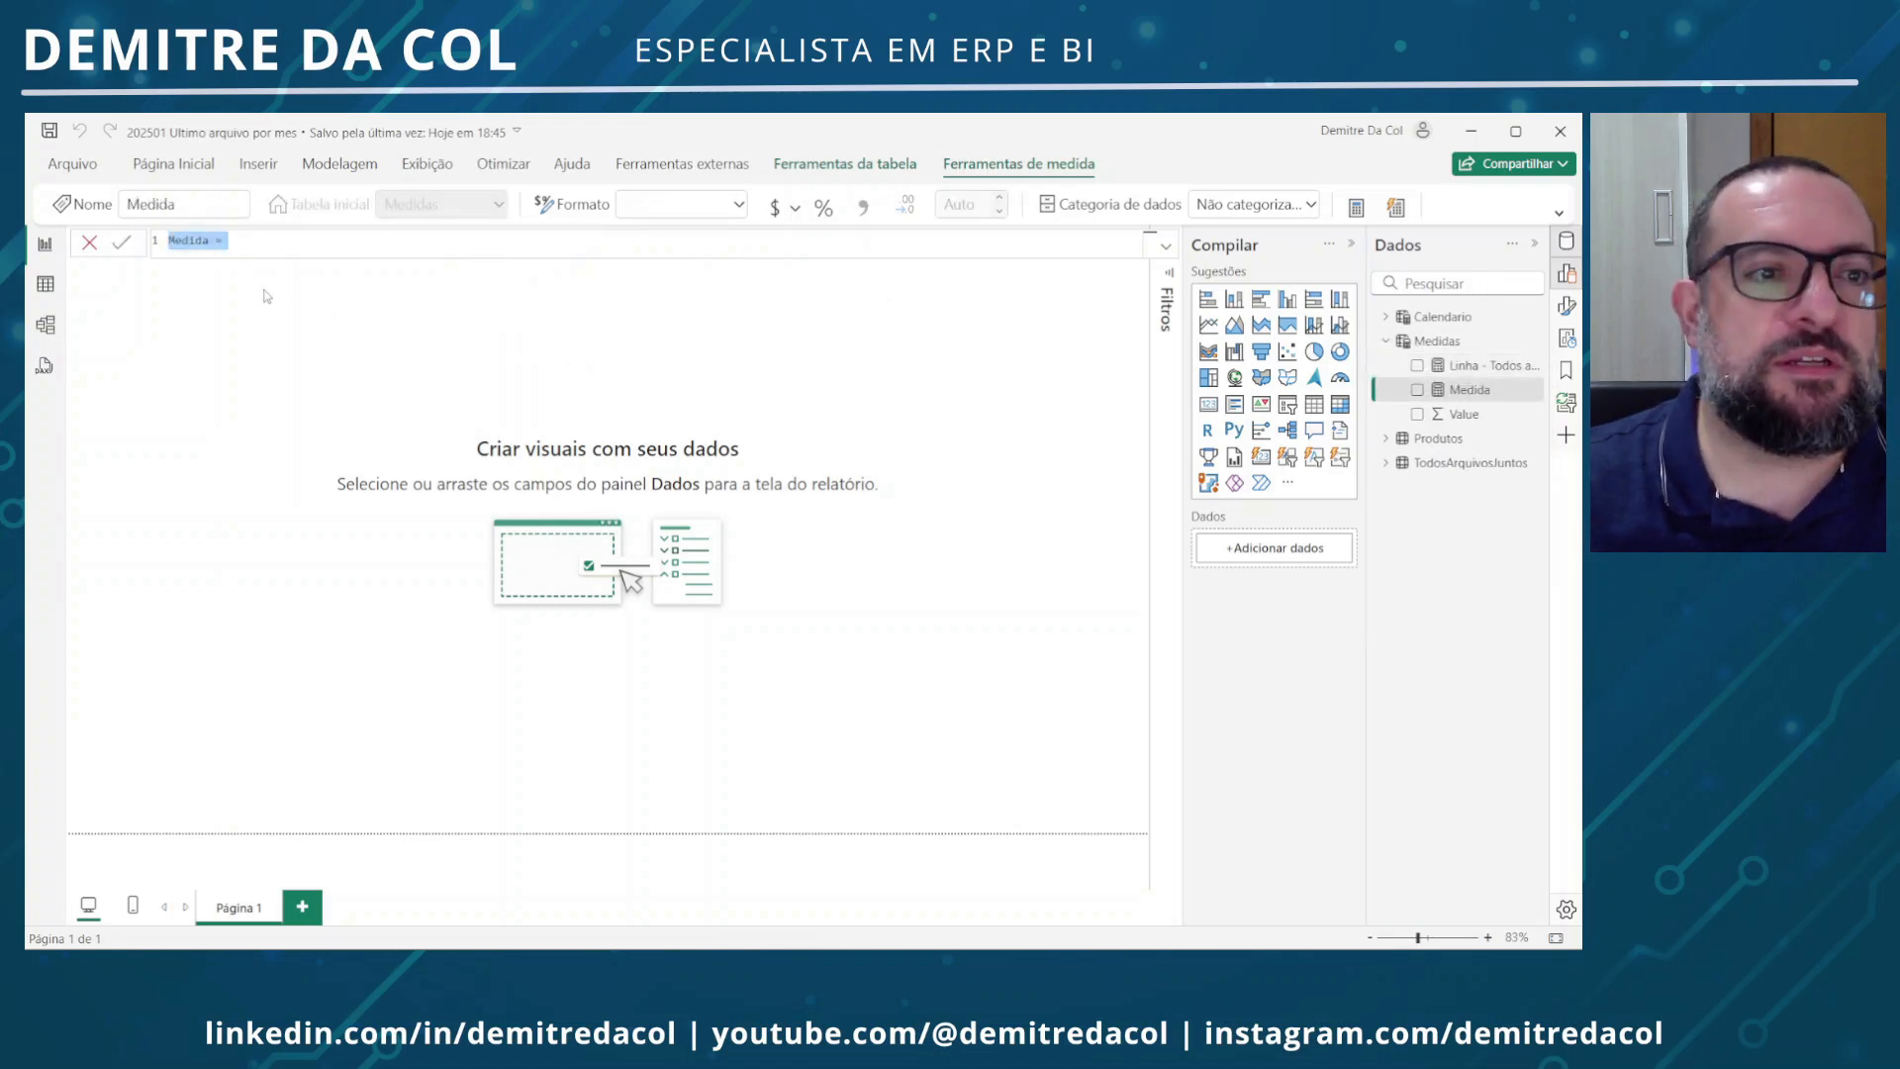
text(Linha - Todos arquivos Juntos = COUNTROWS(TodosArquivosJuntos))
double_click(191, 241)
text(Esto)
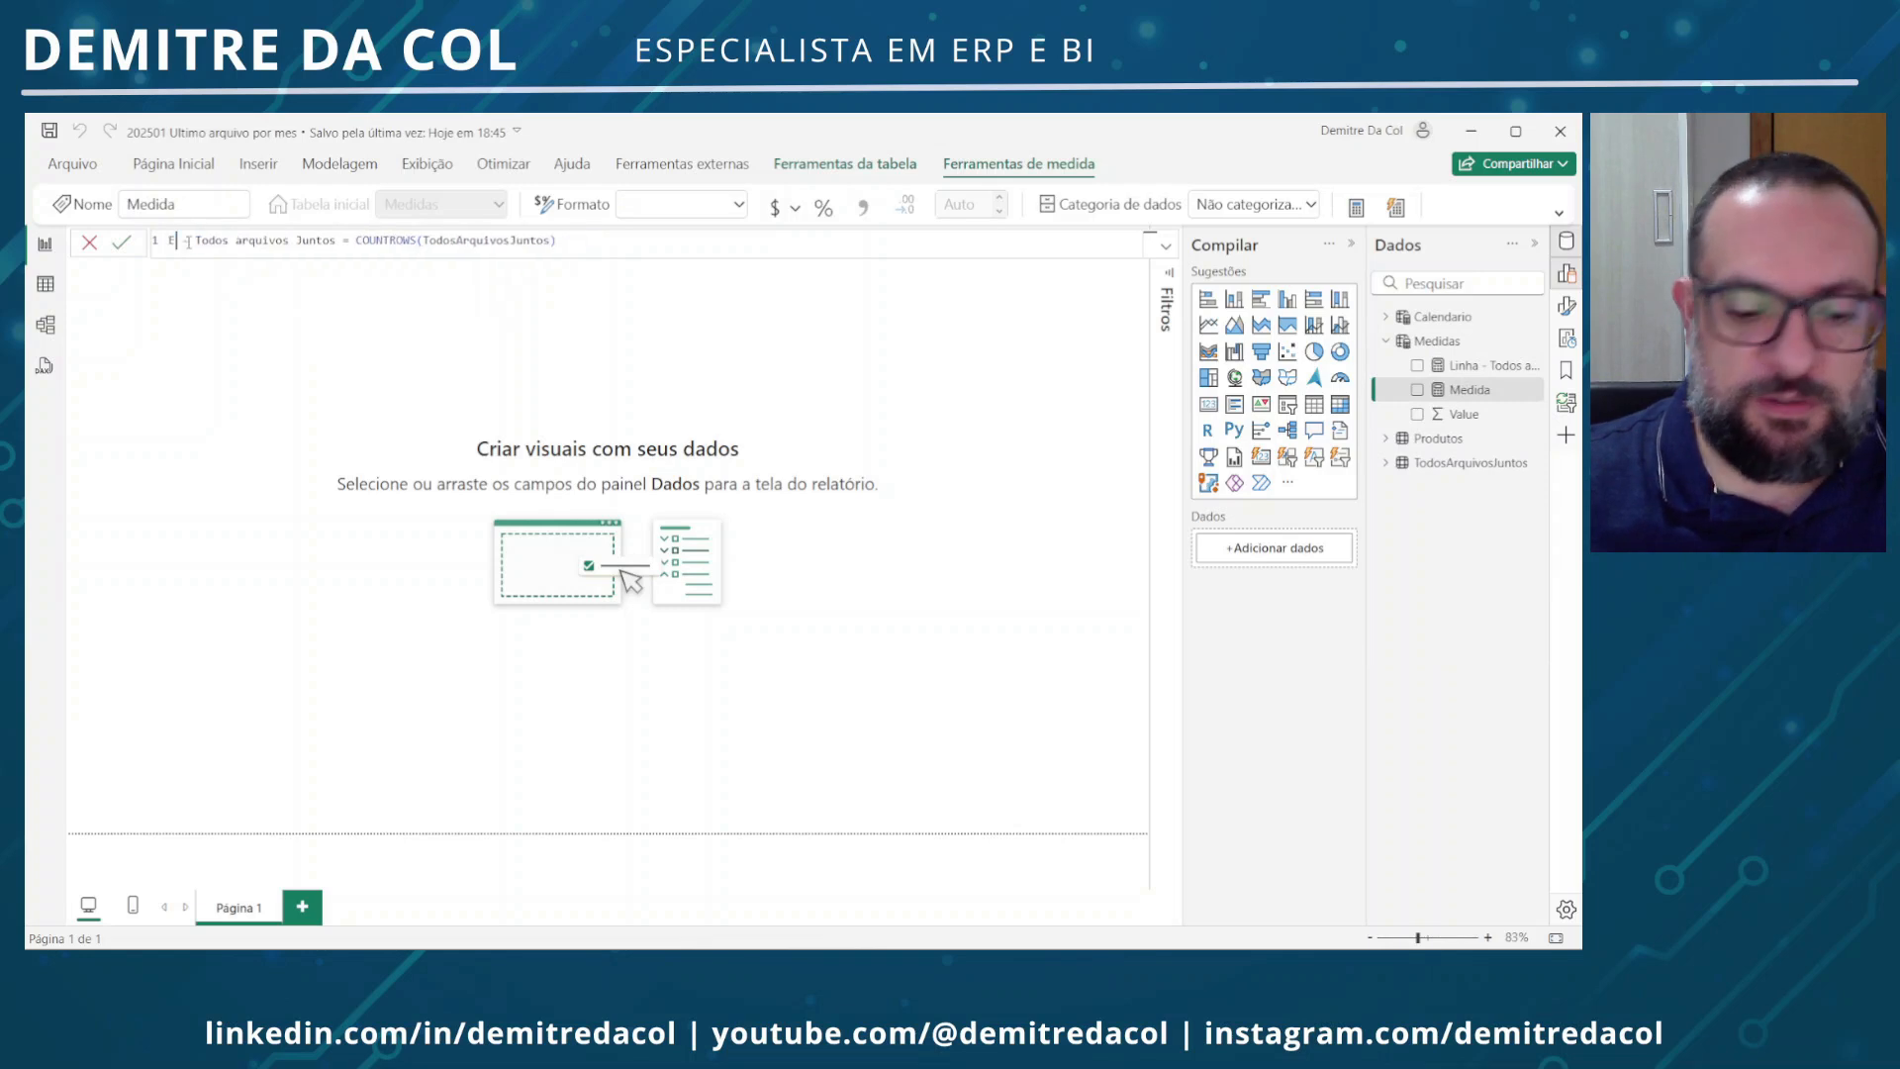
text(que)
Replace the new measure's expression with SUM(TodosArquivosJuntos[QtdadeAcumulada]) and commit it
key(ctrl+shift+Left)
key(ctrl+shift+Left)
key(ctrl+shift+Left)
key(ctrl+shift+Left)
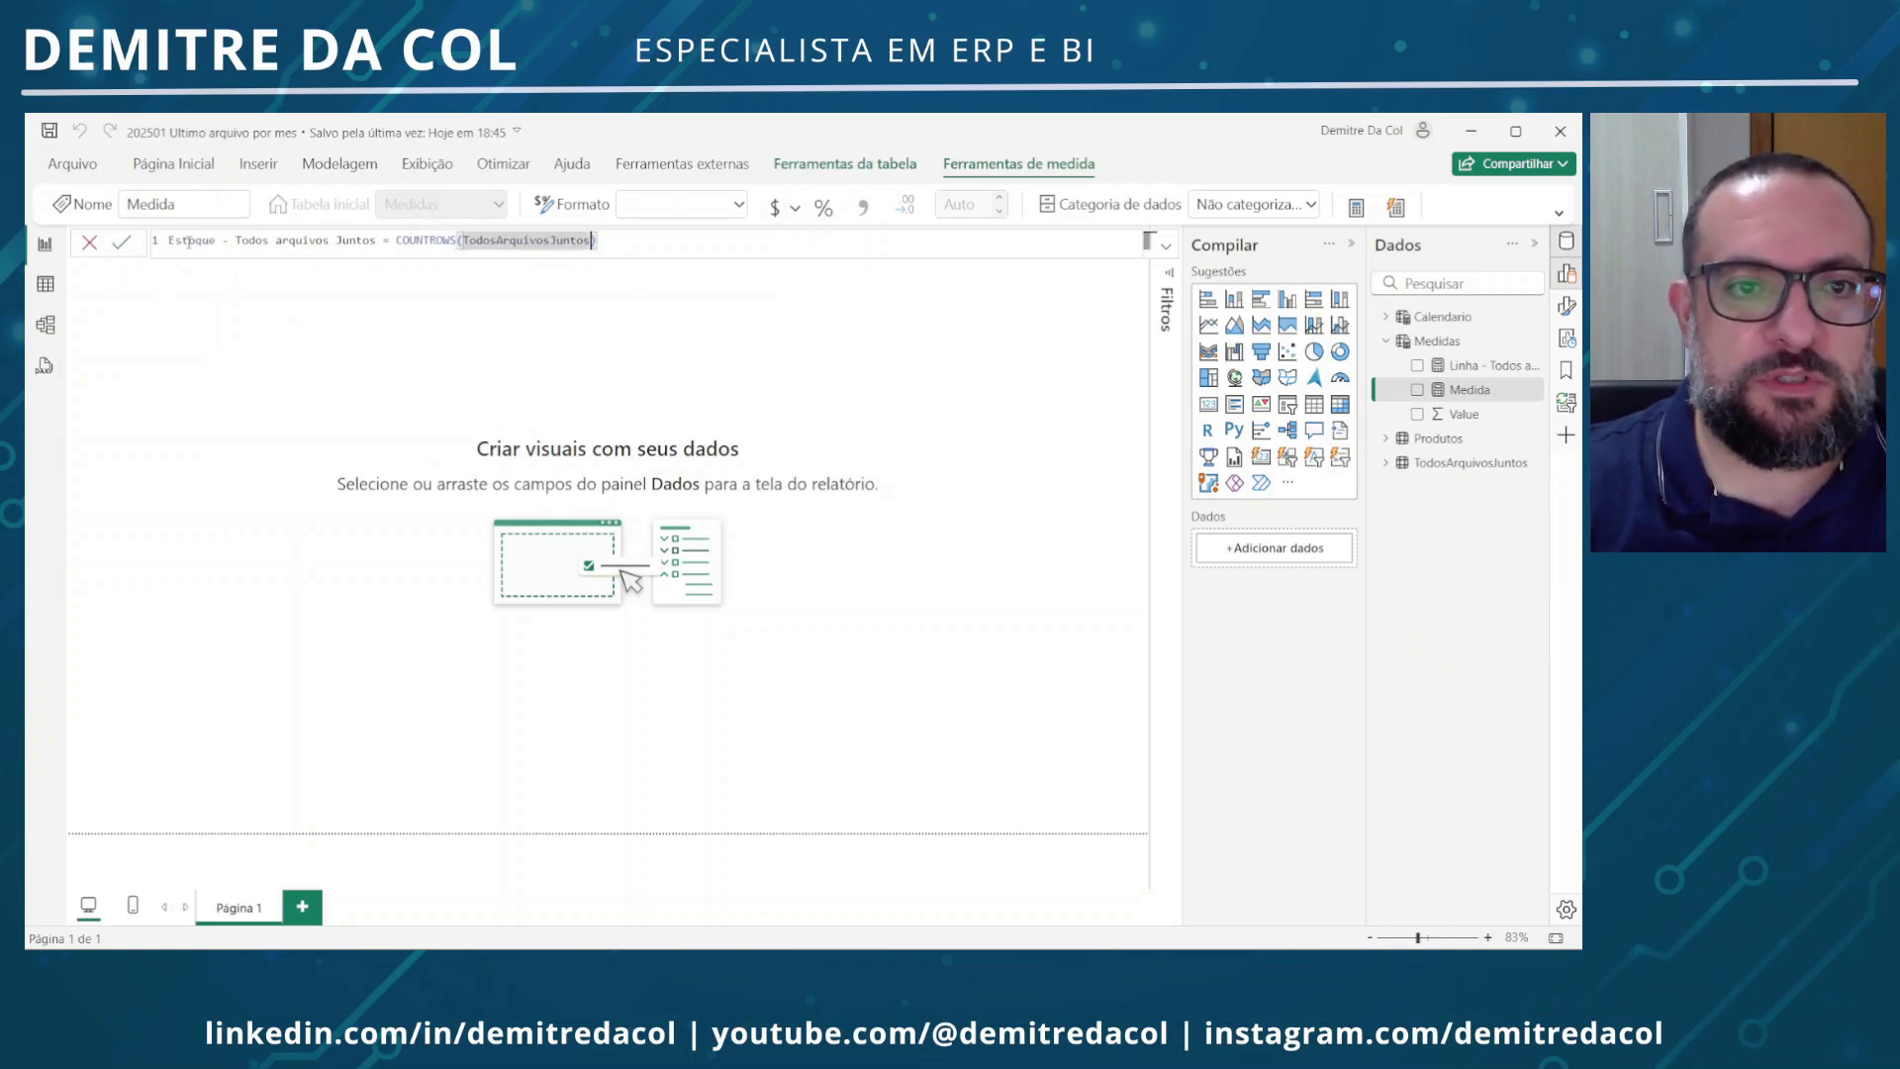
text(SUM(todo)
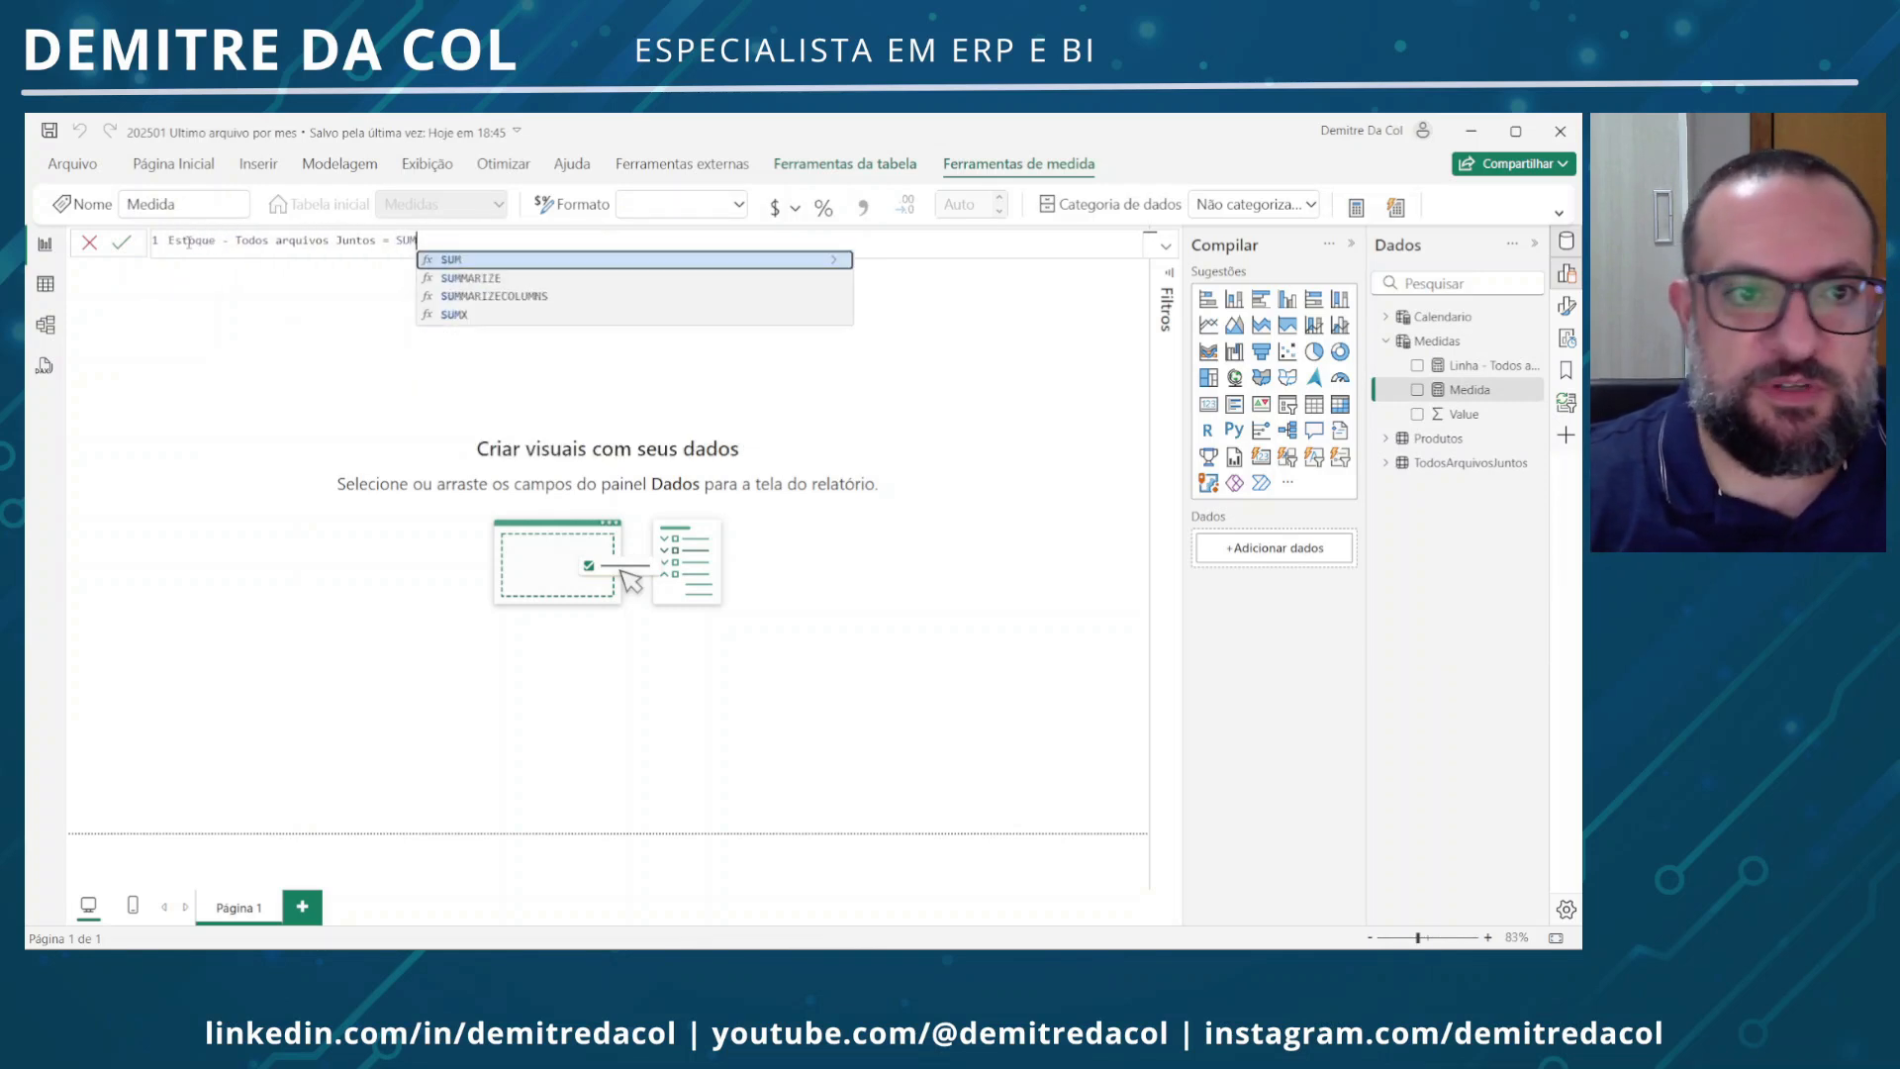
key(Down)
key(Down)
key(Down)
key(Down)
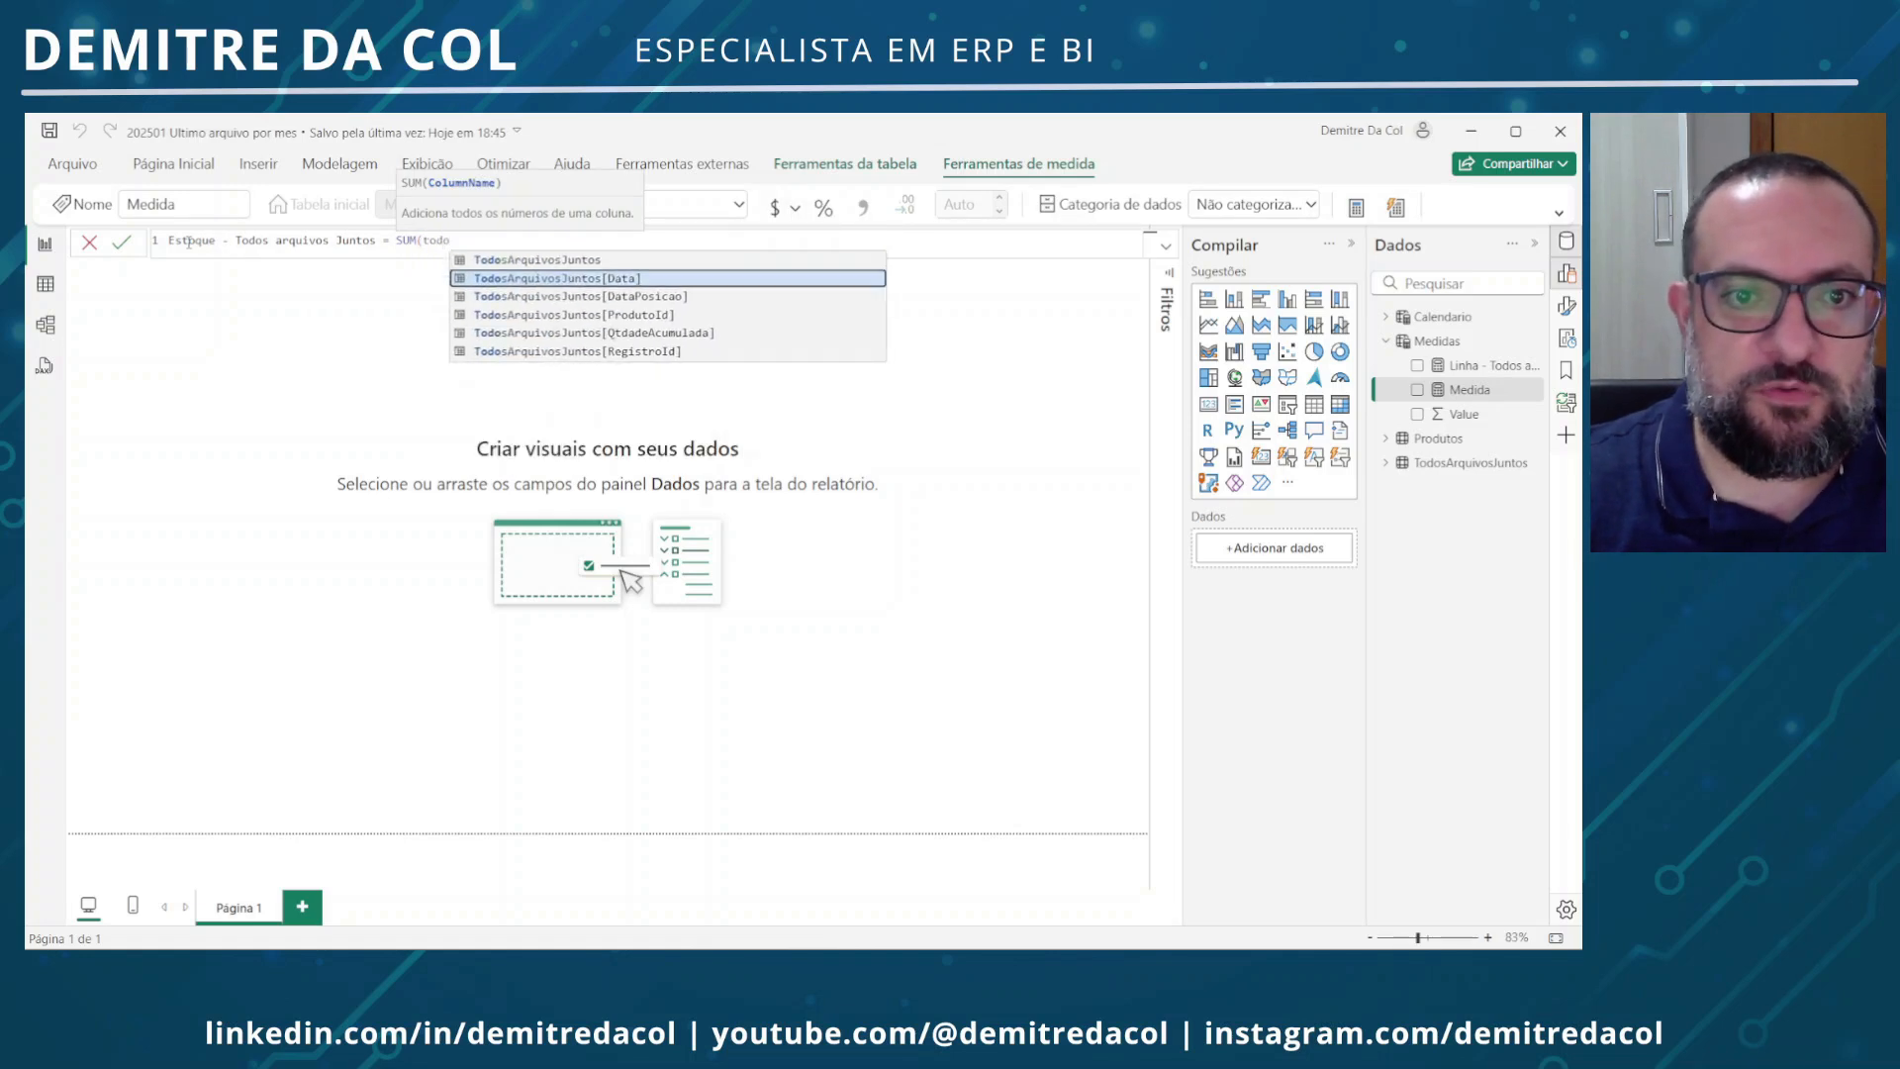
key(Tab)
text())
key(Return)
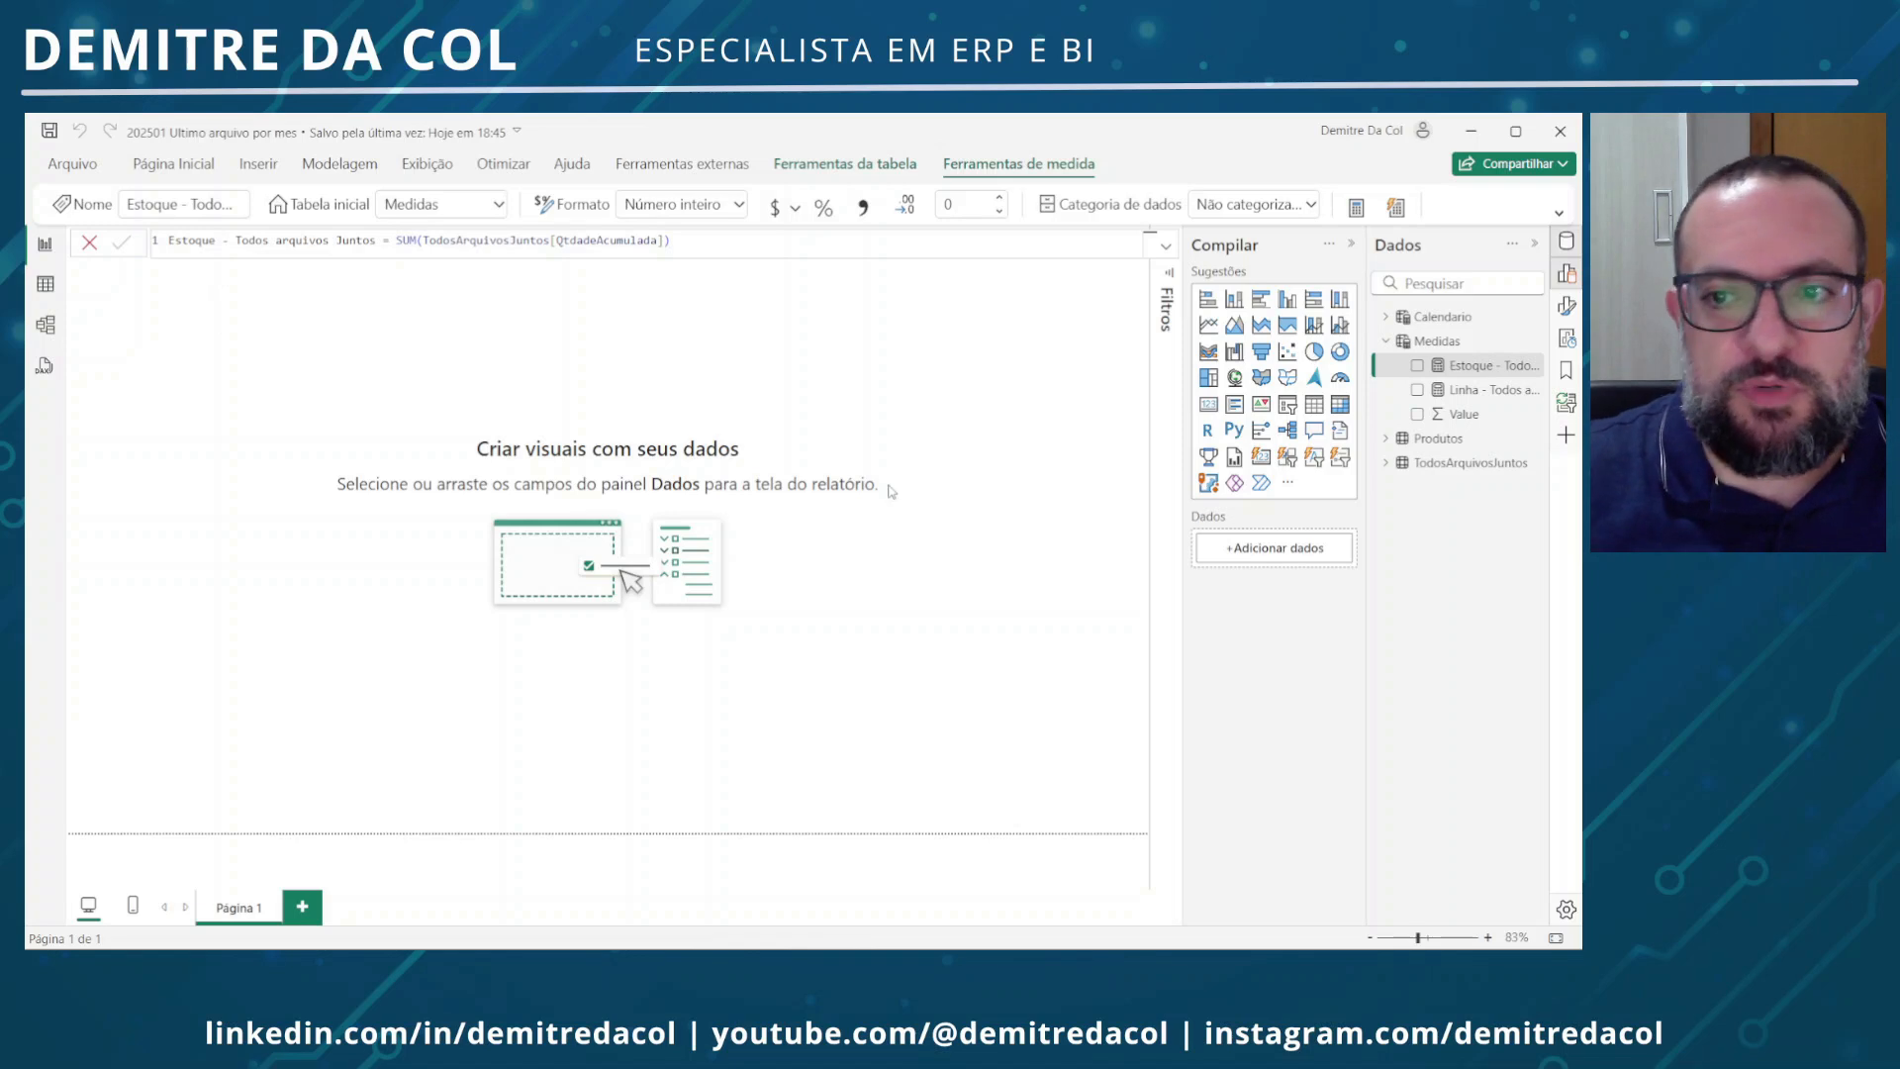
Hide the Value column of the Medidas table
click(1012, 427)
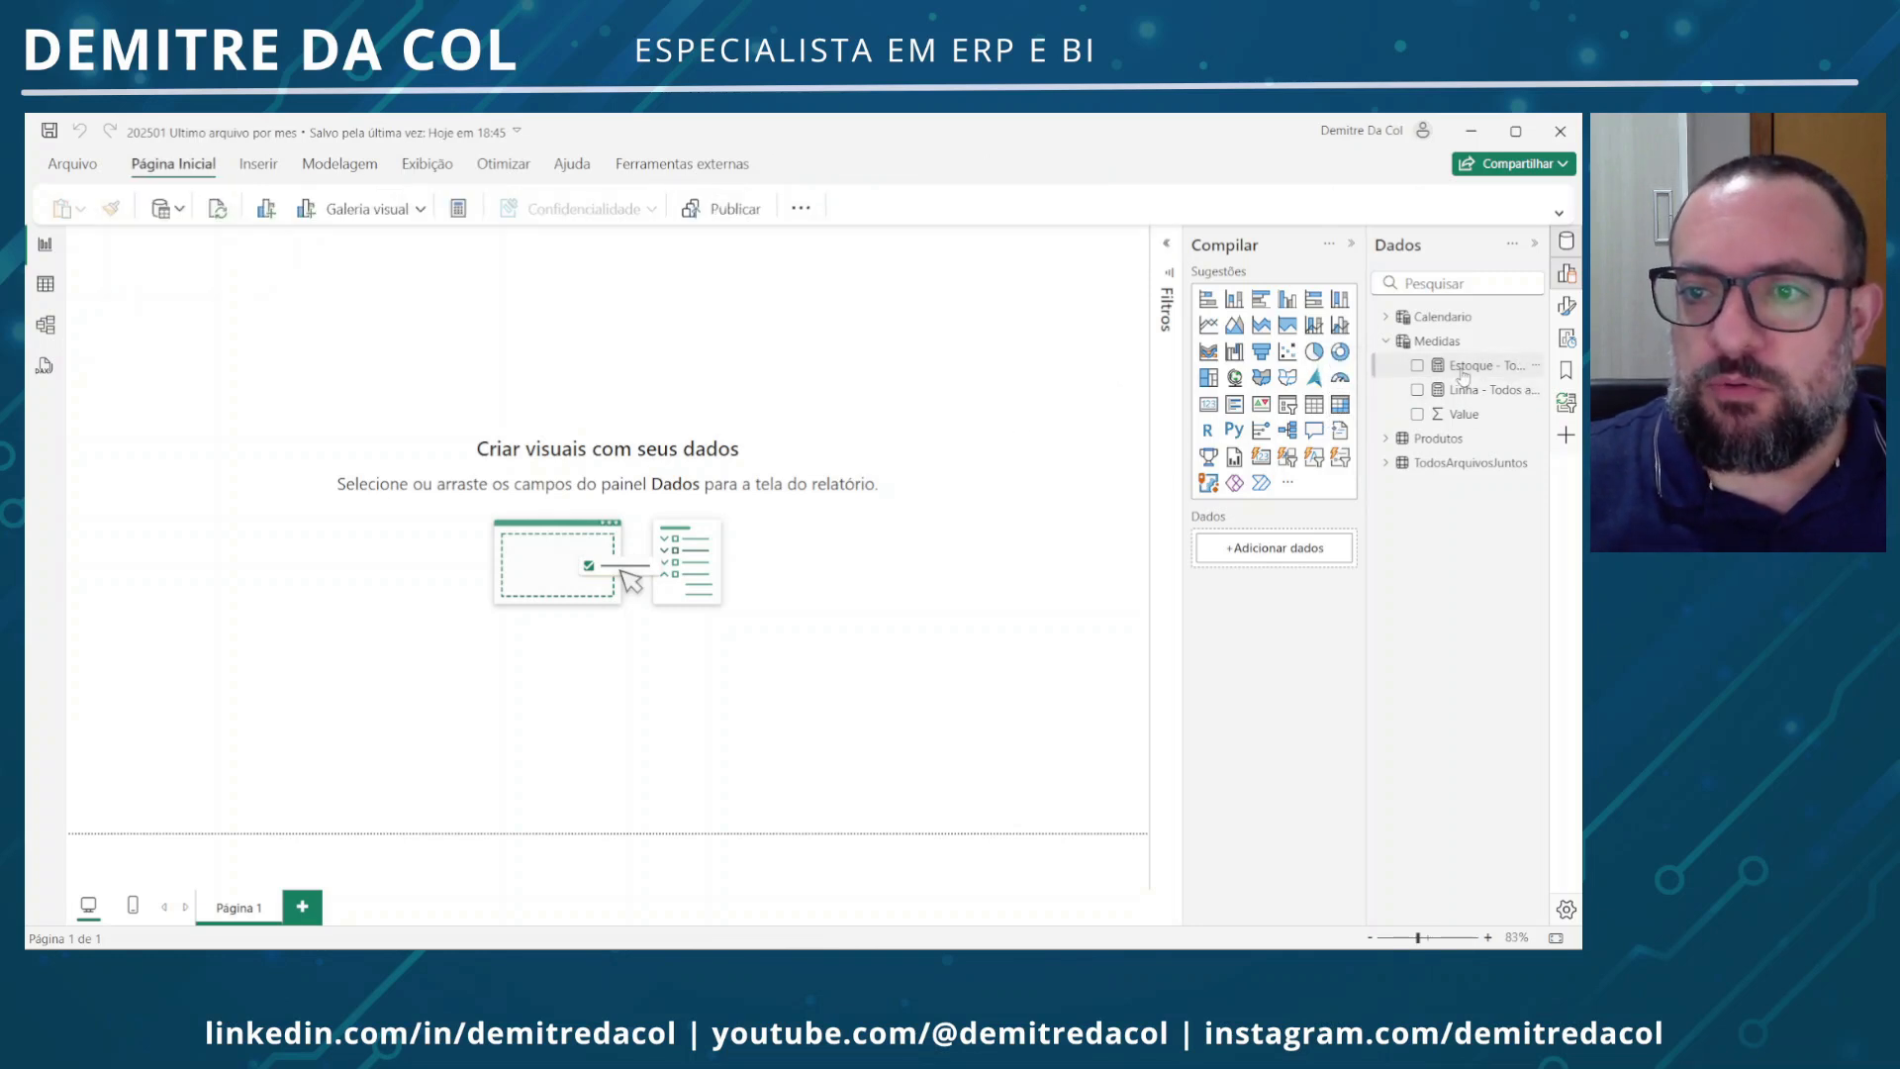
right_click(1480, 413)
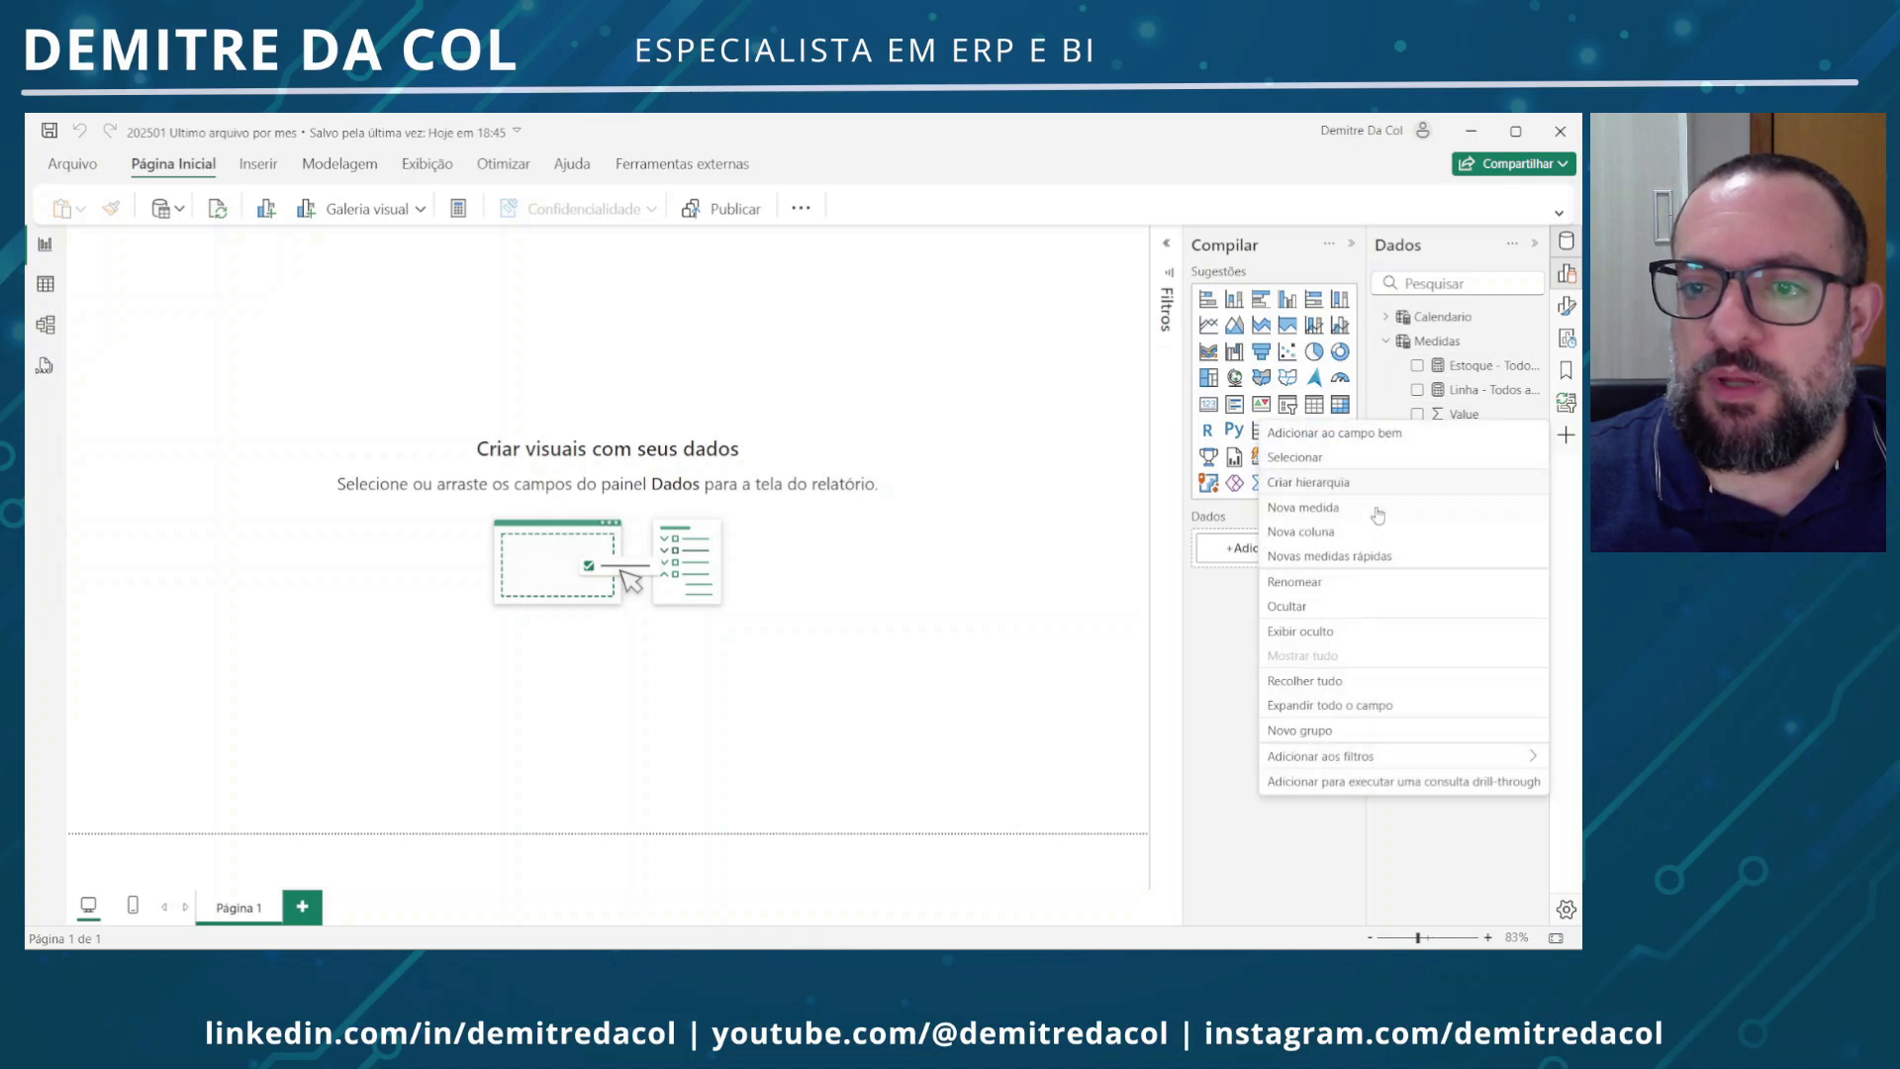
click(1319, 608)
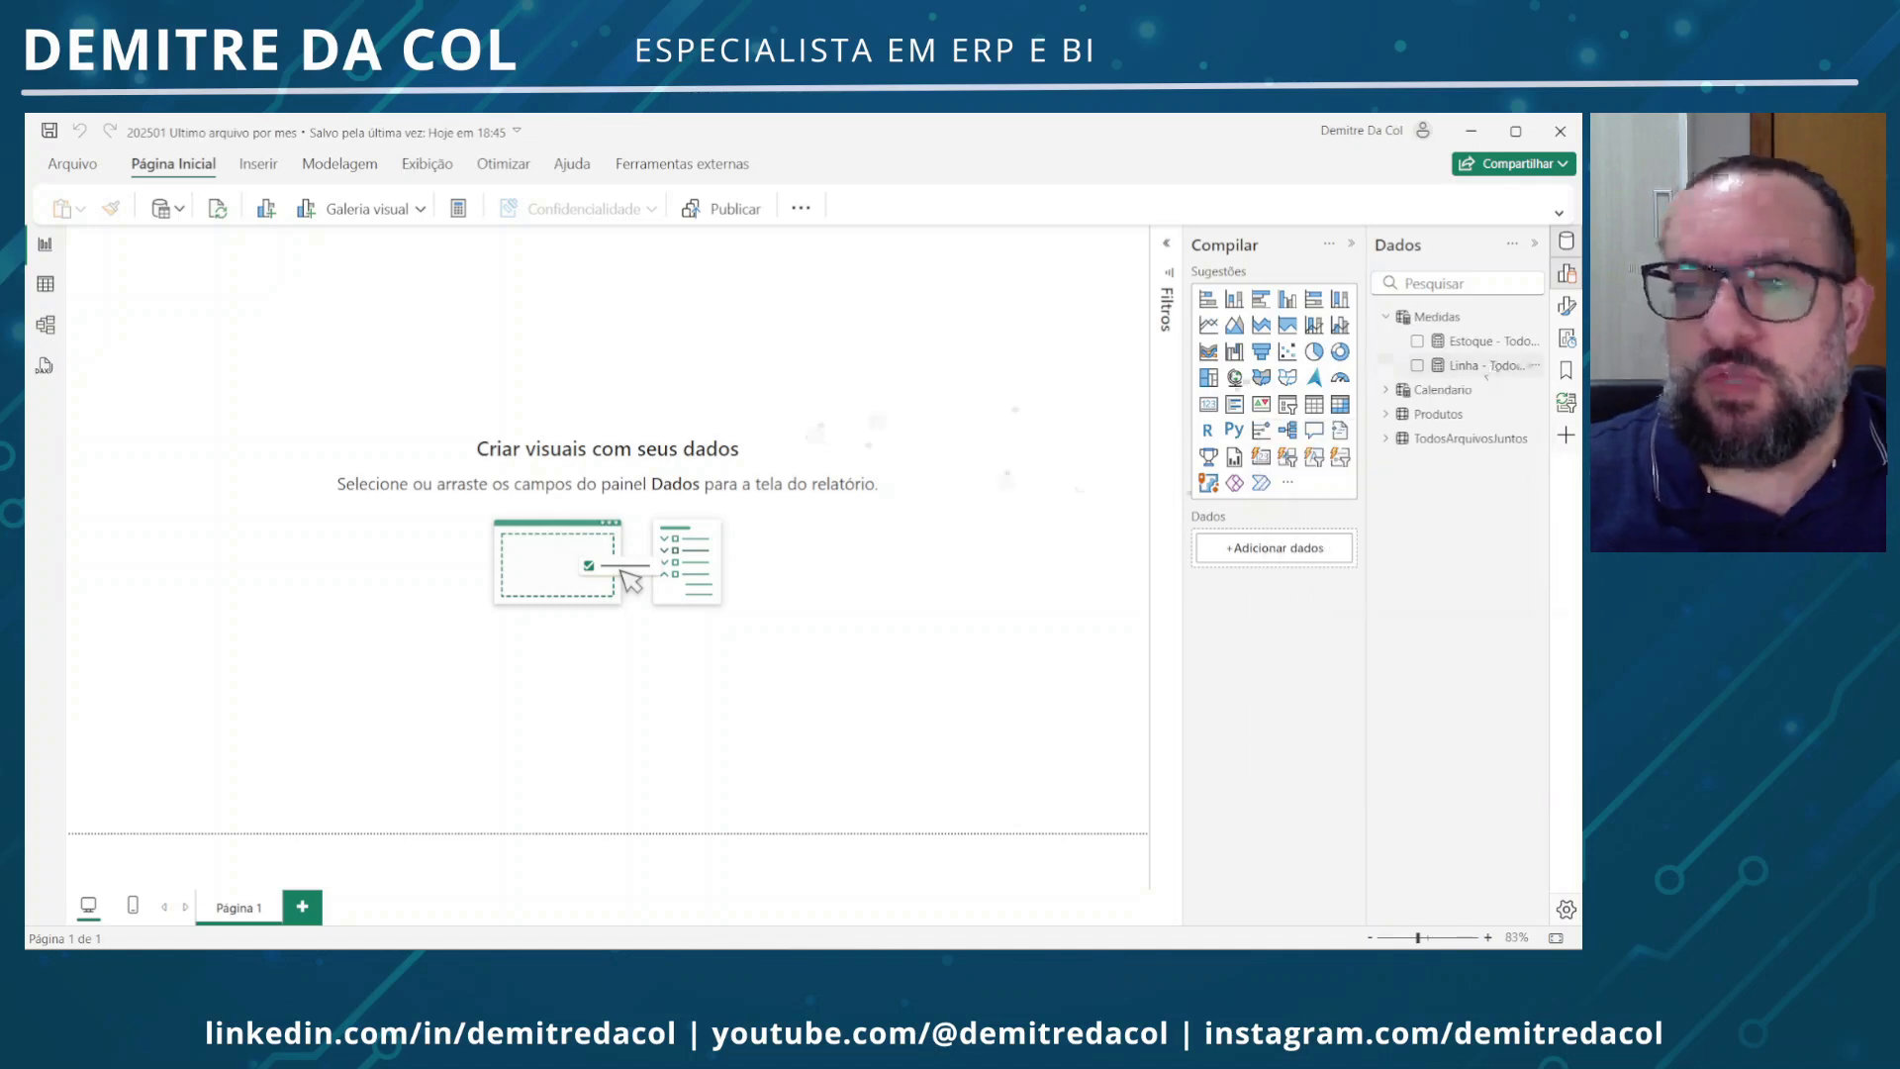
Add a large matrix visual to the report page with ProductID from Produtos as its rows
click(1342, 406)
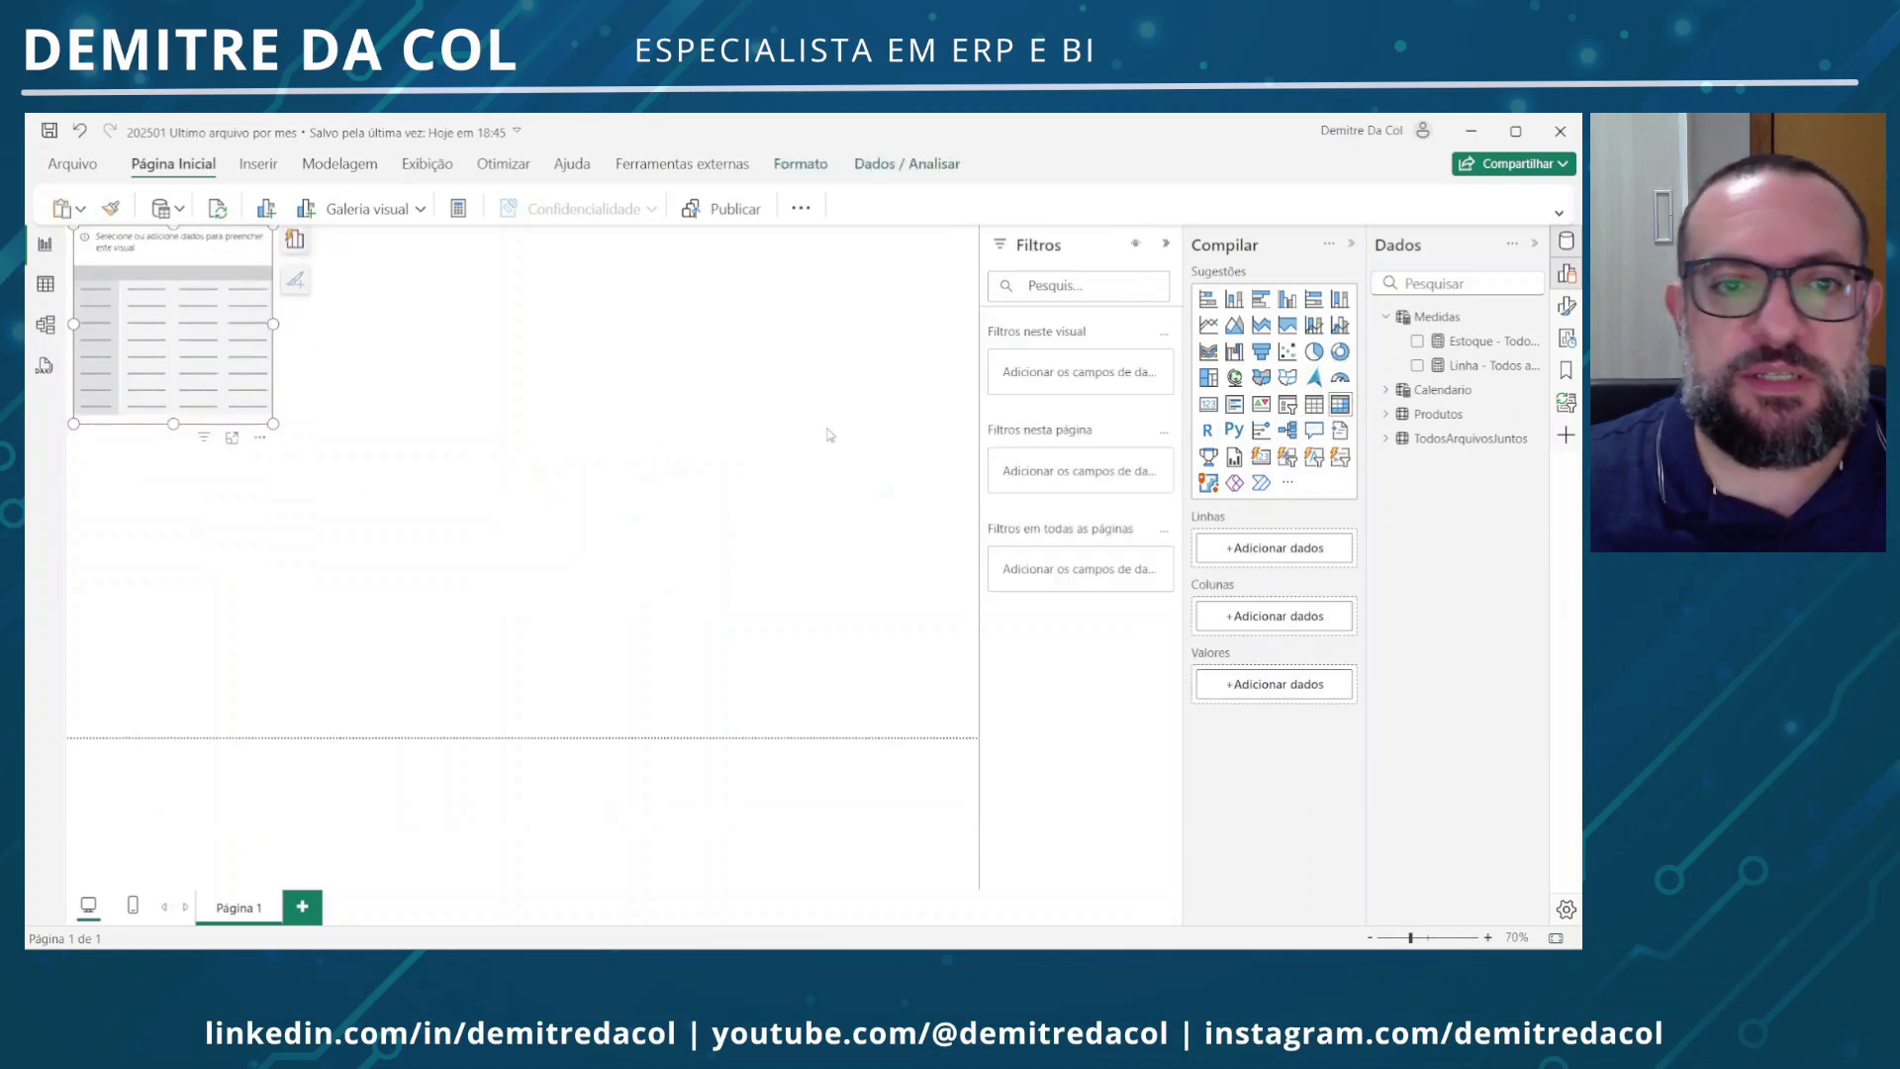
drag(178, 358, 728, 727)
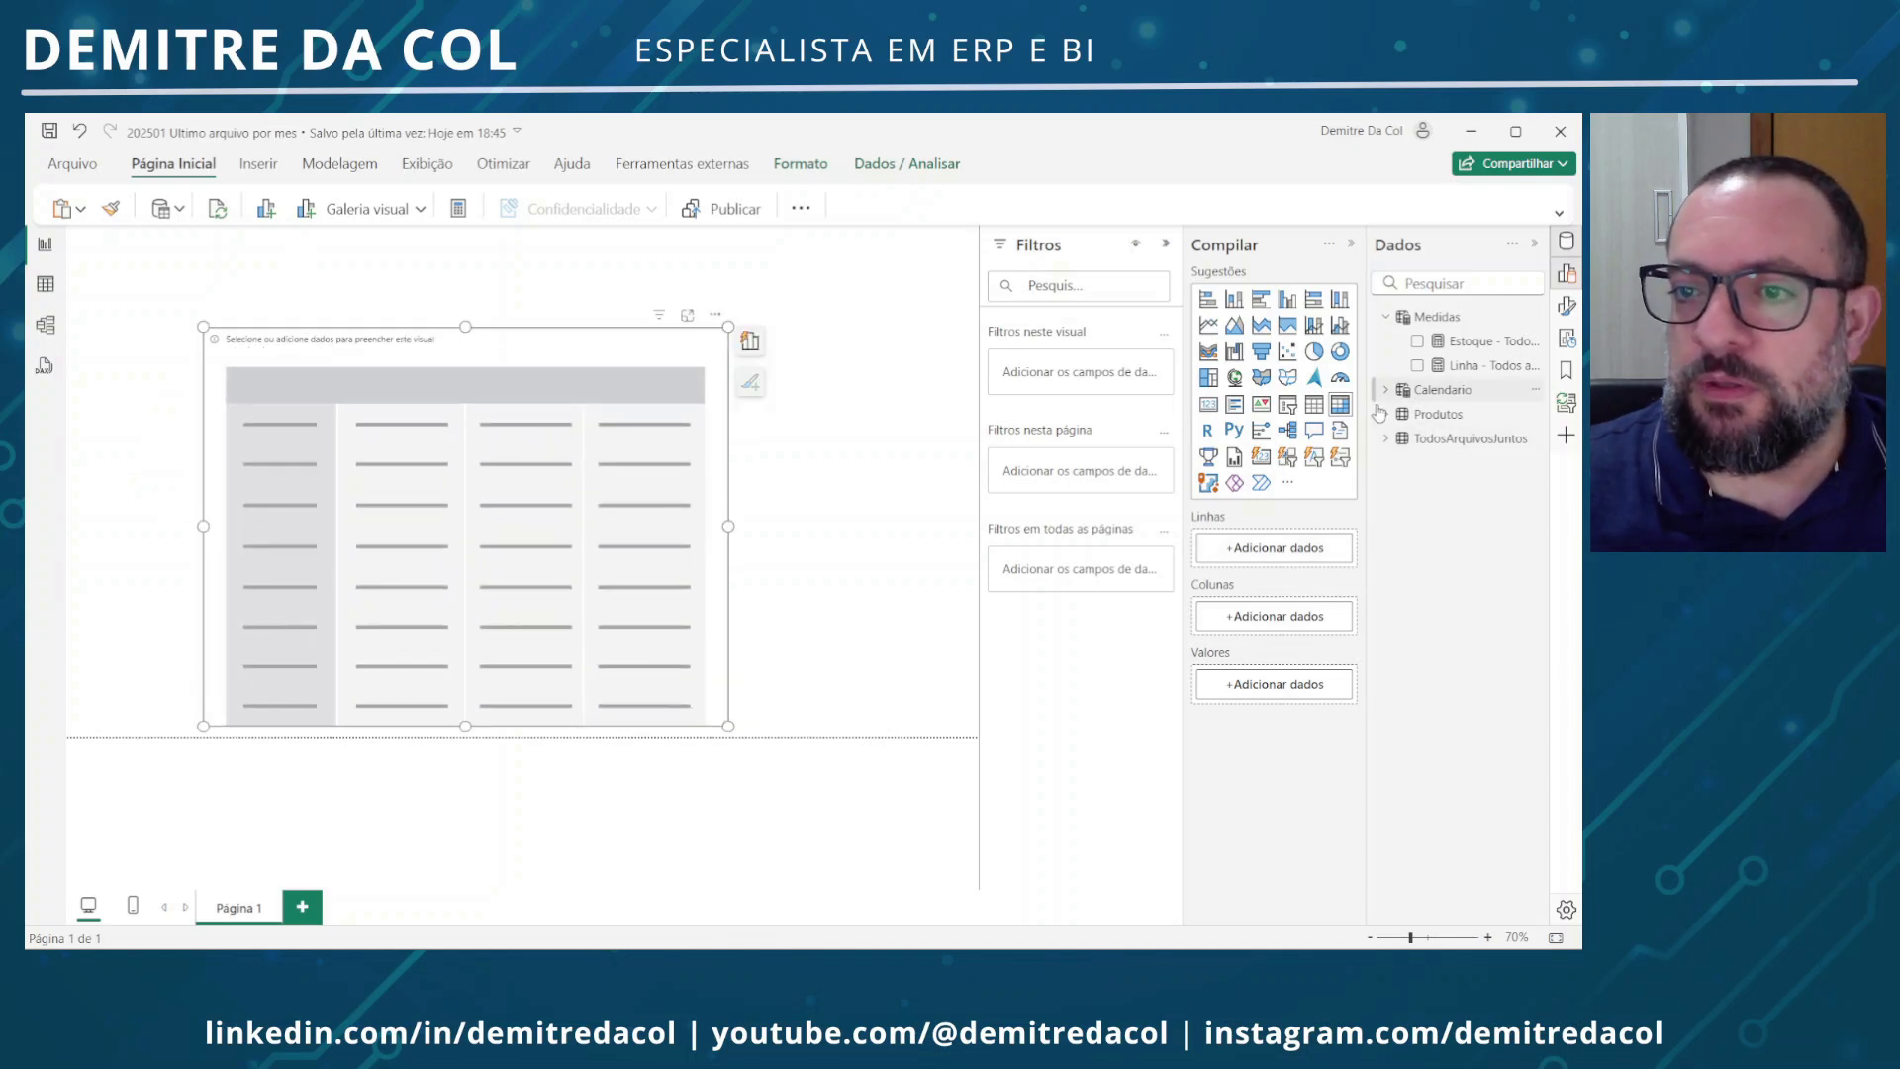
click(1280, 550)
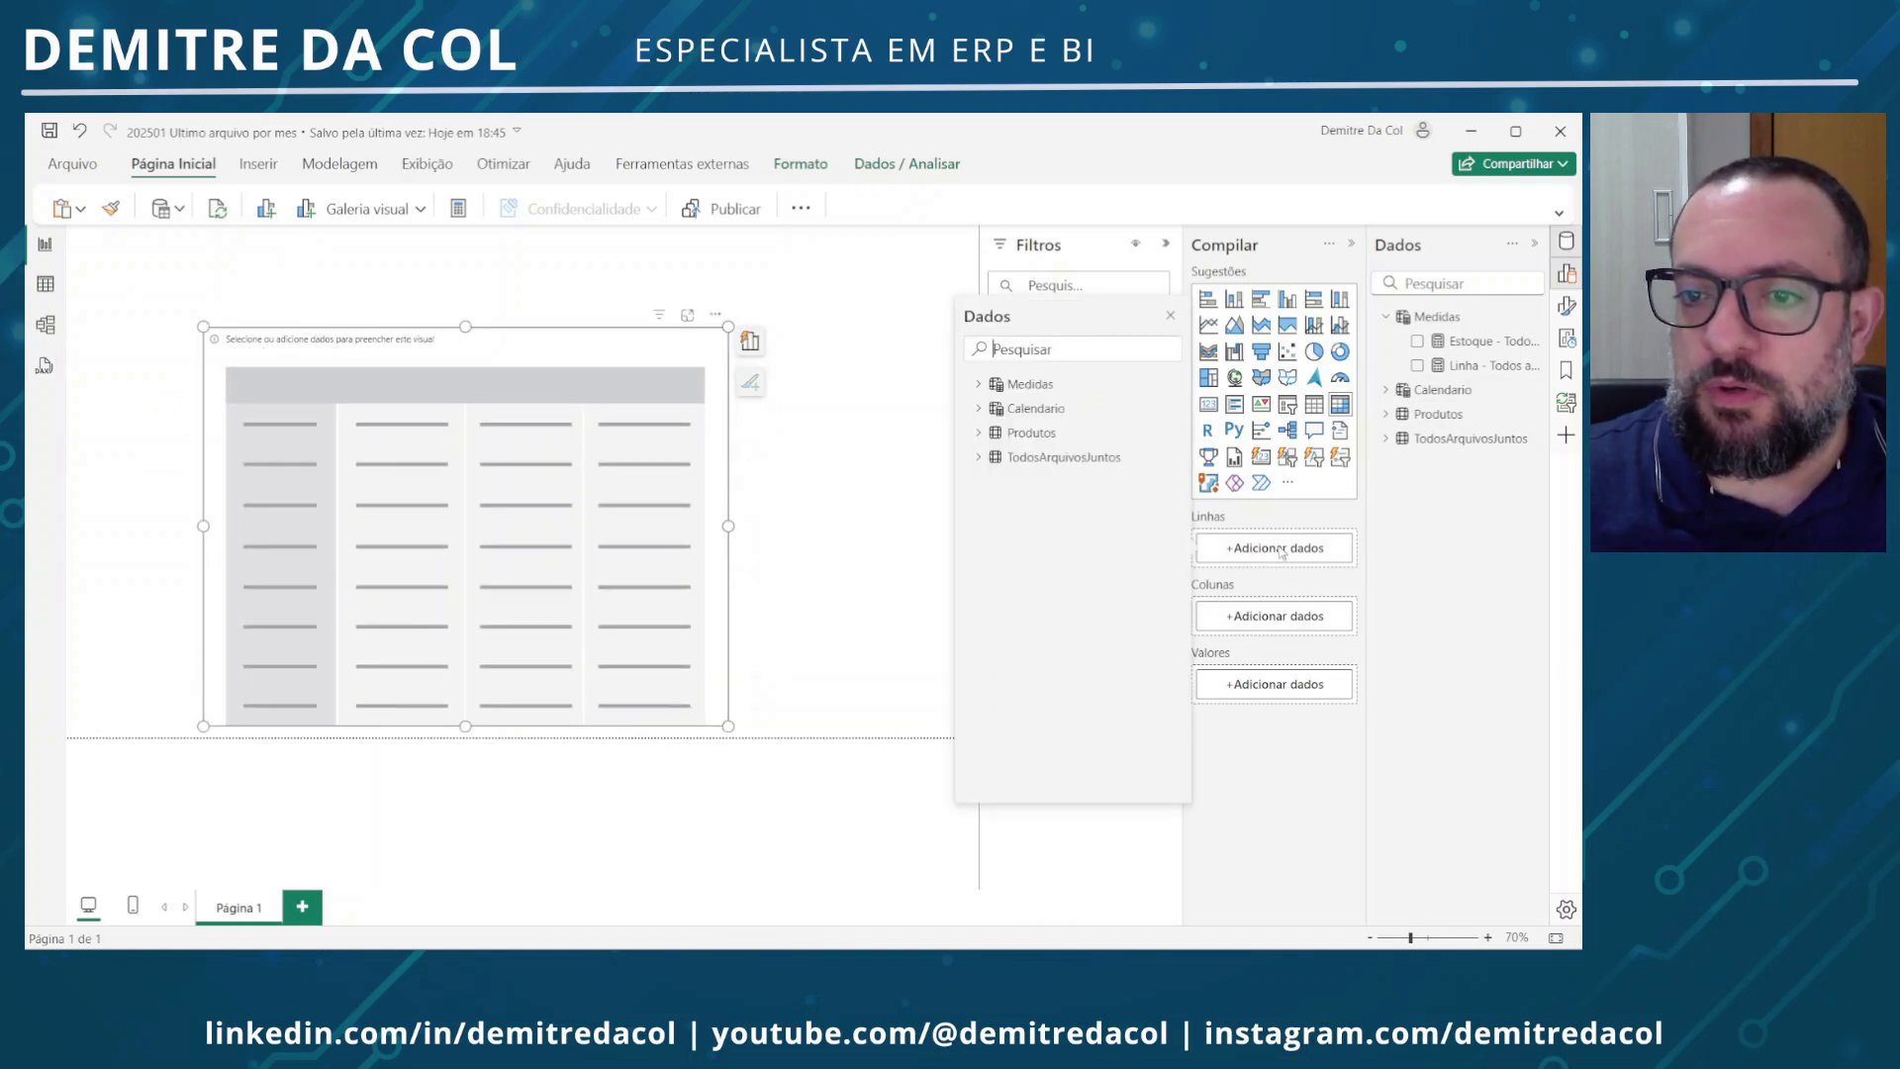
click(1019, 432)
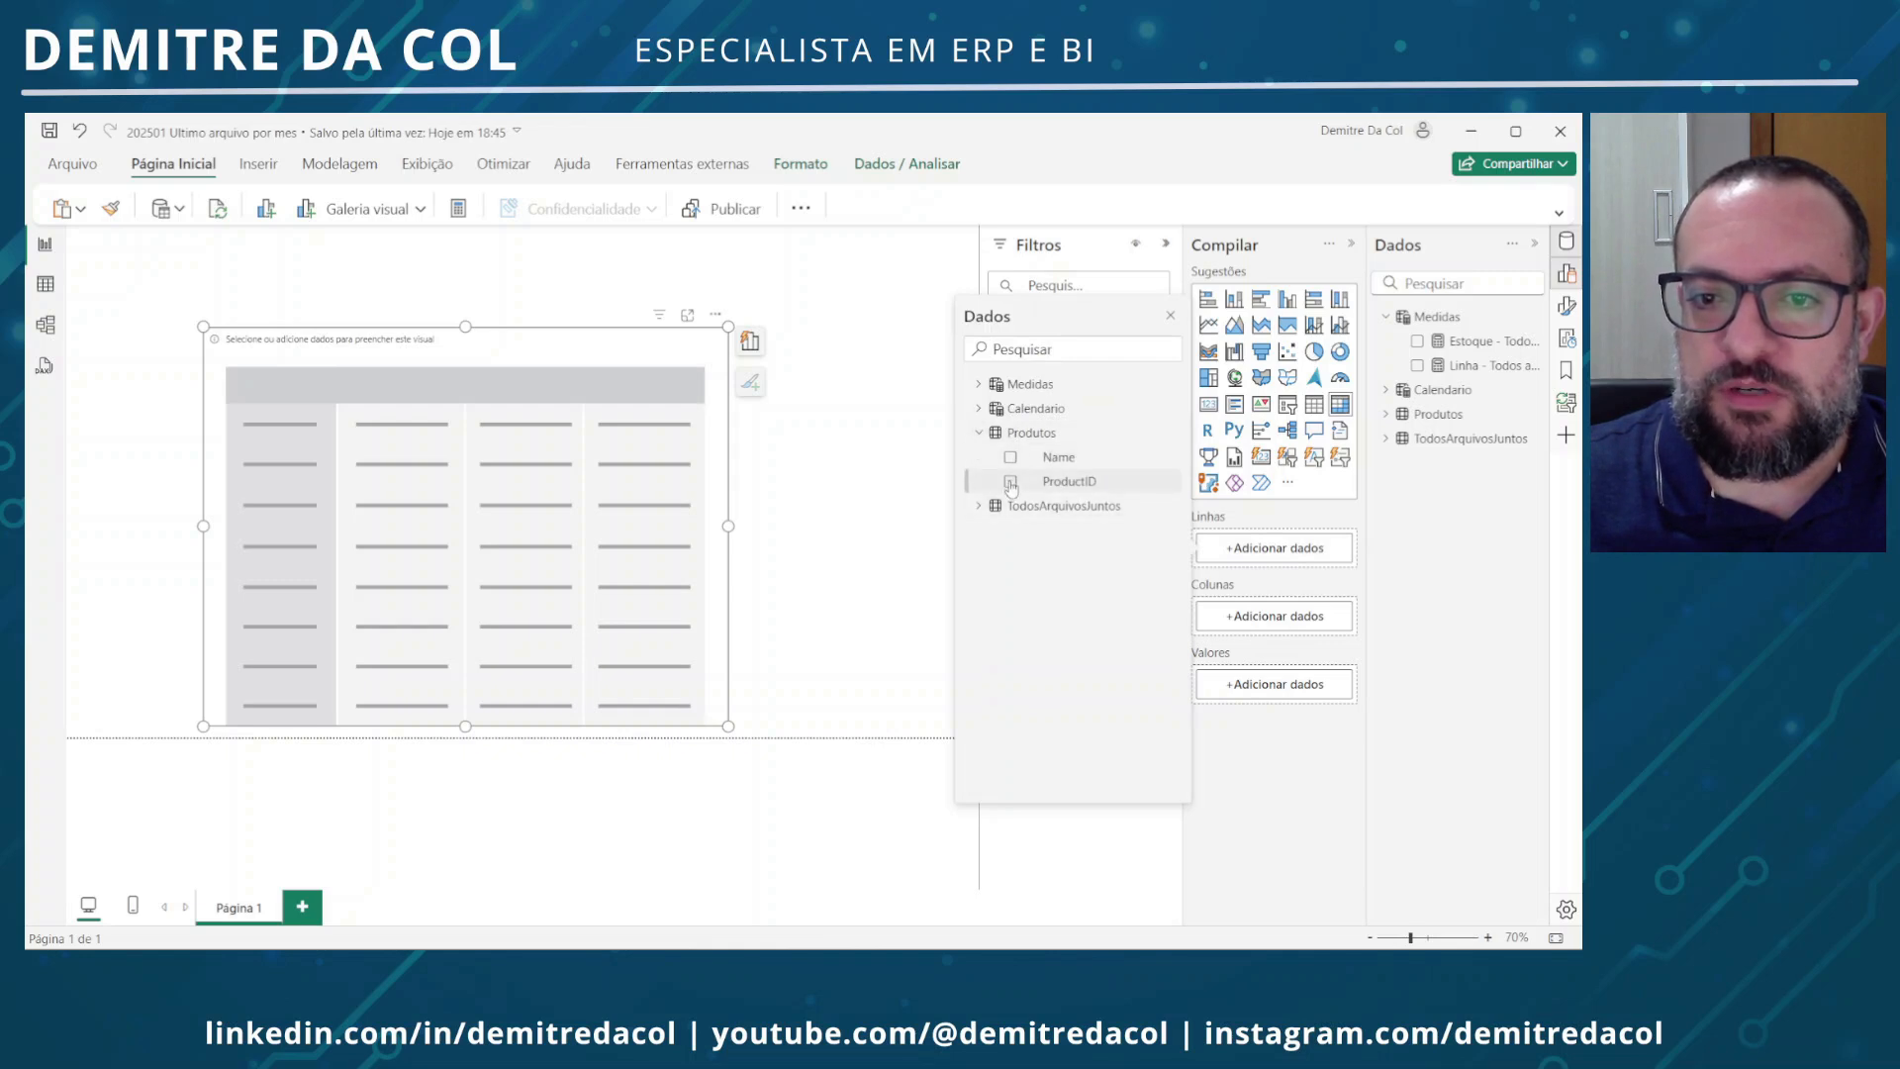
click(1011, 481)
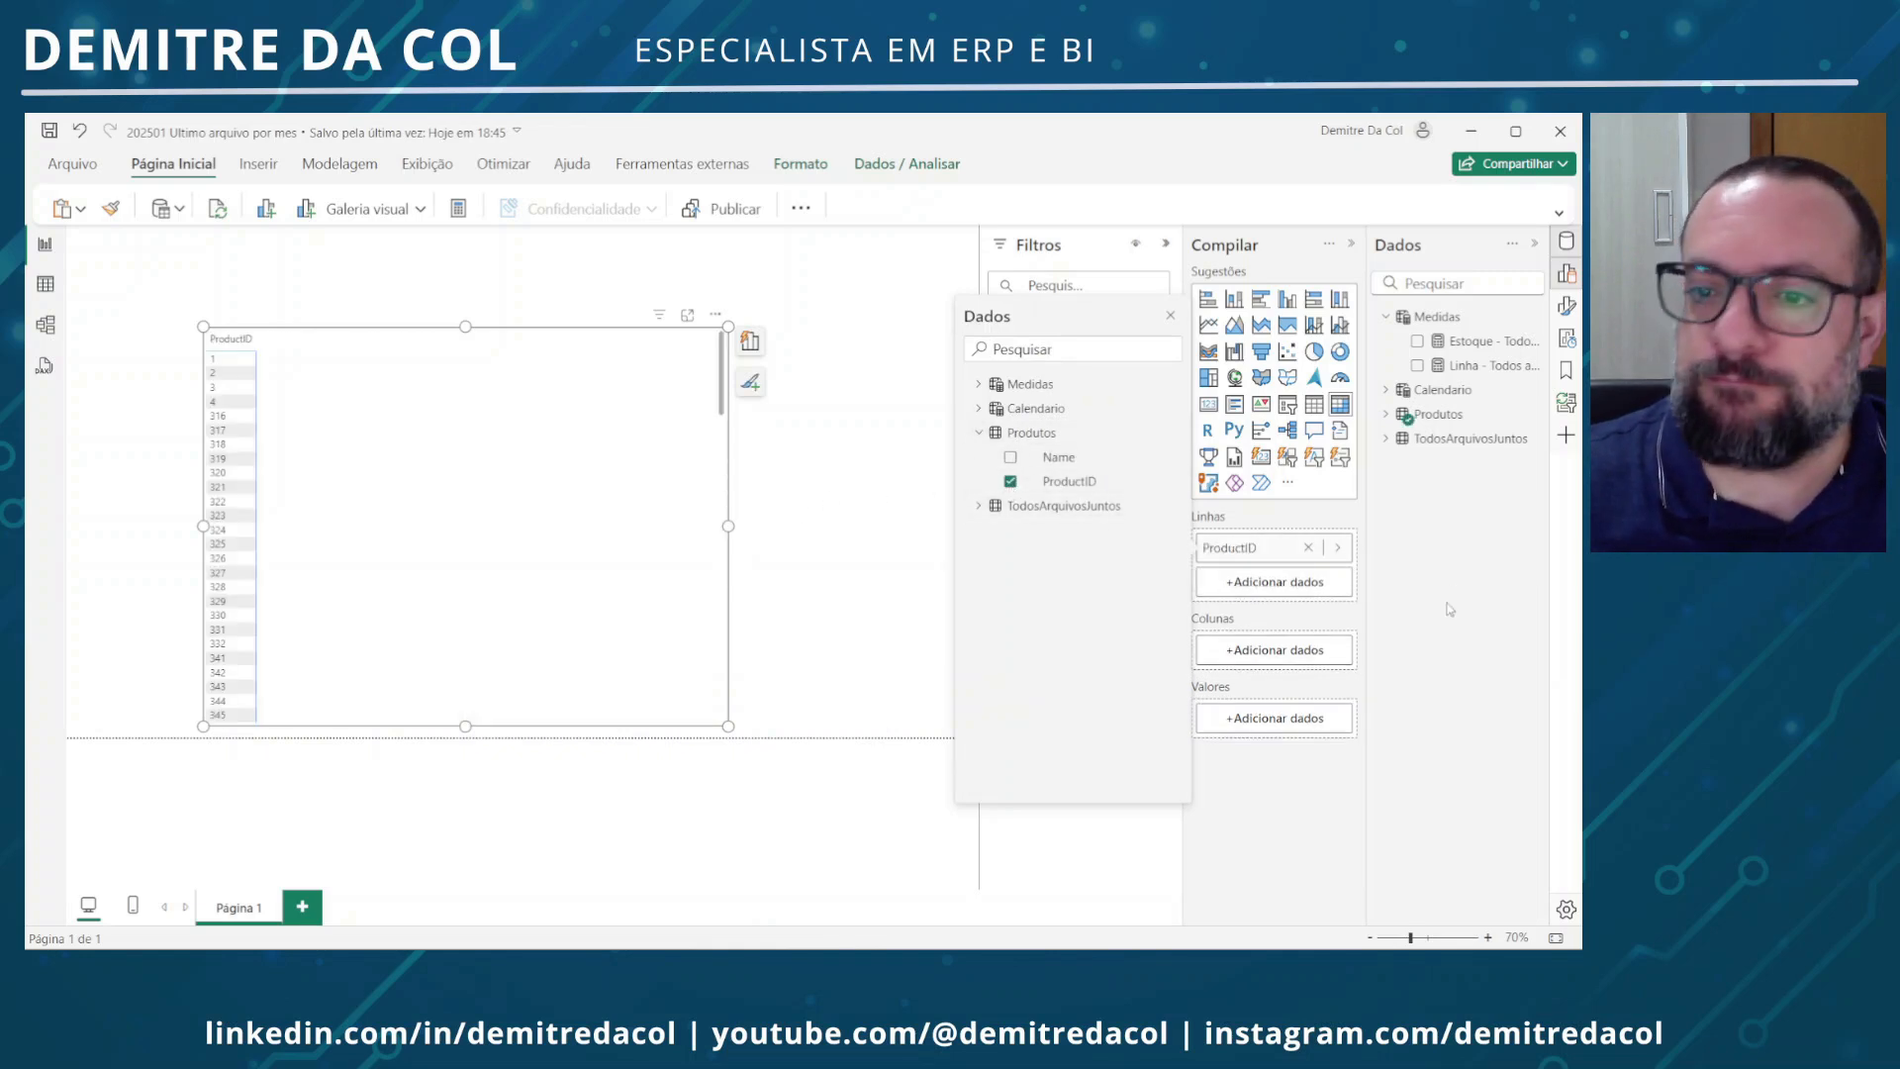
Use Calendario's Ano and Mes as the matrix columns and expand the column hierarchy down to months
click(1279, 650)
click(979, 510)
click(1010, 535)
click(1010, 582)
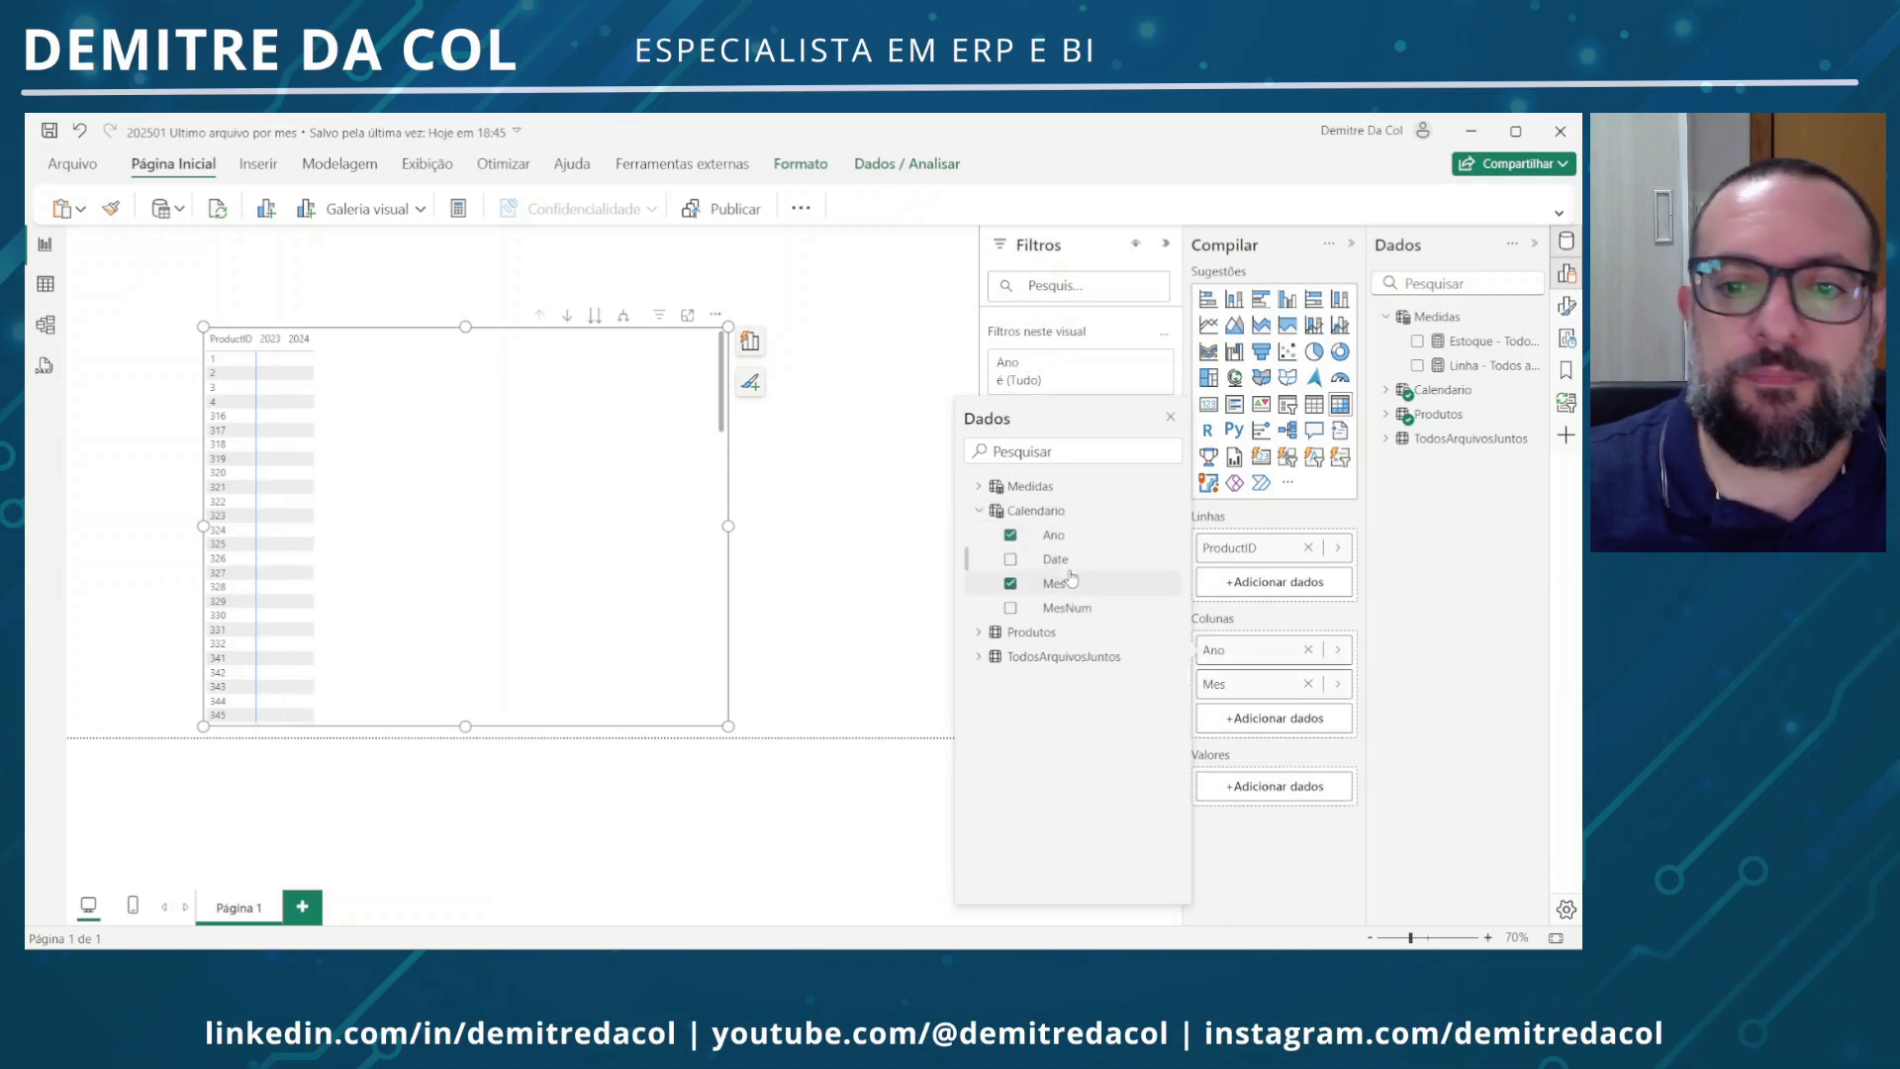
click(623, 317)
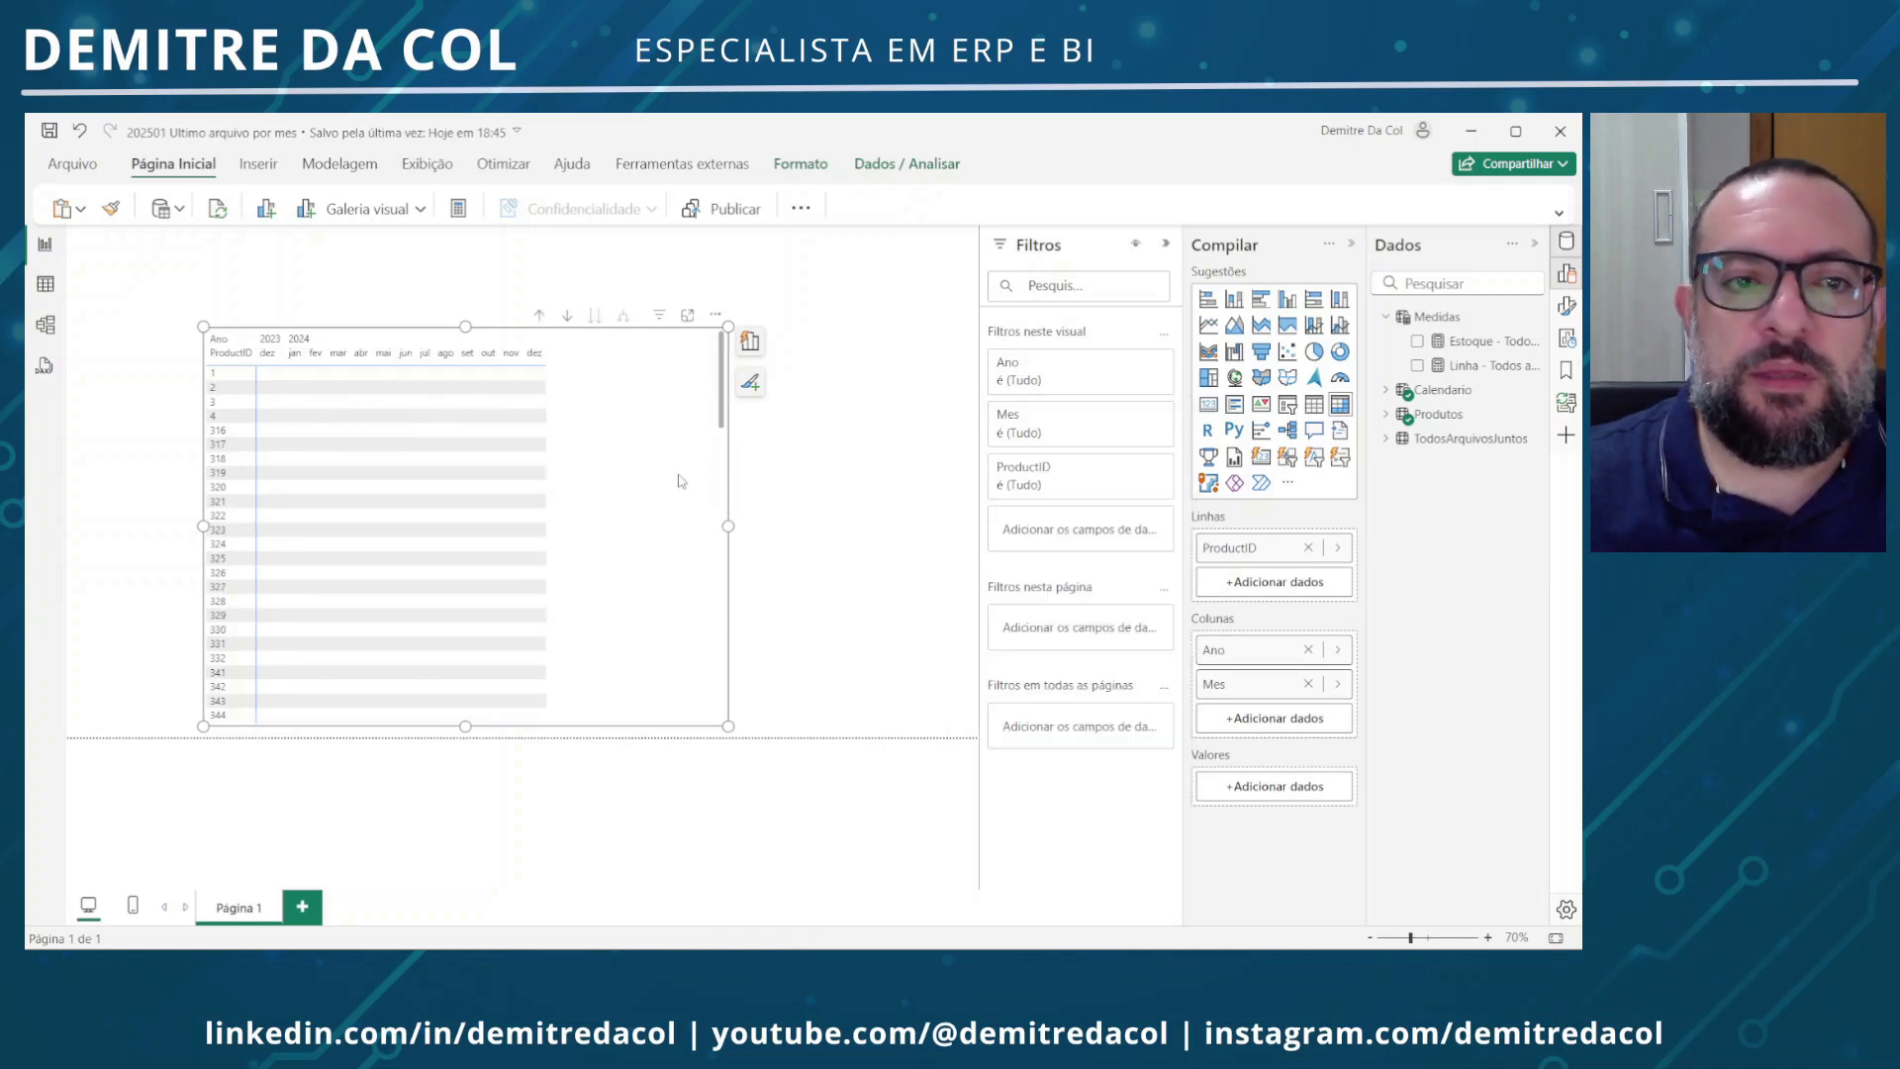
Add the Linha - Todos arquivos Juntos measure as the matrix values and widen the visual to fit all months
drag(1485, 366, 1274, 788)
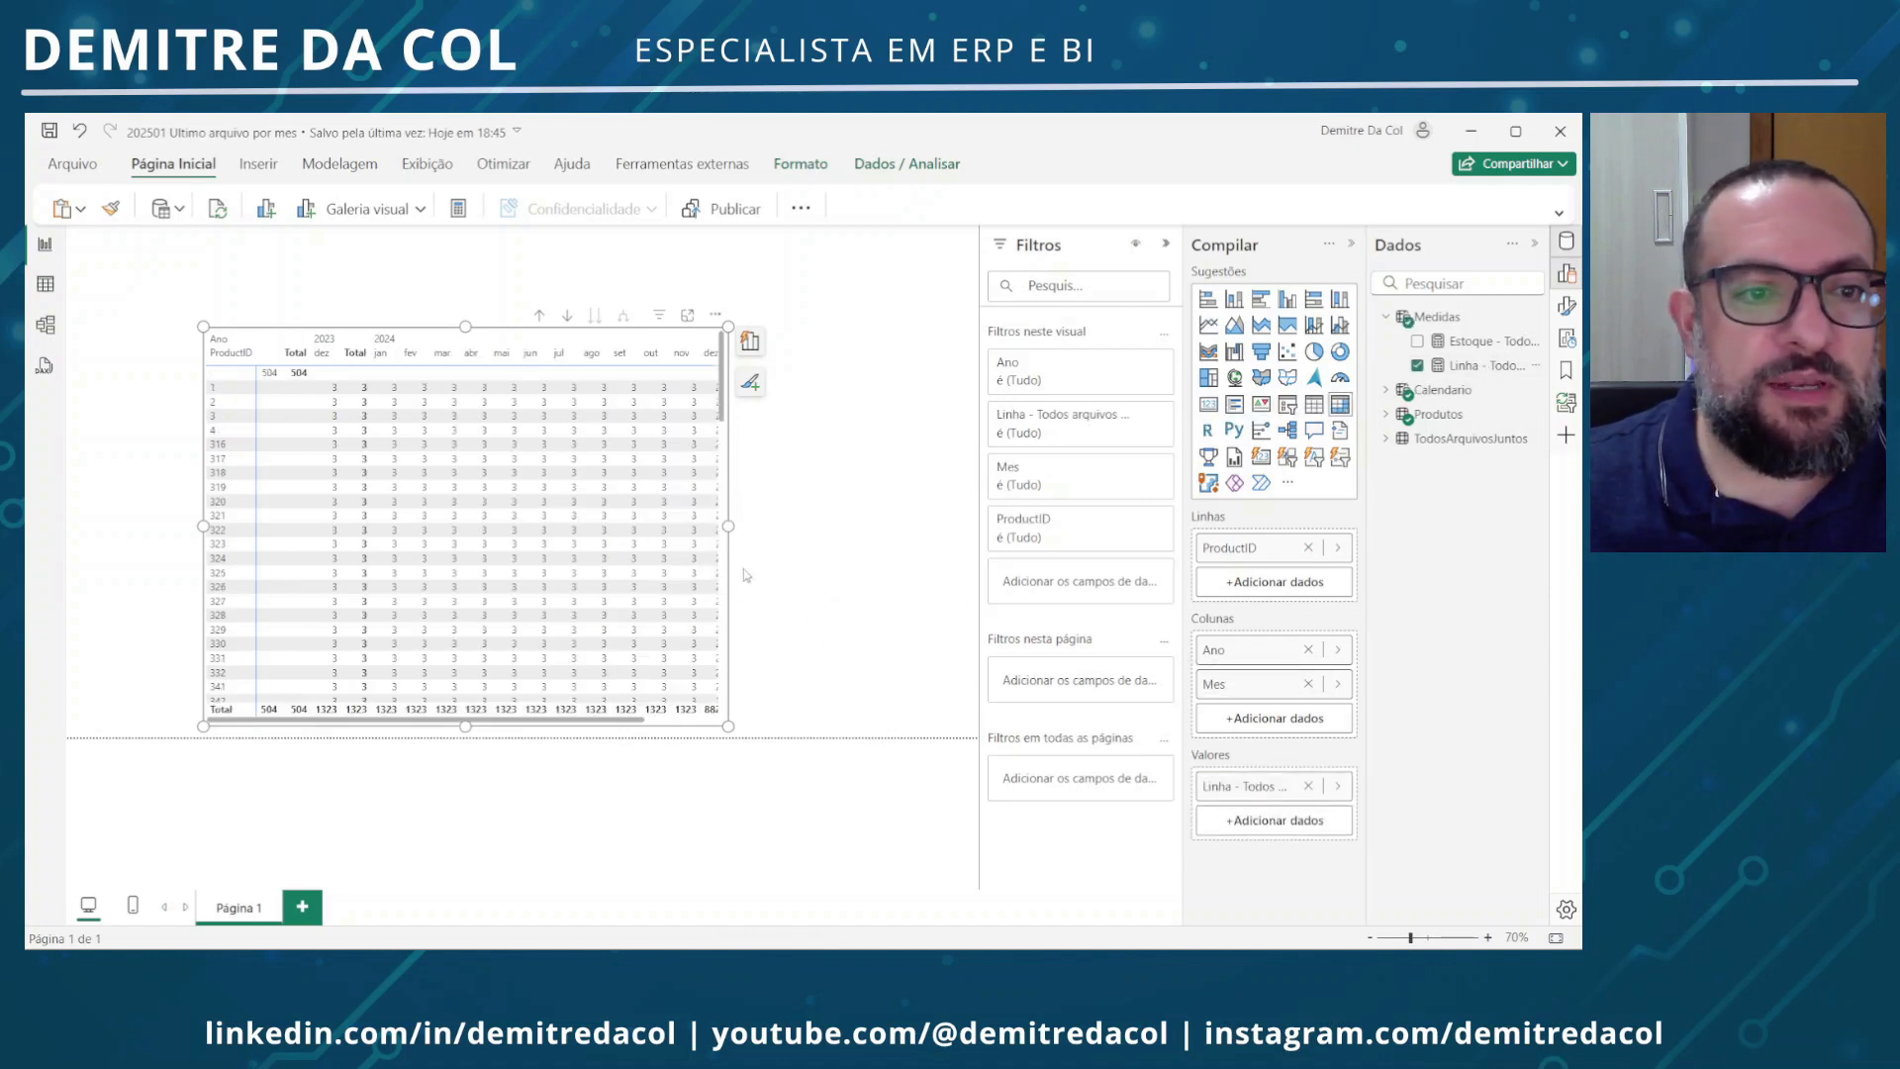
drag(728, 526, 853, 526)
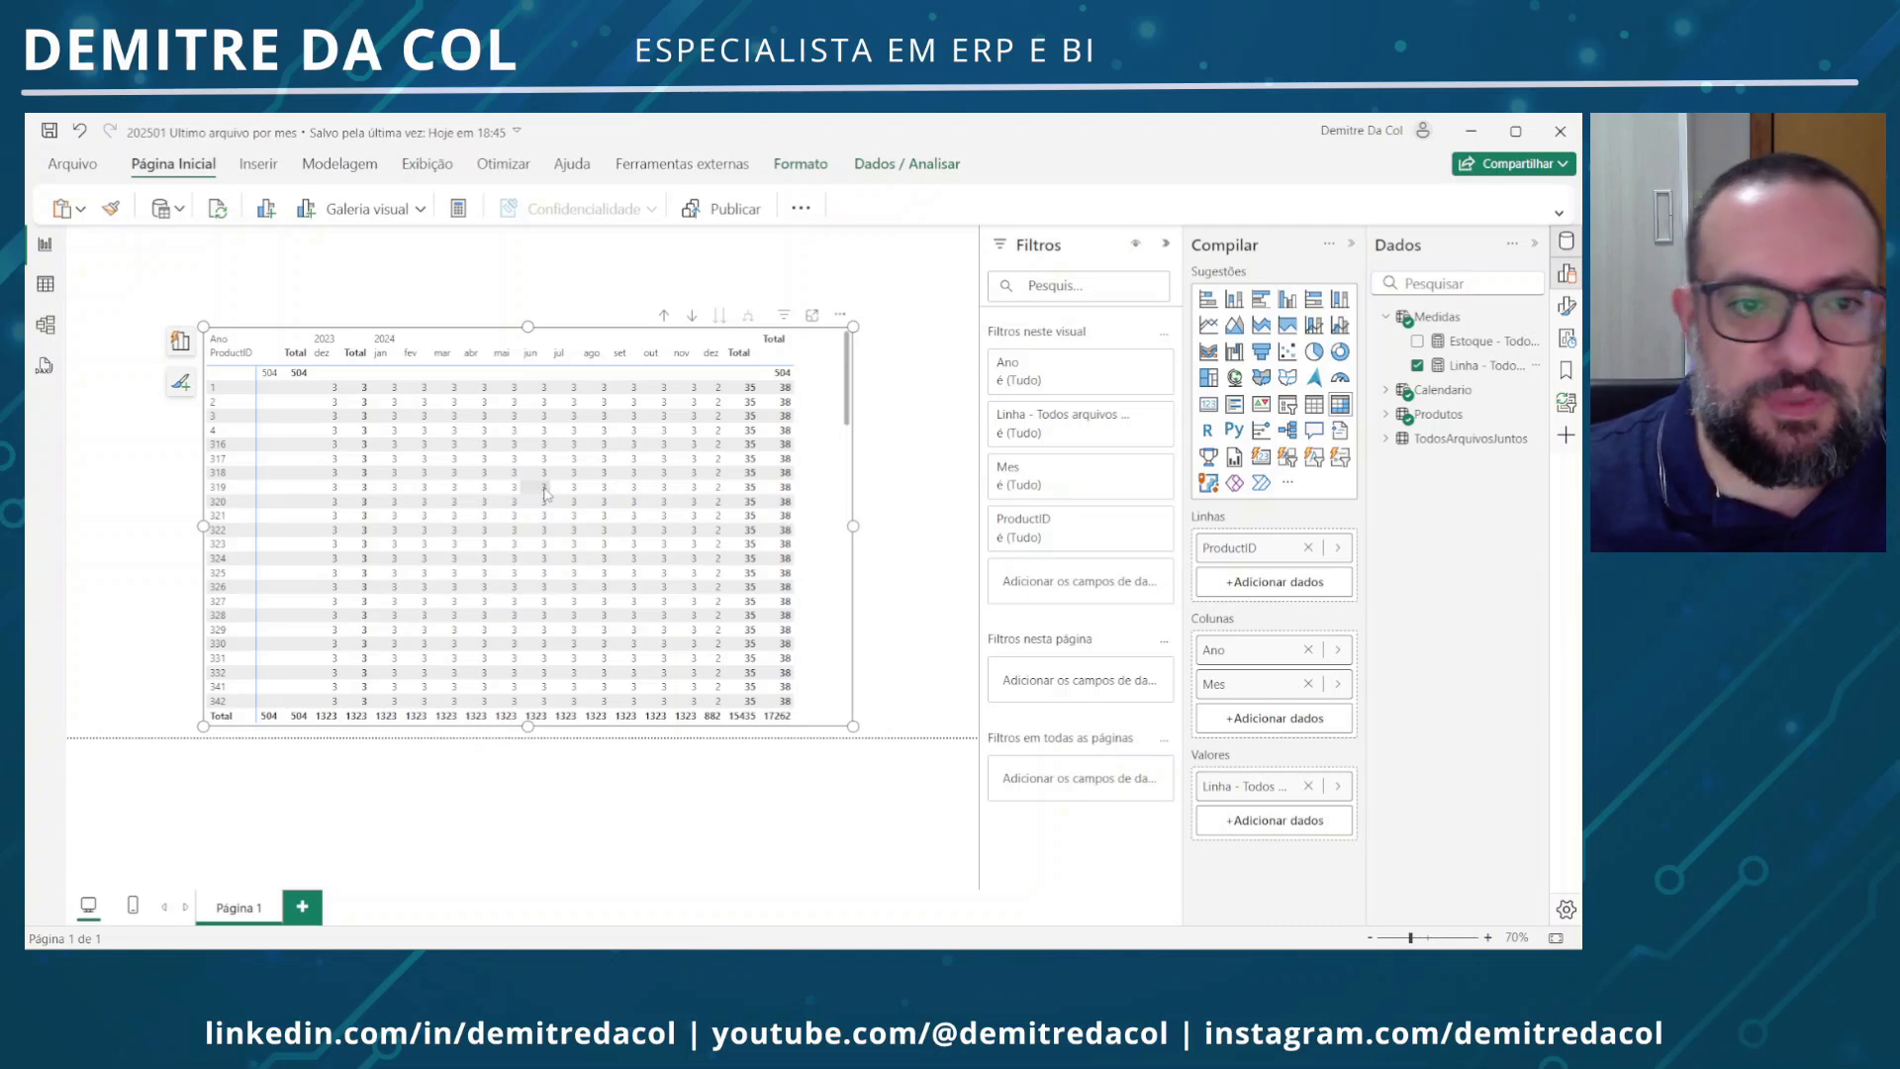
scroll(545, 492, up, 3)
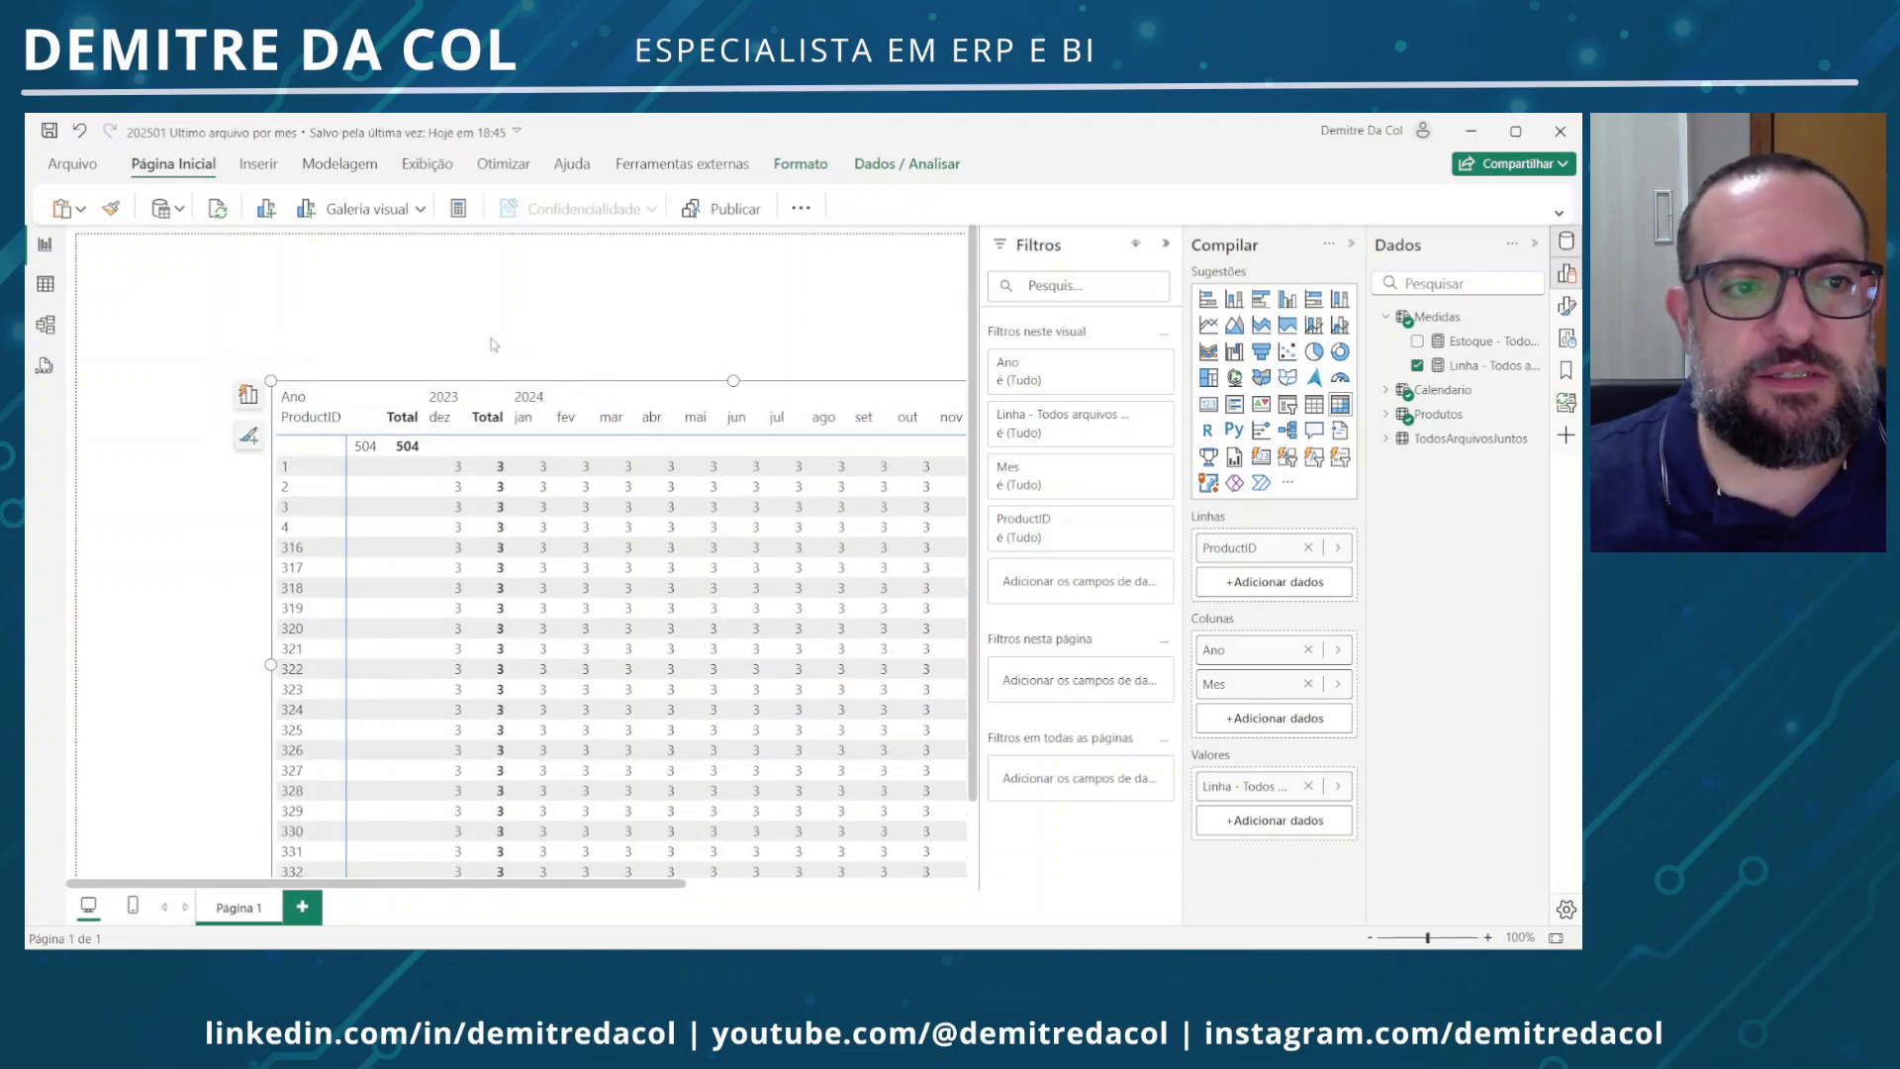
Move the matrix closer to the upper-left corner of the report page
click(682, 351)
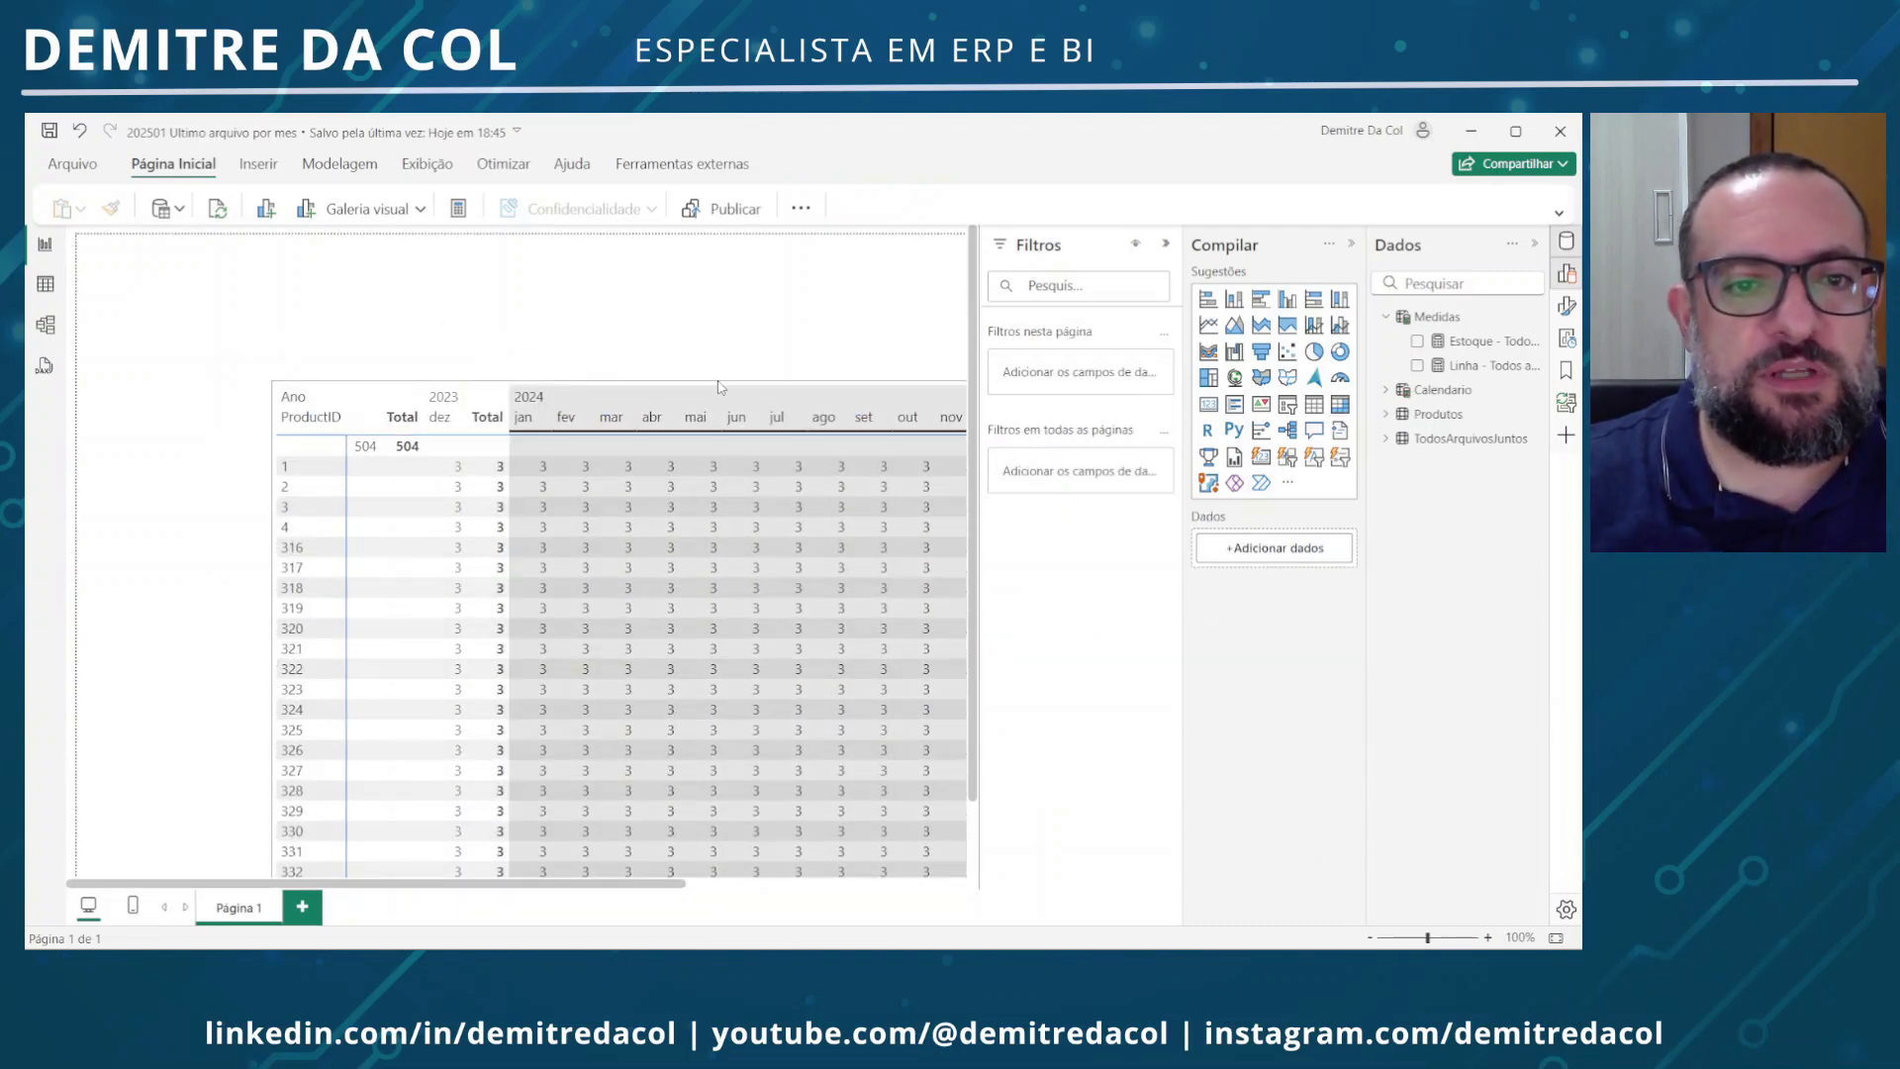
click(504, 390)
click(328, 389)
drag(288, 377, 215, 304)
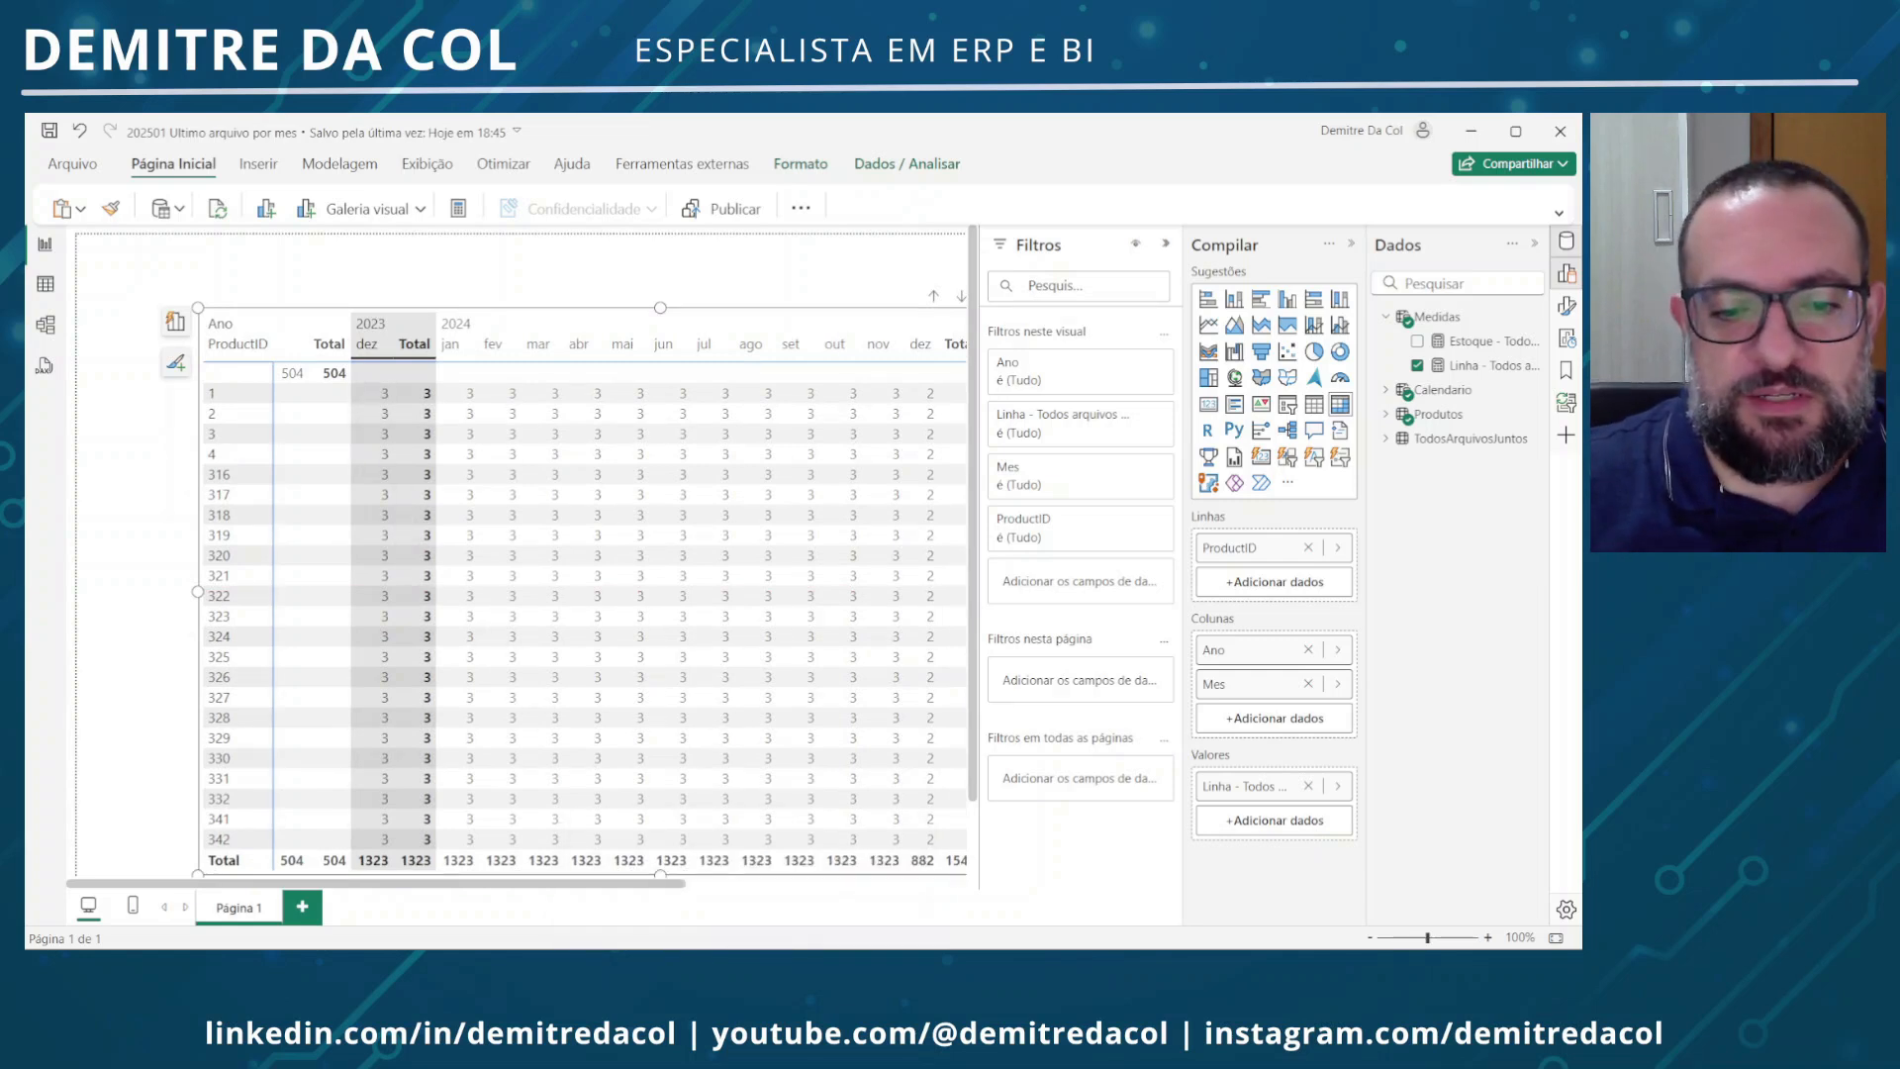
Switch to the csv folder in File Explorer and select the three December 2023 stock files to check them
click(692, 881)
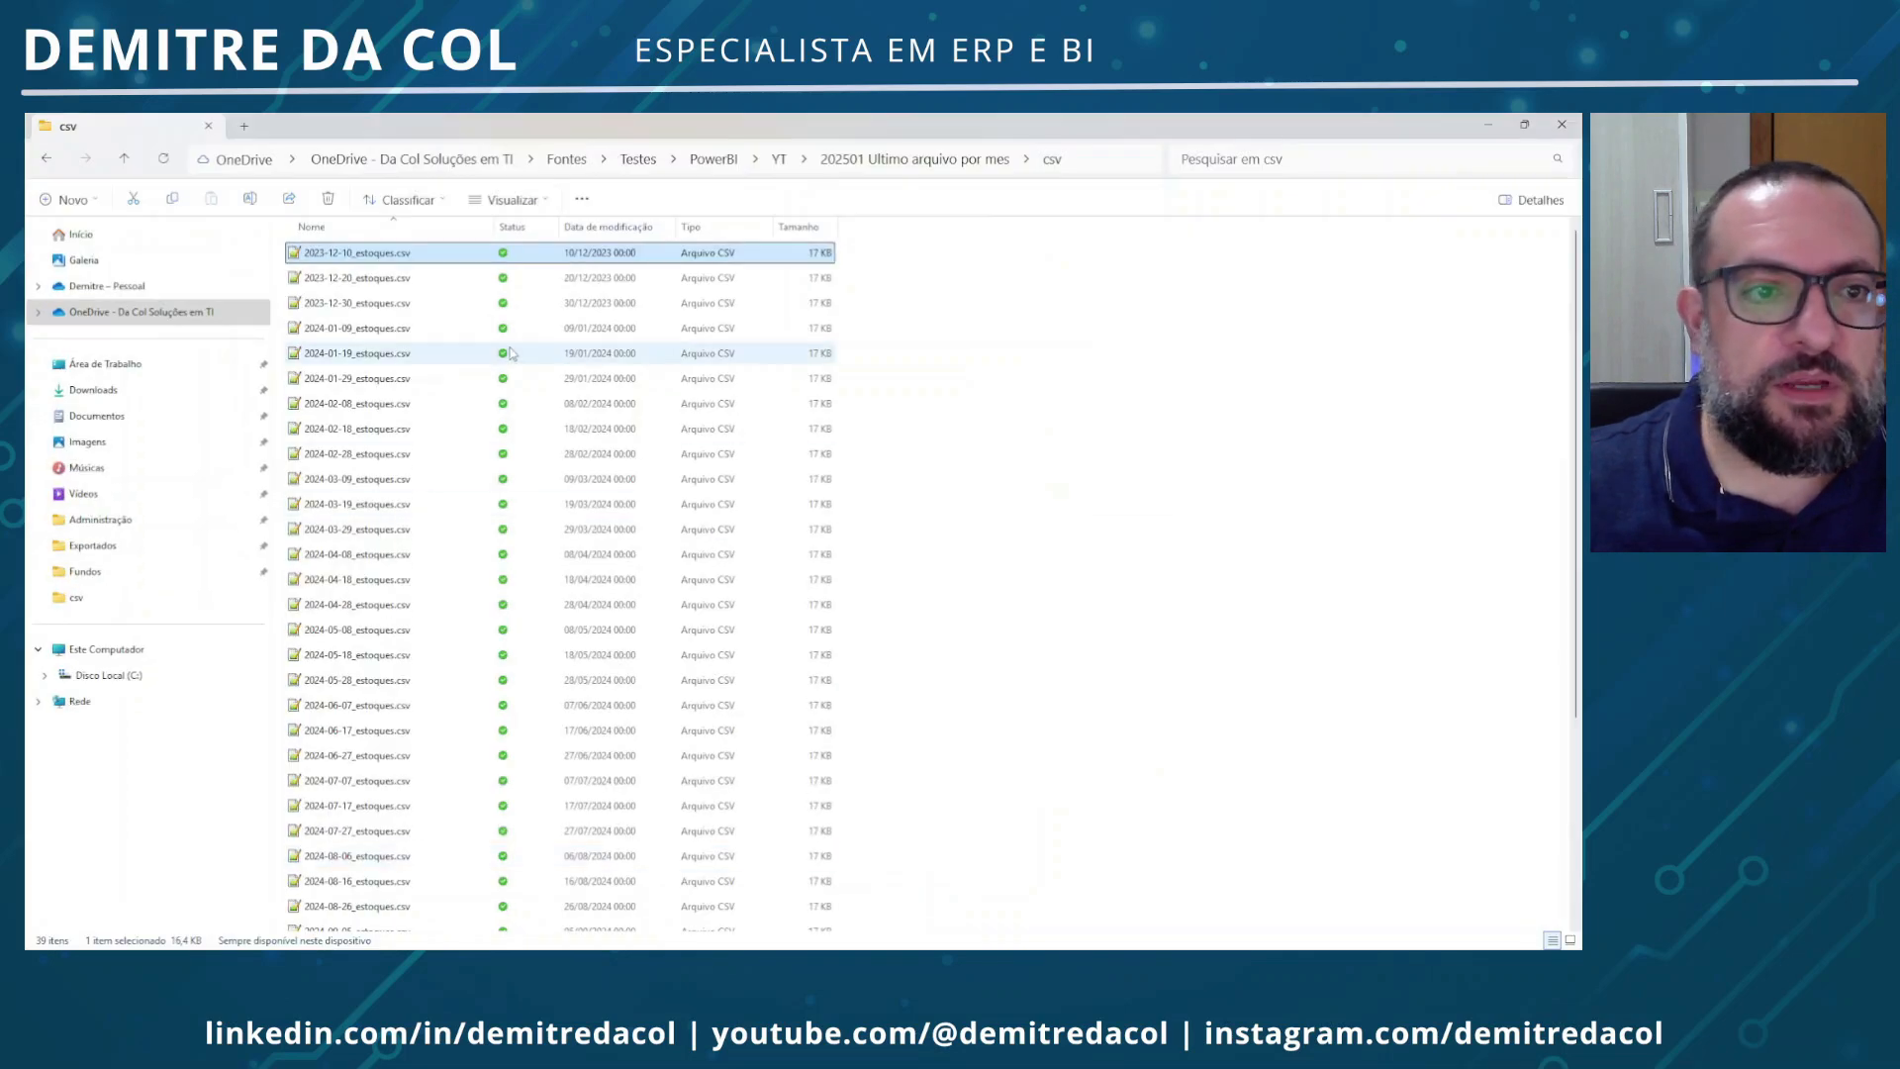
shift+click(614, 304)
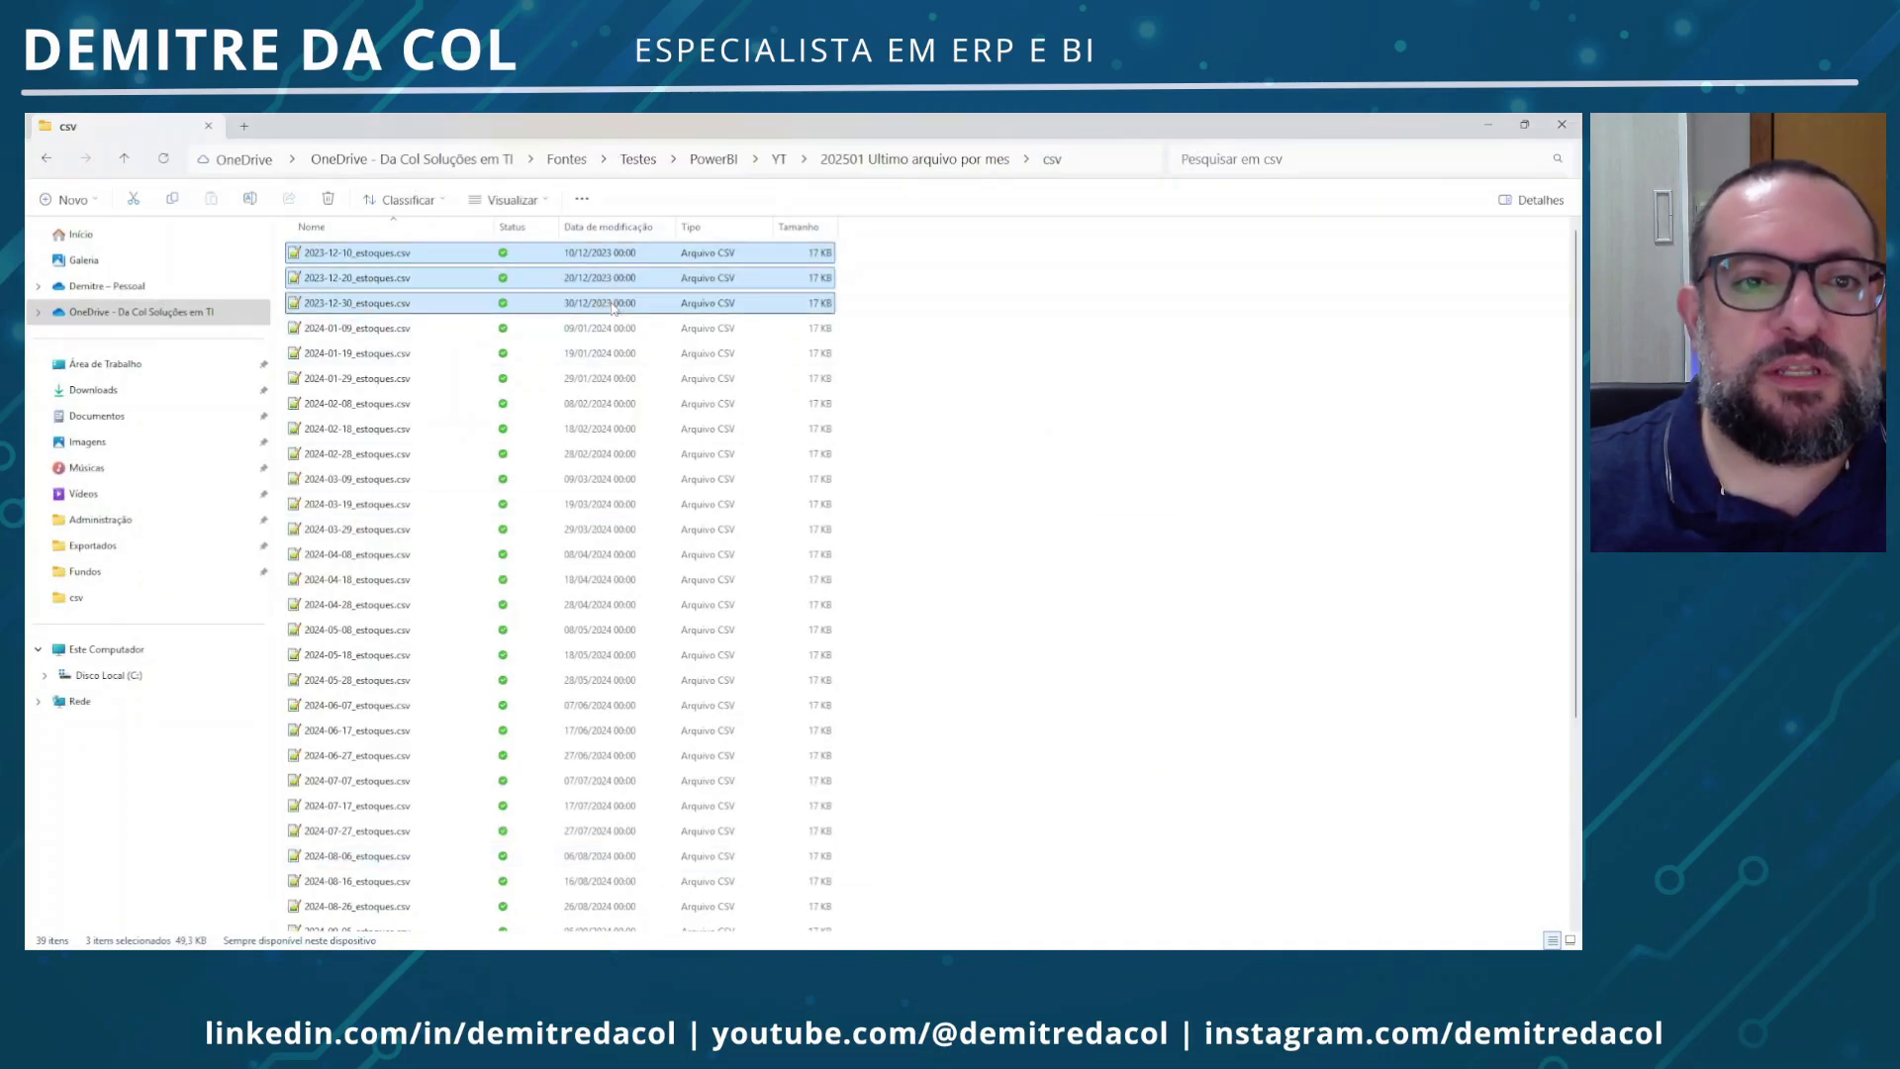
Switch back to Power BI and review the matrix's file counts per product and month
key(alt+Tab)
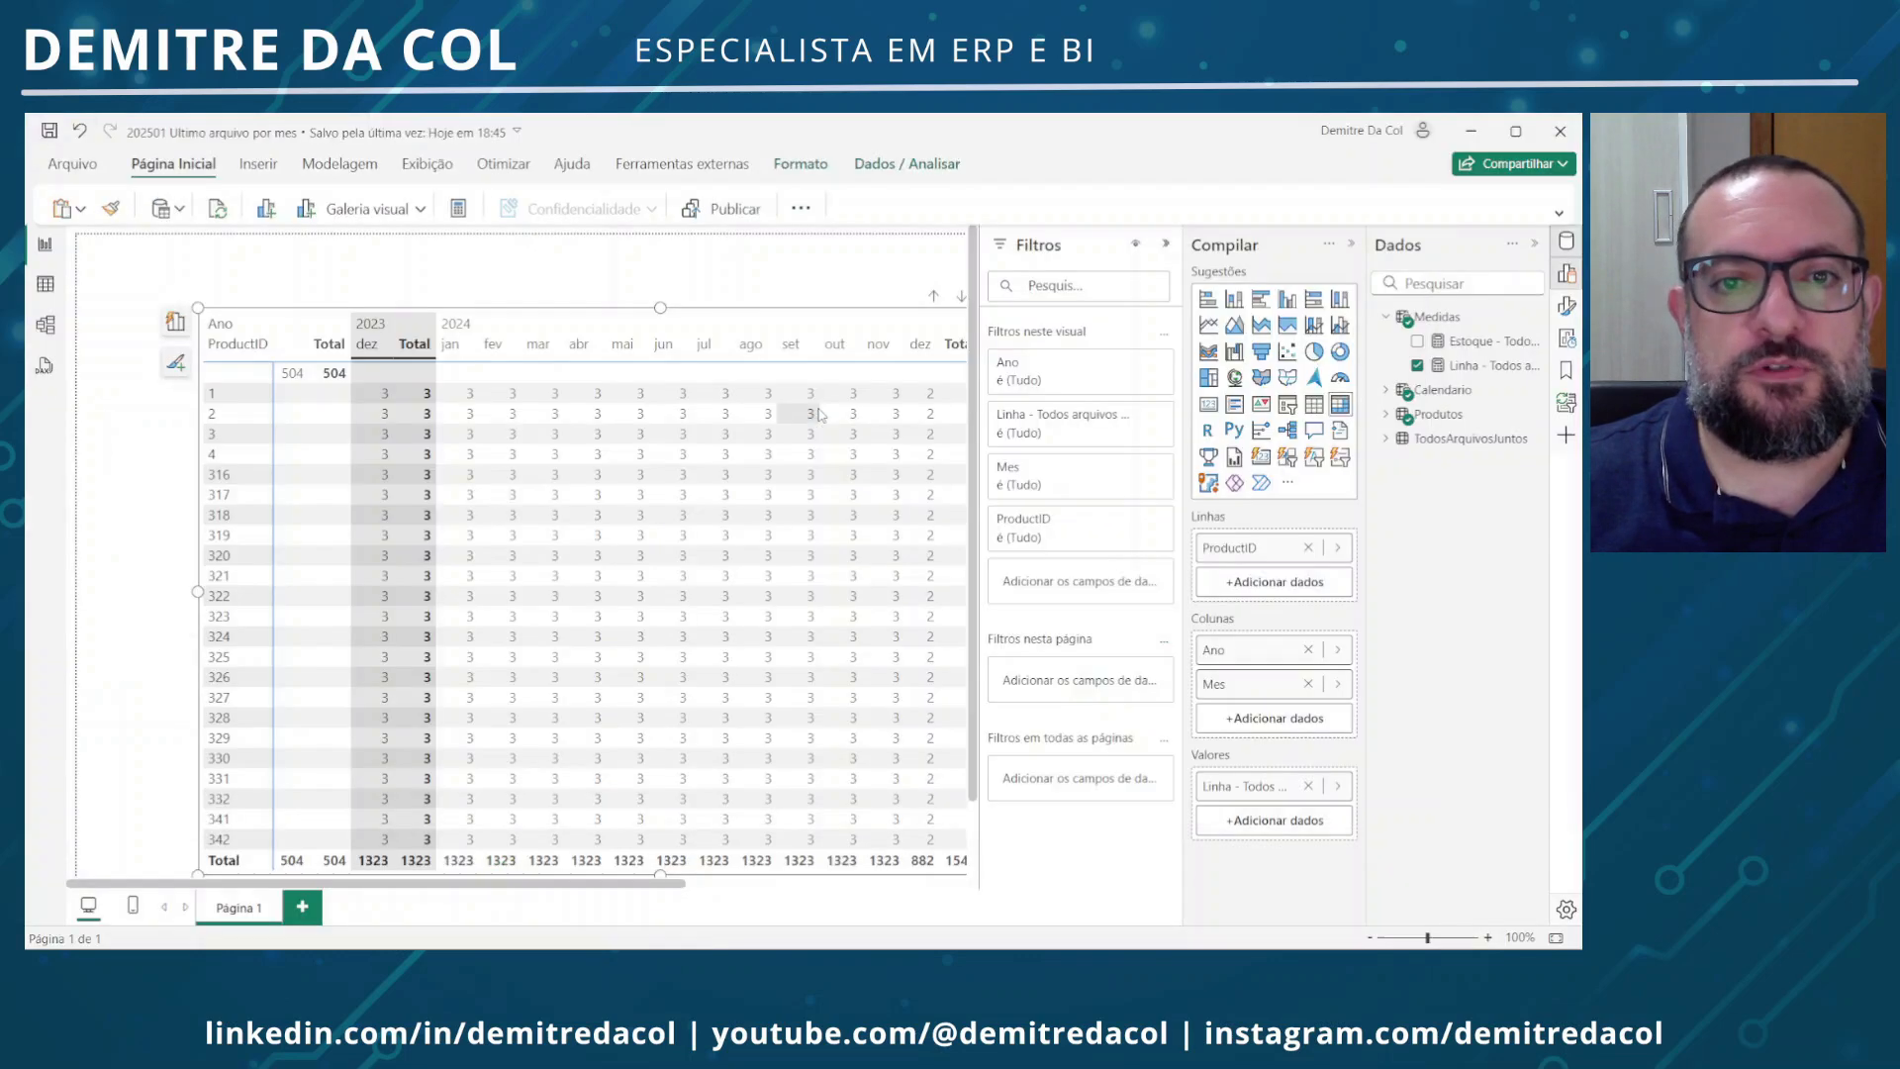
scroll(749, 498, down, 5)
scroll(749, 498, up, 3)
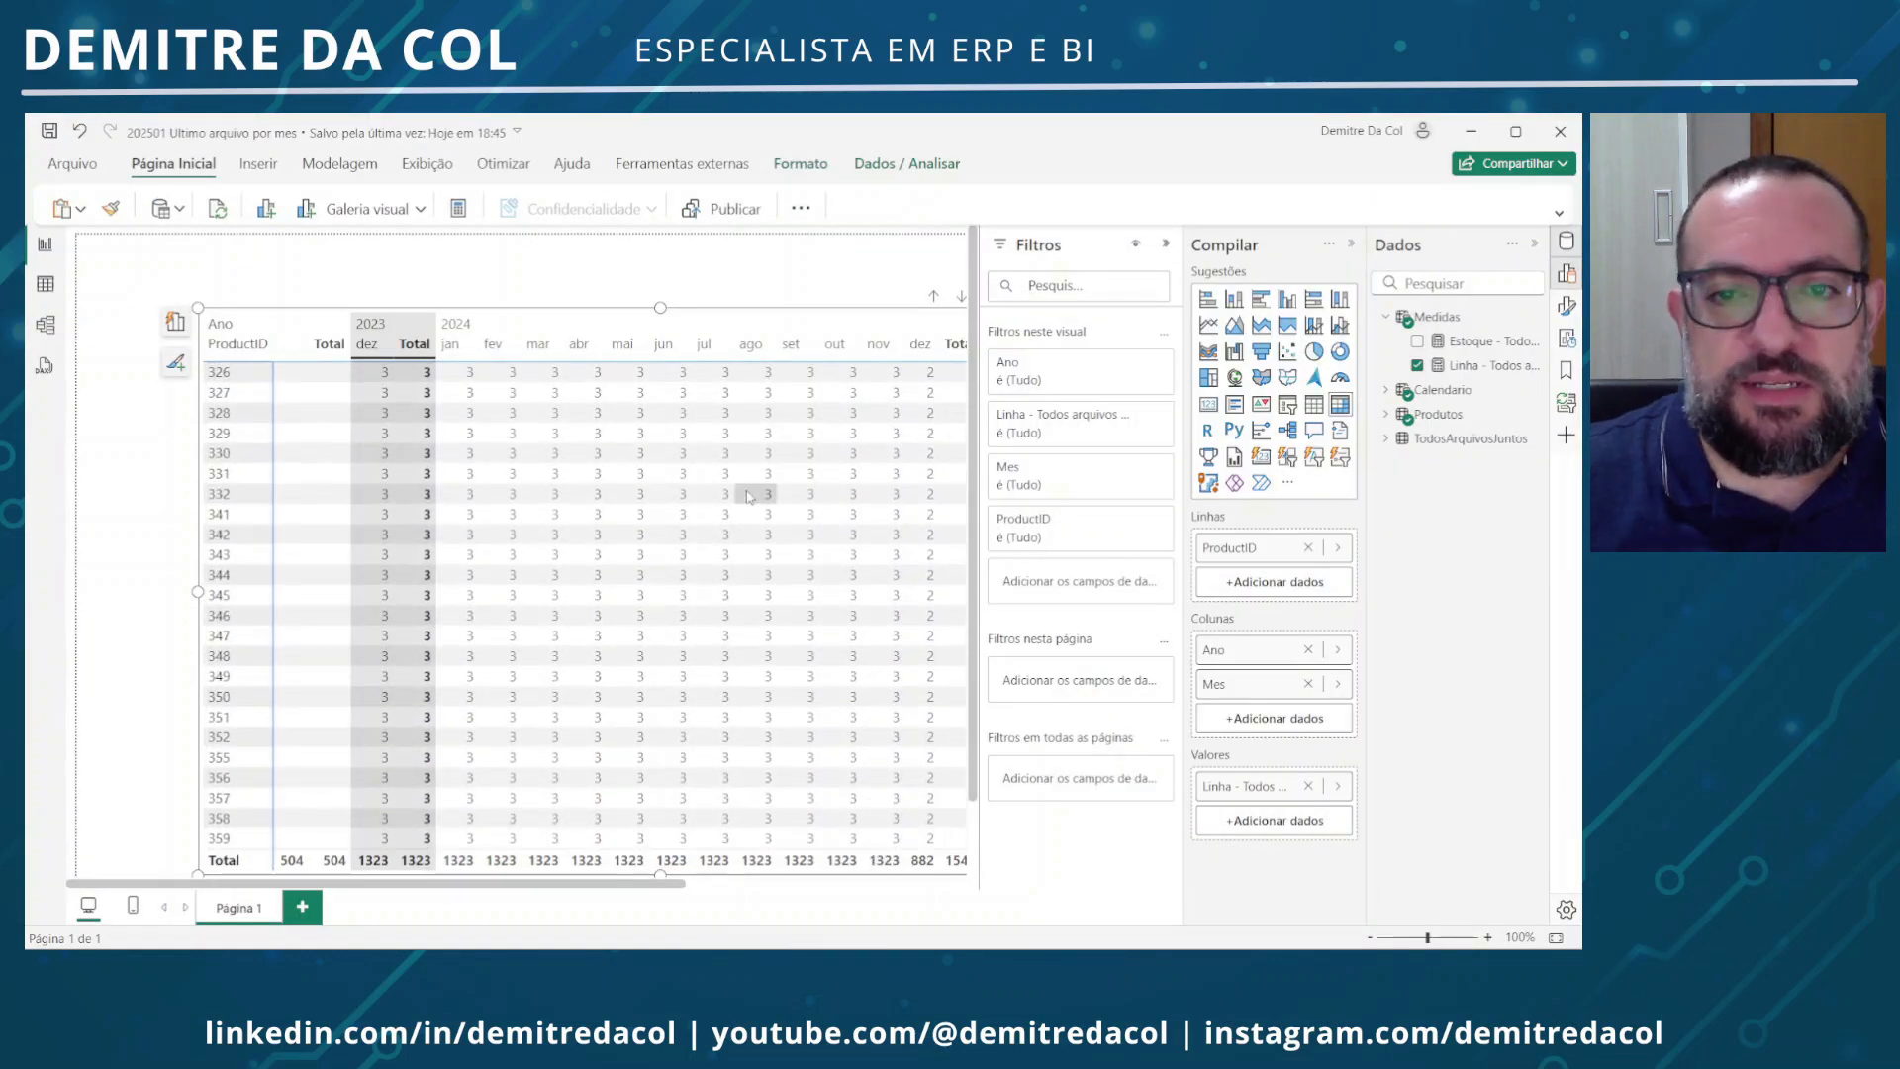
scroll(923, 518, up, 3)
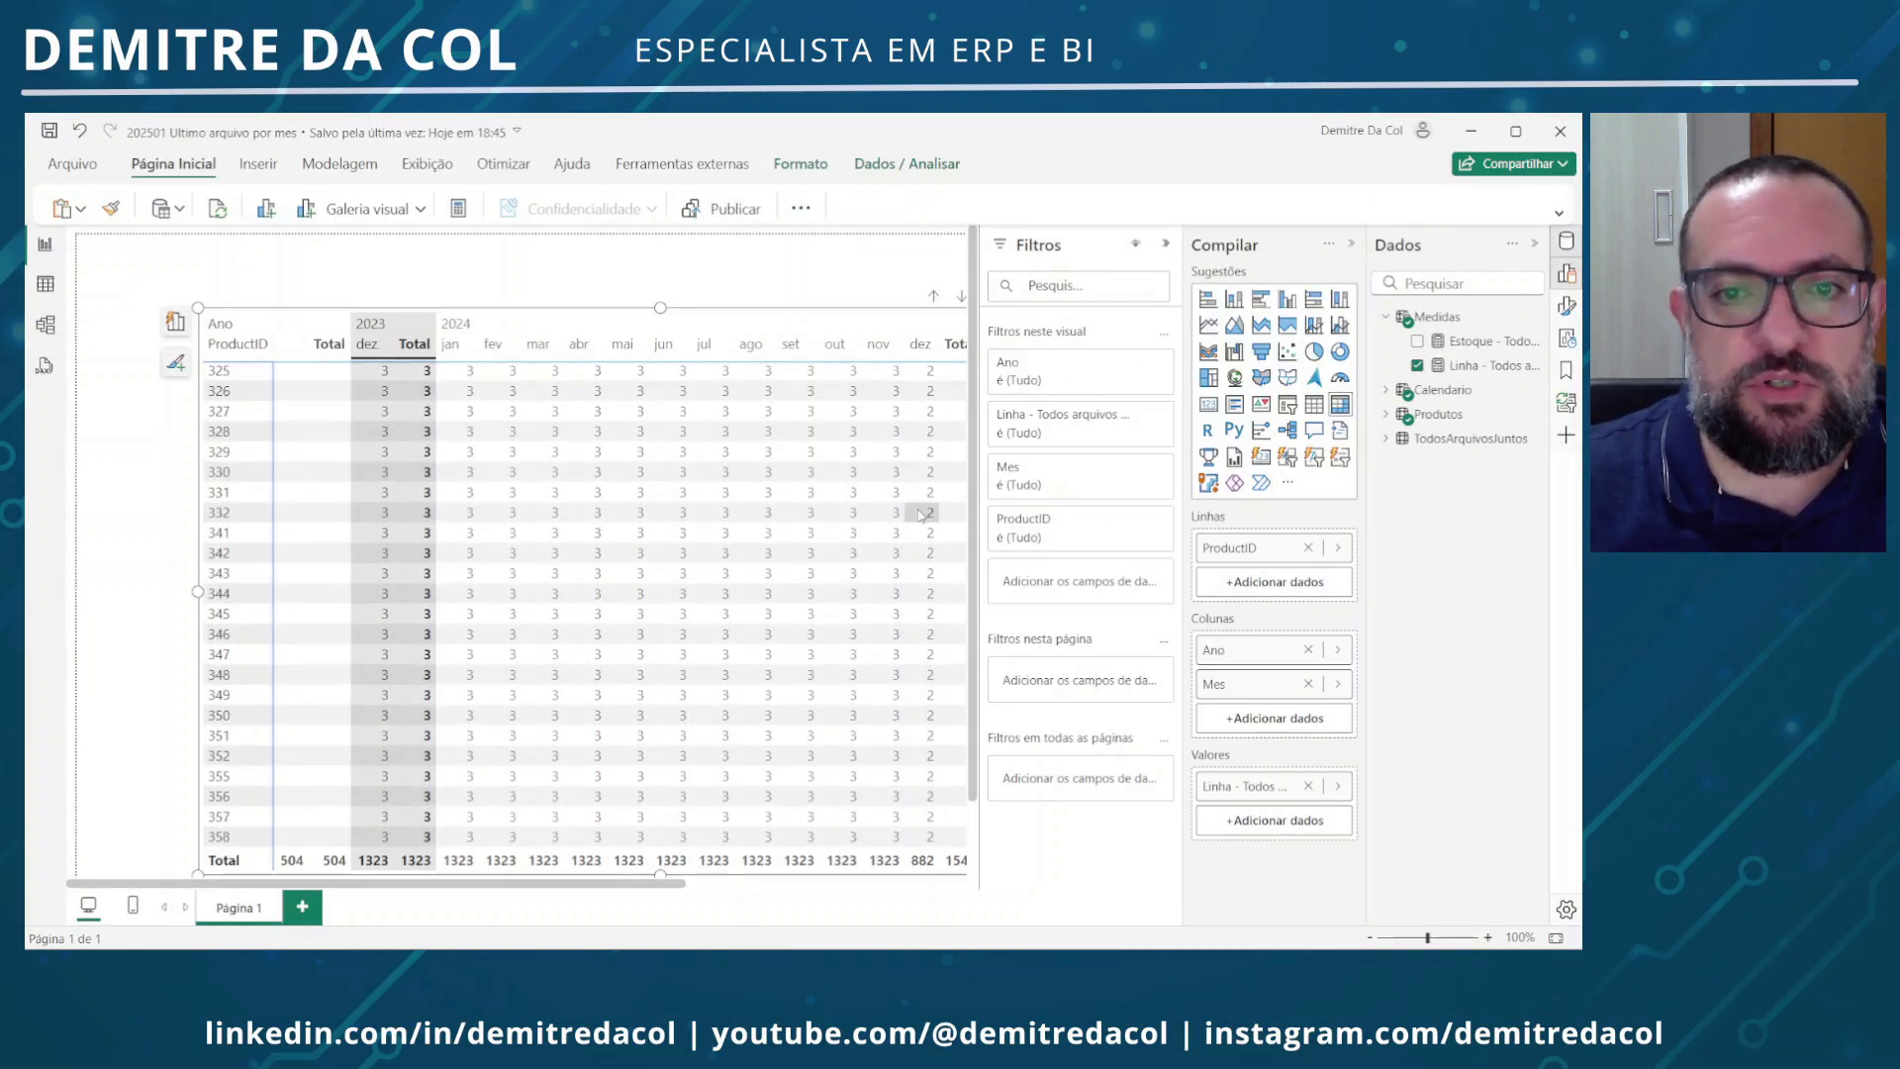
Switch to the csv folder in File Explorer, select the two December 2024 stock files to check them, and return to Power BI
key(alt+Tab)
scroll(633, 581, down, 4)
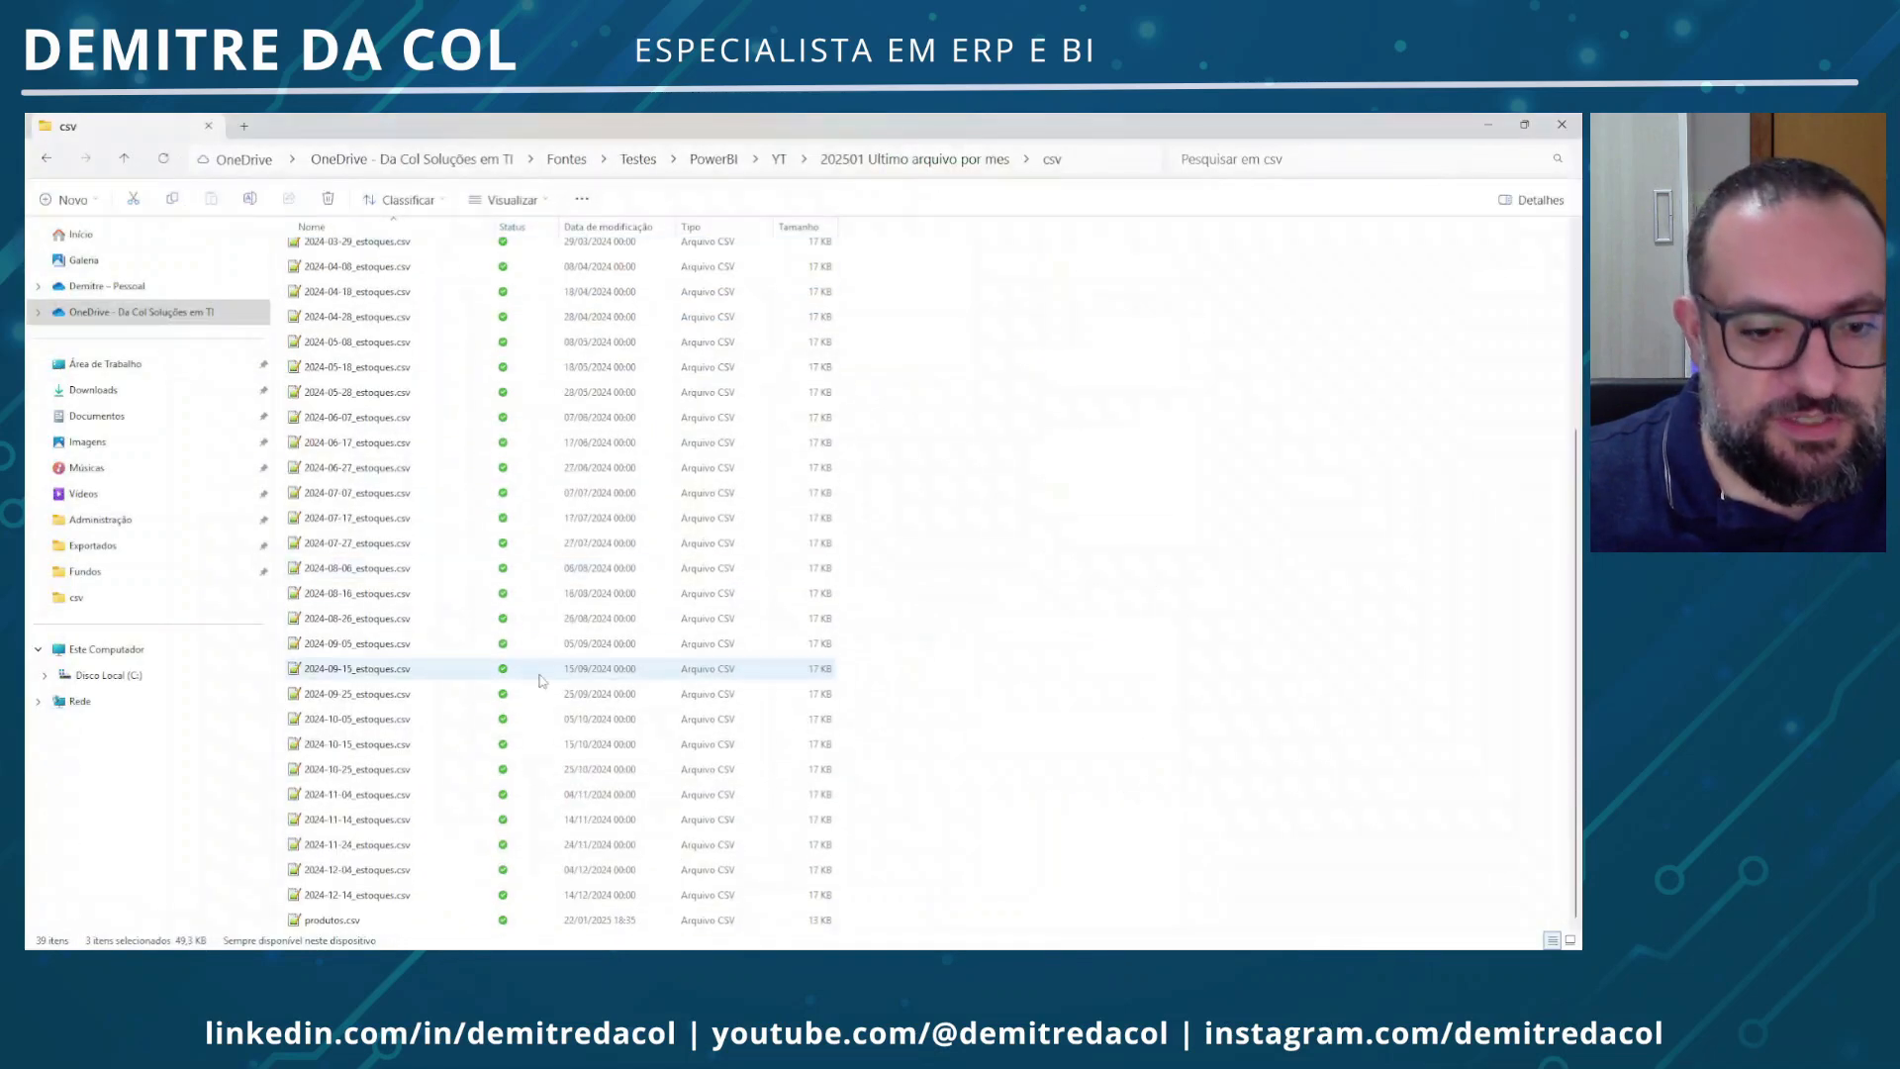
click(384, 891)
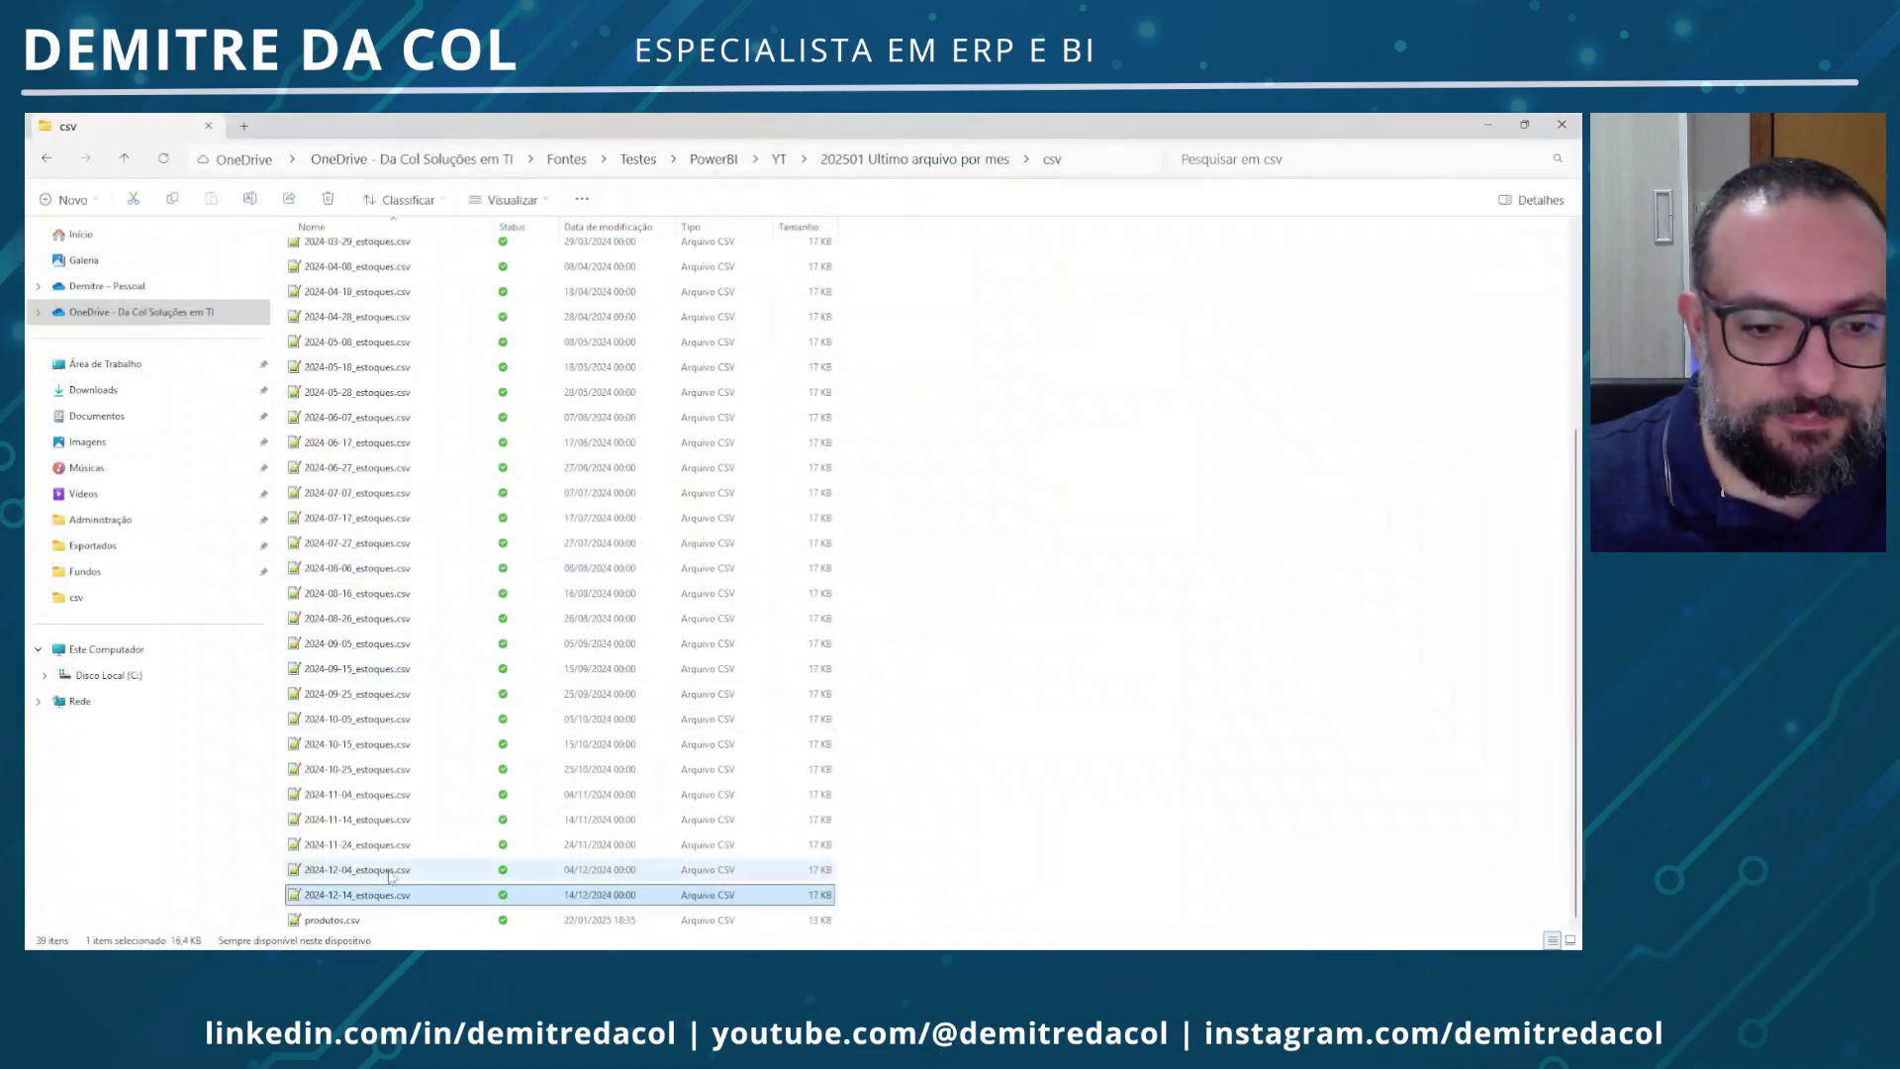
ctrl+click(388, 873)
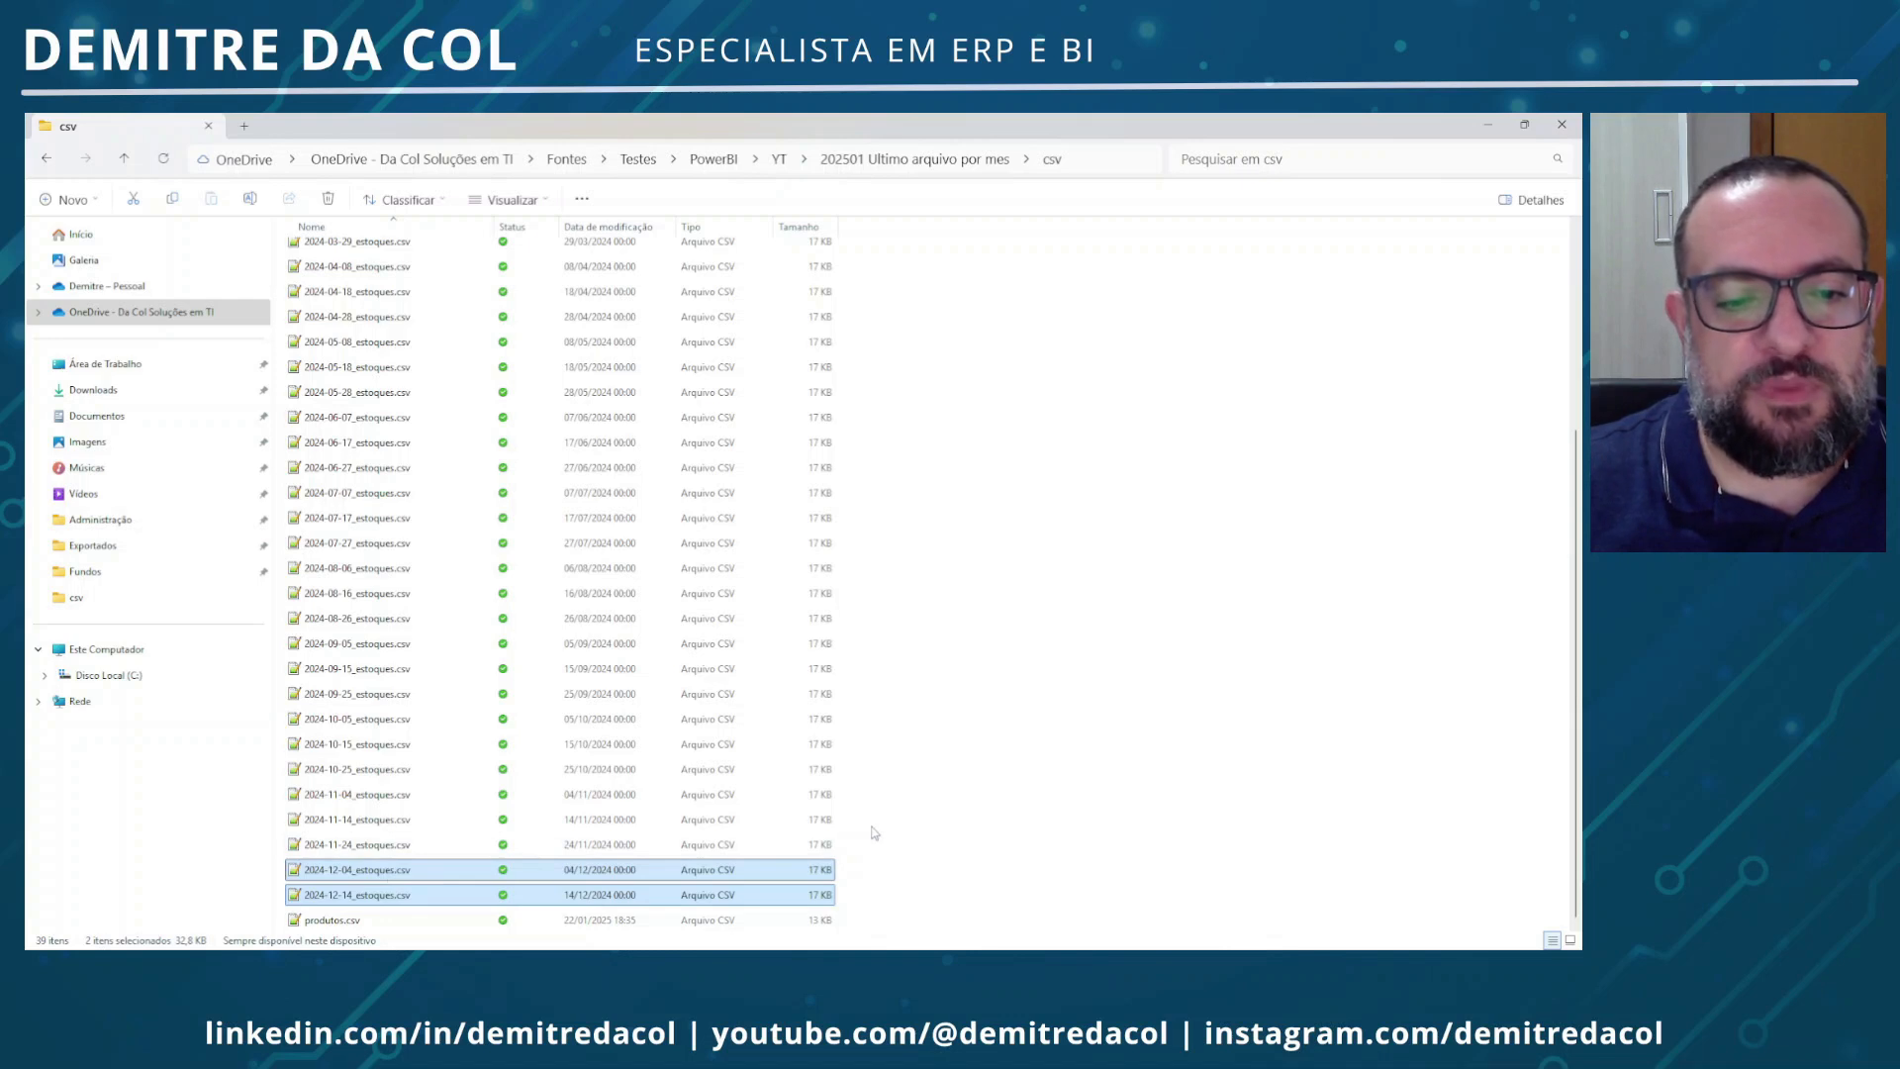
key(alt+Tab)
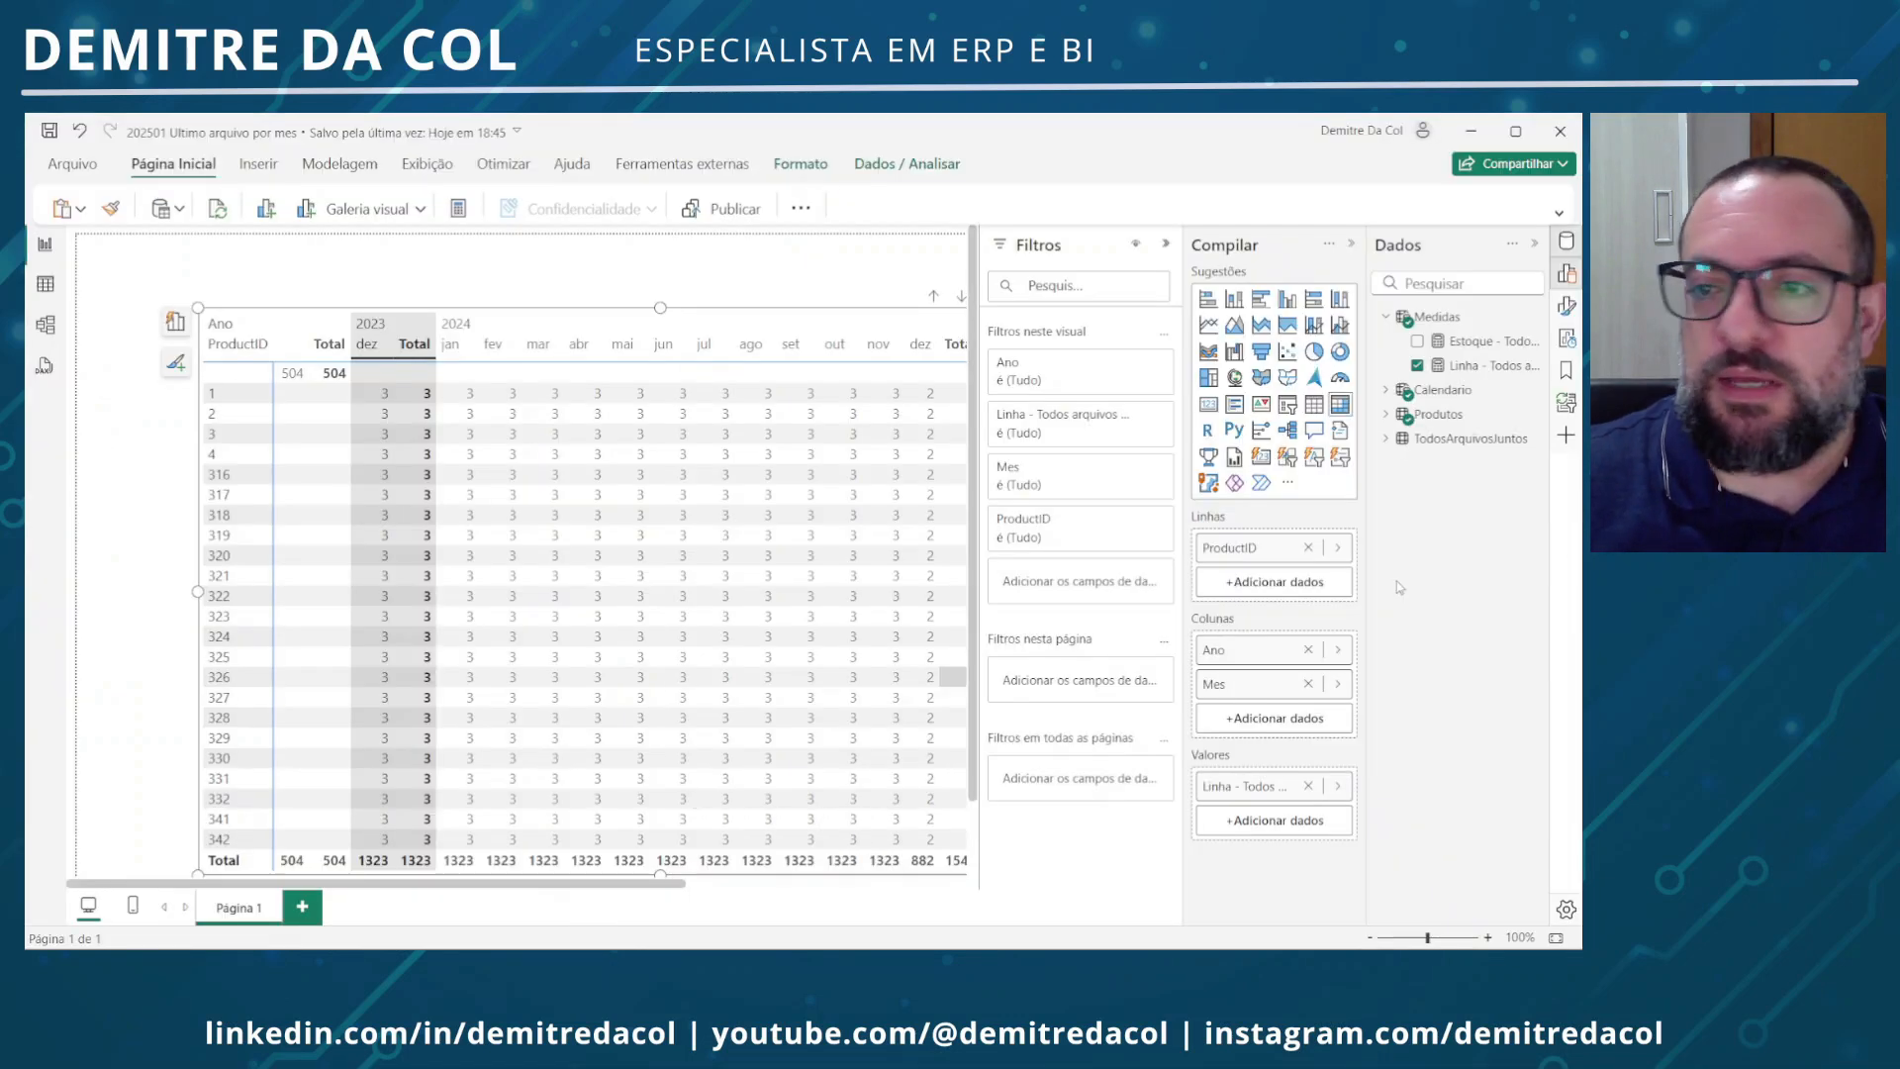
Show the TodosArquivosJuntos table's data and select its DataPosicao column to examine the position dates
click(1385, 438)
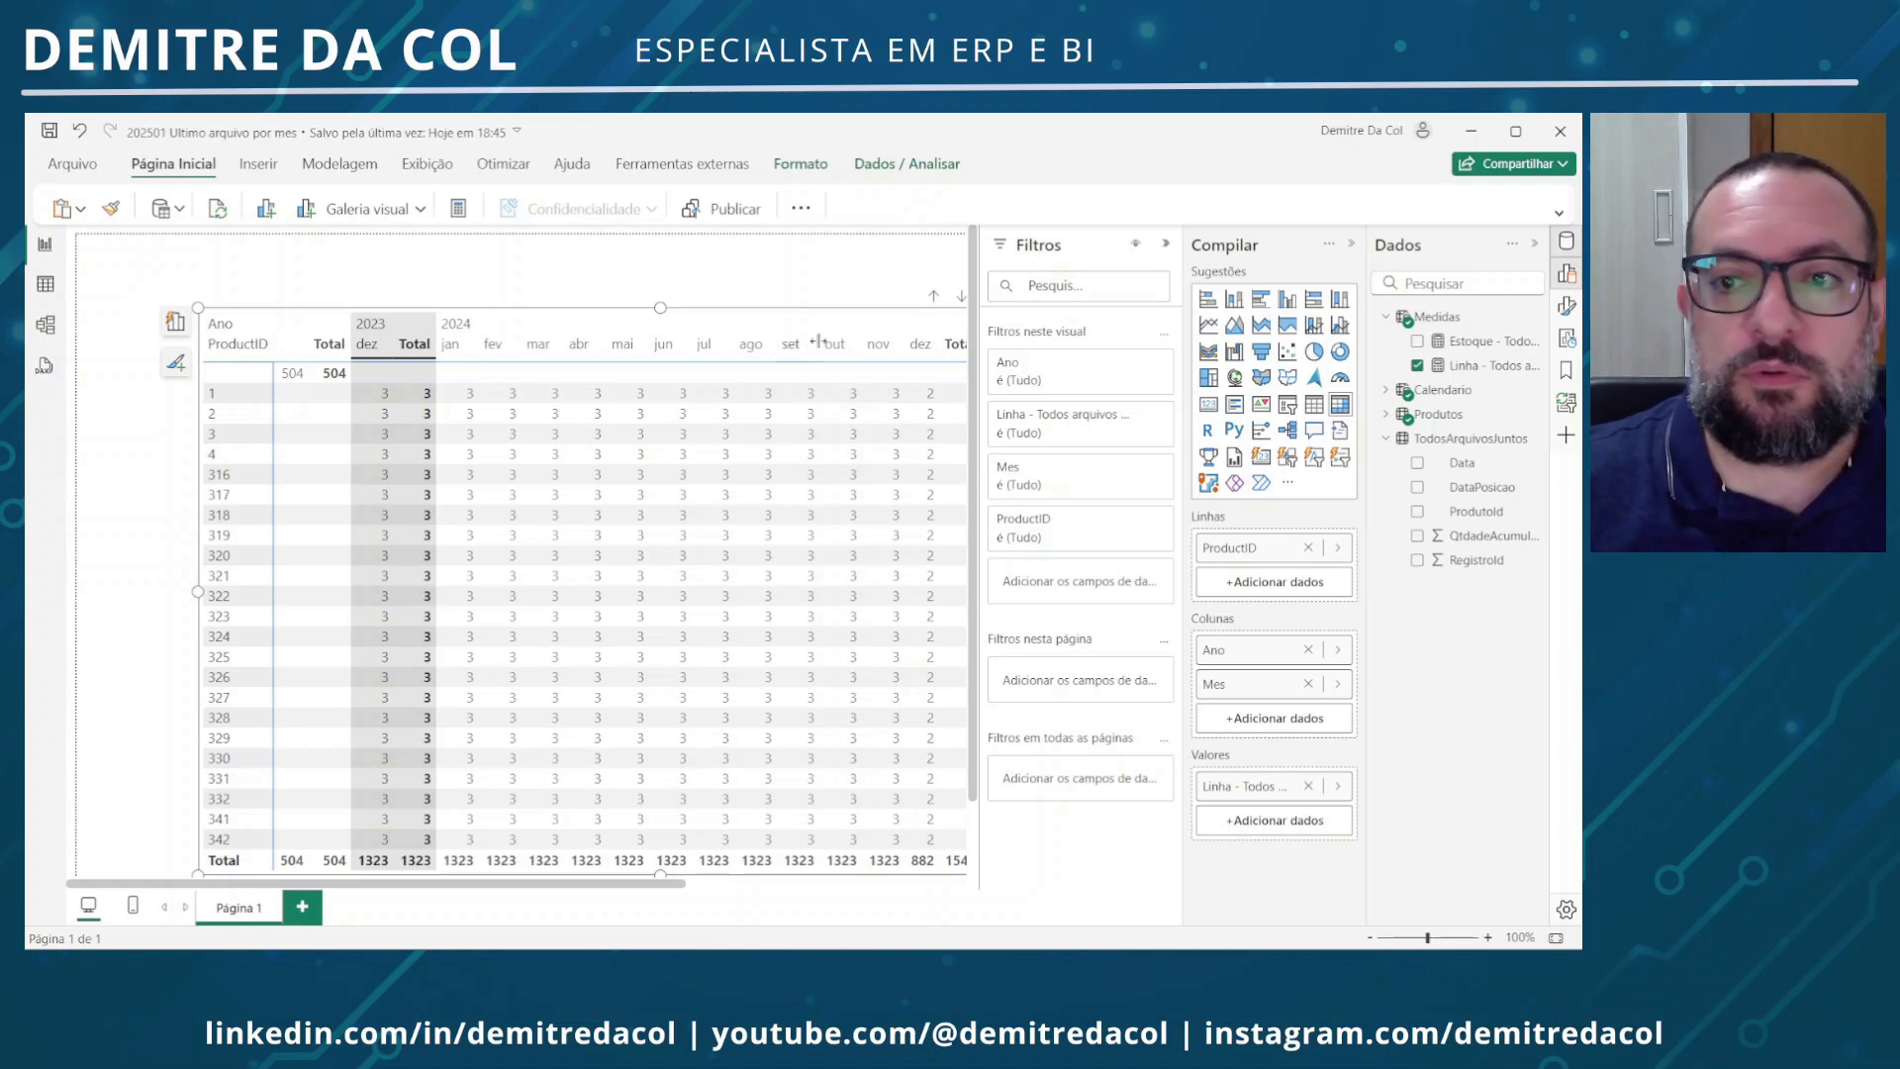
click(46, 285)
click(1443, 560)
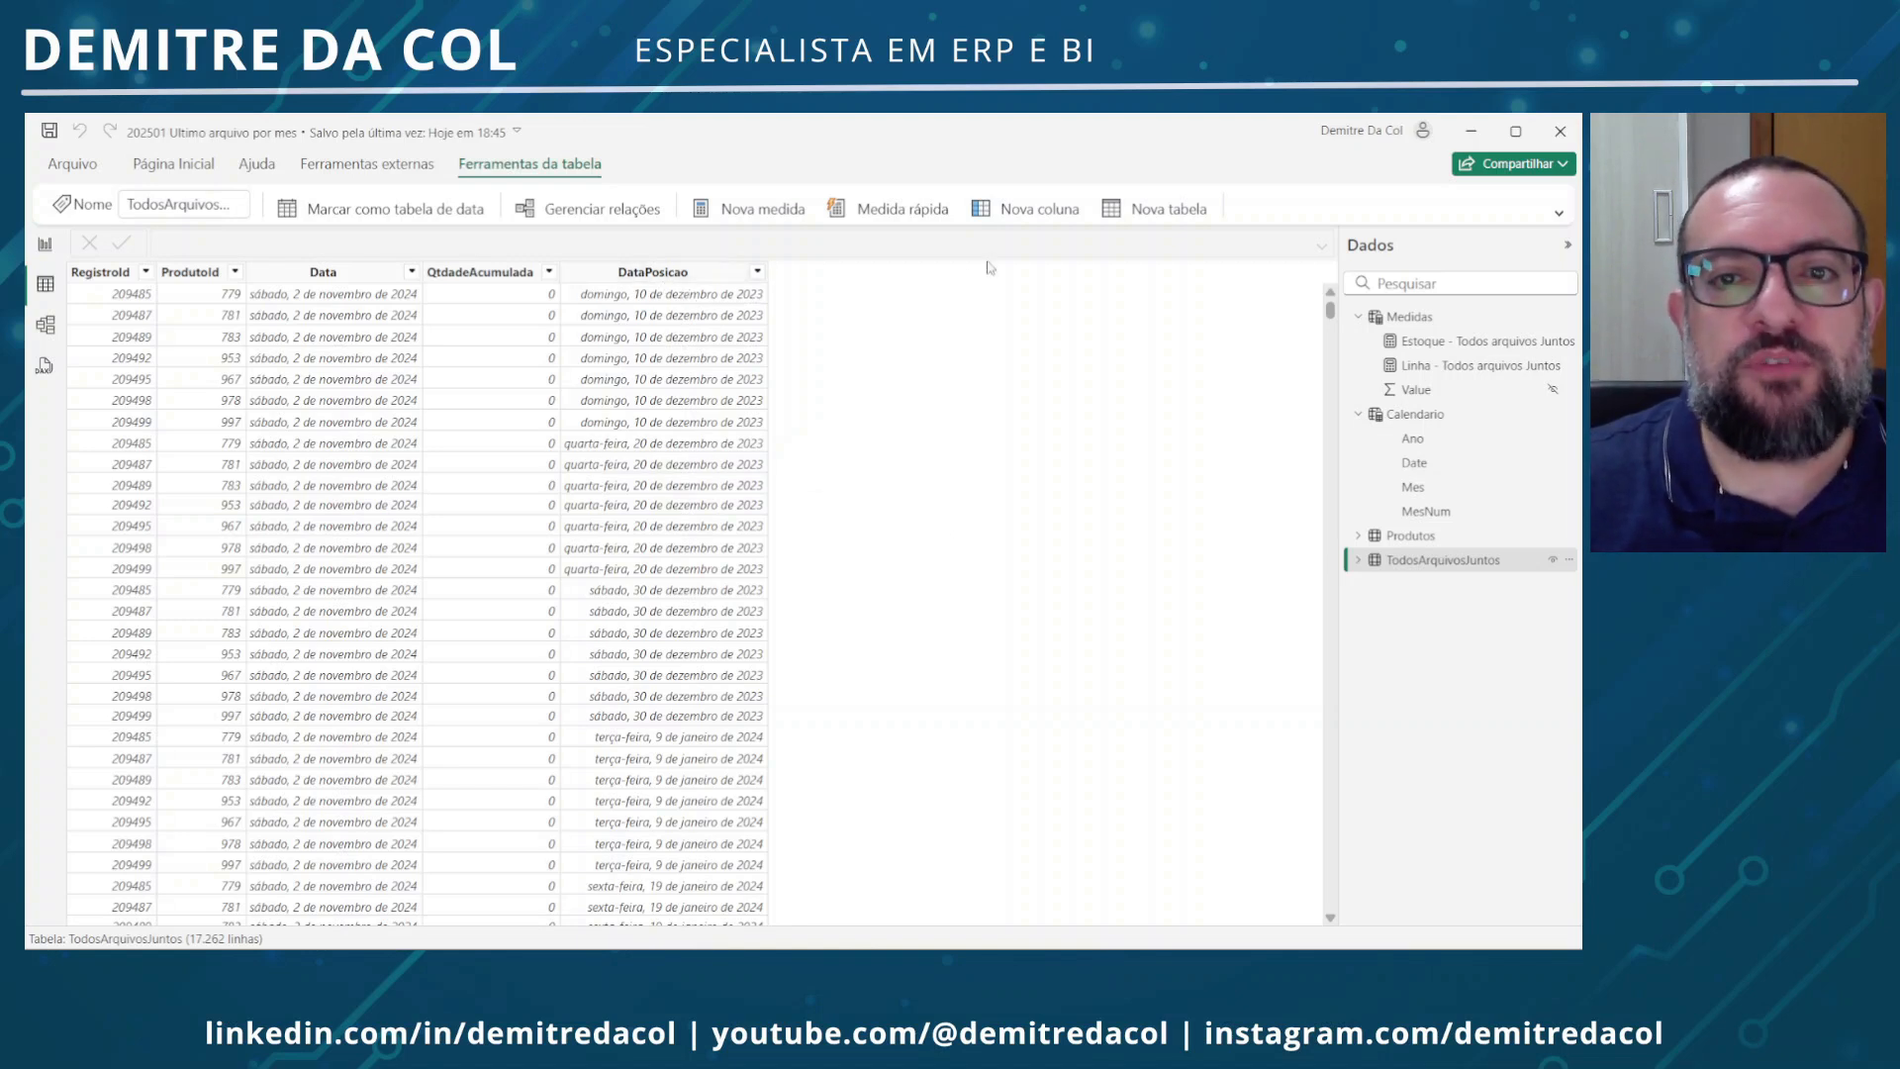
click(173, 164)
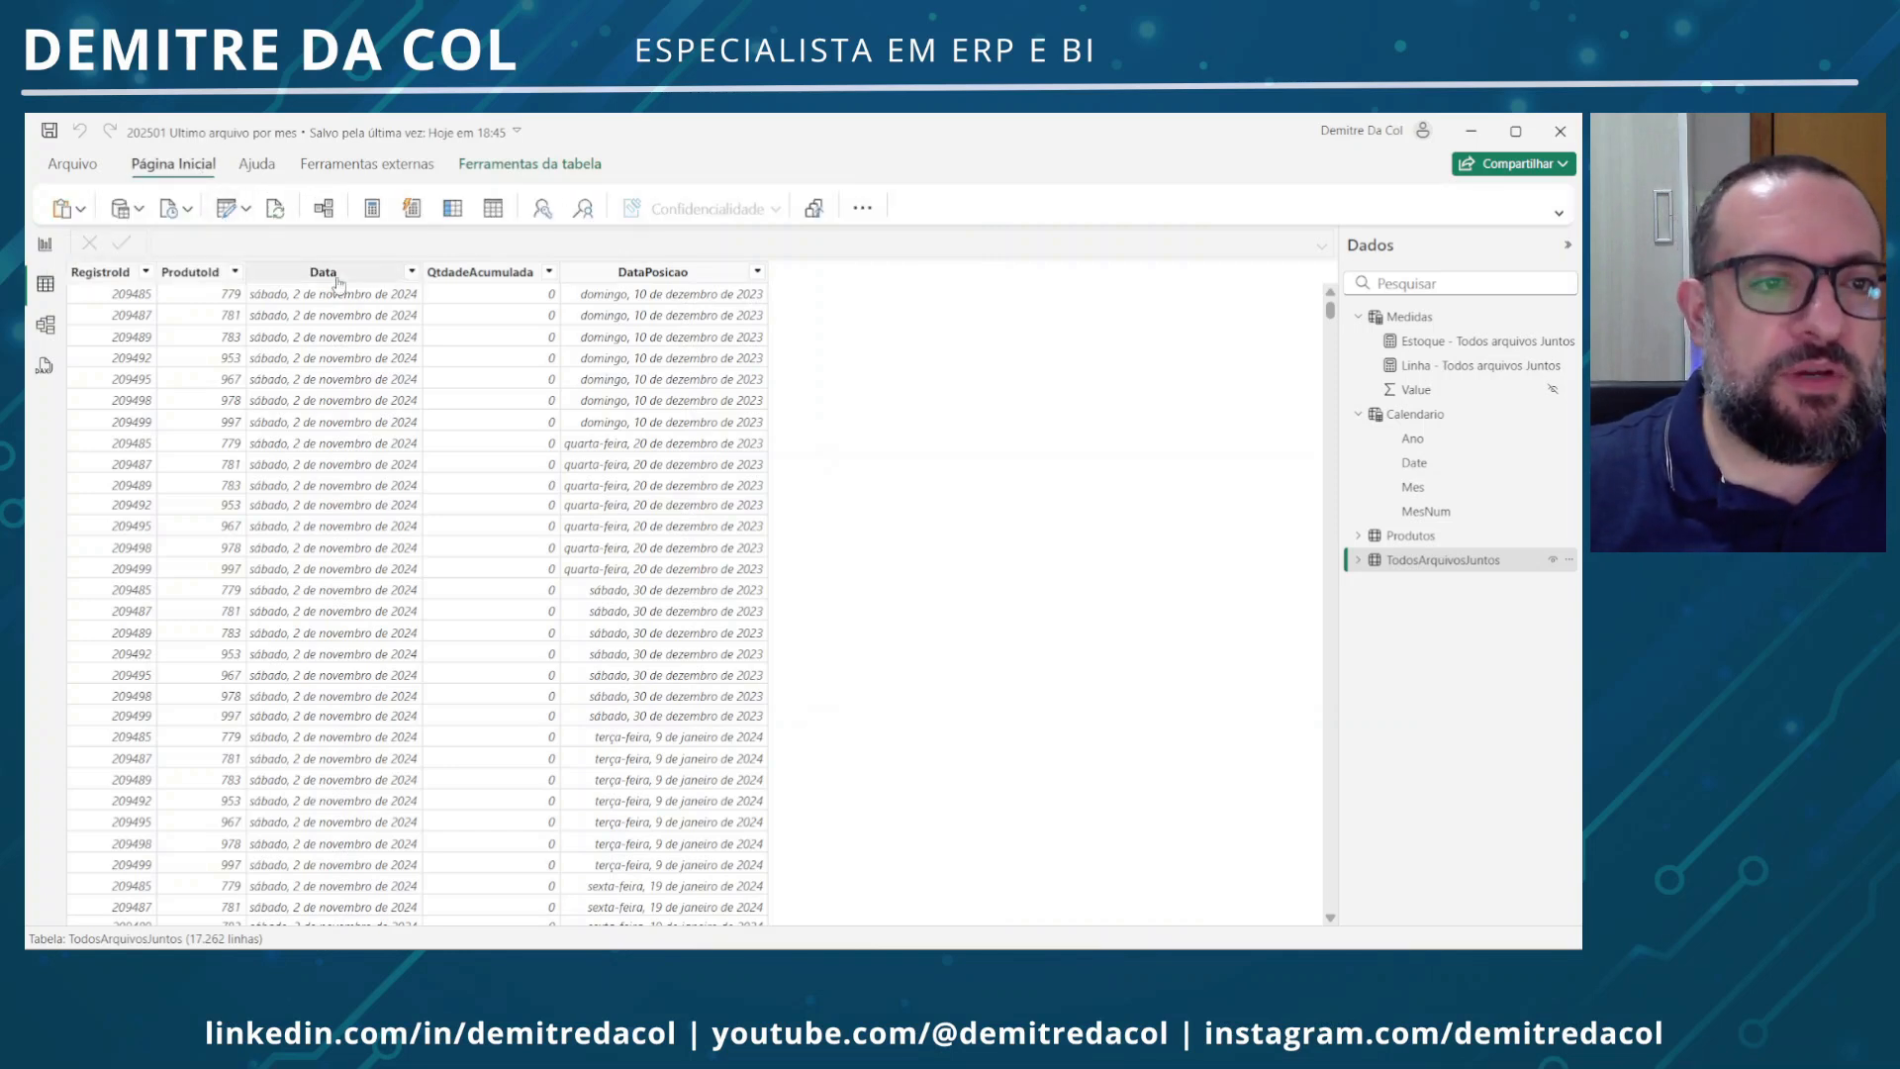
click(606, 271)
click(173, 163)
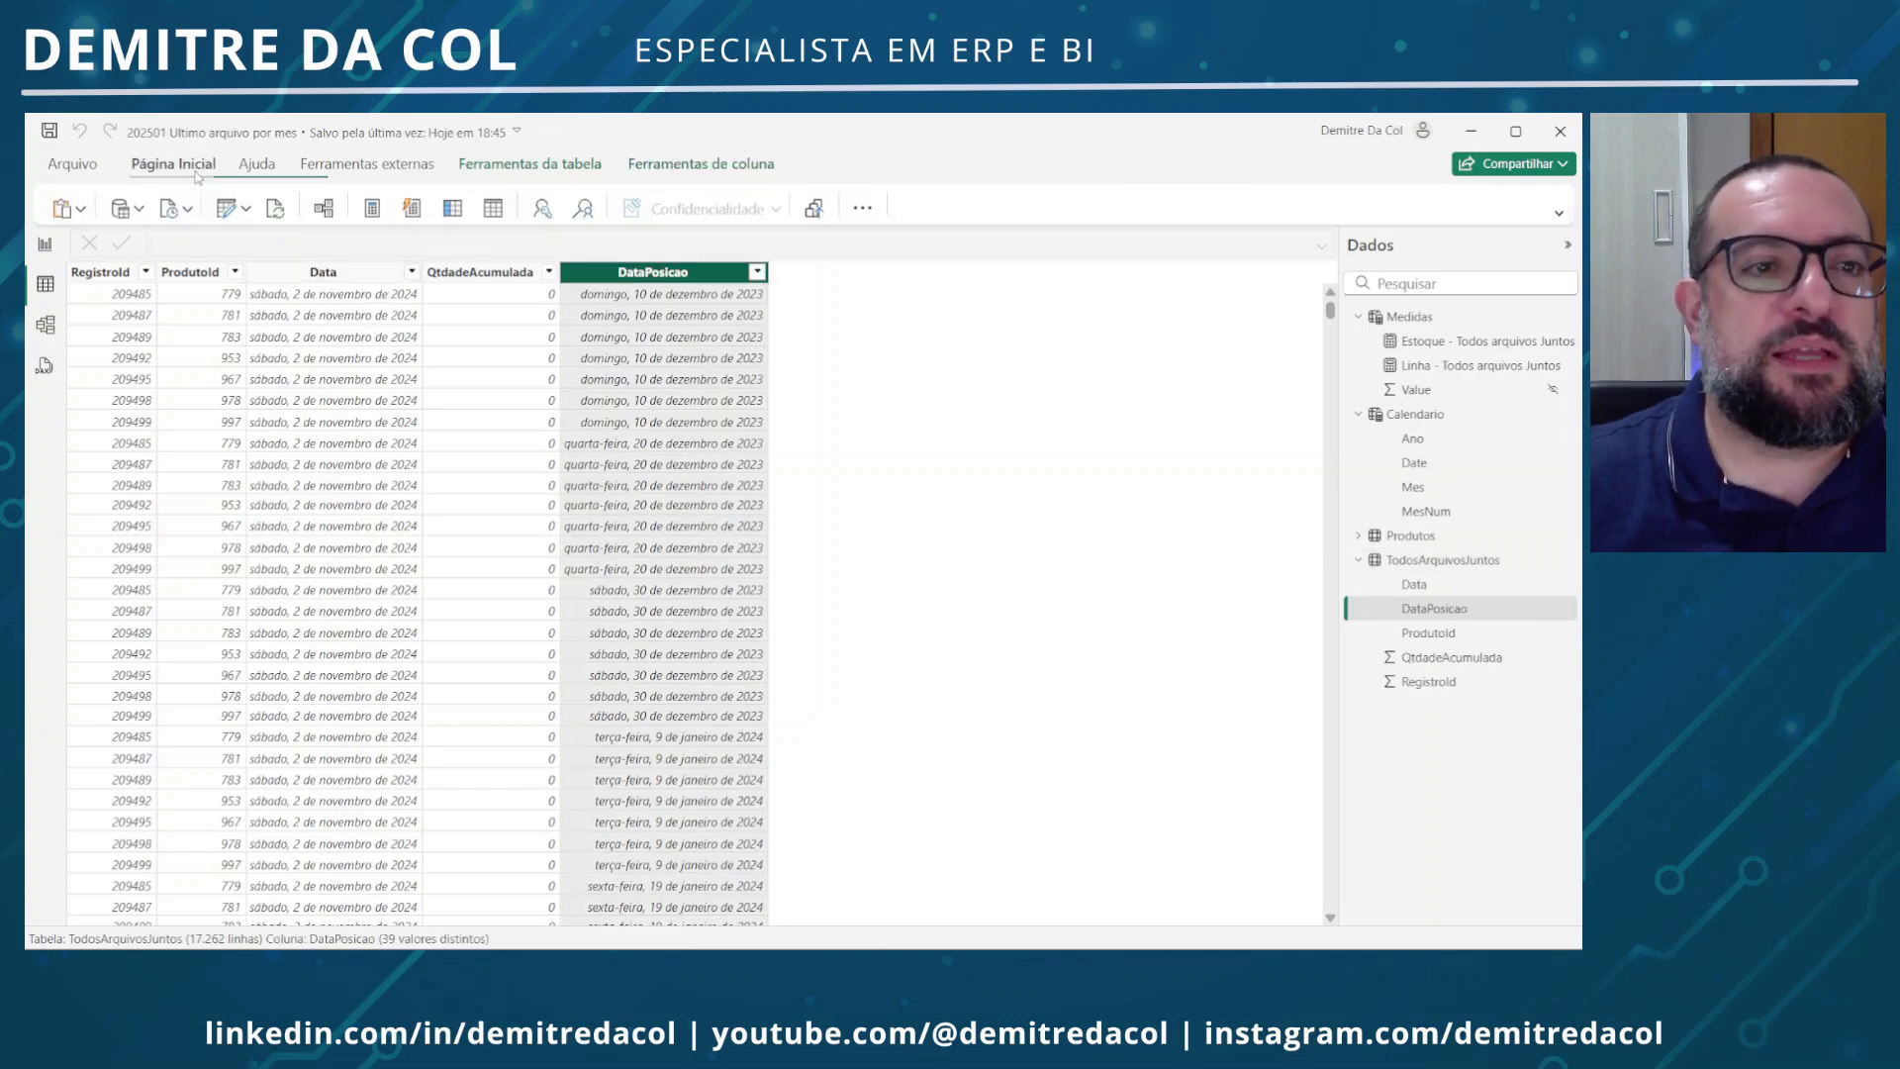
In Power Query, insert a filter after the Fonte step of TodosArquivosJuntos that keeps files whose Name contains "estoques"
click(227, 216)
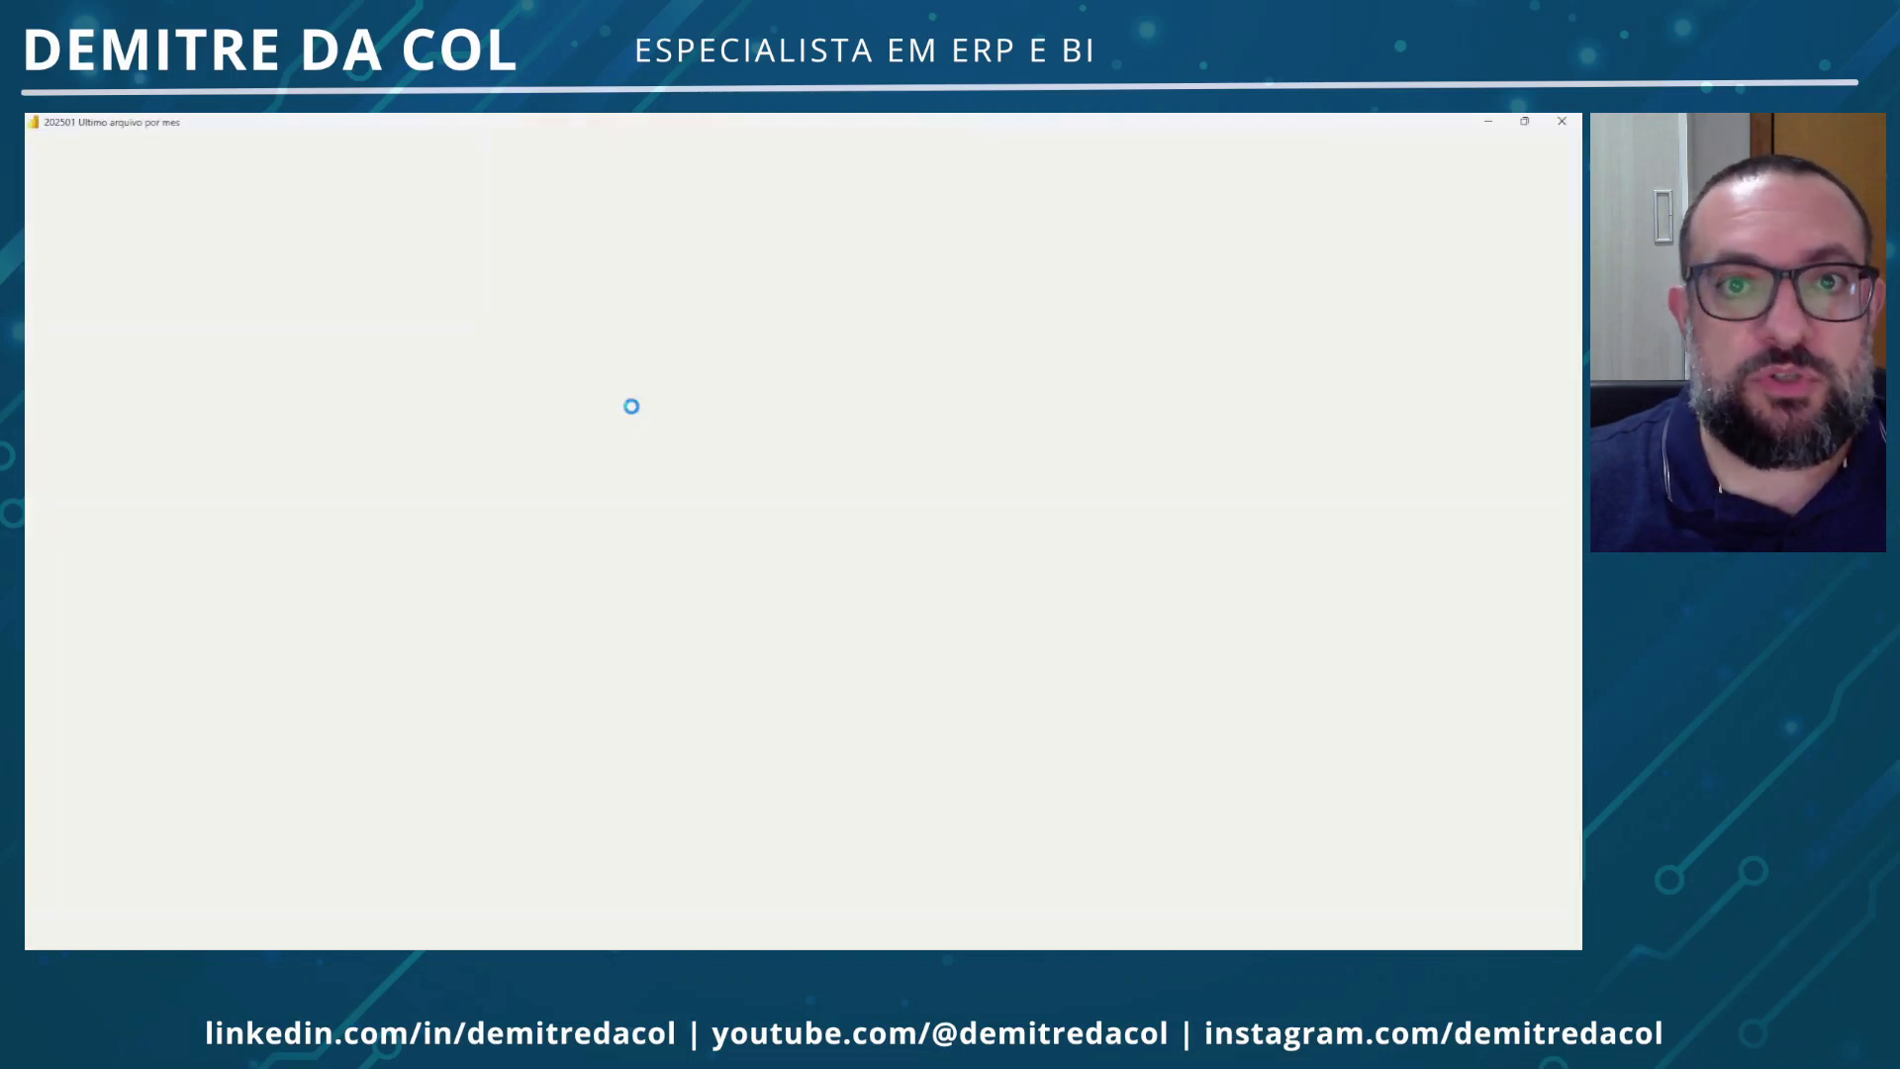
click(142, 430)
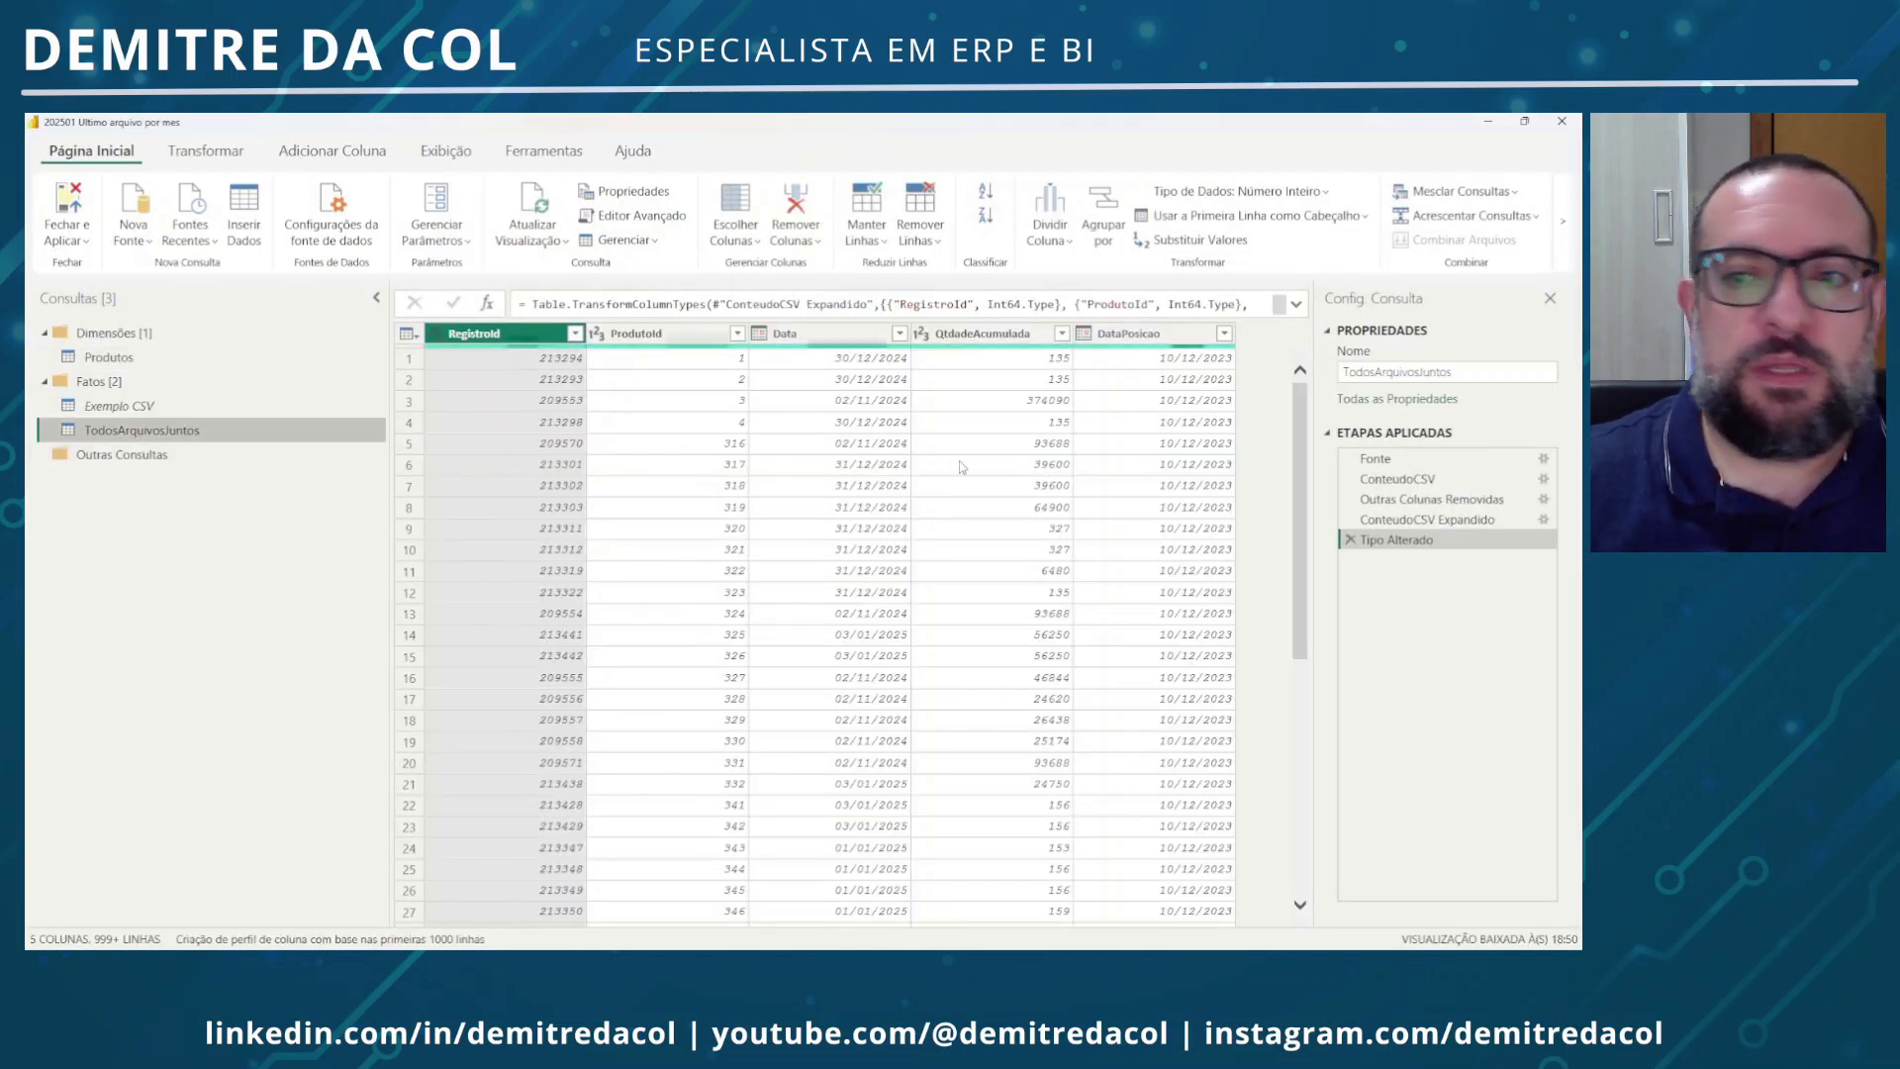
click(1417, 465)
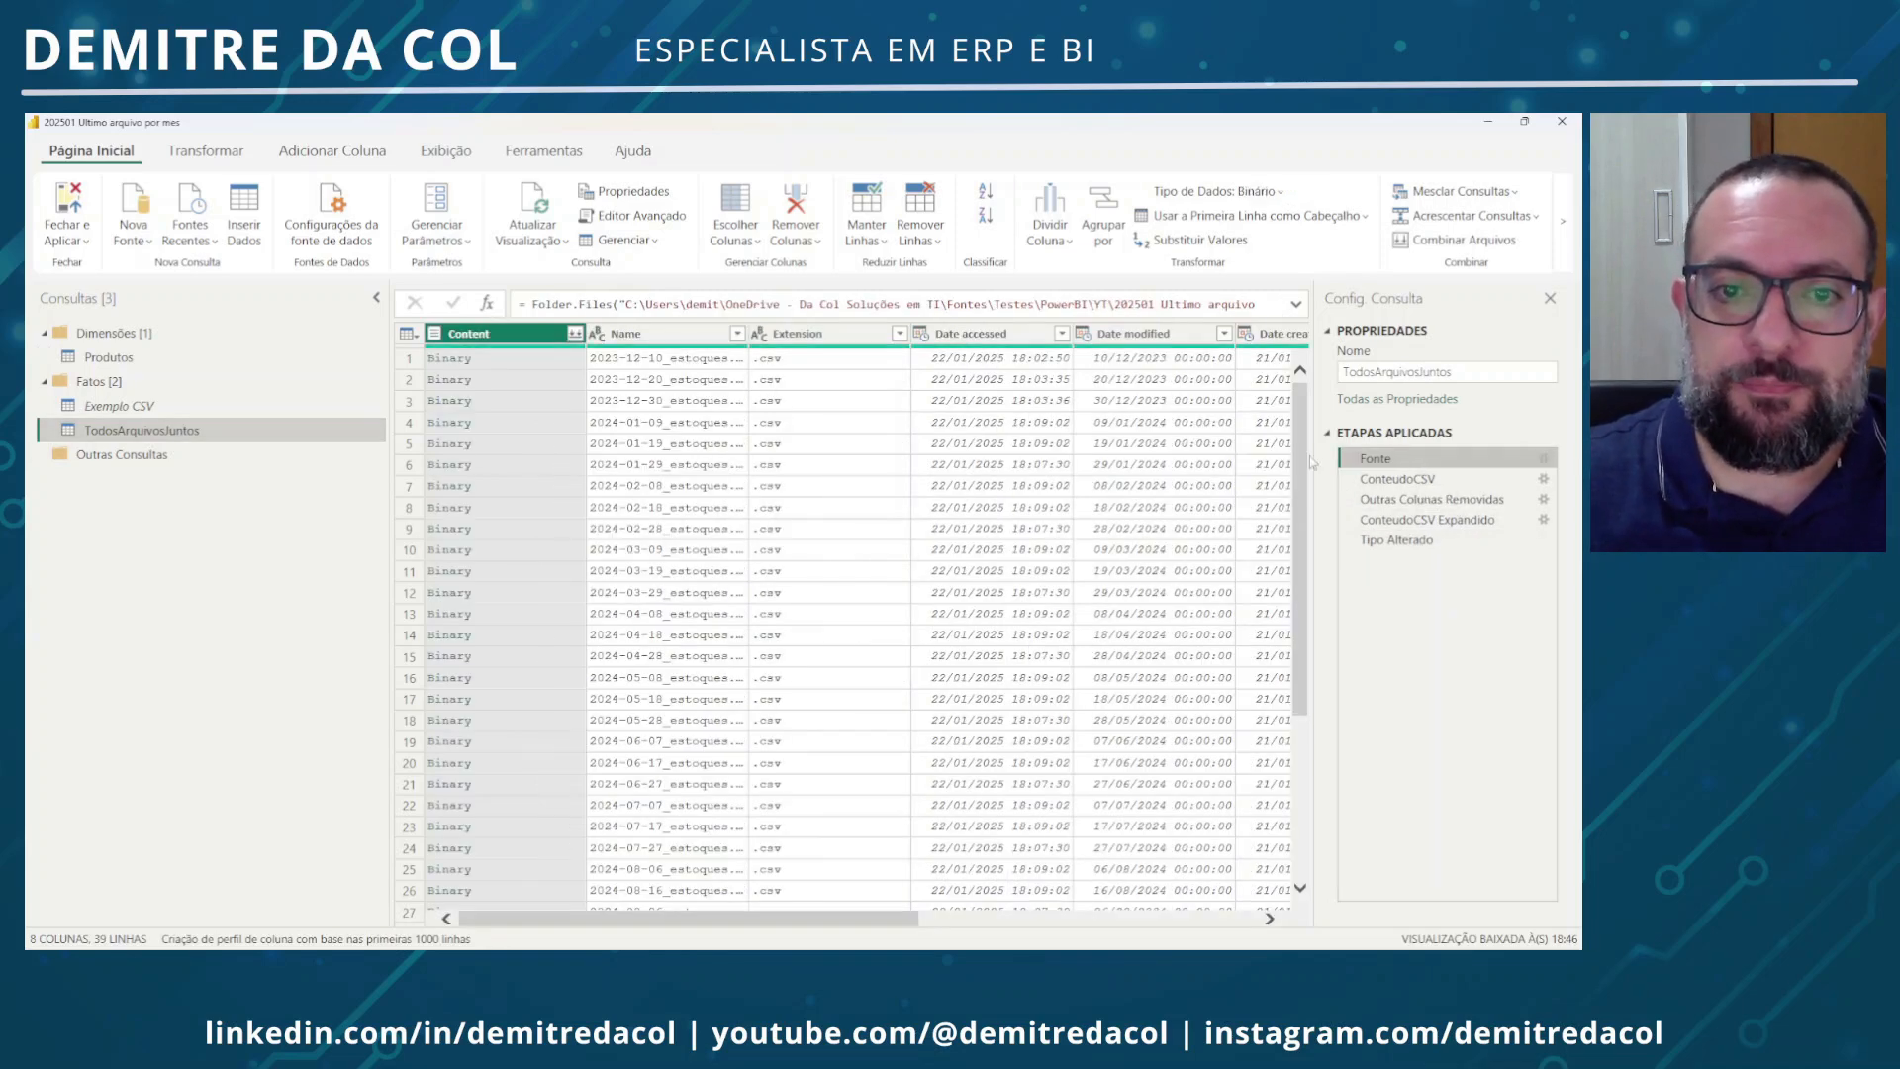
click(739, 334)
mouse_move(678, 486)
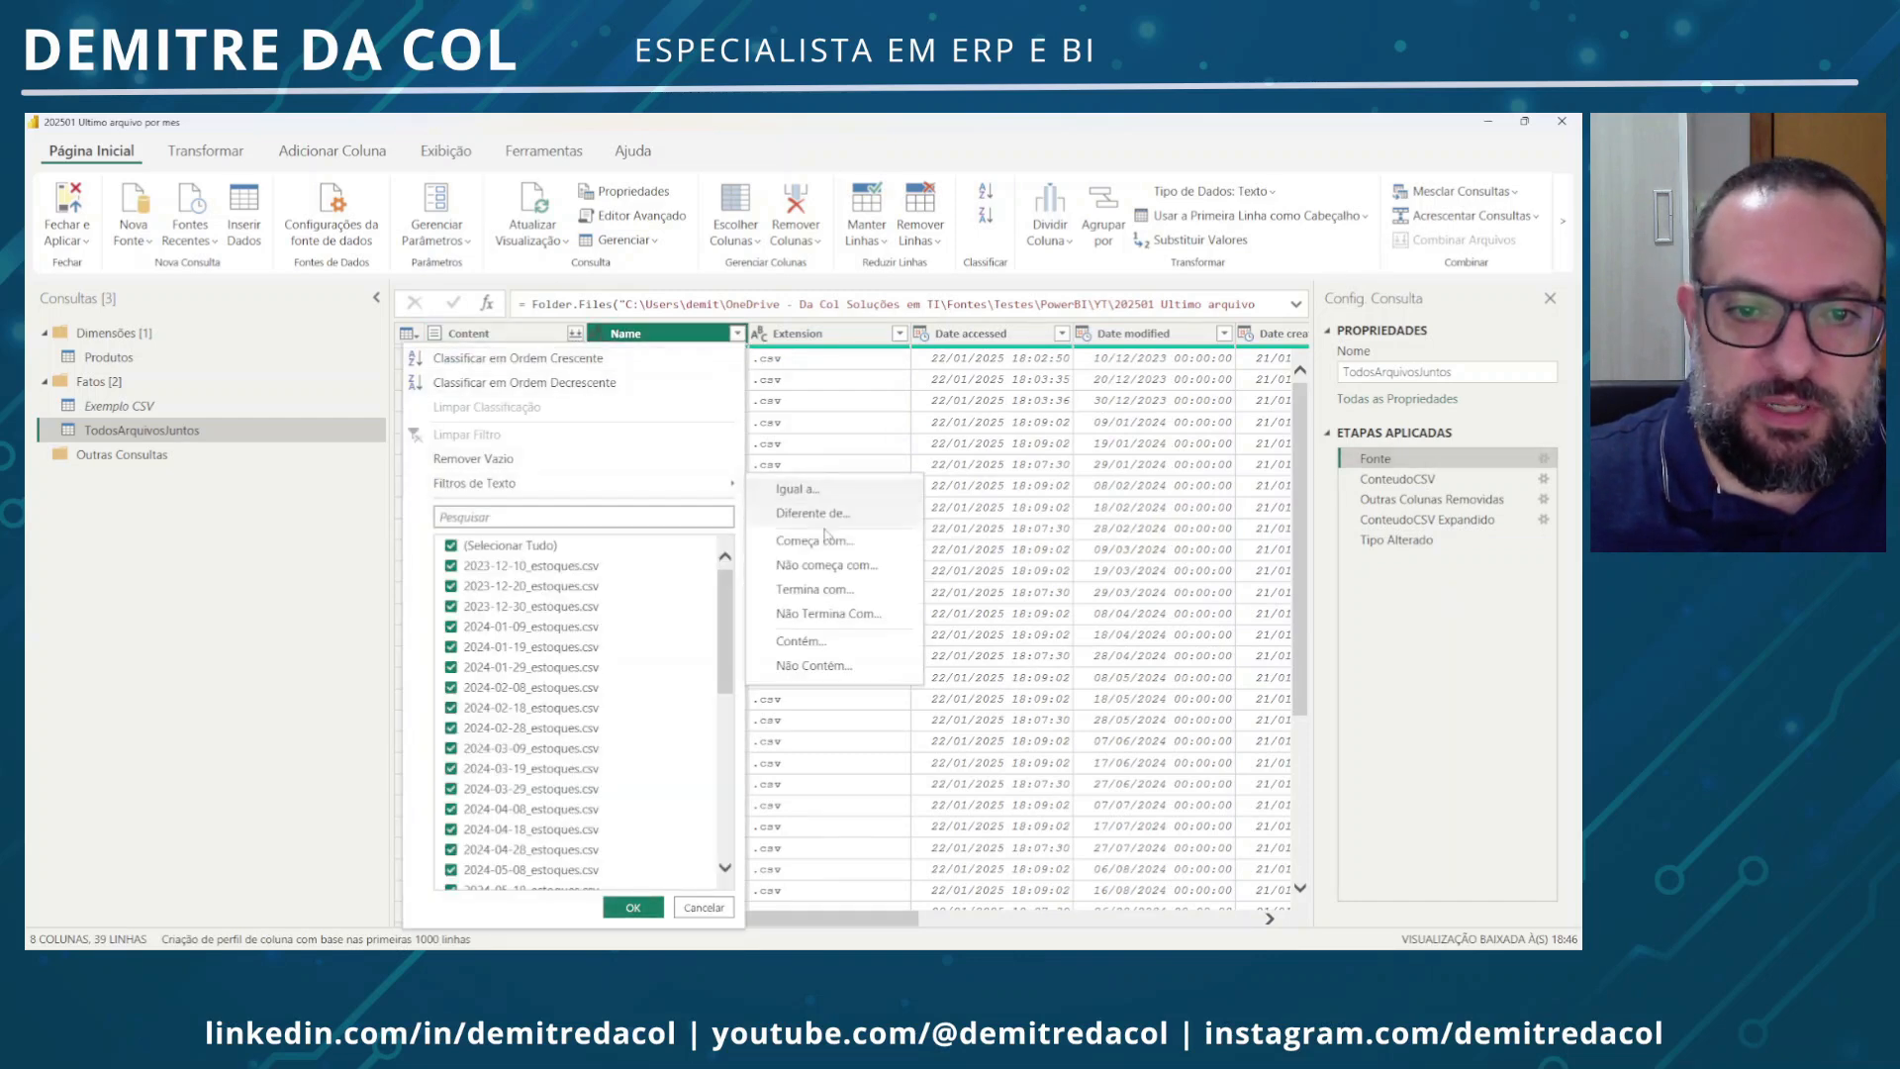
click(803, 641)
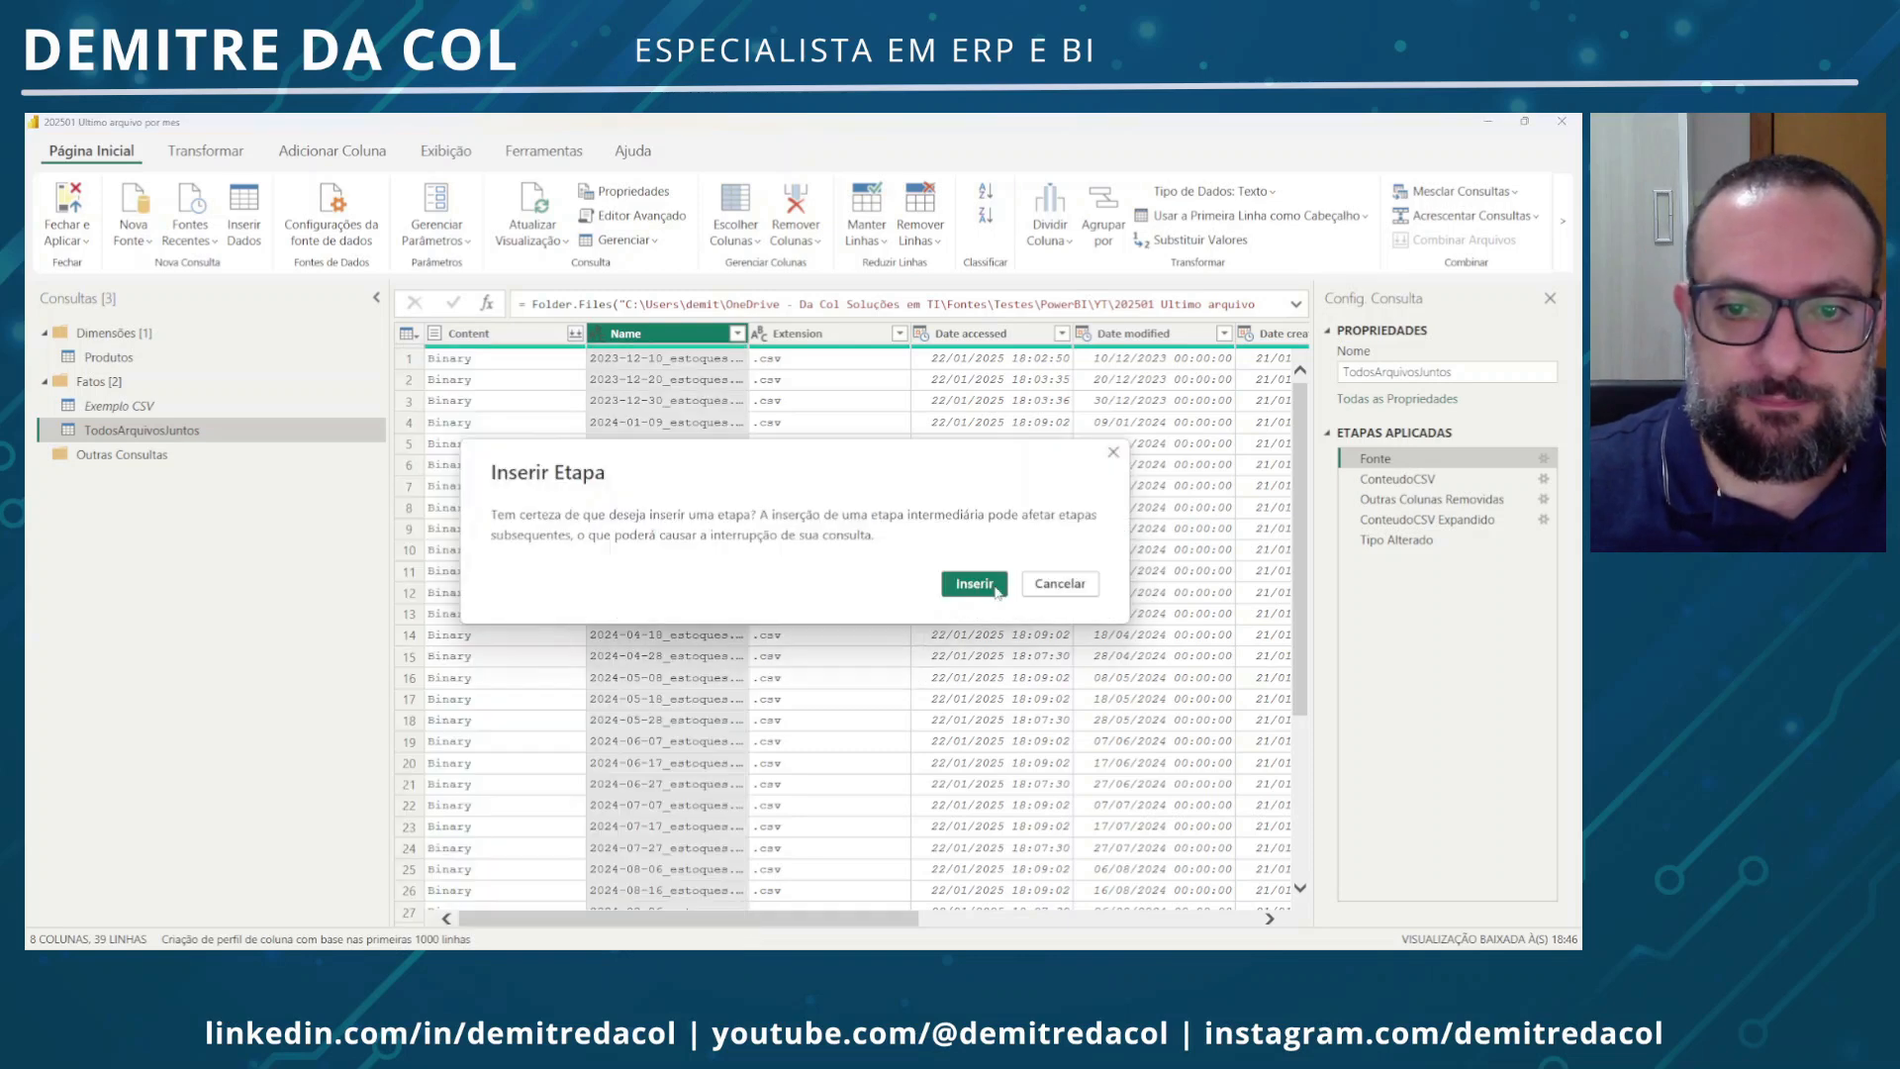
click(948, 585)
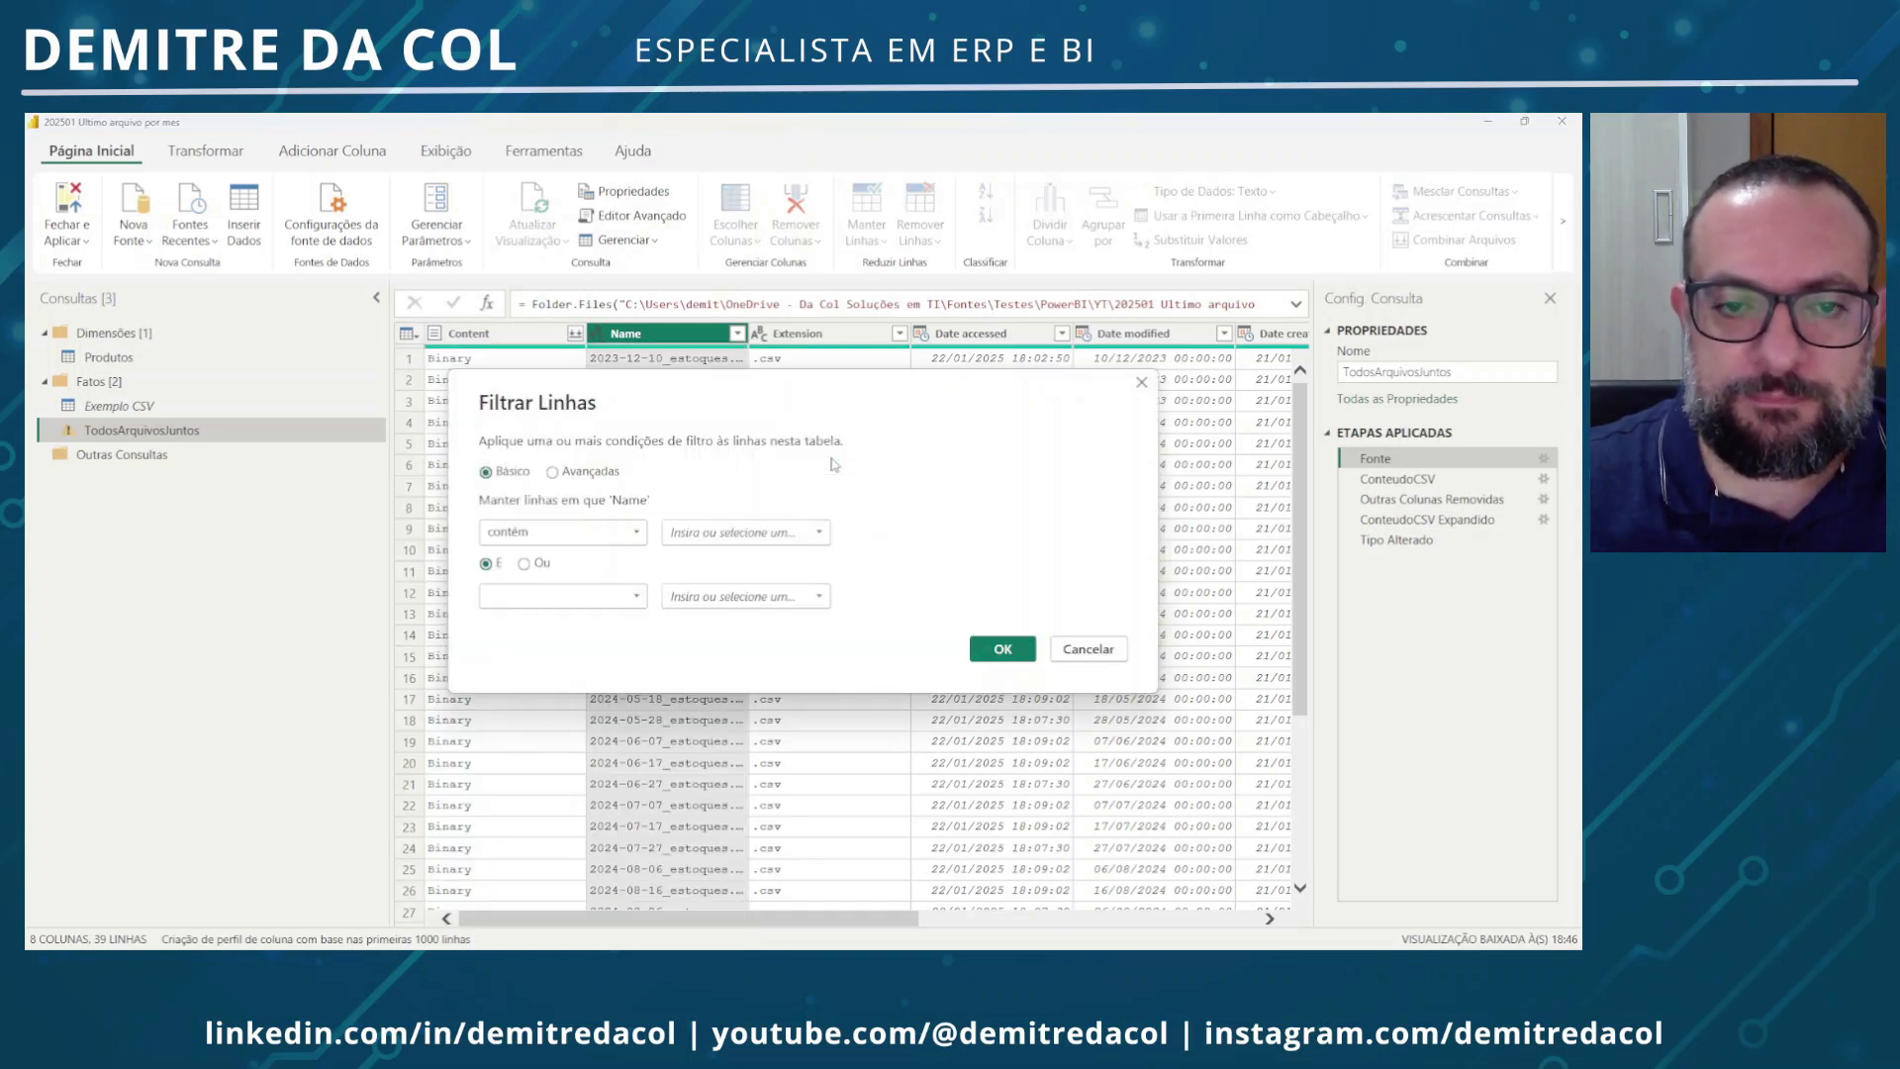
click(733, 527)
text(estoques)
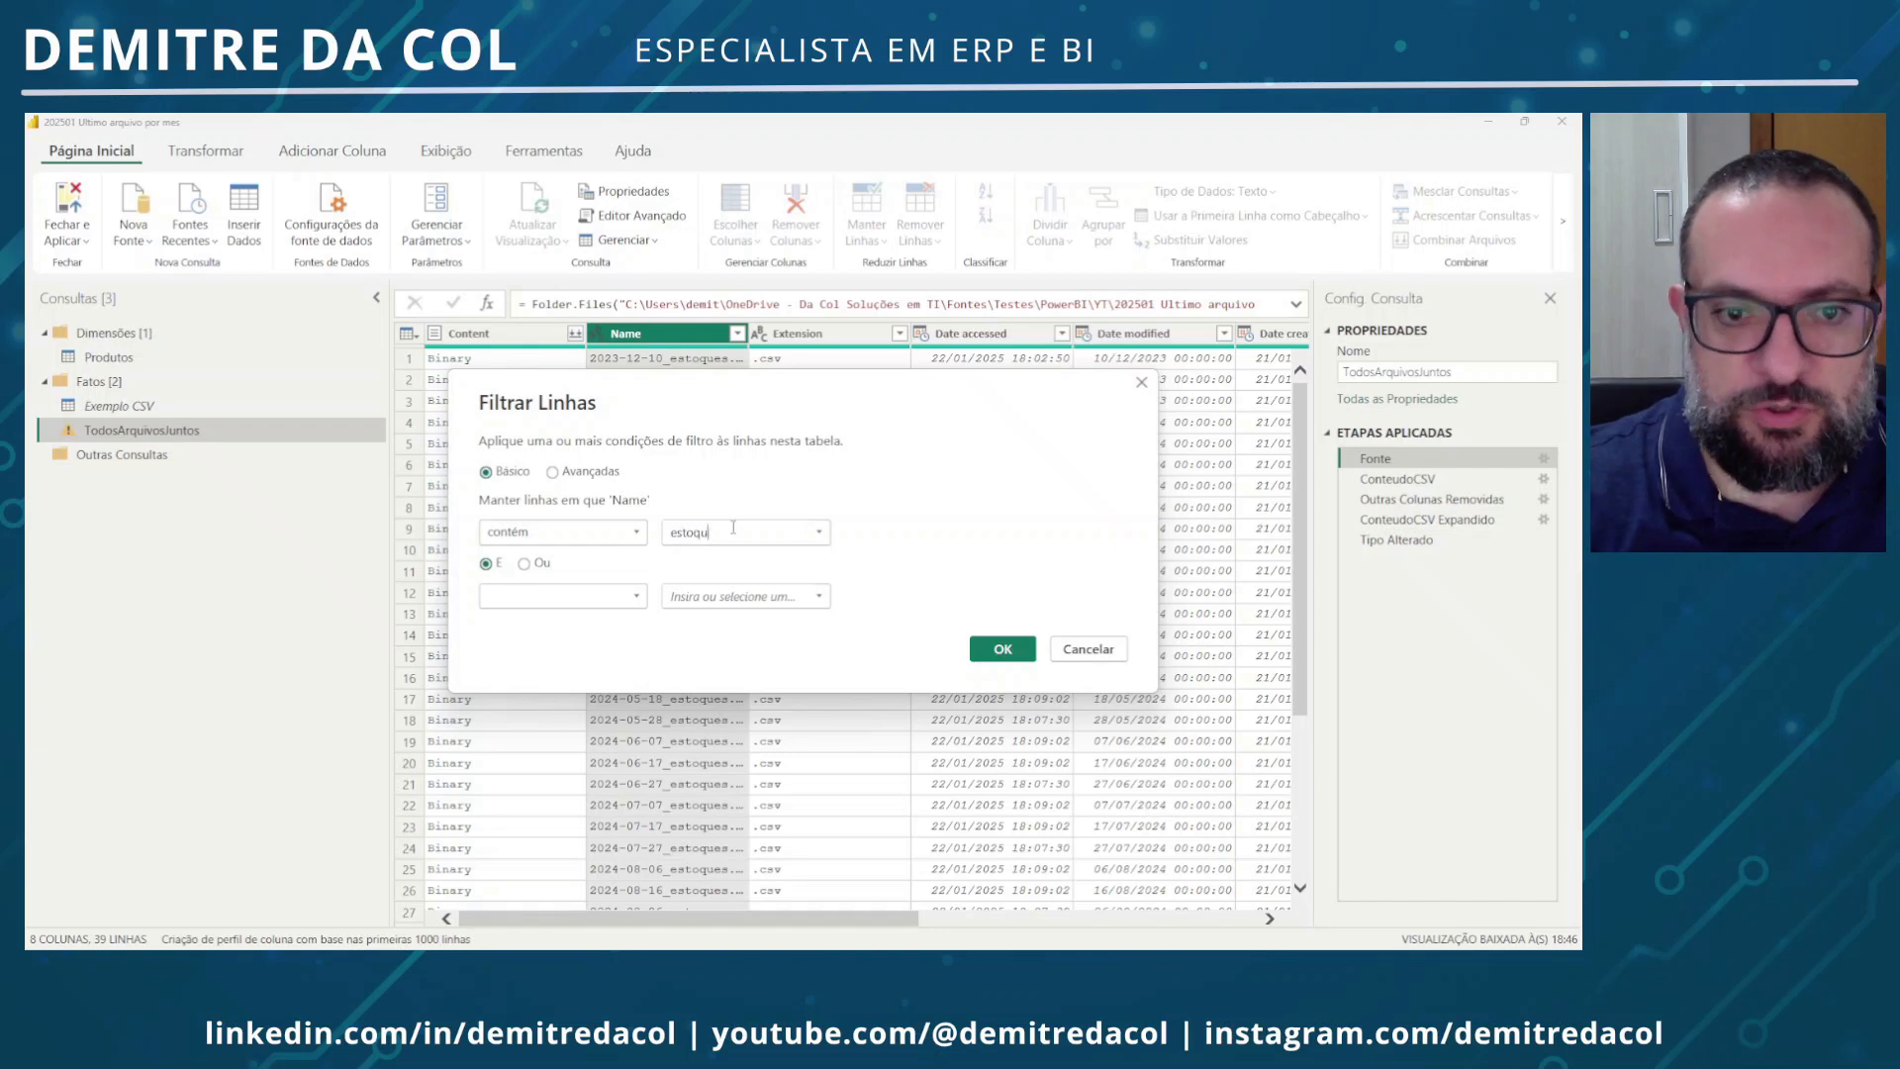
click(999, 649)
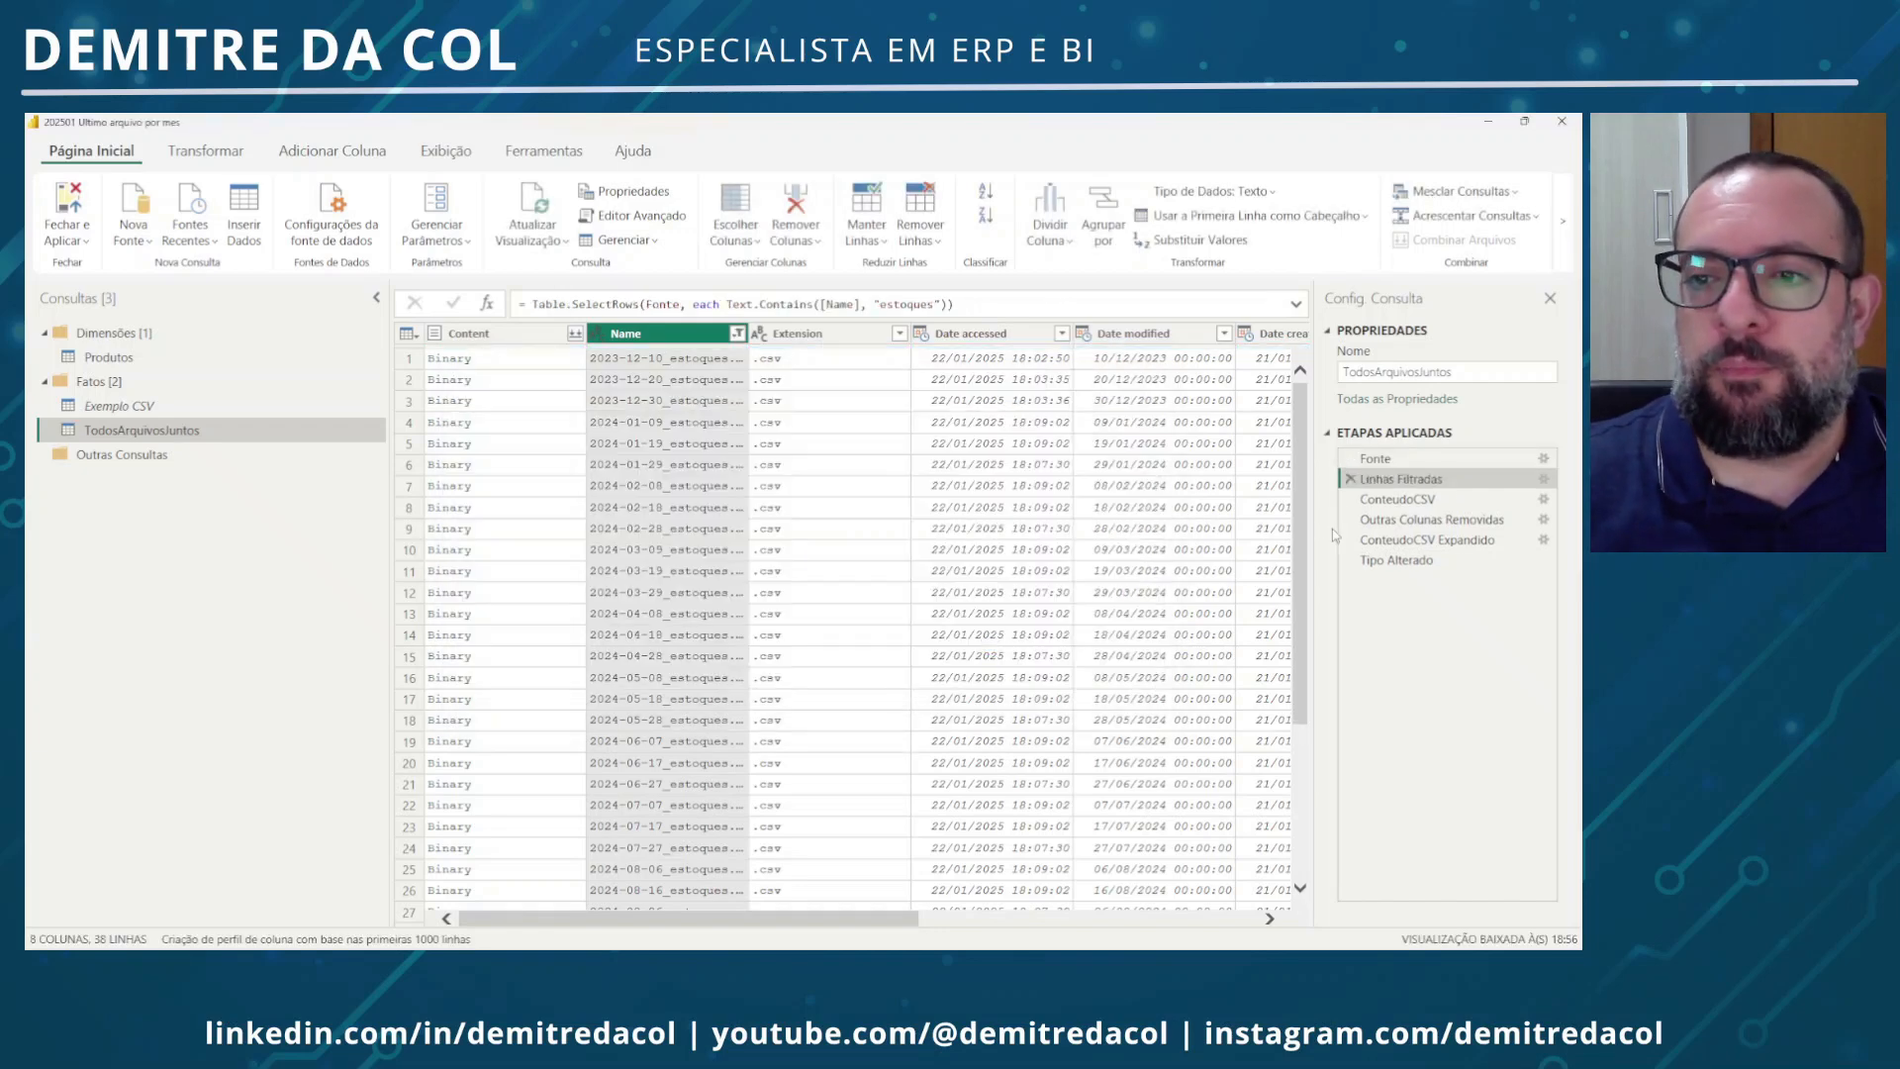
Rename the new filter step as FiltroNomeArquivo
double_click(1383, 479)
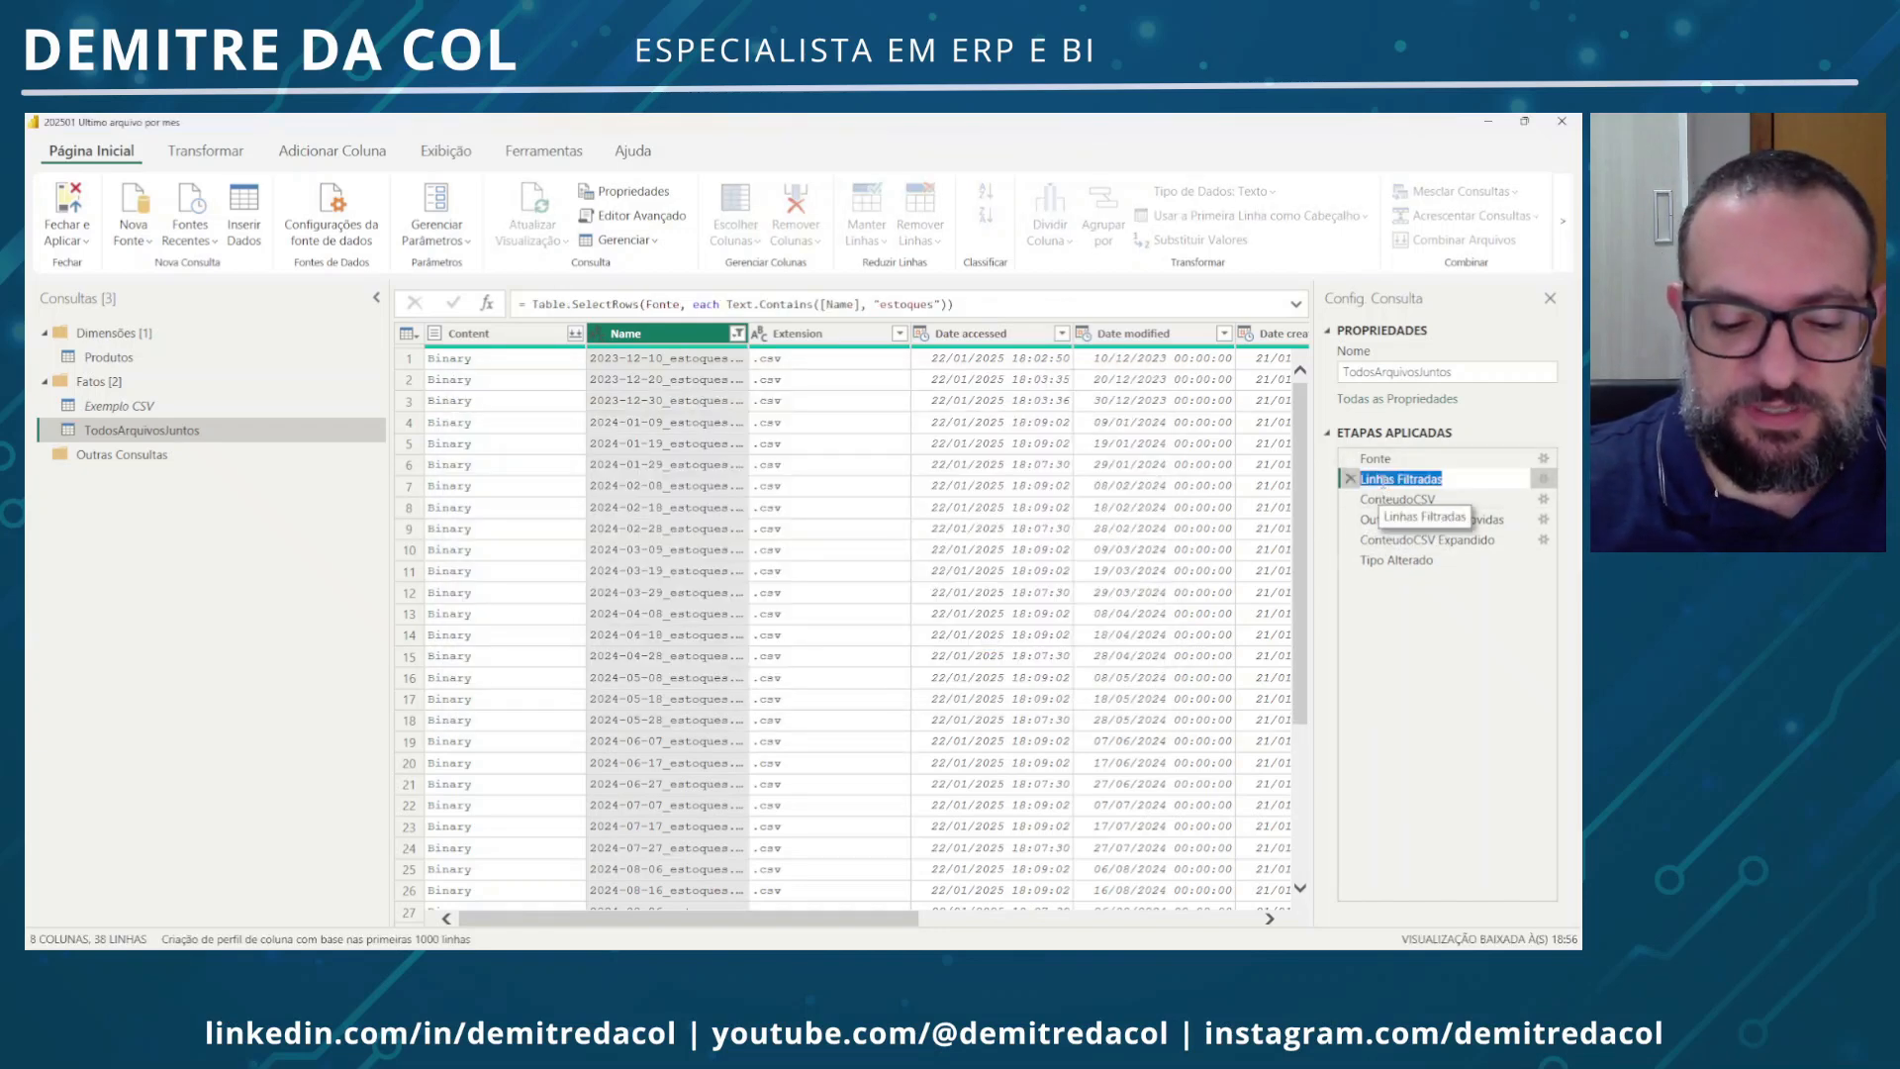
text(Filtro)
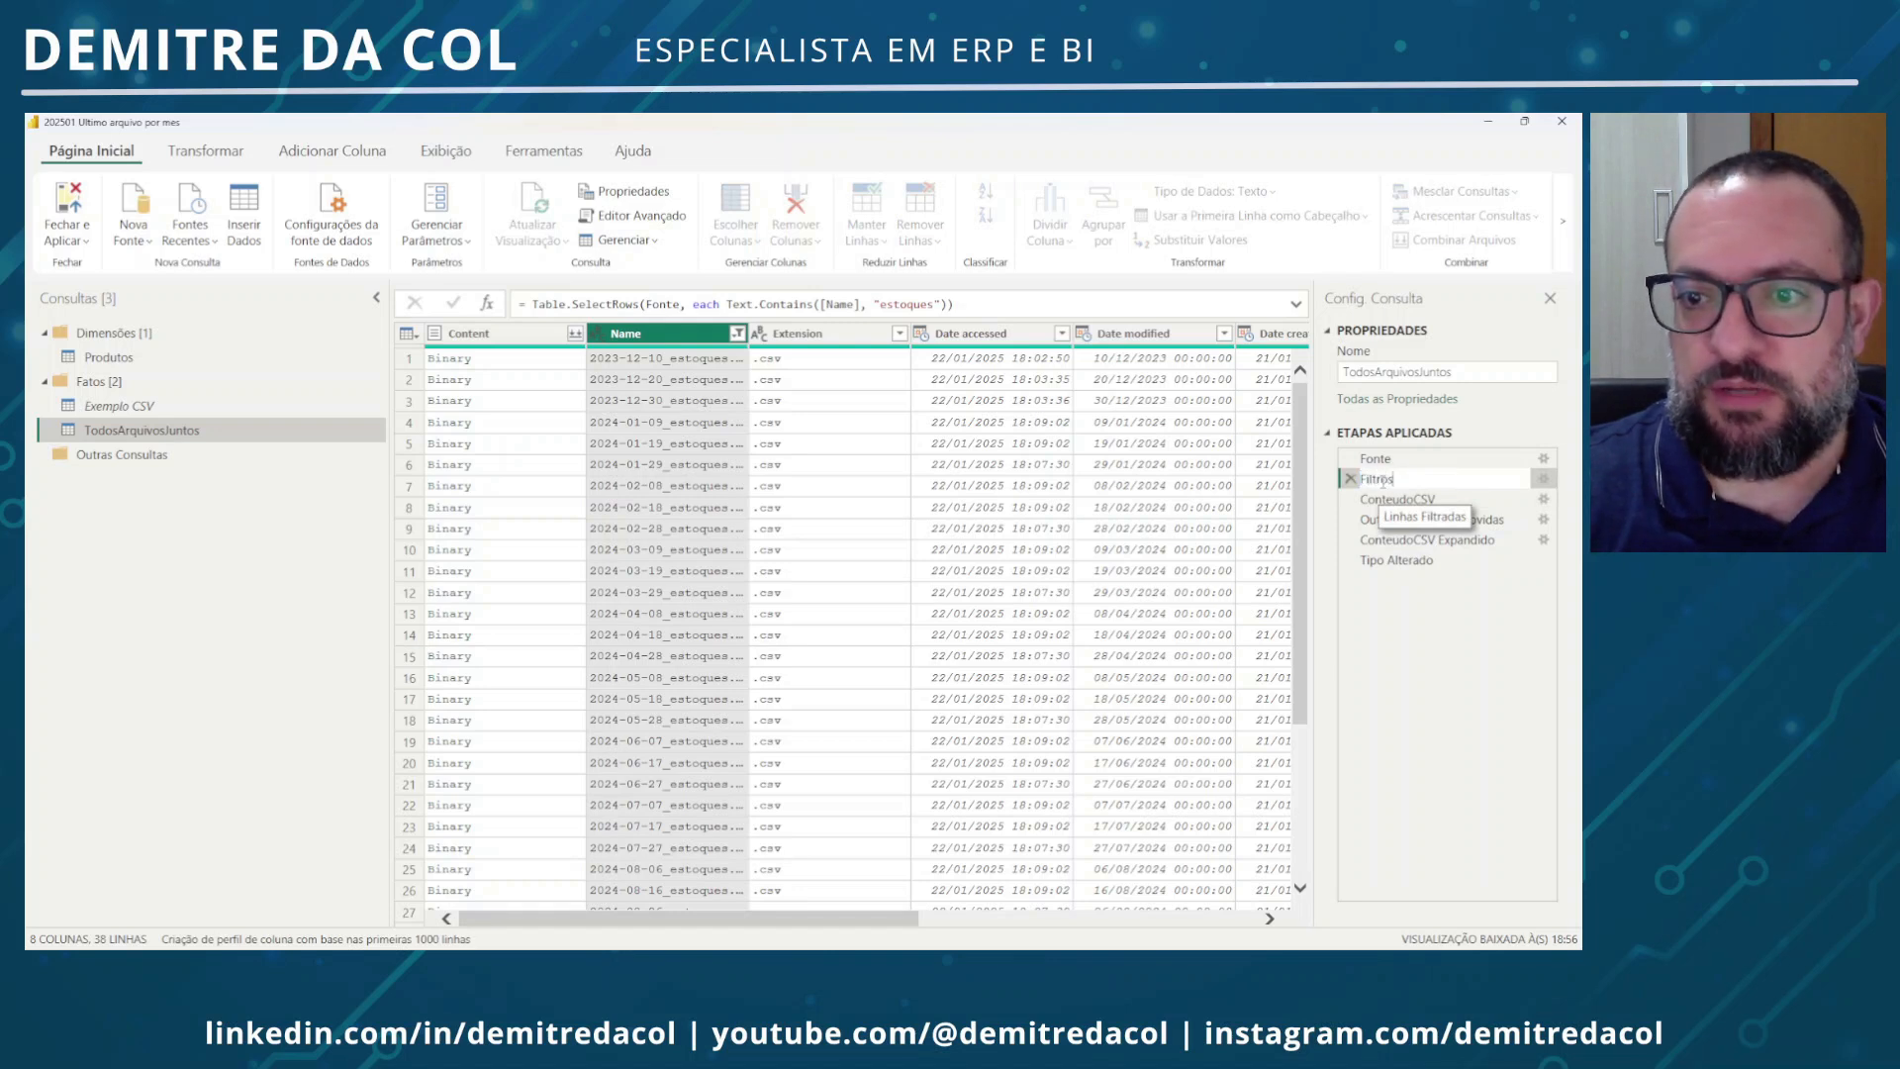
text(NomeArquivo)
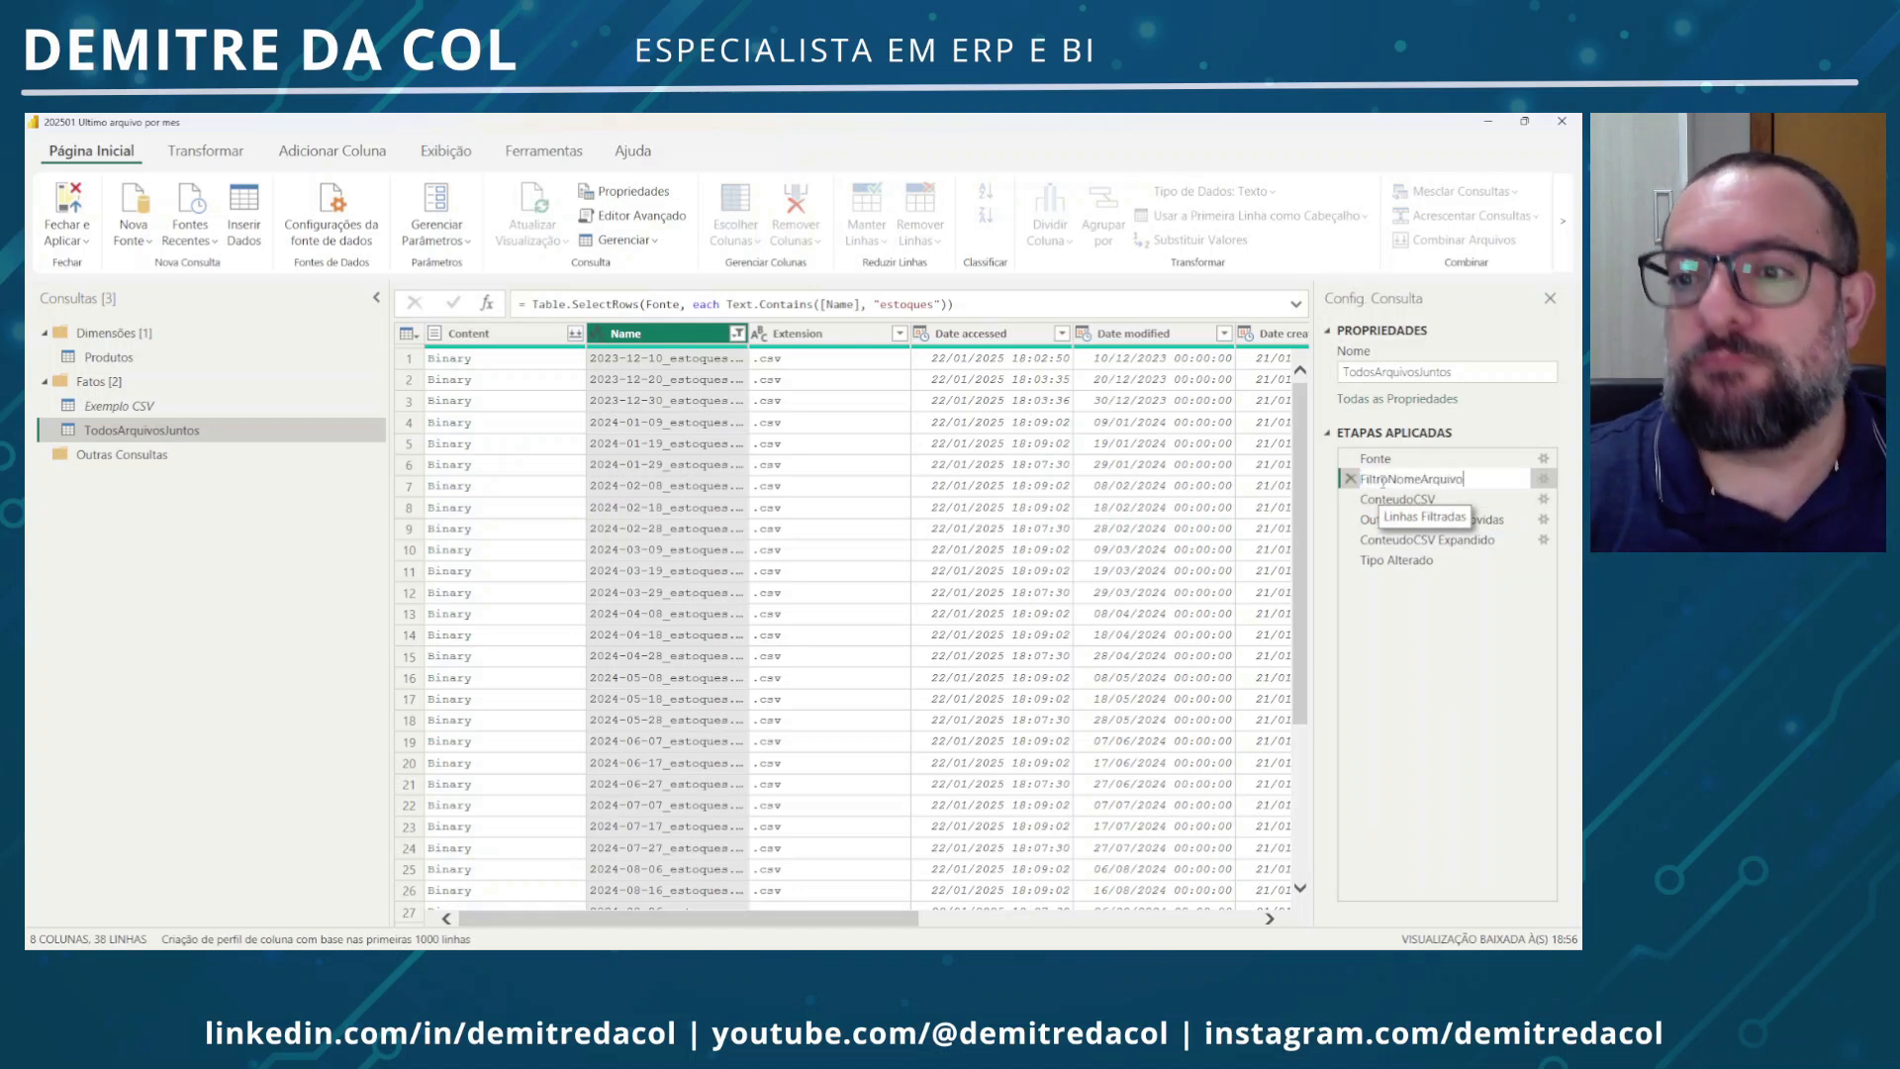
key(Return)
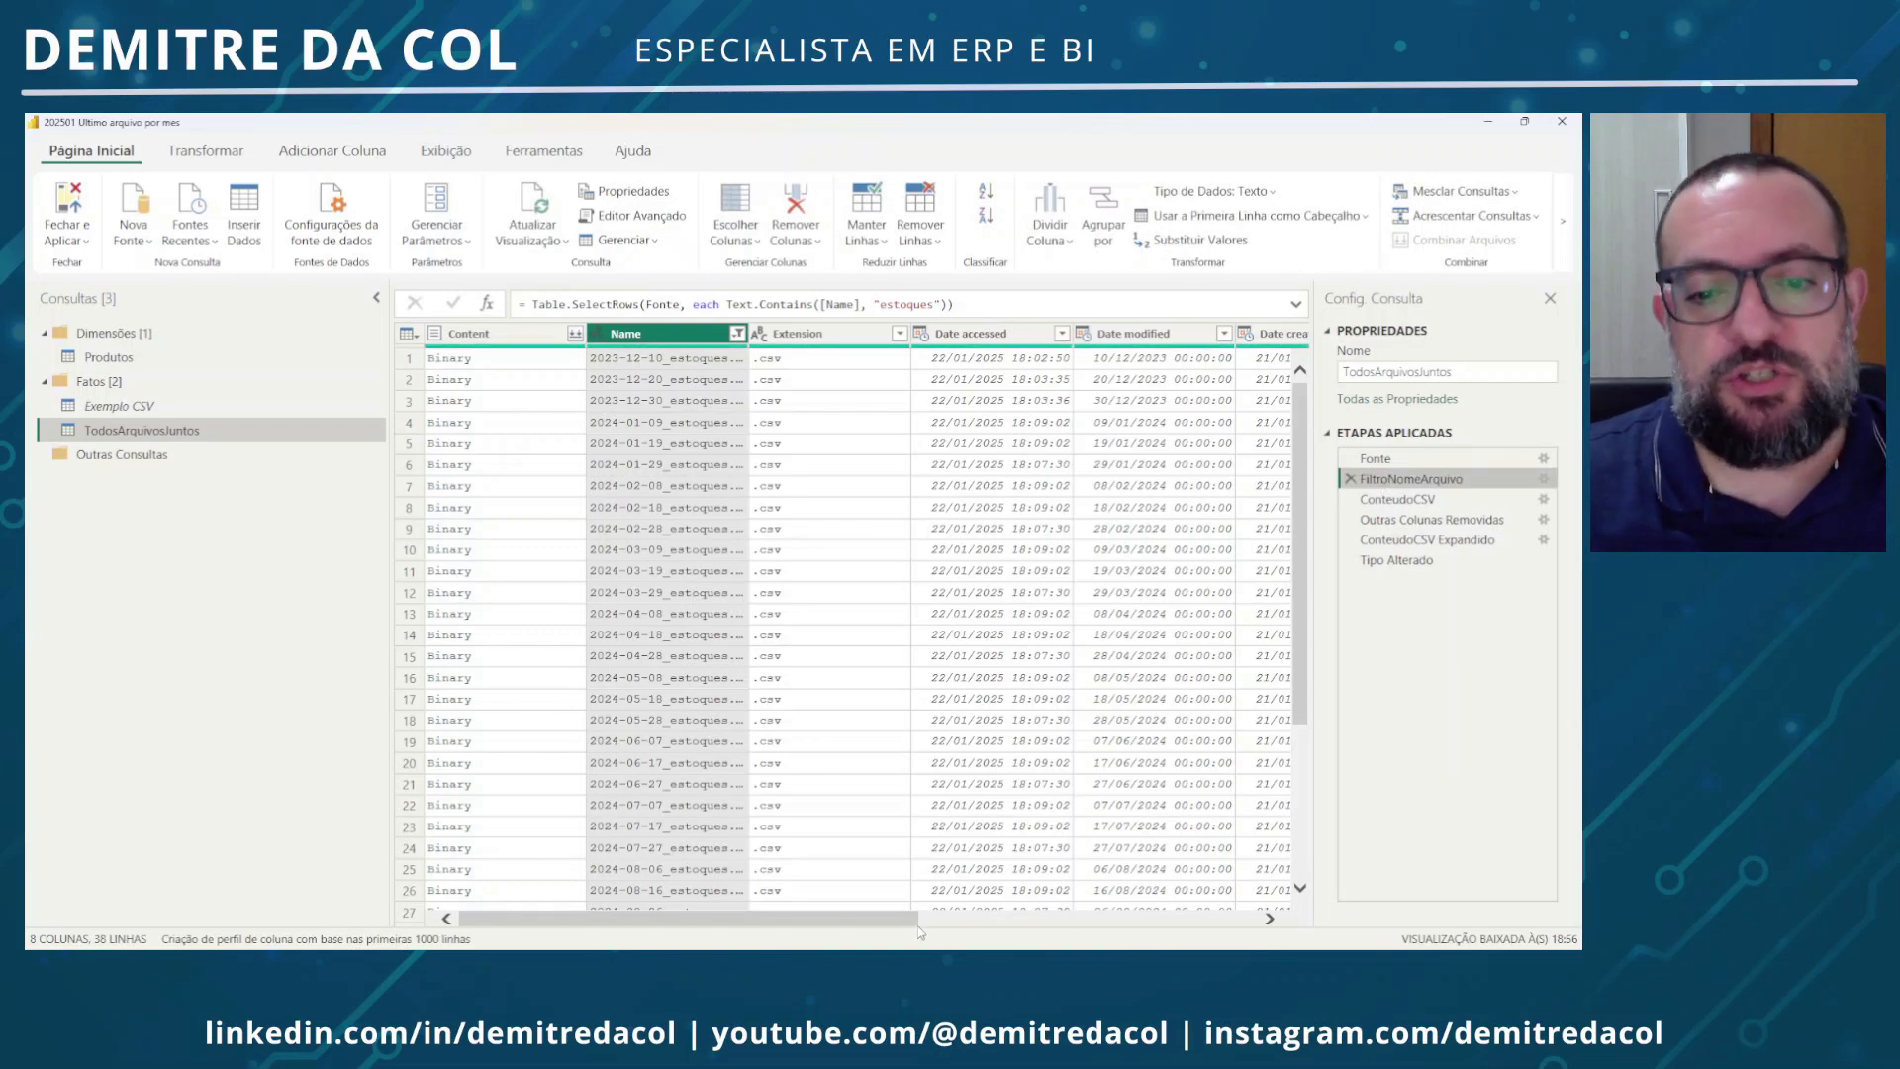
Add an end-of-month column based on DataPosicao after the Tipo Alterado step and check its dates down the rows
drag(915, 920, 1238, 904)
click(1415, 565)
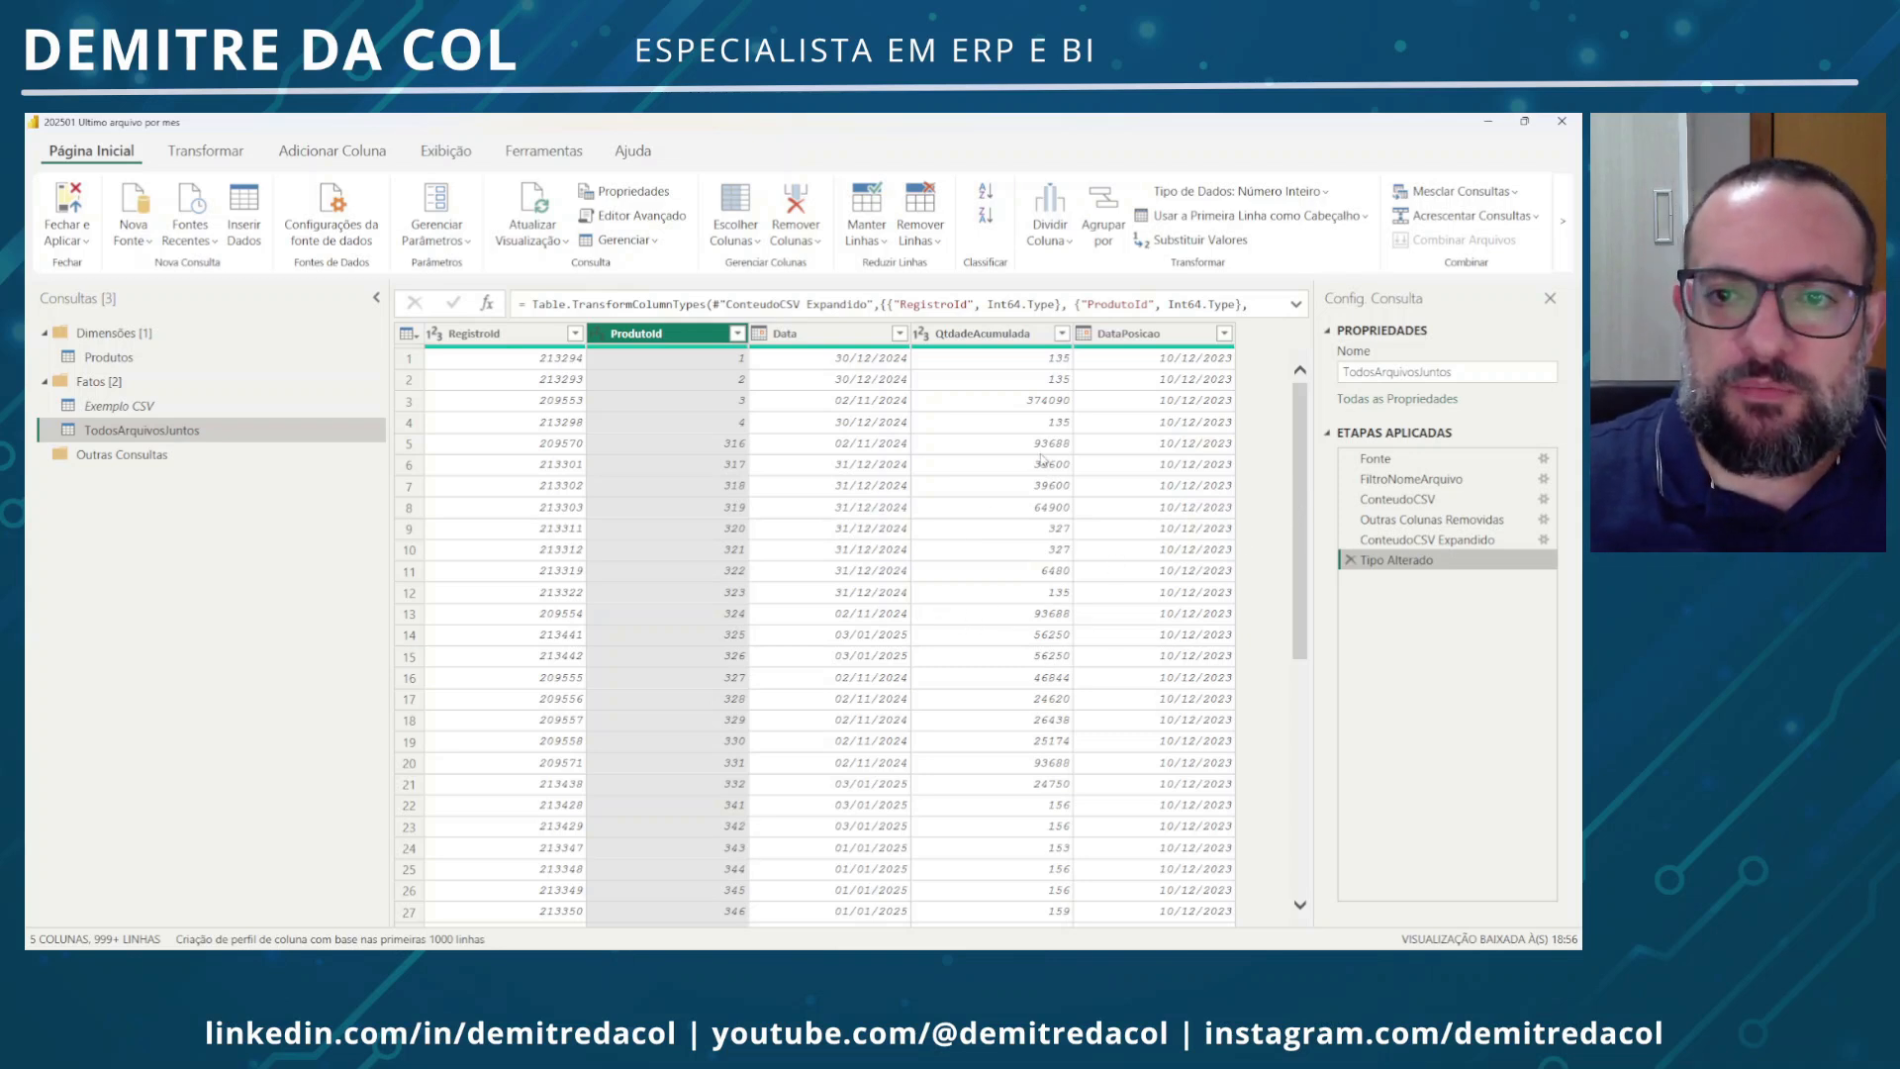
click(1125, 340)
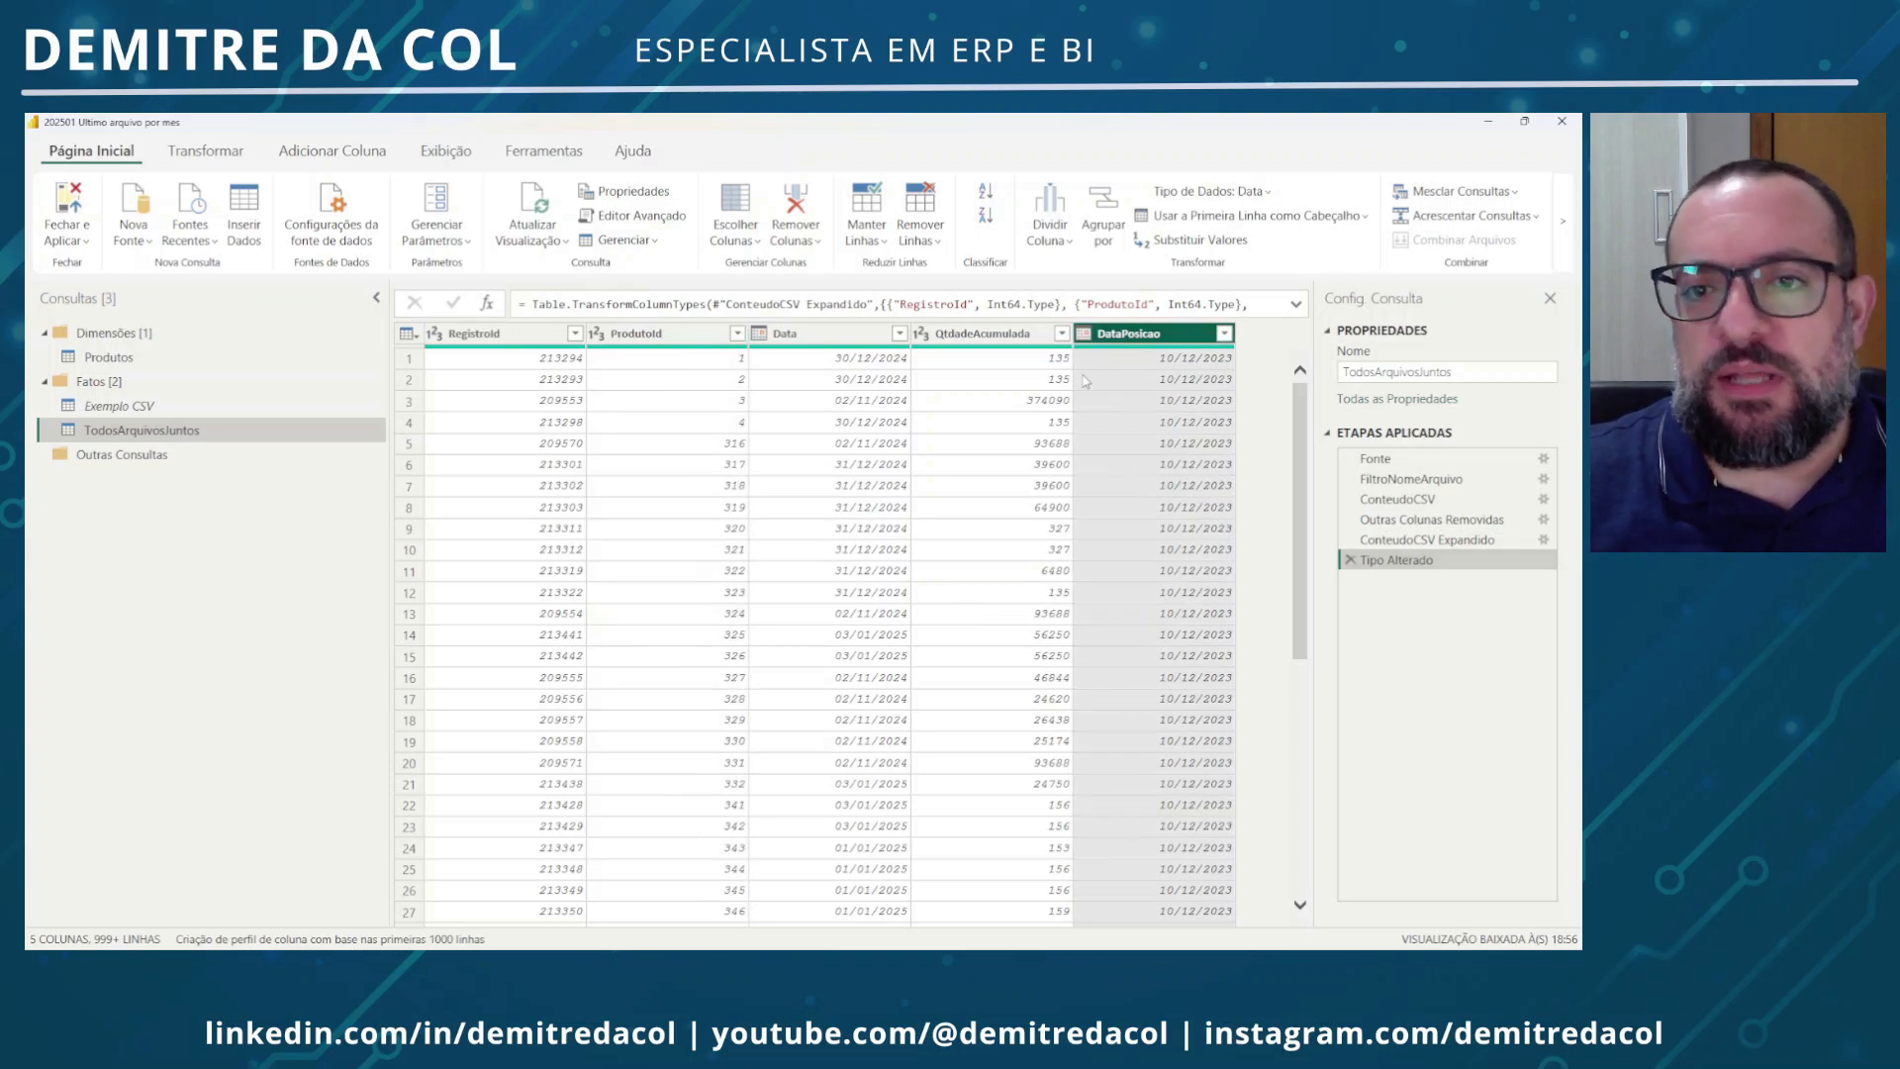
click(332, 151)
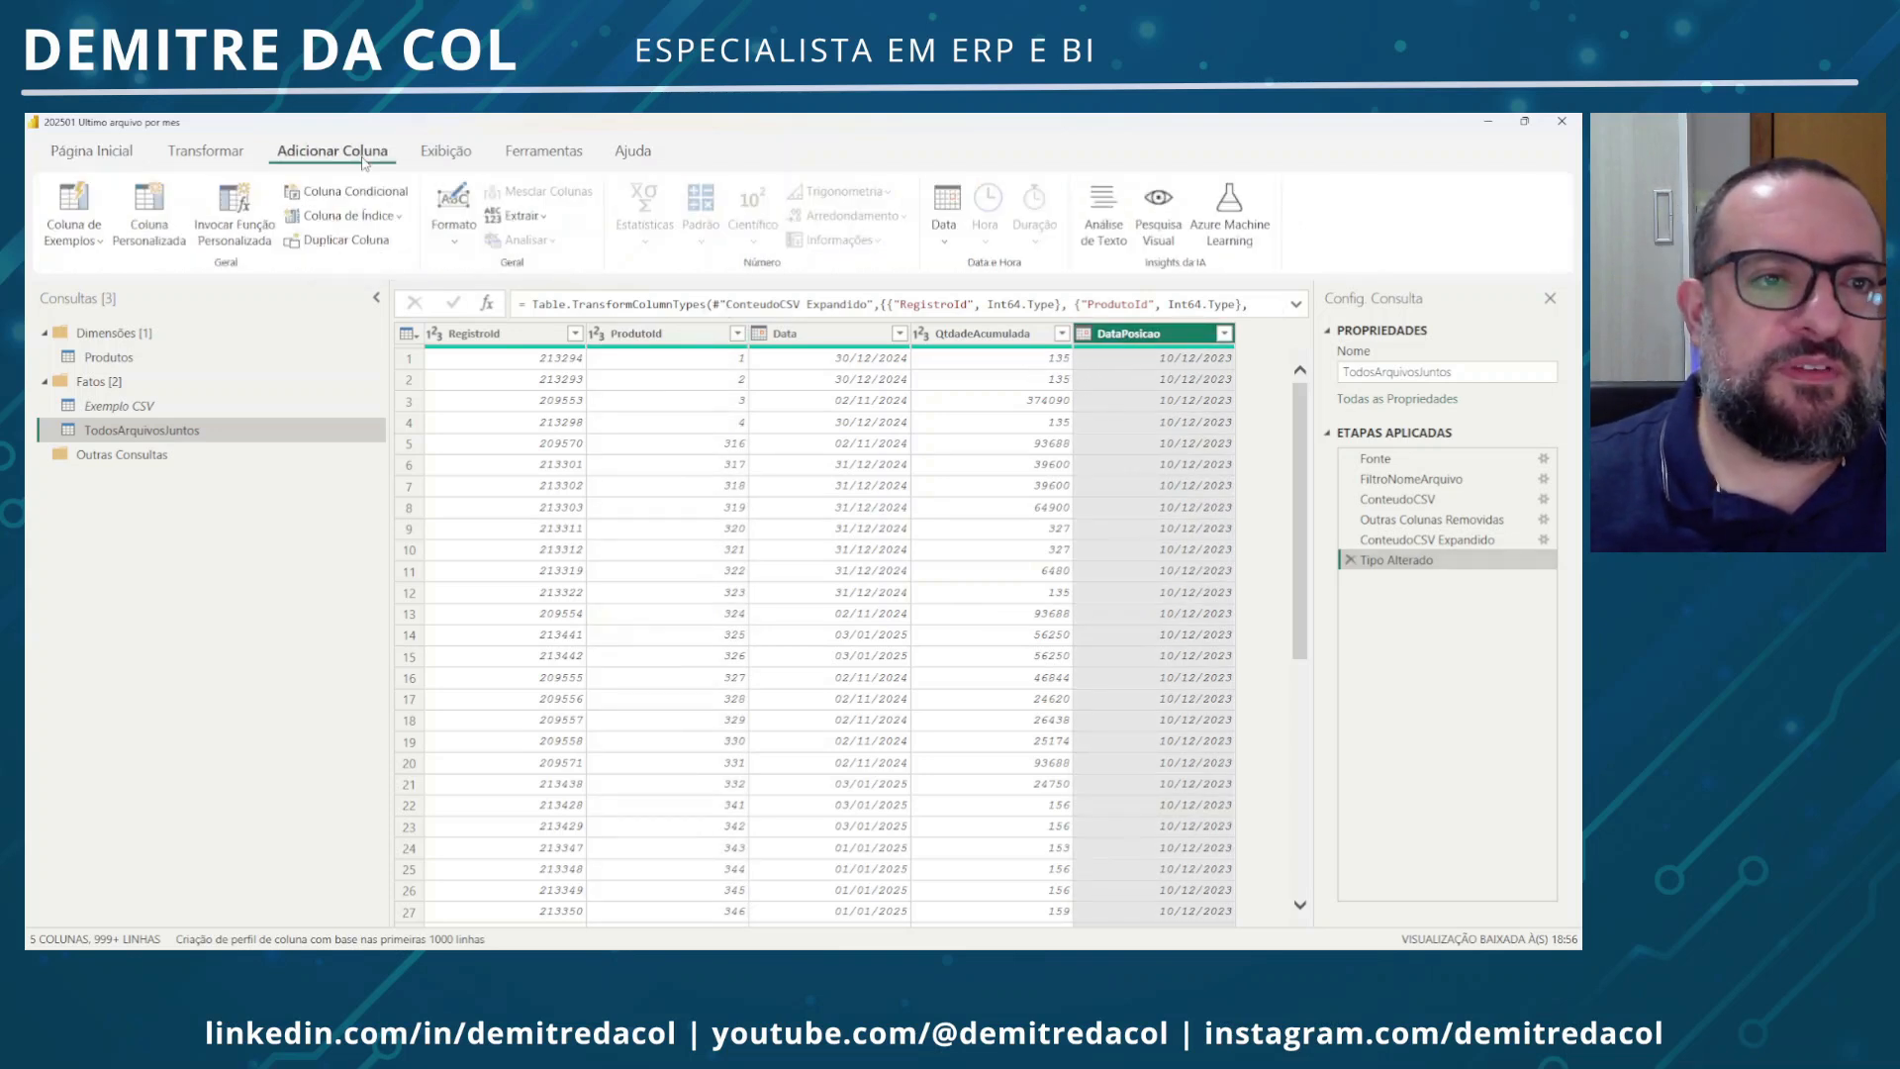
click(946, 242)
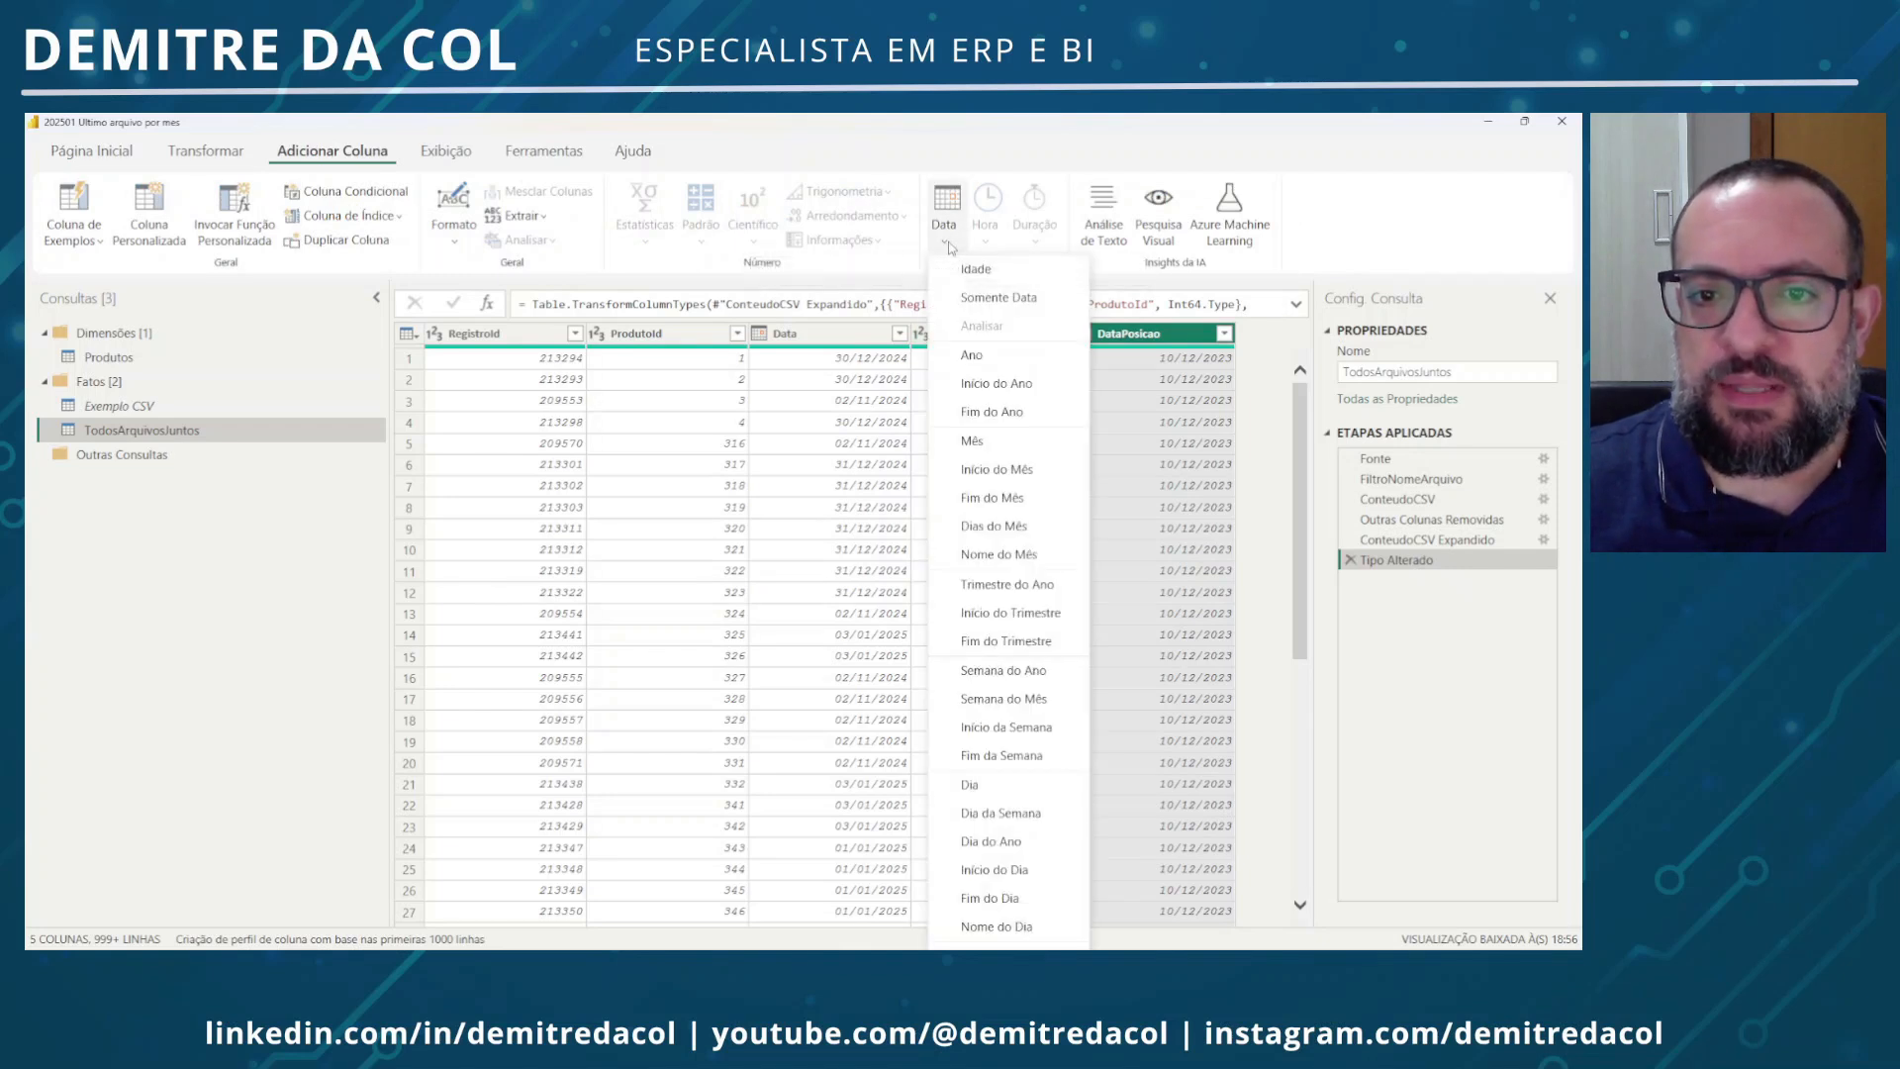
click(1027, 500)
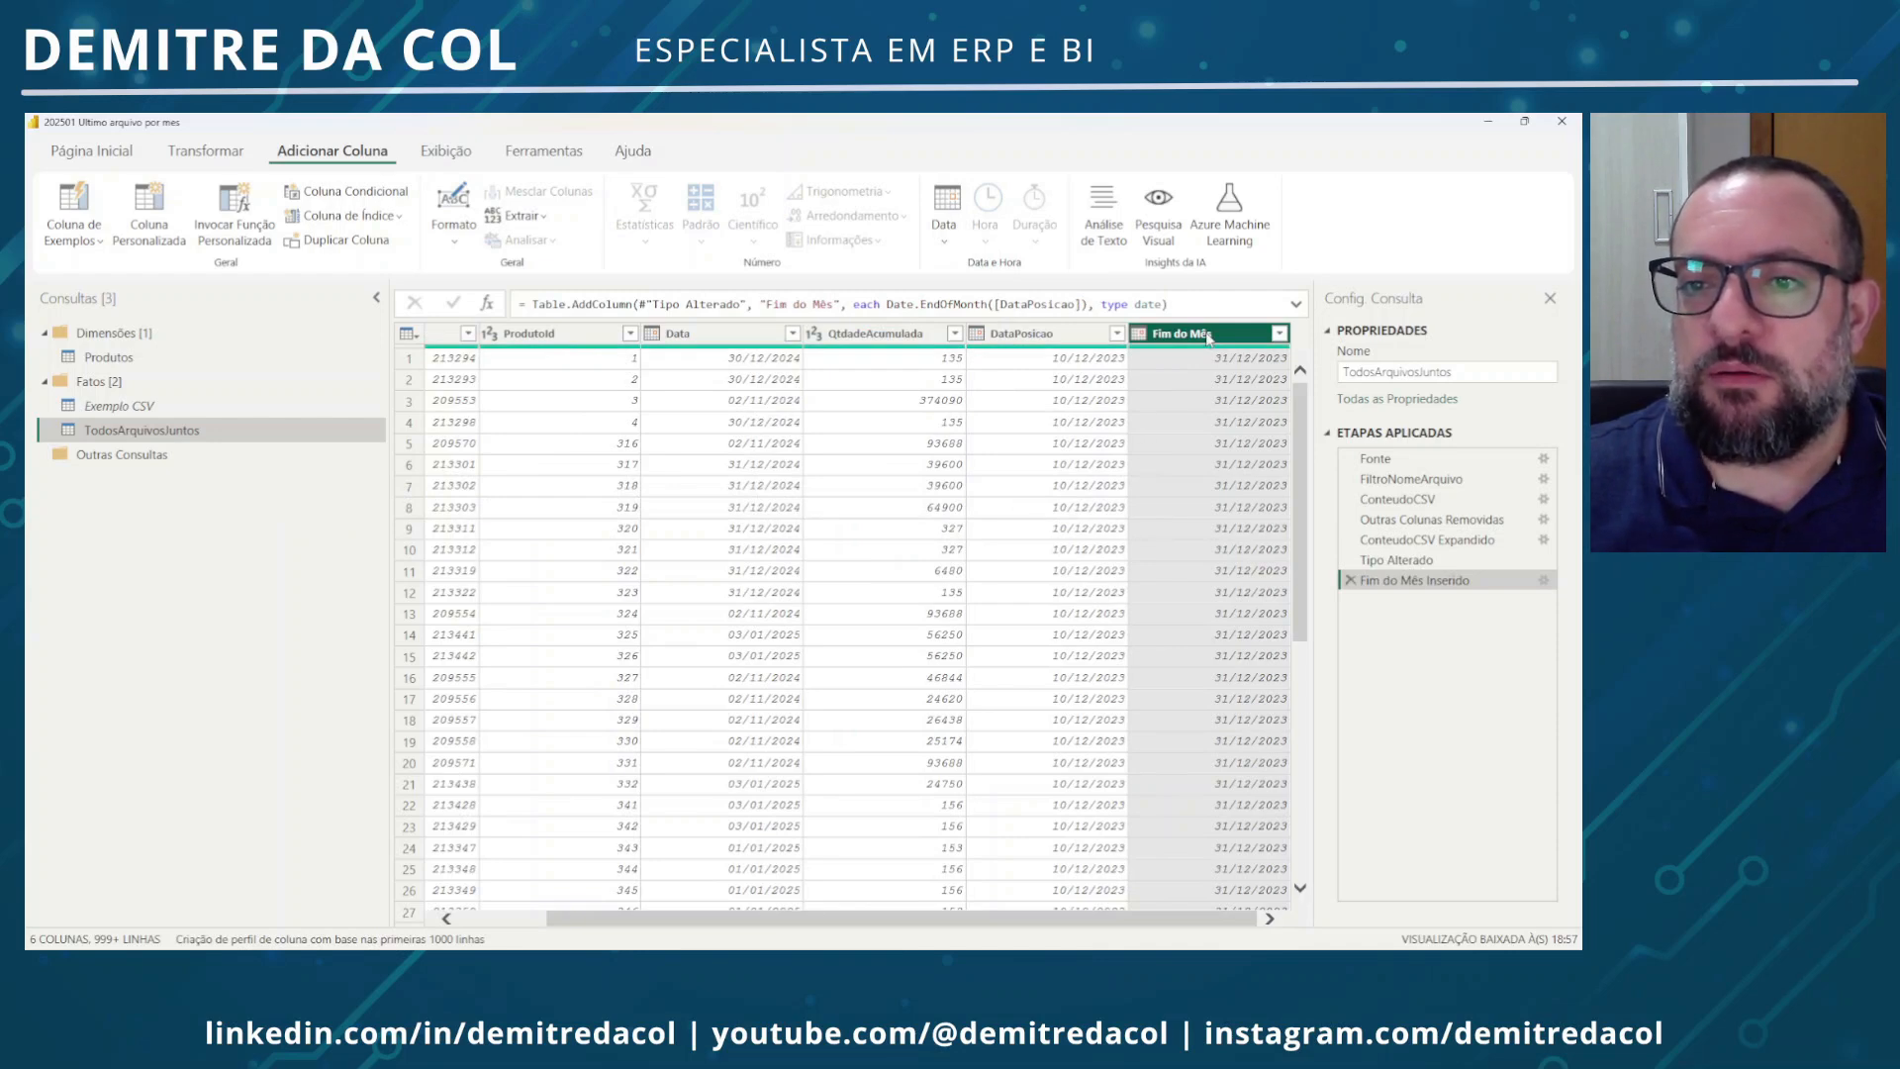
scroll(1087, 417, down, 8)
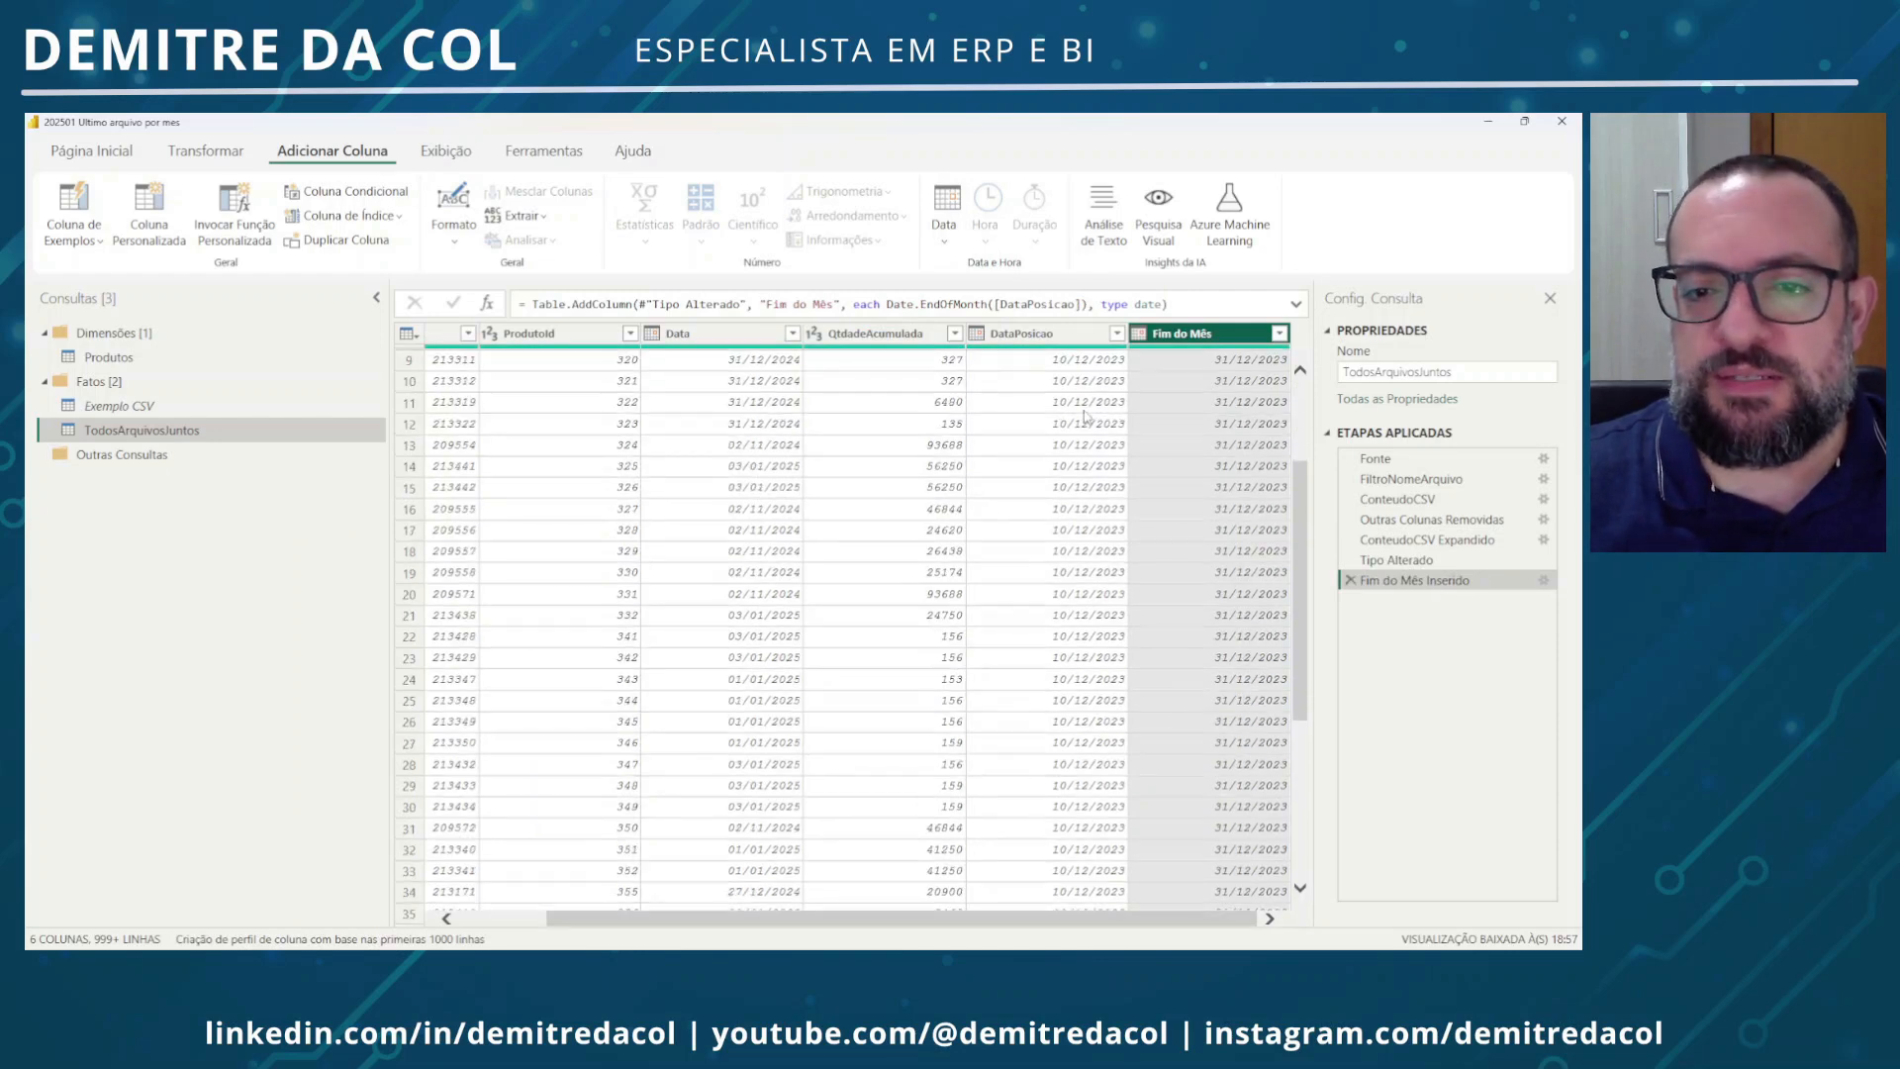
scroll(1086, 417, down, 12)
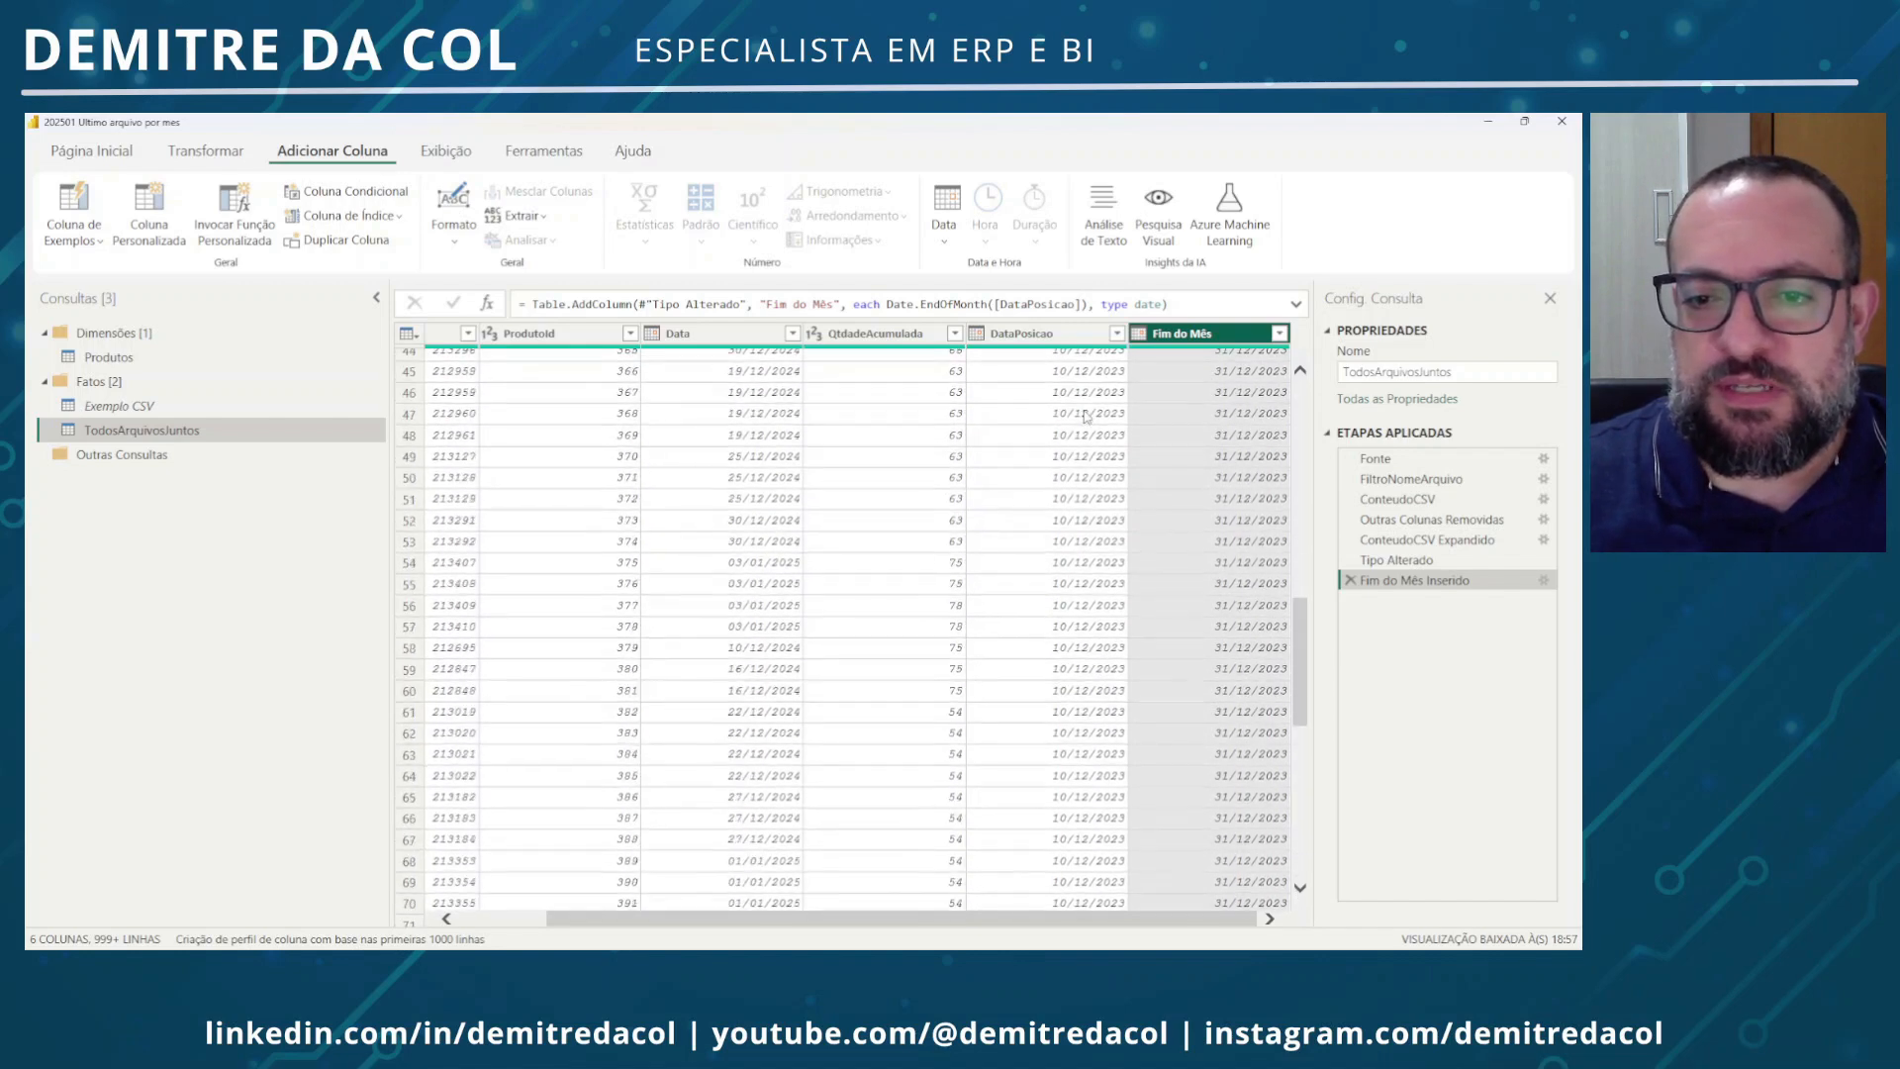
scroll(1065, 618, down, 14)
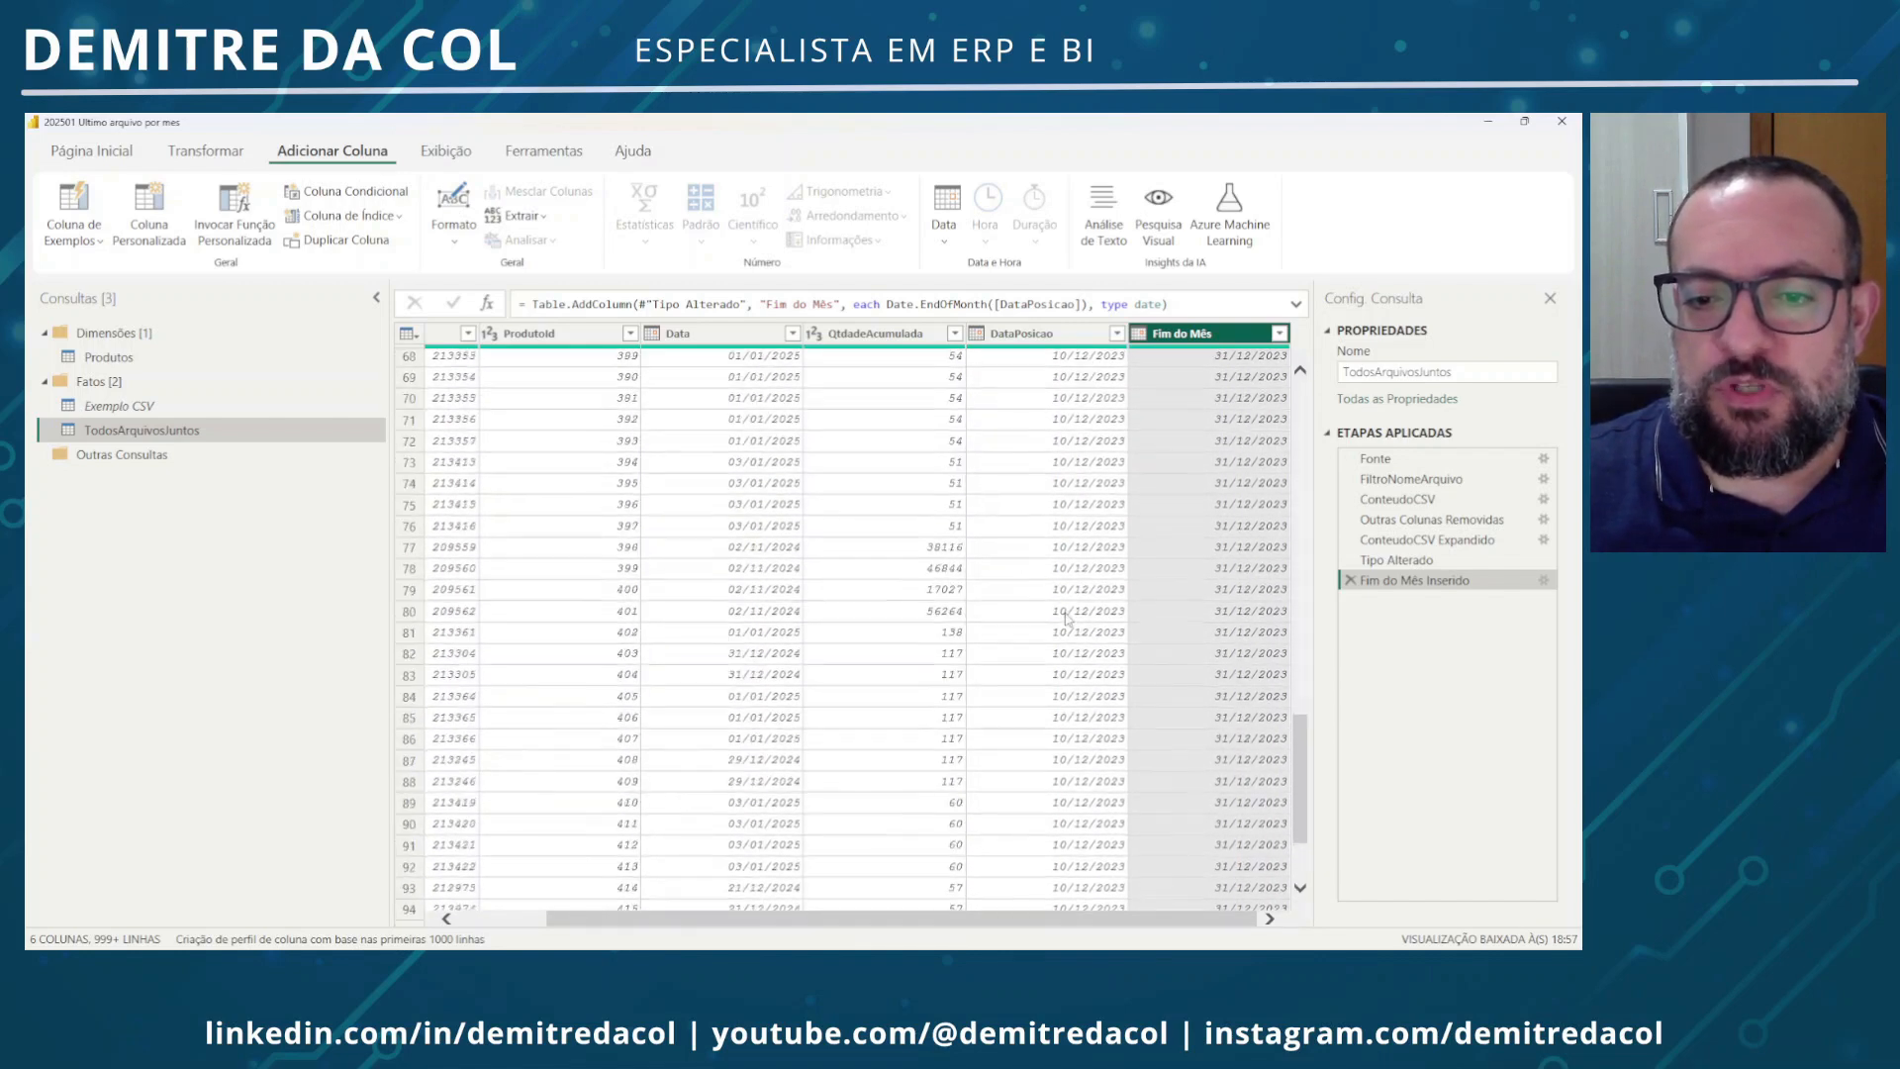
scroll(1066, 618, up, 20)
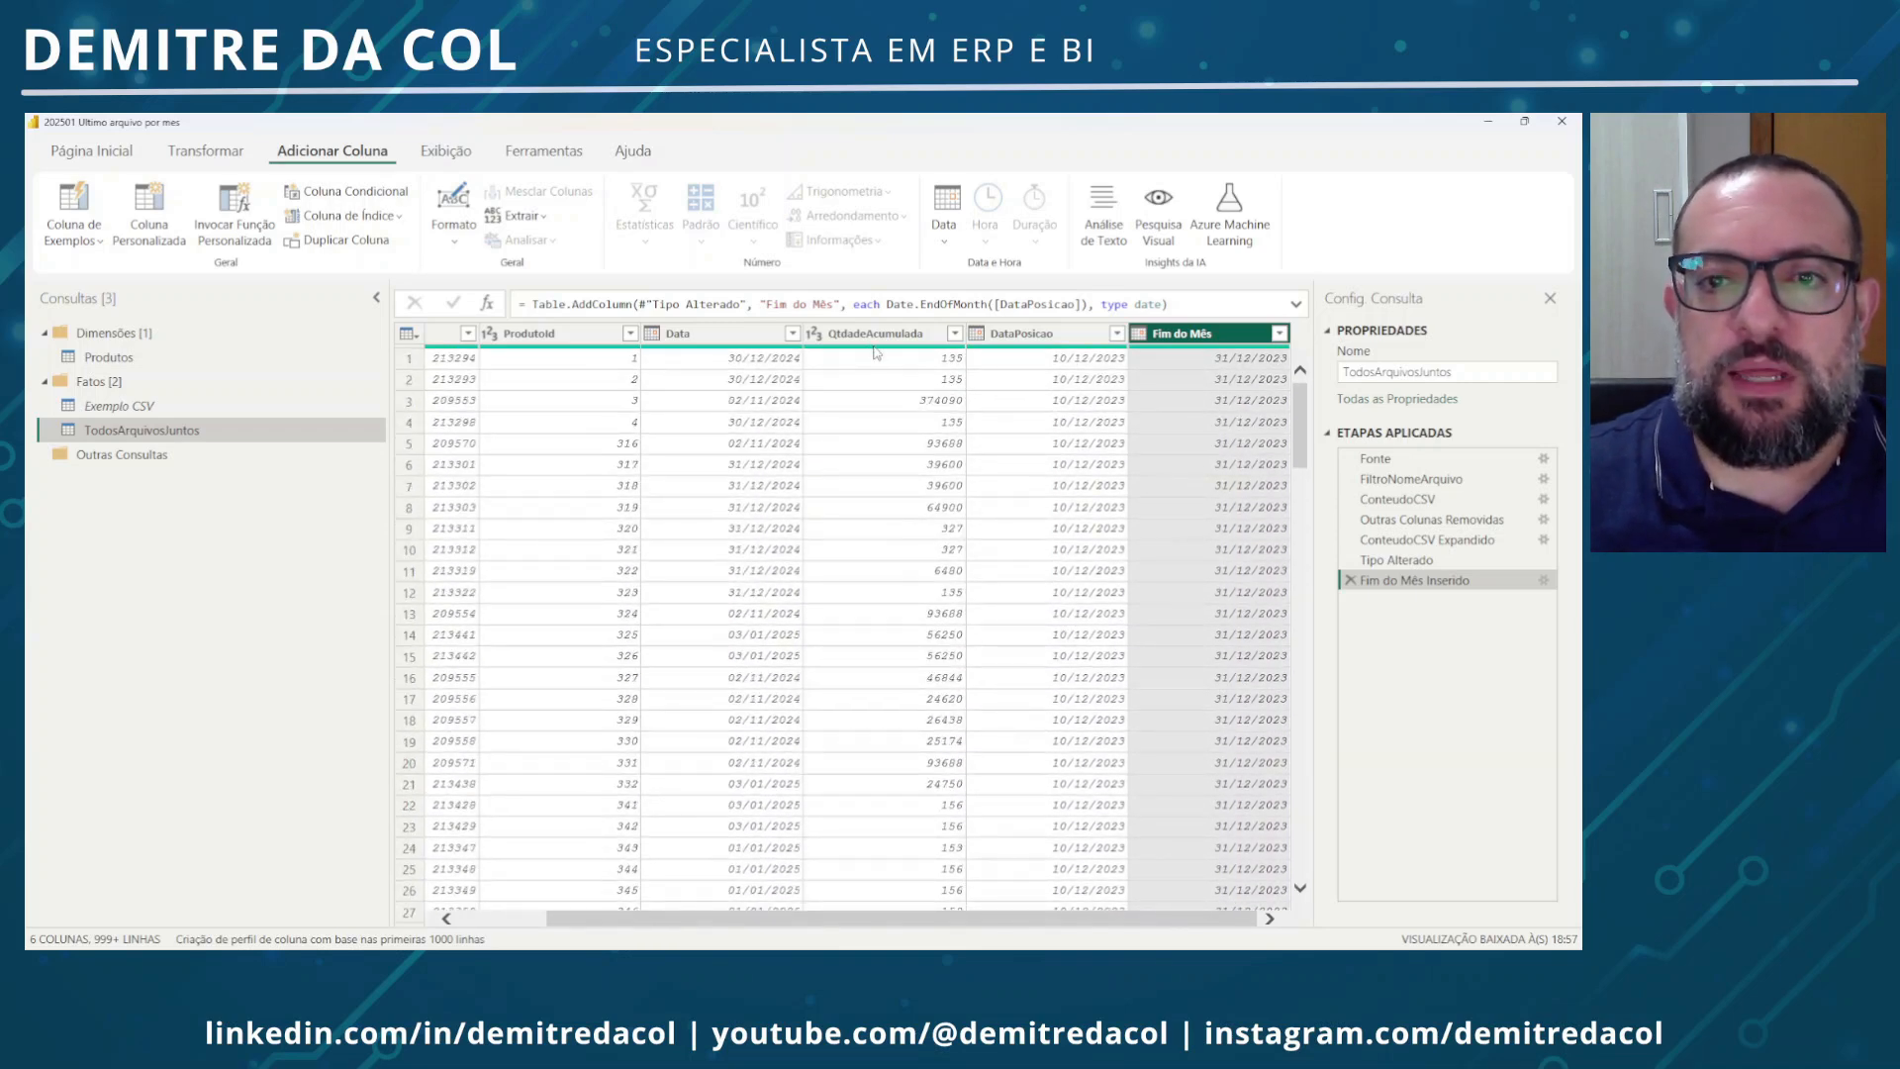
Rename the end-of-month column as FimMesDataPosicao within its formula, and close Power Query applying the changes to the model
click(835, 304)
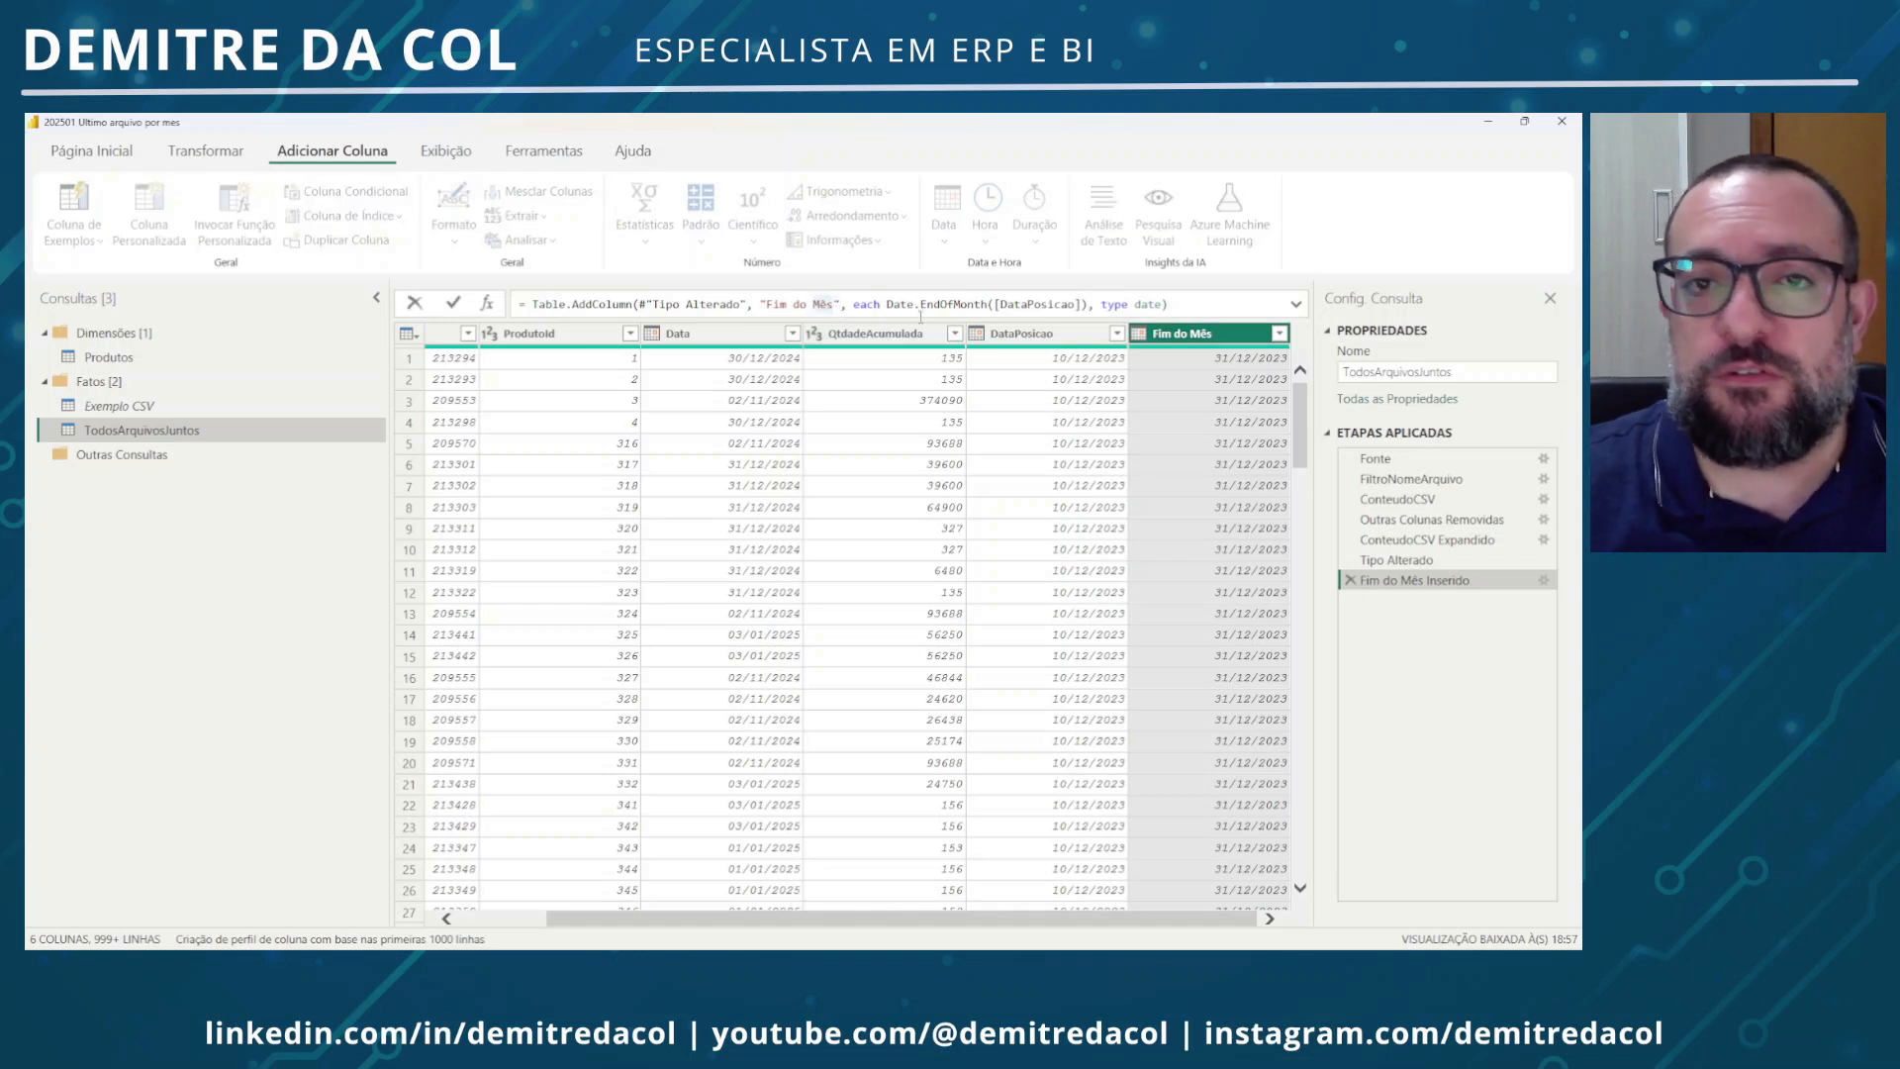
key(shift+Left)
key(shift+Left)
key(shift+Left)
key(shift+Left)
key(shift+Left)
key(shift+Left)
key(shift+Left)
key(shift+Left)
key(shift+Left)
key(shift+Left)
text(FimMesDataPosicao)
key(Return)
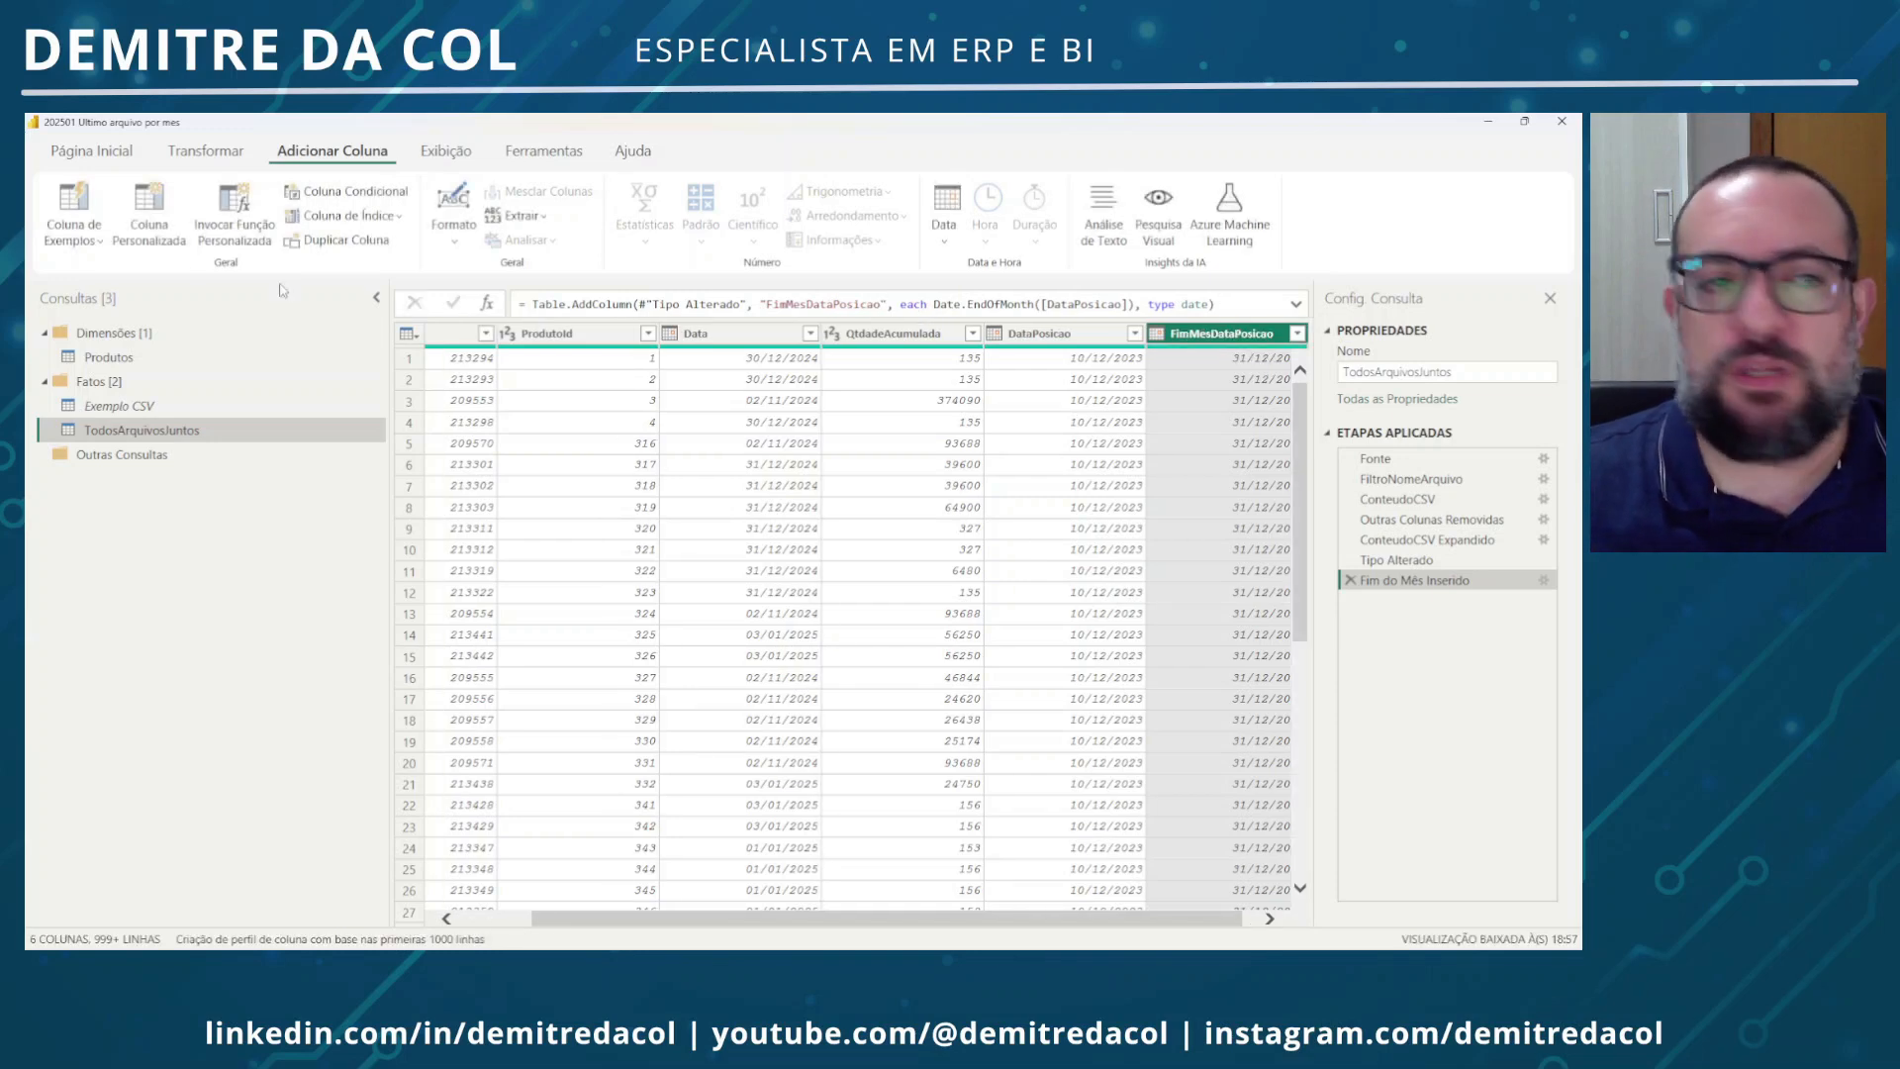
click(91, 150)
click(54, 207)
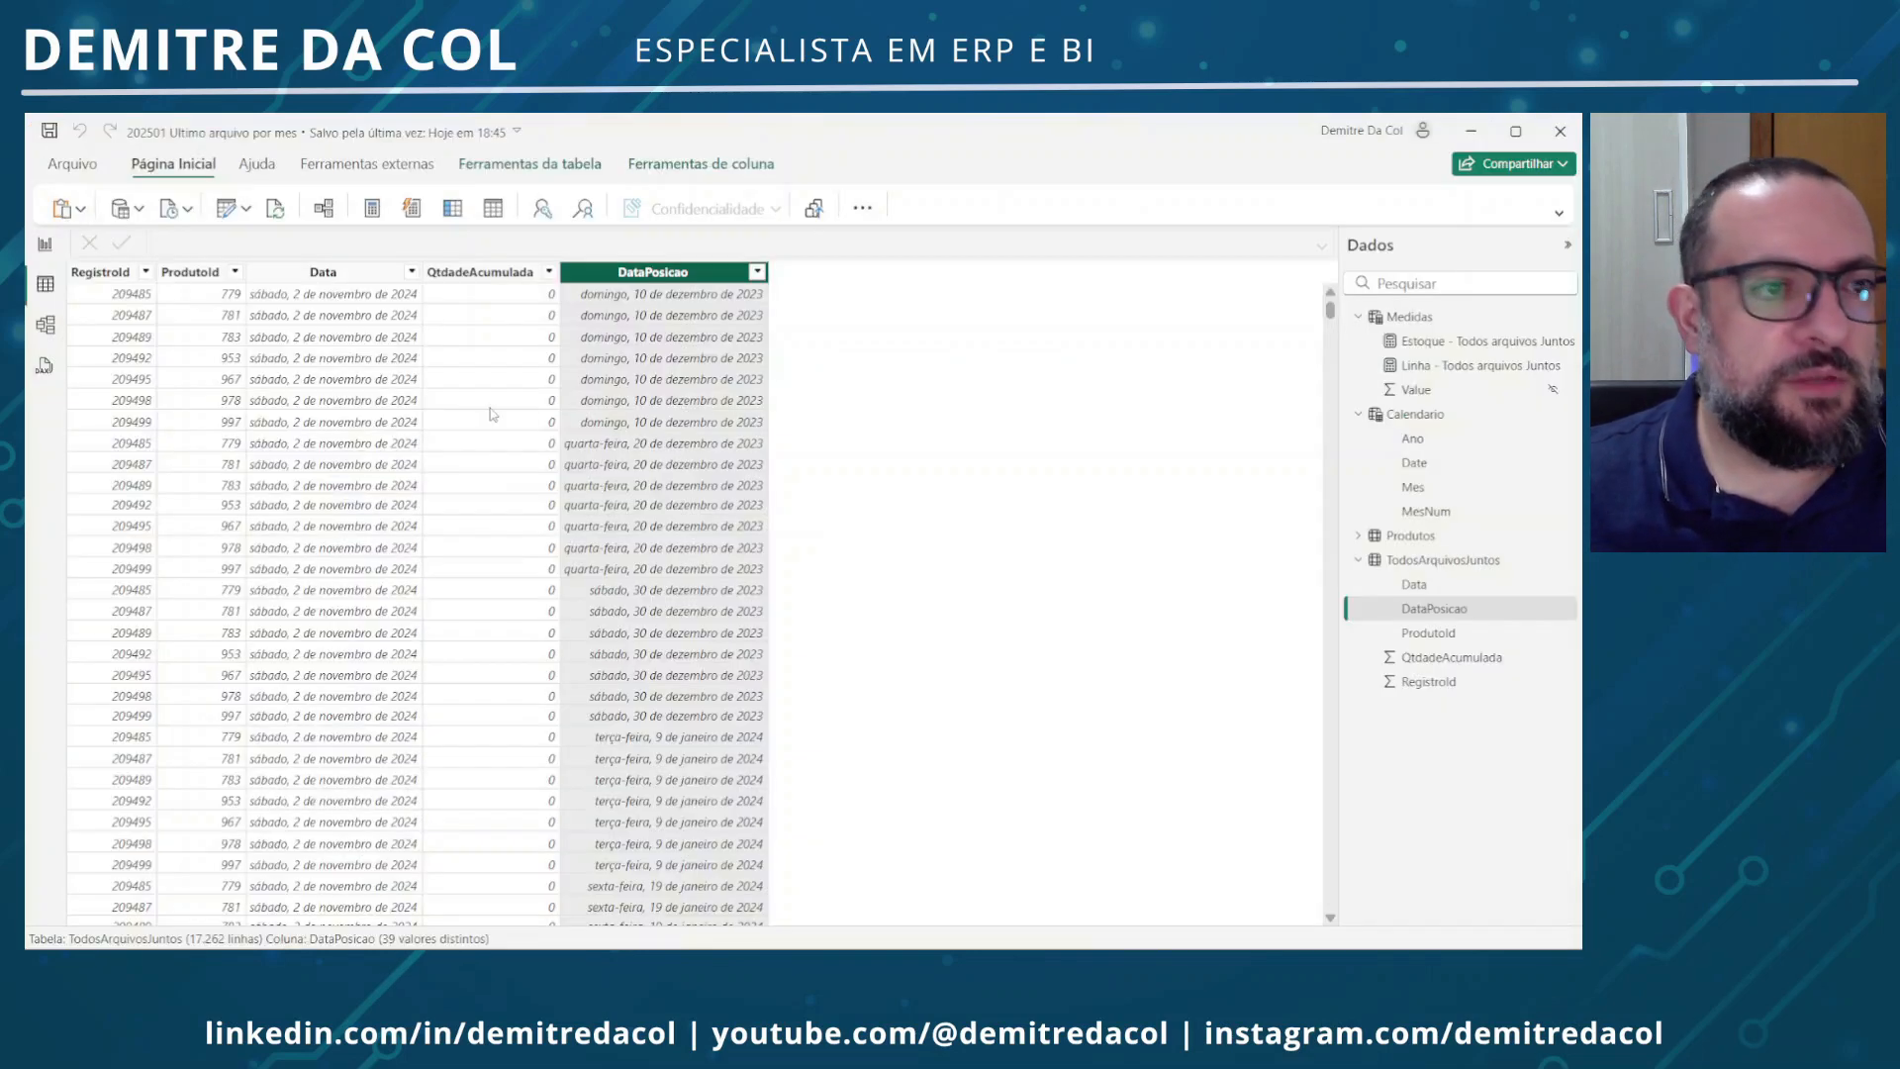
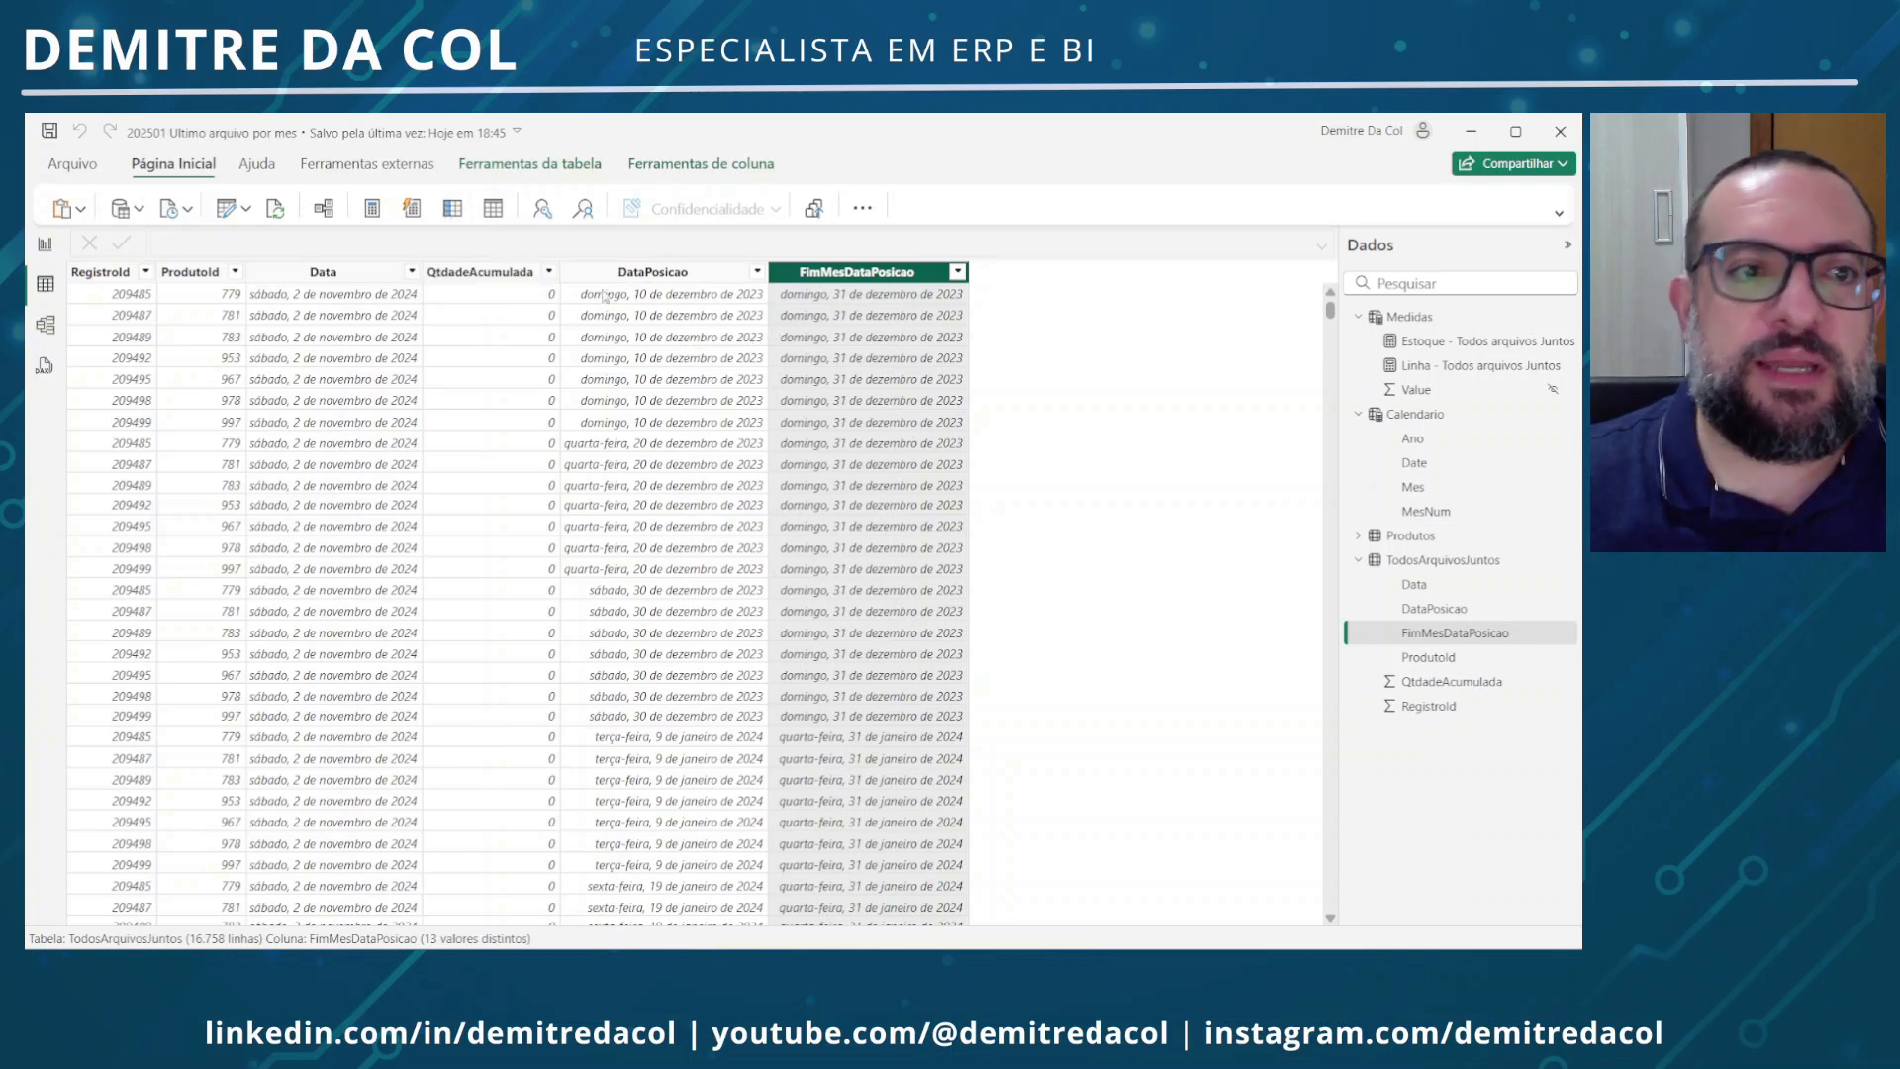
Add a calculated column named IndSaldoFinalMes to the TodosArquivosJuntos table
click(455, 209)
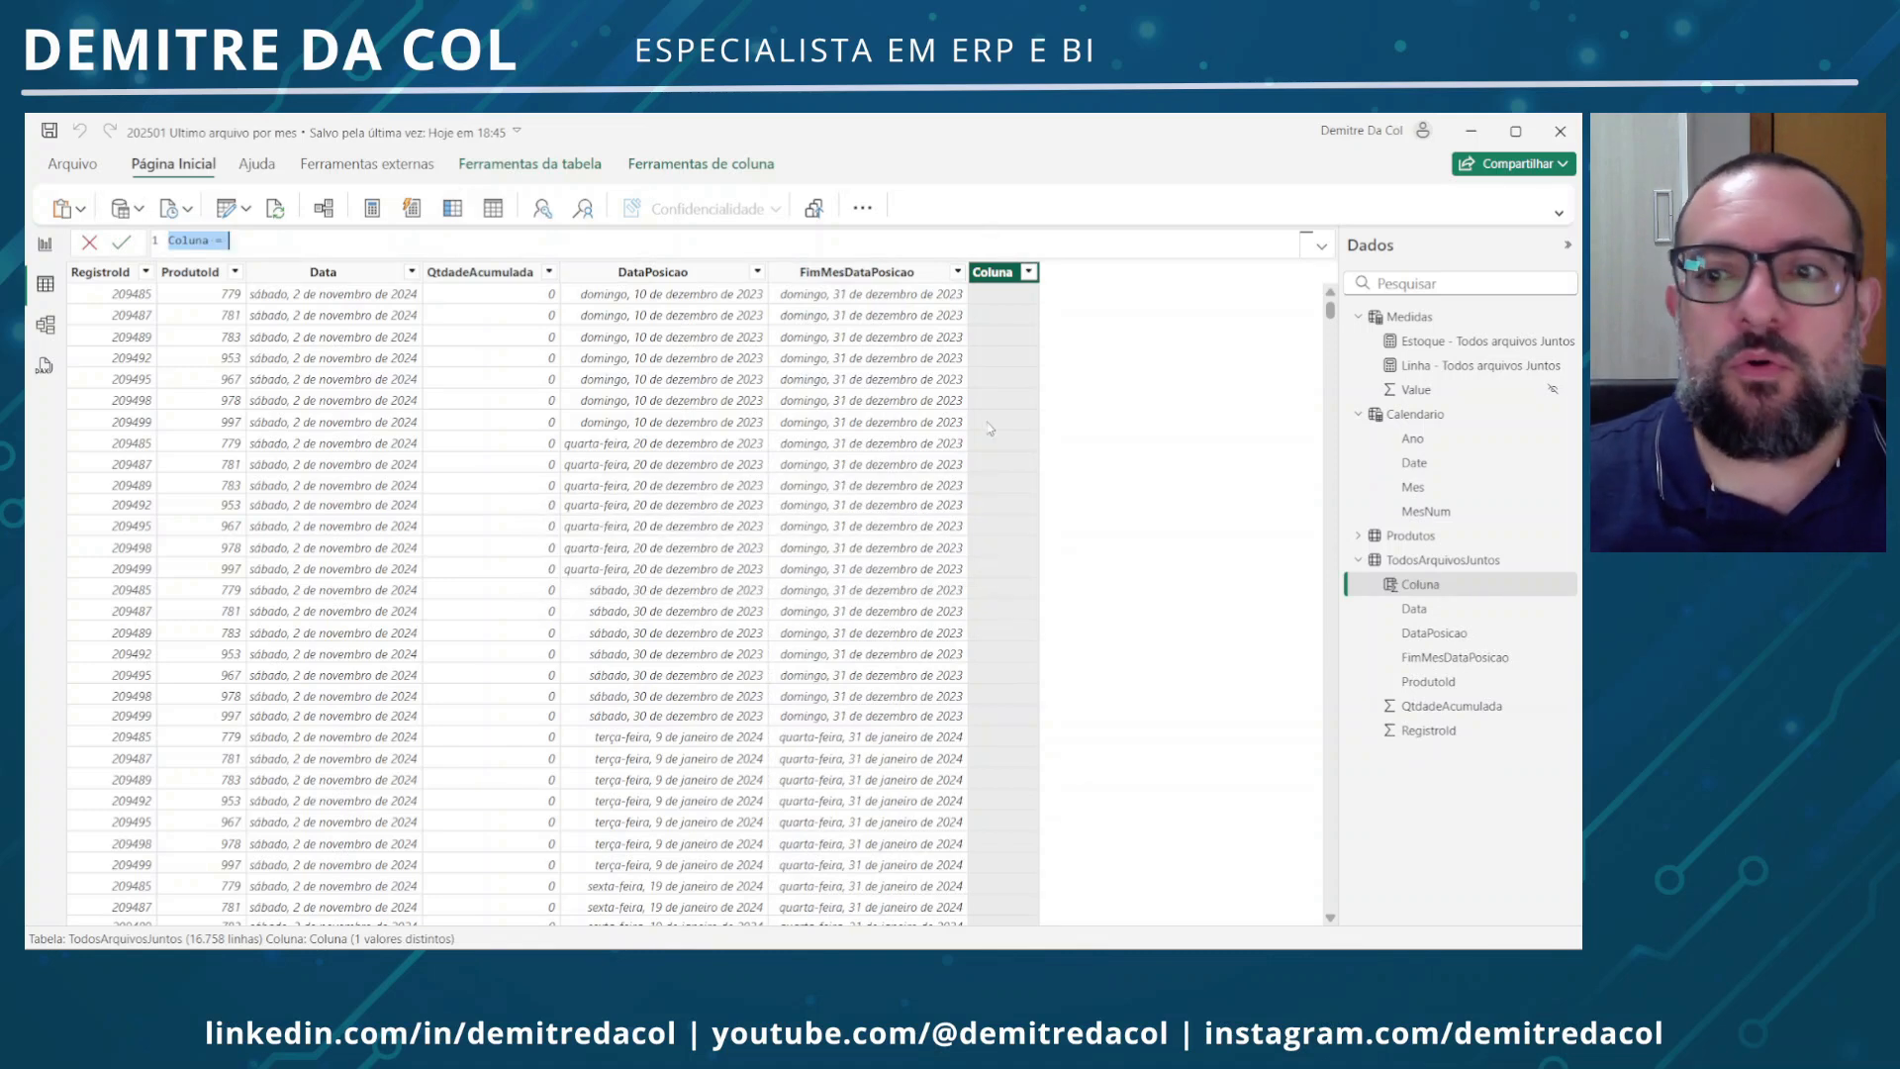
text(In)
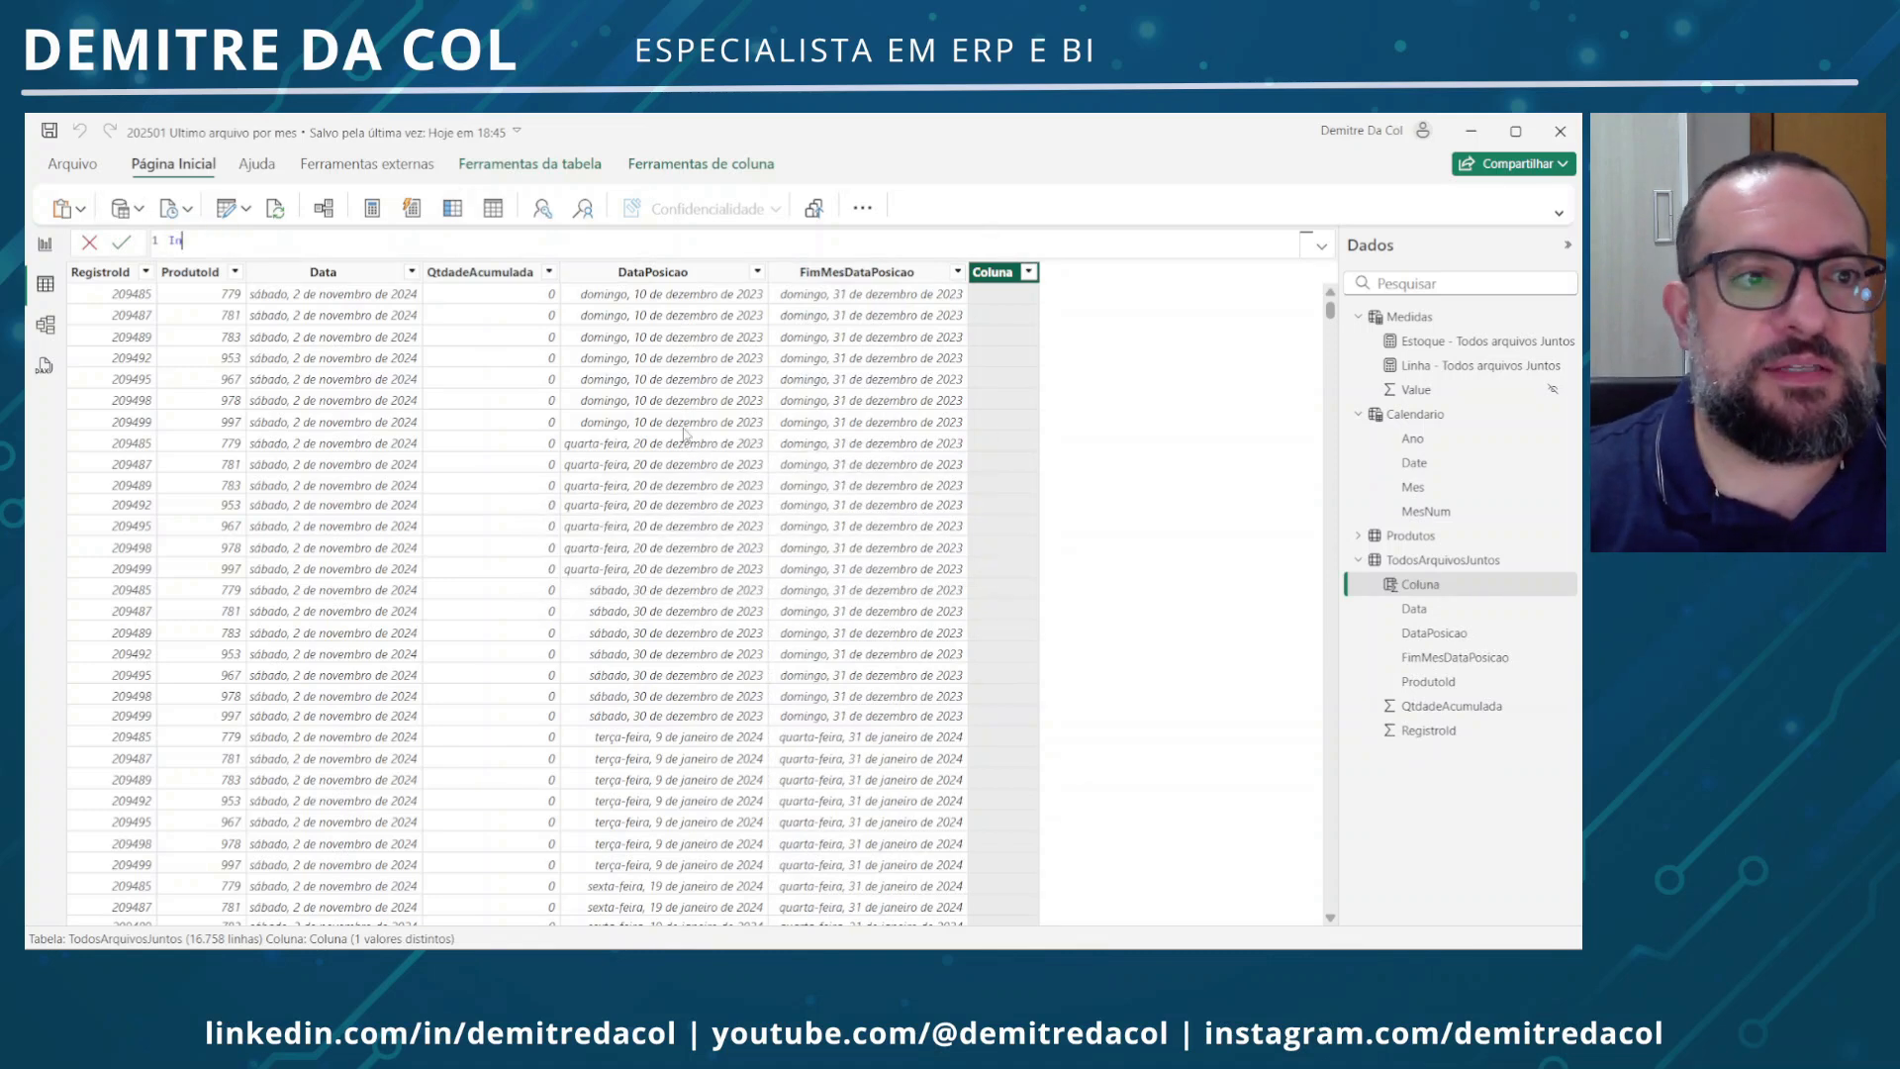
text(dSa)
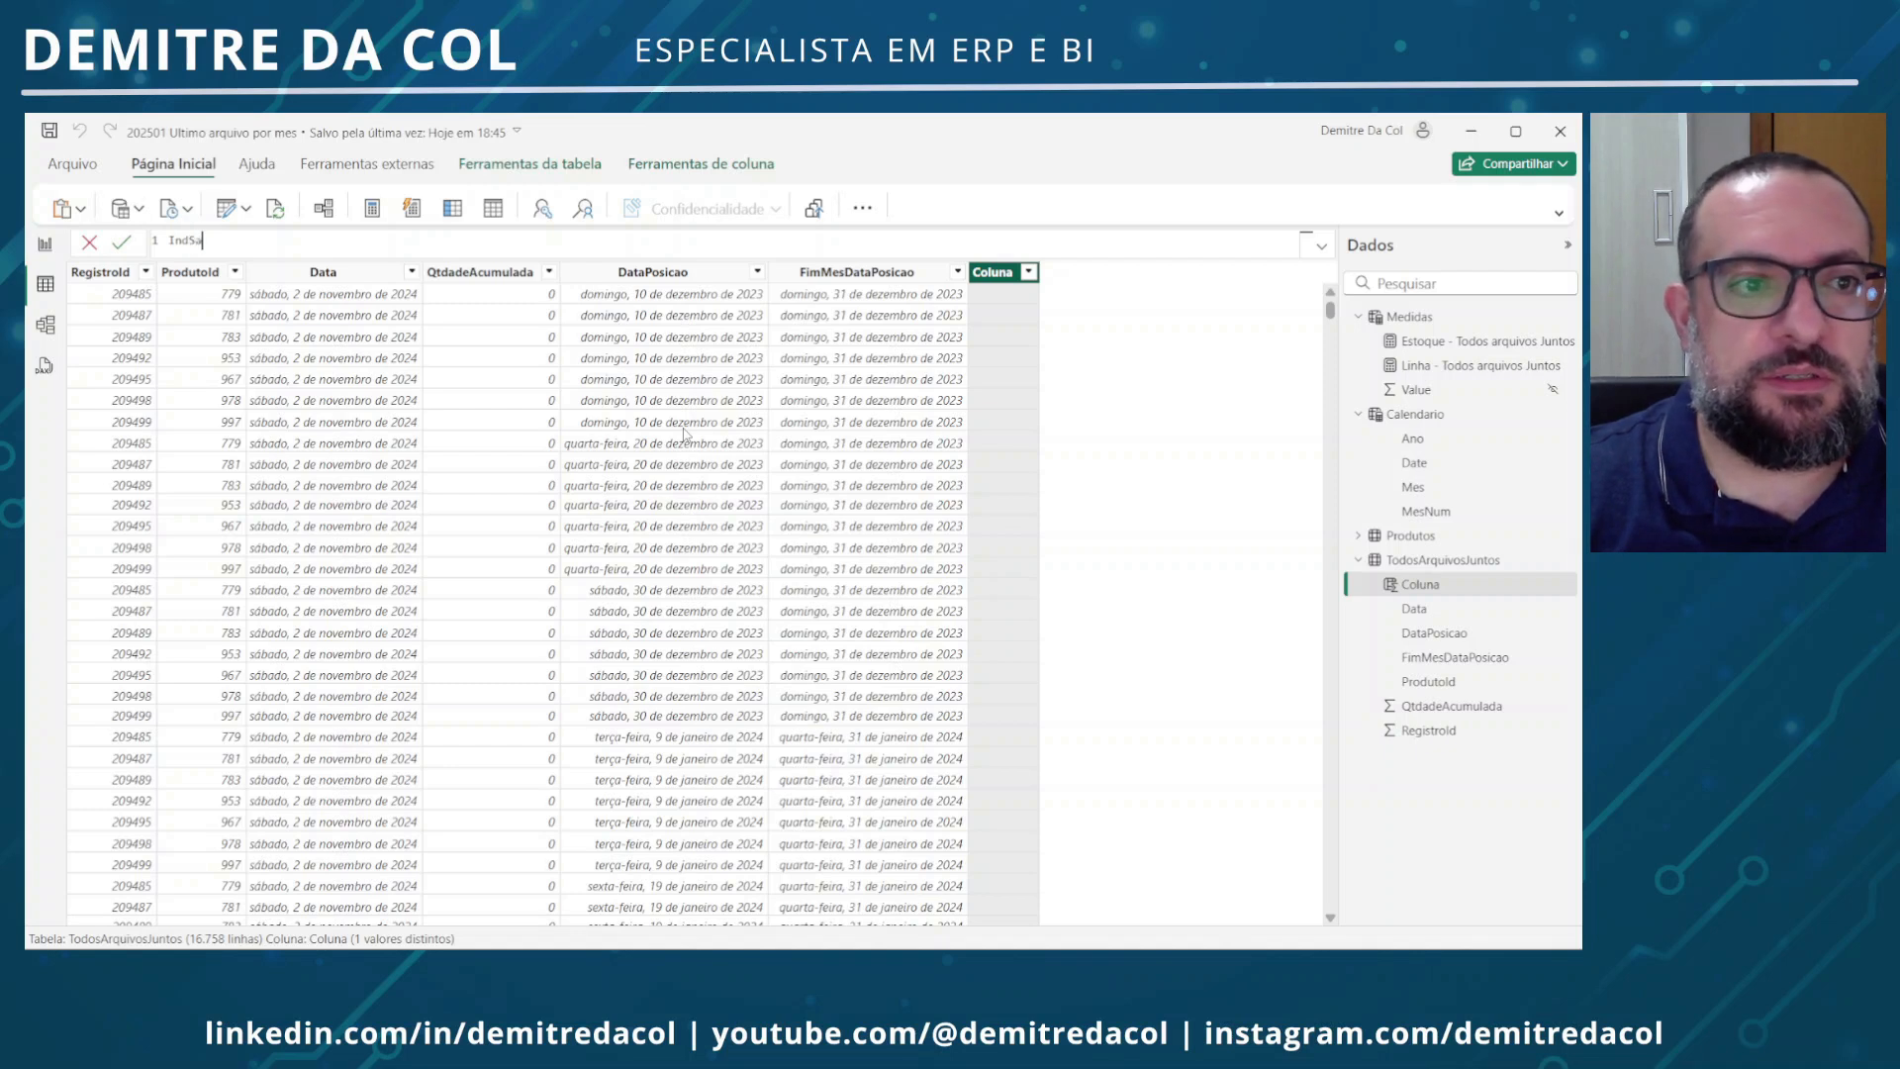
text(ldoFinalMes)
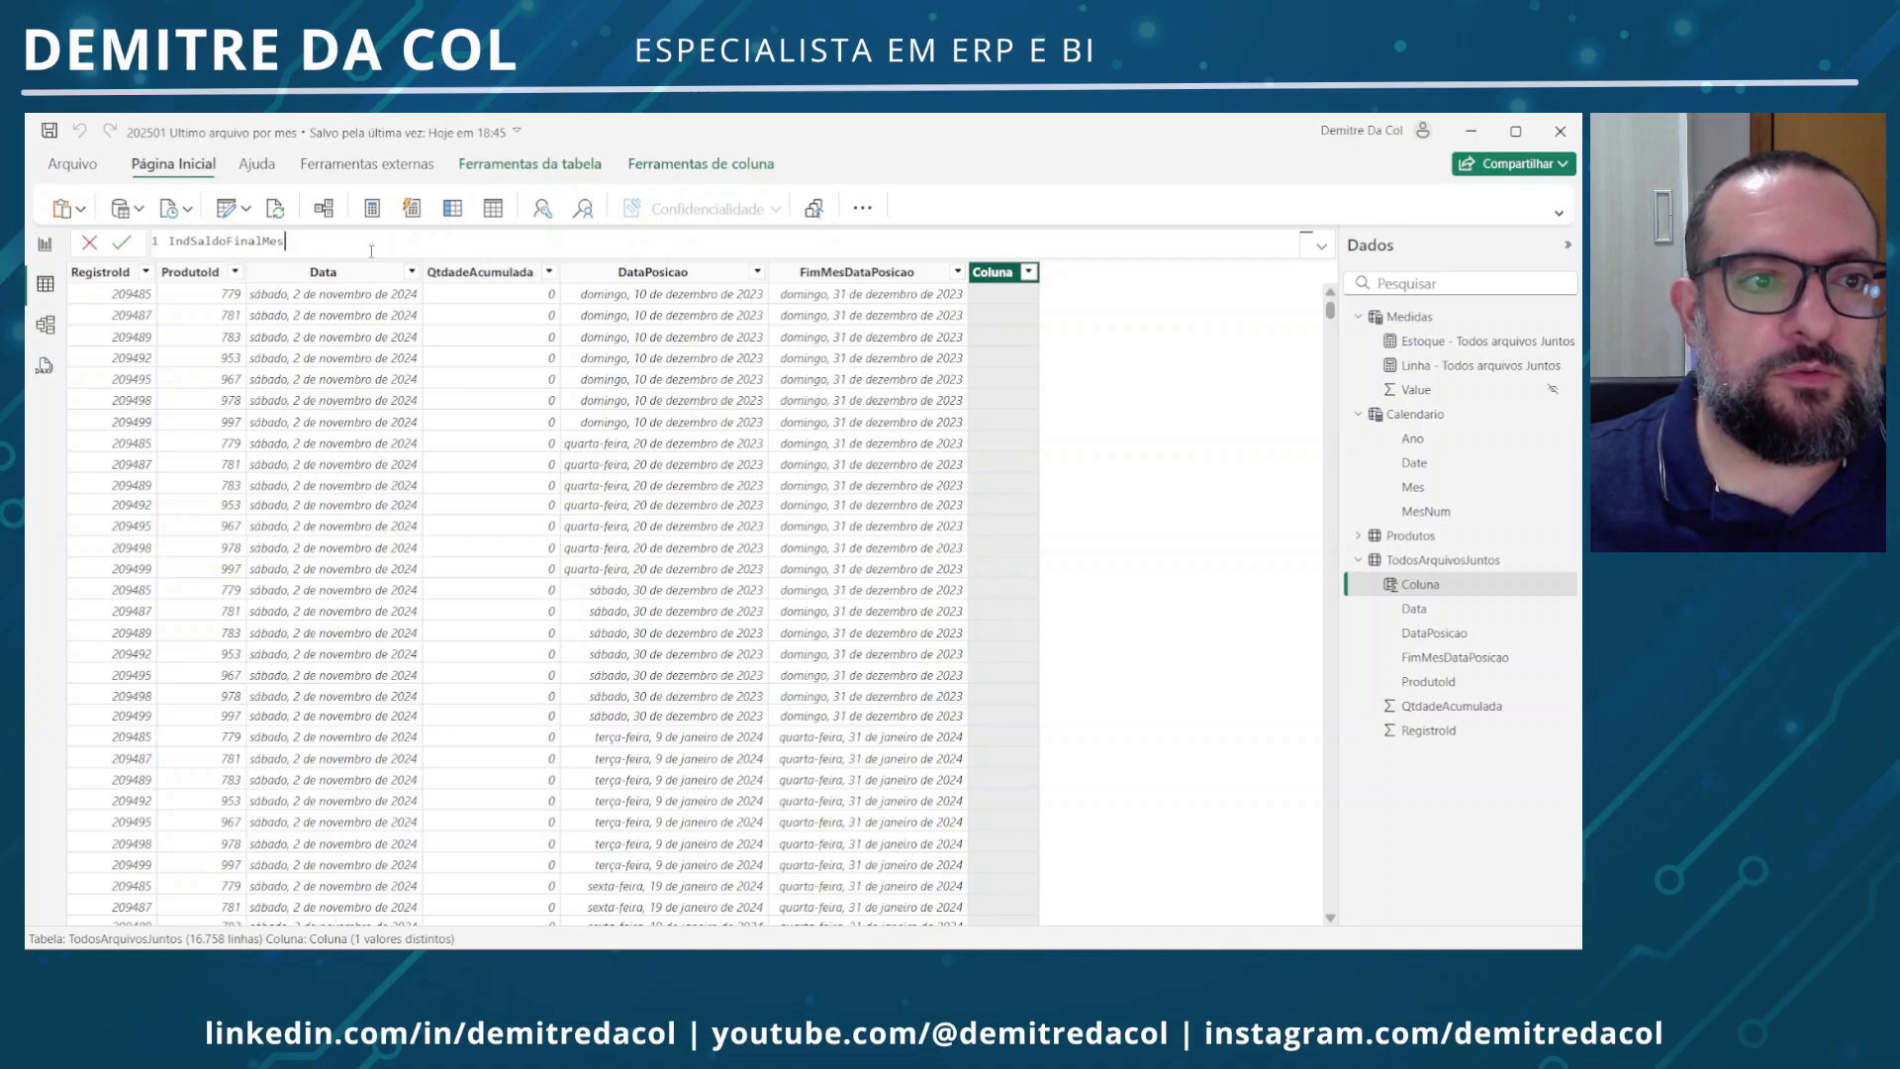
key(shift+Return)
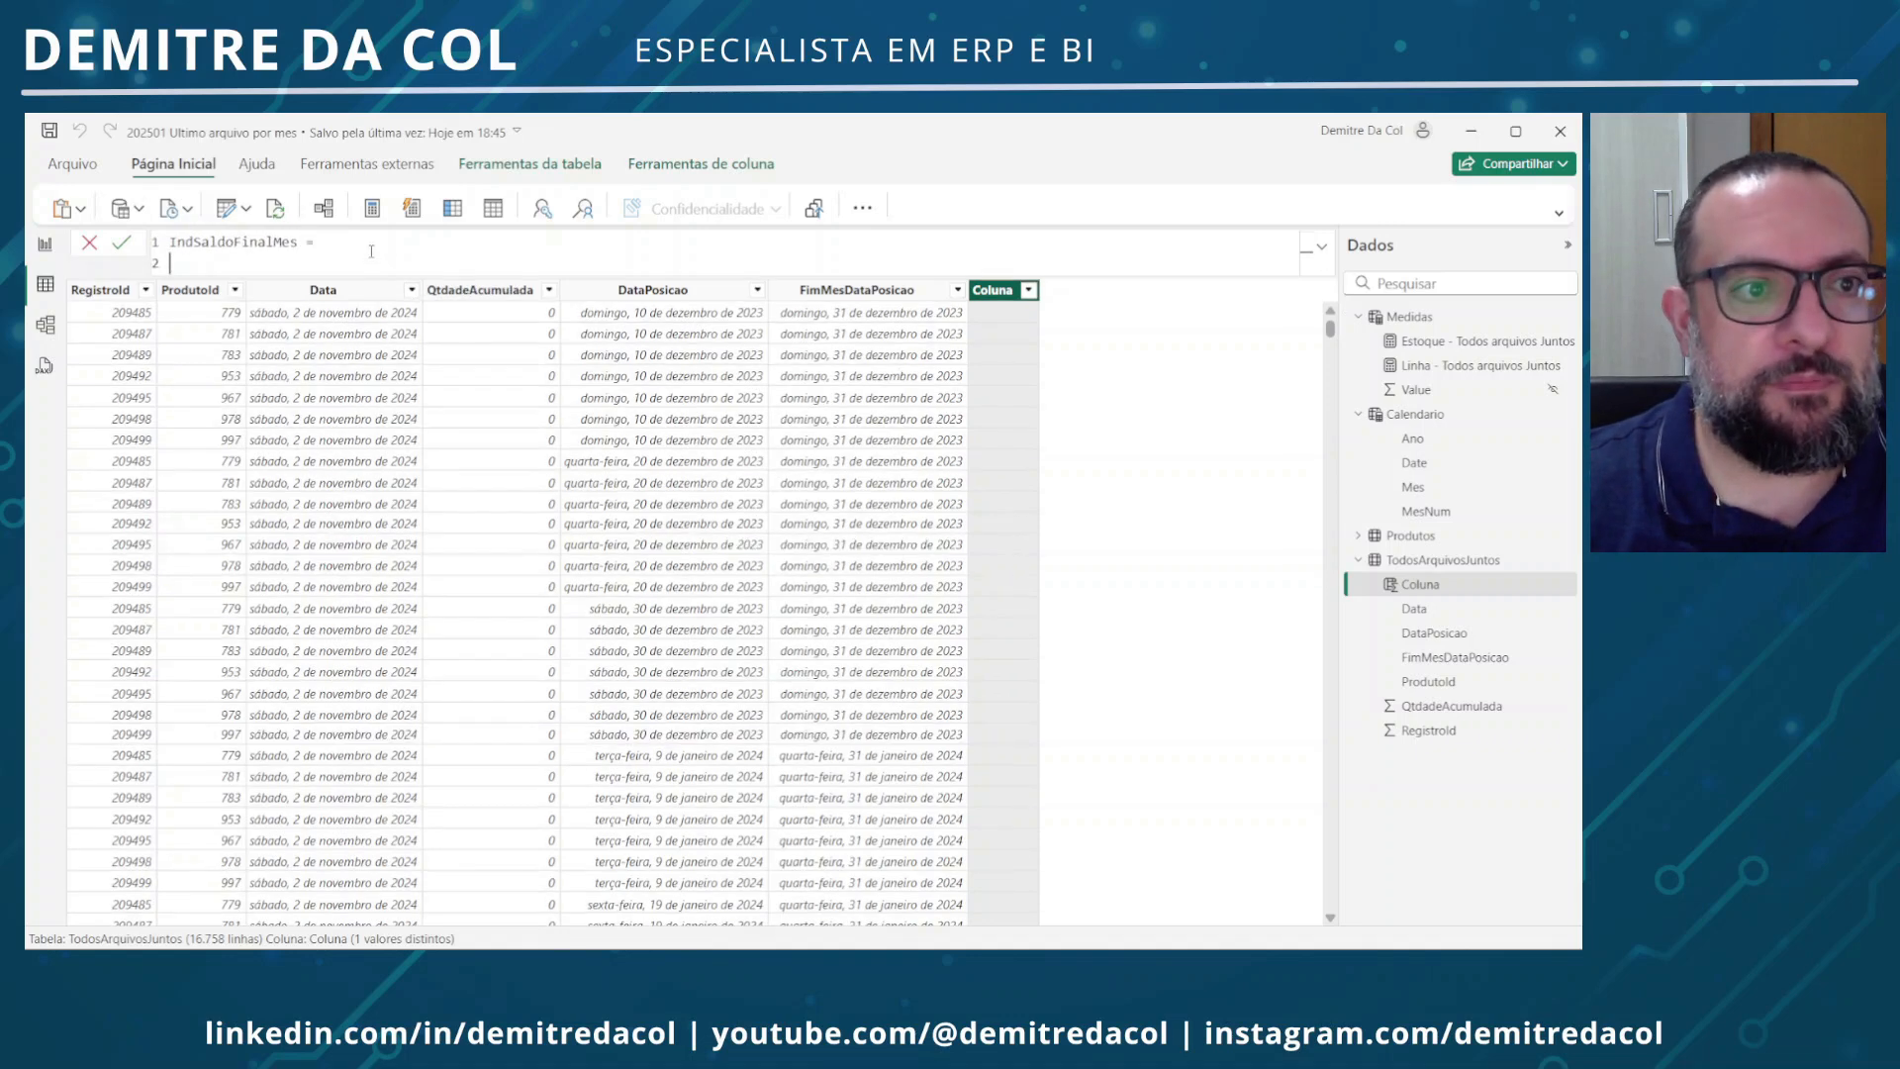
Declare the variable fim_mes_data_posicao in the column formula, equal to [FimMesDataPosicao]
key(Caps_Lock)
text(VAR)
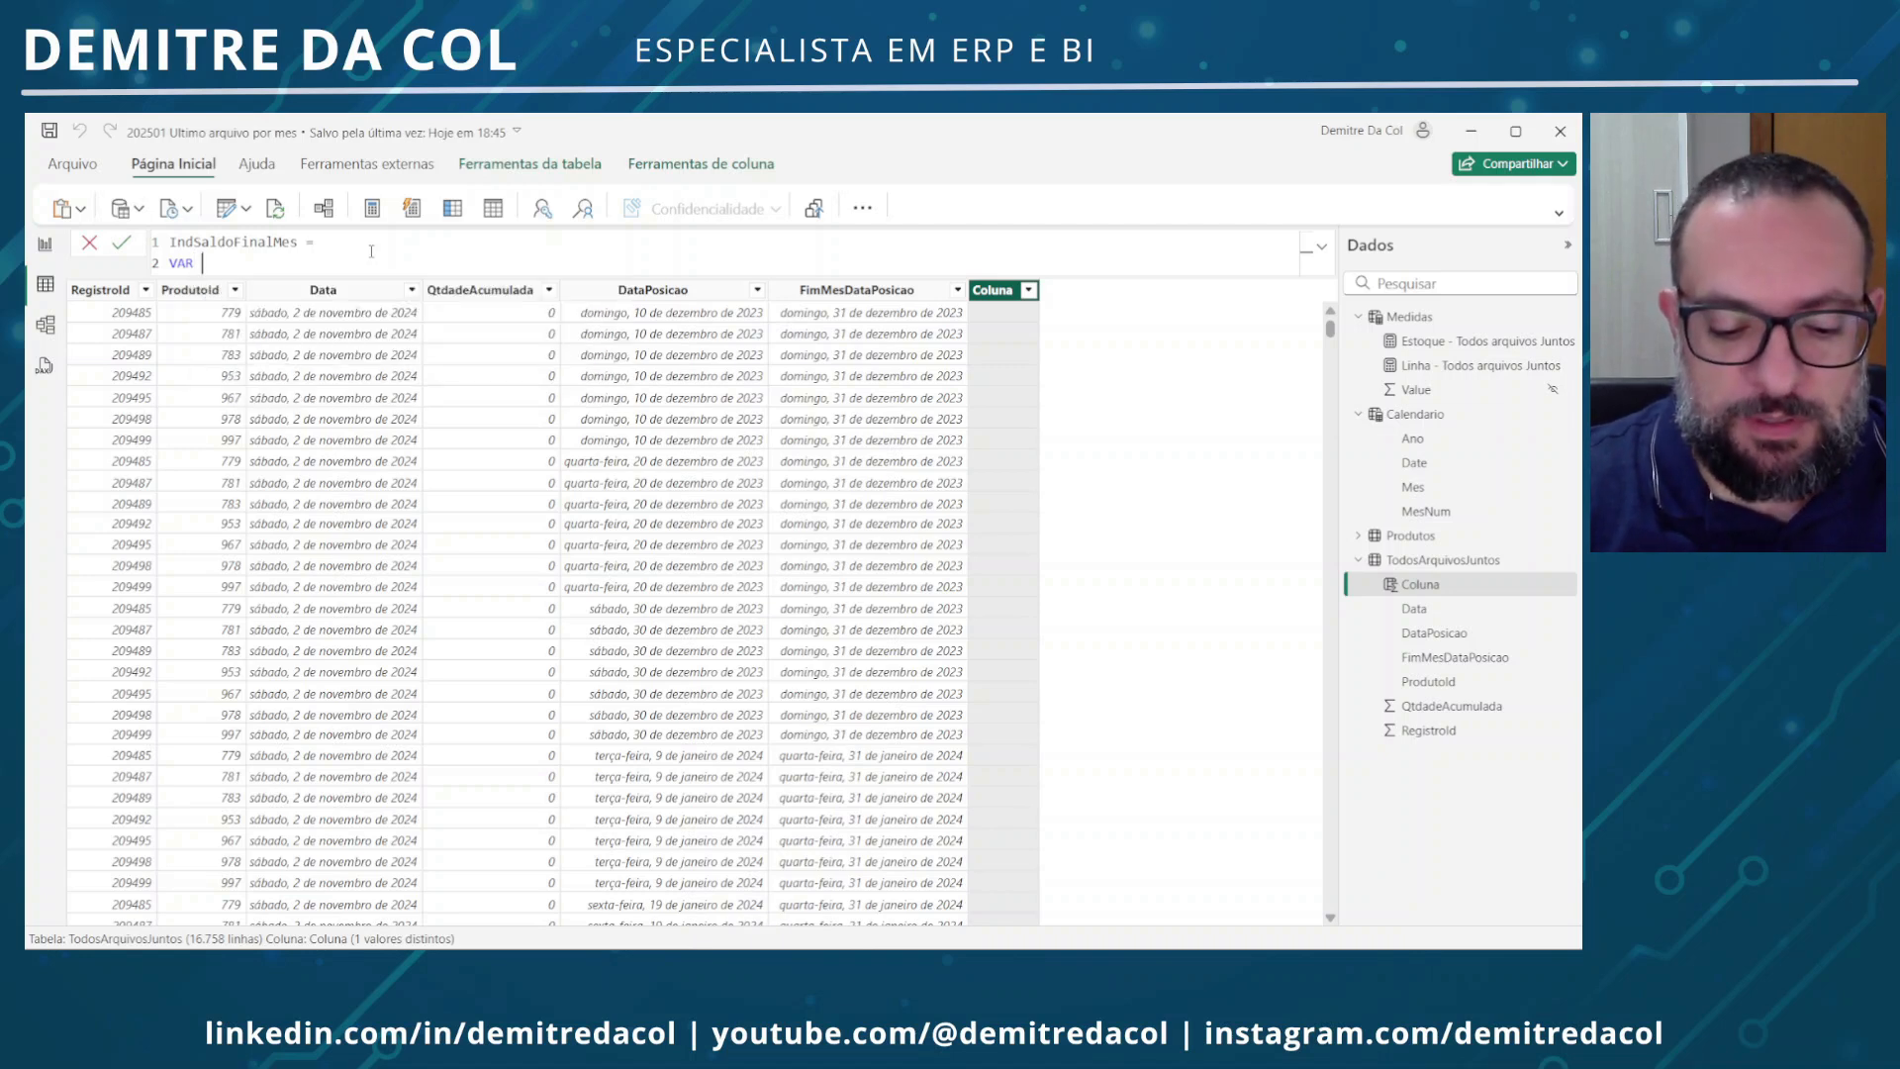
key(Caps_Lock)
text(fim_fm)
key(BackSpace)
key(BackSpace)
text(mes_data_posicao = [FIM)
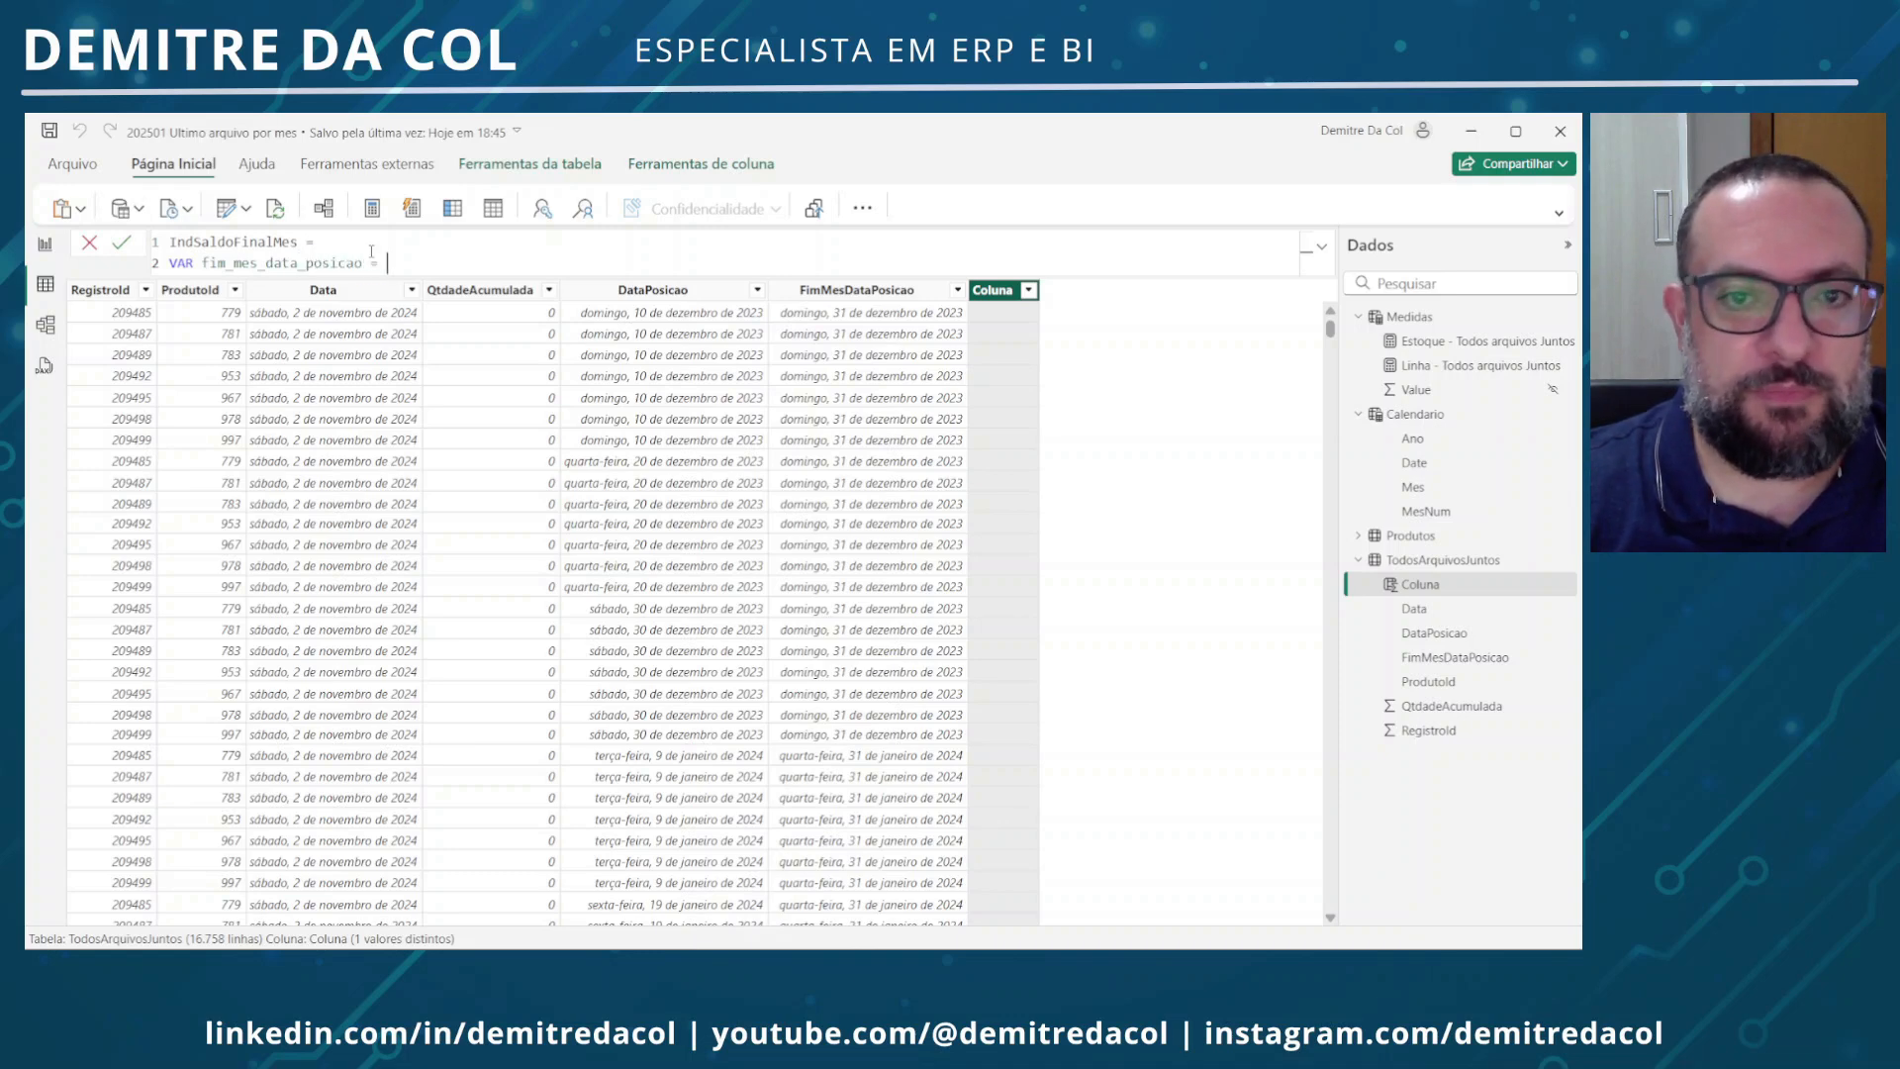
key(Caps_Lock)
text([FimMesDataPosicao])
key(Tab)
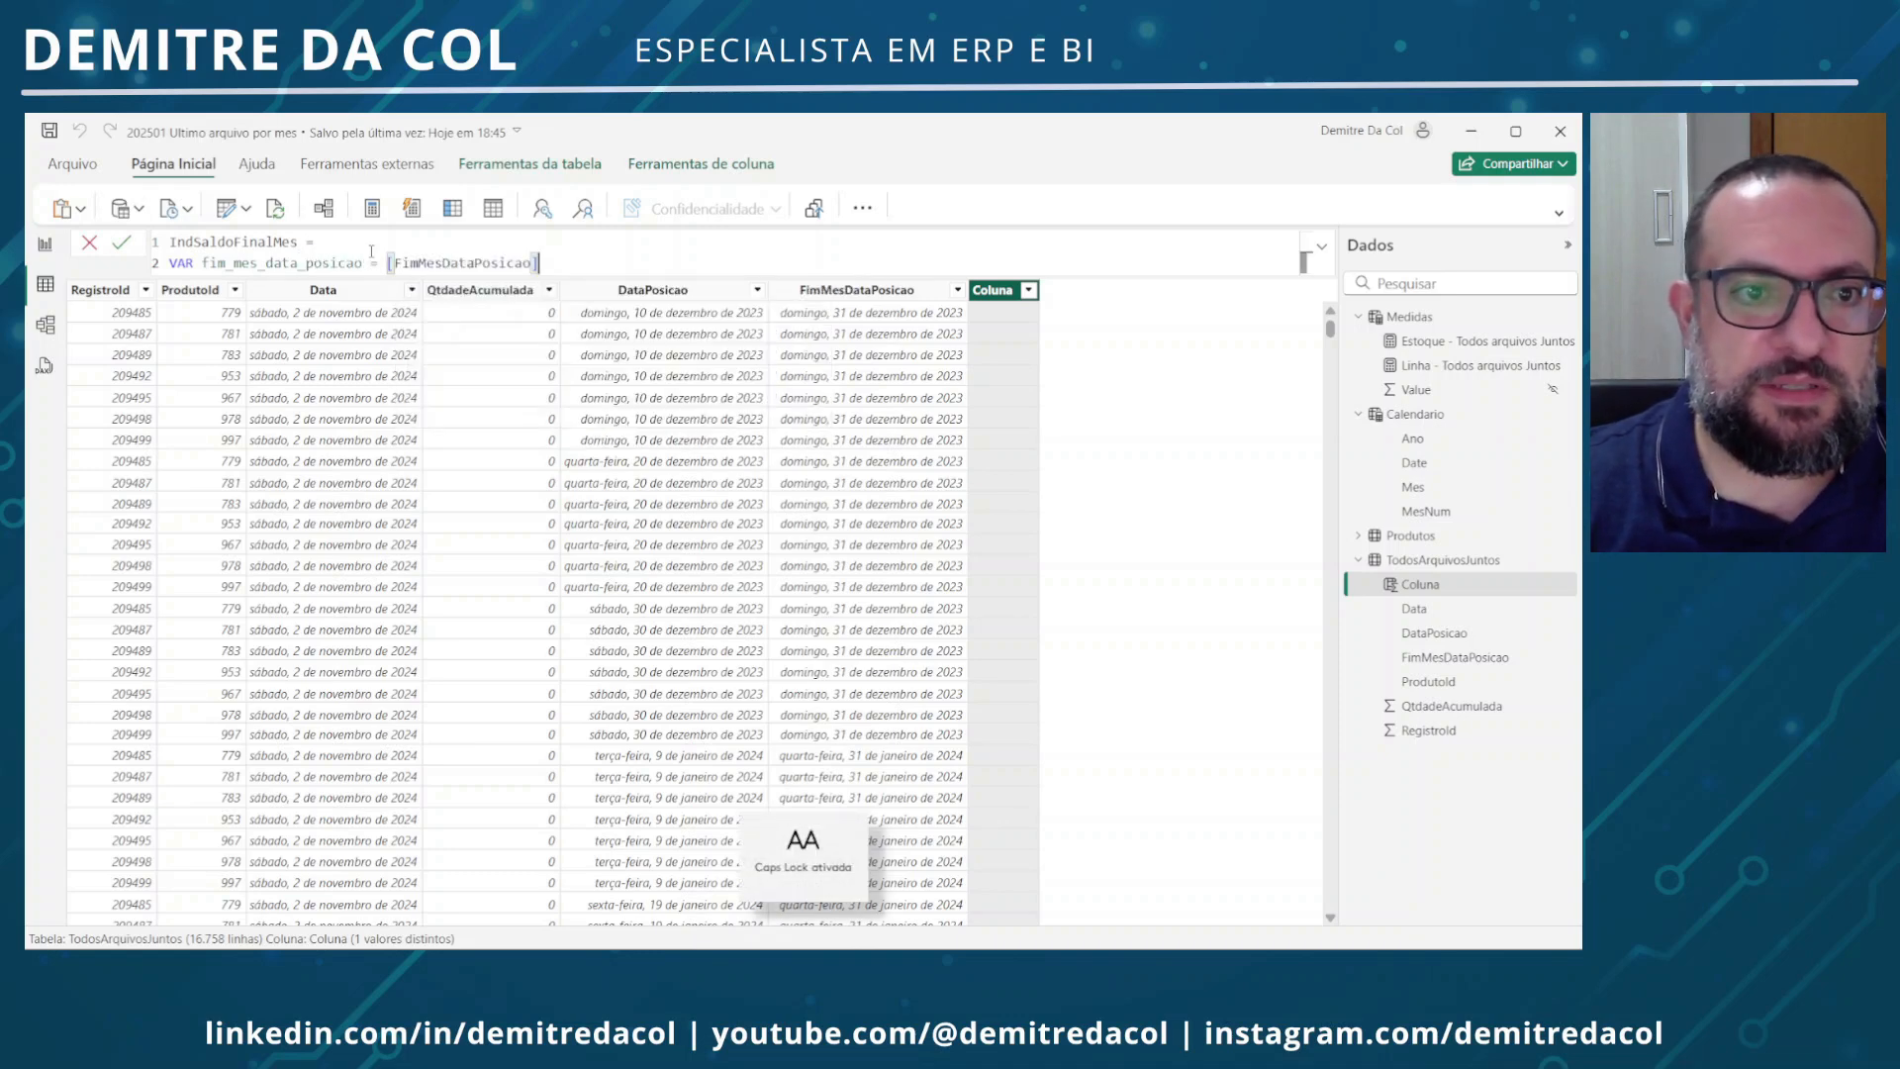
Make the formula return fim_mes_data_posicao, commit it and save the file
key(Return)
key(Return)
key(Caps_Lock)
text(retu)
key(Tab)
key(Caps_Lock)
text(FIM)
key(Tab)
key(Return)
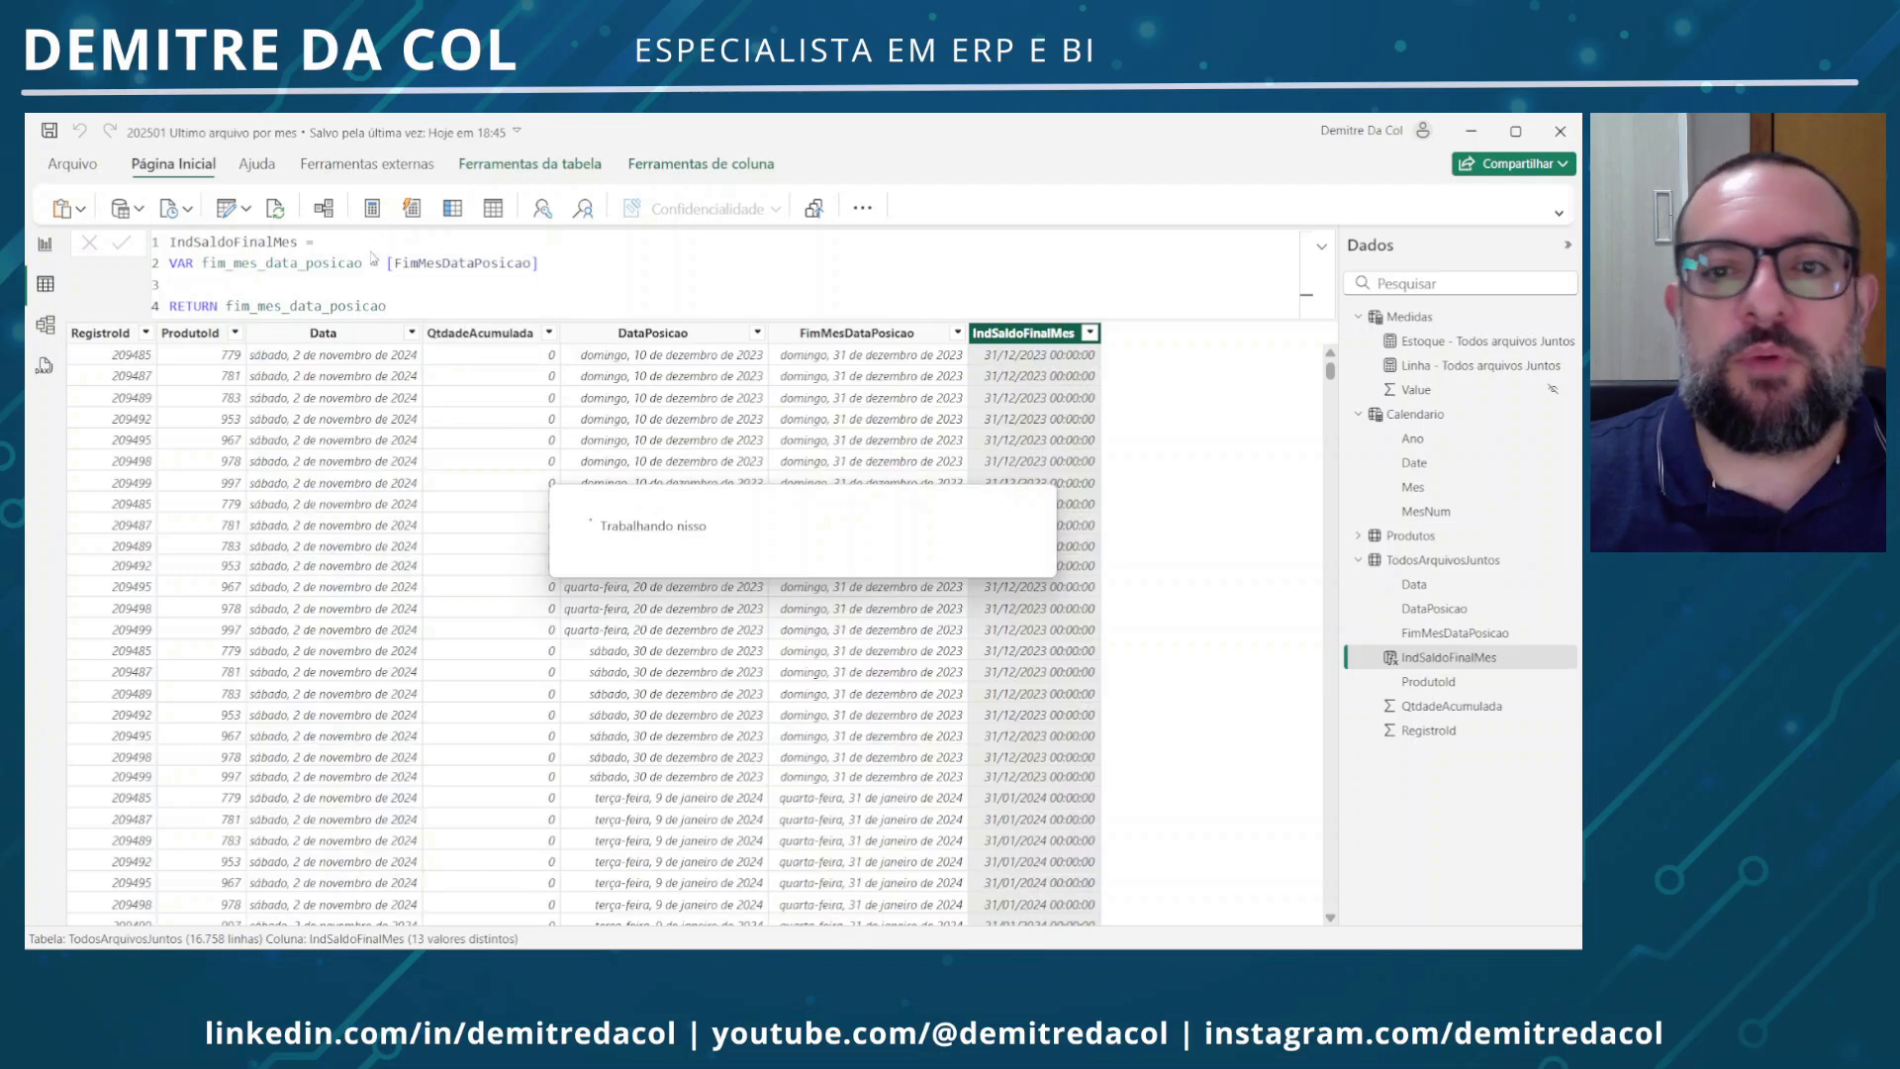
click(47, 132)
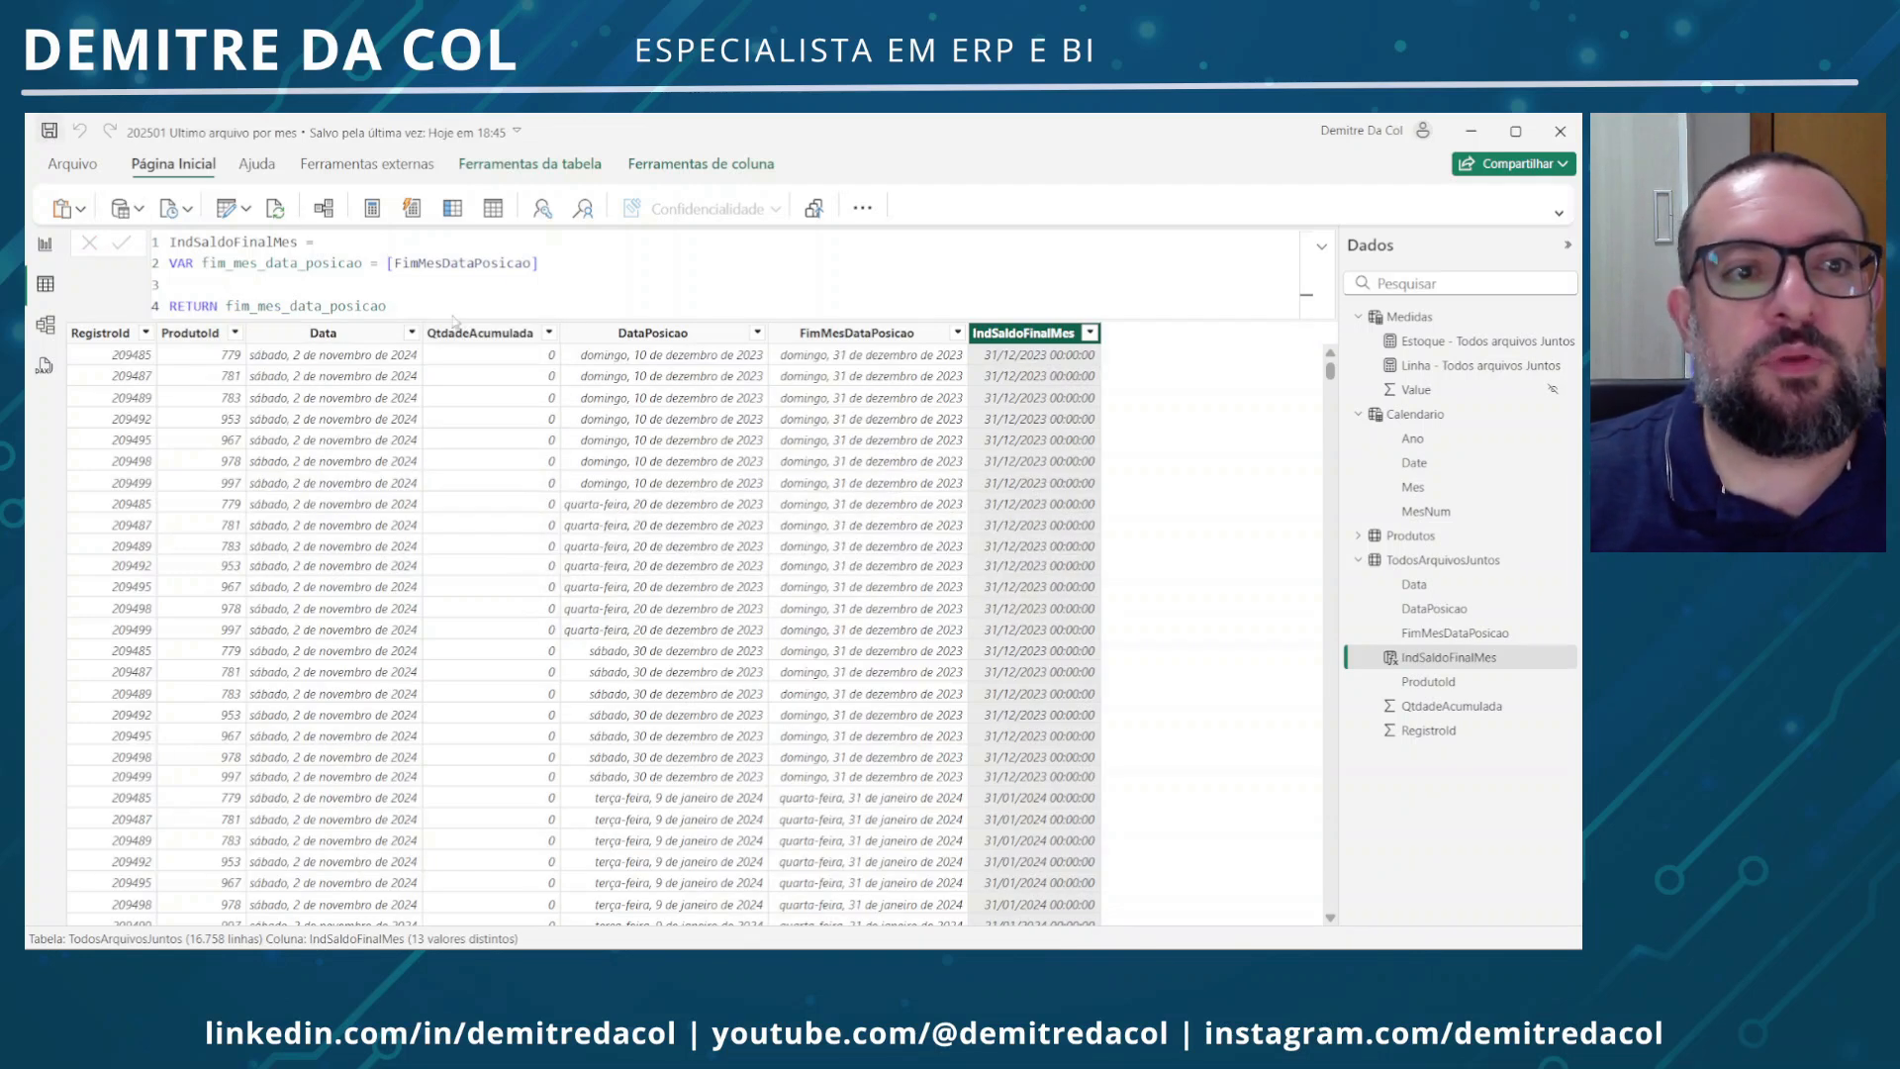
Add a second variable, data_posicao, equal to [DataPosicao], below the first one in the IndSaldoFinalMes formula
click(543, 263)
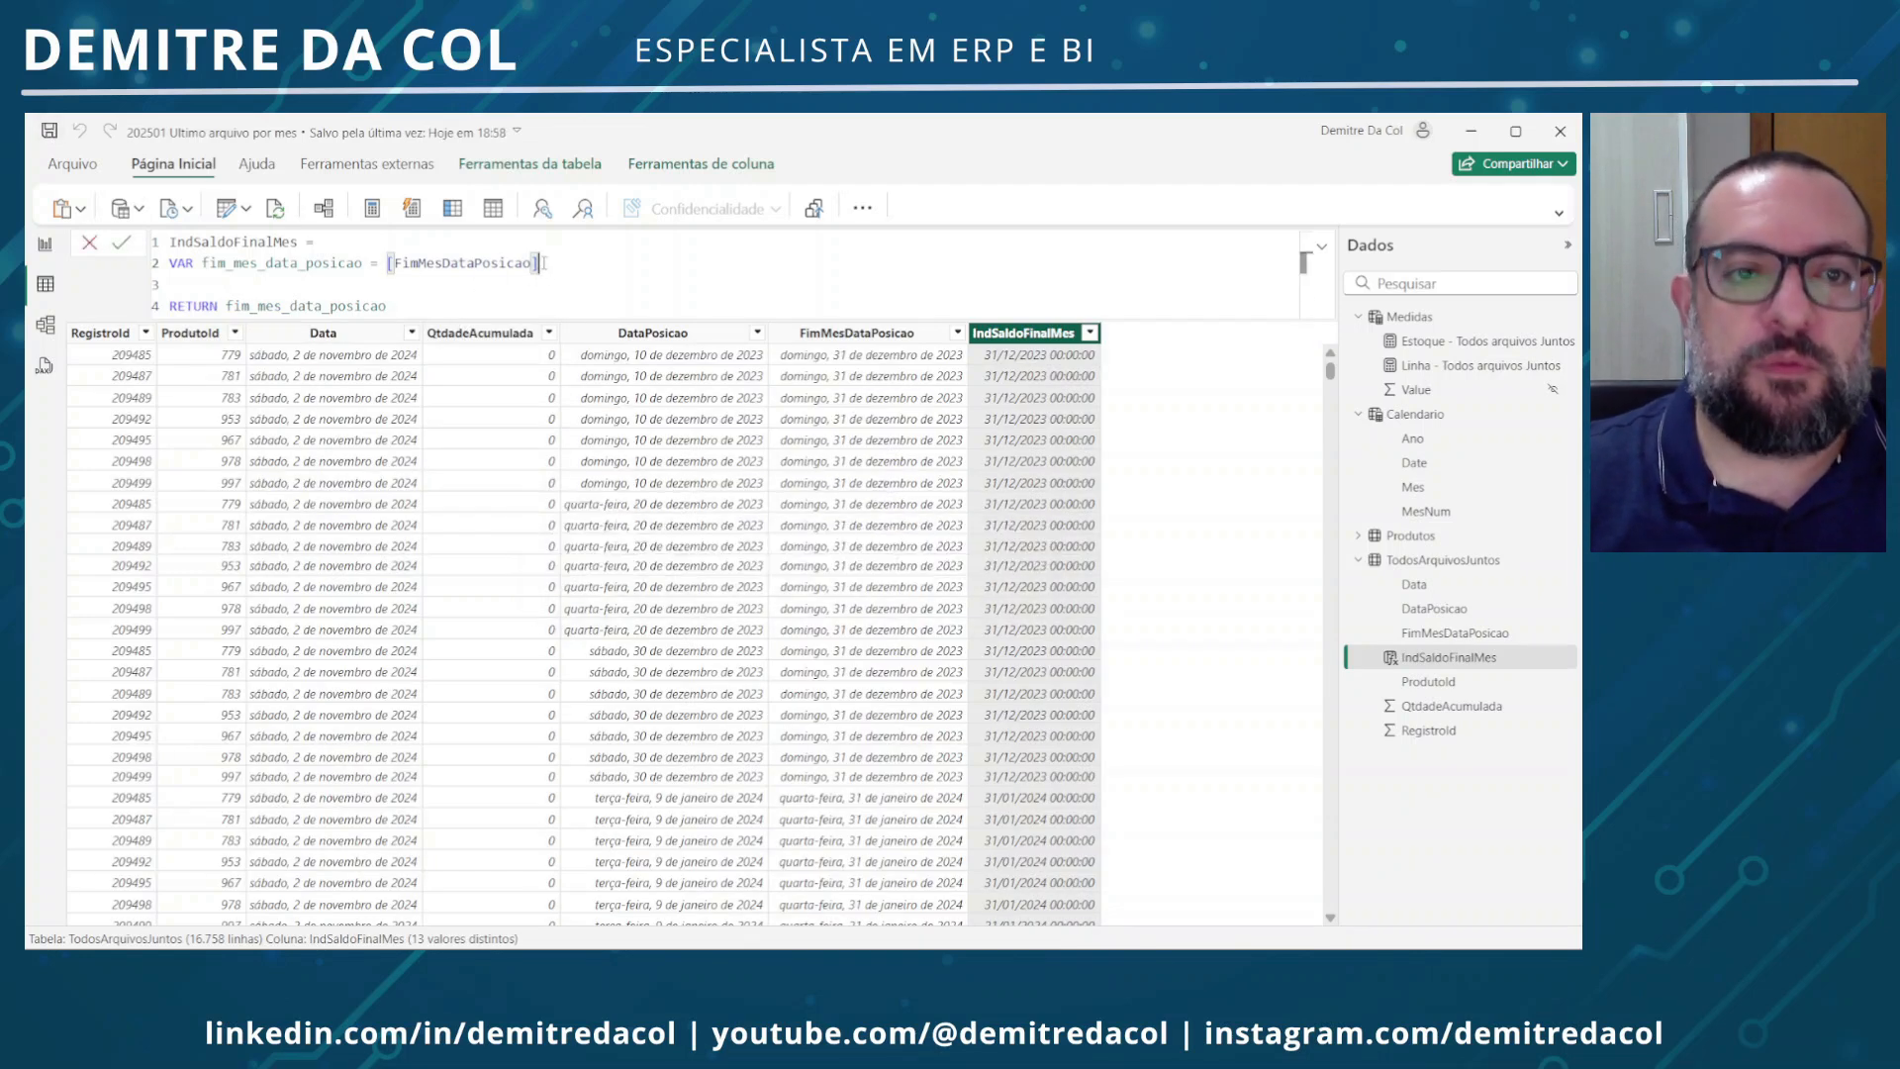
key(Return)
key(Caps_Lock)
text(v)
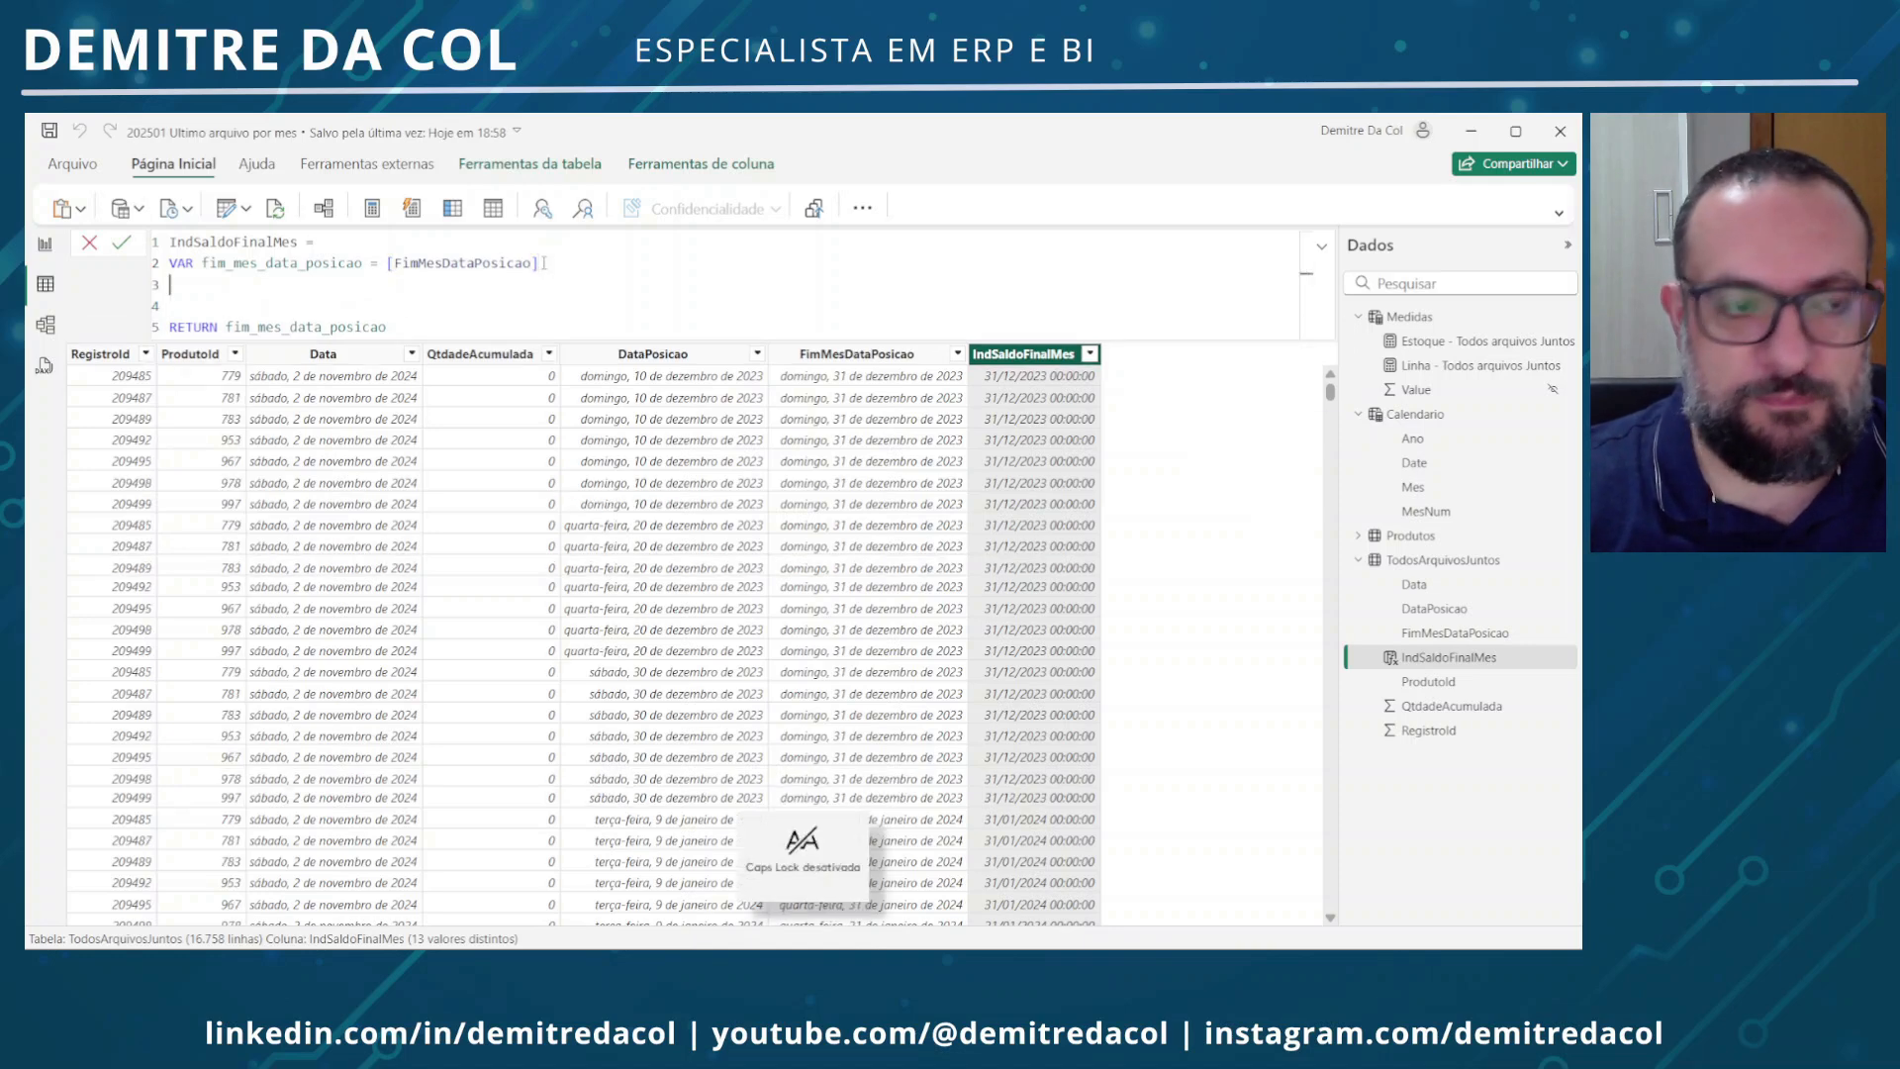
key(BackSpace)
key(Caps_Lock)
text(VAR)
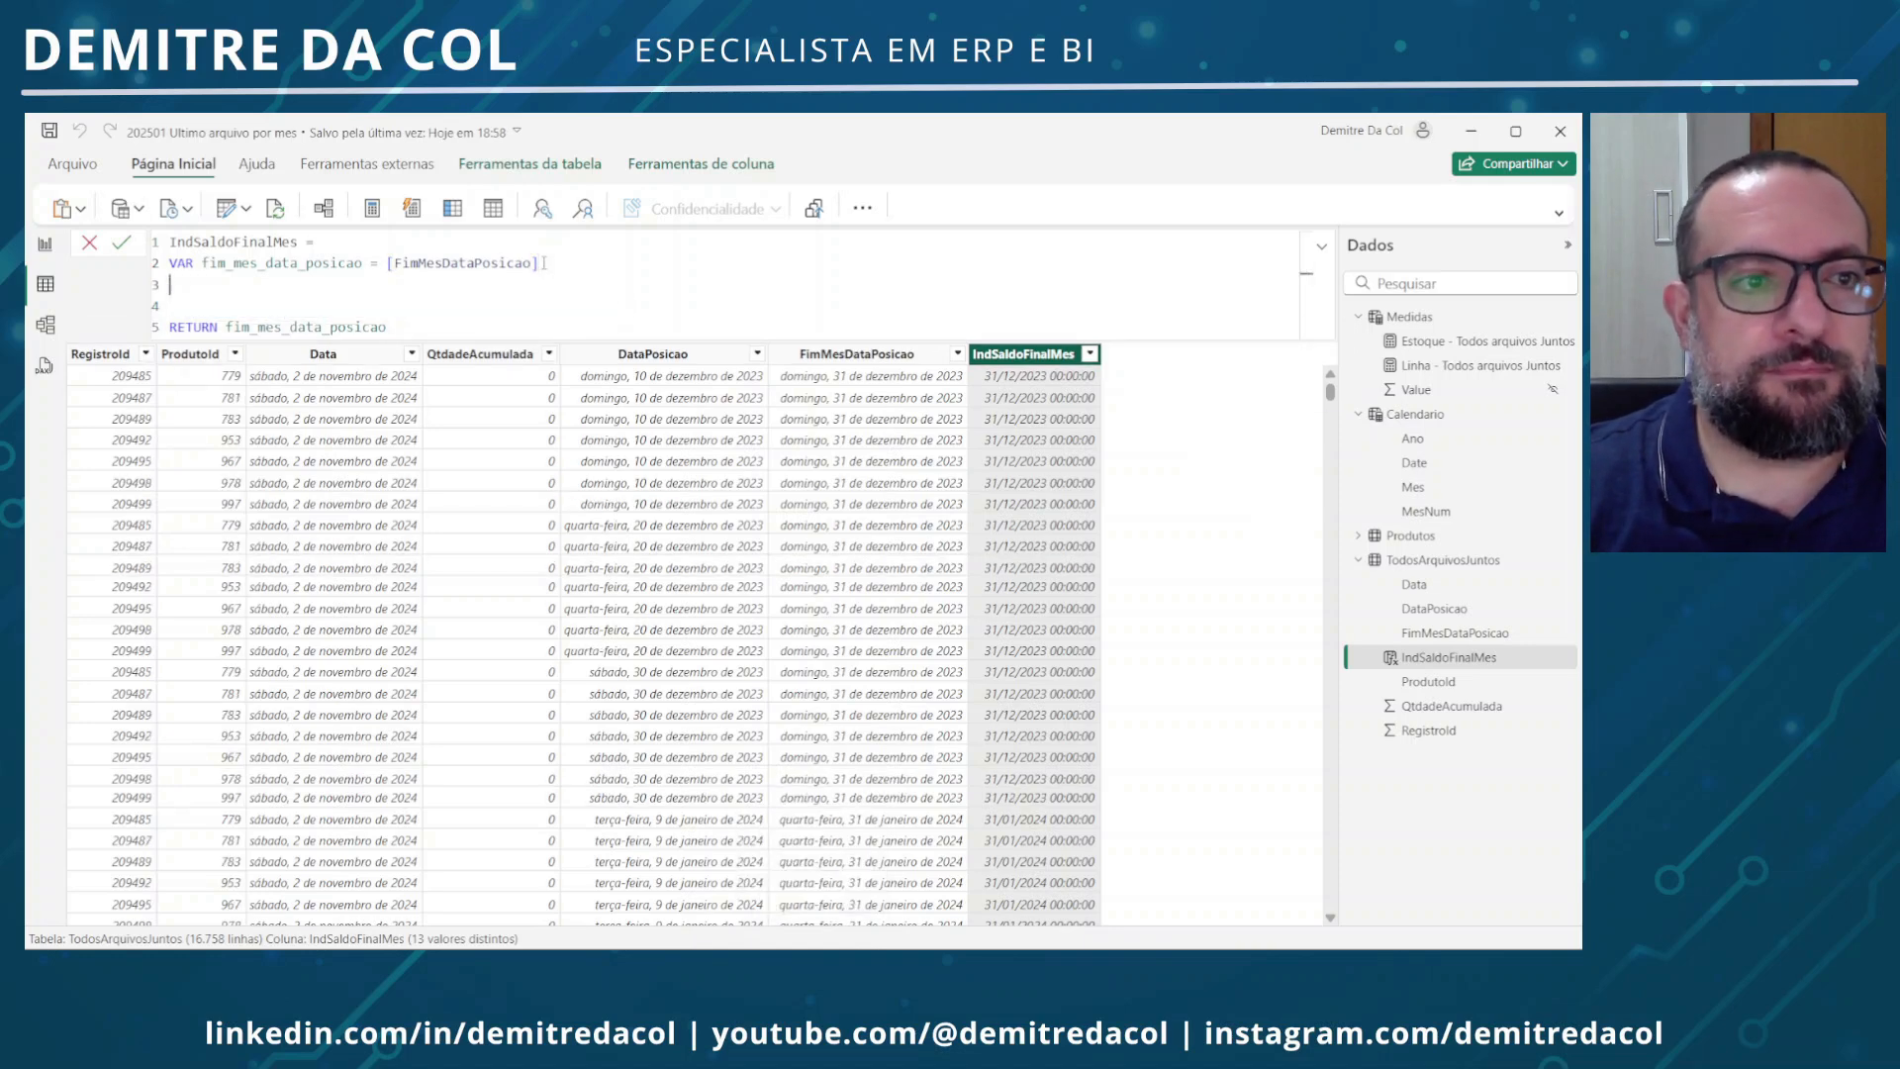
key(Caps_Lock)
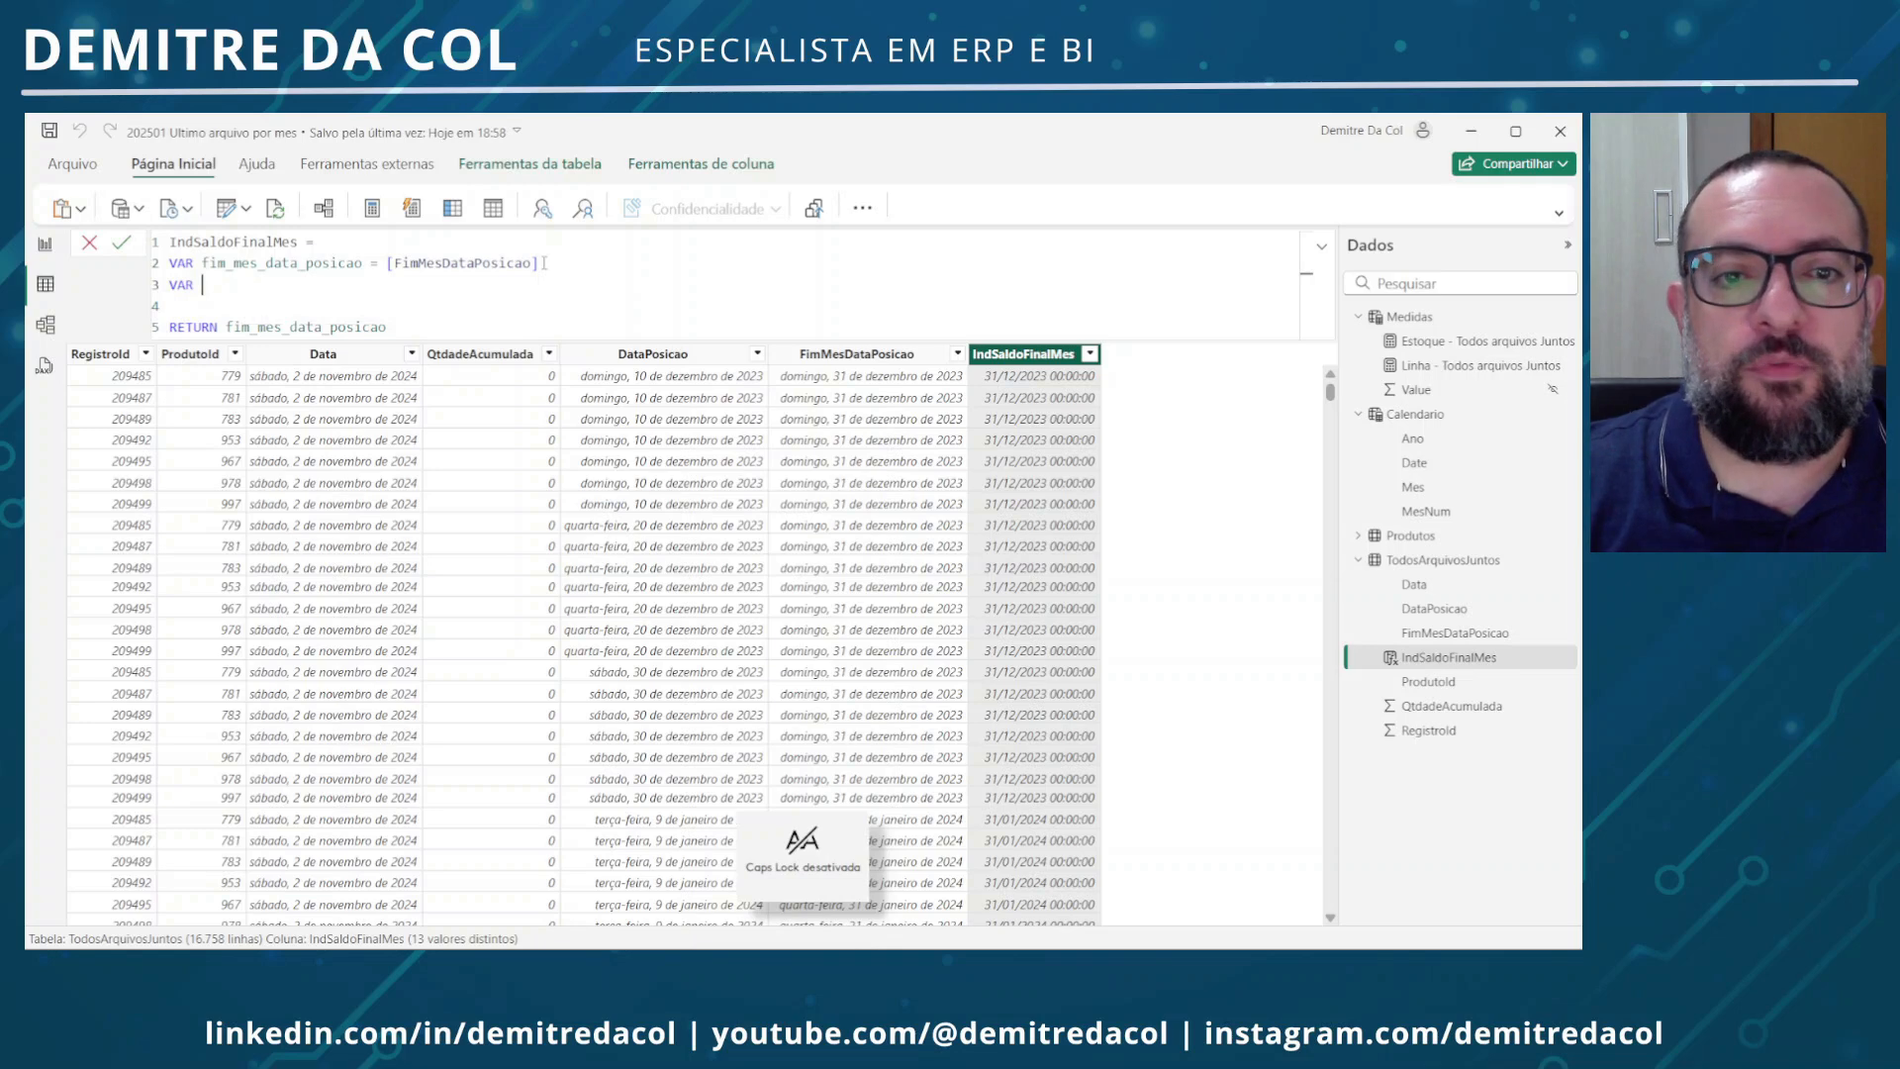
click(901, 356)
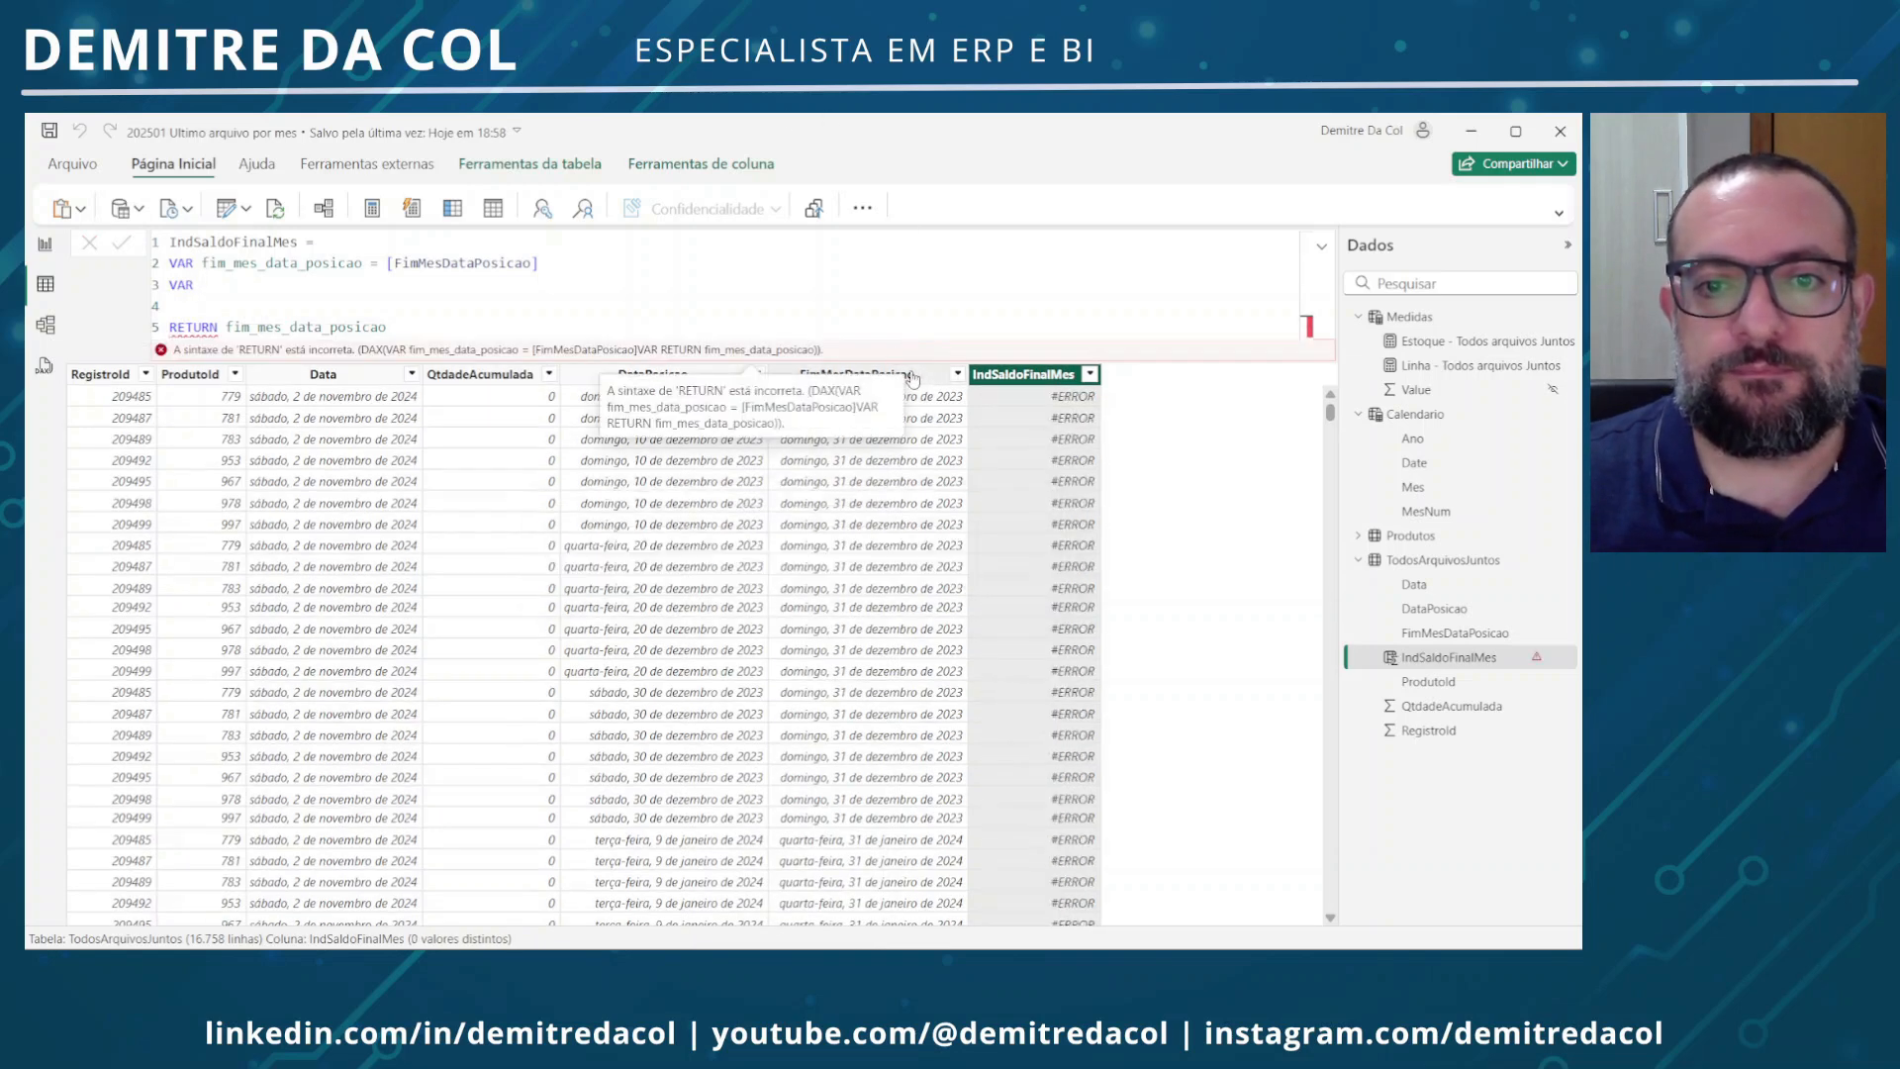
click(339, 305)
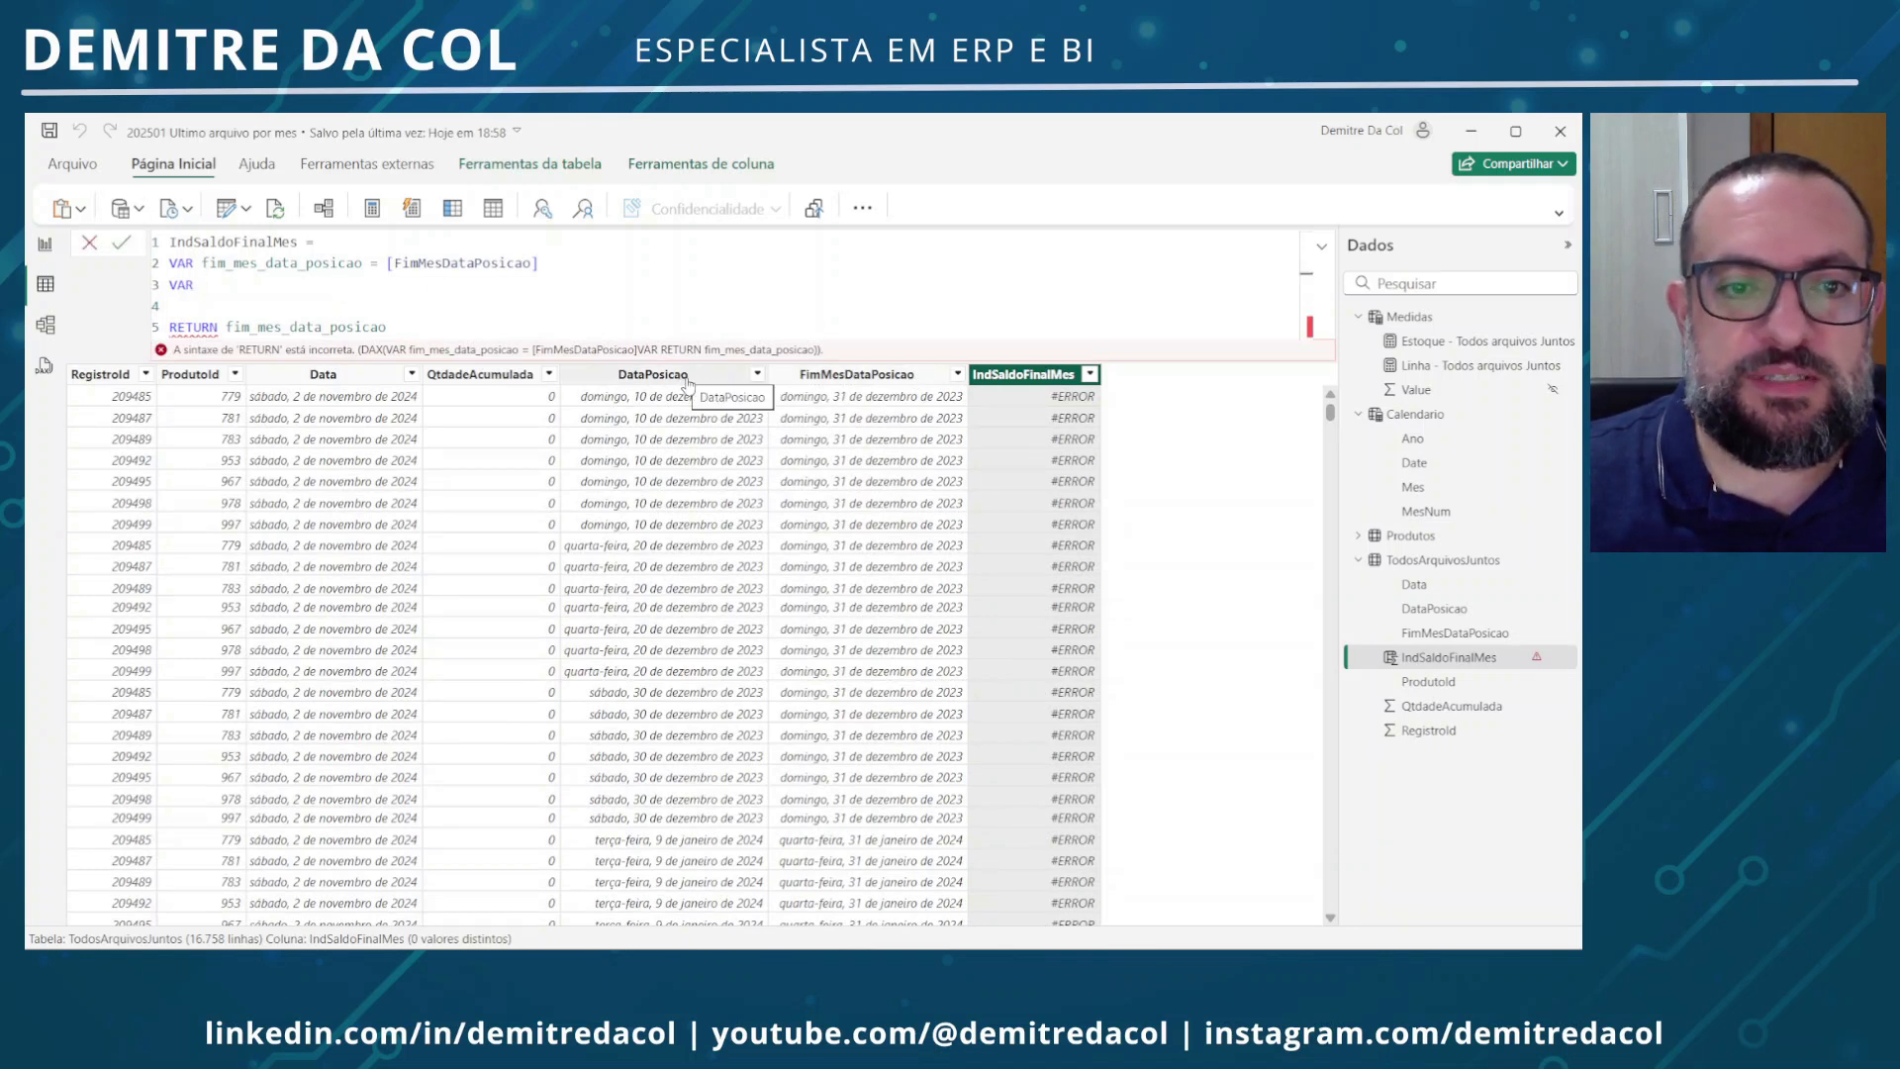
text(da)
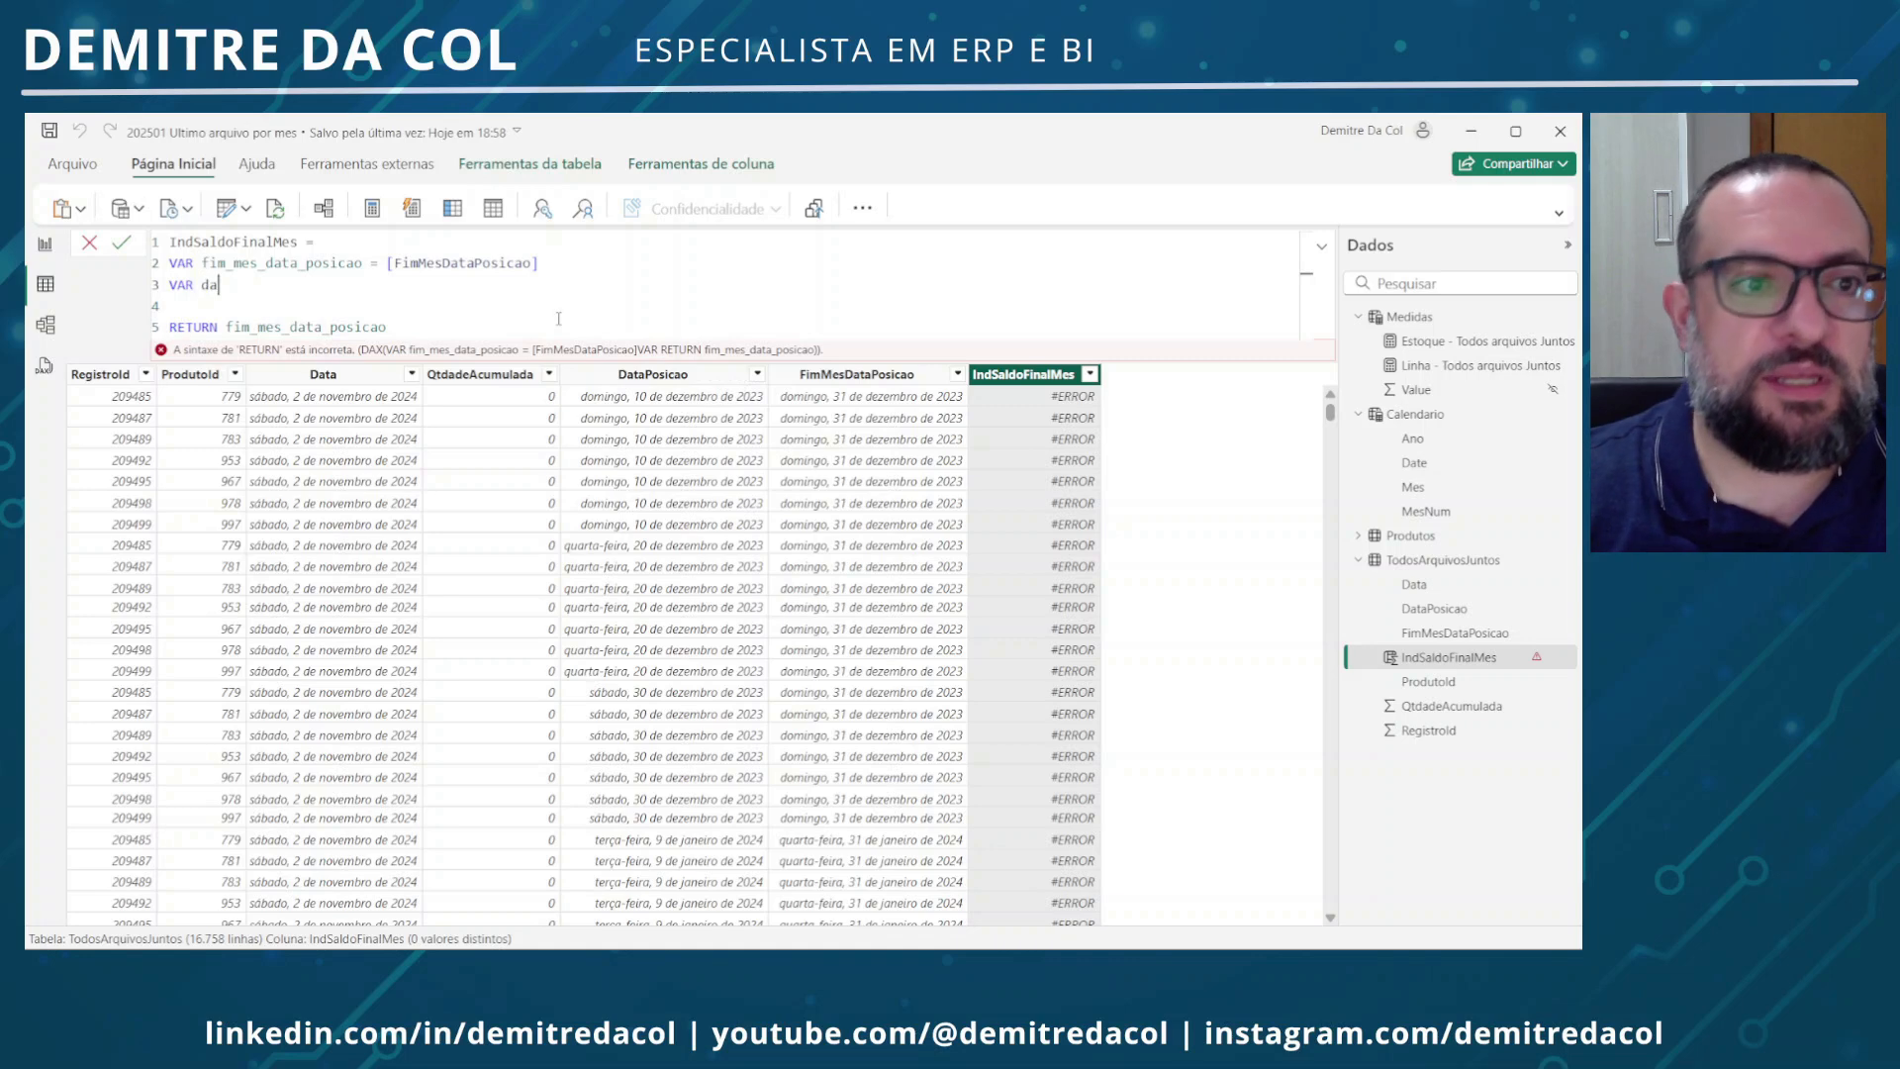
text(ta_posicao)
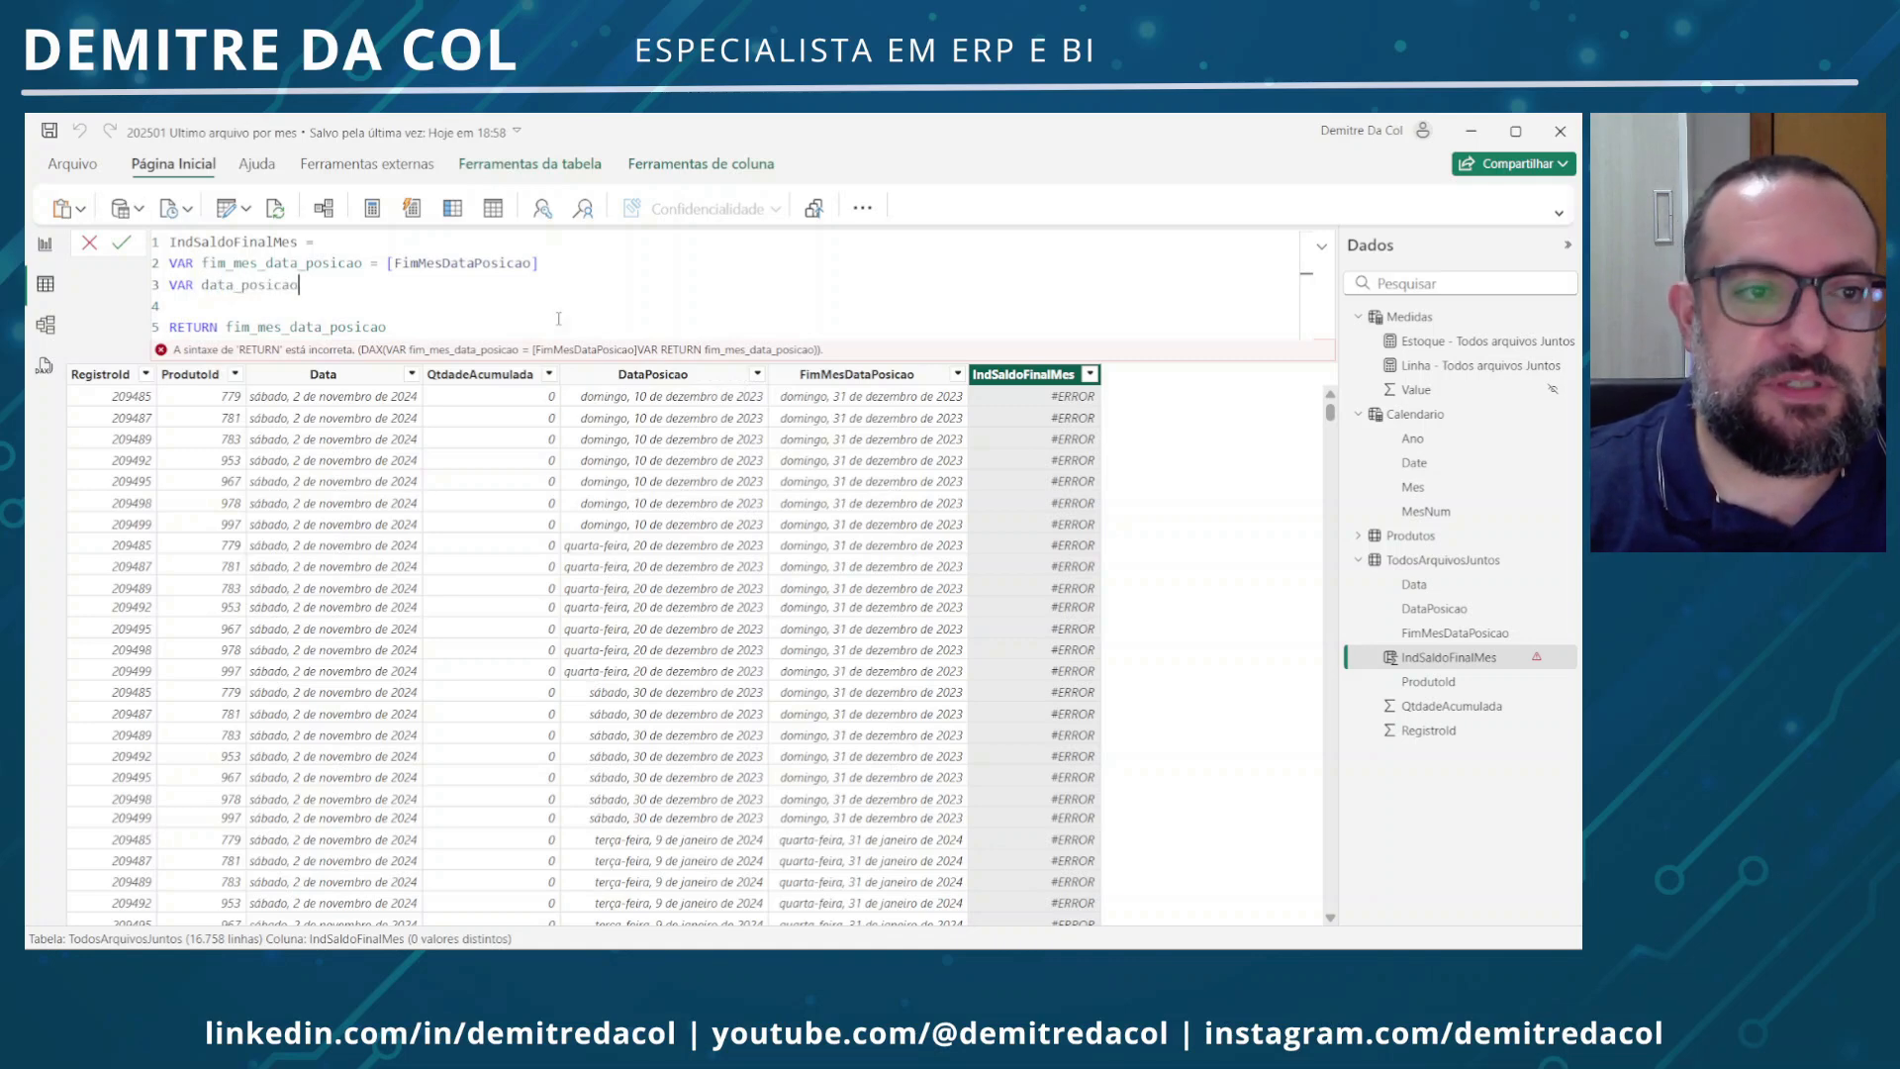
text( = [data)
key(Down)
key(Tab)
Replace the value after RETURN with an indented IF whose logical test begins by comparing data_posicao for equality
key(Down)
key(Down)
key(ctrl+shift+Left)
key(Delete)
key(Return)
key(Tab)
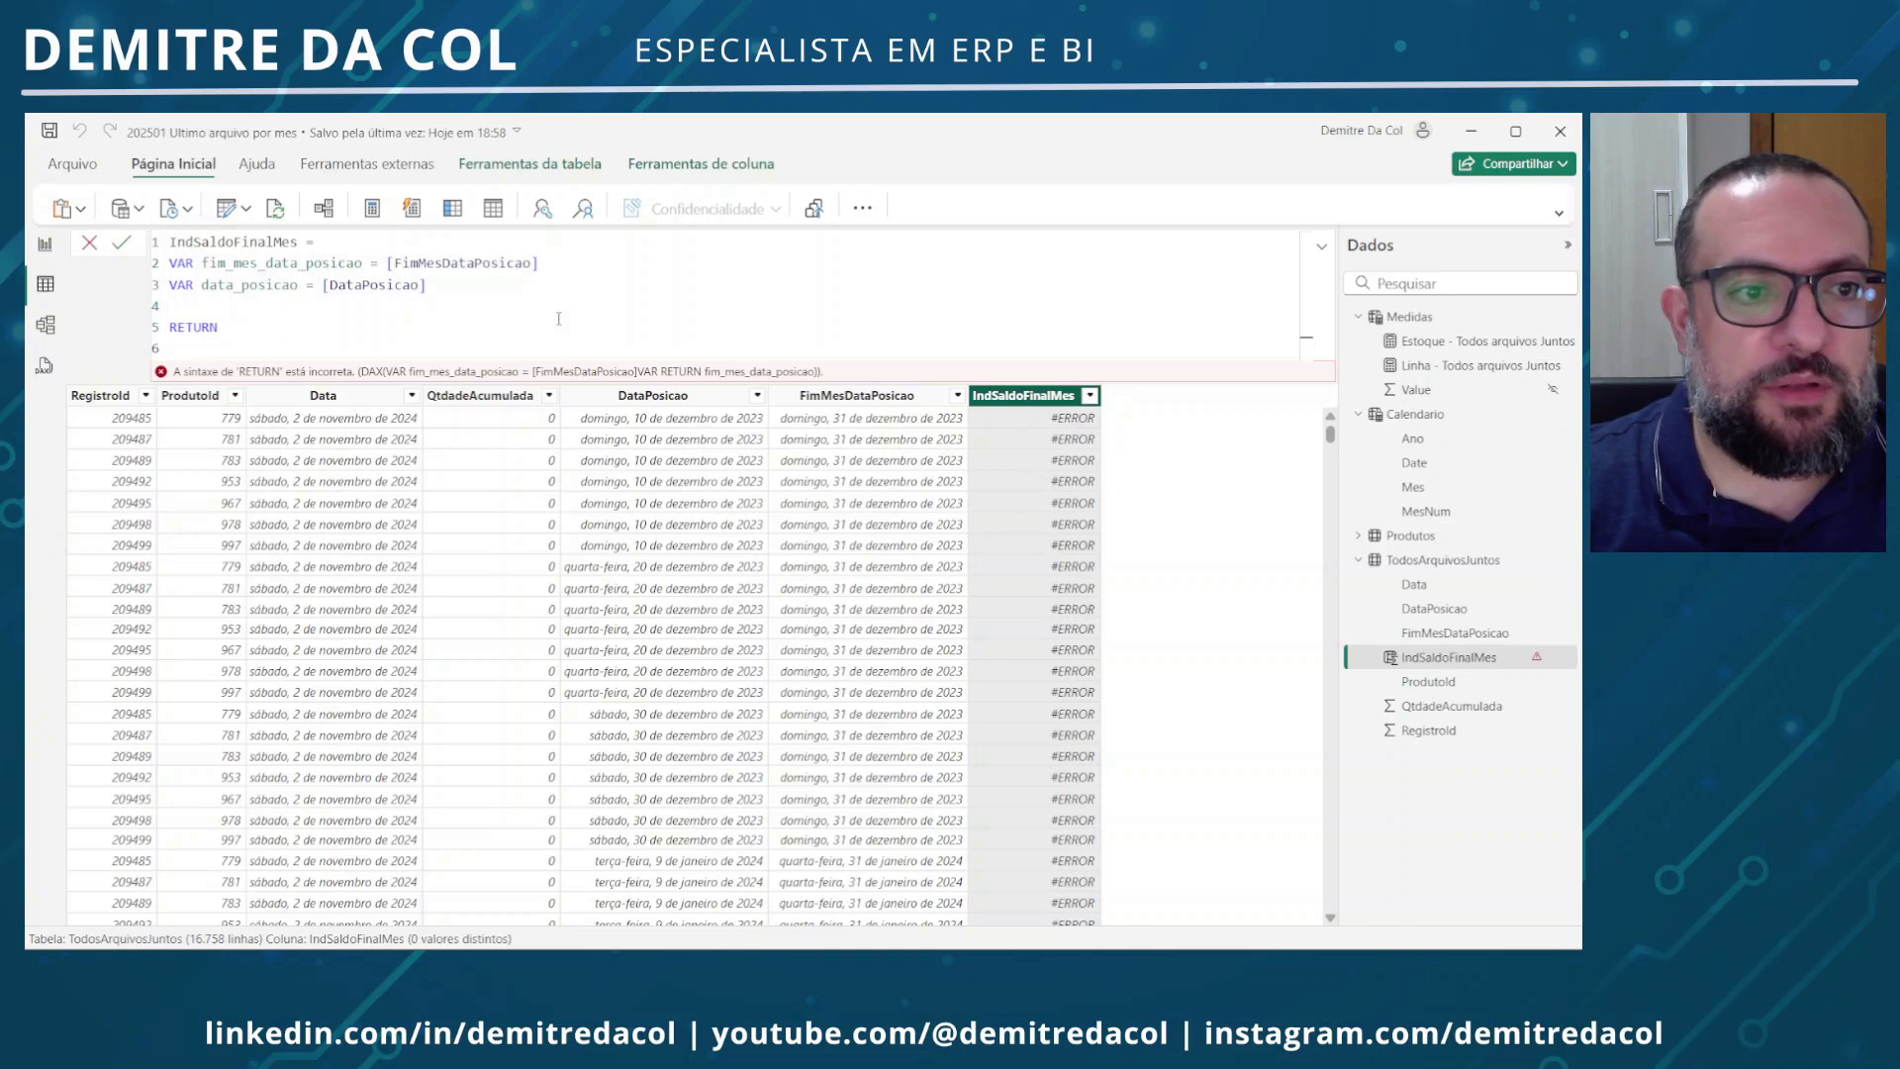
text(IF)
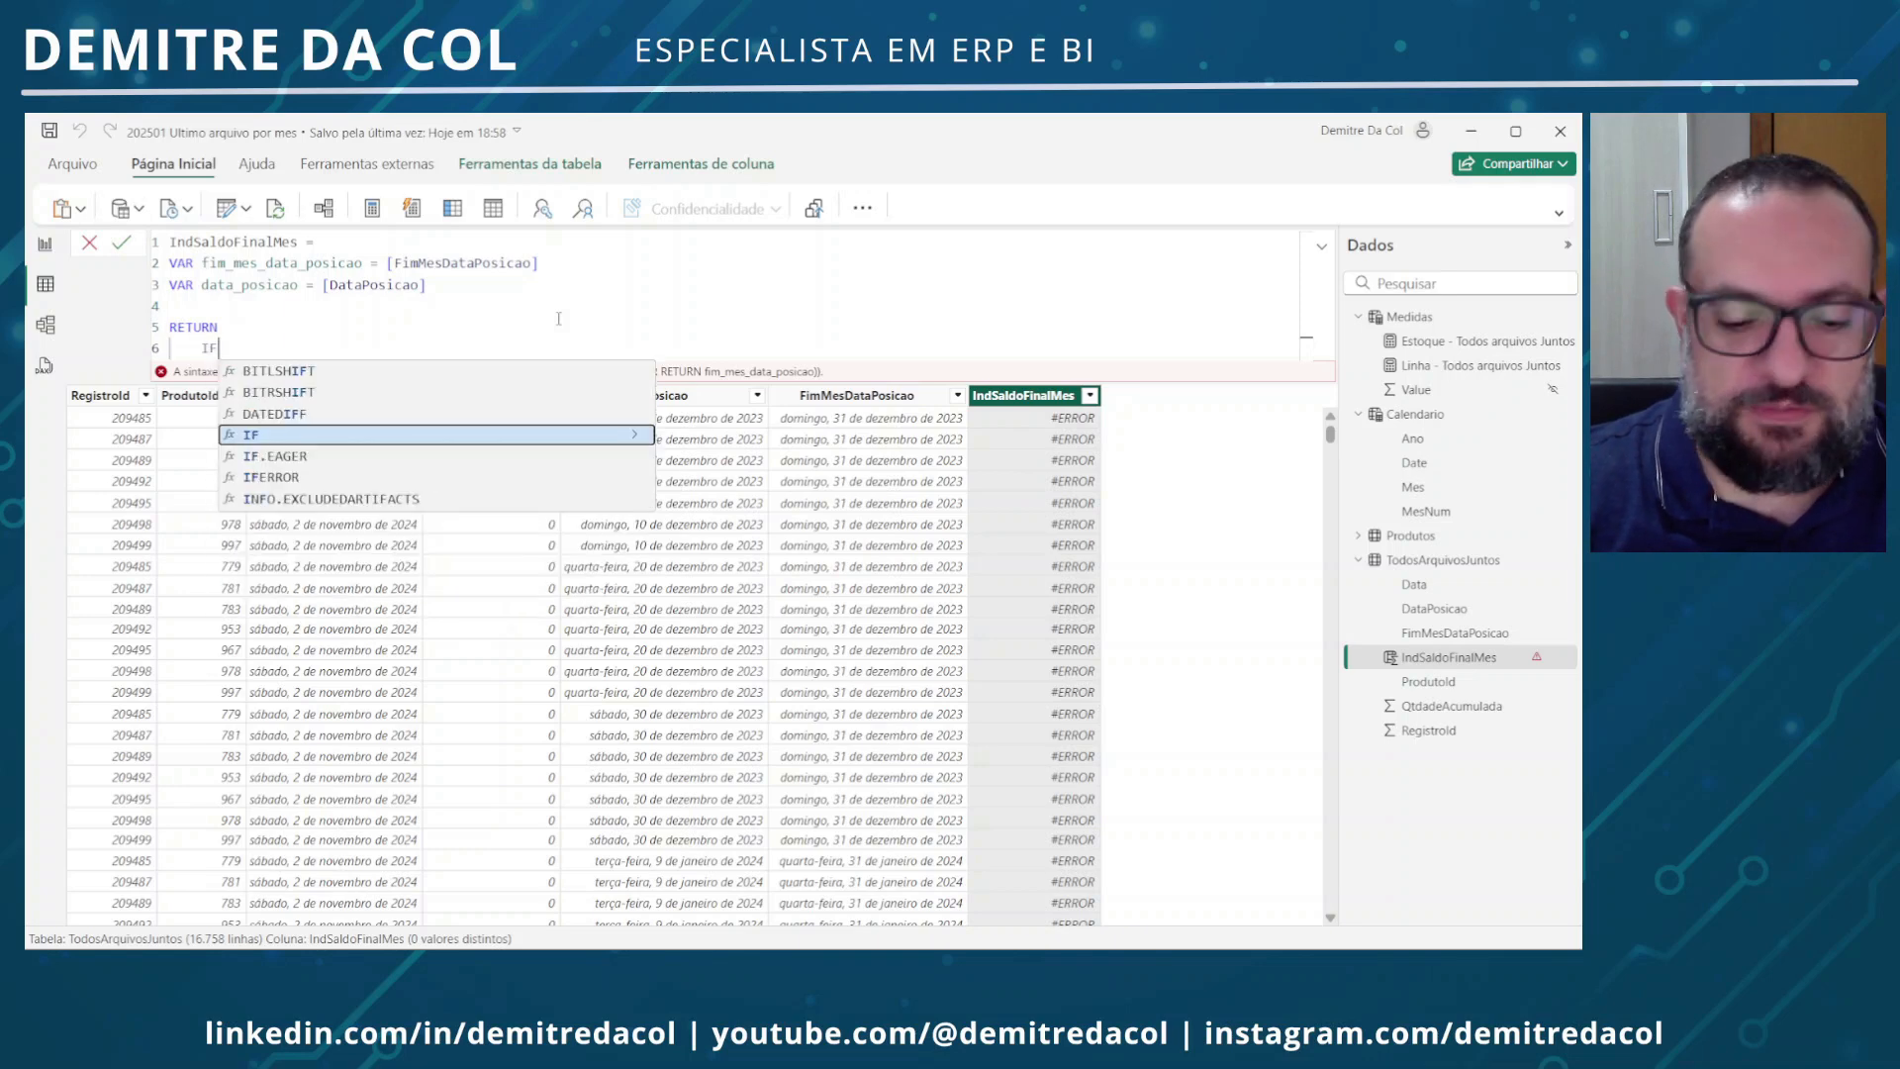
key(Tab)
key(Return)
text(data)
key(Down)
key(Up)
key(Up)
key(Tab)
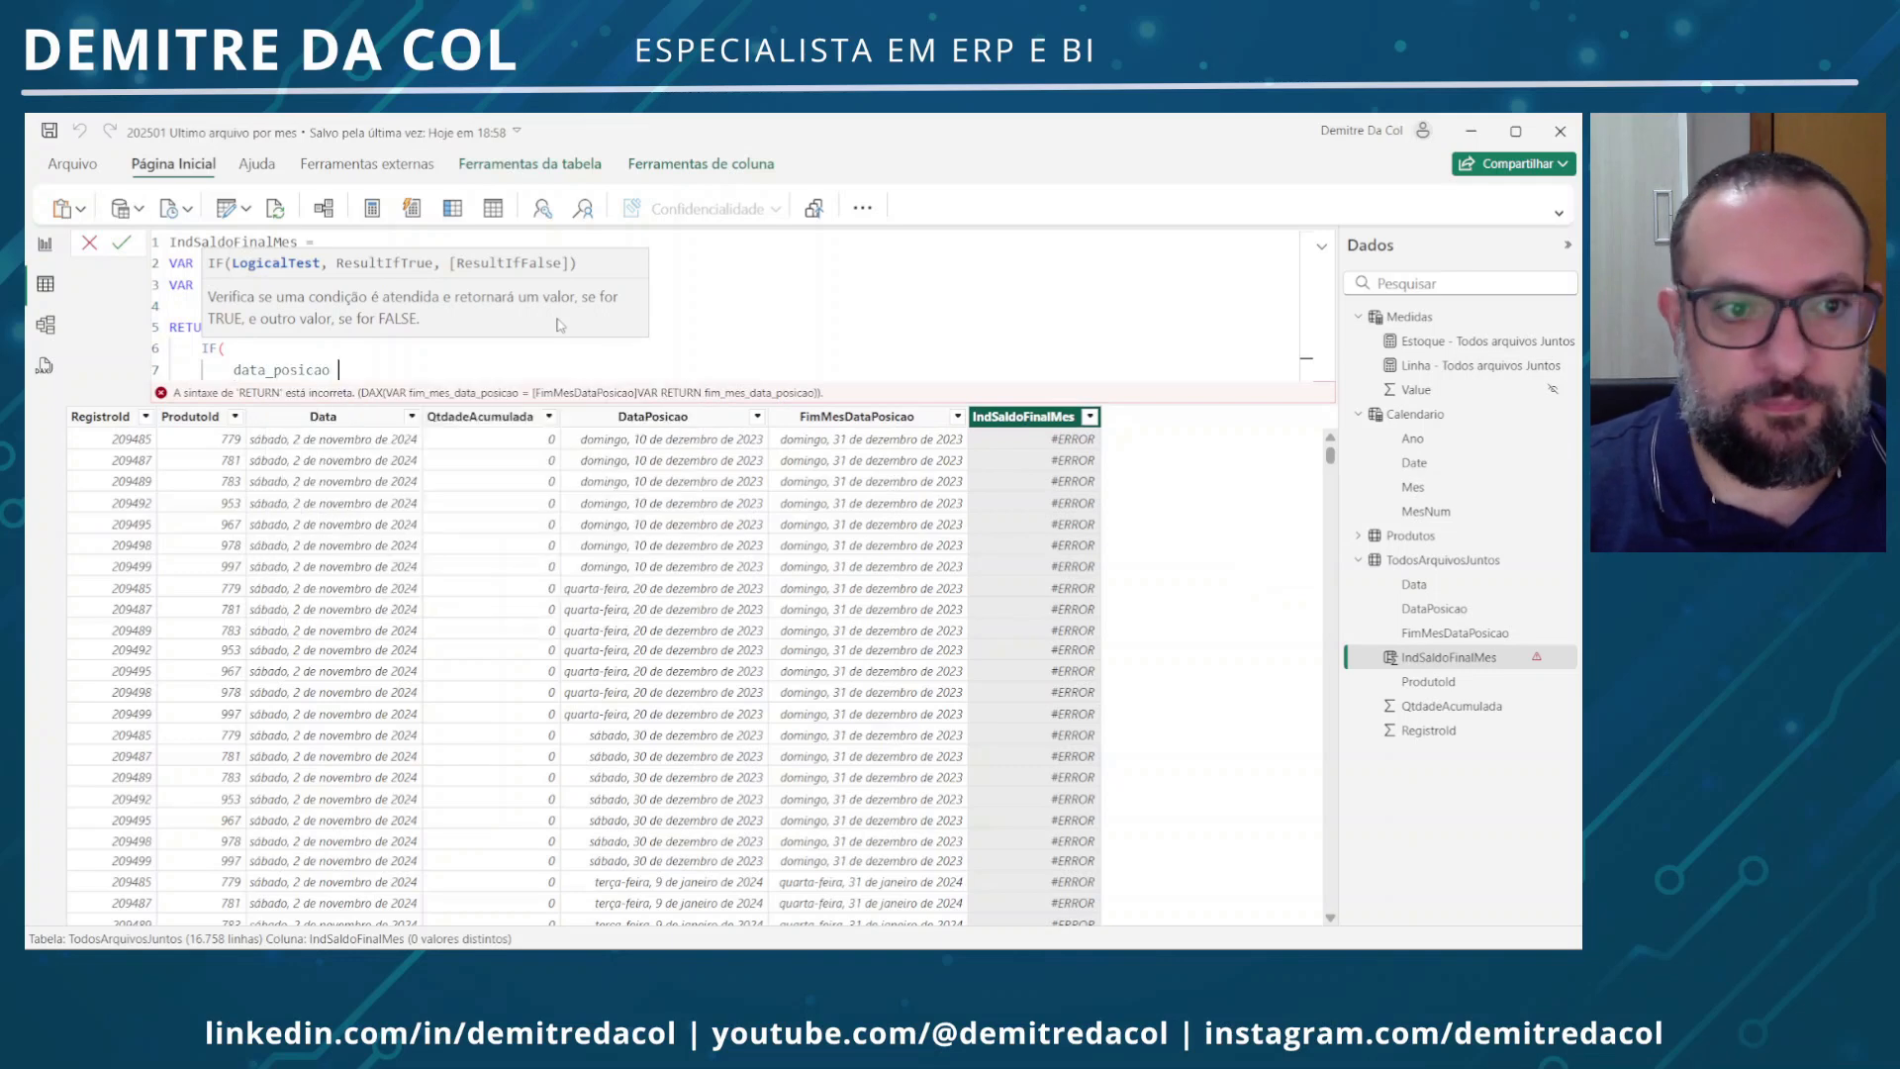
text(=)
Compare against a CALCULATE whose expression is MAX(TodosArquivosJuntos[DataPosicao])
key(Return)
key(Caps_Lock)
text(CALCU)
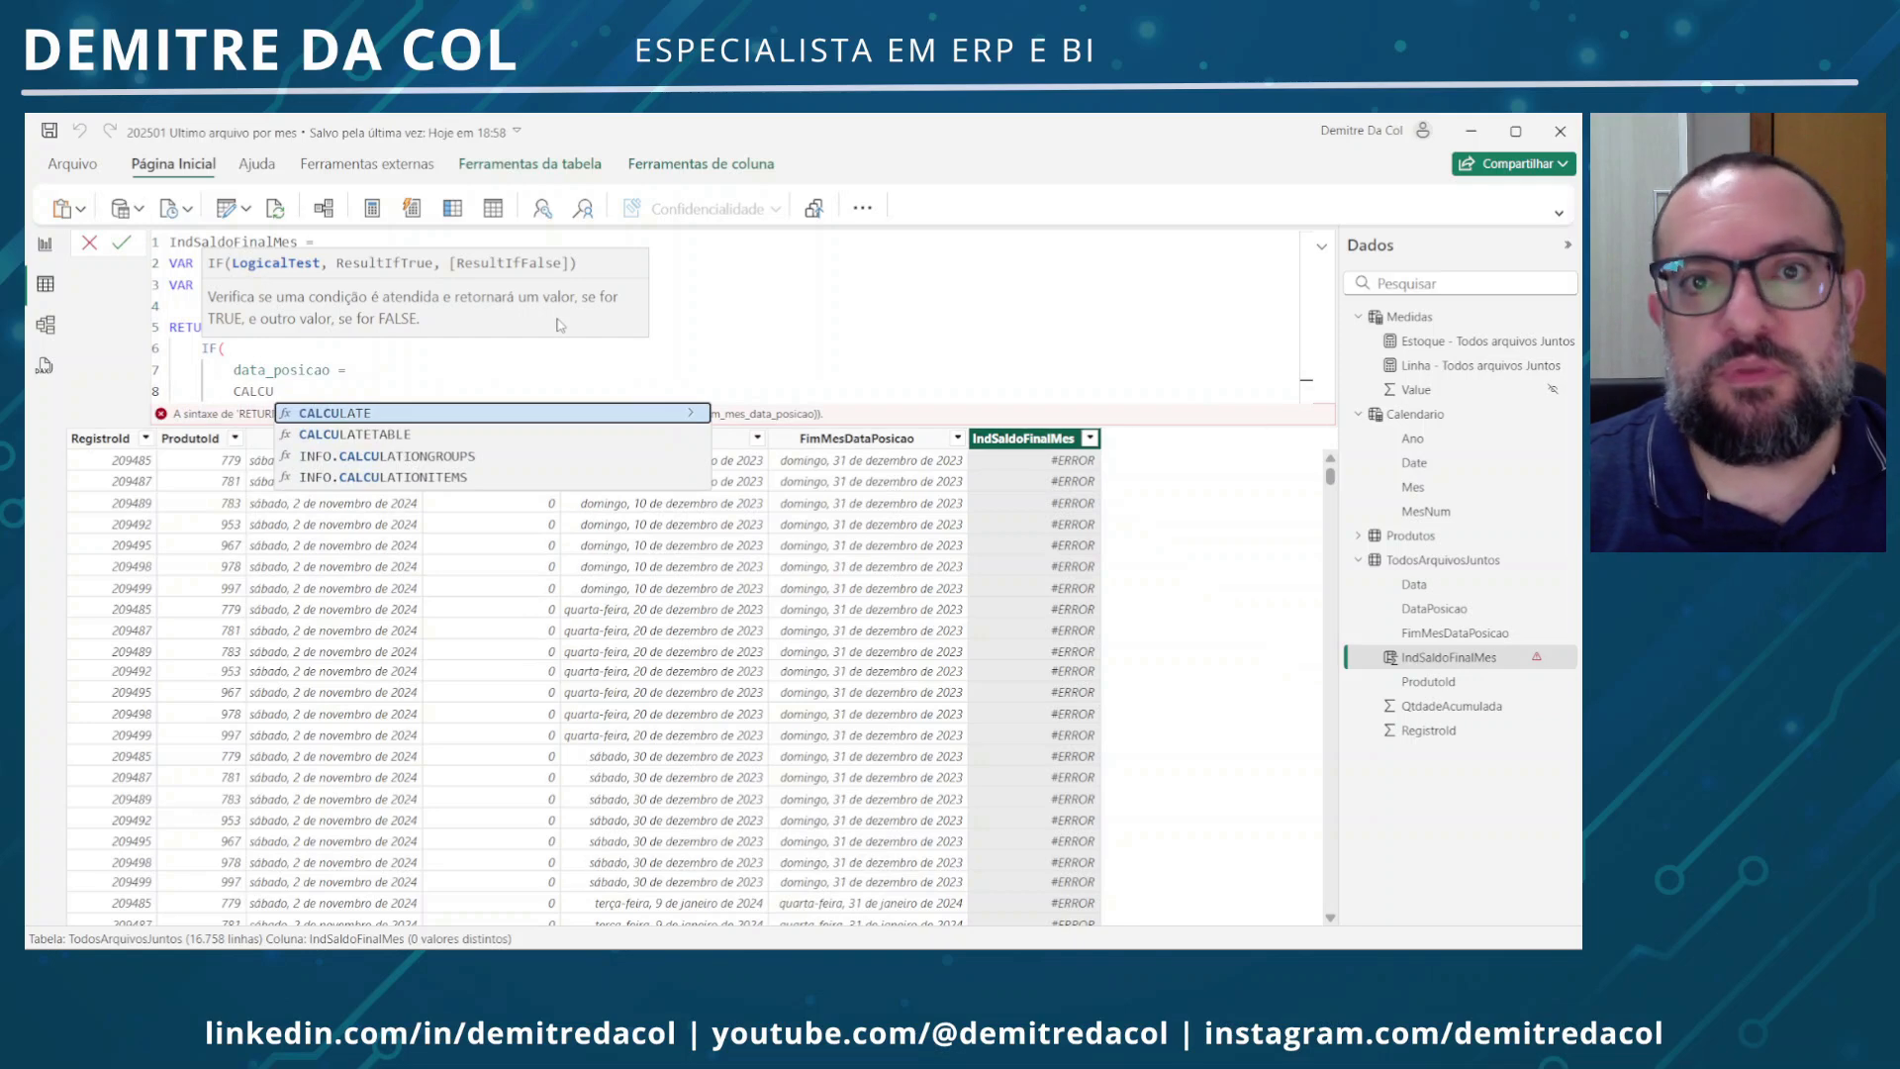
key(Tab)
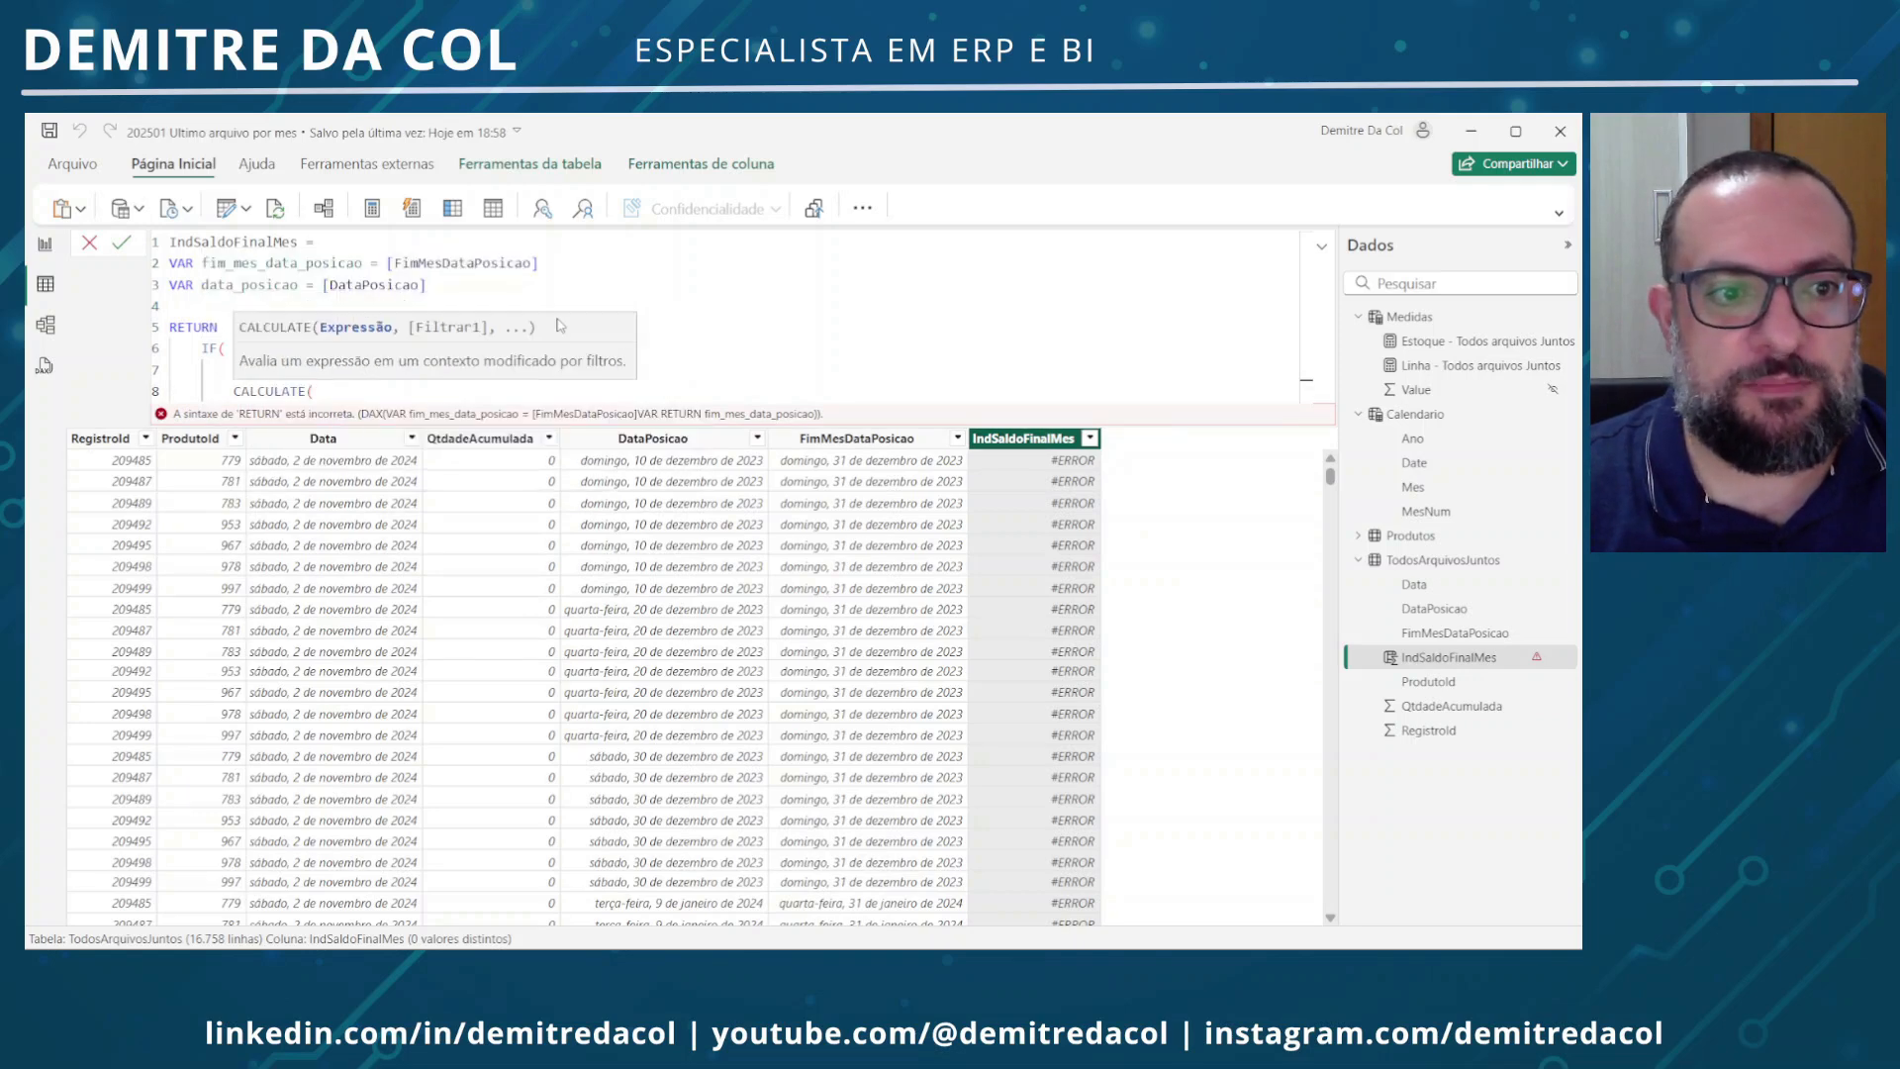
key(Return)
text(MAX)
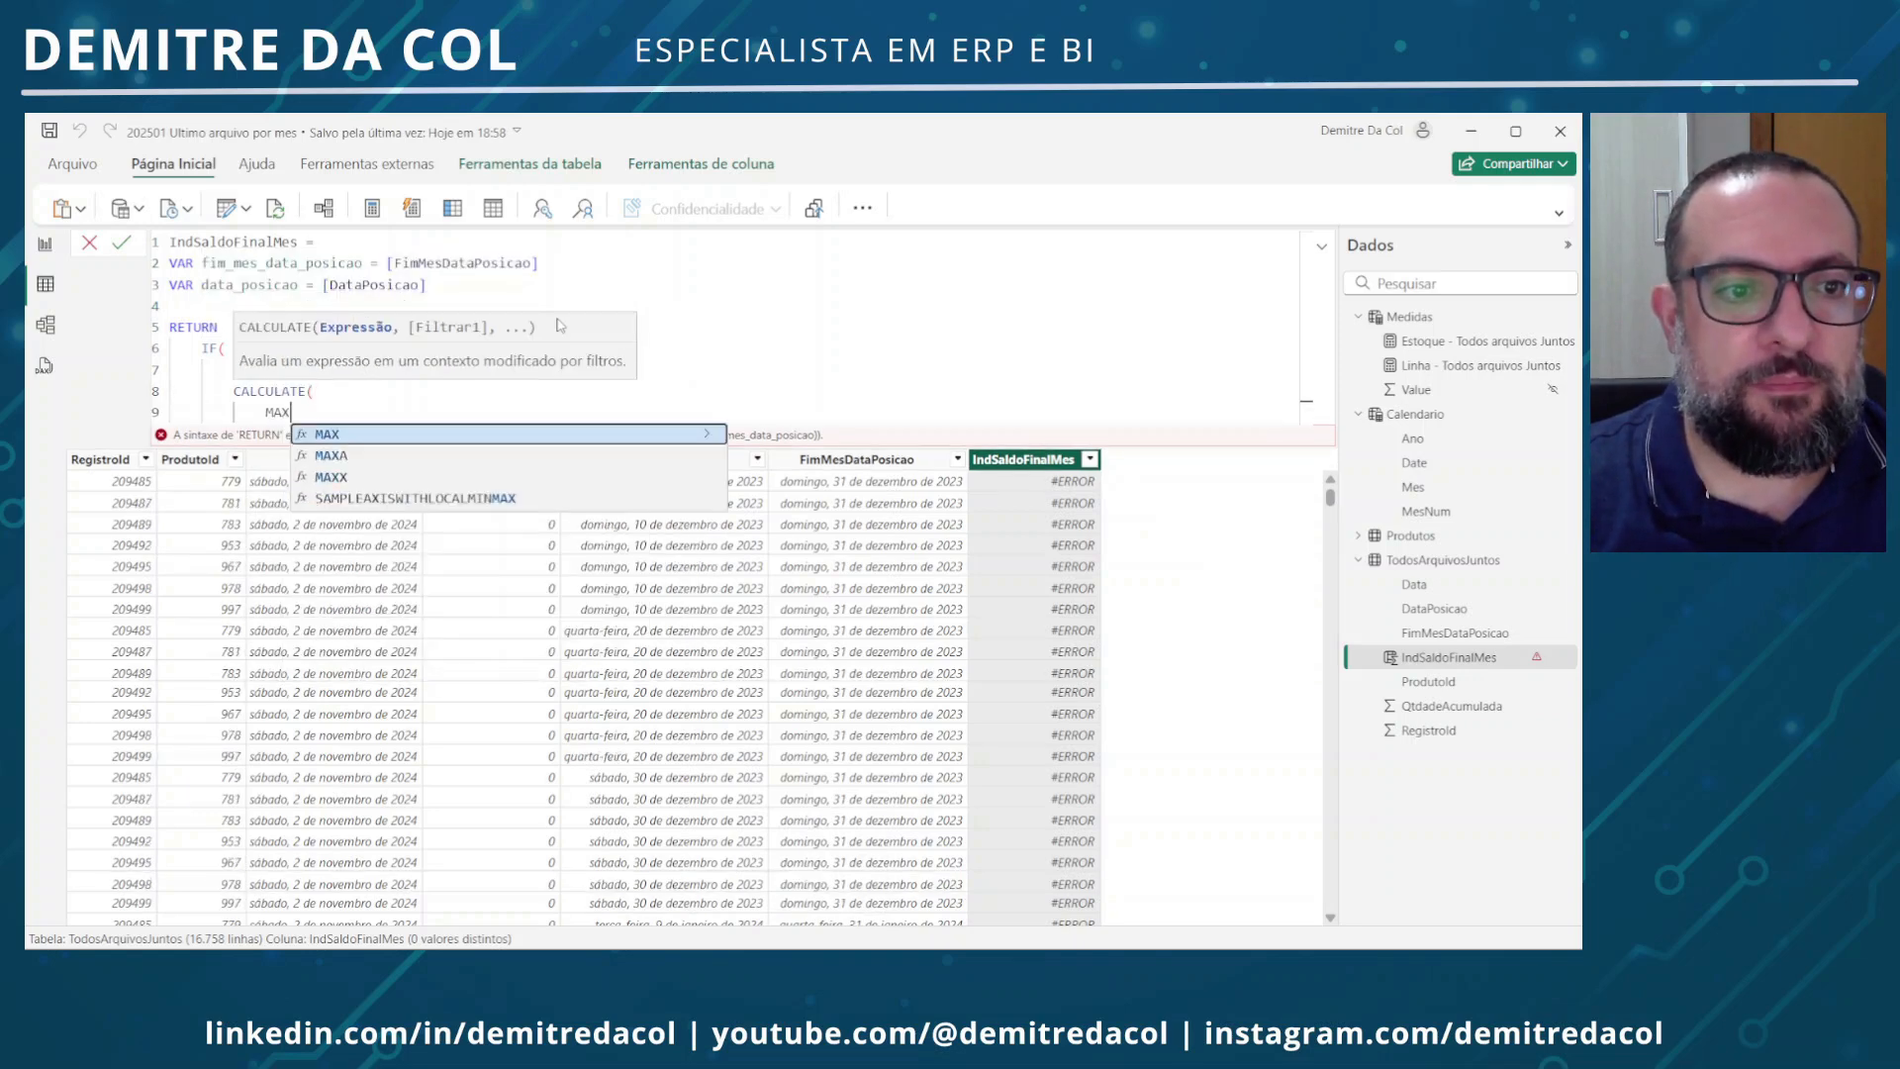
text((TODO)
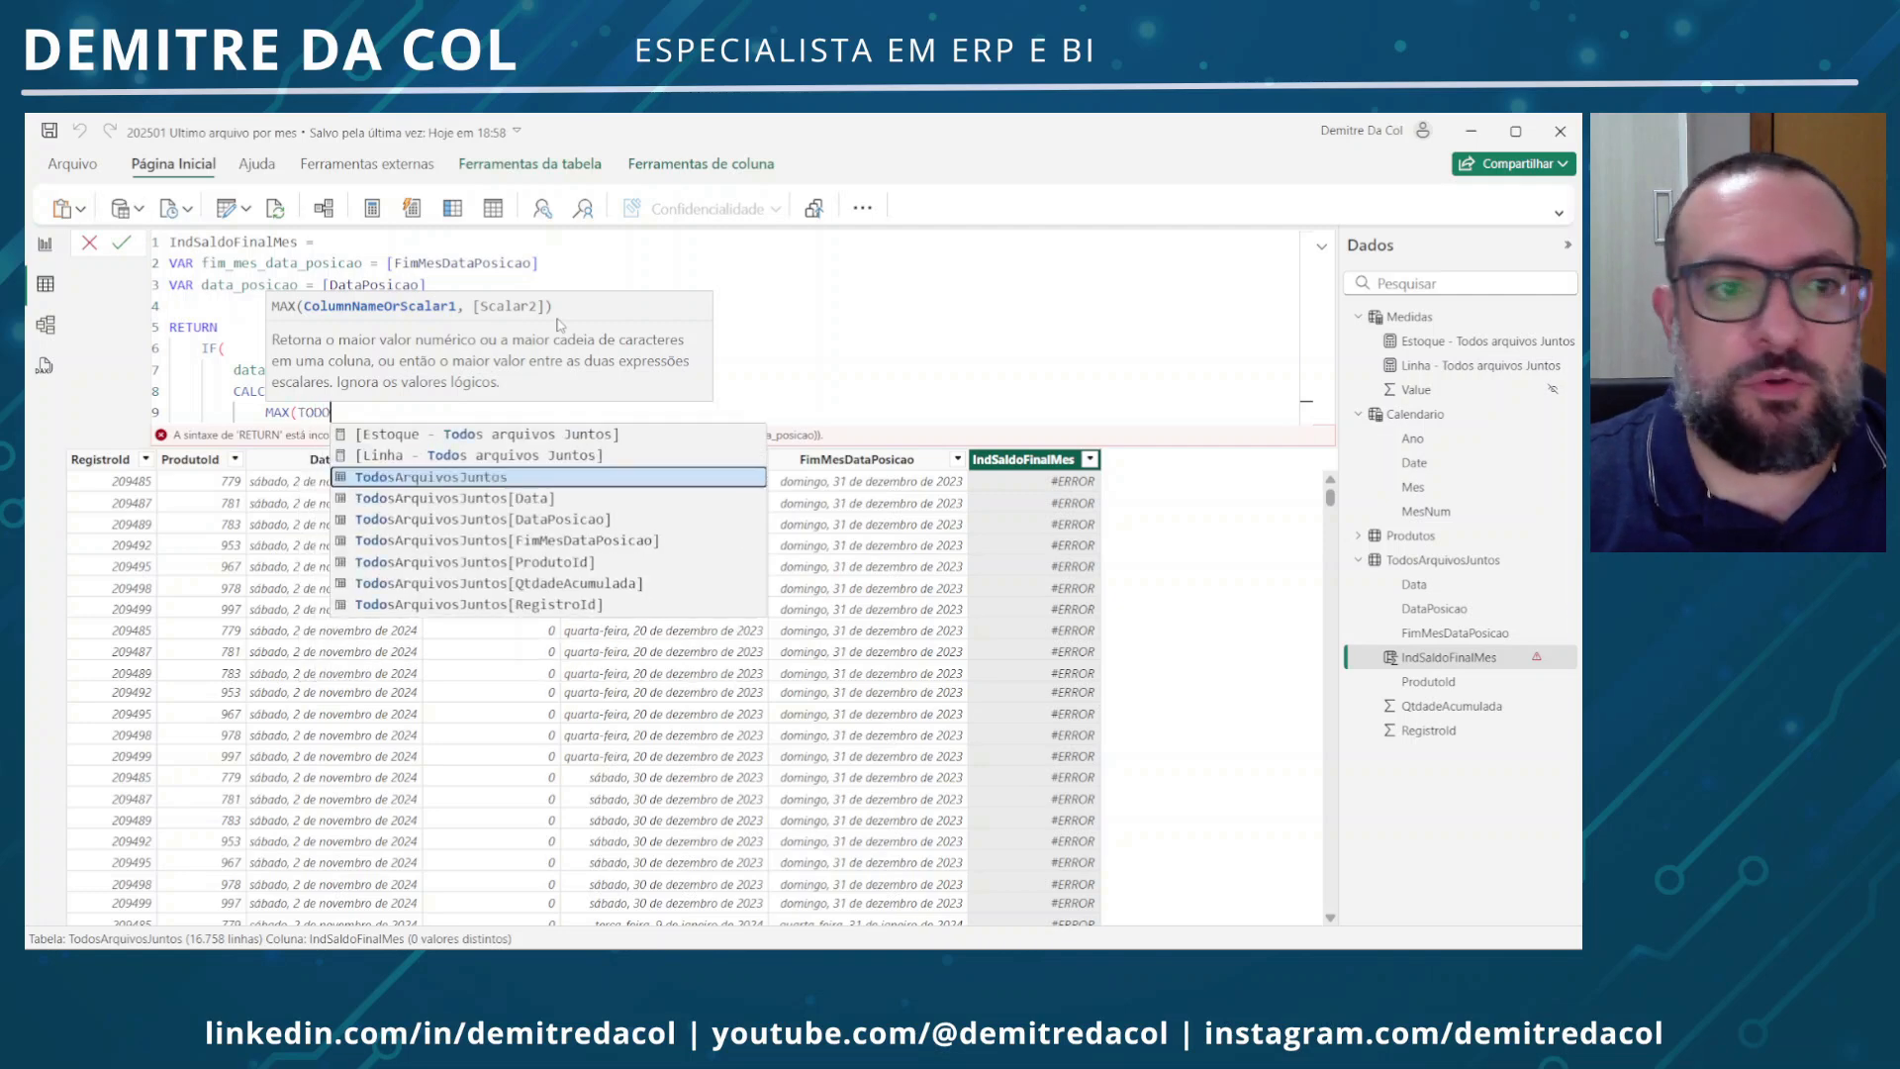
key(Tab)
text([DA)
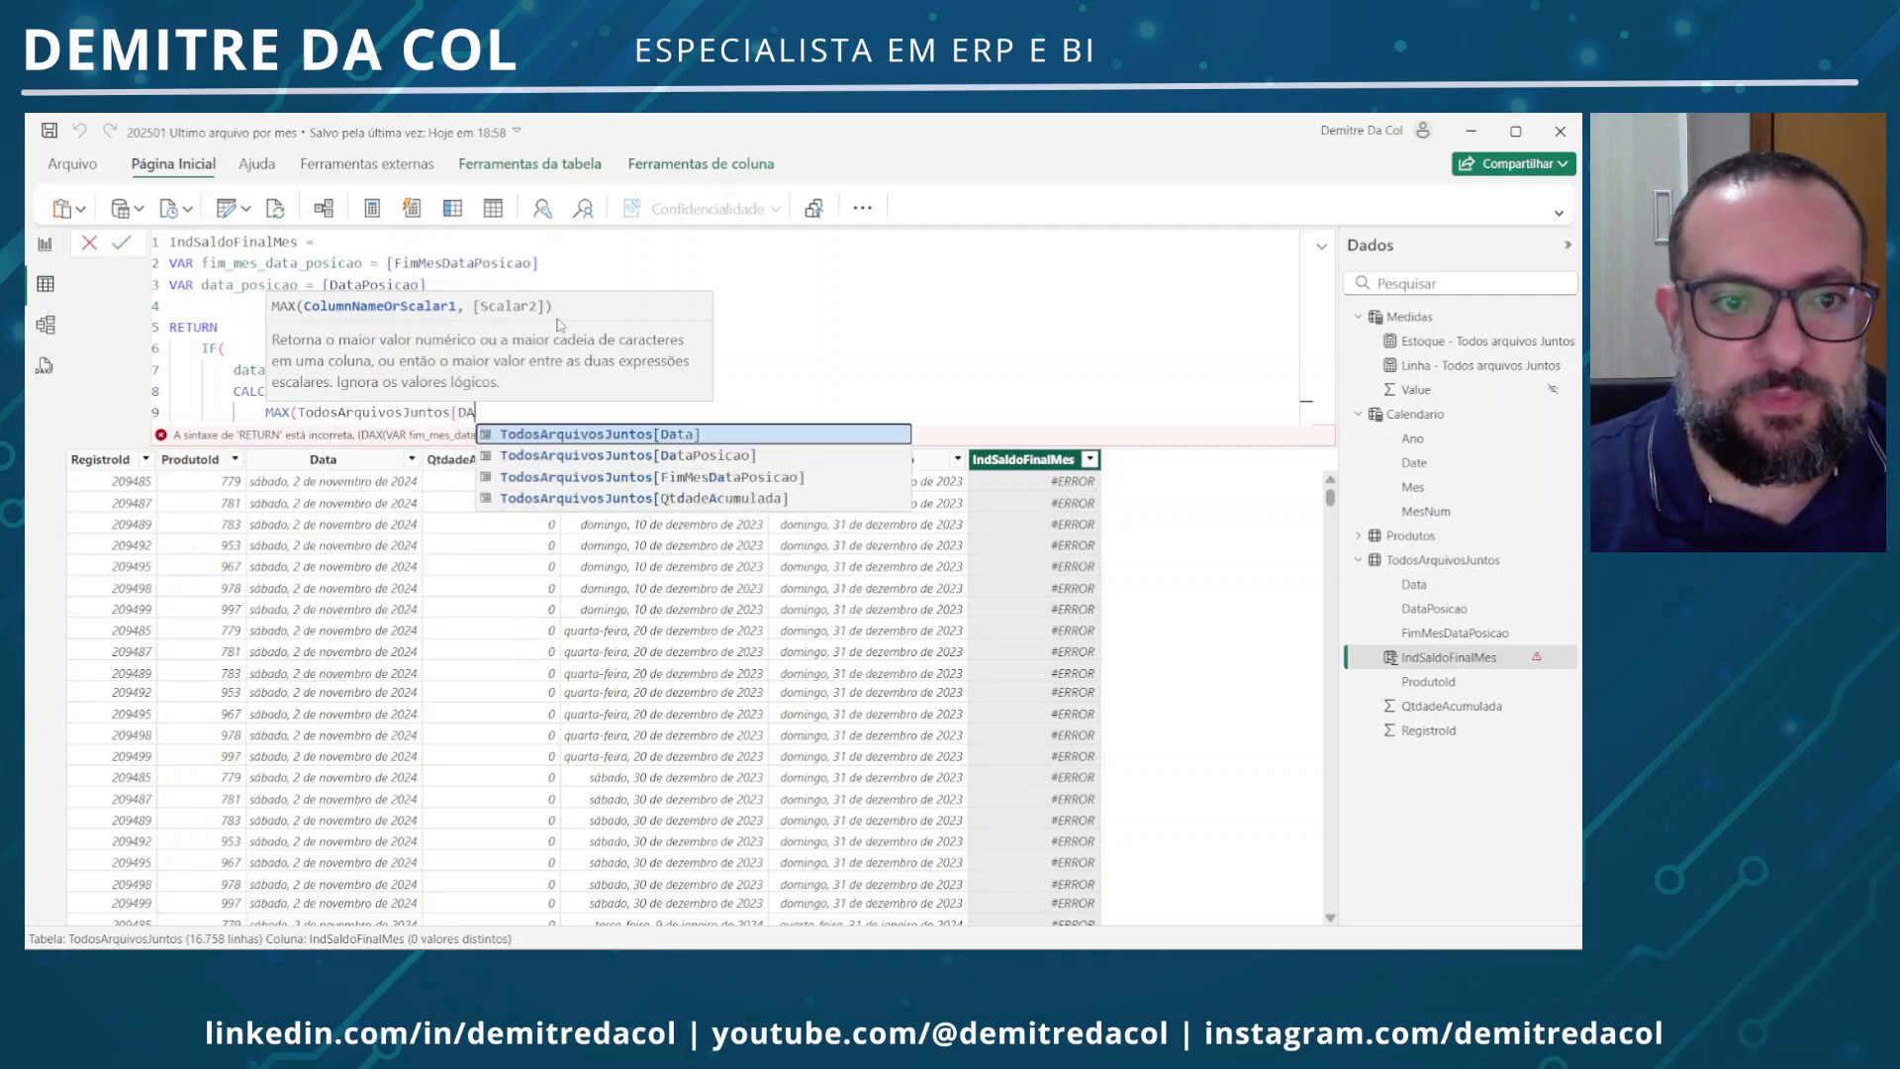
key(Down)
key(Tab)
text(),)
key(Return)
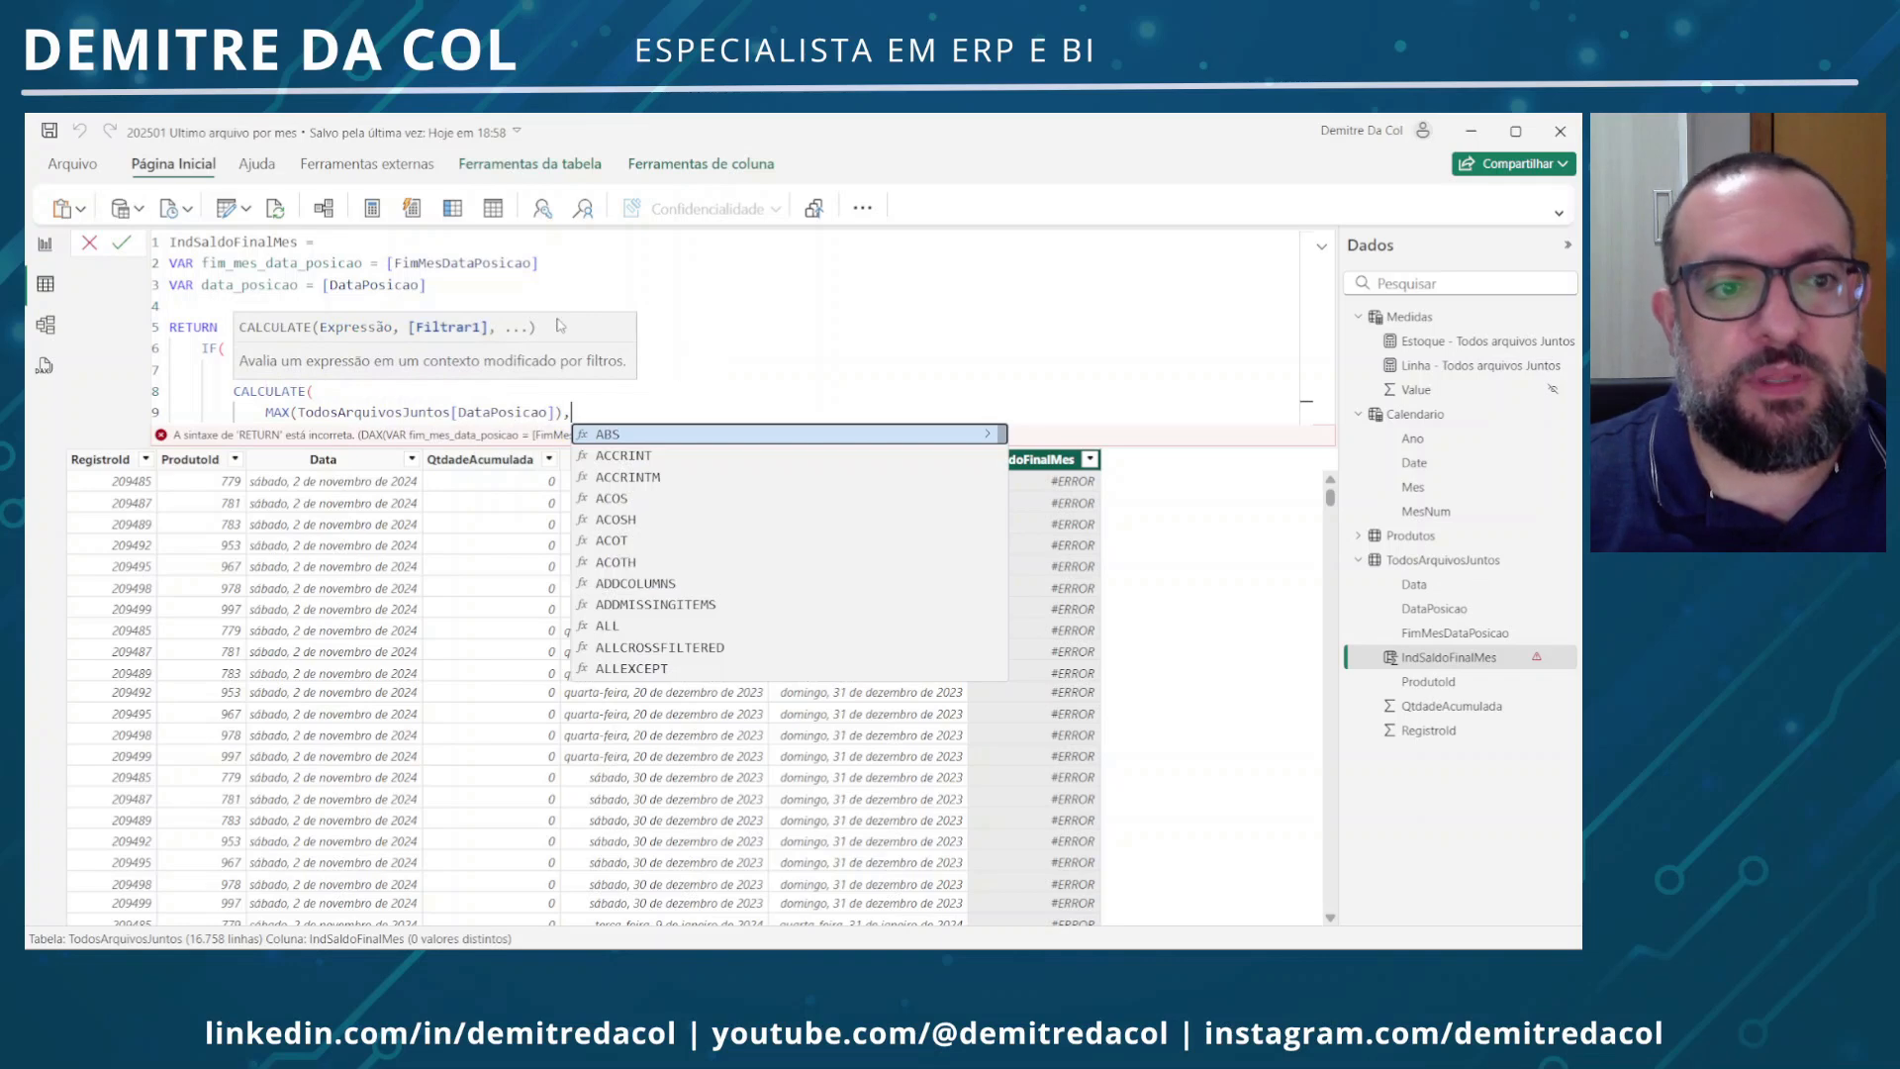
Add ALL(TodosArquivosJuntos) as the first filter argument of the CALCULATE
text(ALL(TodosArquivosJuntos)
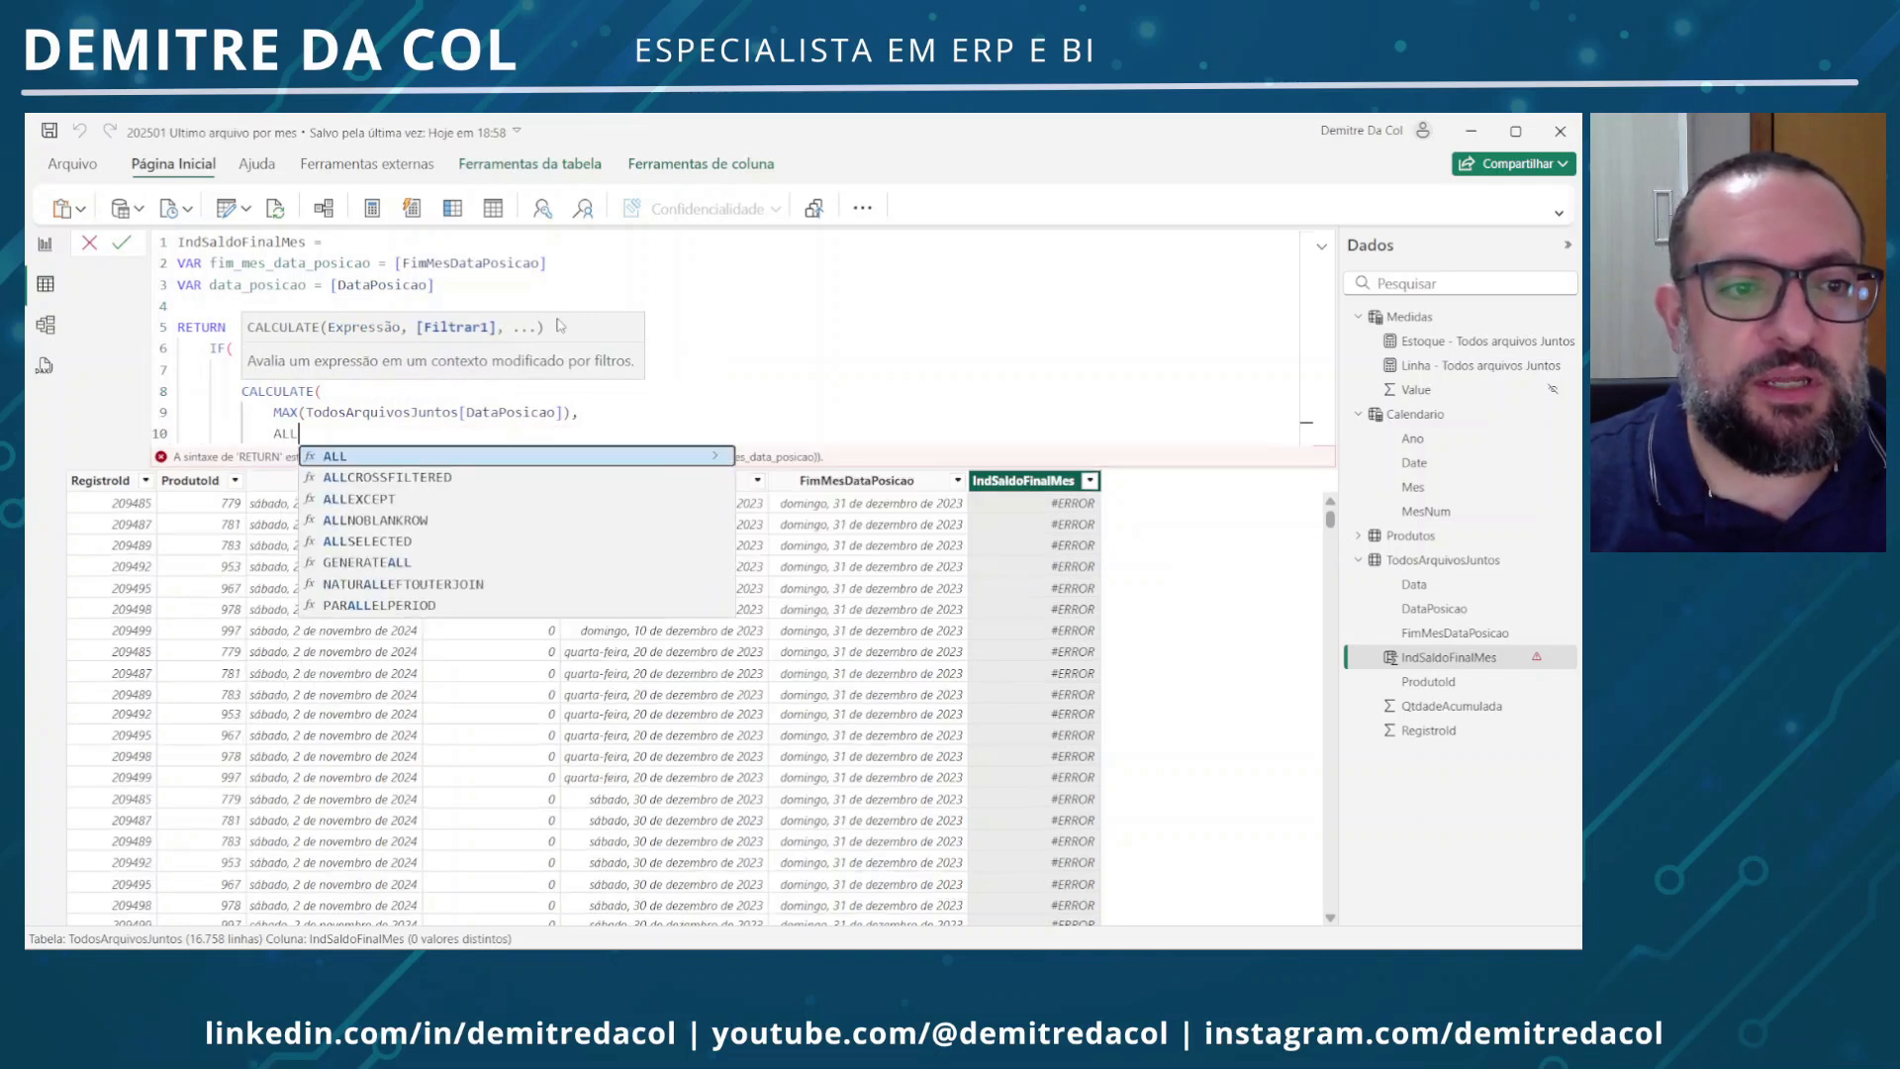
key(Tab)
text())
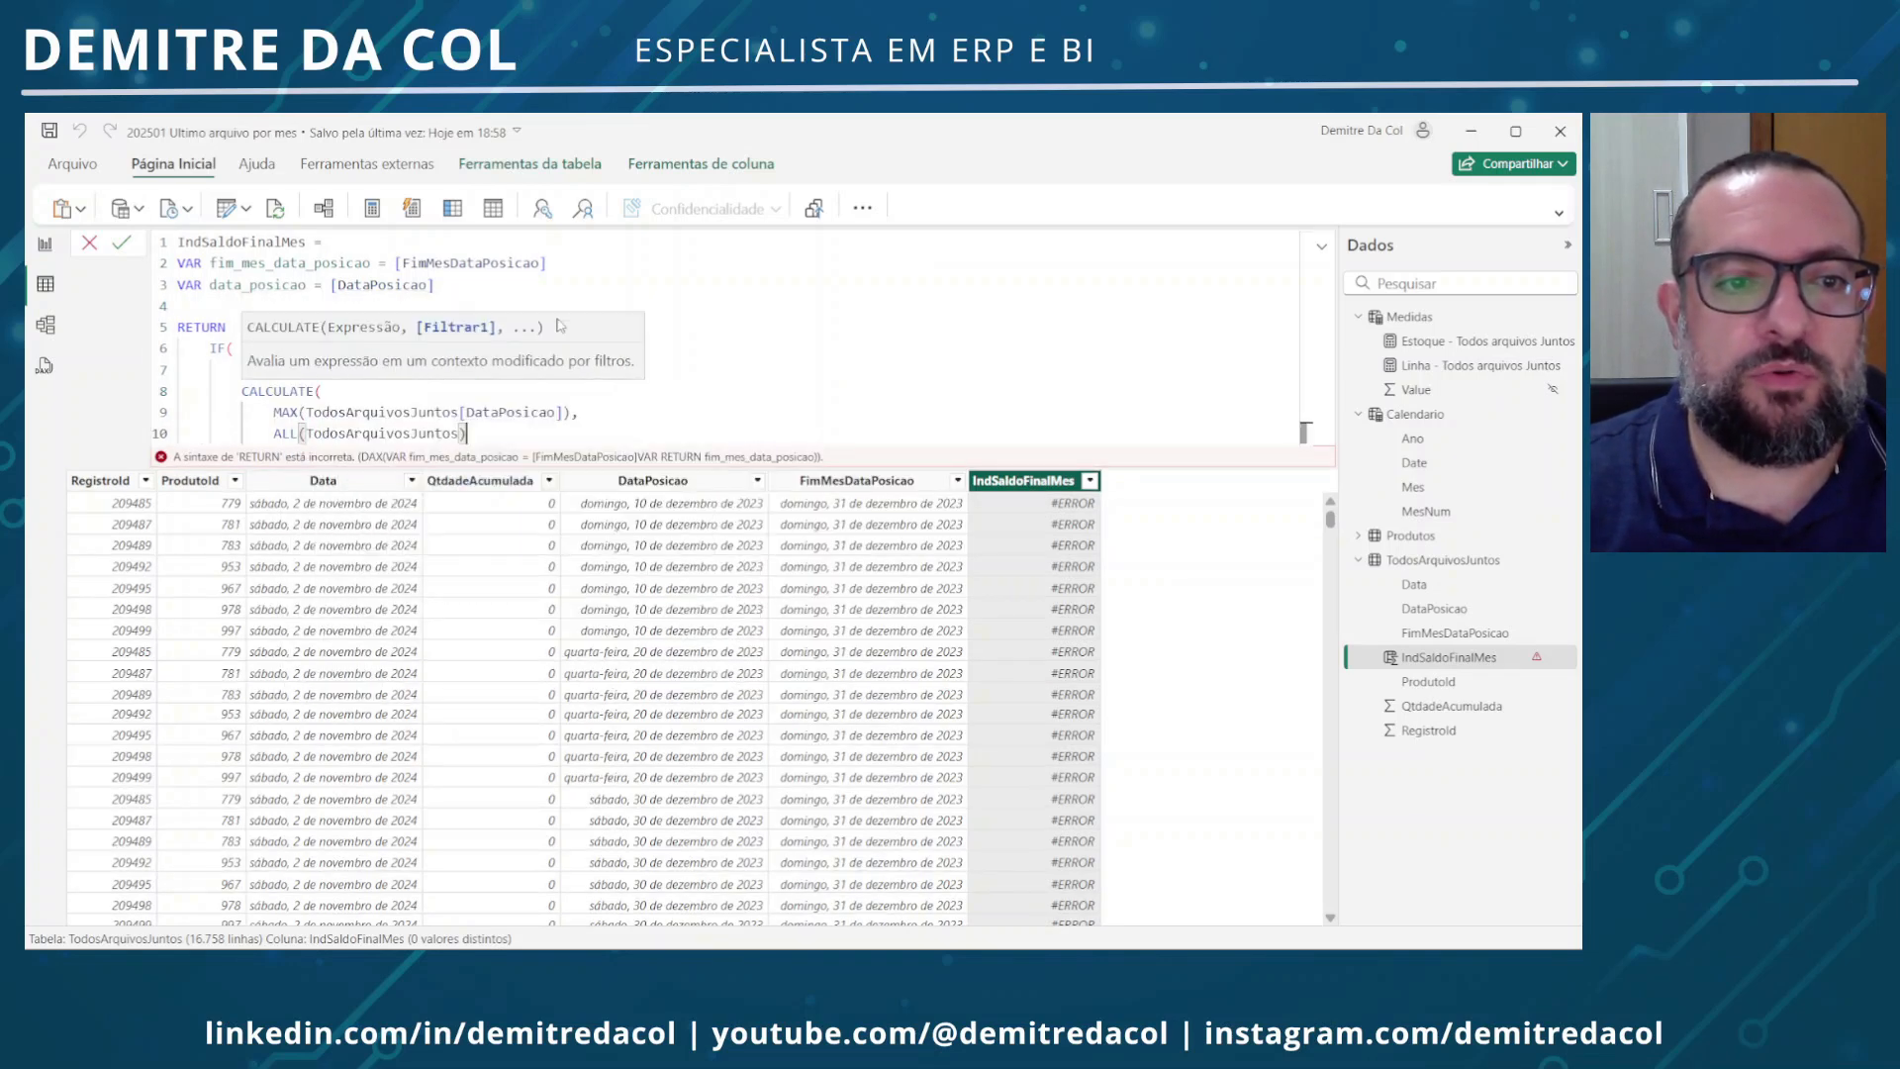
text(,)
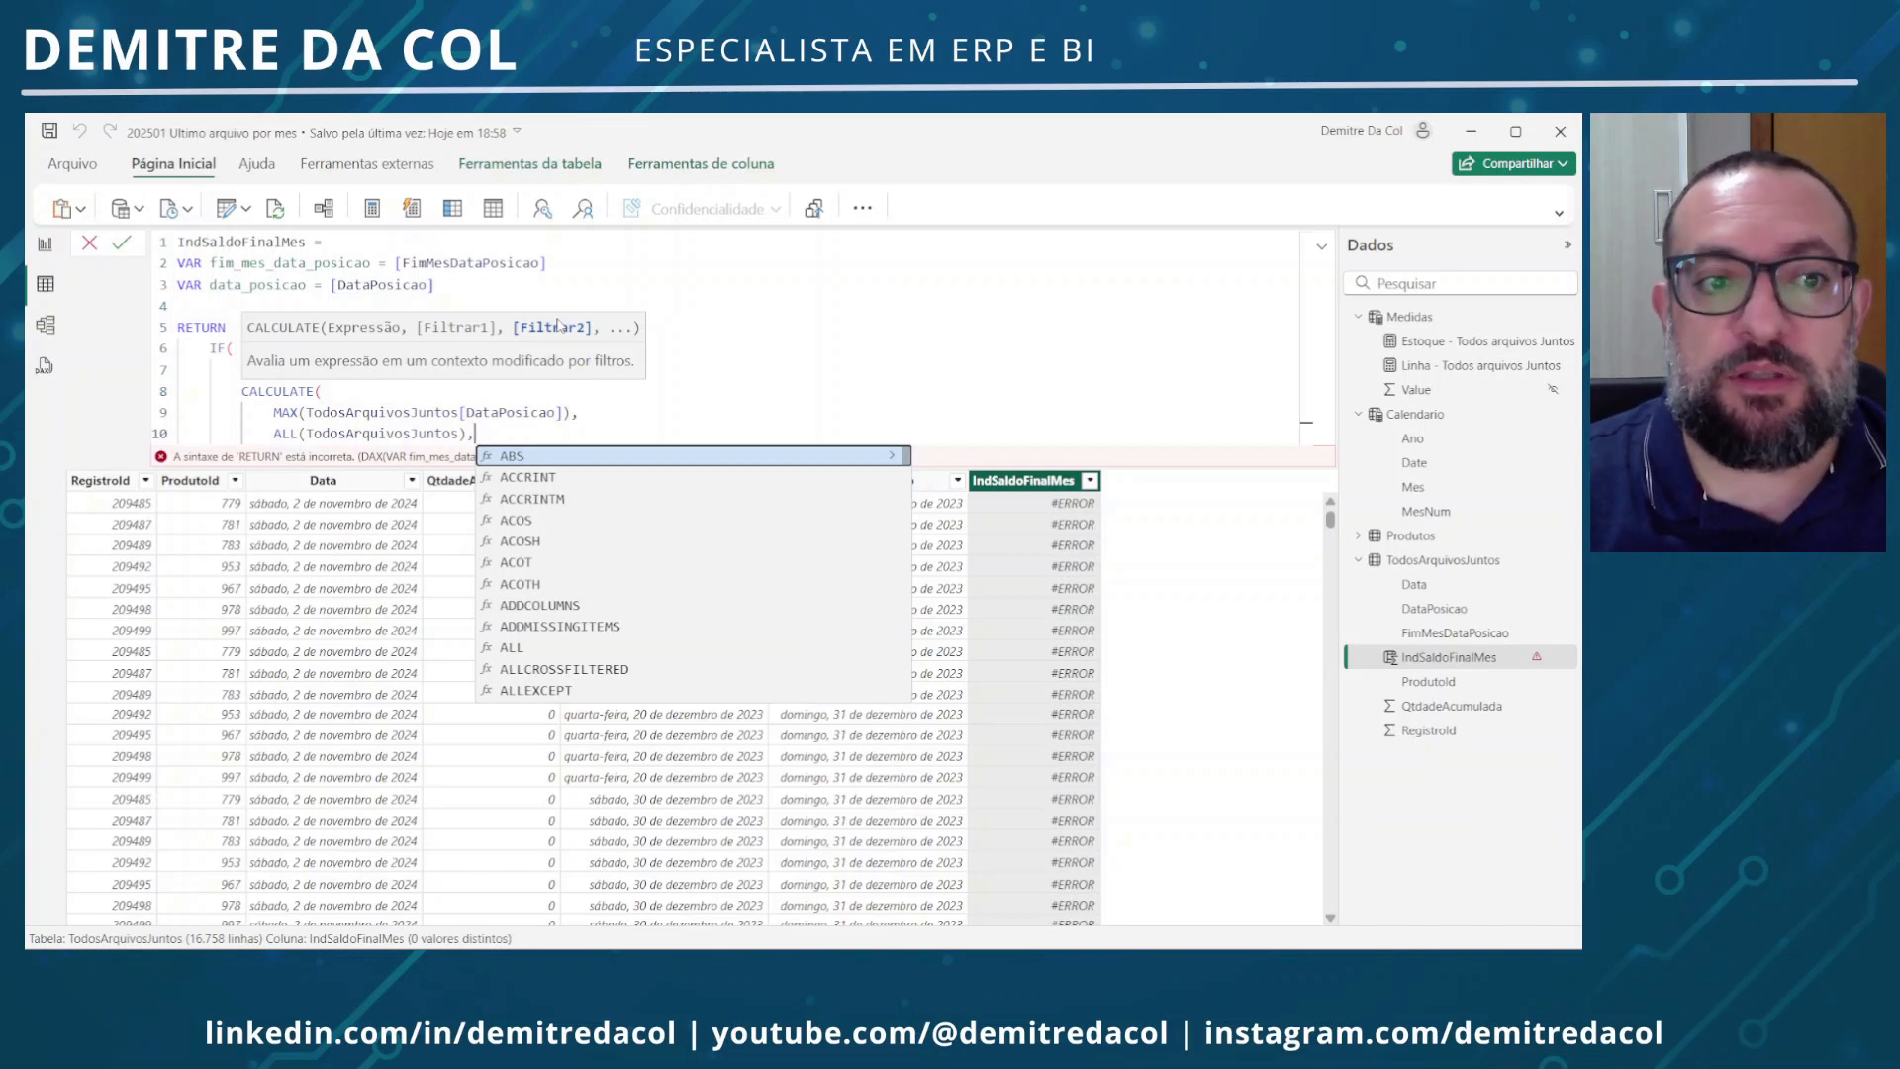
Add a second CALCULATE filter, TodosArquivosJuntos[FimMesDataPosicao] = fim_mes_data_posicao
key(shift+Return)
text(TODO)
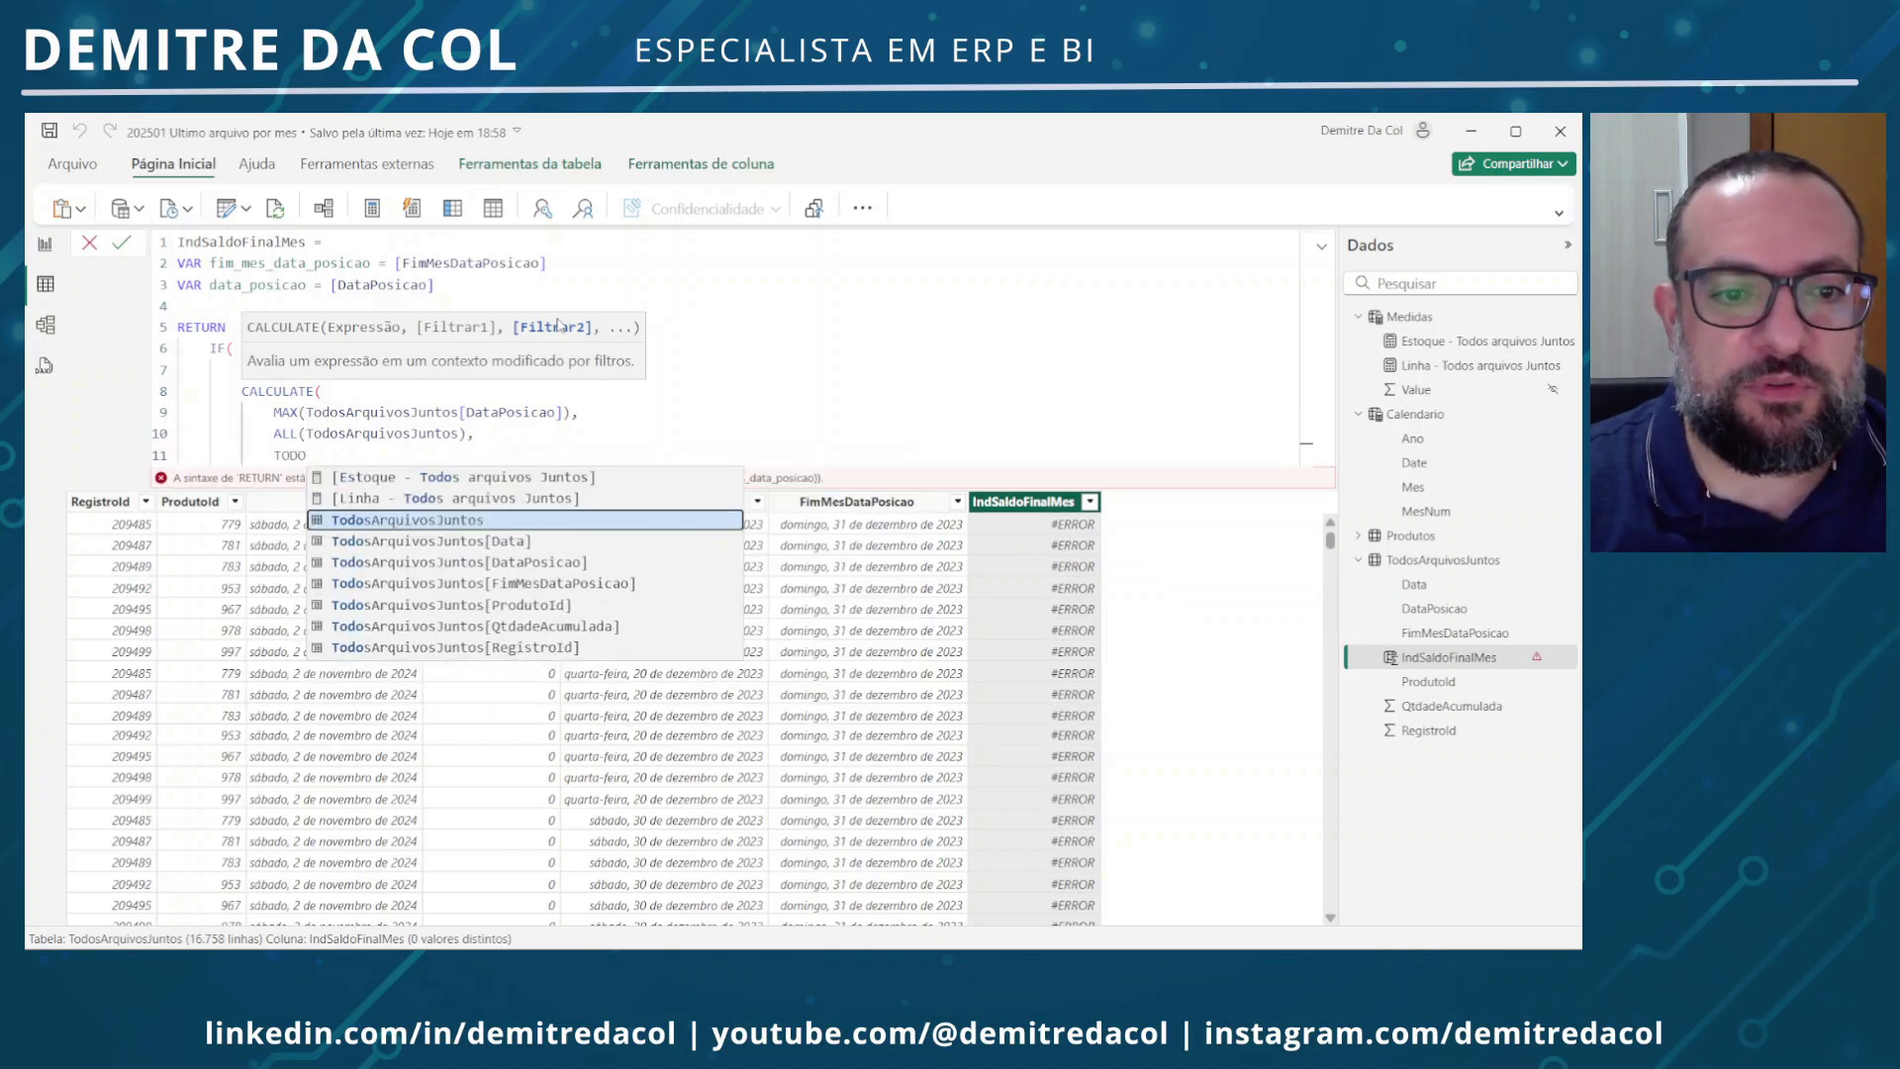
key(Down)
key(Down)
key(Down)
key(Down)
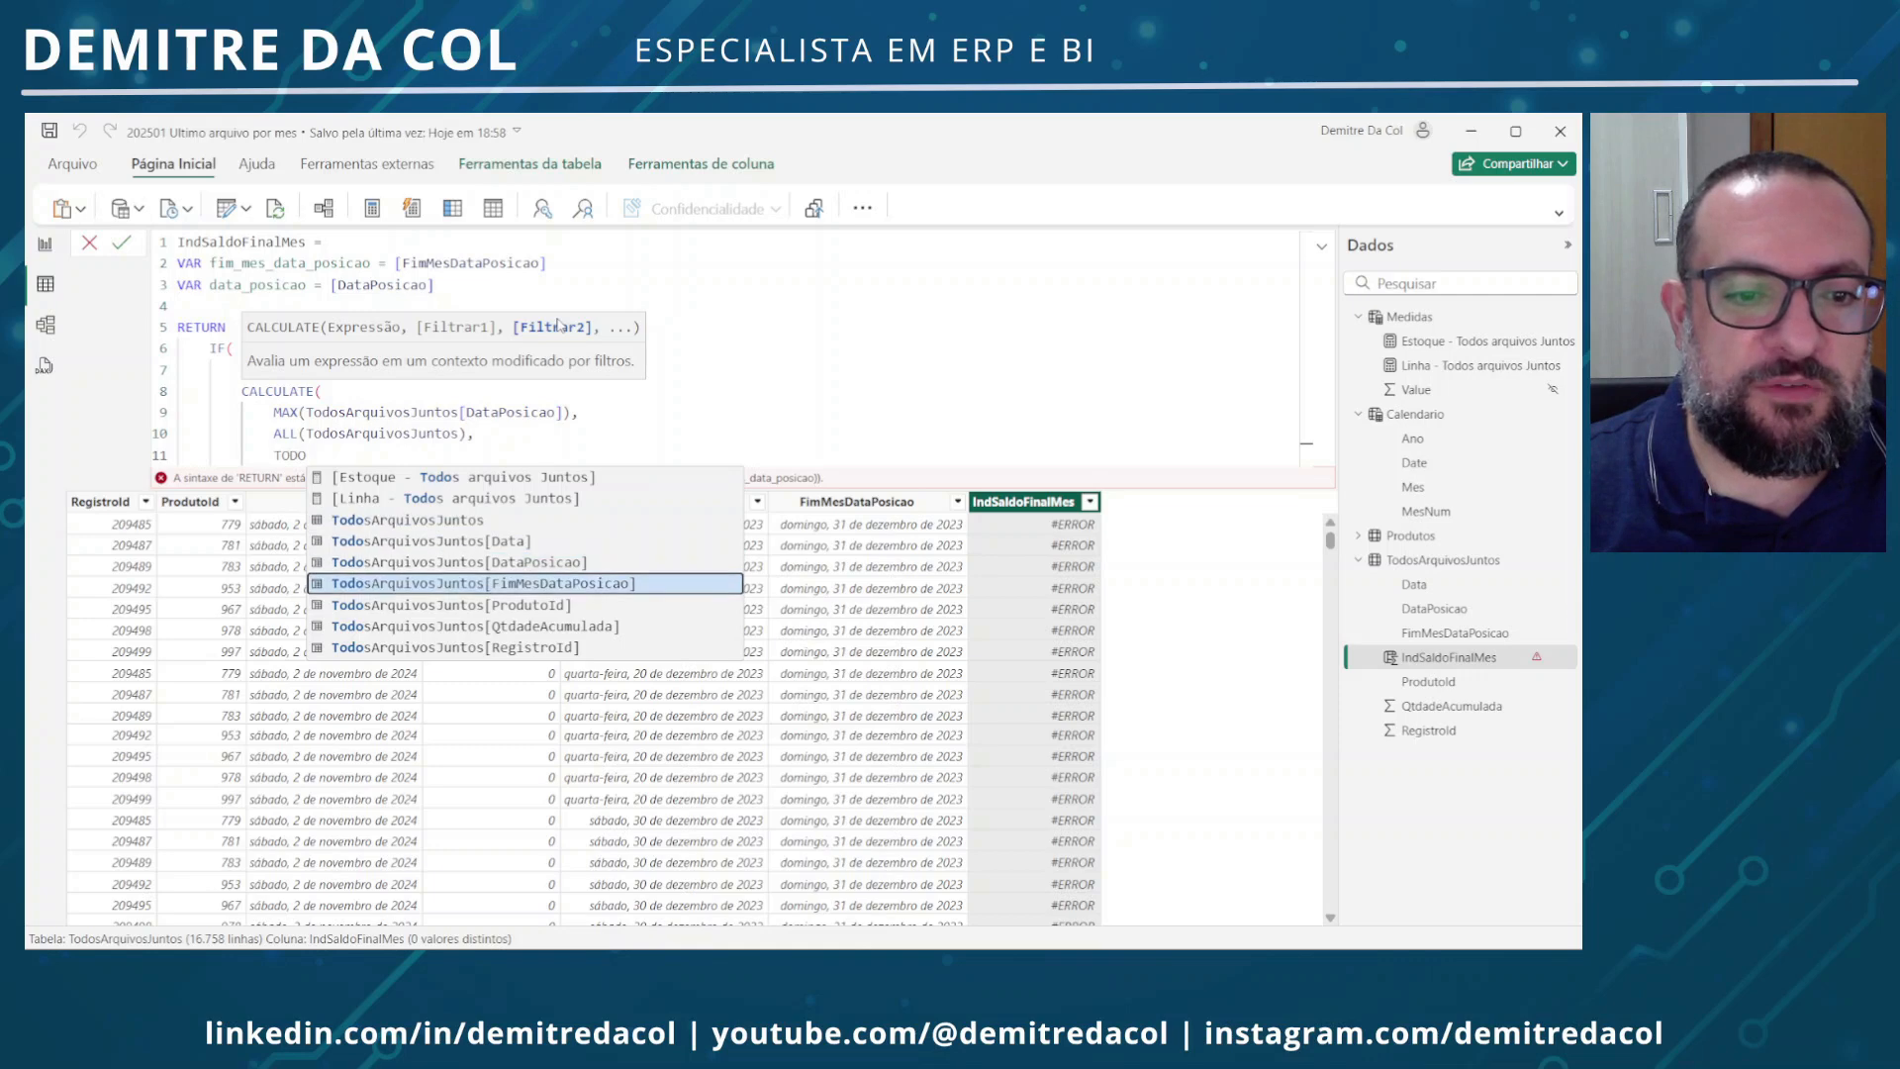
key(Up)
key(Tab)
text(= FIM)
key(Tab)
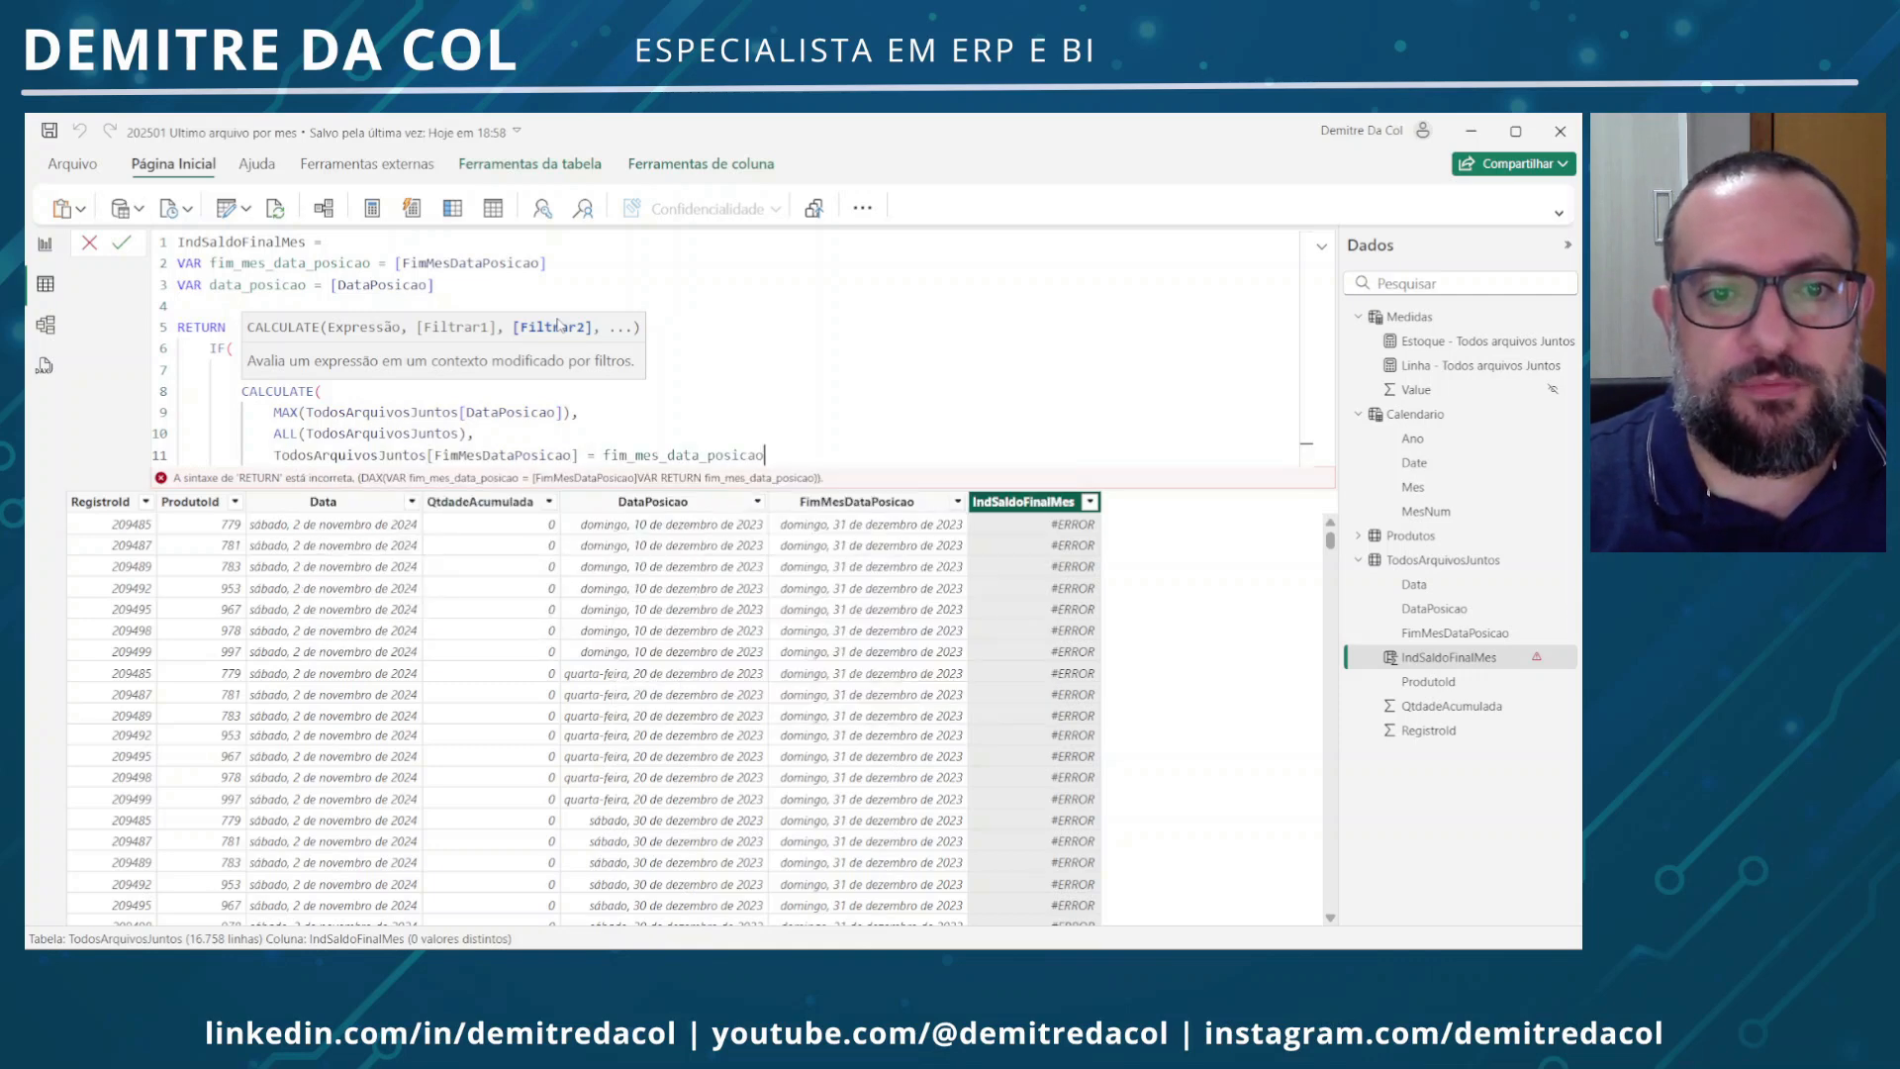
Close the CALCULATE, complete the IF with 1 when true and 0 when false, and commit the IndSaldoFinalMes column formula
key(shift+Return)
text(),)
key(shift+Return)
text(1)
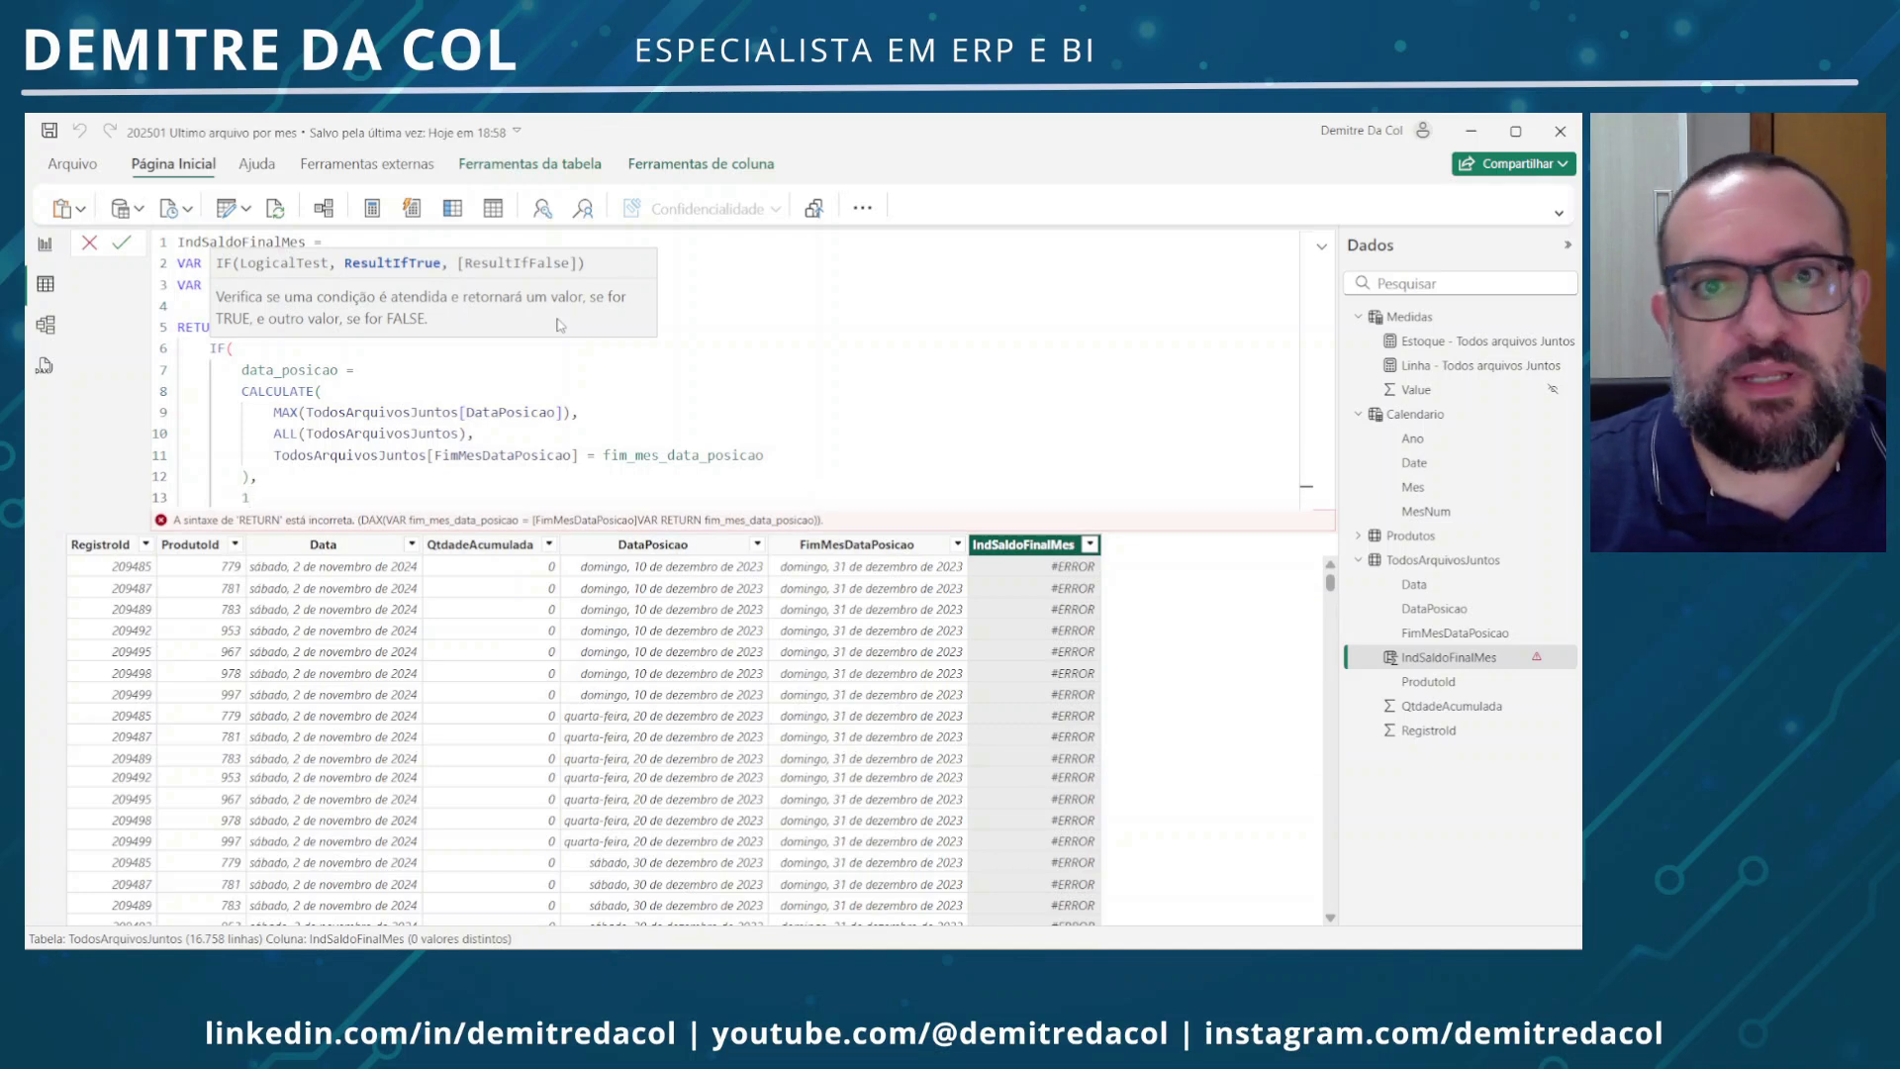
text(,)
key(Return)
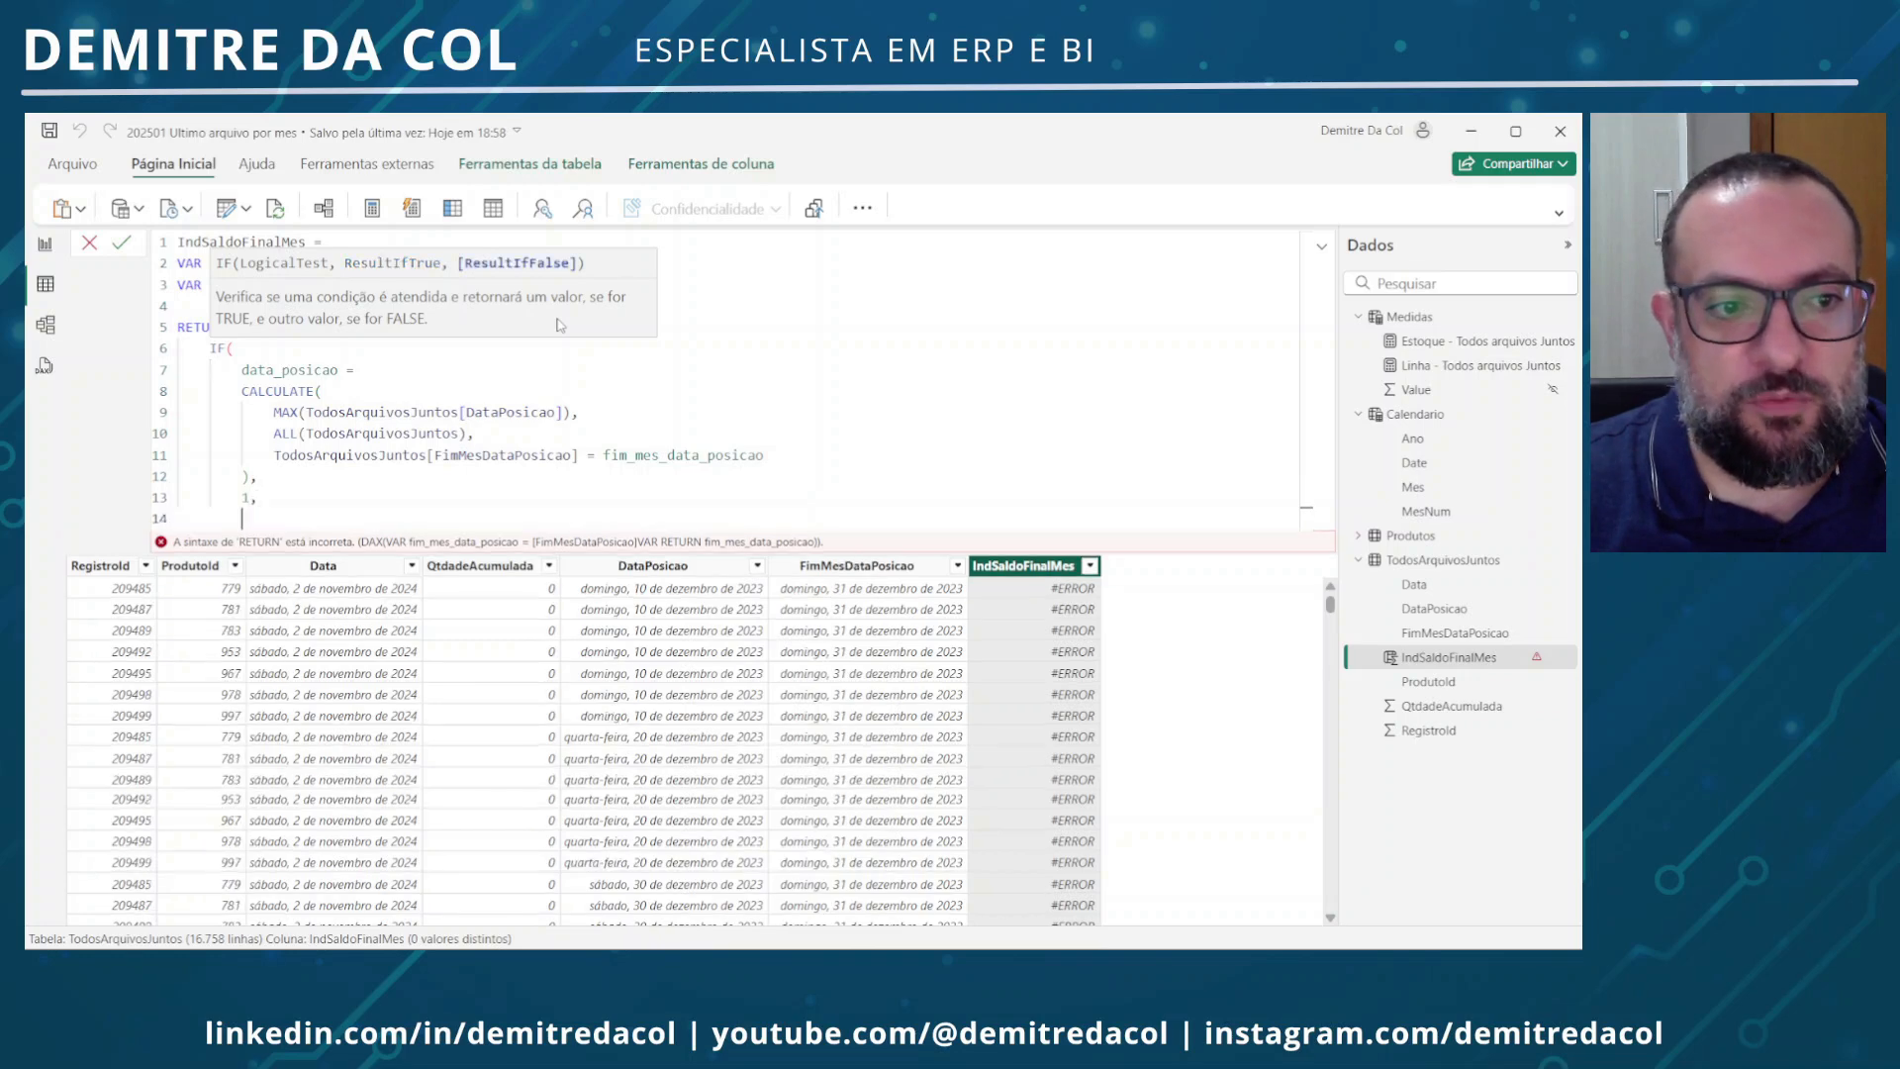
text(0)
key(shift+Return)
text())
key(Return)
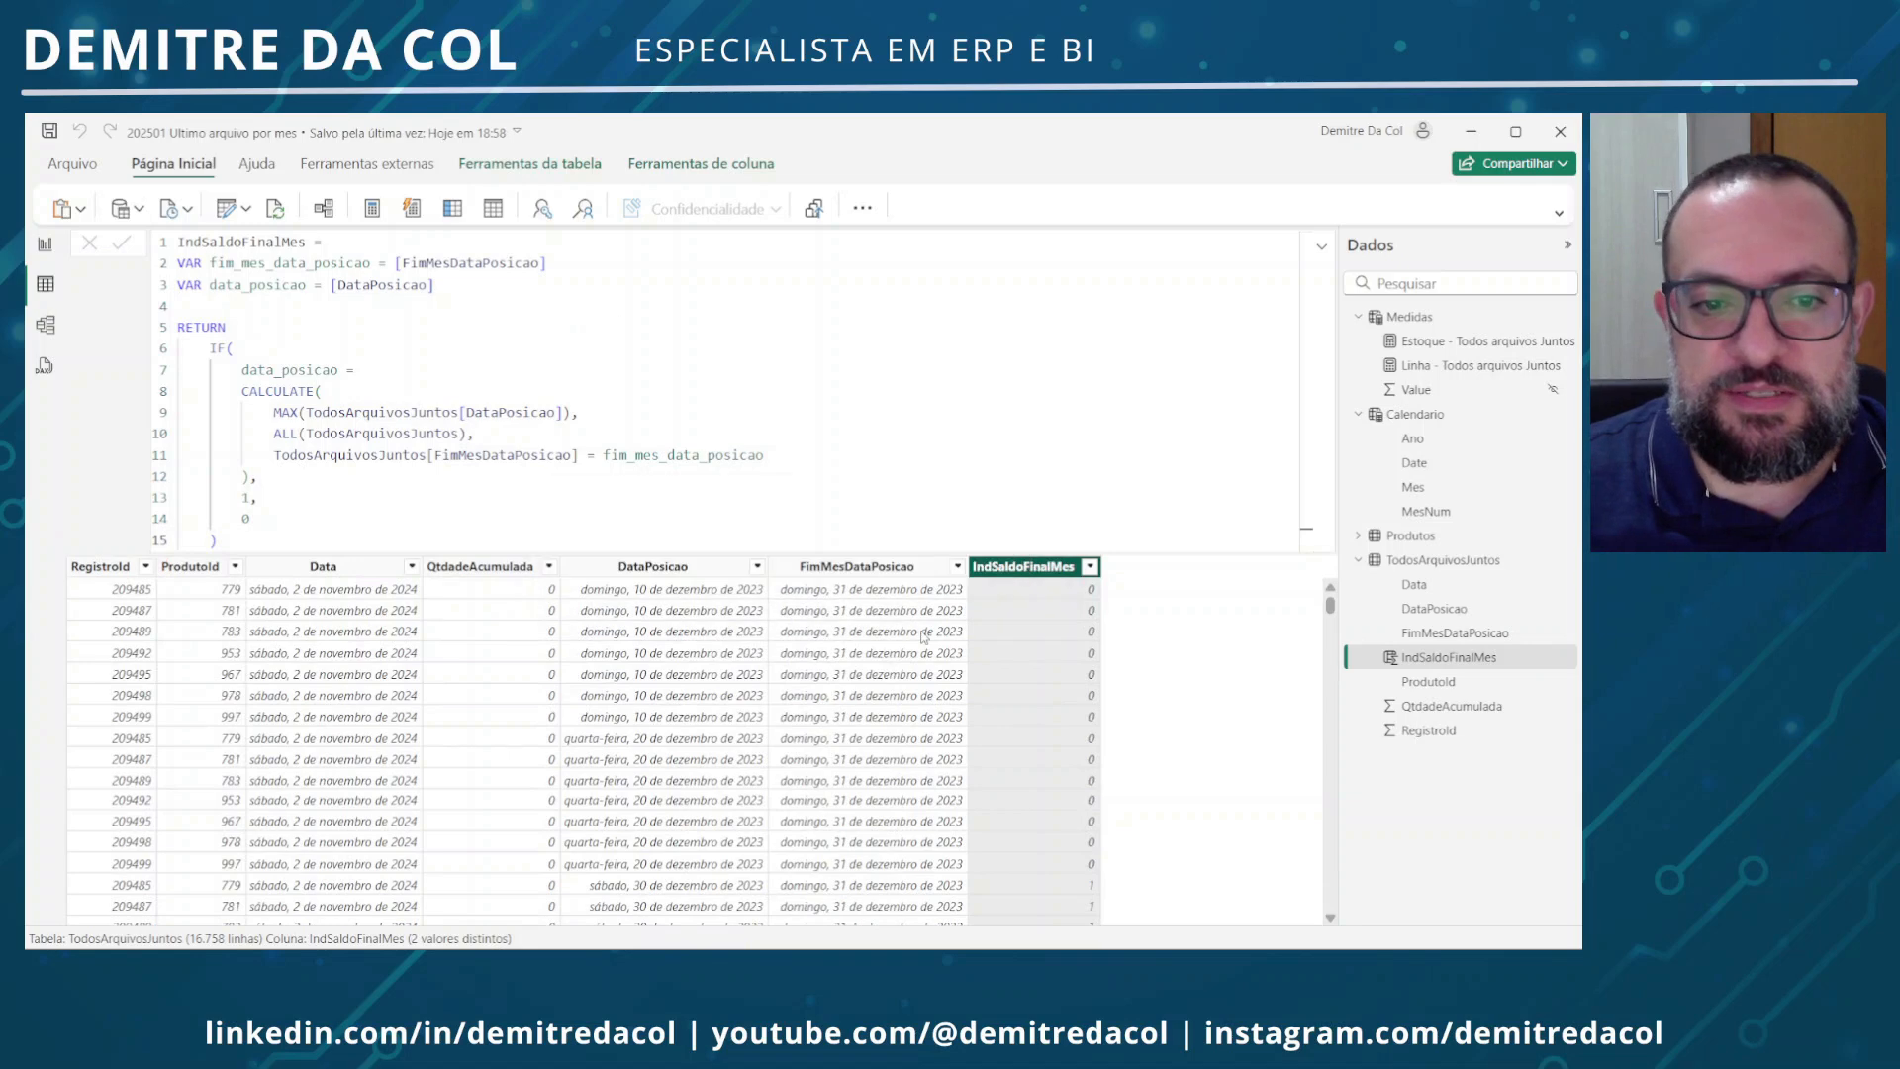
Filter the FimMesDataPosicao column to 31 de dezembro de 2023 only
click(957, 566)
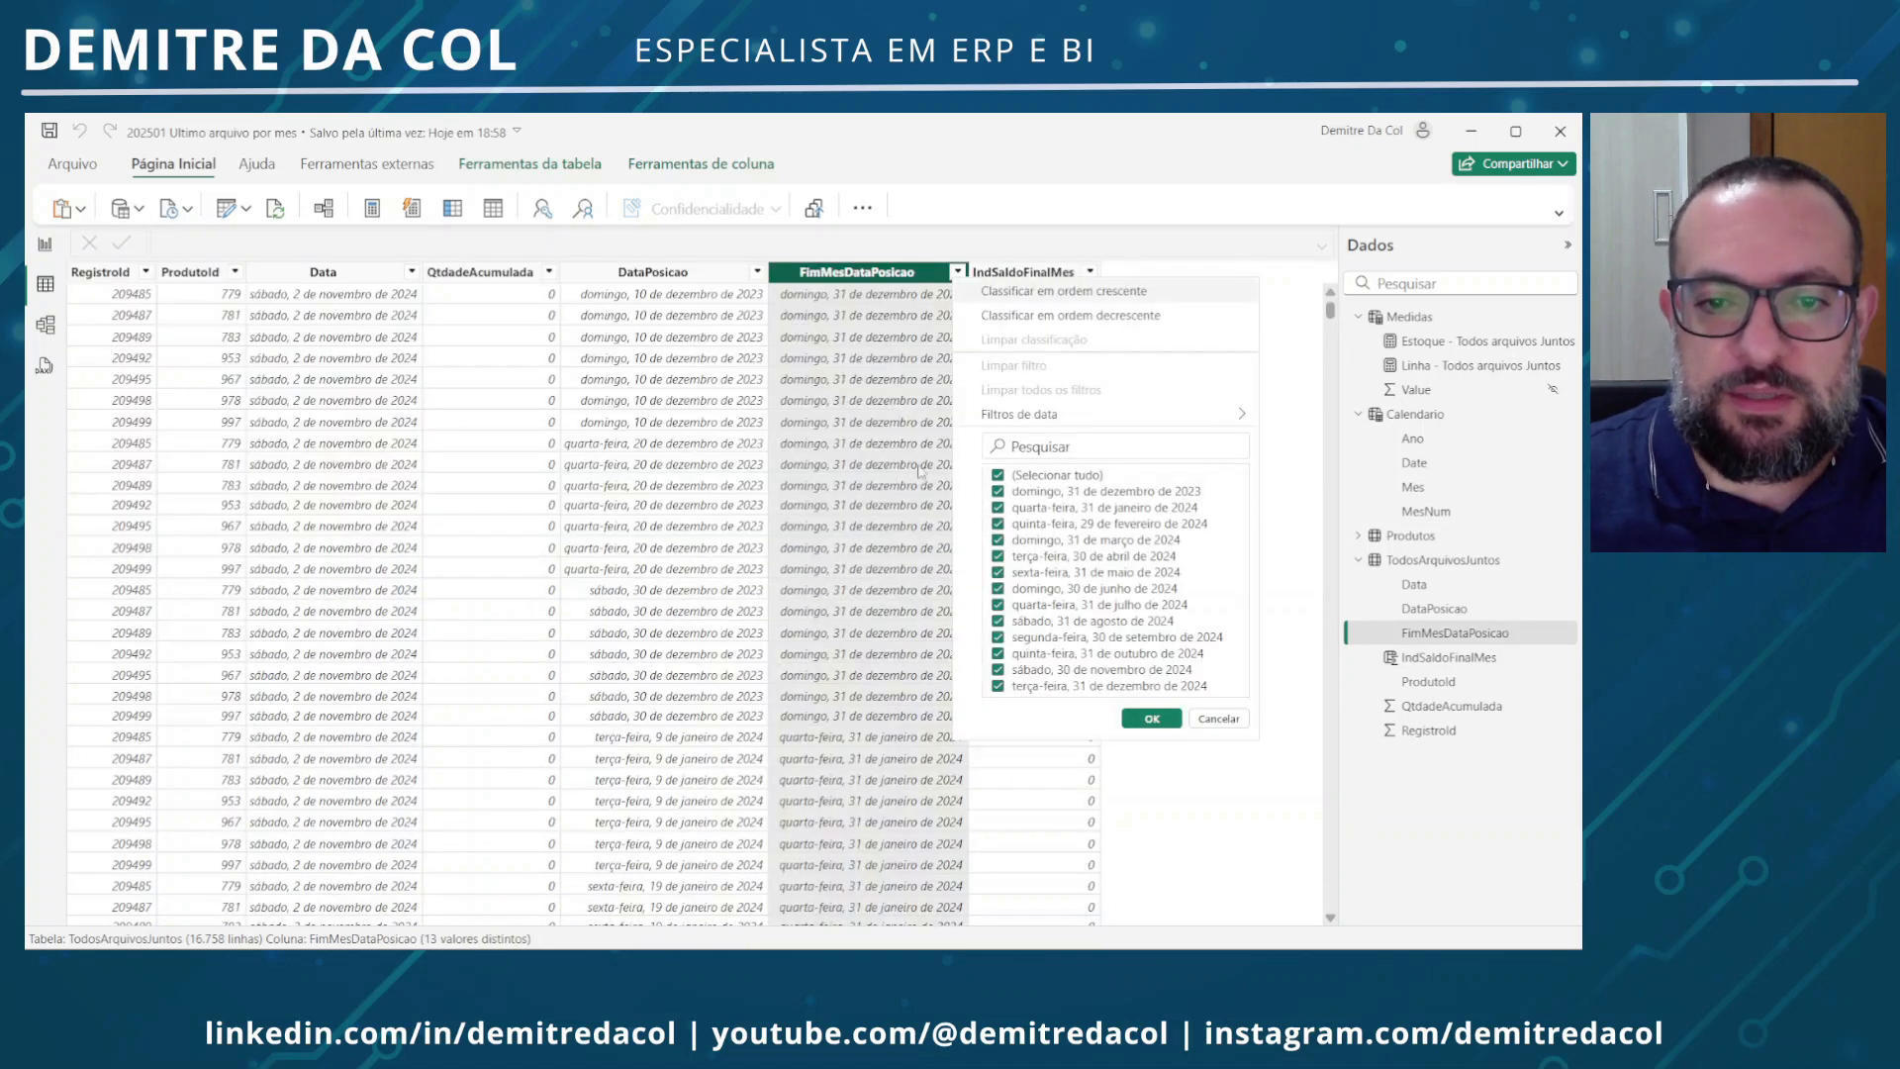
click(1056, 475)
click(1086, 491)
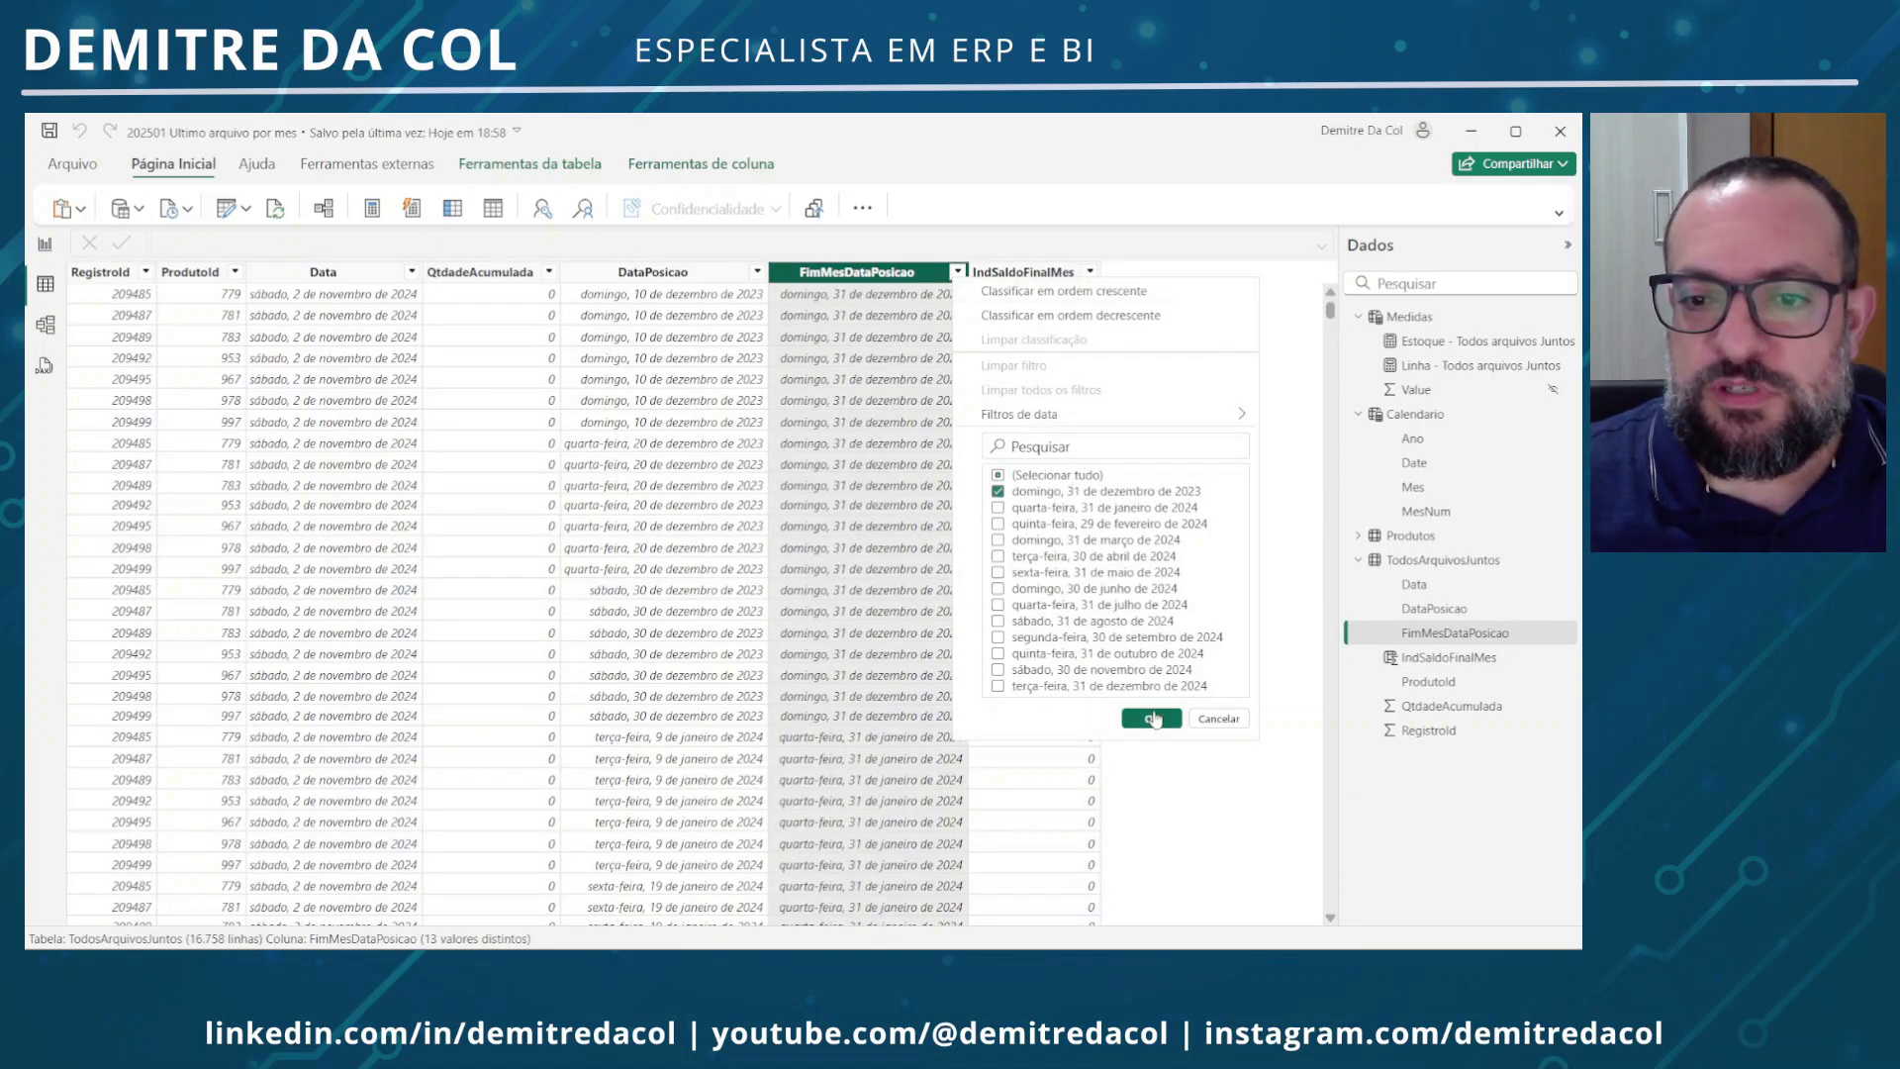
click(1151, 719)
Check the December 2023 stock files in the csv folder in File Explorer, and return to Power BI
key(alt+Tab)
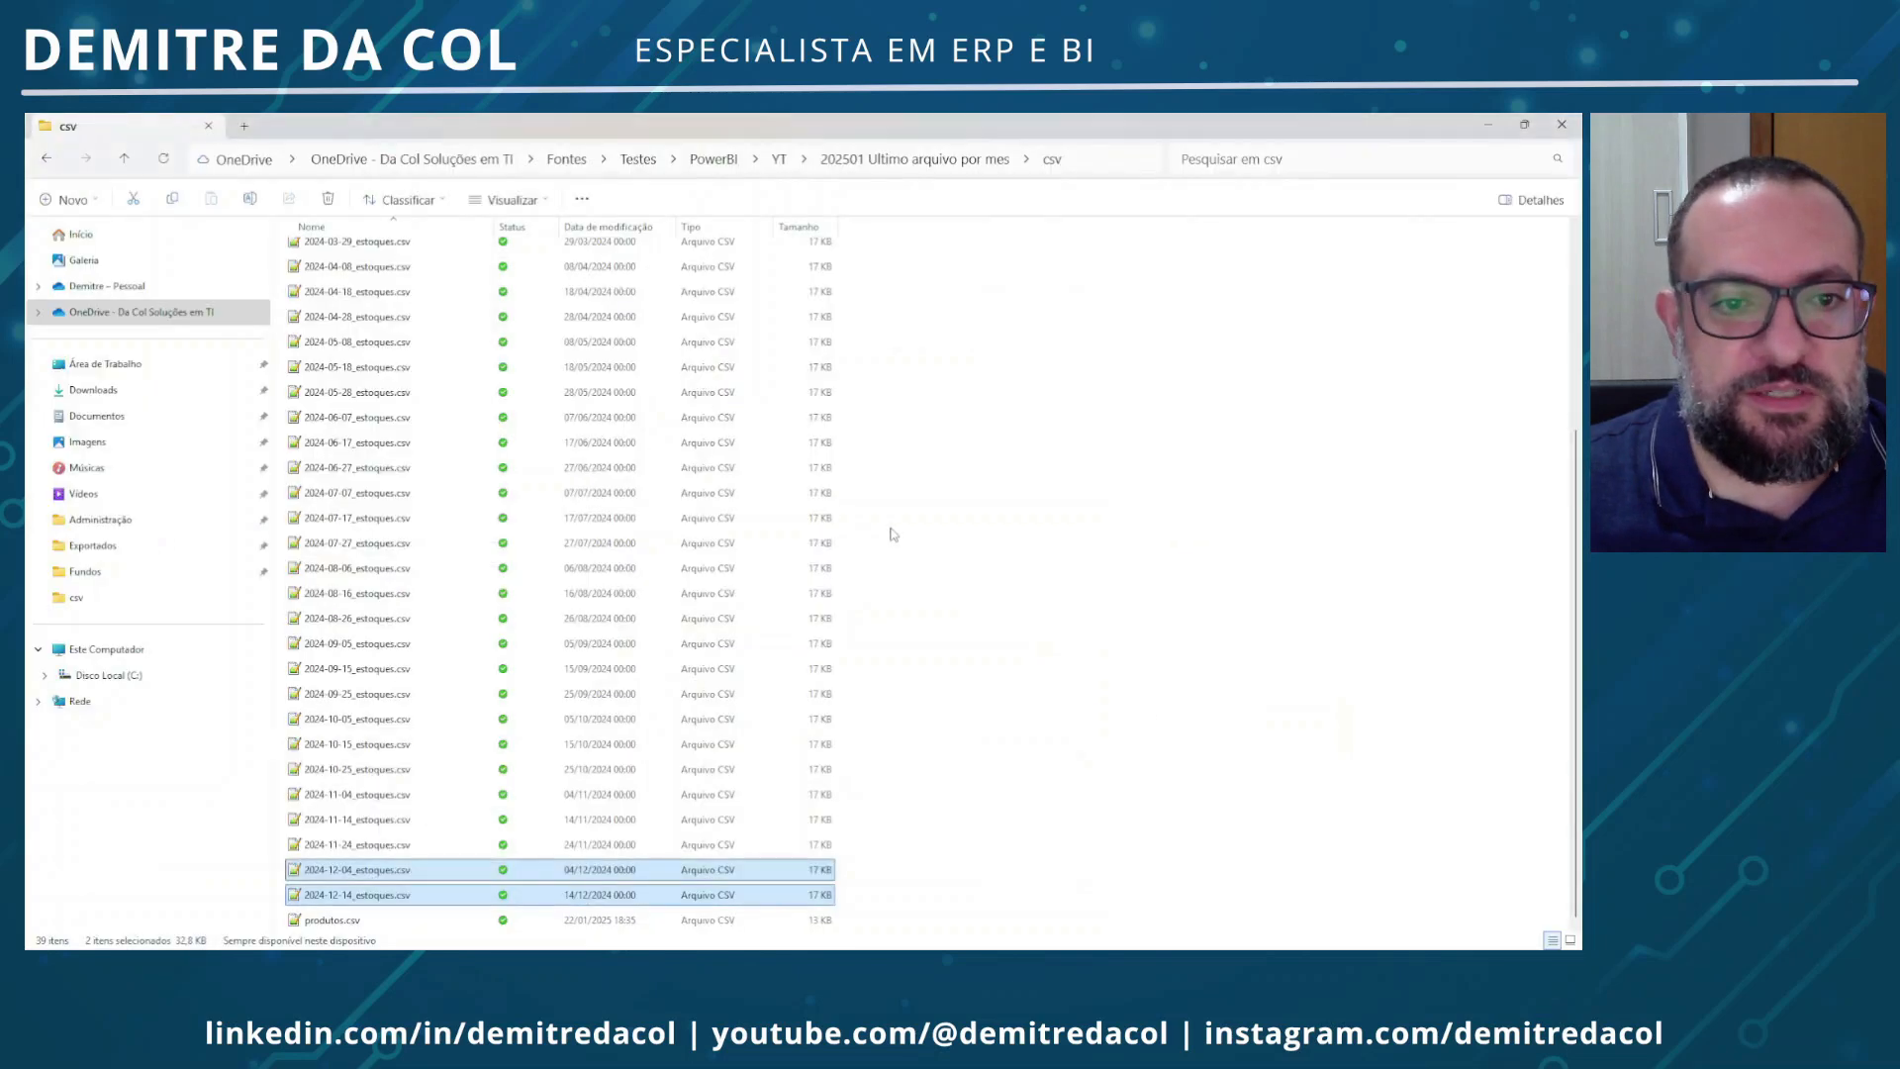
scroll(507, 341, up, 5)
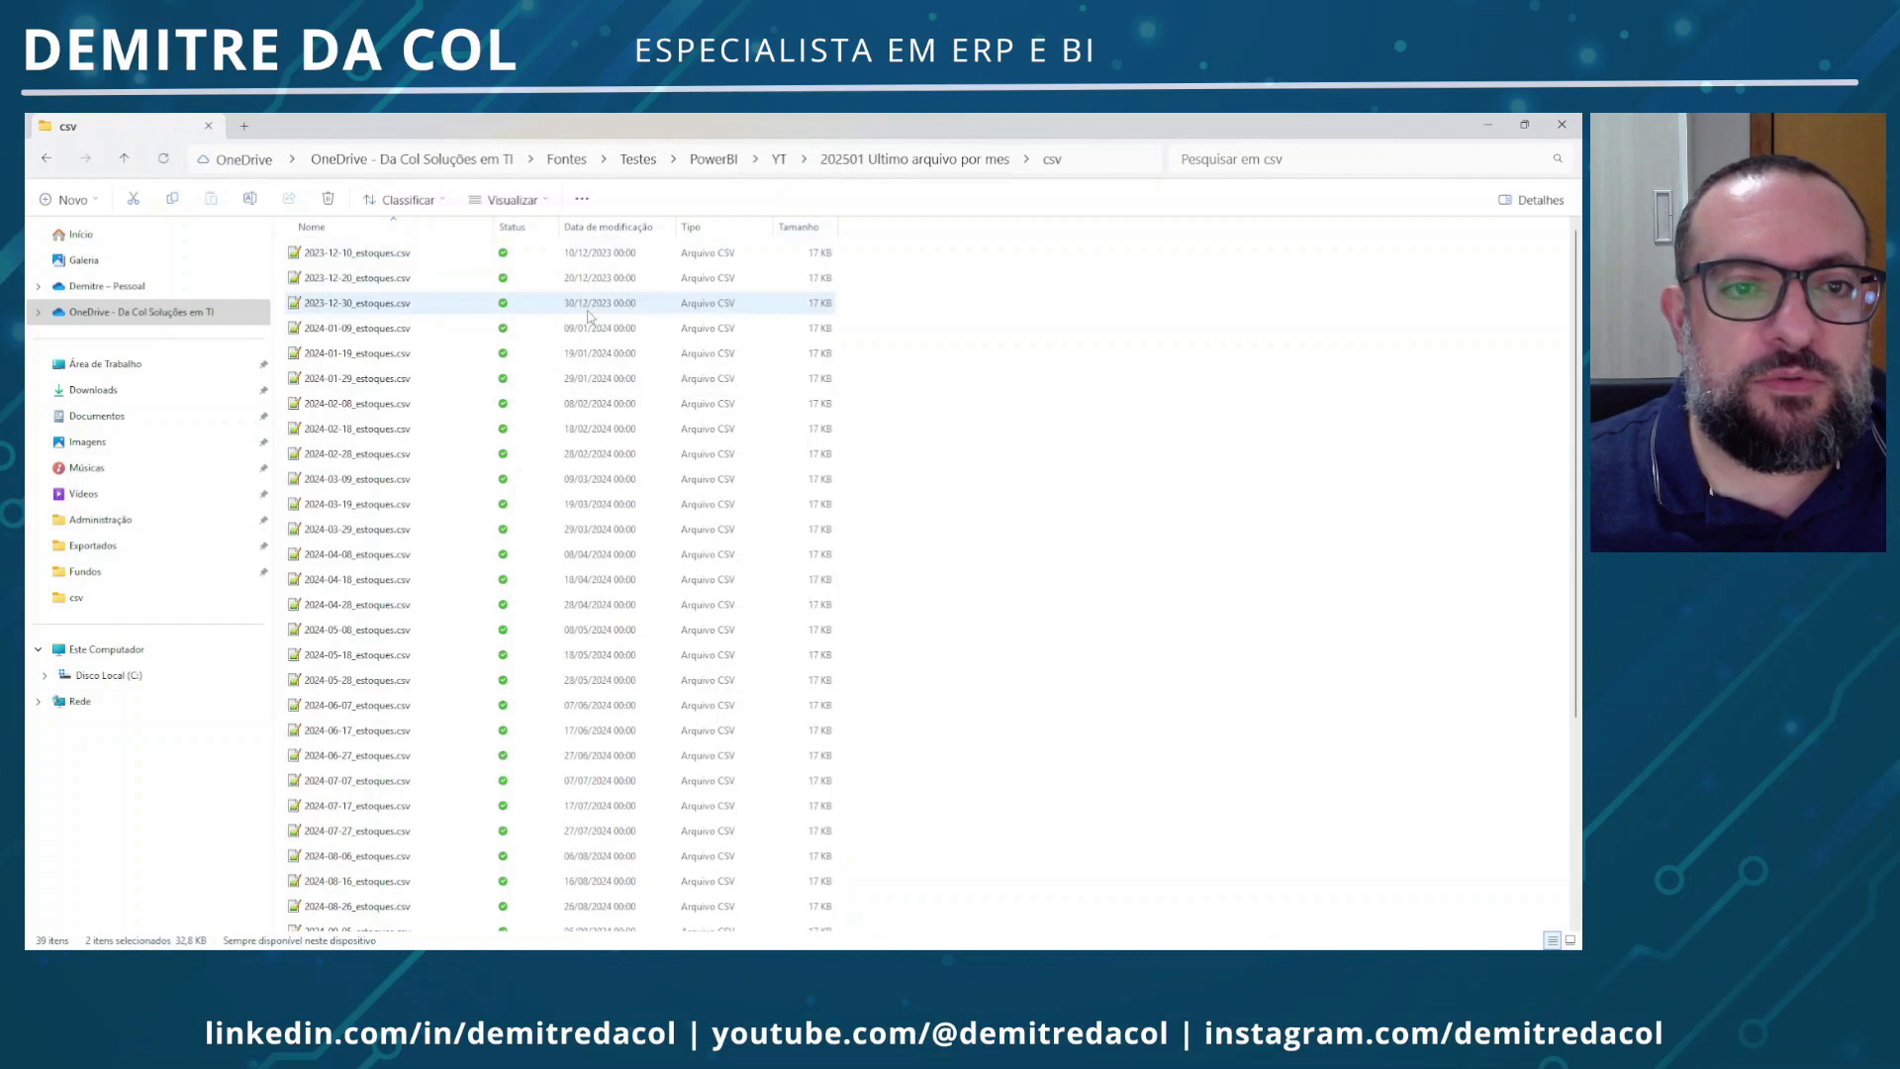
key(alt+Tab)
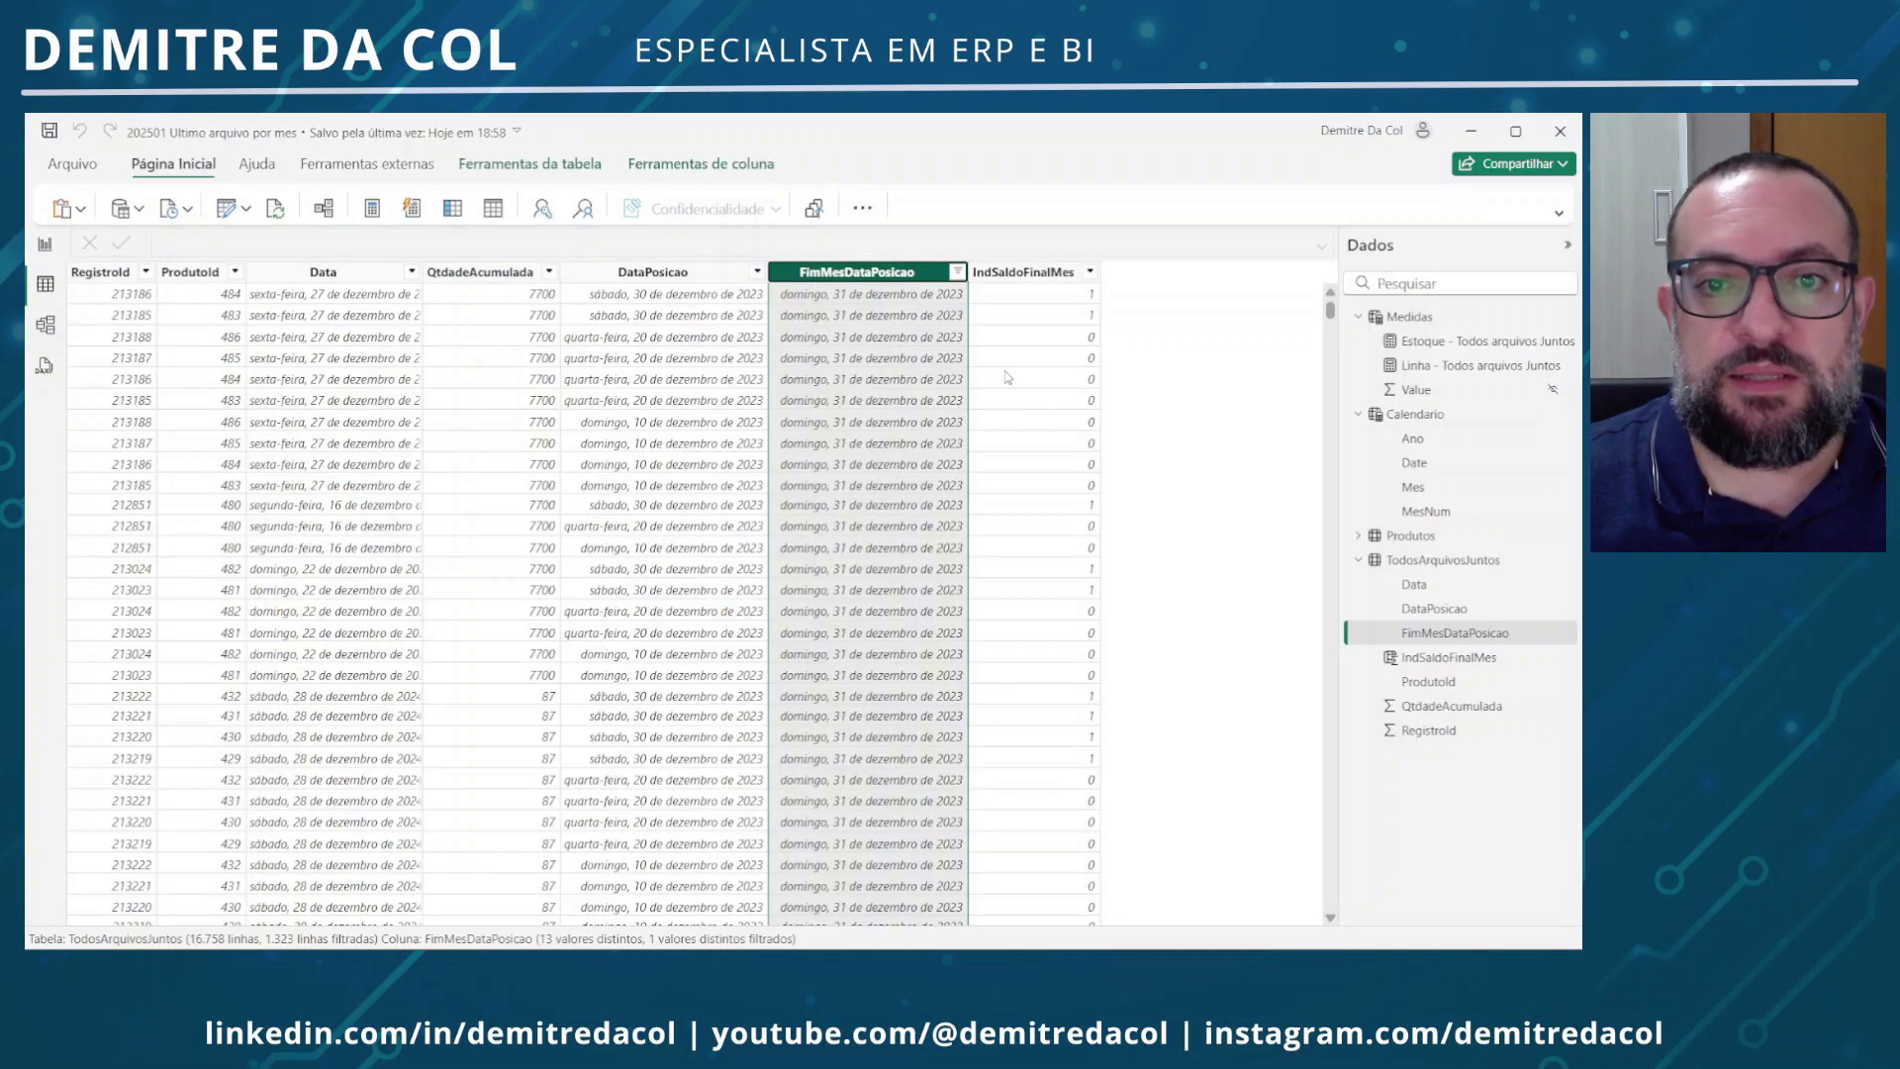
Filter DataPosicao to 30 de dezembro de 2023 and check which IndSaldoFinalMes values its rows contain
click(710, 310)
click(757, 272)
click(796, 478)
click(906, 527)
click(948, 560)
click(1090, 271)
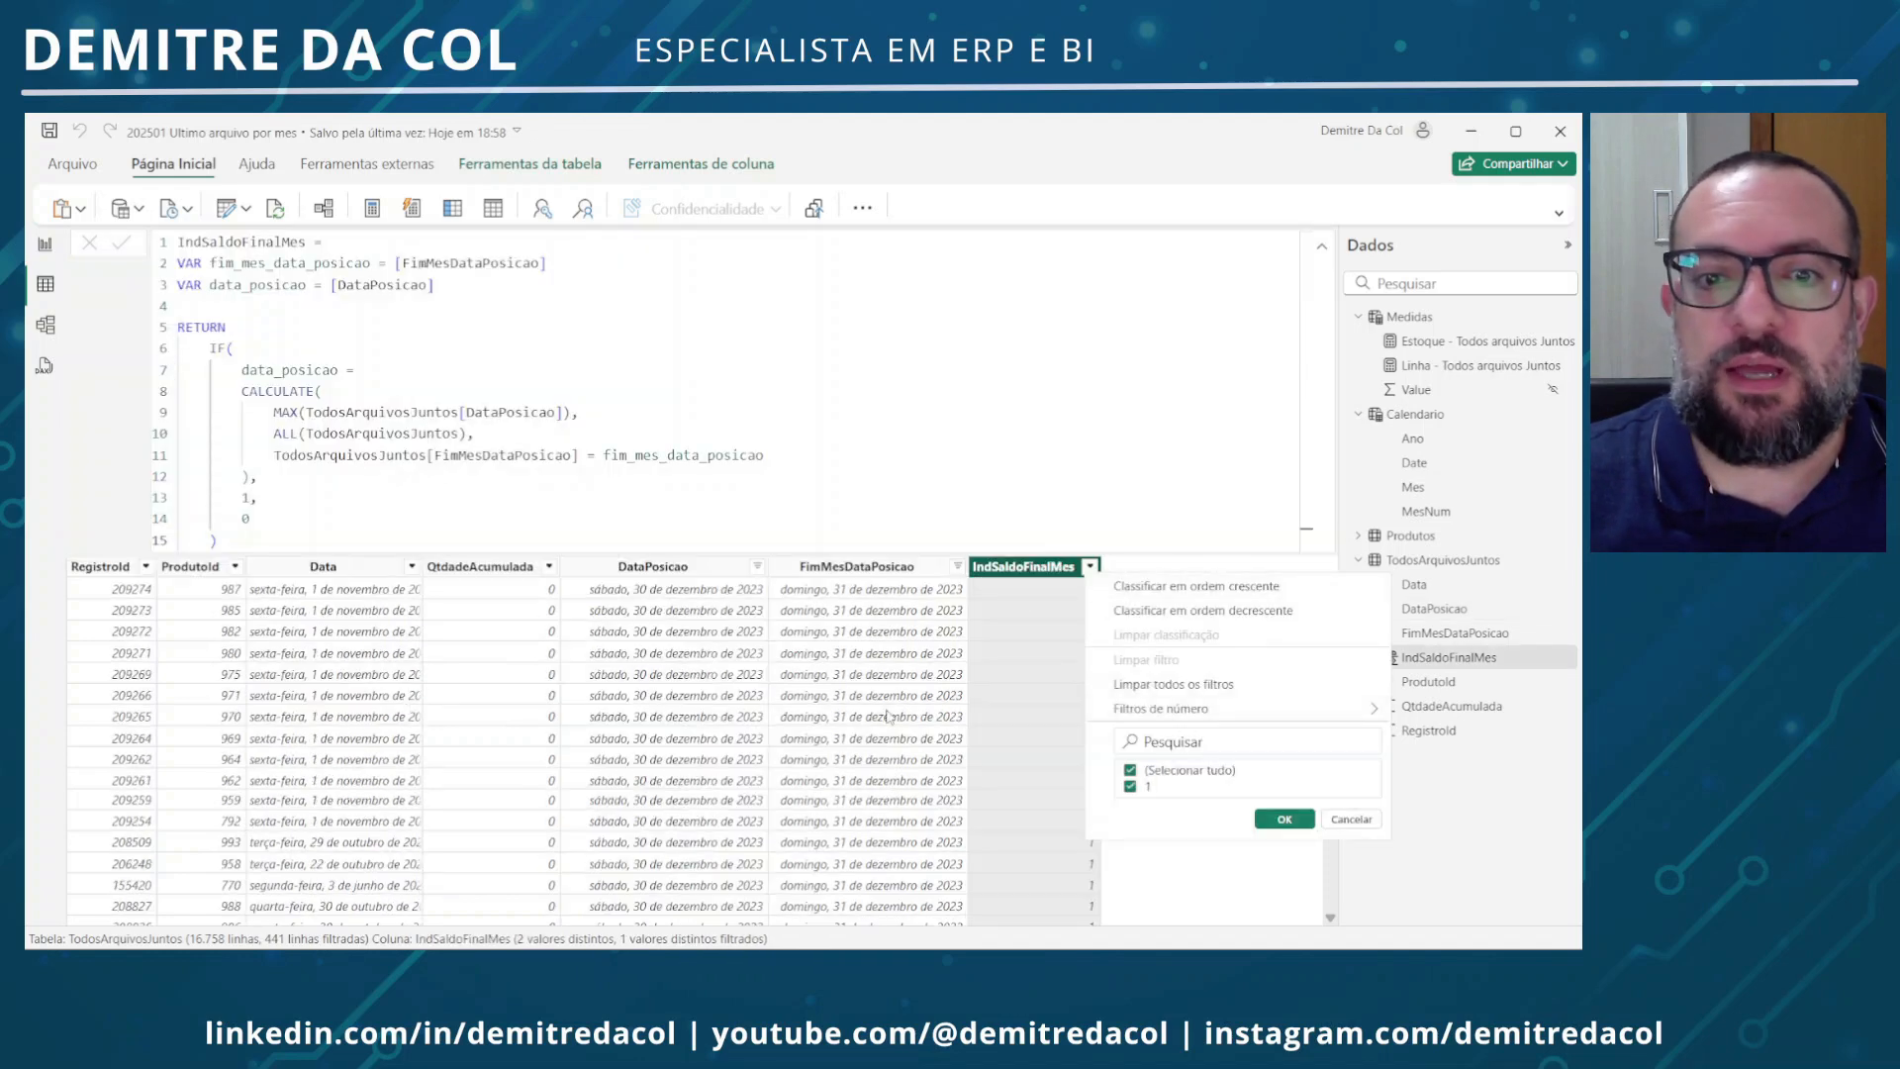
Change the DataPosicao filter to 10 and 20 de dezembro de 2023 and check their IndSaldoFinalMes values
click(706, 681)
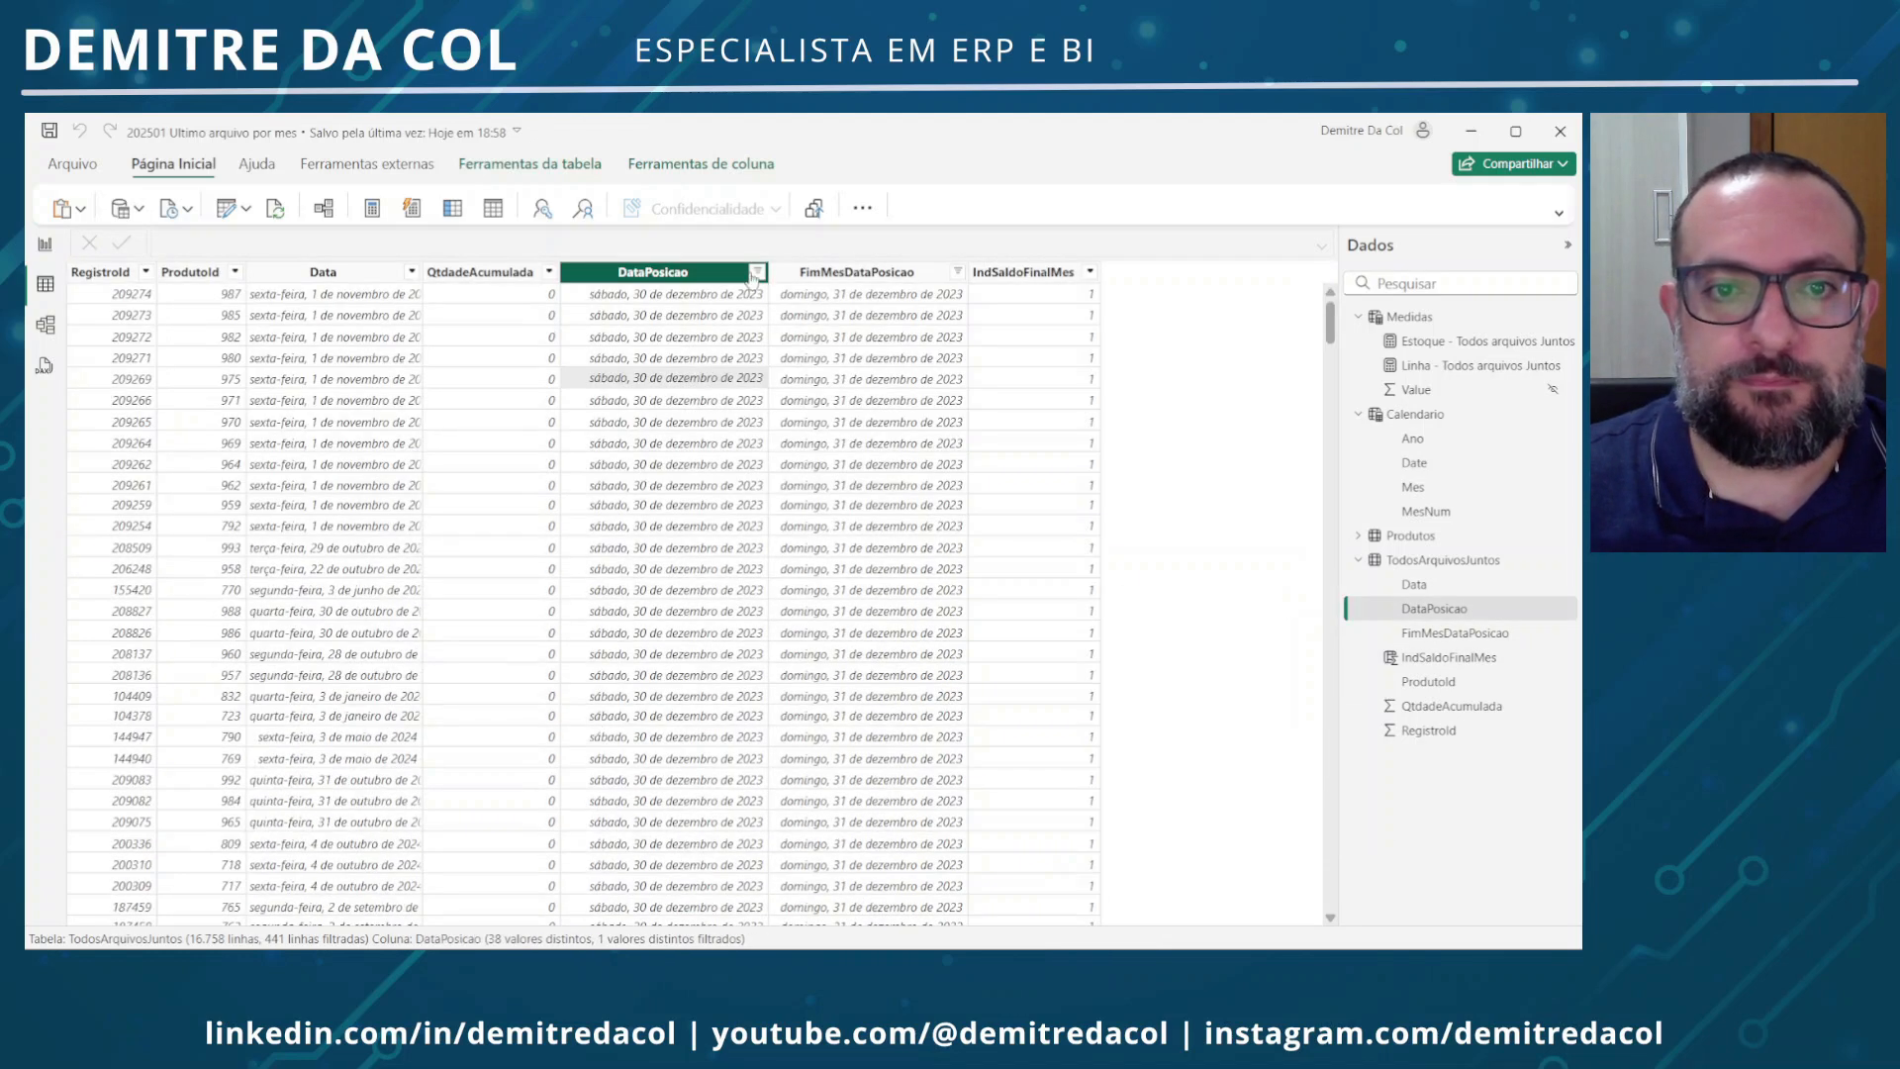
click(756, 272)
click(849, 495)
click(851, 510)
click(949, 559)
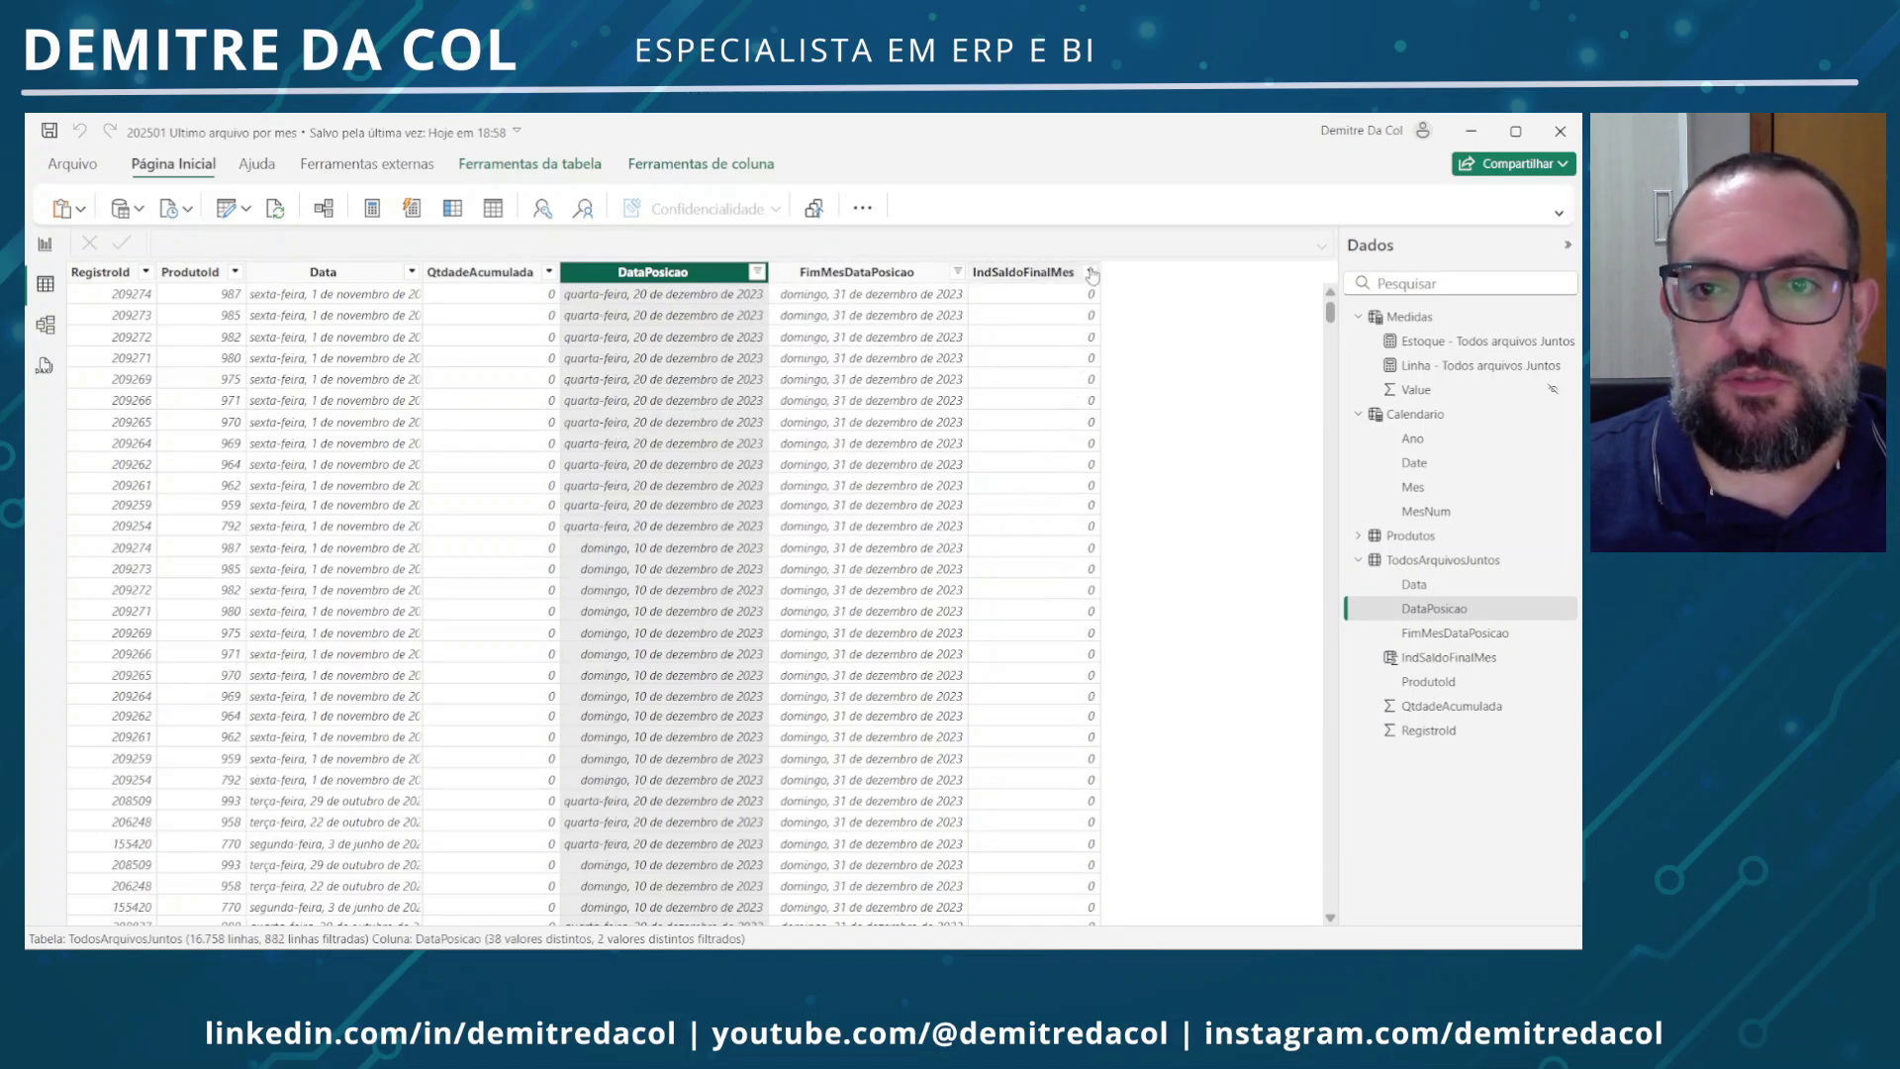
click(1090, 272)
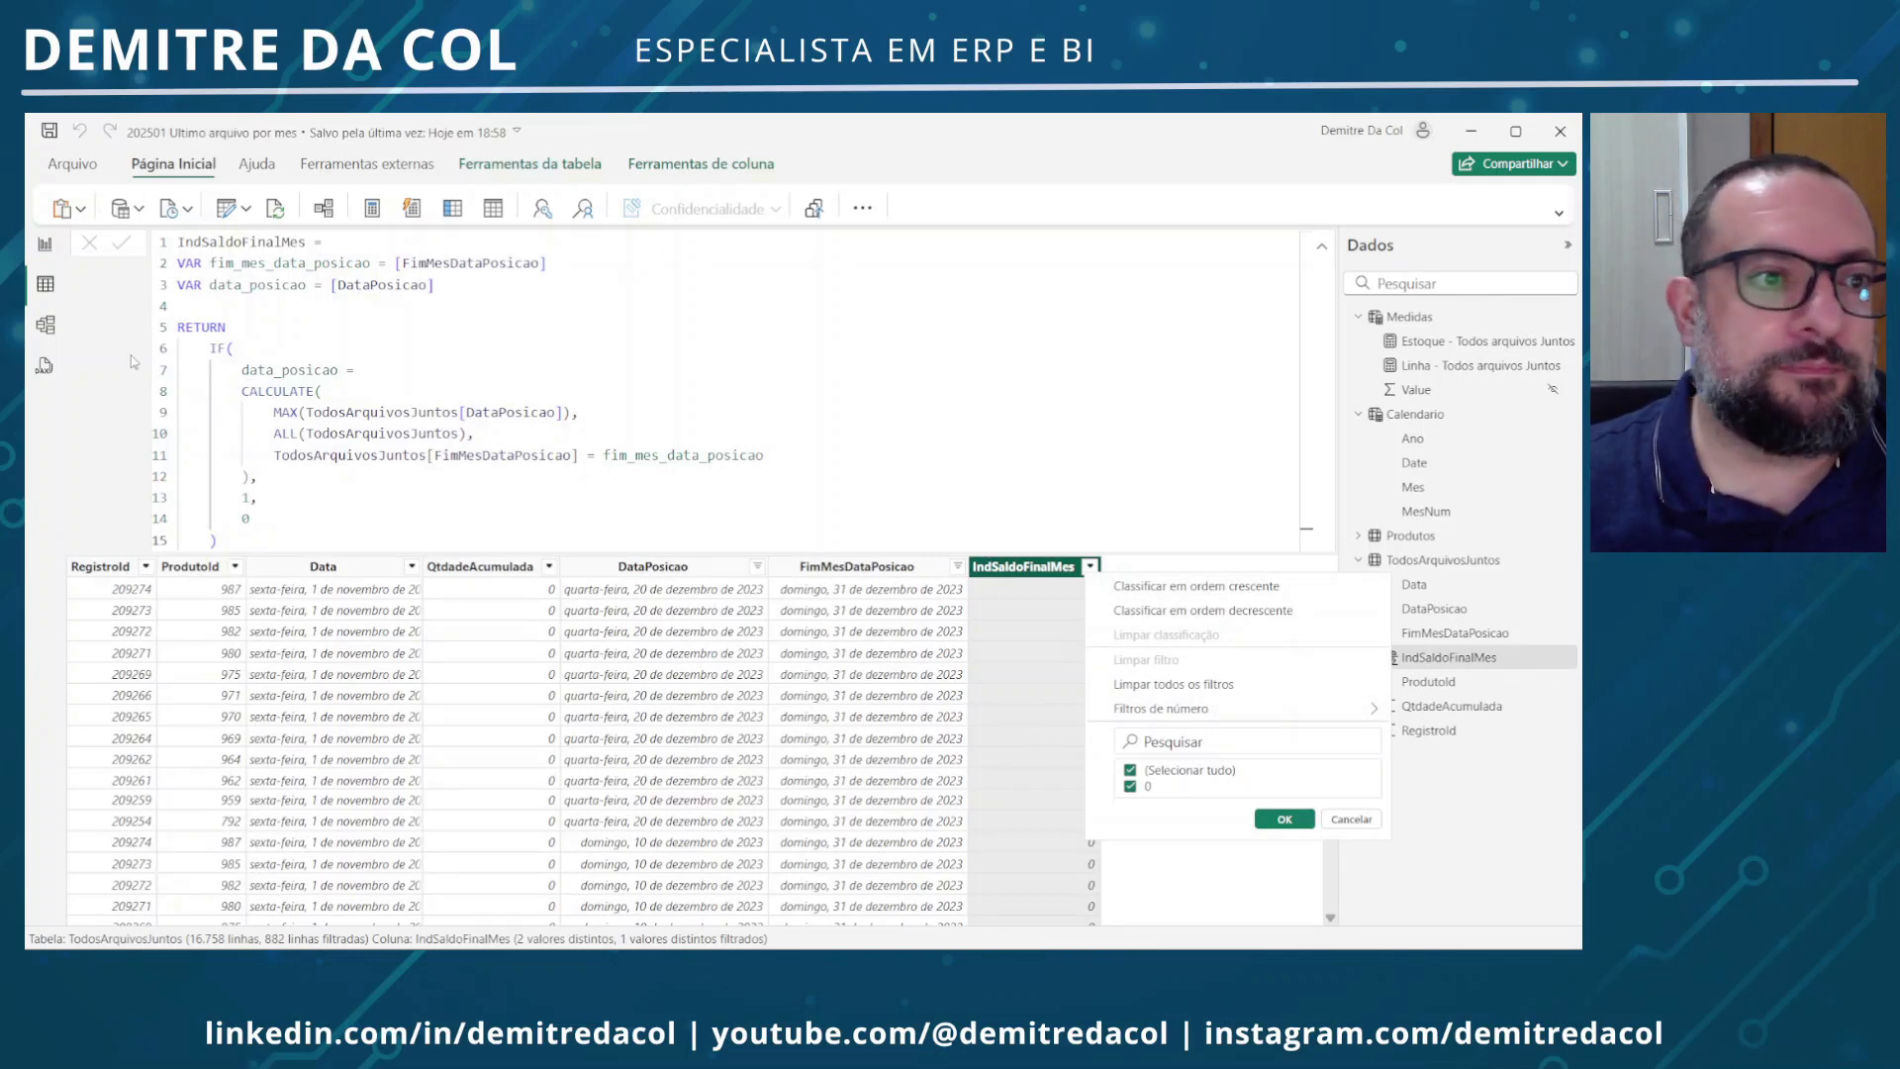
Return to the report page and show the formula of the Linha - Todos arquivos Juntos measure used in the matrix
click(45, 244)
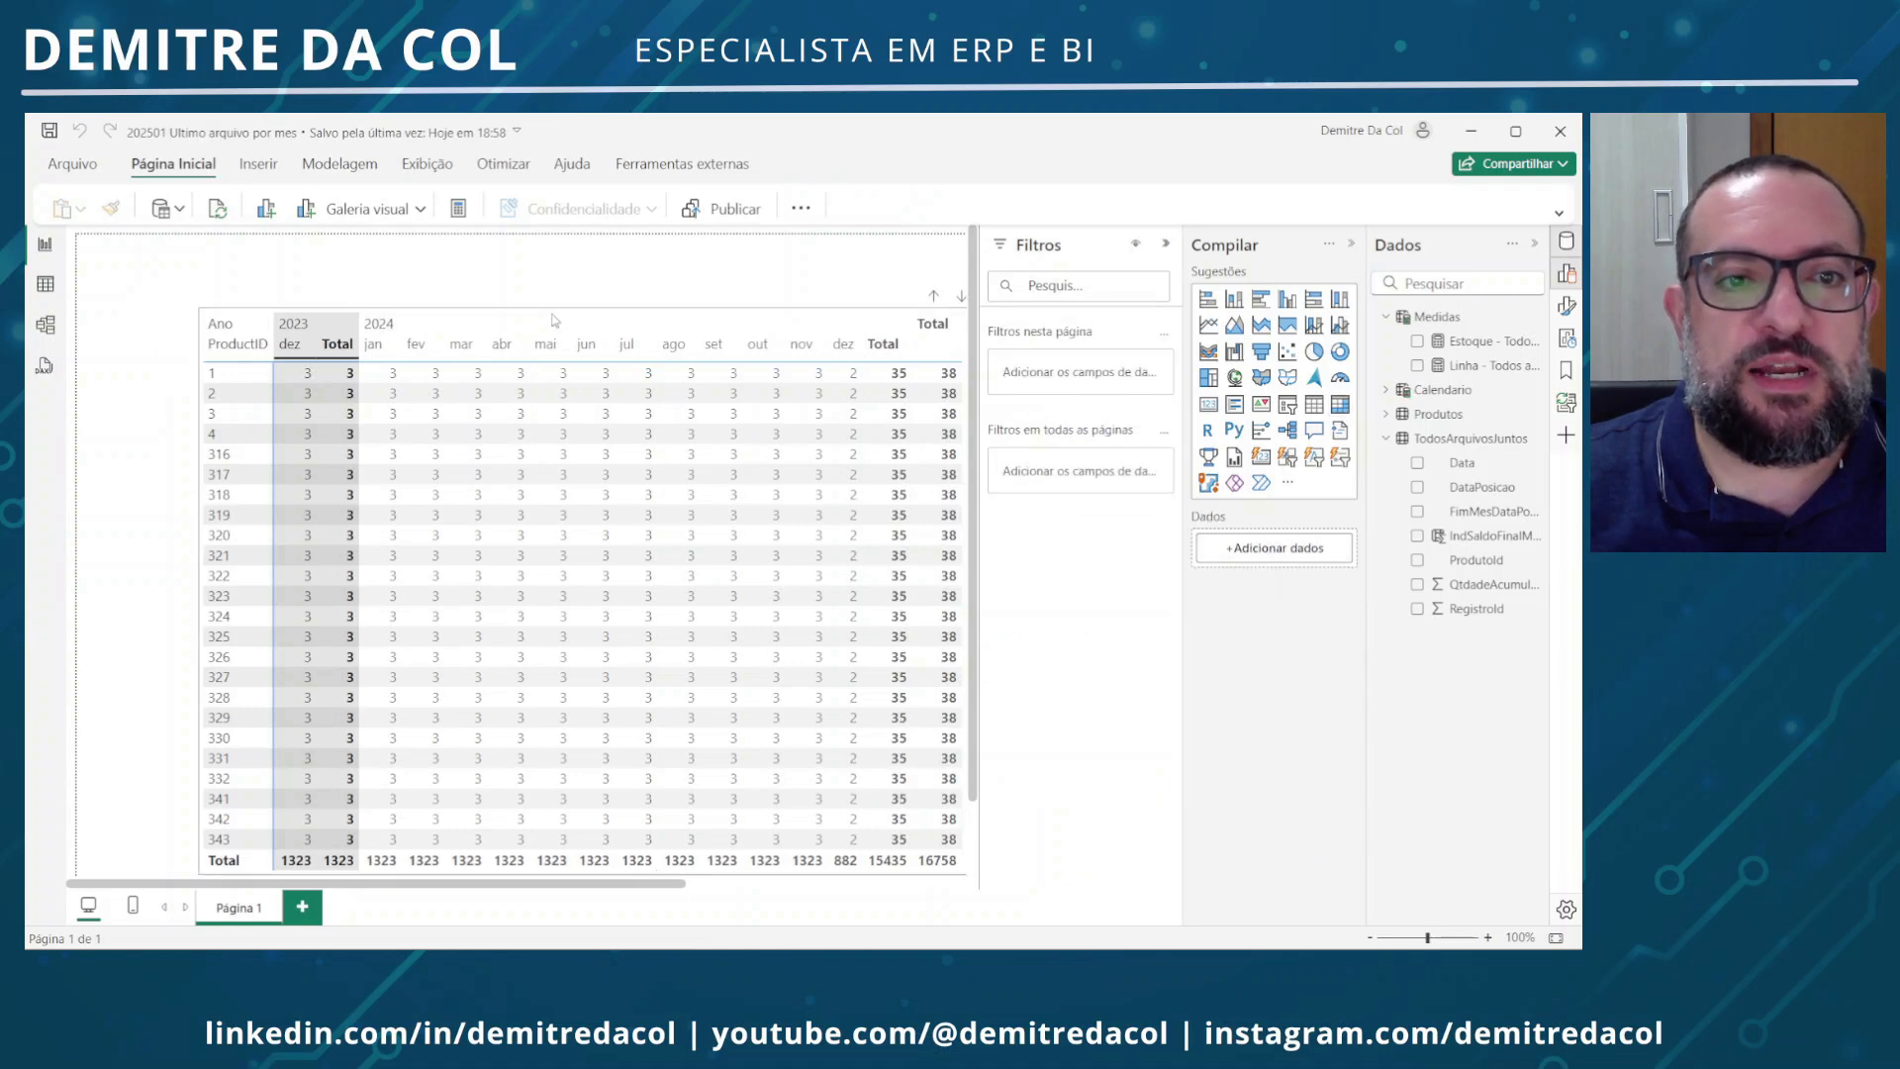
click(581, 318)
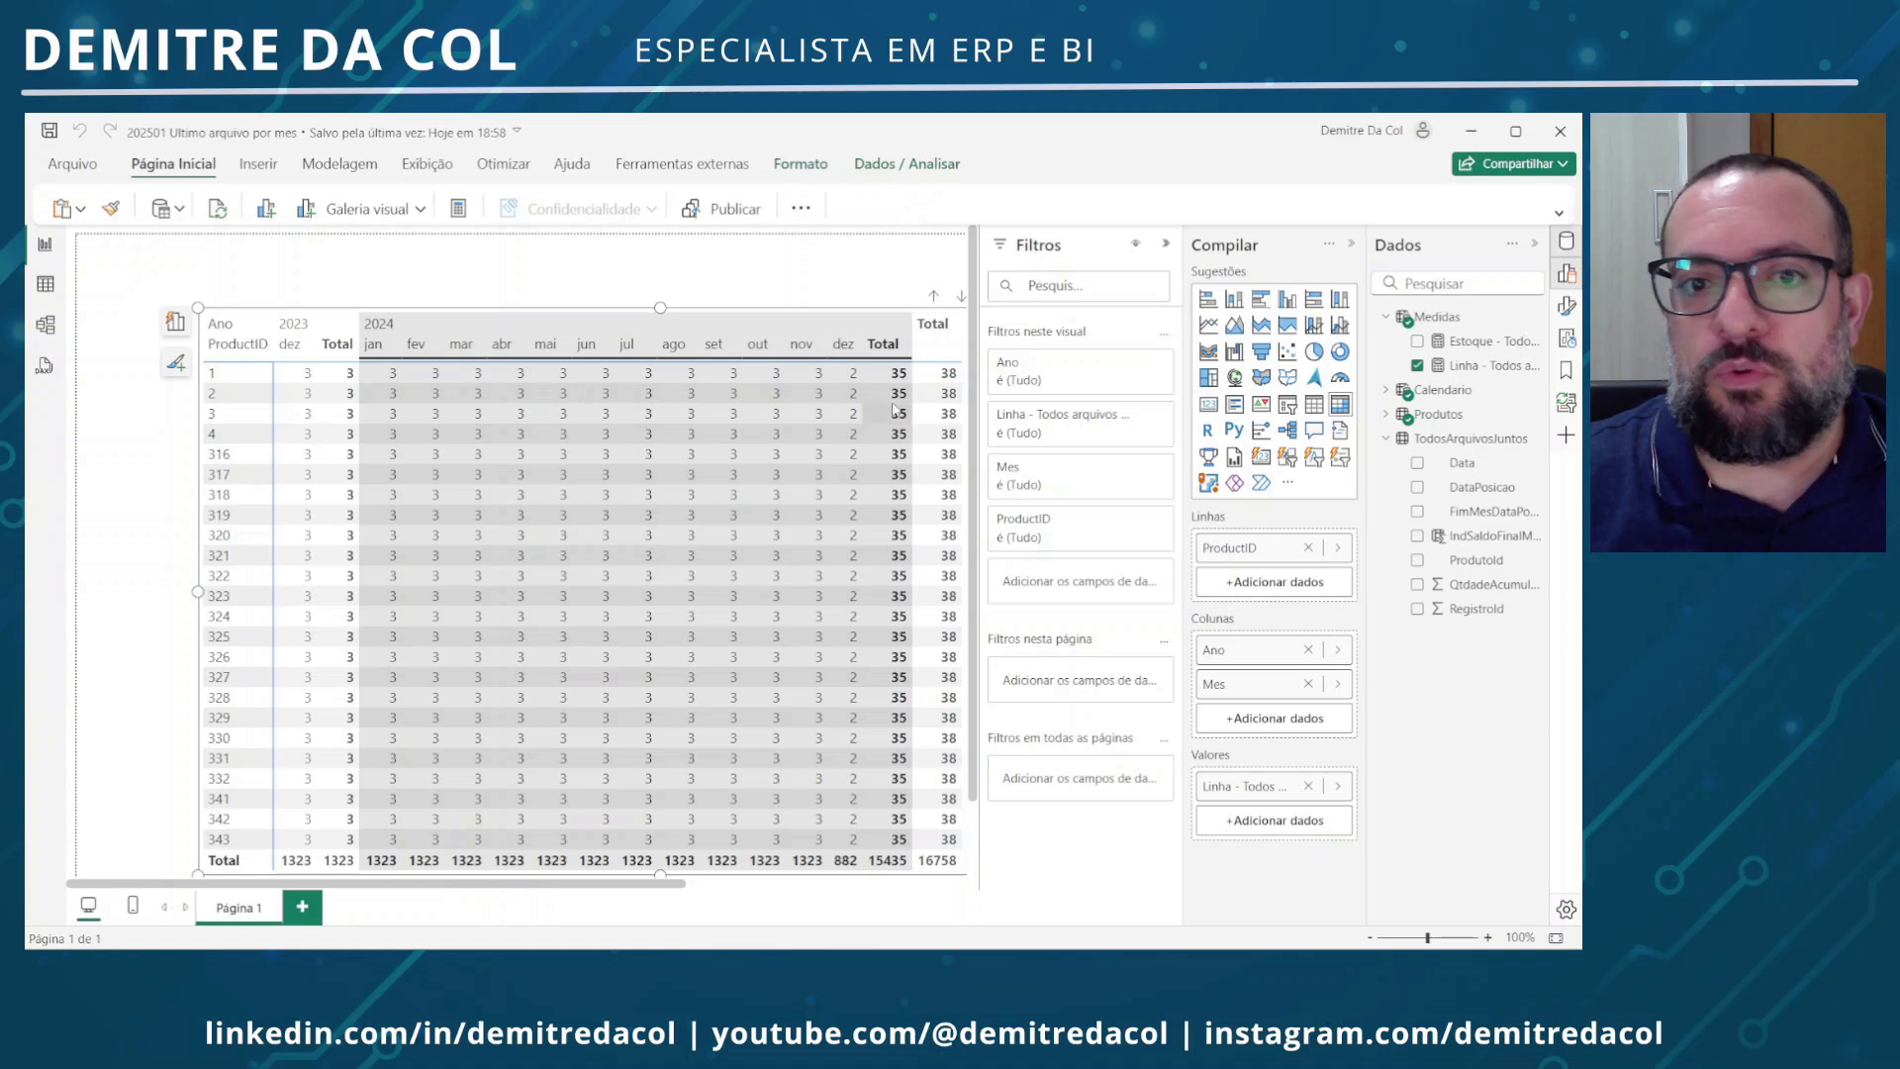
click(1474, 365)
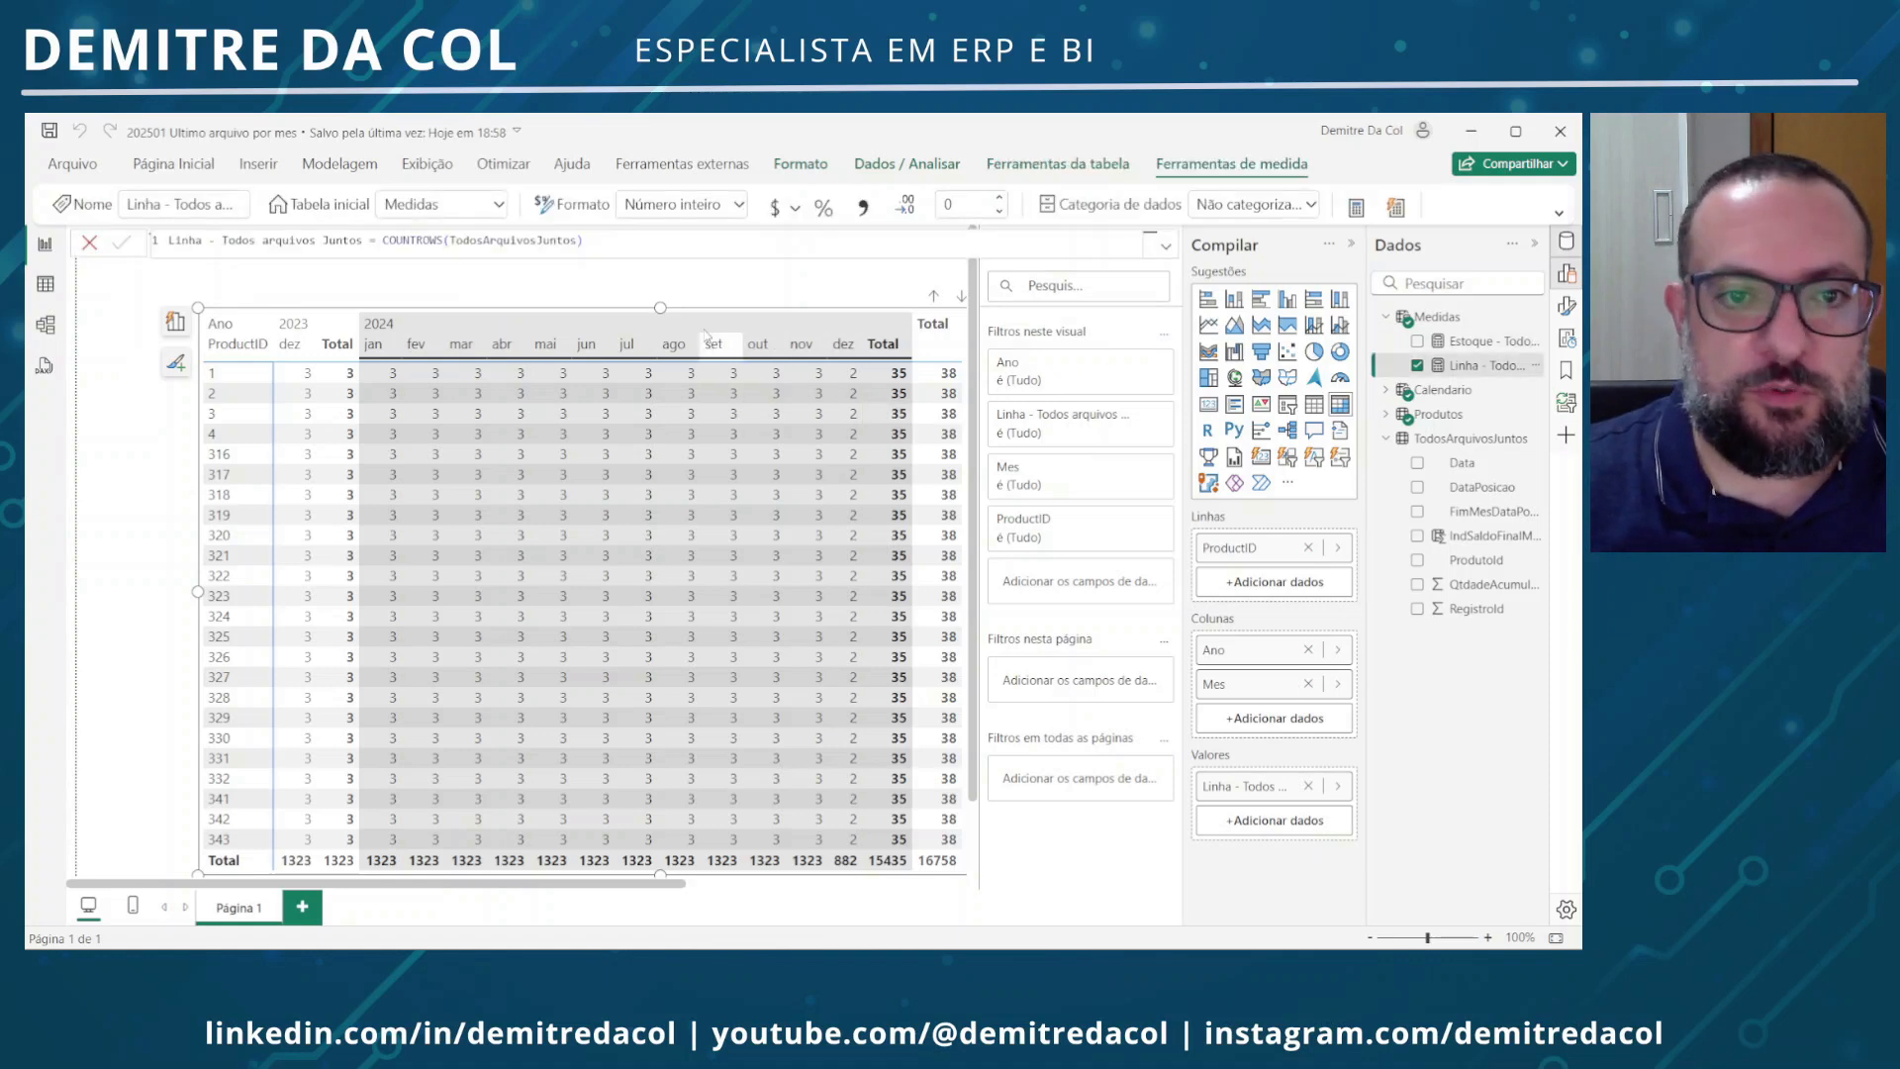
Create a new measure in the Medidas table named Saldo final Mes - DAX
click(1535, 322)
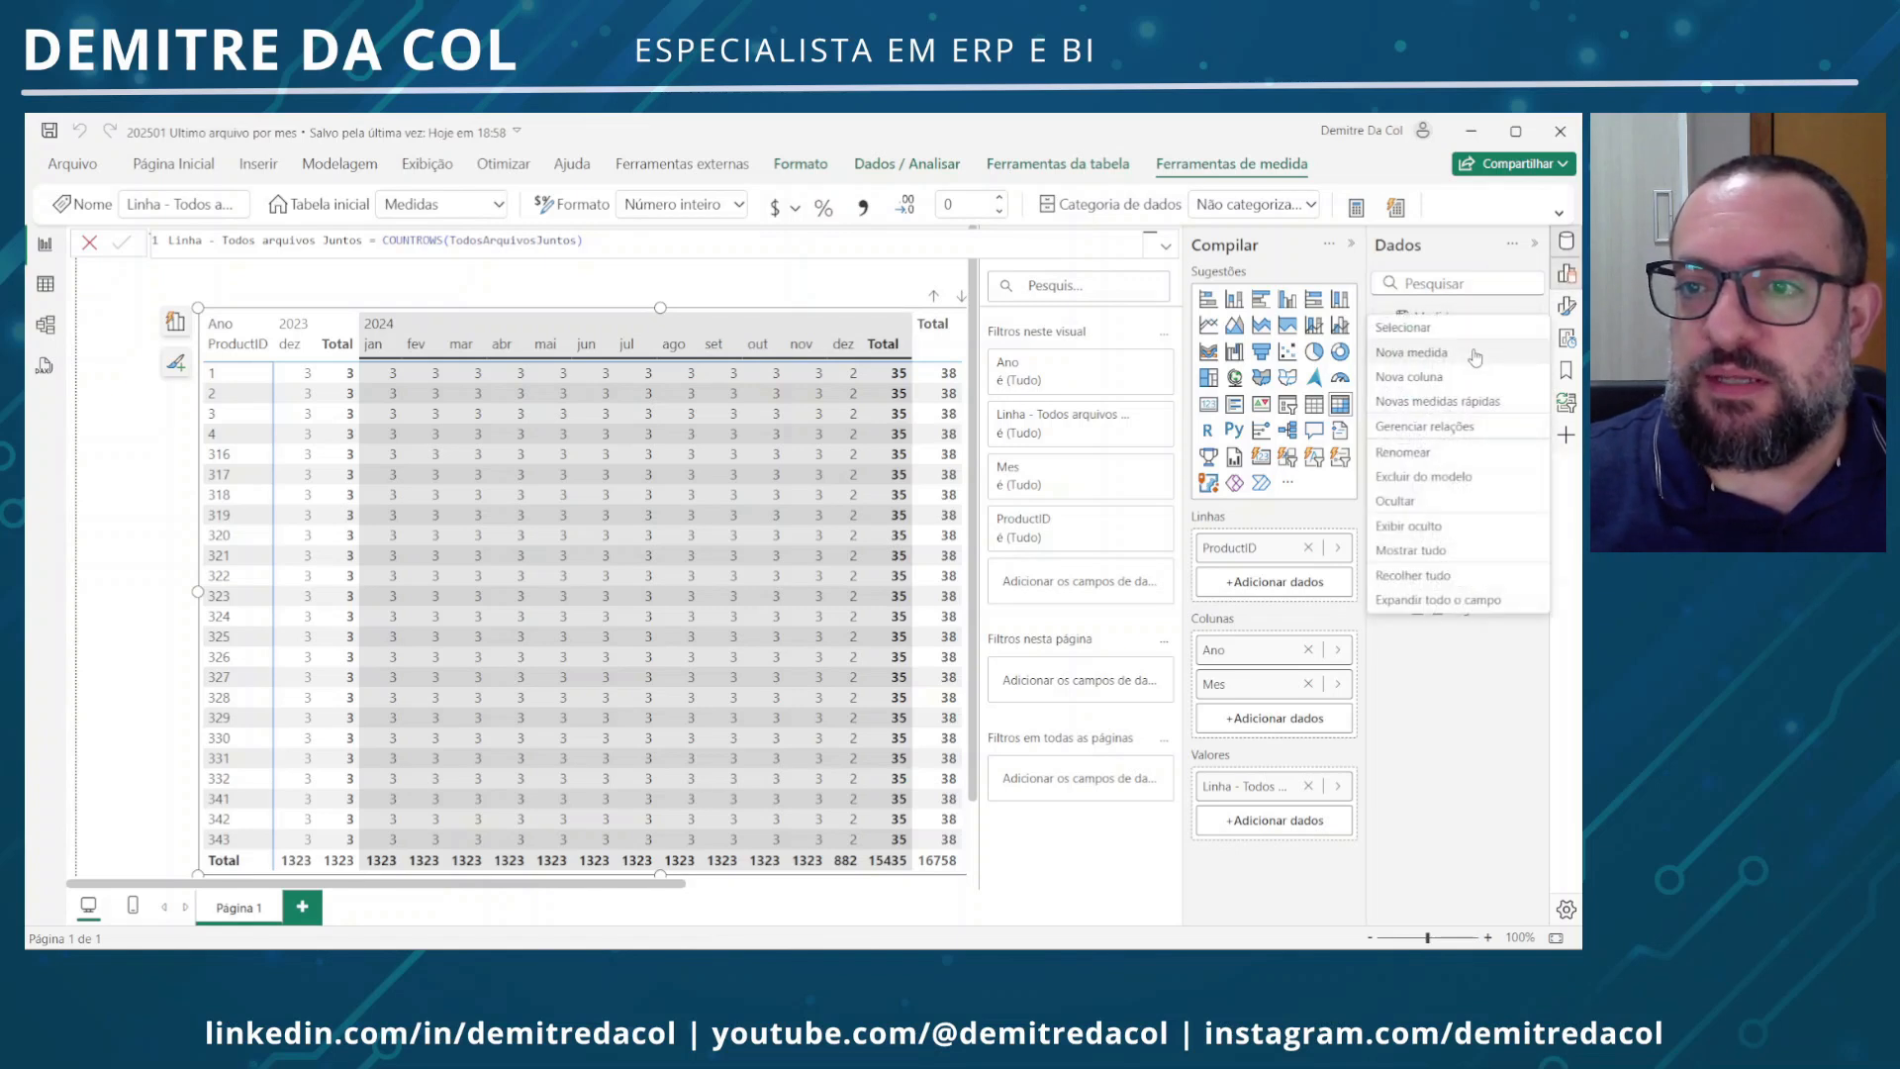
click(1411, 352)
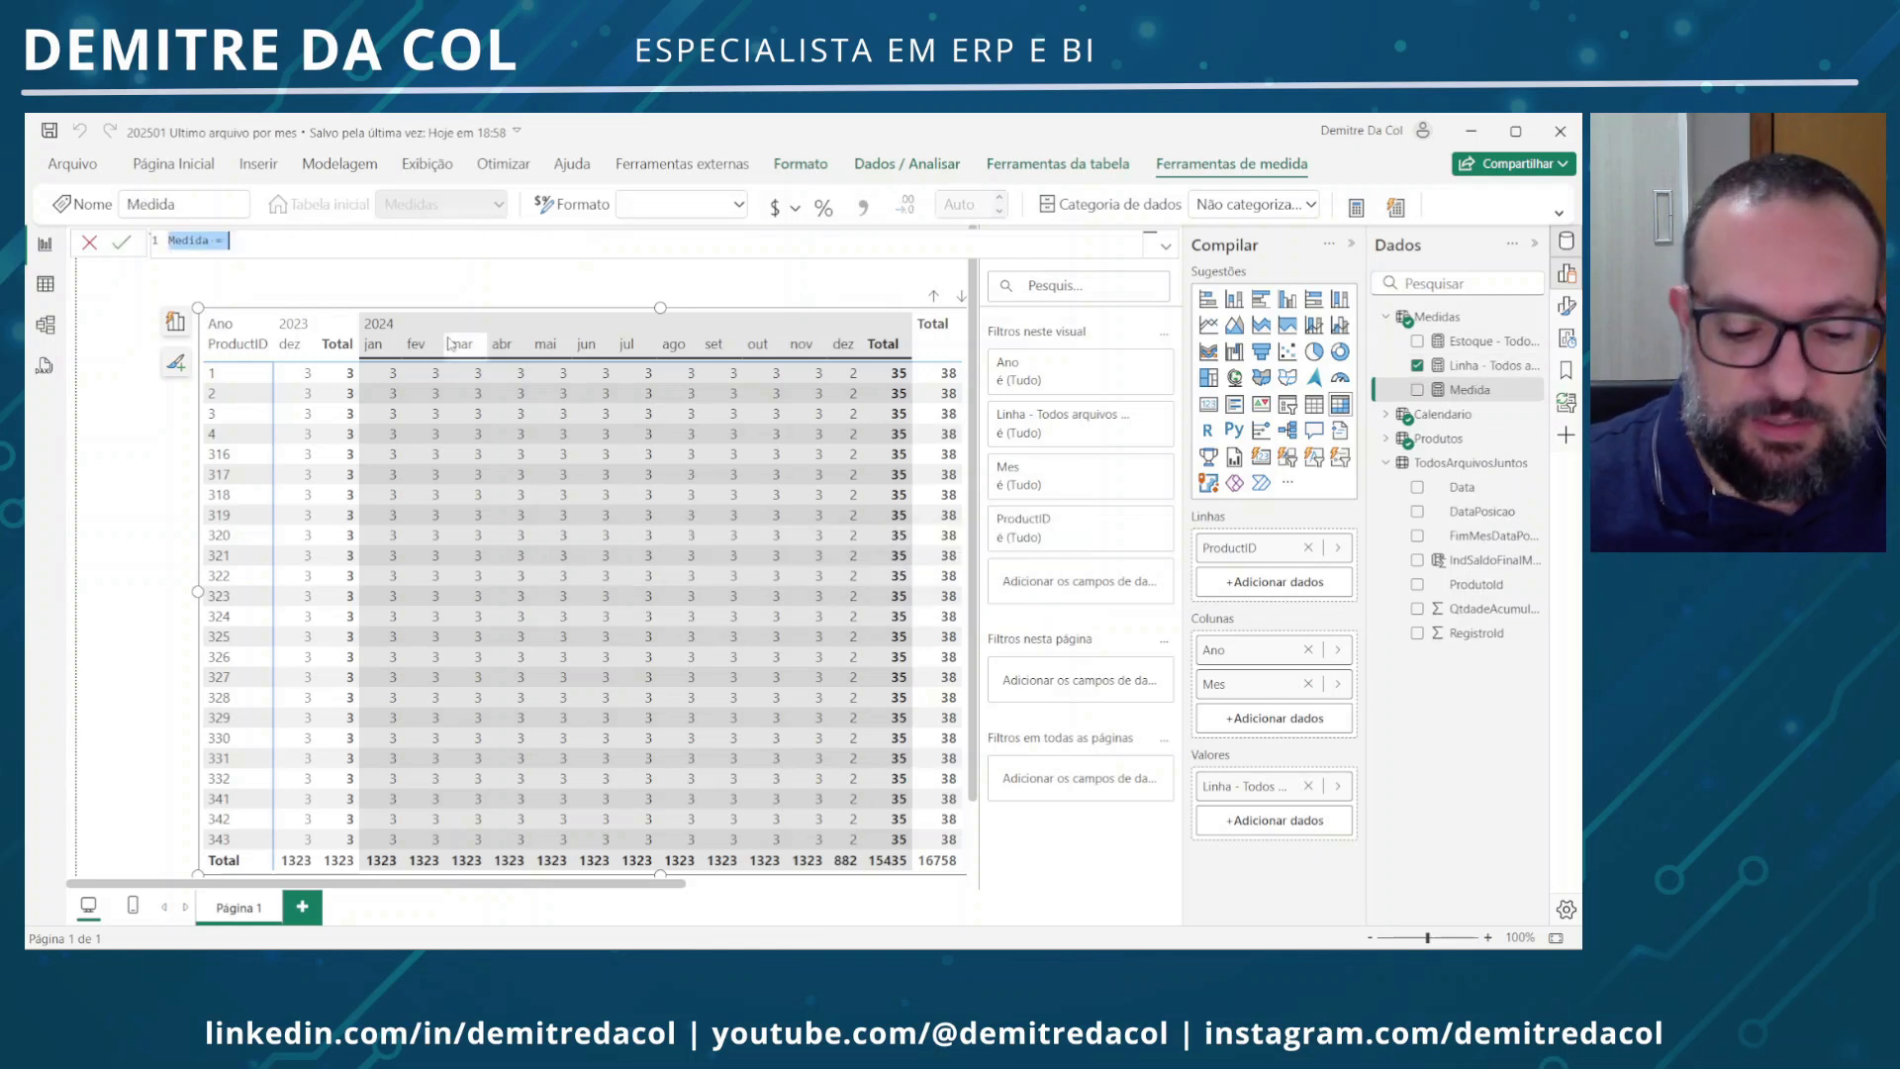
text(d)
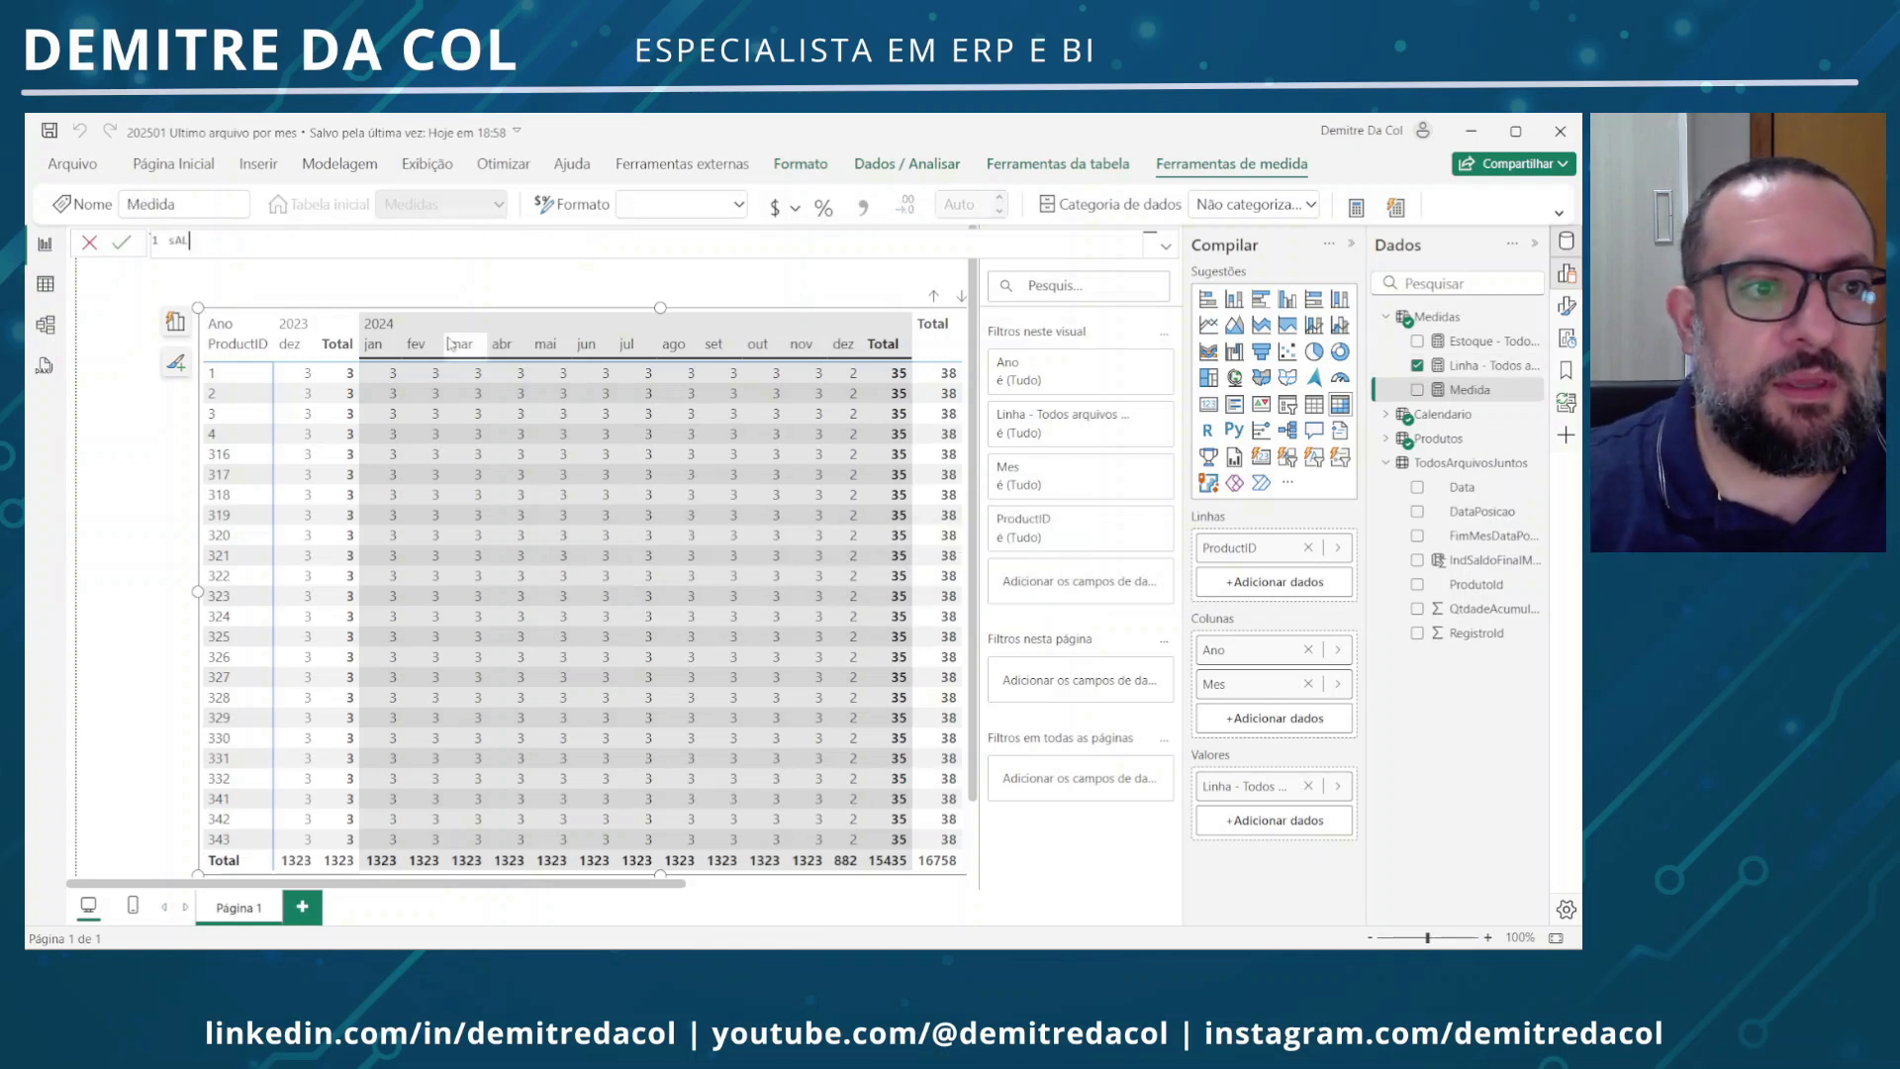
key(Caps_Lock)
text(Saldo)
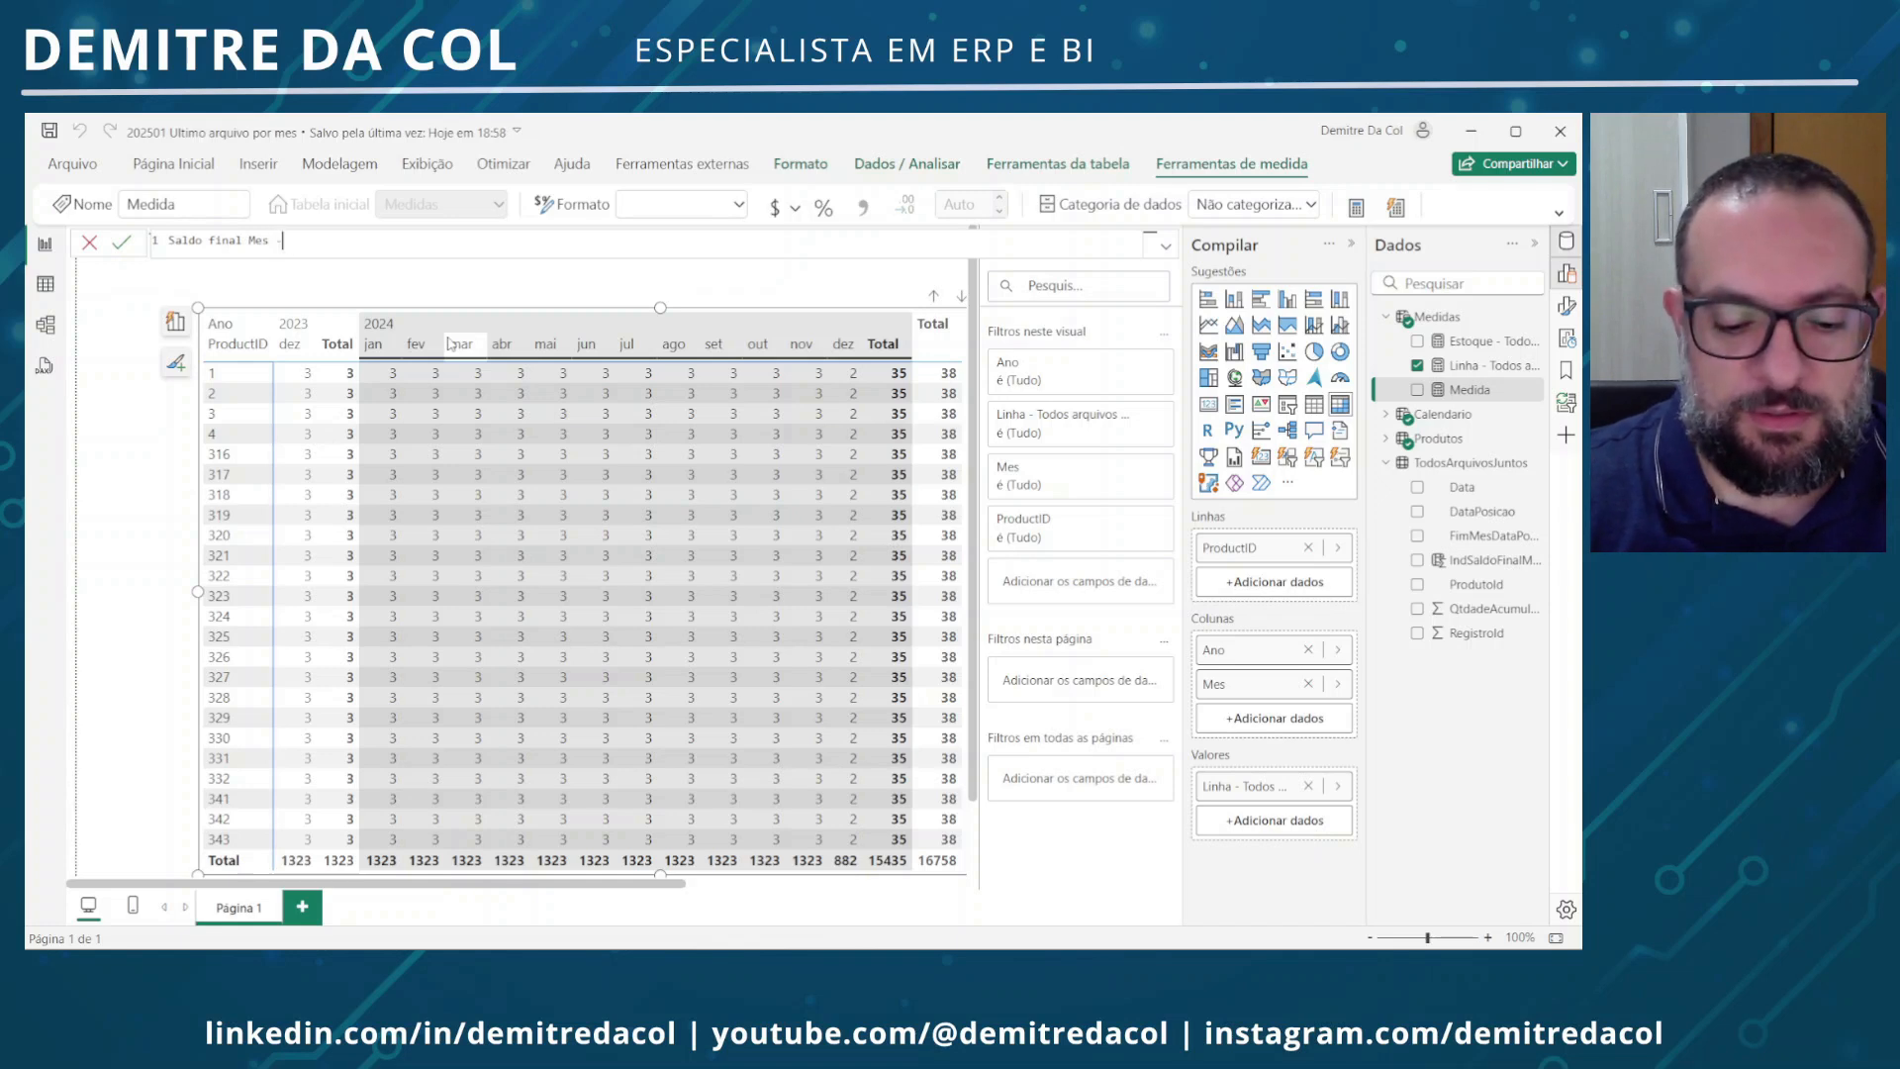
text(final Mes - DAX =)
key(shift+Return)
Start the measure with a CALCULATE whose expression is SUM(TodosArquivosJuntos[QtdadeAcumulada])
text(CALCULATE()
key(shift+Return)
text(SUM()
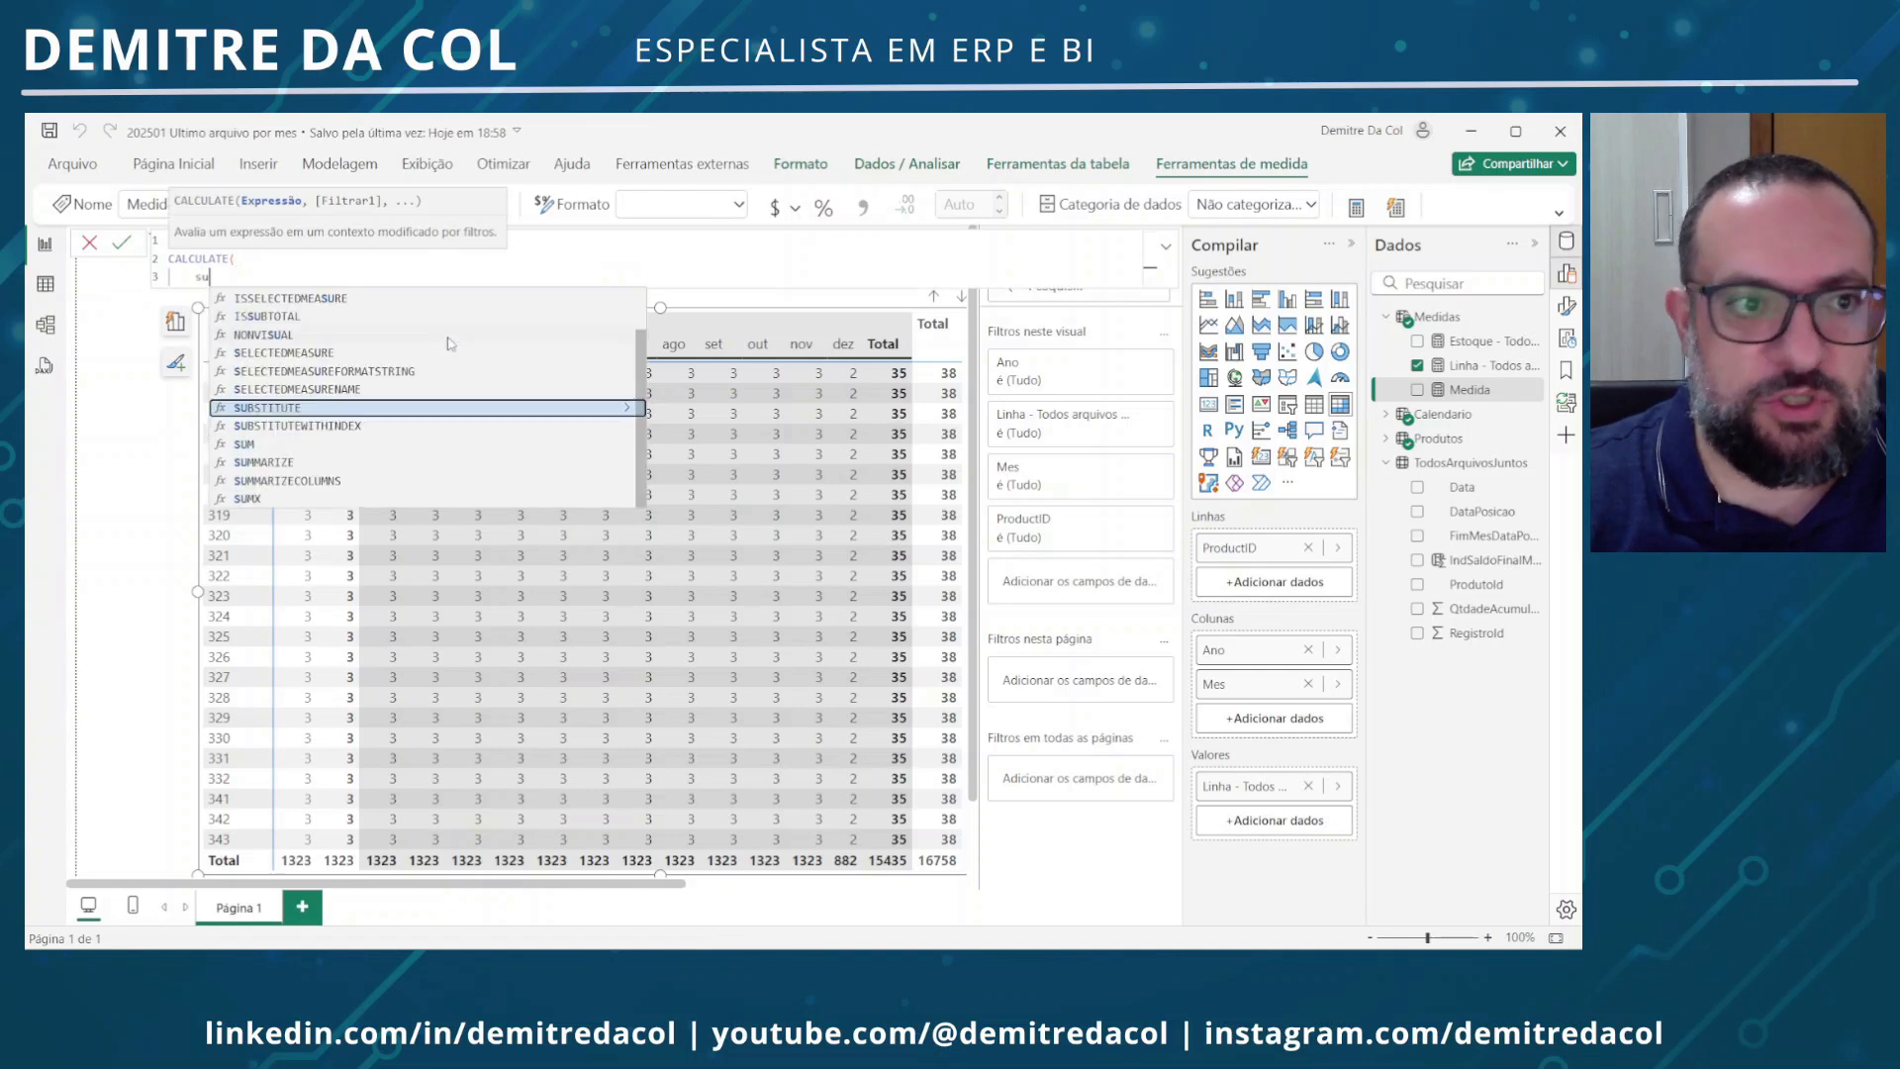
text(tod)
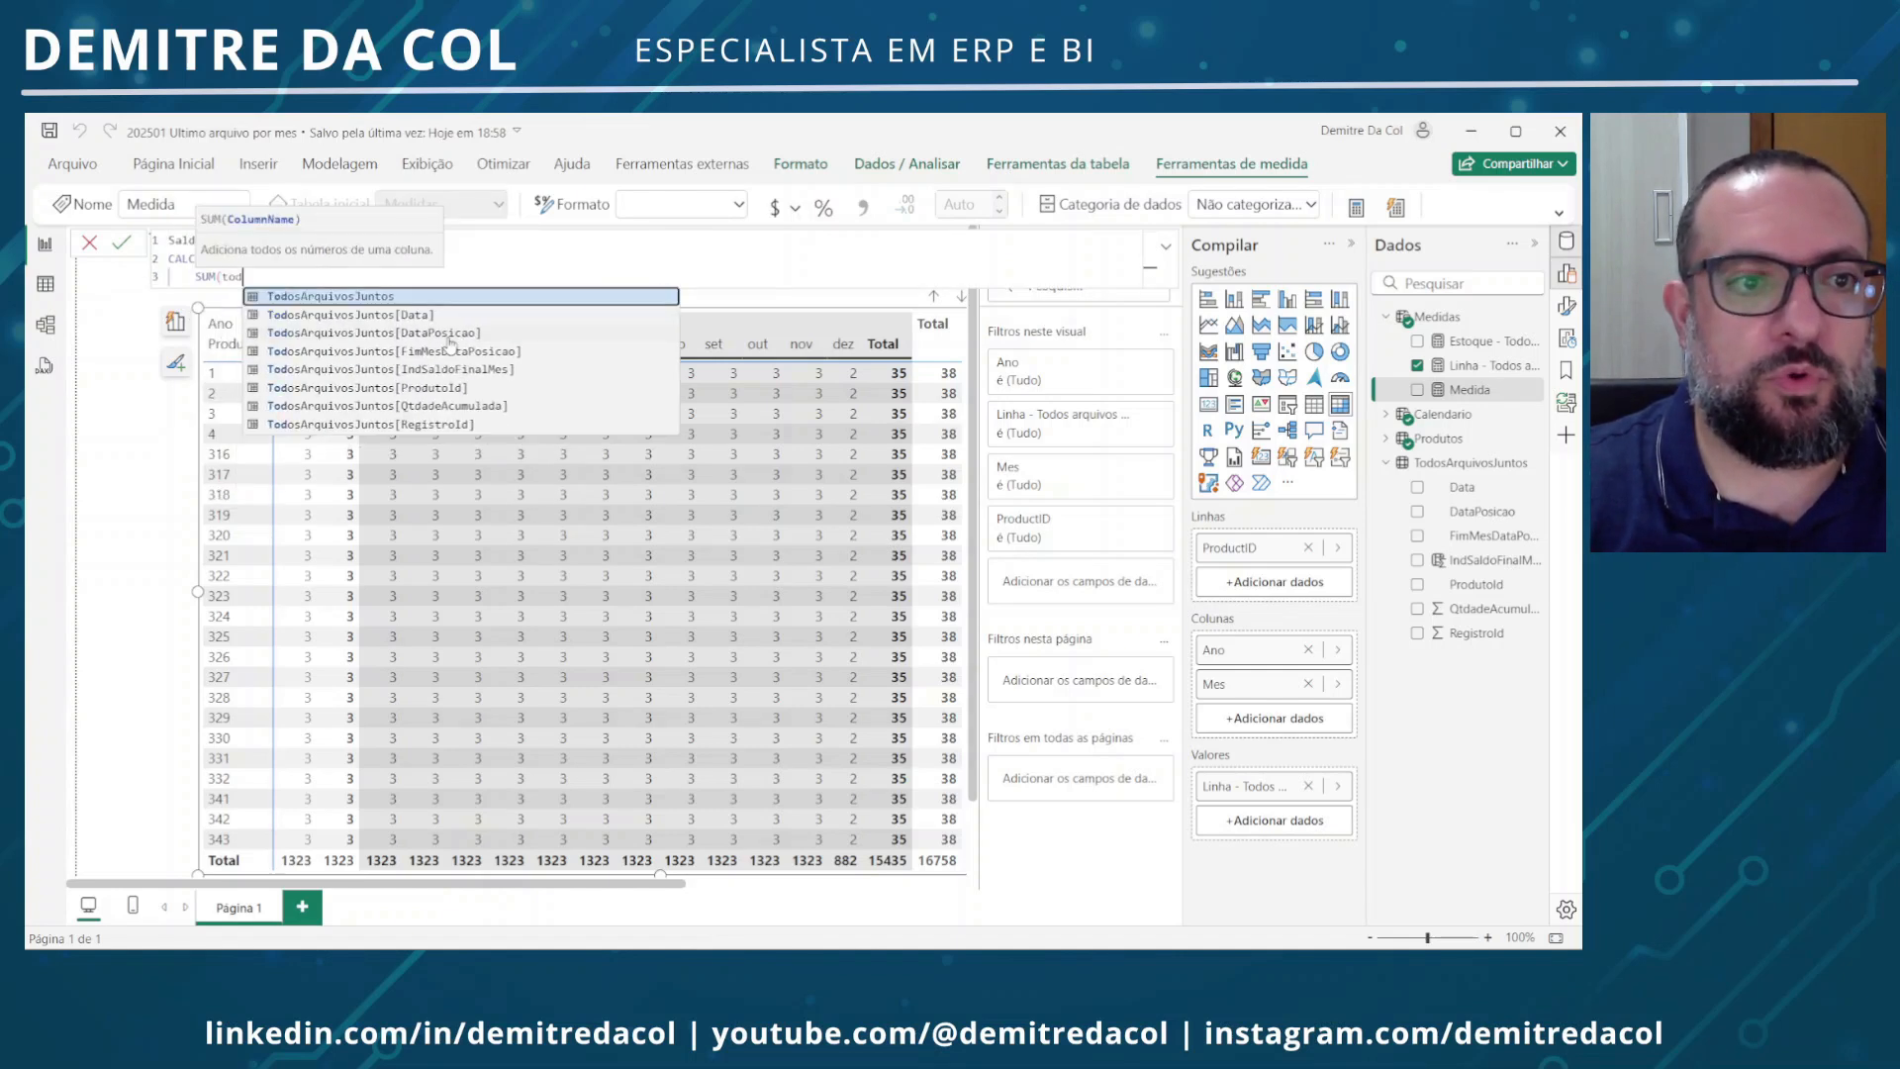
key(Tab)
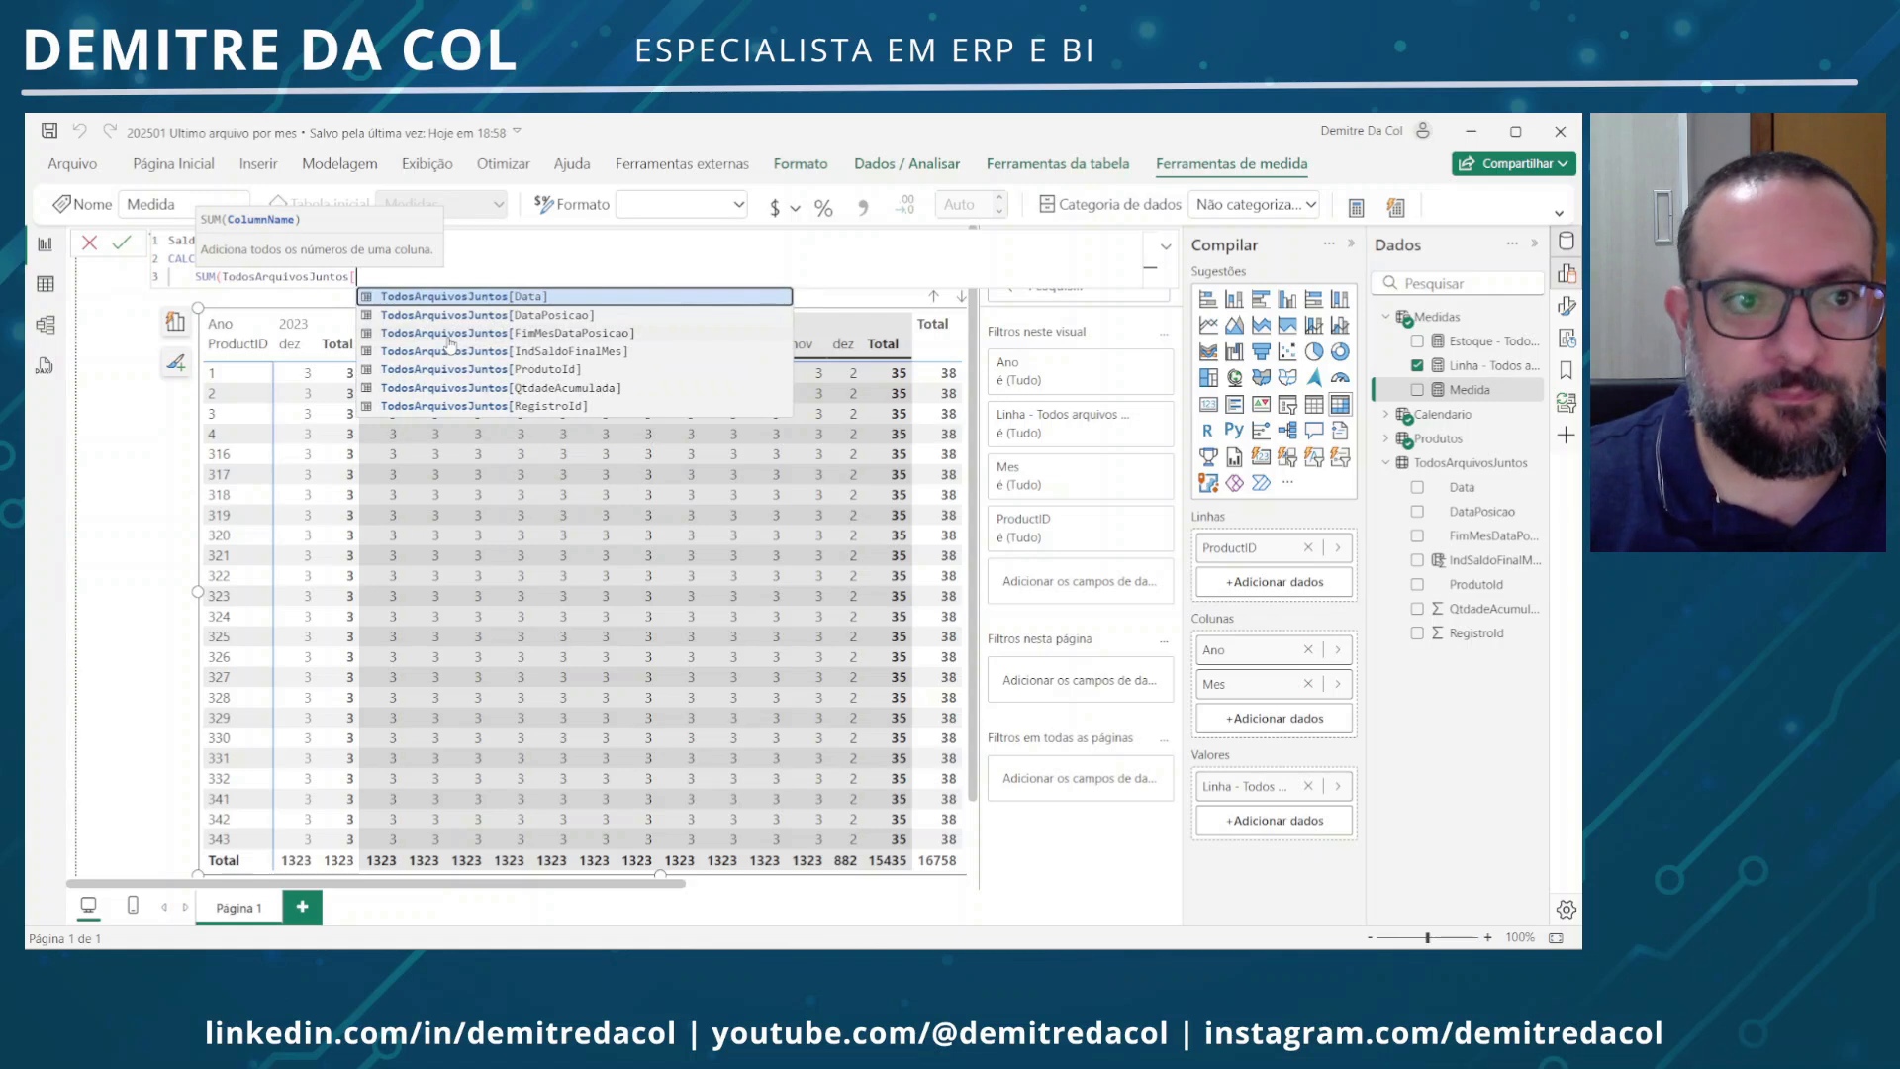
text([q)
key(Tab)
text(),)
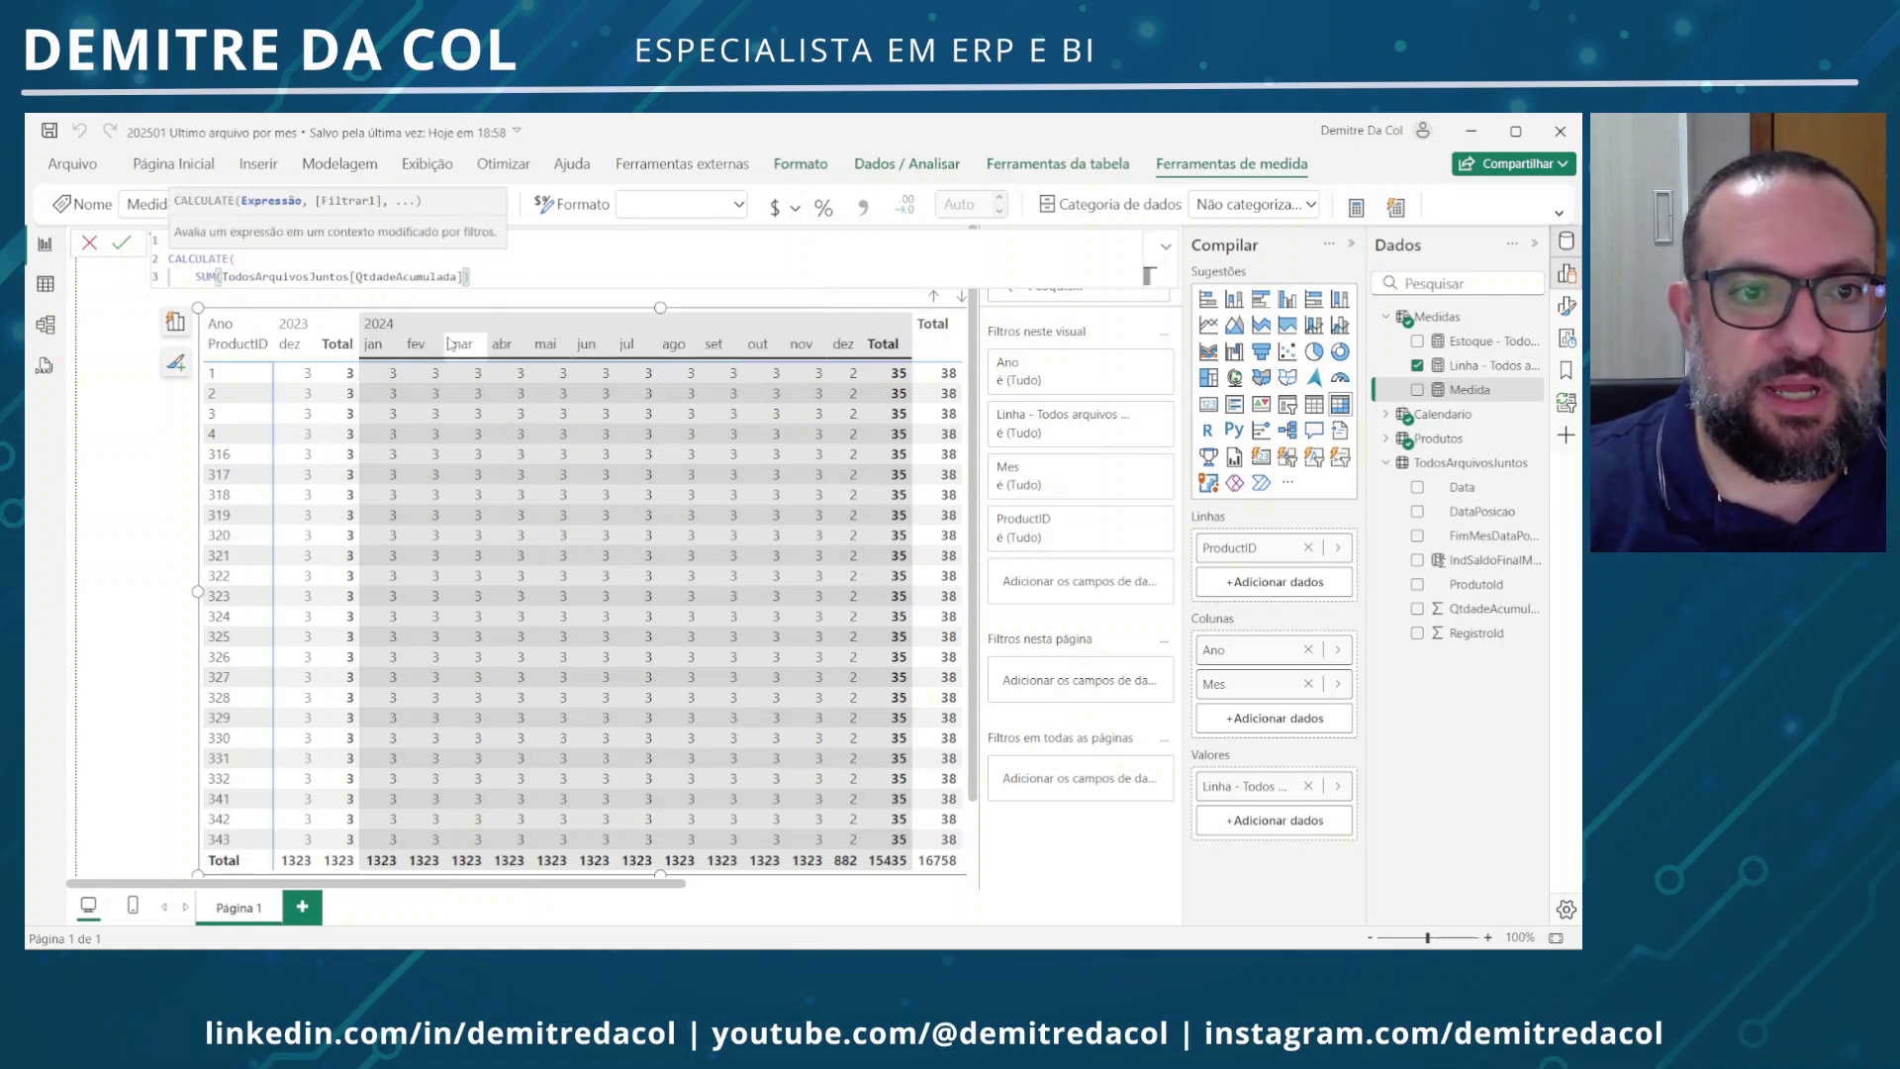
Add the filter TodosArquivosJuntos[IndSaldoFinalMes] = 1, close the CALCULATE, and commit the measure
key(shift+Return)
text(todo)
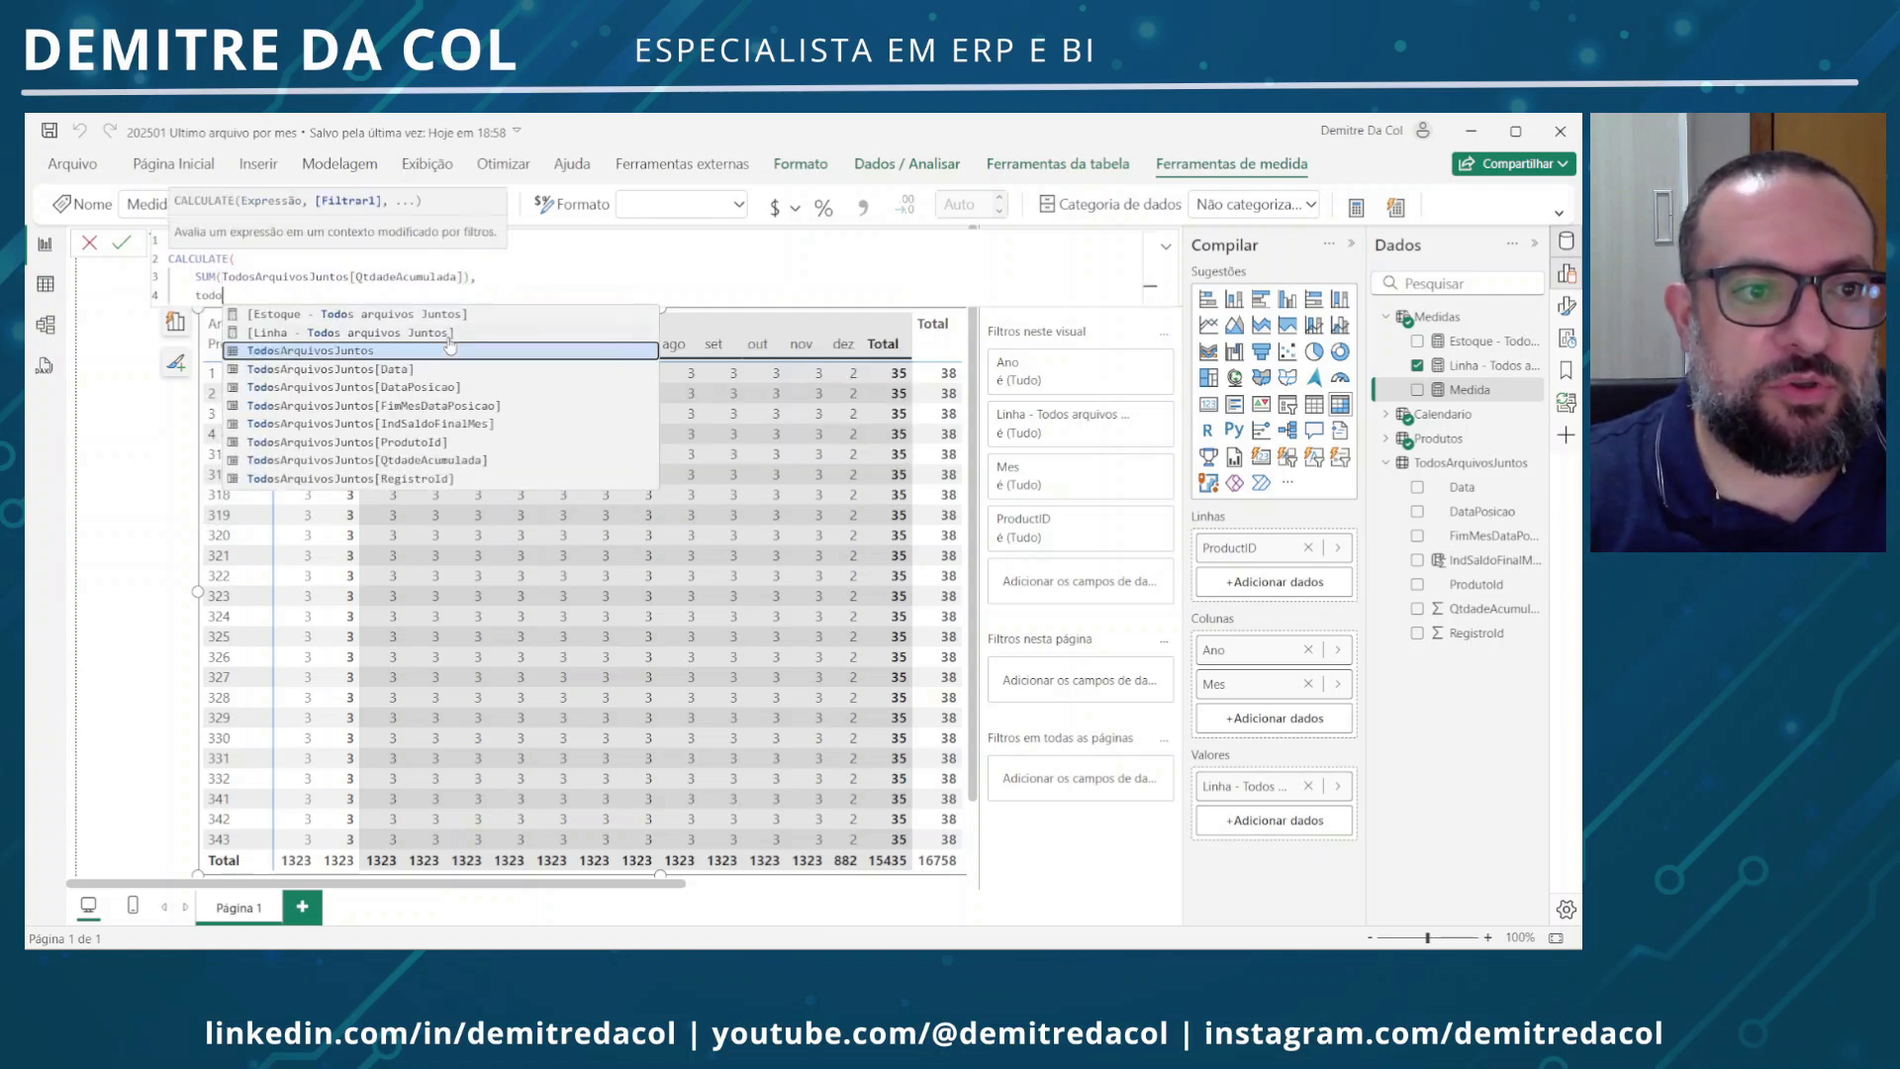
text([ind)
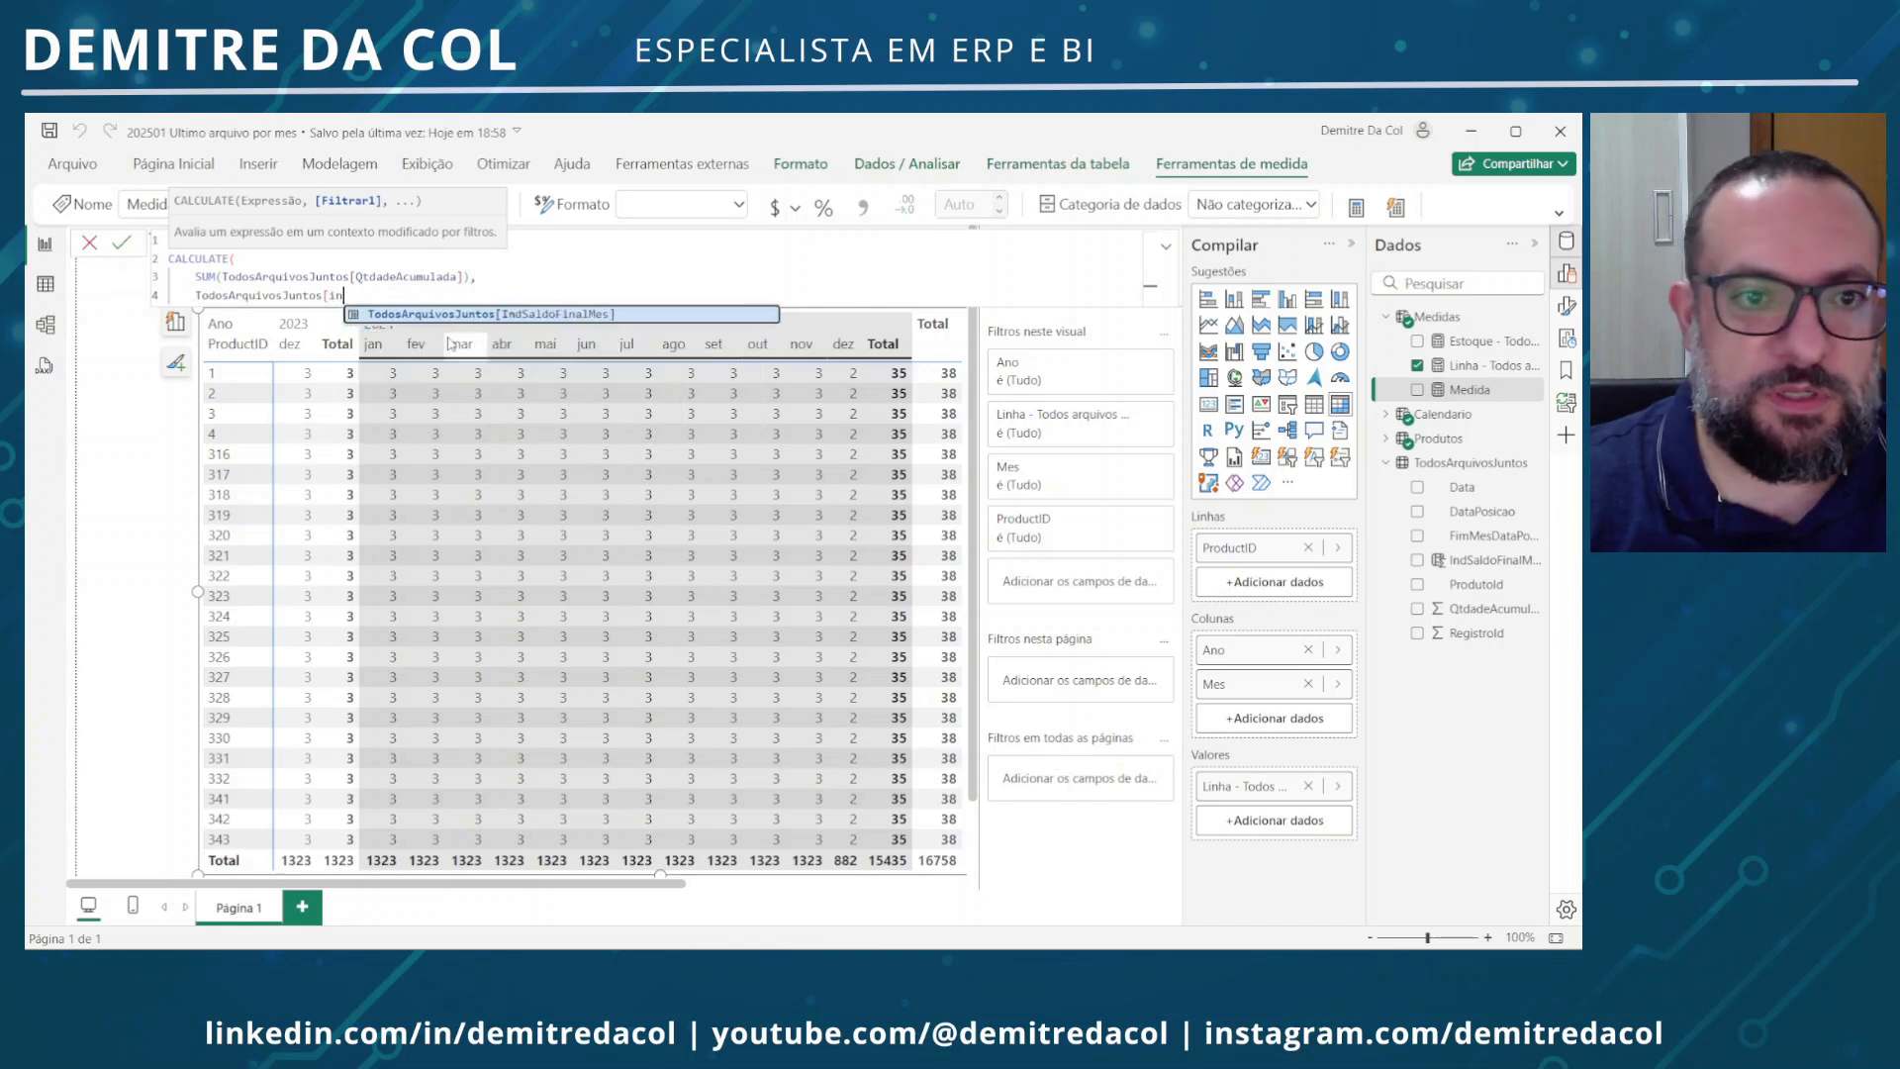
key(Tab)
text(= 1)
key(shift+Return)
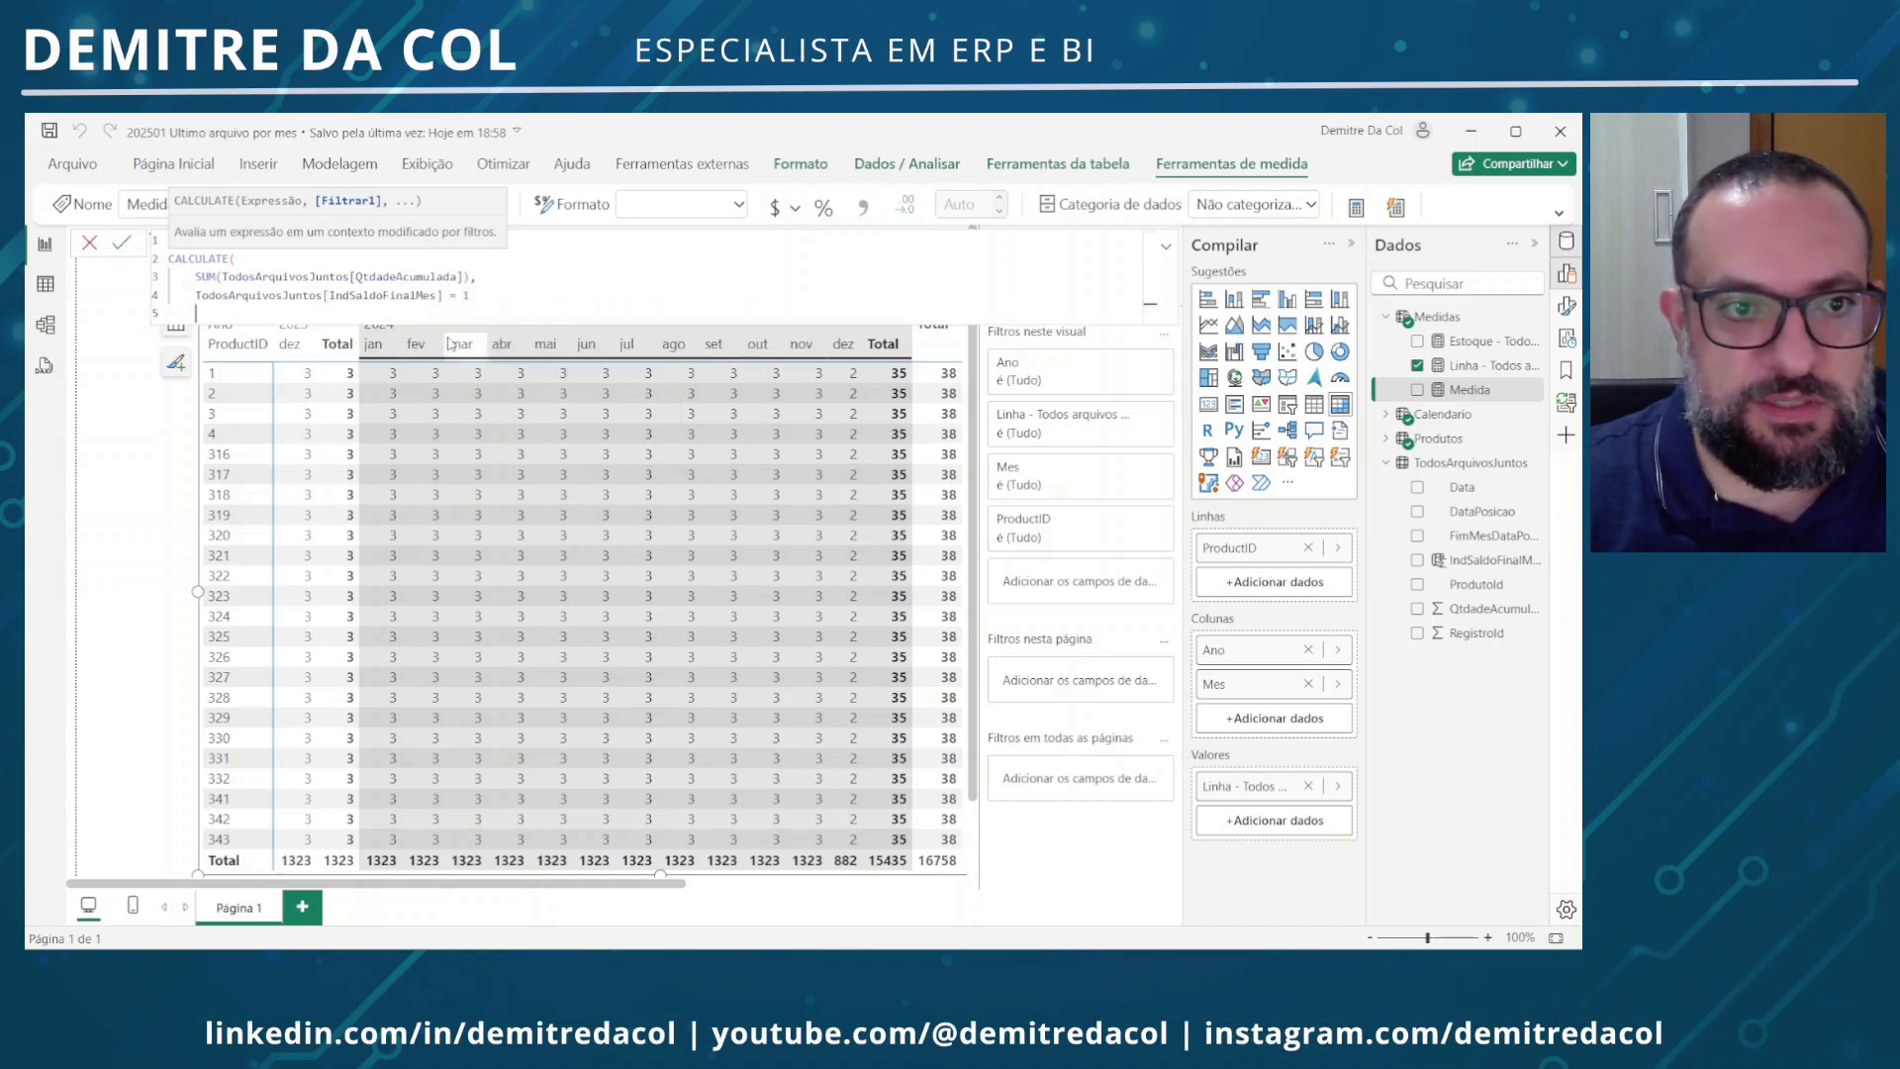
text())
key(Return)
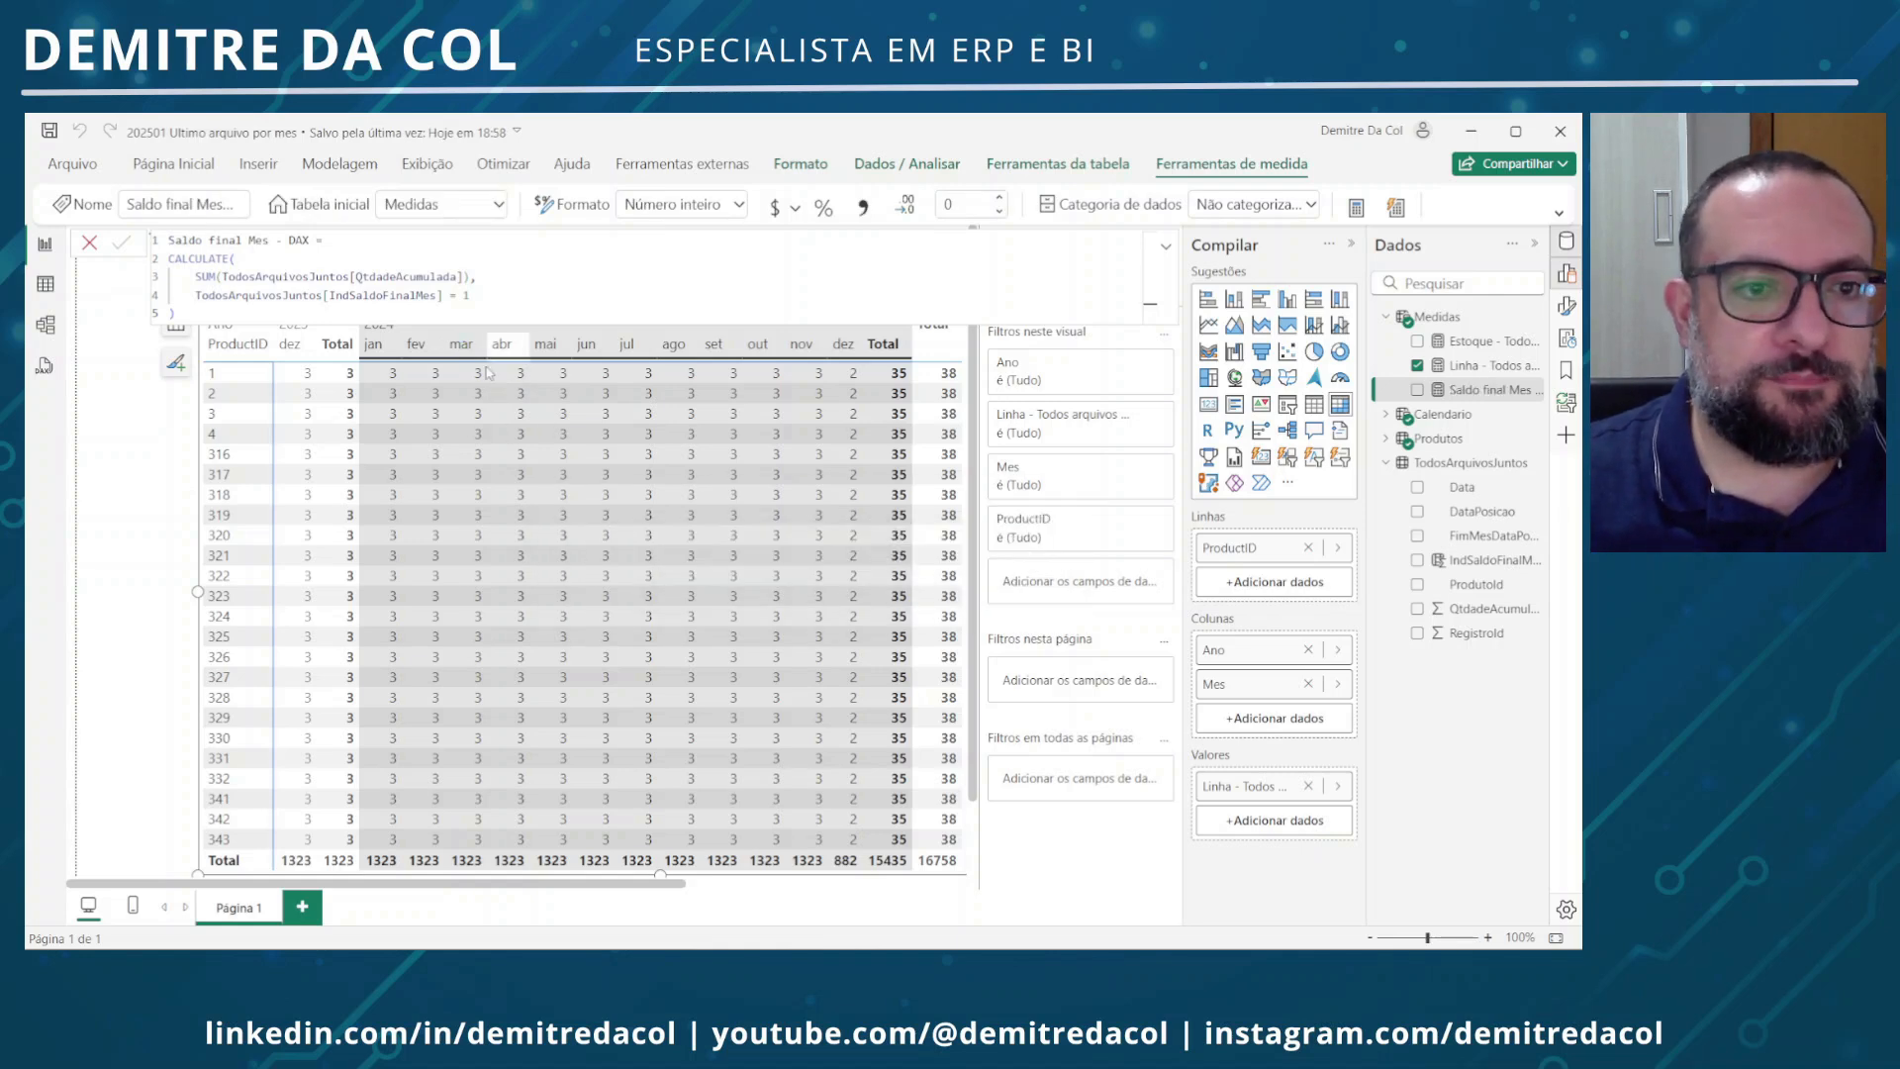
click(145, 450)
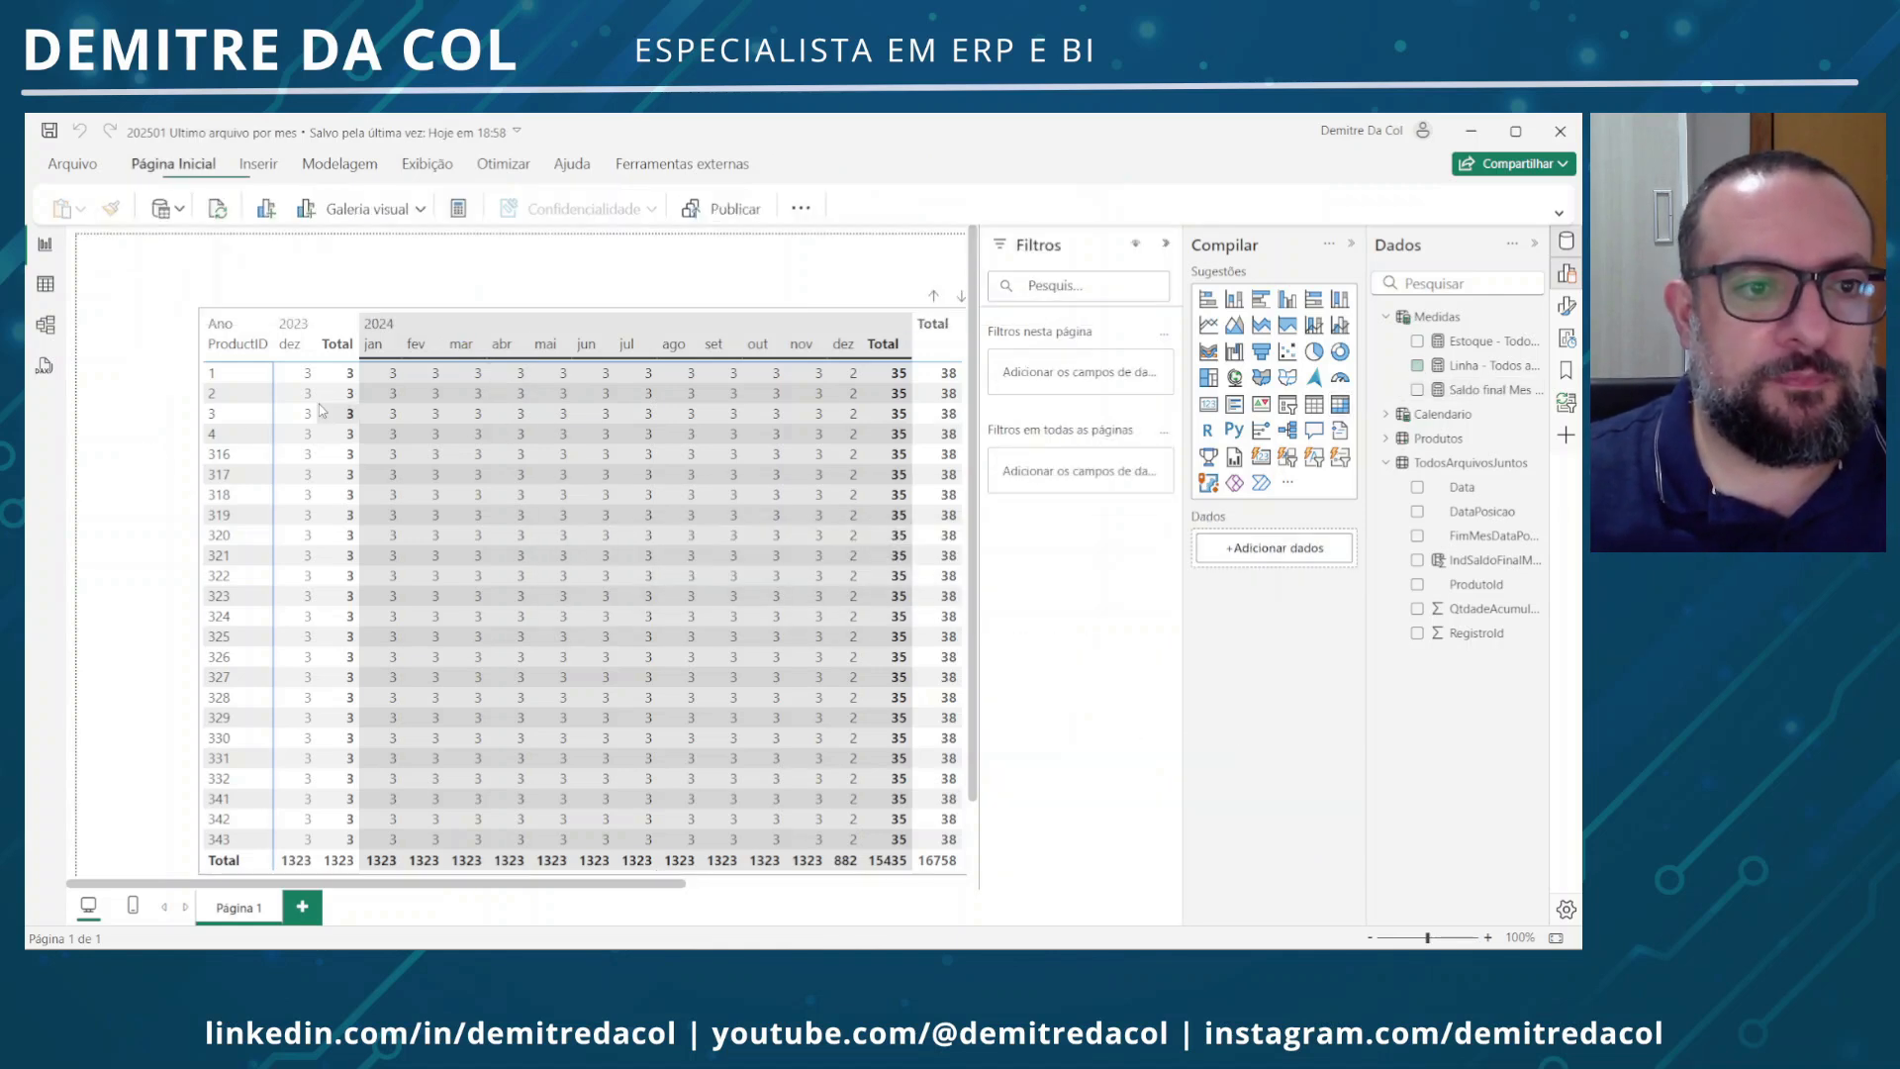
Duplicate the report page Página 1 with its matrix
click(419, 314)
scroll(420, 315, down, 3)
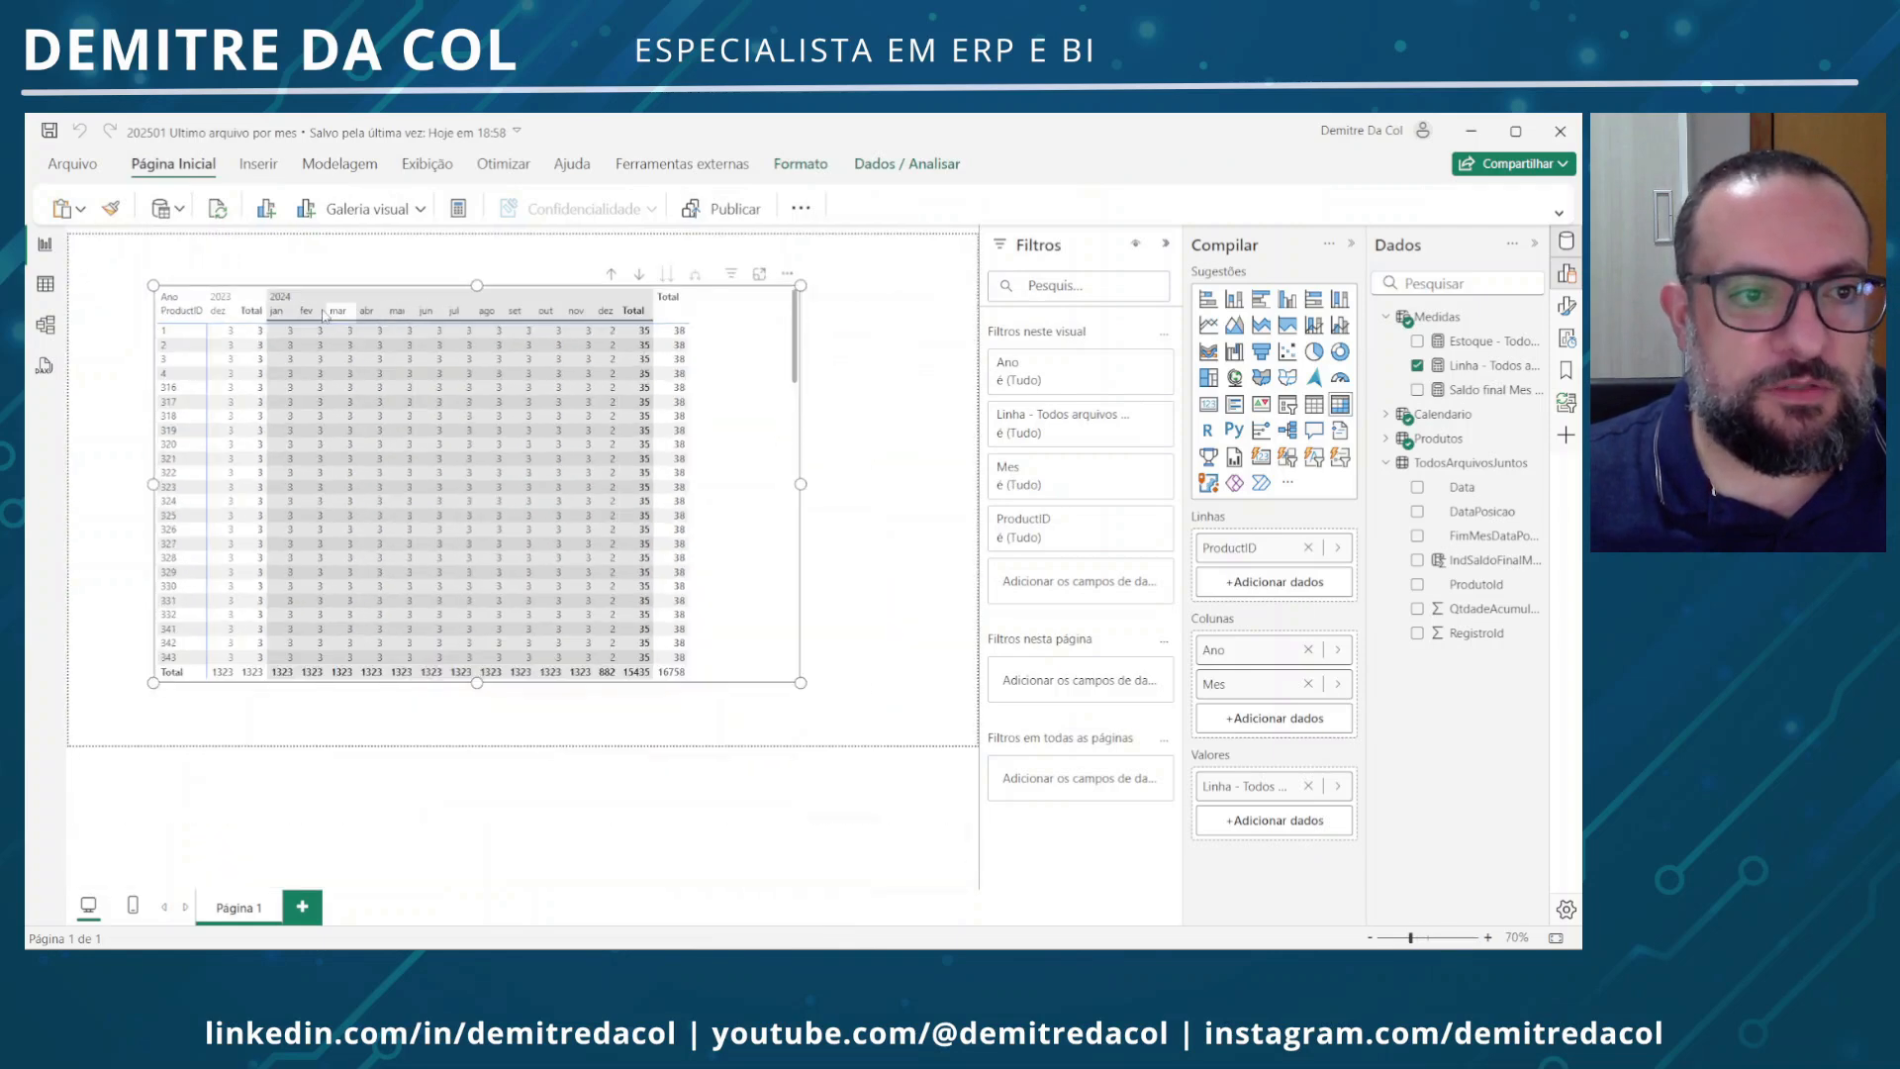
right_click(237, 910)
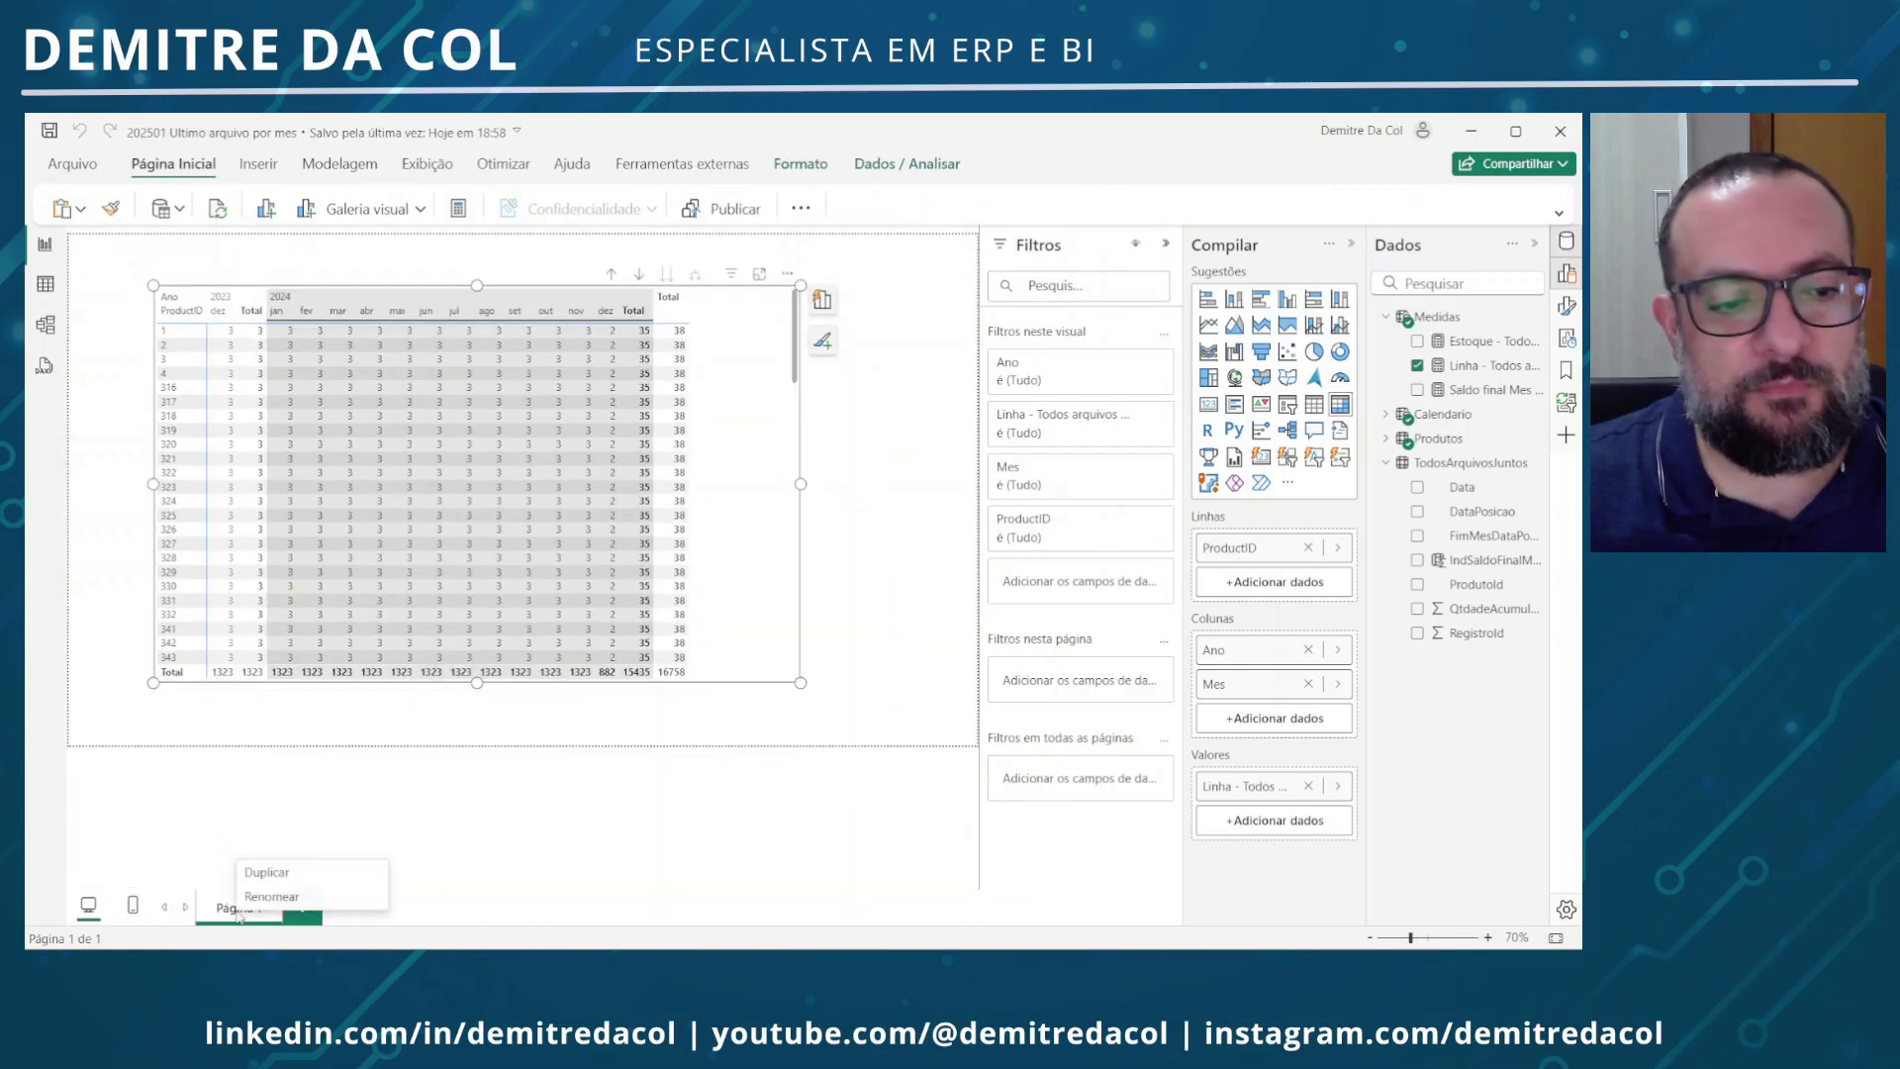
click(282, 871)
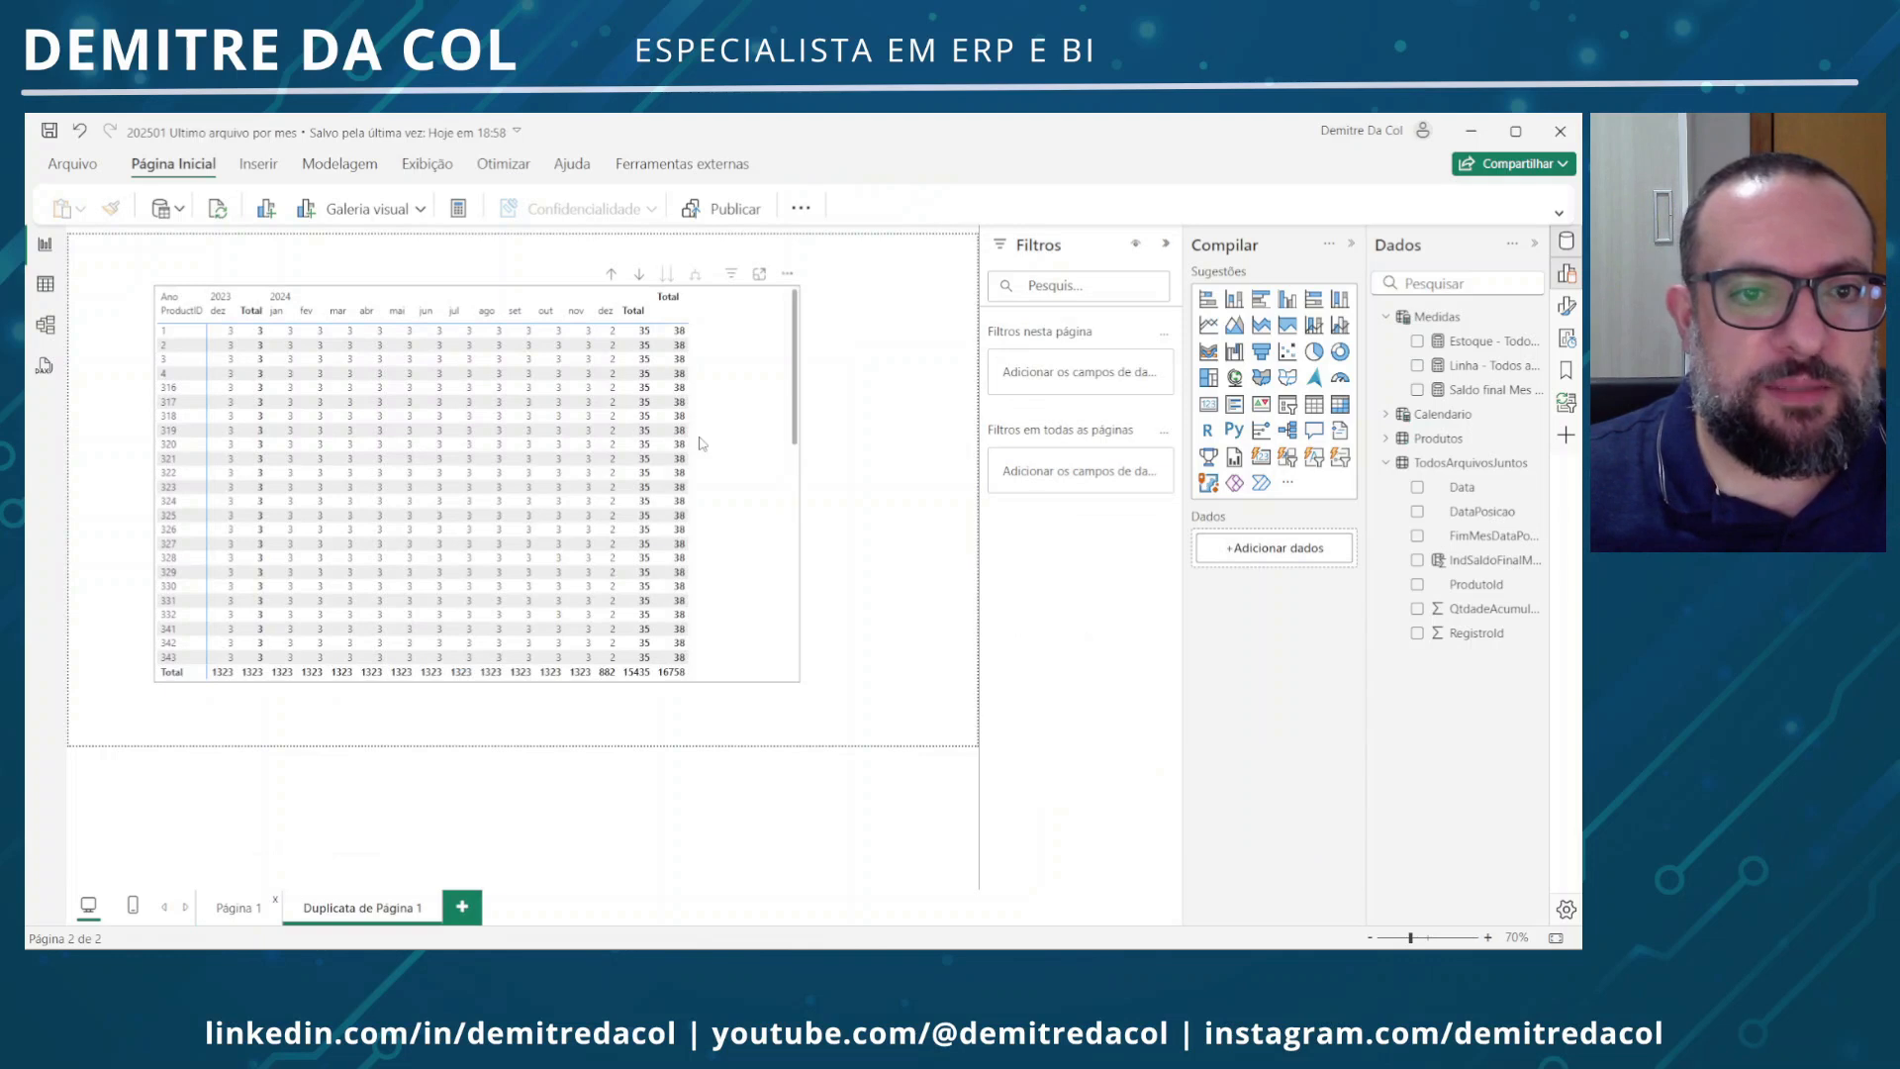
In the duplicated page's matrix, replace the Linha - Todos arquivos Juntos measure with Saldo final Mes - DAX
click(733, 432)
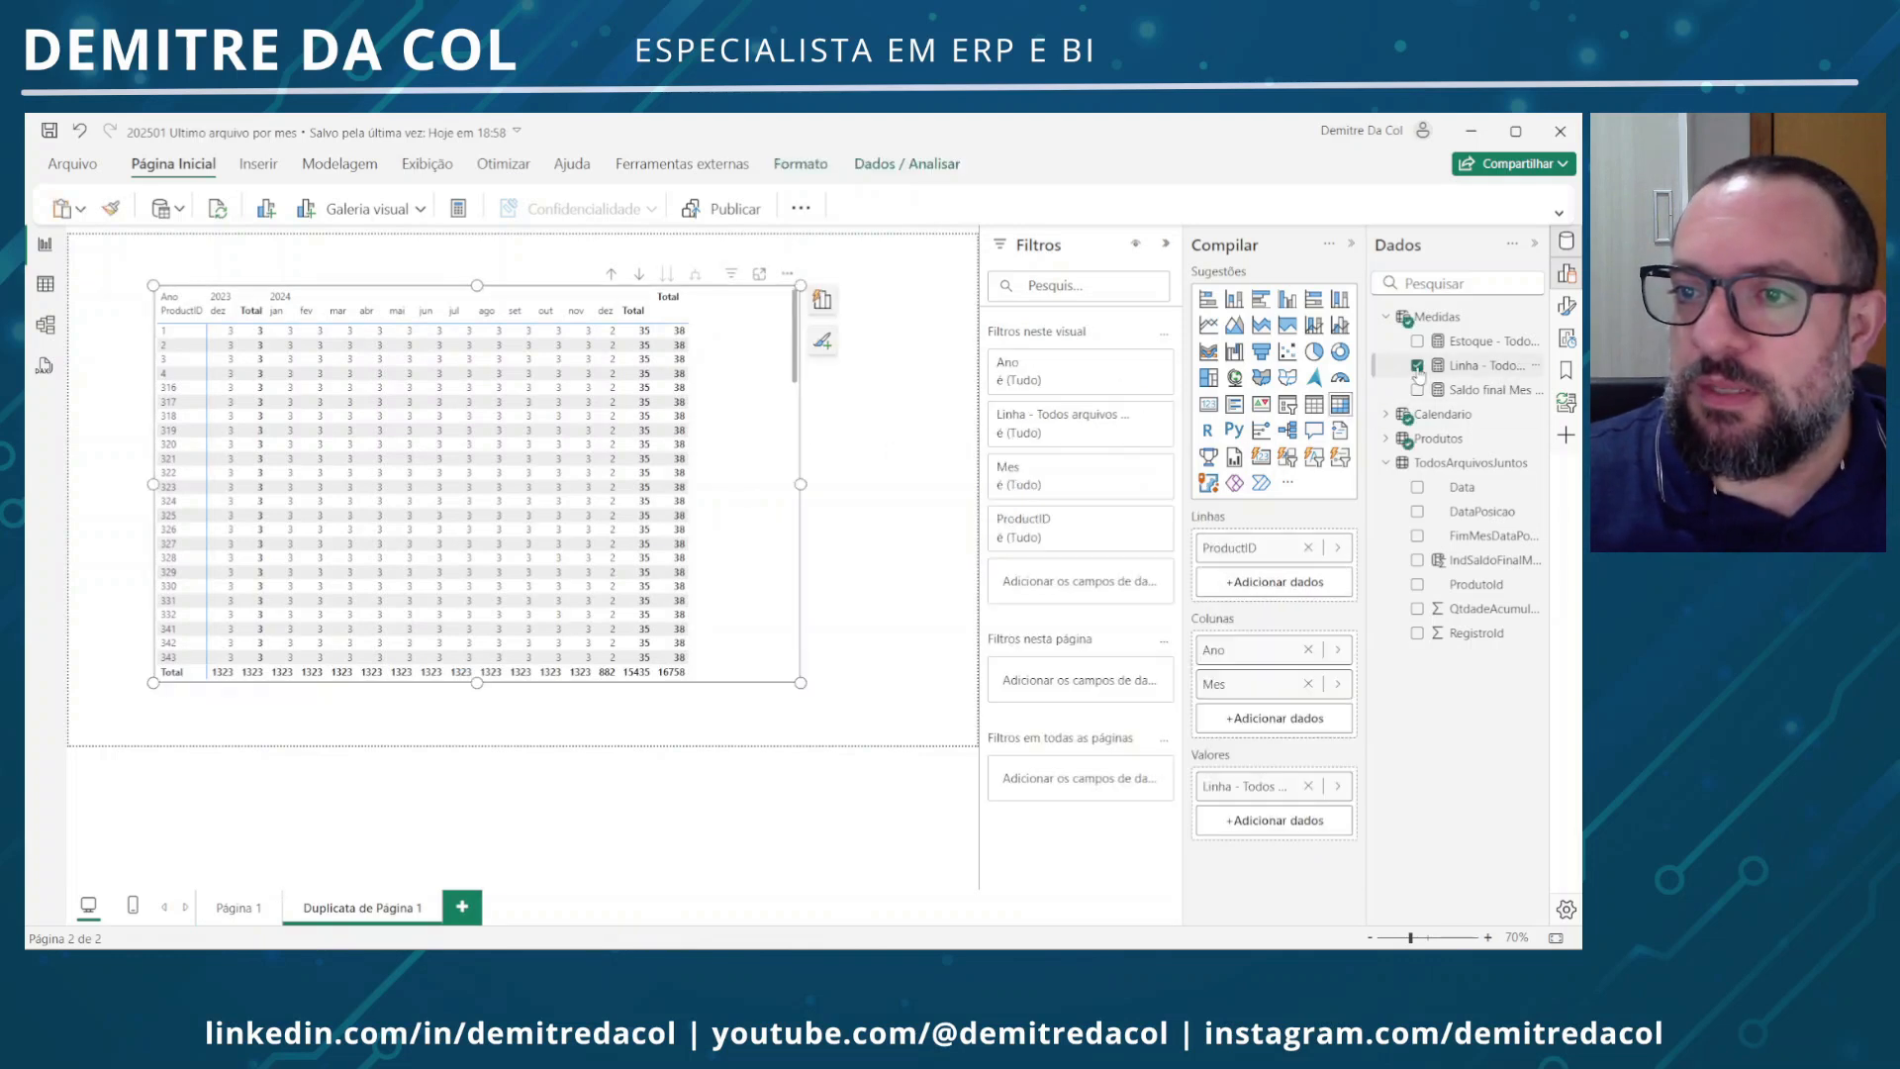
click(1417, 365)
click(1417, 390)
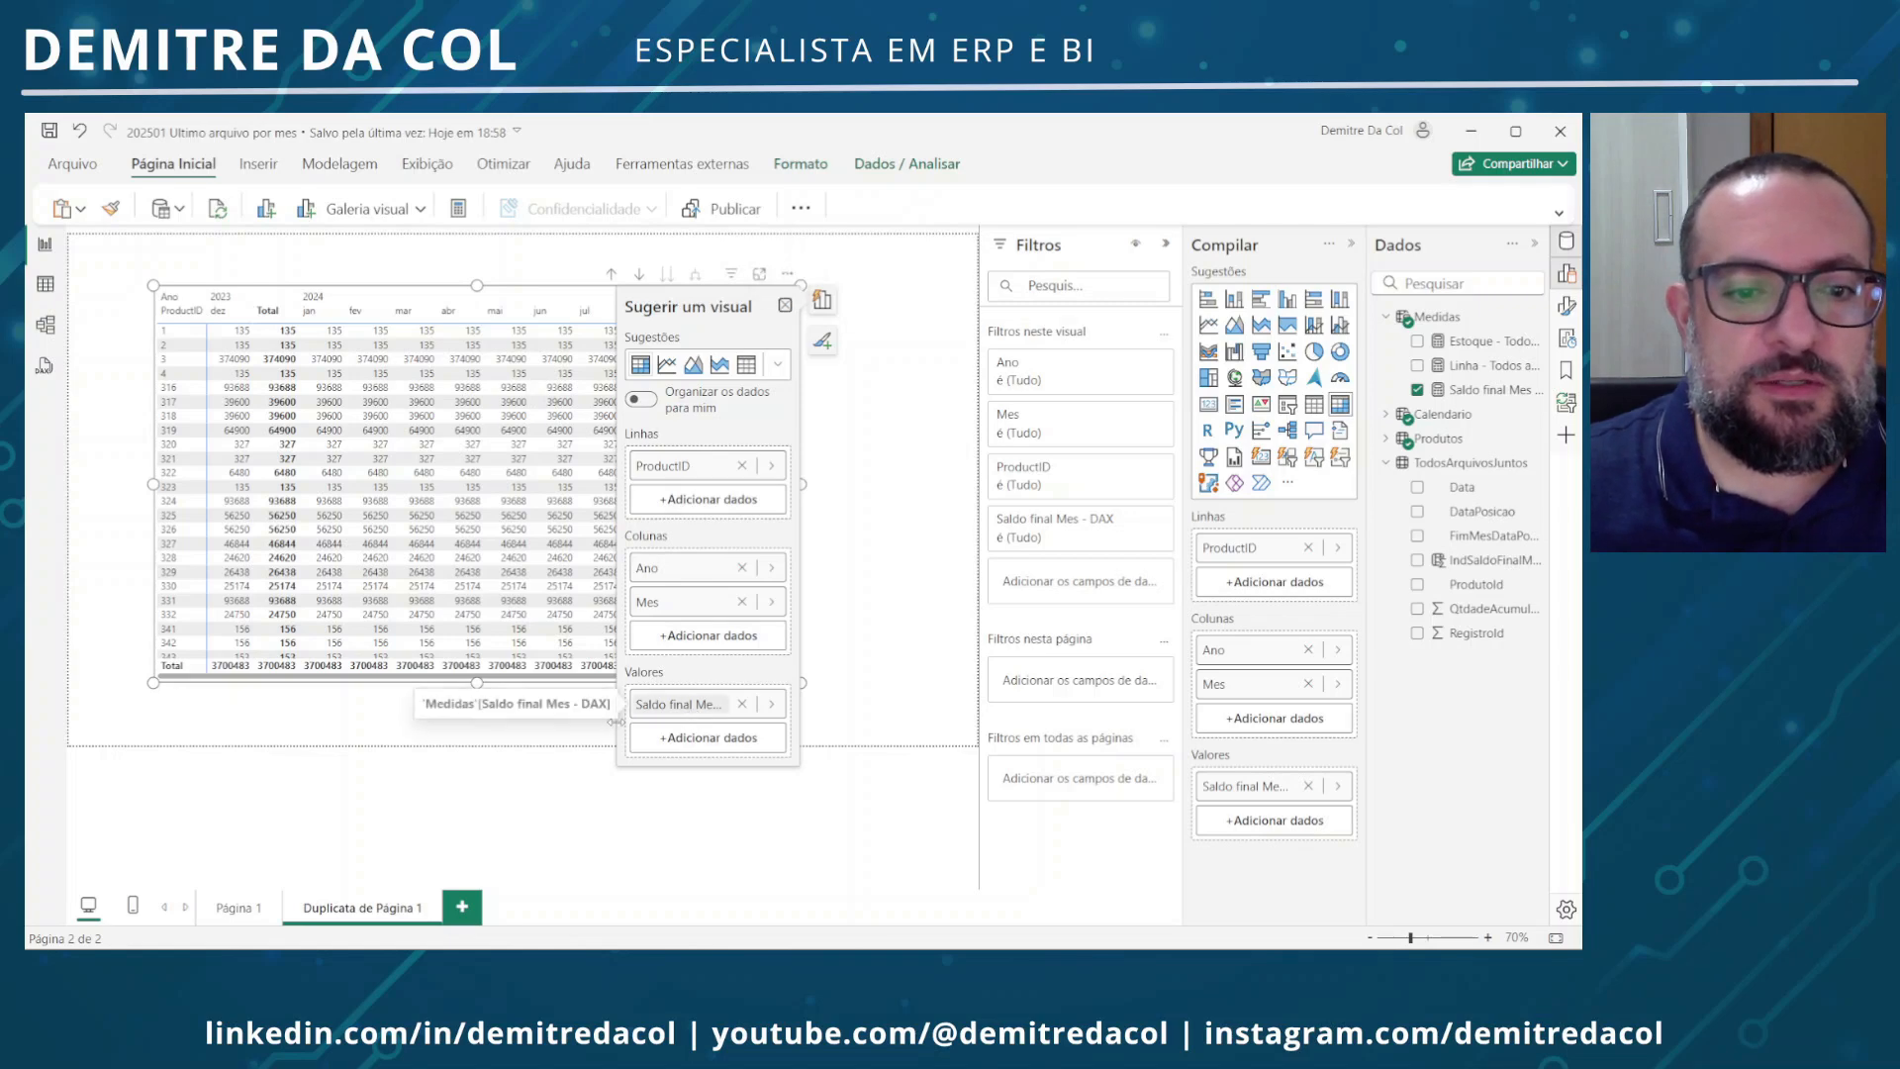
In the matrix on Página 1, replace the Linha measure with Estoque - Todos arquivos Juntos
click(235, 907)
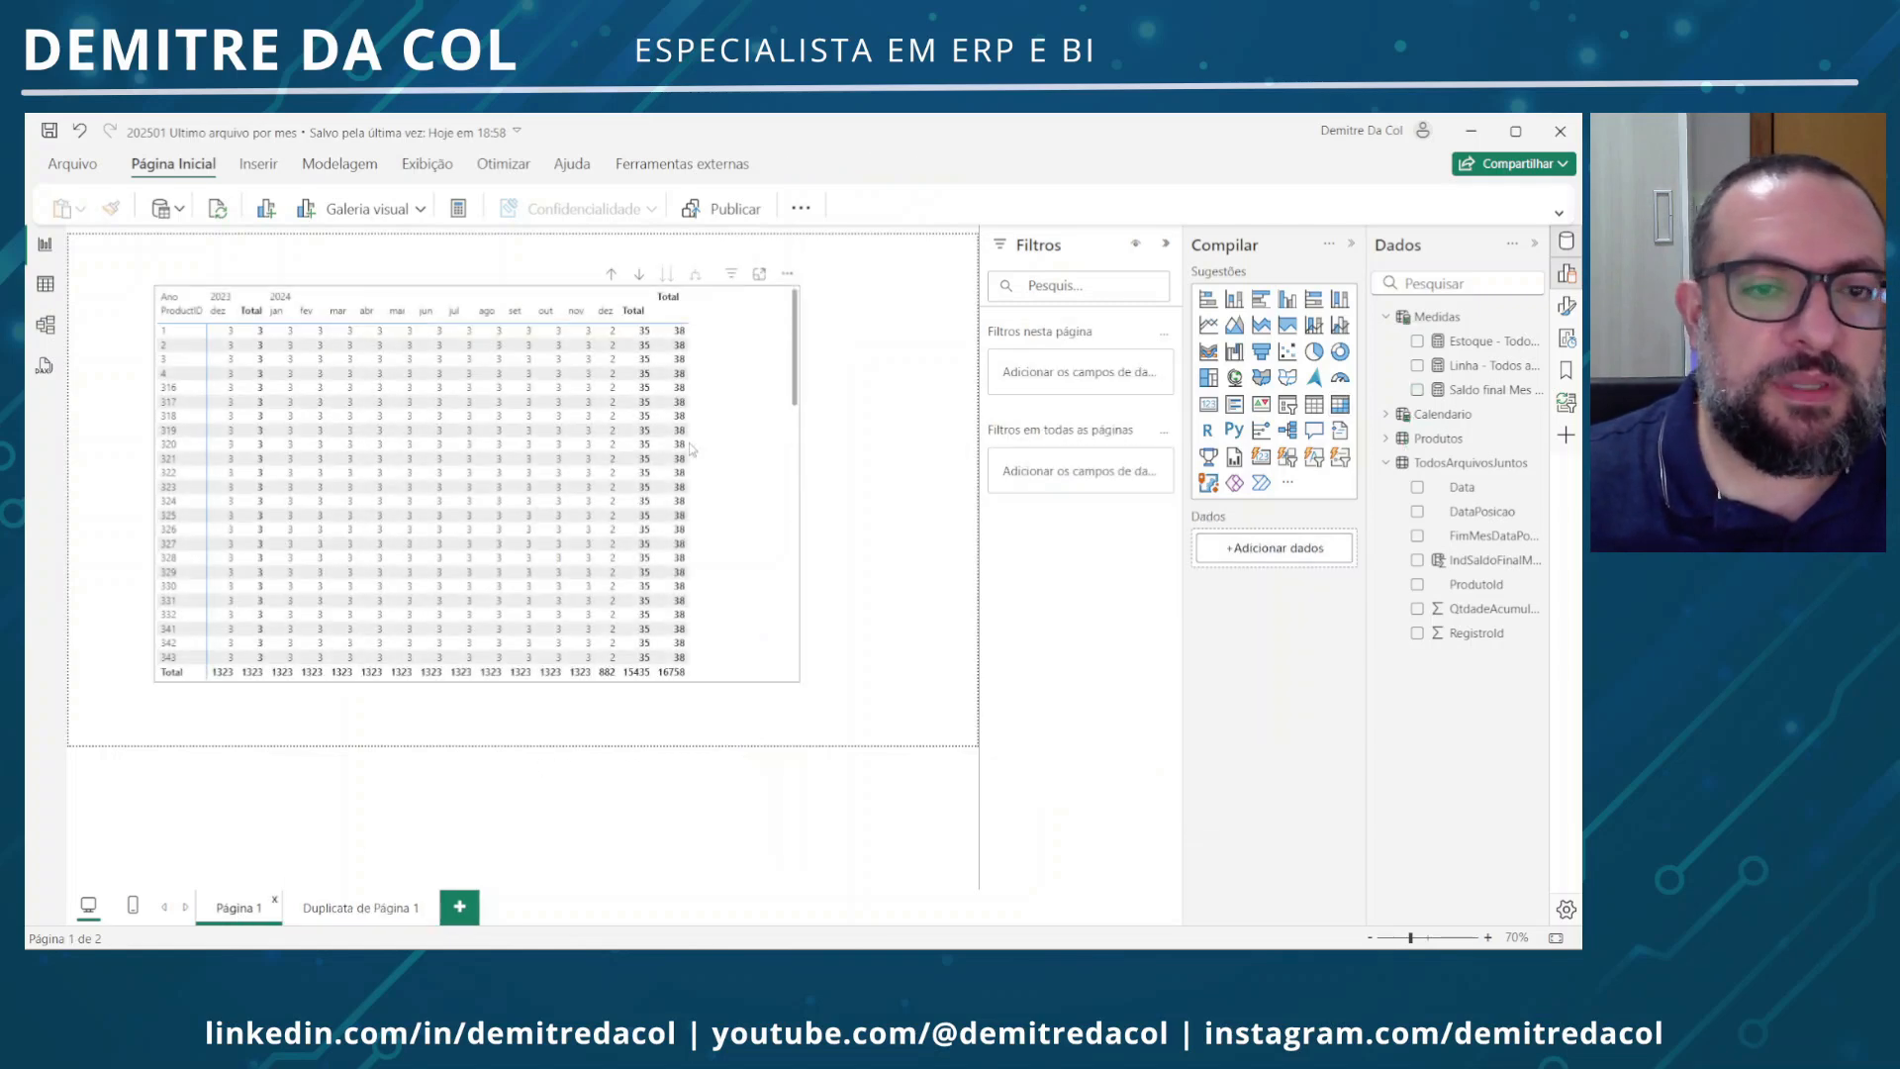
click(1417, 365)
click(1417, 340)
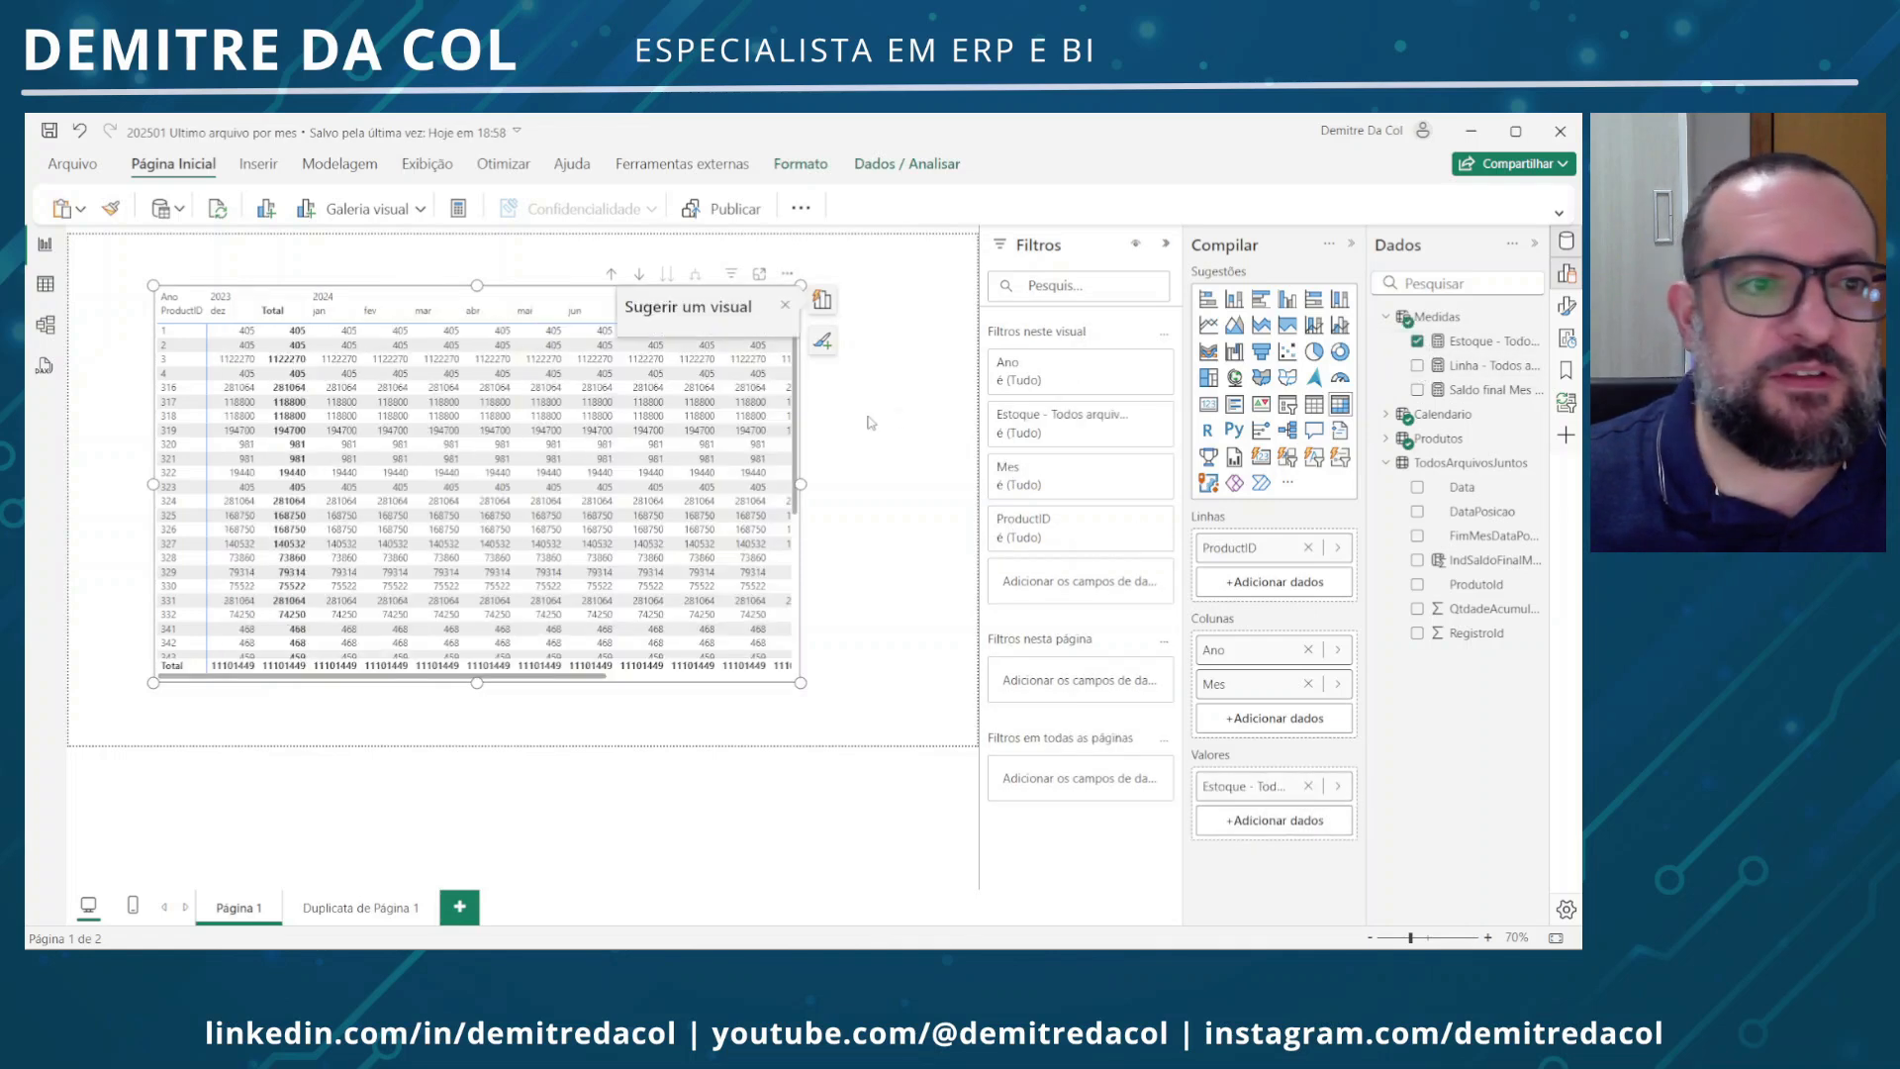
Move the stock matrix lower on Página 1 to free space above it
click(822, 299)
click(382, 292)
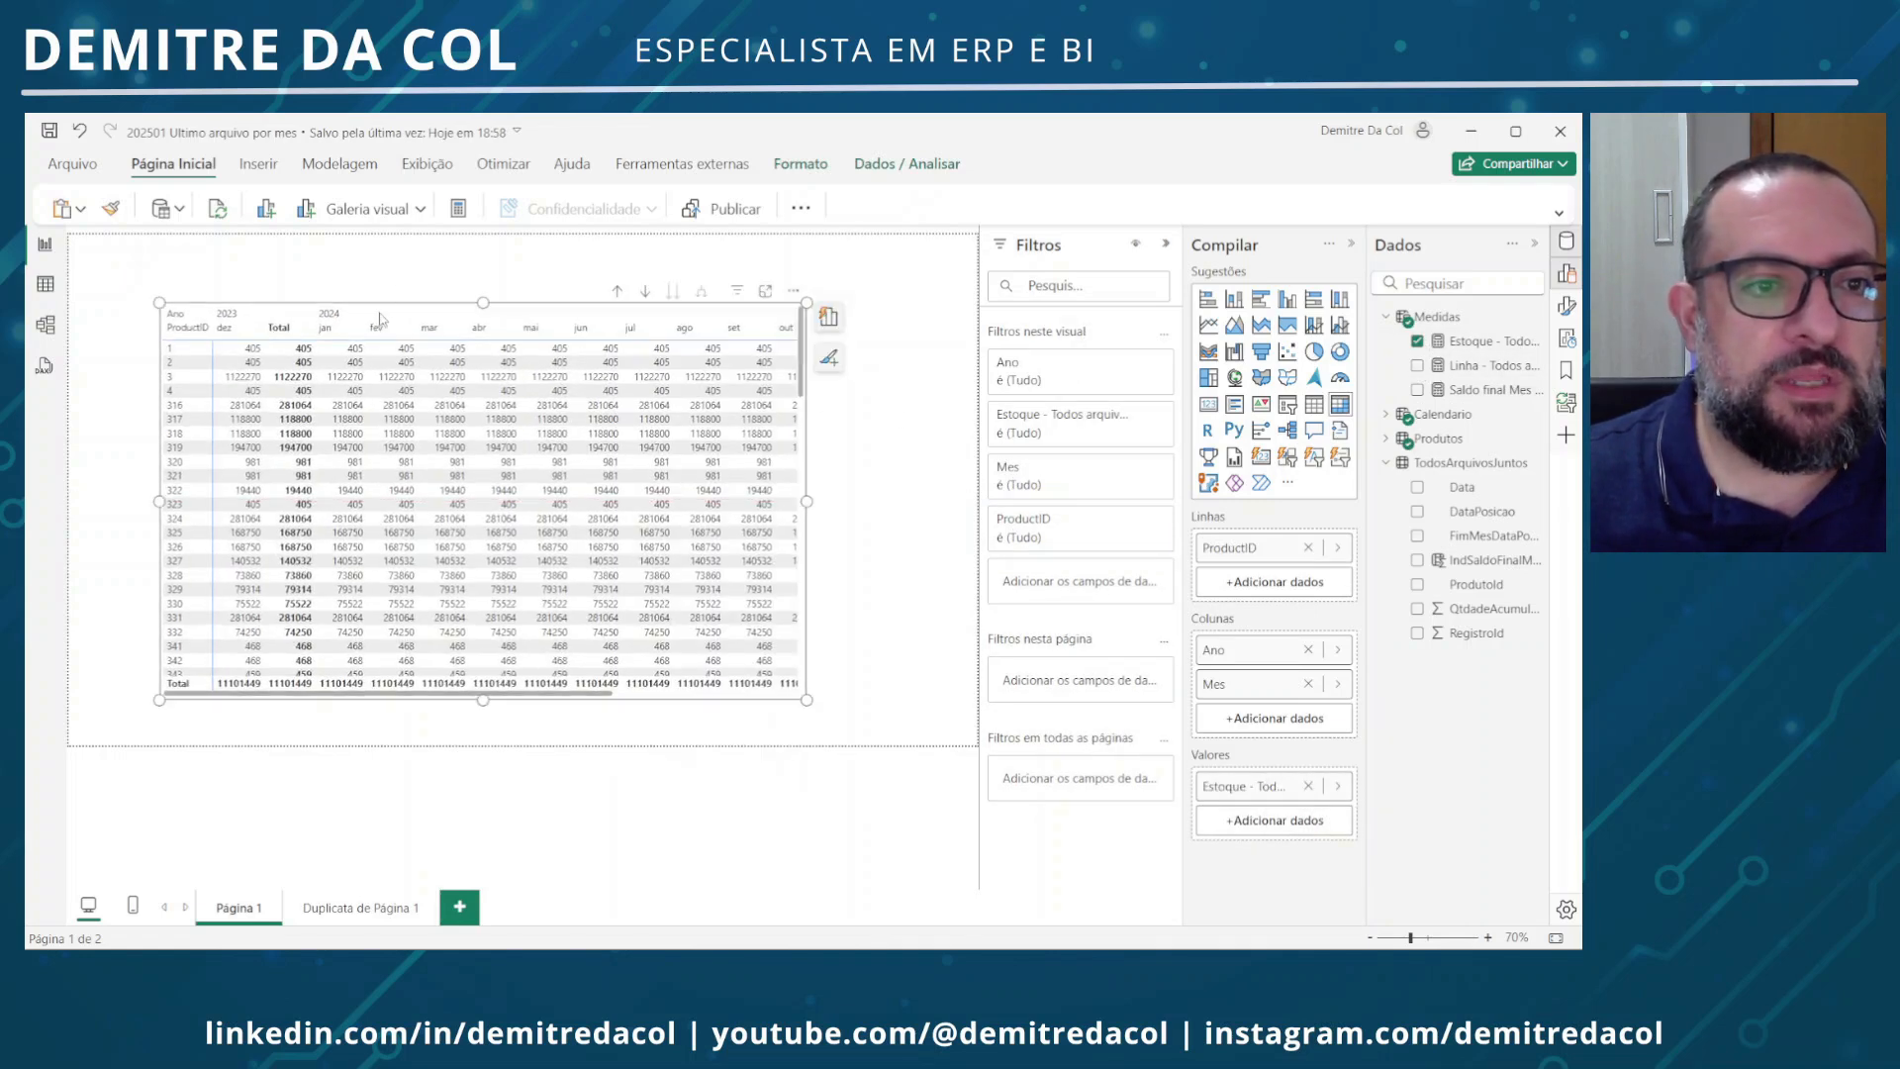
click(400, 276)
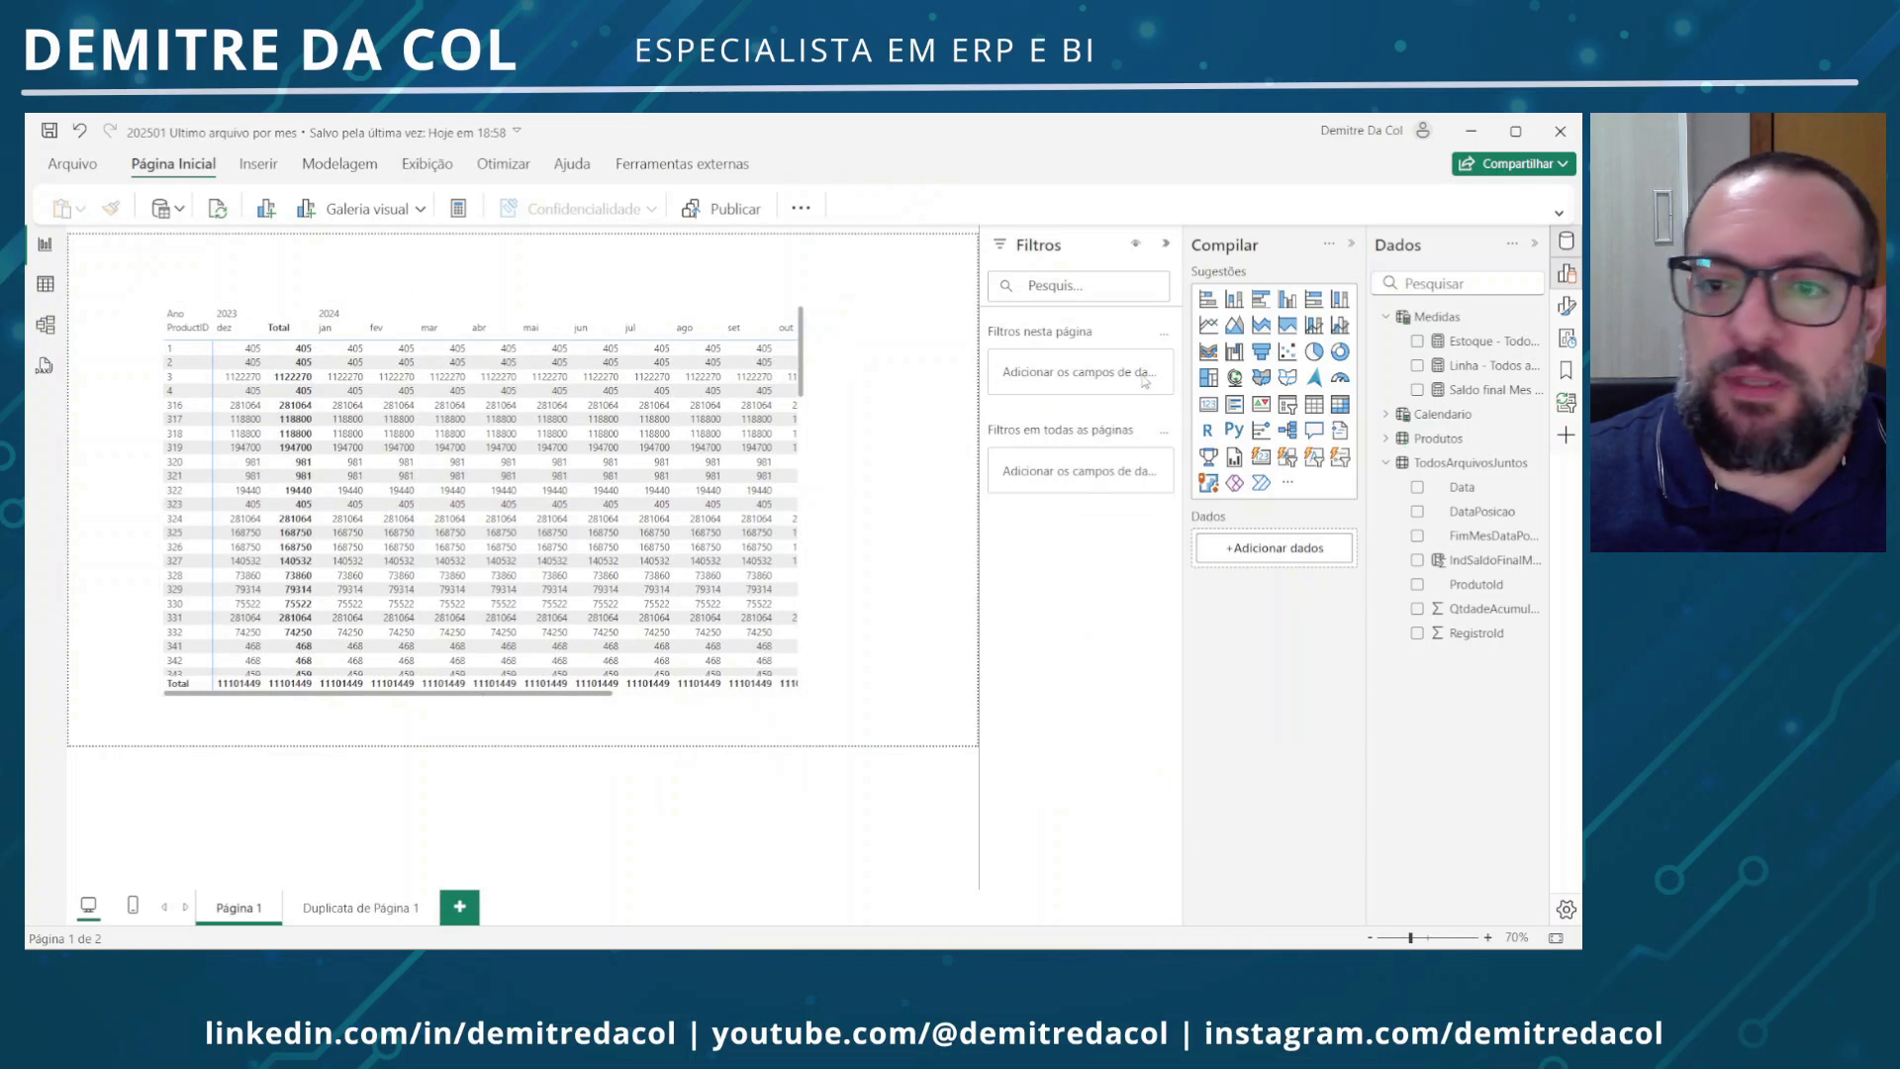
click(425, 335)
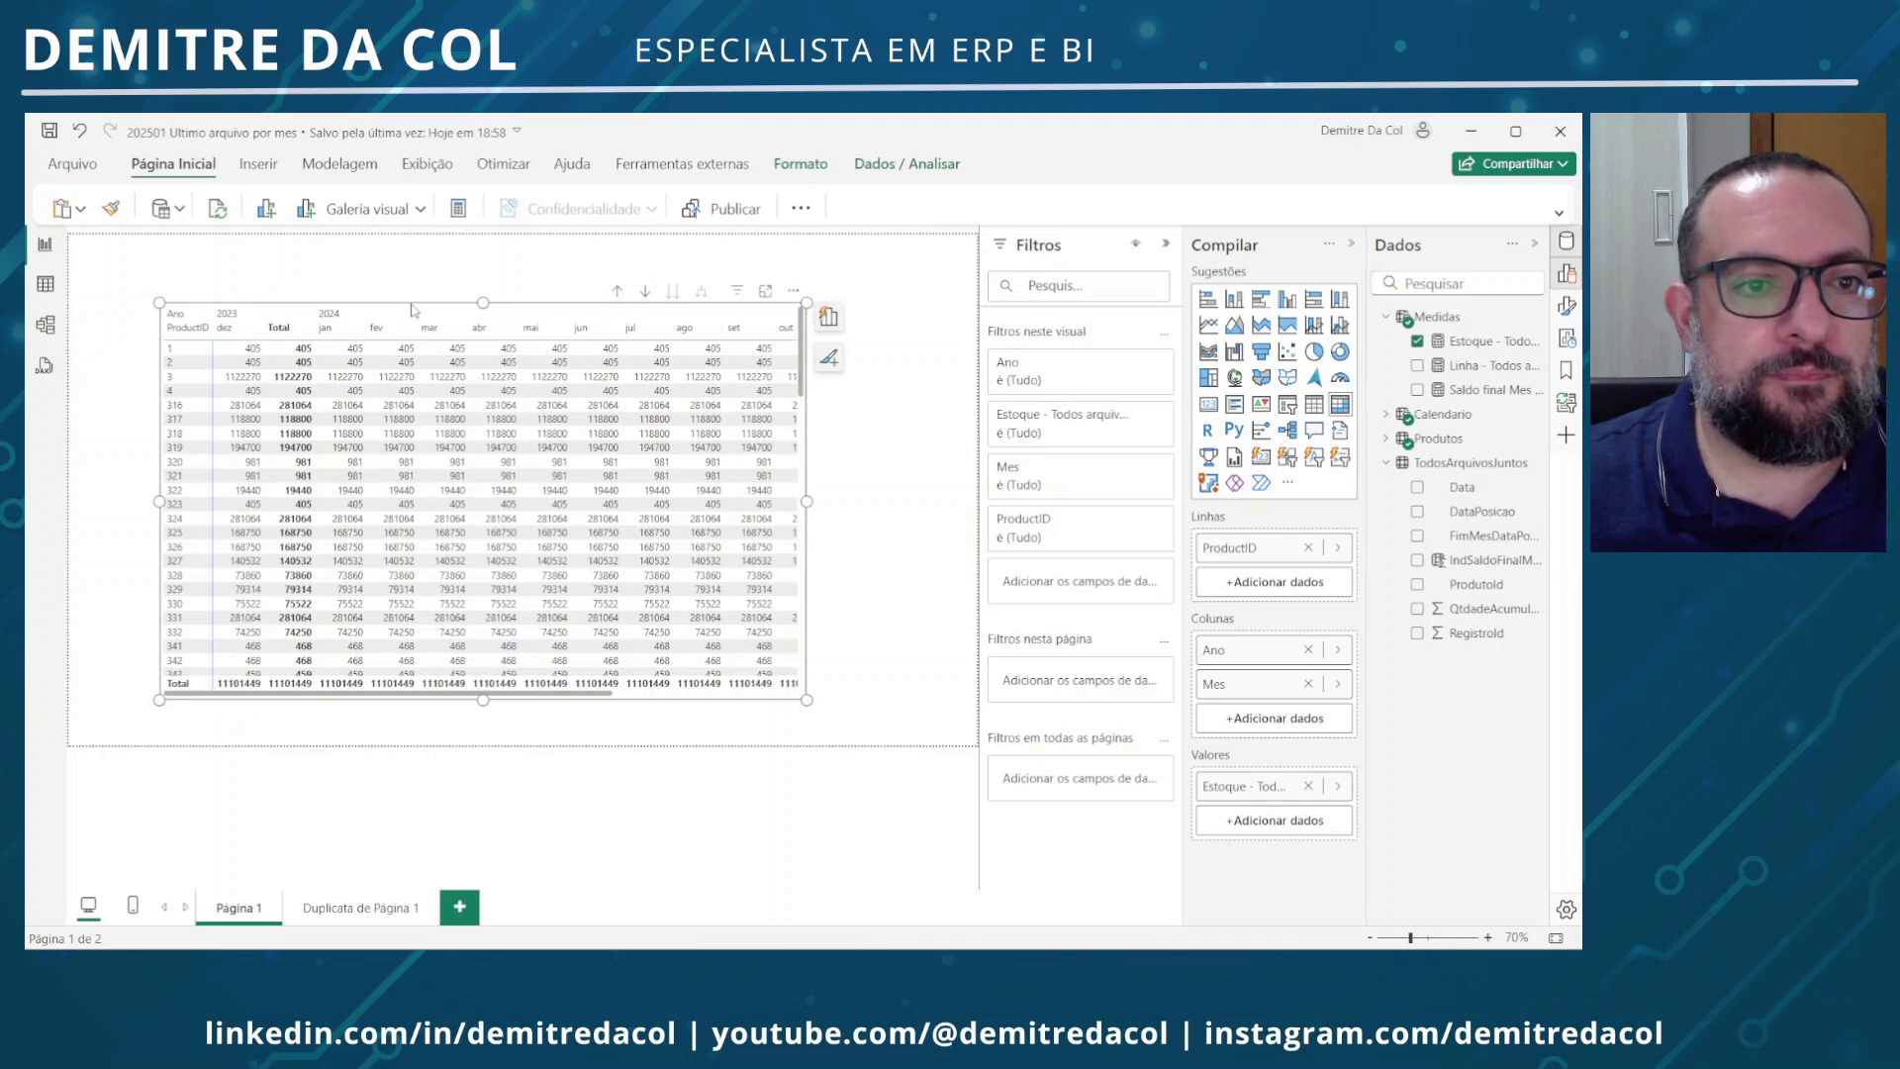
click(386, 294)
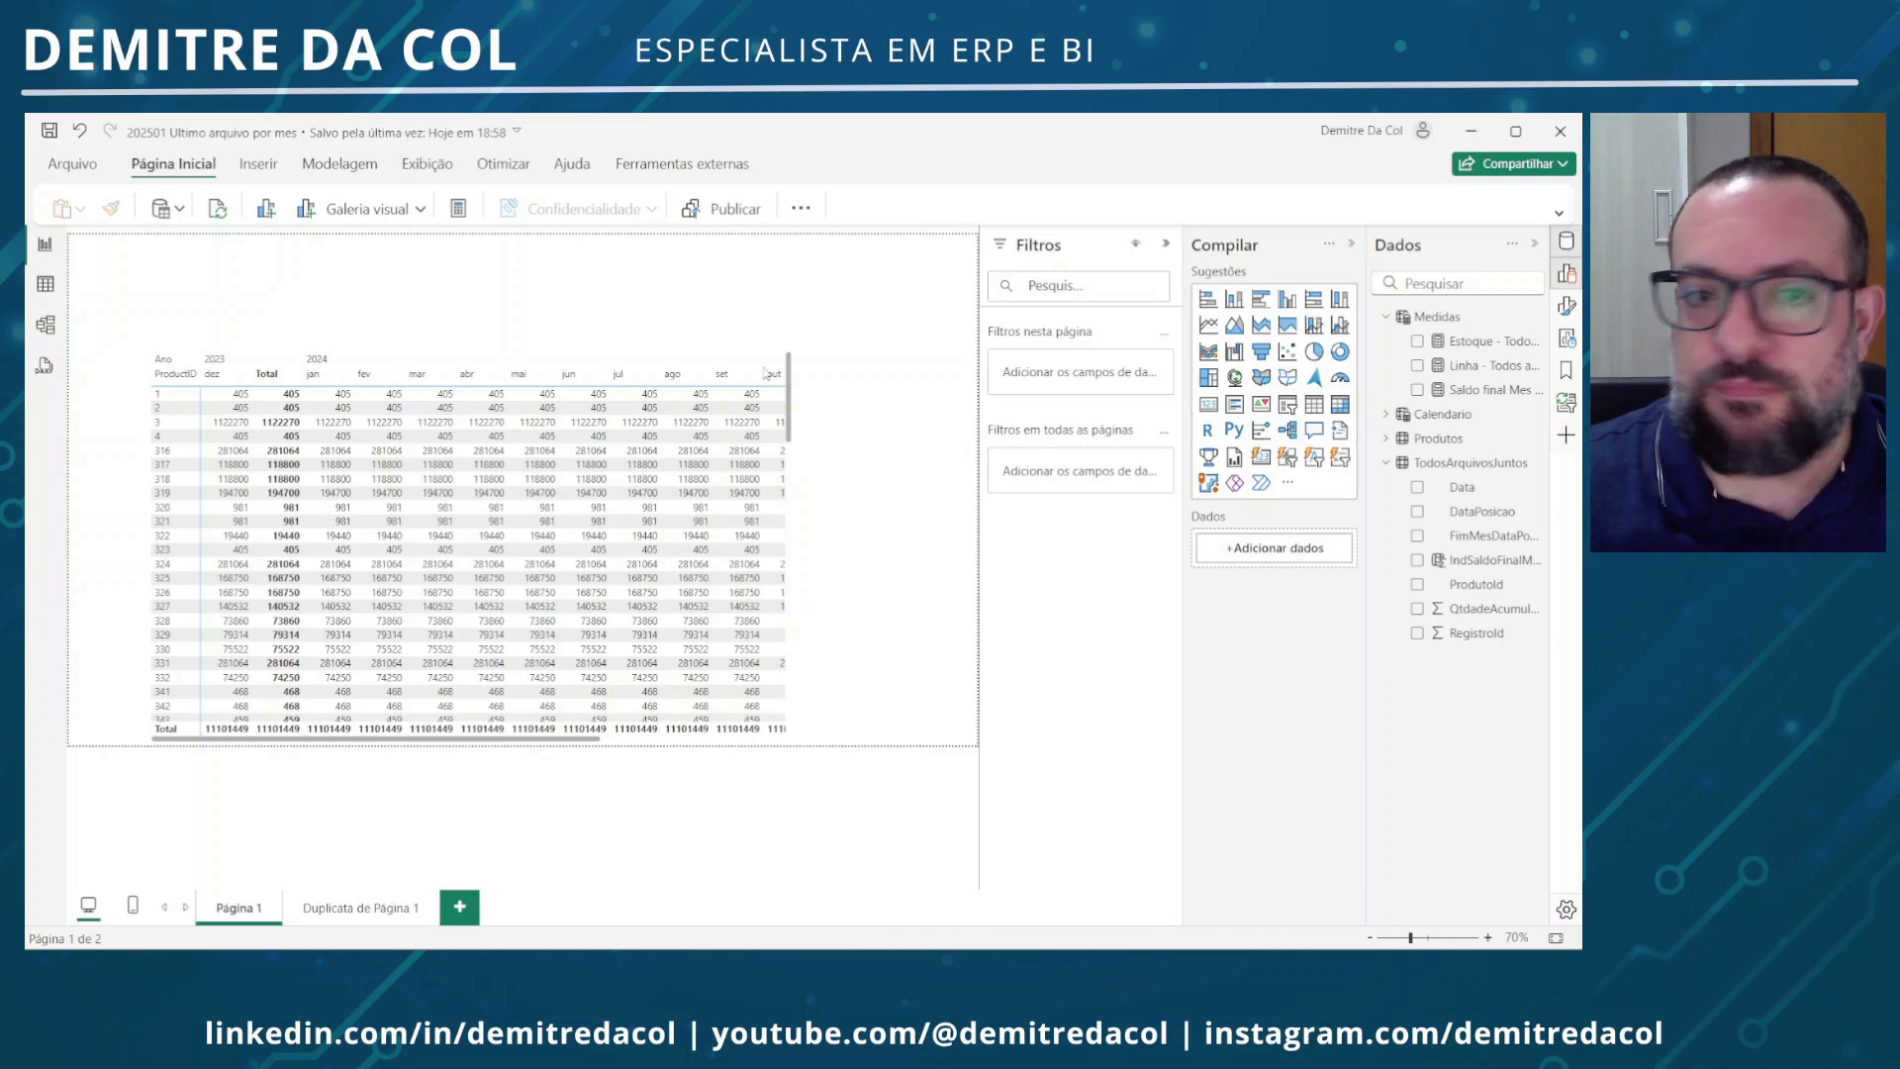
Add a small slicer above the matrix and fill it with the DataPosicao field from TodosArquivosJuntos
click(1286, 404)
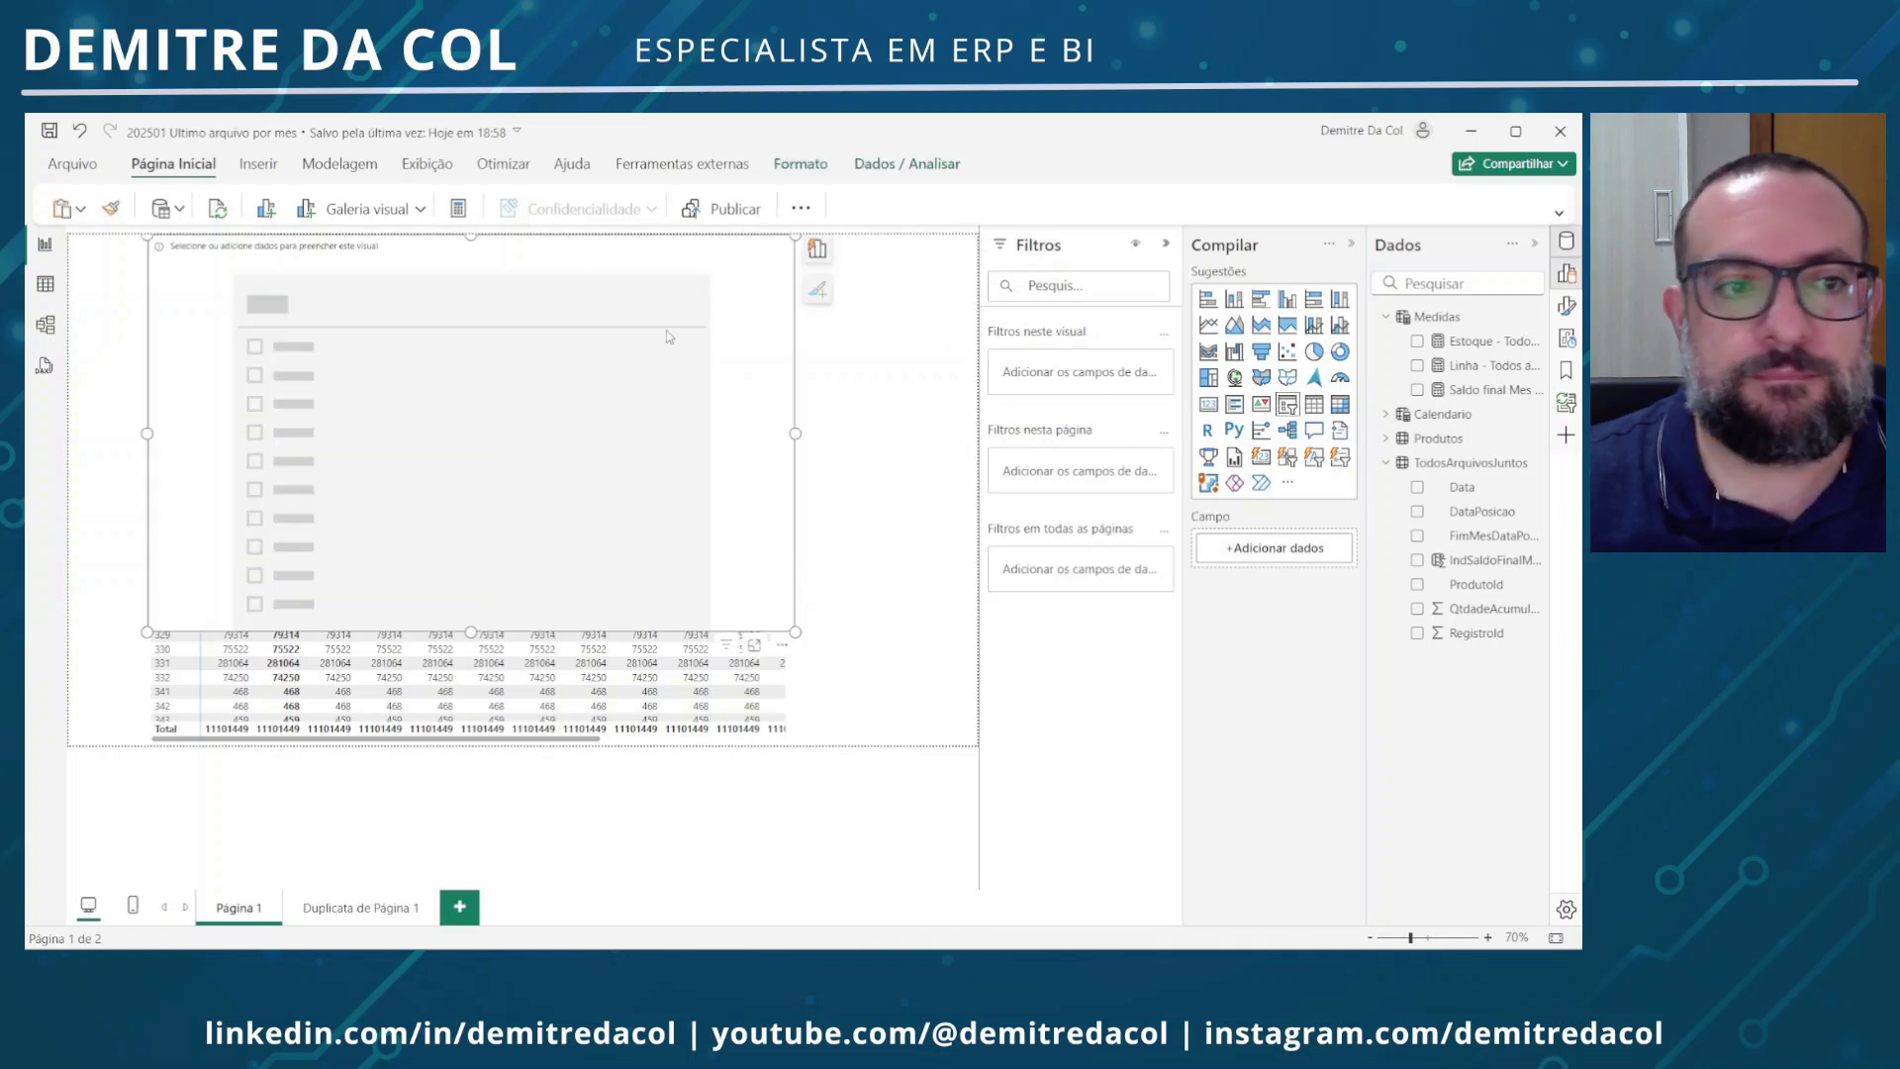
drag(795, 631, 363, 325)
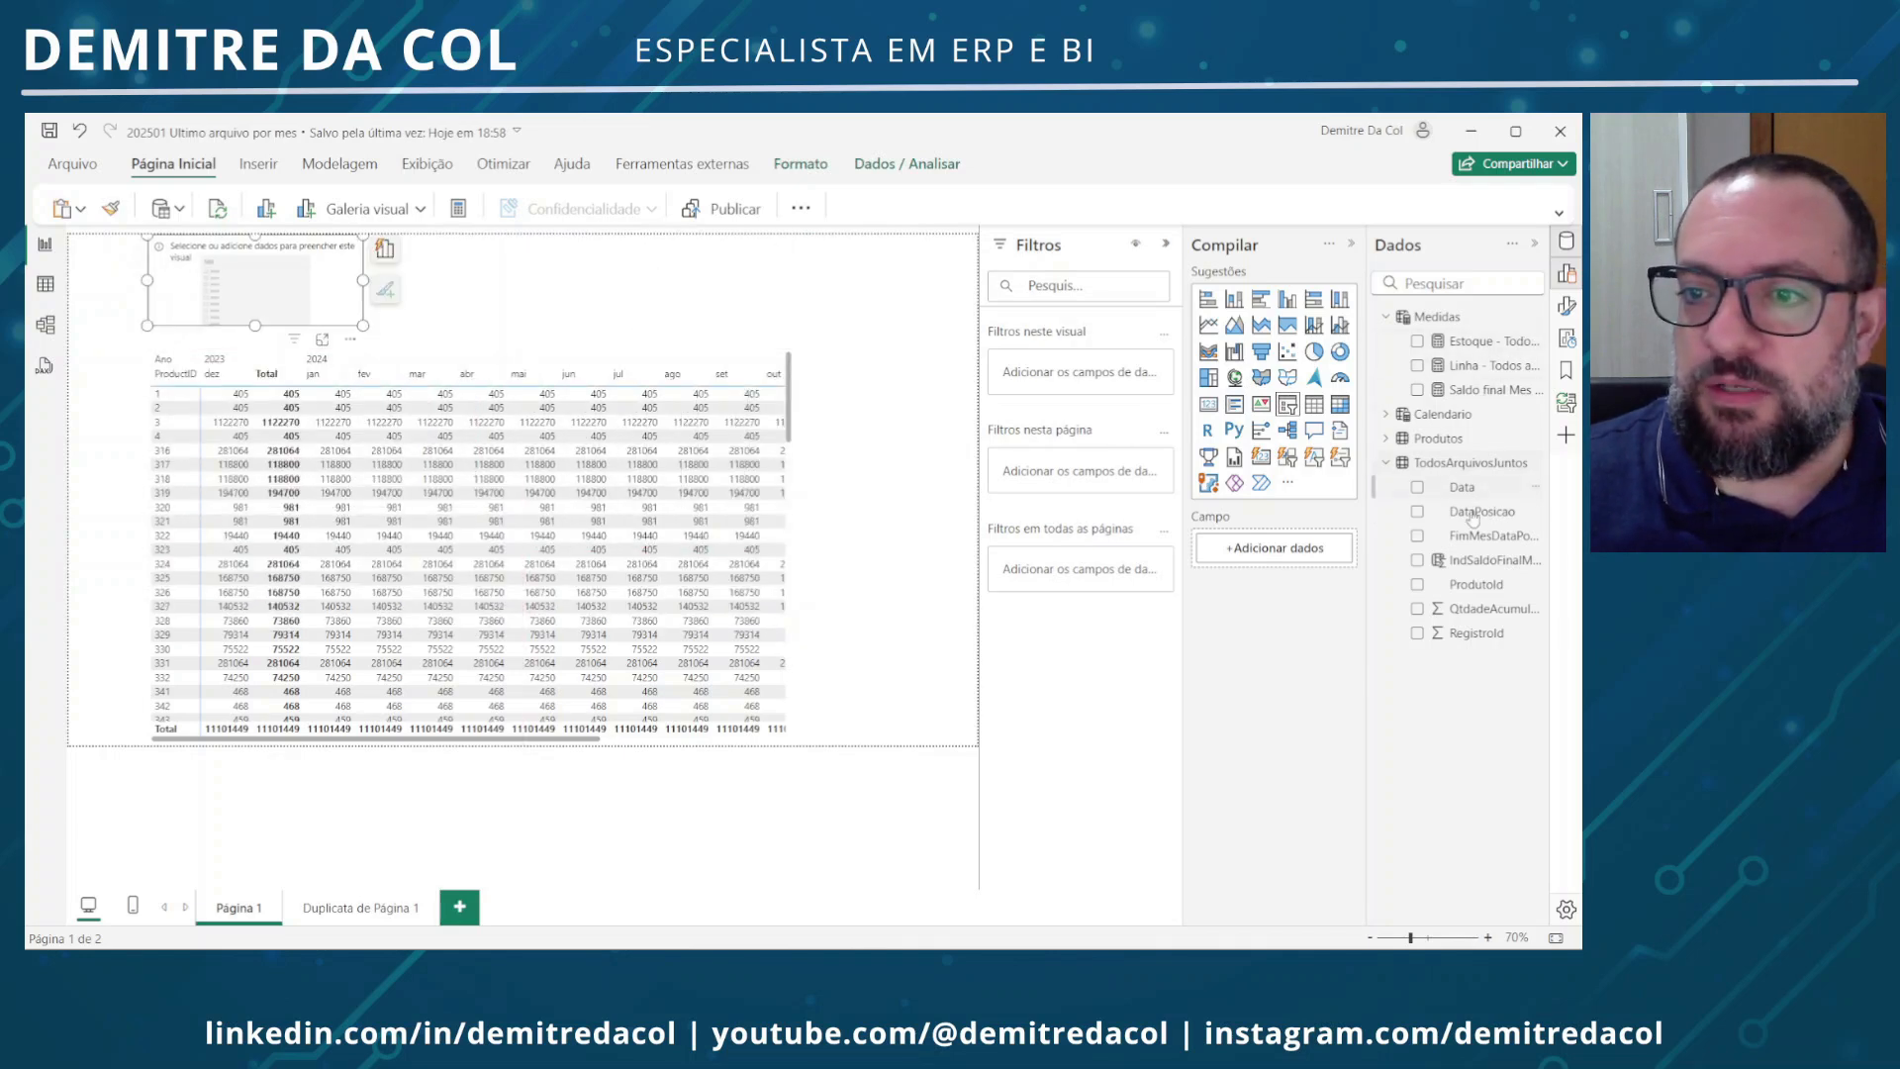
drag(1481, 512, 287, 291)
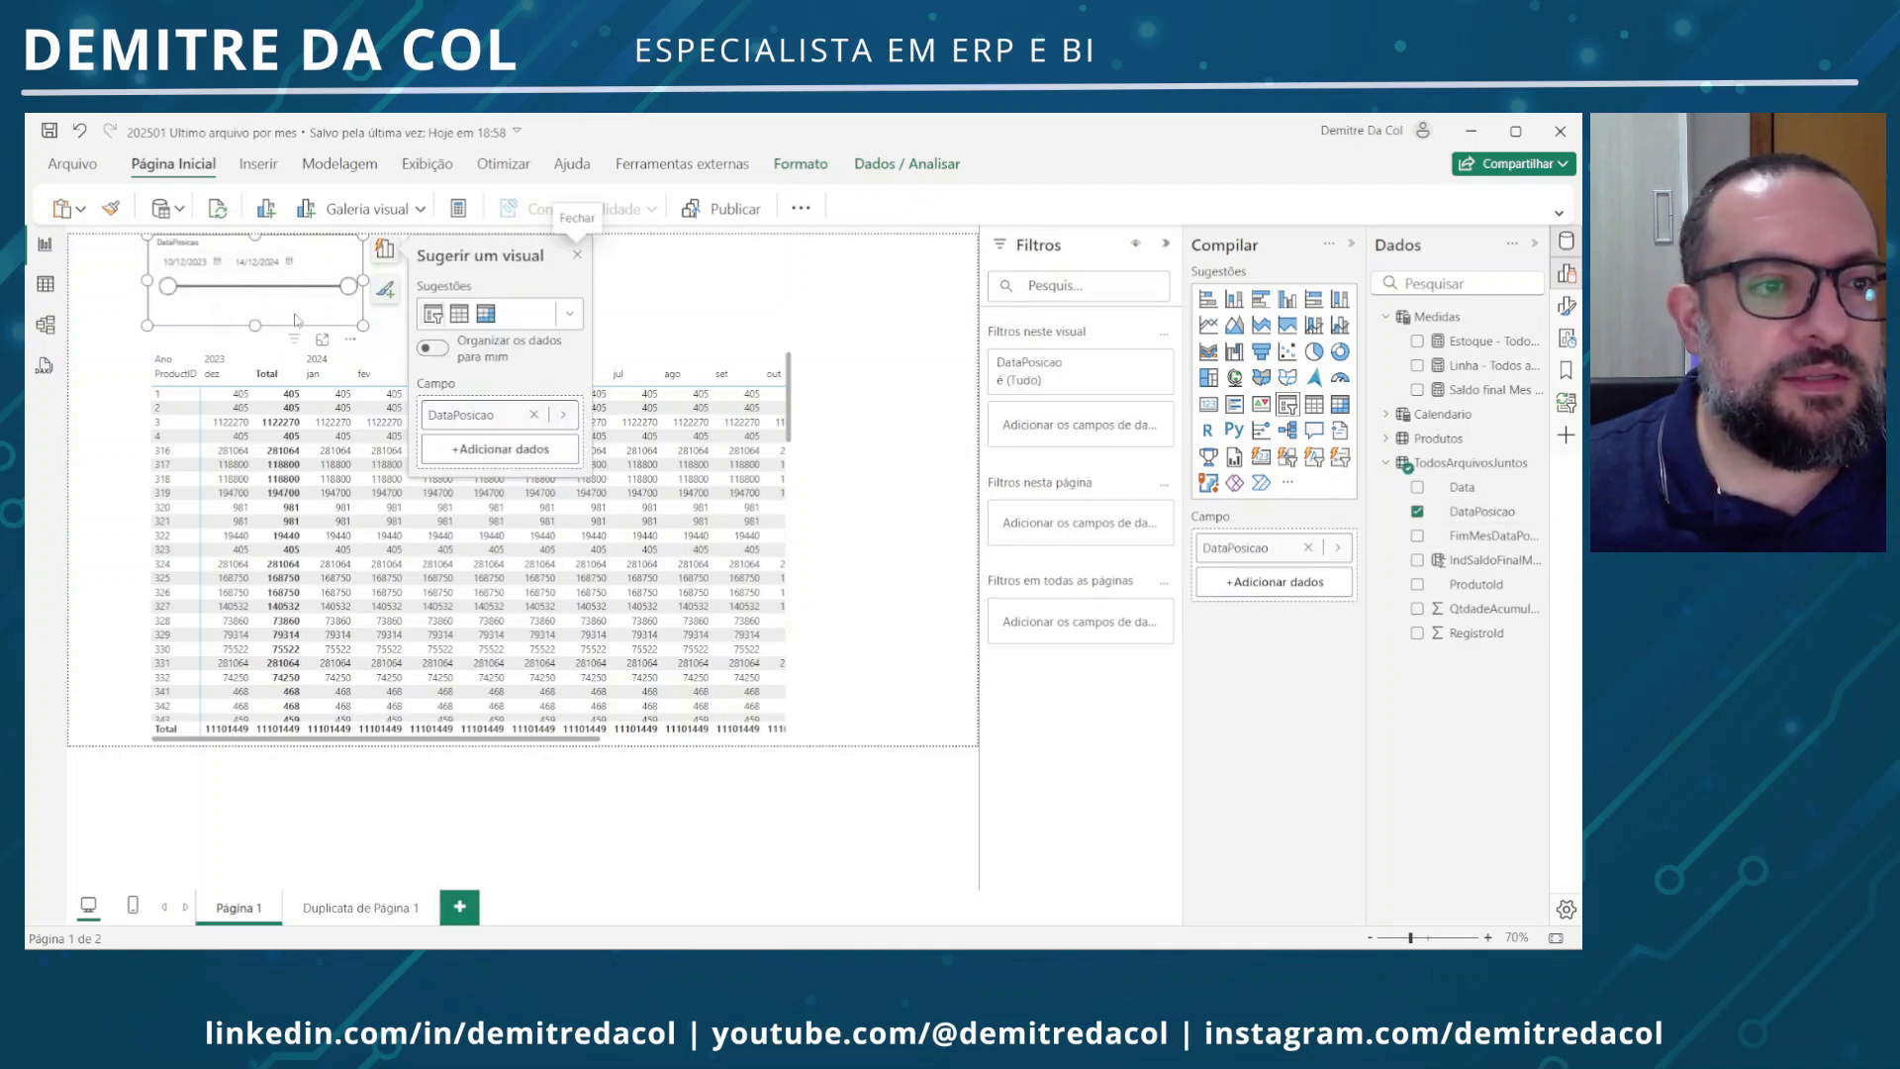
Open the formatting options of the DataPosicao slicer
click(206, 262)
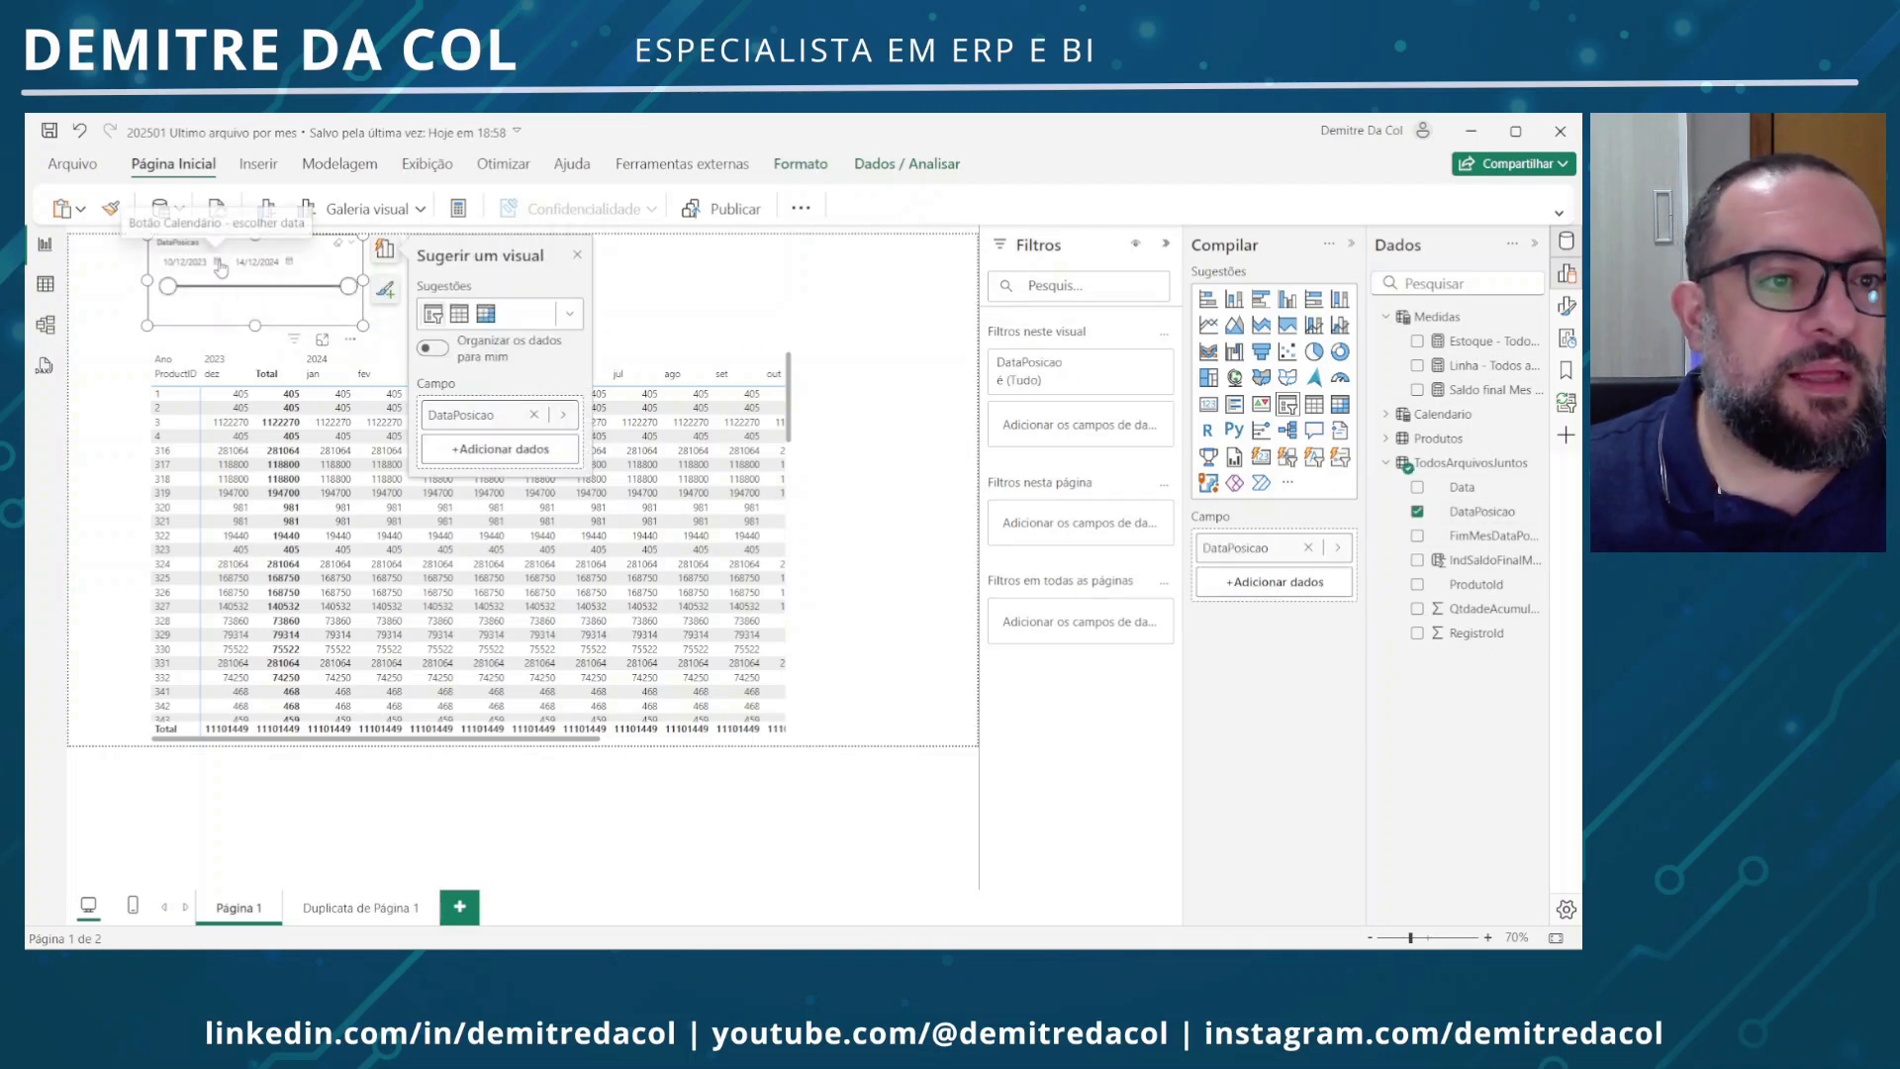
click(337, 270)
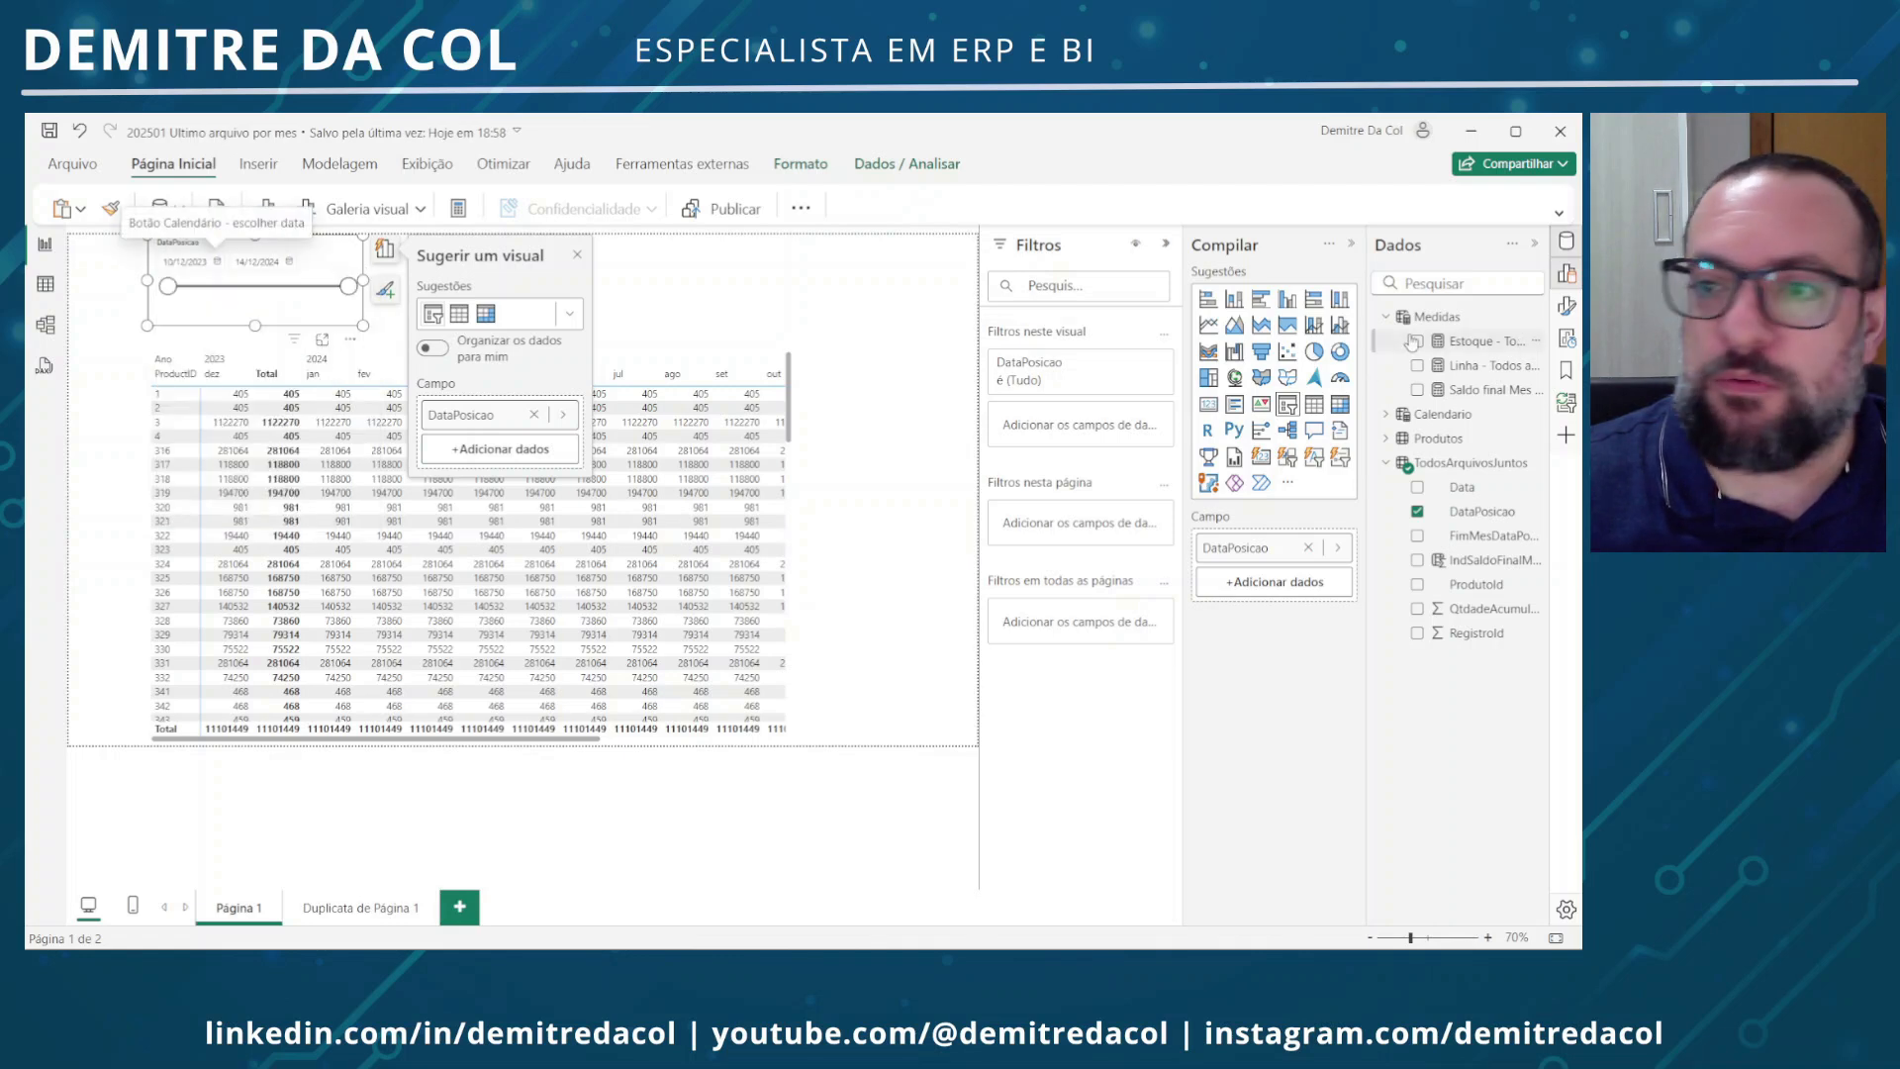
click(1564, 312)
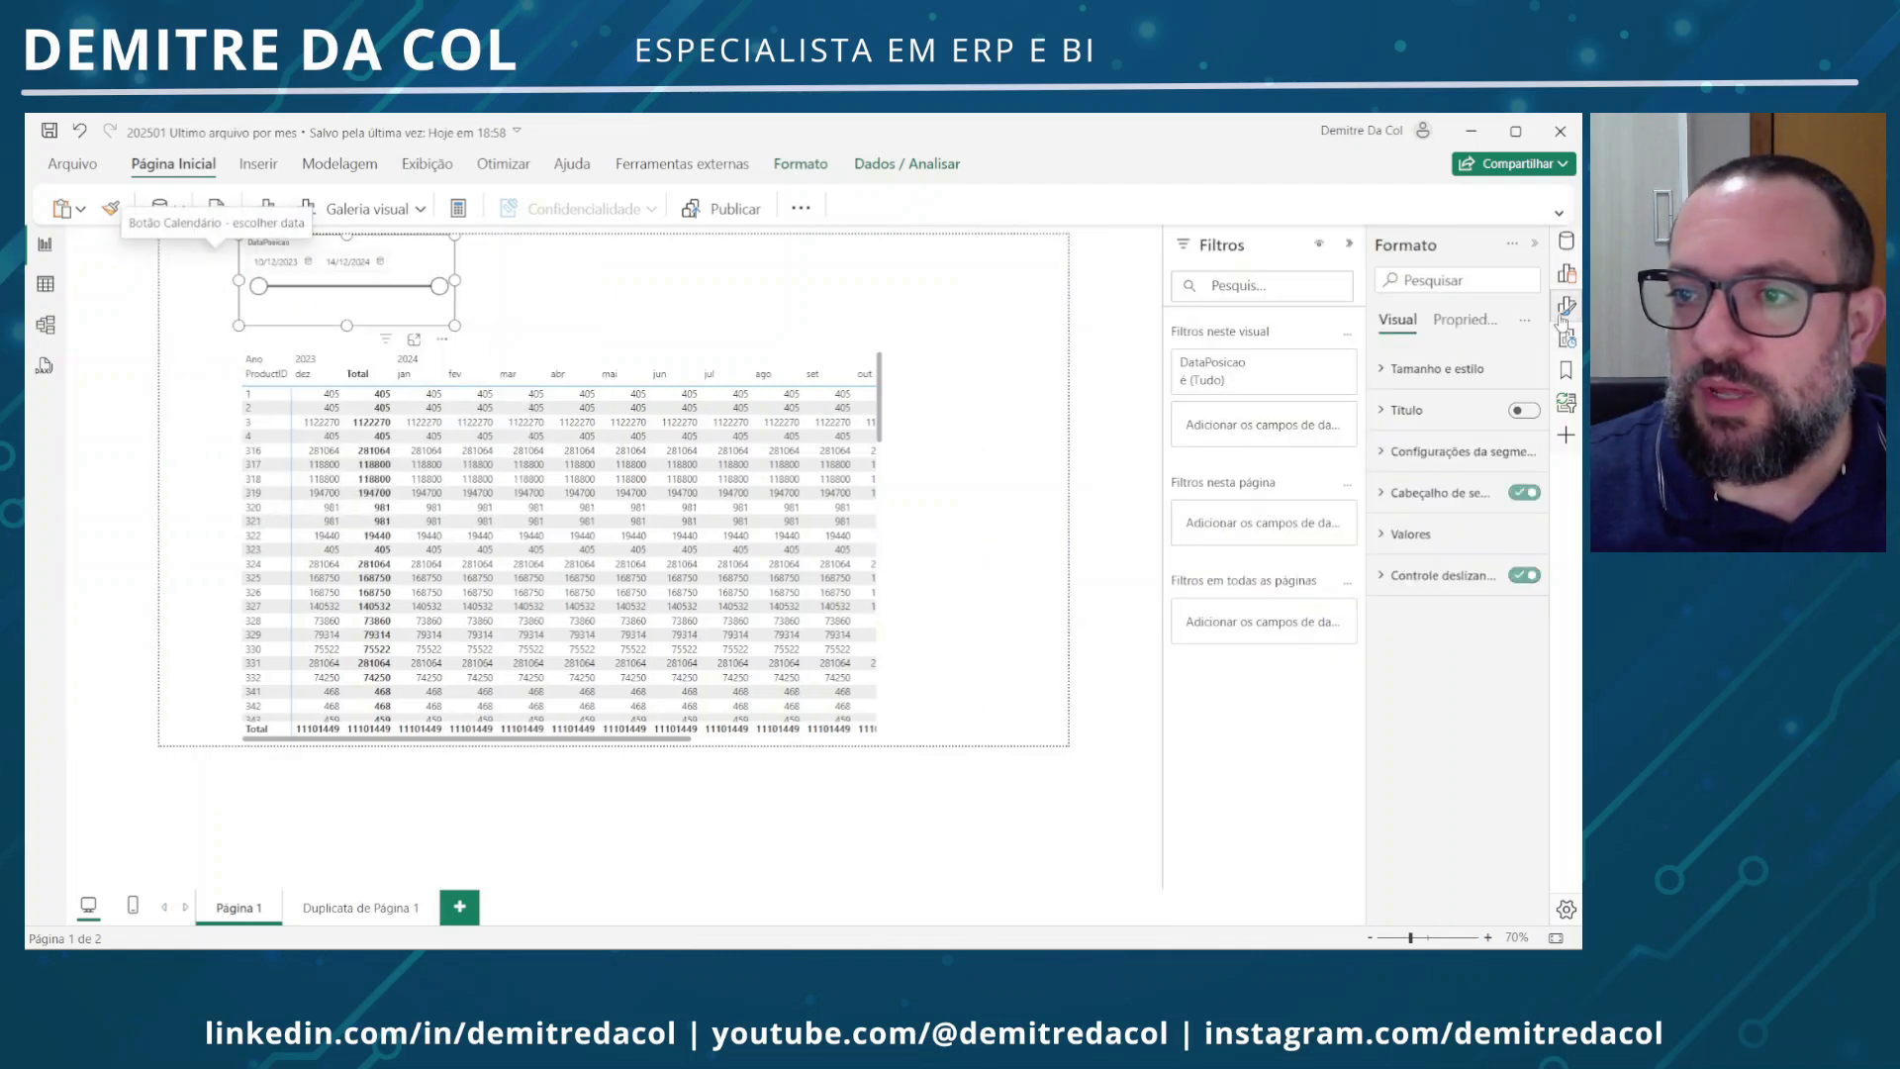
Change the DataPosicao slicer's style to Lista vertical
click(1444, 493)
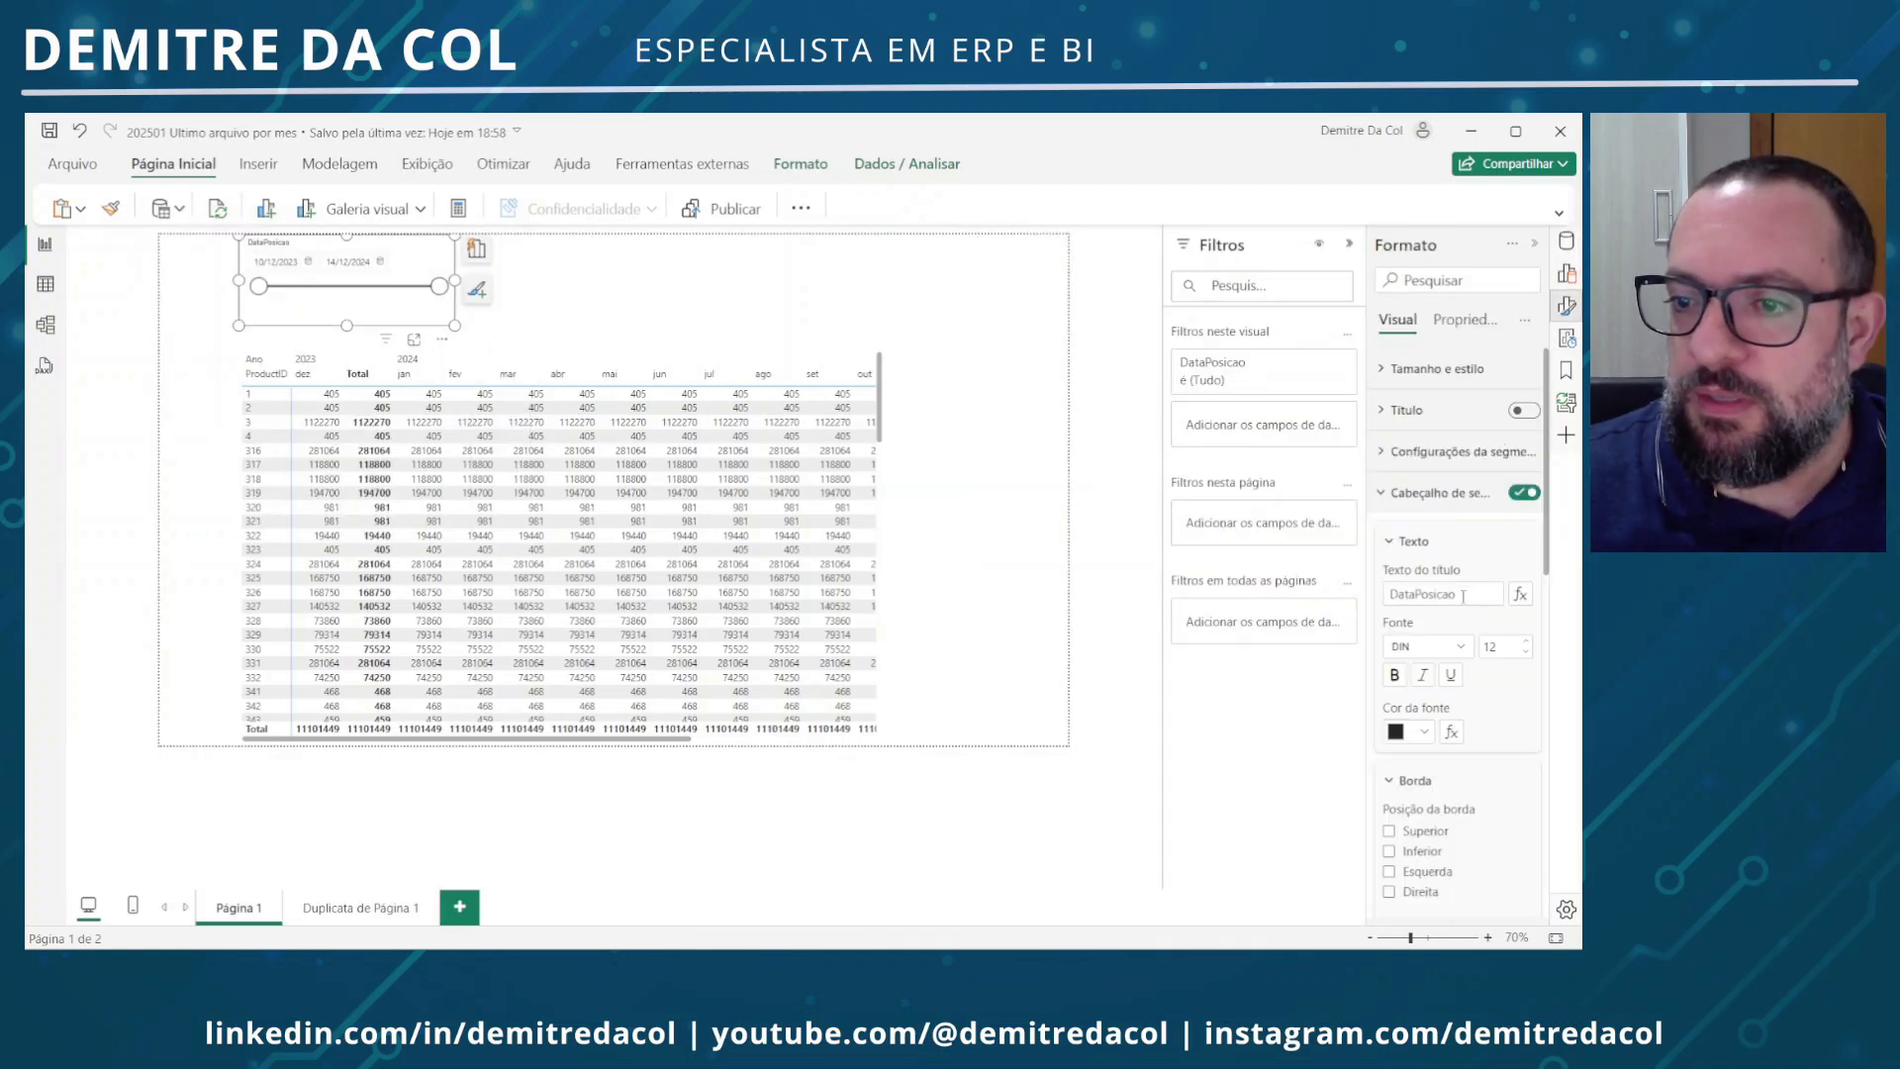
click(1452, 453)
click(1450, 554)
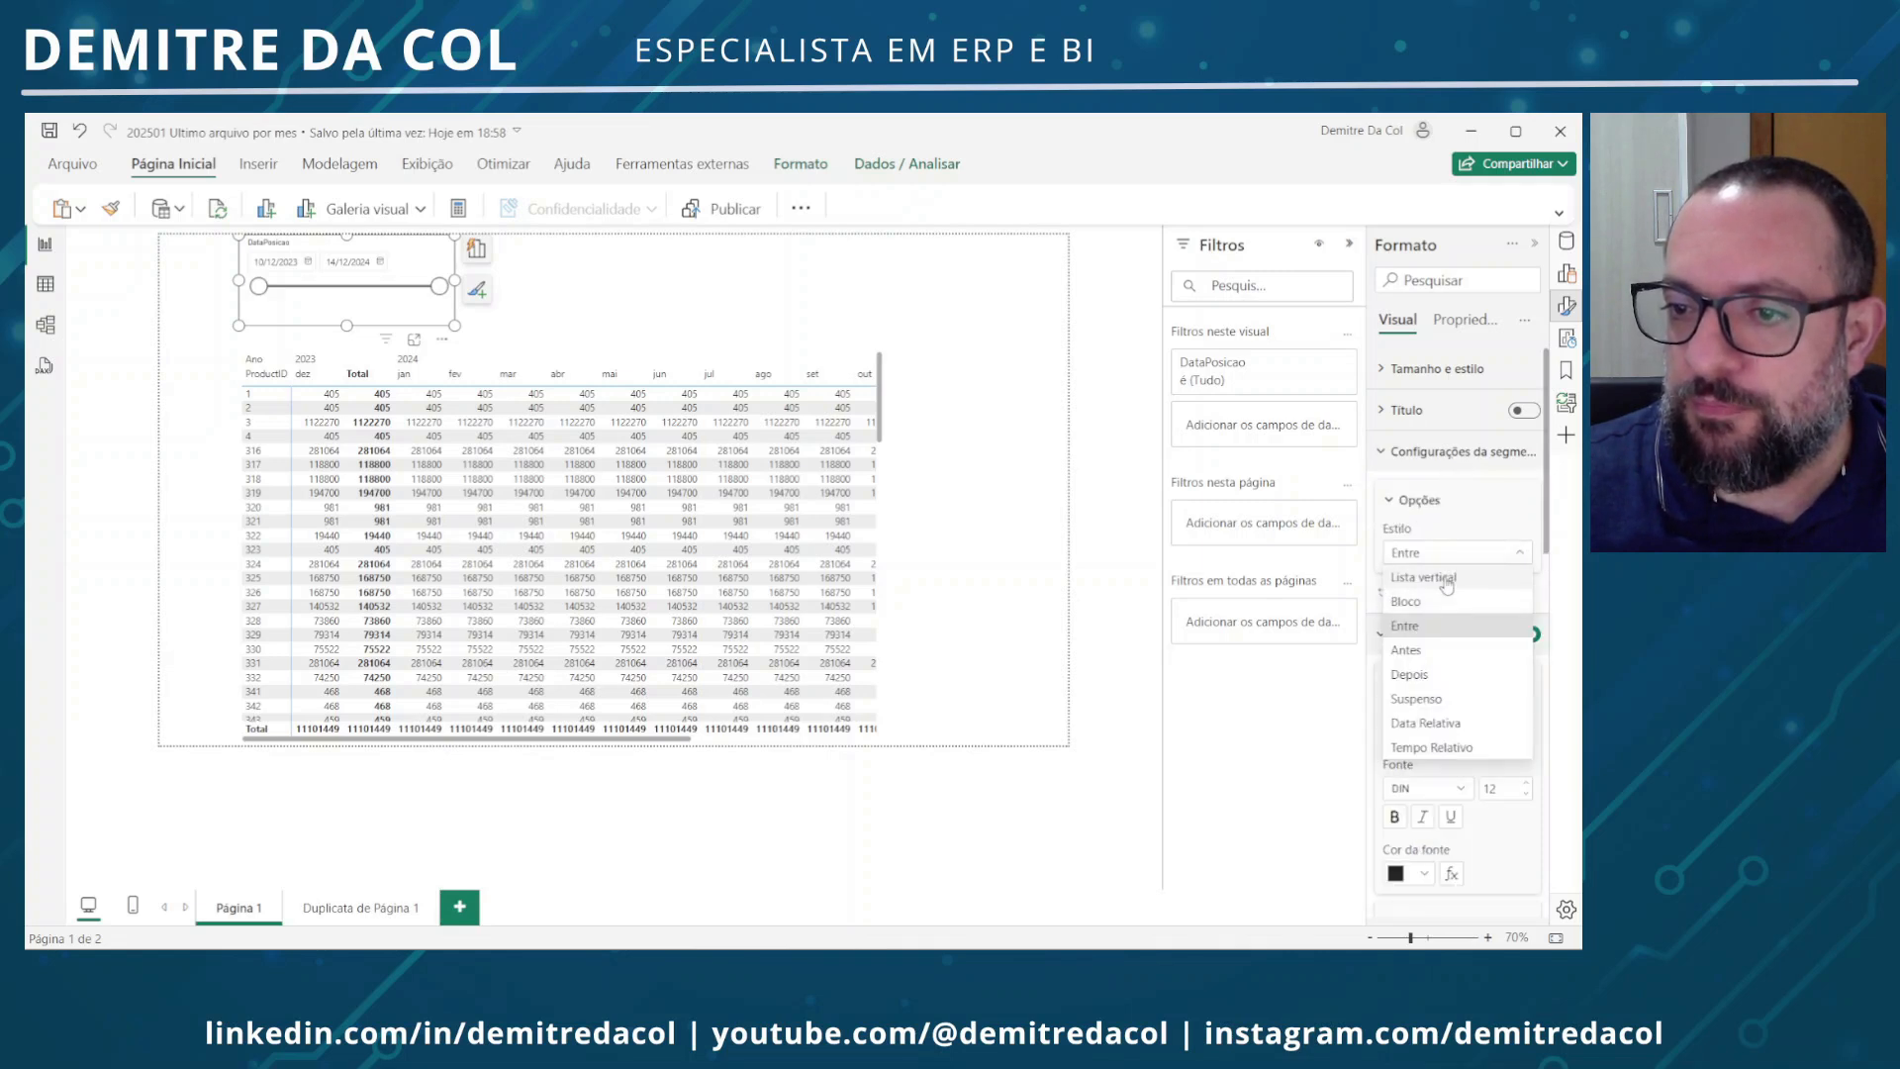
click(1425, 577)
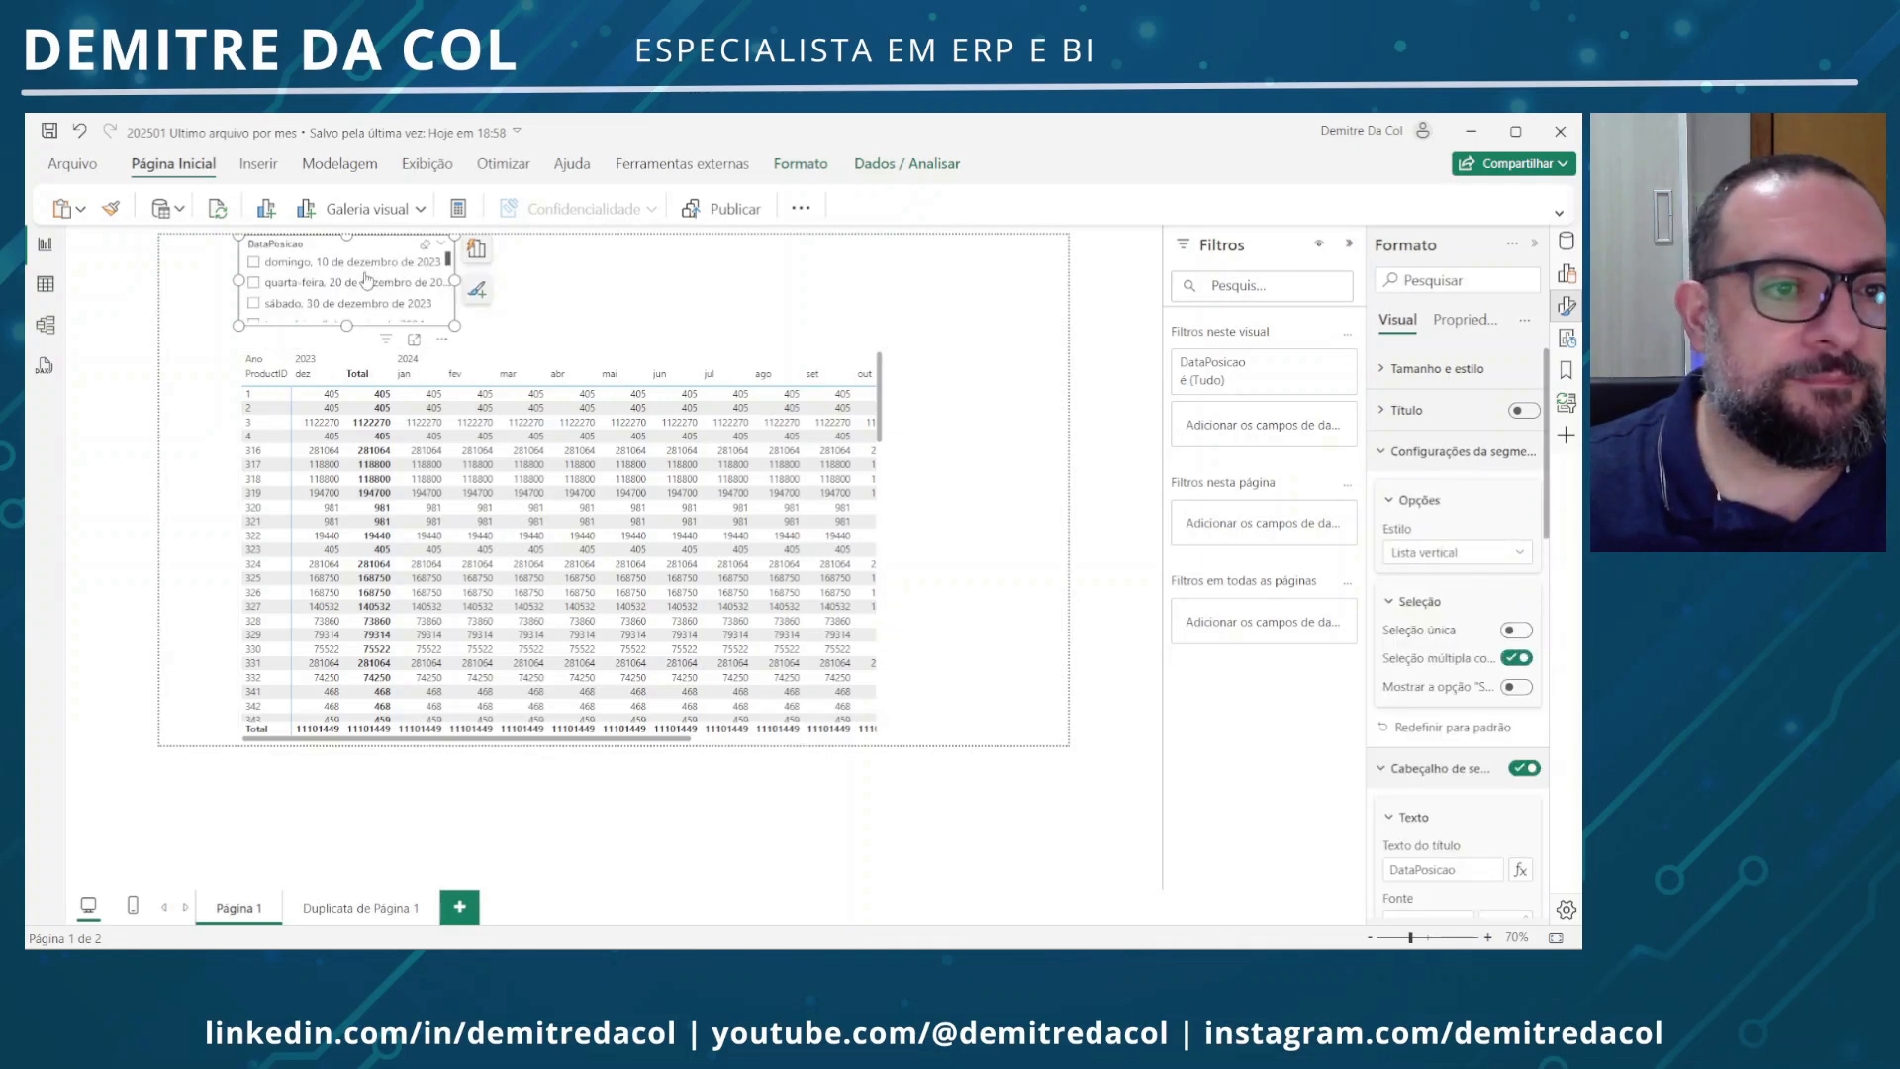
Filter the matrix to sábado, 30 de dezembro de 2023 and check its grand total
click(353, 306)
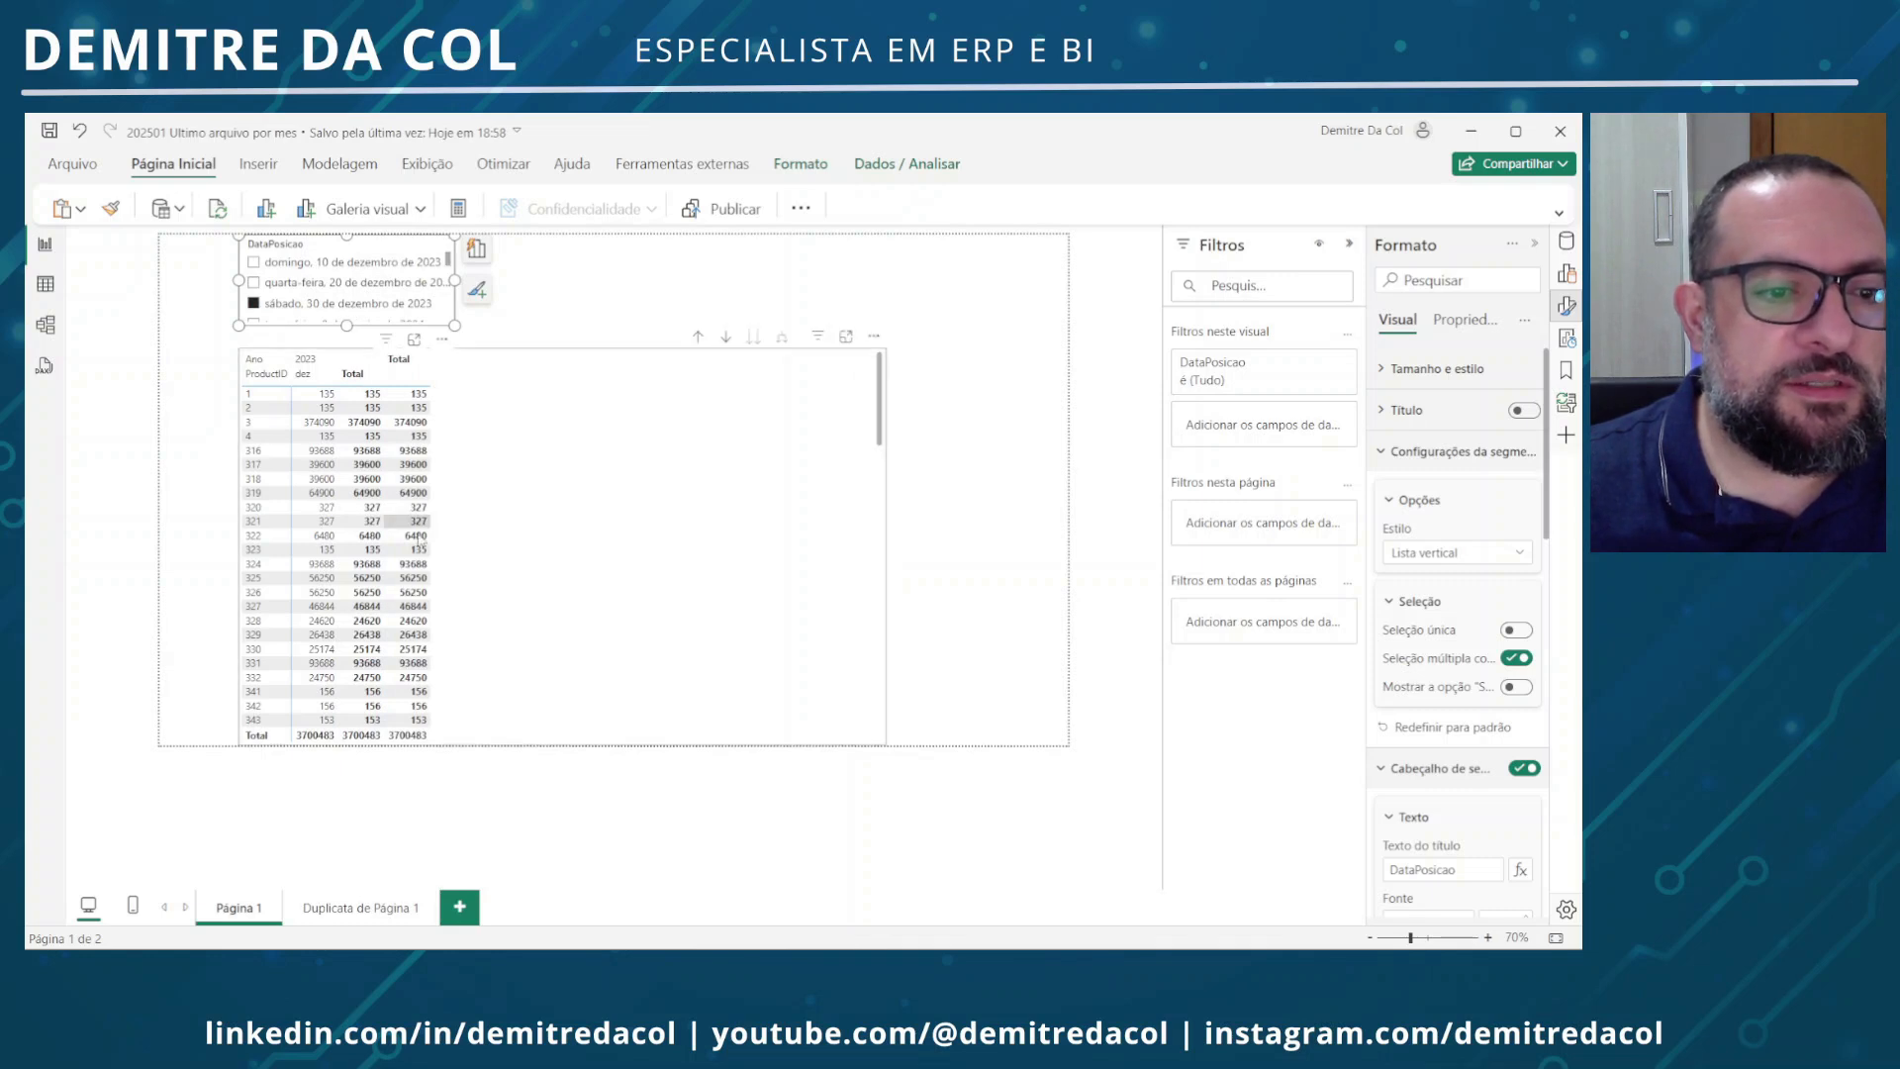
scroll(320, 744, up, 3)
scroll(572, 659, down, 10)
scroll(572, 659, down, 10)
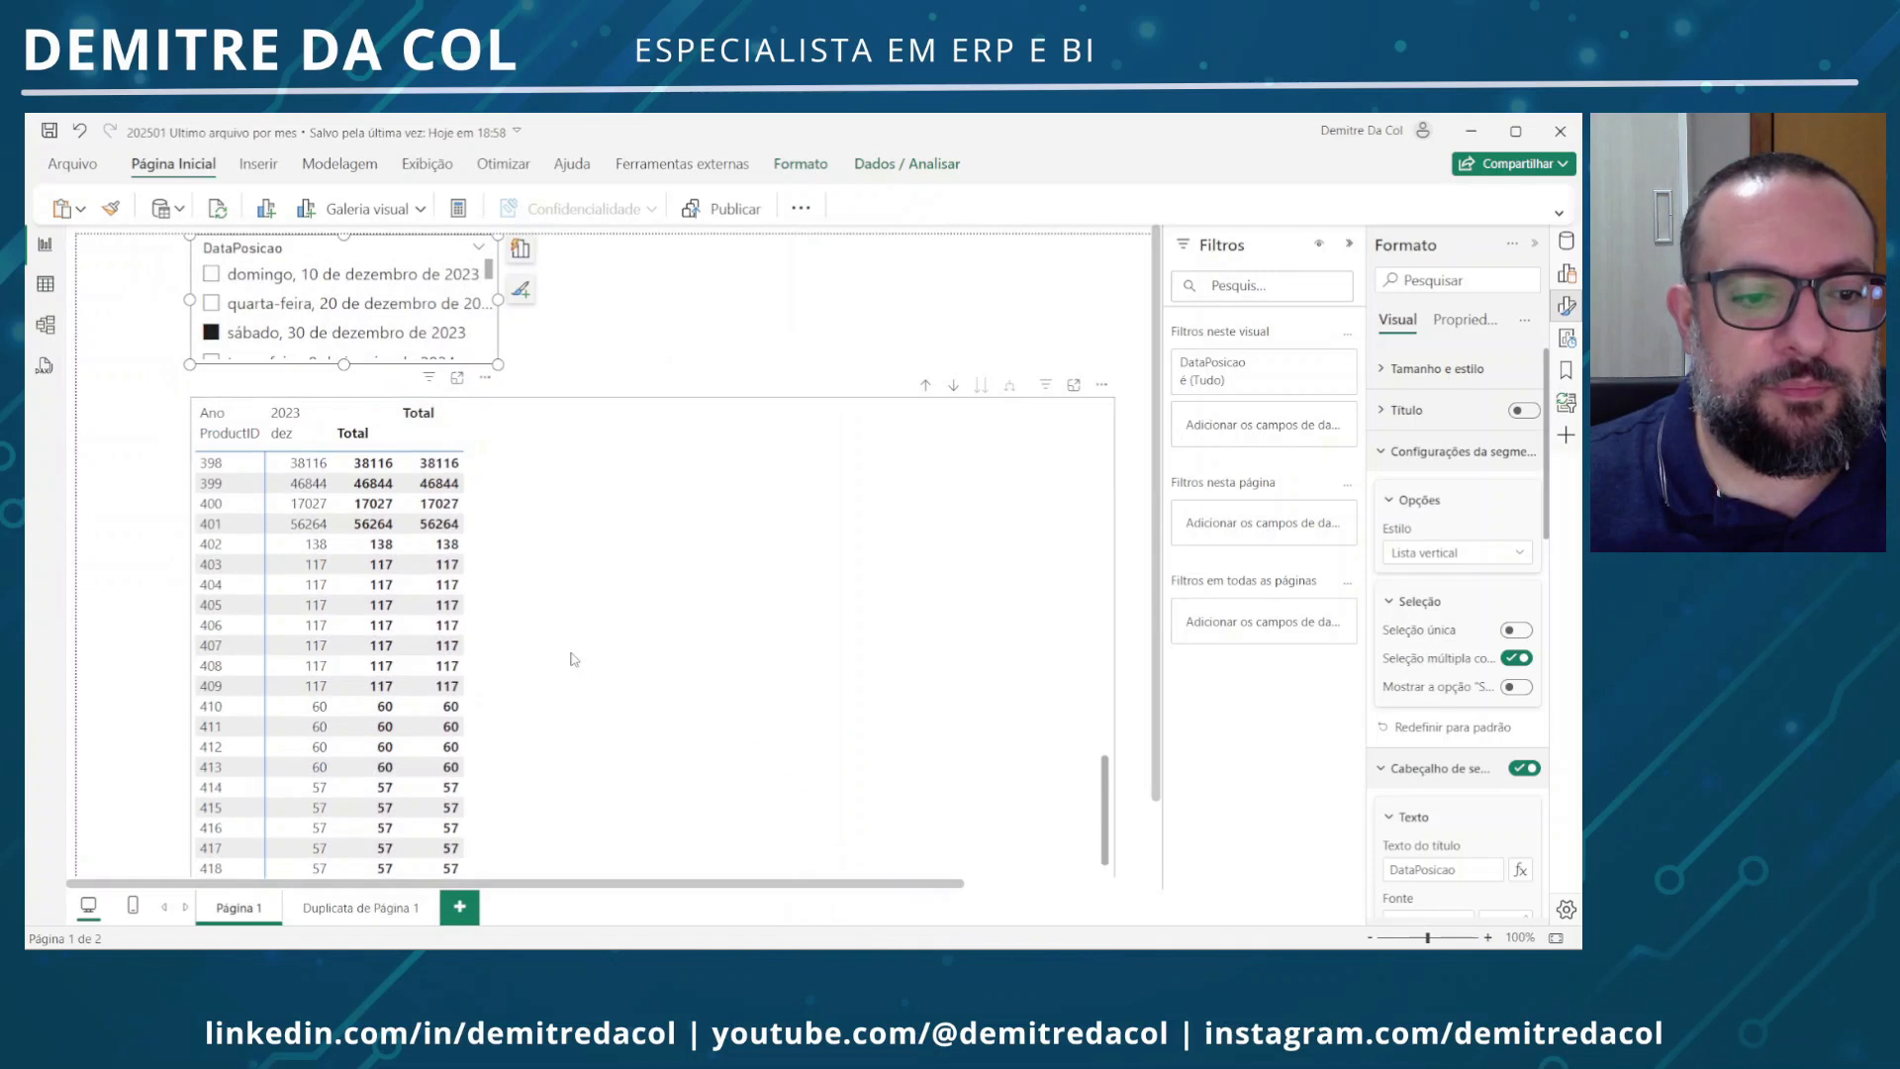
drag(1156, 412, 1156, 497)
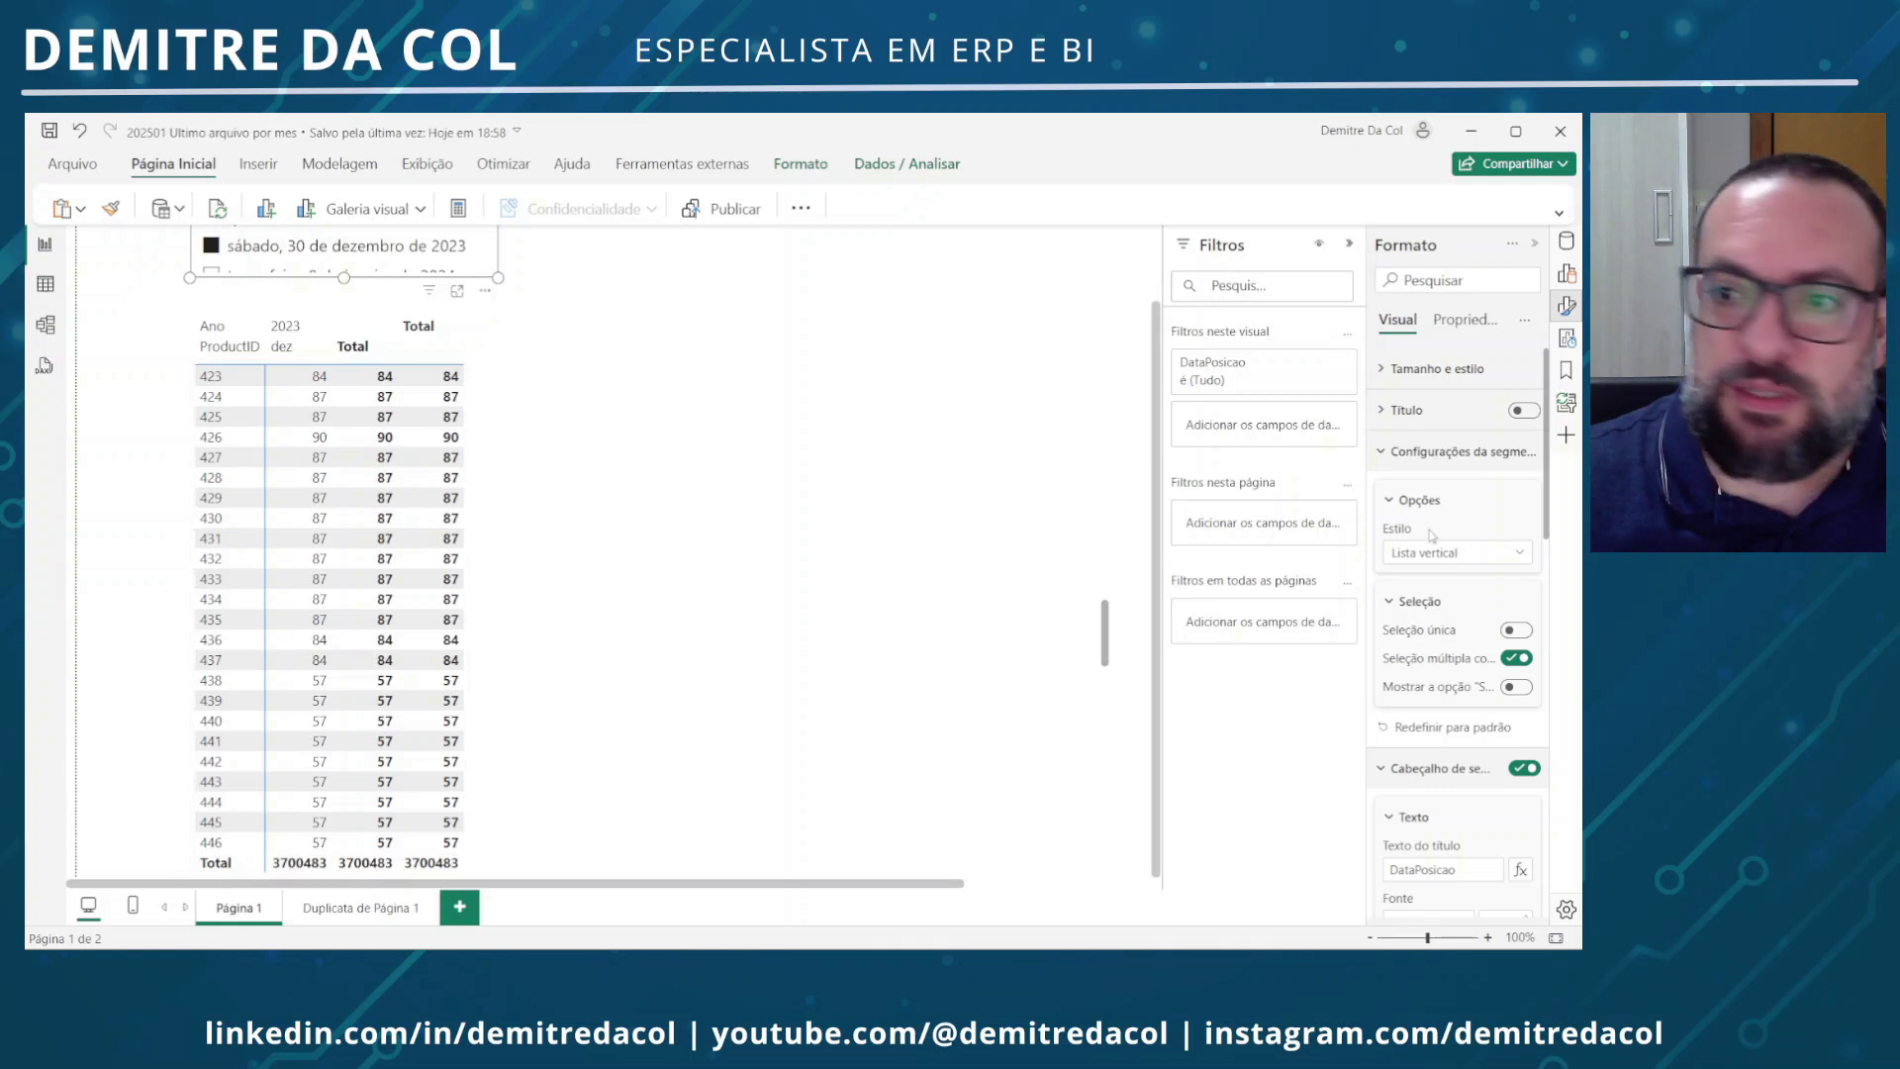
Format the measure Estoque - Todos arquivos Juntos with a thousands separator
click(1566, 241)
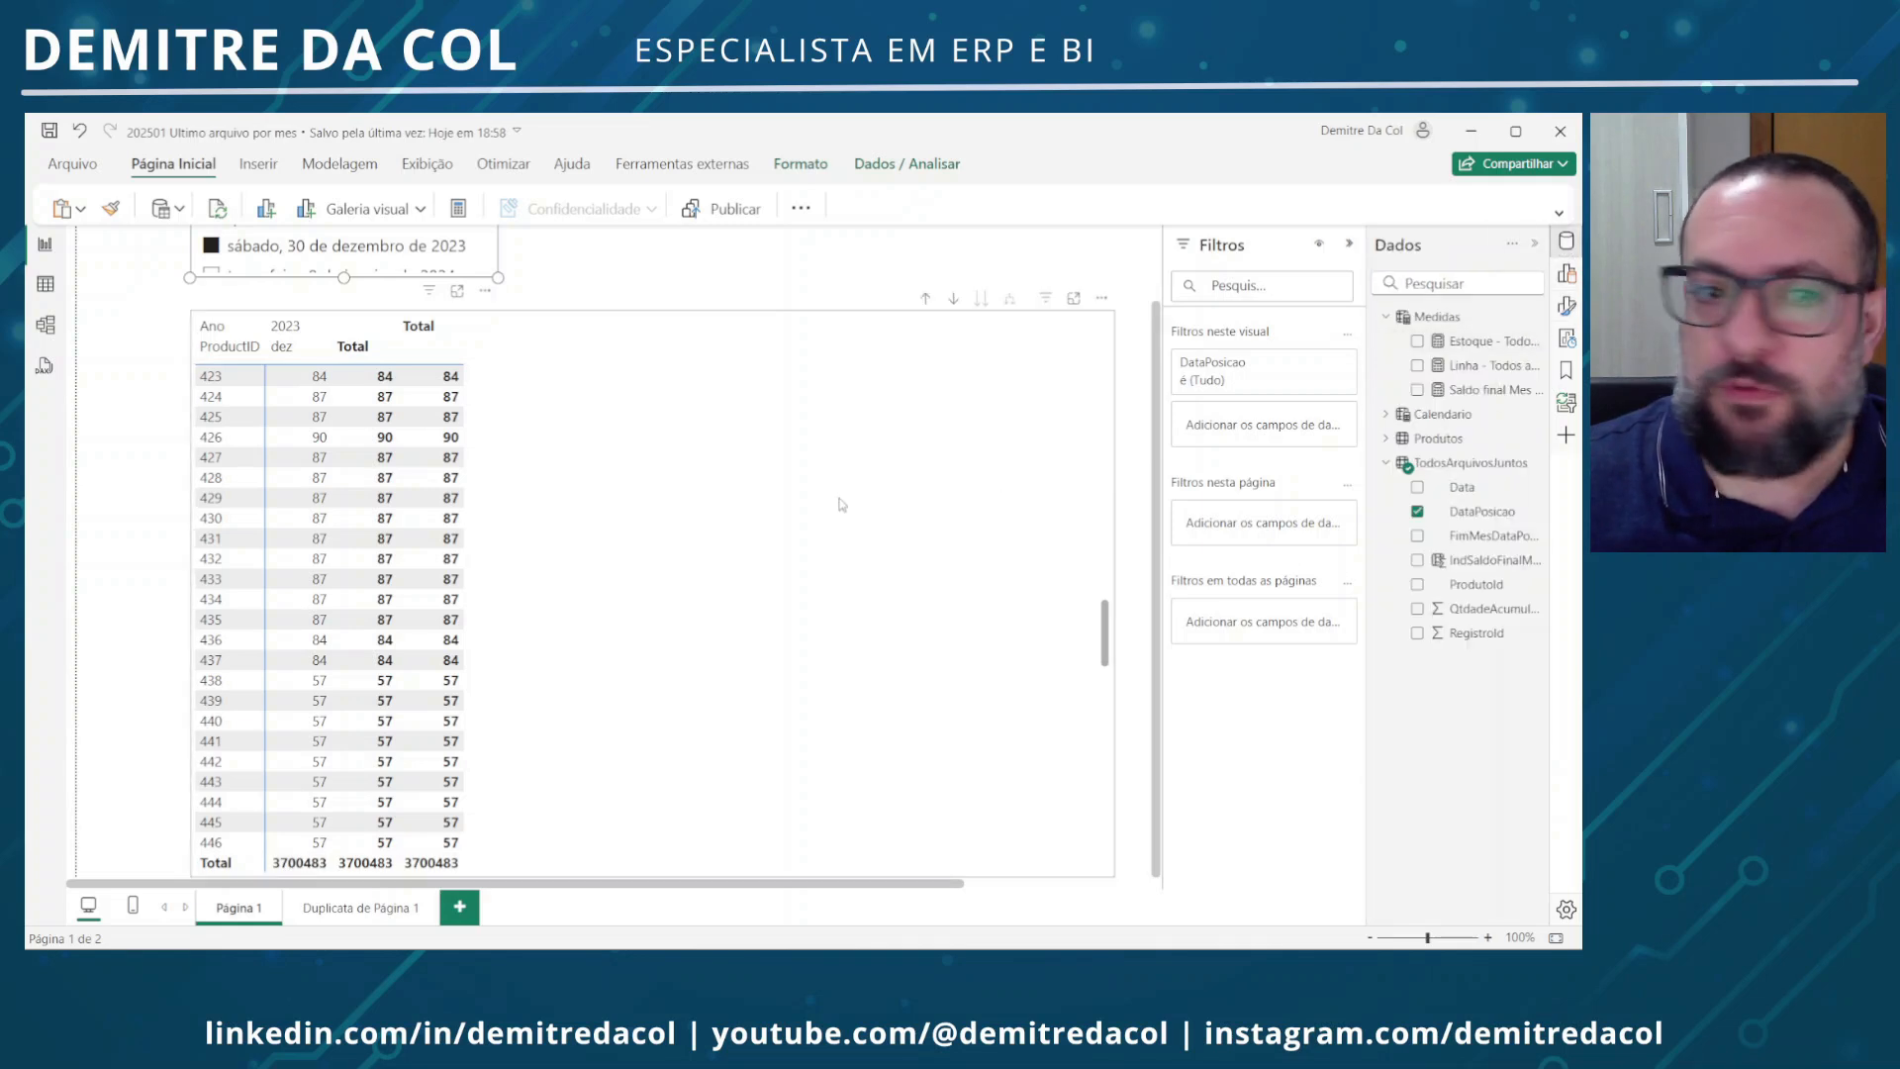
click(676, 519)
click(1487, 341)
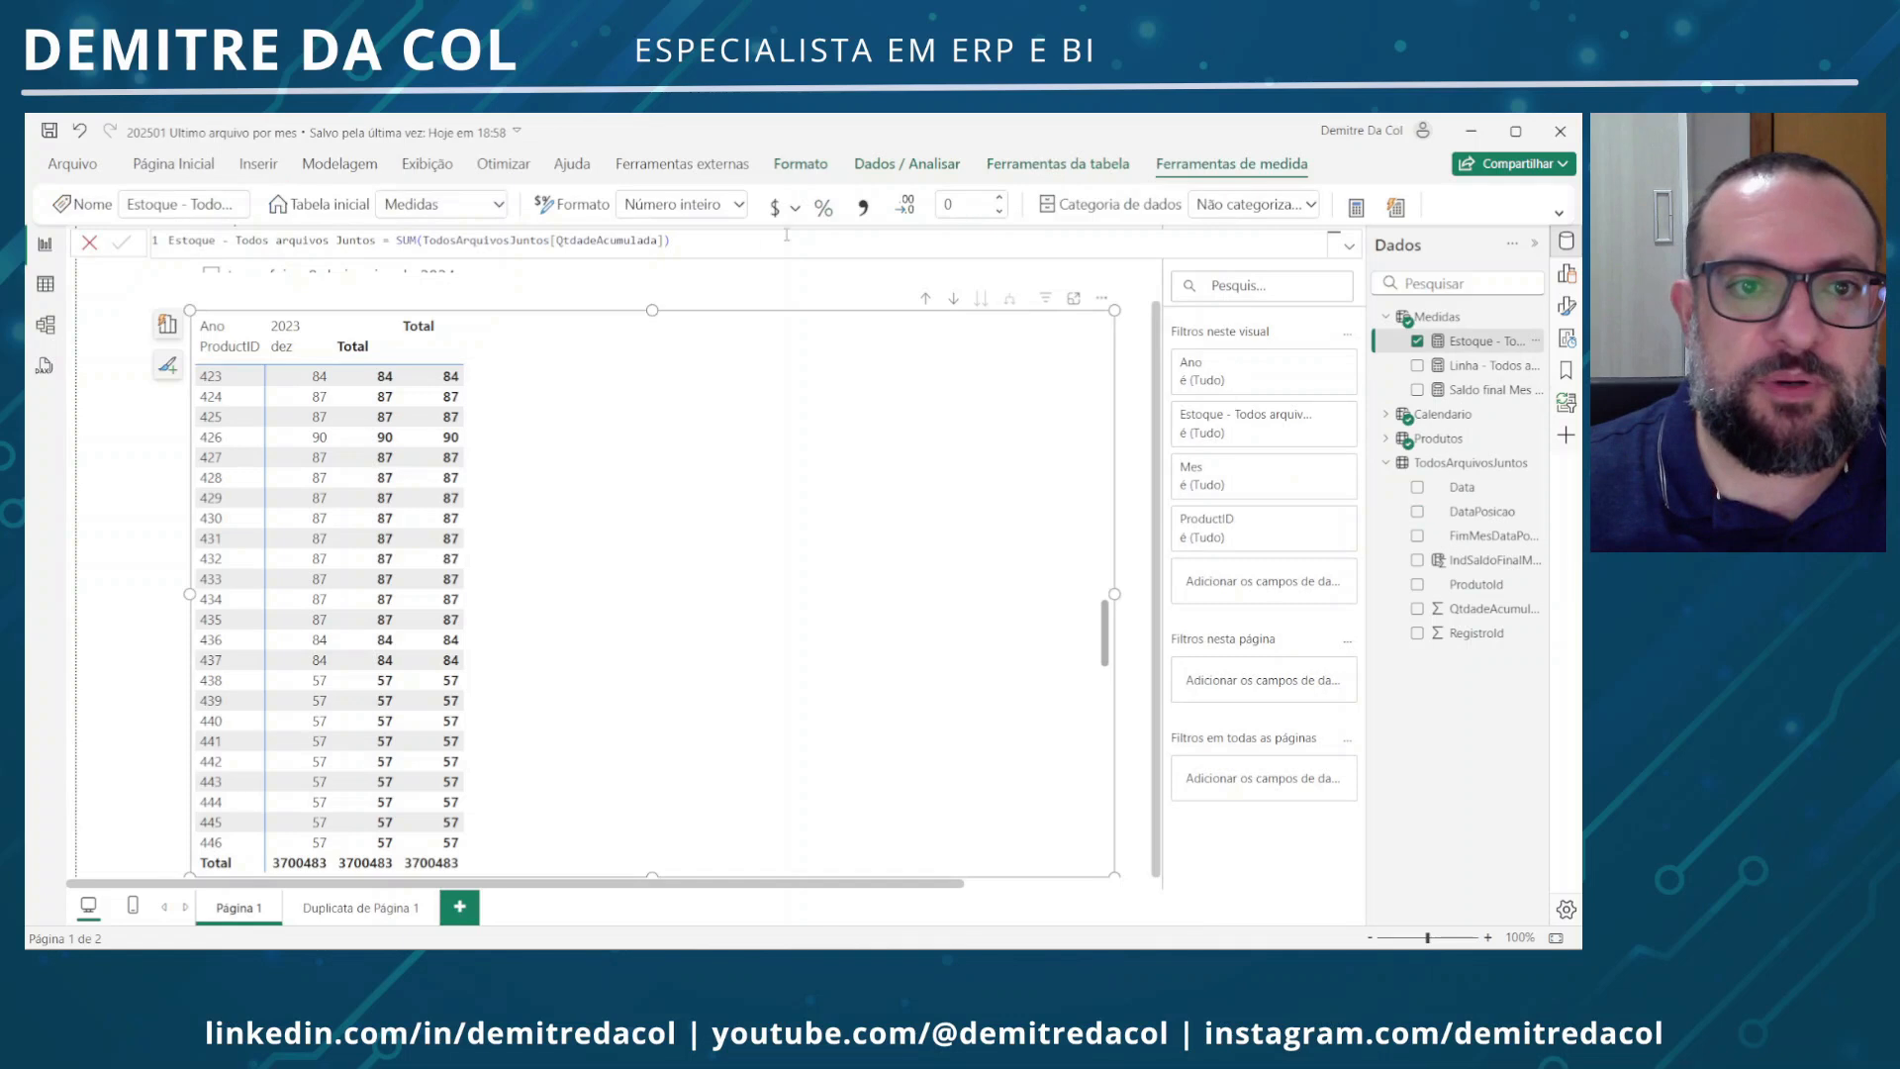
click(864, 208)
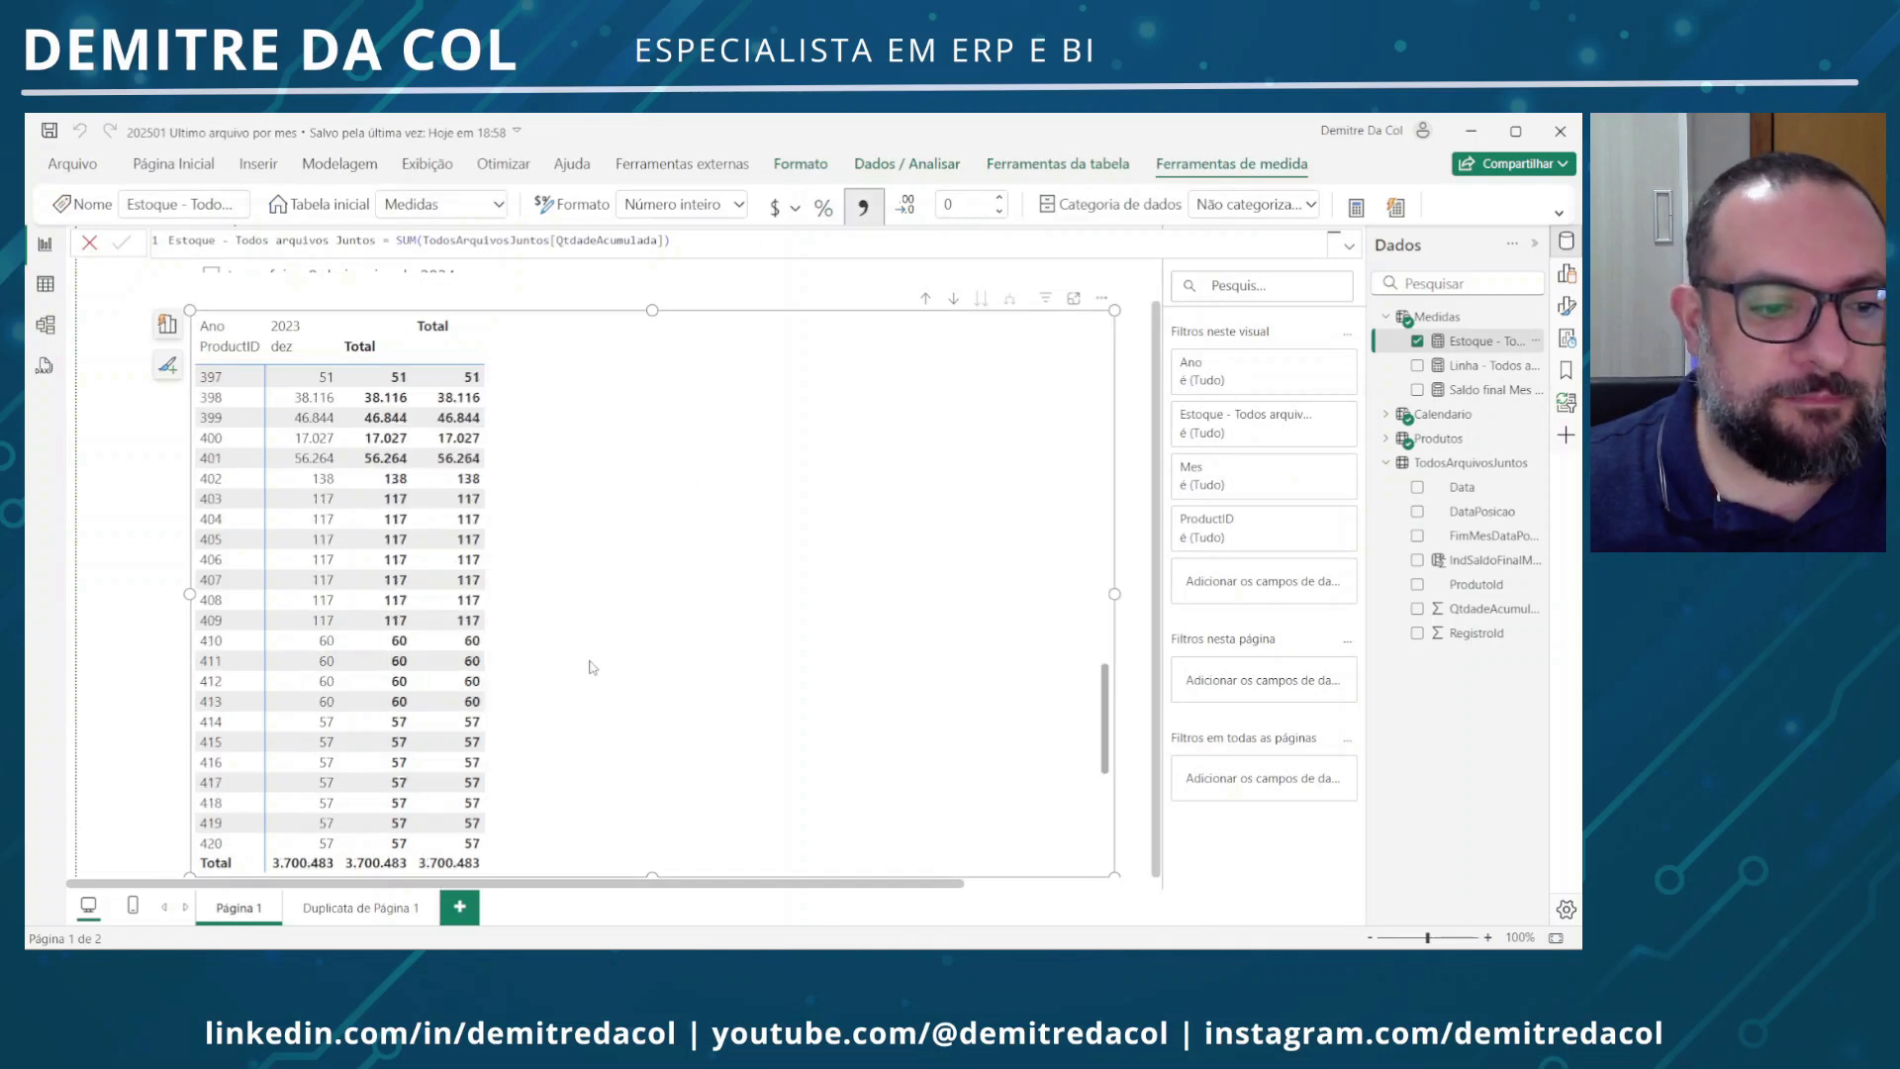
Compare the December 2023 total with the matrix on Duplicata de Página 1, and return to Página 1
click(327, 907)
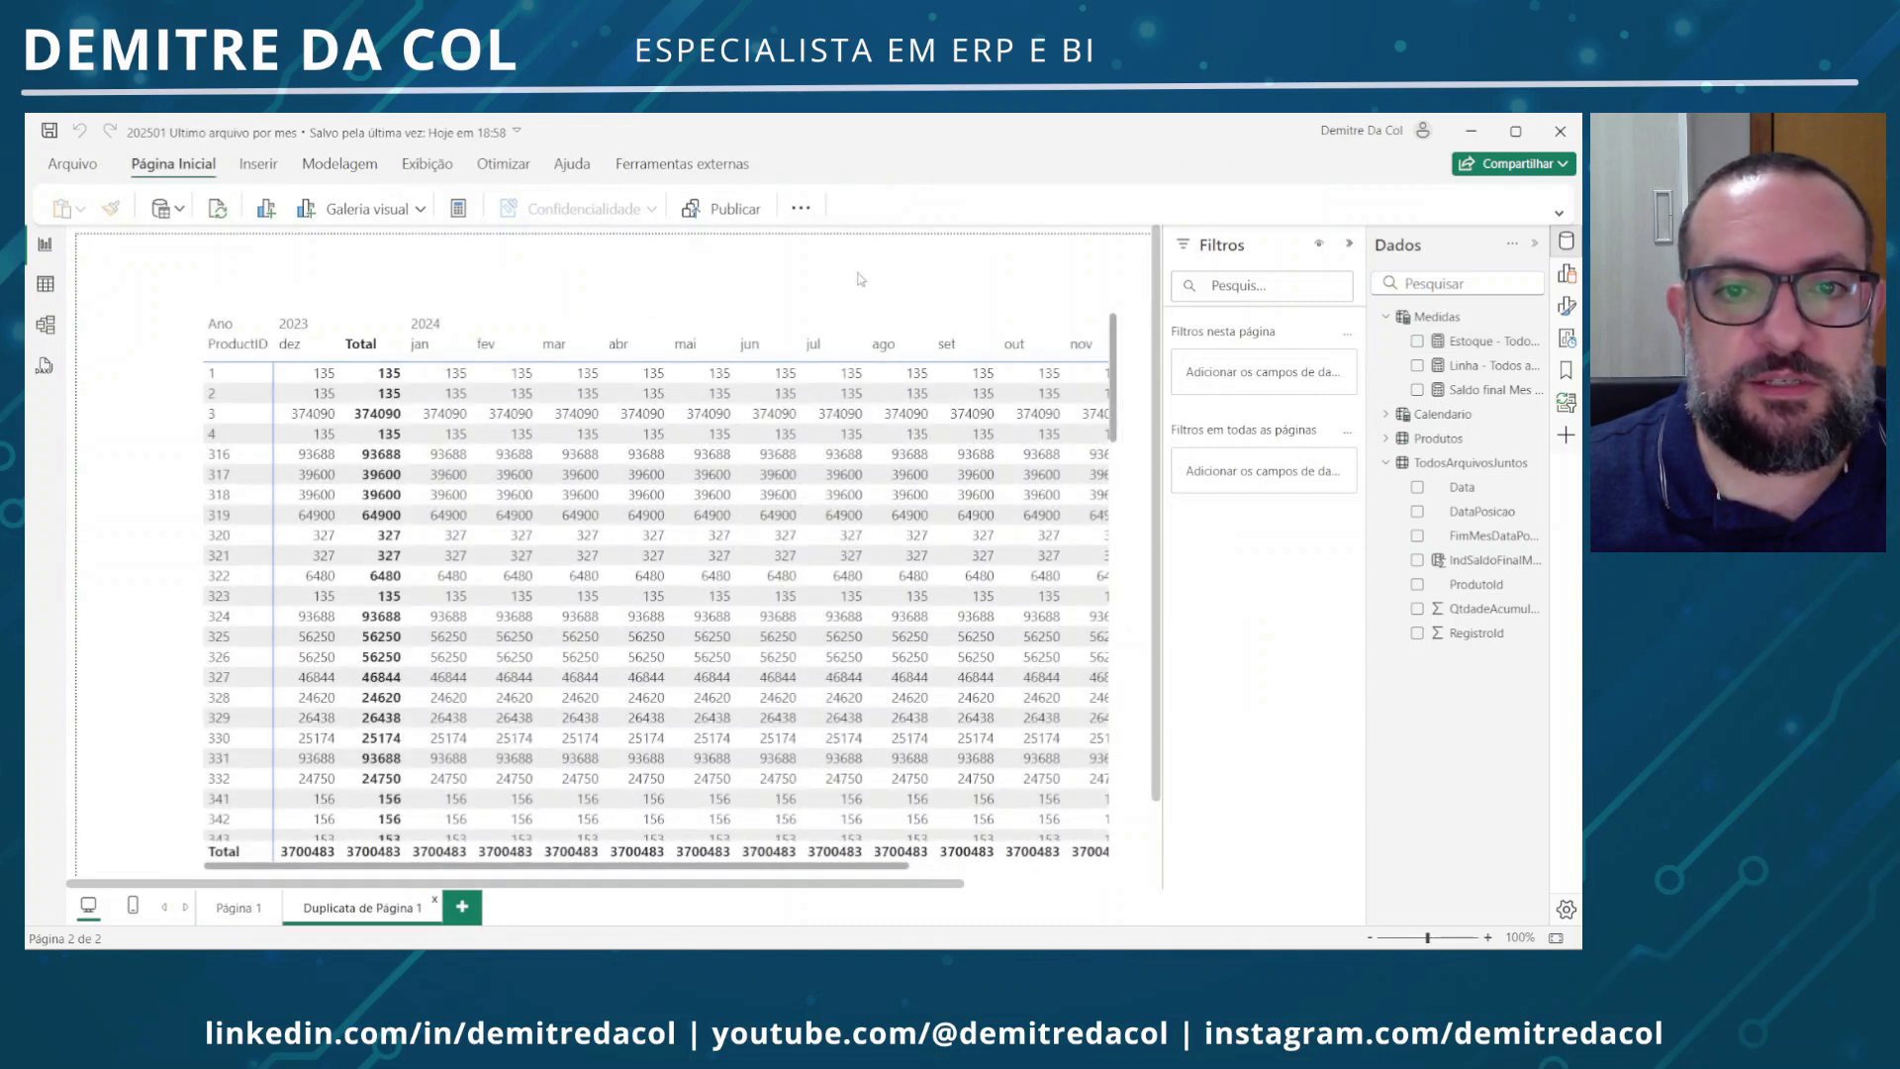
click(844, 312)
scroll(584, 594, down, 5)
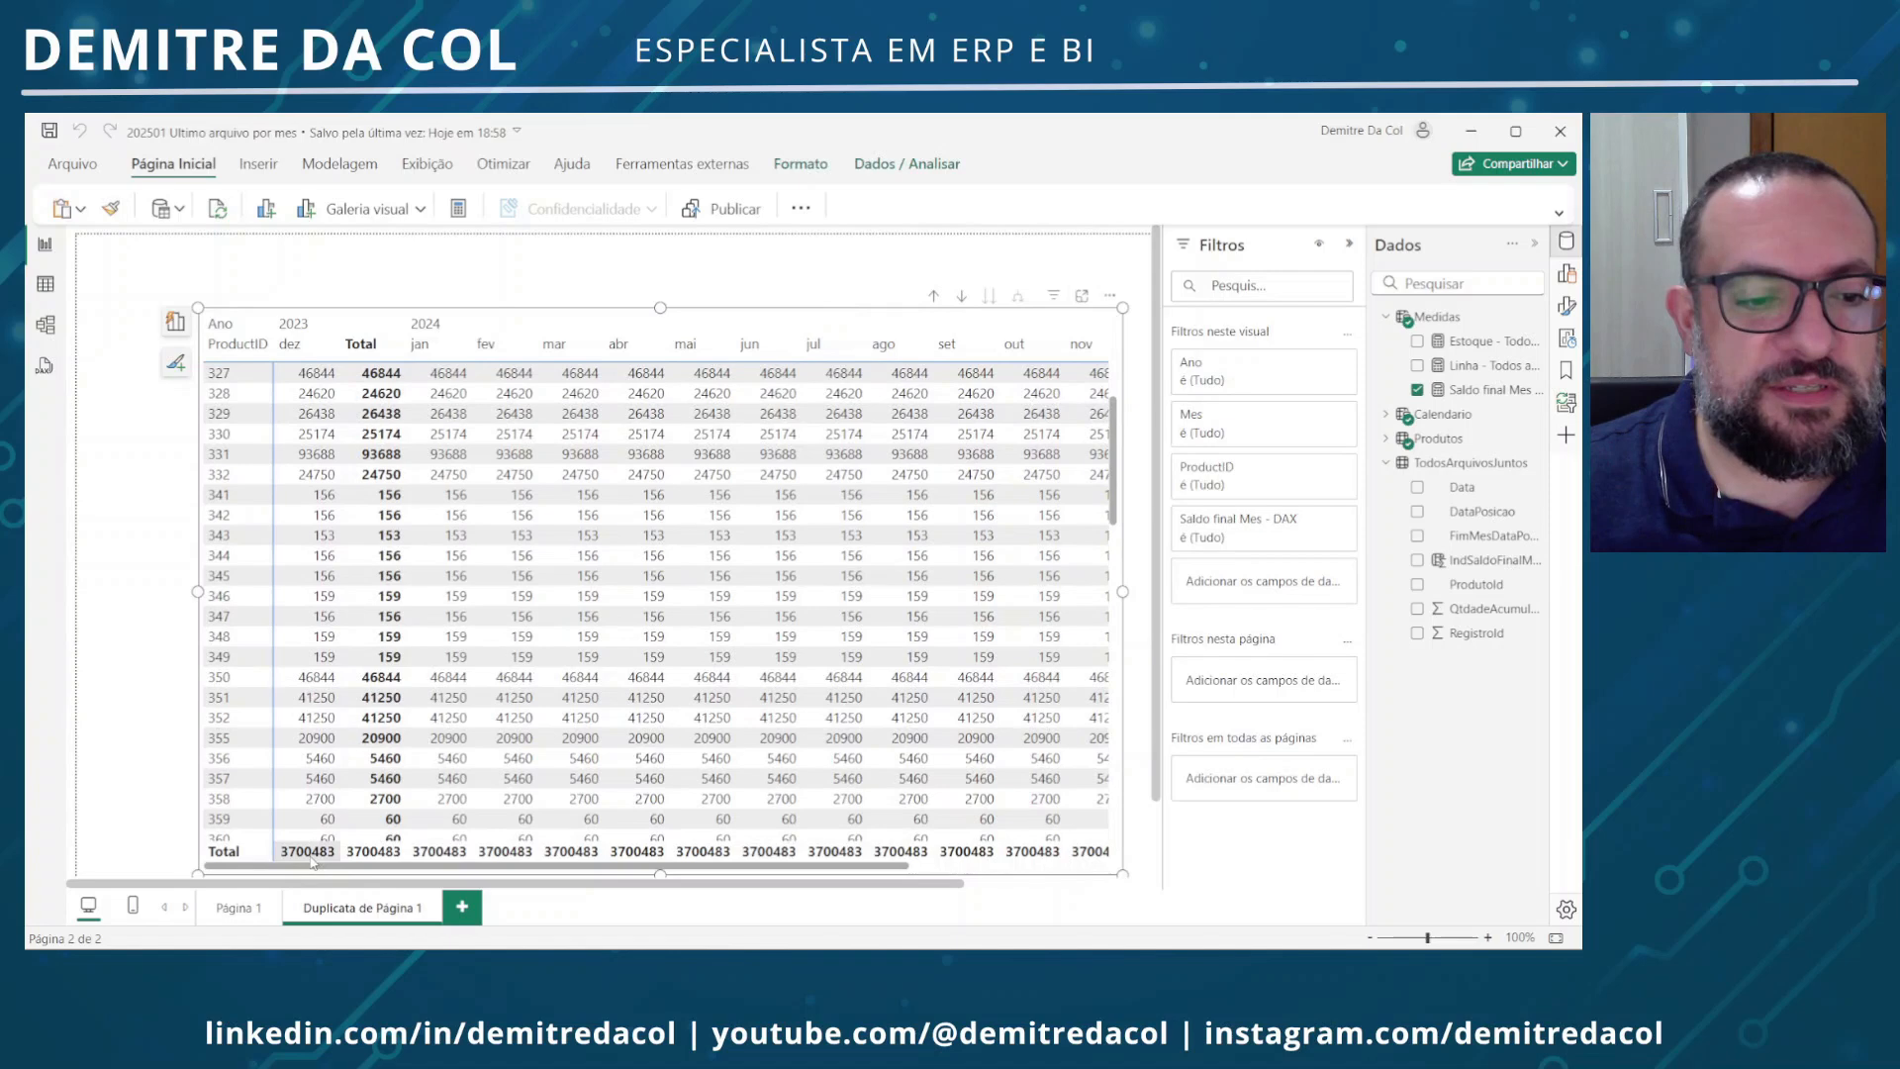
click(238, 907)
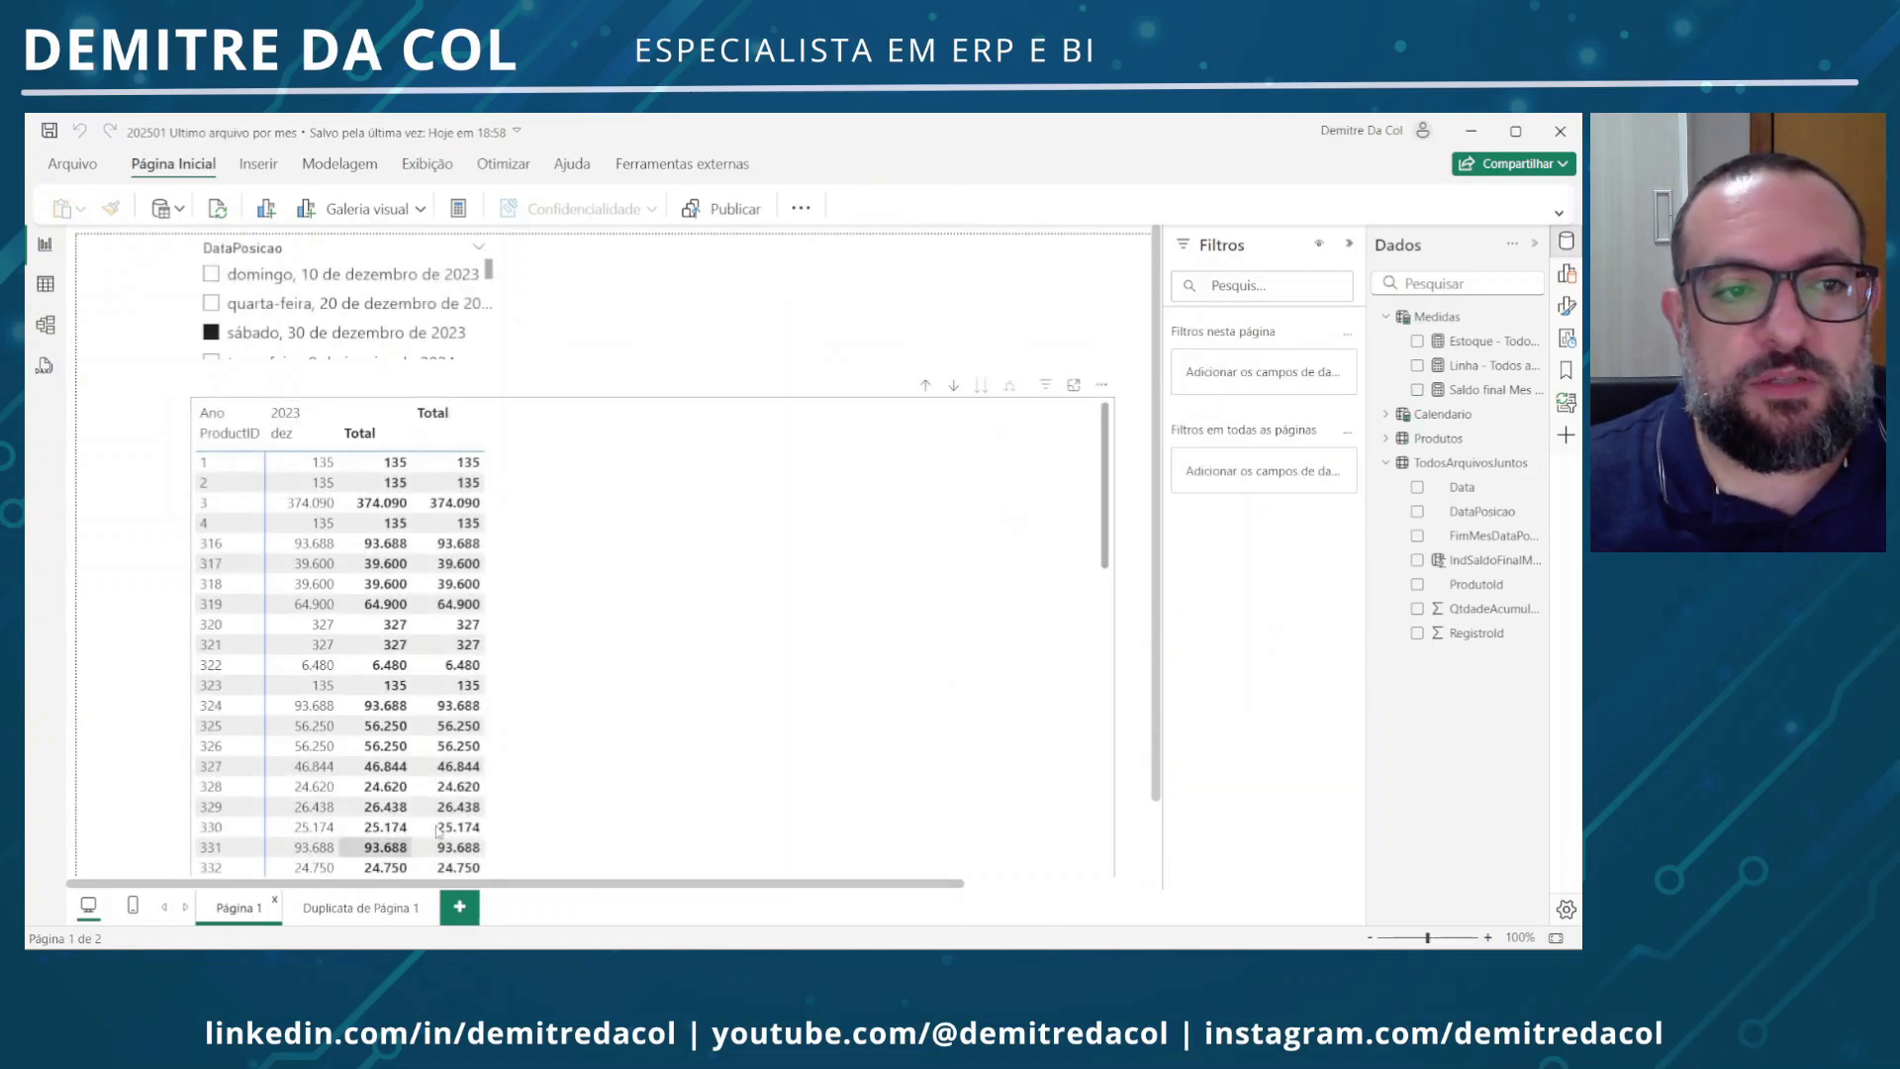
Clear the date selected in the DataPosicao slicer and enlarge the slicer so more dates fit
click(410, 333)
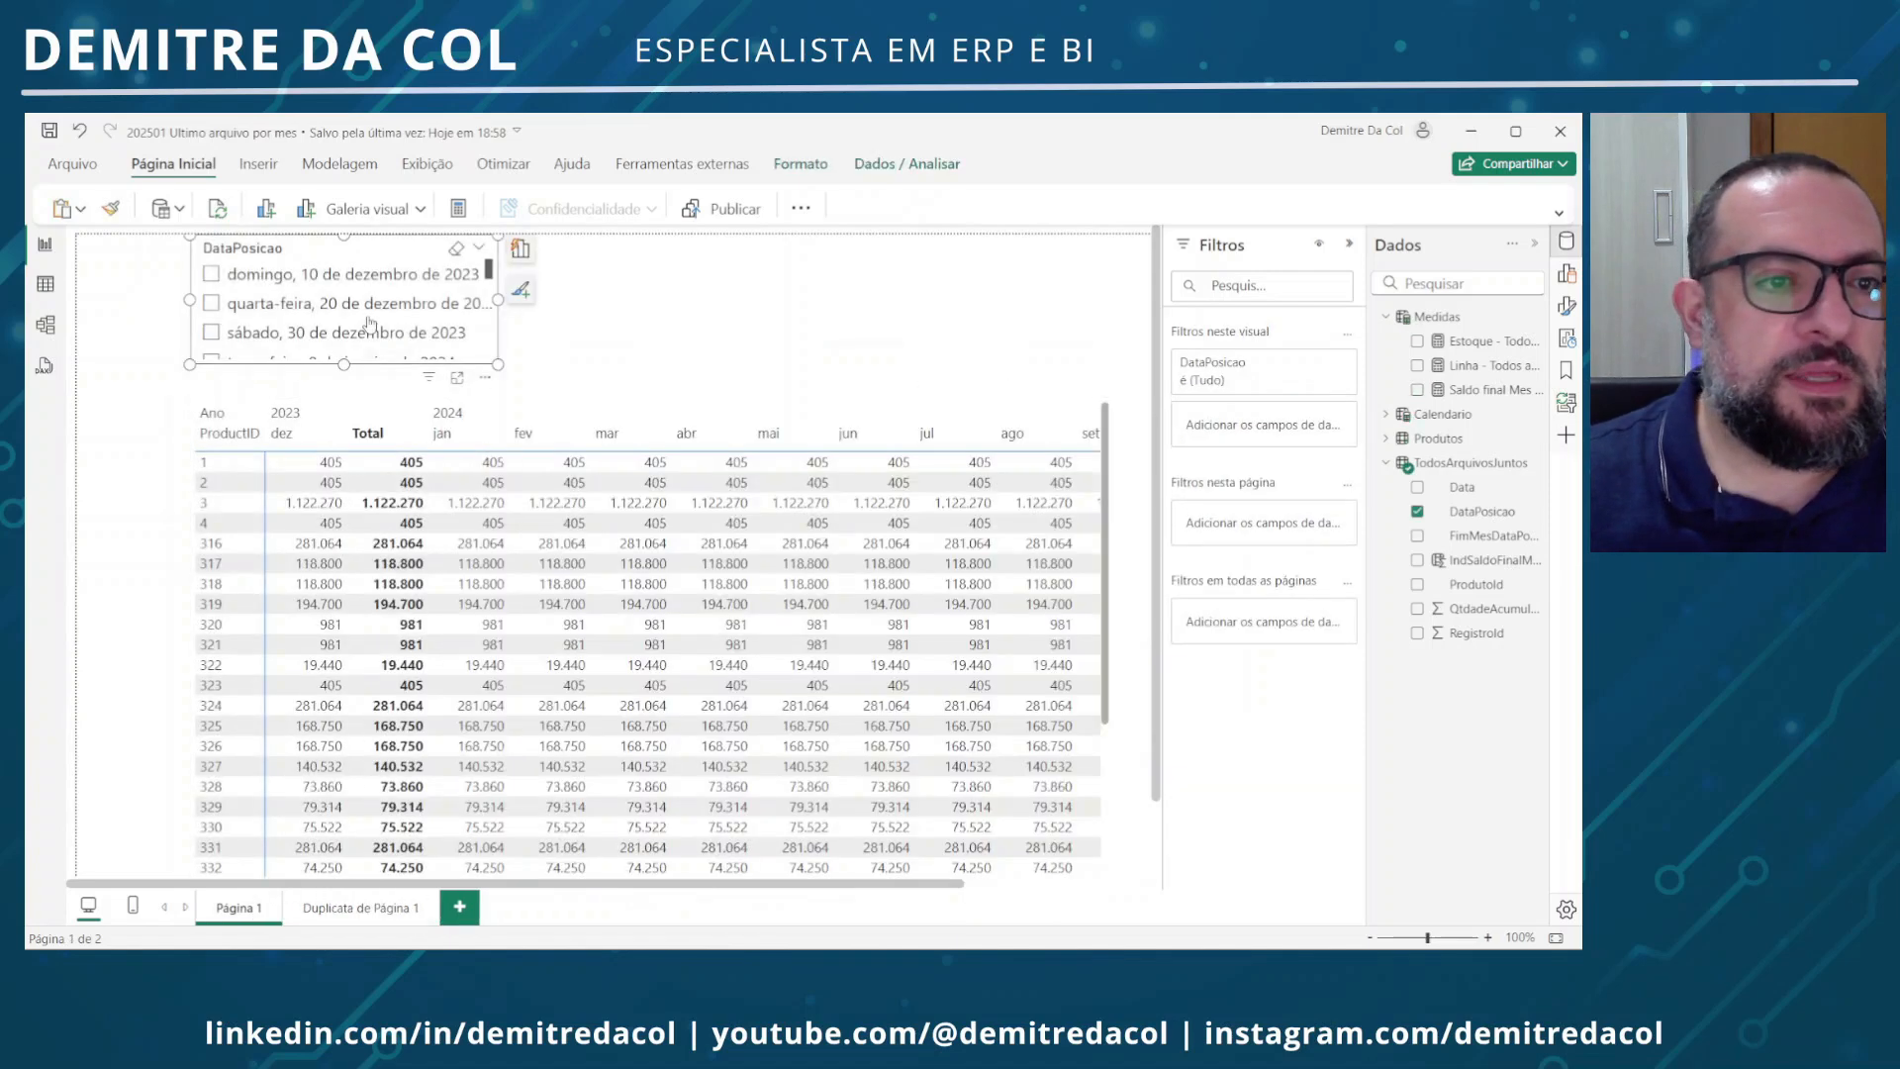
scroll(410, 332, down, 2)
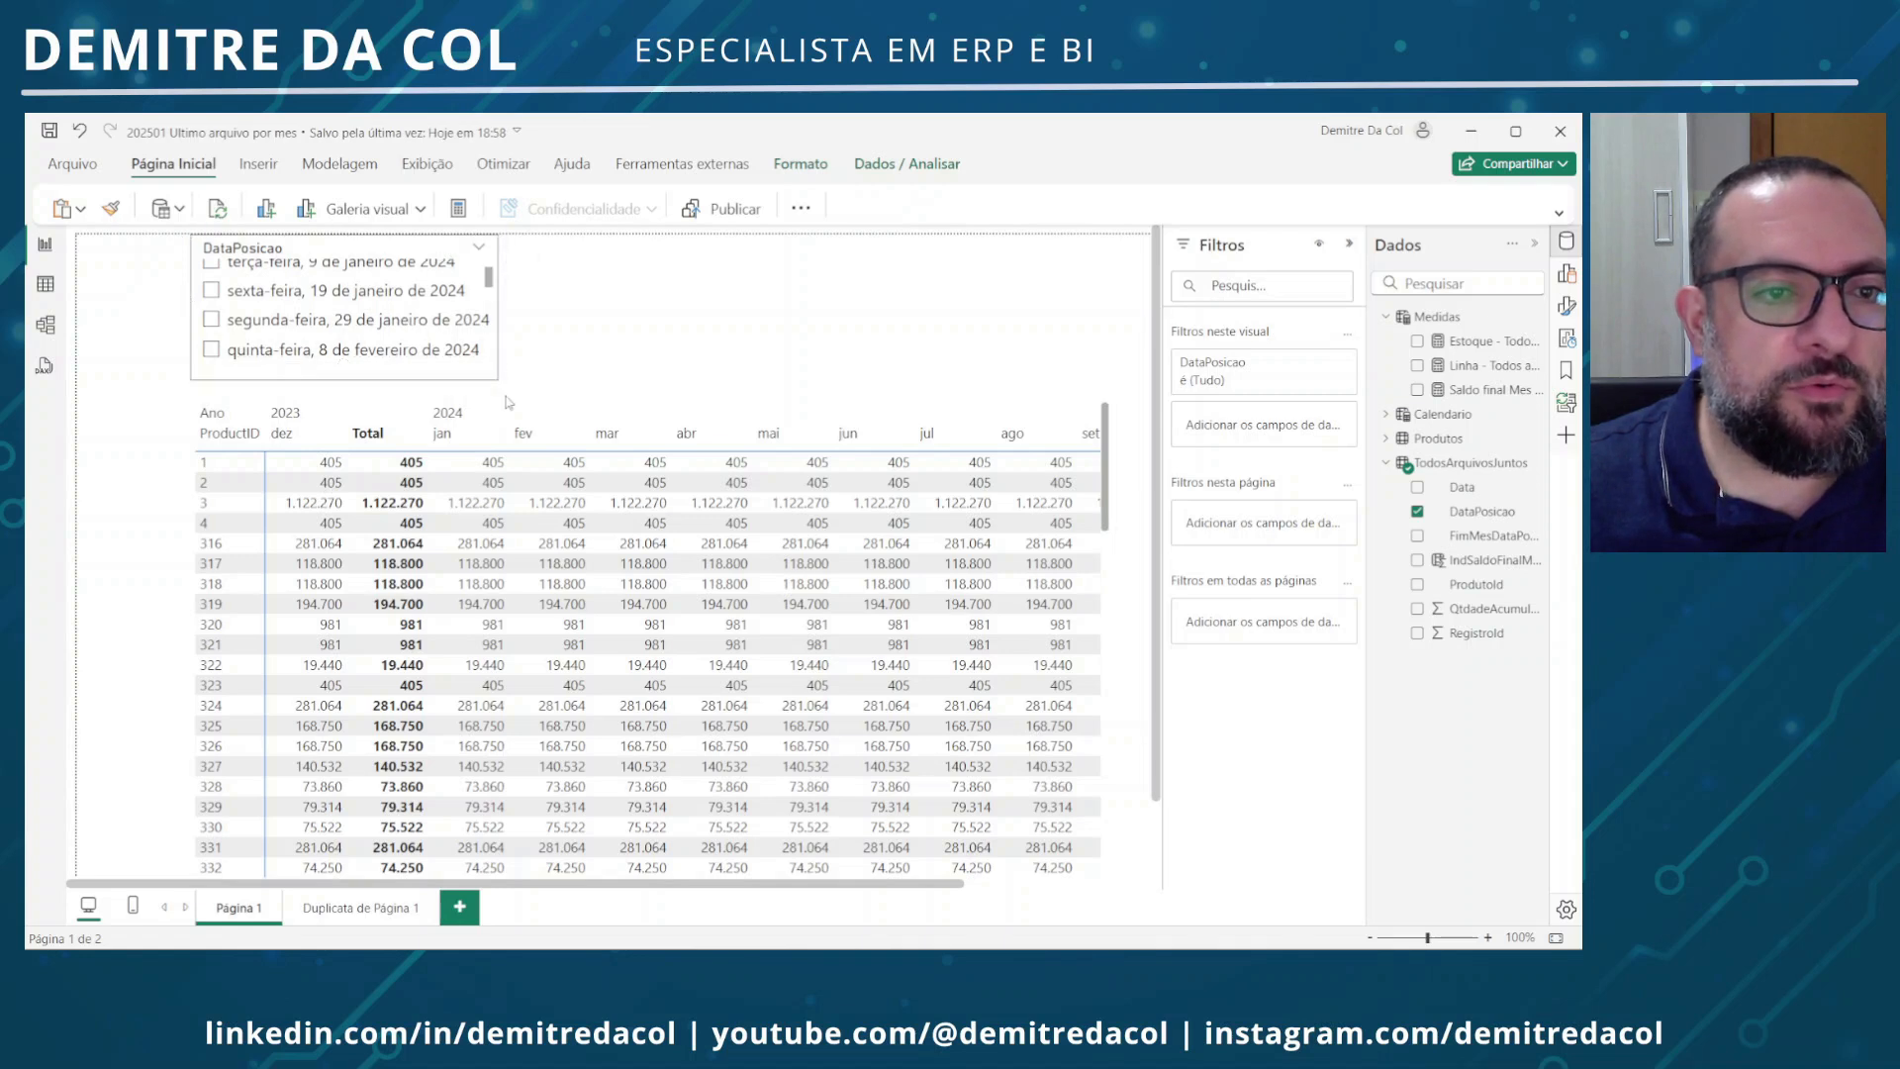
drag(501, 368, 521, 485)
scroll(408, 337, up, 2)
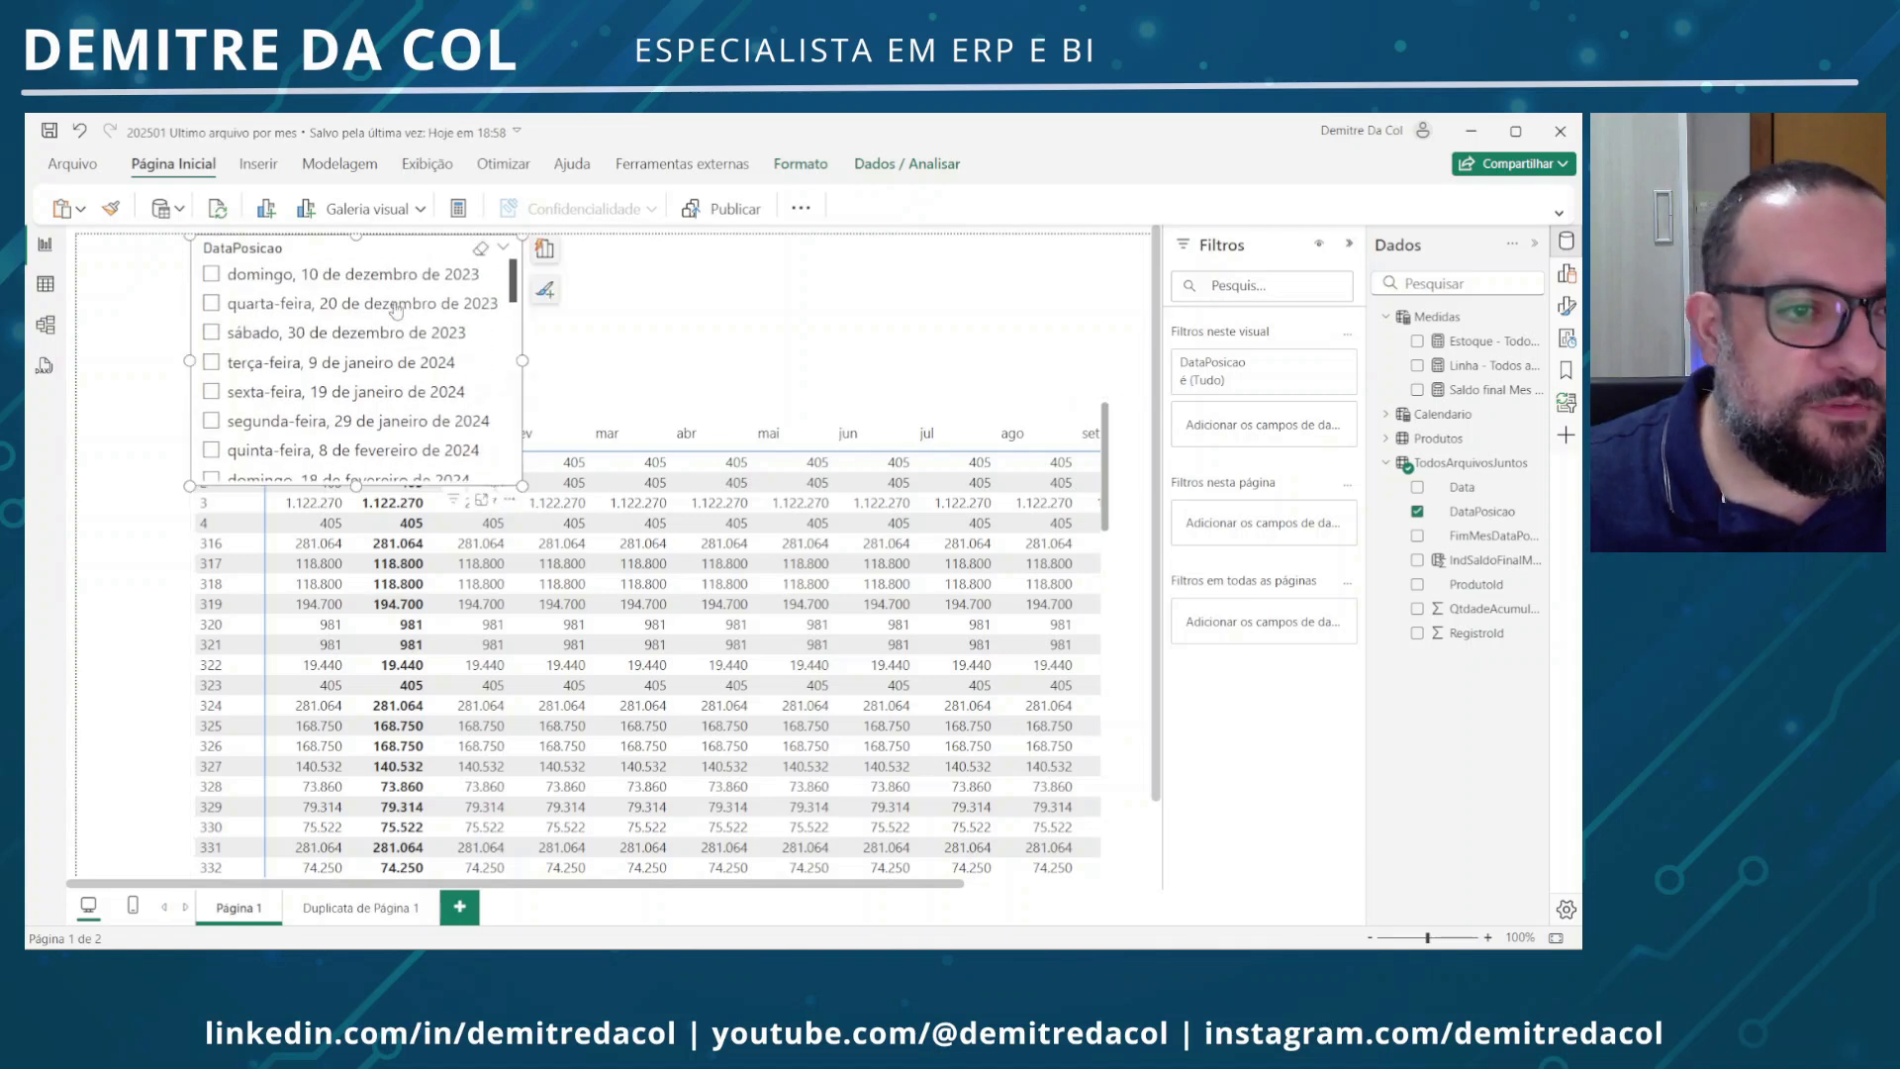
Filter Página 1 to segunda-feira, 29 de janeiro de 2024 and compare its total with the matrix on Duplicata de Página 1
click(416, 420)
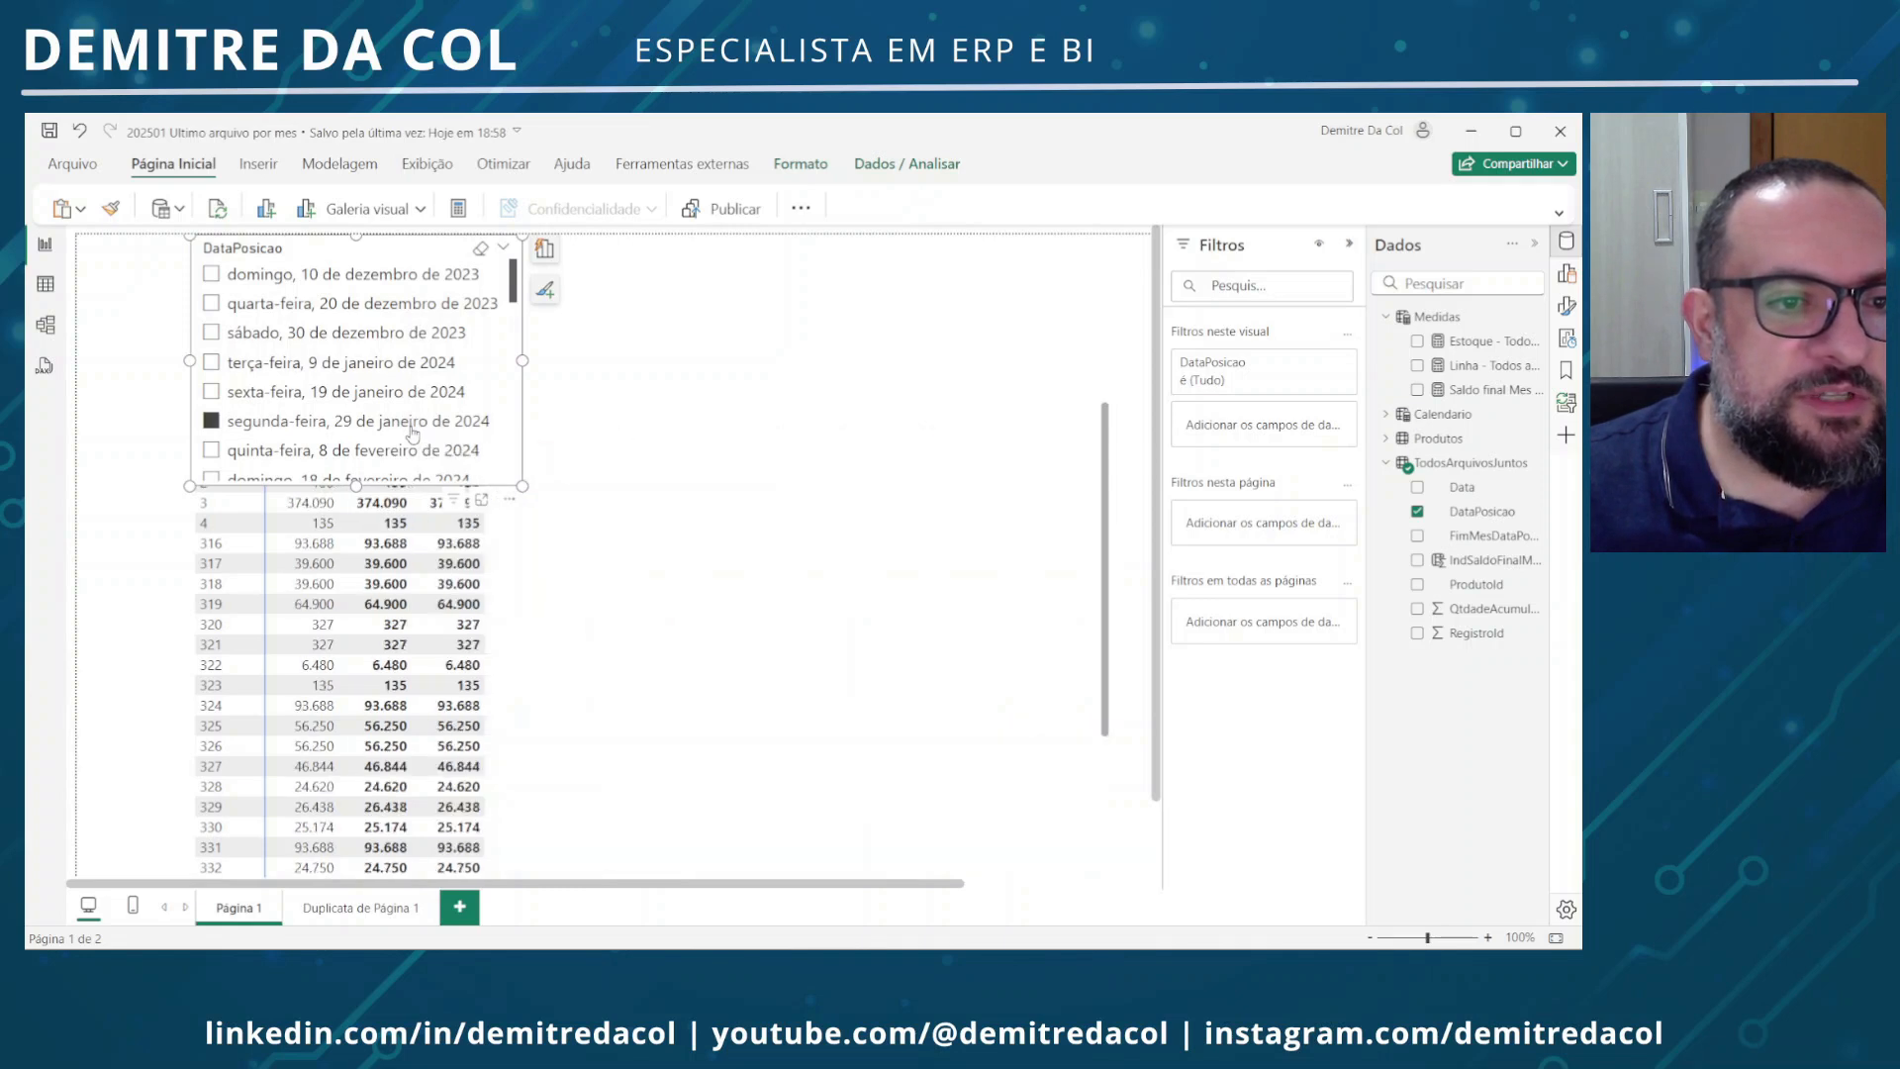
click(781, 311)
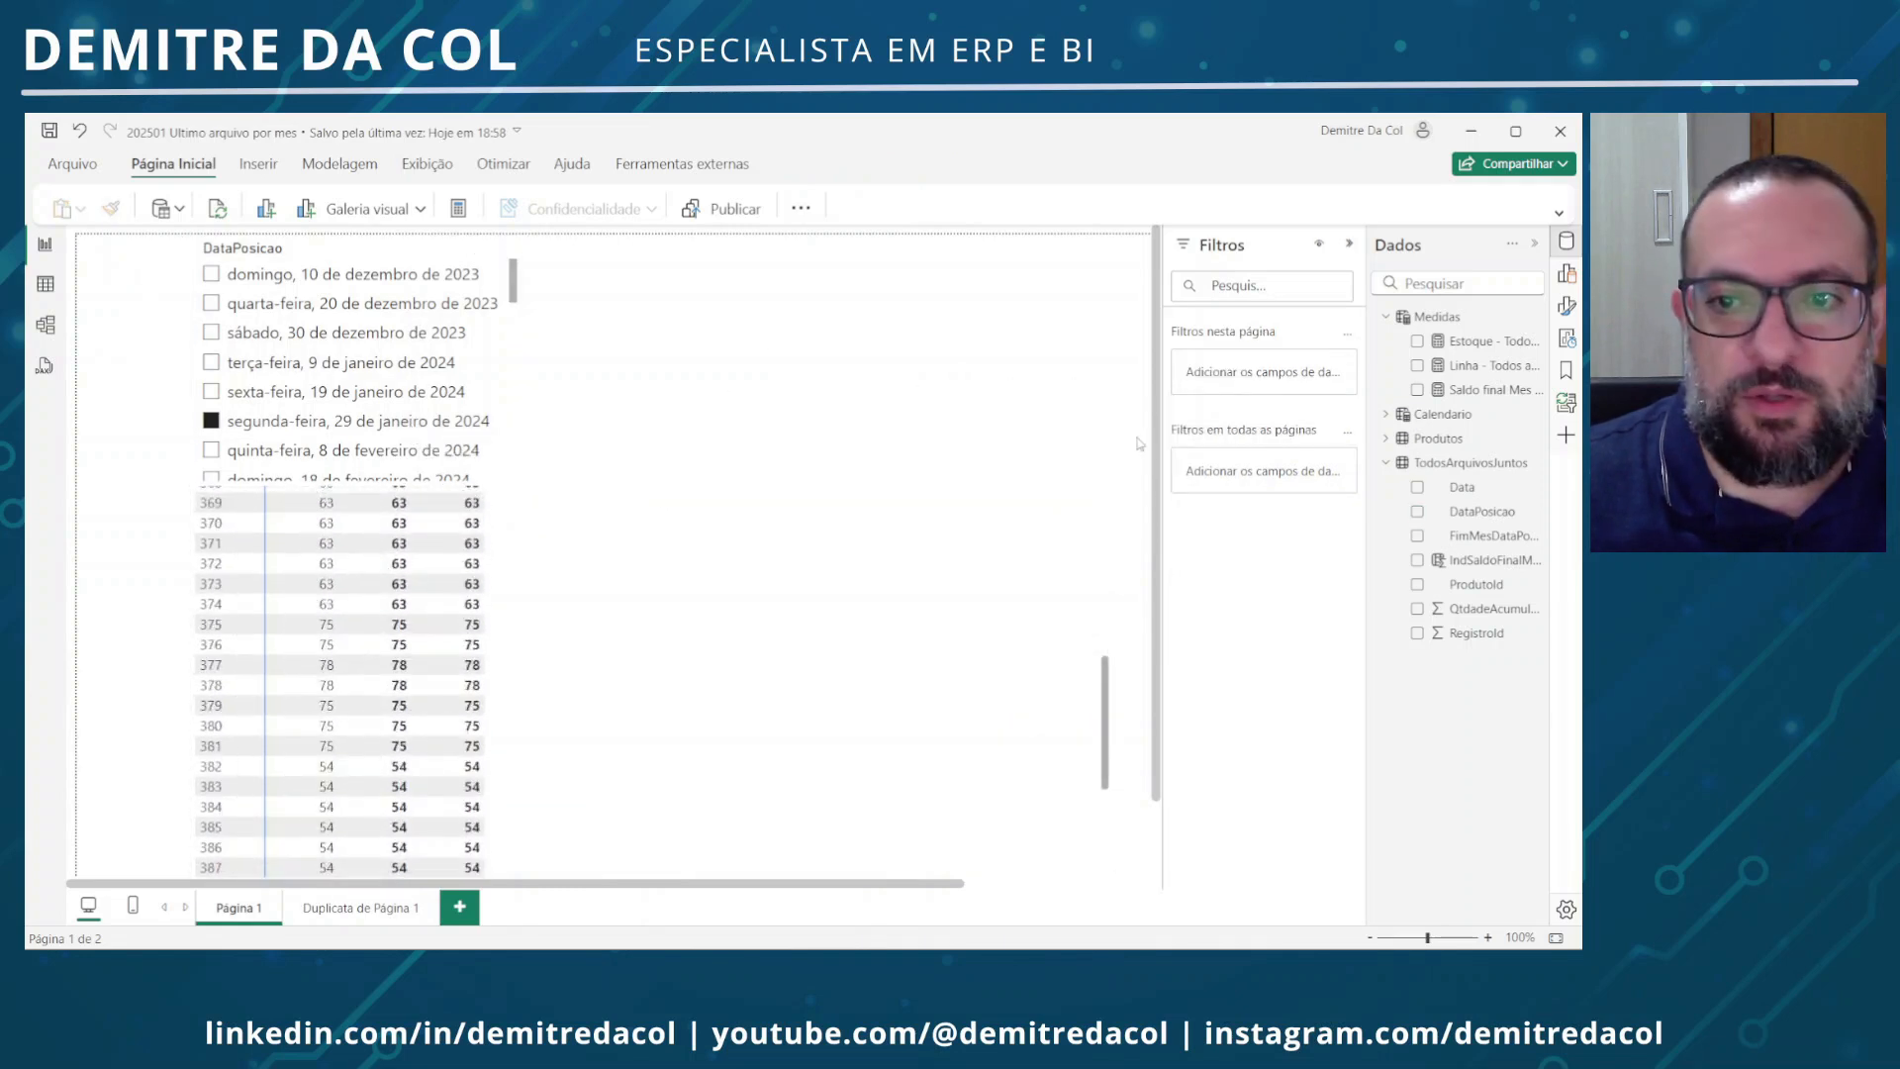
scroll(887, 759, down, 2)
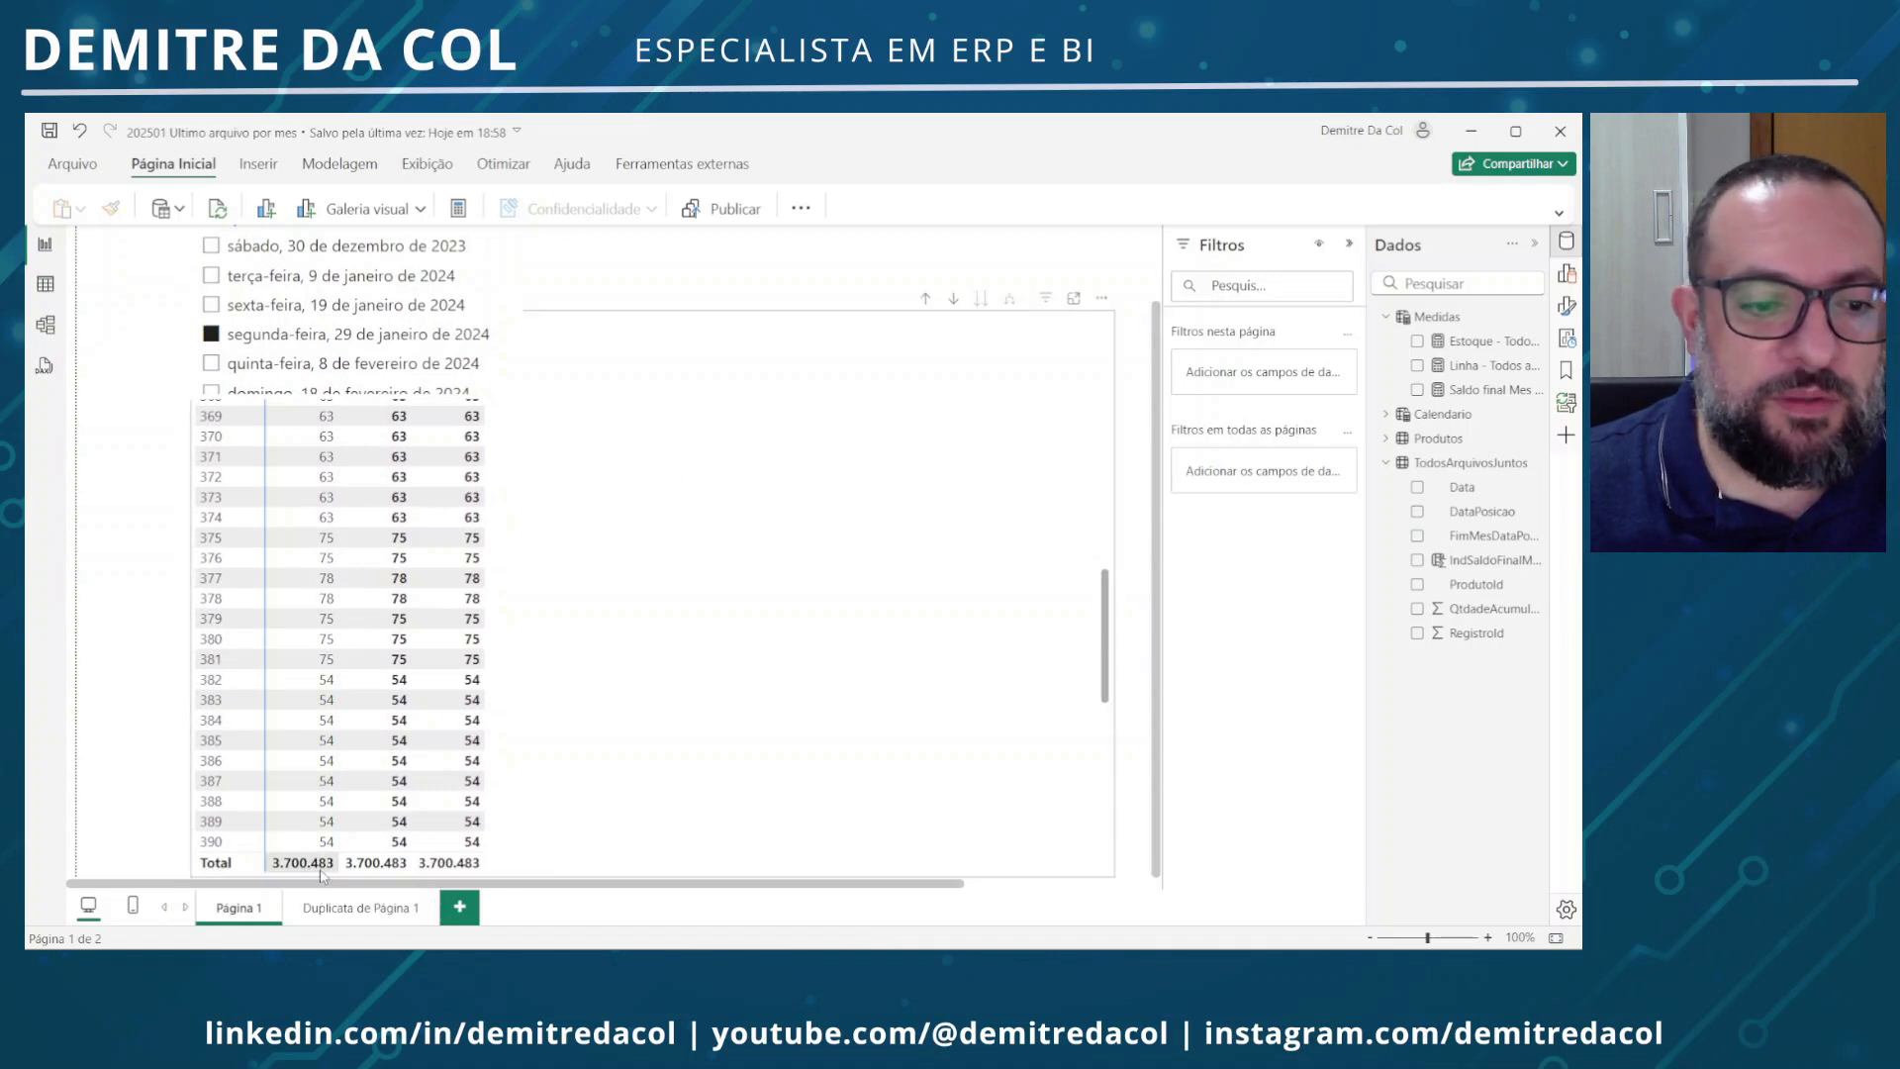
click(341, 904)
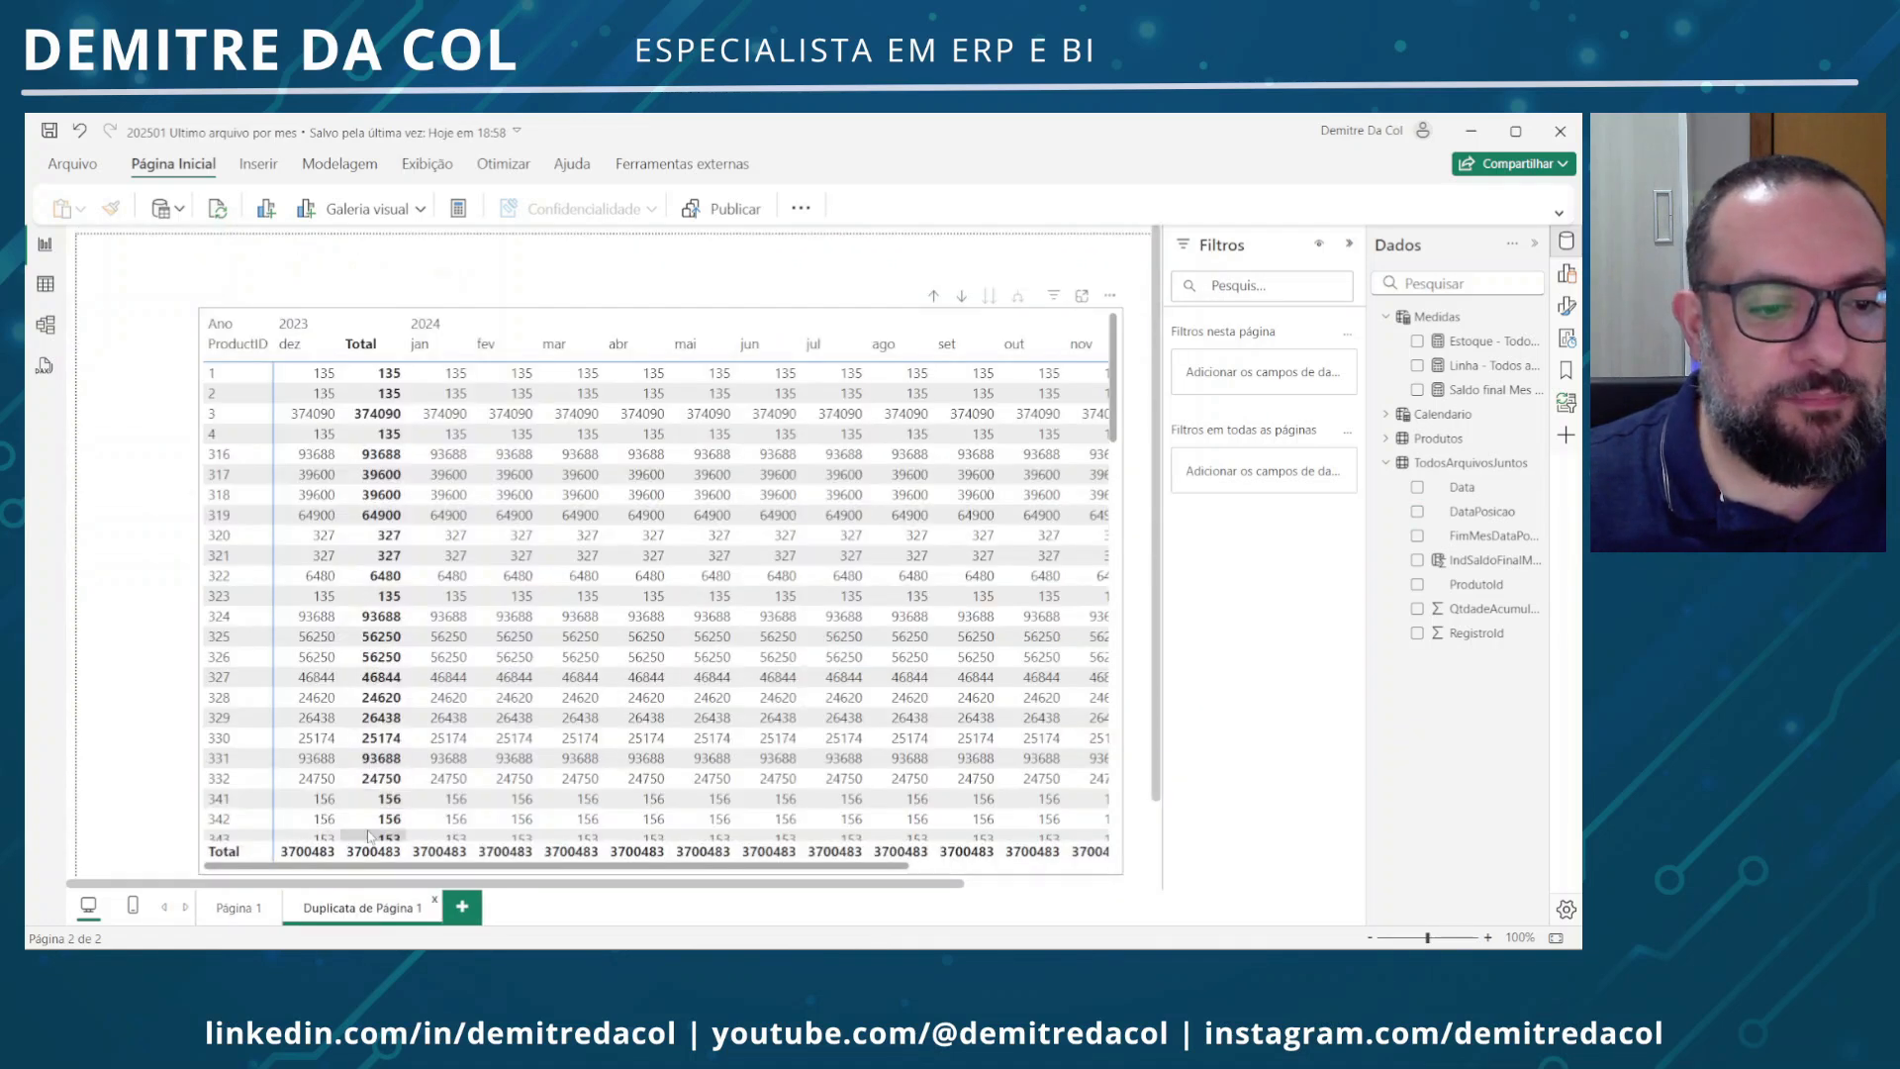
scroll(798, 577, down, 10)
scroll(798, 577, up, 10)
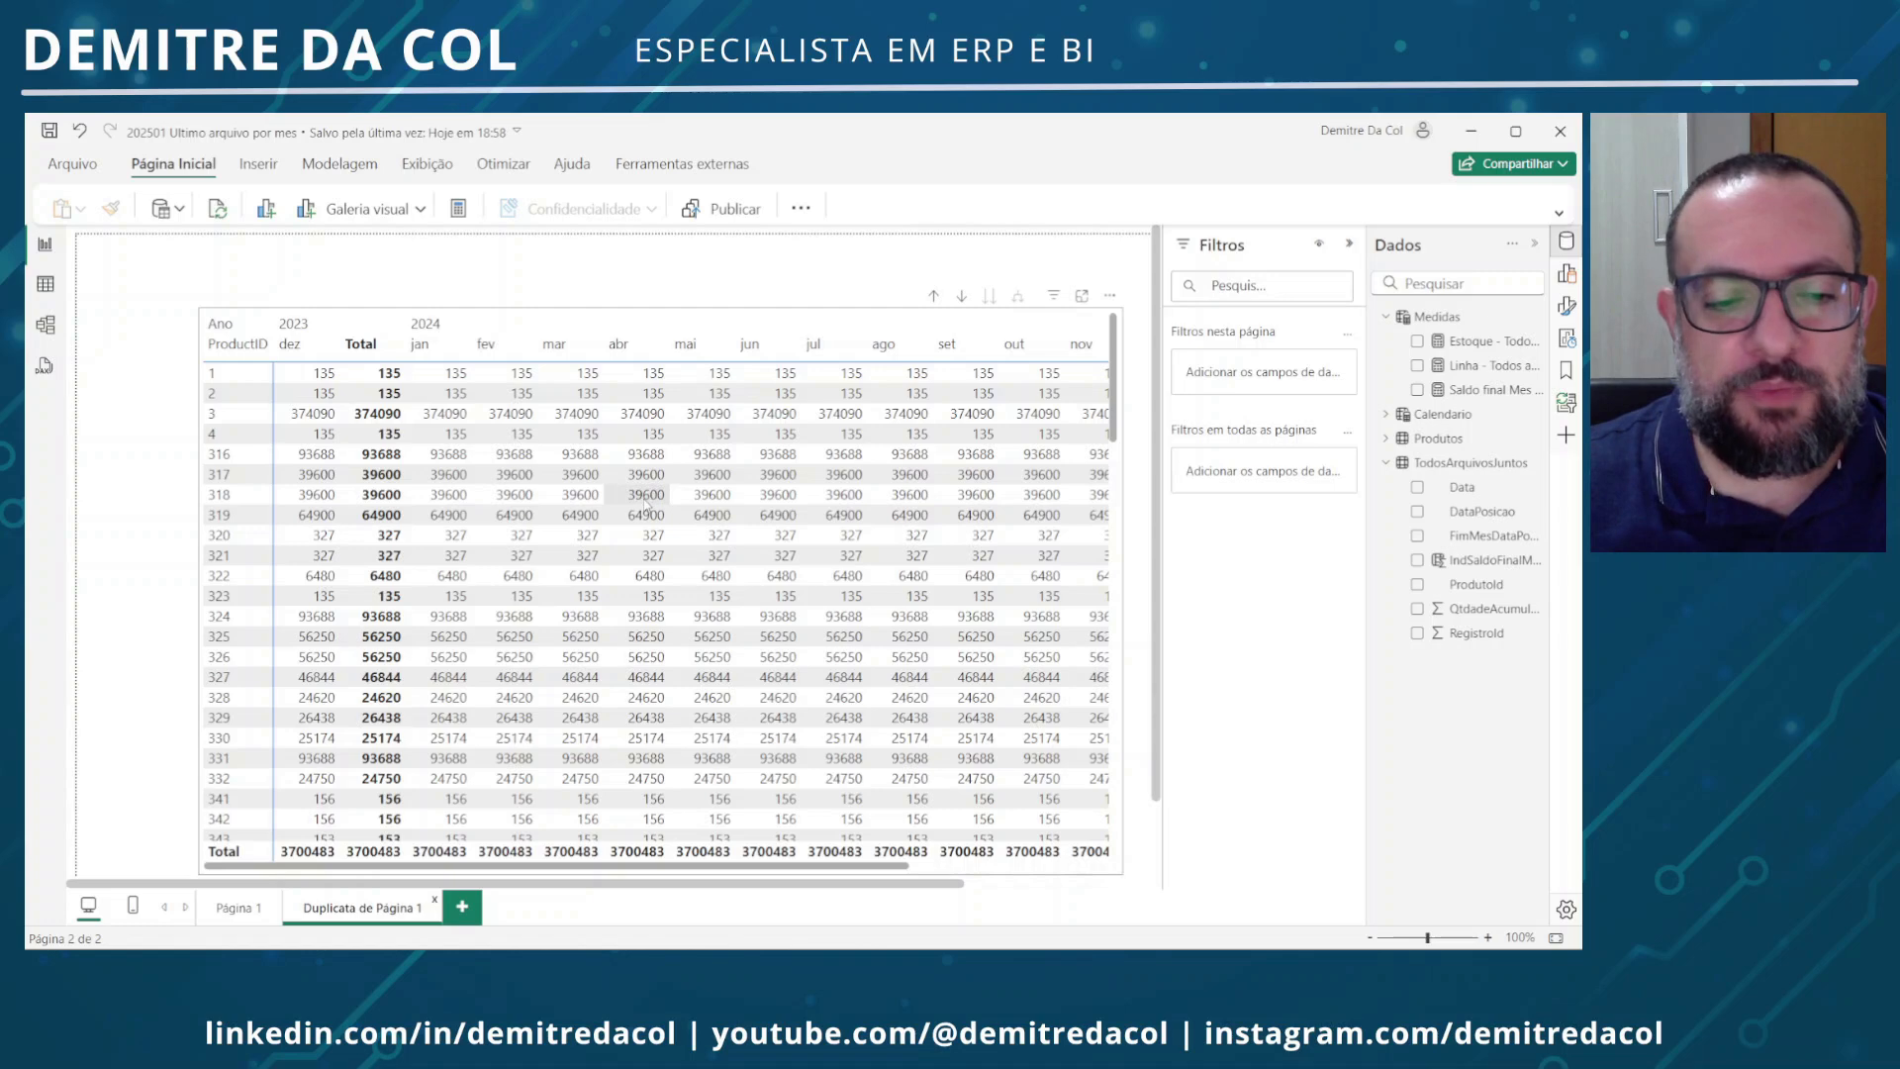
Launch Visual Studio Code with the stock export script
mouse_move(1035, 961)
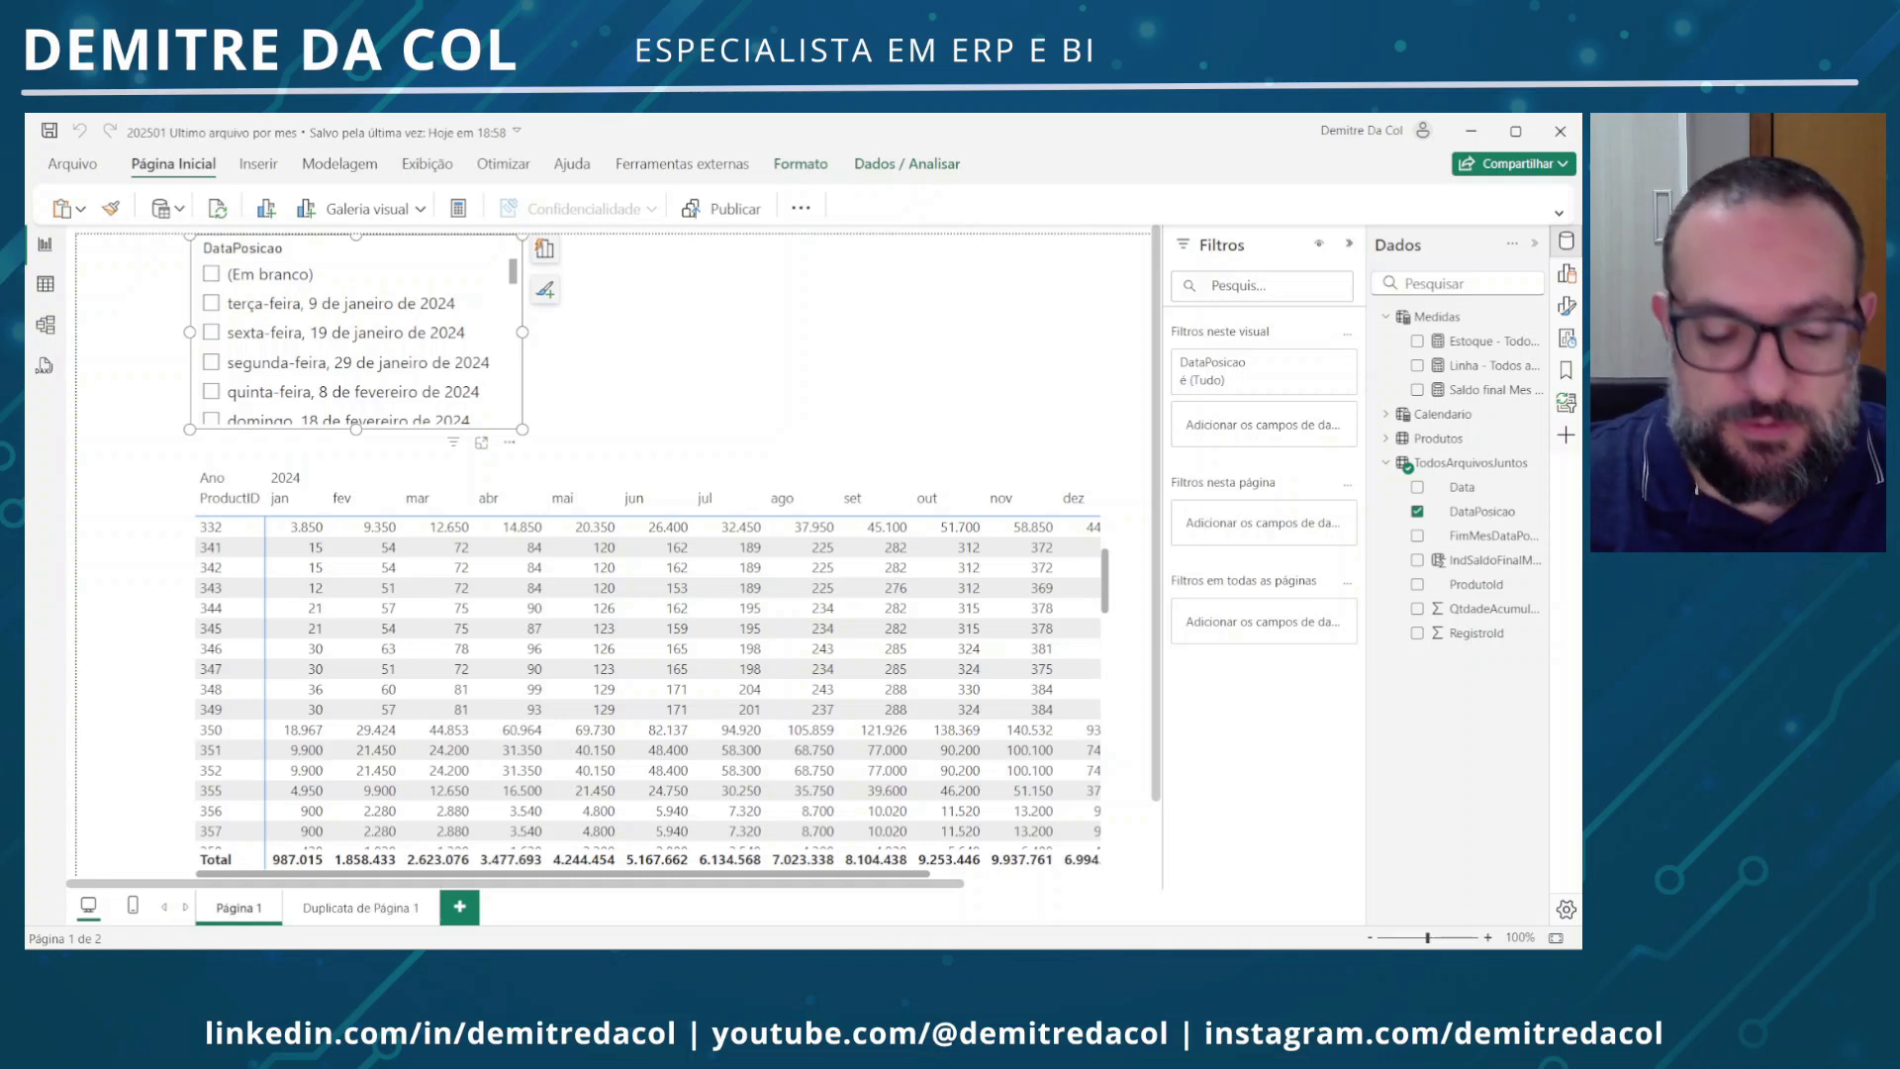
key(super)
text(code)
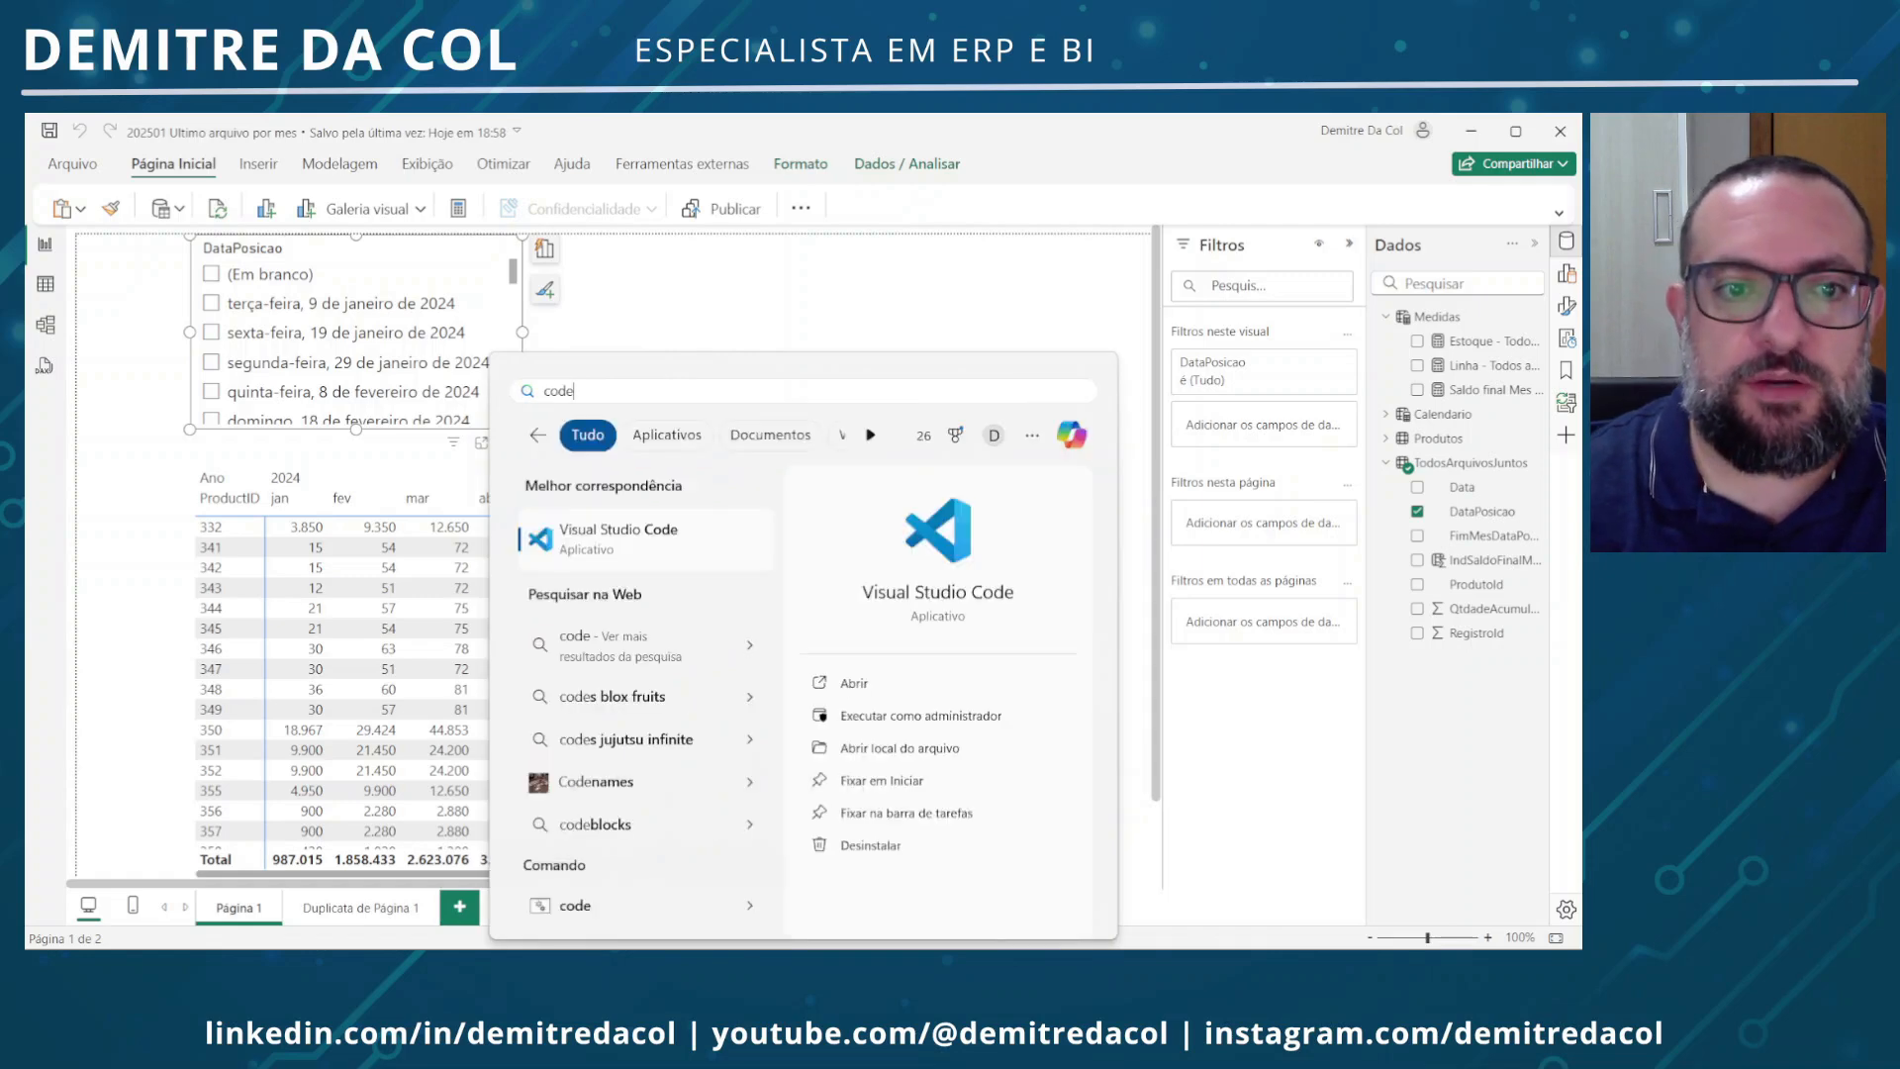
key(Return)
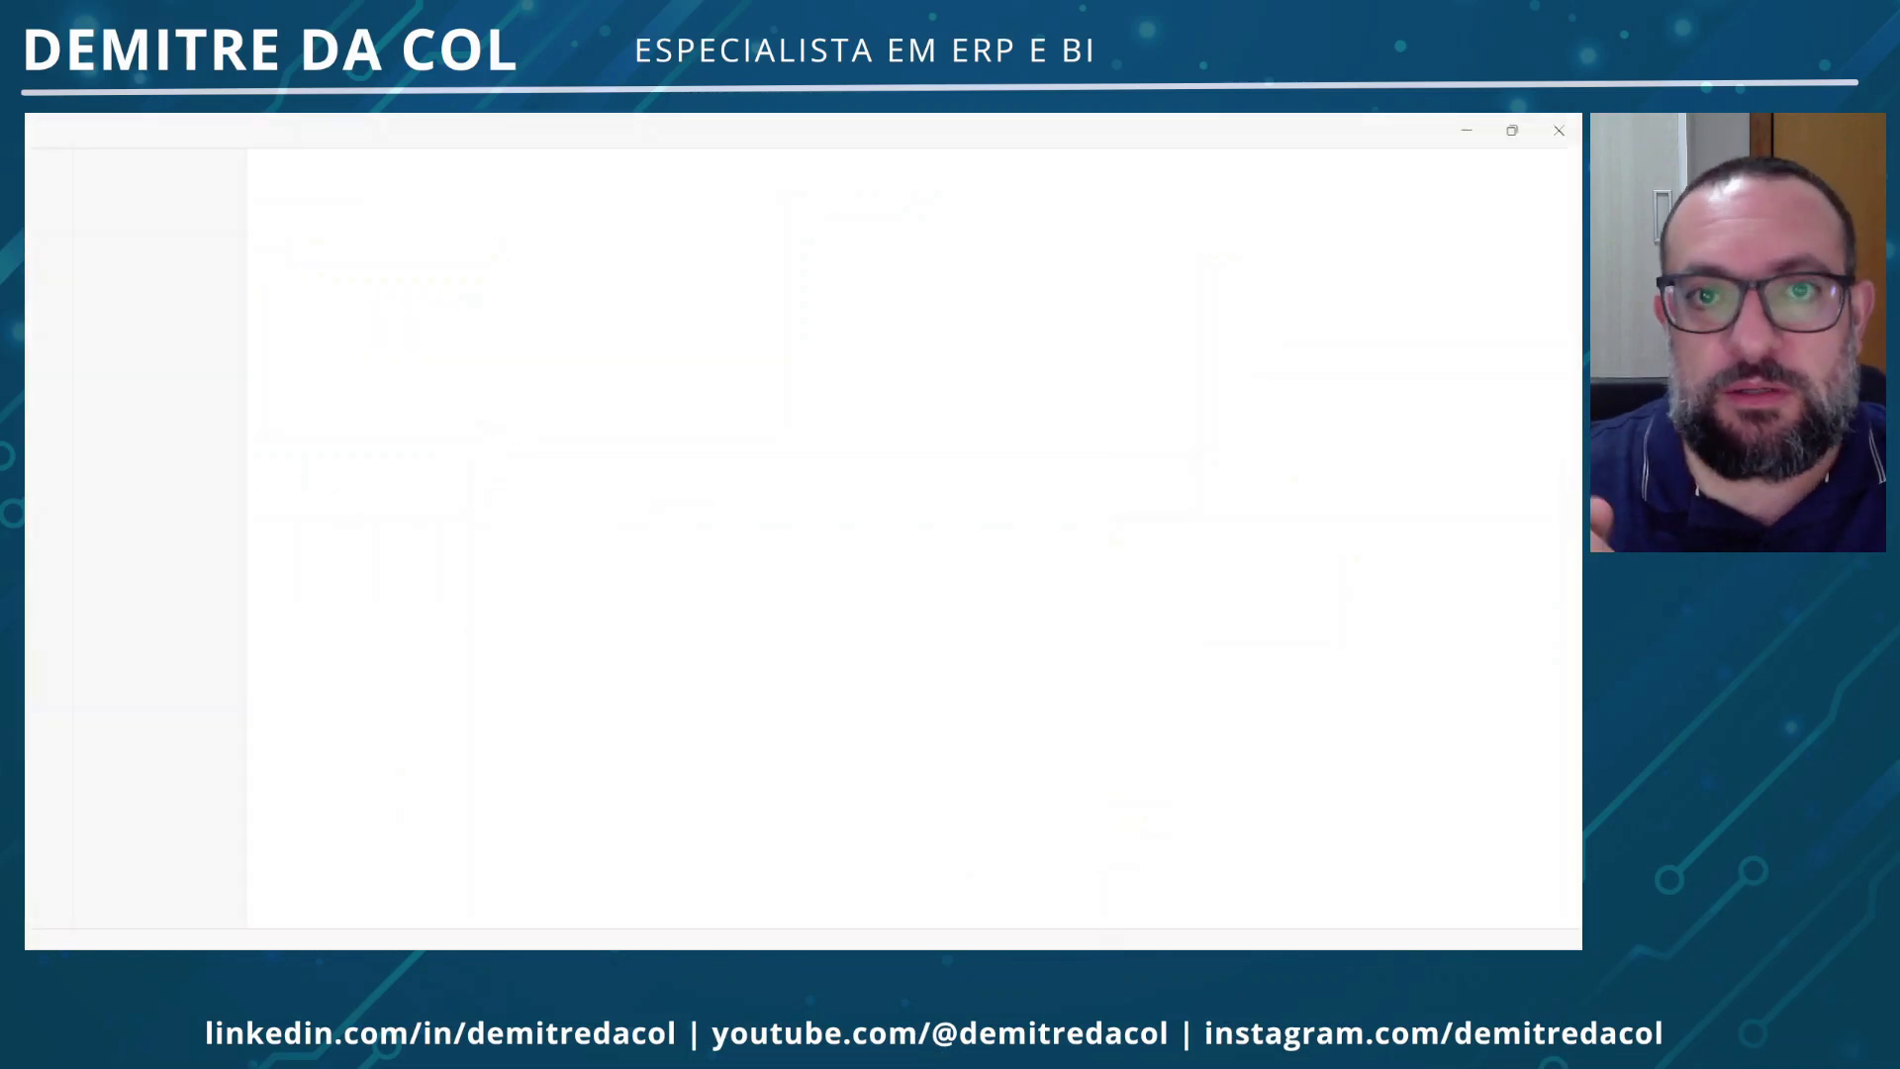
Examine the SQL query in arquivos_data.py, highlighting the DATEADD(MONTH, 125, TransactionDate) expression in the WHERE clause
click(681, 522)
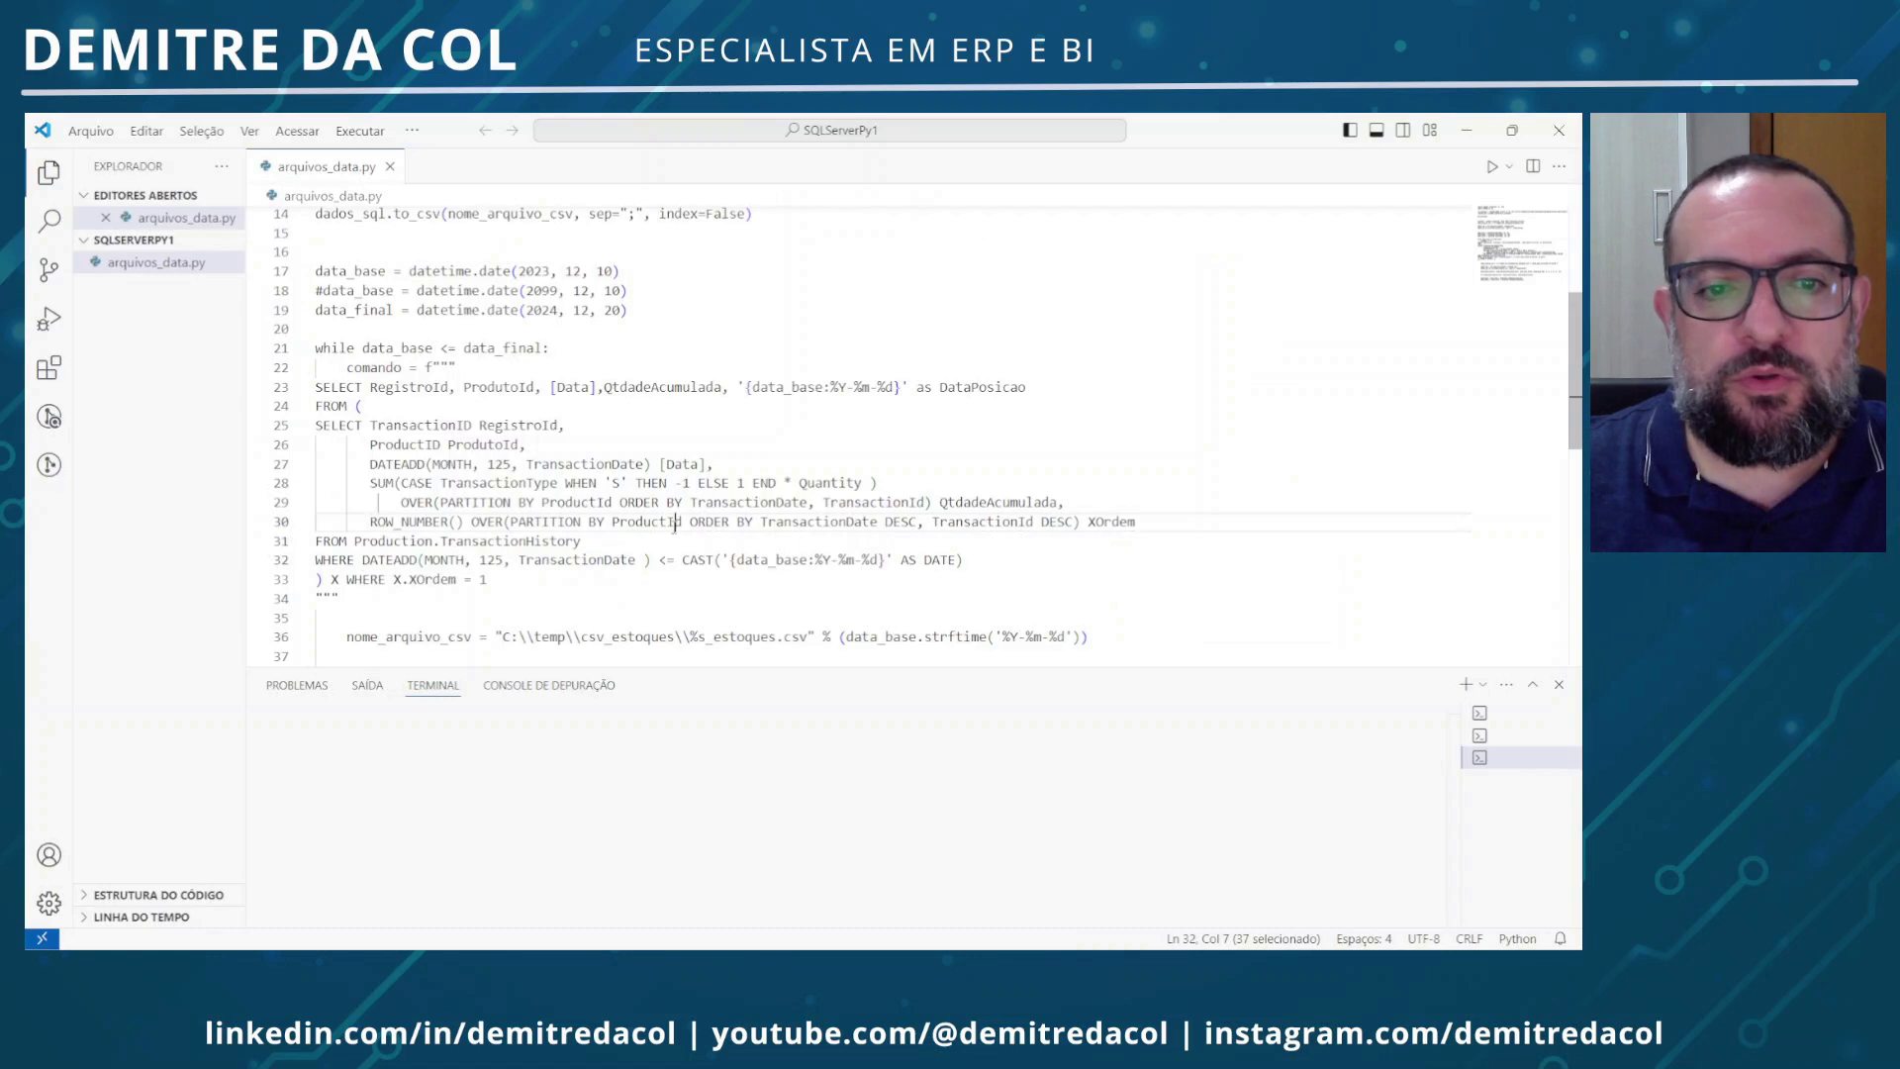
click(973, 558)
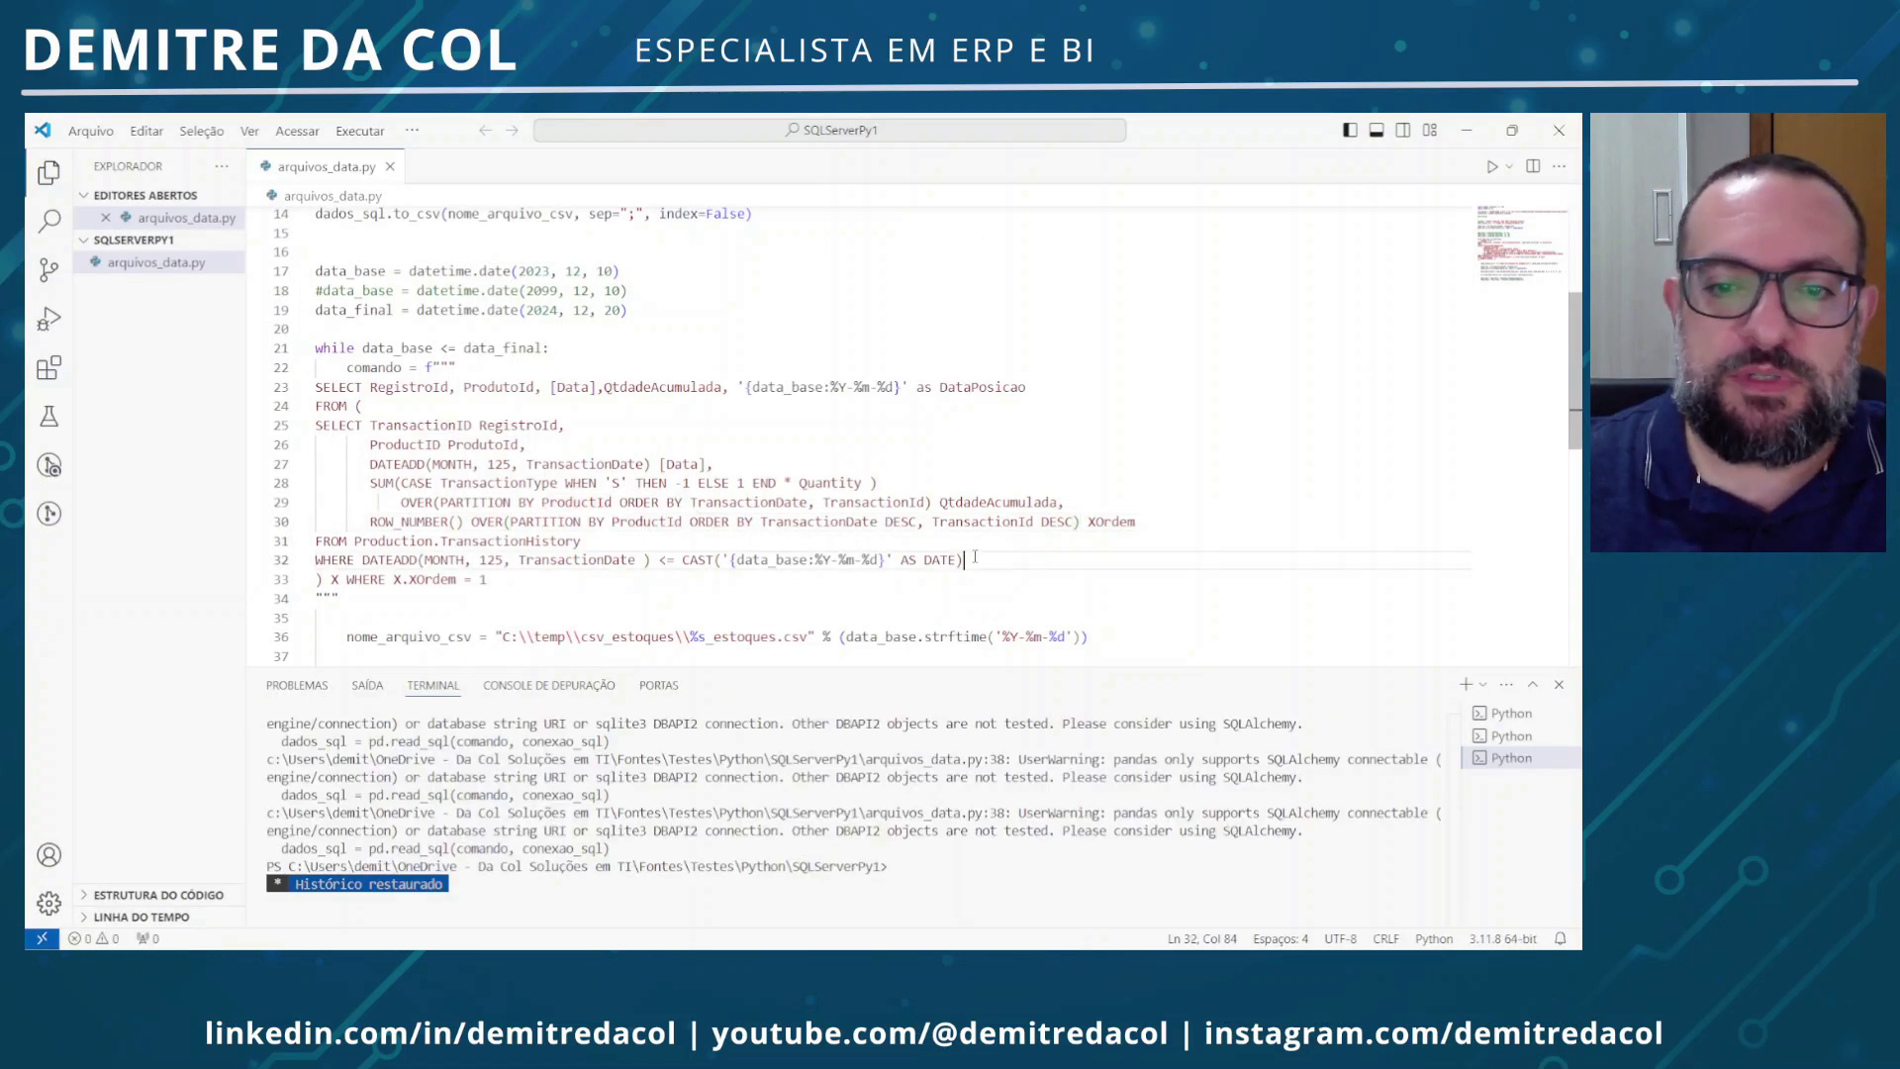
scroll(614, 396, up, 1)
scroll(614, 395, up, 3)
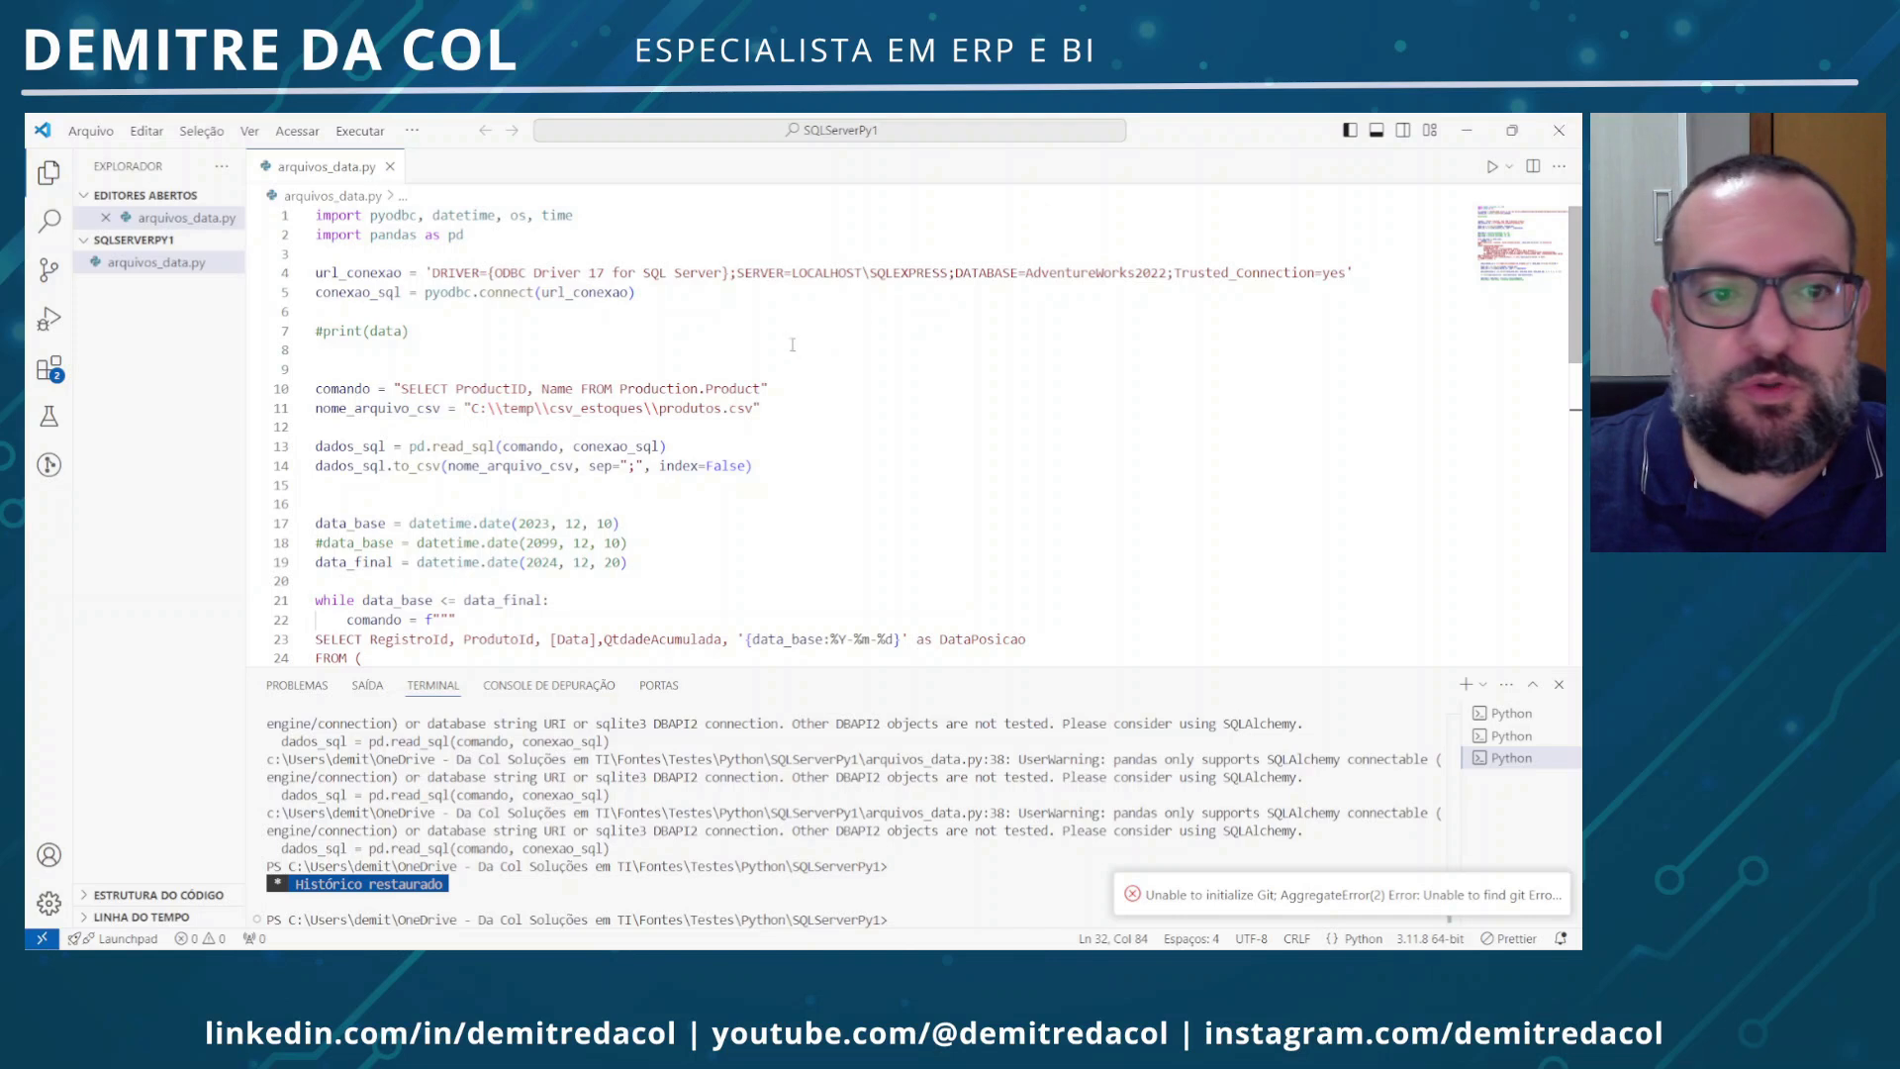
scroll(792, 344, down, 6)
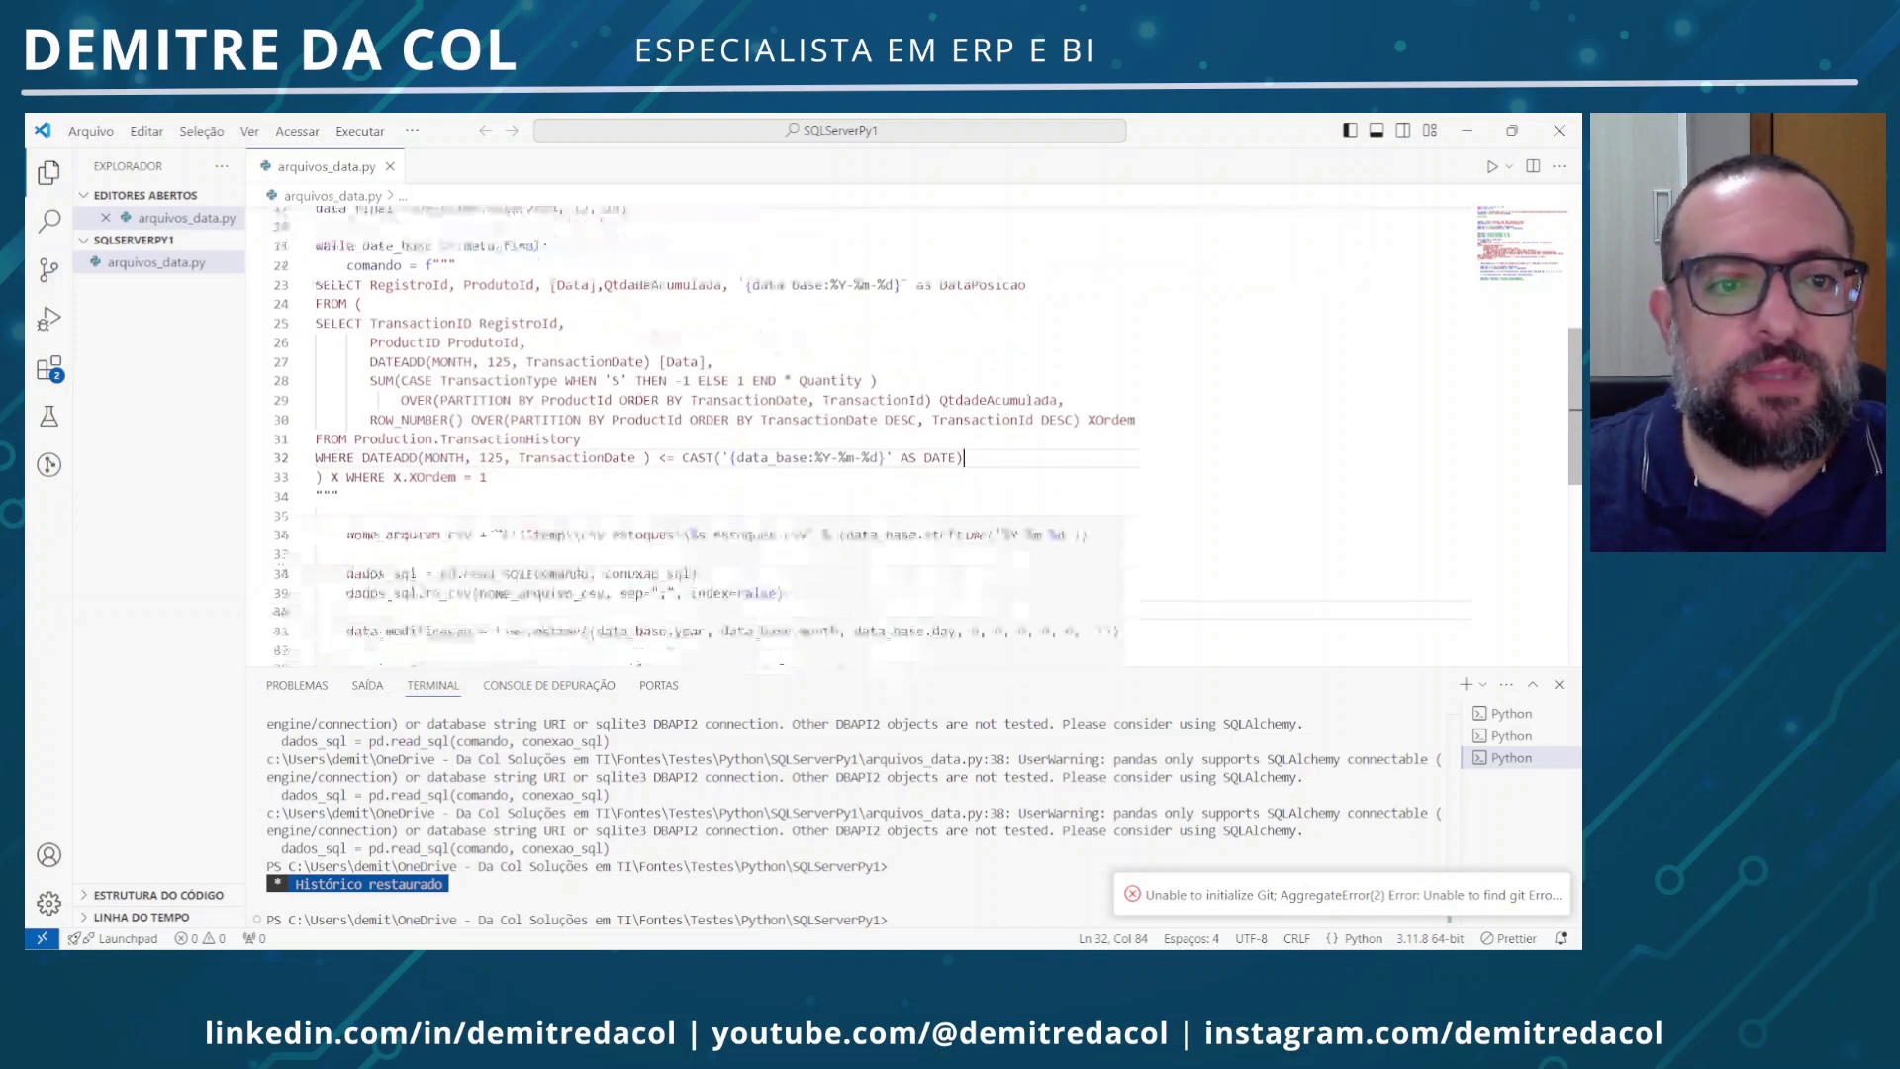
drag(361, 457, 660, 457)
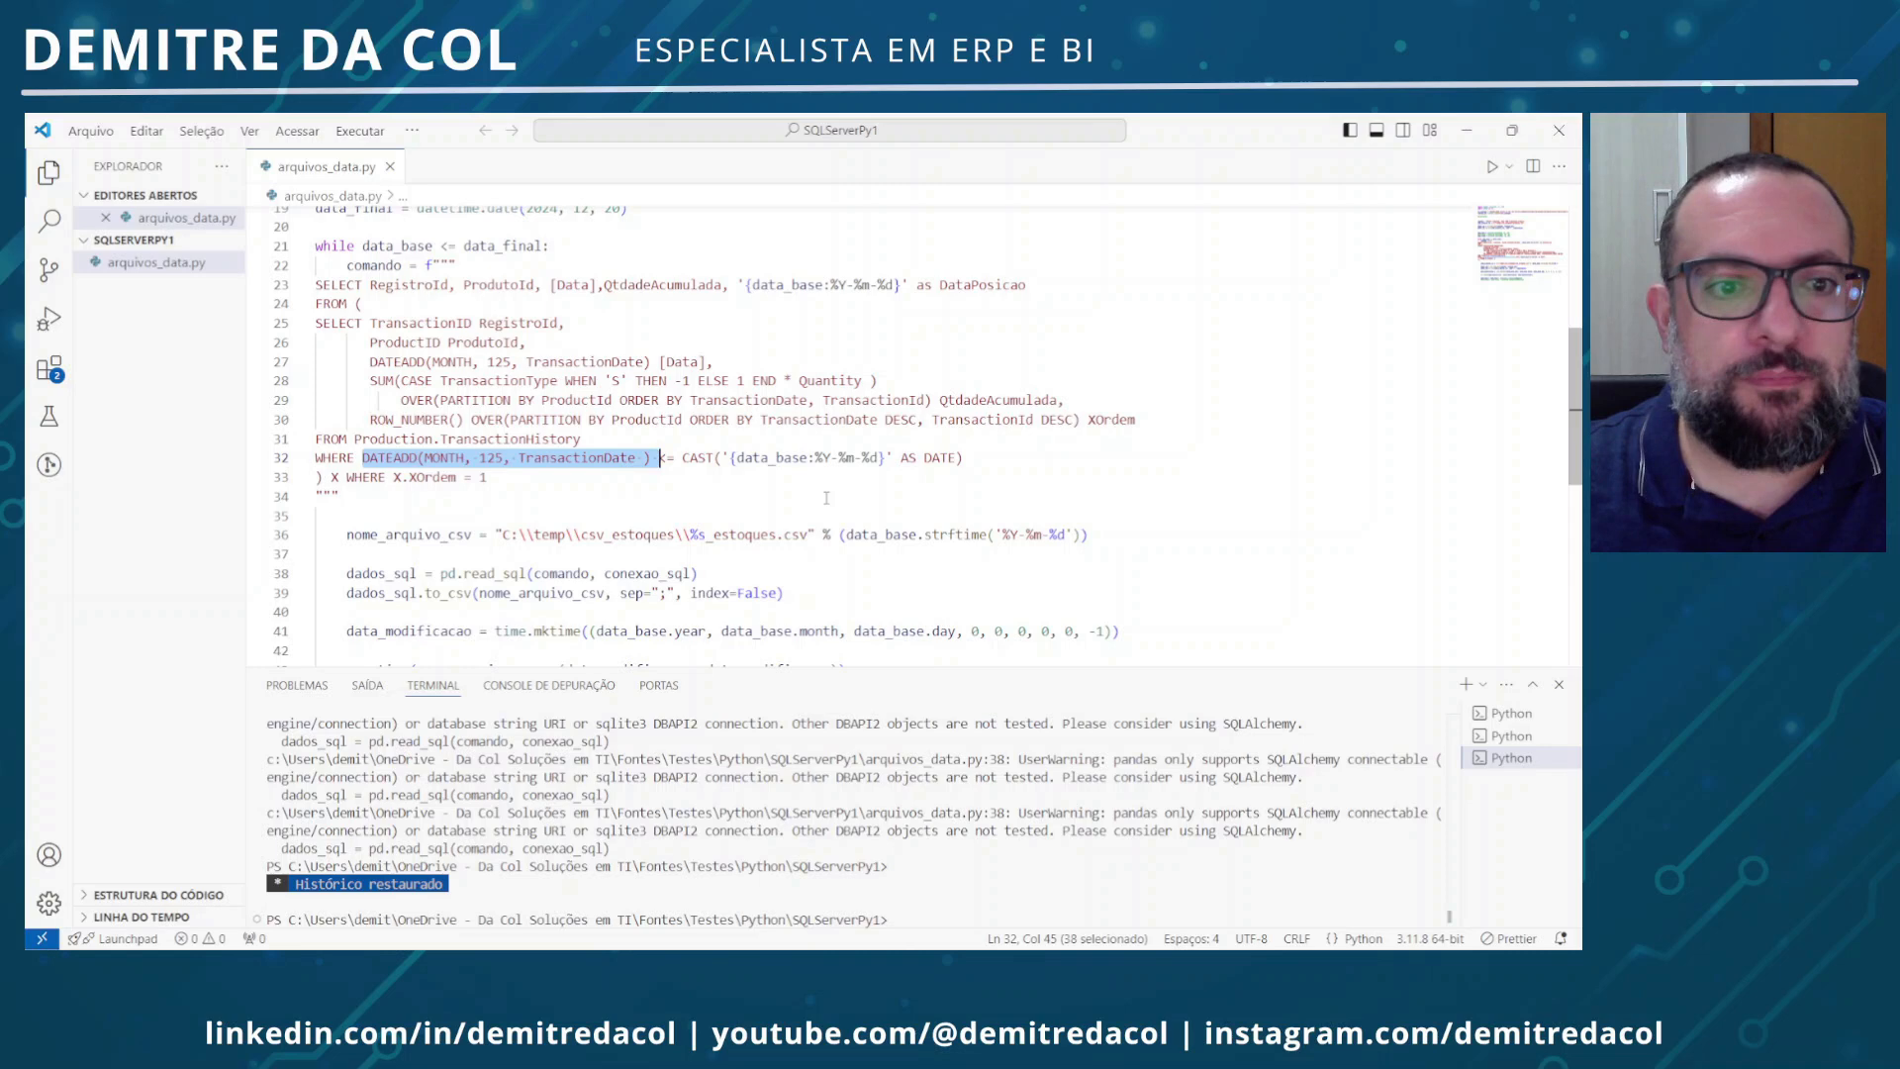
Switch back to Power BI and open the TodosArquivosJuntos query in the Power Query editor
key(alt+Tab)
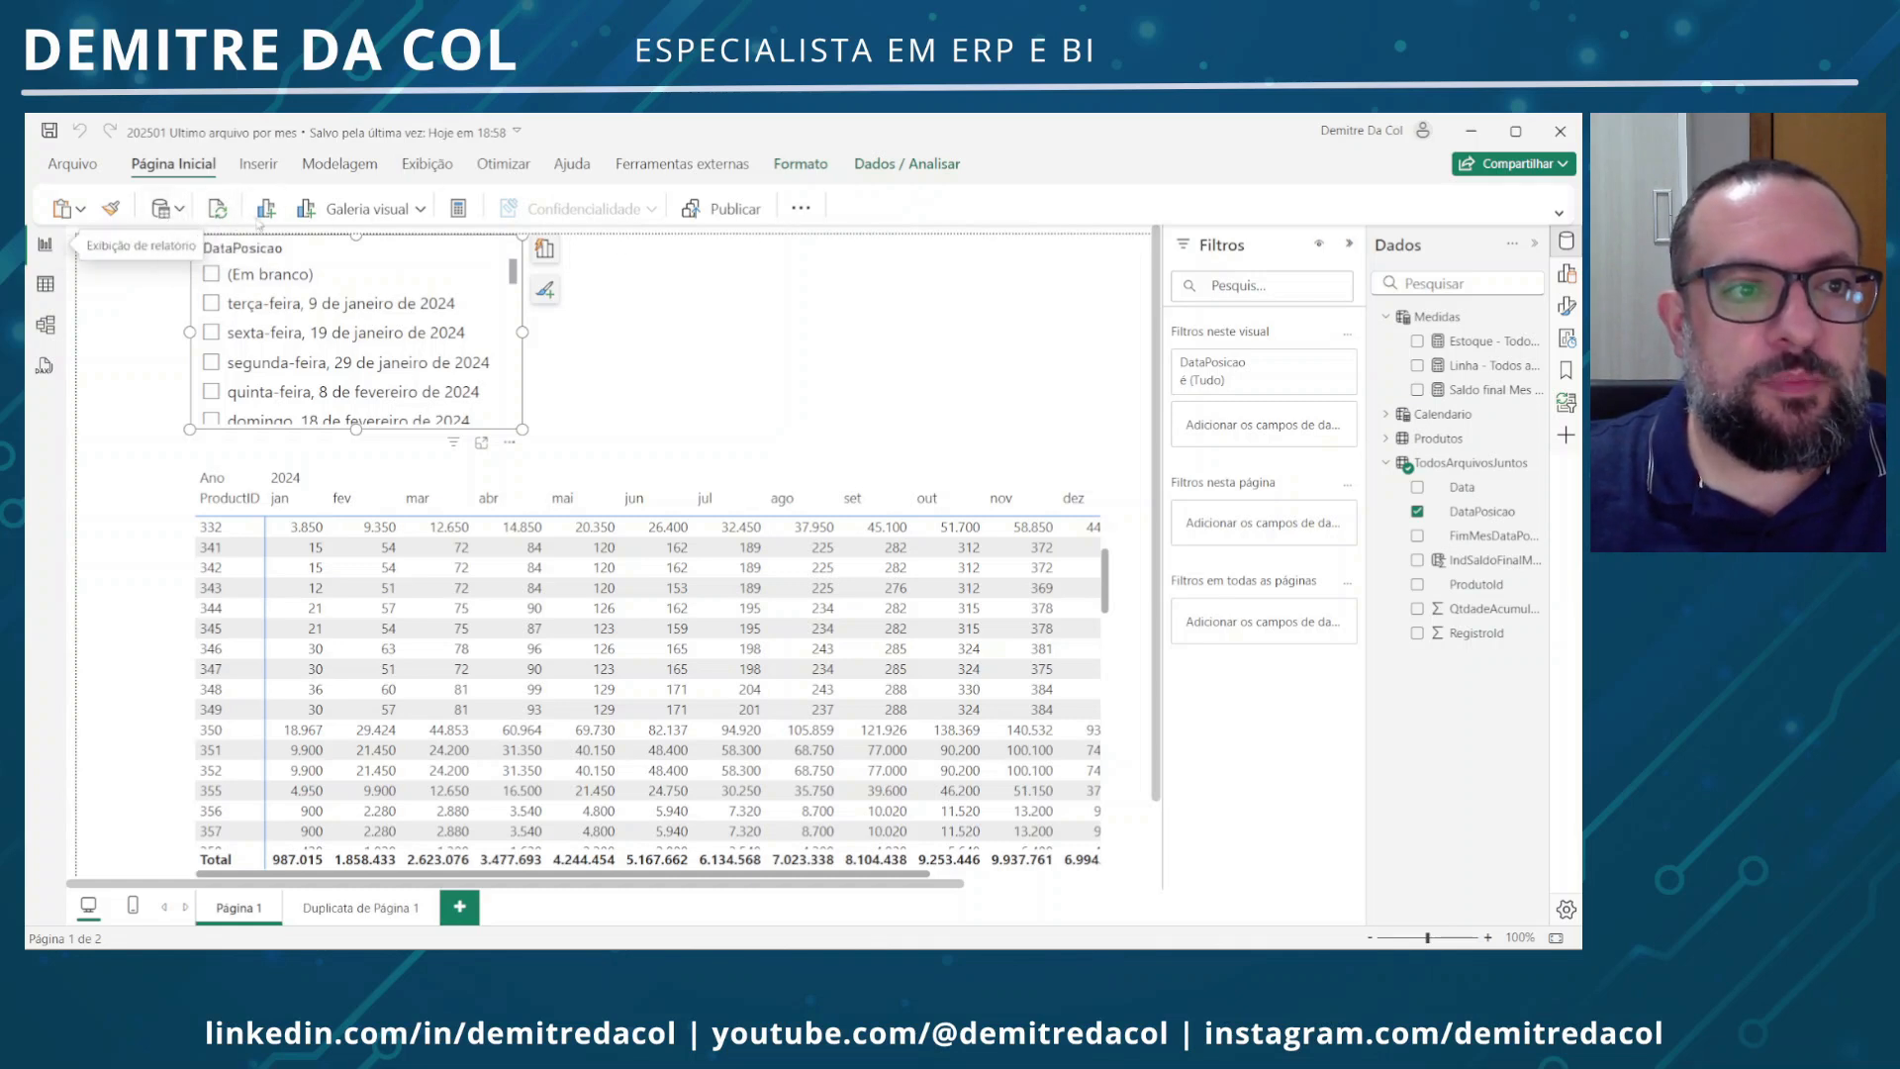
click(798, 209)
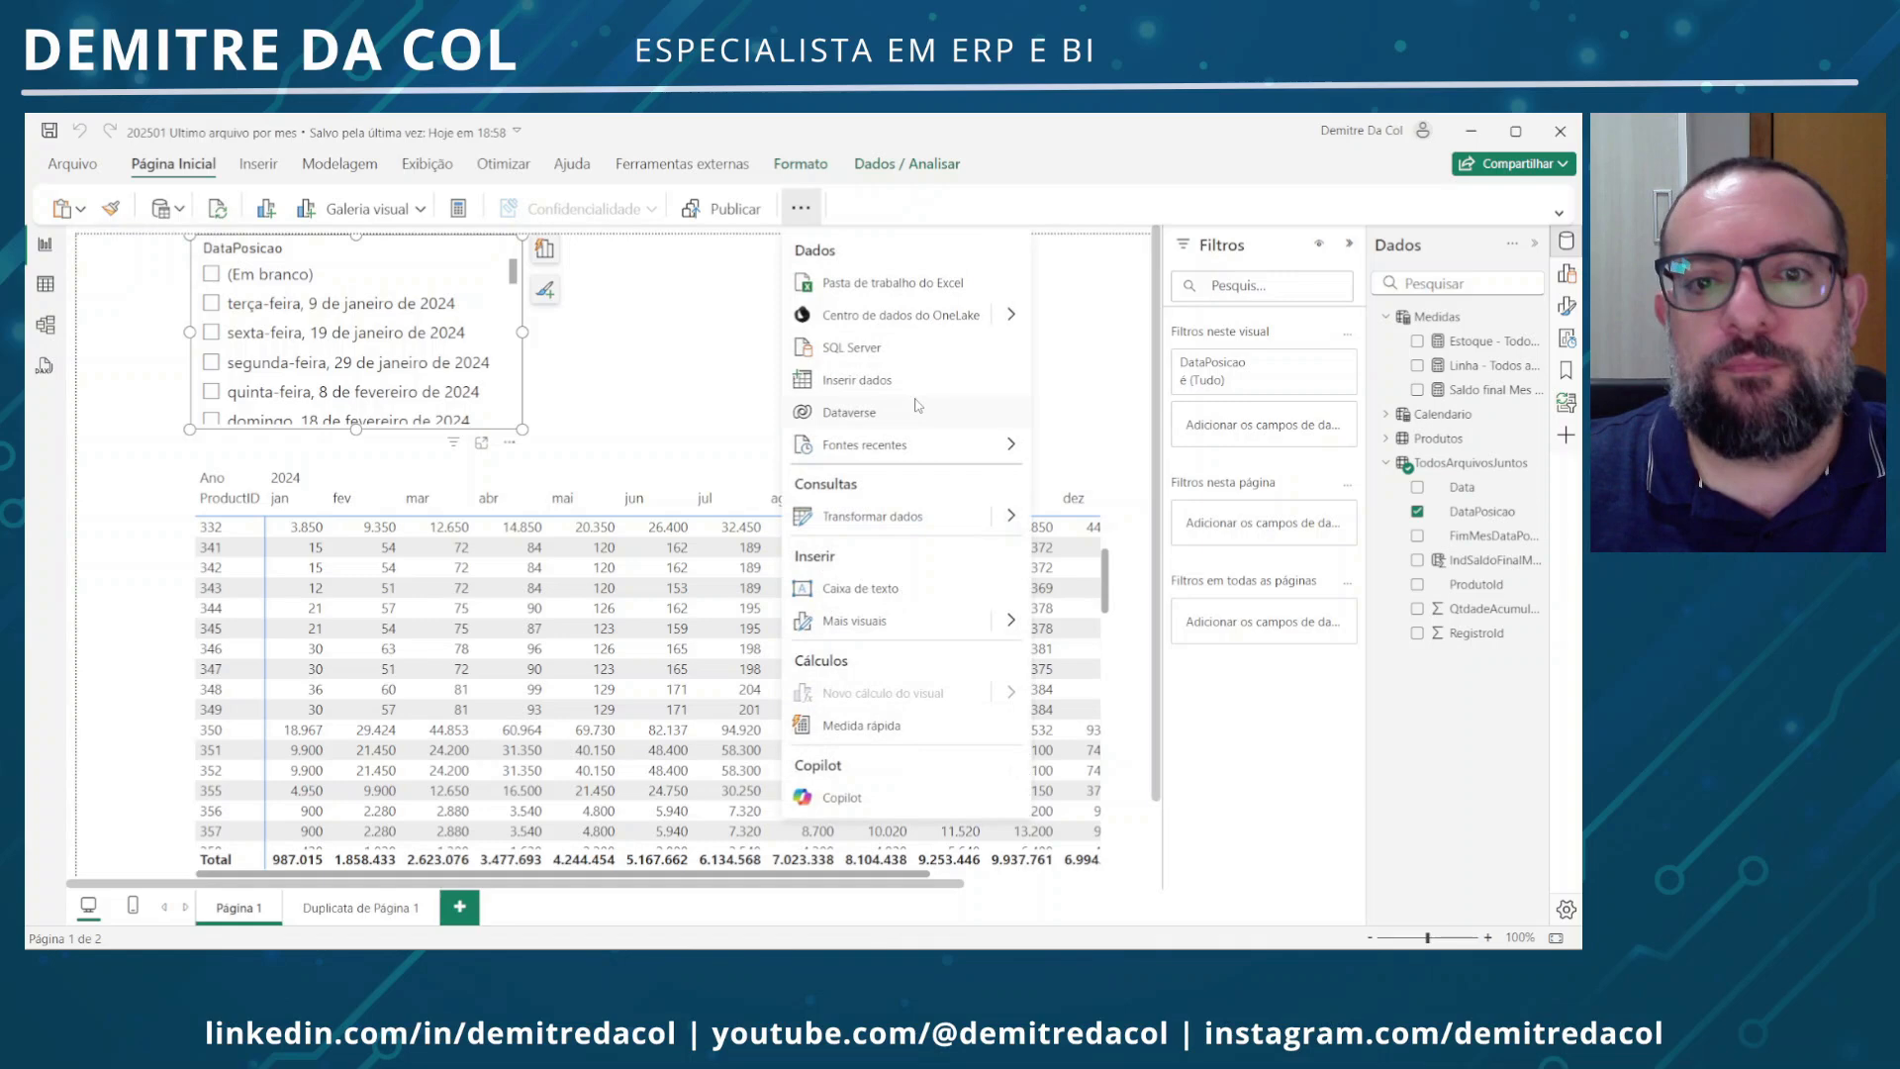
click(881, 529)
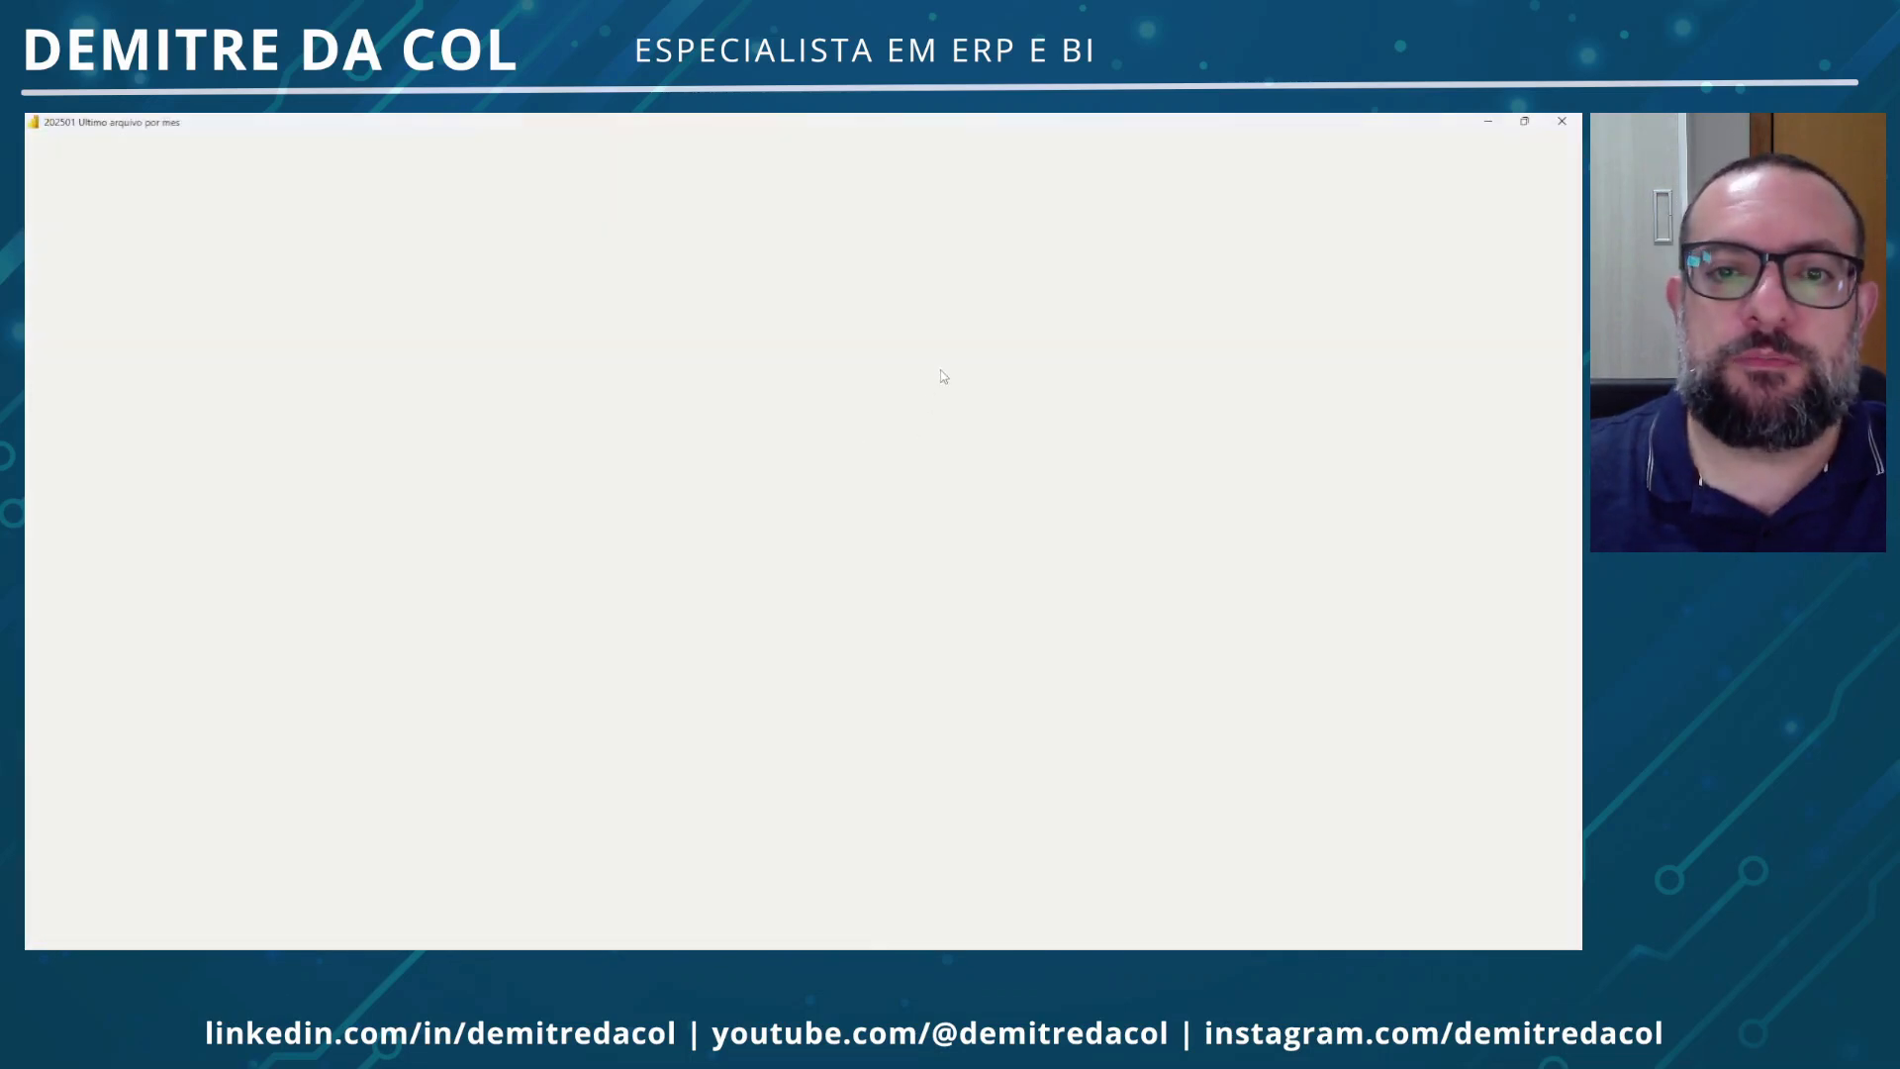
click(143, 431)
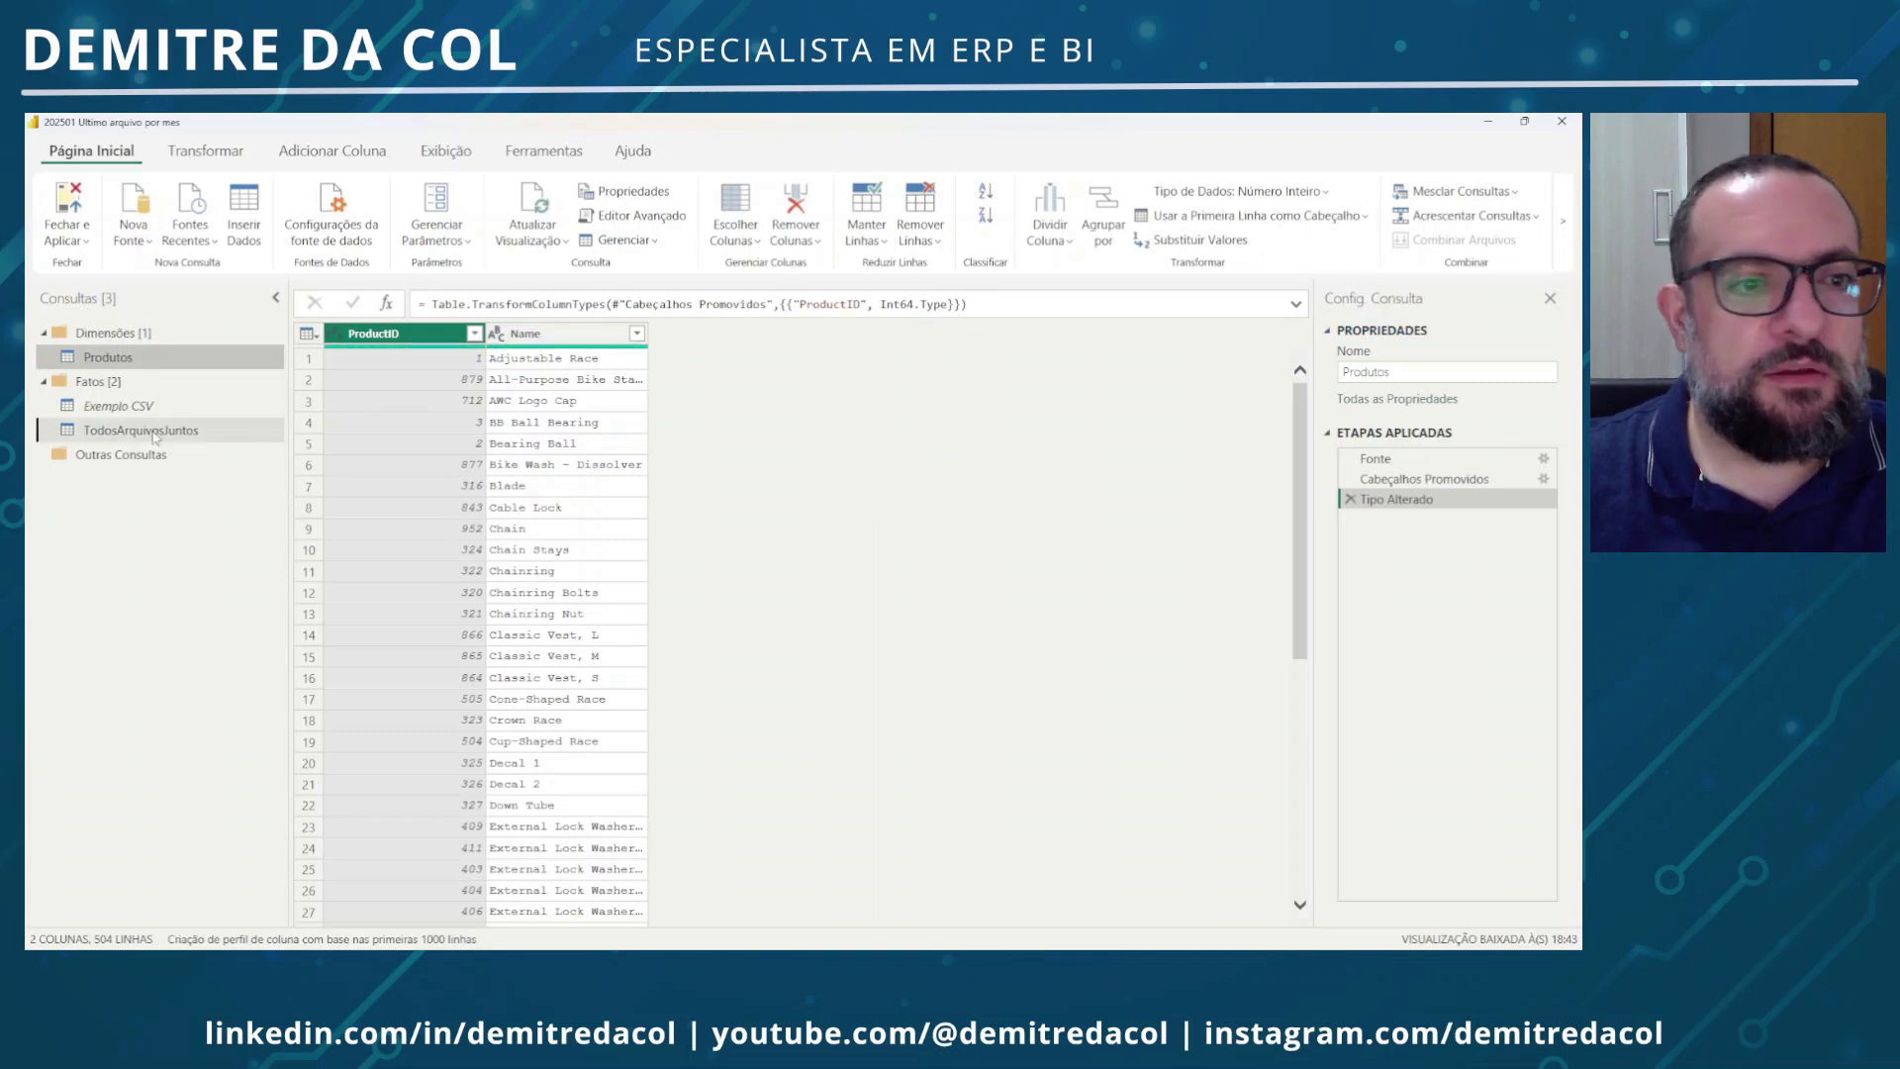
Filter the DataPosicao column of TodosArquivosJuntos to rows equal to 10/12/2023
click(1123, 334)
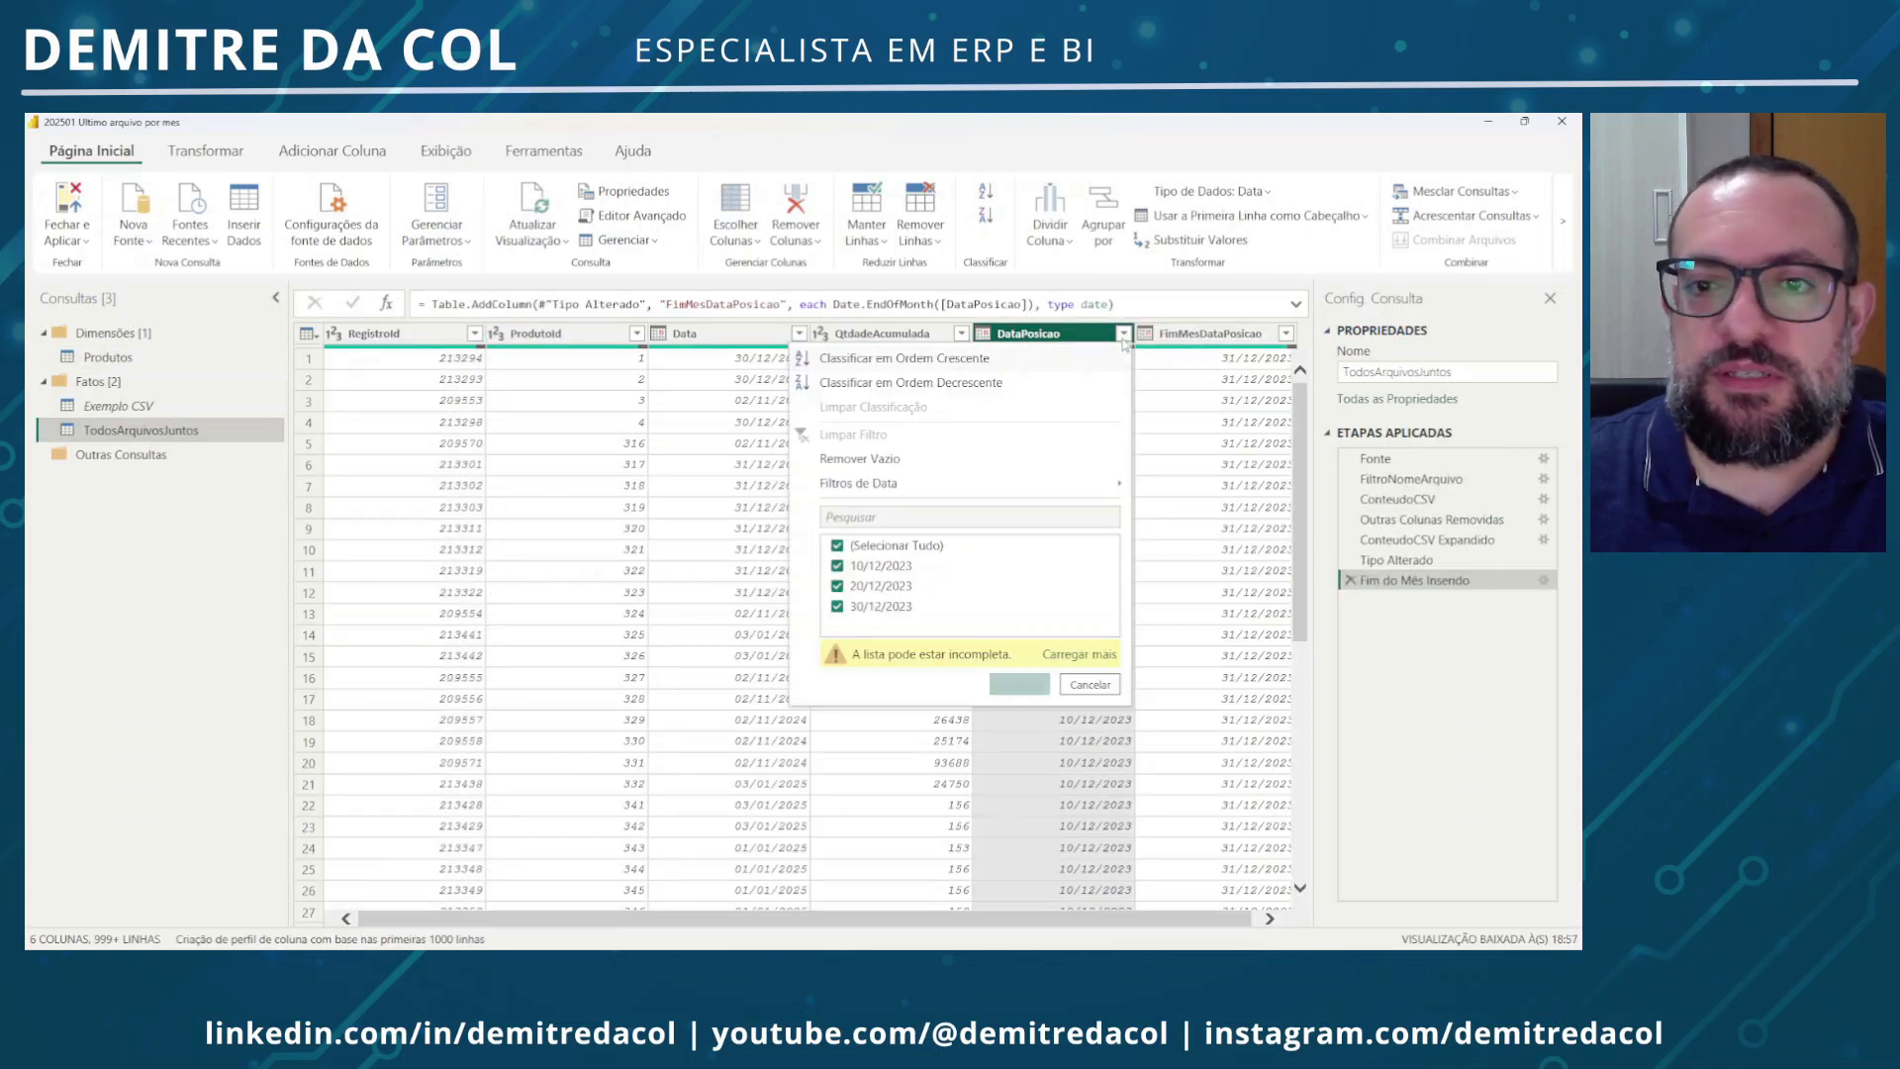
mouse_move(931, 491)
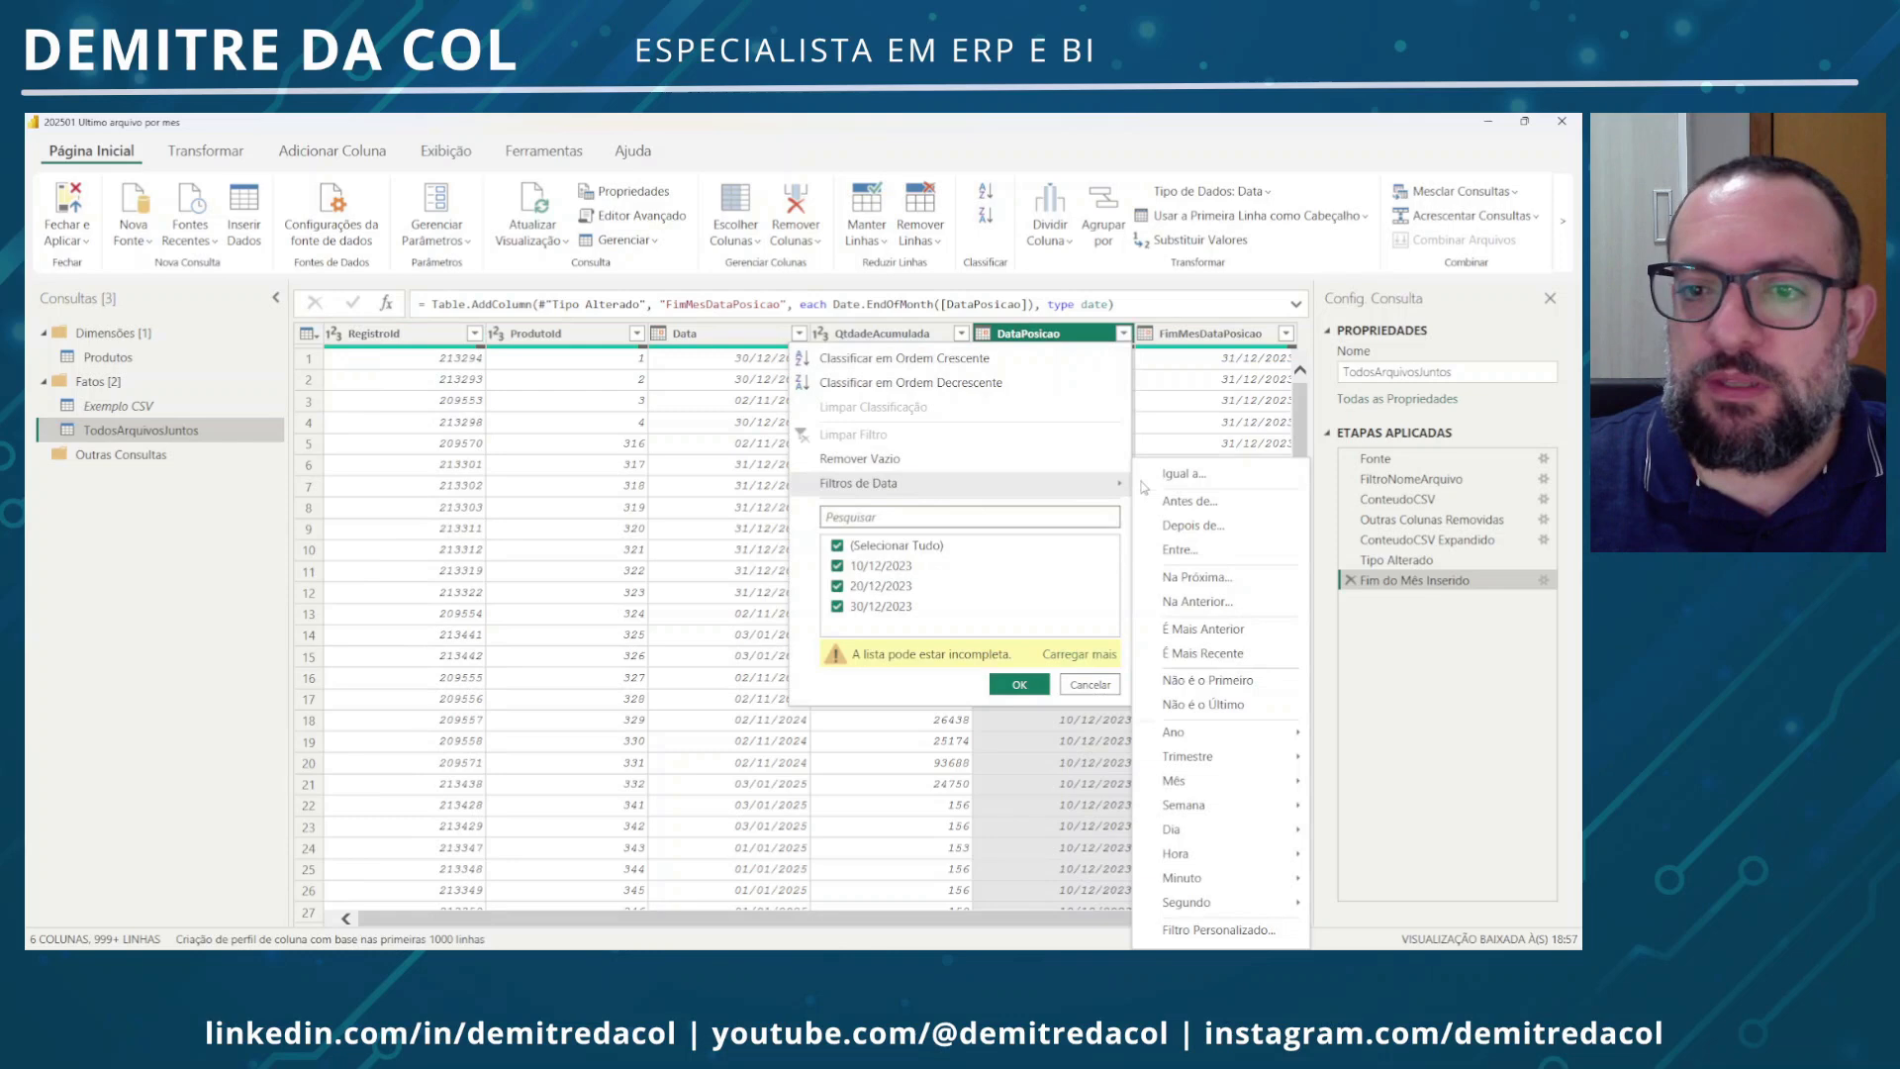
click(1182, 475)
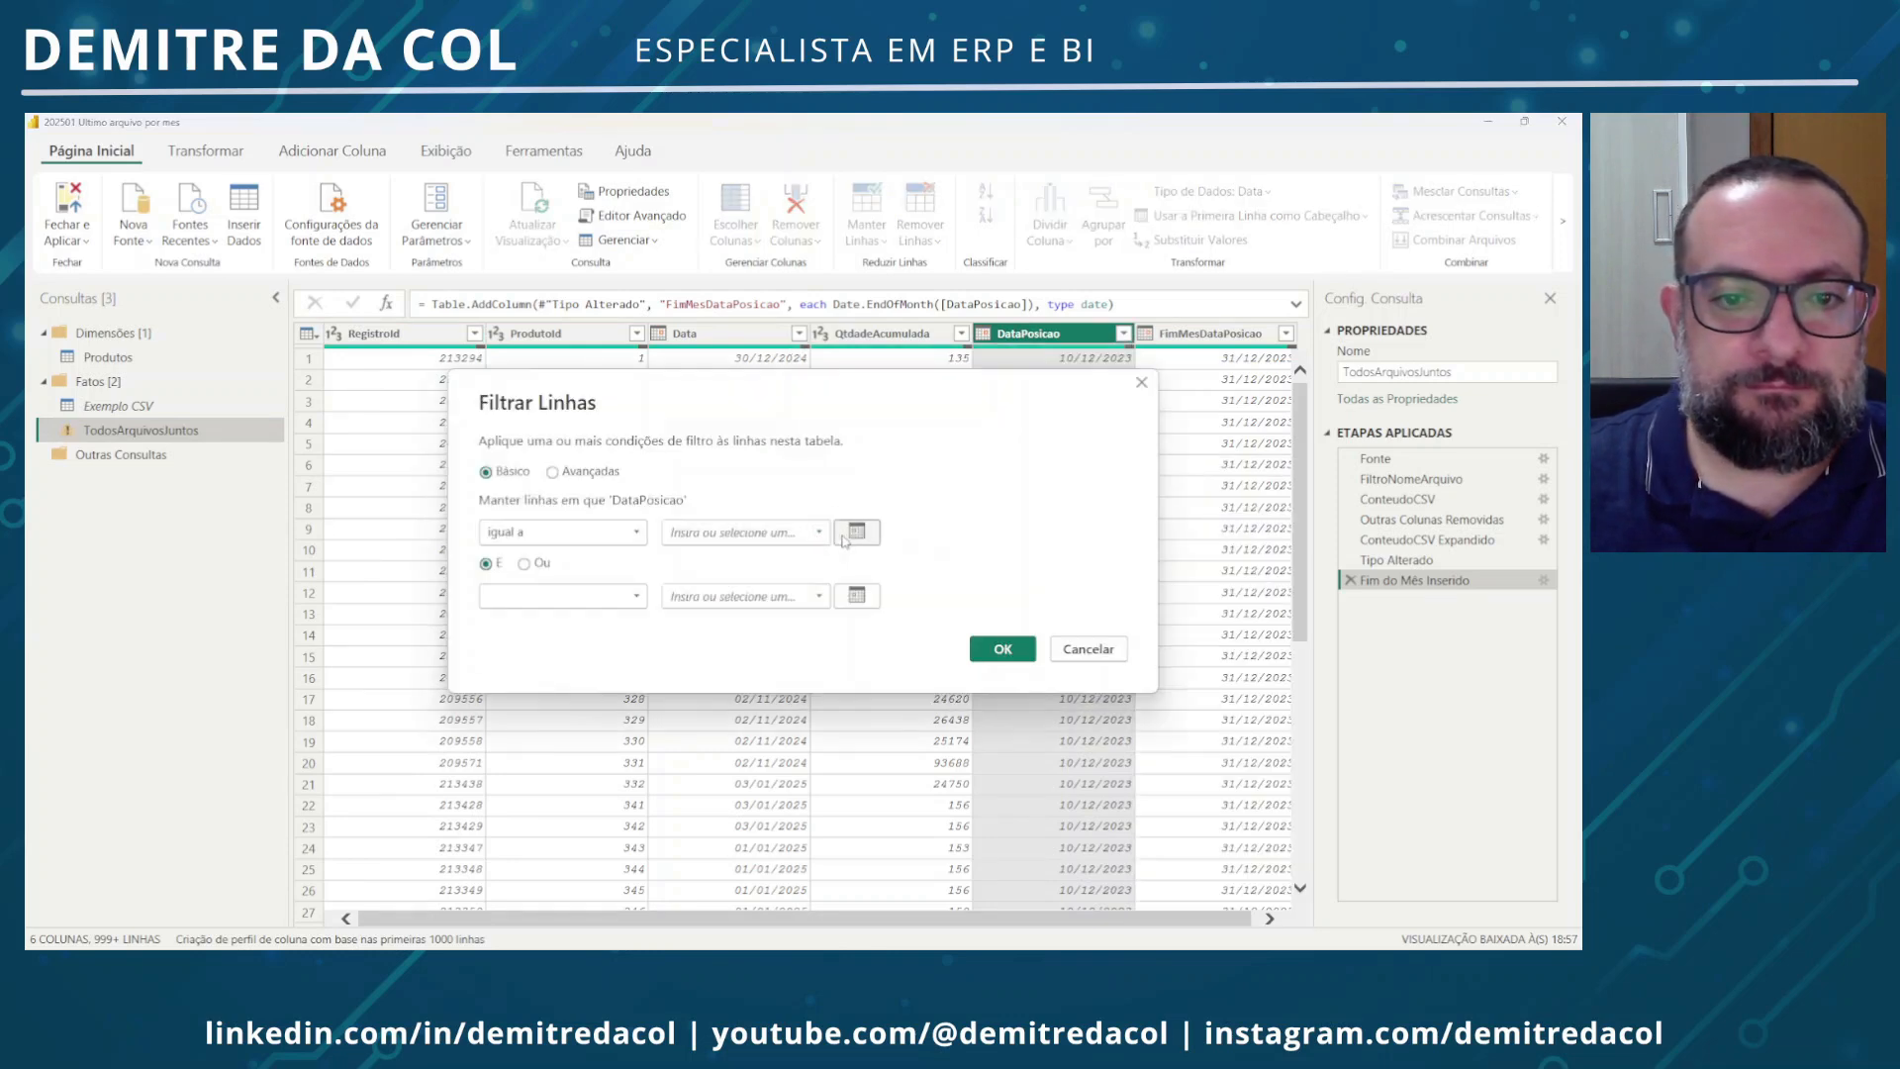
click(845, 539)
click(788, 536)
click(819, 534)
click(794, 563)
click(1003, 649)
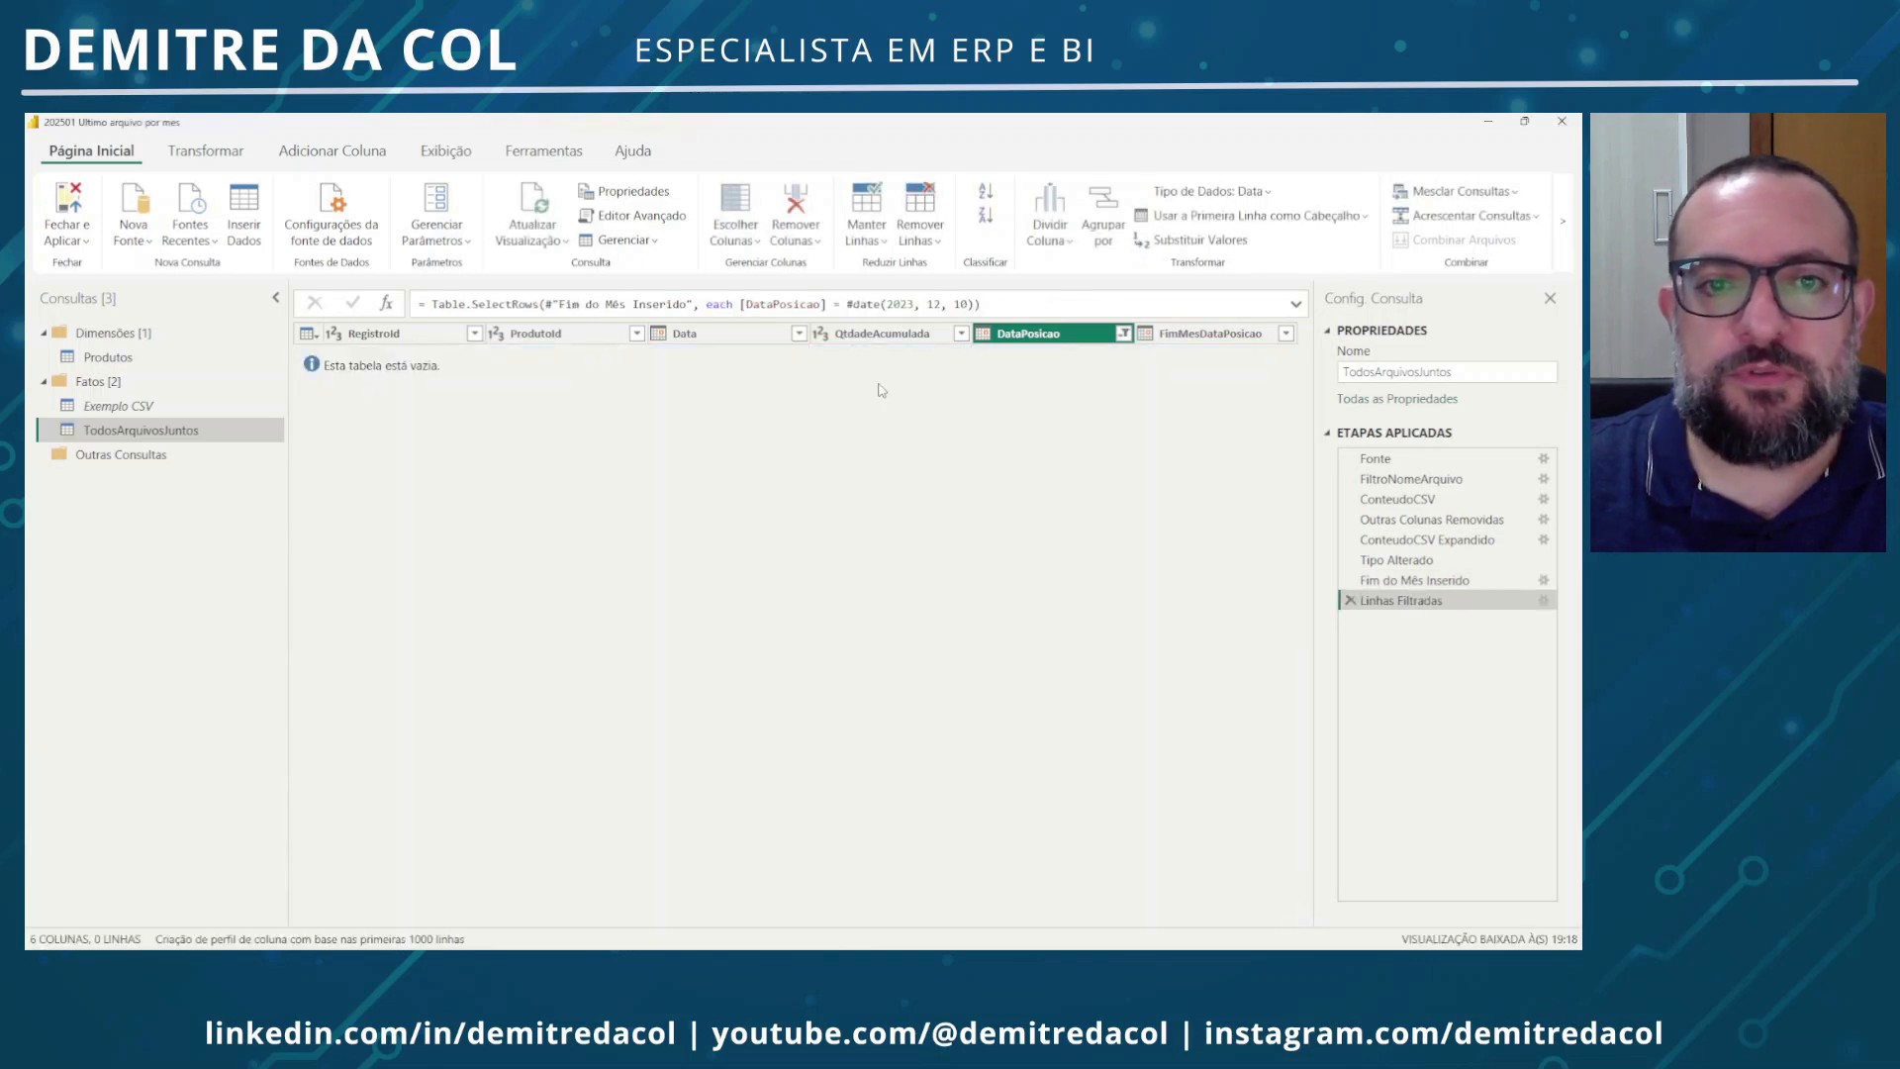
Edit the row filter formula so it keeps only rows where DataPosicao equals null
drag(842, 315, 975, 310)
text(null)
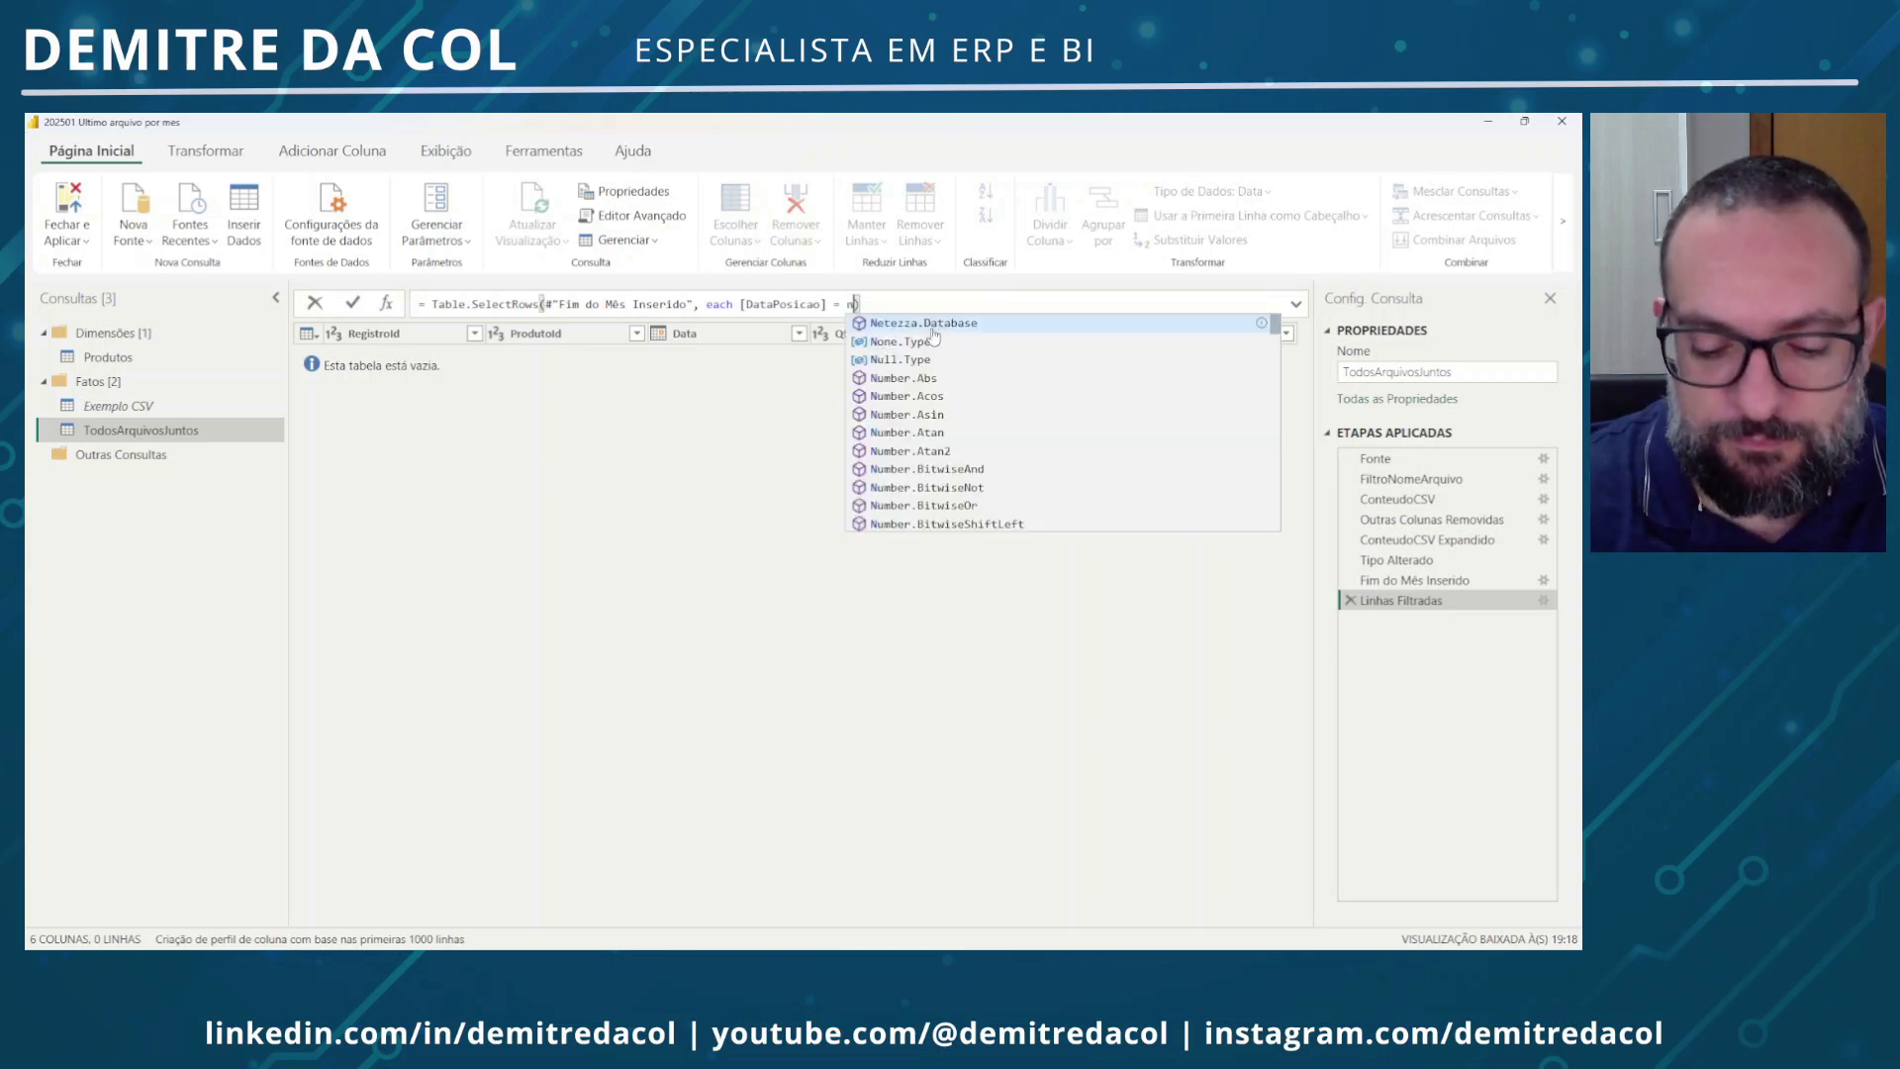
click(1033, 626)
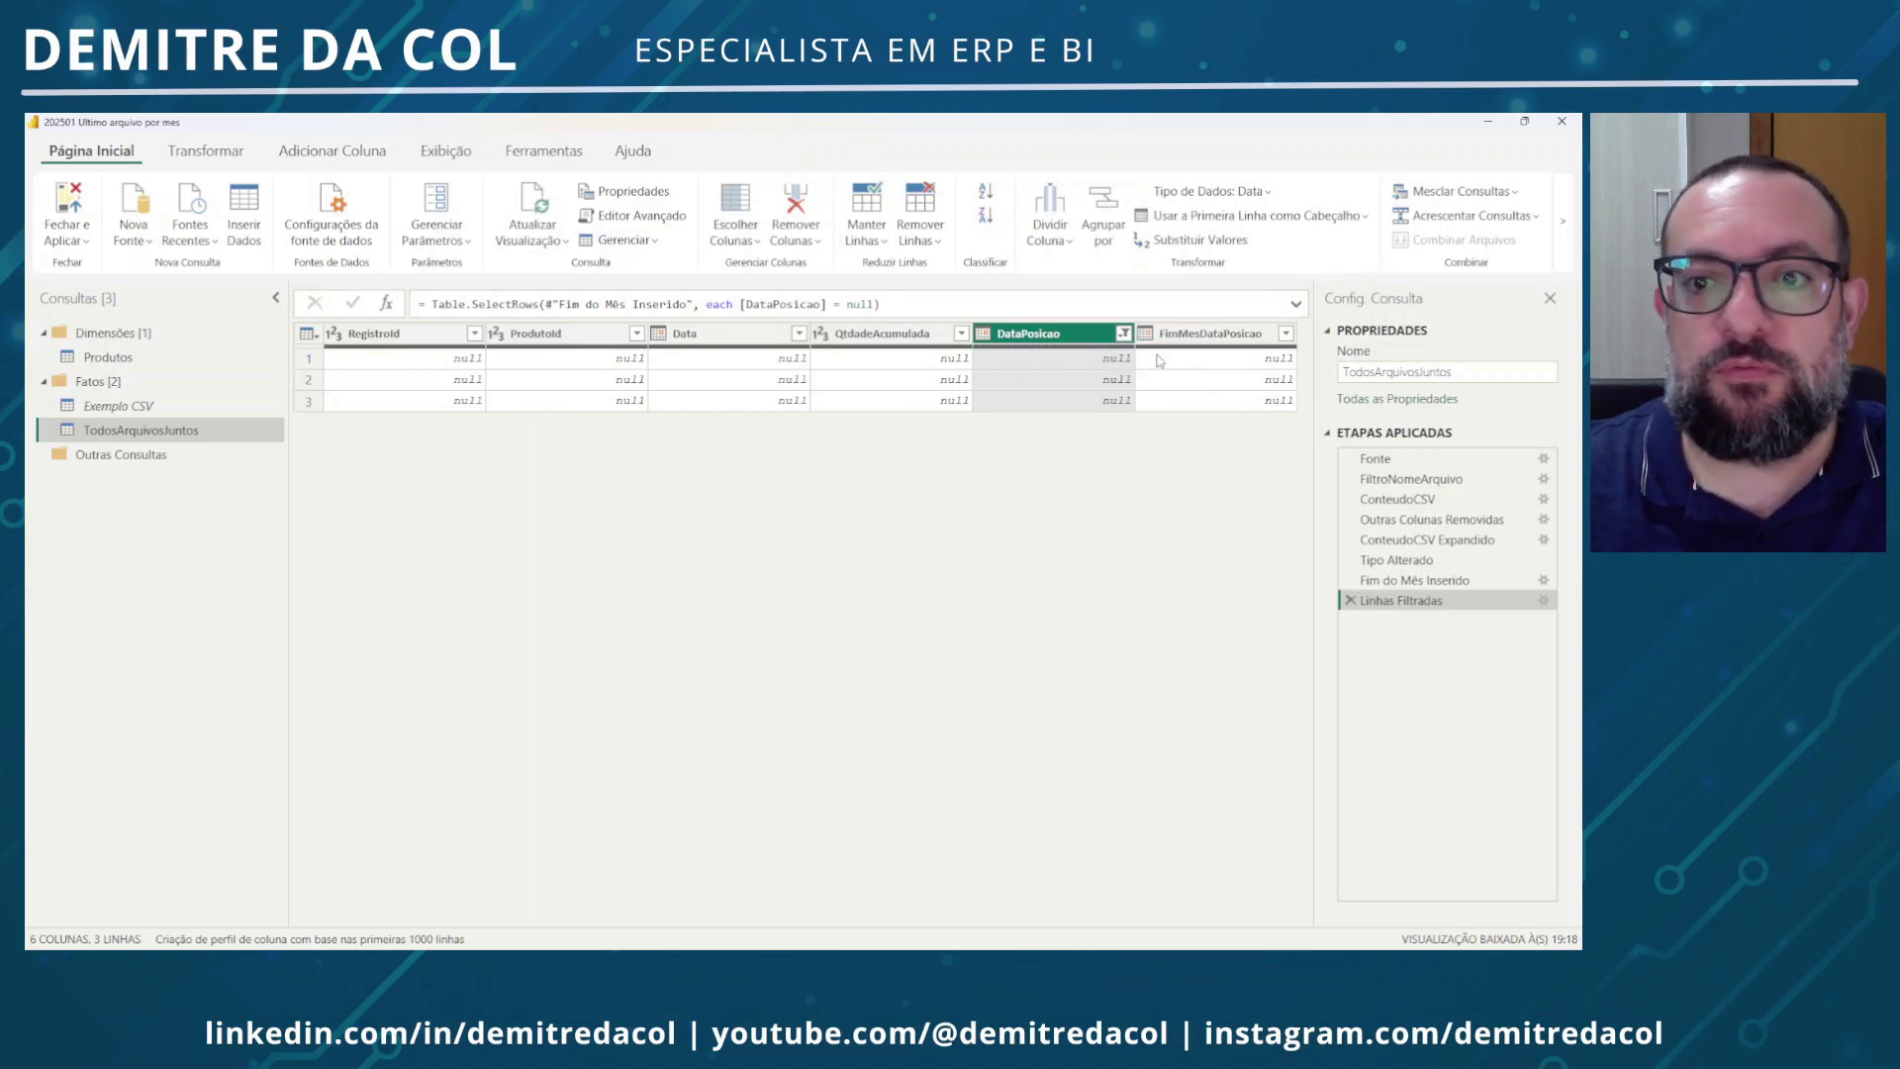
Remove empty values from the DataPosicao column and delete the preceding Linhas Filtradas step that keeps only nulls
click(1124, 334)
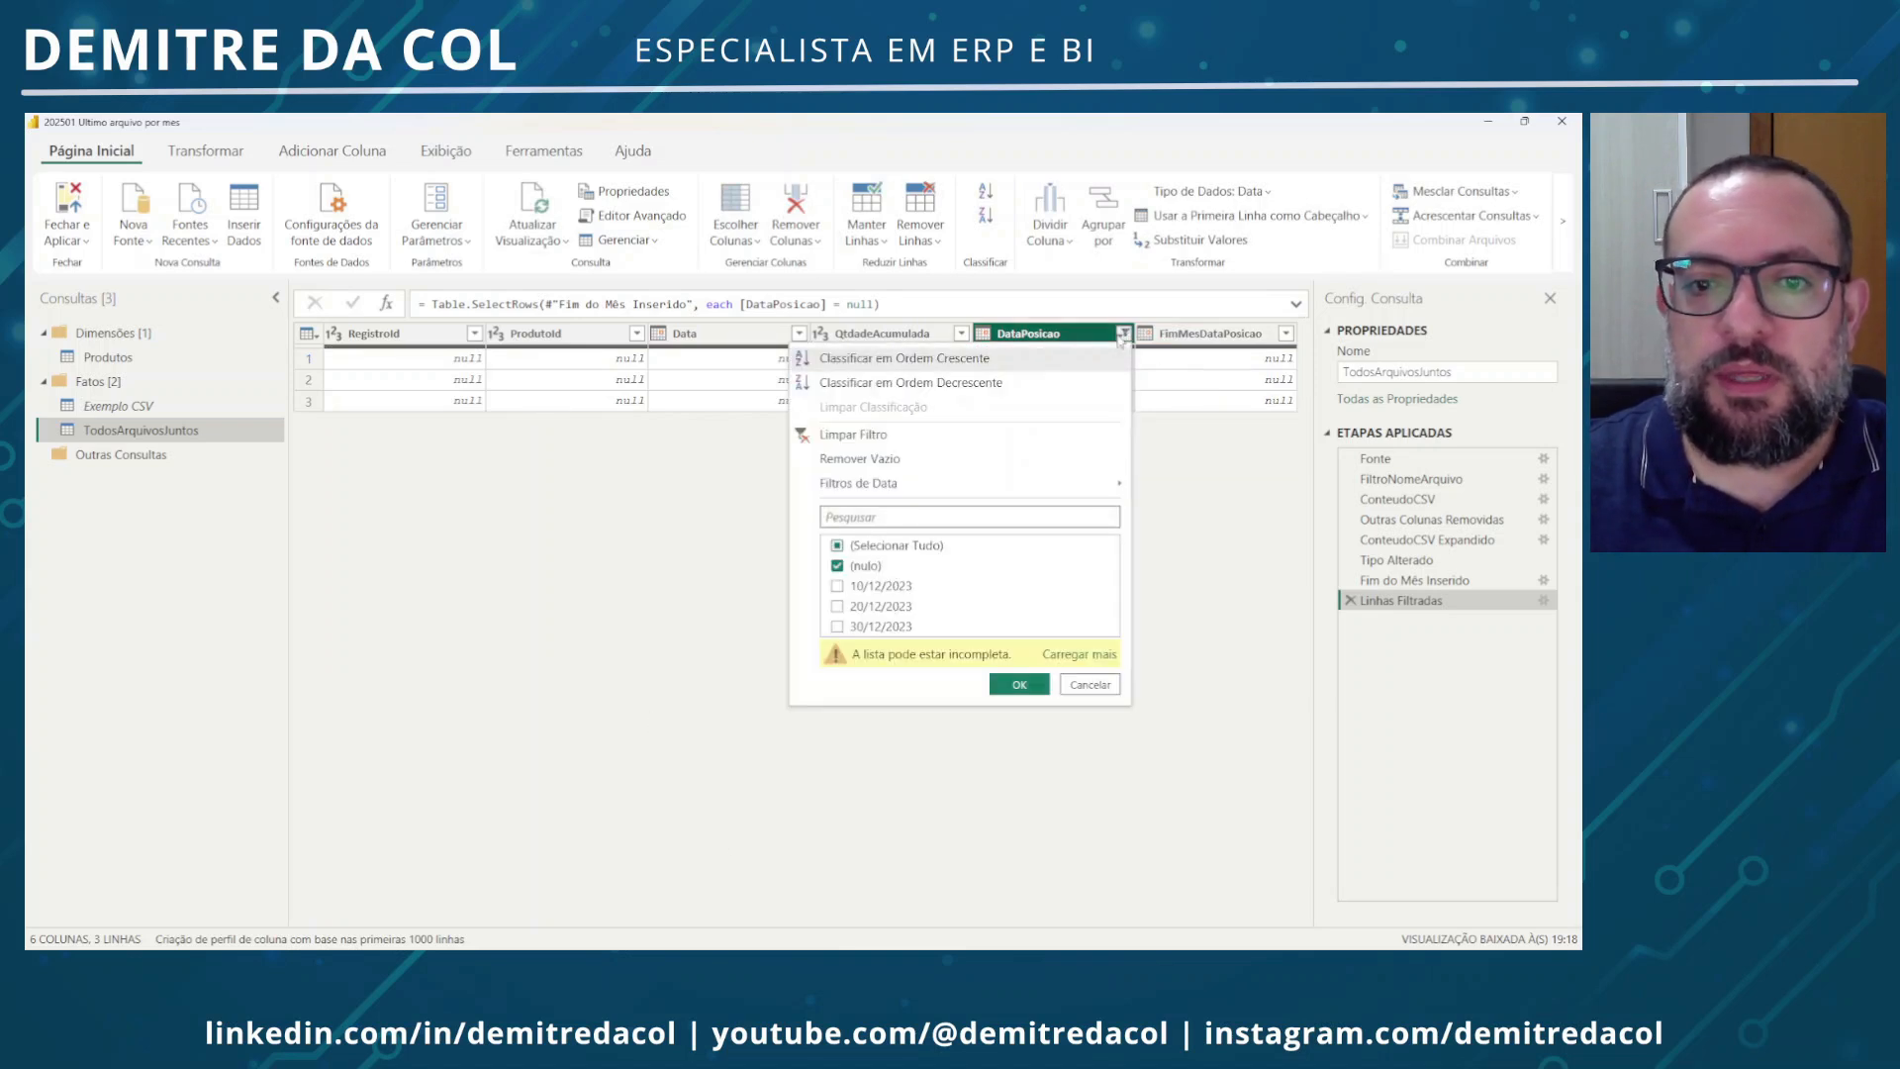
click(876, 461)
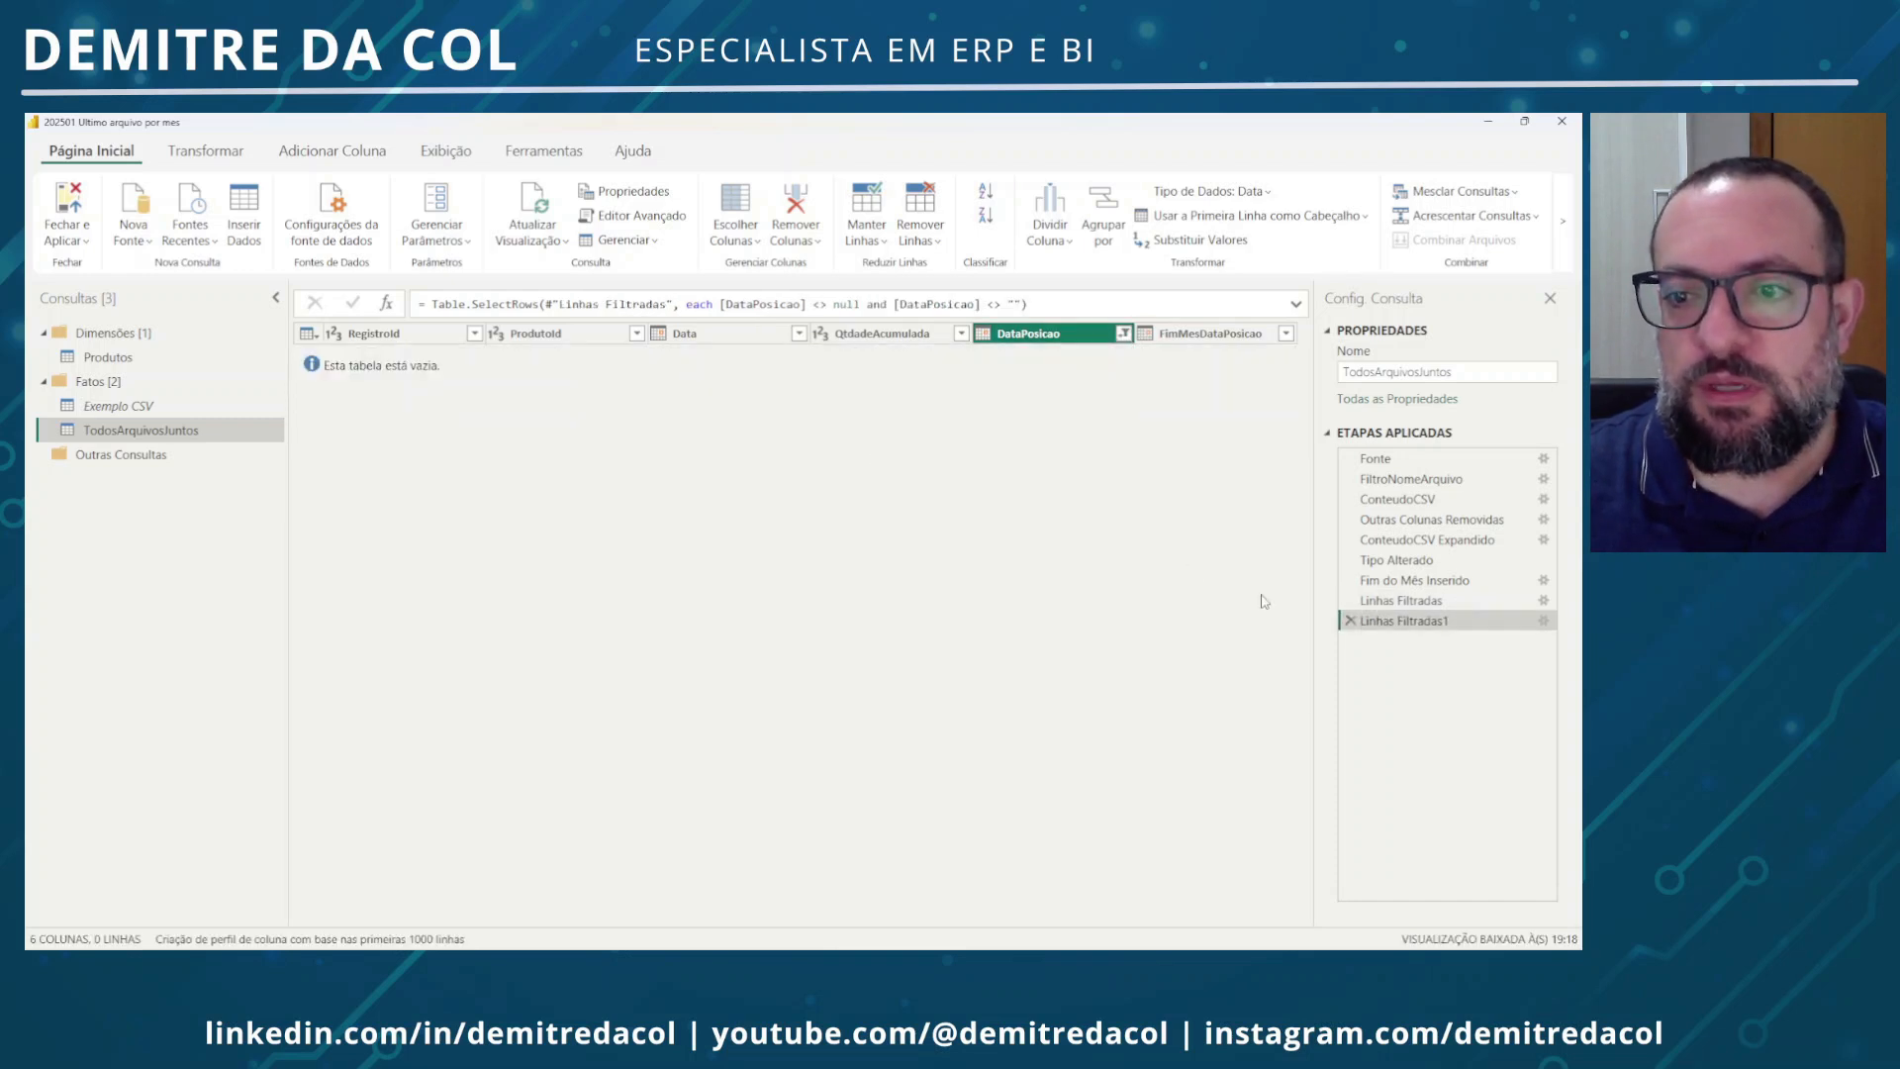
click(1425, 602)
click(1348, 601)
click(979, 586)
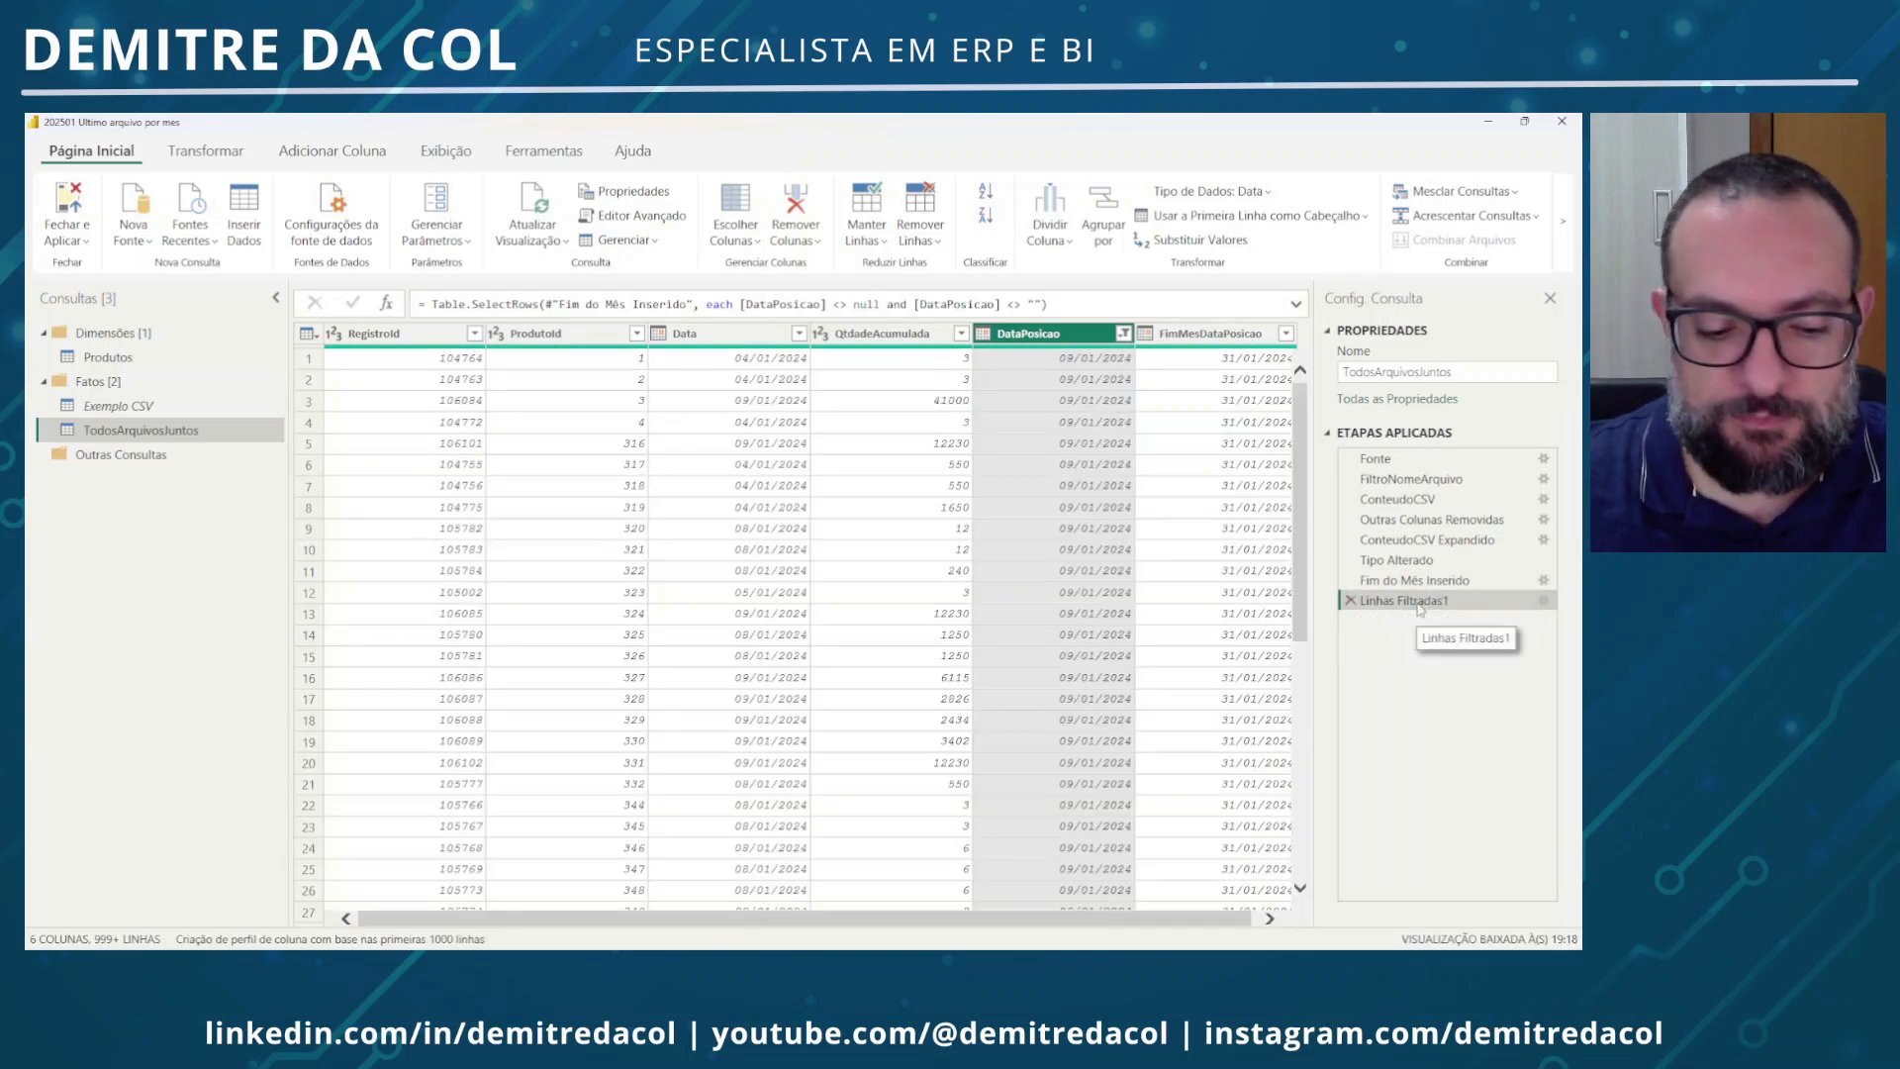
Rename the remaining row filter step as RemoveDatasEmBranco and apply the query changes to the report
click(1418, 601)
text(RemoveD)
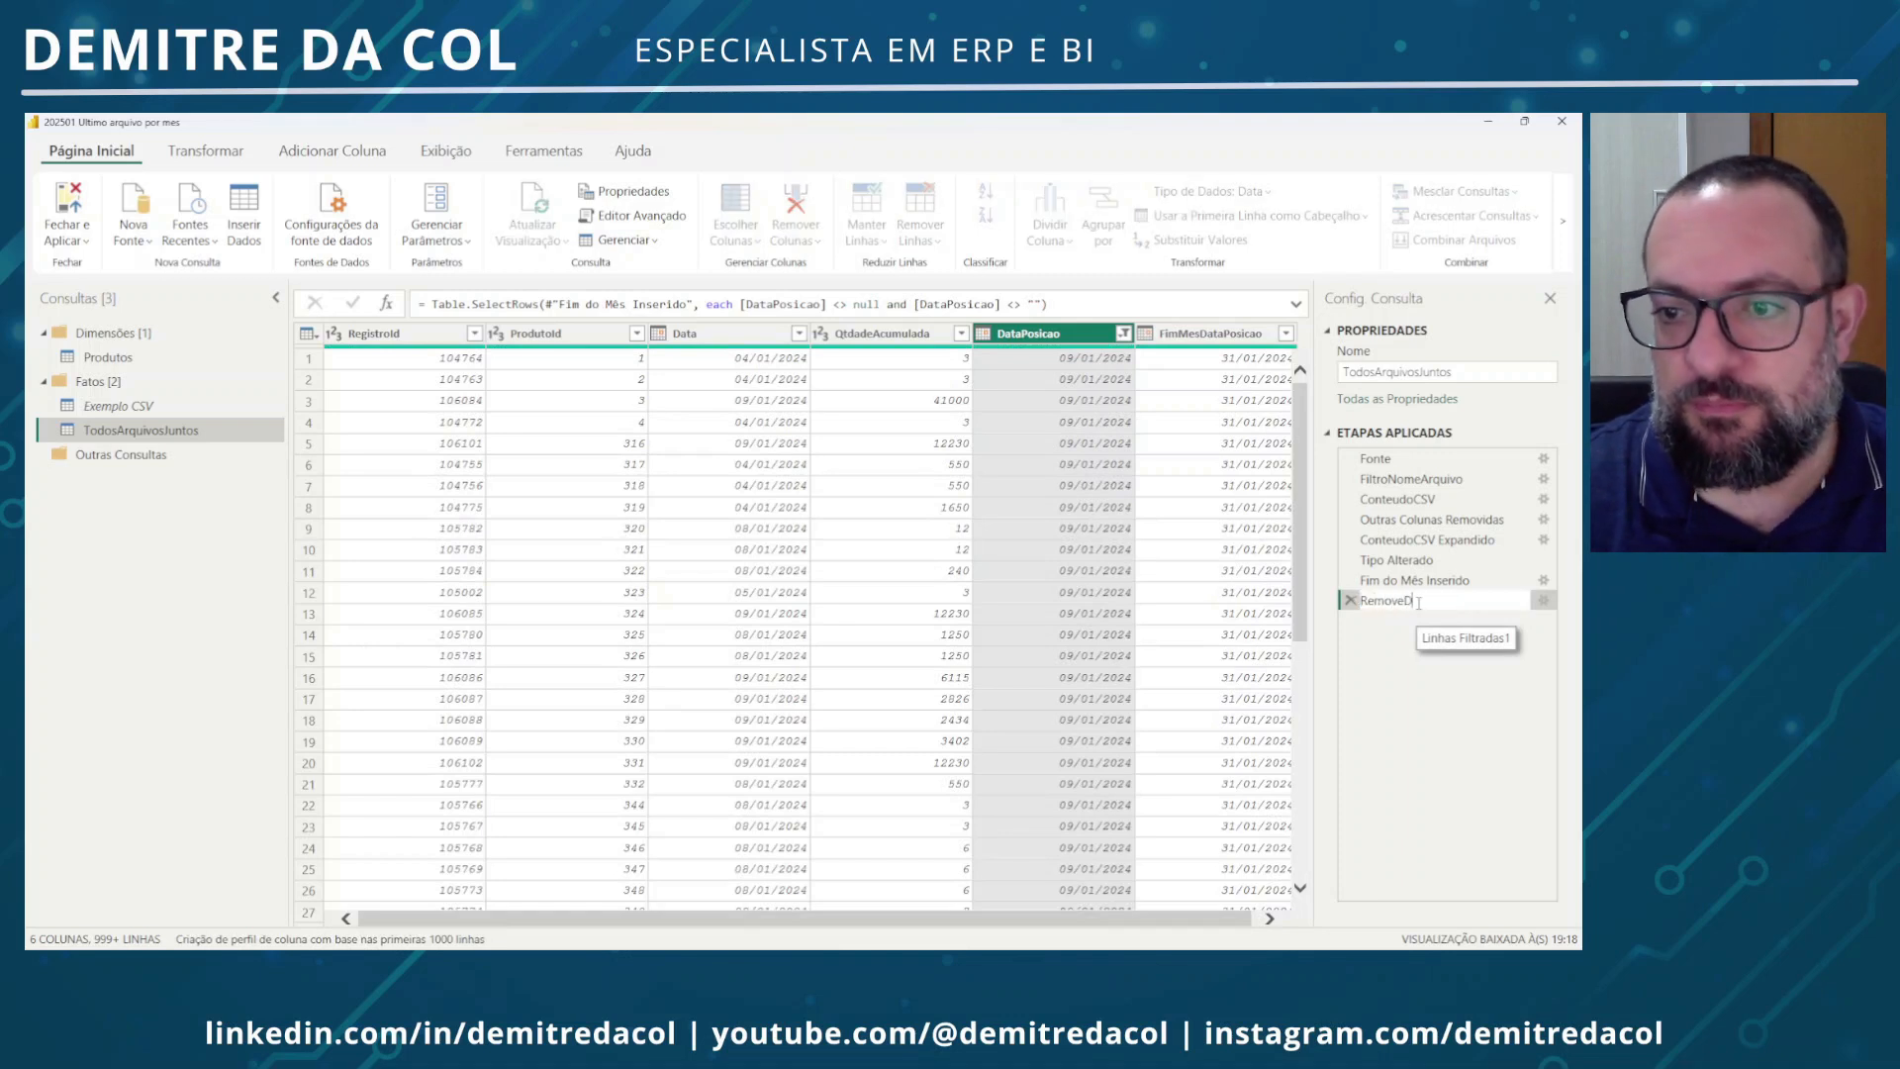
text(atasEmBra)
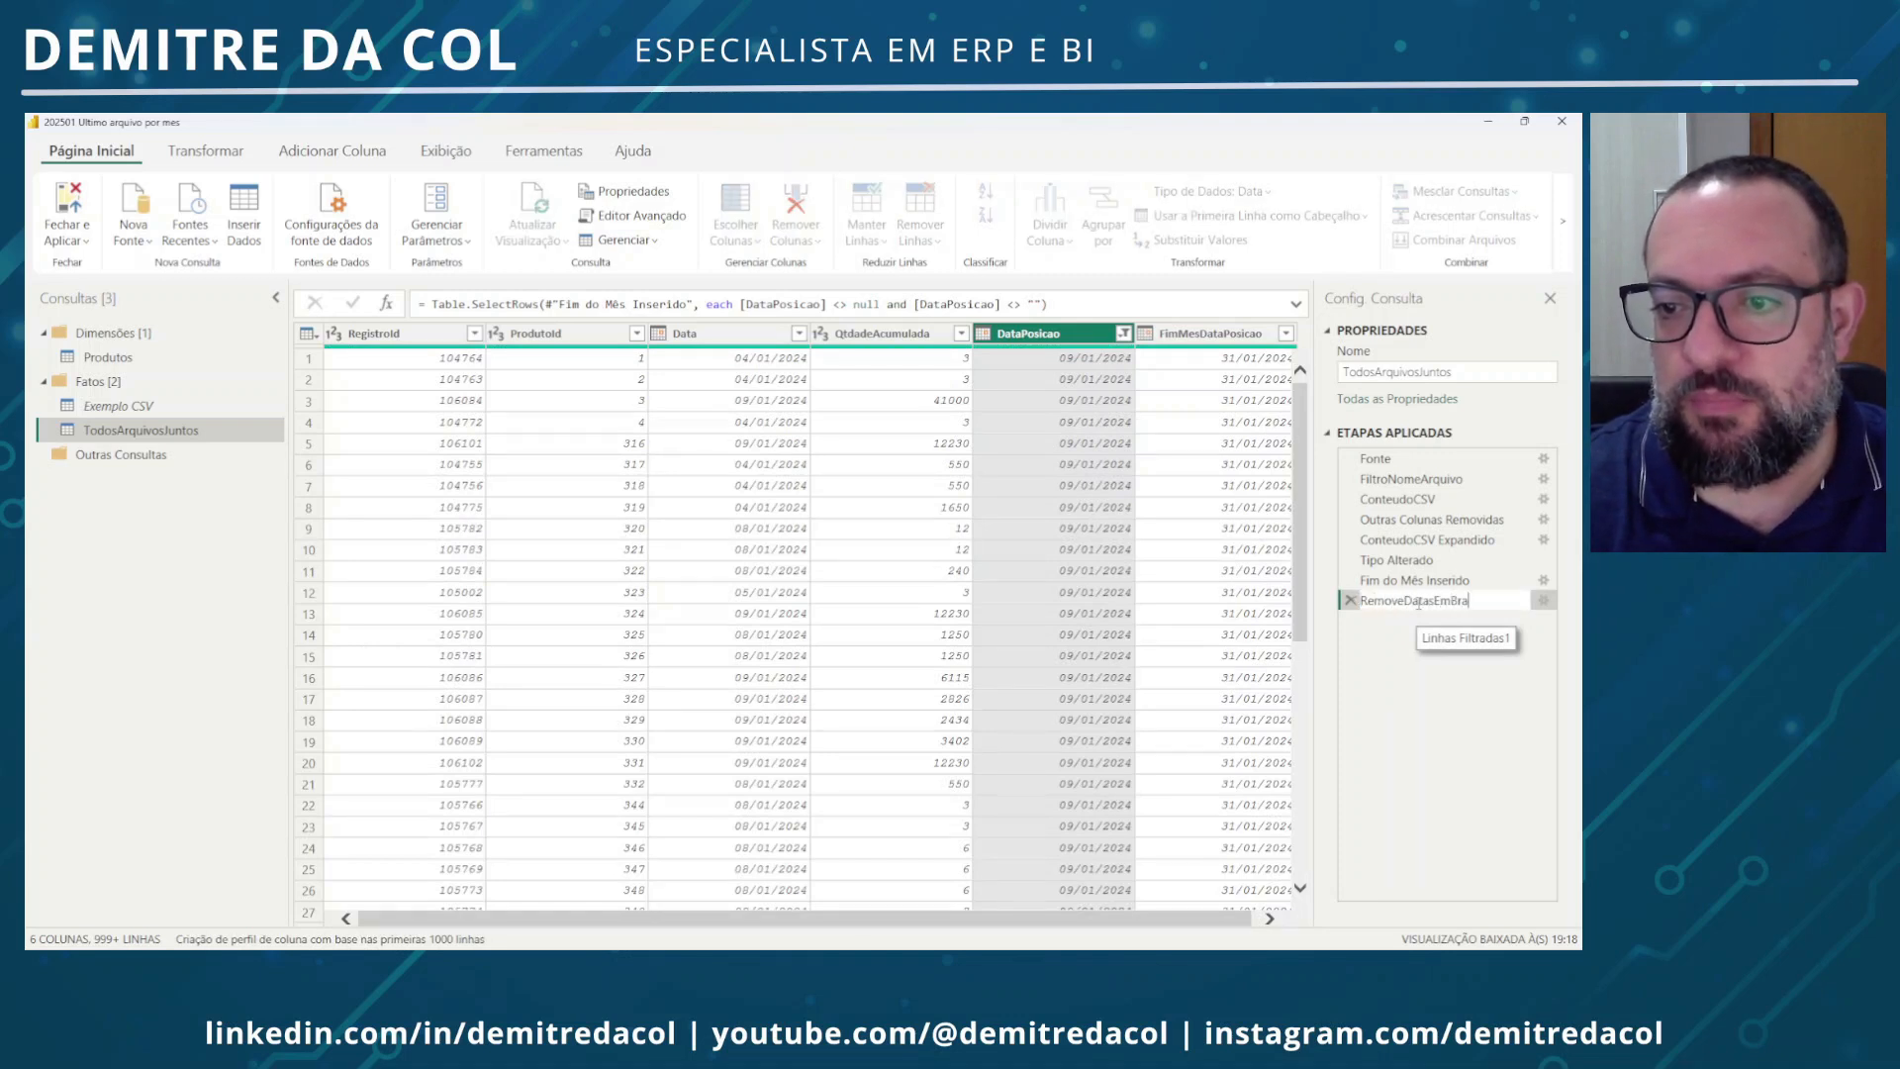
text(nco)
key(Return)
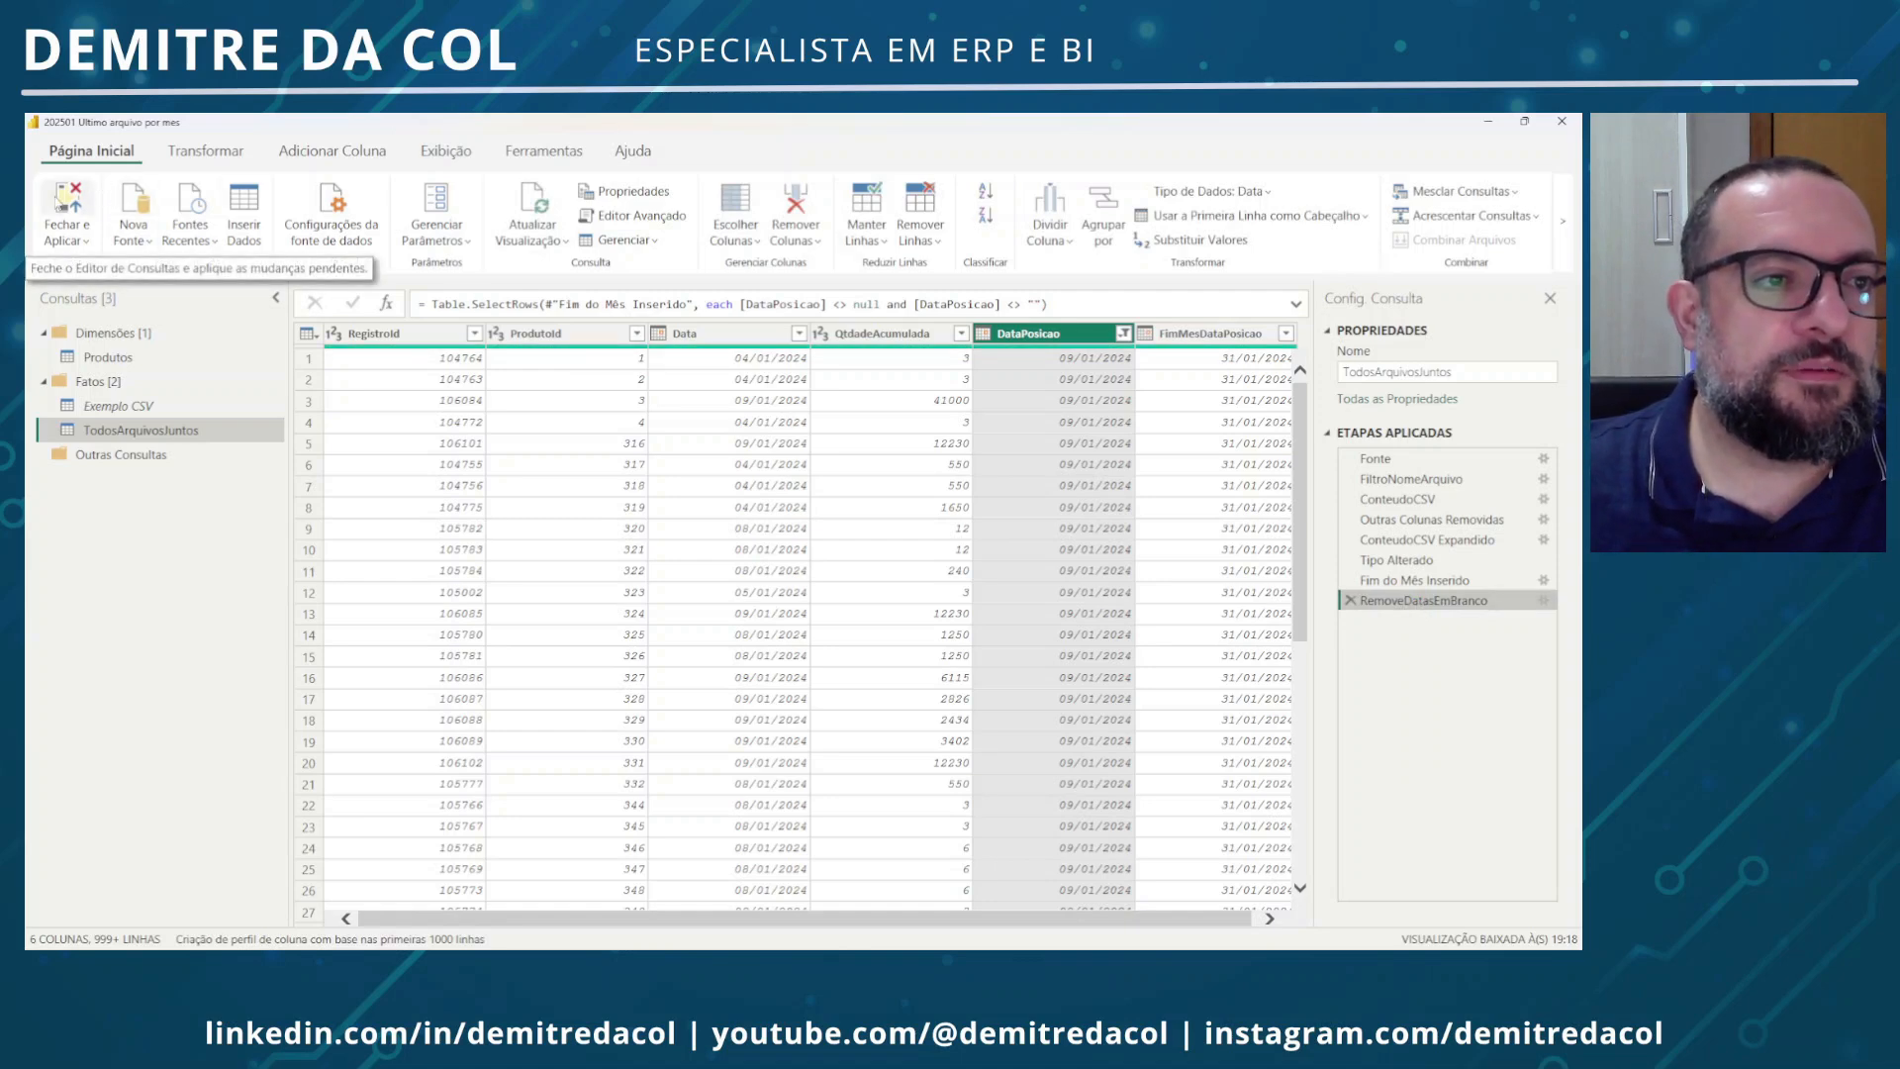
click(68, 208)
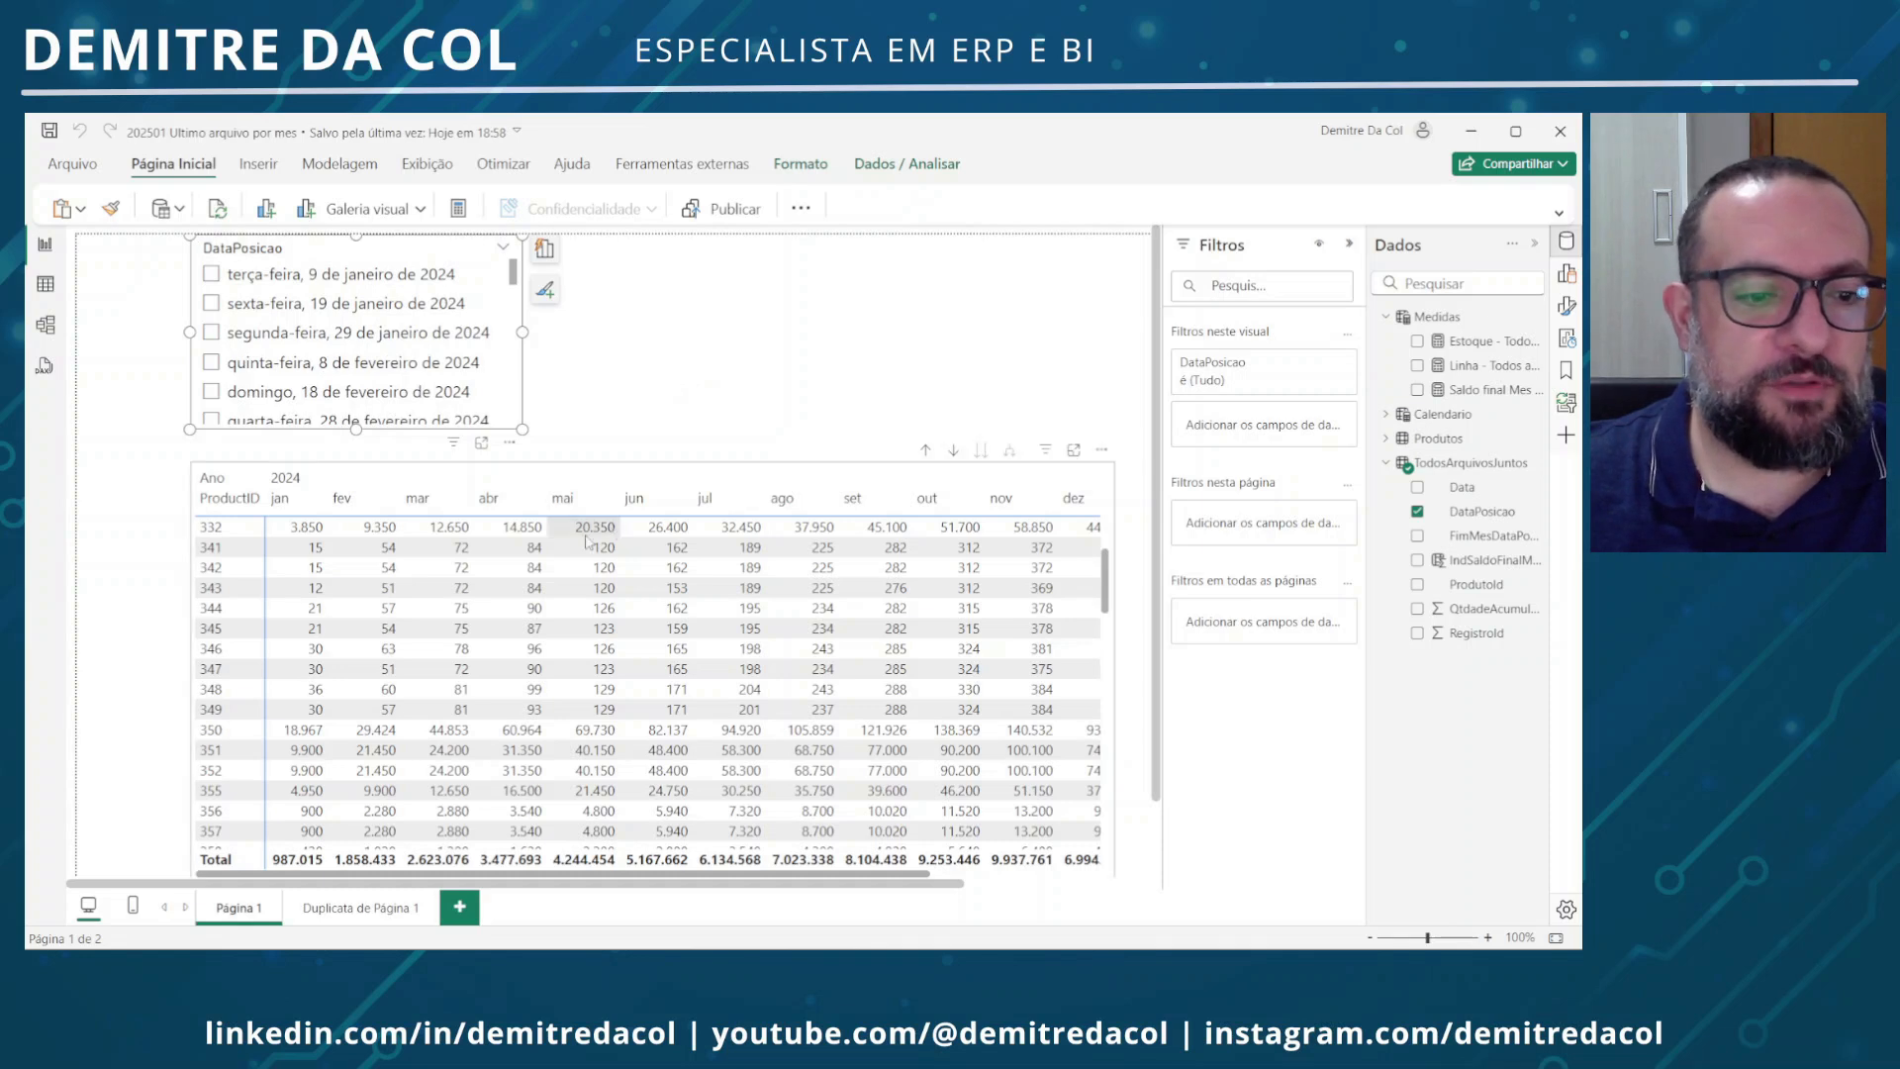
Filter Página 1 to segunda-feira, 29 de janeiro de 2024 and mark the January total in the matrix
click(391, 282)
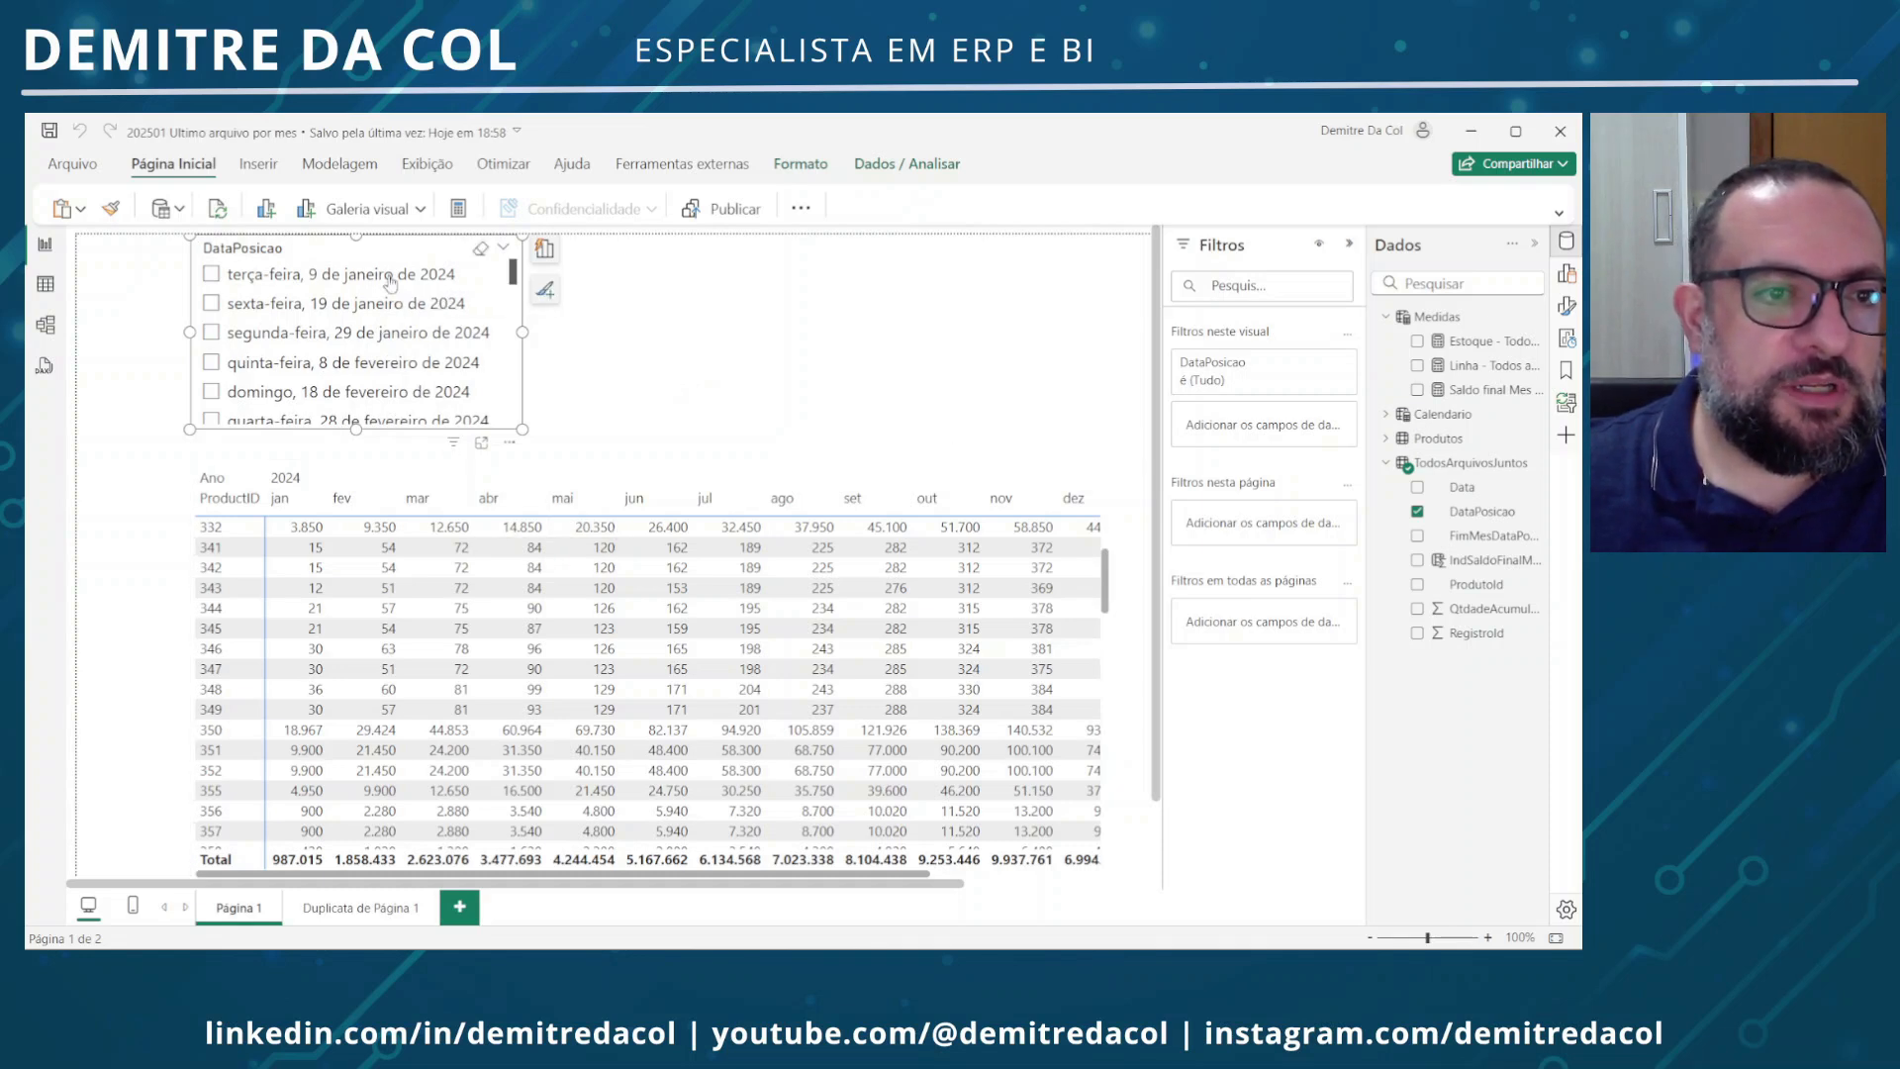
click(391, 281)
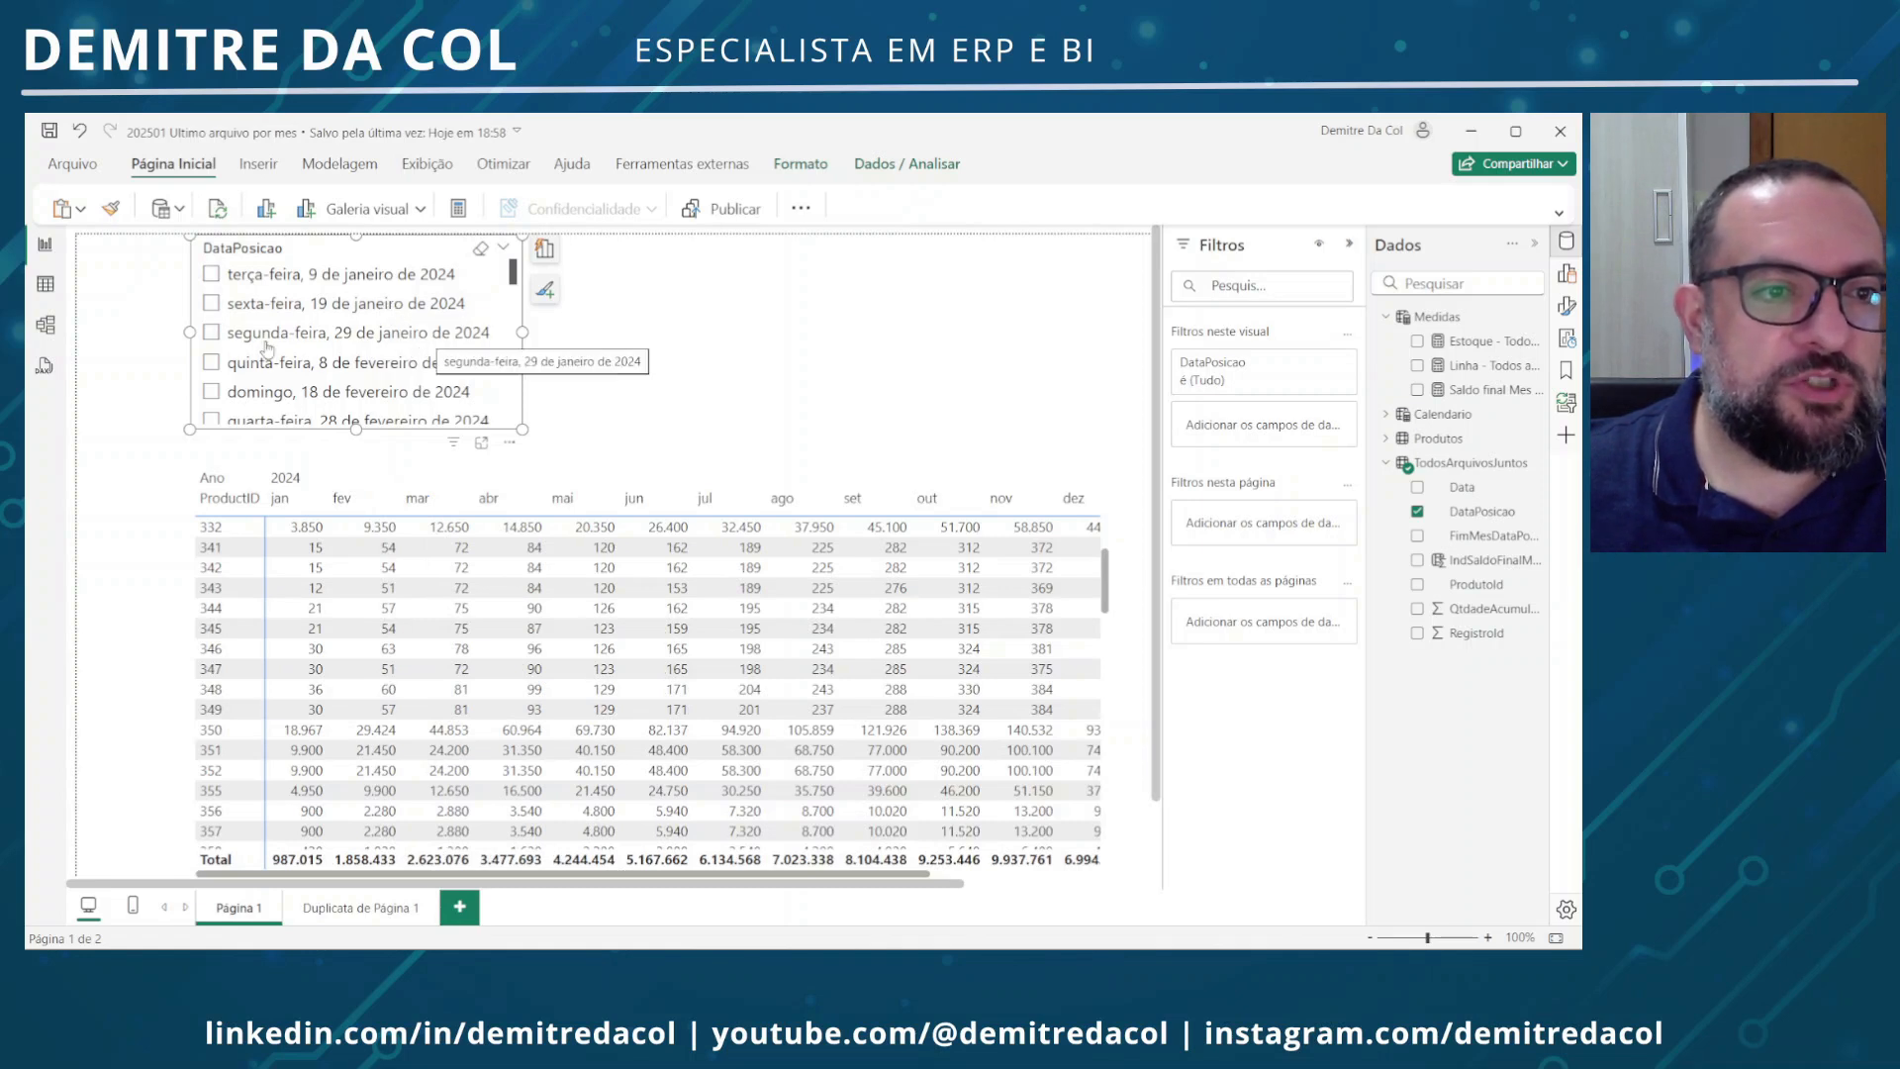
click(217, 334)
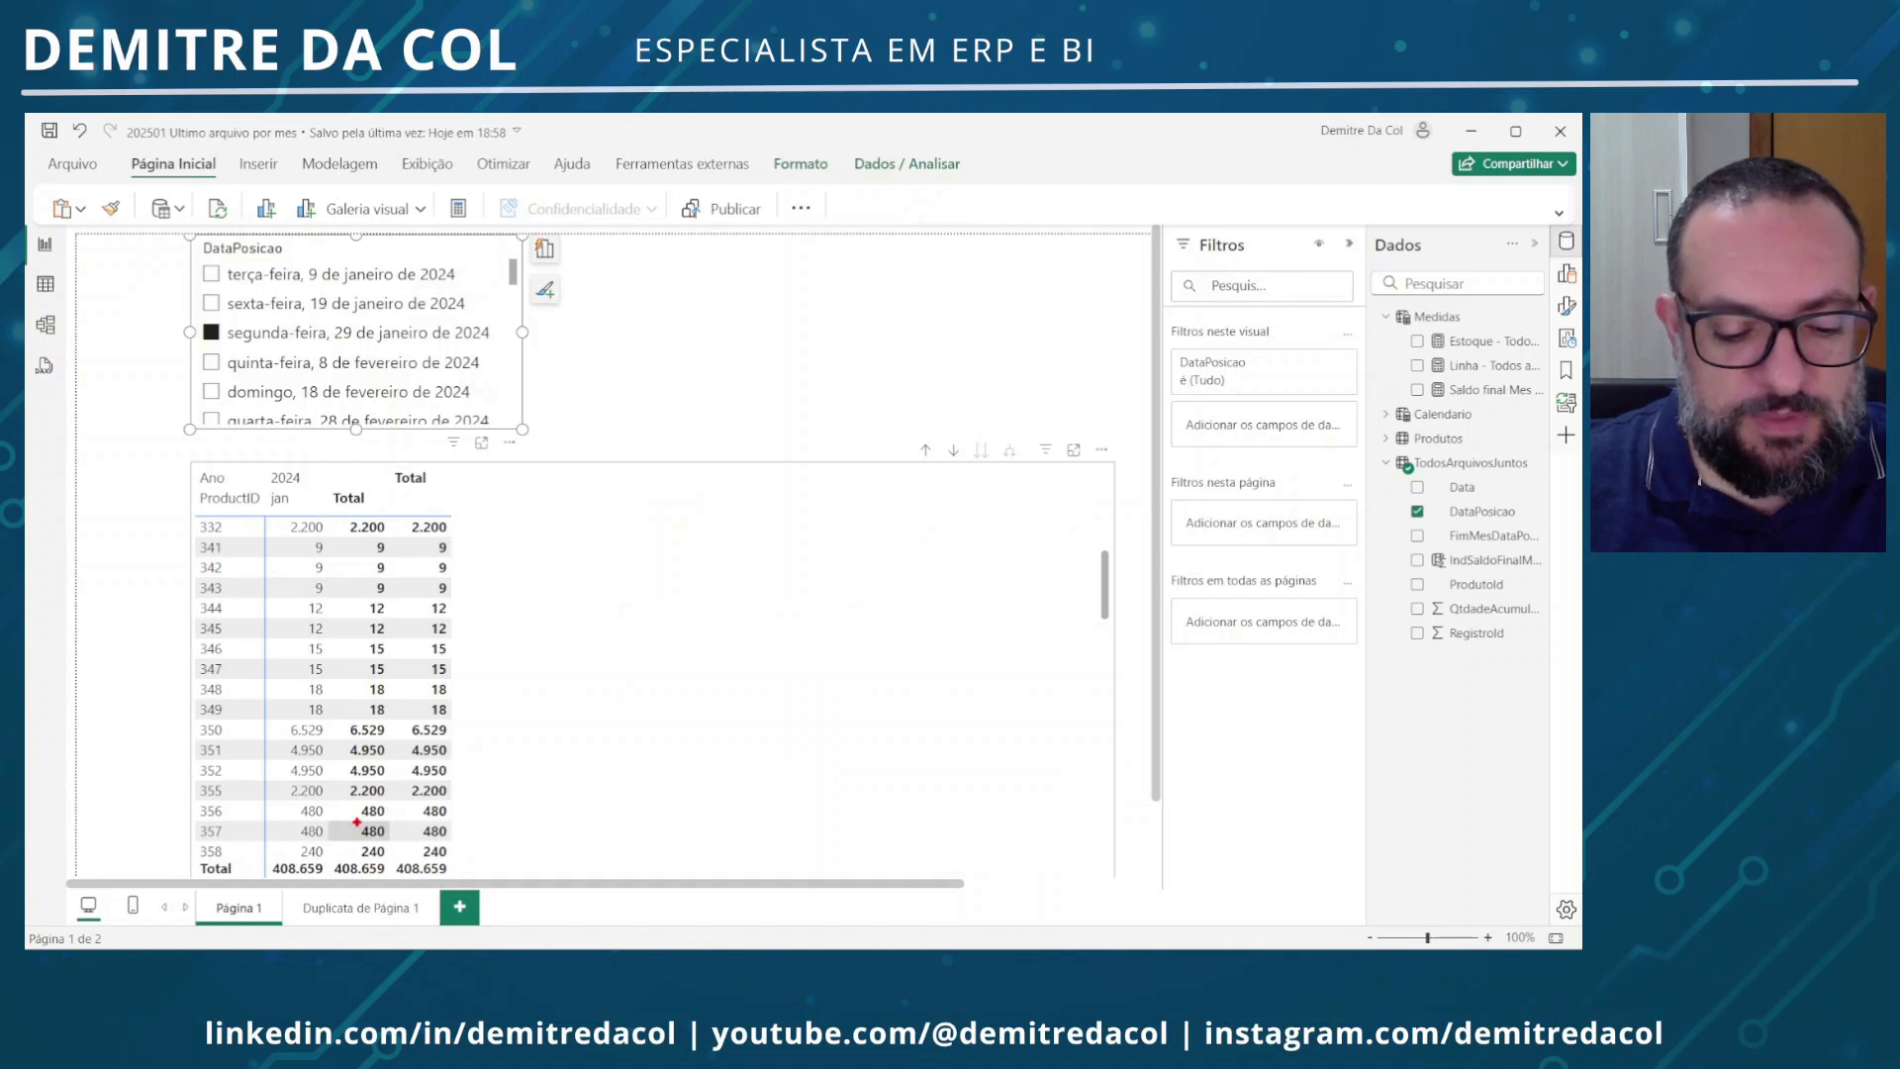
drag(327, 867, 418, 805)
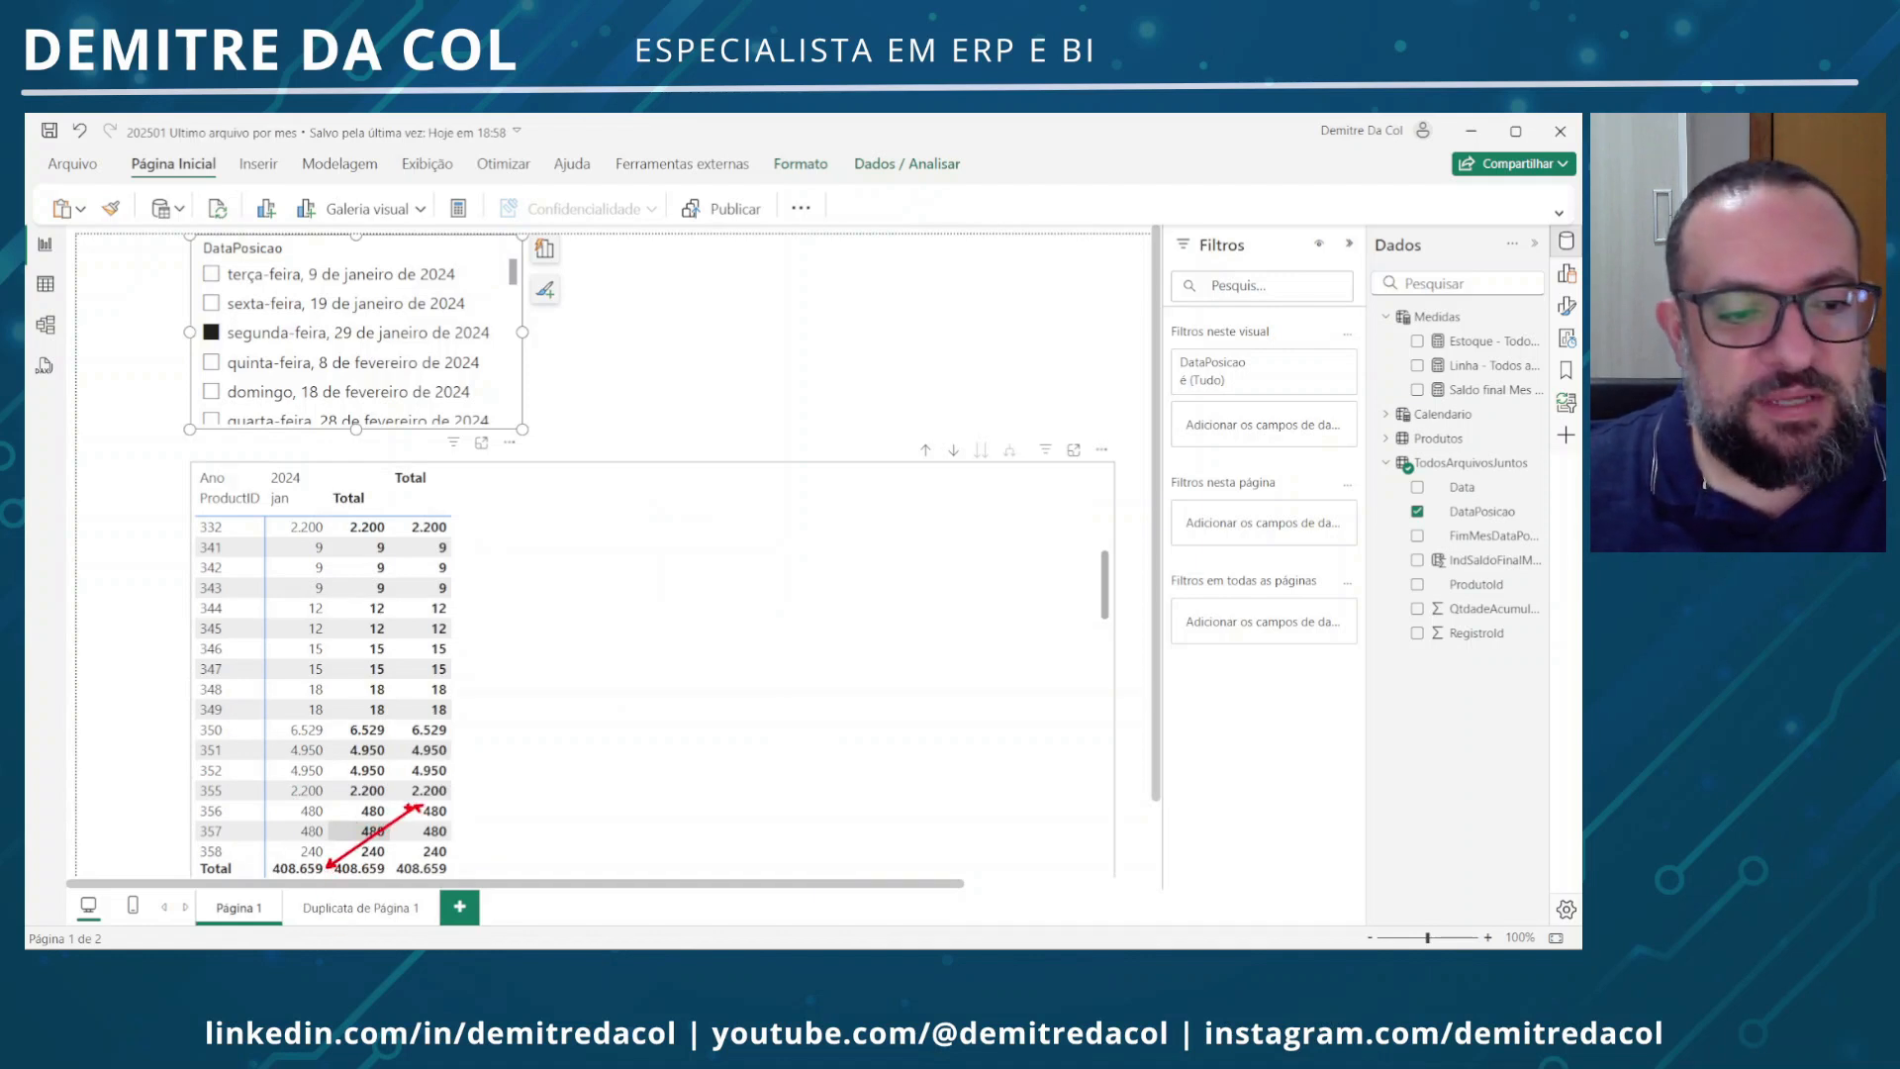
Point out the January and February totals in the Duplicata de Página 1 matrix for comparison
click(352, 908)
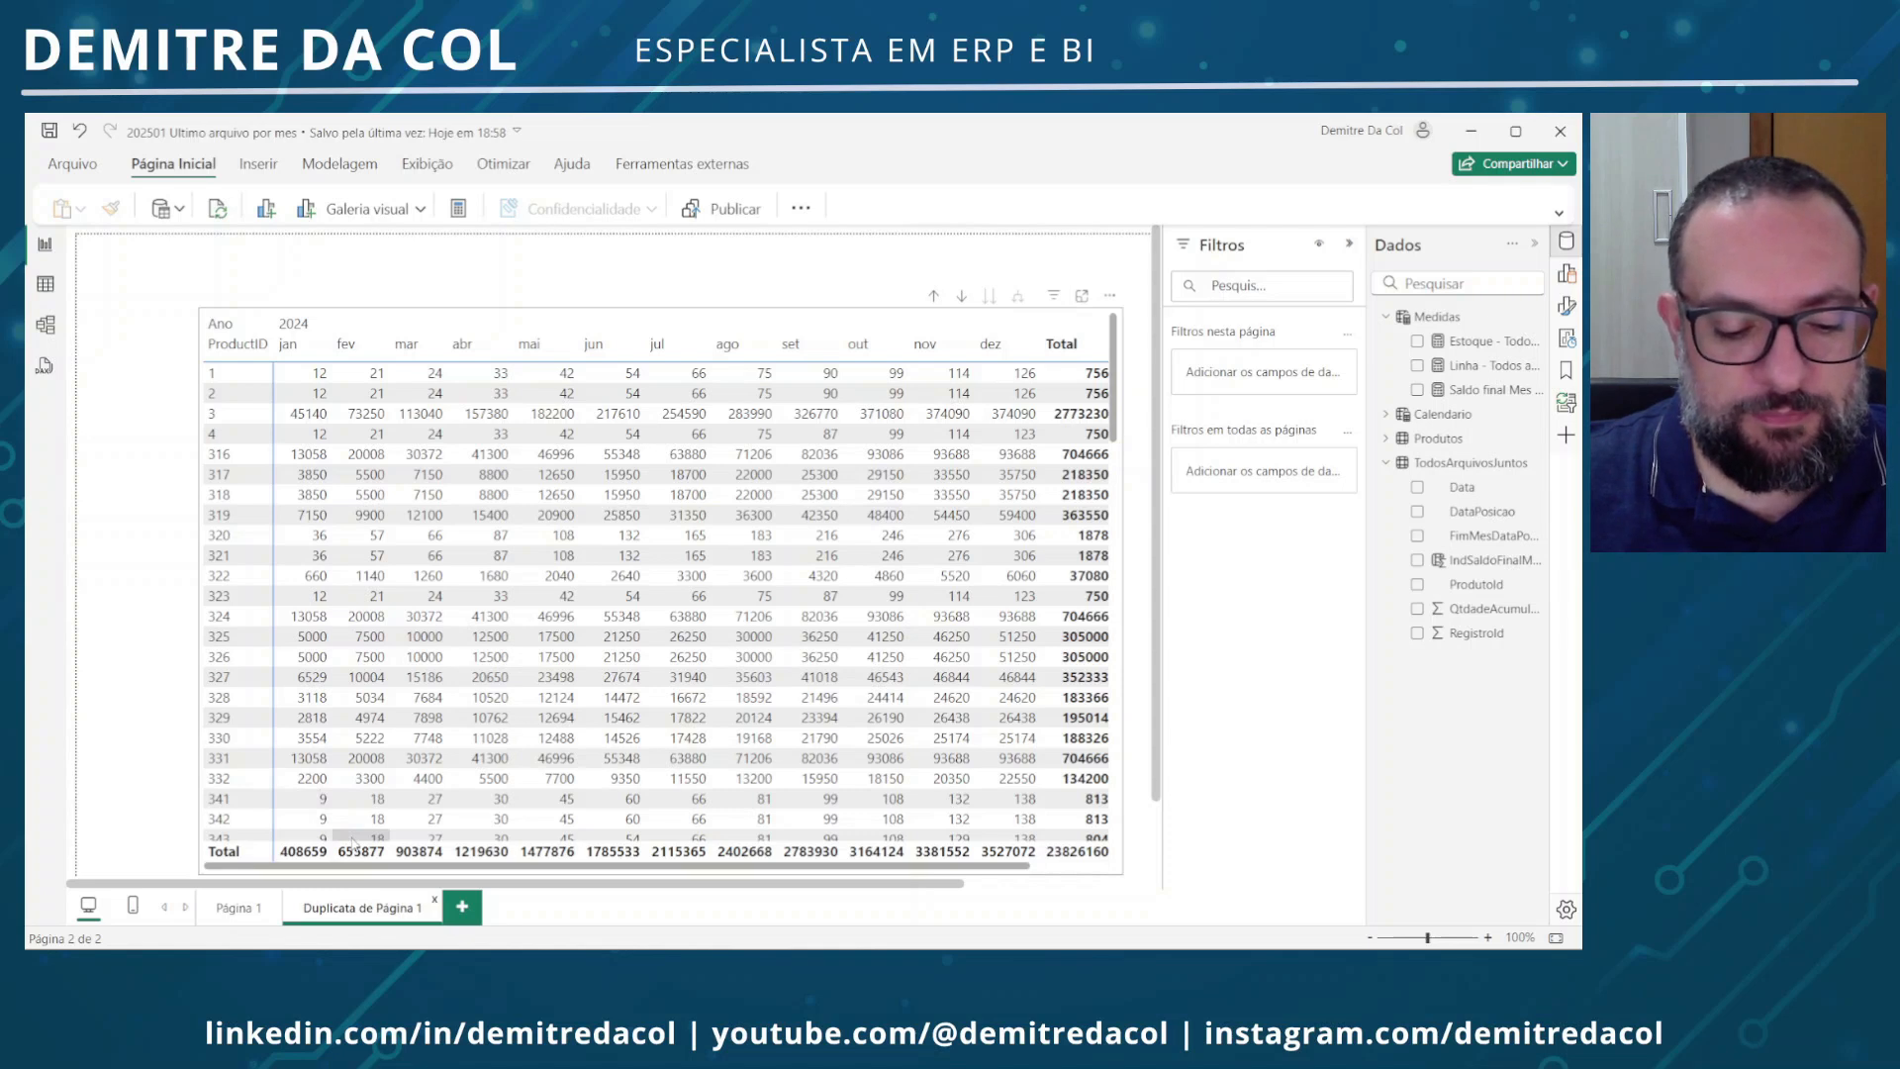
drag(327, 849, 437, 776)
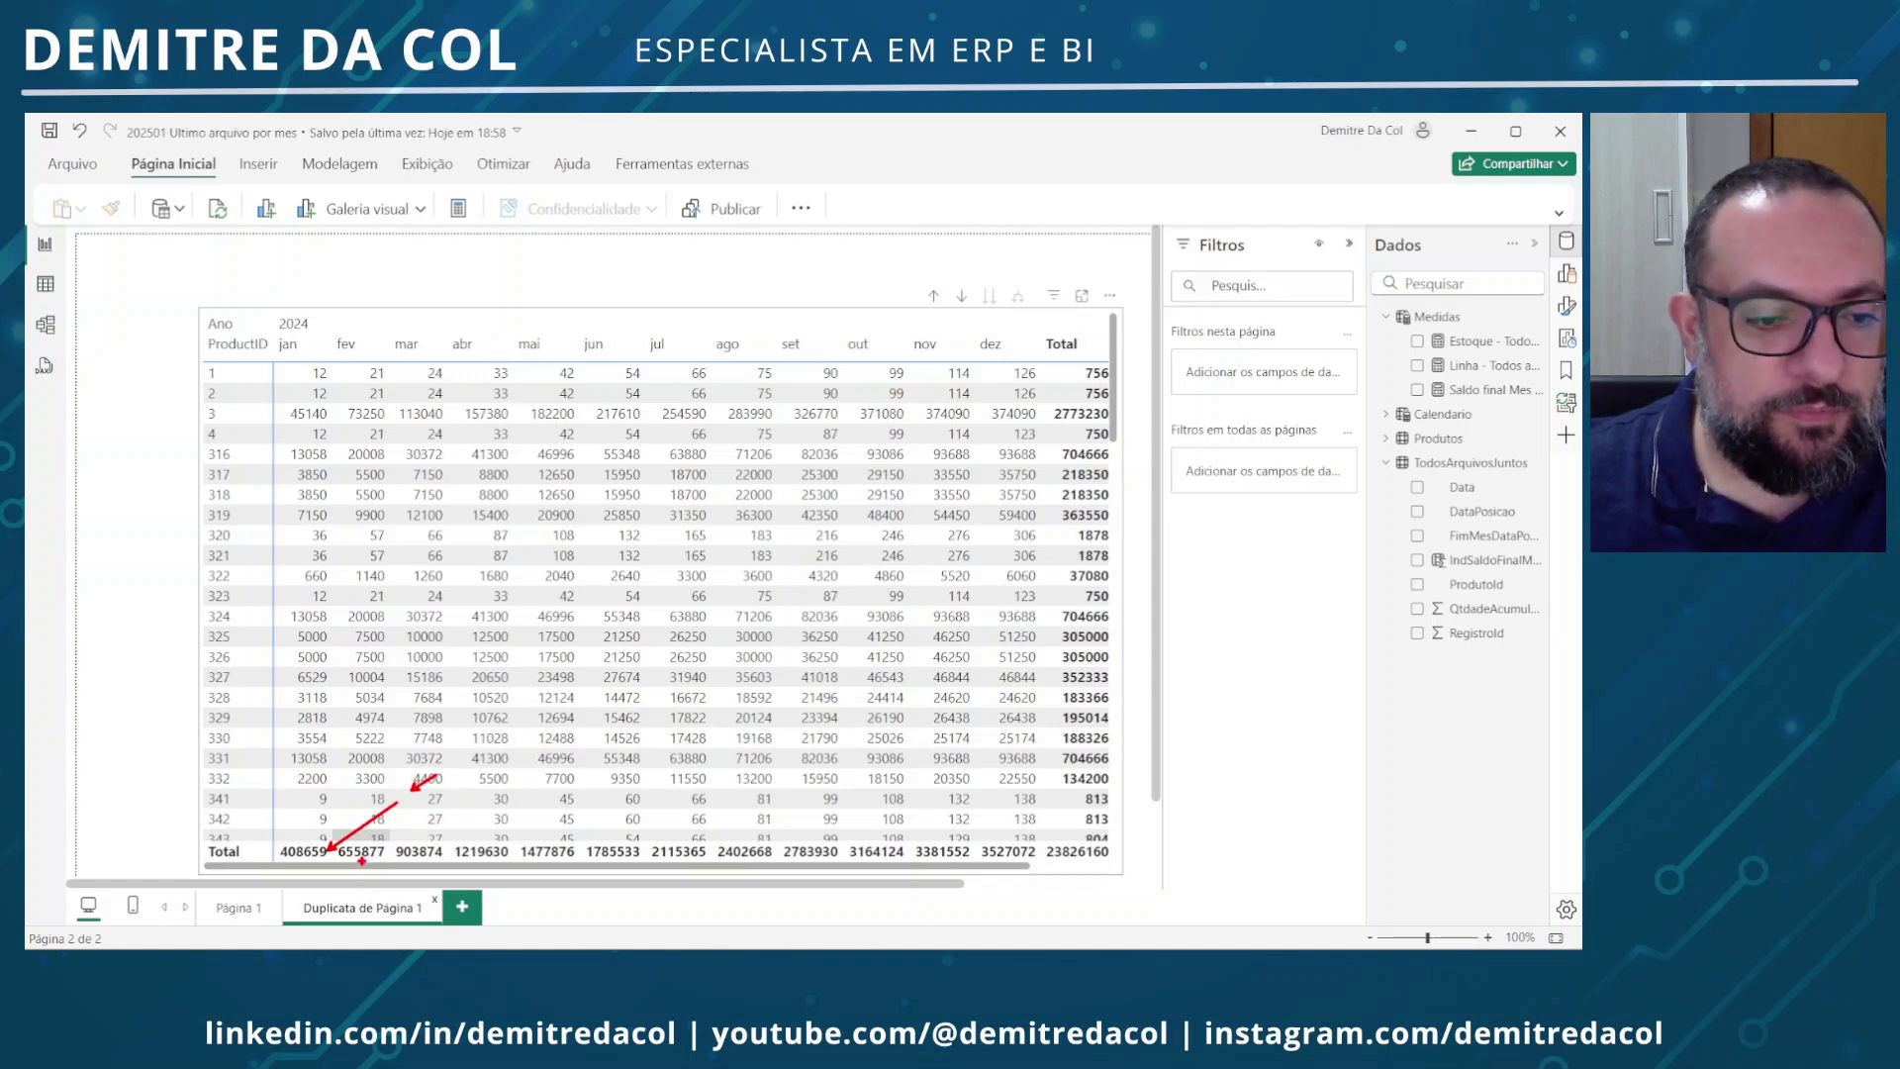
drag(389, 848, 421, 832)
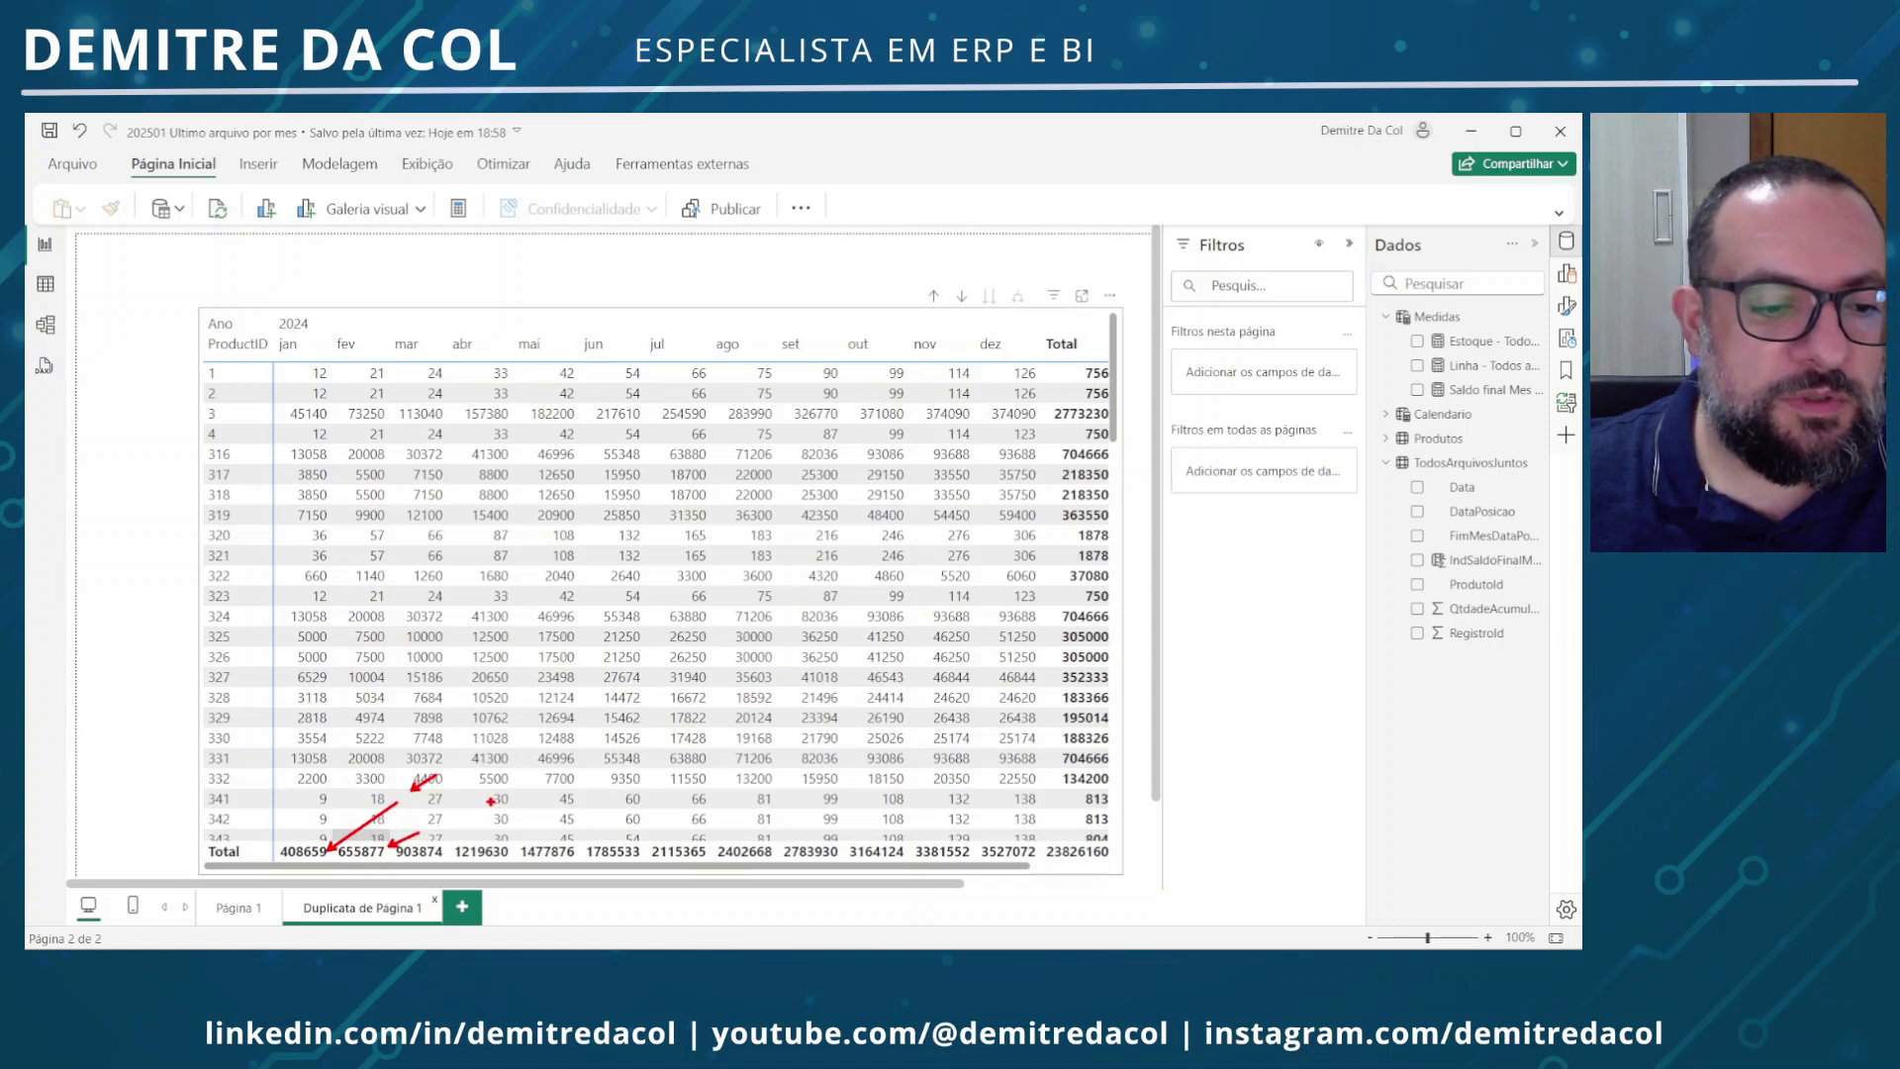
key(Escape)
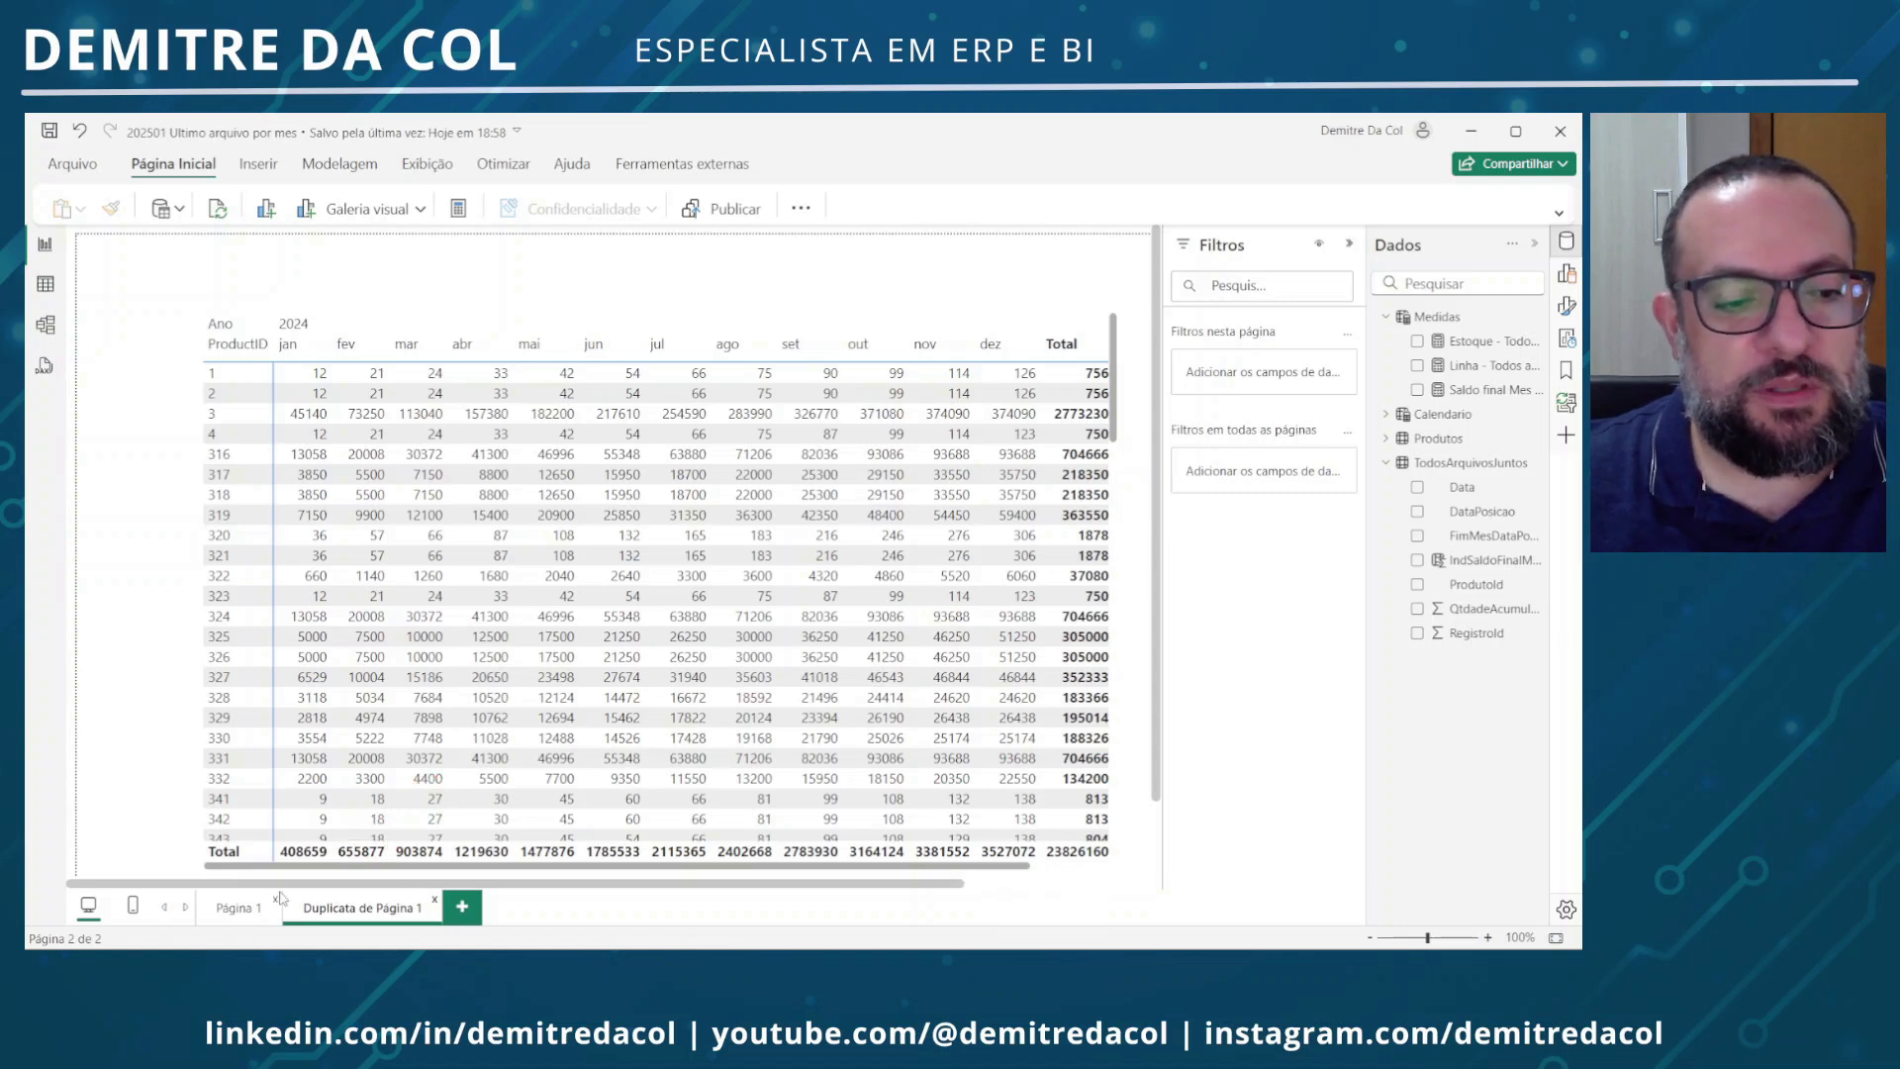
Filter Página 1 to quarta-feira, 28 de fevereiro de 2024 and mark the February total in the matrix
click(238, 908)
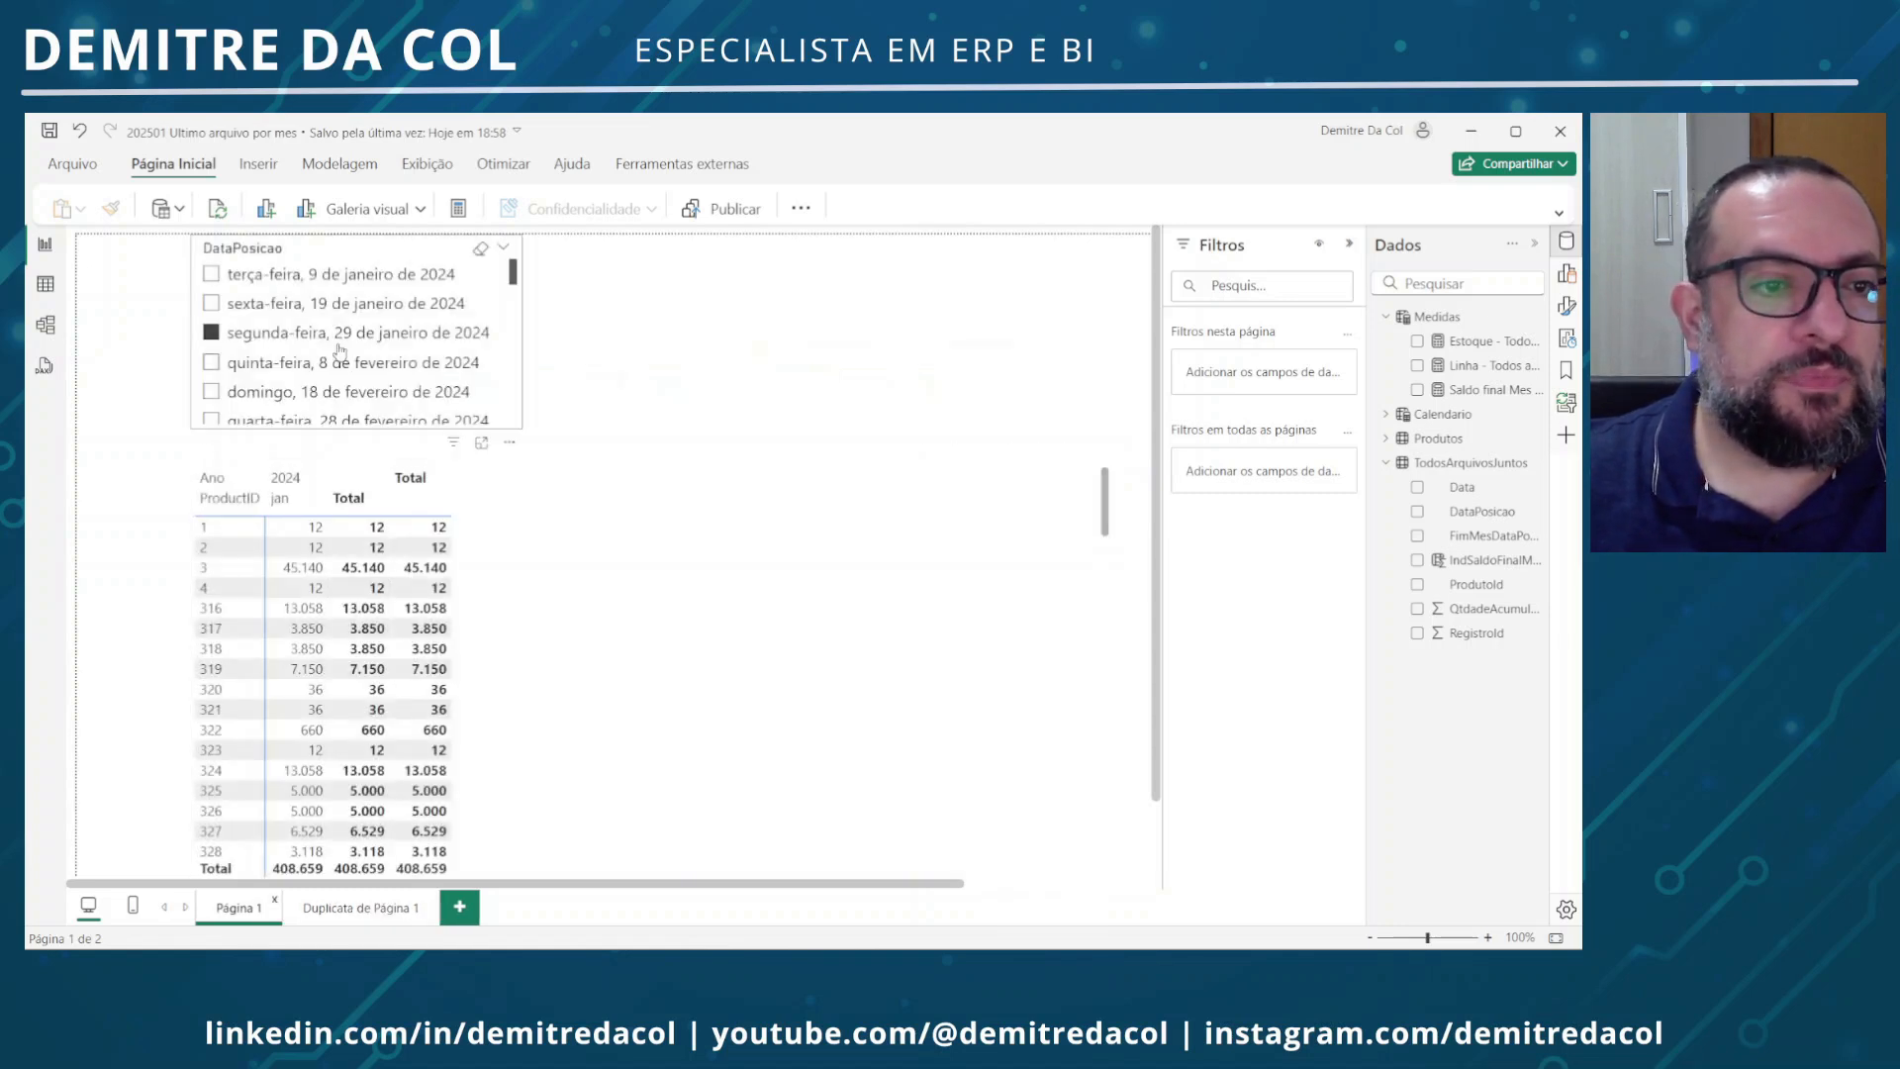
scroll(372, 364, down, 2)
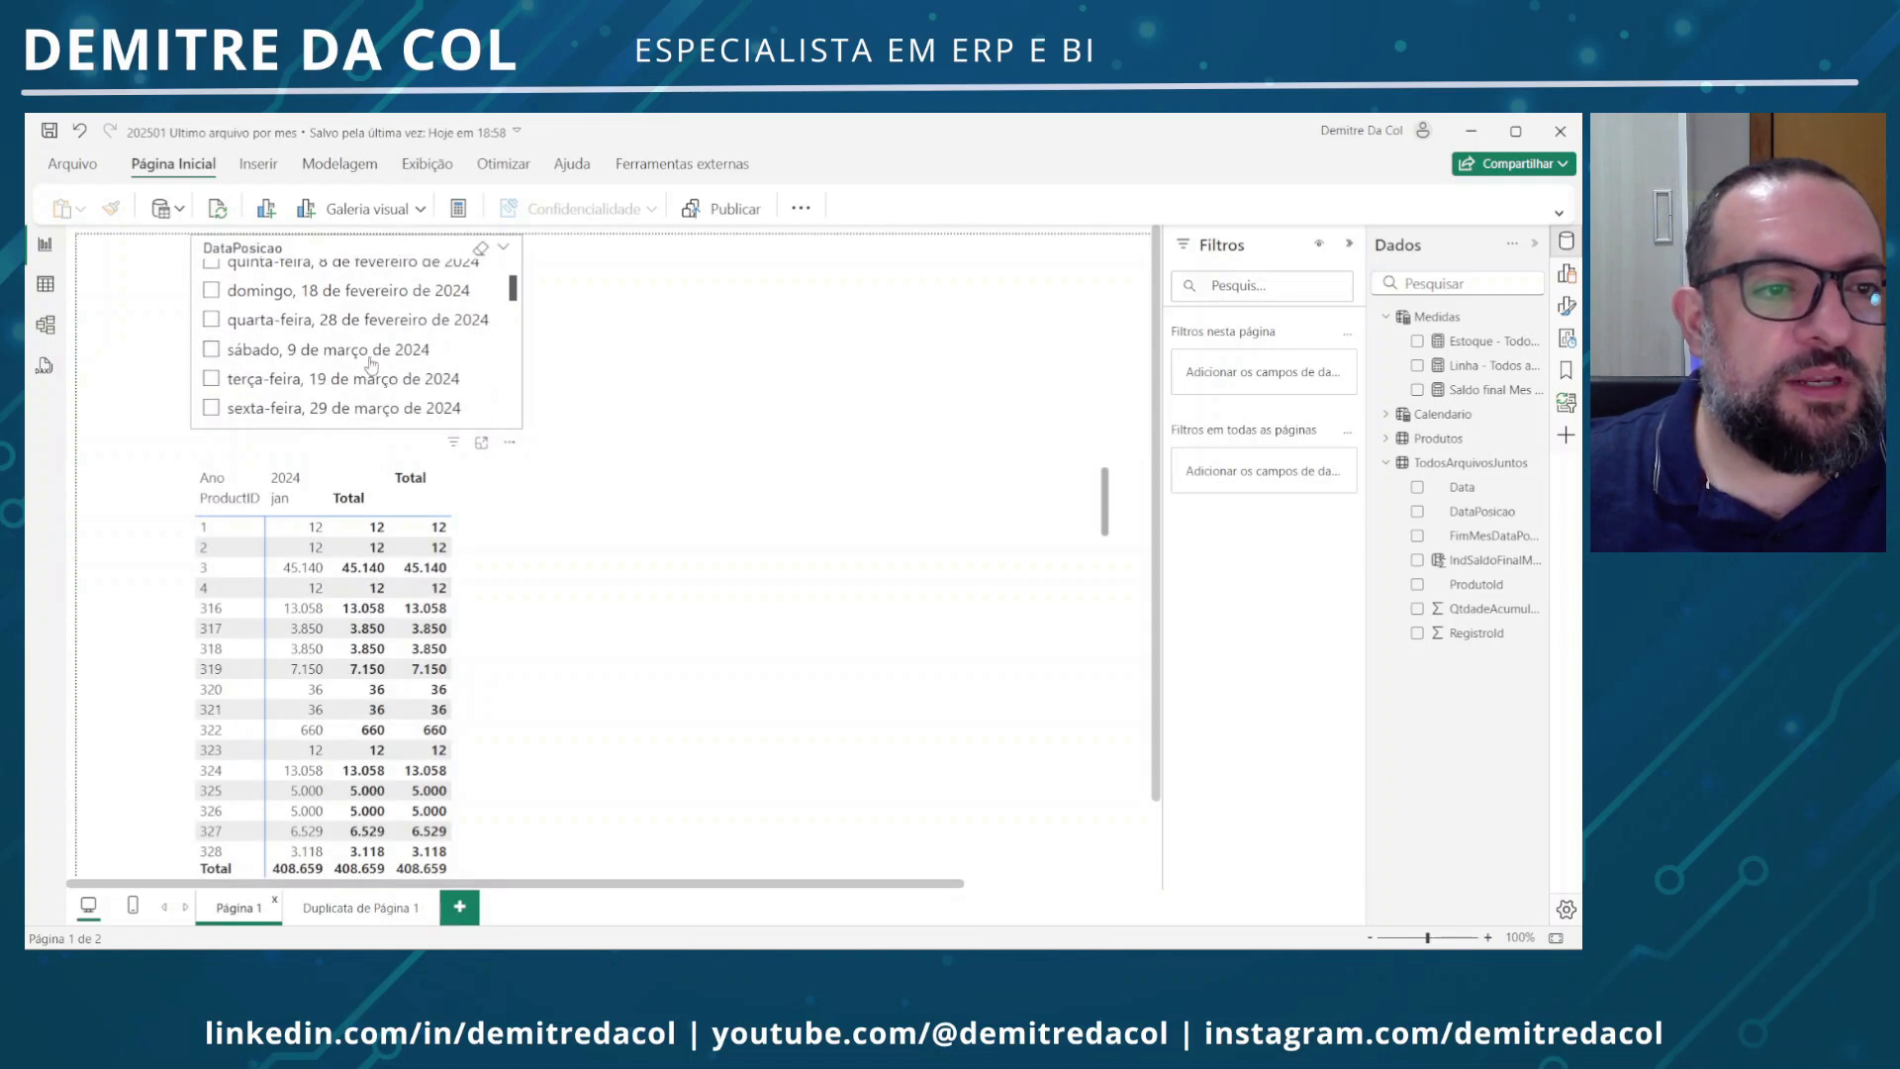
click(371, 321)
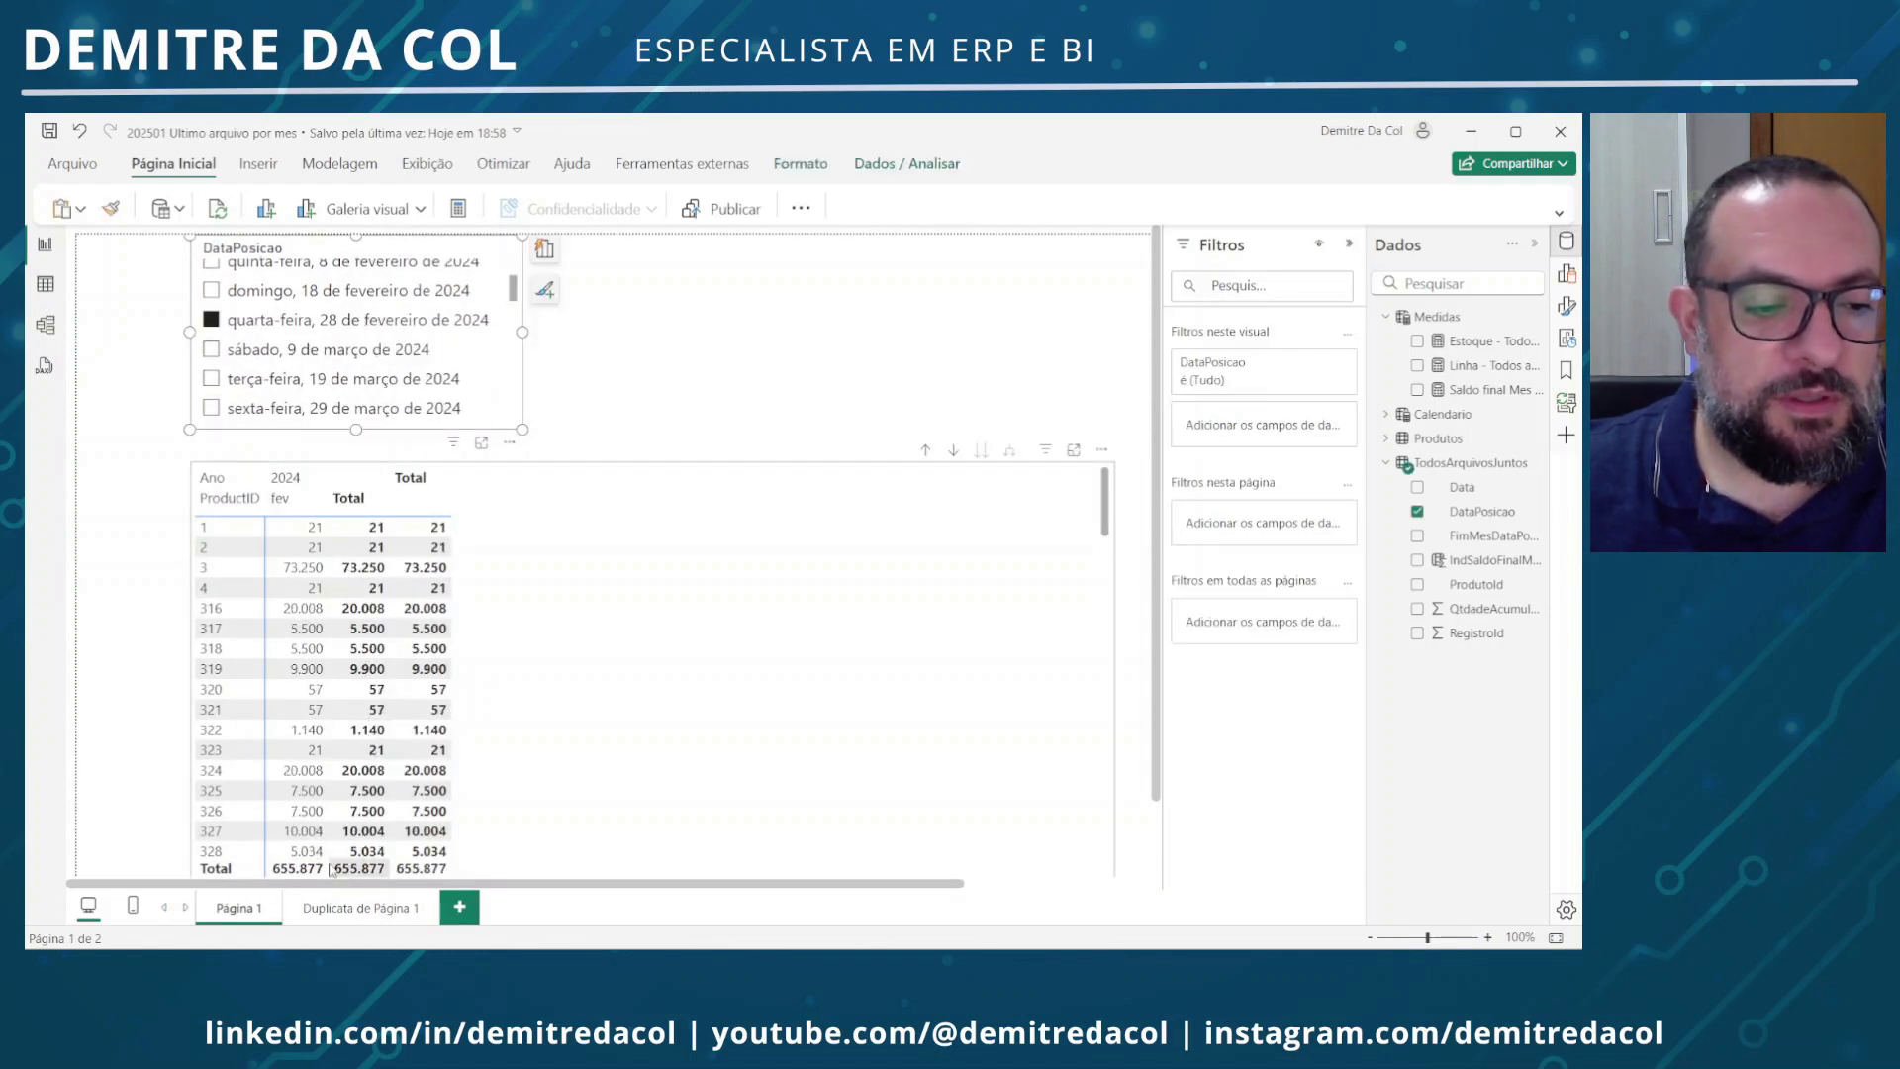
drag(325, 861, 588, 708)
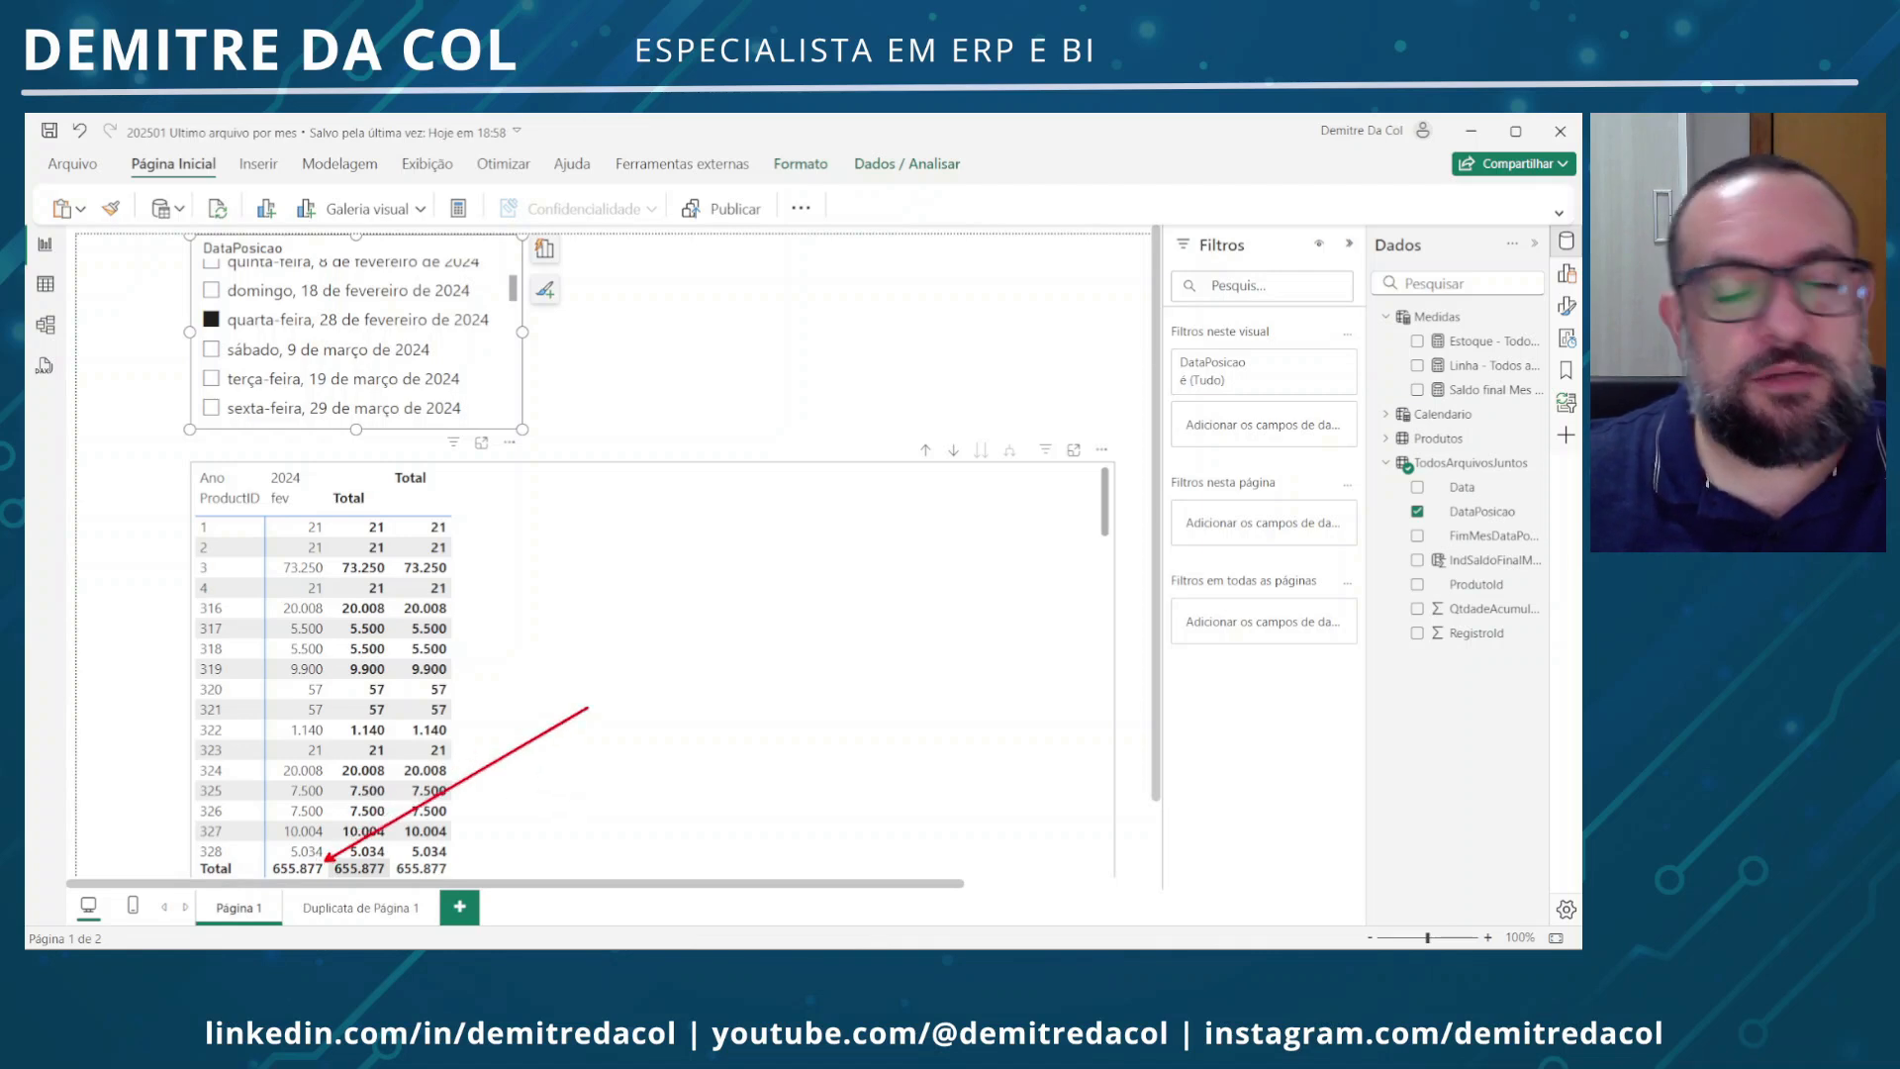
key(Escape)
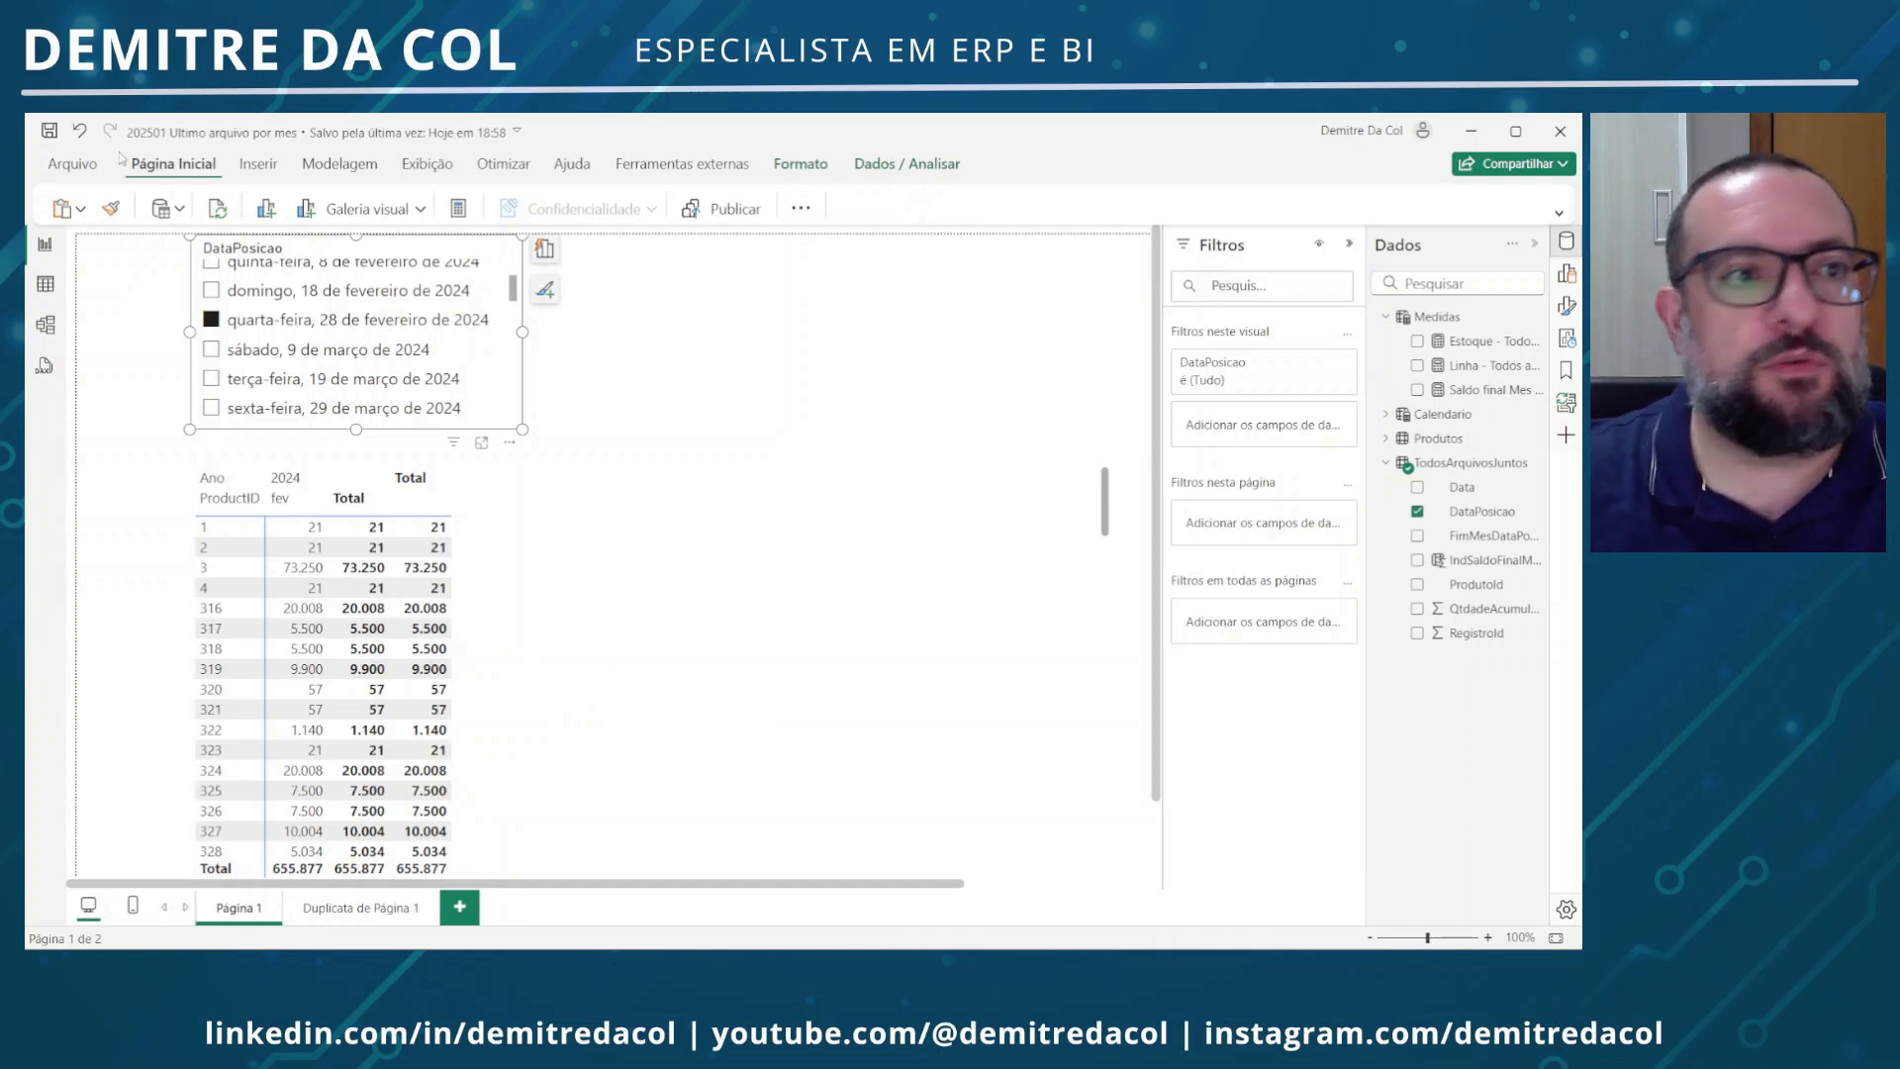
Reopen the Power Query editor and duplicate the TodosArquivosJuntos query
click(801, 209)
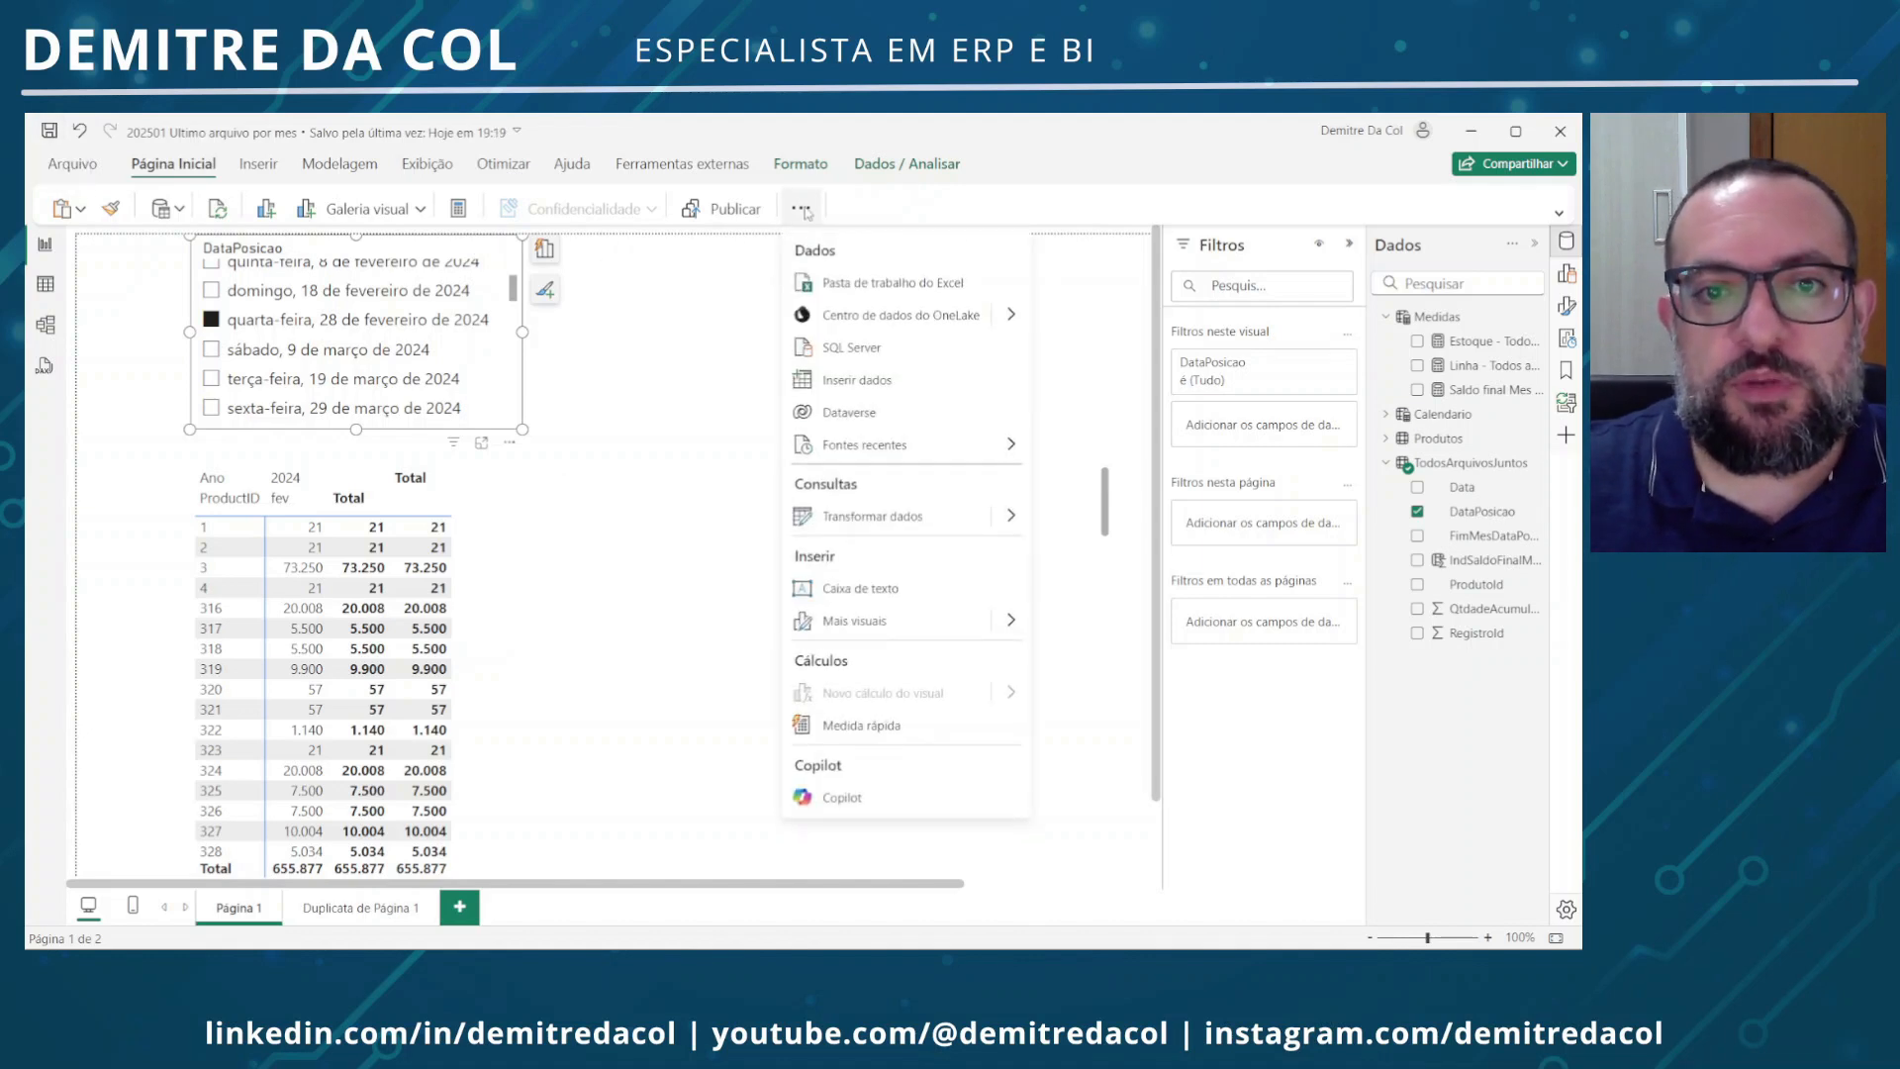
click(904, 518)
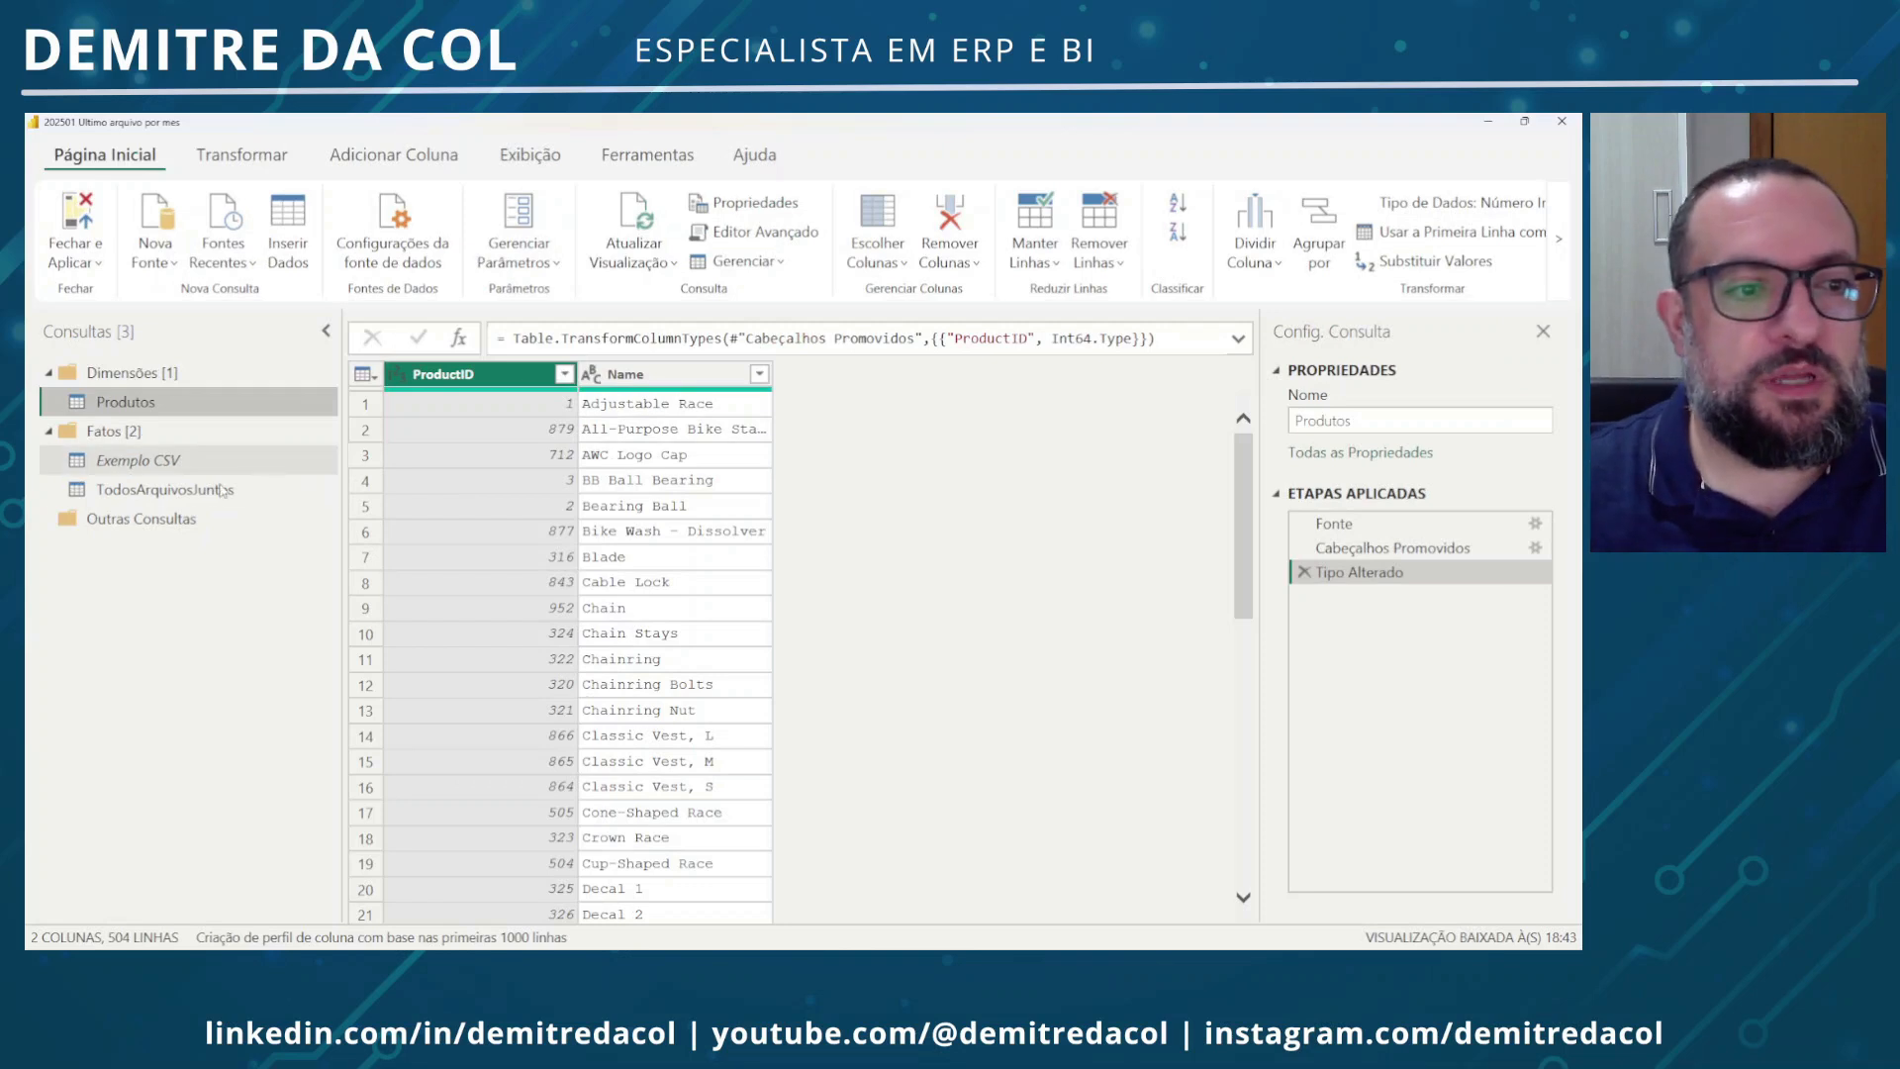
click(212, 490)
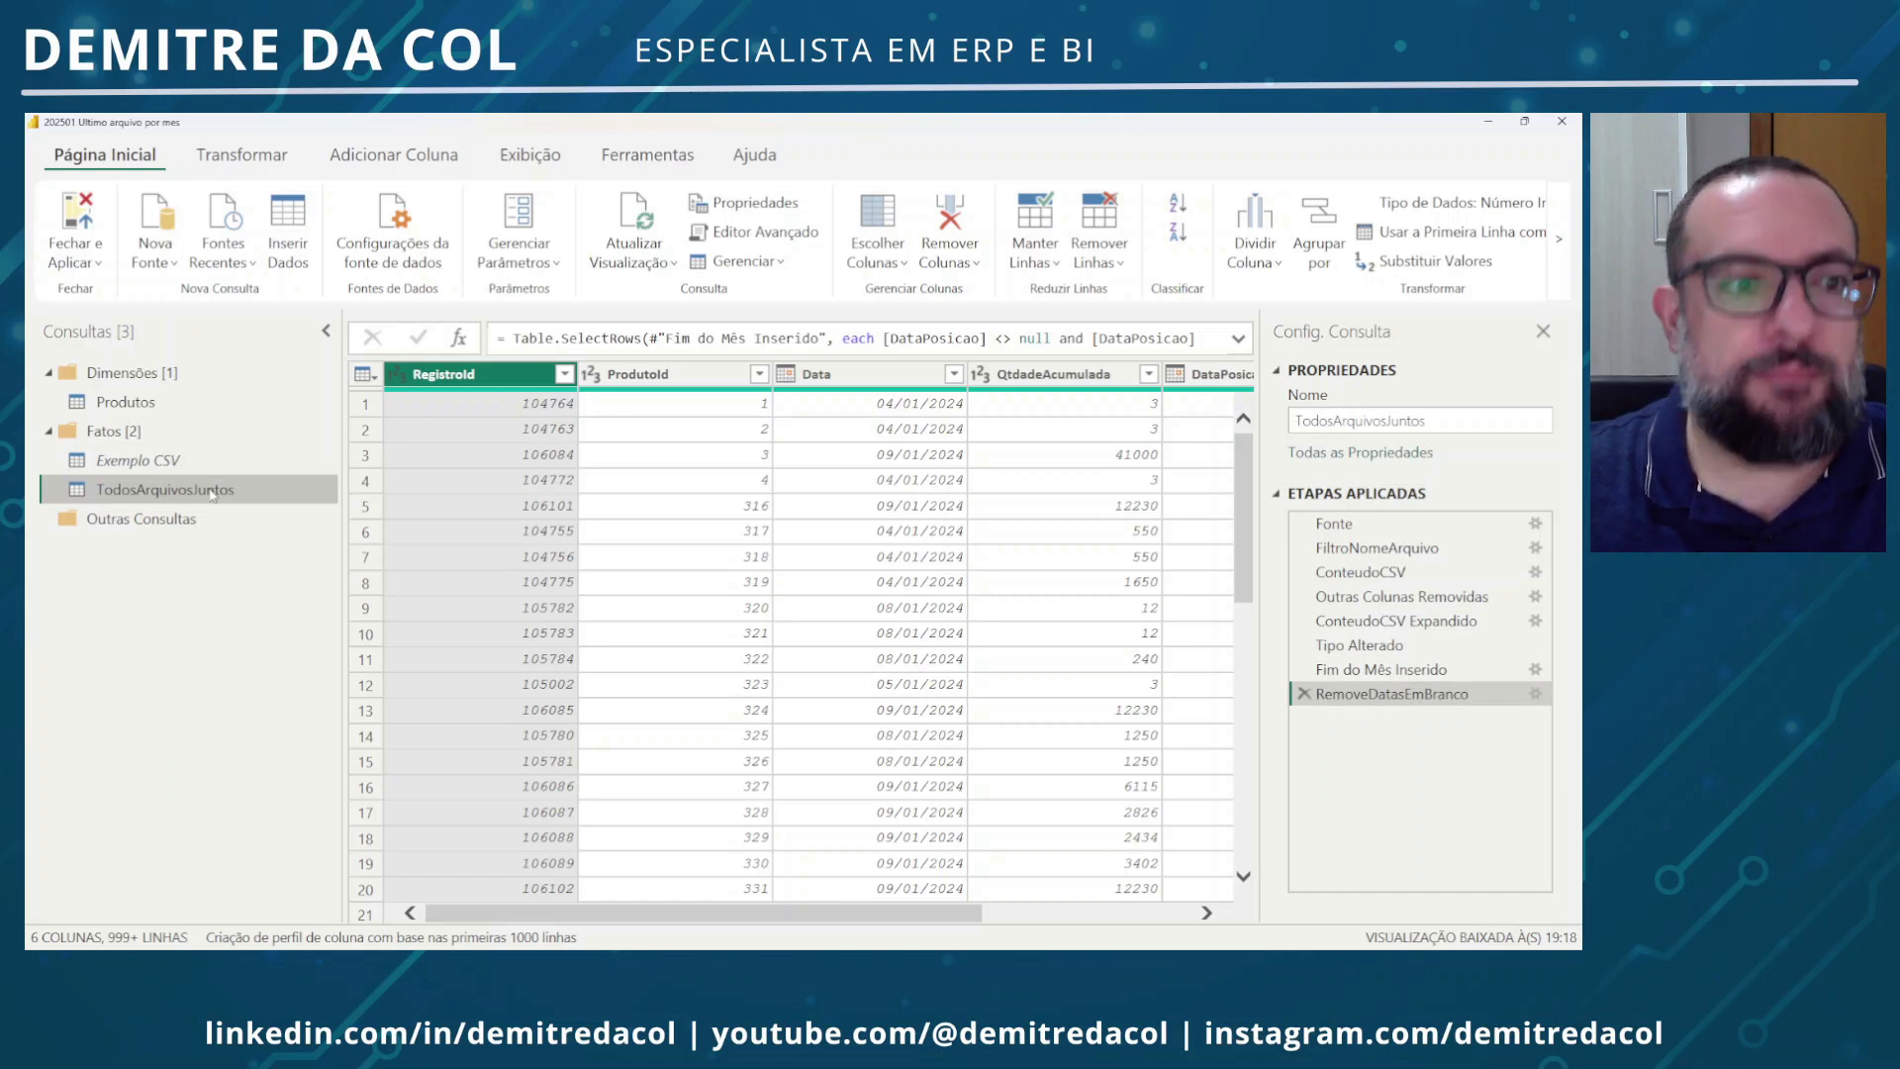
right_click(212, 490)
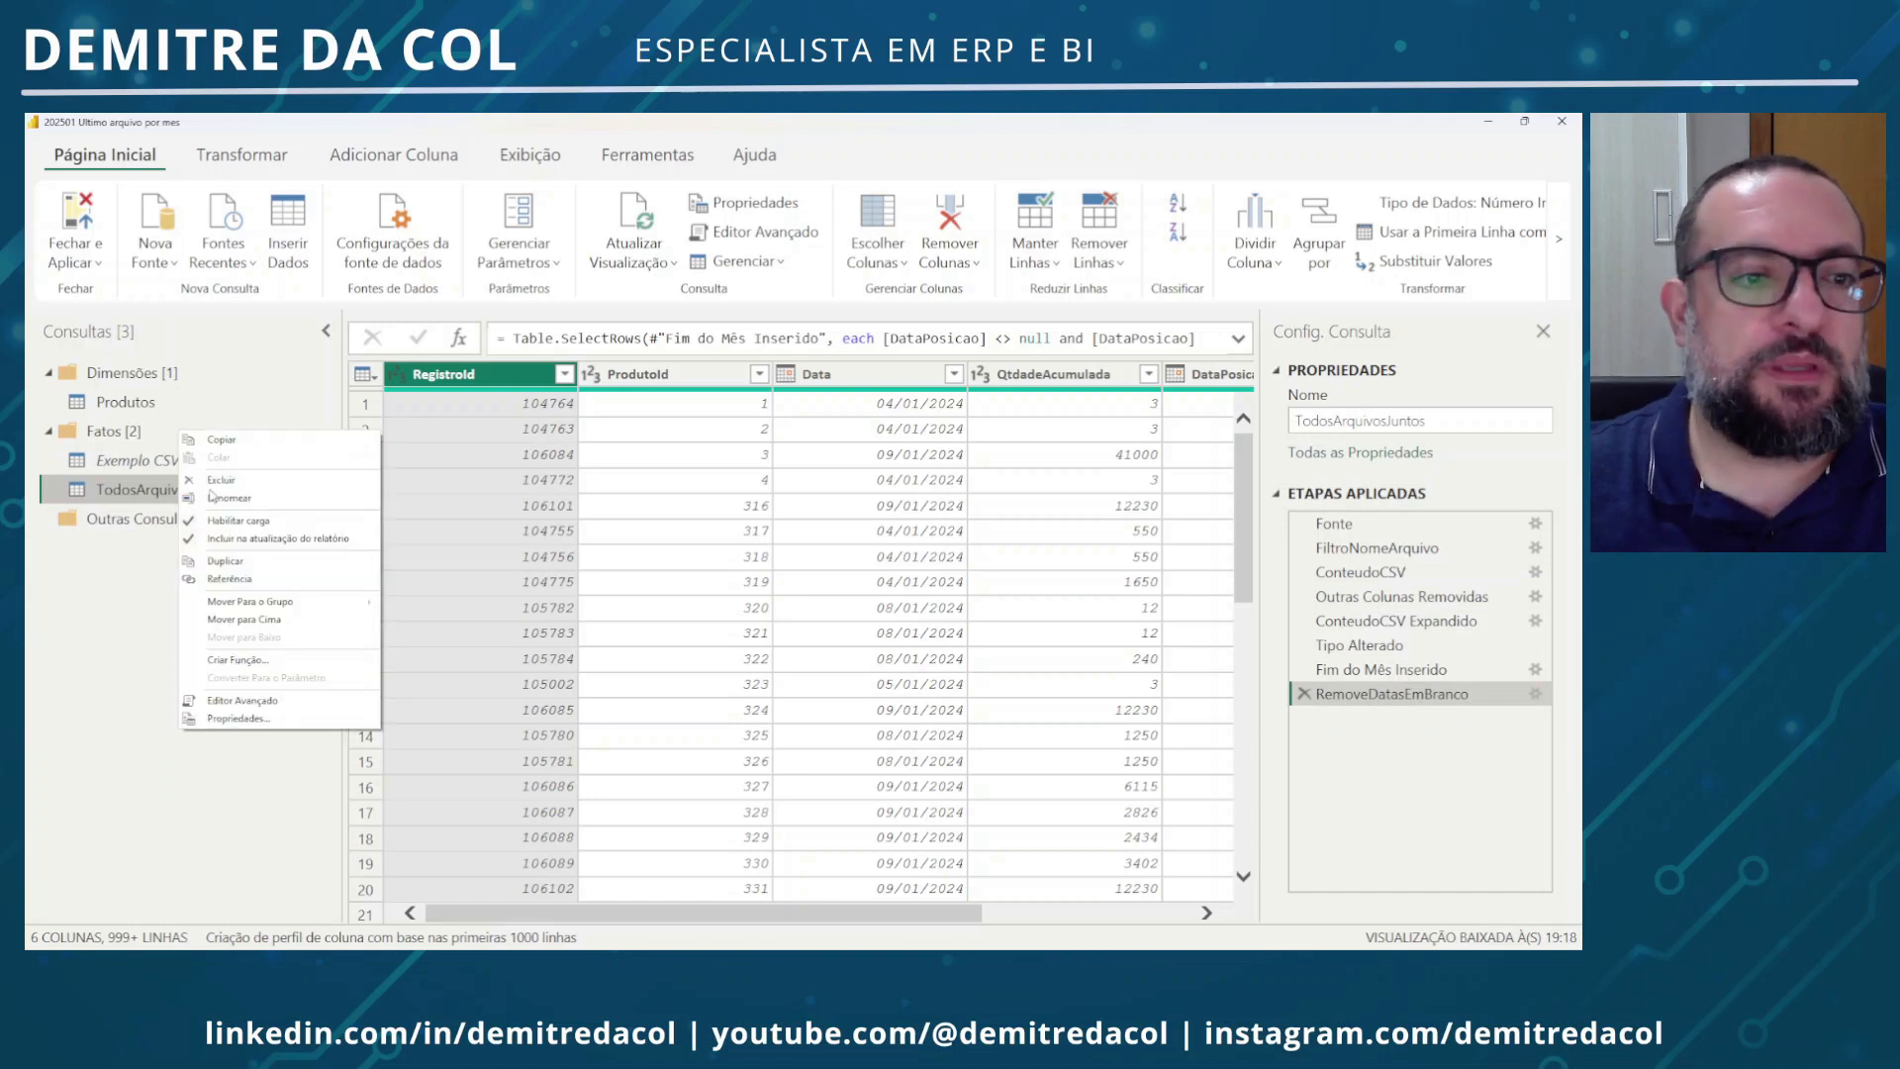
click(237, 564)
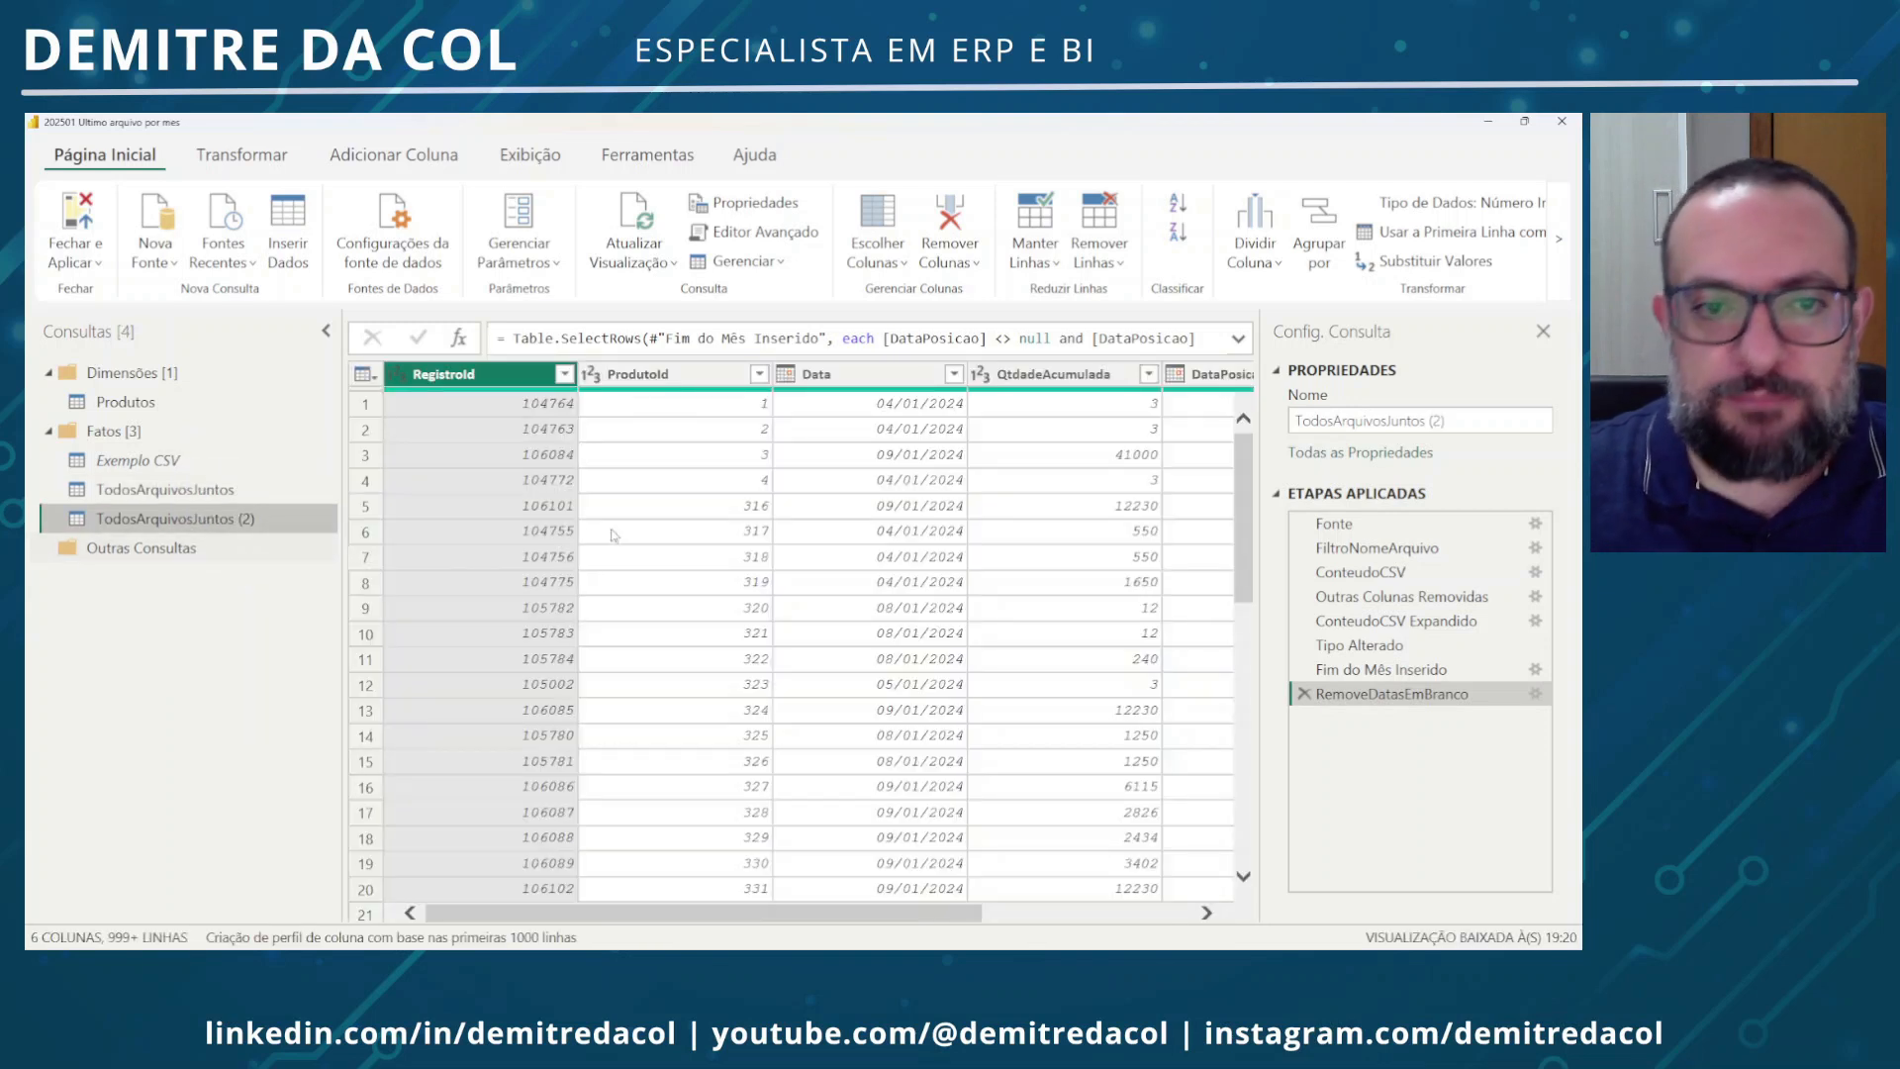
Rename the duplicated query as PowerQuery_Modelo1
click(1471, 419)
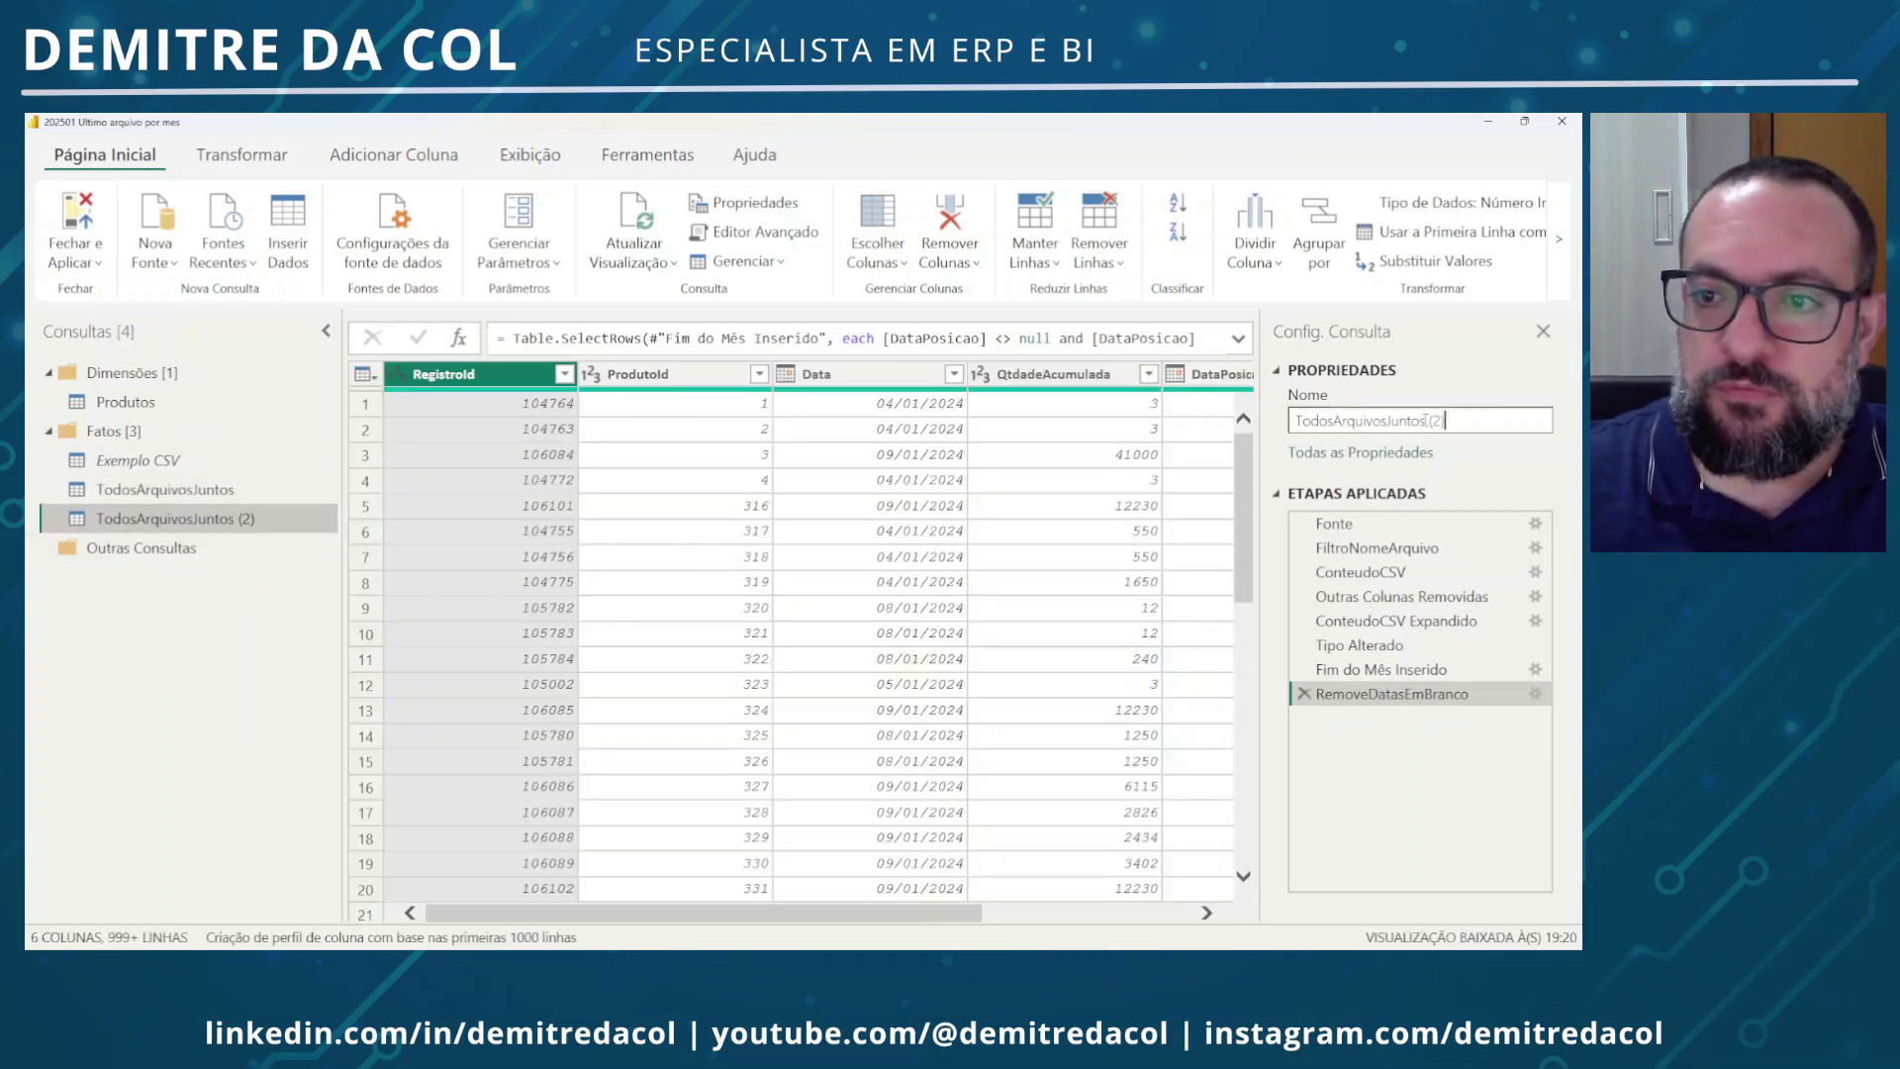
key(ctrl+a)
text(PowerQuery)
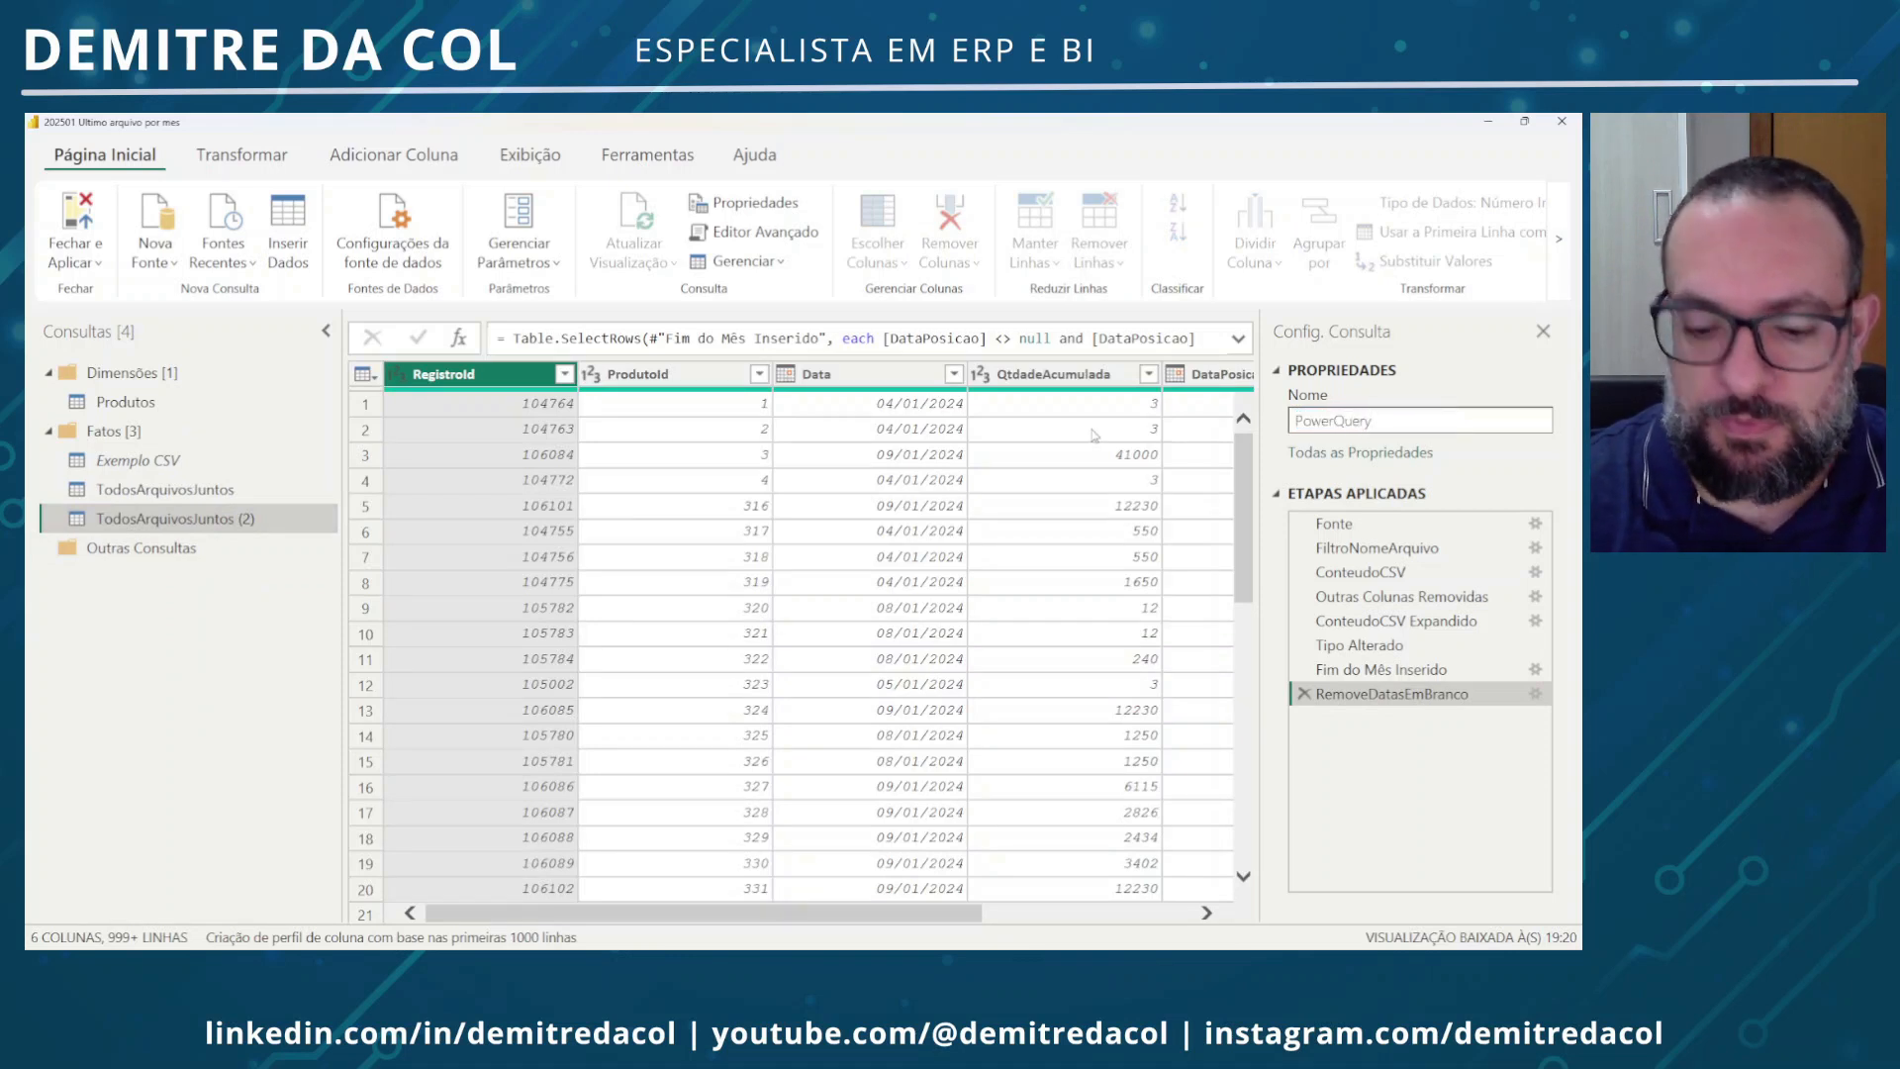
text(_Modelo1)
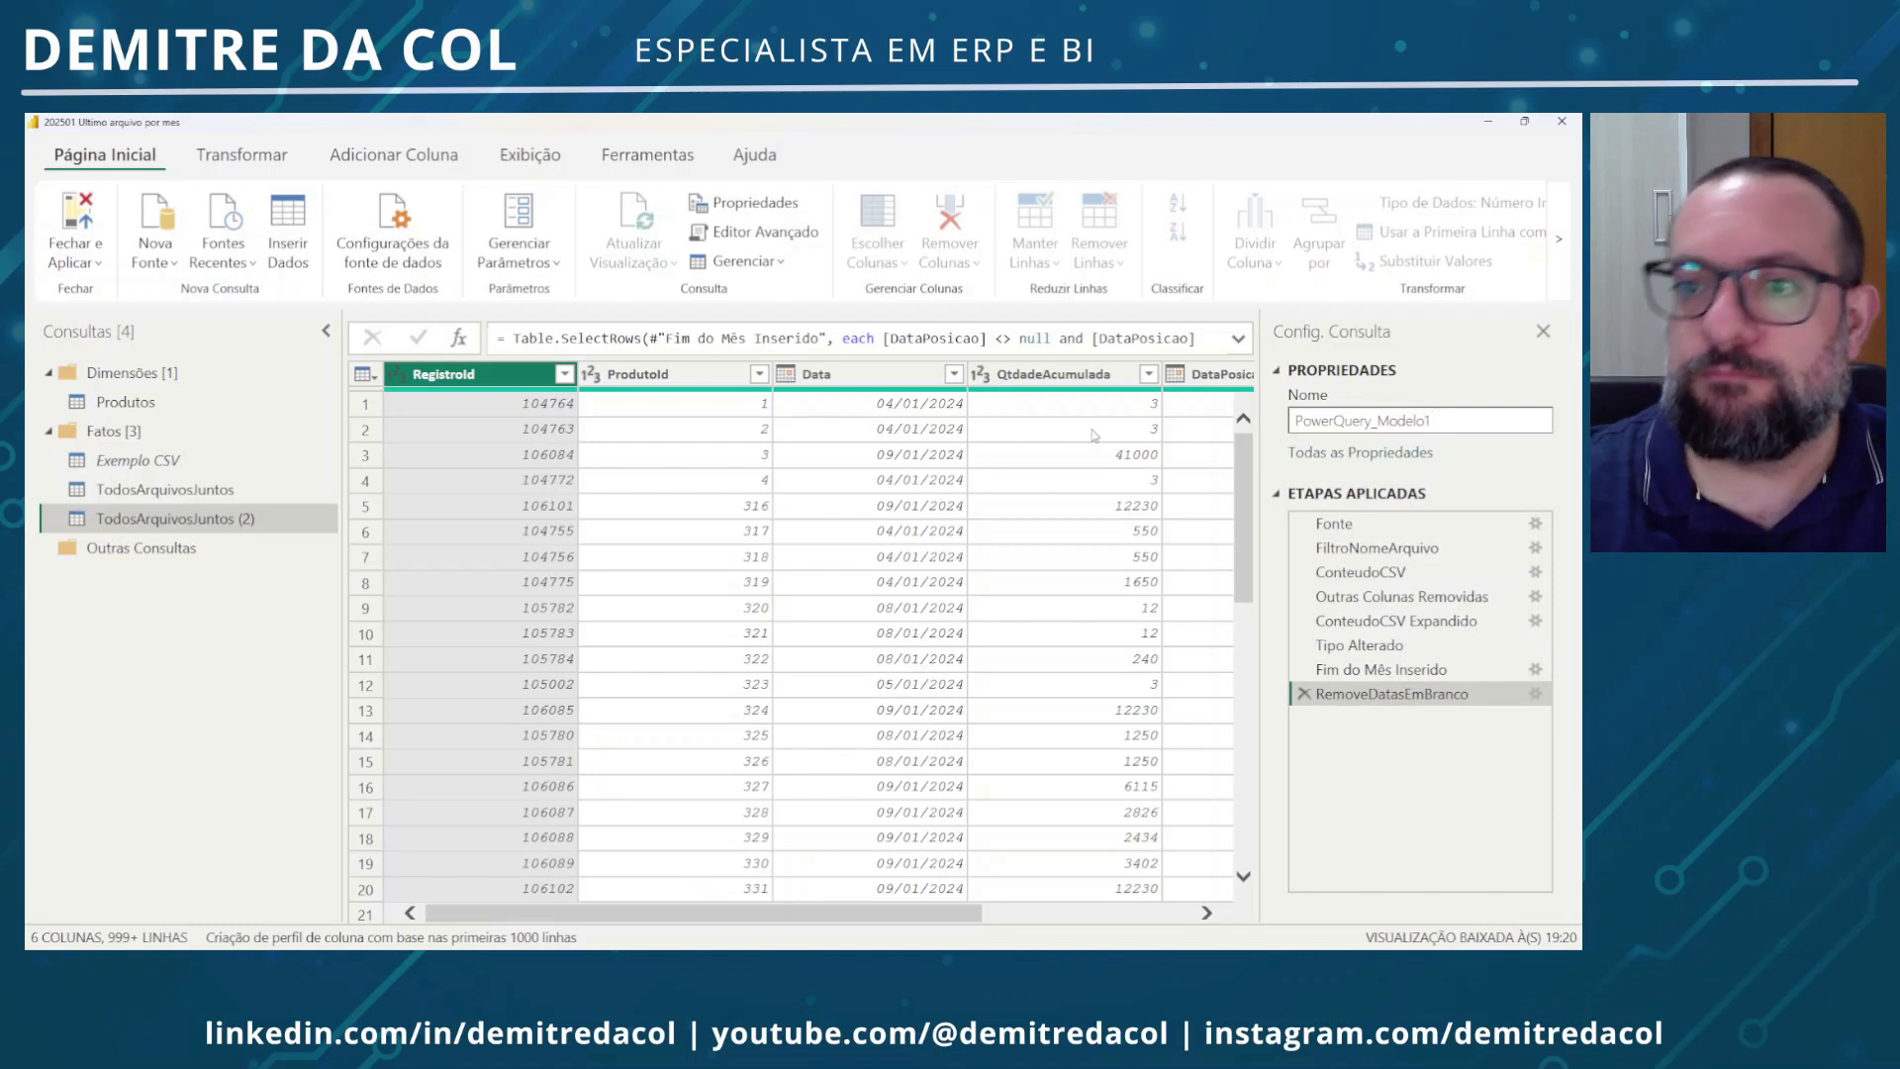
Delete every applied step after FiltroNomeArquivo from the PowerQuery_Modelo1 query
click(1434, 670)
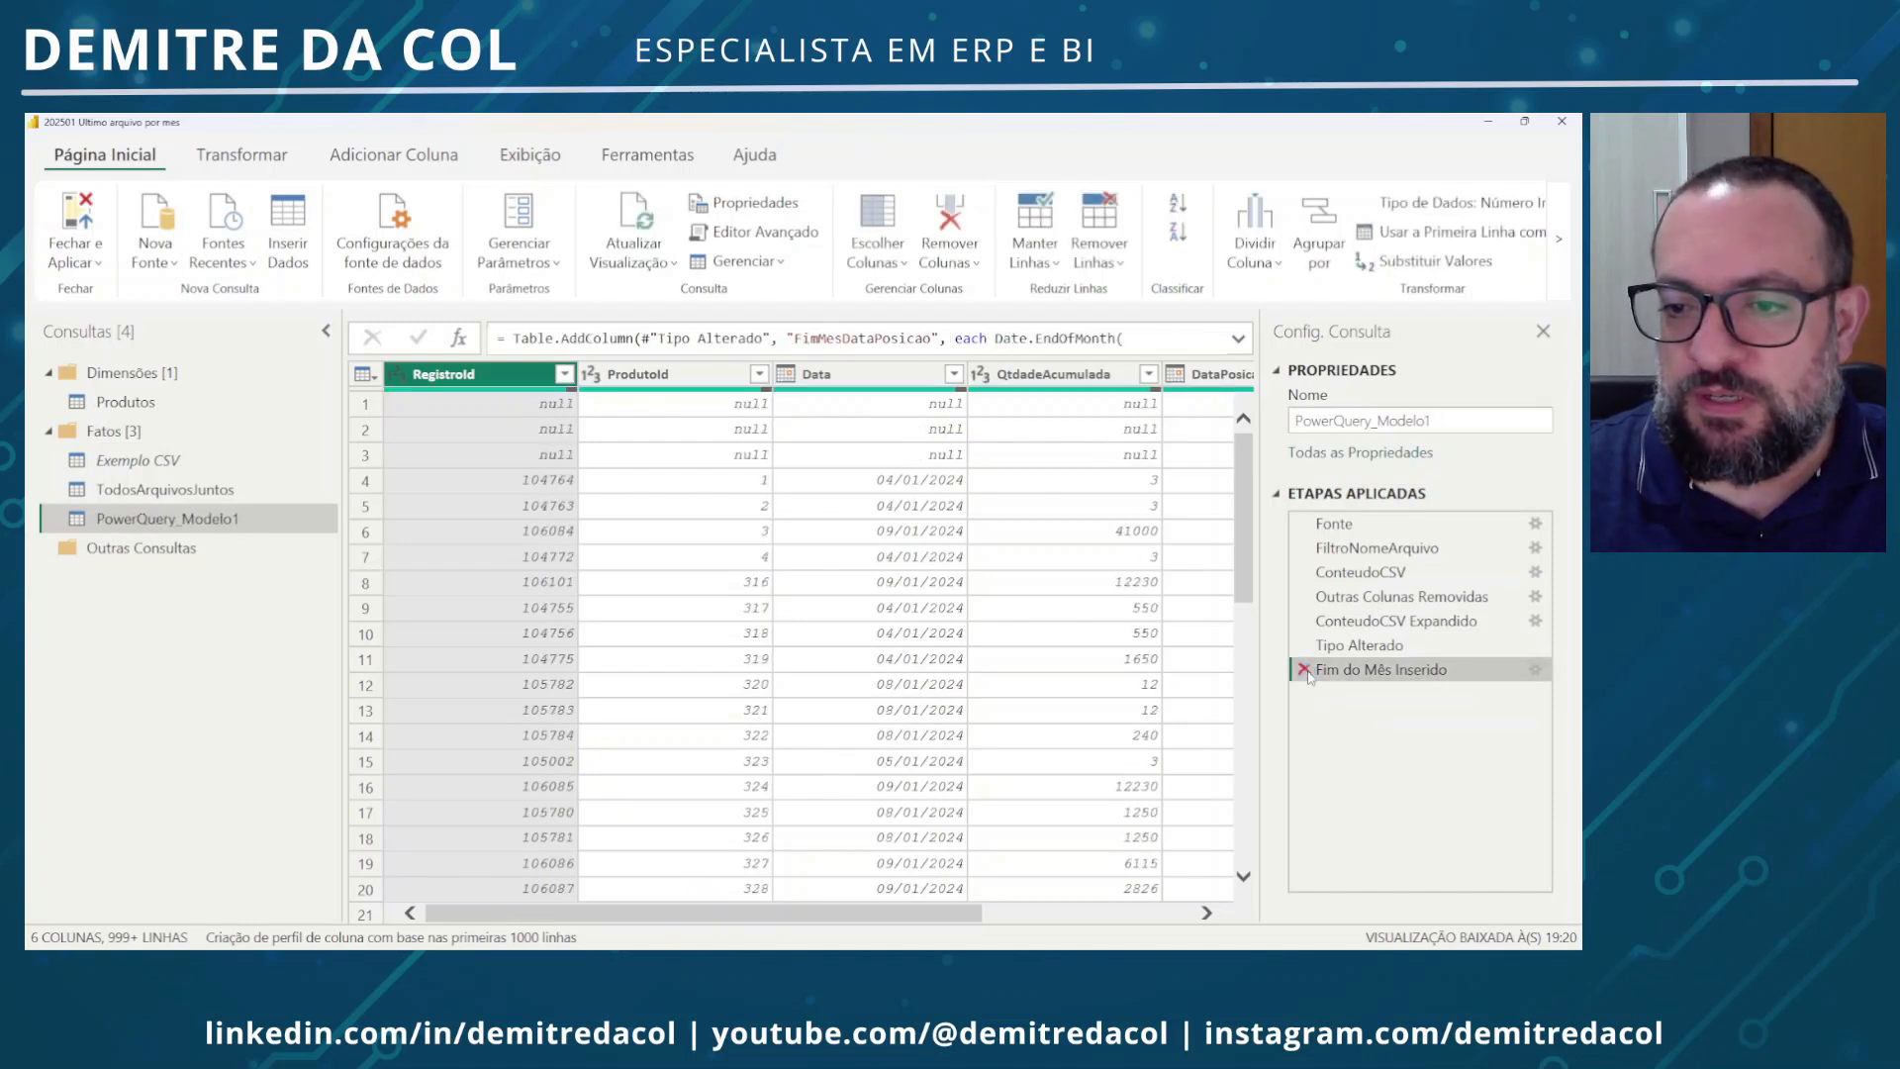
click(1304, 670)
click(1304, 645)
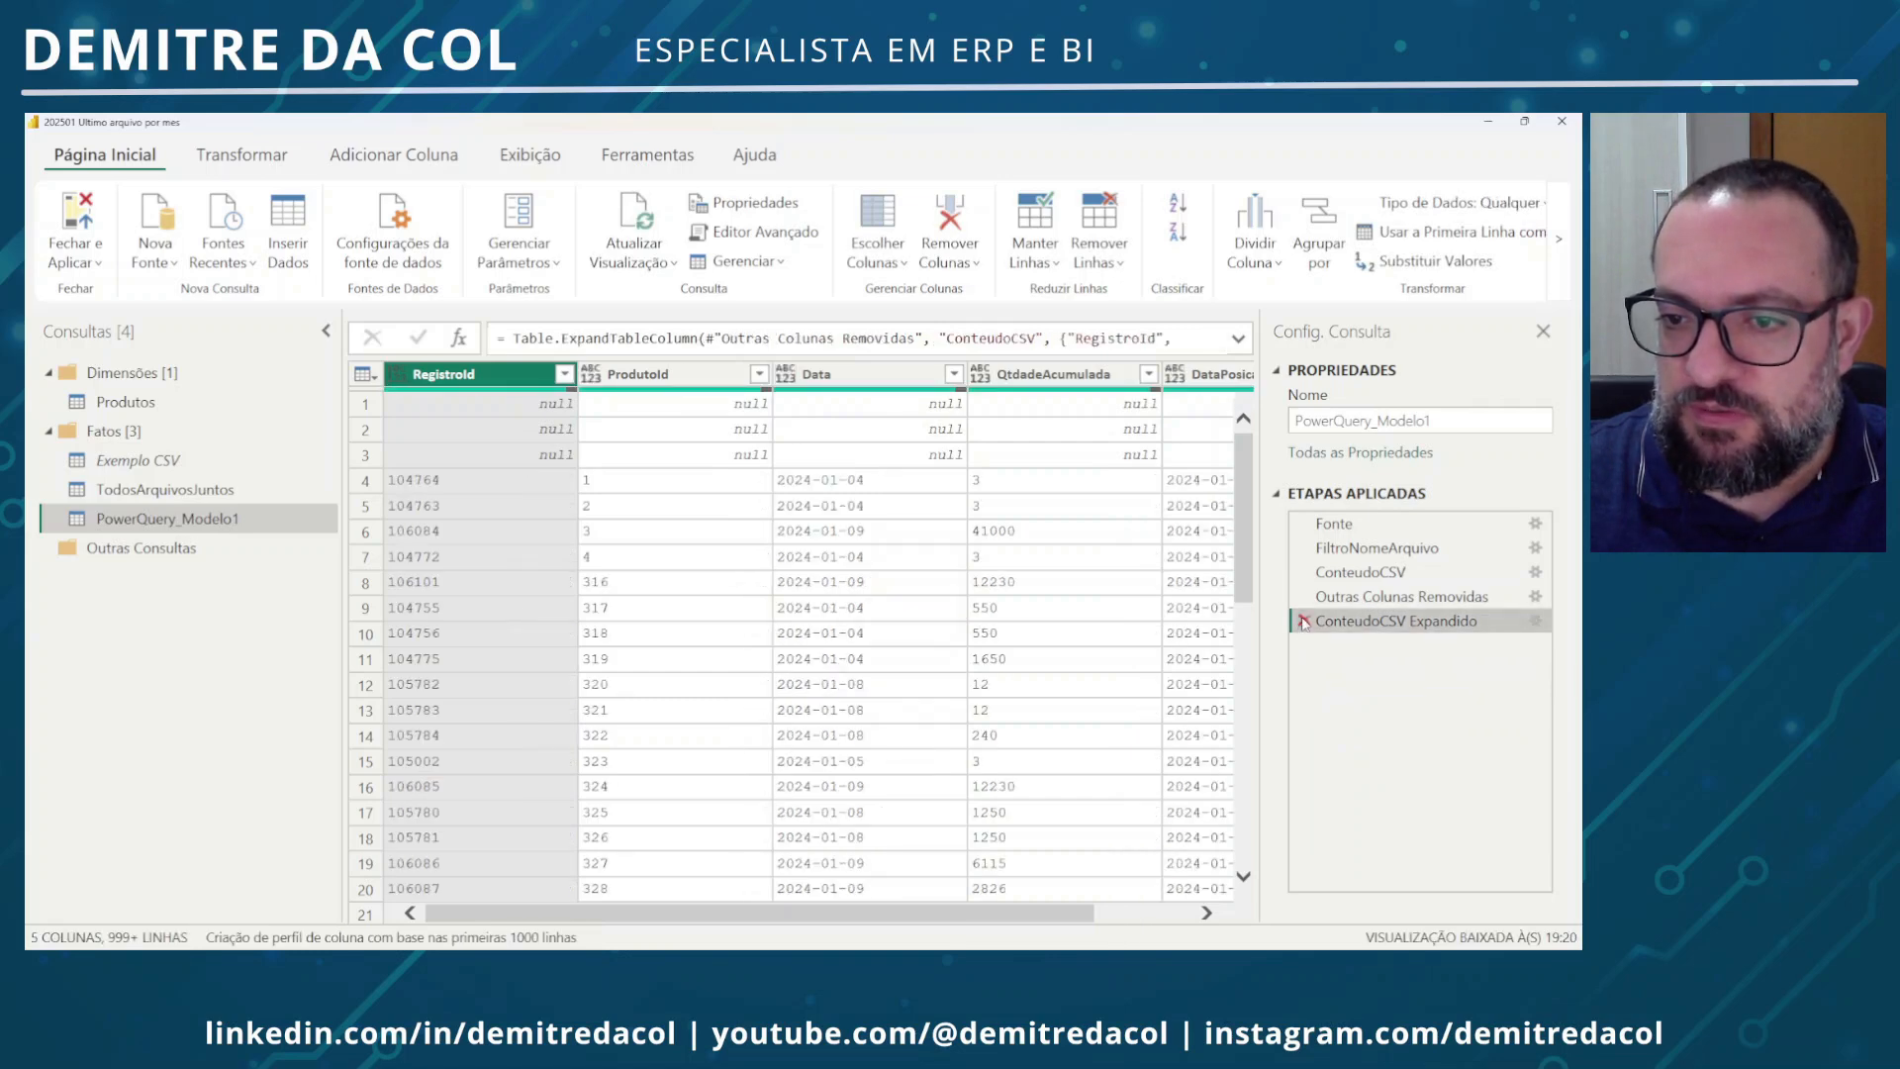
click(1305, 622)
click(1304, 597)
click(1304, 572)
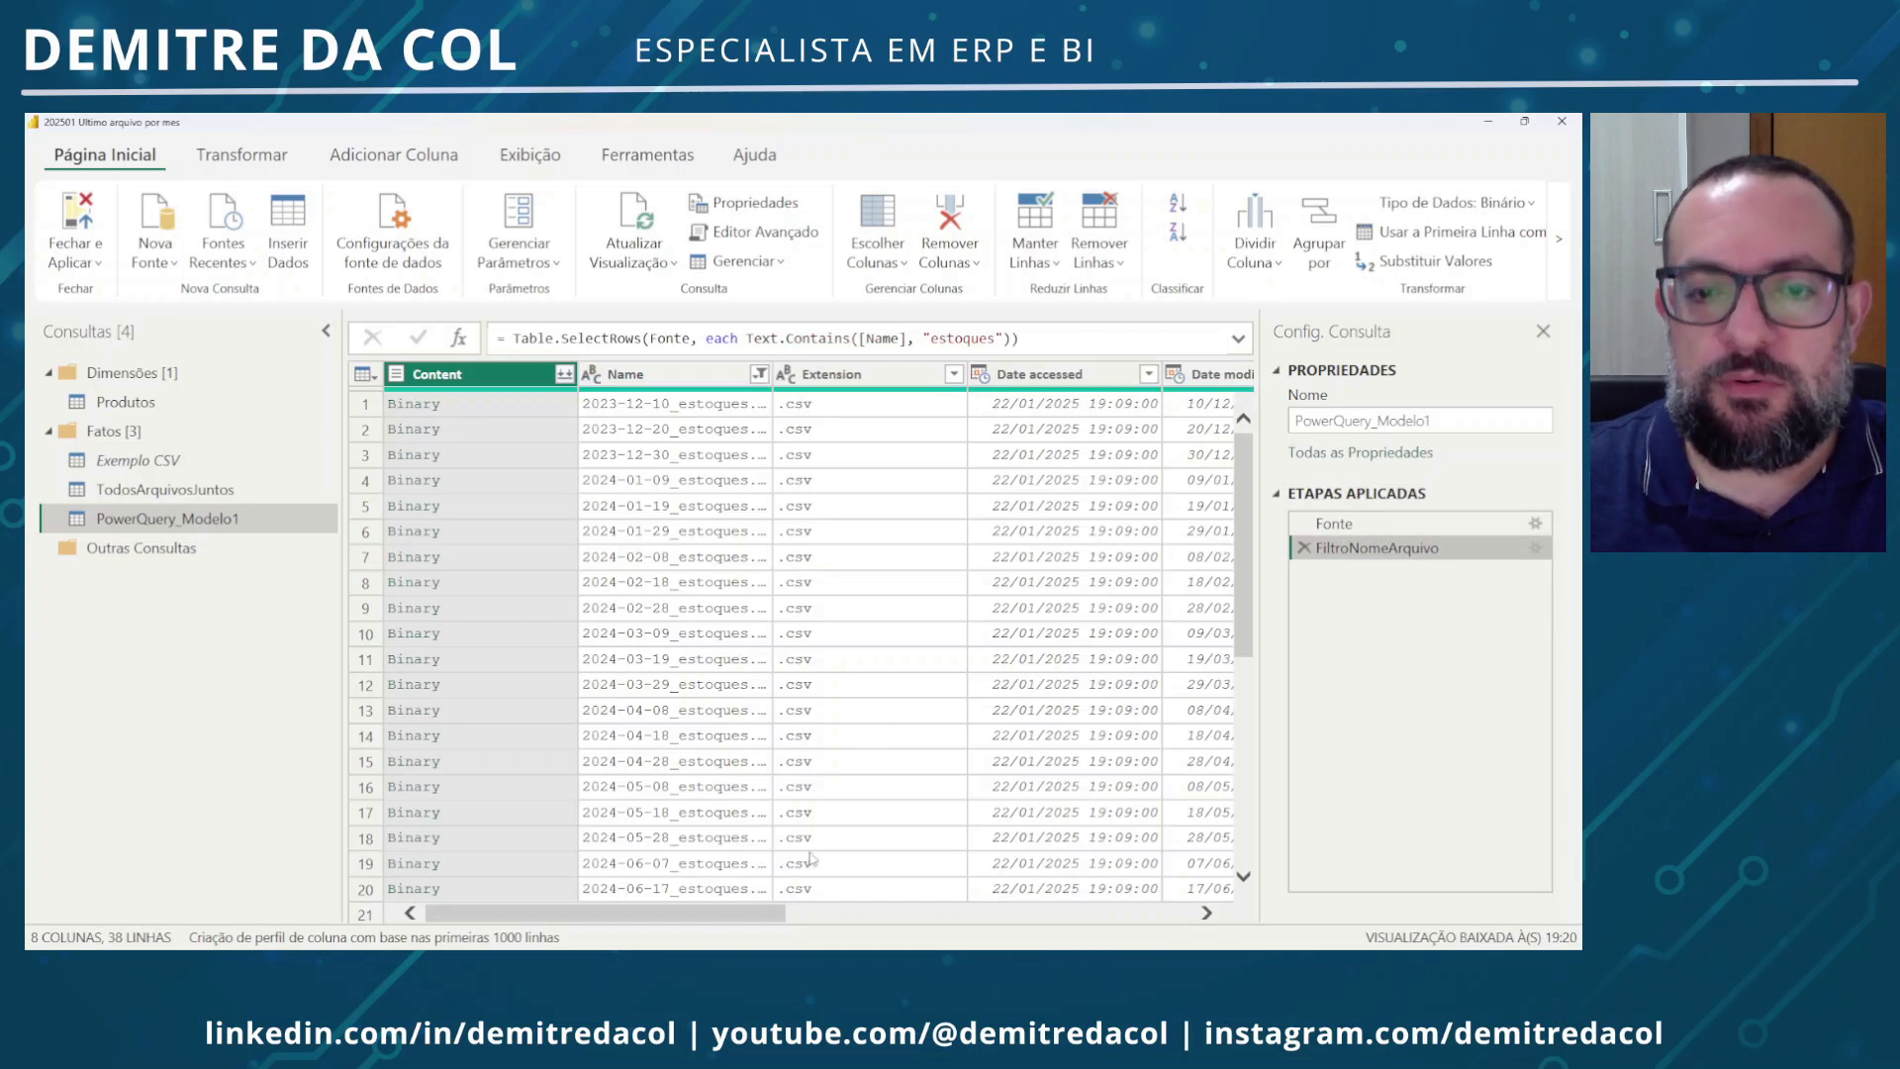
Sort the file list in ascending order by the Date modified column
drag(764, 914, 1003, 916)
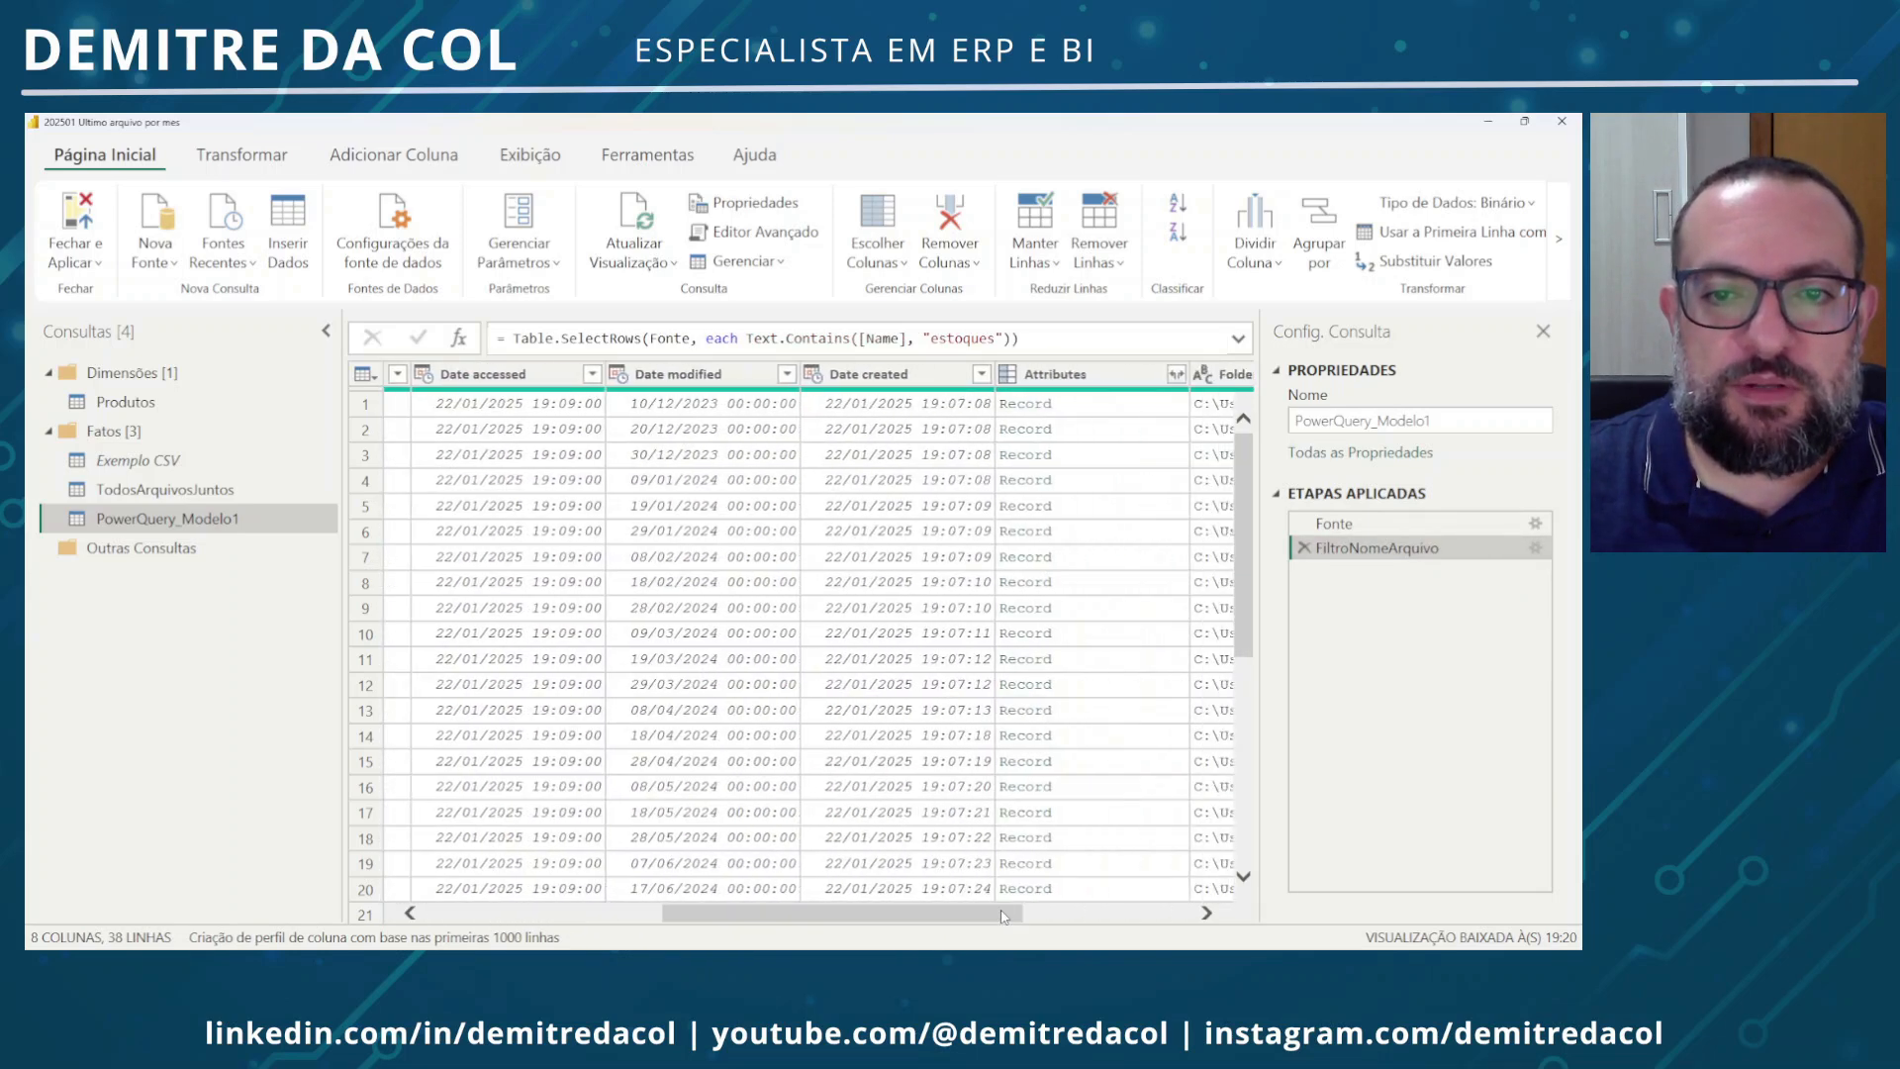
click(747, 386)
click(618, 375)
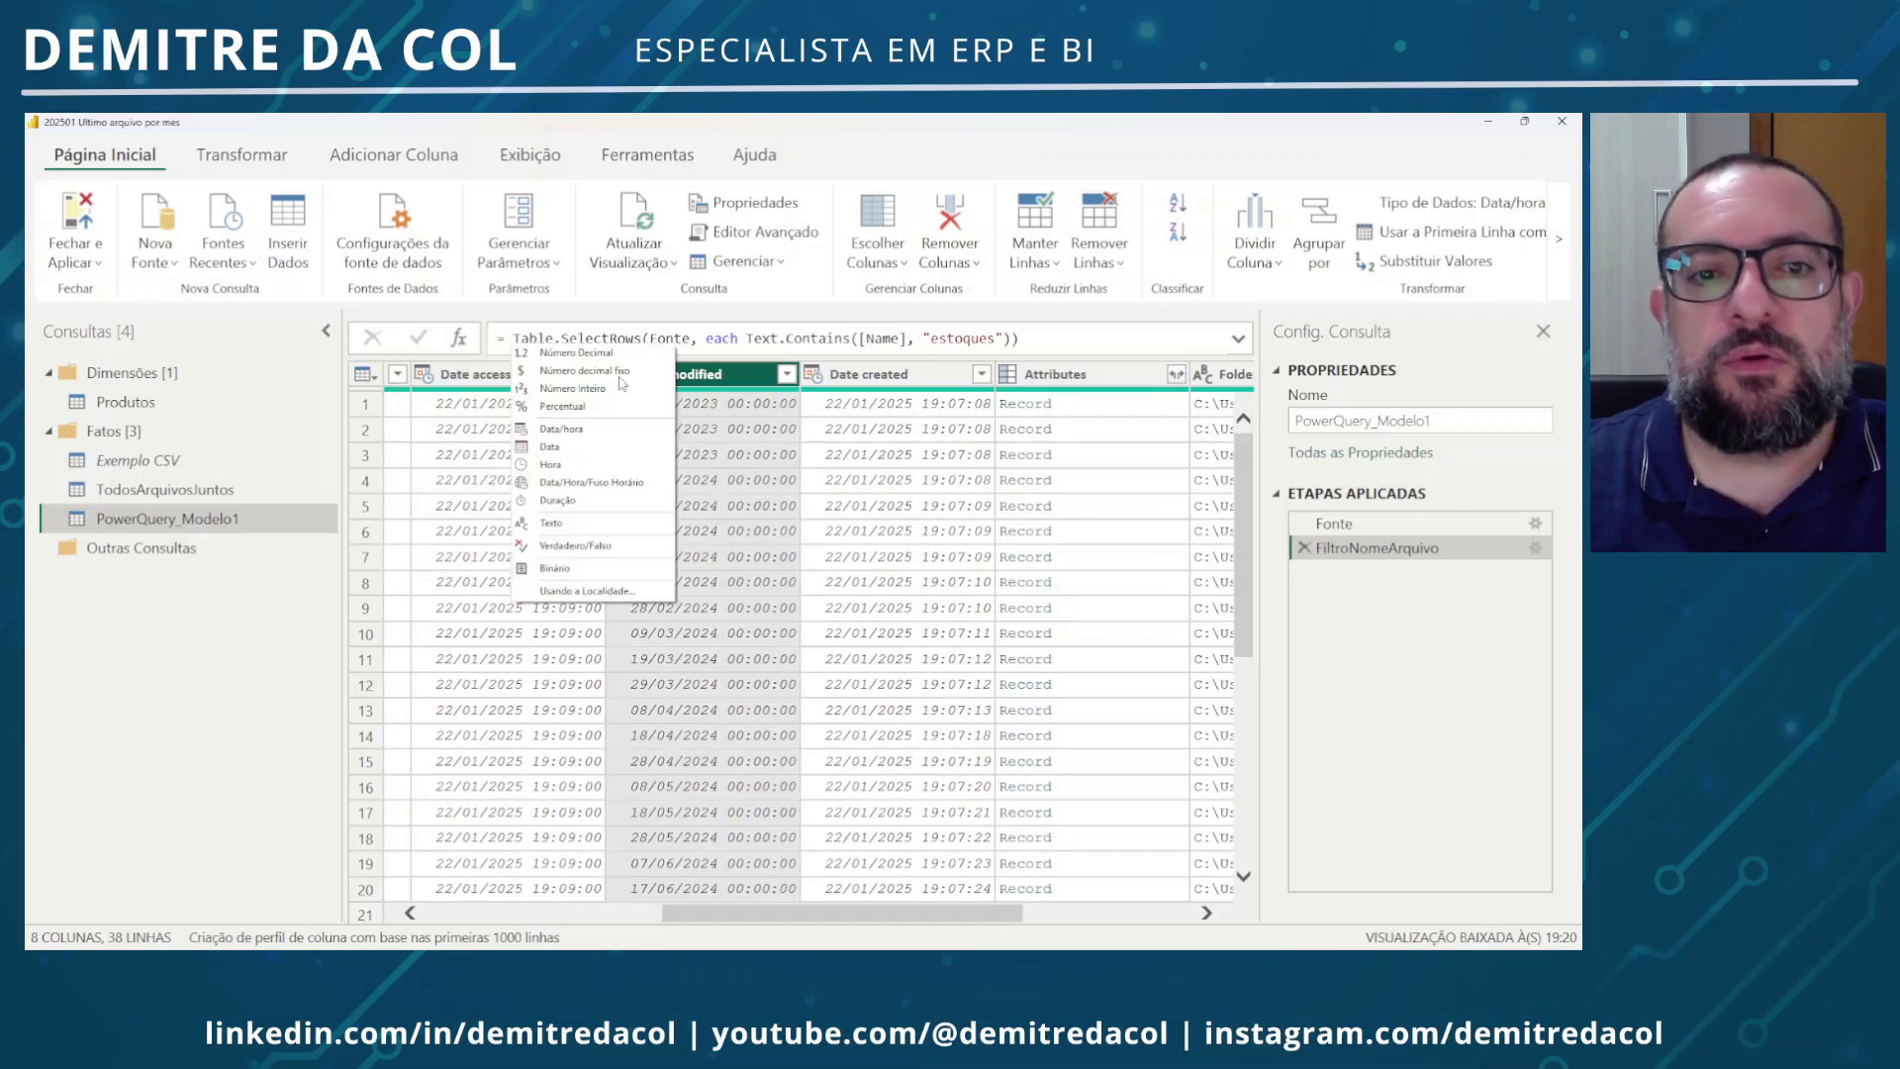
click(787, 374)
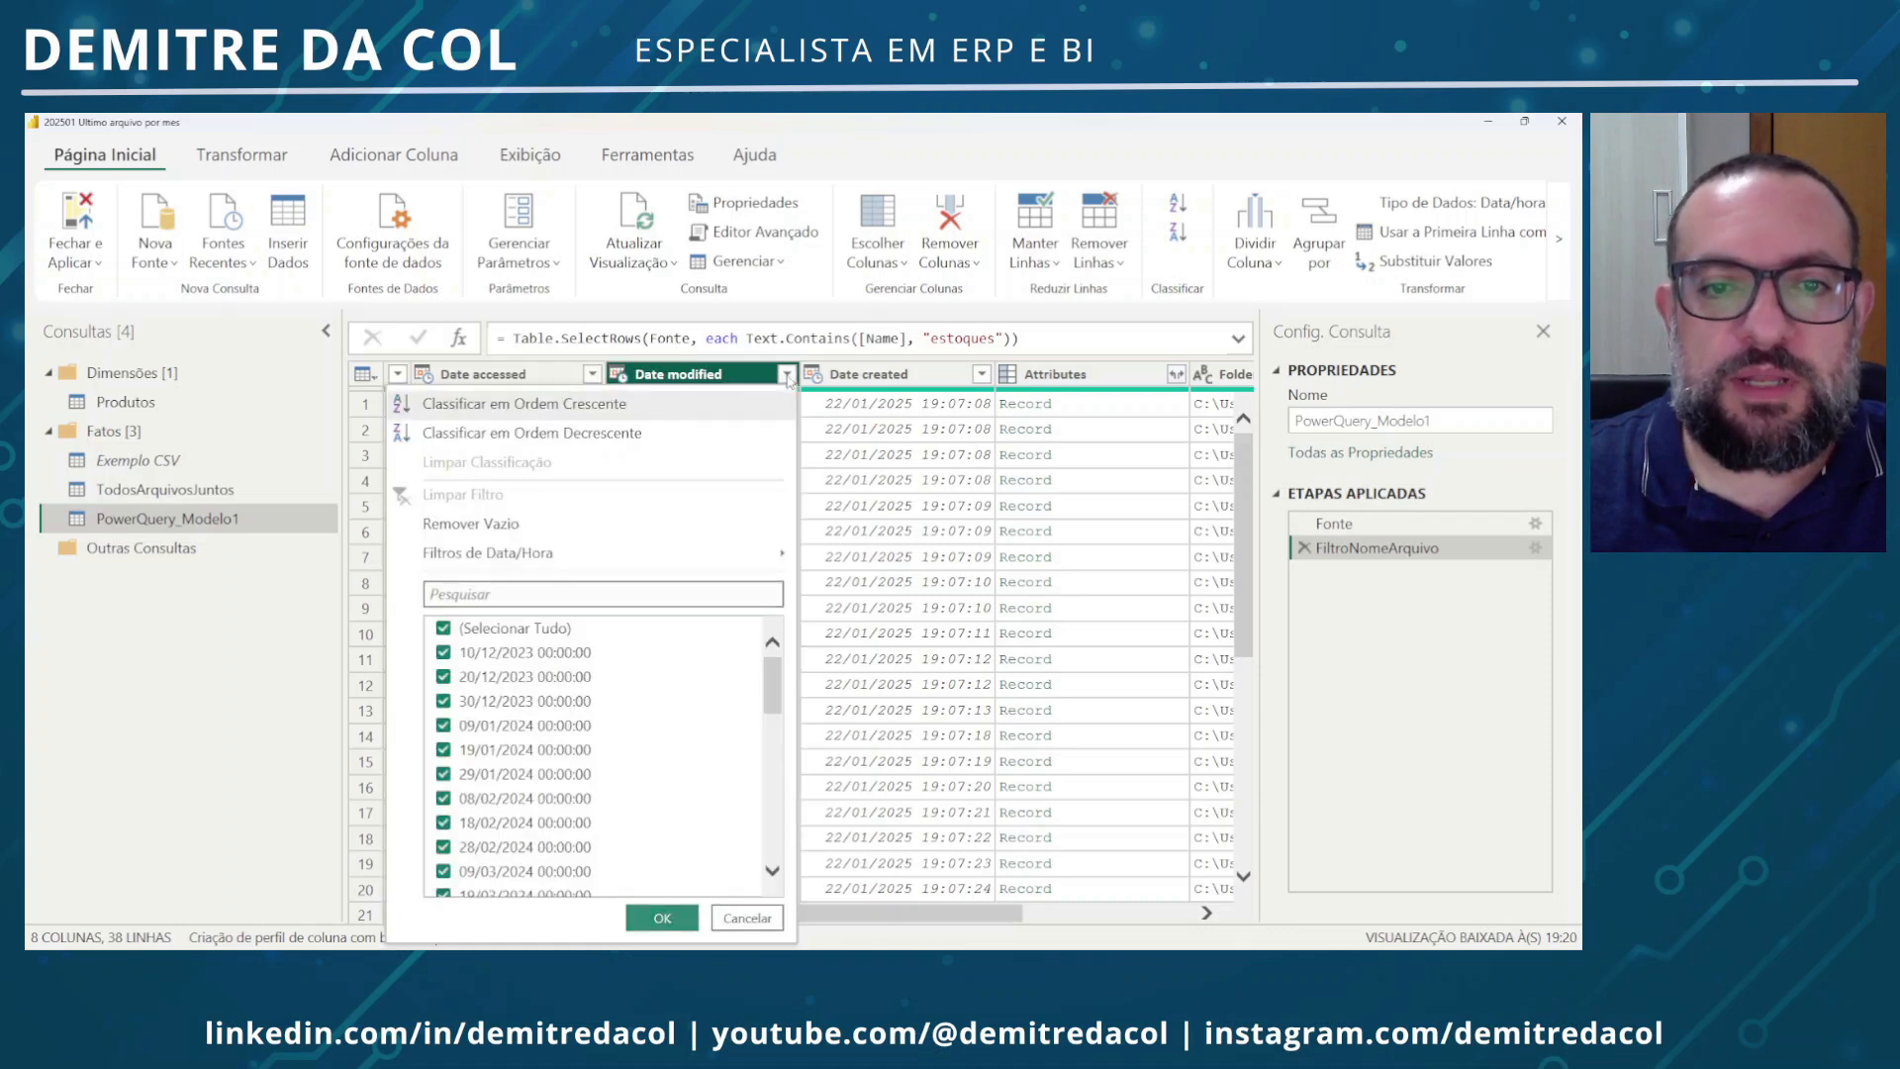
click(670, 406)
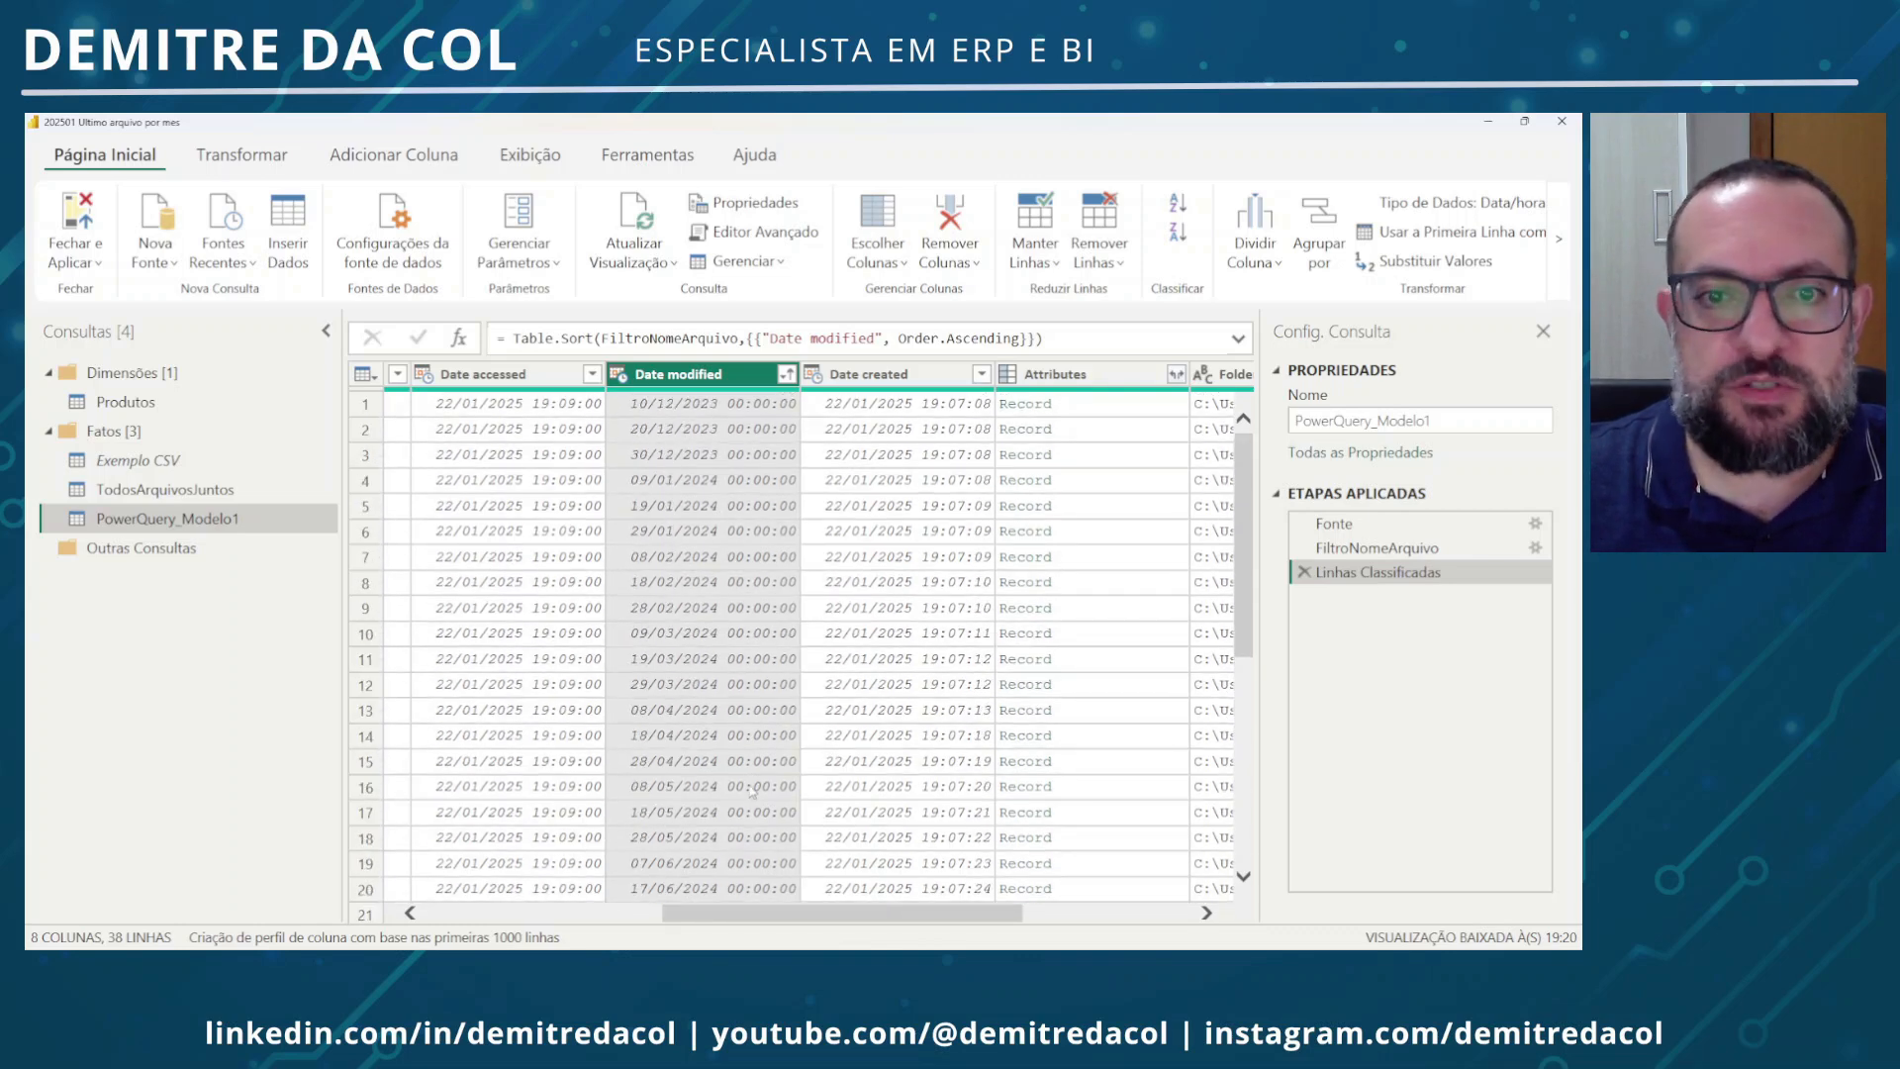
Add an index column starting from 1 and name it Indice in the step's formula
click(401, 153)
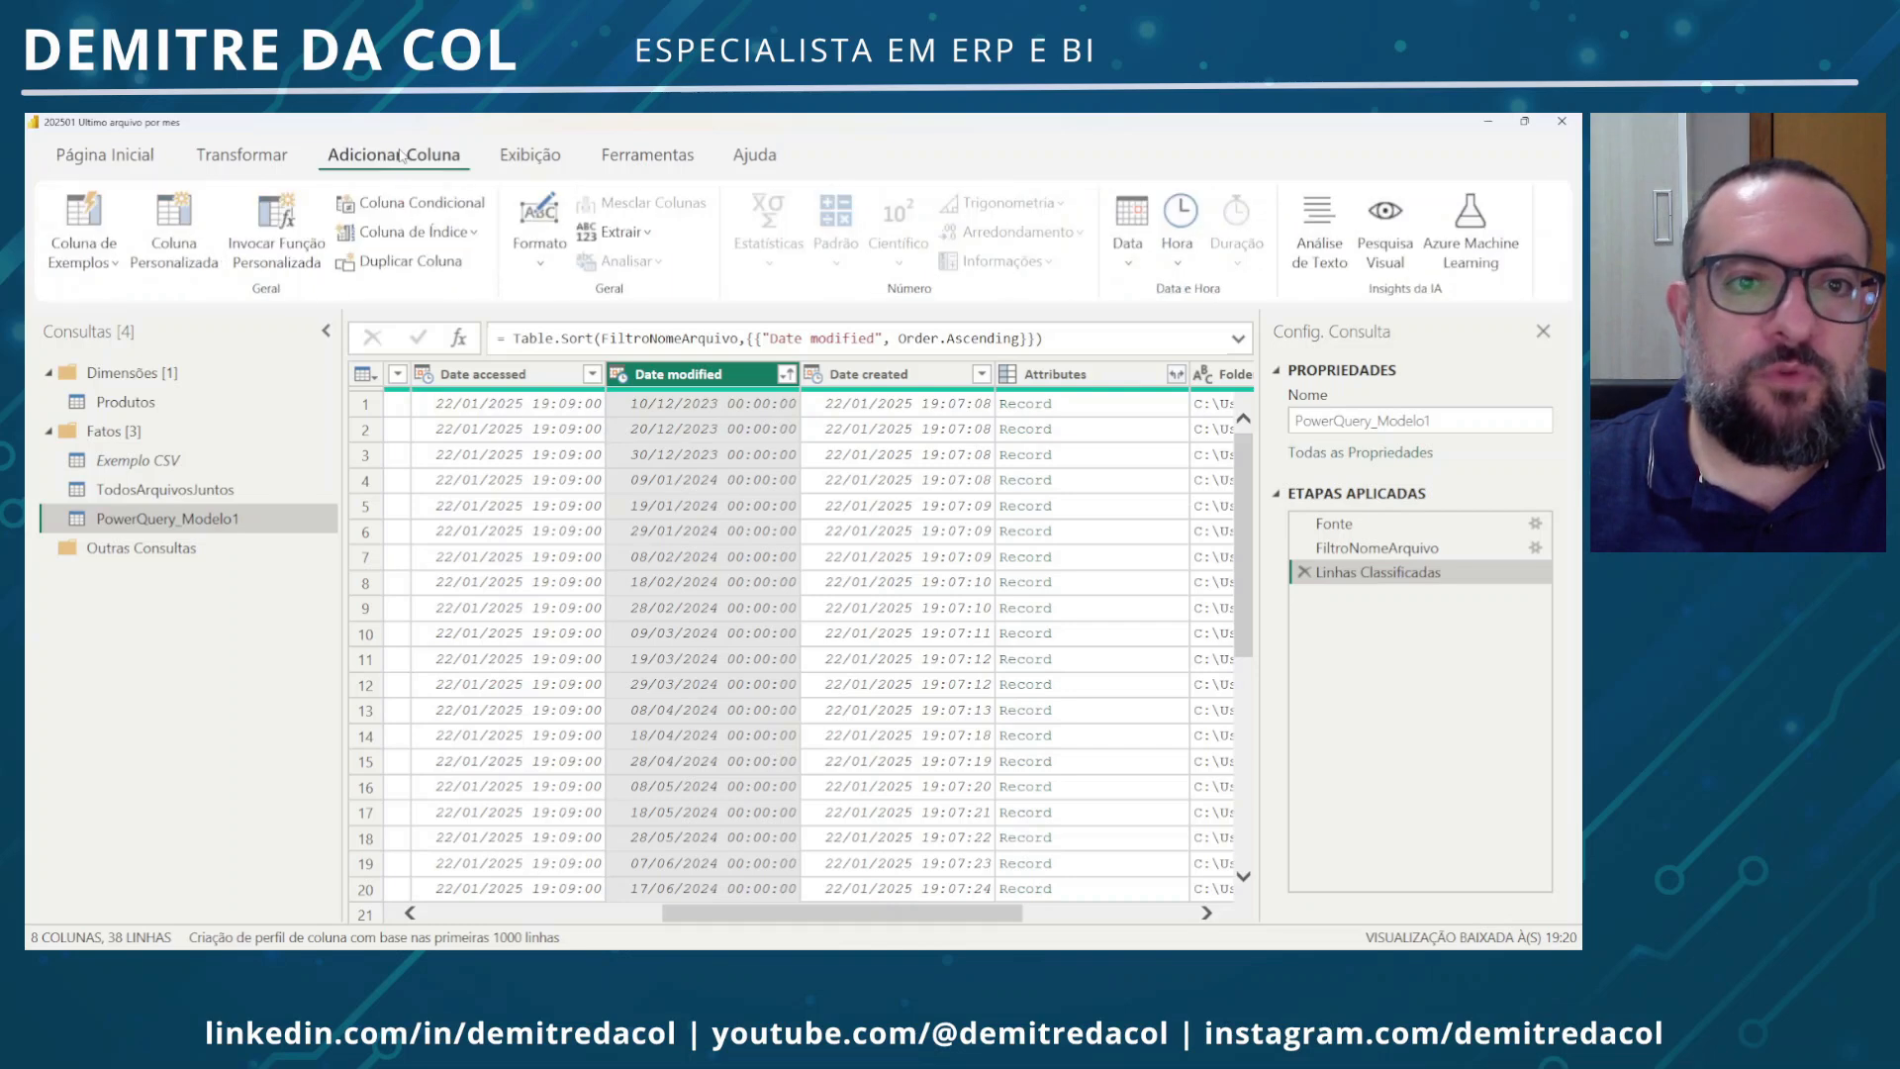
click(478, 234)
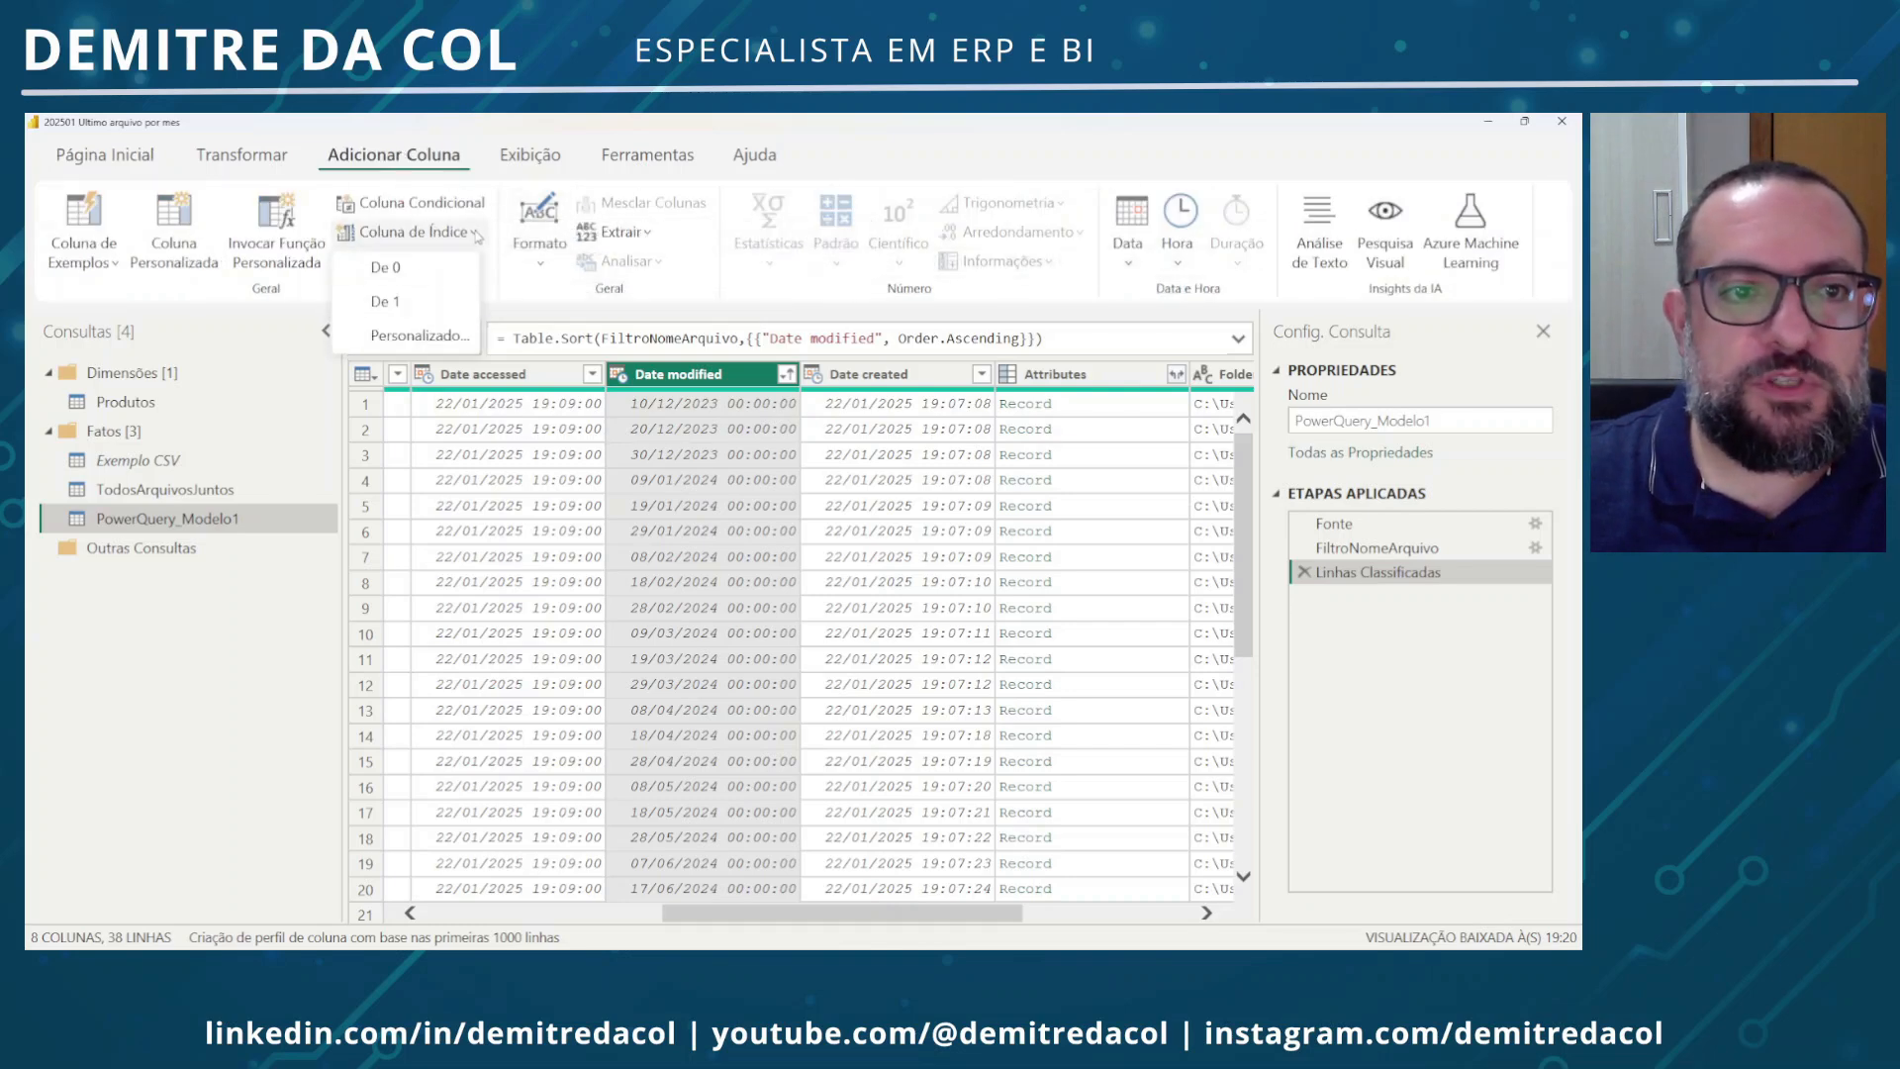
click(431, 307)
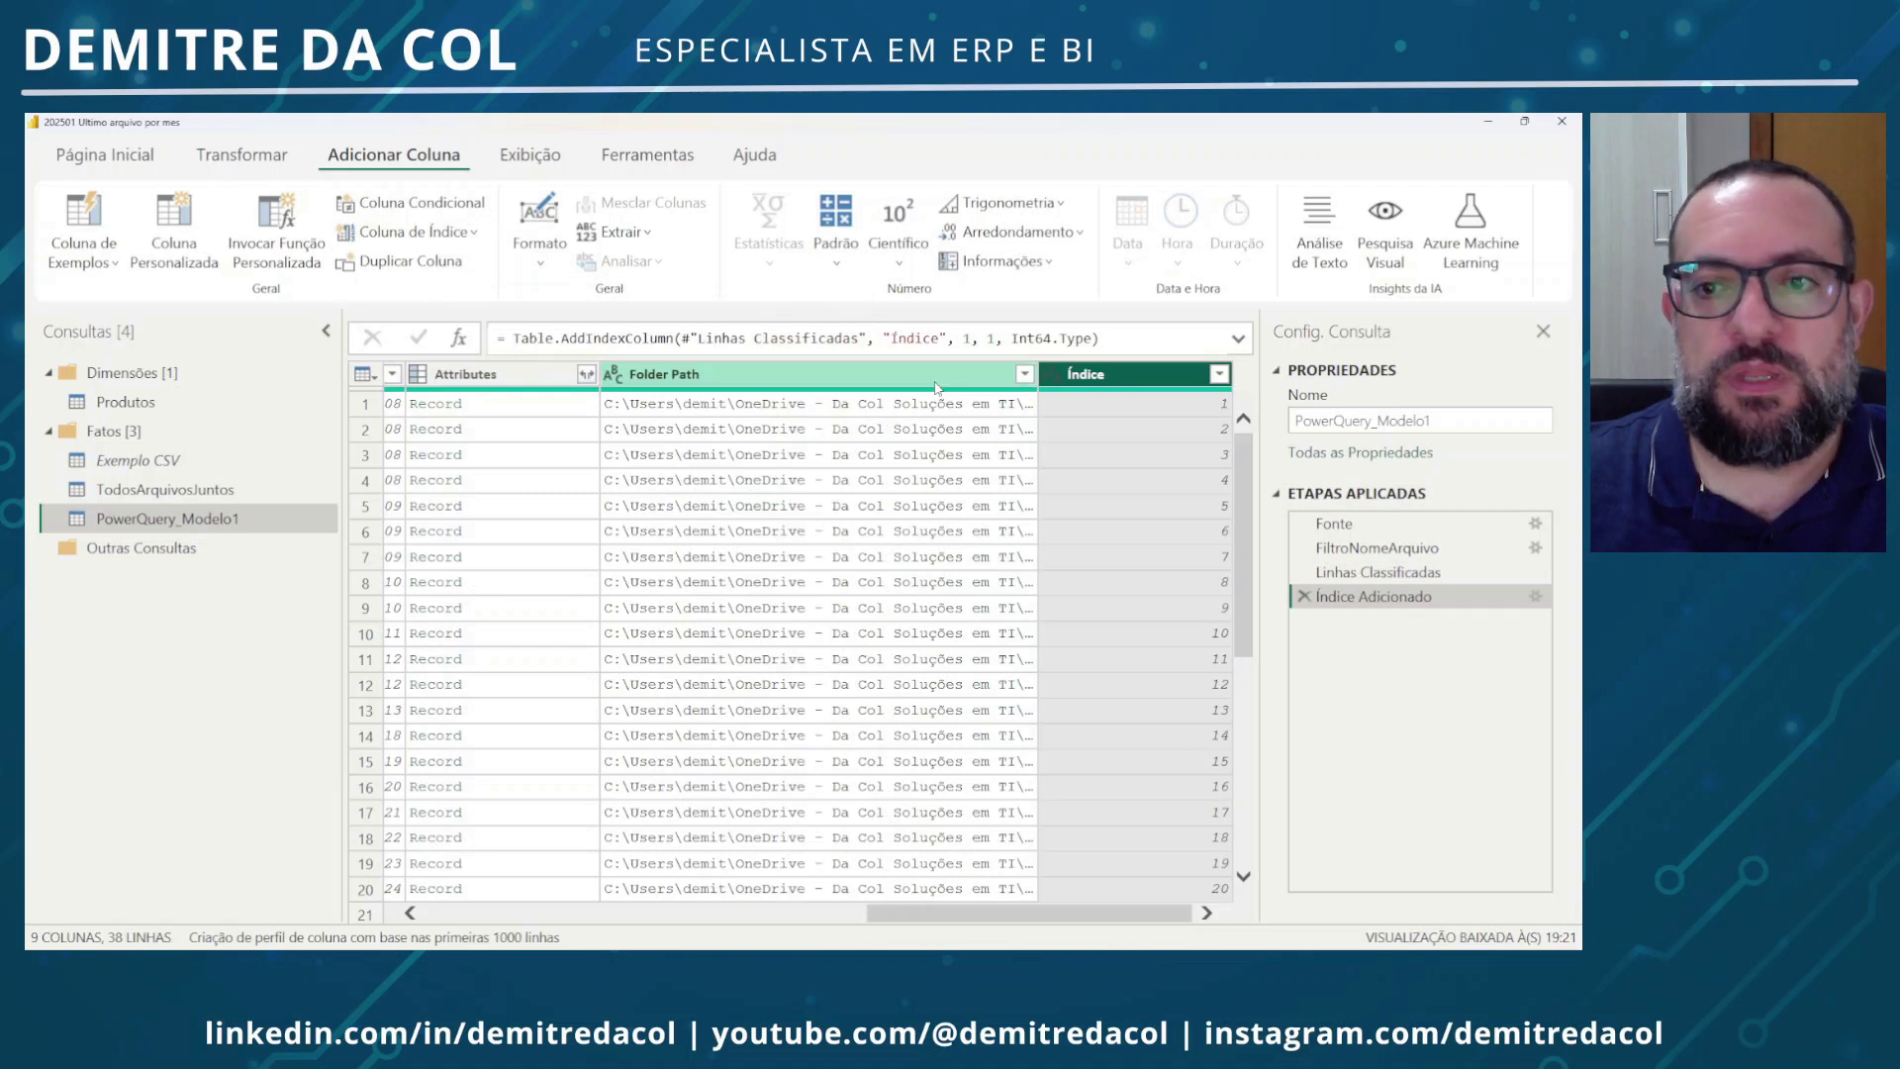
click(896, 338)
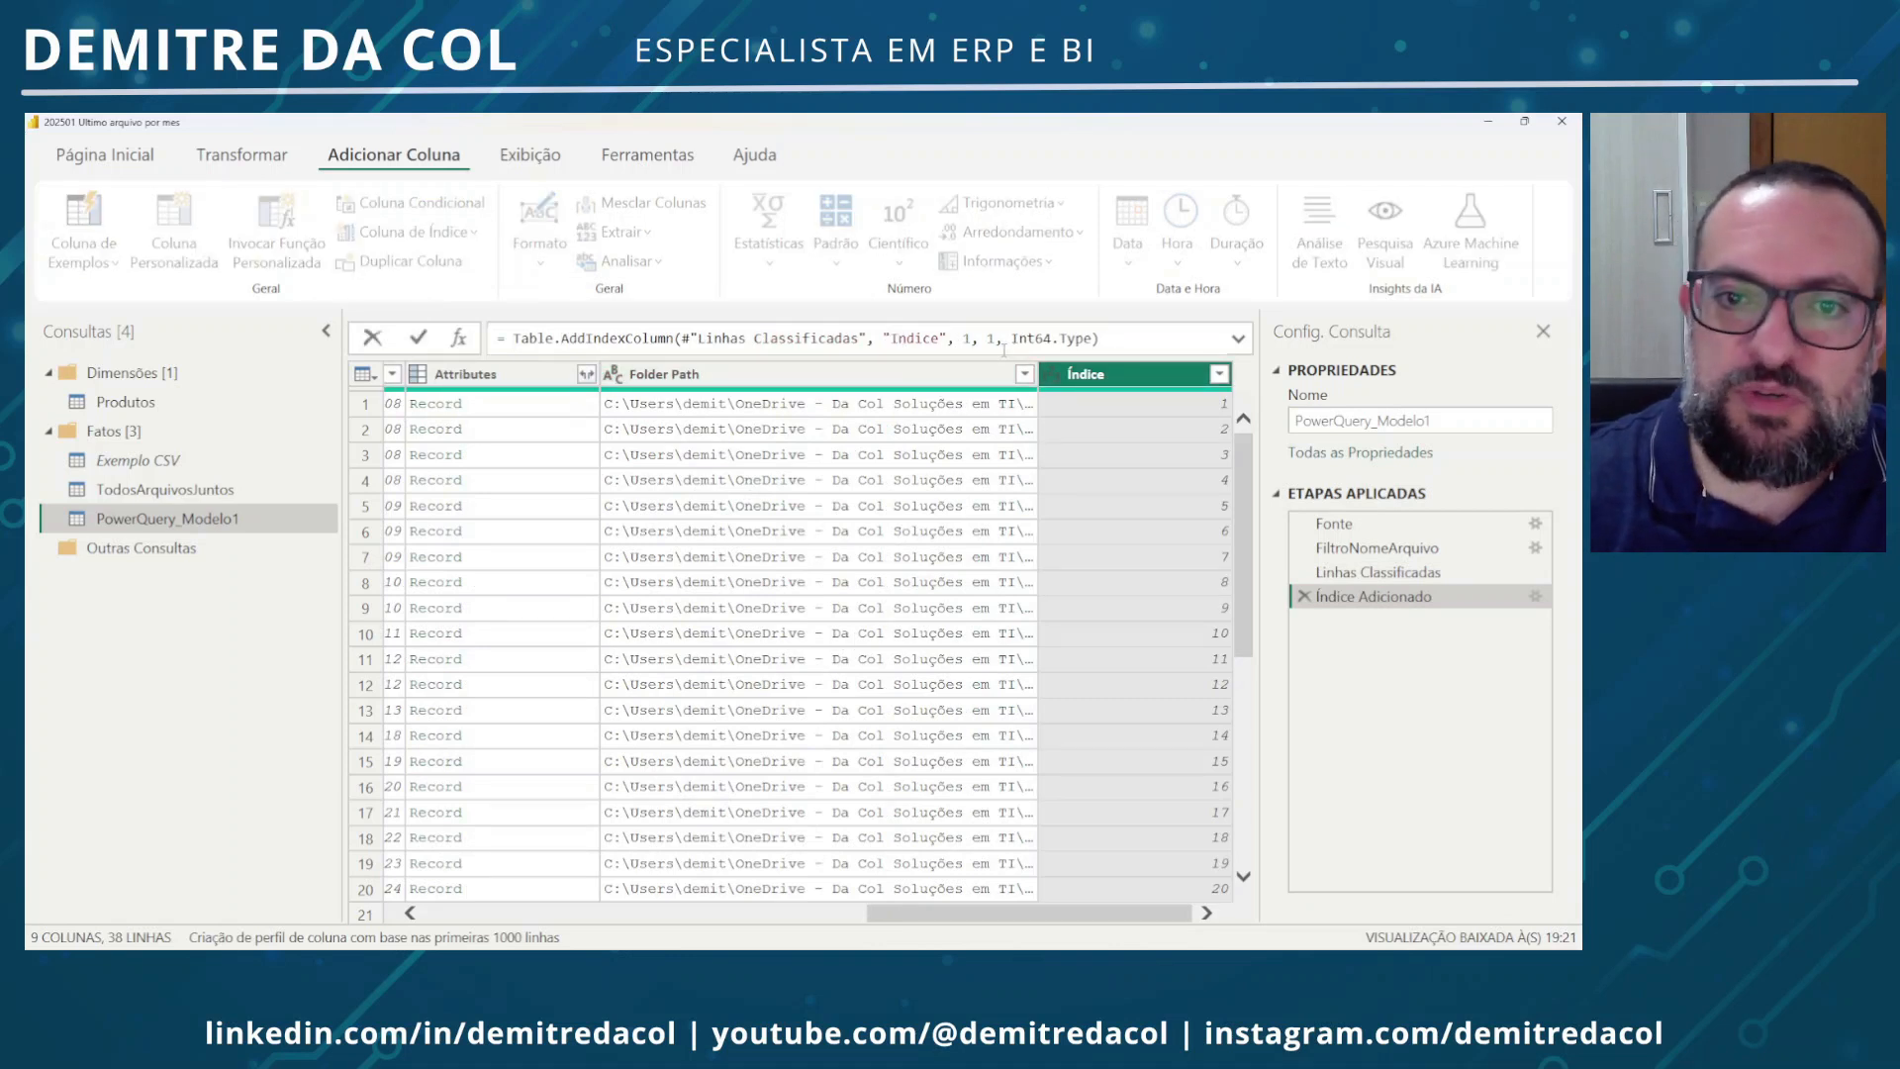
key(Return)
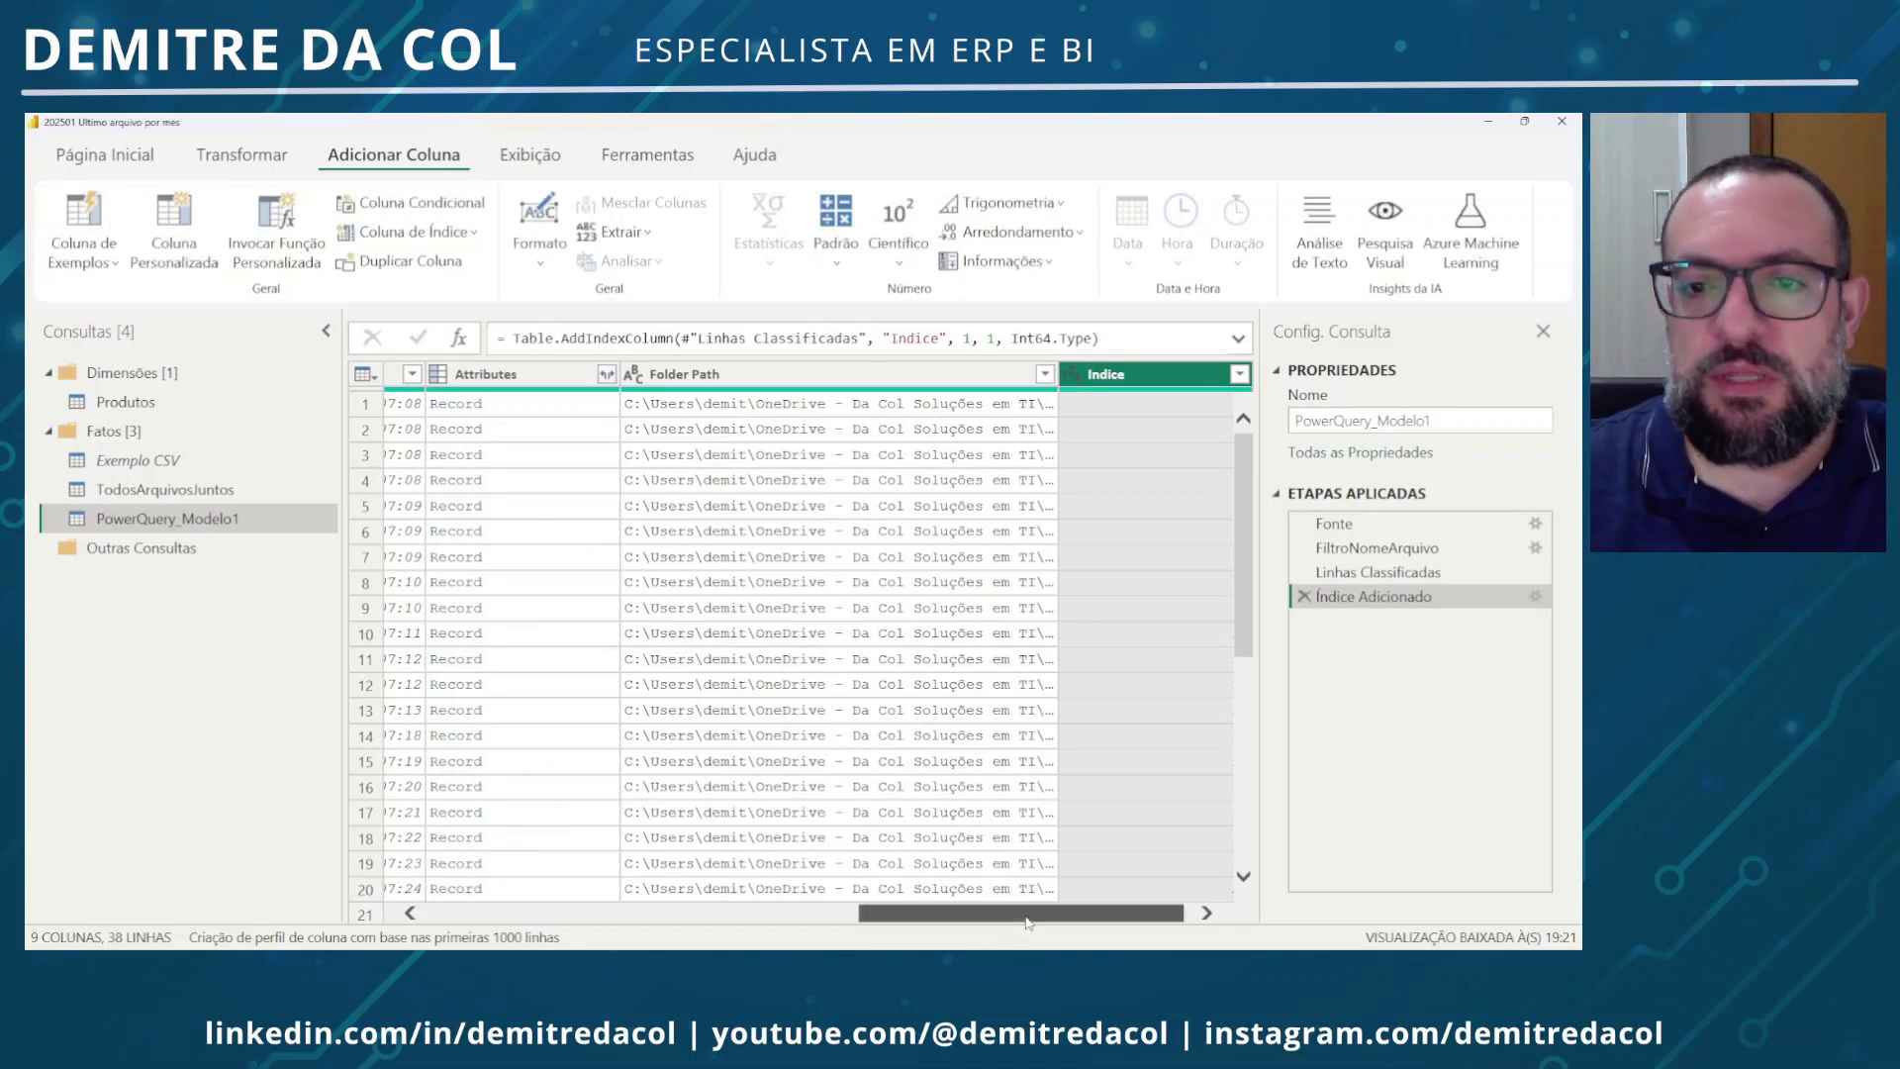
Change the Date modified column to the Data type and add an end-of-month (Fim do Mês) column based on it
drag(1066, 918, 809, 930)
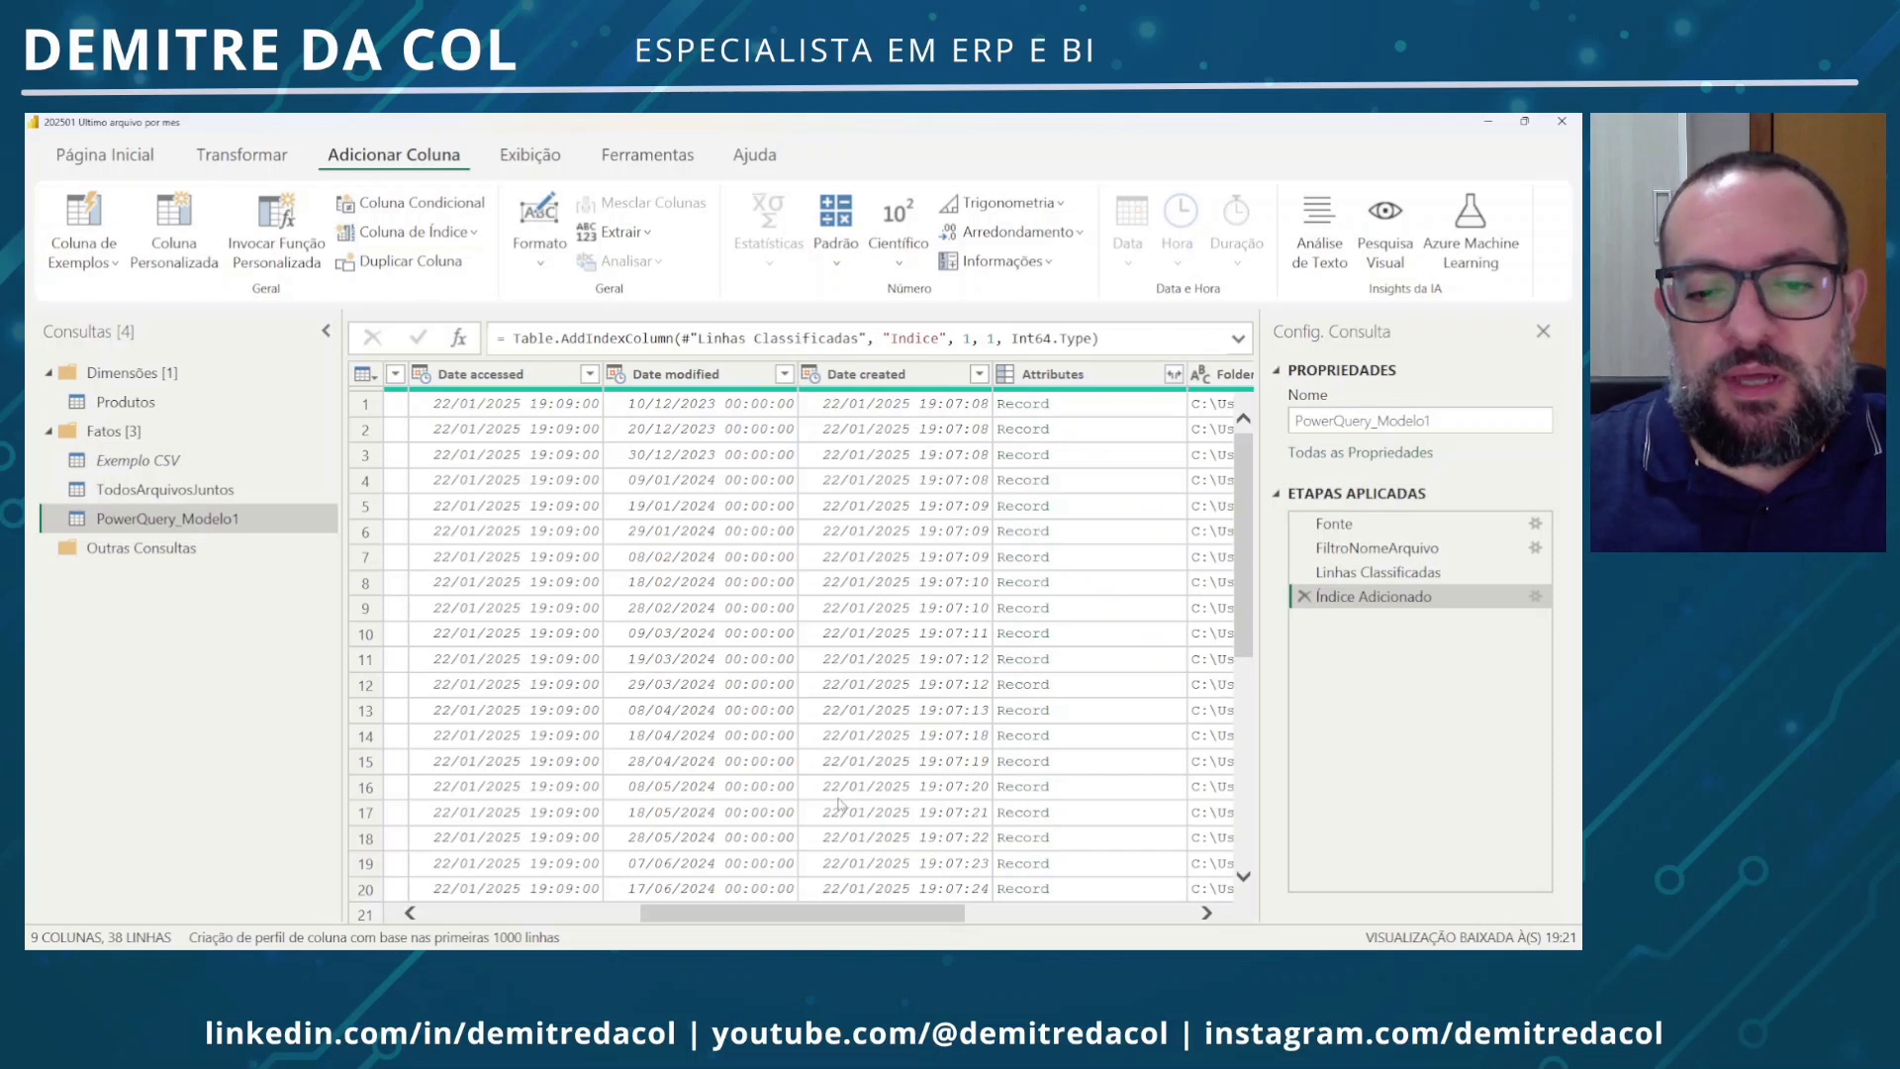
click(700, 376)
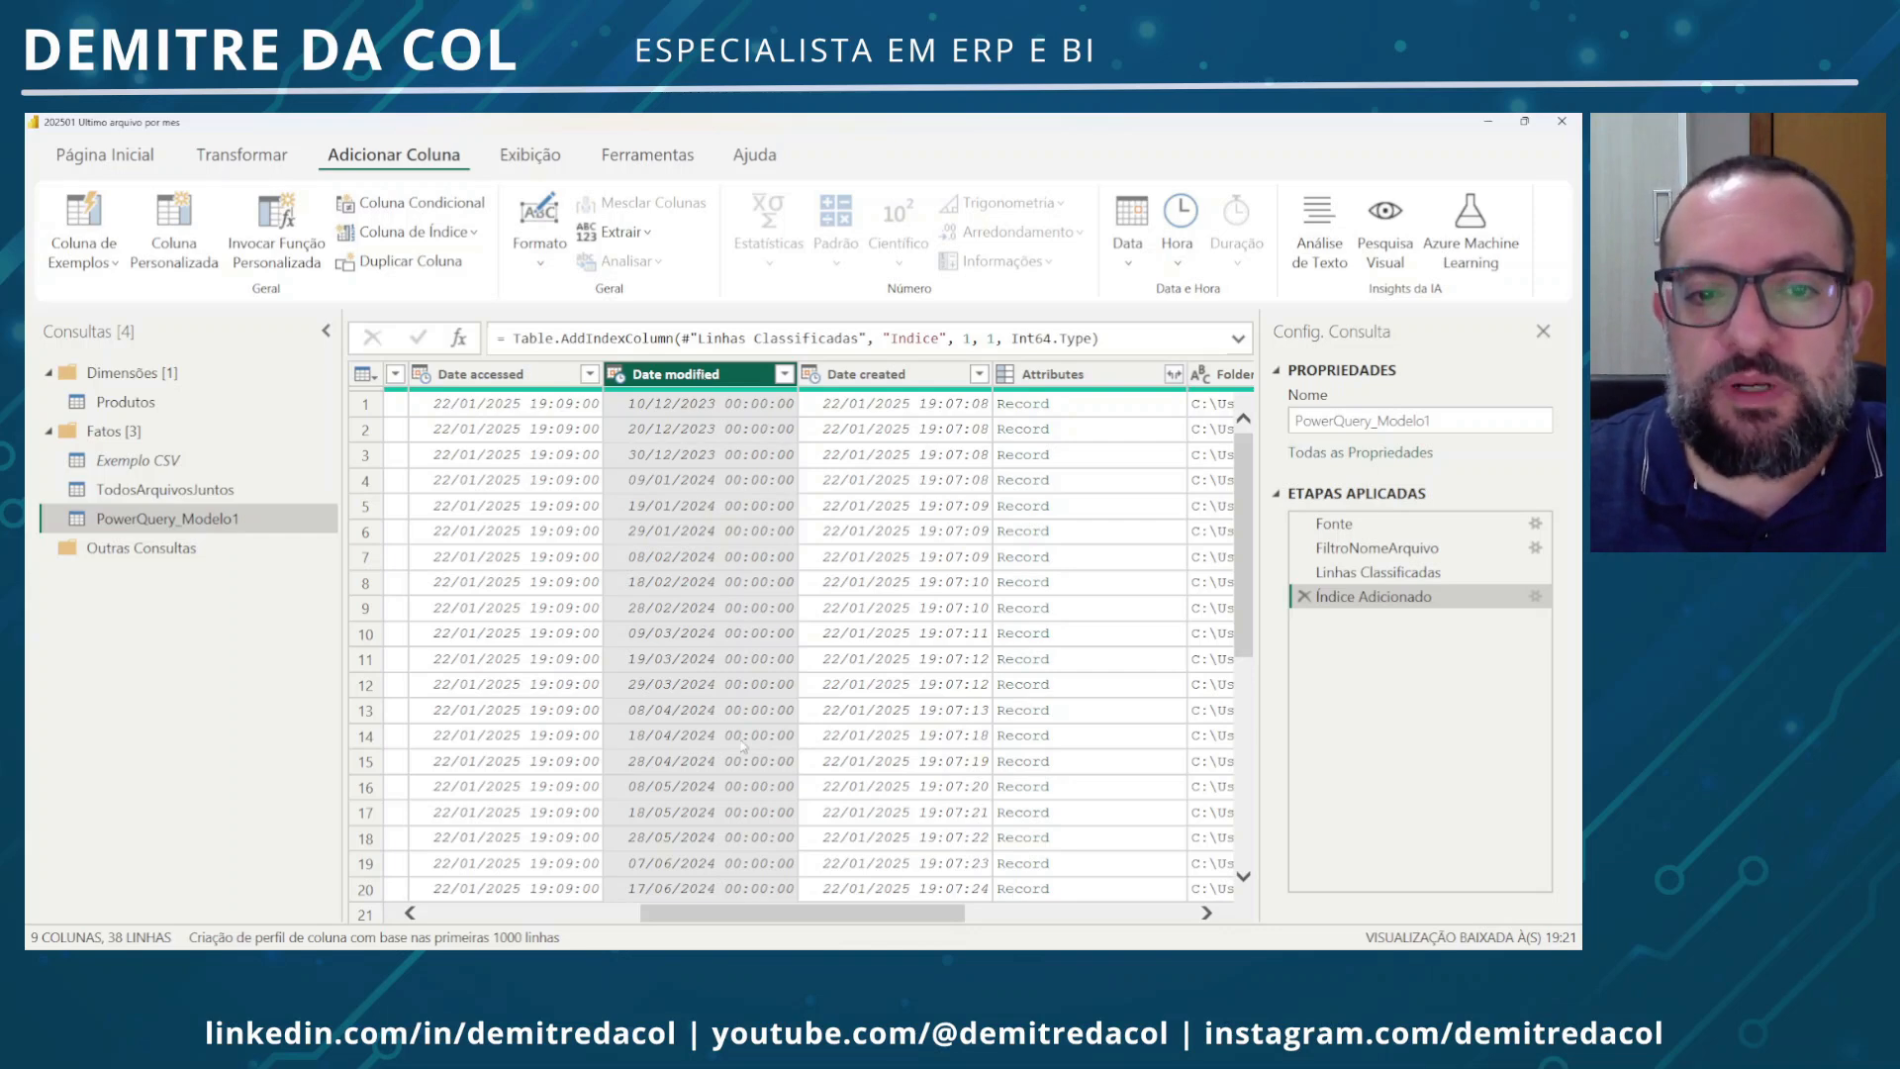
drag(839, 919, 1099, 913)
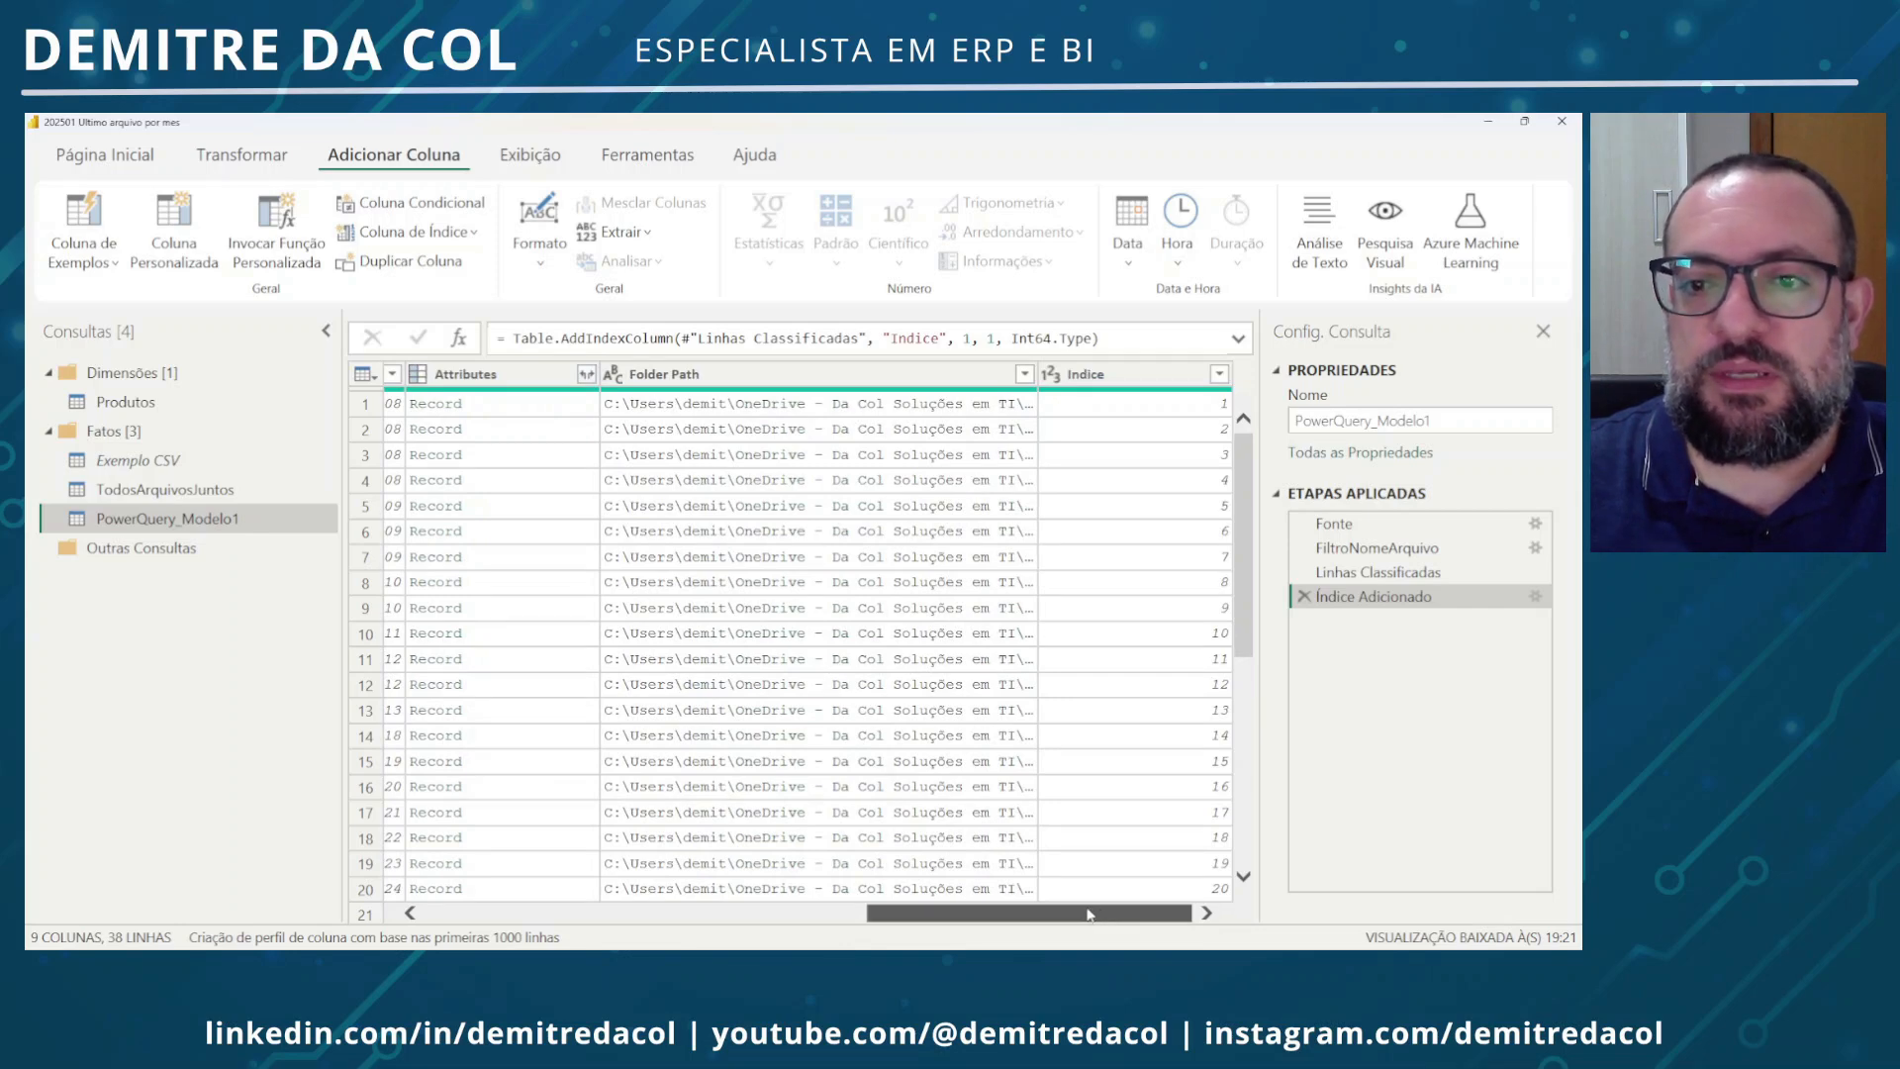
drag(1076, 912, 864, 920)
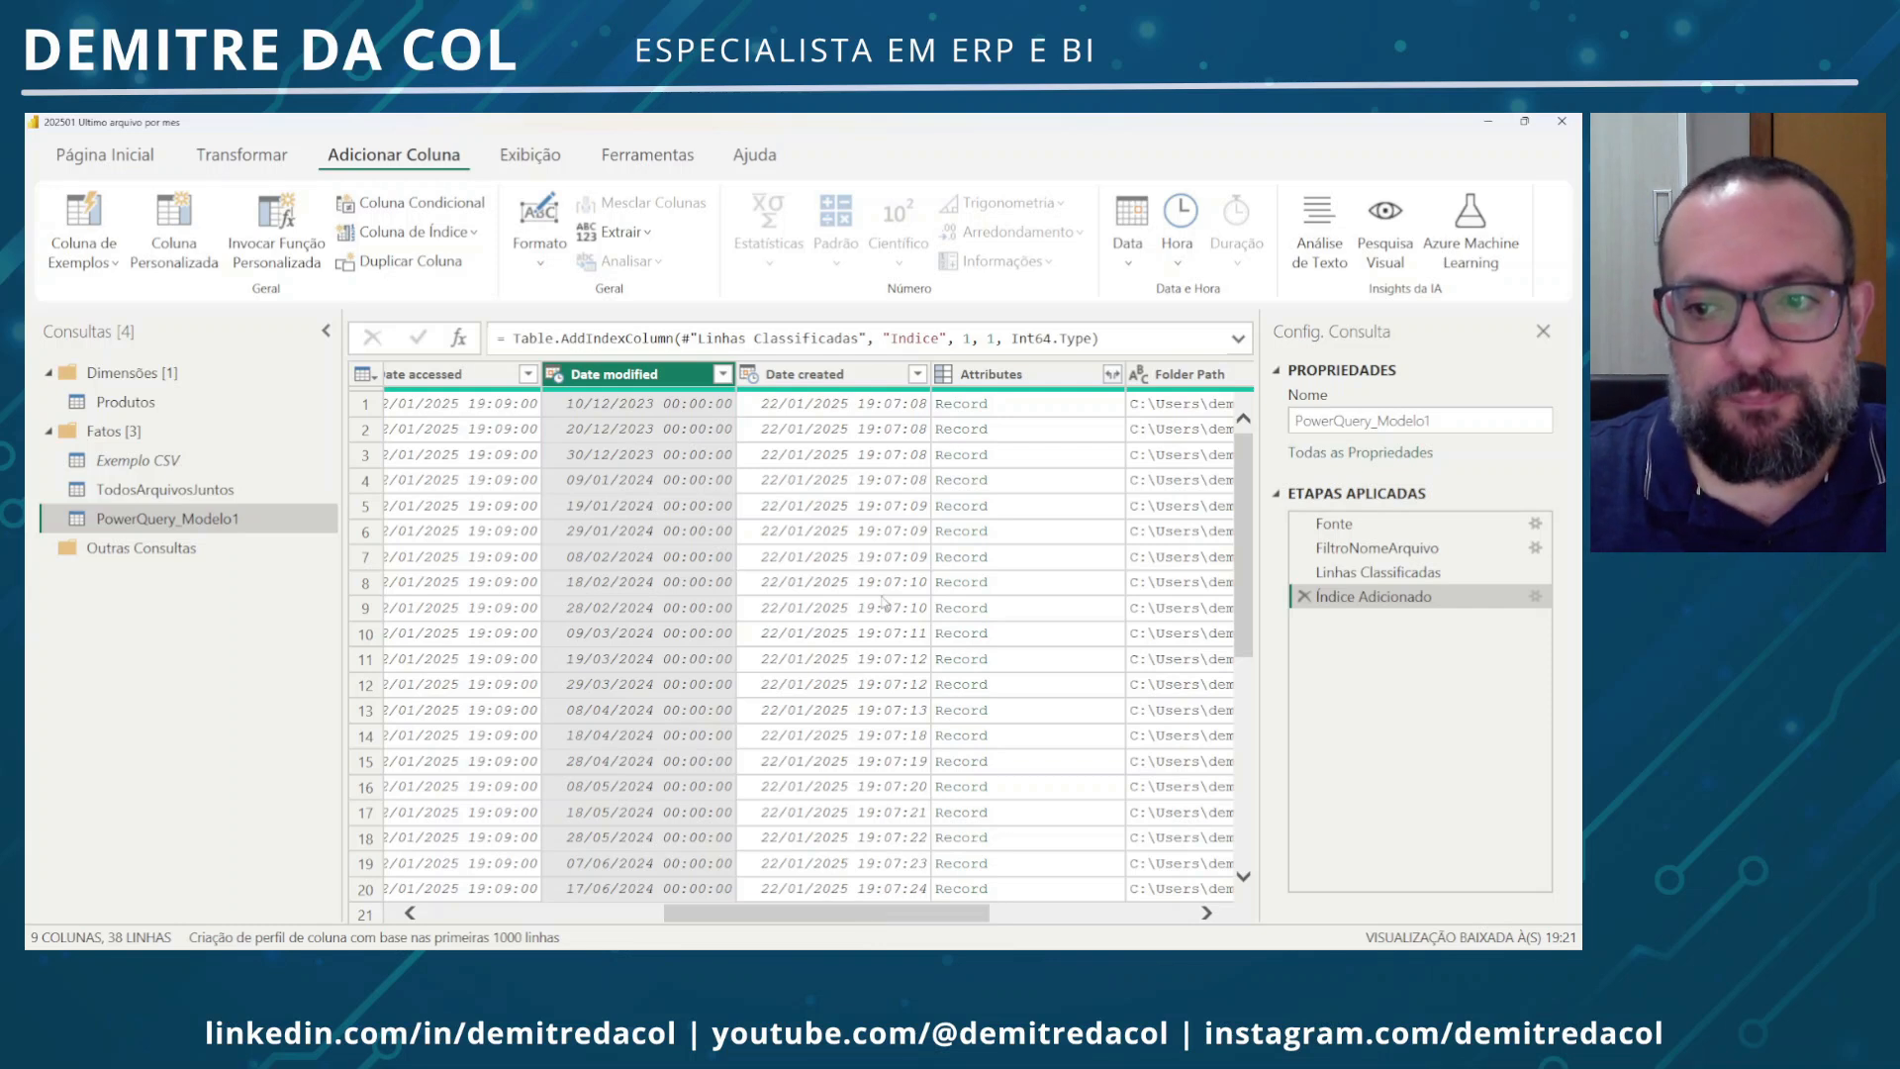
click(558, 375)
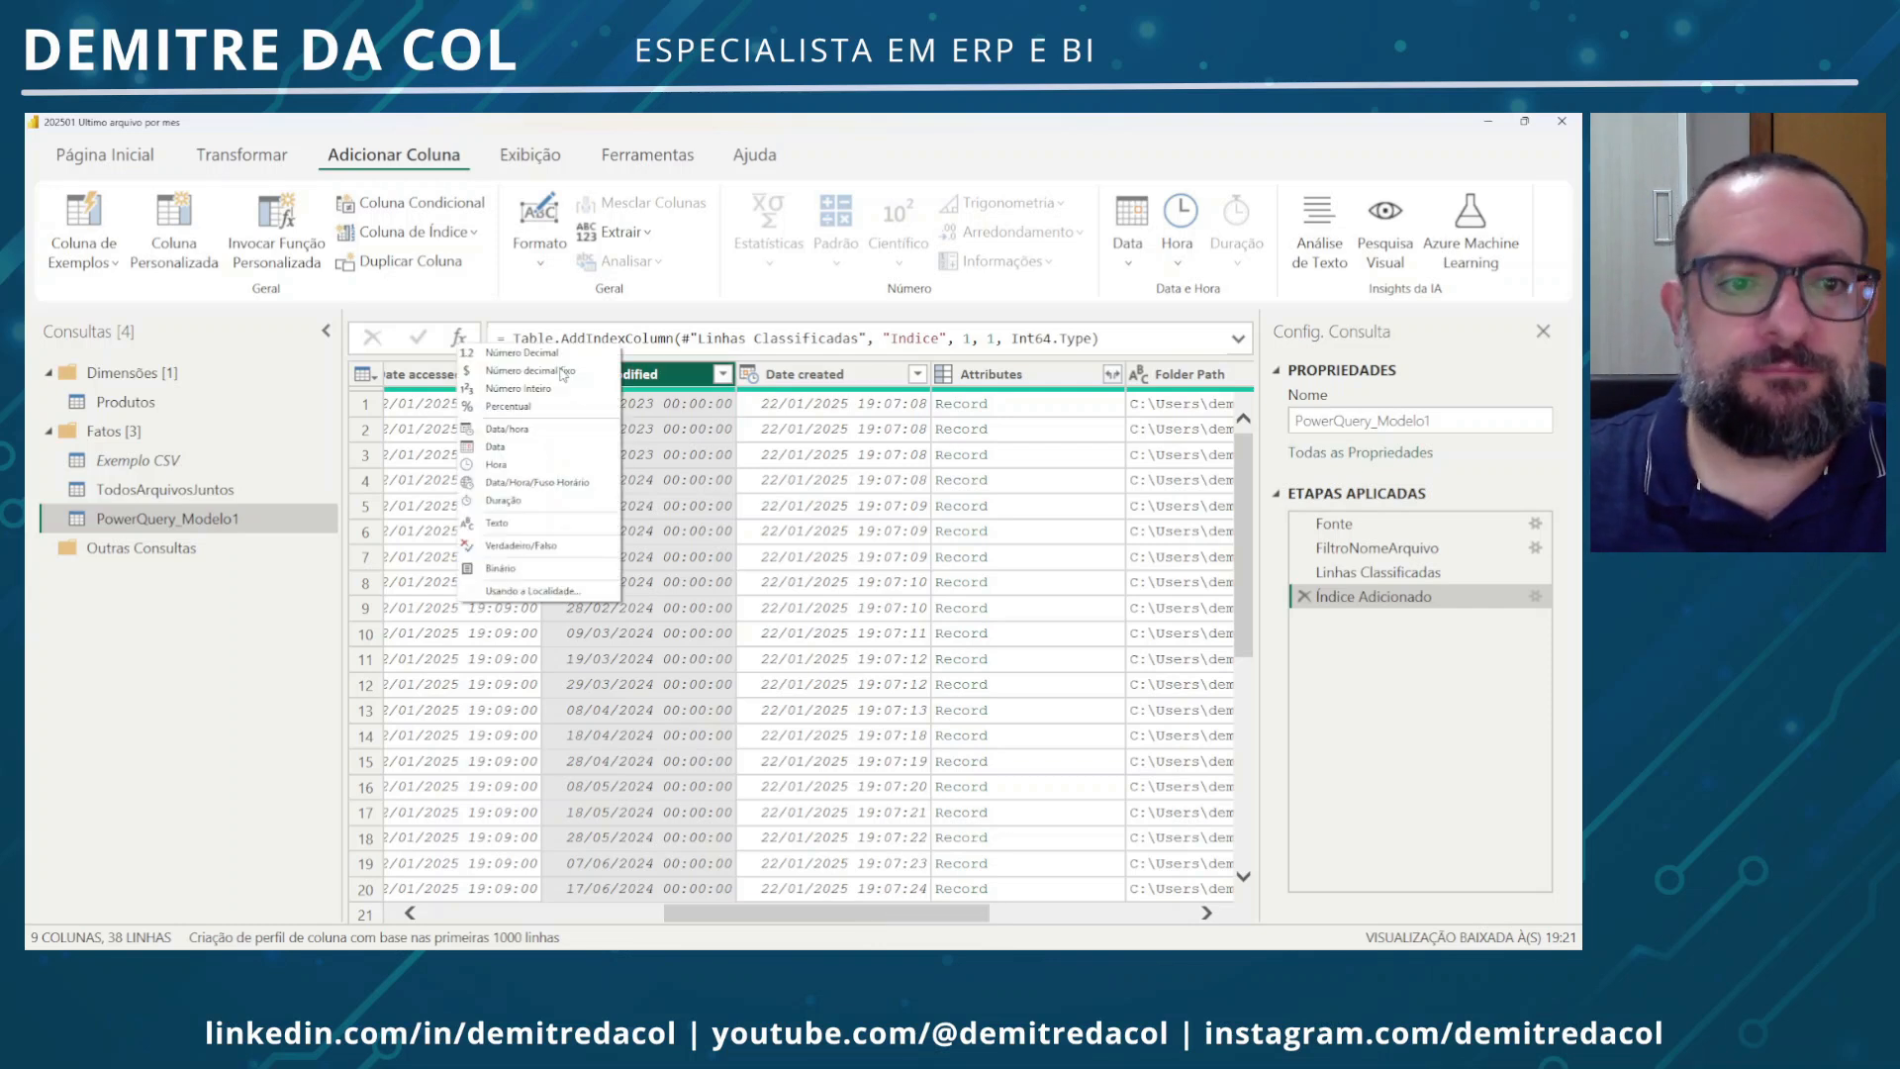
click(495, 446)
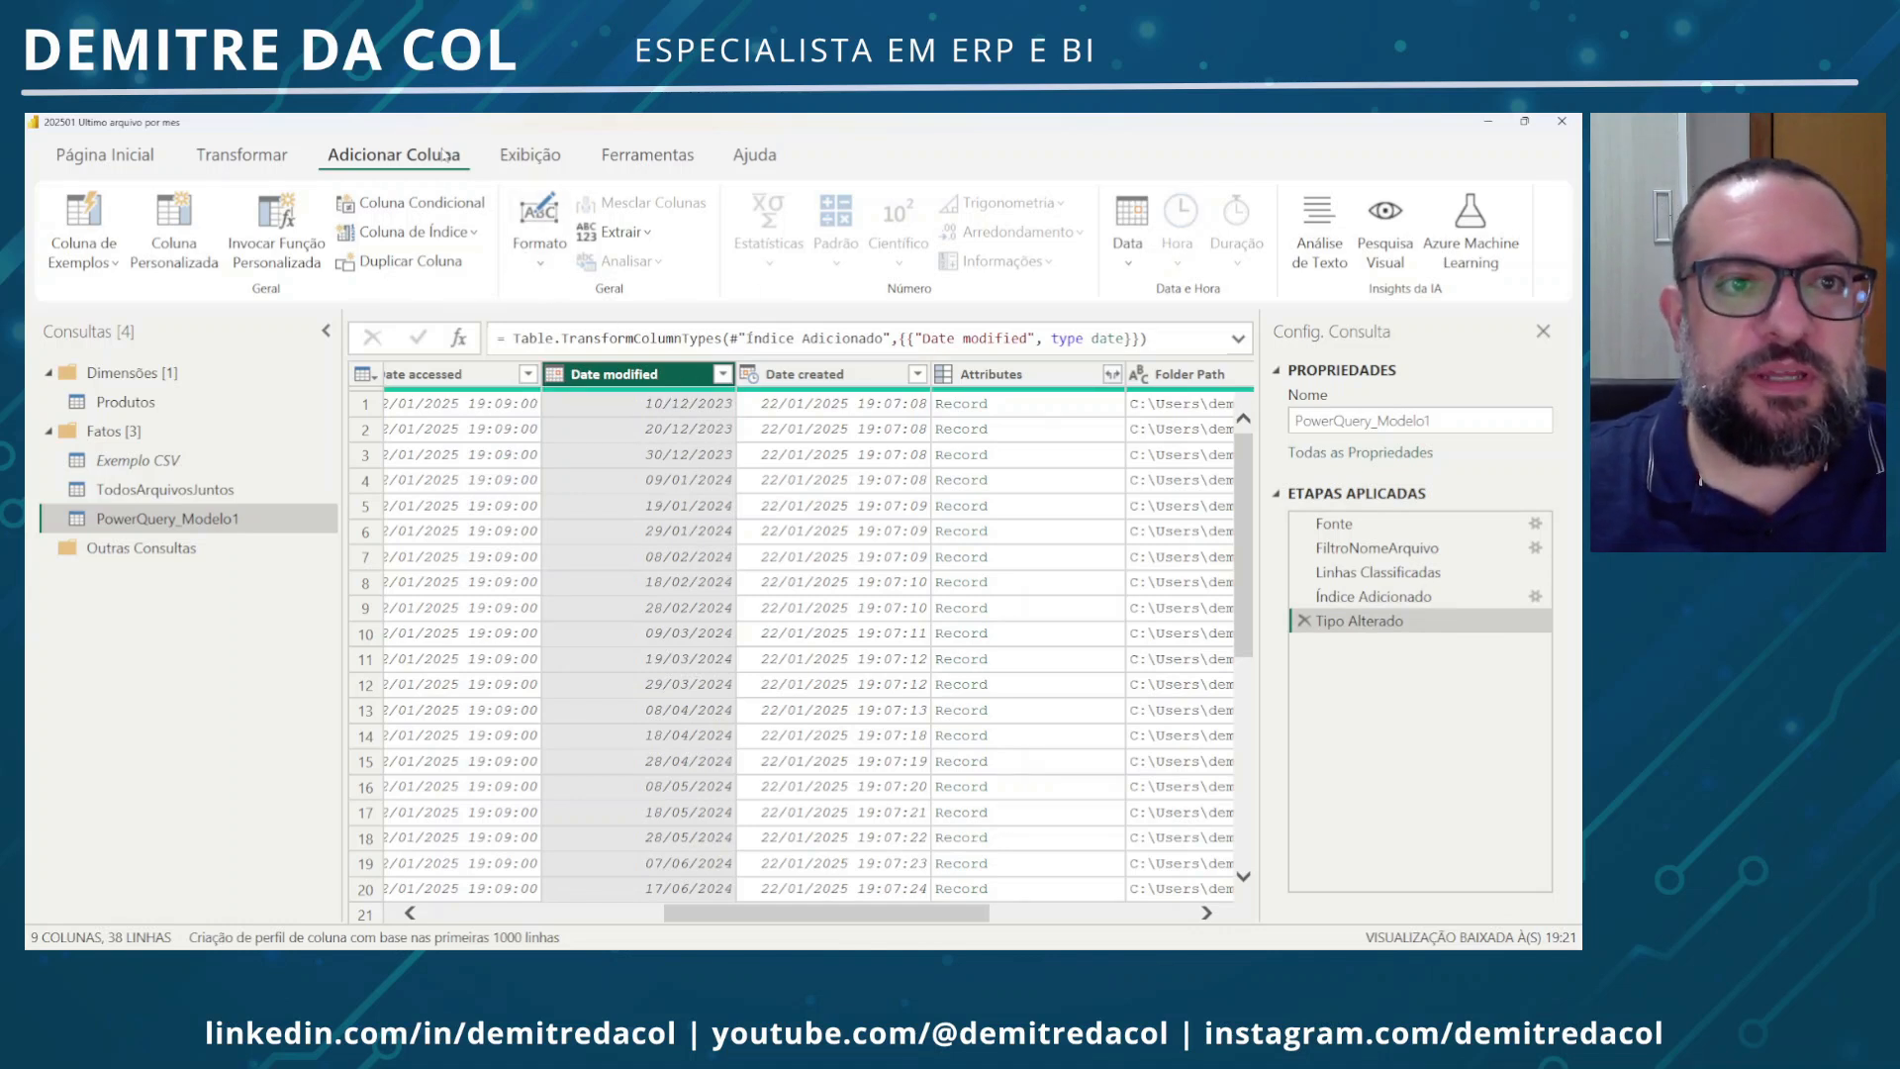
click(1132, 265)
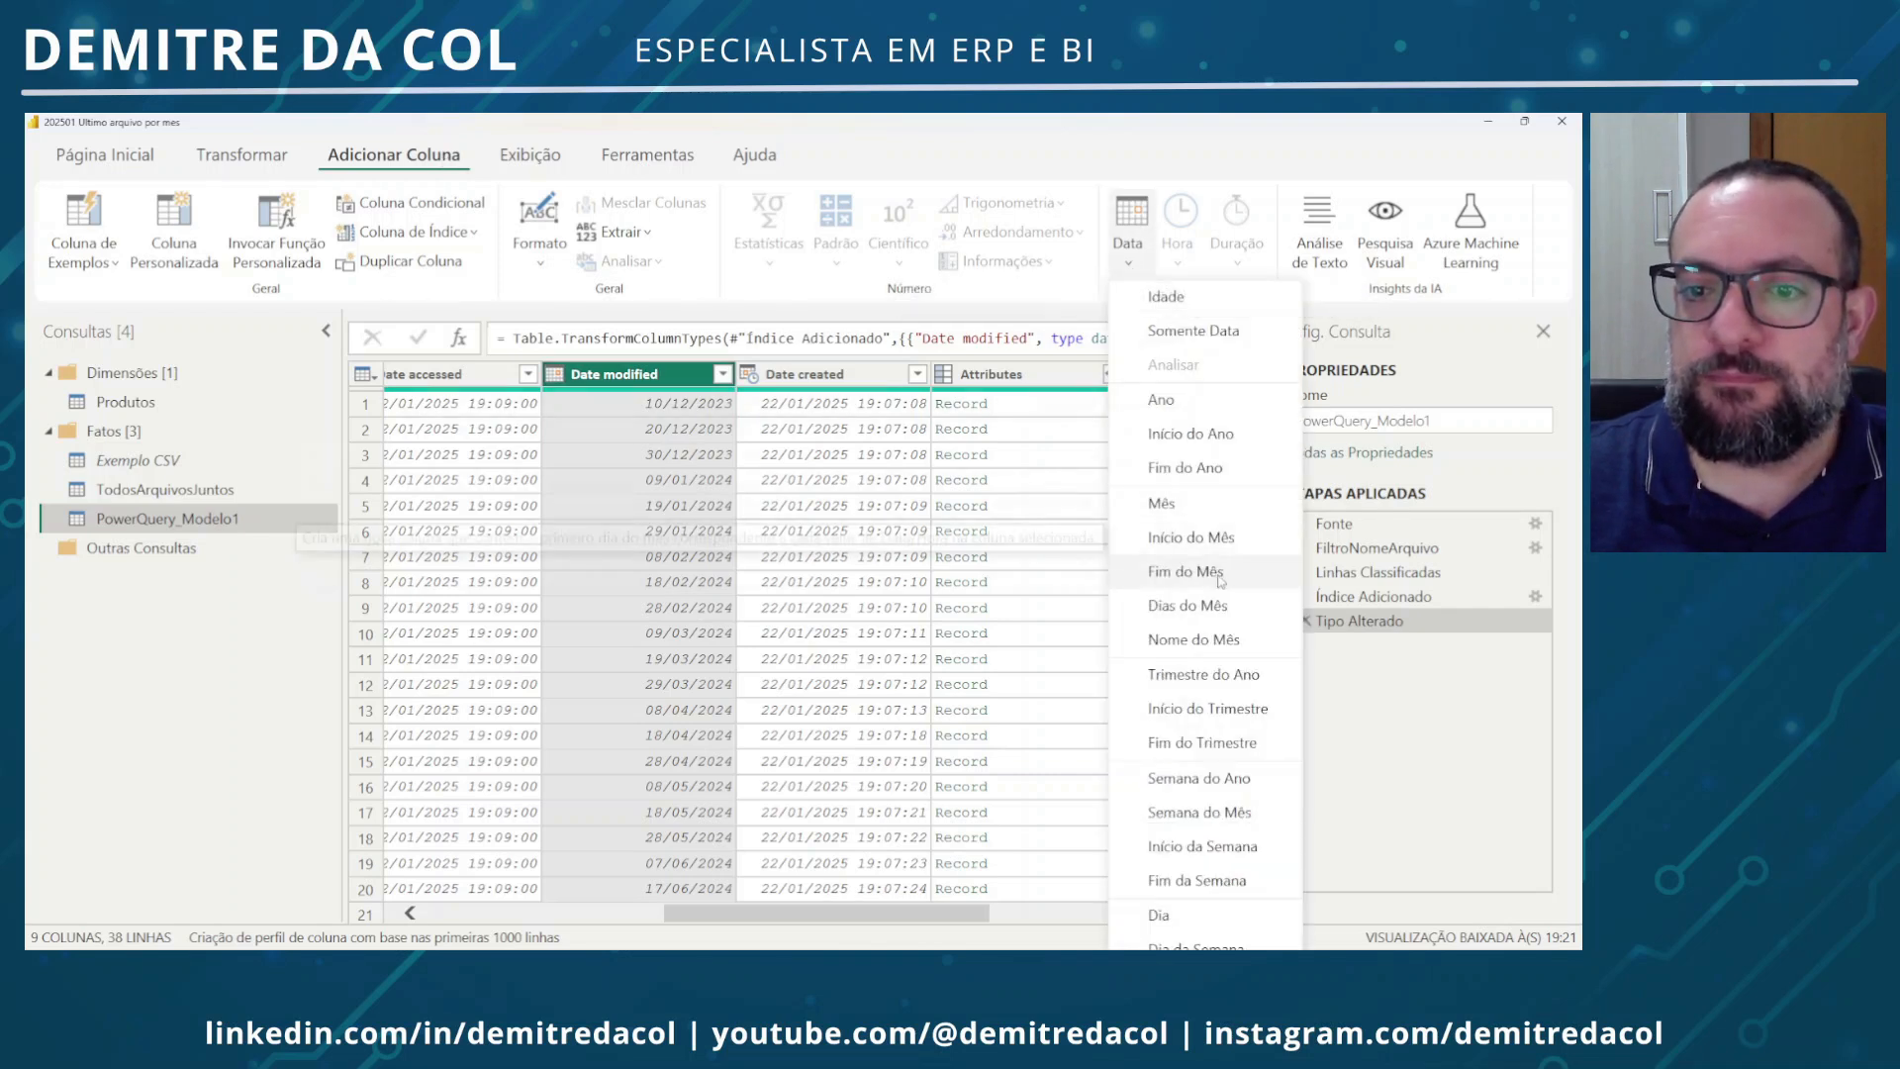
click(1185, 572)
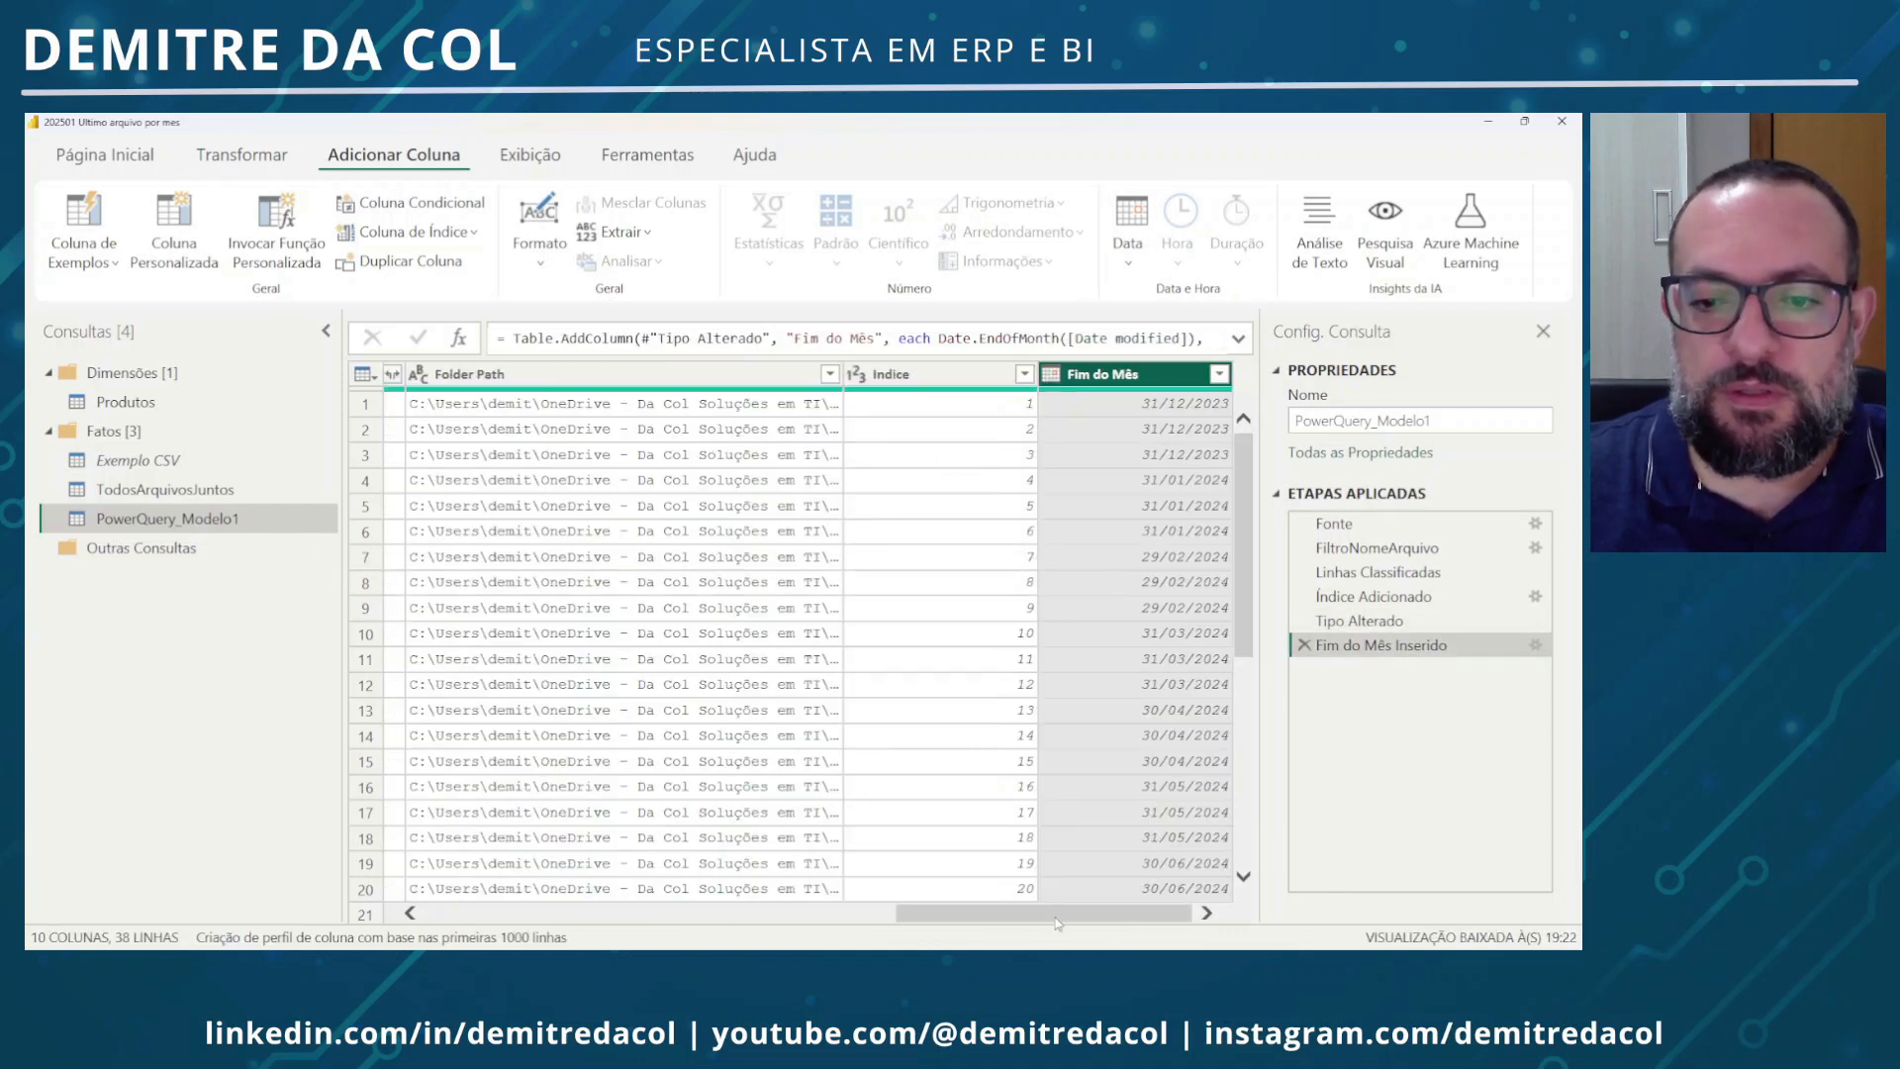
Keep only the Fim do Mês, Date modified and Indice columns, removing all the others
drag(1058, 913, 860, 912)
ctrl+click(544, 396)
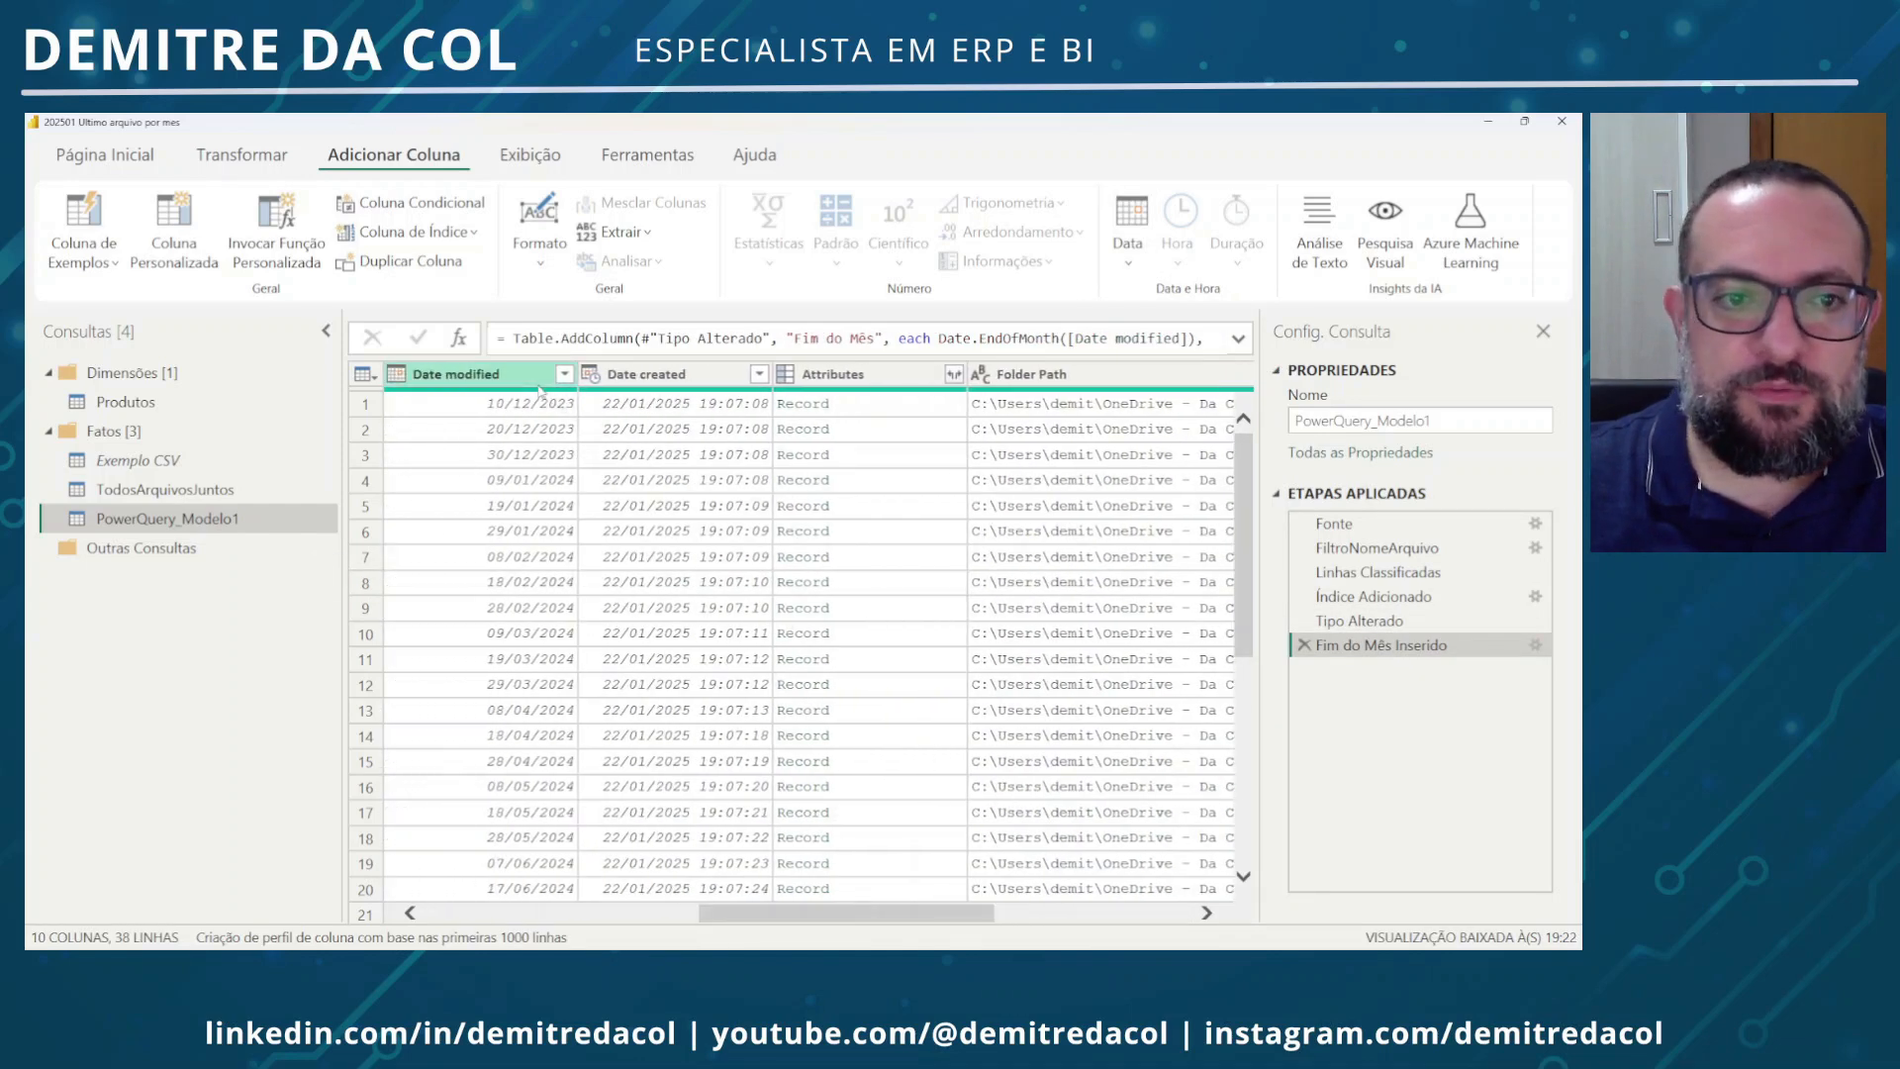
drag(953, 911, 1096, 920)
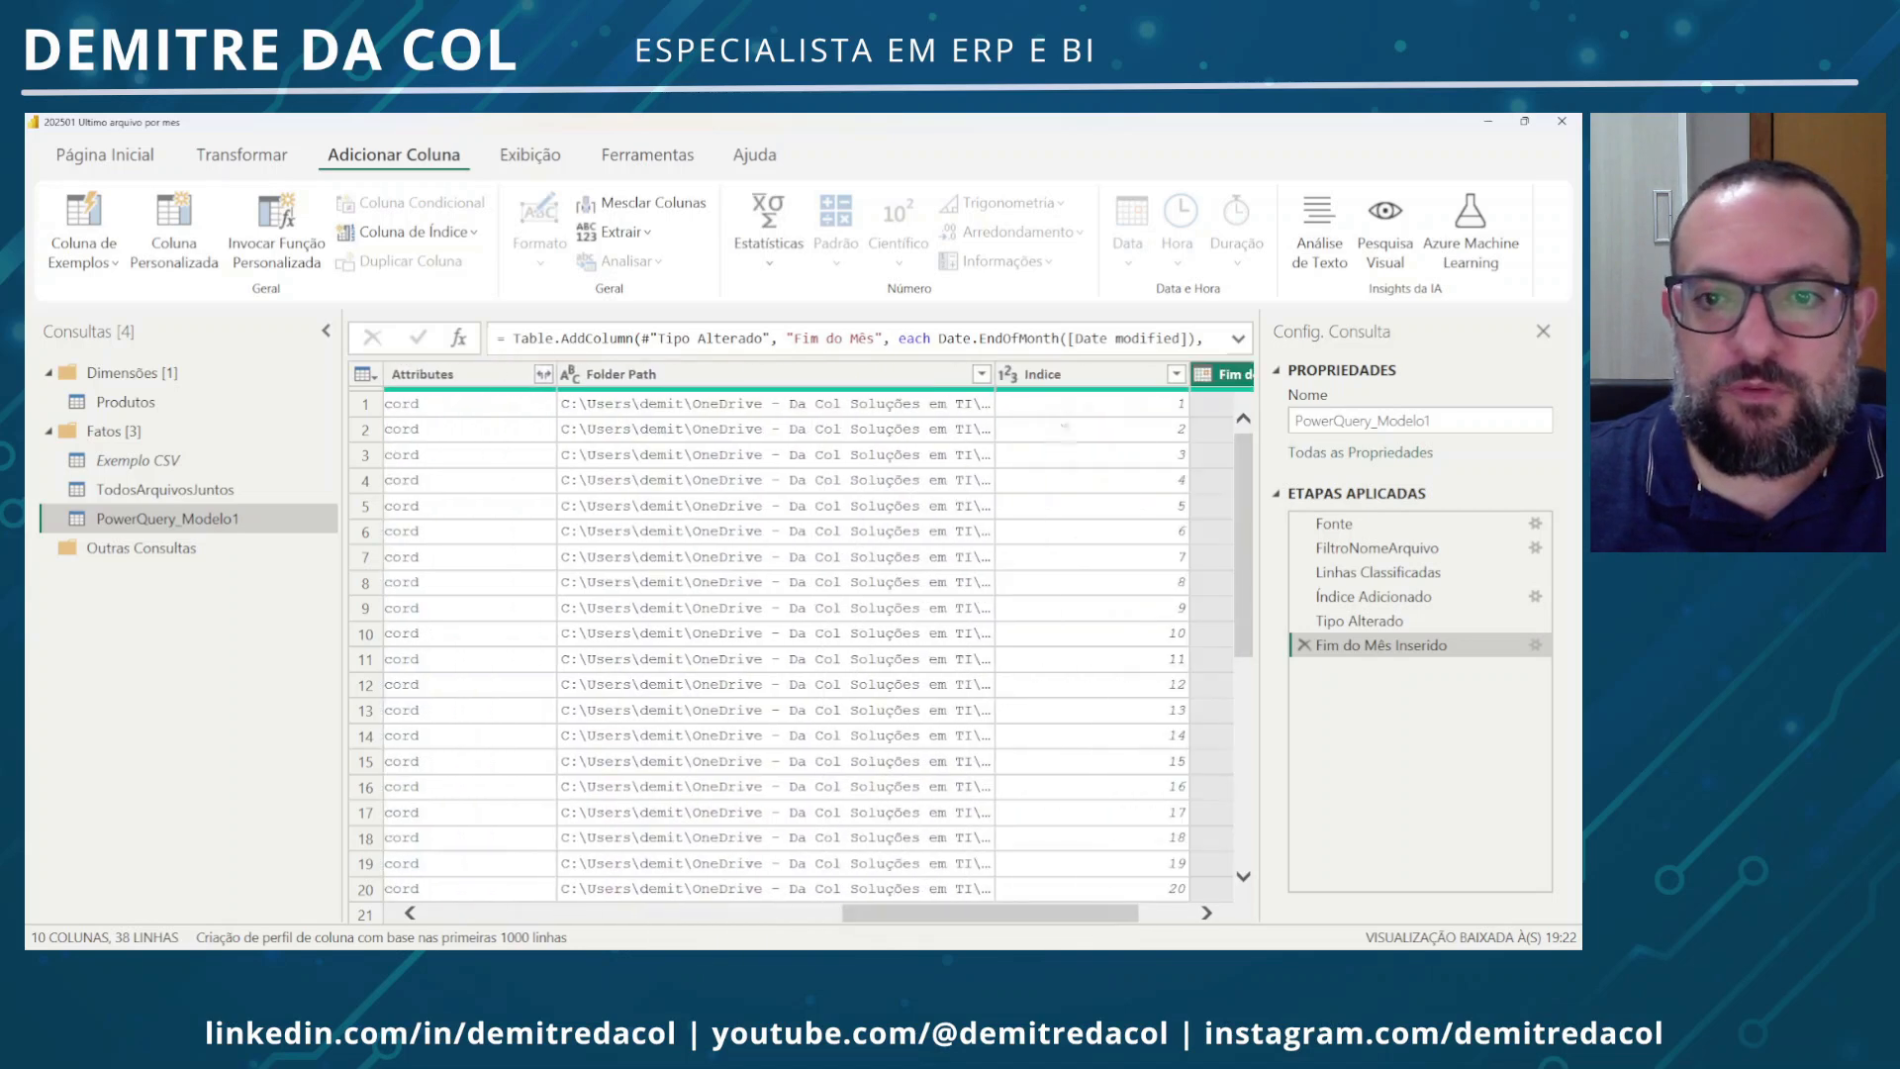
ctrl+click(1067, 389)
right_click(1061, 386)
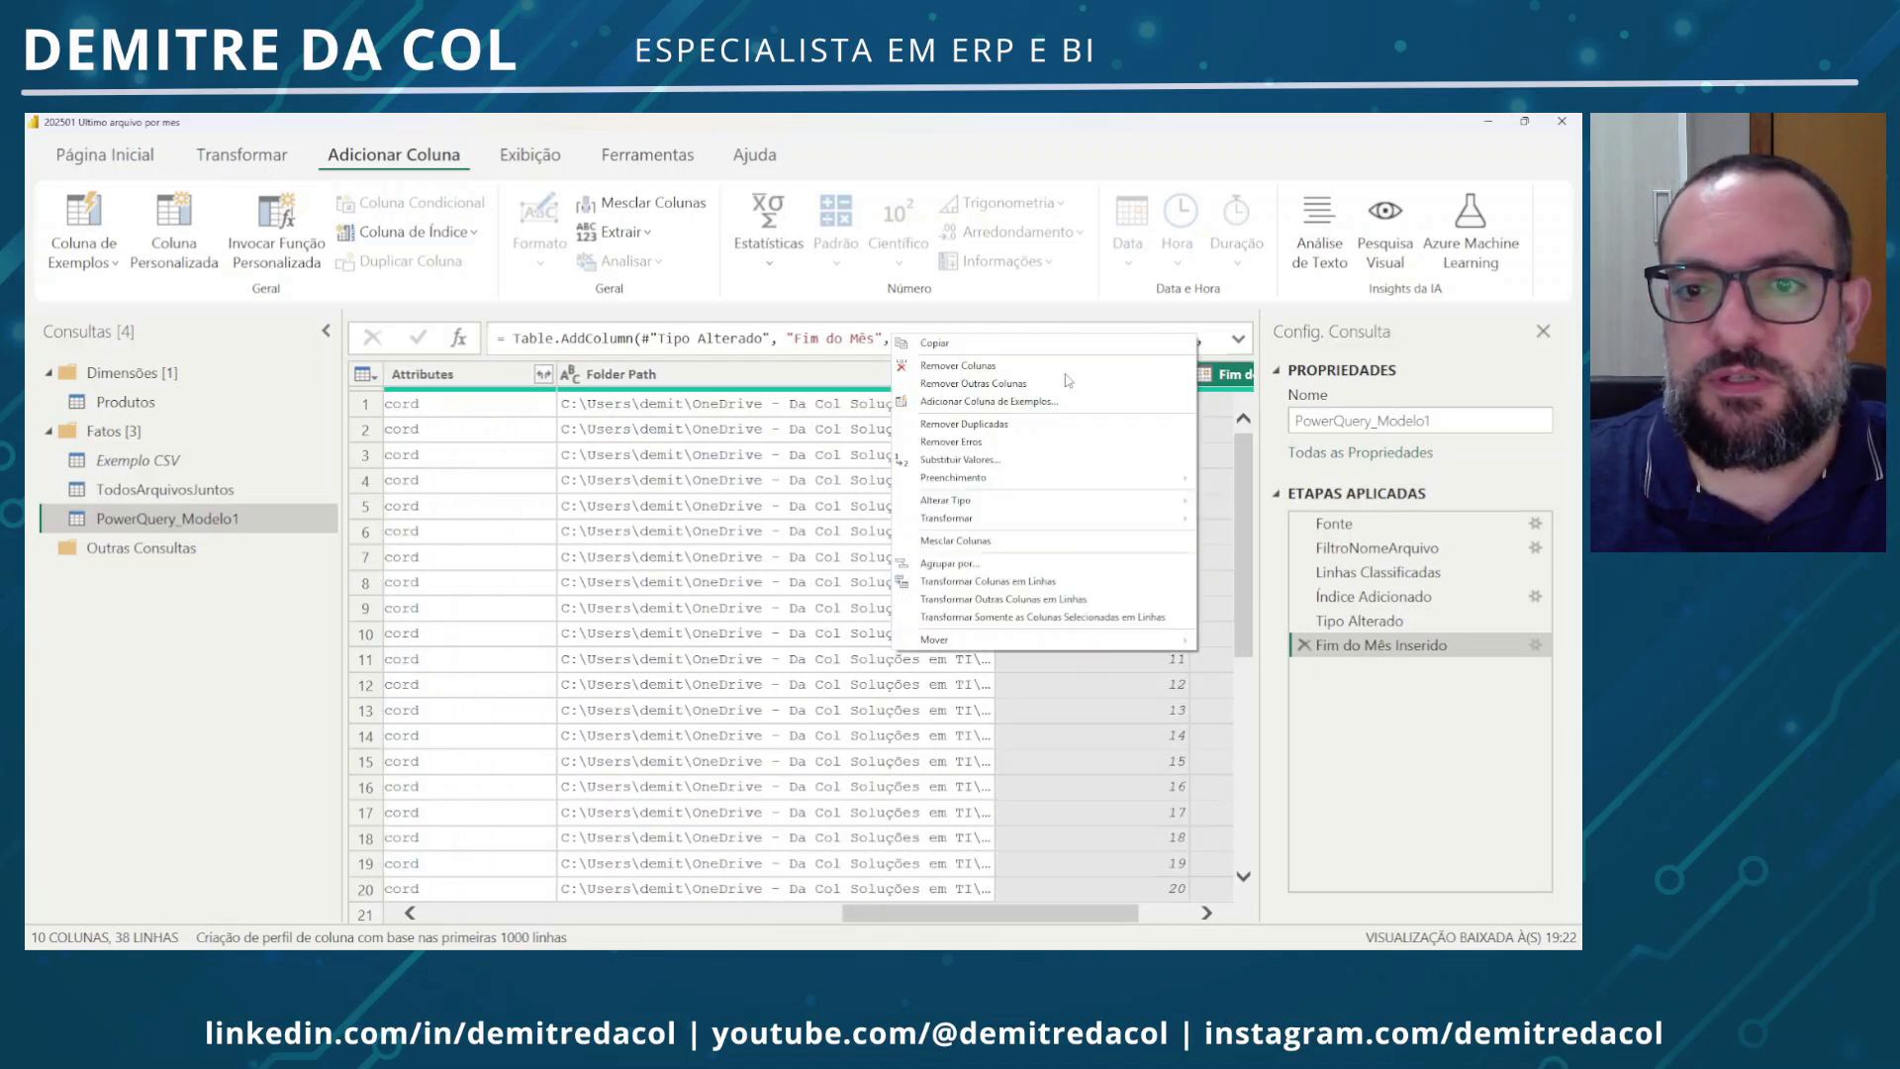
click(1015, 385)
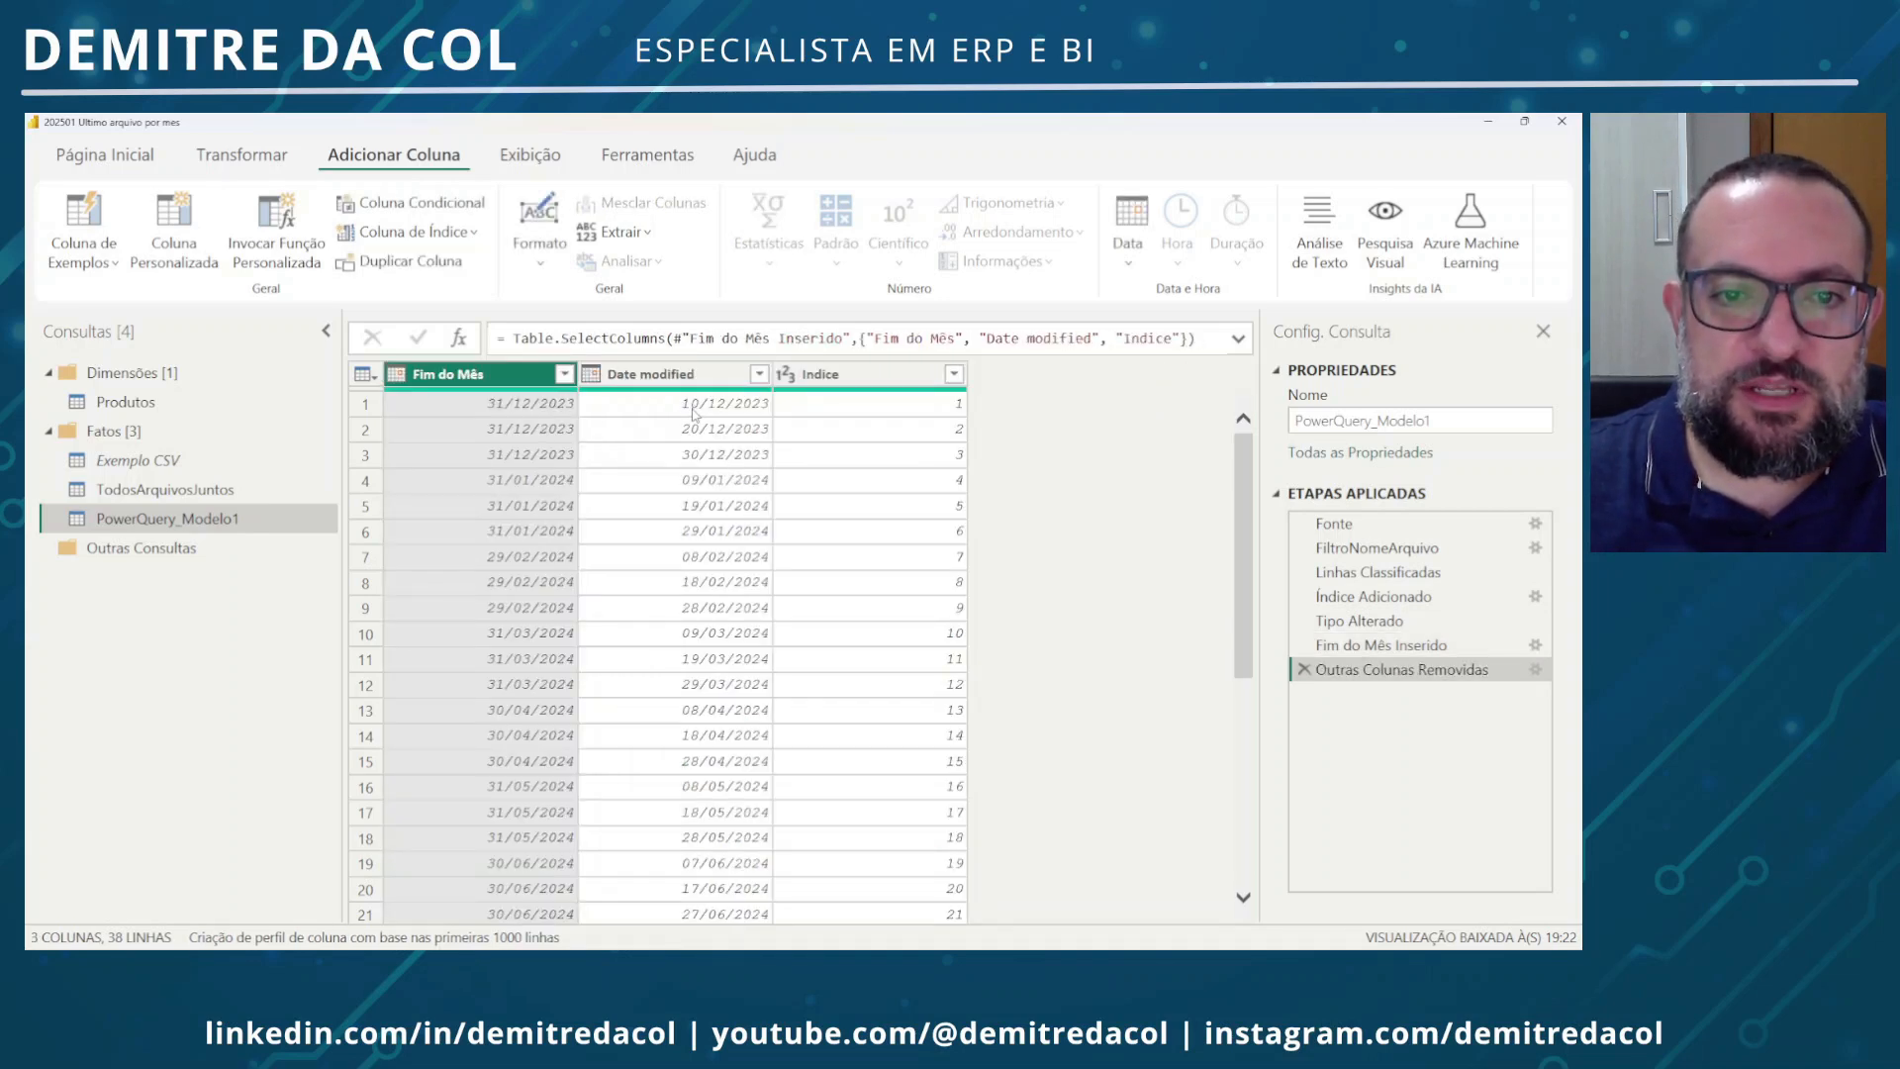
Inspect the Date modified, Fim do Mês and Indice values in the first row
click(694, 410)
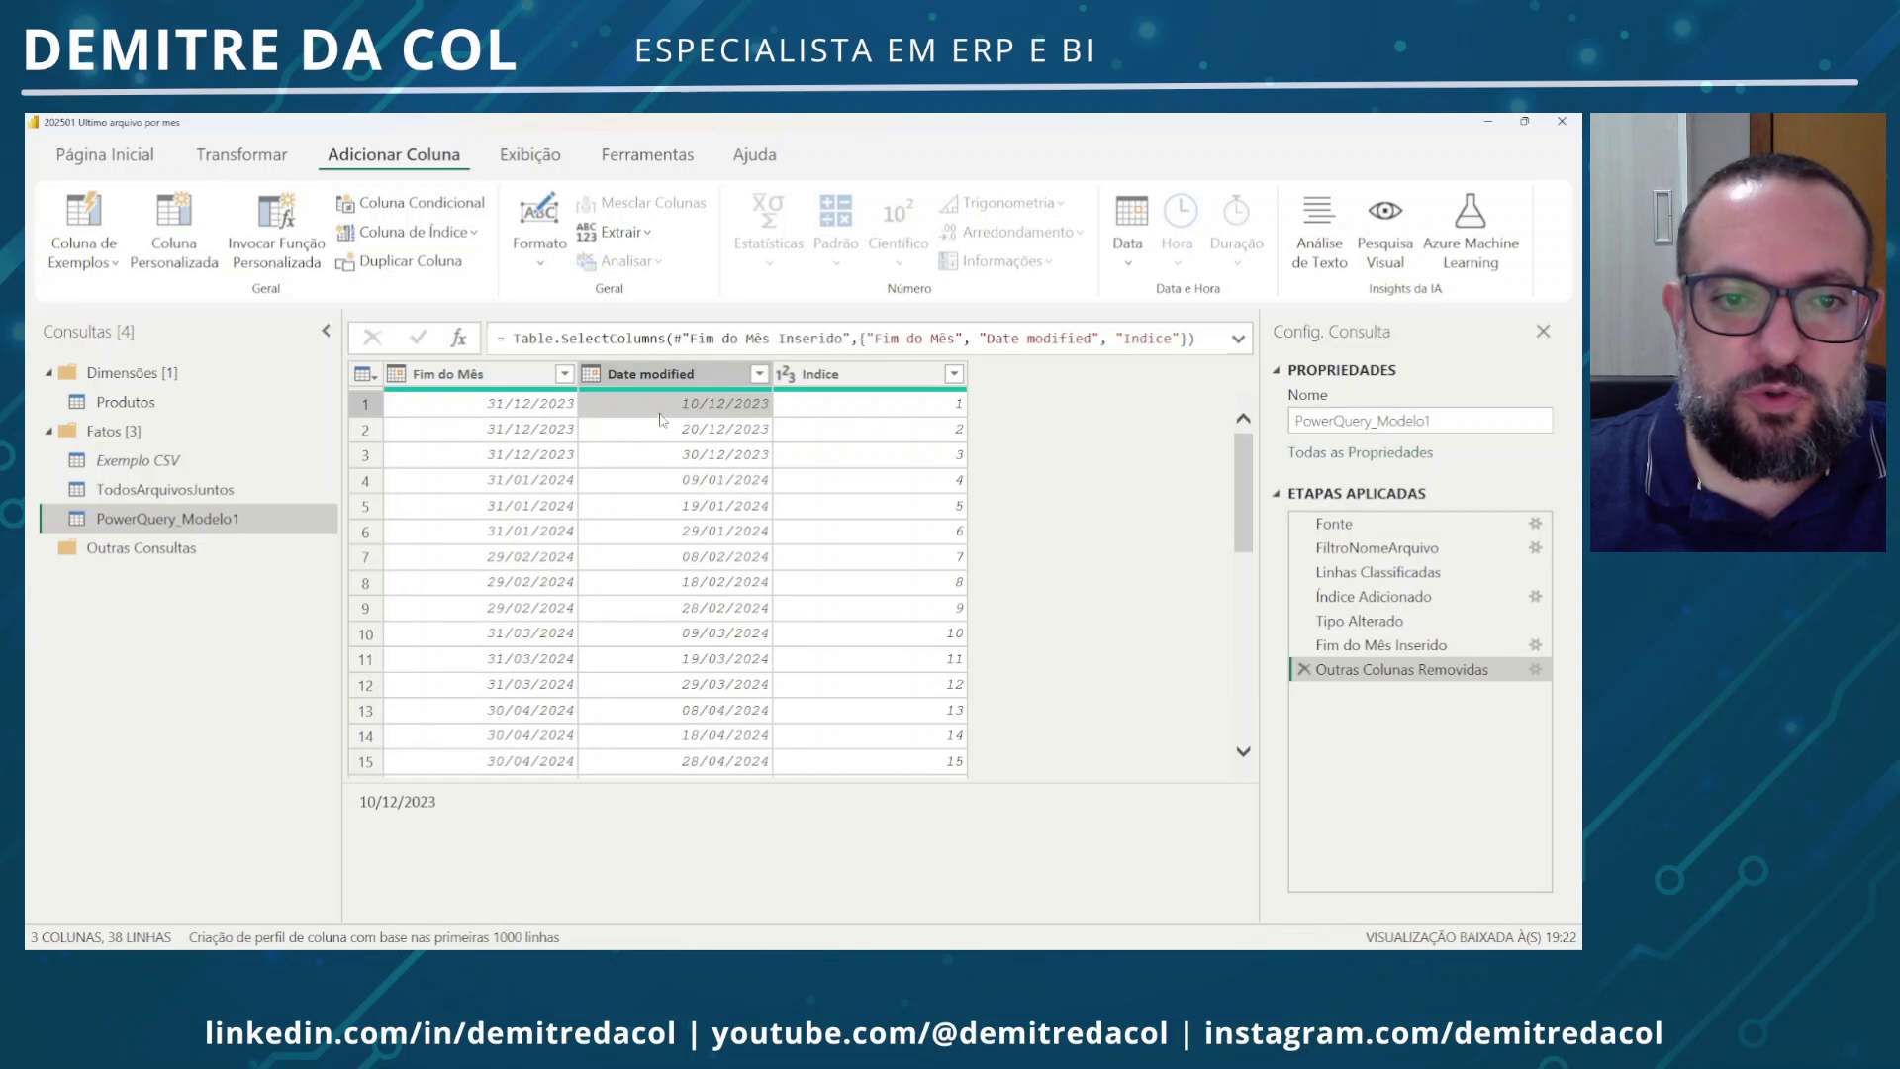
click(535, 412)
click(804, 414)
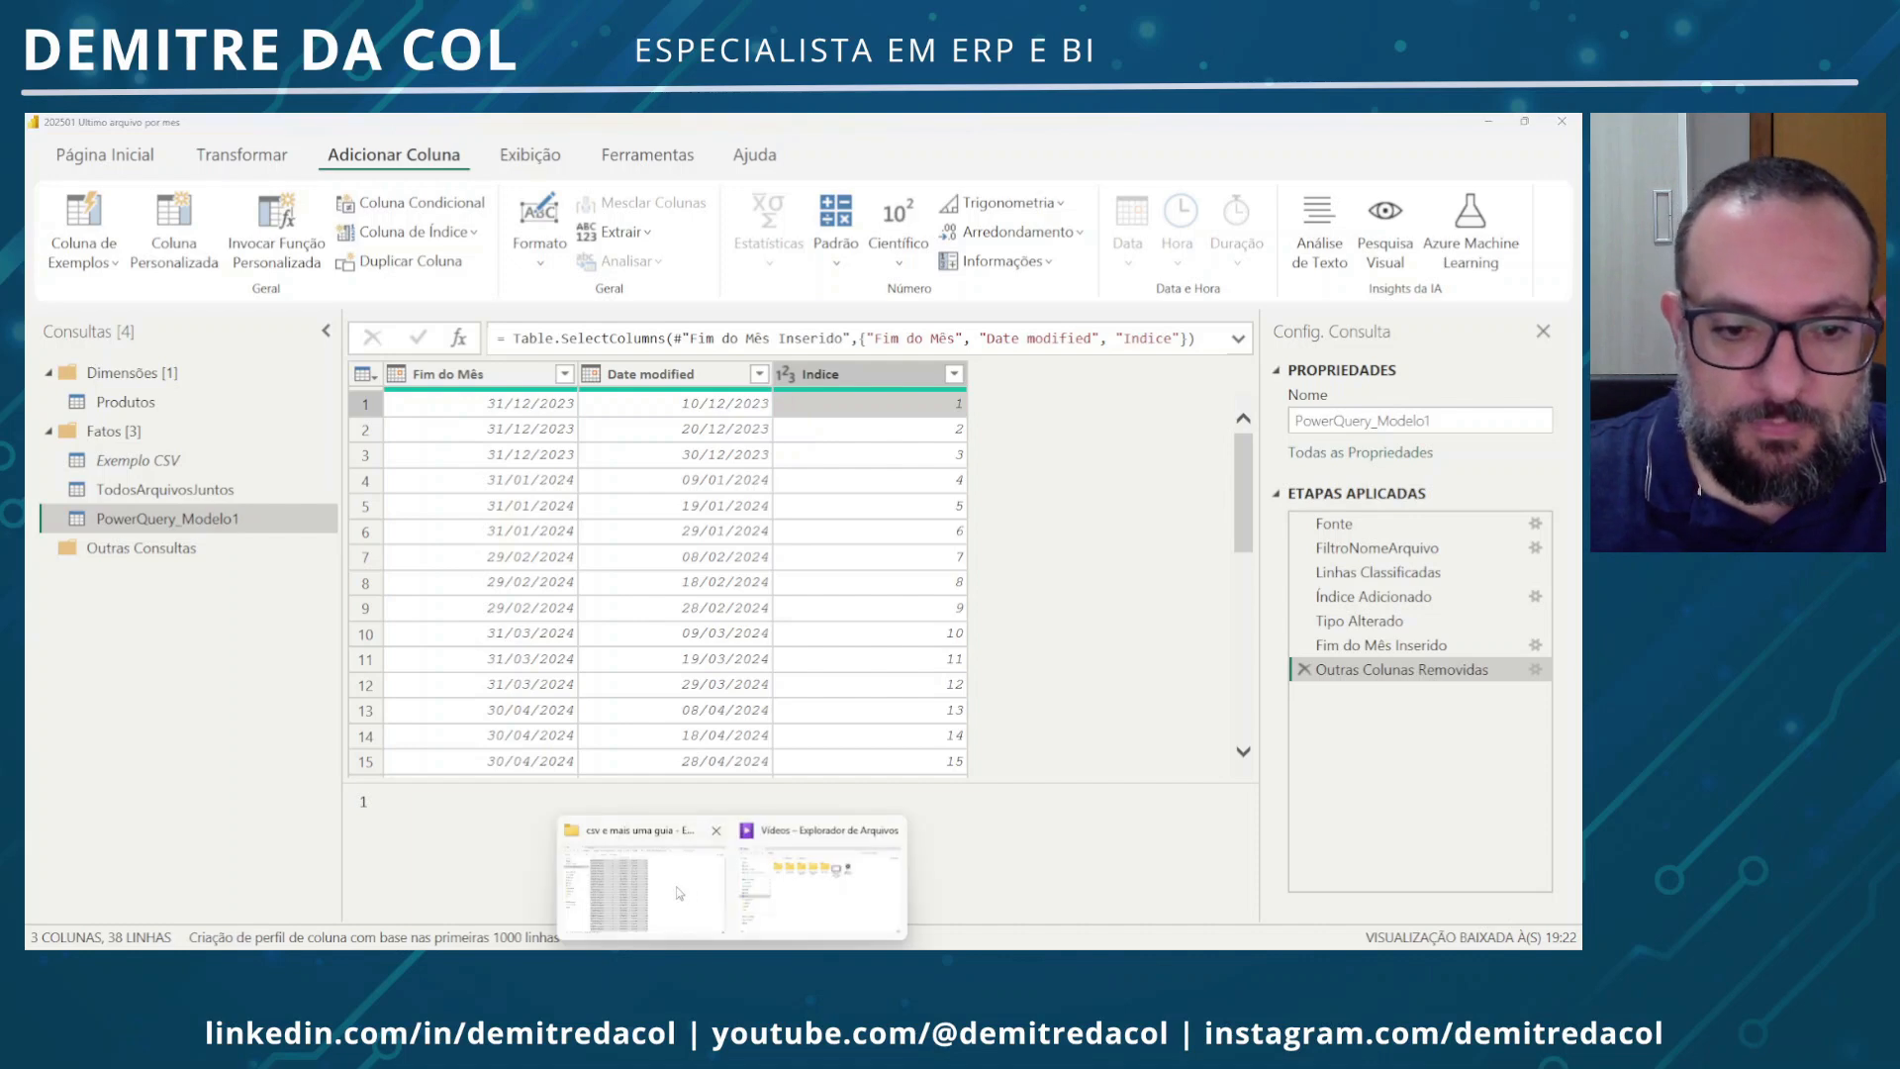
Switch to the csv folder in File Explorer and point out the three December 2023 estoques files
click(680, 861)
click(932, 469)
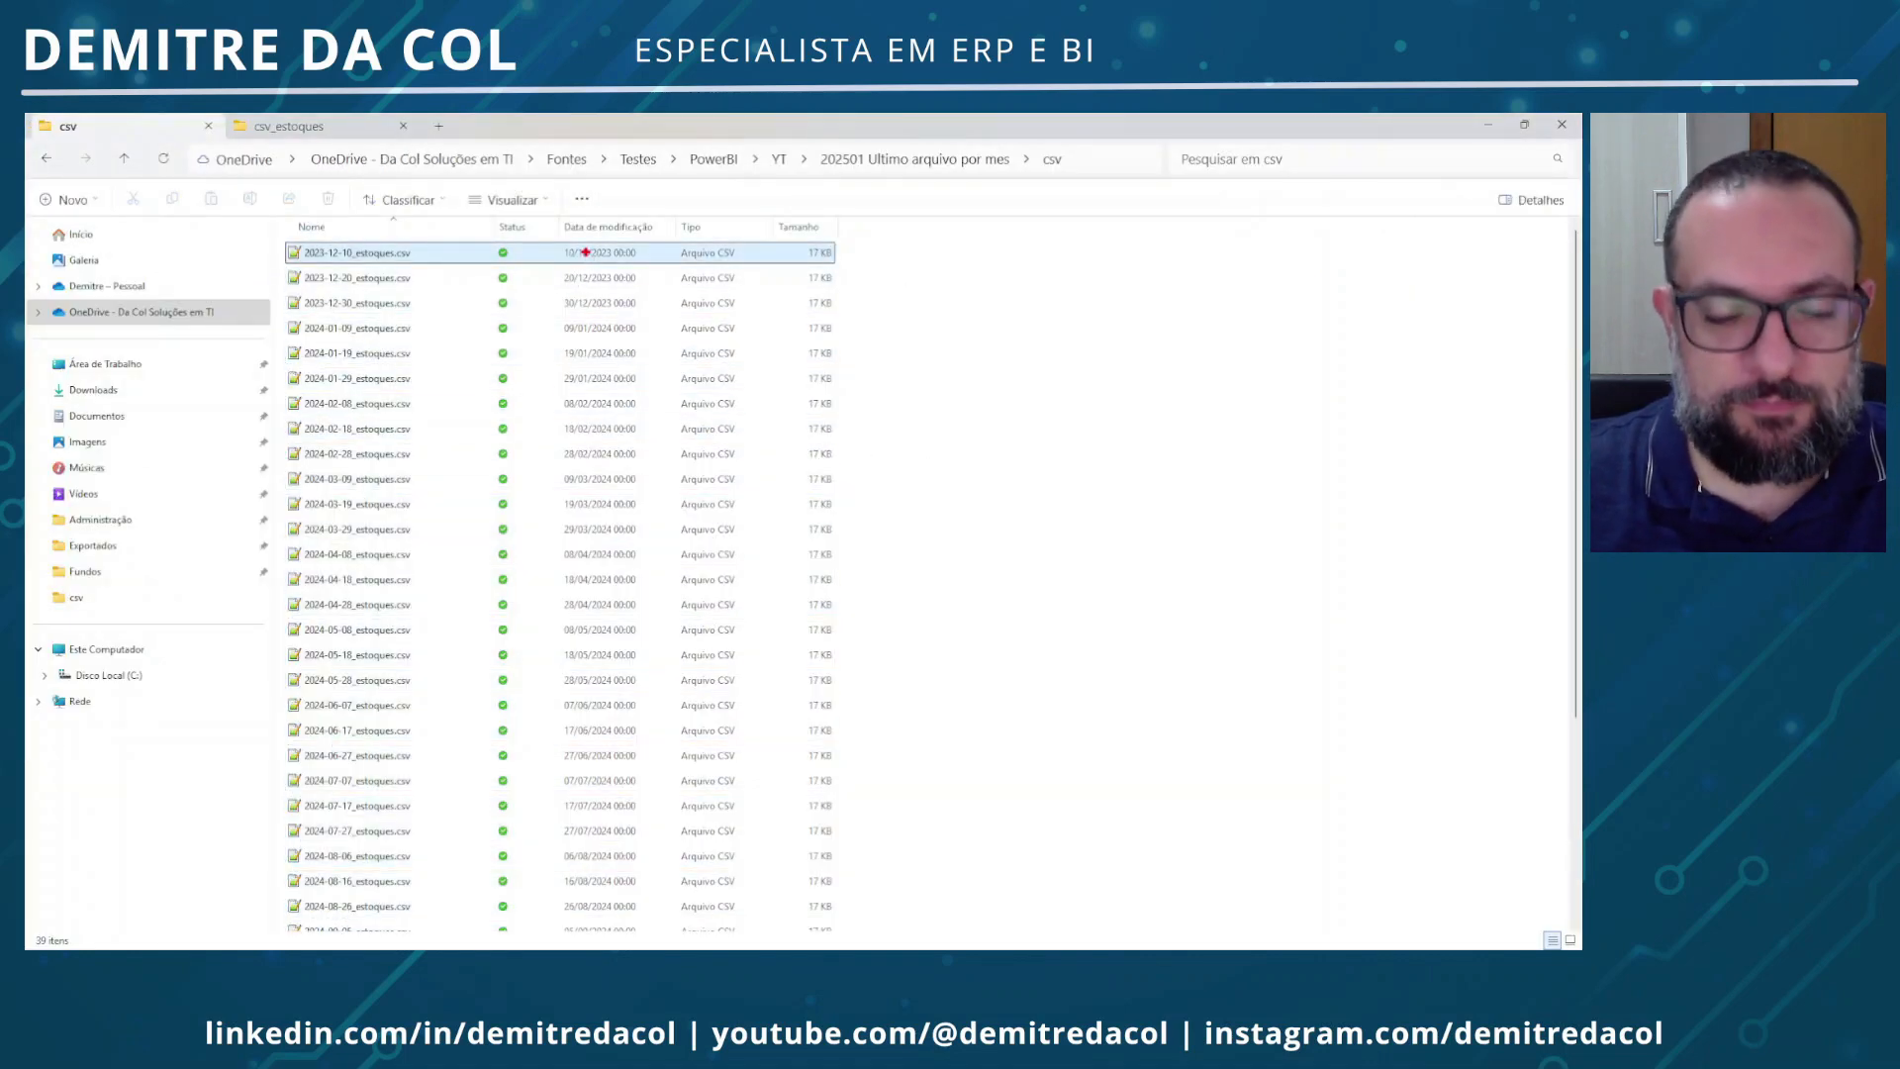
drag(429, 256, 533, 235)
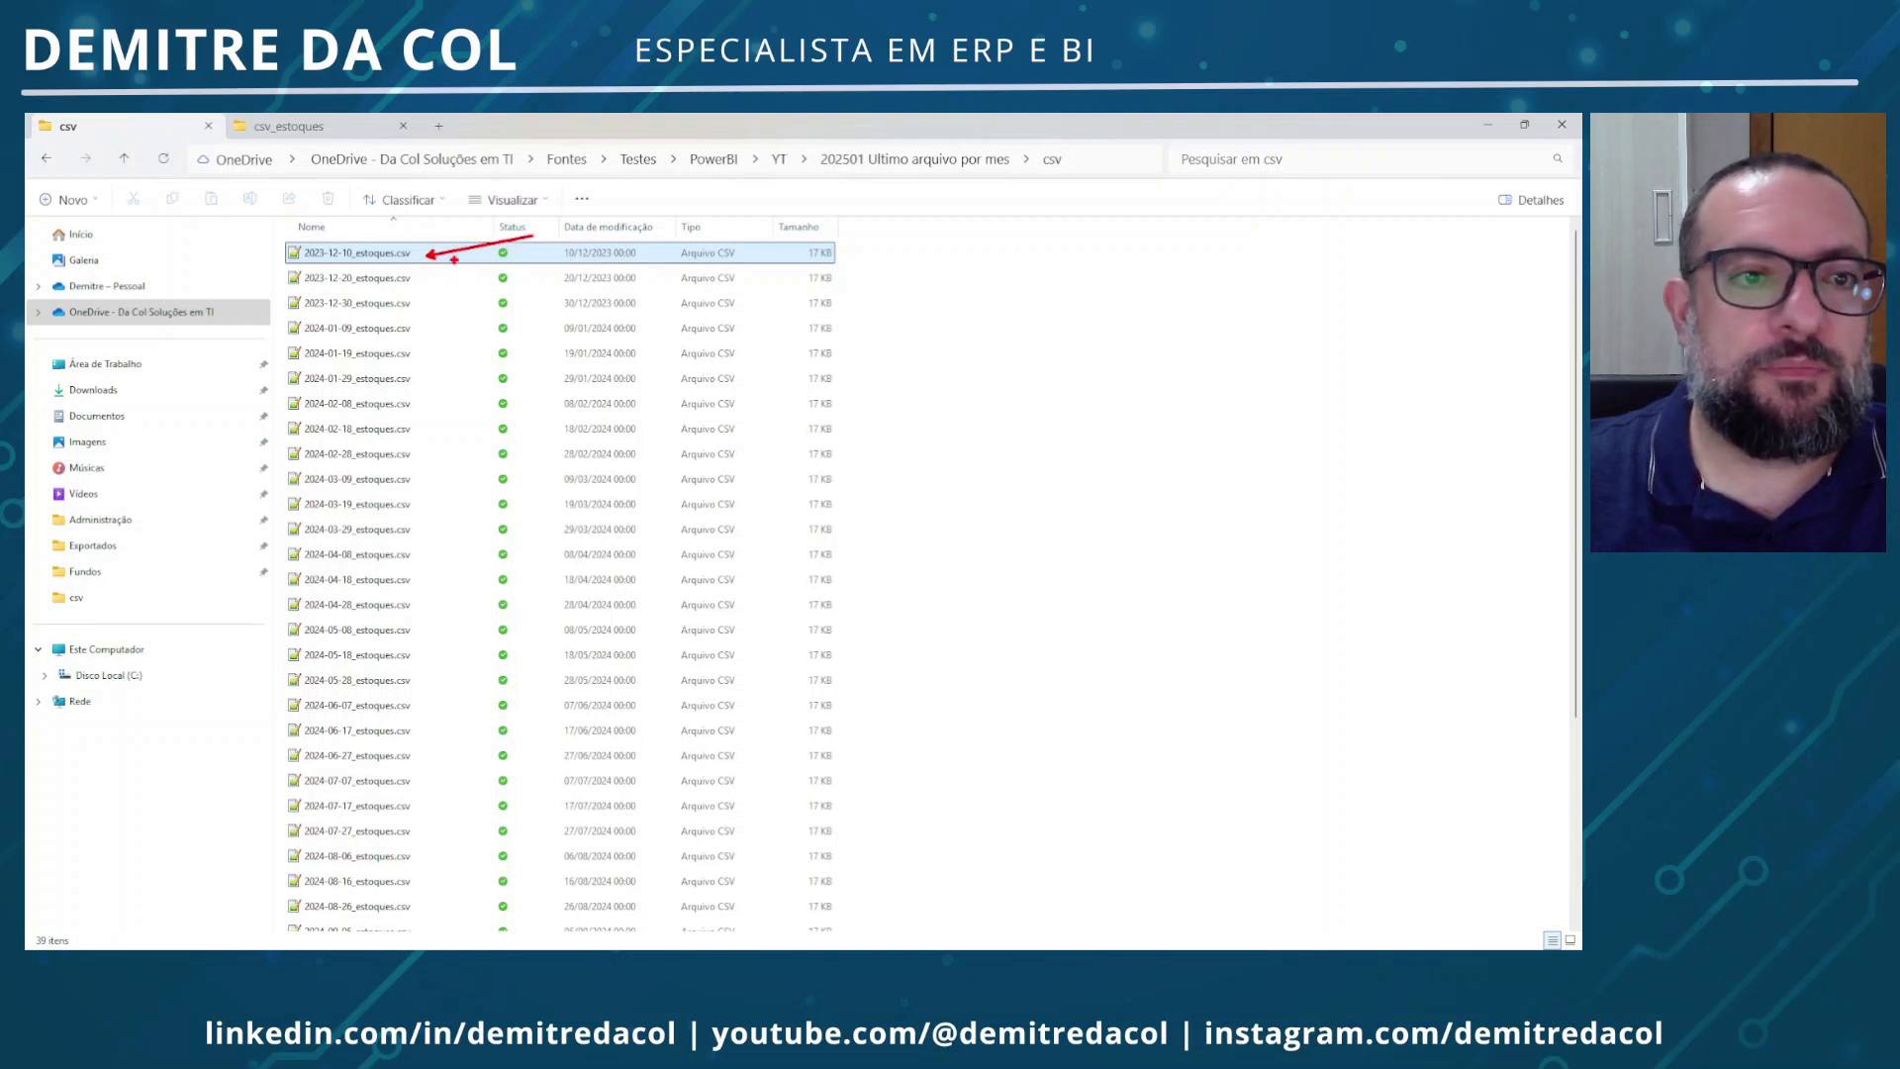
drag(429, 276, 510, 266)
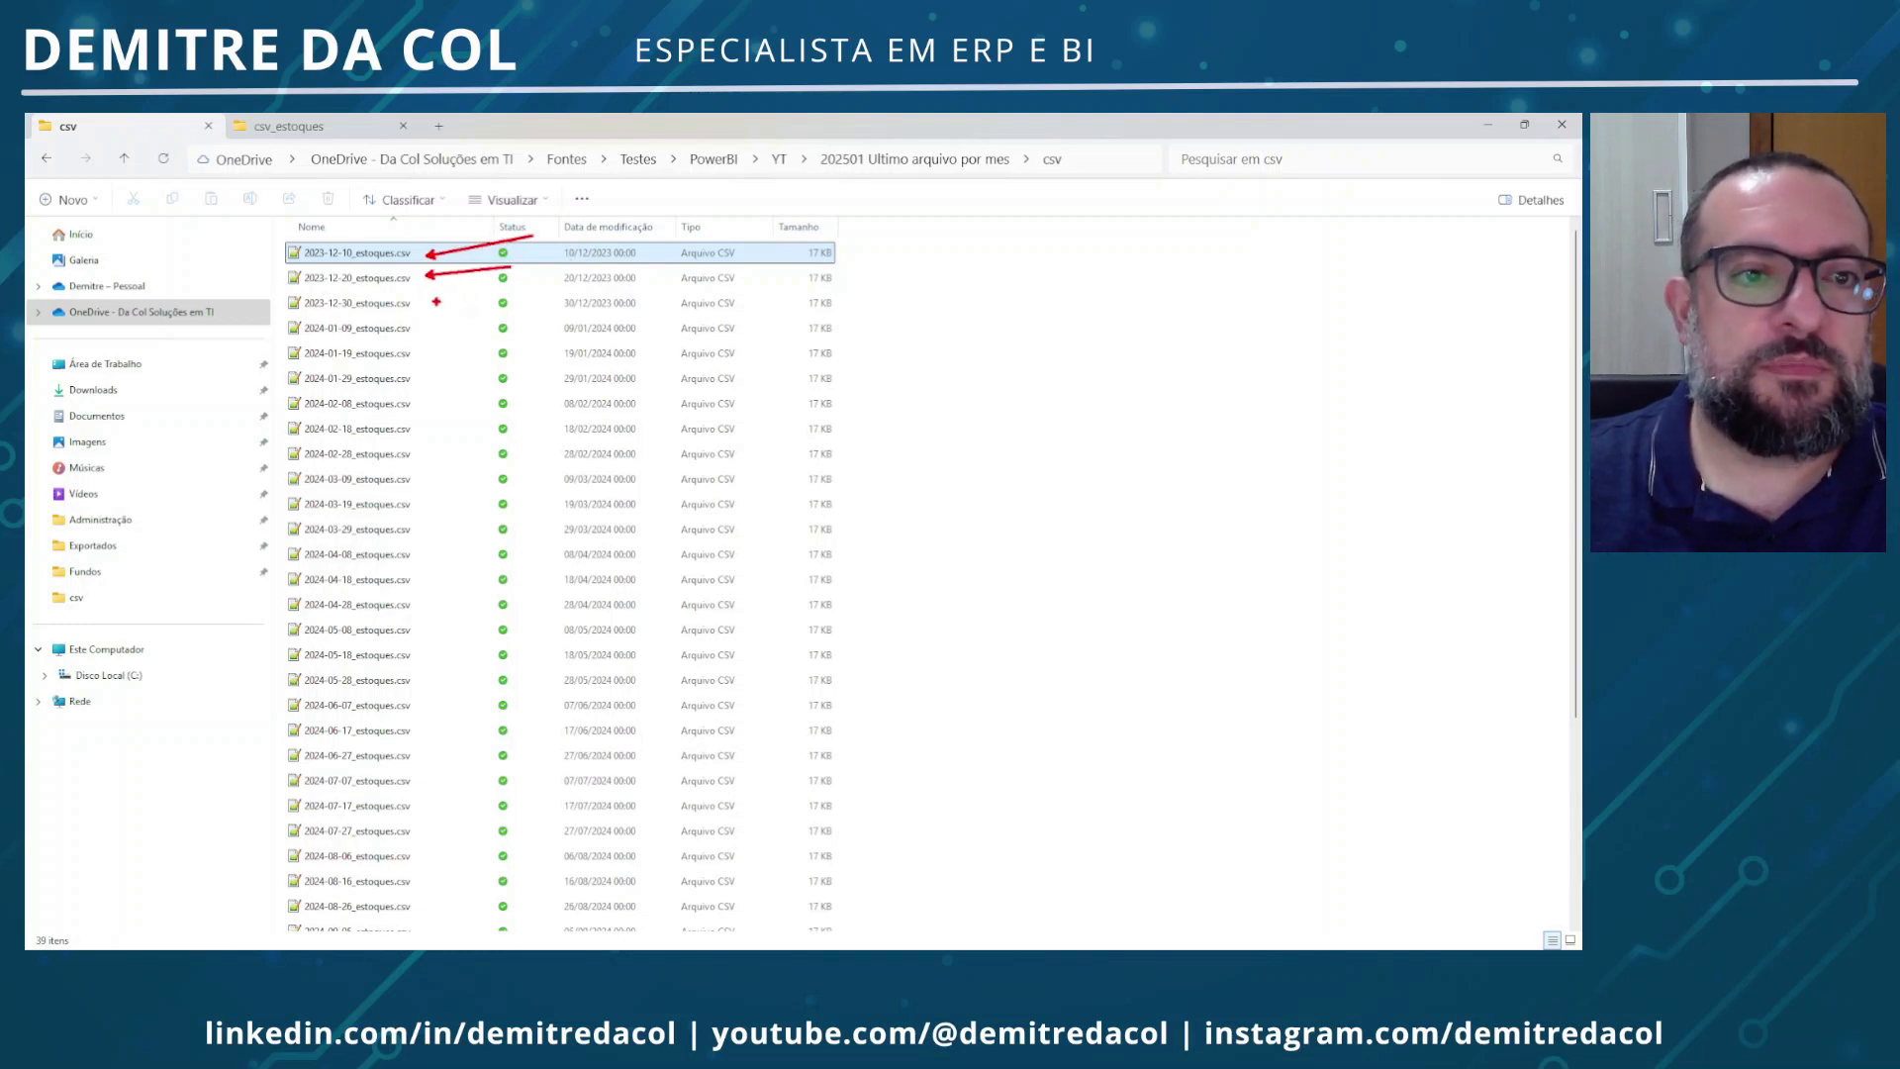
drag(415, 305, 559, 287)
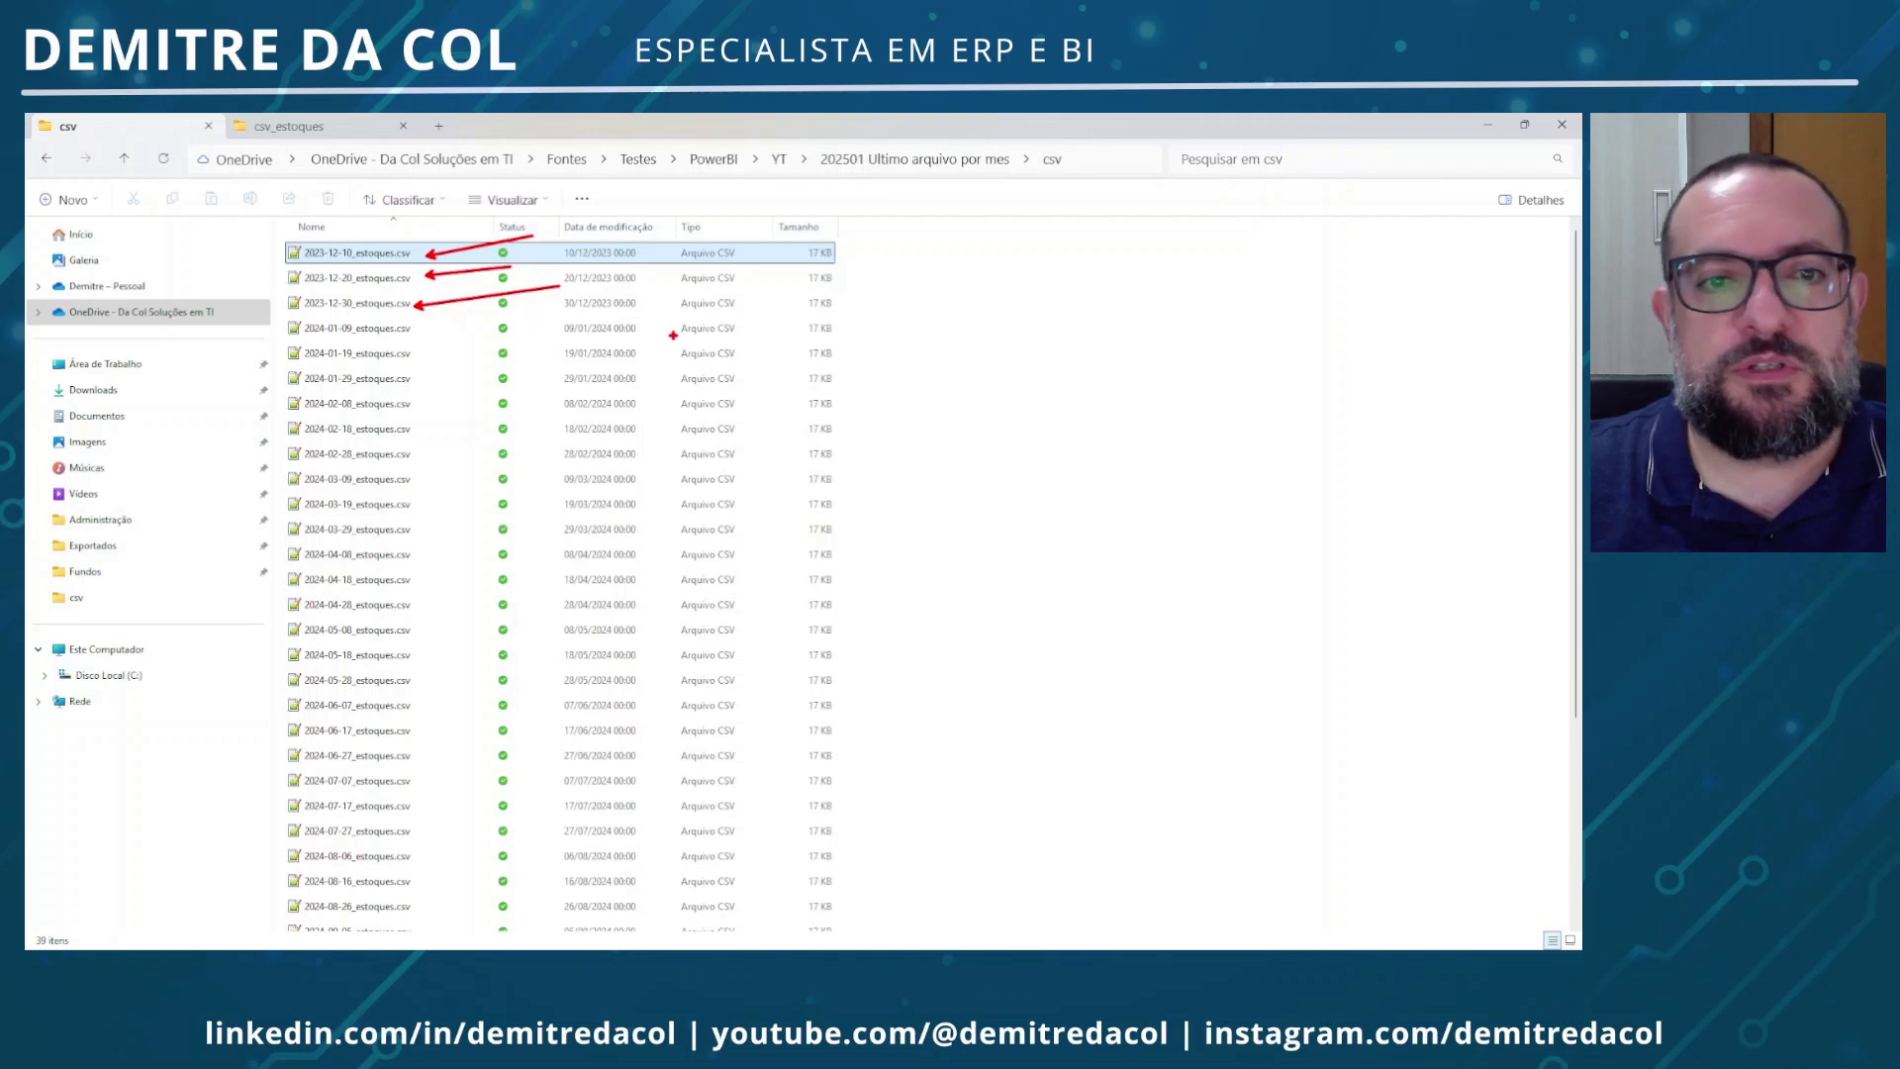
key(Escape)
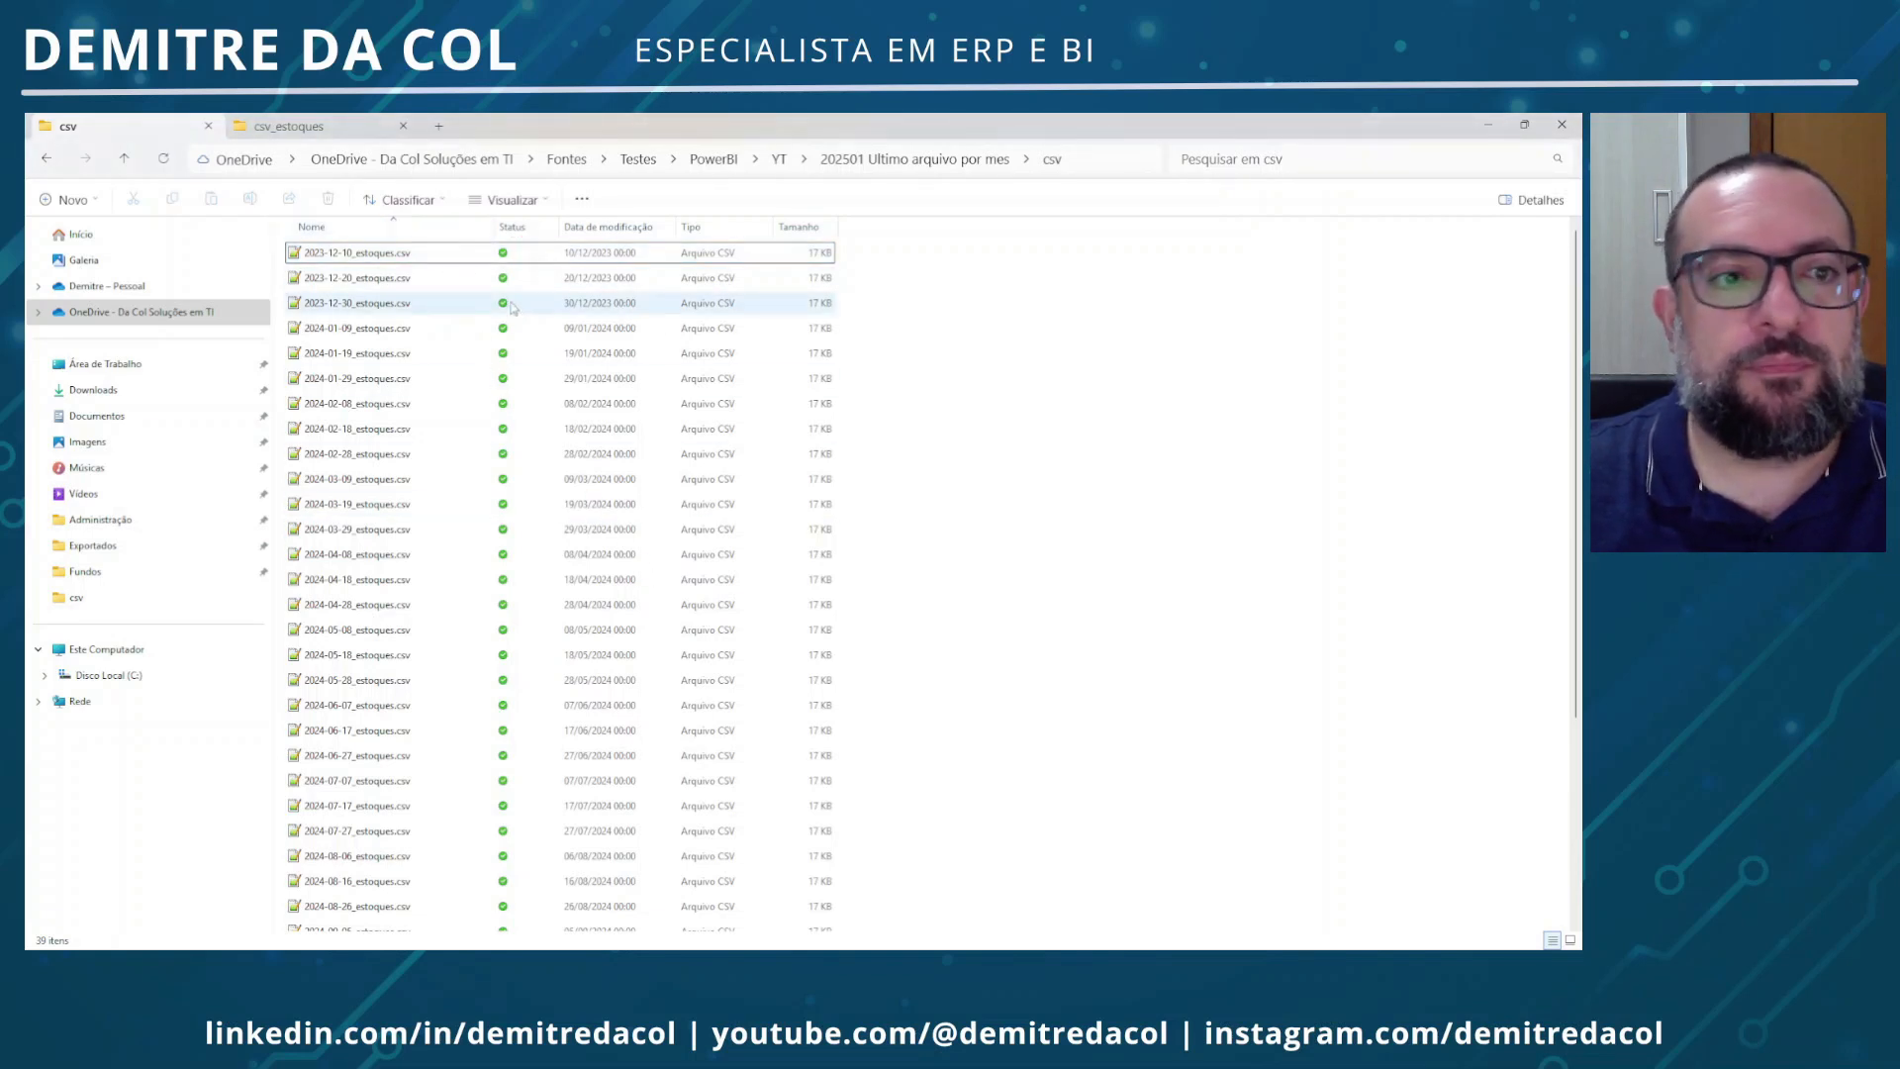
Sort the csv folder by modification date in ascending order to check the file sequence, and return to the Power Query editor
click(605, 227)
click(606, 227)
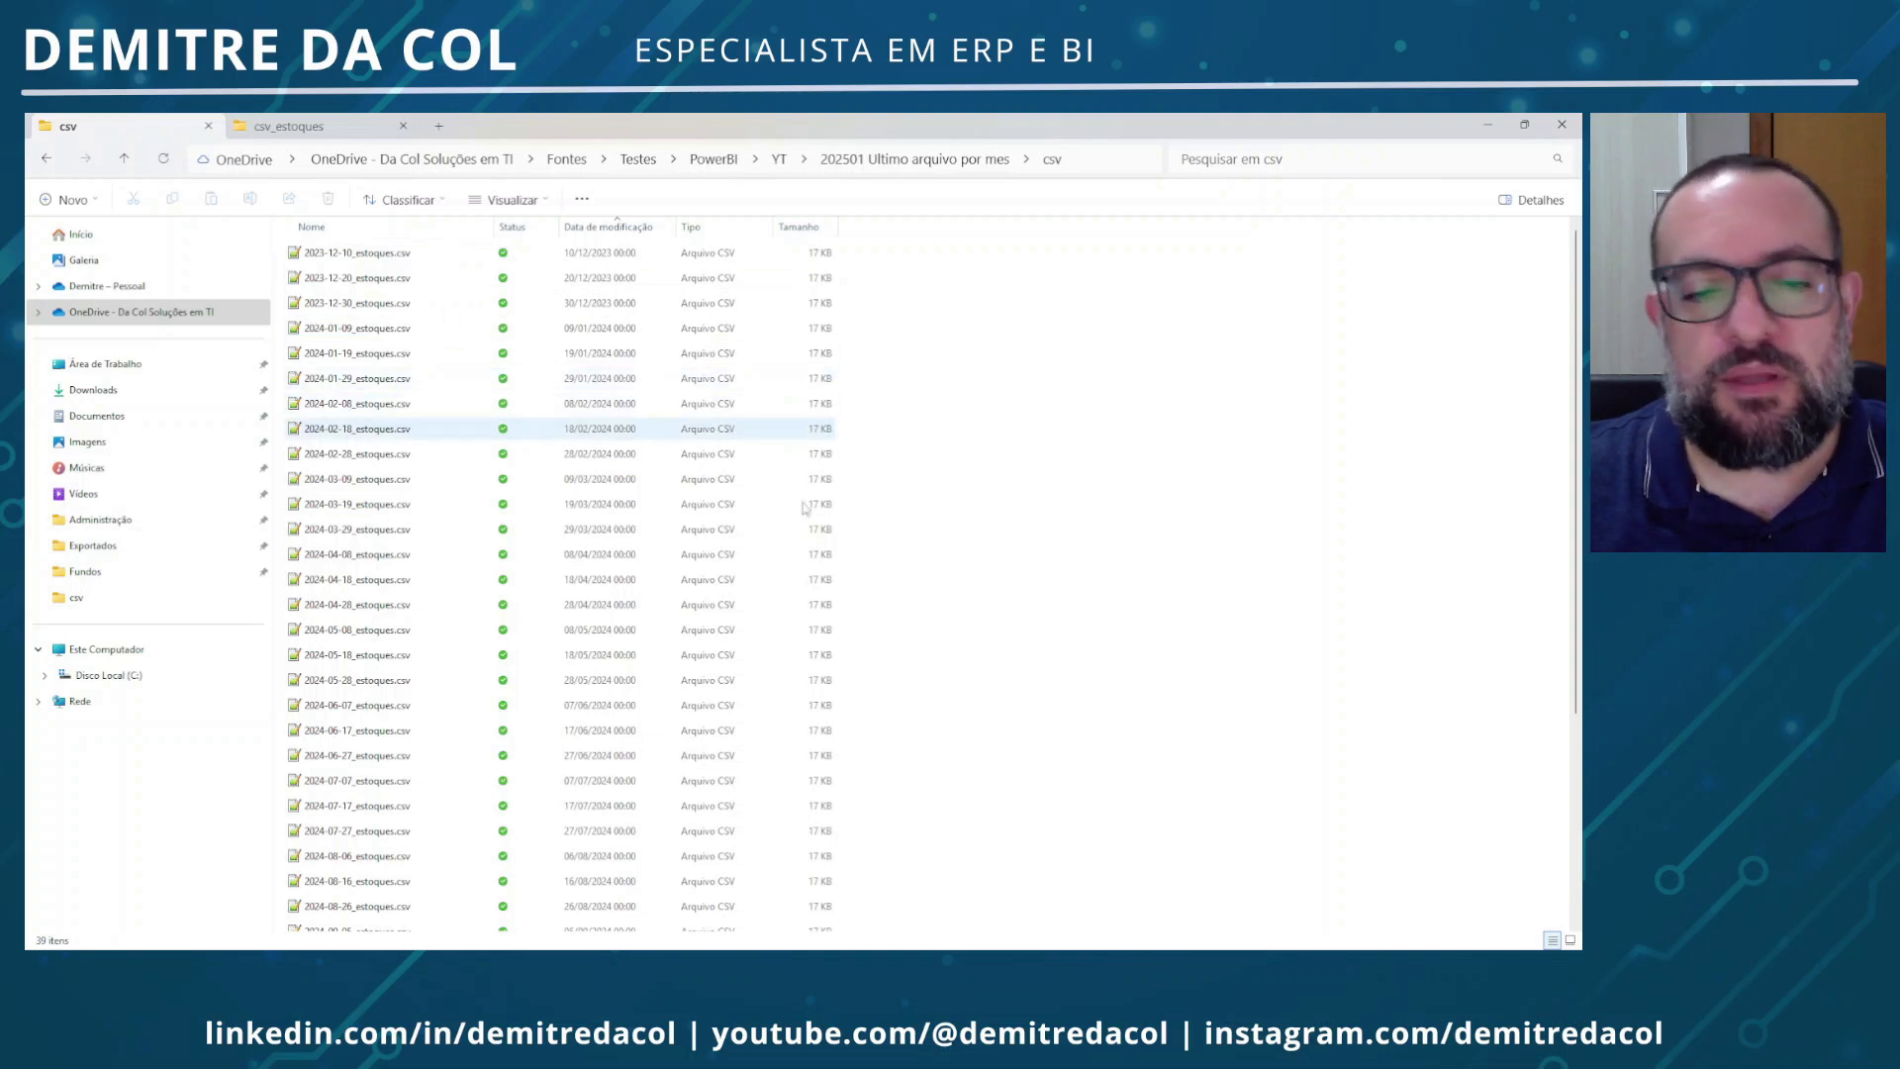
mouse_move(904, 944)
click(985, 906)
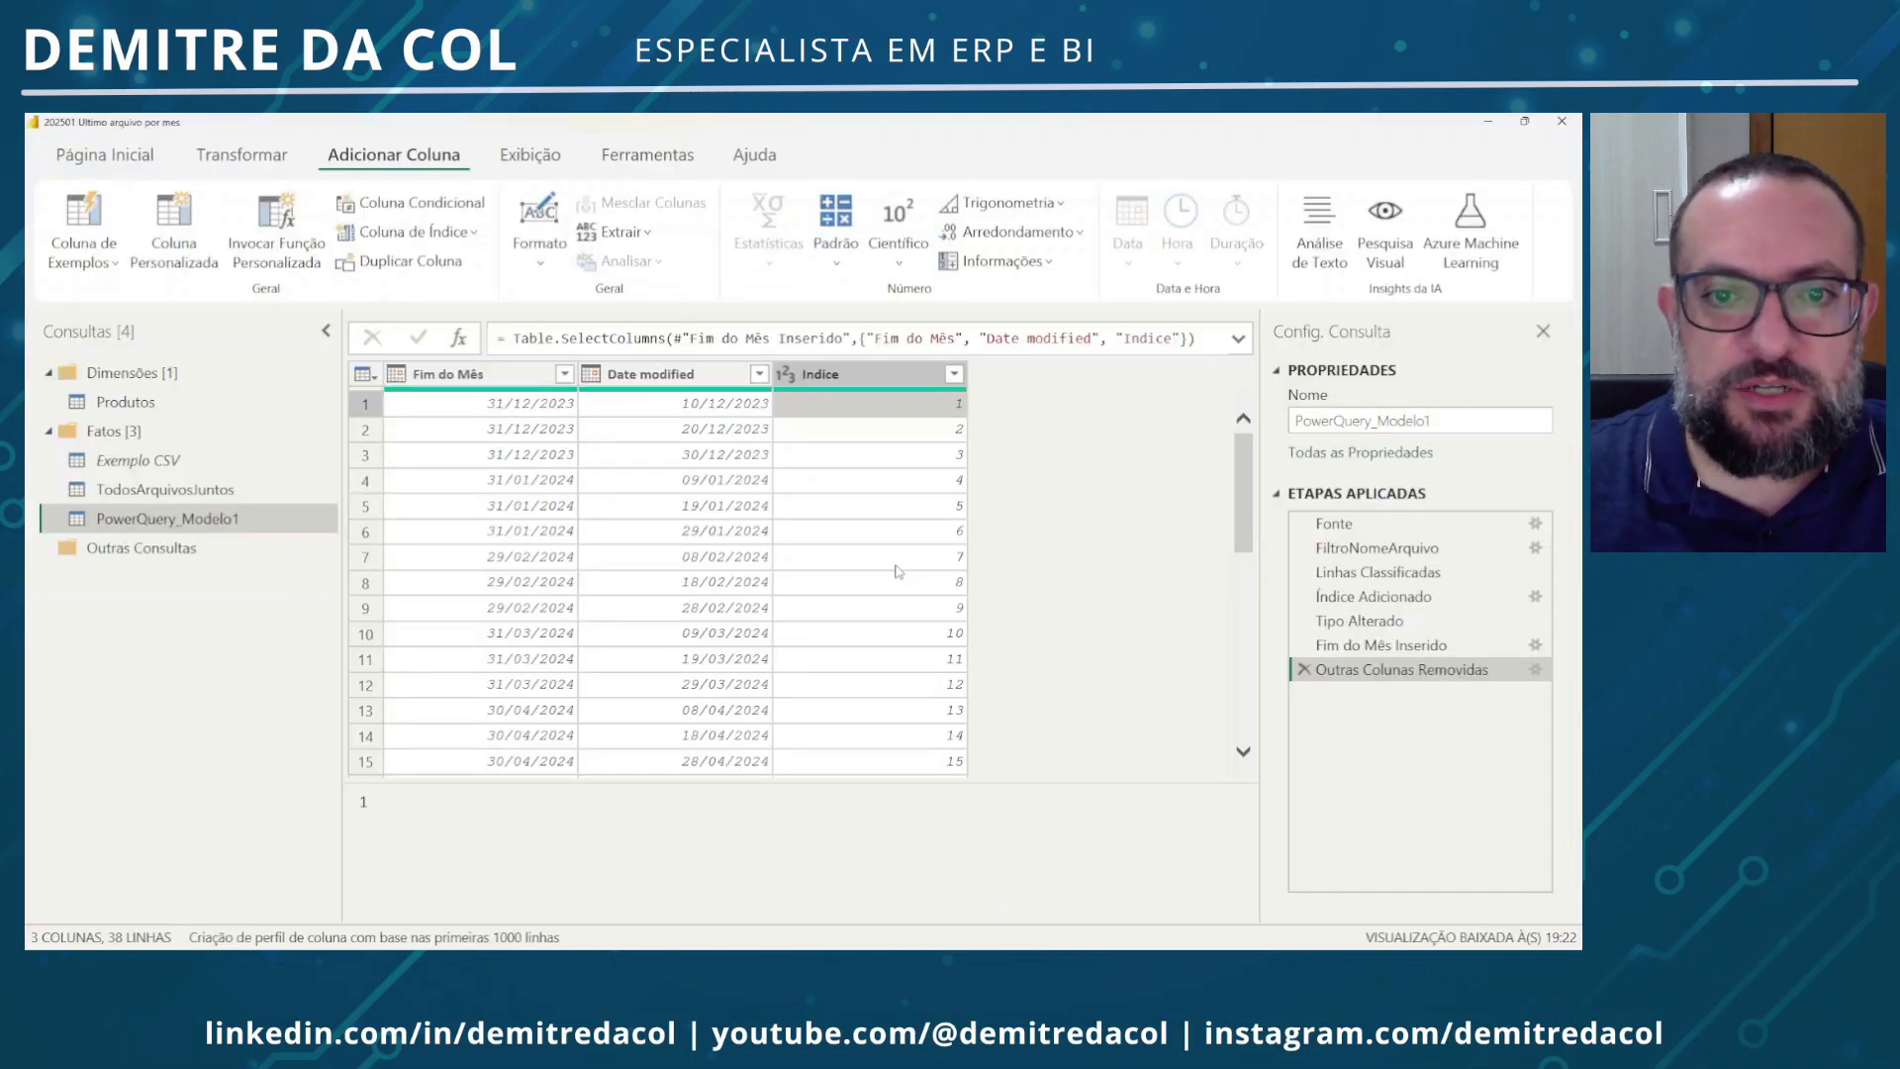
Delete the Outras Colunas Removidas step to restore the full set of columns
click(1304, 670)
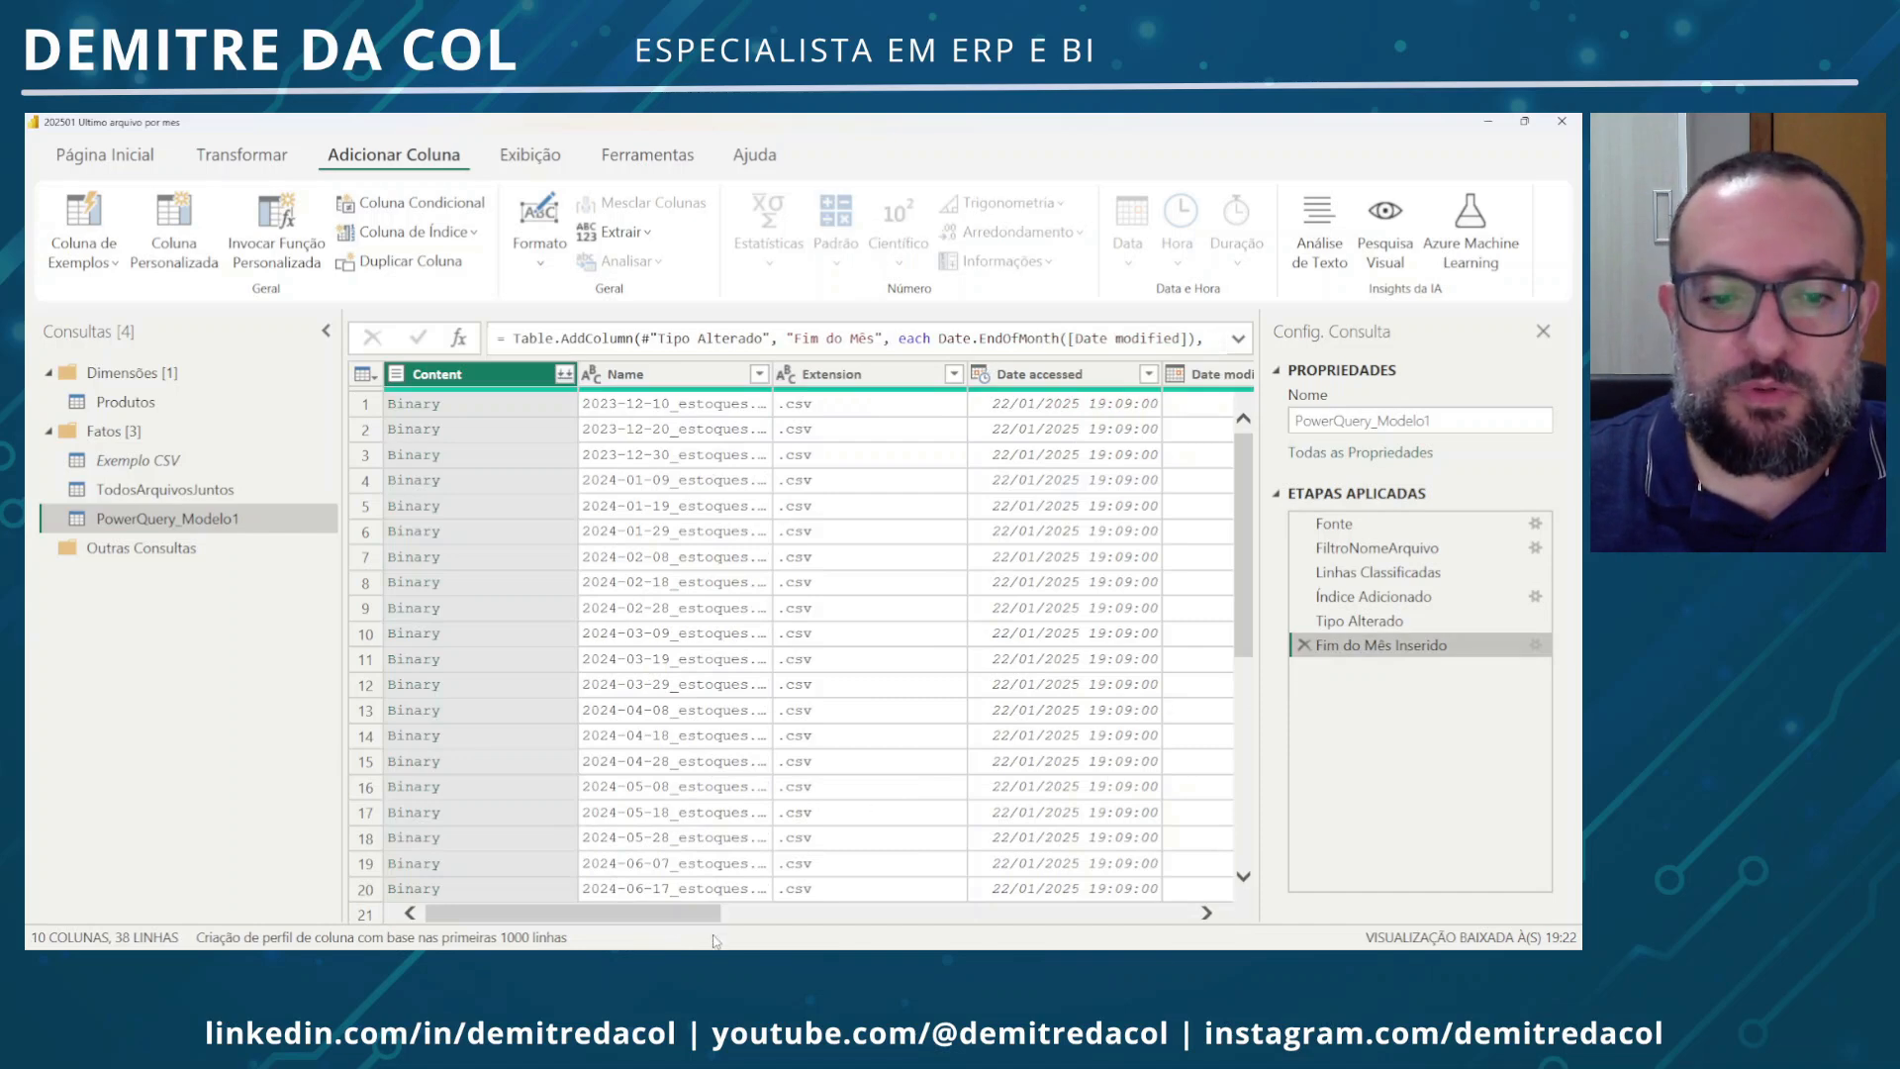
drag(715, 913, 1186, 912)
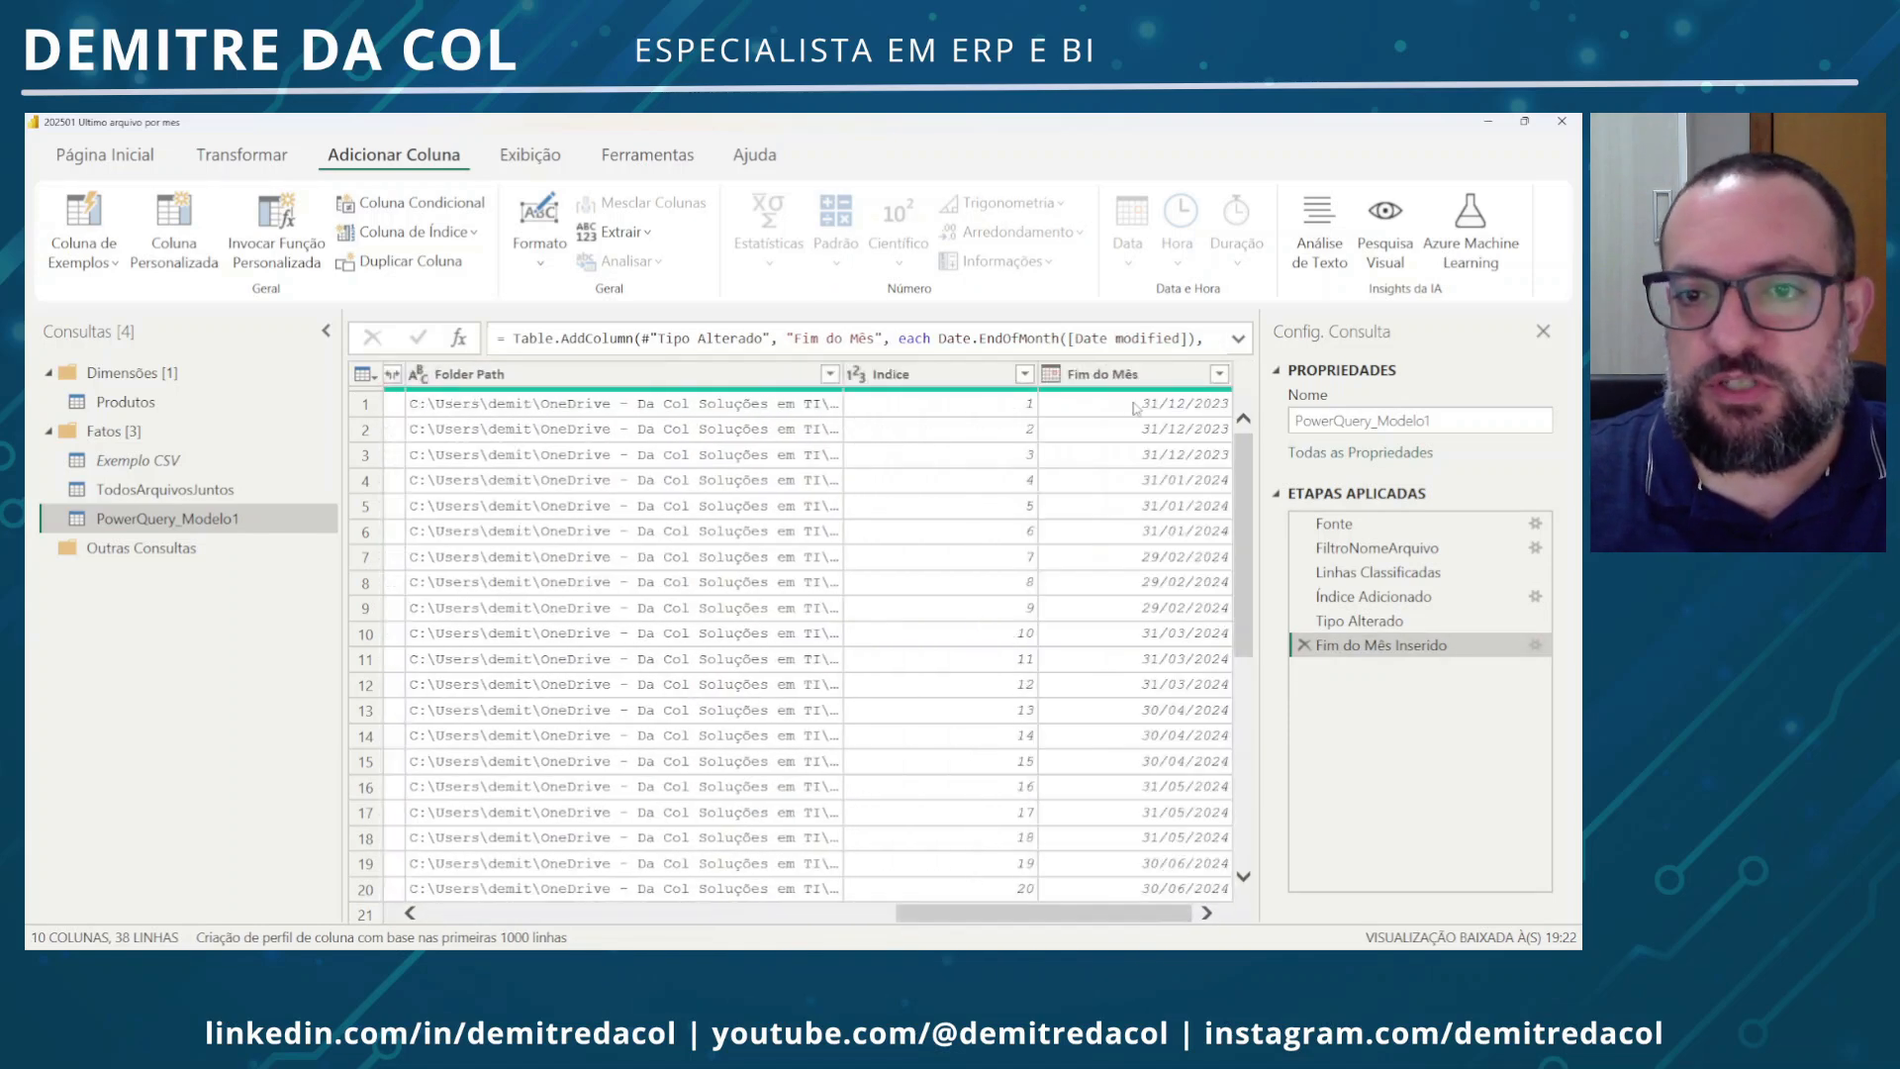
Rename the Fim do Mês column to FimMesDataModificacao within the formula of its Table.AddColumn step
click(878, 340)
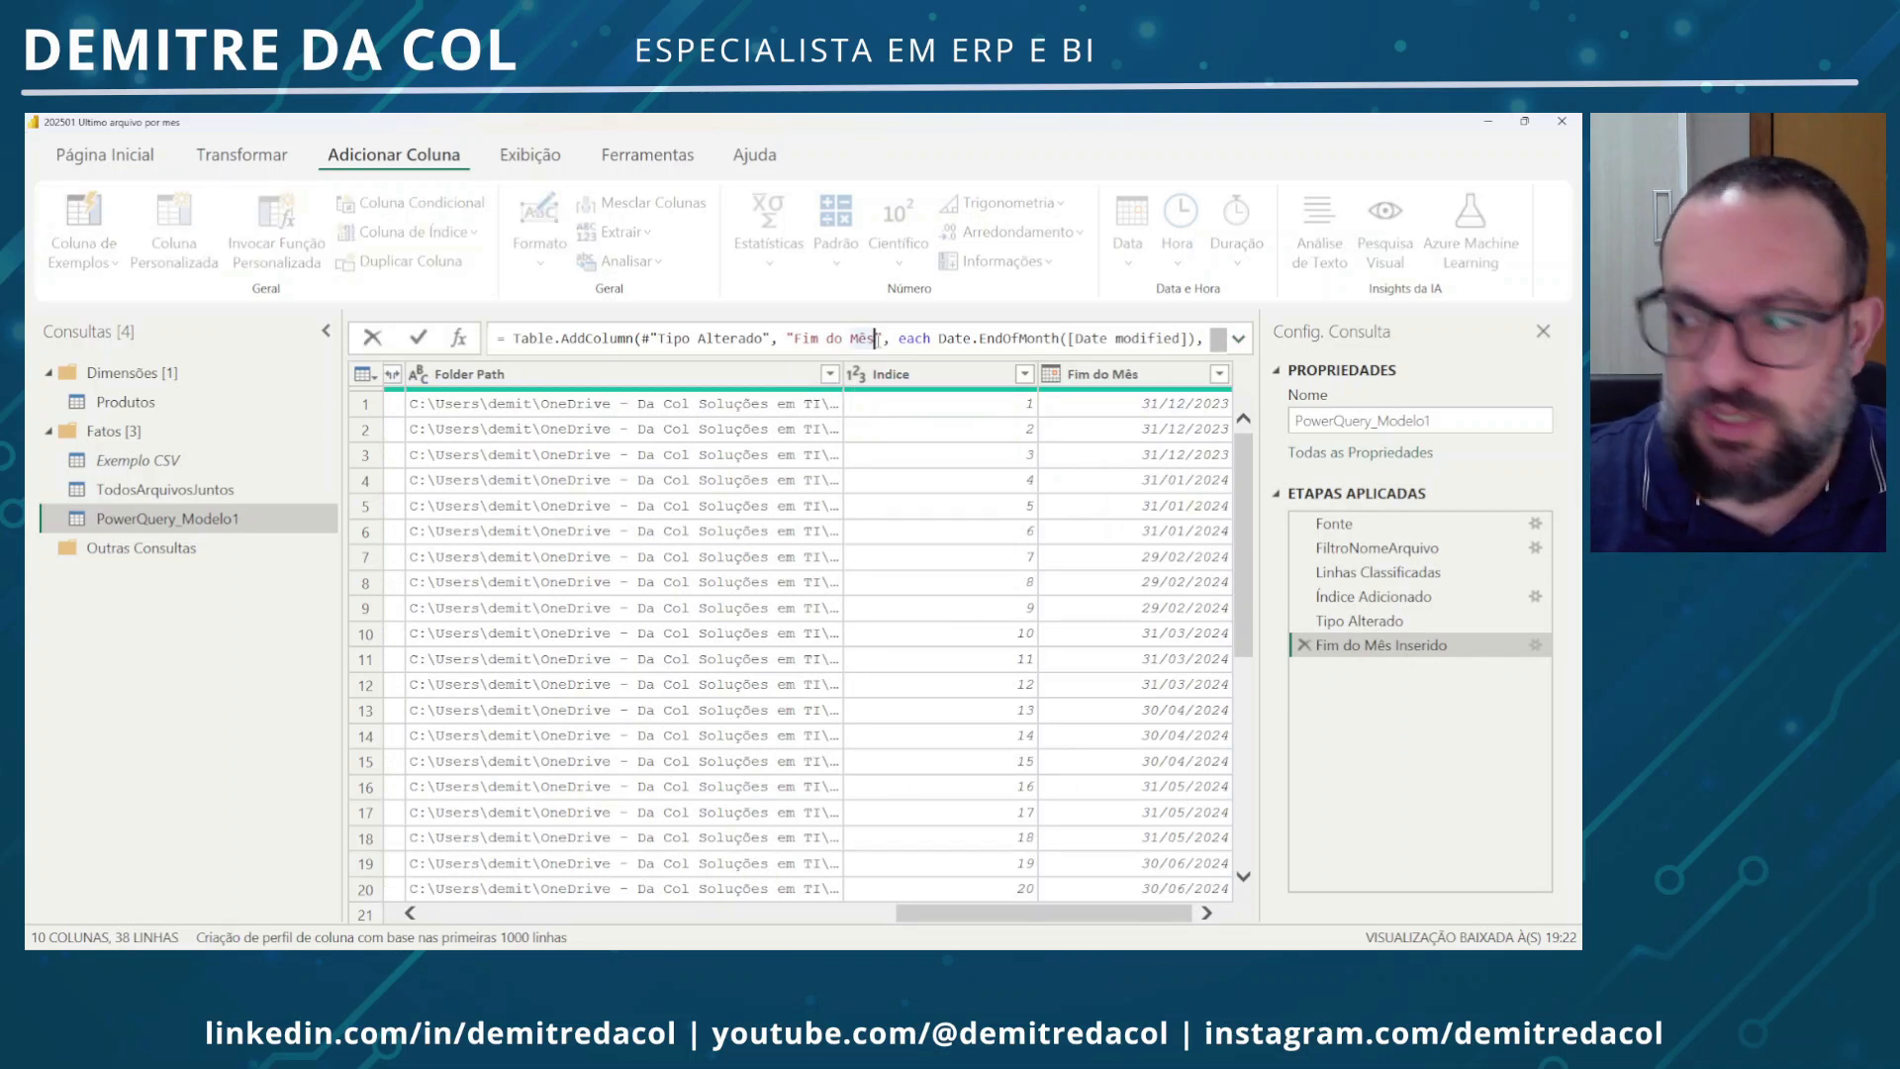
key(ctrl+shift+Left)
key(ctrl+shift+Left)
key(ctrl+shift+Left)
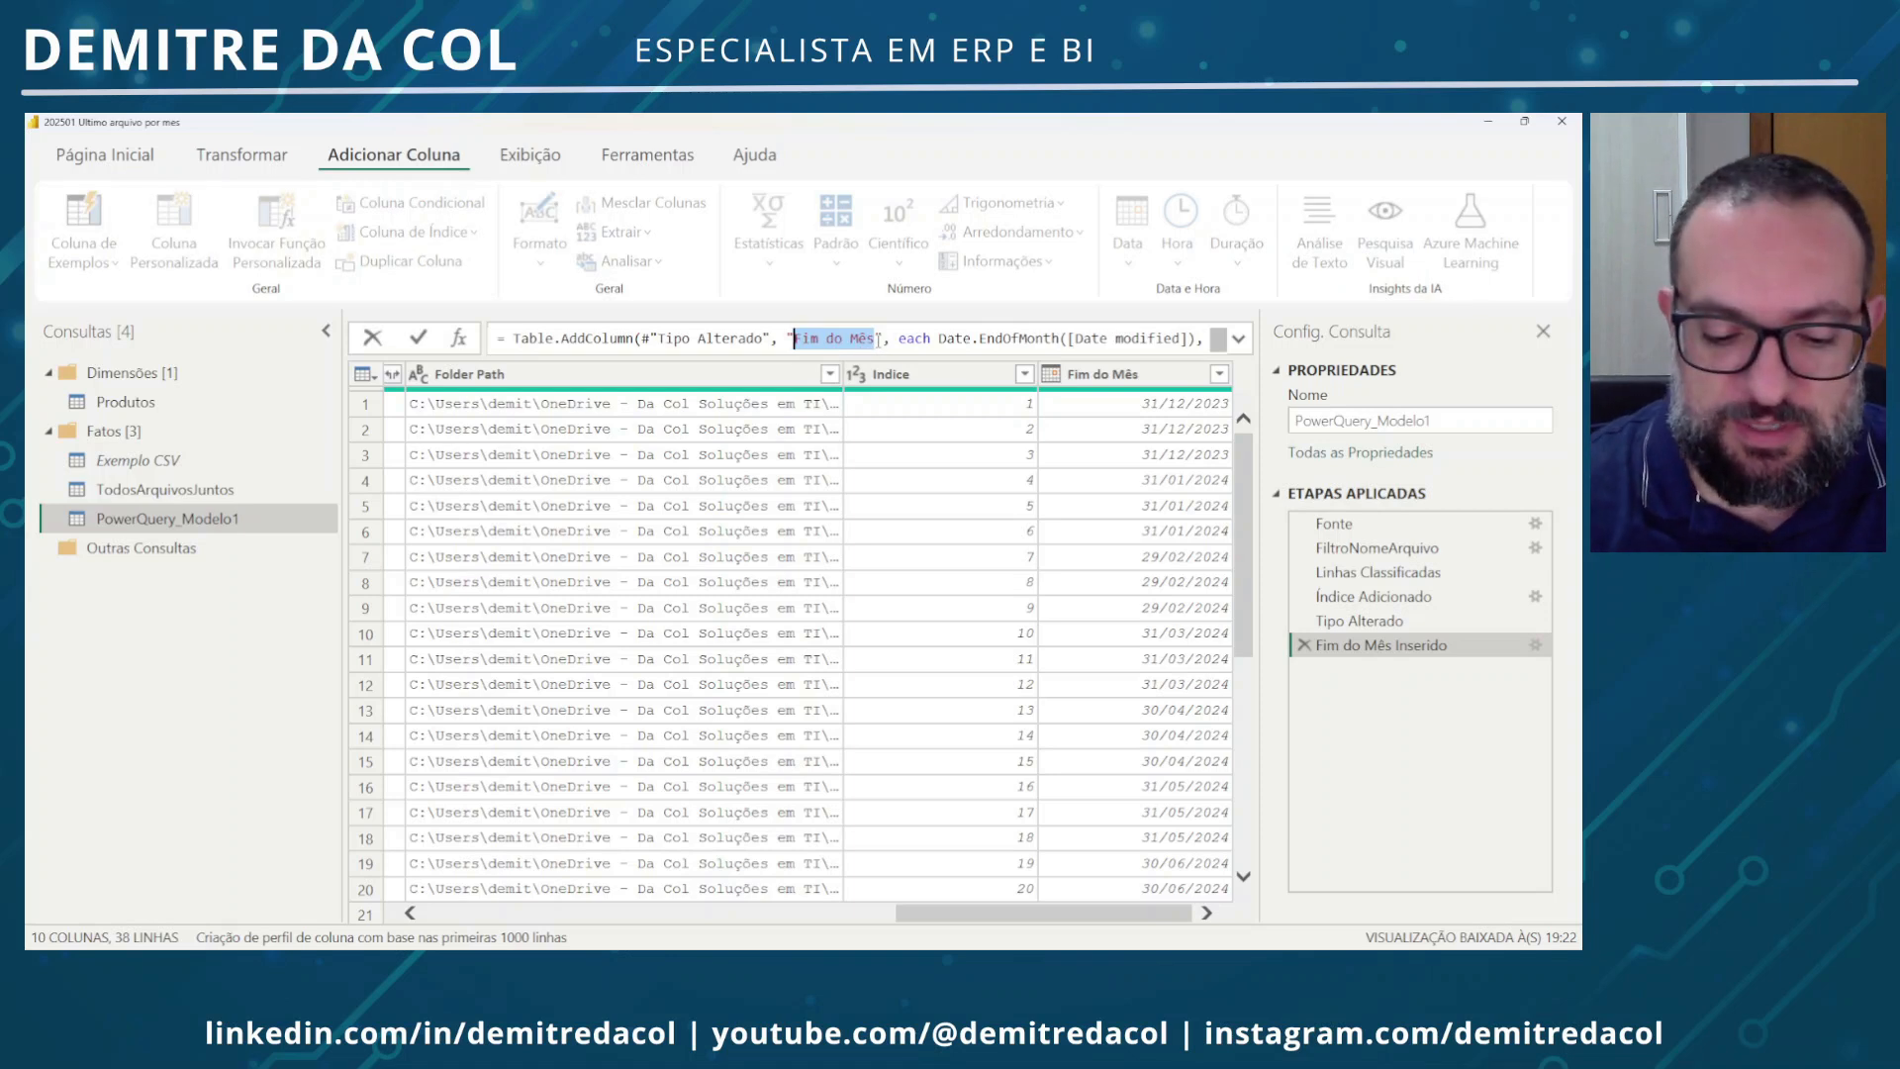
text(Mes)
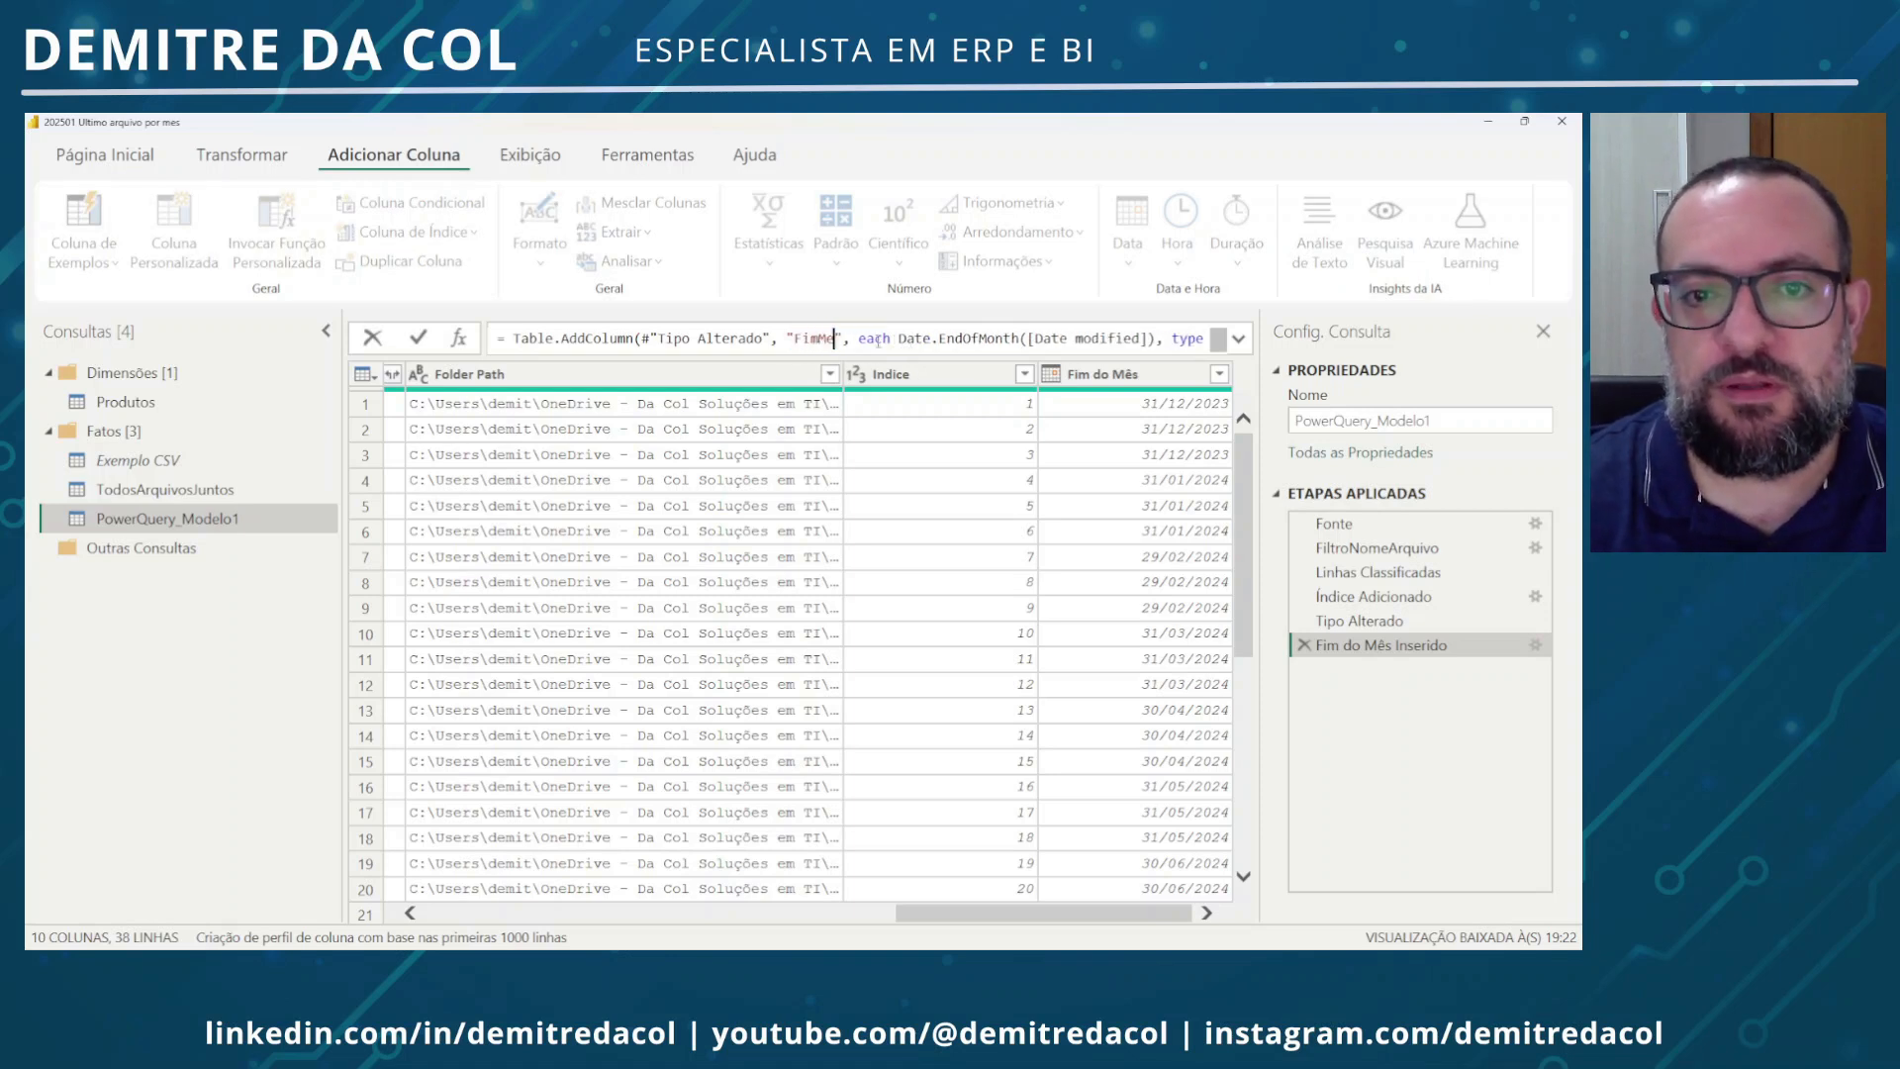
text(DataModificaca)
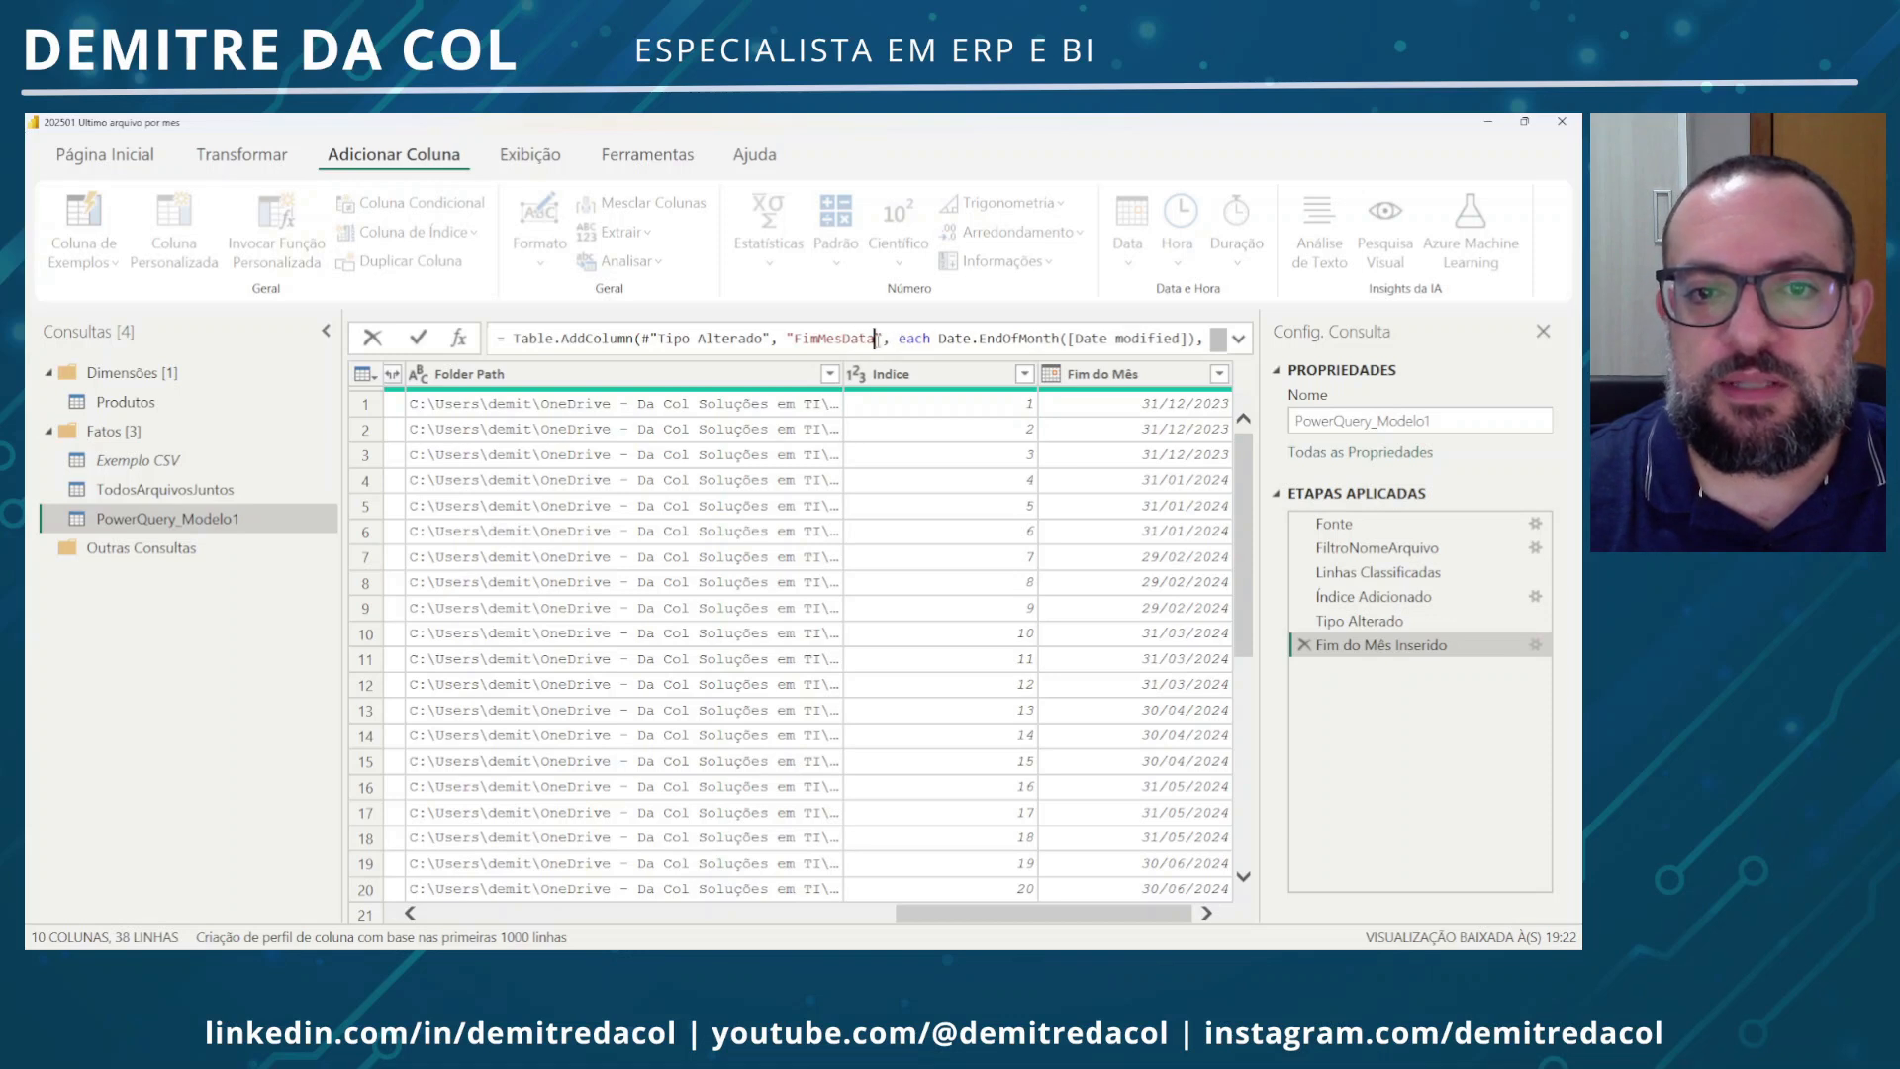
text(o)
key(Return)
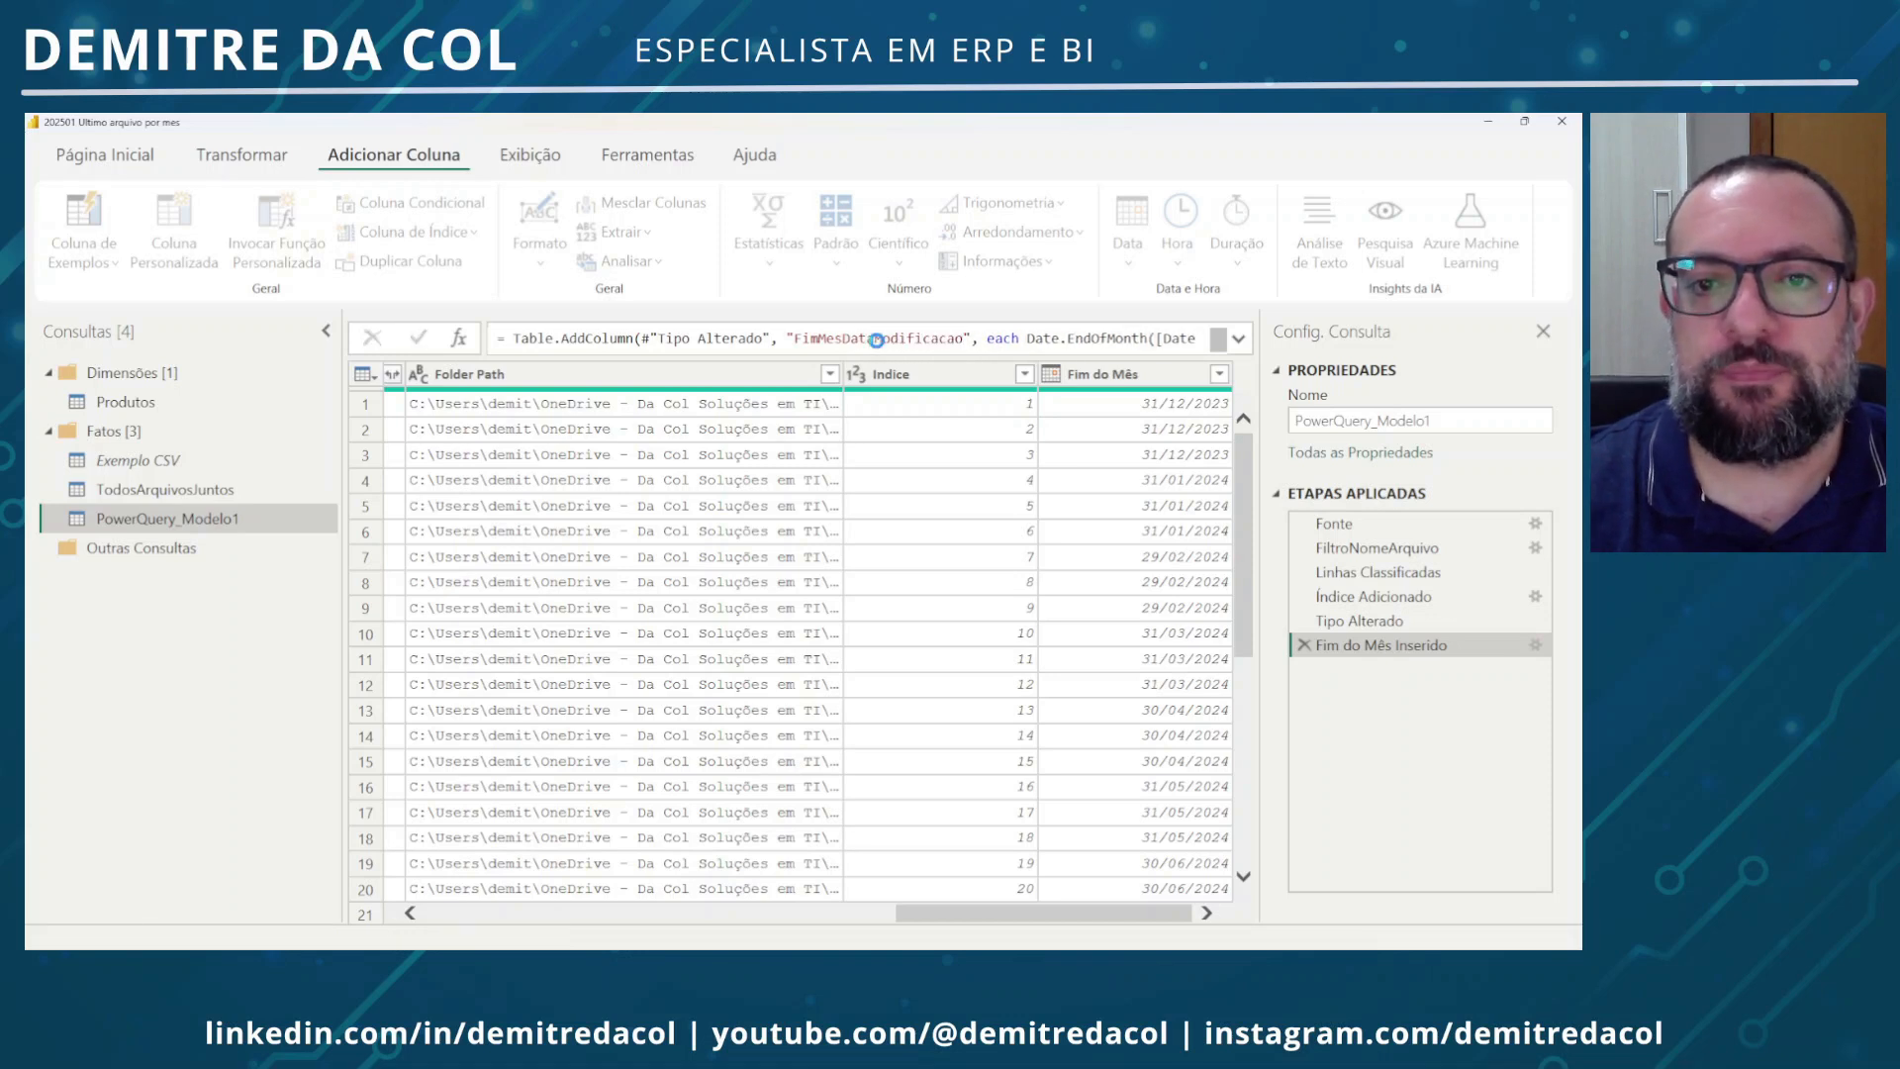
Set up a grouping by FimMesDataModificacao with a new column UltimaLinha that takes the Máx. of Indice
click(1104, 381)
right_click(1105, 381)
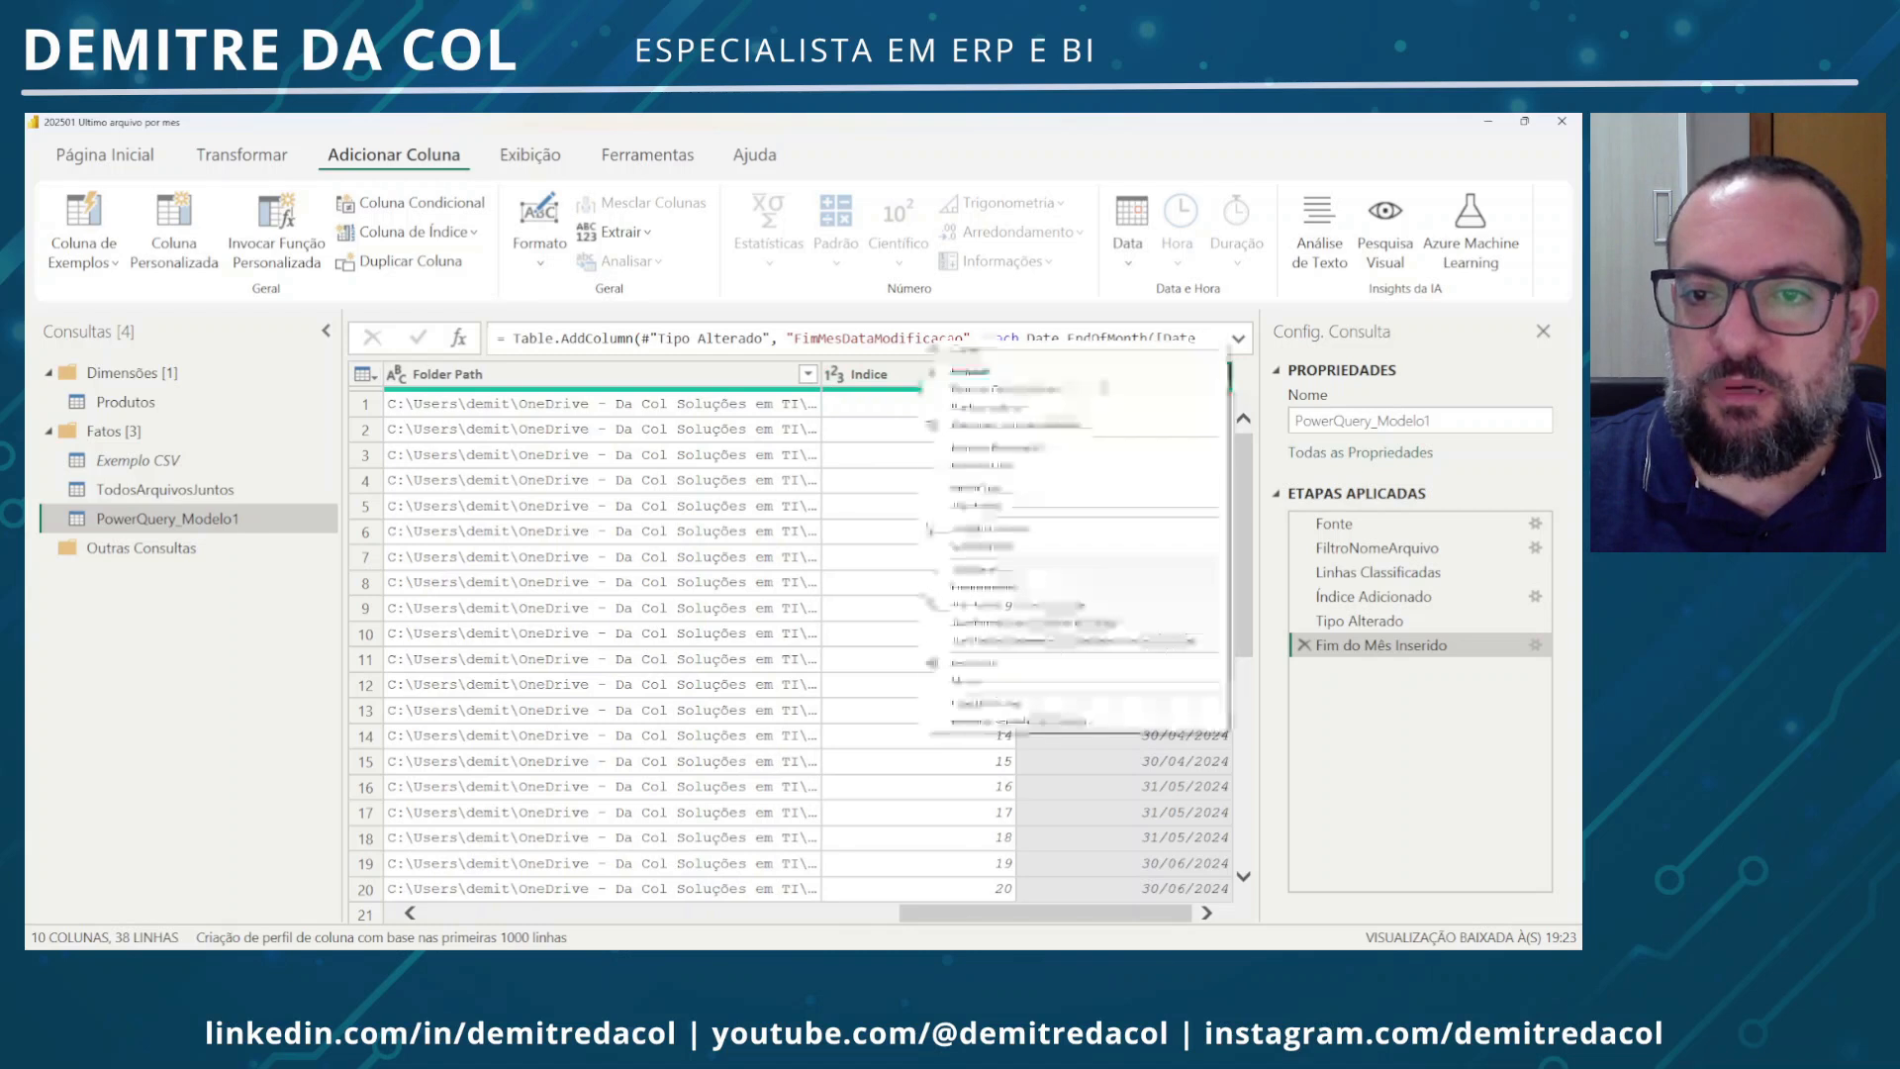
click(1012, 572)
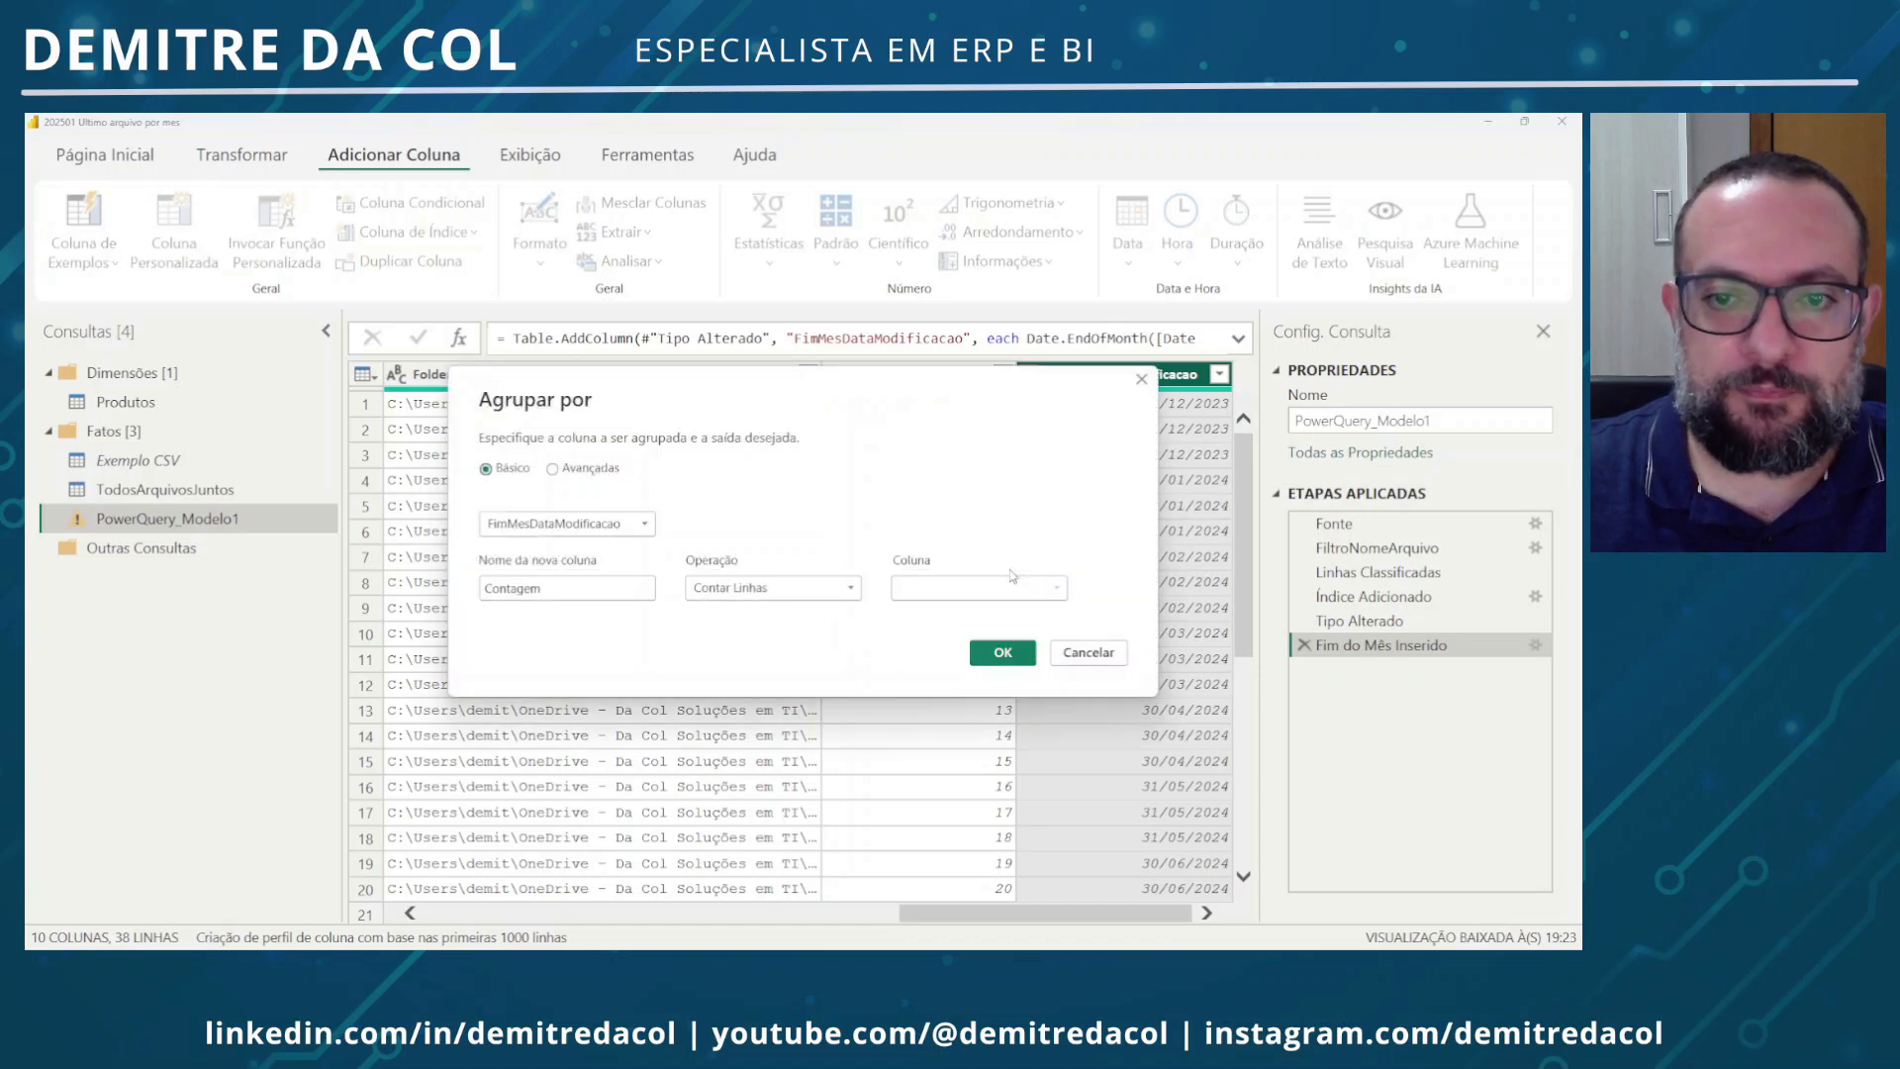
drag(977, 368, 993, 416)
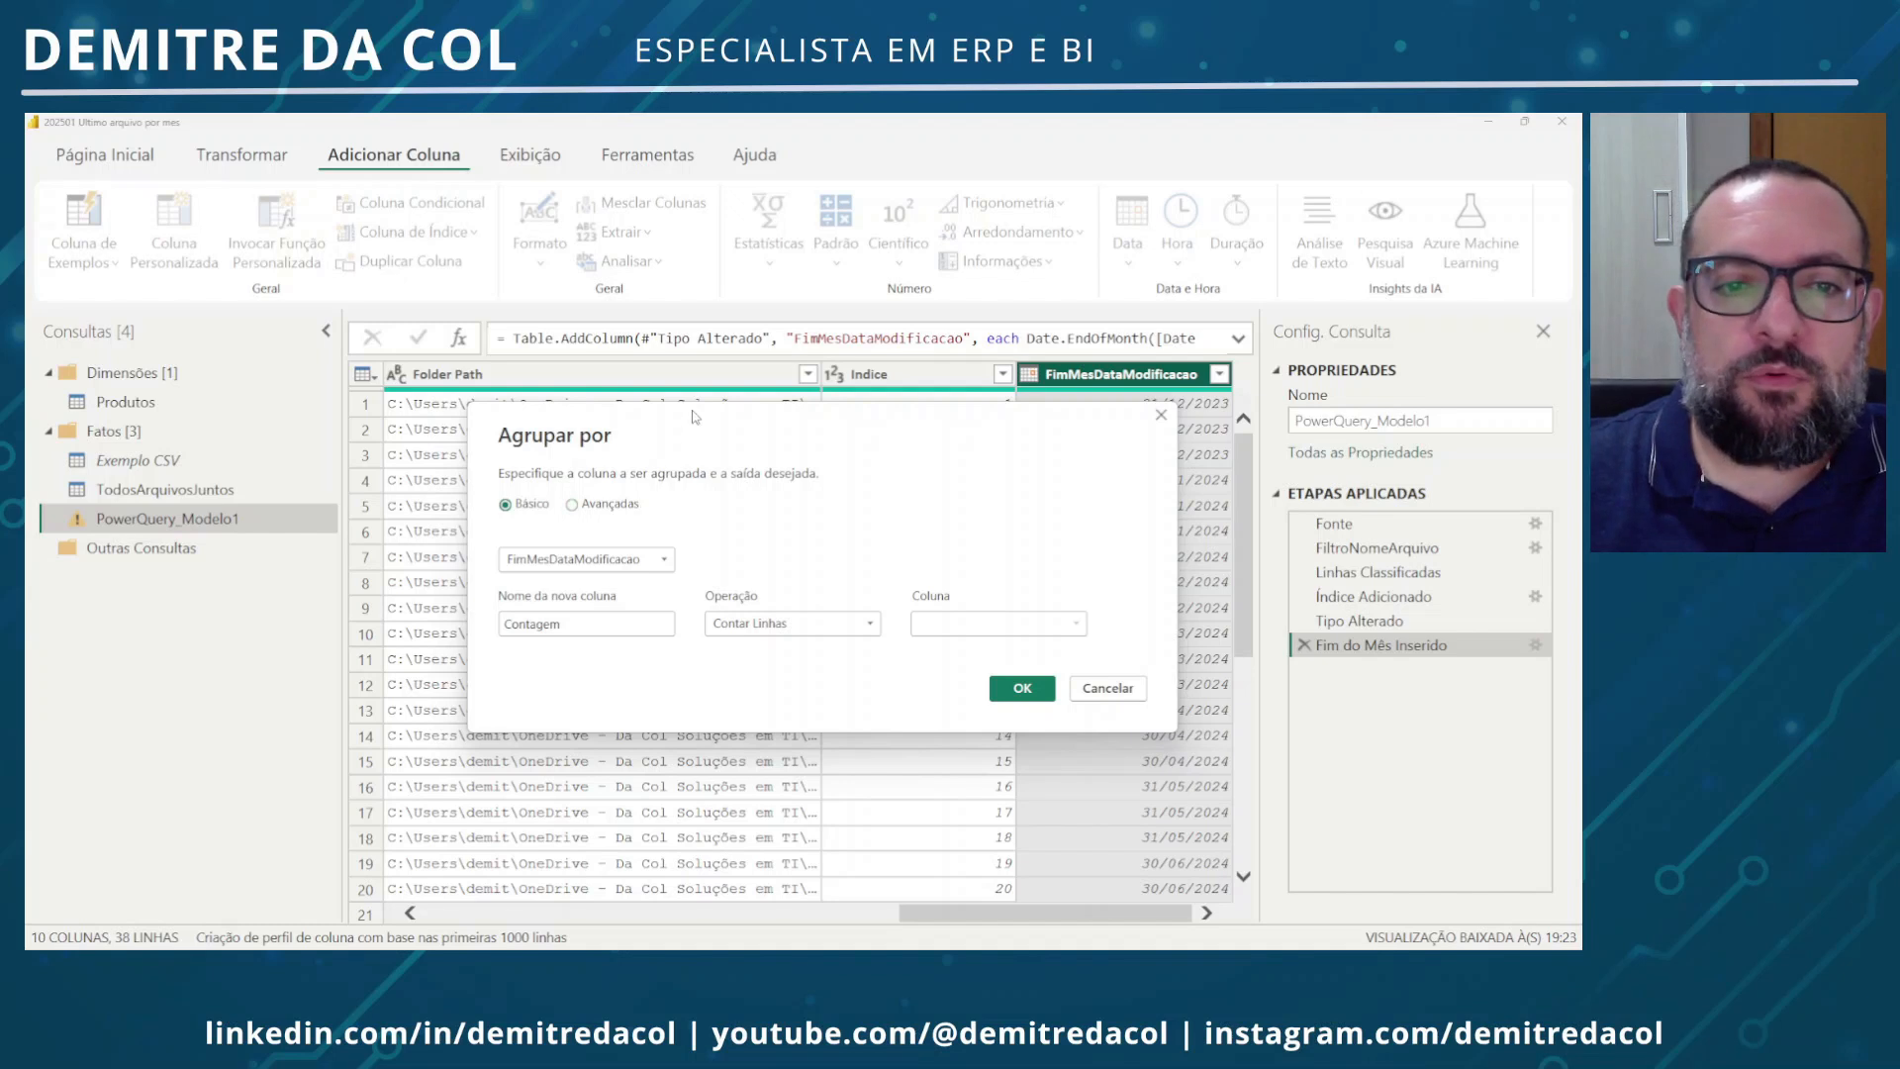
drag(698, 419, 708, 362)
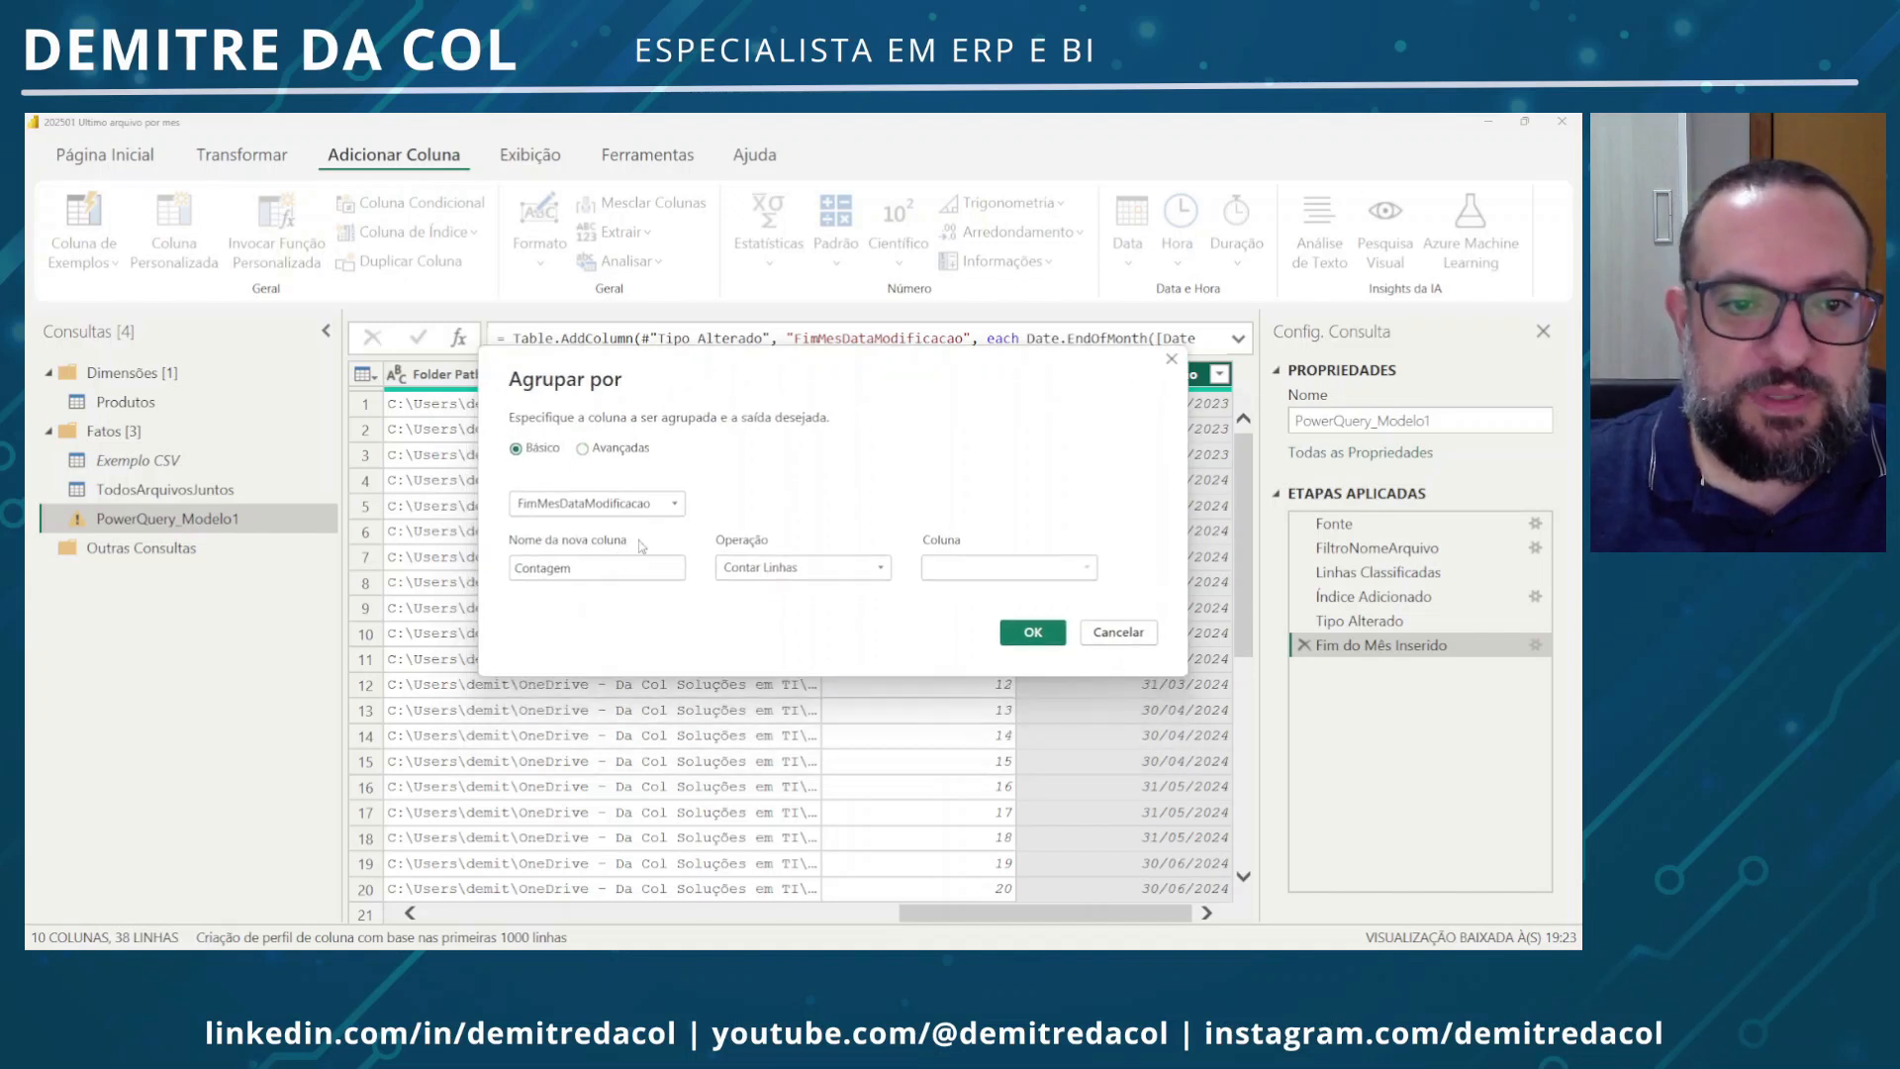
drag(611, 573, 497, 583)
text(U)
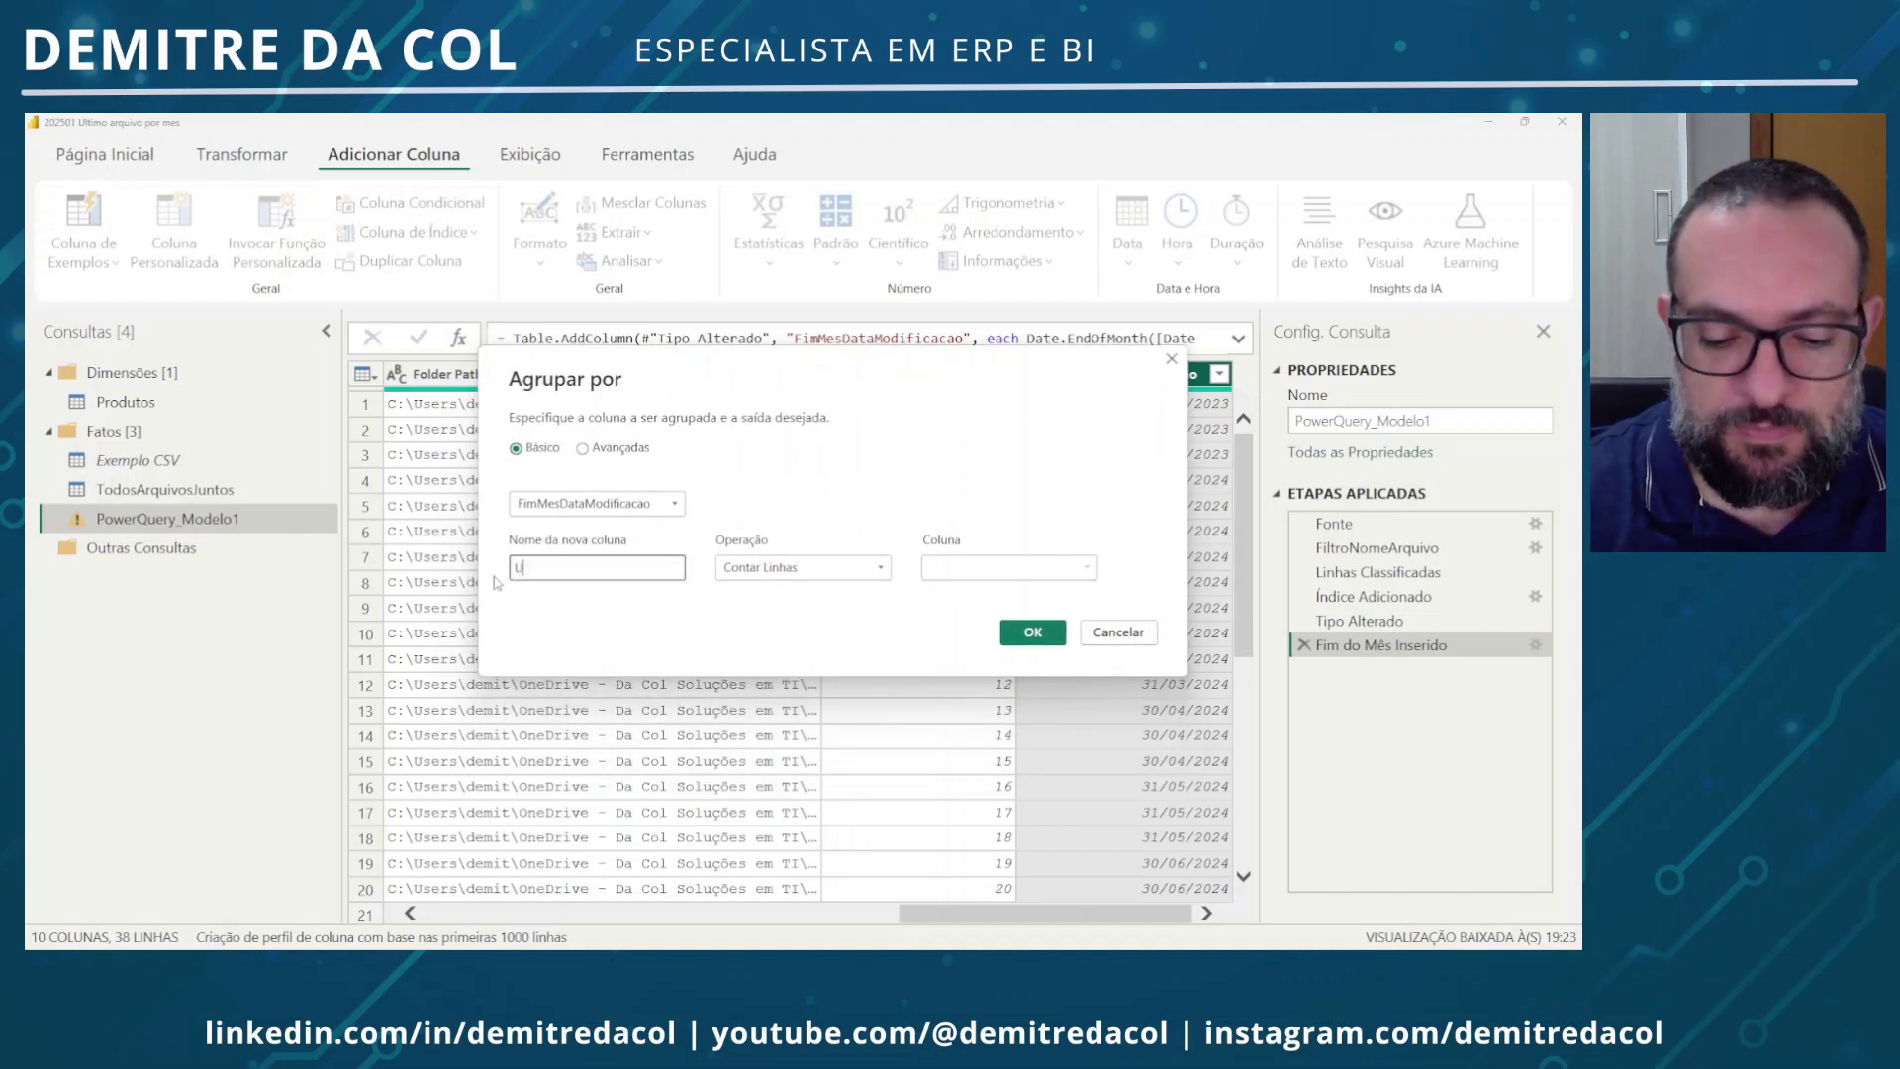
text(ltimaLinha)
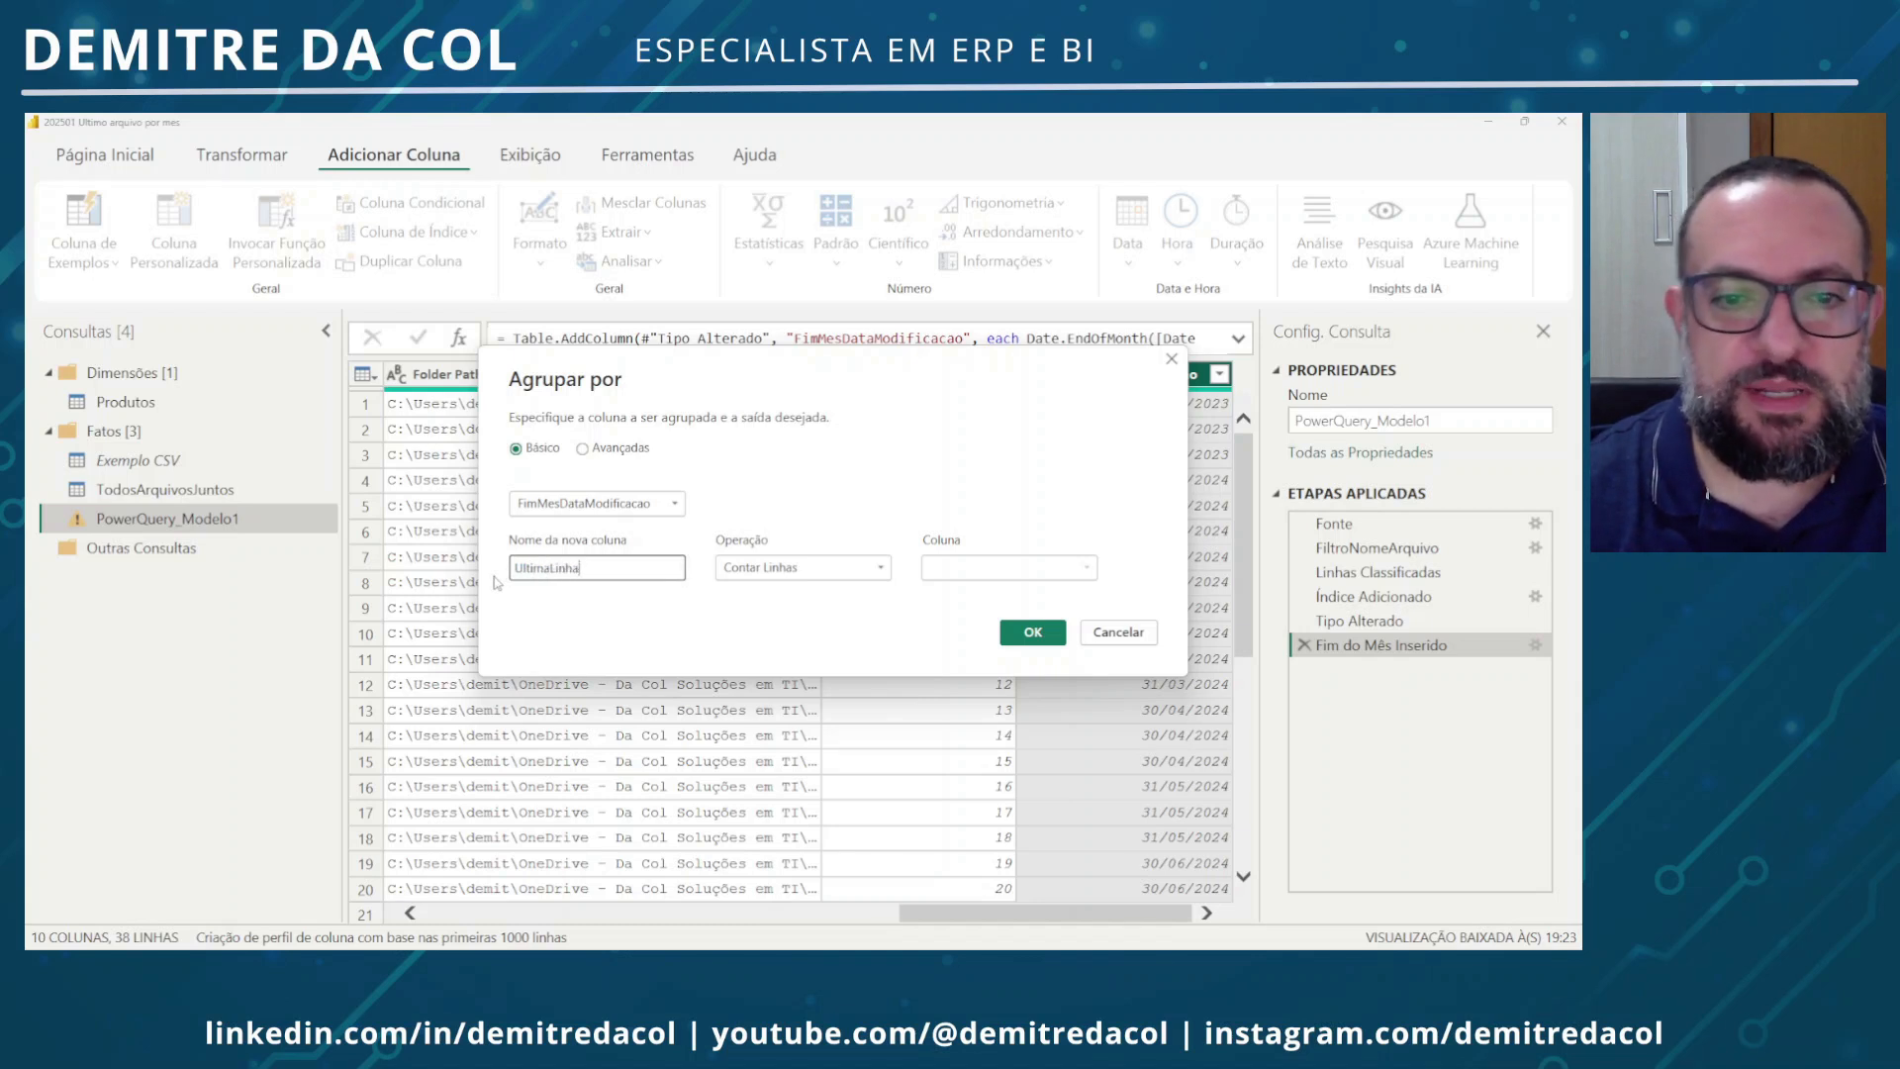
click(760, 571)
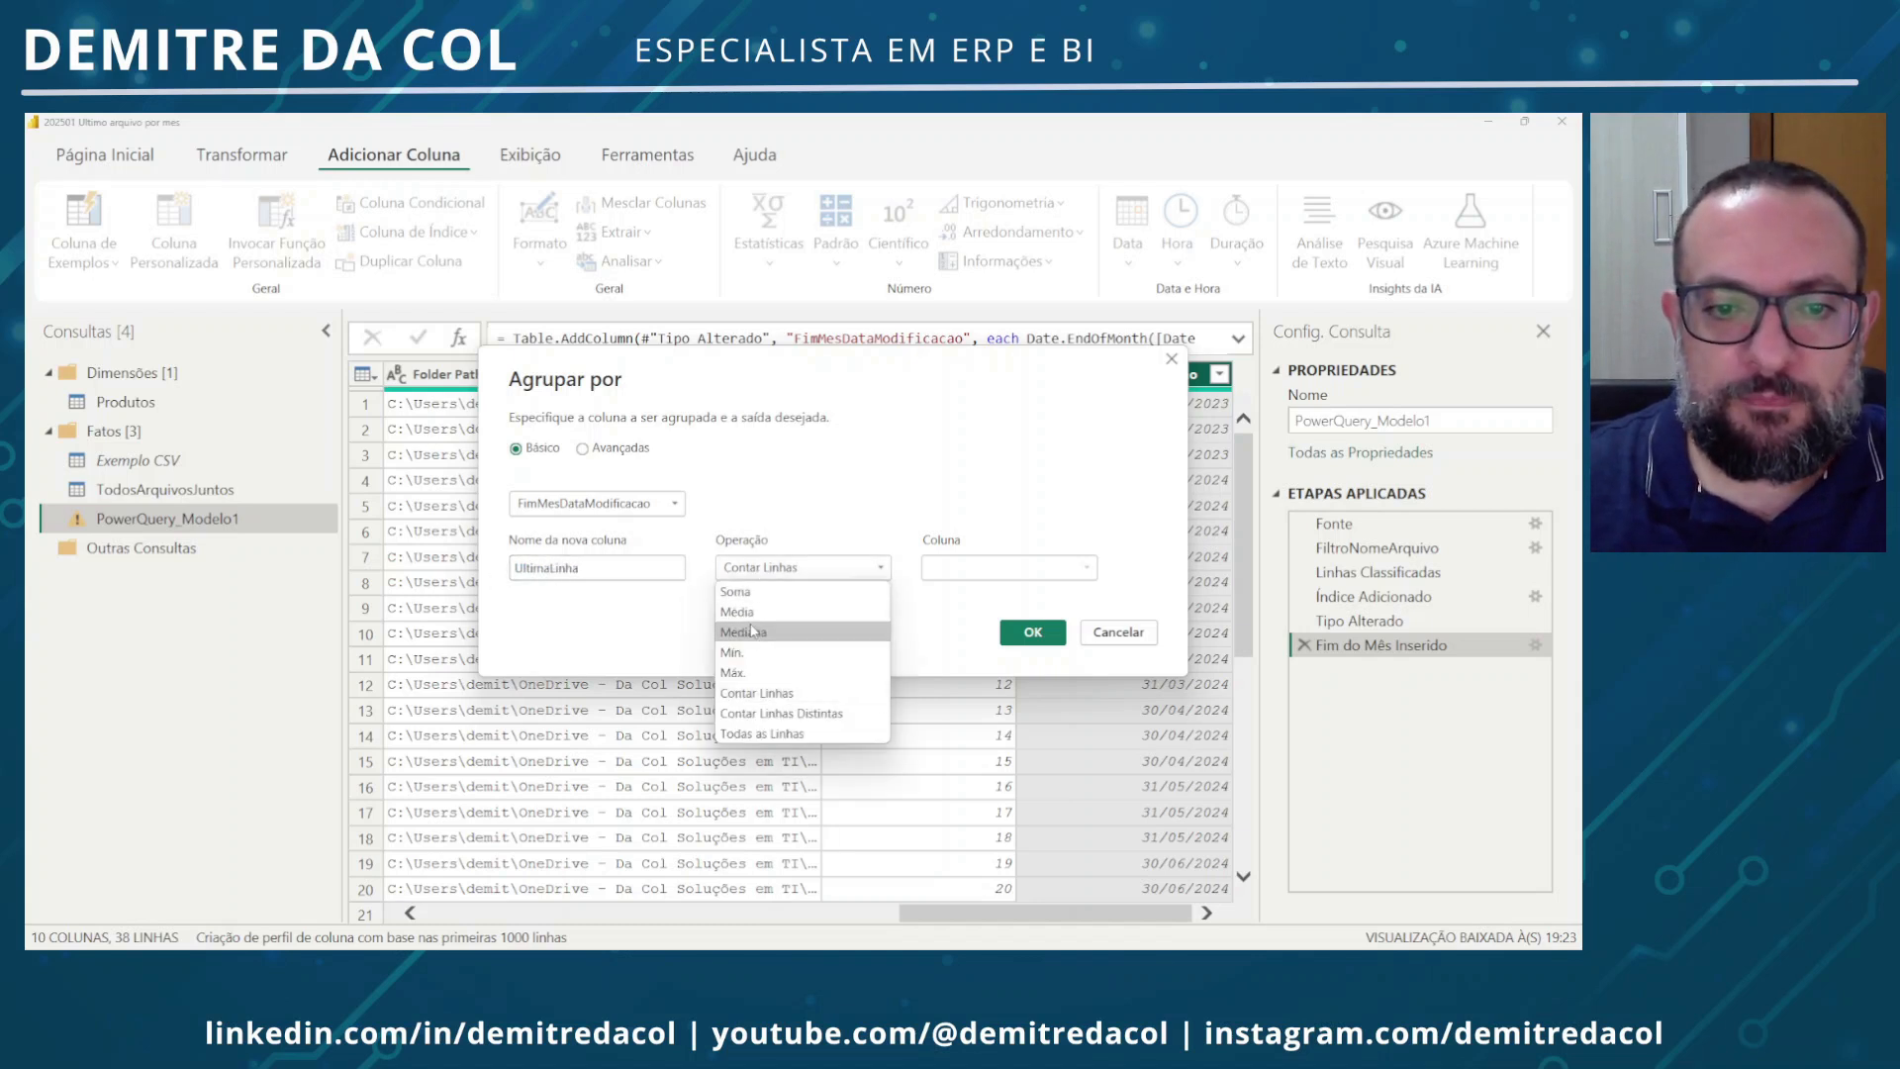
click(733, 671)
click(940, 572)
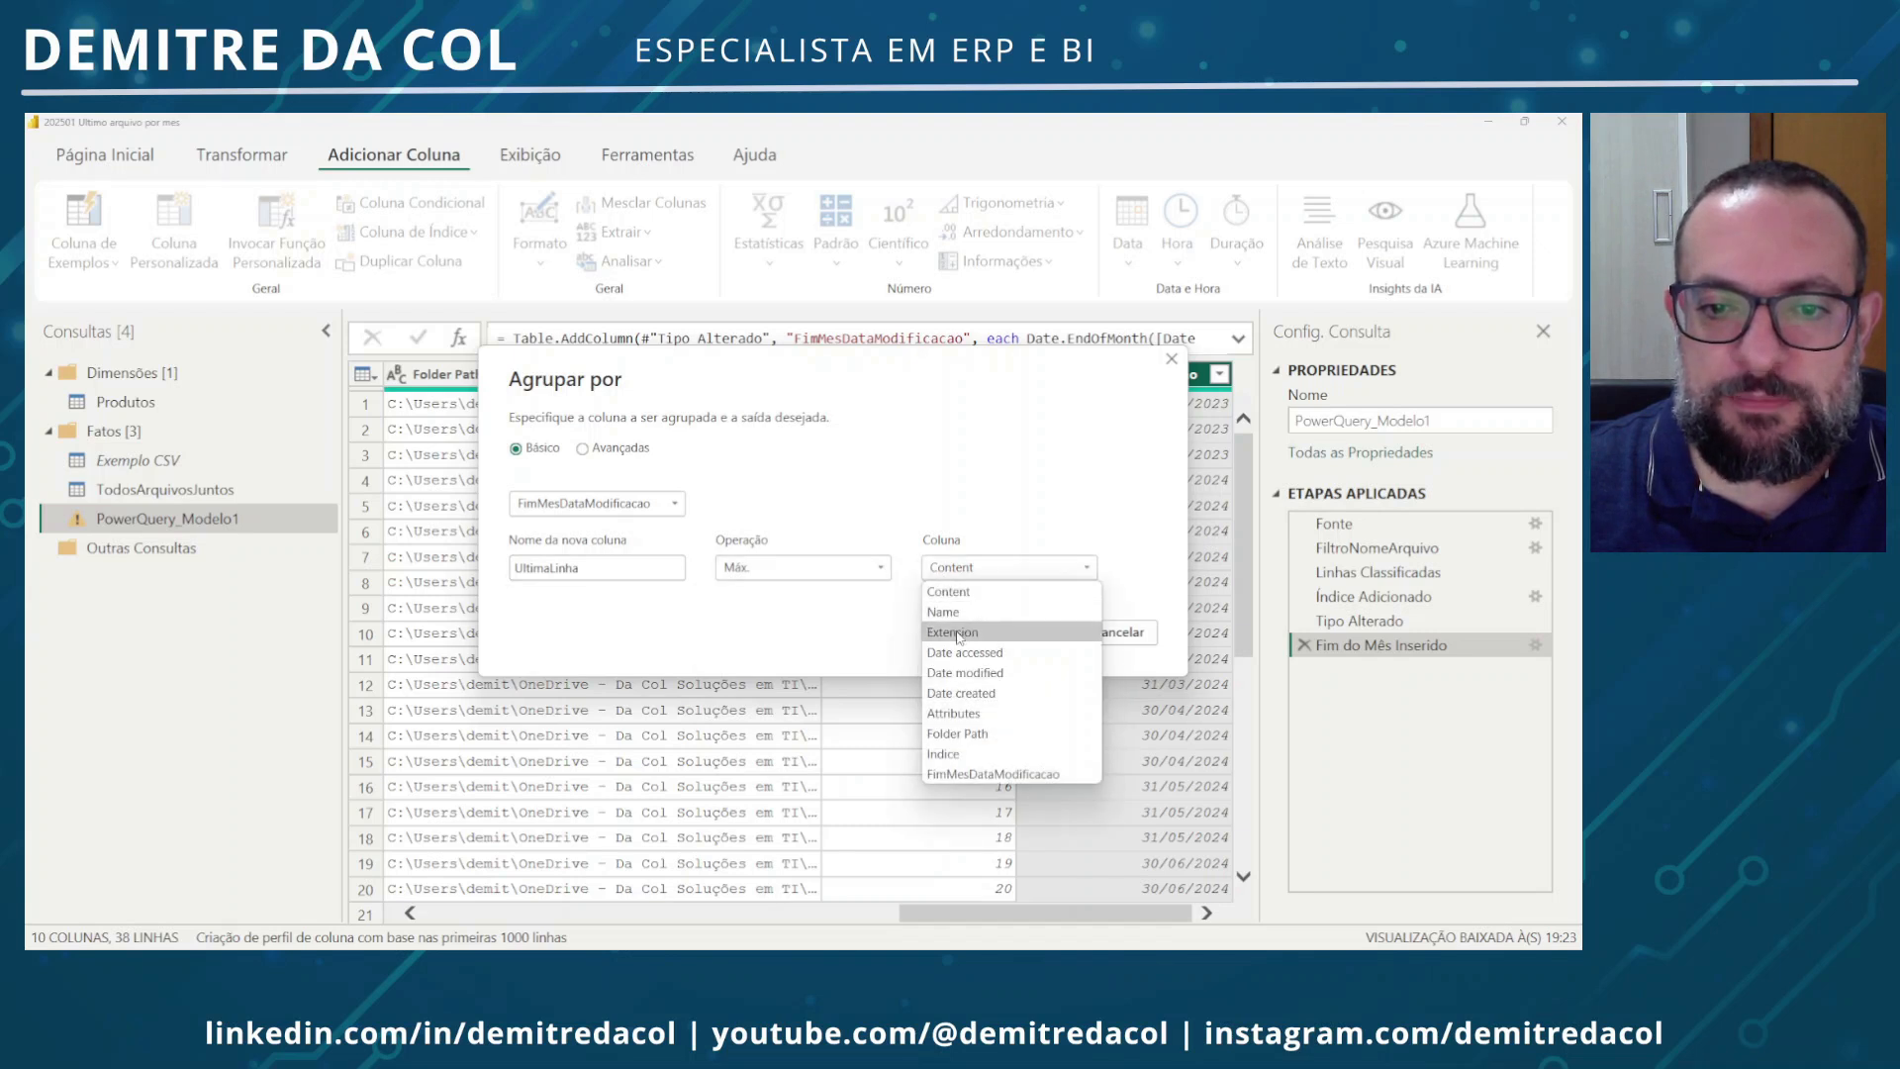
click(945, 754)
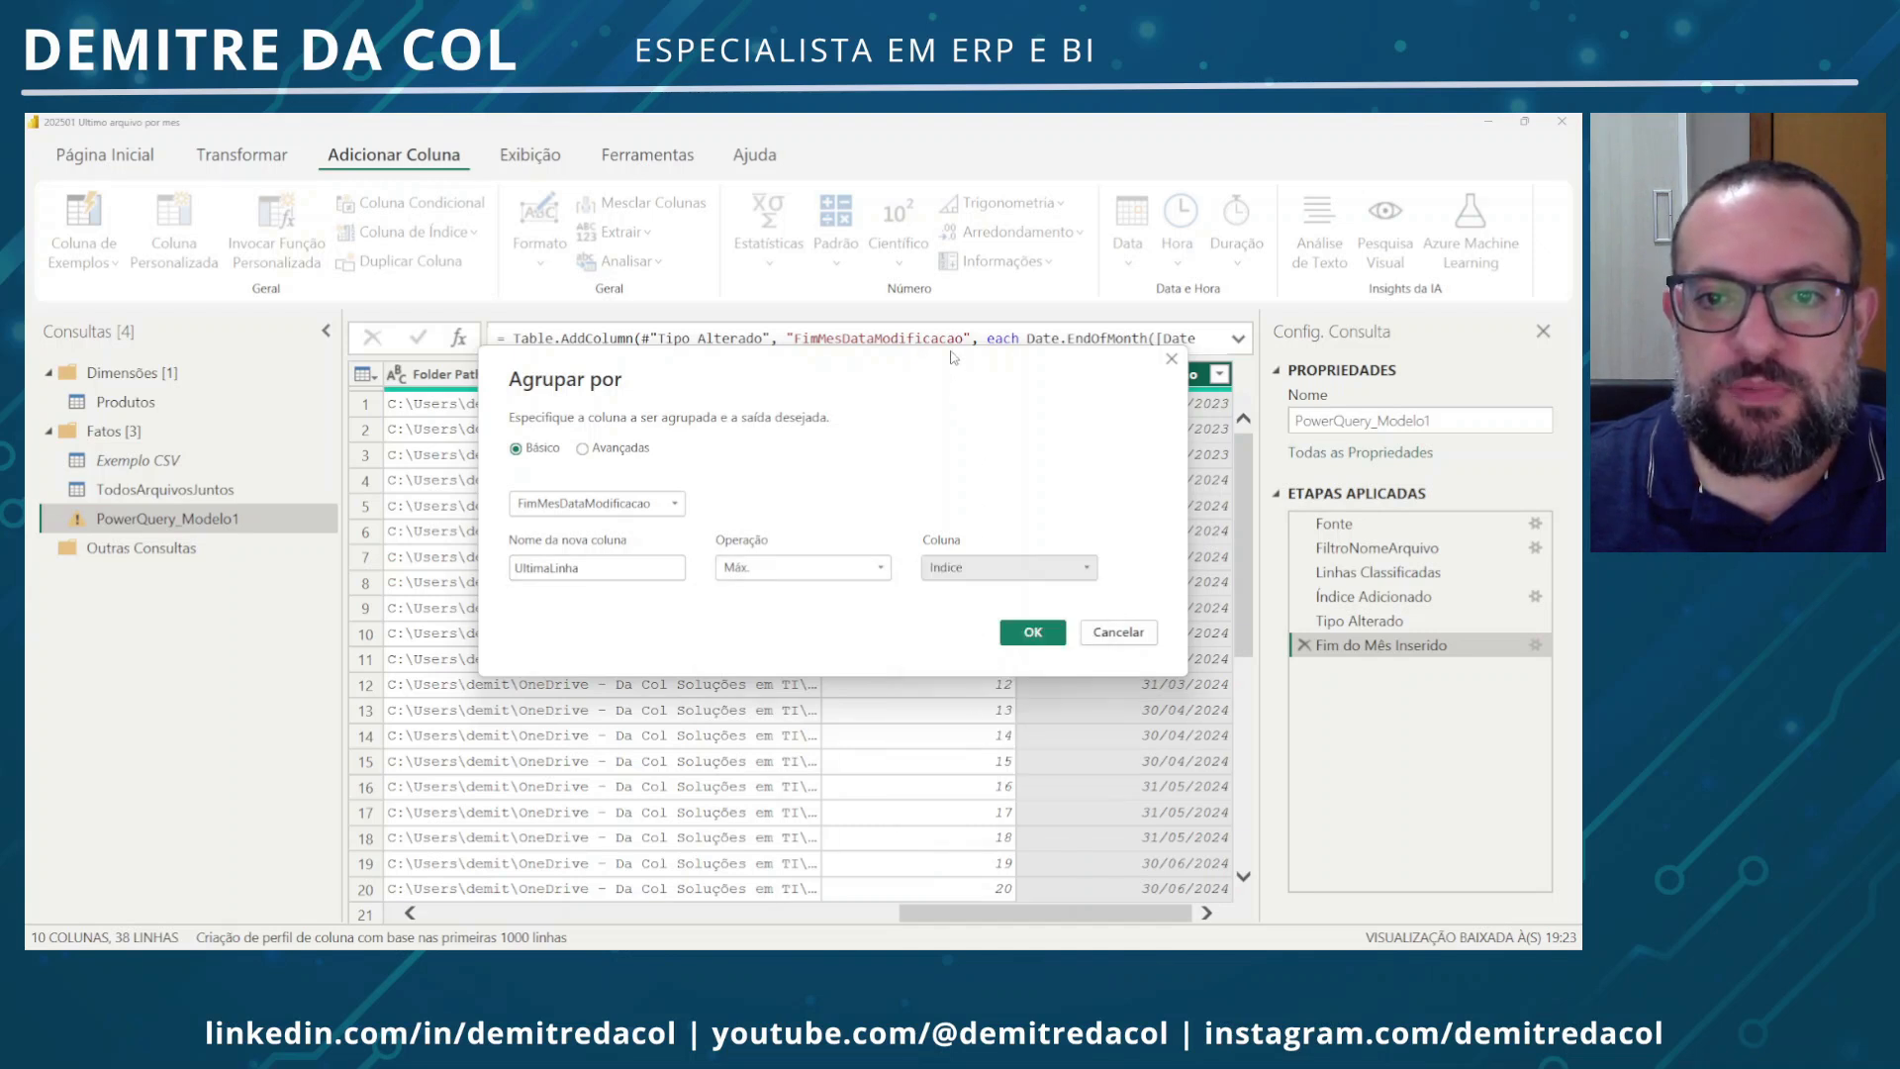
Switch the grouping to Avançadas and add a second aggregation named TodasLinhas with the operation Todas as Linhas
drag(1000, 483, 912, 427)
click(578, 518)
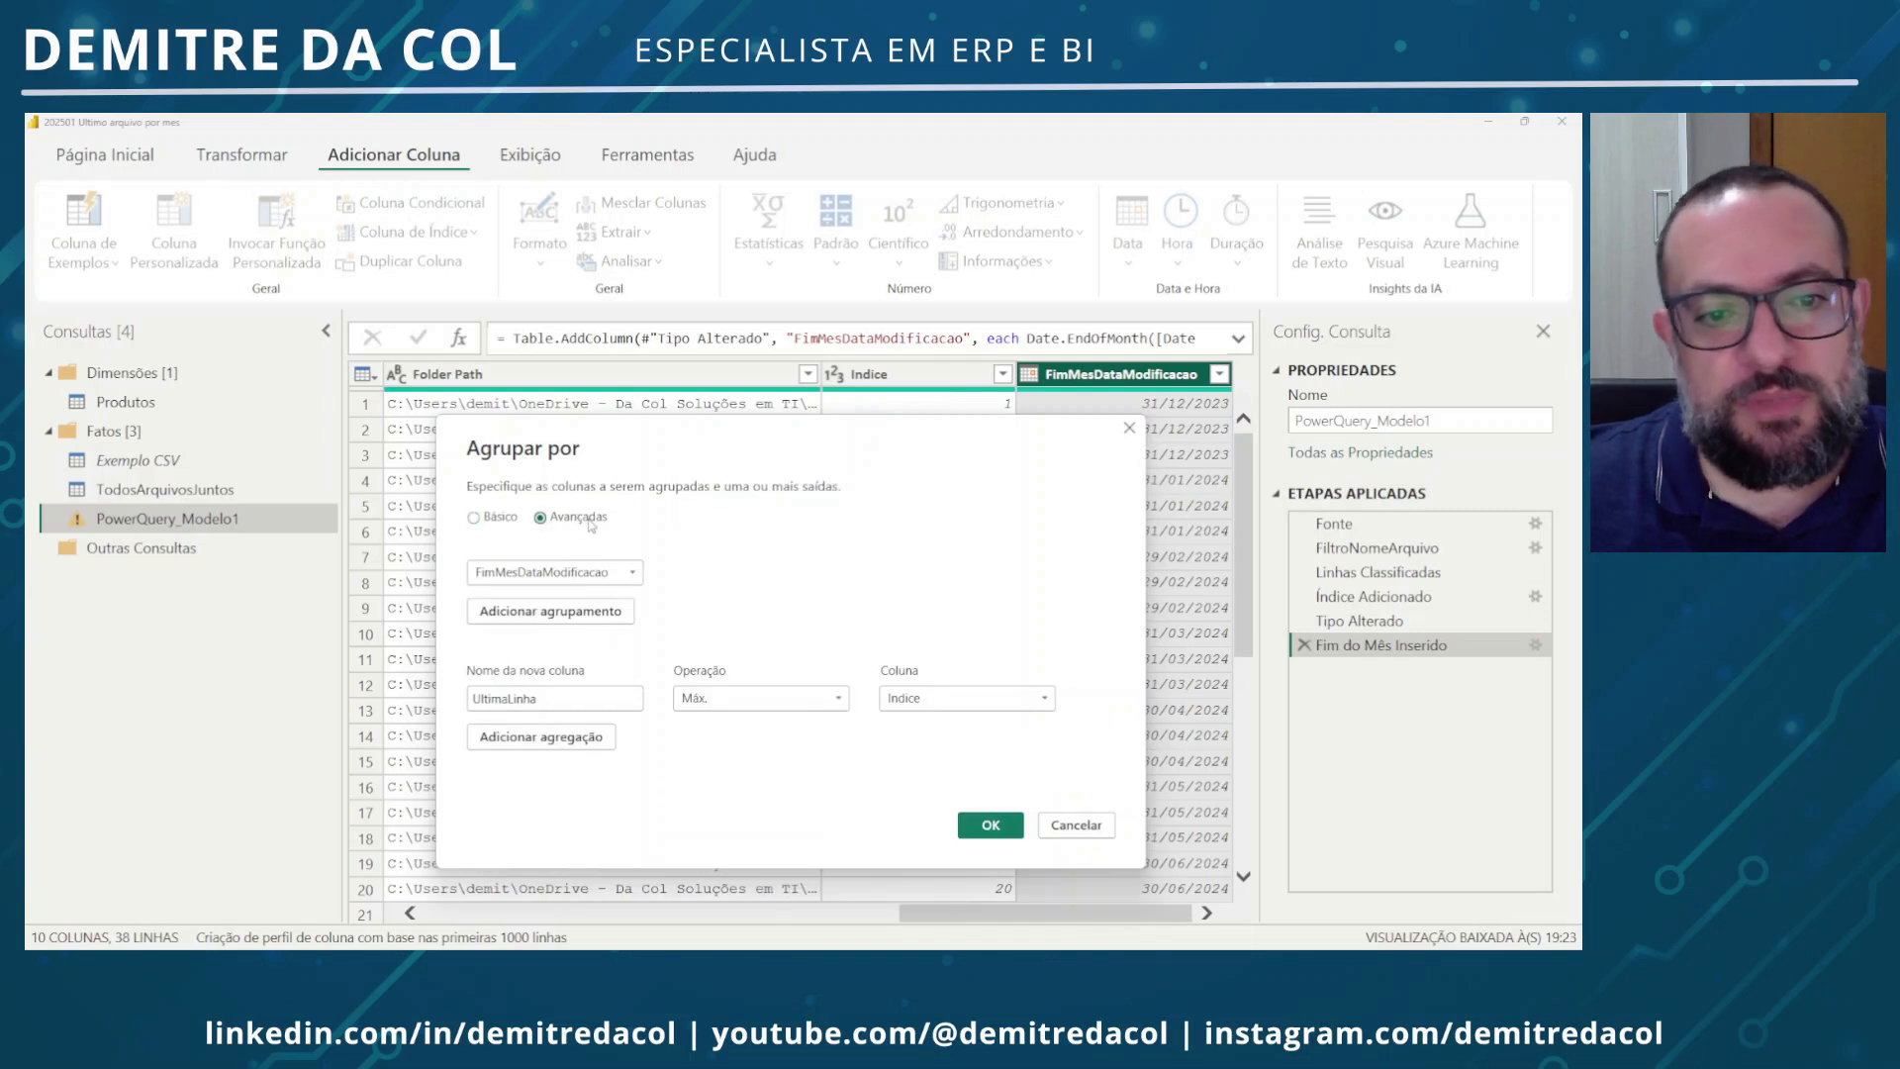
click(564, 742)
click(700, 740)
click(605, 737)
click(599, 736)
text(TodasLinhas)
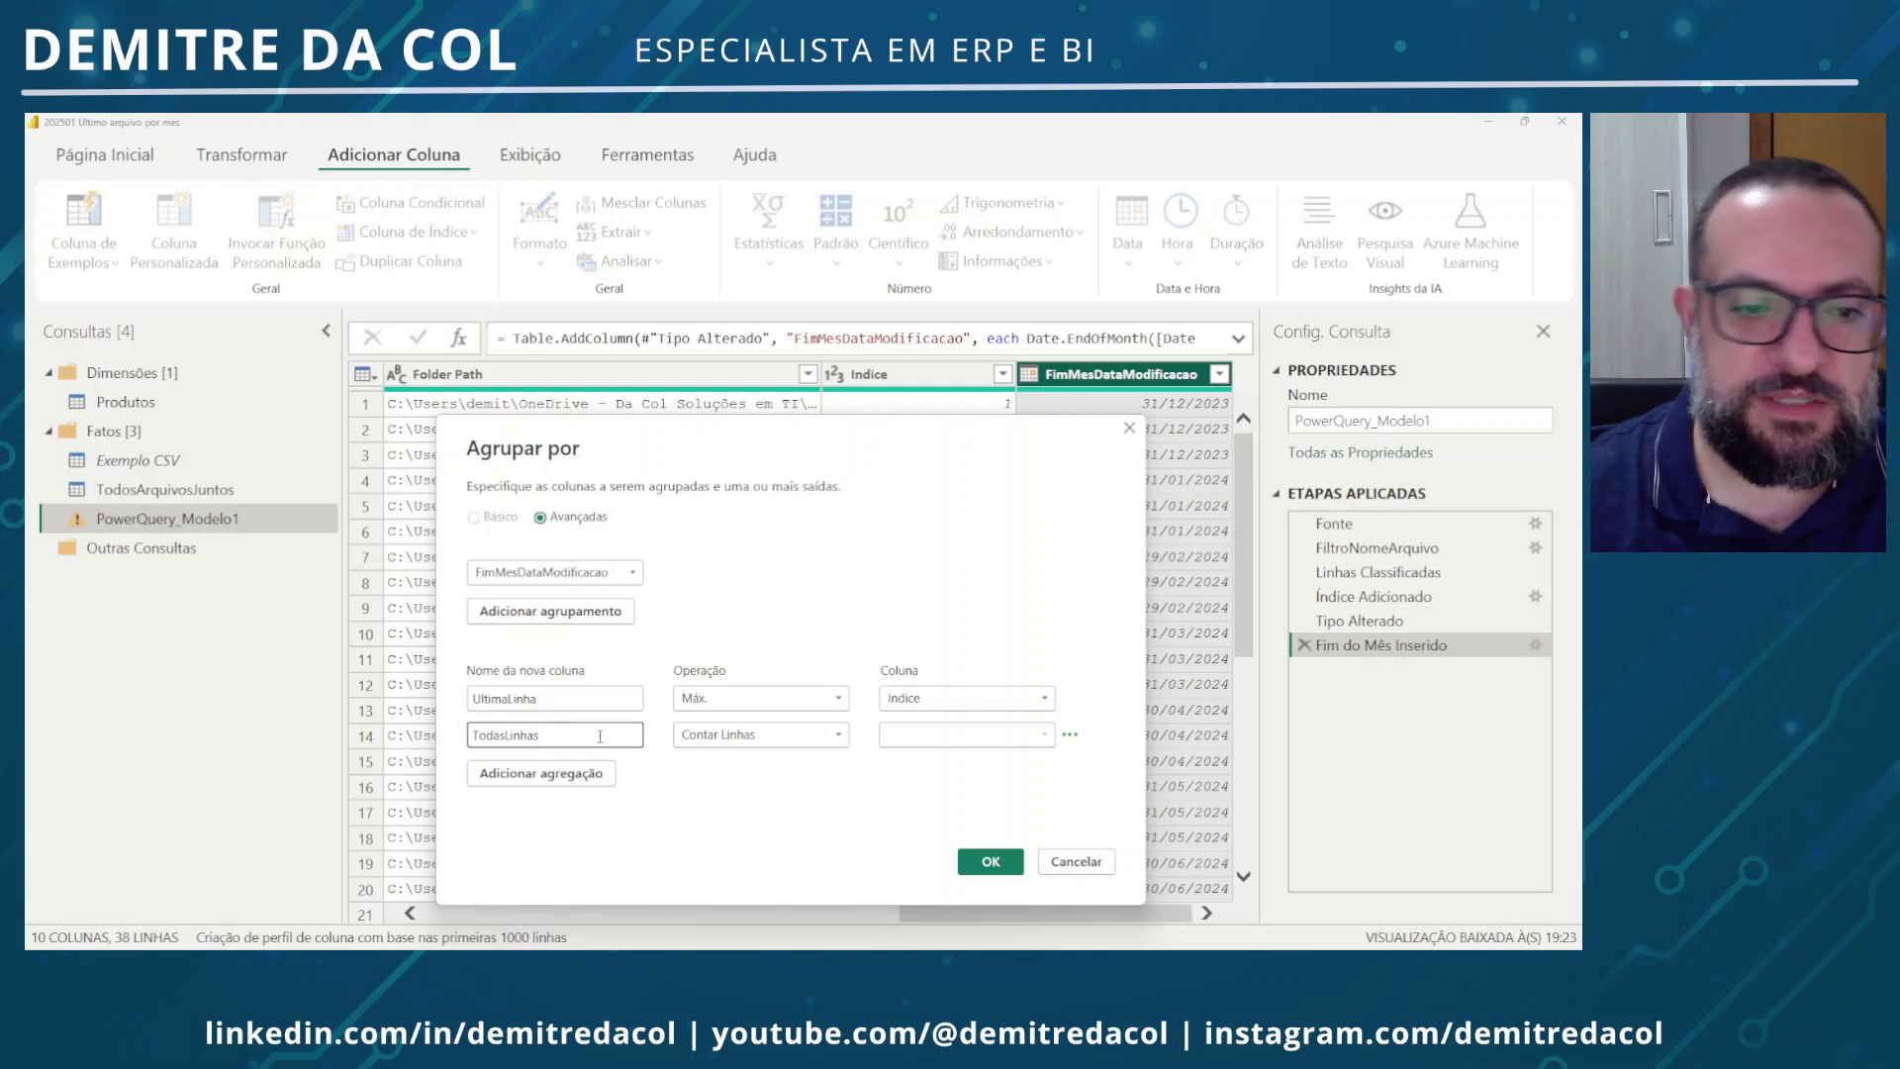
click(786, 734)
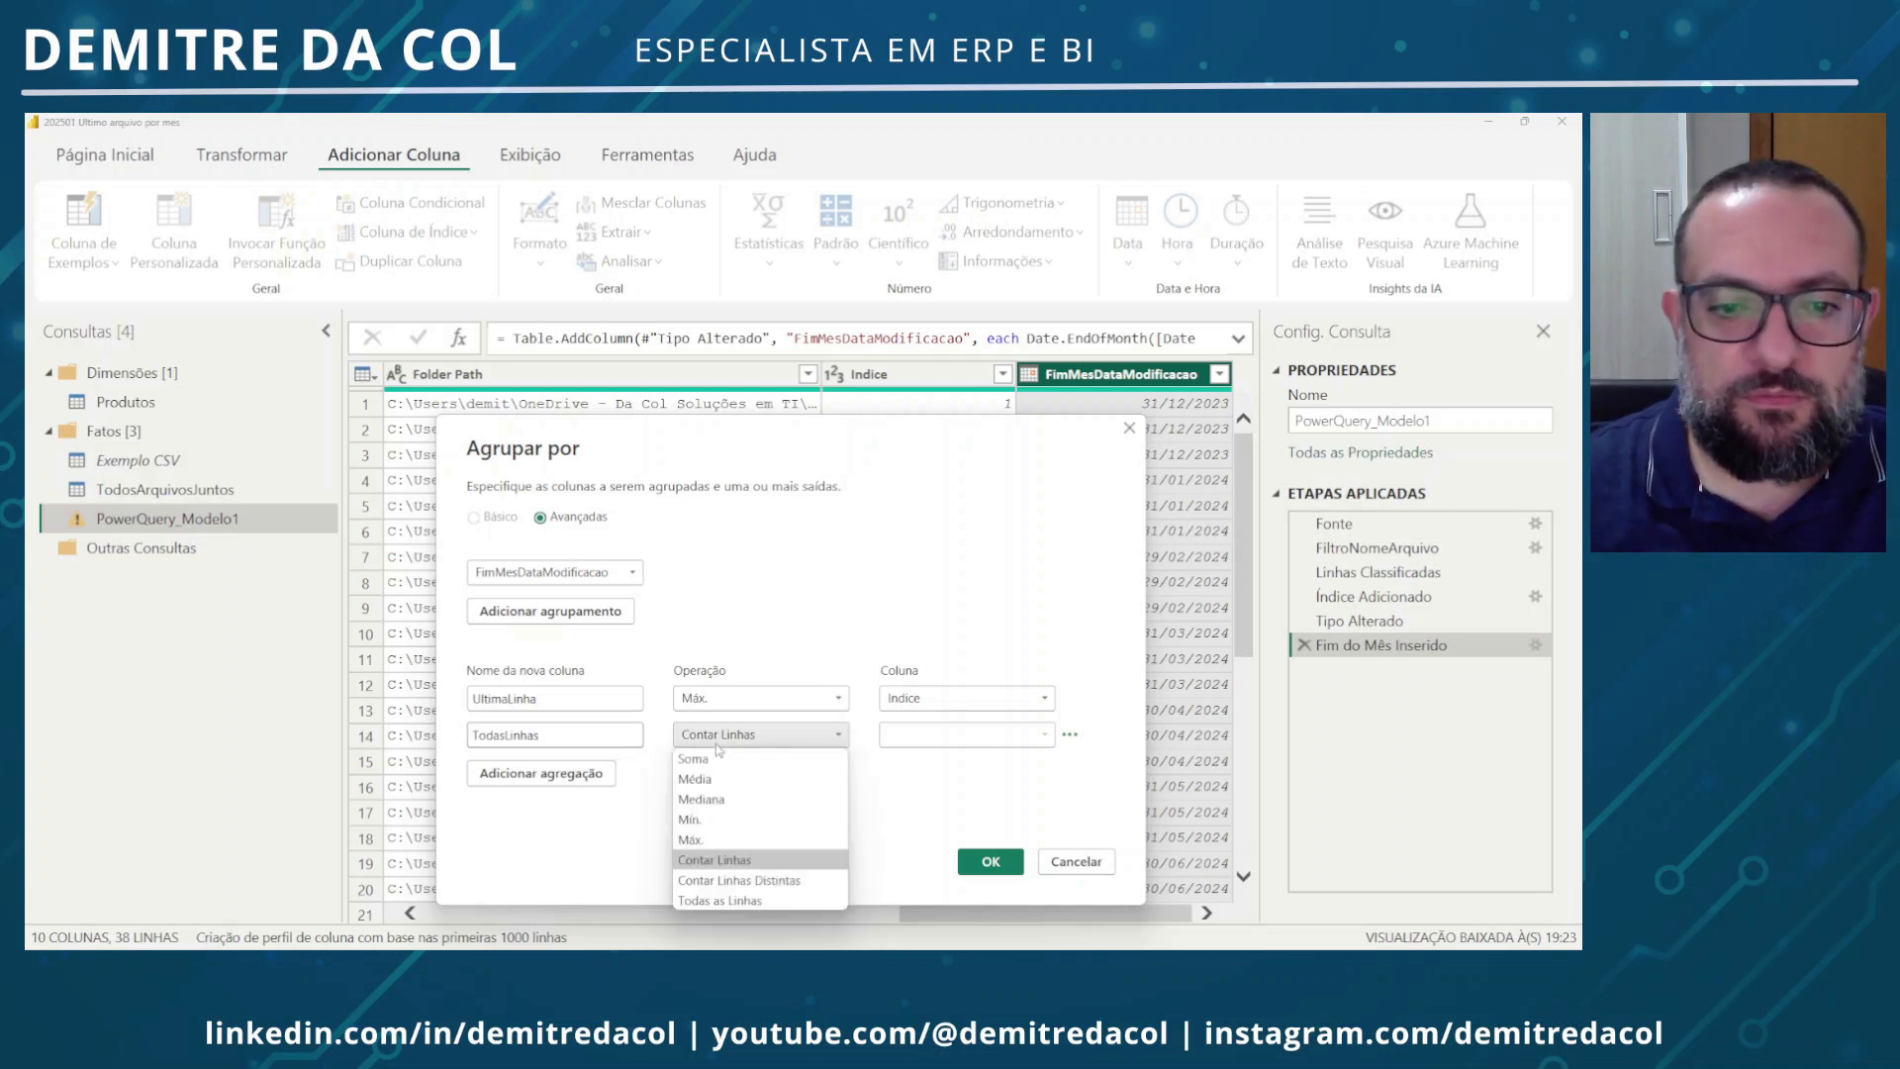
click(741, 901)
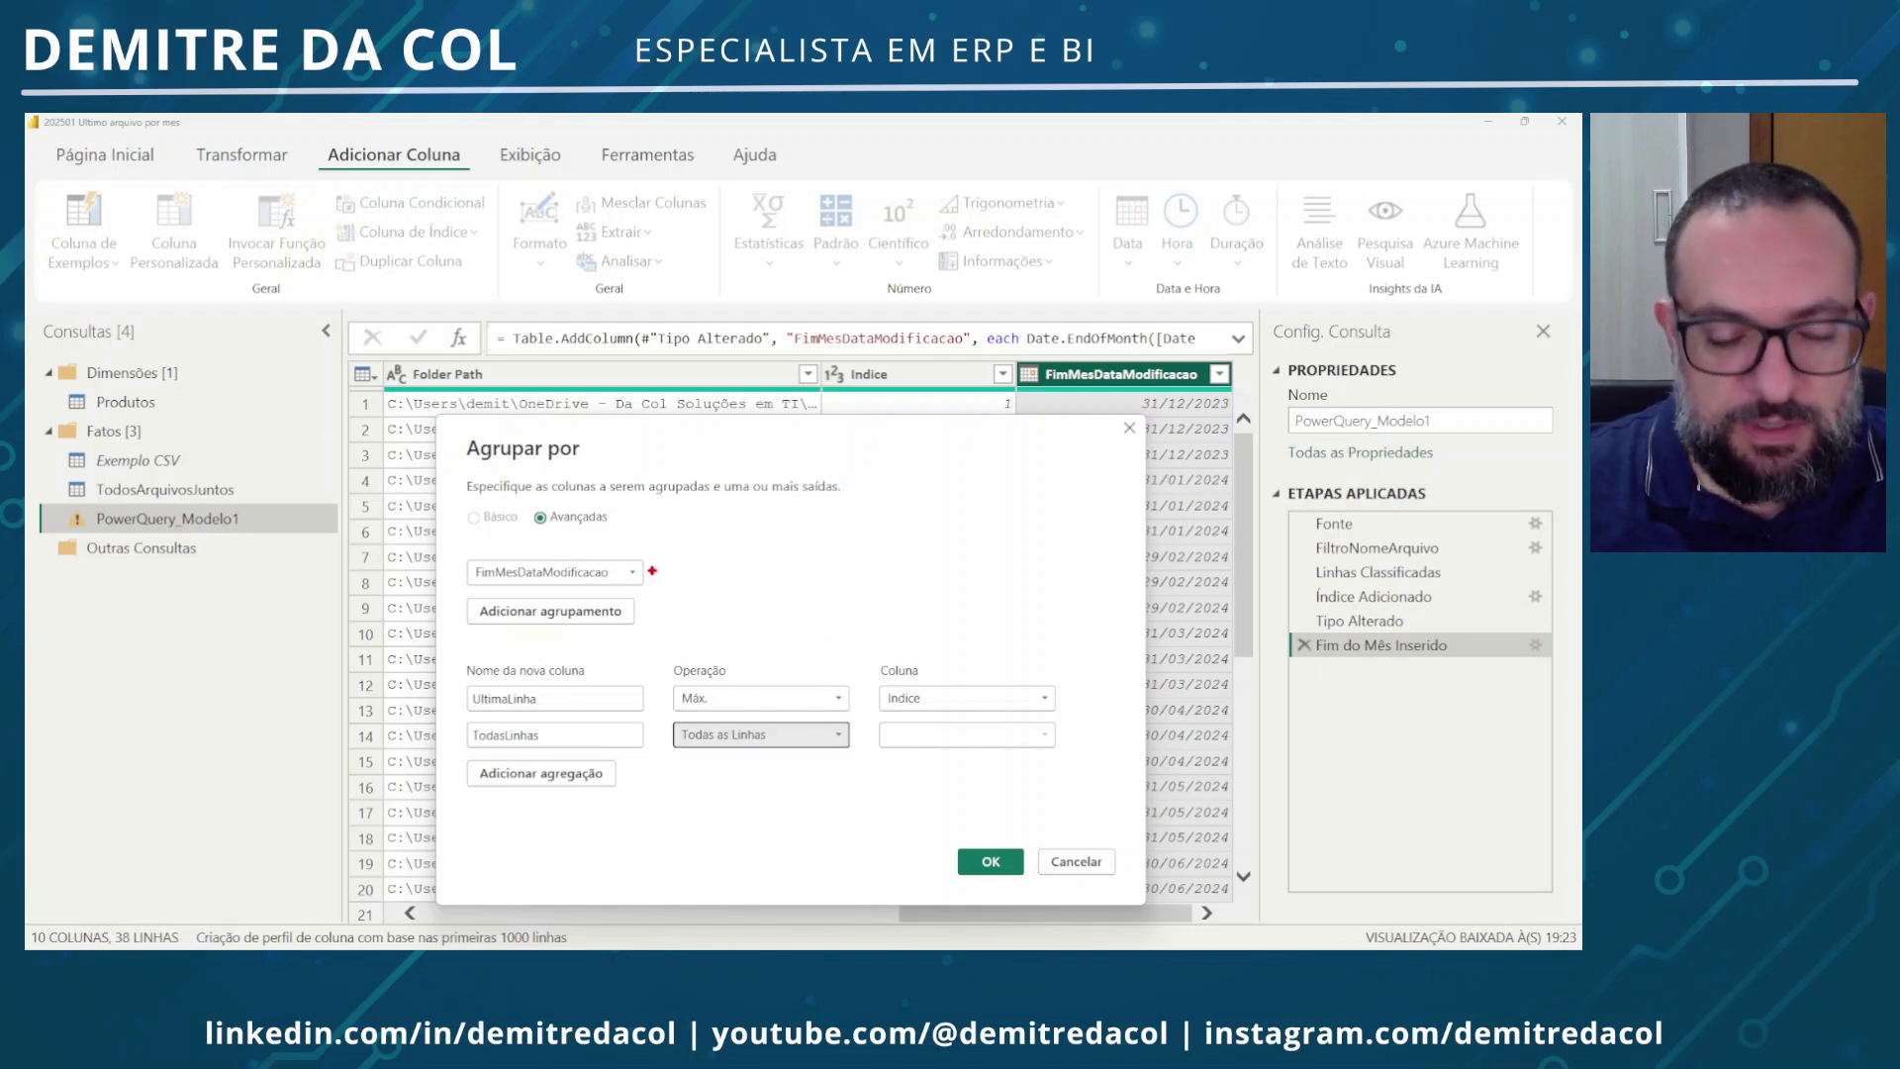
drag(645, 571, 780, 533)
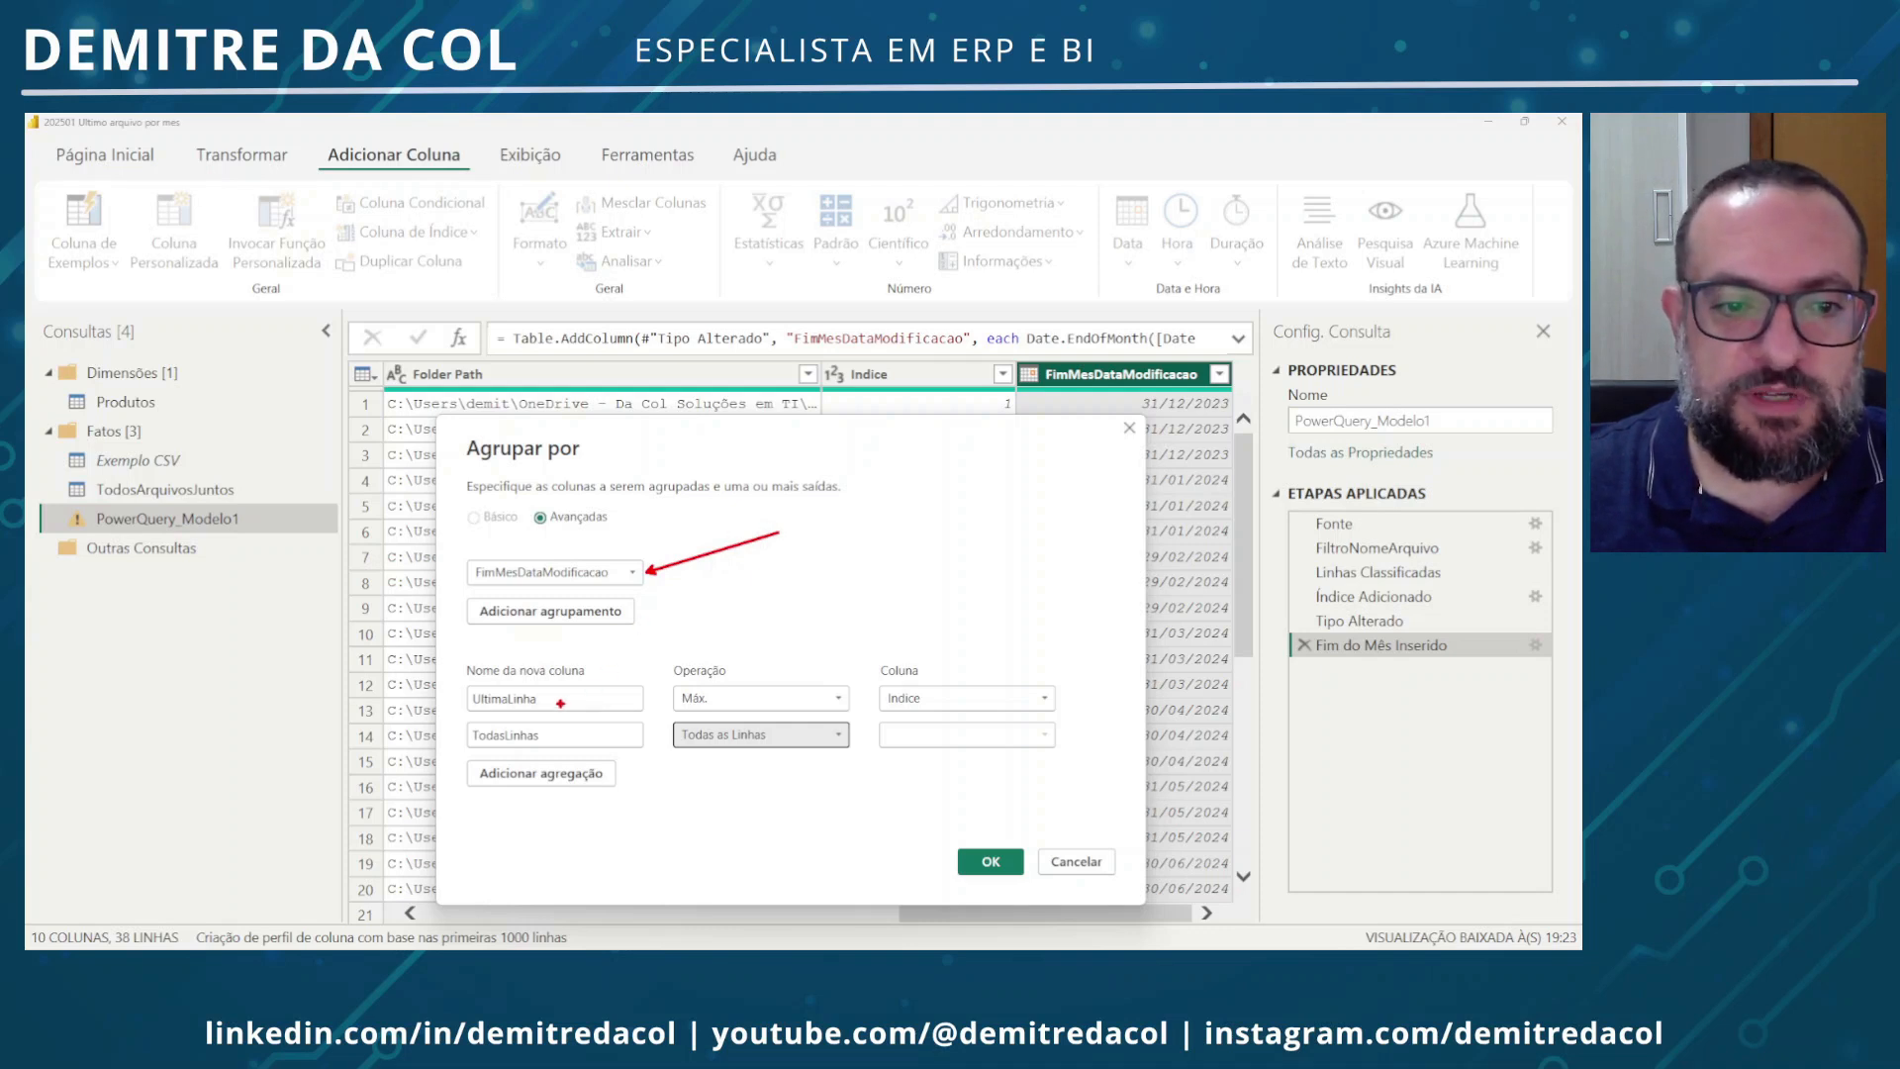
drag(552, 695, 720, 623)
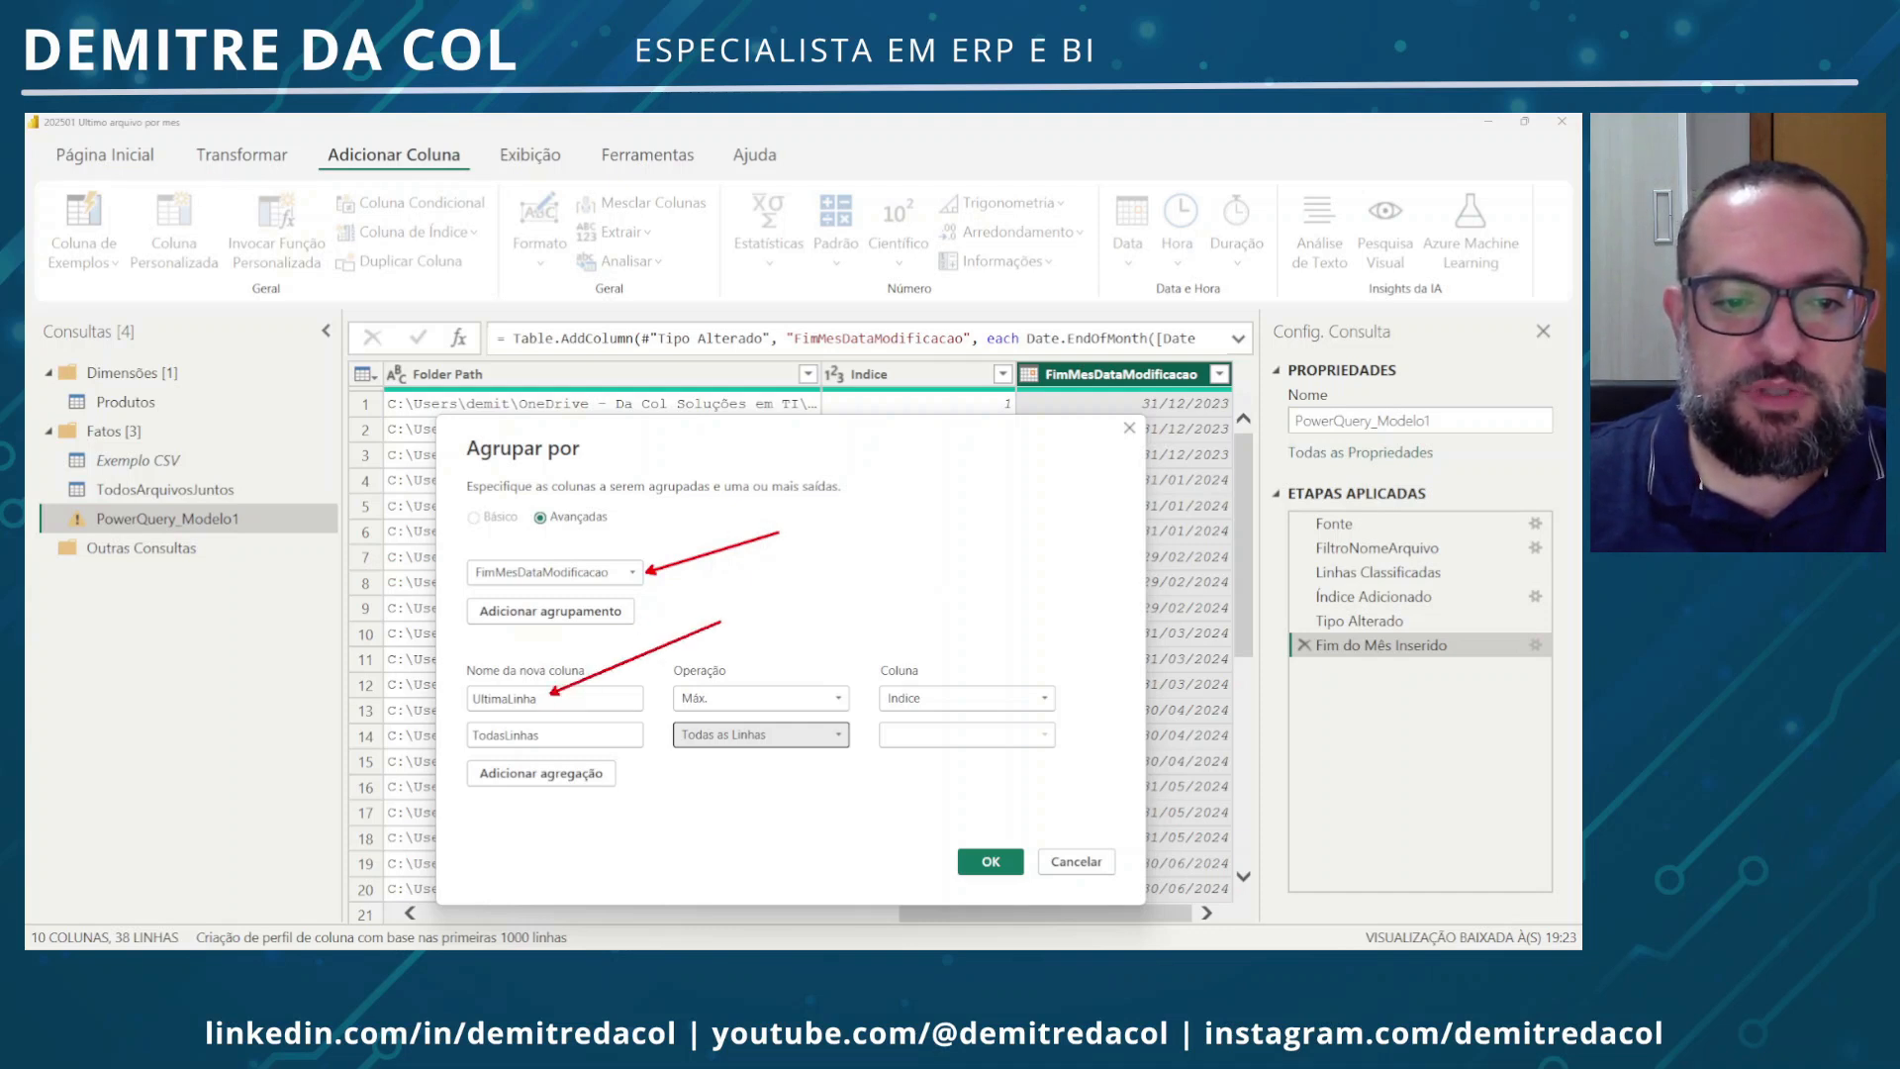
drag(722, 698, 875, 638)
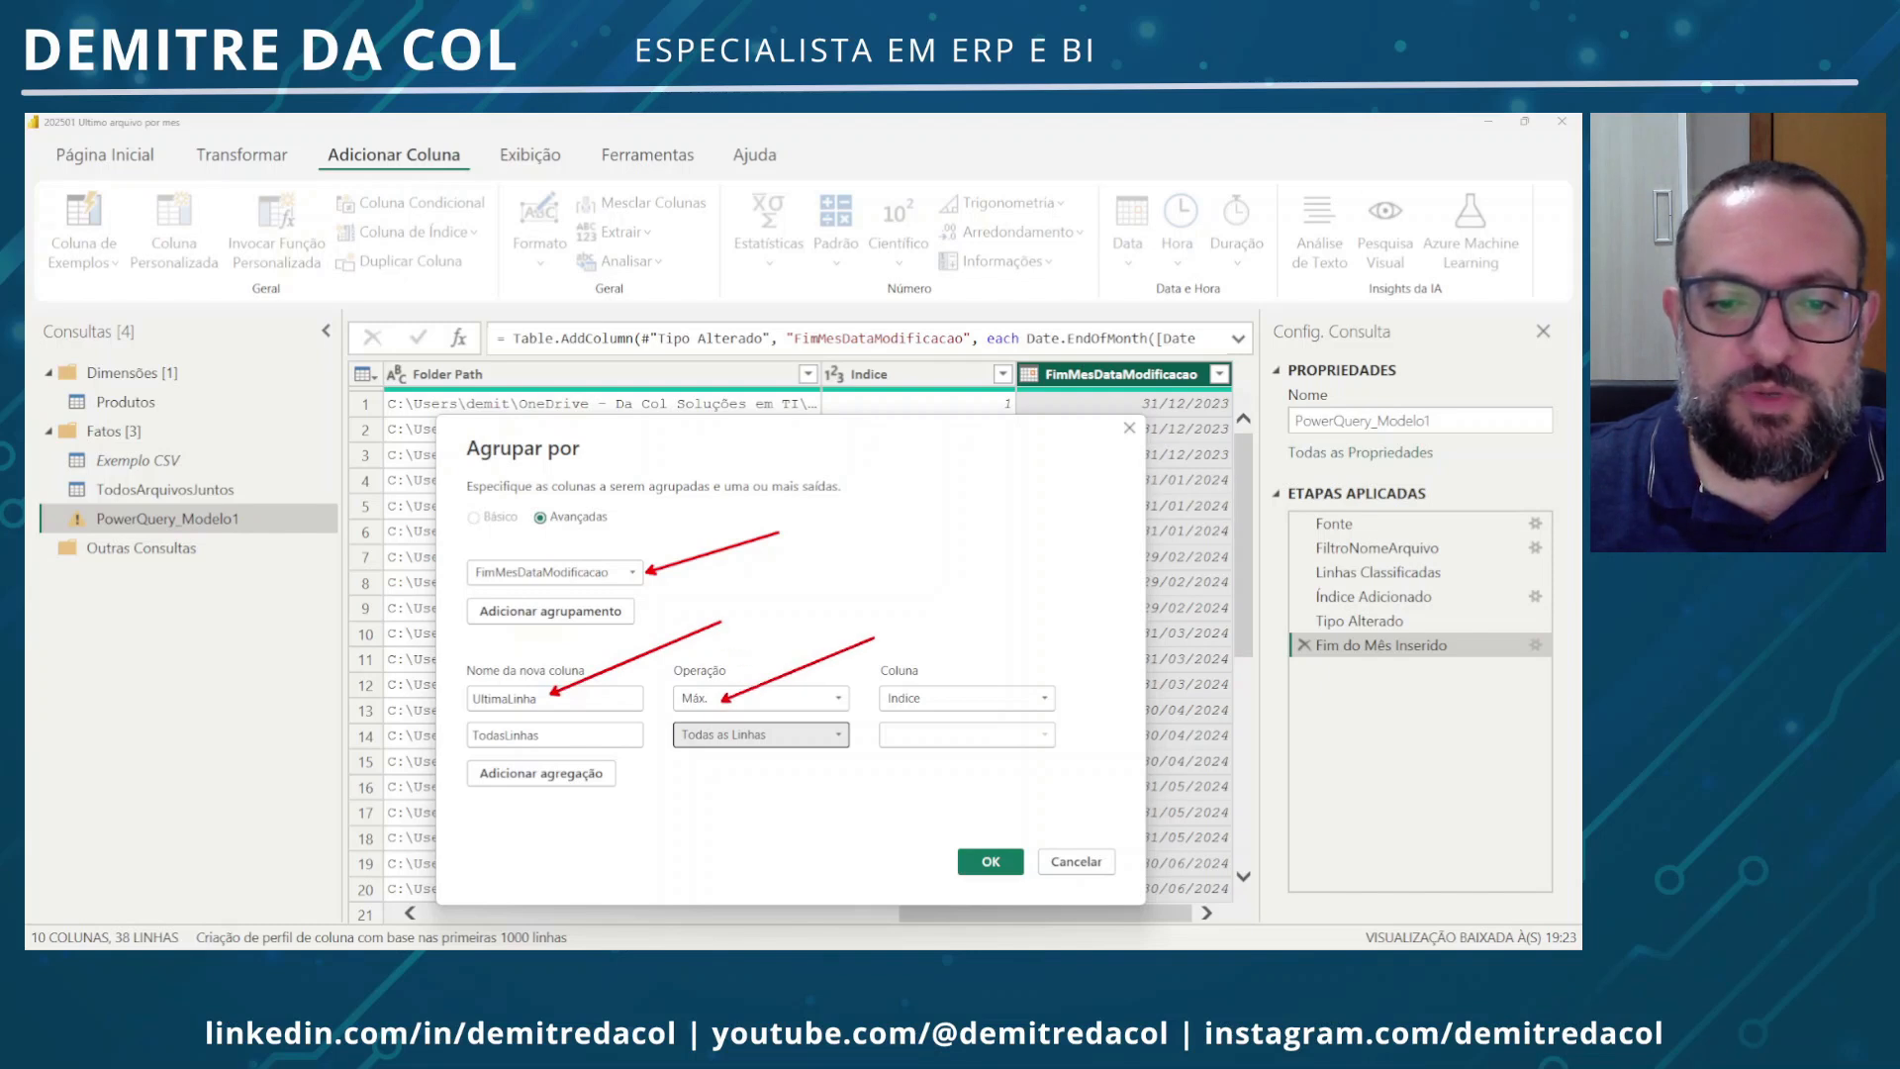
drag(935, 697, 1043, 647)
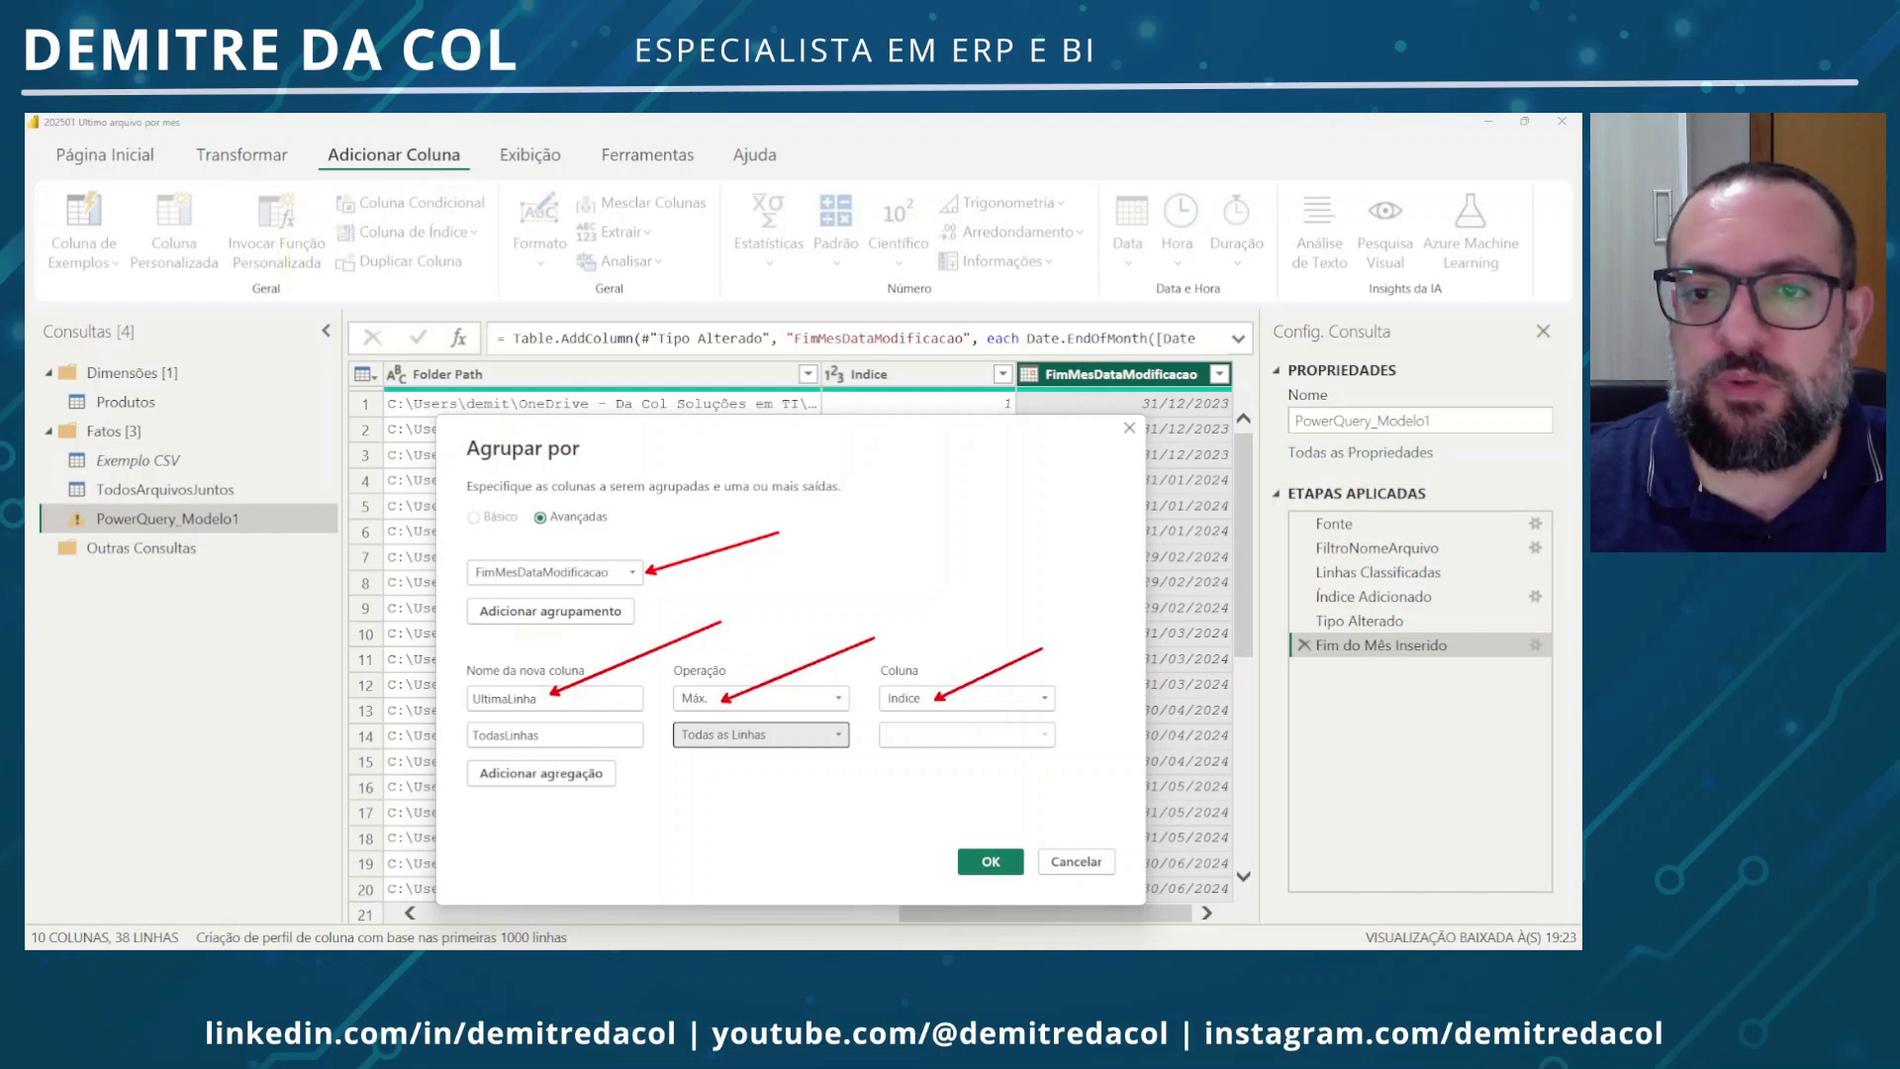
mouse_move(556, 733)
mouse_down()
mouse_move(696, 706)
mouse_move(912, 740)
mouse_up()
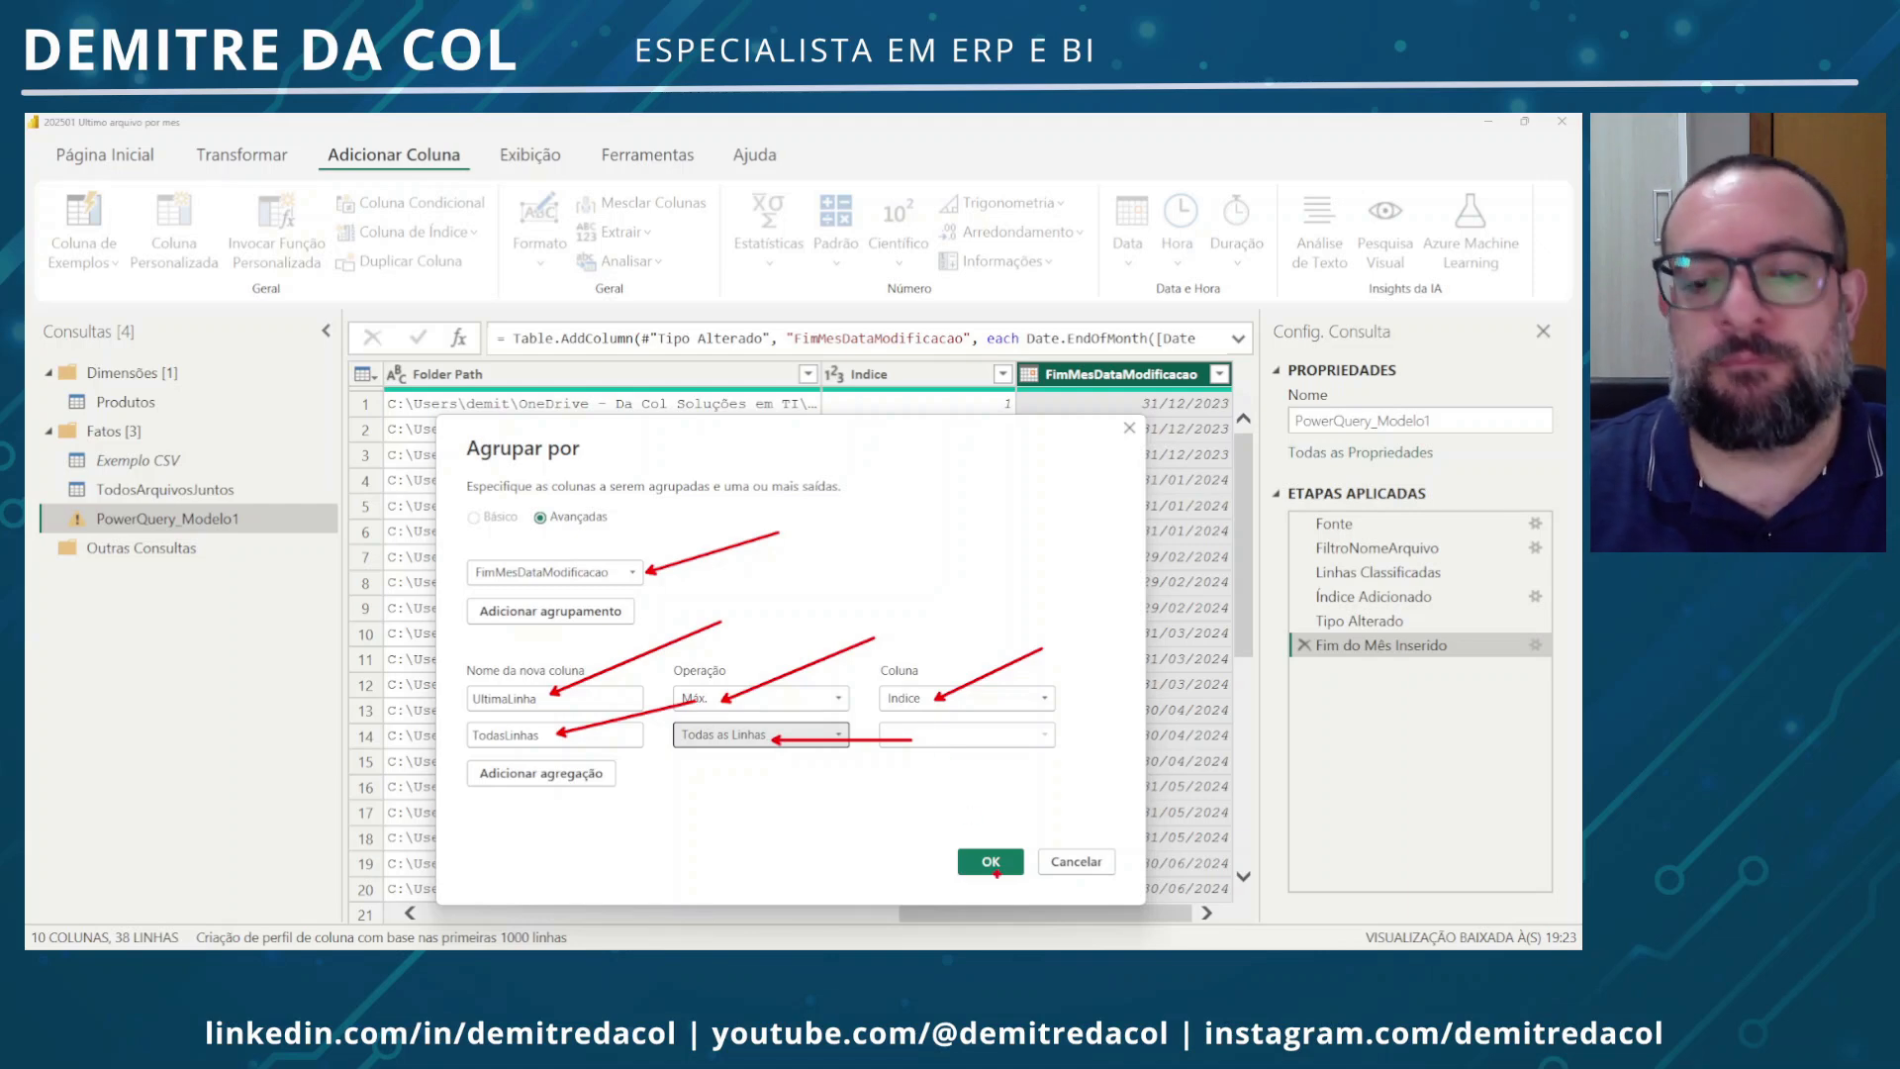
Apply the grouping and preview the nested TodasLinhas table of the first row
click(994, 865)
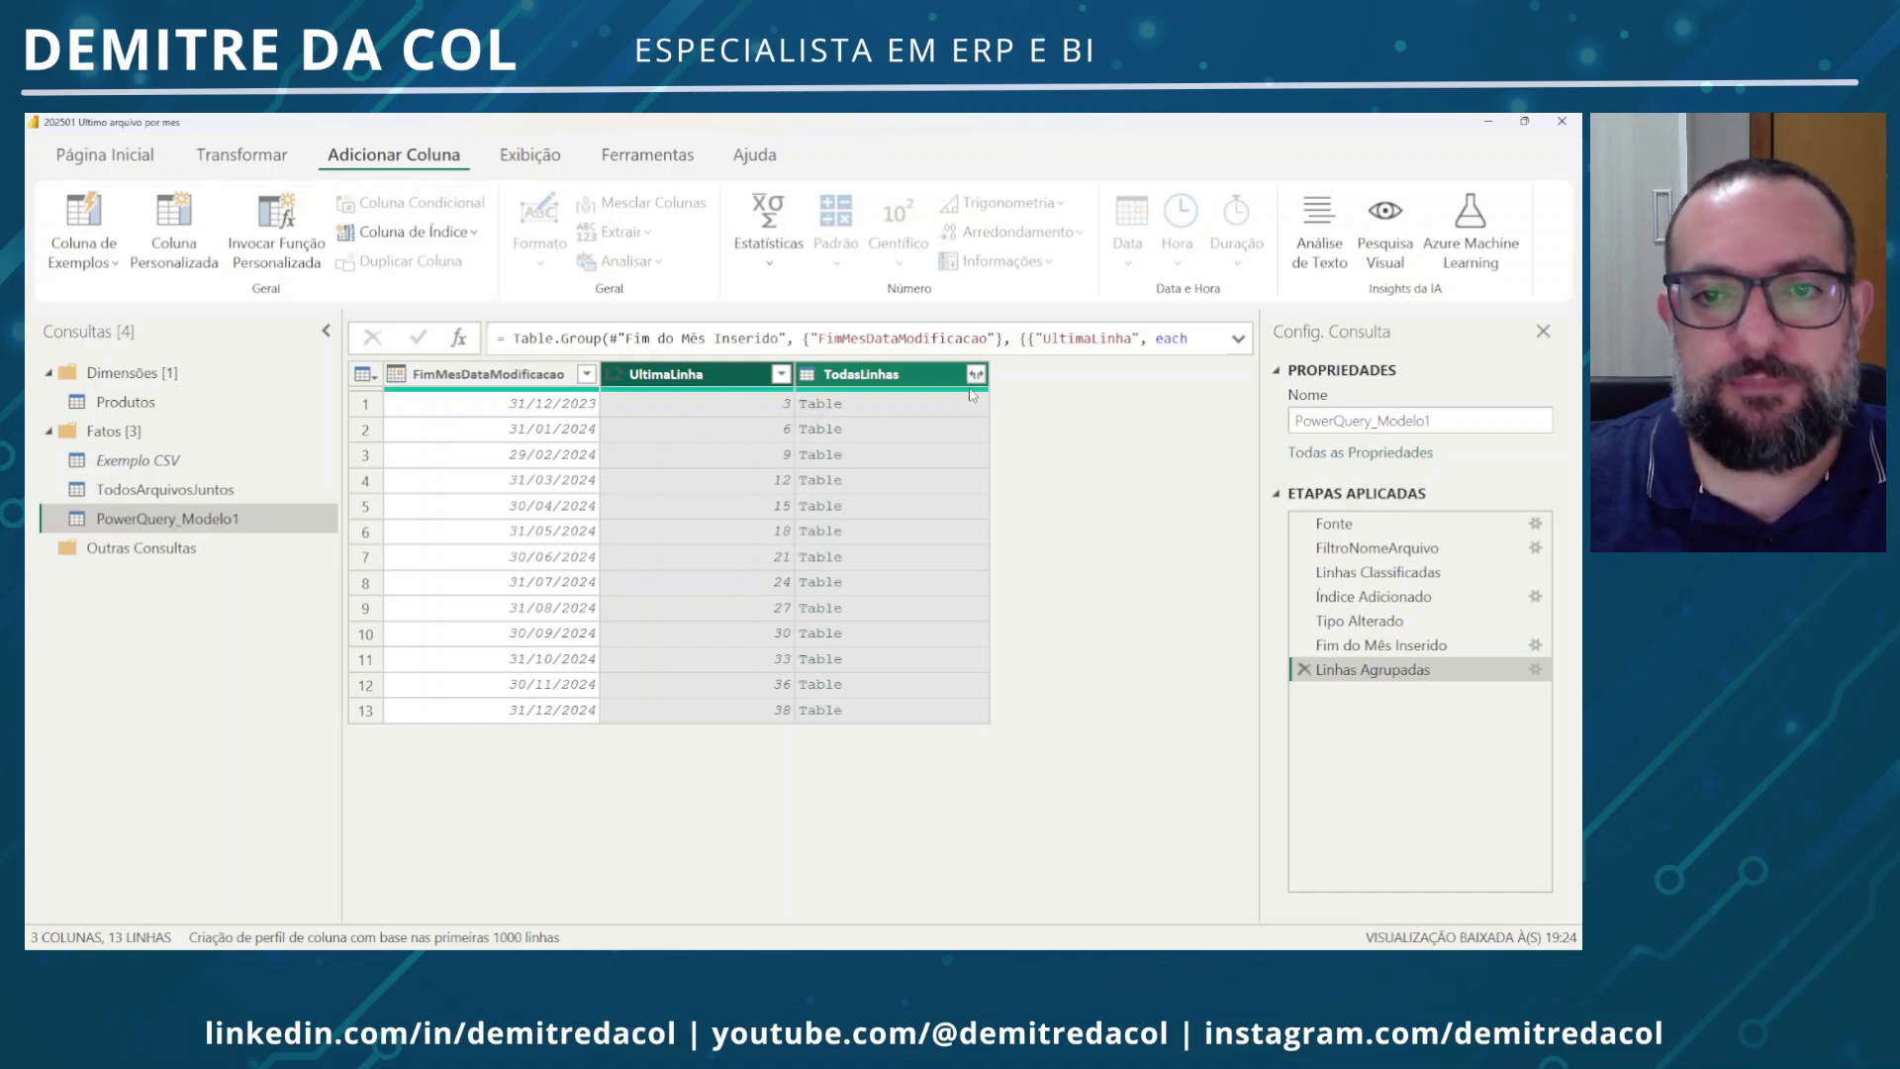
click(930, 409)
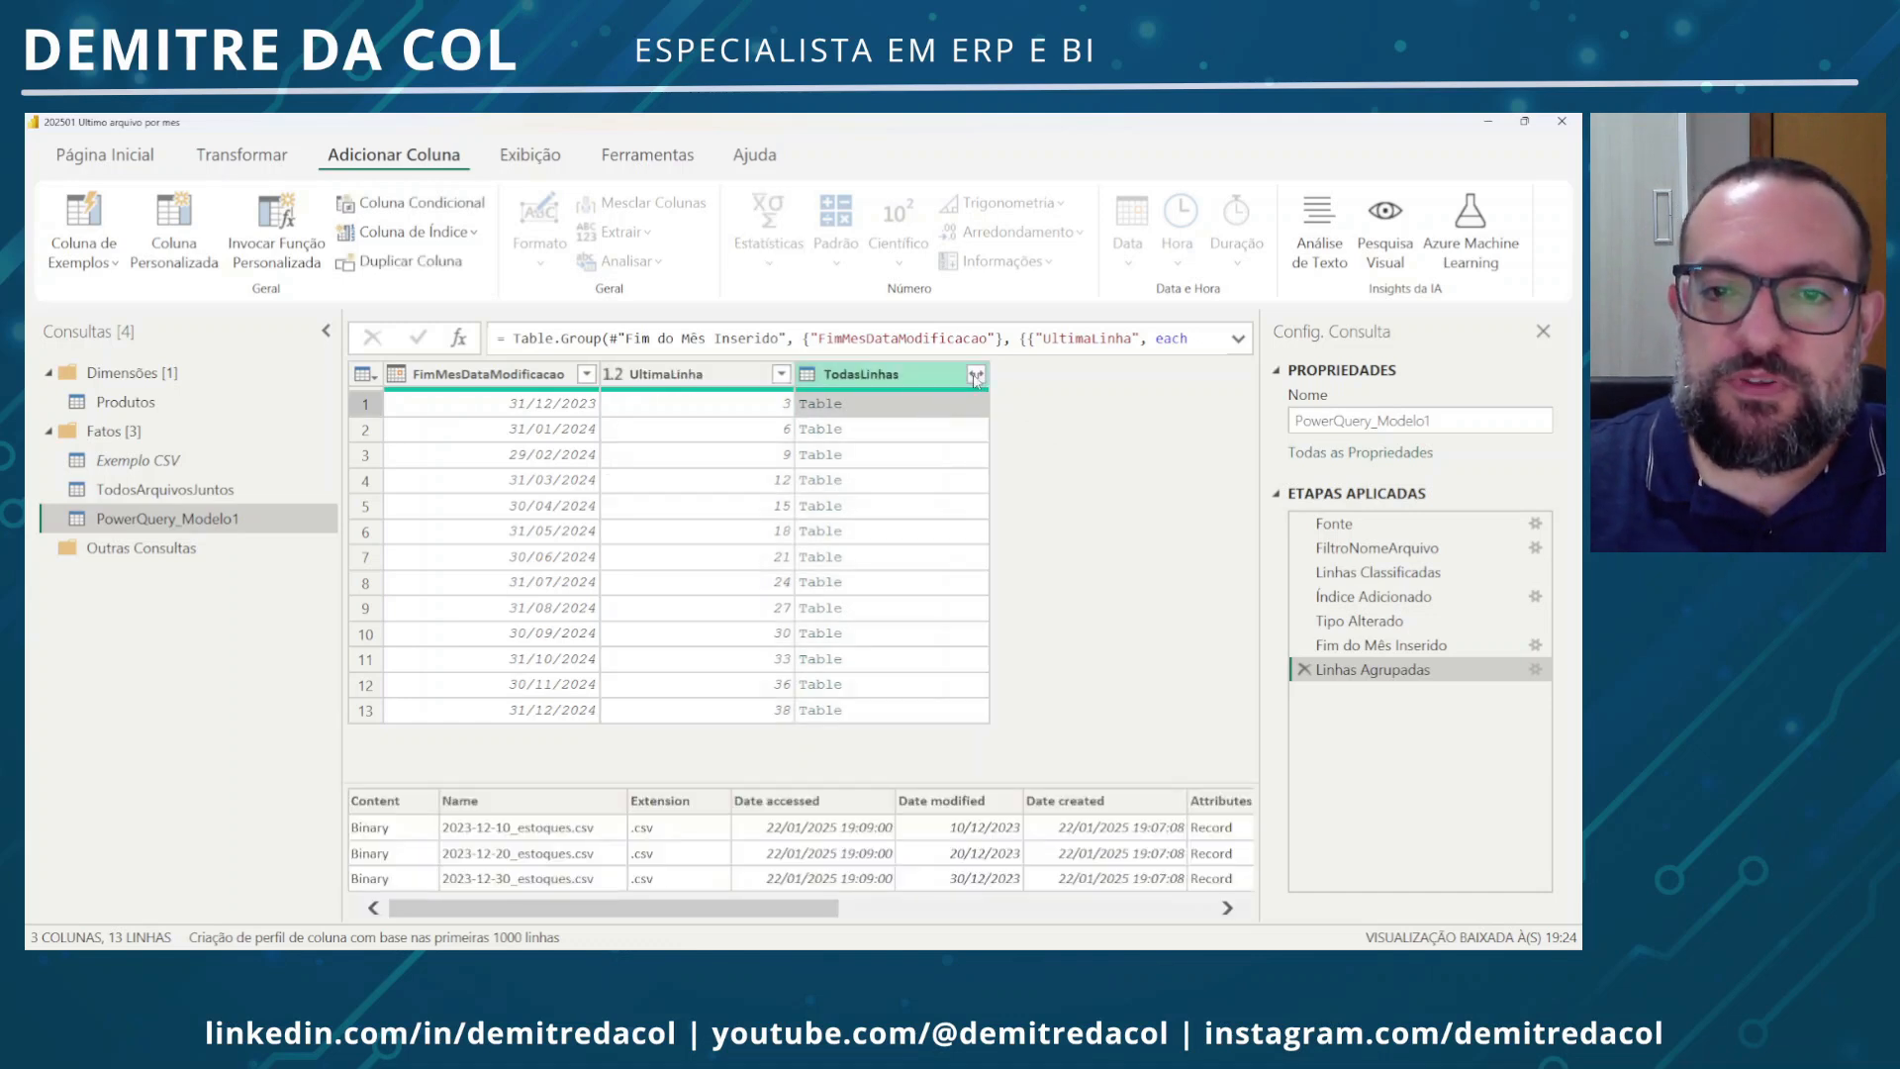
Expand only Content and Indice from the TodasLinhas column, without the original column name as prefix
click(976, 374)
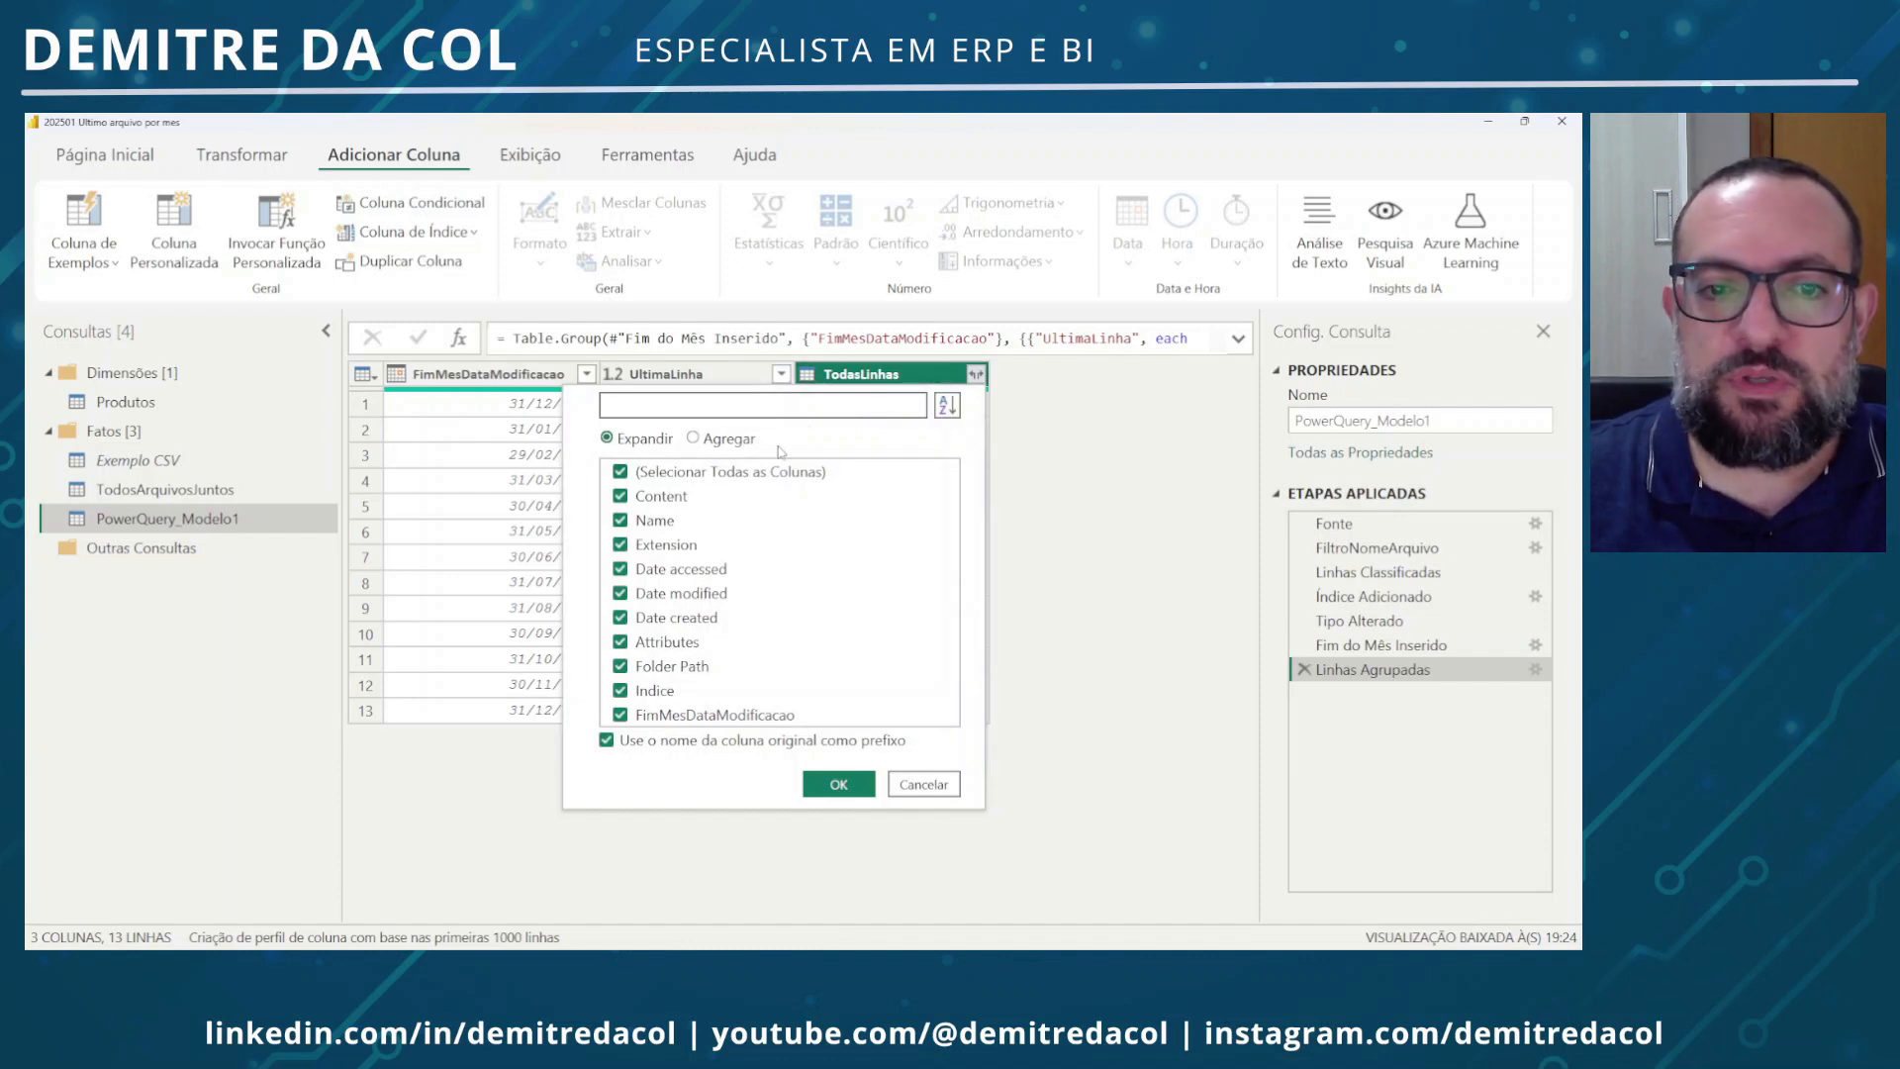
click(744, 475)
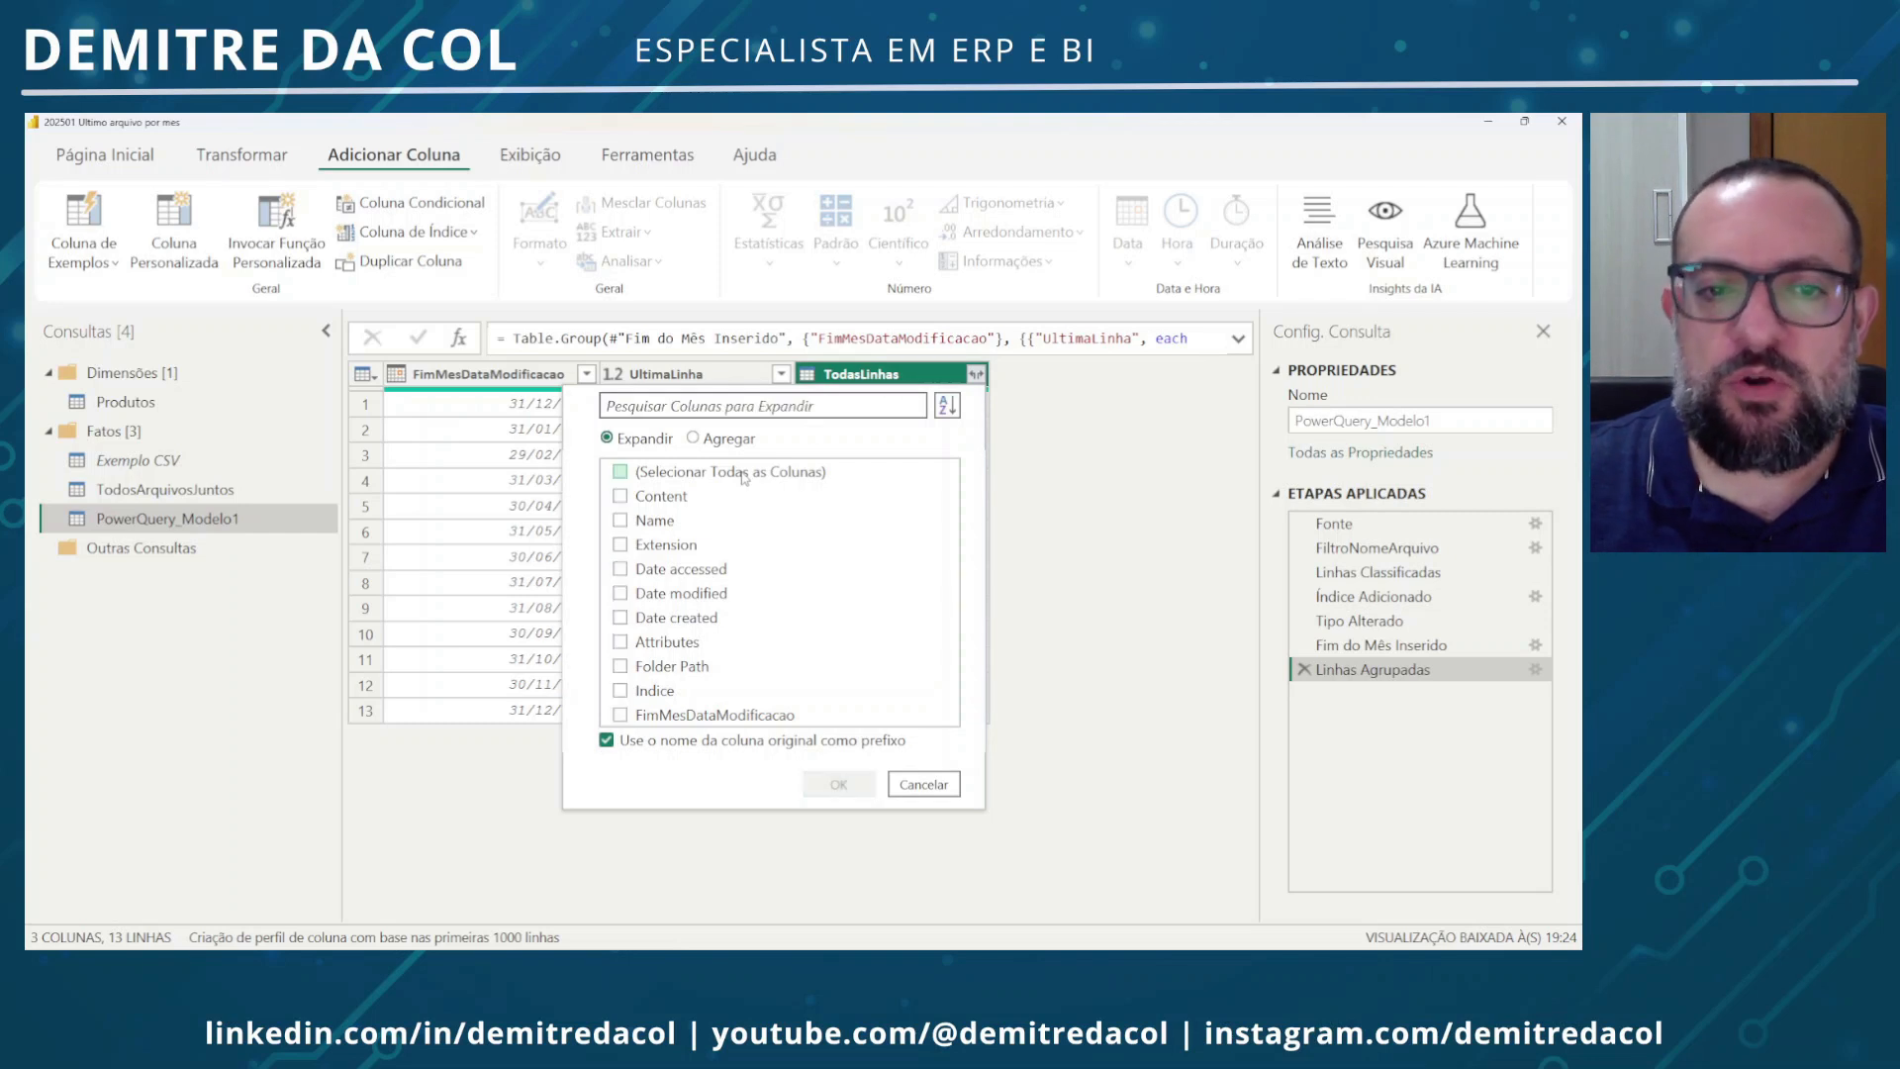
click(686, 499)
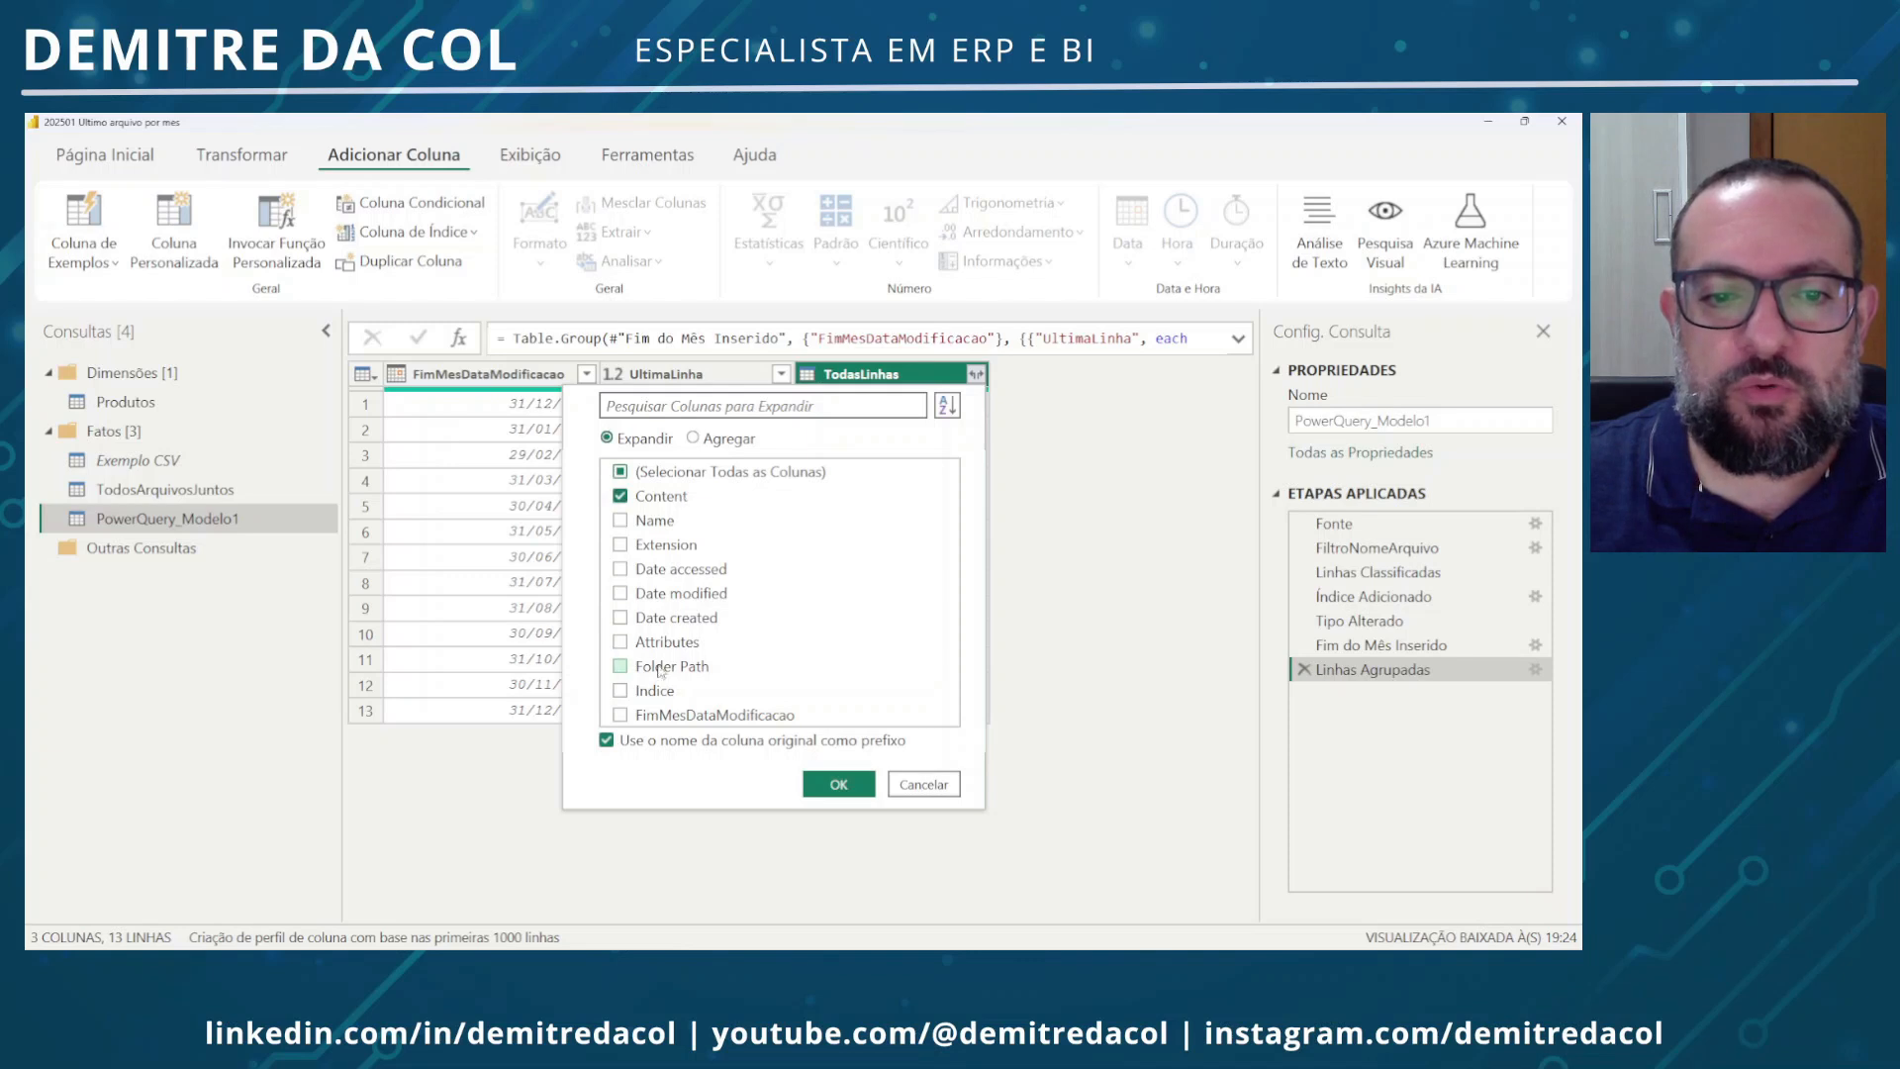
click(654, 697)
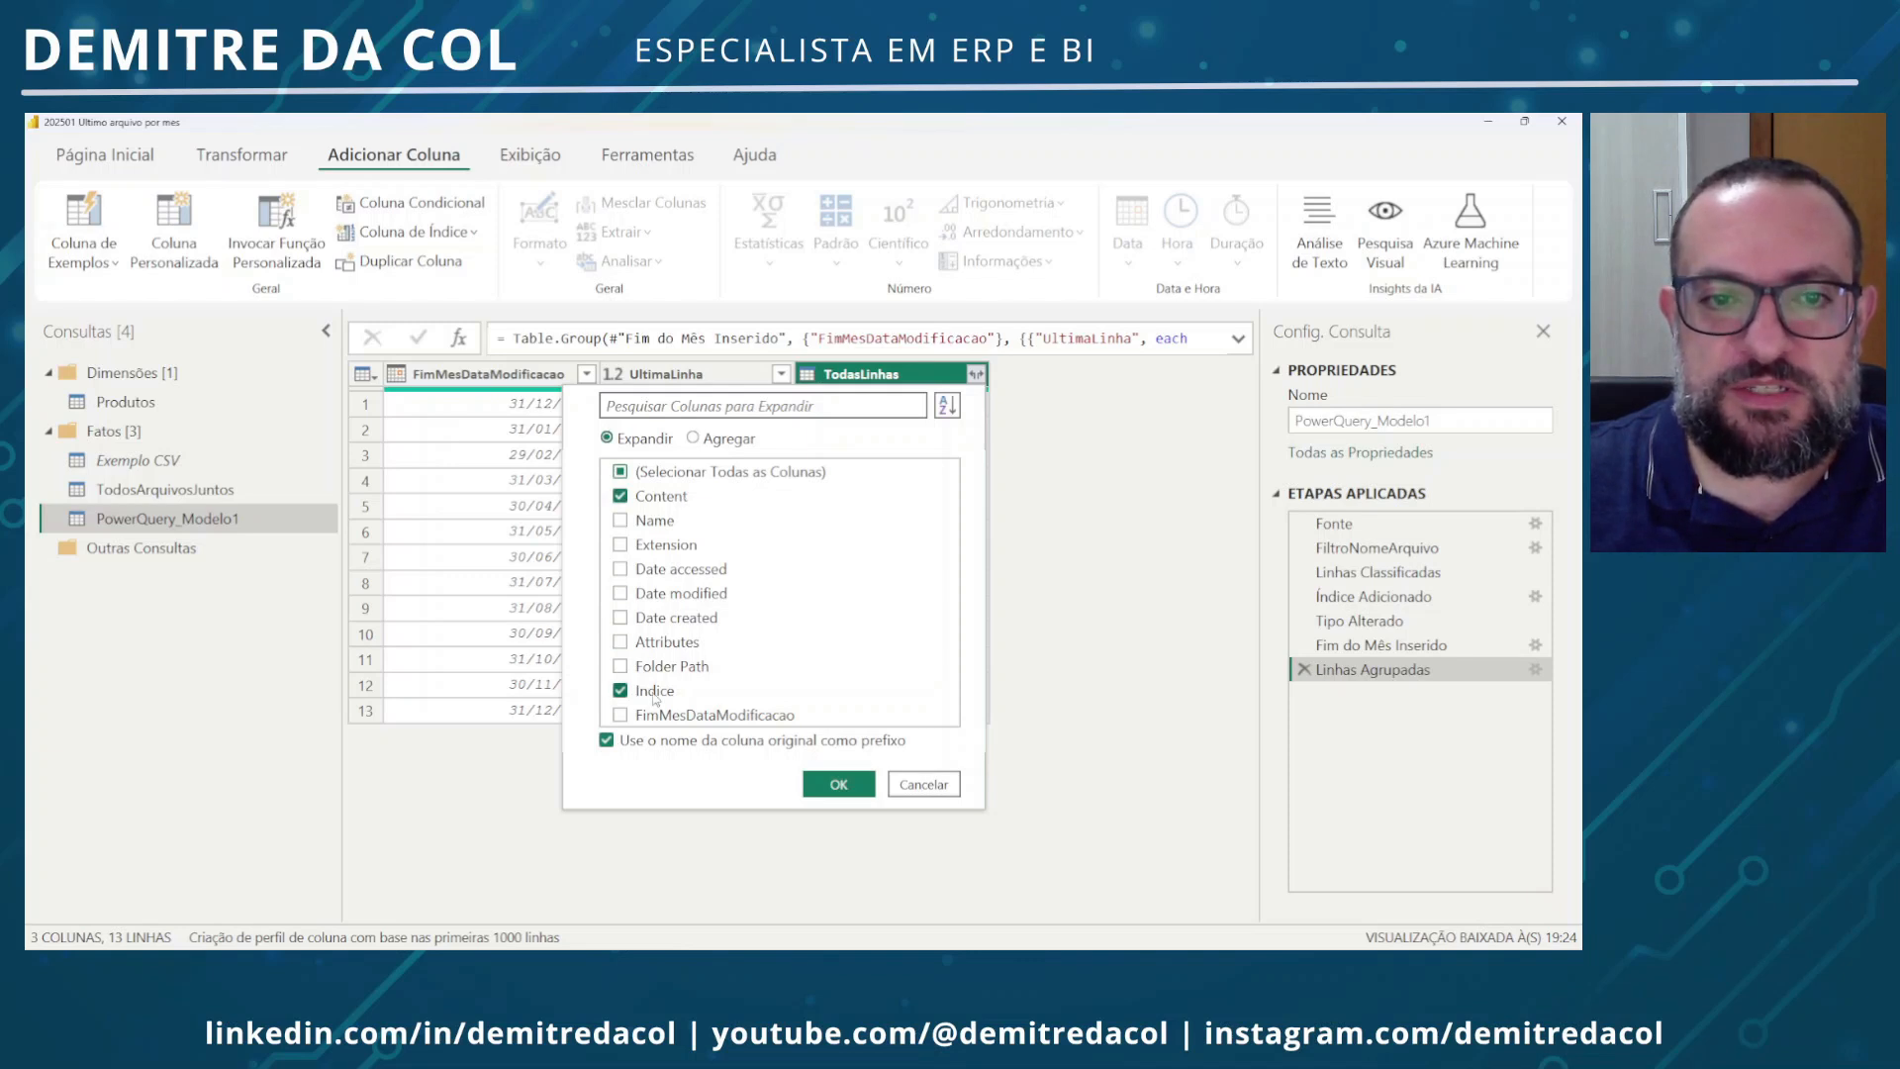
click(803, 744)
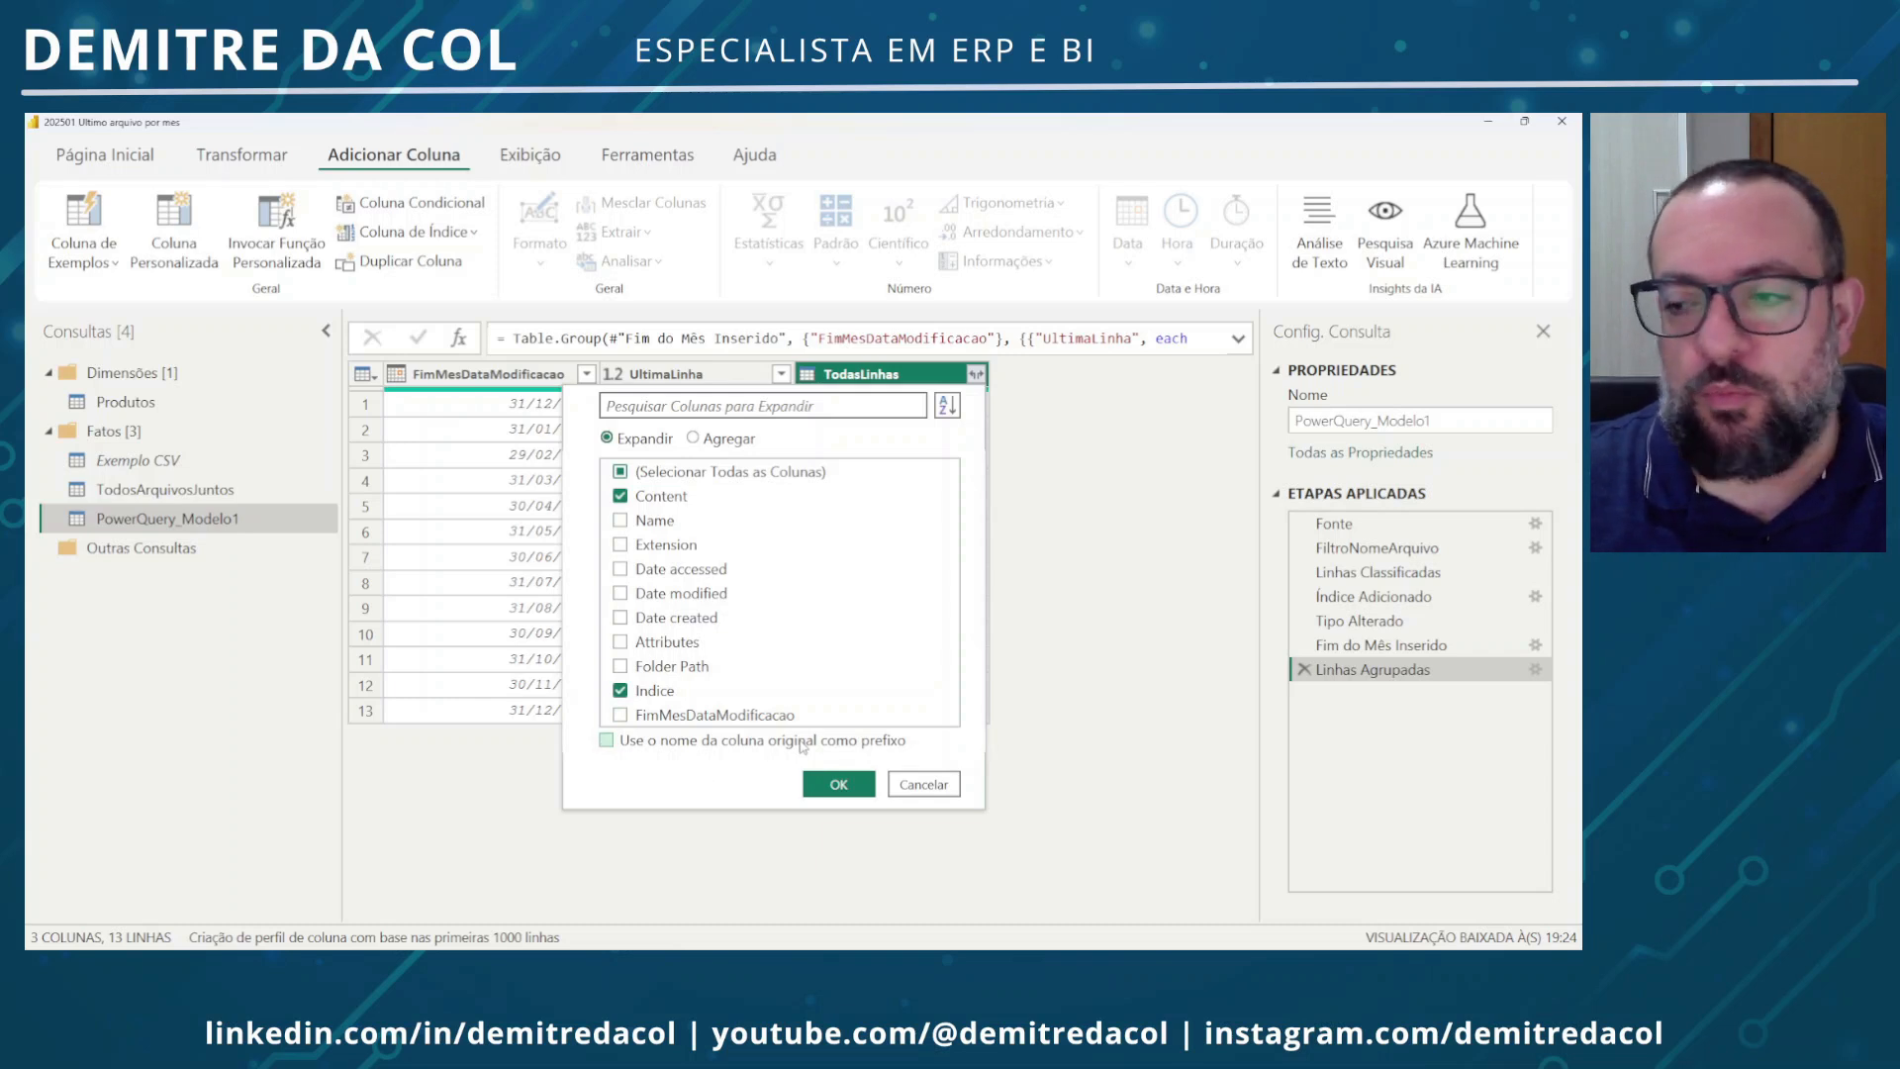
click(838, 785)
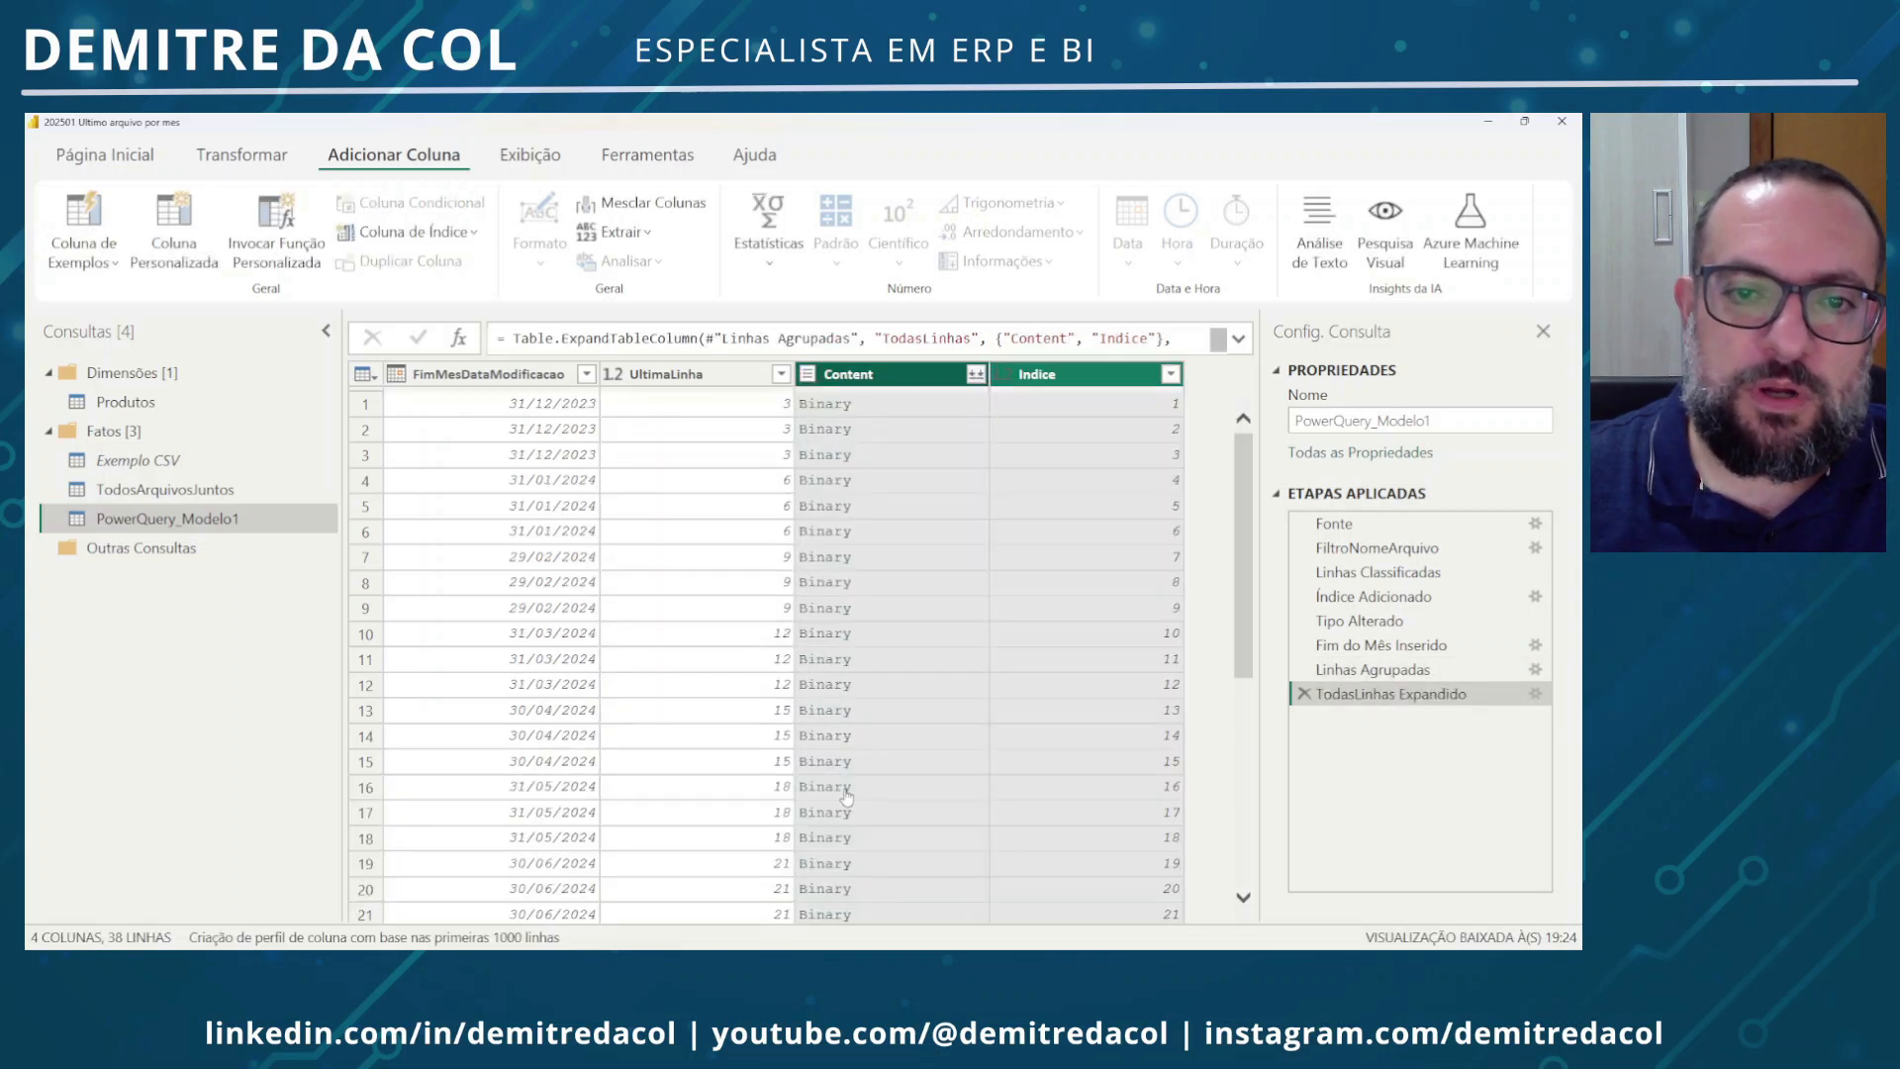
Add Date modified to the columns expanded from TodasLinhas and check the Indice of the last December 2023 file
click(1080, 412)
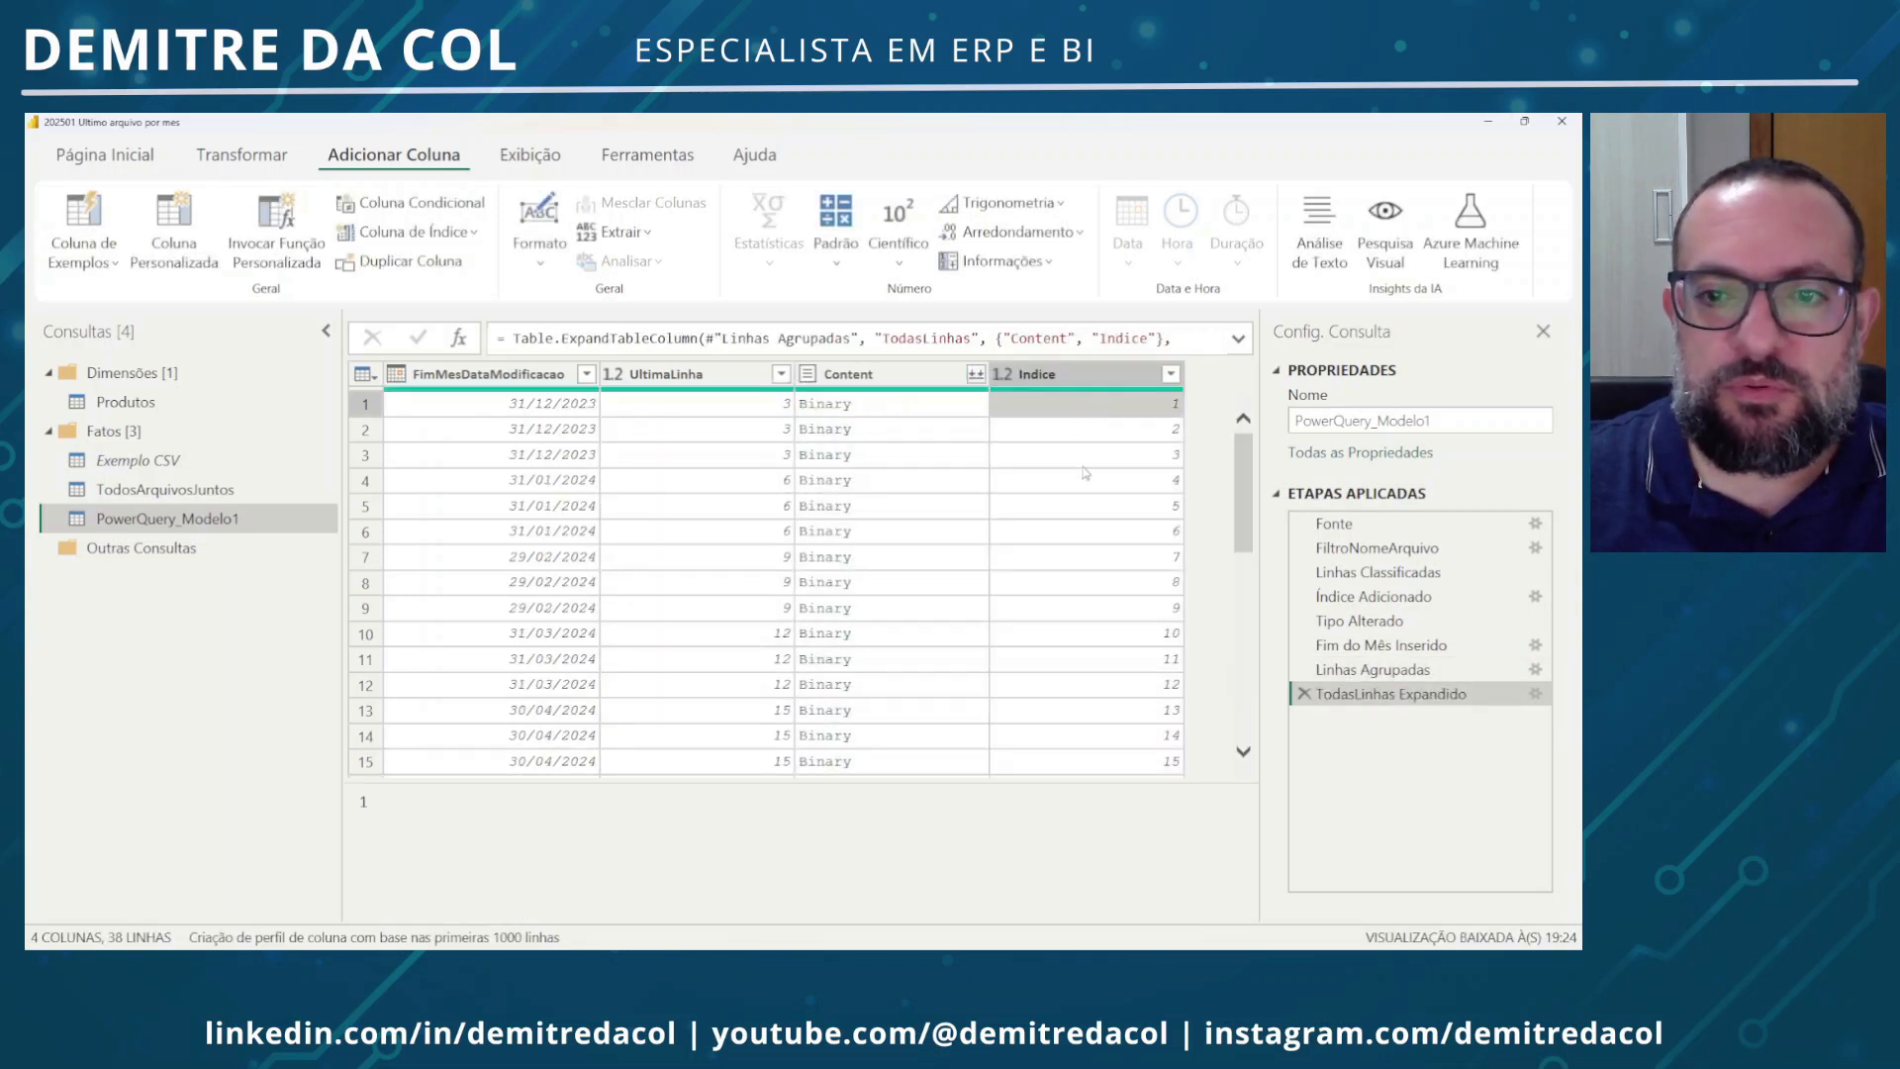
click(1534, 695)
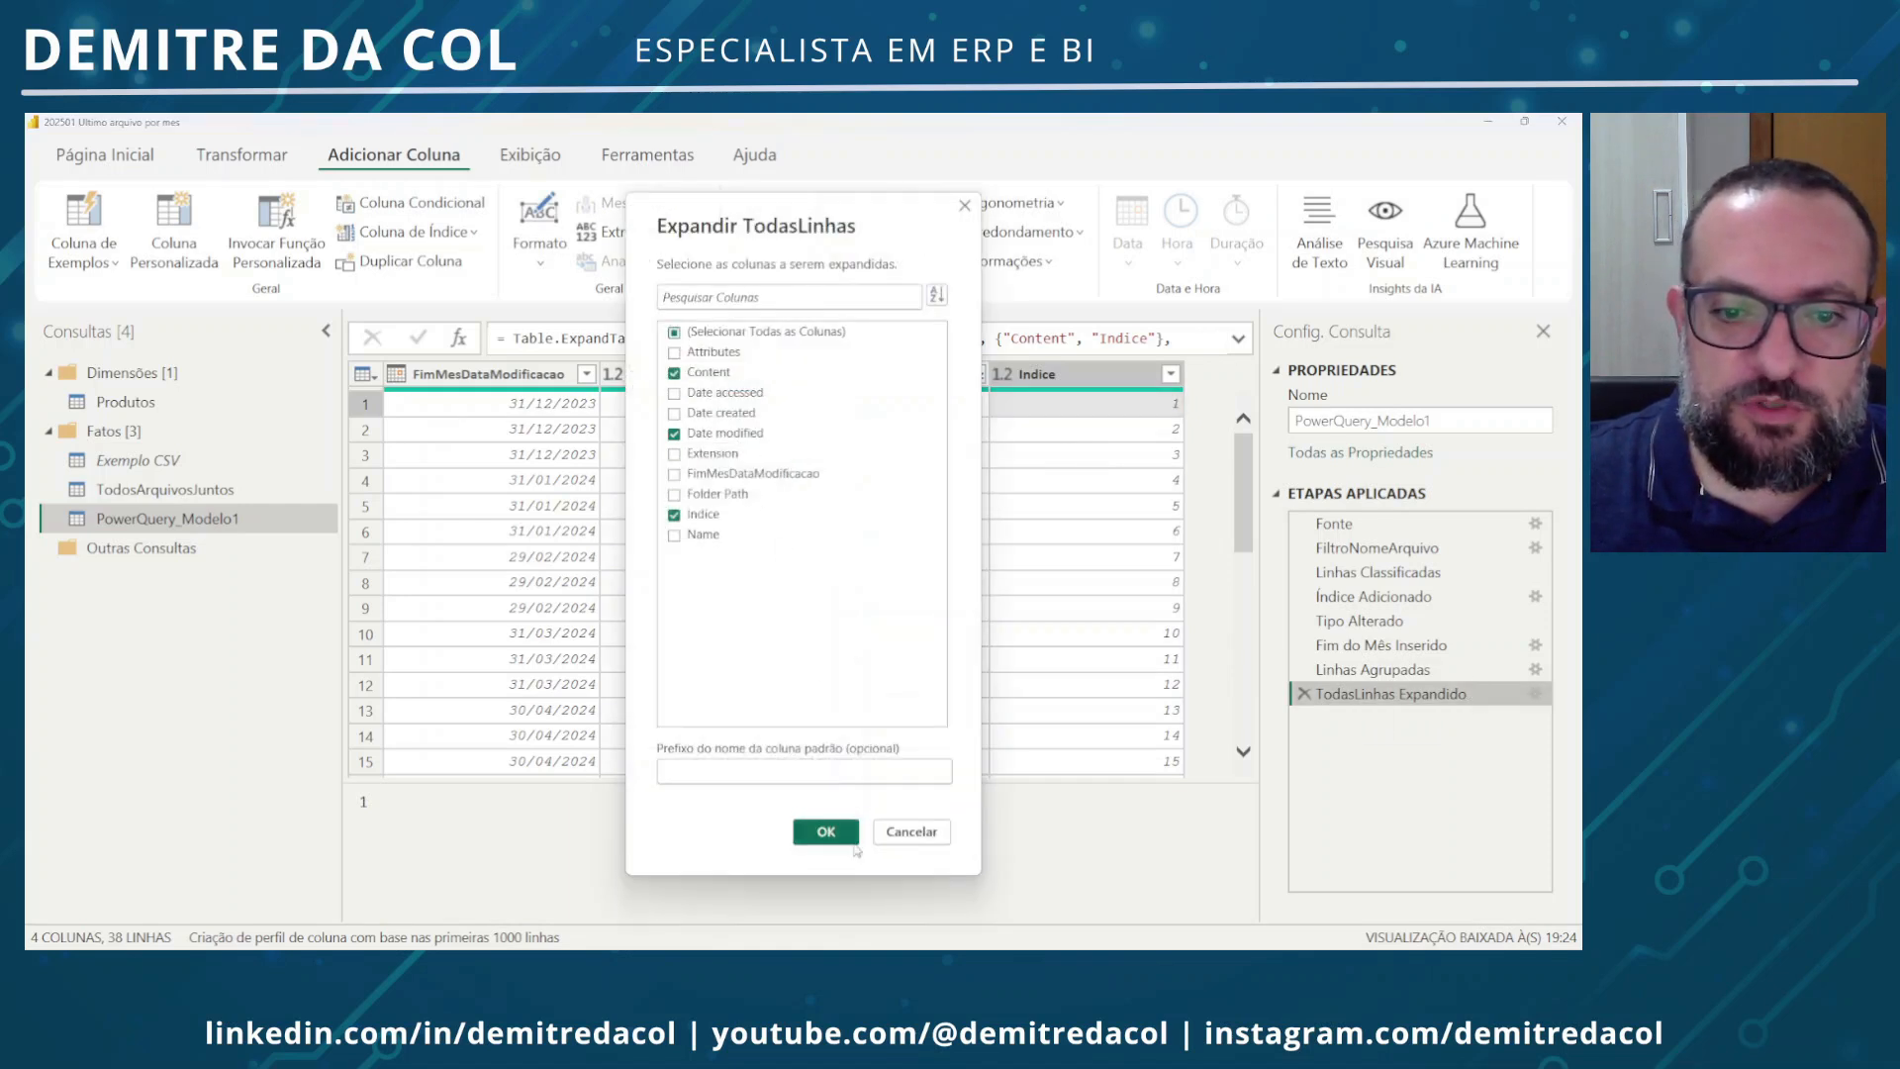
click(825, 831)
drag(991, 917, 1111, 920)
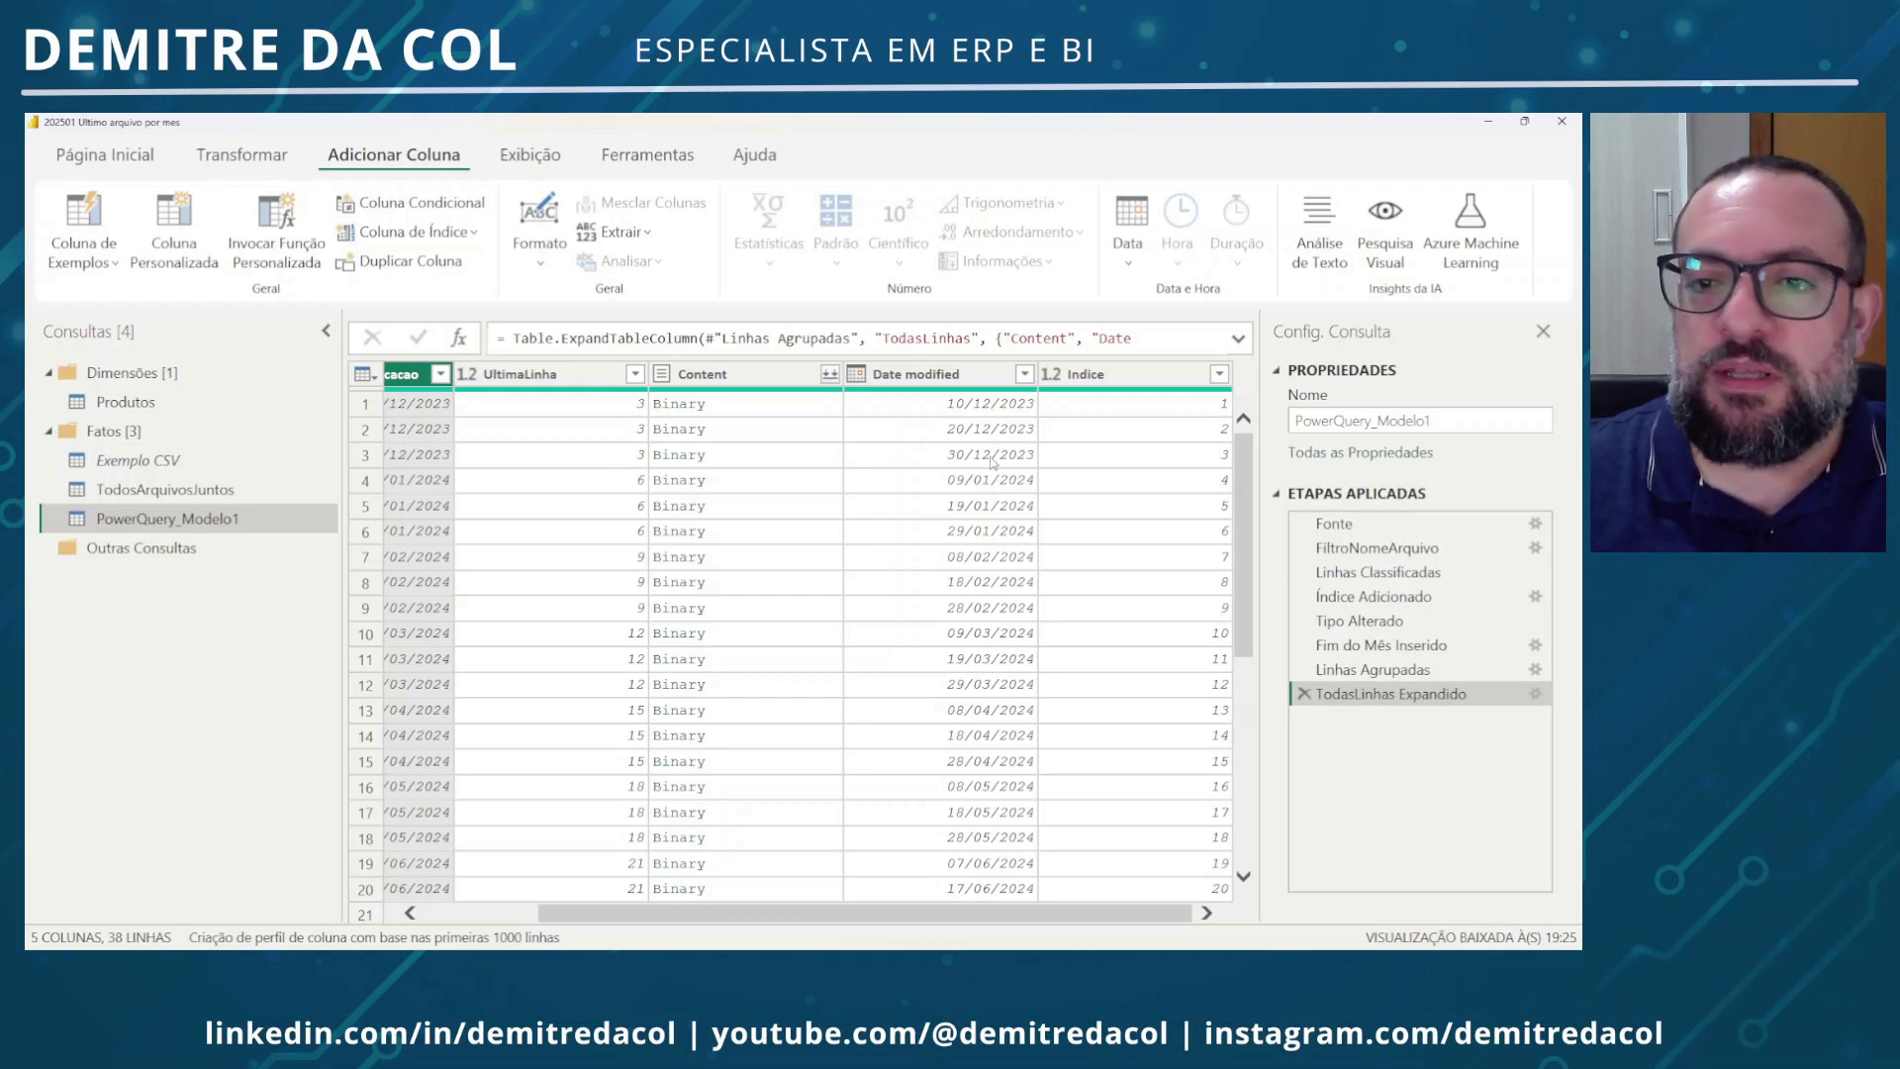
click(1123, 461)
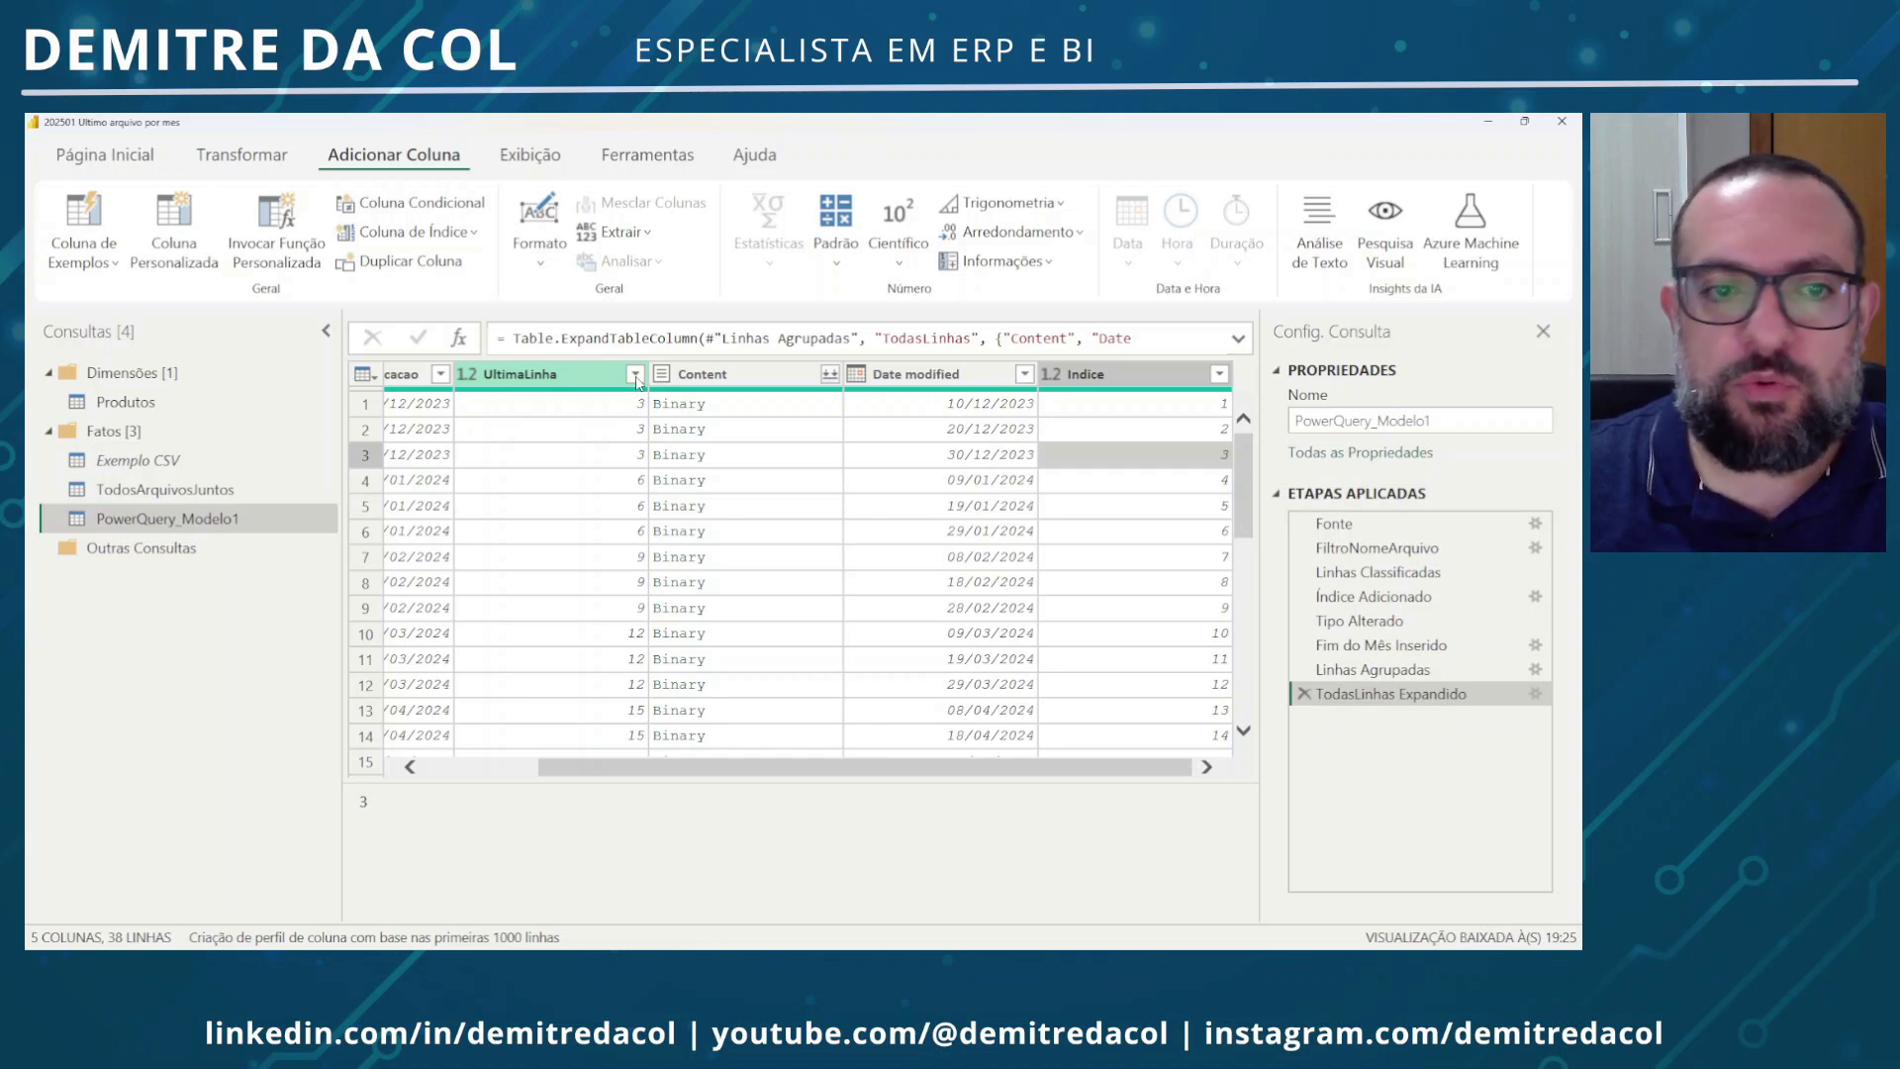
Compare the UltimaLinha and Indice columns and filter UltimaLinha to only the value 3
click(534, 379)
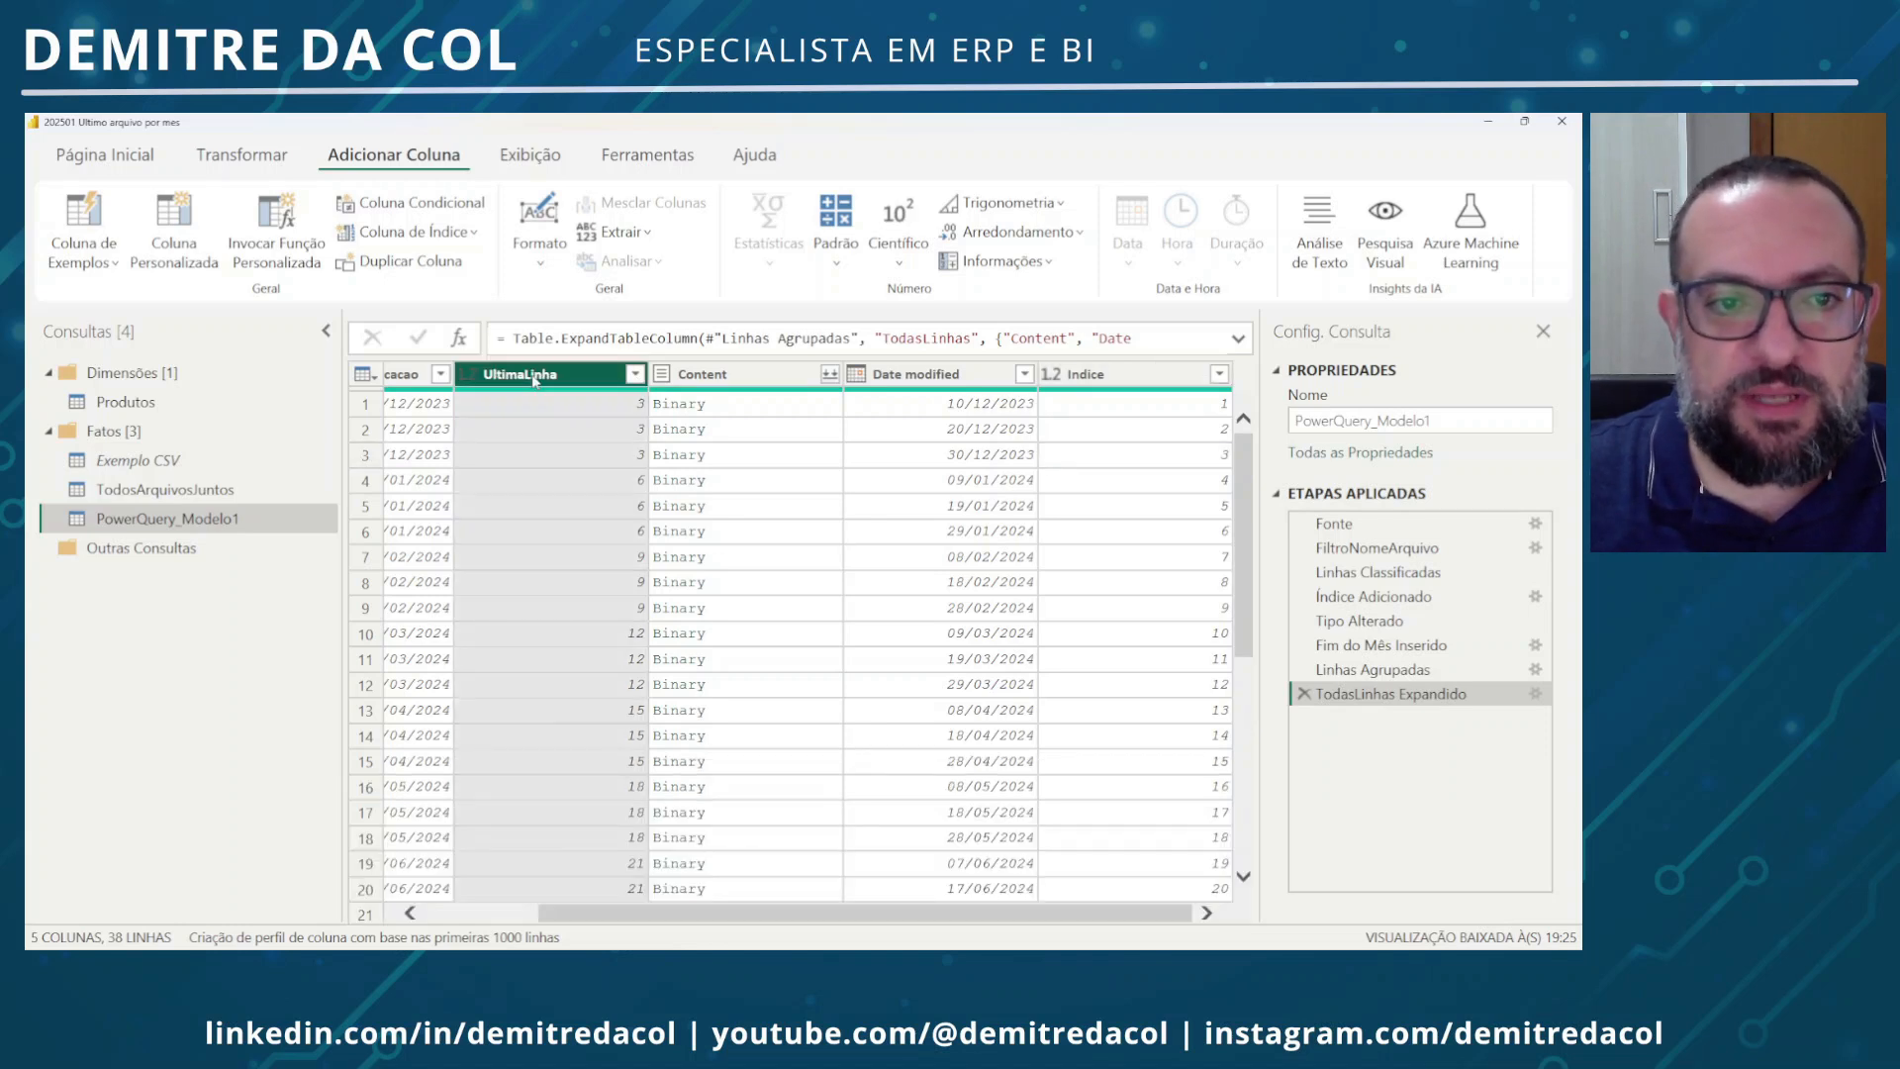
ctrl+click(1088, 379)
click(902, 531)
click(635, 374)
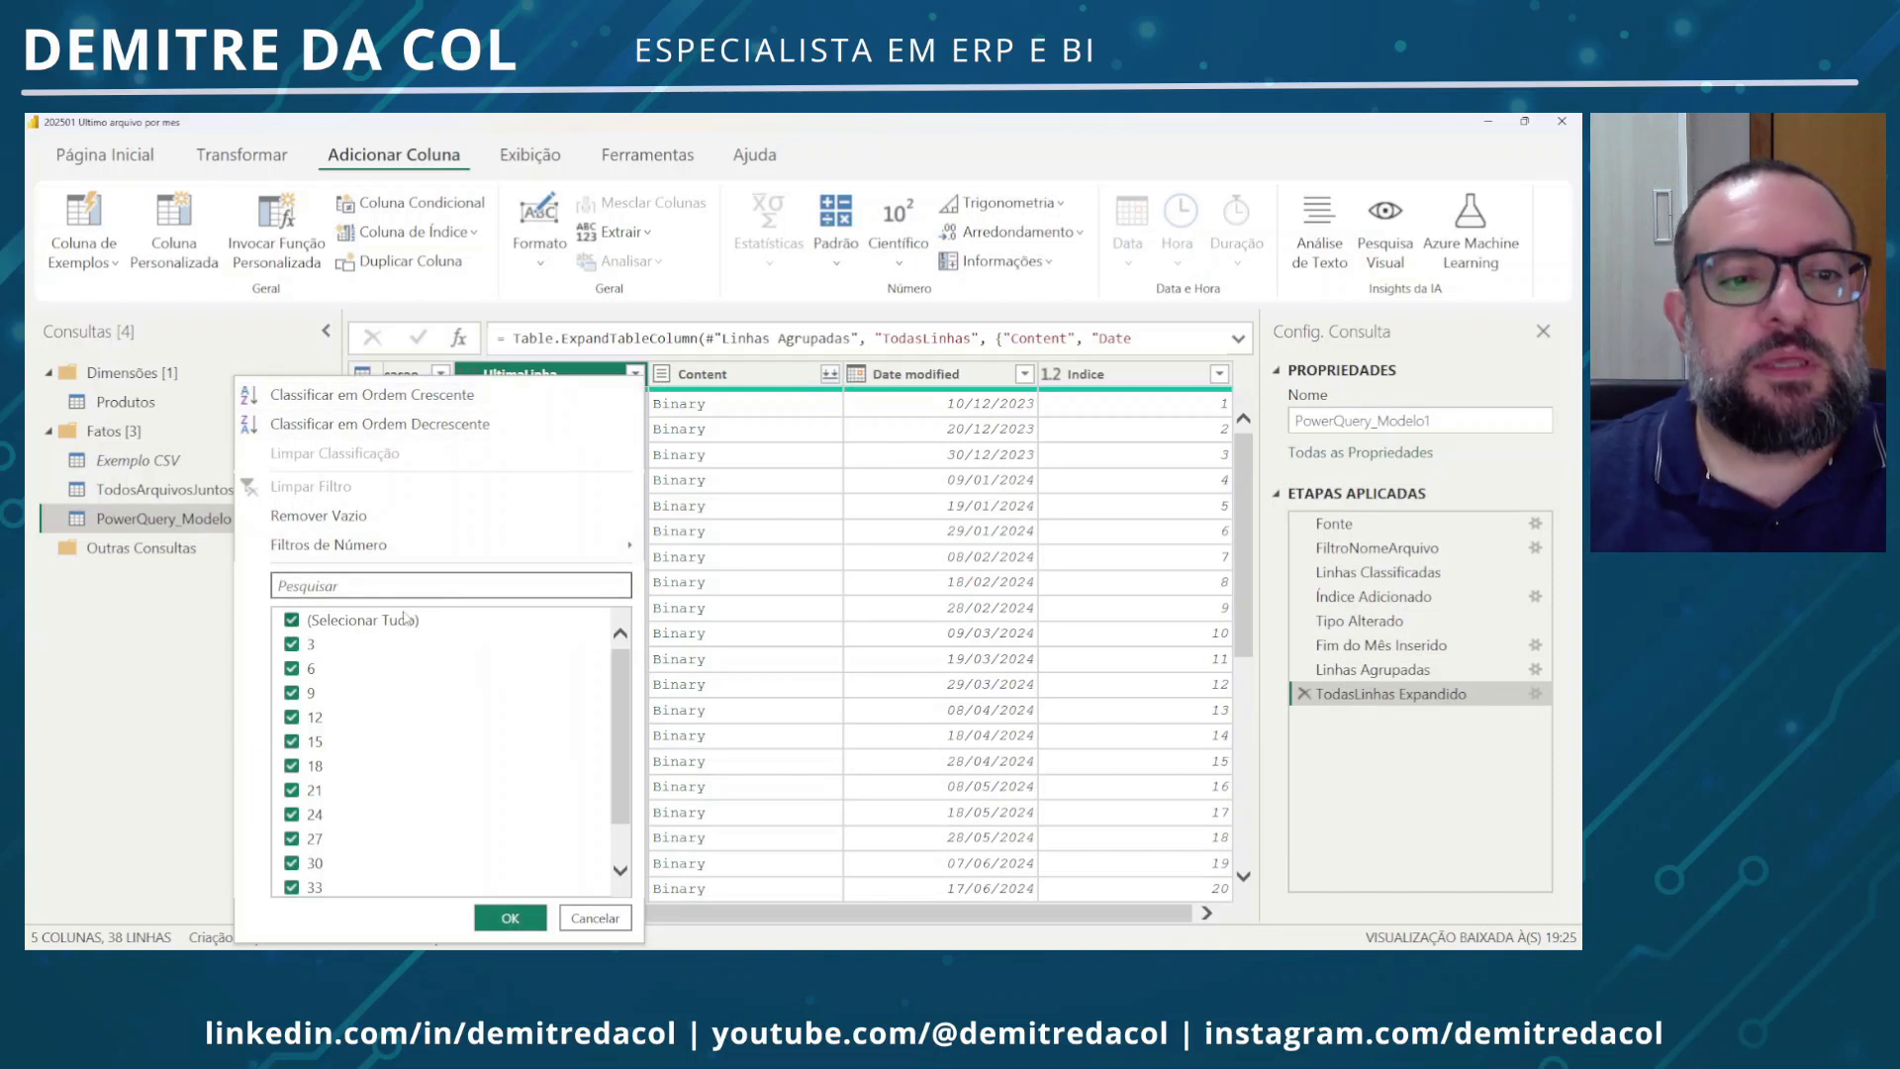
click(393, 620)
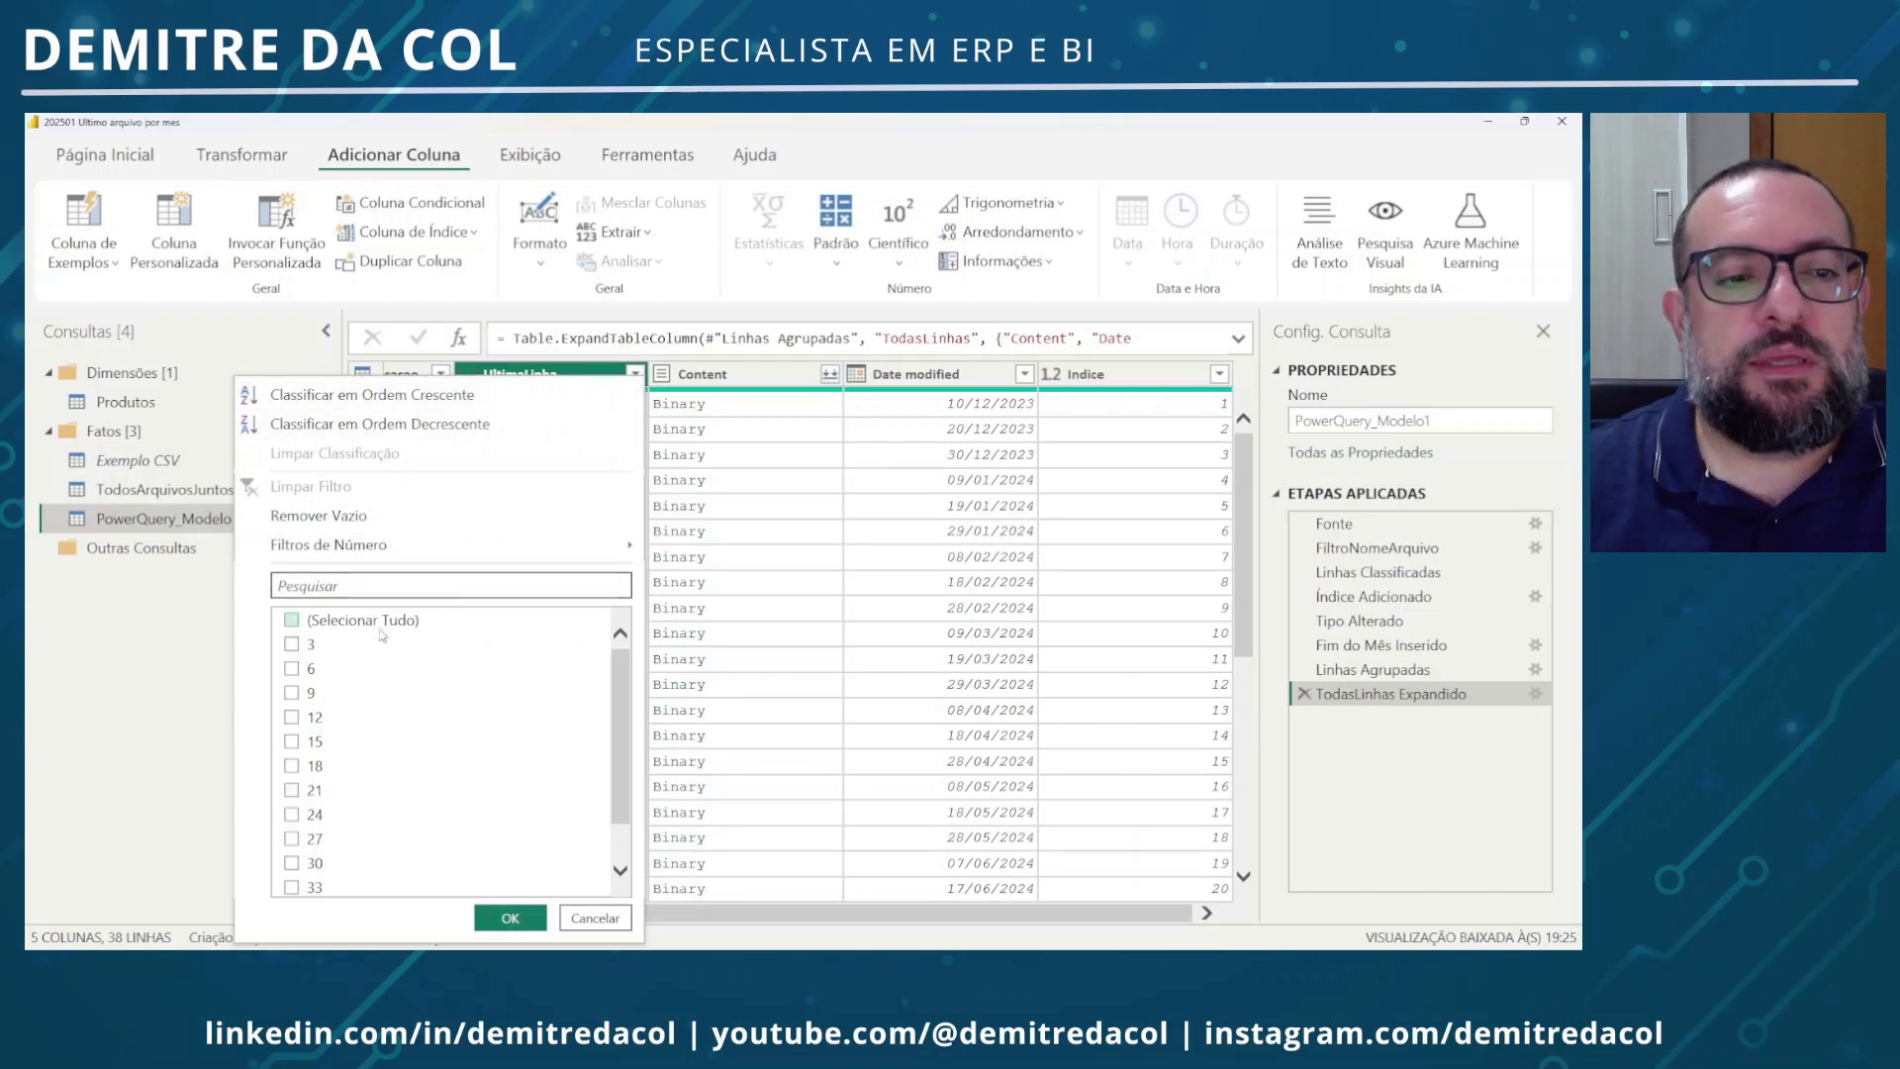
click(313, 648)
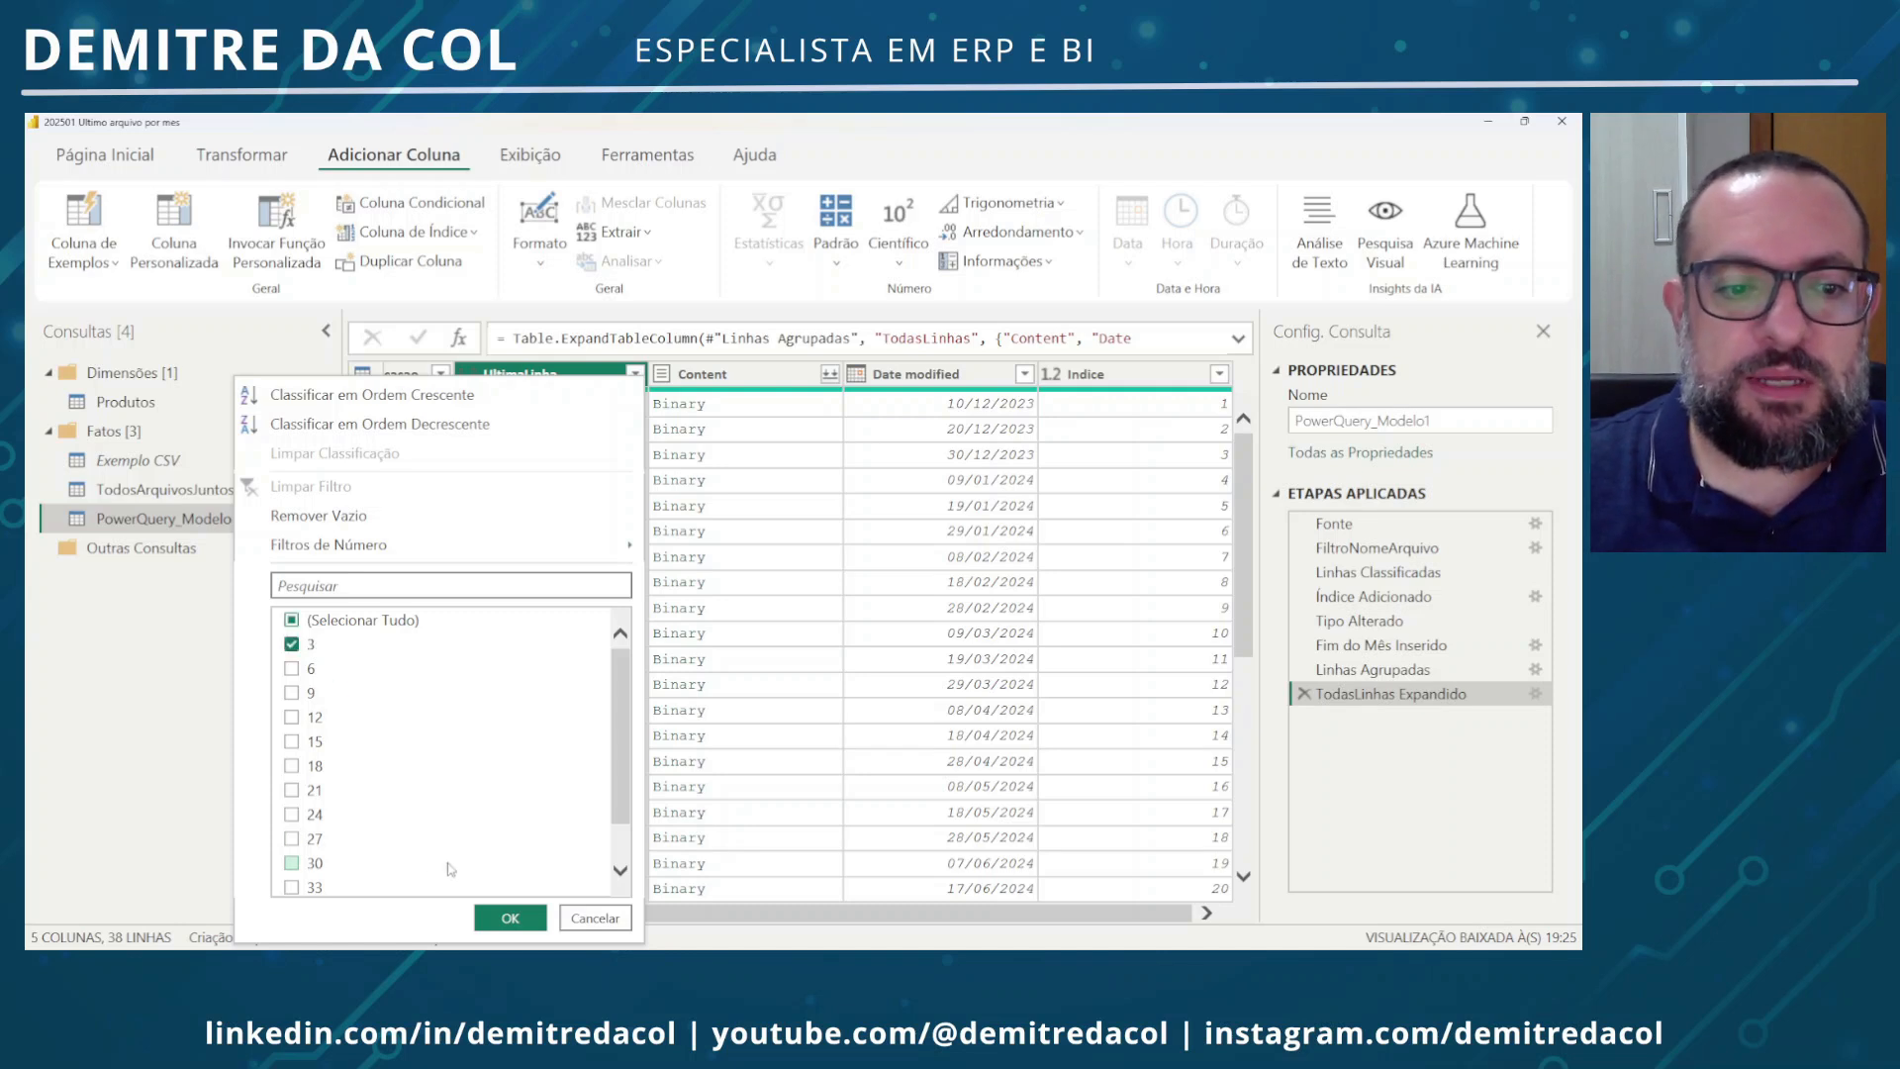
click(510, 918)
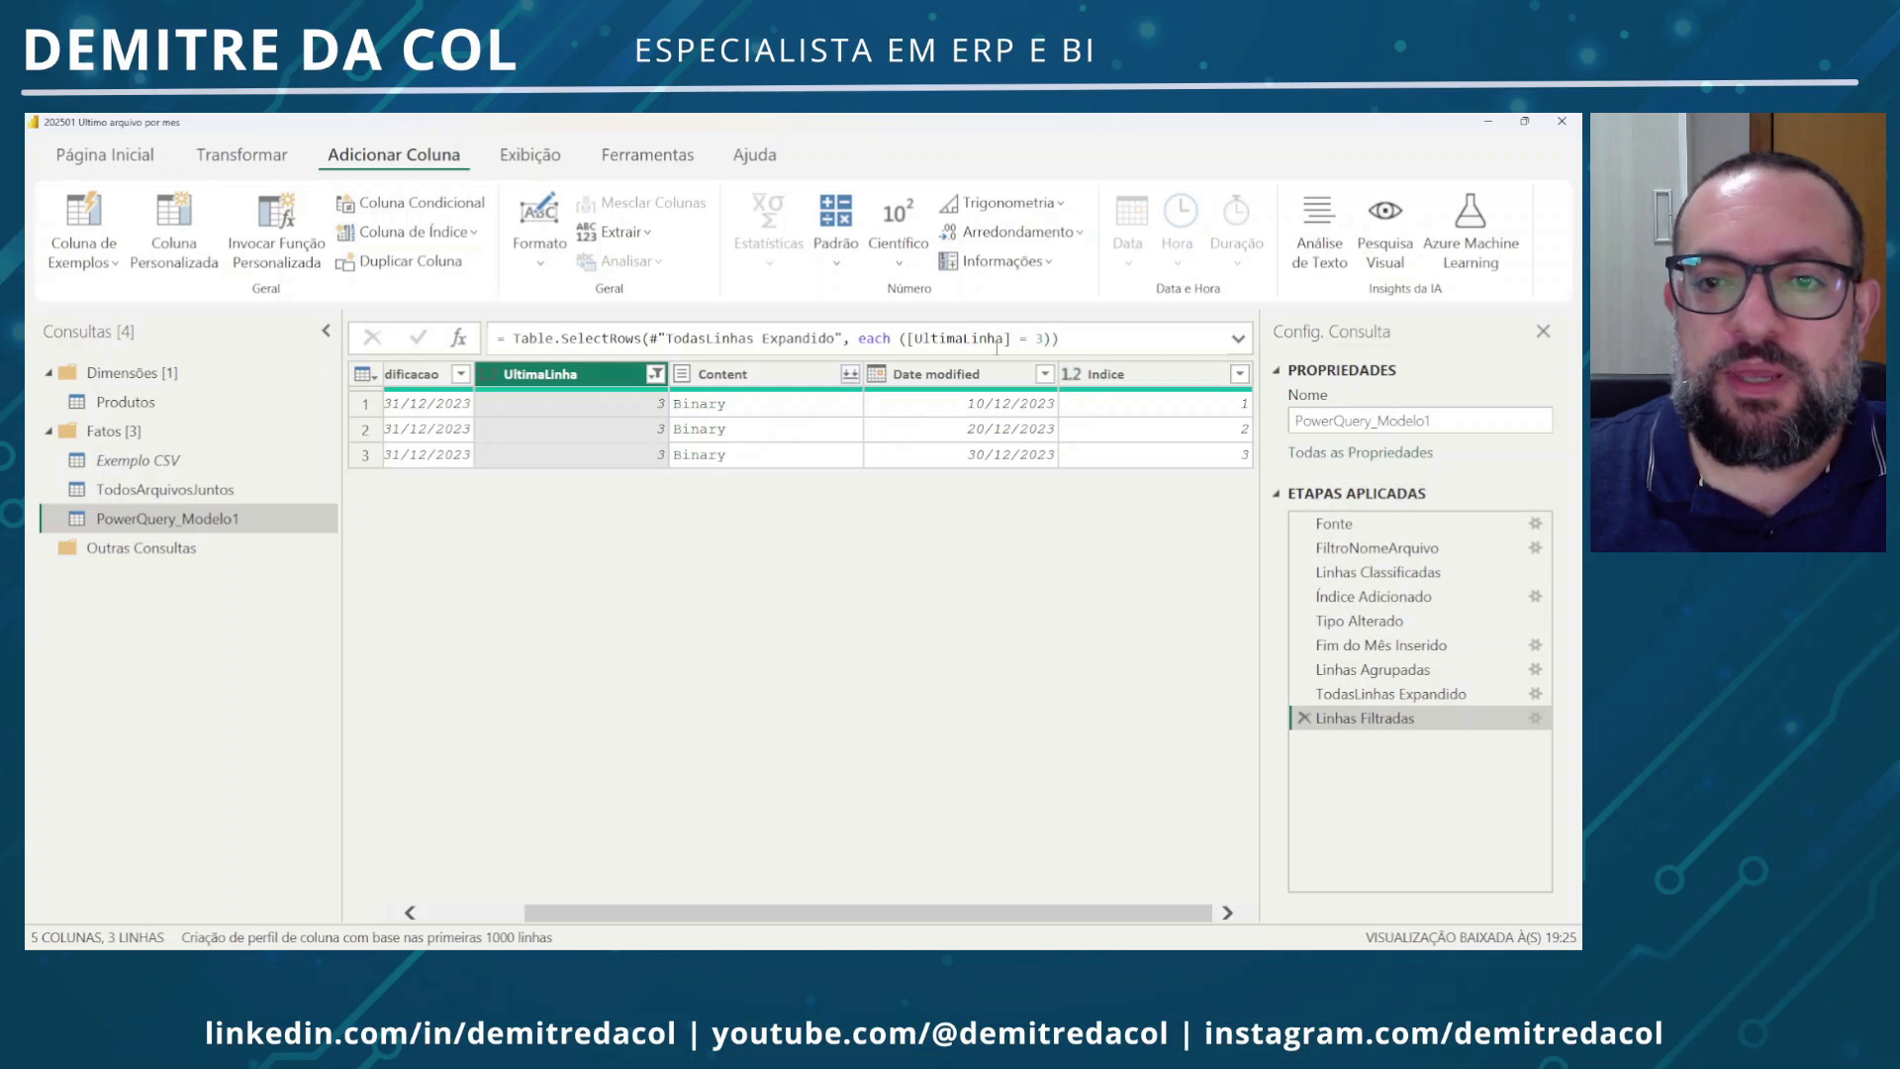
Edit the filter formula so it keeps rows where [UltimaLinha] = [Indice]
double_click(1039, 339)
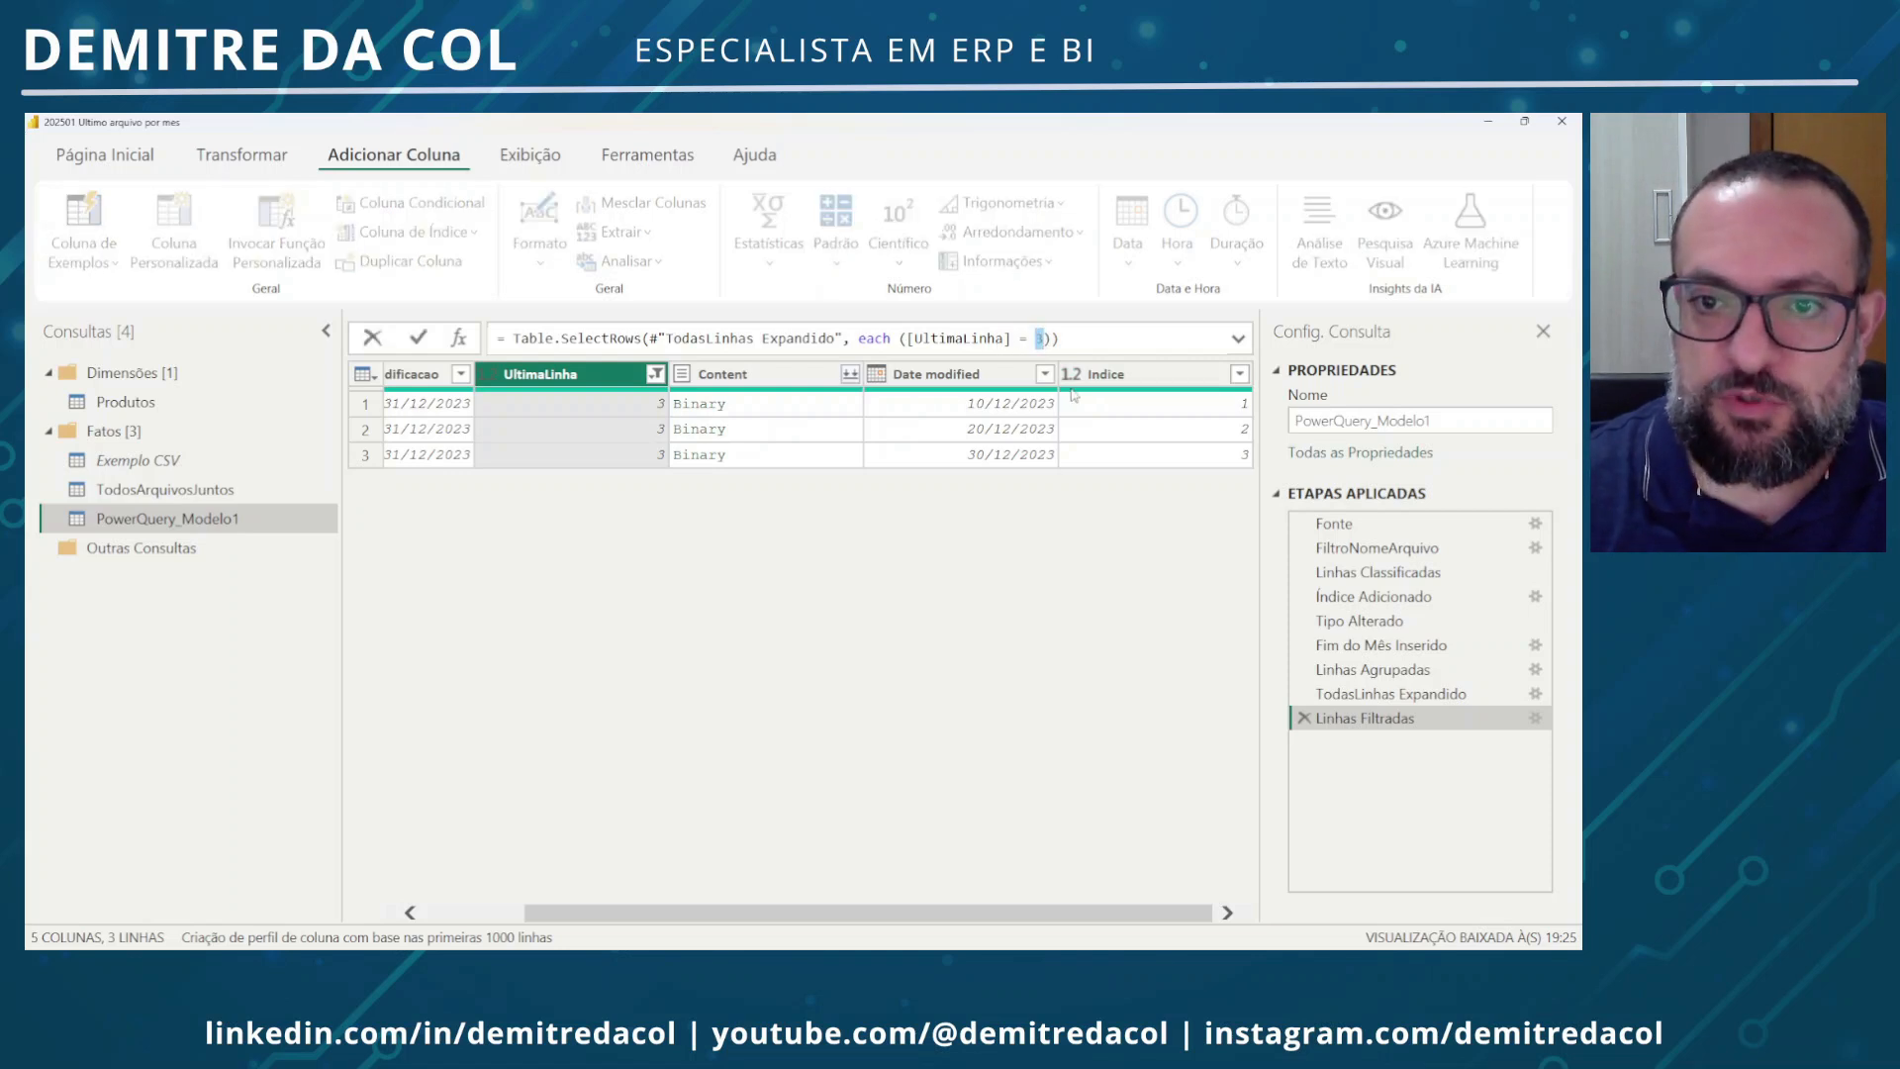
text([)
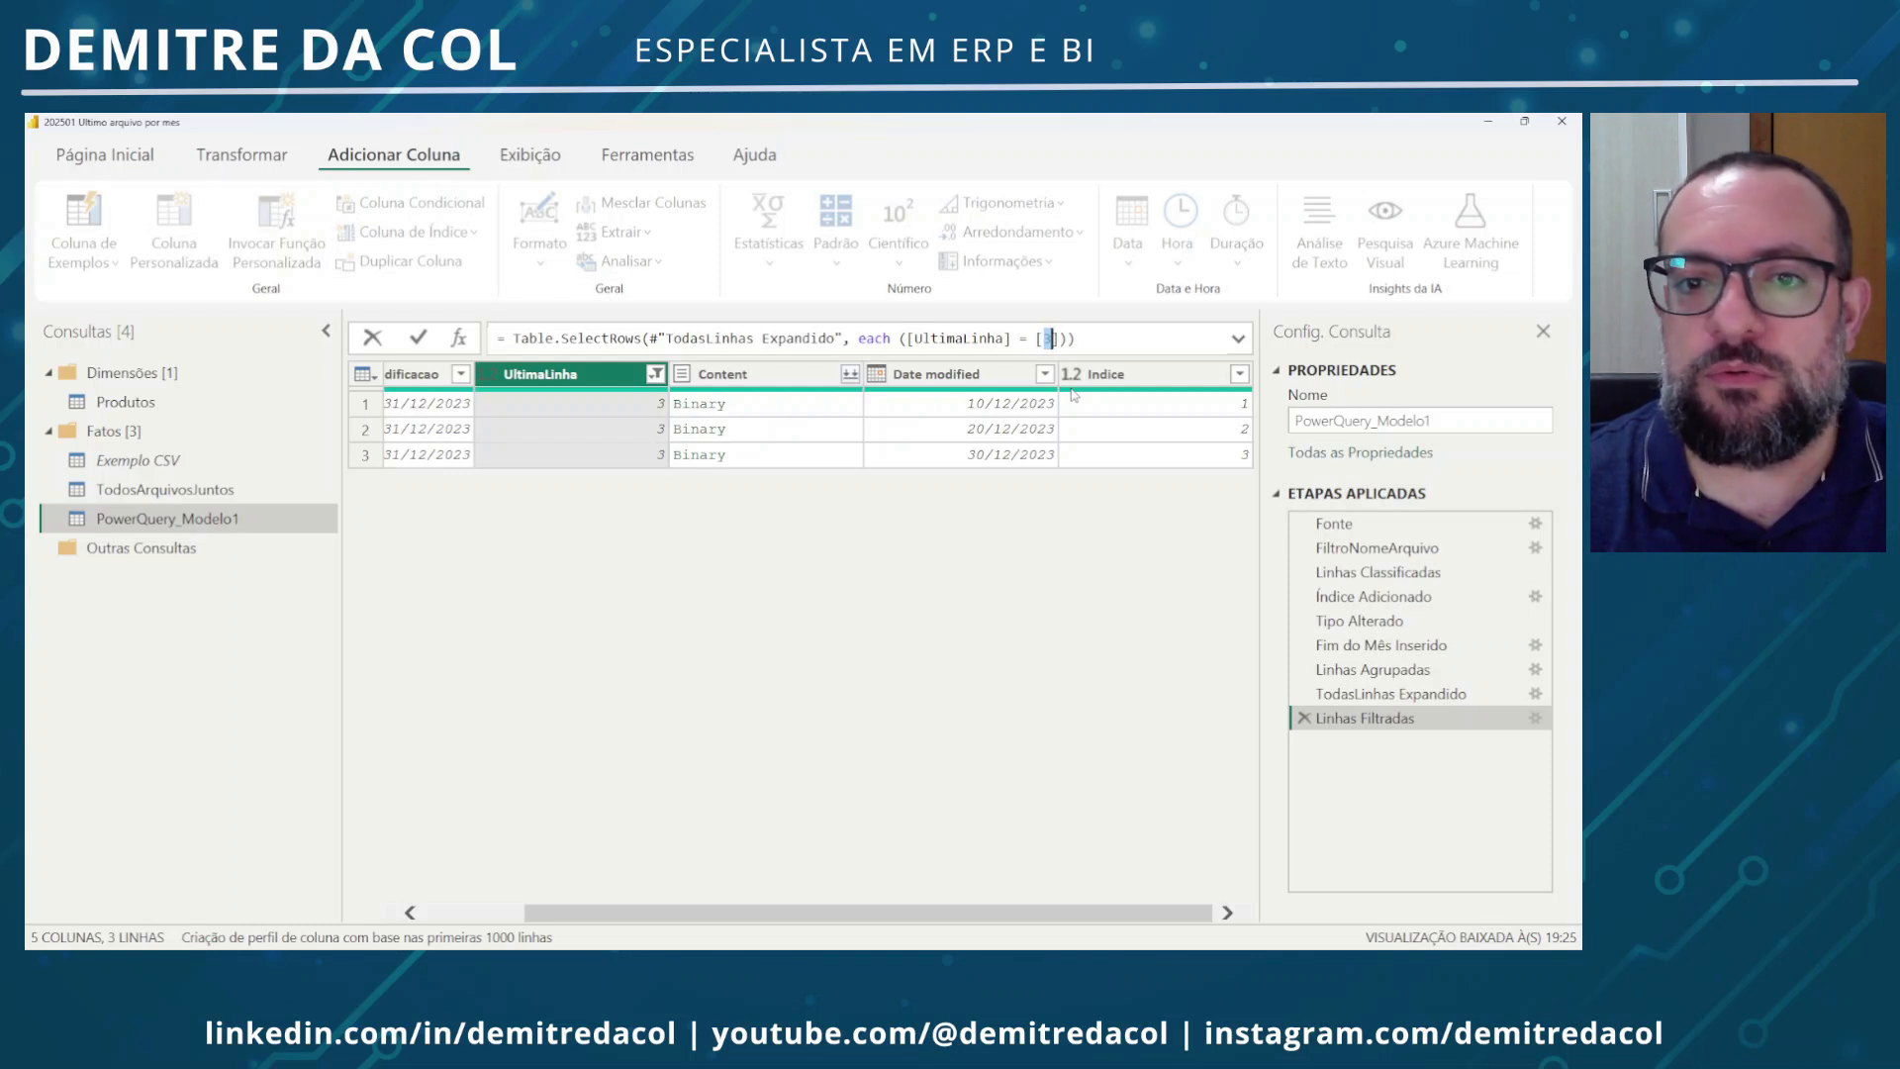
text(Indice)
key(Return)
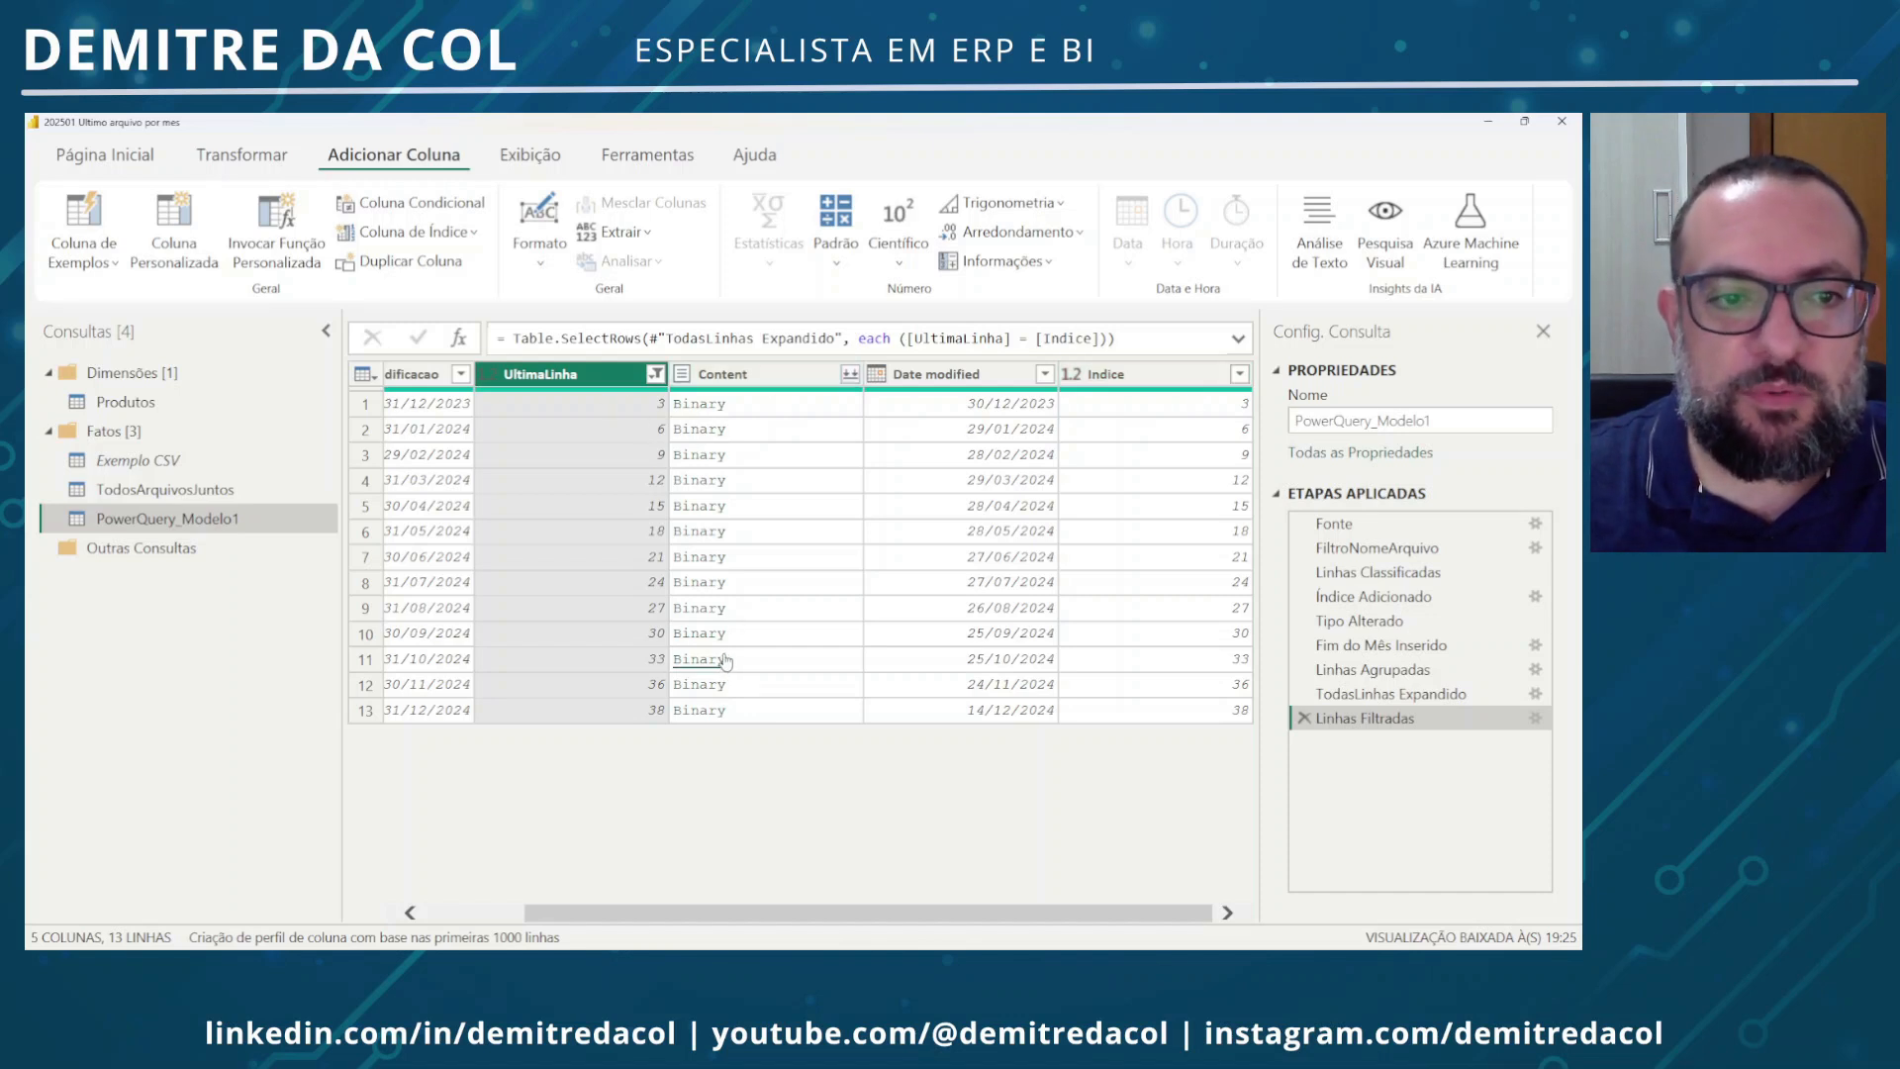
Copy the let…in expression that reads the CSV and promotes headers from the ConteudoCSV step of TodosArquivosJuntos
click(775, 382)
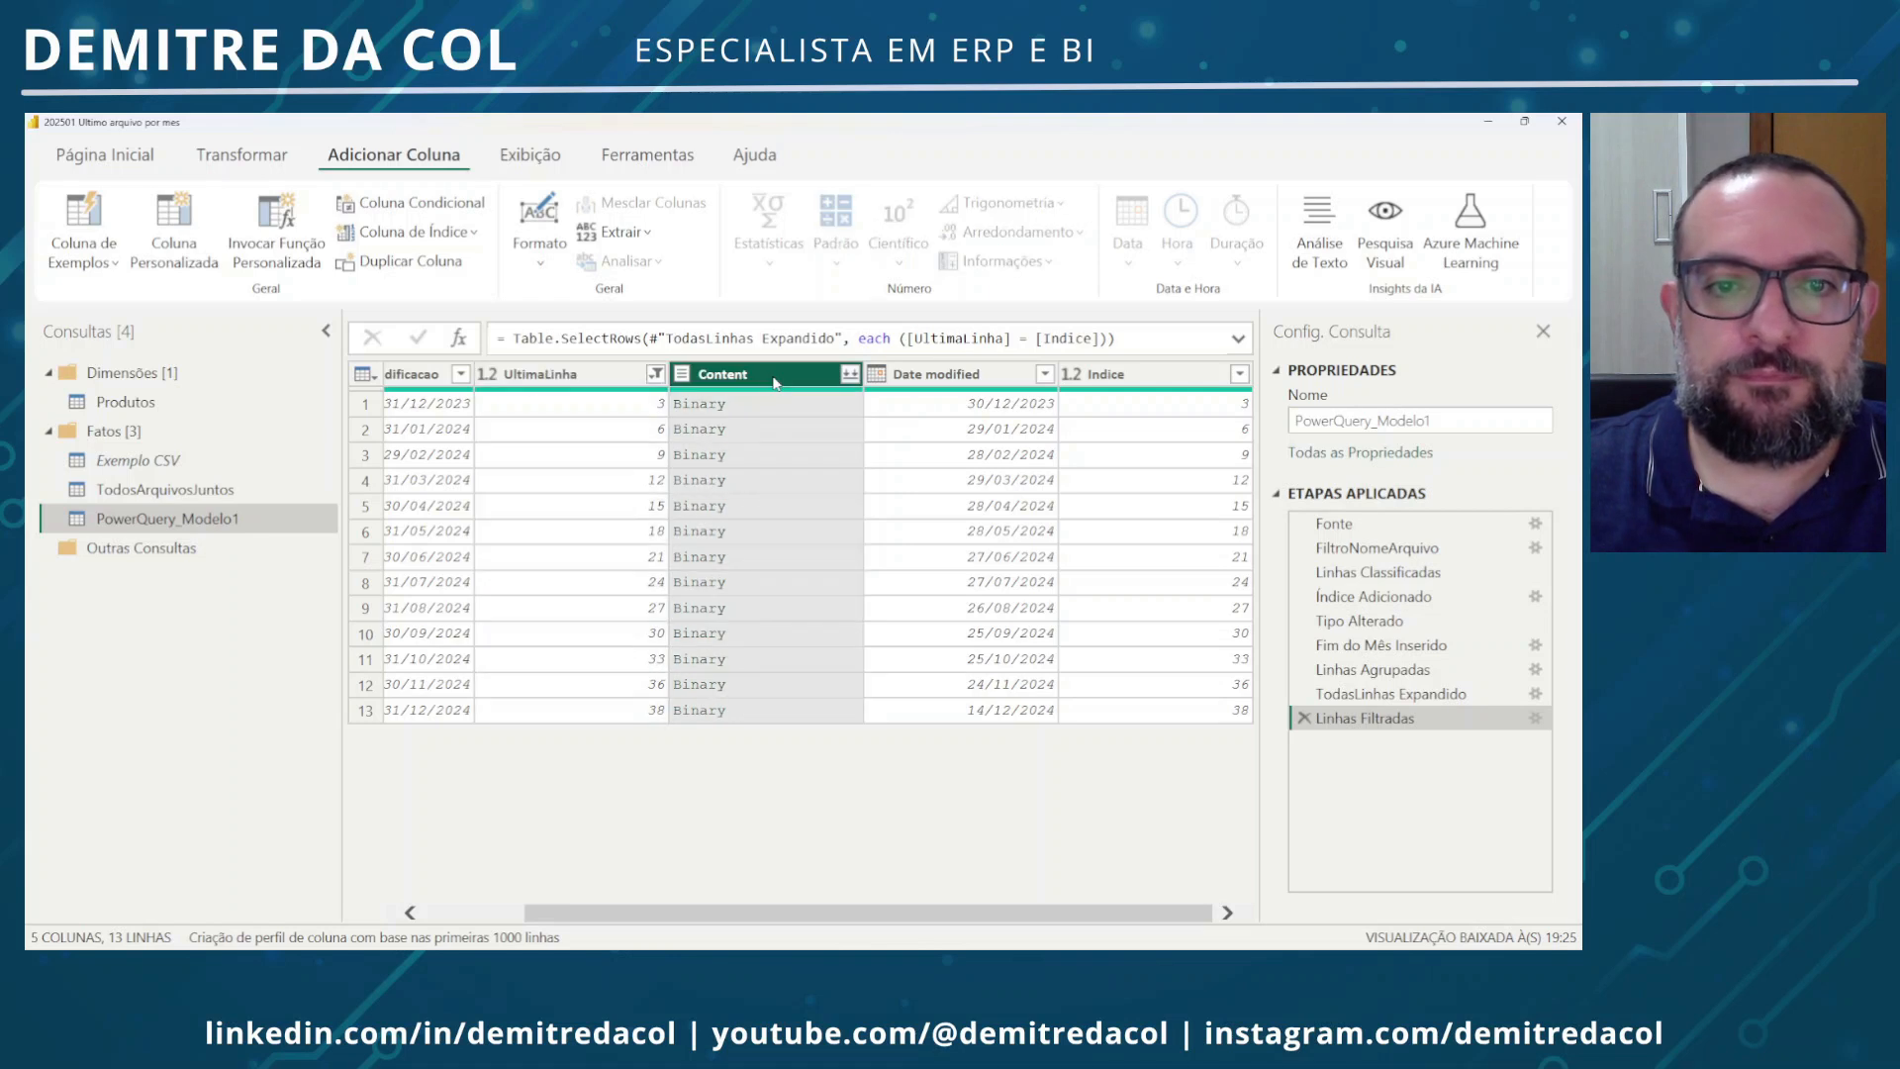
click(194, 495)
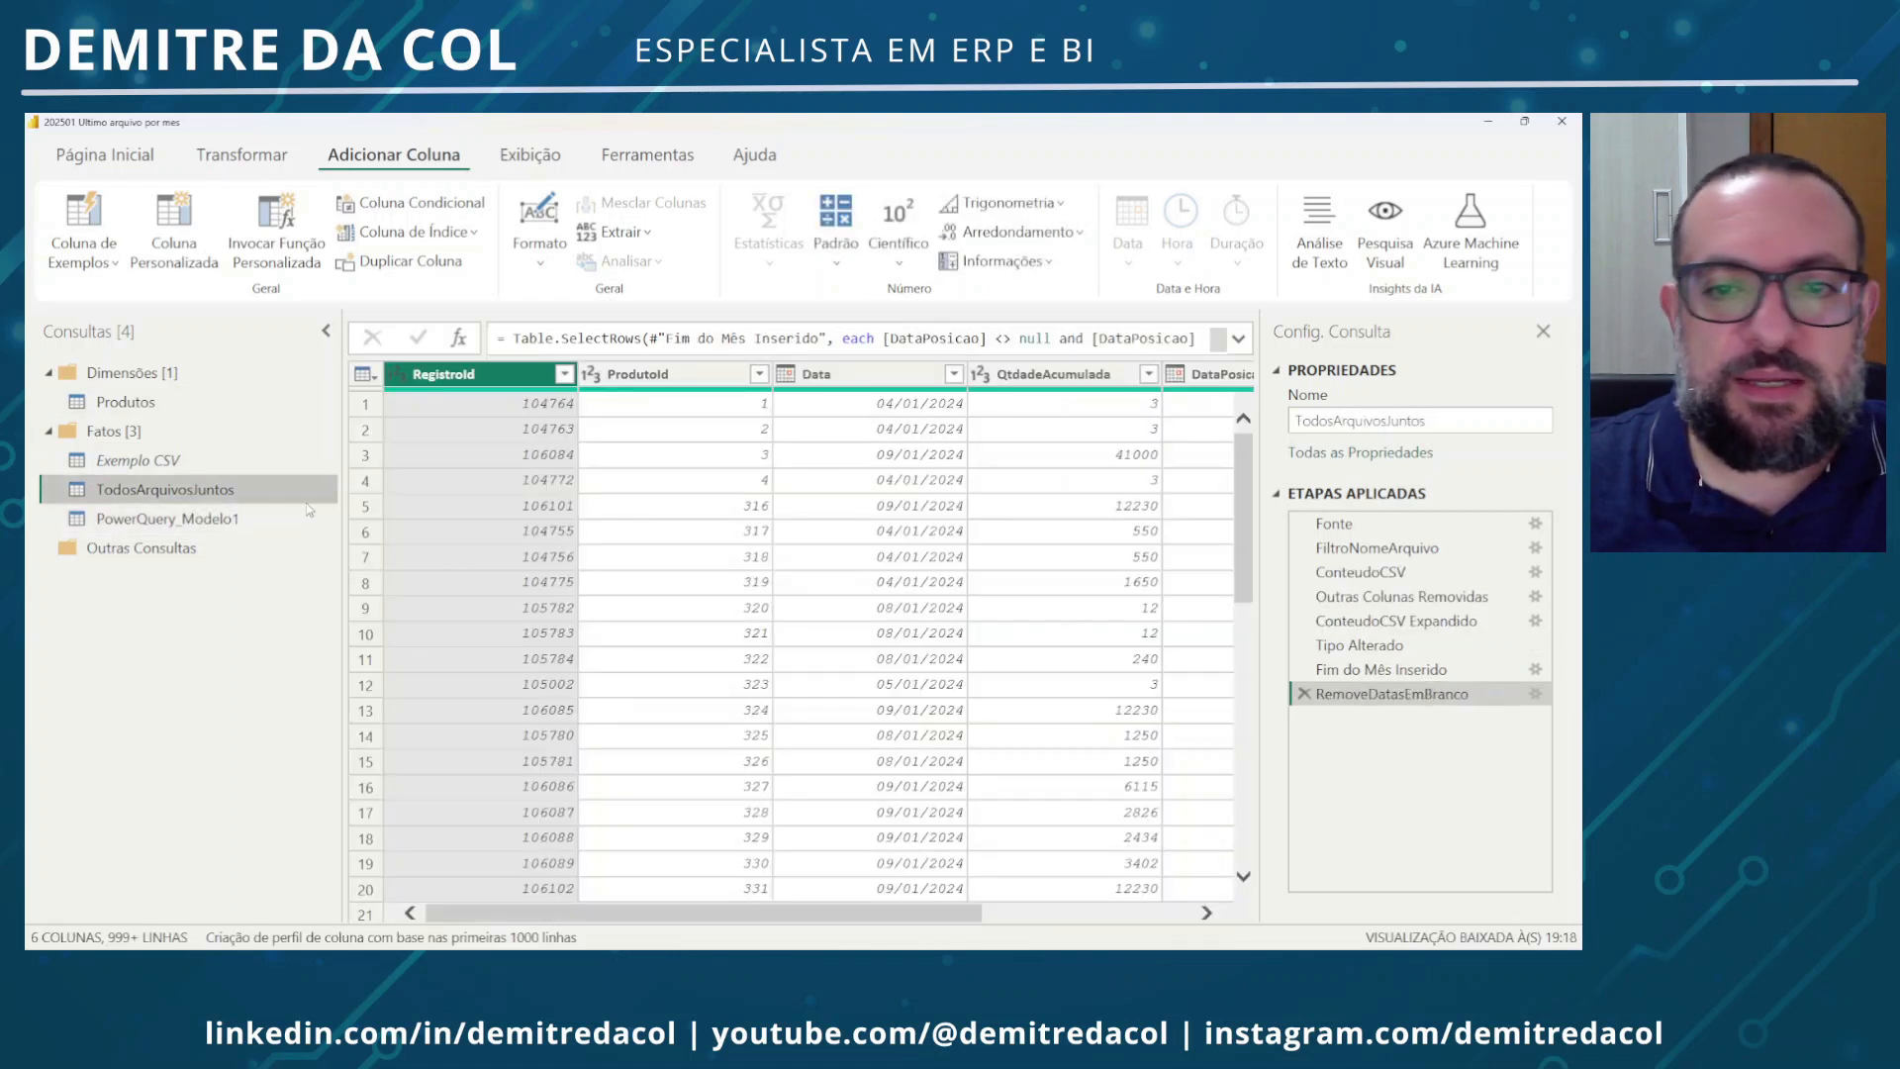
click(1361, 572)
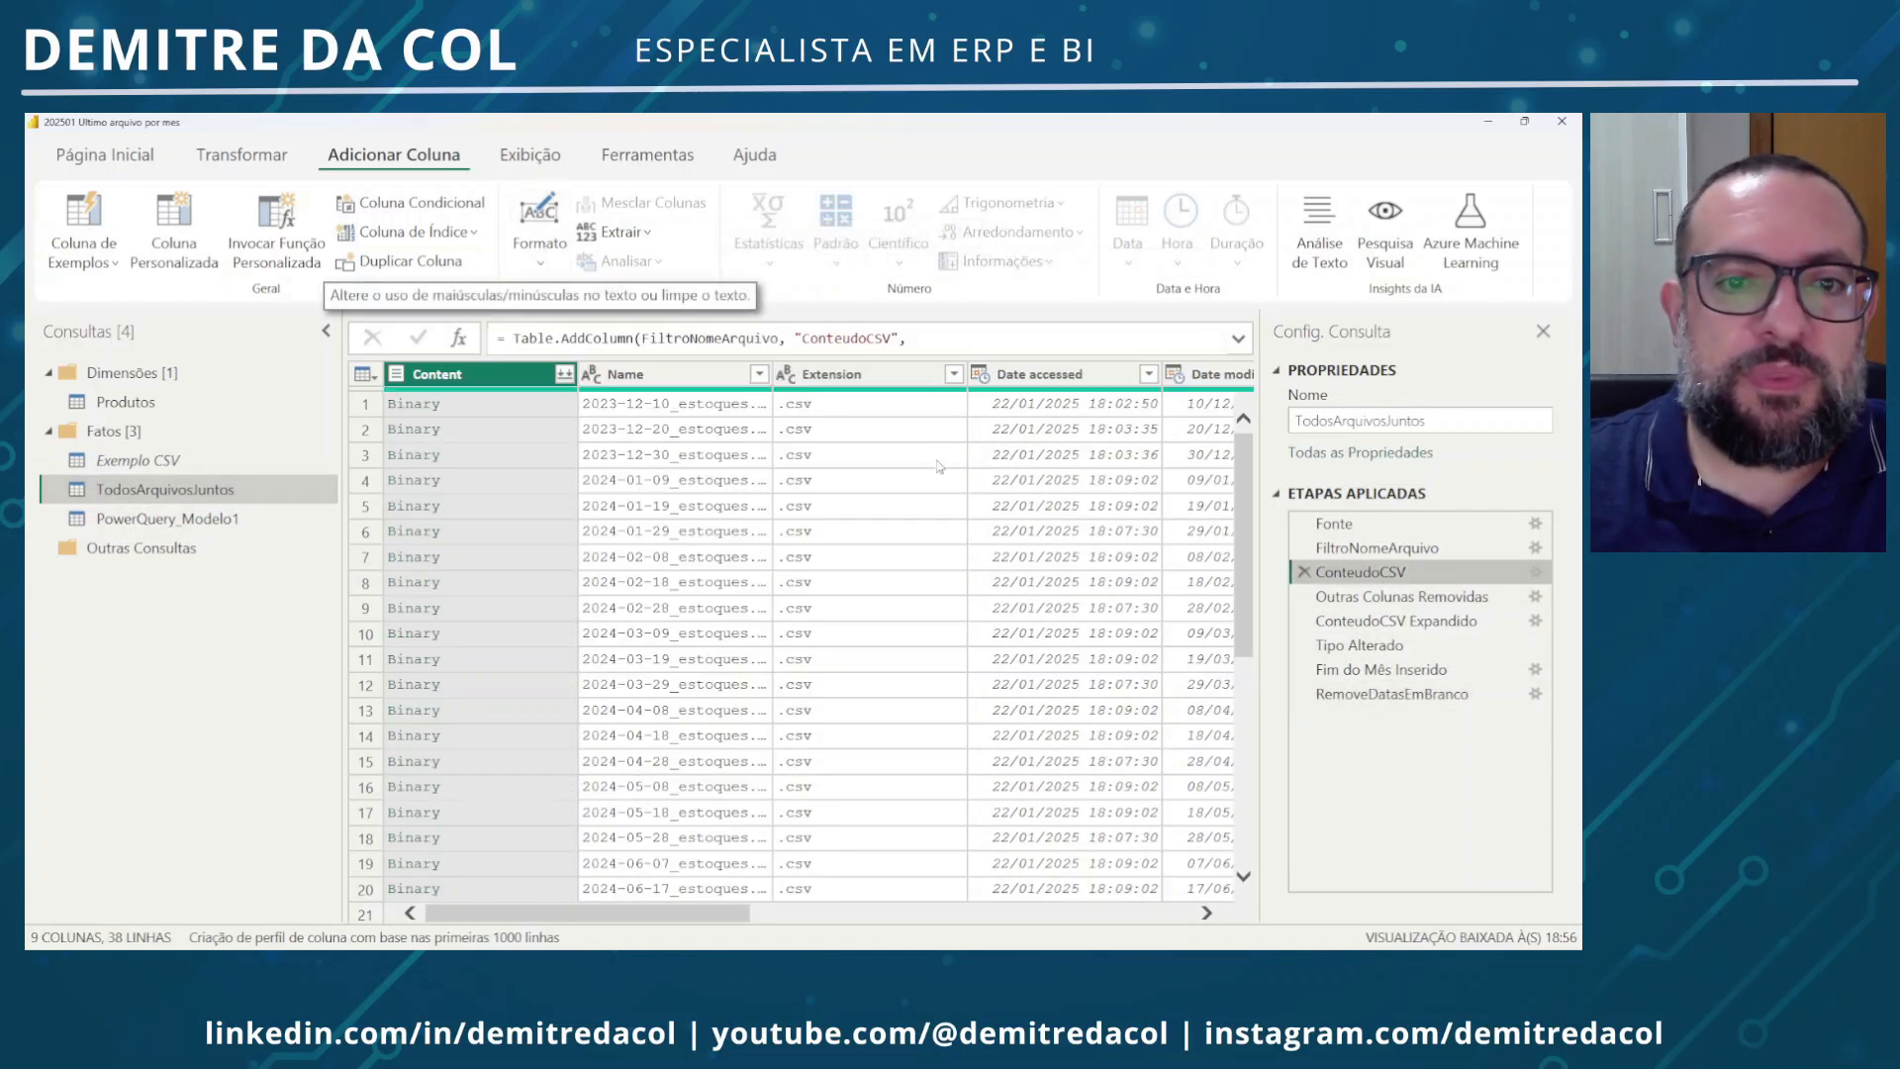
click(1238, 338)
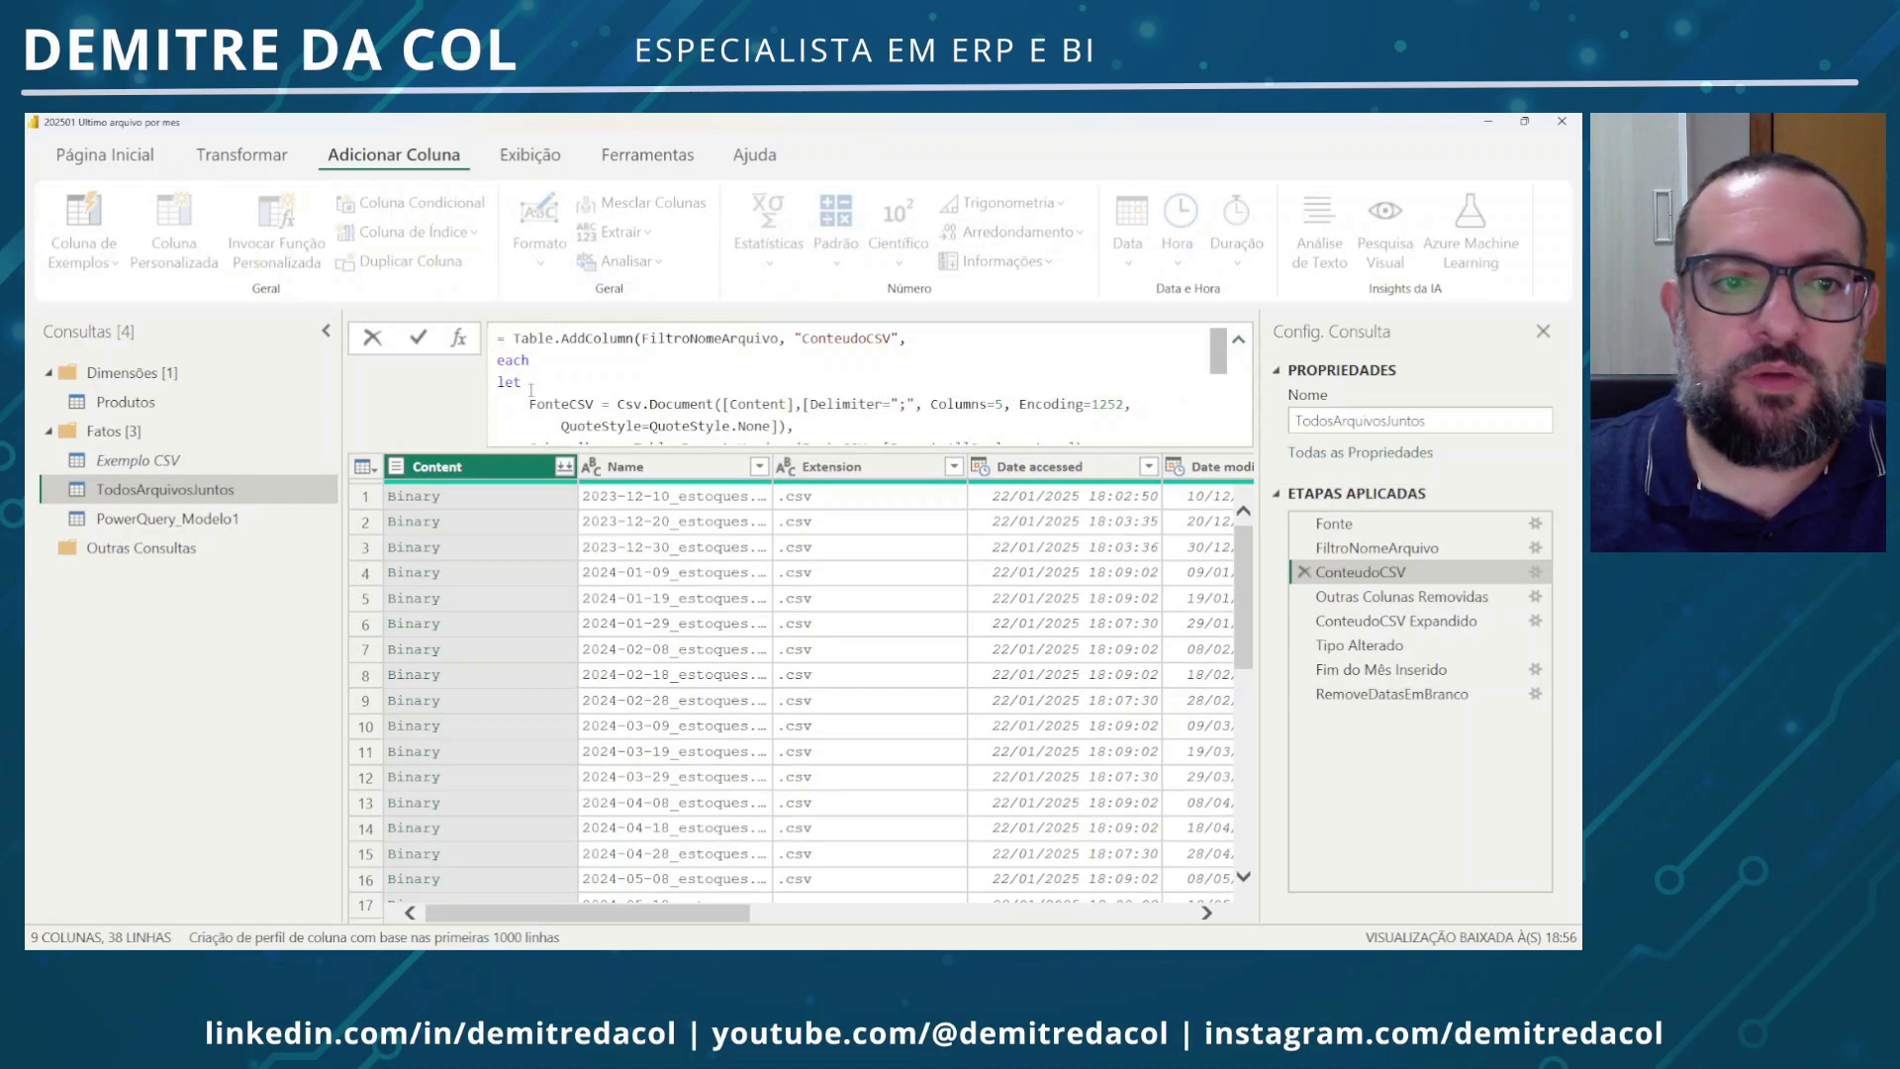
click(504, 381)
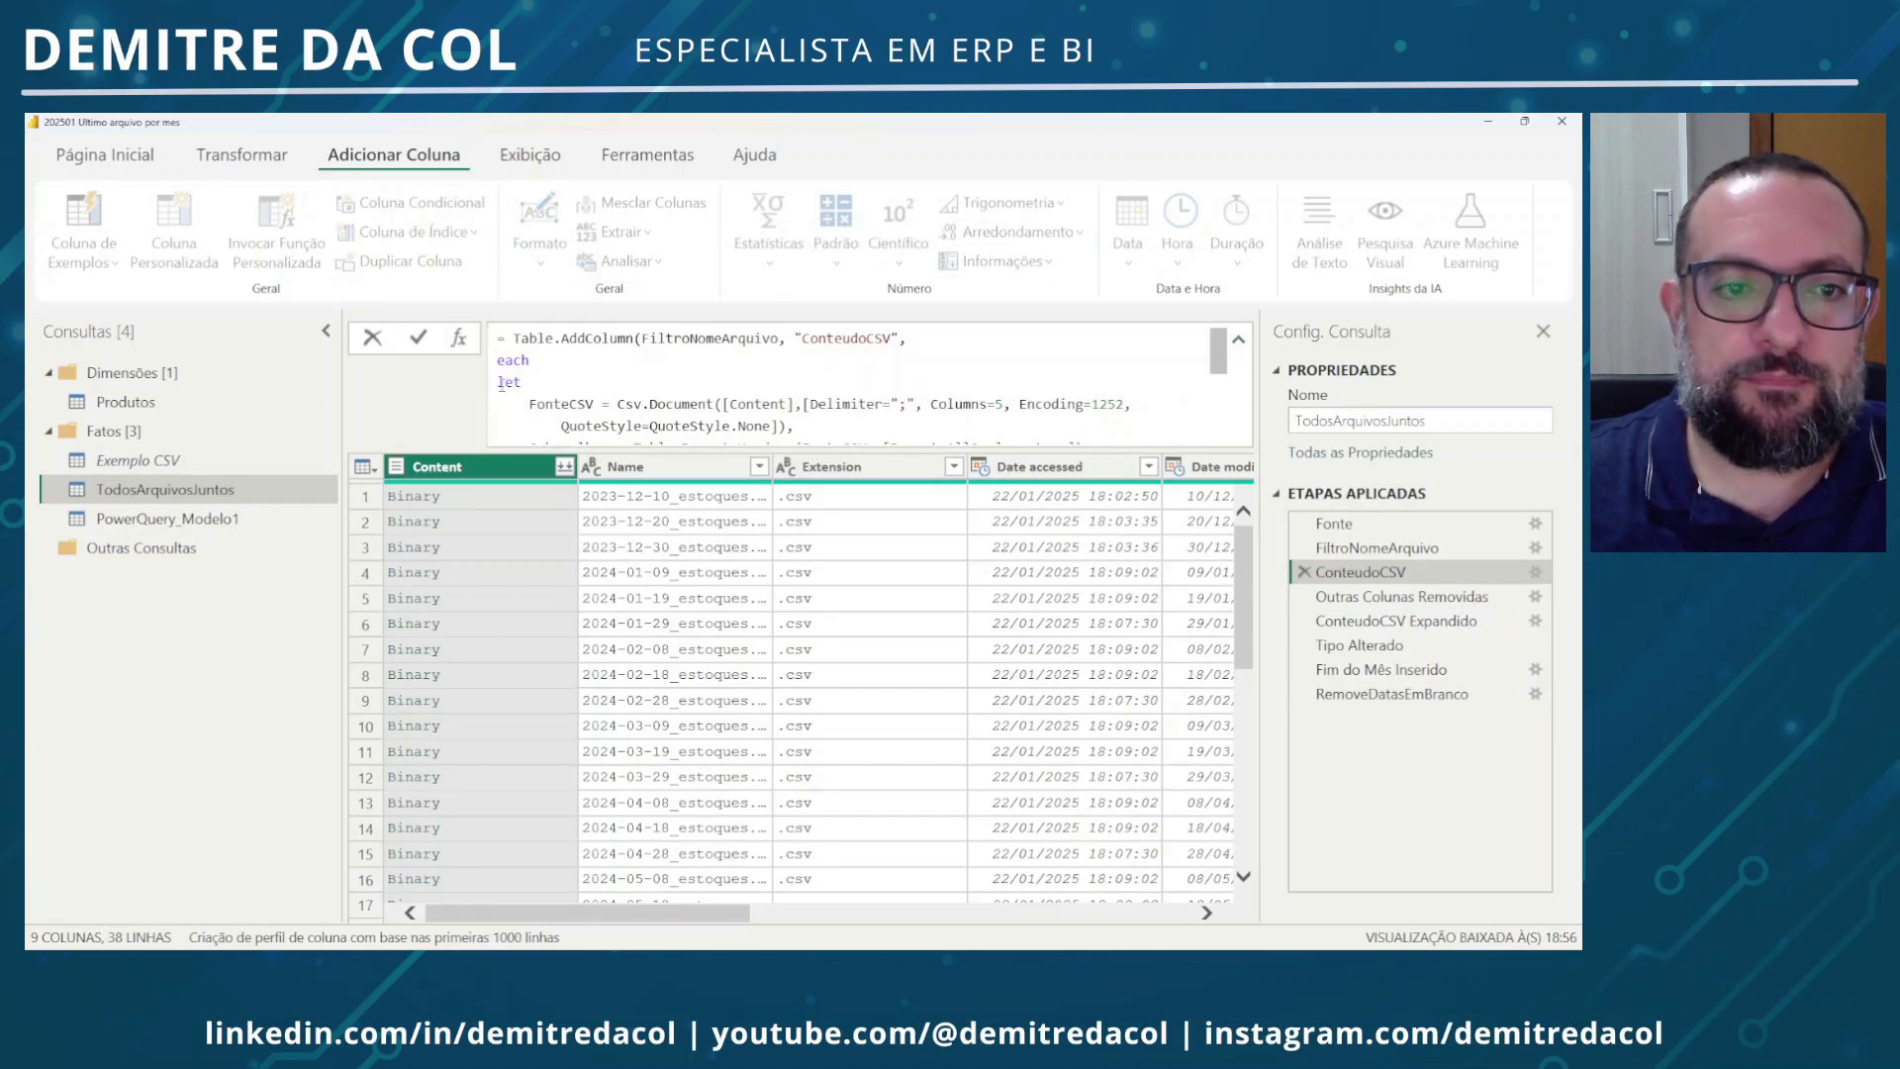
key(shift+Down)
key(shift+Down)
key(shift+Down)
key(shift+Down)
key(shift+Down)
key(ctrl+c)
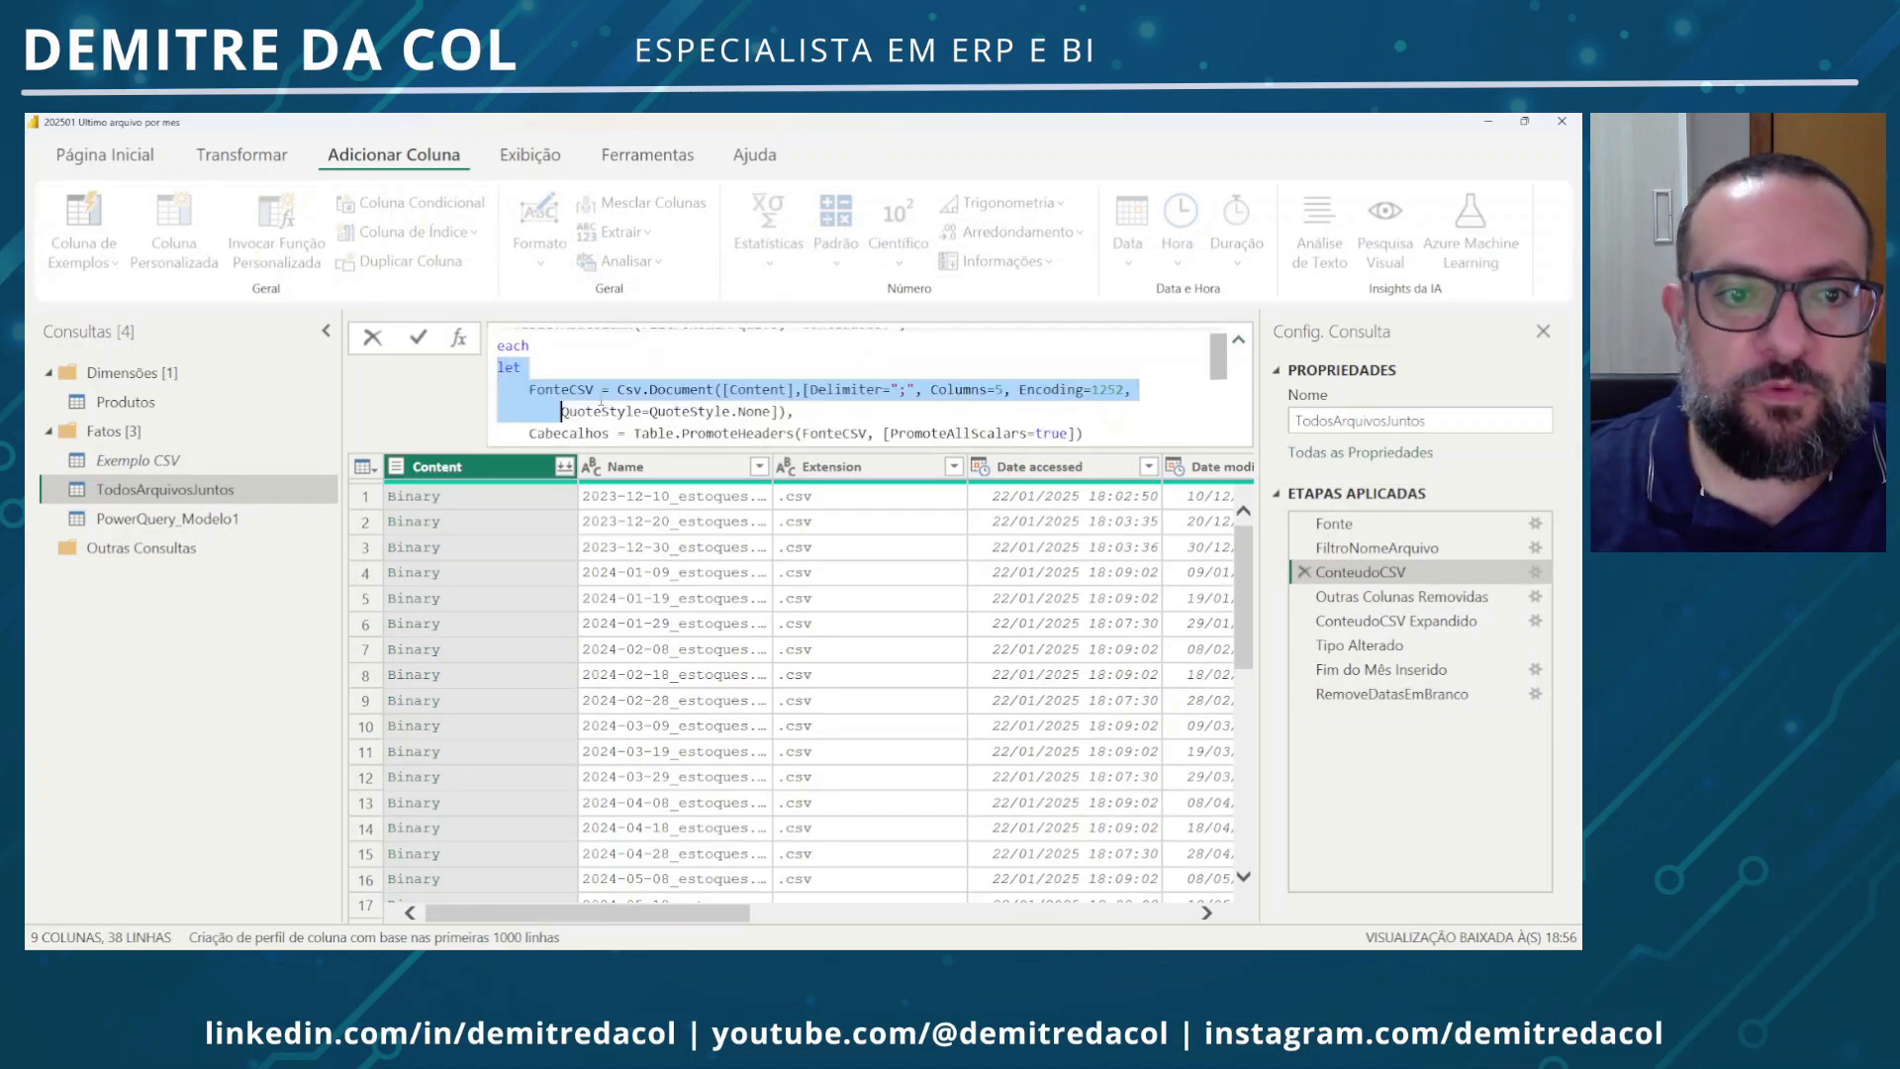
key(shift+End)
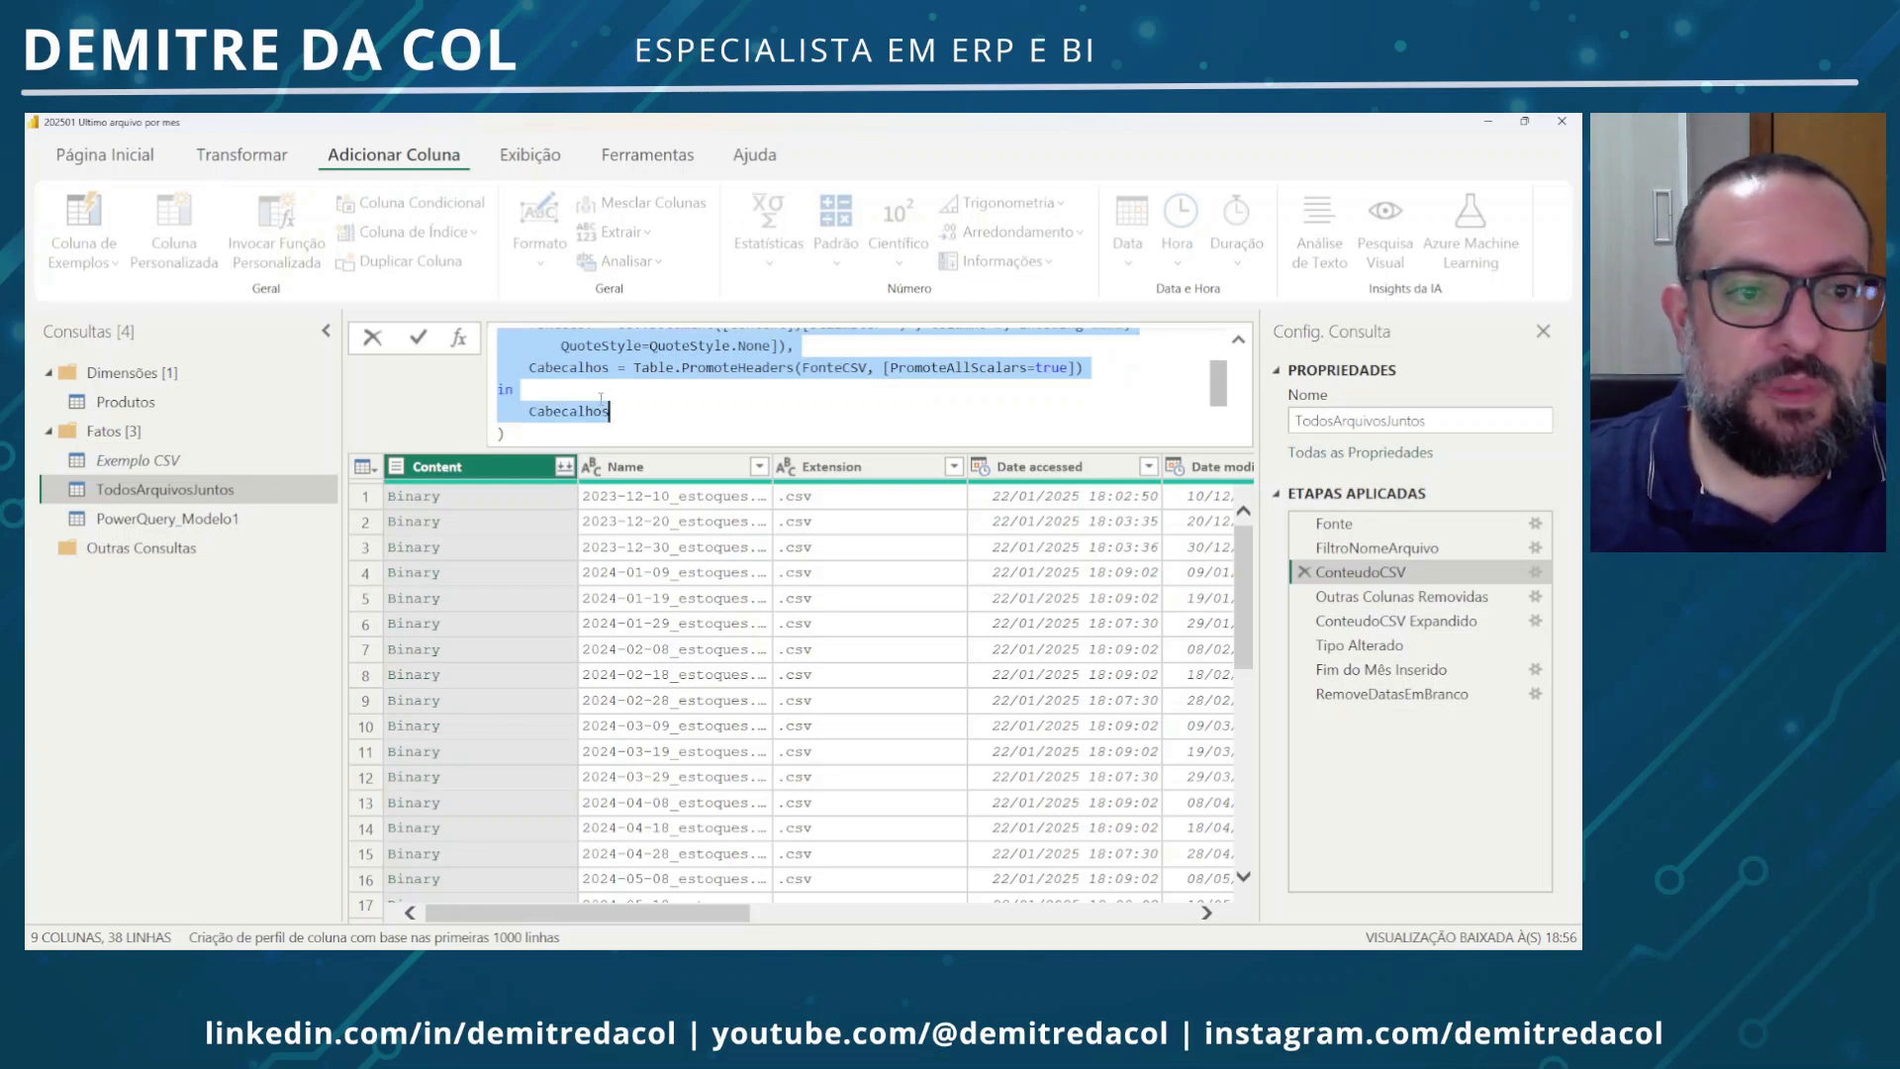
Add a custom column named ConteudoCSV to PowerQuery_Modelo1, using the copied let…in expression as its formula
click(238, 520)
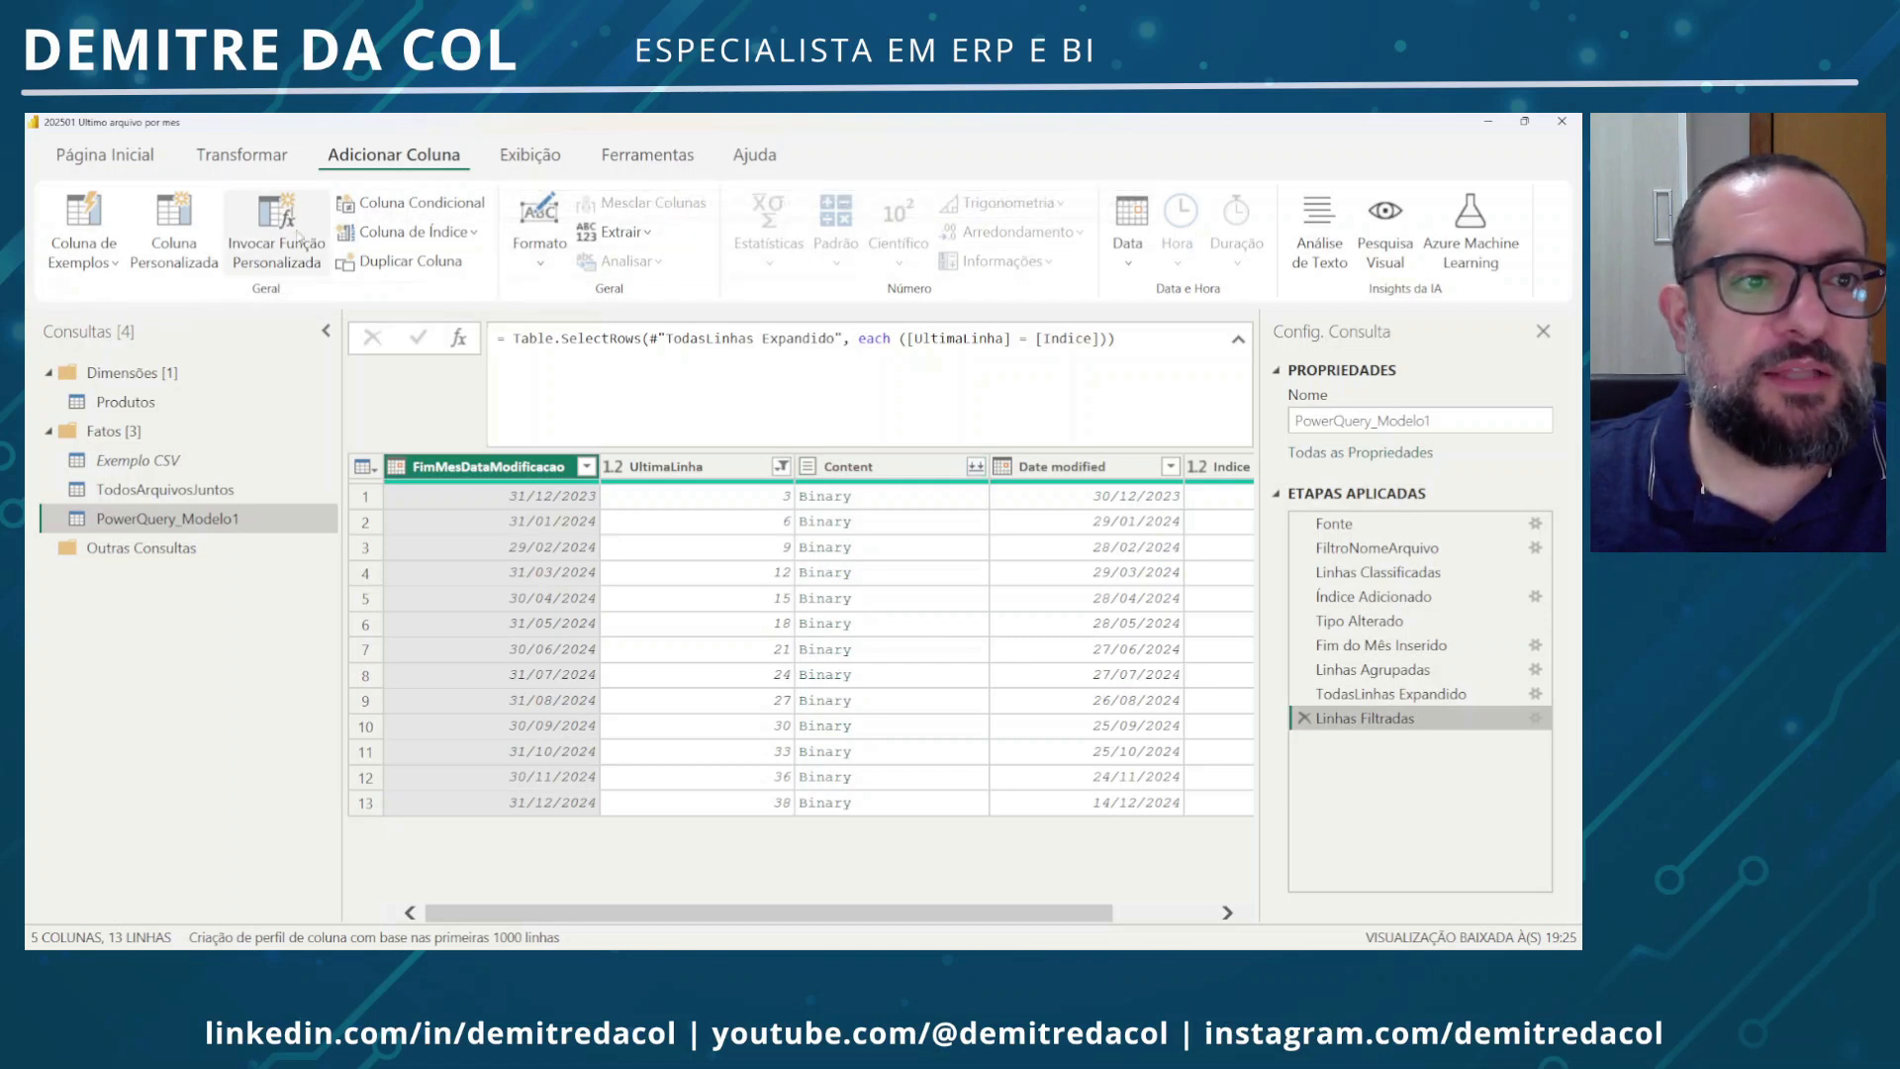
click(183, 255)
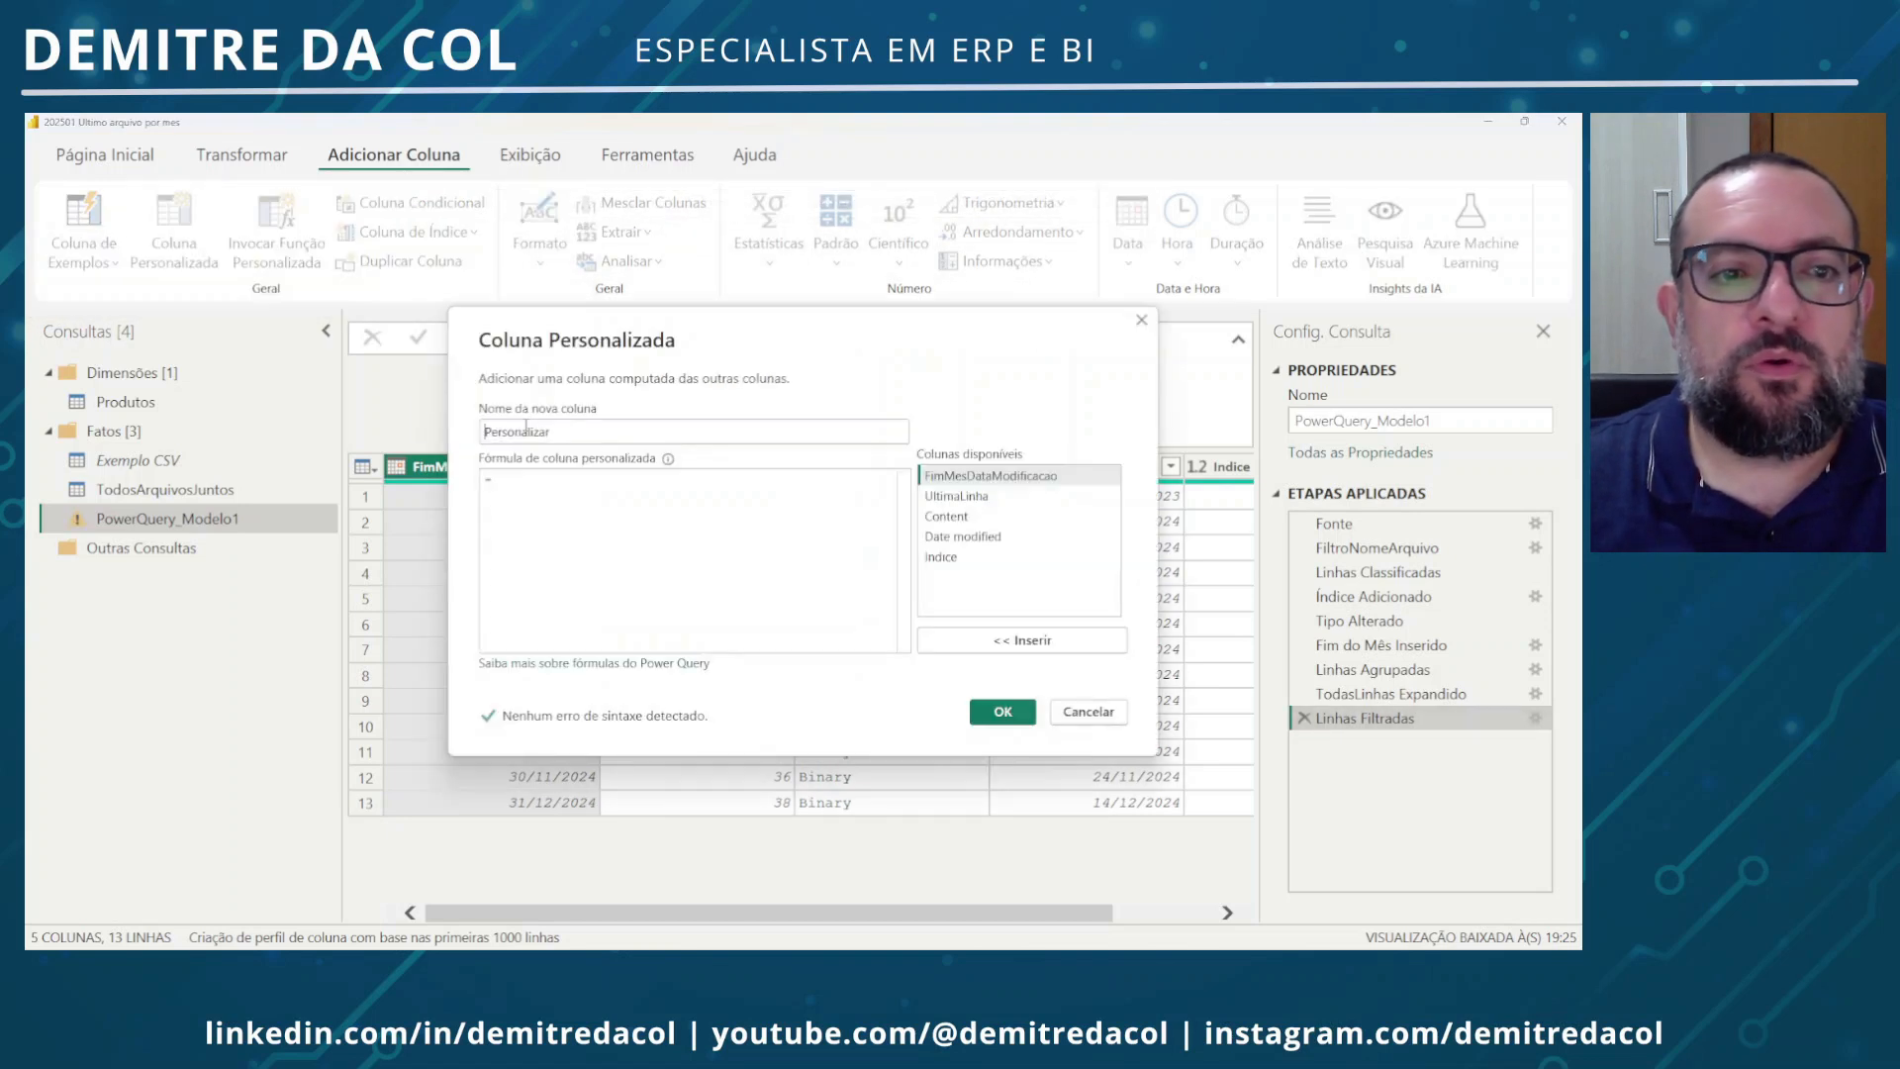
text(ConteudoCSV)
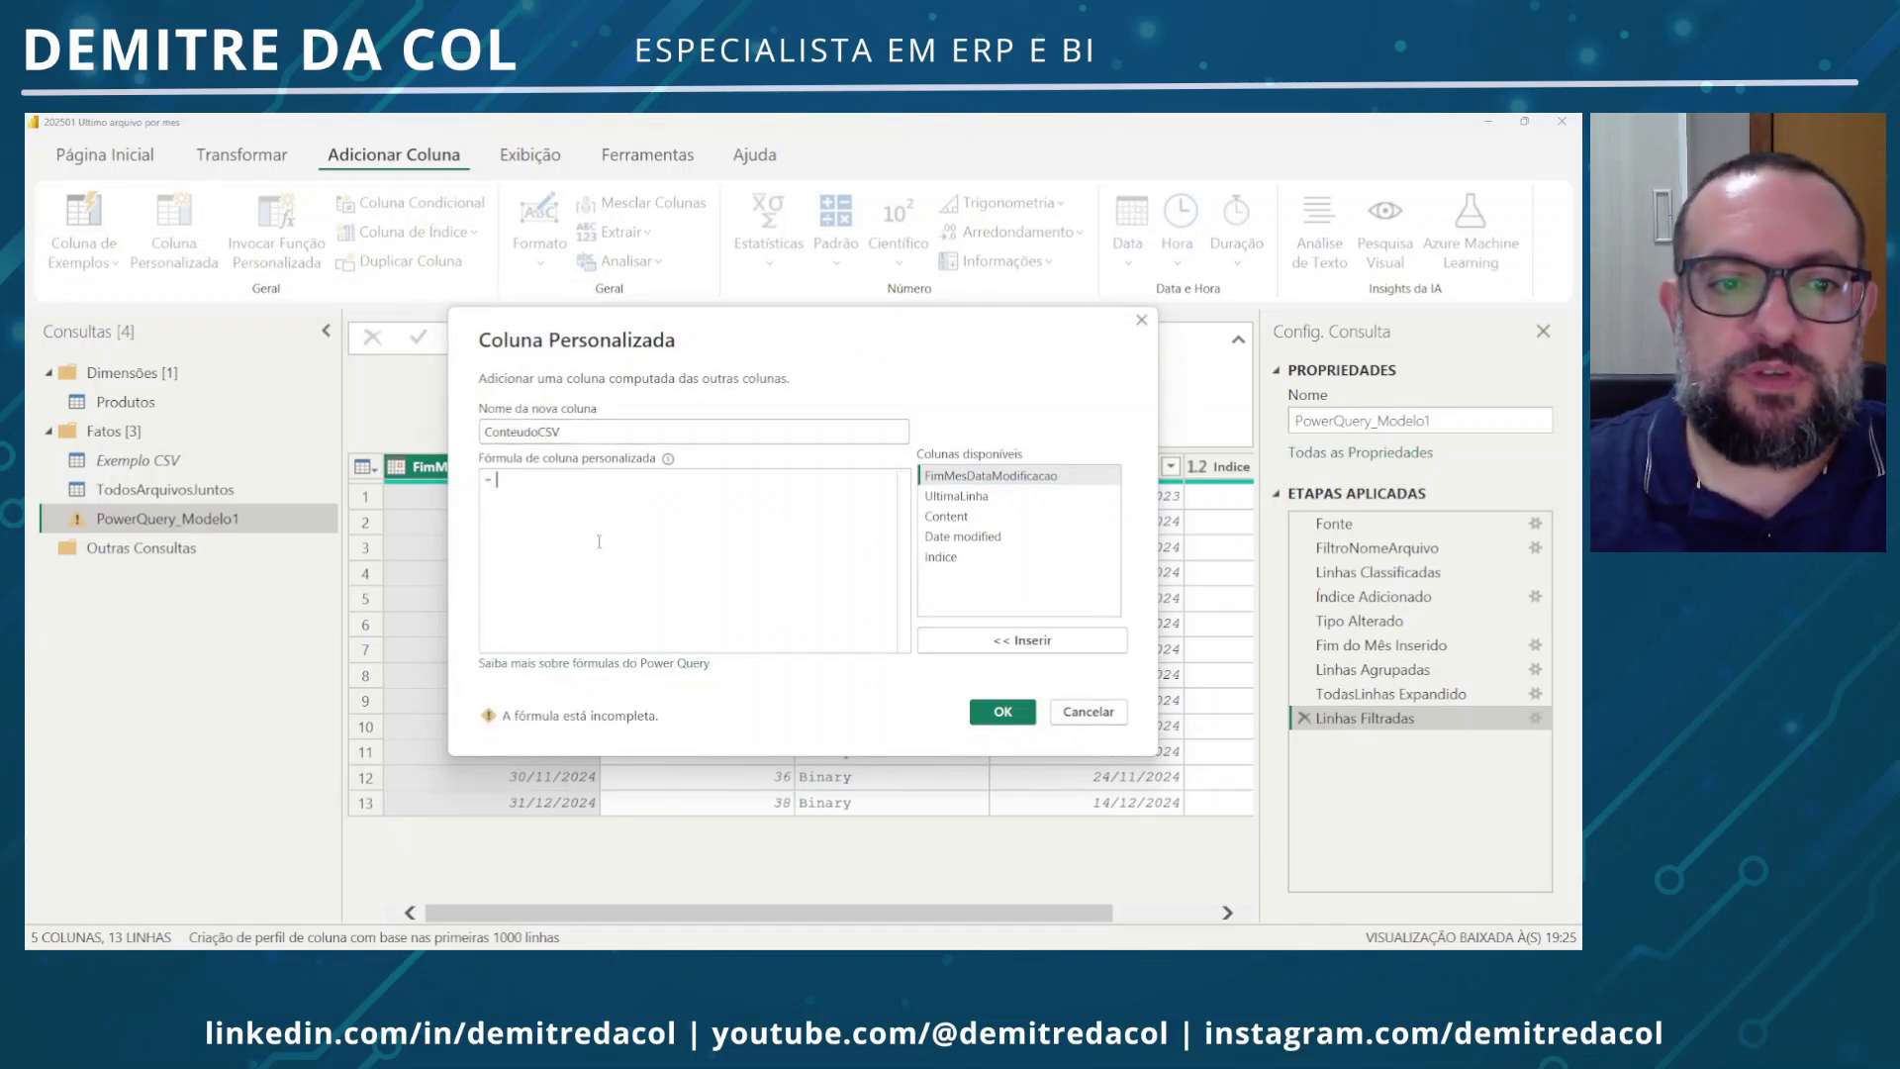
key(ctrl+v)
click(1015, 722)
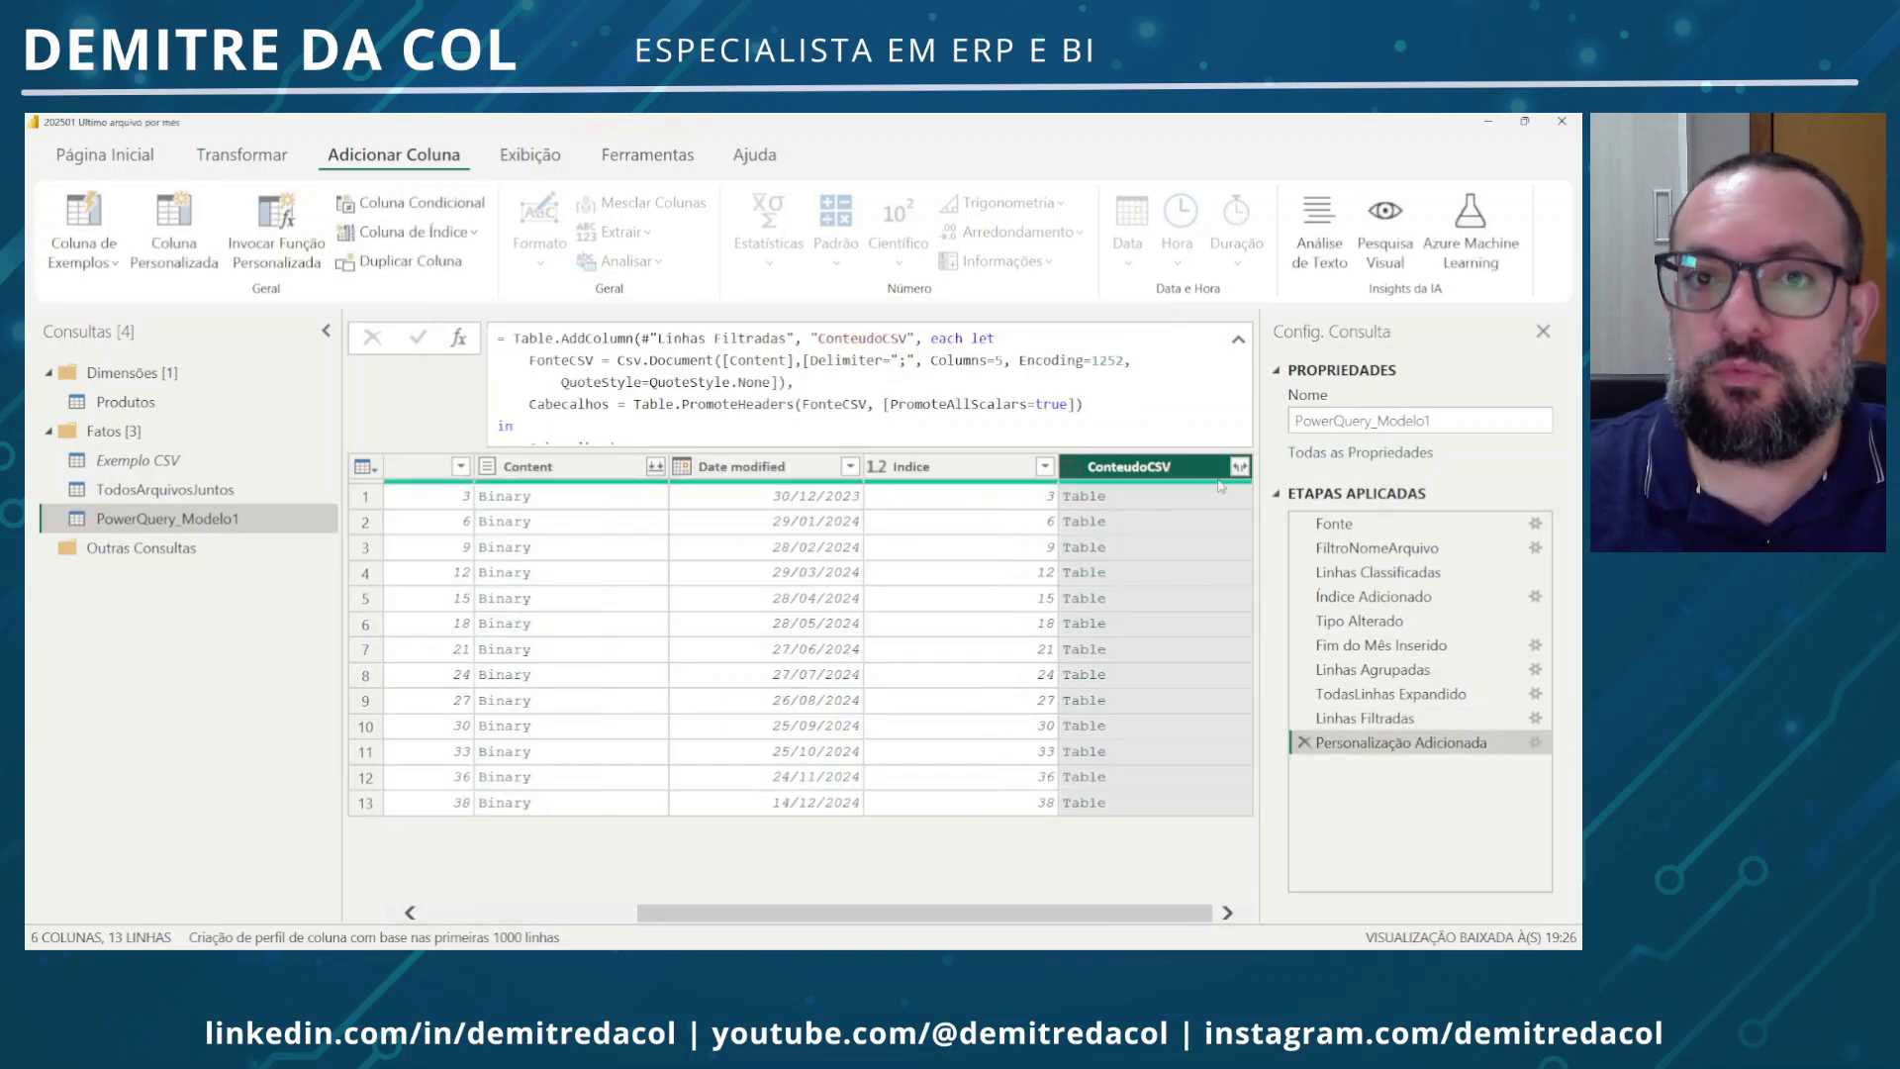
Expand all columns of ConteudoCSV without the original column name as prefix
right_click(1183, 476)
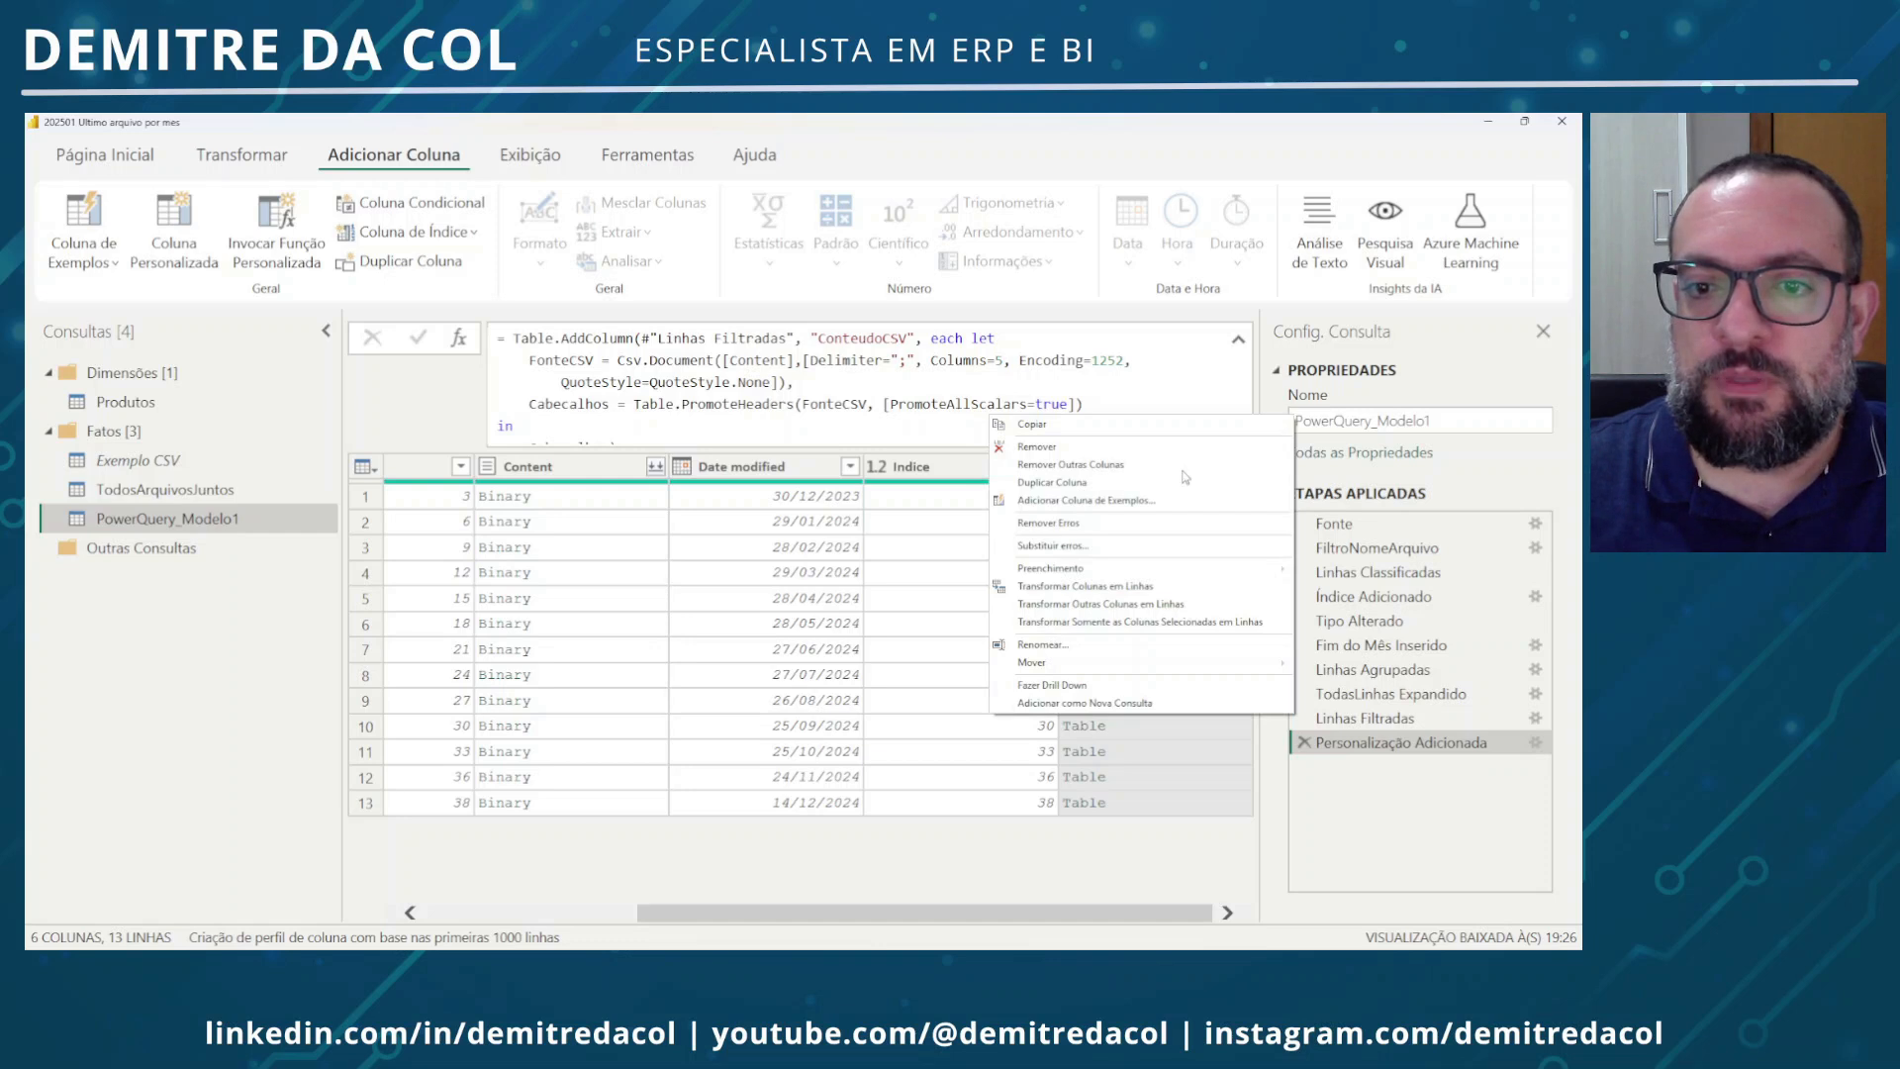
key(Escape)
click(1239, 466)
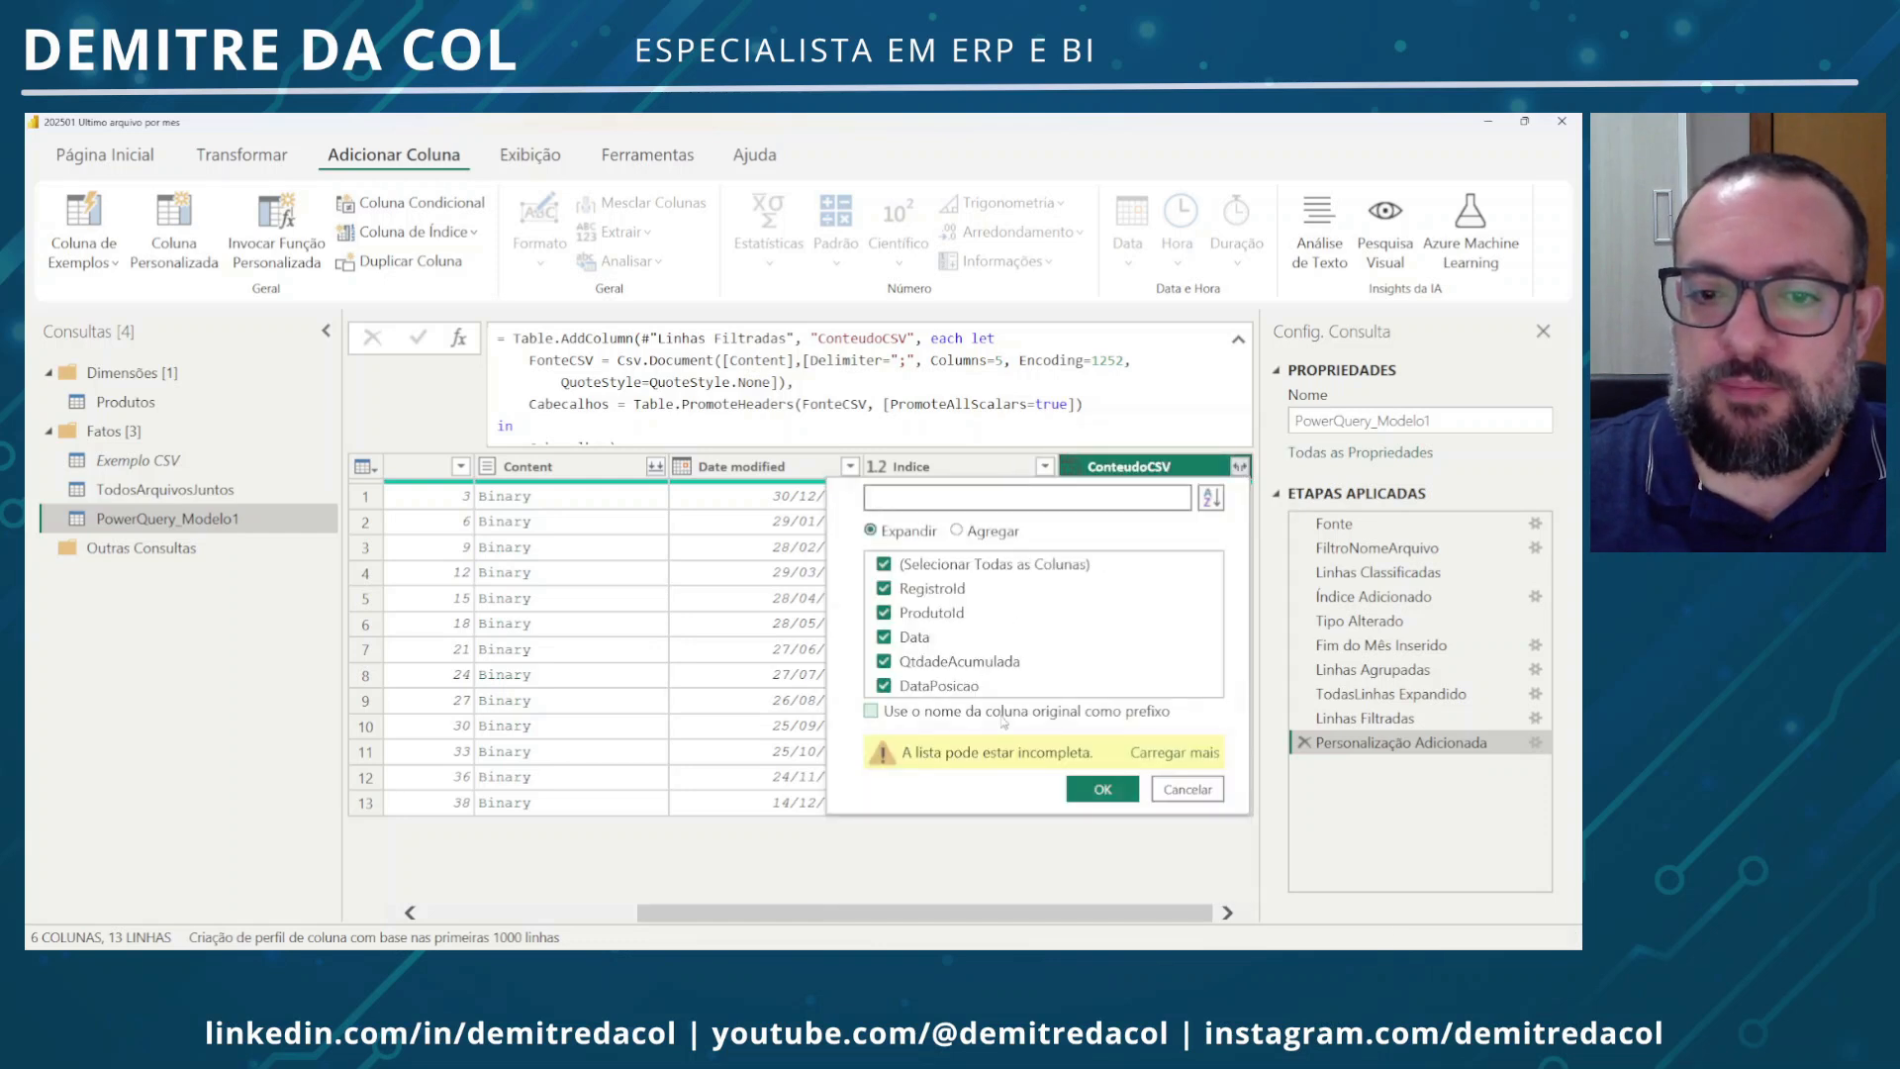
click(1102, 790)
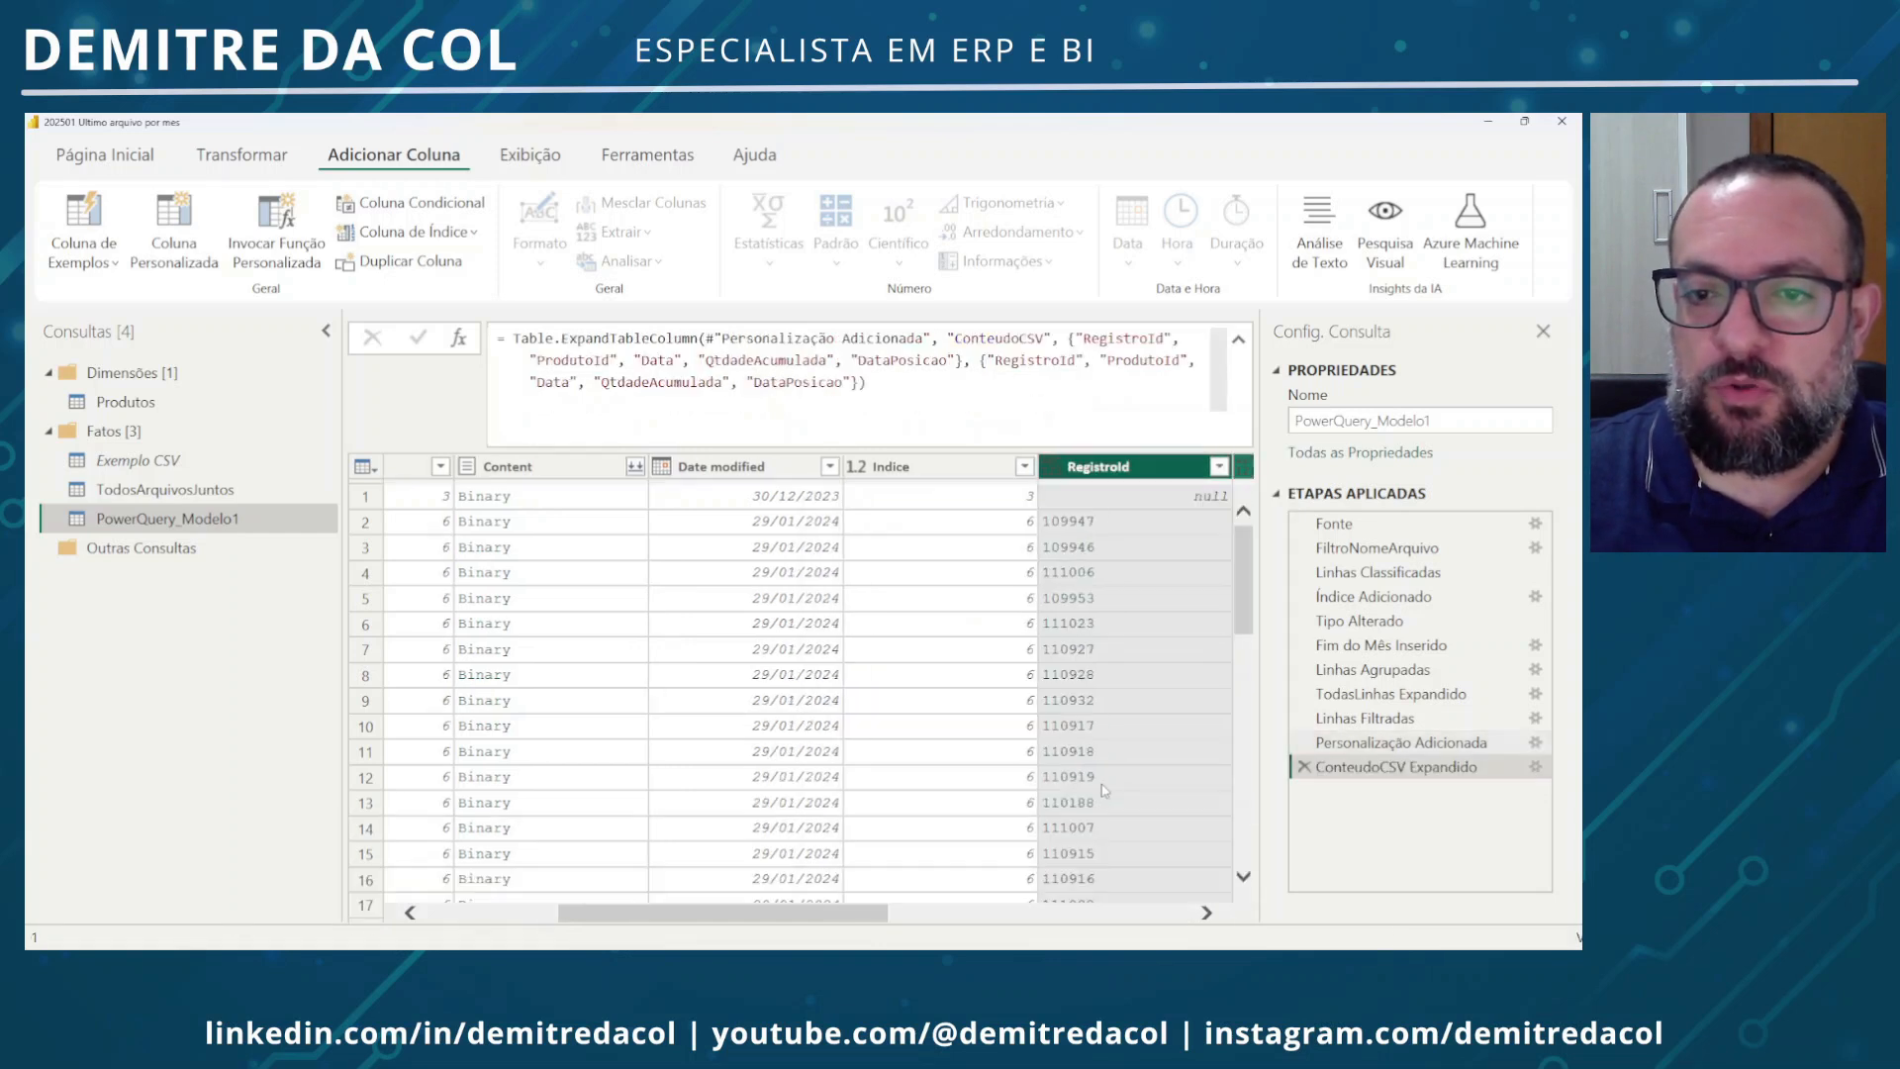
Keep only the columns from RegistroId through DataPosicao and remove the rows with an empty RegistroId
drag(897, 920, 1135, 920)
click(463, 471)
drag(935, 924, 1050, 918)
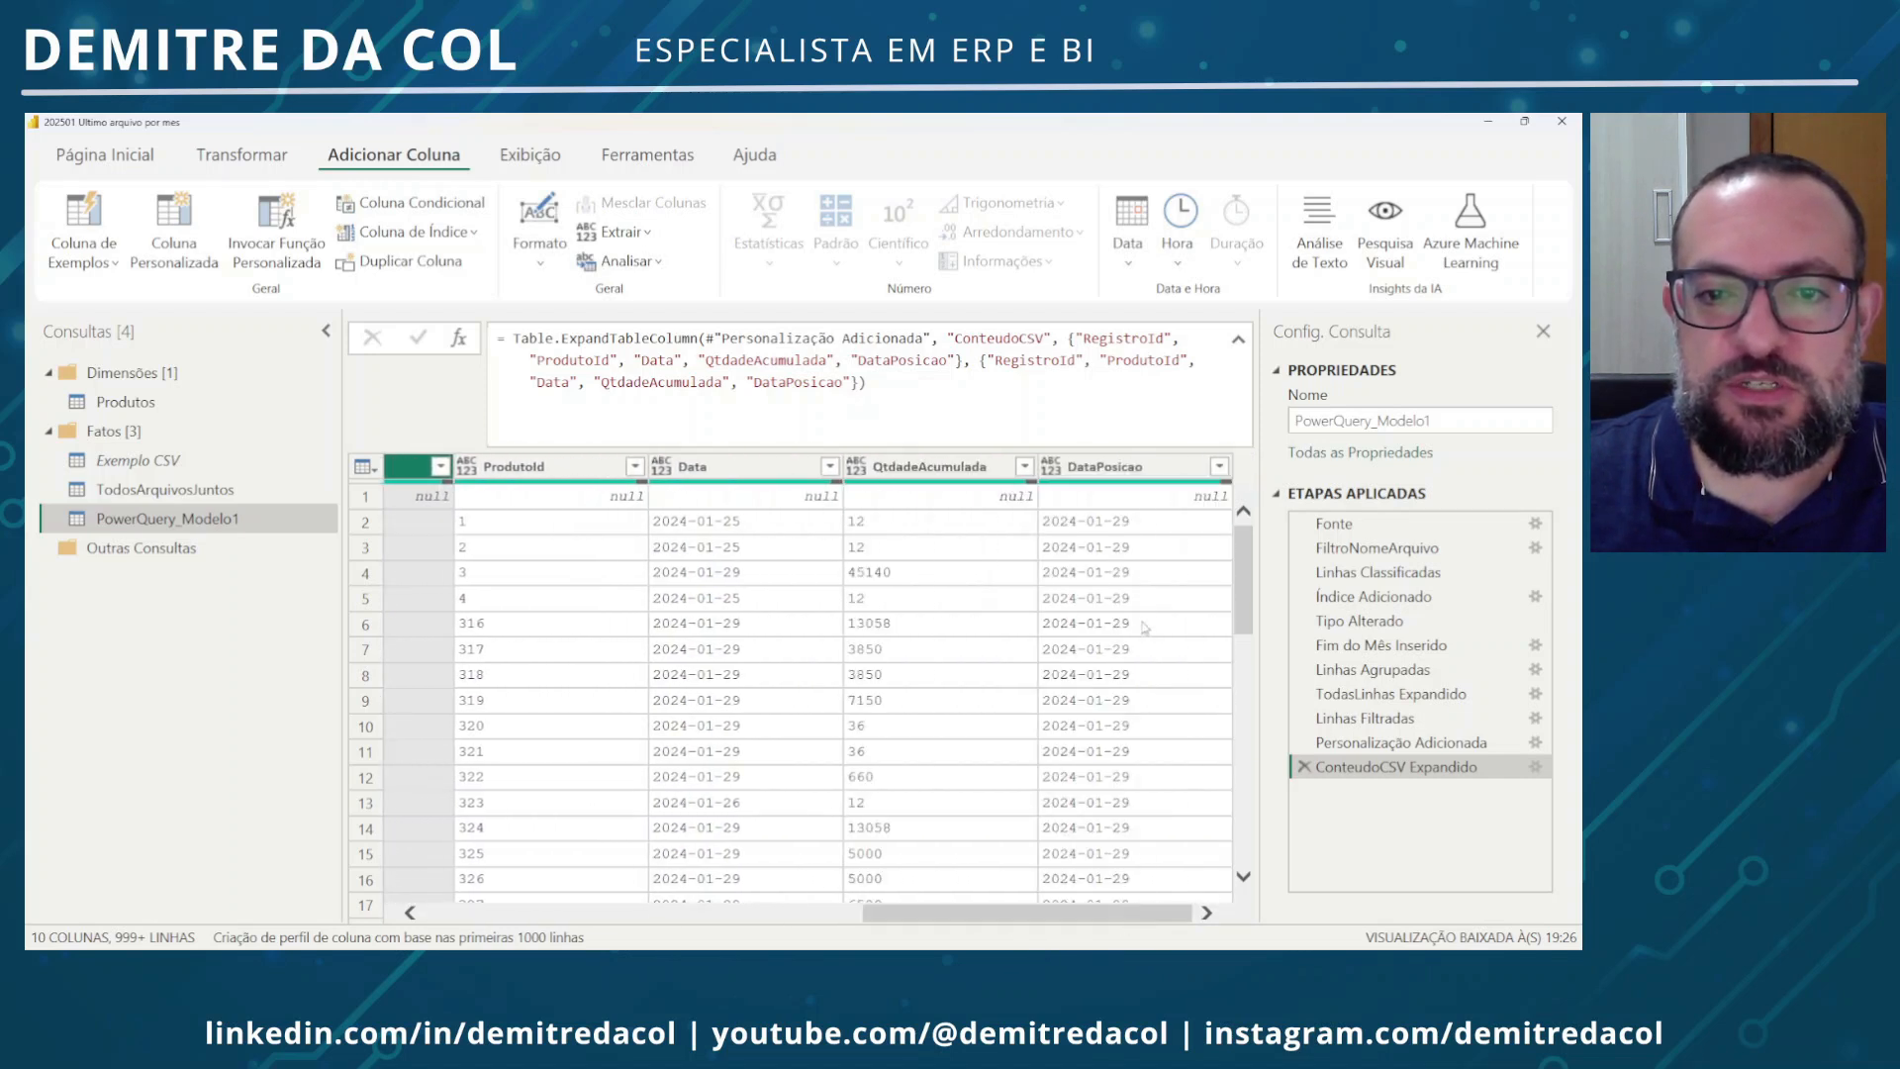
shift+click(1112, 469)
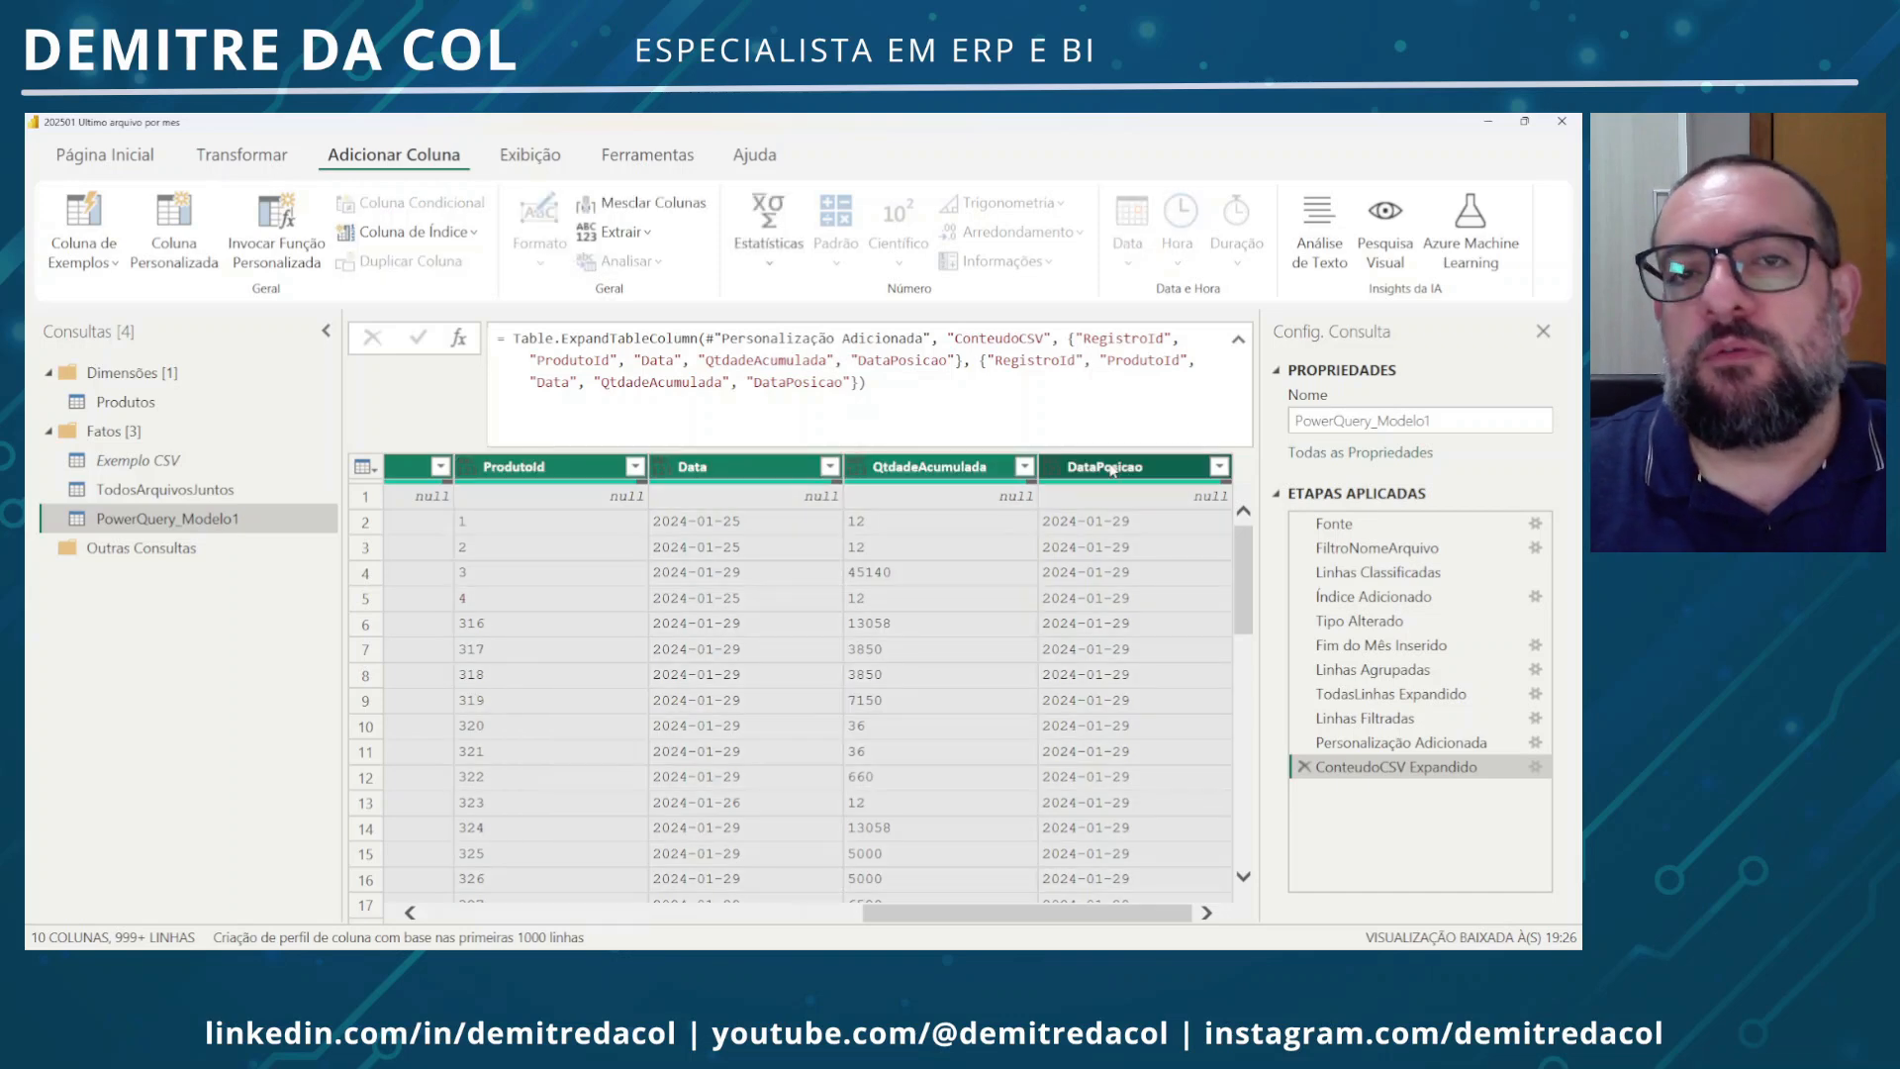
right_click(1112, 469)
click(1026, 460)
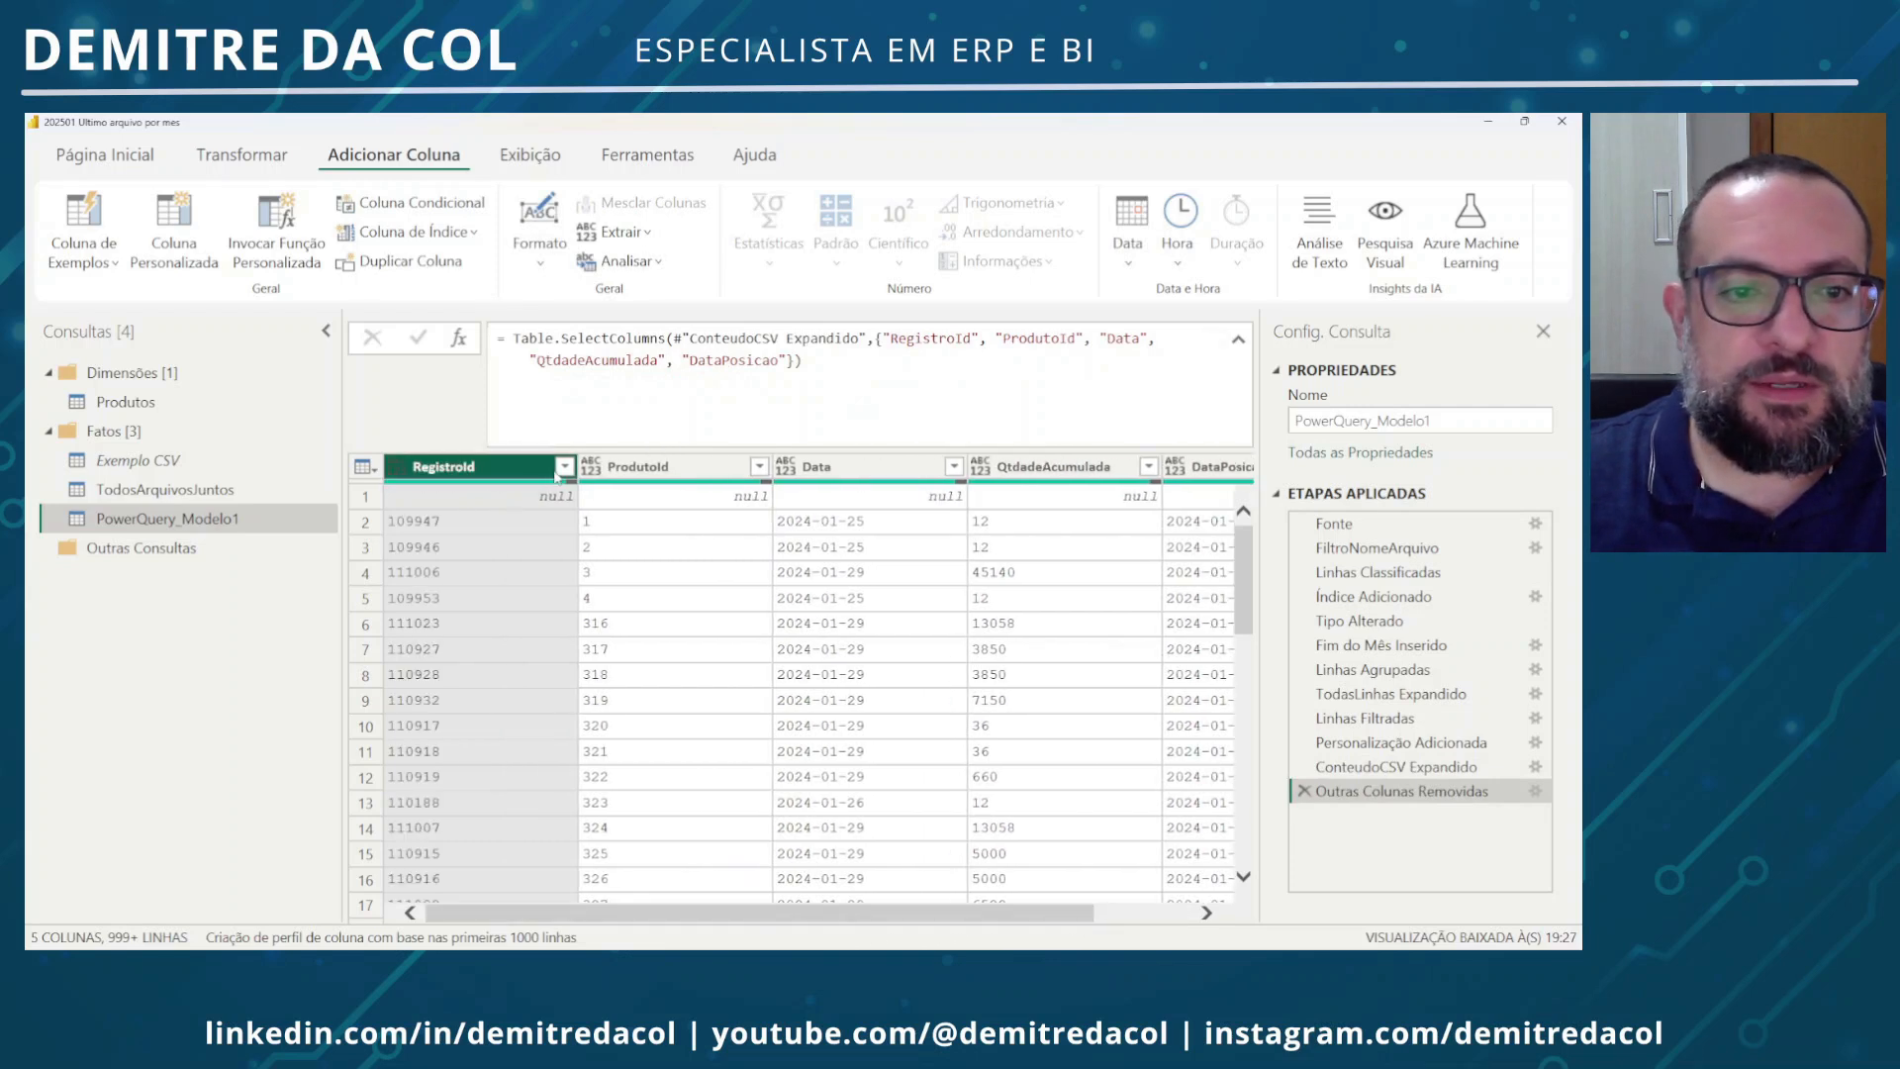
click(564, 467)
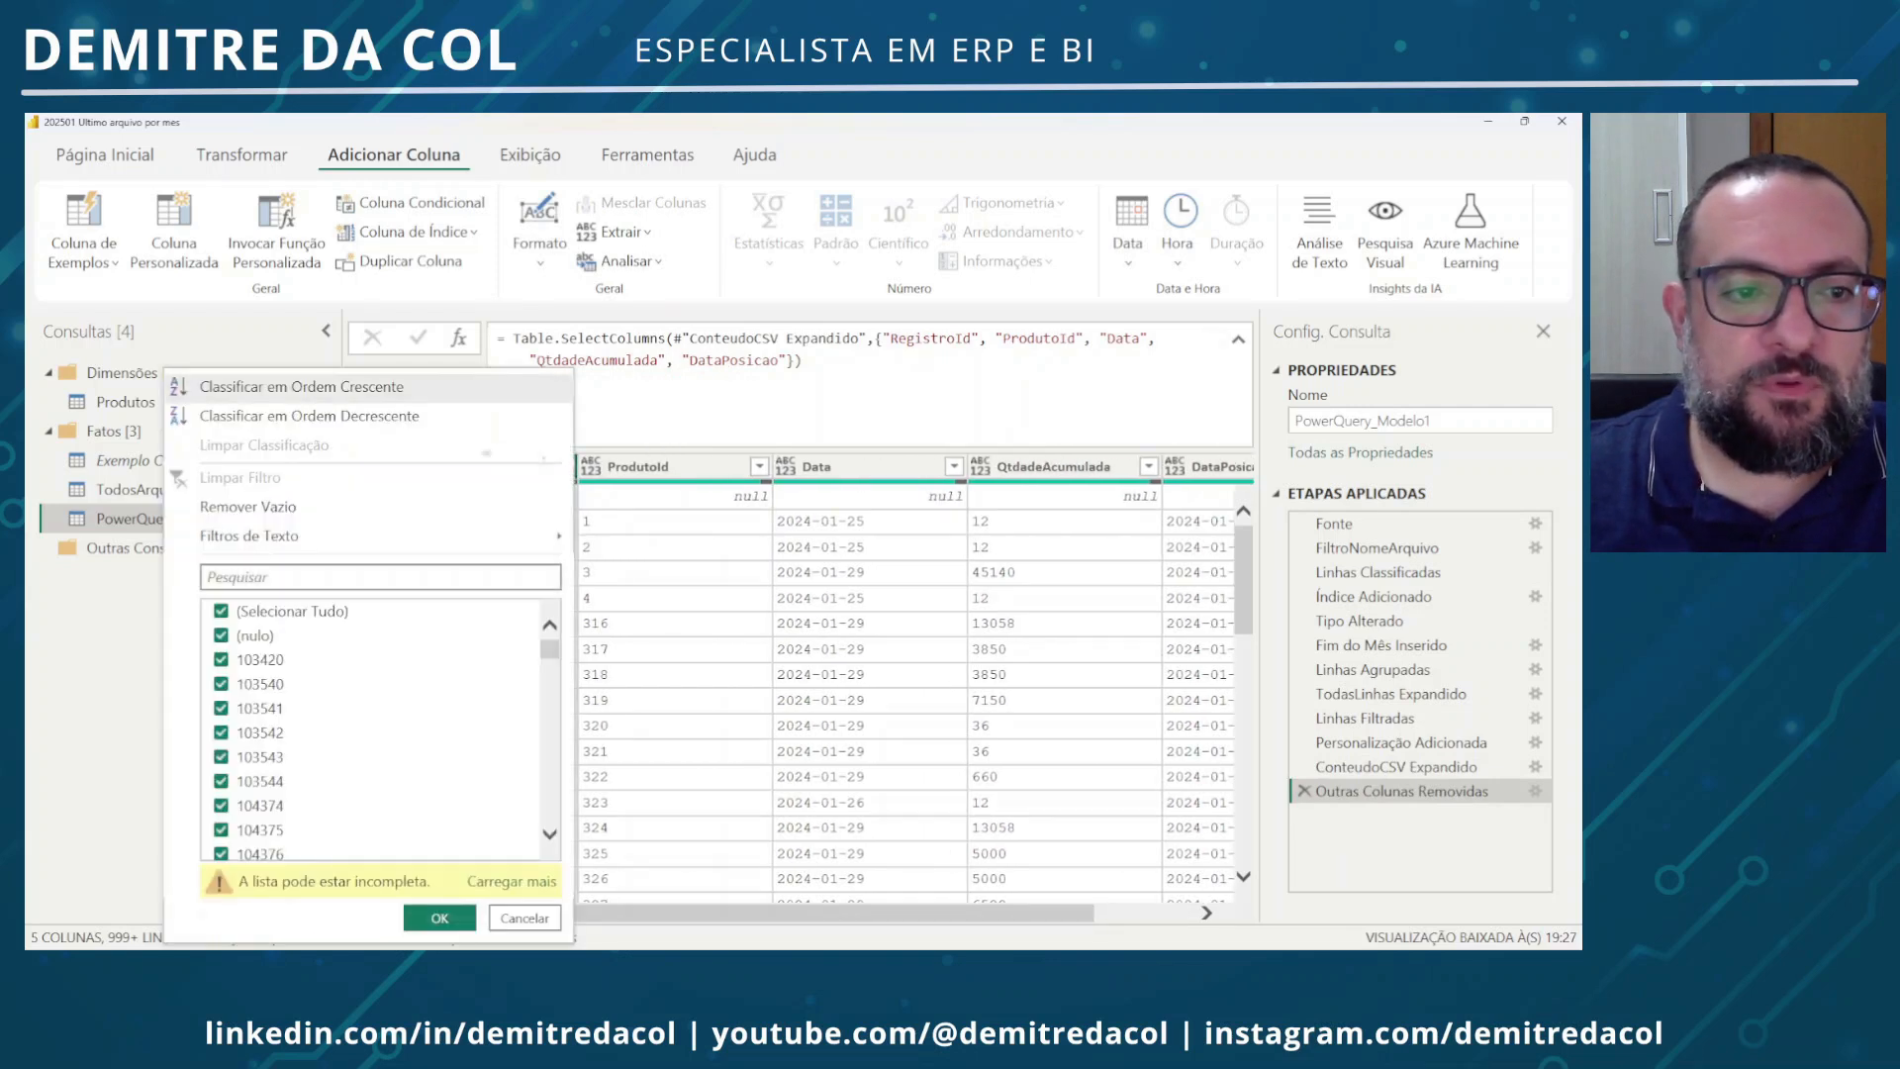
click(265, 509)
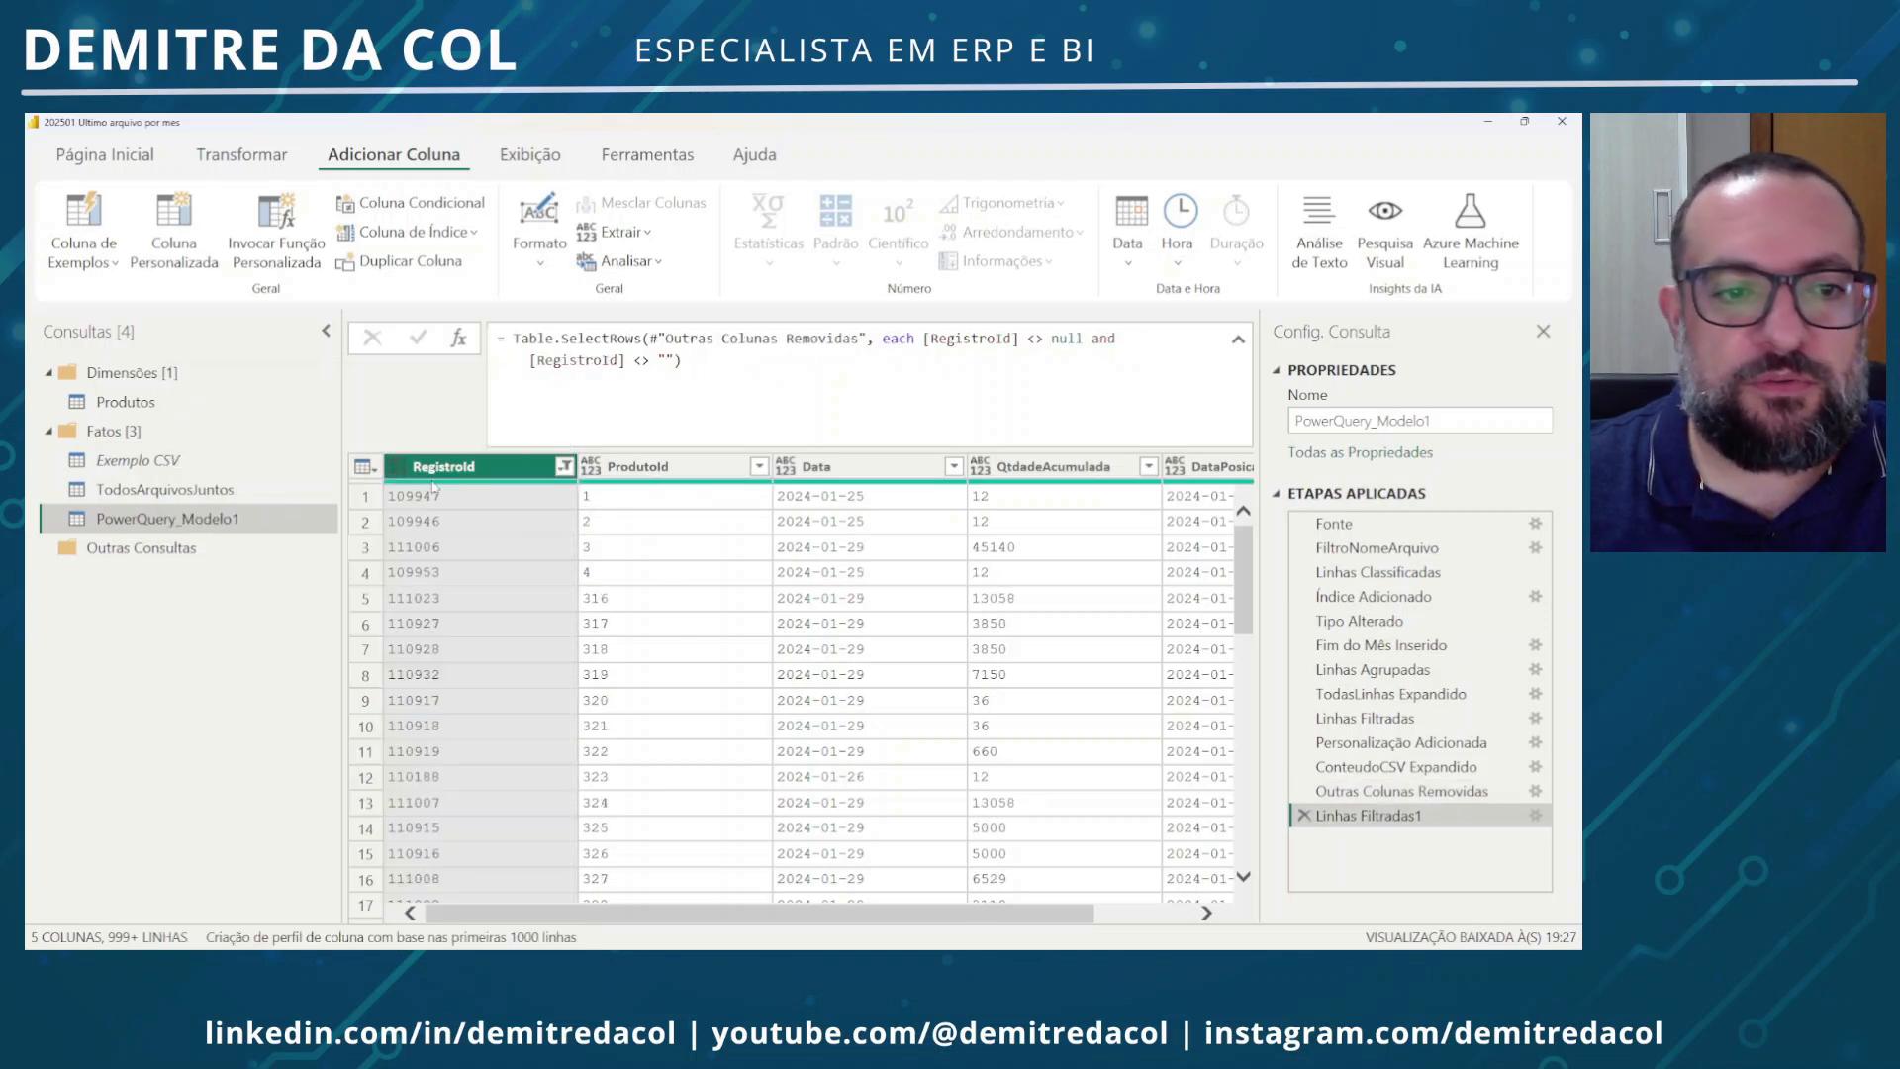
Change the data type of RegistroId, ProdutoId and QtdadeAcumulada to Número Inteiro
ctrl+click(633, 466)
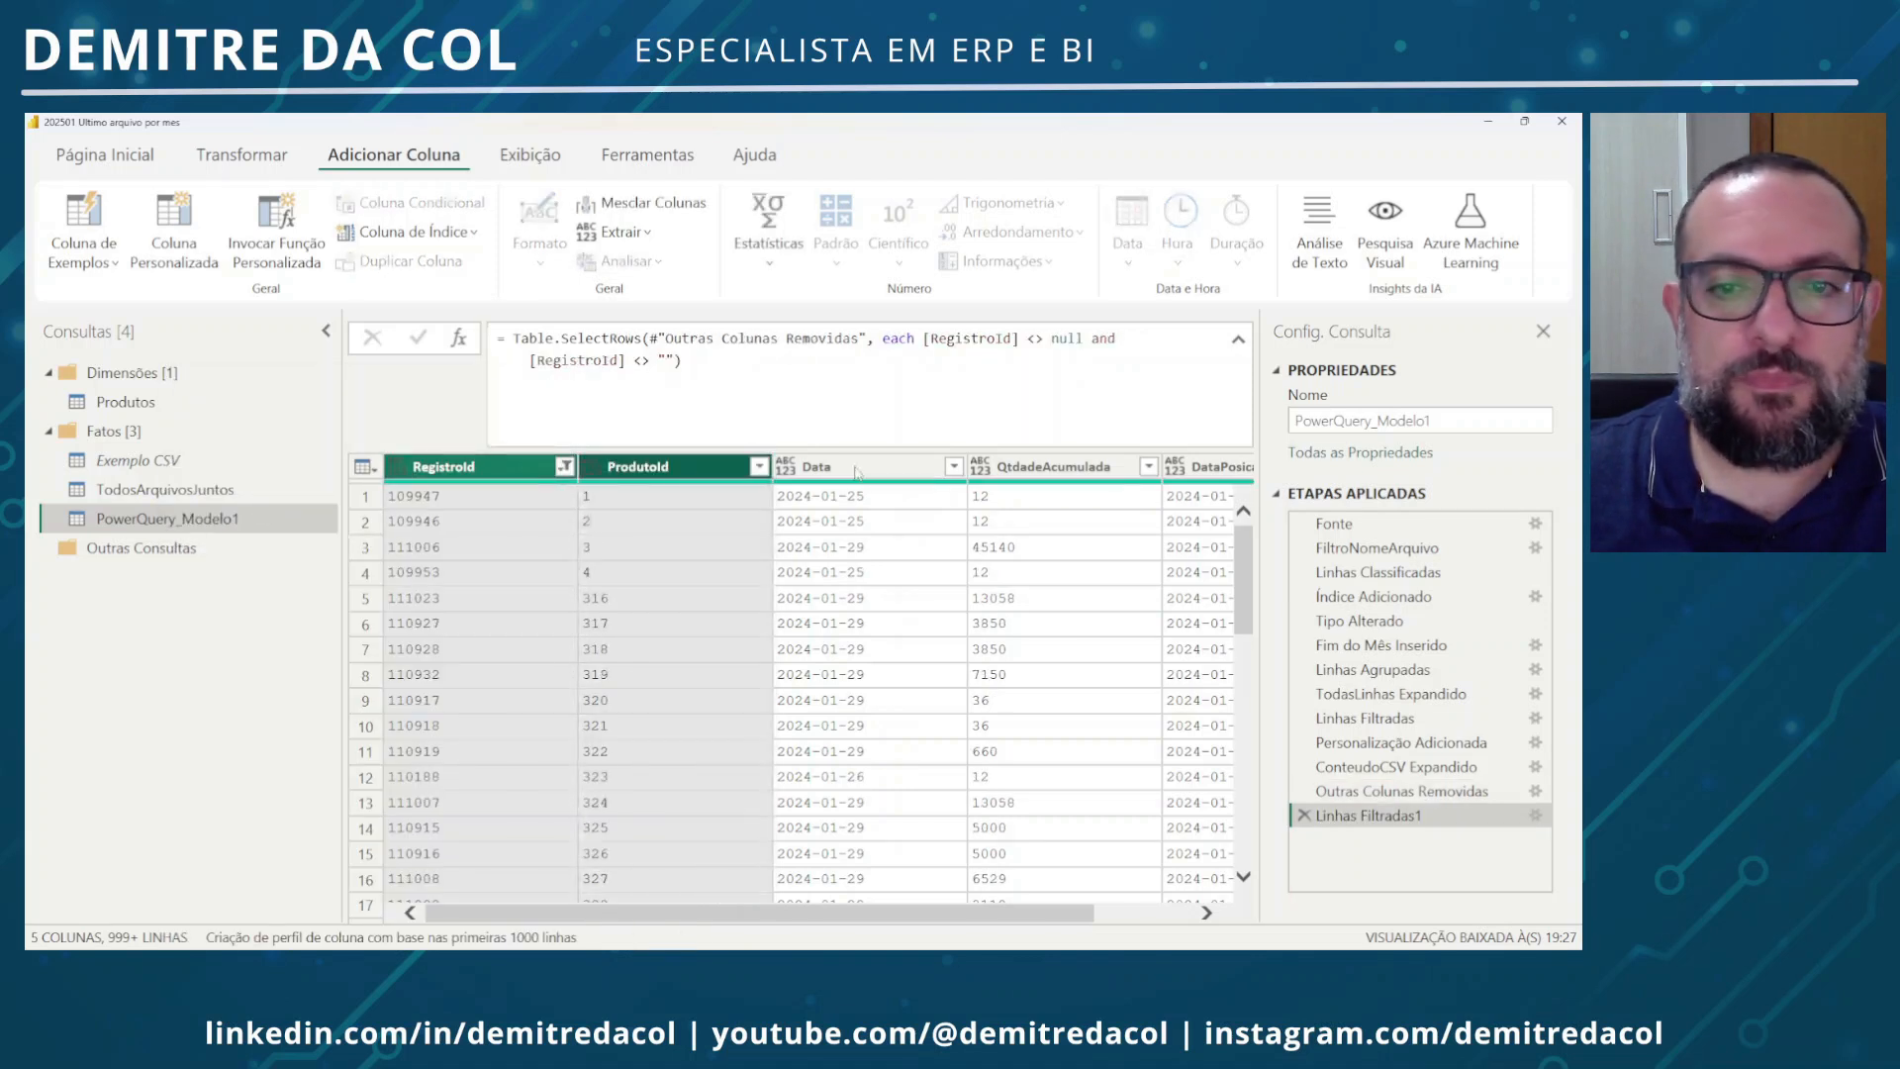
ctrl+click(1074, 475)
click(275, 167)
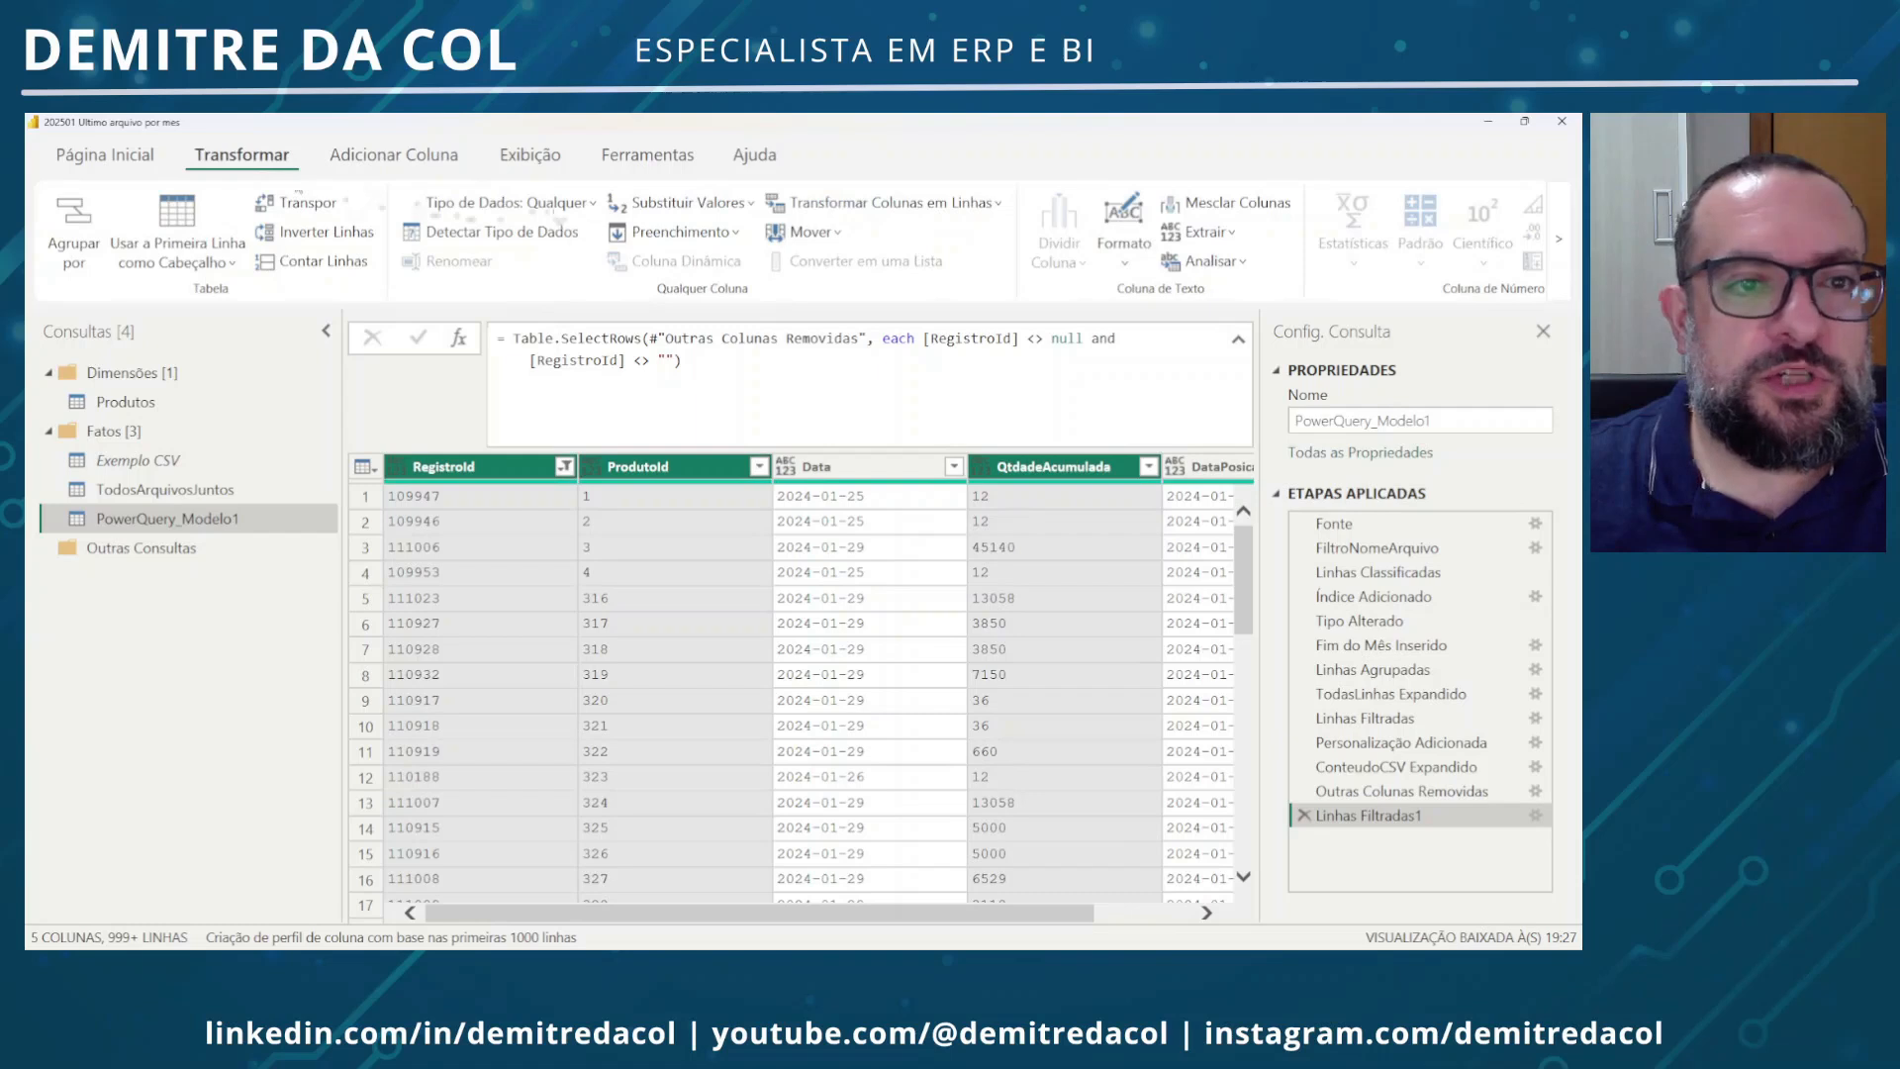
click(508, 203)
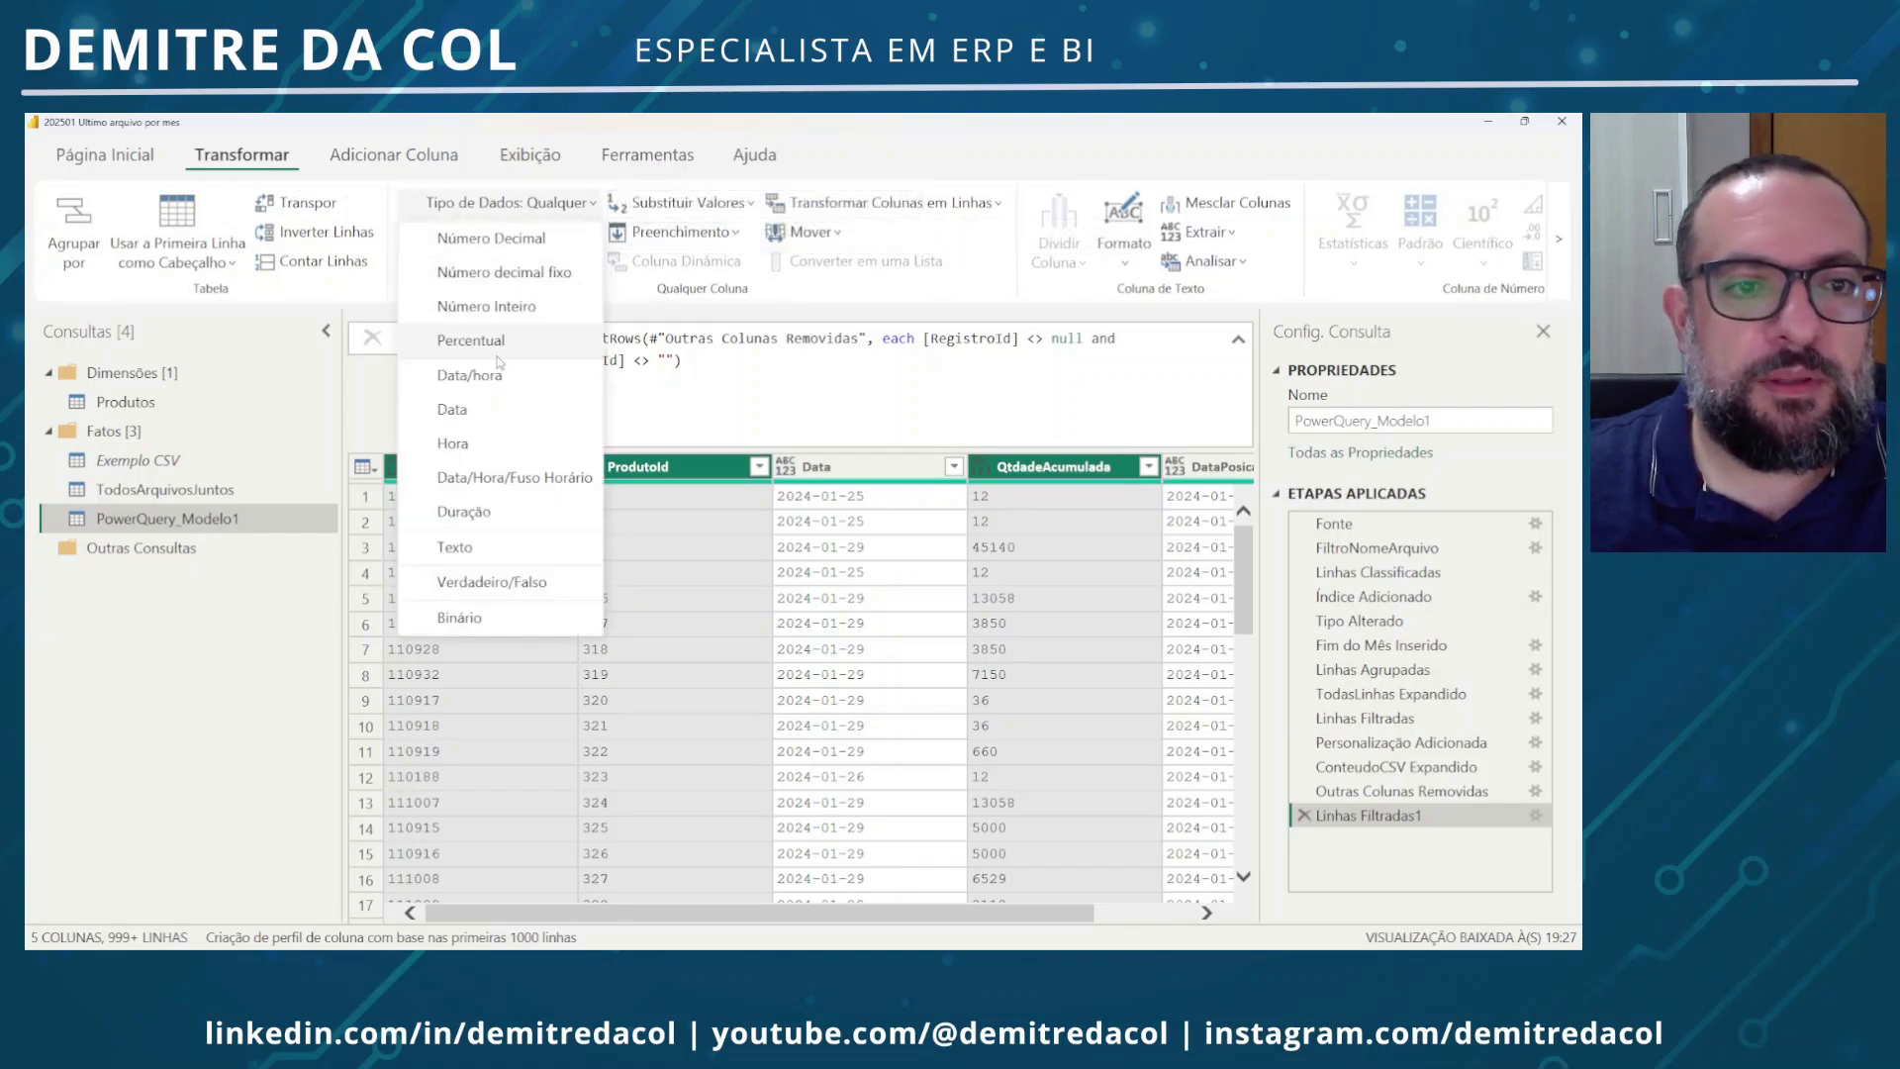
click(484, 306)
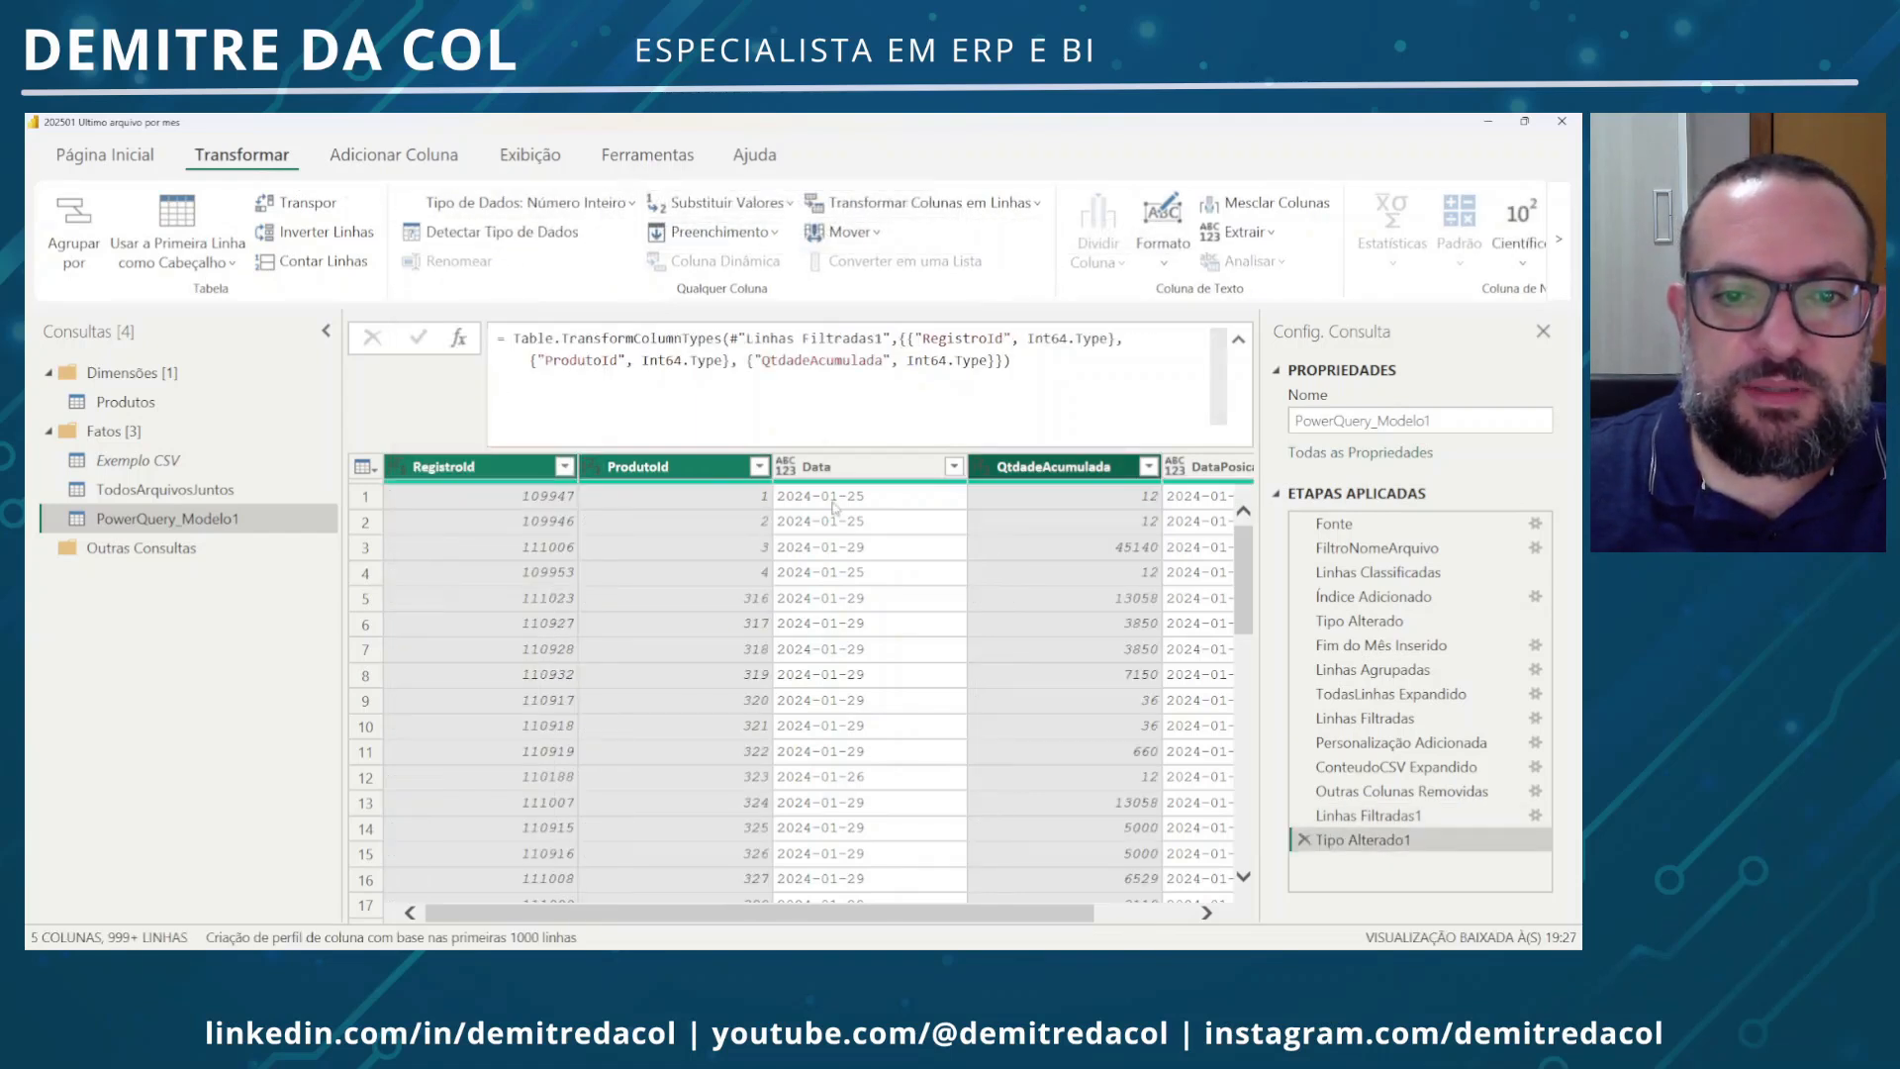
Change the data type of Data and DataPosicao to Data, and apply the query changes back to the report
click(821, 466)
ctrl+click(1212, 466)
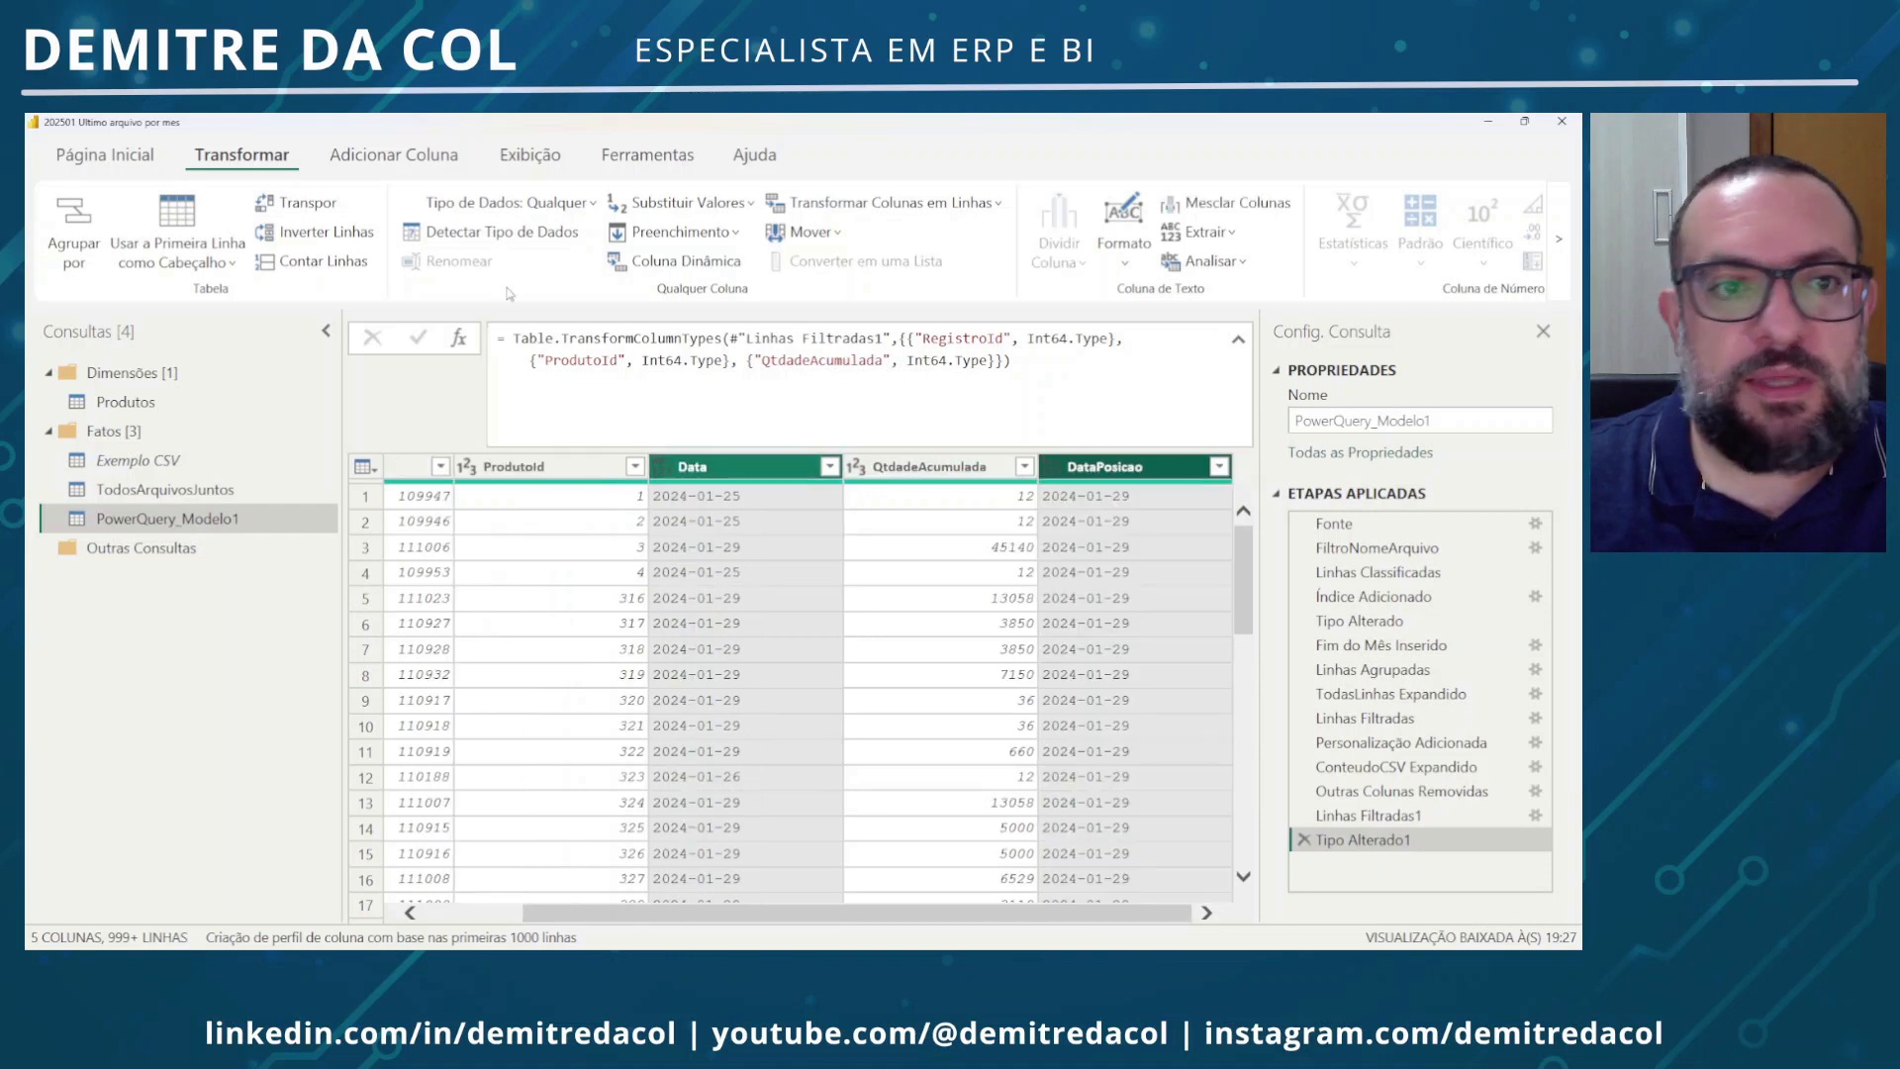
click(588, 212)
click(482, 415)
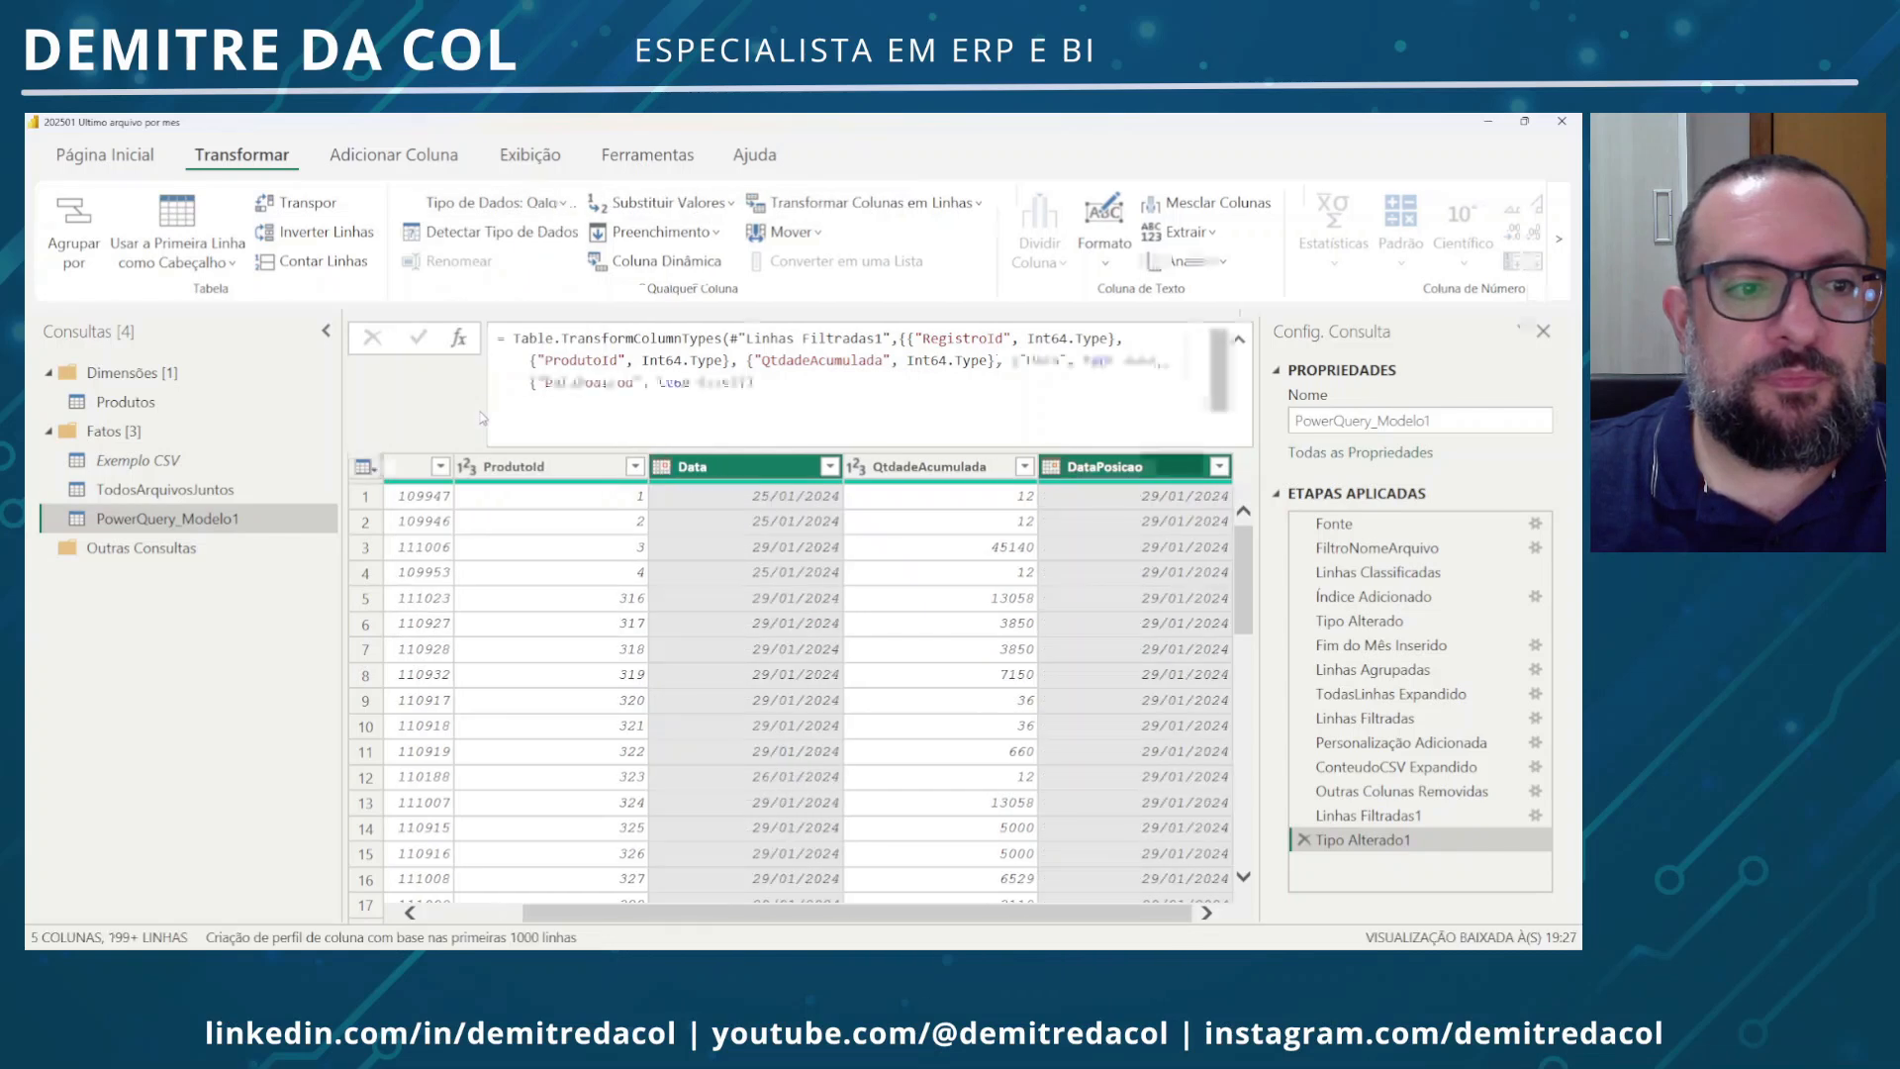
click(105, 154)
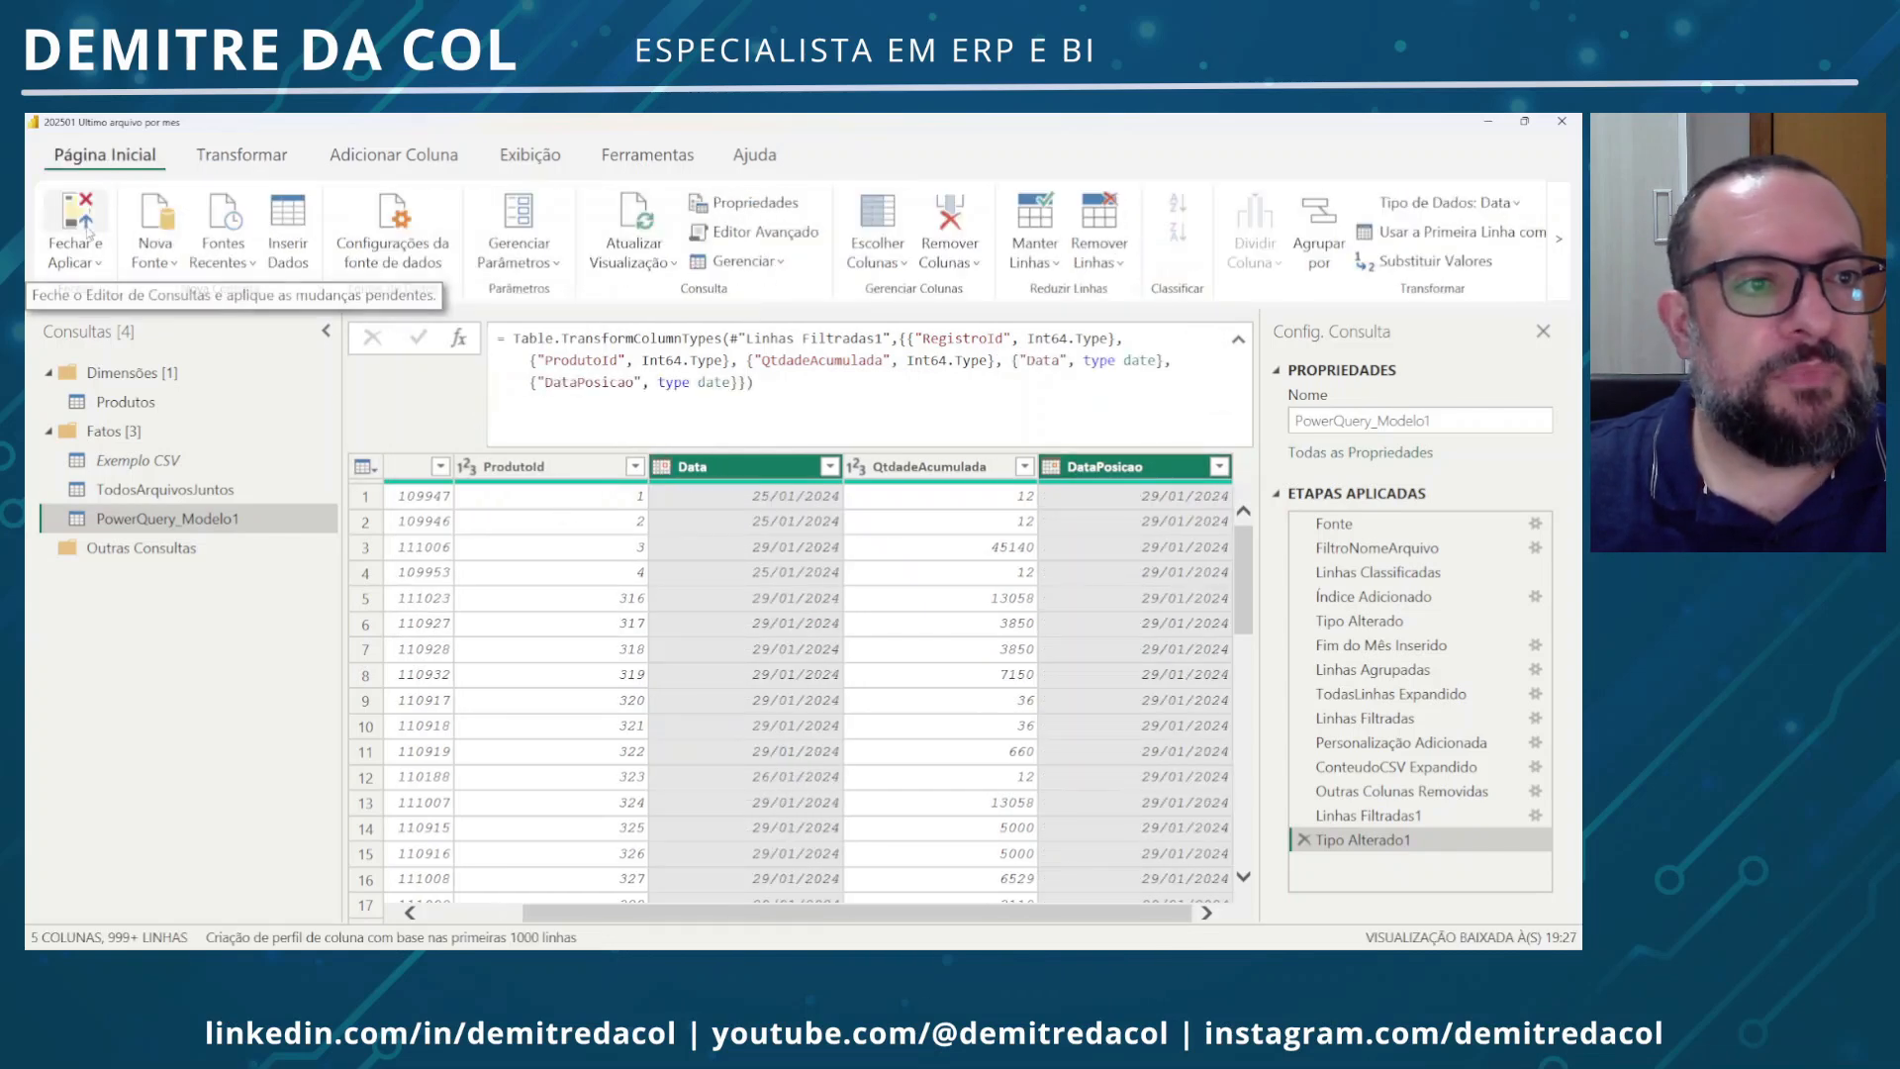
click(89, 233)
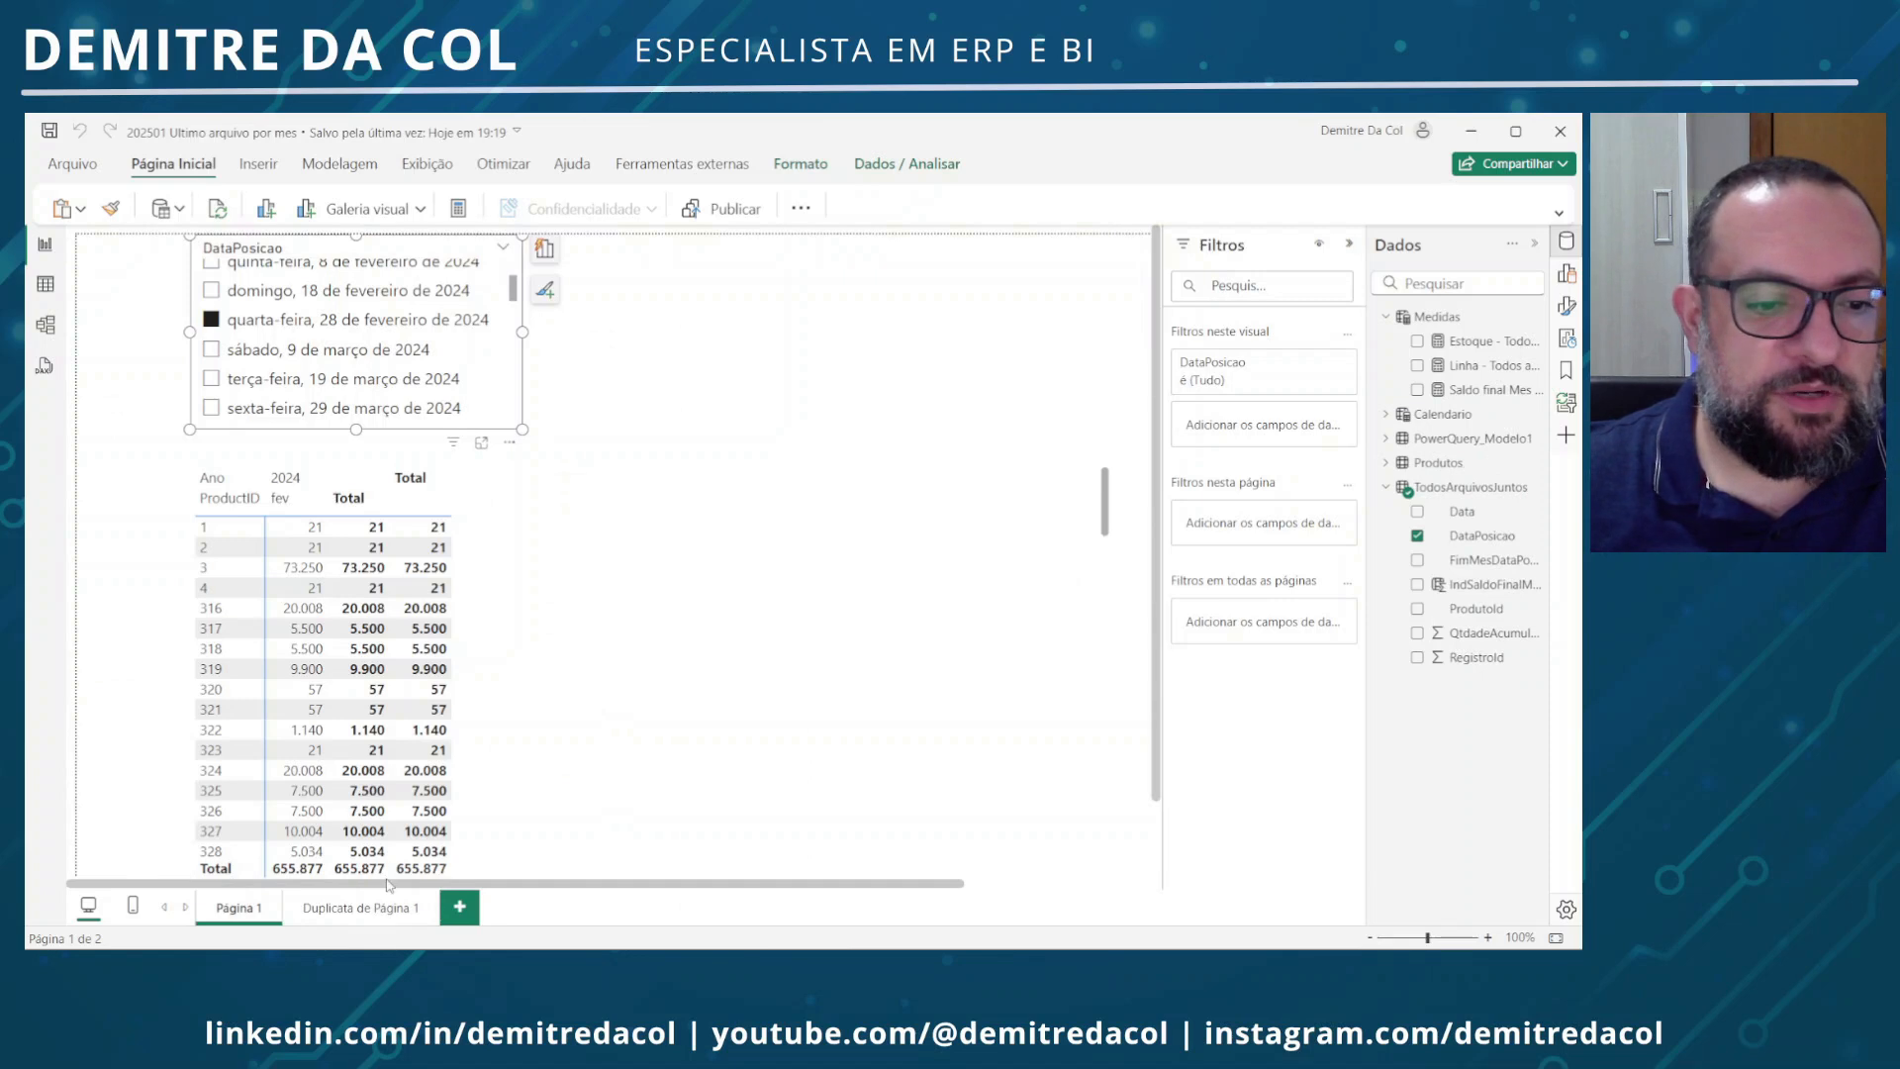
Rearrange the model diagram, placing TodosArquivosJuntos below Produtos and PowerQuery_Modelo1 beside it, and Calendario closer to Produtos
click(638, 712)
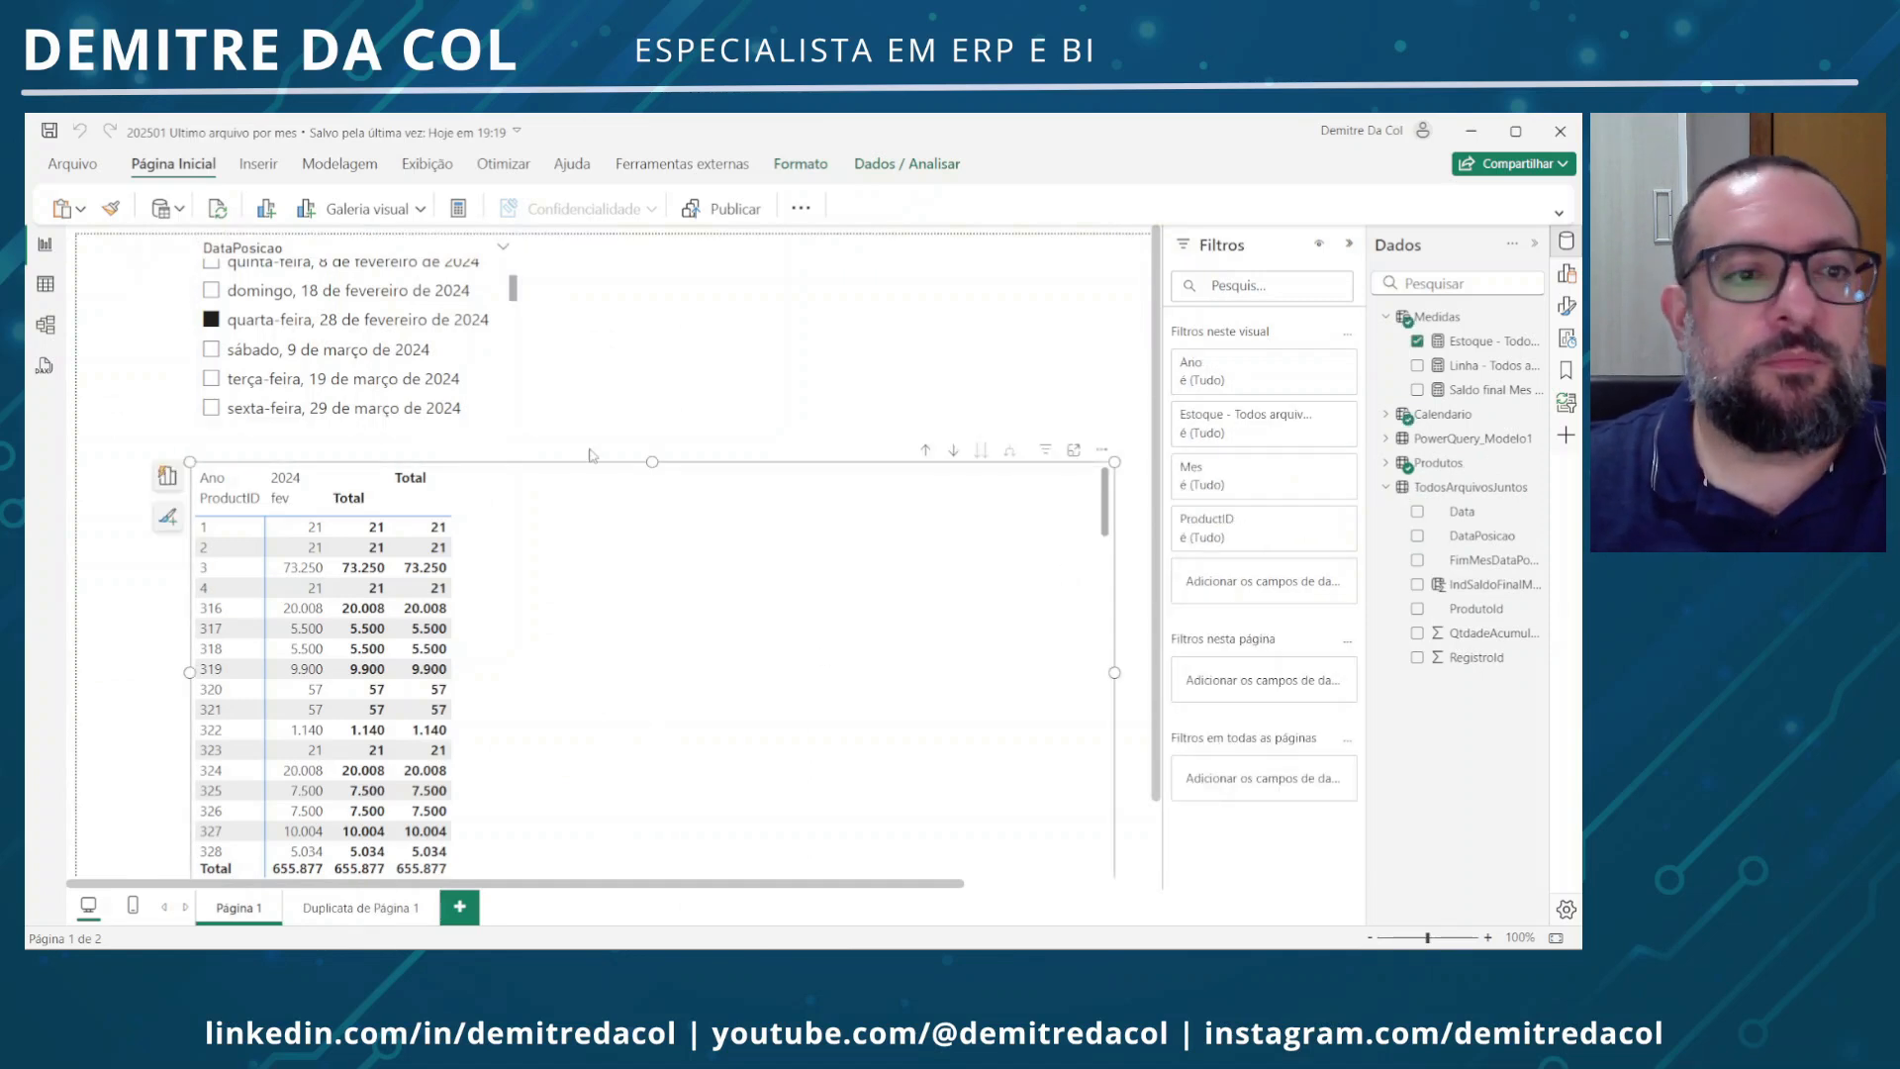
click(63, 324)
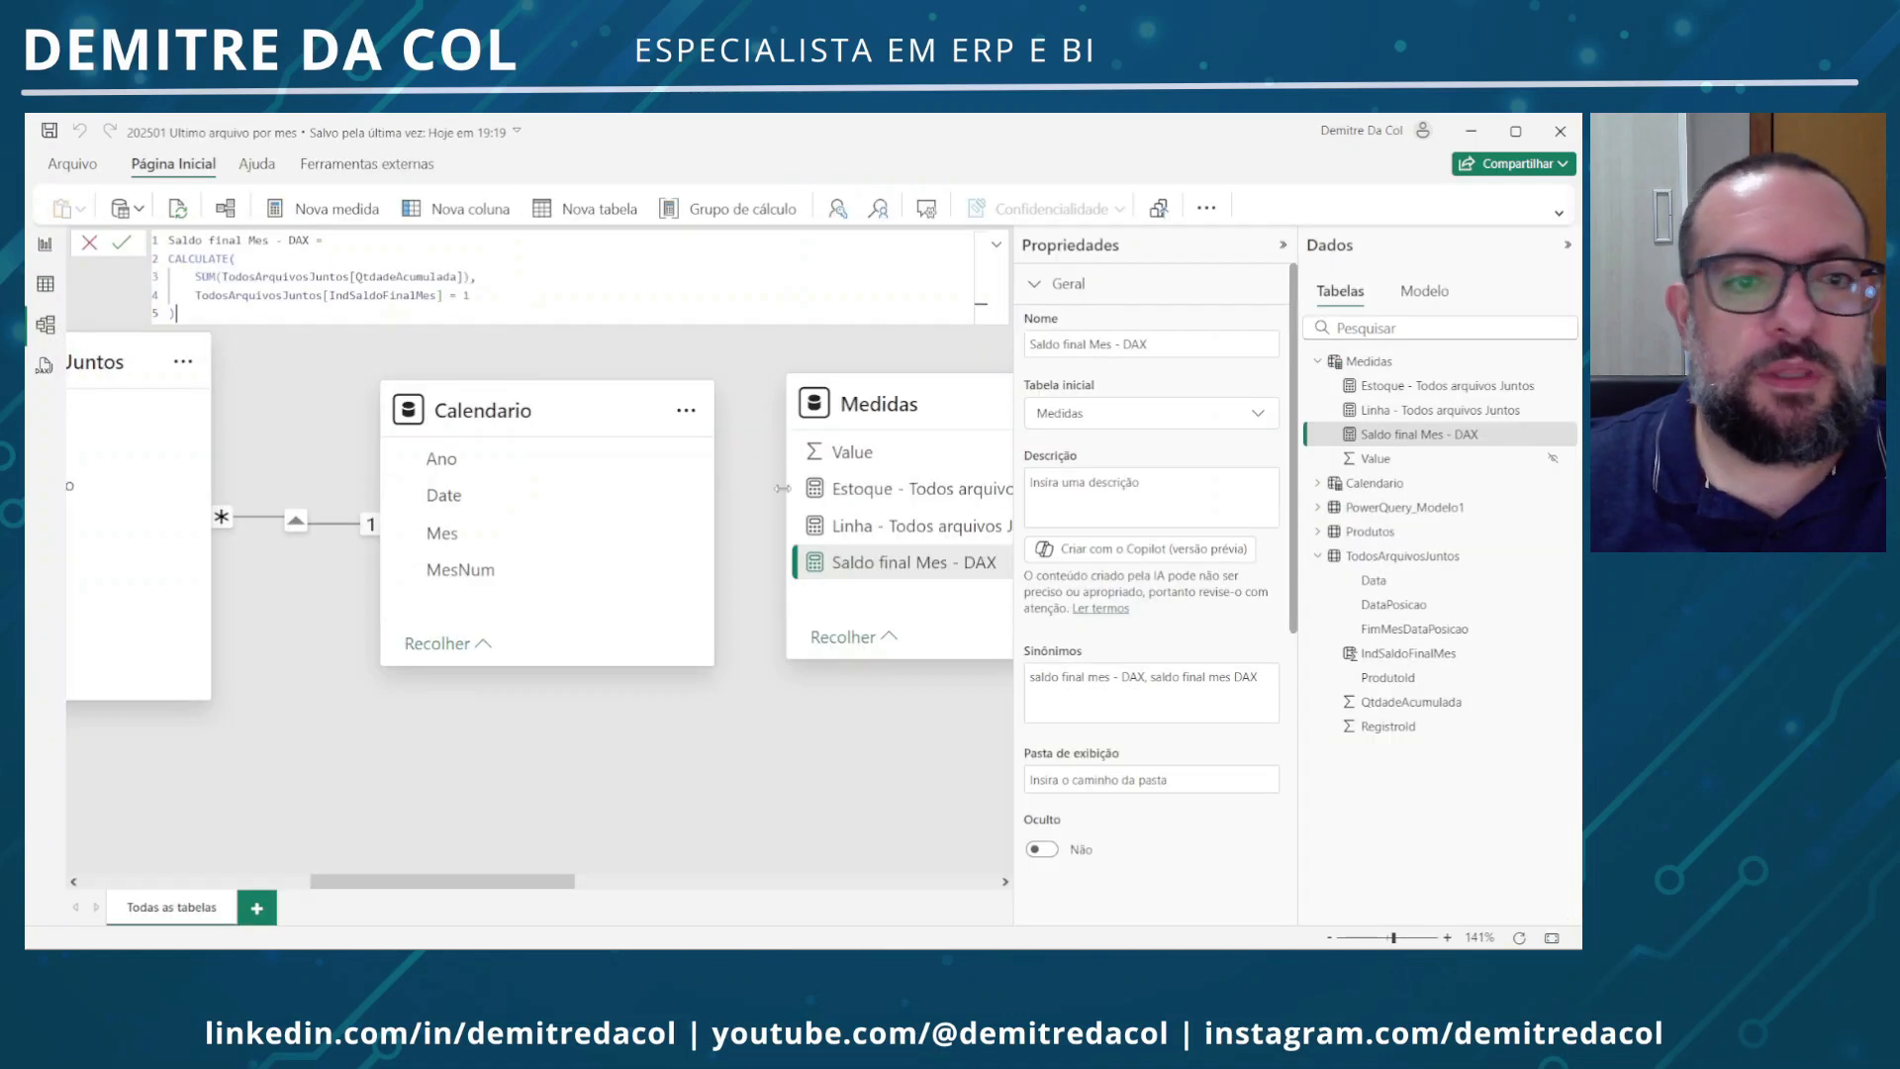
scroll(782, 487, down, 8)
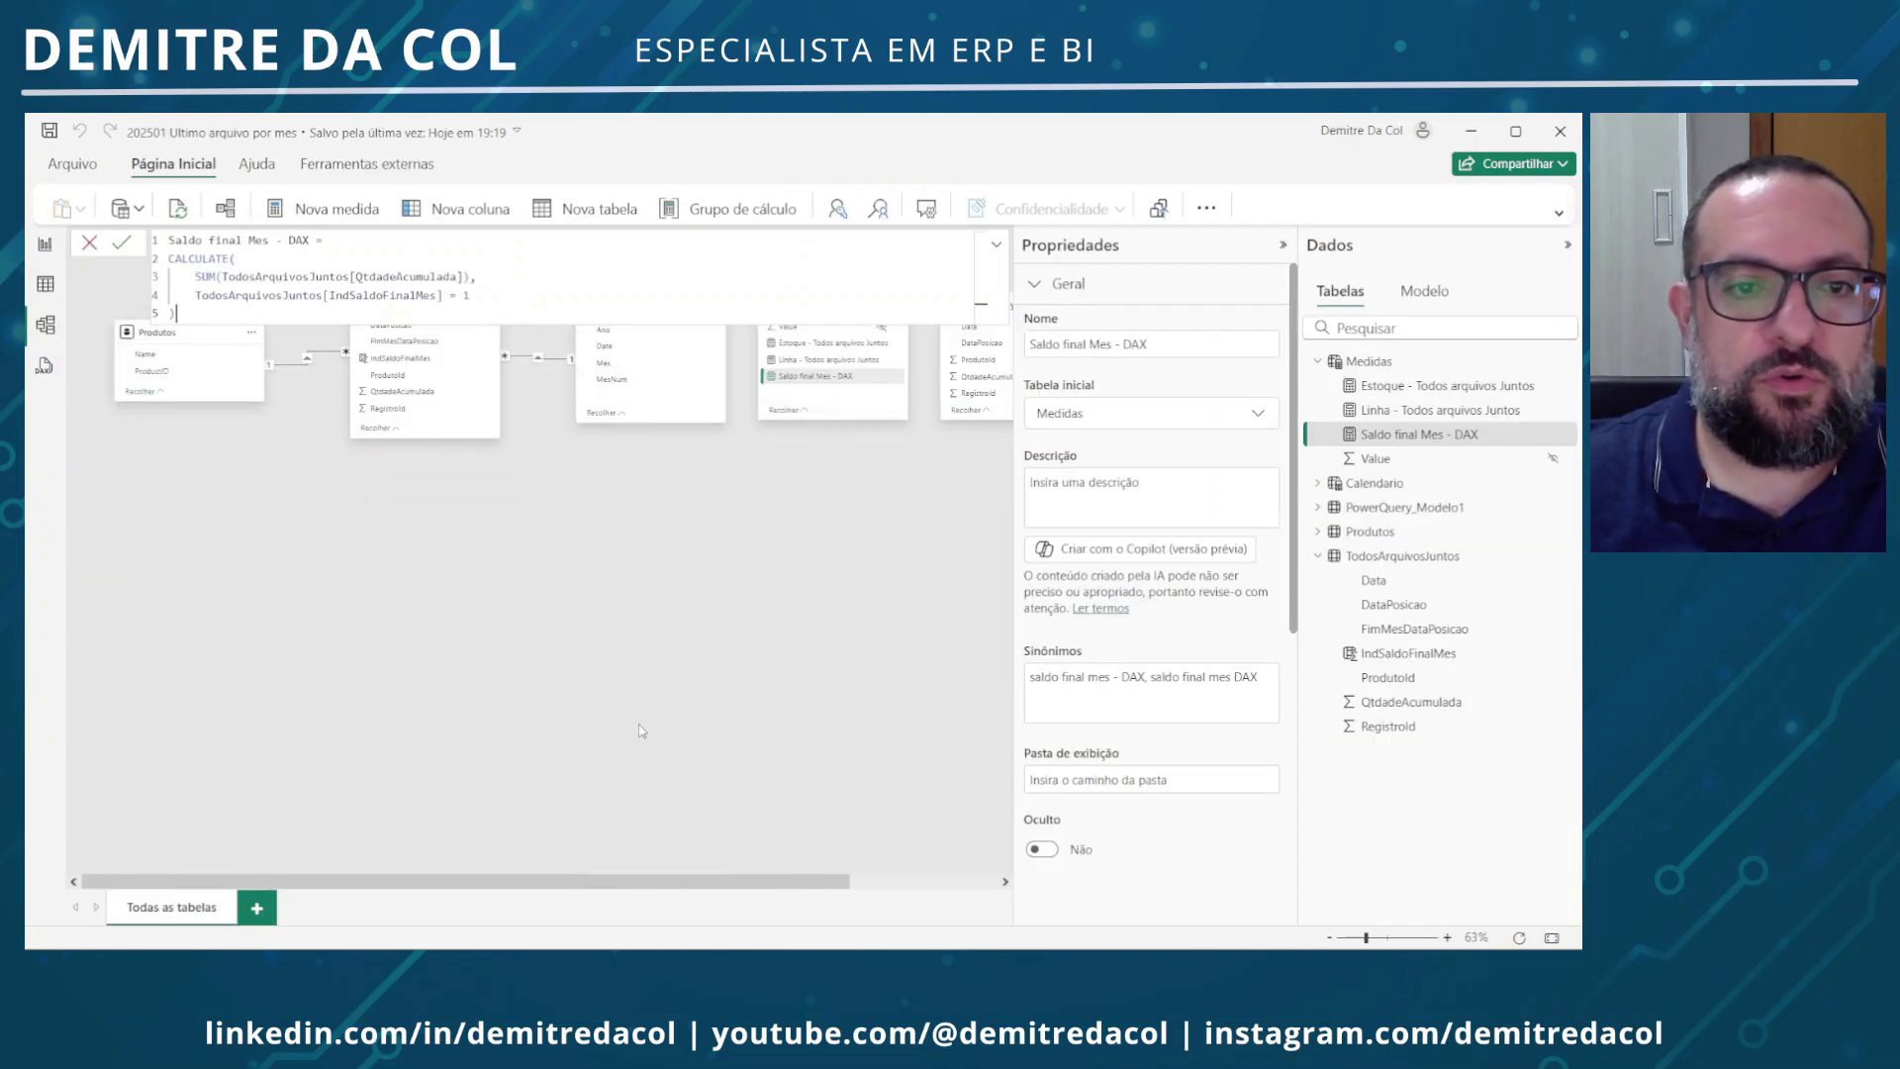
drag(824, 881, 943, 881)
click(903, 512)
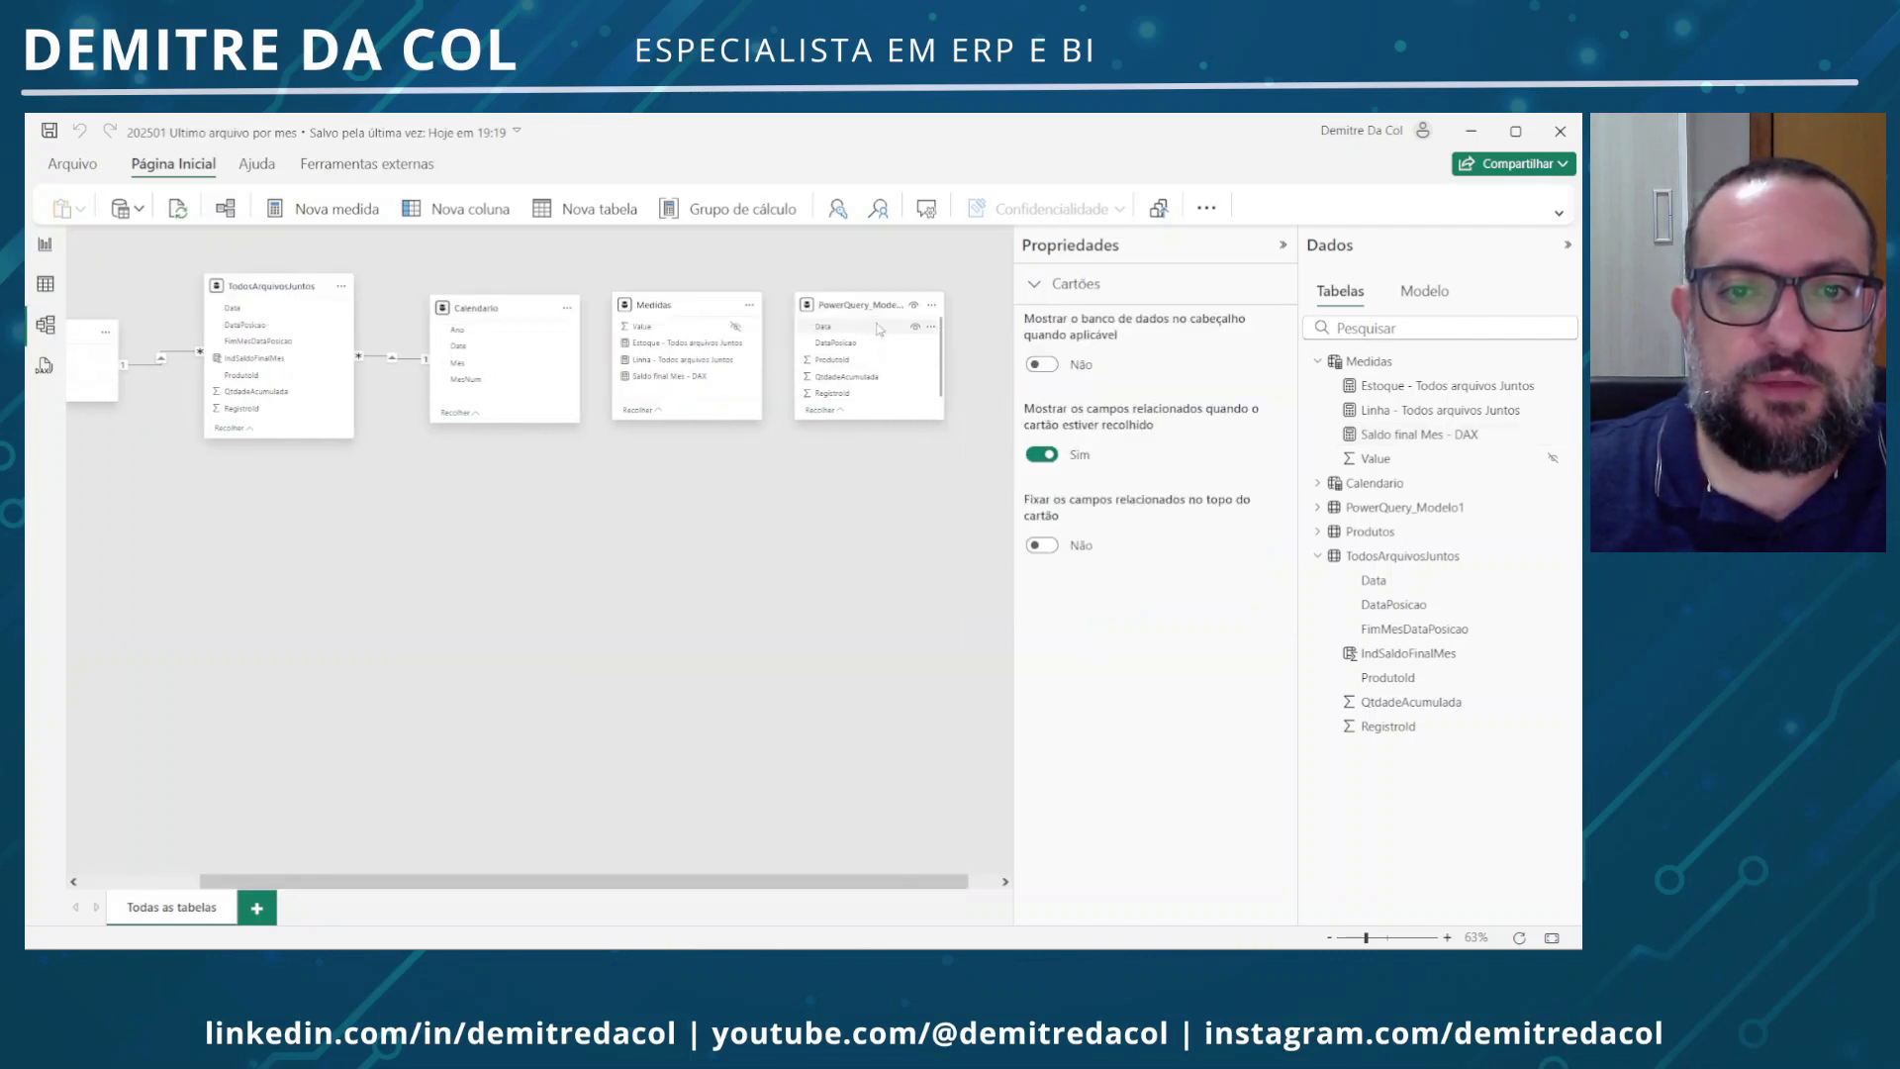
drag(869, 311, 420, 650)
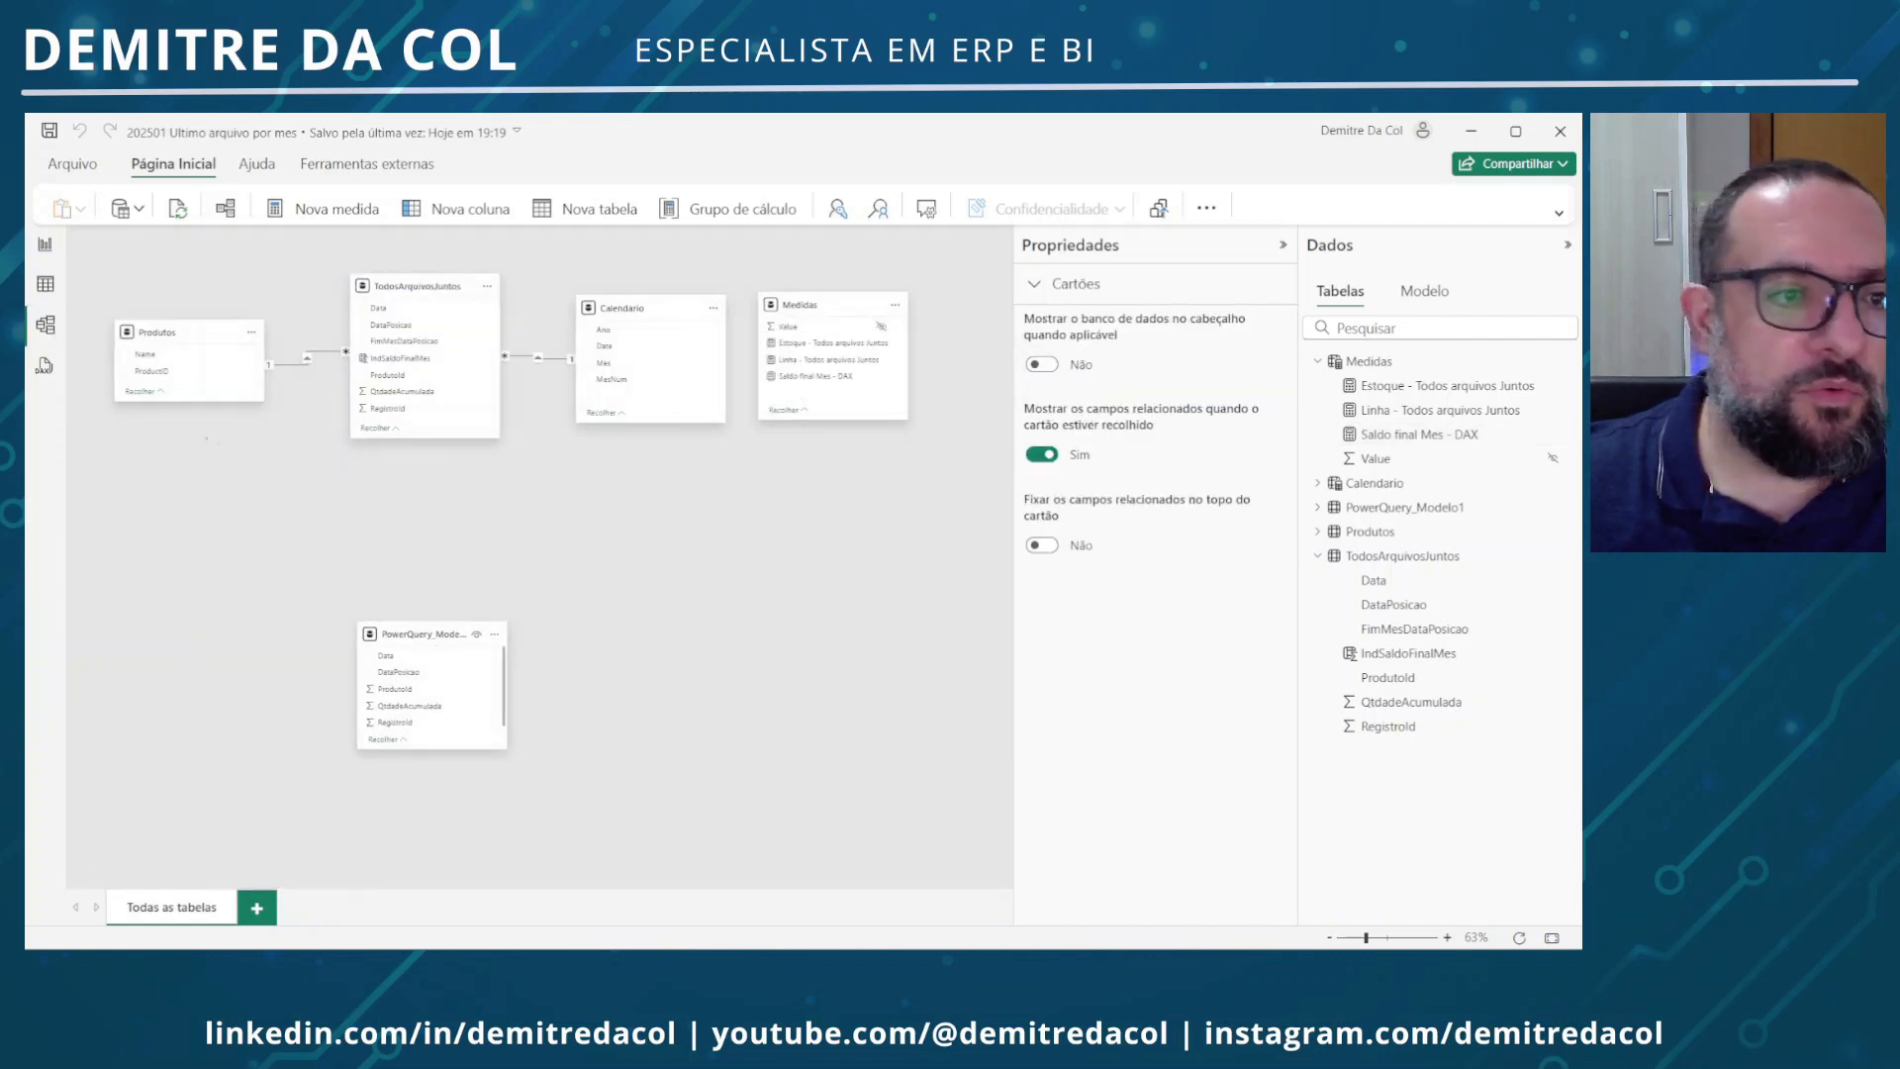
drag(434, 296, 222, 594)
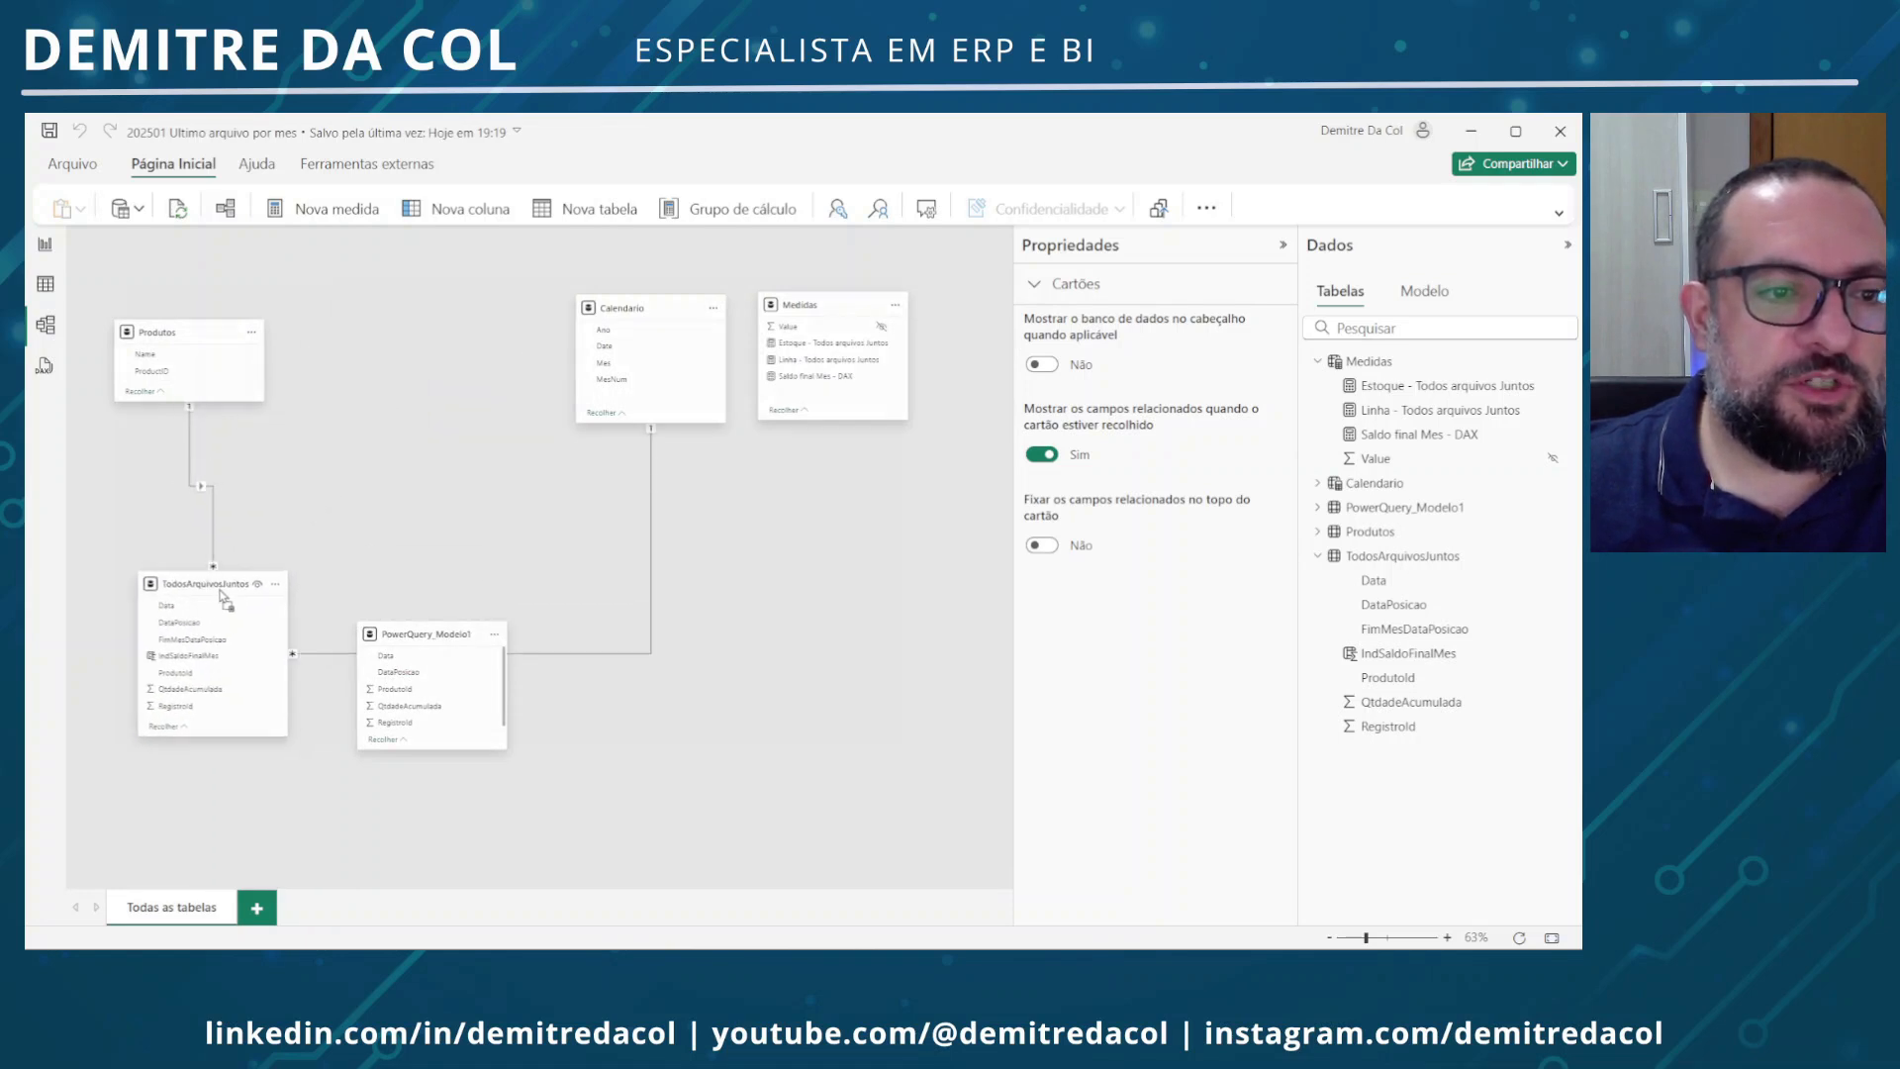
drag(620, 305, 505, 299)
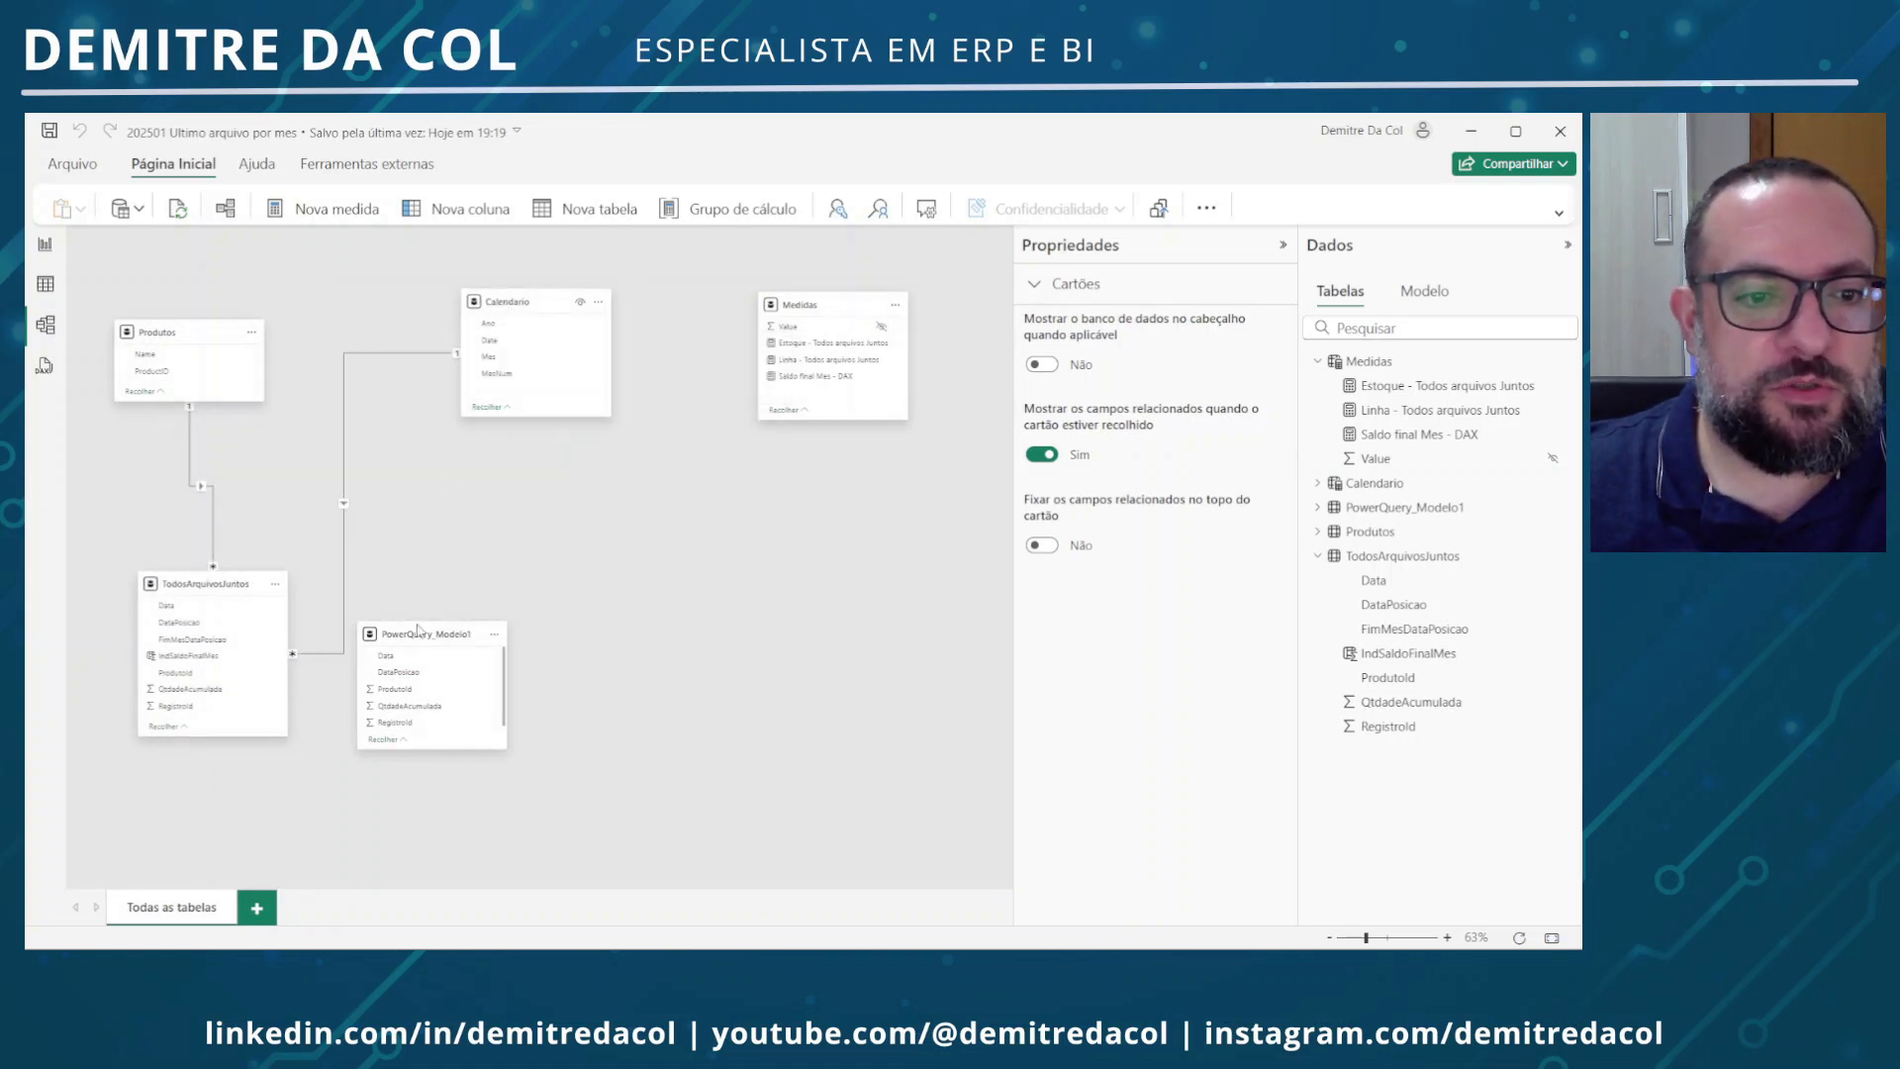
drag(419, 634, 531, 607)
Relate Produtos ProductID to PowerQuery_Modelo1 ProdutoId as one-to-many, and PowerQuery_Modelo1 DataPosicao to Calendario Date as many-to-one
drag(150, 370, 588, 658)
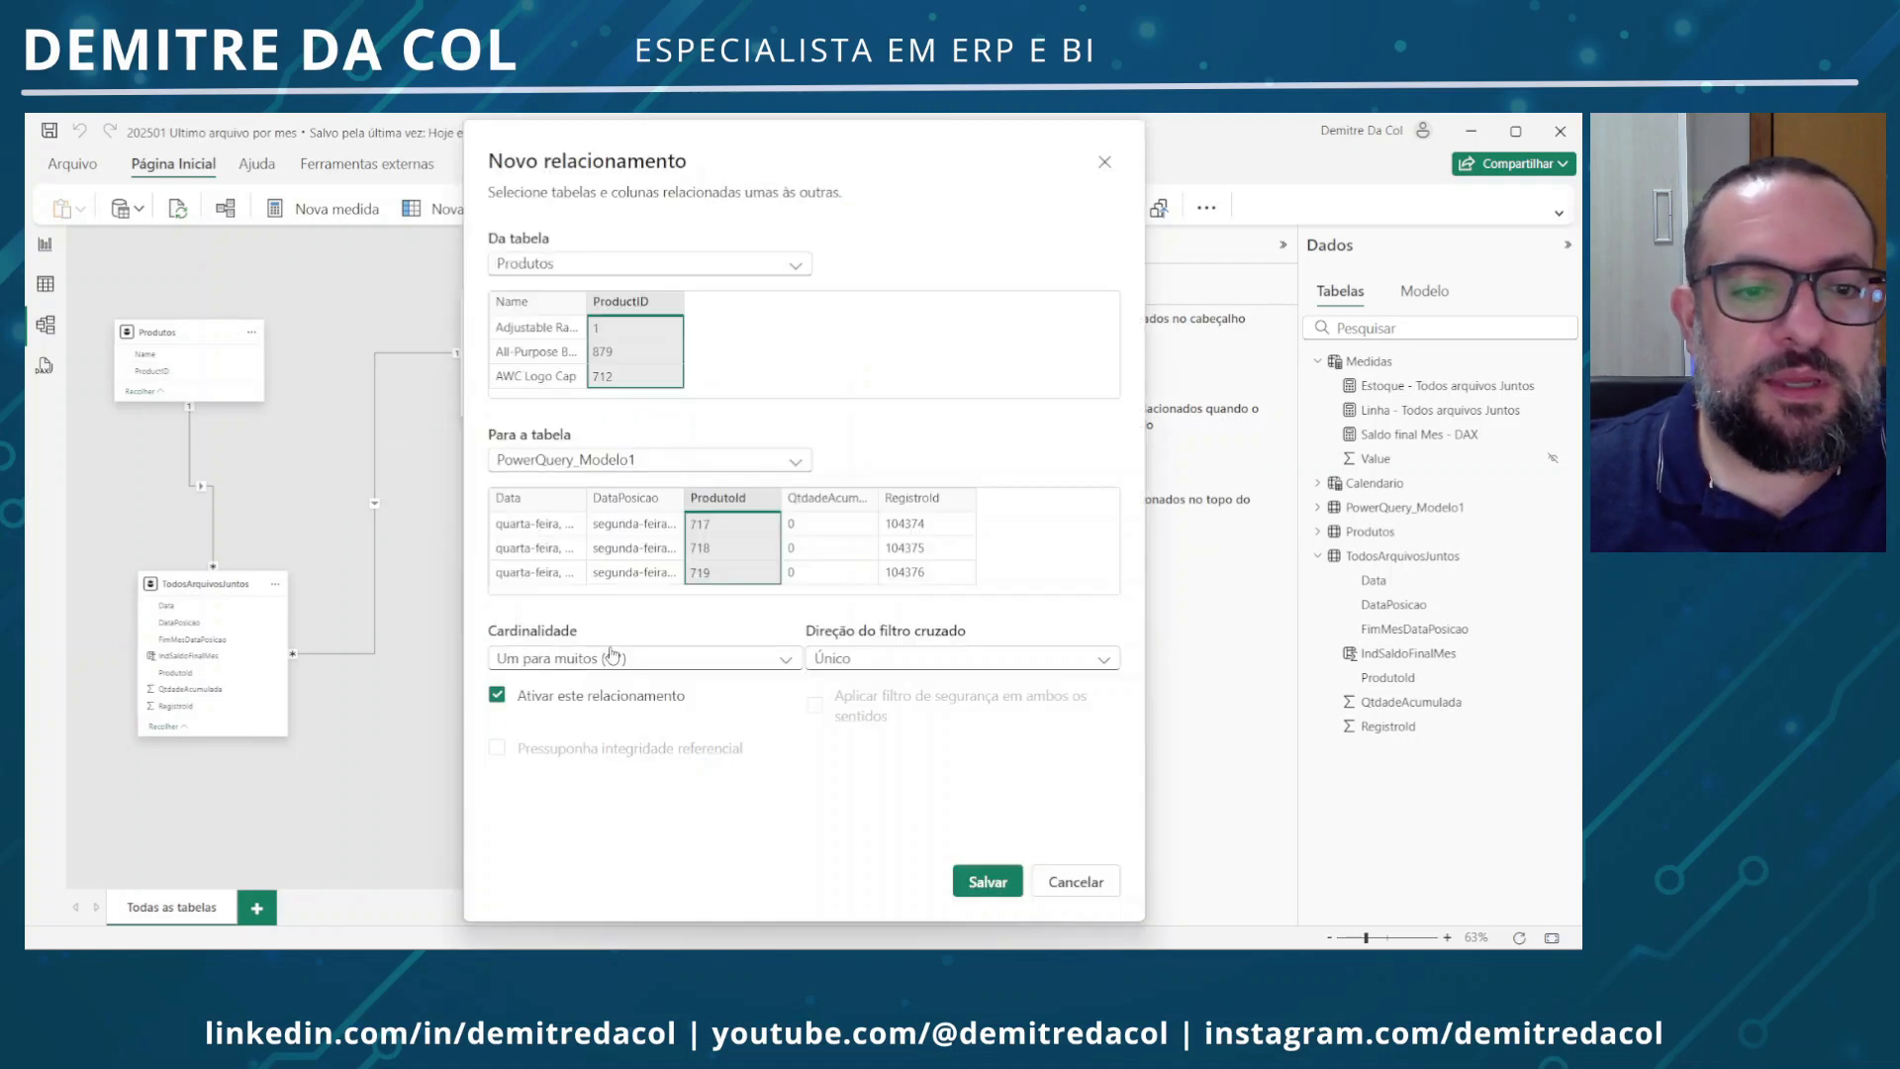
click(985, 881)
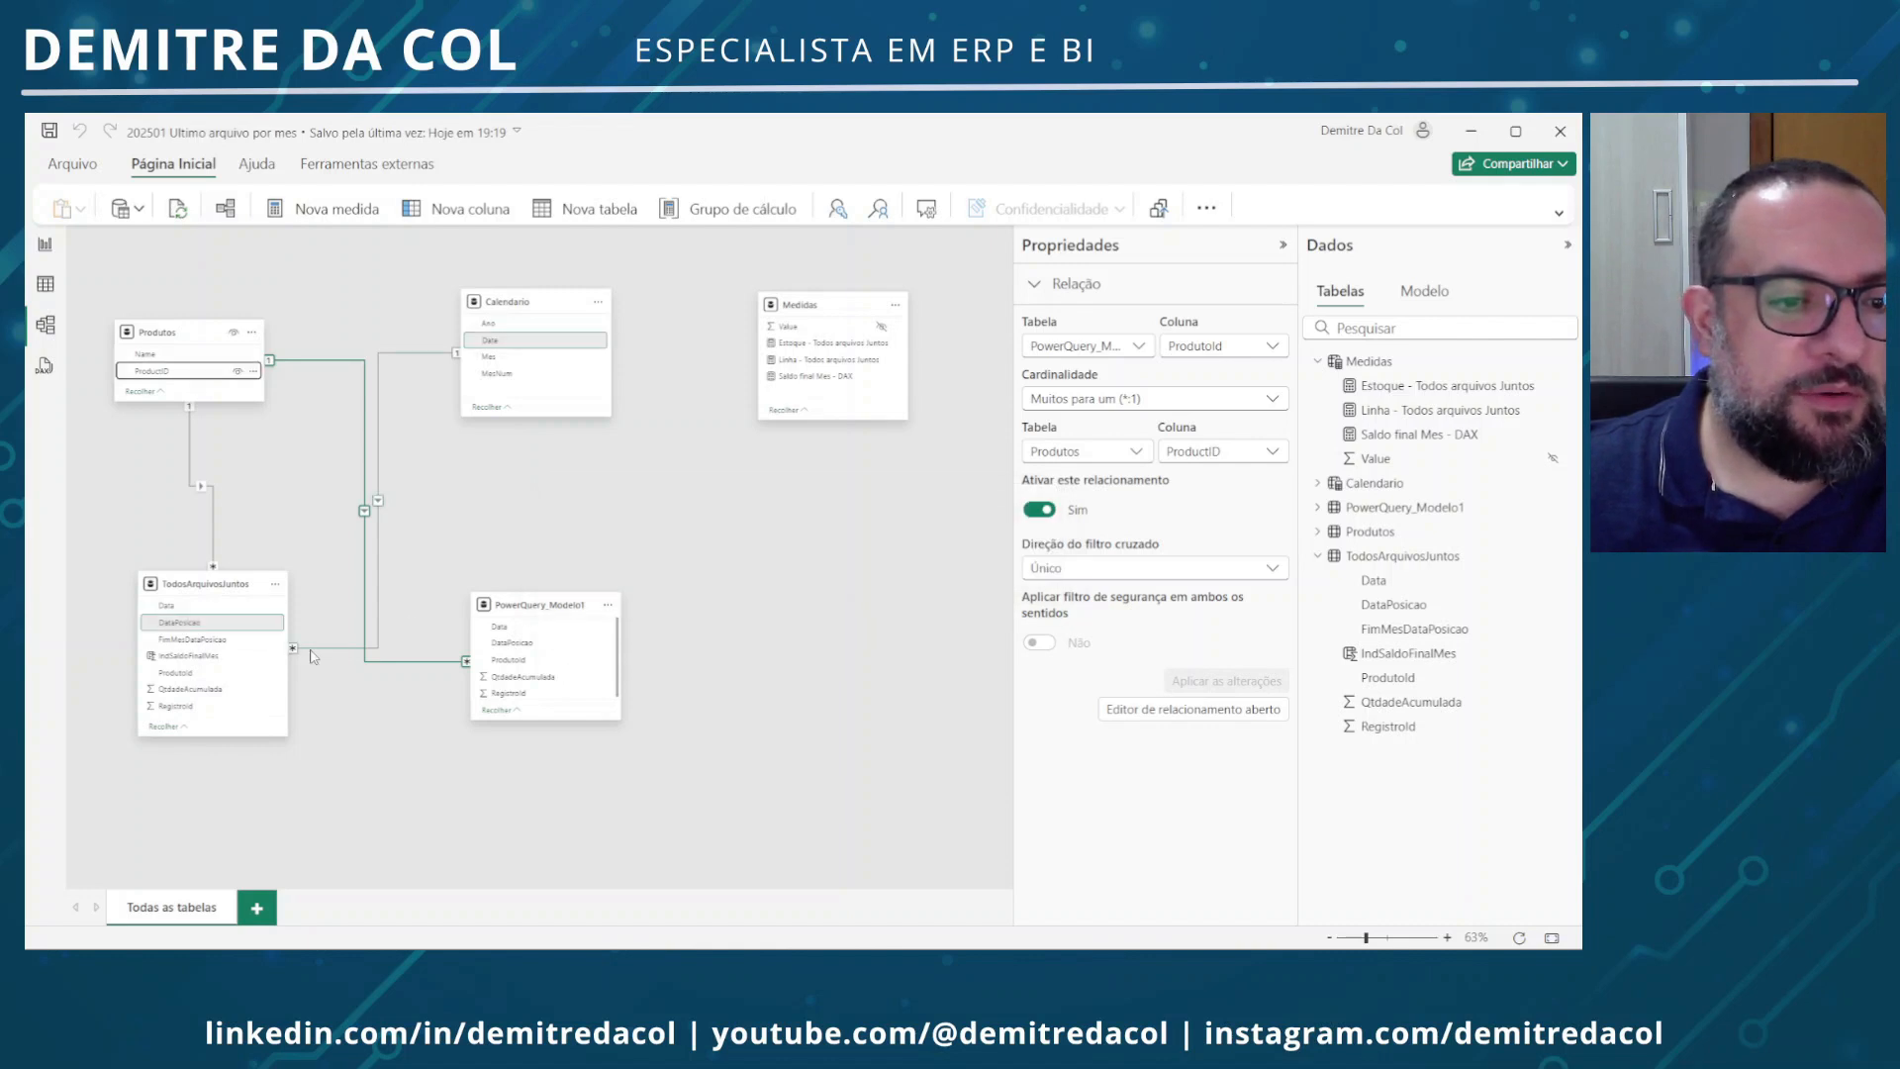
drag(529, 643, 525, 341)
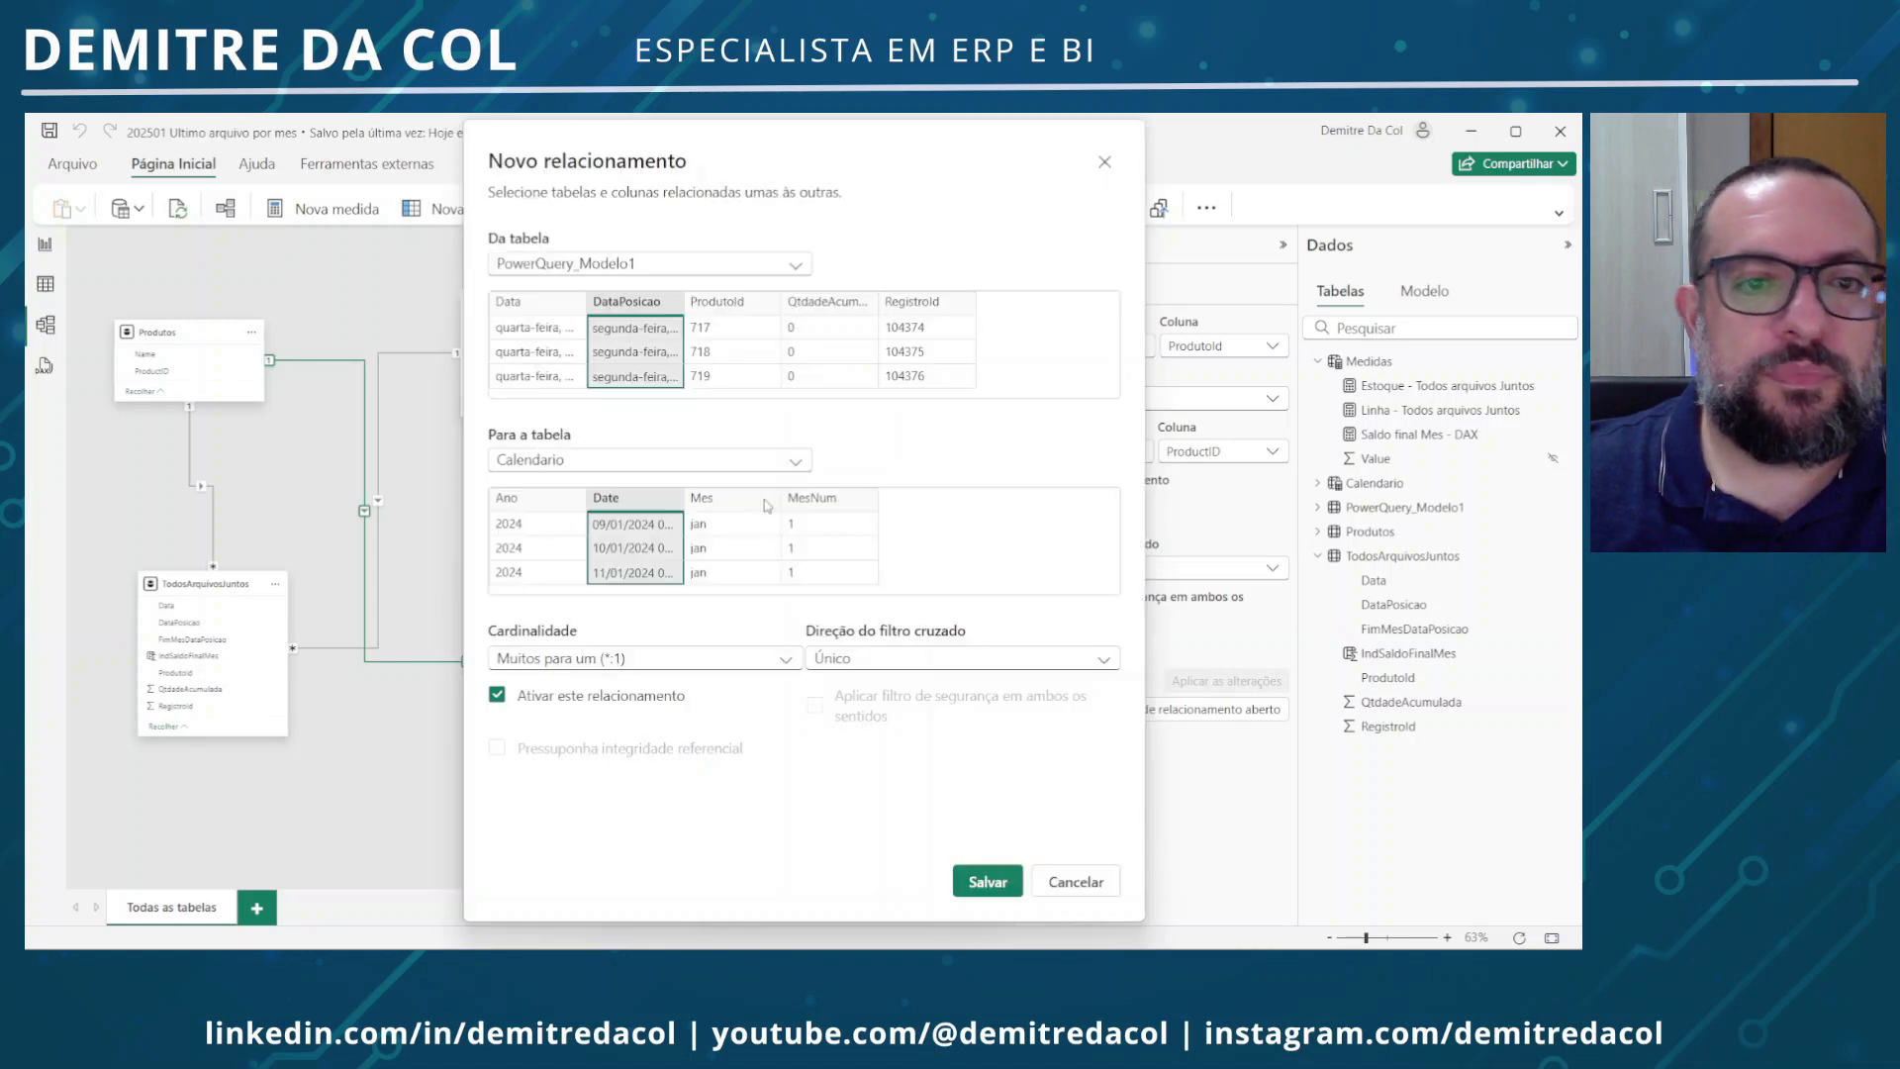
click(987, 881)
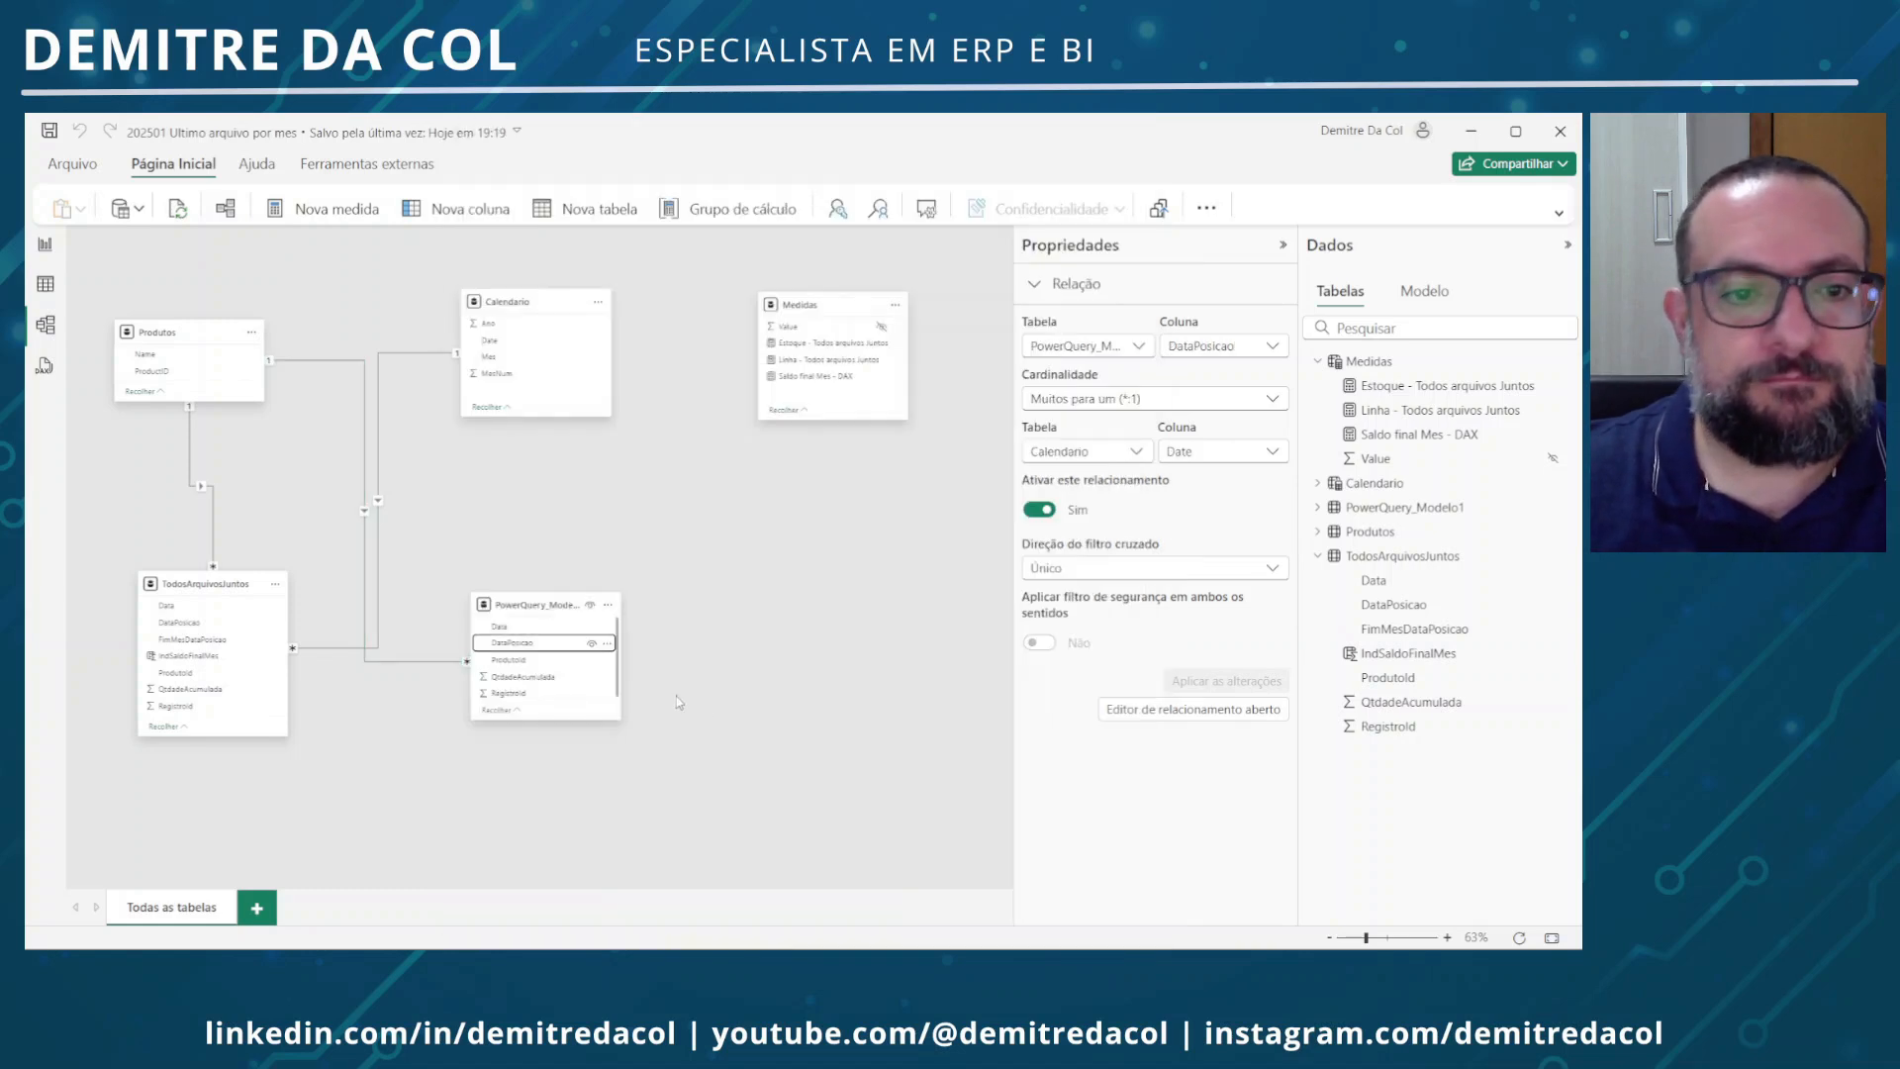
Shift the matrix on the report page Duplicata de Página 1 to the right, leaving free space beside it
click(45, 244)
click(361, 908)
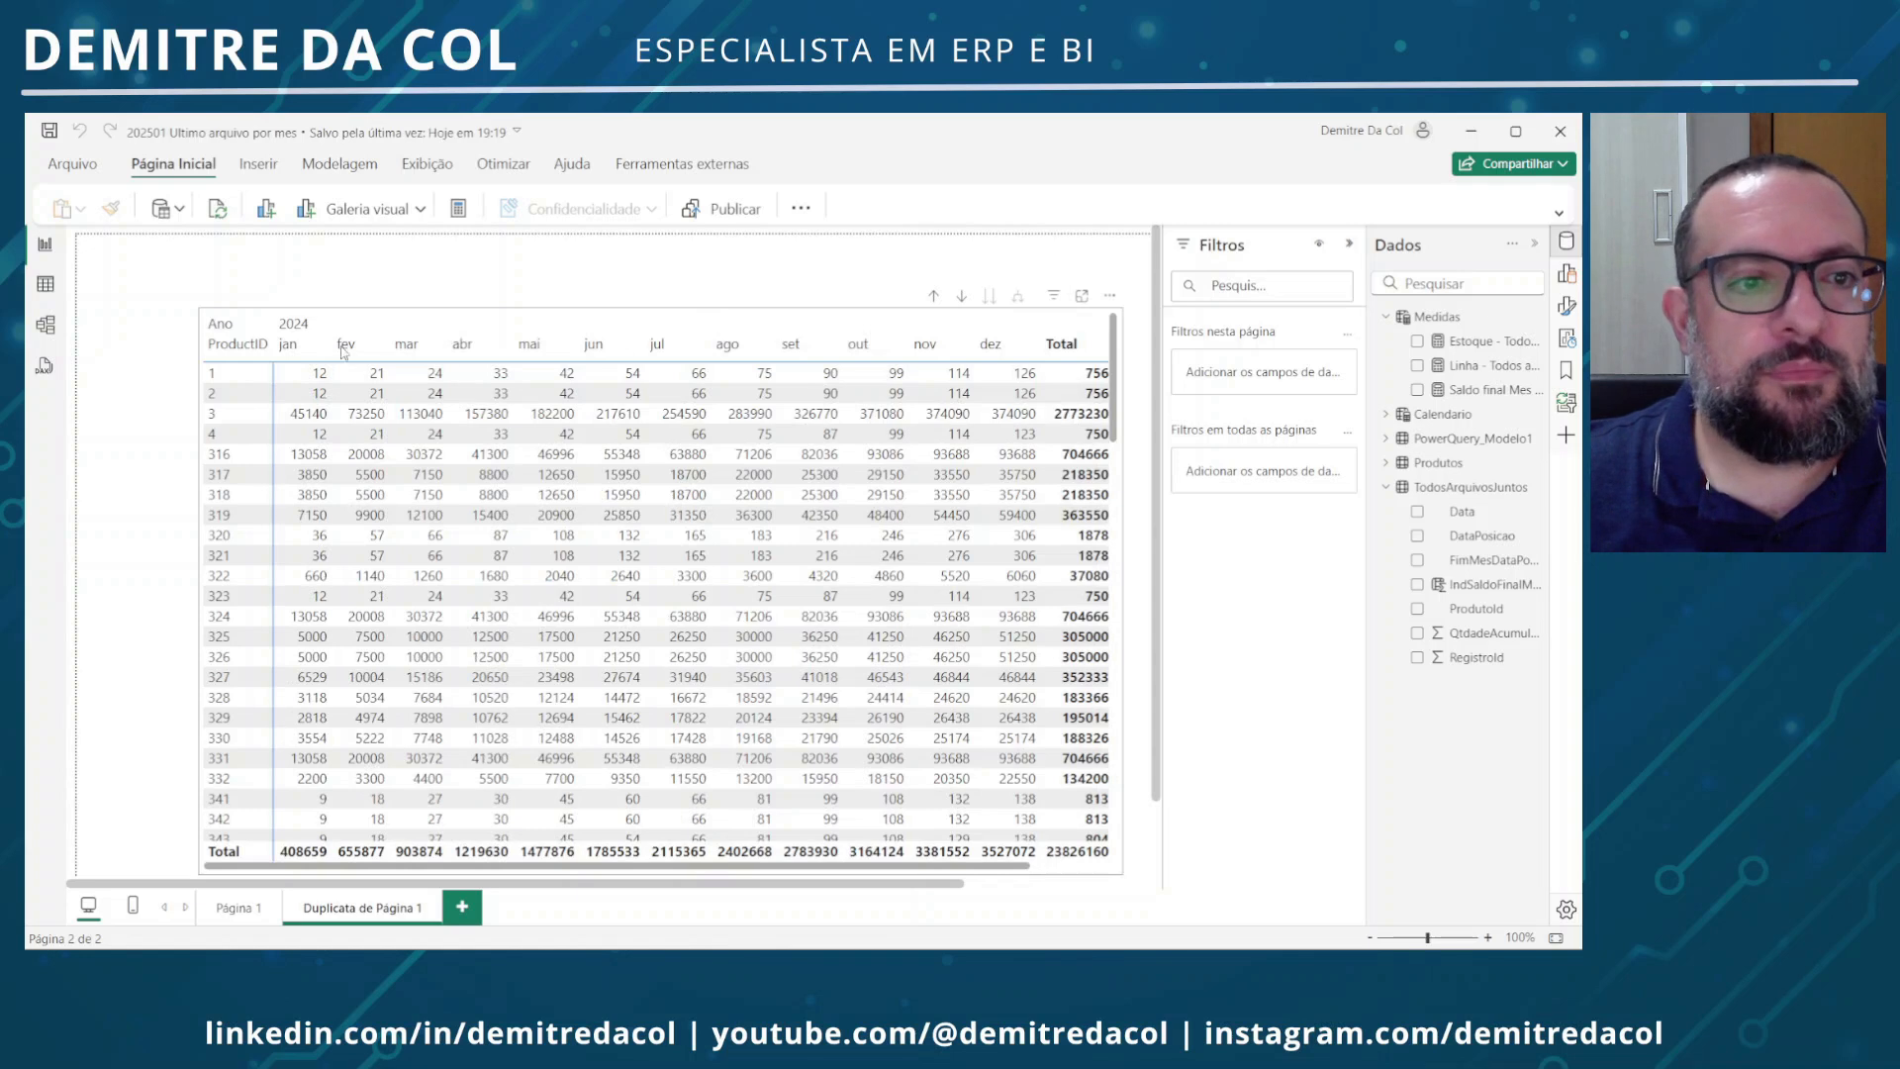
click(348, 364)
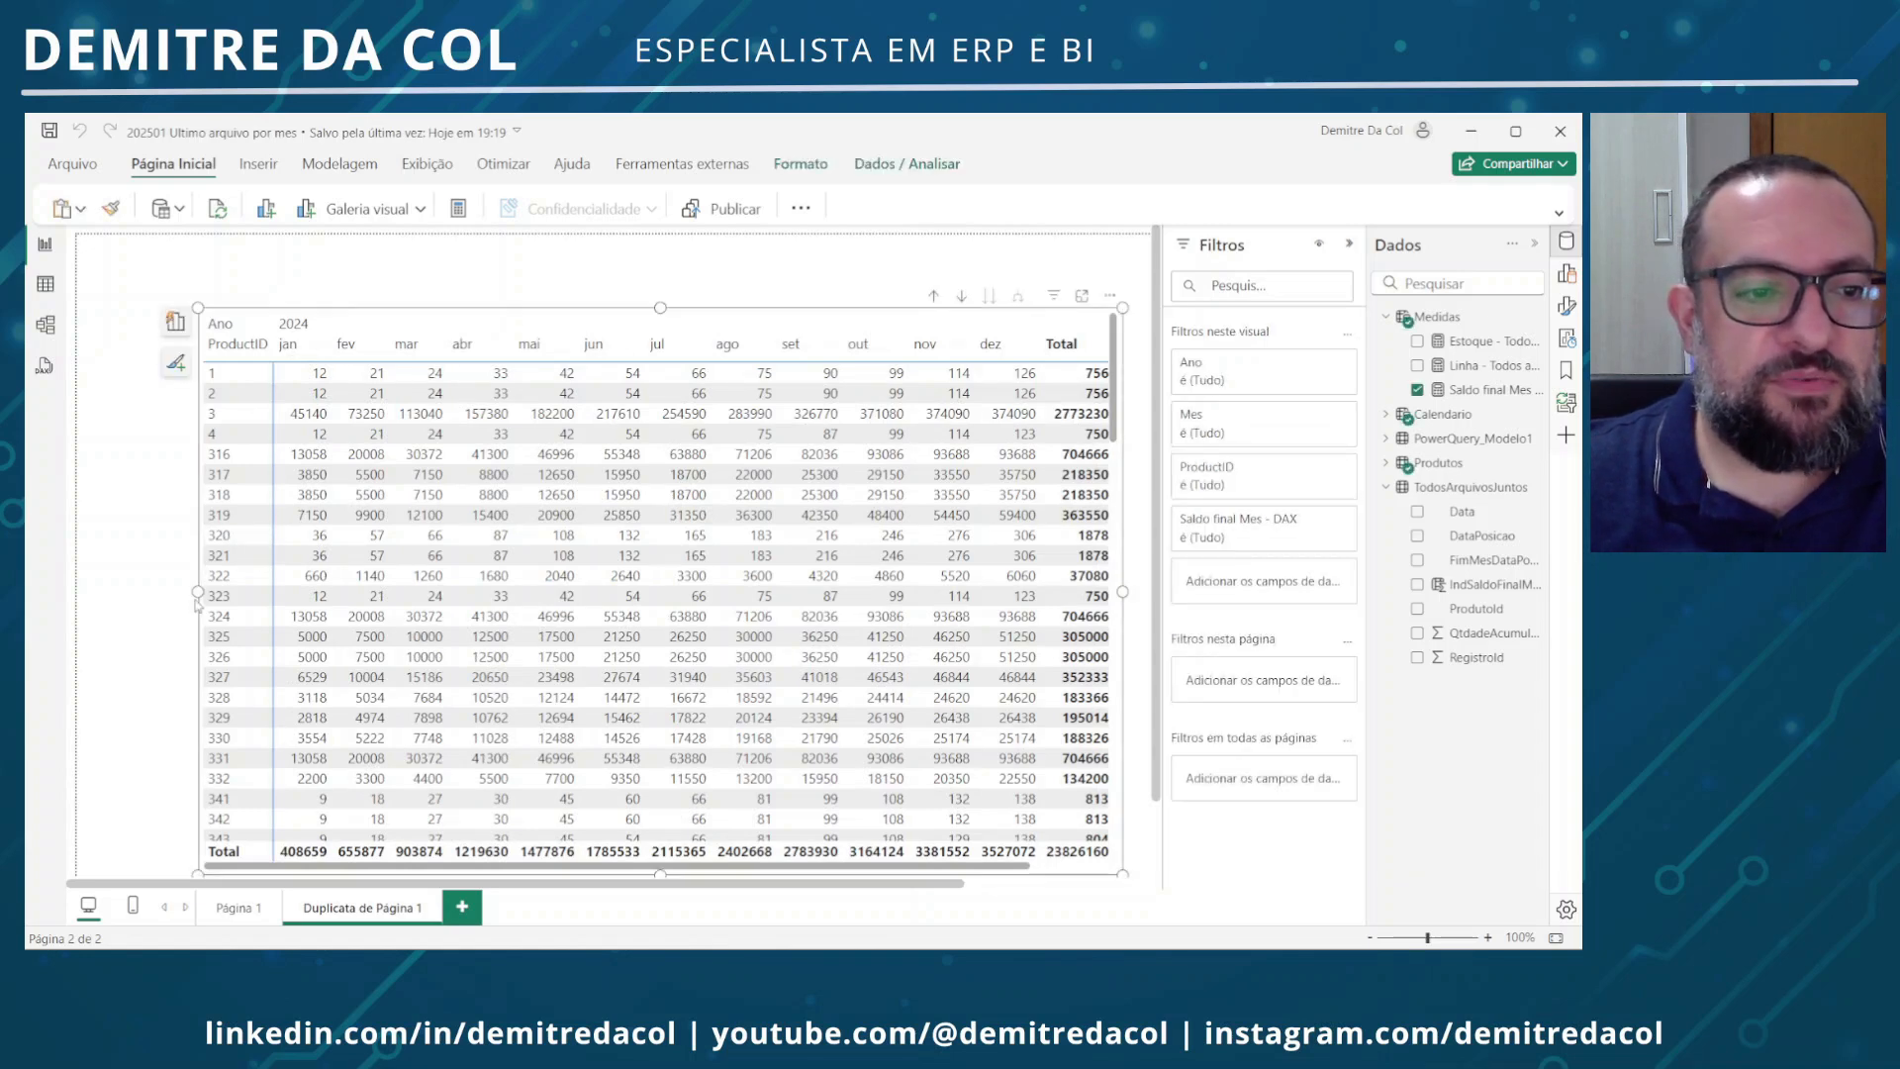
drag(201, 606, 265, 613)
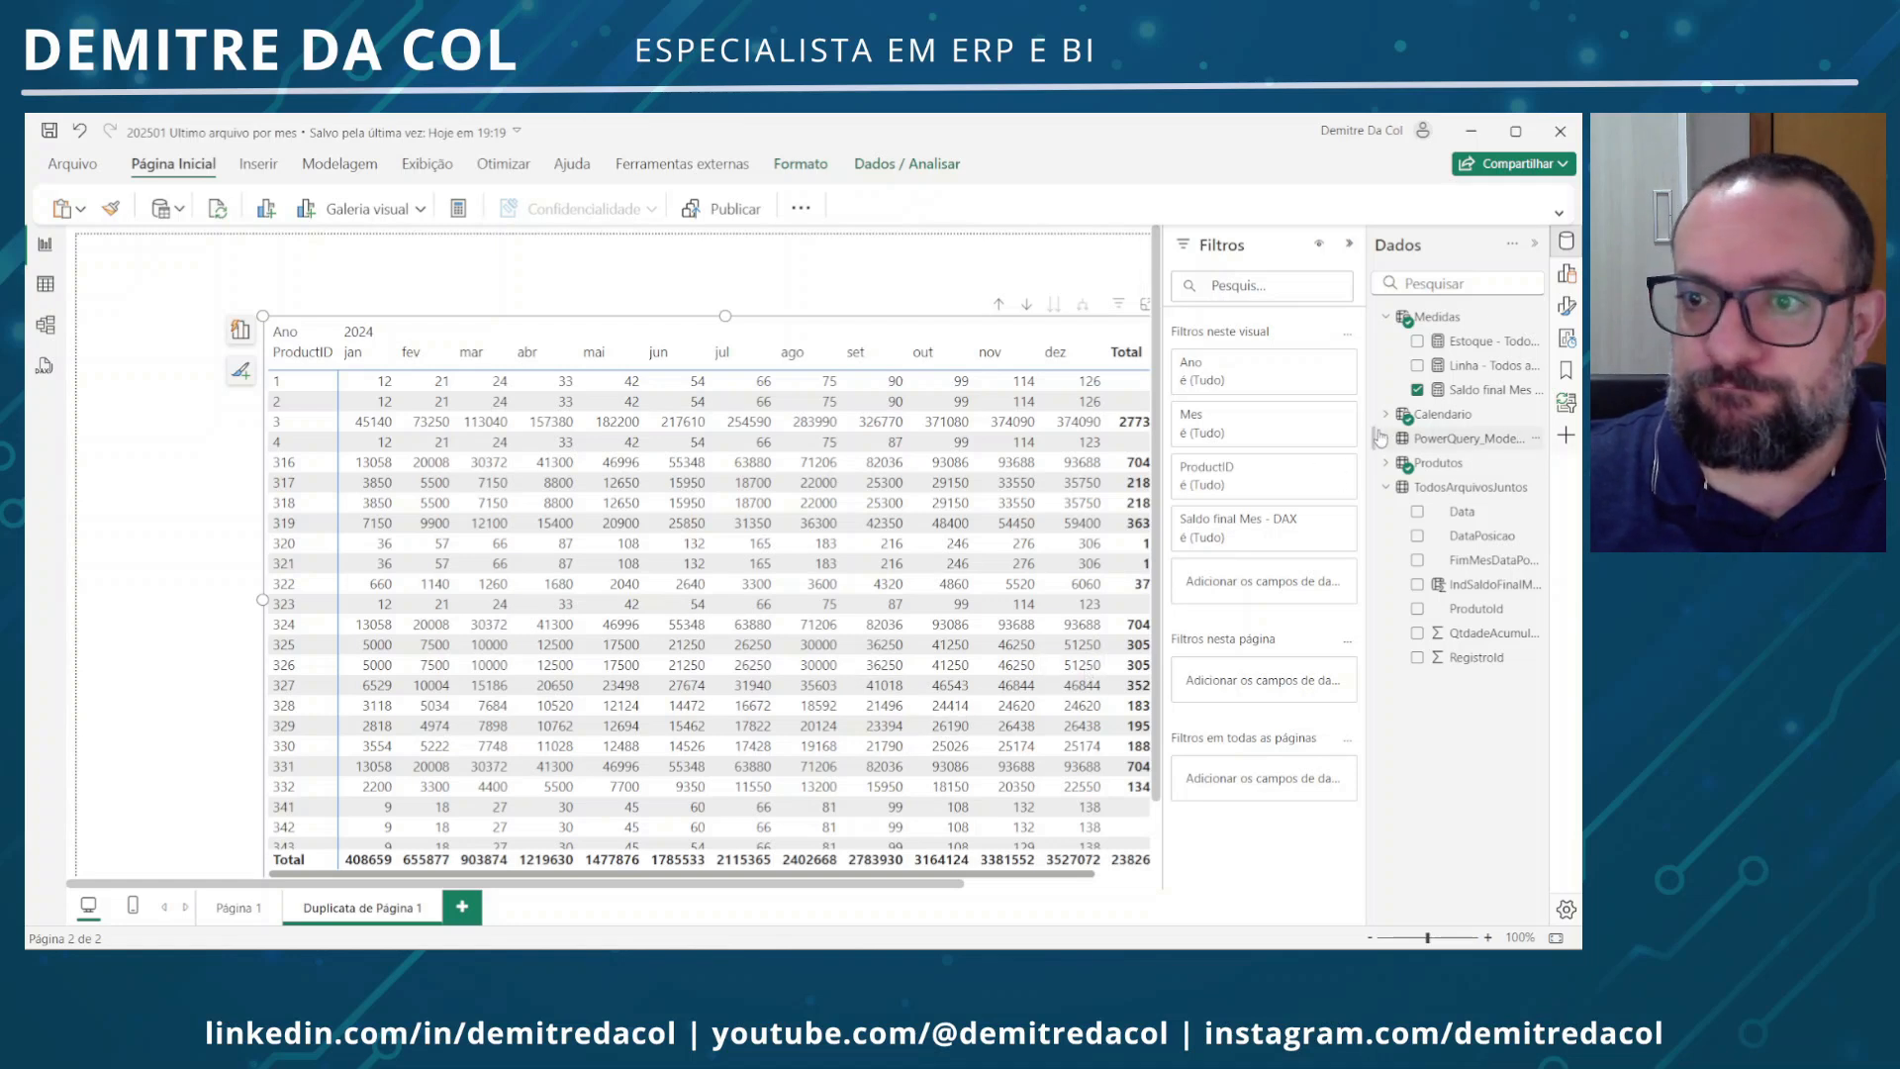
Insert a Segmentação de Dados visual and narrow it to fit the free space beside the matrix
click(196, 428)
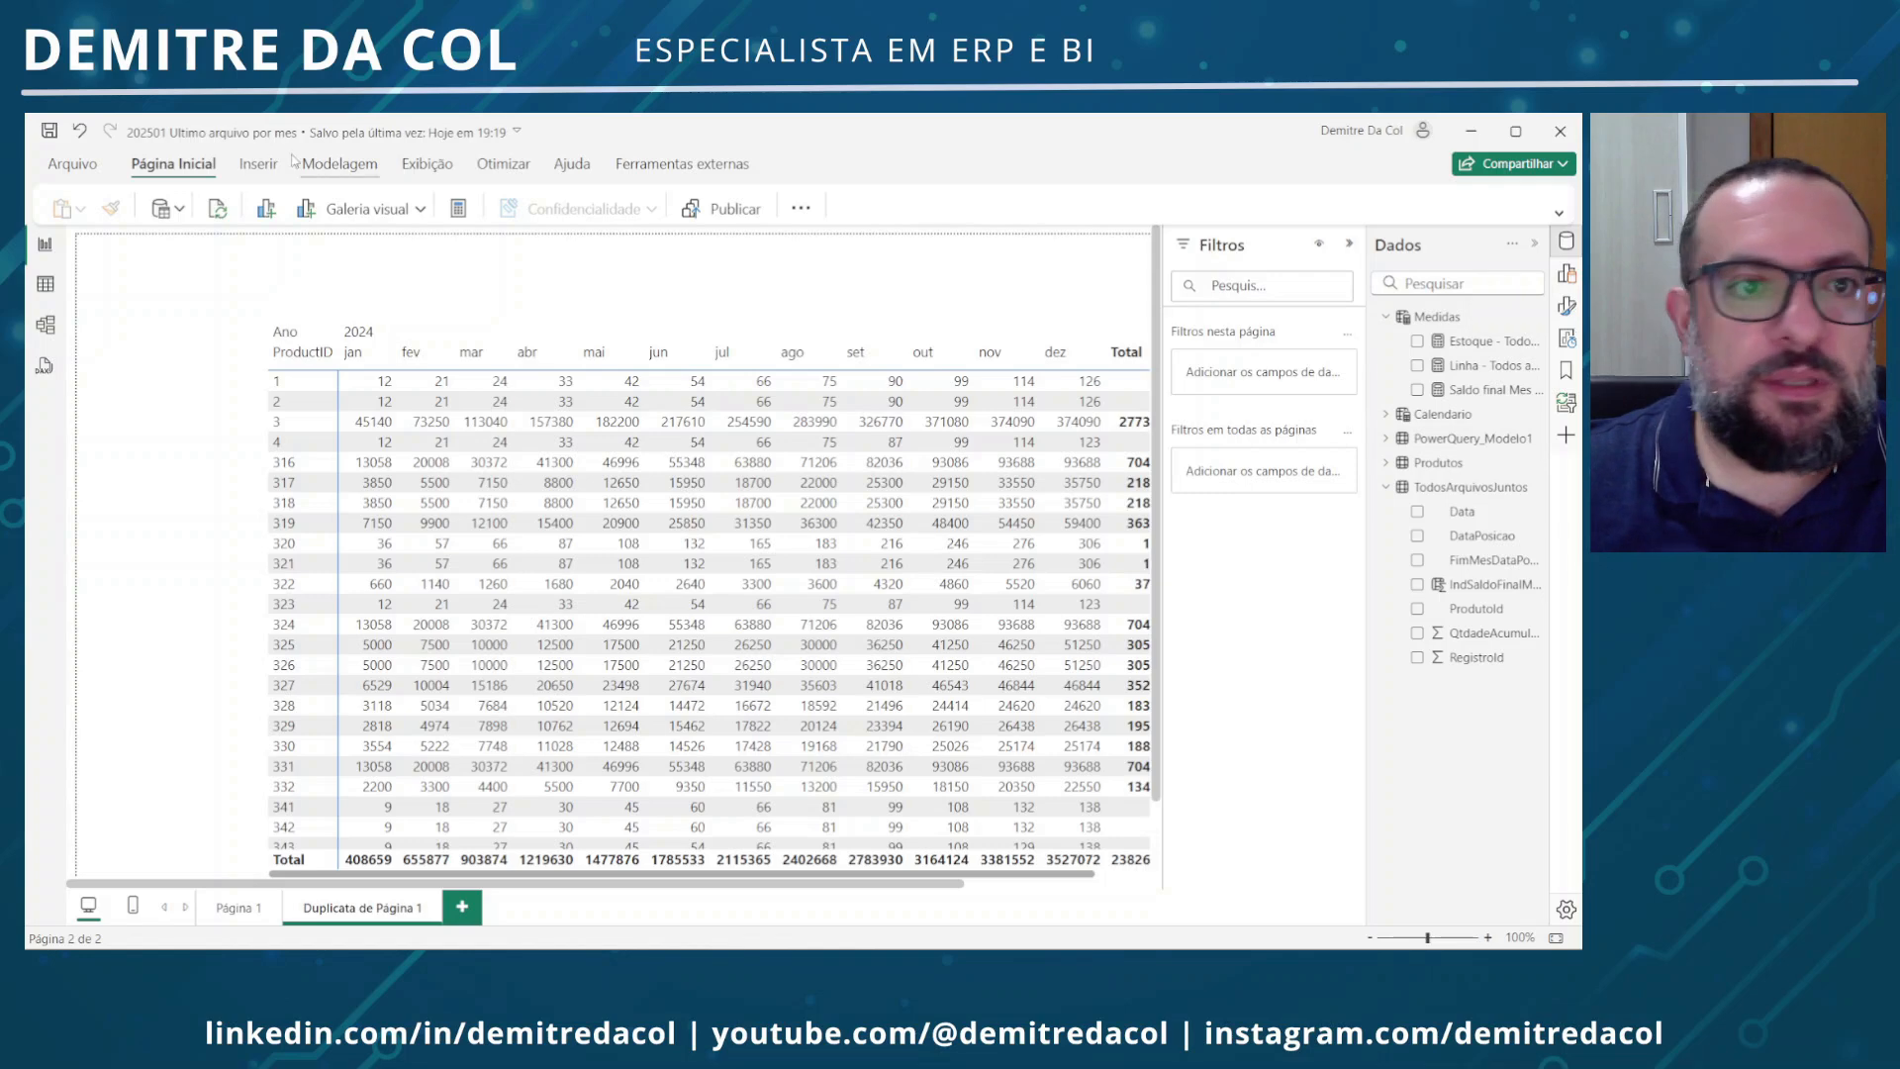
click(420, 210)
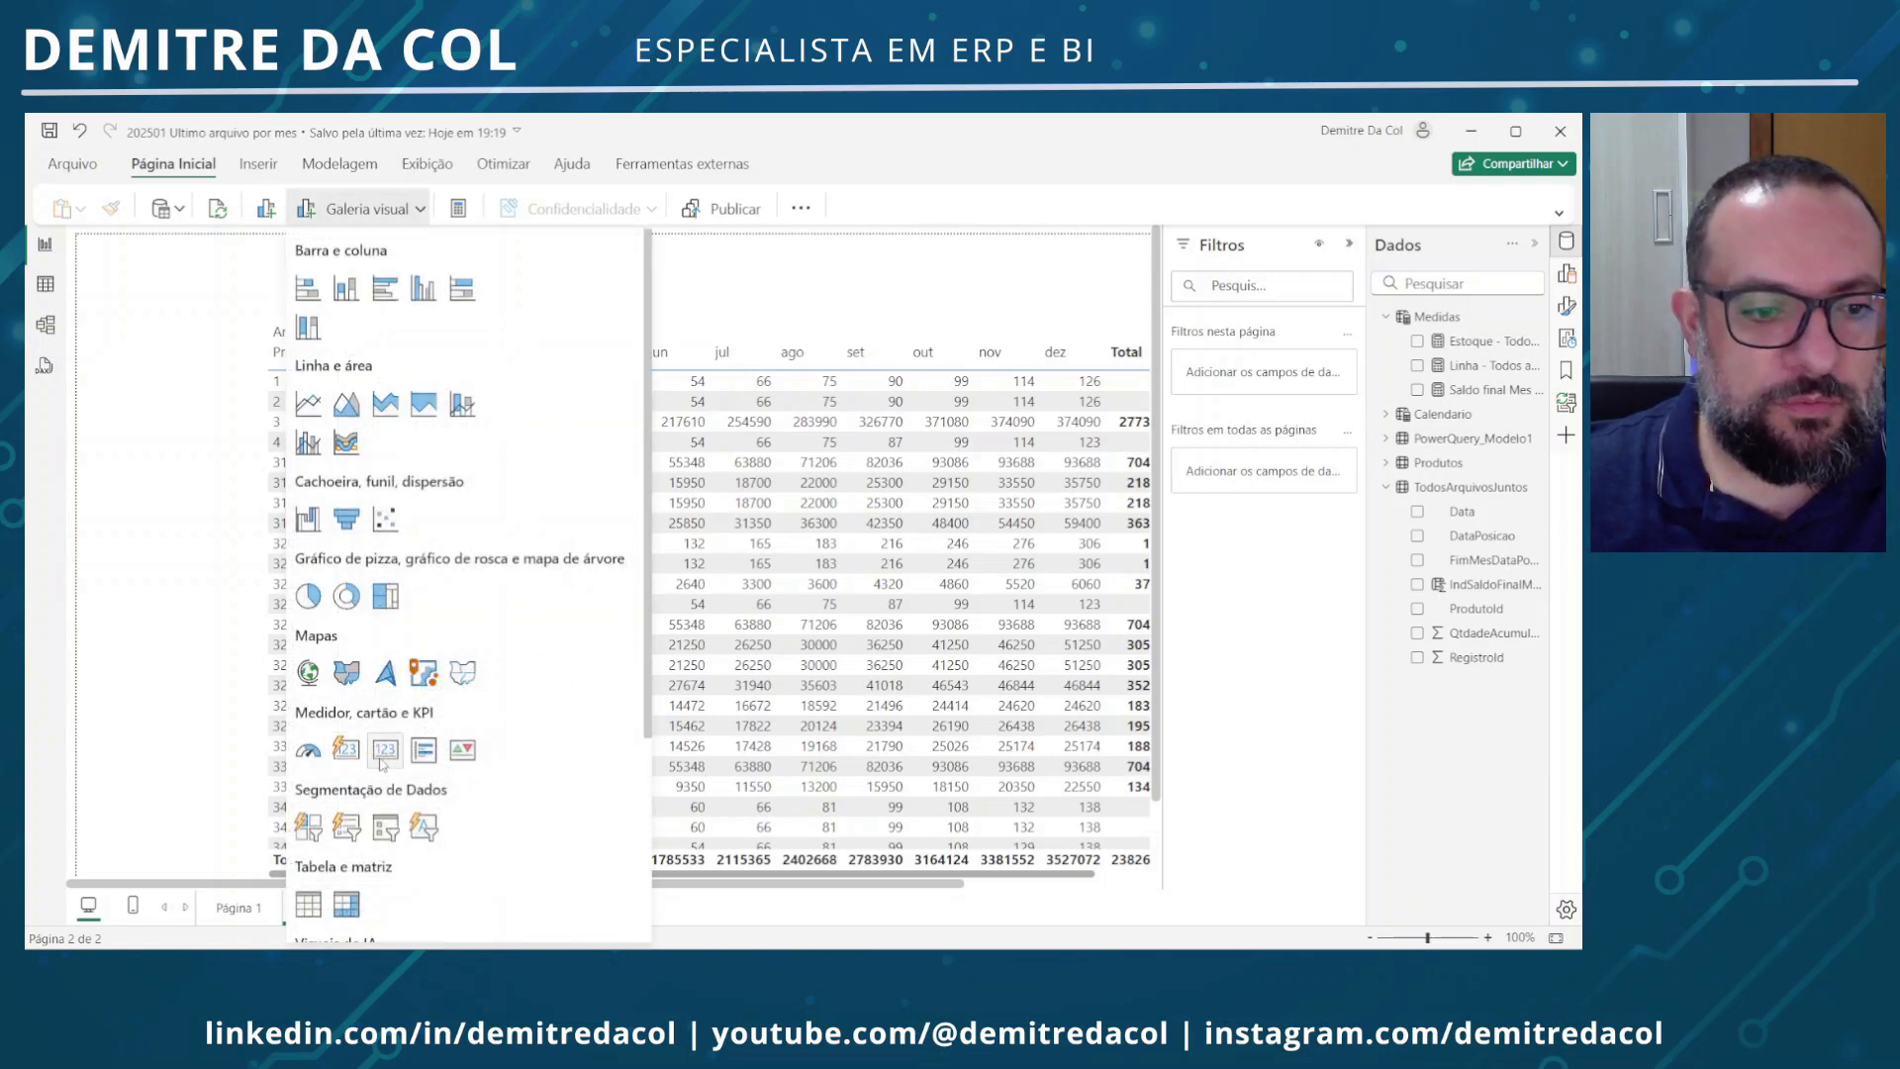
scroll(387, 594, down, 2)
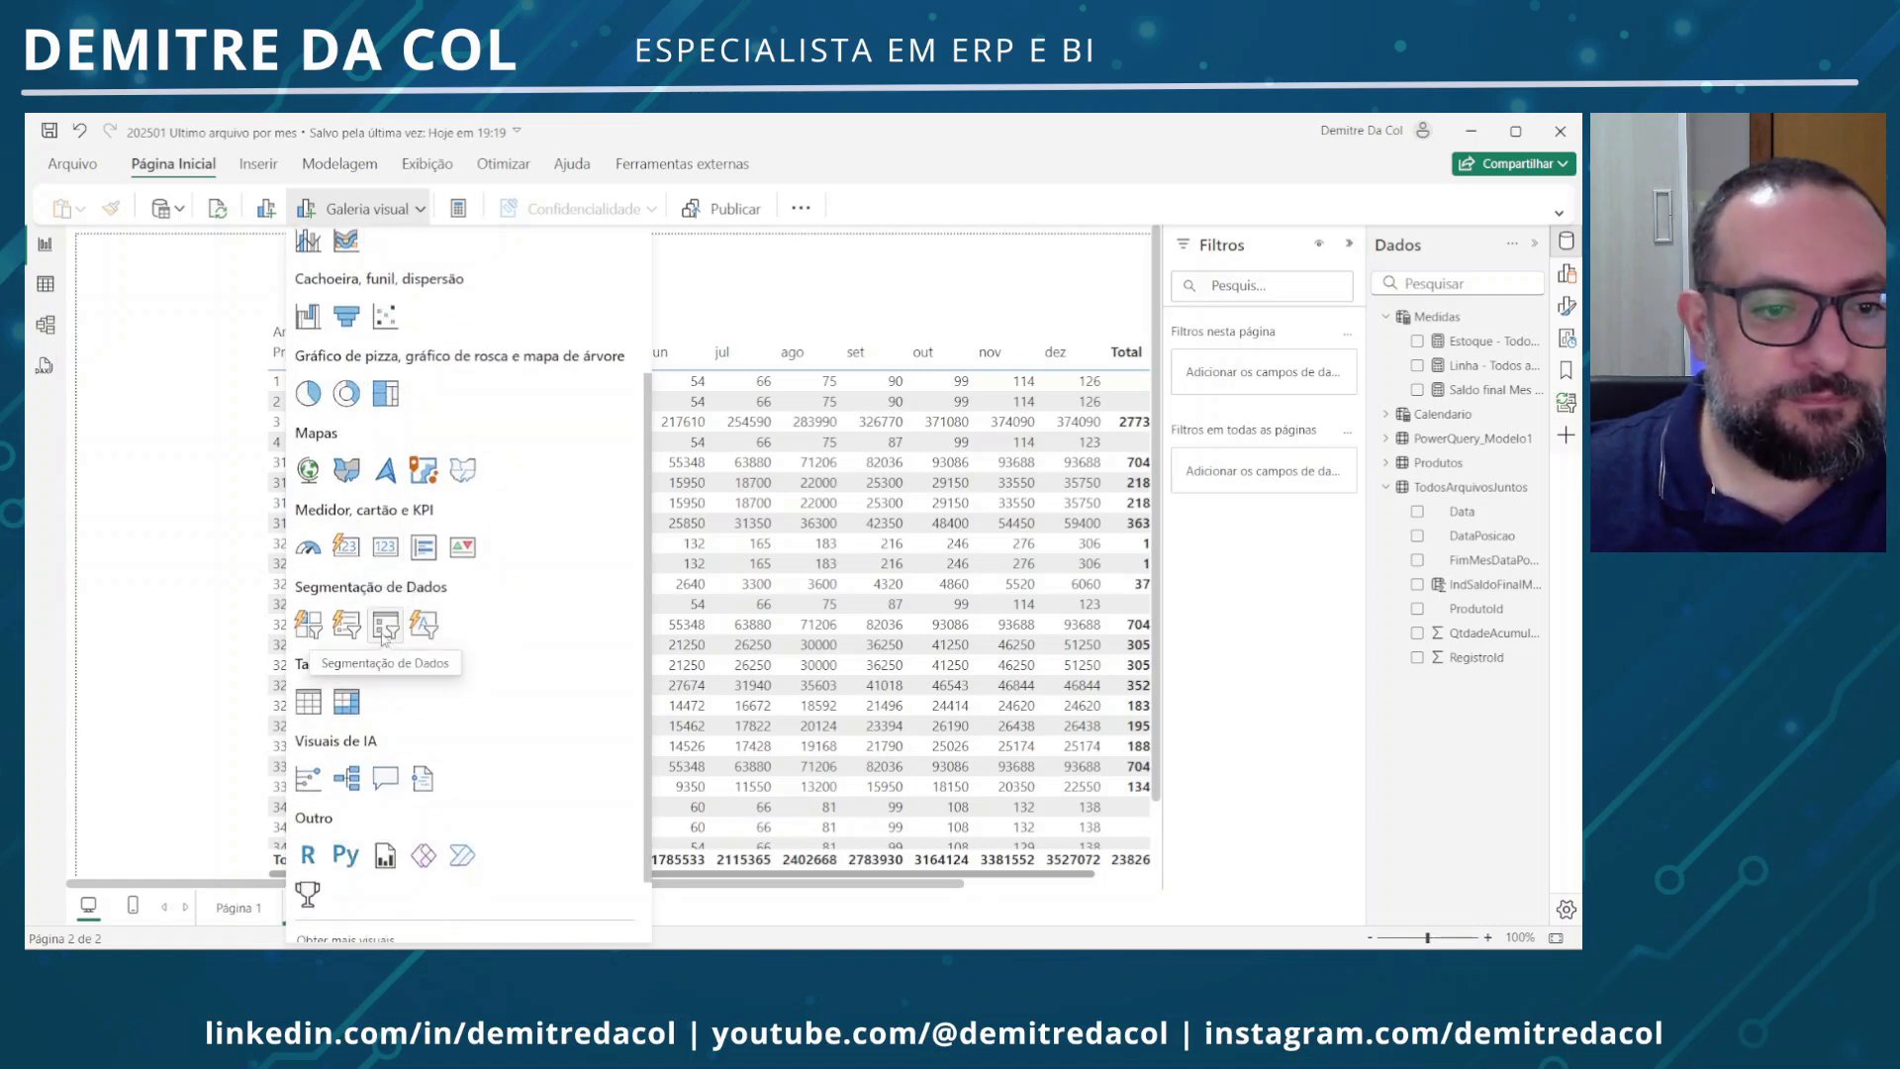
click(383, 636)
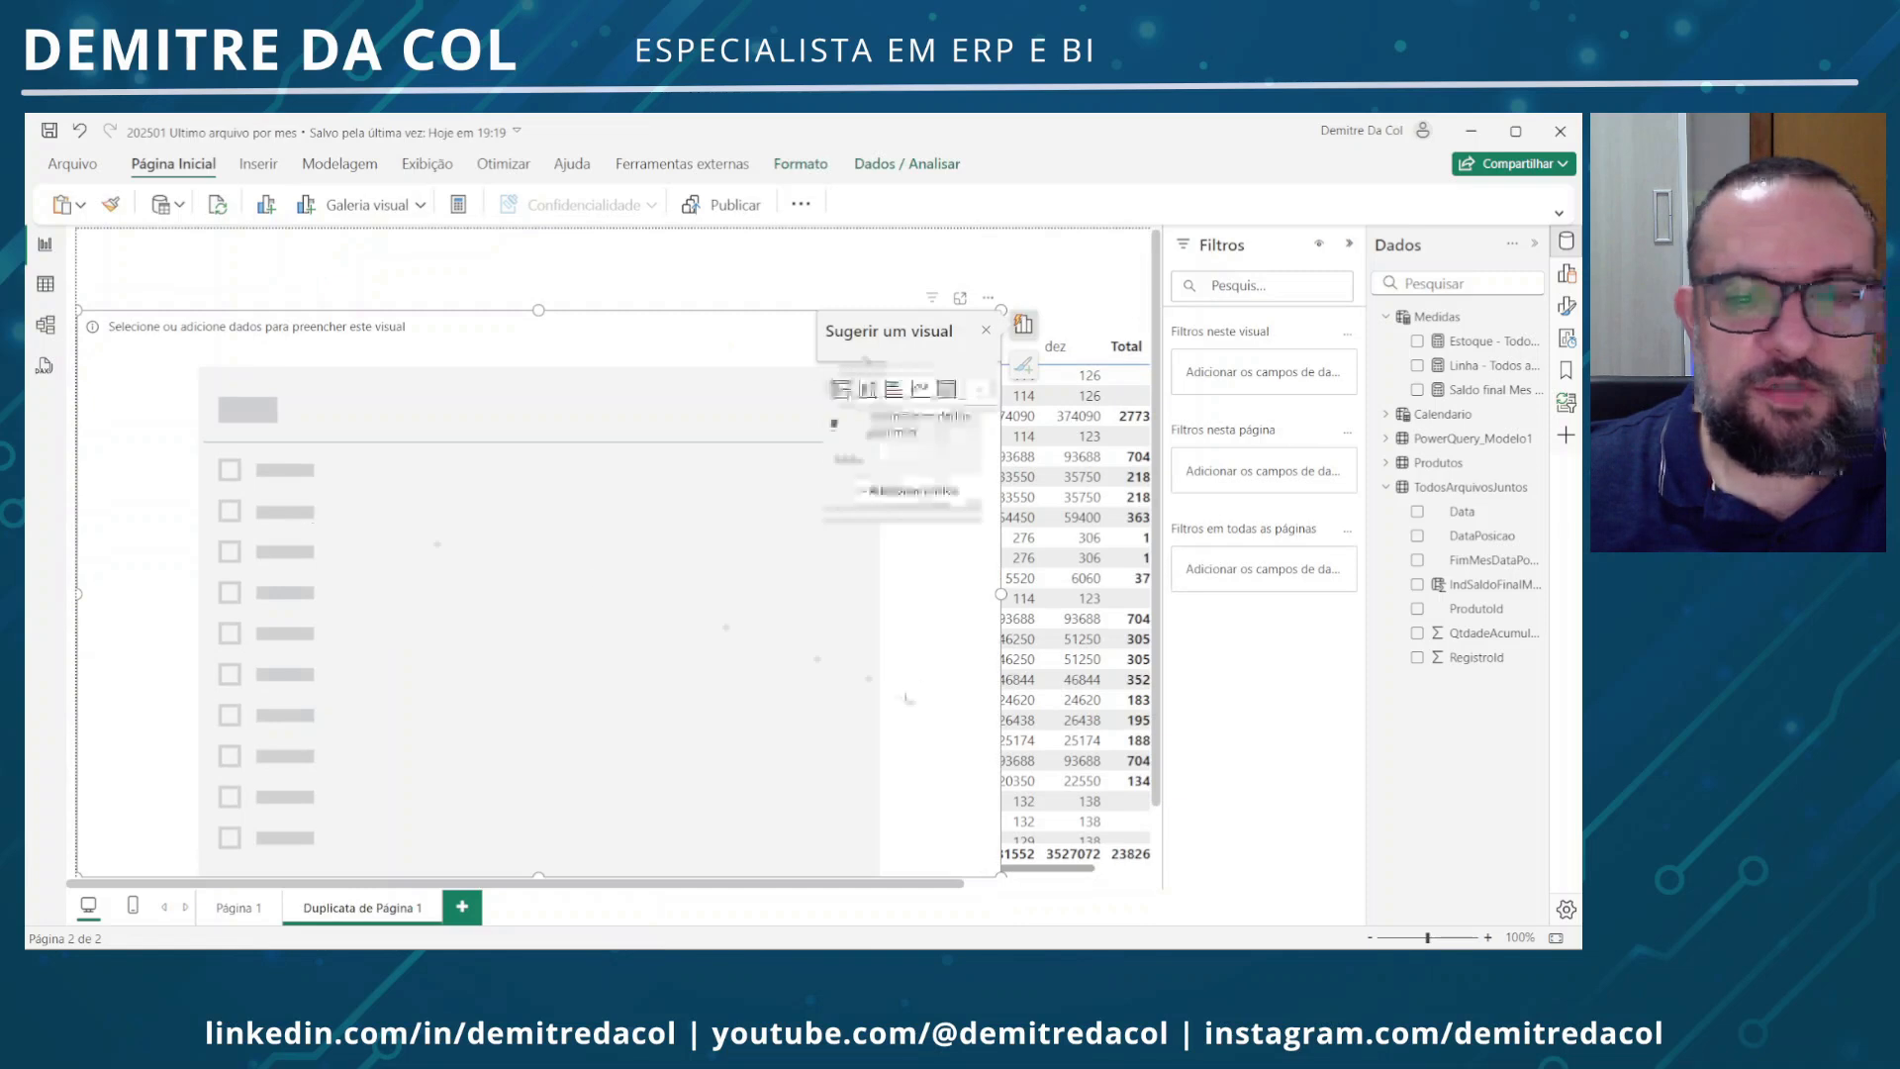
drag(1000, 595, 240, 584)
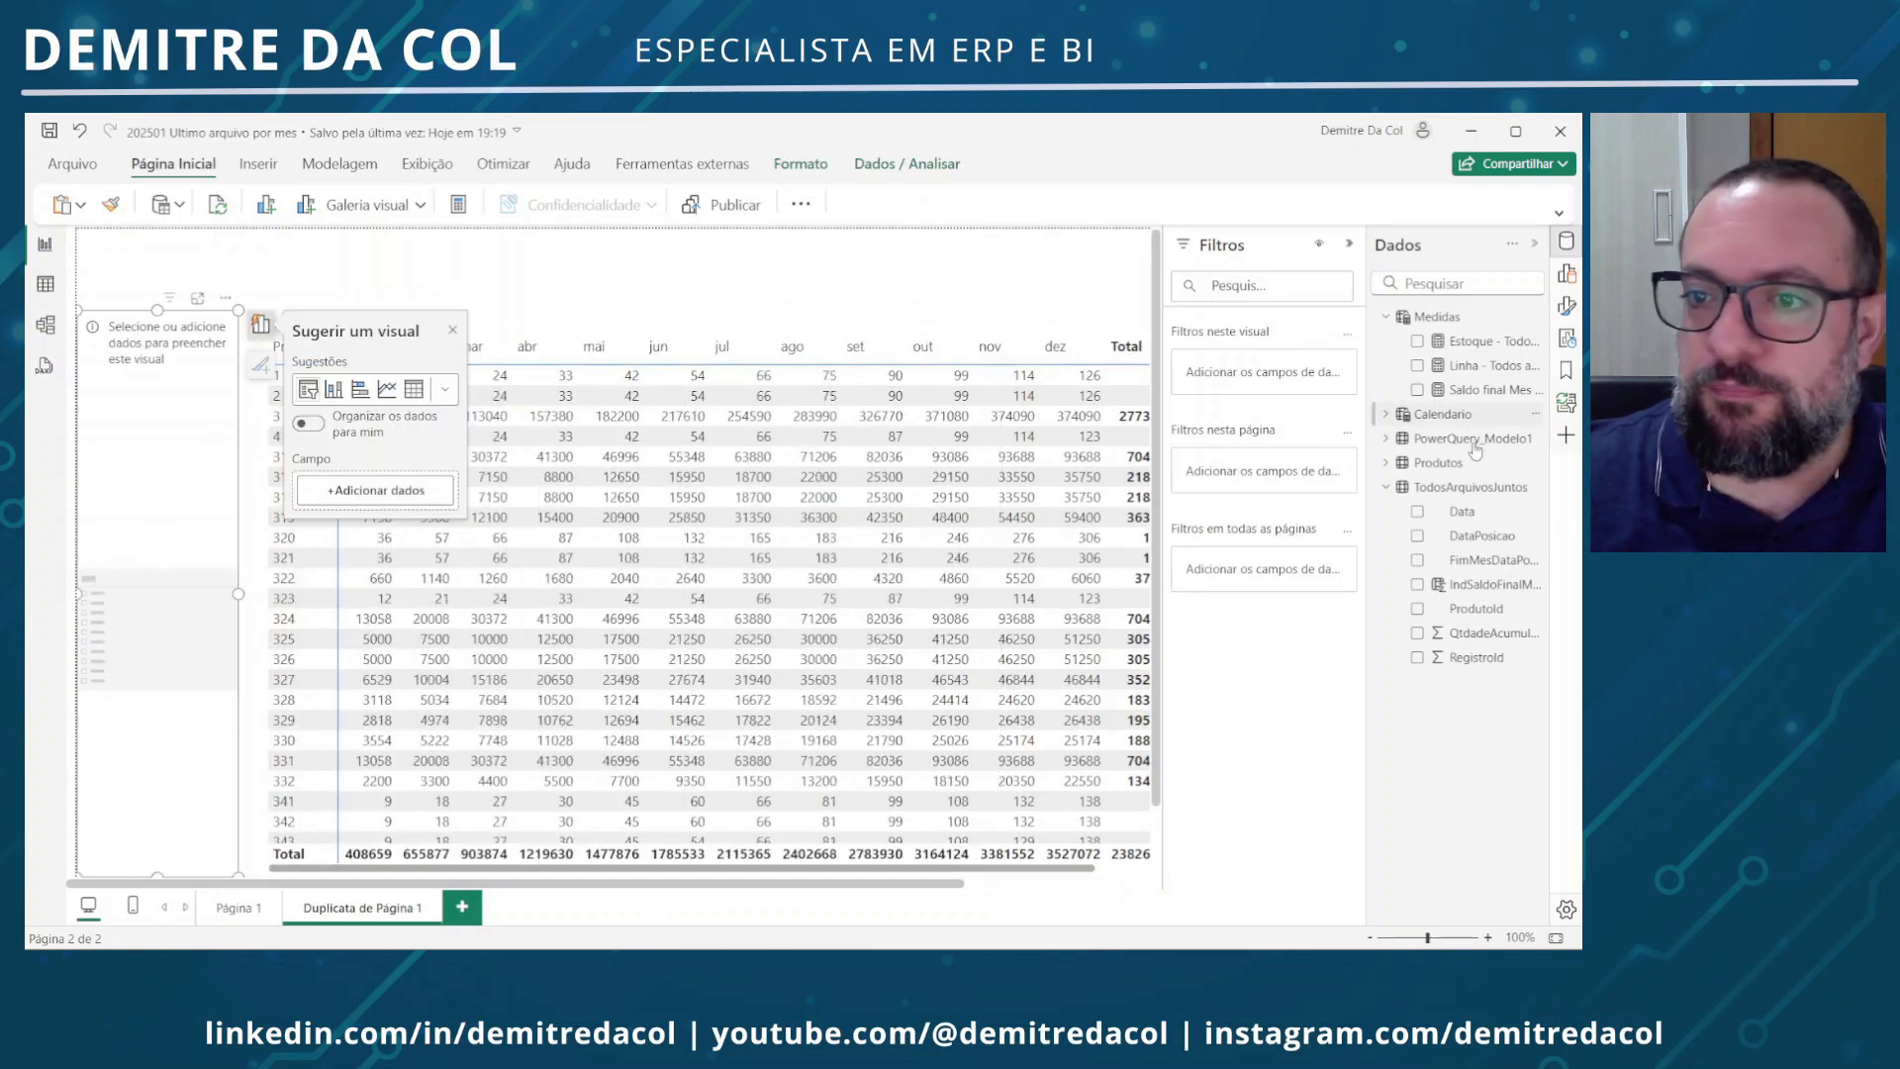
Add Ano and Mes from Calendario to the slicer, expand 2024 and filter the page to fev
click(1387, 415)
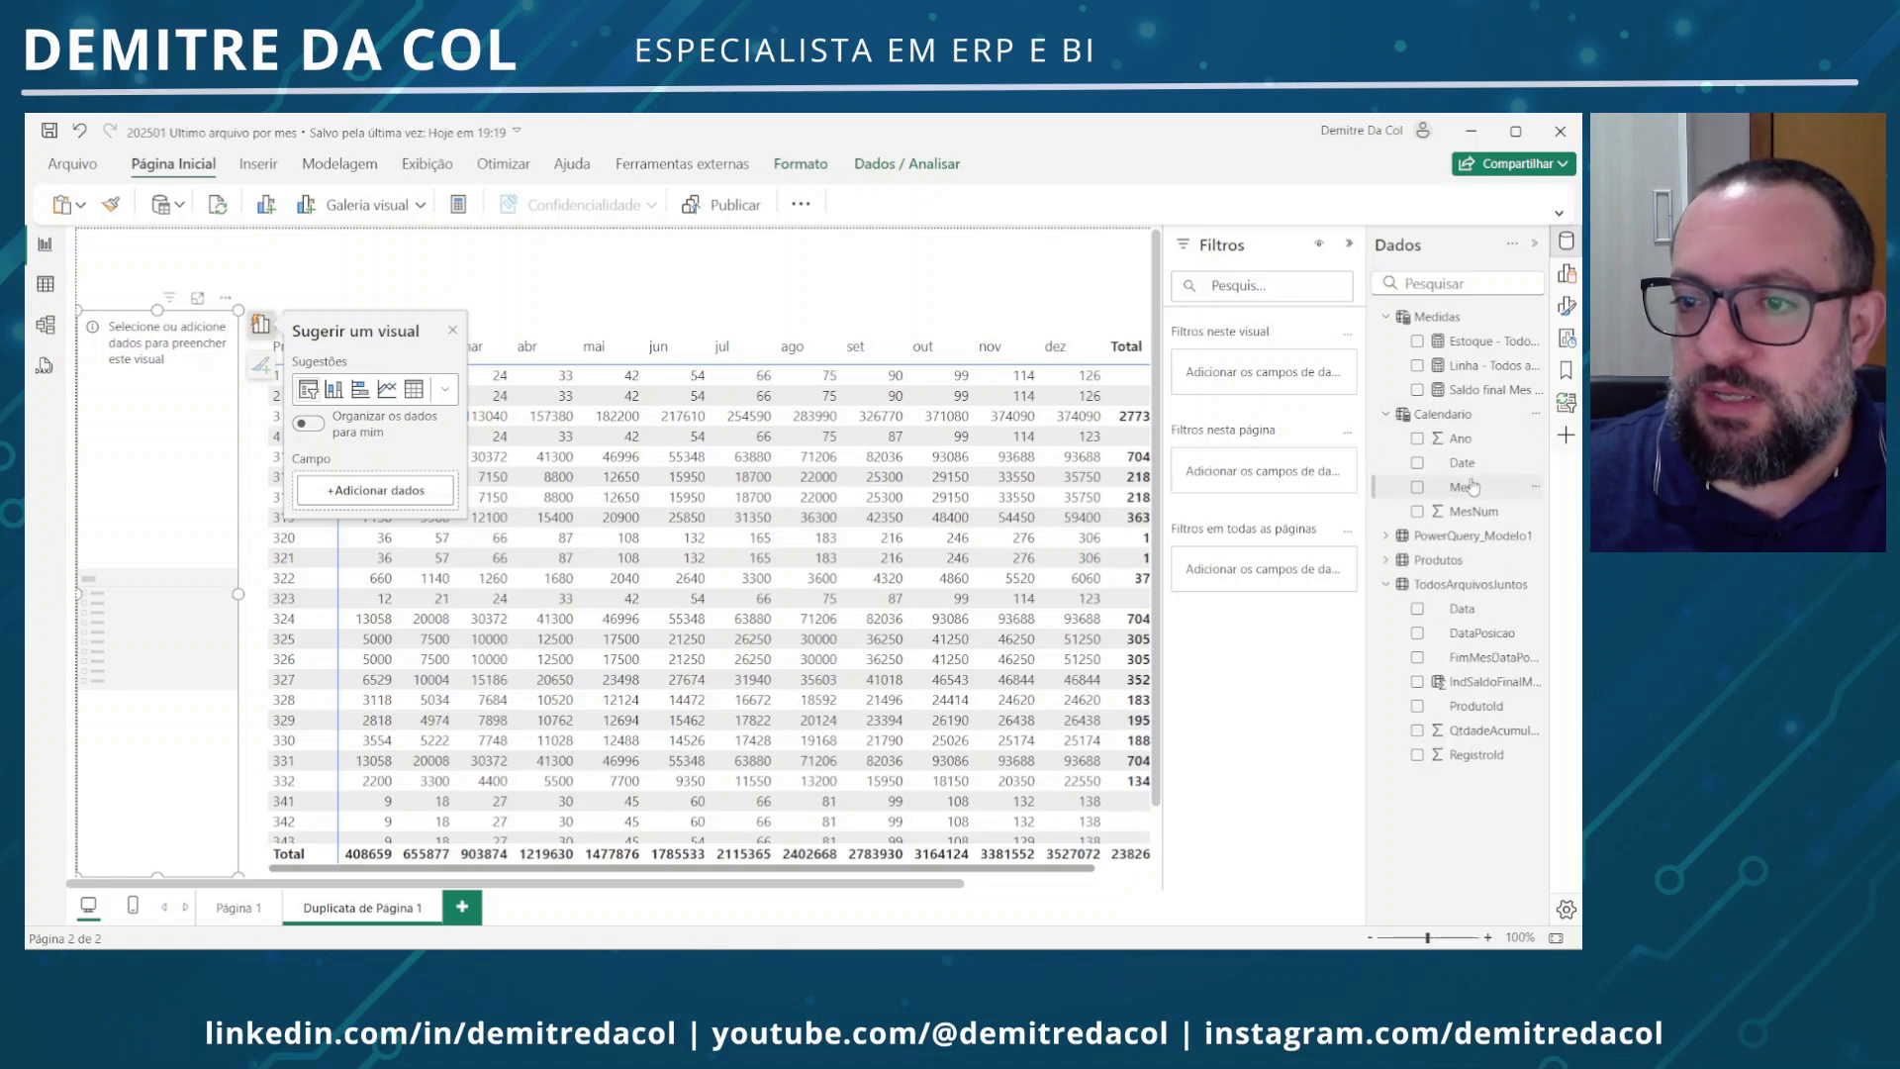
drag(1462, 441, 170, 467)
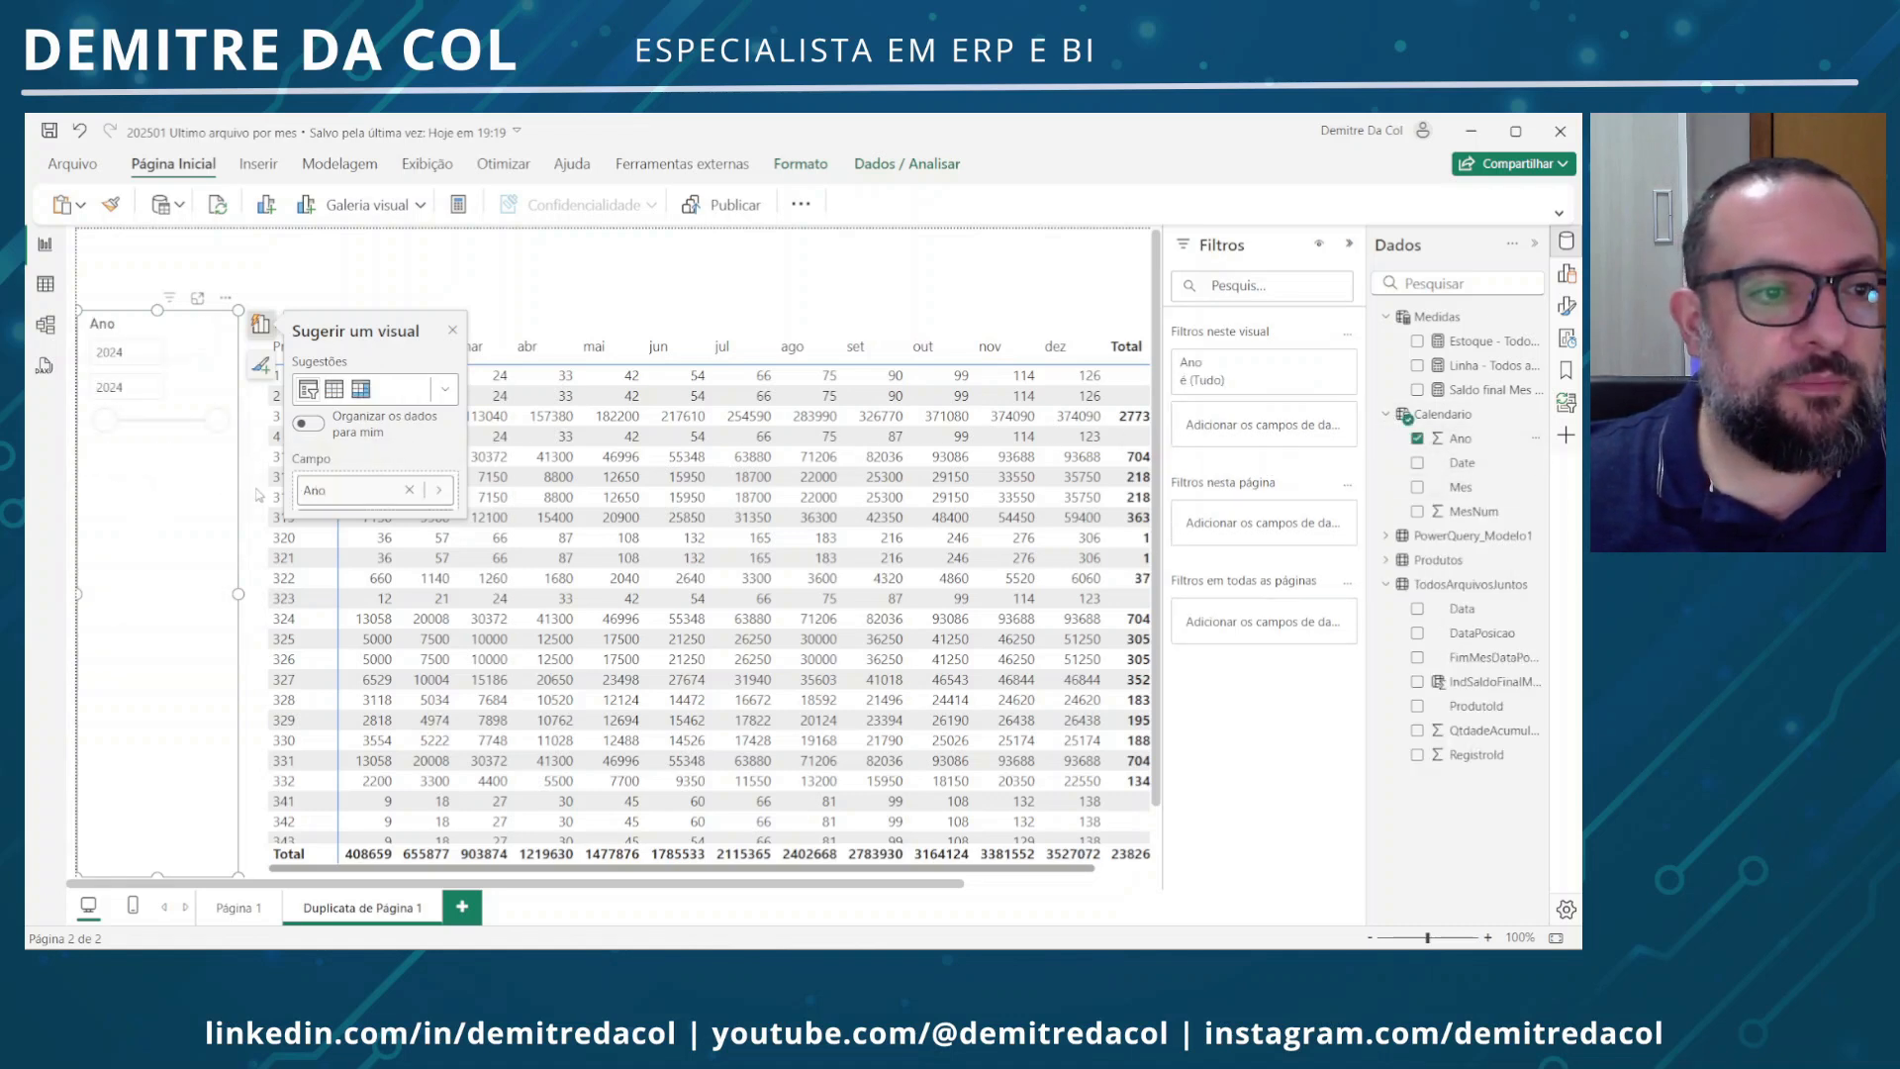
drag(1455, 489, 185, 540)
click(97, 349)
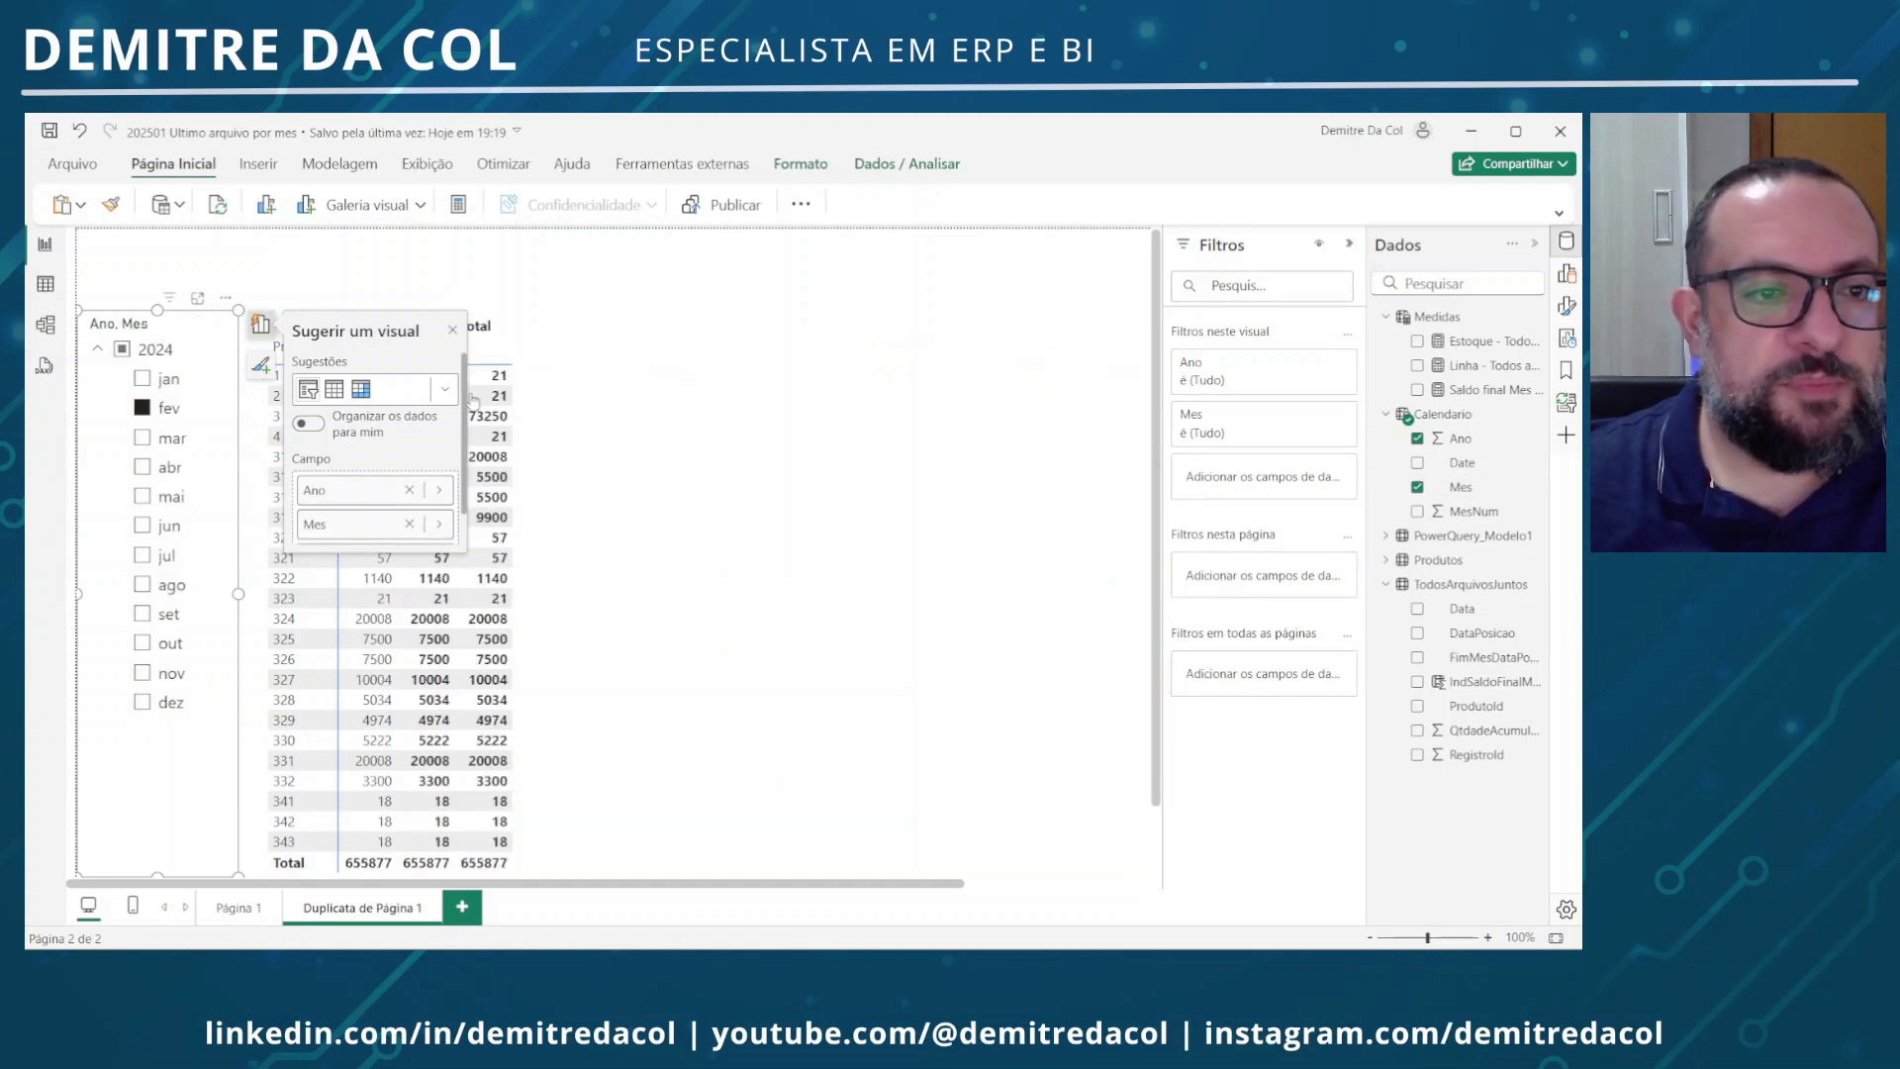
click(650, 409)
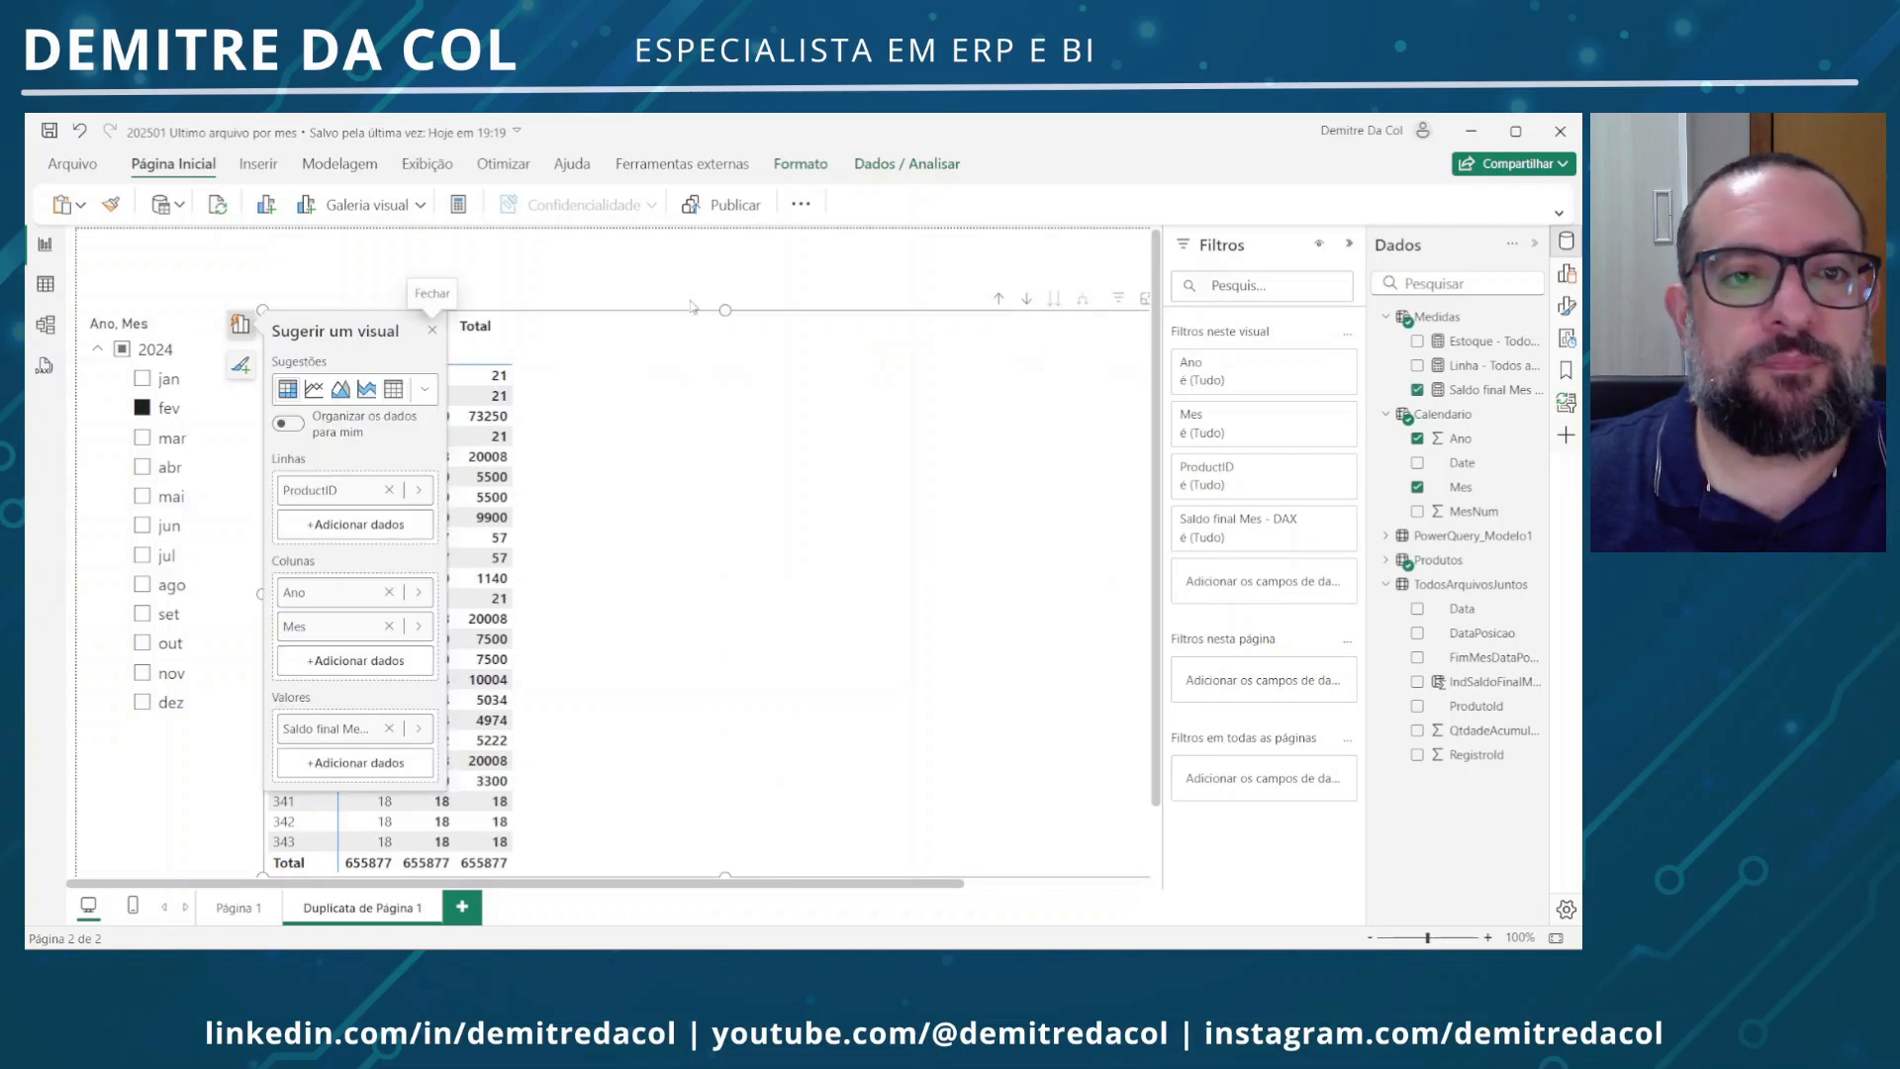
click(690, 300)
click(693, 373)
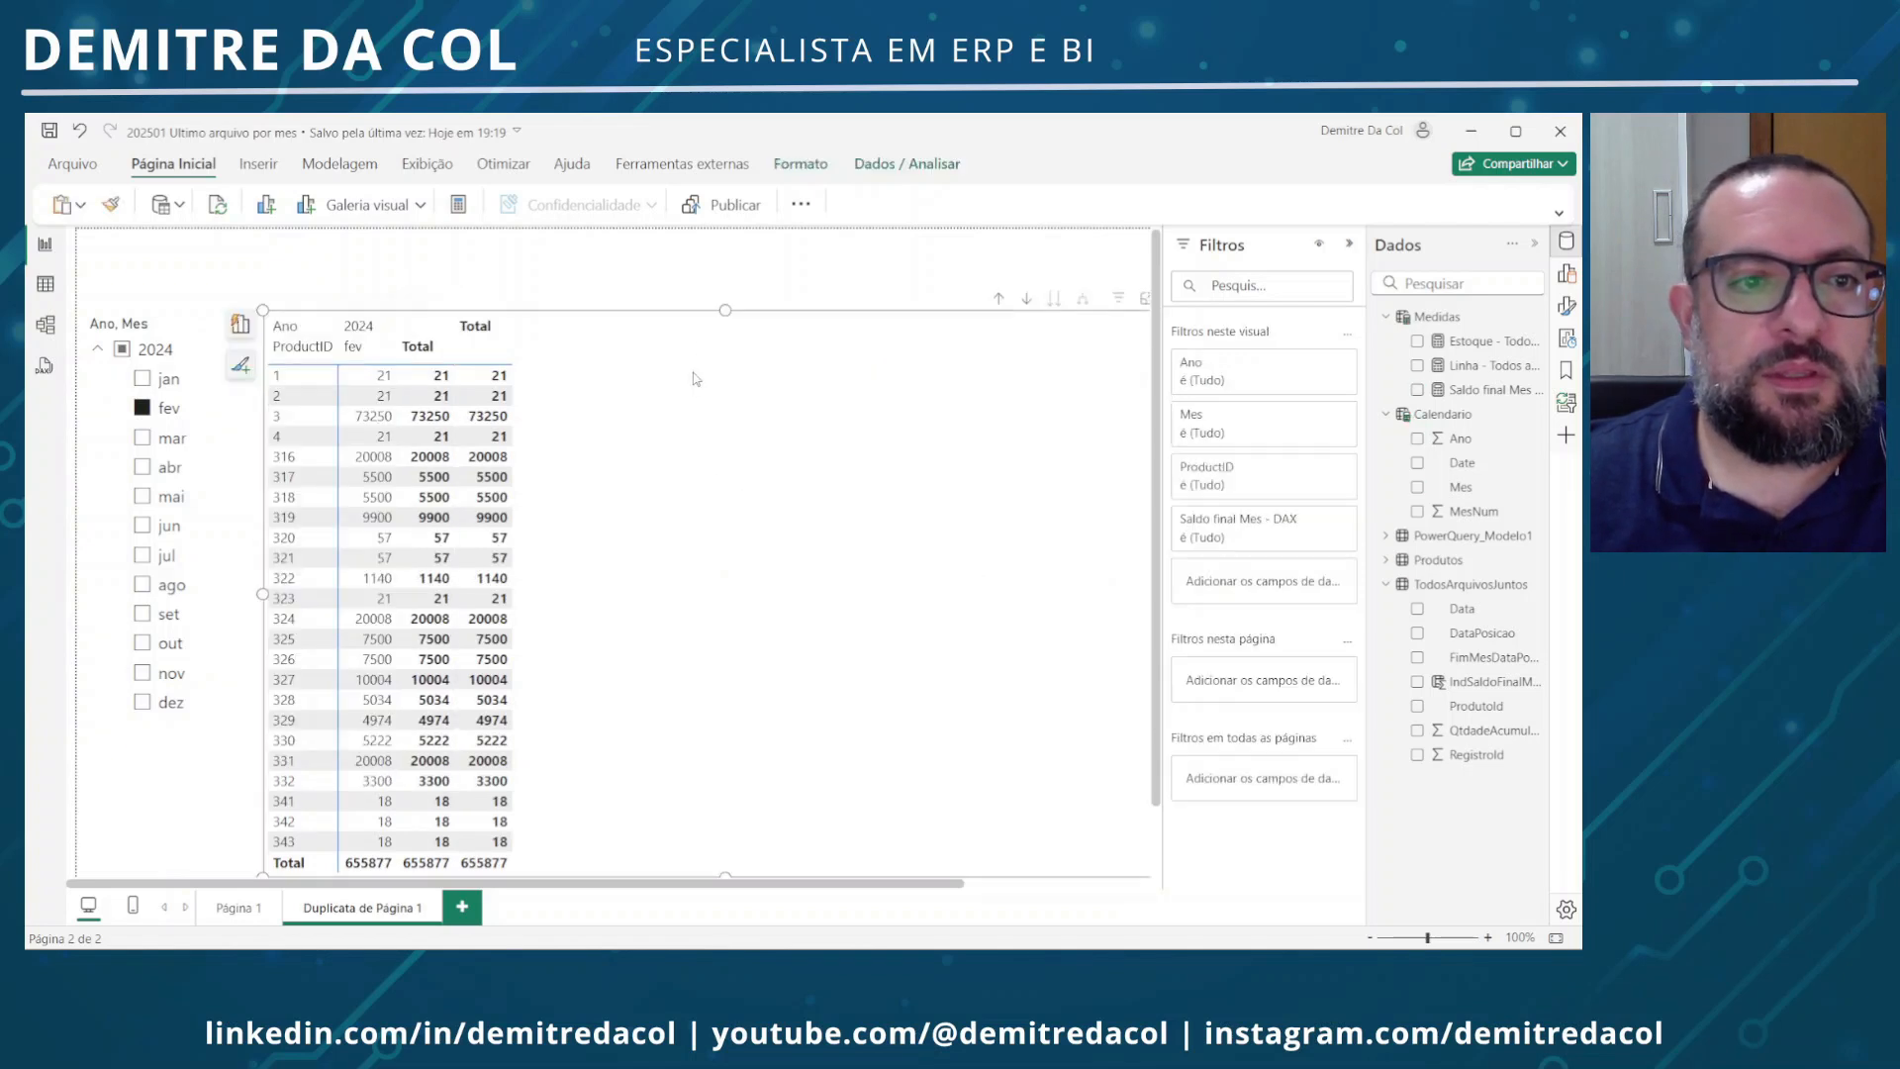
Create the measure "Saldo Final - PQ 1" in Medidas as SUM(PowerQuery_Modelo1[QtdadeAcumulada])
click(1505, 395)
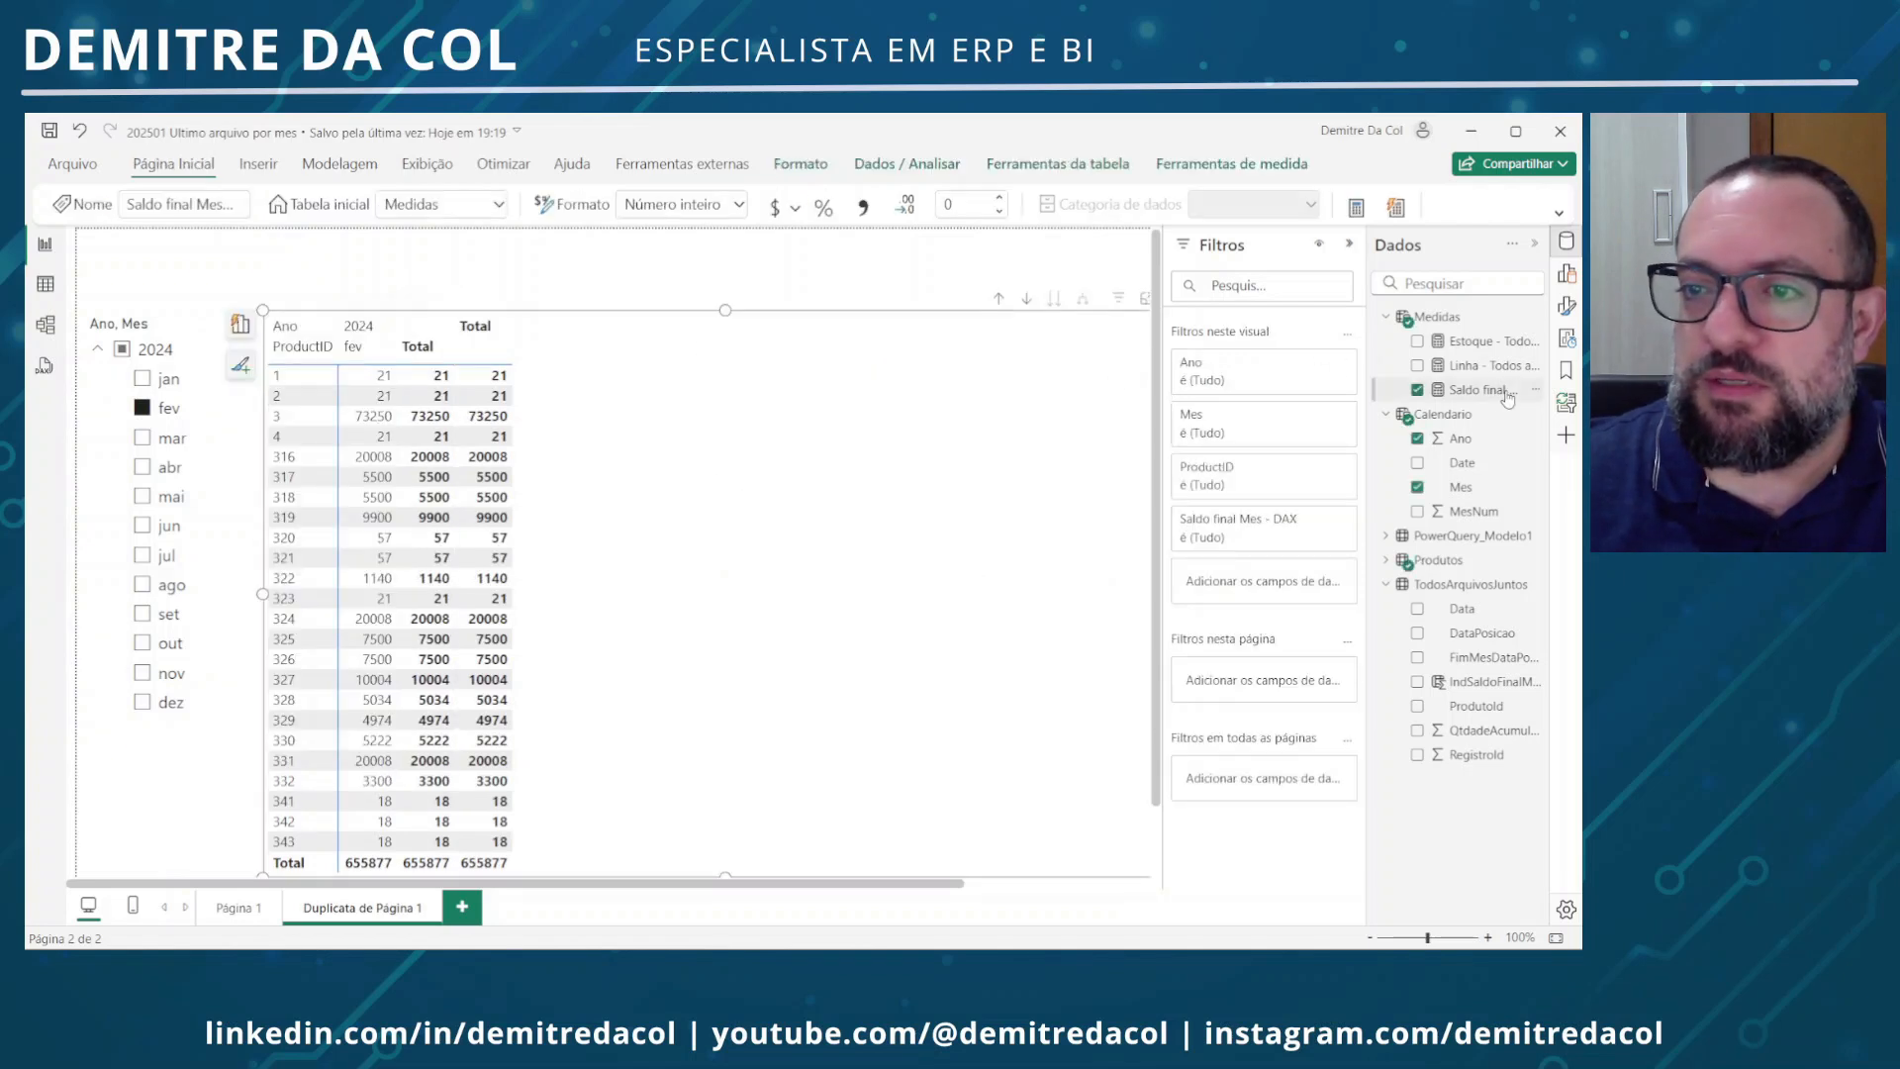
click(1535, 316)
click(1471, 353)
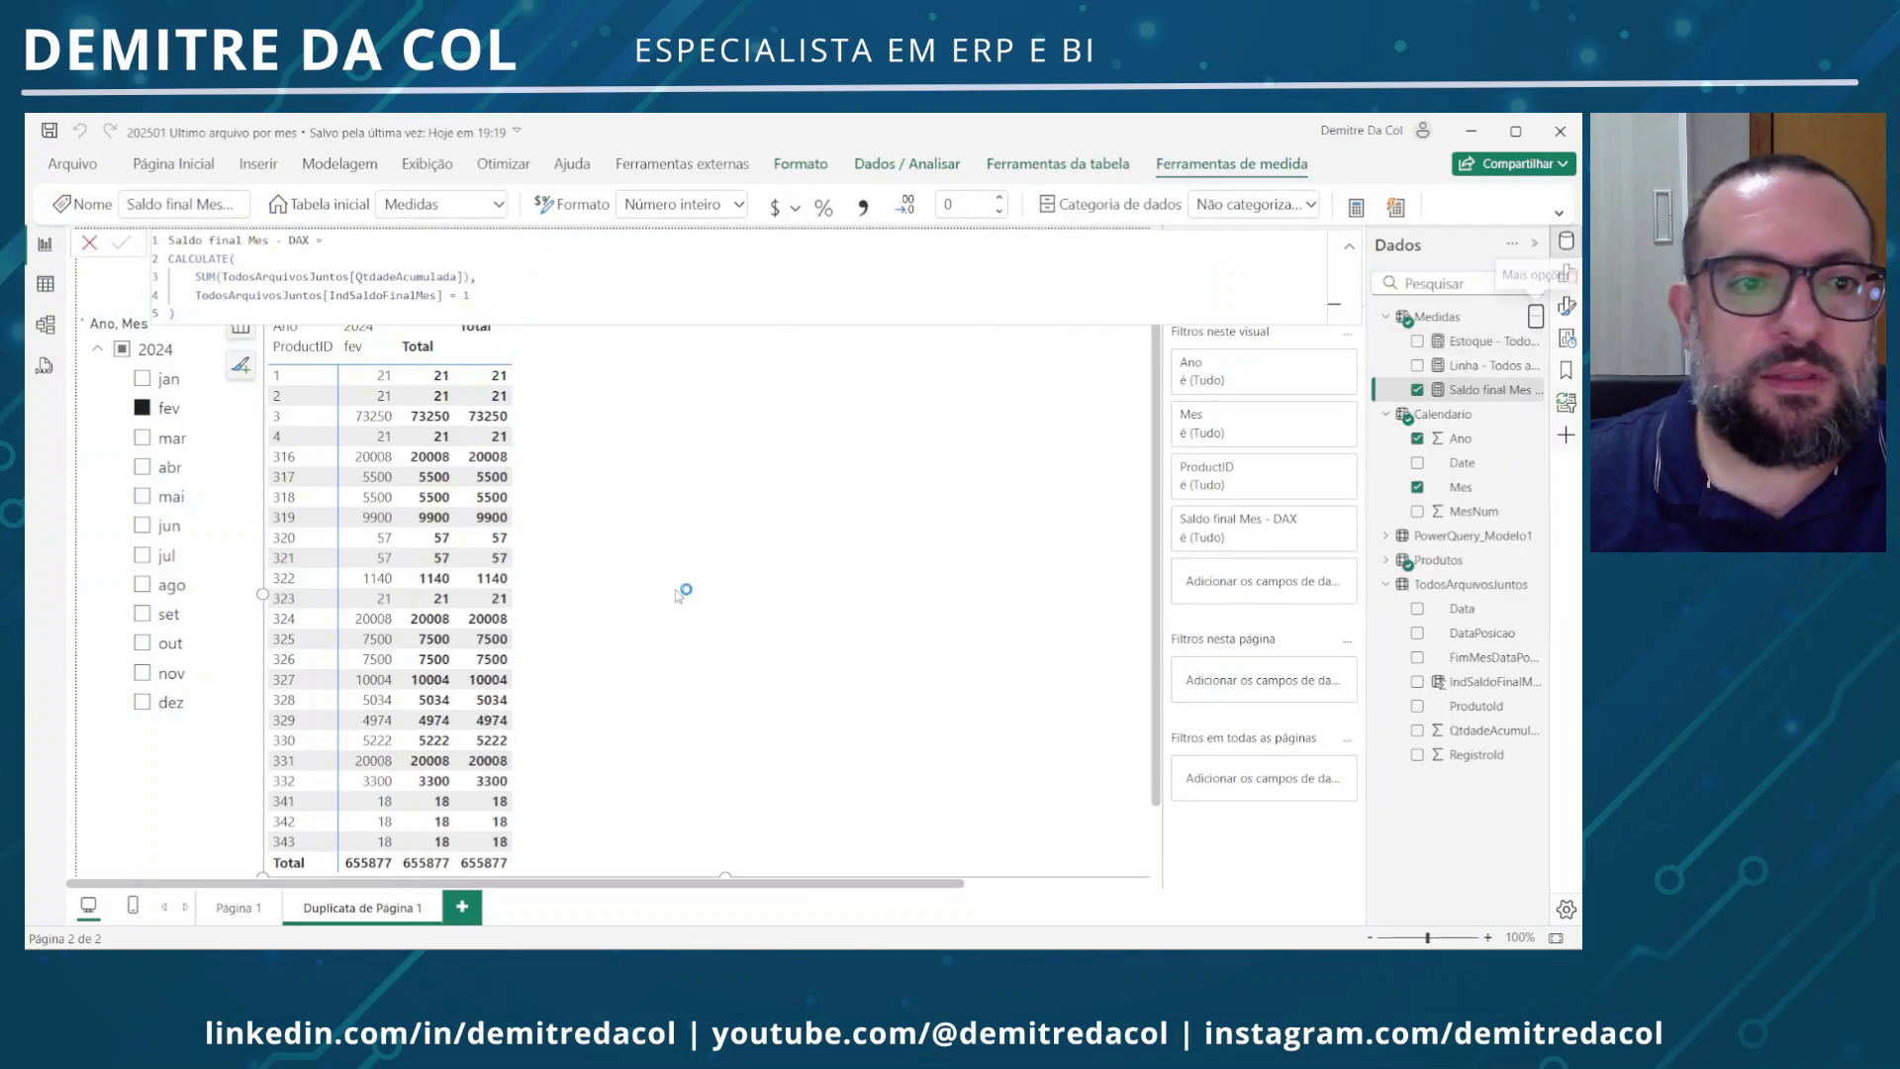
text(Saldo Final - PQ 1 =)
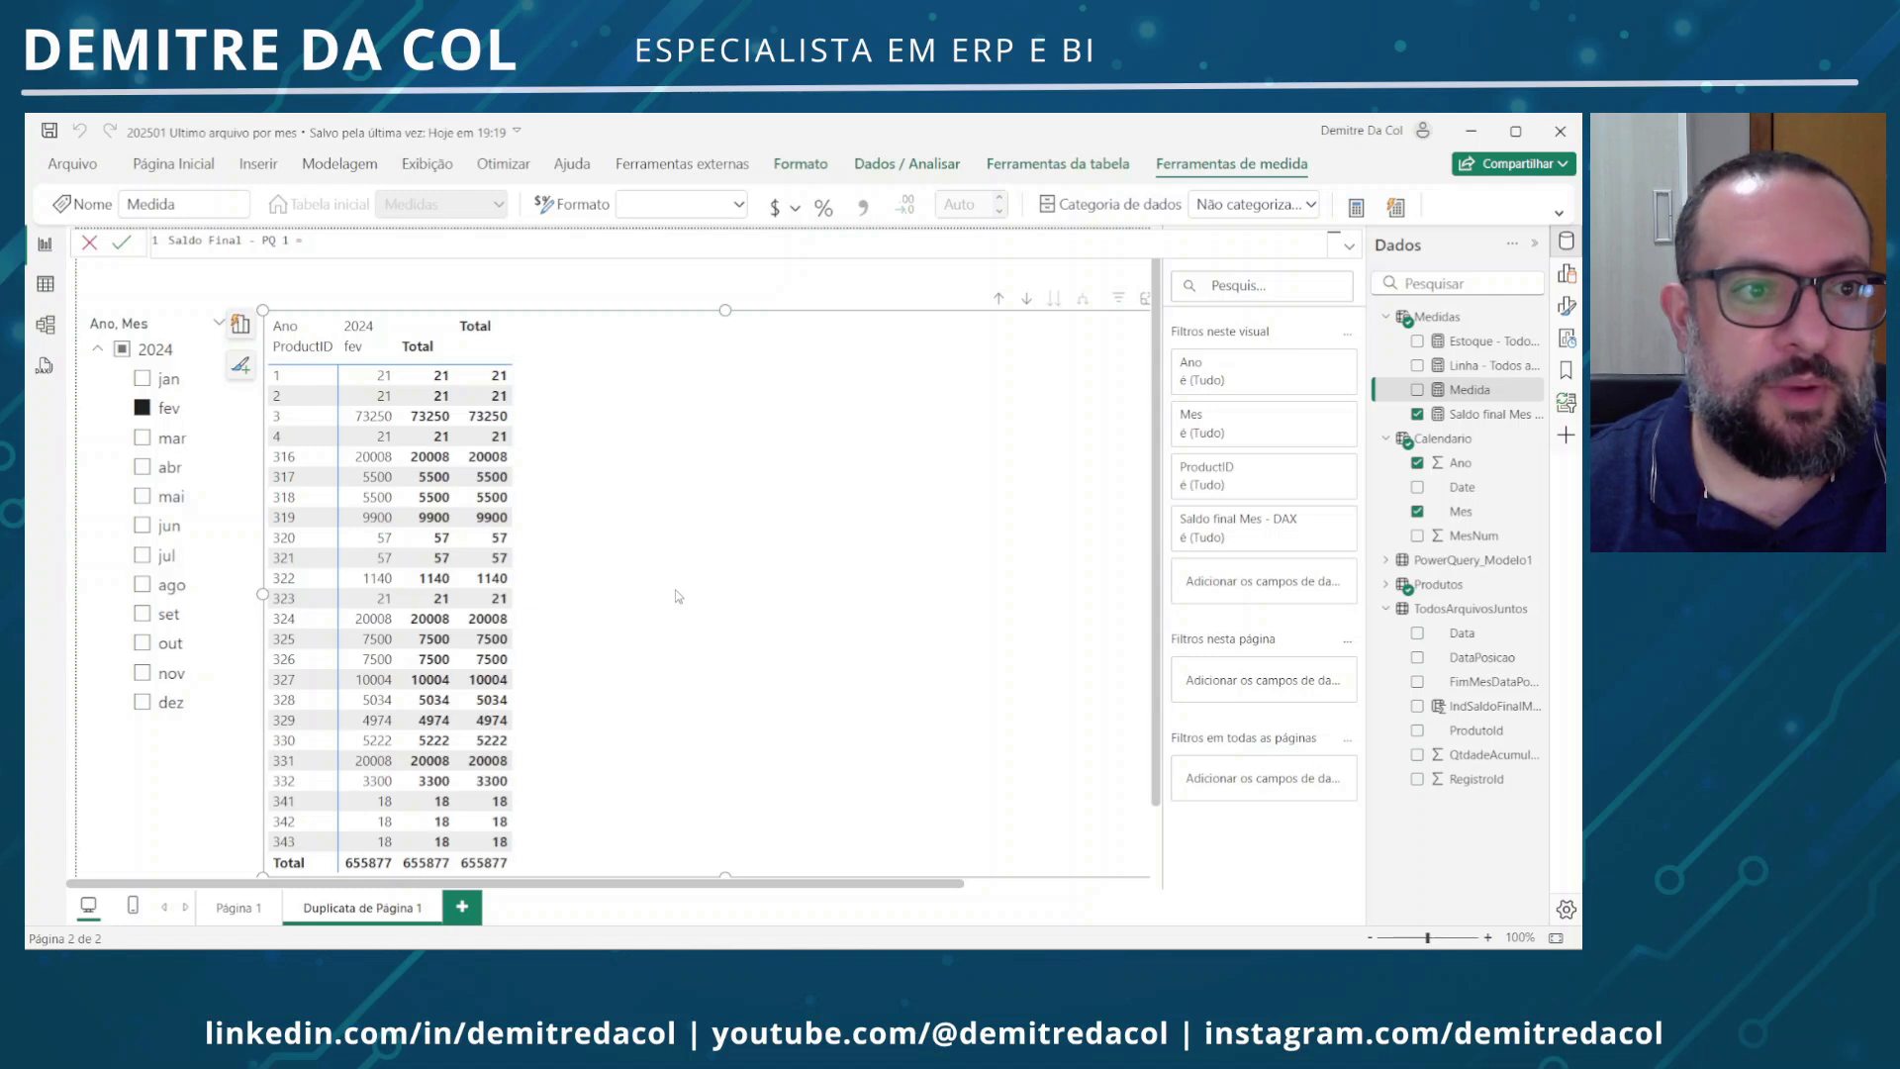
text(SUM()
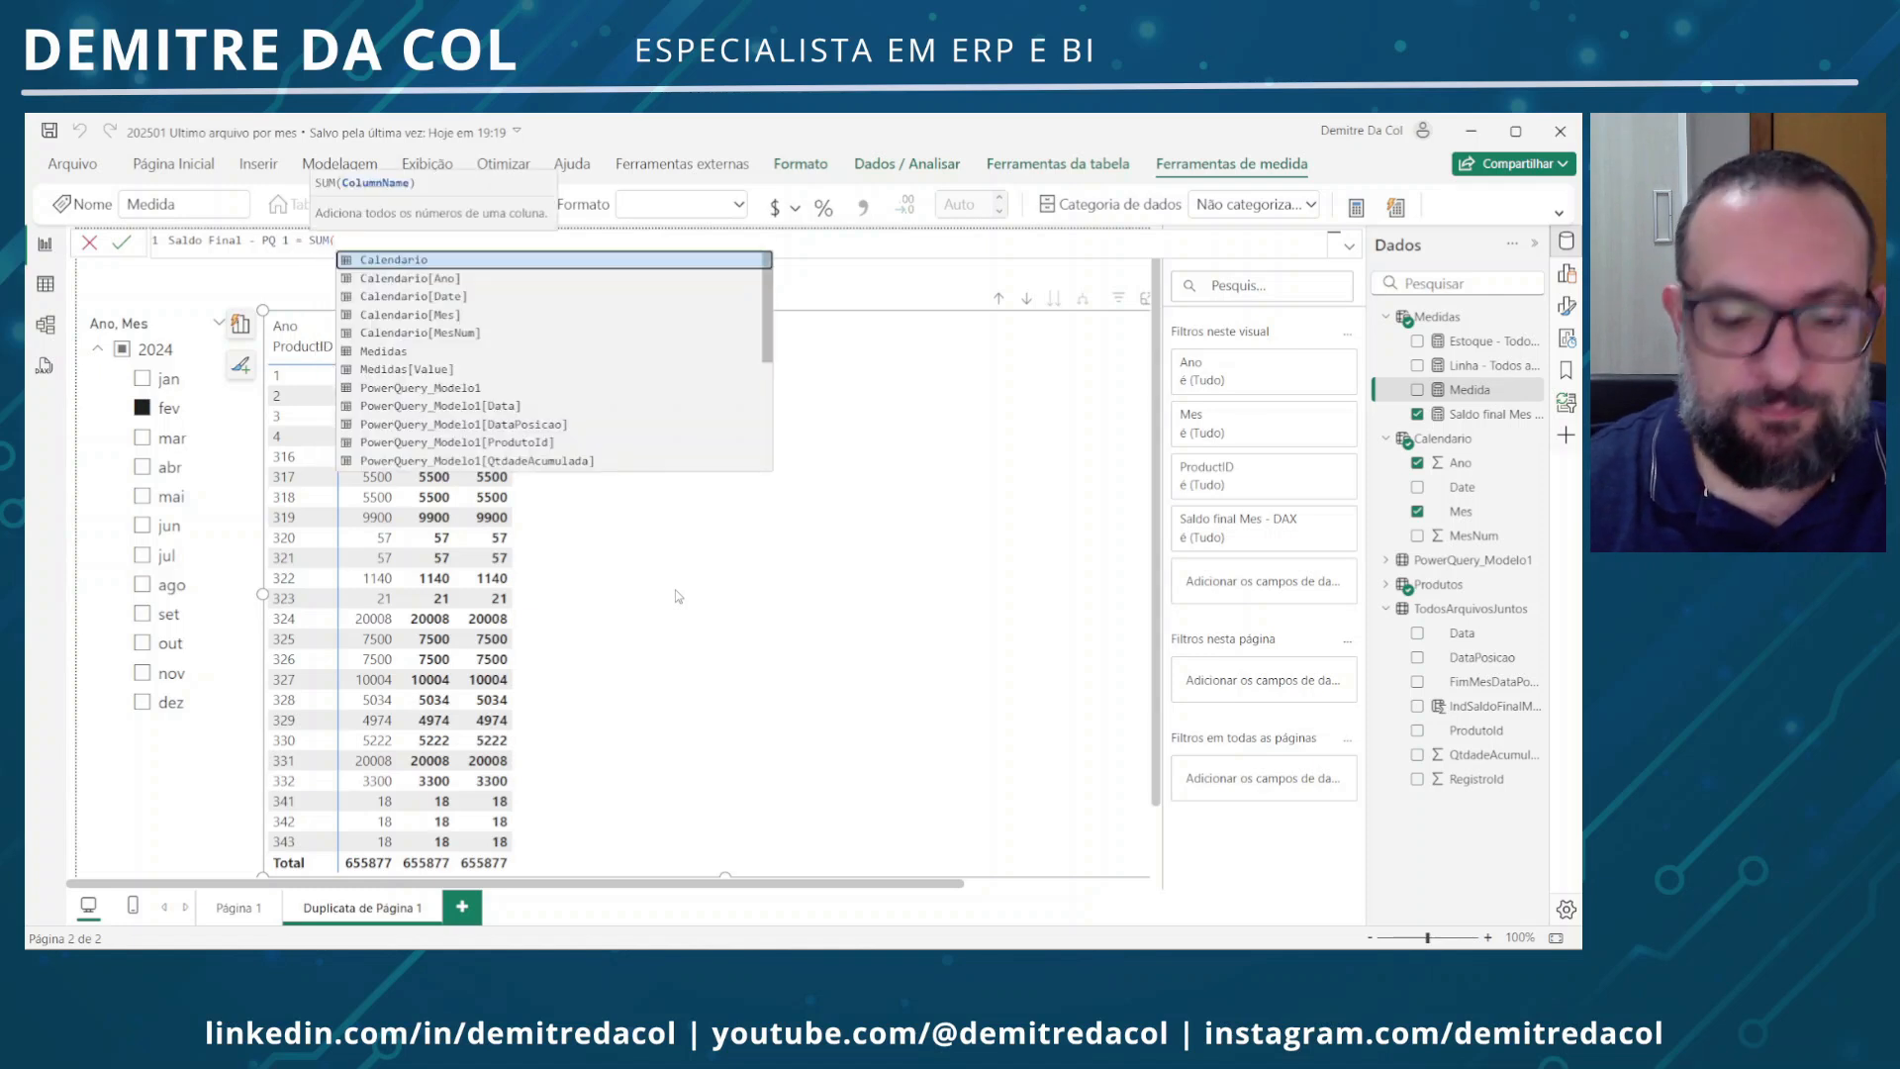
text(Power)
key(Down)
key(Down)
key(Down)
key(Down)
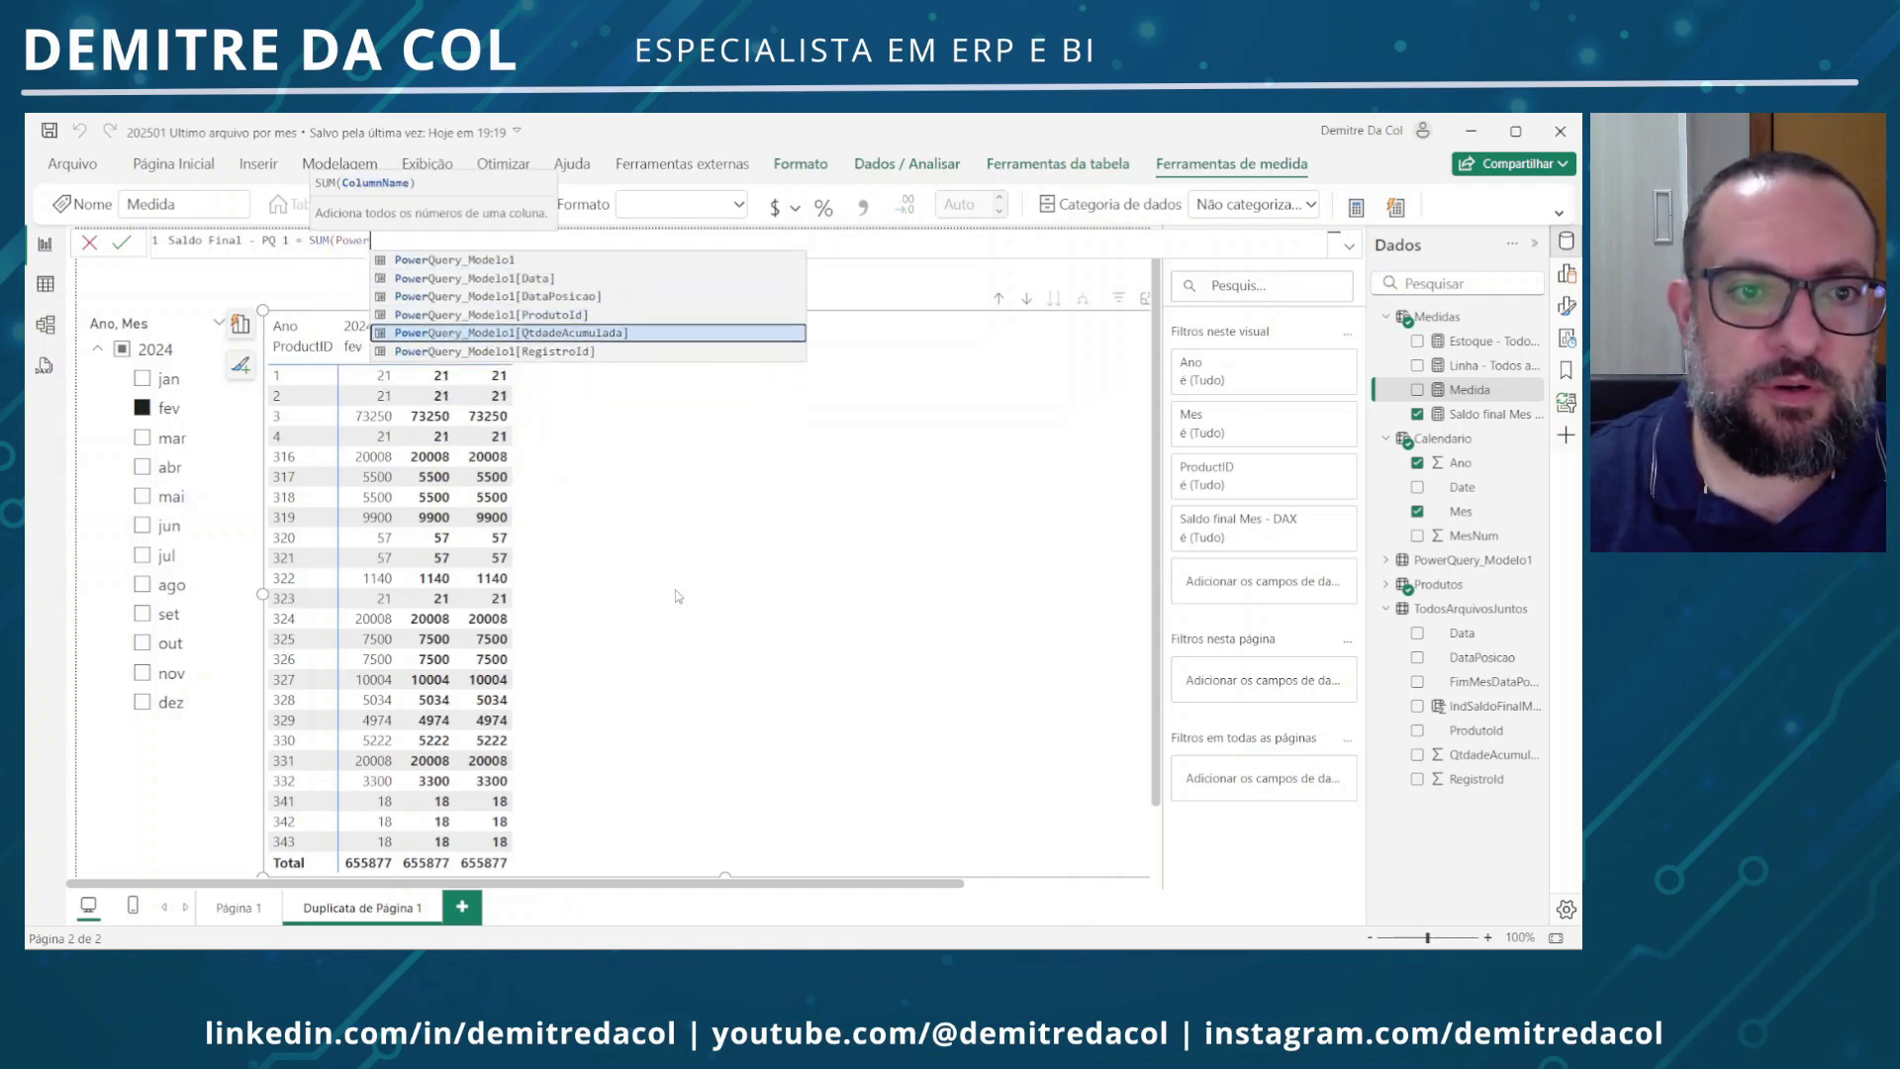
key(Tab)
text())
key(Return)
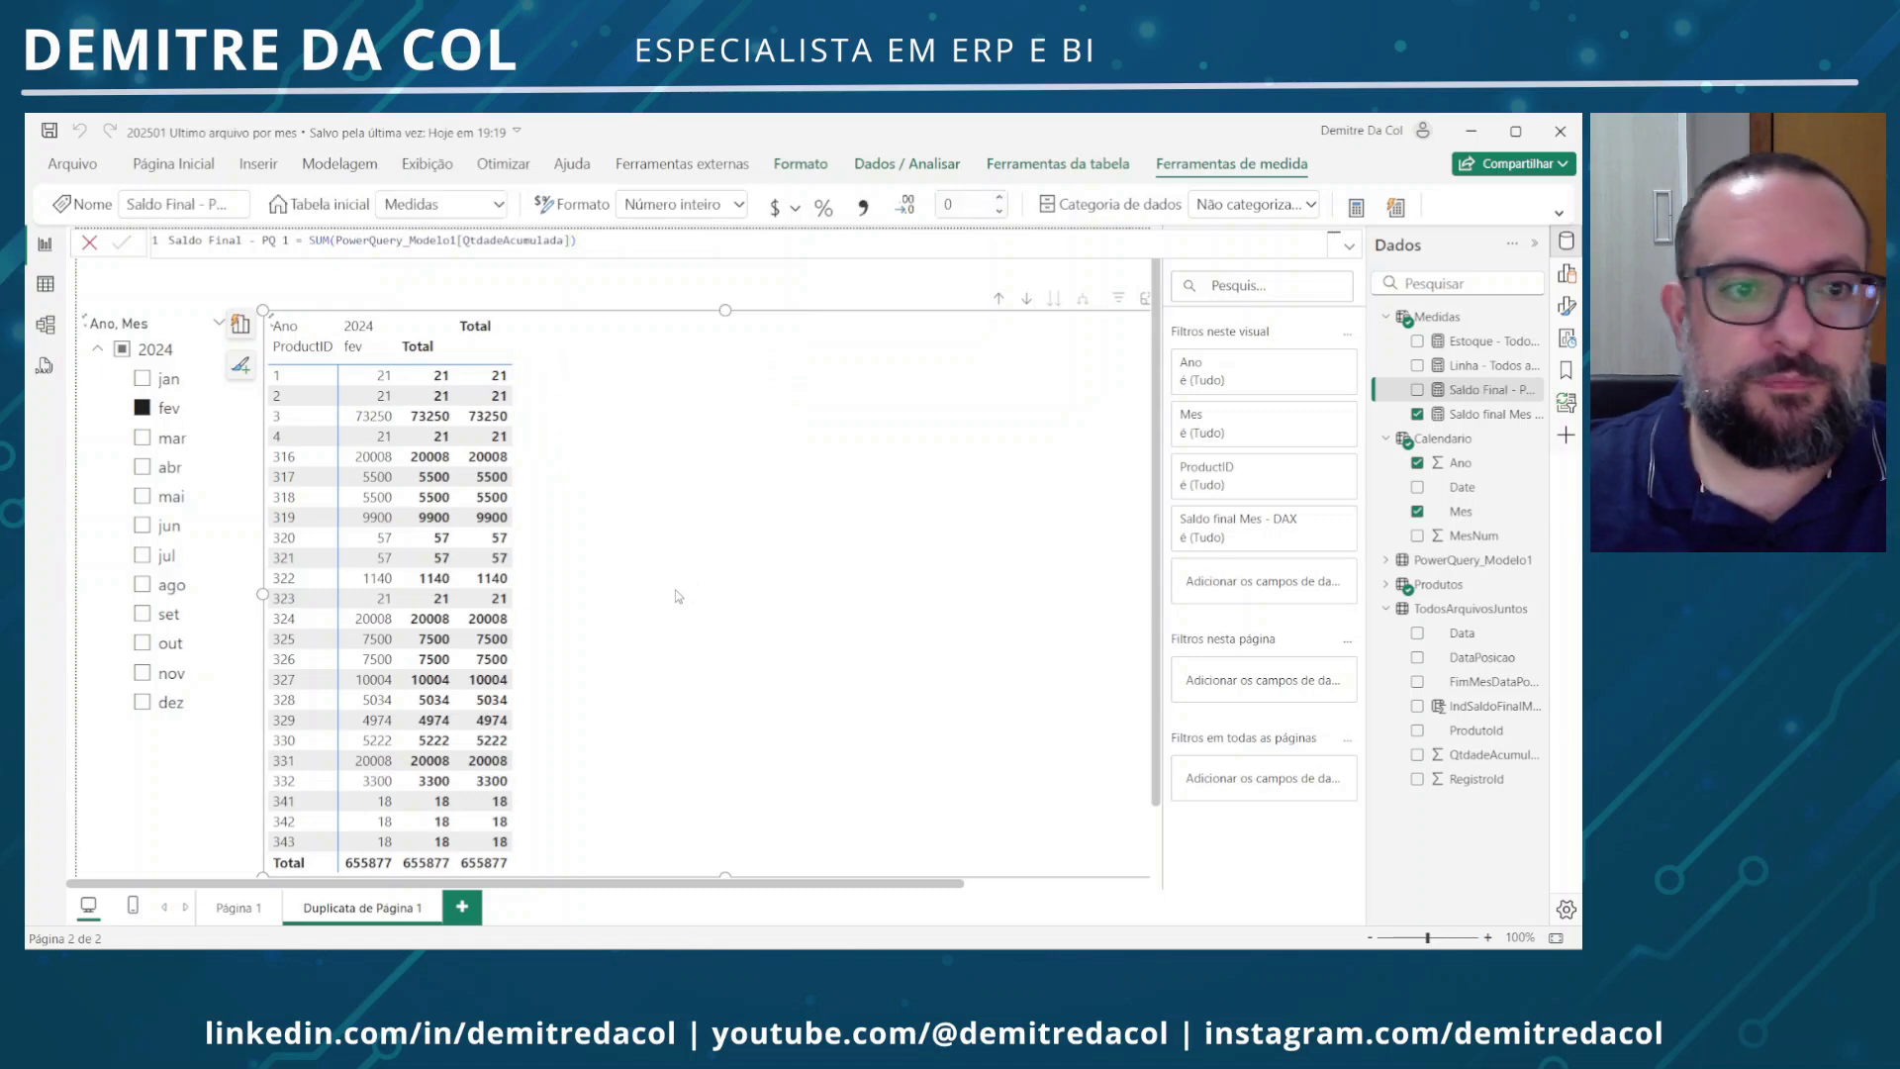
Format Saldo Final - PQ 1 with a thousands separator and add it to the matrix values
click(863, 216)
click(1417, 389)
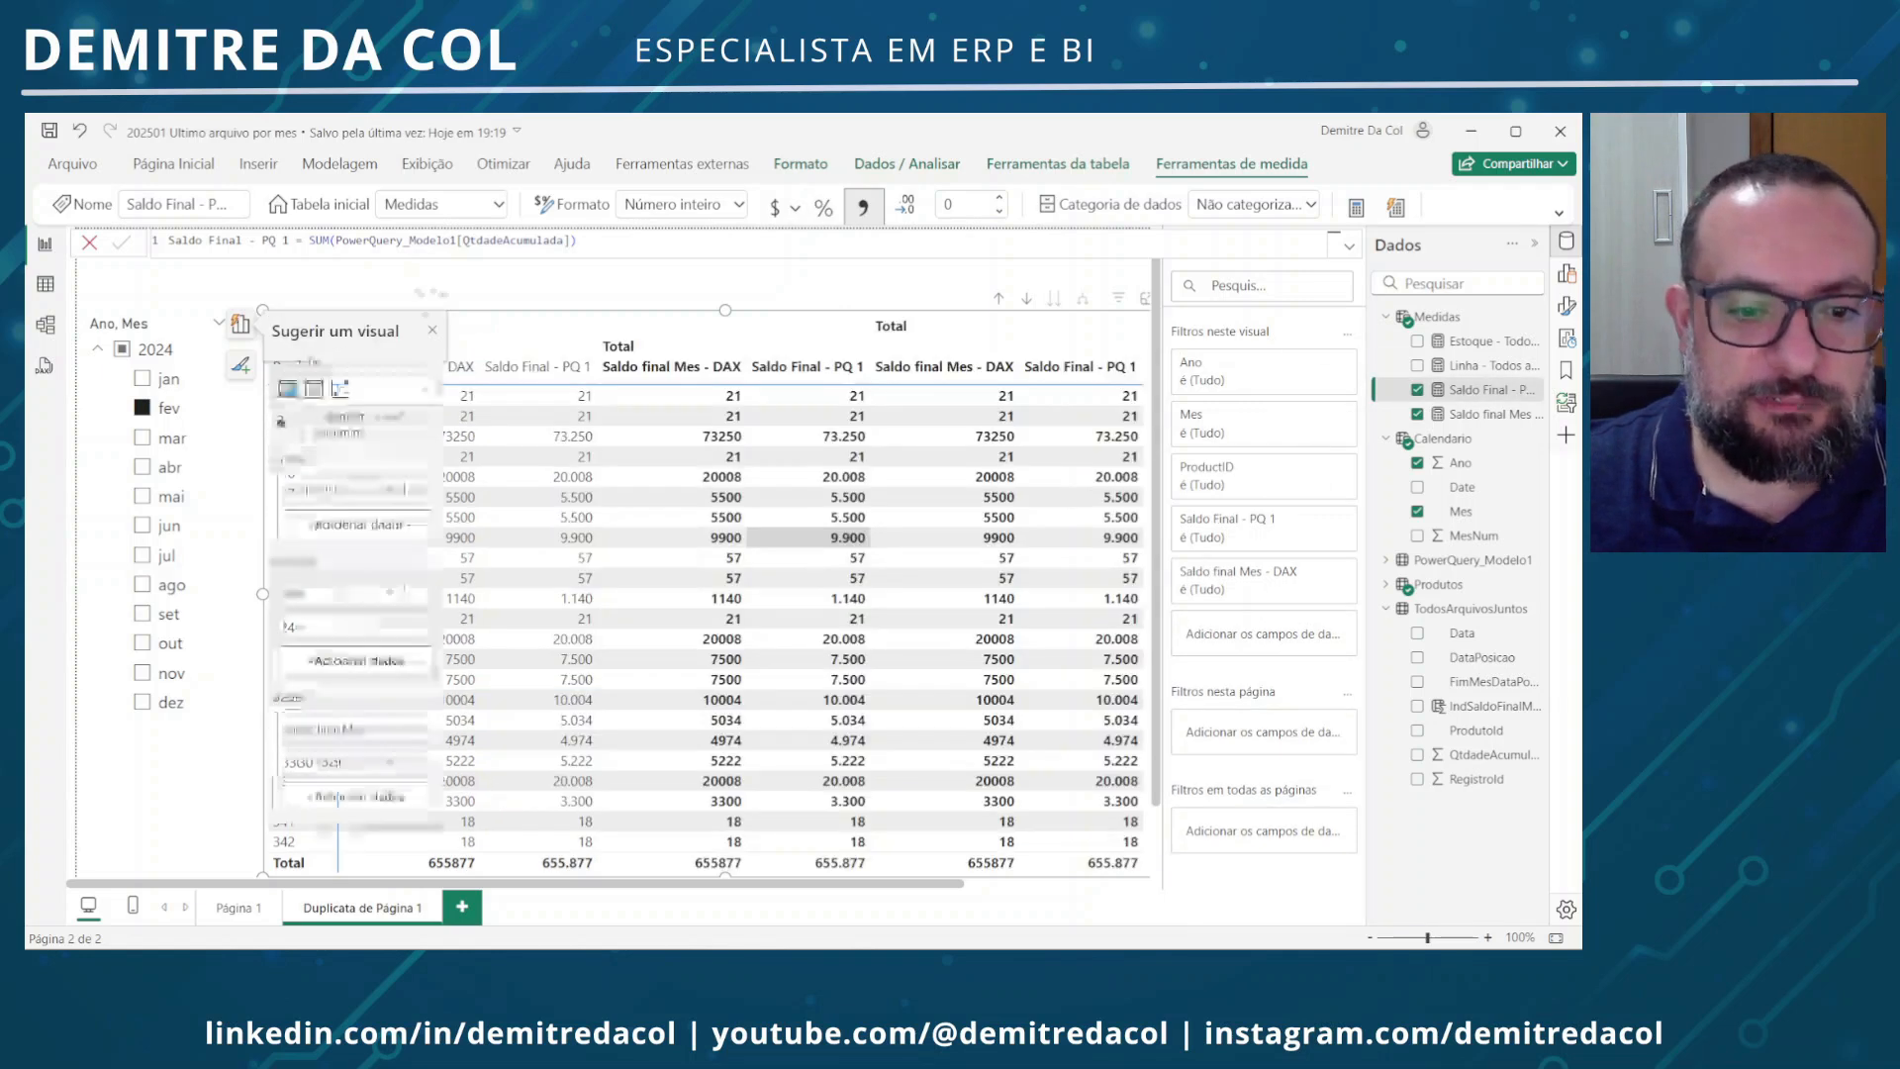
click(679, 282)
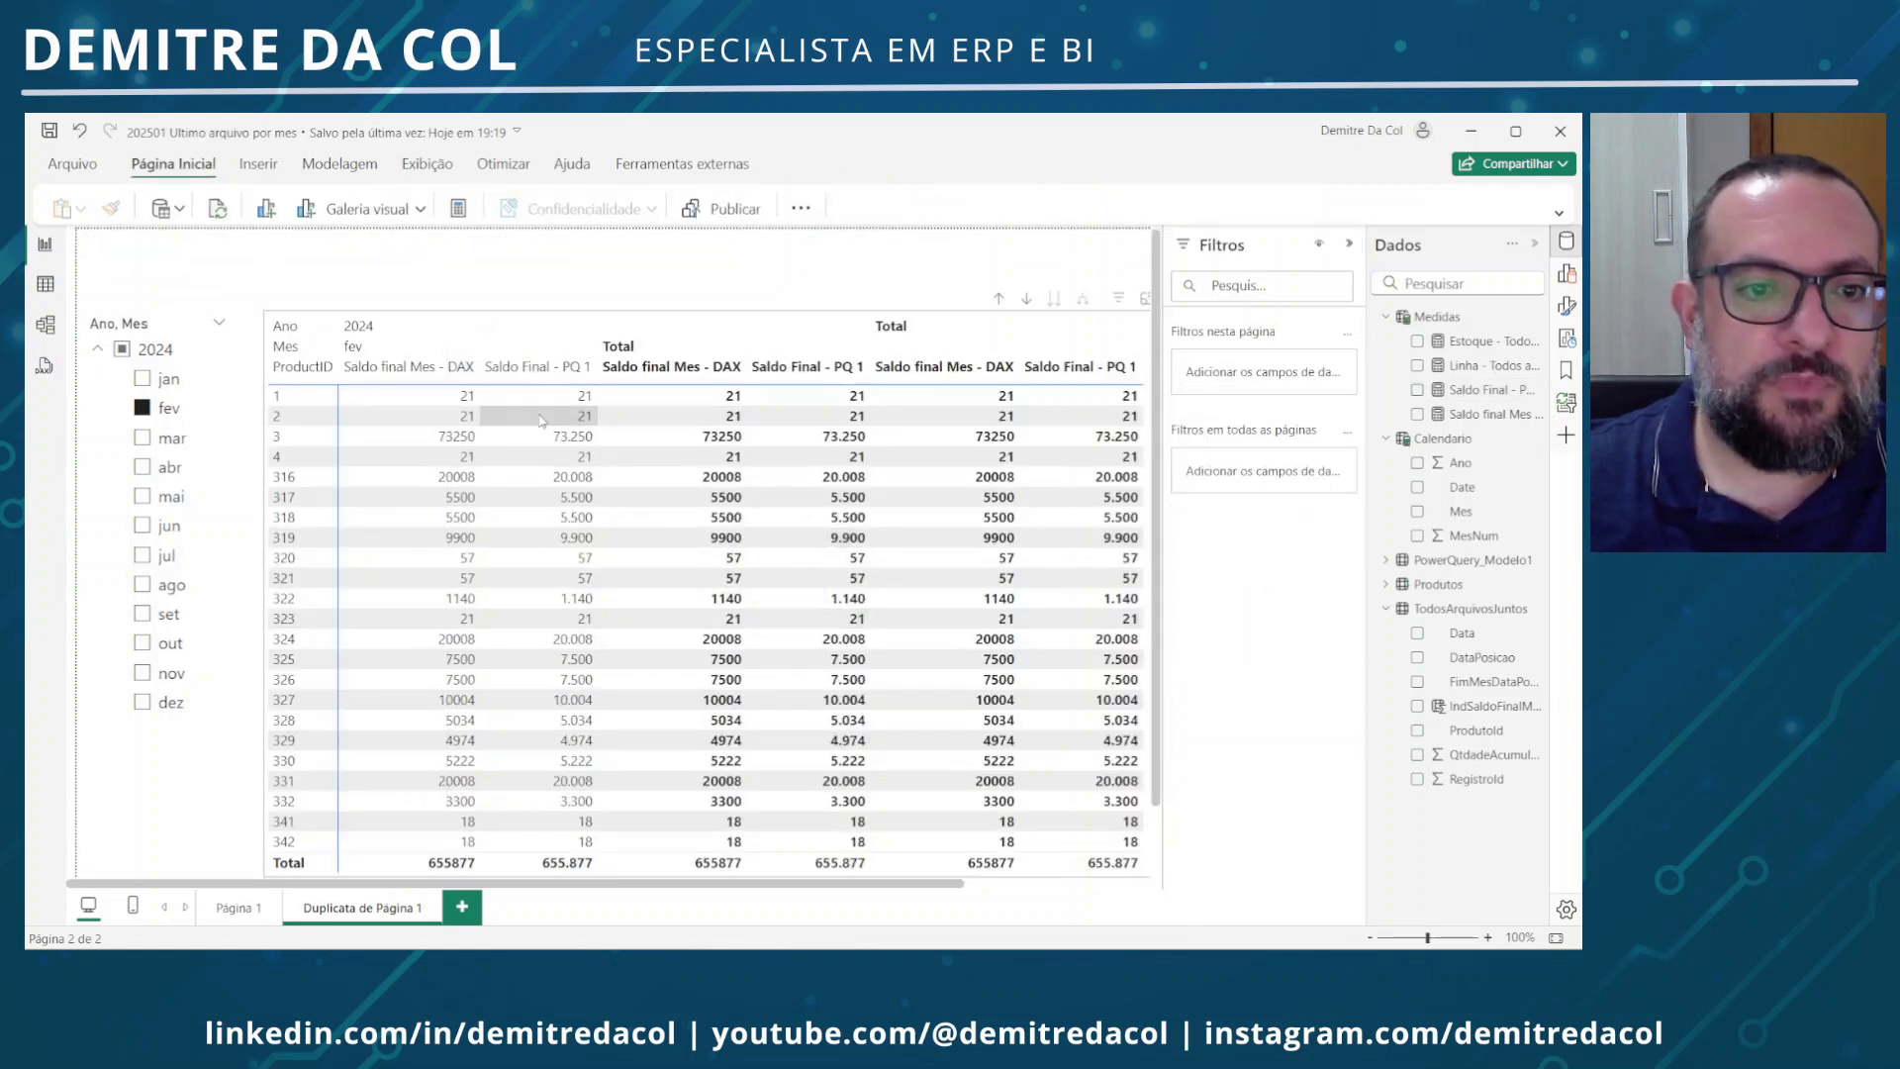
Compare the DAX and PQ 1 balances per product for fev, and switch the slicer to jan to check that month
scroll(520, 640, down, 5)
scroll(519, 640, down, 8)
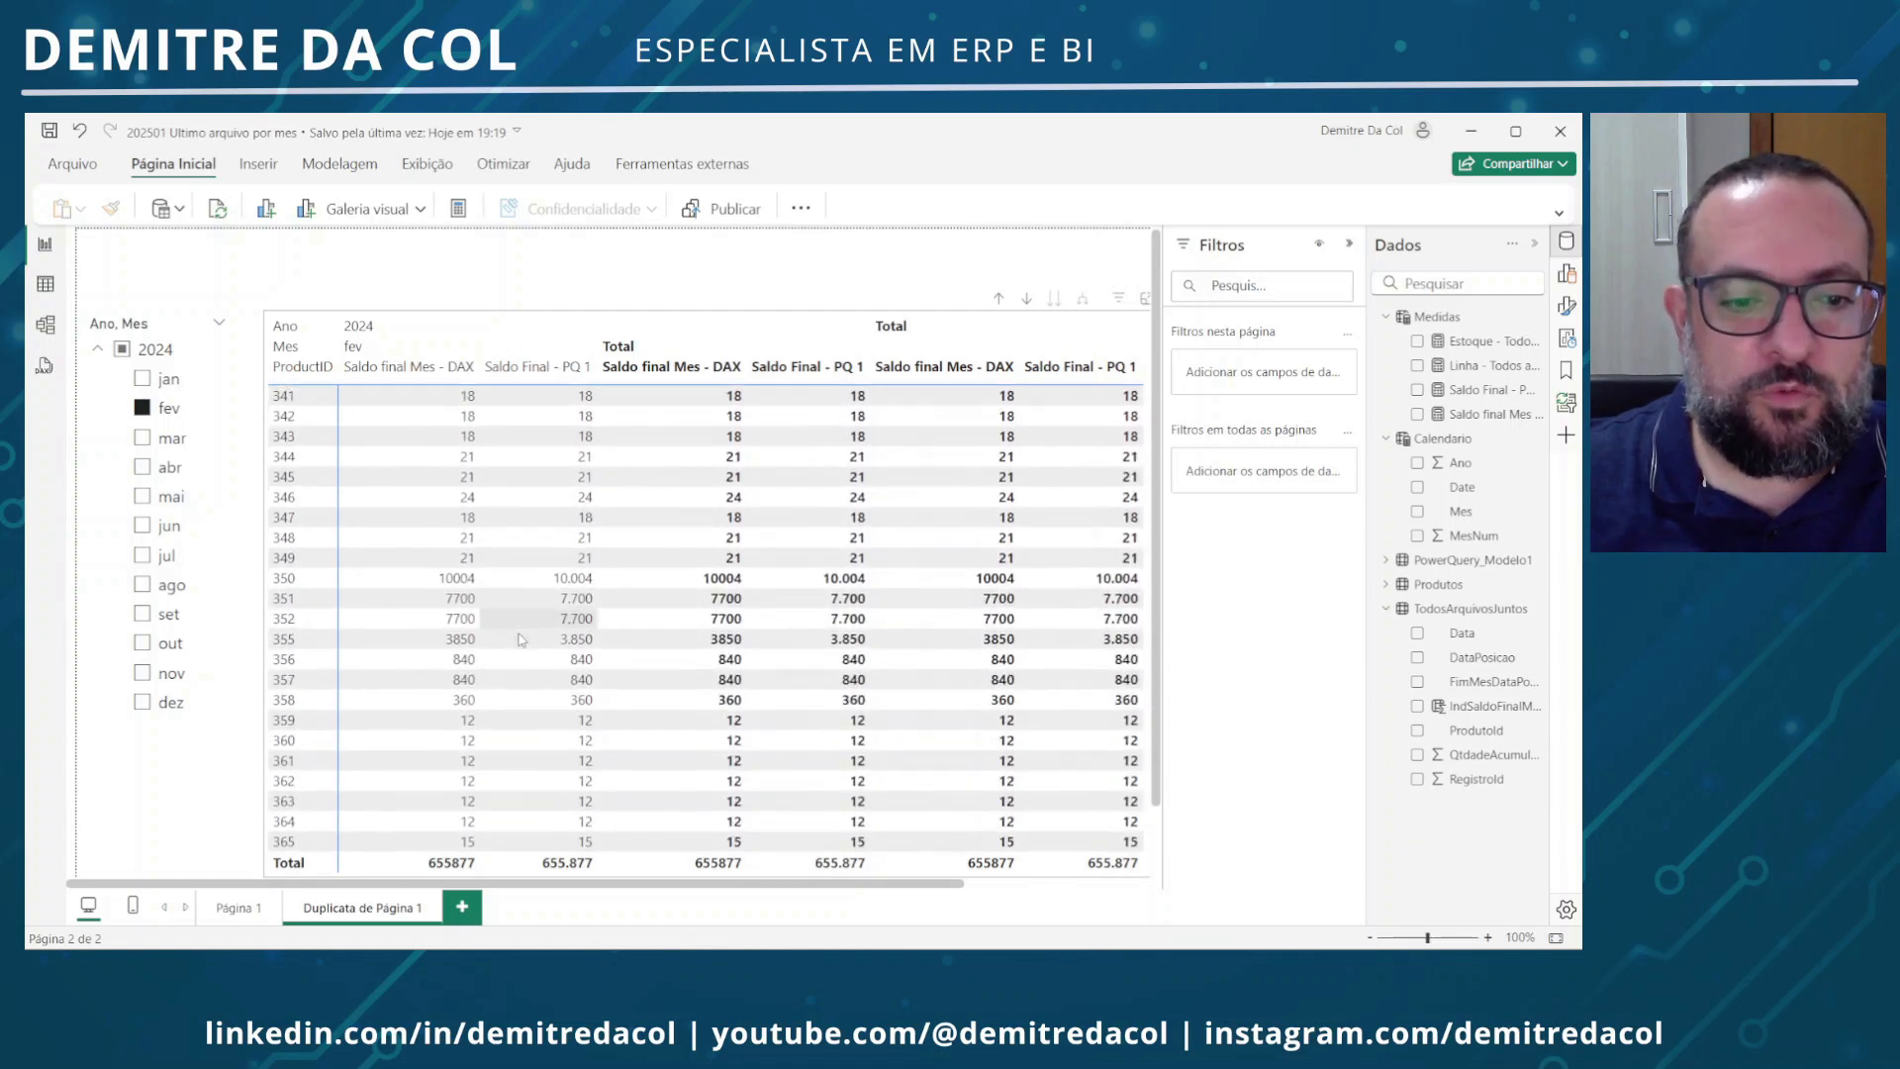
scroll(520, 641, down, 5)
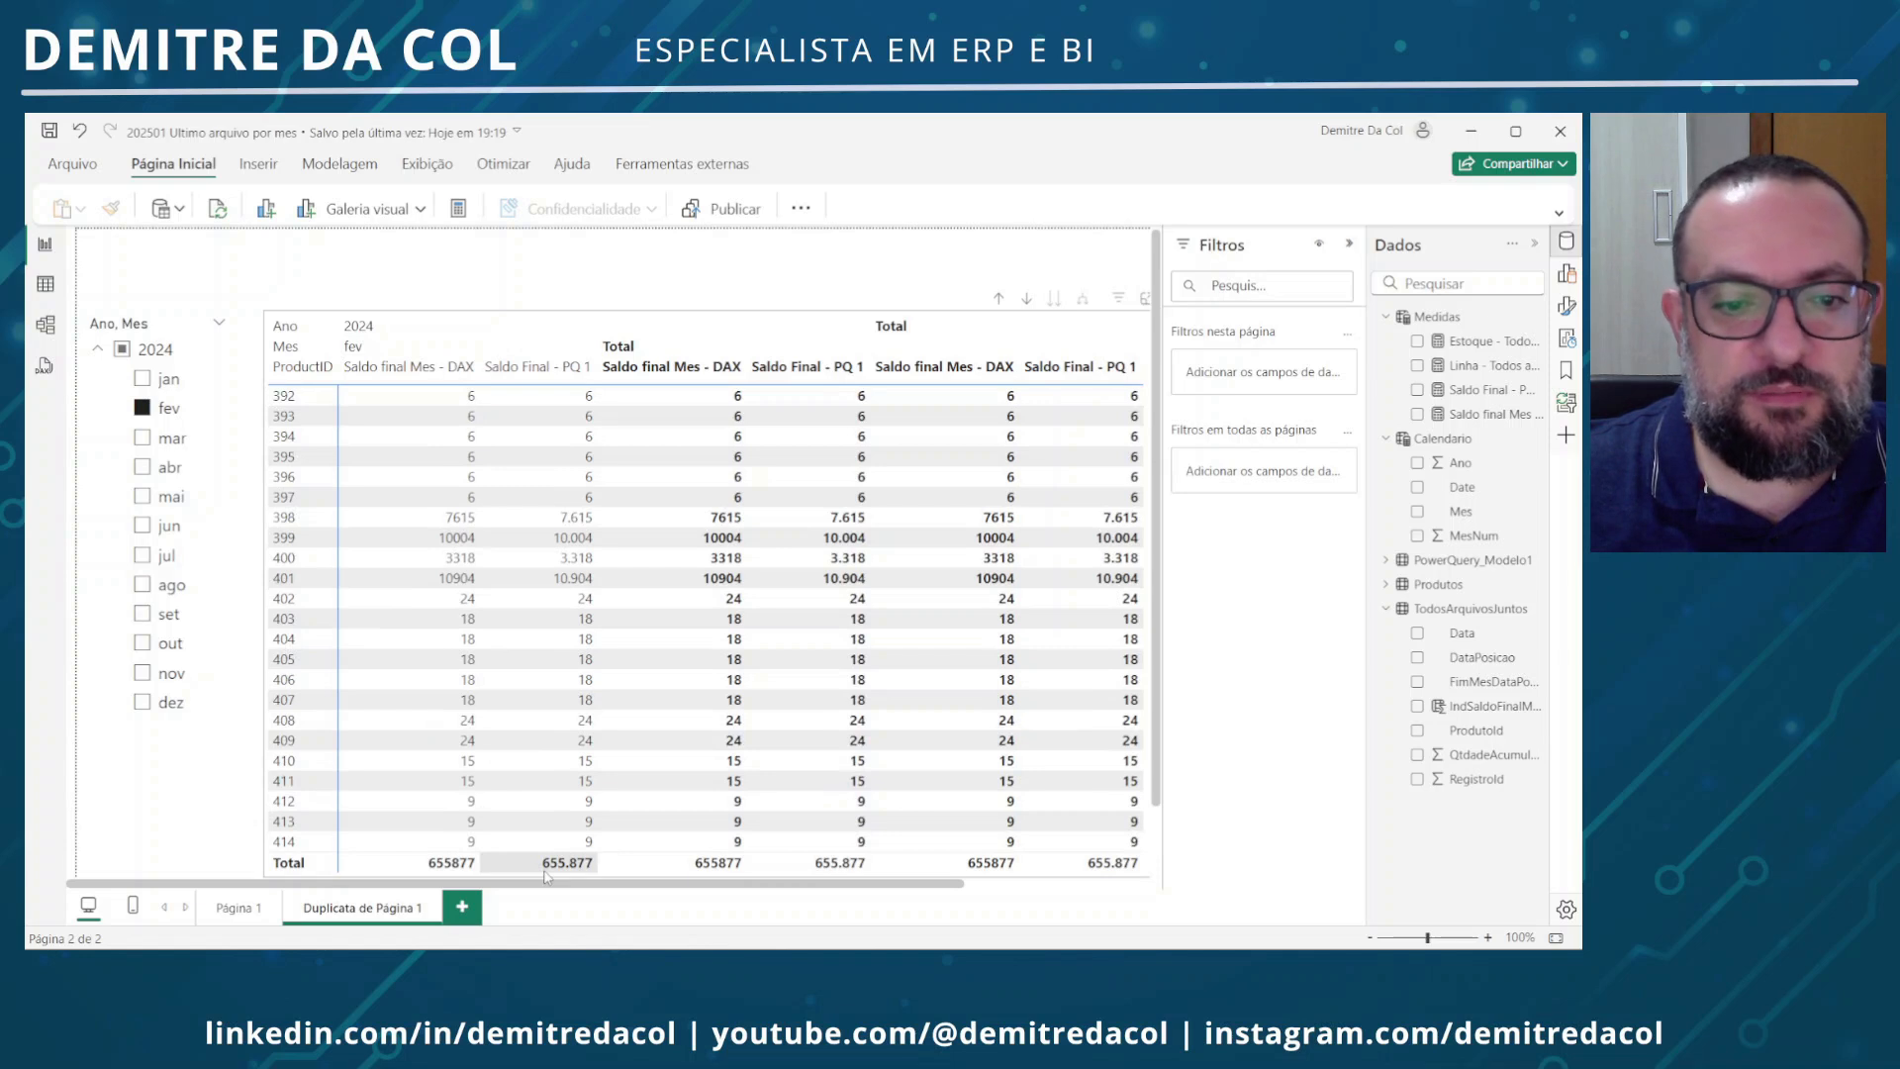
click(174, 384)
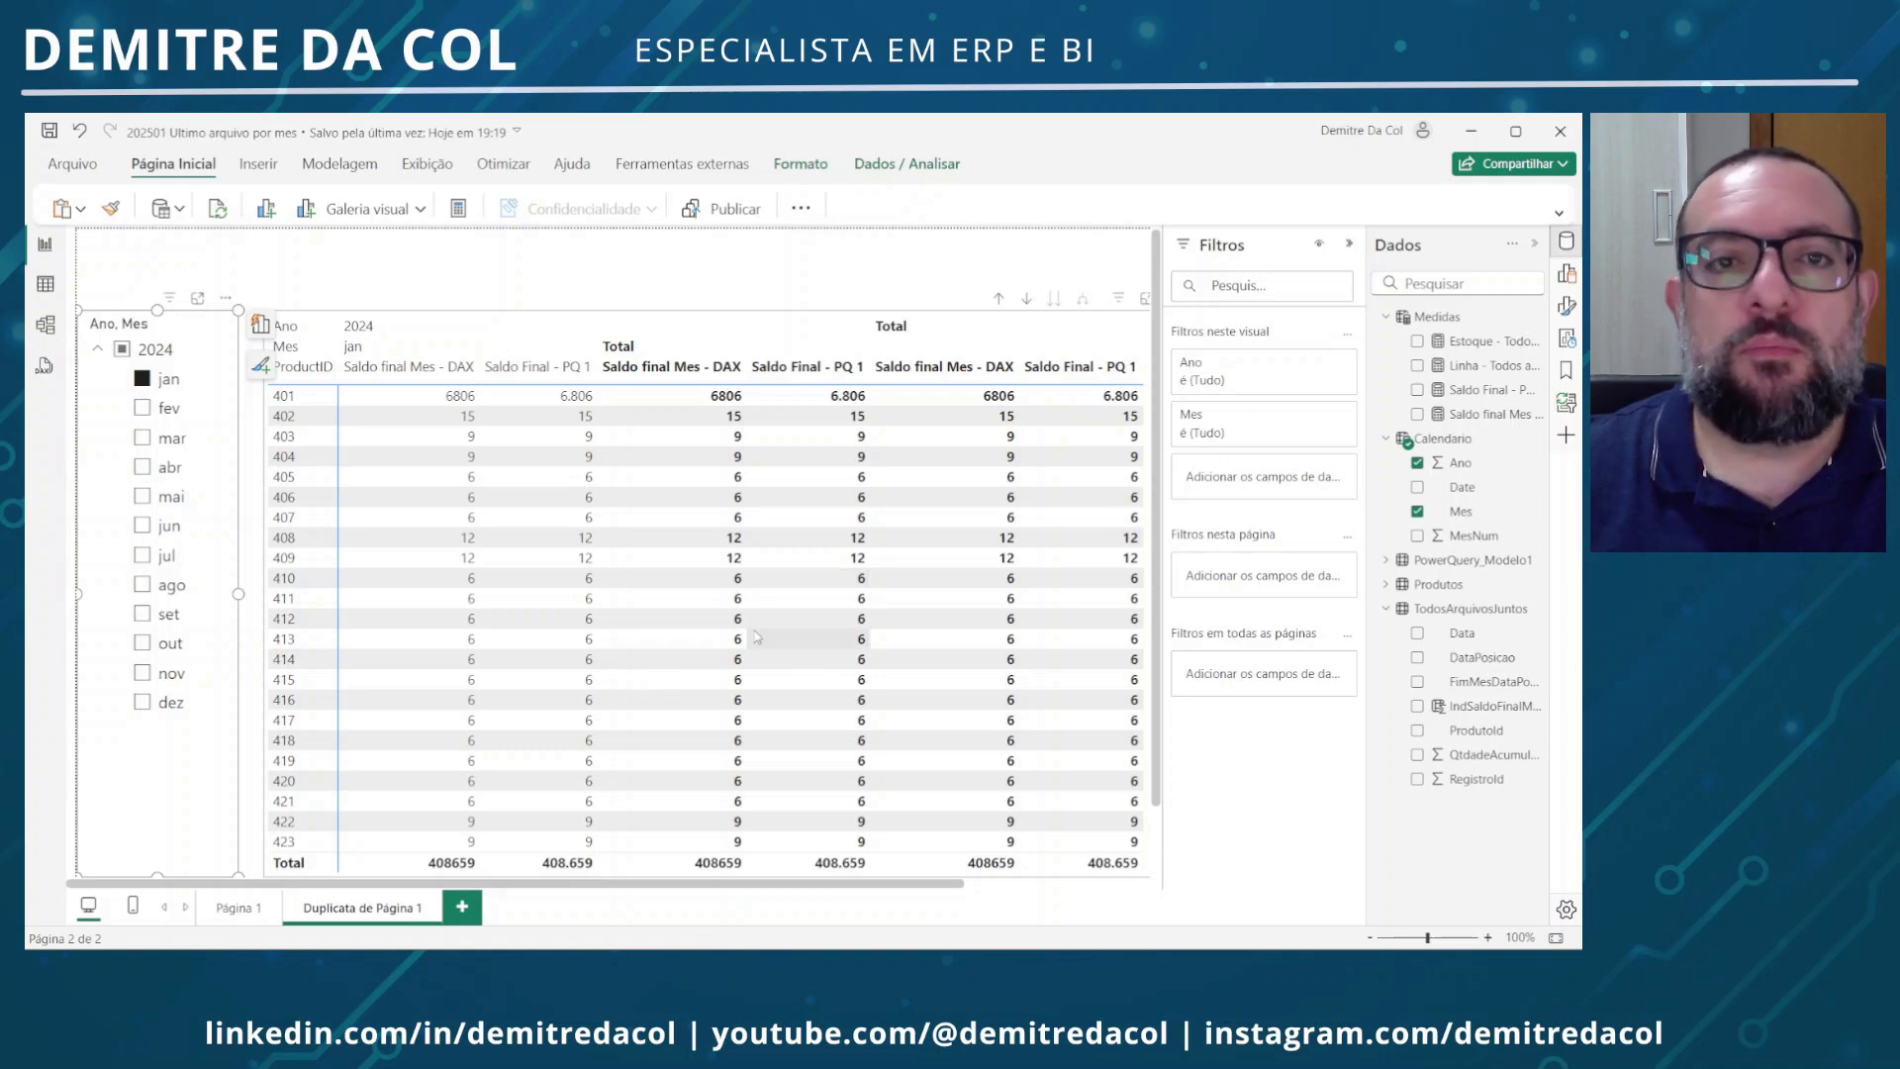
Open the Power Query Editor to transform the report's queries
scroll(745, 598, up, 2)
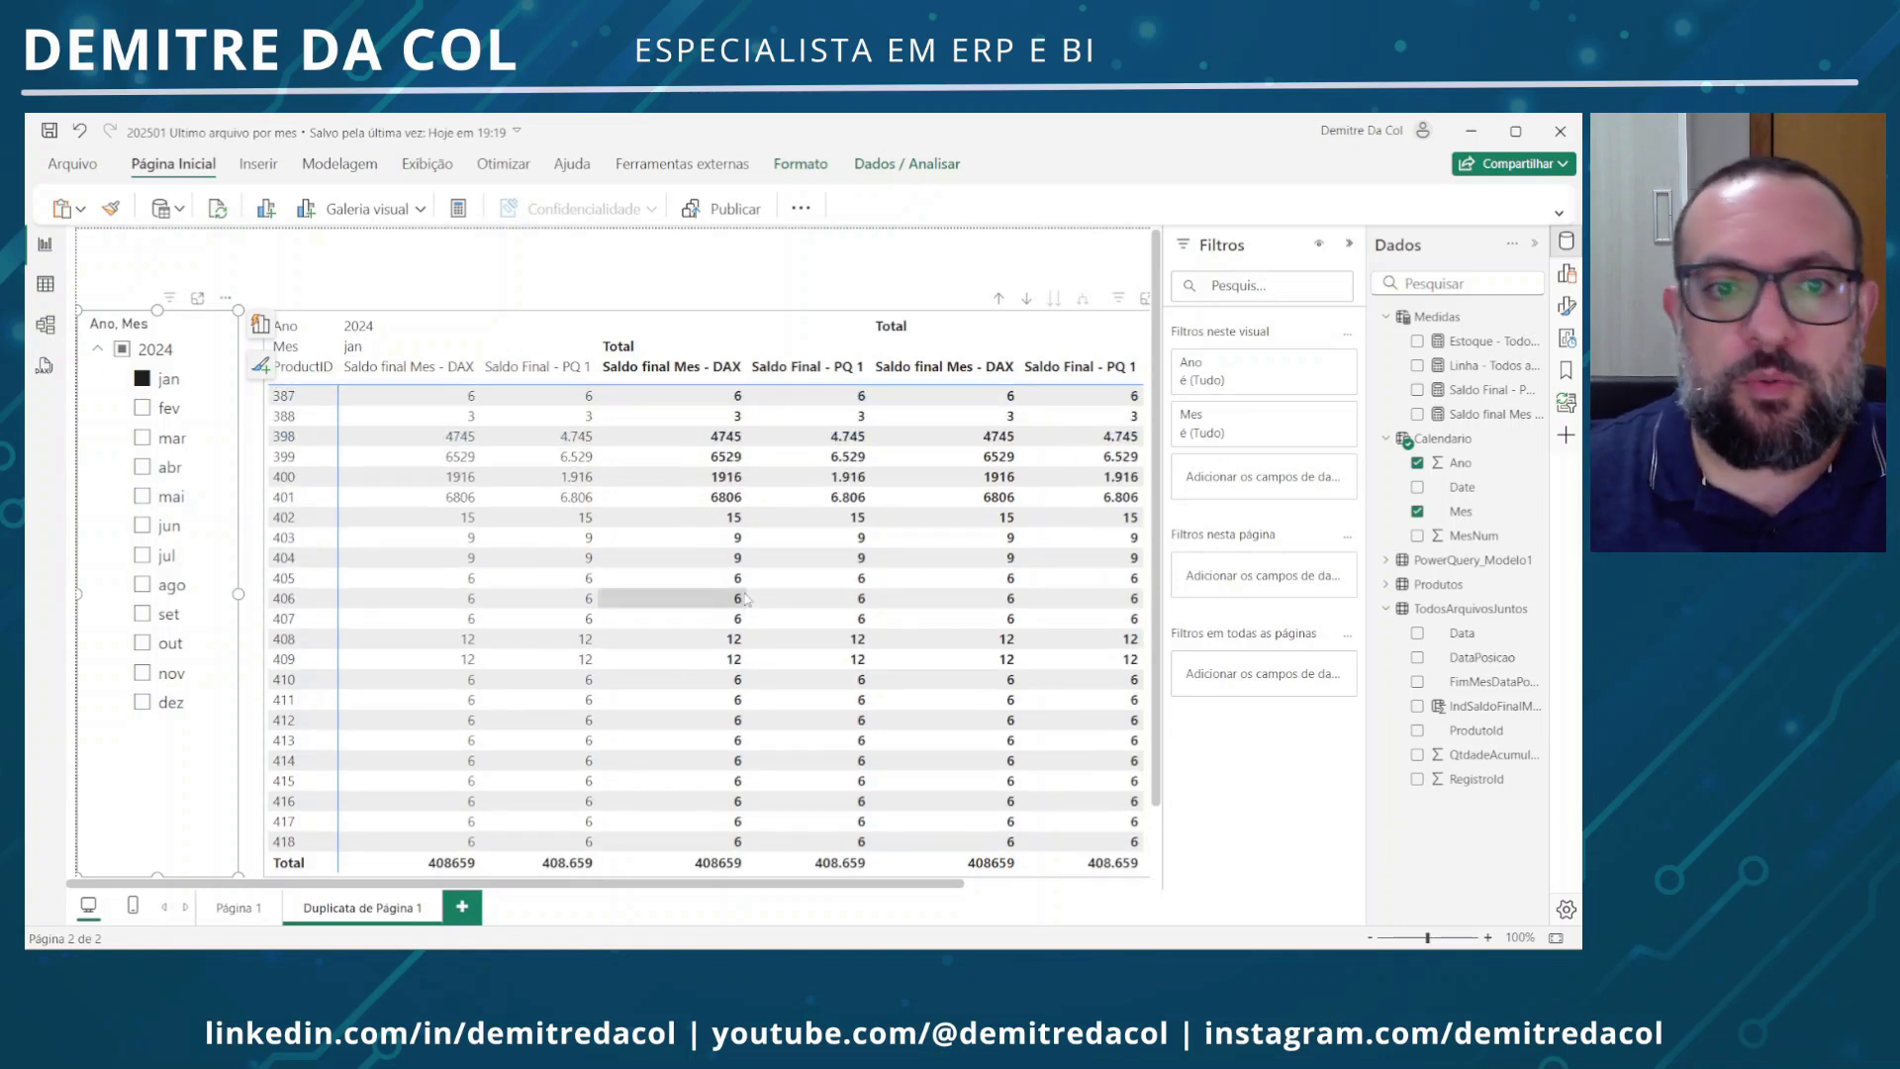
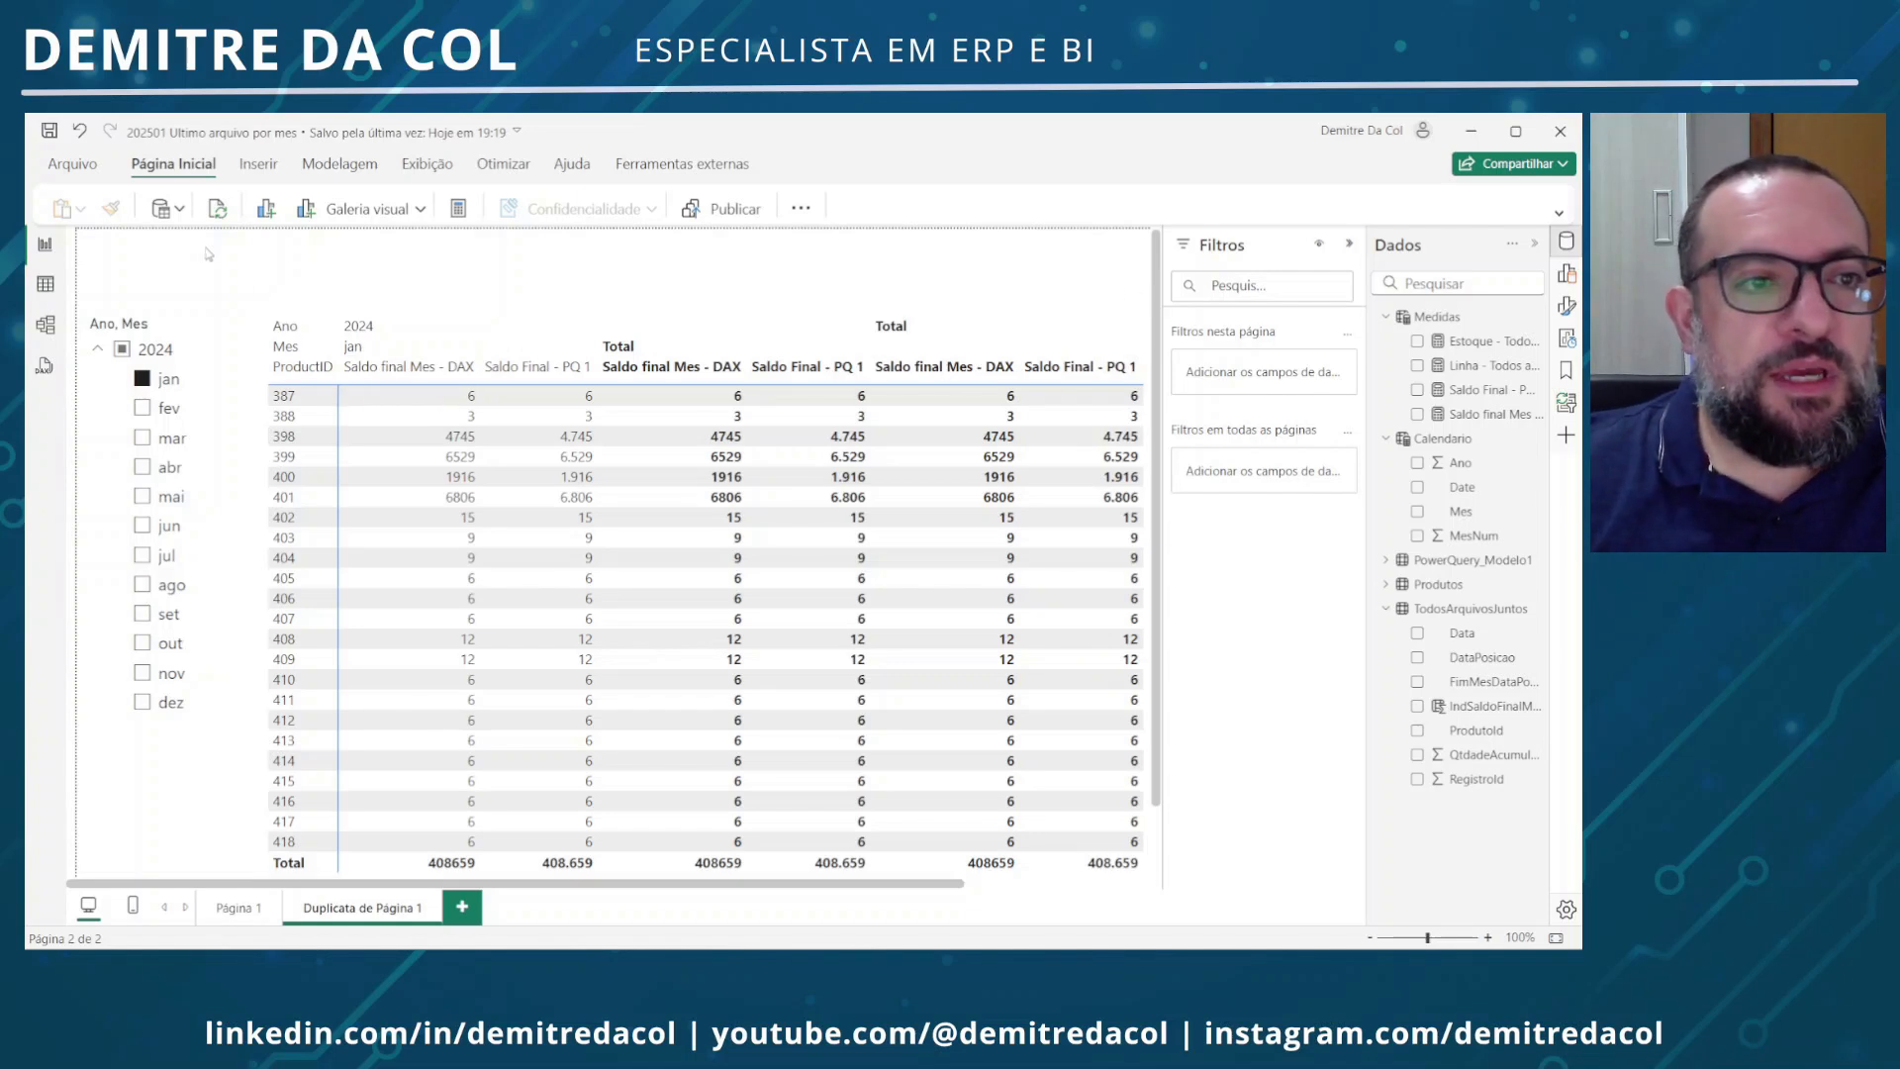
click(182, 209)
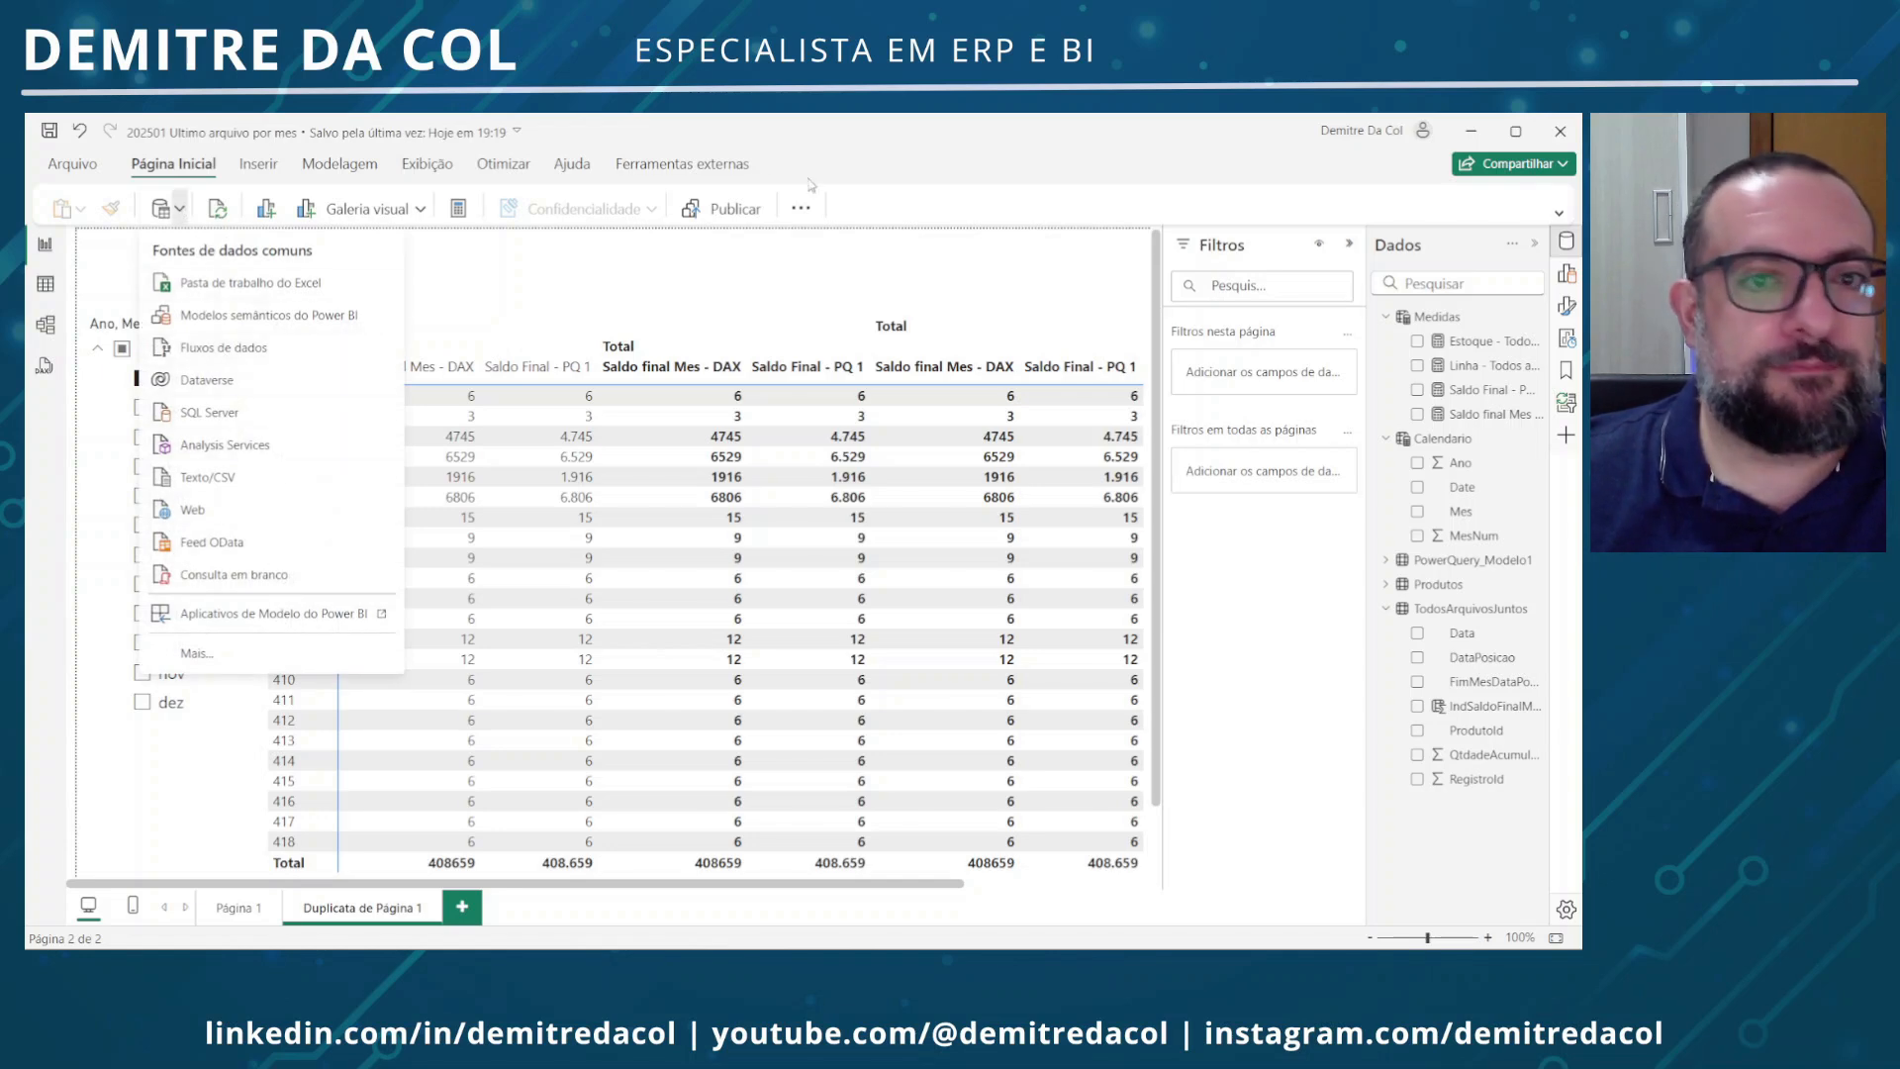
click(802, 208)
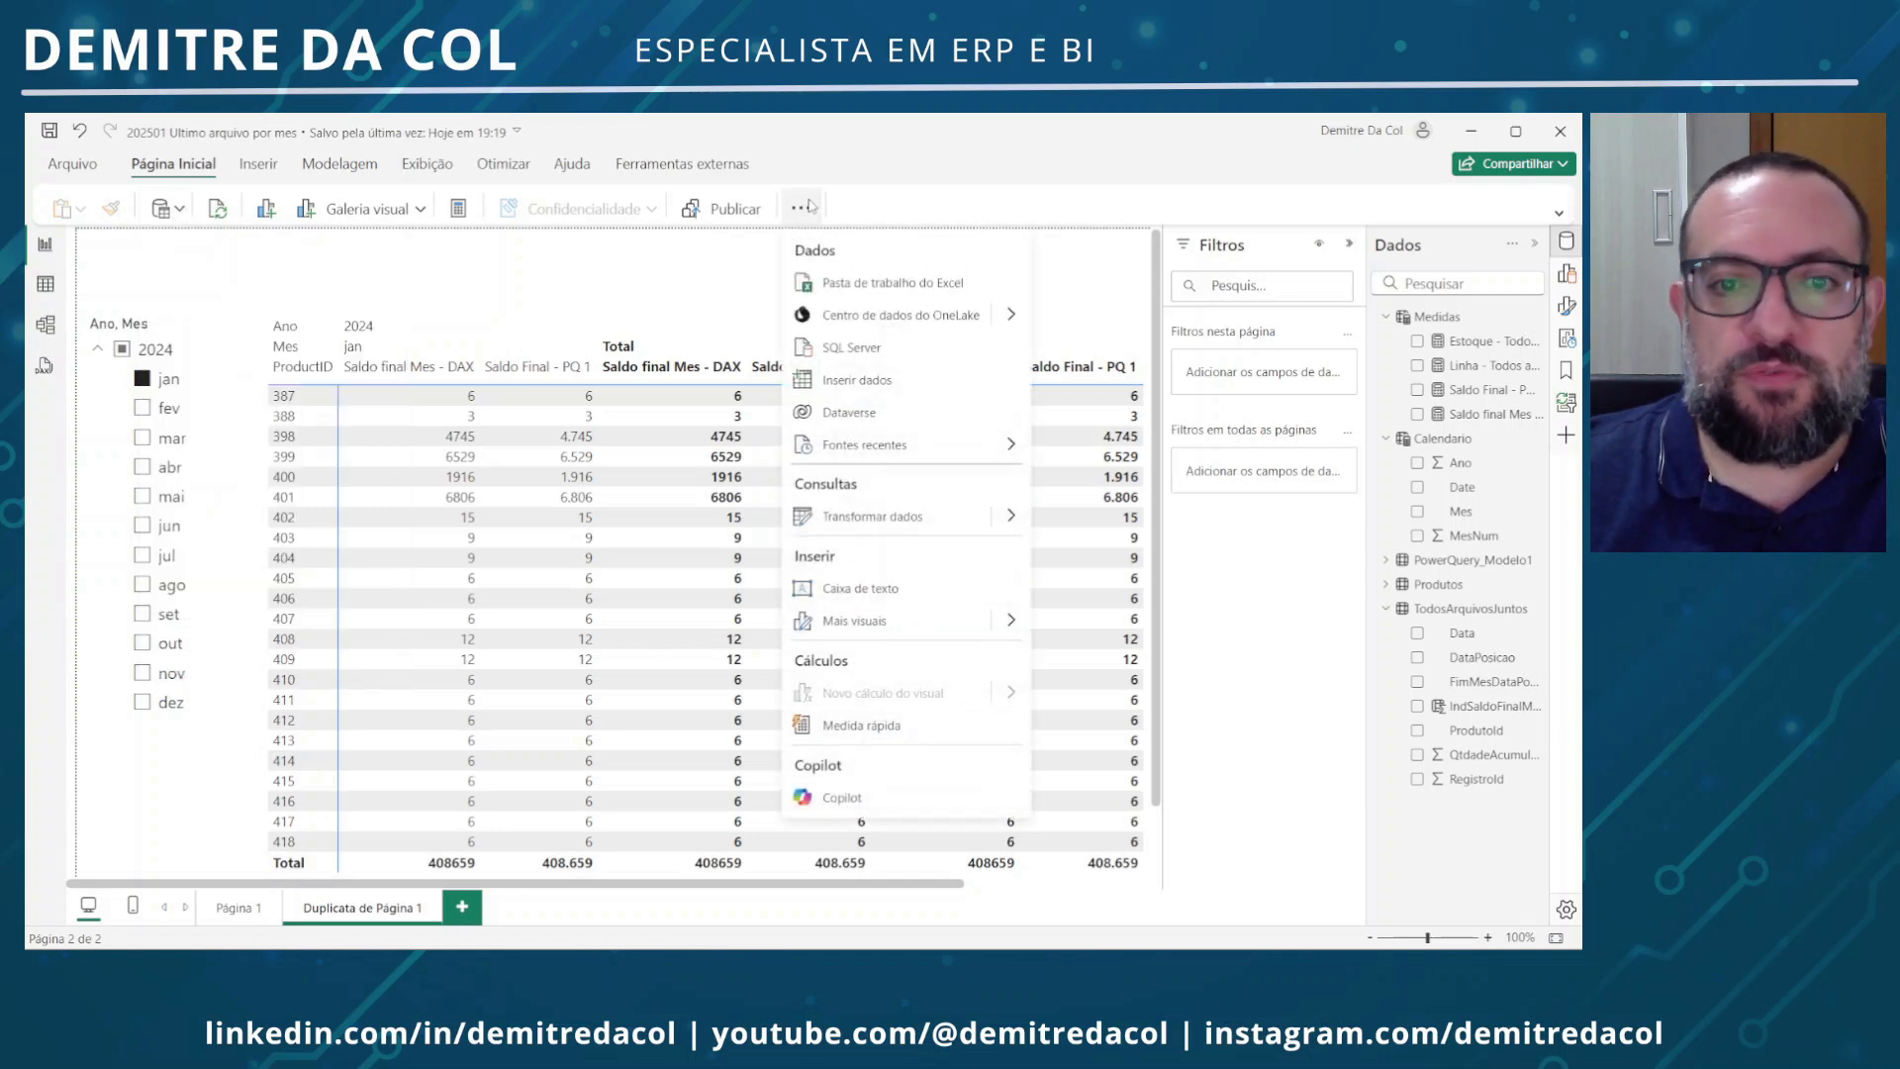
click(890, 516)
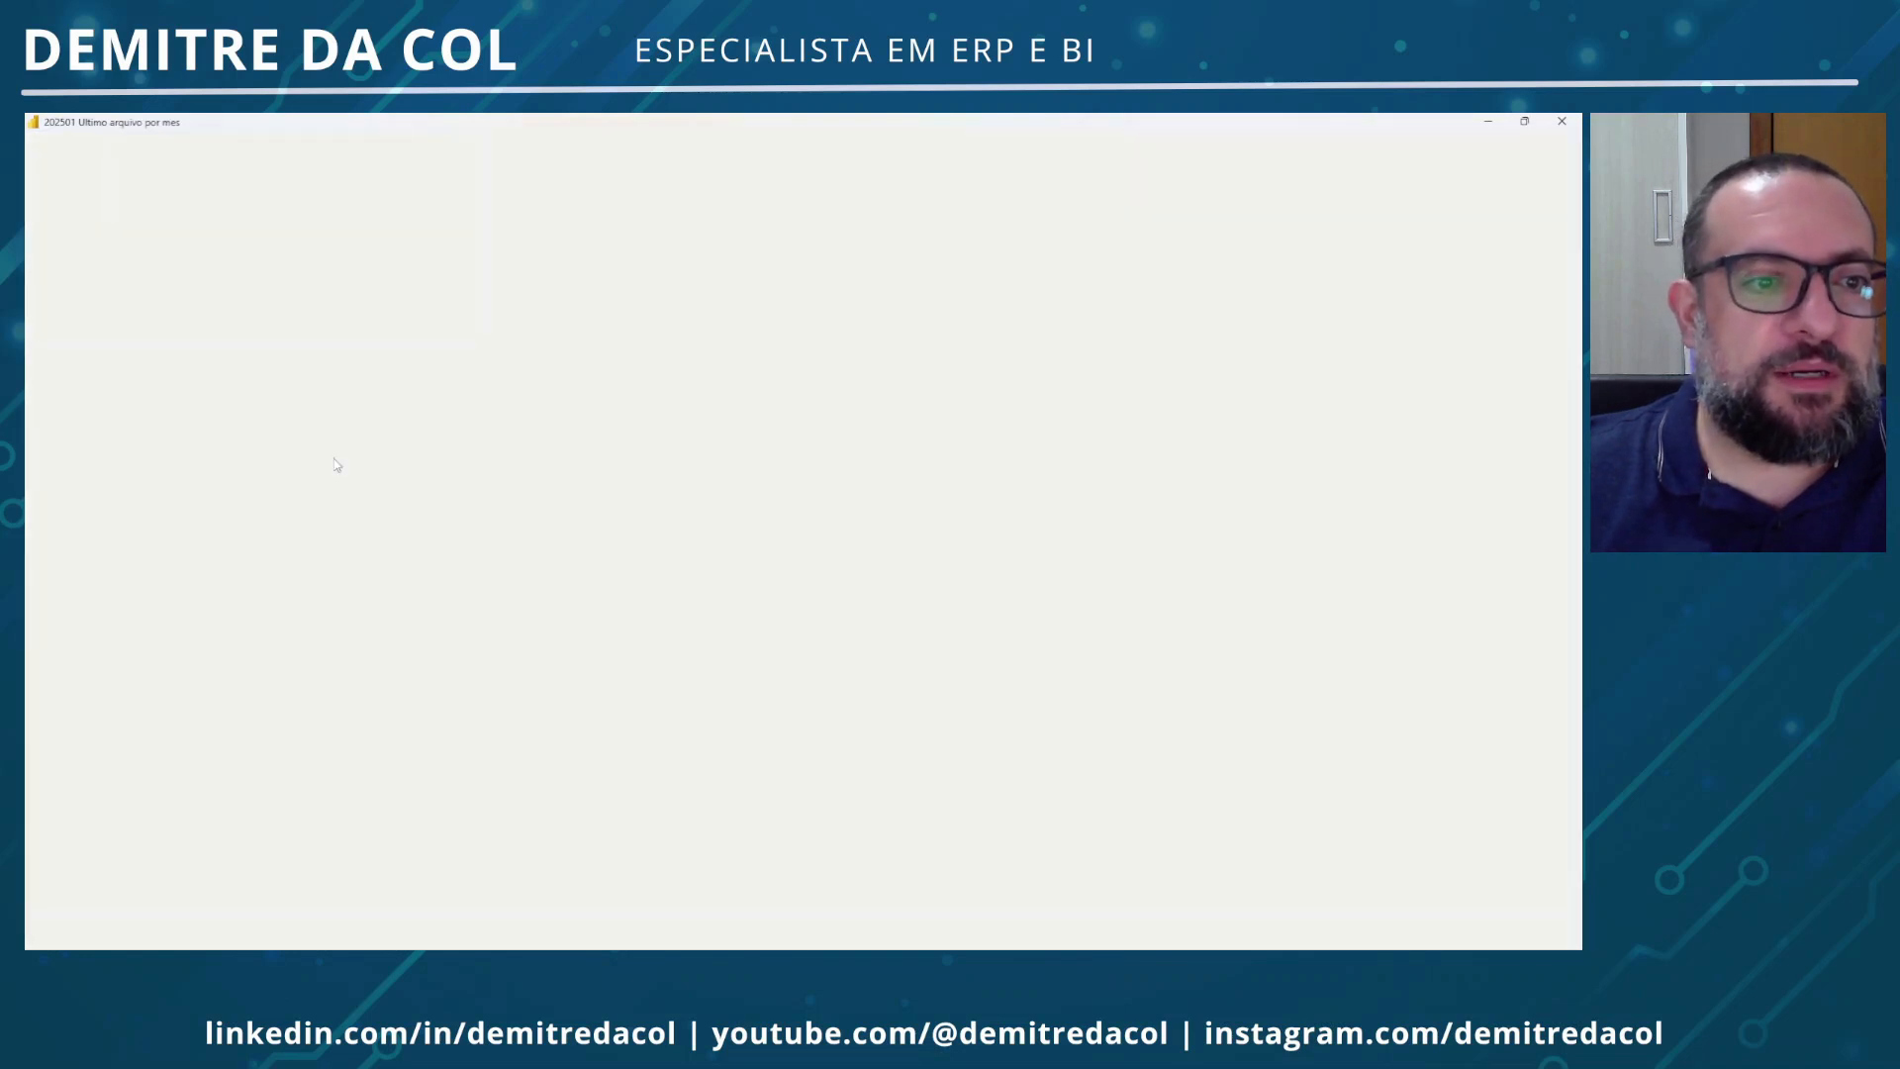
click(179, 454)
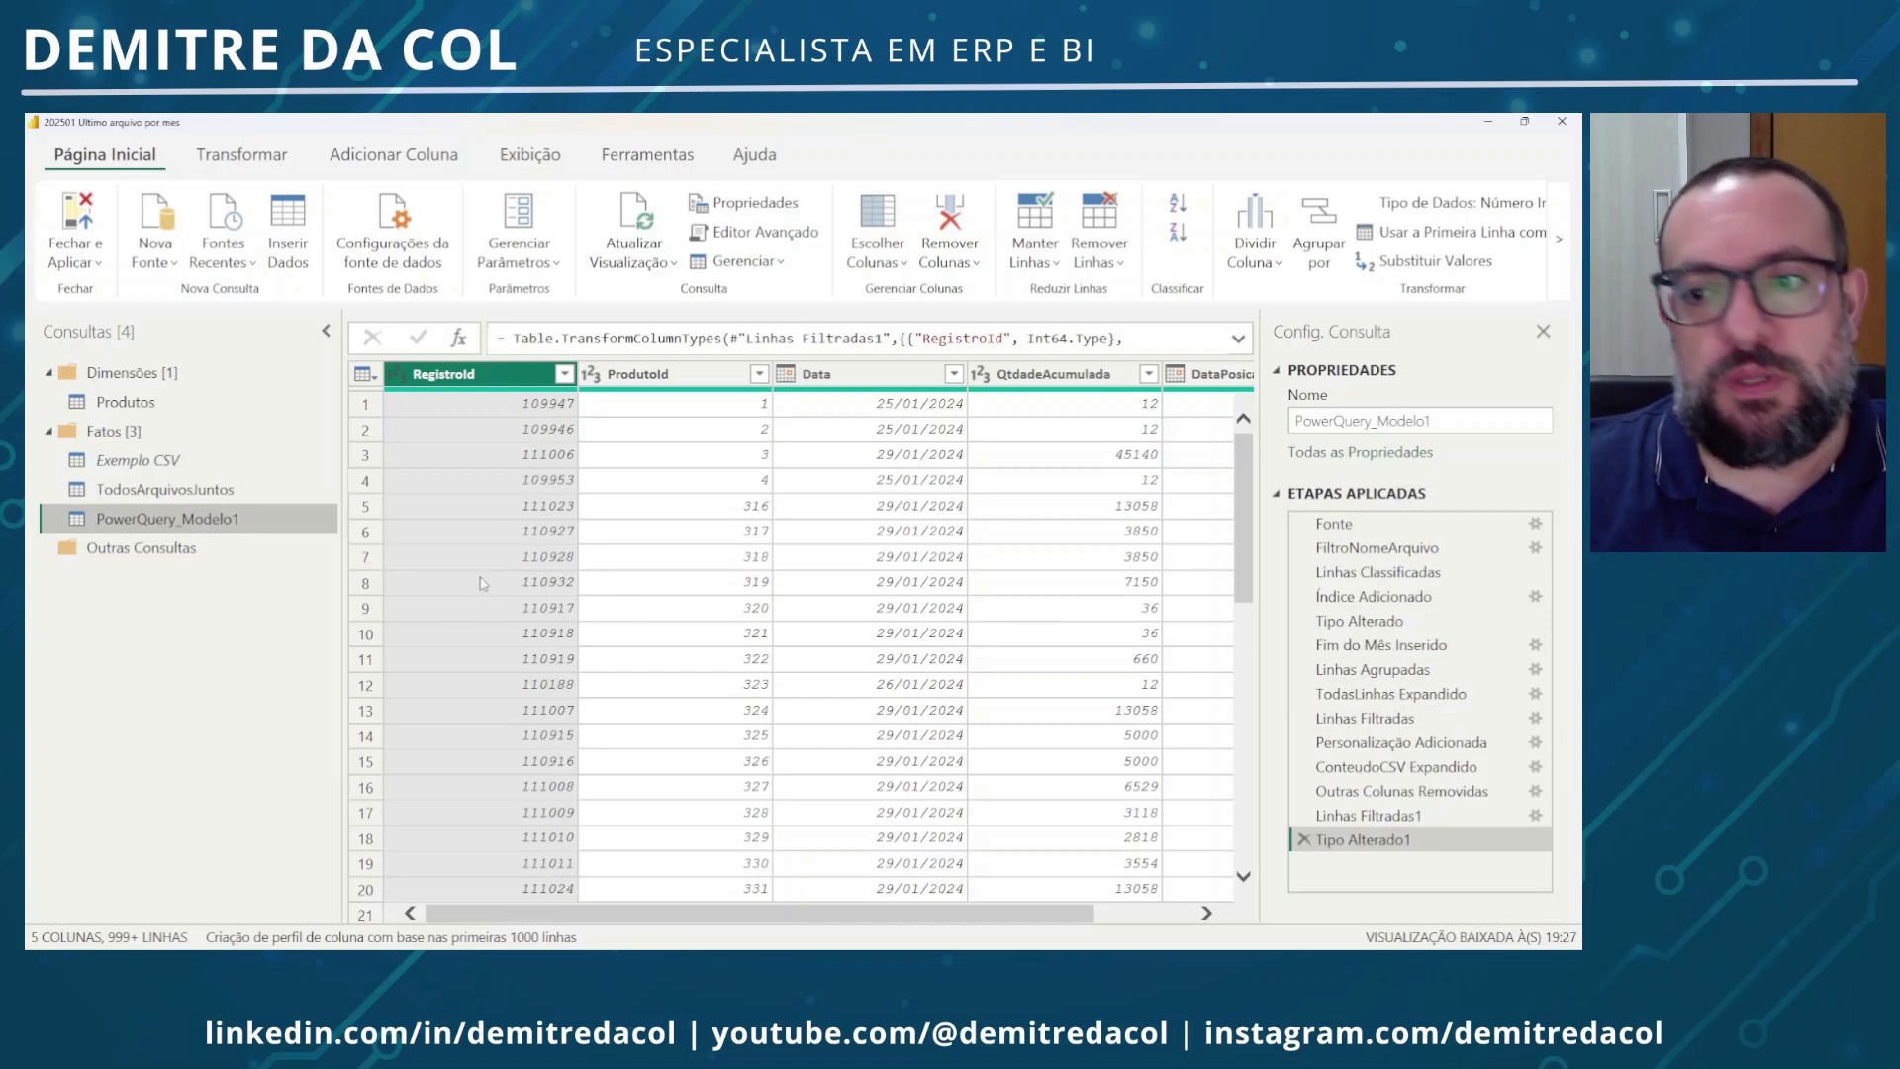
Duplicate the PowerQuery_Modelo1 query and name the copy PowerQuery_Modelo2
right_click(223, 533)
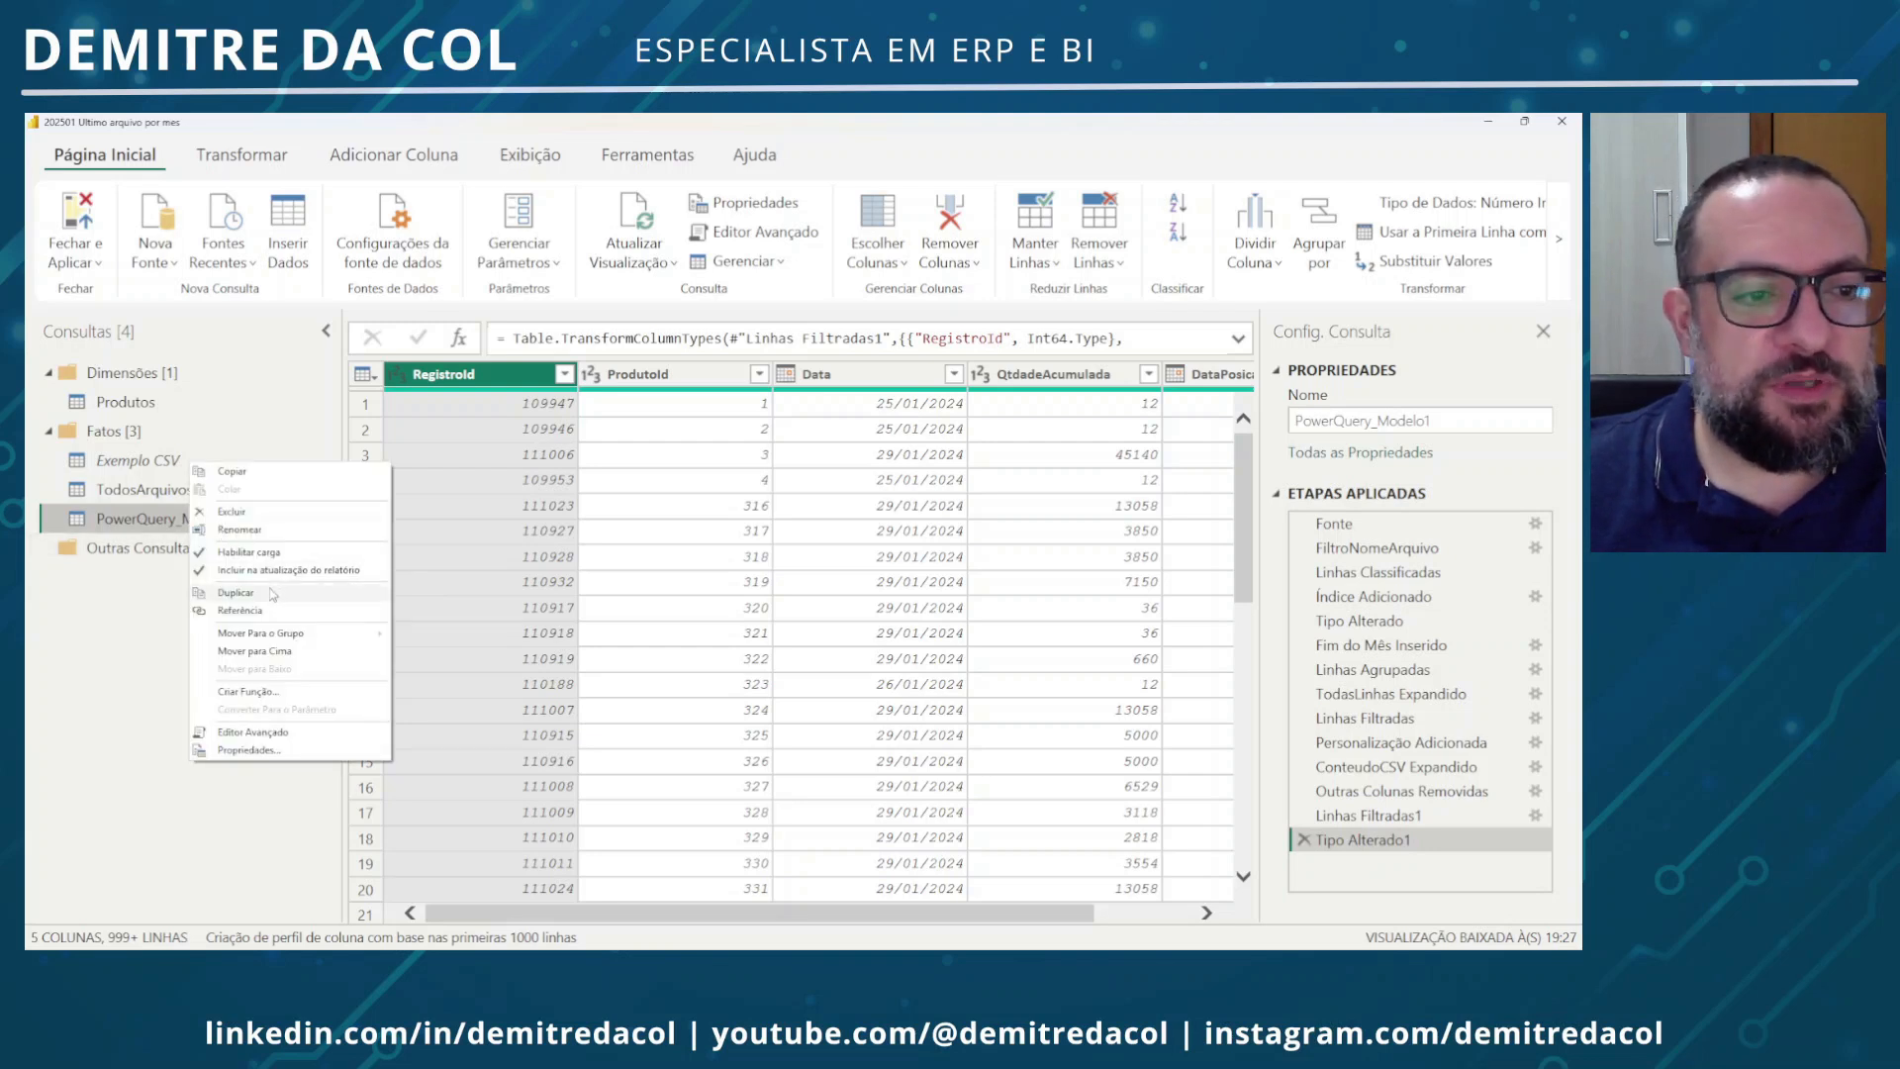
click(235, 591)
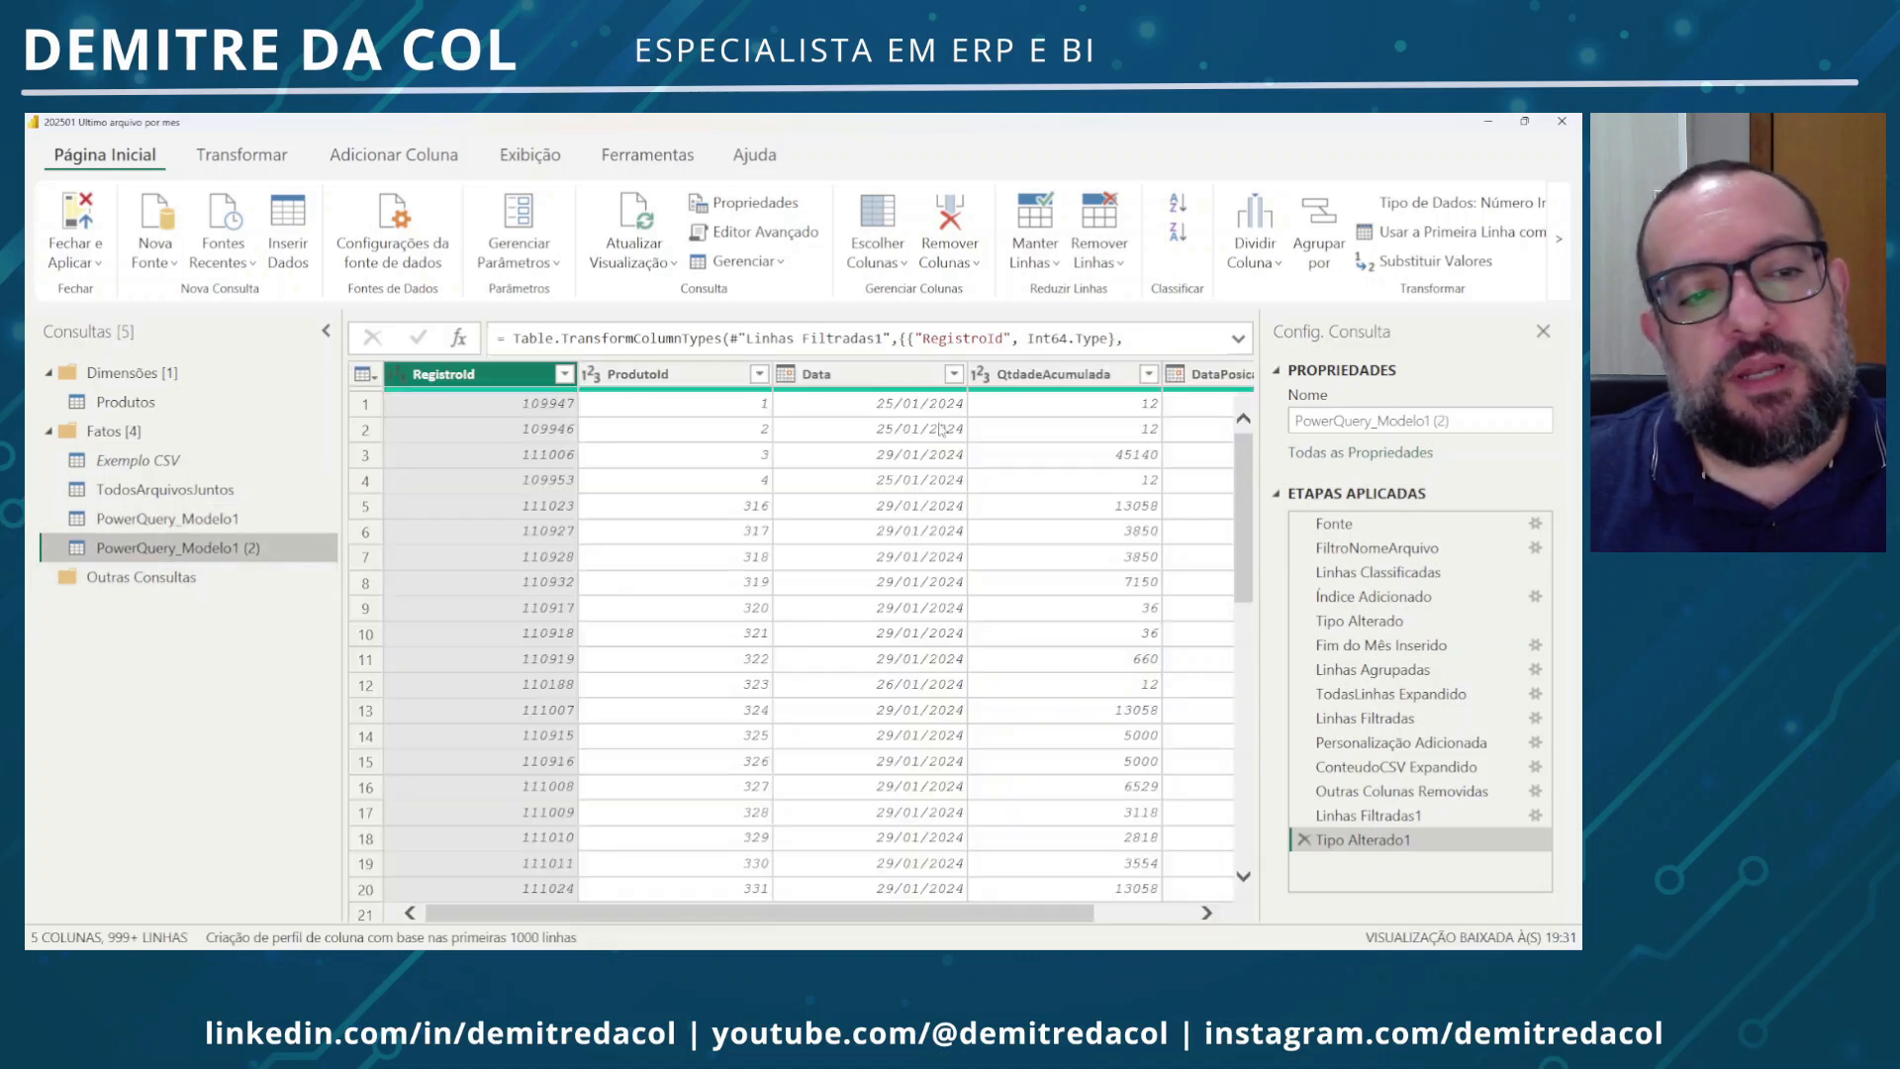
drag(1377, 421, 1451, 424)
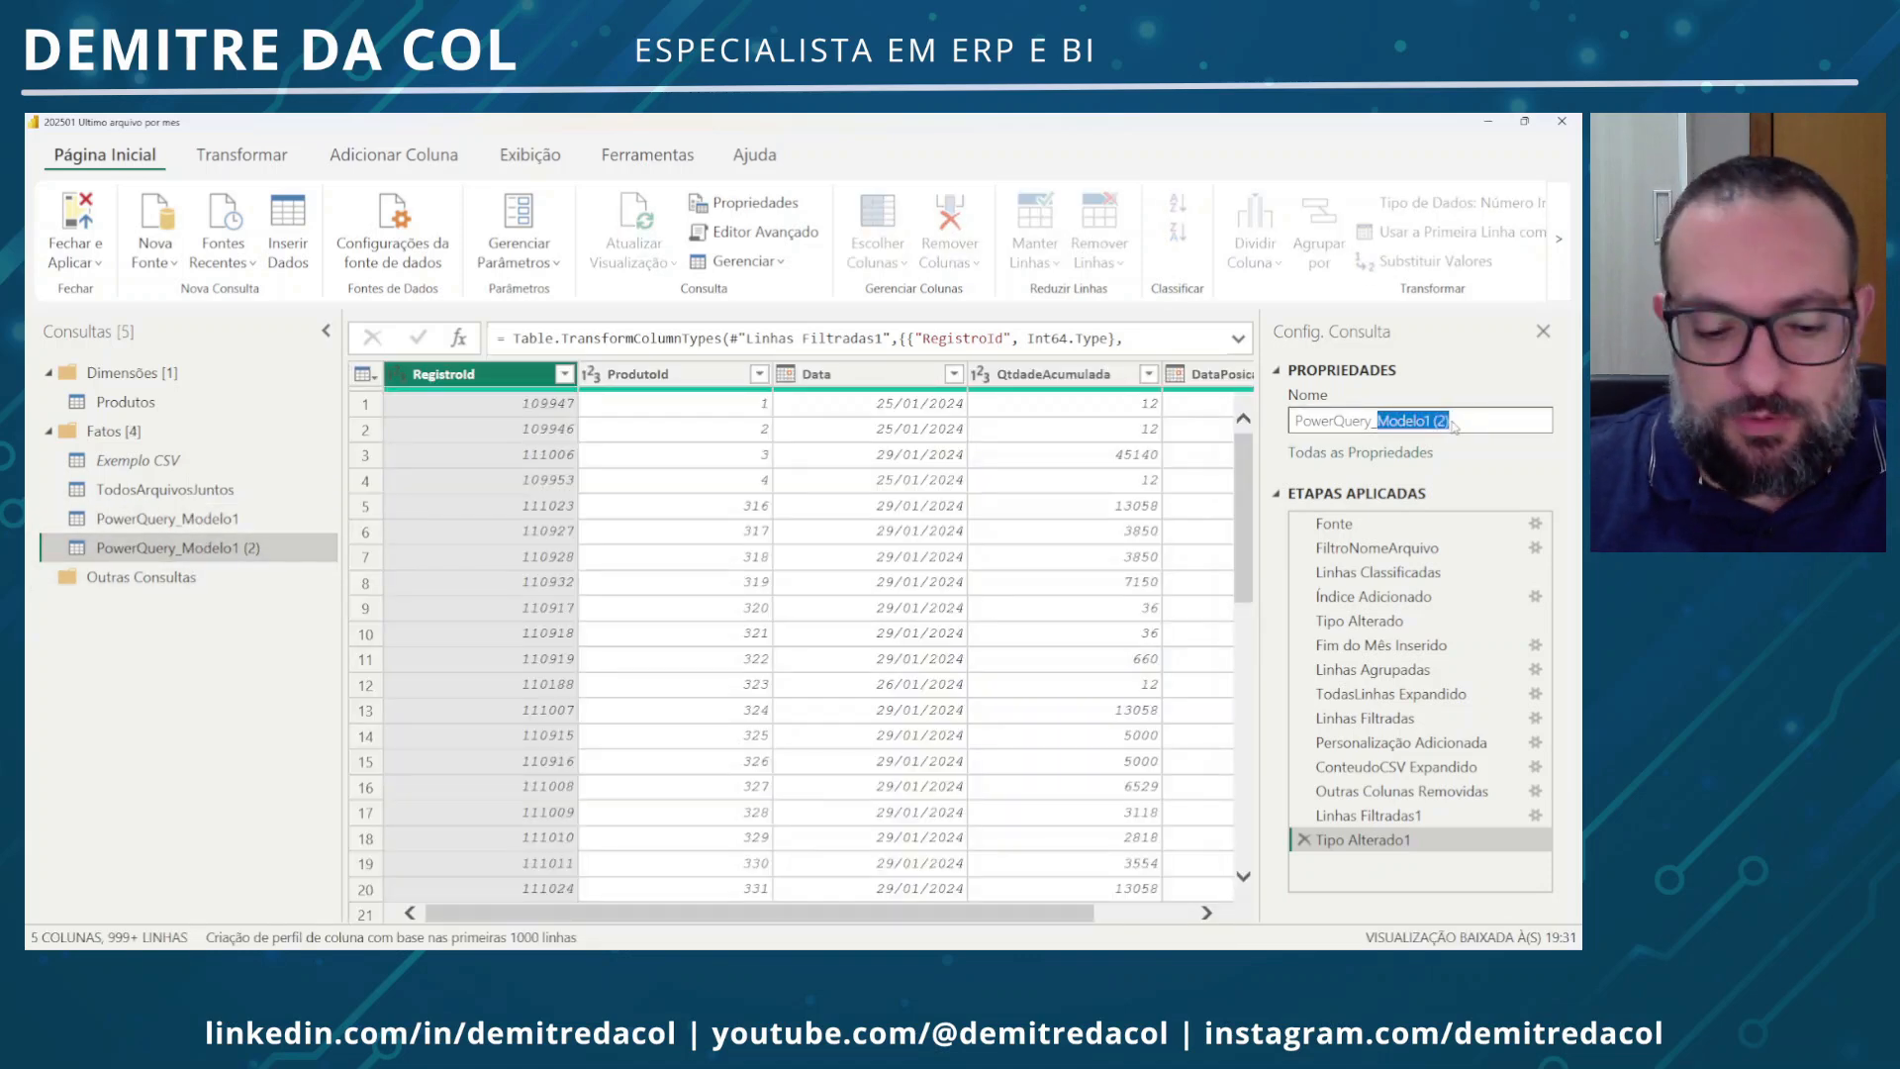
click(1453, 421)
double_click(1429, 420)
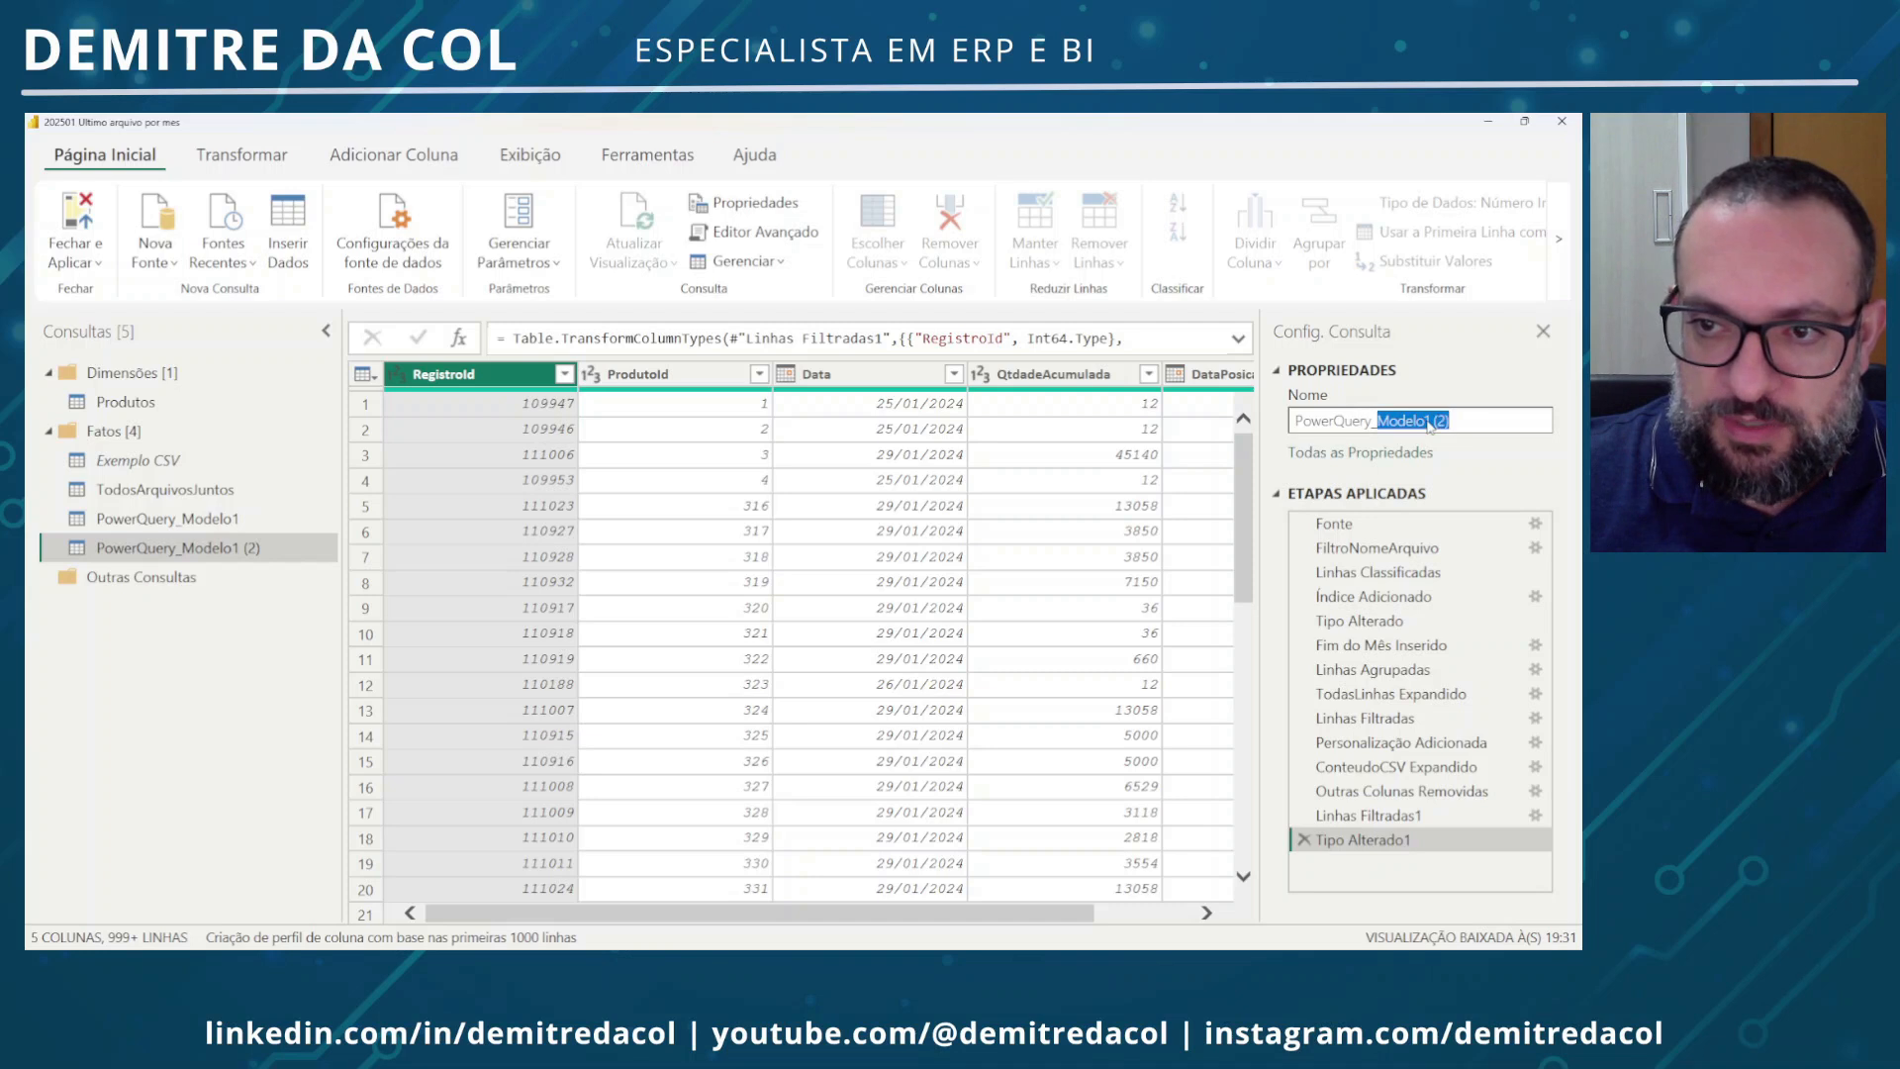
click(1430, 423)
key(shift+End)
text(2)
key(Return)
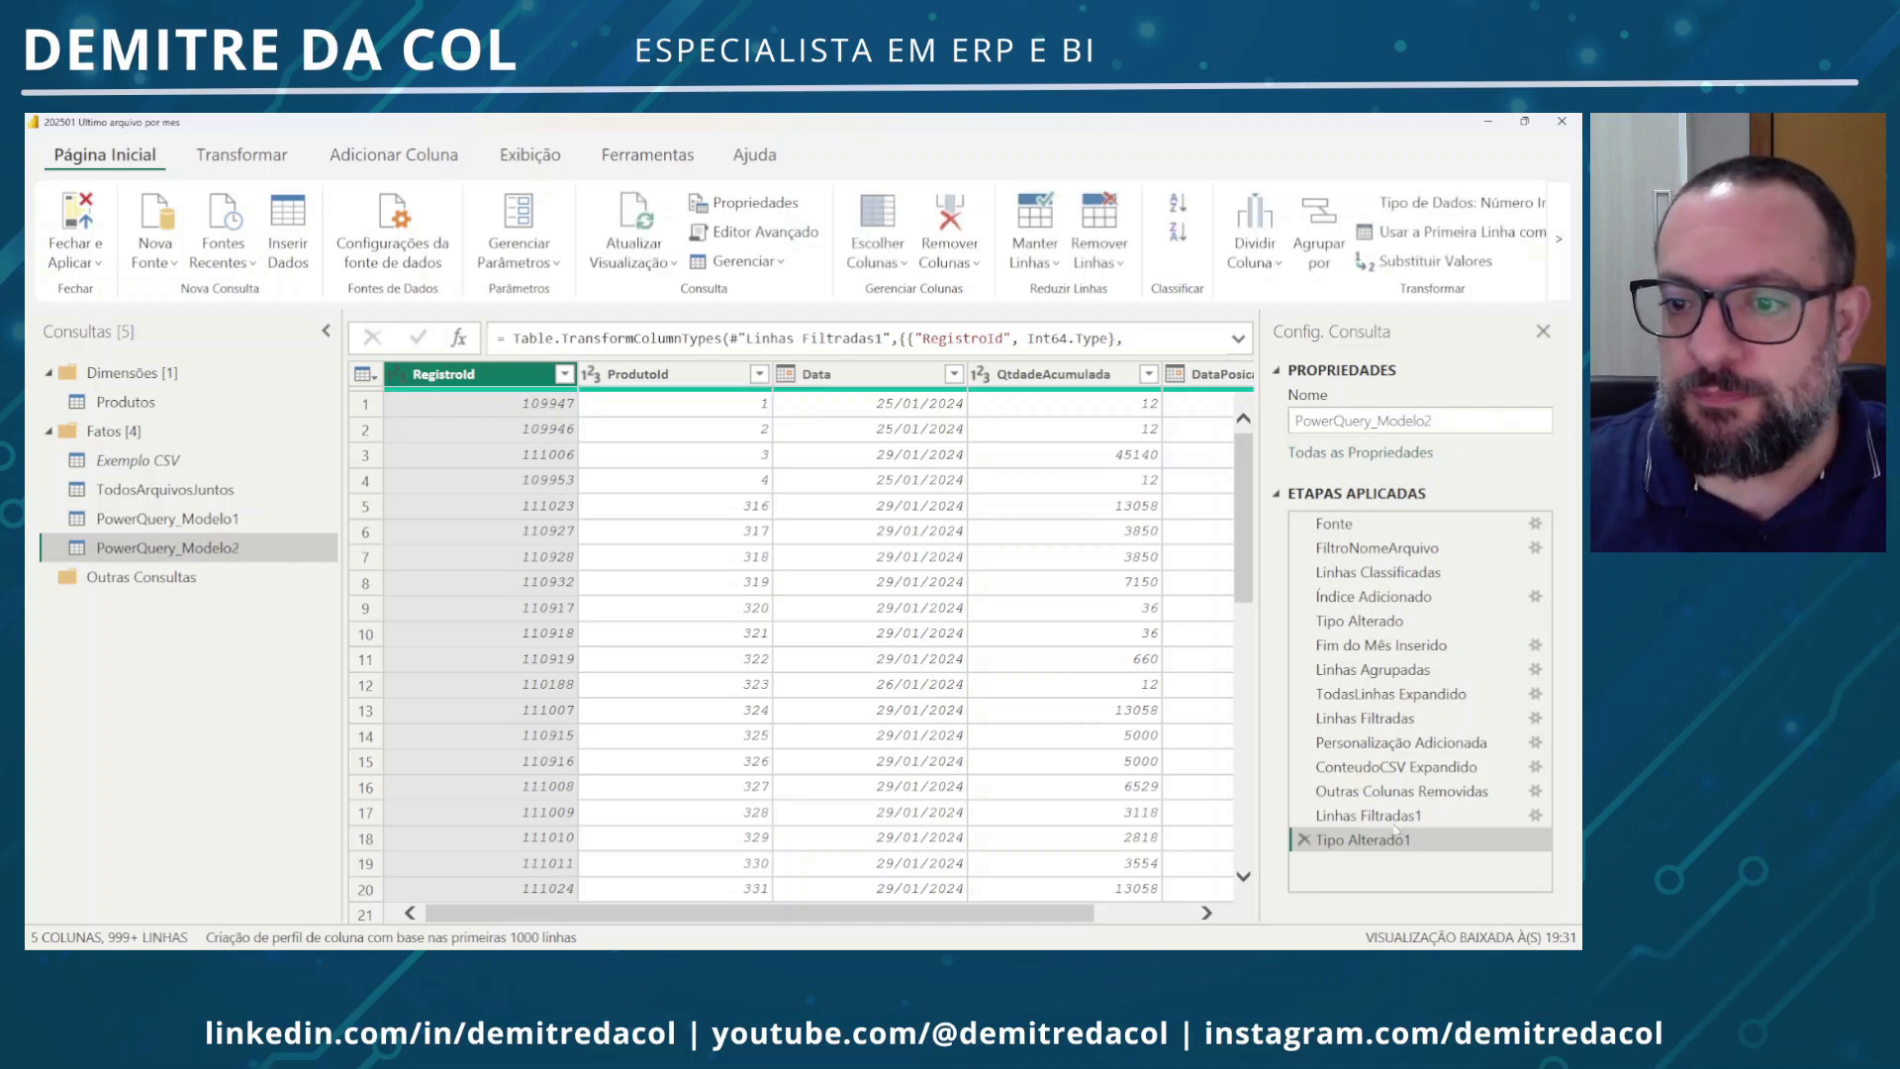
Delete every applied step of PowerQuery_Modelo2 that follows Índice Adicionado, from Tipo Alterado1 back to Tipo Alterado
click(1304, 839)
click(1304, 815)
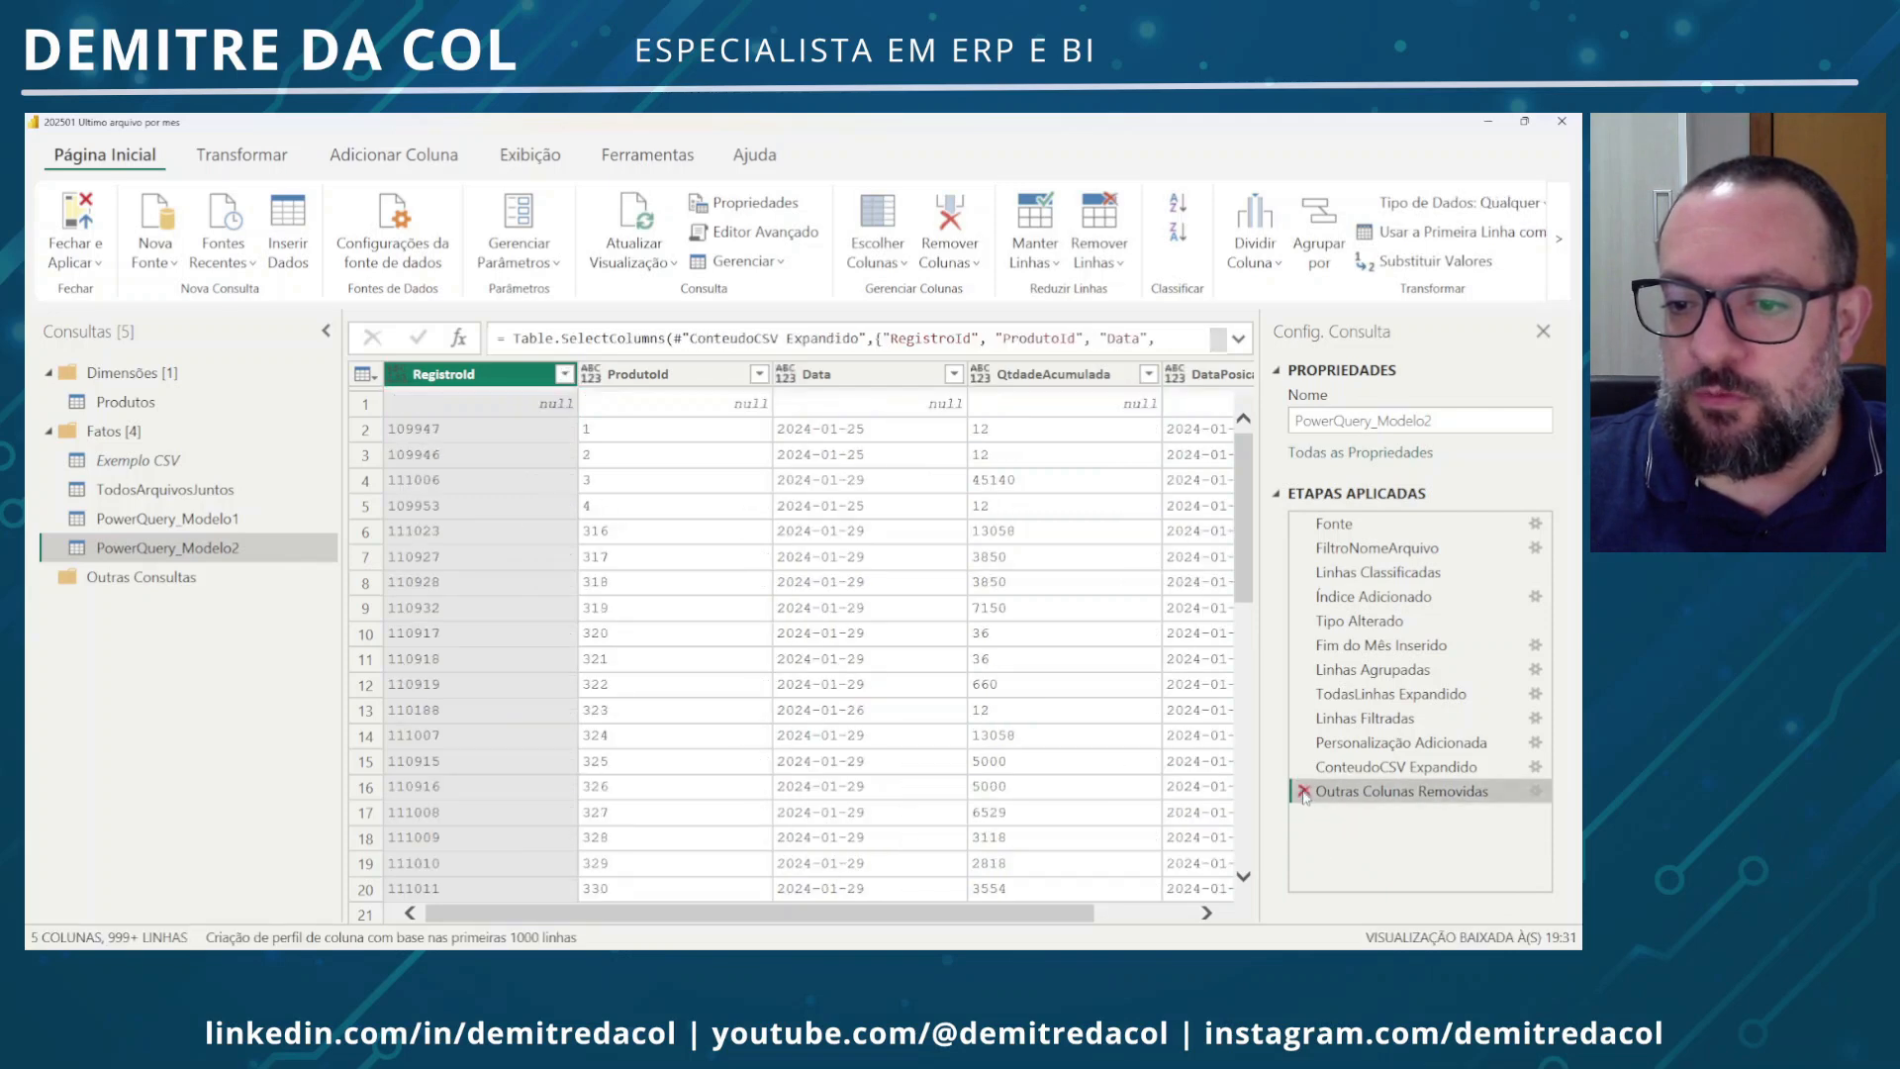
click(1304, 790)
click(1304, 767)
click(1305, 742)
click(1304, 717)
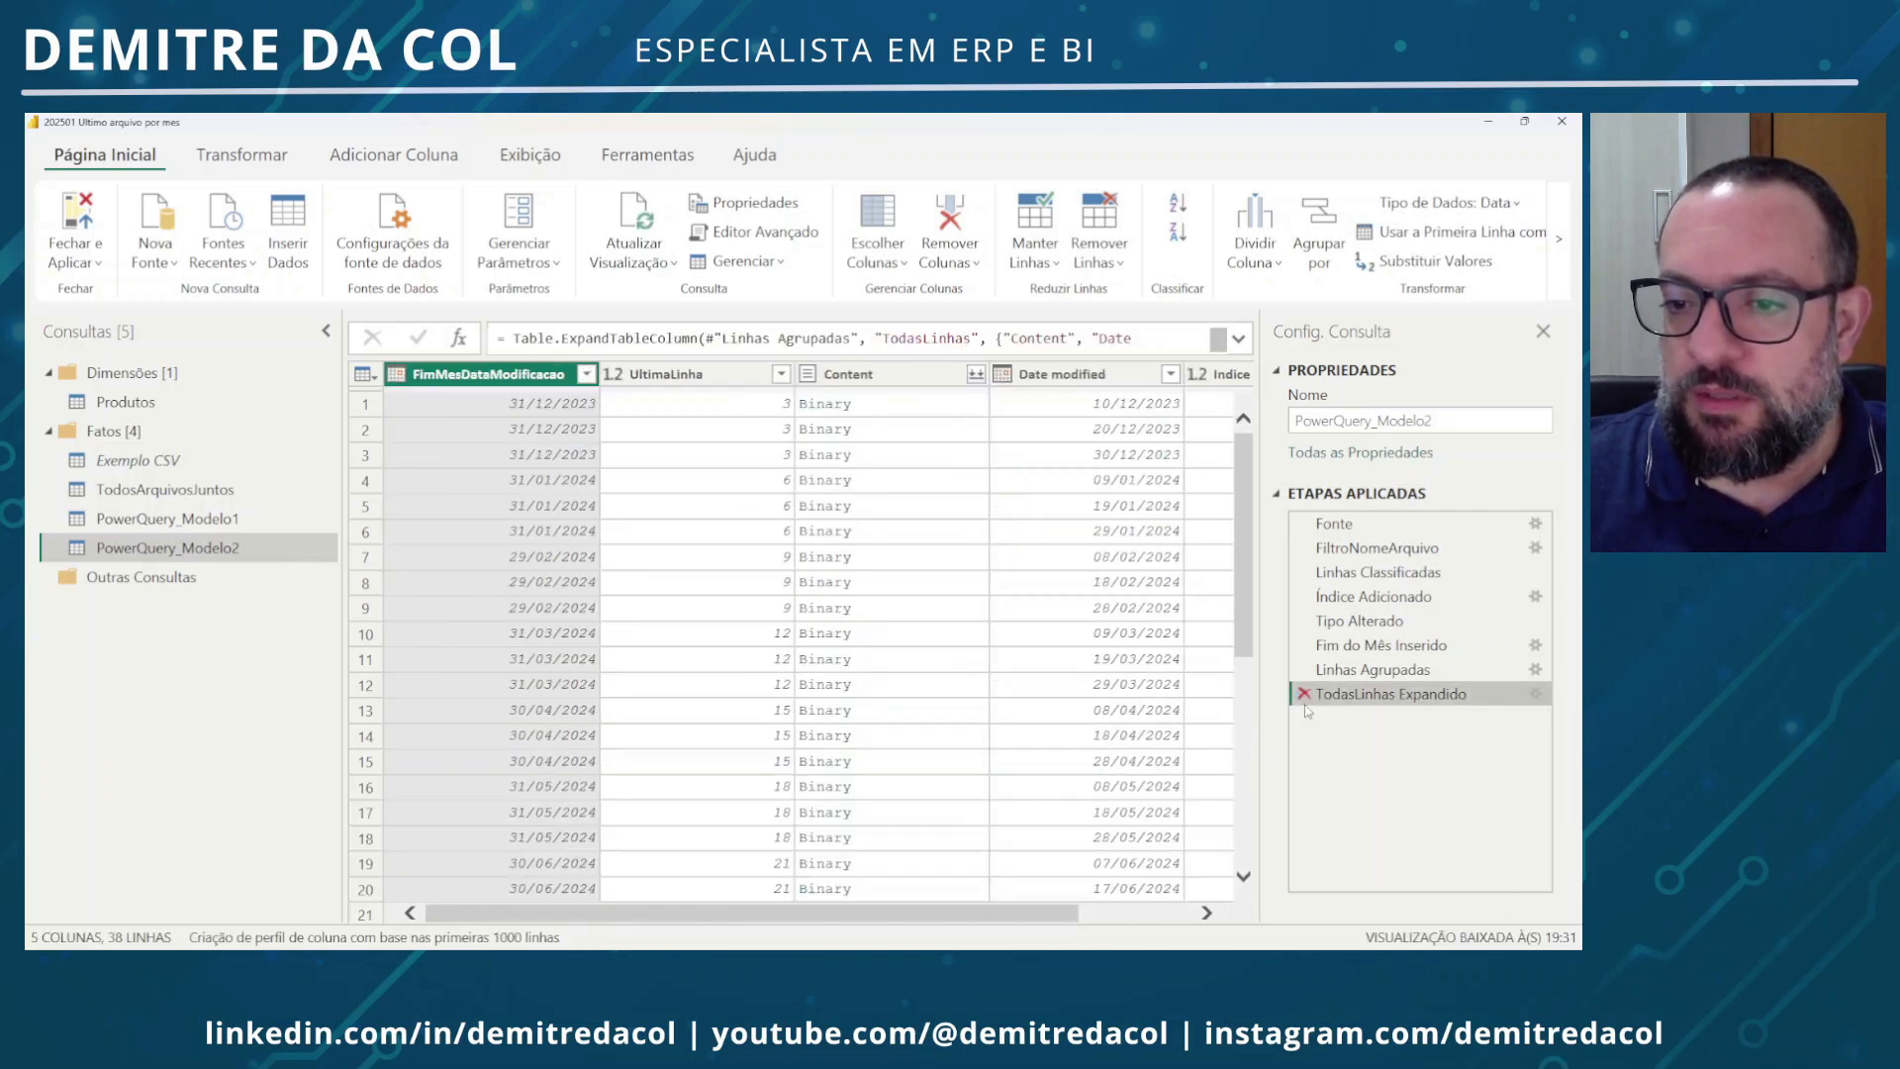
click(1304, 694)
click(1304, 669)
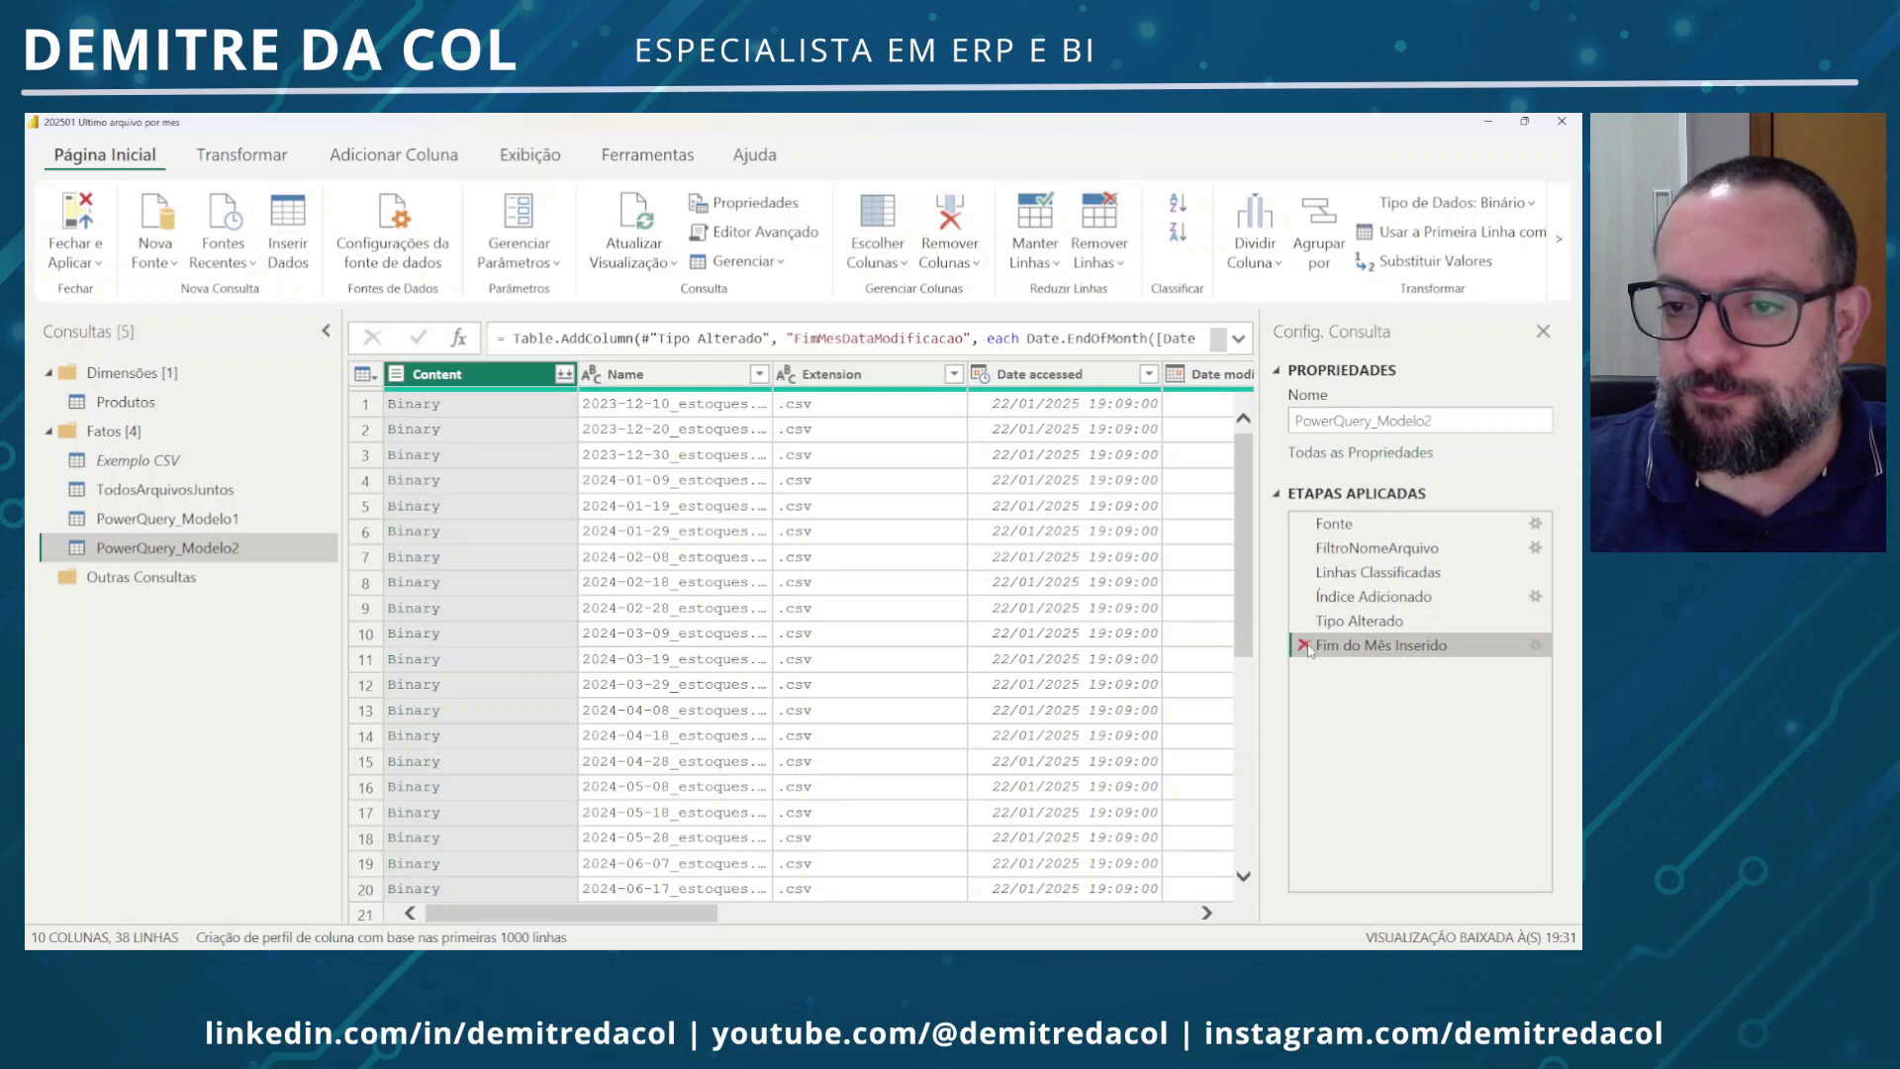
click(1304, 645)
click(1304, 620)
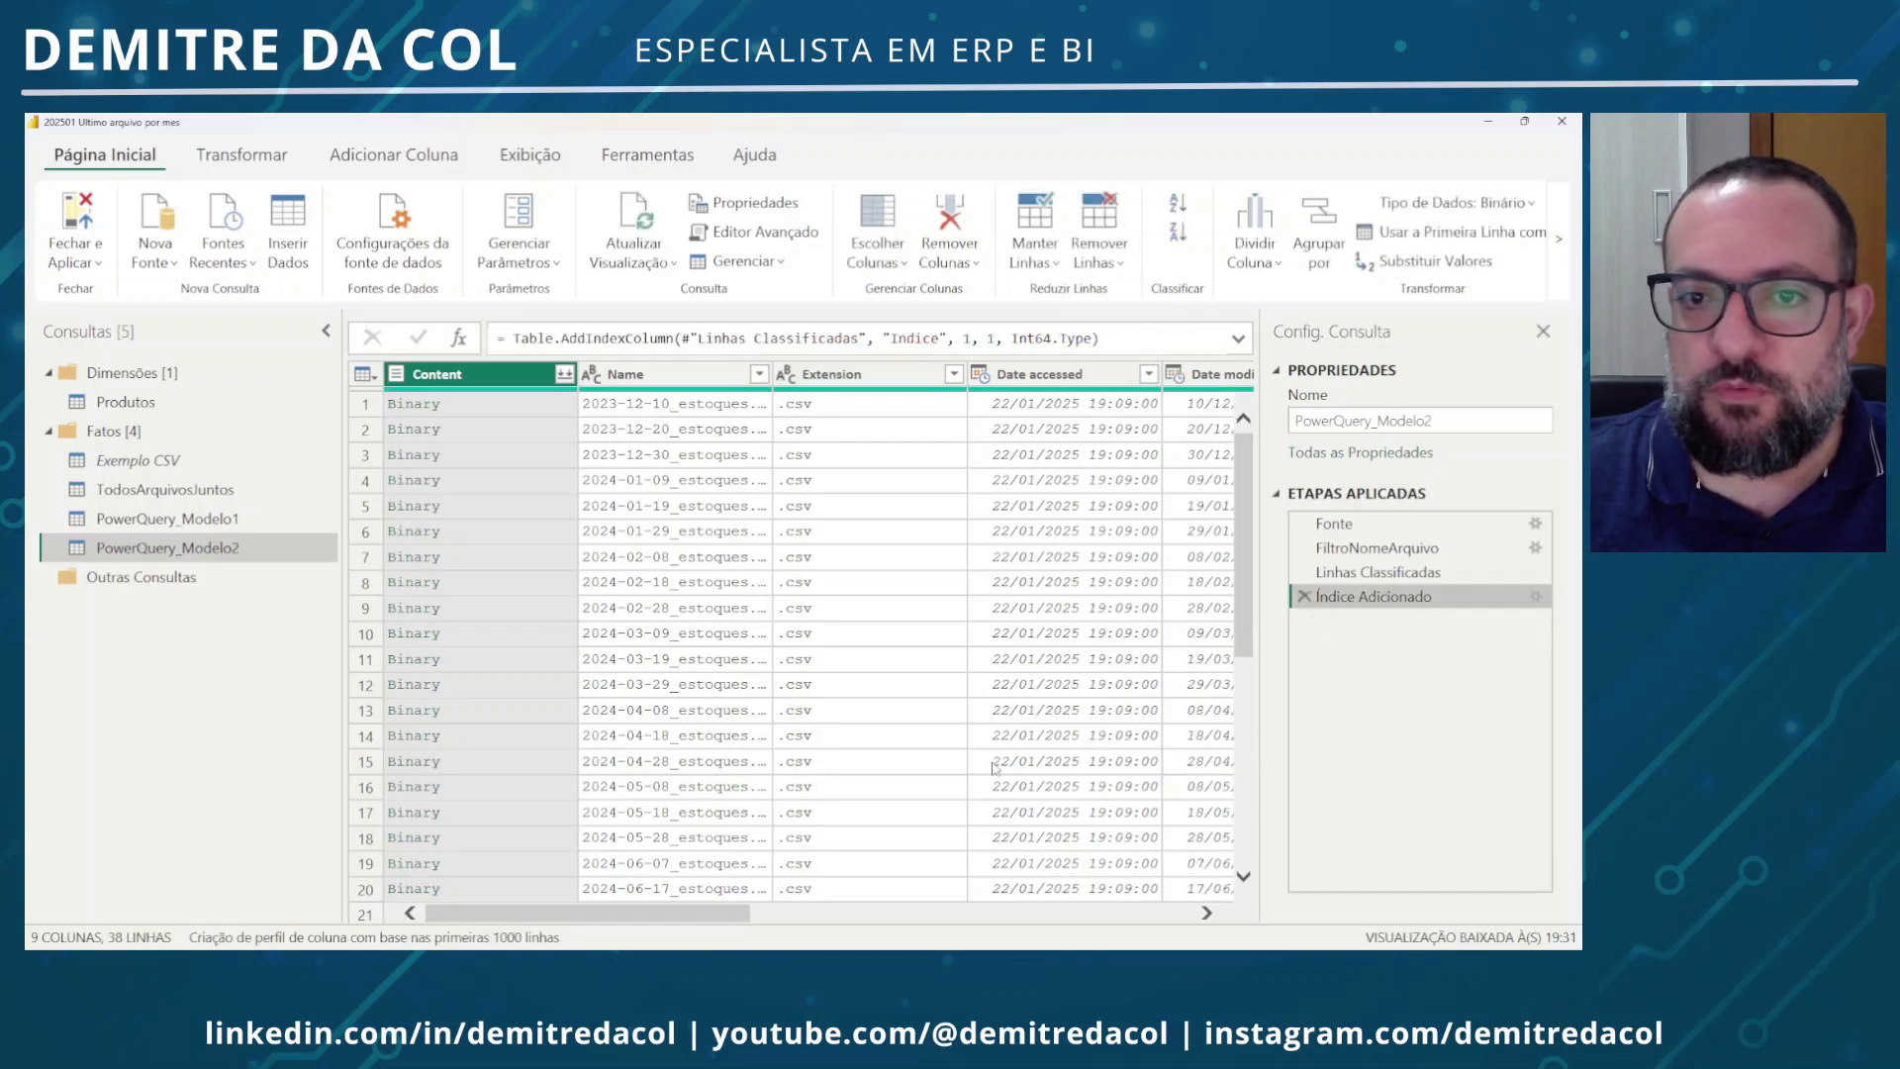
Review the FiltroNomeArquivo, Linhas Classificadas and Índice Adicionado steps of PowerQuery_Modelo2 along with the index column
drag(718, 918, 1190, 933)
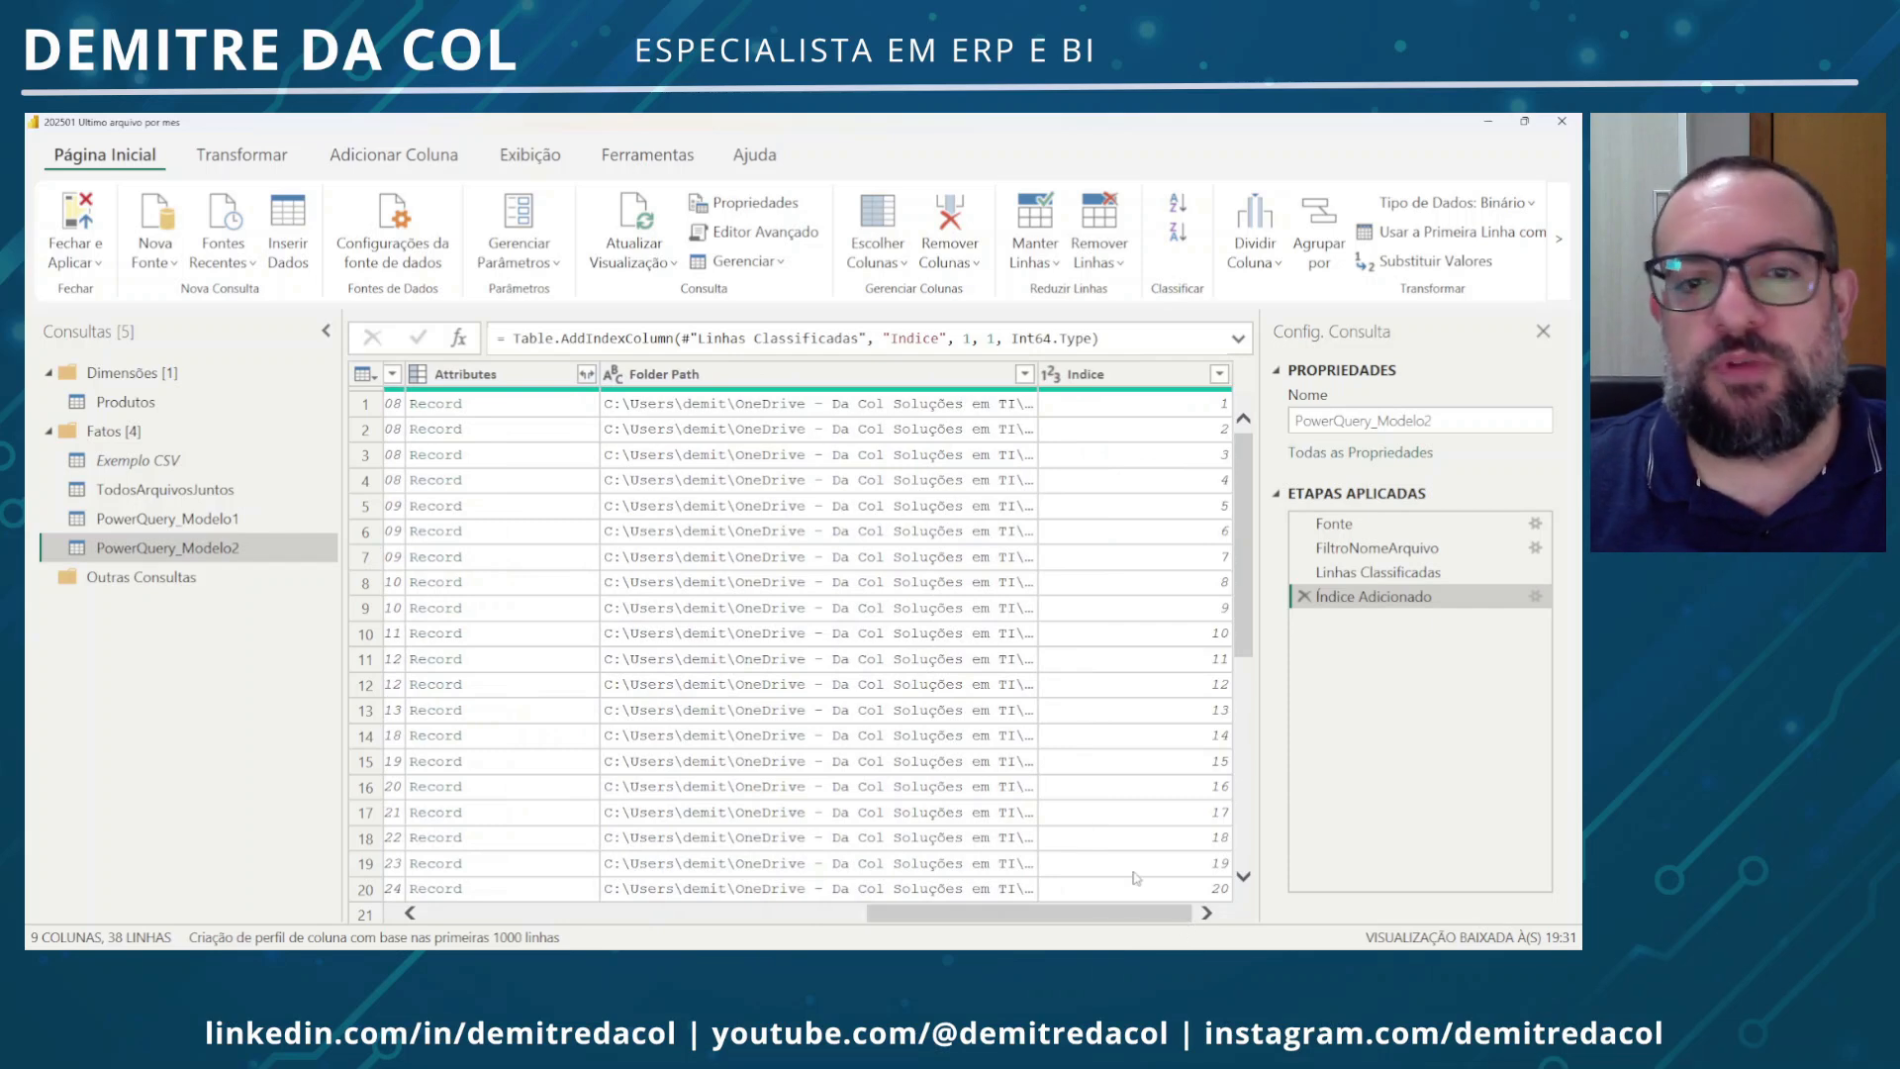
click(1377, 572)
click(1365, 546)
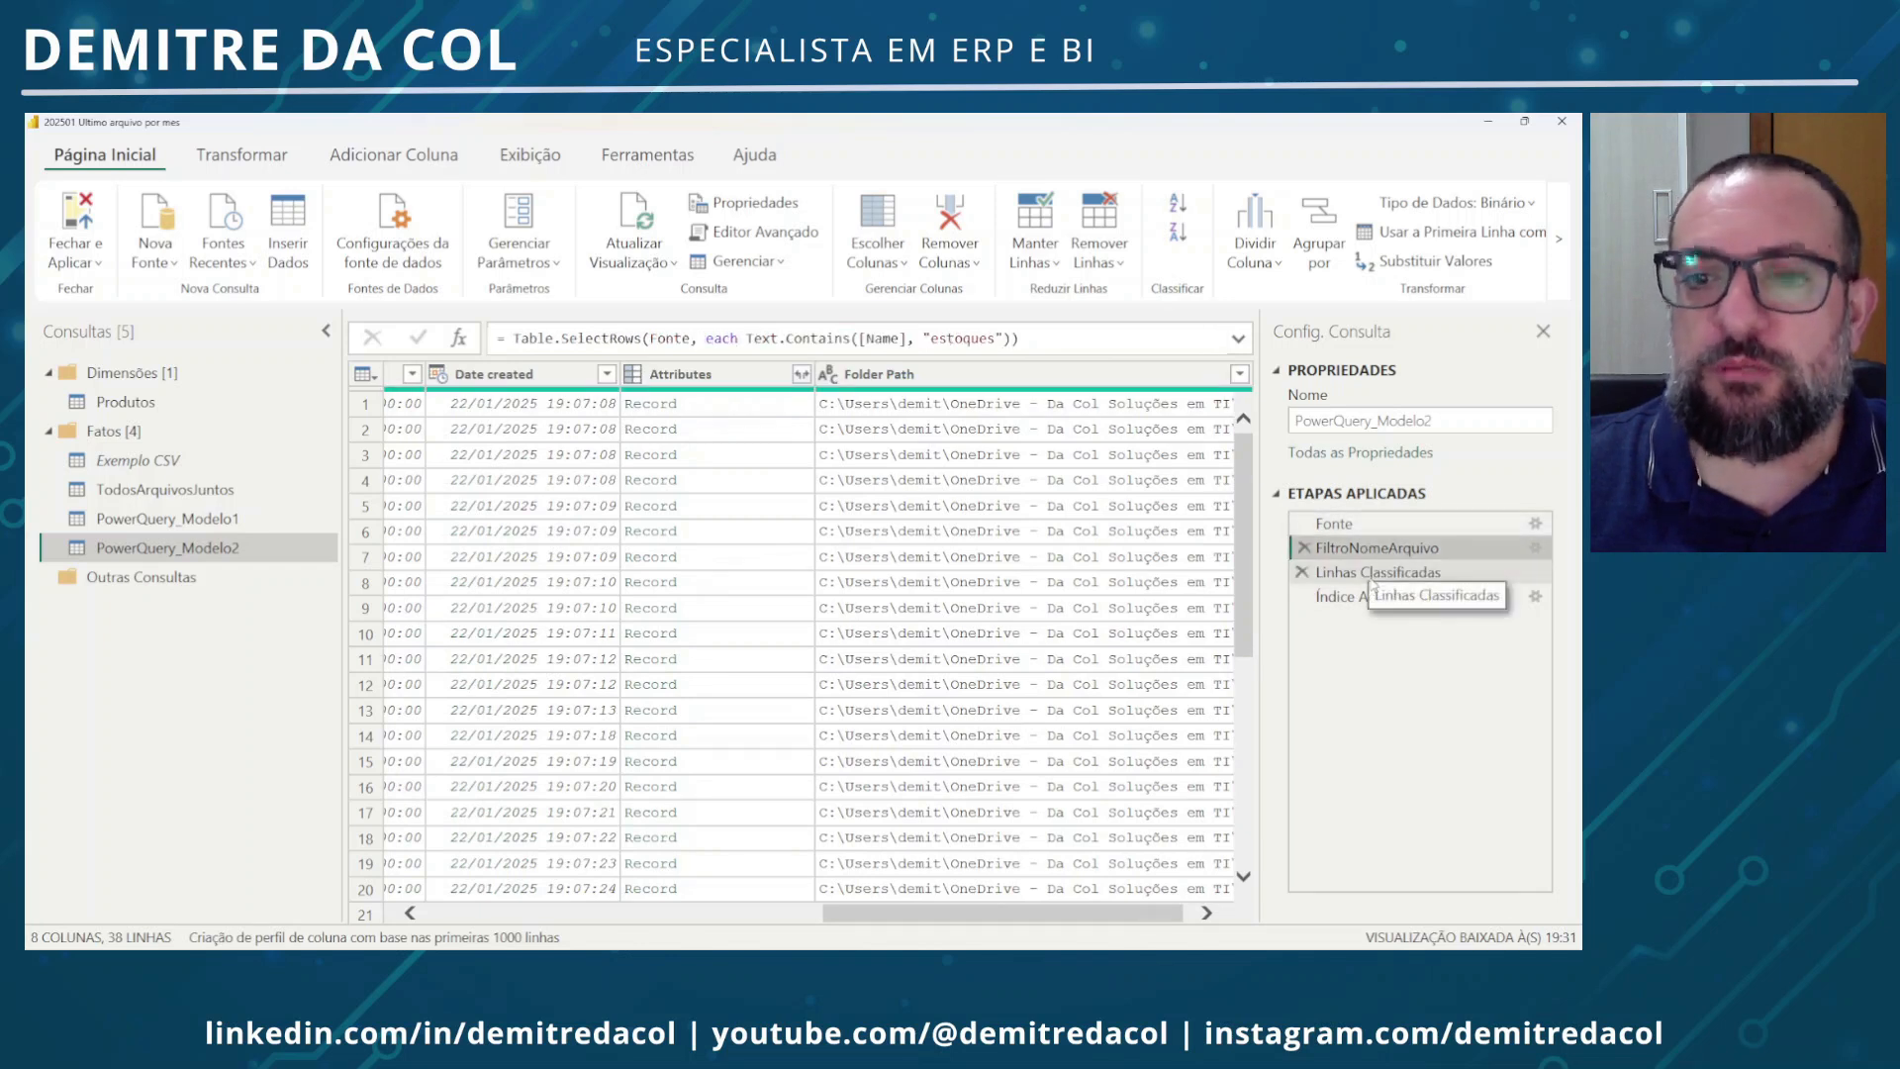
click(1370, 574)
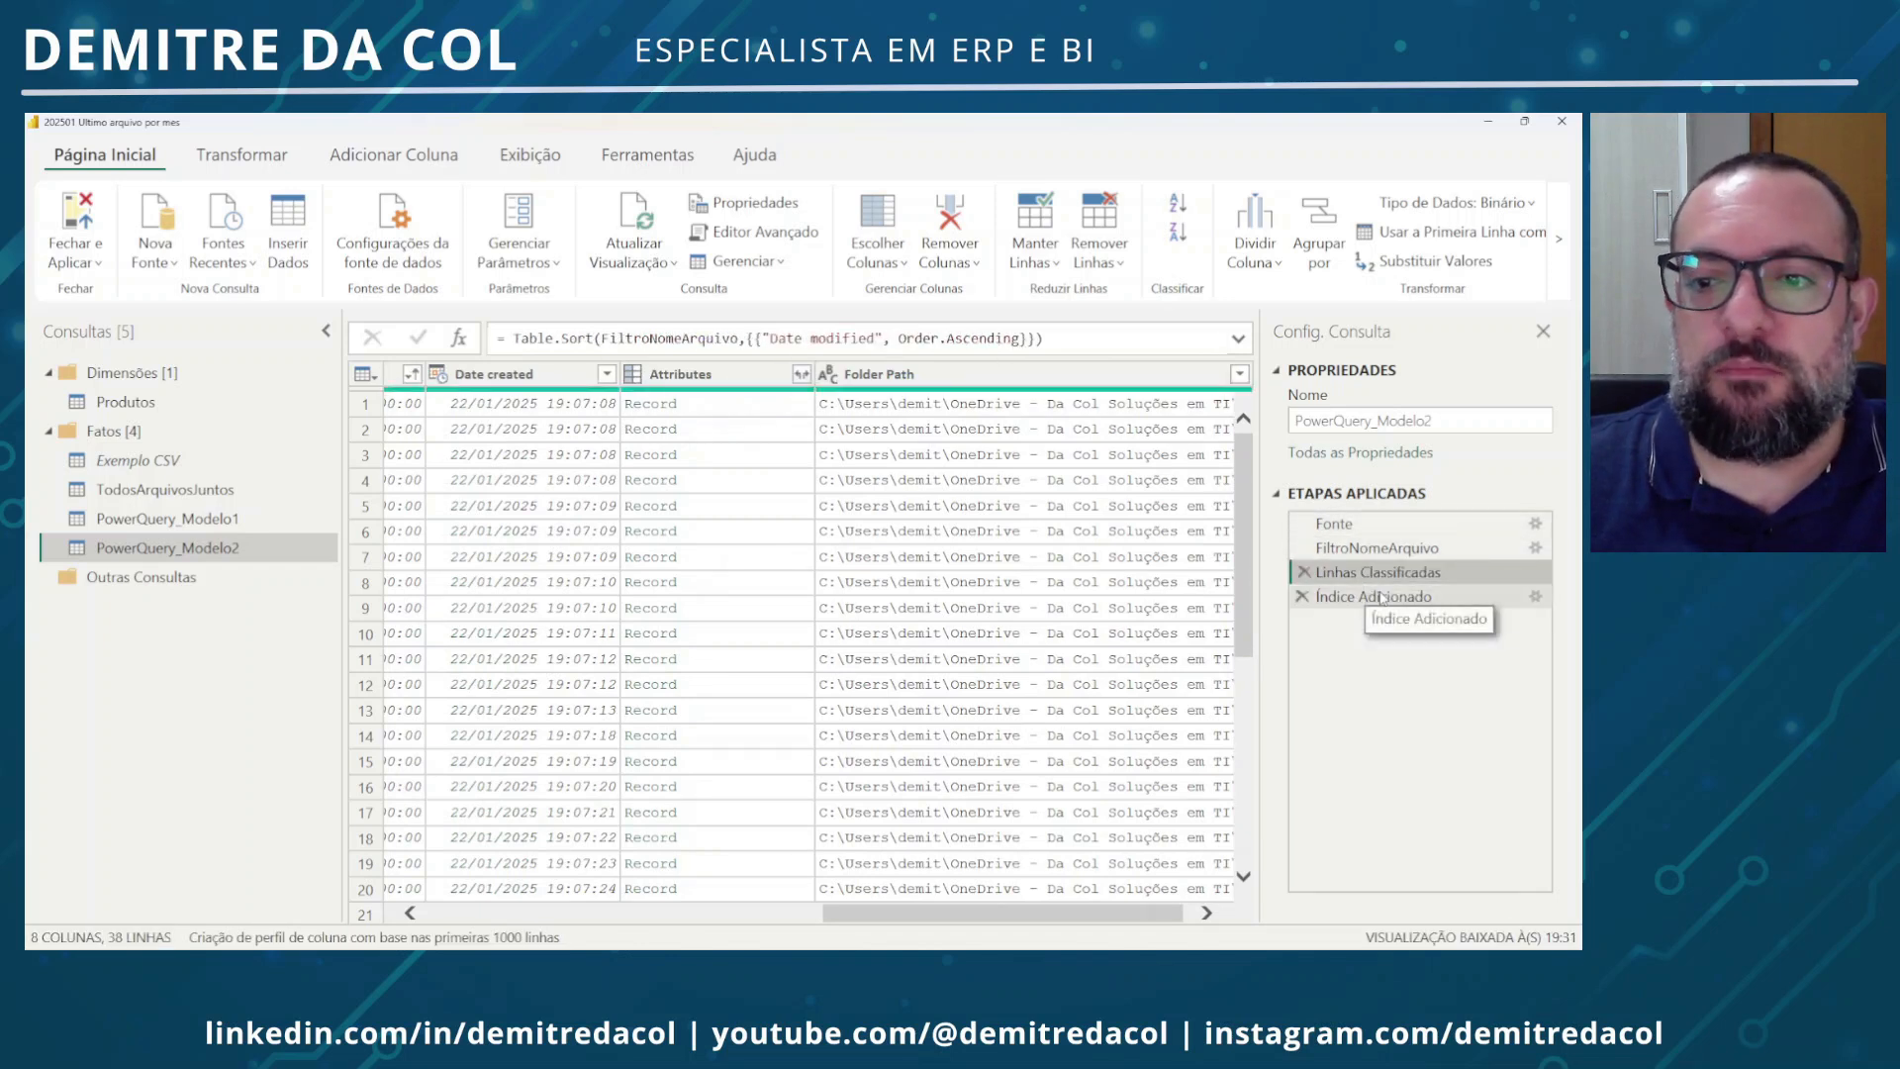
click(1375, 597)
drag(1072, 914, 1154, 915)
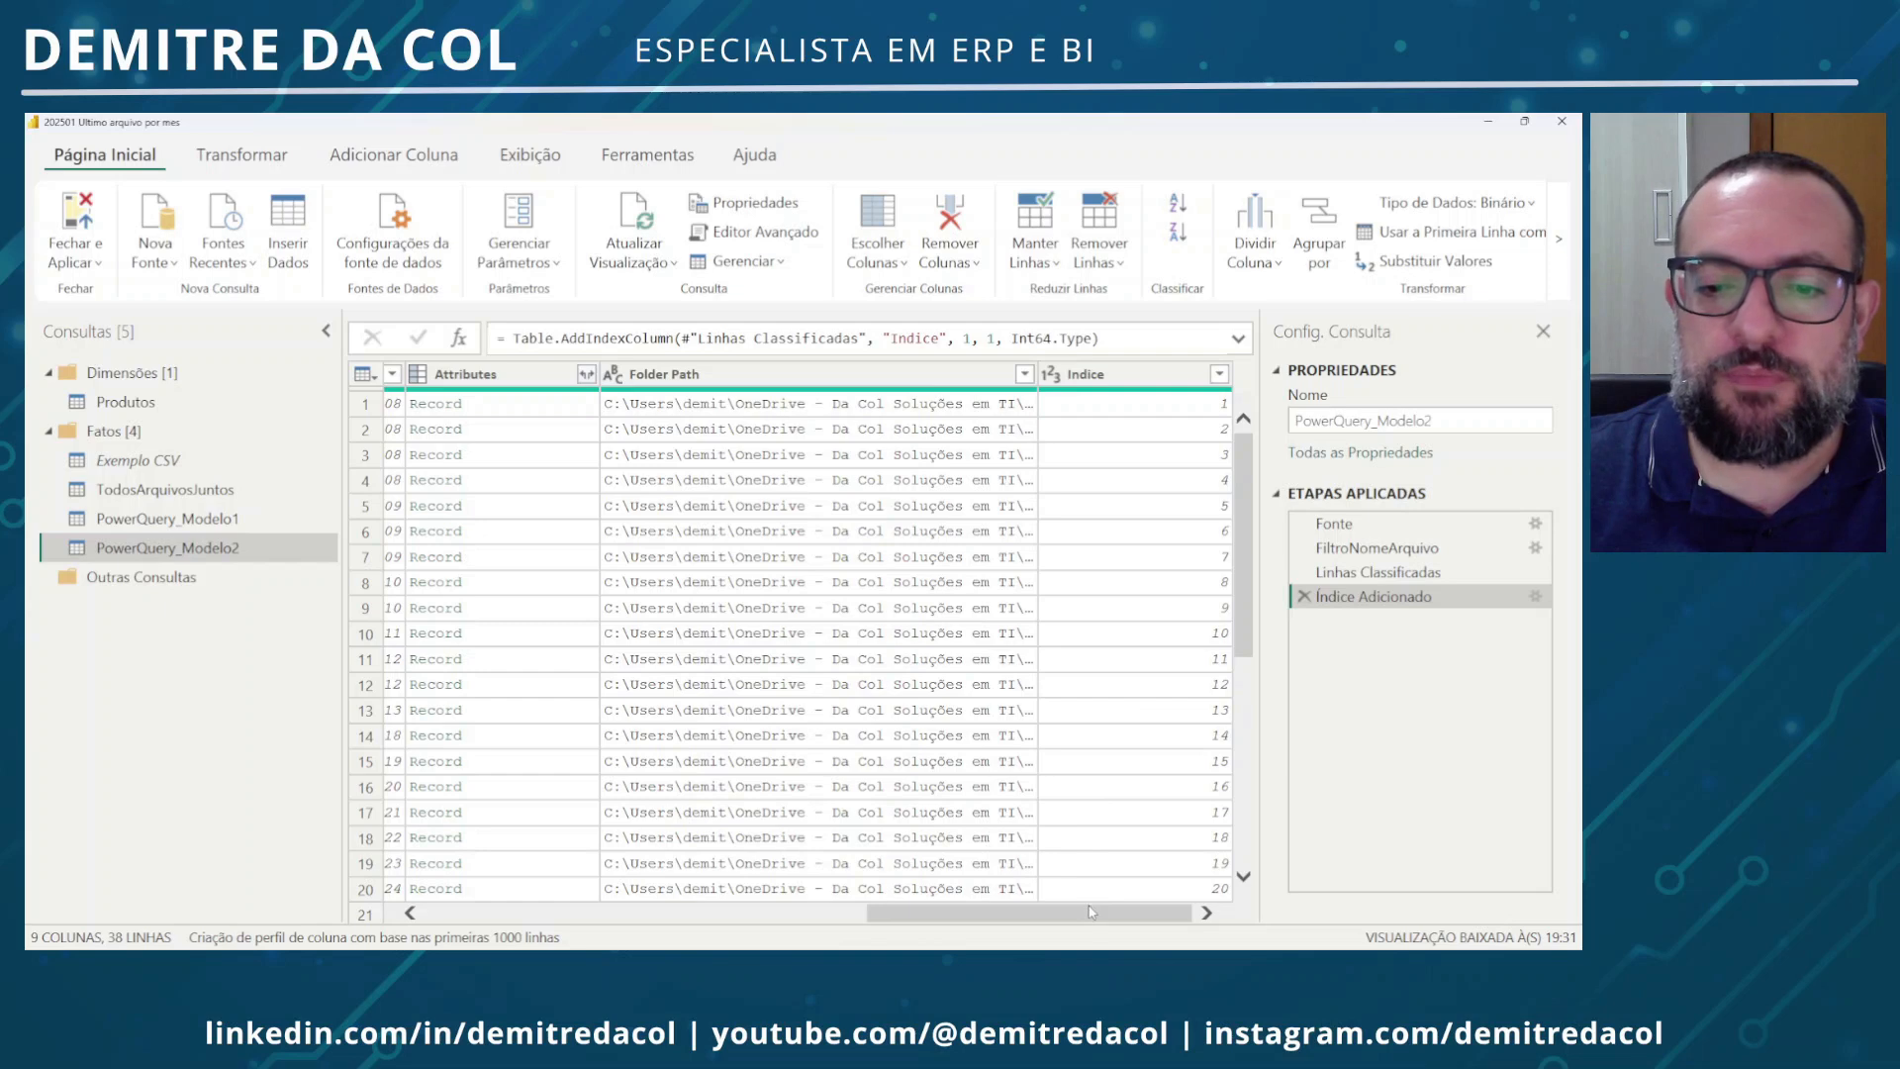
Keep only the Indice and Date modified columns in PowerQuery_Modelo2, removing all the others
click(1111, 384)
drag(1047, 909, 780, 897)
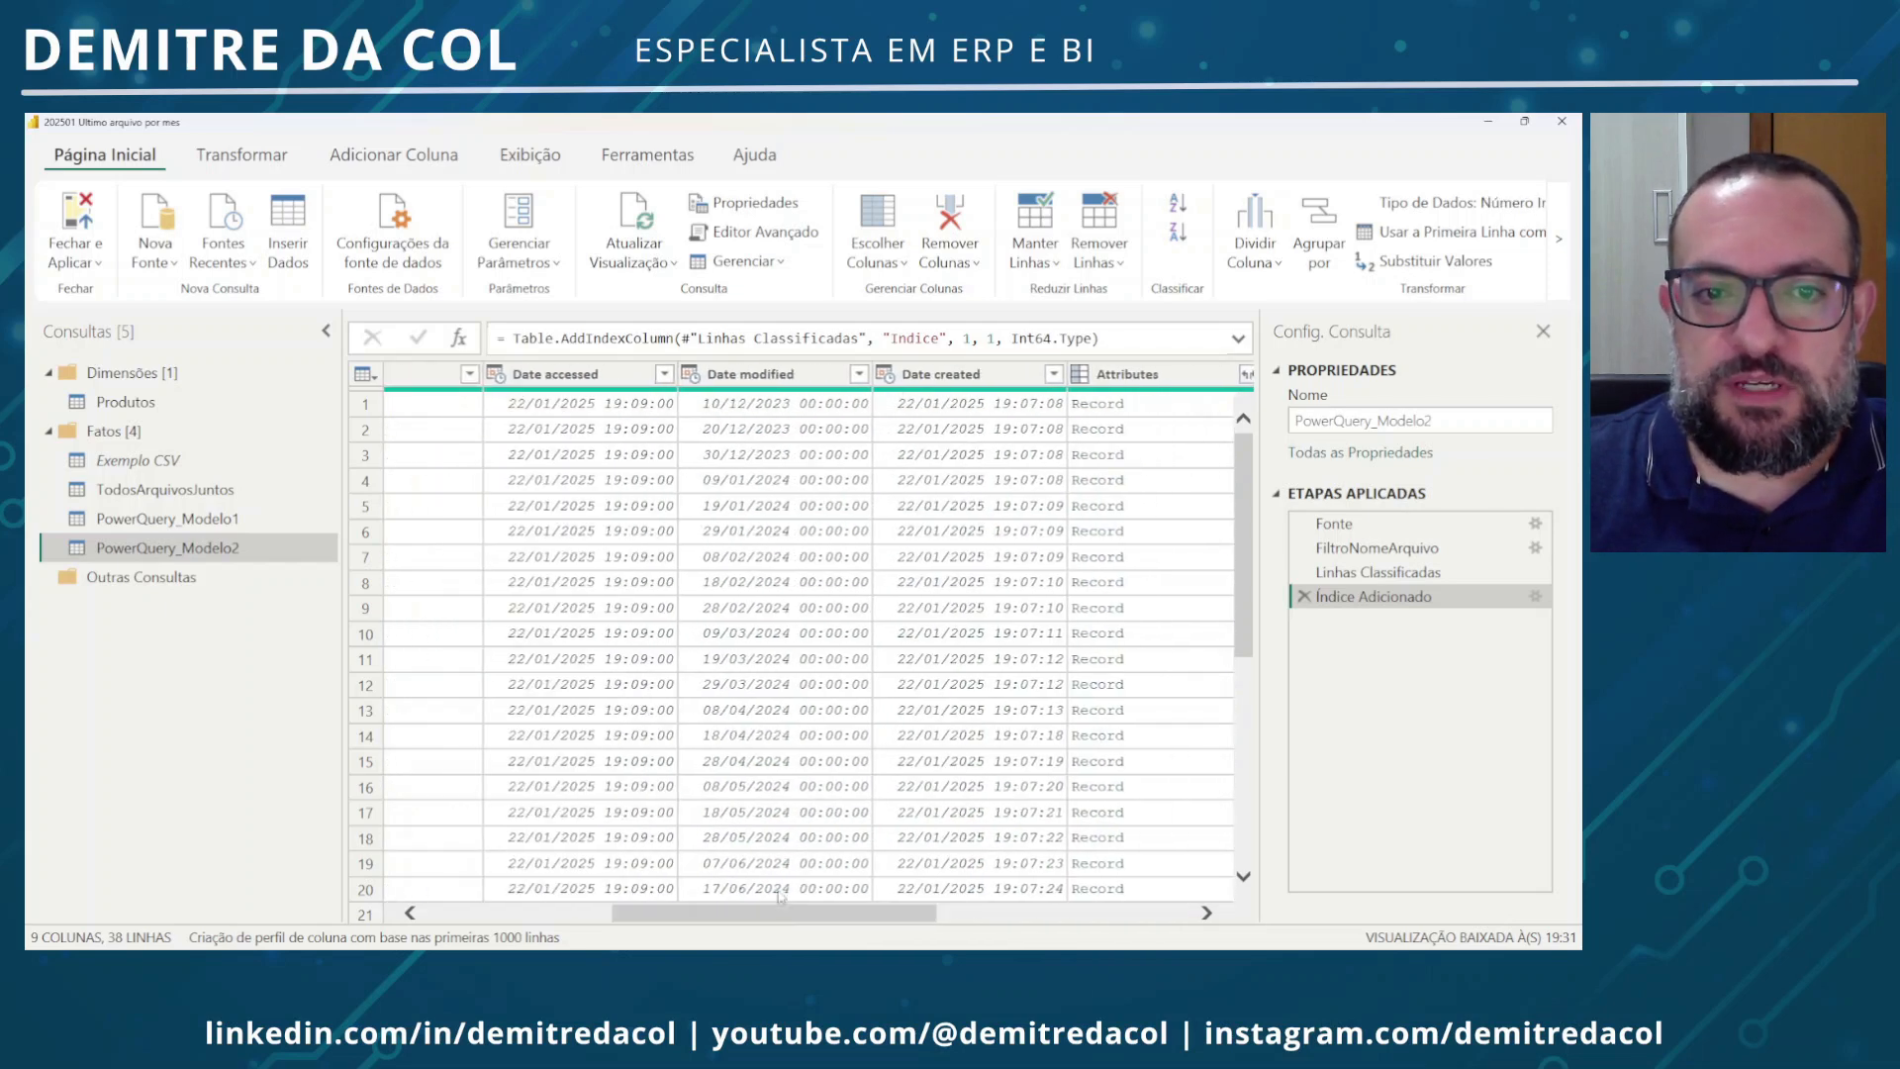
click(785, 377)
right_click(784, 379)
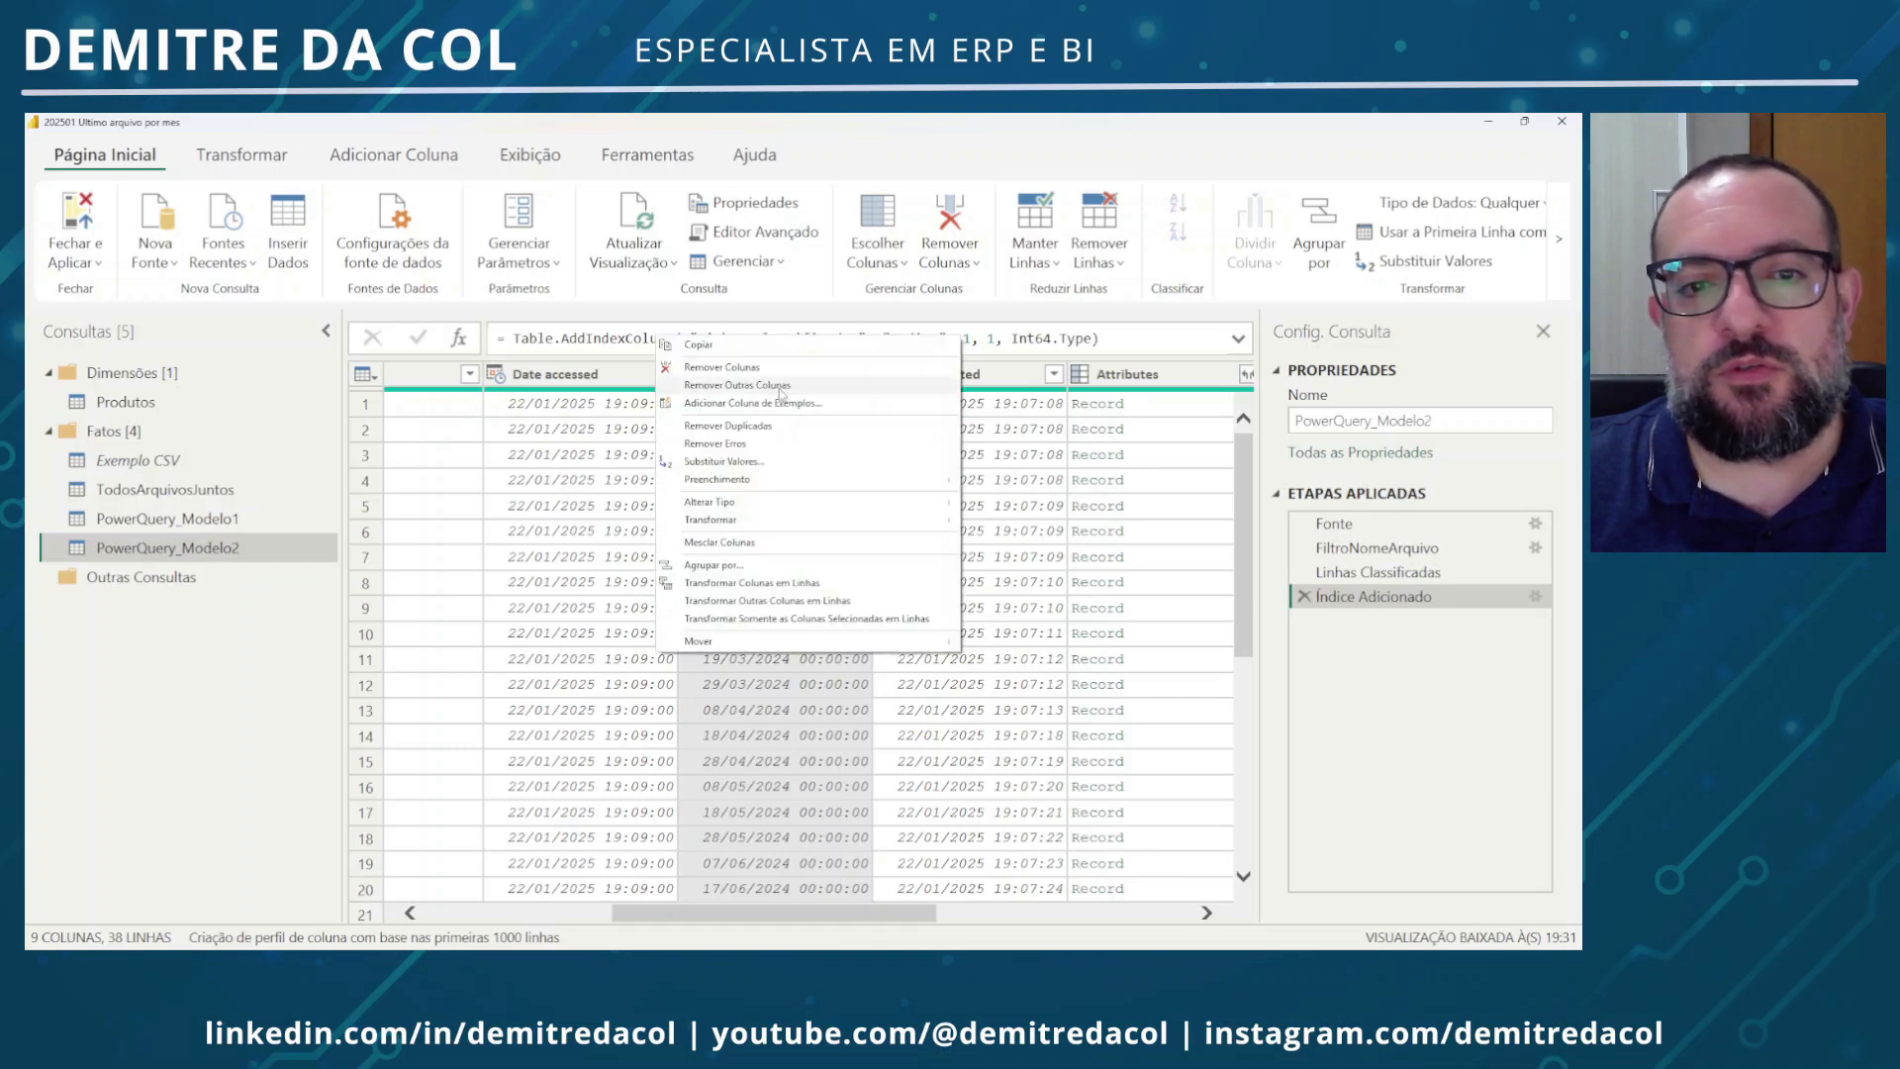
click(789, 391)
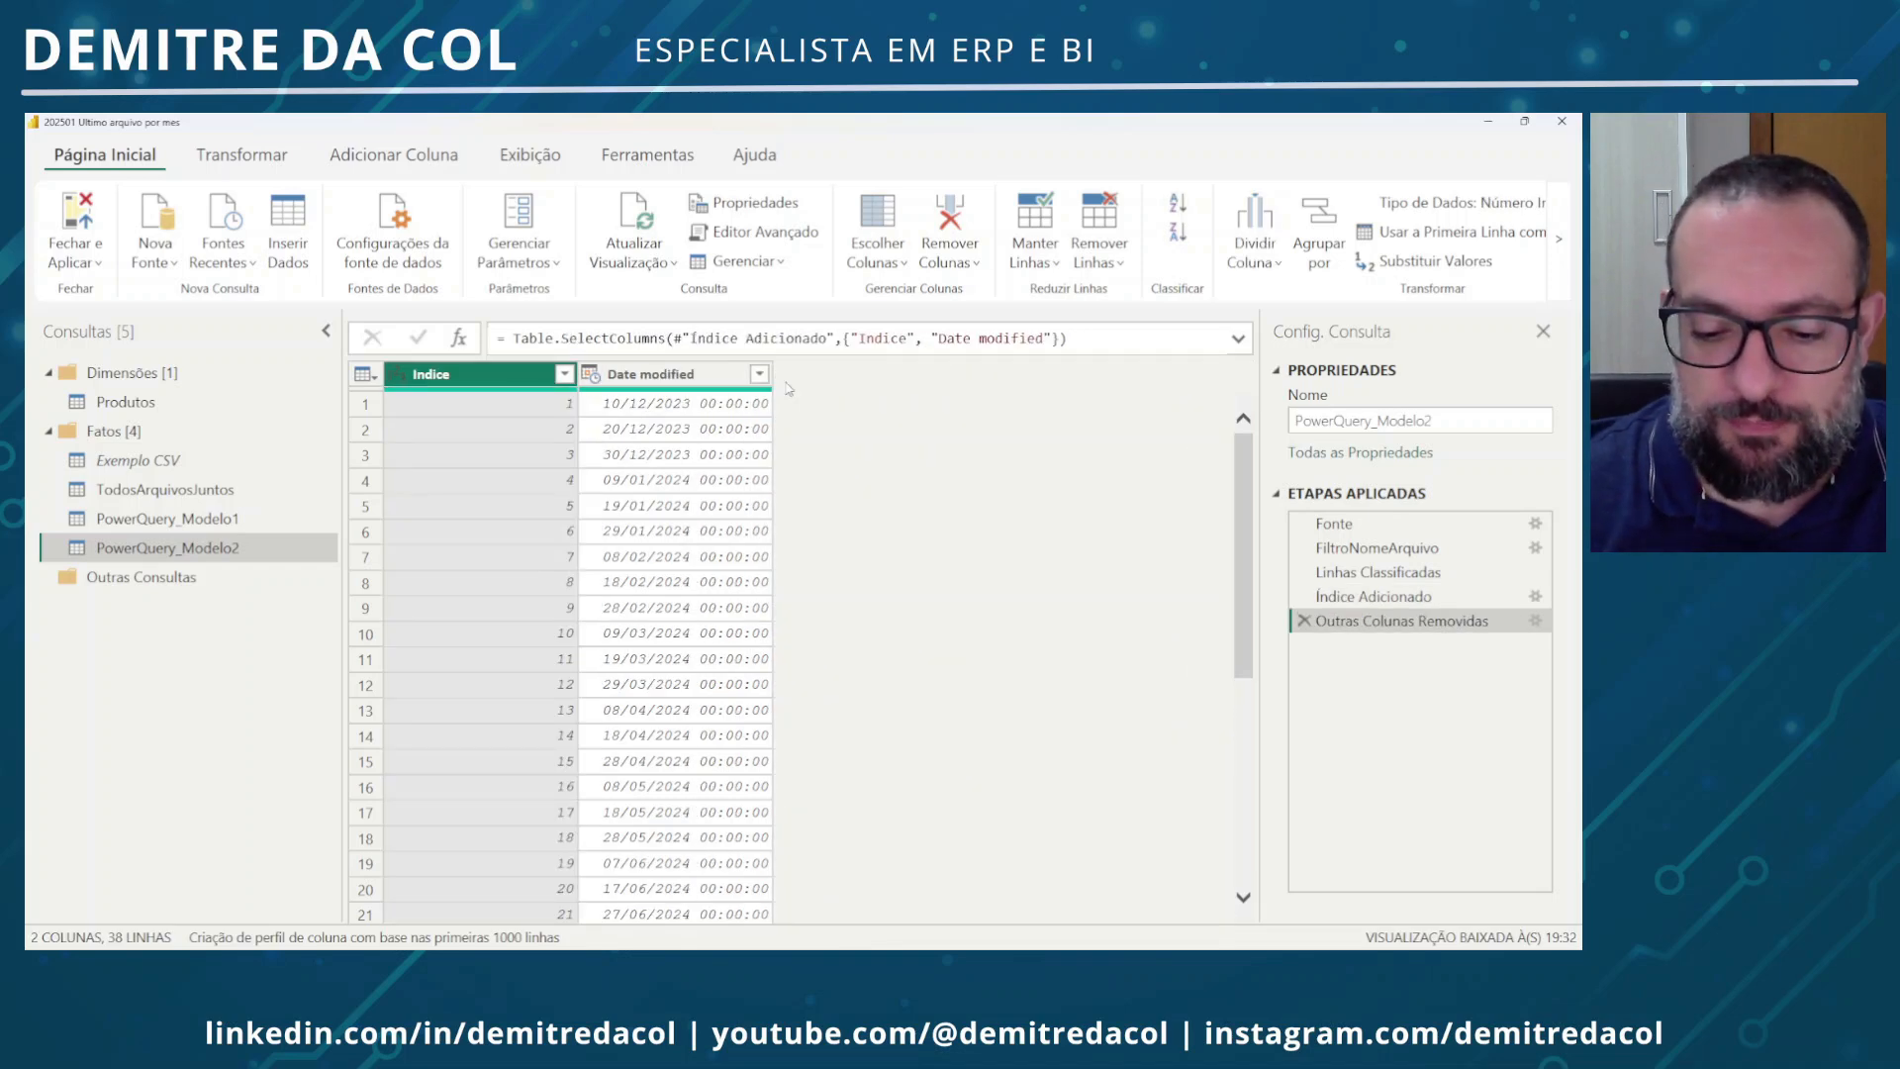
key(ctrl+shift+plus)
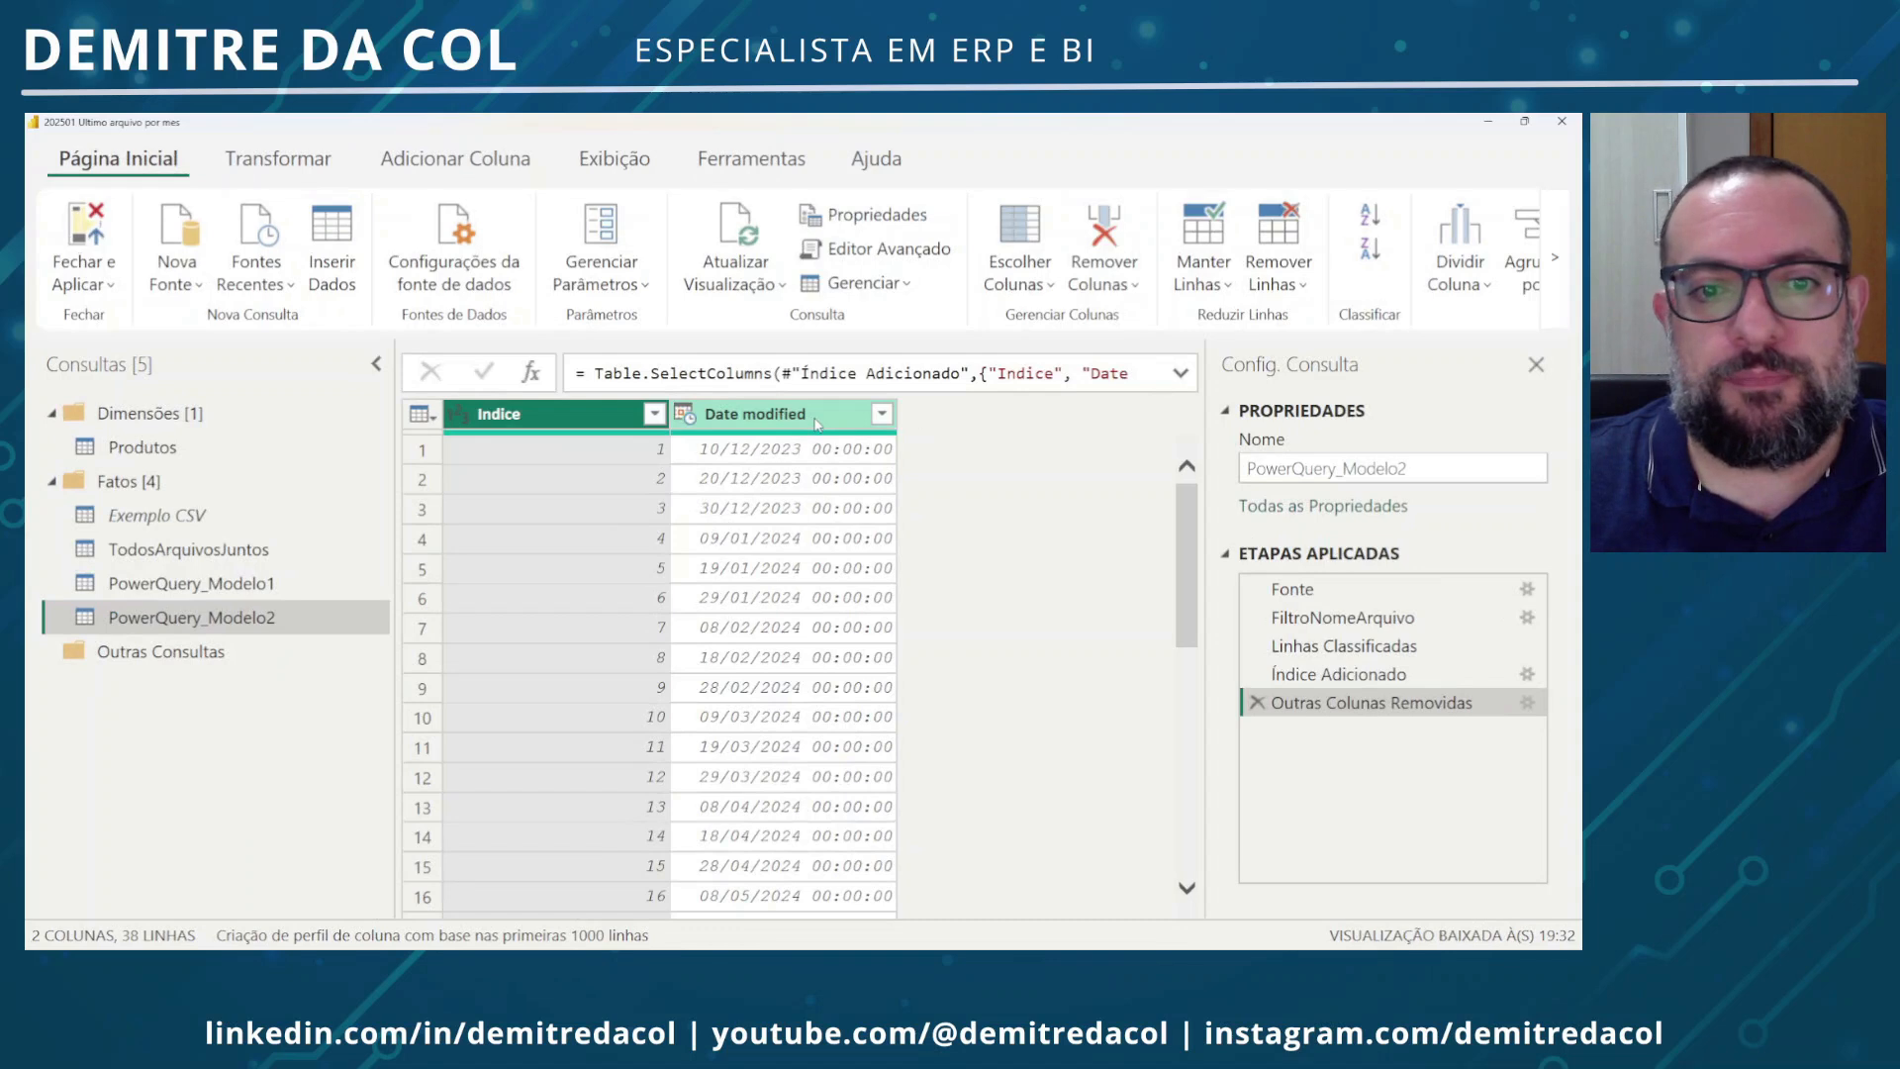
click(816, 416)
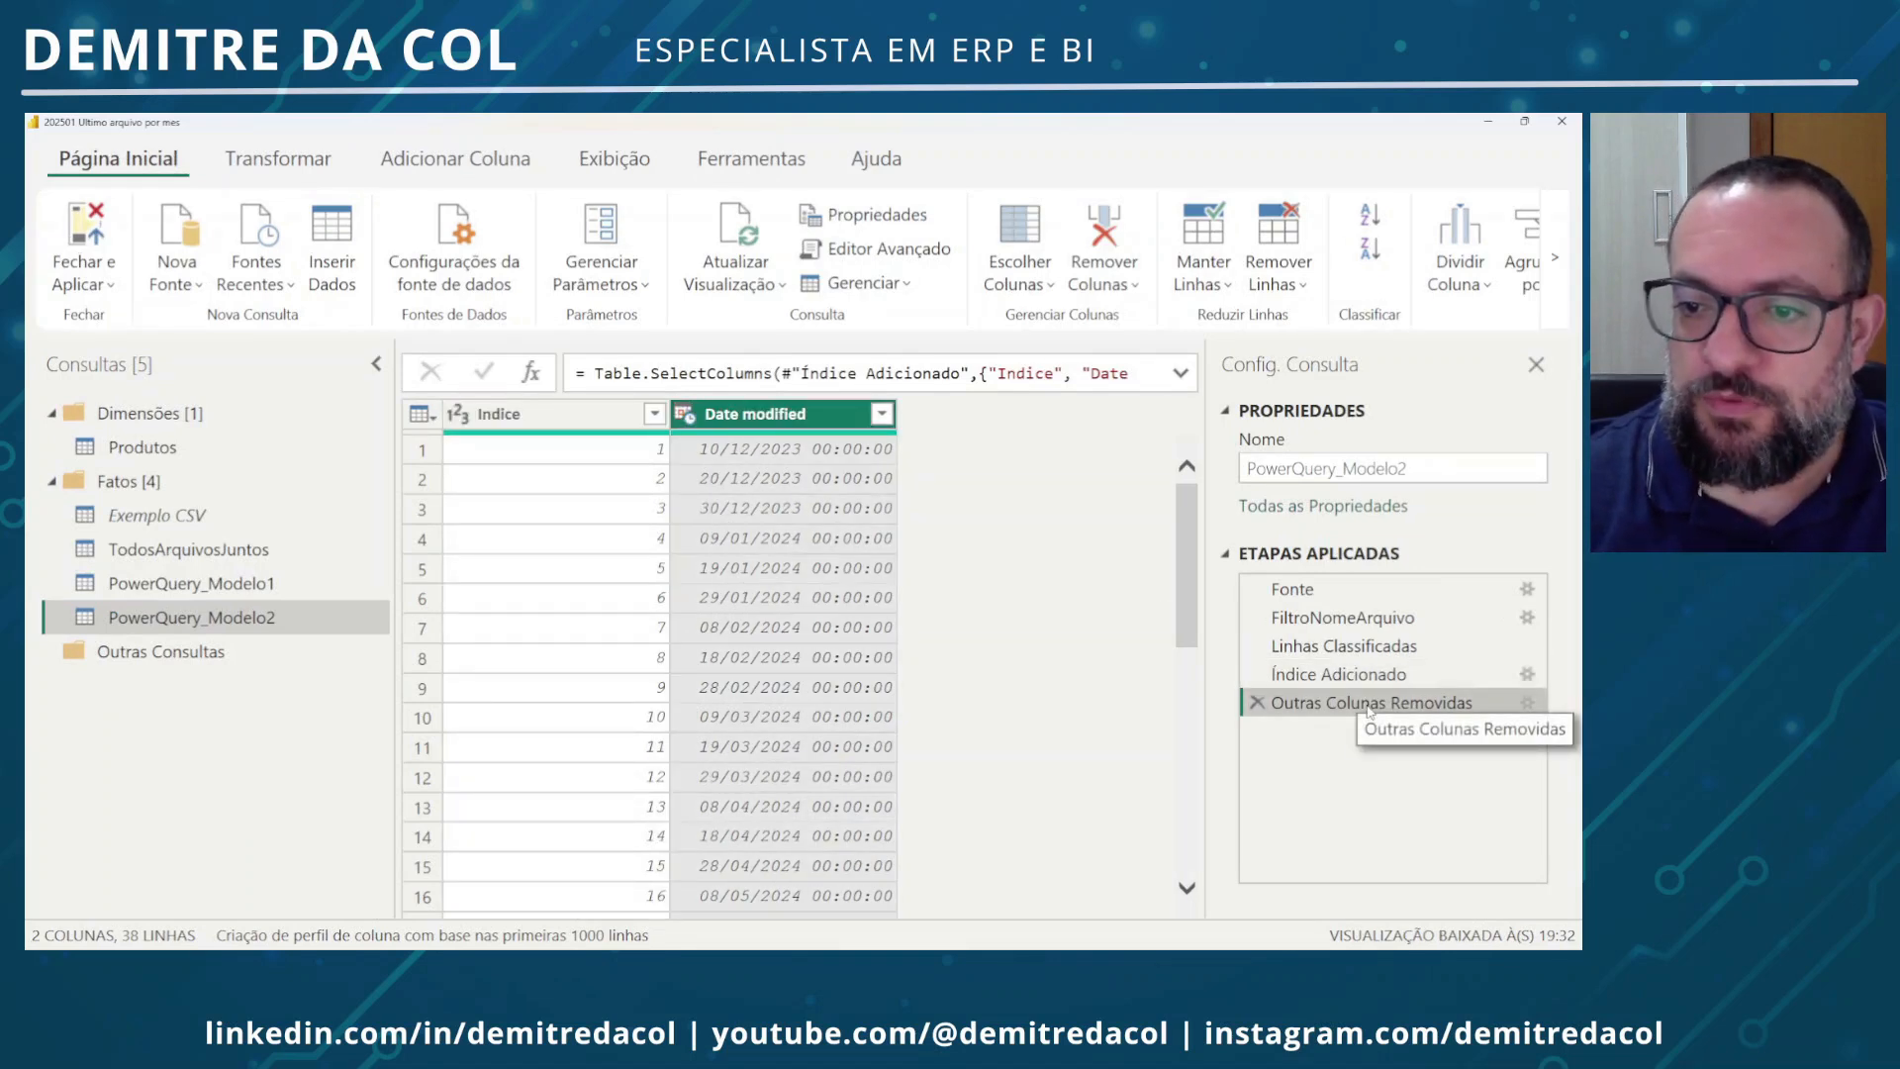
Move Índice Adicionado after Outras Colunas Removidas and drop "Indice" from the latter's Table.SelectColumns list, leaving "Date modified"
click(1371, 676)
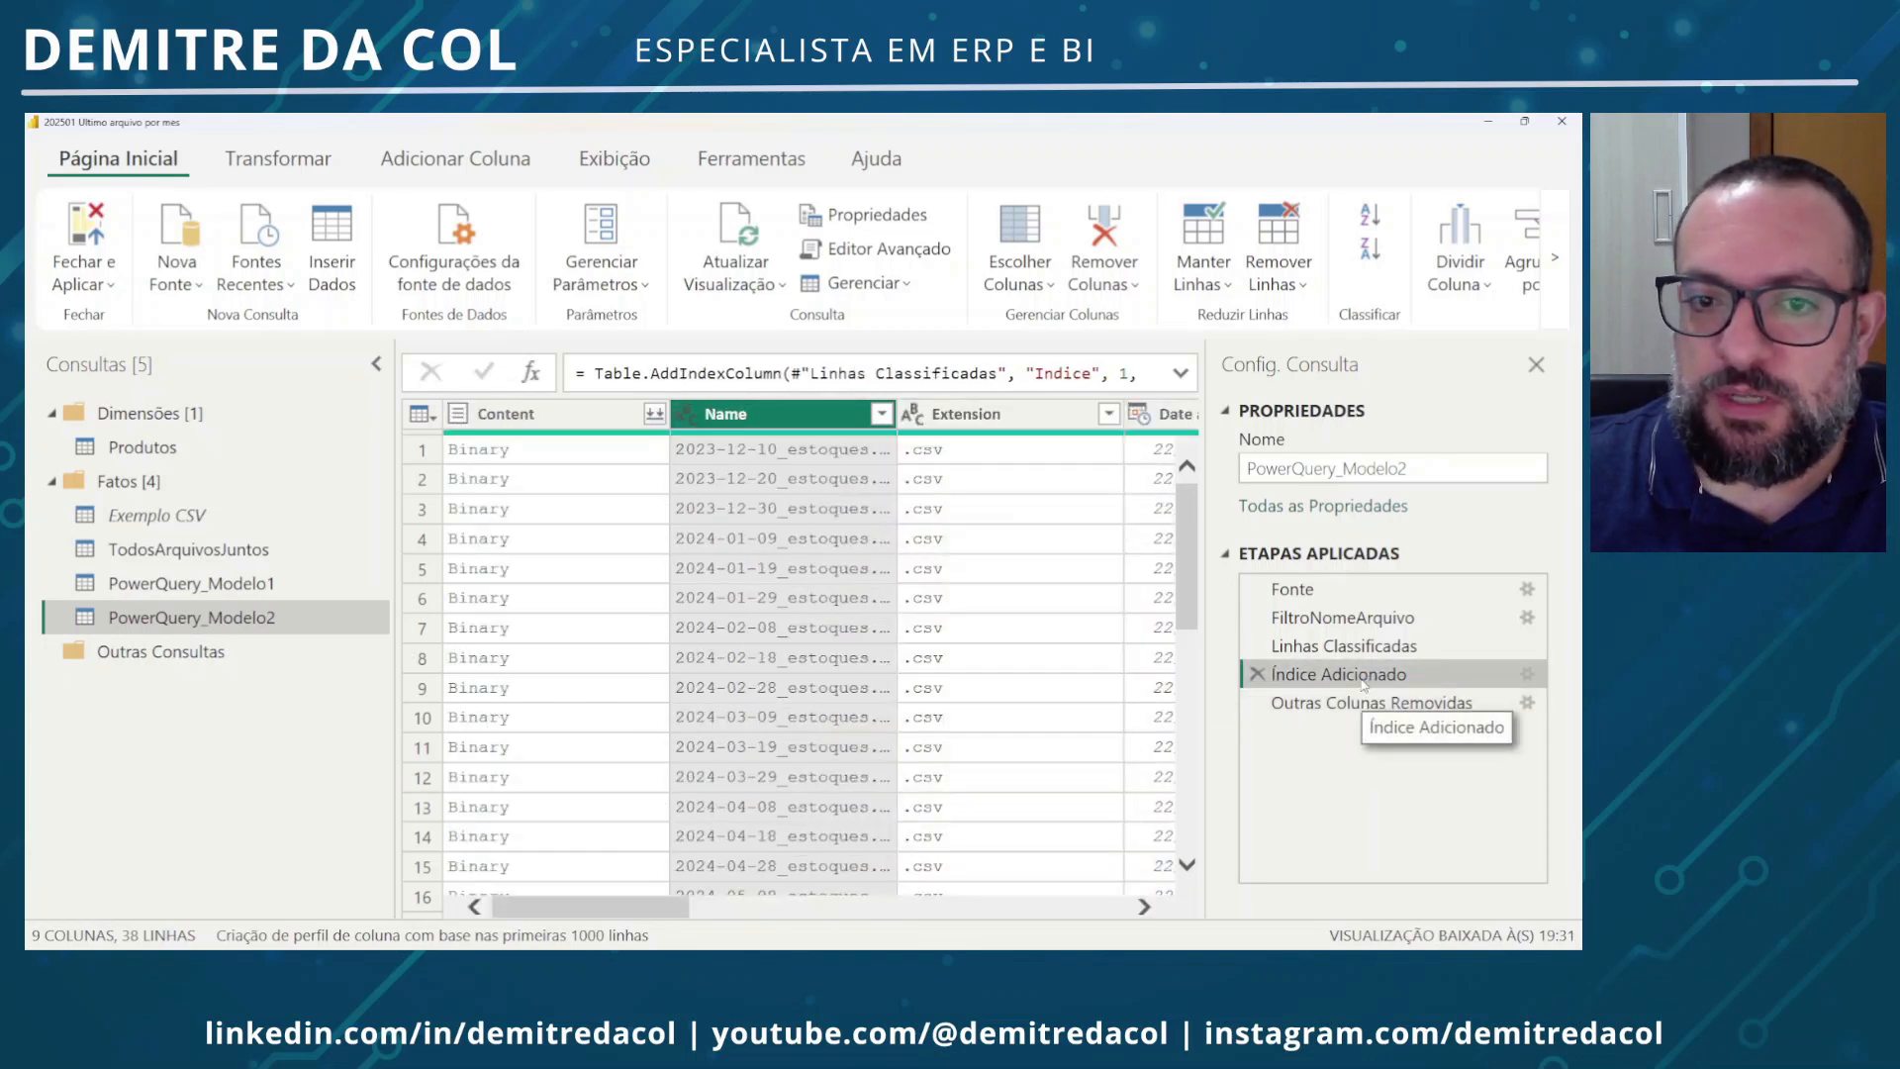
drag(1365, 676, 1363, 714)
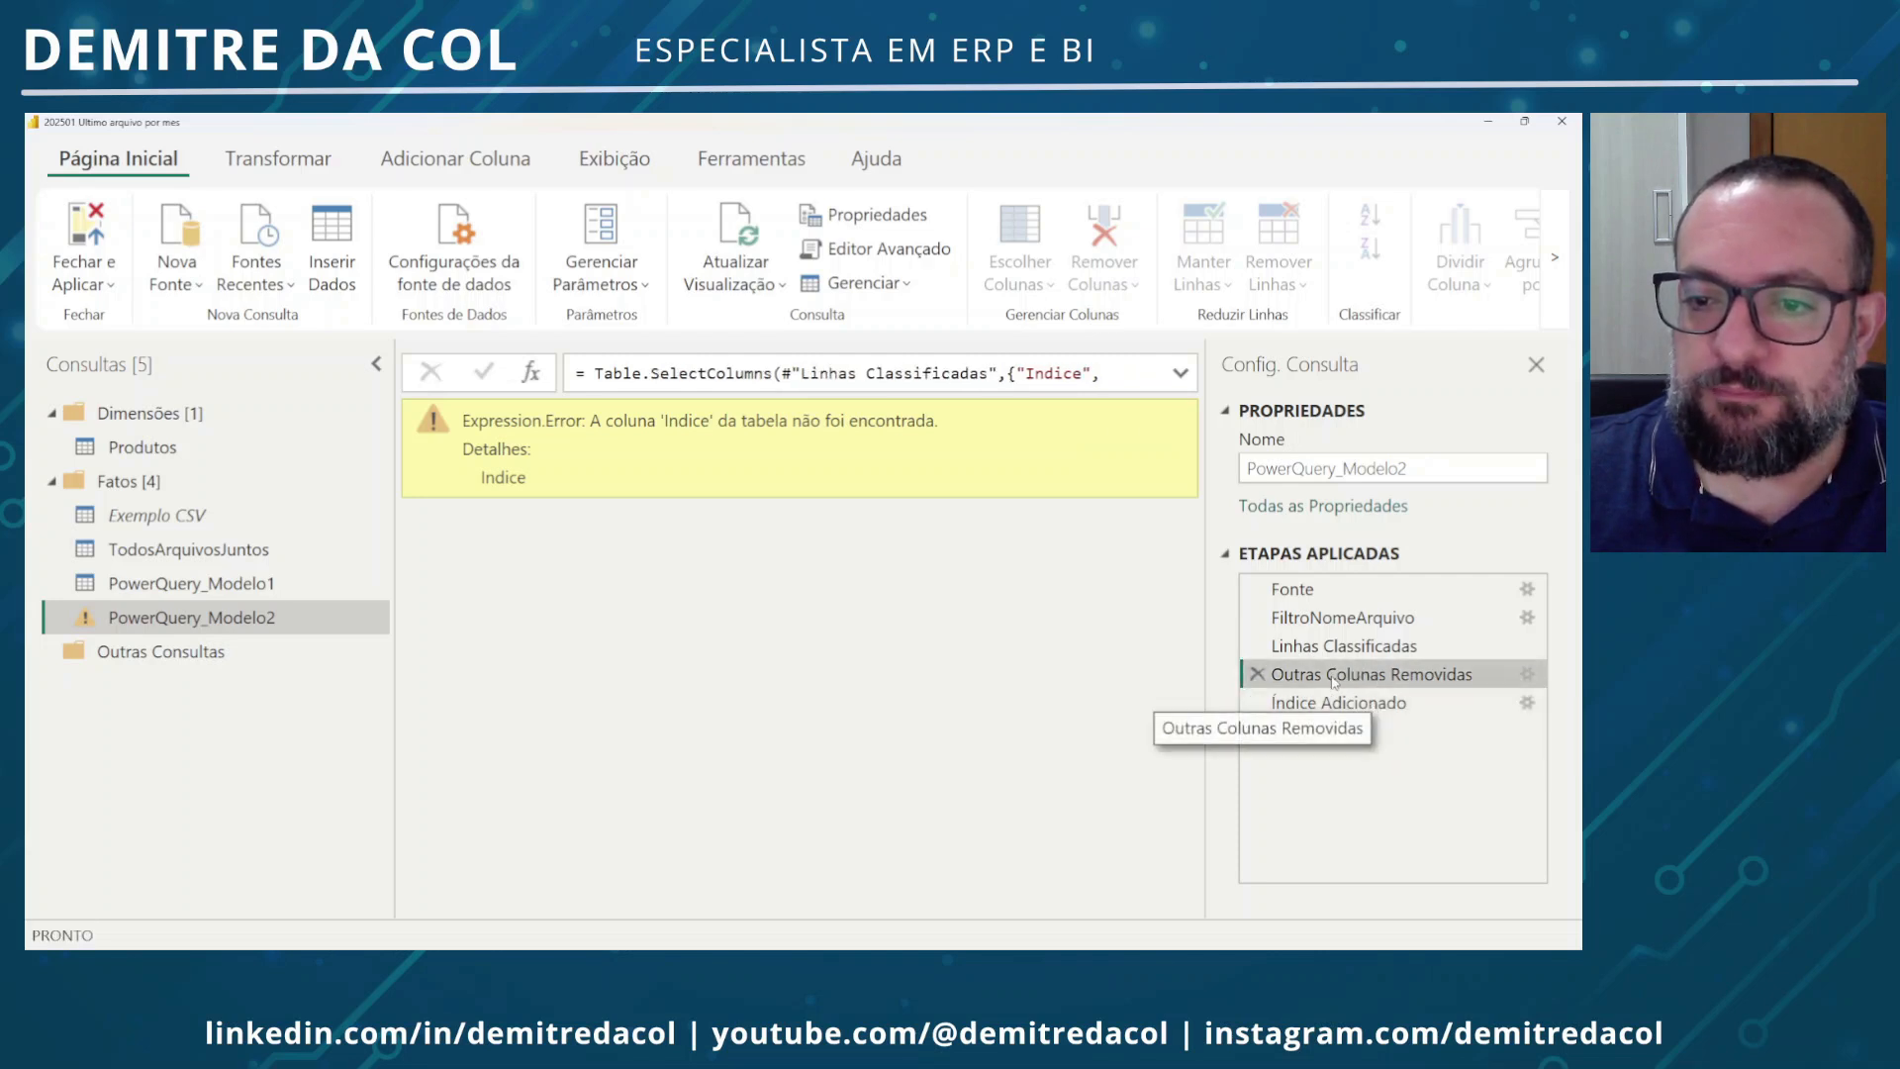
click(1181, 373)
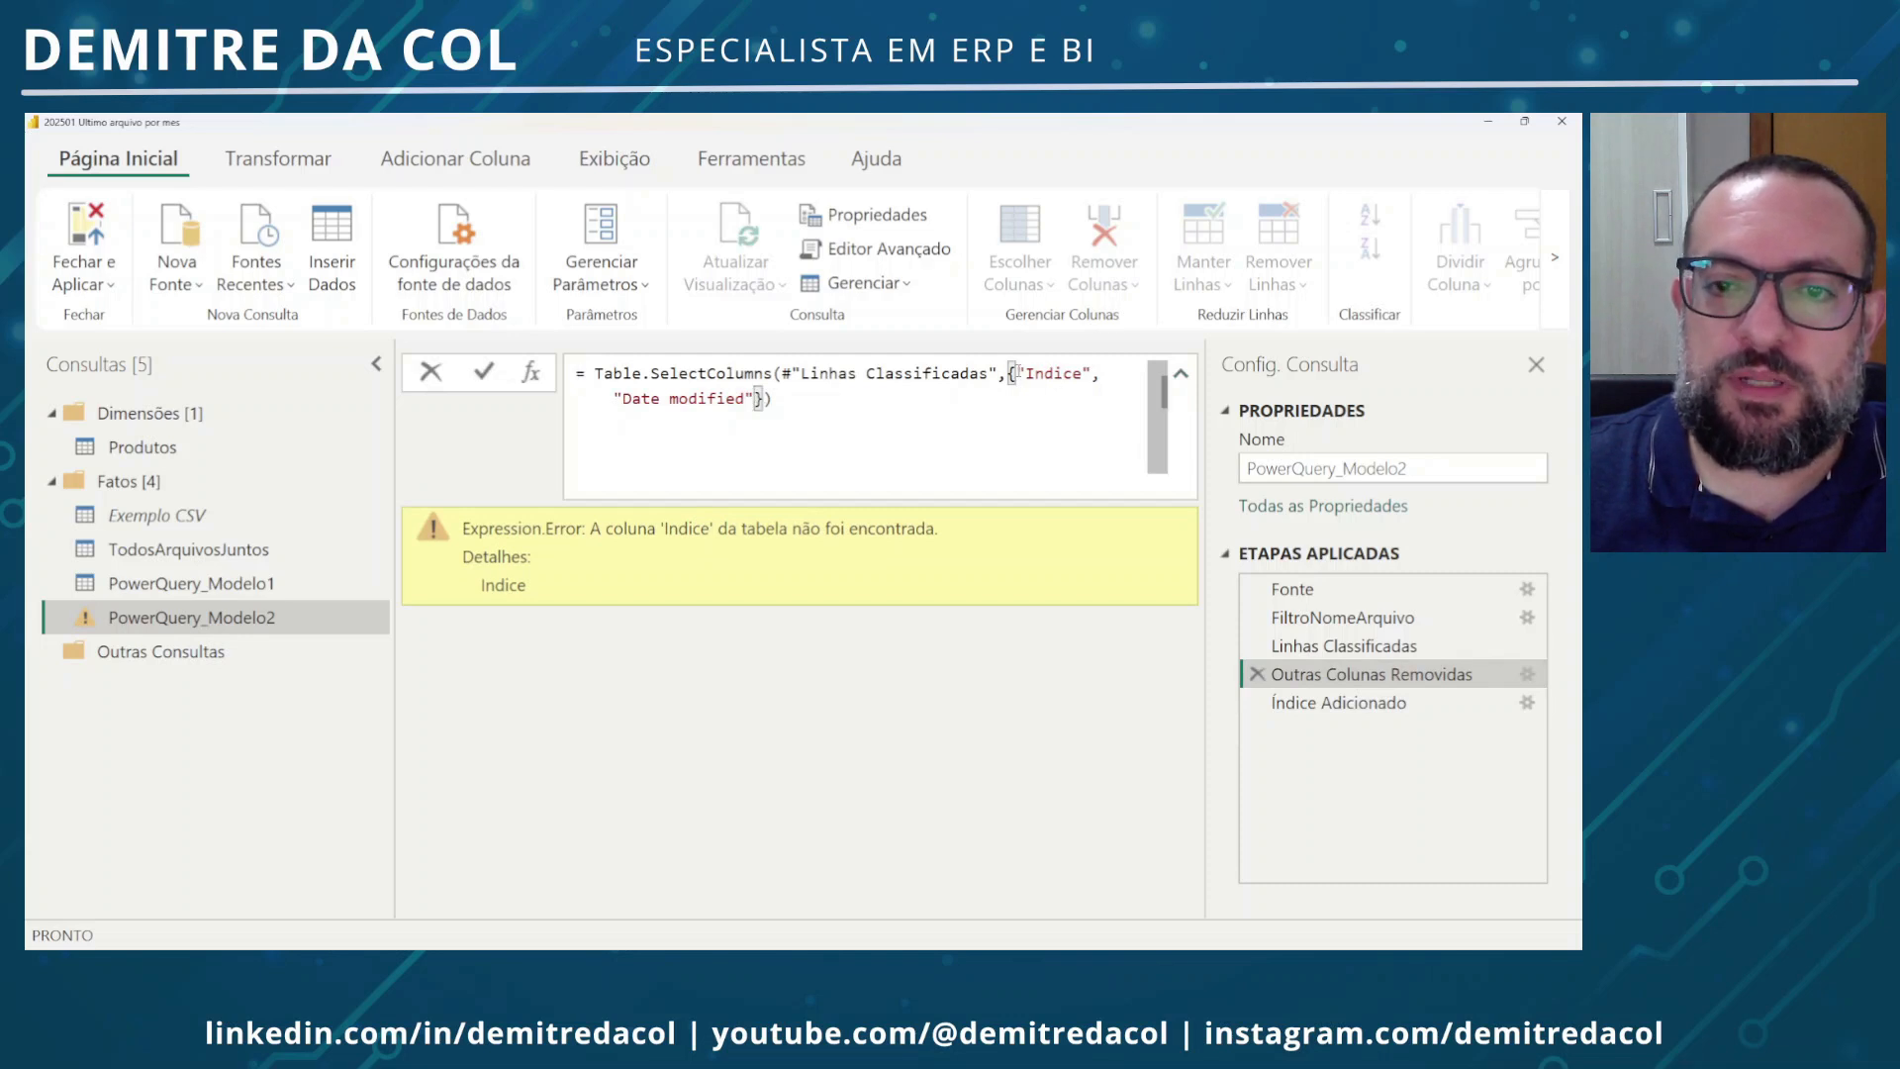
drag(1017, 373, 1103, 373)
key(Delete)
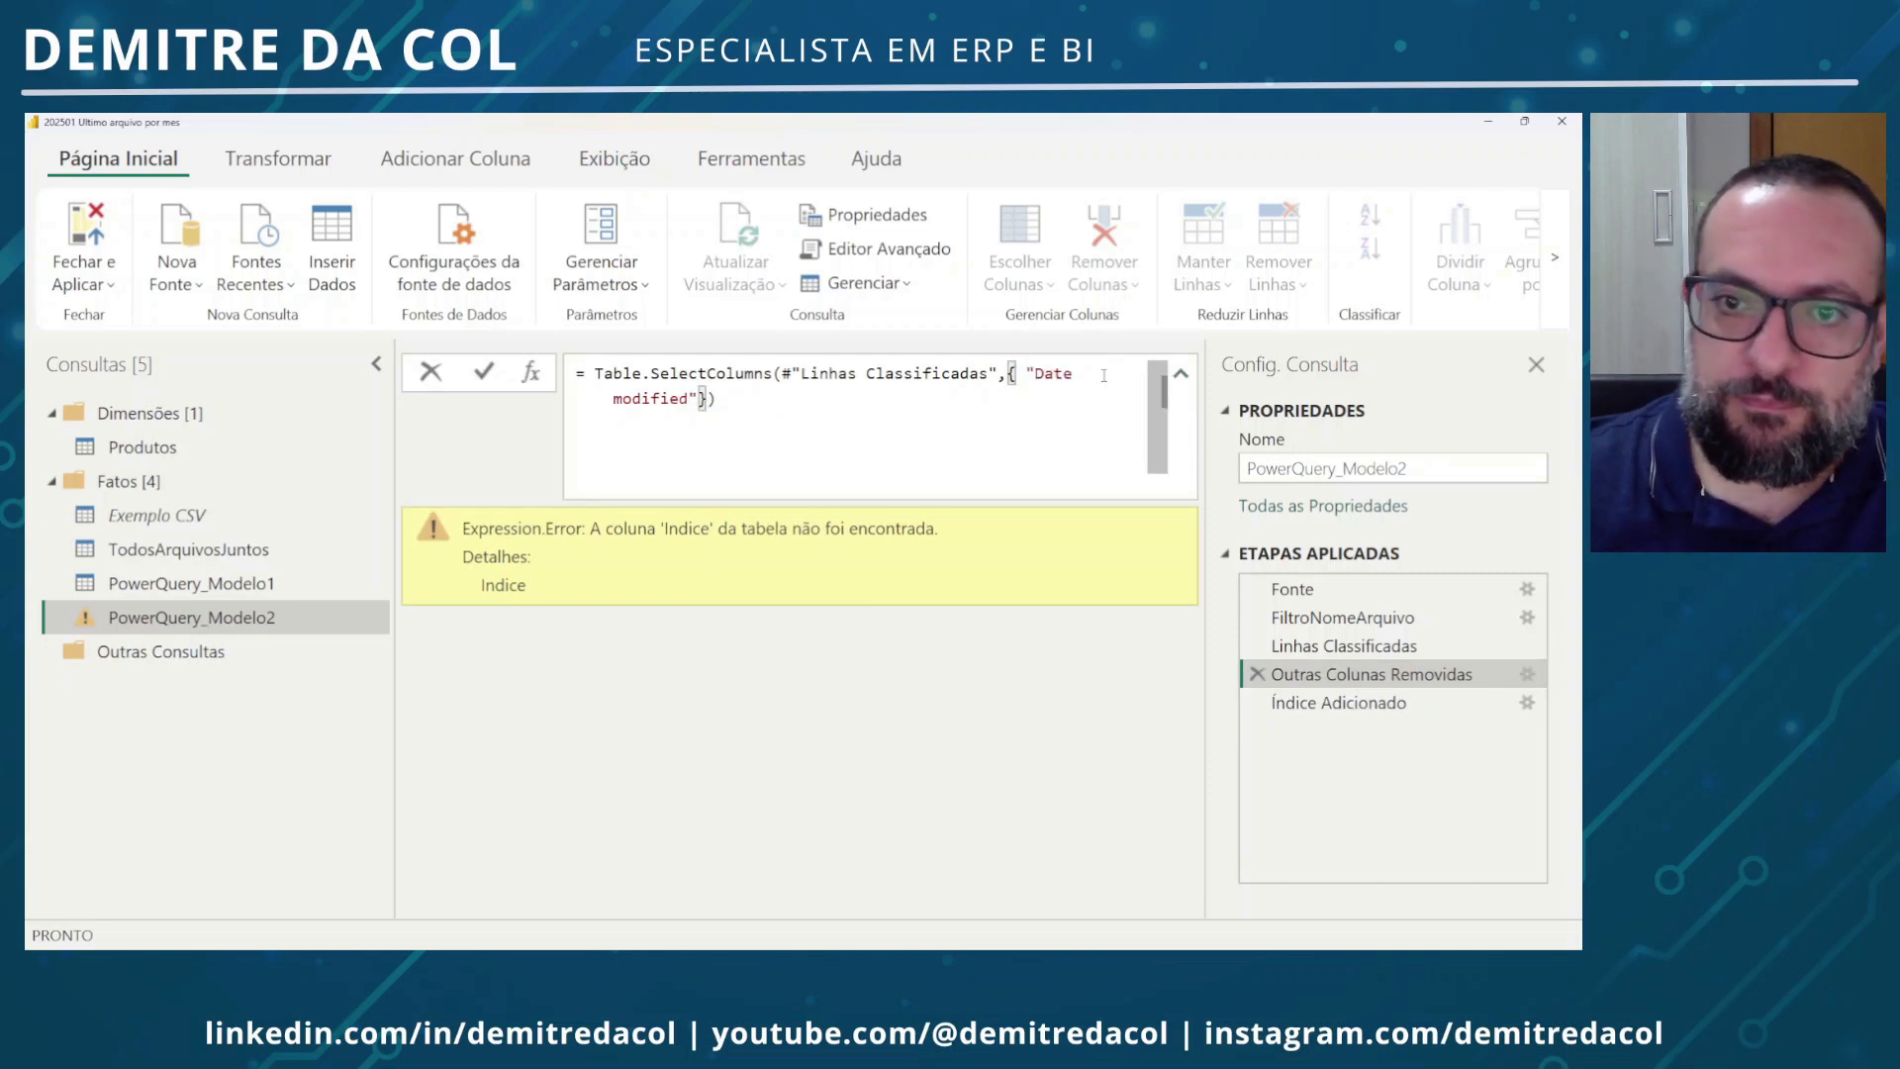
key(Delete)
key(Return)
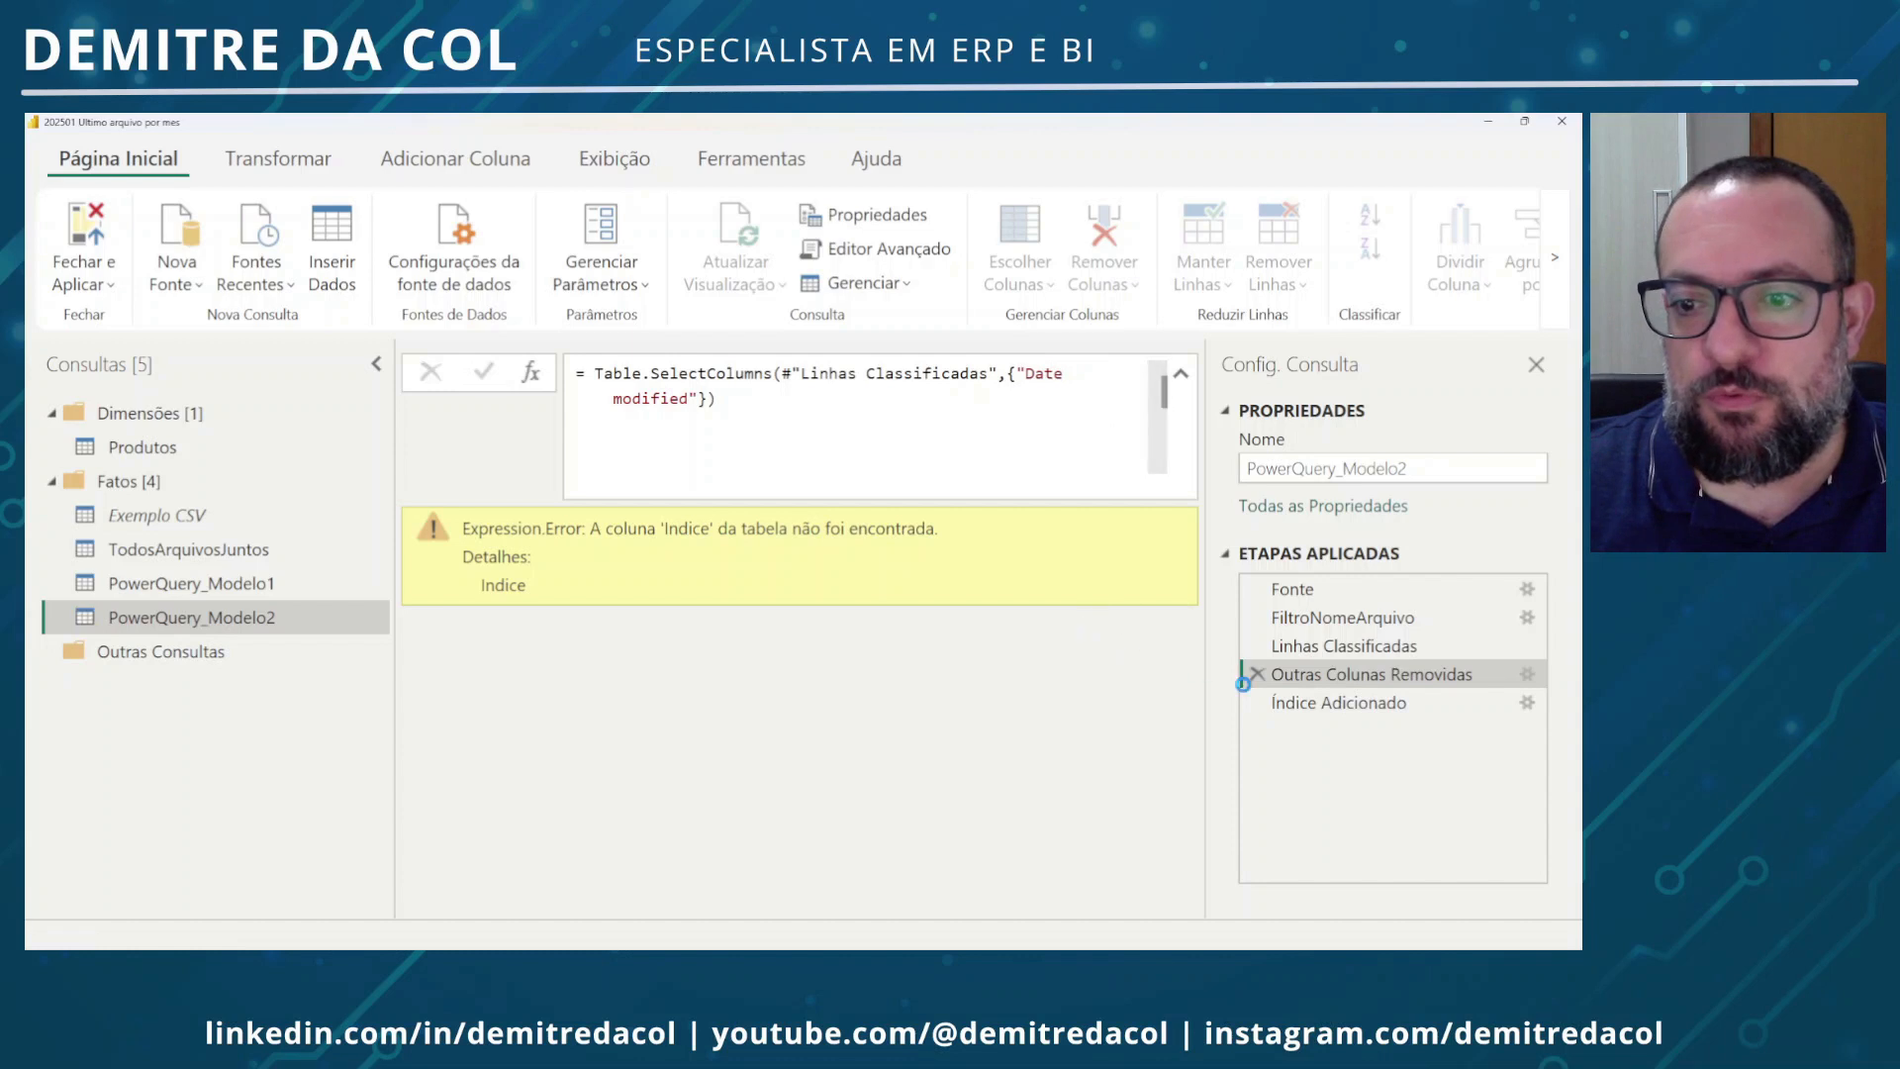
Rename the Índice Adicionado step as IndiceAdicionado and copy the new step name
click(1338, 704)
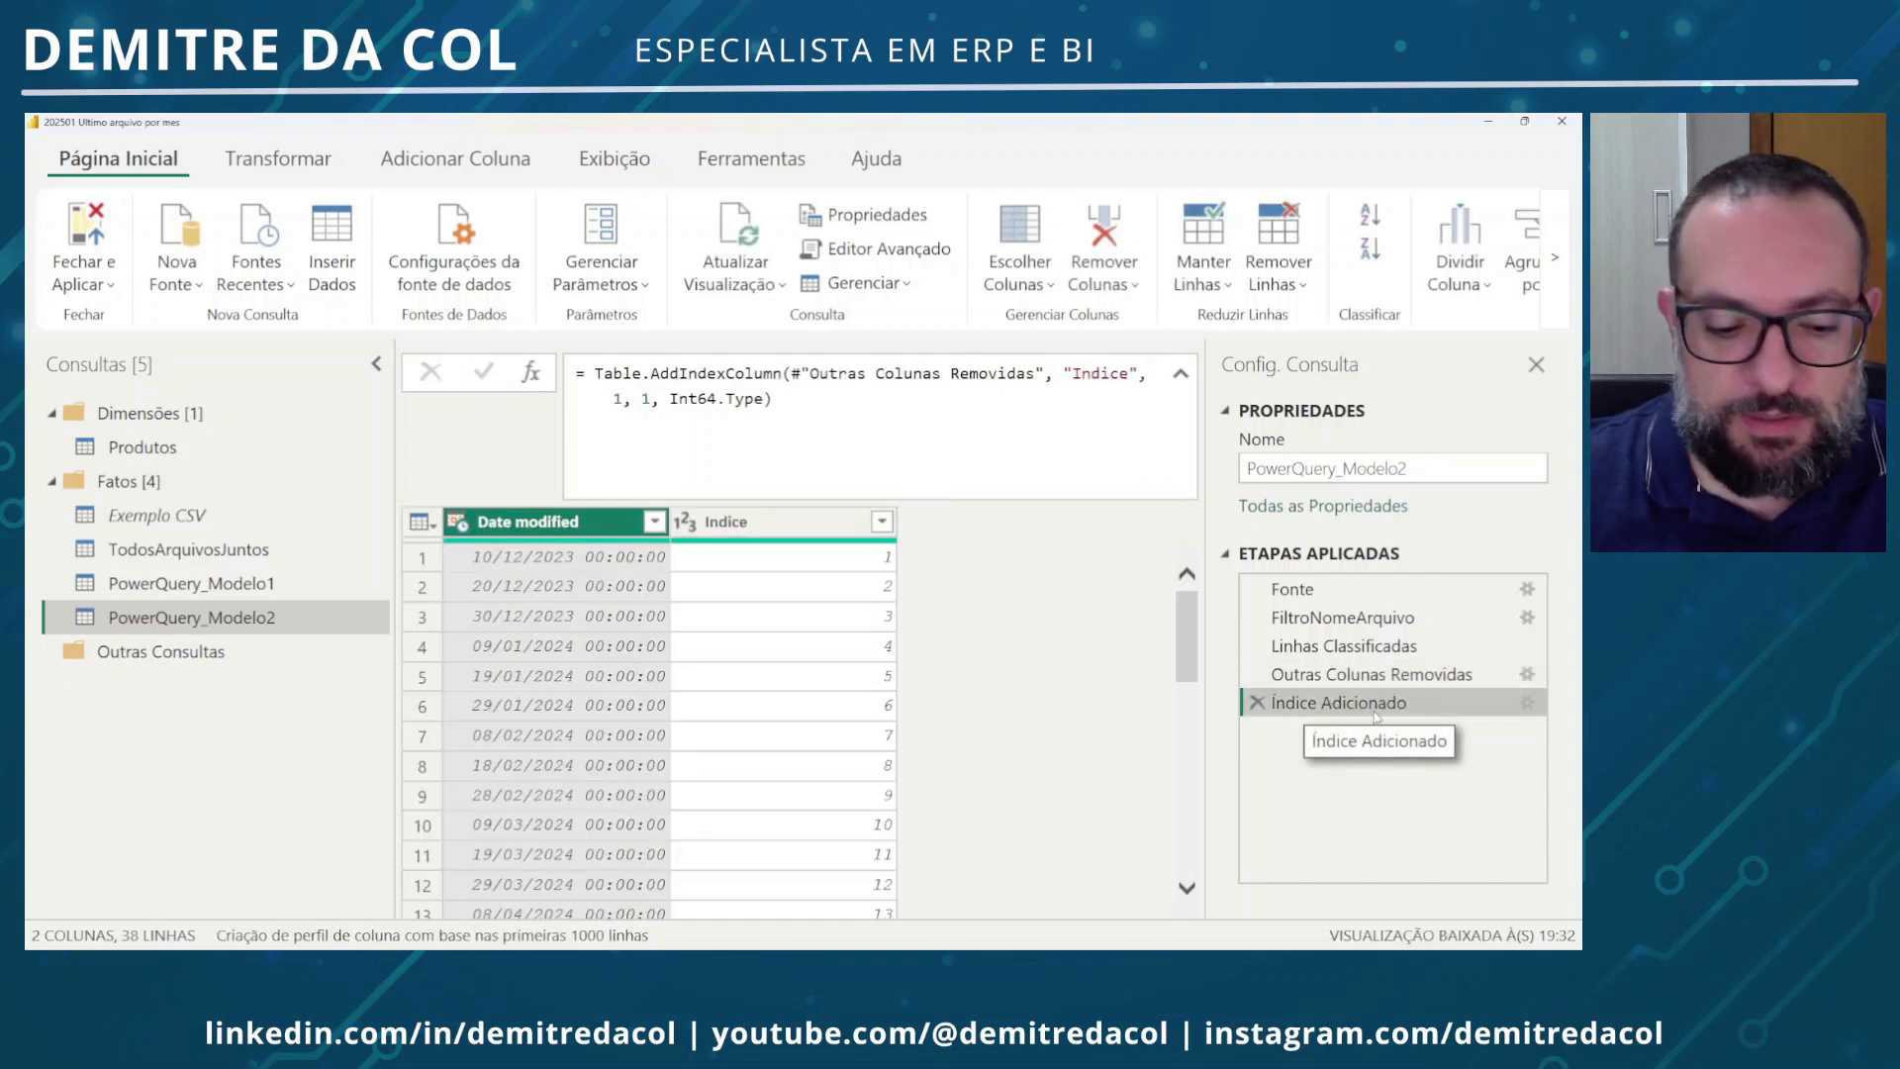
click(1375, 714)
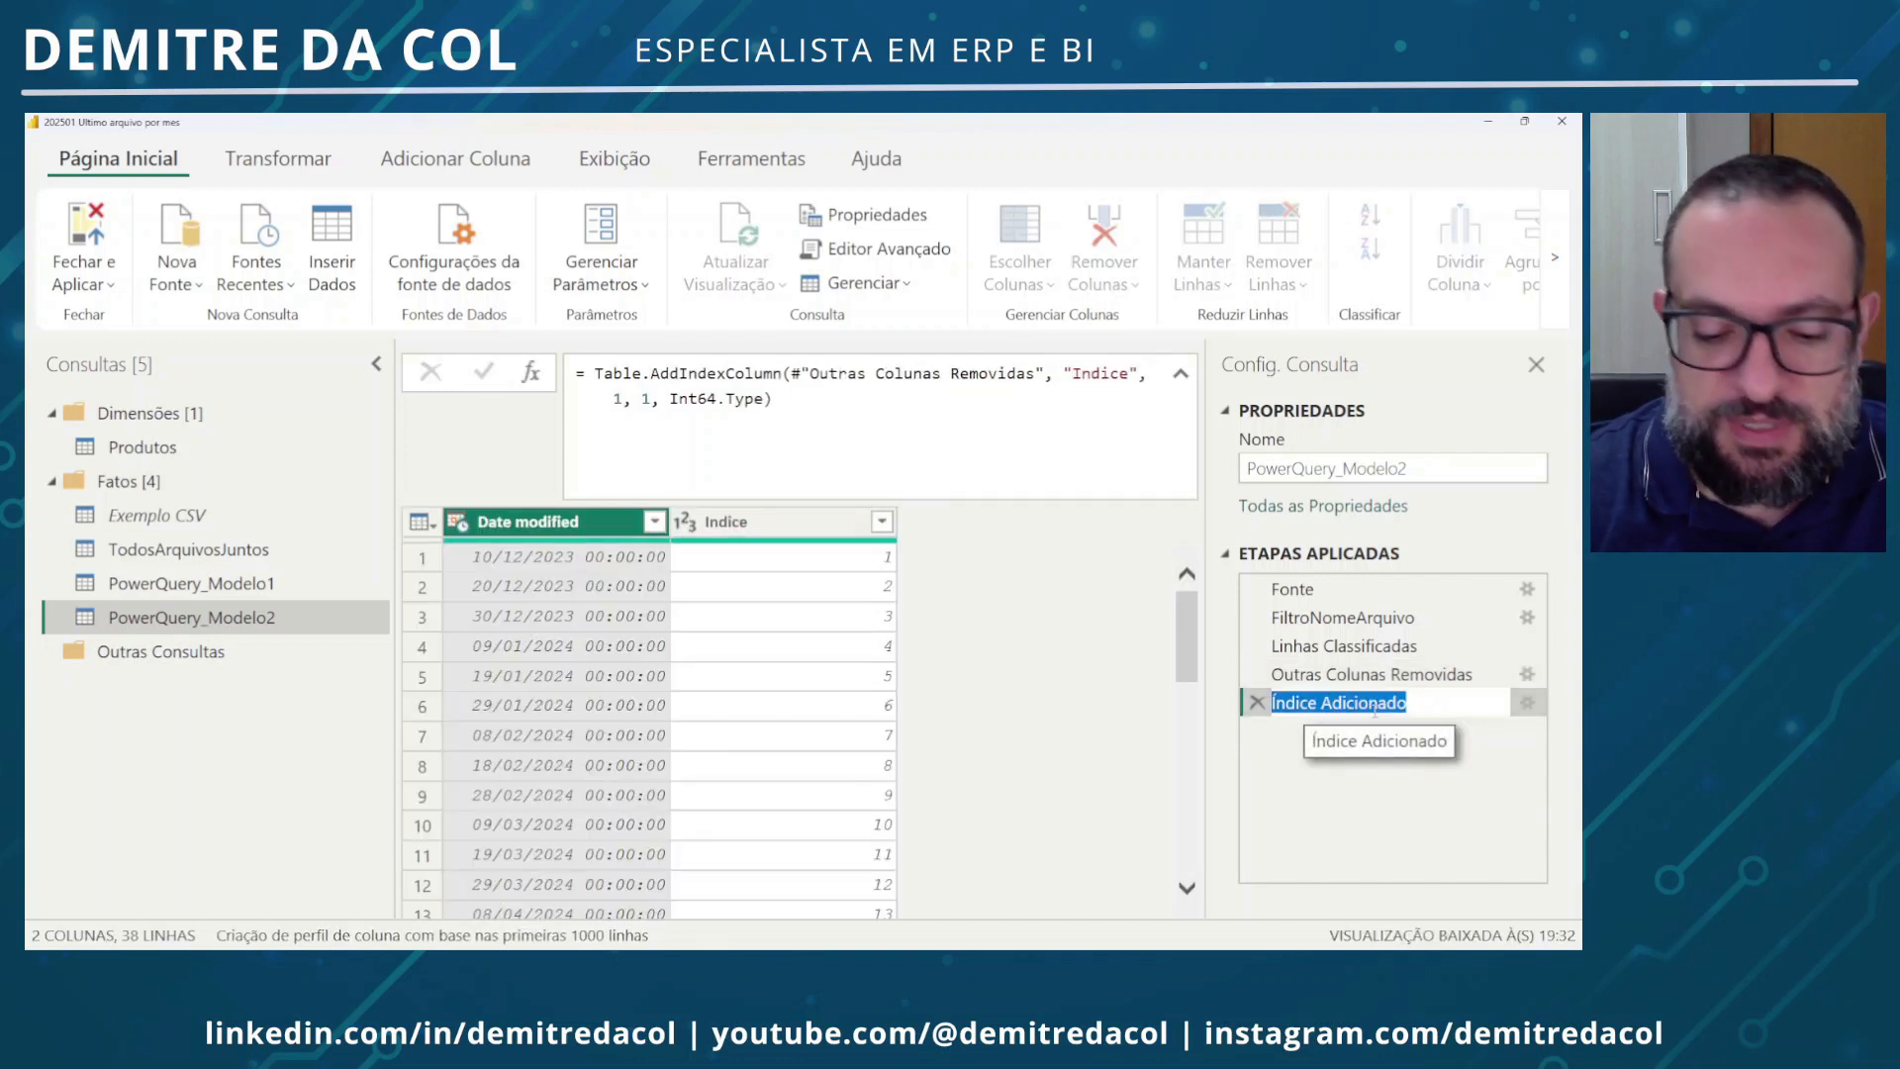
text(Indice)
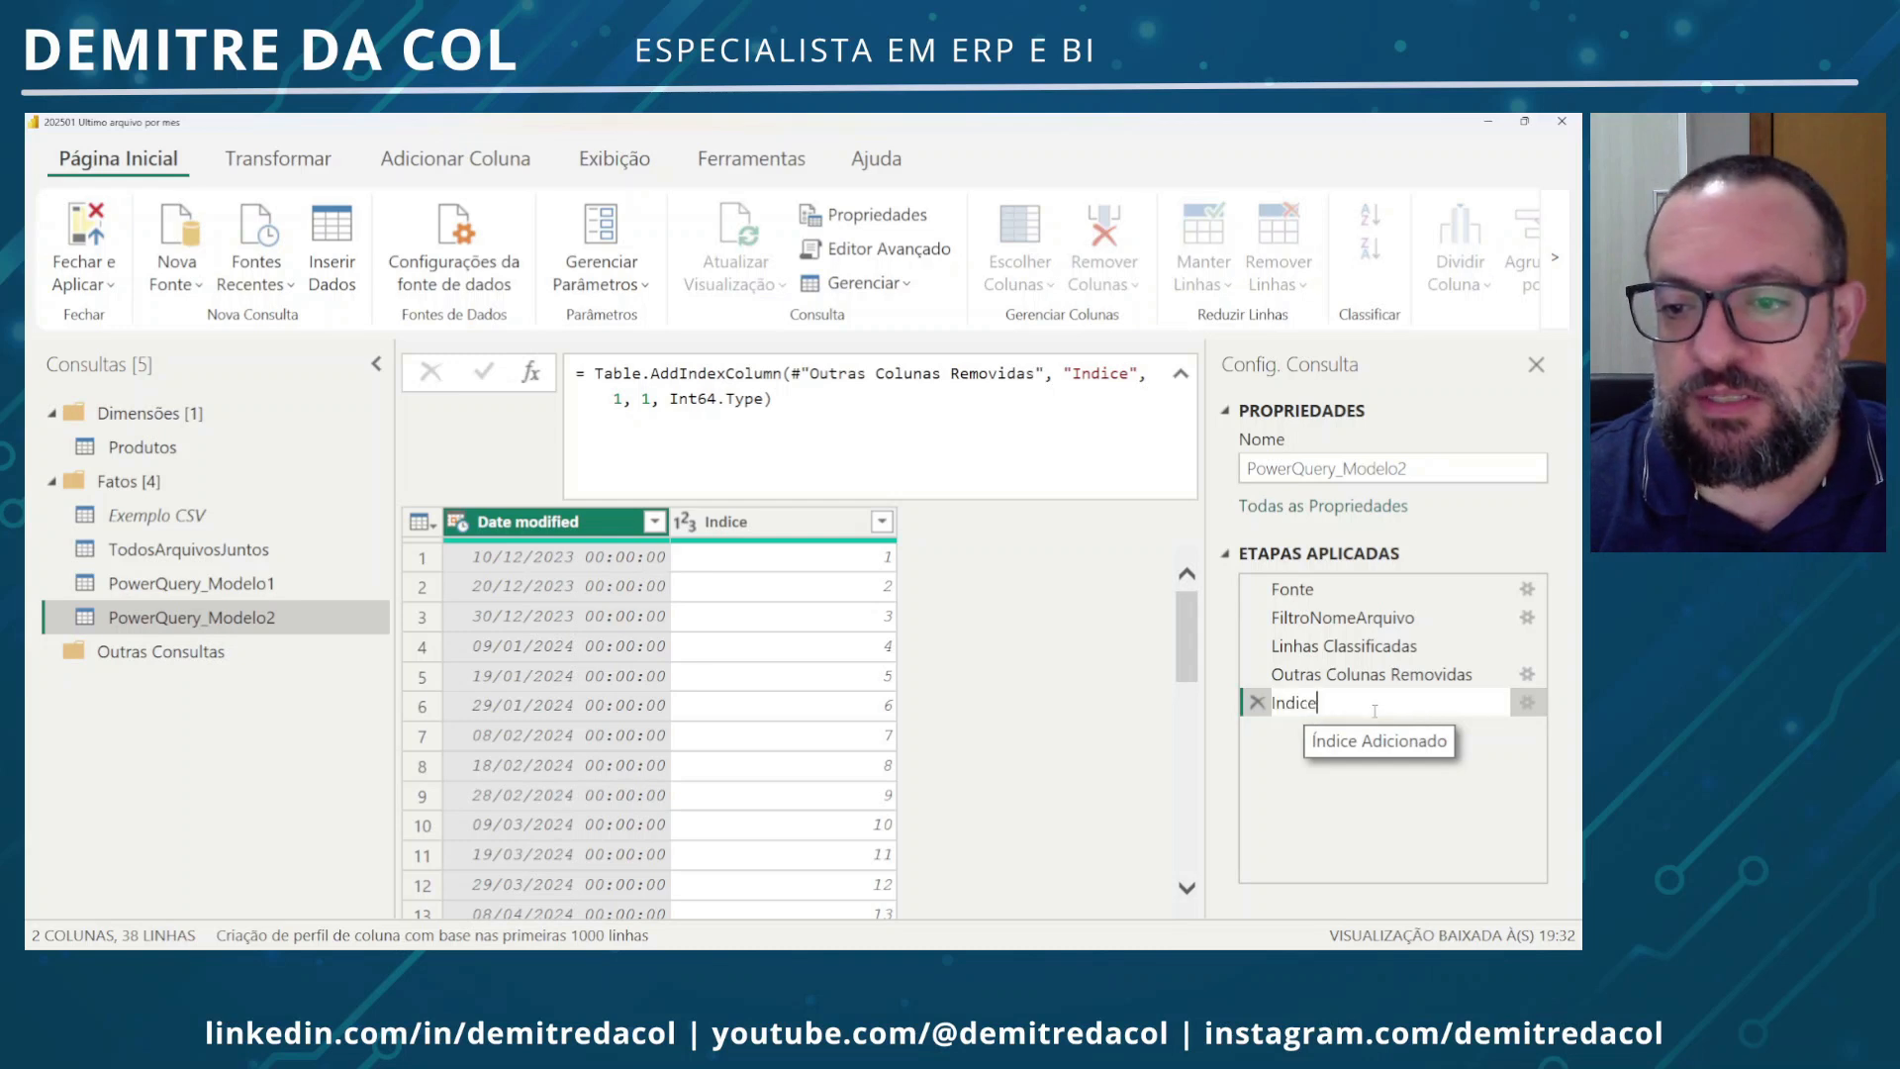
text(Adicionado)
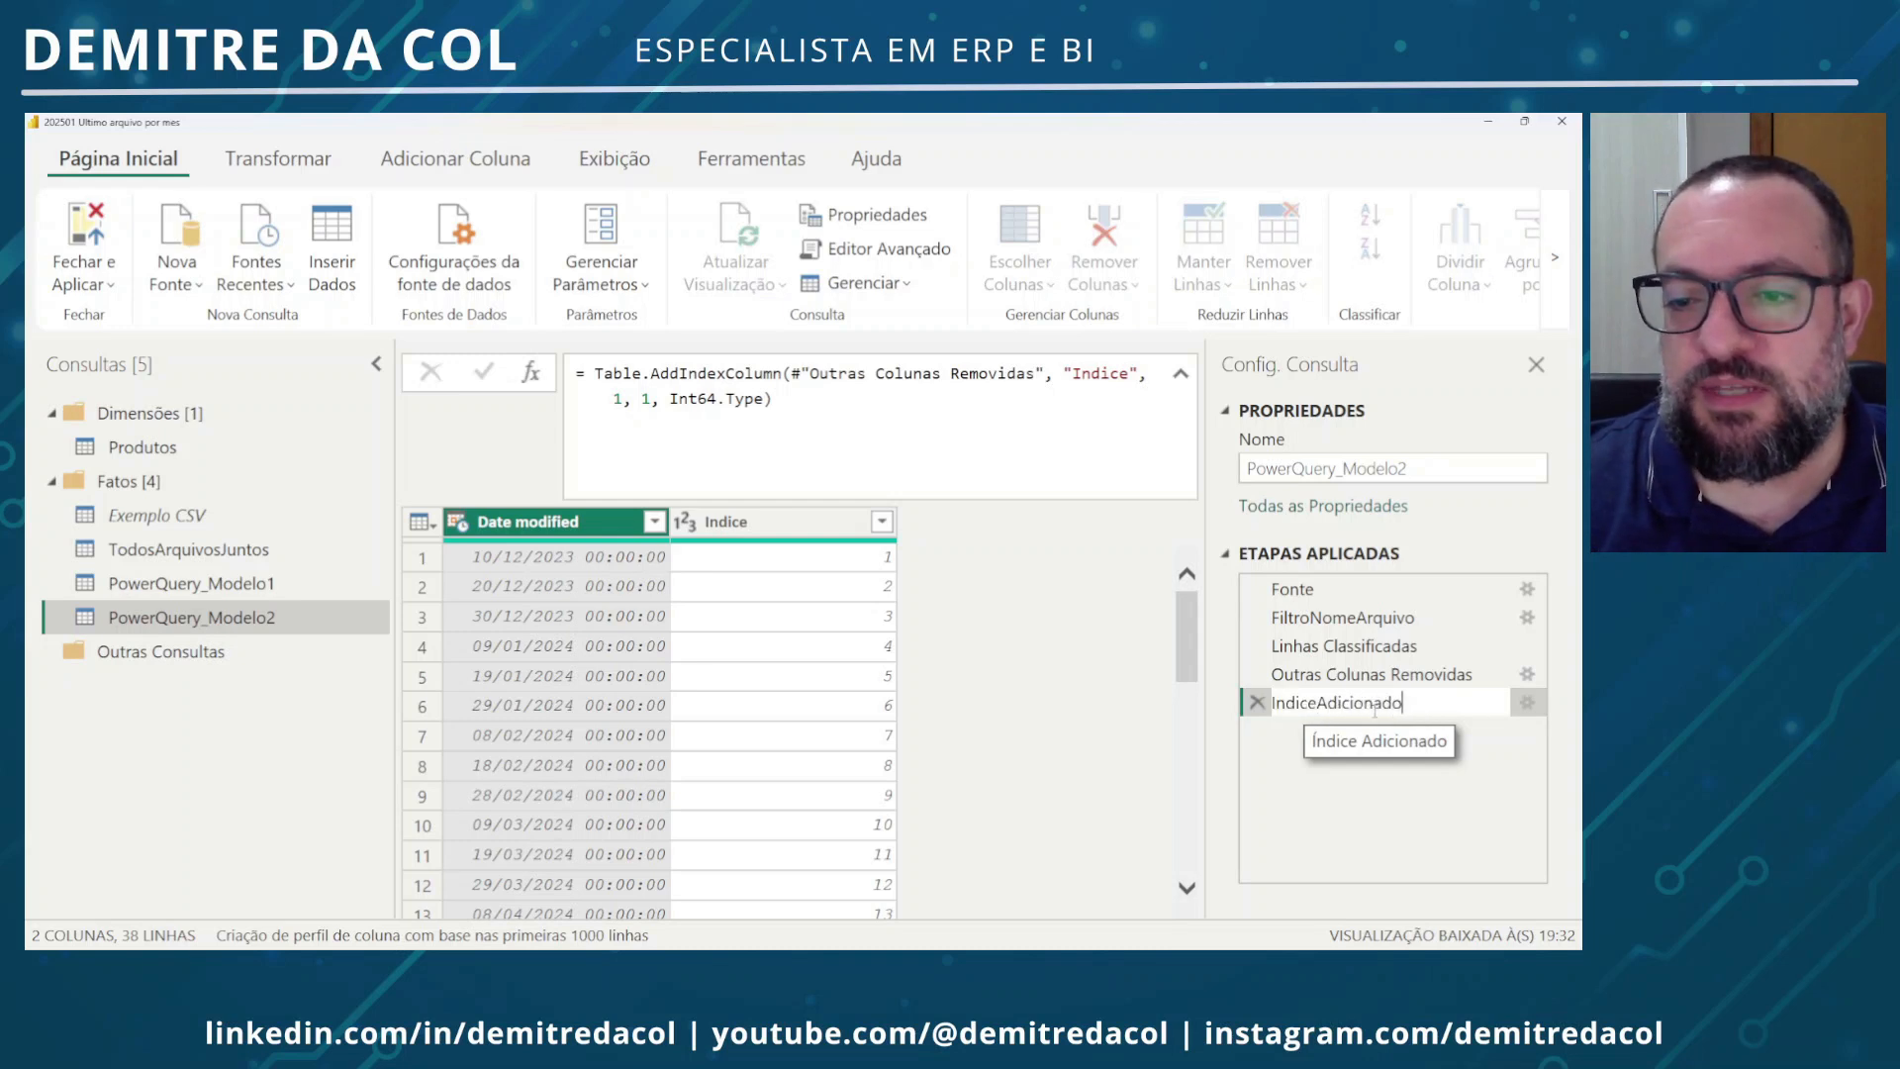
key(ctrl+a)
key(ctrl+c)
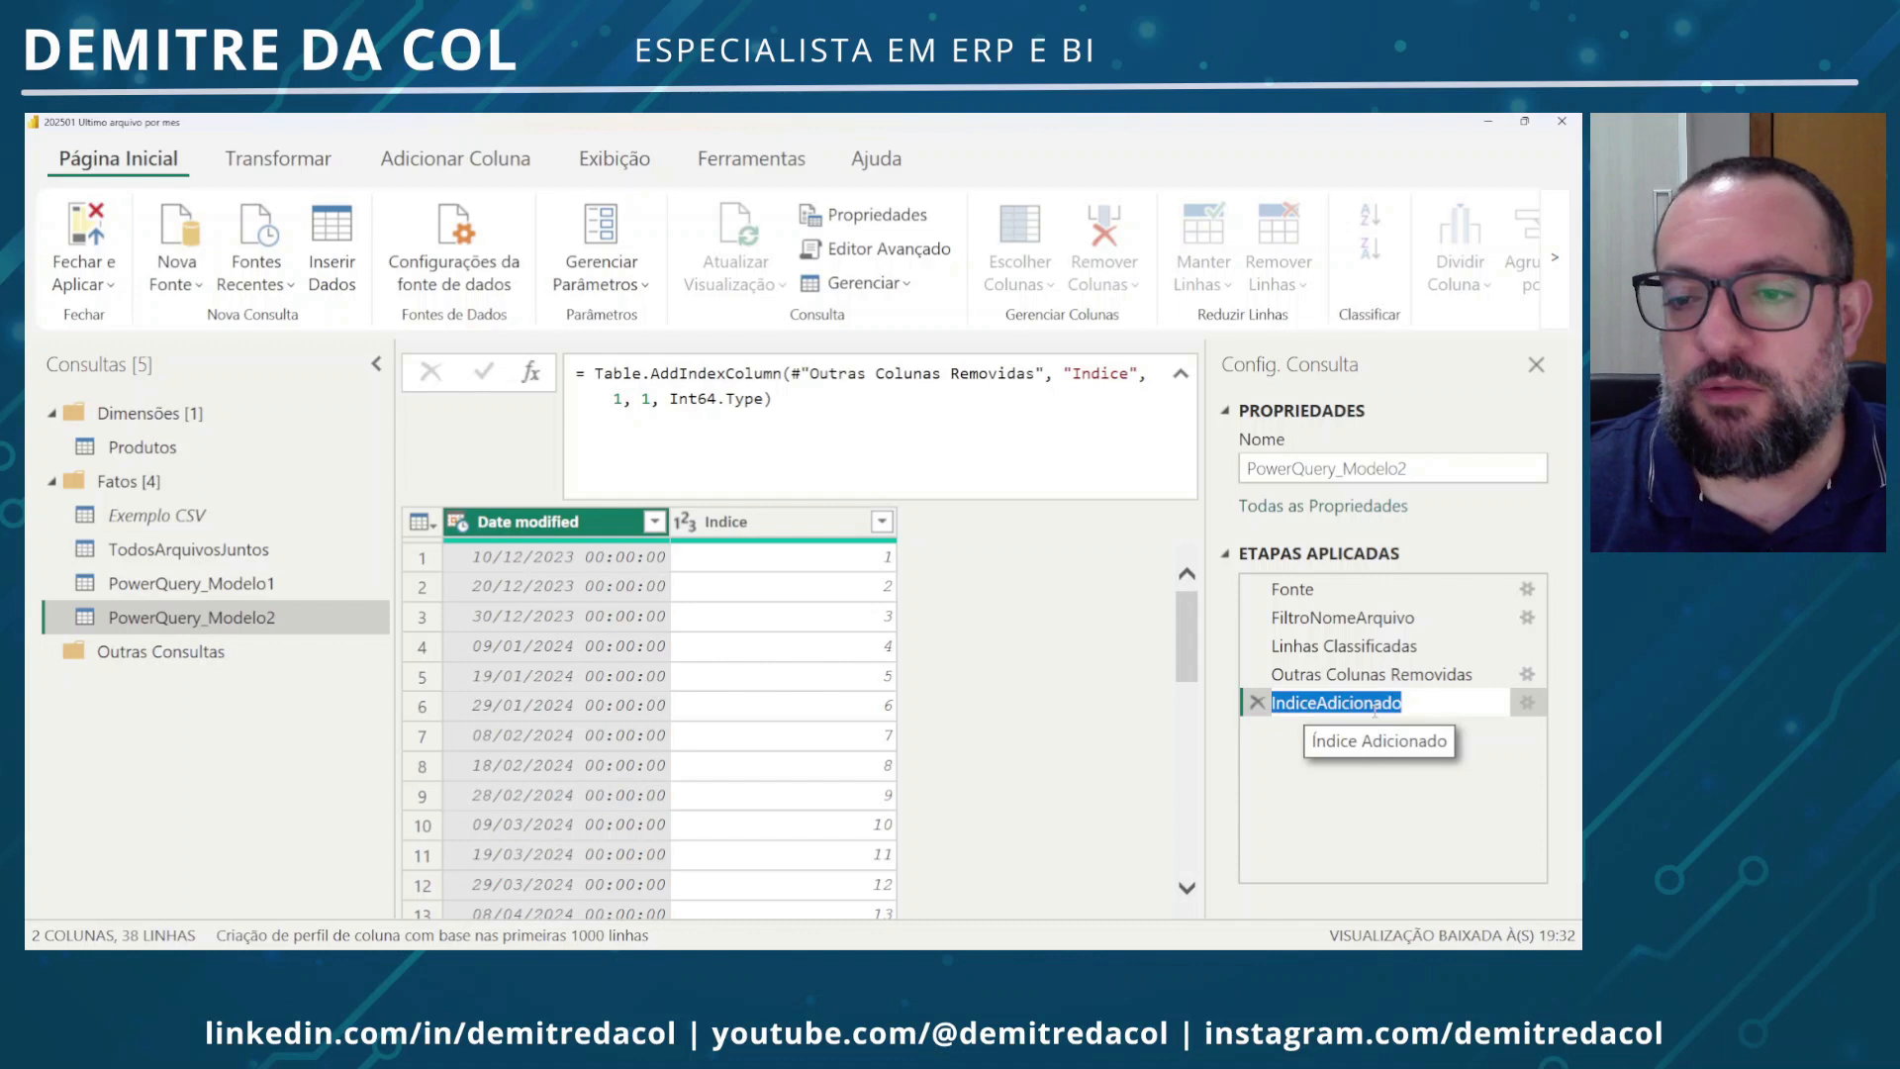
key(Return)
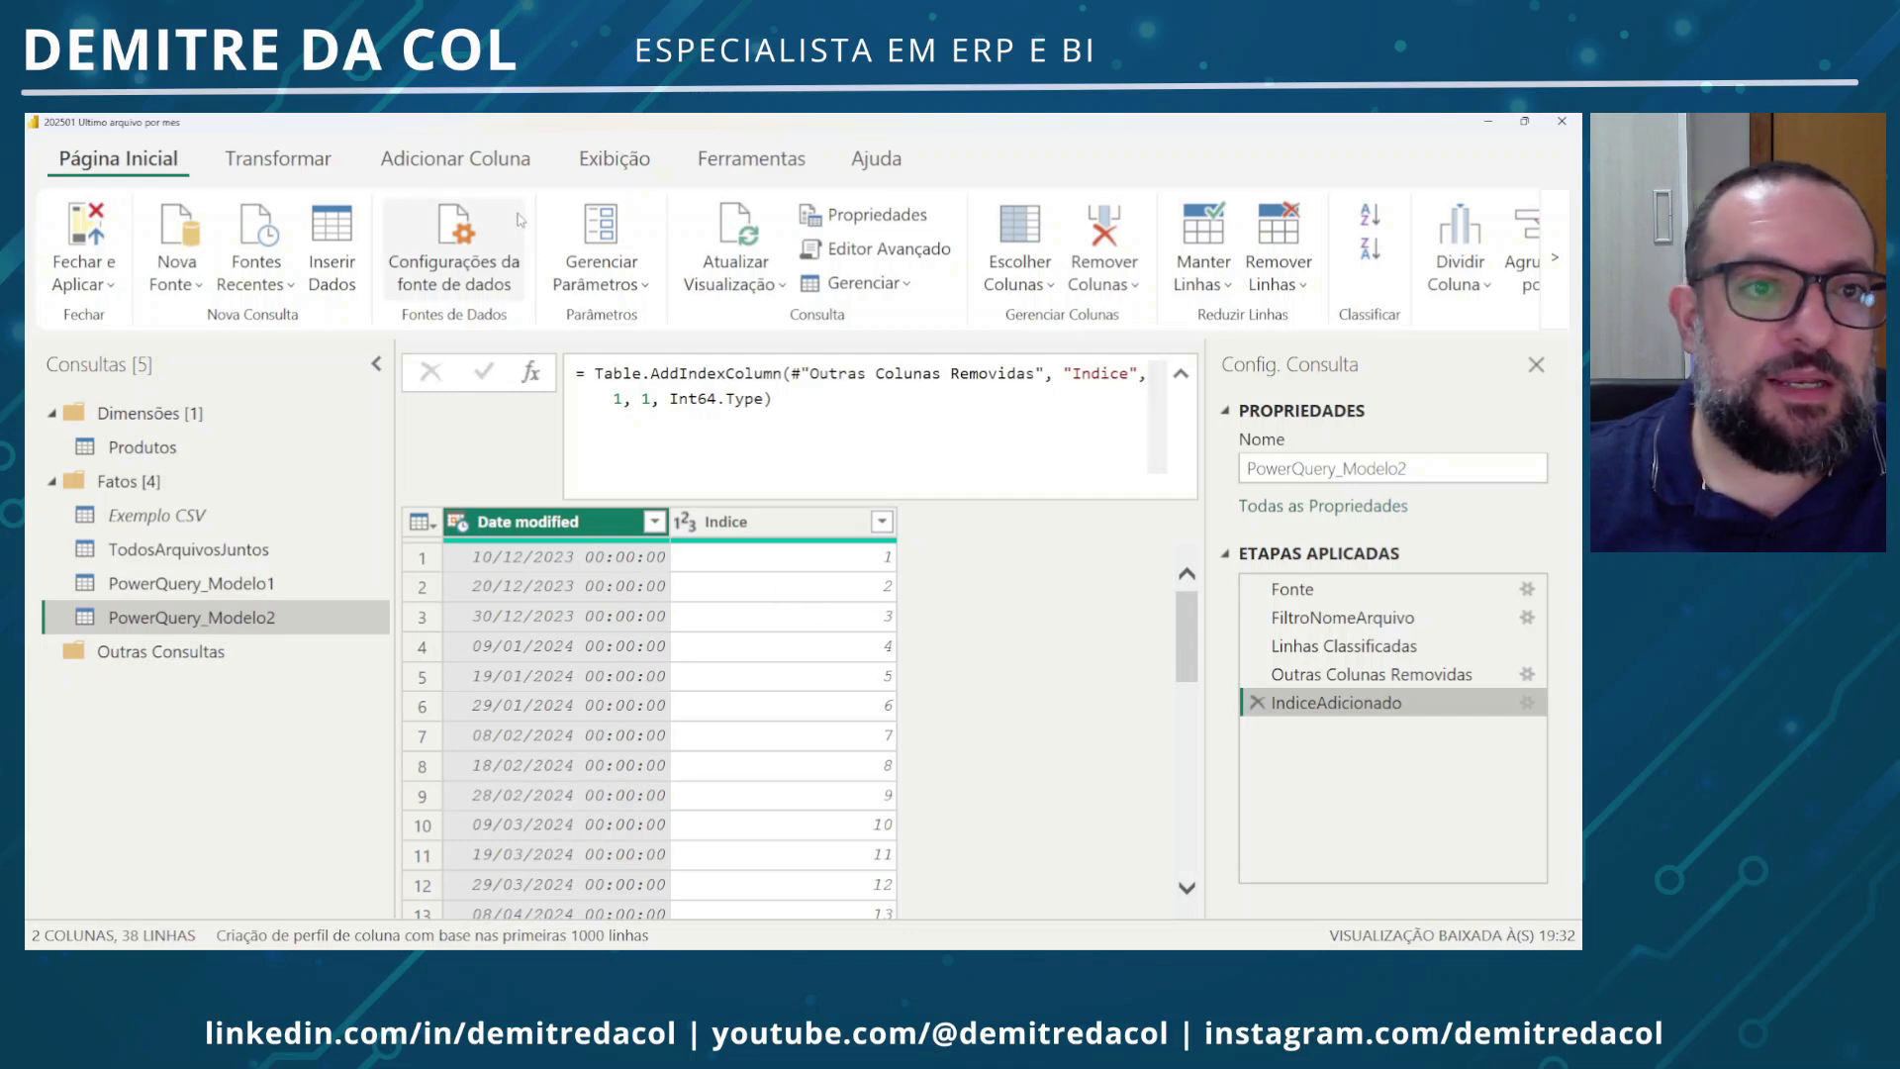
Start a custom column in PowerQuery_Modelo2 named DataModificacaoProximaLinha
click(491, 173)
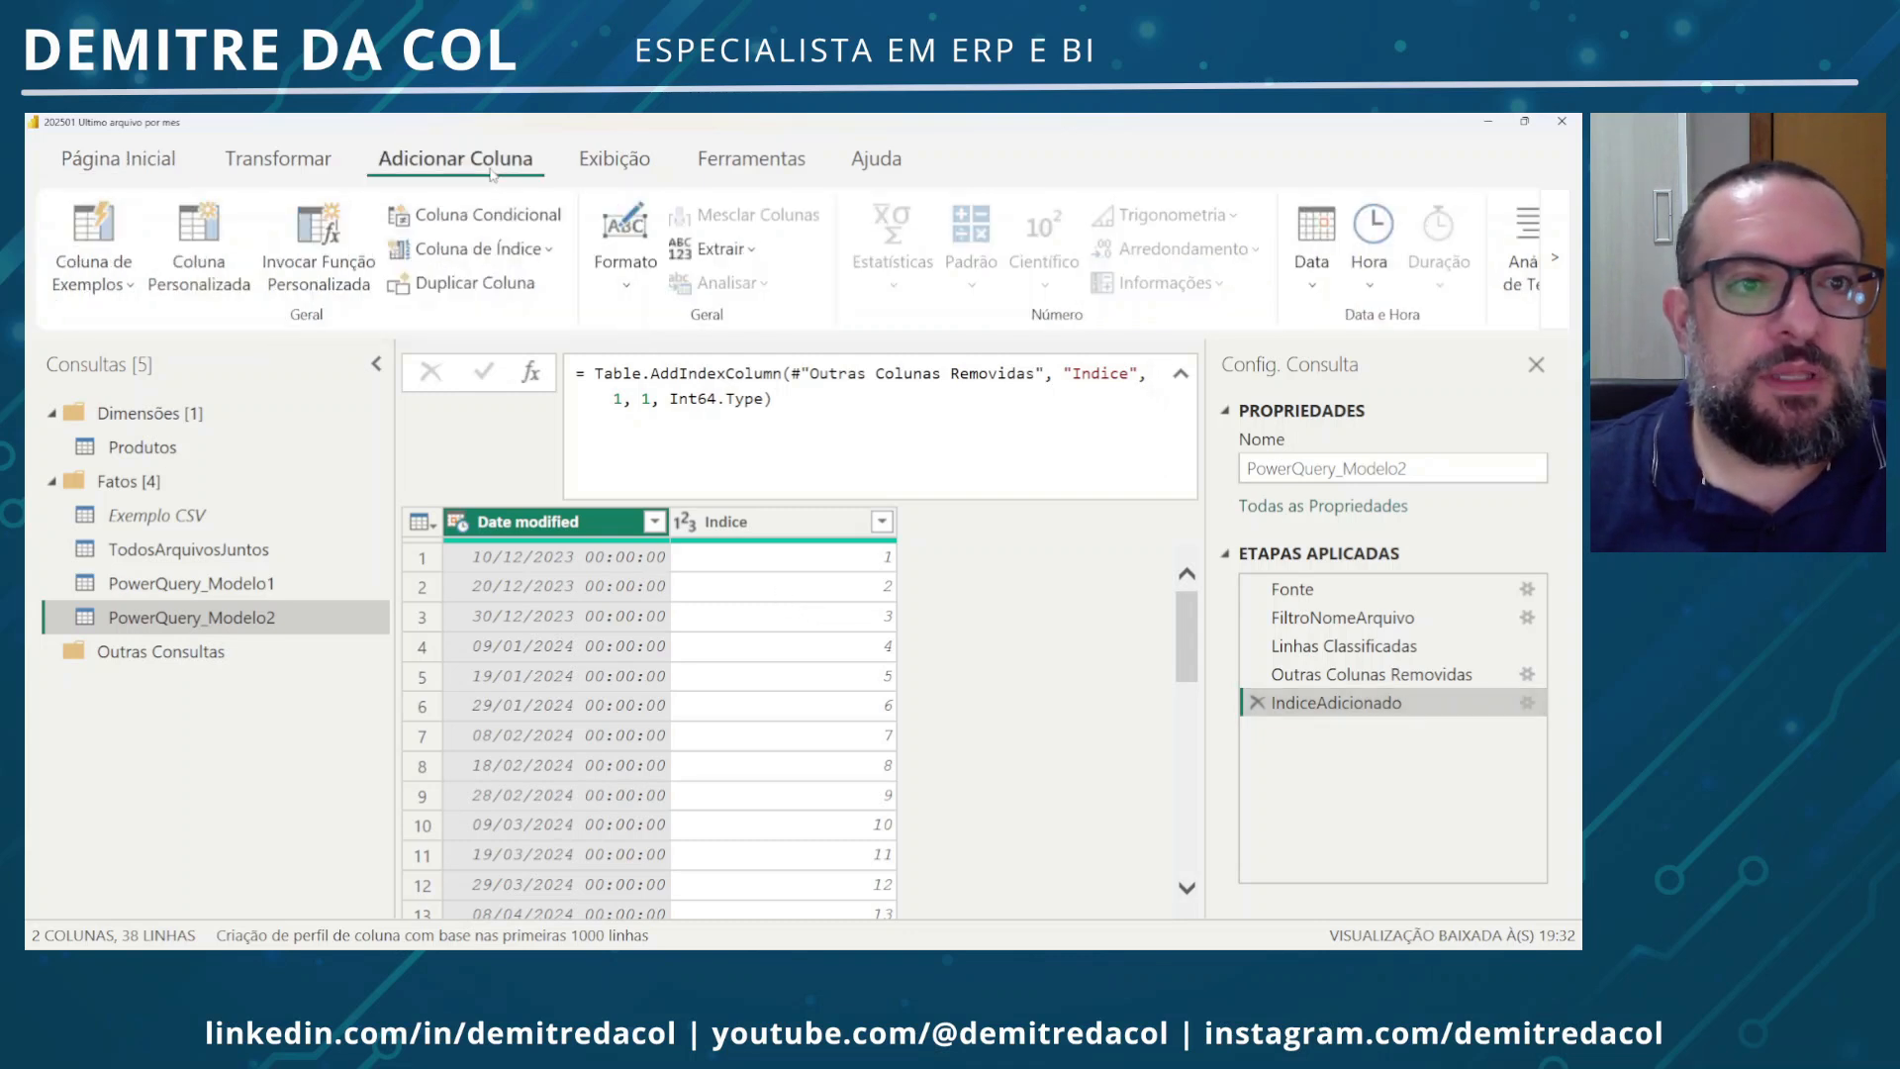
click(206, 241)
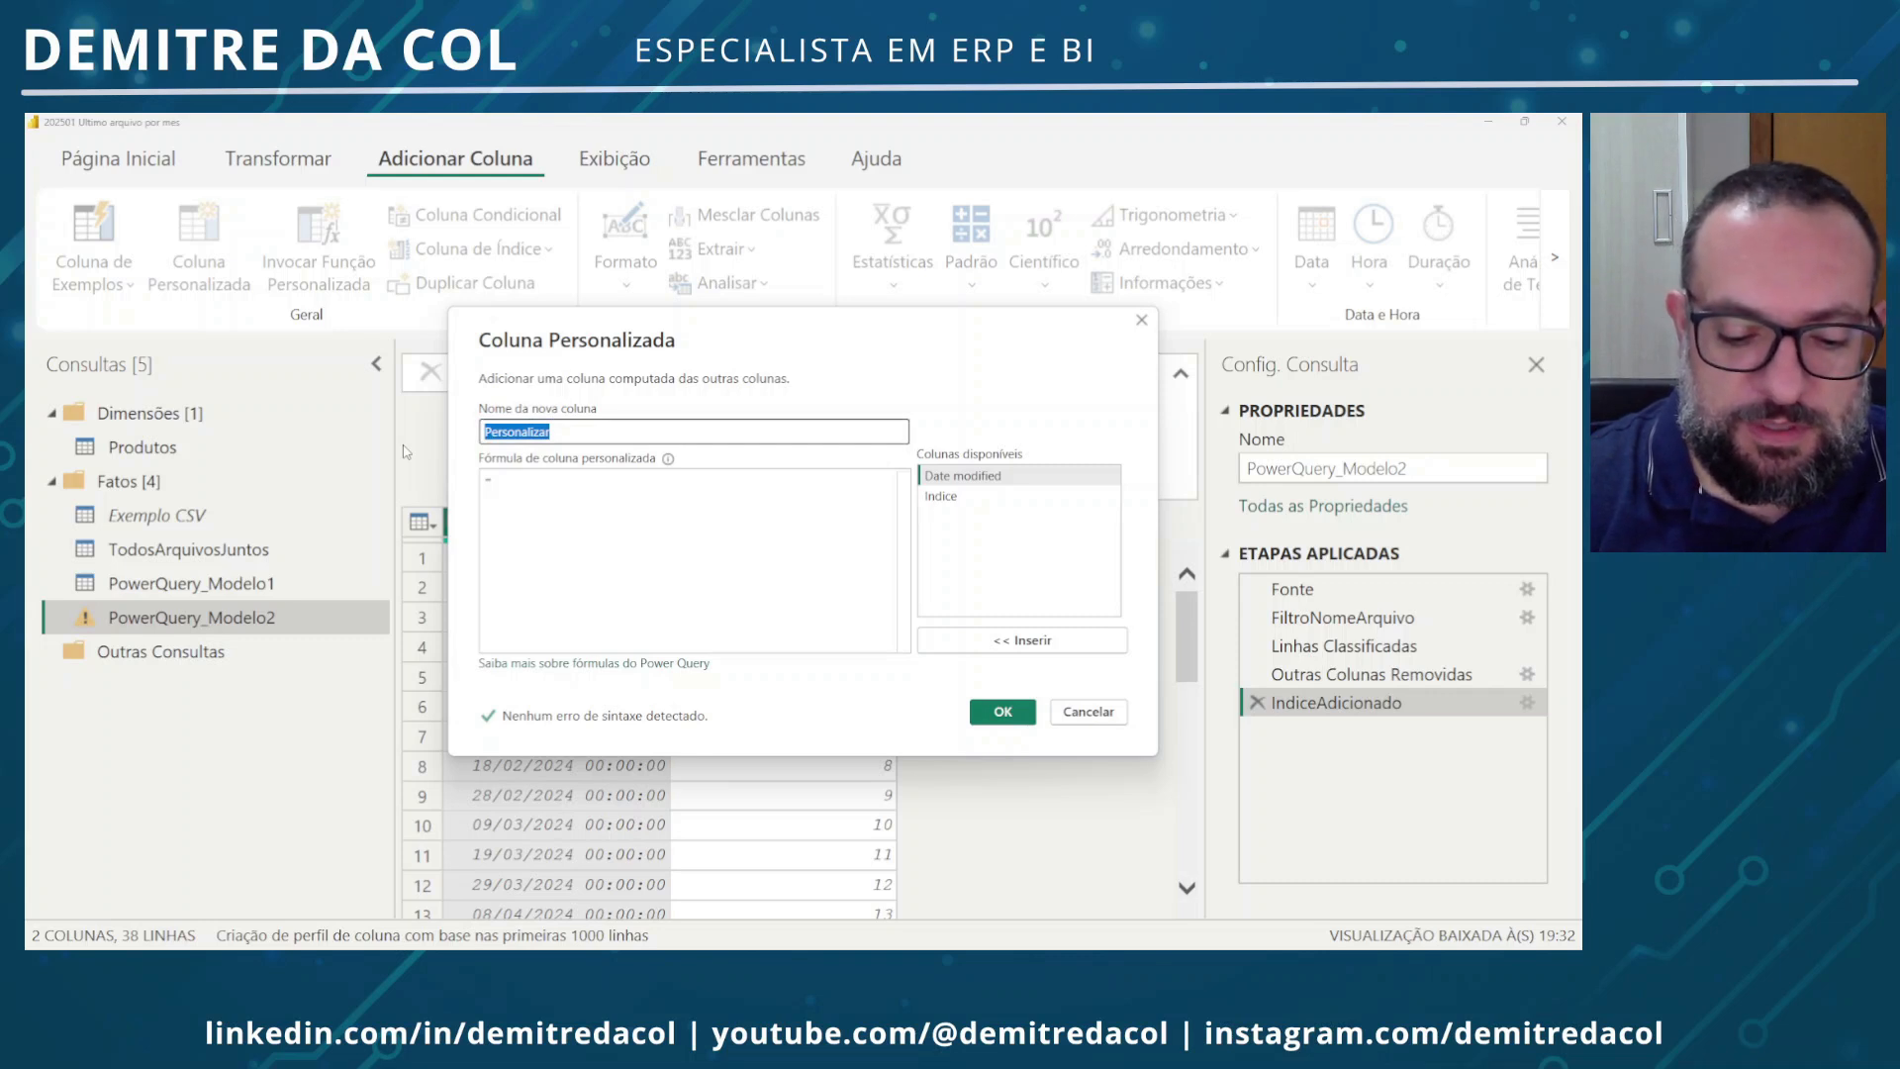
text(DataM)
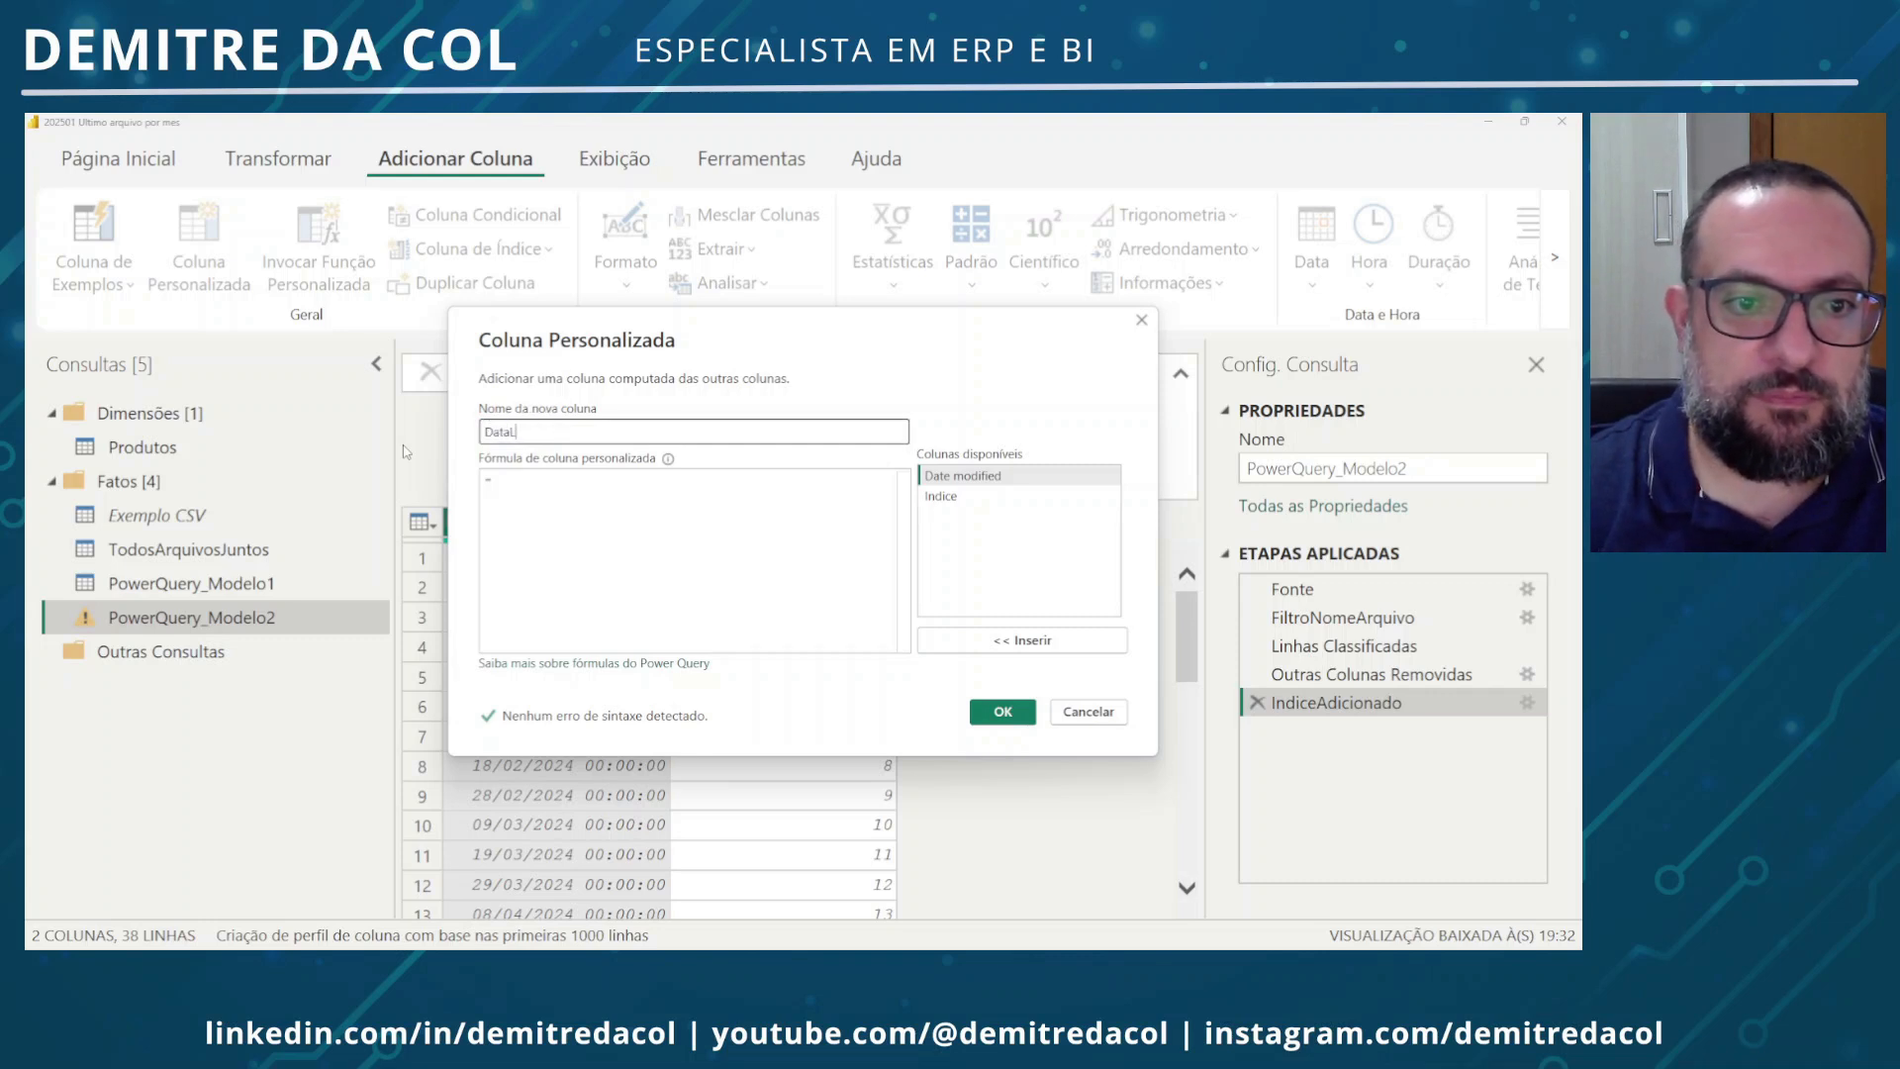
text(o)
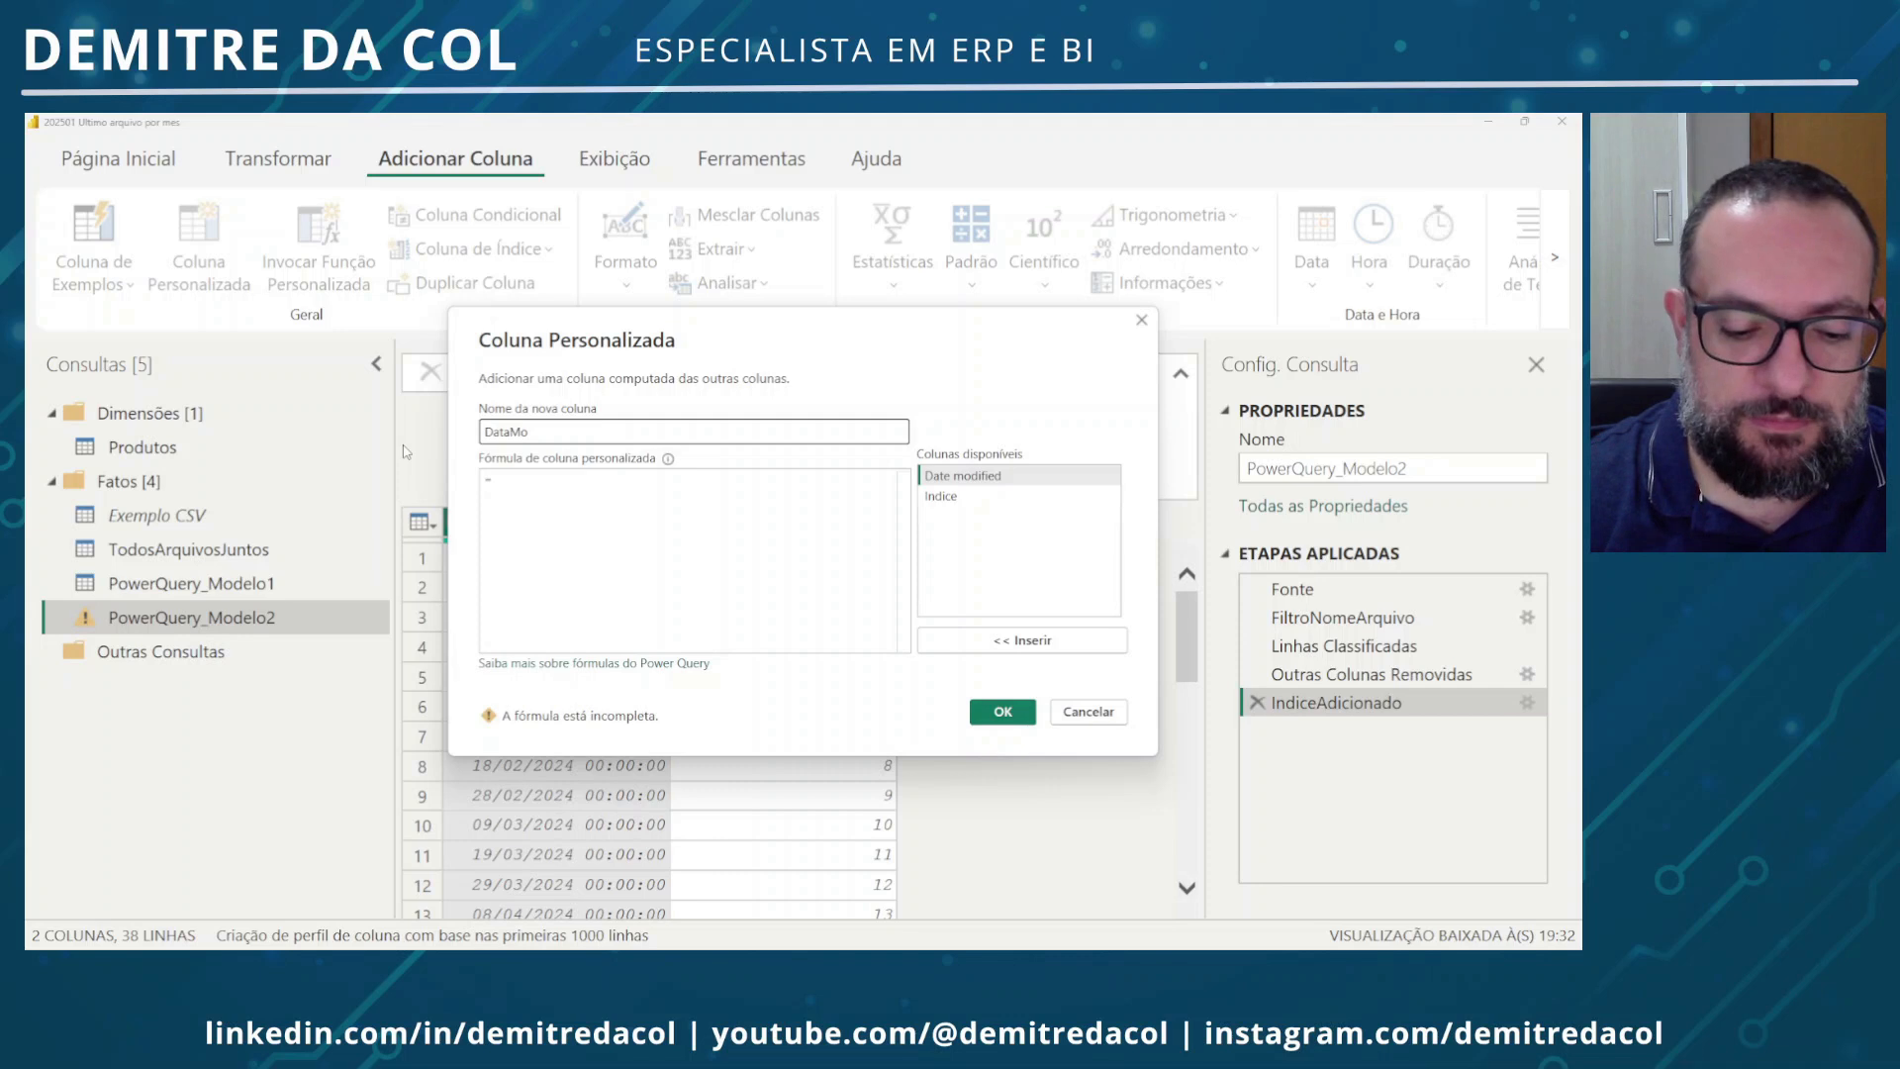
text(dificacaoProximaLinha)
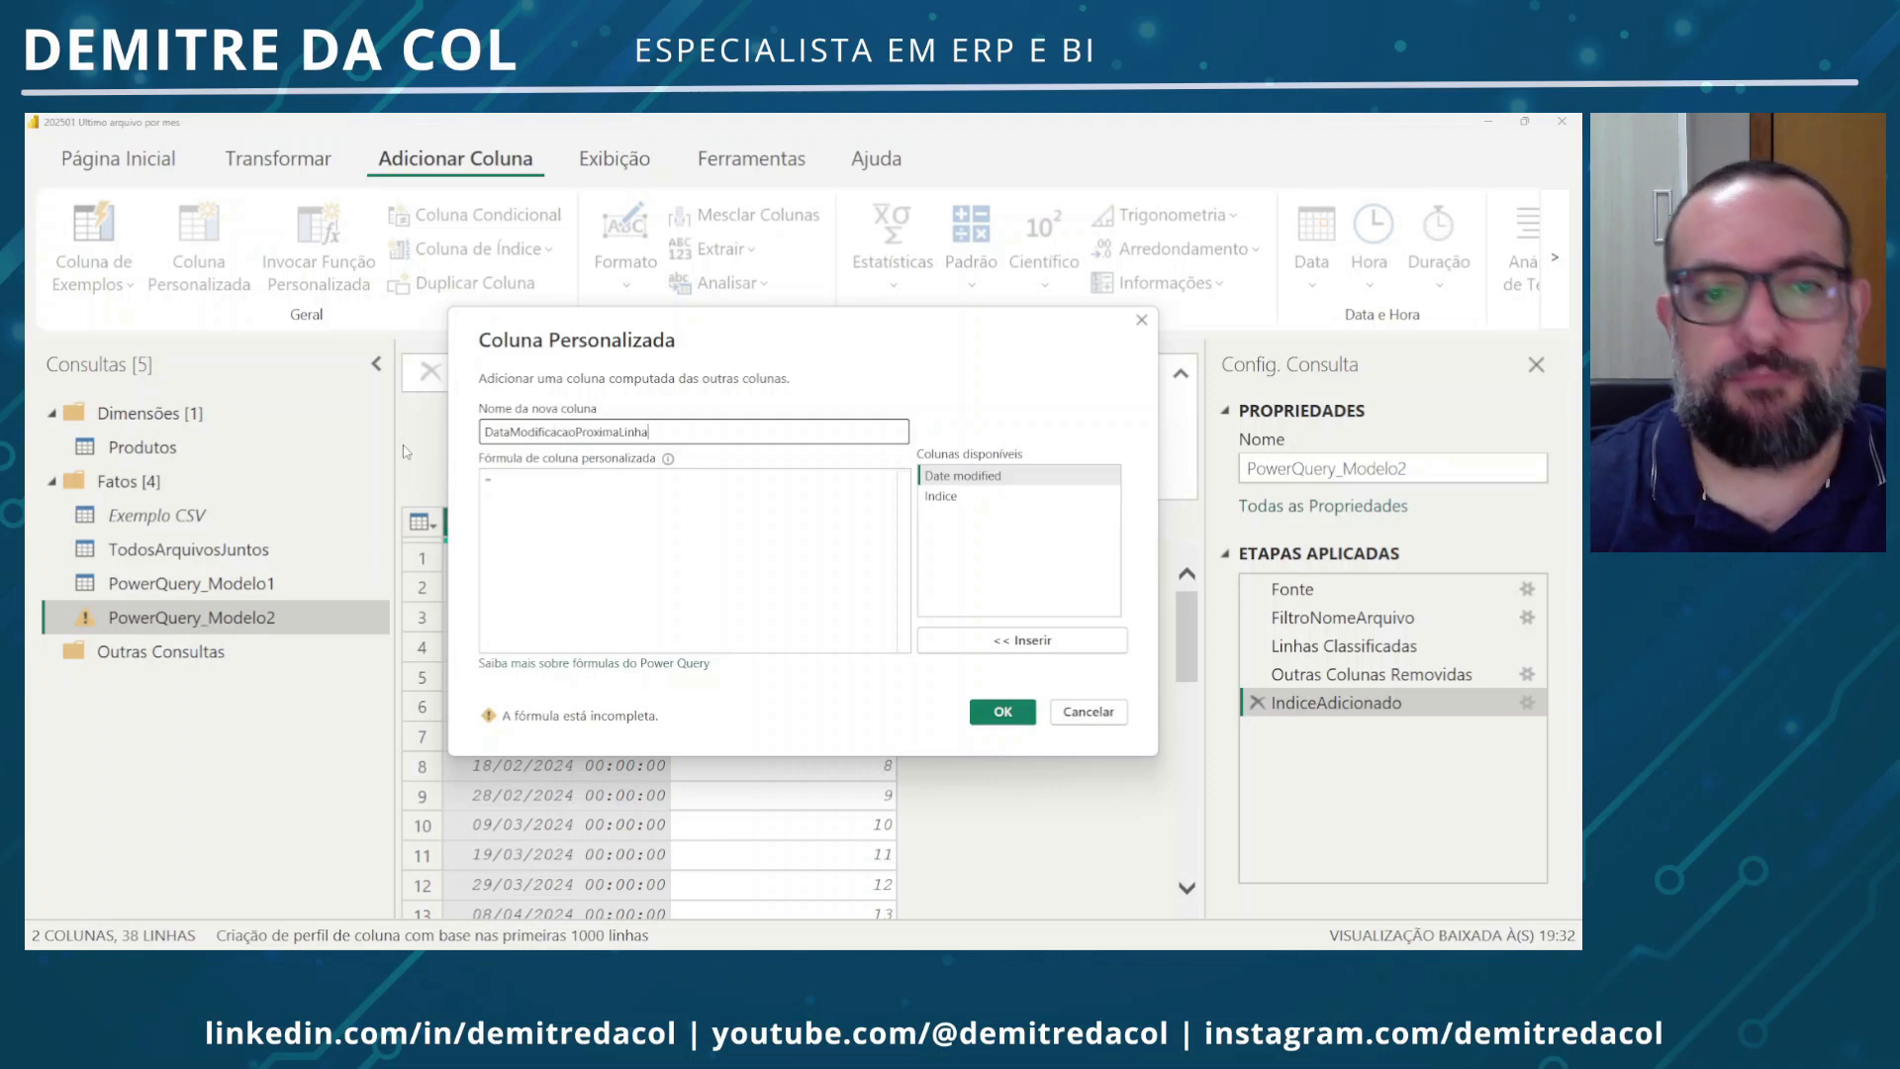
click(570, 522)
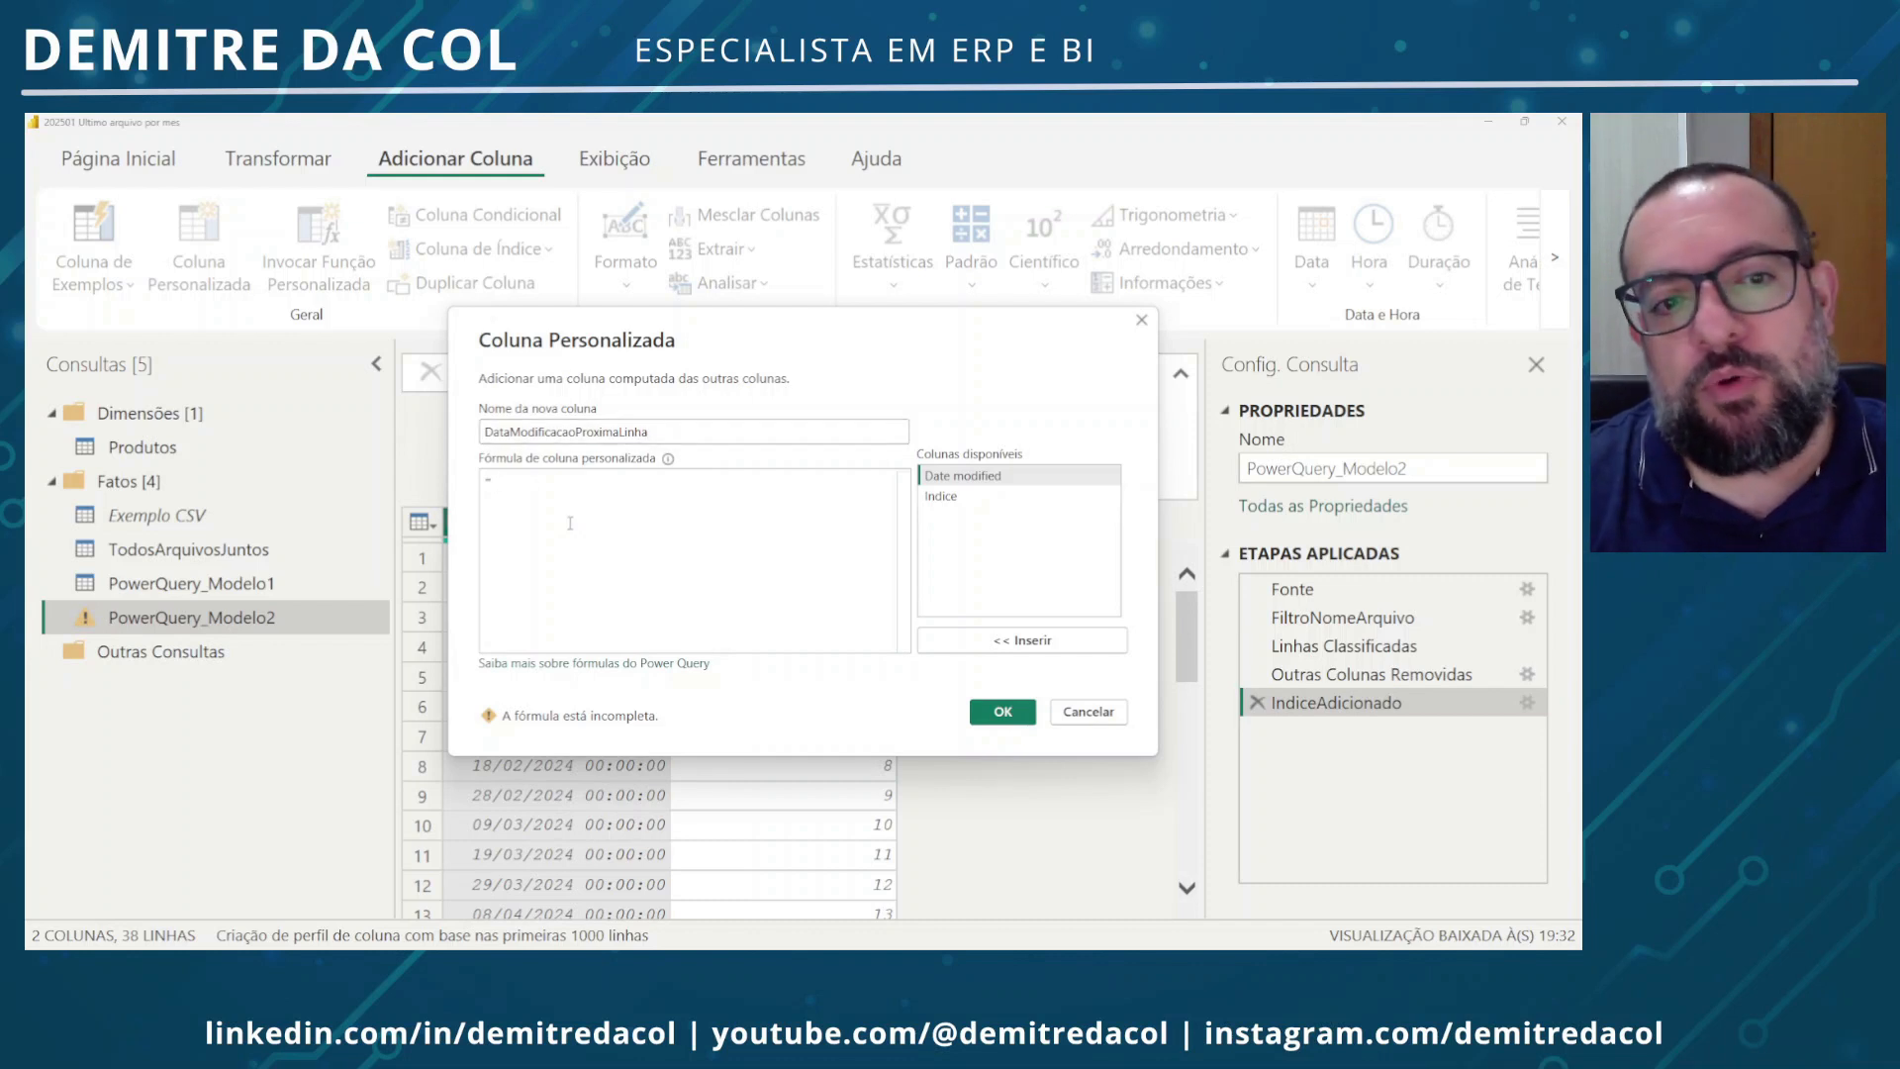
Define the DataModificacaoProximaLinha column with the formula IndiceAdicionado[Date modified] { [Indice] } and create it
key(ctrl+v)
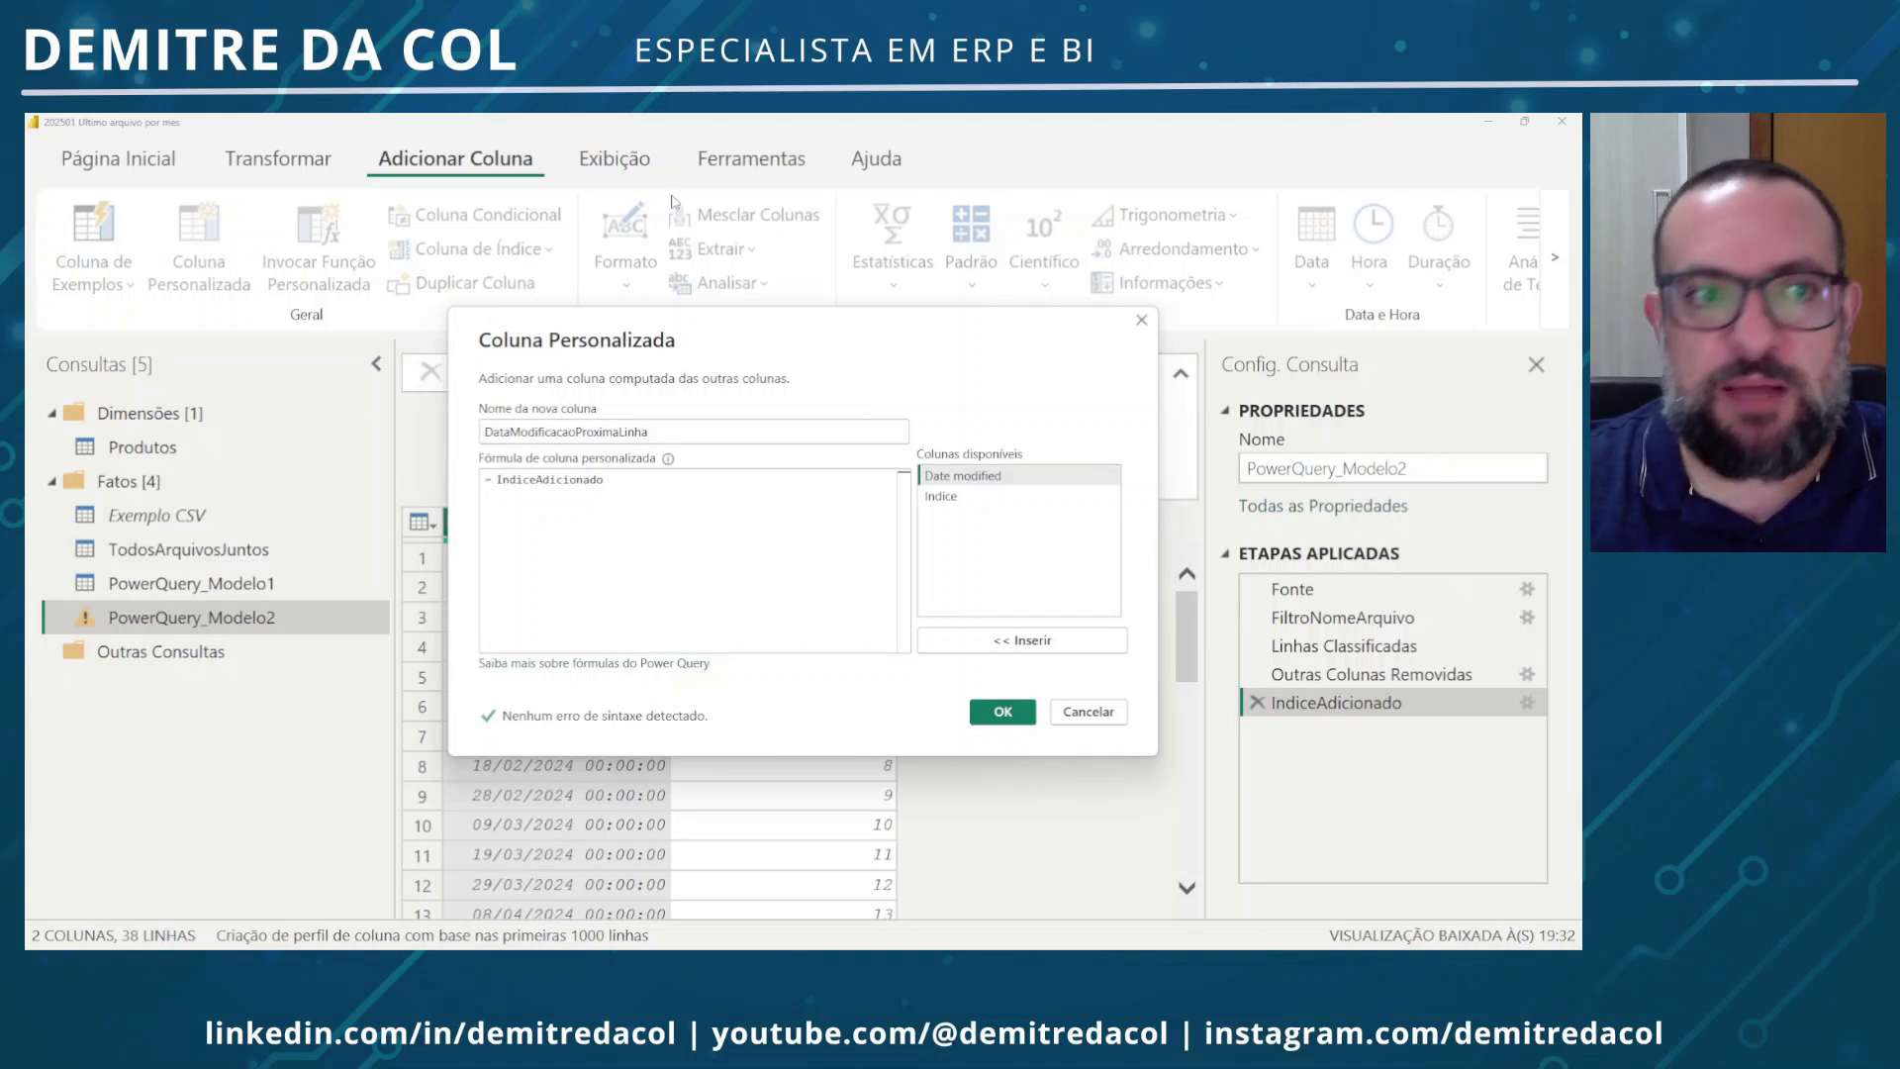
text([)
click(693, 497)
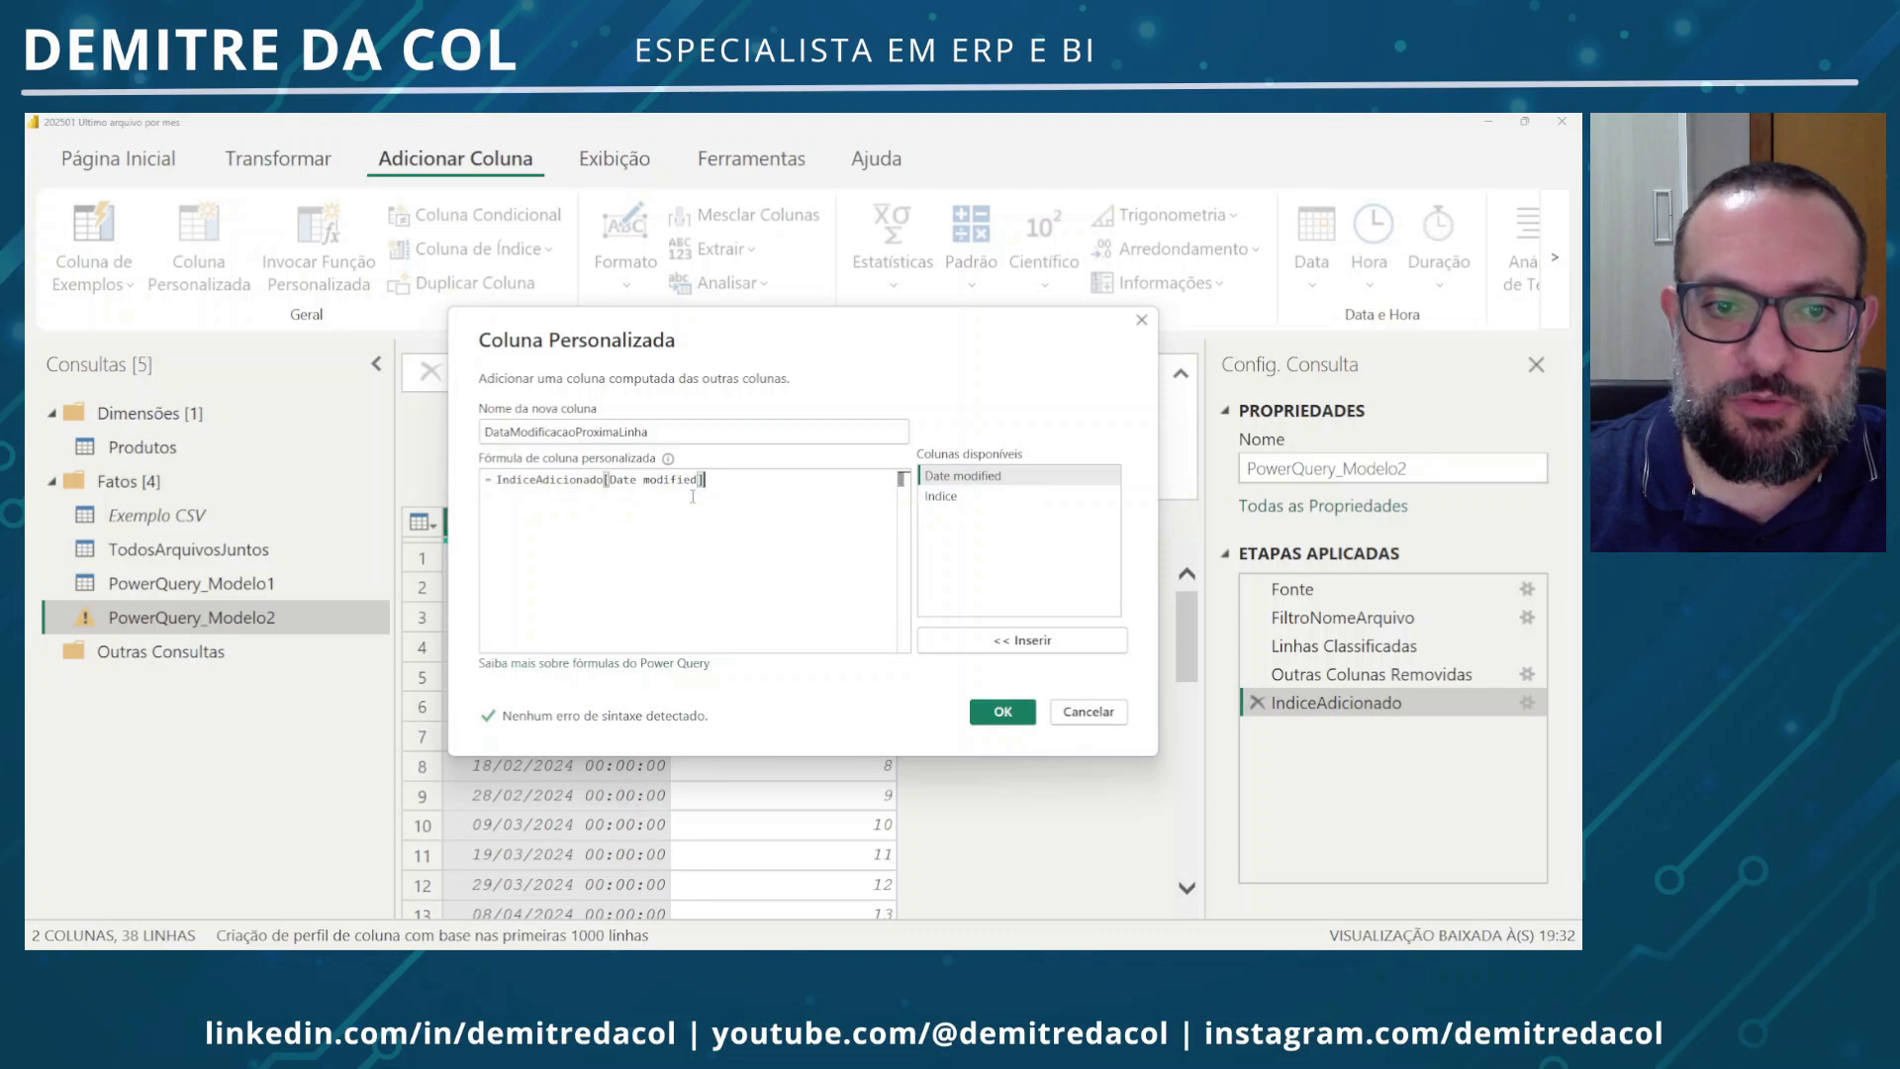
text({)
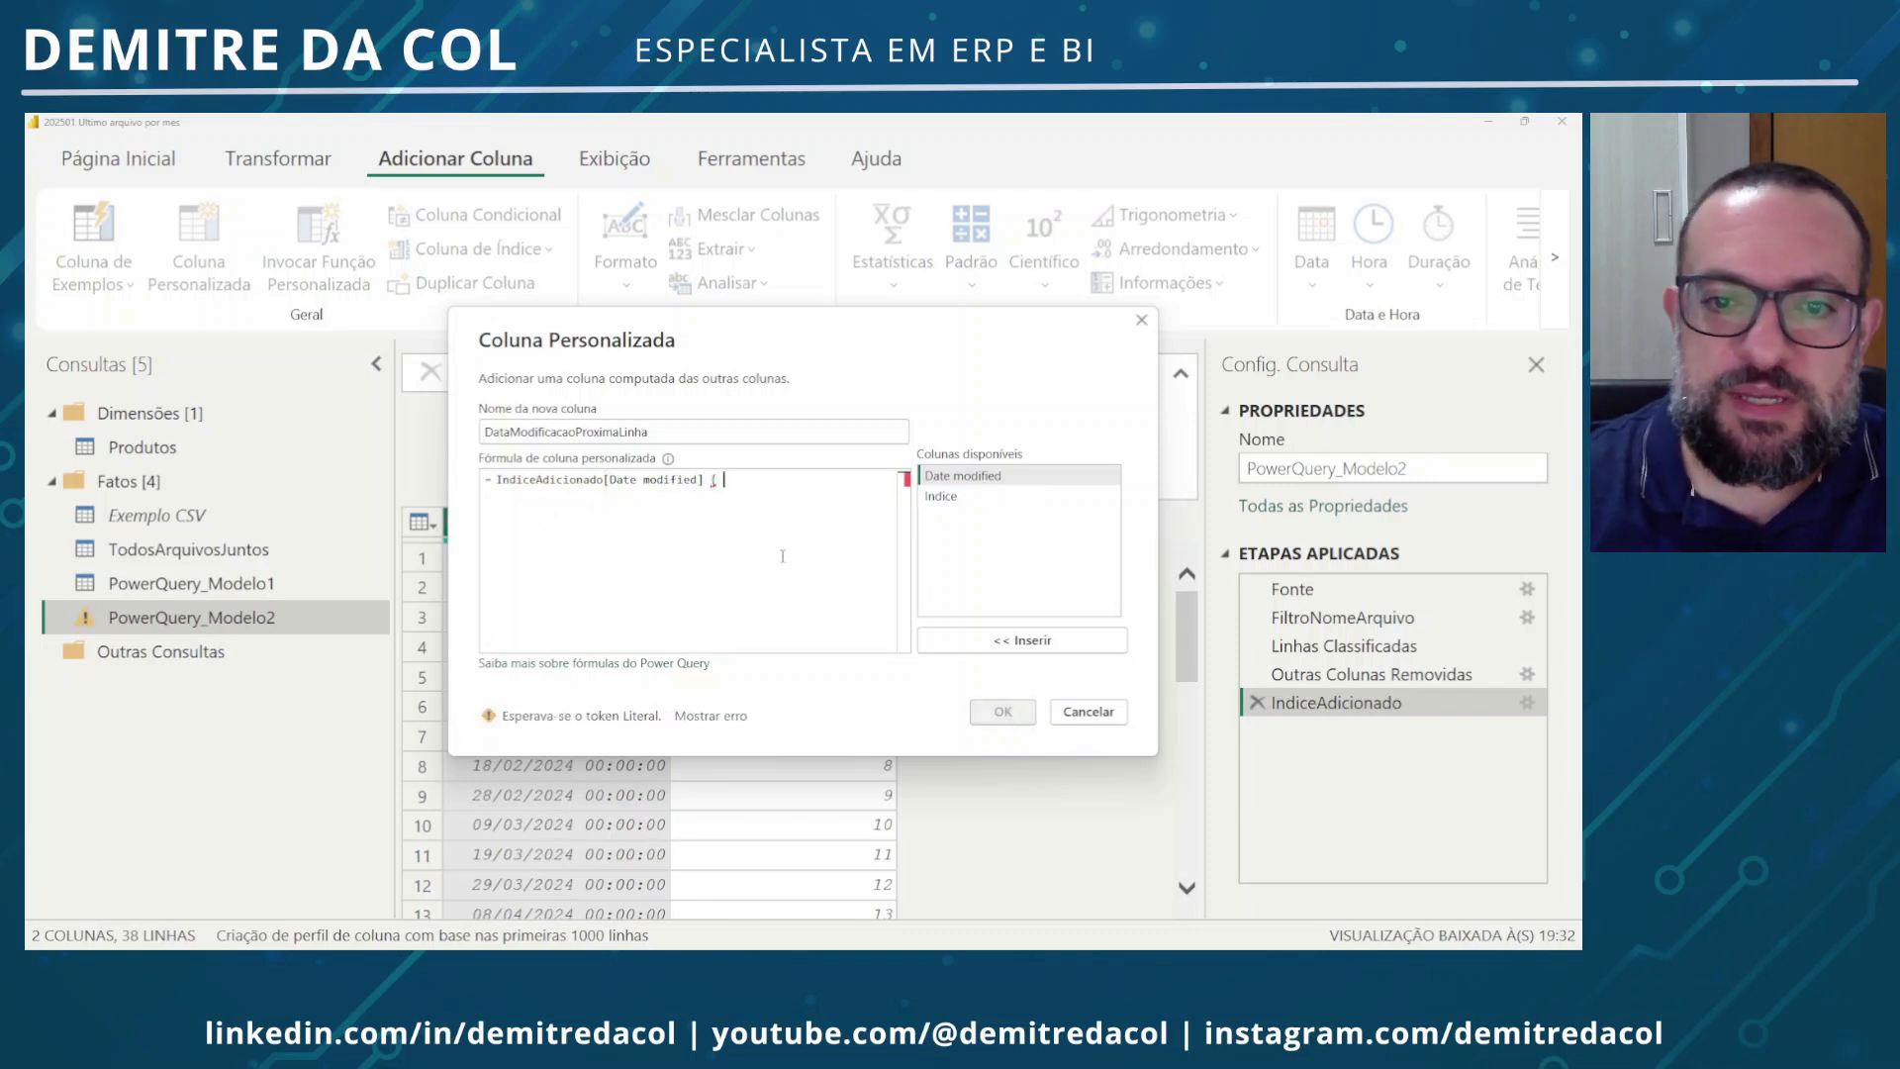
double_click(953, 500)
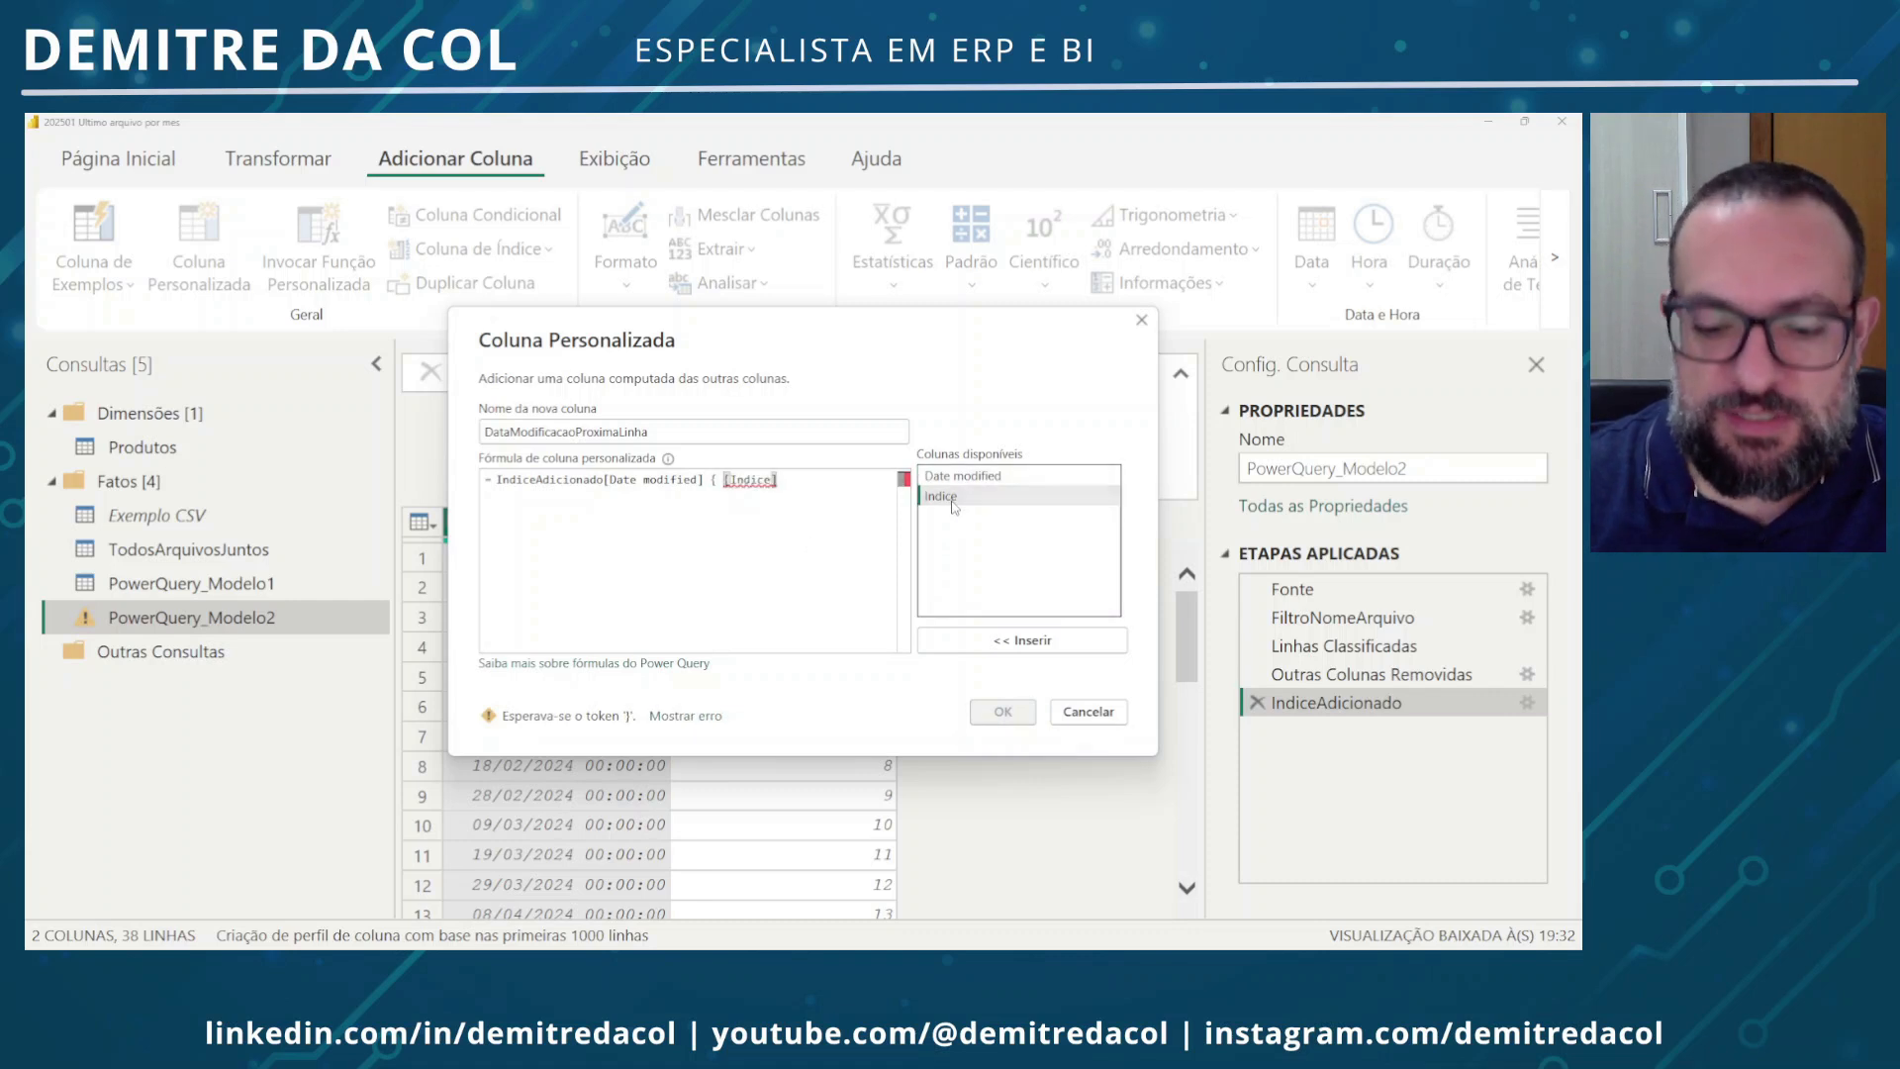
text(})
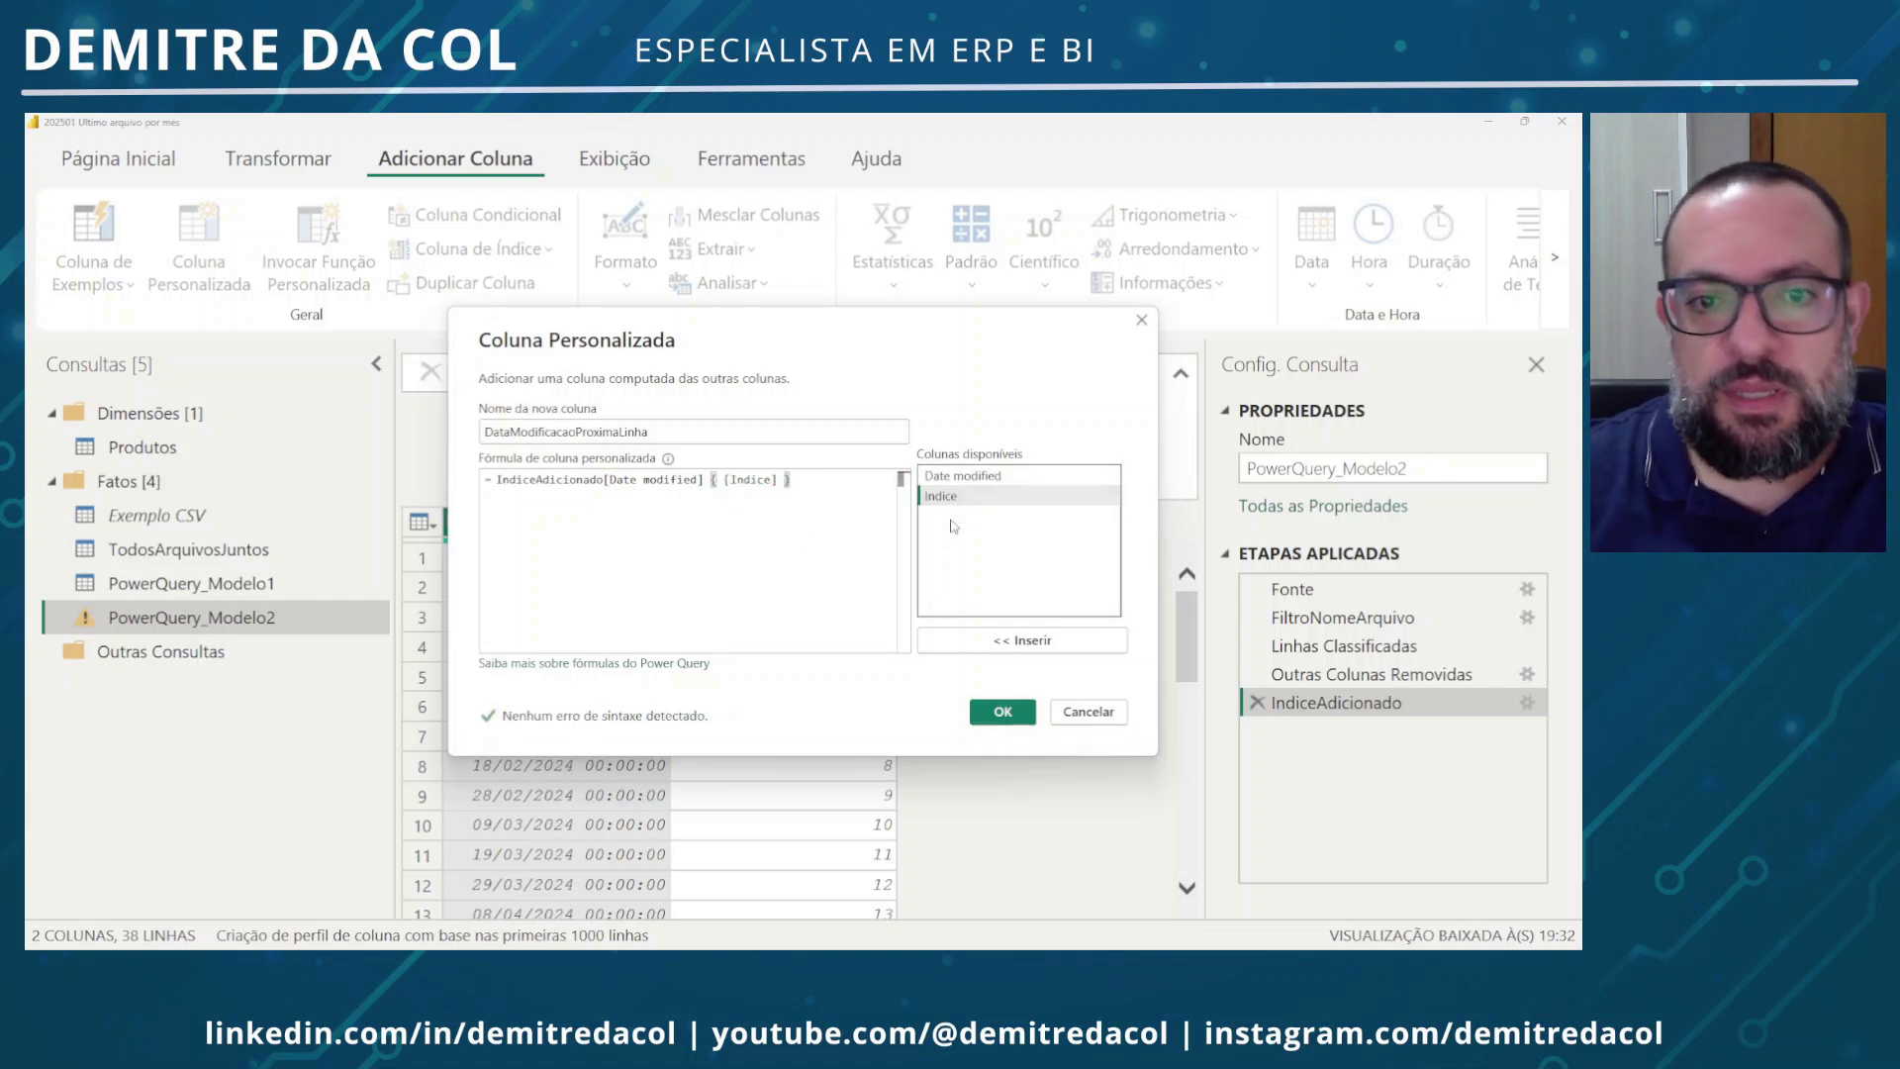
click(1002, 713)
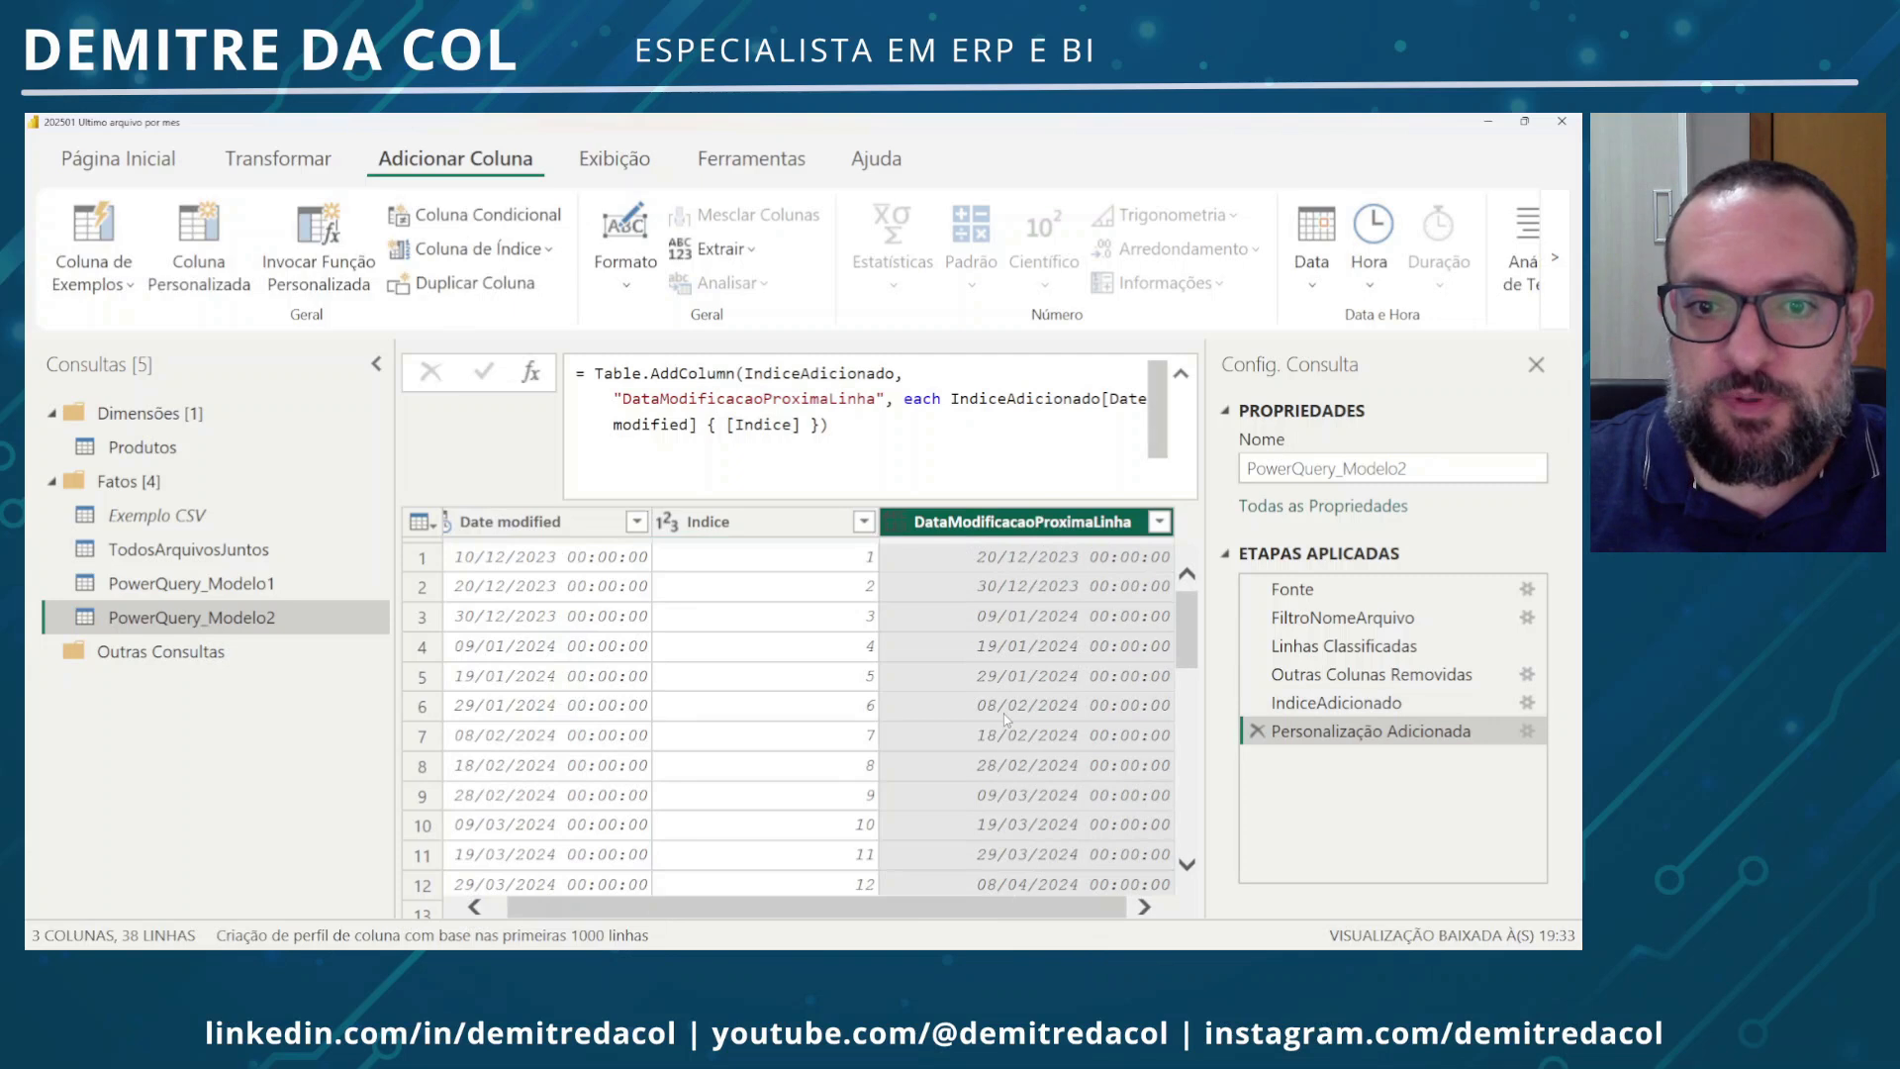
Compare each row's Date modified with its DataModificacaoProximaLinha value down the table
scroll(1035, 639, down, 3)
scroll(1035, 639, up, 3)
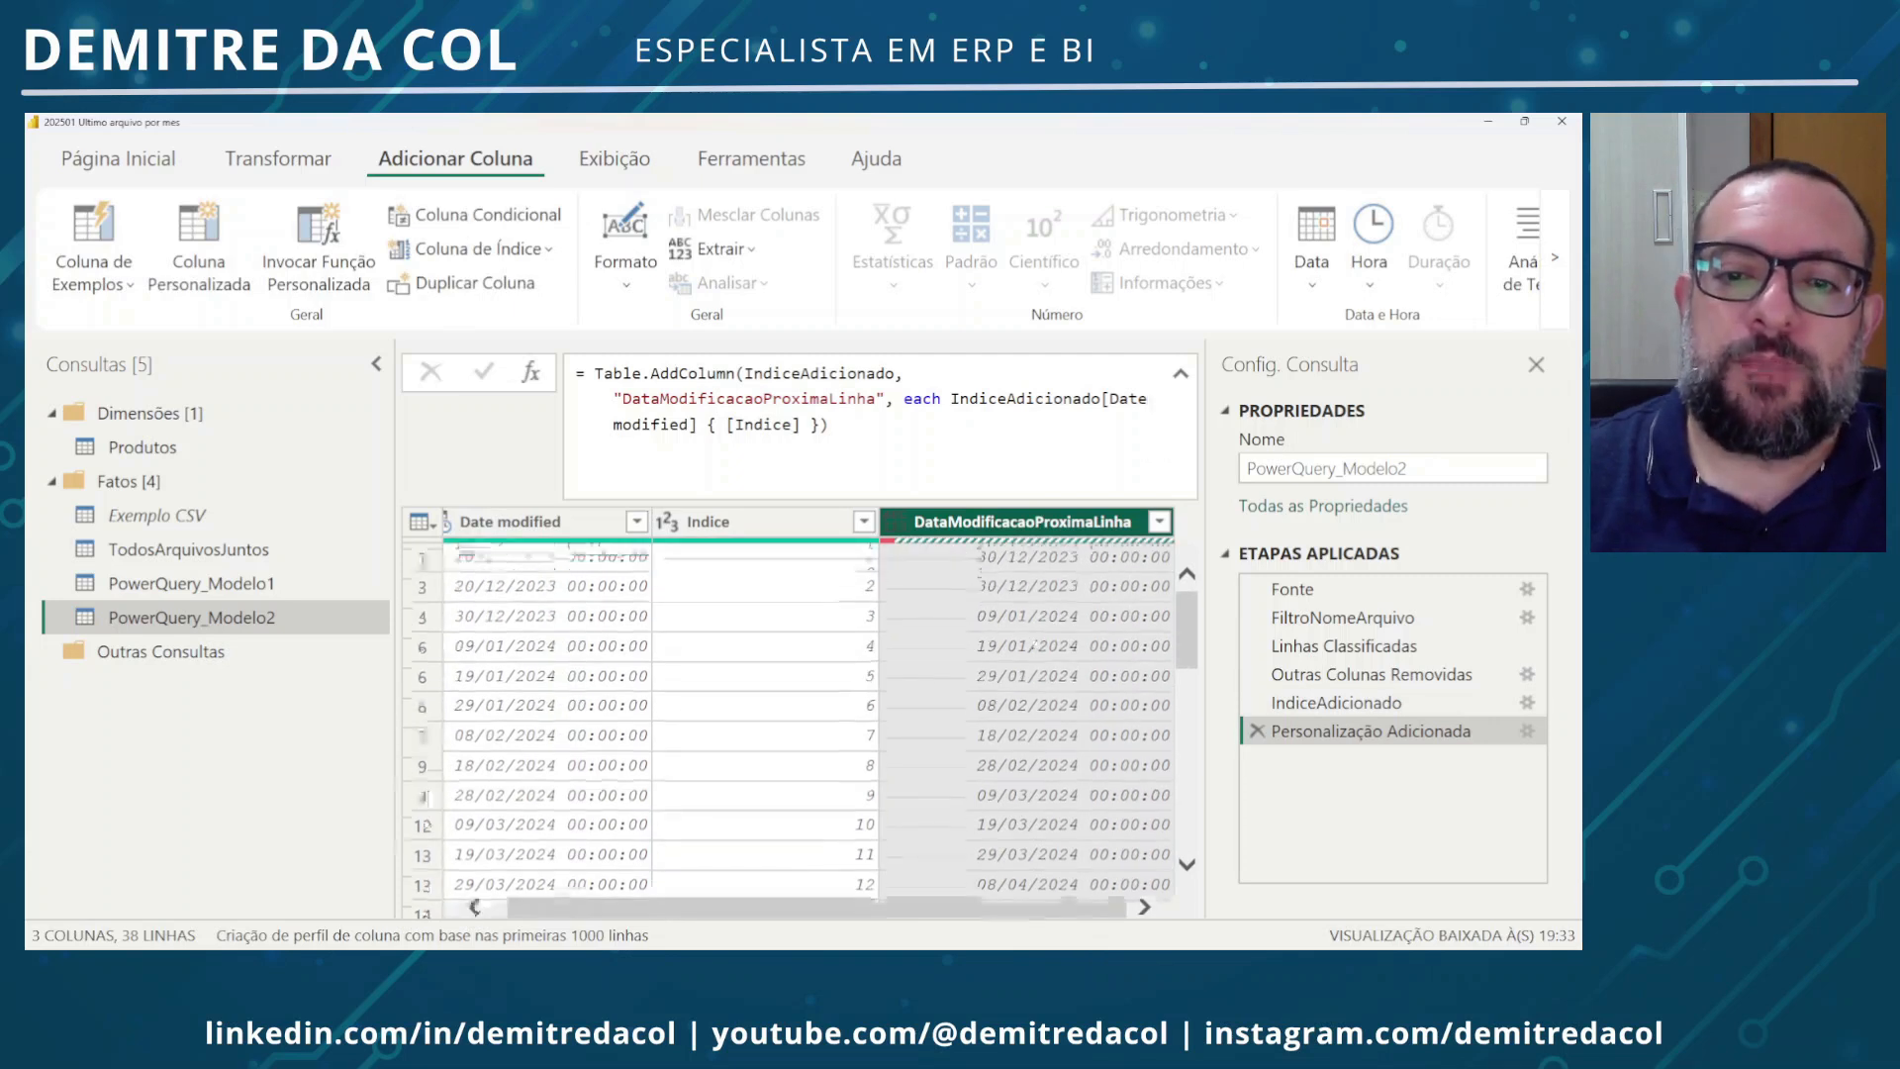
click(572, 559)
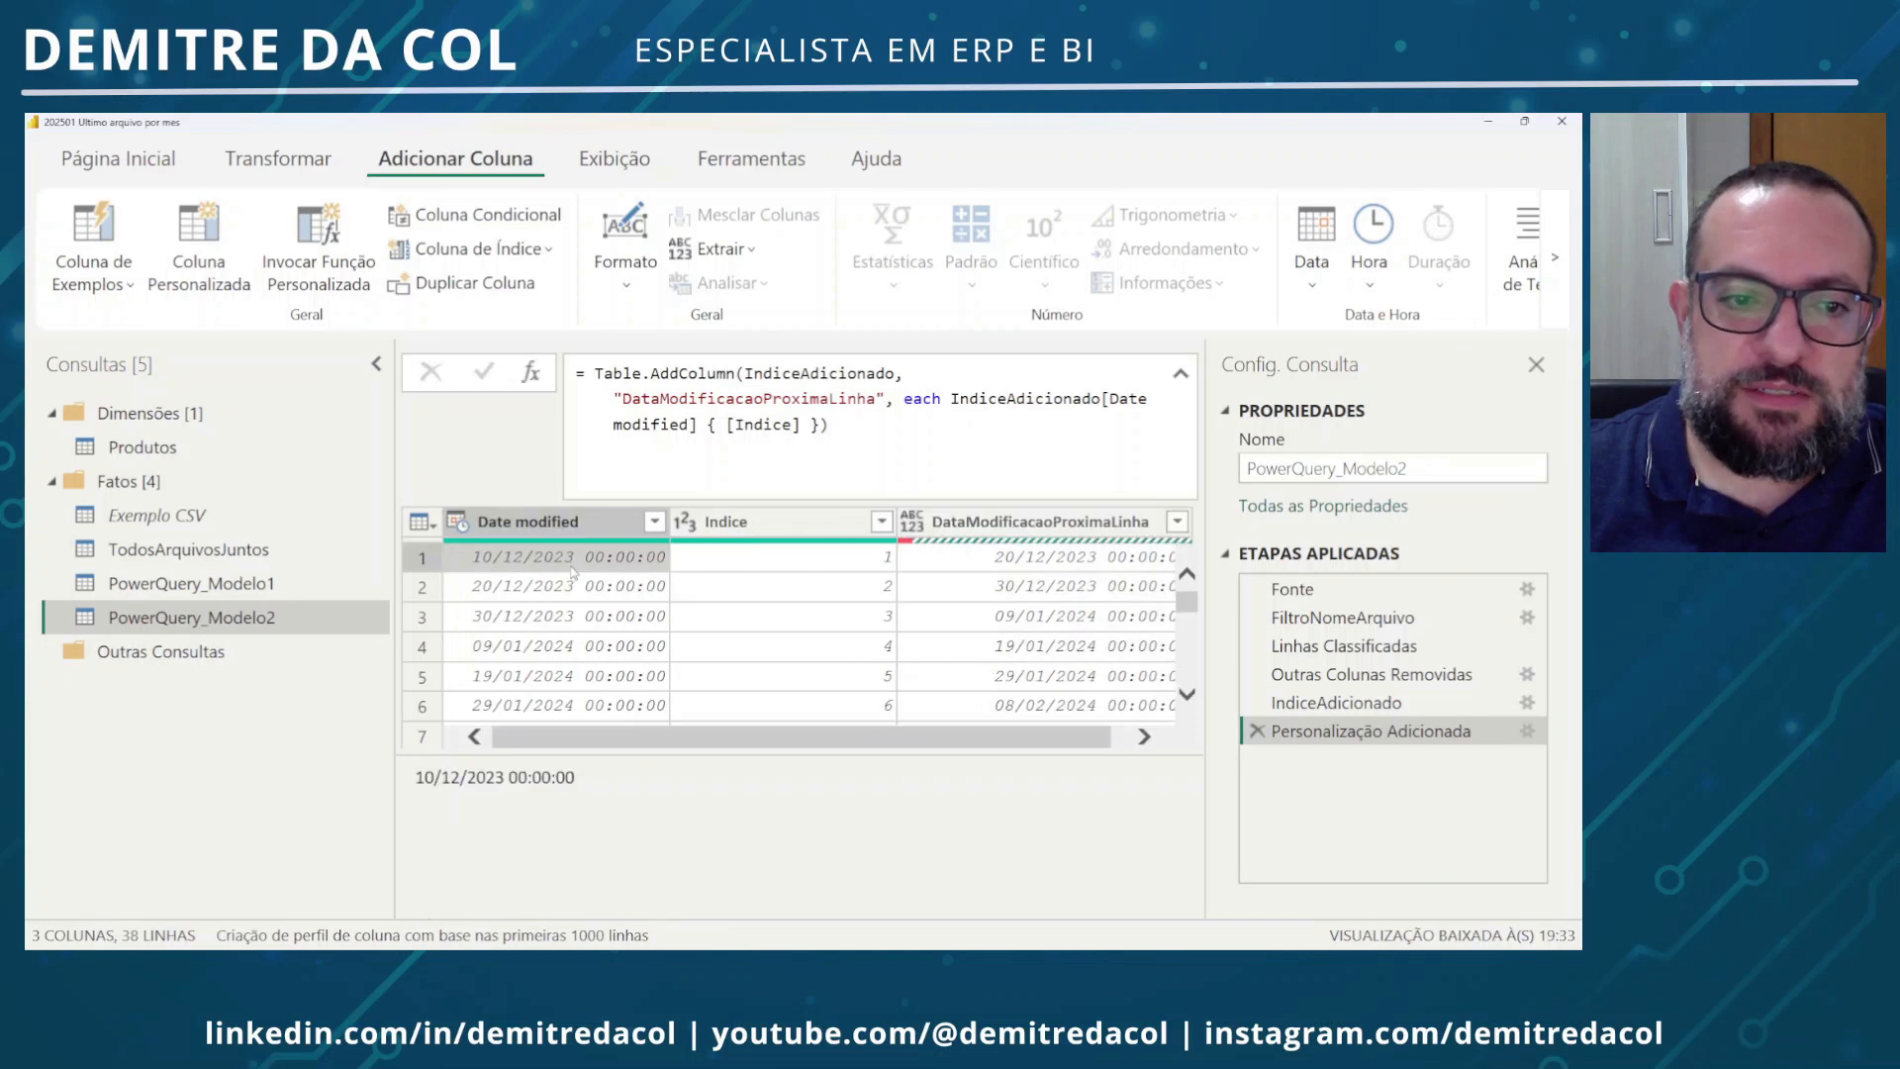
click(1017, 568)
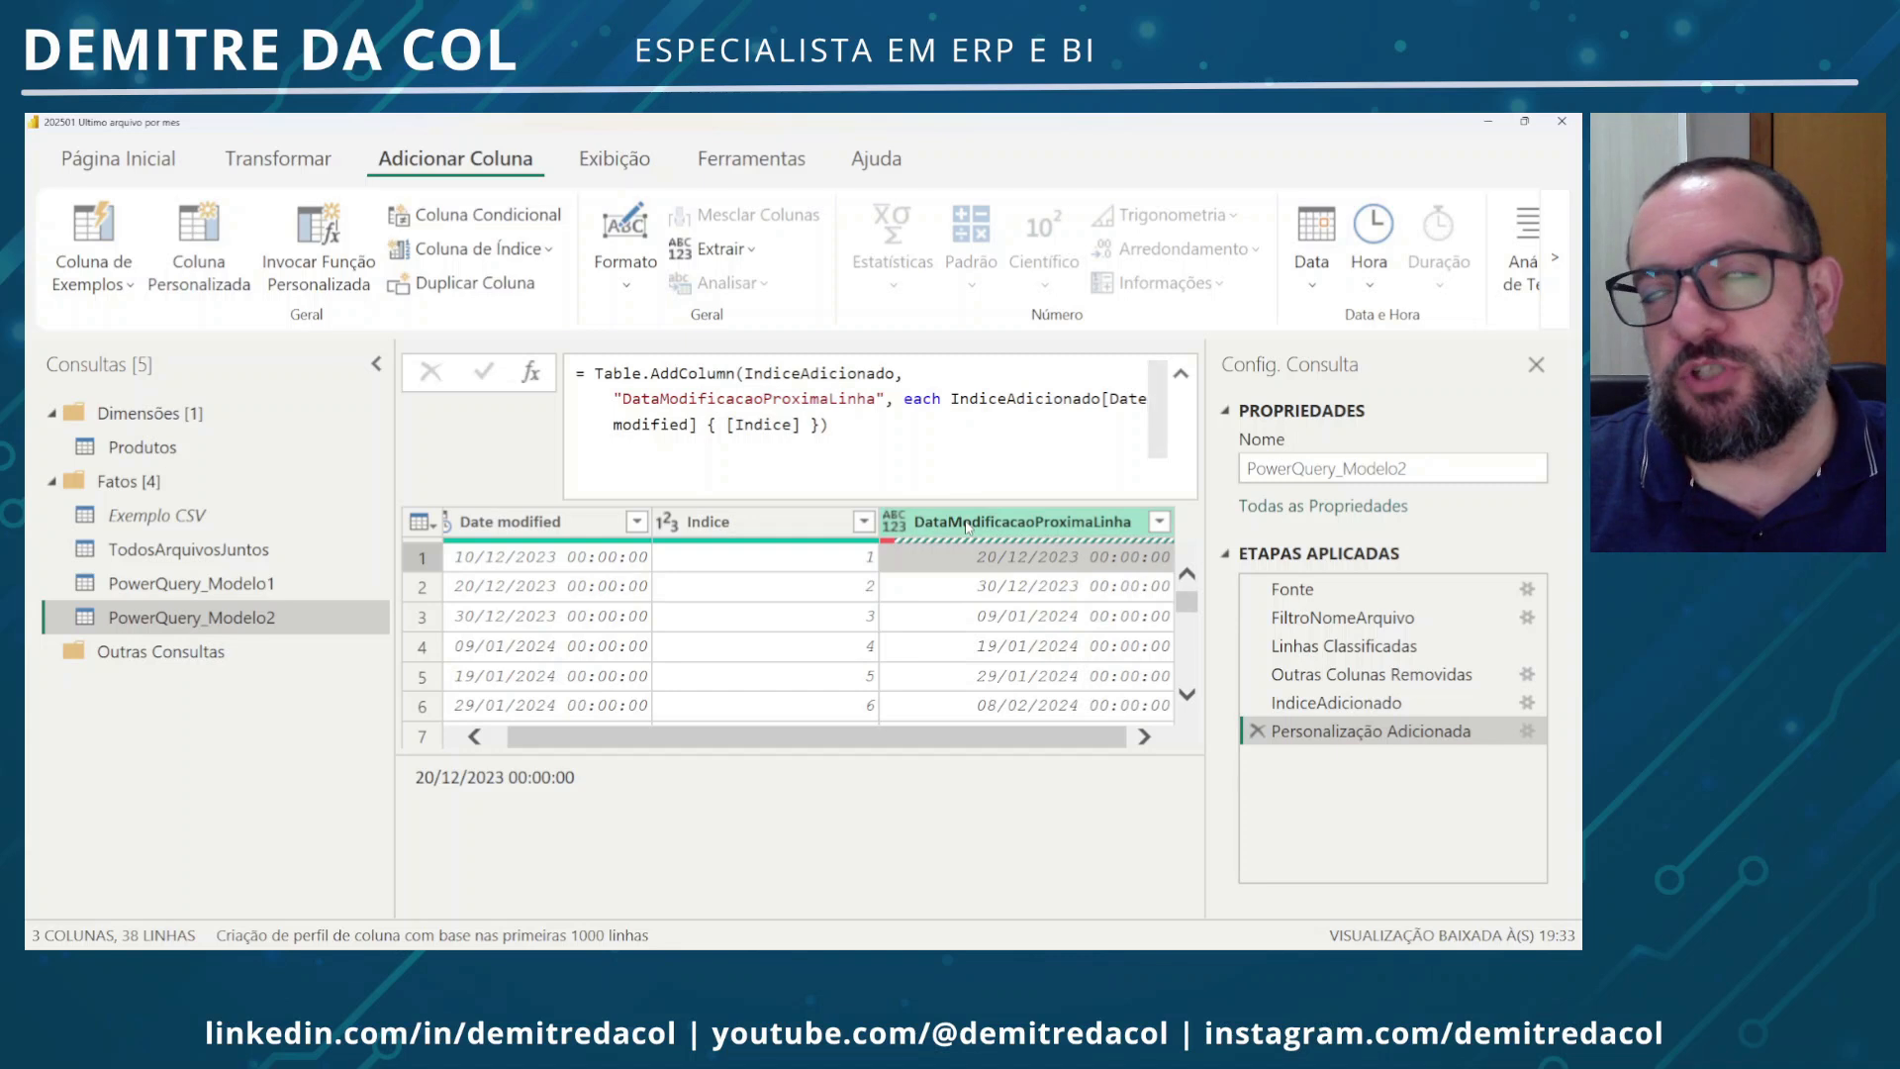
scroll(982, 625, down, 3)
scroll(983, 626, down, 7)
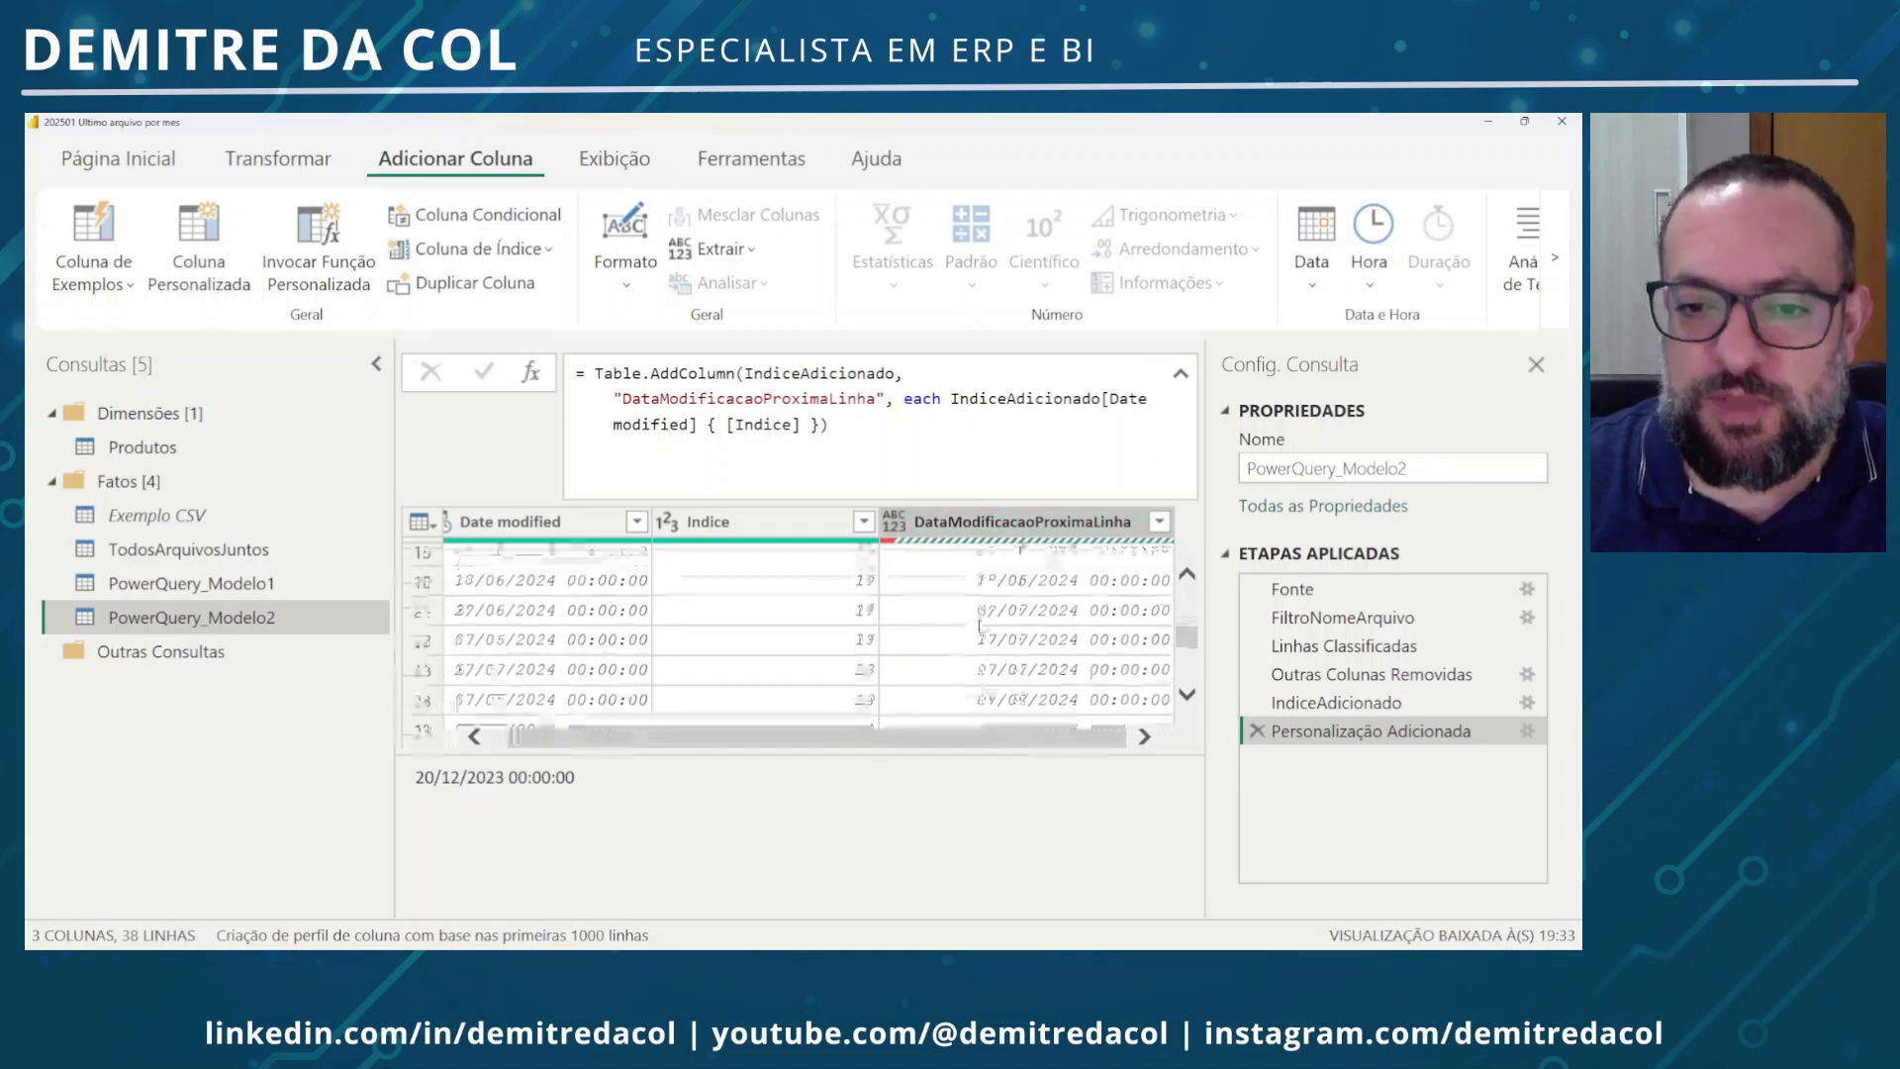
scroll(882, 672, up, 6)
scroll(884, 667, up, 5)
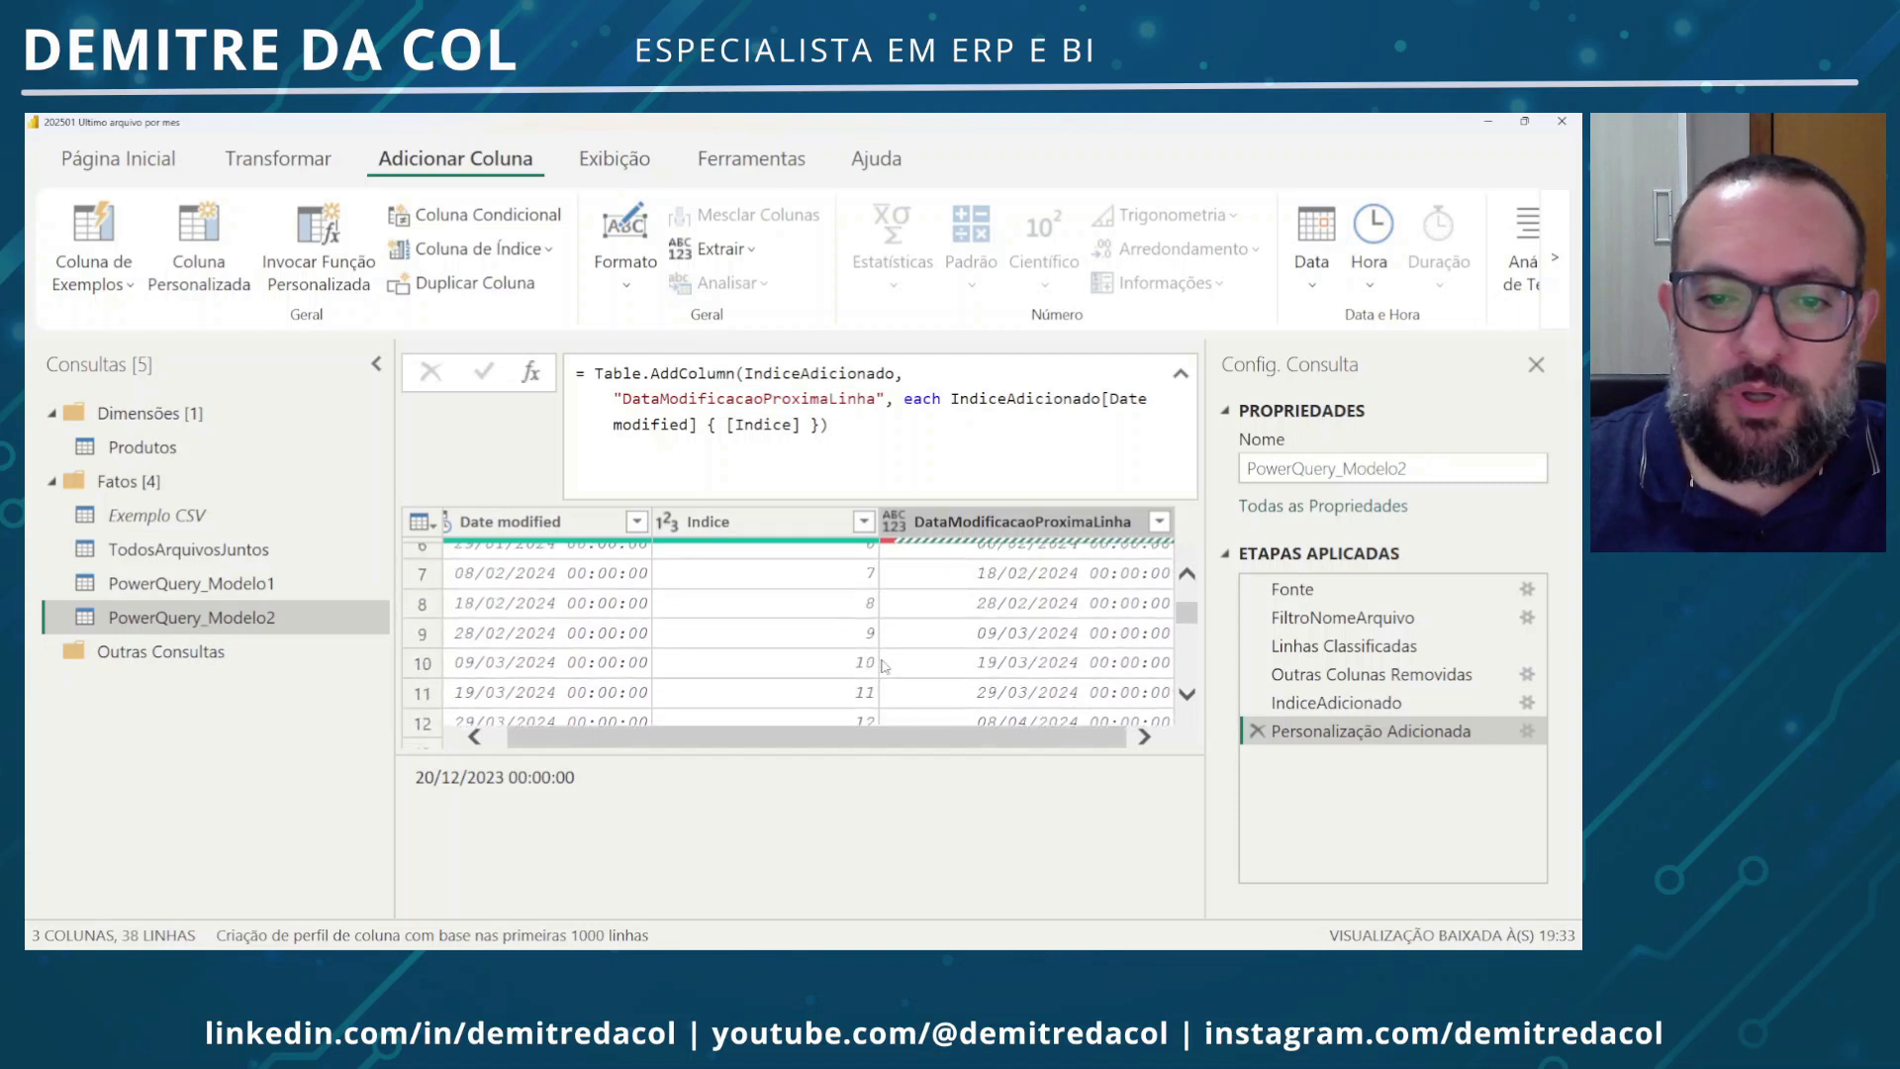
Replace the Date modified column reference with Indice in the Personalização Adicionada formula, making it IndiceAdicionado[Indice] { [Indice] }
click(763, 434)
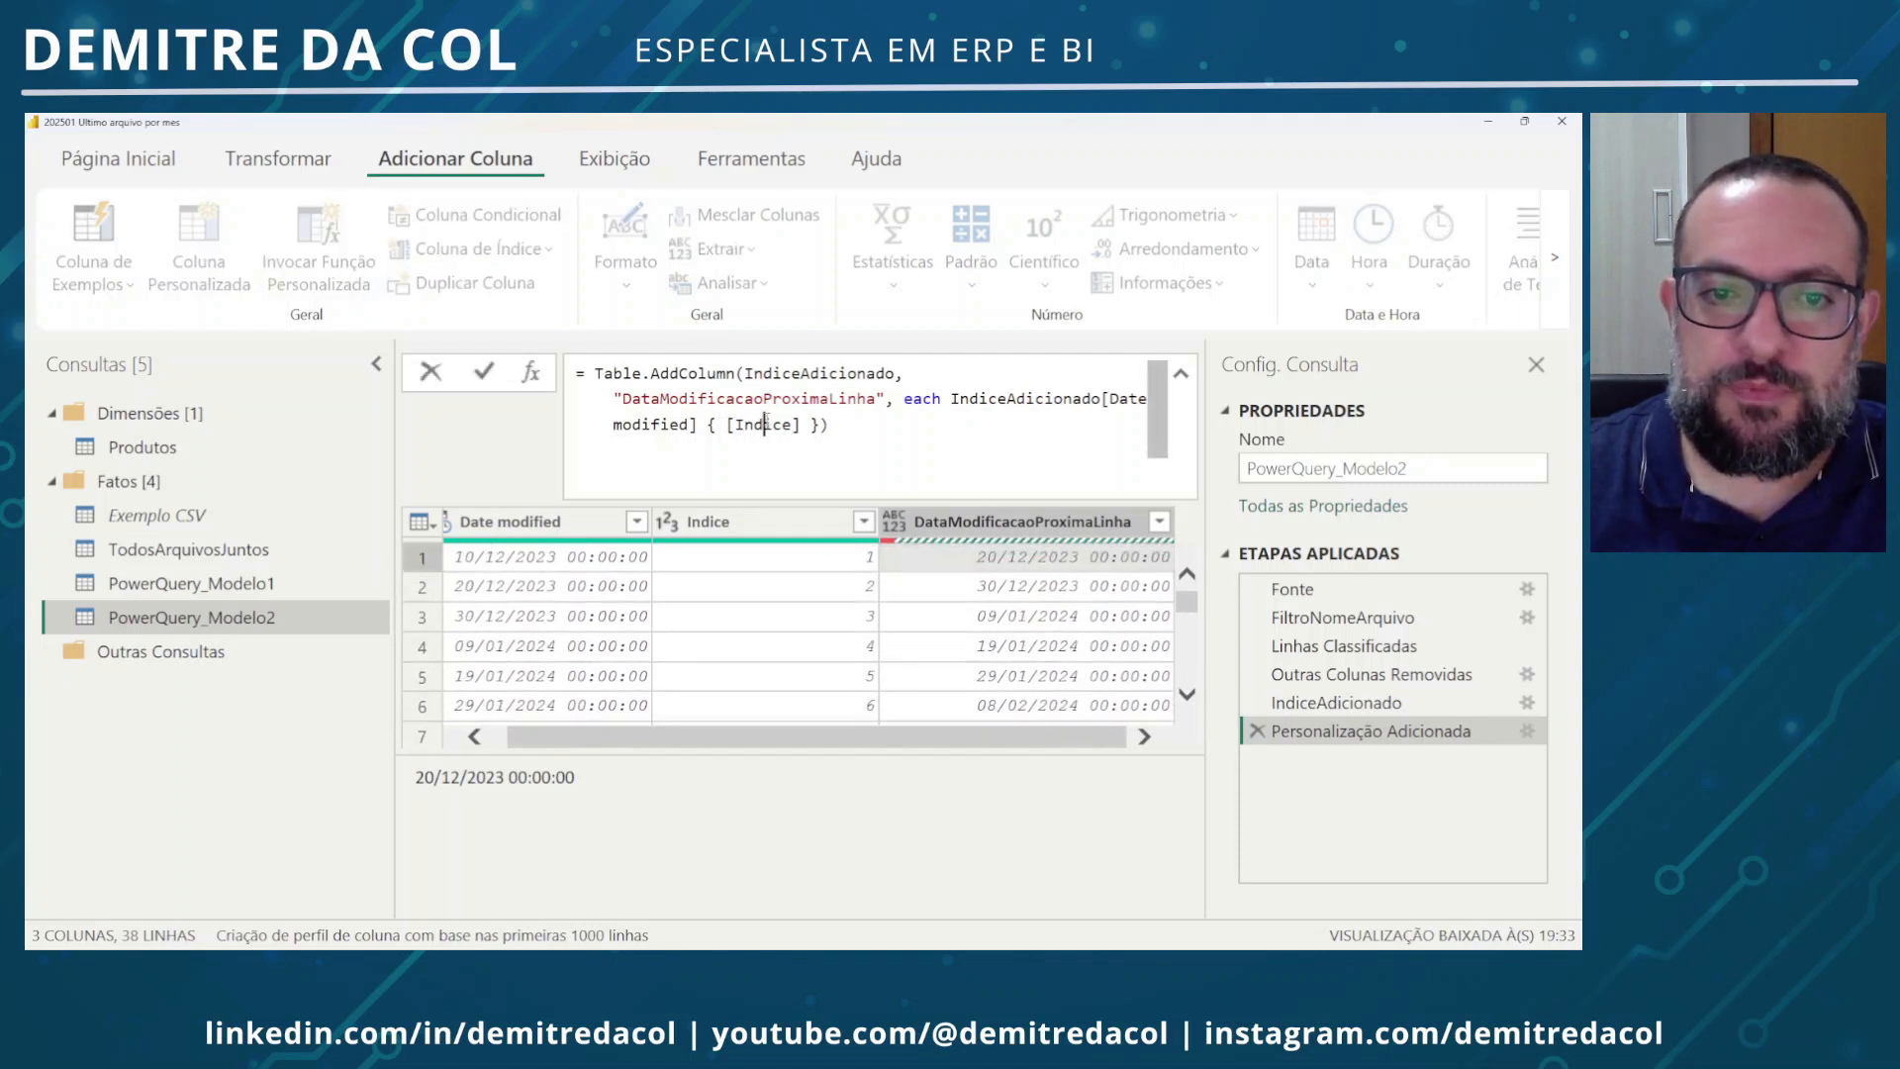
double_click(764, 423)
key(ctrl+c)
drag(1109, 398, 689, 433)
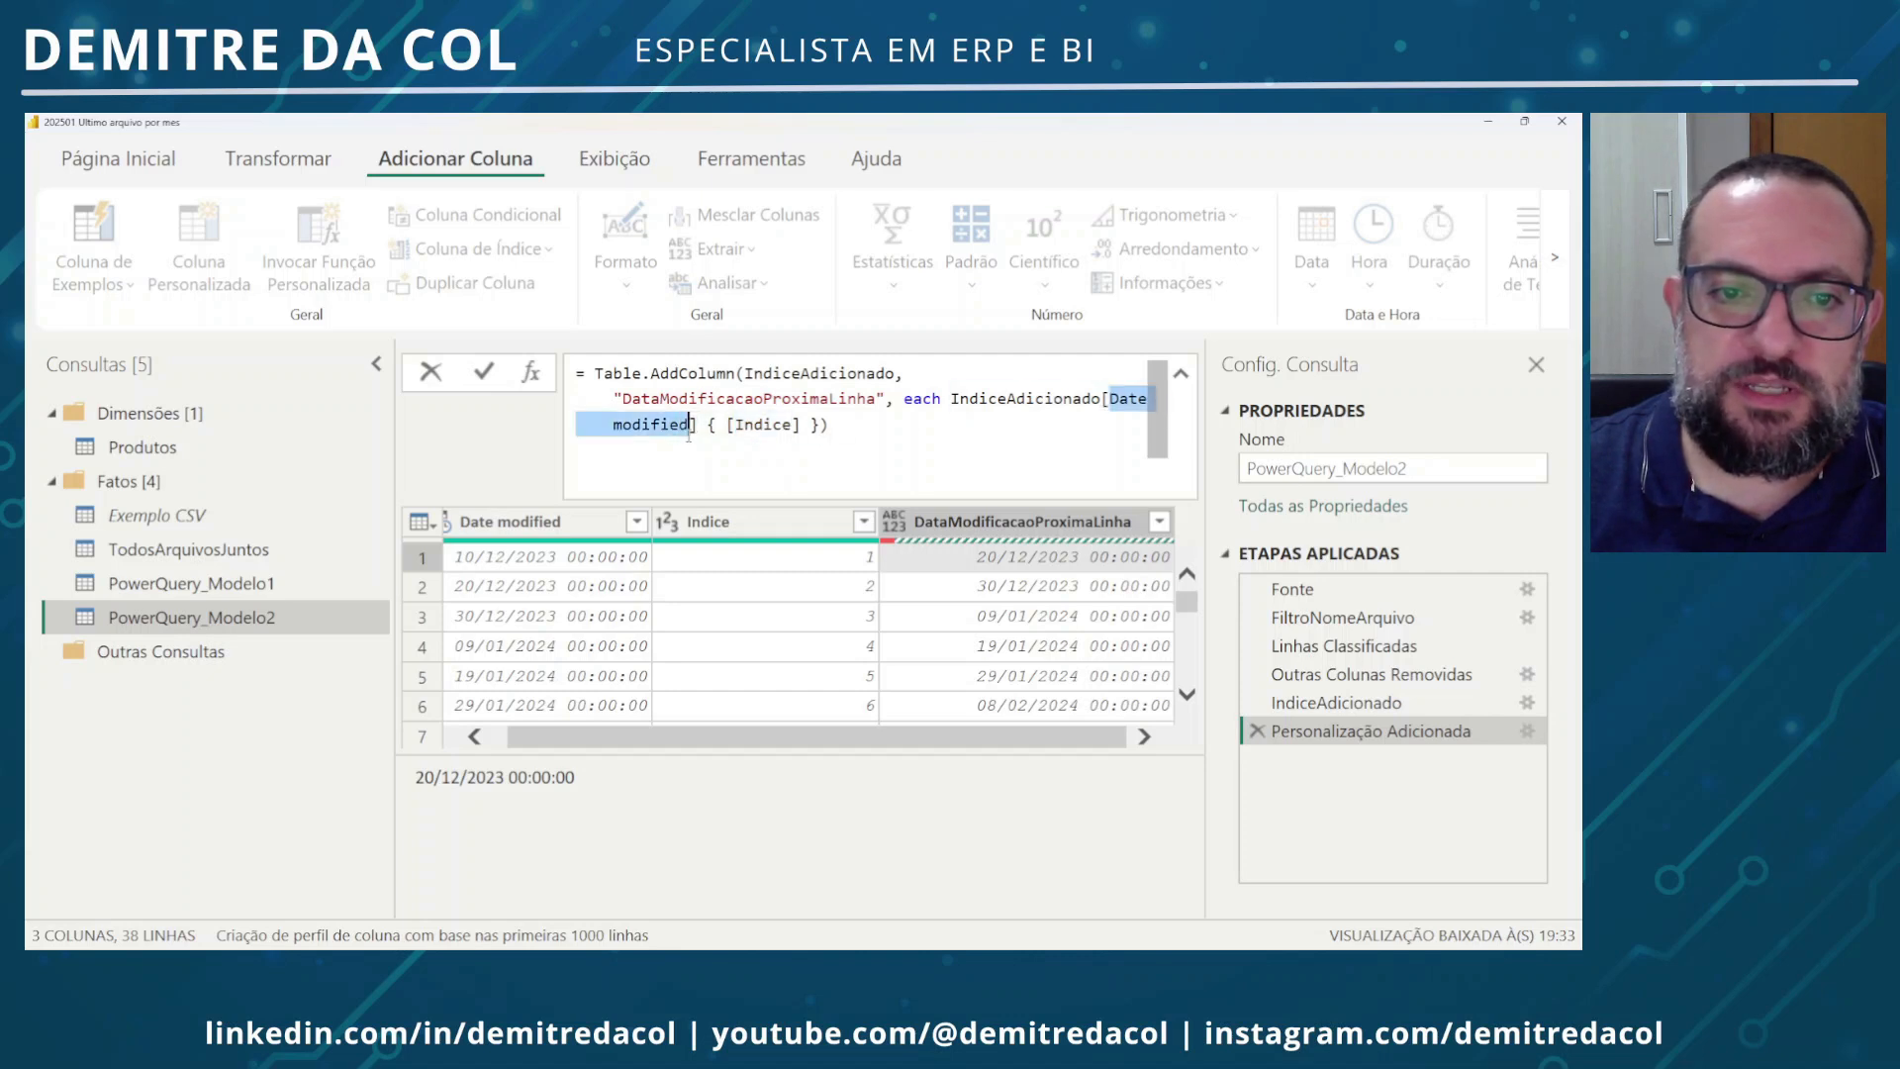
key(ctrl+v)
key(Return)
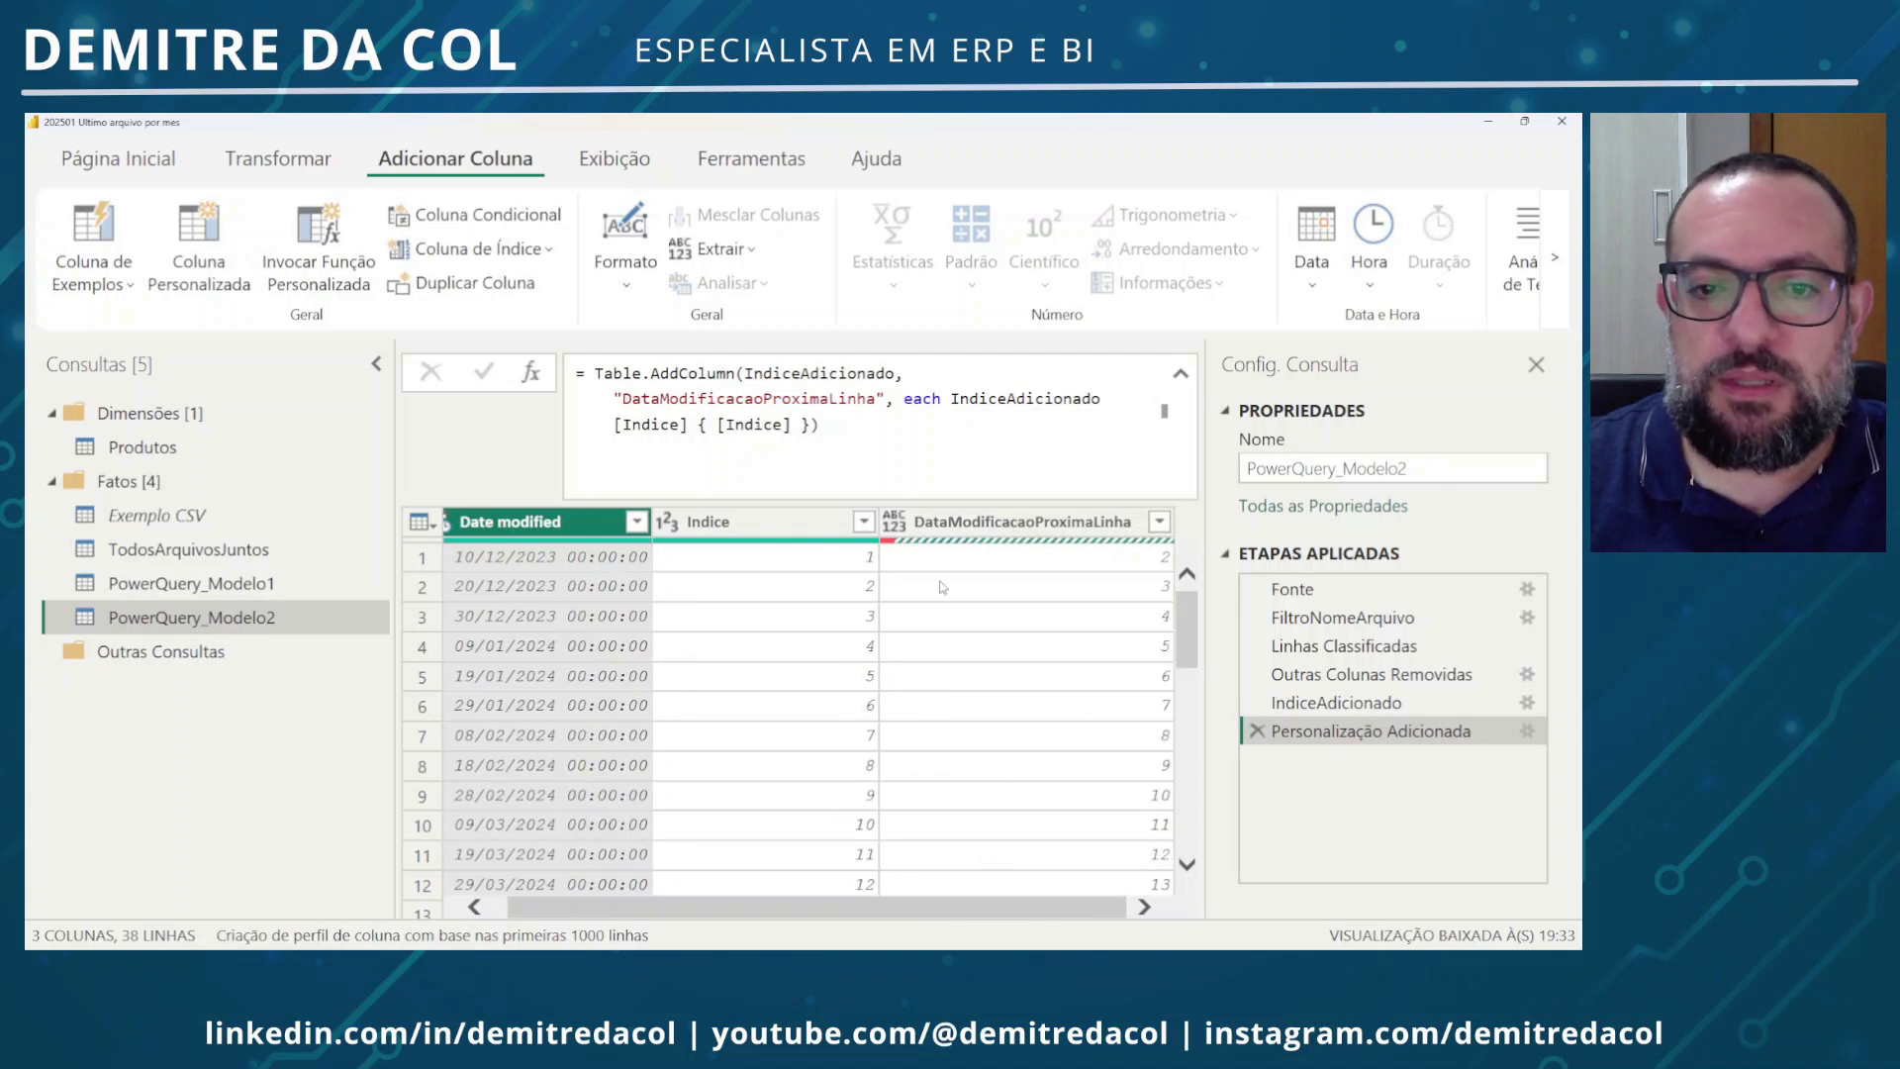
Compare the Indice values with the DataModificacaoProximaLinha values in the first two rows
click(786, 572)
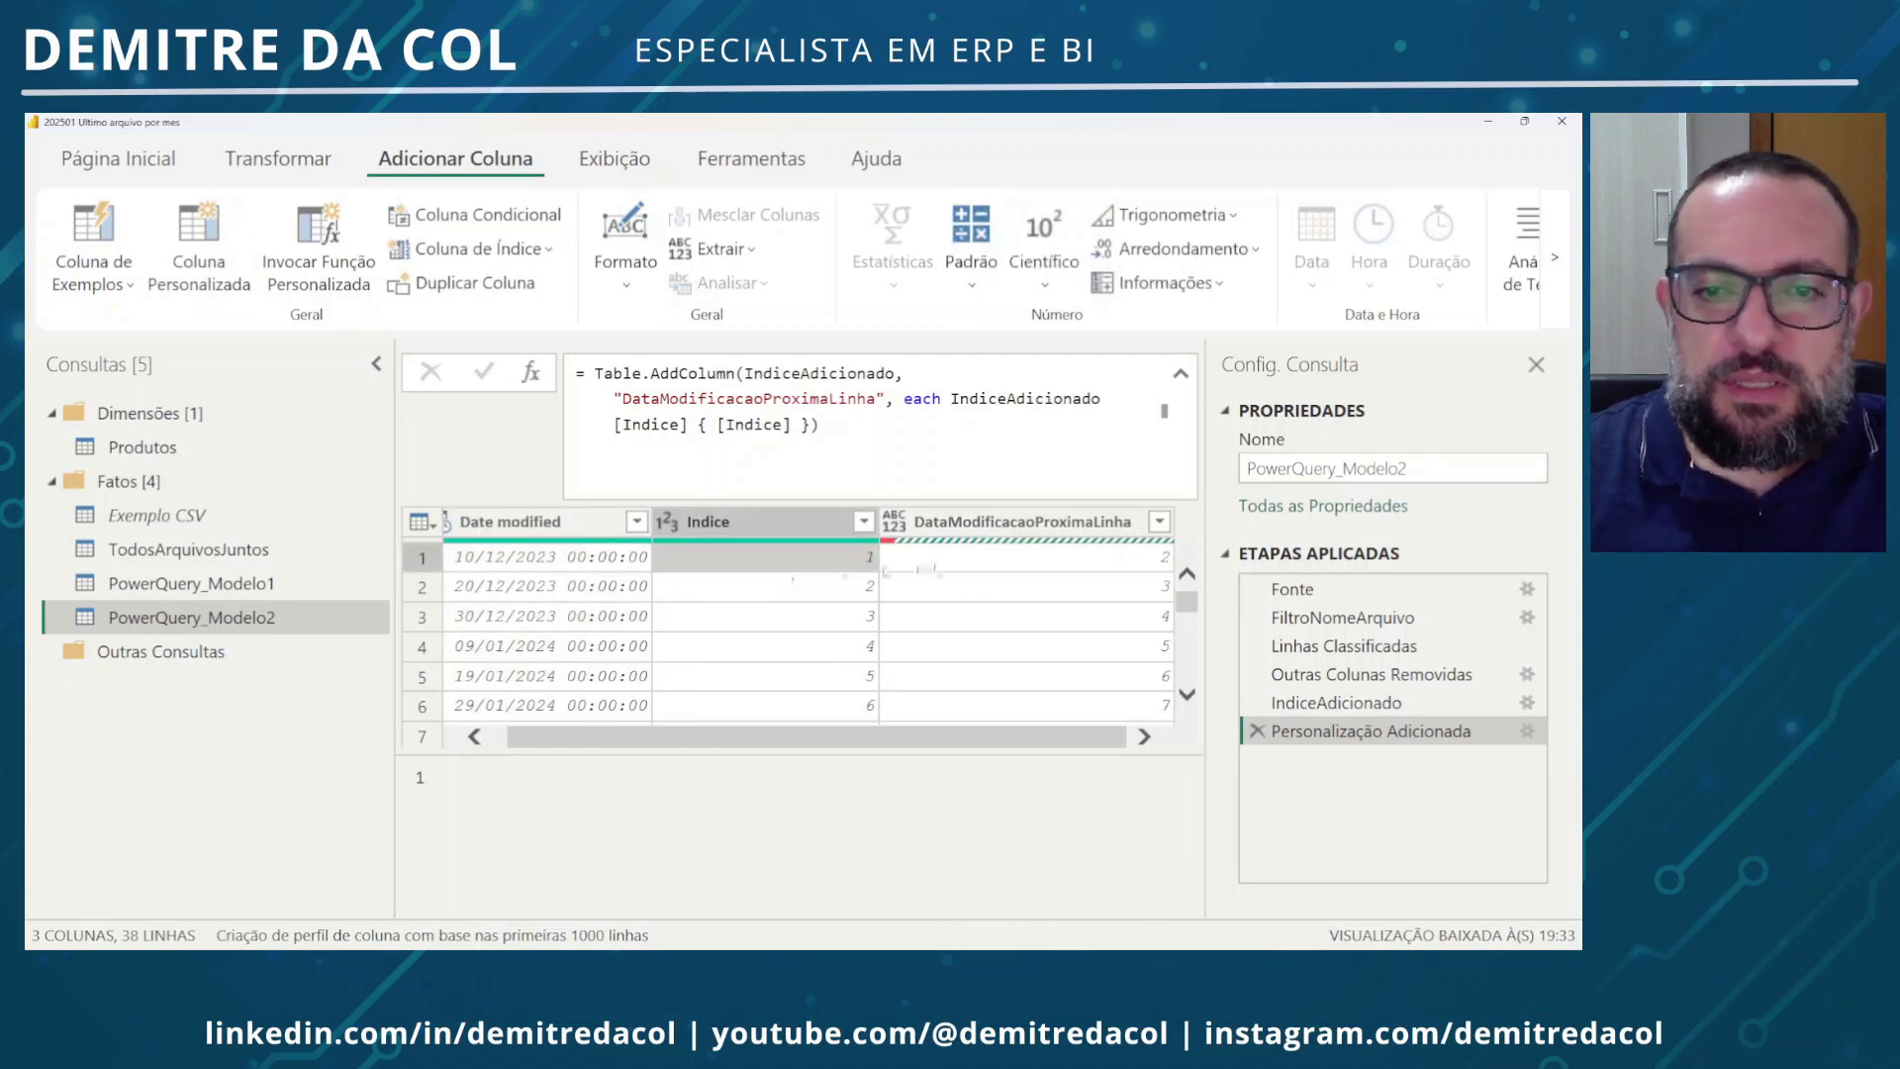
click(934, 568)
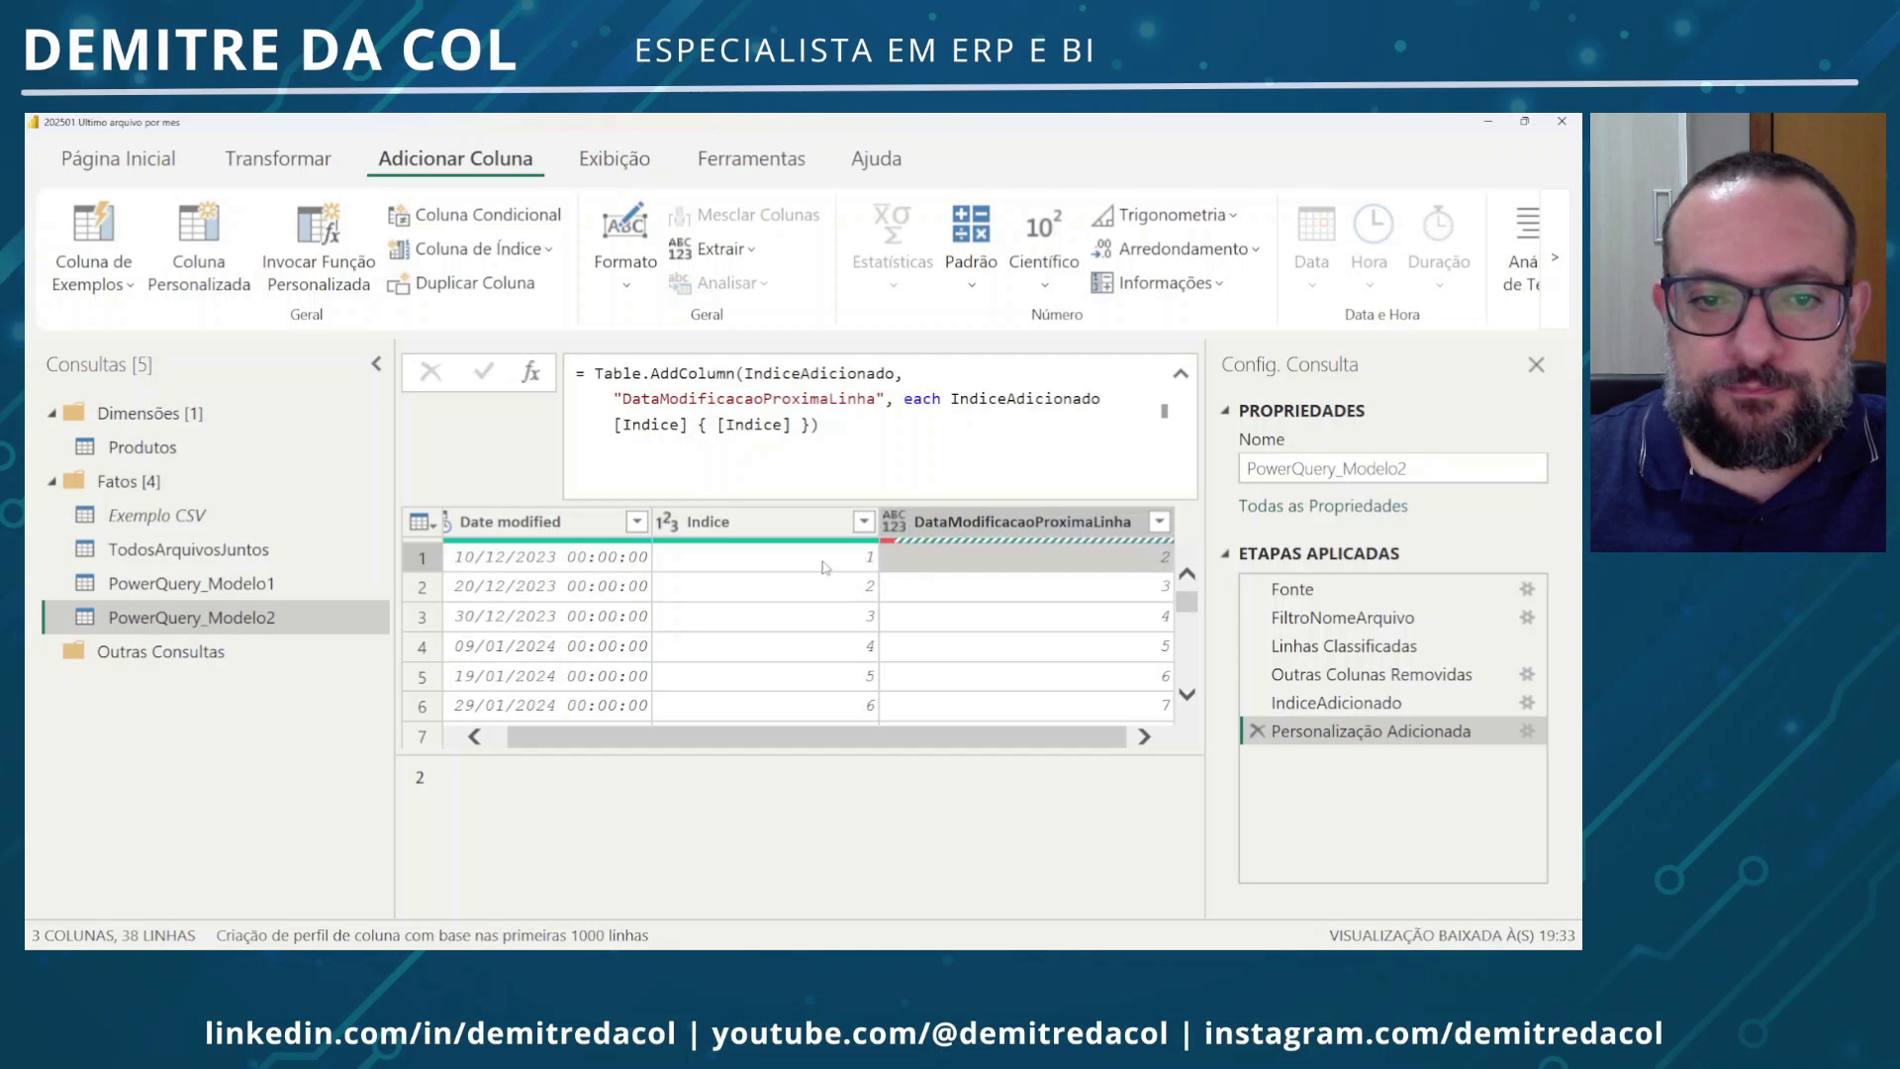
click(574, 571)
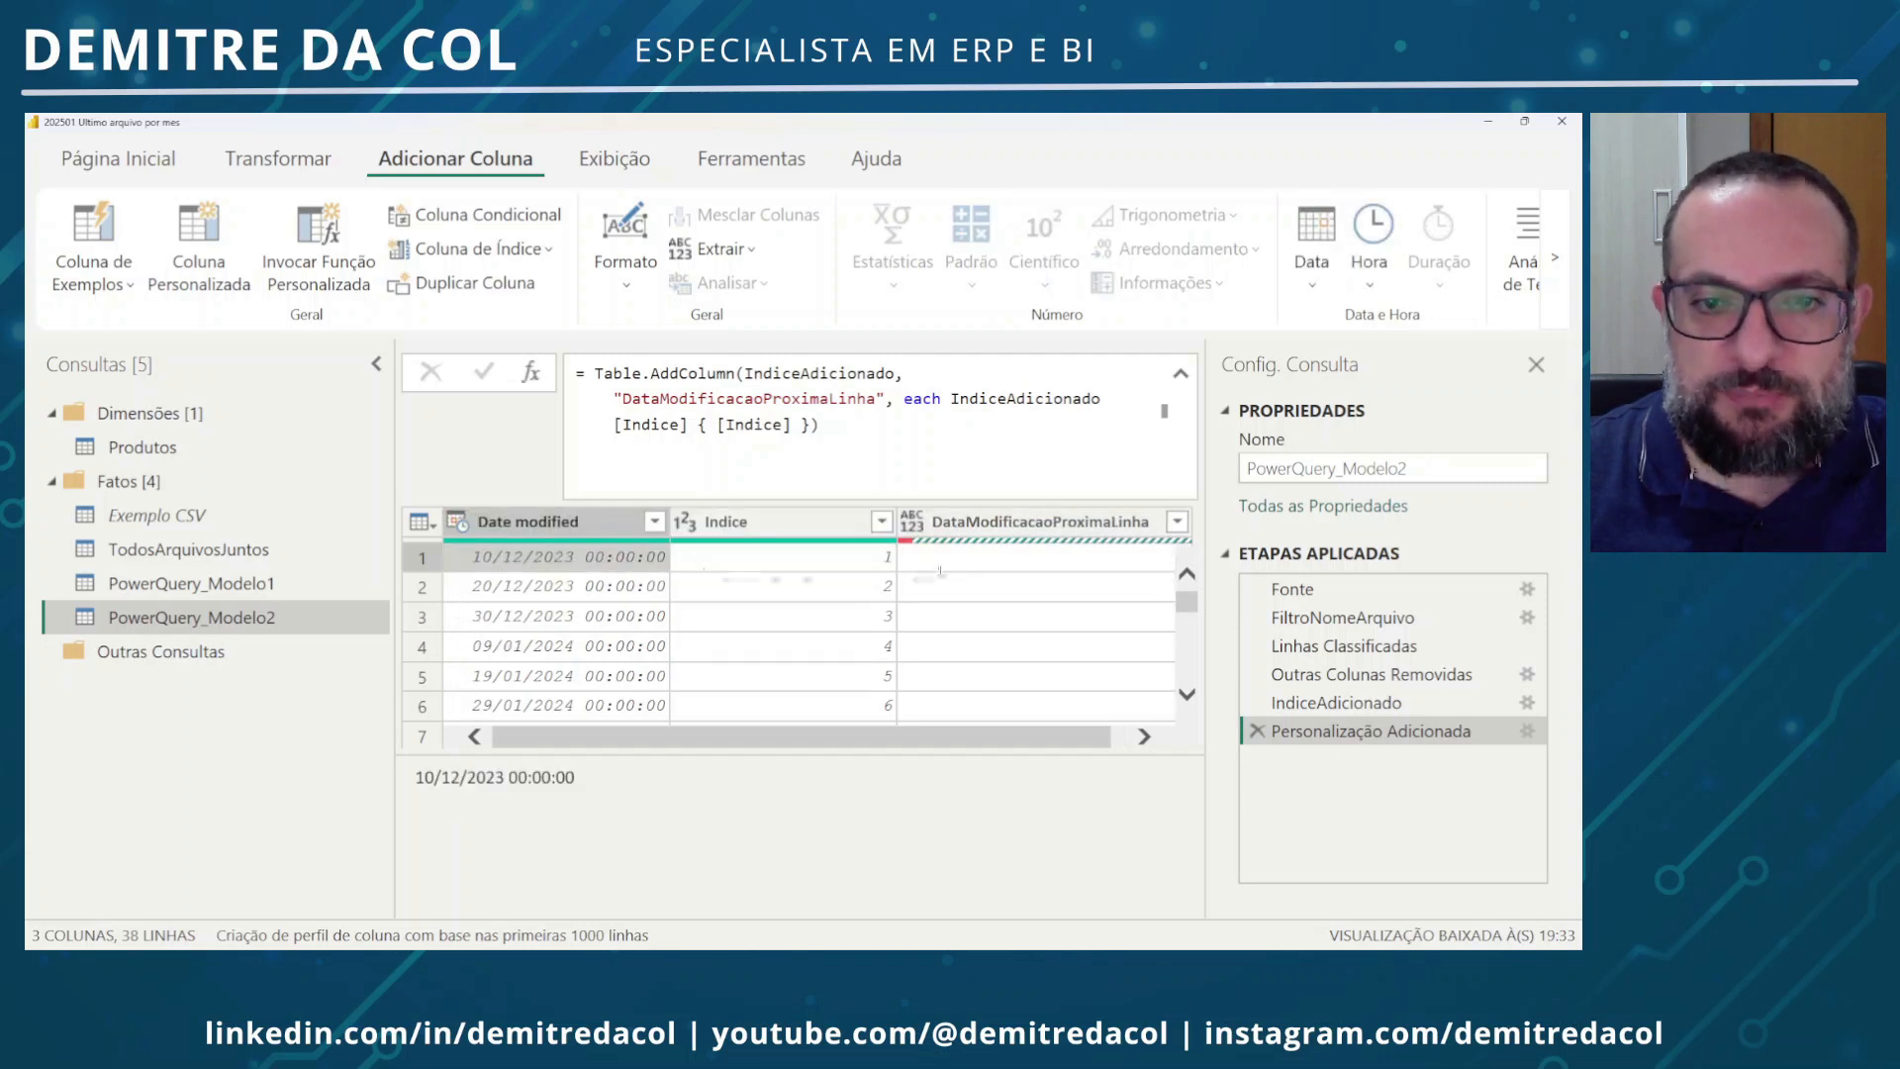
click(843, 564)
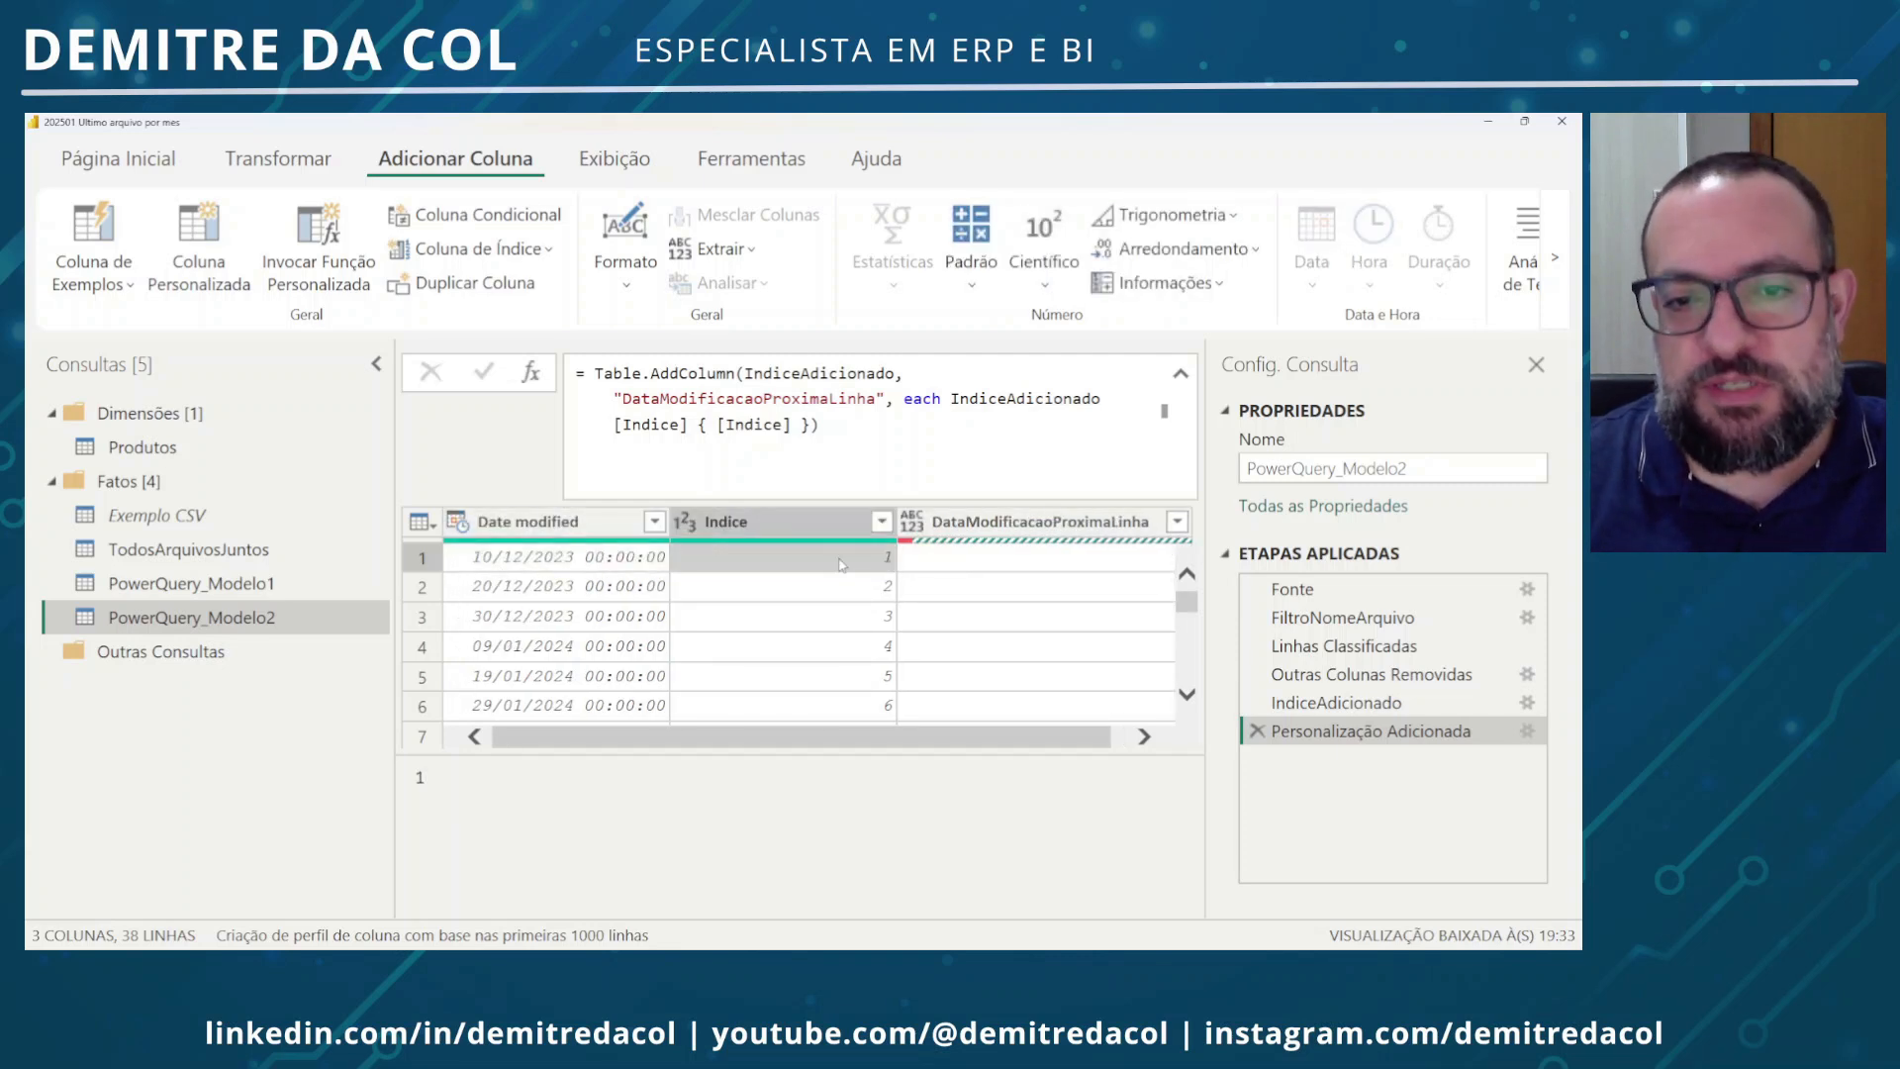
click(960, 566)
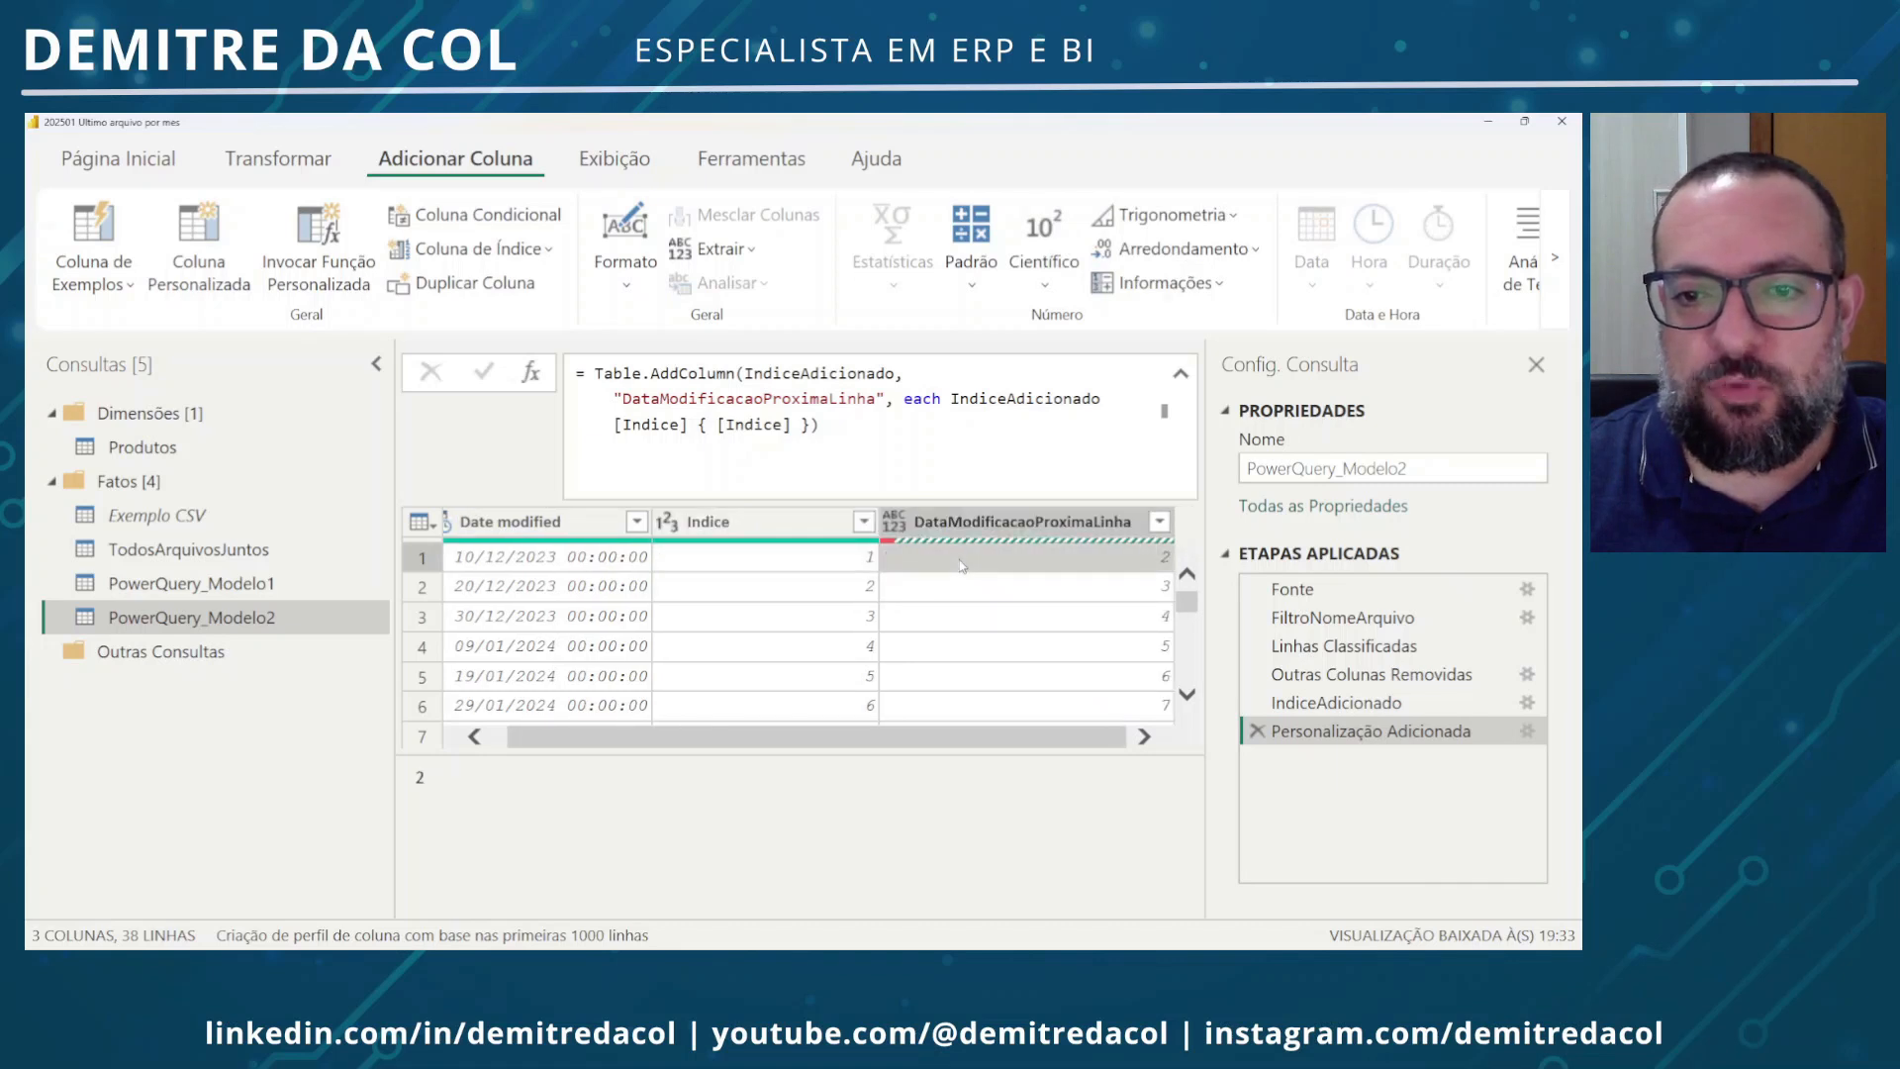
click(819, 594)
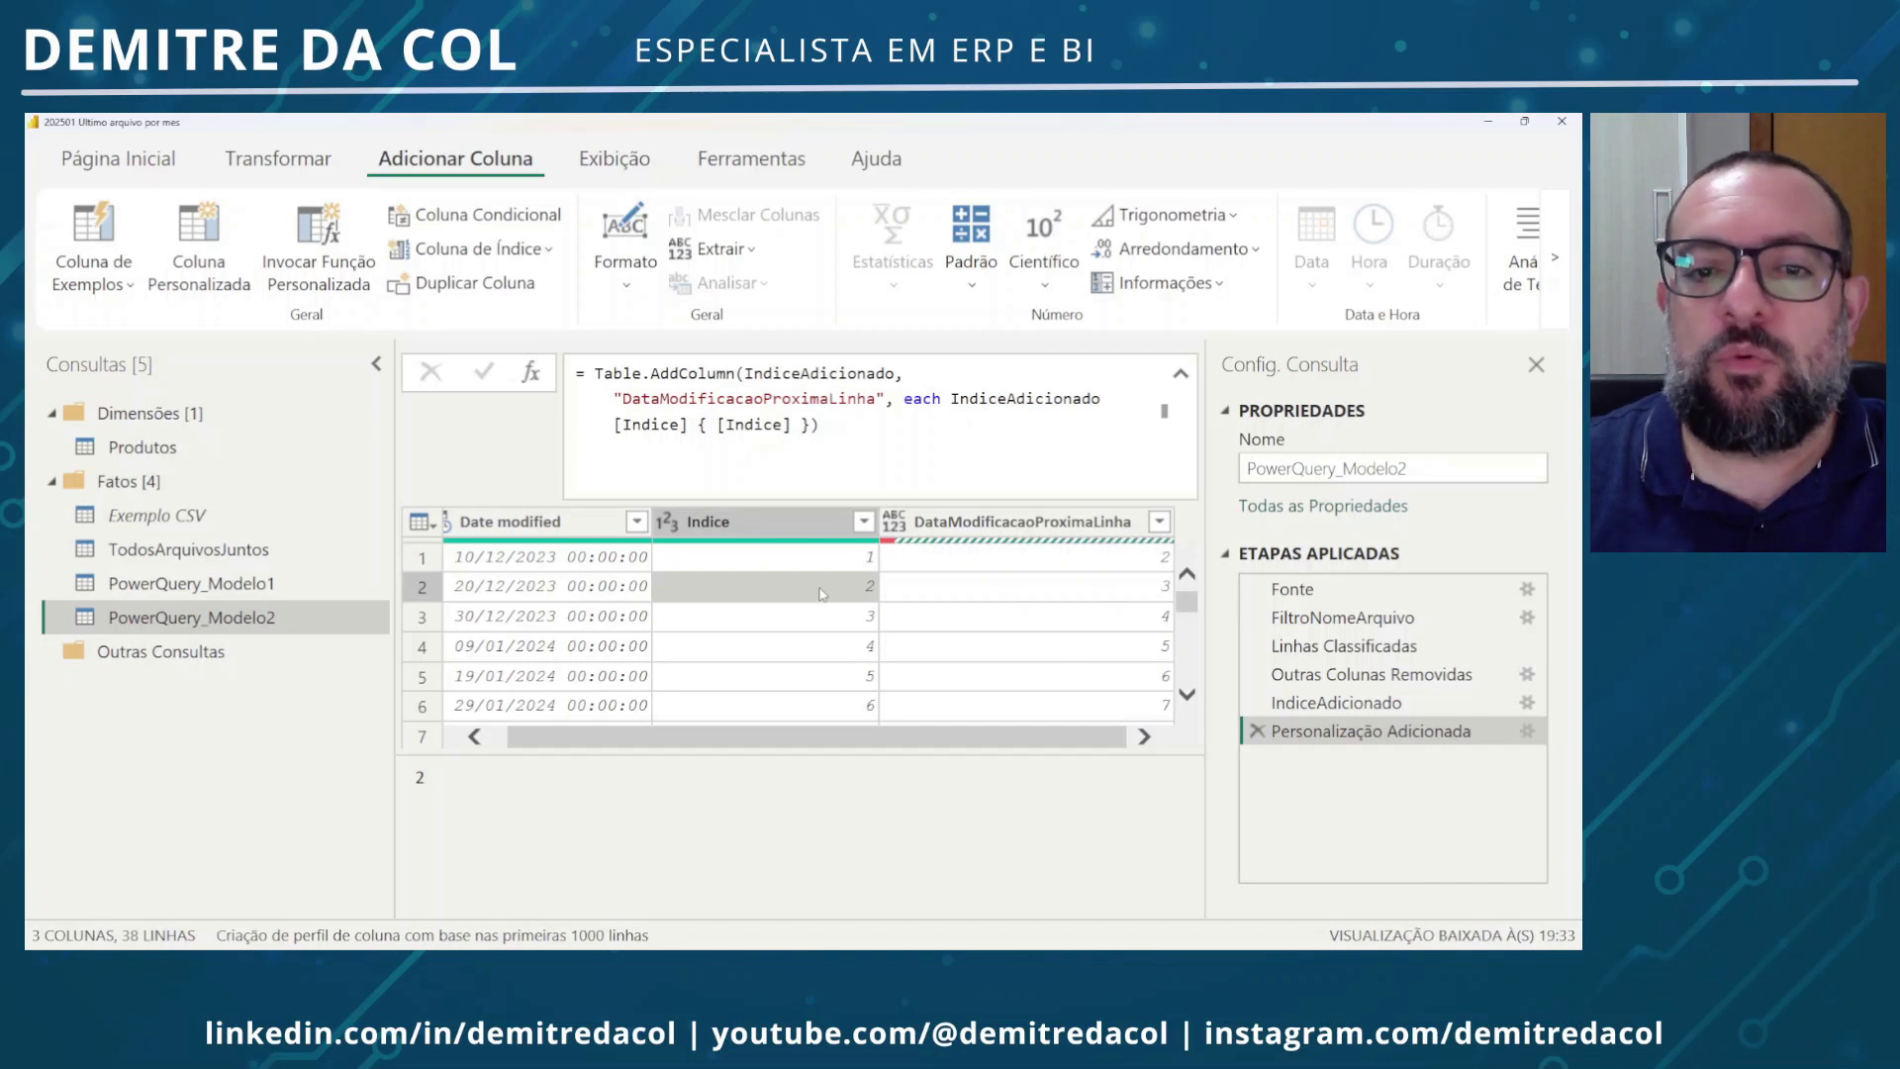
click(855, 566)
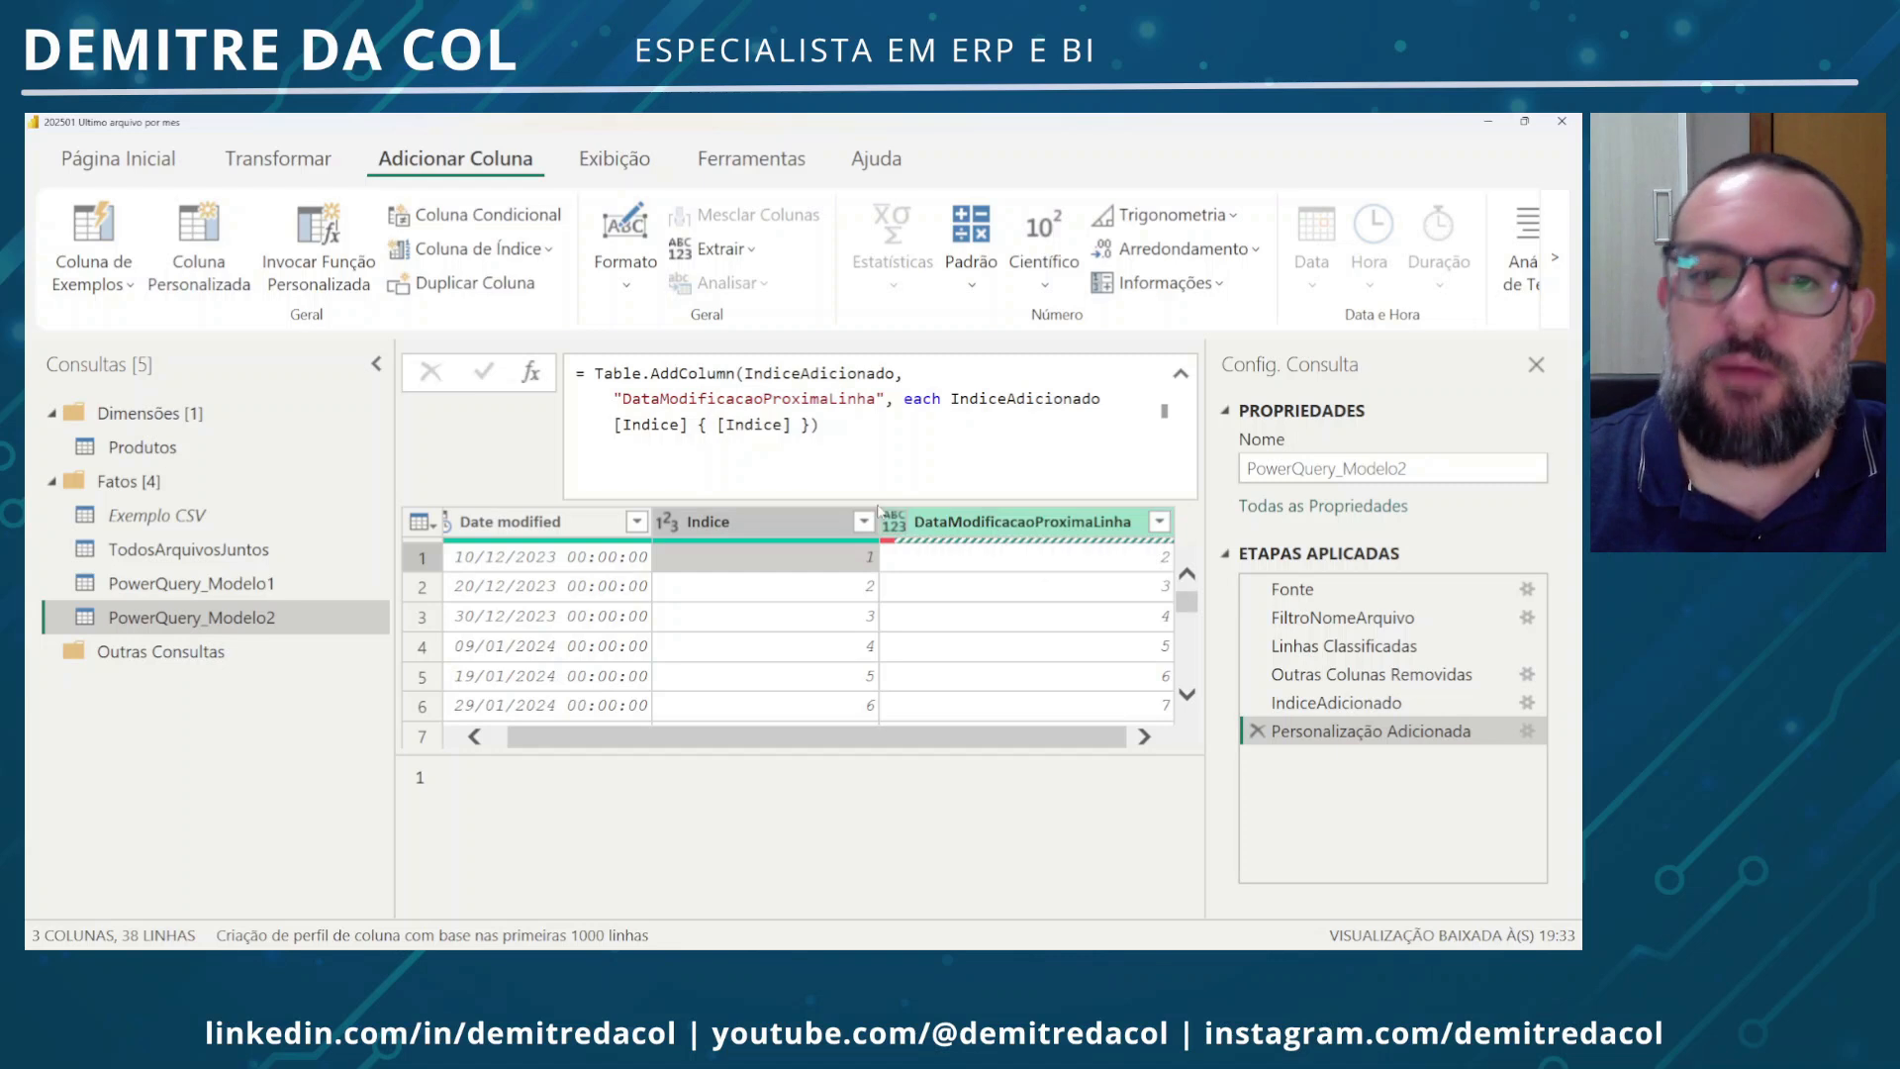
click(584, 521)
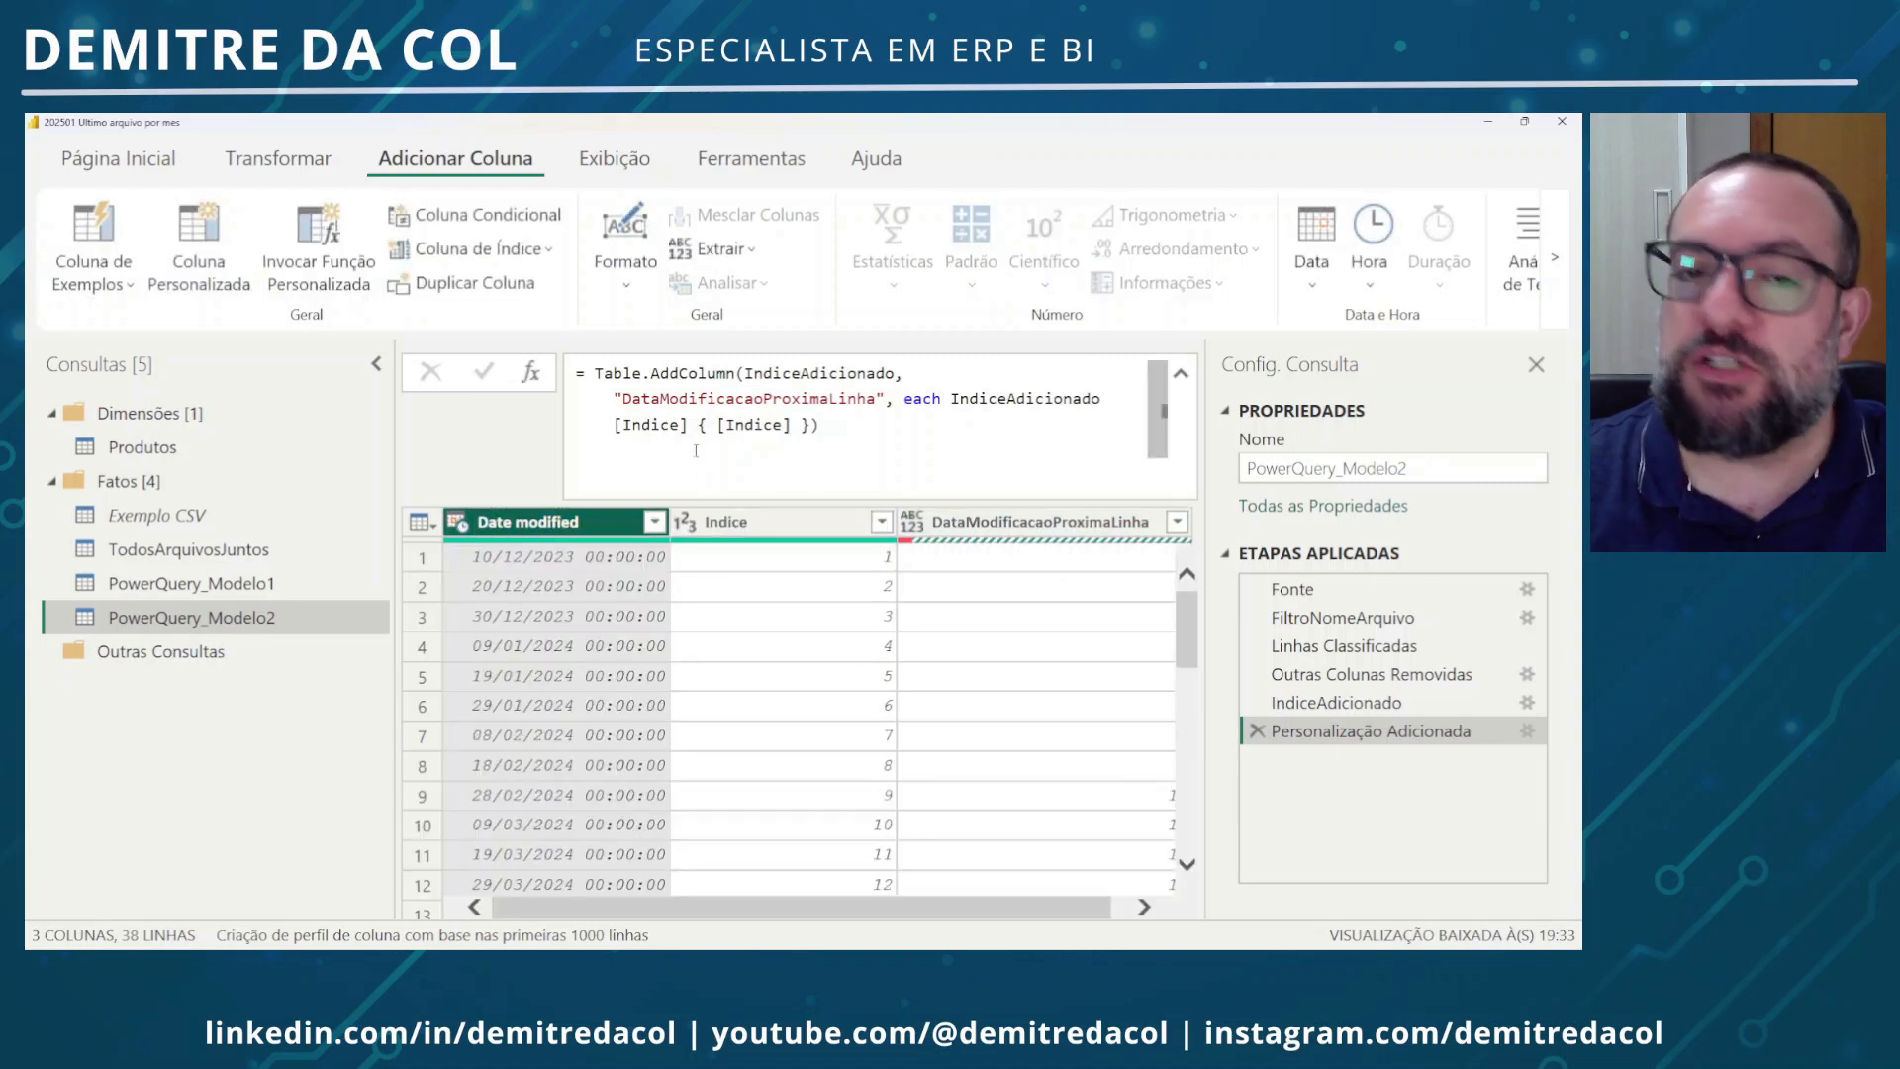
Restore the Date modified reference in the custom column formula, giving IndiceAdicionado[Date modified] { [Indice] }
drag(622, 423, 682, 423)
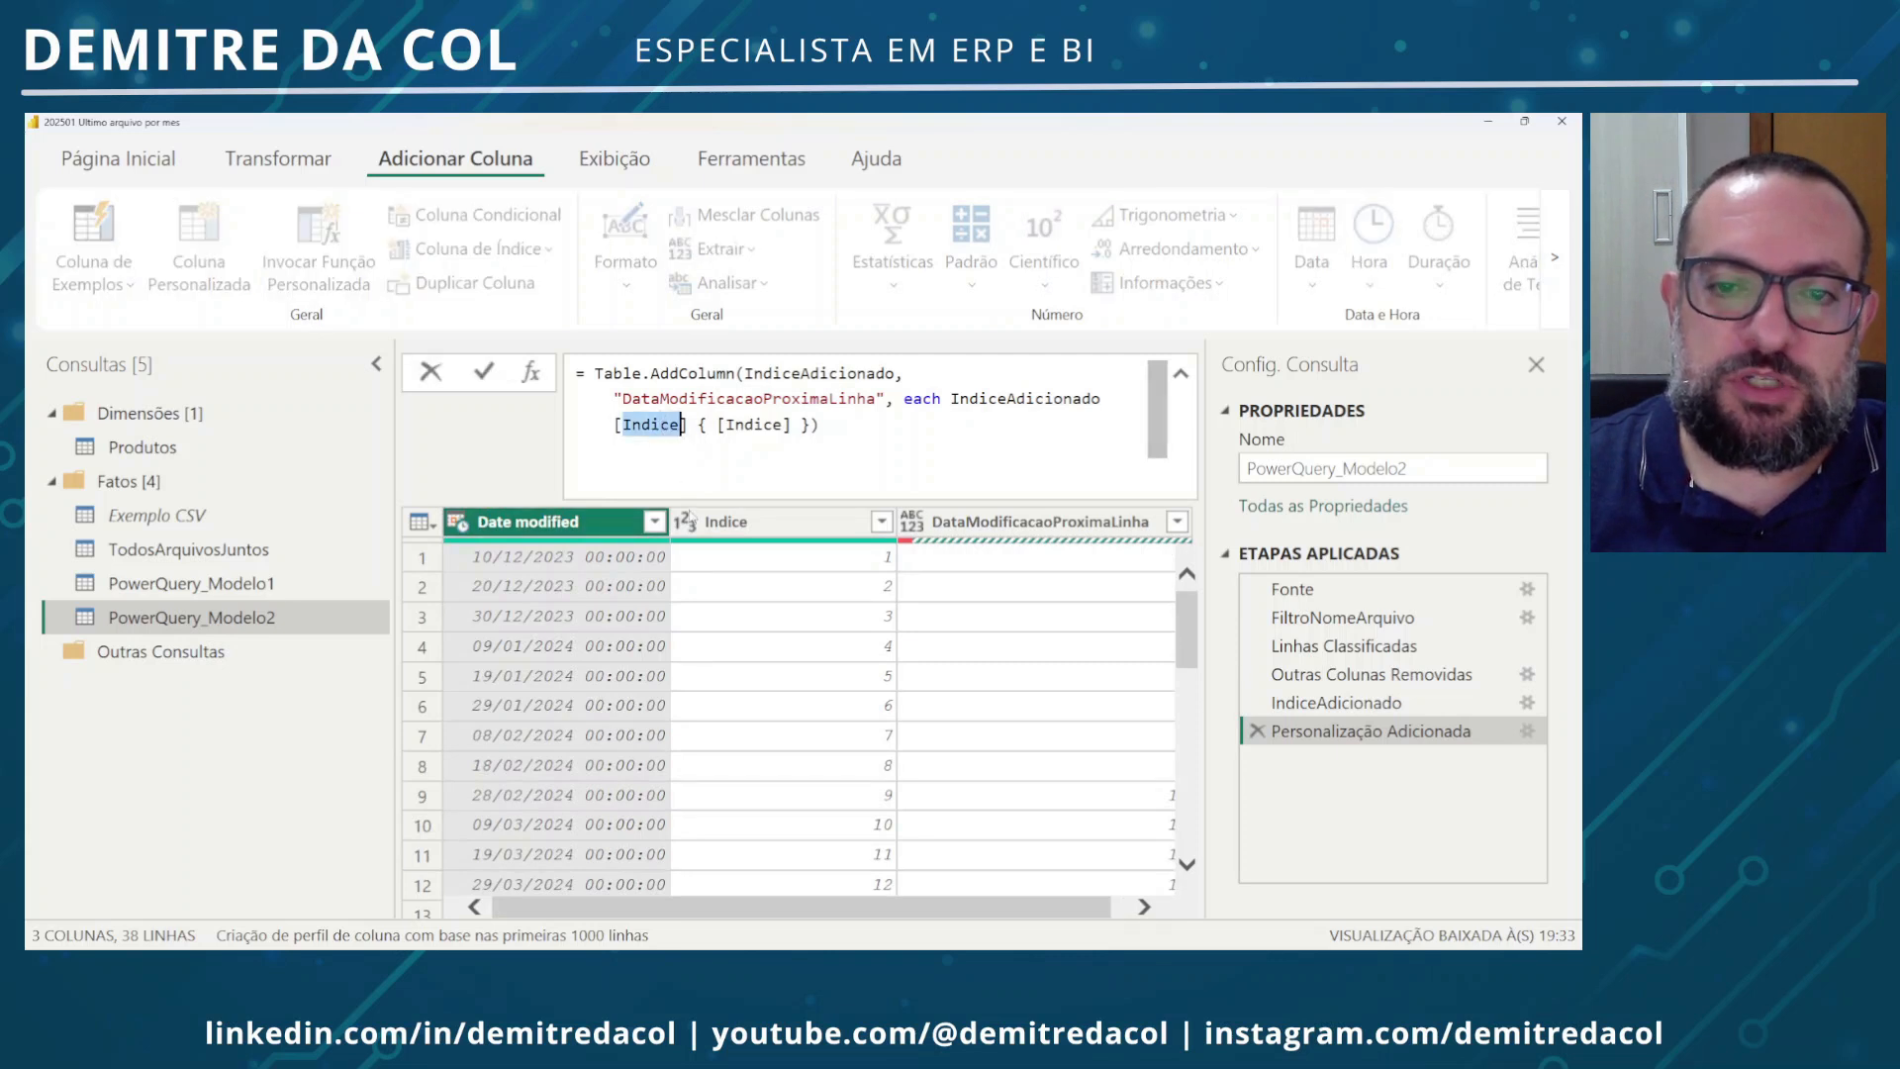
text(Date modified)
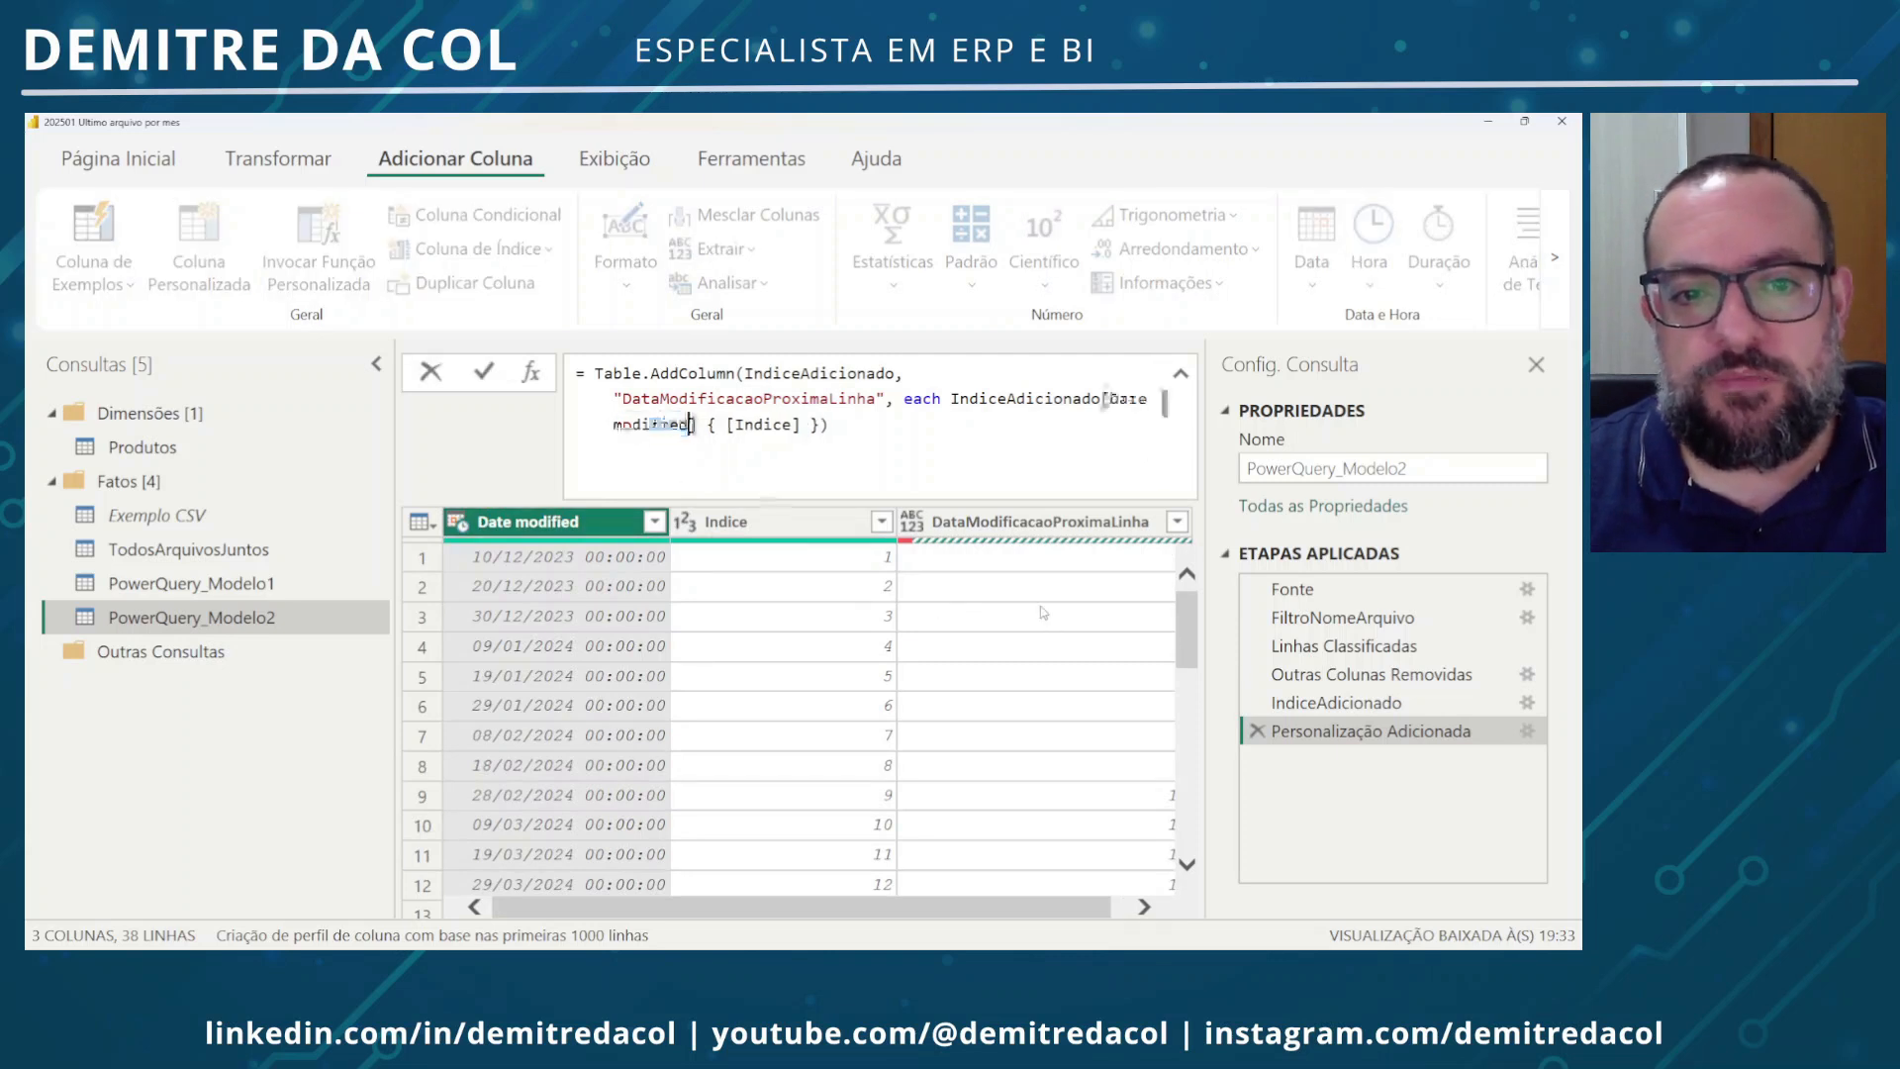
key(Return)
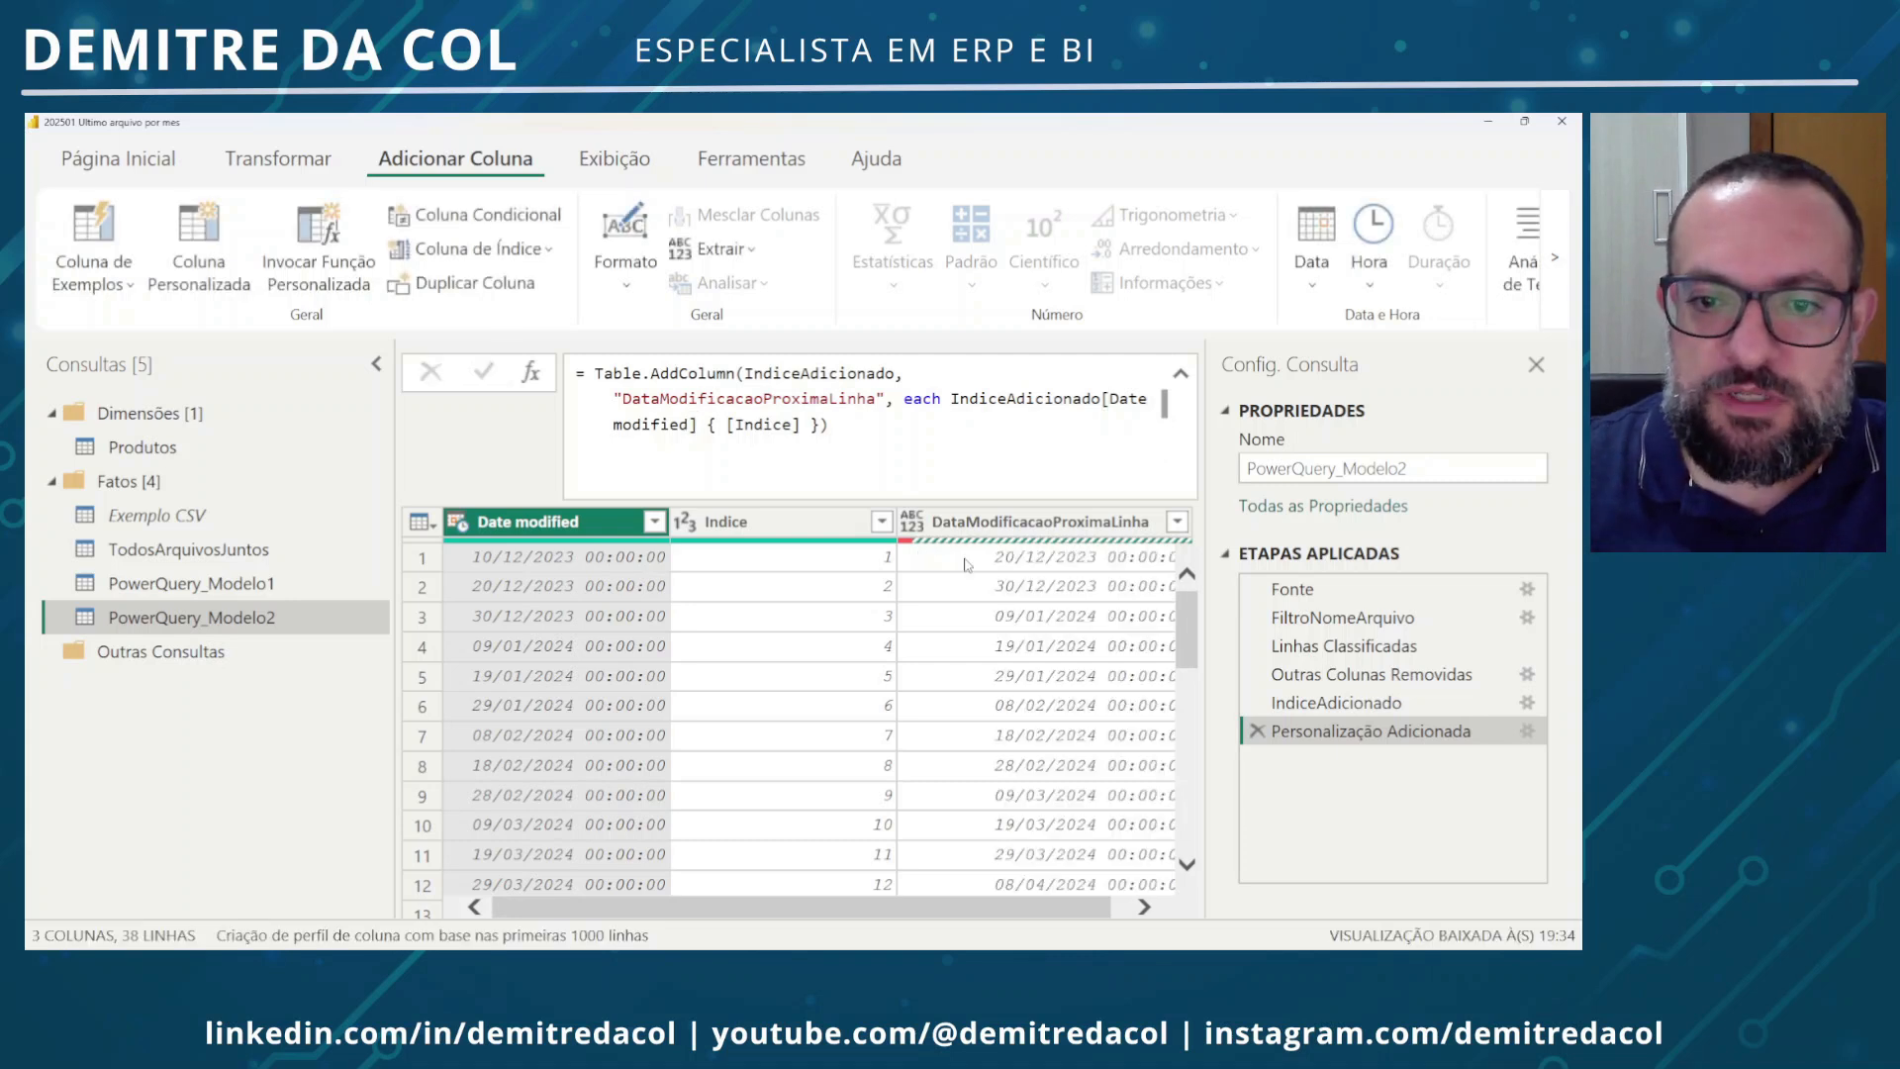
Inspect the third row's record and the error details in the last row of the DataModificacaoProximaLinha column
click(594, 616)
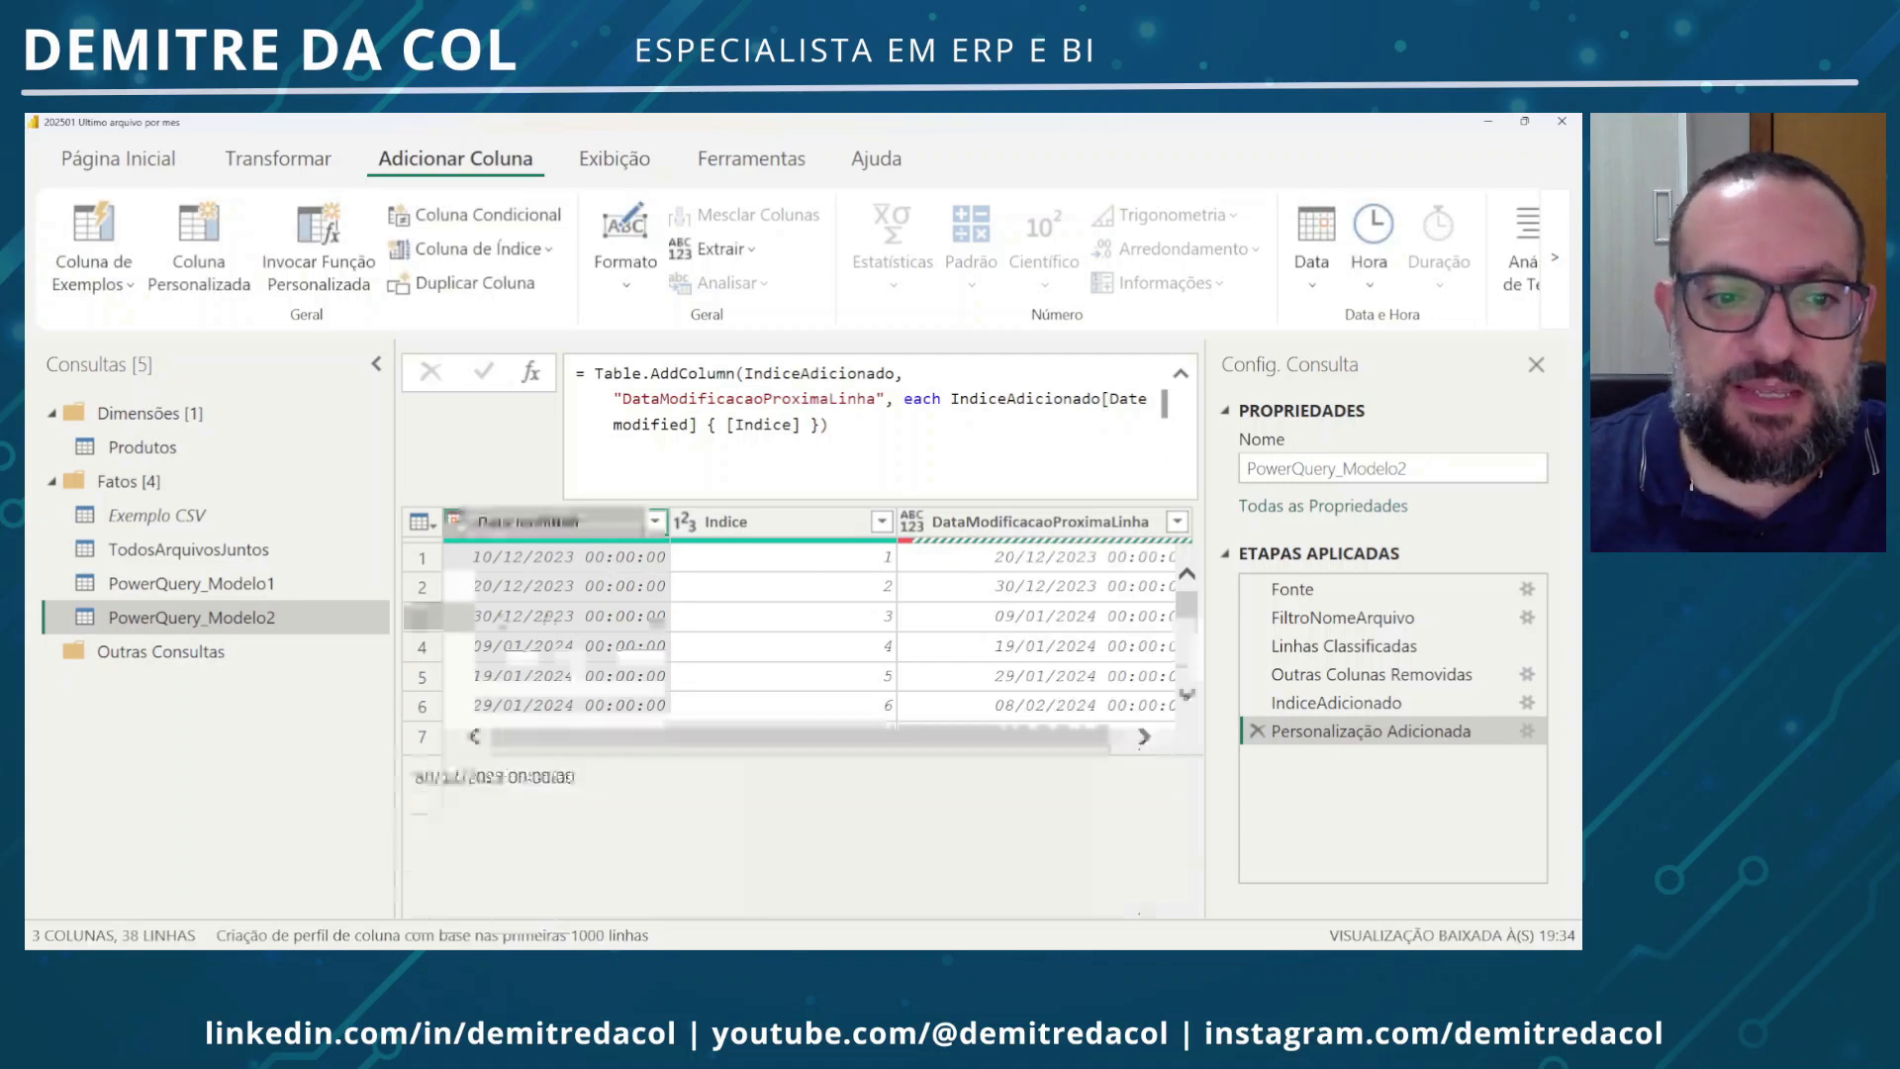
click(423, 617)
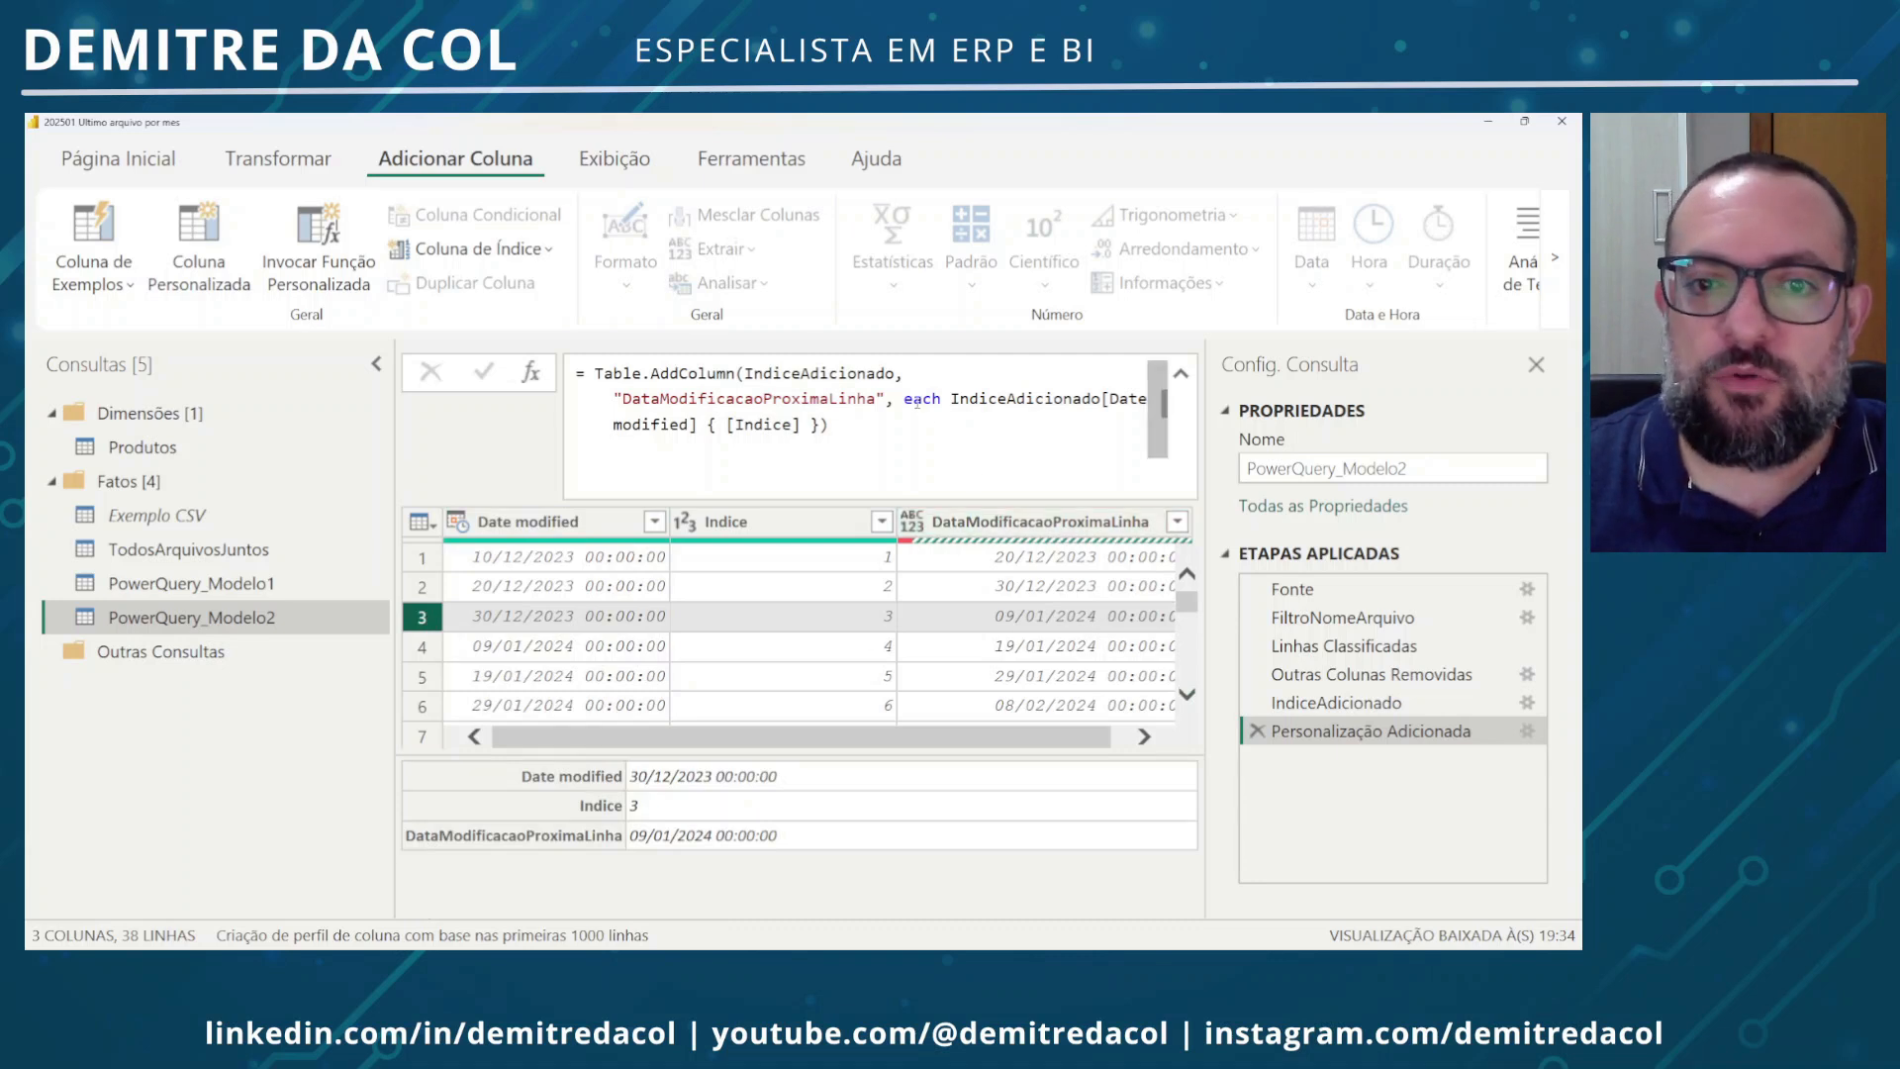
mouse_move(911, 547)
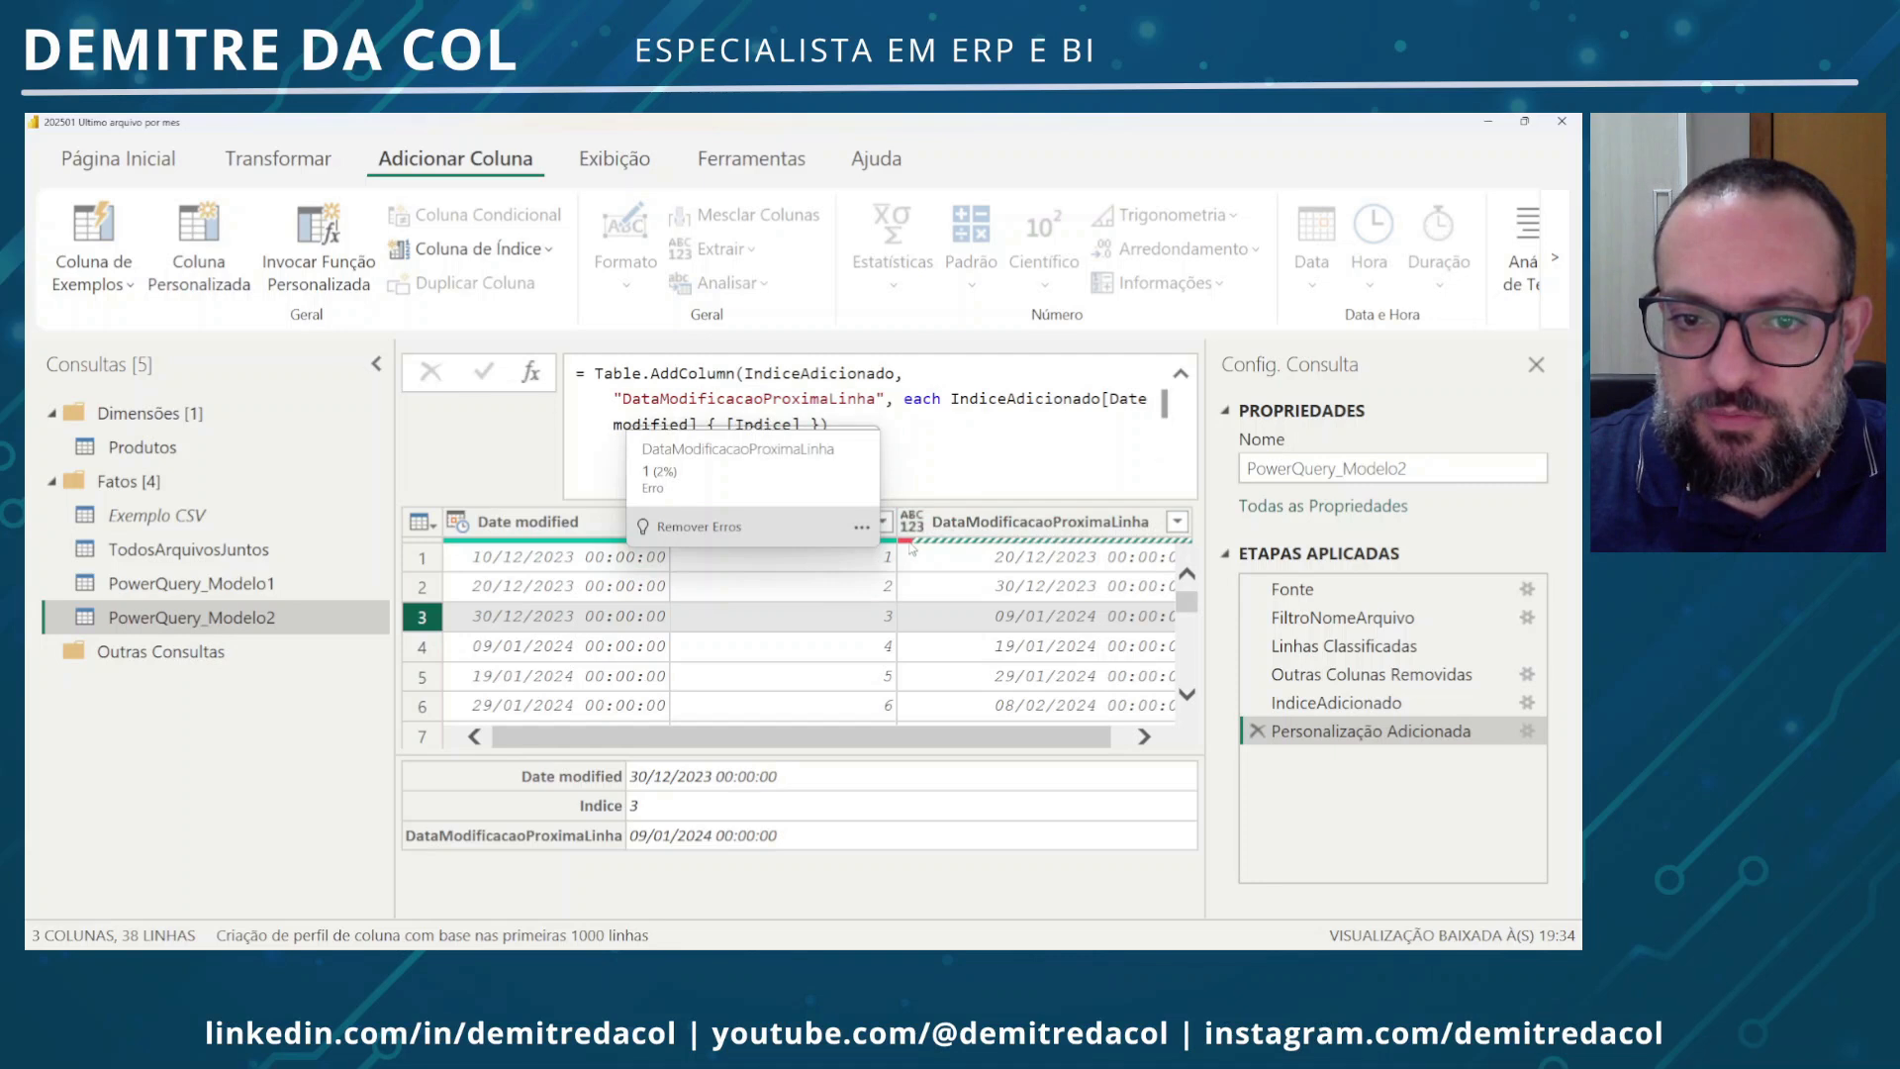
scroll(1015, 625, down, 9)
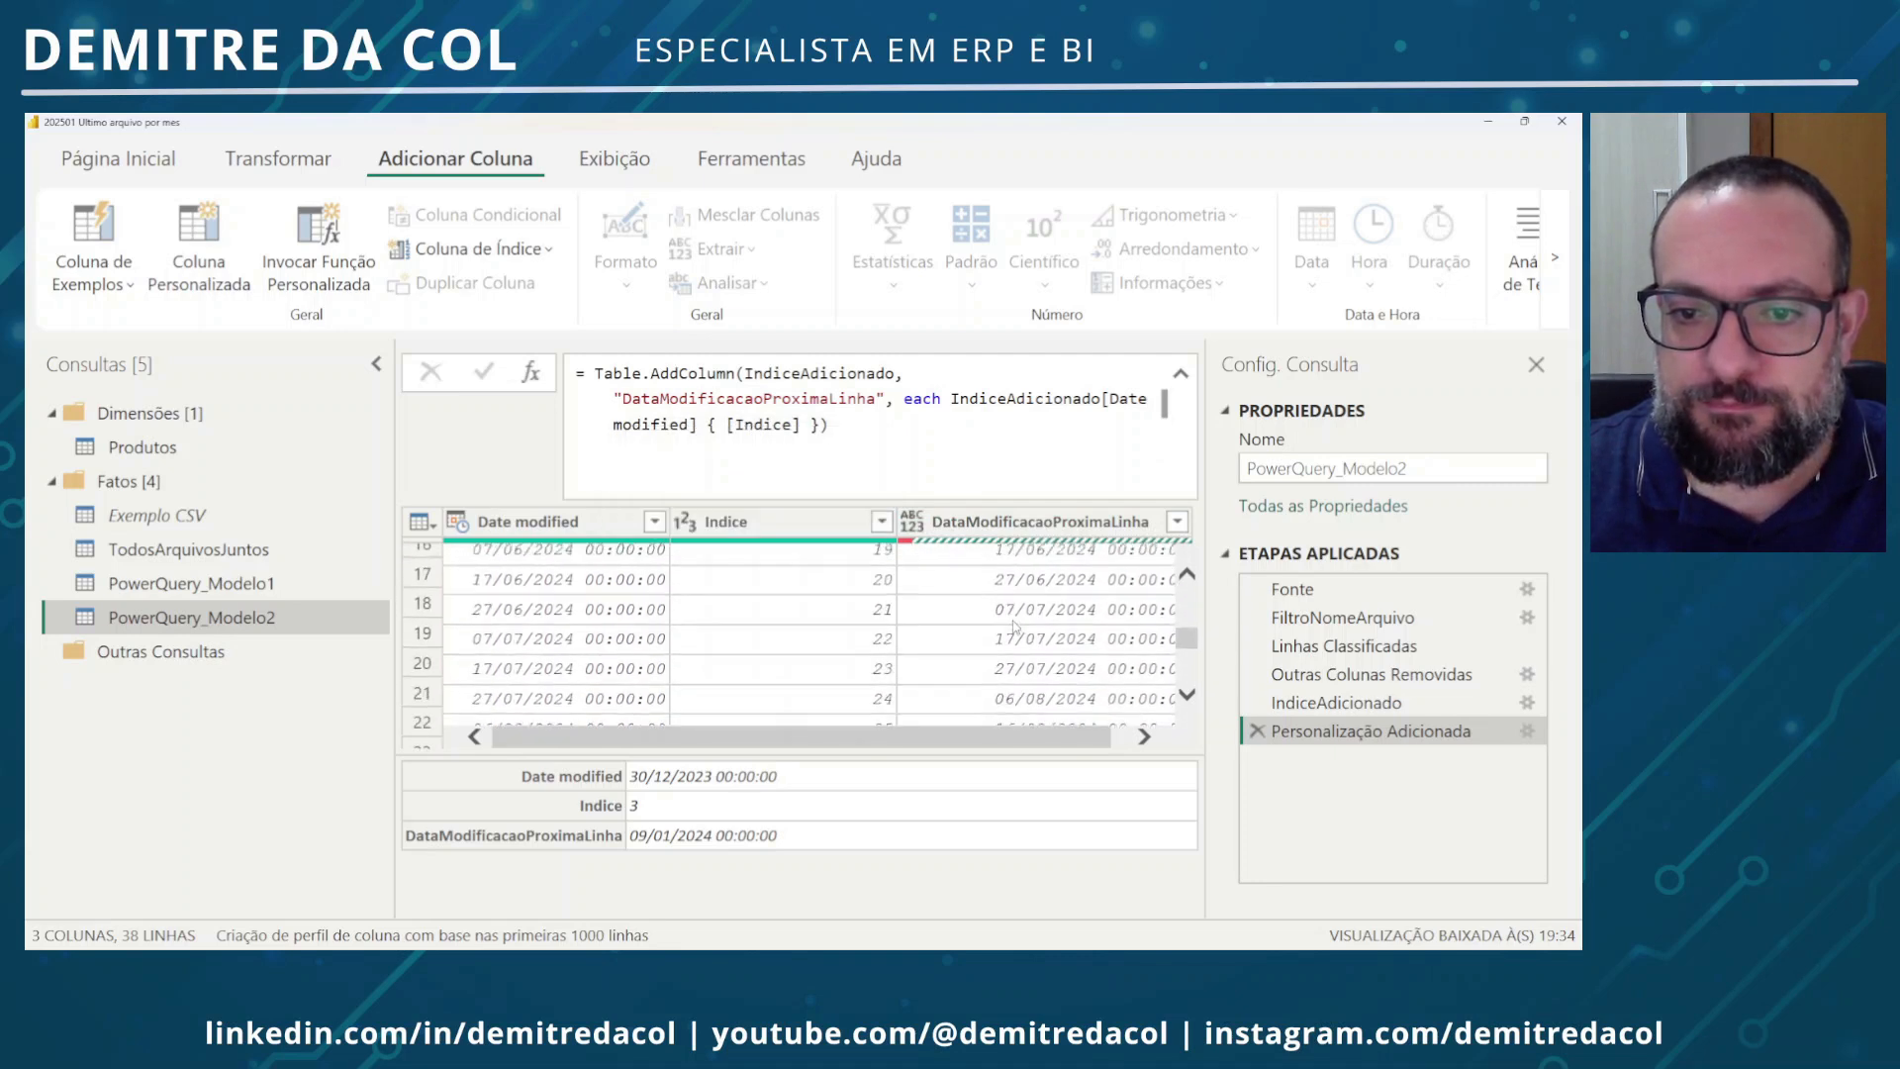
scroll(1015, 626, down, 2)
click(992, 703)
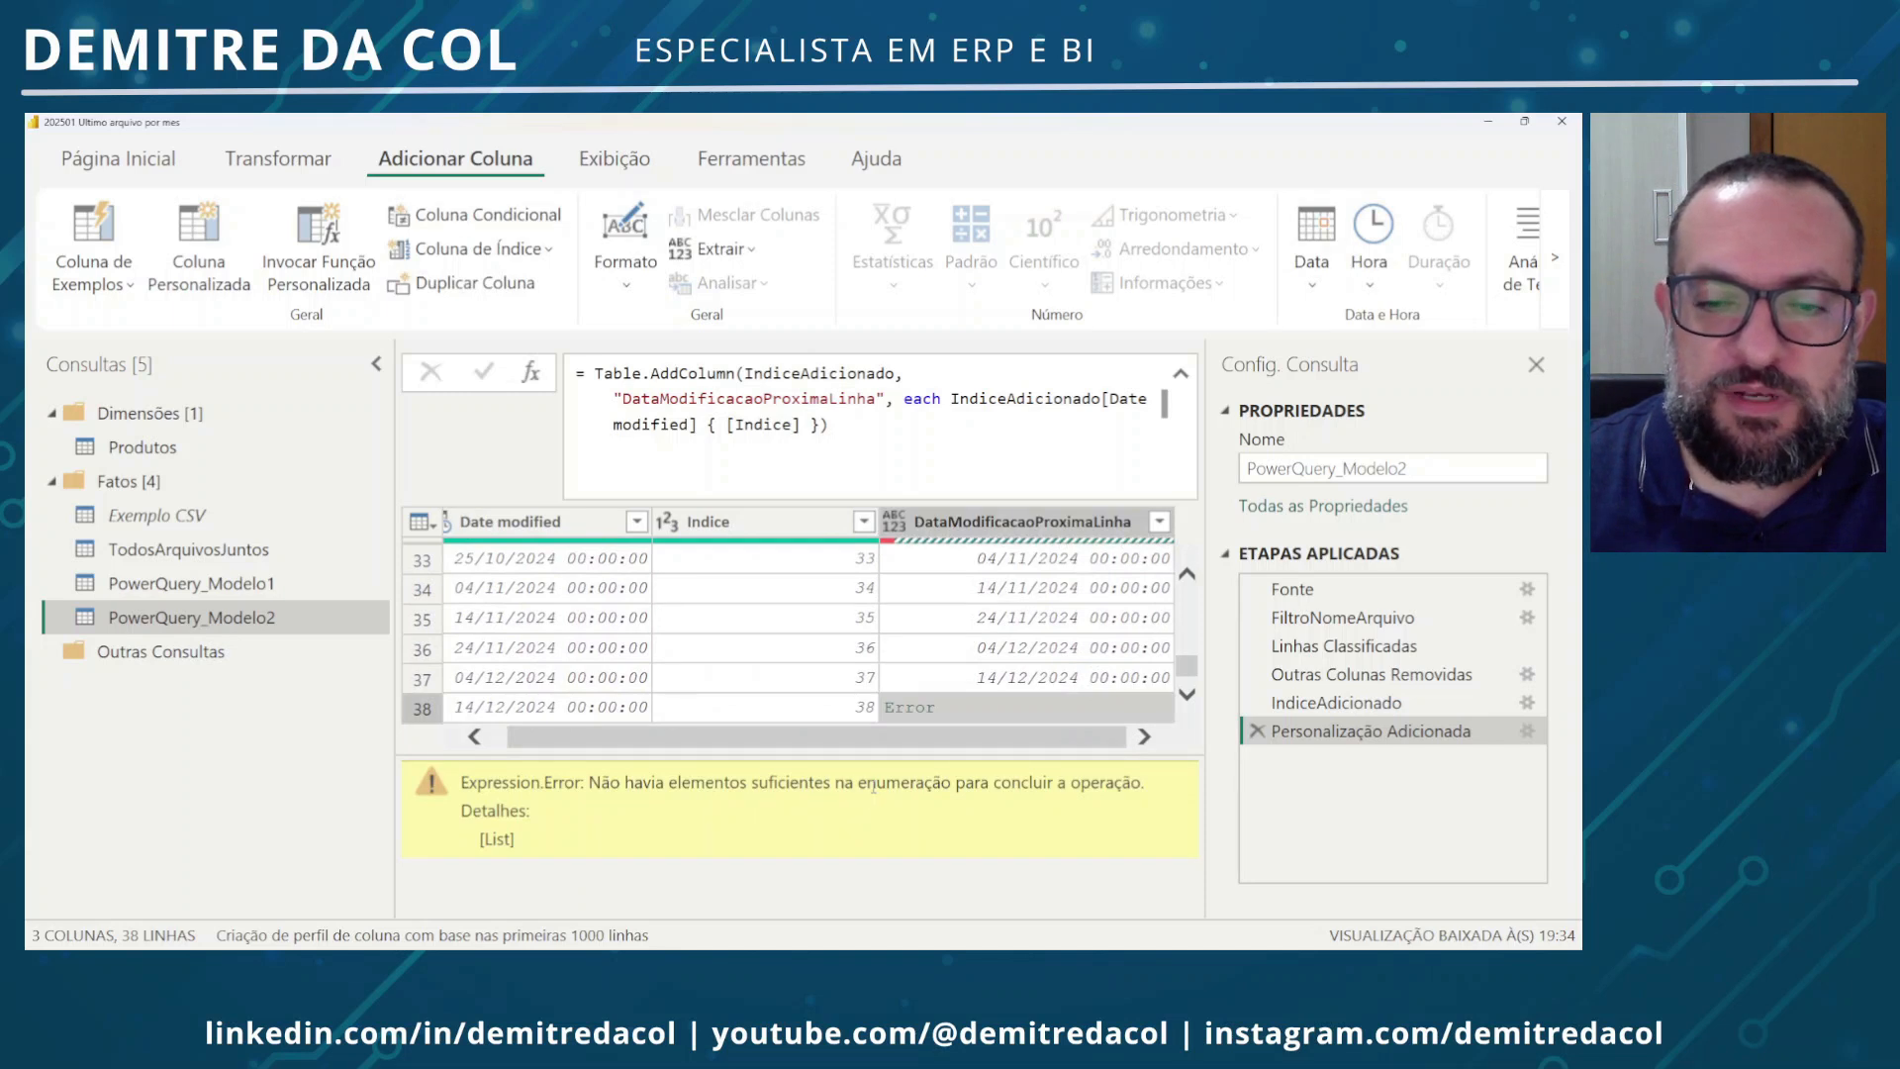
Break the Personalização Adicionada formula into lines, putting each, the IndiceAdicionado expression and the closing parenthesis on their own lines
click(905, 400)
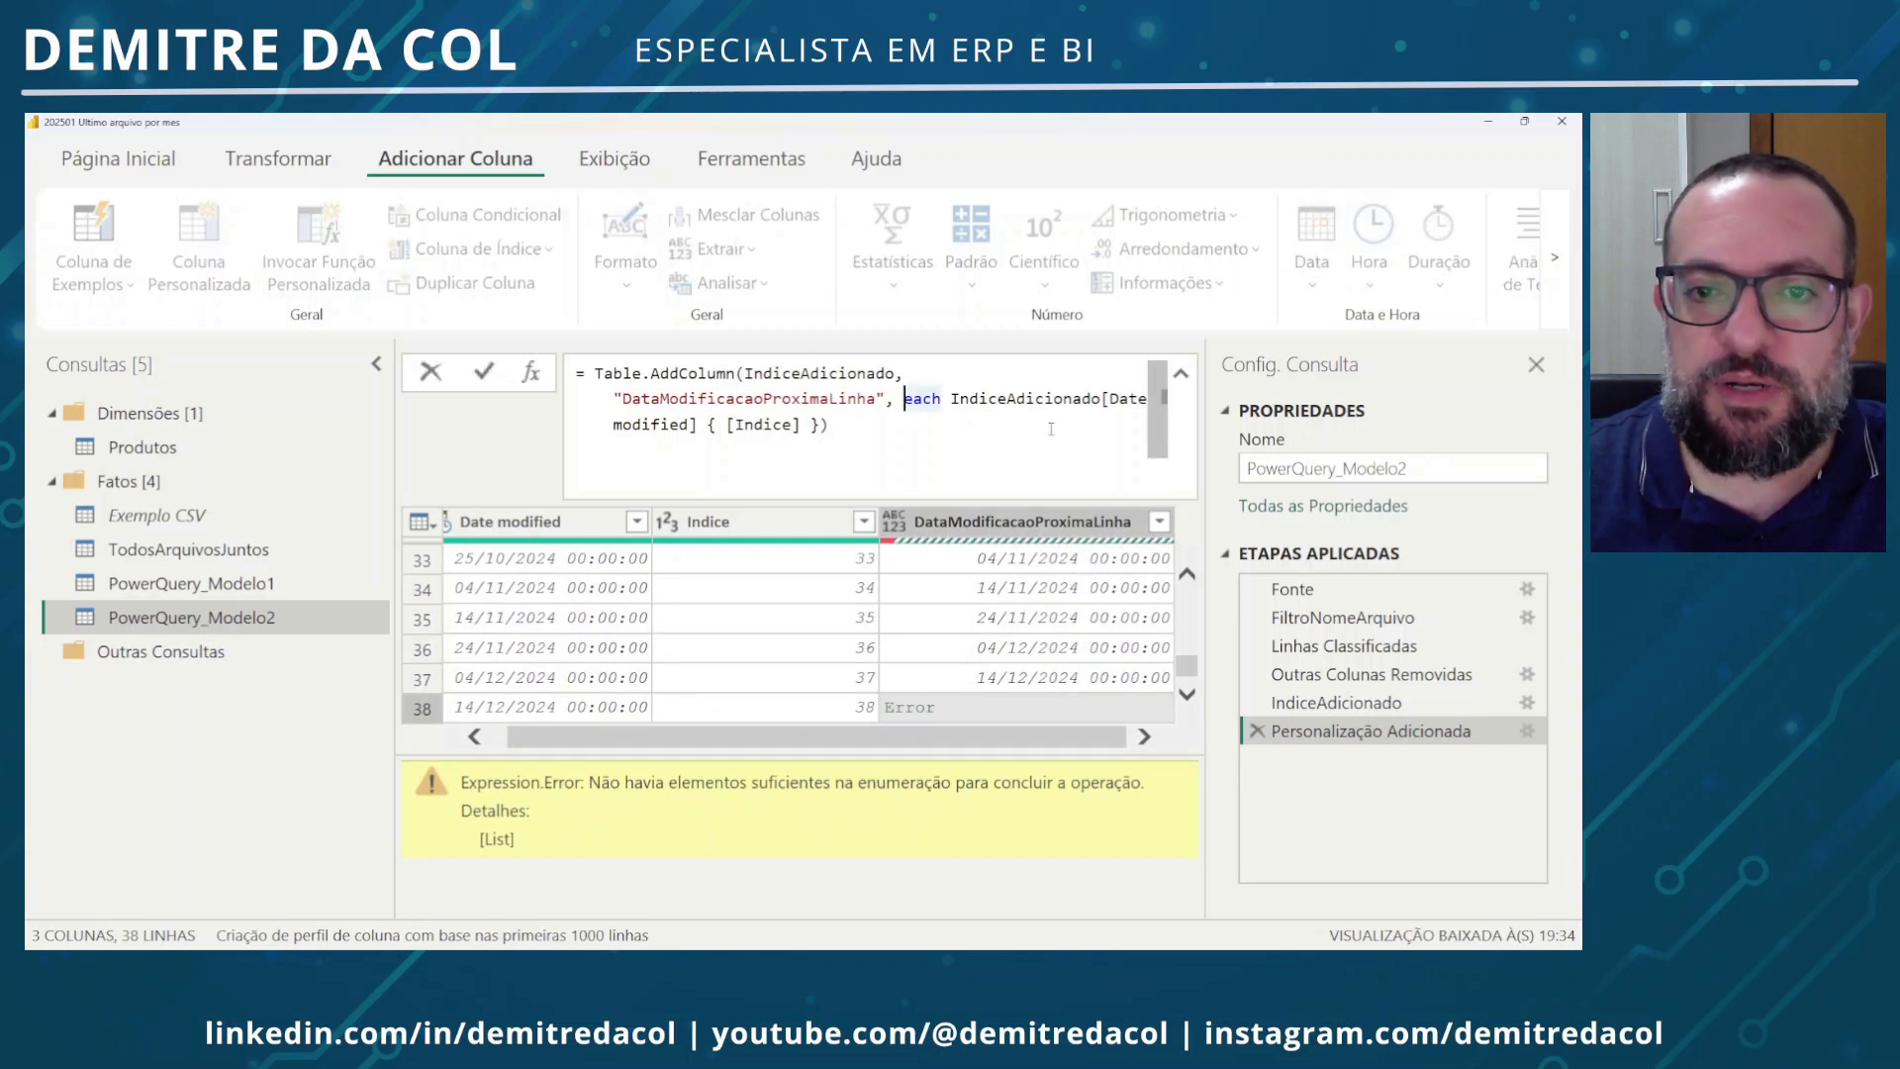
key(shift+Return)
key(ctrl+Right)
key(ctrl+Right)
key(ctrl+Right)
key(ctrl+Right)
key(ctrl+Right)
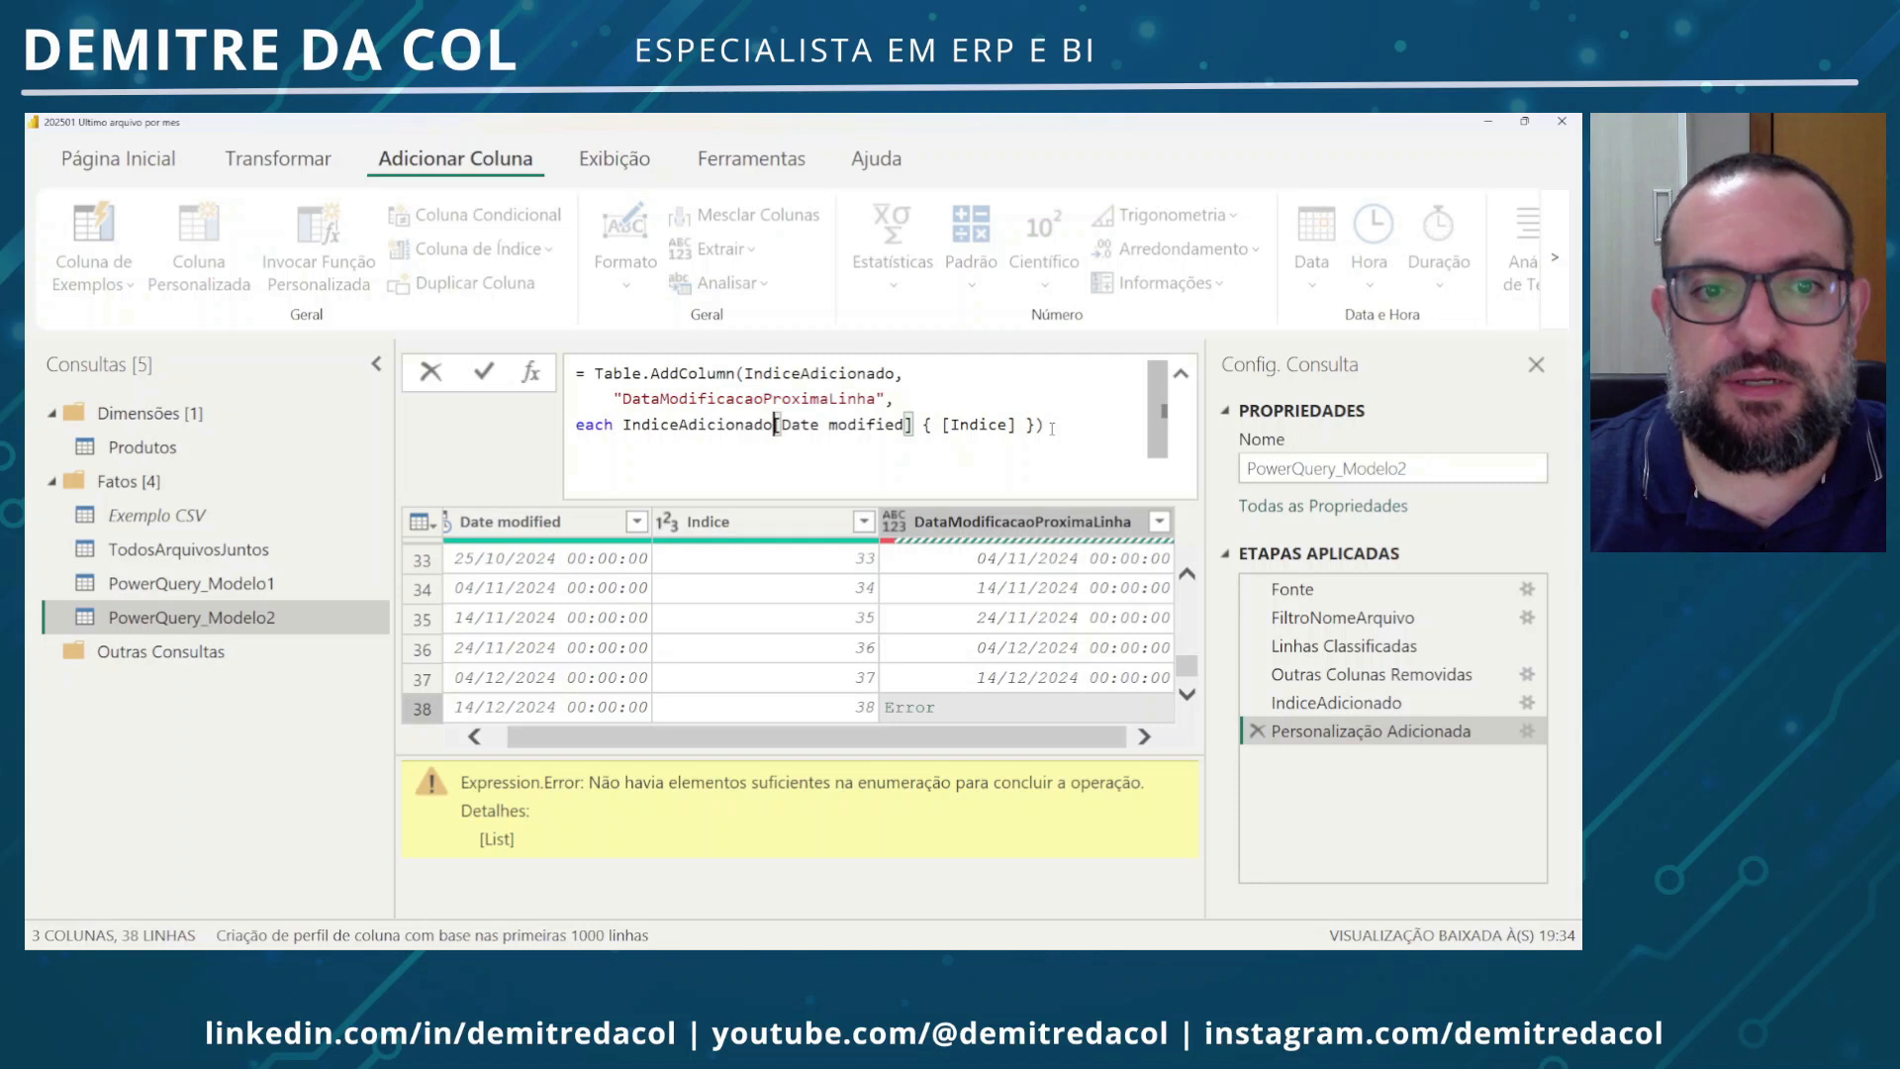
key(ctrl+Right)
key(ctrl+Right)
key(ctrl+Right)
key(ctrl+Right)
key(ctrl+Right)
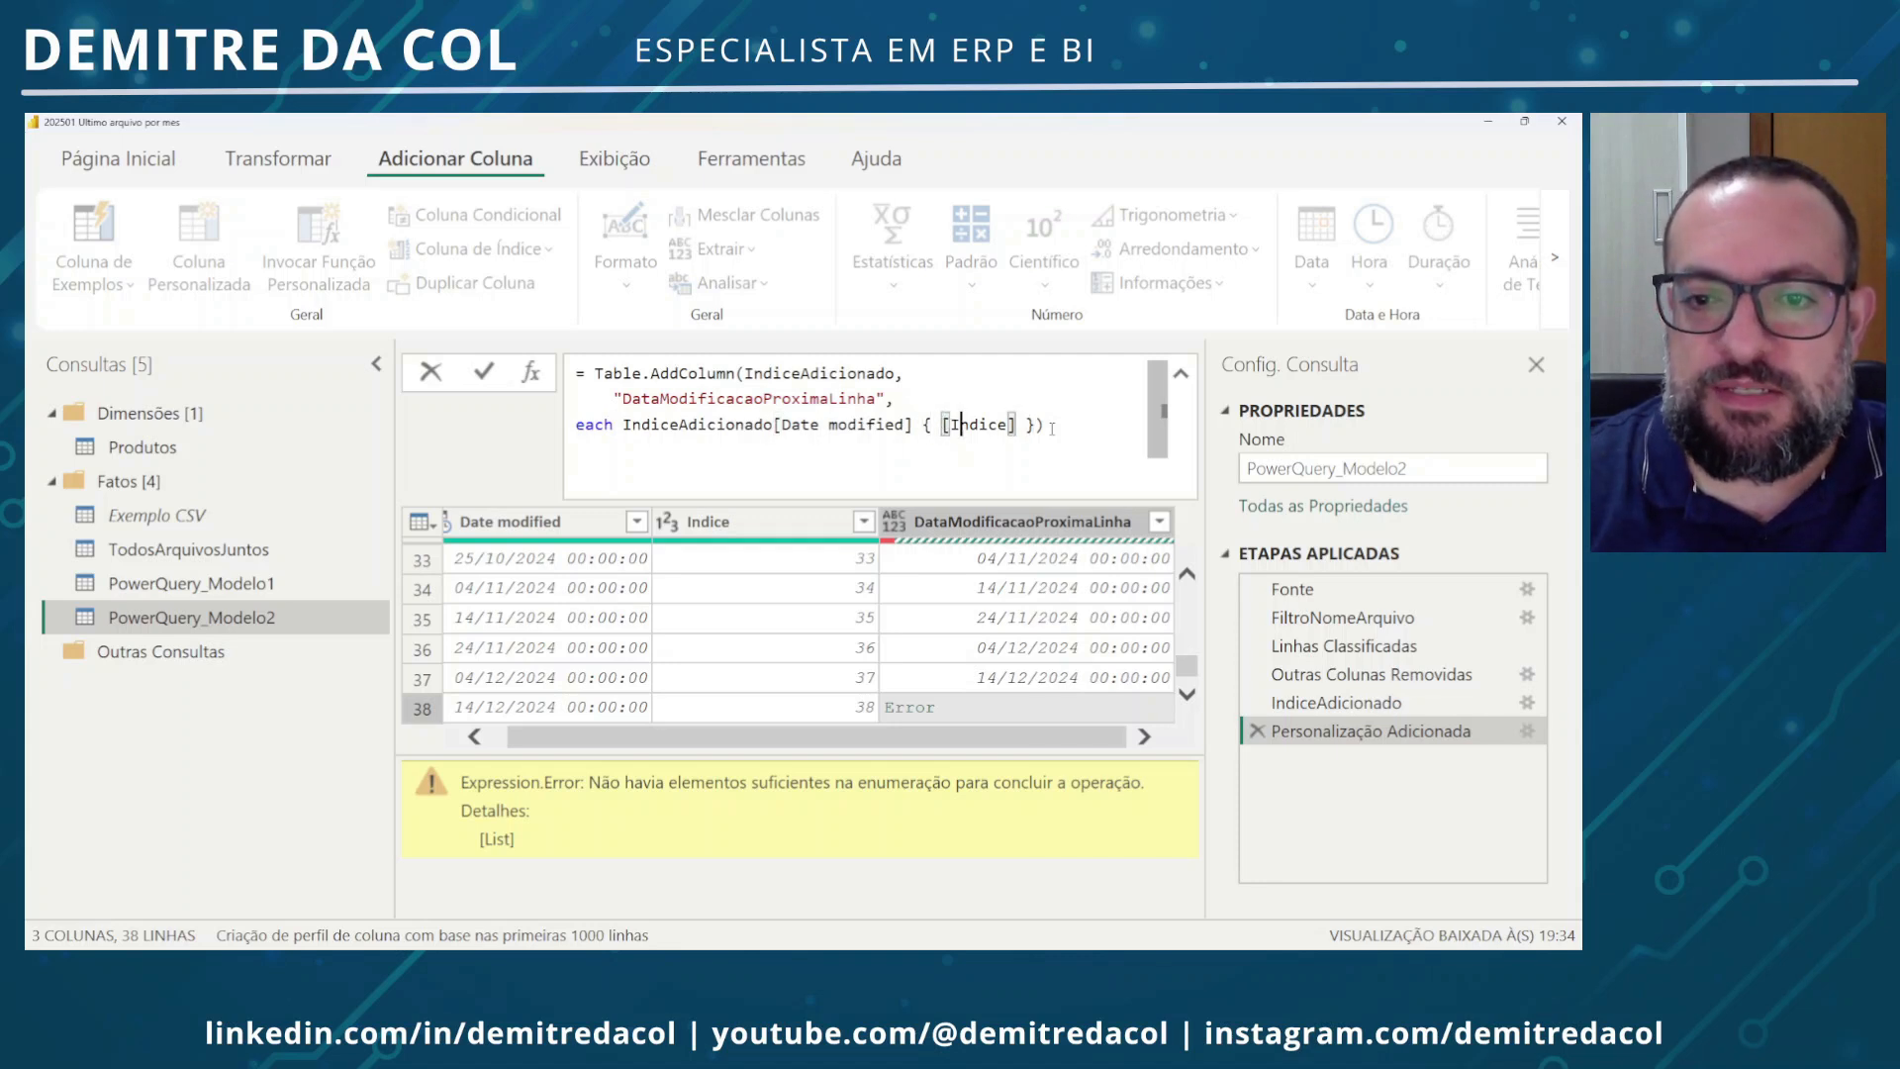
key(shift+Return)
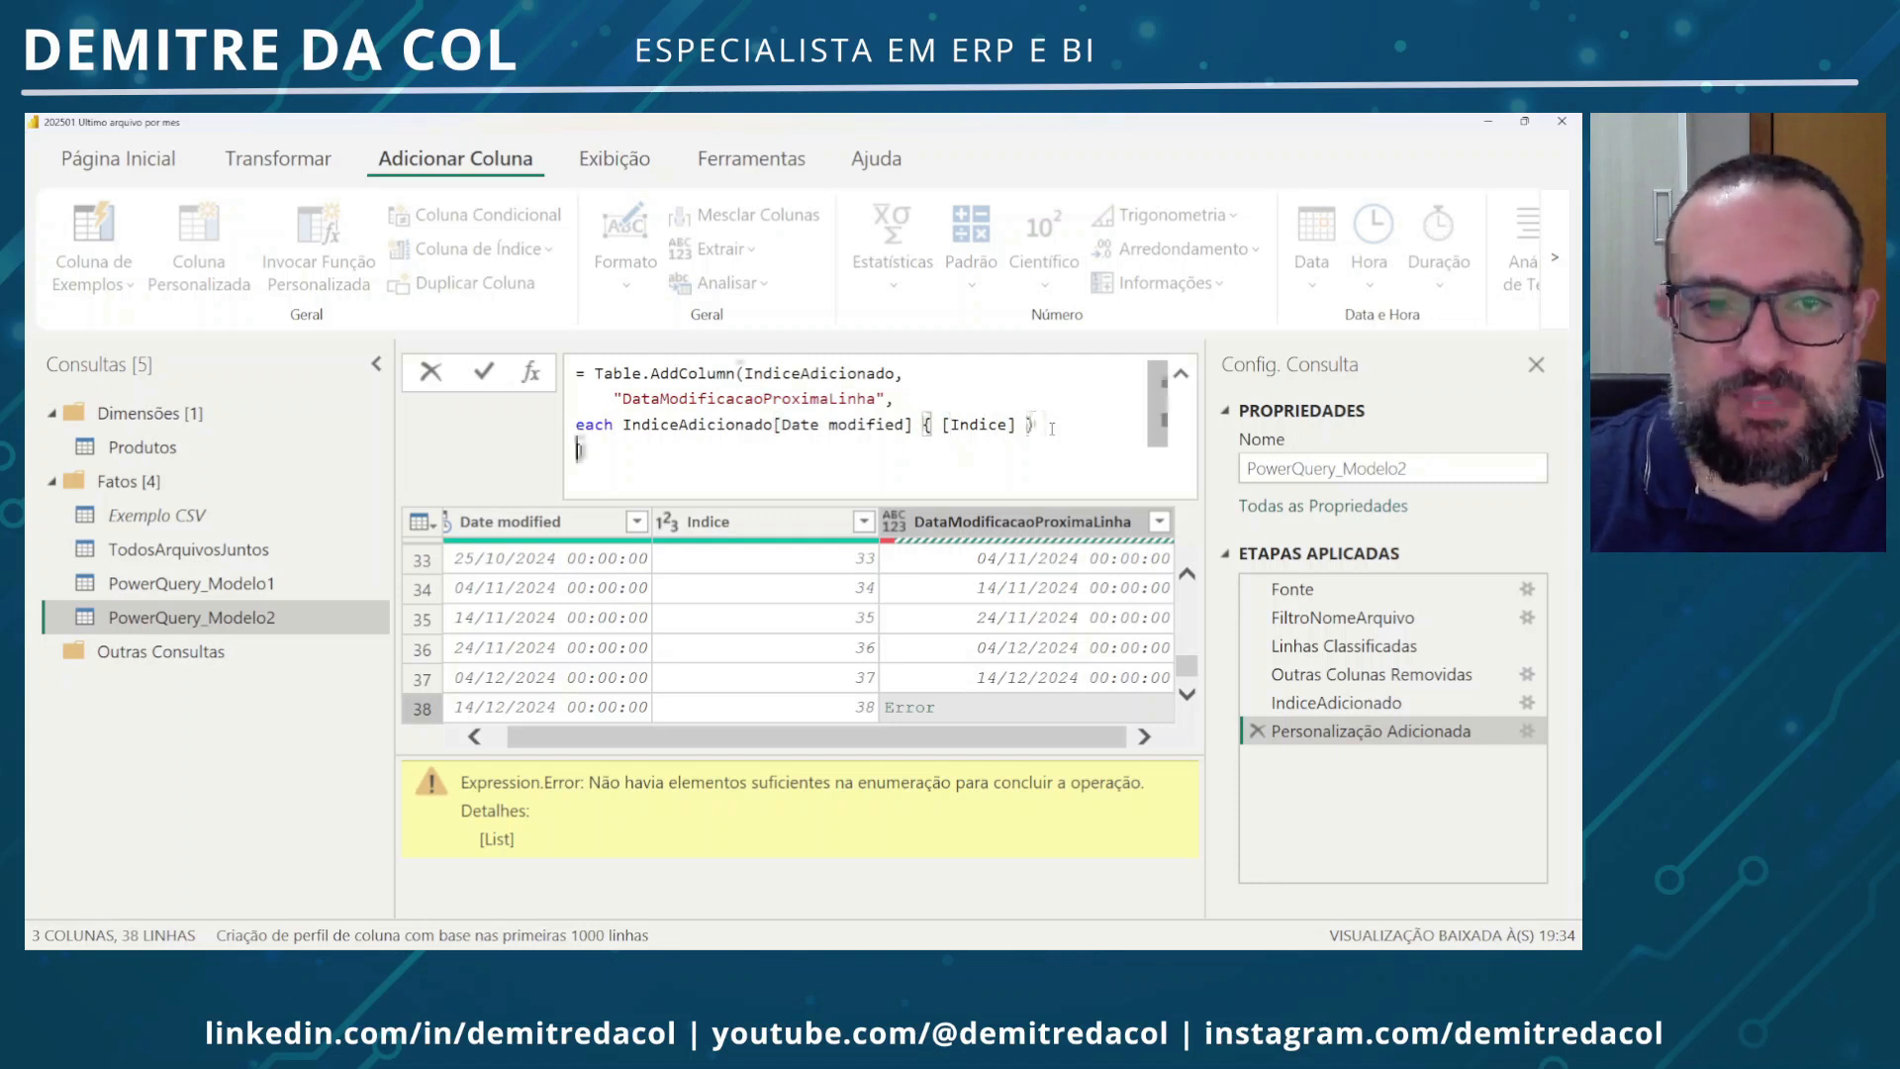
key(Up)
key(ctrl+Right)
key(ctrl+Right)
key(ctrl+Left)
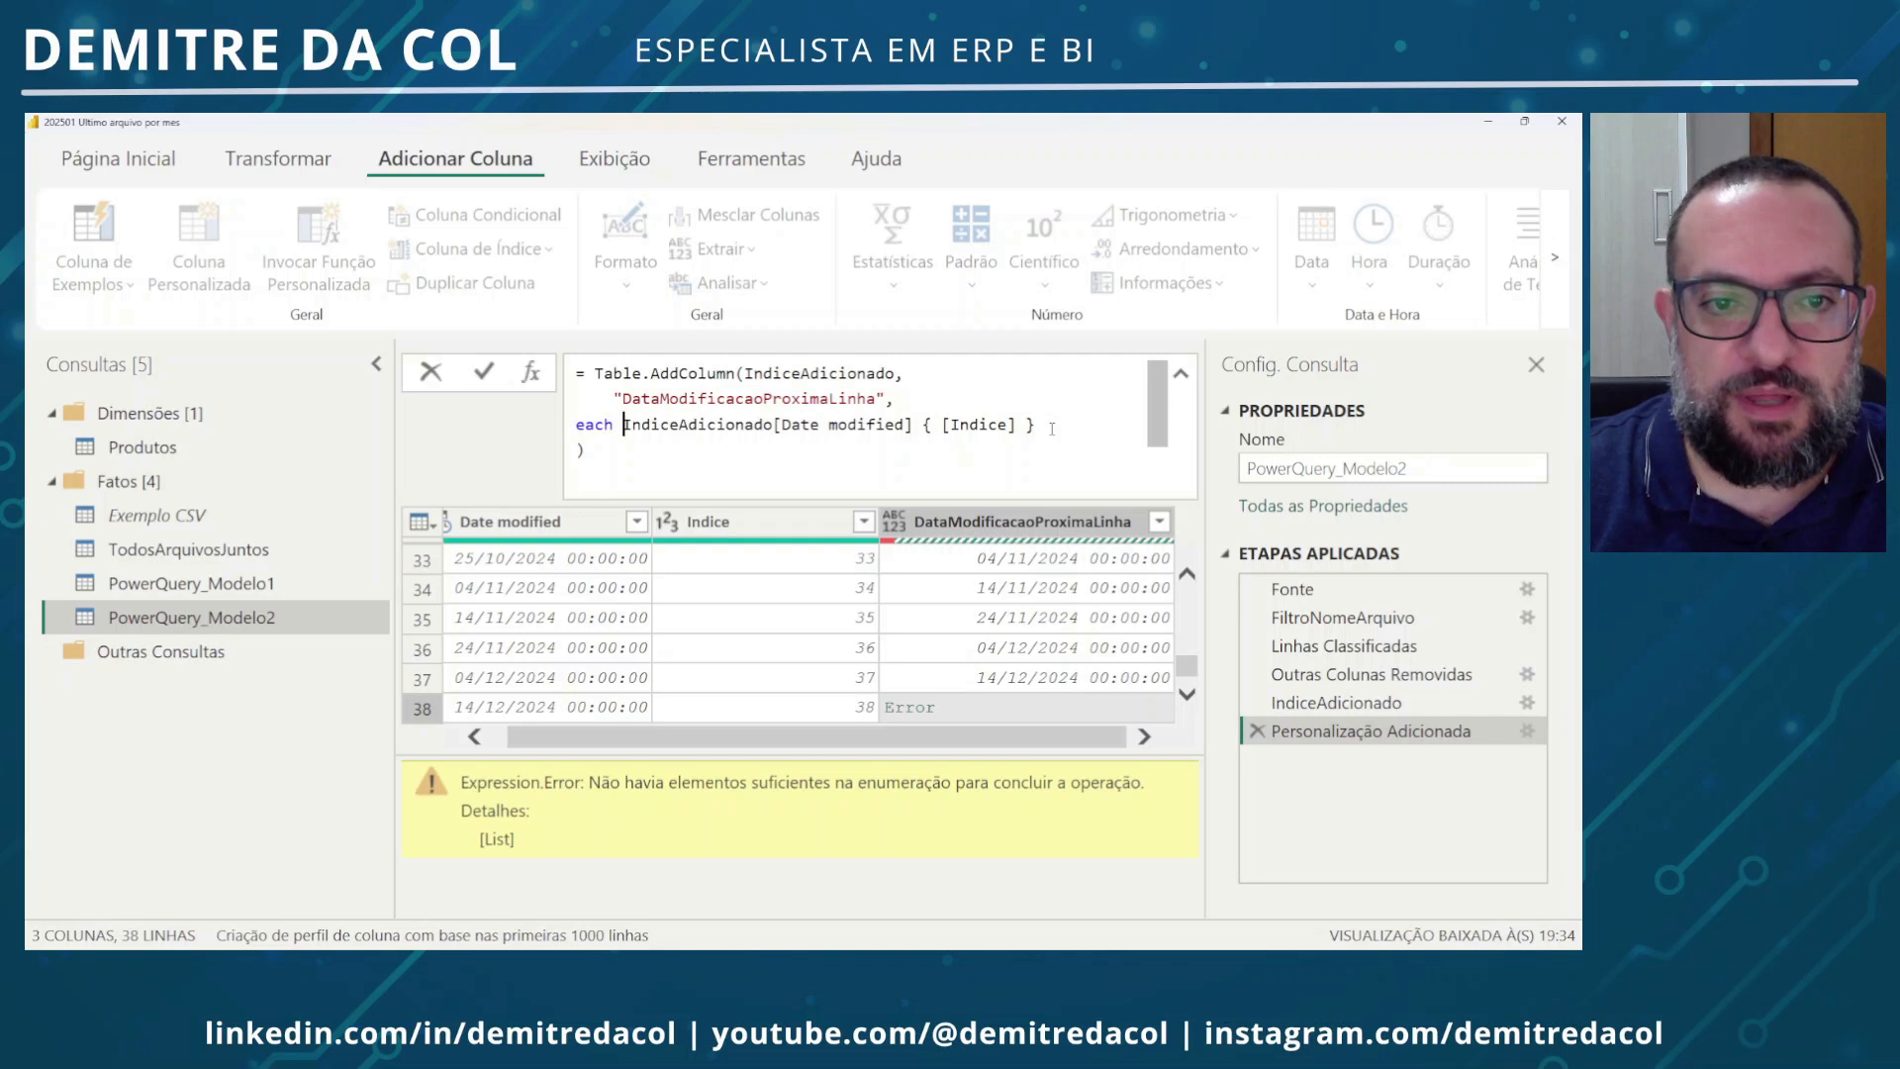
key(shift+Return)
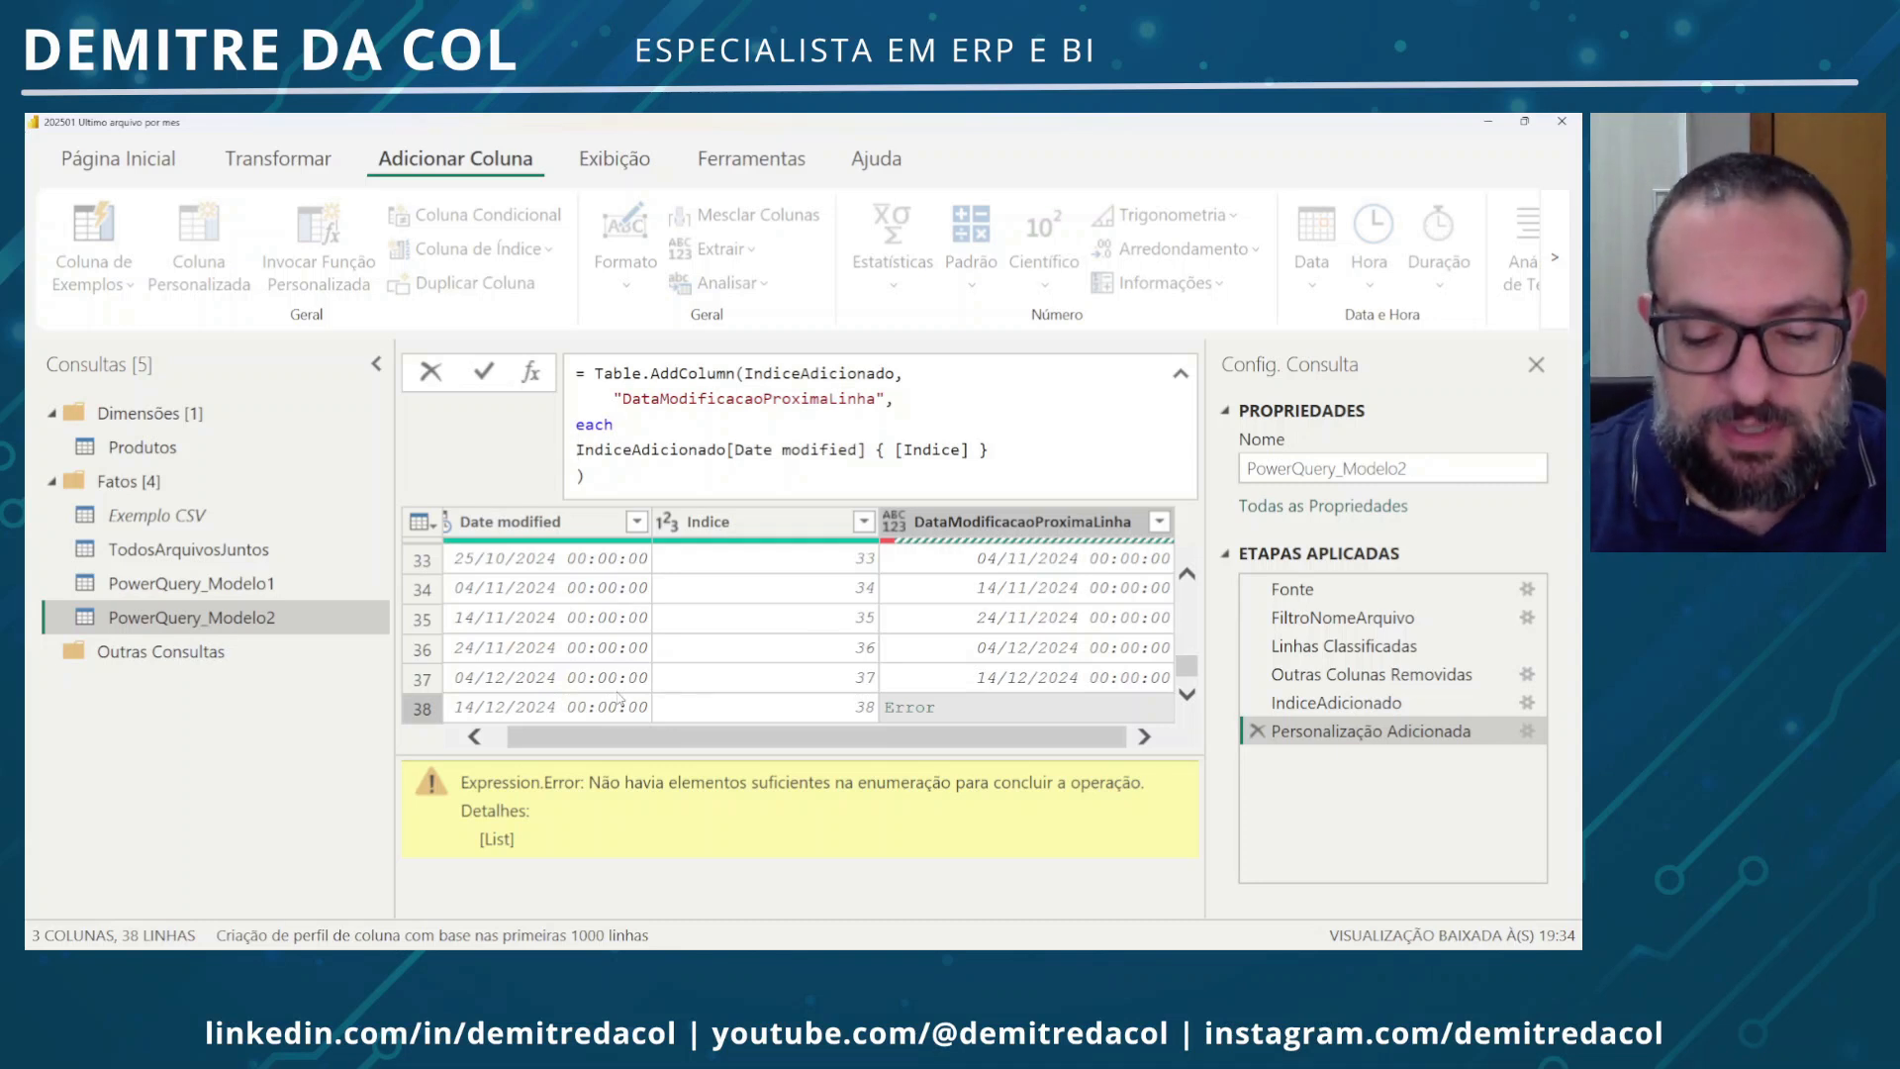
Assign the next-row lookup to a let variable: data_proxima_linha = try IndiceAdicionado[Date modified] { [Indice] } otherwise null
text(let v)
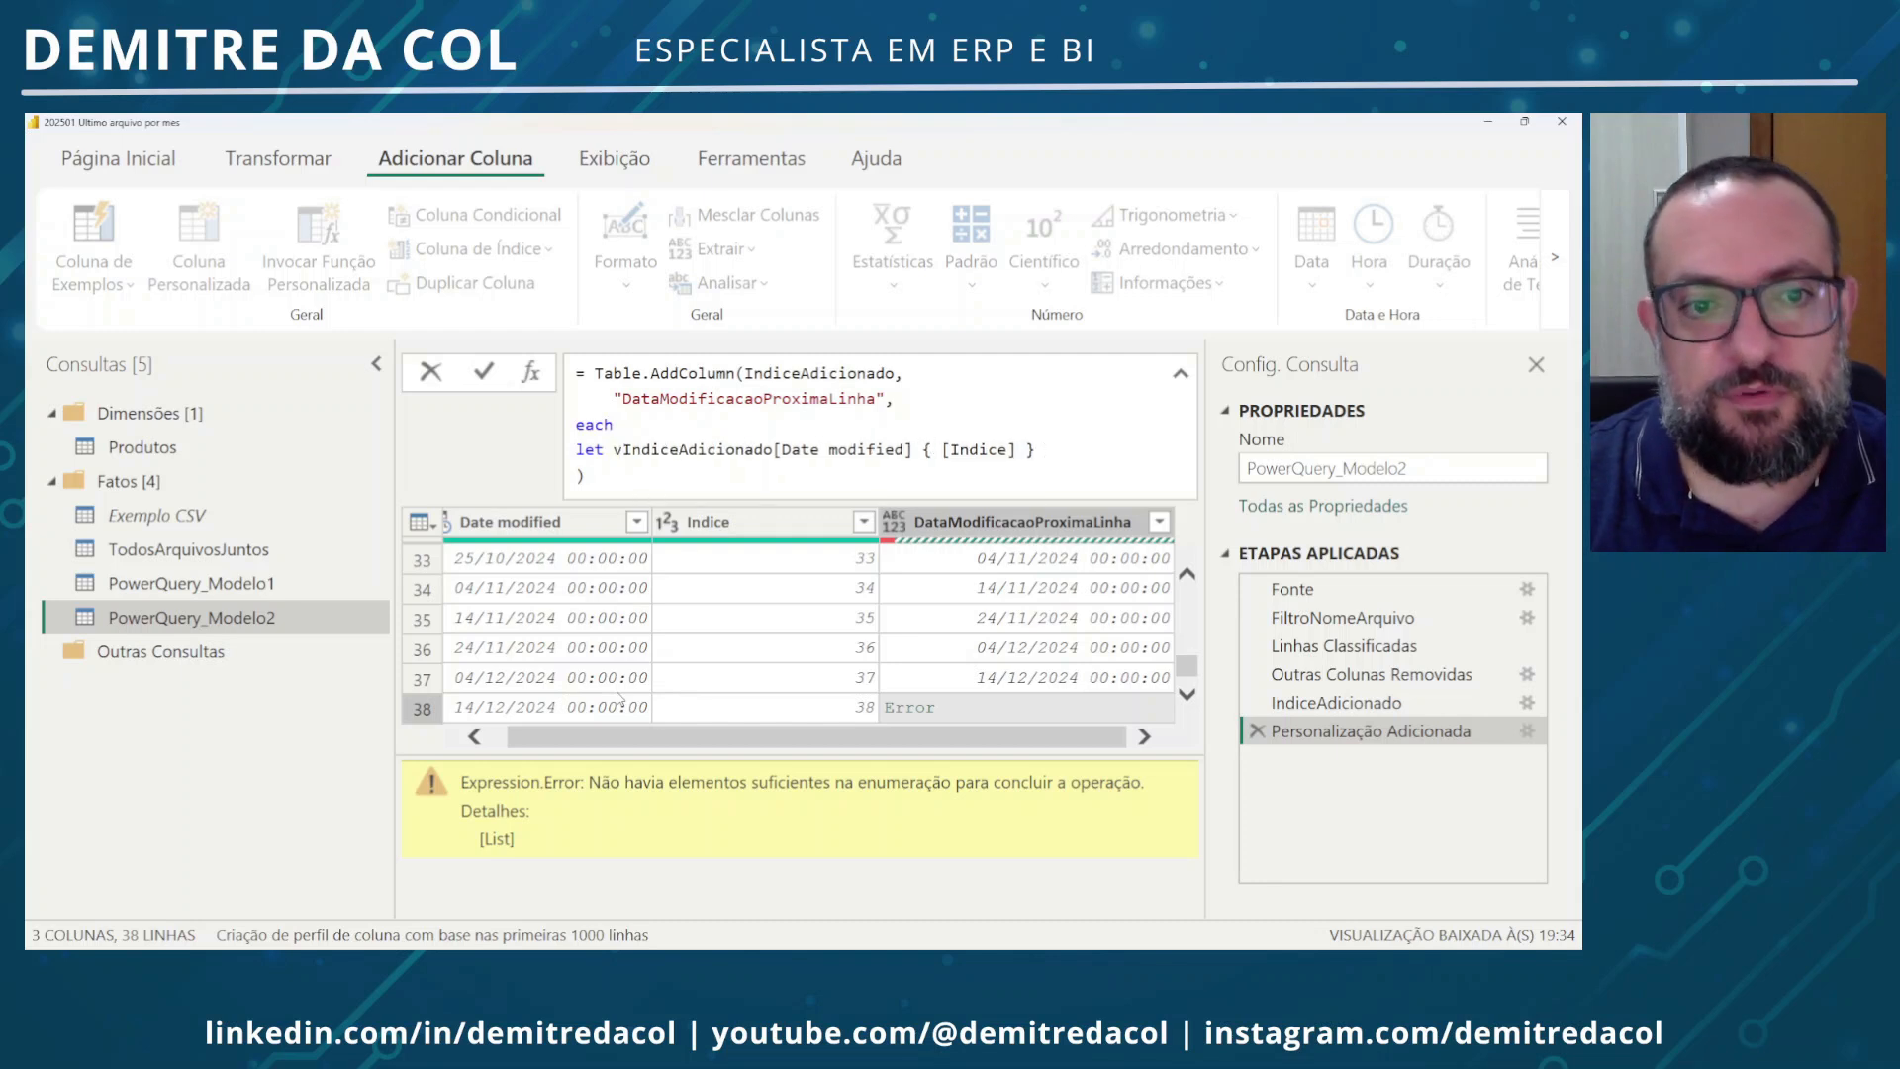
text(V)
key(BackSpace)
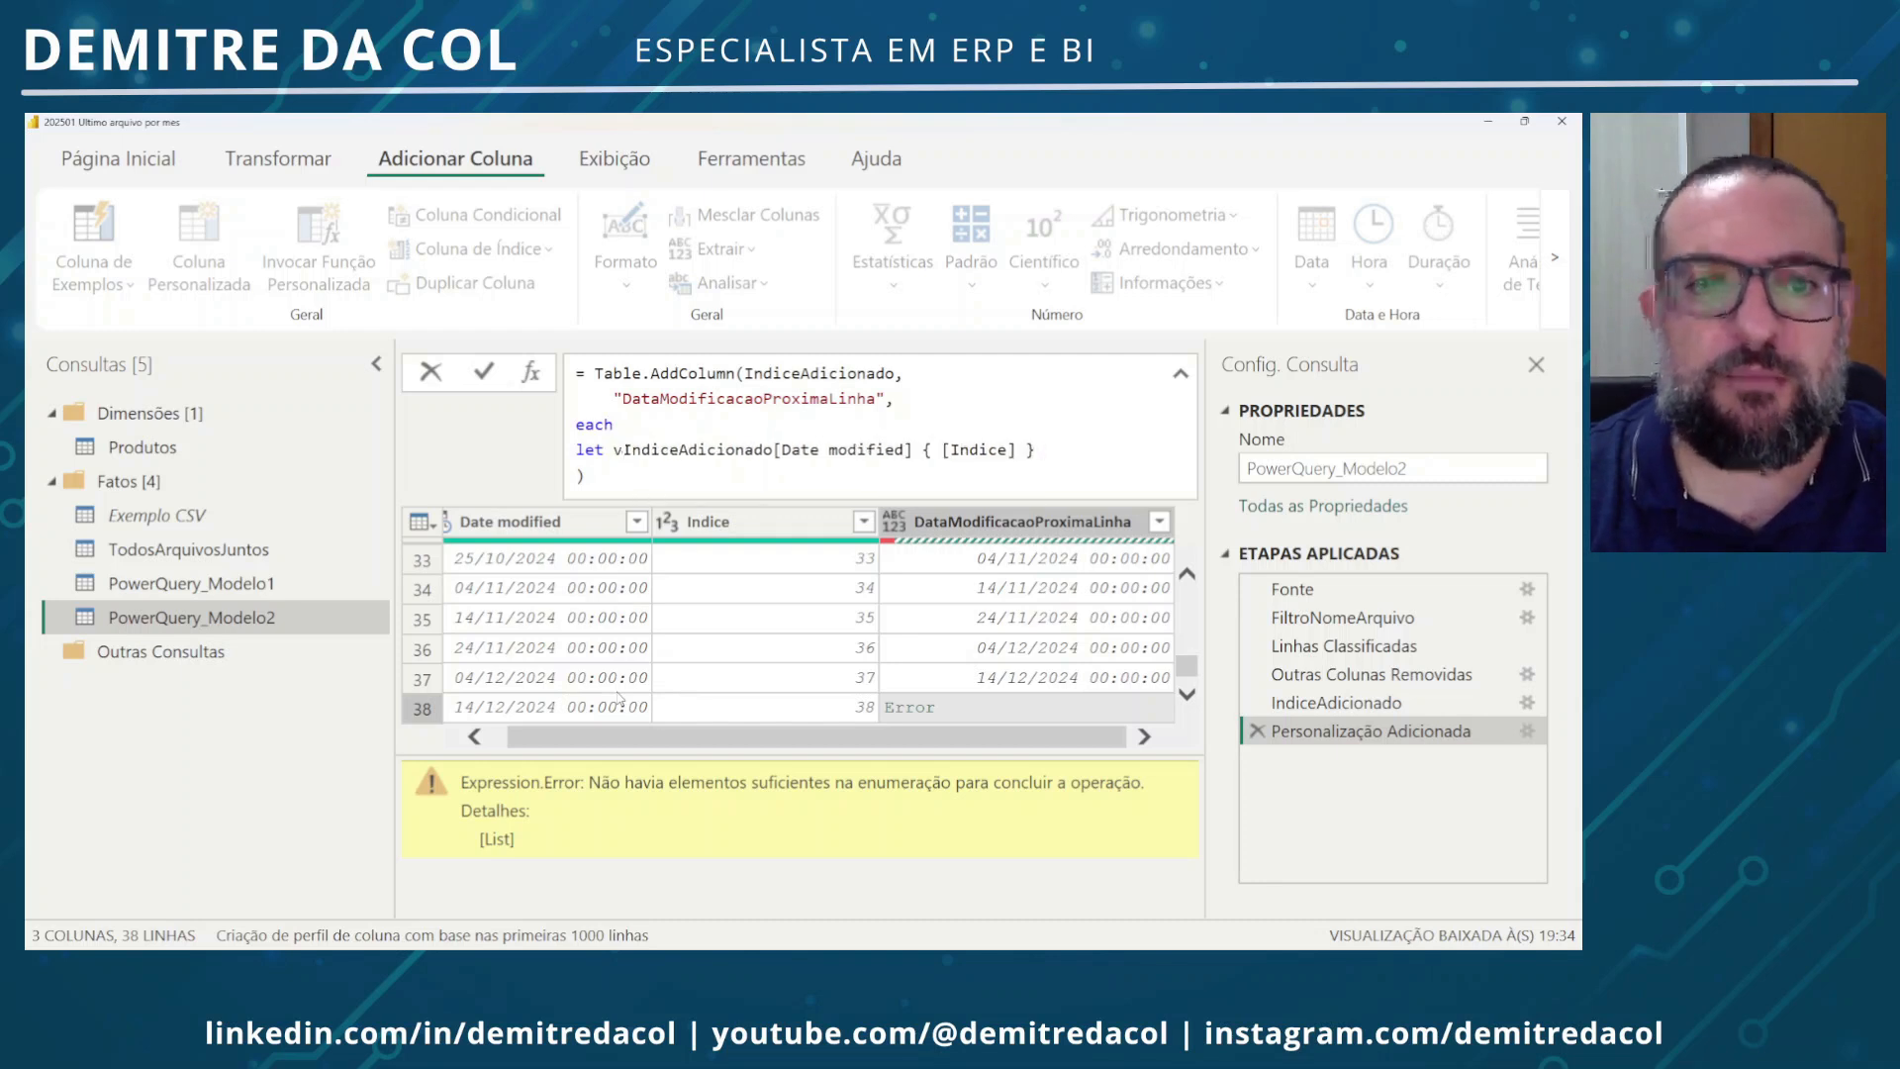
key(BackSpace)
text(data_)
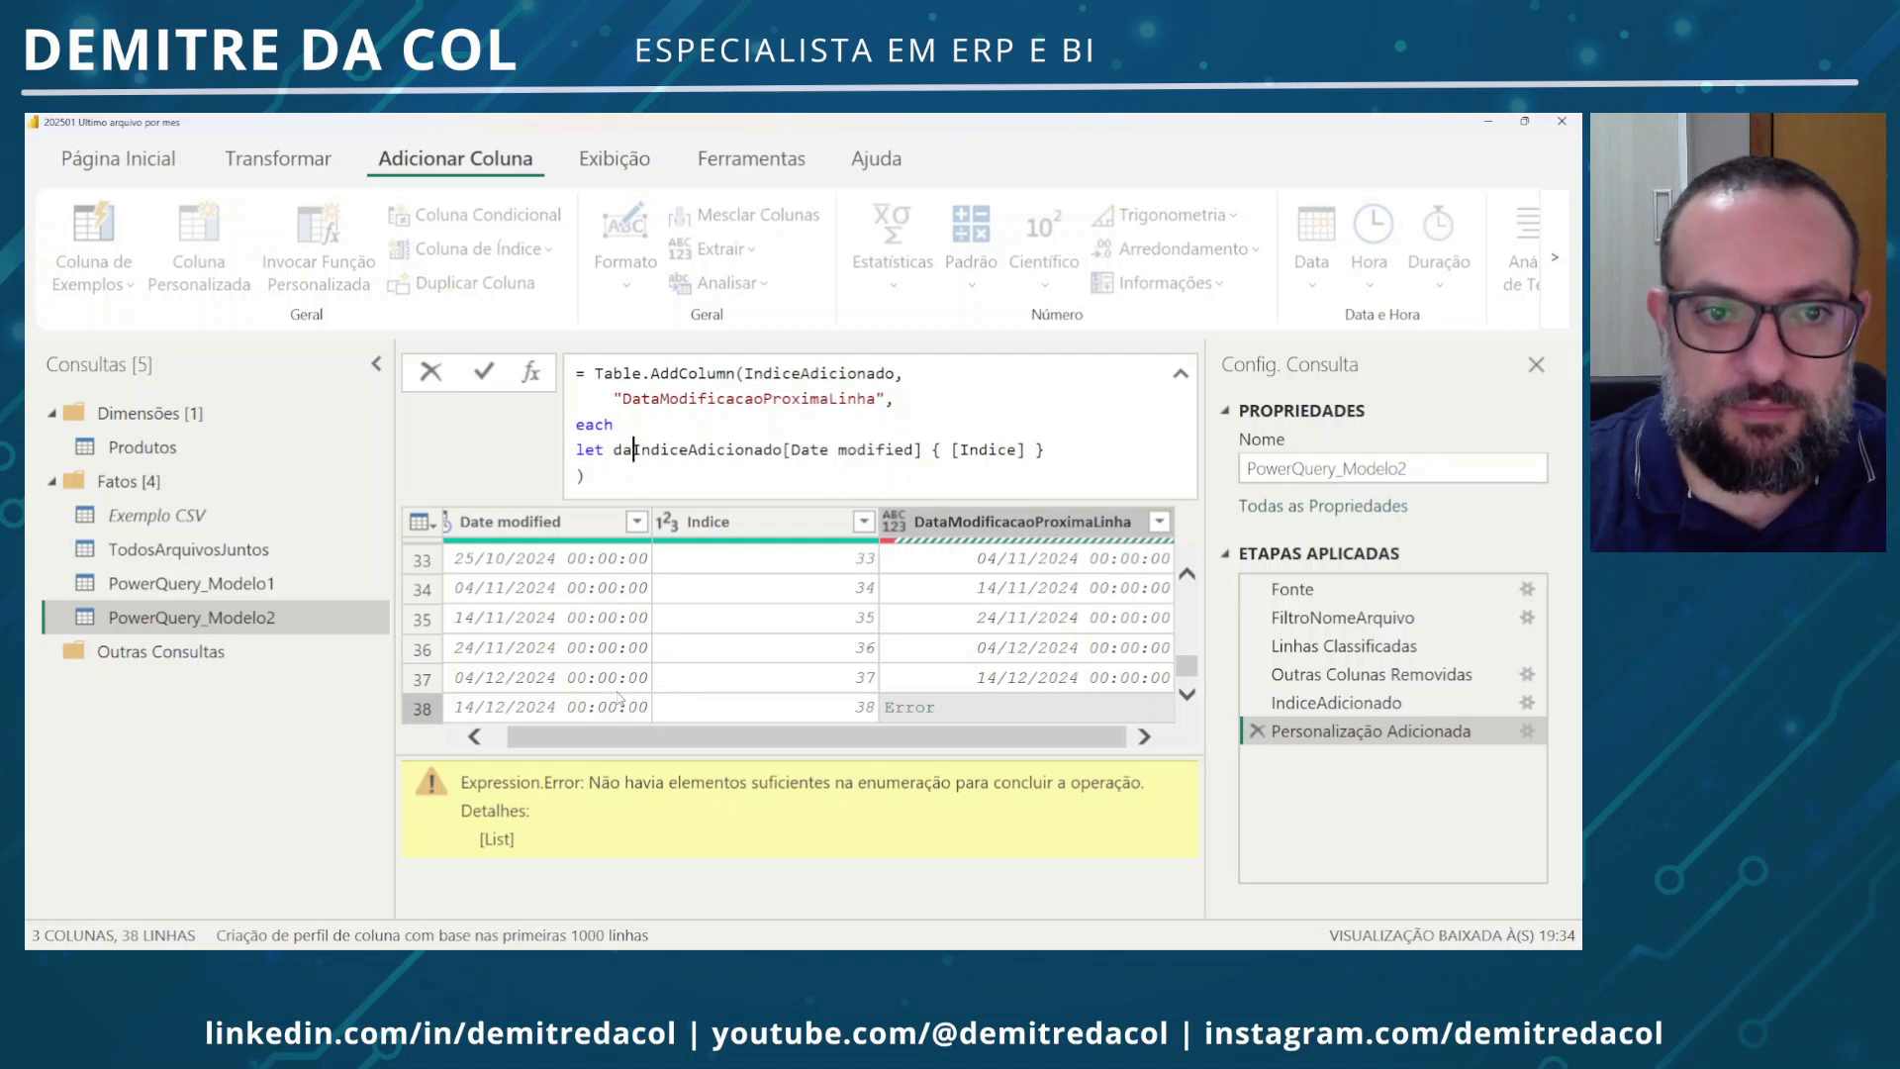
text(proxima_lin)
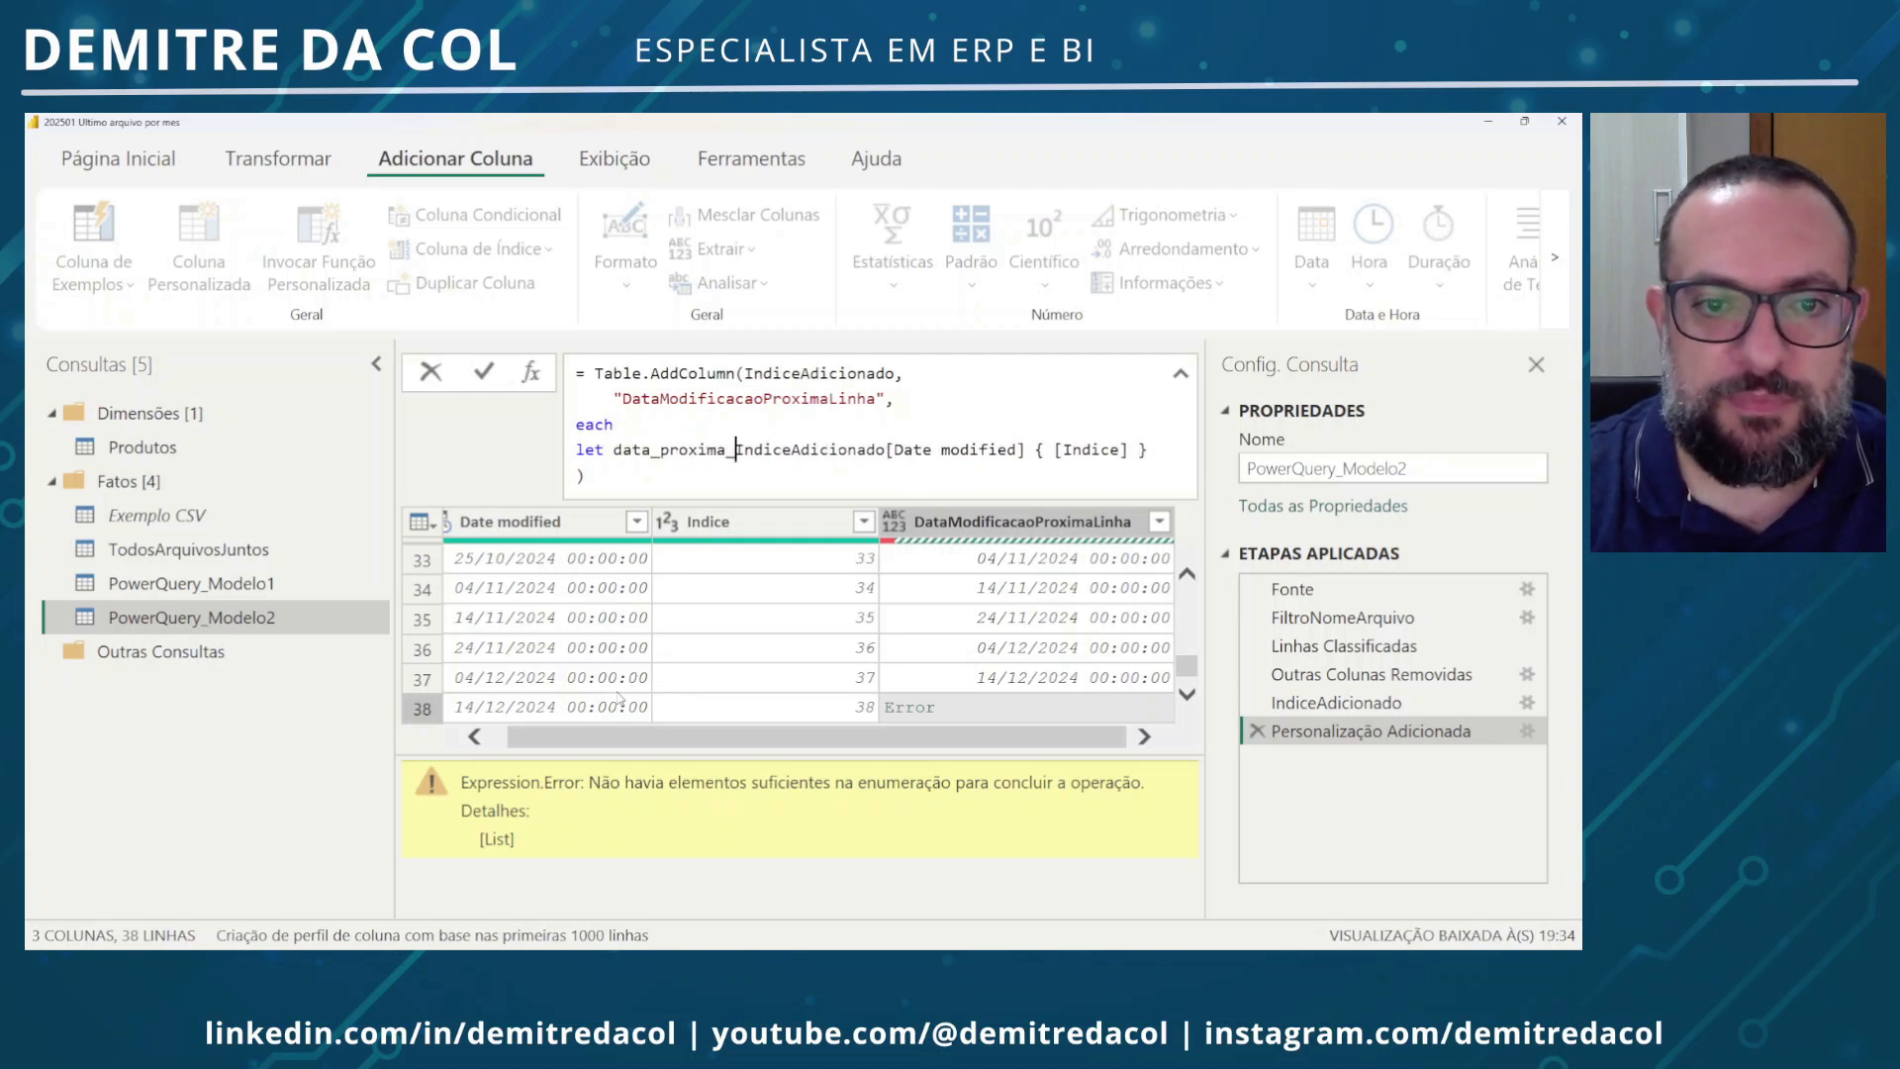
text(ha = try)
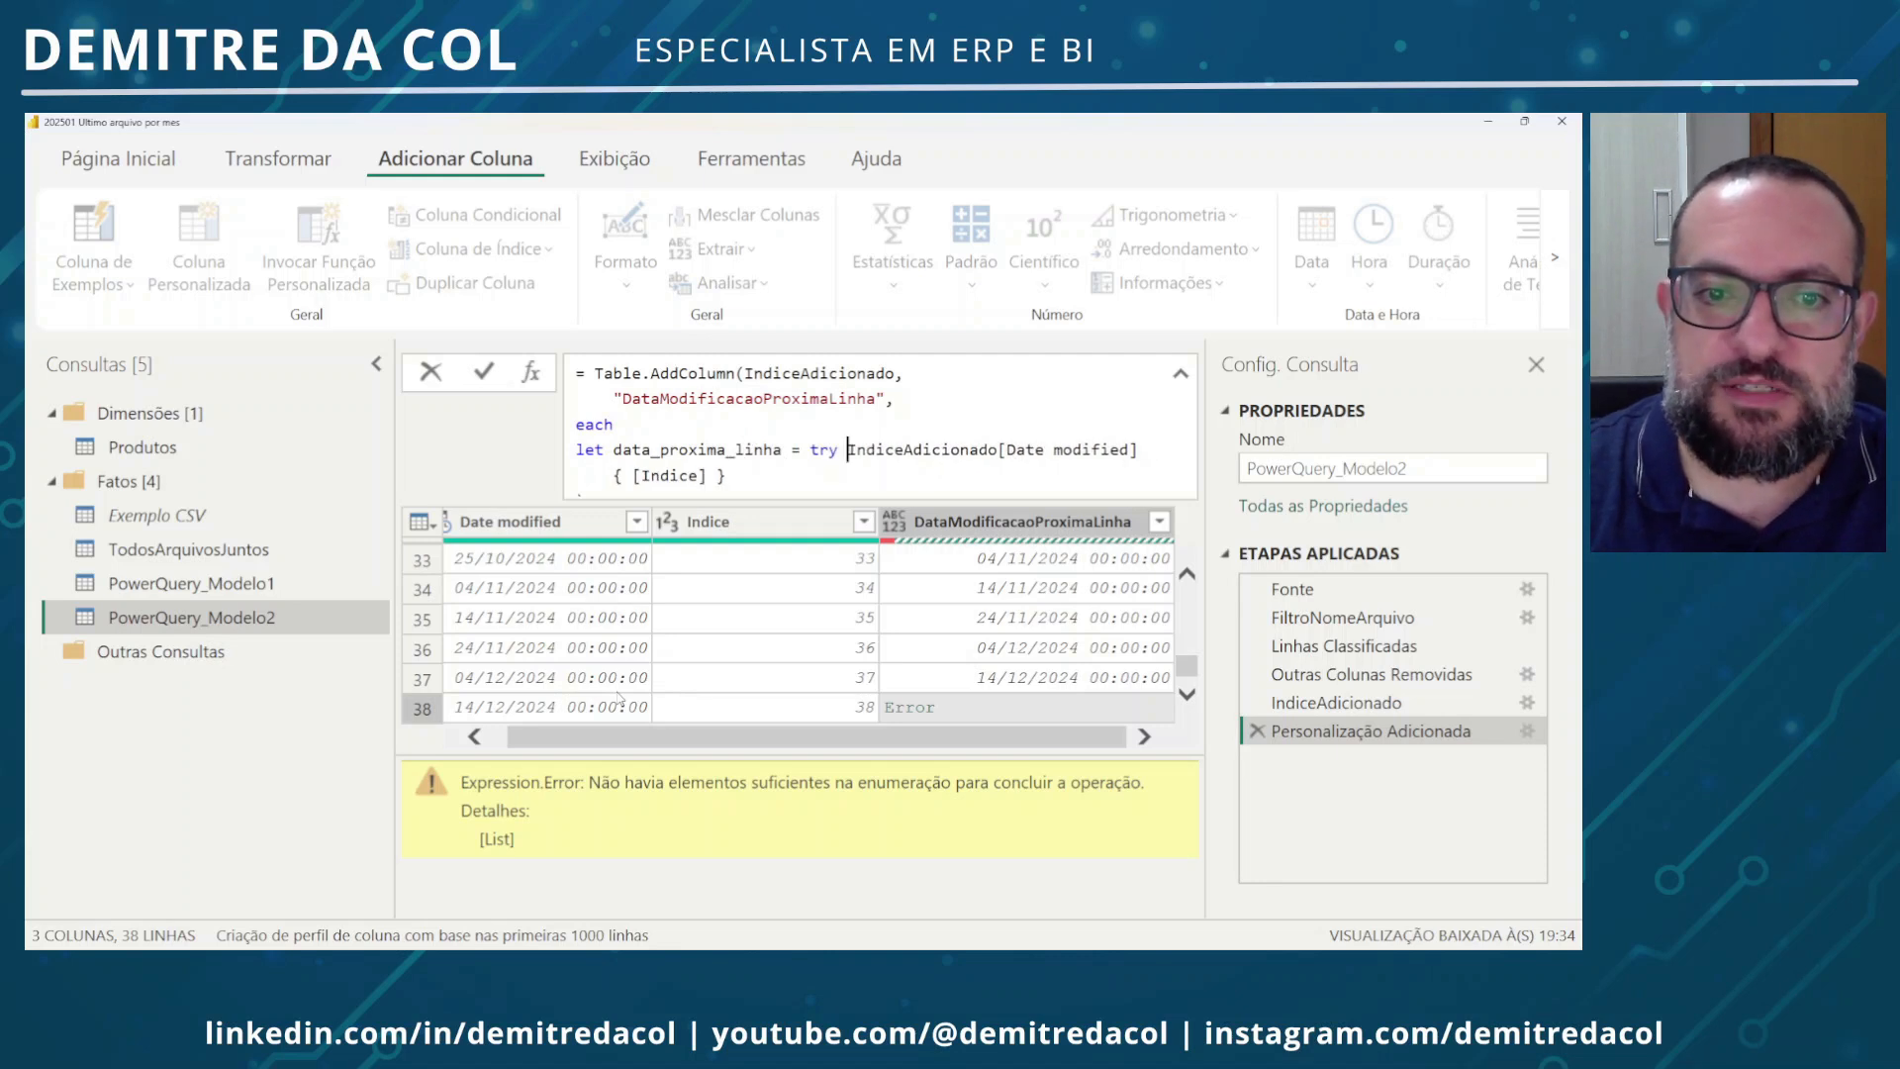
key(Down)
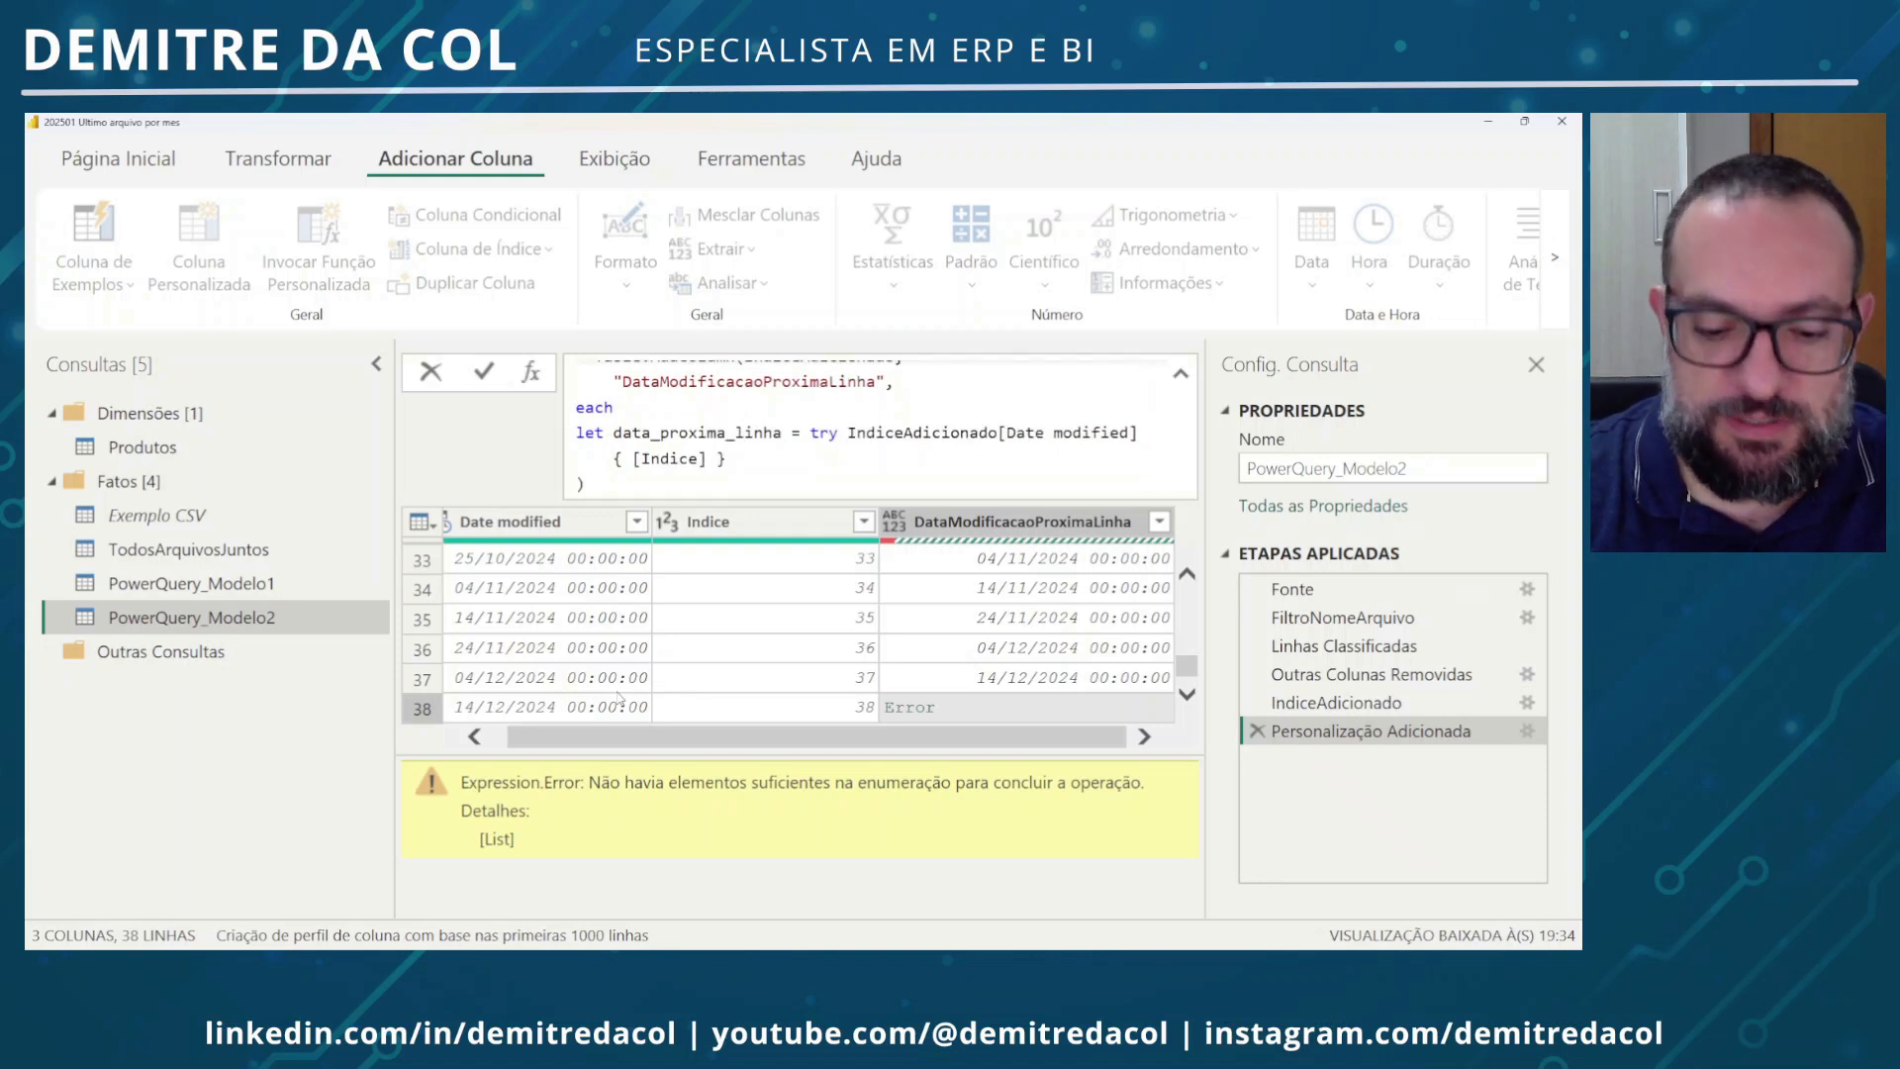
text(or)
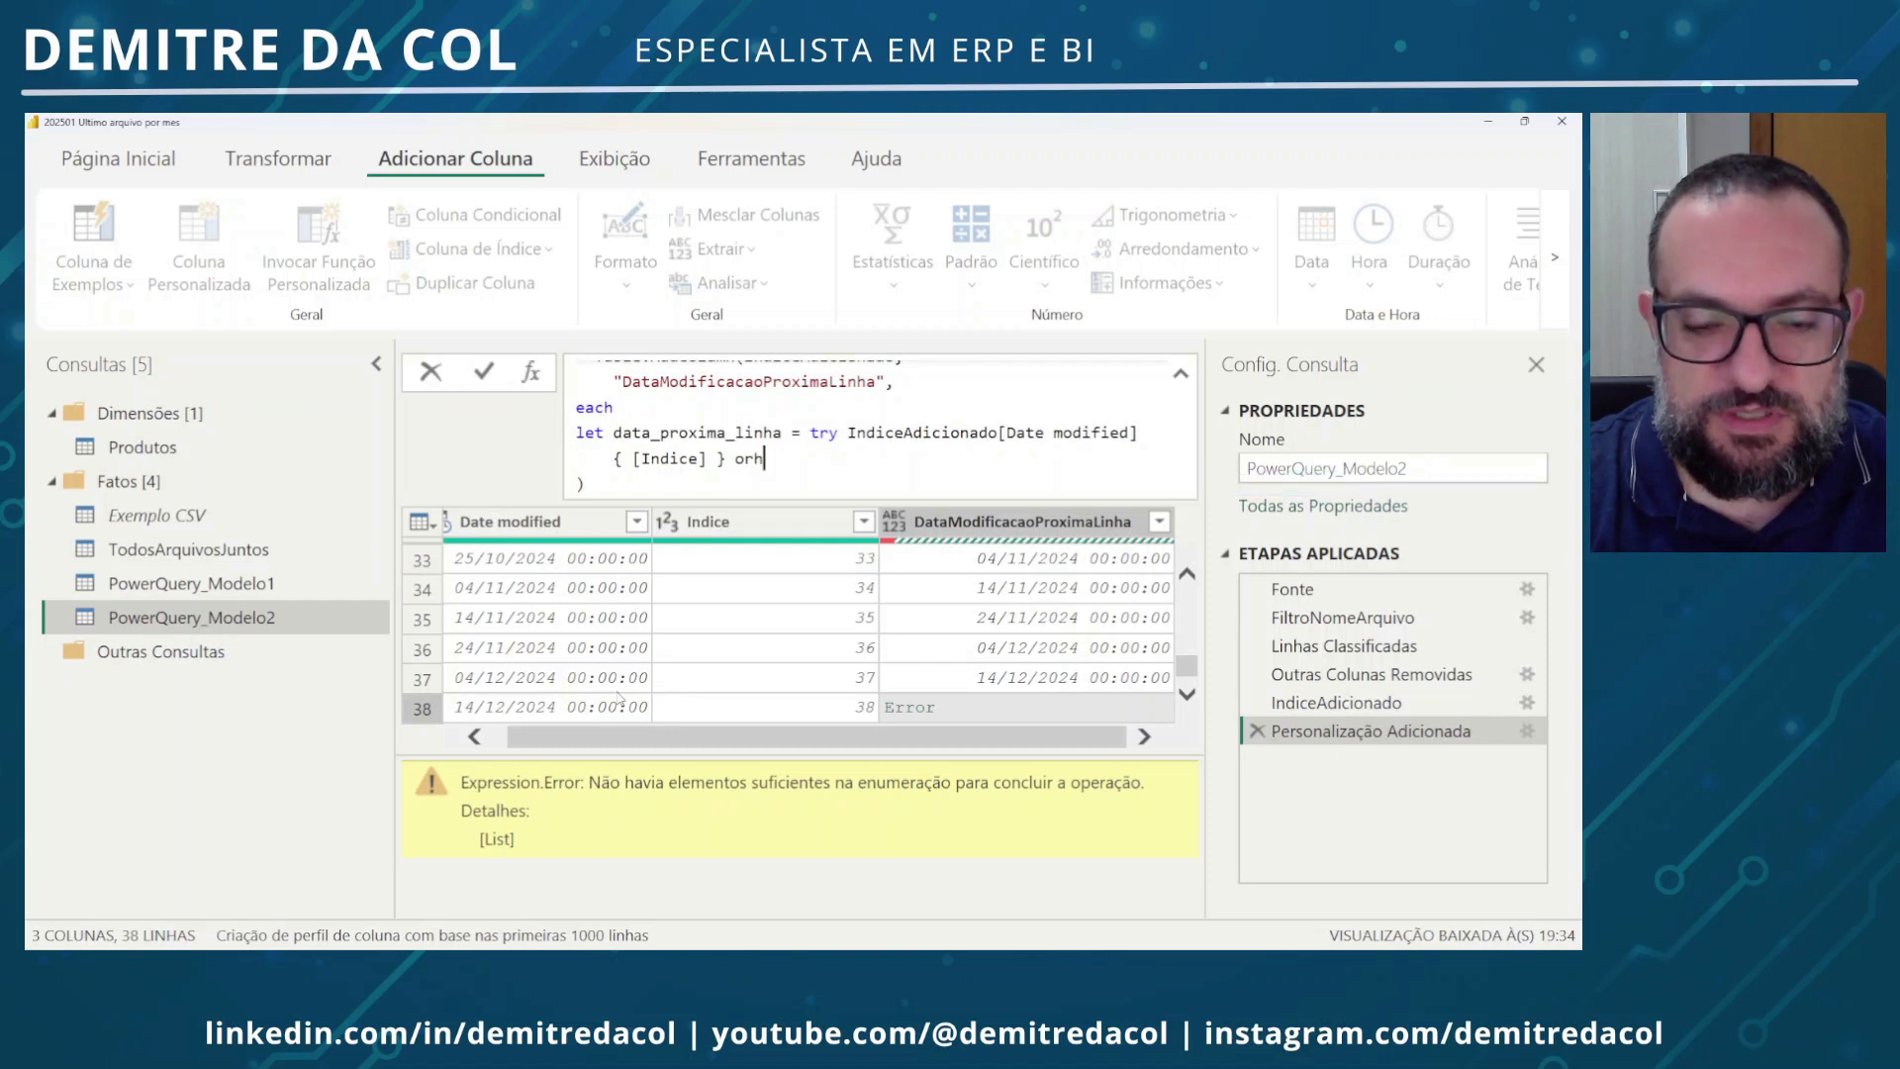
key(BackSpace)
text(therwise null)
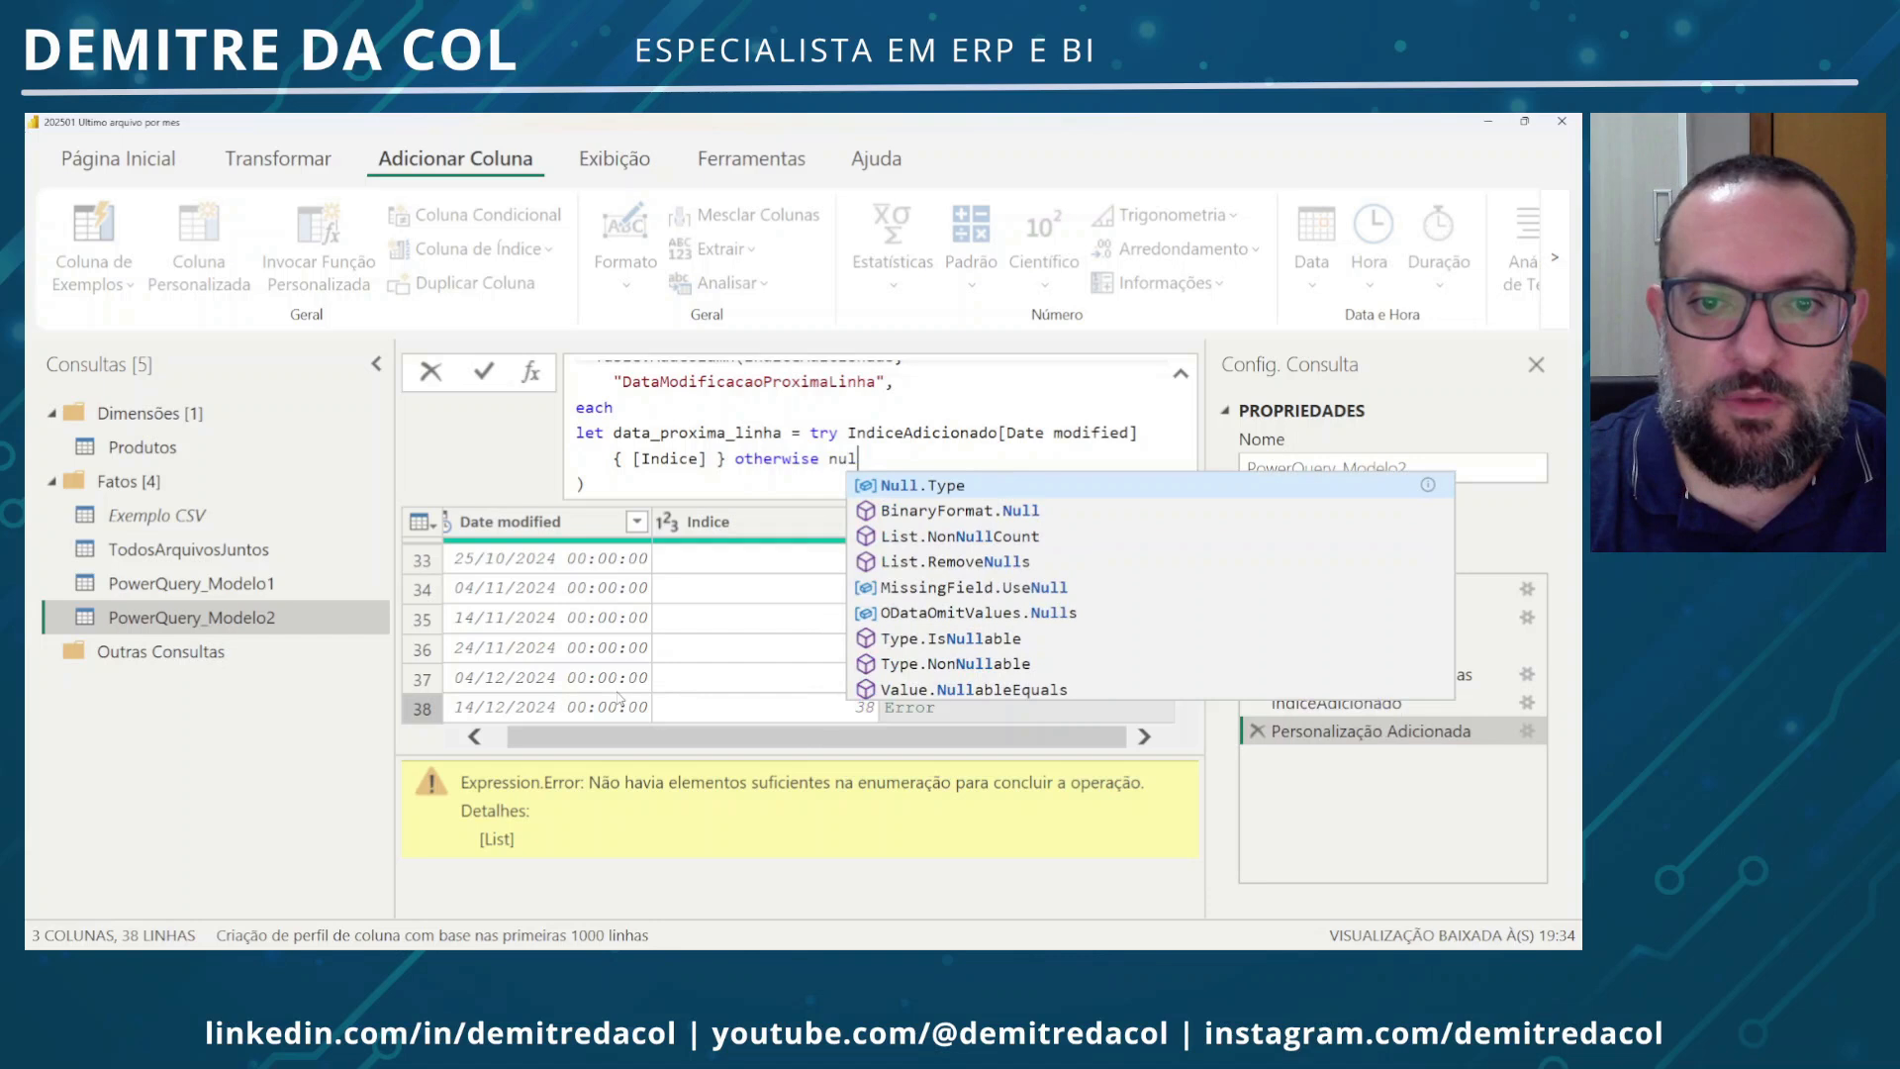
Return the variable with in data_proxima_linha before the closing parenthesis and apply the custom column formula
key(Return)
text(in)
double_click(718, 408)
key(ctrl+c)
click(662, 456)
key(ctrl+v)
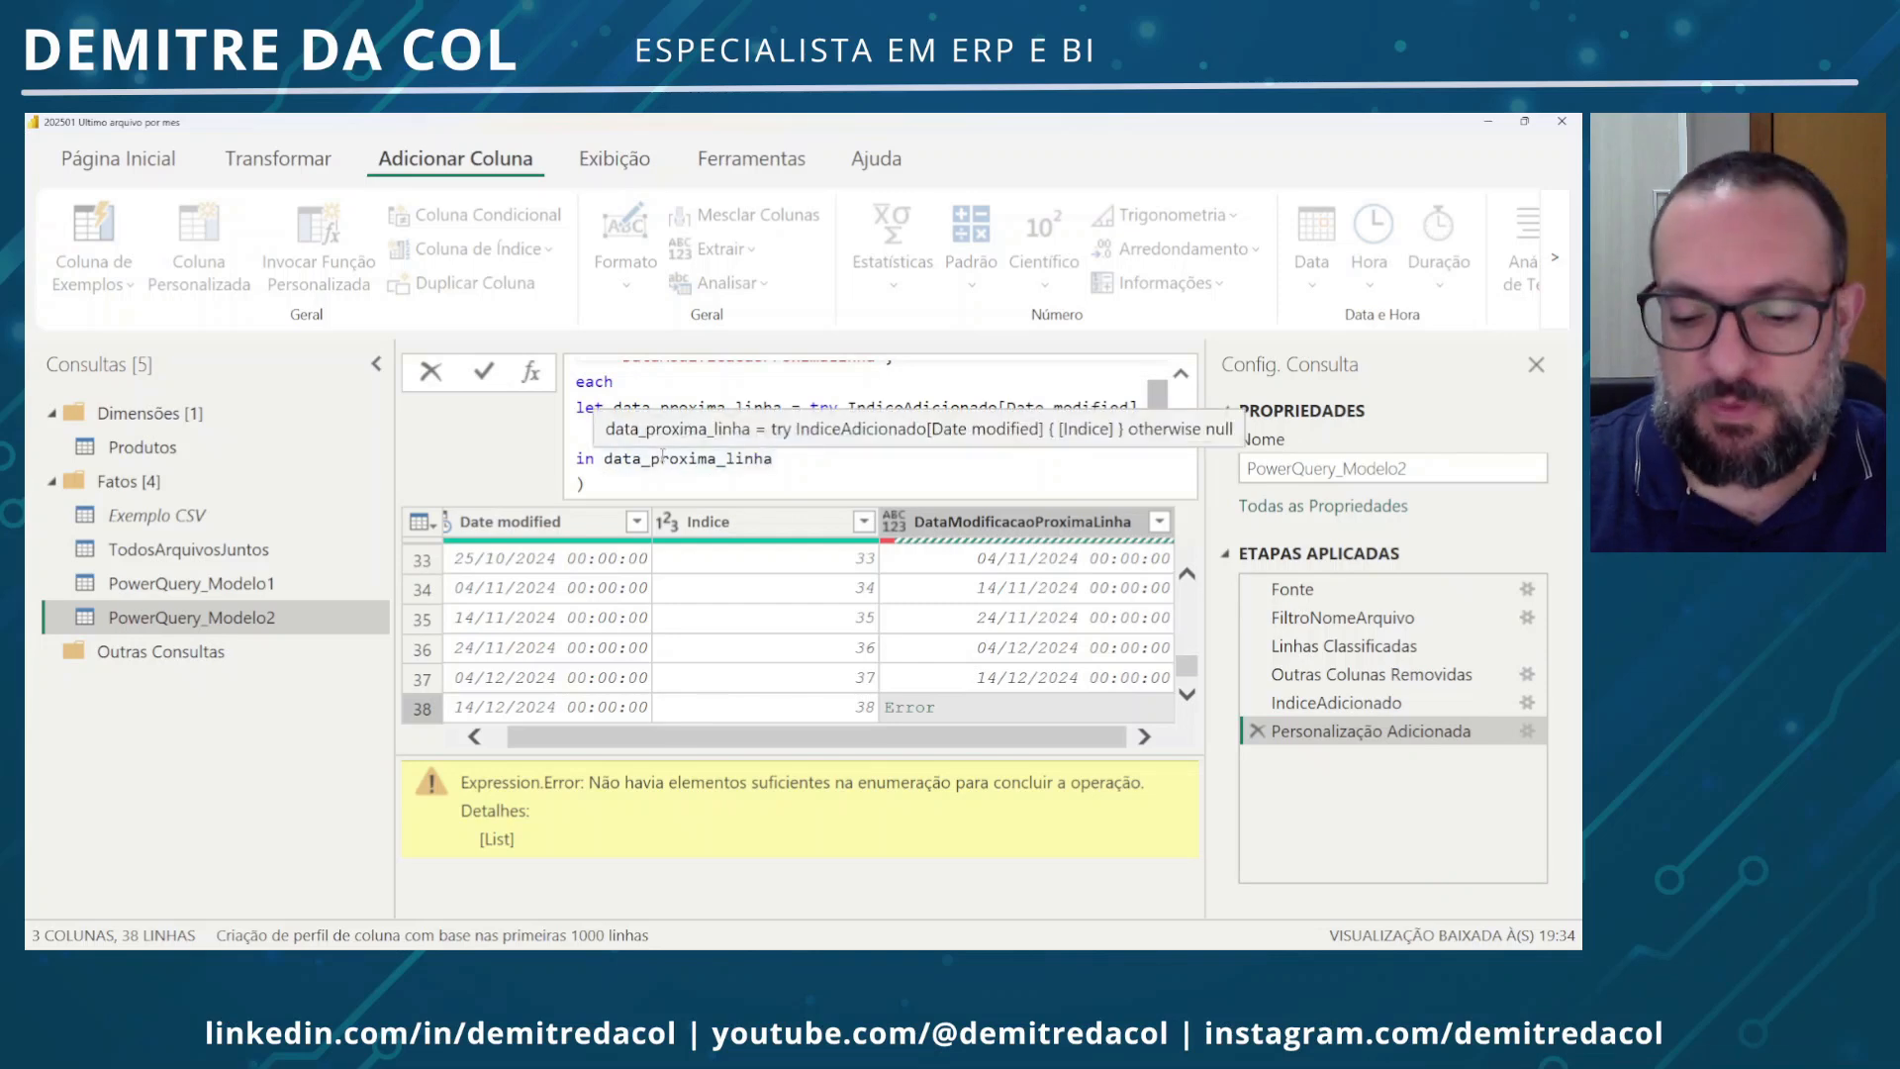
scroll(771, 470, down, 1)
click(958, 668)
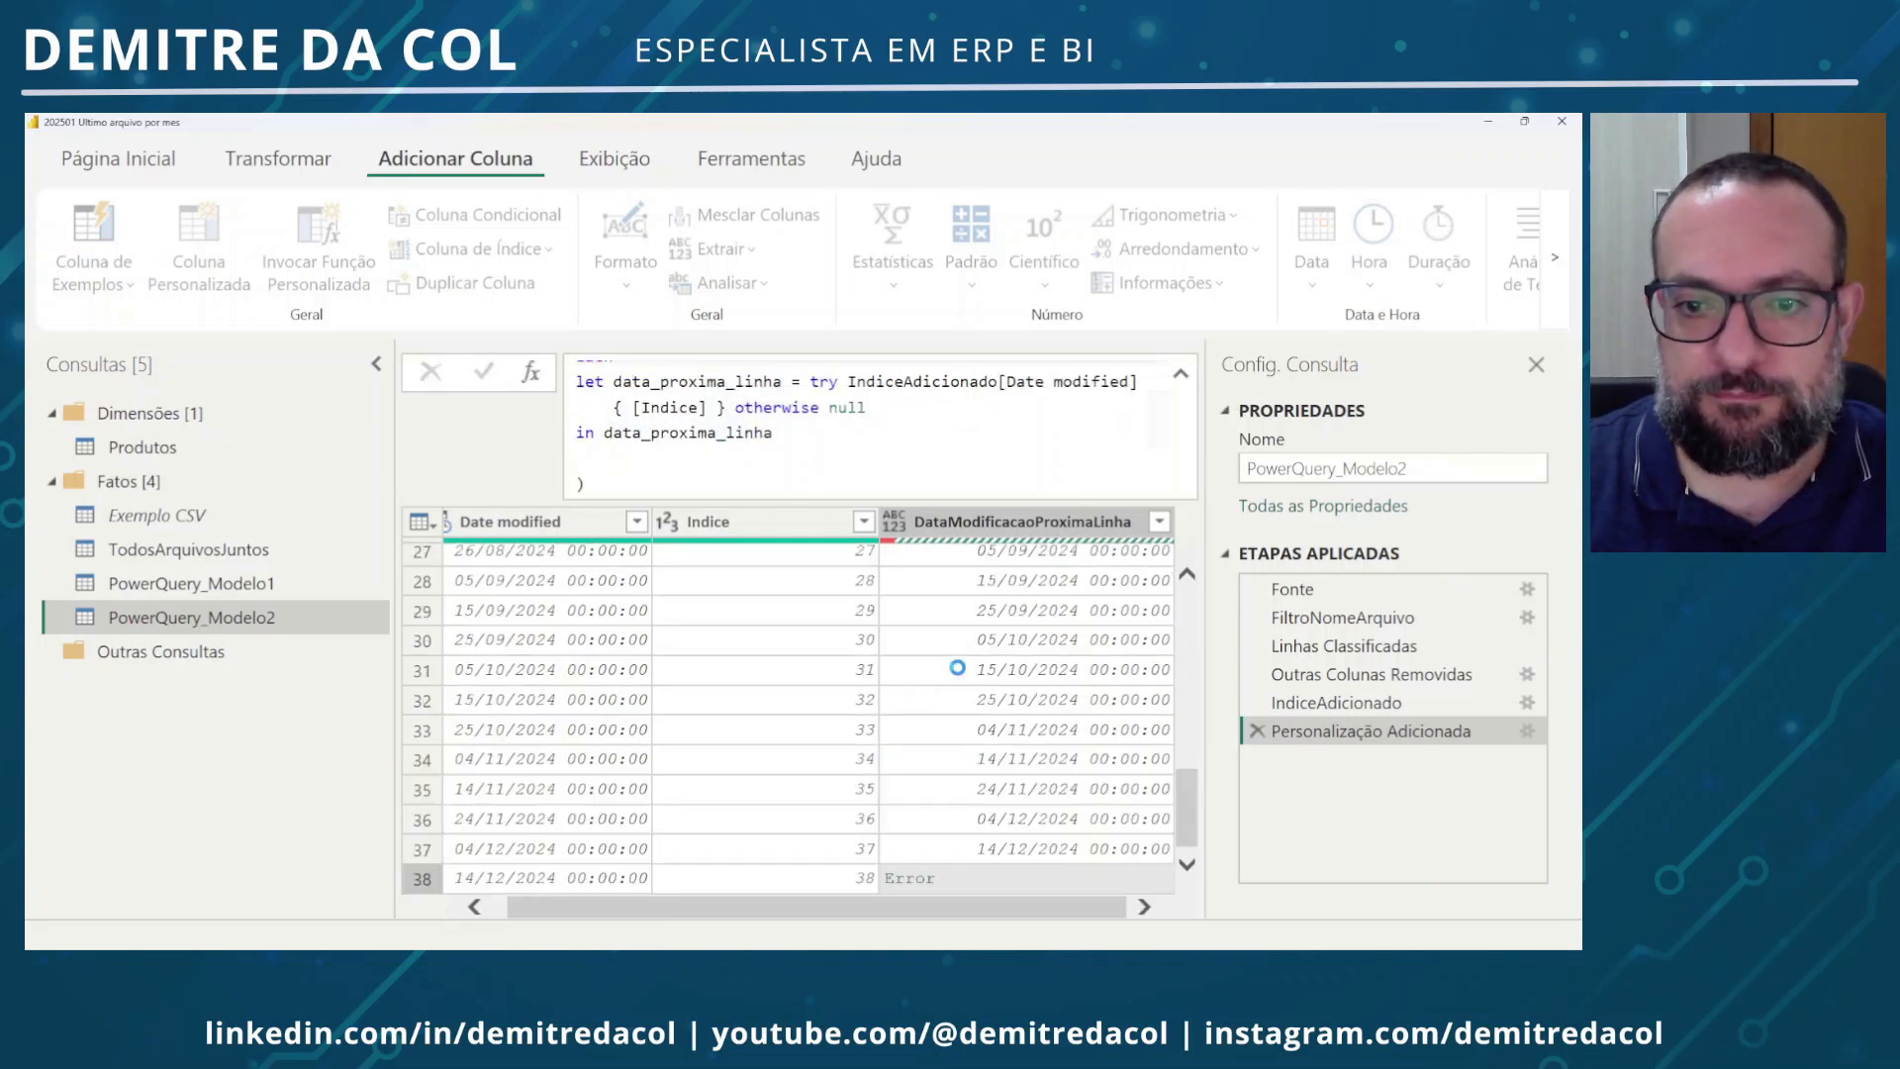
Check the last row's DataModificacaoProximaLinha value, and compare the Date modified and next-row dates in the first rows
scroll(1001, 608, down, 9)
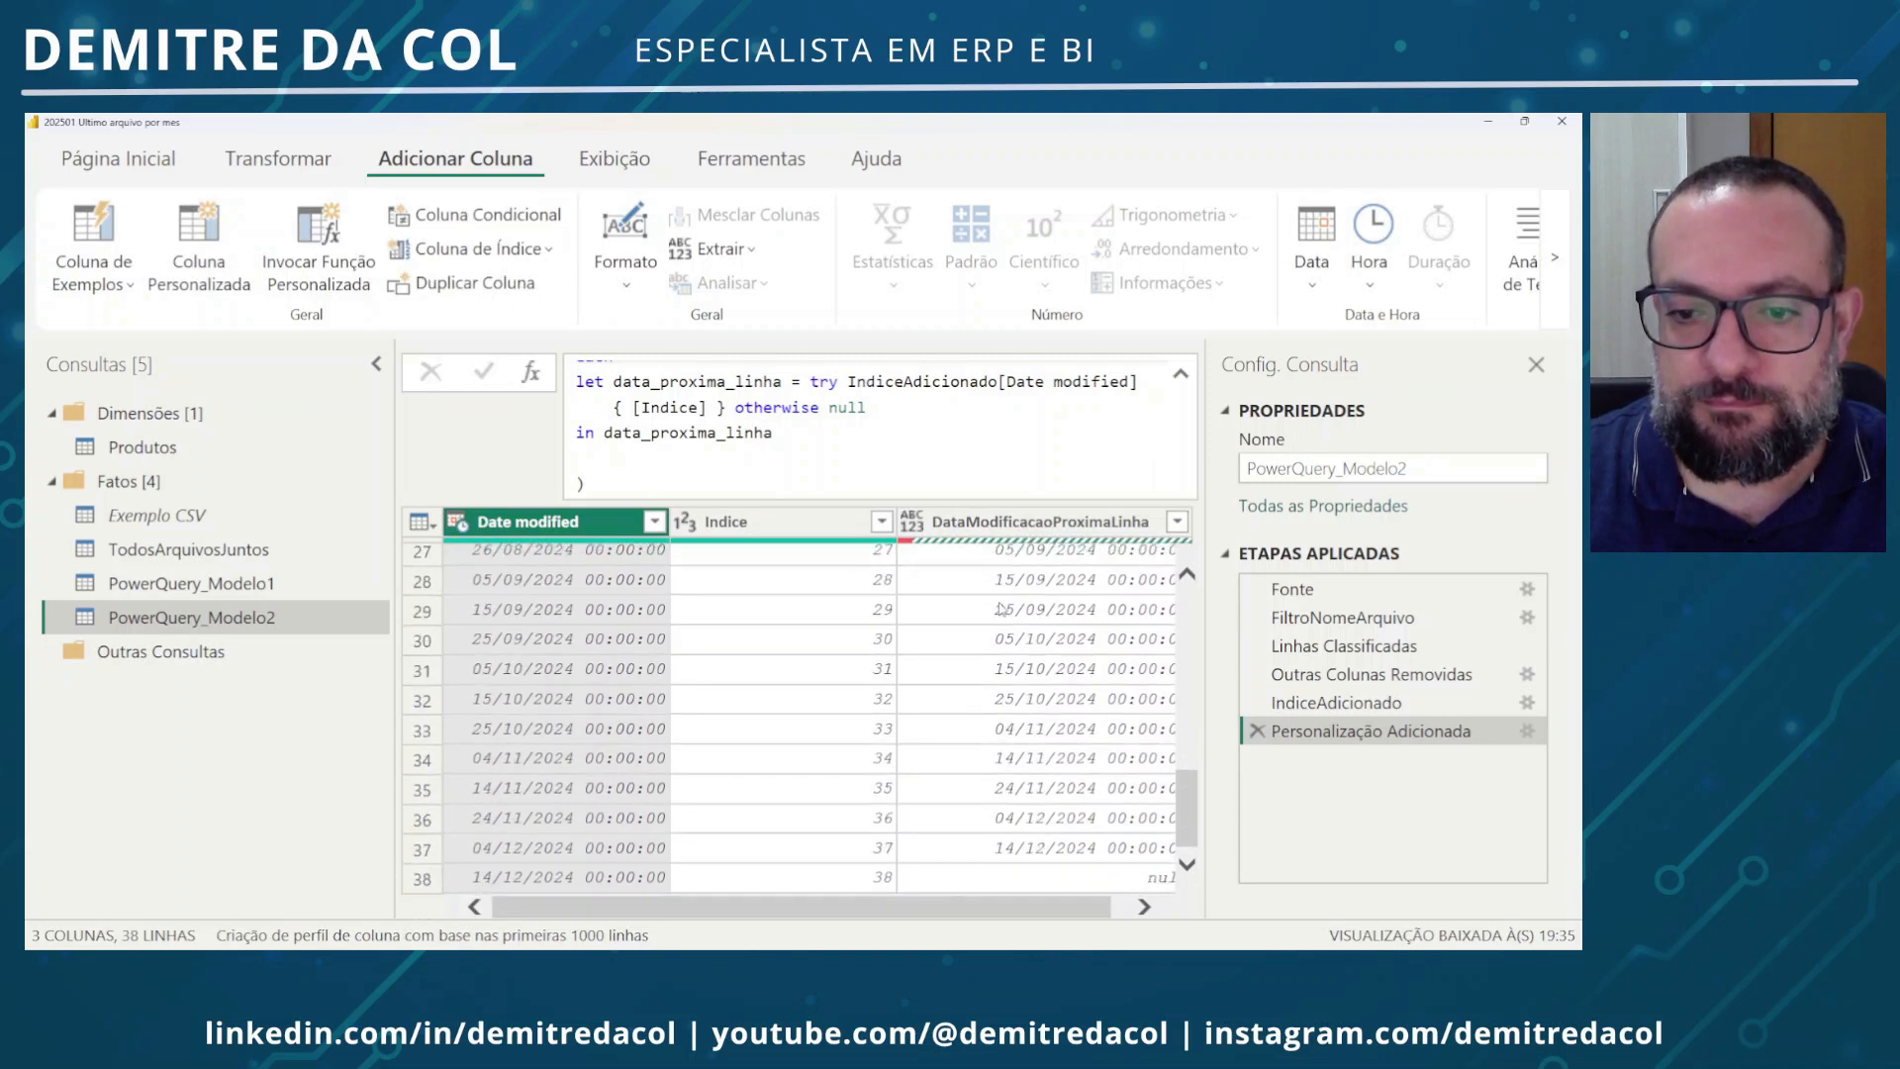
click(1042, 879)
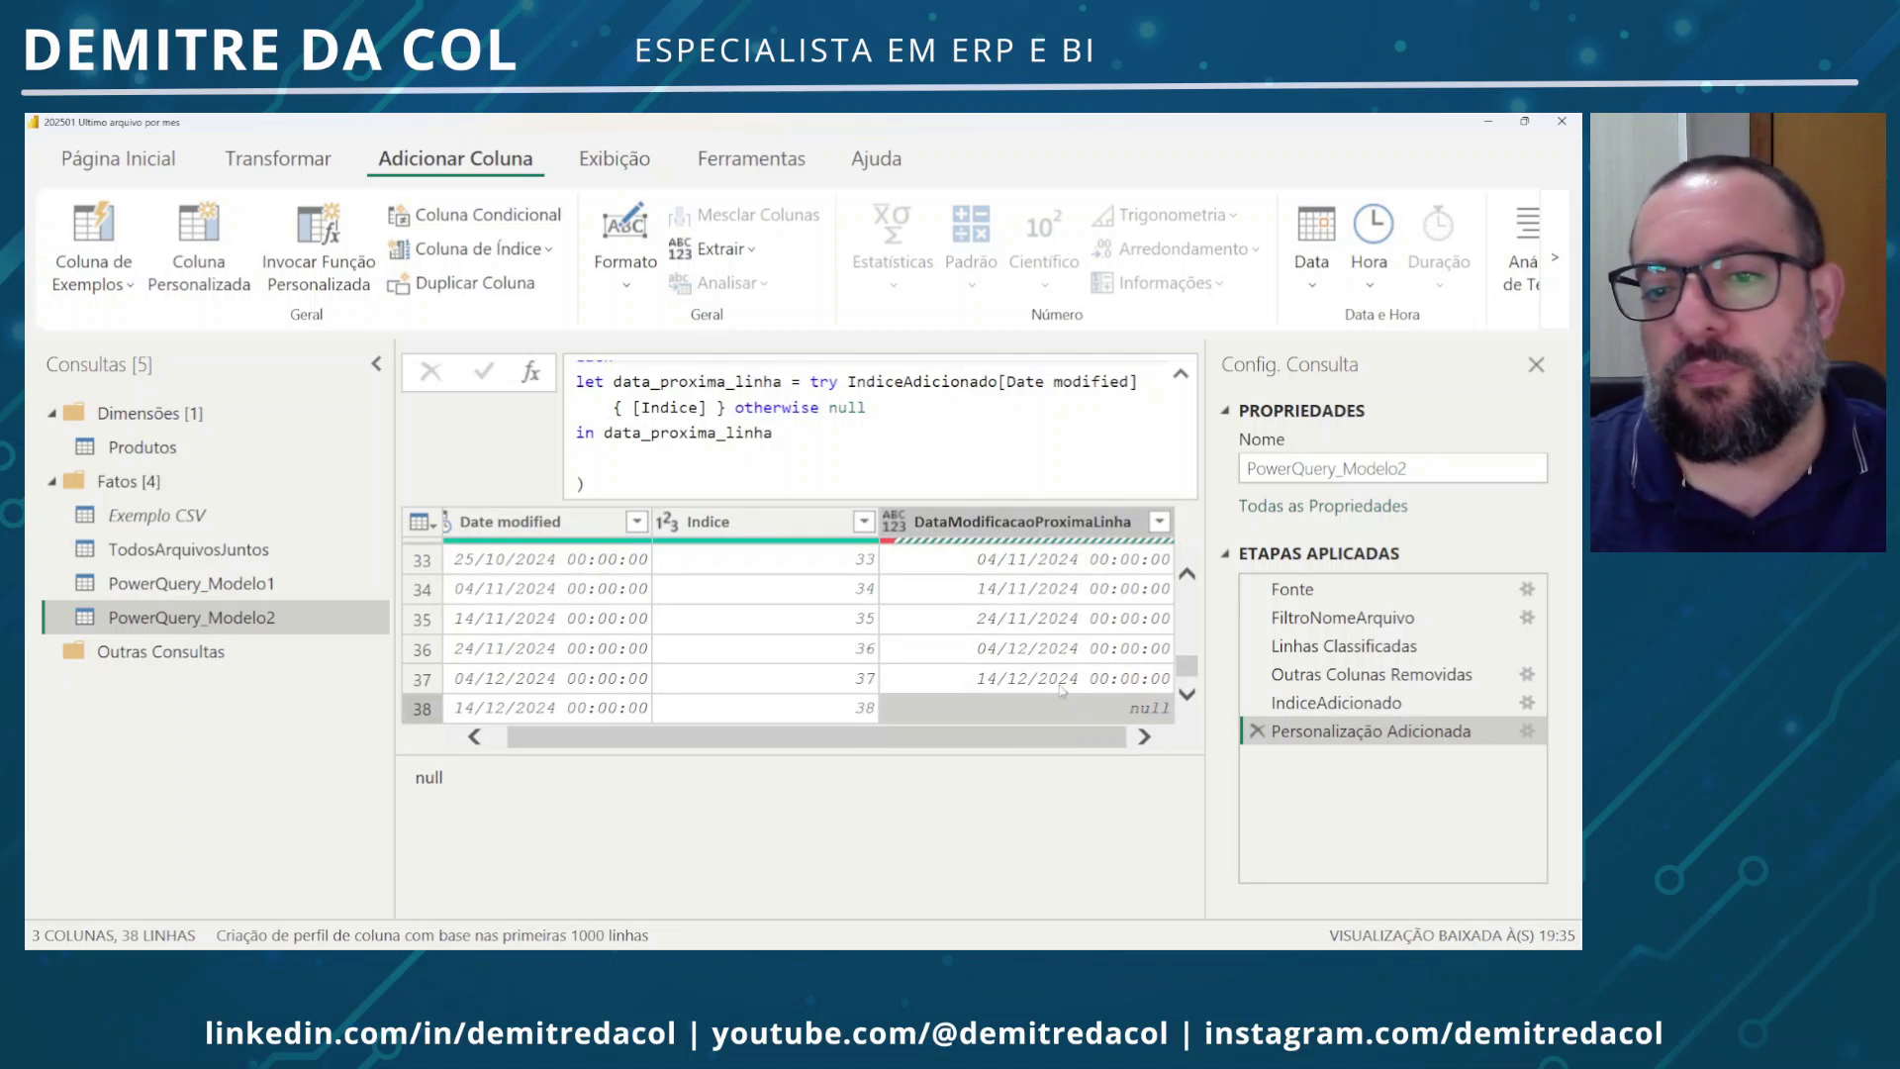
scroll(1062, 680, up, 6)
scroll(1062, 679, up, 4)
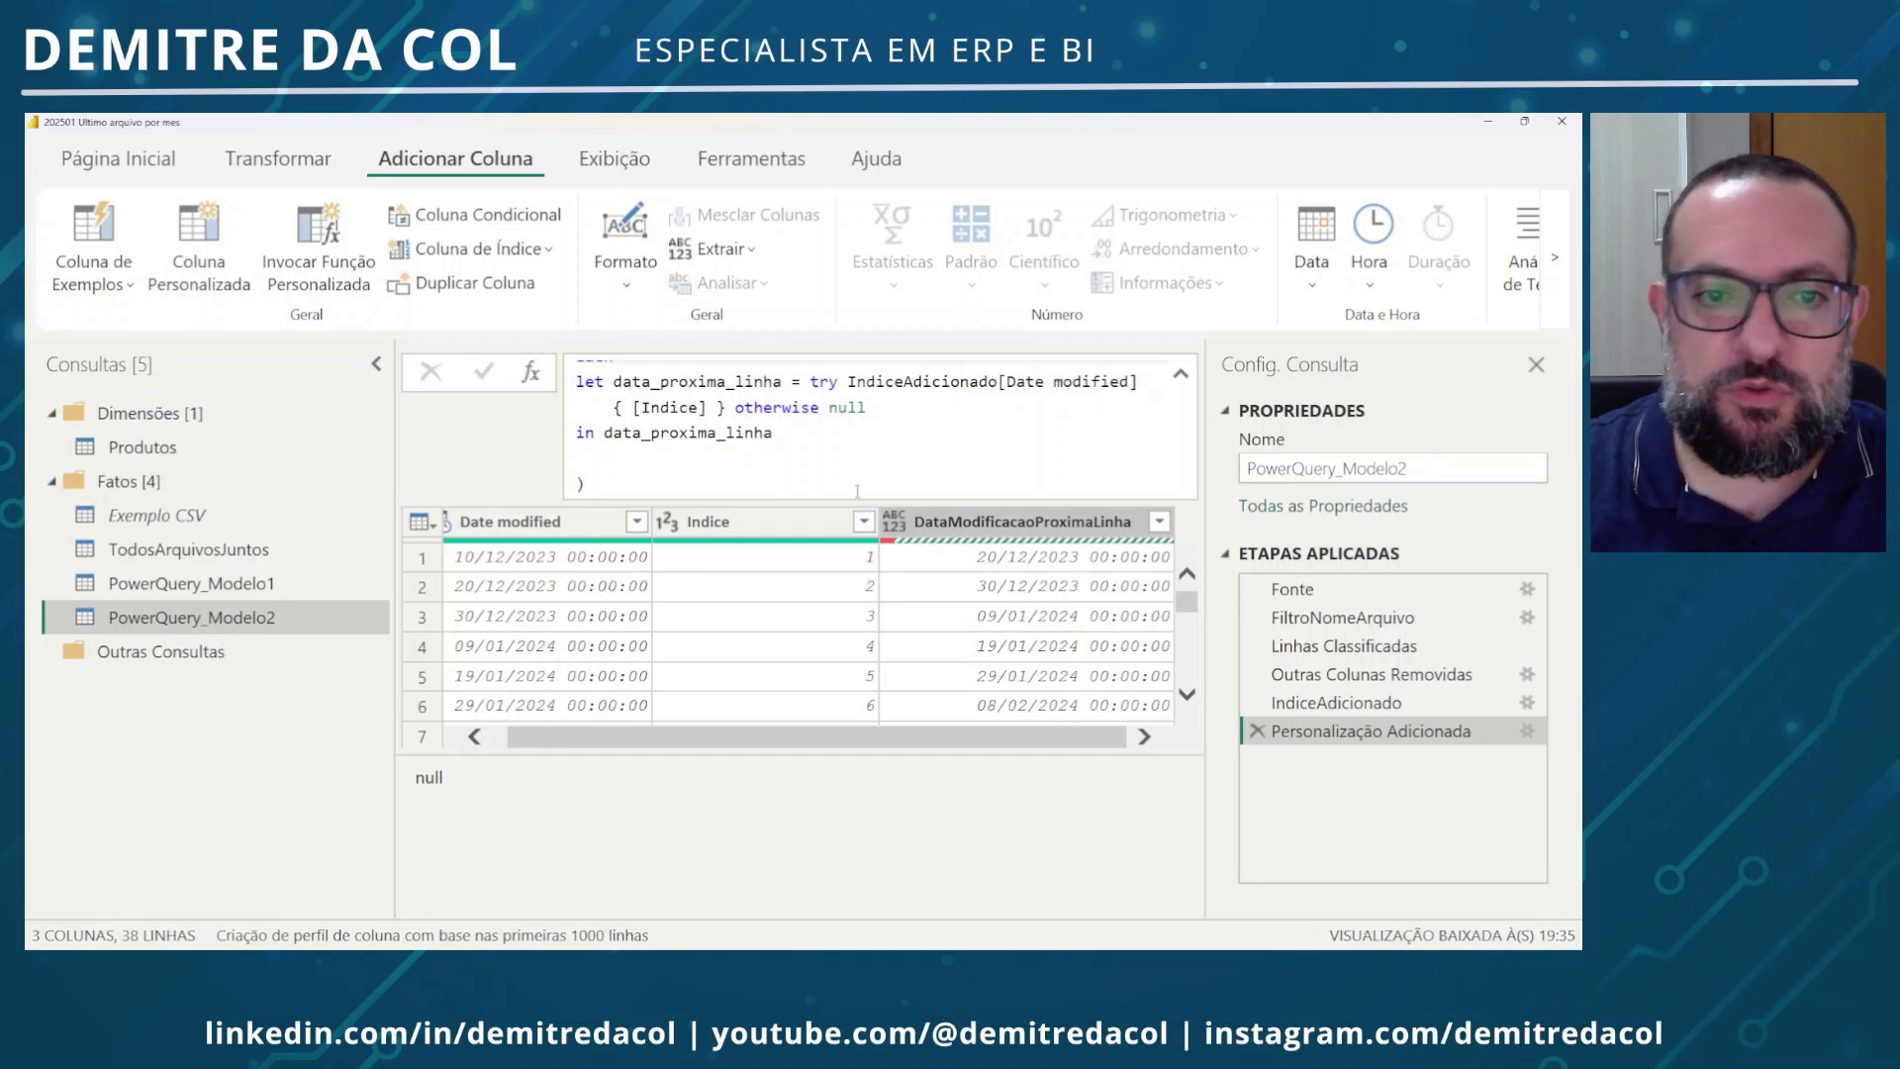
click(789, 441)
key(ctrl+Left)
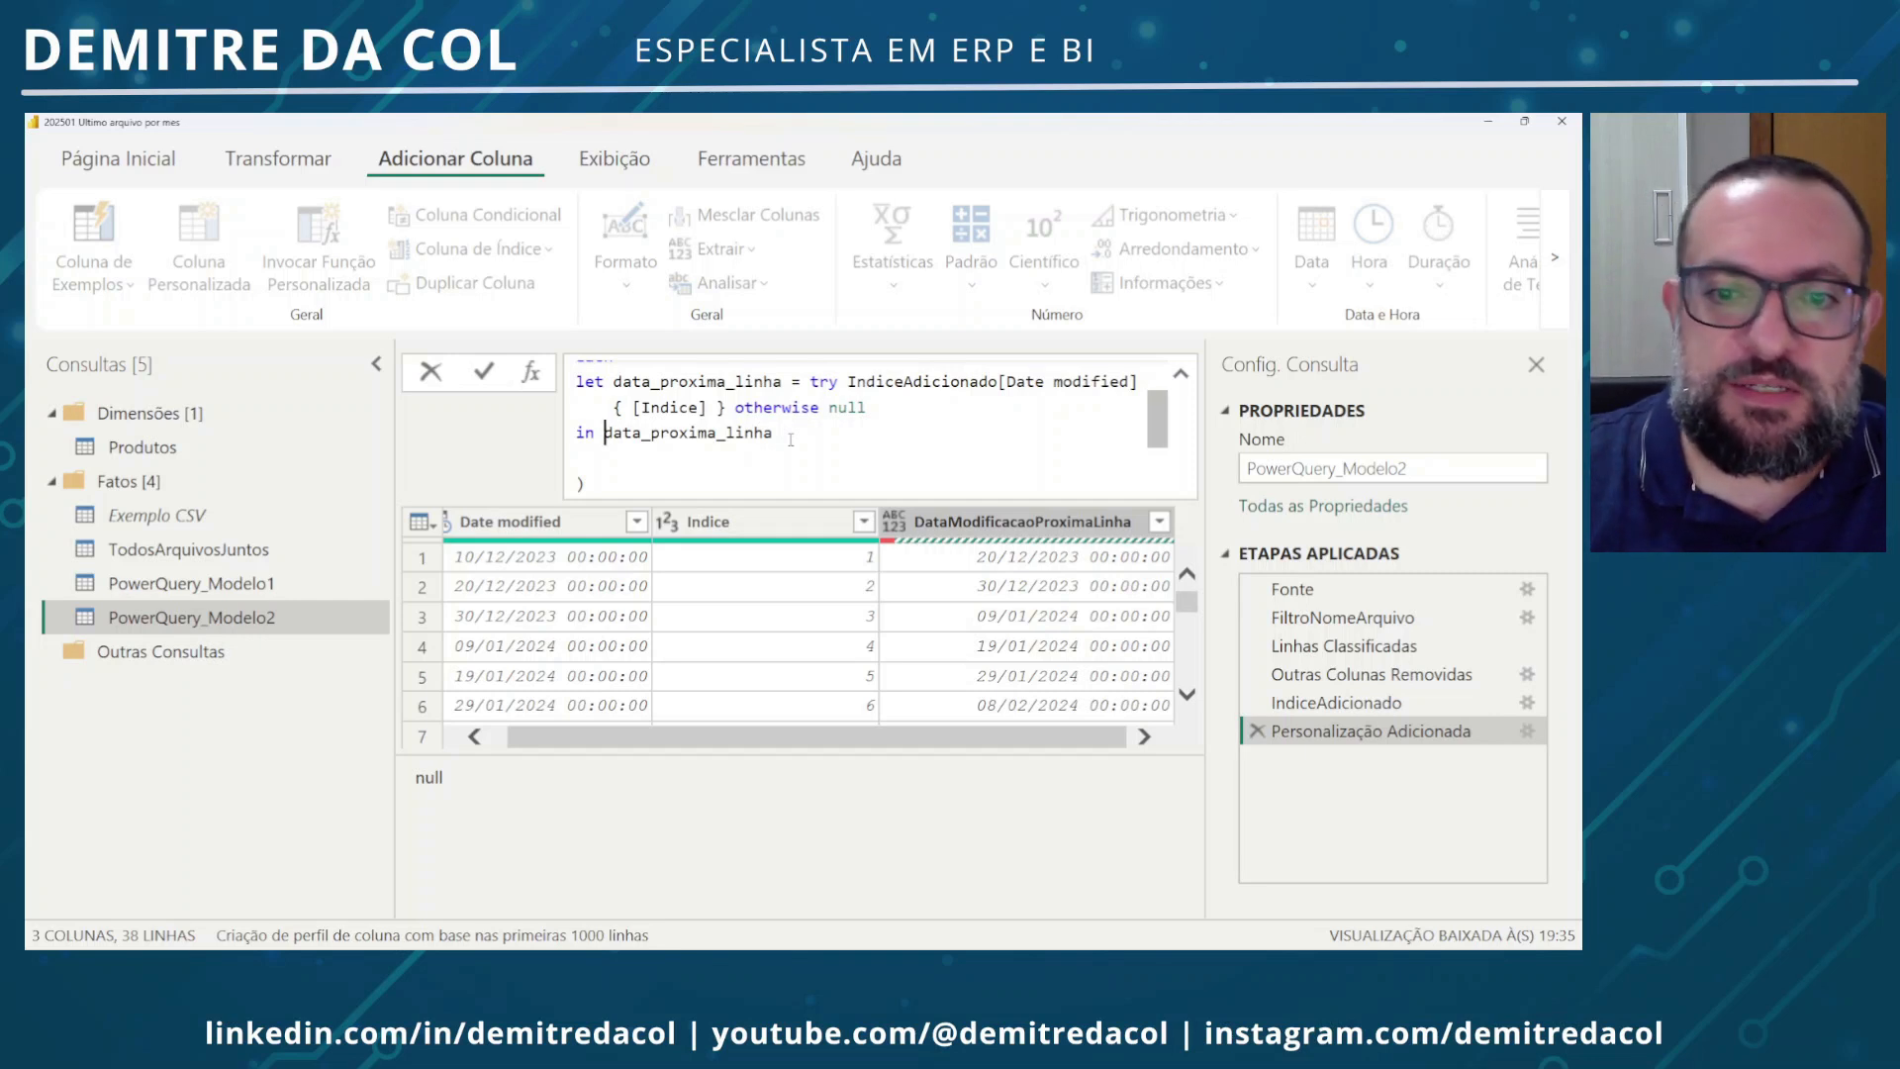
click(587, 560)
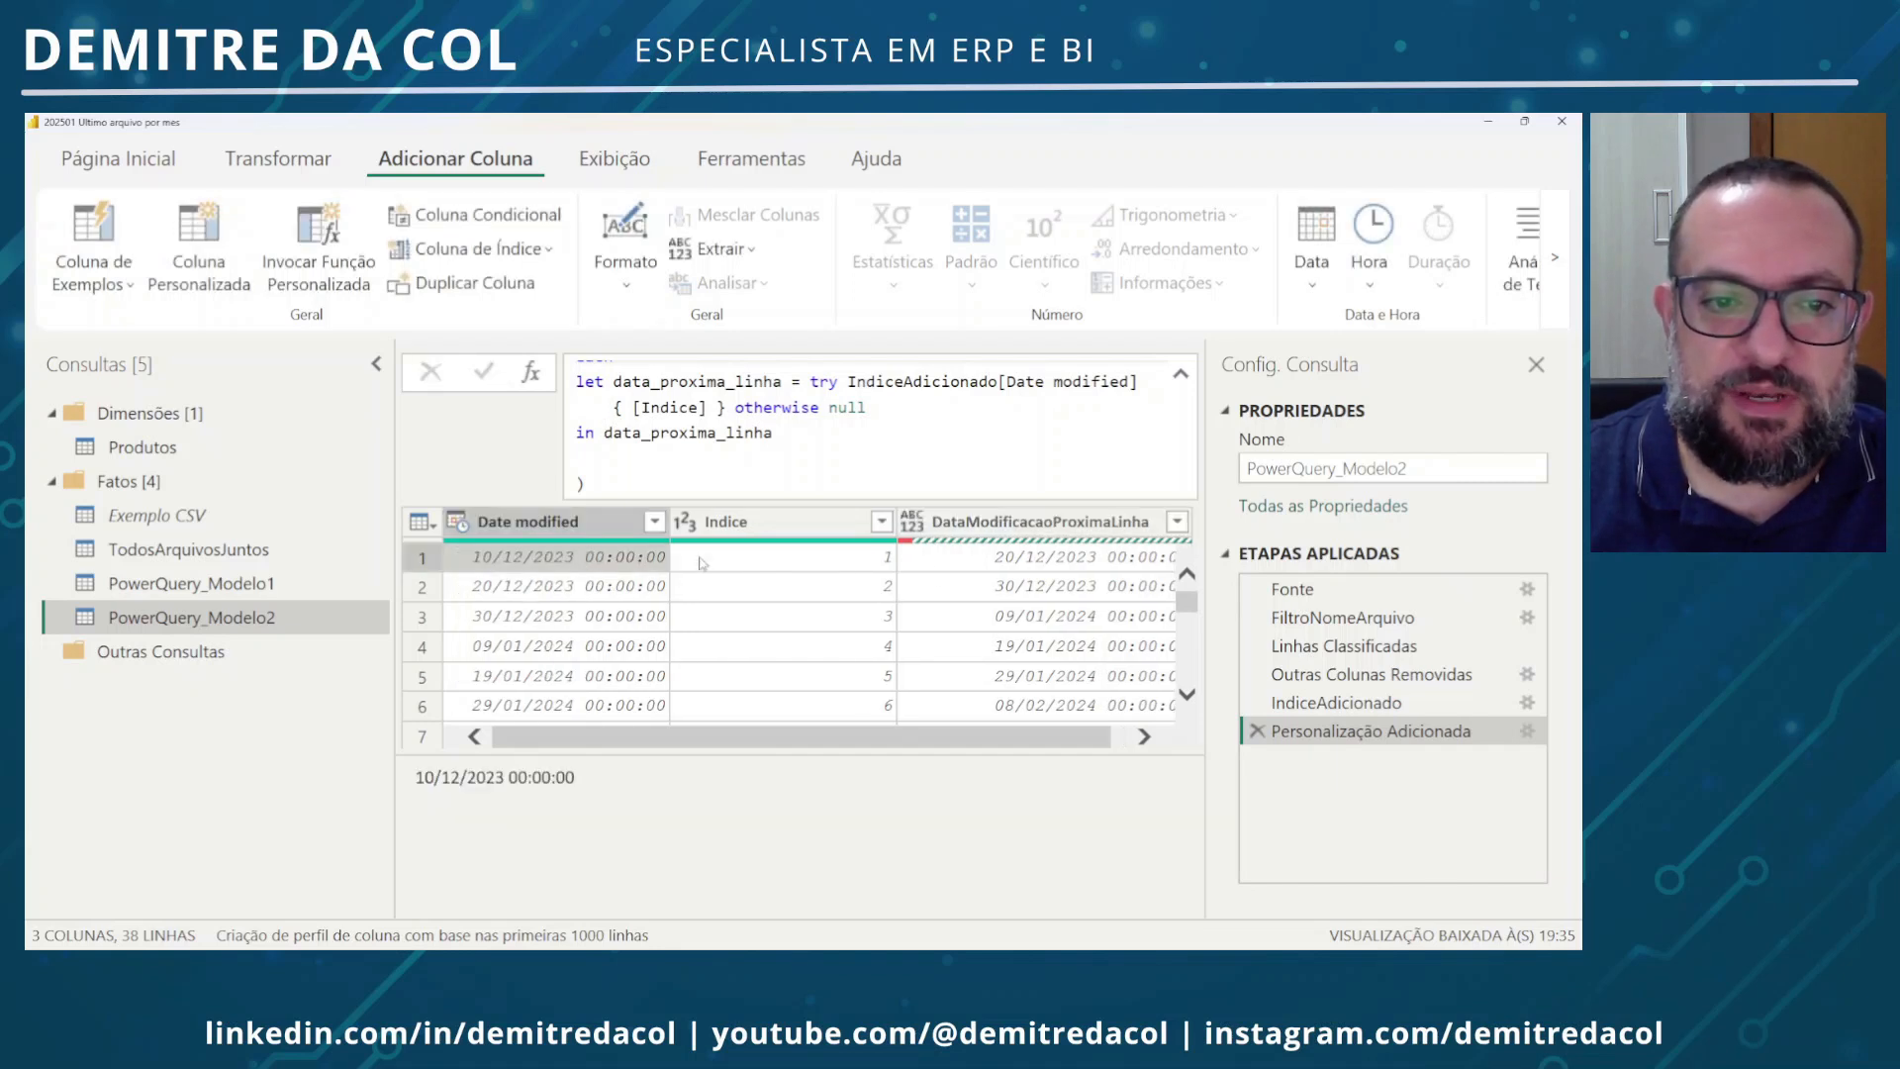
click(1026, 569)
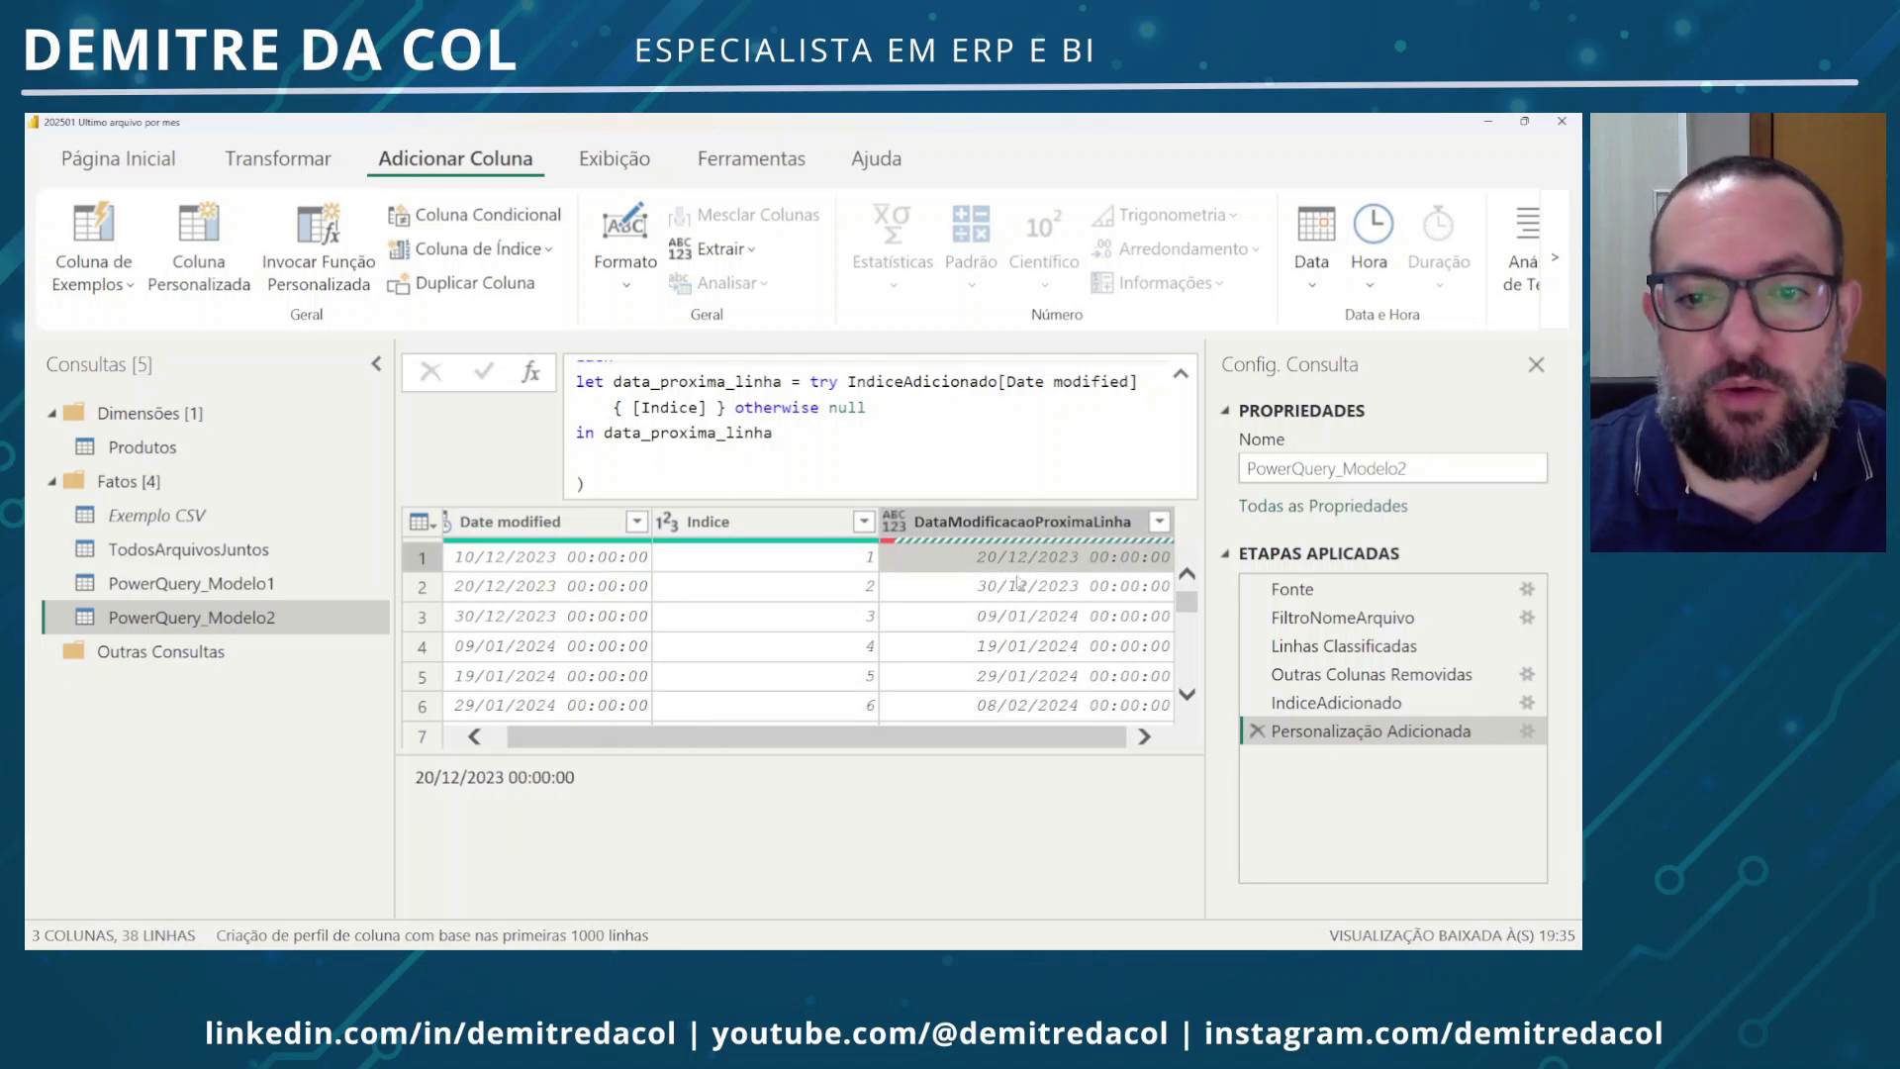
click(581, 623)
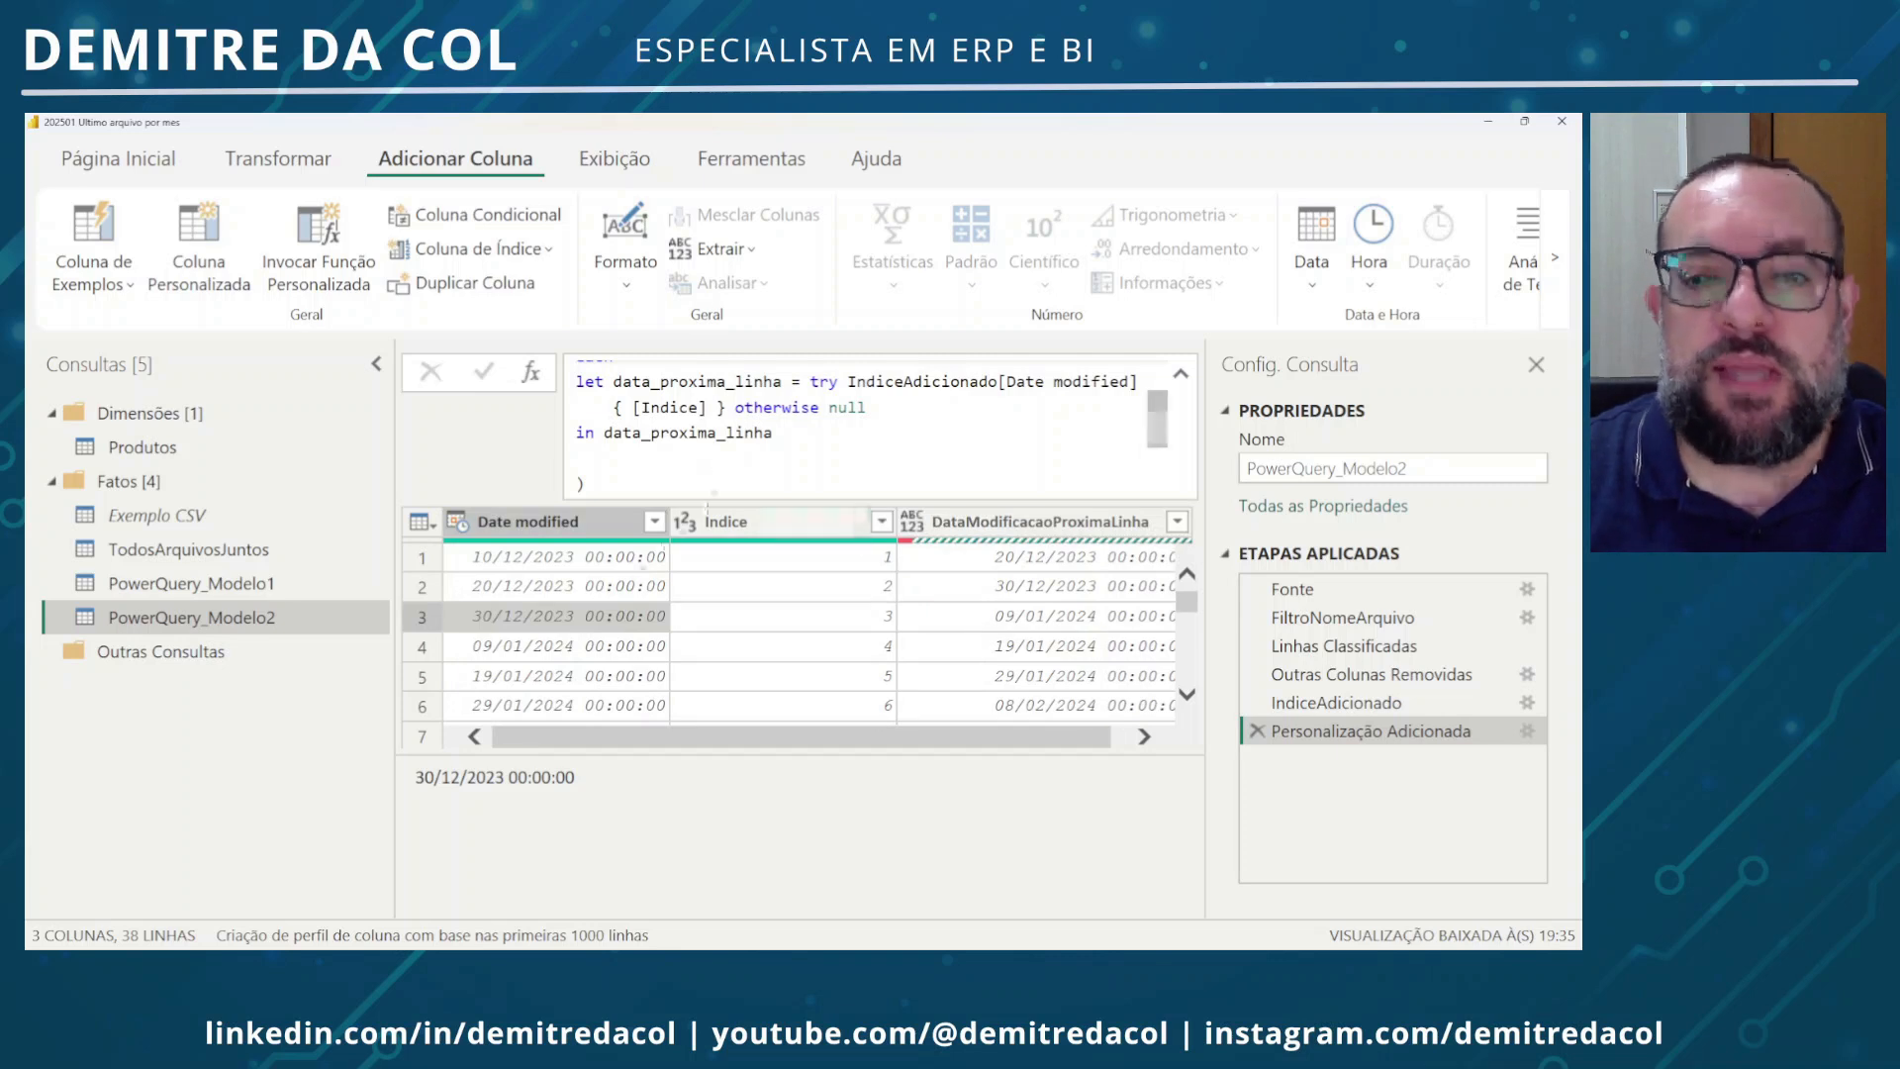
Start an if condition after in with Date.EndOfMonth([Date modified]) = as the left side of the comparison
click(606, 433)
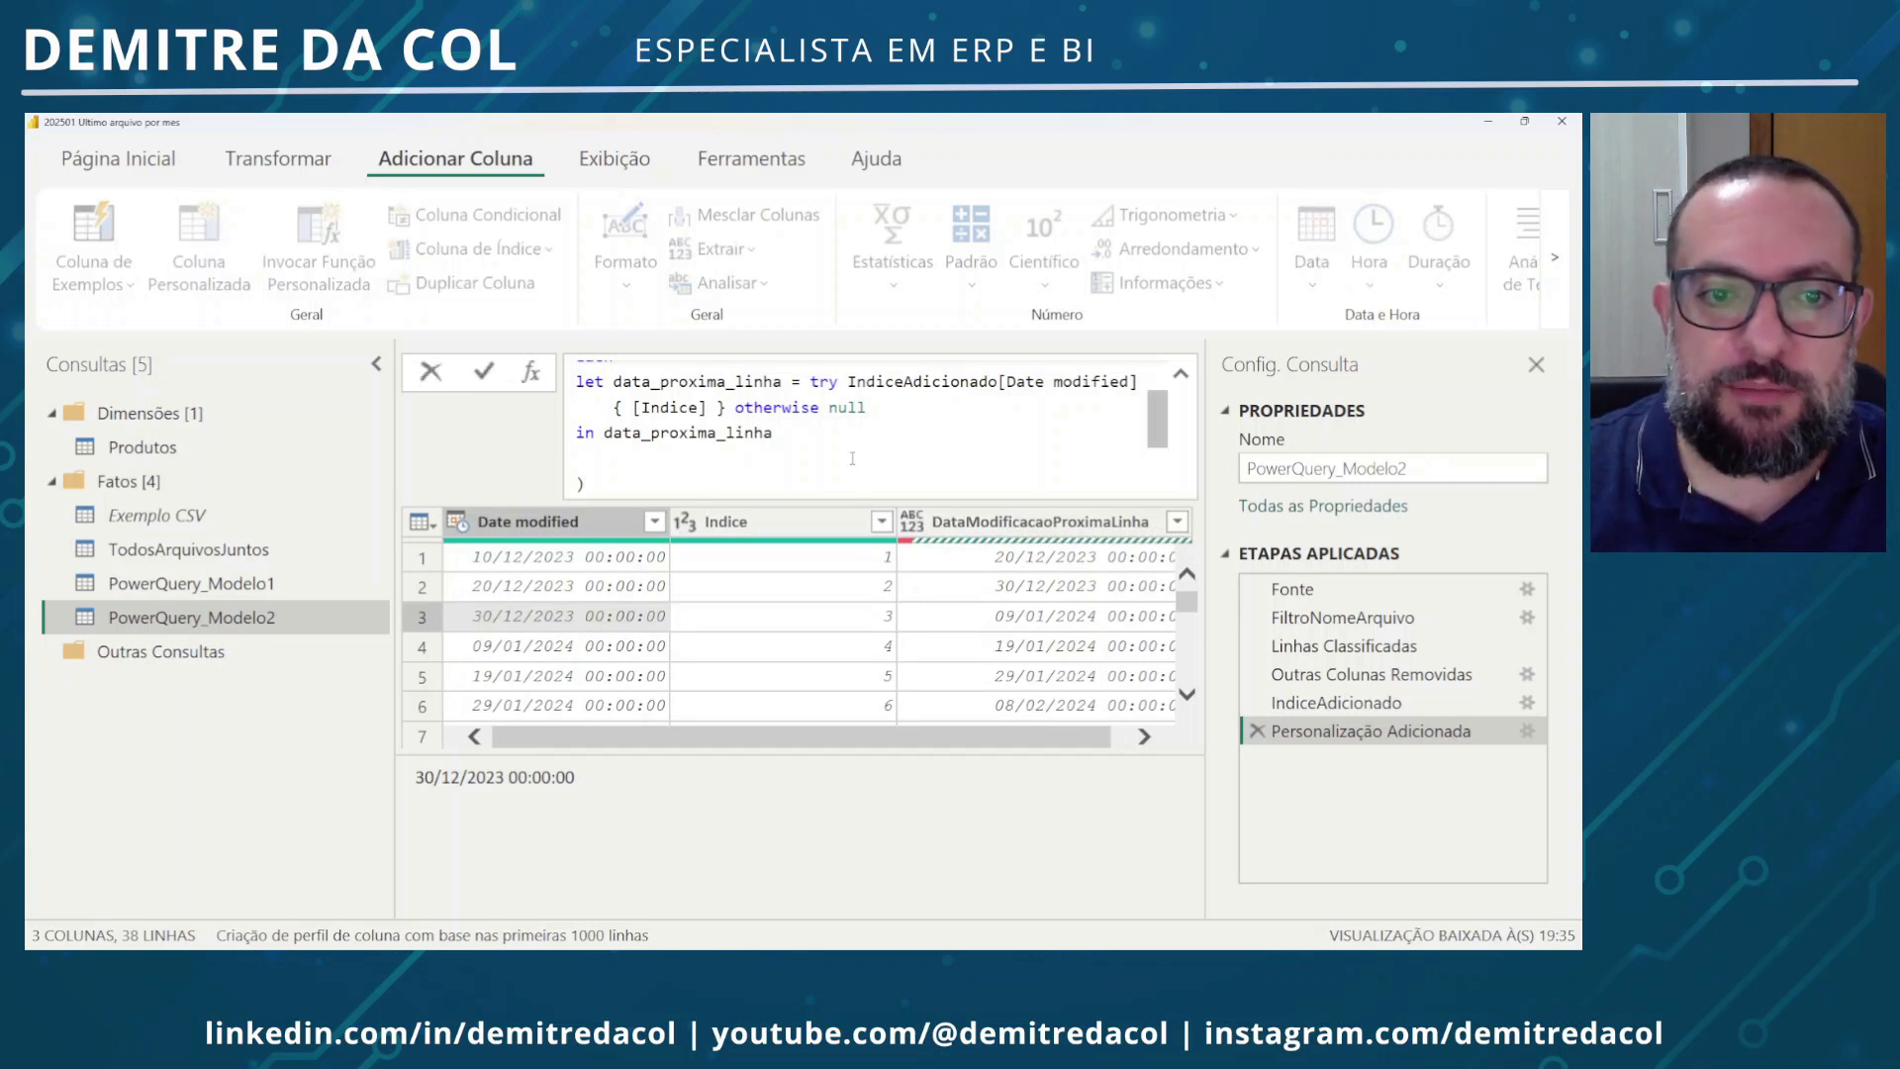
text(if )
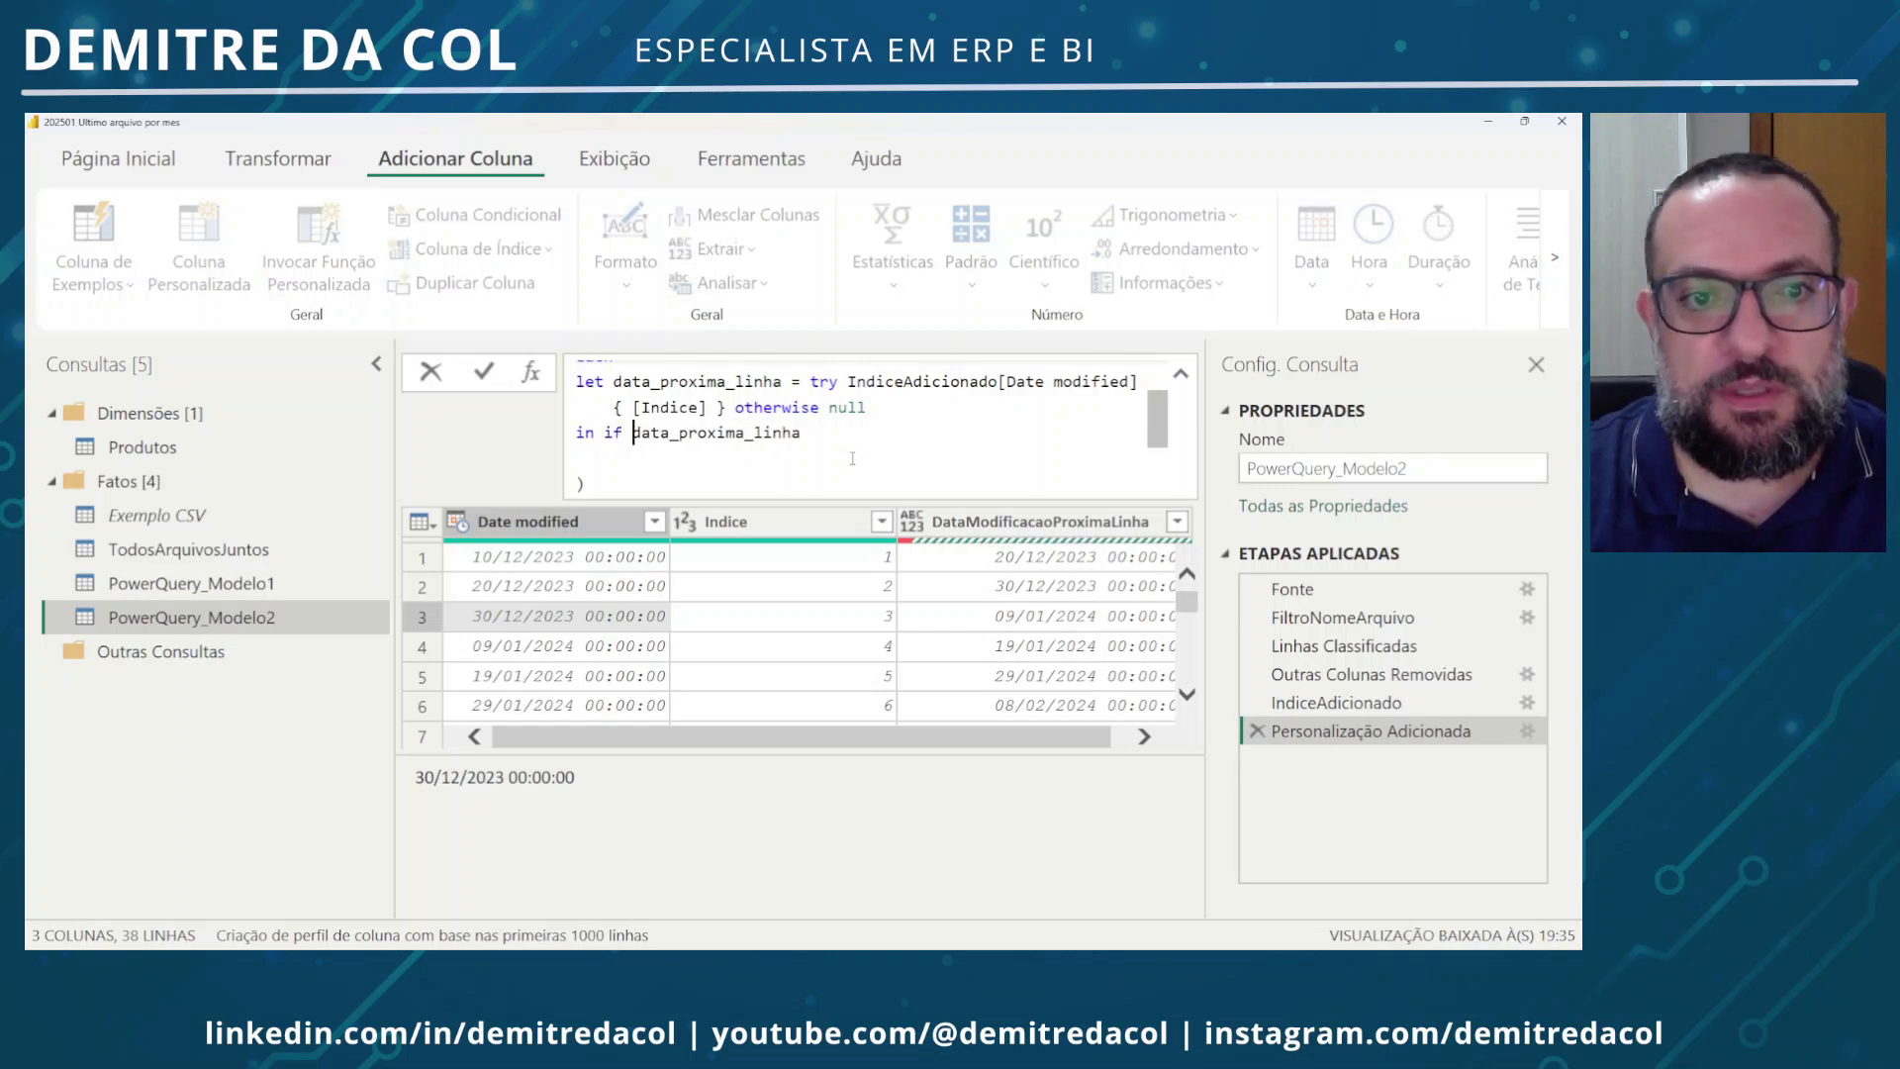
text(Date.End)
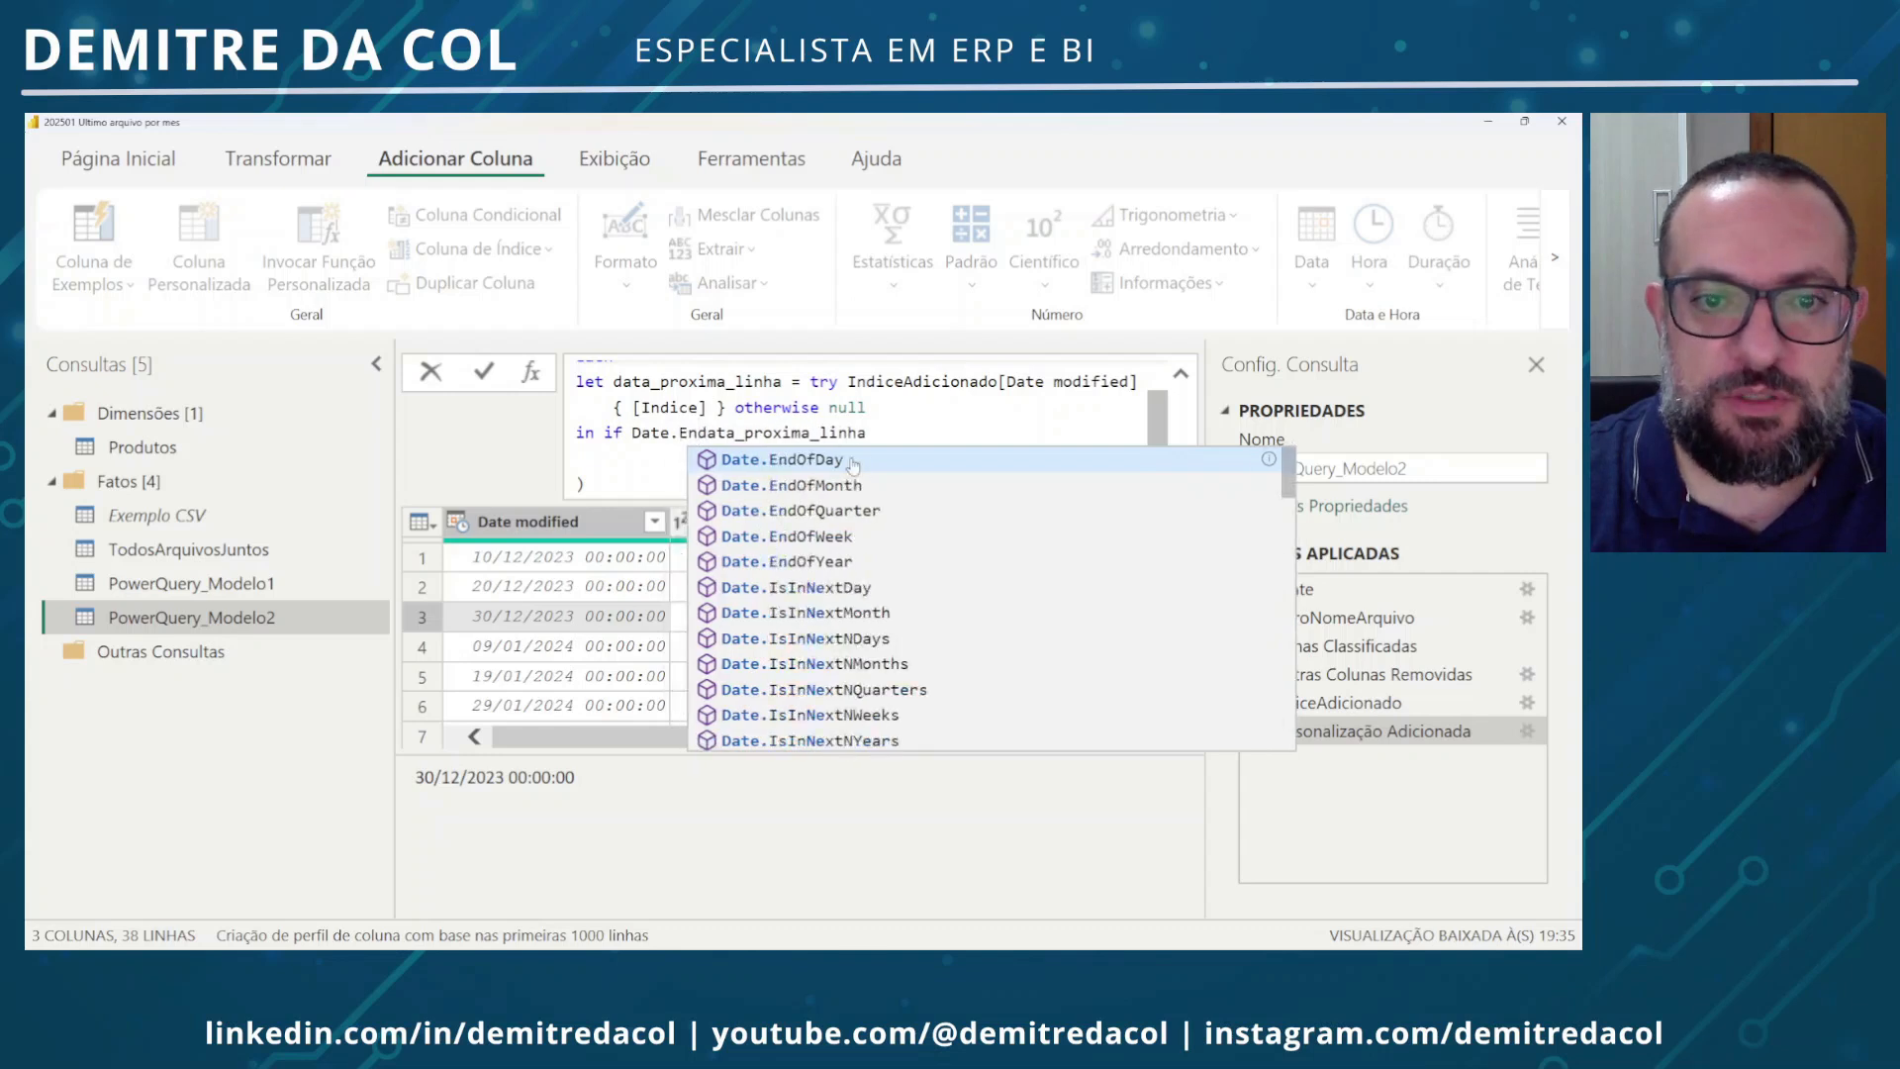
key(Down)
key(Return)
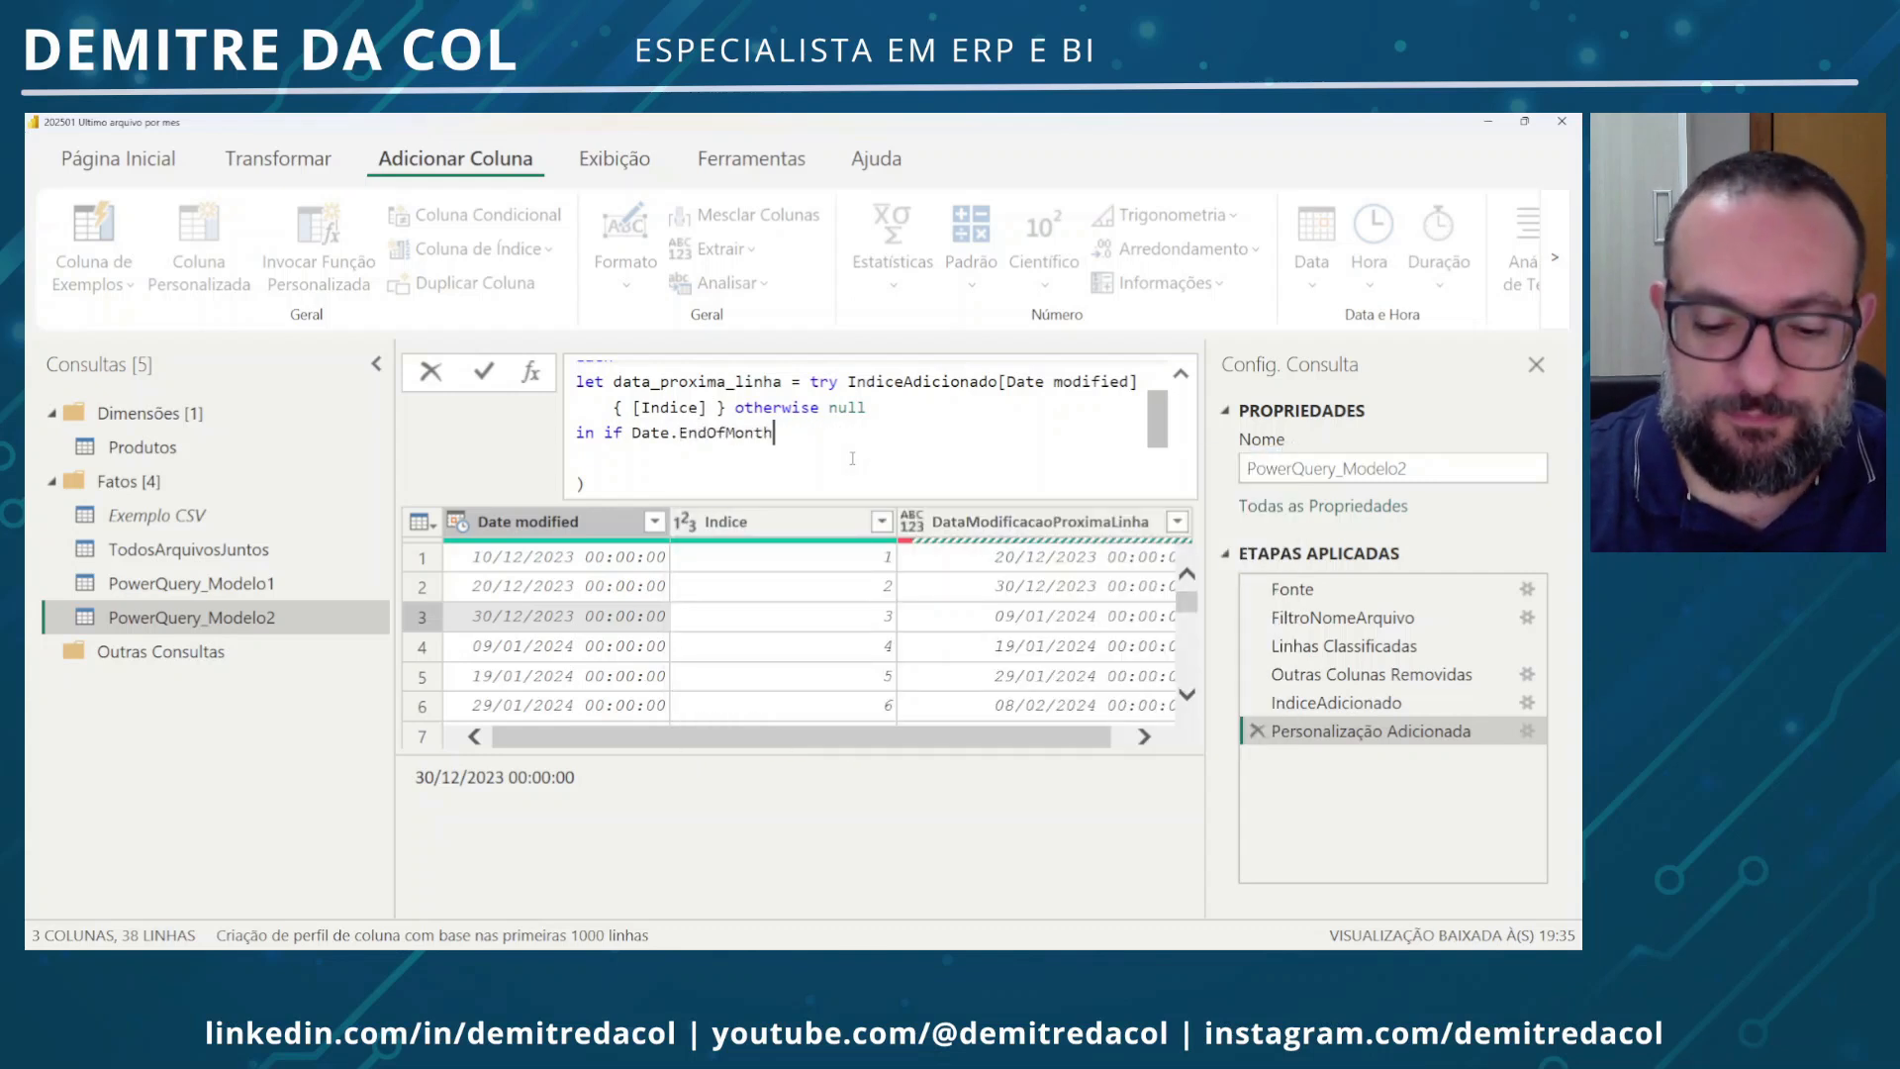
text(()
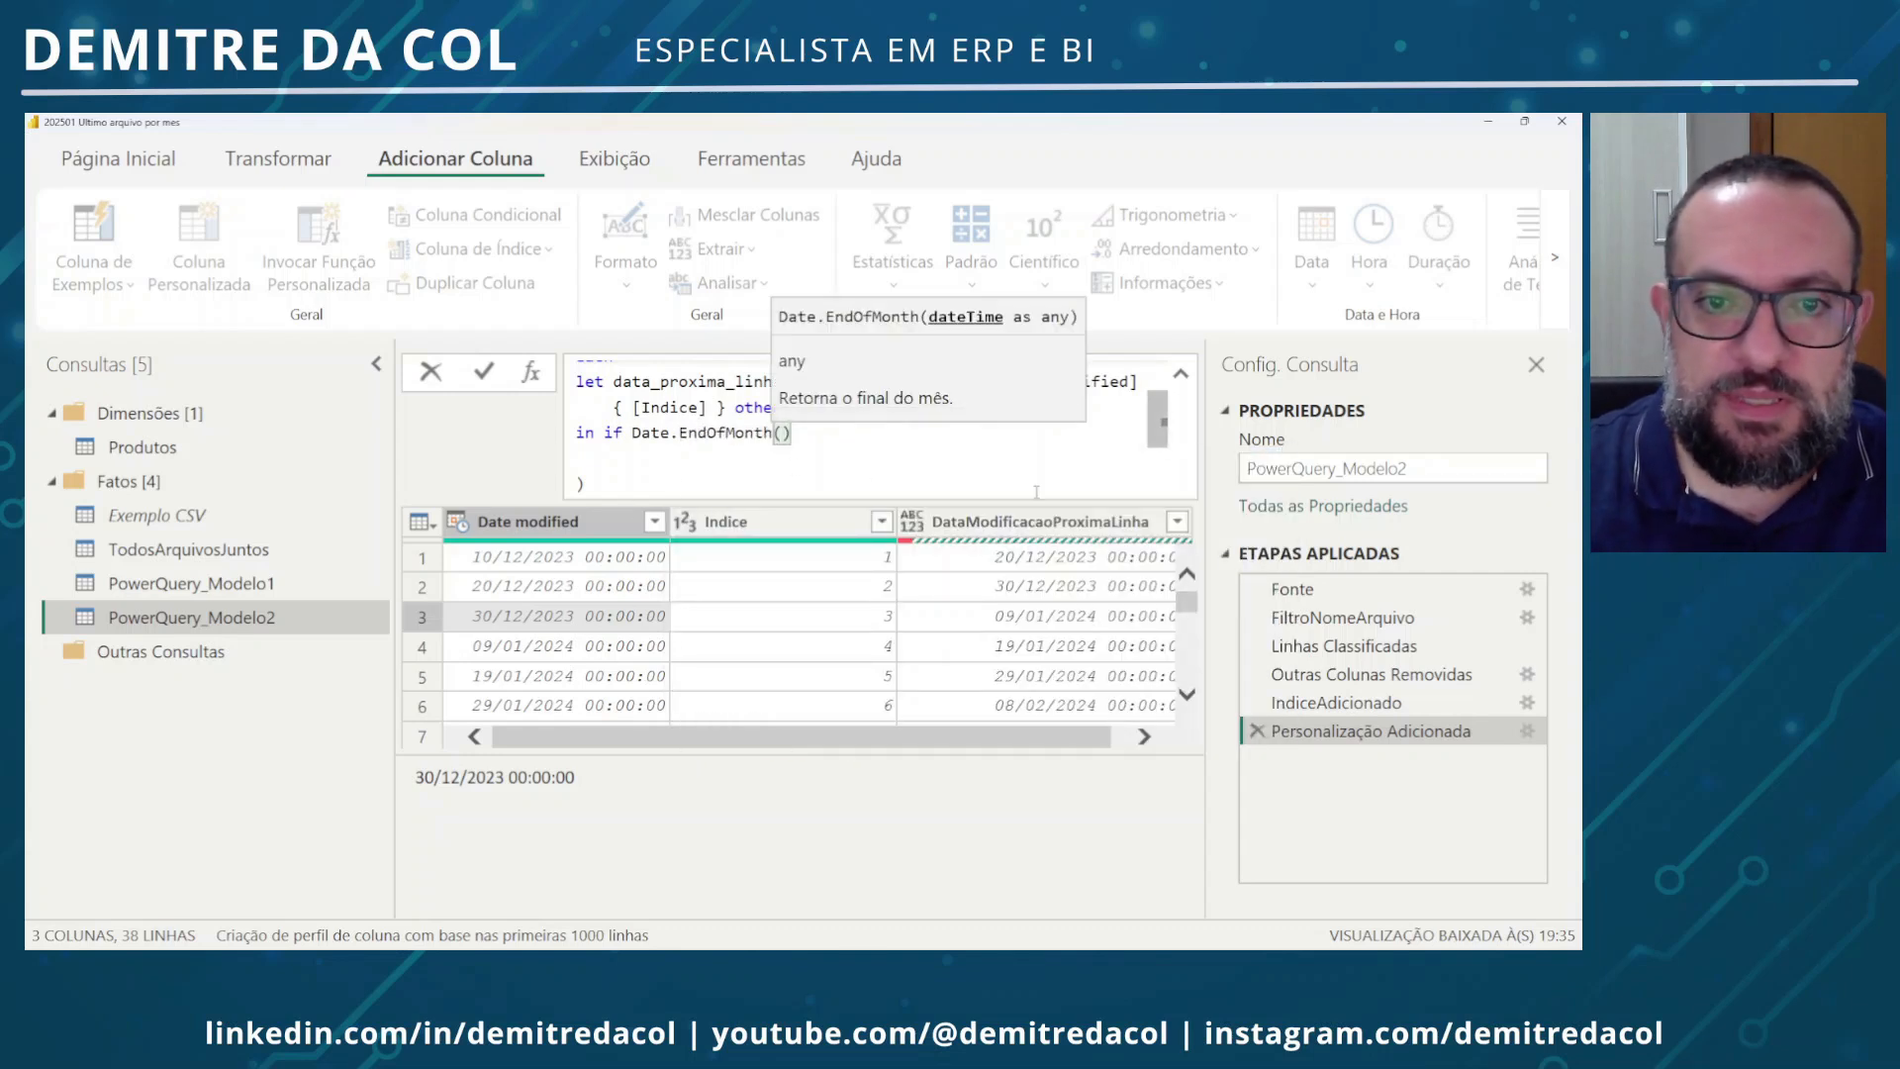
text([Date m)
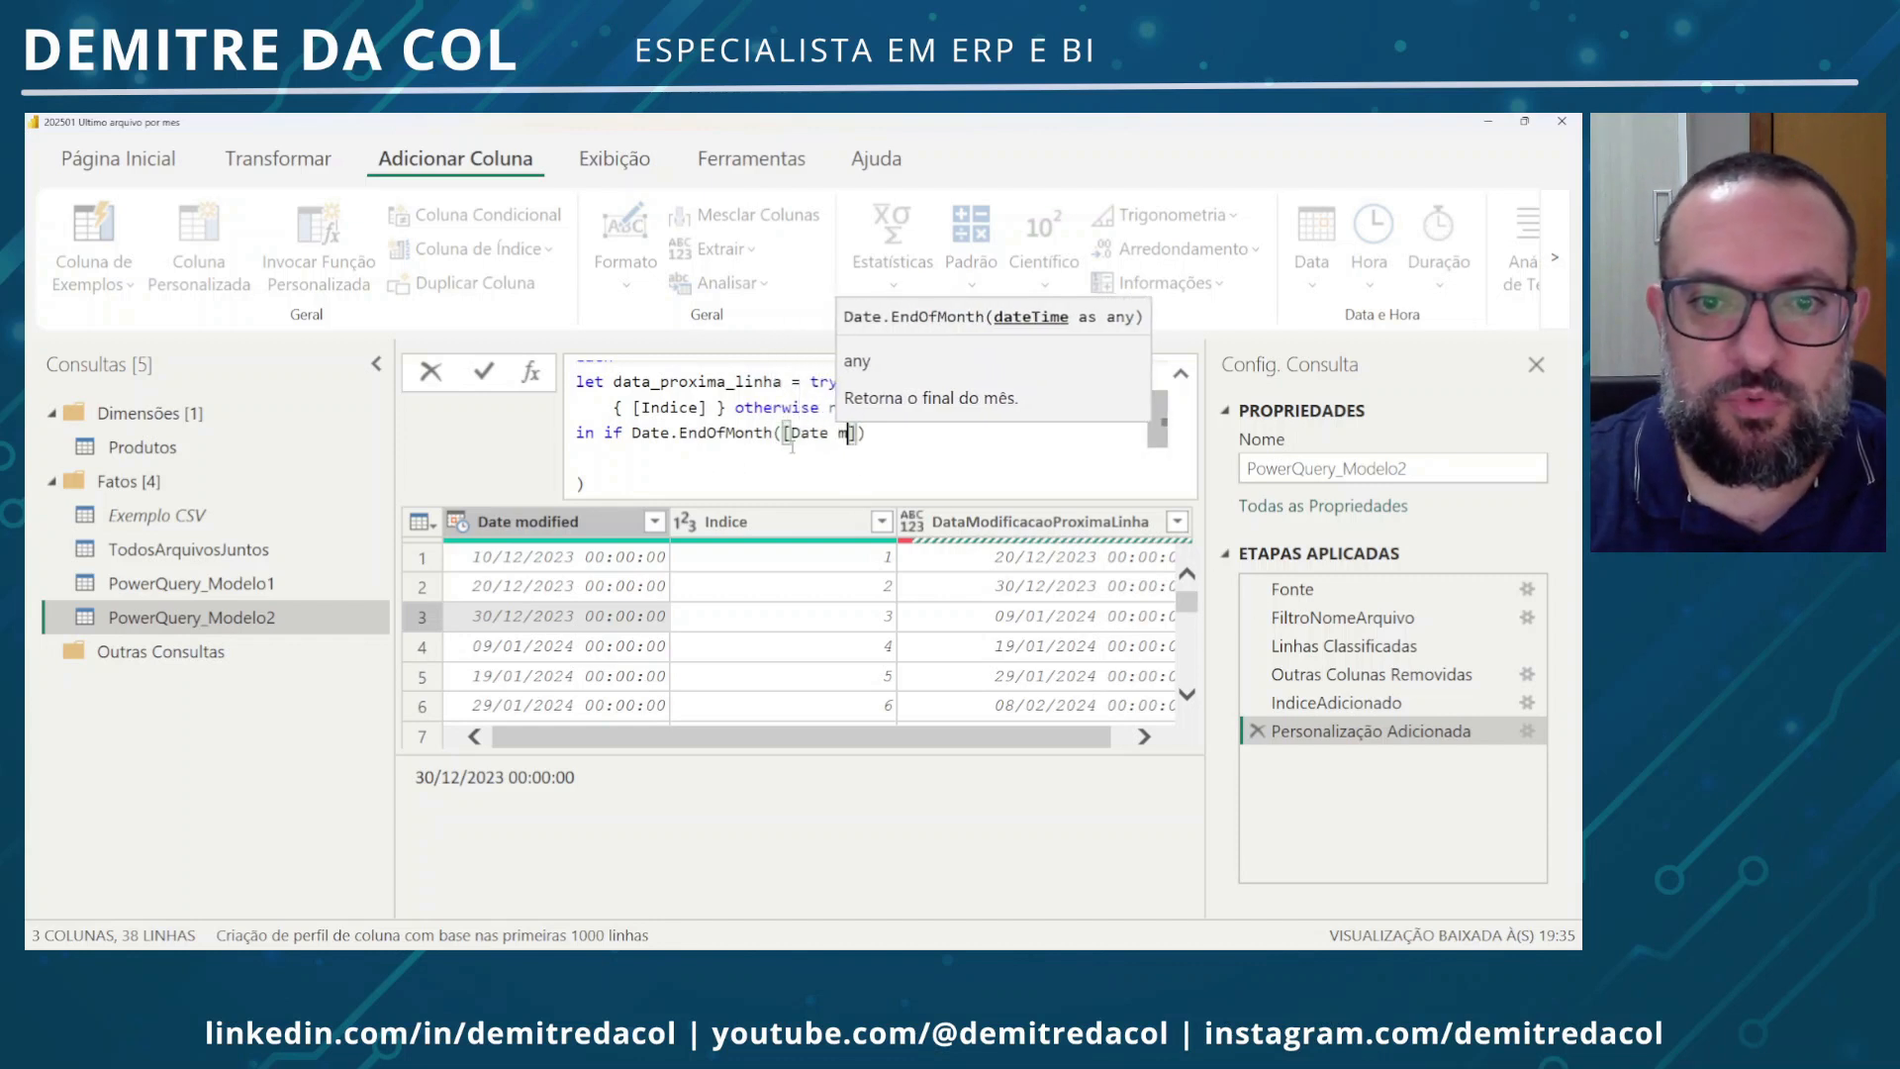
text(odified])
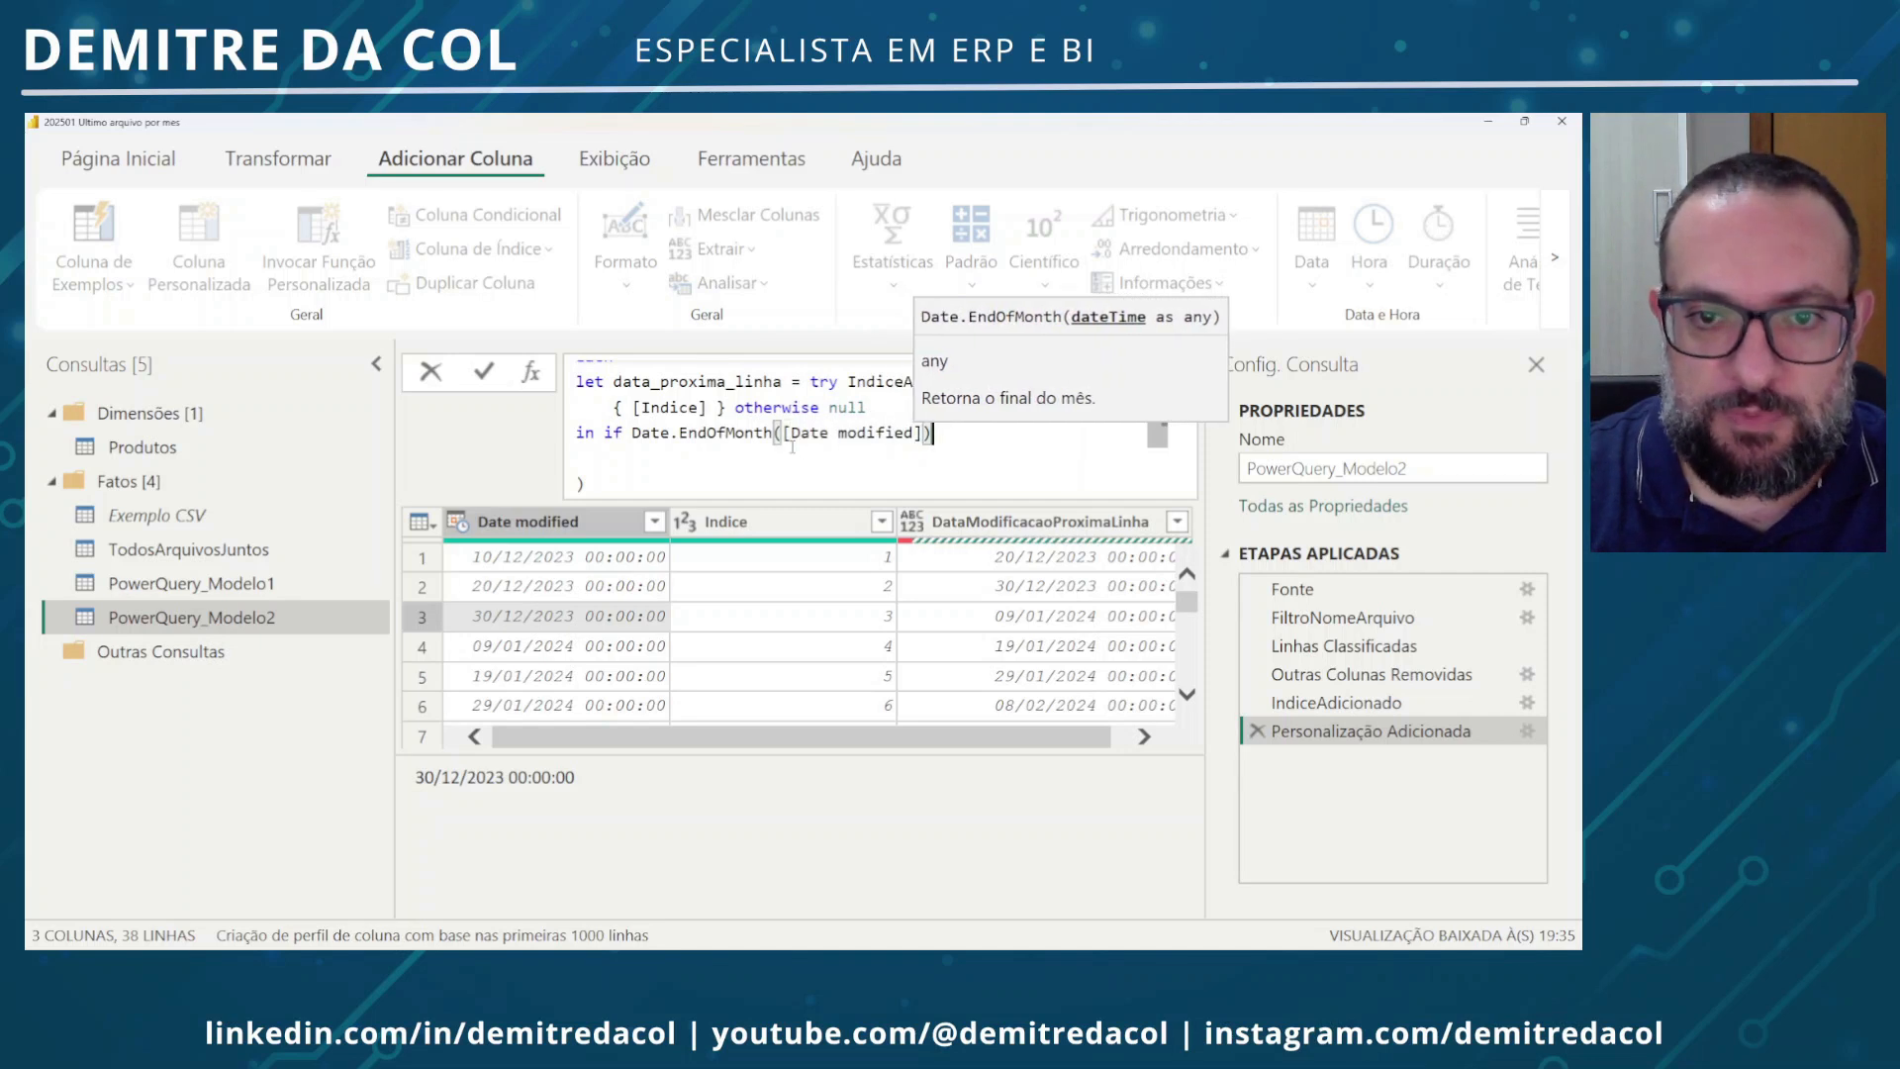
text() =)
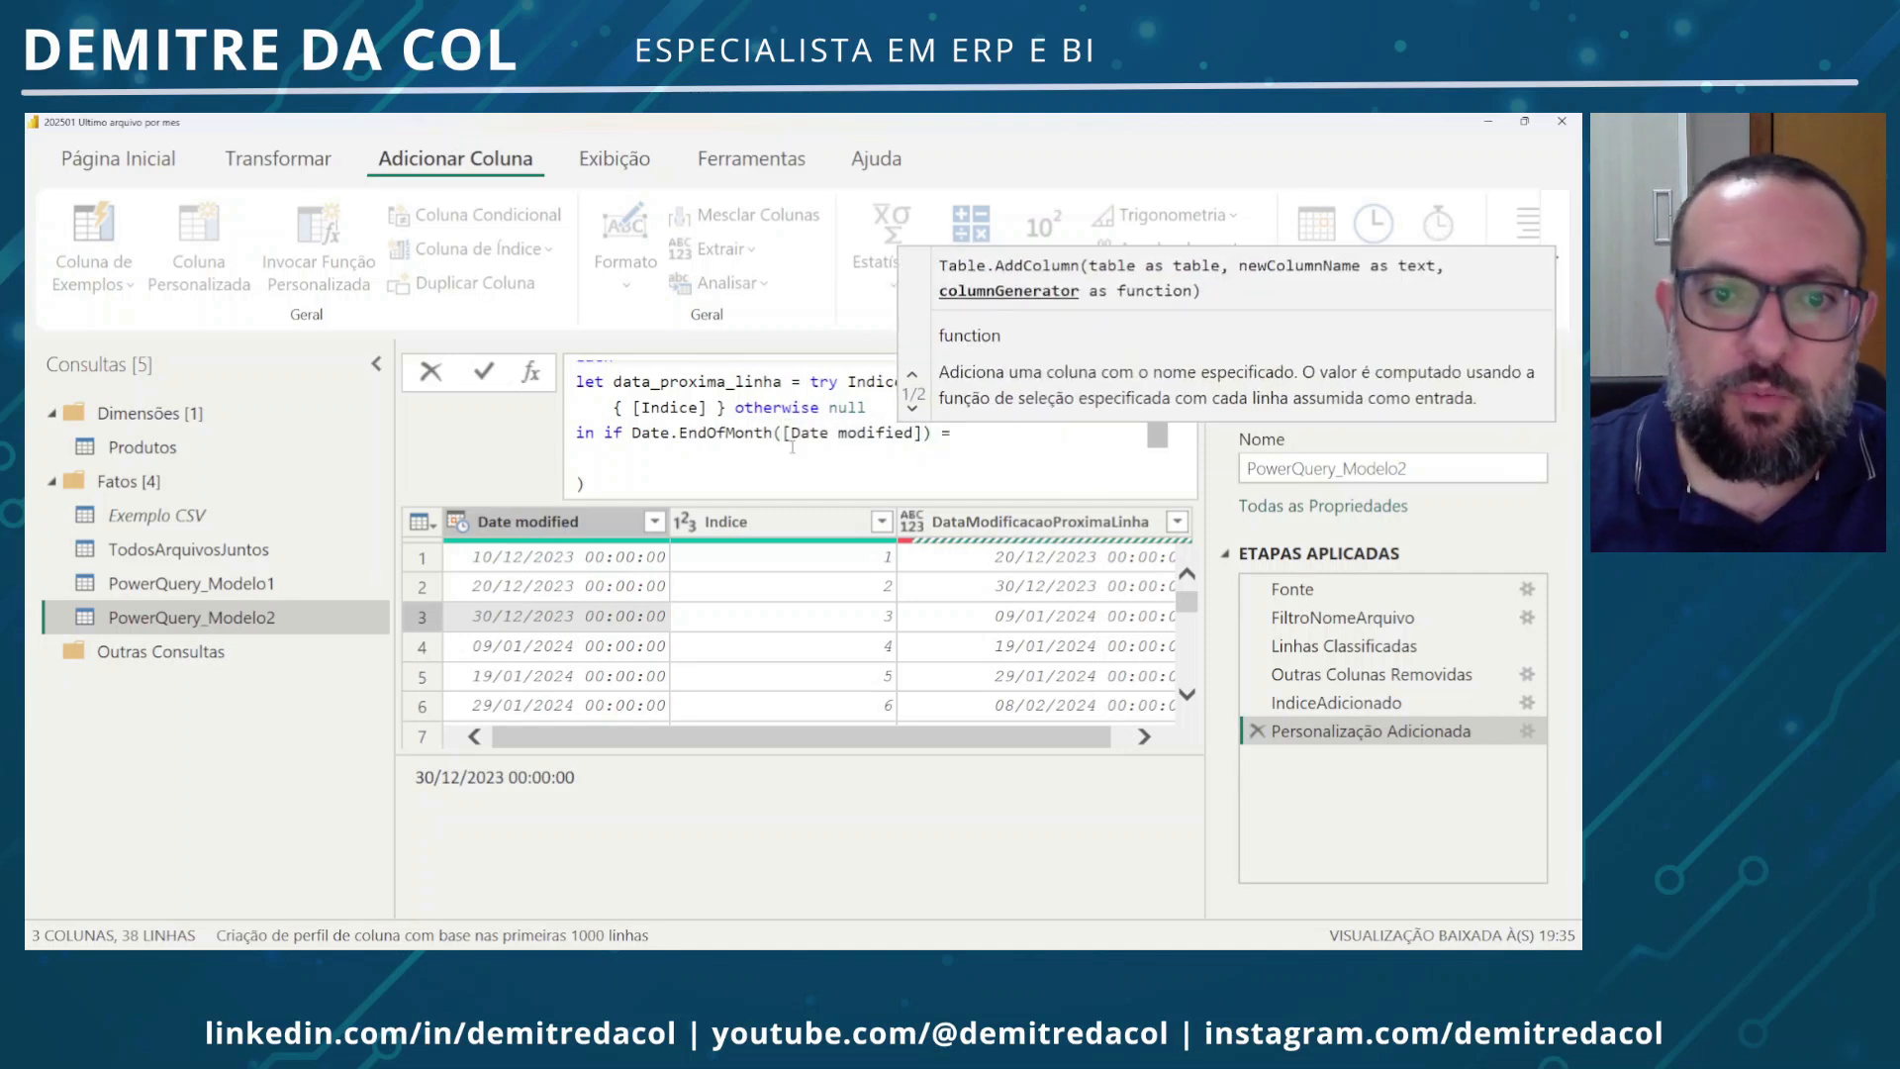
Complete the comparison with Date.EndOfMonth(data_proxima_linha), reusing the existing month-end expression and the let variable's name
drag(633, 437, 936, 441)
key(ctrl+c)
key(End)
key(ctrl+v)
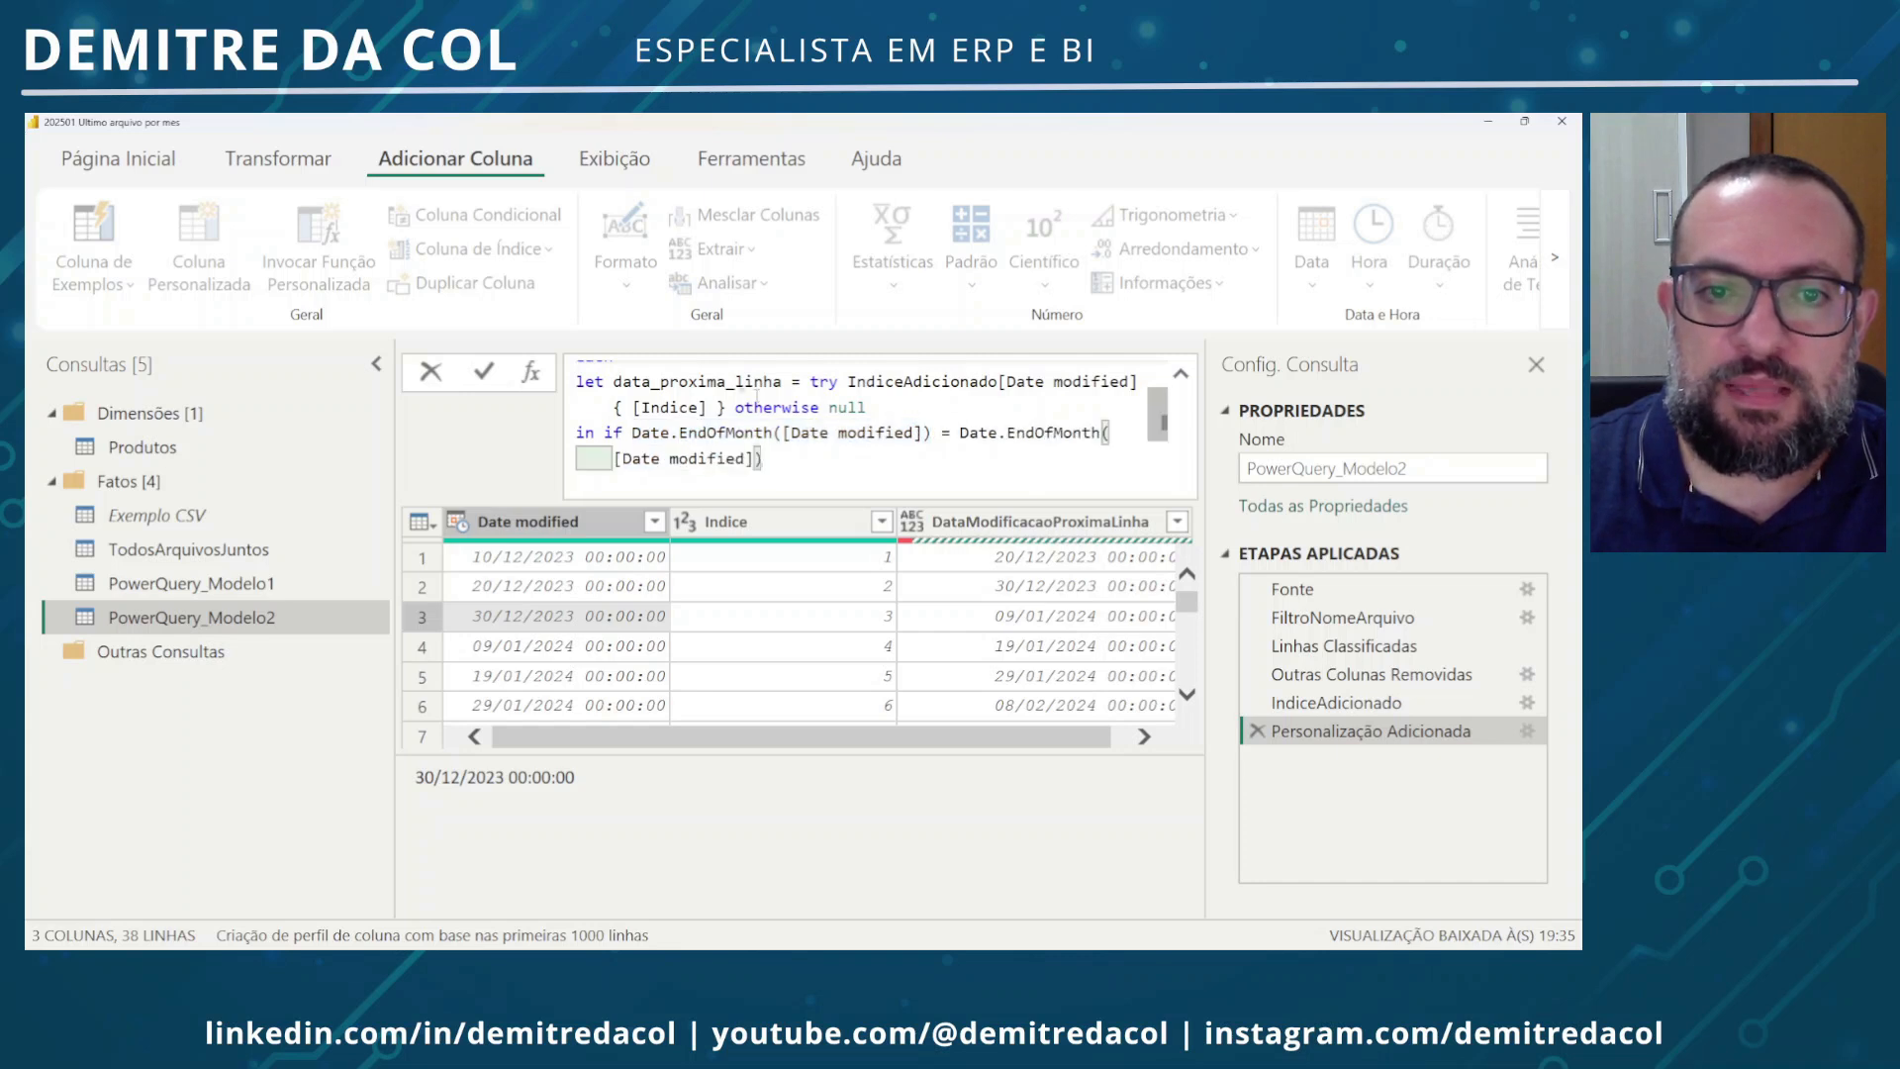
double_click(757, 384)
key(ctrl+c)
drag(614, 458, 760, 458)
key(ctrl+v)
key(End)
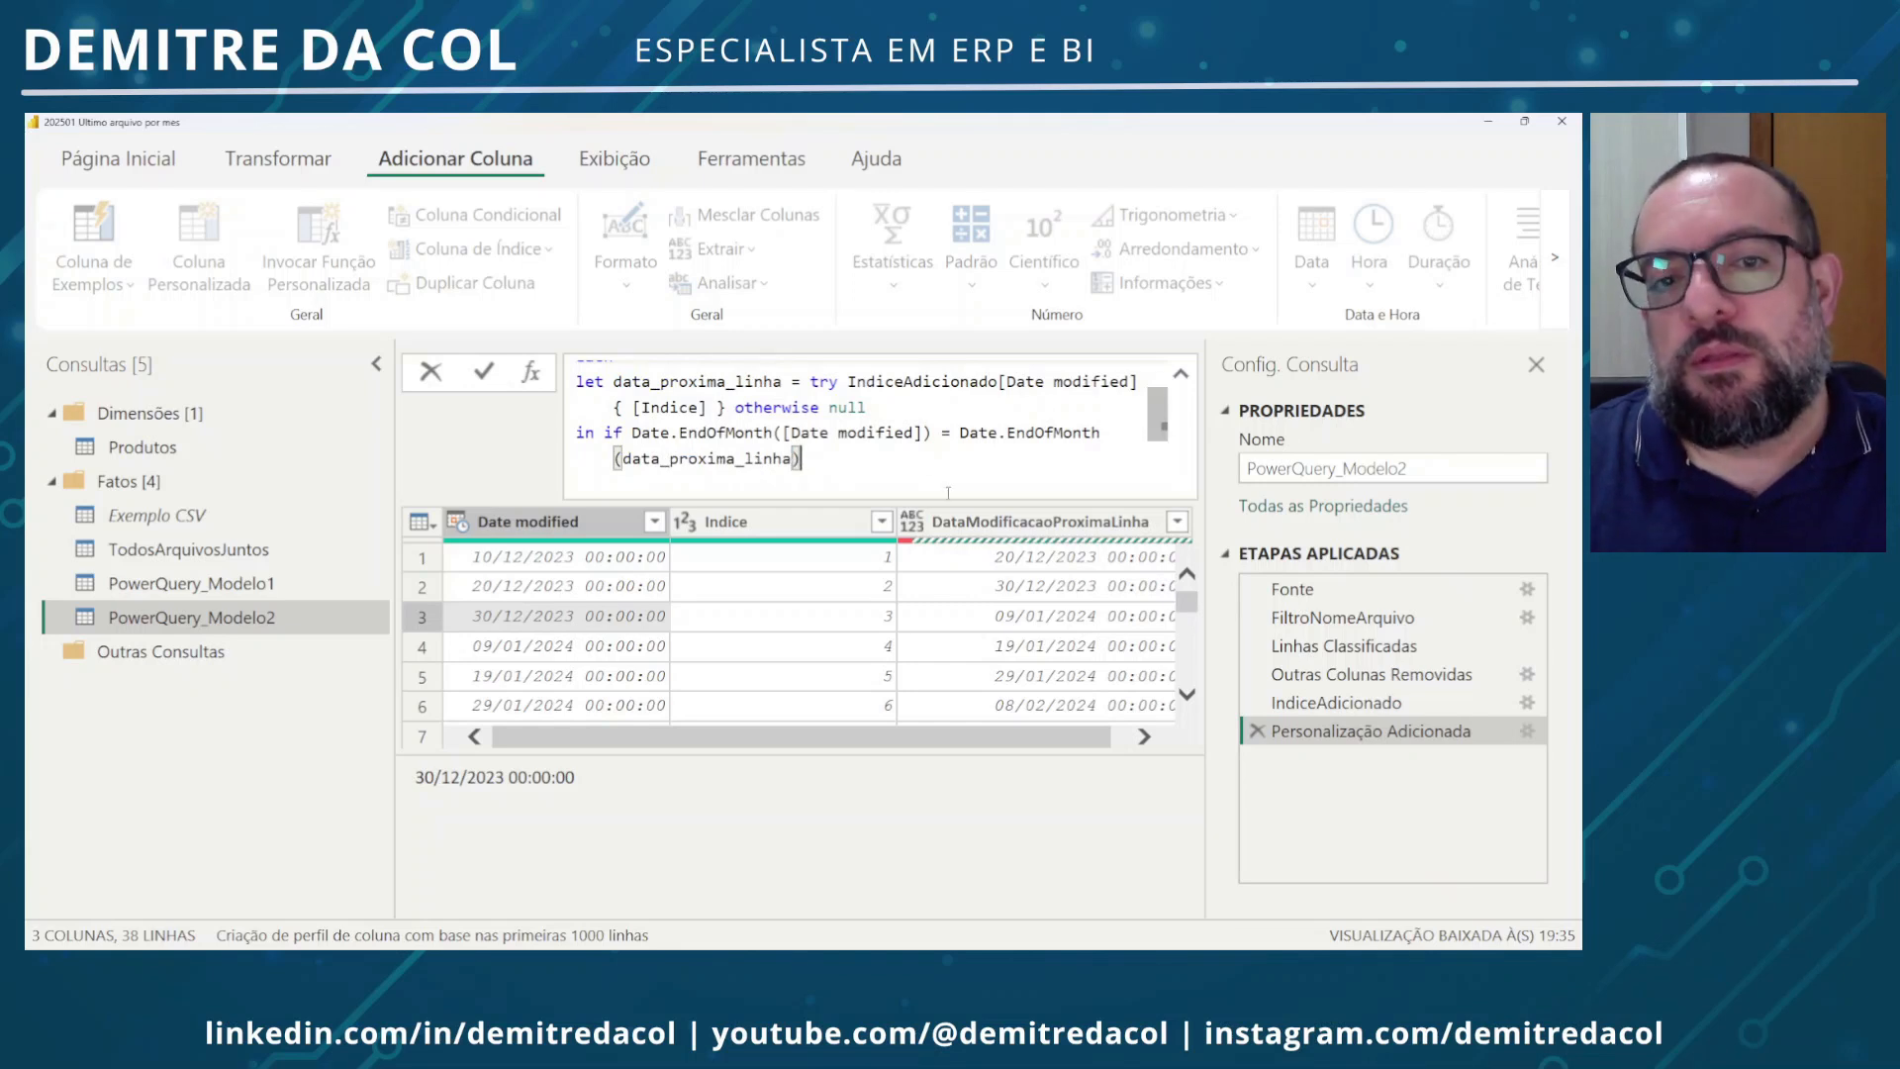
Finish the condition with then 0 else 1 and apply the custom column formula
text(then )
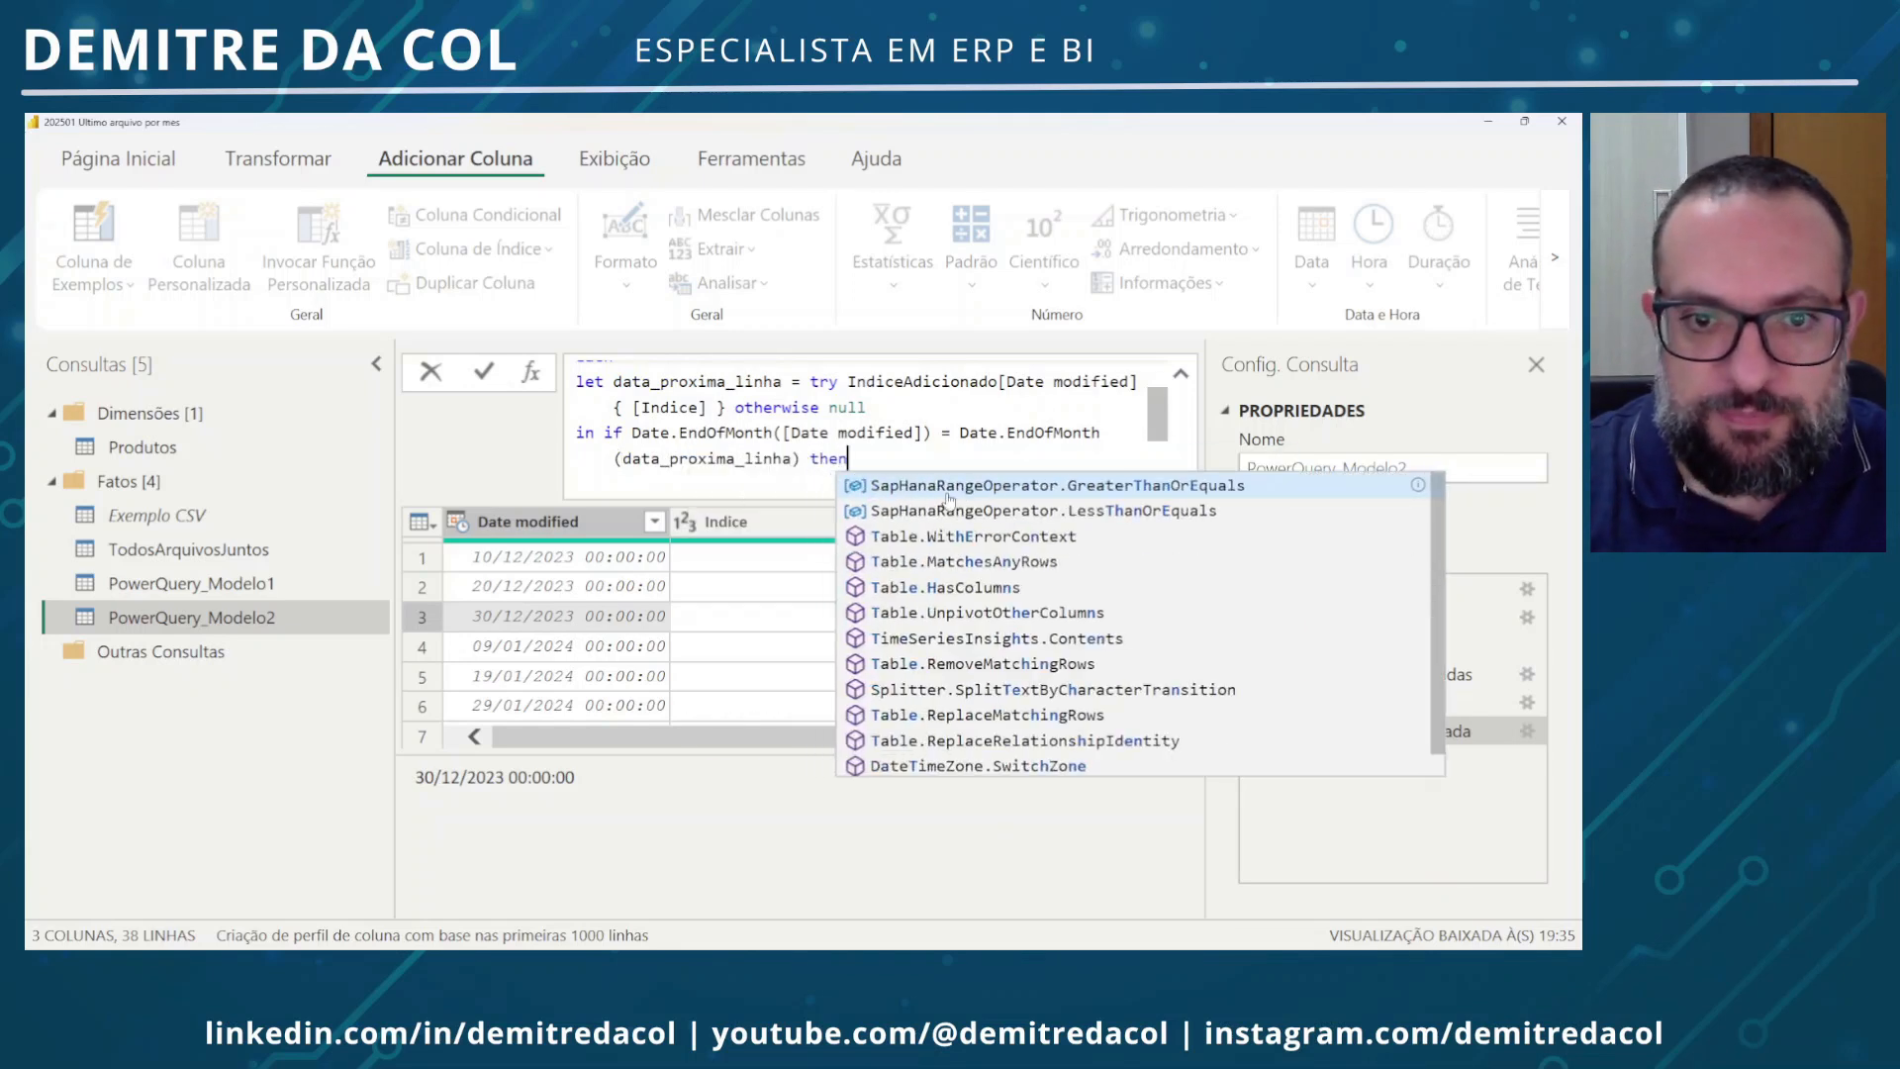
text(0)
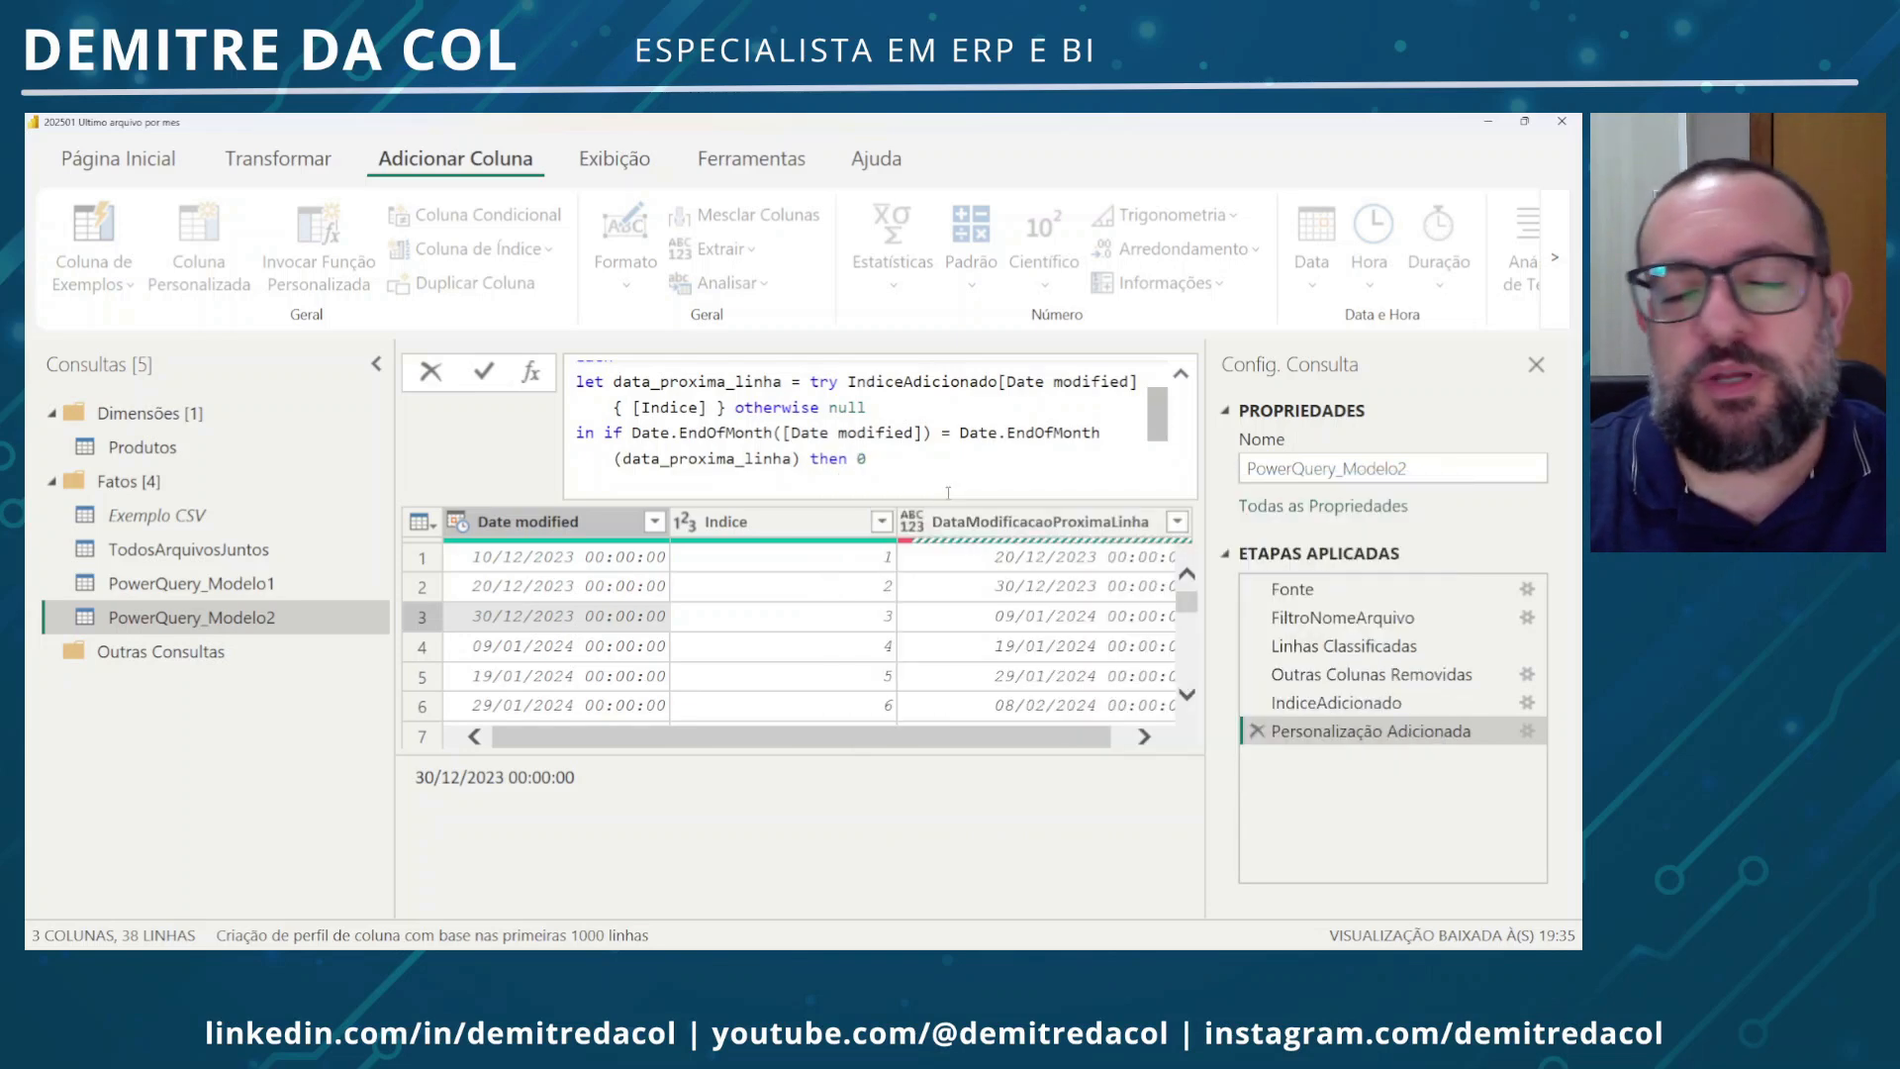
text( else 1)
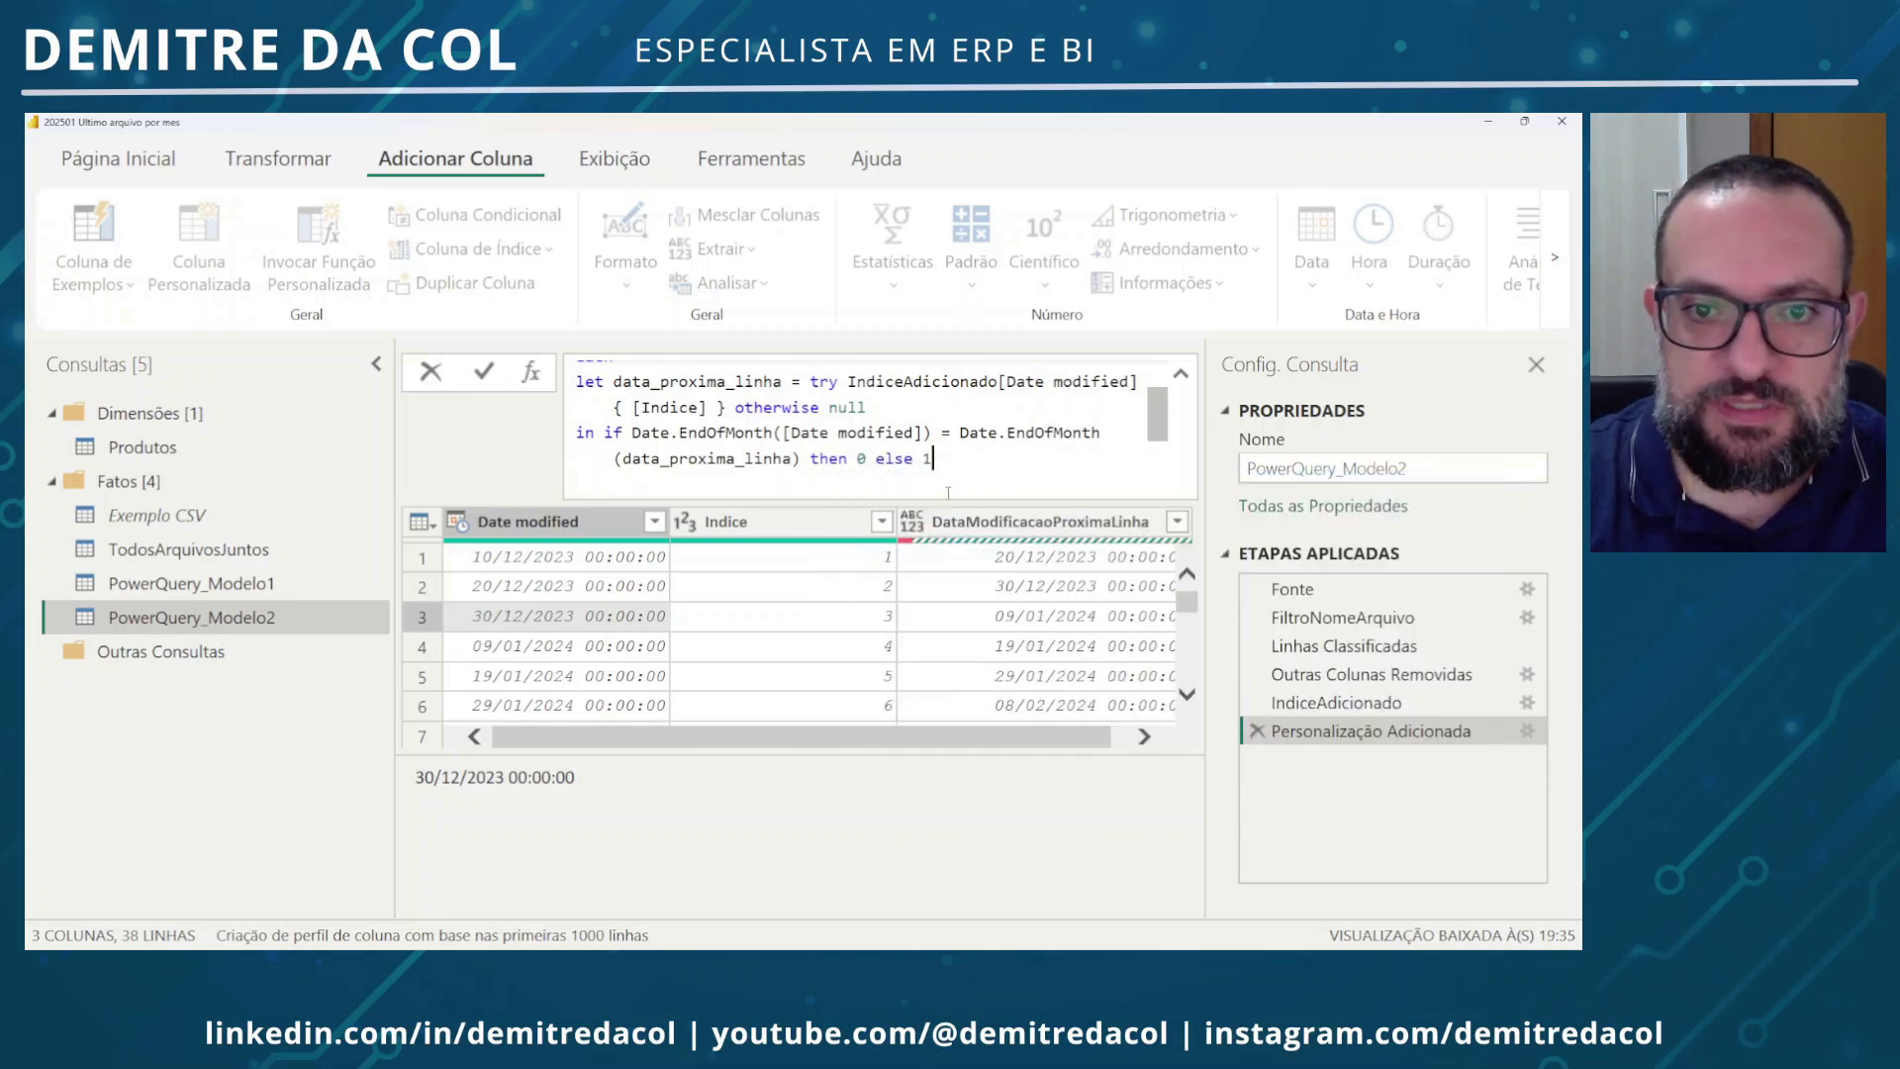
key(Return)
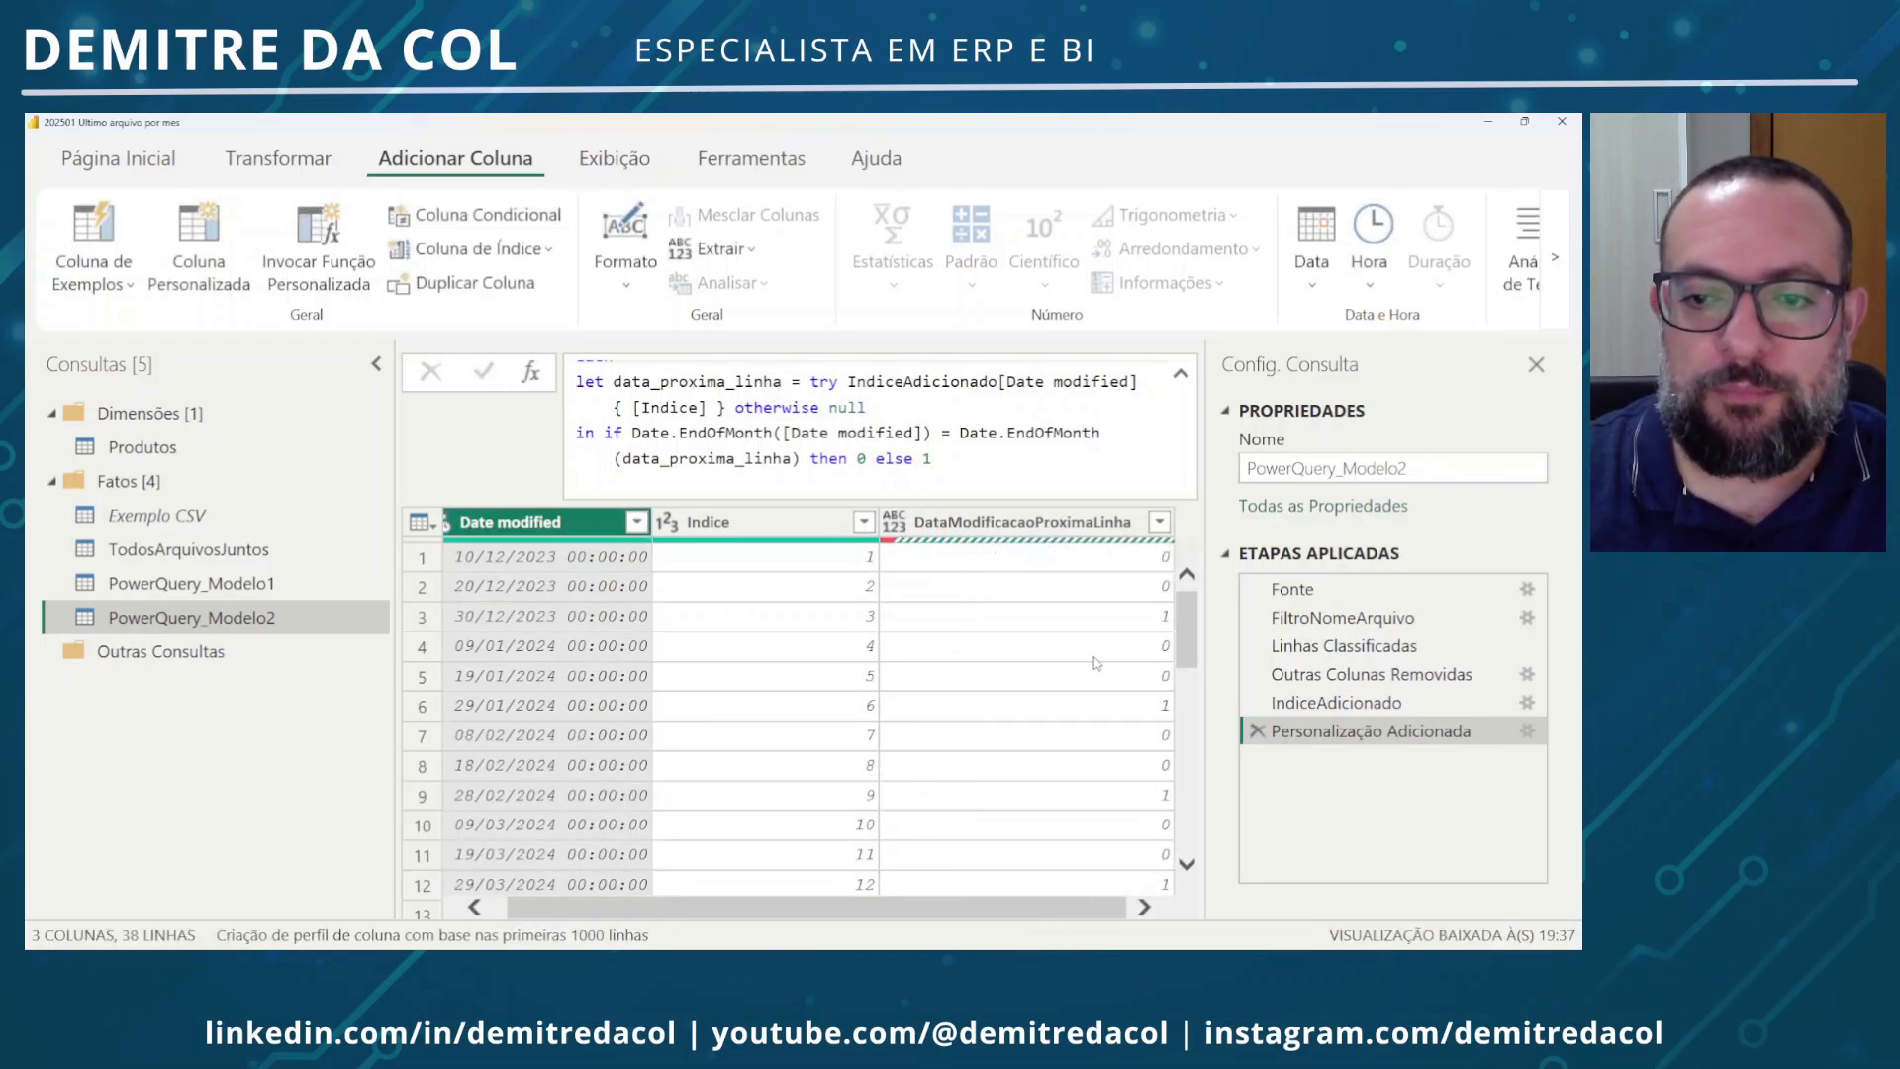
Check the 0 and 1 flags against the Date modified values from the first rows down to the last row
click(1015, 585)
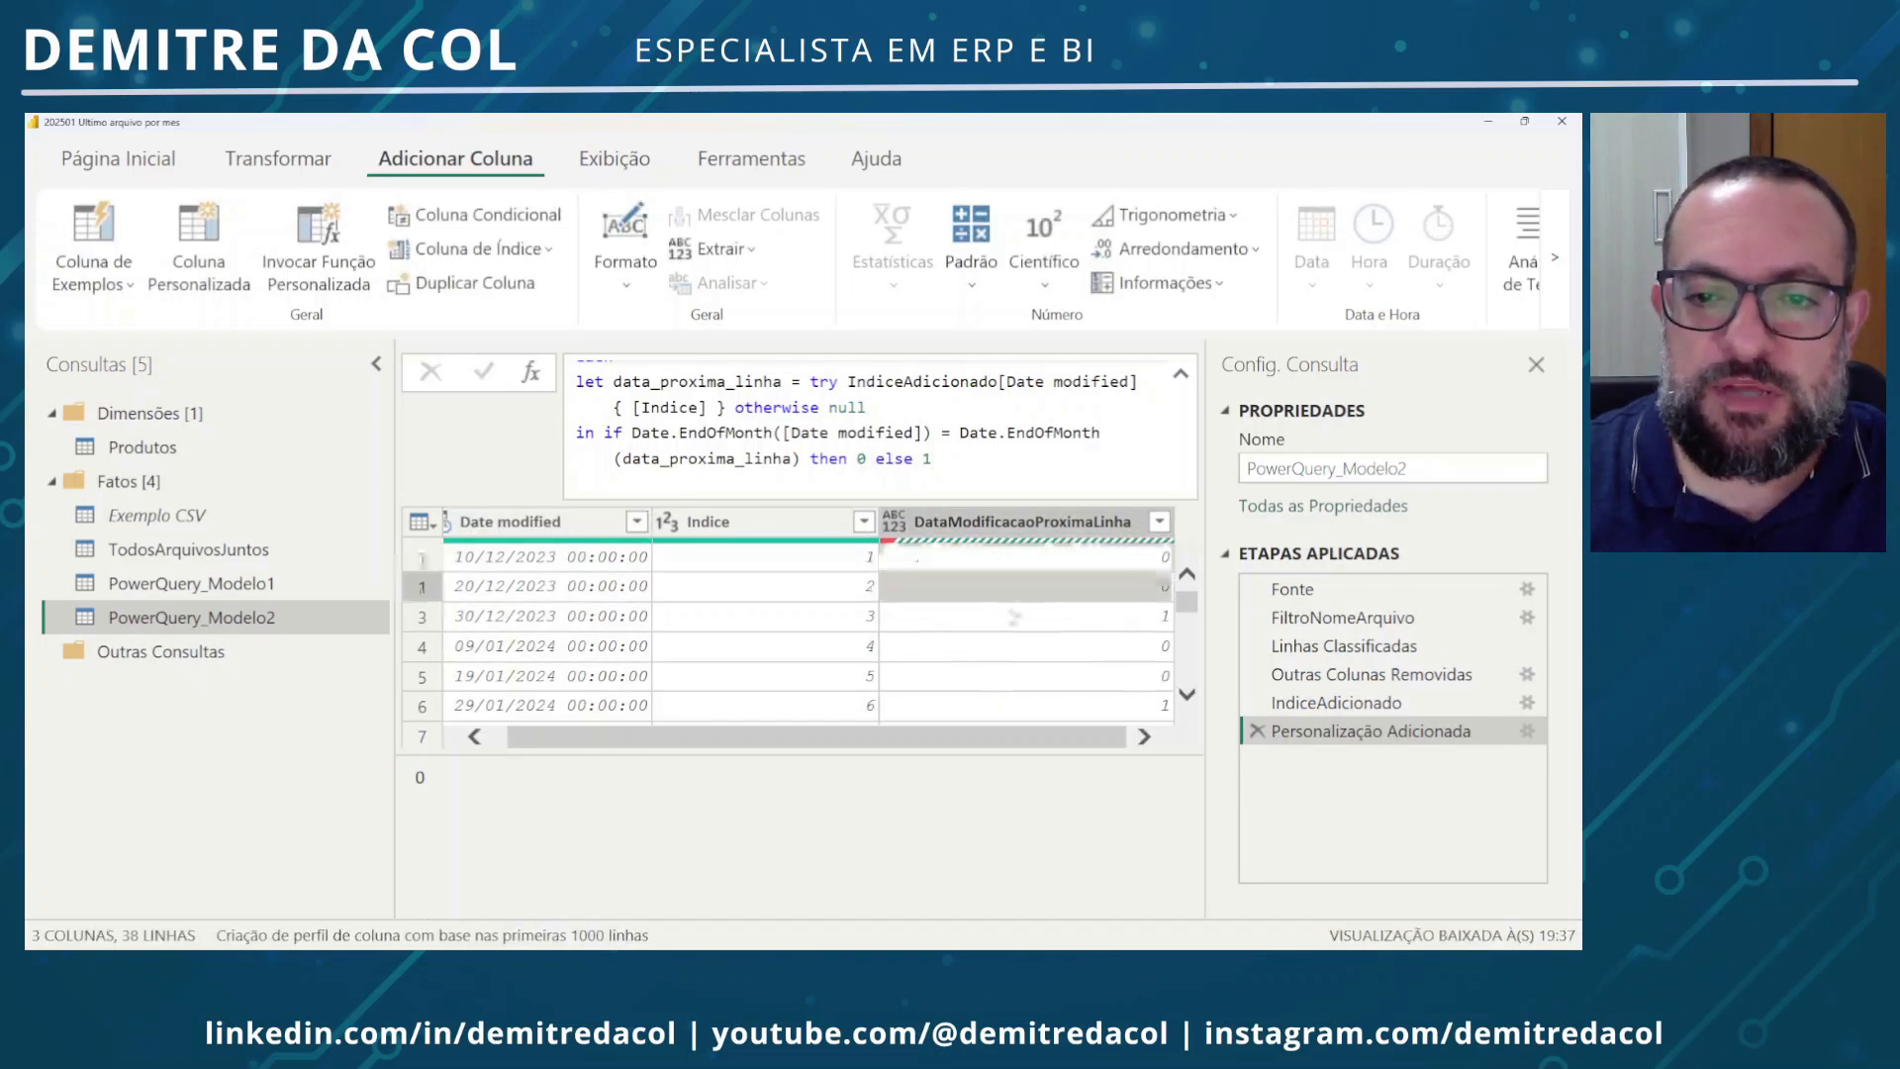
click(592, 621)
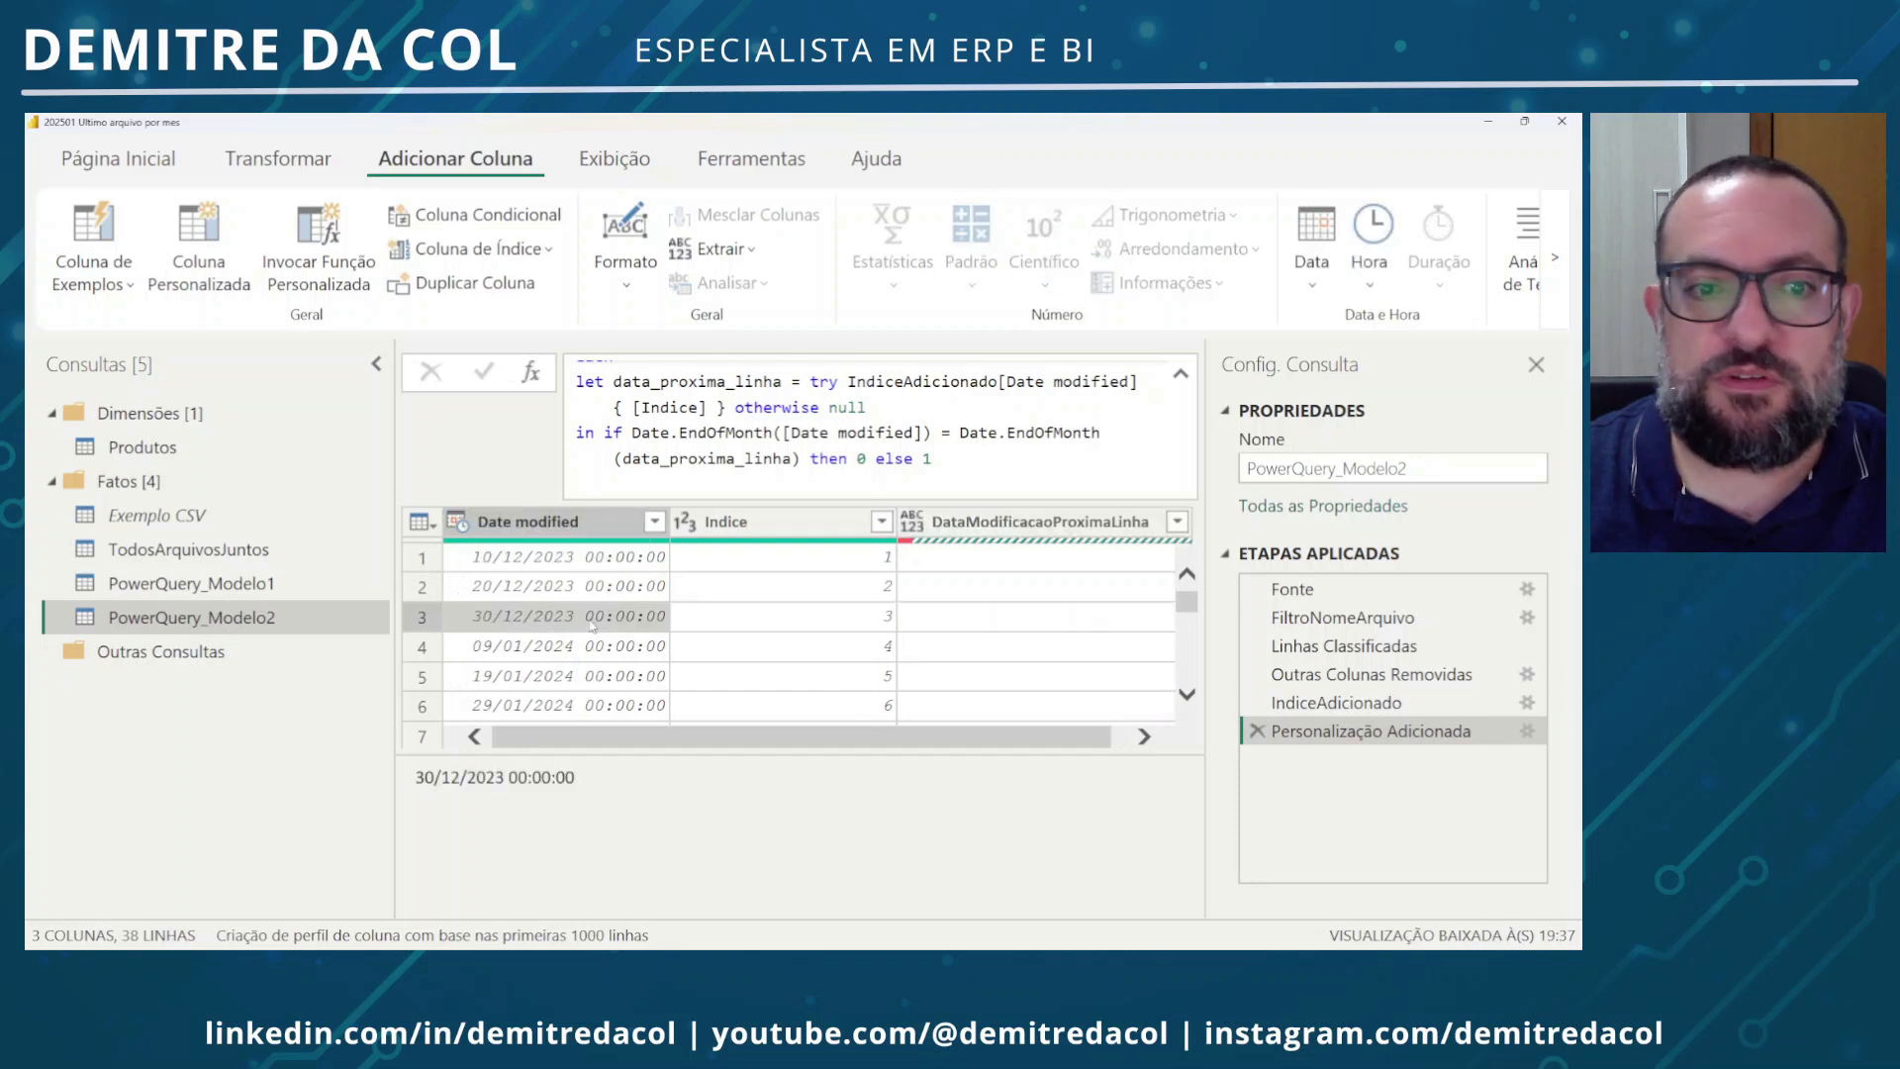
scroll(592, 625, down, 1)
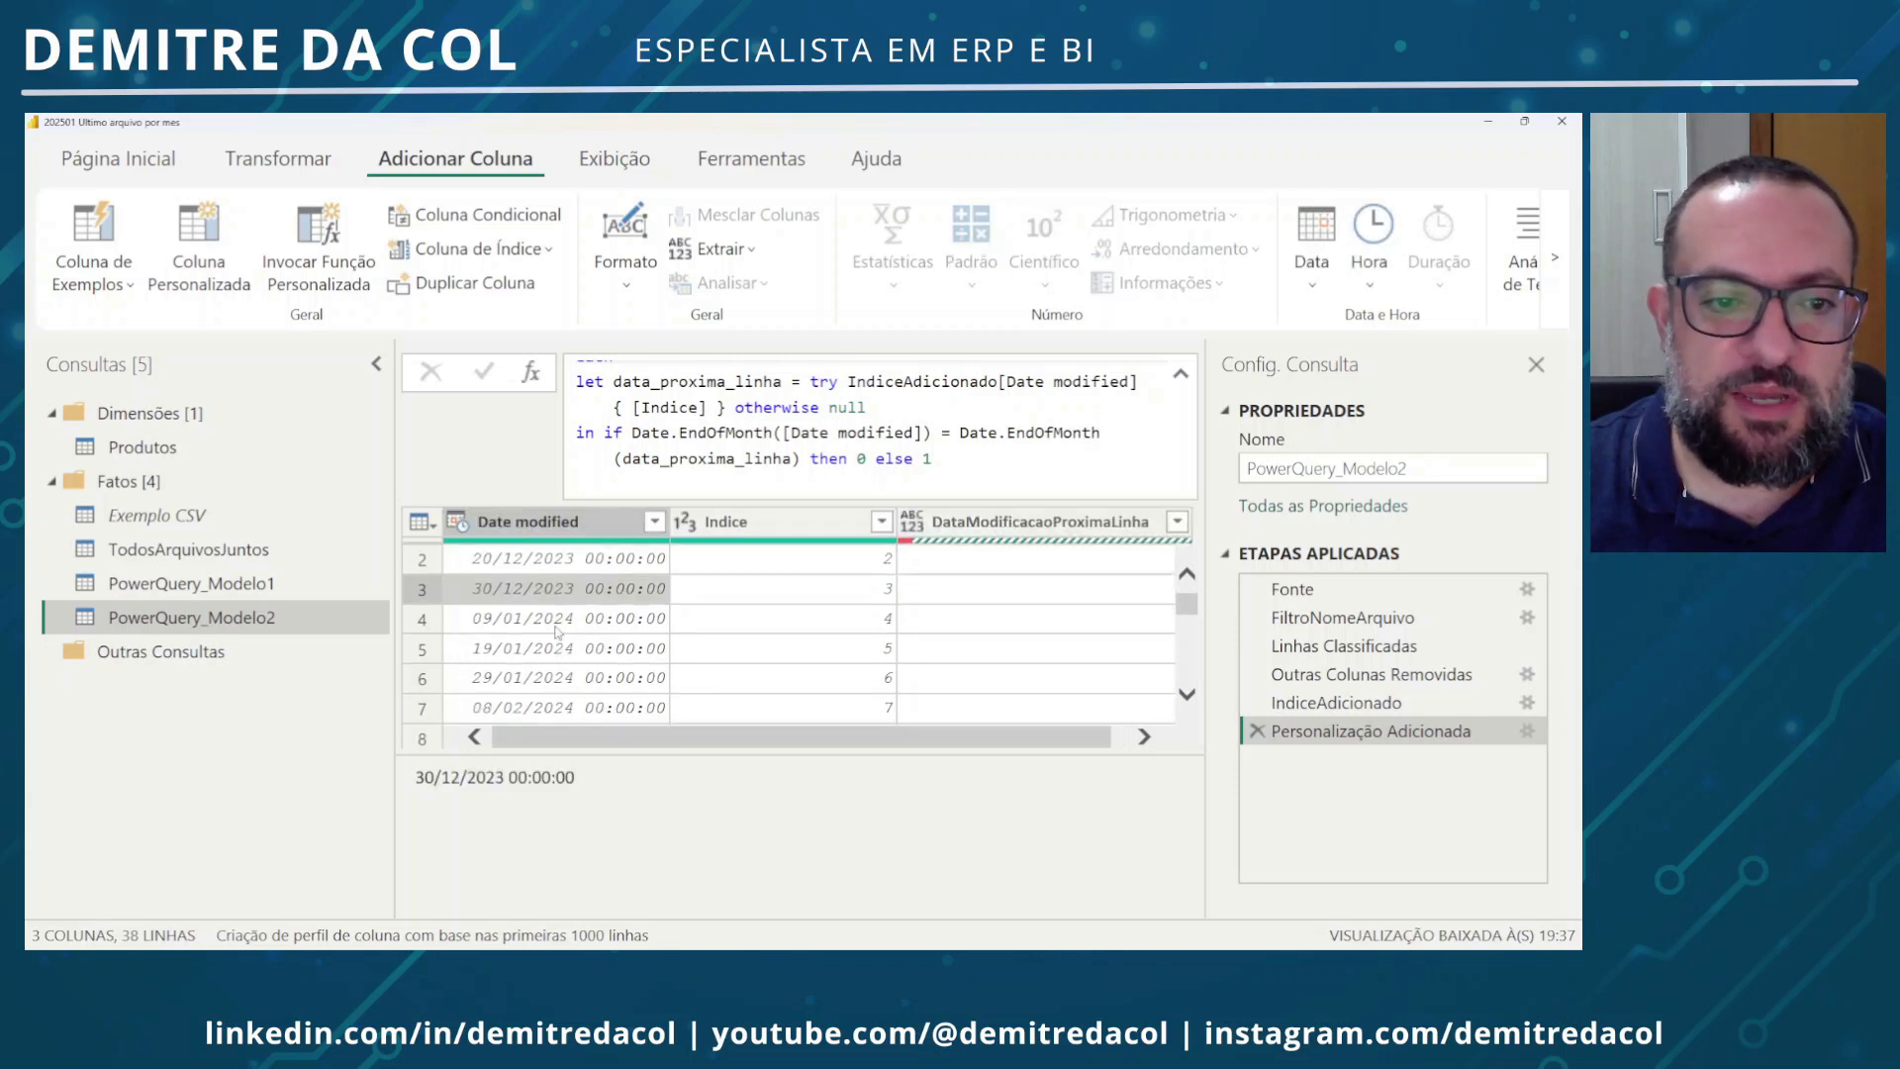
click(557, 624)
click(559, 653)
click(558, 683)
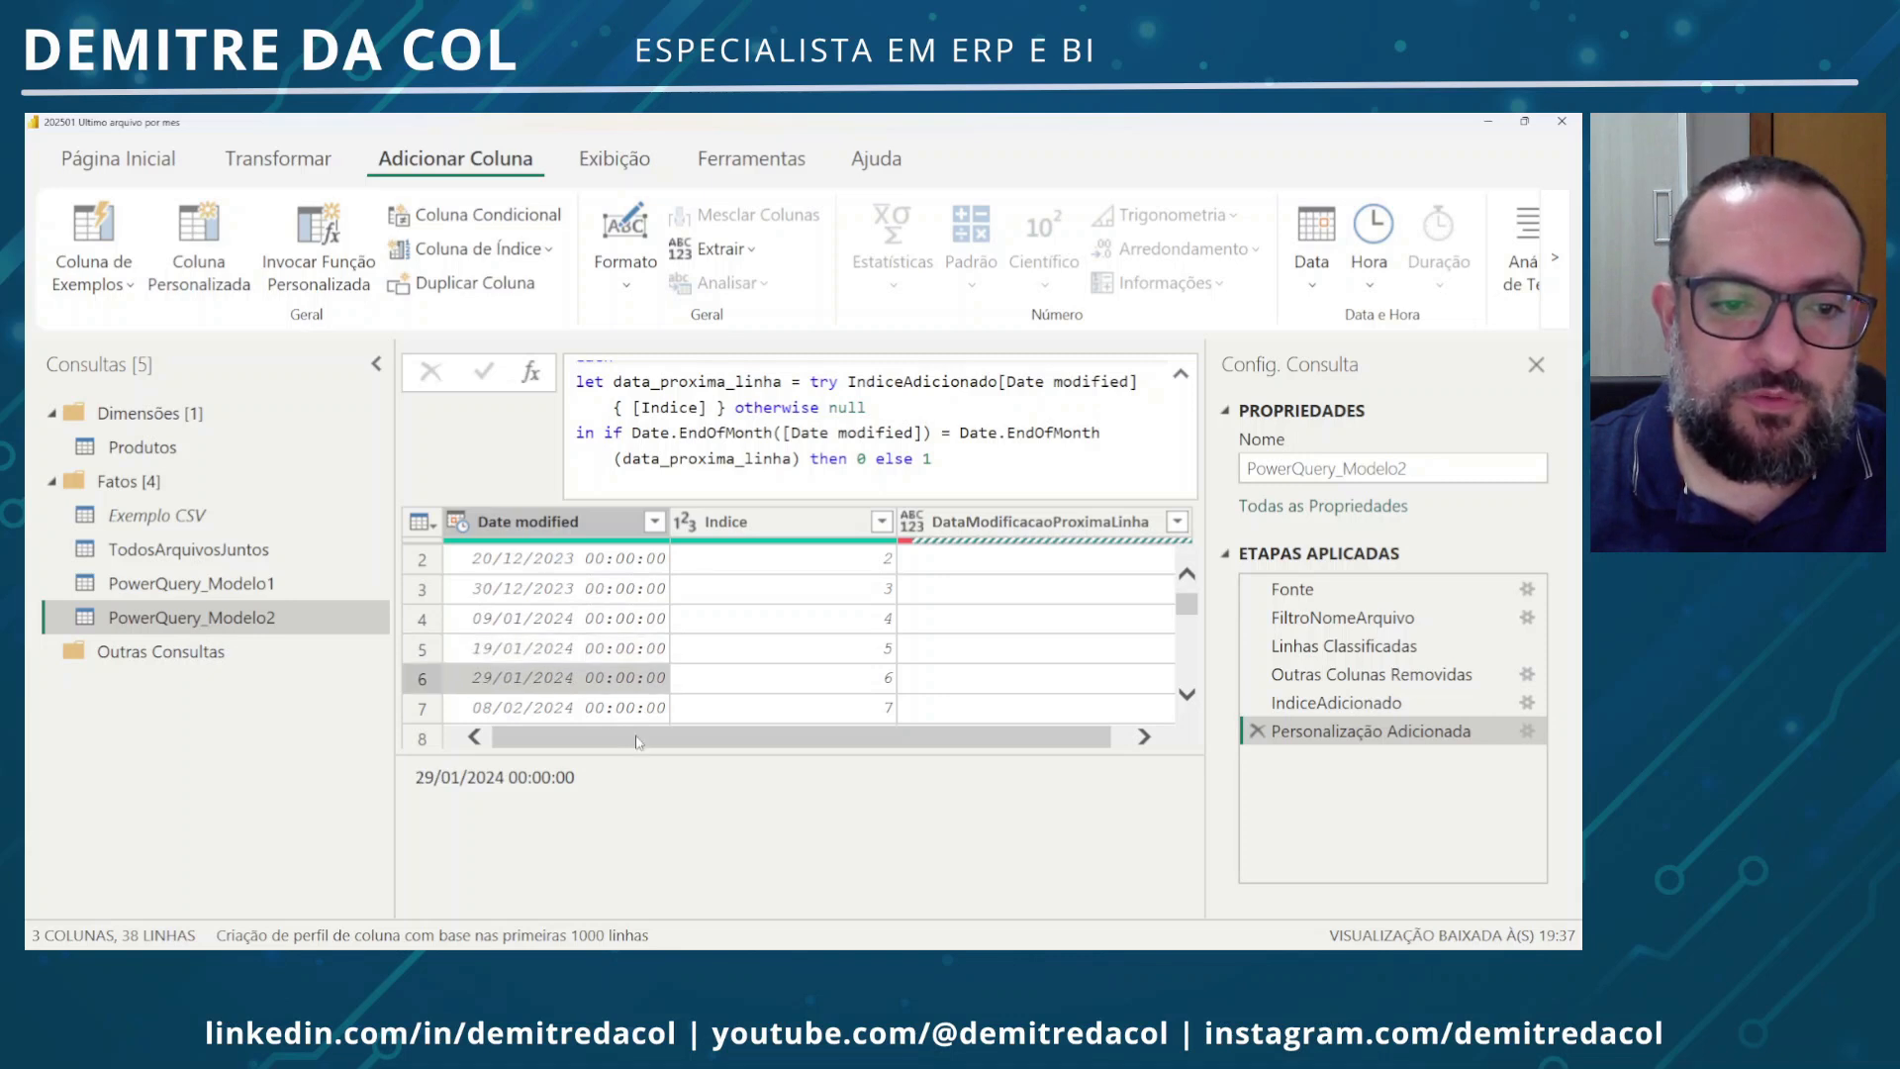
drag(698, 740, 957, 745)
scroll(1066, 646, down, 8)
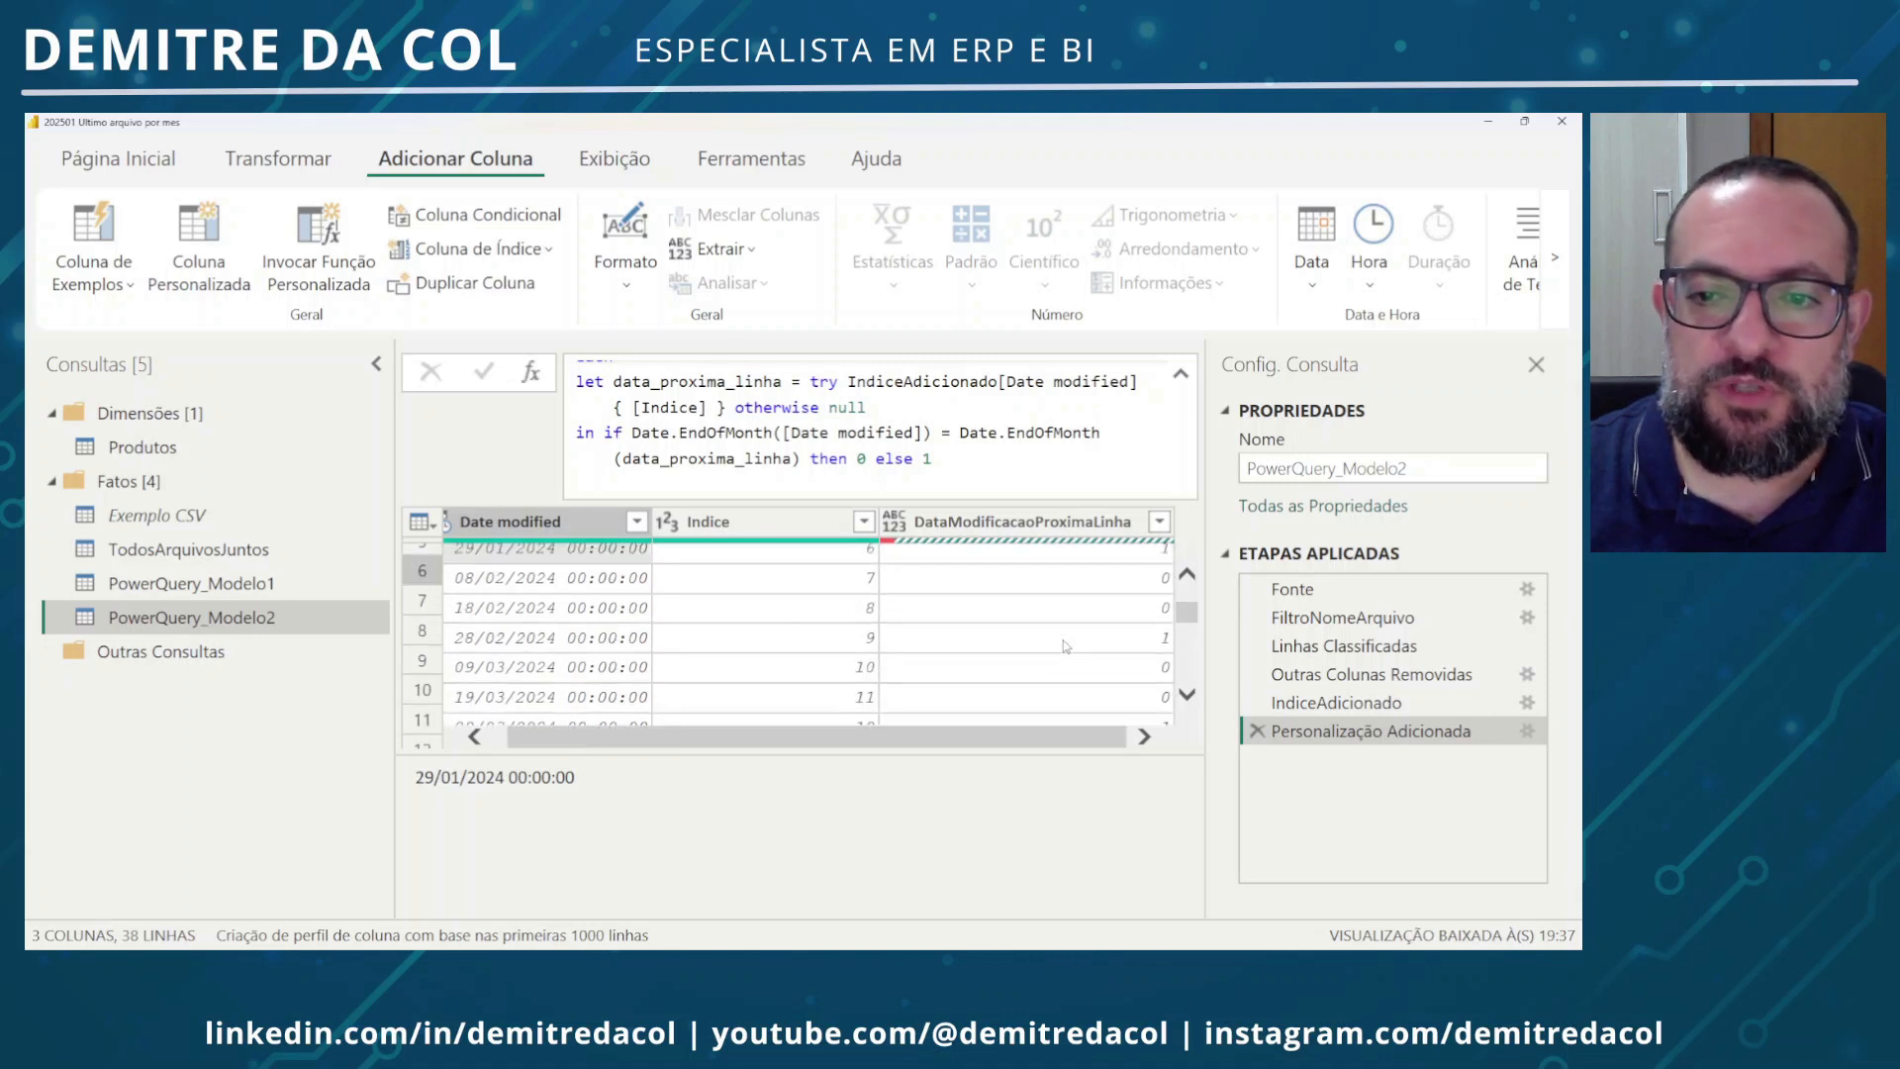
scroll(1066, 646, down, 3)
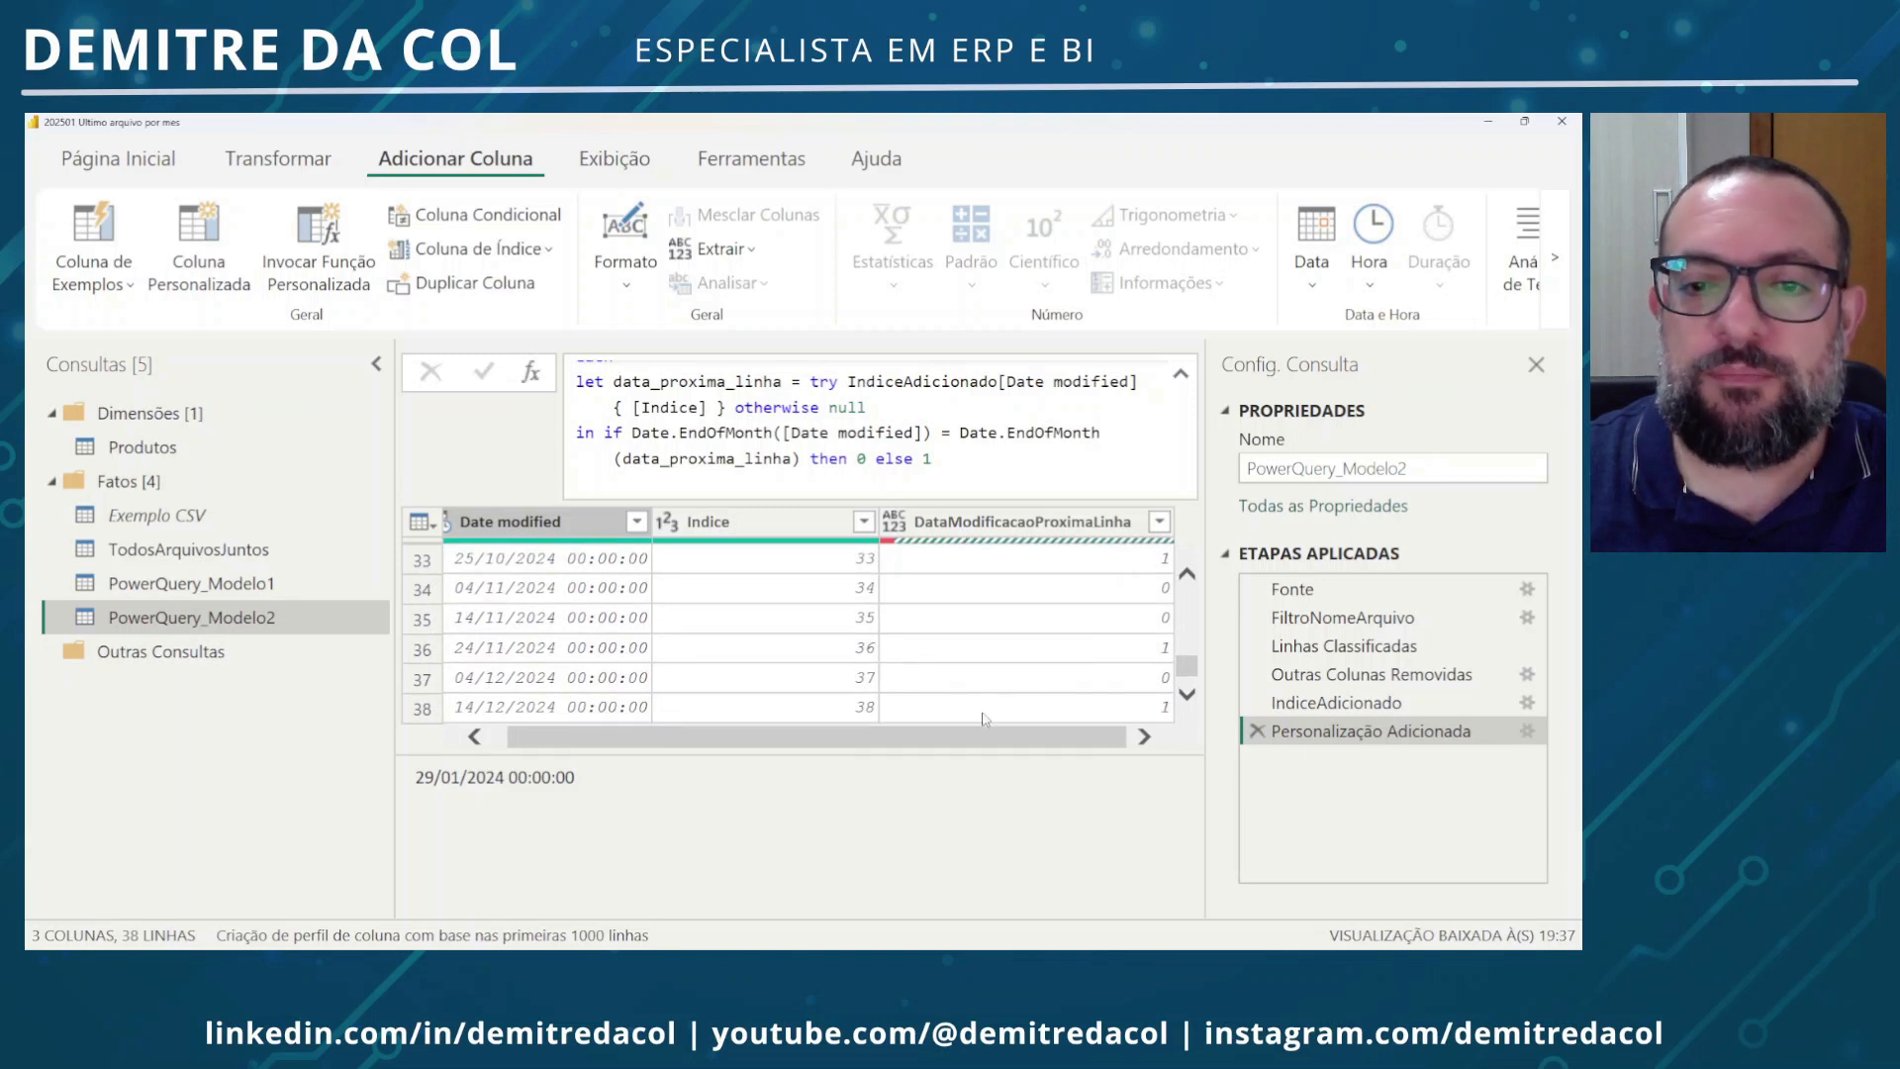
Rename the new column in the Table.AddColumn formula from DataModificacaoProximaLinha to IndUltimoArqMes and apply it
scroll(952, 443, up, 2)
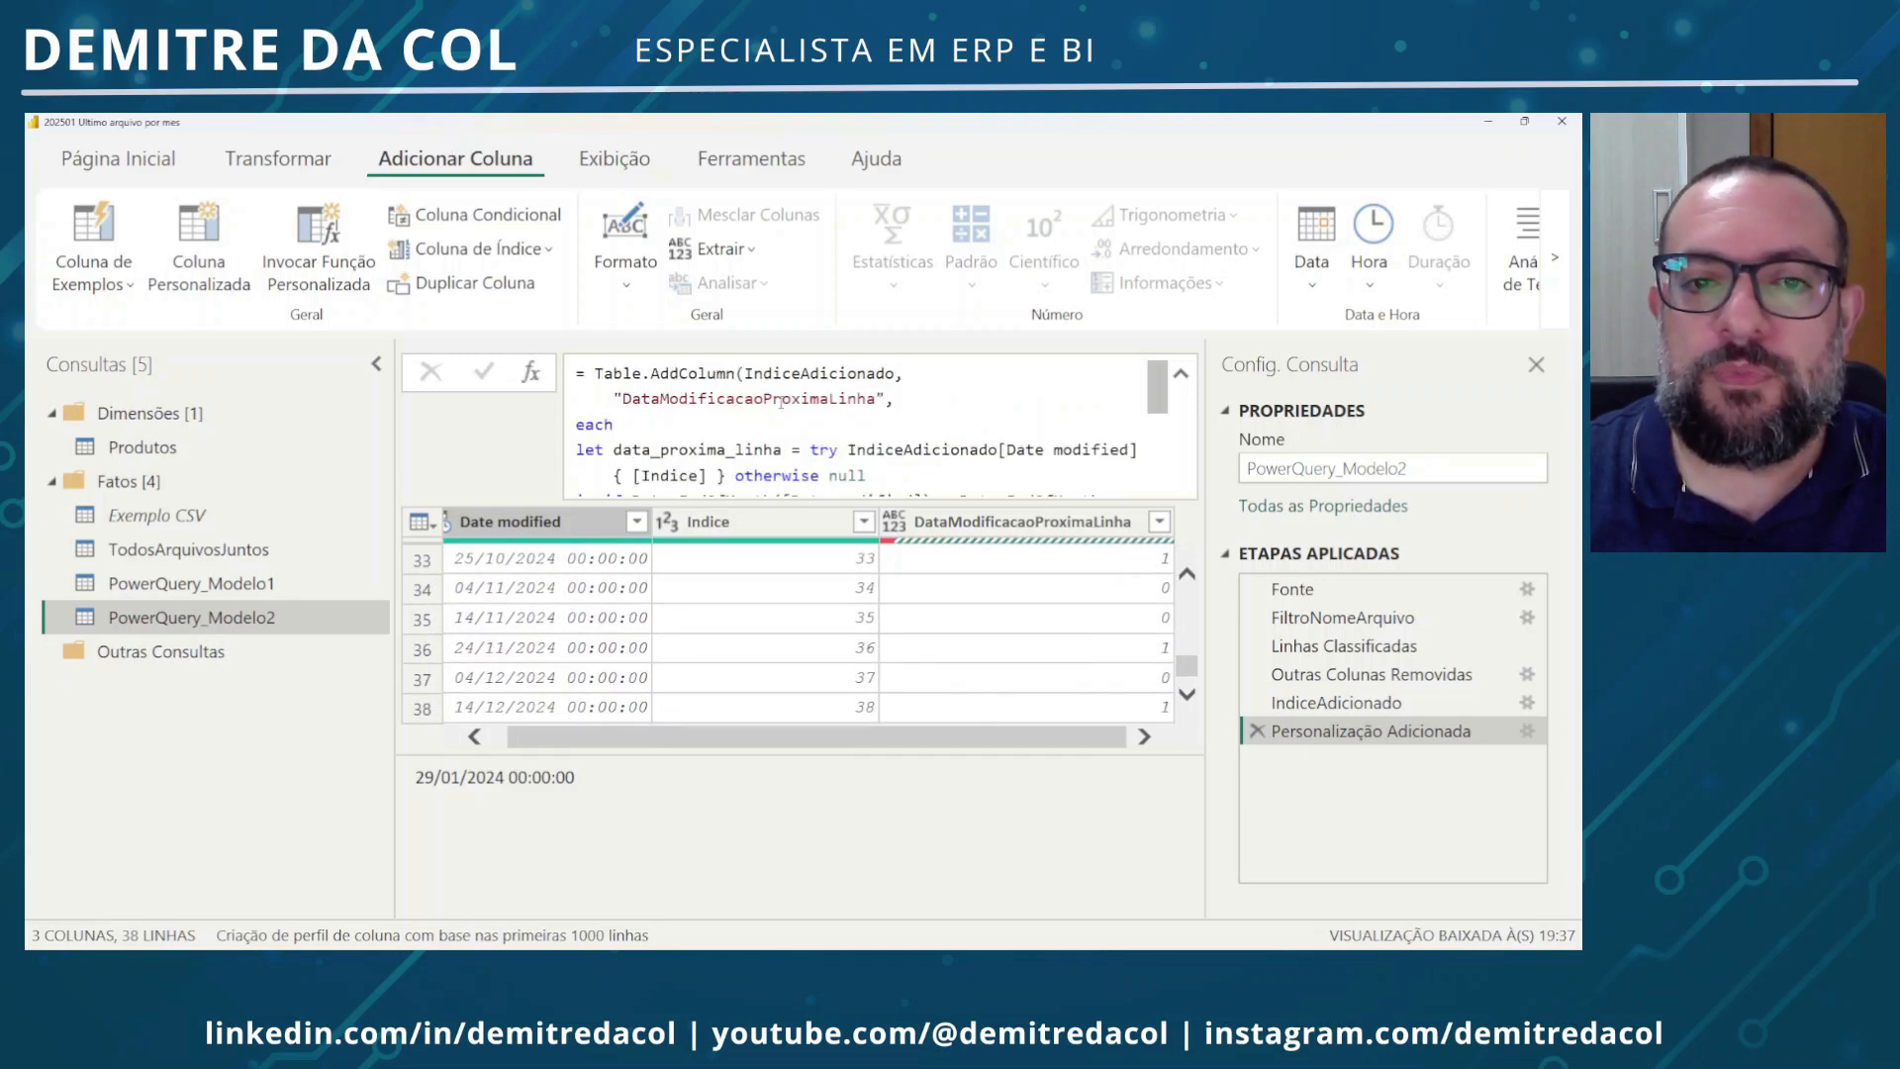
double_click(782, 401)
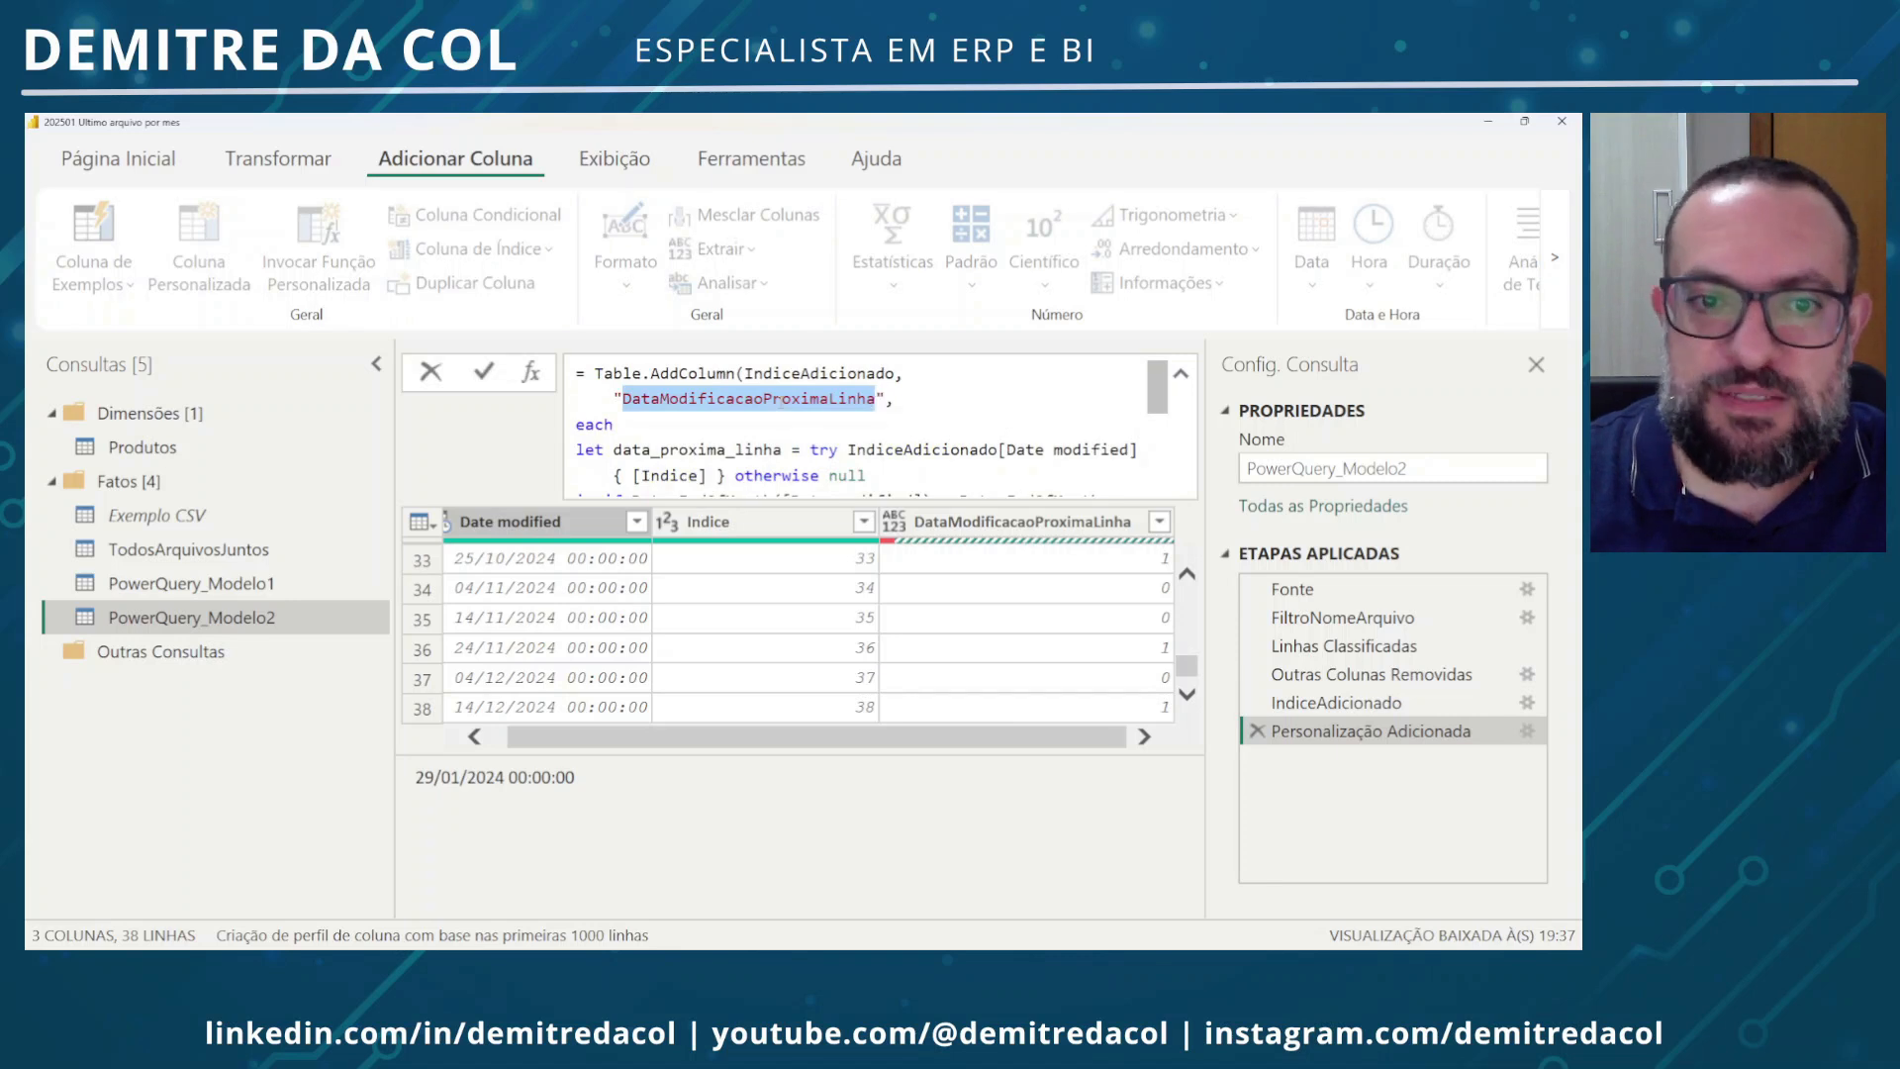
text(I)
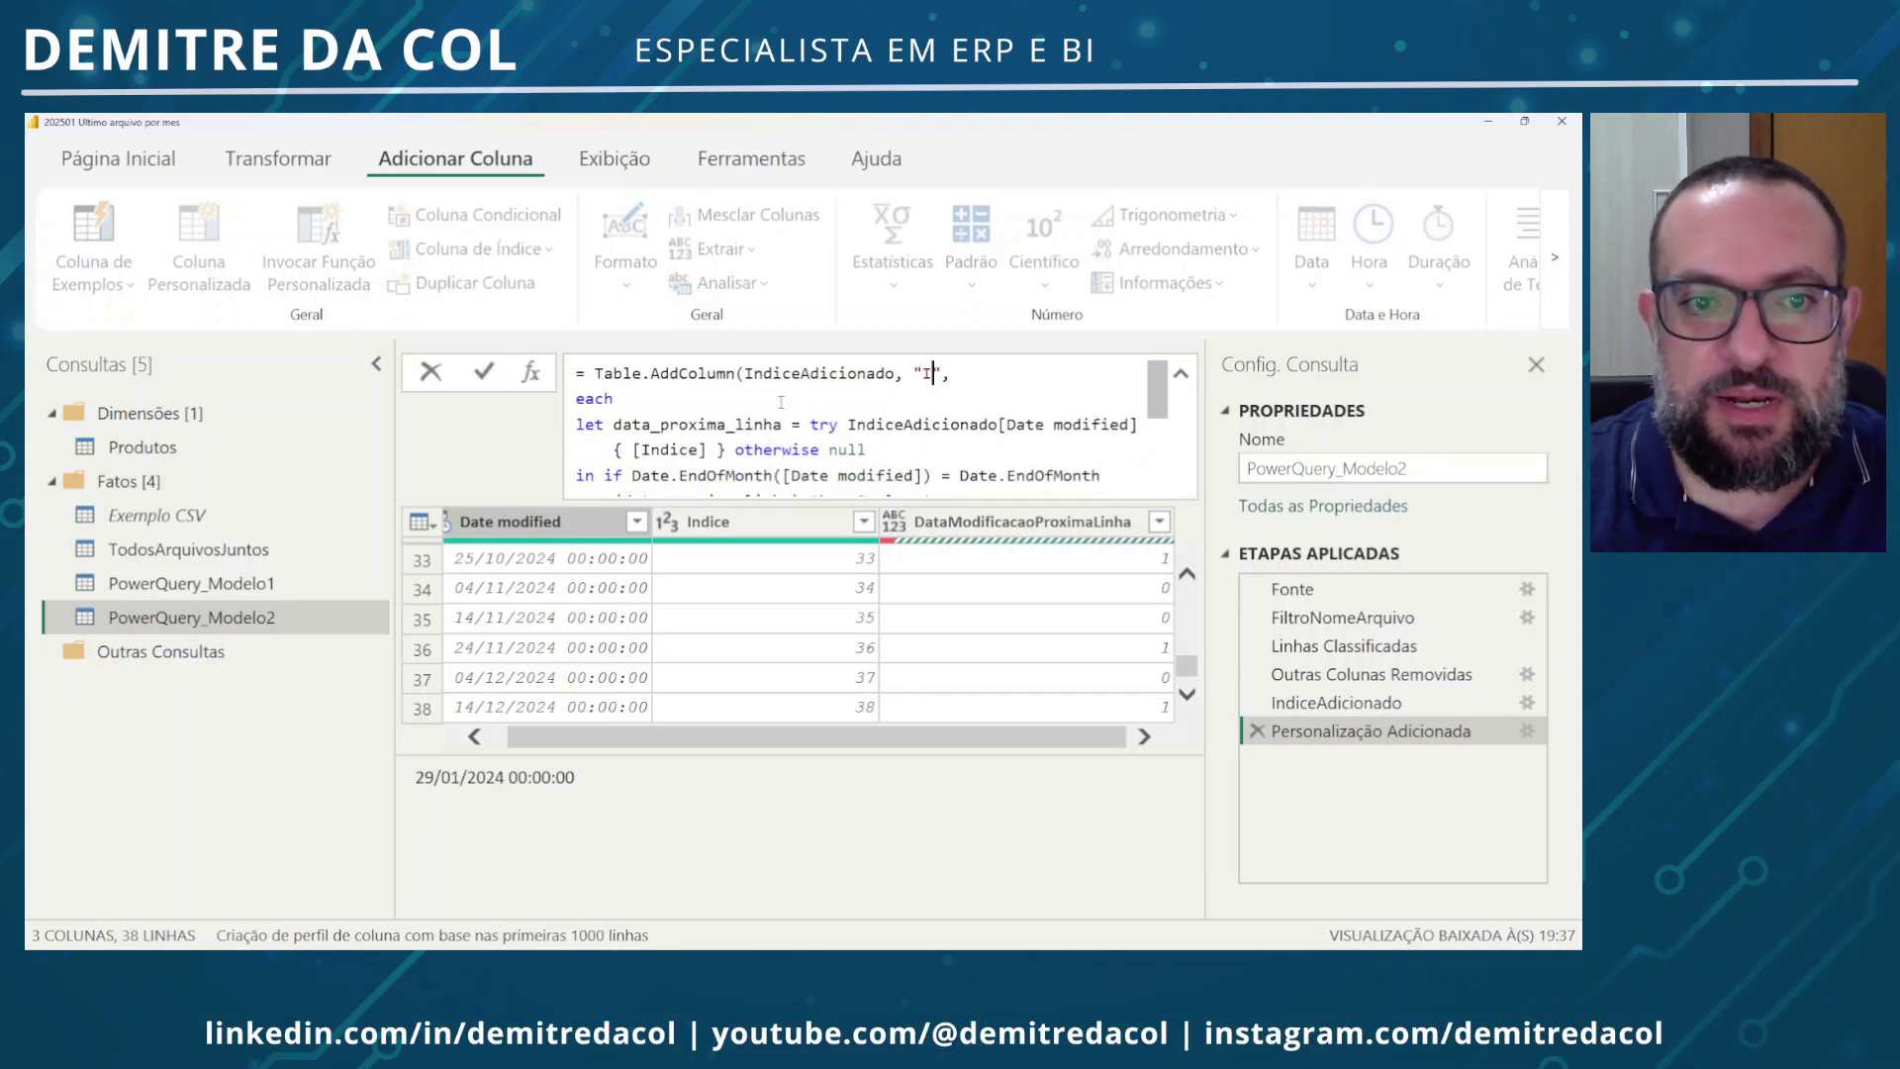
text(nd)
text(UltimoArq)
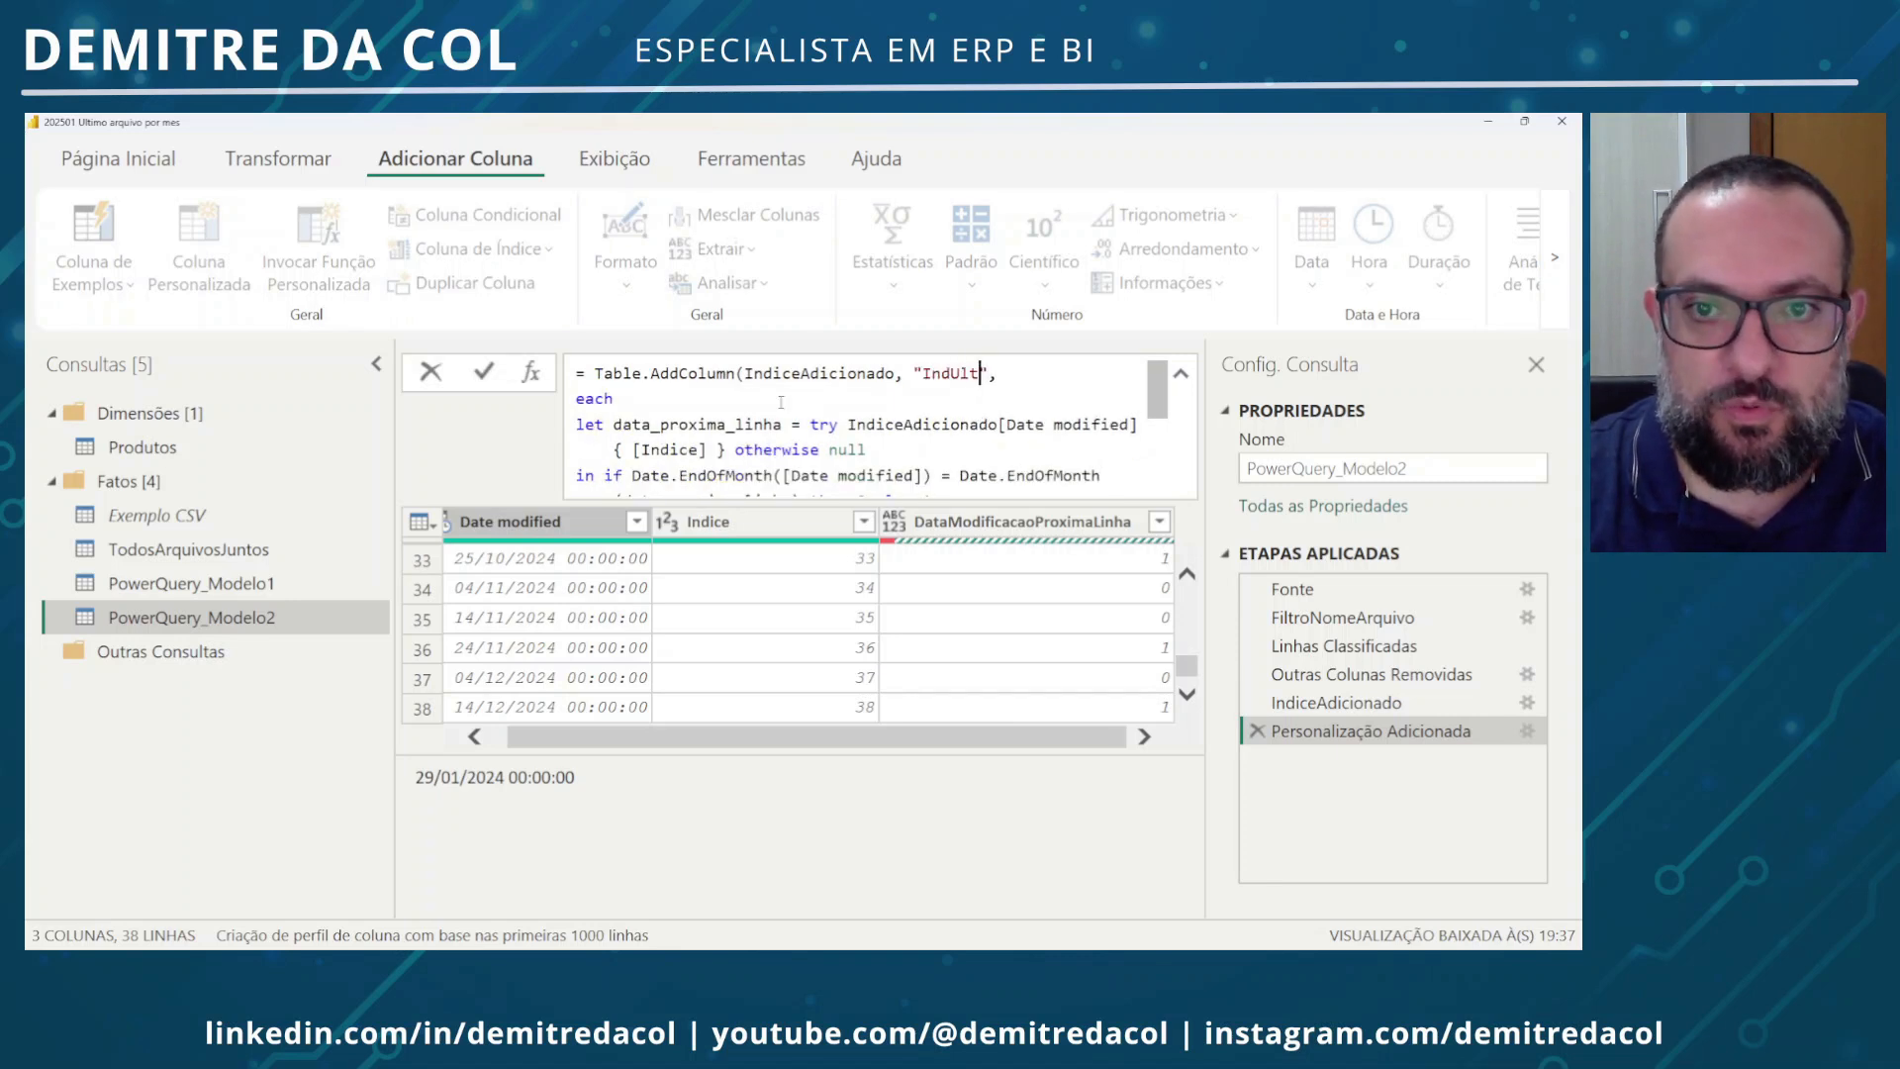
text(Mes)
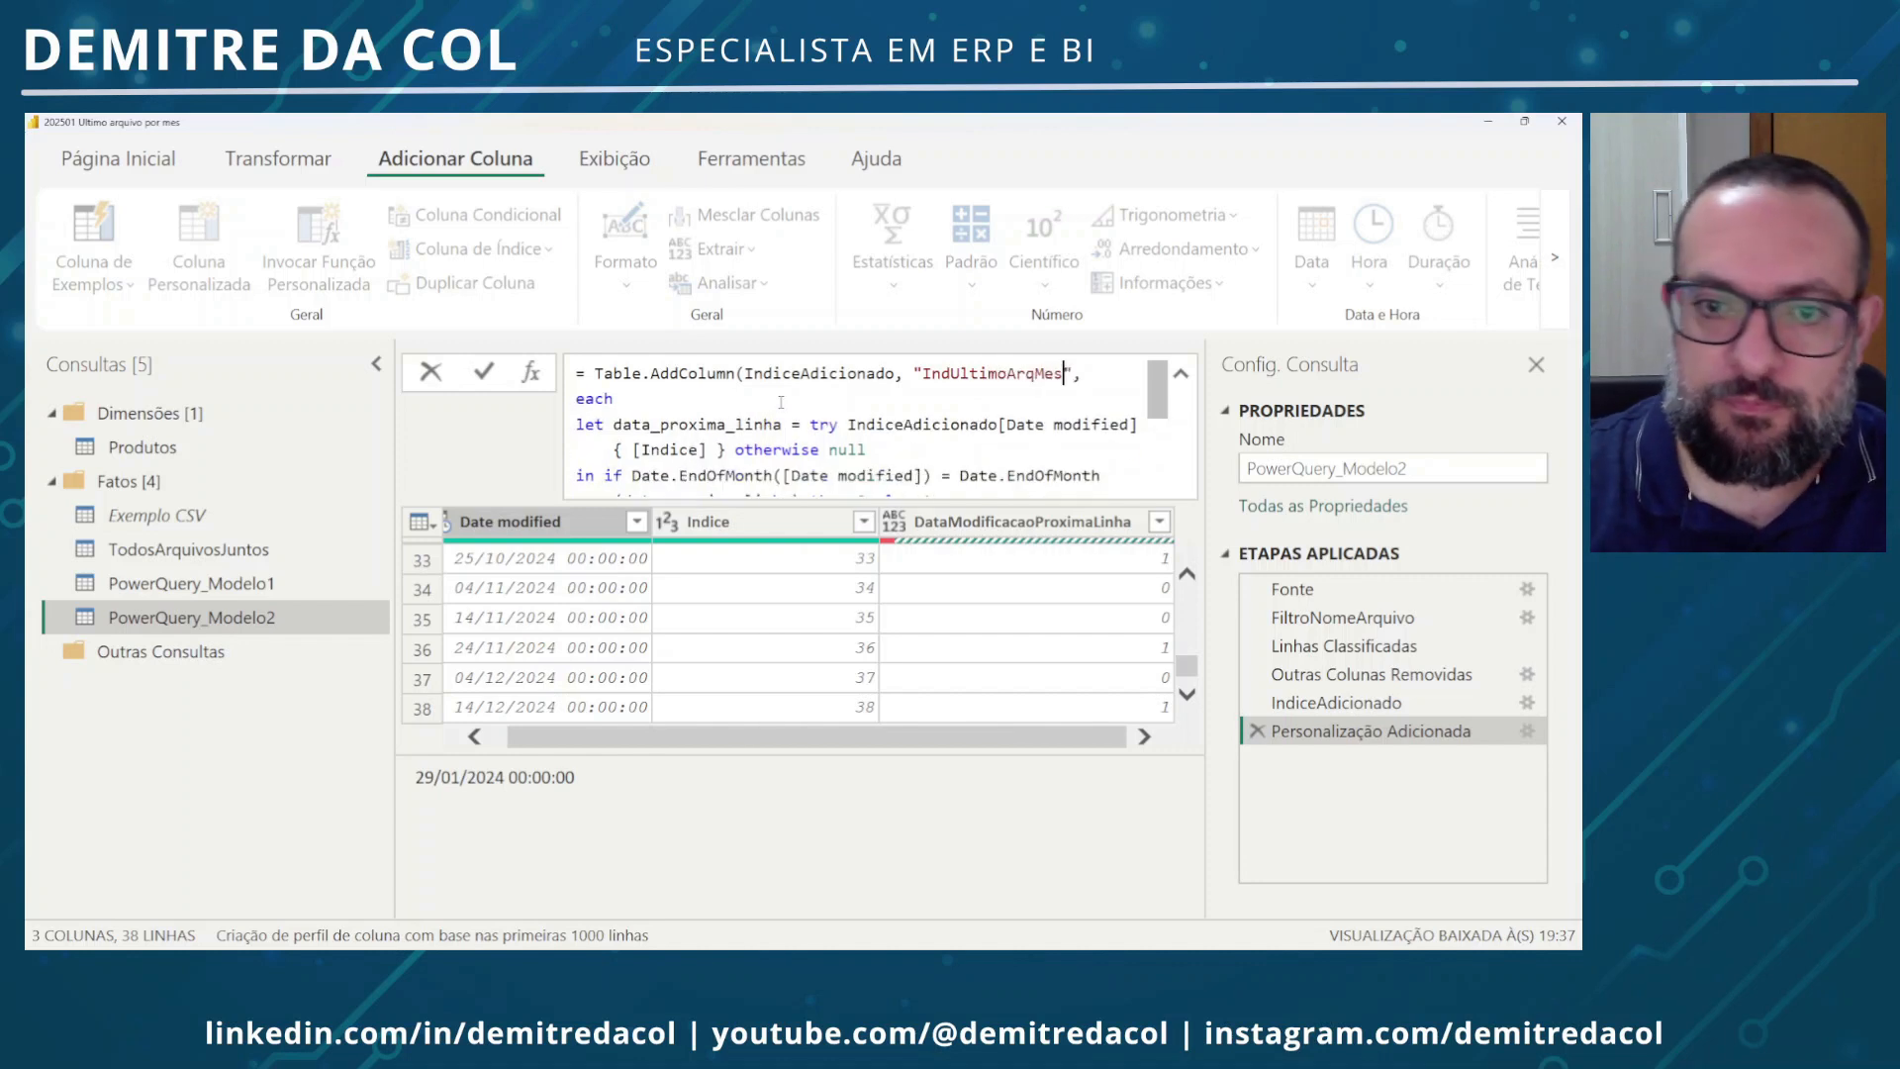
click(1369, 803)
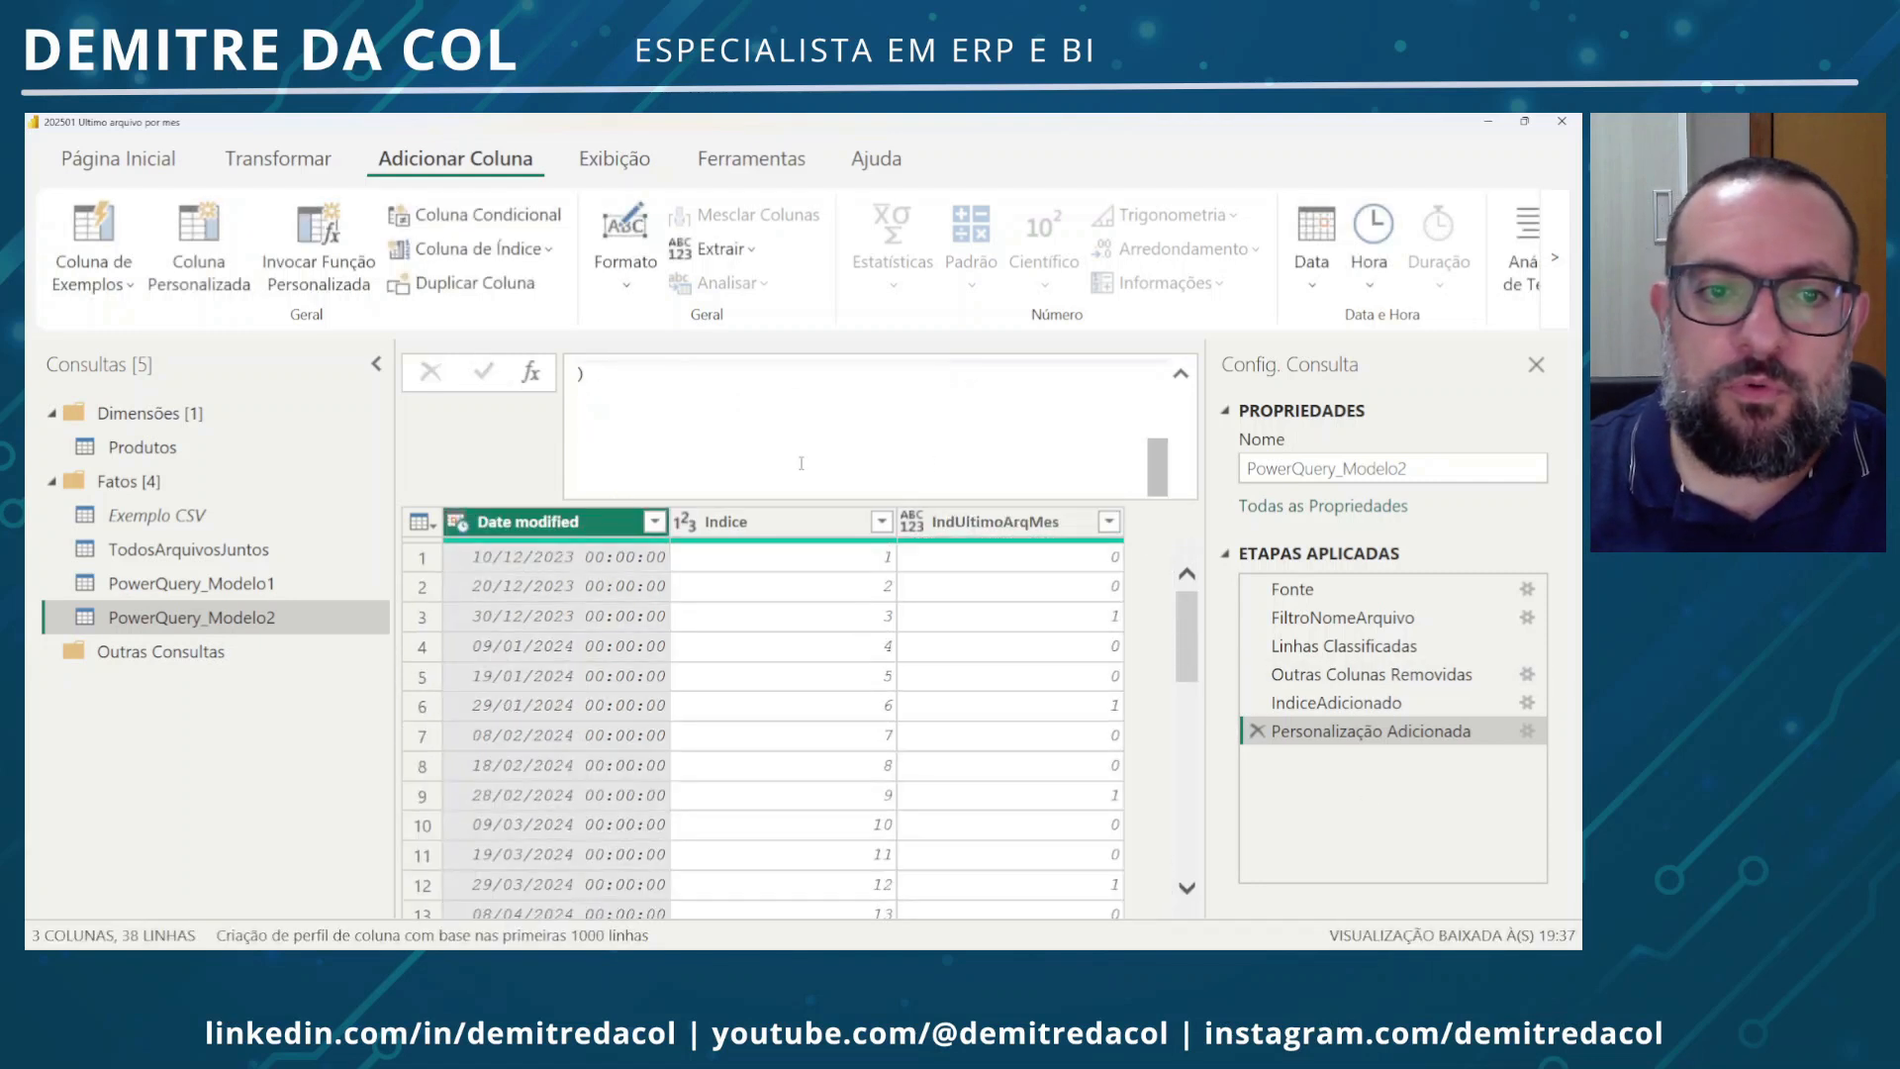
Add Int32.Type as the column type after else 1 in the IndUltimoArqMes formula and apply it
scroll(802, 463, up, 1)
click(940, 471)
text(, Int)
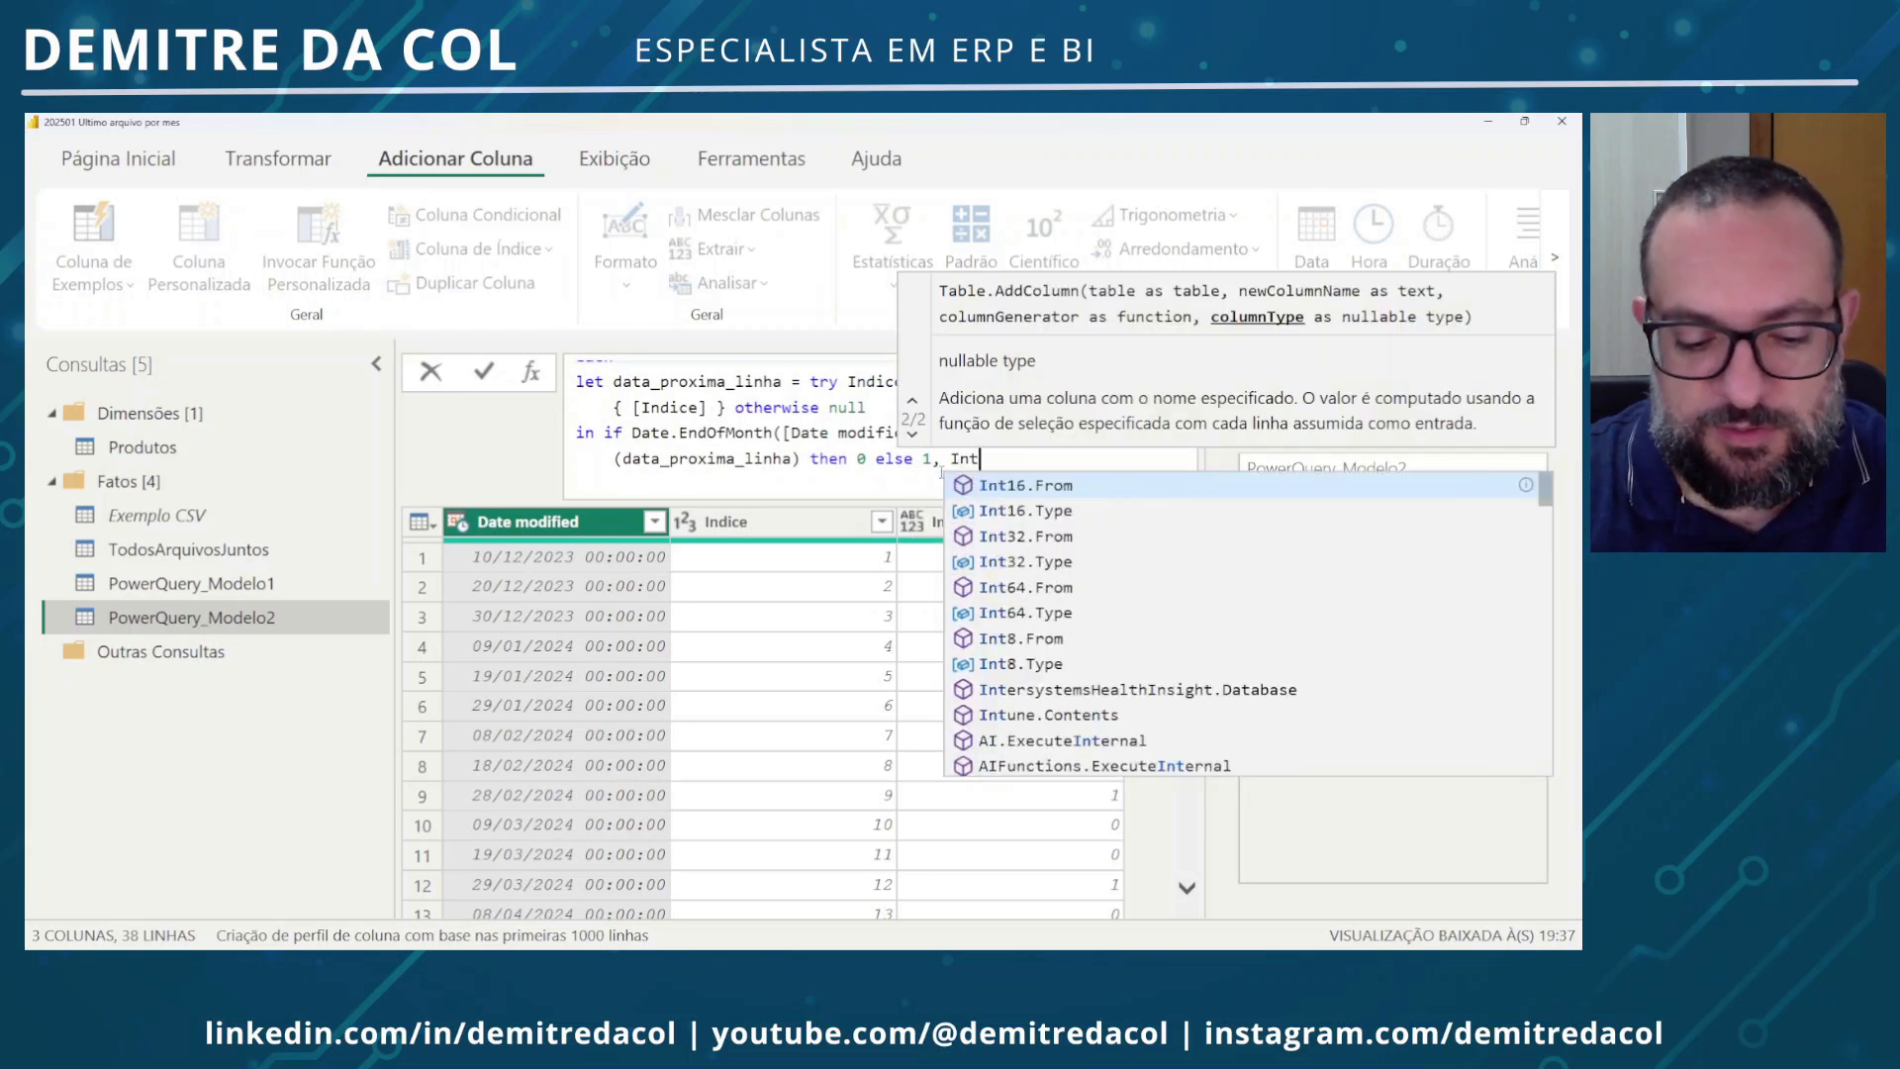
text(32.Type)
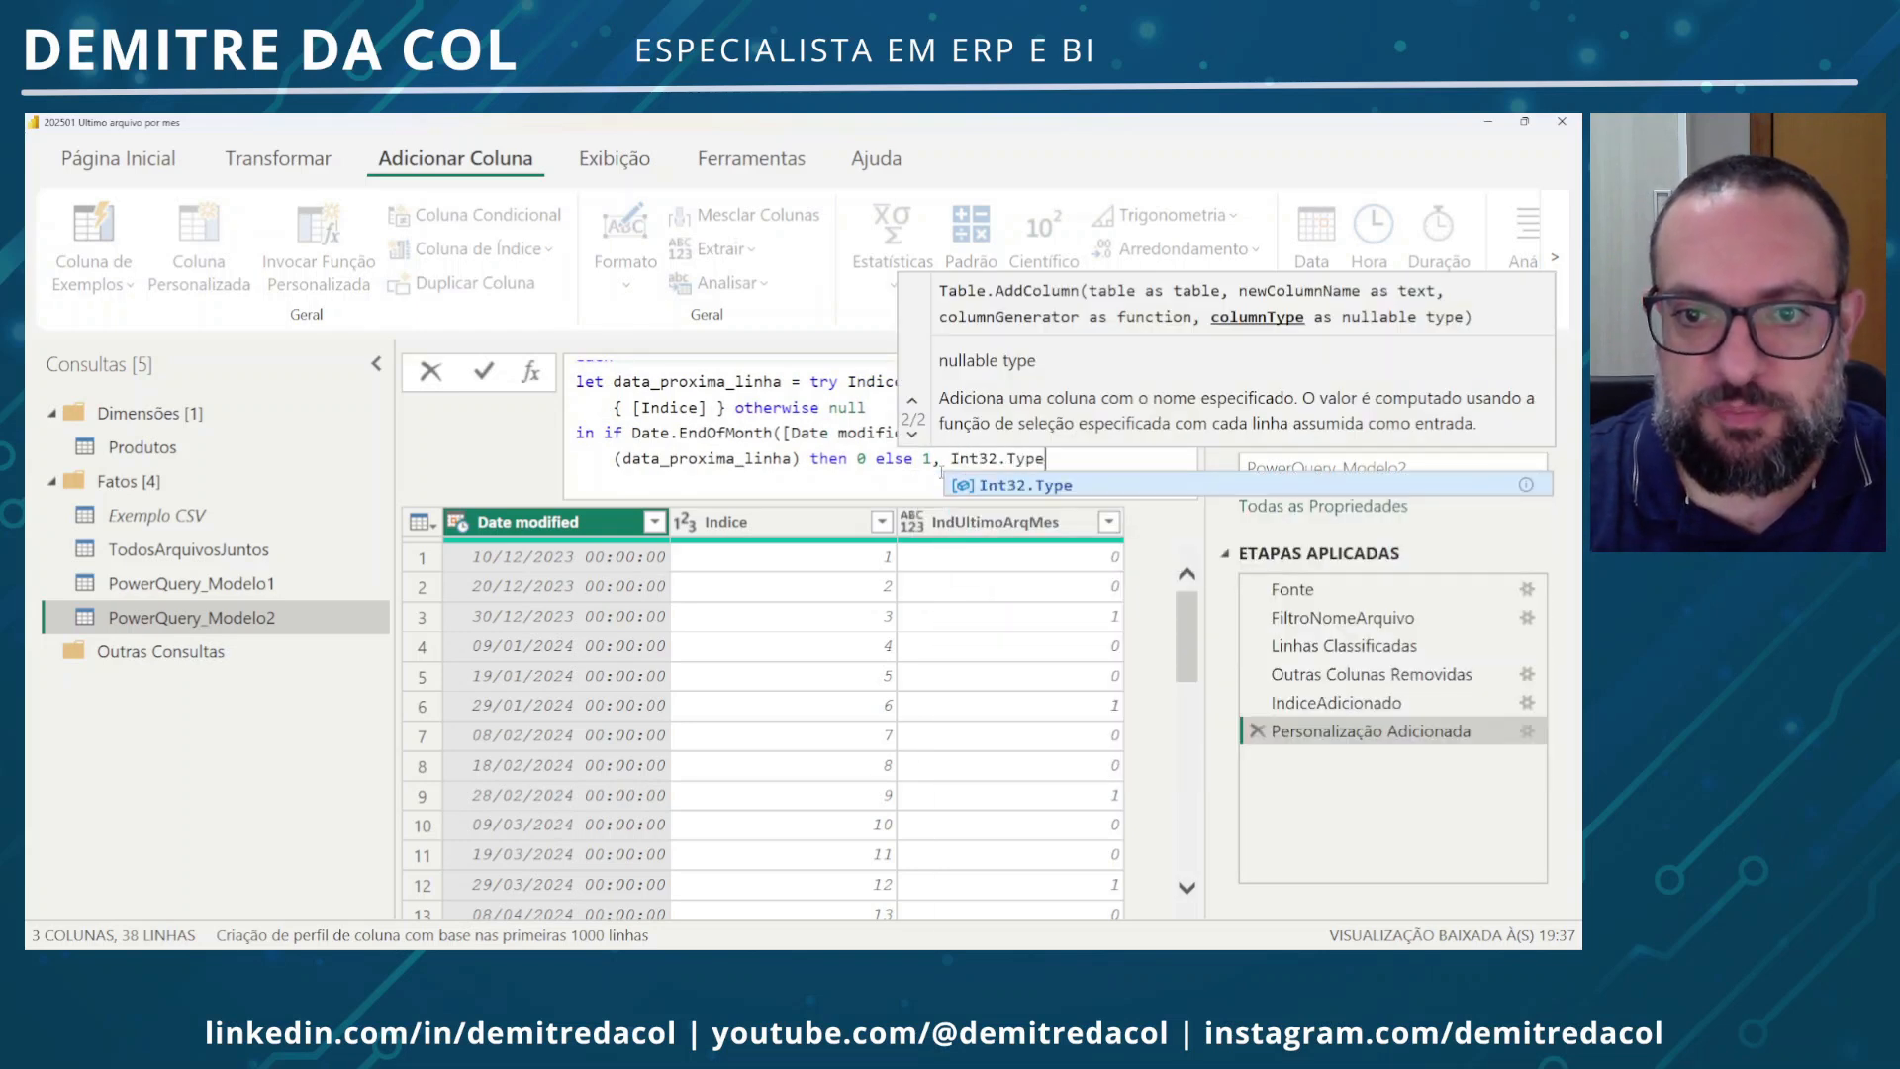
key(Return)
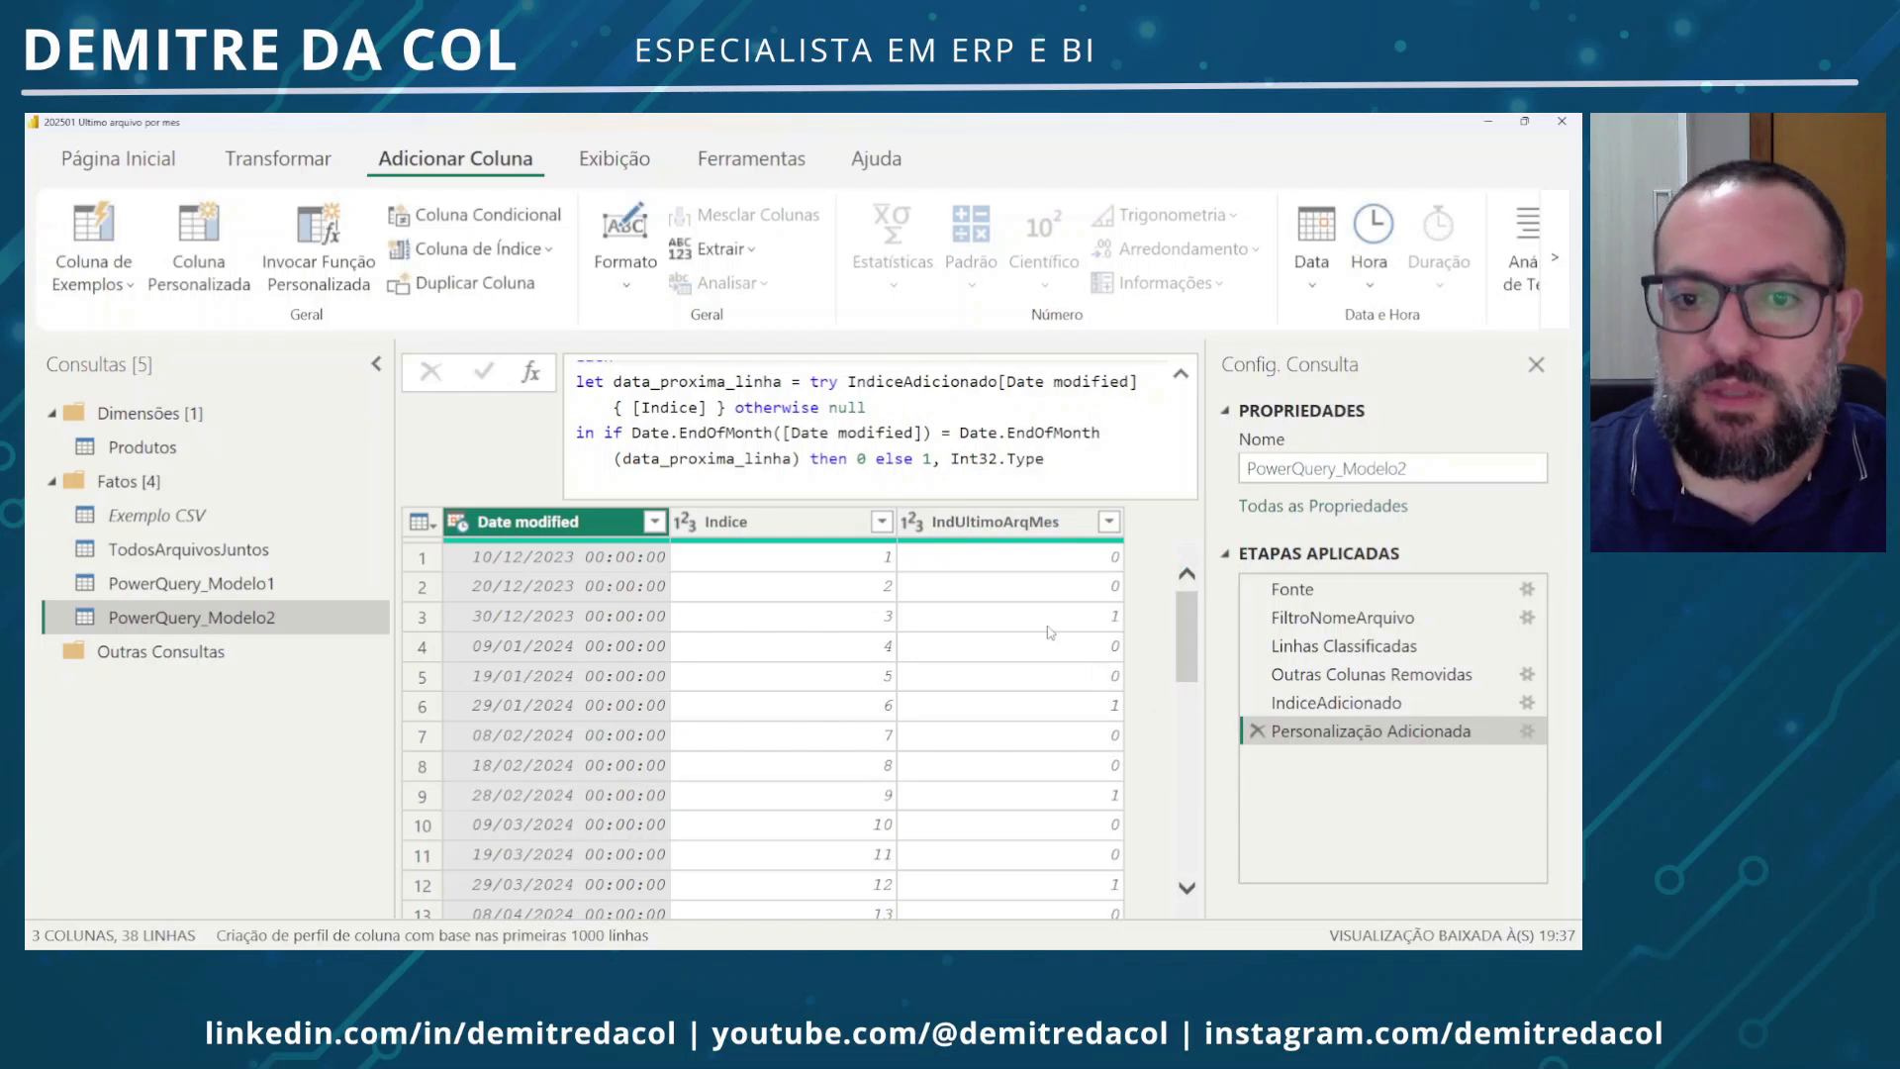
Filter the IndUltimoArqMes column to keep only rows with the value 1
click(1110, 524)
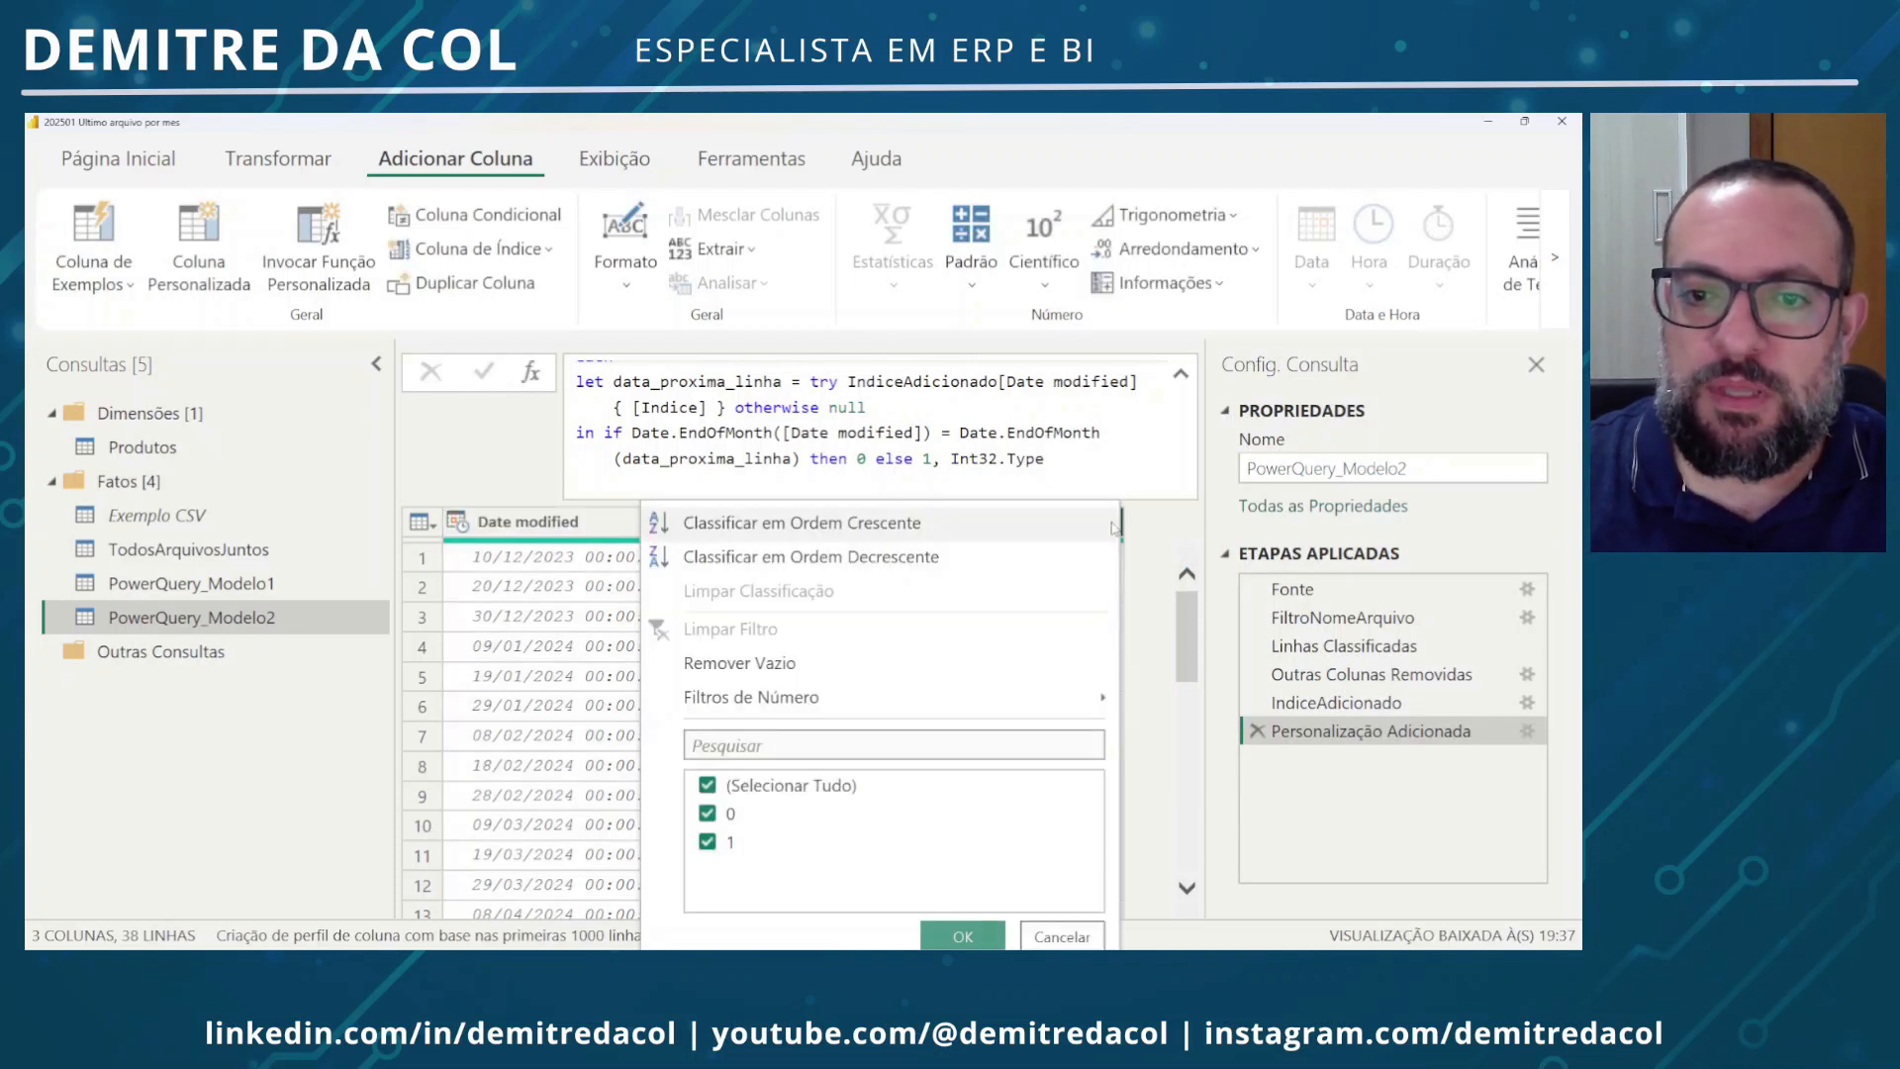
click(797, 786)
click(728, 843)
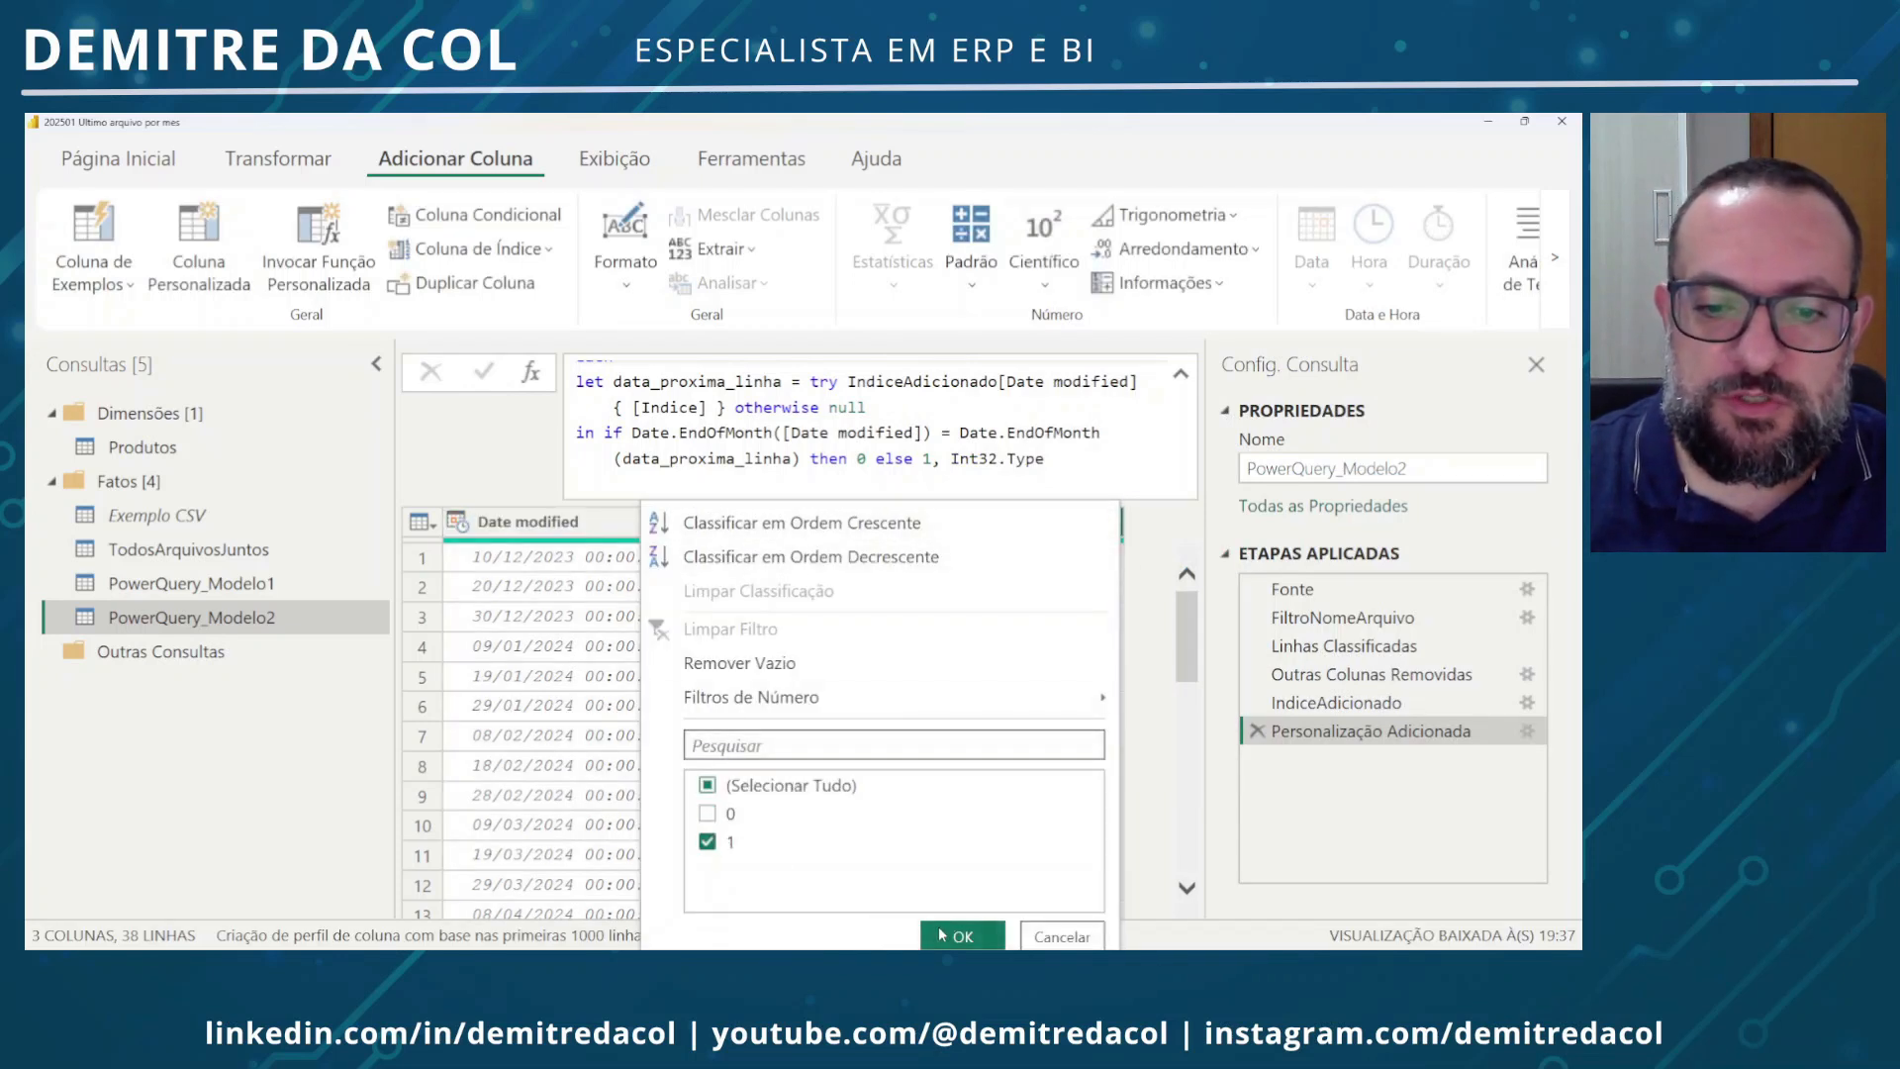
click(961, 936)
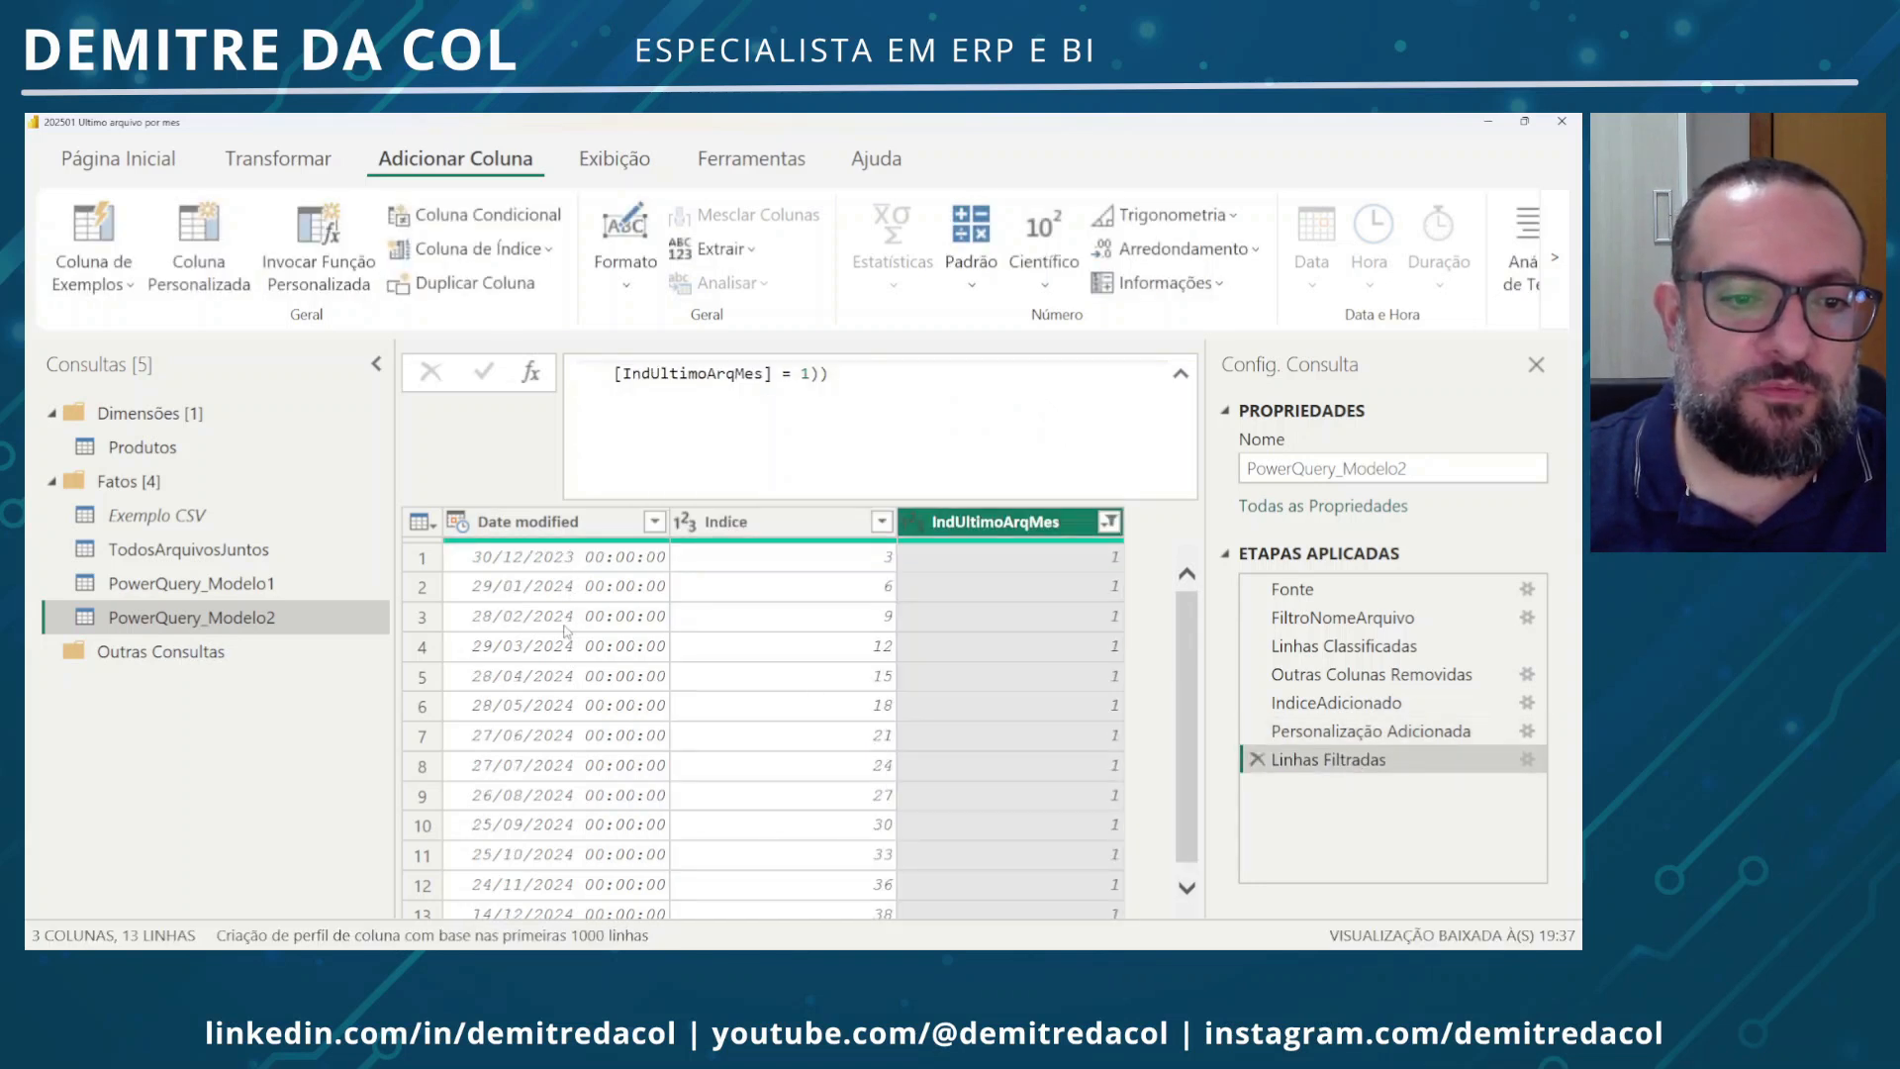
Delete the Outras Colunas Removidas step from the PowerQuery_Modelo2 query and confirm the deletion
click(1379, 677)
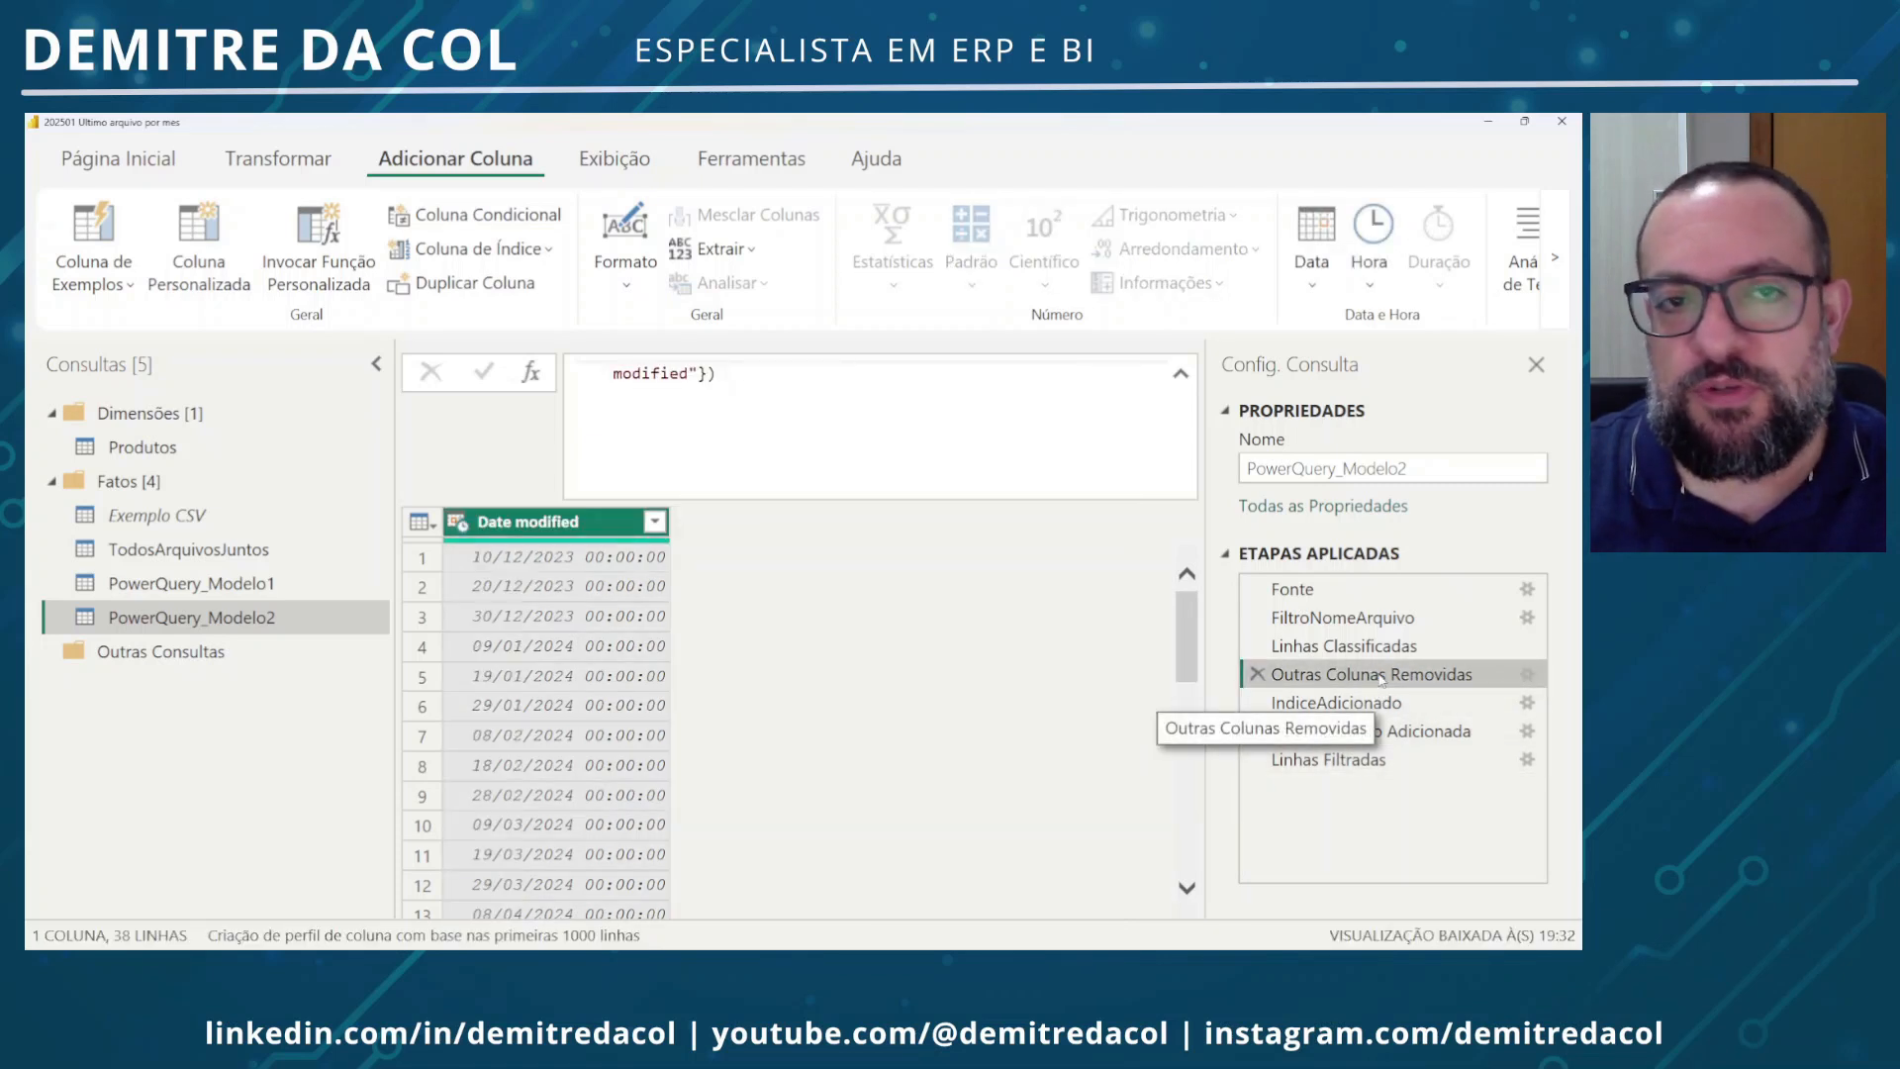
click(1256, 674)
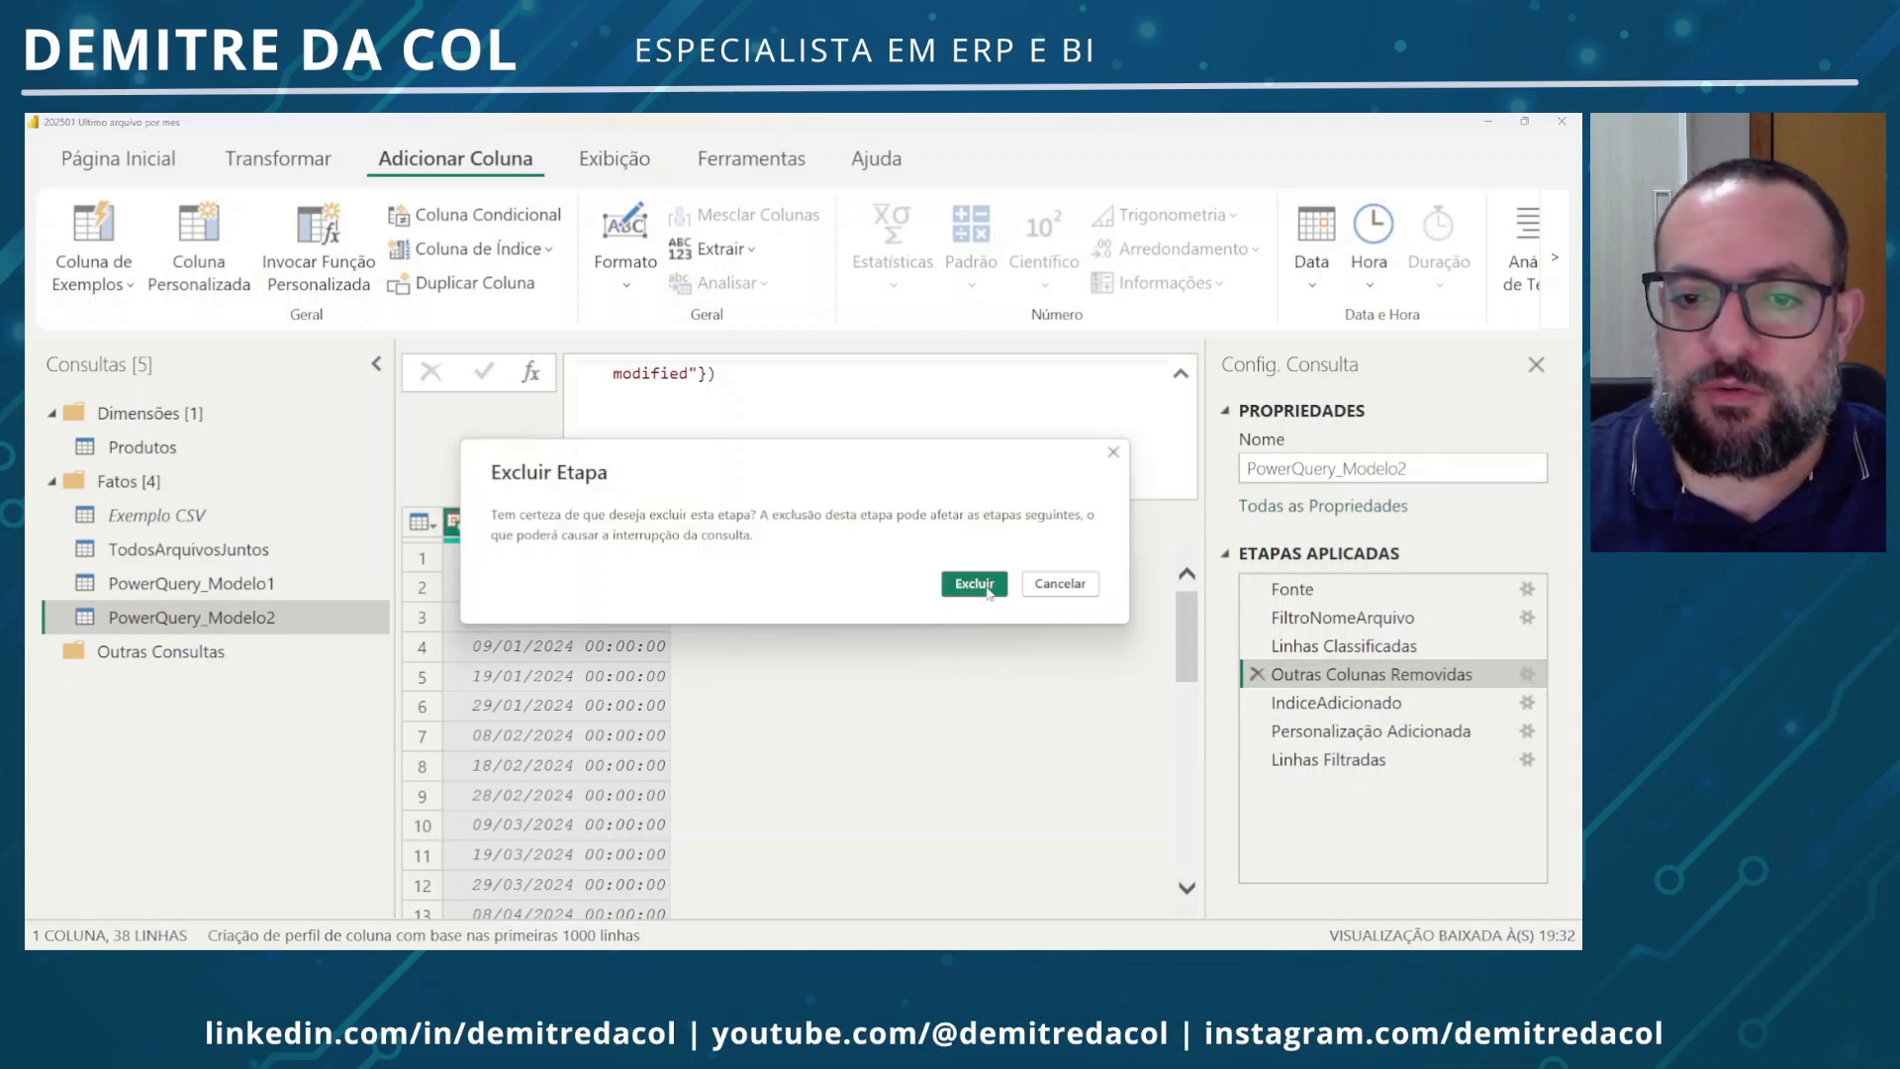
click(987, 590)
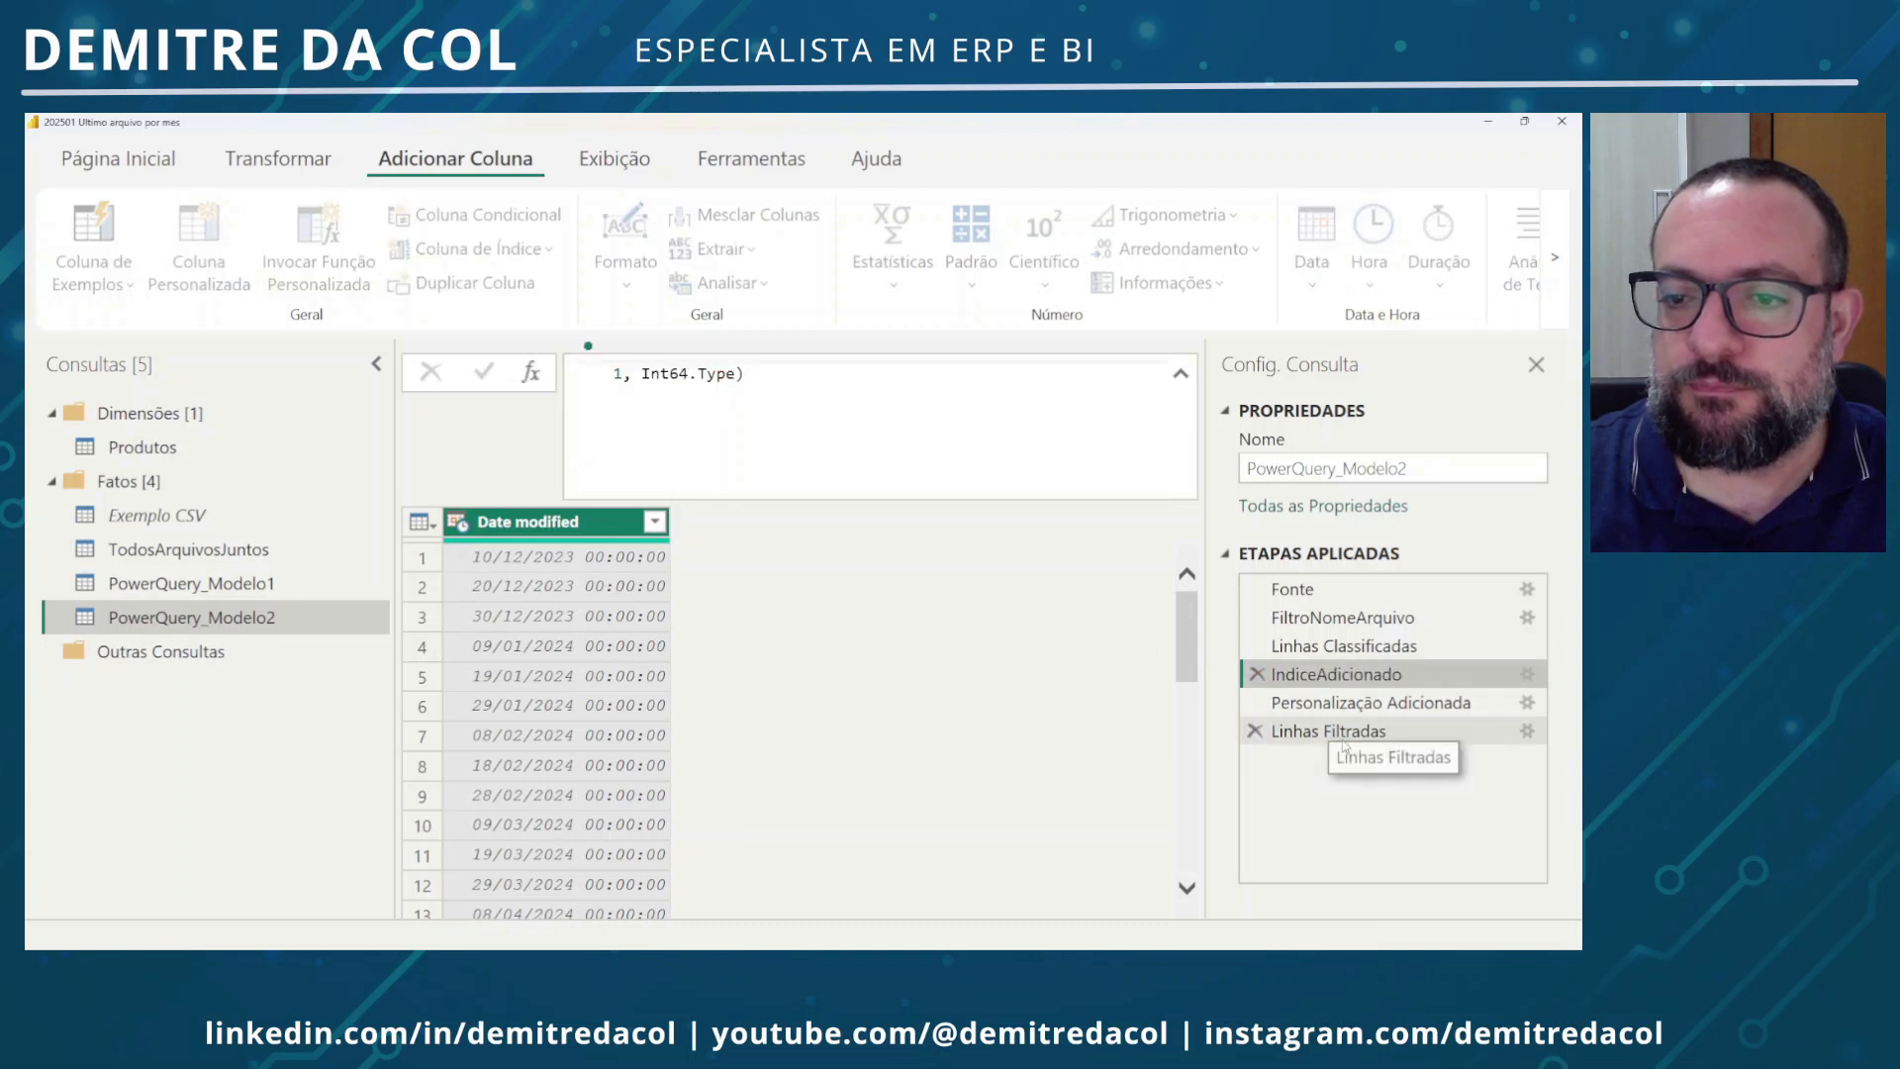
Compare the Linhas Filtradas result in PowerQuery_Modelo2 with the Personalização Adicionada step of PowerQuery_Modelo1 that reads the CSV content
click(1292, 758)
drag(665, 907, 881, 907)
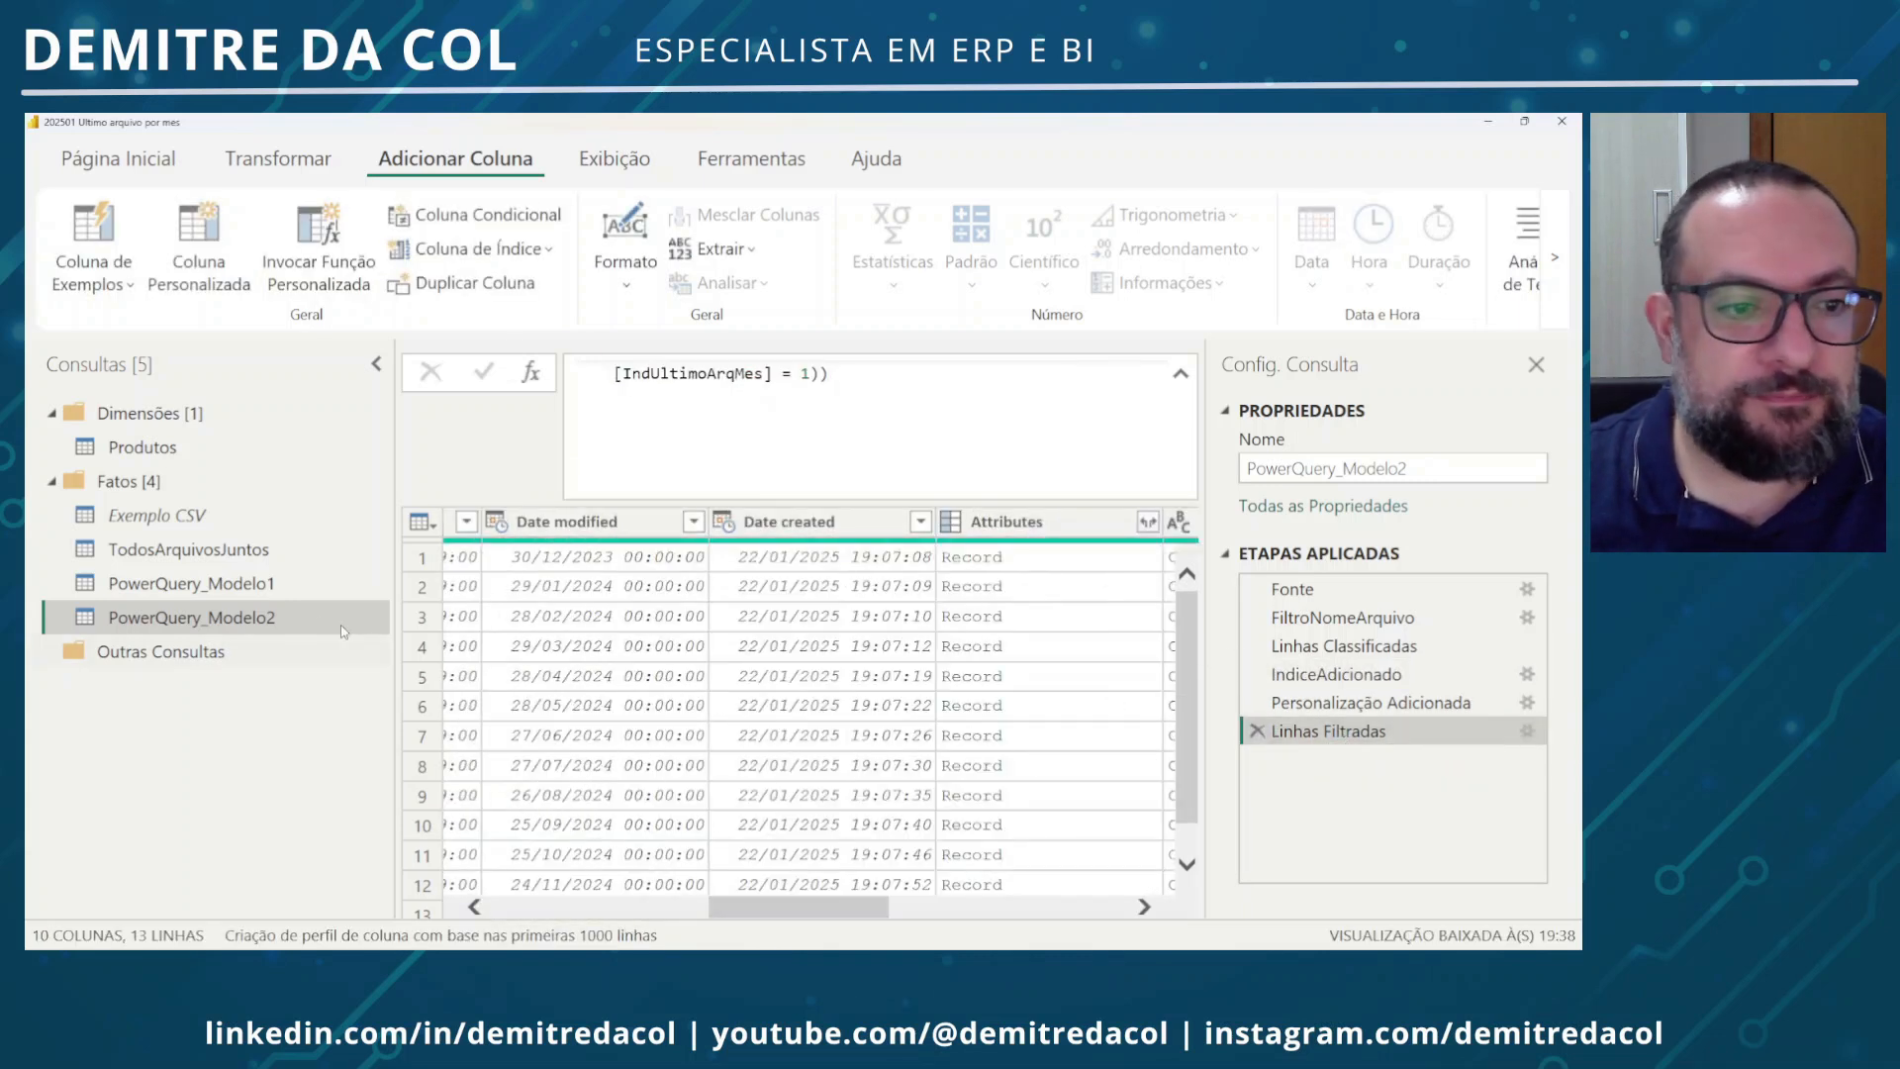
click(265, 586)
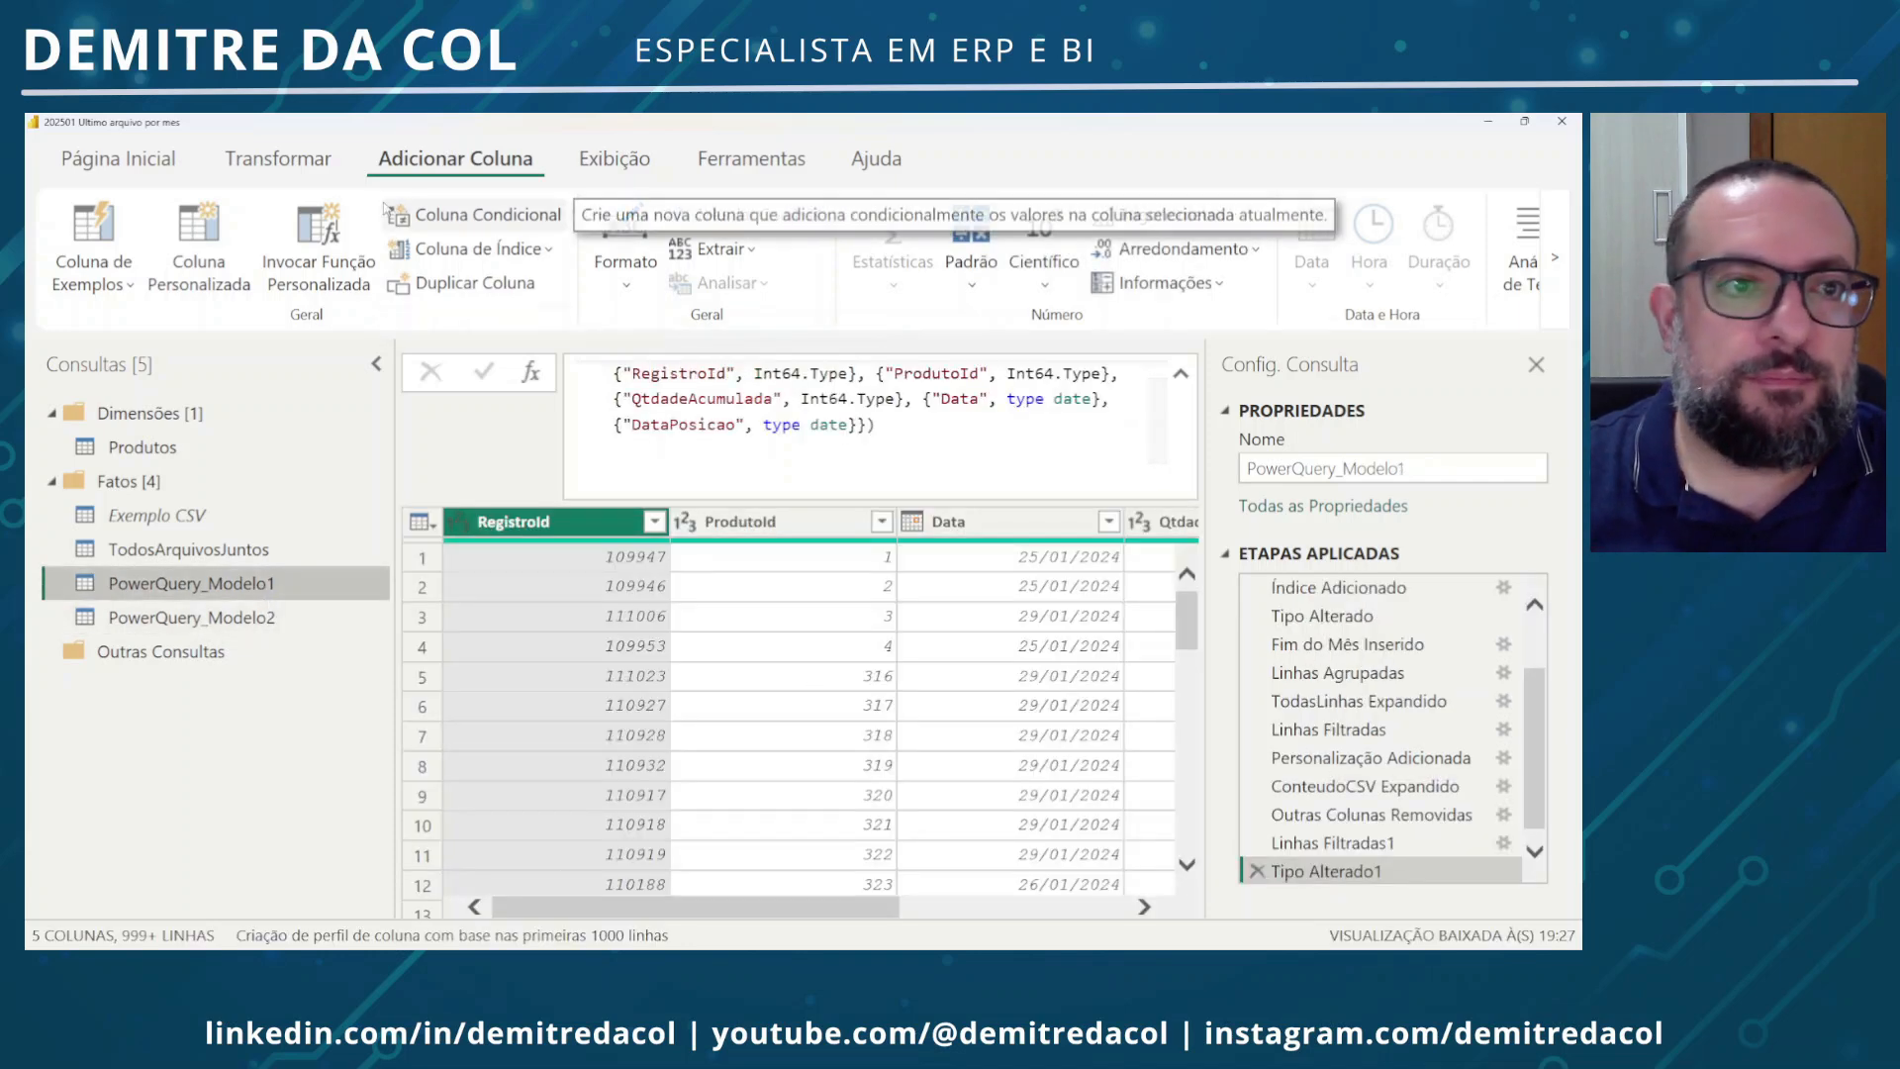
click(1389, 764)
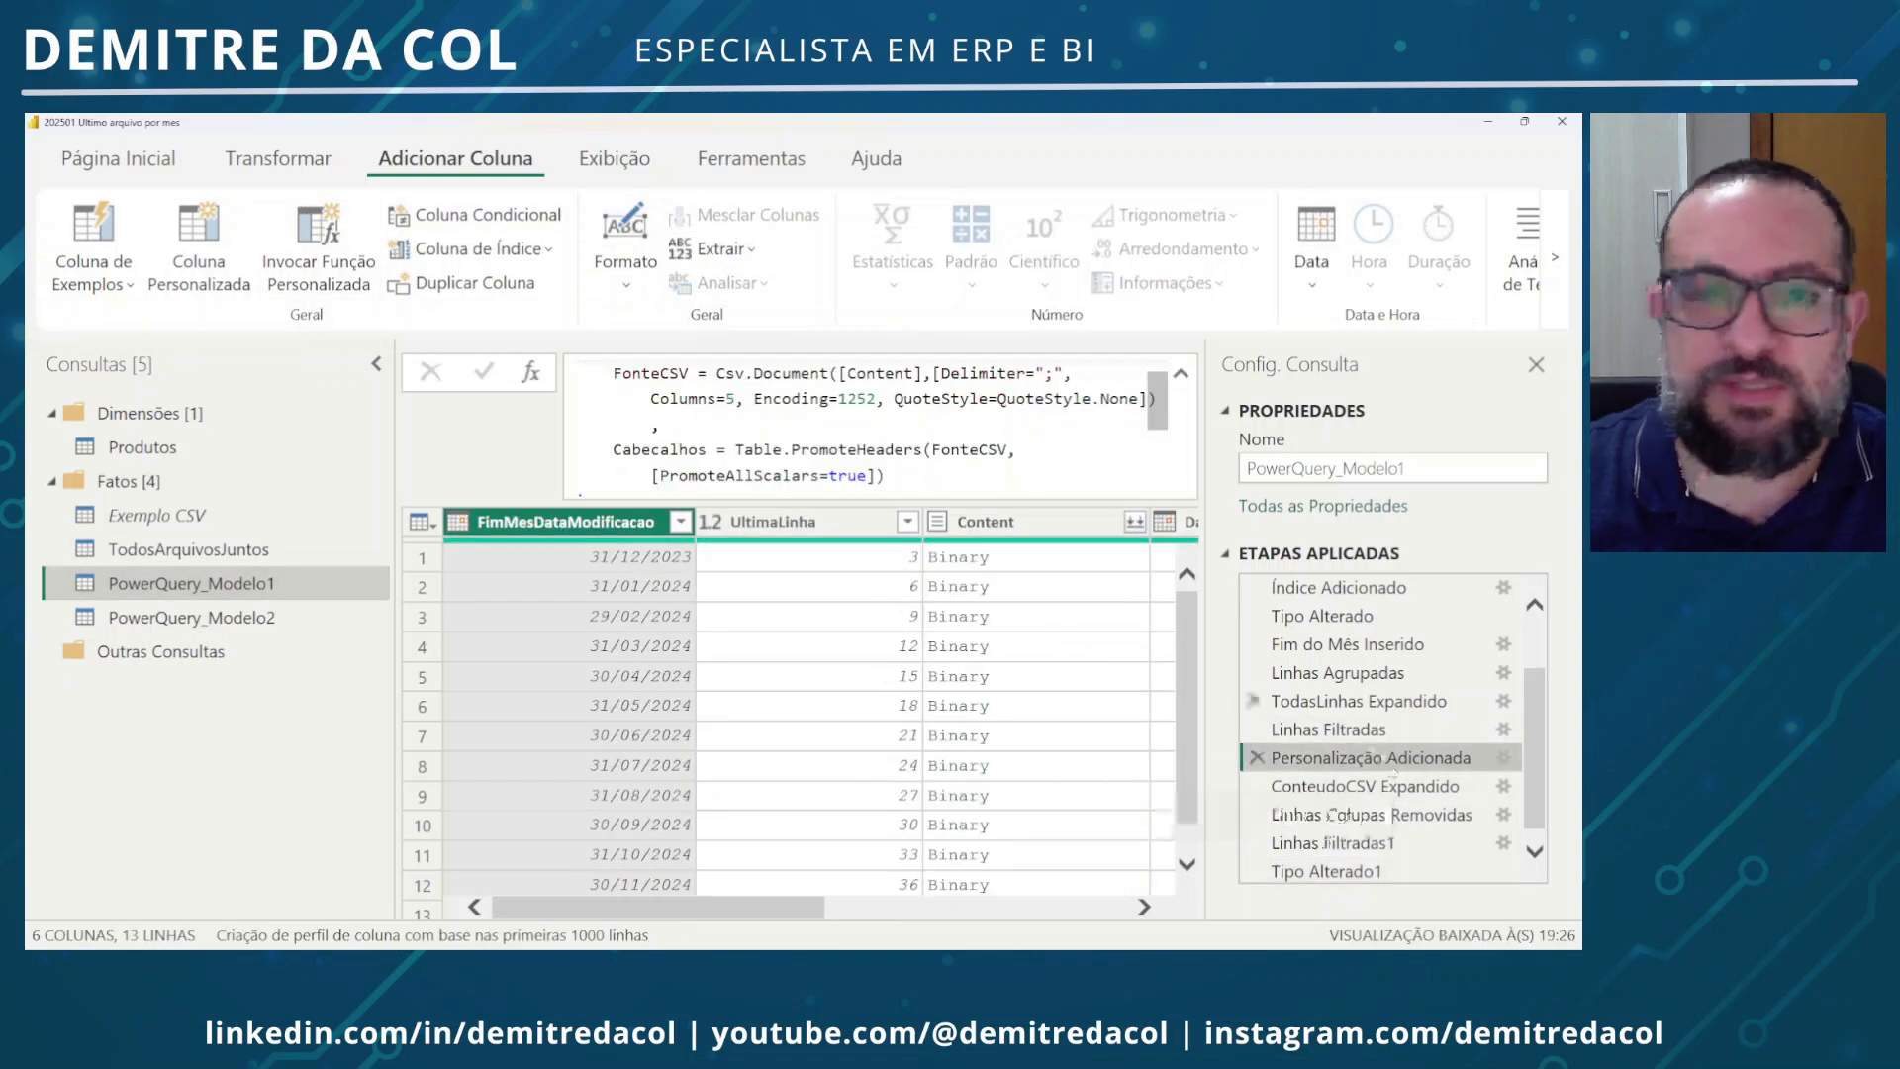
scroll(1028, 441, up, 1)
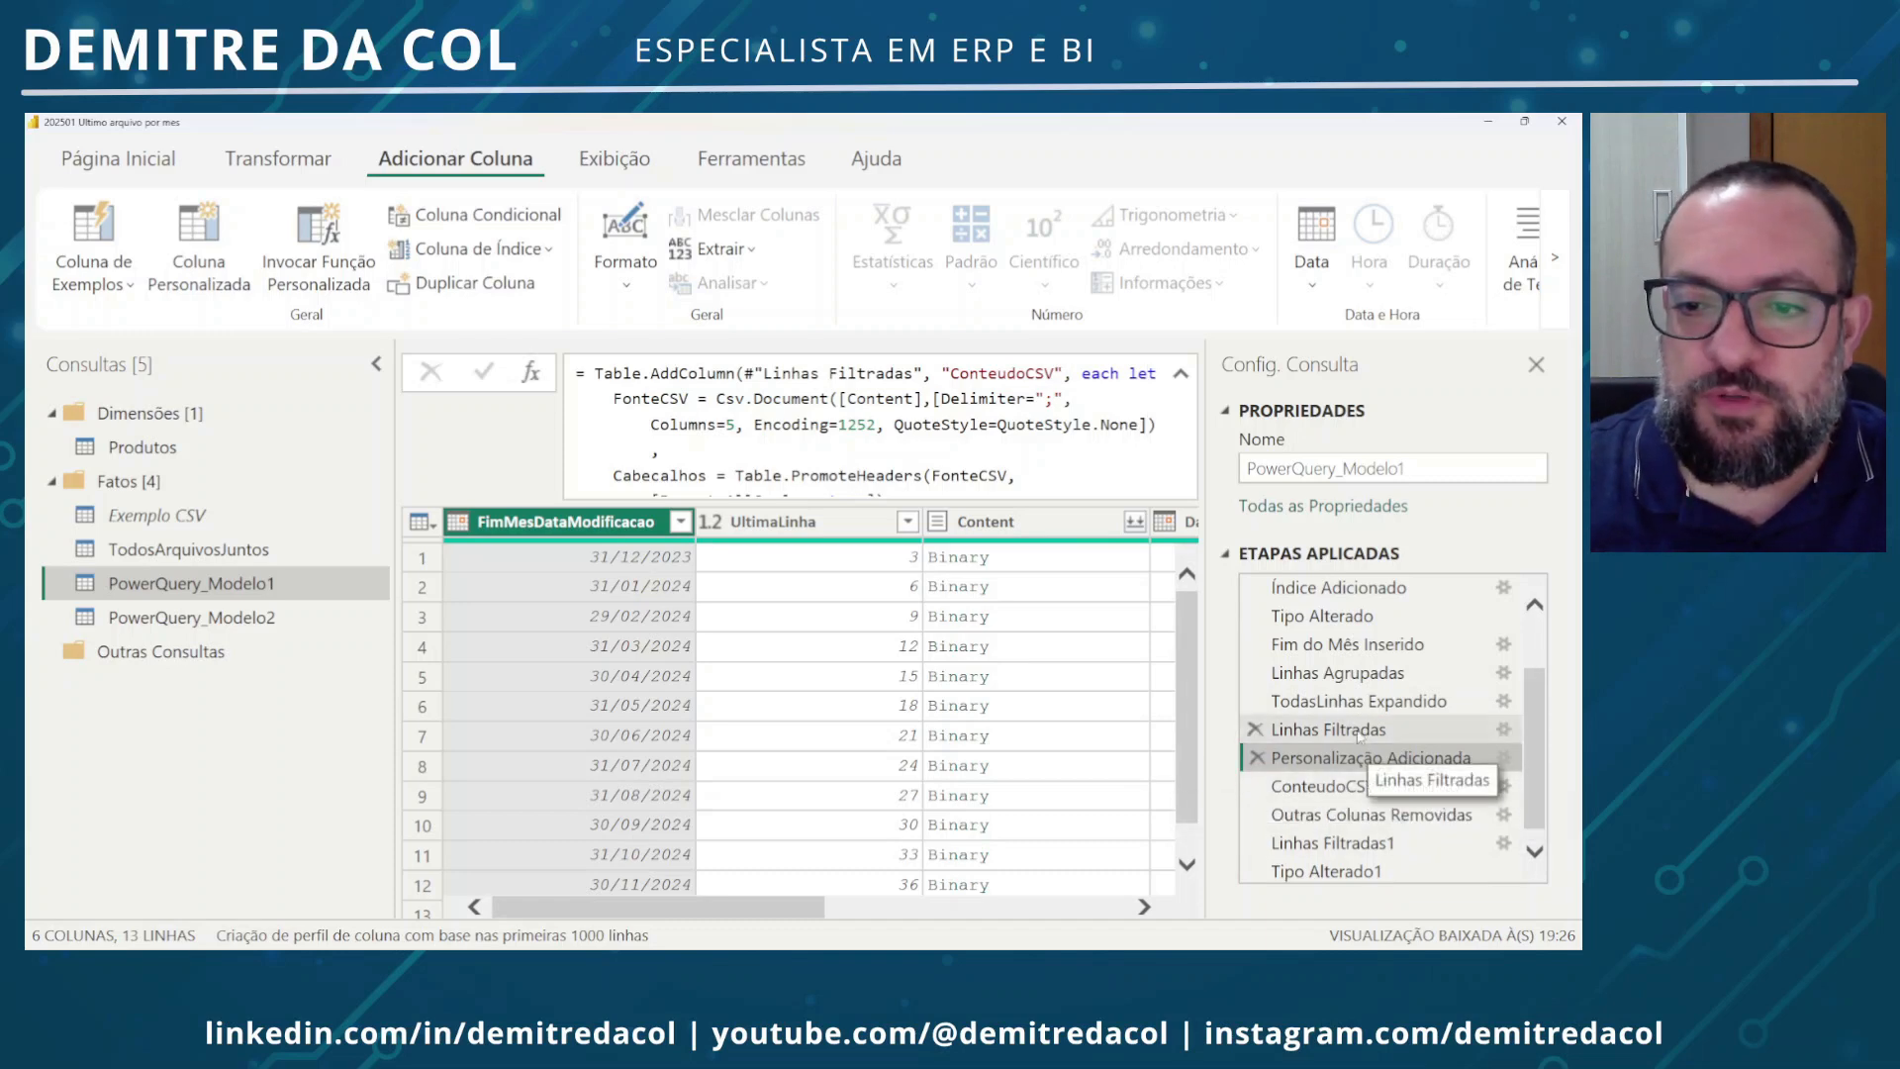
click(374, 608)
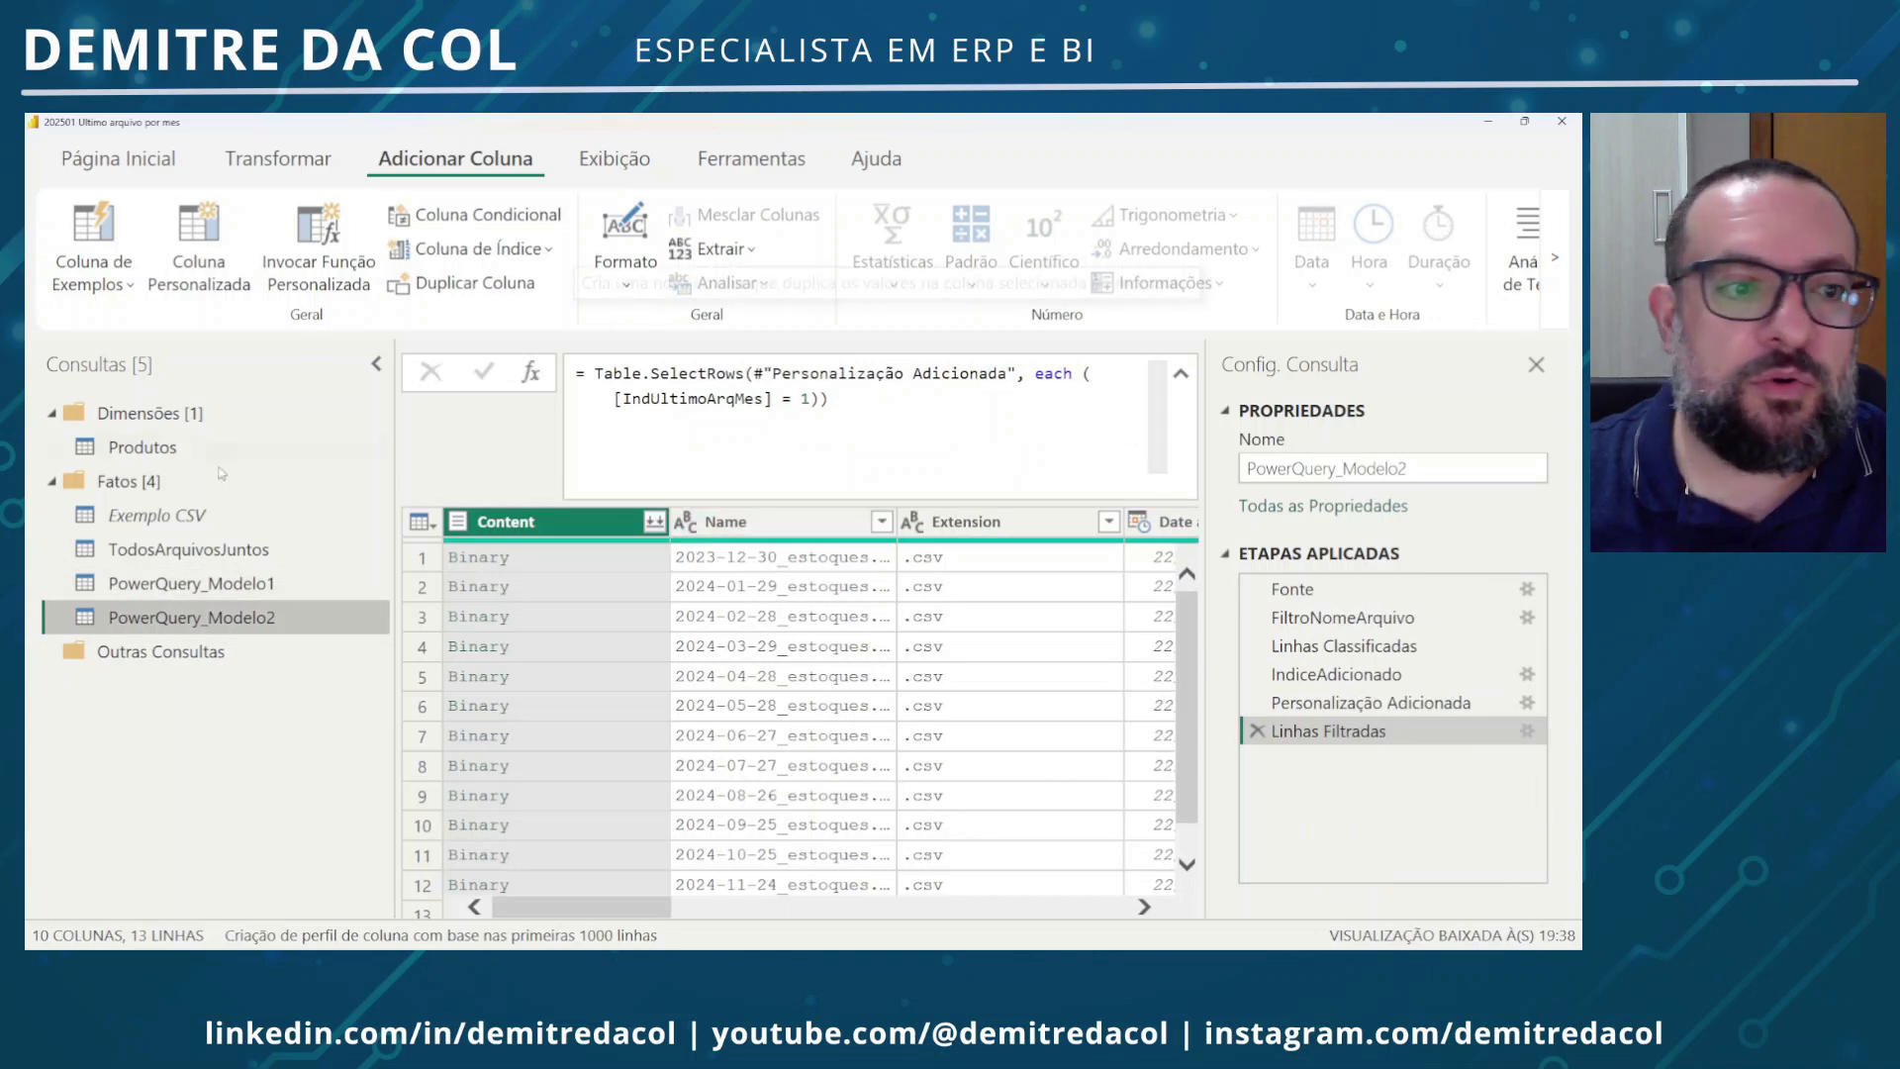
Open the PowerQuery_Modelo1 code in the Advanced Editor and place the cursor at the start of the Personalização Adicionada line
click(223, 584)
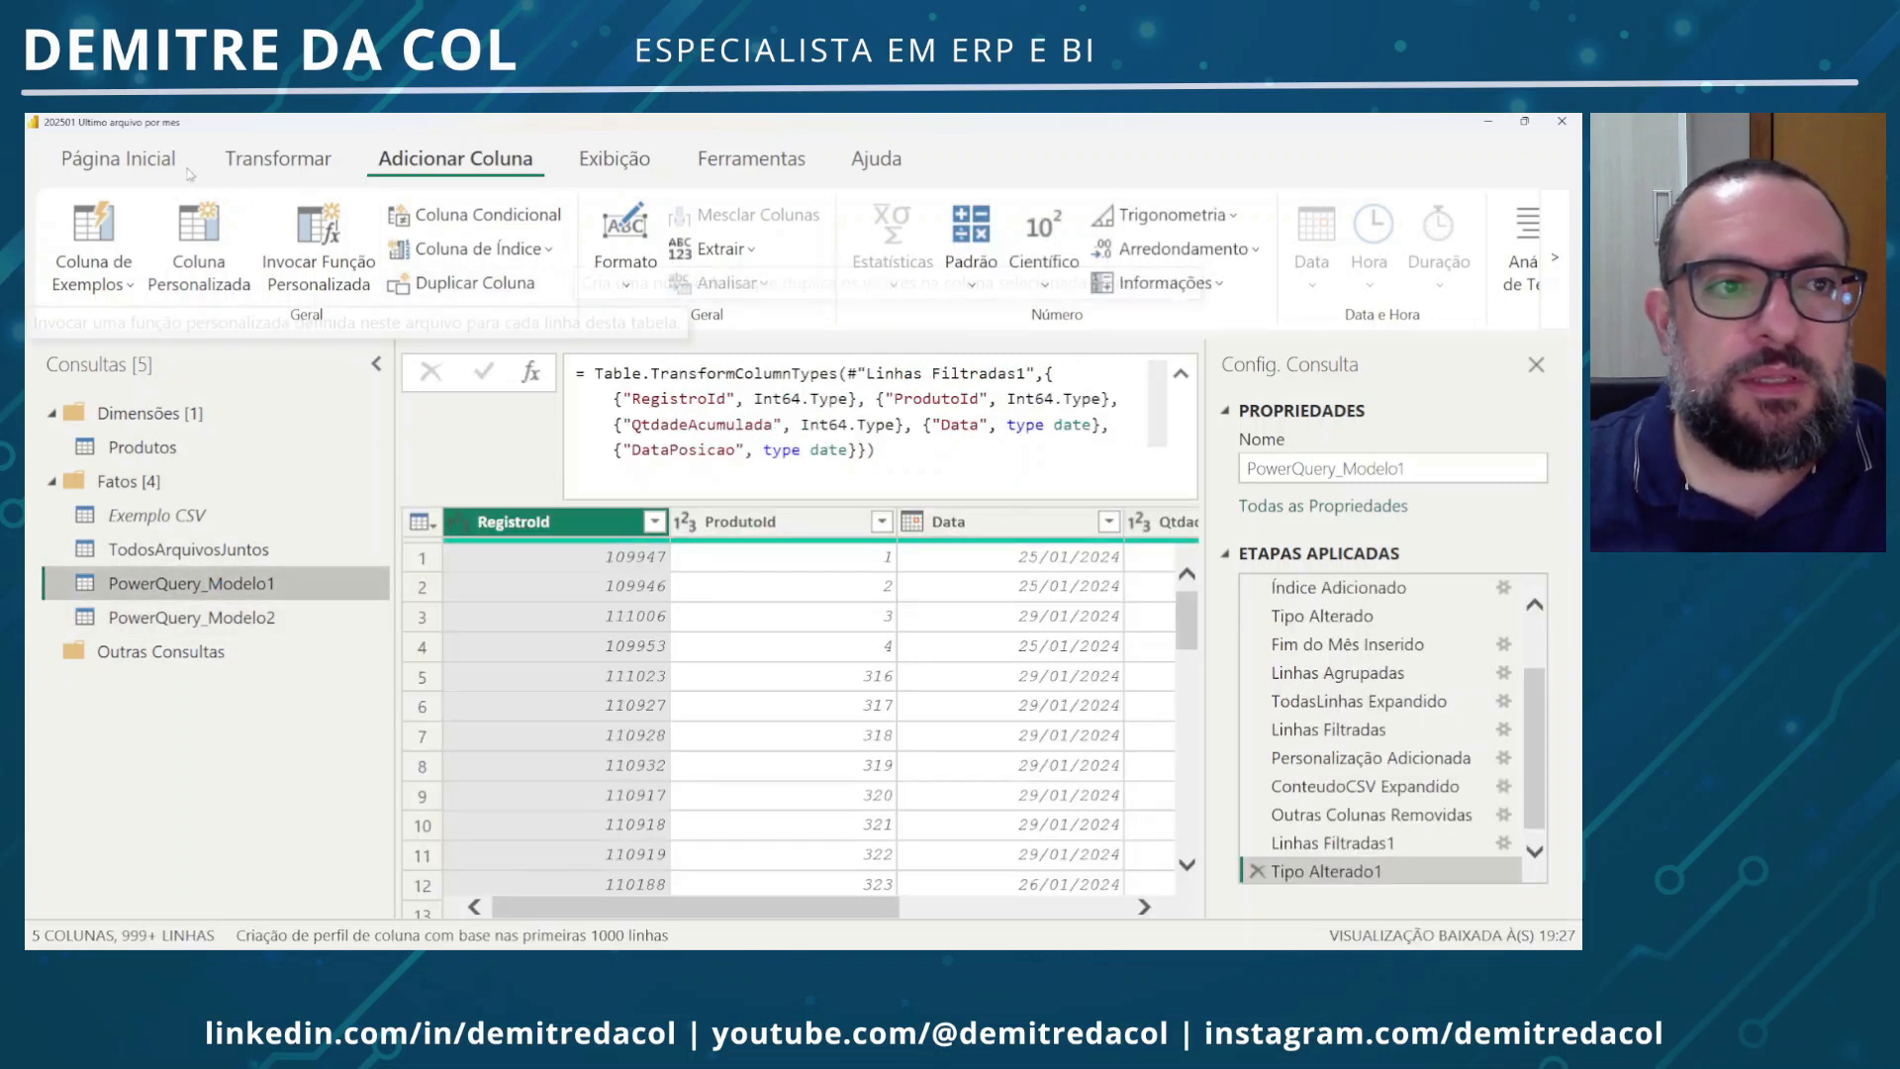
click(119, 158)
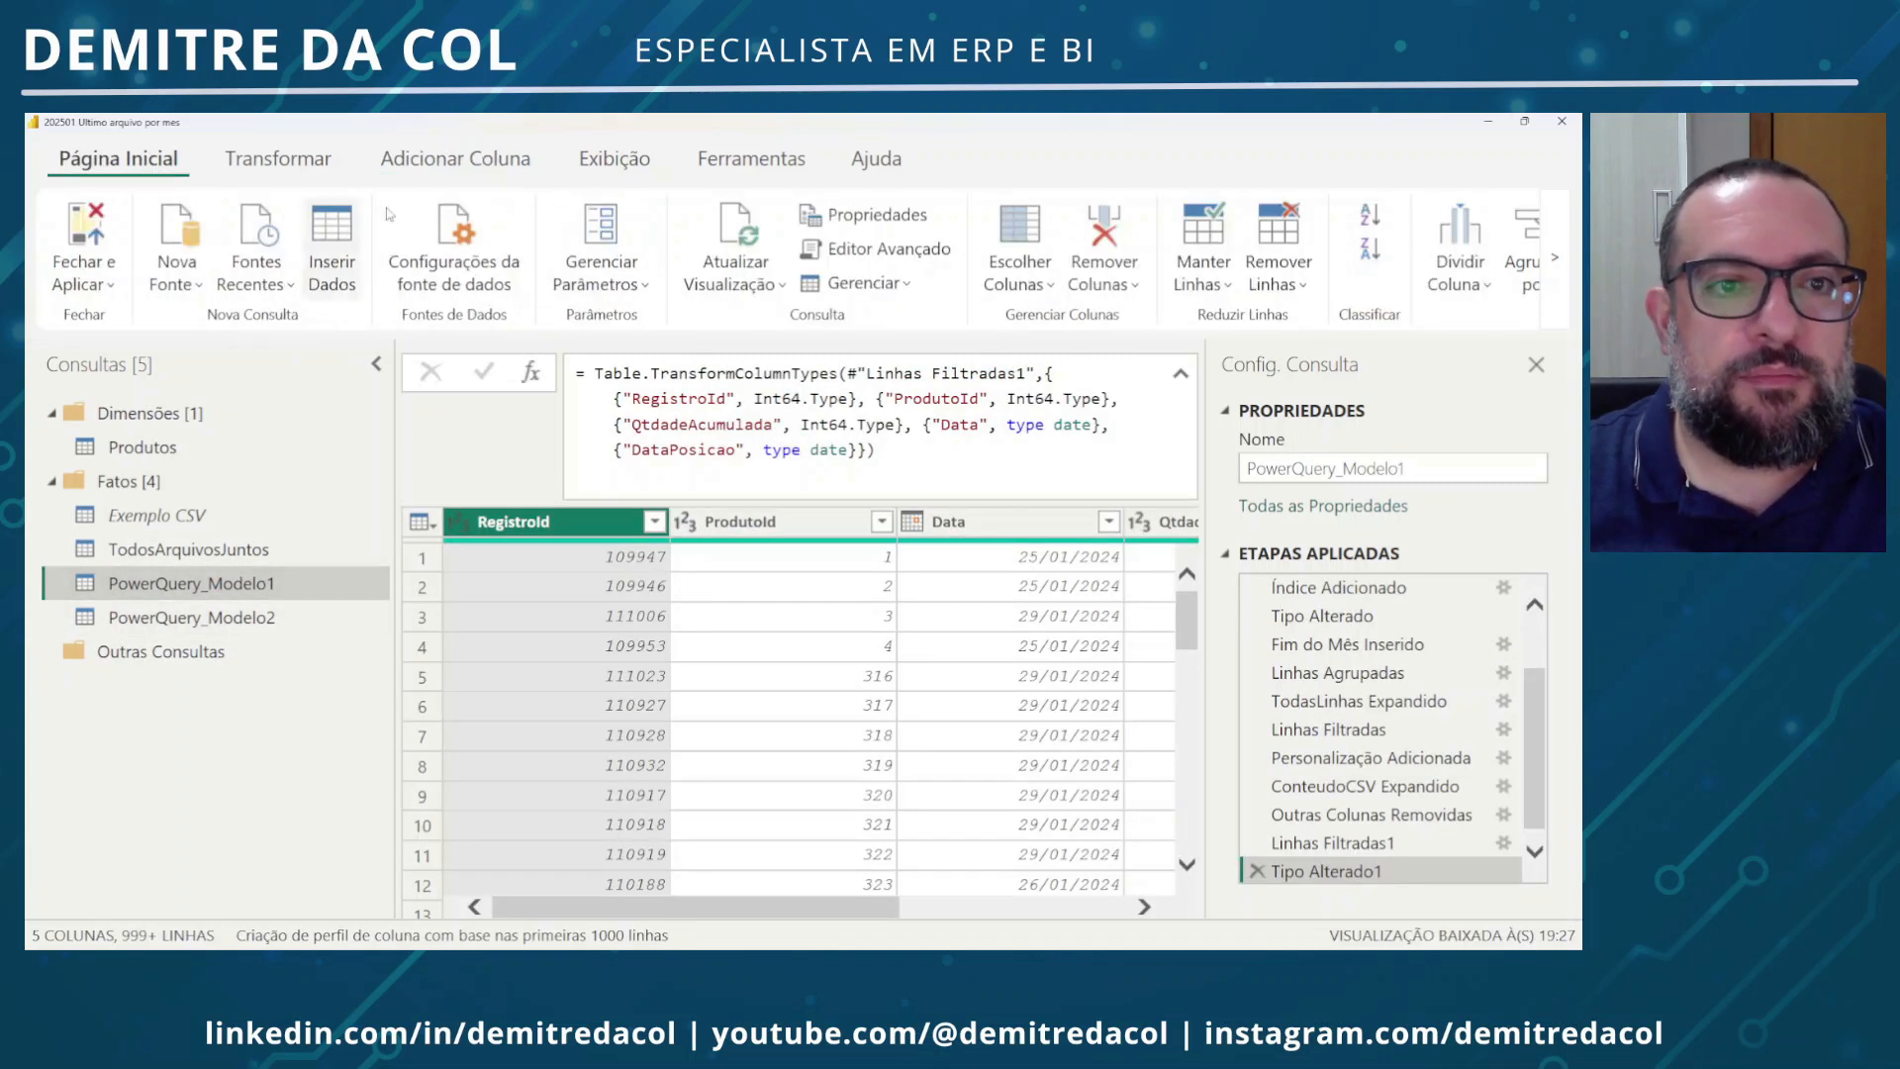
click(863, 255)
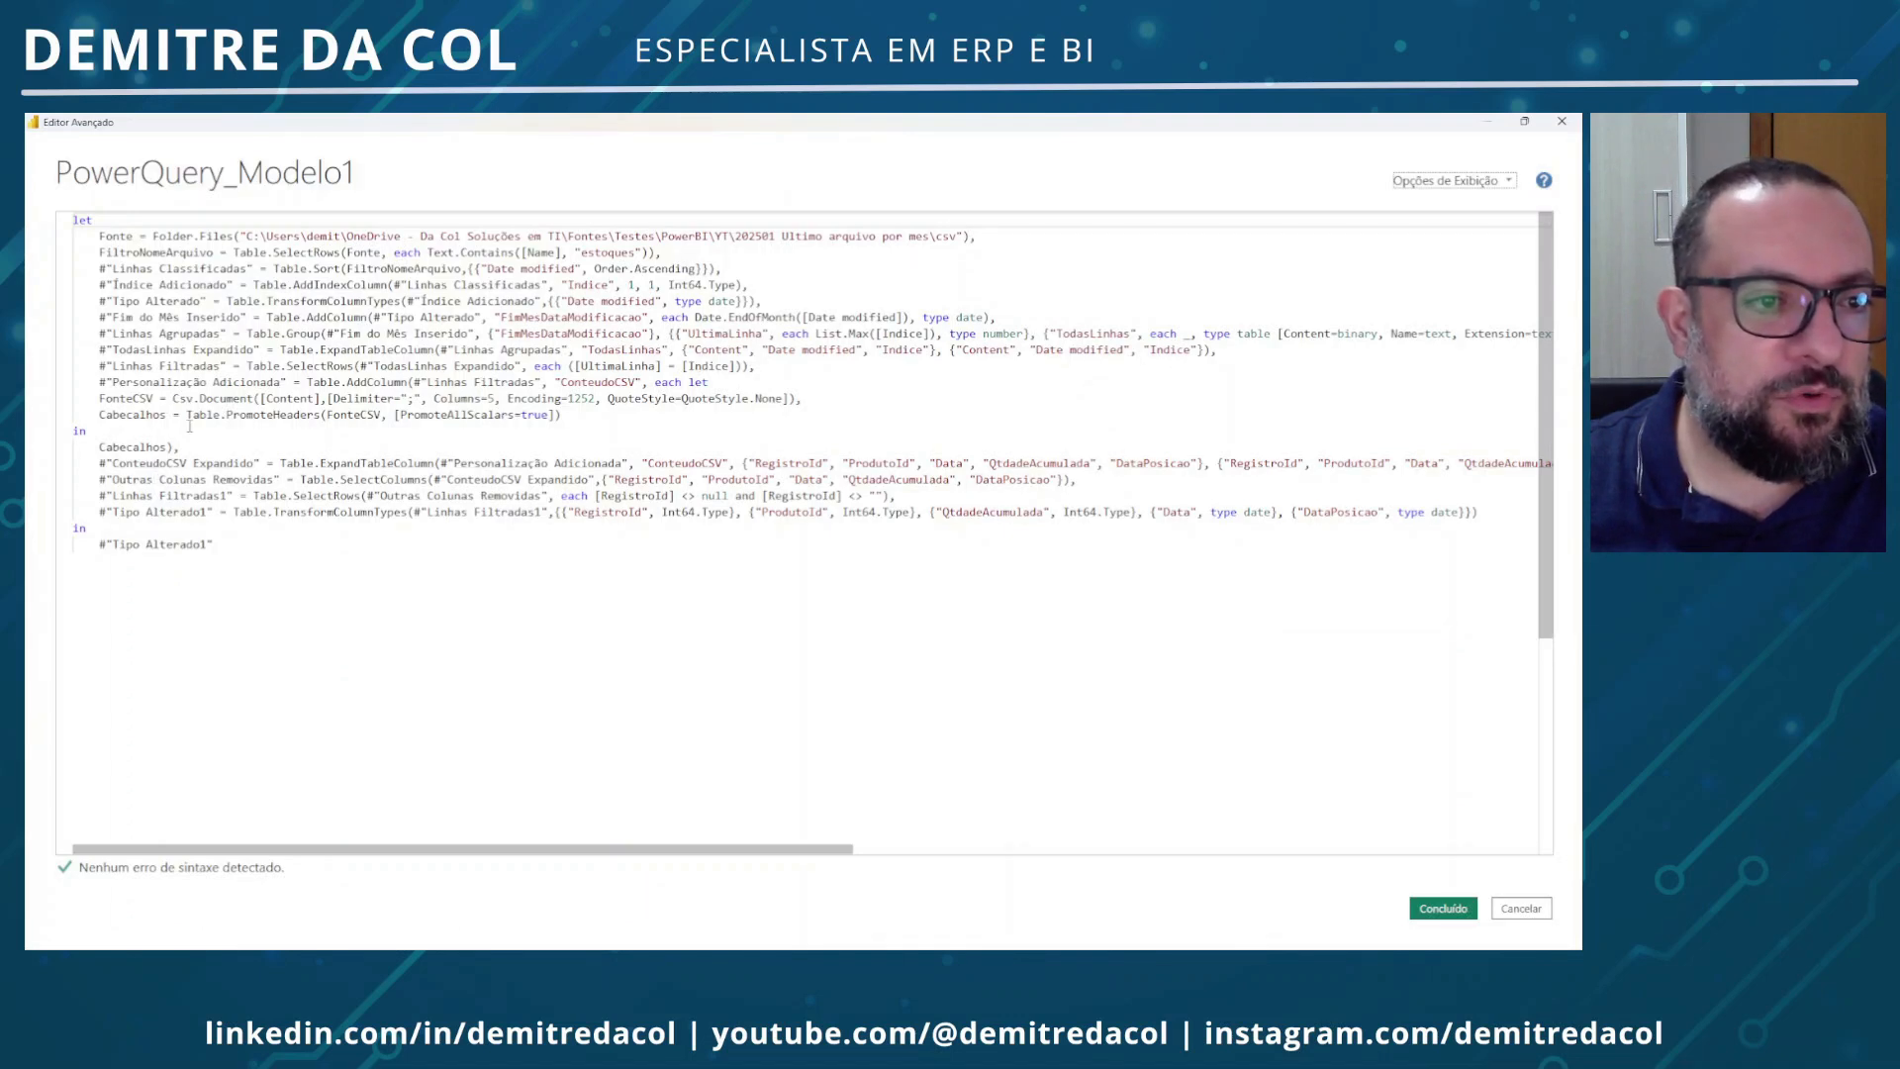
click(119, 366)
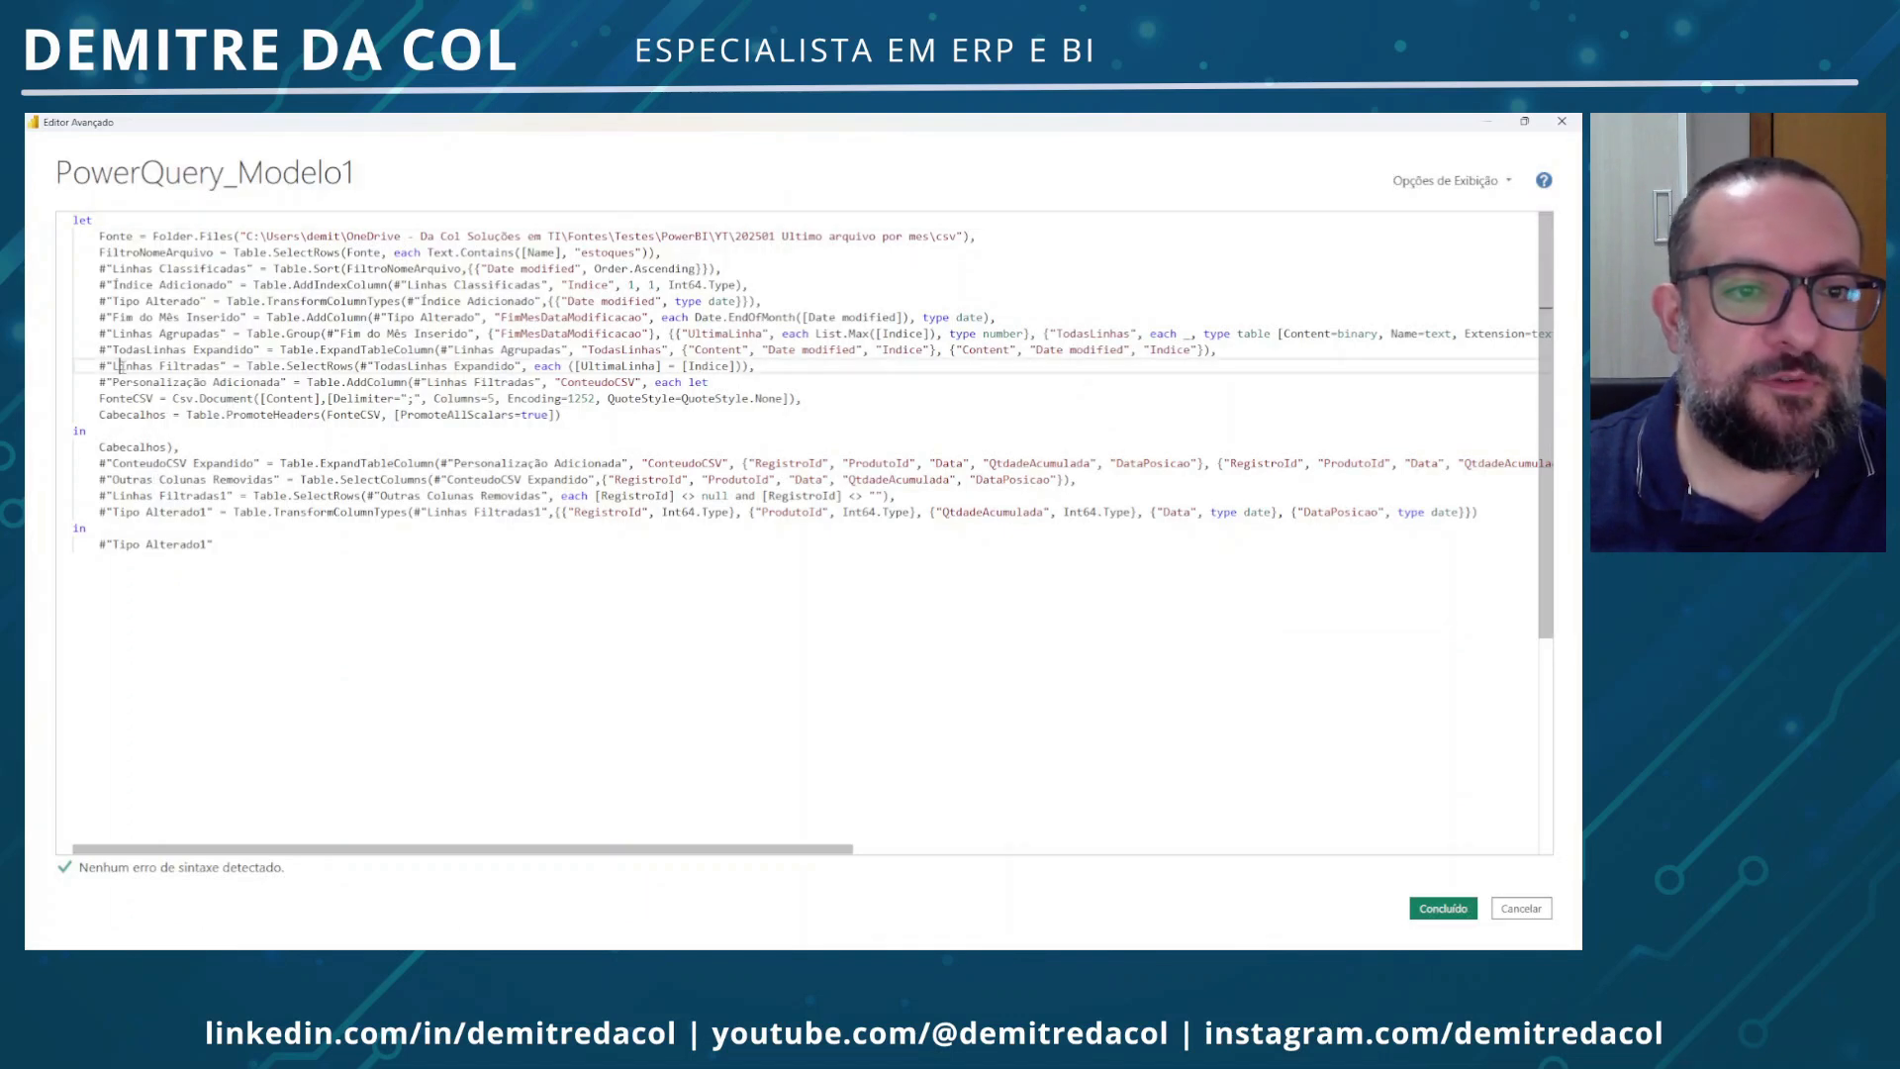
click(102, 382)
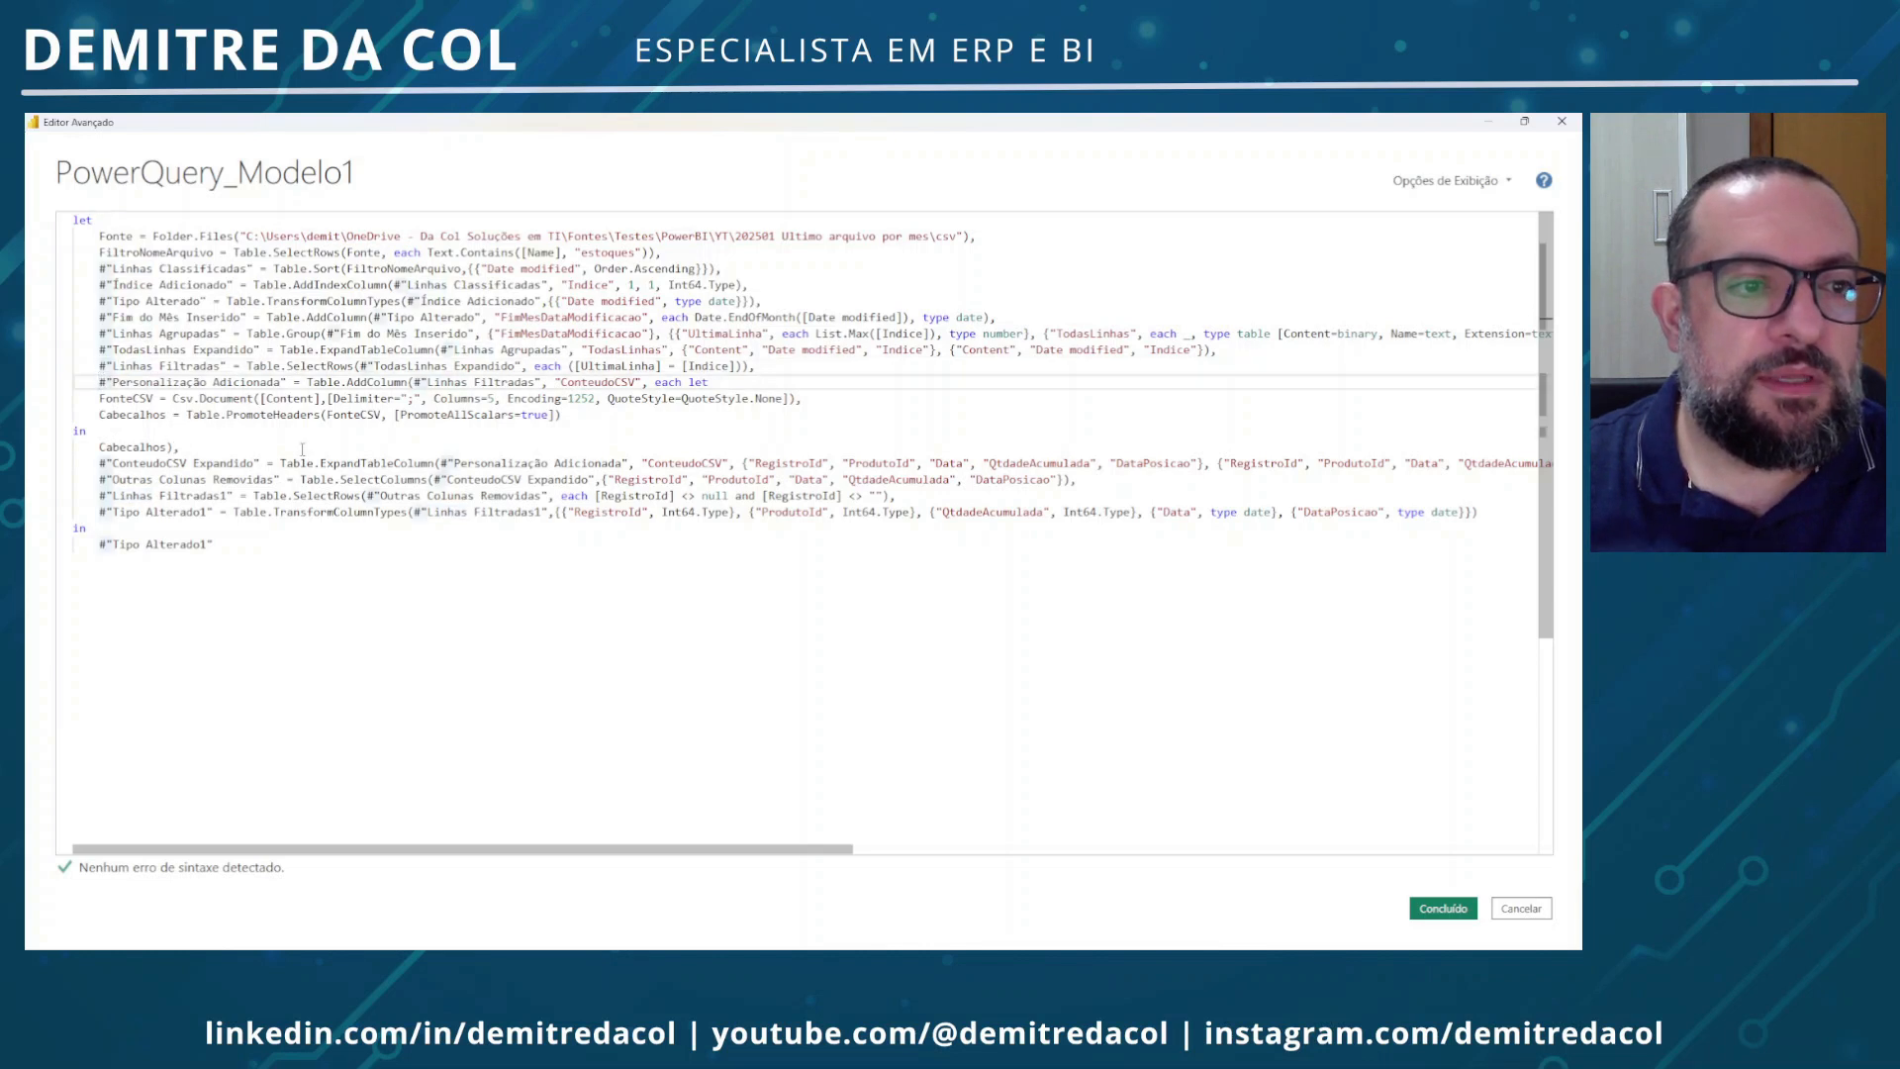